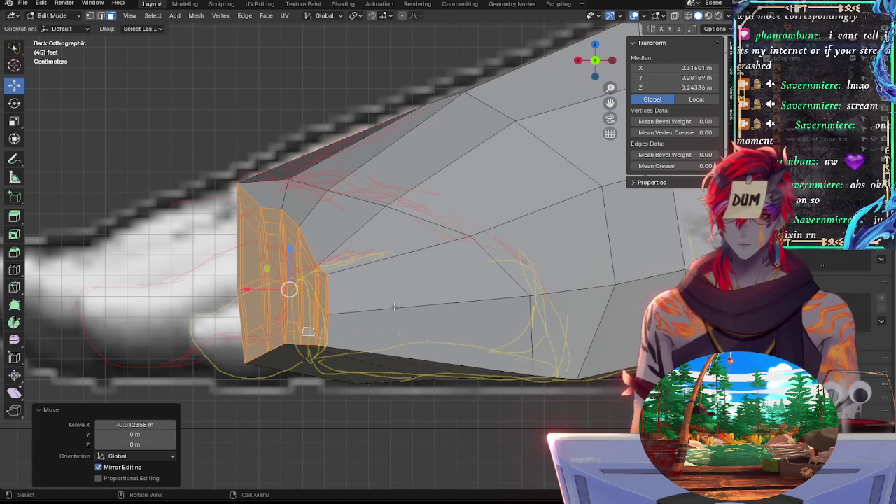
Step: Try to move the selected toe-end faces of the foot outward along the X axis, and undo the move
middle_drag(370, 301, 402, 365)
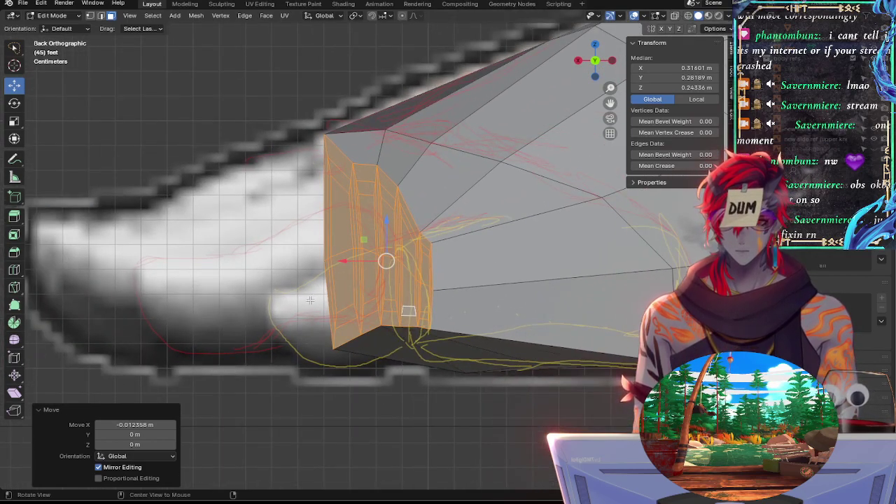
middle_drag(310, 300, 514, 179)
click(595, 70)
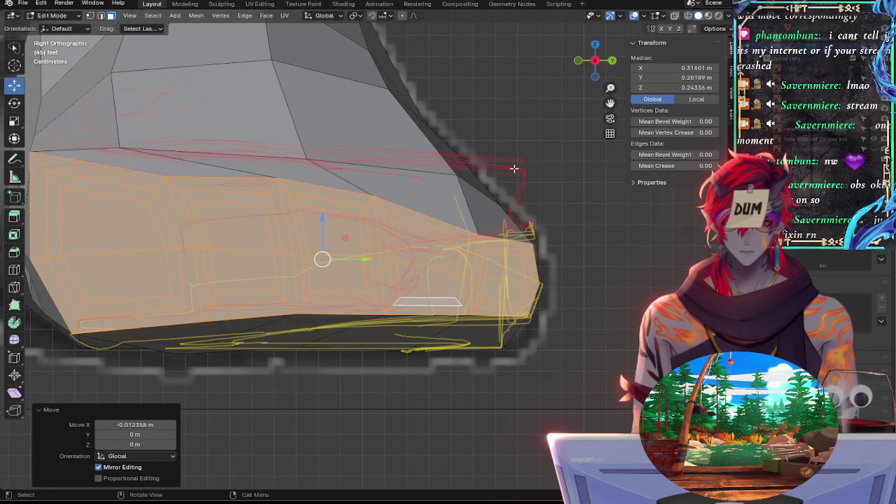
key(alt+a)
click(613, 61)
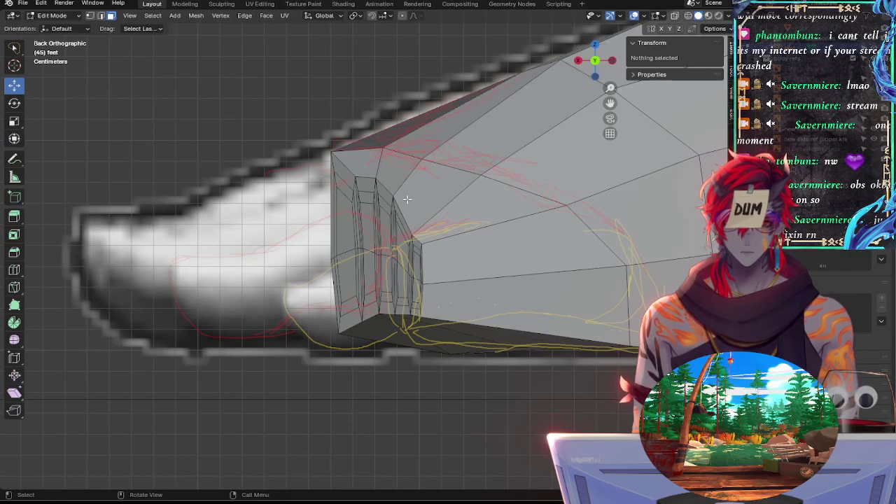
key(ctrl+z)
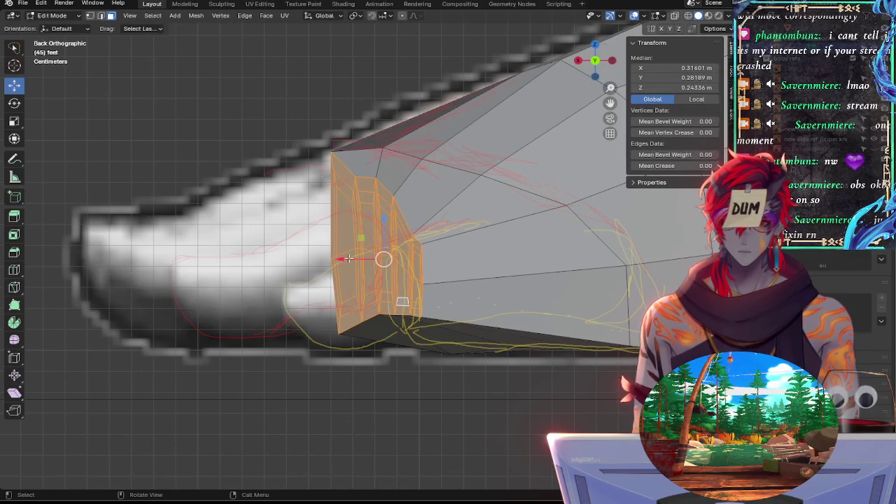
drag(348, 259, 117, 260)
key(ctrl+z)
middle_drag(243, 213, 406, 243)
click(532, 332)
key(ctrl+z)
key(ctrl+z)
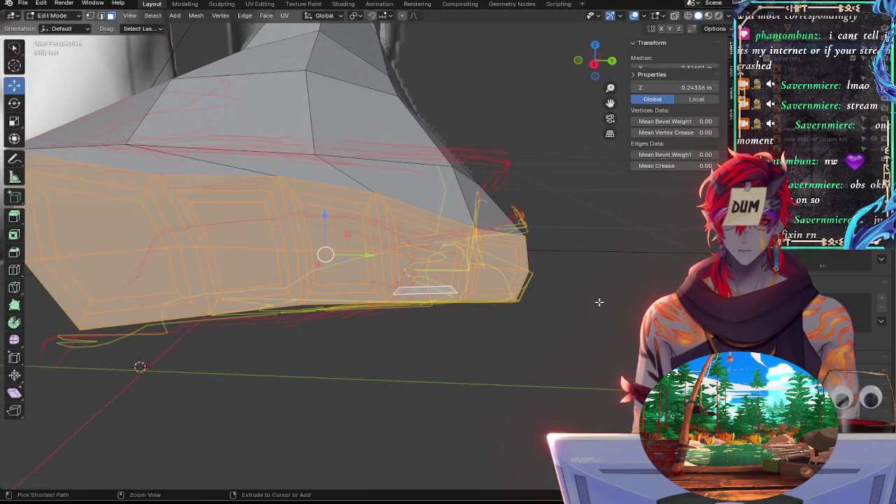
click(599, 302)
Step: Examine the foot mesh's toe panels, instep and sole from several angles against the reference image and sketched guidelines
middle_drag(598, 302, 476, 320)
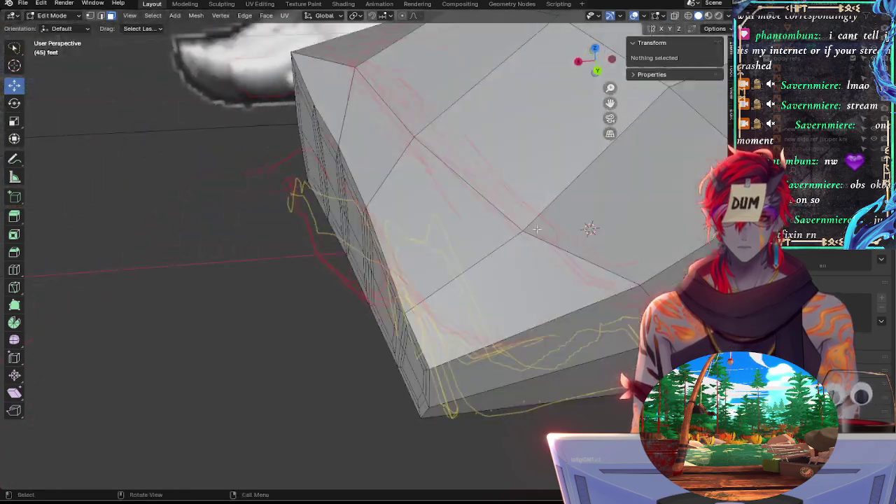
click(598, 72)
shift+middle_drag(443, 244, 174, 238)
shift+middle_drag(145, 212, 349, 204)
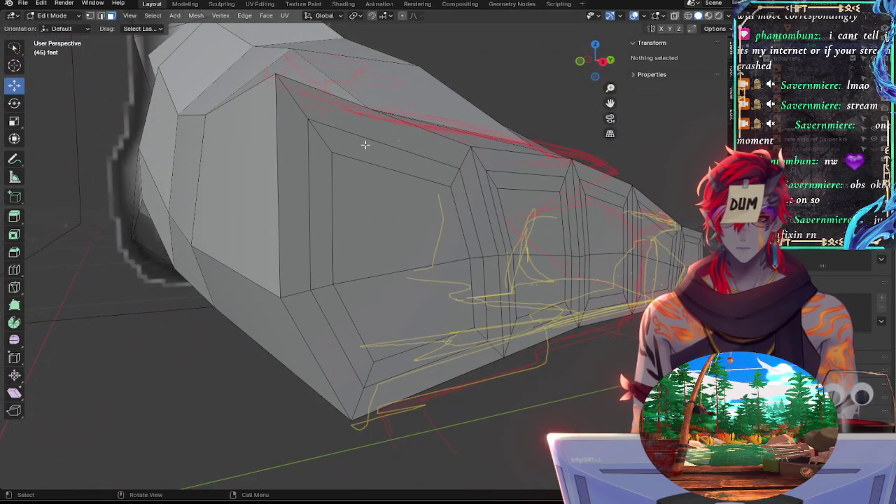
mouse_move(554, 201)
middle_down()
mouse_move(401, 202)
mouse_move(380, 162)
middle_up()
scroll(380, 162, down, 4)
middle_drag(245, 200, 301, 211)
scroll(298, 214, down, 1)
drag(246, 200, 303, 215)
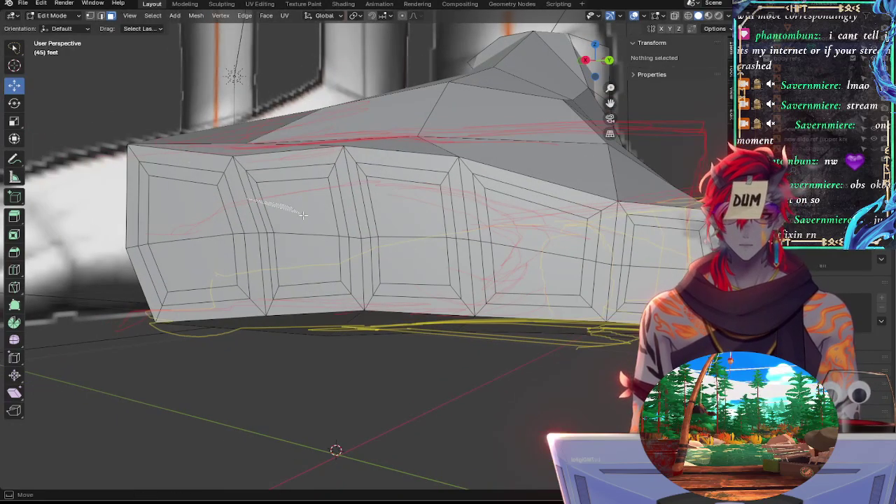
click(302, 215)
middle_drag(303, 215, 454, 217)
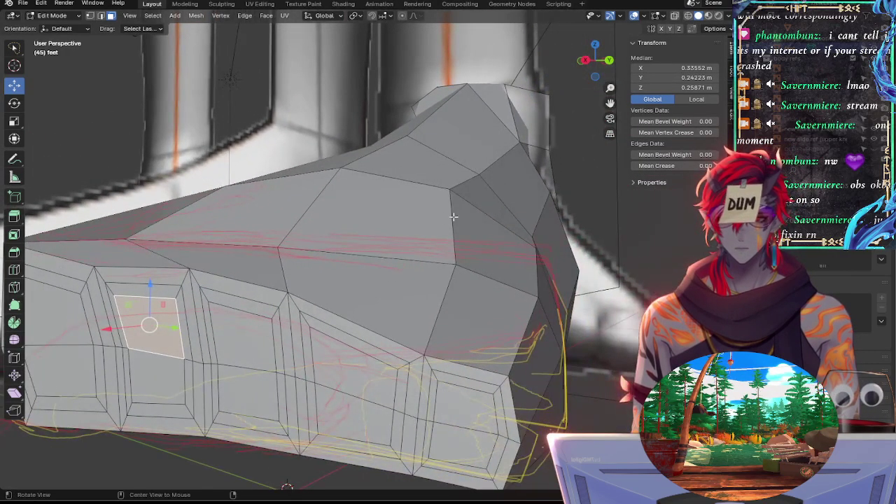
alt+drag(476, 314, 455, 278)
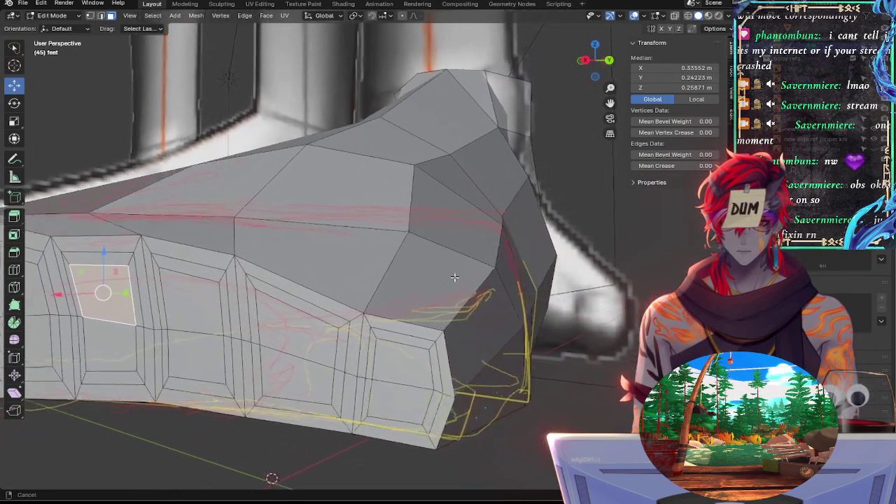
middle_drag(455, 278, 490, 266)
click(574, 63)
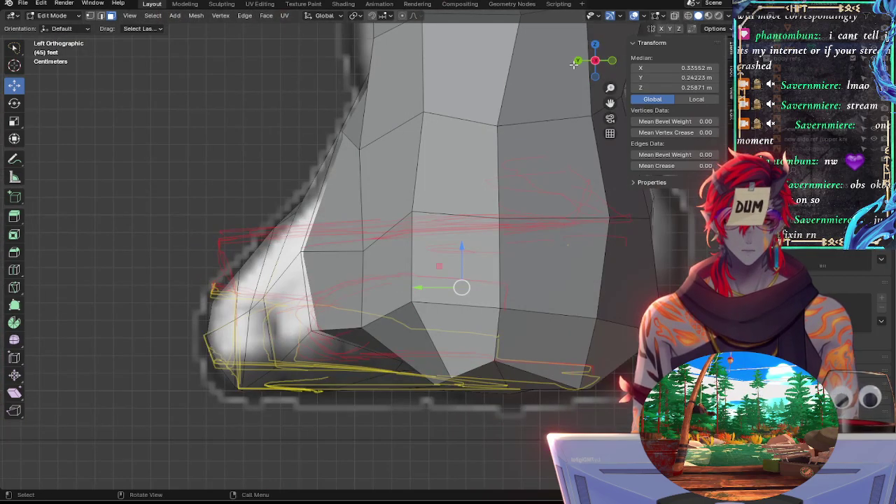
click(577, 62)
click(324, 97)
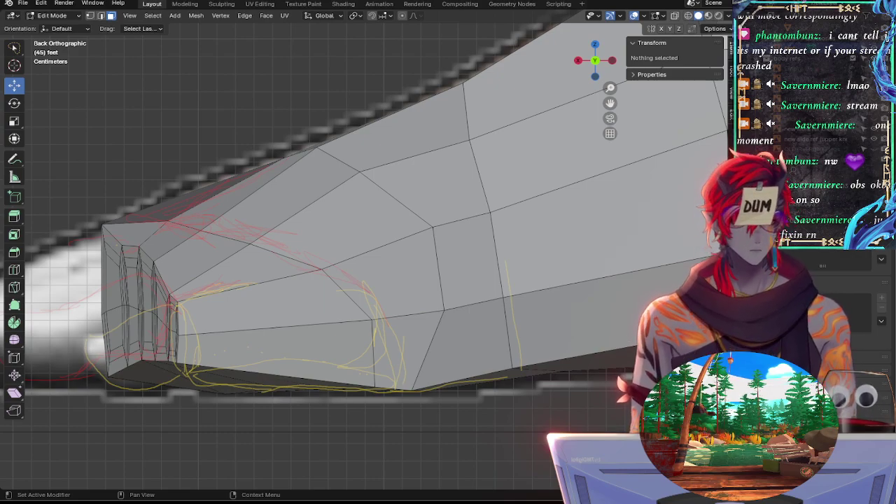
Step: Turn on X-ray, switch to vertex selection and nudge the three vertices along the heel's back outline outward along X
scroll(190, 310, up, 5)
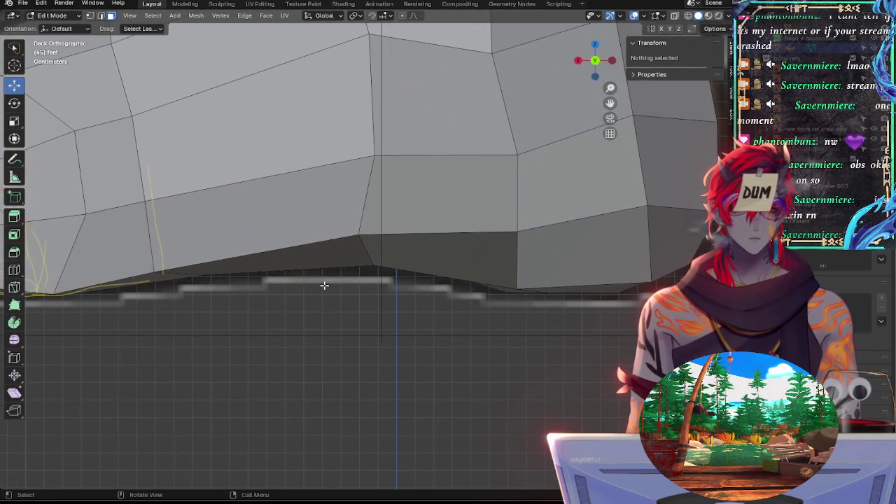
shift+middle_drag(399, 259, 441, 280)
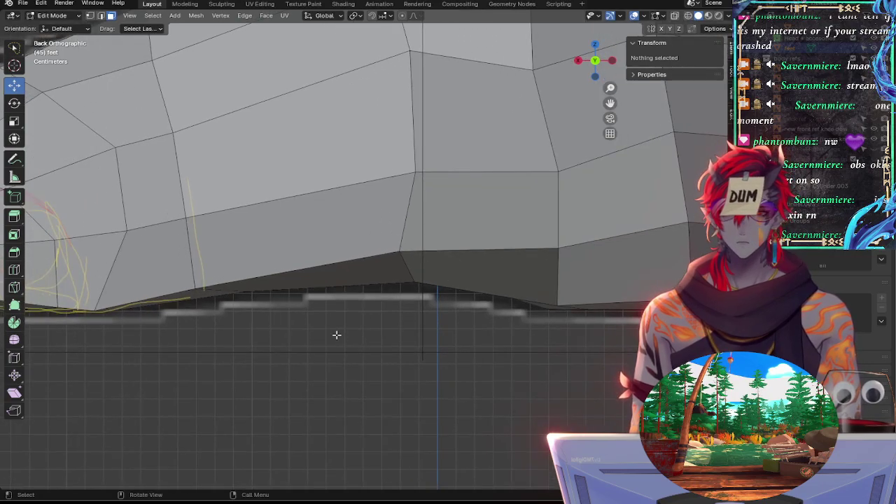
key(alt+z)
scroll(368, 334, up, 8)
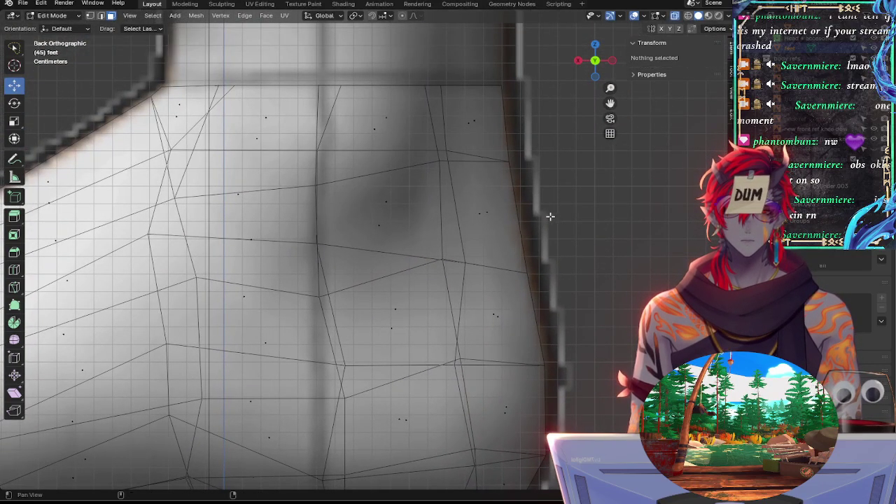
shift+middle_drag(550, 214, 537, 142)
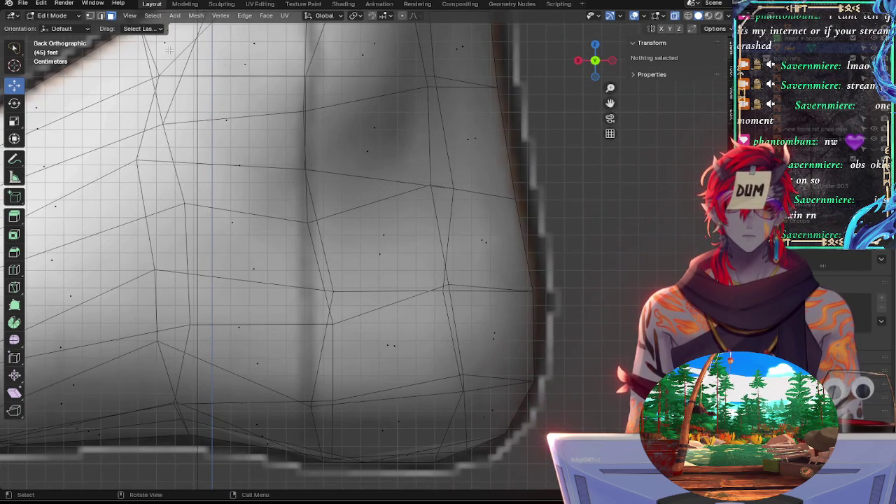
click(100, 16)
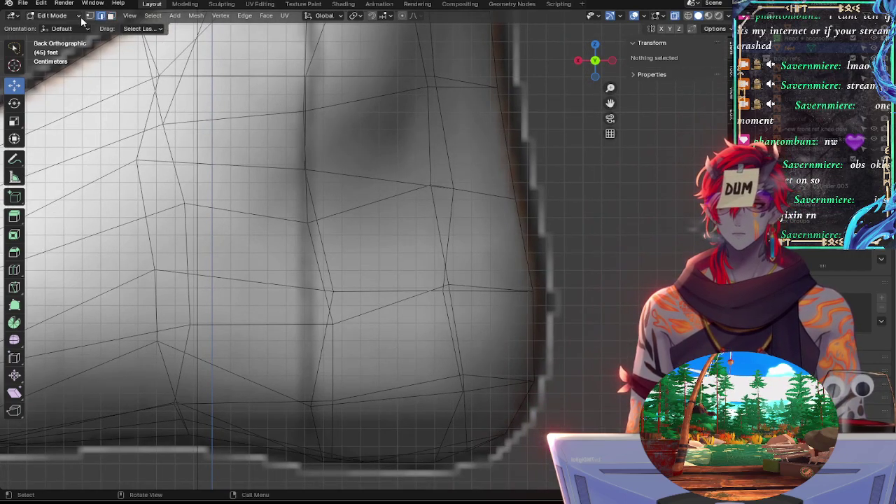
click(530, 292)
shift+click(518, 201)
shift+click(495, 85)
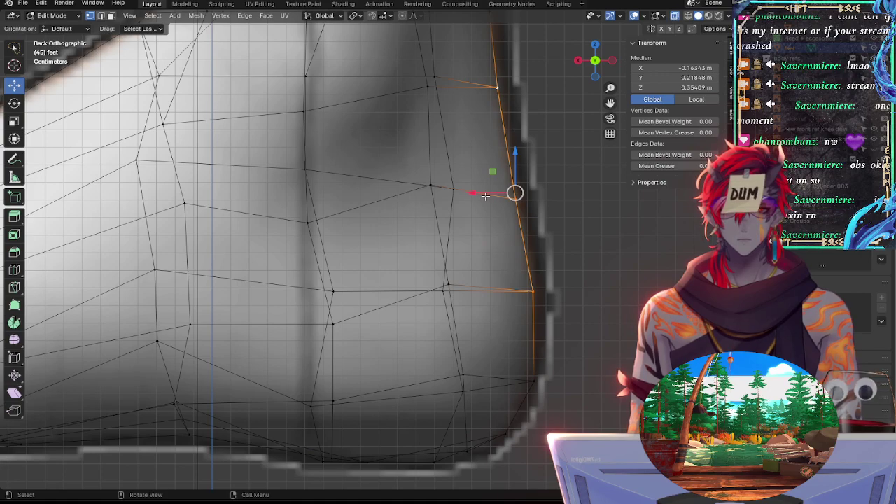
drag(485, 197, 486, 194)
key(alt+a)
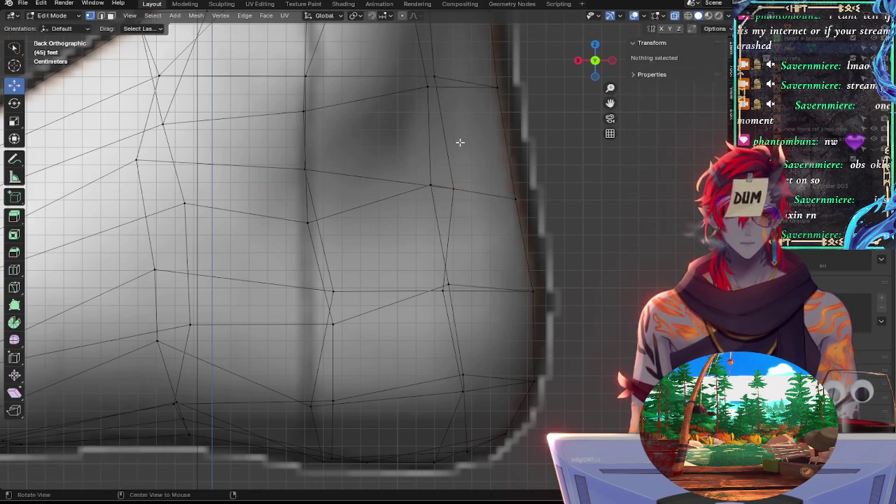
Step: Move the topmost vertex of the ankle's back outline by -0.001433 m along X
shift+middle_drag(387, 130, 408, 223)
click(520, 180)
key(alt+a)
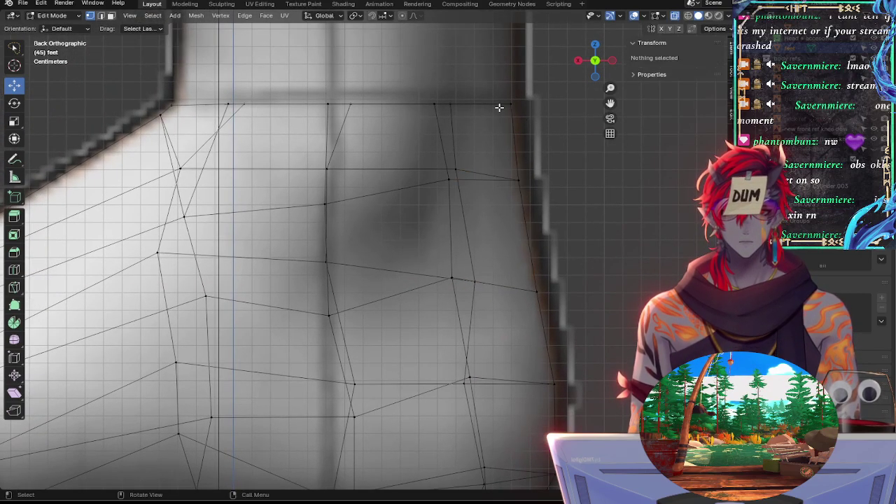
click(511, 105)
drag(469, 103, 472, 102)
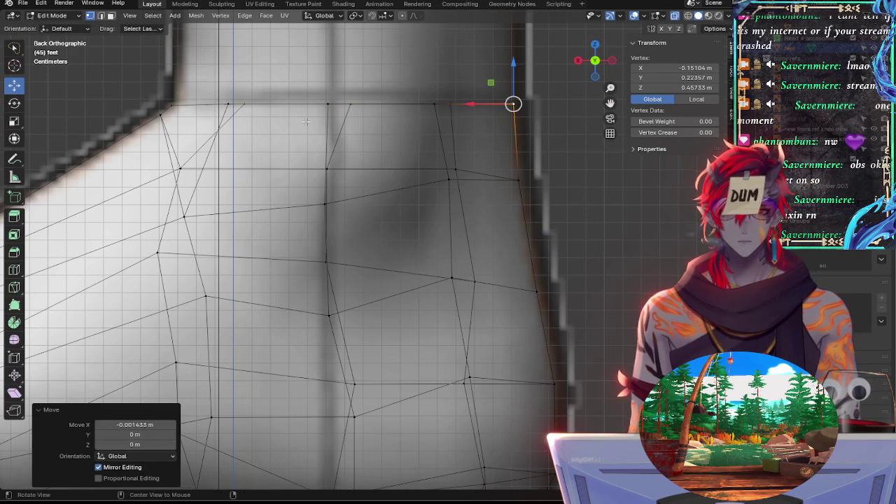
Step: Nudge the top two vertices of the ankle's back outline along X and adjust the lower one on its own
shift+middle_drag(306, 122, 319, 123)
shift+click(536, 185)
drag(492, 150, 493, 148)
key(alt+a)
click(532, 180)
drag(502, 182, 492, 183)
Step: Examine the front ankle, sole and midfoot vertices against the reference, comparing the solid and X-ray displays
shift+middle_drag(491, 182, 309, 194)
click(340, 176)
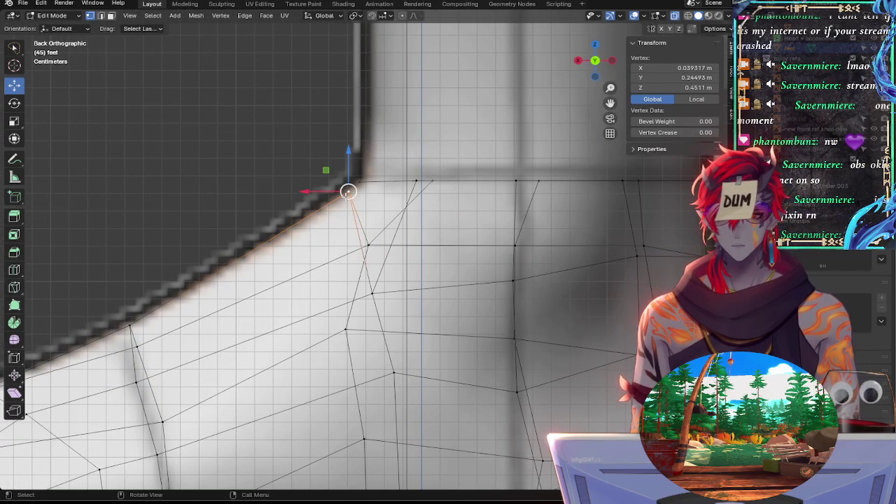
middle_drag(265, 238, 596, 46)
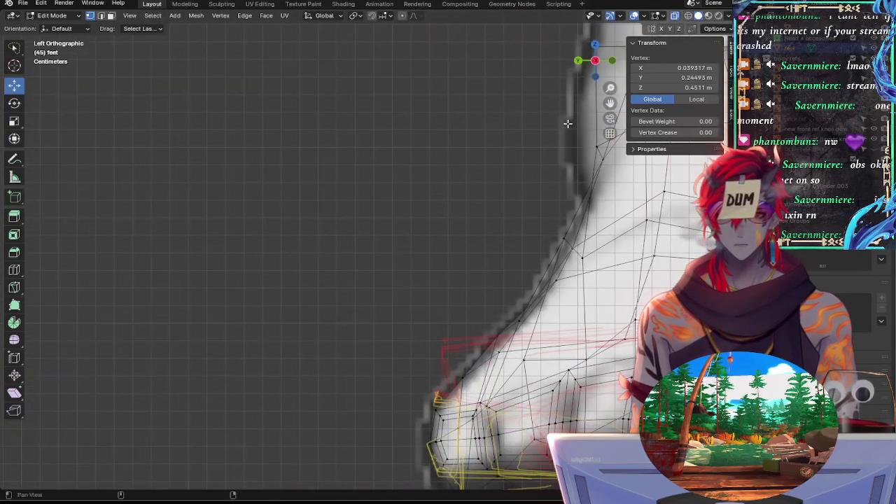
click(579, 61)
shift+middle_drag(91, 295, 487, 178)
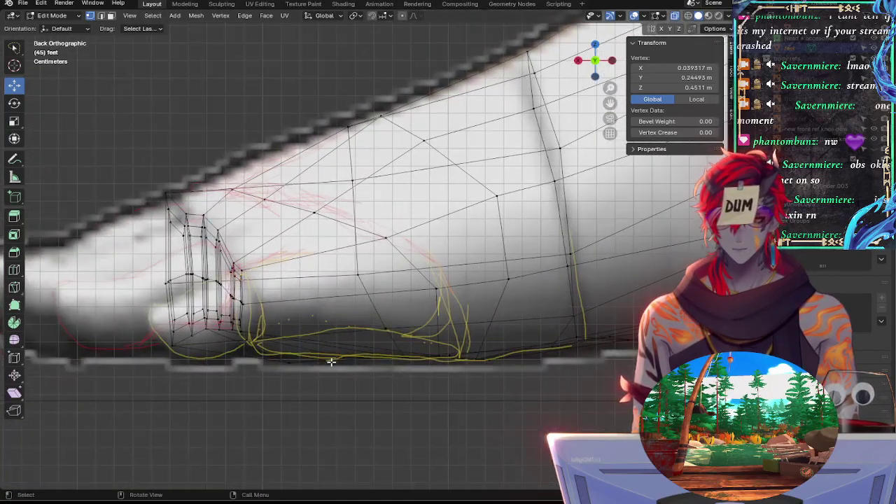
click(290, 378)
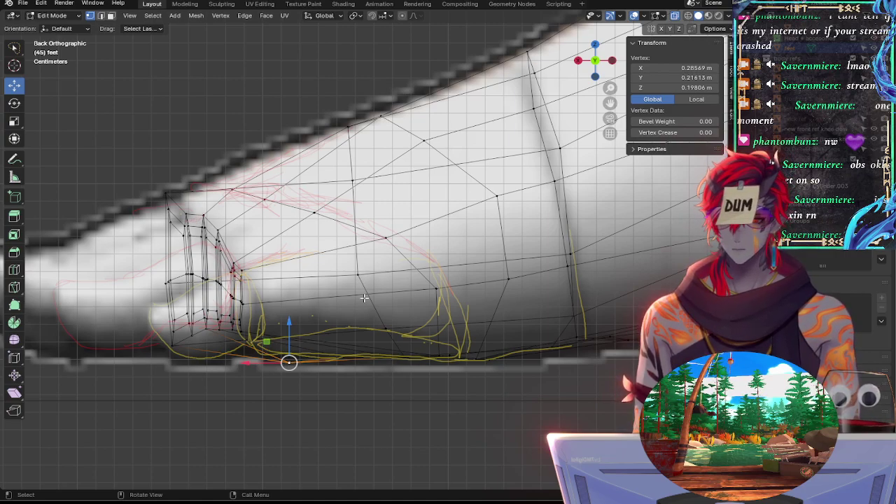
key(alt+z)
click(332, 357)
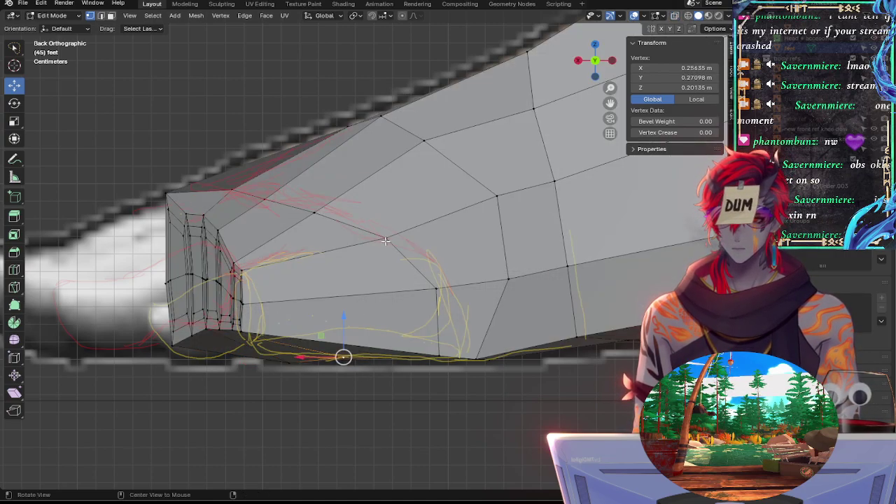
key(alt+z)
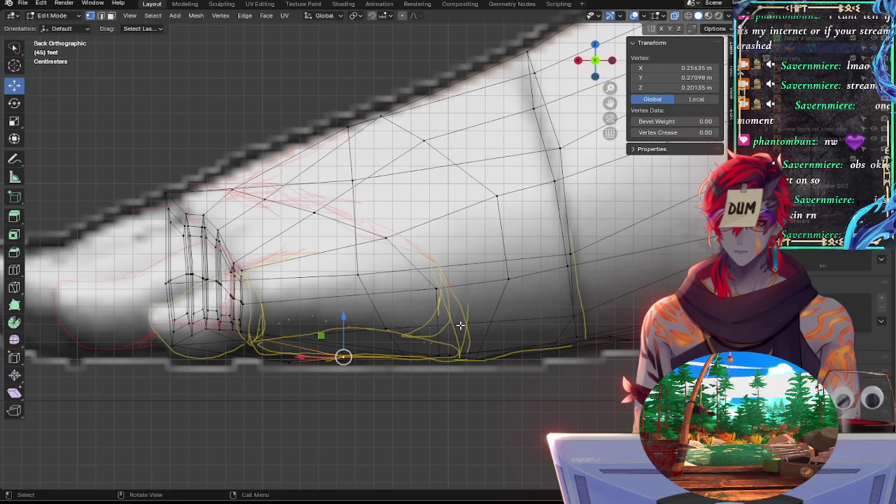
key(alt+z)
click(517, 315)
key(alt+z)
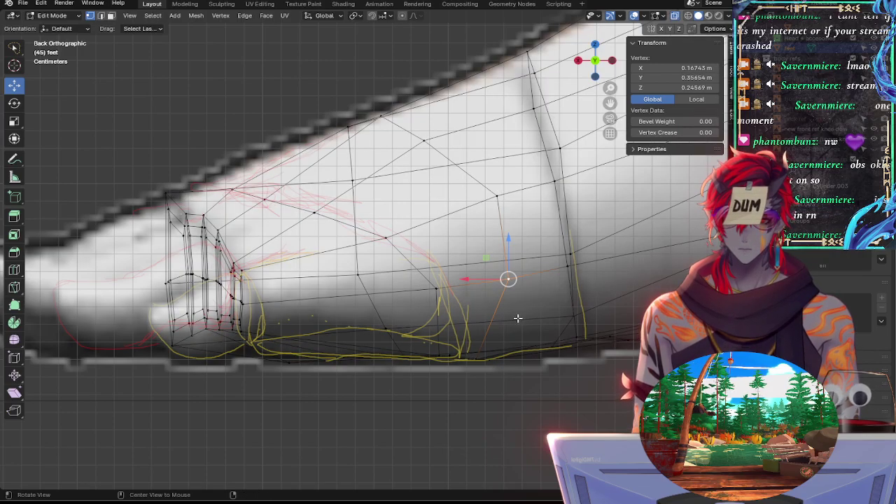
alt+shift+drag(585, 310, 295, 376)
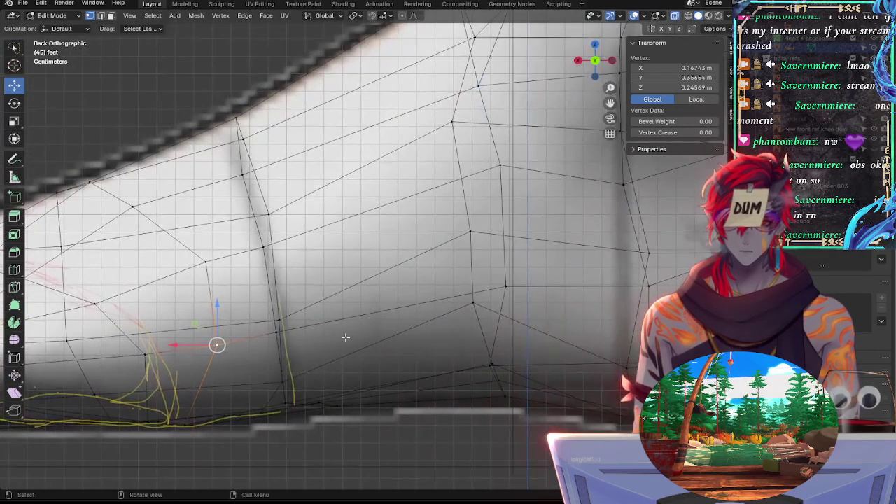
ctrl+alt+drag(404, 238, 396, 282)
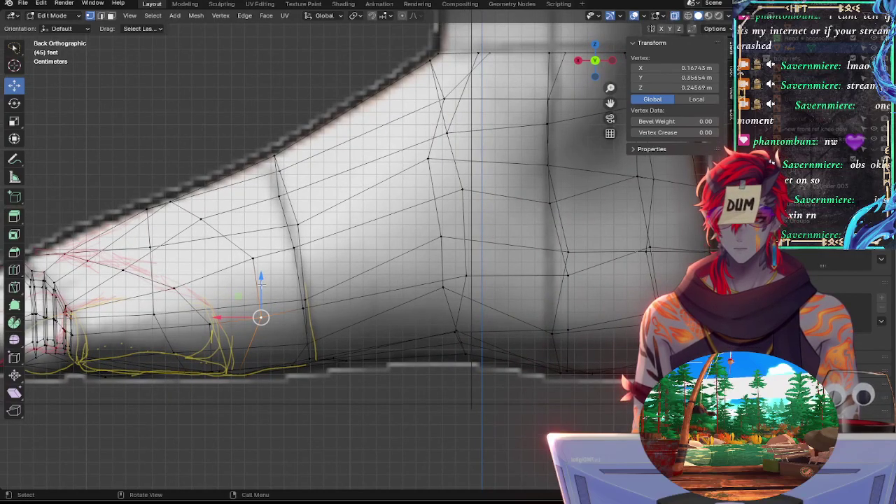
shift+middle_drag(260, 281, 437, 278)
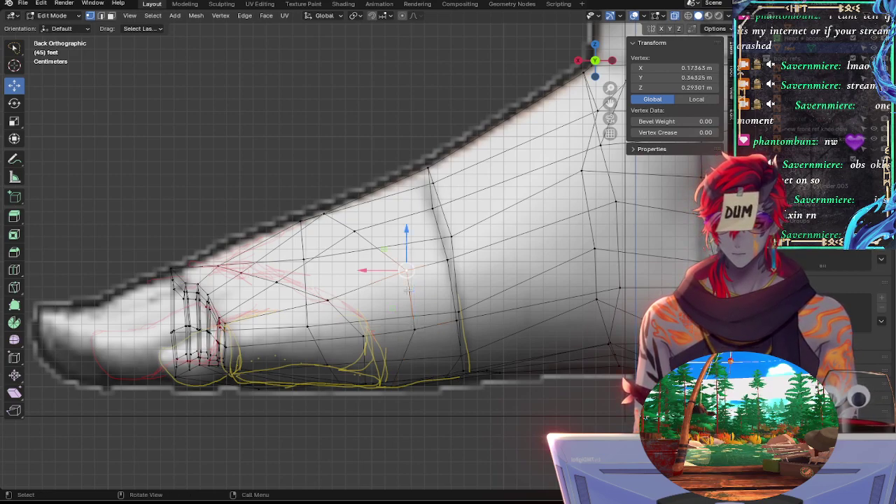
Step: Select the edge loop just ahead of the midfoot loop and edge-slide it back onto the midfoot loop with factor 1.000
alt+click(408, 290)
click(408, 291)
click(411, 300)
alt+click(413, 318)
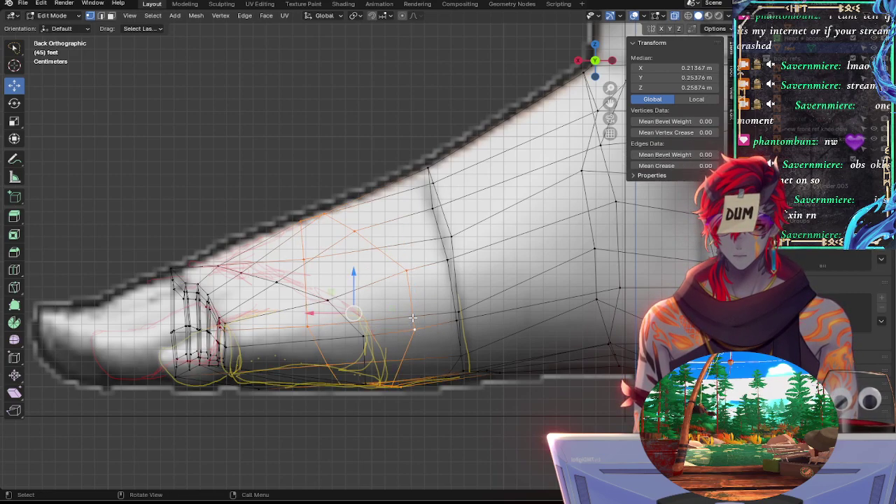
key(g)
key(g)
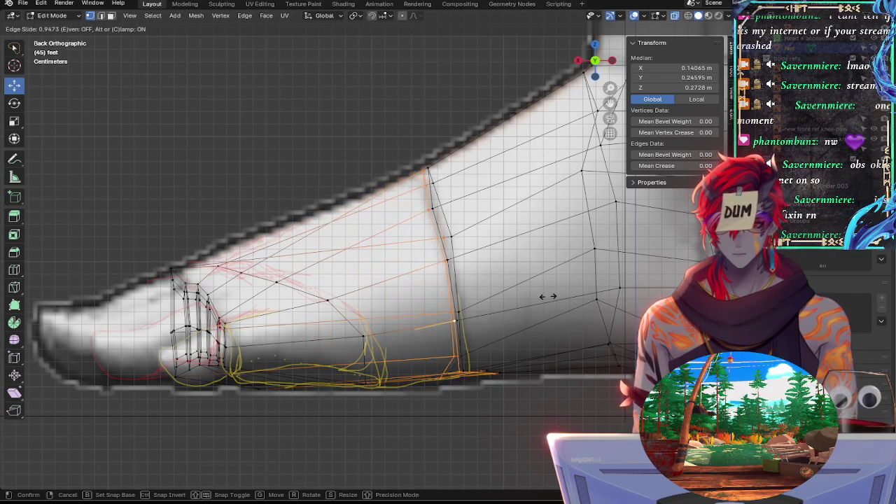
click(607, 290)
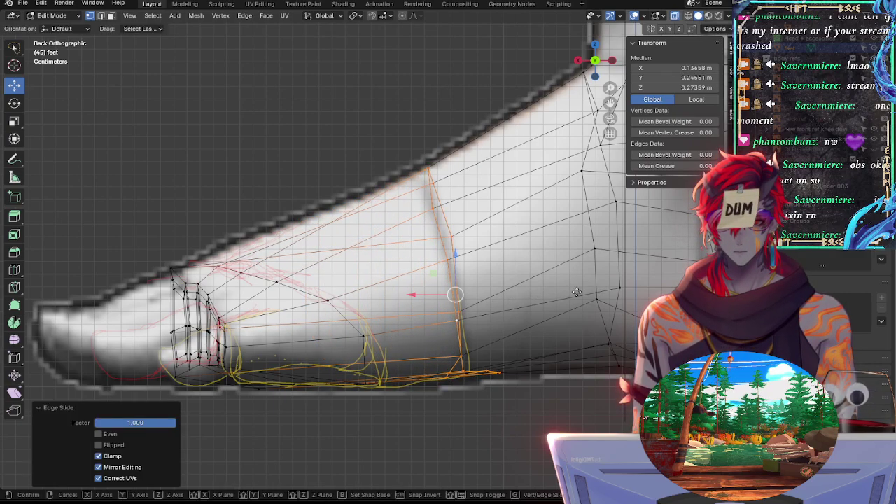
Step: Edge-slide the selected loop forward off the midfoot loop with factor -0.170
key(g)
key(g)
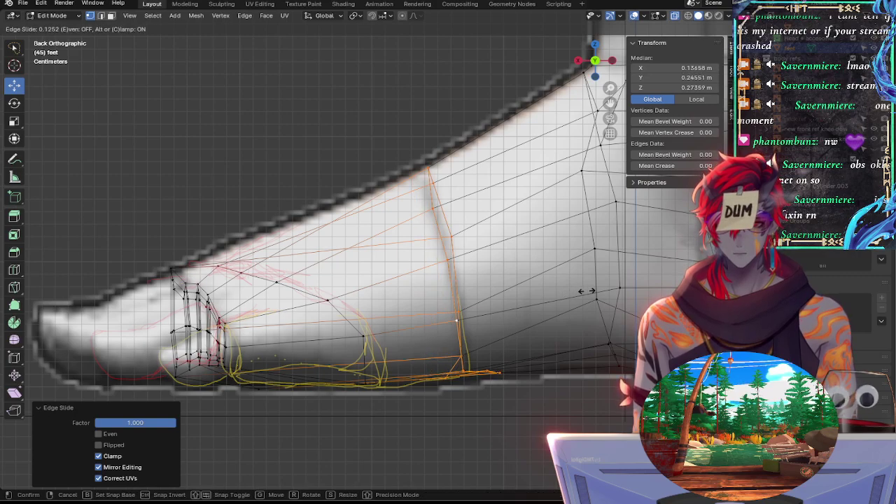
click(560, 292)
right_click(430, 286)
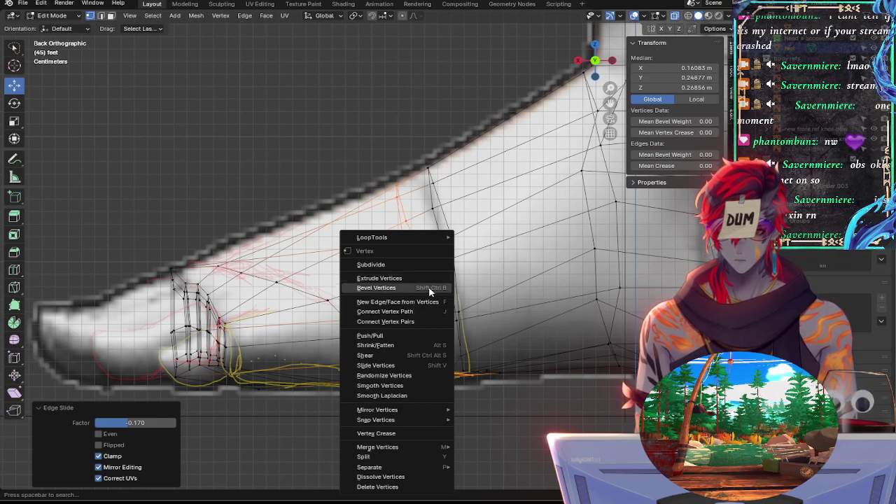
click(431, 302)
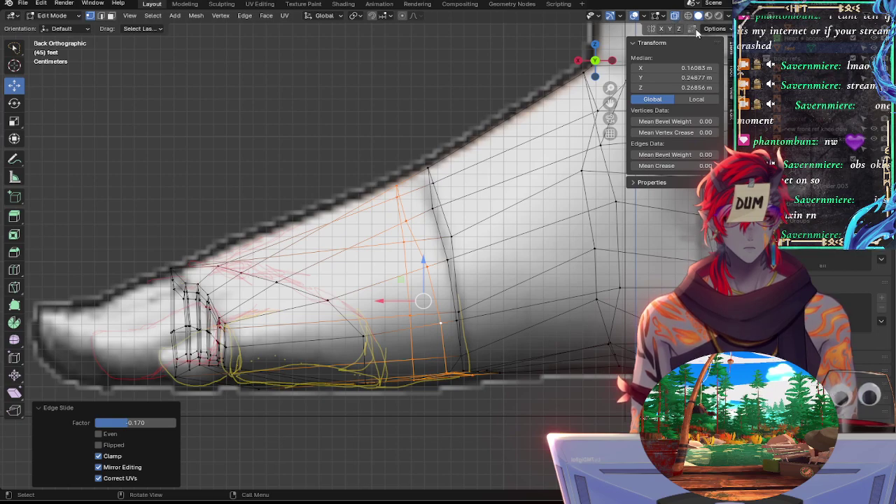
Step: Enable automatic merging of vertices and edge-slide the loop fully onto the midfoot loop so the two merge
click(694, 30)
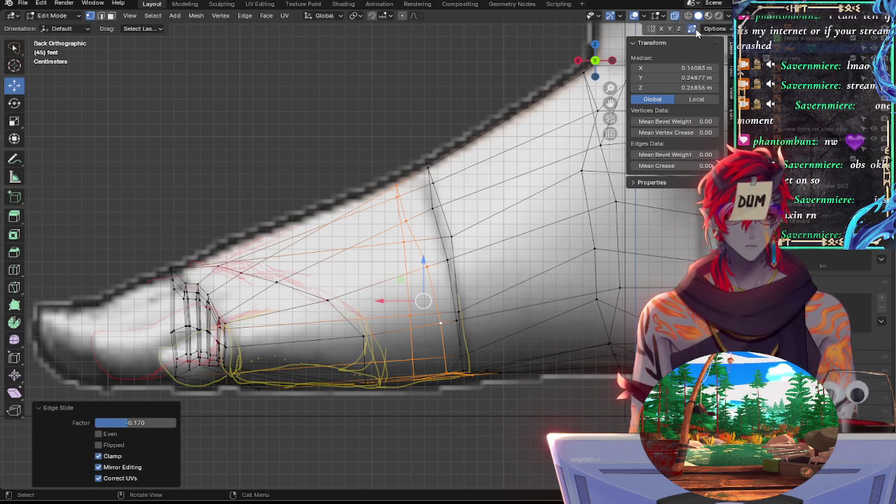
key(g)
key(g)
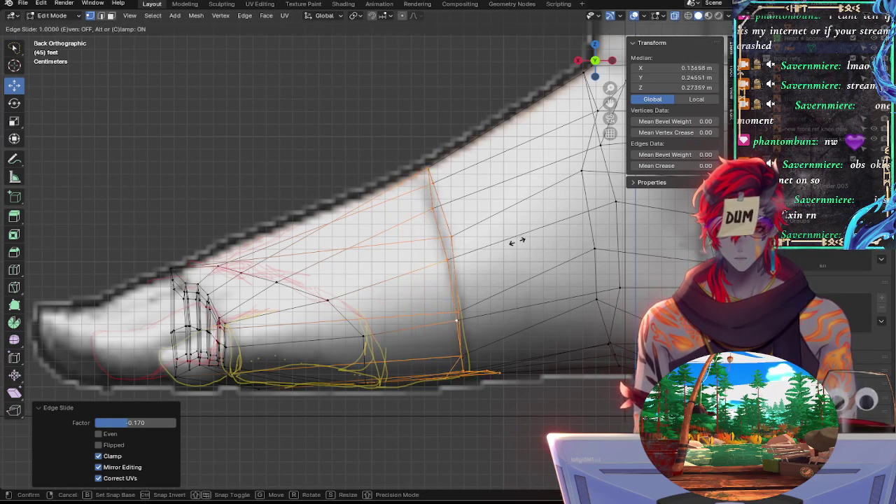
click(524, 240)
click(455, 243)
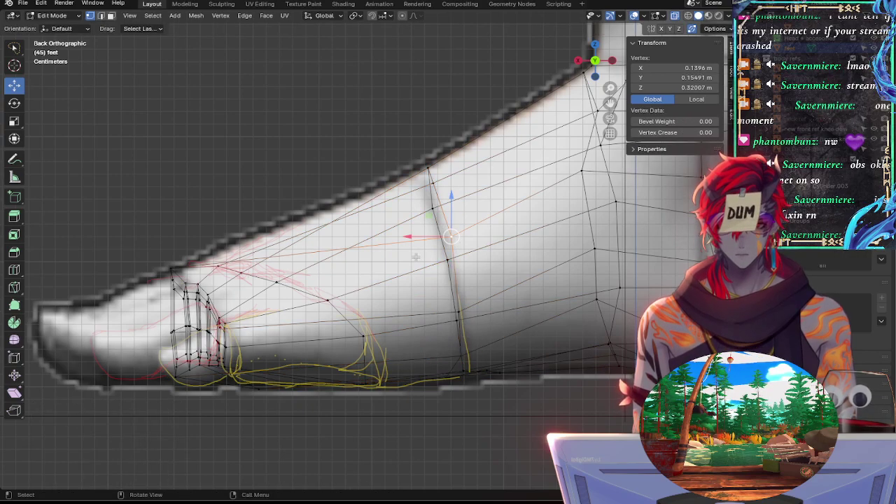
key(g)
right_click(418, 256)
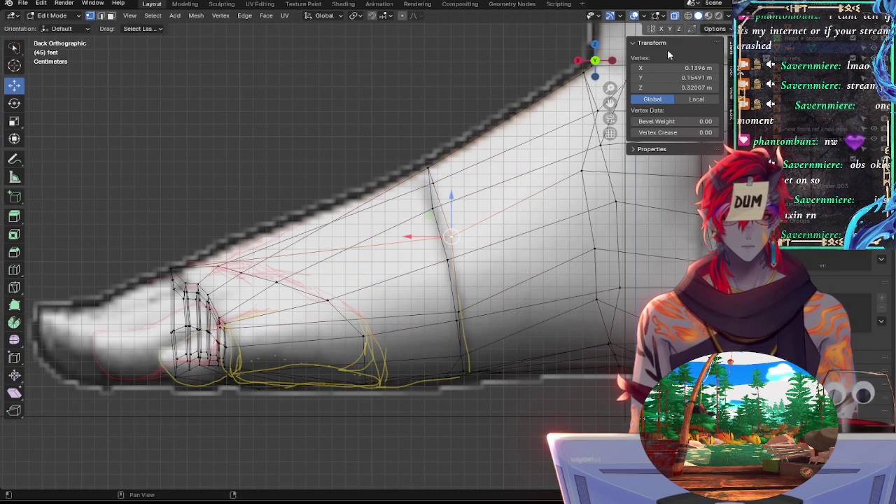
click(381, 114)
Step: Examine the merged midfoot area from the front, side and back, comparing the solid and X-ray displays with the reference
scroll(423, 366, up, 1)
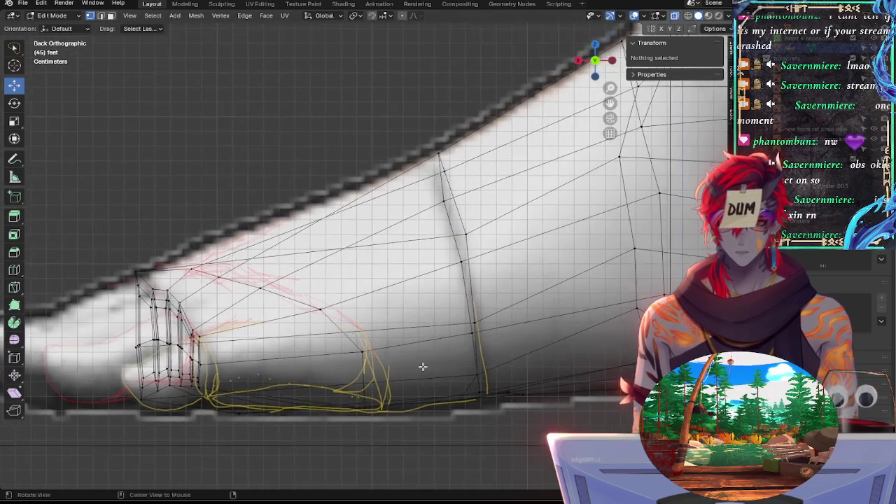
click(595, 61)
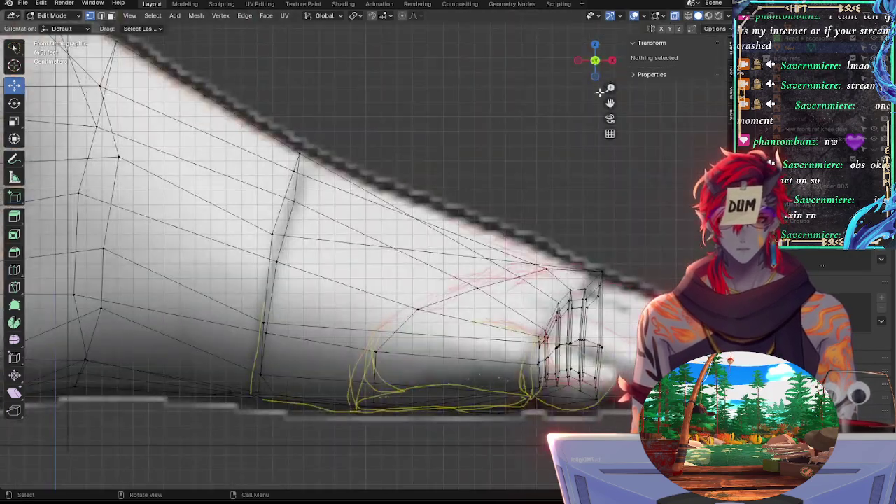
click(612, 61)
click(614, 62)
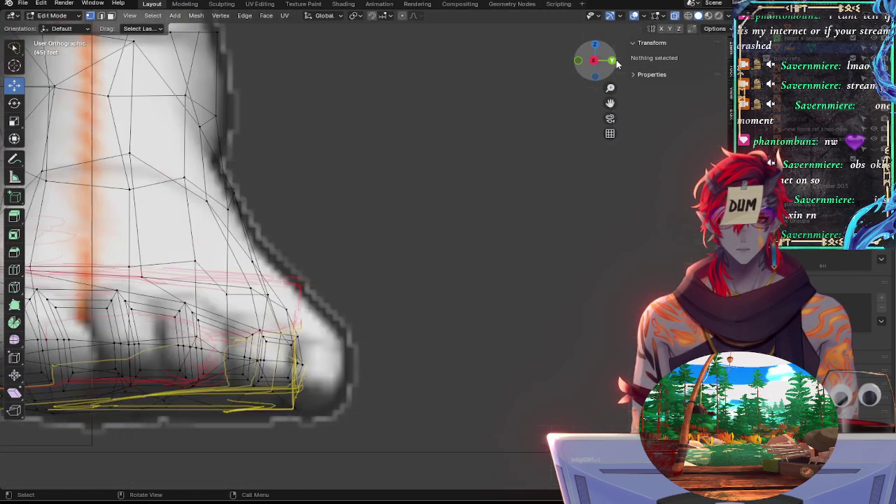
shift+middle_drag(445, 177, 320, 186)
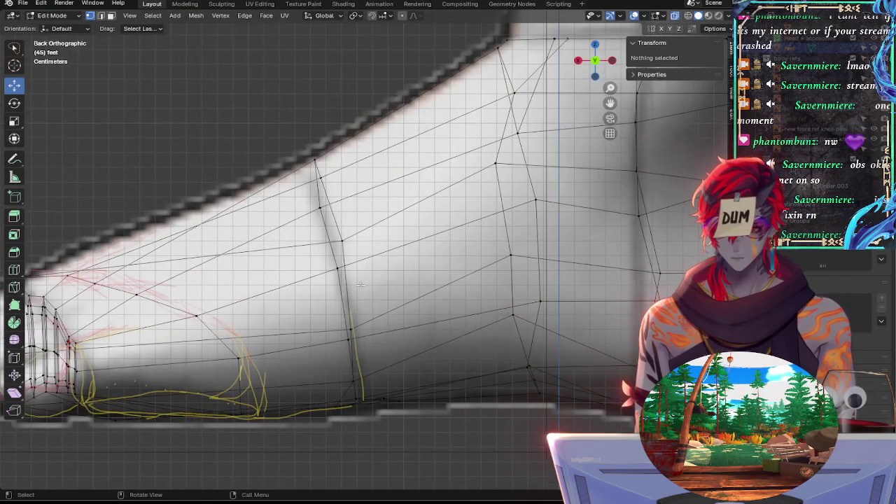
key(alt+z)
middle_drag(342, 252, 412, 193)
click(594, 62)
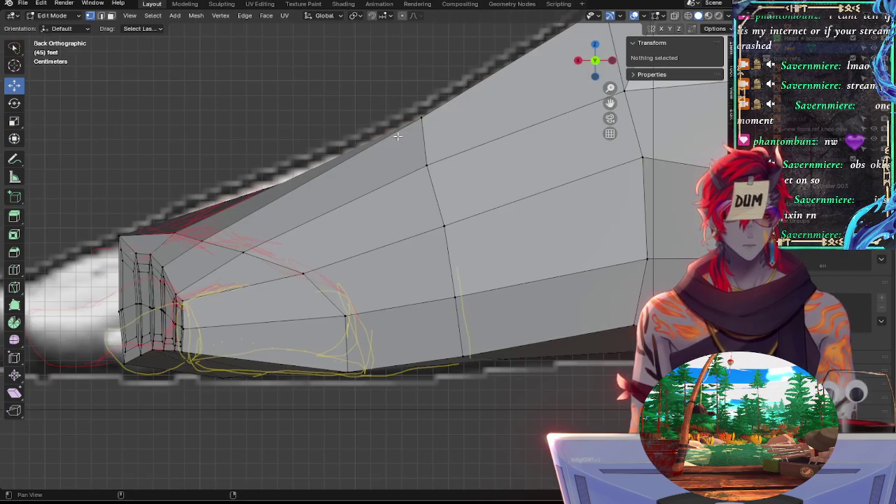
scroll(401, 228, up, 5)
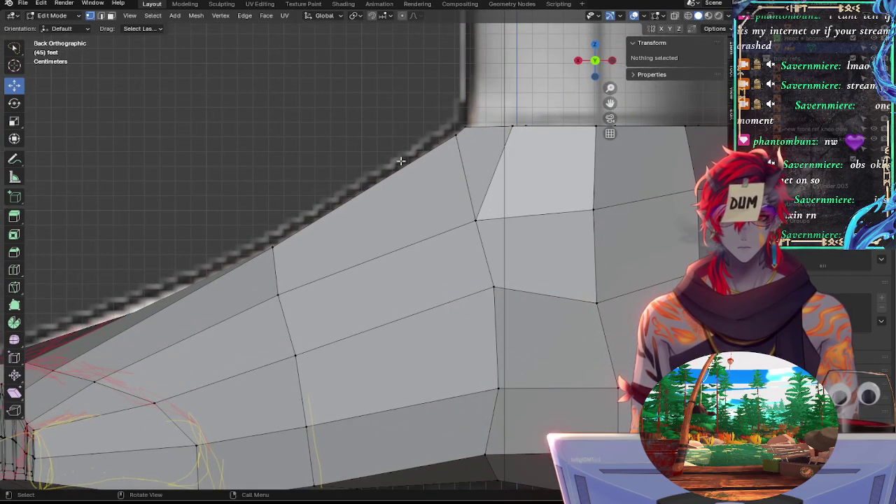
key(alt+z)
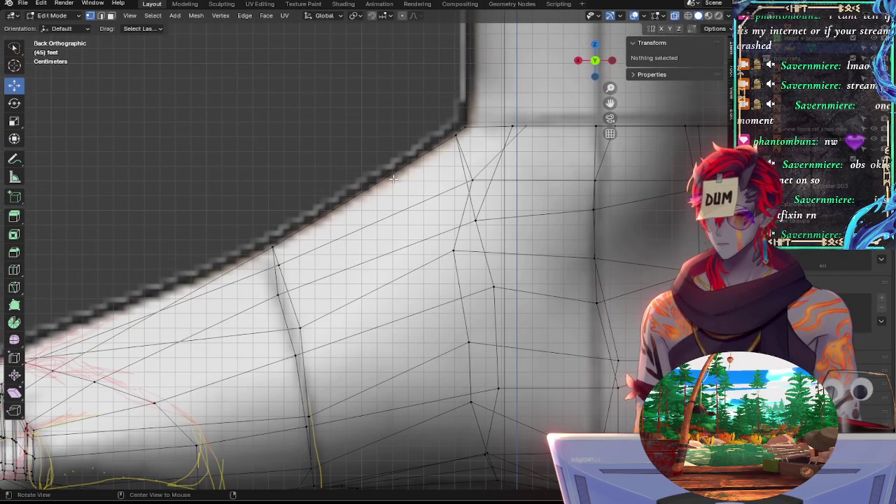
key(alt+z)
key(alt+z)
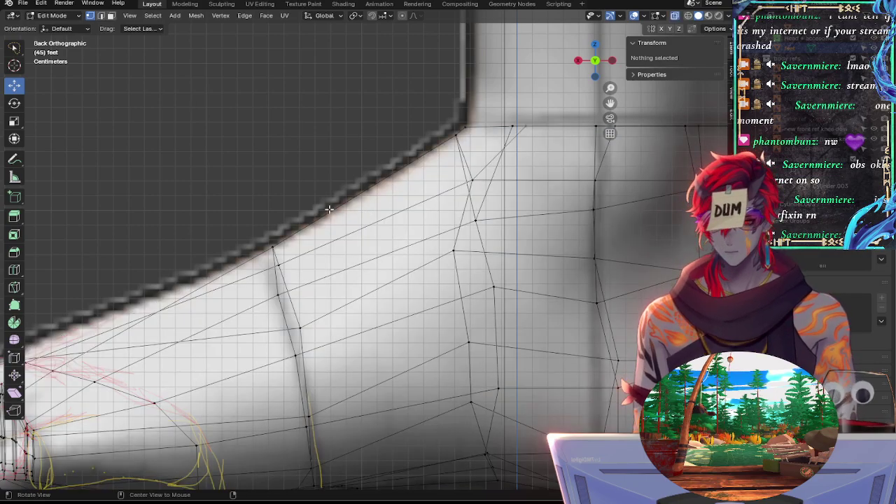
Step: Slide the midfoot loop's top outline vertex with factor 0.034 and raise it 0.000685 m along Z
scroll(392, 210, up, 3)
click(394, 238)
key(shift+v)
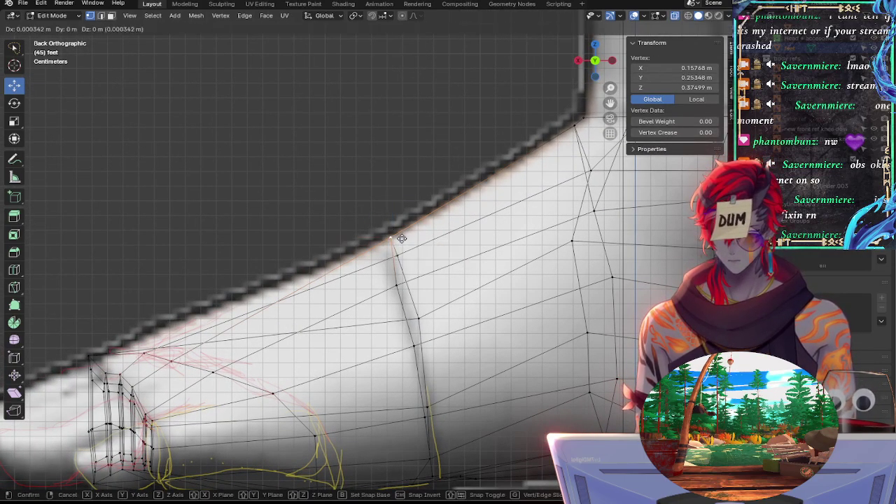
click(396, 242)
key(g)
key(z)
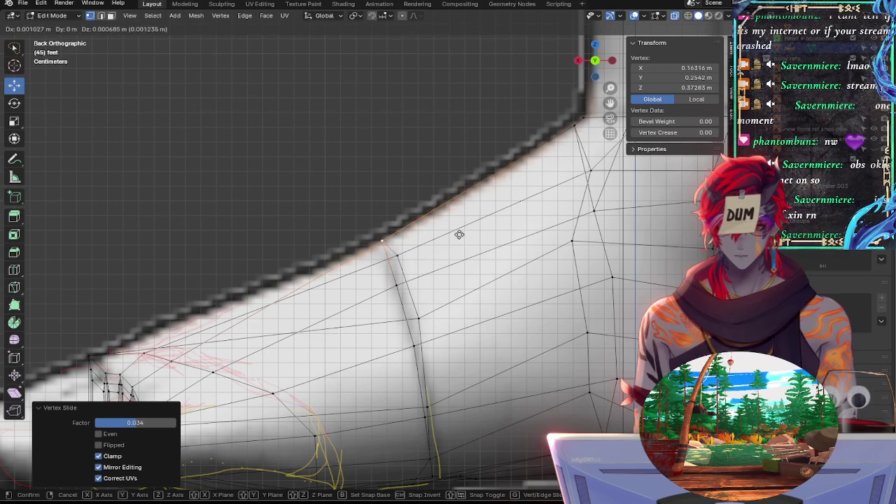
click(460, 234)
scroll(451, 312, down, 3)
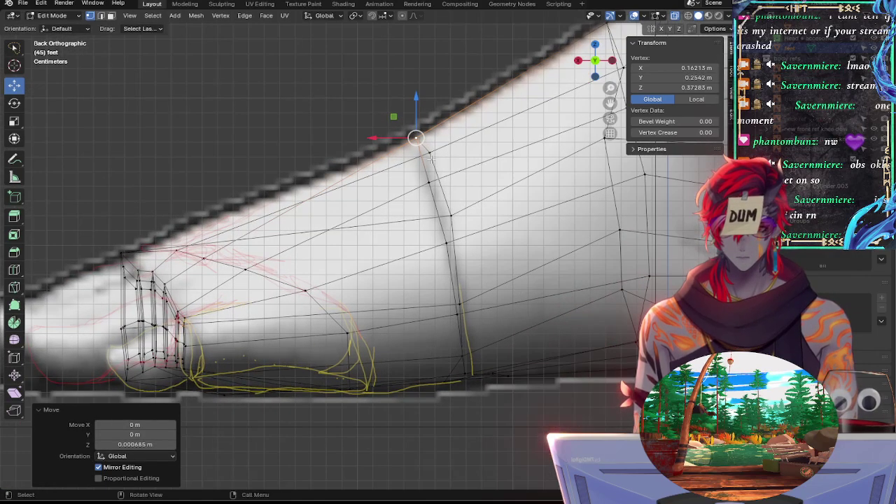
Step: Slide the midfoot loop's middle near-side vertex slightly toward the ankle to follow the crease in the reference
click(429, 152)
key(alt+z)
key(alt+z)
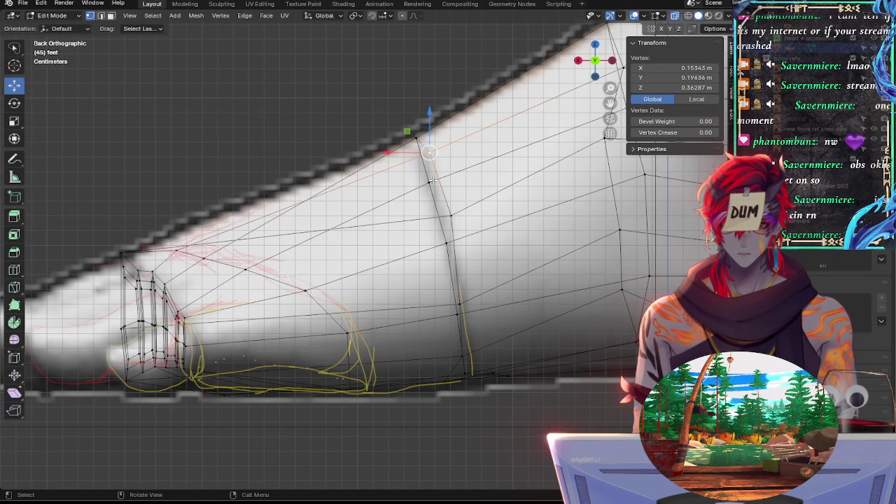
click(434, 183)
key(alt+z)
shift+click(446, 243)
shift+click(458, 314)
key(alt+z)
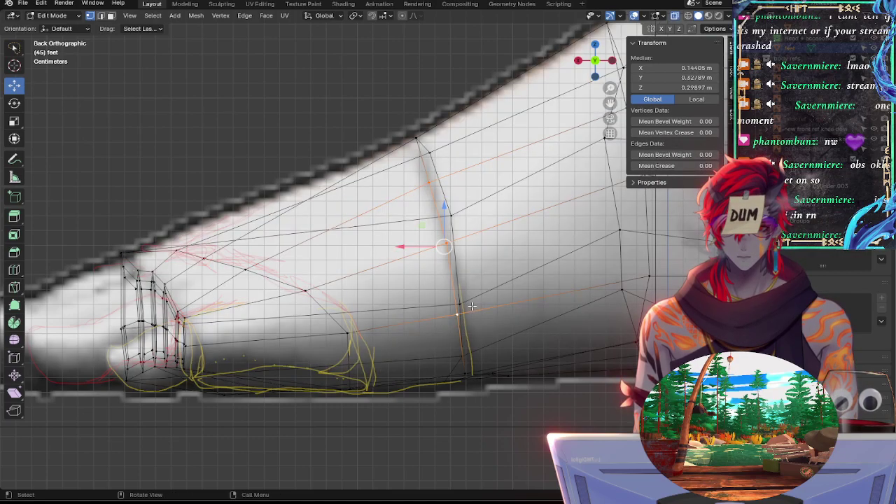
click(450, 243)
key(shift+v)
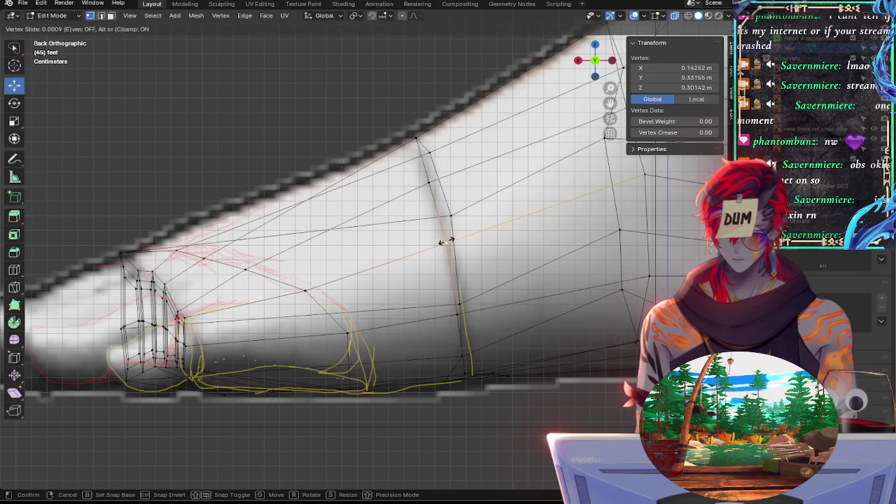
click(450, 241)
Step: Slide the midfoot loop's lower near-side vertex slightly toward the ankle to line up with the yellow guide line
click(455, 192)
key(alt+z)
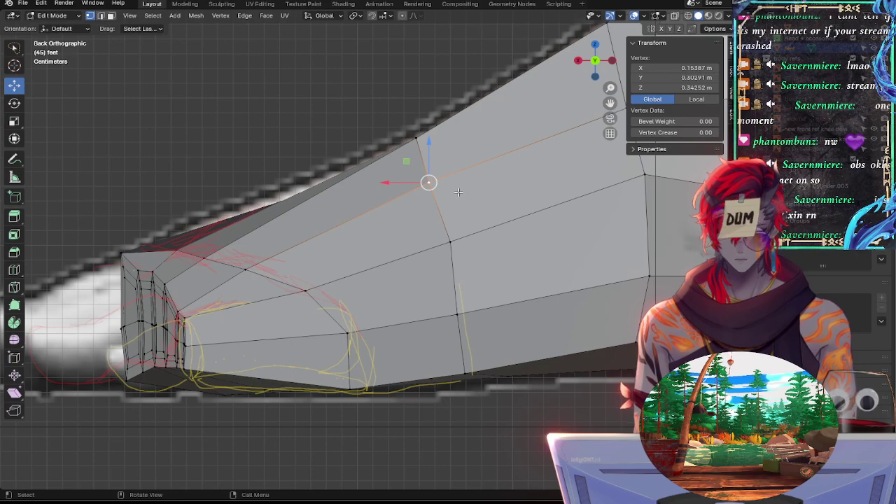
key(alt+z)
key(alt+z)
key(alt+z)
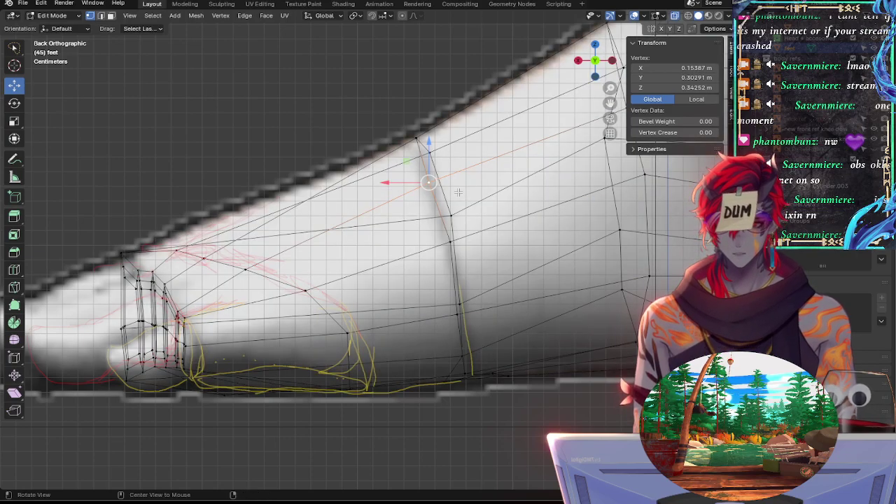
key(alt+z)
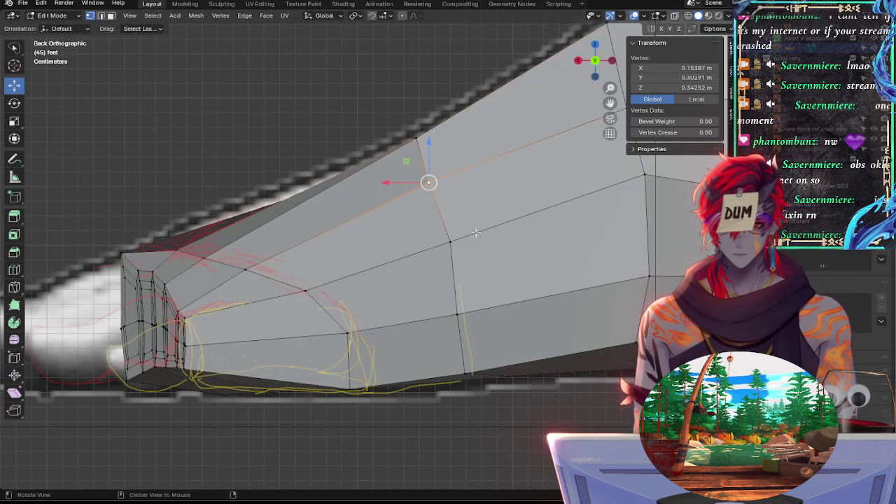
click(457, 315)
key(alt+z)
key(g)
key(g)
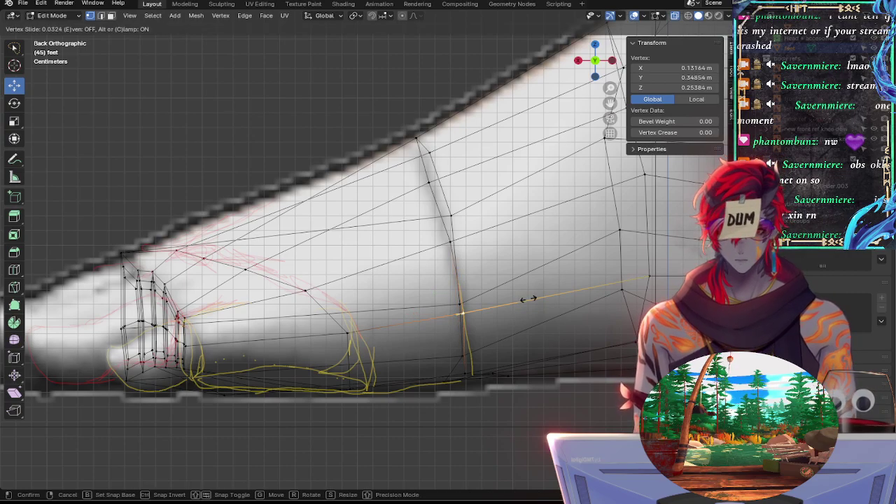
click(520, 307)
Step: Slide the midfoot loop's near-side sole vertex toward the heel with factor 0.035
key(alt+z)
click(468, 372)
key(alt+z)
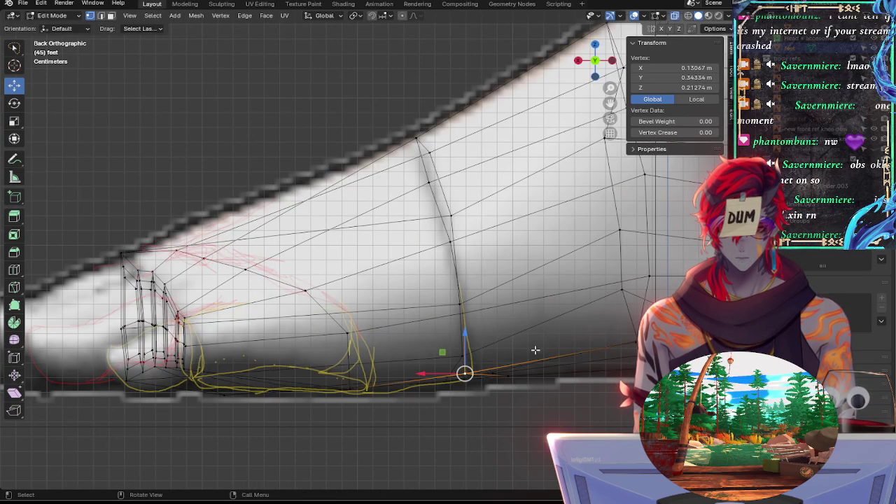
key(g)
key(g)
click(498, 337)
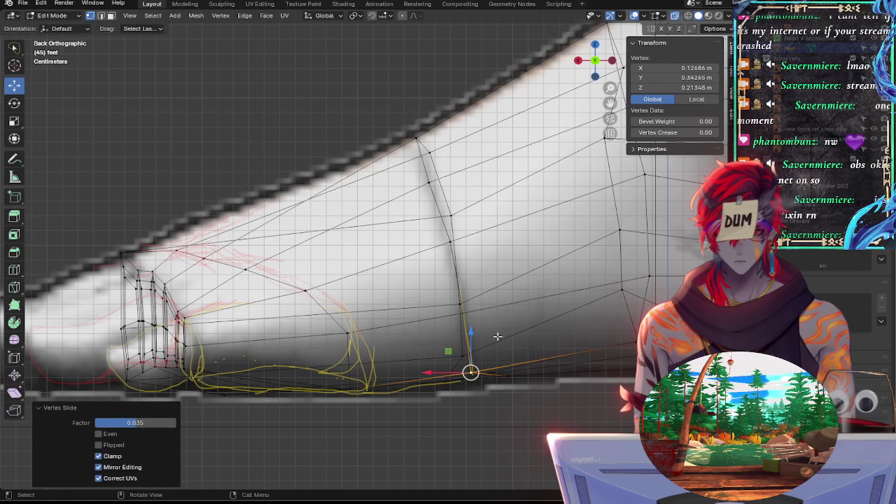
Step: Lower the midfoot loop's sole vertex by 0.003082 m along Z and slide it along its edge with factor 0.016
drag(472, 327, 471, 333)
key(g)
key(g)
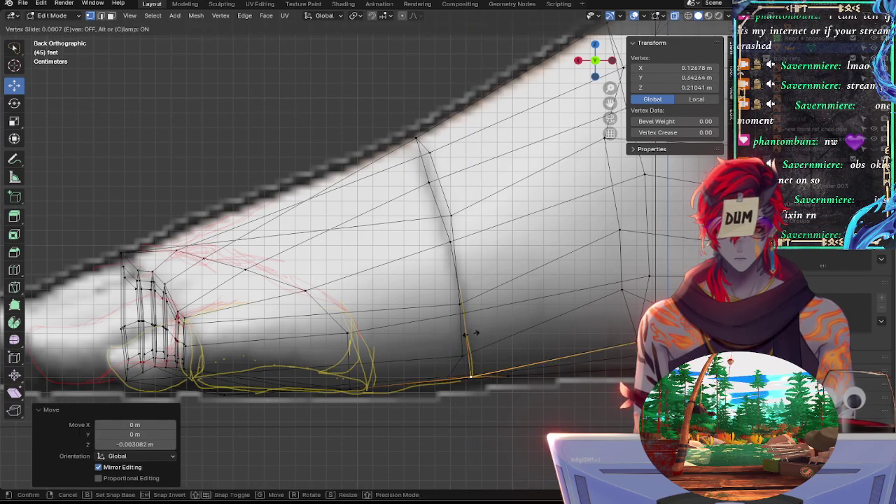
click(469, 333)
key(alt+z)
shift+middle_drag(553, 336, 521, 274)
key(alt+z)
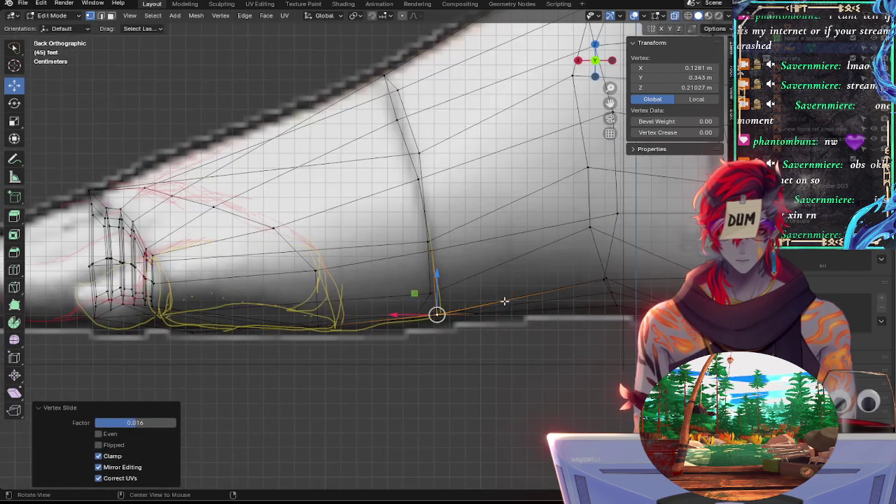
Step: Slide the near-side sole vertex at the ball of the foot toward the toes, then make a small correction slide with factor 0.021
shift+middle_drag(417, 353, 508, 372)
click(415, 345)
key(alt+z)
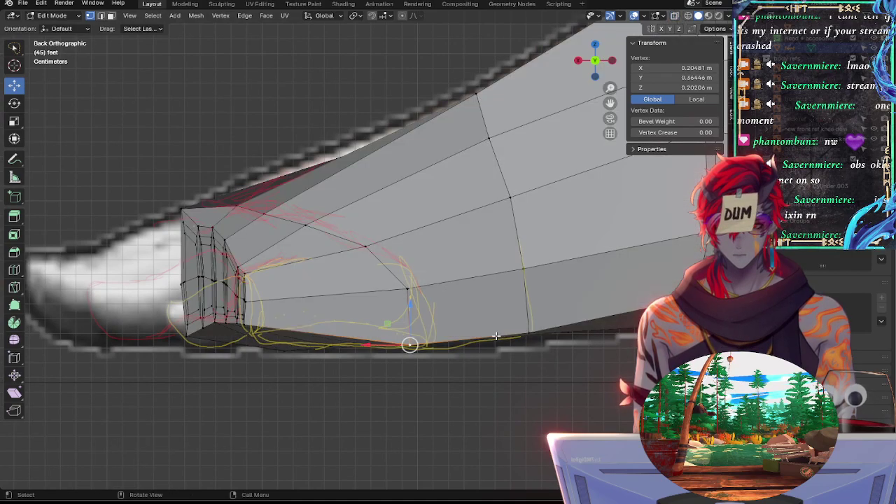
key(alt+z)
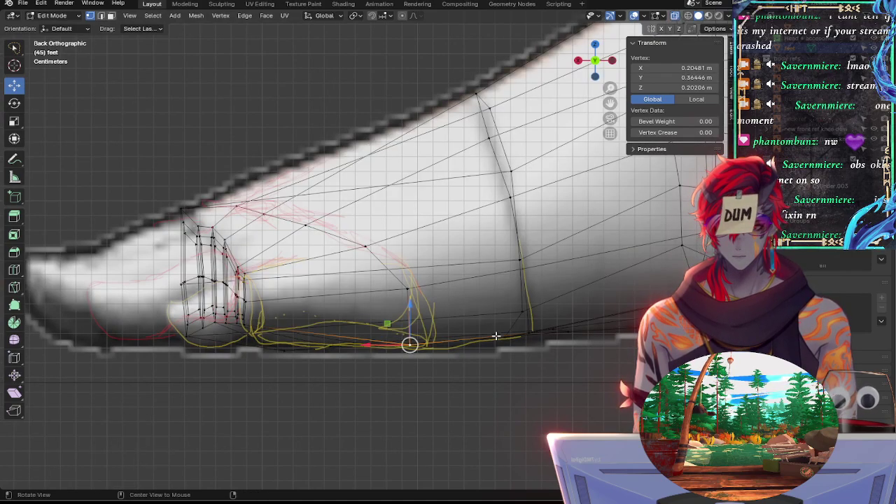
key(alt+z)
key(shift+v)
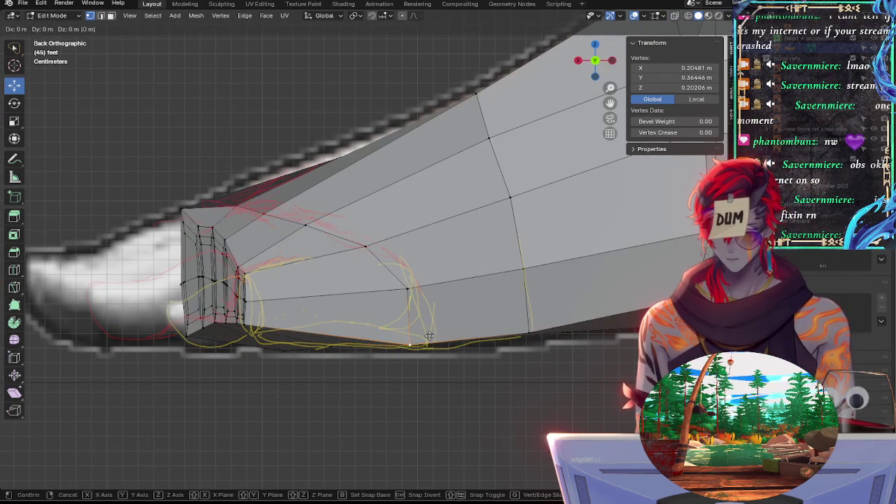
click(424, 332)
key(shift+v)
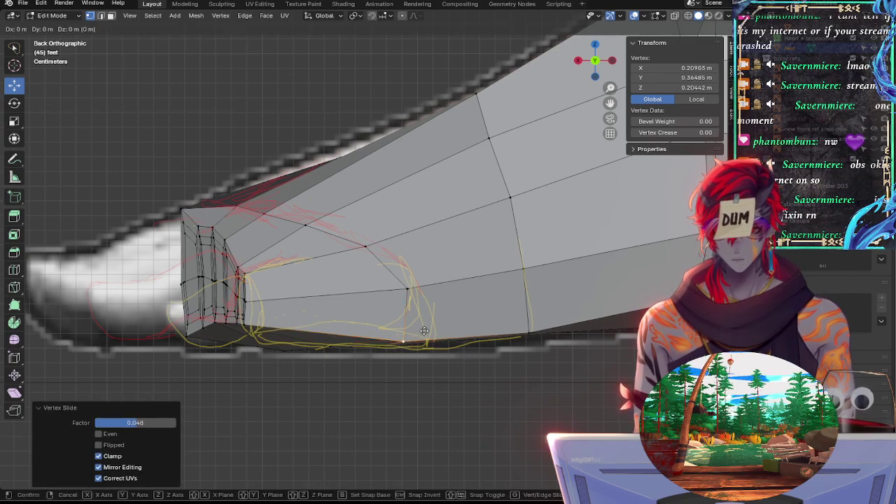
click(426, 327)
key(alt+z)
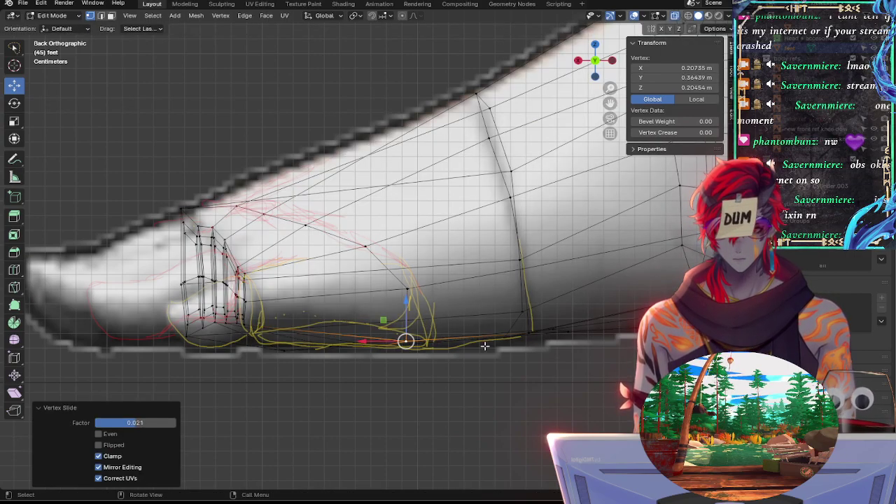
Step: Compare the foot with the reference and guide lines by toggling the mesh's visibility and checking it from other angles and the back view
click(874, 48)
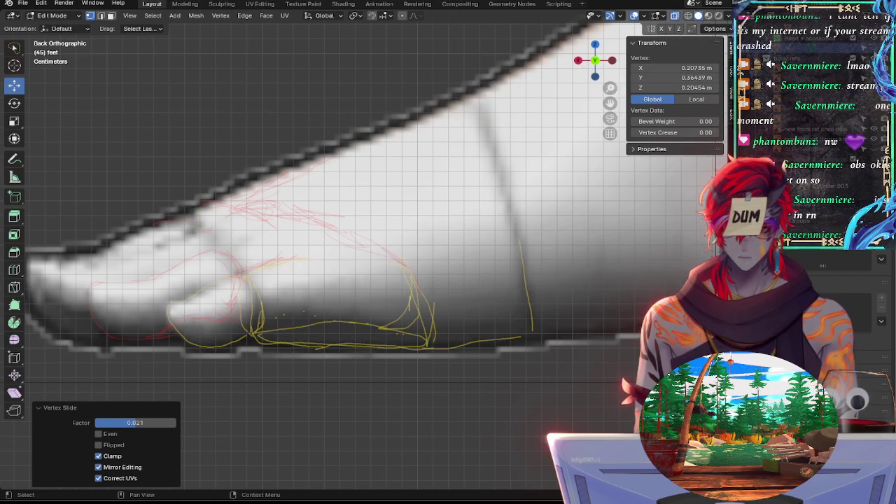
click(873, 48)
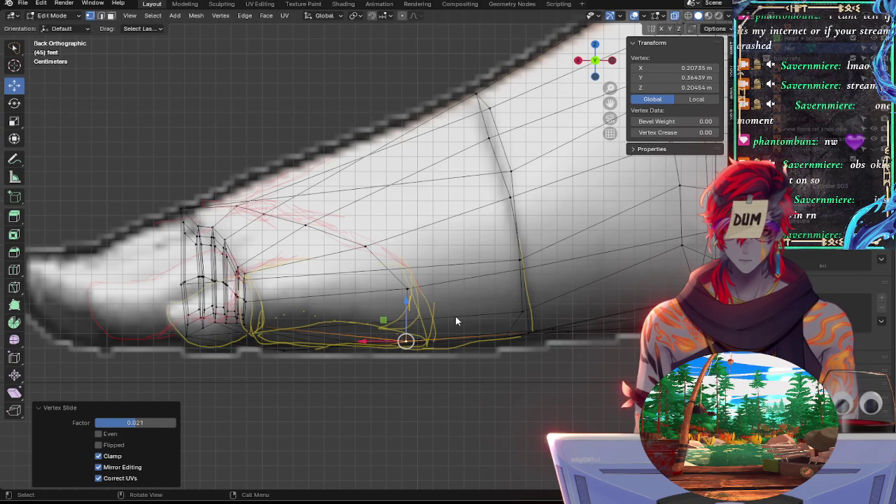
key(alt+z)
alt+drag(475, 377, 476, 379)
click(476, 378)
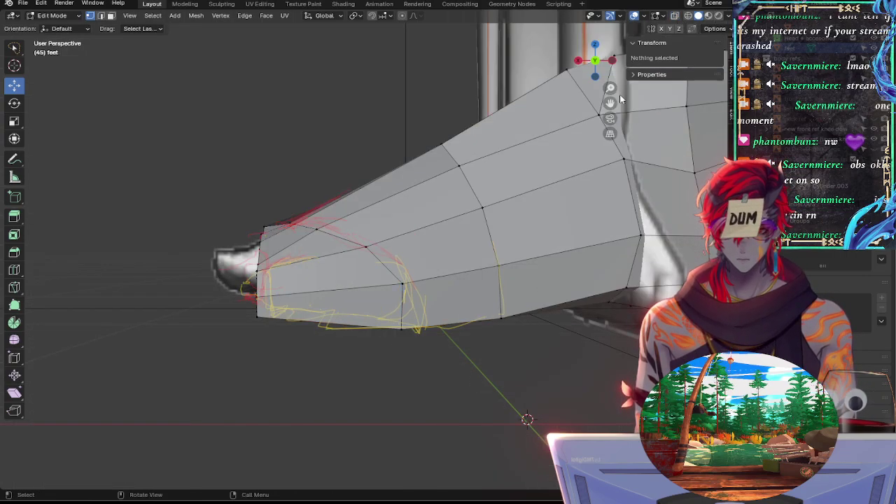
click(598, 60)
click(614, 60)
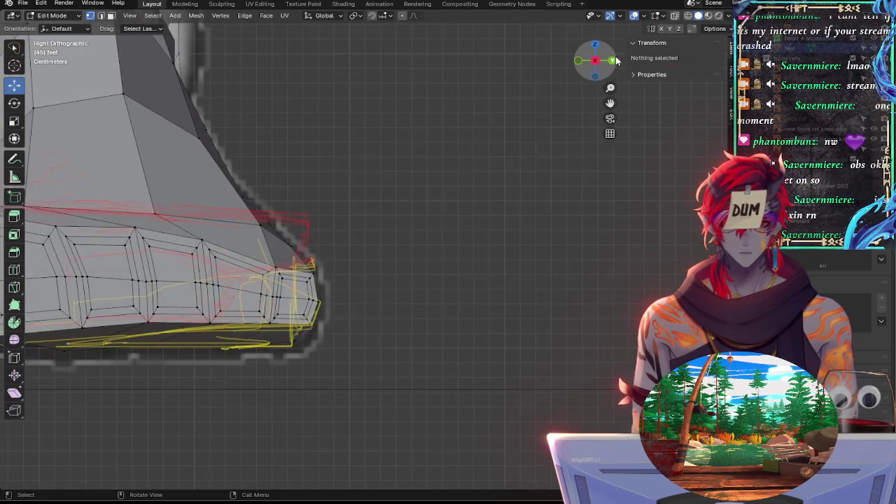
click(614, 61)
key(alt+z)
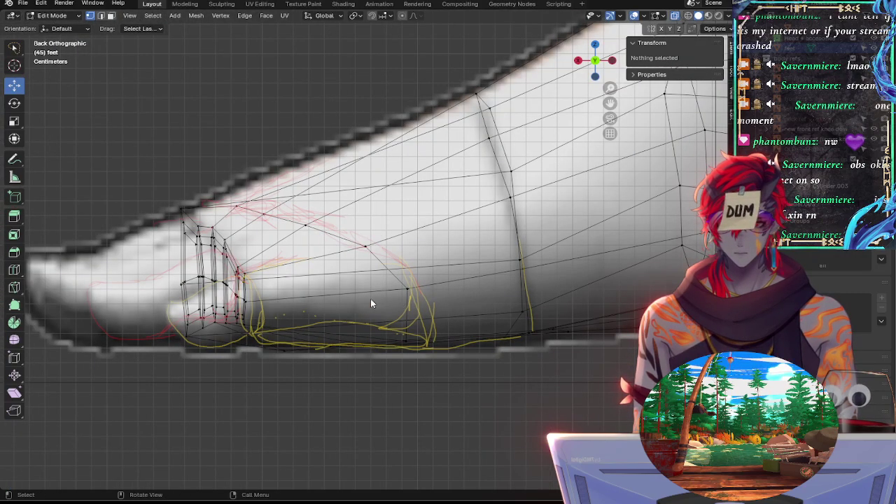
Step: Slide the near-side toe-base vertex toward the heel with factor 0.085, and slide the ball loop's lower side vertex up along the guide curve
click(246, 303)
key(shift+v)
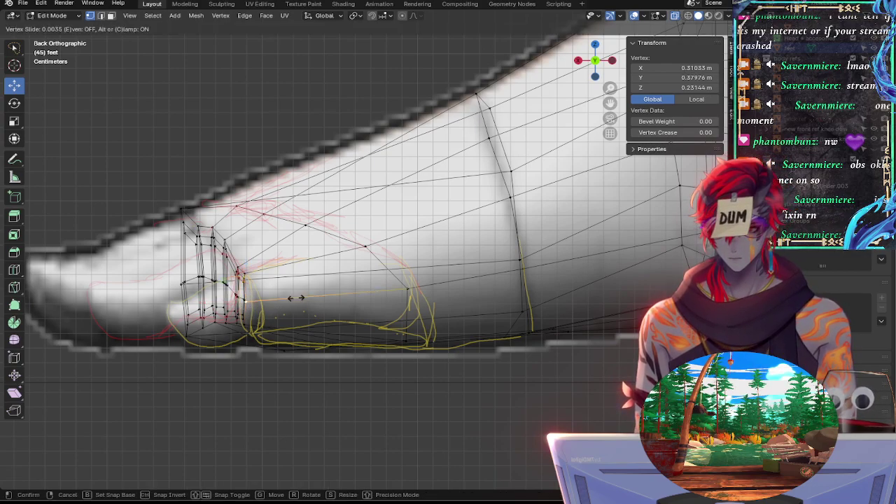
click(309, 299)
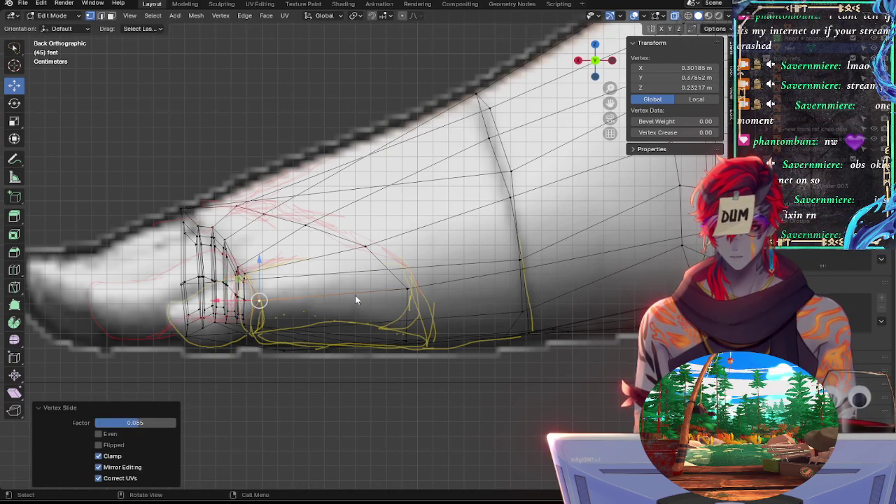
click(408, 289)
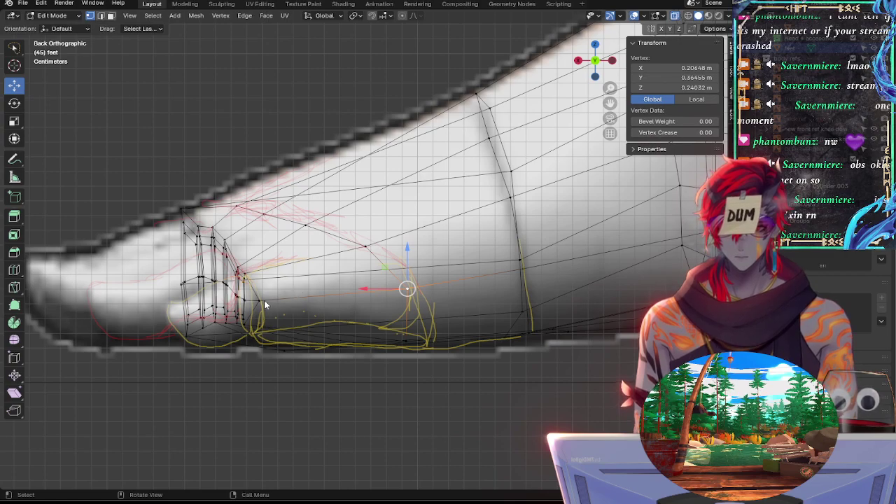
key(shift+v)
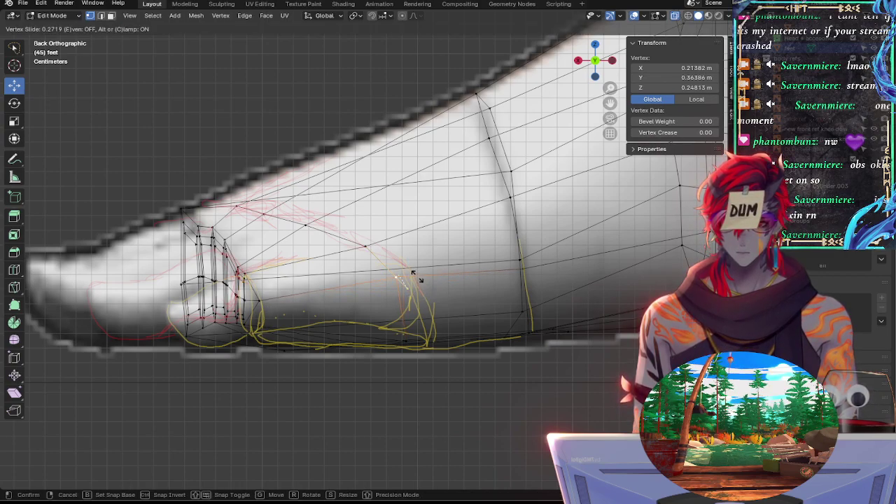
click(417, 277)
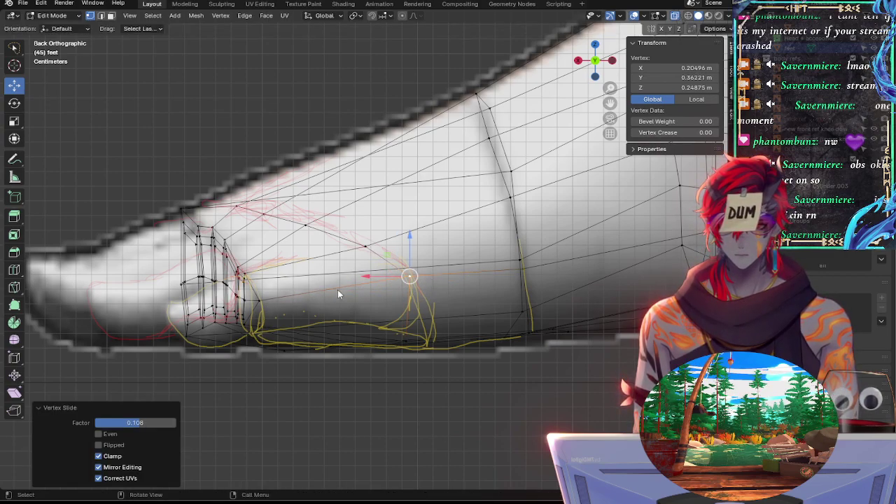
Step: Slide the near-side toe-base vertex upward along the toe edge, finishing with factor 0.278
click(266, 299)
key(shift+v)
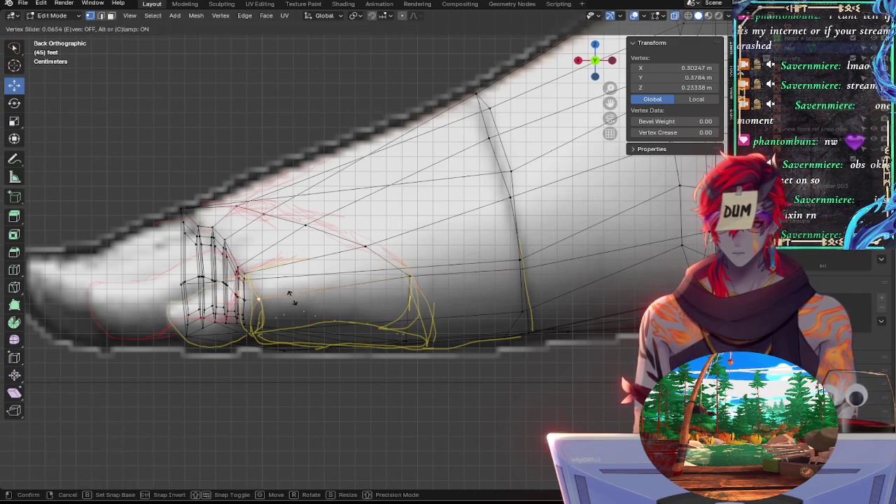
click(290, 293)
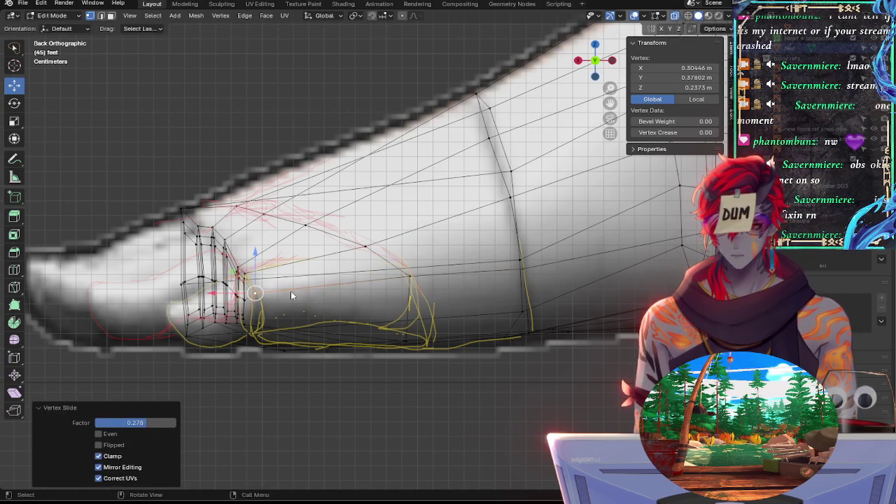
Step: Slide the ball loop's lower side vertex slightly toward the toes and down along its loop
click(418, 278)
key(shift+v)
click(408, 282)
key(shift+v)
click(407, 280)
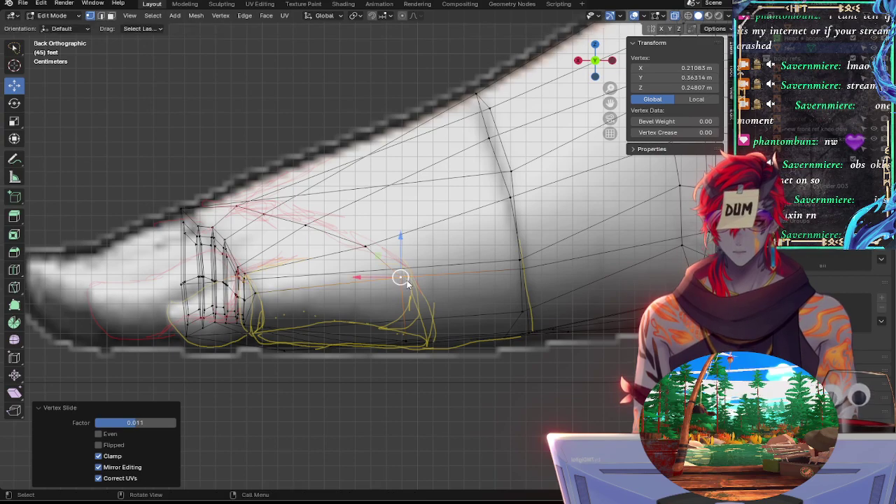
key(shift+v)
click(406, 288)
Step: Slide the near-side toe-base vertex slightly down and toward the heel to meet the yellow guide line, using factor 0.035
click(263, 294)
key(shift+v)
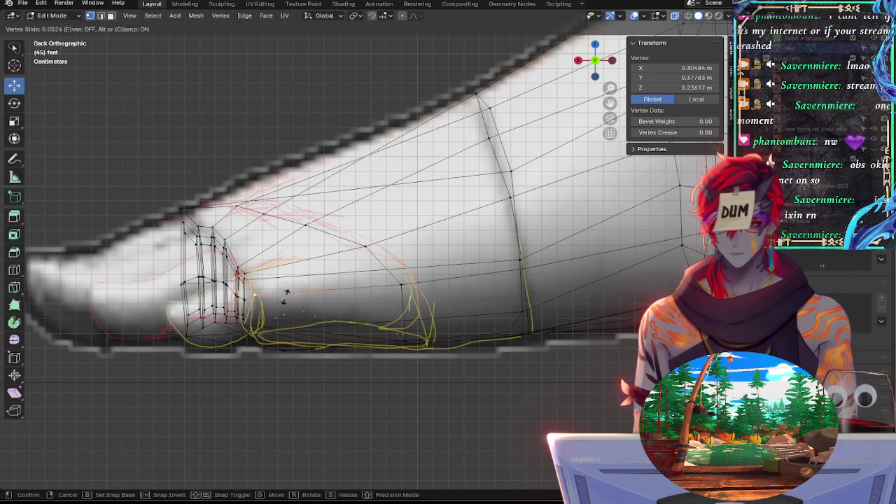
click(287, 300)
key(shift+v)
click(292, 302)
key(g)
key(g)
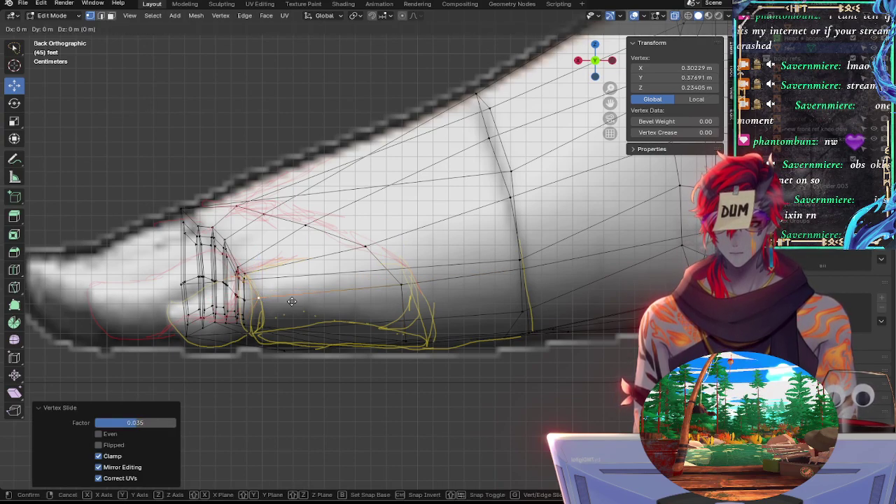
click(294, 302)
Step: Move the midfoot loop's lower near-side vertex by 0.001027 m along X and 0.005479 m along Z
click(540, 265)
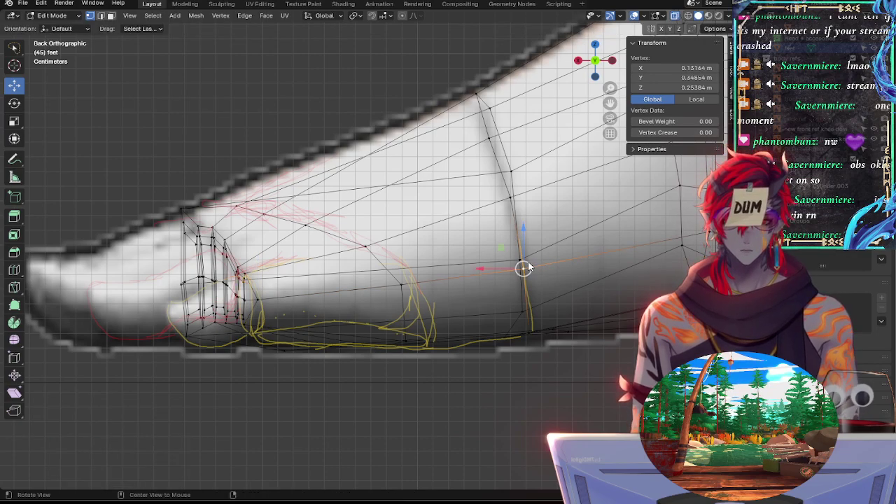
key(alt+z)
key(alt+z)
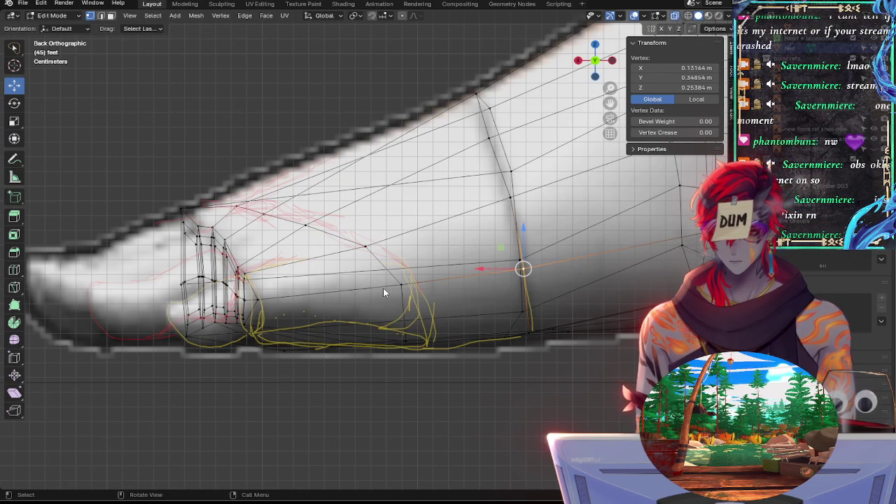
key(g)
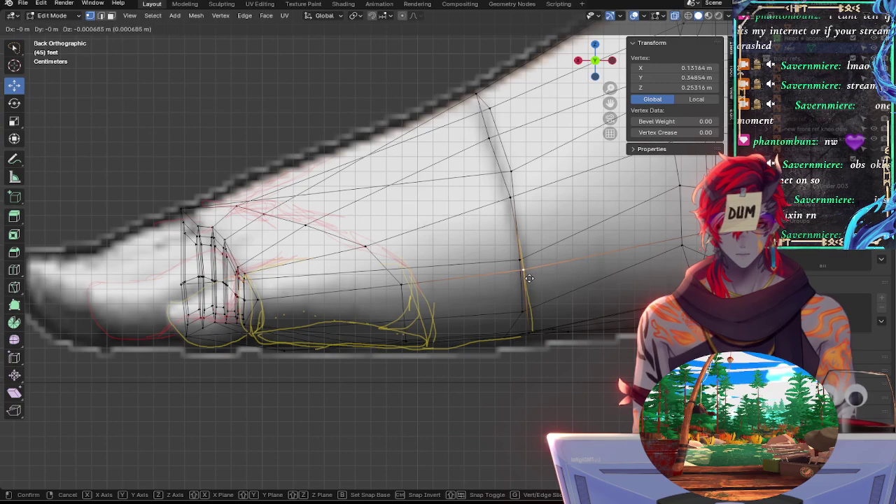
click(529, 275)
key(alt+z)
key(alt+z)
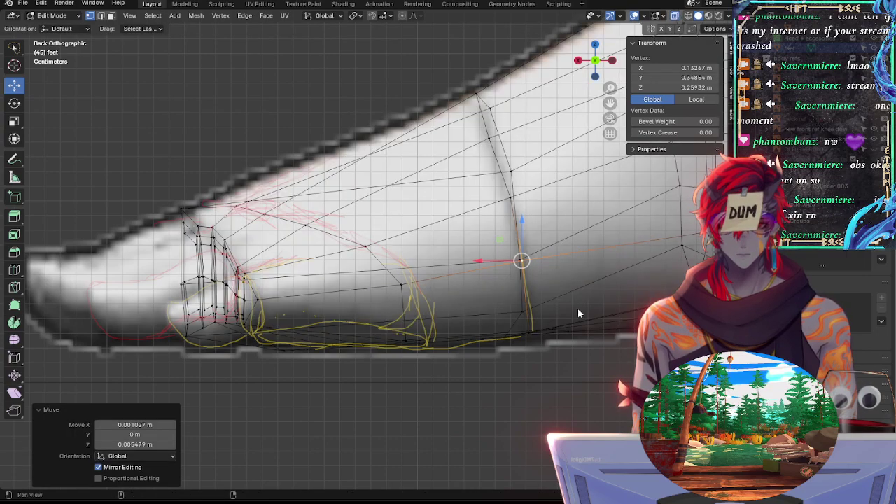
Step: Slide the ankle loop's lower near-side vertex toward the toes with factor 0.094, then slightly up along its loop
shift+middle_drag(578, 308, 334, 355)
key(alt+z)
click(483, 270)
key(alt+z)
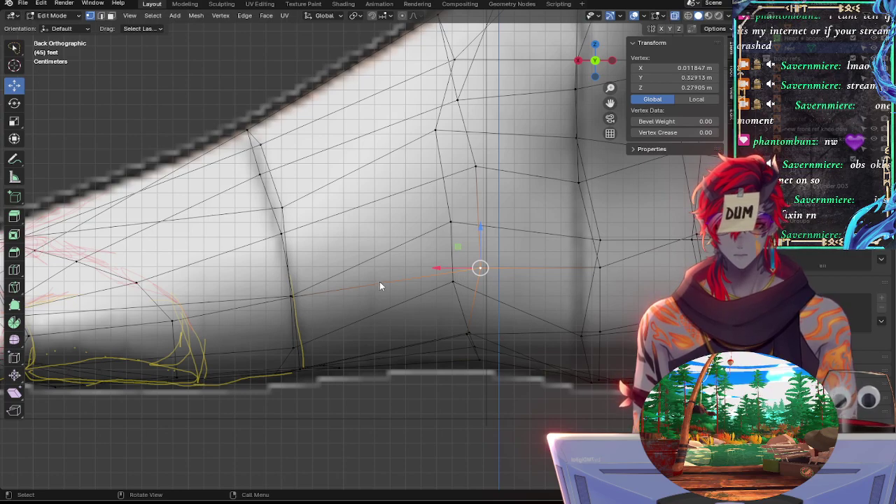
key(g)
key(g)
click(466, 266)
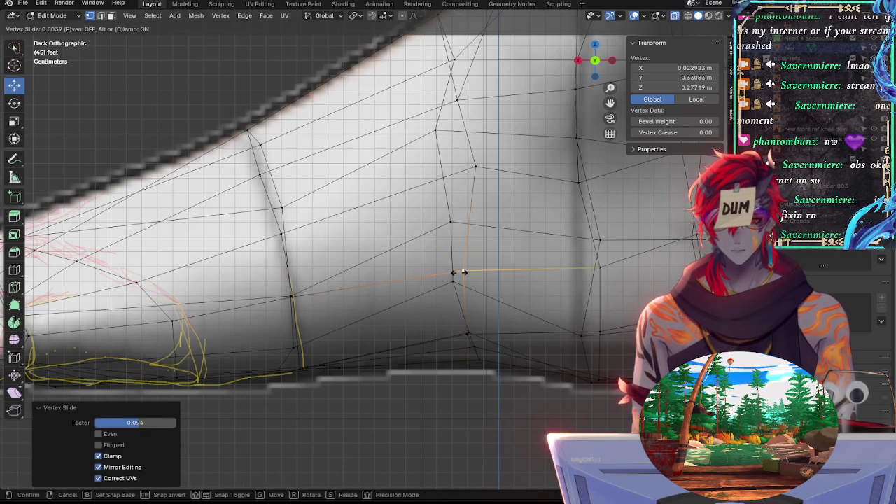
Step: Slide the ankle loop's middle near-side vertex down along its loop, and lower the vertex beneath it slightly
click(474, 174)
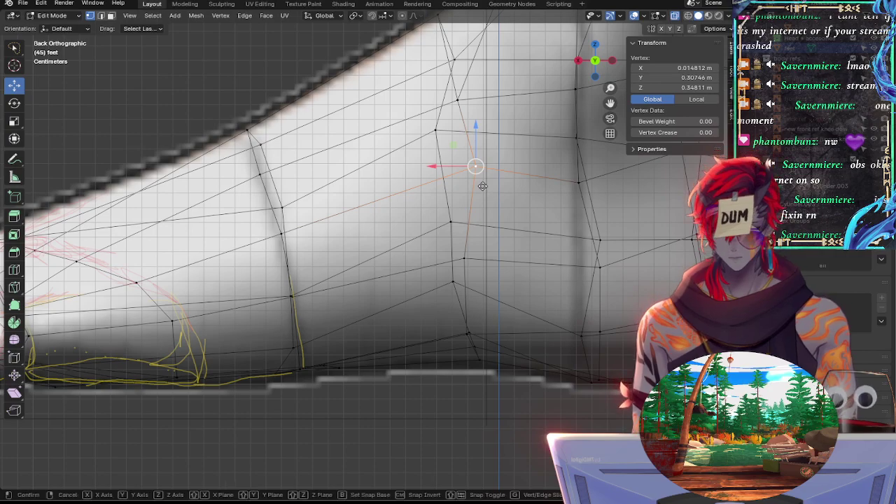
key(g)
key(g)
click(482, 207)
click(466, 265)
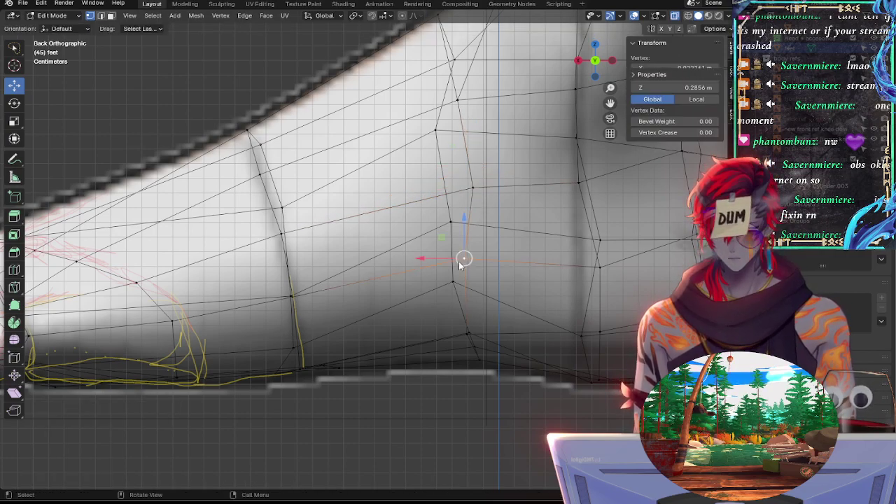
key(g)
key(g)
click(527, 276)
Step: Slide the lower near-side vertex of the loop in front of the heel toward the toes, onto the reference's dark vertical crease
key(alt+z)
shift+middle_drag(528, 274, 409, 286)
key(alt+z)
click(488, 279)
key(alt+z)
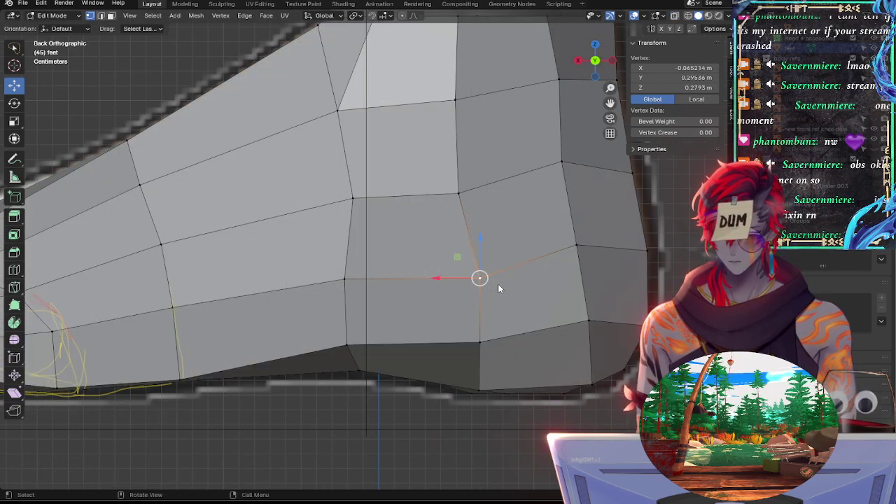
key(g)
key(g)
click(483, 289)
key(alt+z)
key(g)
key(g)
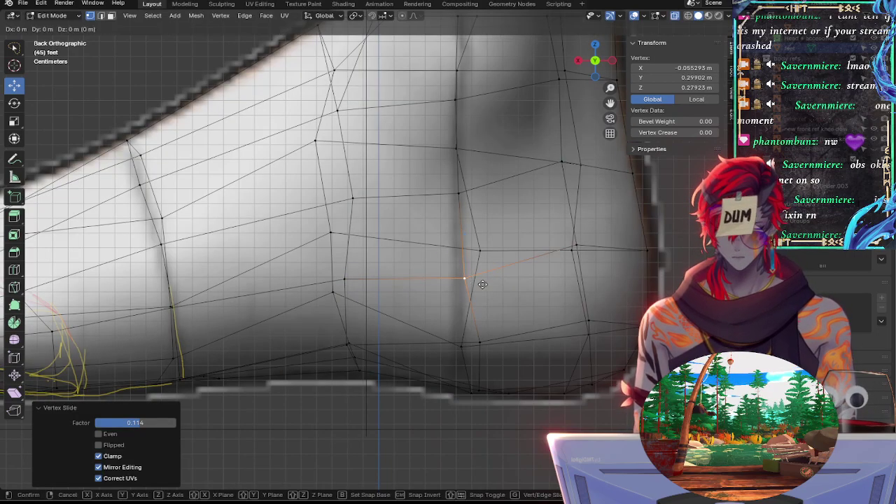
Step: Slide the next lower near-side vertex of the loop in front of the heel toward the toes with factor 0.147
click(491, 355)
key(alt+z)
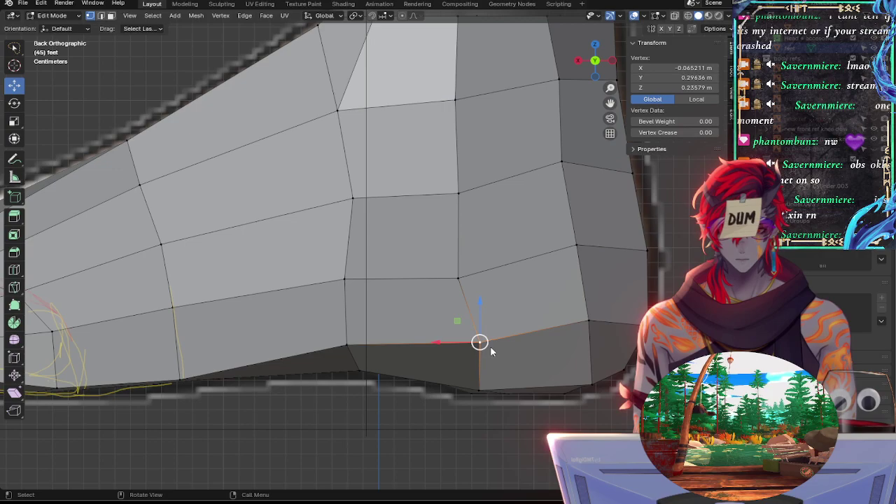
key(g)
key(g)
click(470, 345)
key(alt+z)
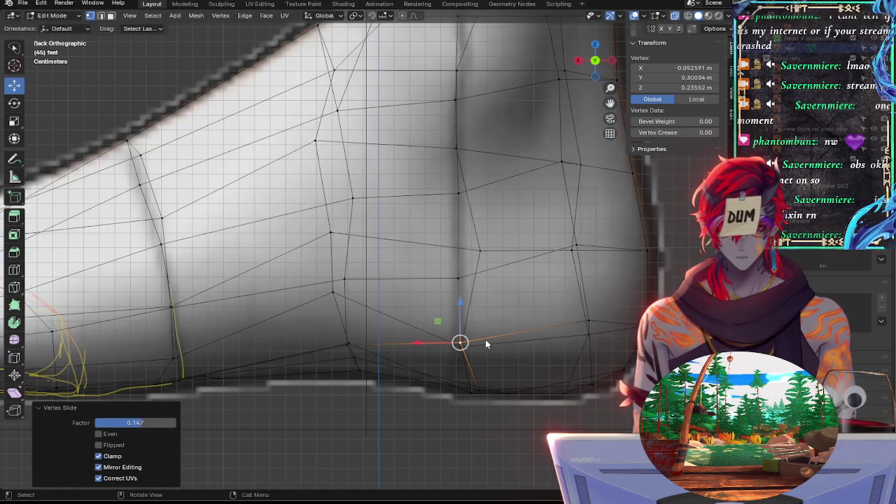
Step: Slide the near-side sole vertex of the loop in front of the heel toward the toes with factor 0.140
key(alt+z)
click(480, 391)
key(alt+z)
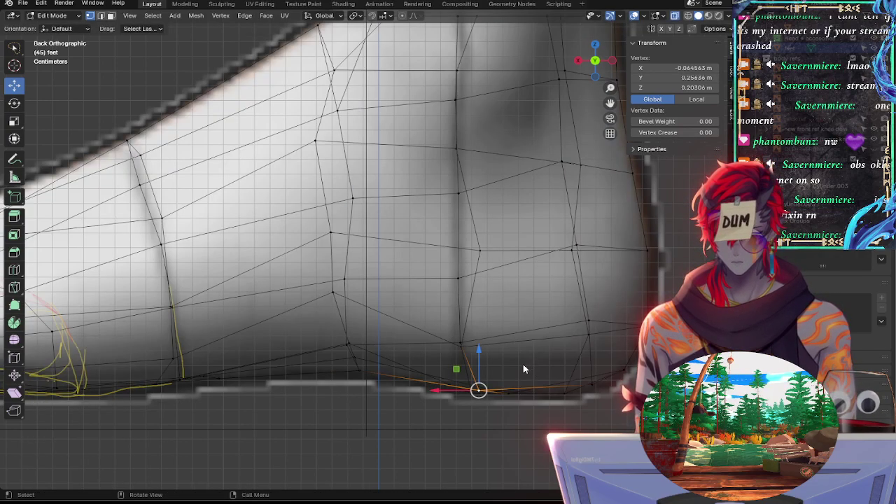
key(g)
key(g)
click(509, 362)
key(alt+z)
key(alt+z)
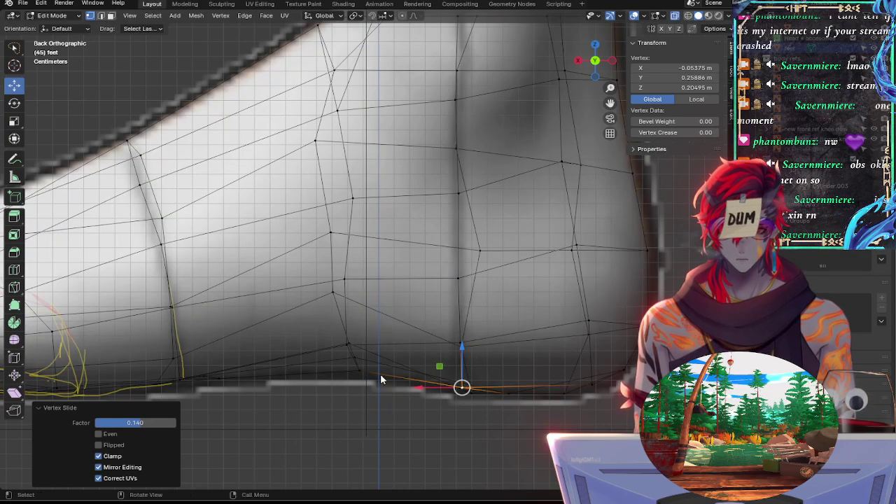
Step: Slide the lower near-side vertex of the arch loop slightly with factor 0.014, and lower it a little above the sole
click(380, 379)
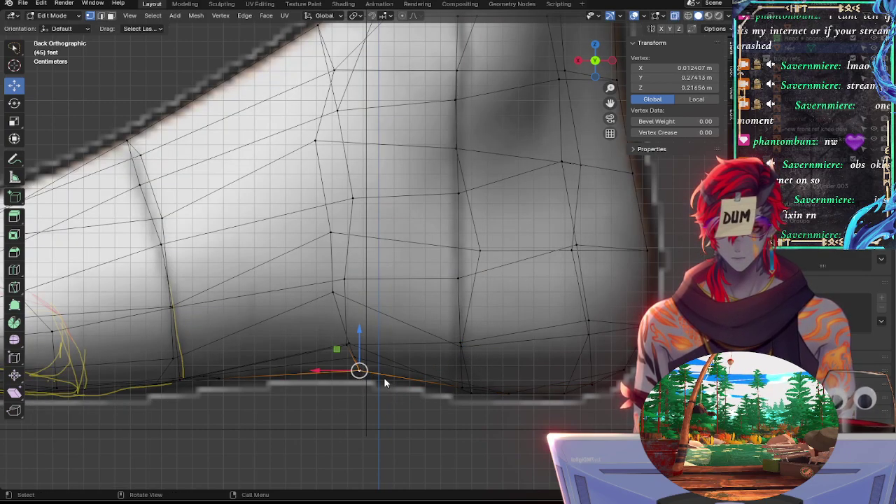
key(alt+z)
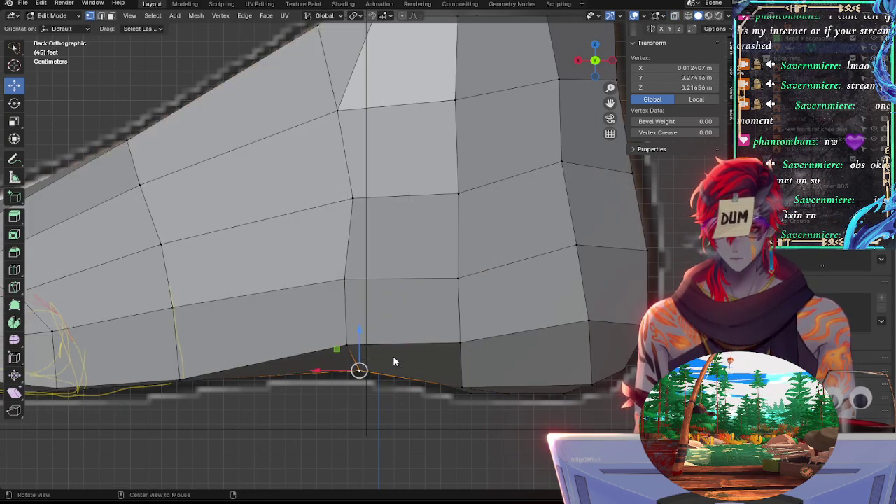
key(alt+z)
click(360, 348)
key(alt+z)
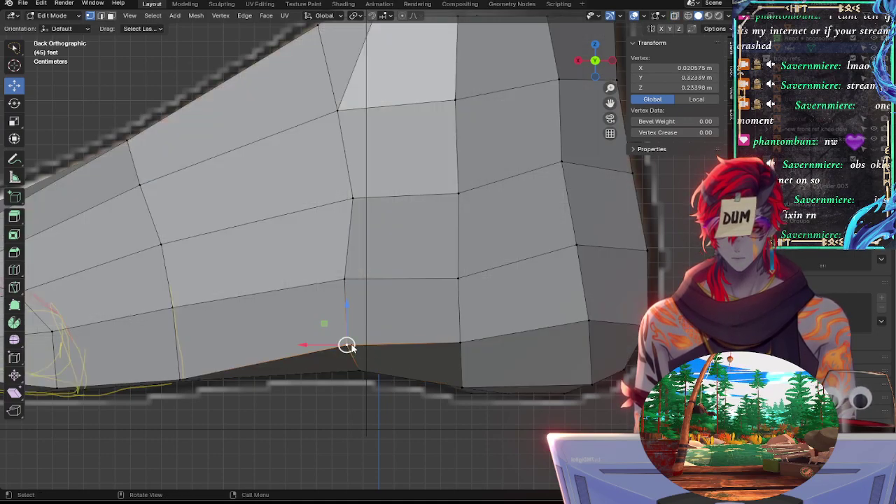
key(alt+z)
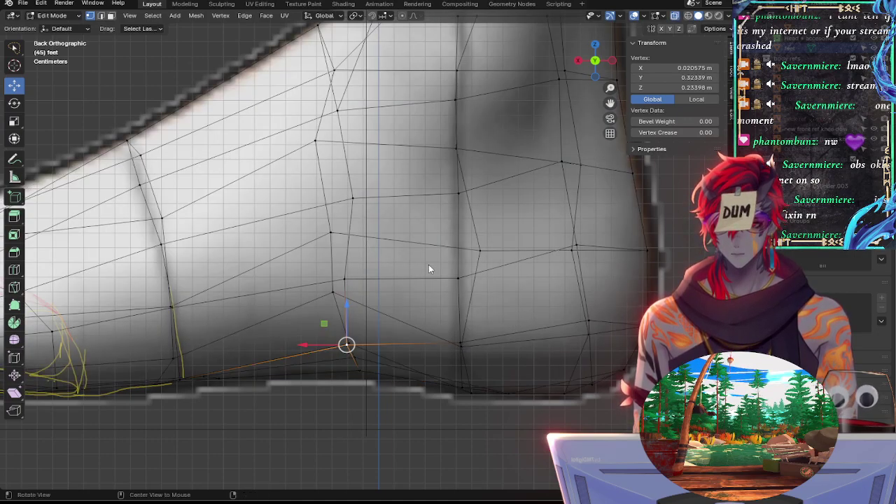
key(alt+z)
scroll(445, 207, down, 5)
scroll(451, 289, up, 5)
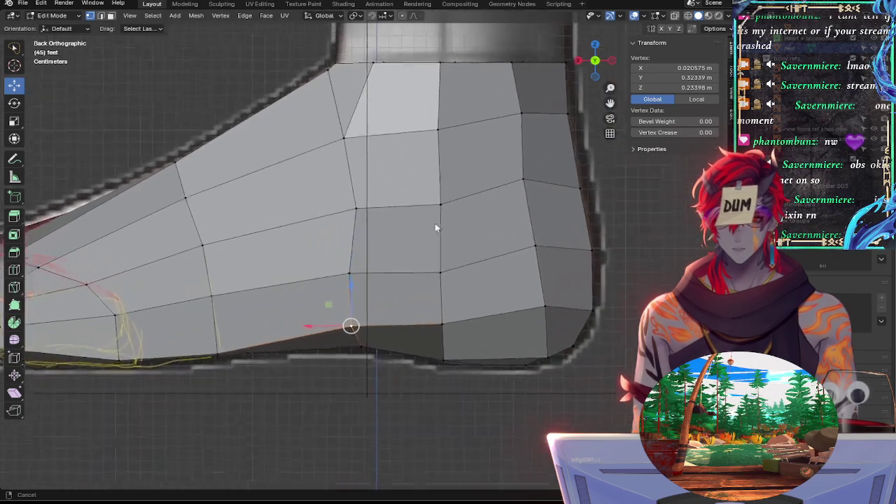
key(alt+z)
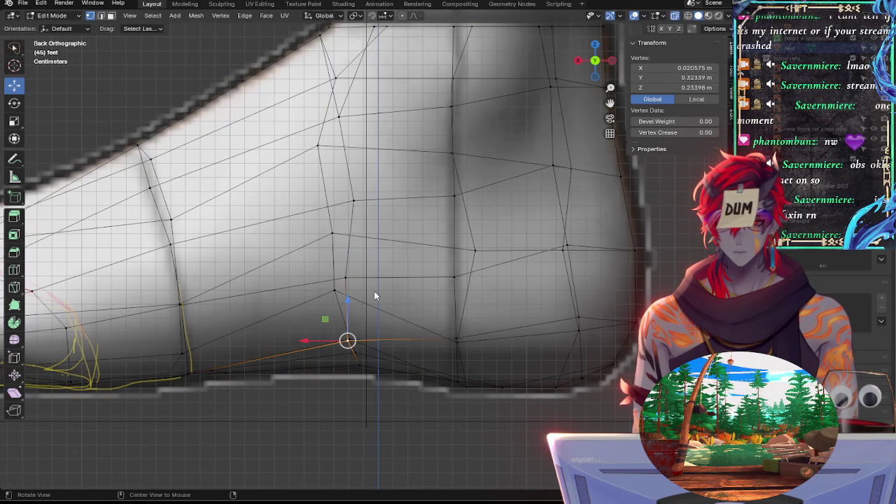
key(g)
key(g)
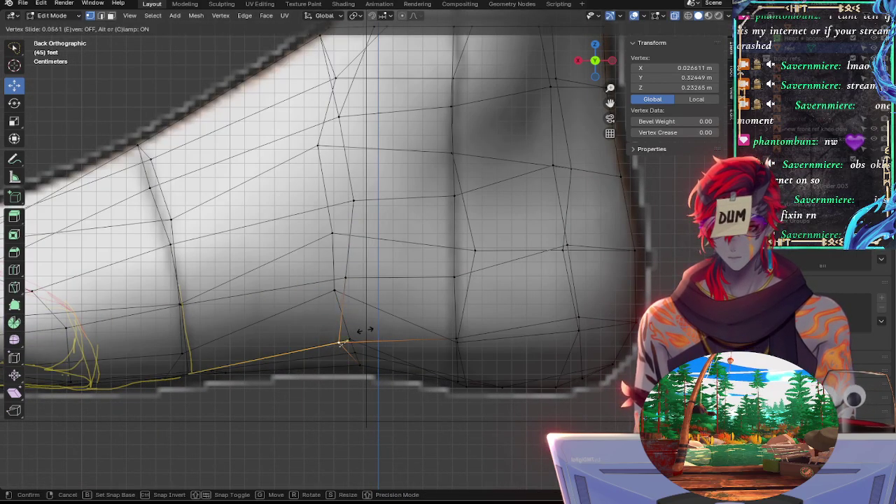
click(372, 332)
key(g)
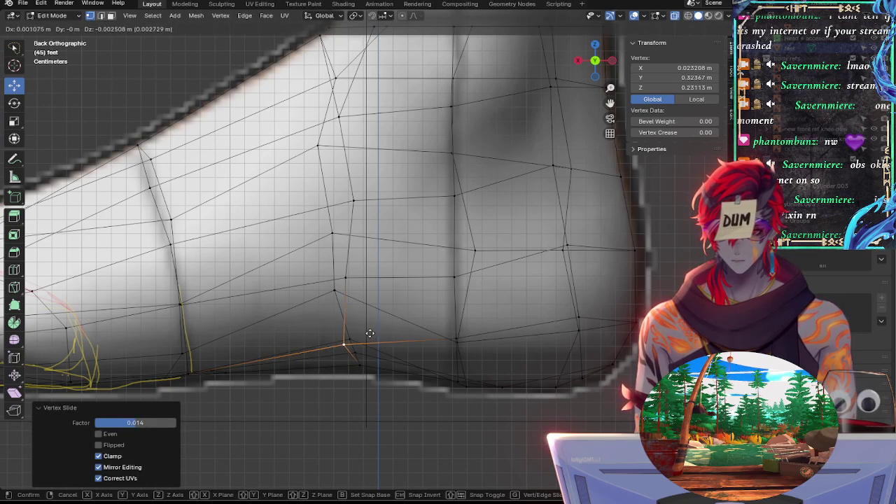
click(375, 335)
Step: Slide the lower near-side vertex of the loop in front of the heel down toward the sole with factor 0.365
click(456, 339)
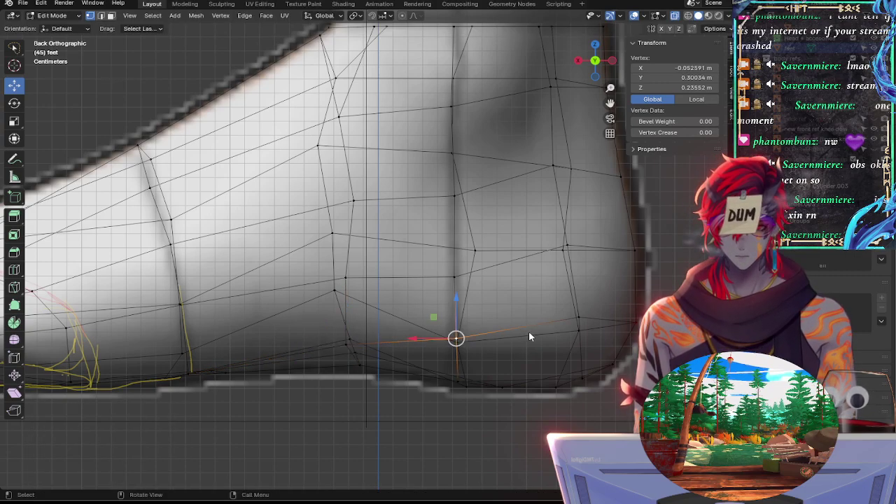
key(alt+z)
key(alt+z)
key(g)
key(g)
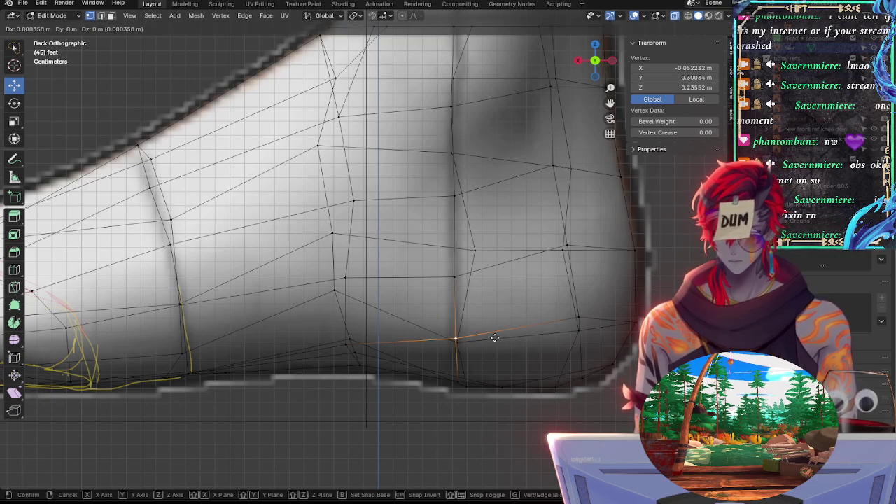
click(491, 339)
key(alt+z)
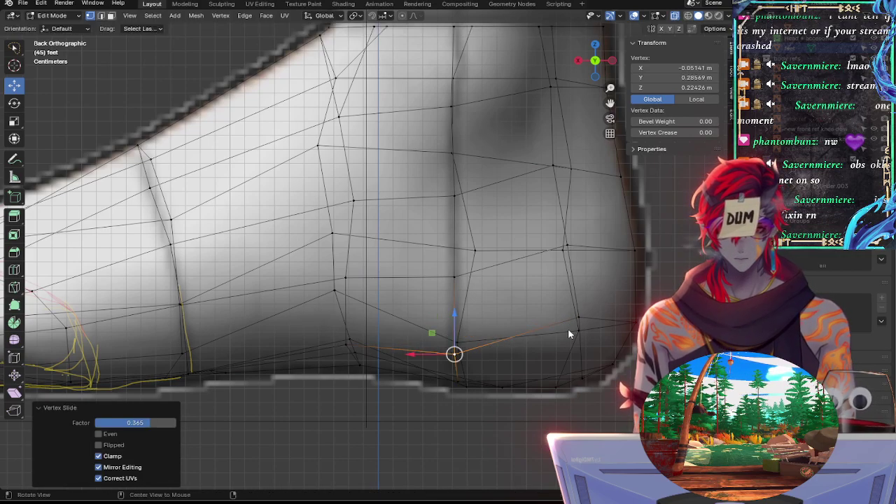
Step: Slide the lower near-side vertex of the heel loop down toward the sole, level with its neighbour on the loop in front
click(578, 319)
key(alt+z)
key(g)
key(g)
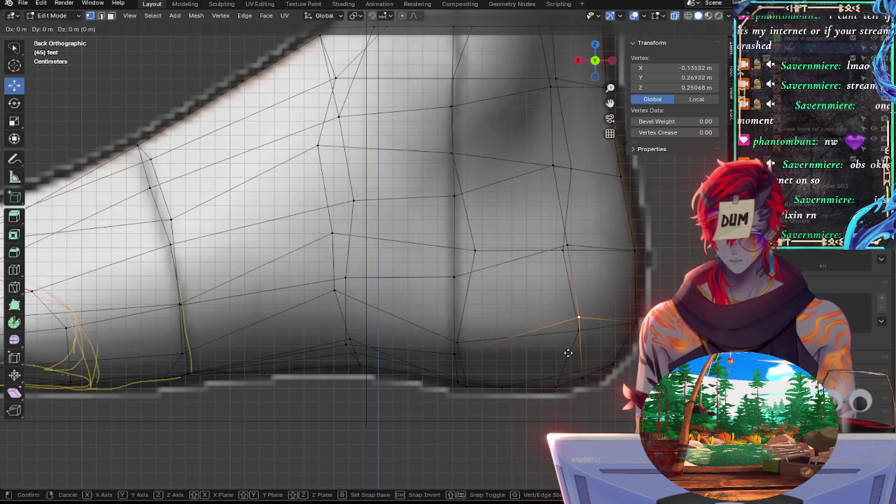
click(550, 385)
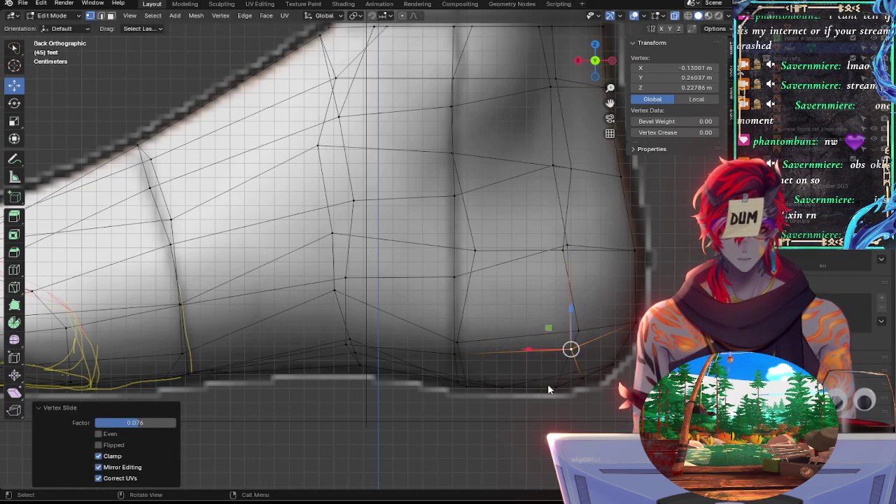
Step: Slide the middle near-side heel loop vertex slightly down and toward the back of the heel, using factor 0.151 for the last slide
key(alt+z)
click(565, 250)
key(alt+z)
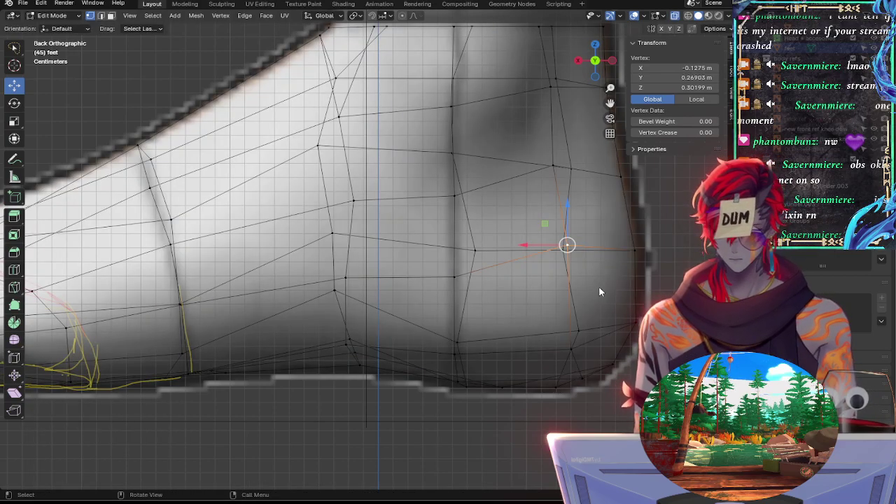
key(g)
key(g)
click(599, 297)
key(g)
key(g)
click(610, 299)
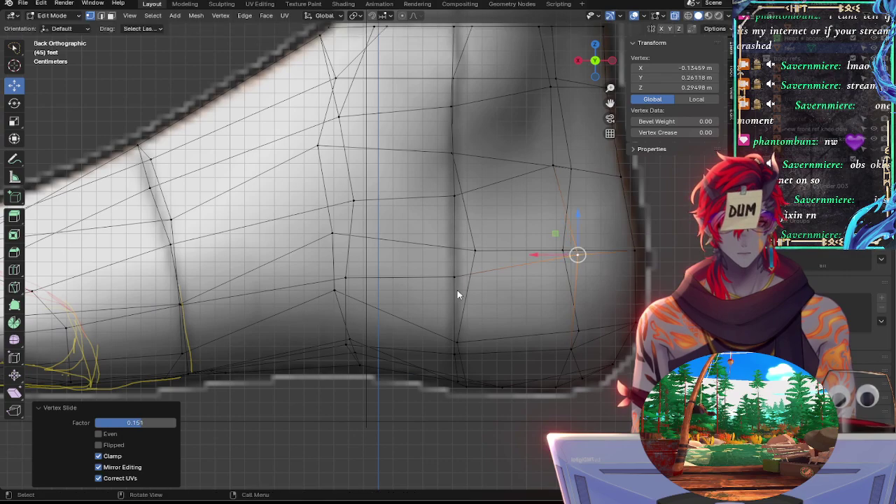
Step: Slide the upper near-side heel loop vertex down along its loop and slightly toward the toes
click(456, 280)
click(553, 168)
key(g)
key(g)
click(589, 223)
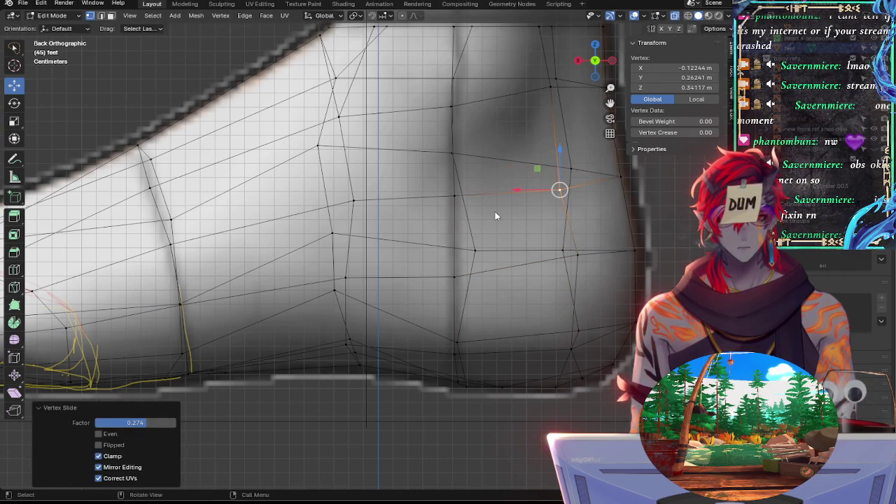
click(456, 199)
key(g)
key(g)
click(577, 234)
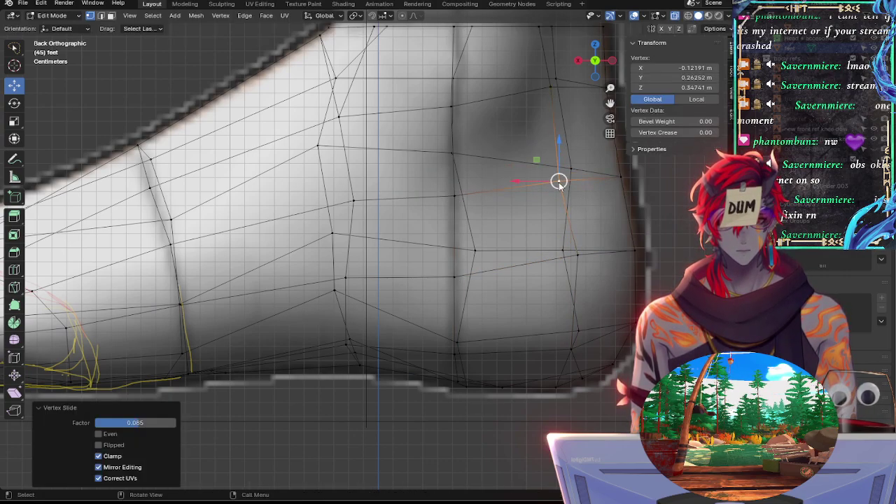
key(g)
key(g)
click(571, 245)
Step: Slide the middle near-side heel loop vertex toward the toes and slightly lower
click(578, 255)
key(g)
key(g)
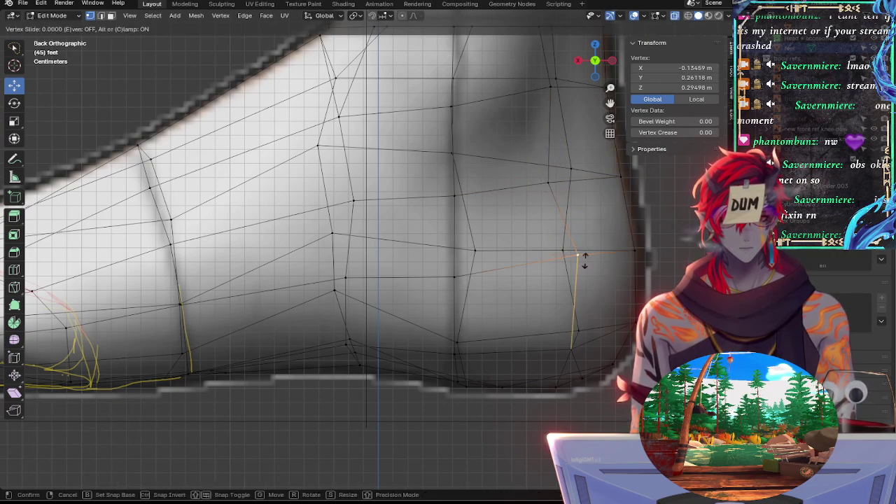
click(580, 256)
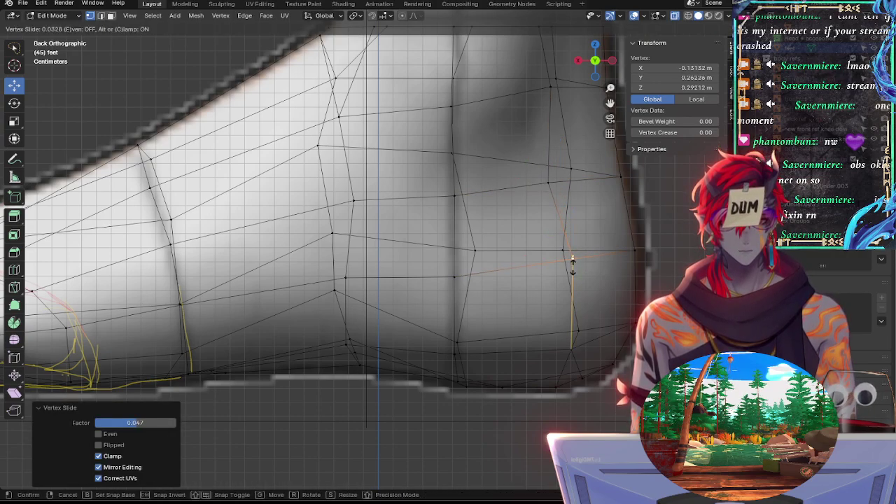
key(g)
key(g)
click(566, 268)
Step: Slide the upper near-side heel loop vertex a little toward the back of the heel and slightly down
click(549, 197)
key(g)
key(g)
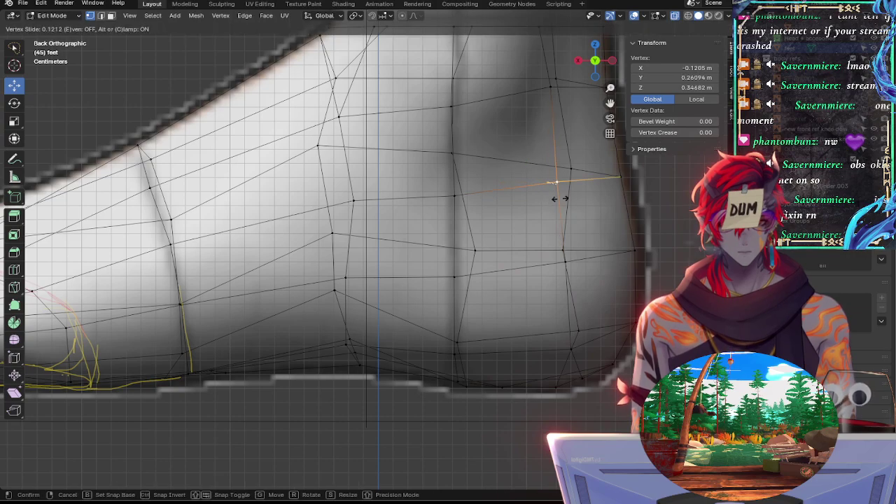
click(561, 199)
key(g)
key(g)
click(562, 206)
click(626, 187)
click(626, 254)
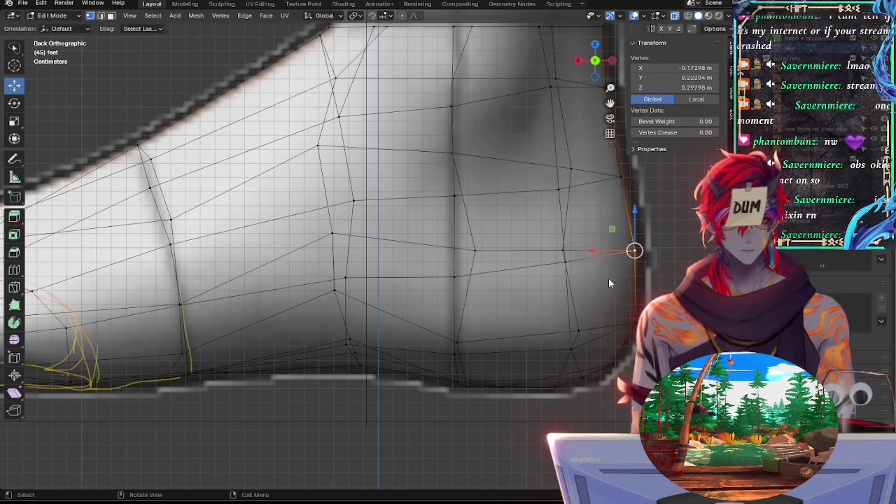
Step: Slide the lower near-side heel loop vertex slightly toward the toes, keeping it near the height of its neighbour in front
click(602, 323)
key(alt+z)
key(alt+z)
click(604, 338)
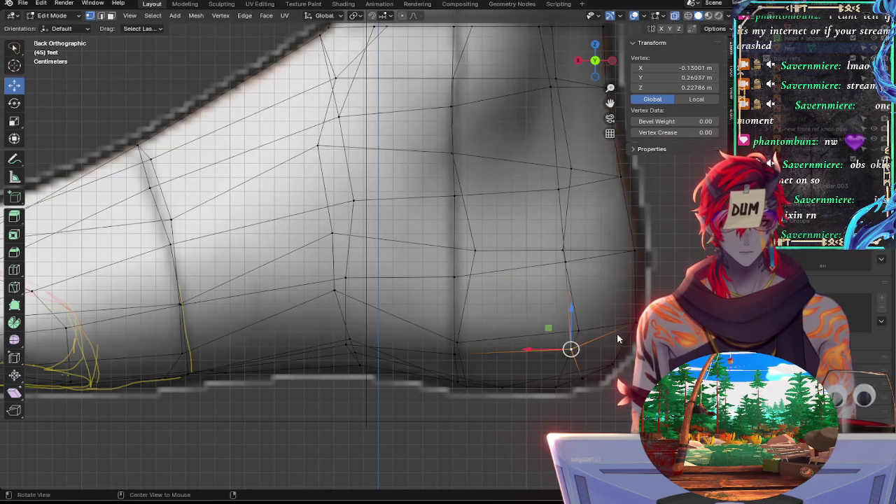
key(alt+z)
key(alt+z)
key(g)
key(g)
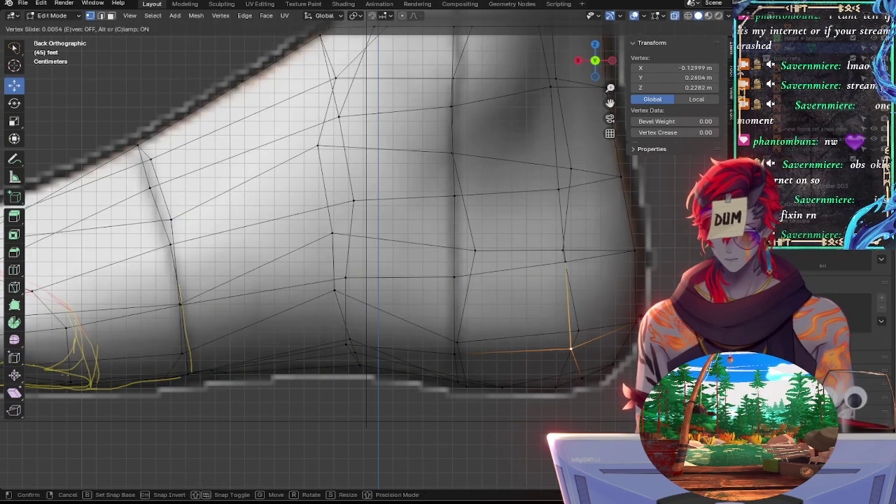
click(609, 343)
key(g)
key(g)
click(629, 333)
key(g)
key(g)
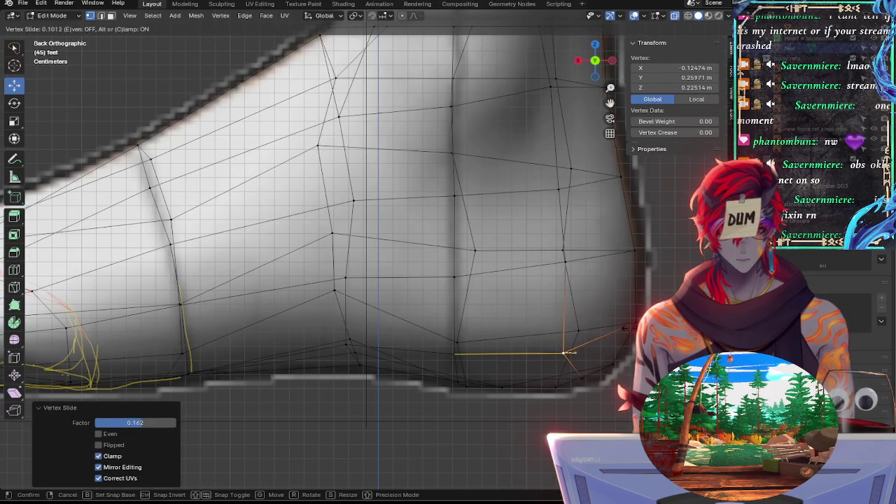
click(630, 328)
key(g)
key(g)
click(629, 325)
Step: Slide the middle near-side heel loop vertex toward the back of the heel, finishing with a slide of factor 0.163
click(571, 268)
key(g)
key(g)
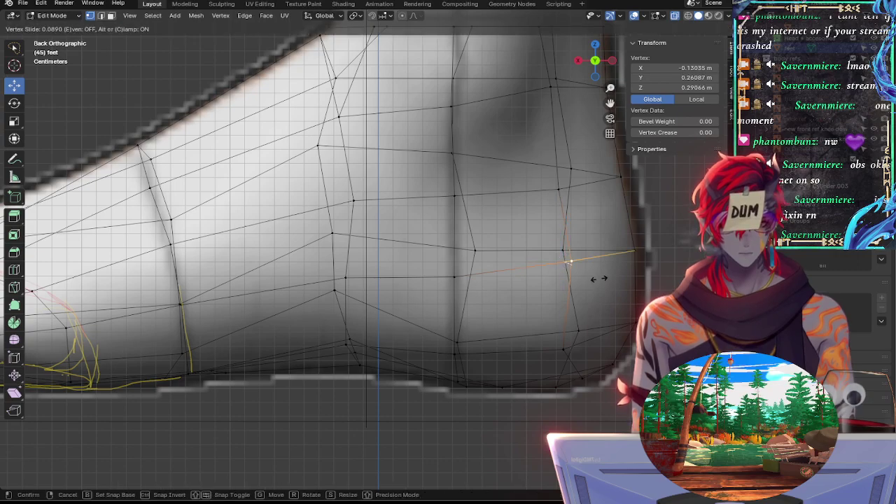
click(599, 279)
key(g)
key(g)
click(610, 289)
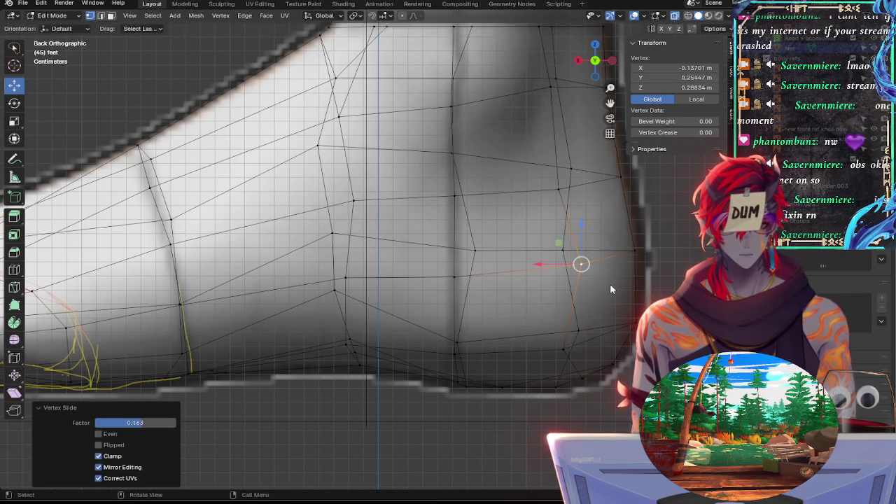
Step: Slide the upper near-side heel loop vertex toward the back of the heel and slightly up its loop
click(560, 193)
key(g)
key(g)
click(590, 207)
key(g)
key(g)
click(590, 218)
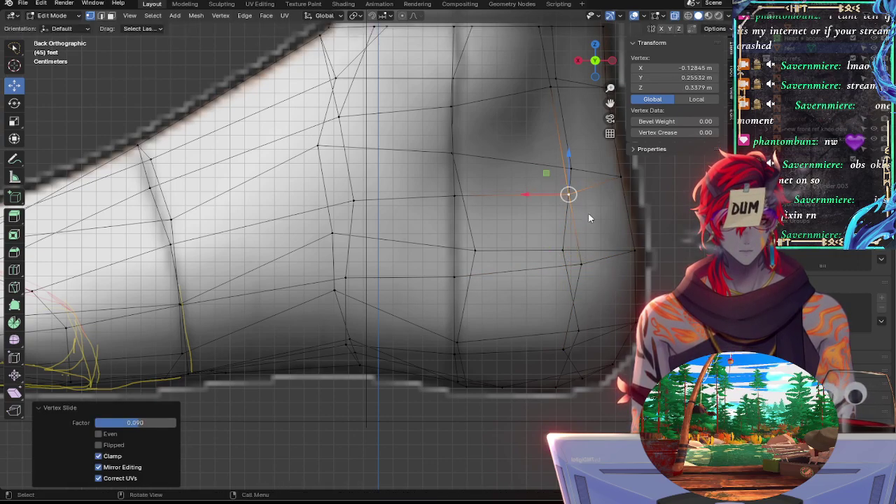
key(g)
key(g)
click(584, 197)
click(622, 256)
Step: Slide the near-side sole vertex of the heel loop toward the toes with factor 0.231
click(572, 352)
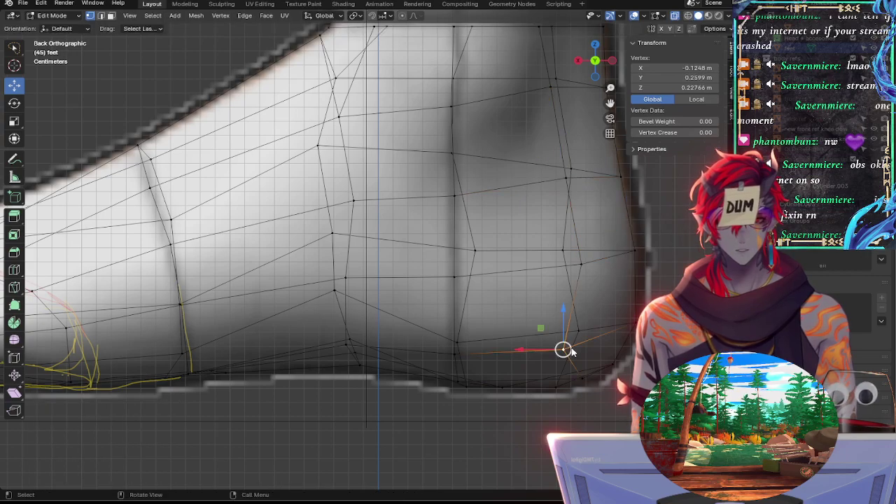
key(alt+z)
click(556, 385)
click(582, 378)
key(alt+z)
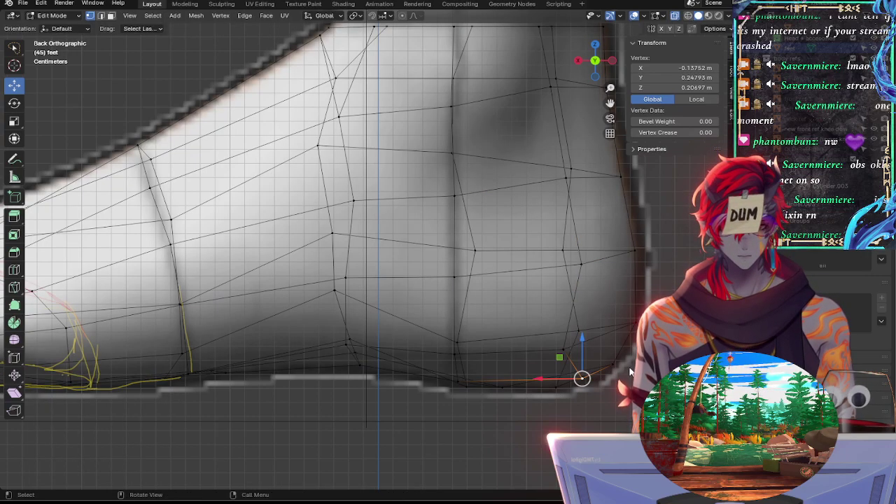
key(g)
key(g)
click(564, 374)
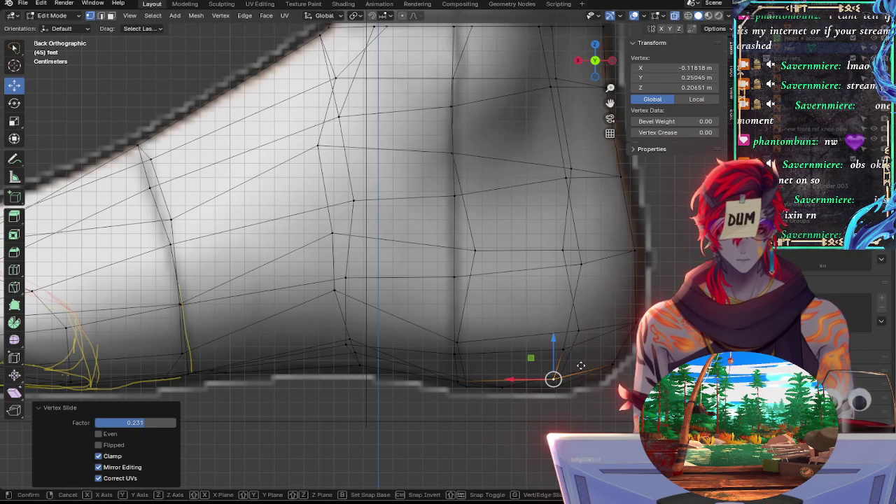
Step: Lower the heel loop's near-side sole vertex by about 0.005 m toward the reference outline and fine-tune its position
key(g)
key(g)
key(g)
click(581, 375)
key(g)
key(g)
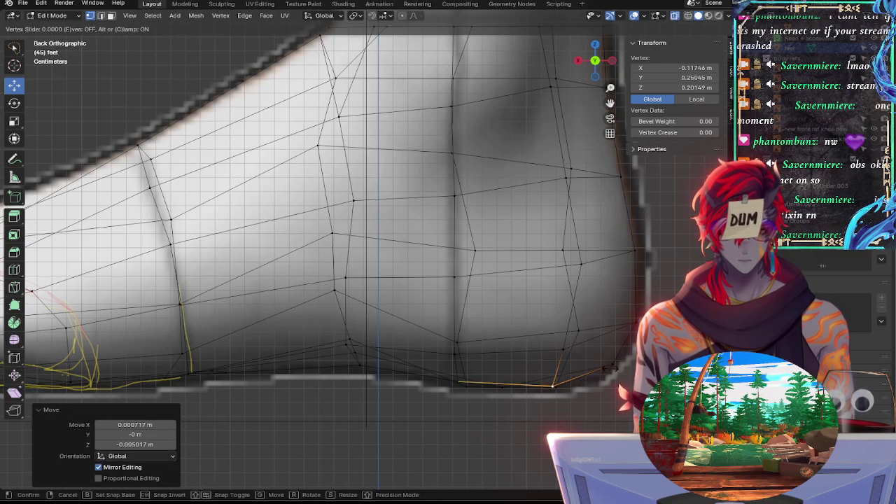
key(g)
key(g)
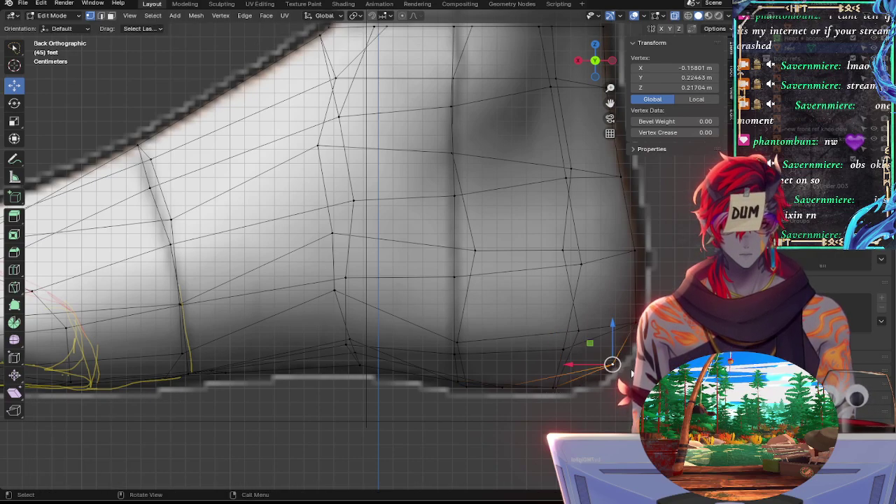
Step: Slide the rear bottom vertex of the heel with factor 0.121 and lower it by about 0.001 m toward the reference outline
click(610, 366)
key(g)
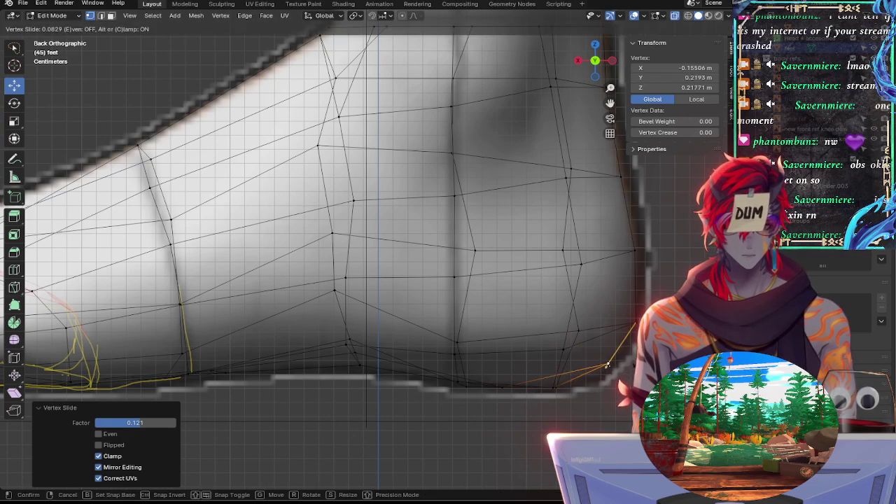
click(582, 379)
key(alt+z)
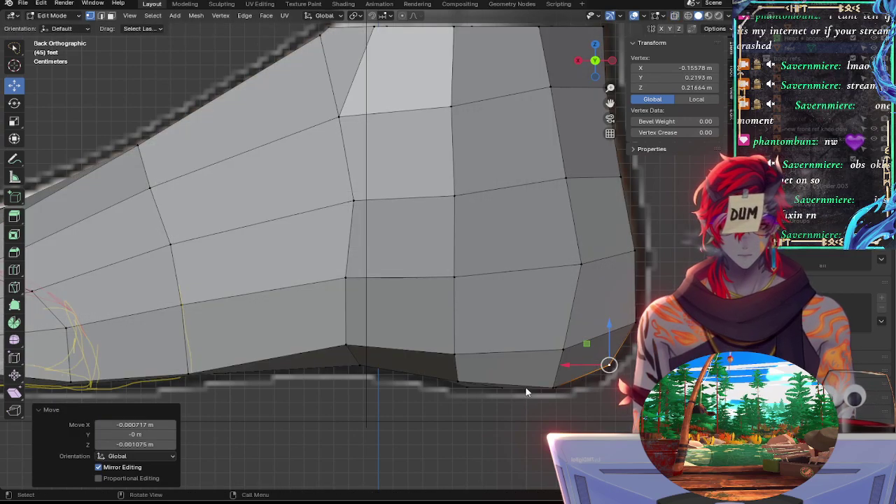
click(563, 386)
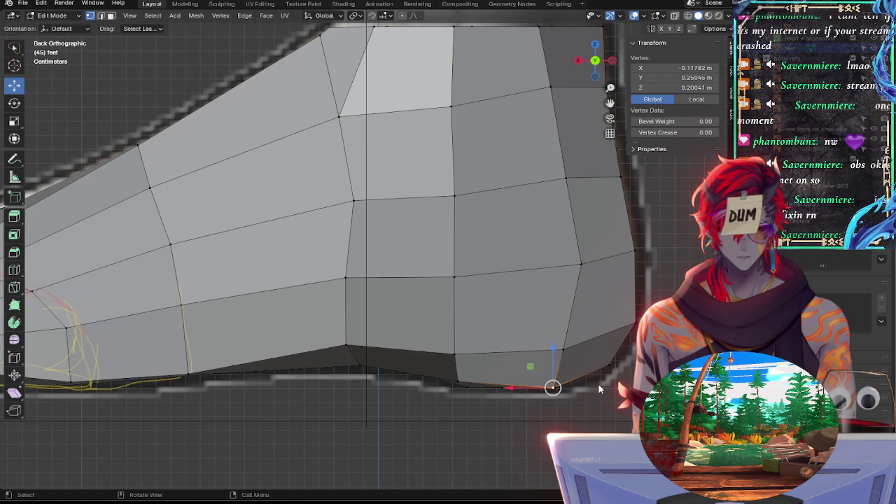
Step: Slide the rear bottom vertex of the heel toward the back along its edge with factor 0.055
key(g)
key(g)
click(601, 385)
key(g)
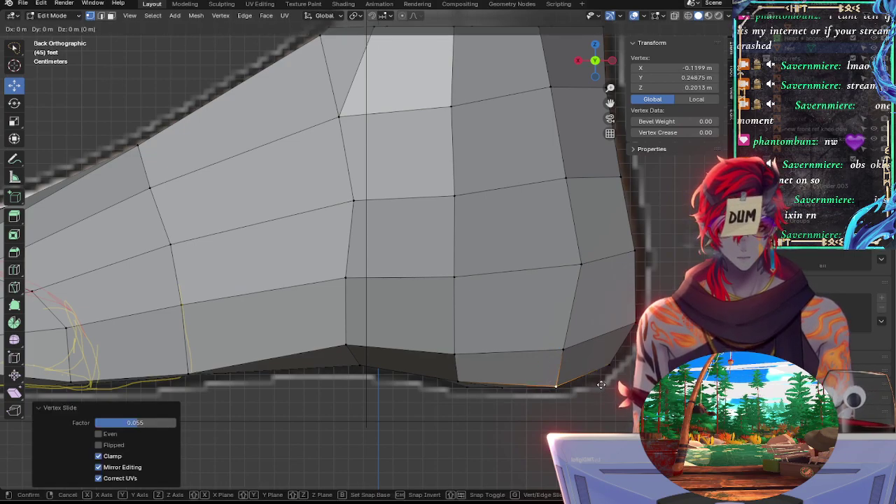
click(543, 382)
Step: Slide the heel loop's near-side sole vertex toward the toes with factor 0.046 and lower it by about 0.0007 m
click(463, 380)
key(alt+z)
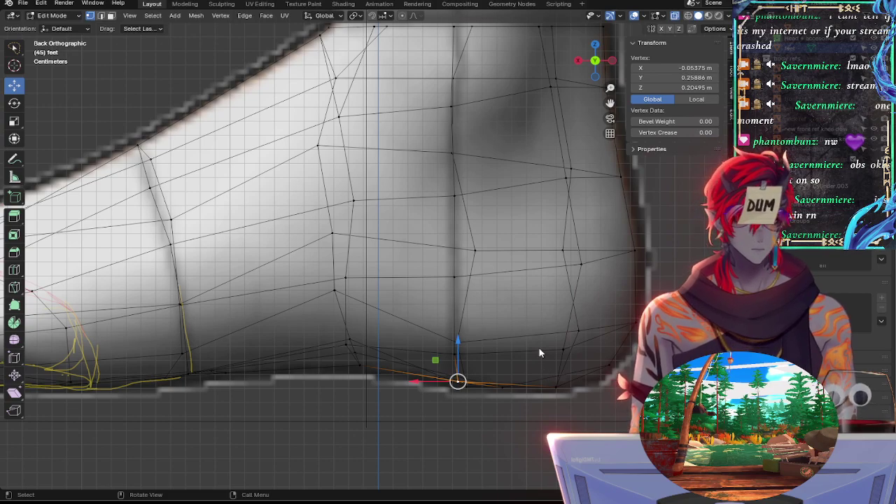
key(alt+z)
key(alt+z)
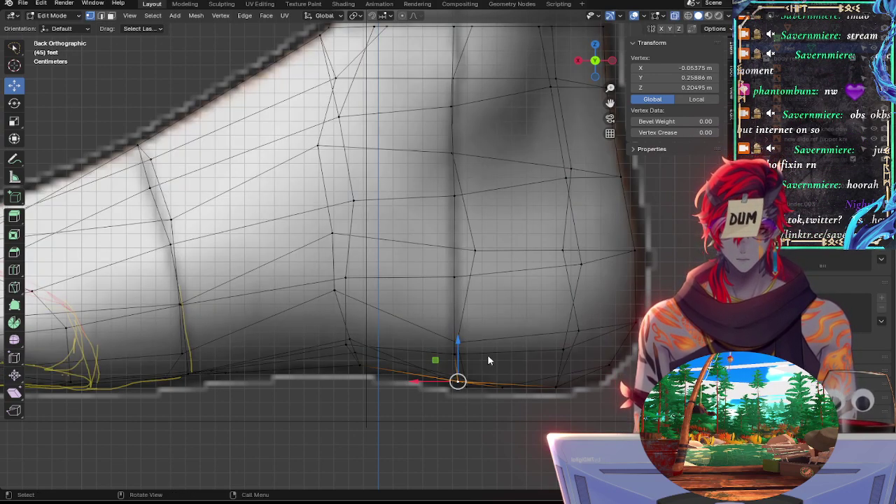
key(g)
key(g)
click(481, 362)
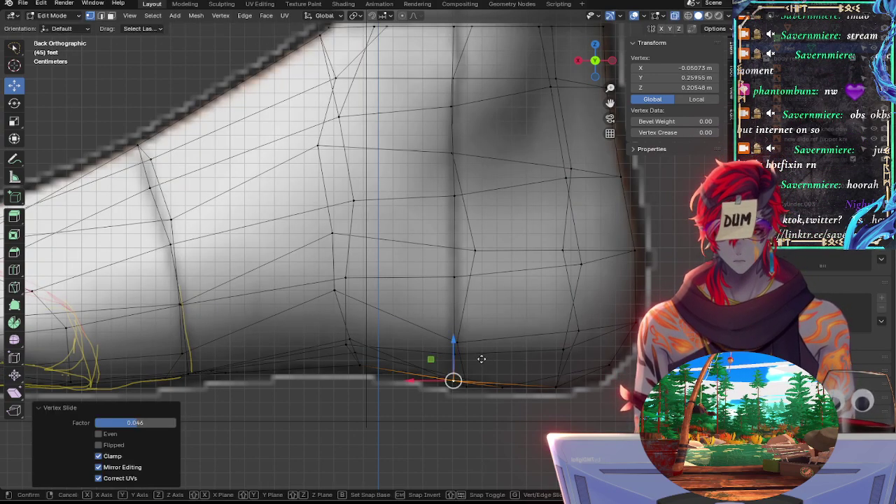
key(g)
key(g)
click(482, 362)
middle_drag(478, 411, 586, 399)
key(alt+z)
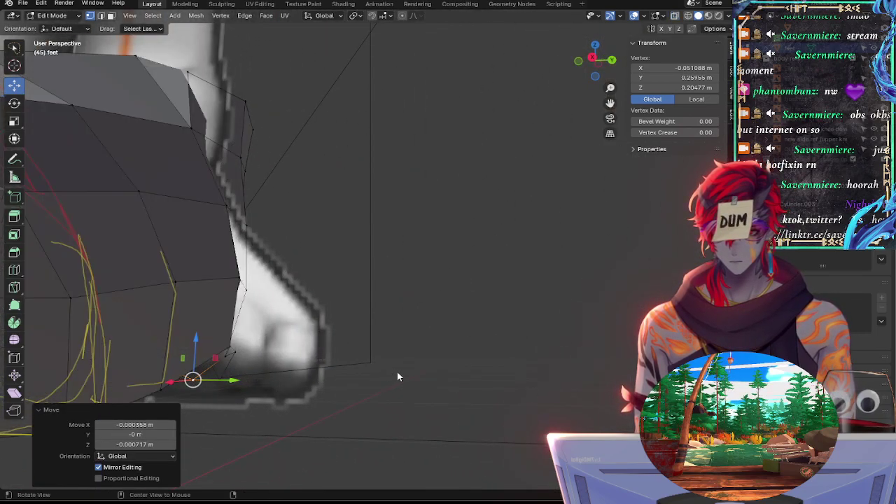
click(613, 60)
key(alt+z)
key(alt+z)
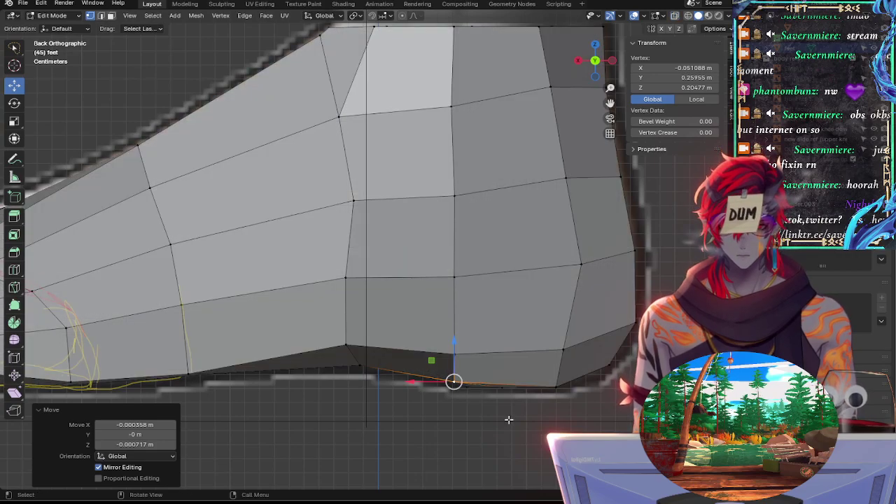
Step: Slide the central underside vertex of the heel along its edge and lower it by about 0.0018 m in the back view
click(510, 418)
middle_drag(510, 416, 454, 241)
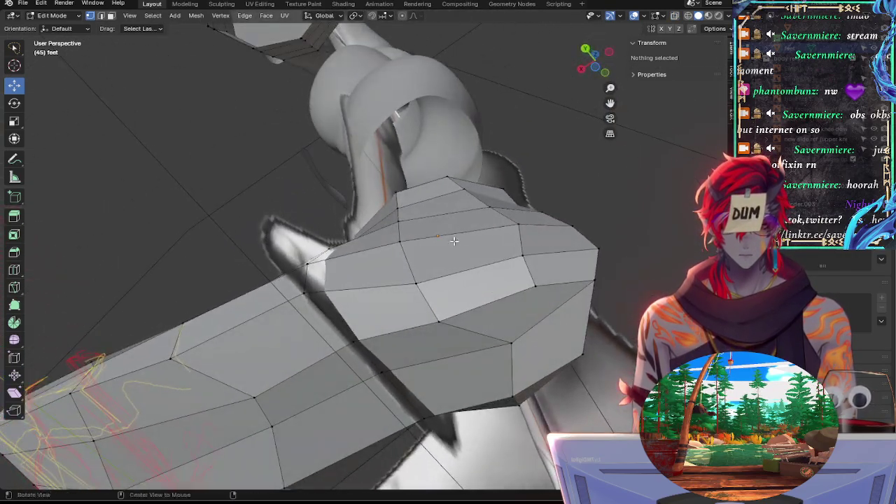
click(527, 346)
key(g)
key(g)
click(543, 341)
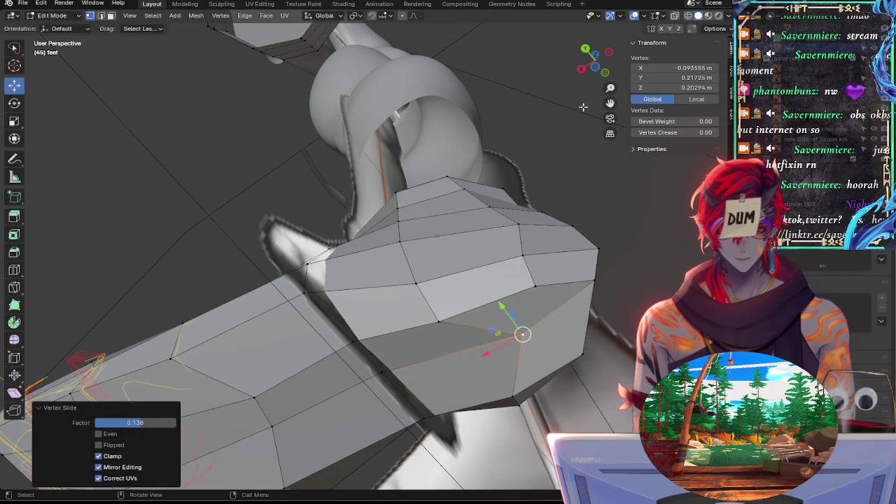
click(585, 49)
drag(449, 239, 450, 242)
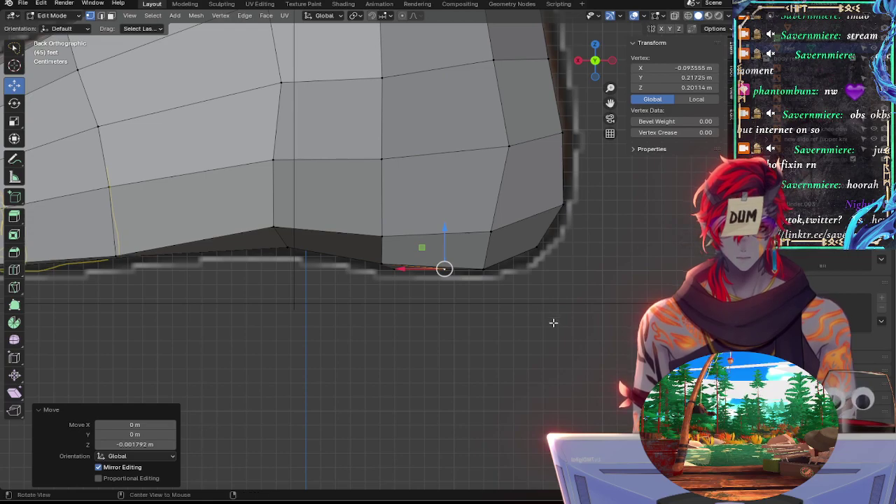
Step: Move the rear bottom near-side heel vertex by about -0.001 m in X, 0.004 m in Y and 0.002 m in Z
middle_drag(553, 322, 546, 257)
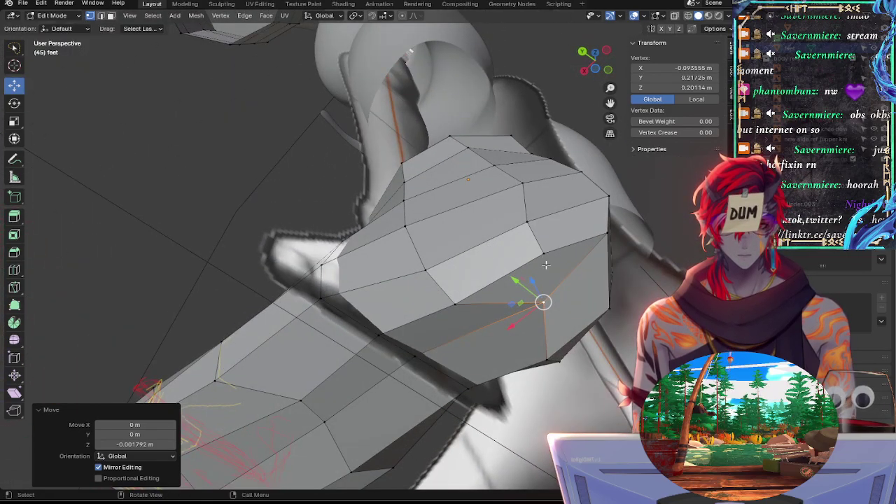
click(545, 313)
drag(543, 303, 539, 248)
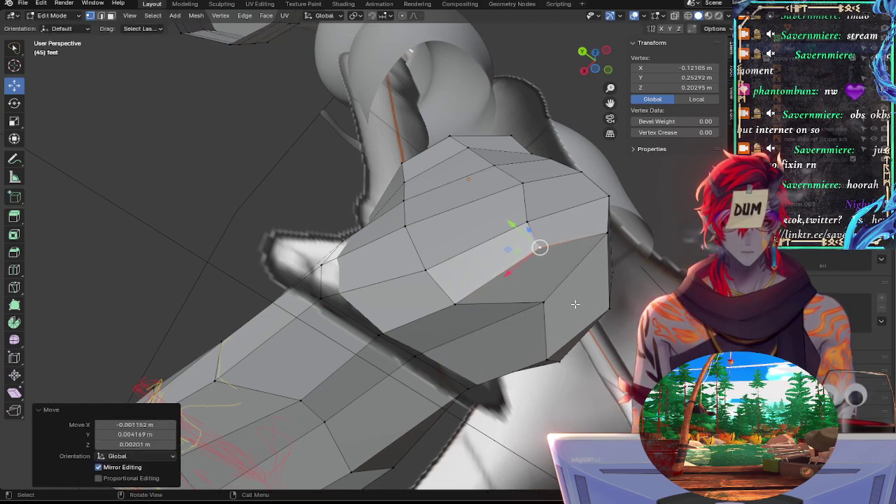
Step: Reposition the central underside vertex of the heel to about X -0.088 m, Y 0.222 m, Z 0.200 m
click(525, 296)
click(463, 308)
click(537, 309)
drag(544, 306, 540, 309)
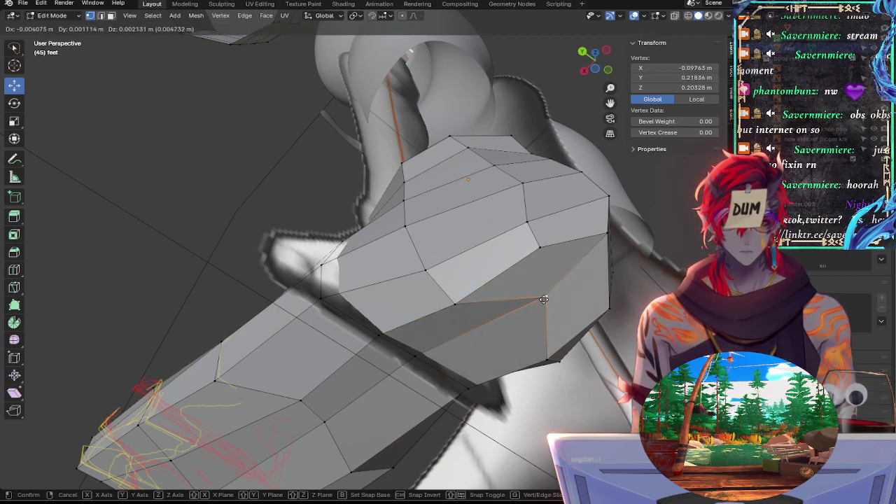
click(544, 299)
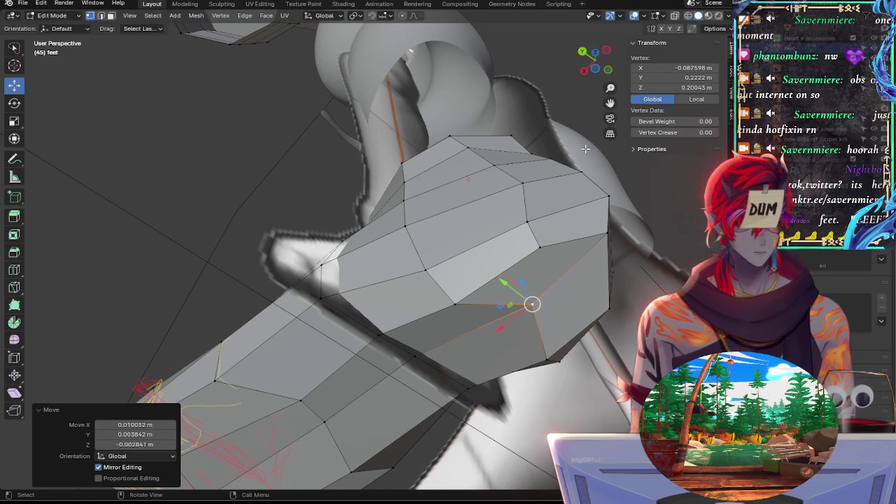
Step: Raise the central underside heel vertex by about 0.0025 m along Z in the back view
click(582, 52)
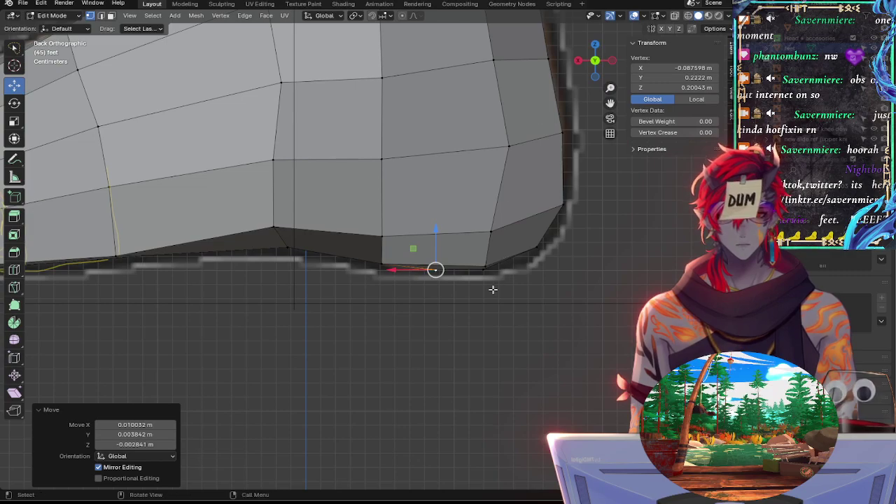
shift+middle_drag(493, 289, 591, 314)
key(g)
key(z)
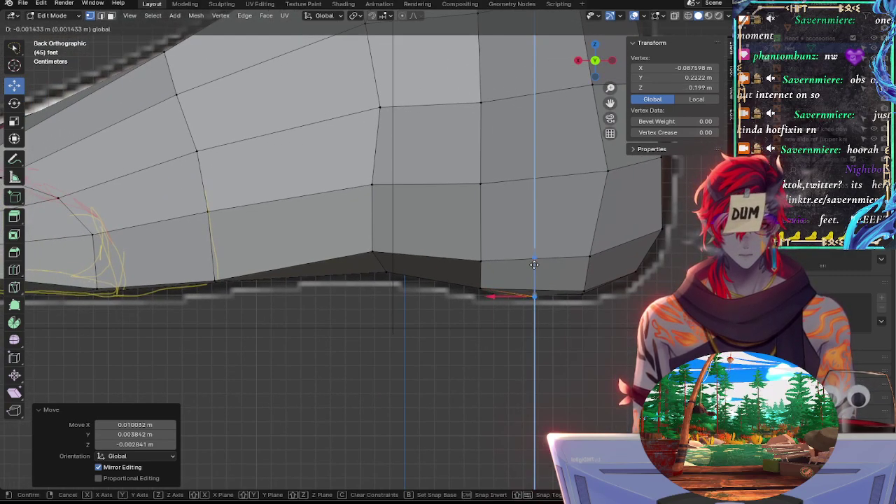
click(533, 260)
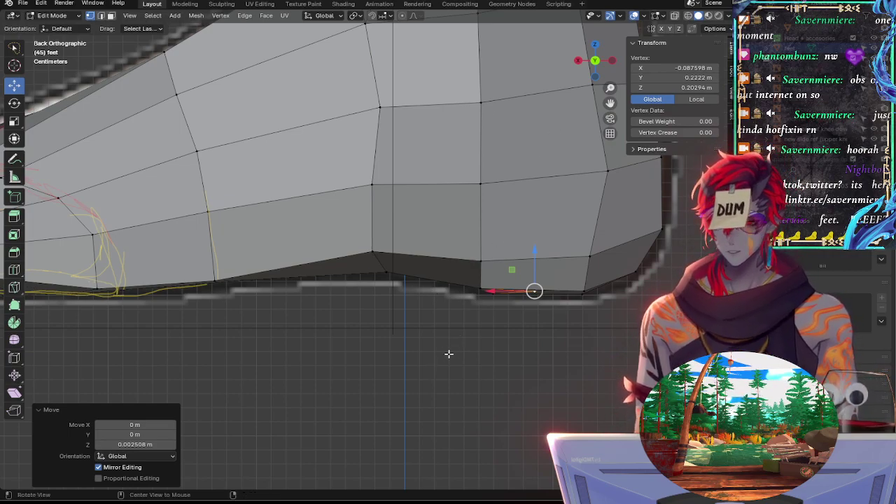
Step: Edge slide the two near-side arch vertices at the sole slightly toward the heel
alt+shift+drag(443, 332, 585, 327)
click(530, 269)
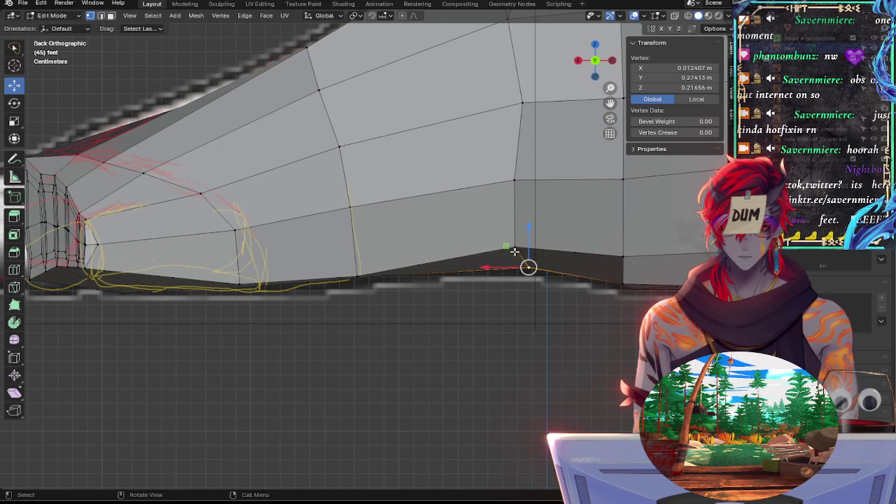
key(alt+z)
key(alt+z)
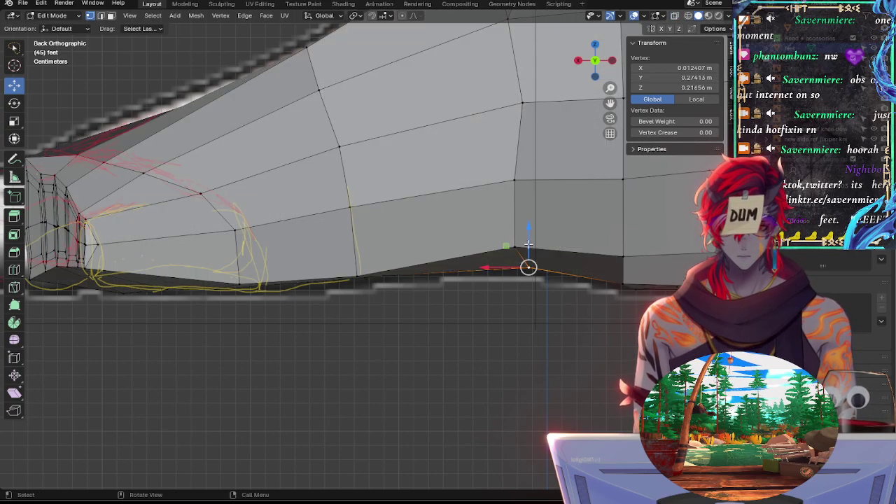
shift+click(515, 247)
key(g)
key(g)
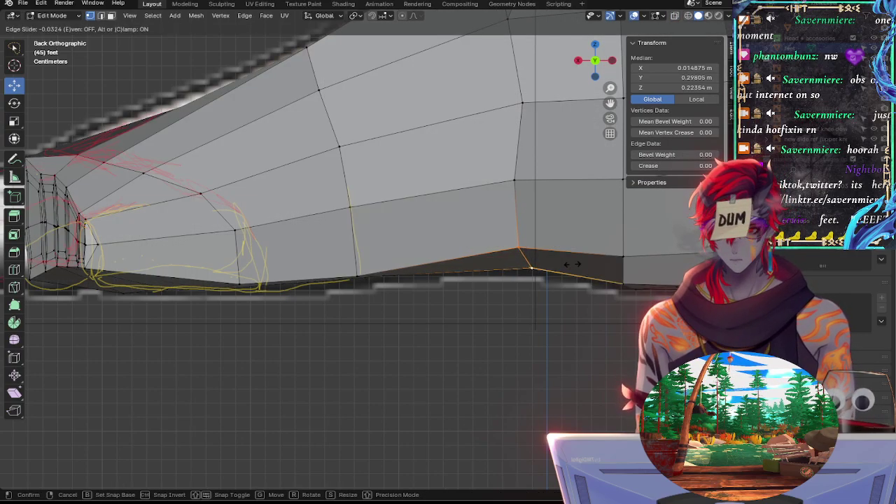
click(573, 265)
click(504, 306)
Step: Select the near-side sole vertex behind the ball of the foot and clear the annotation sketches from the view
key(alt+z)
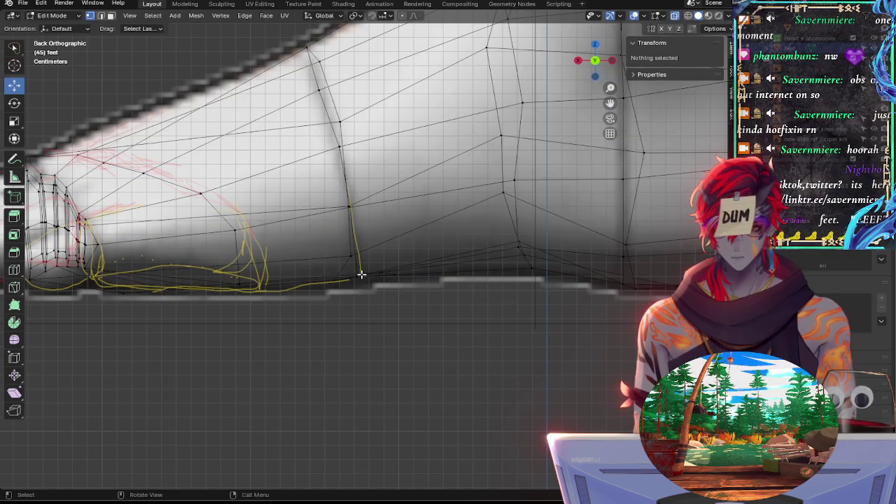
click(358, 276)
key(alt+z)
key(alt+z)
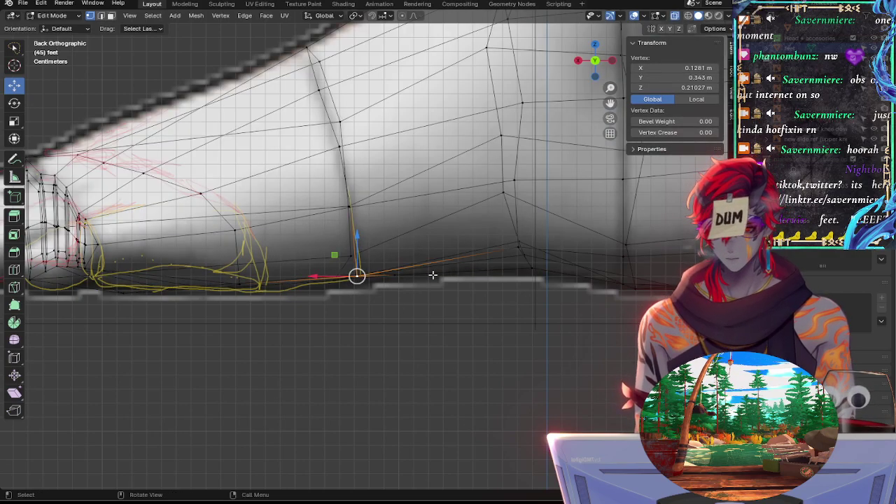
scroll(439, 327, up, 1)
click(17, 160)
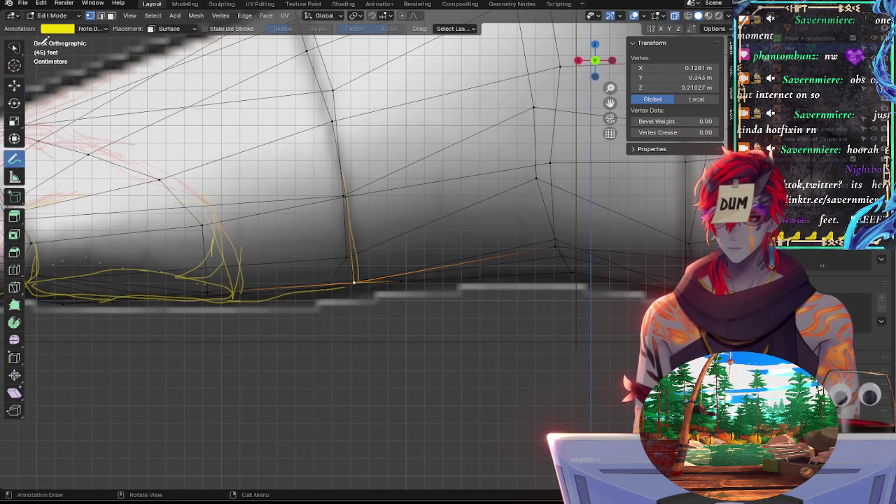
click(87, 29)
click(132, 104)
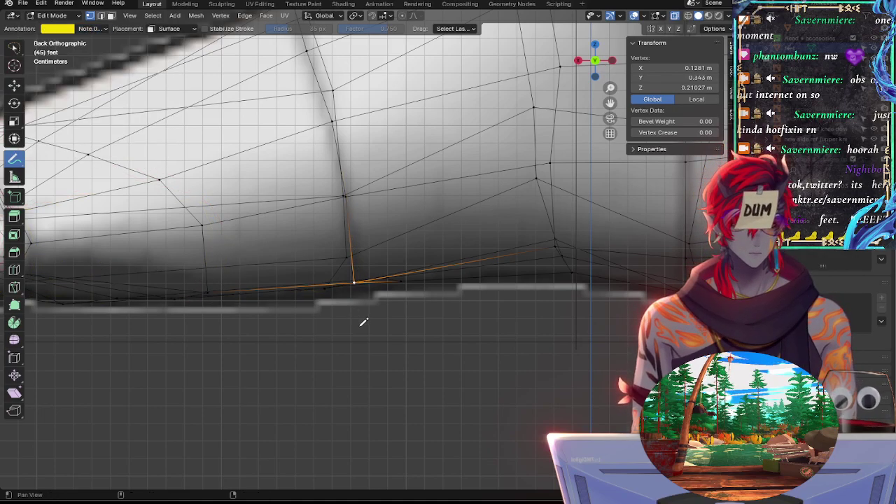
alt+shift+drag(362, 324, 364, 272)
key(alt+z)
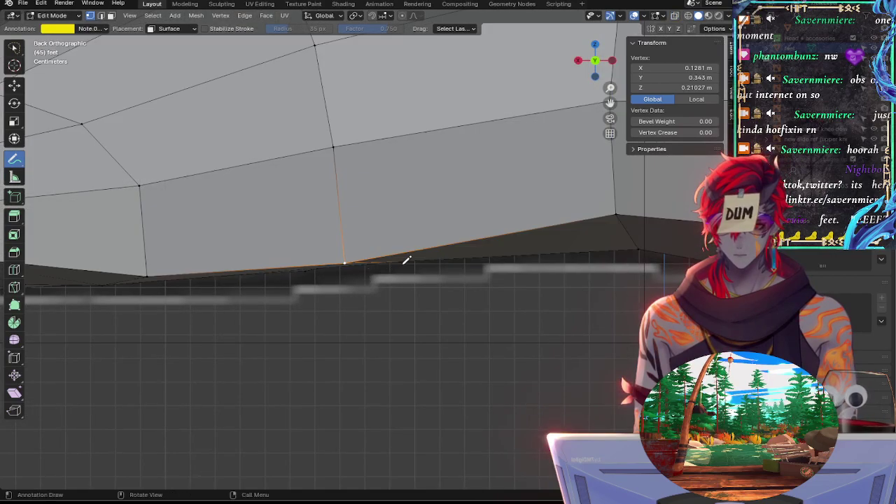
click(13, 86)
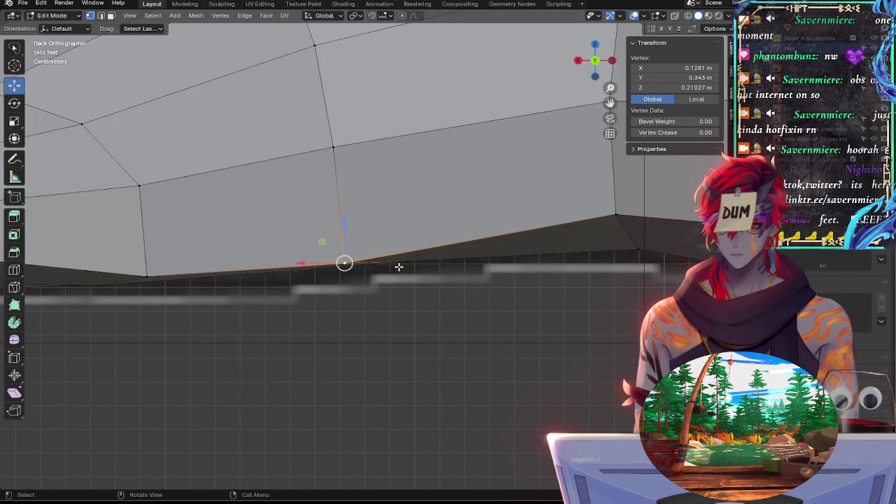
Step: Slide the neighbouring underside vertex of the midfoot loop toward the near side with factor 0.248, plus a further 0.063
drag(399, 267, 469, 246)
key(alt+z)
middle_drag(423, 258, 398, 264)
key(shift+v)
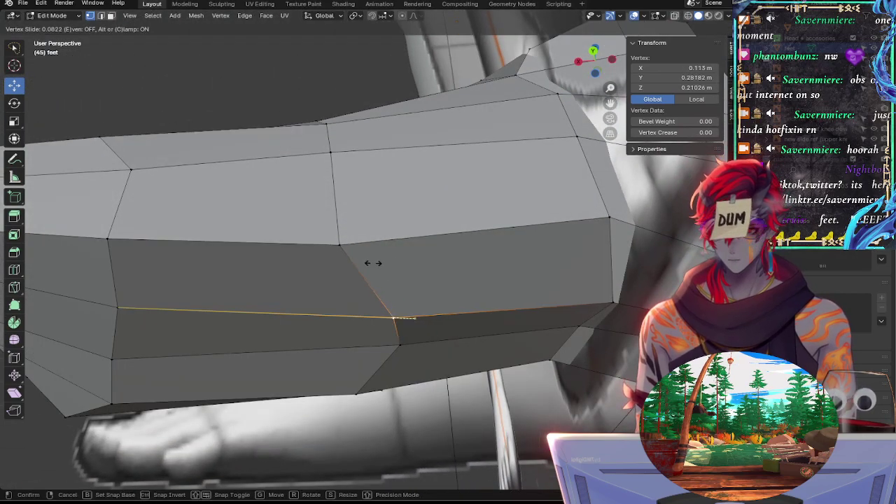
click(350, 252)
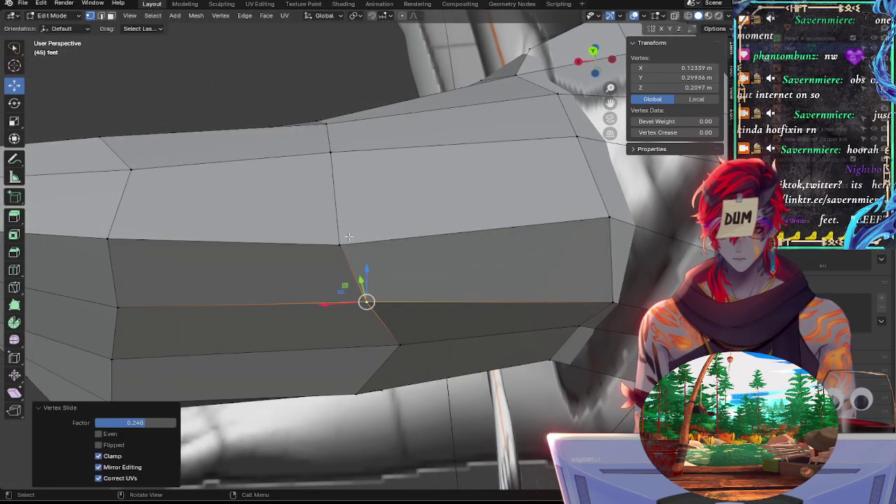
key(shift+v)
click(350, 237)
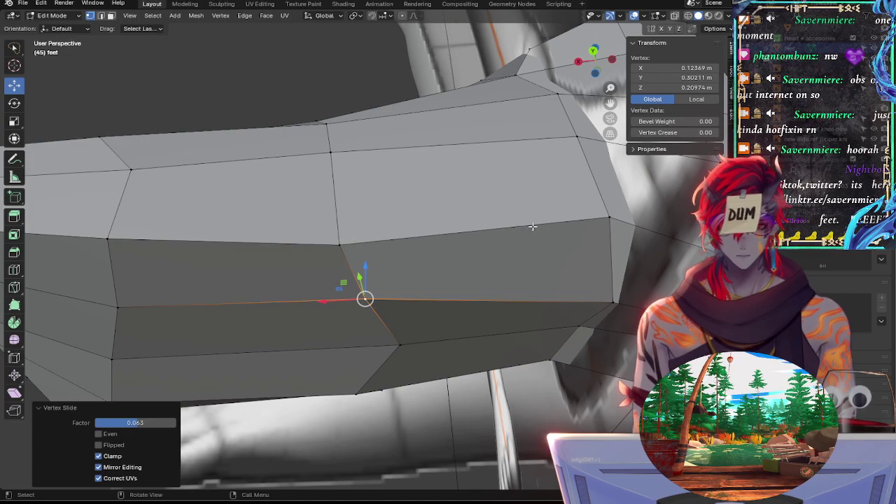
Step: Raise the midfoot loop's near-side sole vertex by about 0.005 m along Z
alt+middle_drag(501, 189, 449, 185)
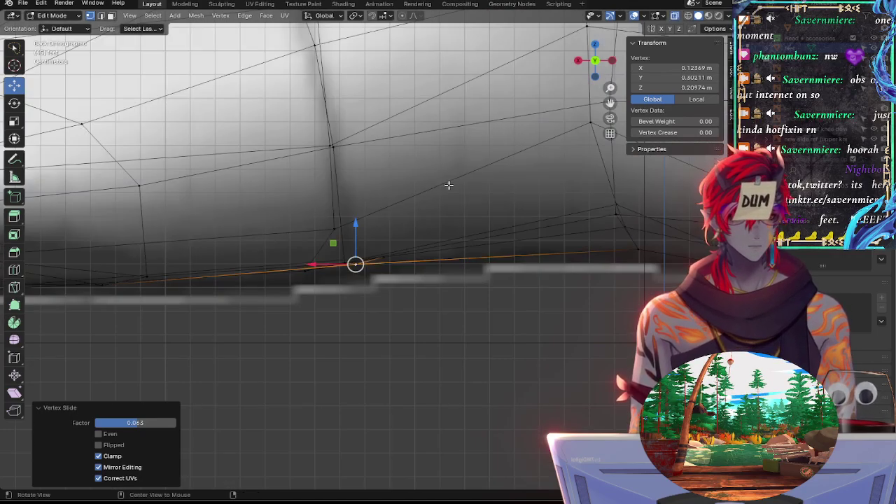
mouse_move(357, 226)
mouse_down()
mouse_move(365, 231)
mouse_move(393, 218)
mouse_up()
key(alt+z)
scroll(373, 229, up, 2)
key(alt+z)
key(alt+z)
mouse_move(225, 291)
shift+middle_down()
mouse_move(406, 289)
mouse_move(315, 226)
mouse_move(474, 256)
shift+middle_up()
shift+middle_drag(153, 229, 514, 215)
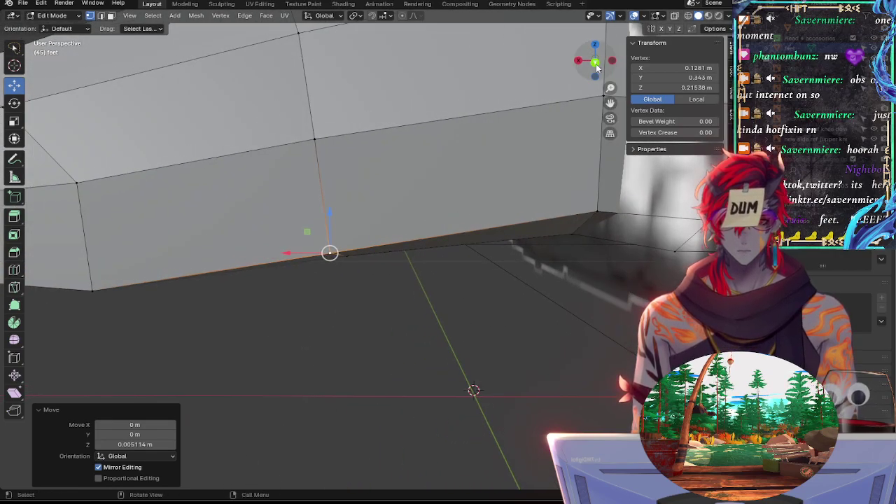
Step: Slide the near-side sole vertex of the next loop toward the toes upward along its edge with factor 0.227
click(595, 66)
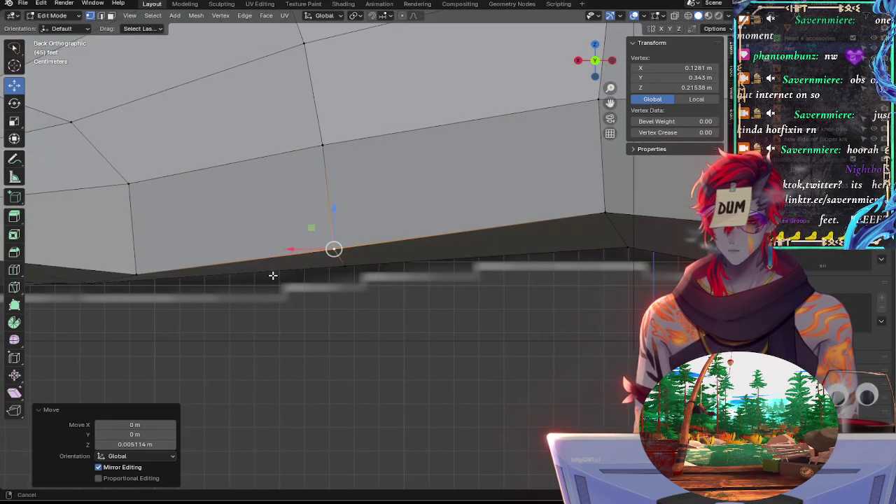
shift+middle_drag(273, 274, 476, 270)
key(alt+z)
key(alt+z)
key(alt+z)
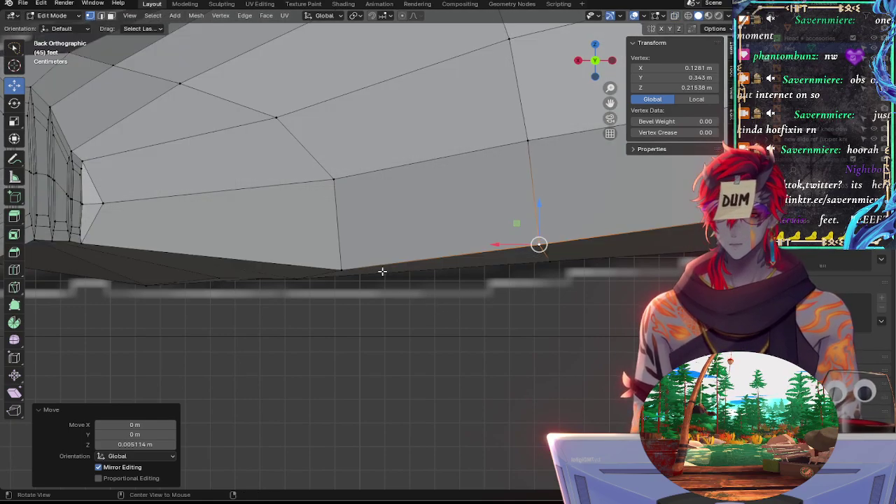
key(alt+z)
click(341, 270)
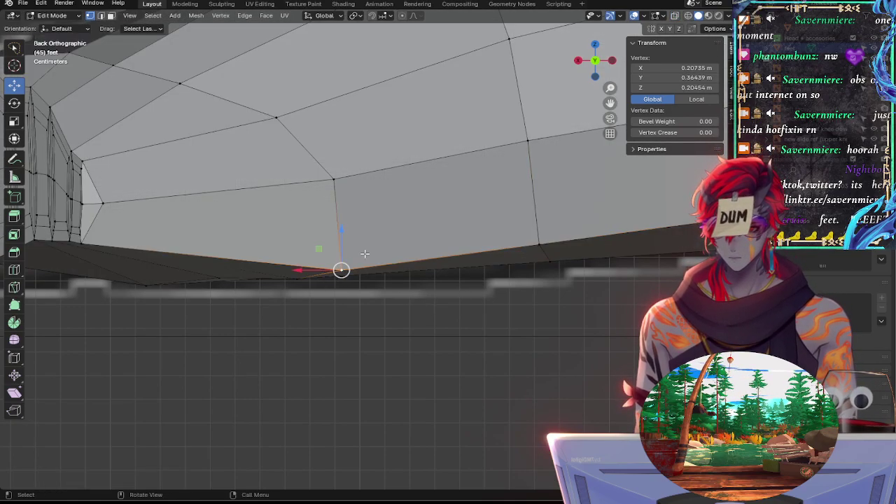
key(alt+z)
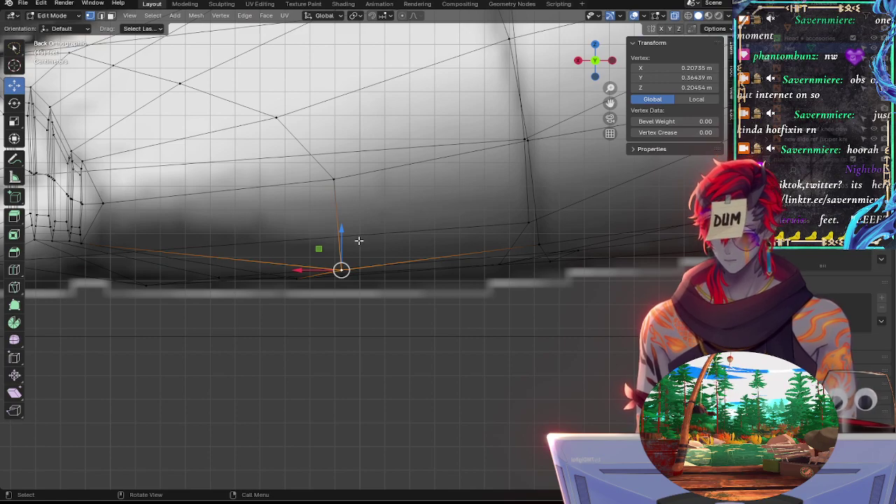
key(g)
key(g)
click(336, 222)
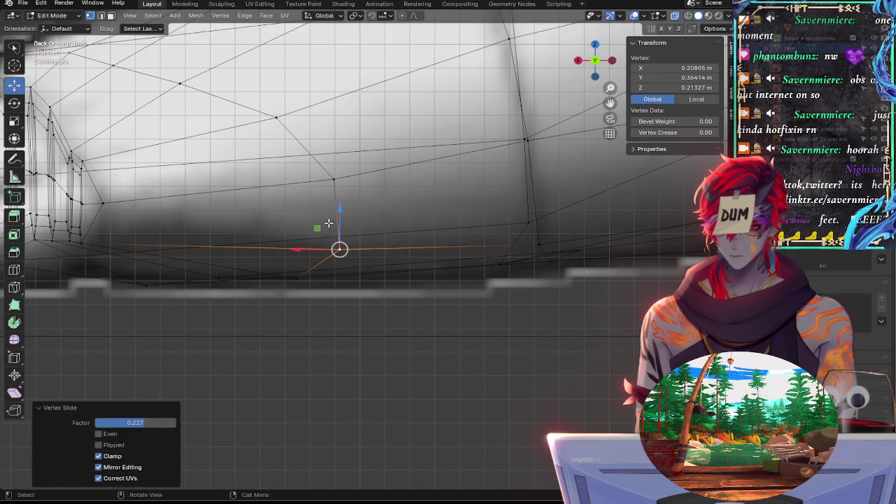
Step: Slide the forefoot loop's near-side sole vertex toward the toes along its edge with factor 0.059
key(g)
key(g)
click(314, 244)
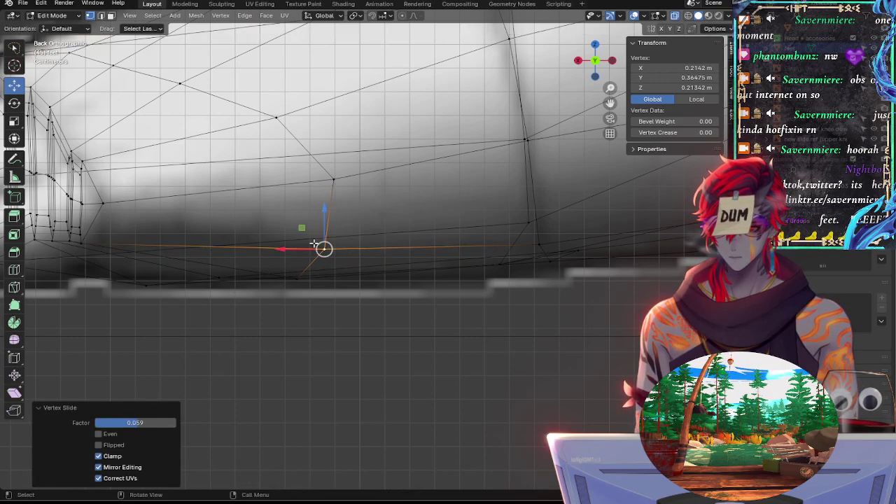
Step: Slide the forefoot loop vertex directly above the sole edge toward the heel and nudge it slightly upward
click(332, 182)
key(g)
key(g)
click(341, 182)
key(g)
click(345, 174)
Step: Slide the forefoot loop's near-side sole vertex back toward the heel with factor 0.062
click(335, 243)
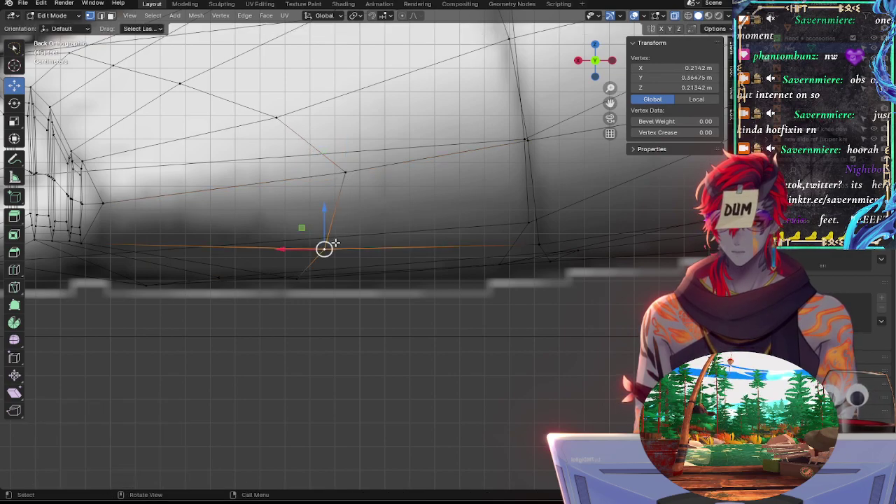
key(g)
key(g)
click(354, 250)
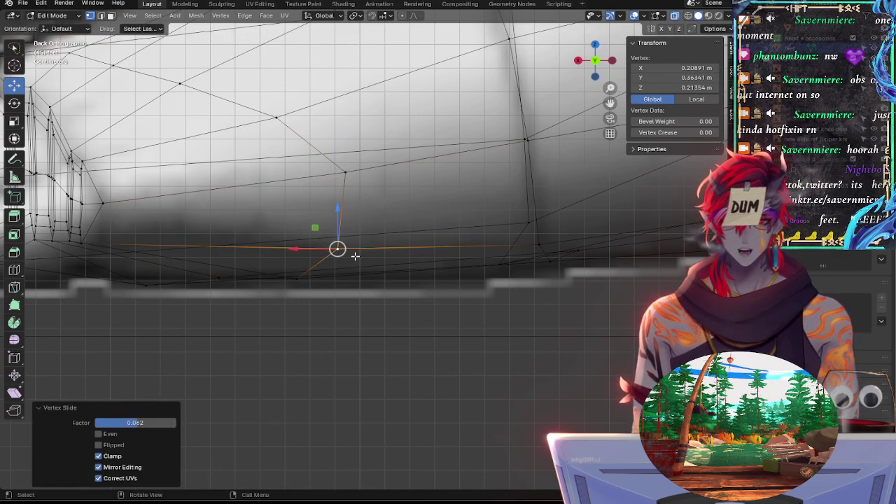
Step: Edge-slide the short forefoot edge between the sole vertex and the vertex above it toward the heel by about 0.023
shift+click(345, 173)
key(g)
key(g)
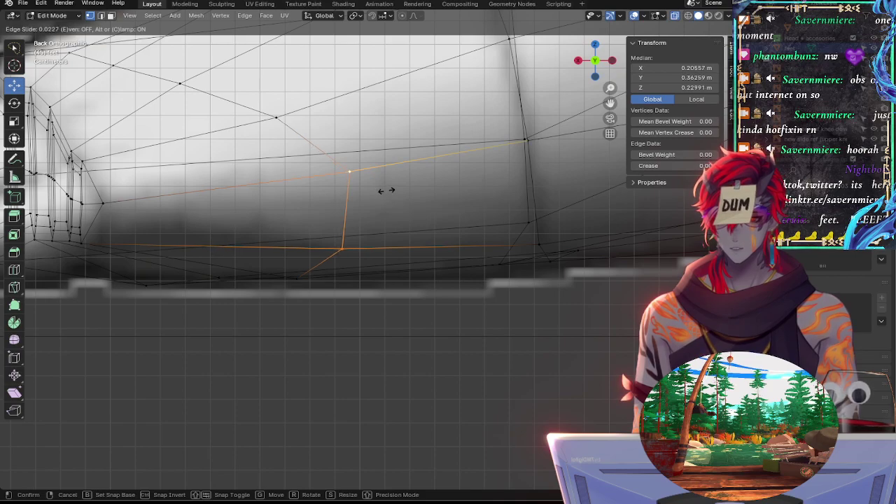
click(388, 191)
Step: Move the forefoot loop's near underside vertex up about 0.0017 m and slightly toward the heel
click(322, 280)
key(alt+z)
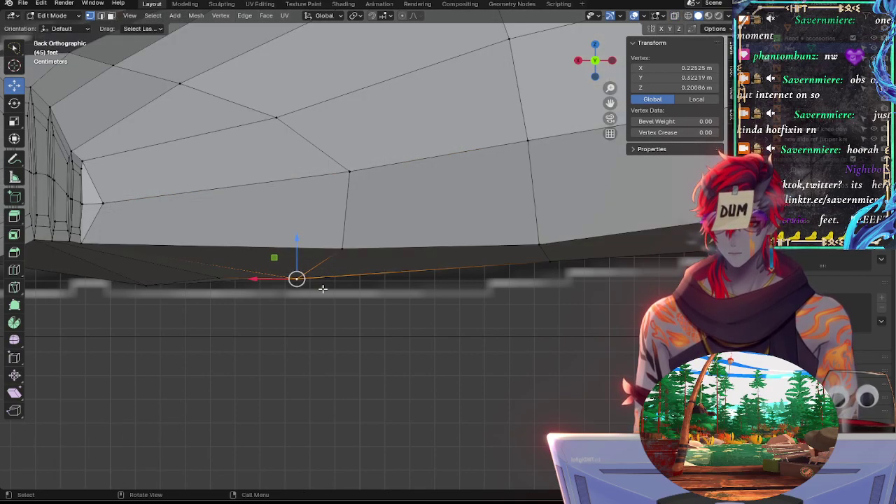
key(alt+z)
key(g)
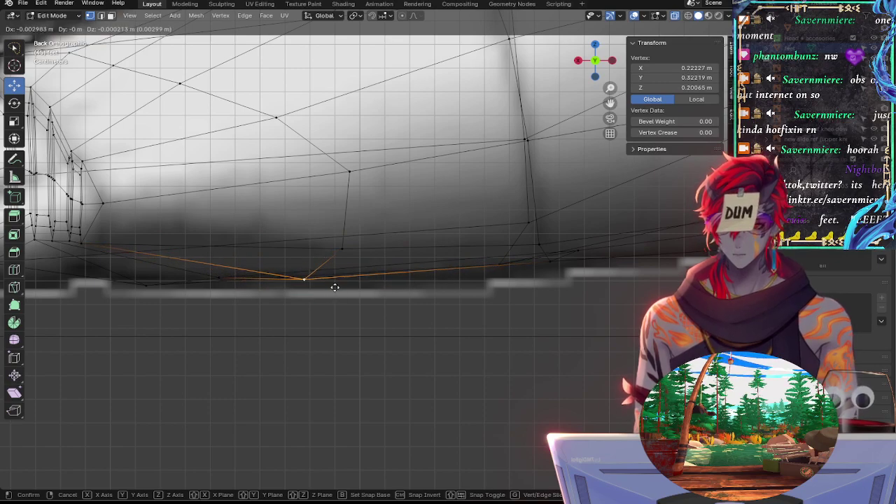
click(329, 283)
Step: Raise the next underside vertex across the forefoot loop by about 0.0017 m and shift it 0.0017 m toward the toes along X
click(242, 292)
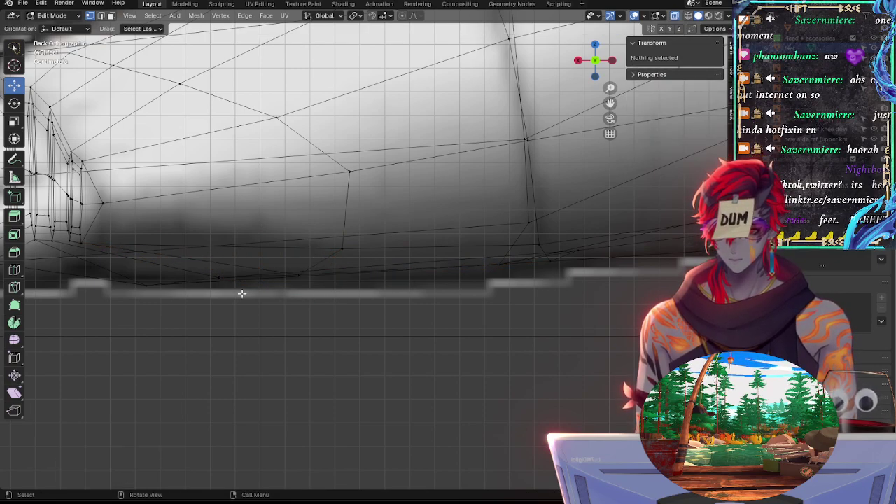
click(219, 276)
key(alt+z)
key(g)
key(z)
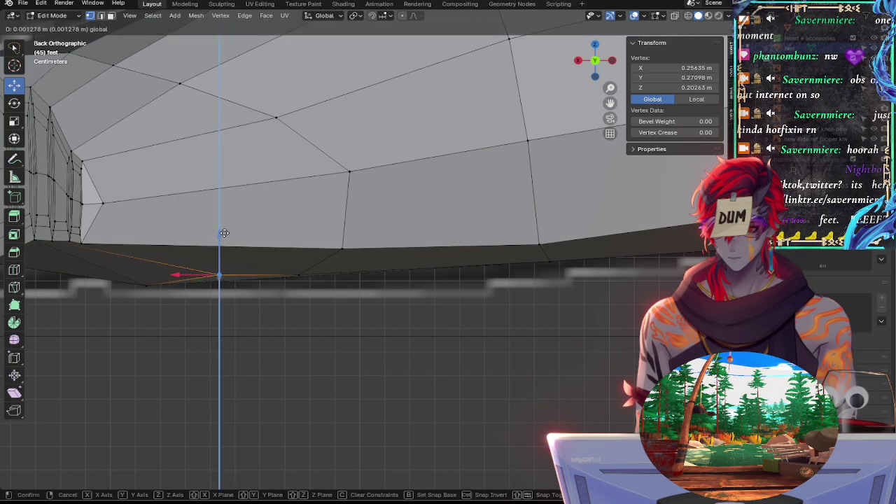
click(251, 235)
key(alt+z)
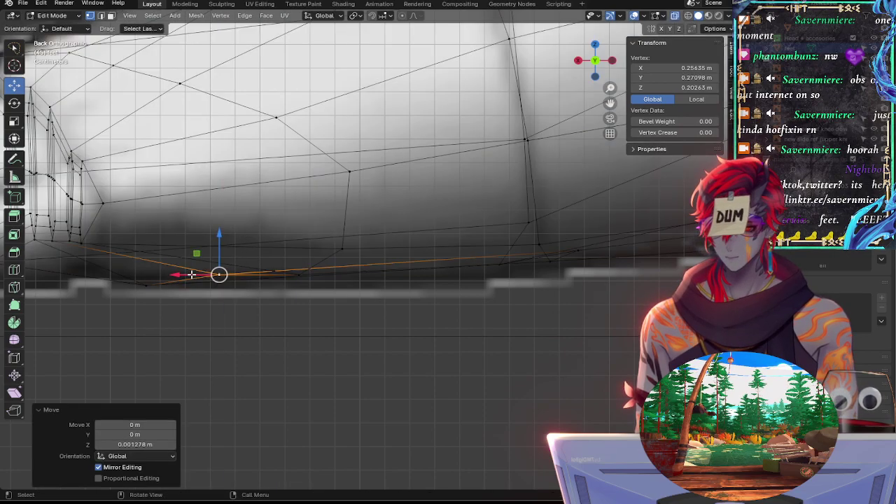
drag(192, 275, 191, 270)
drag(222, 243, 221, 241)
drag(182, 279, 177, 279)
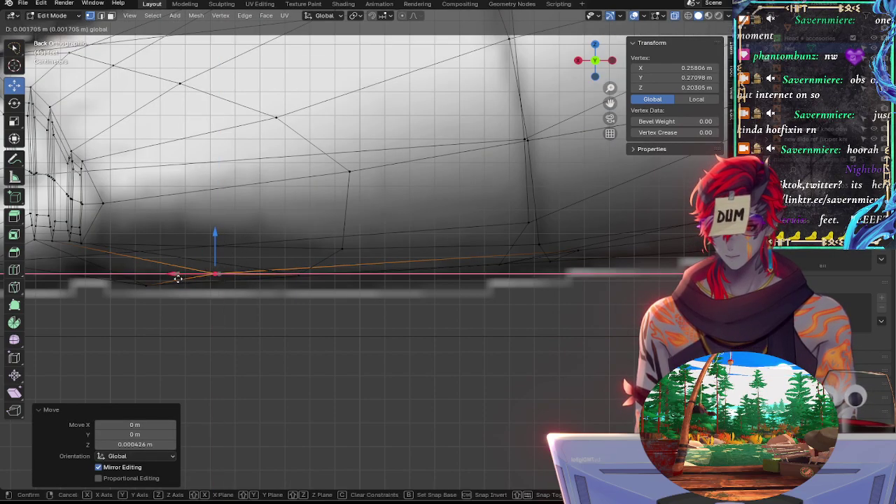
key(Escape)
Step: Raise the forefoot loop's far underside vertex by about 0.0053 m in total and shift it 0.002131 m toward the toes along X
click(146, 284)
key(g)
key(z)
click(155, 264)
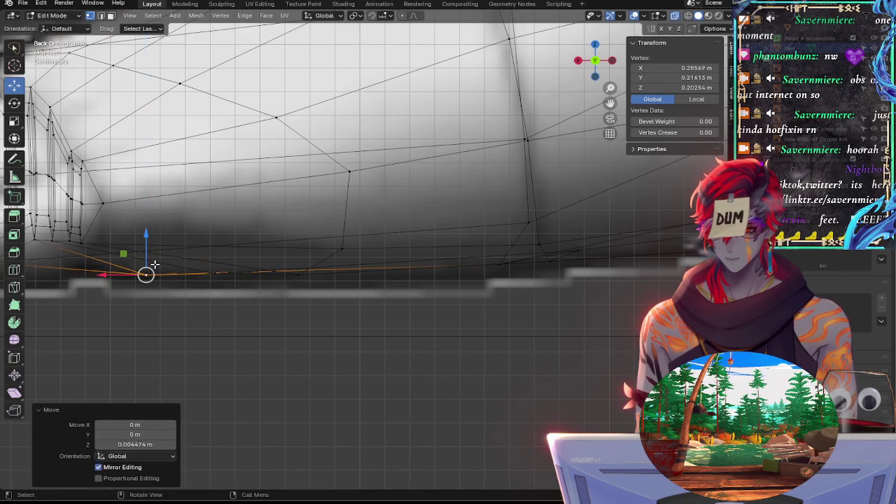
shift+middle_drag(155, 264, 299, 283)
key(g)
key(x)
click(276, 262)
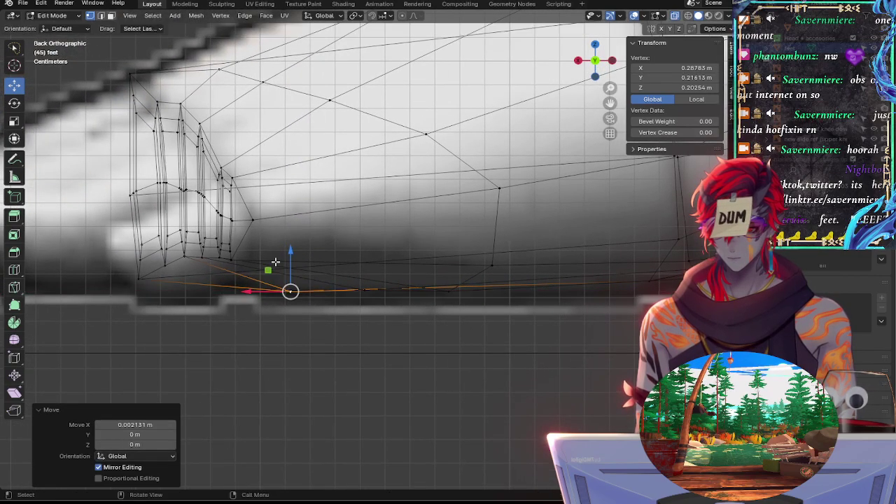
drag(289, 251, 289, 251)
Step: Examine the forefoot sole from an angled view and from the front and back orthographic views against the reference
key(alt+z)
middle_drag(435, 322, 445, 343)
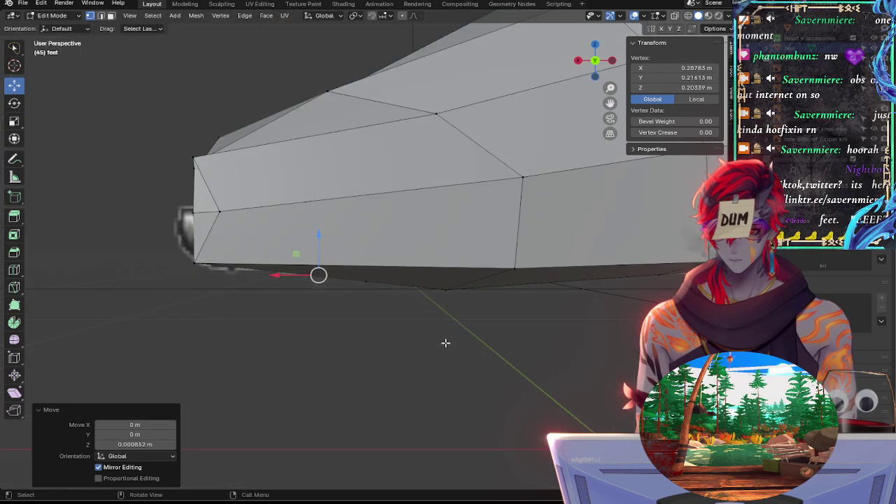
click(594, 63)
click(595, 62)
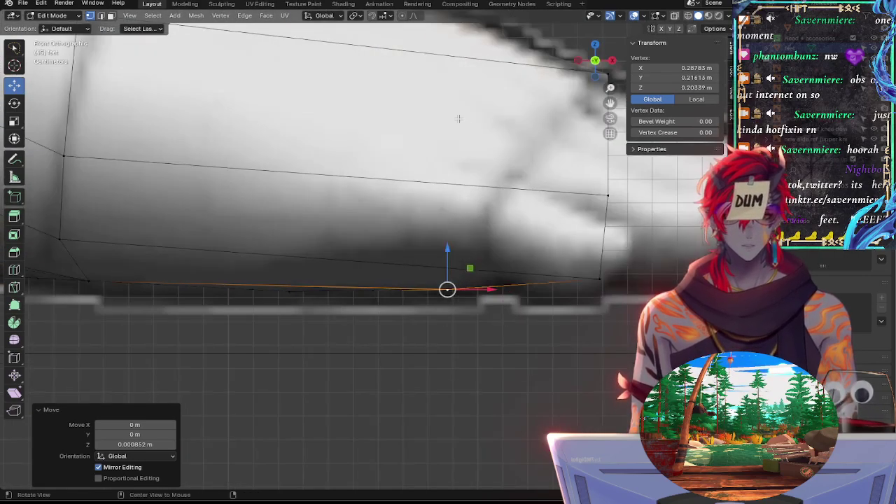
click(597, 64)
click(597, 67)
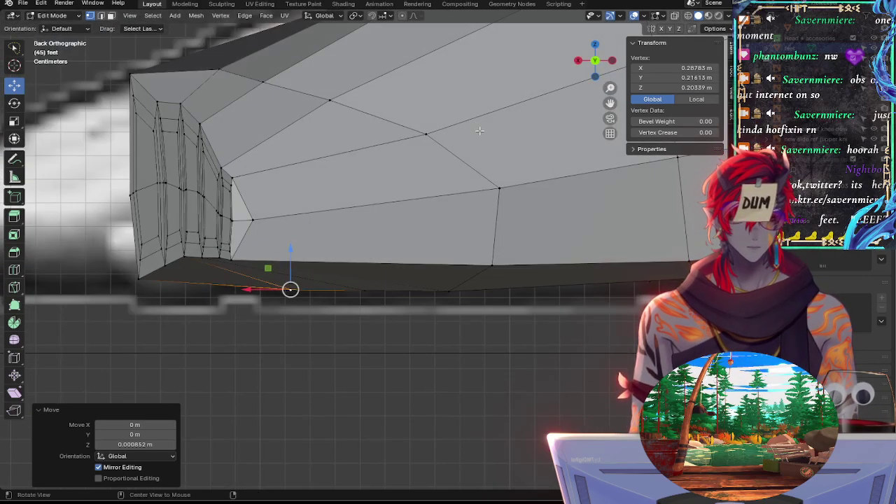
scroll(396, 150, up, 4)
key(alt+z)
Step: Slide the forefoot loop's near underside vertex toward the heel with factor 0.038 and clear the selection
click(411, 323)
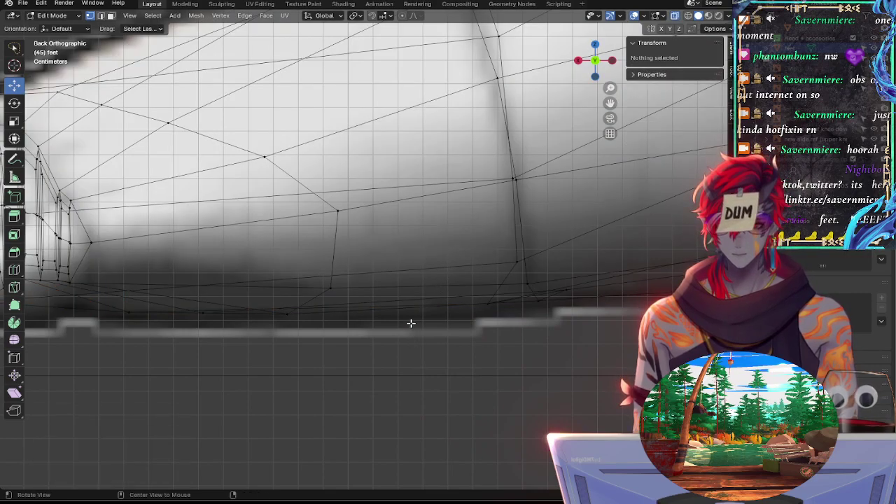
click(289, 314)
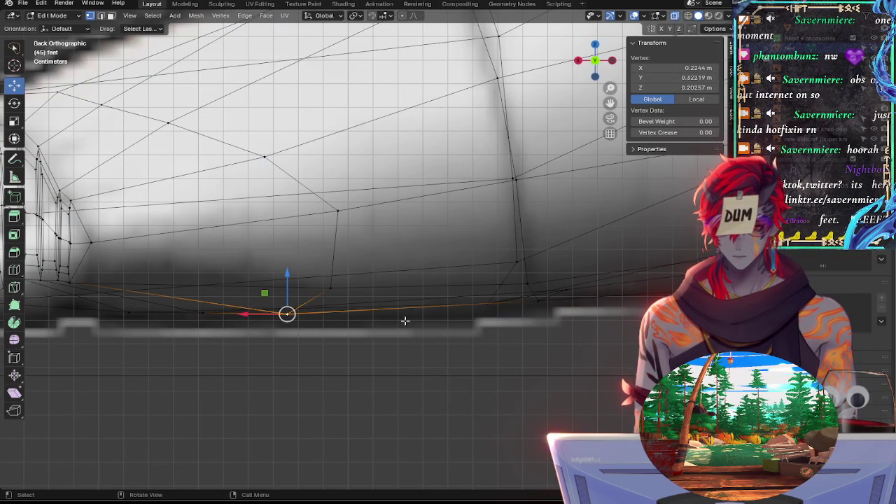
key(g)
key(g)
click(415, 320)
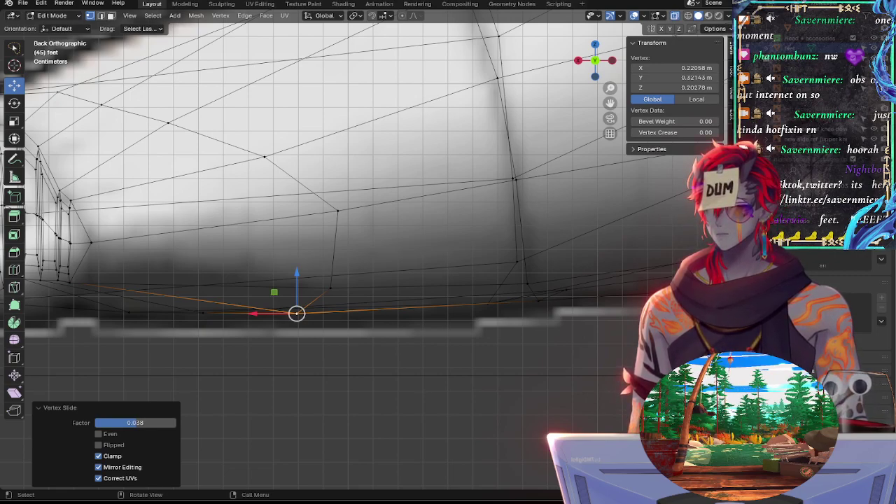
click(419, 217)
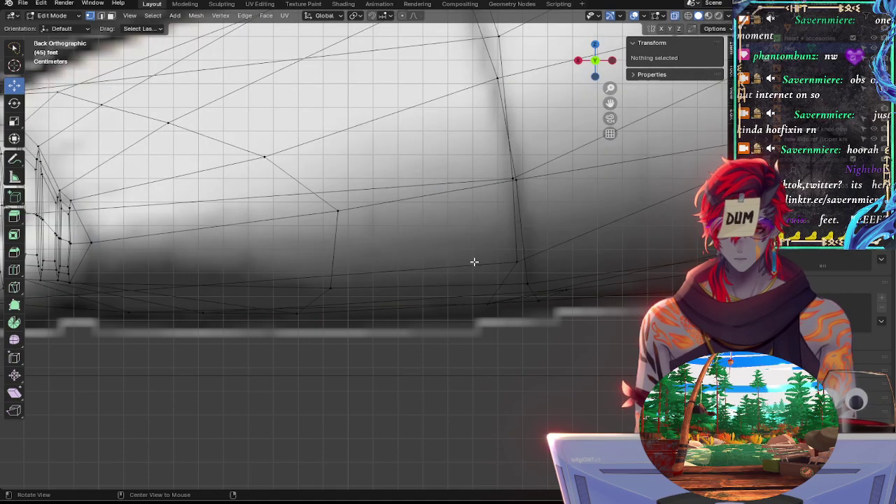
Step: Slide the midfoot loop's far underside vertex about 0.016 m toward the toes along its sole edge
click(488, 304)
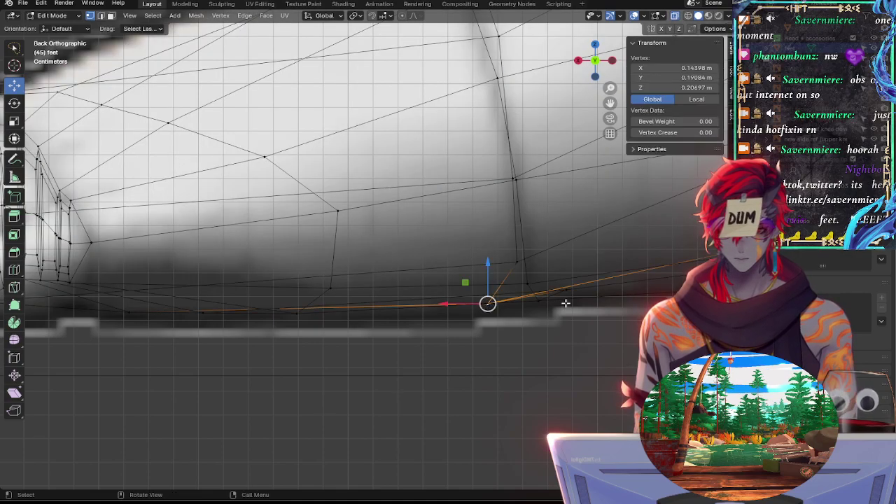
key(alt+z)
key(alt+z)
key(g)
key(g)
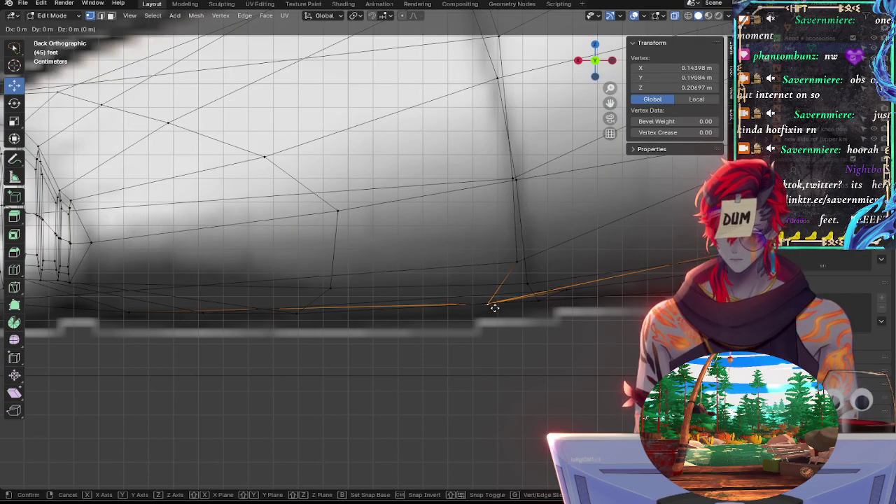
click(448, 305)
Step: Lower the midfoot loop's far underside vertex by 0.002557 m along Z and slide it slightly back toward the heel
key(g)
key(z)
click(446, 271)
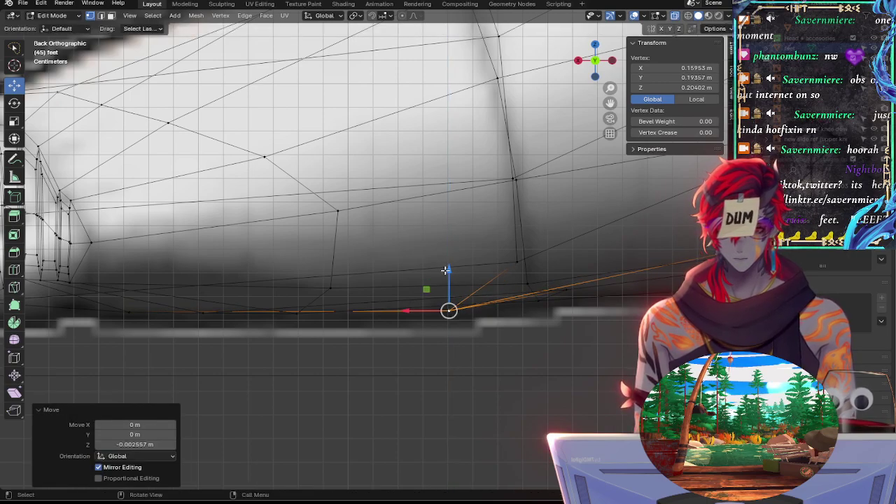
key(g)
key(g)
click(481, 277)
click(519, 264)
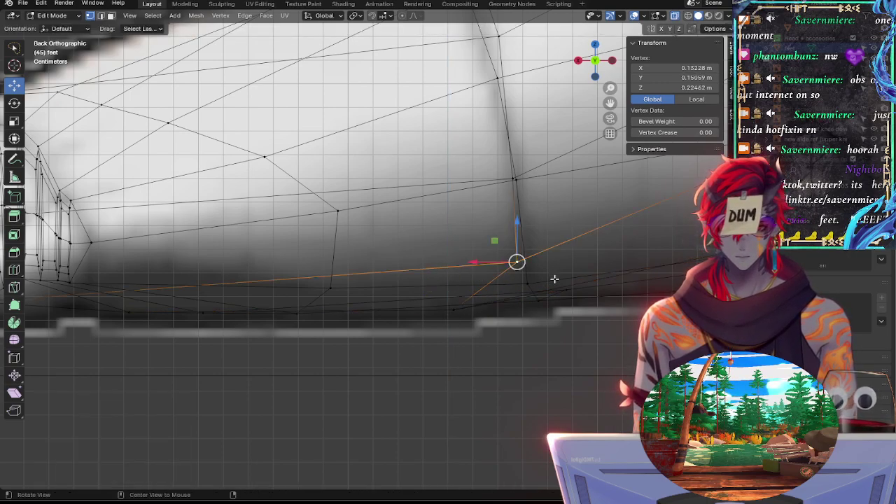
key(alt+z)
key(alt+z)
key(alt+z)
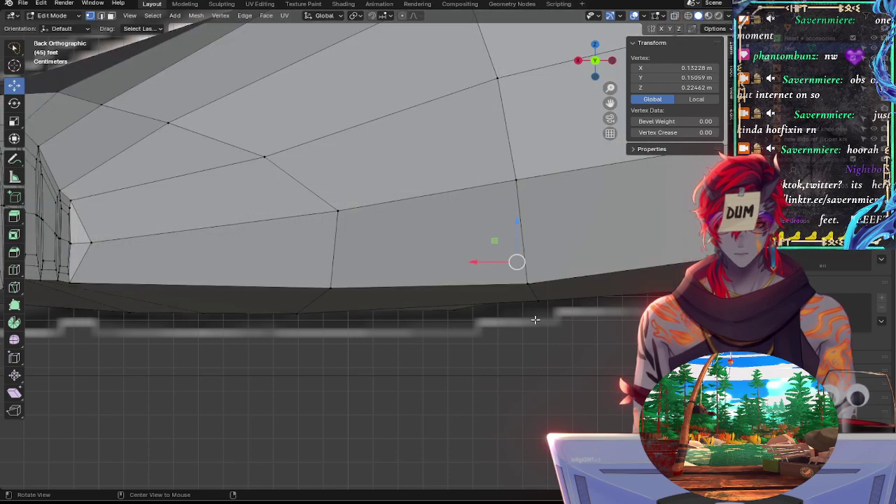
key(alt+z)
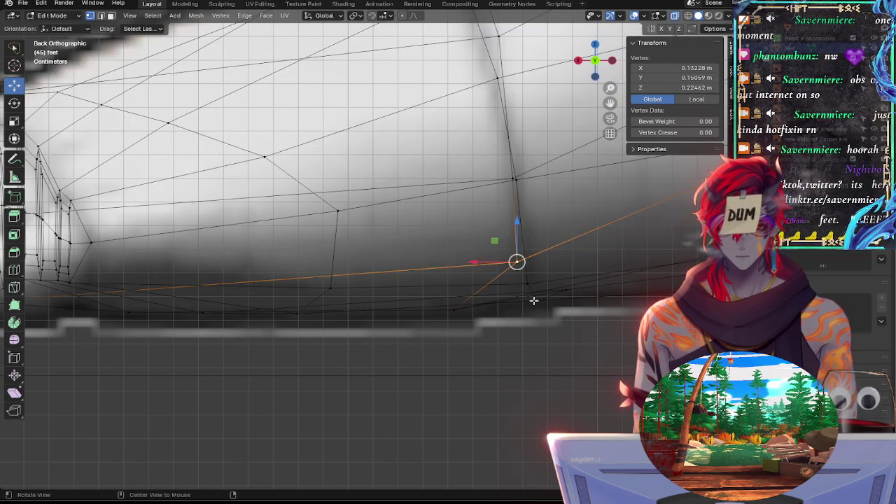
Step: Slide the midfoot loop's near underside vertex toward the toes along the sole with factor 0.112
click(540, 301)
key(alt+z)
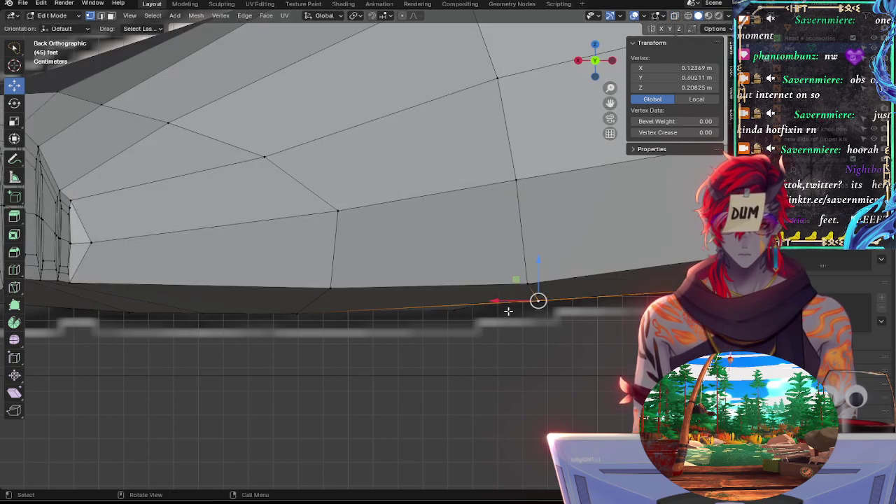
key(alt+z)
key(alt+z)
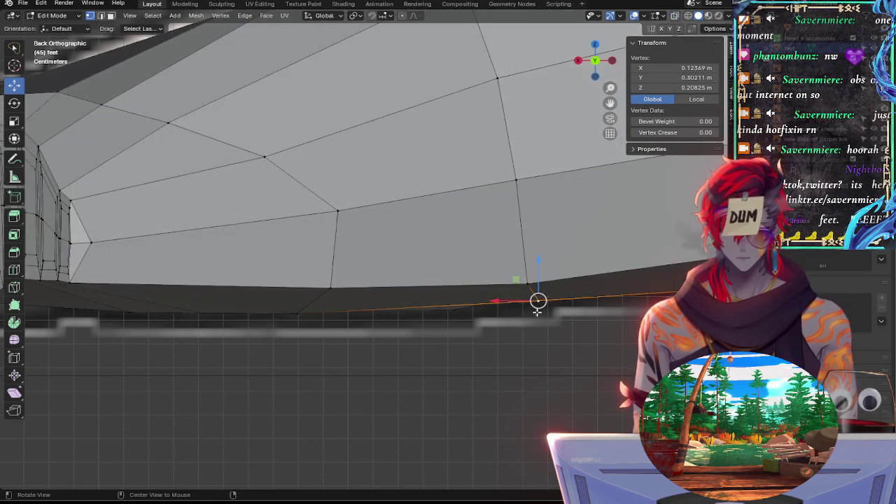
key(g)
key(g)
click(511, 303)
Step: Fine-tune the midfoot loop's near underside vertex with further vertex slides, including factors 0.085 and 0.016
key(g)
key(g)
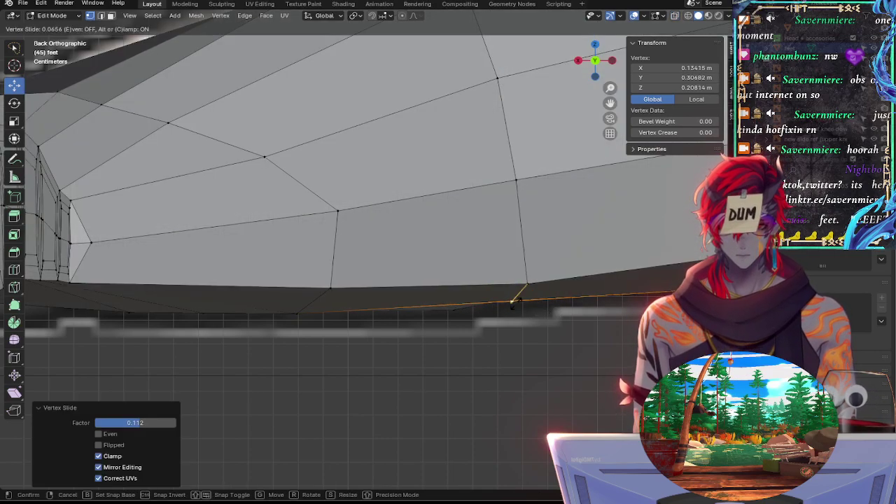
click(515, 299)
key(g)
key(g)
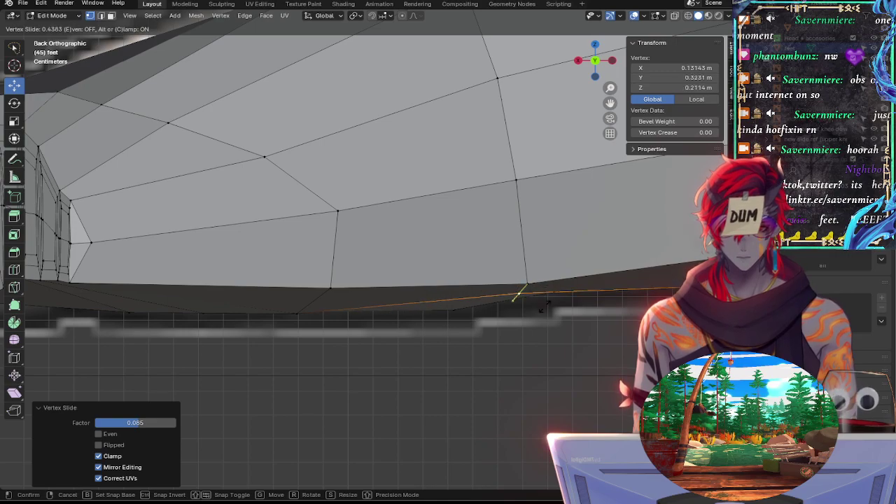
click(533, 306)
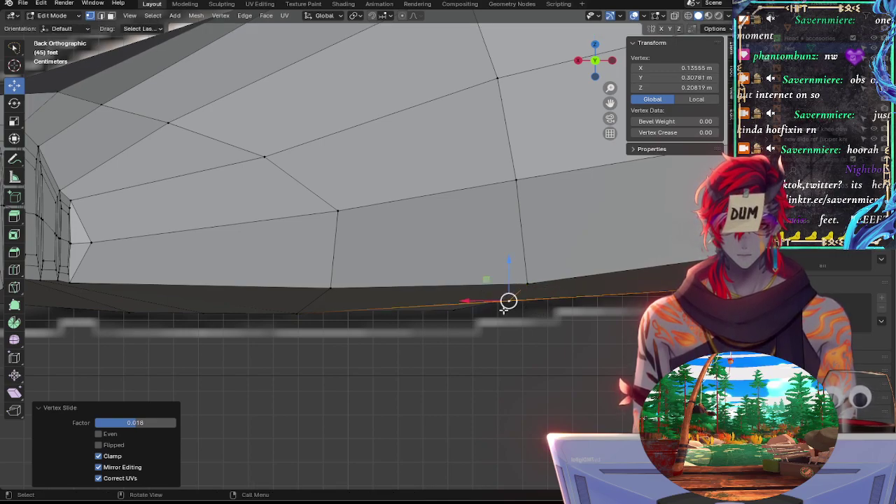
key(g)
key(g)
click(501, 306)
Step: Slide the forefoot loop's near underside vertex slightly toward the near-side sole edge, by factor 0.005 plus a small further slide
click(456, 314)
click(331, 288)
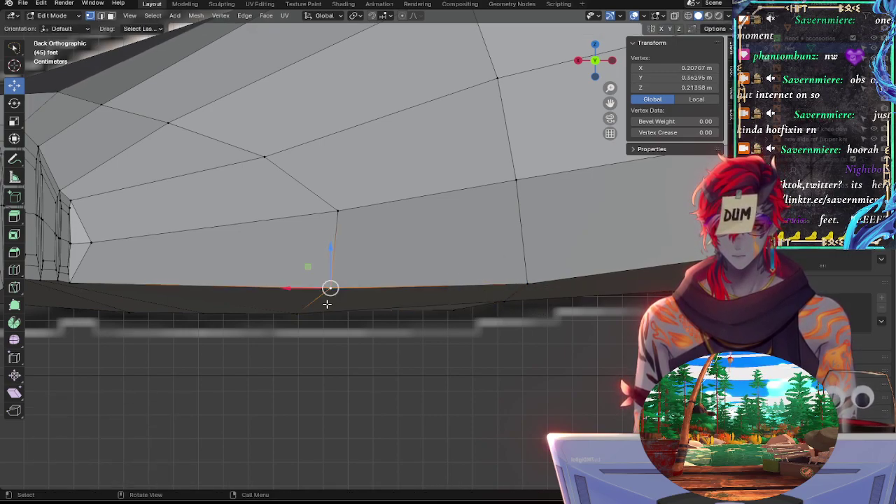
click(297, 313)
key(g)
key(g)
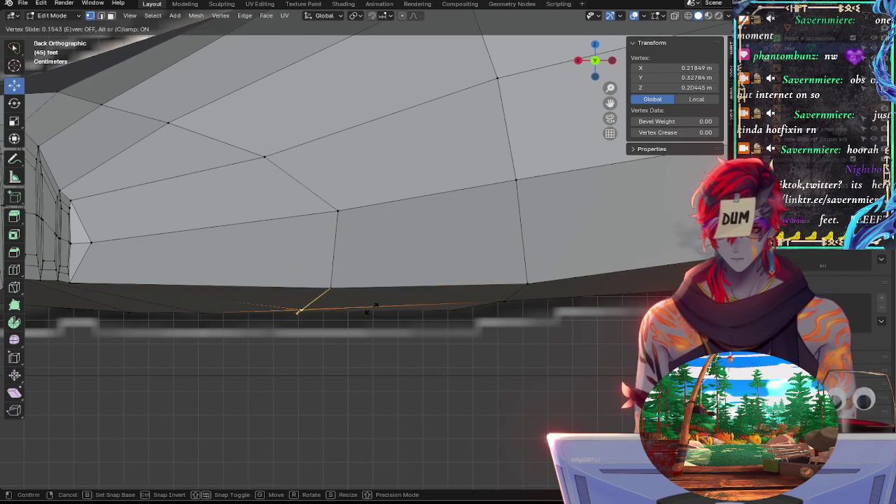
click(368, 313)
key(g)
key(g)
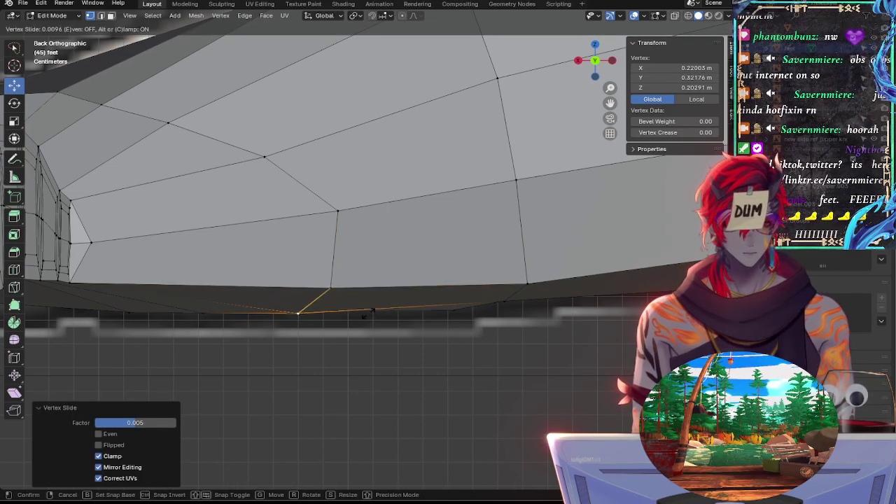
click(370, 313)
click(454, 311)
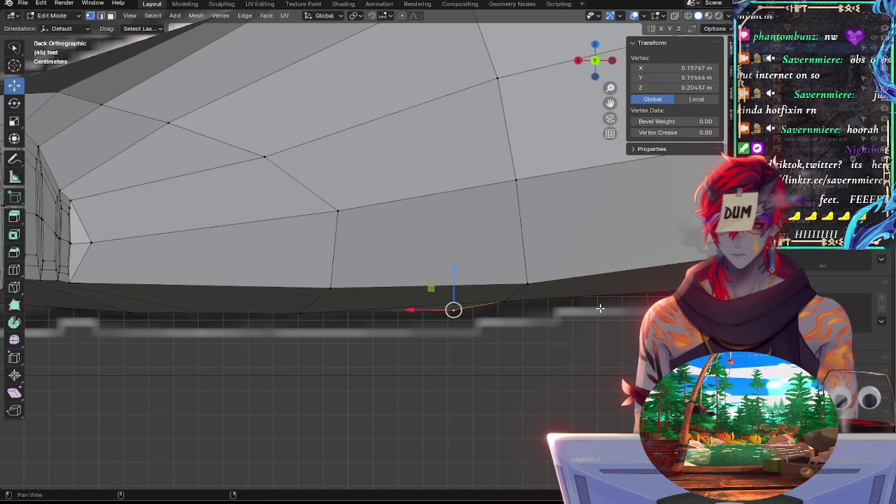
shift+middle_drag(600, 309, 375, 336)
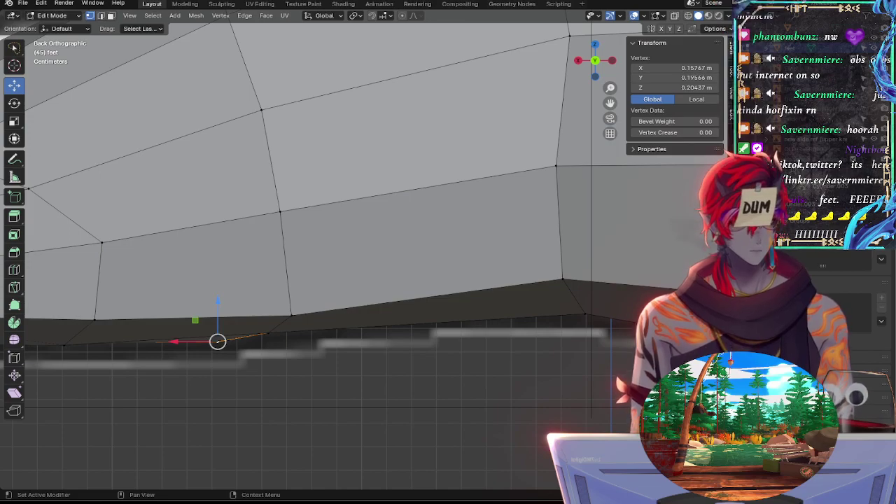
click(508, 380)
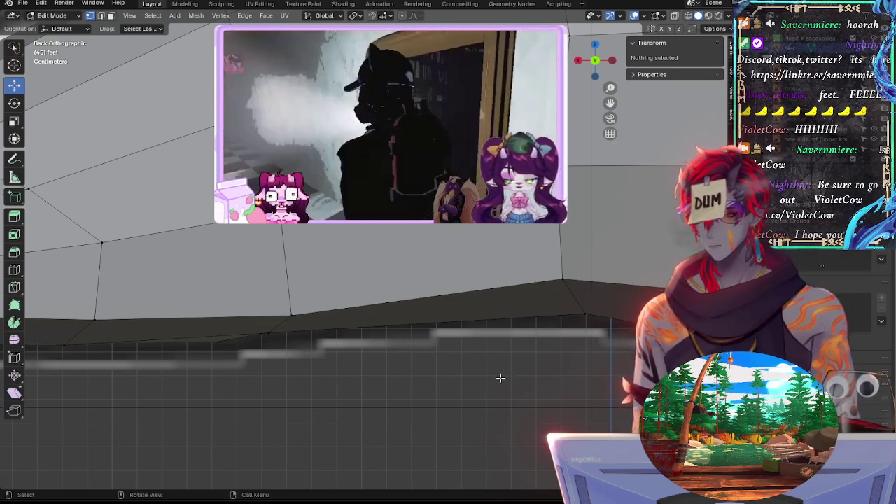
Step: Slide the underside vertex just in front of the heel upward toward the near-side sole edge with factor 0.162
shift+middle_drag(618, 405, 398, 364)
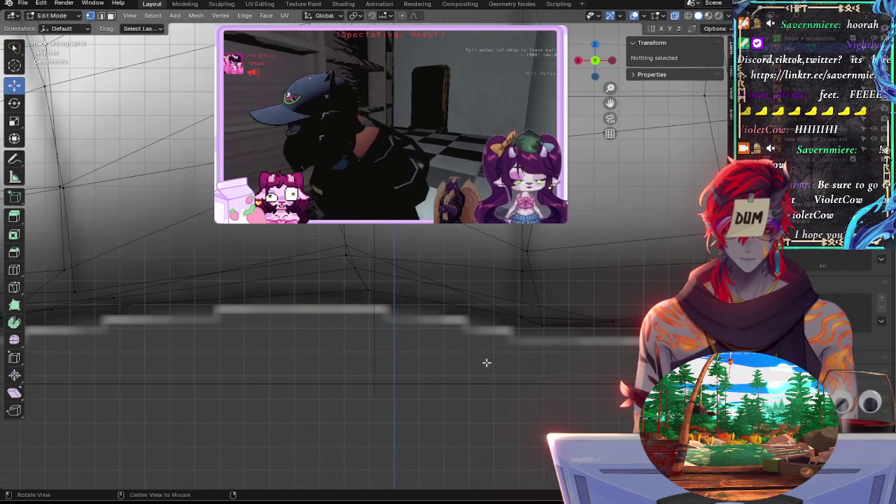
click(522, 317)
key(shift+v)
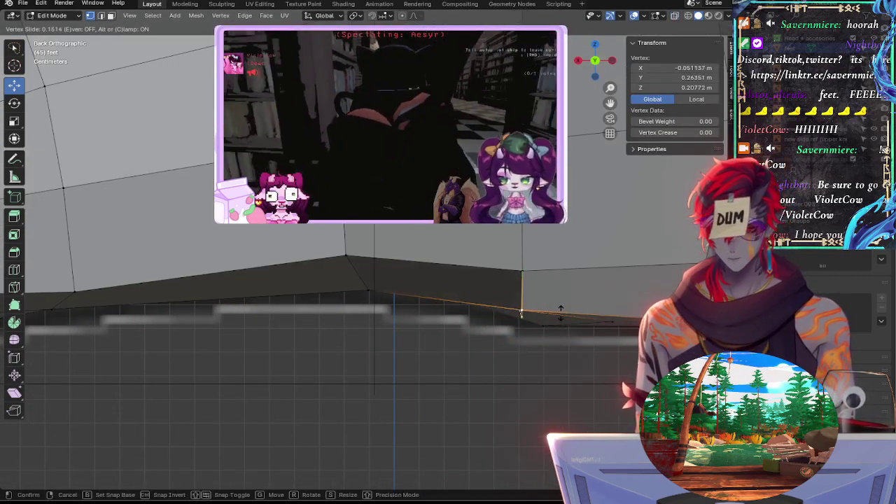
click(553, 326)
key(alt+z)
key(alt+z)
key(alt+z)
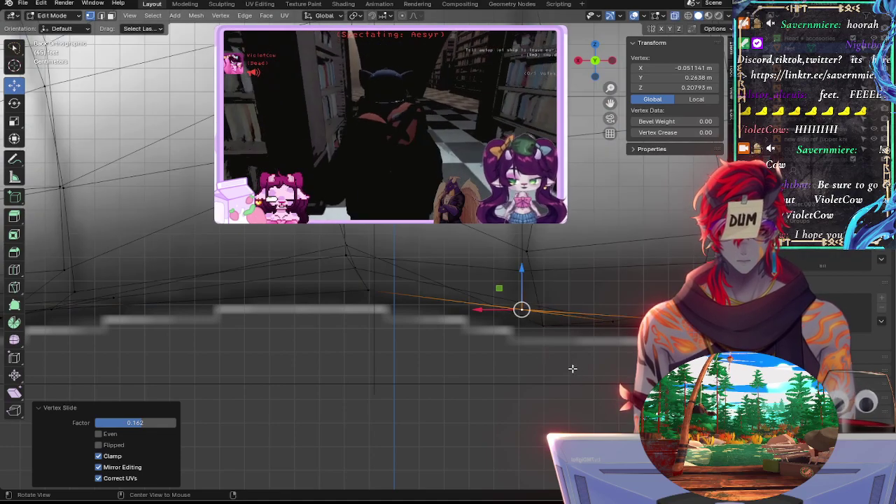
Step: Raise the far underside vertex in front of the heel by 0.0049 m along Z and shift it 0.001065 m along X
click(542, 324)
key(alt+z)
key(shift+v)
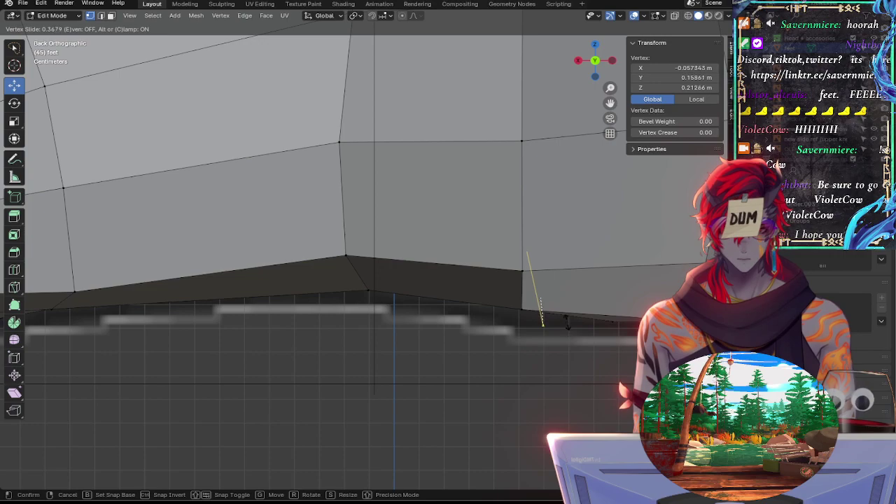
key(g)
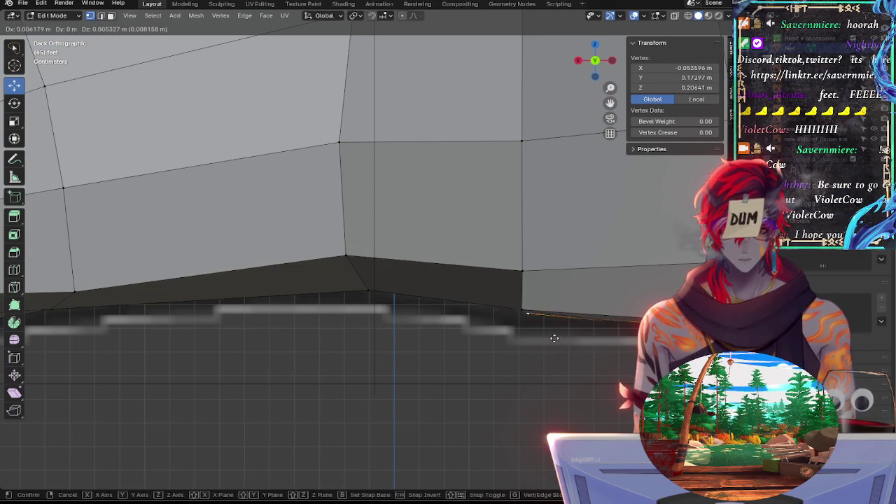
click(563, 342)
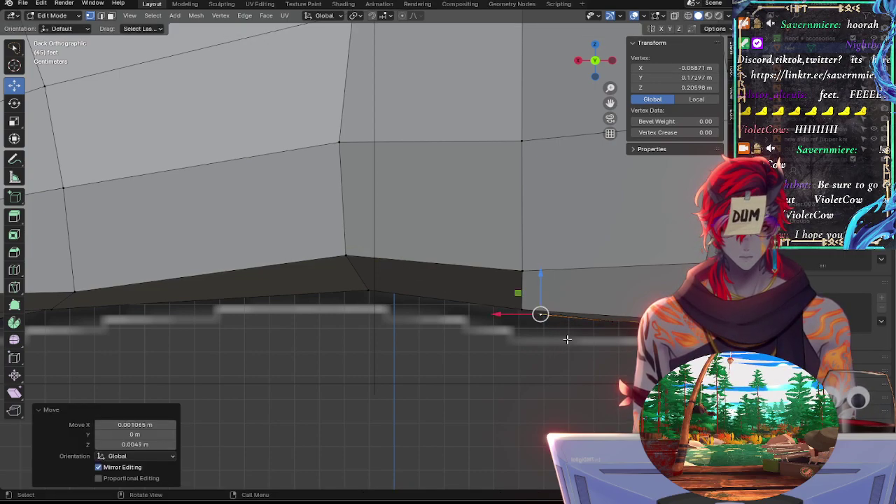
middle_drag(564, 342, 564, 389)
click(592, 69)
shift+middle_drag(396, 188, 614, 202)
shift+middle_drag(425, 169, 567, 212)
ctrl+middle_drag(403, 200, 514, 210)
shift+click(560, 327)
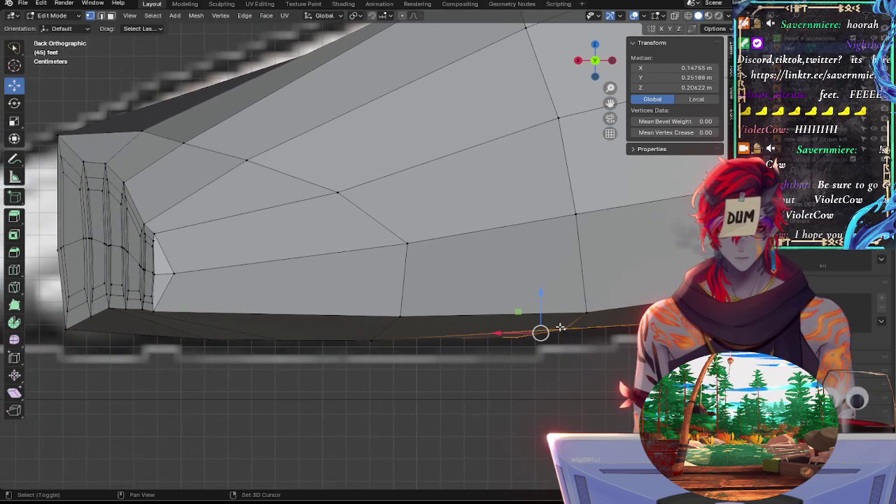
key(g)
key(g)
click(514, 344)
click(509, 384)
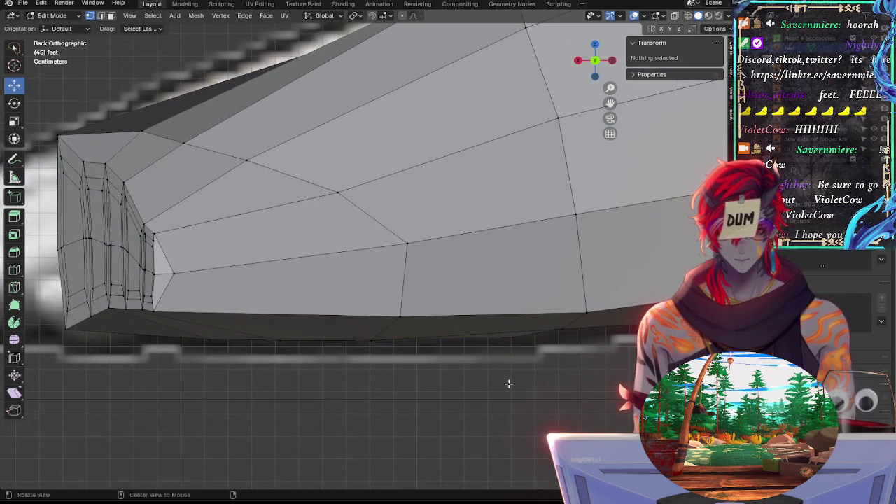
Step: Edge-slide the midfoot loop's centre and far underside vertices together slightly toward the toes, by about 0.017
middle_drag(509, 384, 535, 353)
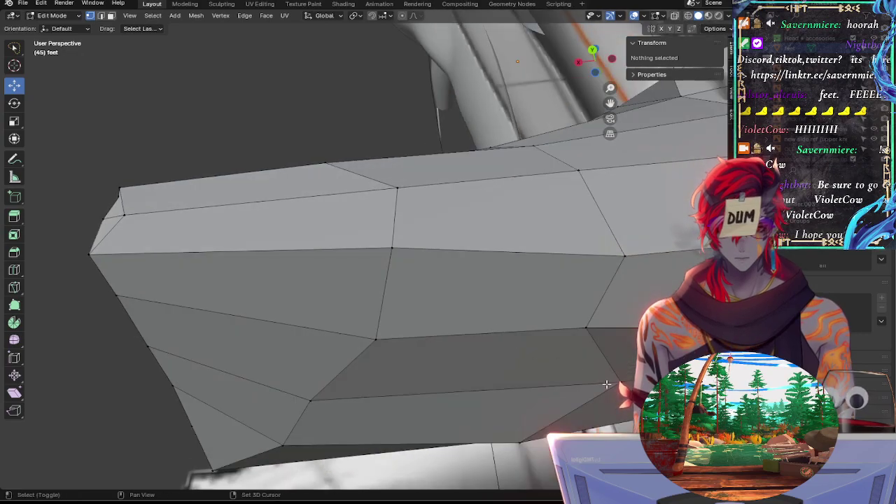
shift+click(614, 383)
shift+click(522, 442)
click(593, 51)
key(alt+z)
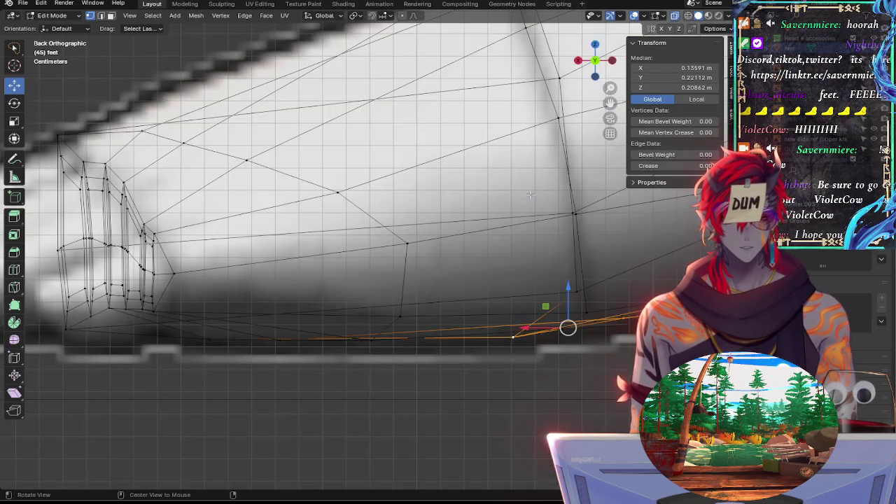
key(alt+z)
key(g)
key(g)
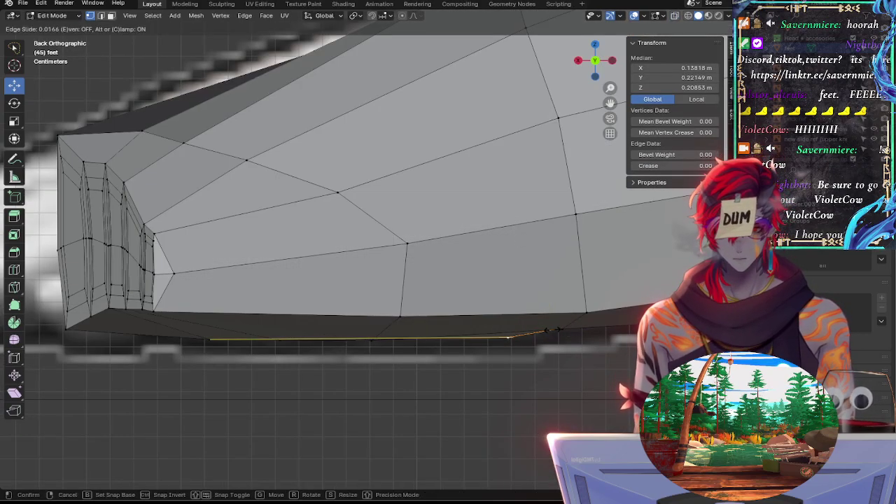
click(547, 329)
click(594, 384)
Step: Lower the midfoot loop's centre underside vertex by 0.003105 m along Z and slide it toward the toes with factor 0.038
middle_drag(594, 384, 609, 357)
click(615, 360)
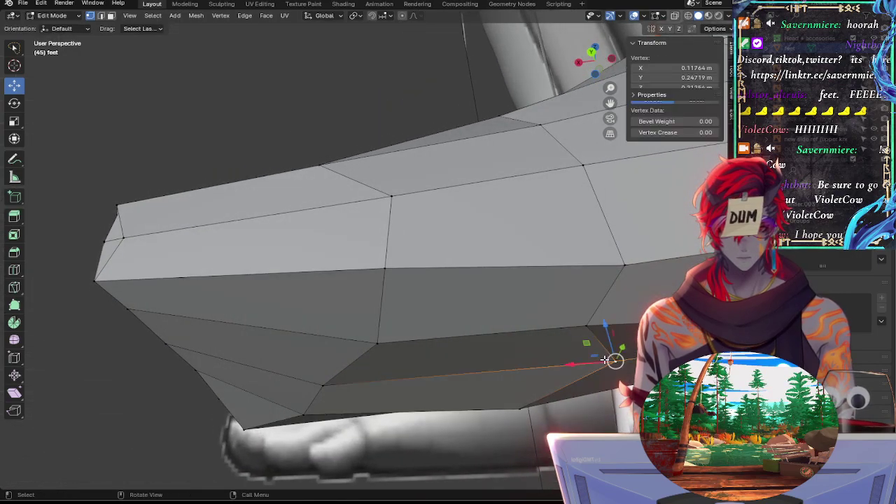
click(592, 52)
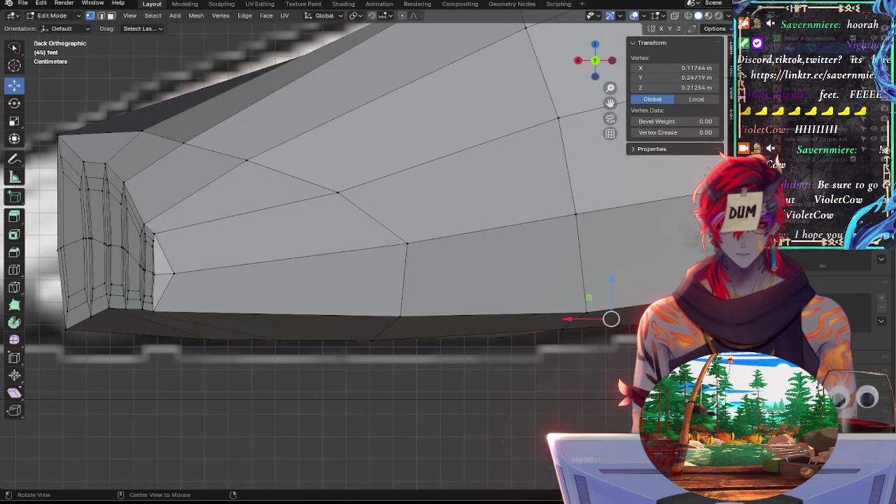
alt+shift+drag(655, 343, 495, 358)
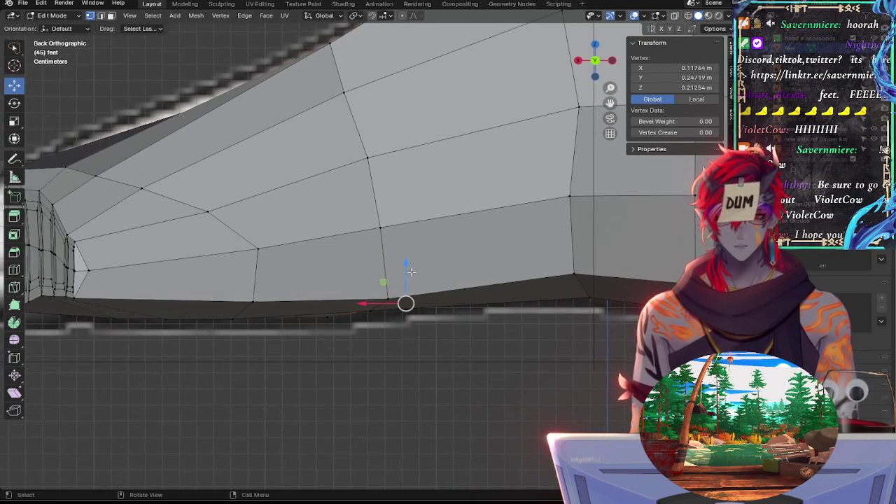
drag(411, 272, 411, 279)
middle_drag(411, 279, 476, 265)
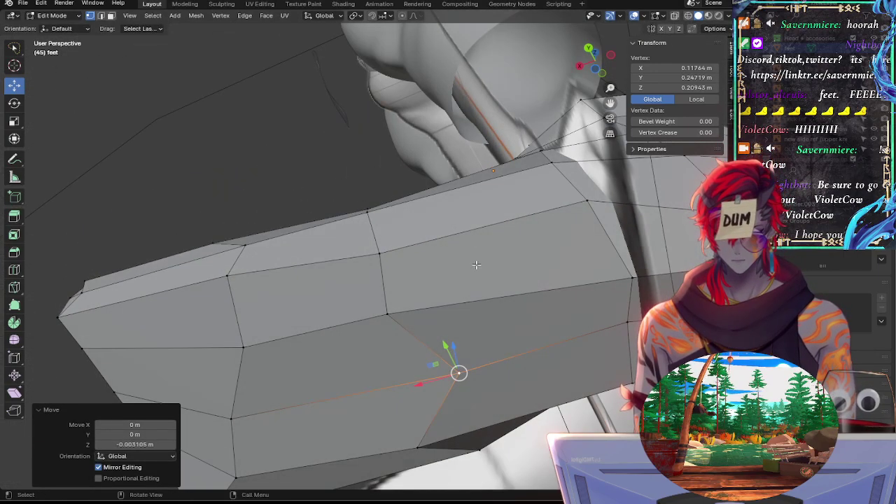
key(shift+v)
click(470, 265)
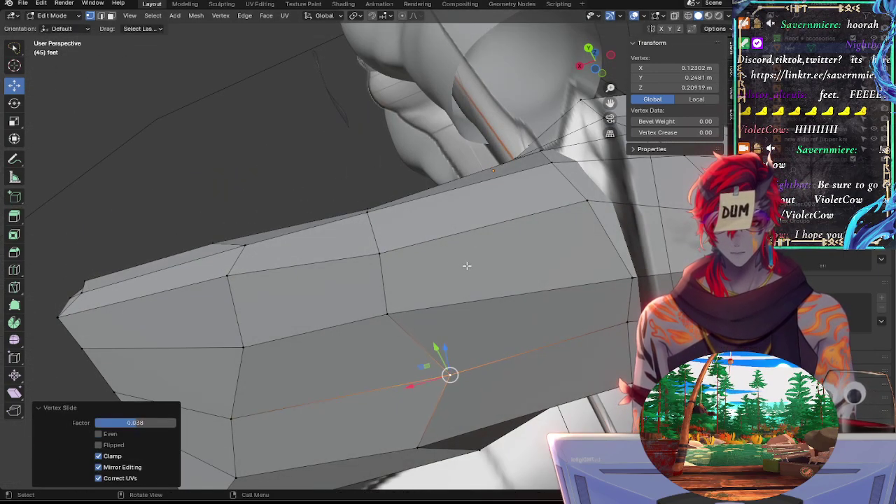
Step: Adjust the midfoot loop's near underside vertex with small slides, including factor 0.050, and move it 0.001642 m along Y
click(387, 314)
key(shift+v)
click(445, 311)
key(shift+v)
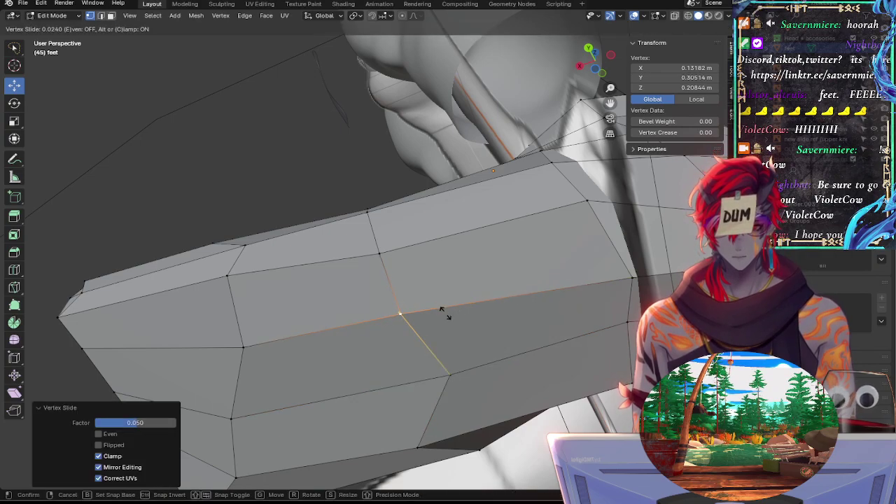
click(446, 313)
drag(384, 281, 381, 278)
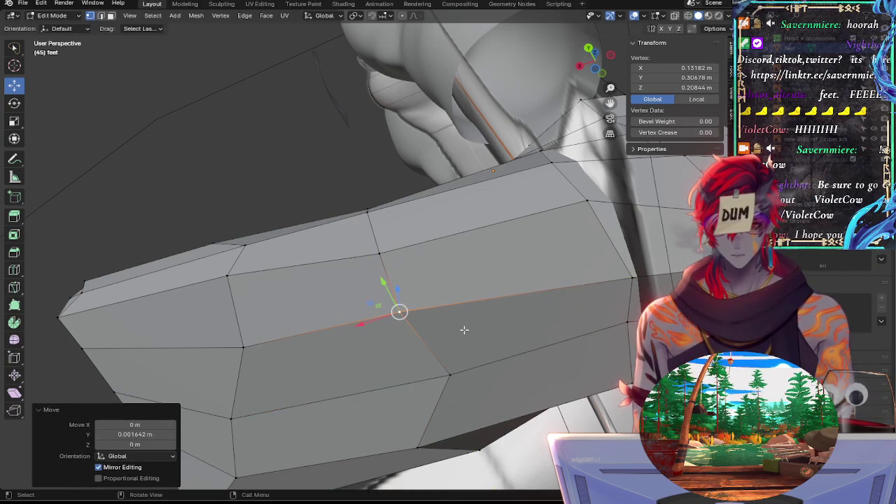
Step: Raise the midfoot loop's near-side sole edge vertex slightly along Z
middle_drag(484, 338, 398, 414)
click(362, 306)
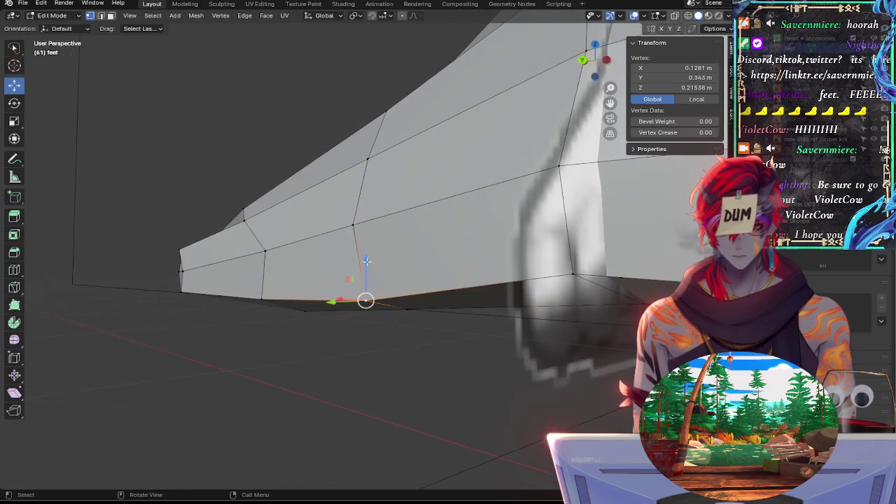
drag(366, 262, 367, 256)
Step: Fine-tune the heights of the midfoot loop's near and centre underside vertices along Z, raising the centre one slightly
click(402, 313)
middle_drag(479, 333, 420, 311)
key(g)
key(z)
click(519, 313)
click(519, 313)
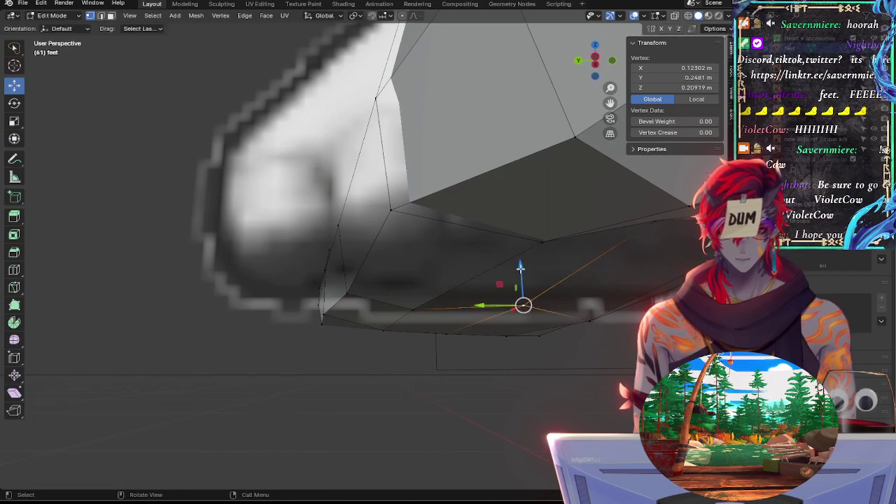
drag(521, 269, 521, 266)
Step: Inspect the sole outline from the forefoot to the heel against the reference, in perspective and back views
middle_drag(420, 301, 273, 282)
click(220, 299)
click(604, 56)
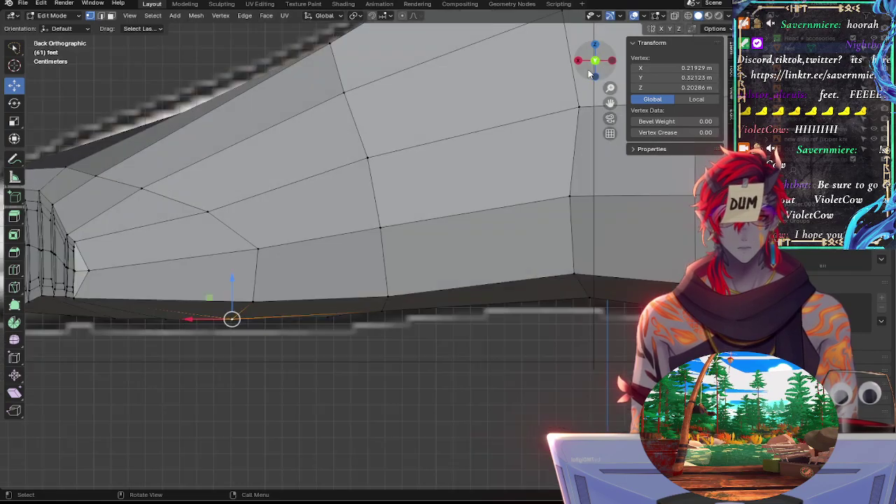
shift+middle_drag(390, 241, 556, 245)
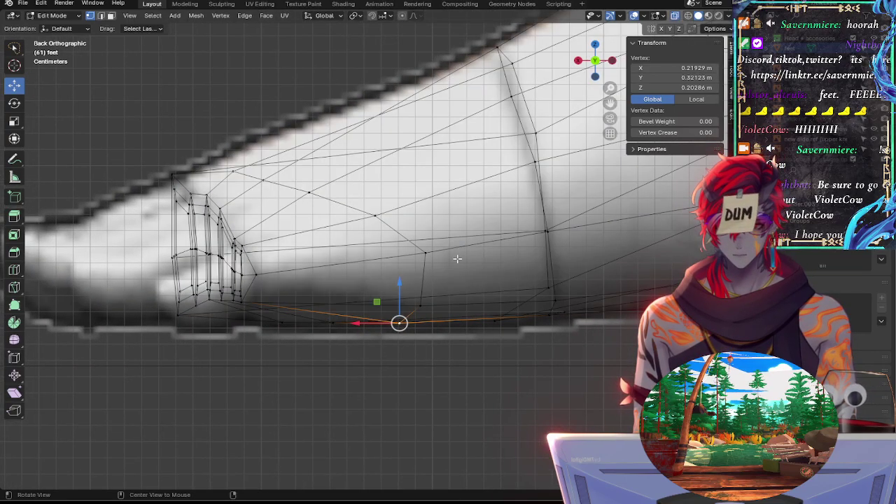
middle_drag(458, 257, 359, 333)
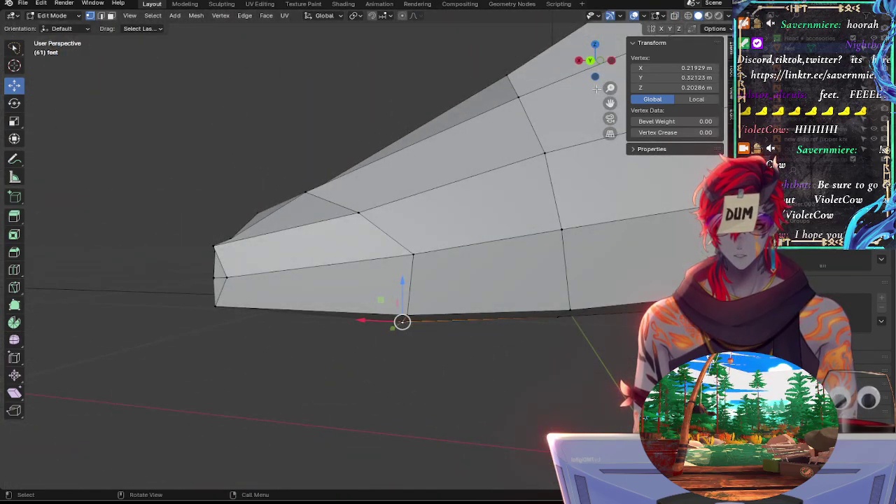
click(593, 61)
shift+middle_drag(532, 153, 230, 210)
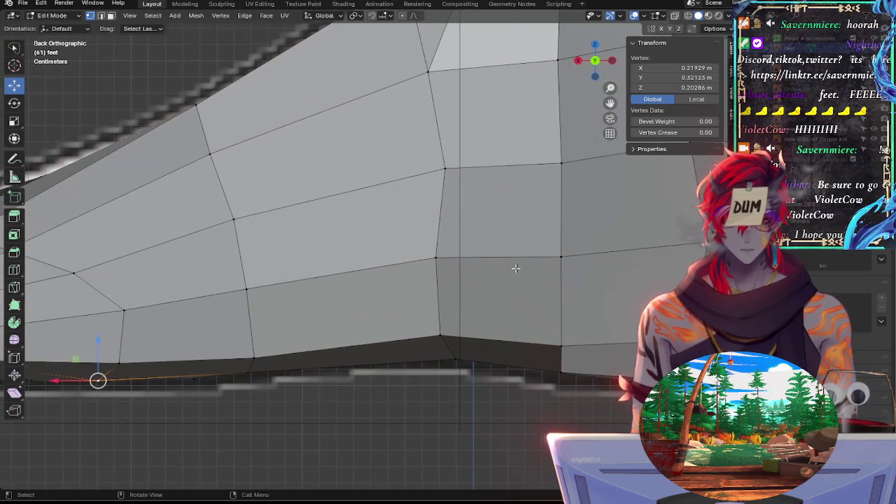
shift+middle_drag(500, 257, 263, 292)
mouse_move(375, 200)
shift+middle_down()
mouse_move(386, 286)
mouse_move(349, 273)
shift+middle_up()
Step: Slide the far-side vertex beside the heel's rear edge down and toward the back in several slides, including factors 0.099 and 0.122
click(504, 338)
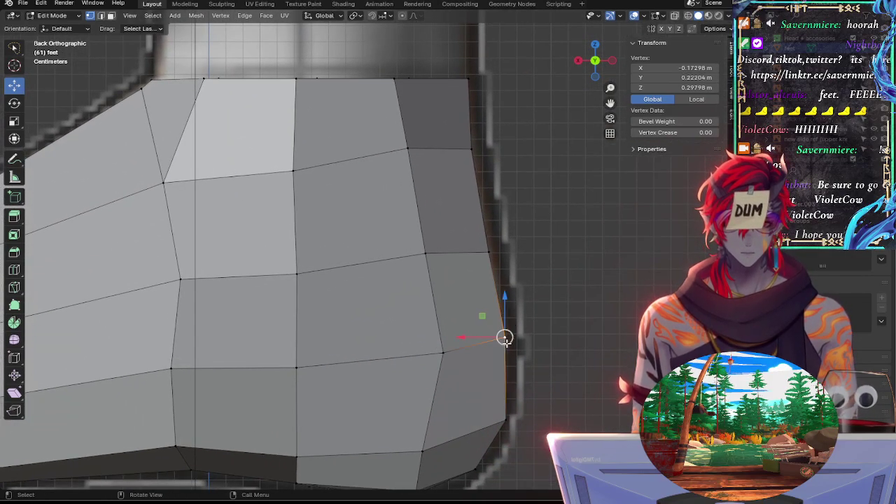
key(alt+z)
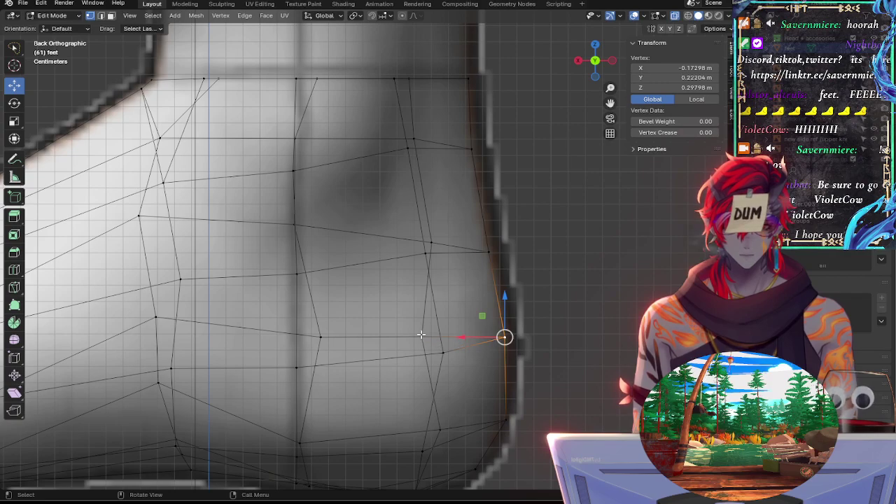
click(453, 336)
key(g)
key(g)
click(472, 346)
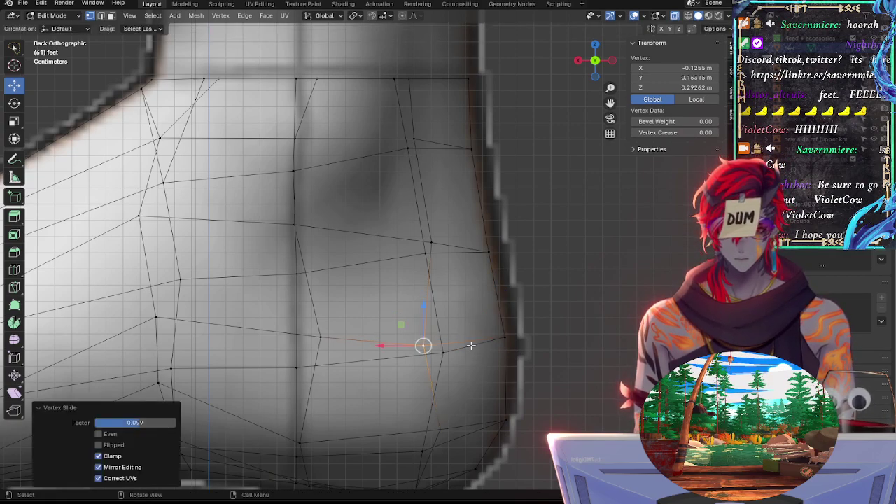
key(g)
key(g)
click(492, 347)
key(g)
key(g)
click(491, 353)
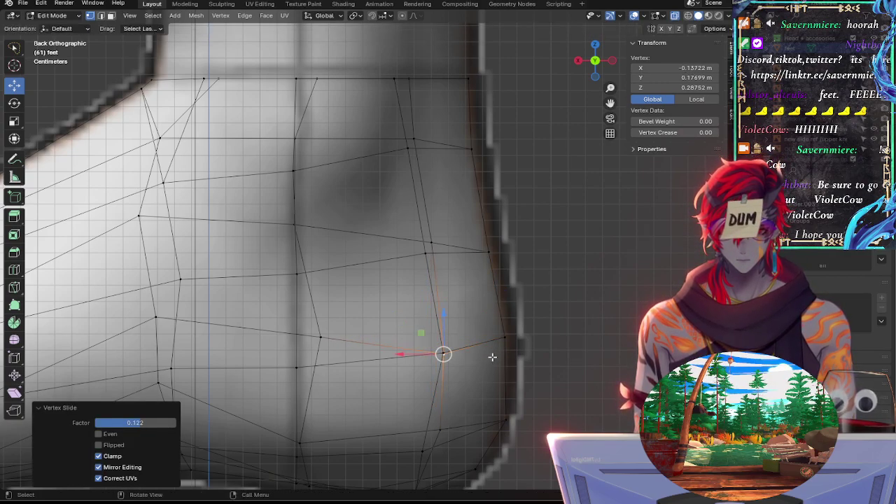
Step: Slide that far-side heel vertex further toward the rear edge, including by 0.021, and then slide it together with its near-side counterpart by about 0.217
key(g)
key(g)
click(494, 353)
key(g)
key(g)
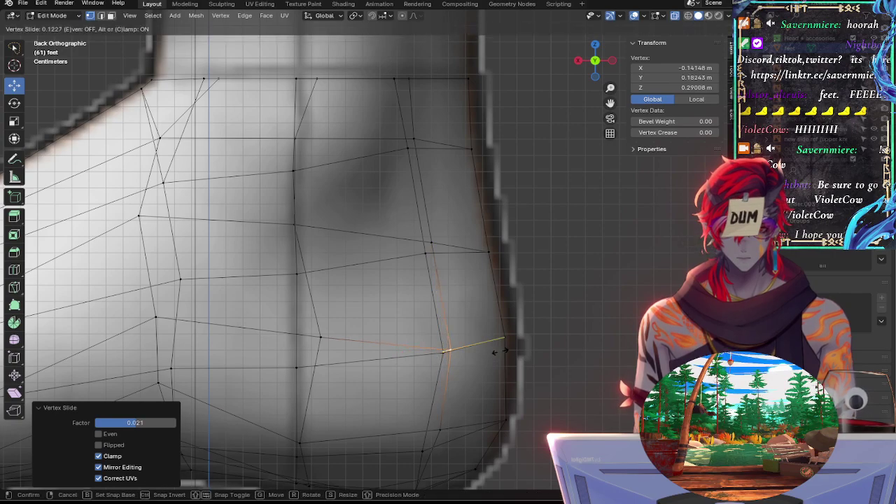
click(495, 353)
key(g)
key(g)
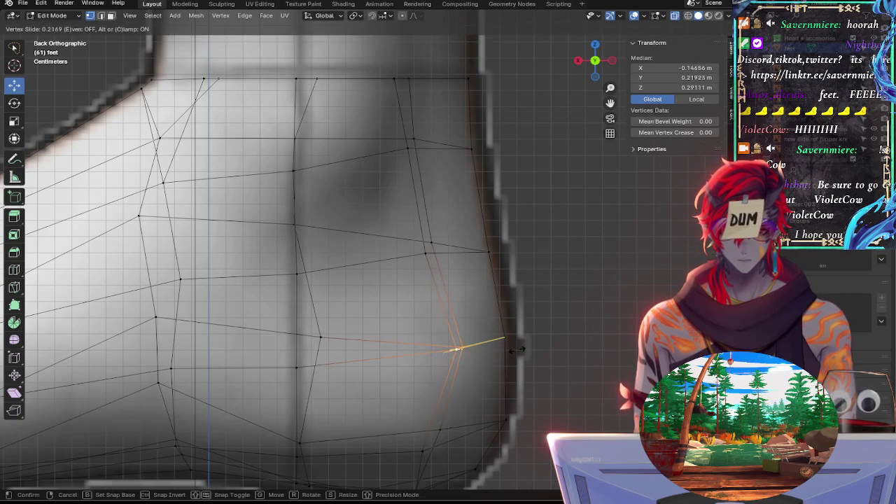
click(521, 348)
Step: Slide the far-side heel vertex one row above the adjusted pair downward along its edge by about 0.09
click(427, 256)
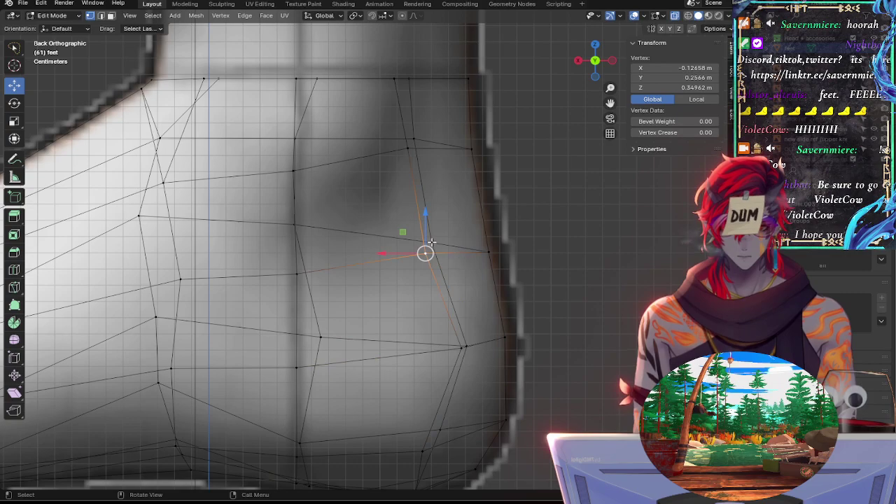
key(g)
key(g)
click(526, 241)
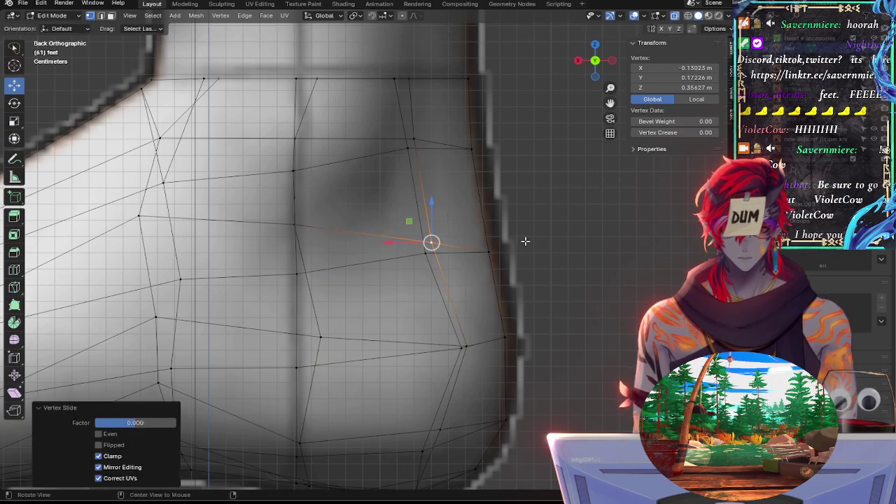
key(alt+z)
key(alt+z)
key(g)
key(g)
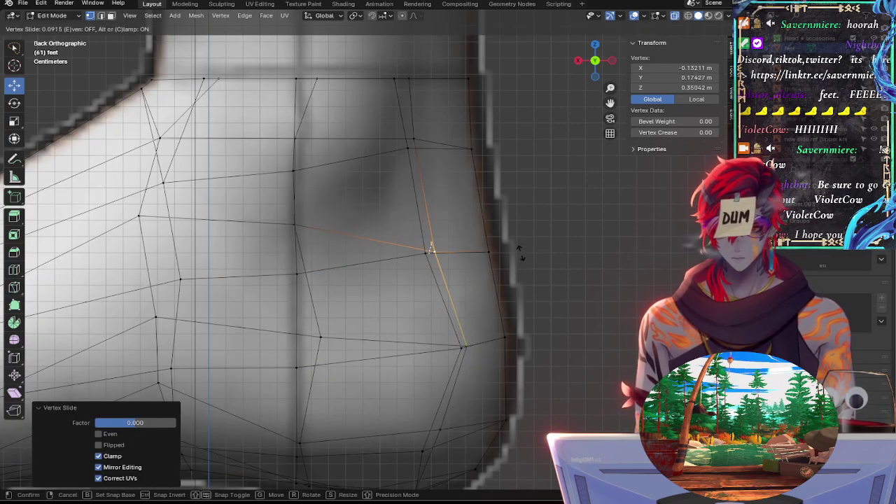
click(521, 254)
Step: Fine-tune that far-side heel vertex with further slides, including factor 0.049, ending slightly toward the heel's rear edge
key(g)
key(g)
click(516, 252)
key(g)
key(g)
click(514, 248)
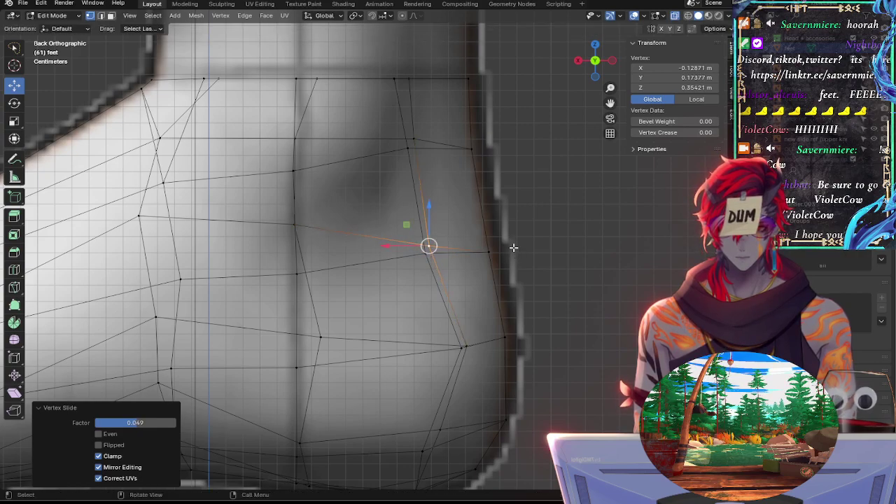
key(g)
key(g)
click(527, 251)
Step: Select the edge between the two middle vertices of the heel's rear outline and edge-slide it to fit the reference
click(493, 252)
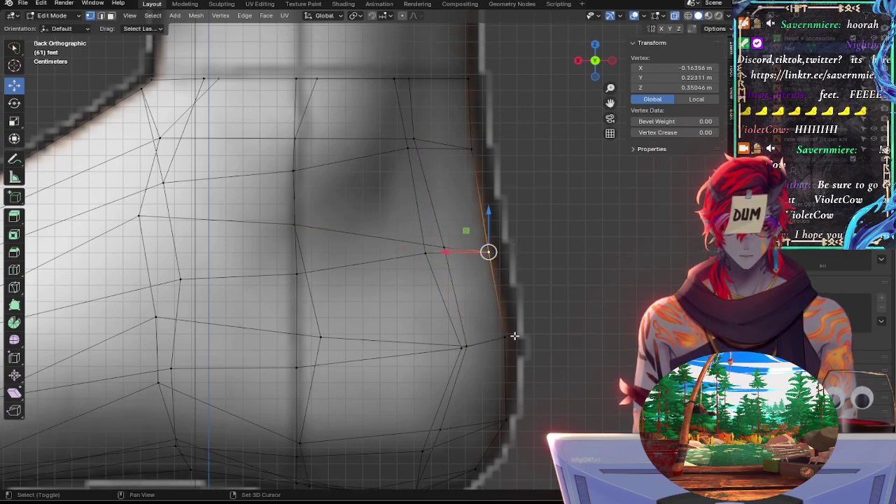
shift+click(512, 337)
click(535, 320)
click(503, 336)
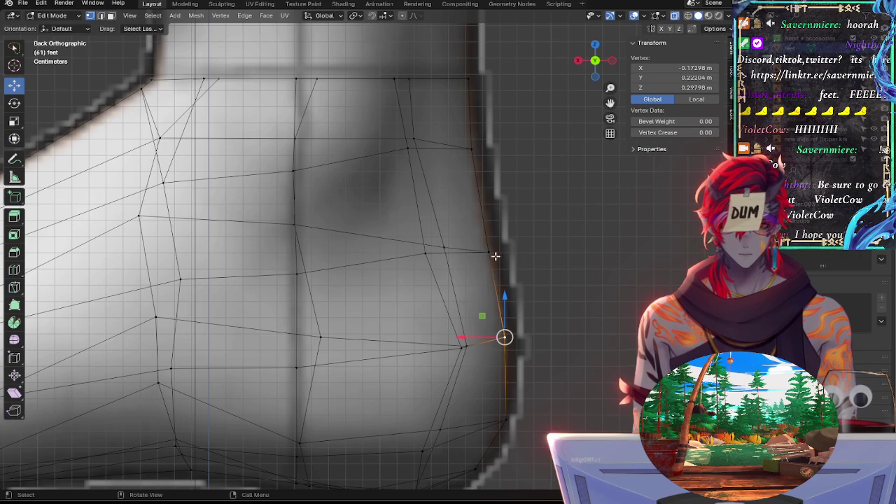
alt+click(495, 256)
key(g)
key(g)
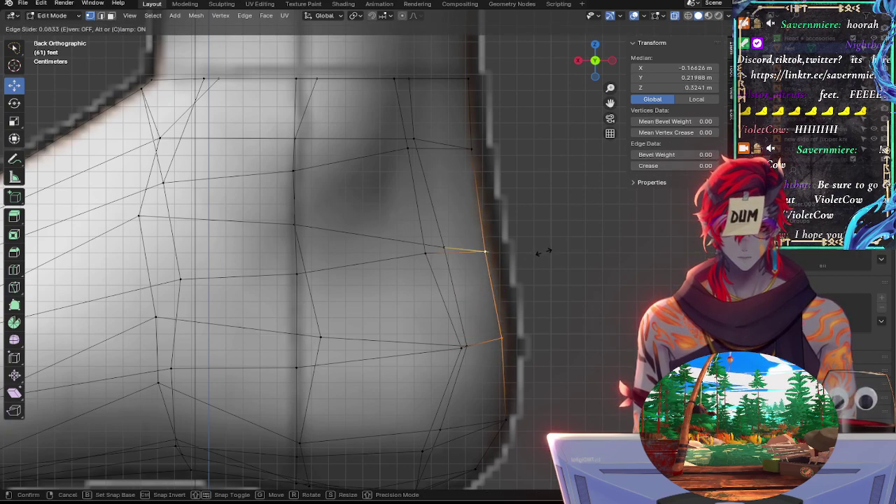
click(544, 252)
Step: Slide the lower of those two rear outline vertices by 0.030 and check the heel in perspective
drag(462, 294, 514, 334)
click(515, 333)
key(g)
key(g)
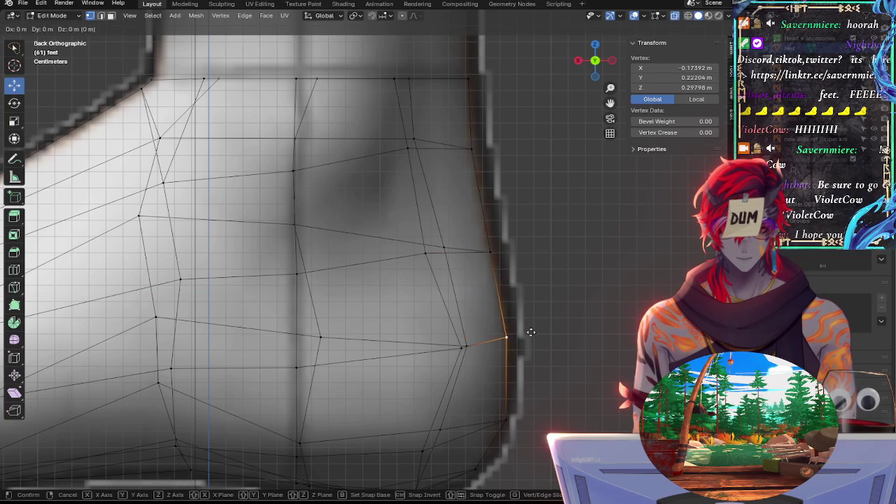
click(529, 332)
middle_drag(519, 185, 548, 101)
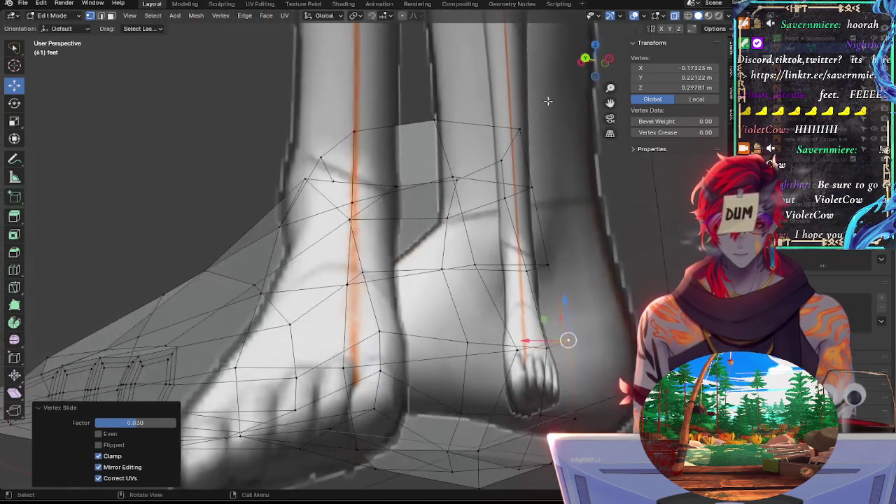
click(589, 60)
key(alt+a)
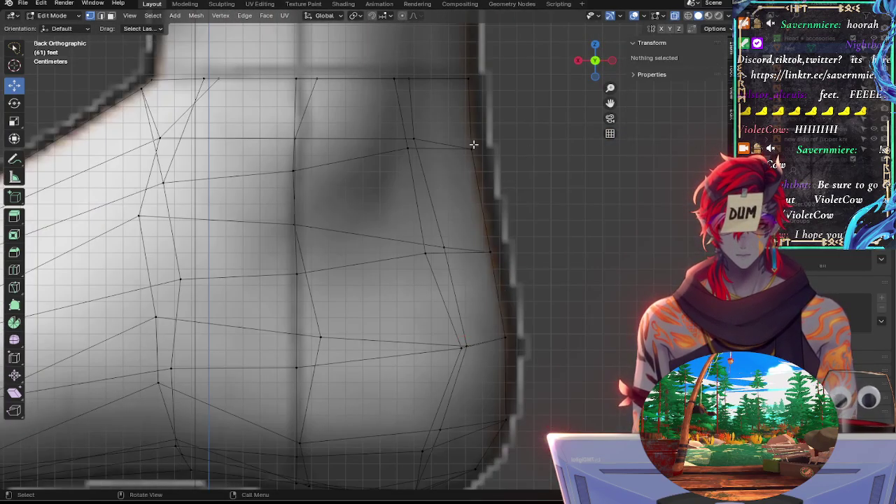
Step: Slide the far-side vertex in the heel's upper row down by 0.106, then refine it by 0.041 and by 0.040 toward the toes
key(alt+z)
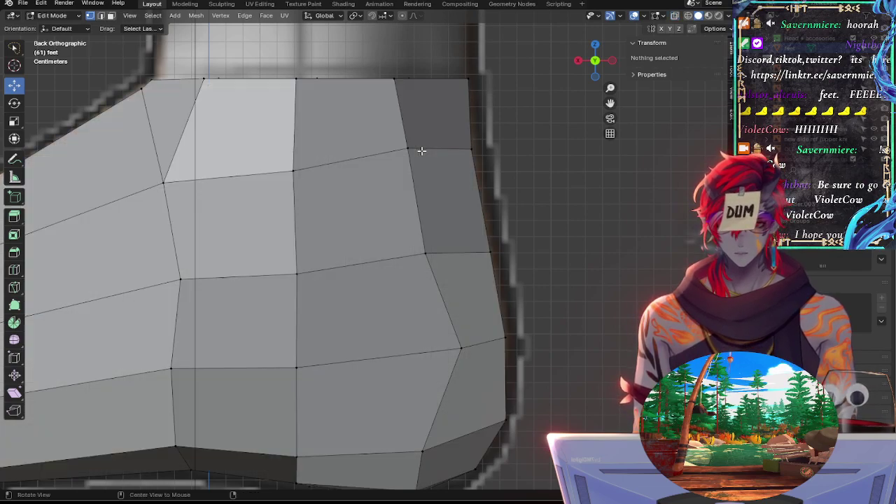
click(408, 148)
key(alt+z)
click(415, 141)
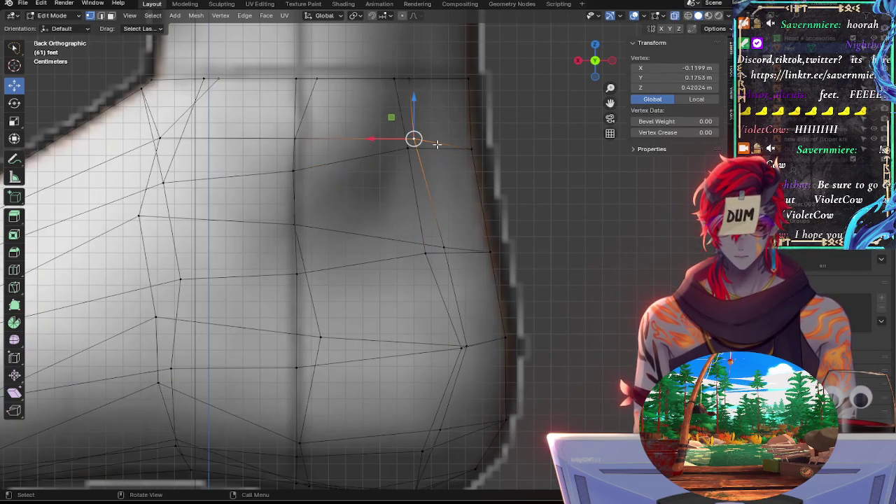
key(alt+z)
key(g)
key(g)
click(472, 161)
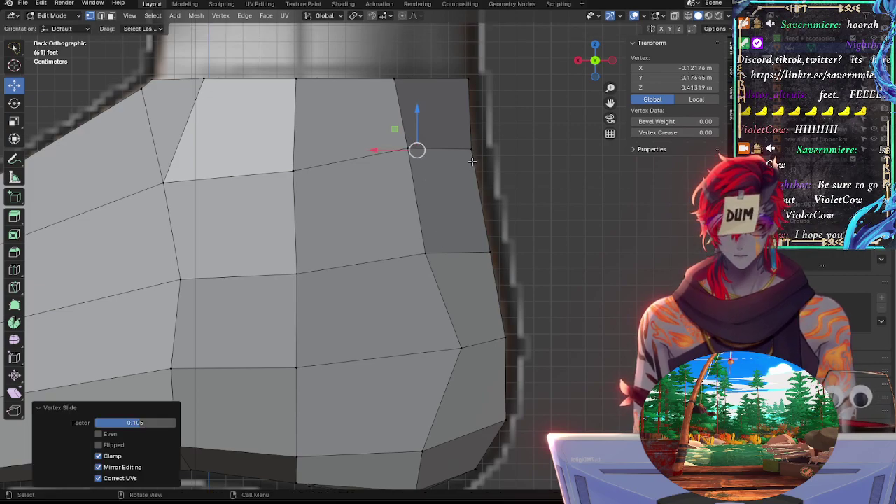
key(alt+z)
key(g)
key(g)
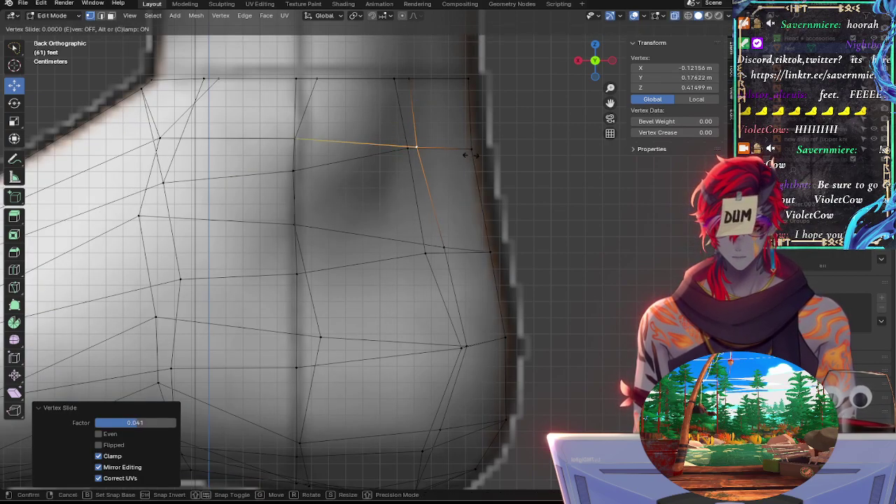
click(467, 155)
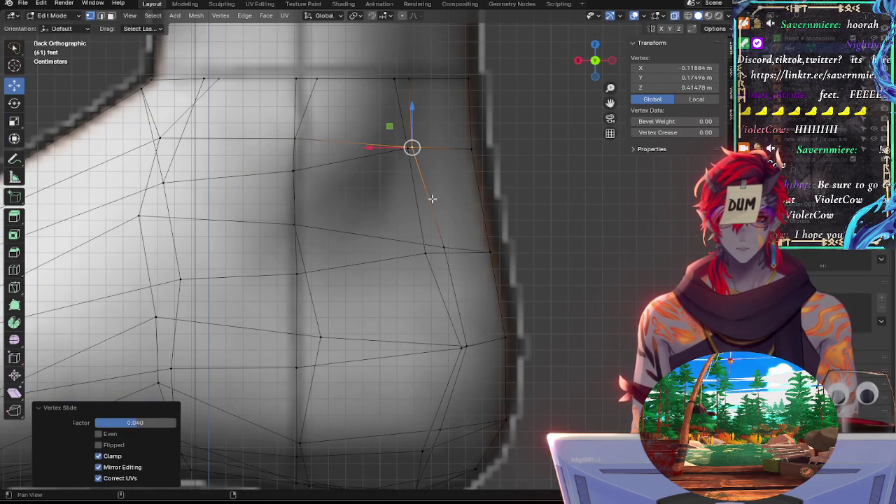
Step: Slide the far-side vertex in the heel row below slightly down and toward the toes, finishing with a factor of 0.038
shift+middle_drag(432, 198, 460, 192)
click(471, 238)
key(alt+z)
key(alt+z)
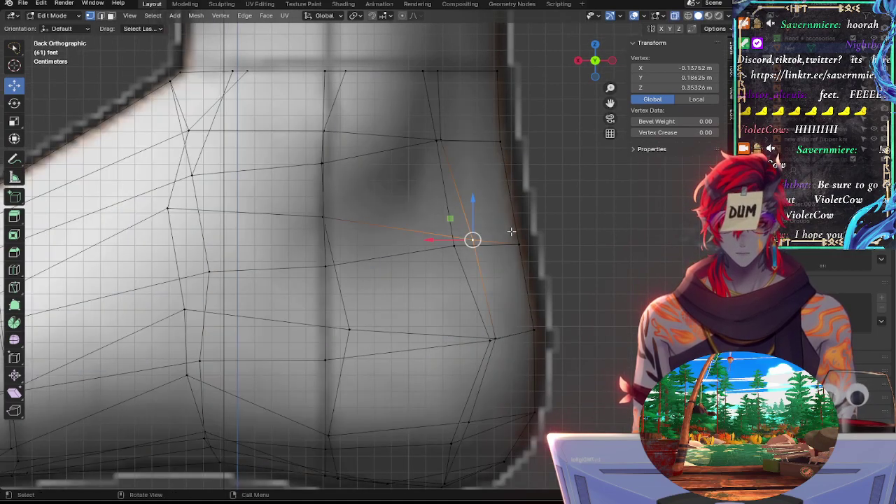
key(g)
key(g)
click(510, 233)
key(g)
key(g)
click(510, 237)
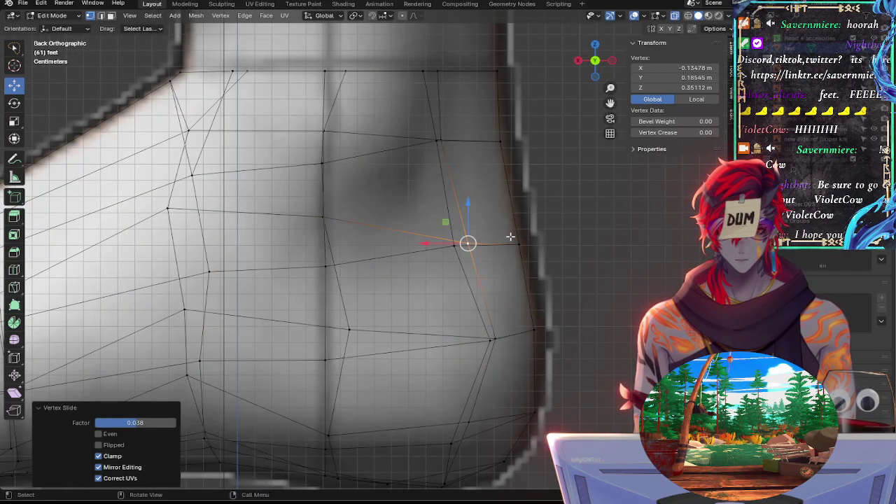
Step: Examine the ankle, midfoot and forefoot edge loops against the reference in solid and X-ray display
shift+middle_drag(511, 236, 443, 202)
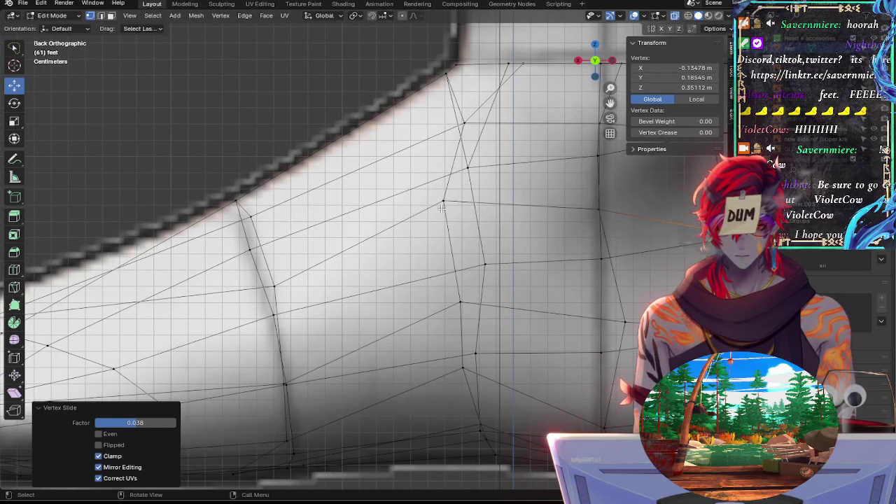
key(alt+z)
key(alt+z)
key(alt+a)
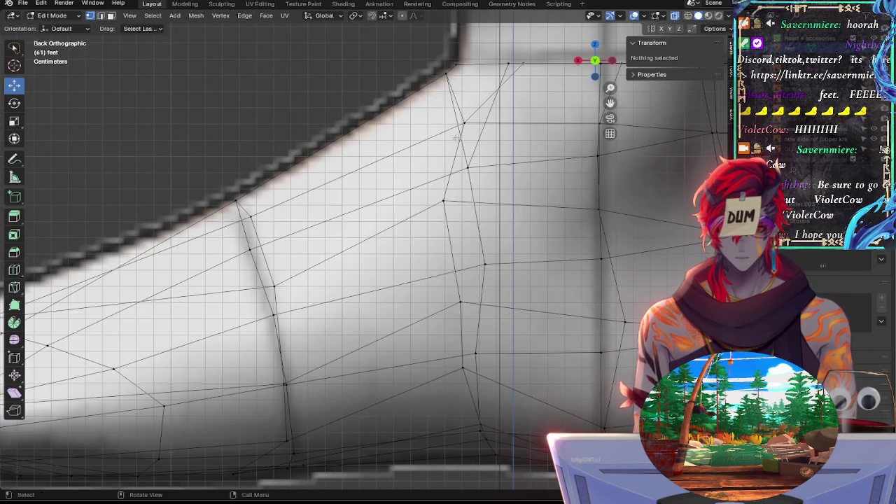
key(alt+z)
shift+middle_drag(395, 232, 572, 183)
key(alt+z)
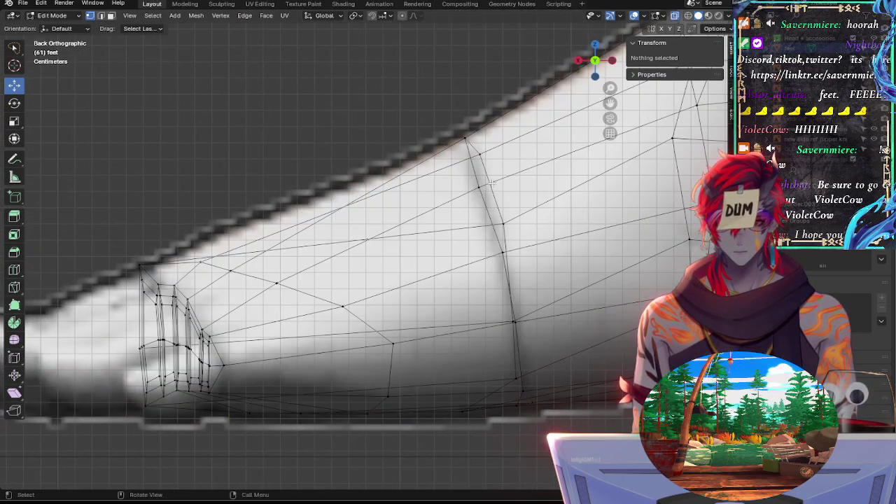
key(alt+z)
key(alt+z)
key(alt+z)
key(alt+z)
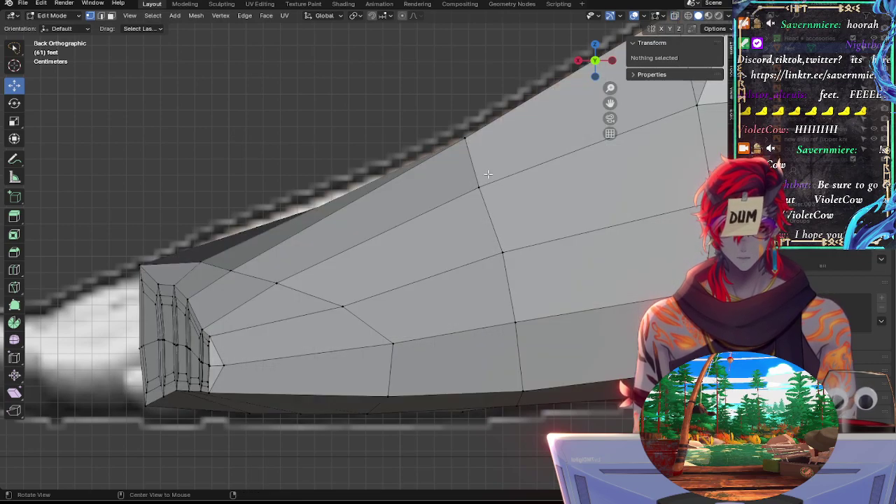
key(alt+z)
key(alt+z)
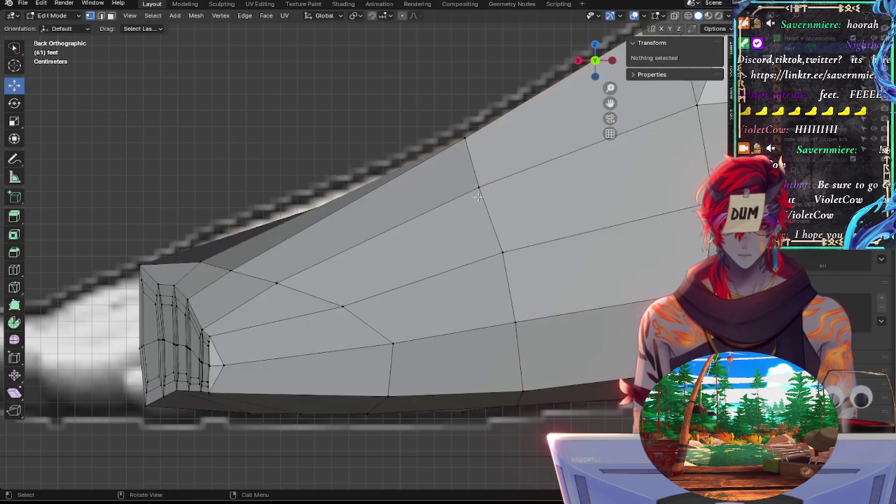
Step: Slide the near-side midfoot loop vertex just below the top outline down by 0.058, then toward the heel by 0.030
key(alt+z)
click(495, 183)
key(shift+v)
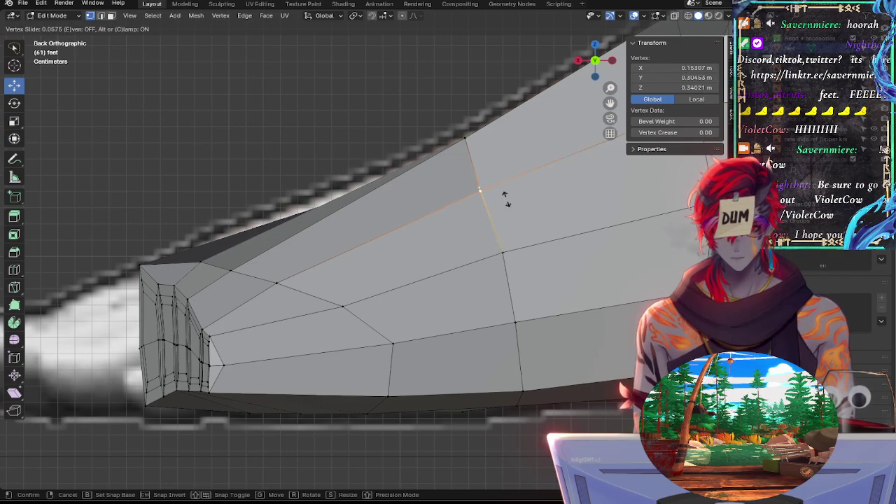
click(503, 199)
key(shift+v)
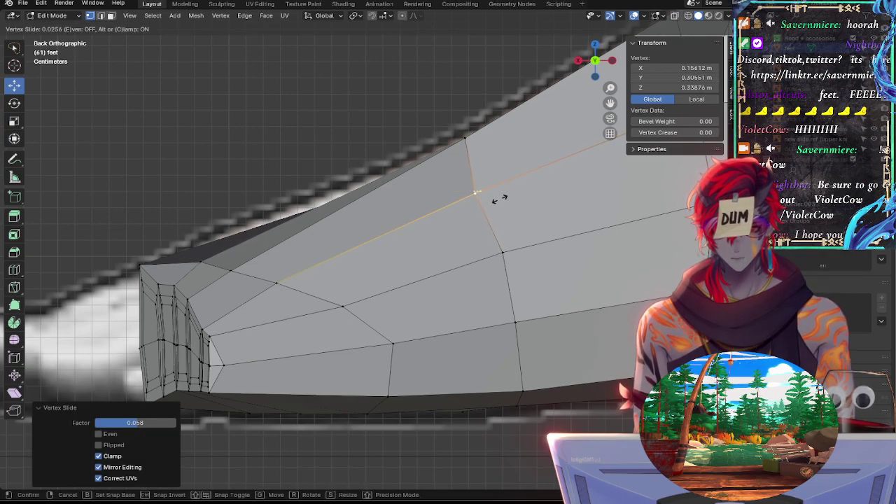
click(512, 196)
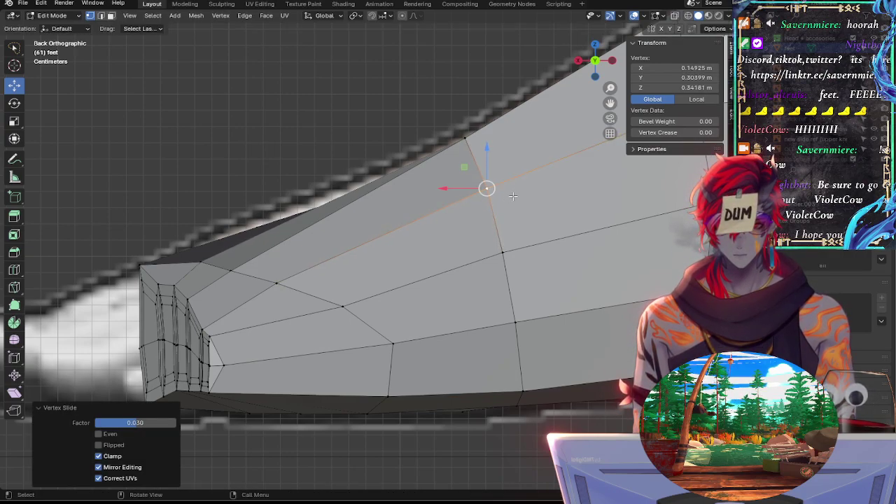
Step: Slide the midfoot loop's top outline vertex toward the toes, then refine the vertex below it, including by 0.021
click(457, 142)
key(shift+v)
click(483, 150)
click(492, 186)
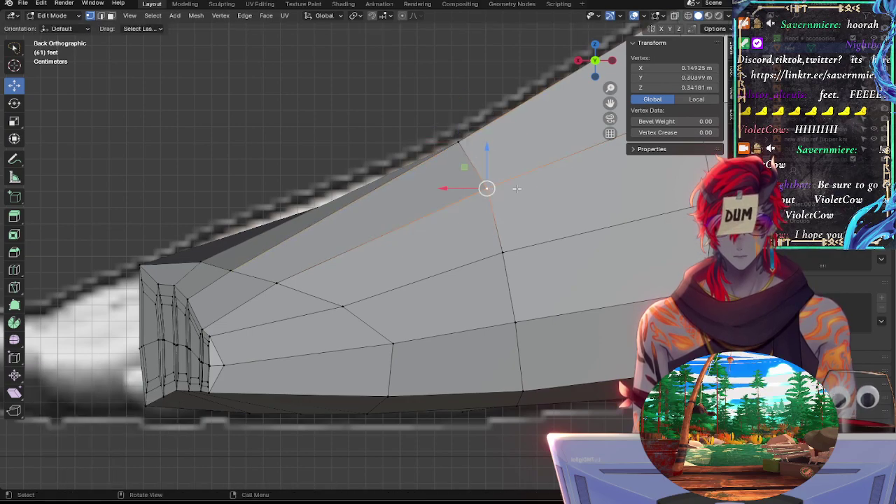
key(shift+v)
click(522, 188)
key(shift+v)
click(516, 189)
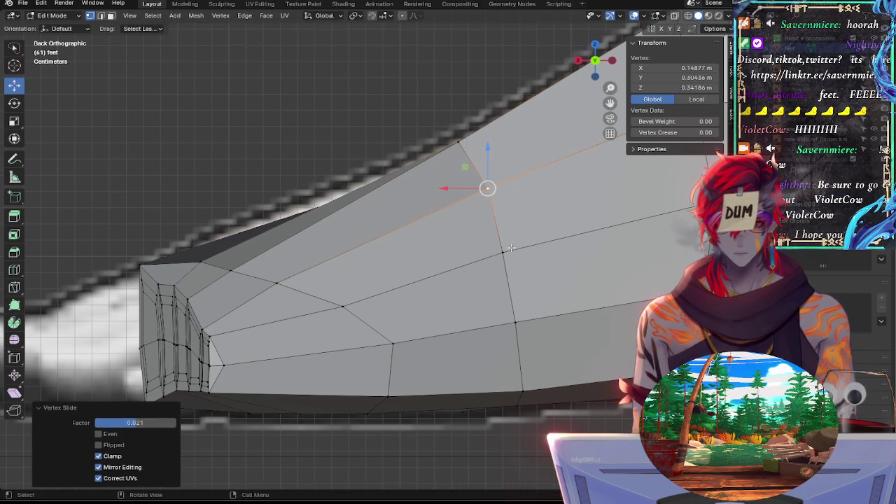
Step: Slide the next near-side vertex down the midfoot loop toward the heel by 0.050 and compare it with the far side
click(509, 249)
key(shift+v)
click(575, 243)
key(alt+z)
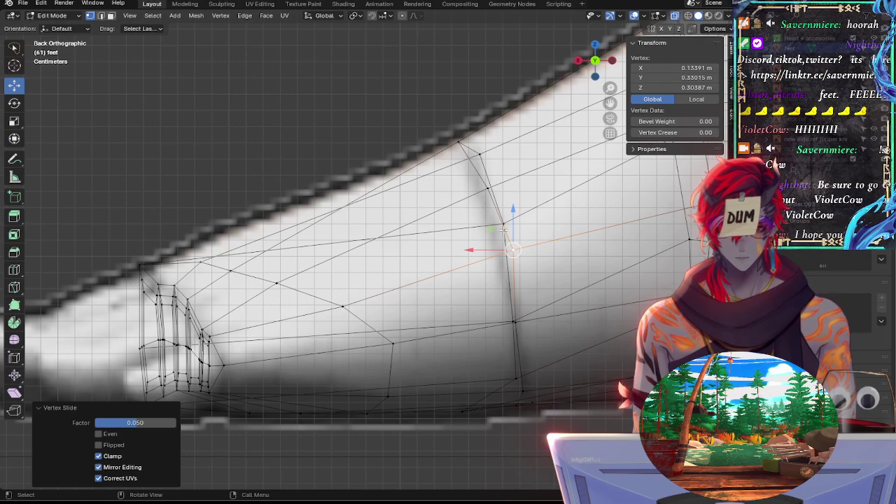
key(alt+z)
Step: Edge-slide the midfoot loop edge joining those two near-side vertices by 0.044 toward the toes
alt+click(500, 222)
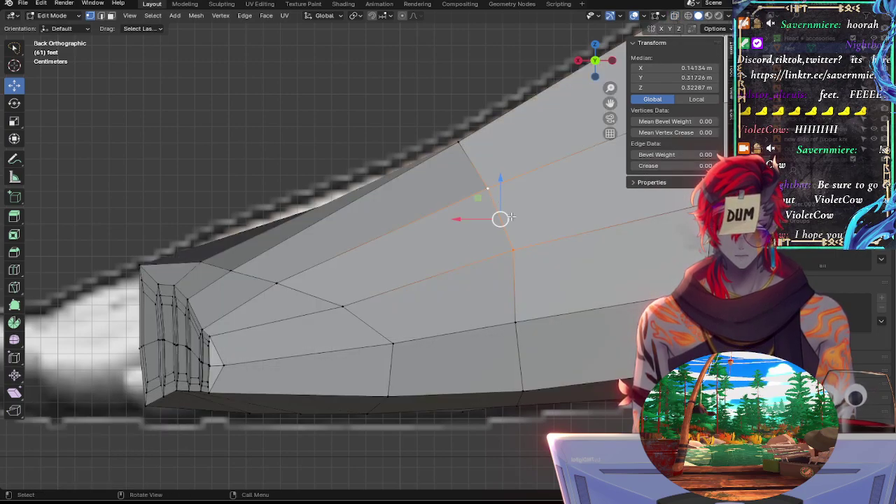
key(g)
key(g)
click(505, 218)
key(alt+z)
key(alt+z)
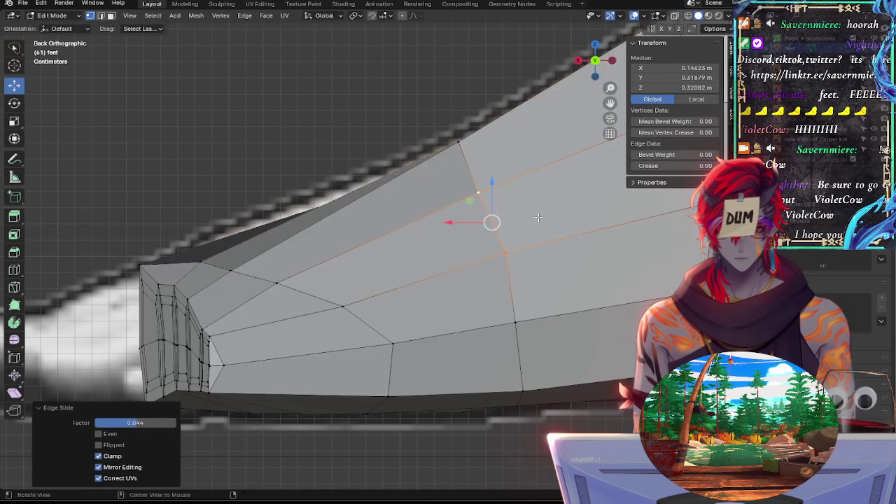
Step: Slide the lower vertex of that midfoot edge a further 0.043 toward the toes
click(508, 255)
key(g)
key(g)
click(526, 252)
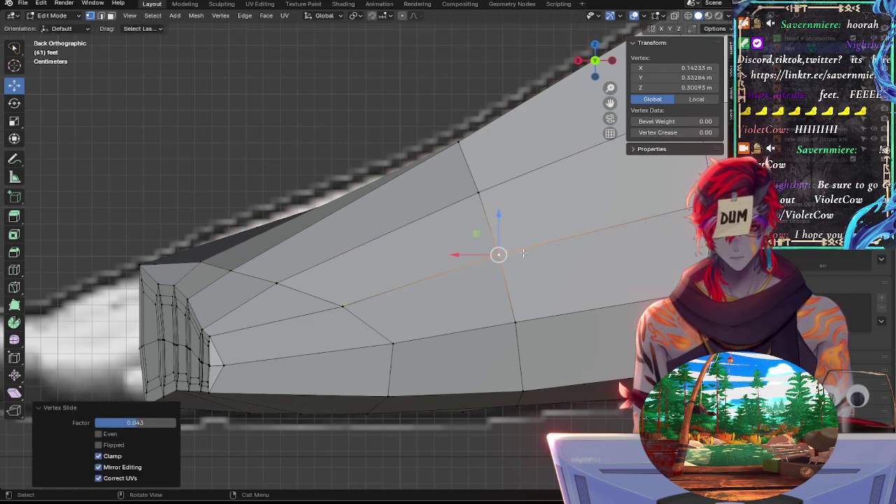
Step: Slide the midfoot loop vertex in the row above the sole edge down by 0.044, then adjust it slightly along its row
click(522, 317)
key(g)
key(g)
click(529, 321)
key(g)
key(g)
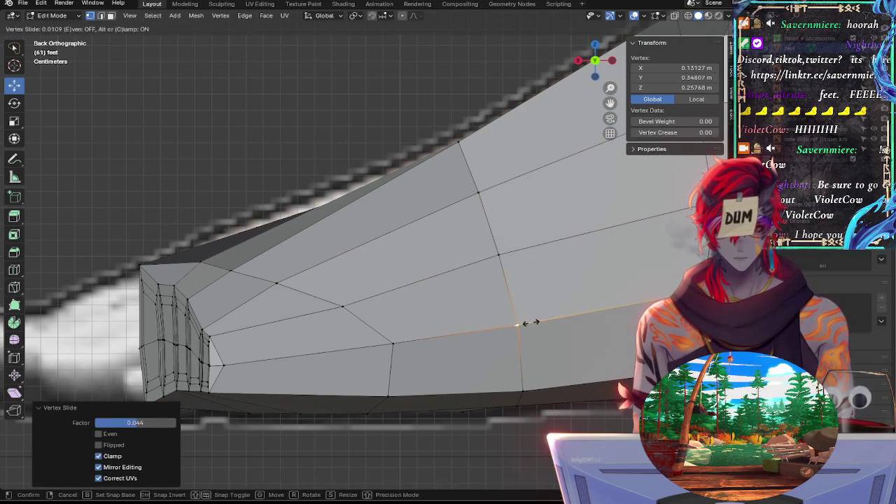
click(531, 323)
Step: Lower the vertex of the same row in the next loop toward the heel by sliding it slightly down its vertical edge
alt+shift+drag(605, 313, 313, 295)
shift+click(411, 274)
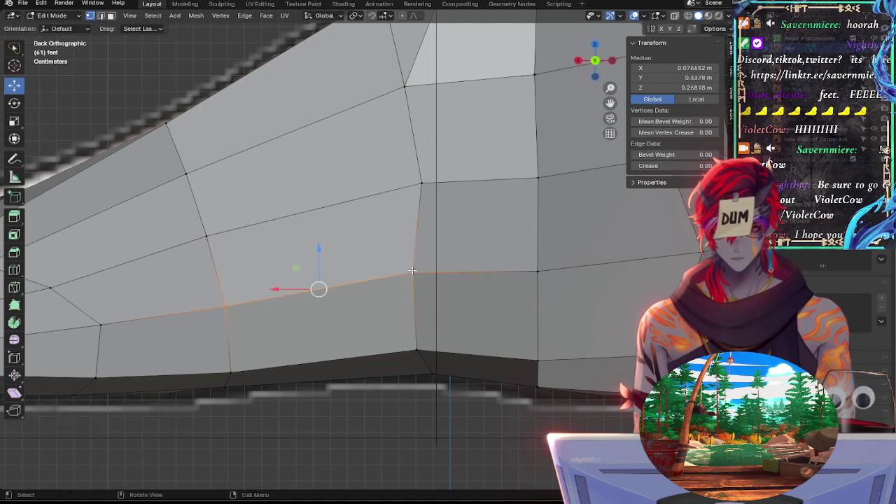
key(g)
key(g)
click(413, 273)
click(413, 274)
key(g)
key(g)
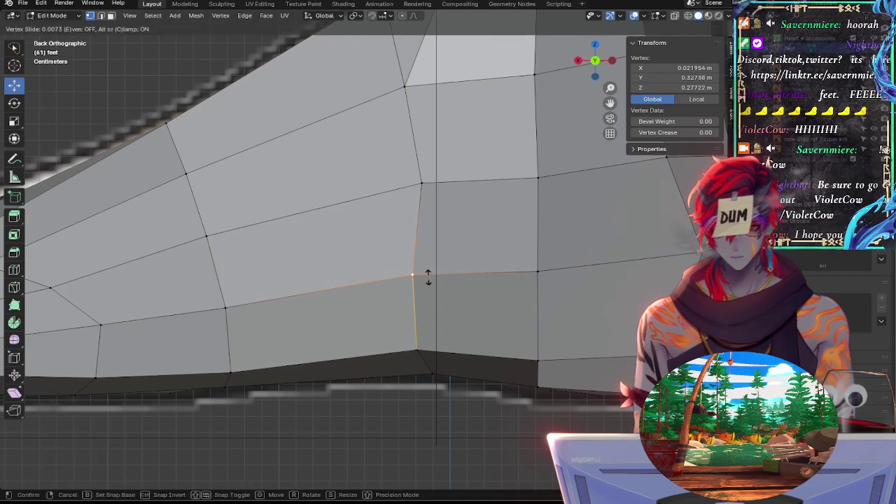
click(429, 279)
Step: Slide the vertex of the same row in the next loop toward the heel slightly down its vertical edge
click(544, 281)
key(g)
key(g)
click(545, 287)
Step: Slide the next vertex of that row toward the heel slightly down its edge, and by 0.058 toward the toes along the row
click(697, 256)
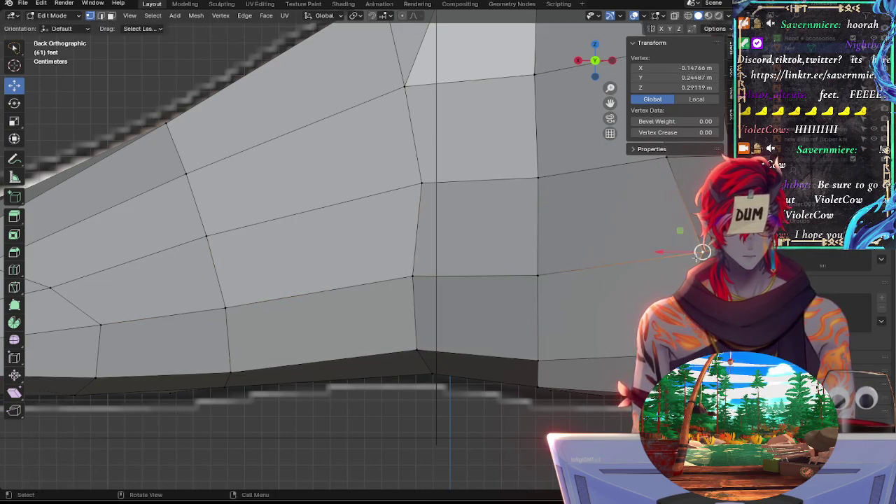
key(g)
key(g)
click(694, 262)
key(g)
key(g)
click(684, 262)
Step: Fine-tune that heel-side vertex with two more vertex slides, bringing it further along its row toward the toes
shift+middle_drag(604, 258, 495, 252)
key(g)
key(g)
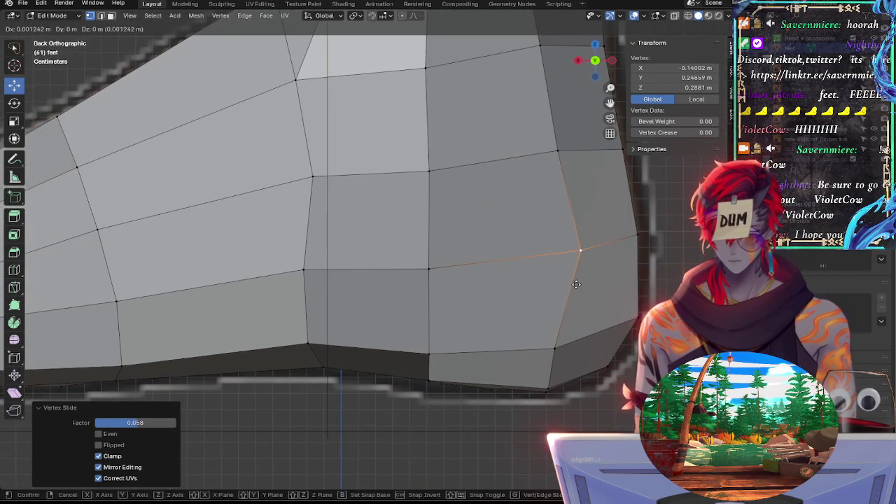
click(567, 282)
key(g)
key(g)
click(582, 283)
Step: With X-ray on, move the outline vertex just below the front of the ankle by 0.000479 m in X and -0.000959 m in Z
click(560, 339)
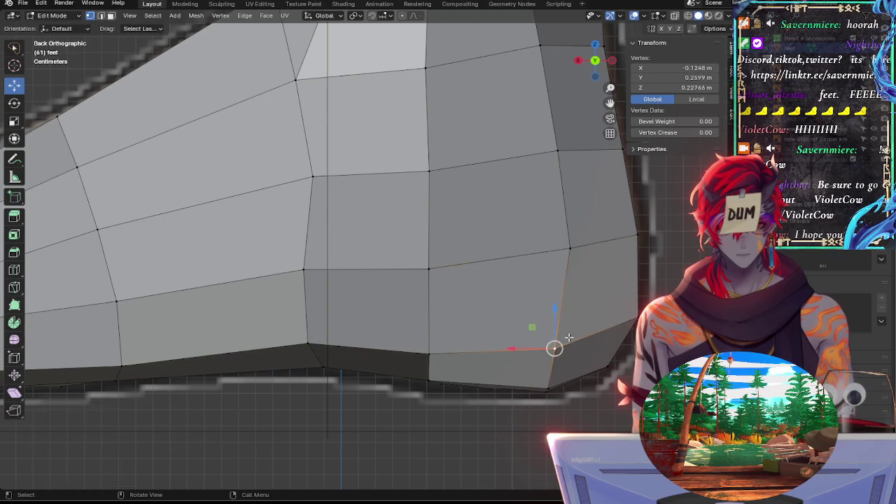
shift+middle_drag(252, 236, 452, 288)
shift+middle_drag(468, 188, 411, 286)
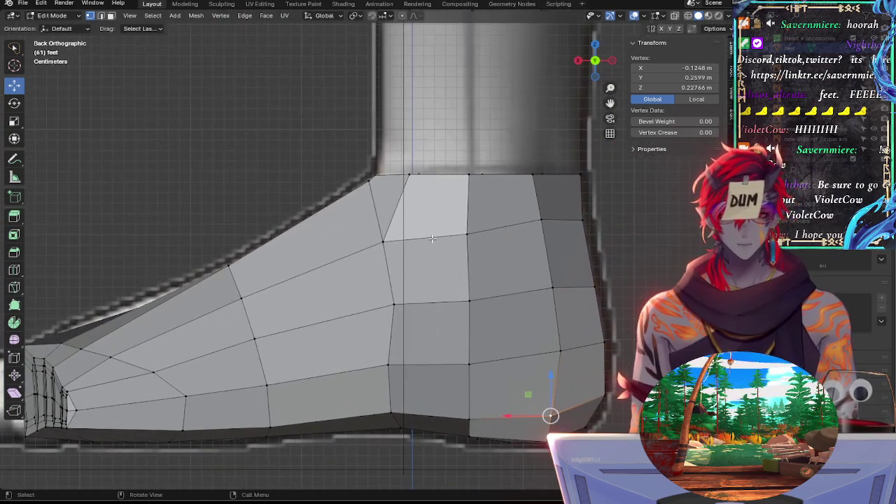
key(alt+z)
click(369, 182)
key(g)
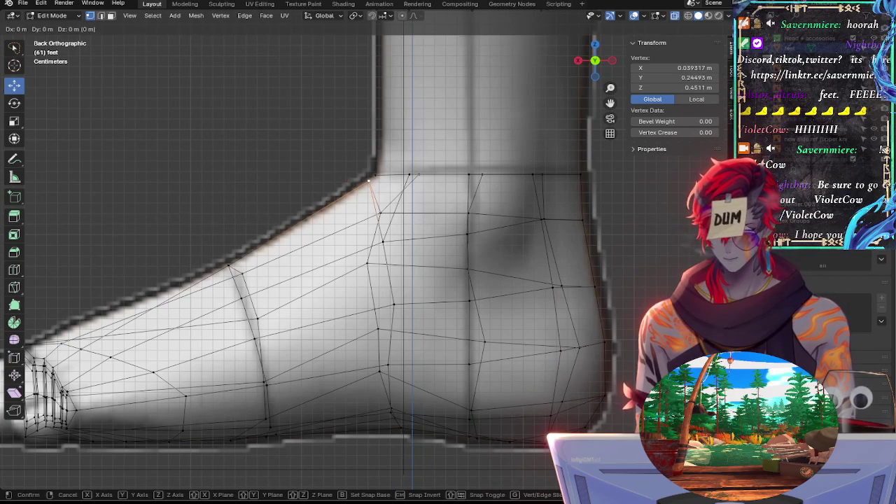
click(373, 186)
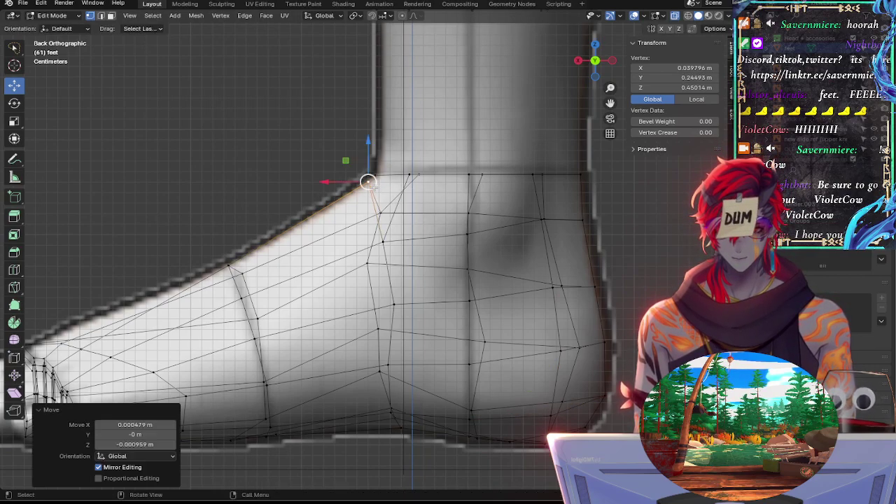
Step: Select the vertices of the ankle's top rim and raise them slightly along Z to the reference line
click(376, 174)
mouse_move(550, 173)
mouse_down()
mouse_move(595, 163)
mouse_move(370, 169)
mouse_move(557, 179)
mouse_up()
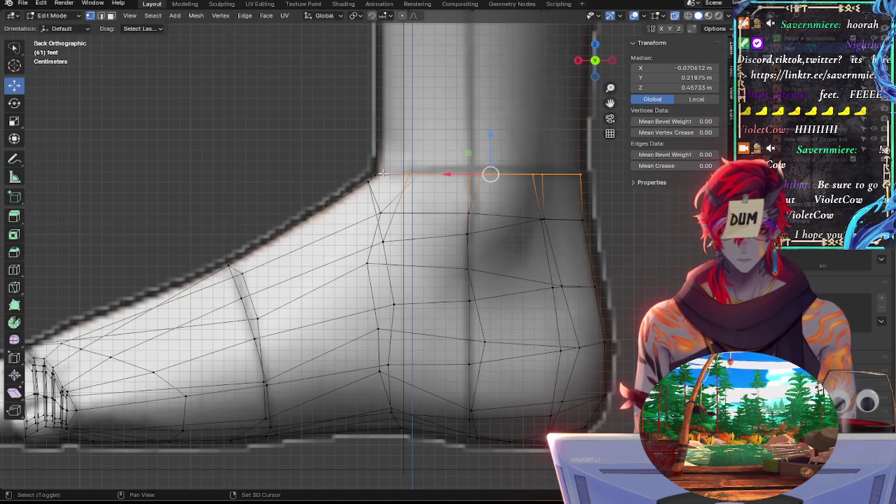
drag(477, 147, 482, 140)
Step: Try to nudge the front vertex of the ankle rim along Z, and undo the move
click(579, 172)
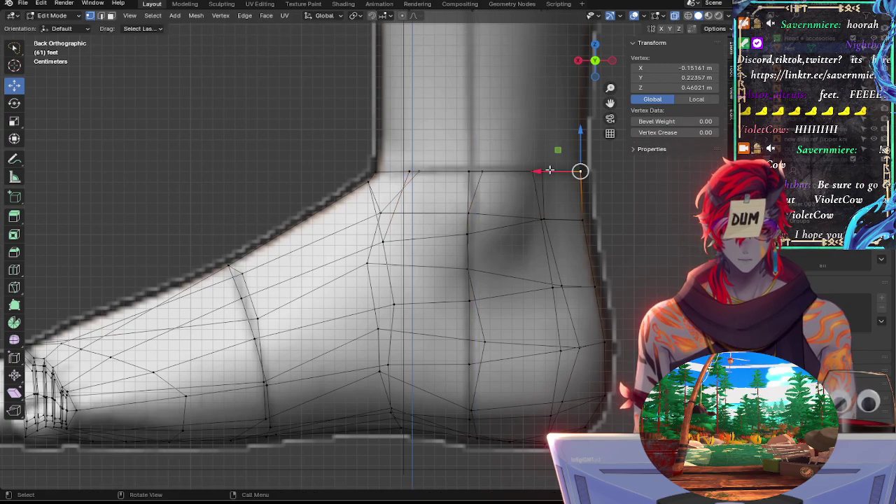
click(383, 164)
drag(377, 140, 376, 139)
key(ctrl+z)
middle_drag(364, 167, 445, 187)
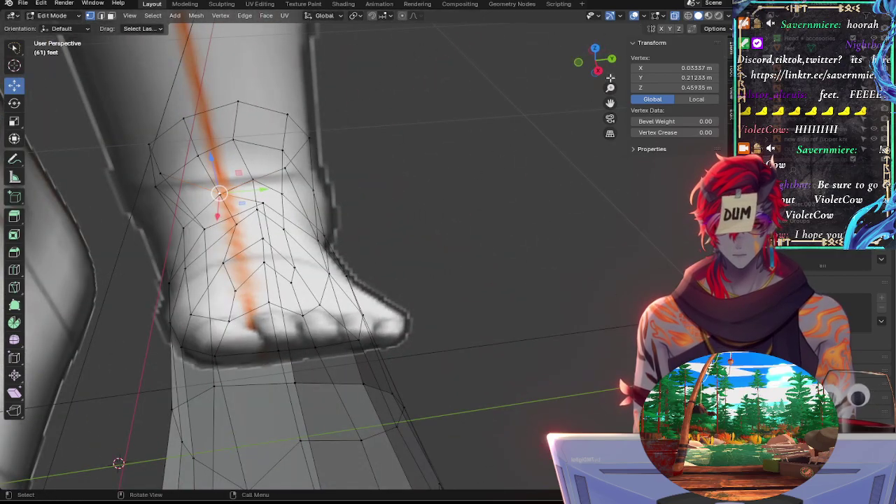
click(612, 60)
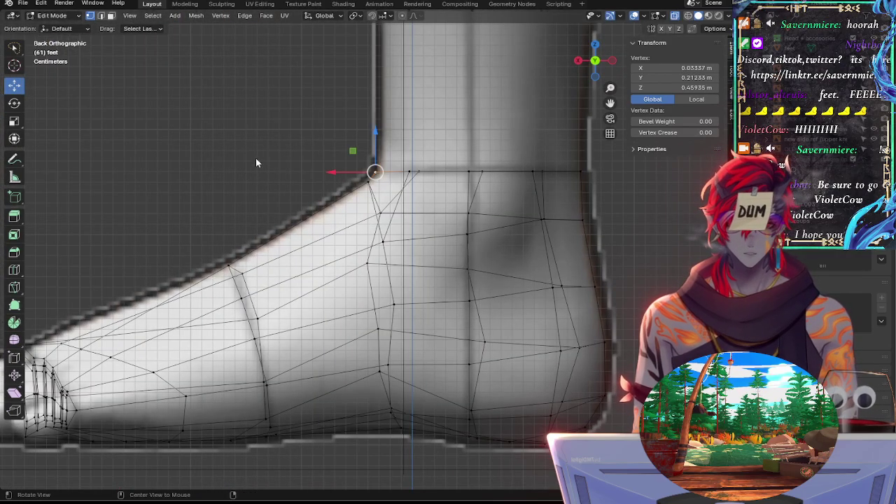
Step: Move the back outline vertex just below the ankle rim by -0.000479 m in X
click(583, 220)
drag(537, 222, 537, 221)
shift+middle_drag(418, 256, 497, 207)
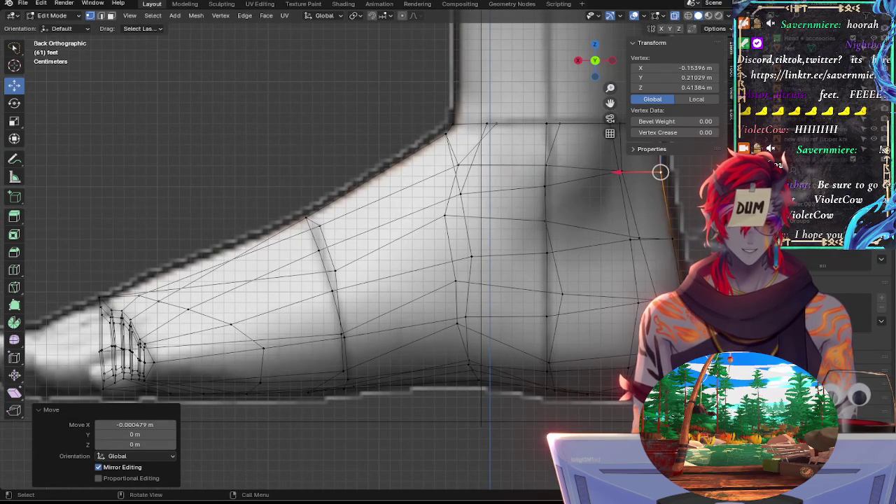
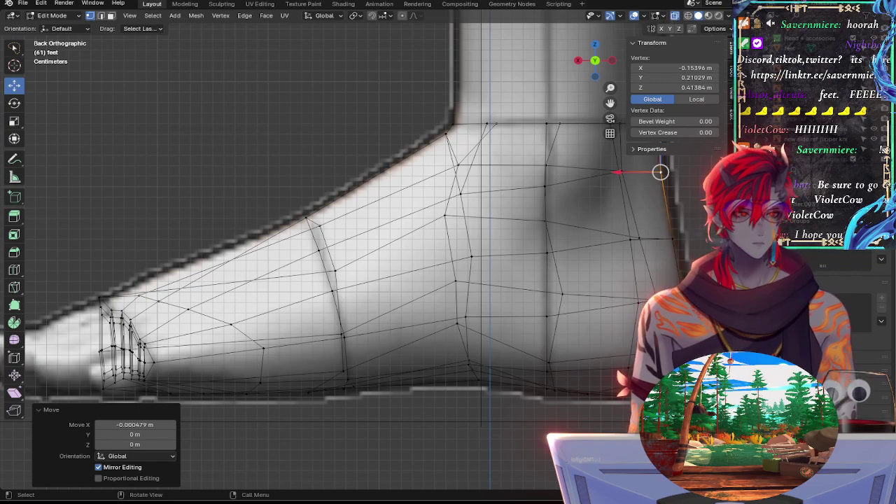
Step: Fit the top inner corner vertex at the toe end to the reference: lower it, shift it -0.004437 m in X, and raise it 0.001183 m
shift+middle_drag(601, 408, 770, 425)
ctrl+middle_drag(526, 421, 471, 144)
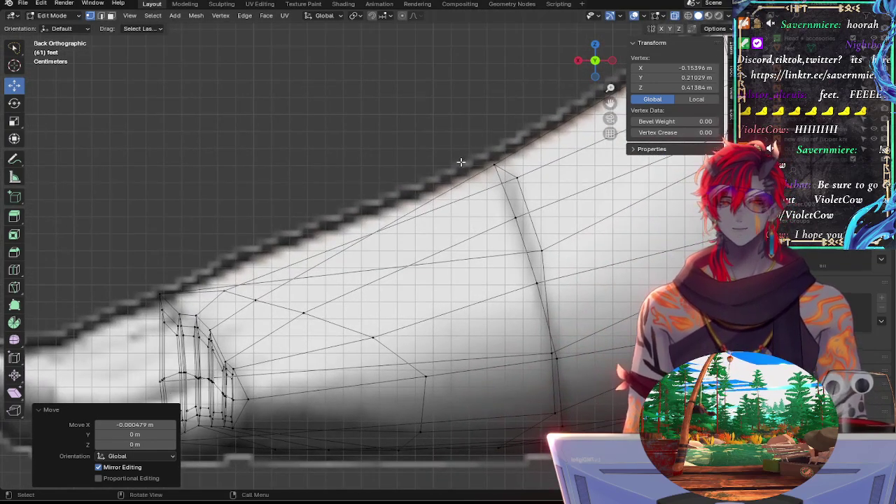
shift+middle_drag(162, 295, 195, 250)
key(alt+z)
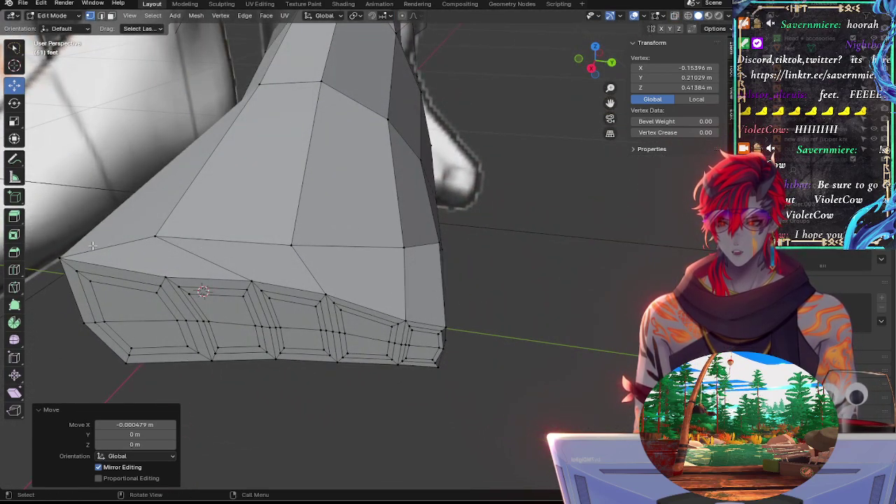
click(60, 259)
click(613, 62)
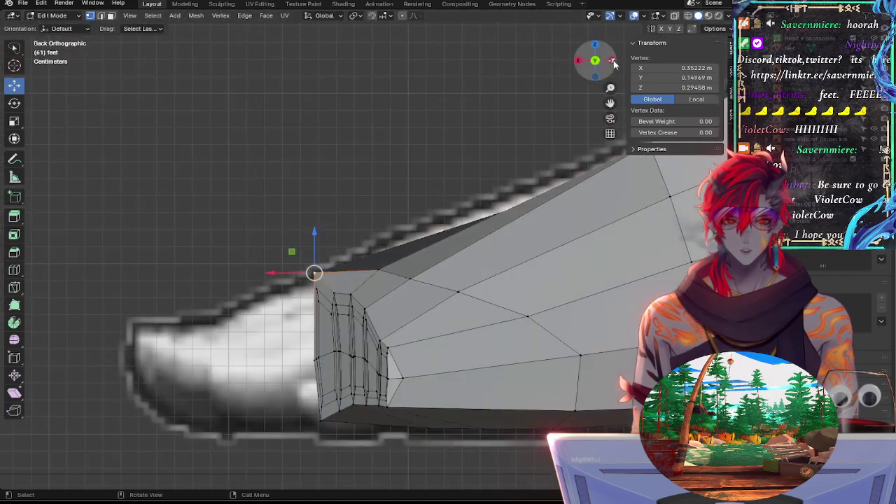
key(alt+z)
drag(319, 237, 315, 250)
drag(275, 283, 283, 283)
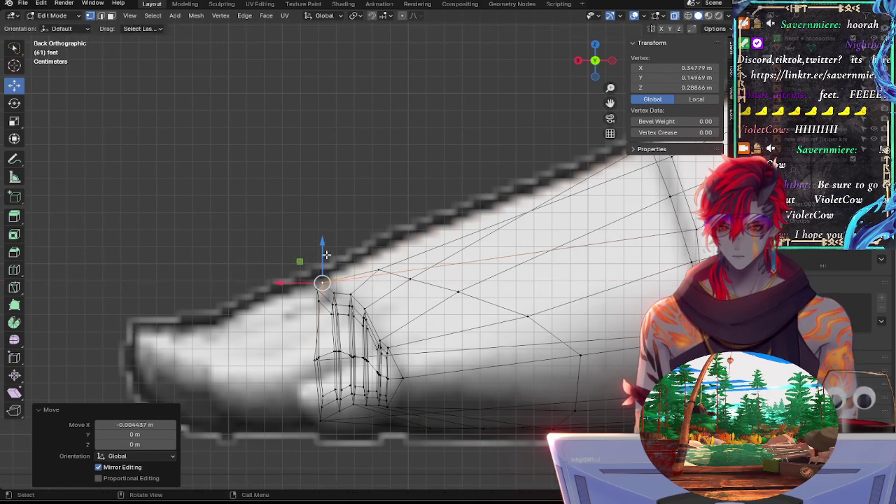
drag(323, 253, 323, 250)
Step: Raise the vertex beside the toe-end corner, first in the row above the toe openings, slightly along Z
middle_drag(323, 249, 435, 259)
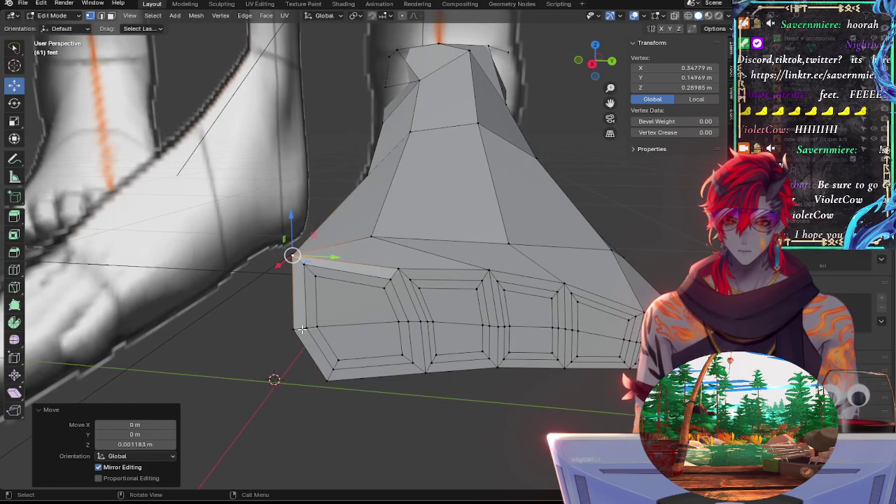
click(612, 61)
shift+middle_drag(456, 187, 318, 198)
key(alt+z)
key(alt+z)
key(alt+z)
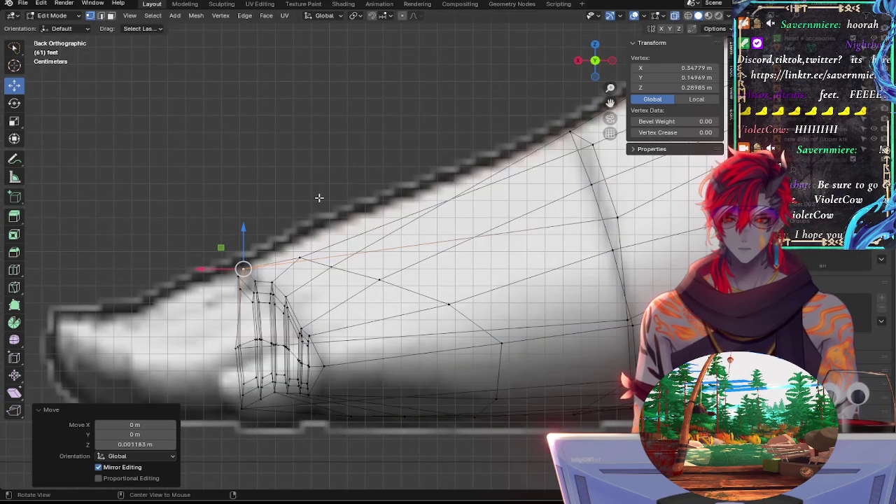
key(alt+z)
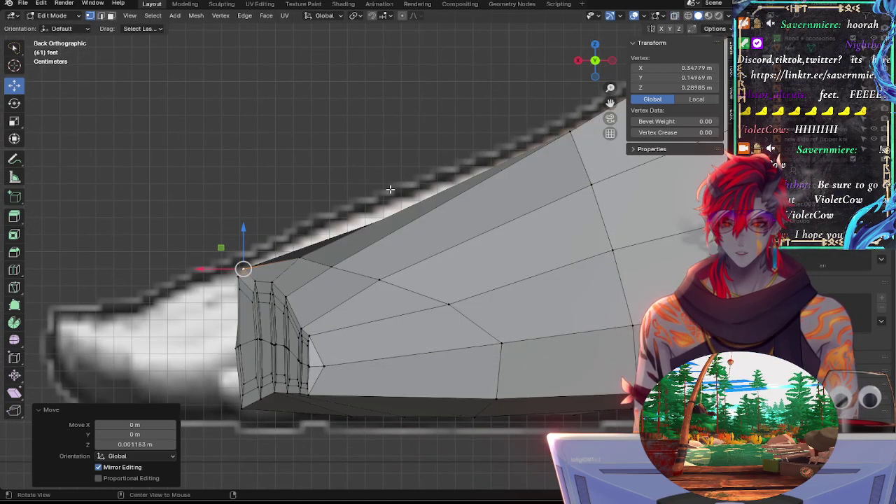
click(300, 258)
key(alt+z)
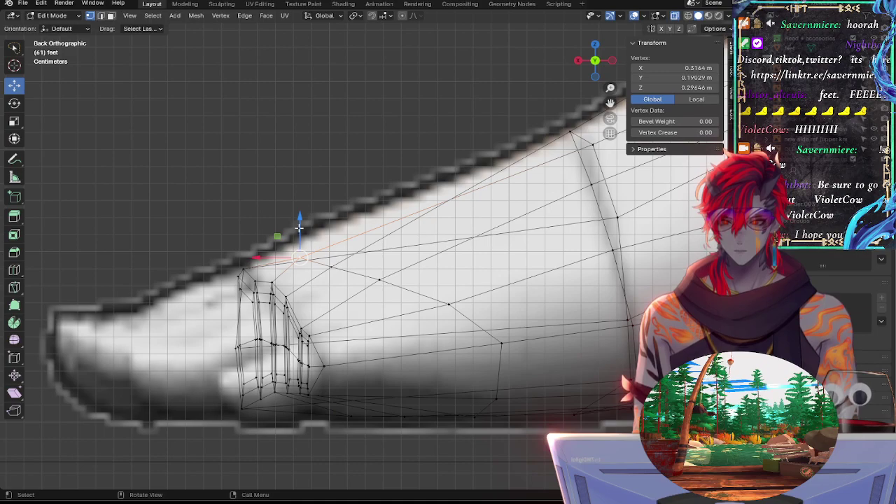
drag(299, 226, 330, 223)
Step: Raise the next two vertices of the row above the toe openings along Z, and lift the first one a little more
click(331, 266)
click(378, 280)
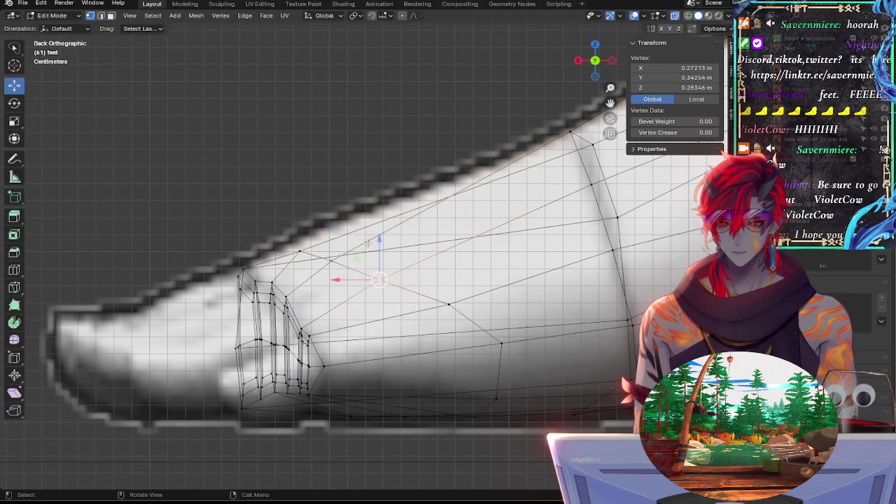
drag(380, 245, 382, 236)
click(299, 251)
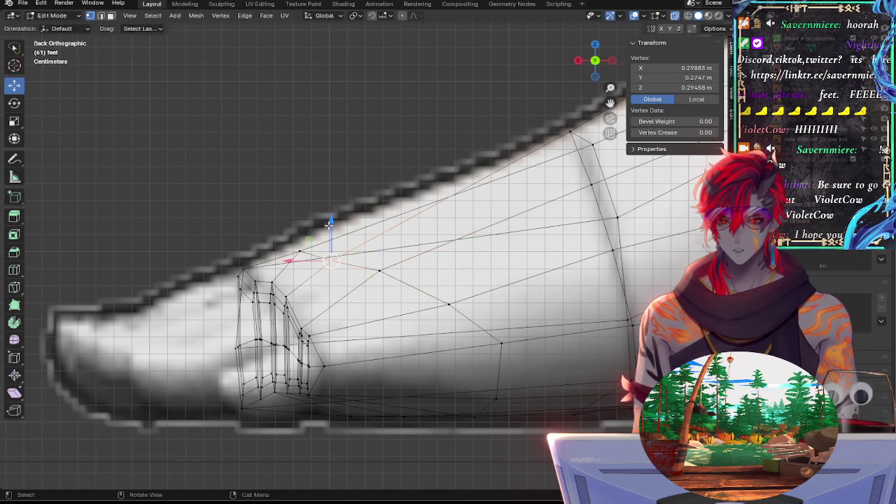
drag(297, 208, 296, 204)
Step: Nudge the top inner corner vertex at the toe end slightly along Z and X to follow the reference outline
click(242, 263)
drag(239, 224, 238, 222)
drag(214, 266, 214, 267)
Step: Slide the midfoot loop vertex on the inner side of the foot by 0.095 toward the toes
middle_drag(378, 254, 128, 218)
click(126, 215)
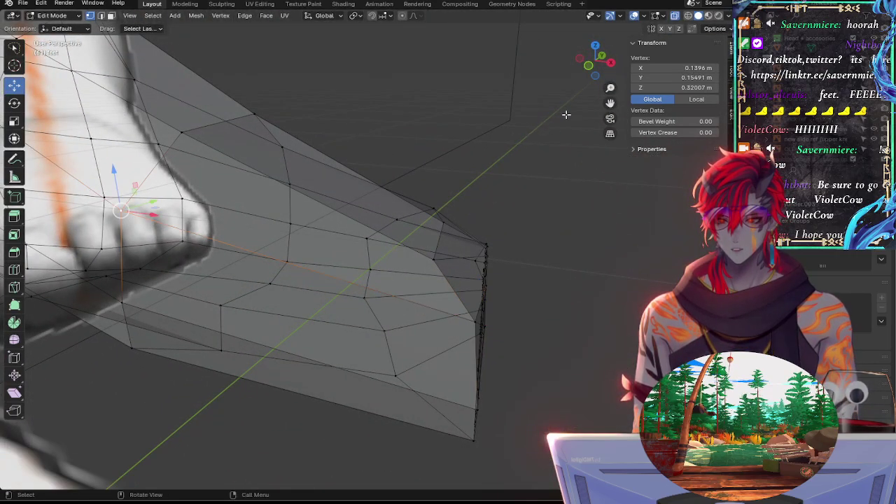
click(611, 63)
click(612, 63)
click(598, 62)
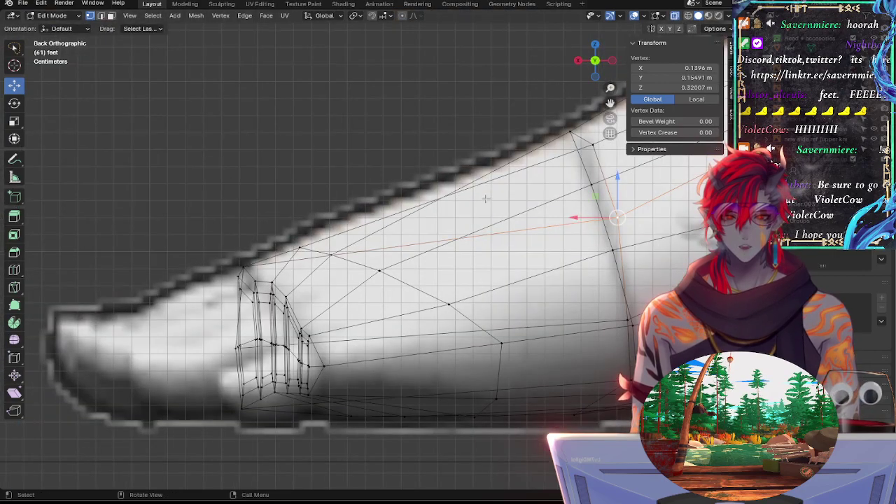
key(shift+v)
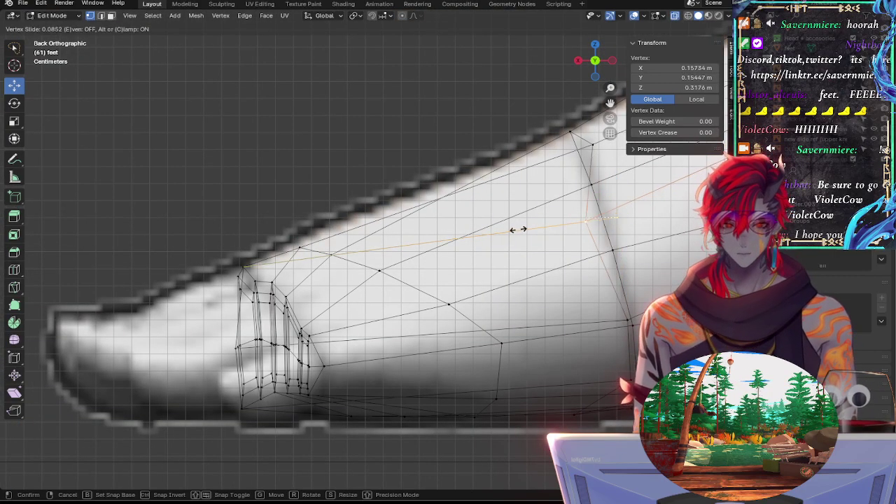
click(516, 231)
Step: Slide that inner midfoot vertex back by 0.053 along its edge toward the ankle
ctrl+middle_drag(463, 317, 472, 295)
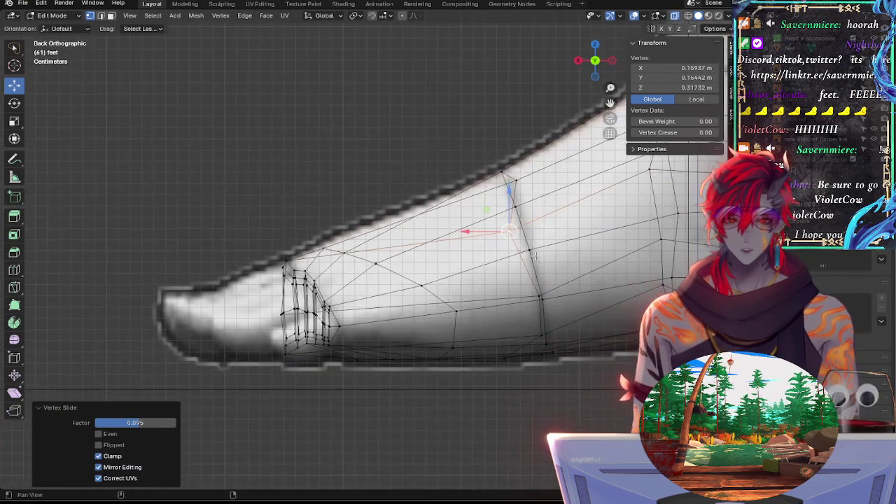
shift+middle_drag(580, 333, 501, 385)
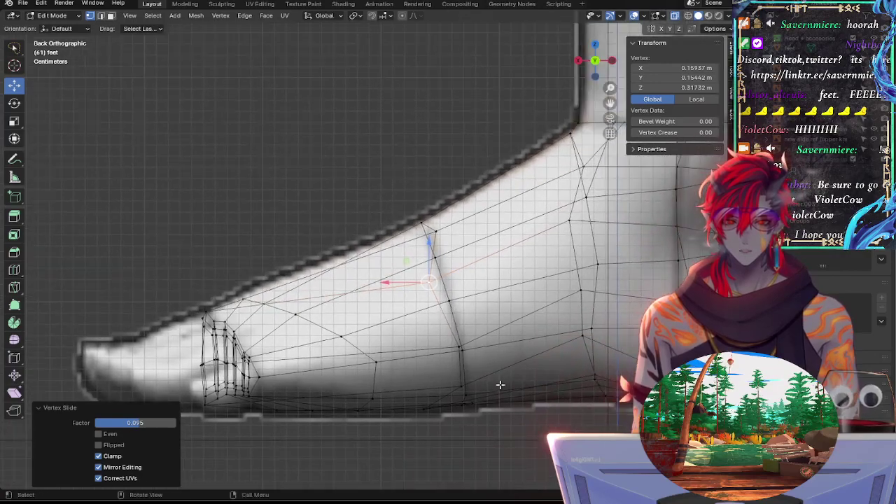
key(g)
key(g)
click(452, 282)
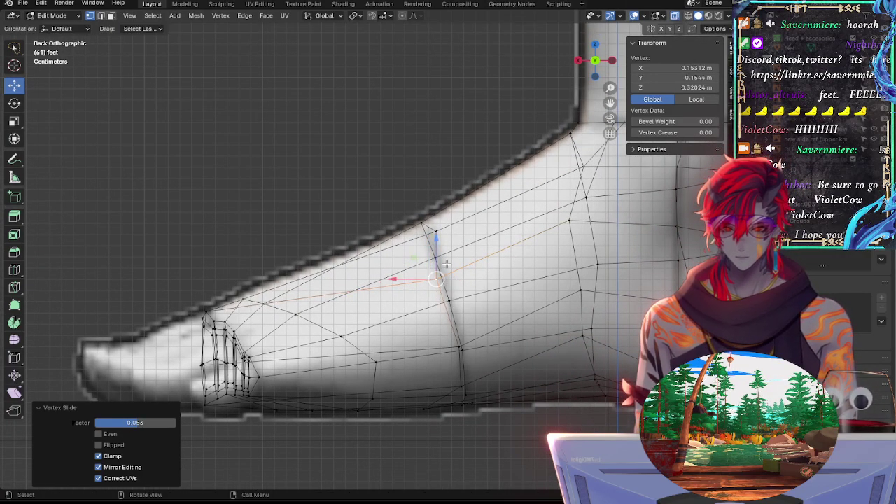
Step: Slide the next higher vertex of the midfoot loop on the inner side by 0.089 toward the toes
click(439, 232)
key(alt+z)
key(alt+z)
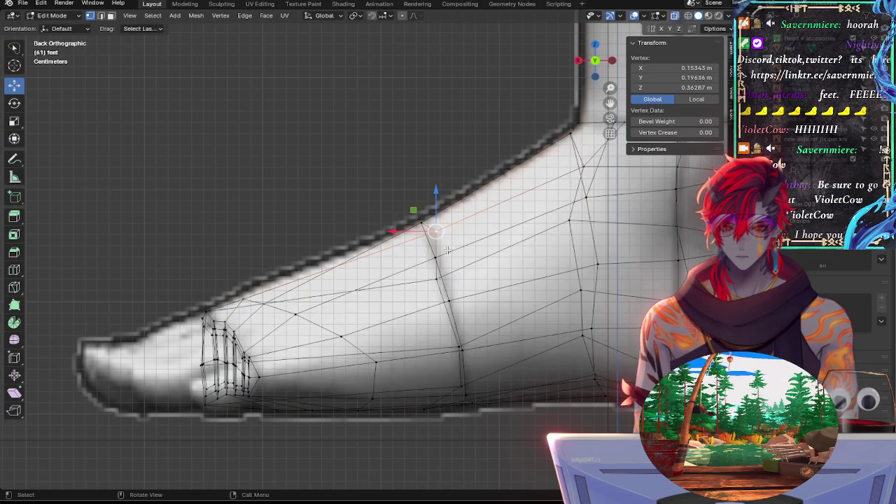
key(g)
key(g)
click(430, 258)
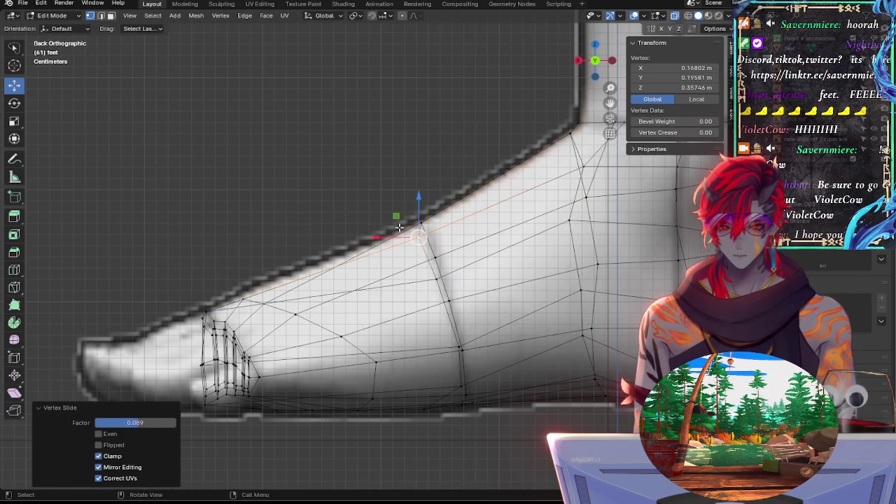
Step: Raise that vertex 0.008088 m along Z, and move it 0.01438 m in X and -0.002696 m in Z along the instep outline
key(g)
key(z)
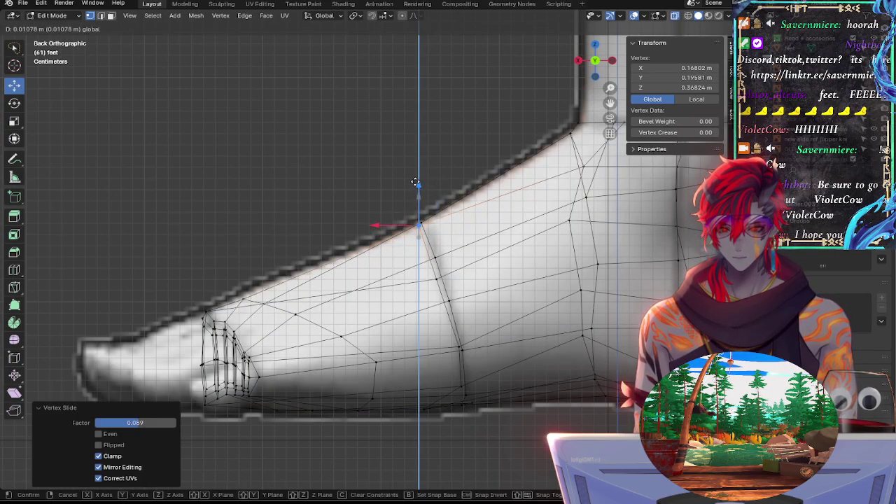
click(412, 185)
key(g)
key(g)
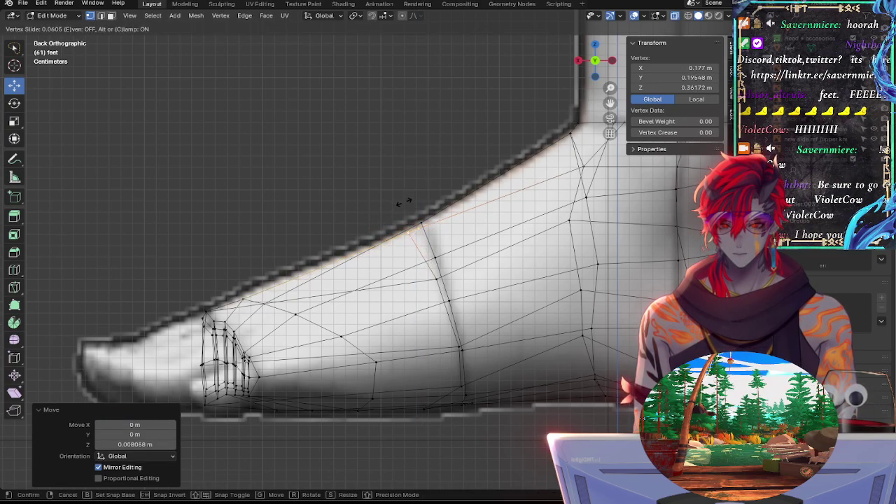
key(g)
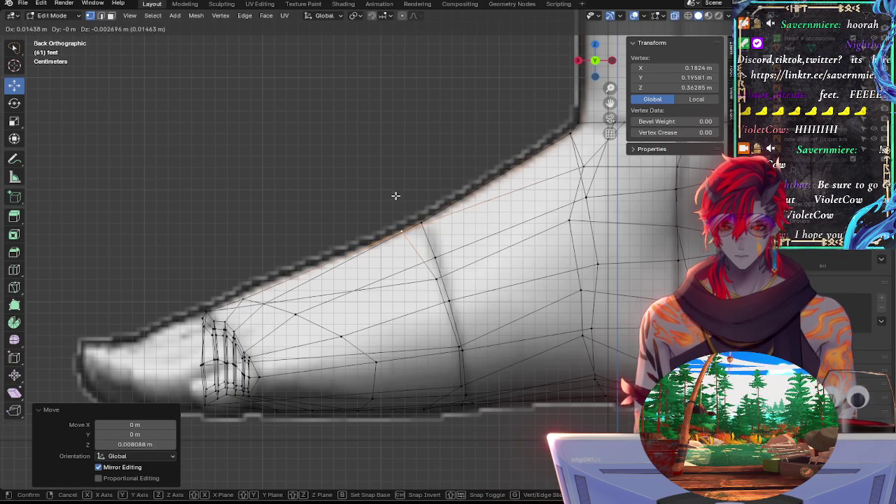
click(396, 196)
Step: Slide the topmost midfoot loop vertex on the instep outline slightly toward the toes, and turn X-ray off
click(423, 232)
key(g)
key(g)
click(419, 233)
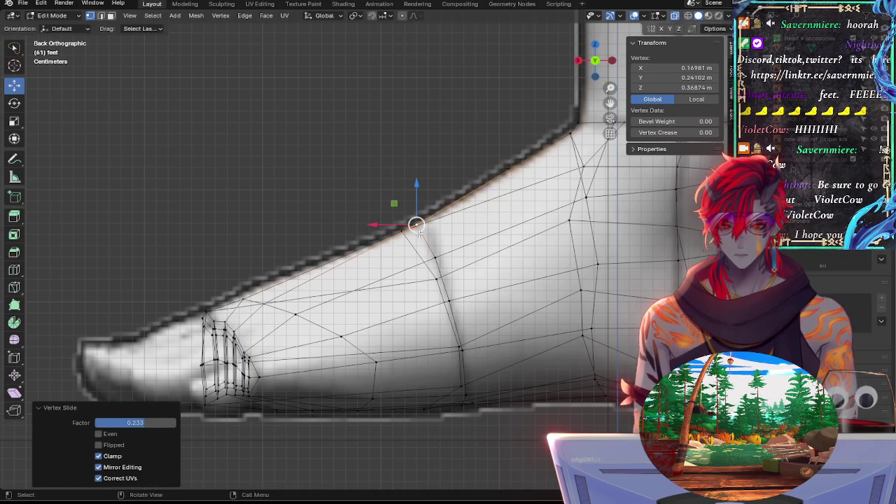
click(416, 225)
key(alt+z)
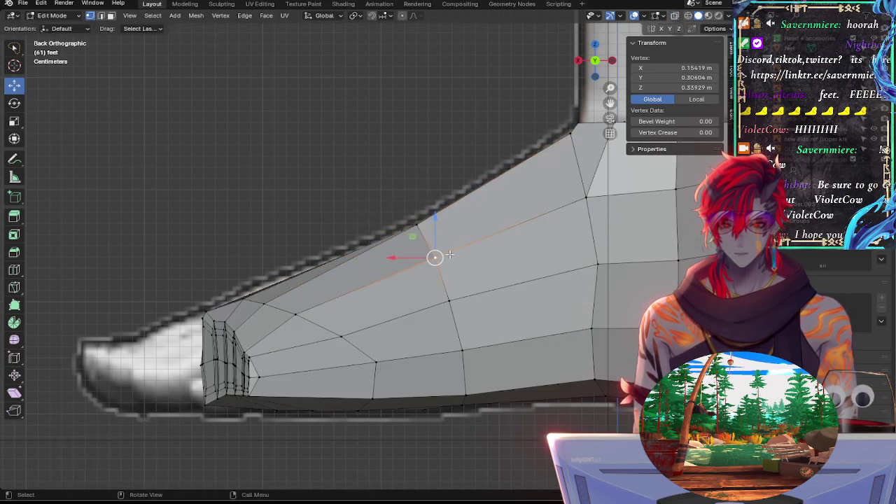
Step: Slide the second-highest near-side midfoot loop vertex by 0.258 along its edge toward the instep outline, and turn X-ray on
key(g)
key(g)
click(446, 240)
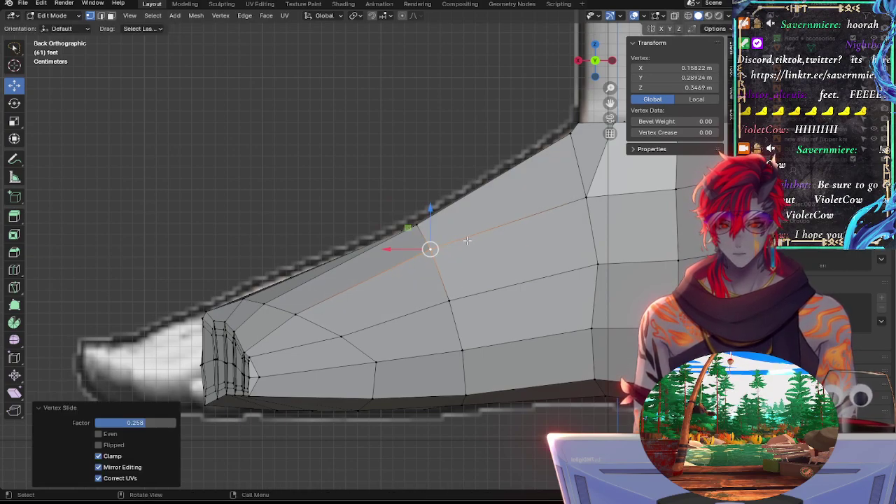
key(alt+a)
key(alt+z)
Step: Slide the far-side vertex just below the ankle's front corner toward the toes, and fine-tune the corner vertex along its edge
click(575, 168)
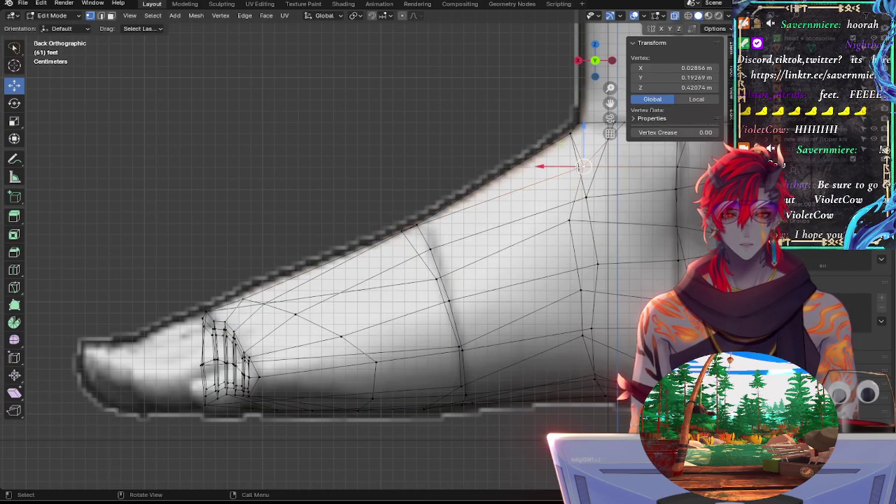
key(g)
key(g)
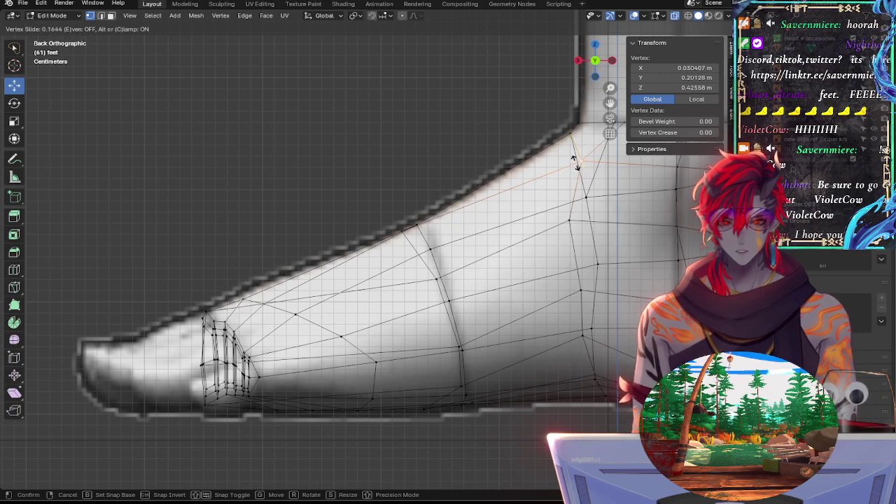
click(567, 167)
click(568, 134)
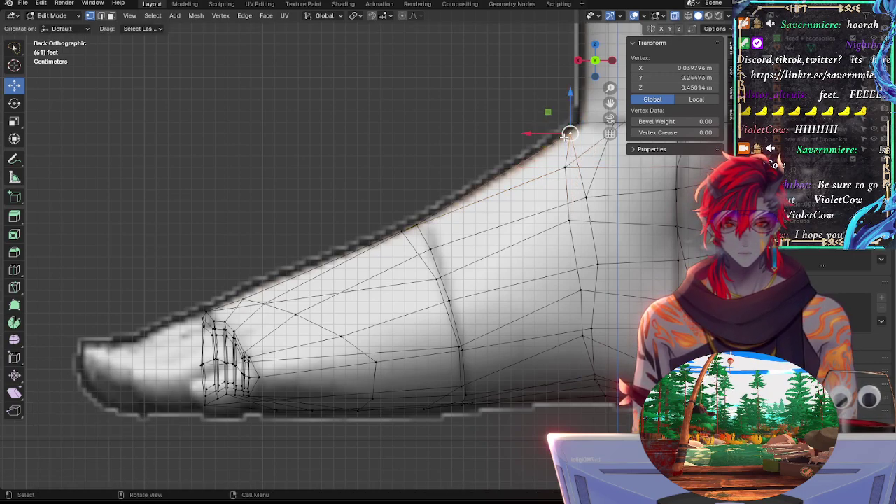
key(g)
key(g)
click(568, 133)
Step: Slide the topmost midfoot loop vertex on the instep outline toward the ankle, and slightly slide its far-side neighbour
click(411, 228)
click(422, 224)
key(g)
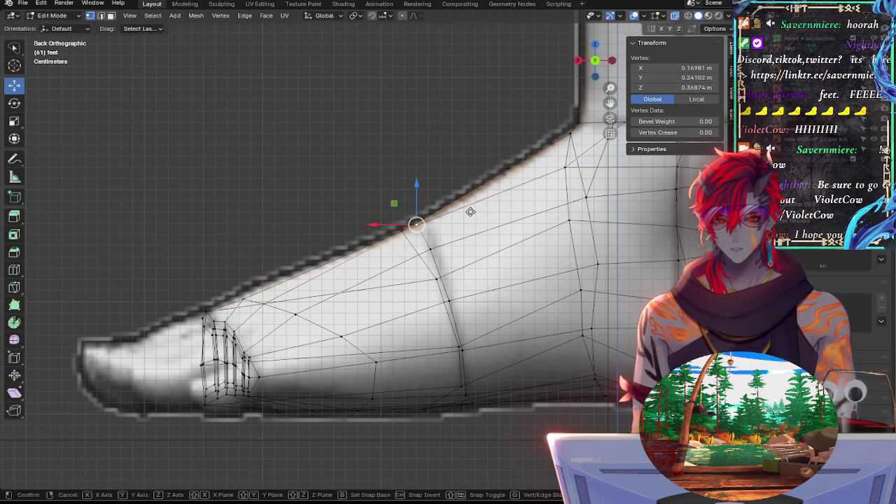
key(g)
click(478, 210)
click(396, 231)
key(g)
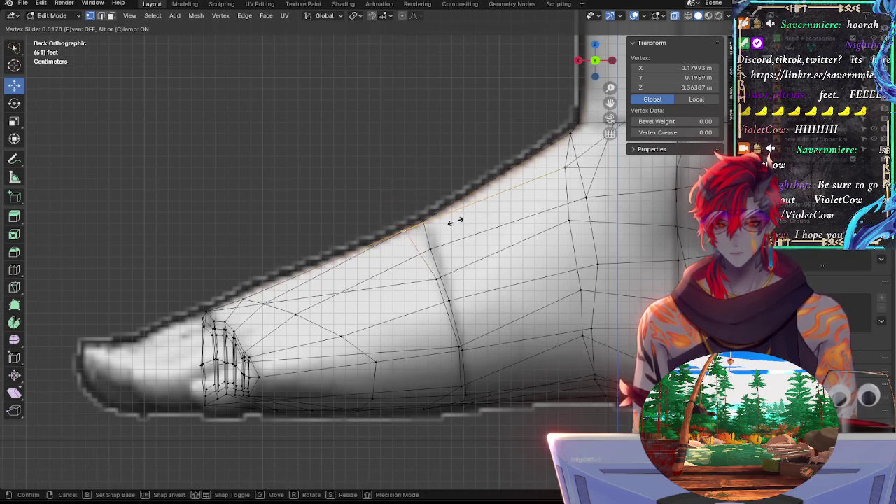
click(454, 221)
Step: Move the forefoot outline vertex 0.000449 m in X and 0.002247 m in Z, and raise its near-side neighbour 0.002247 m
click(279, 286)
click(306, 280)
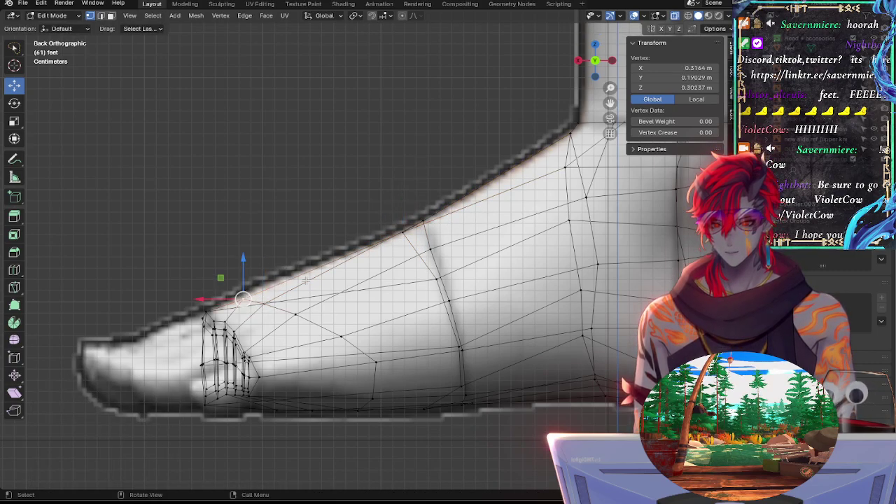
key(g)
click(304, 278)
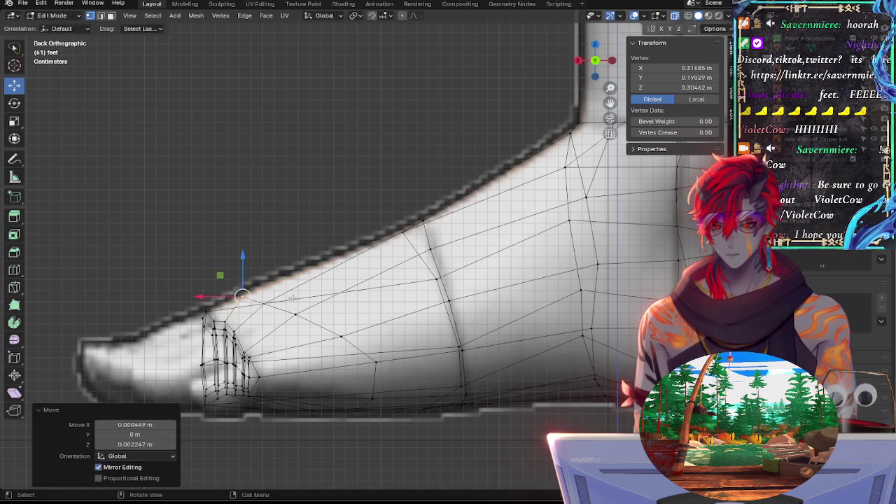
click(306, 278)
key(g)
click(307, 278)
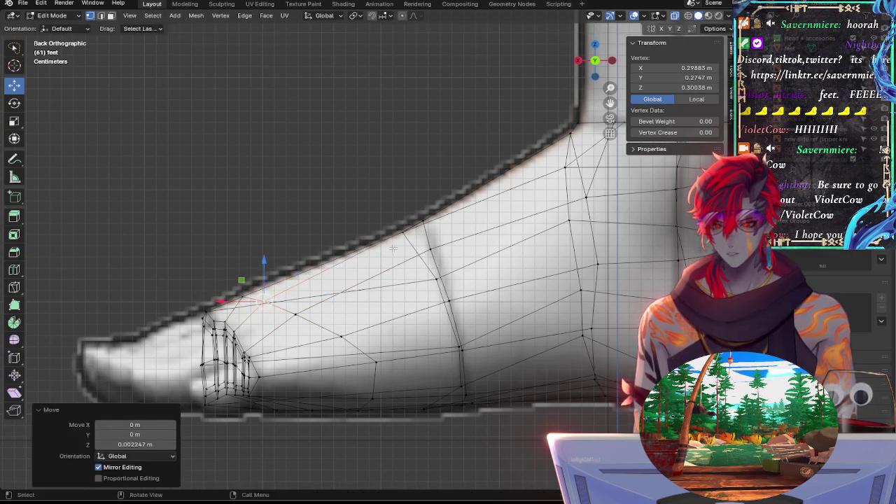
Step: Move the far-side midfoot outline vertex 0.000899 m in X and 0.001348 m in Z, and the forefoot outline vertex -0.000899 m and 0.000449 m
click(416, 236)
key(g)
click(407, 233)
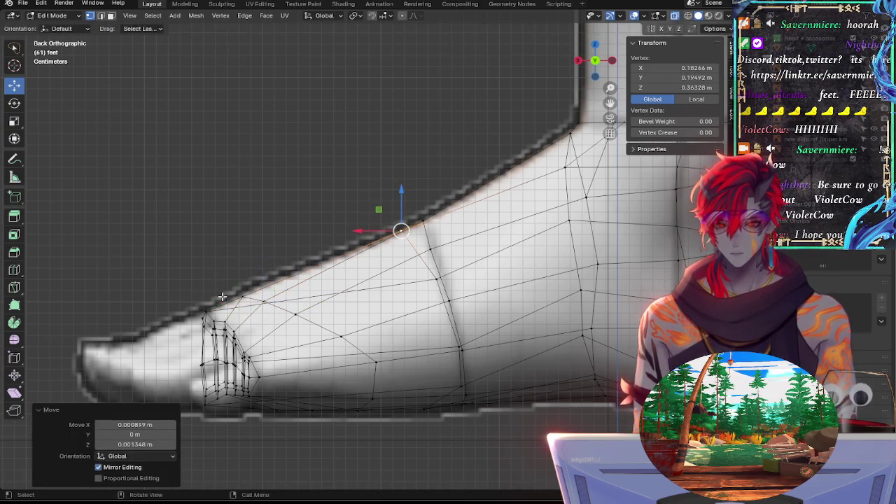
click(224, 298)
key(g)
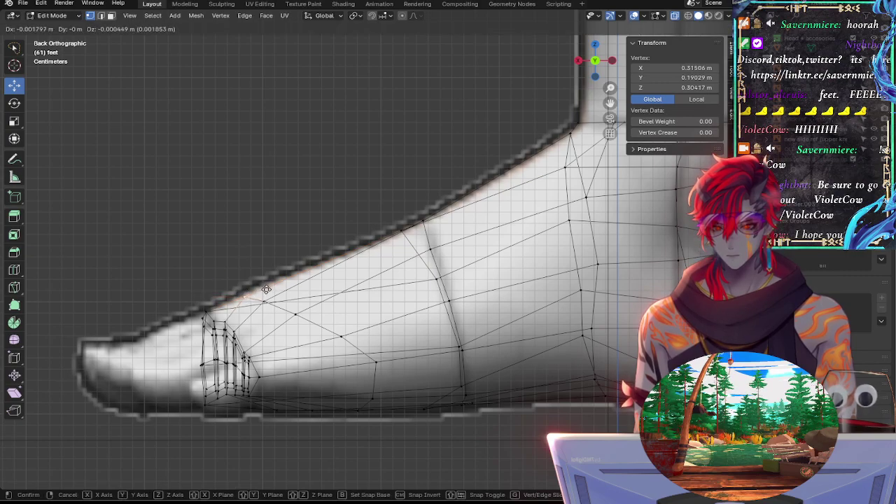
click(265, 288)
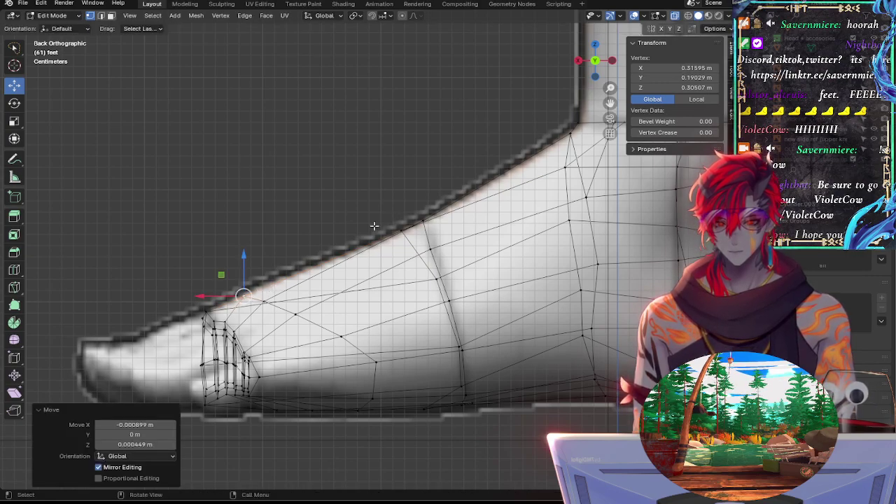
Step: Move the near-side midfoot outline vertex 0.004494 m in X and -0.003145 m in Z, and again by -0.001797 m and -0.001348 m
click(402, 231)
key(g)
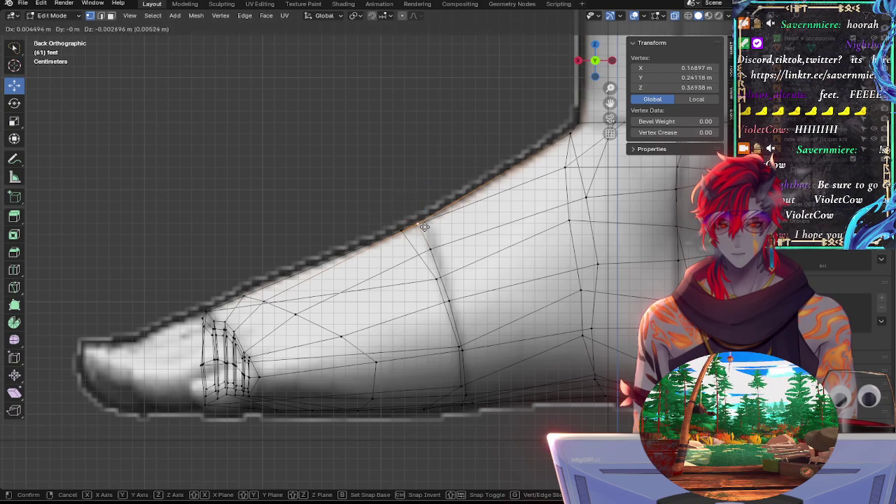
click(424, 228)
key(g)
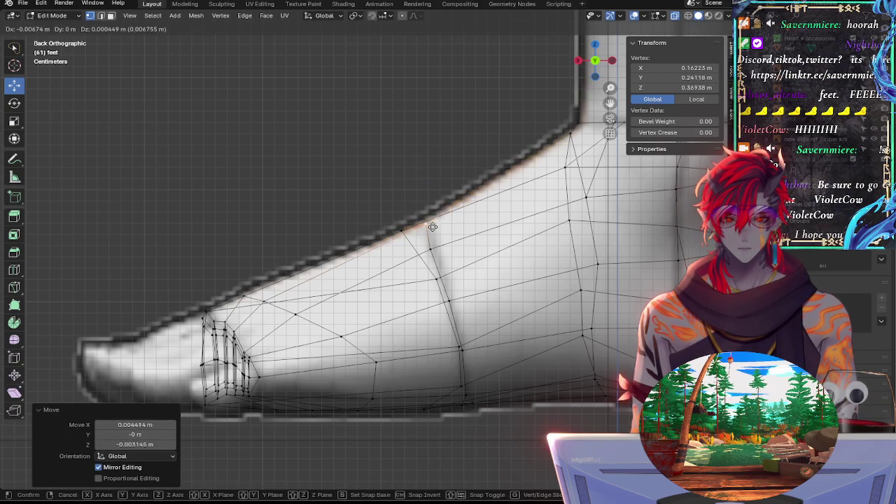
click(428, 227)
key(alt+z)
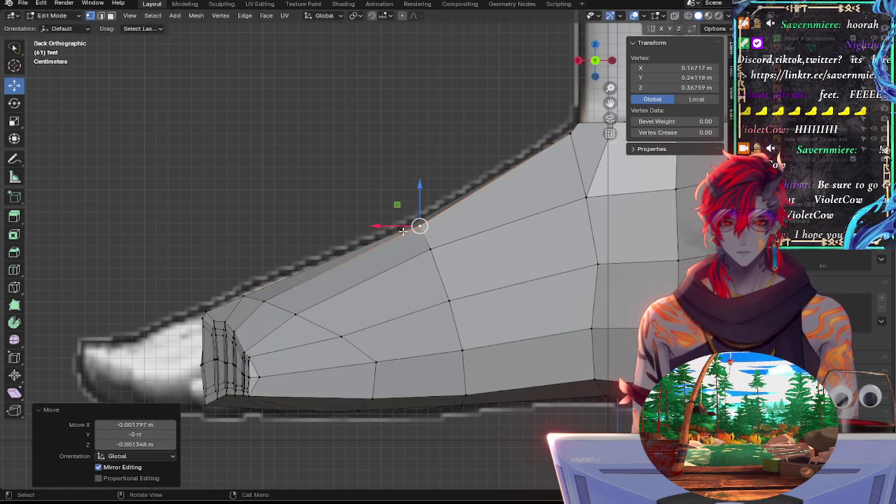
Step: With X-ray on, slide the far-side midfoot outline vertex along its edge and nudge it onto the reference's instep outline
click(403, 231)
key(alt+z)
key(g)
key(g)
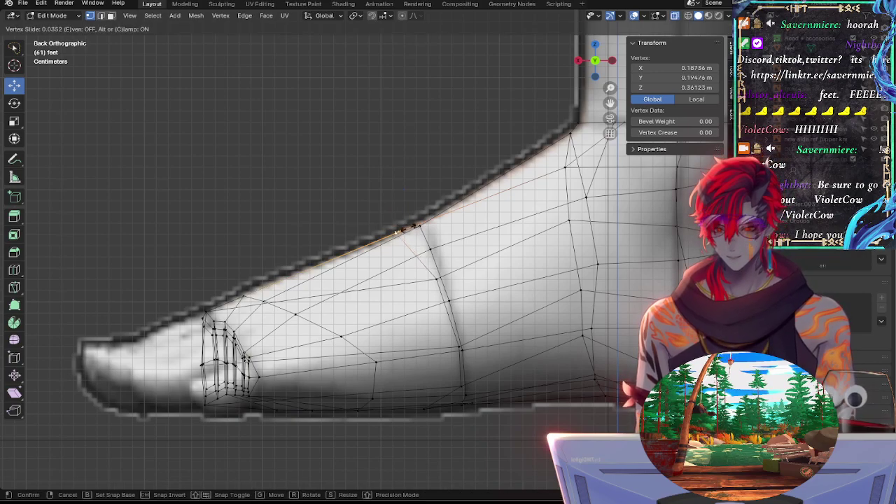
click(410, 228)
key(g)
click(412, 226)
Step: Slide the far-side vertex below the ankle's front corner upward, and slide the far-side midfoot outline vertex toward its near-side neighbour
click(565, 171)
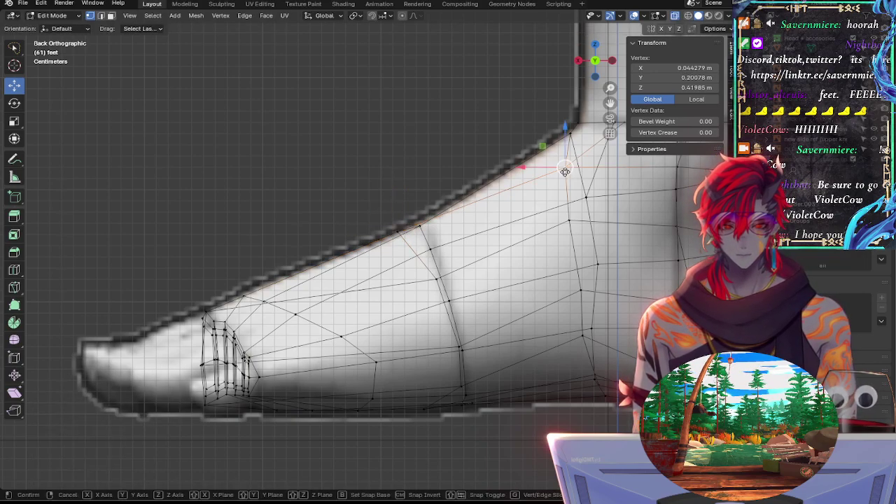
key(shift+v)
click(566, 161)
click(392, 238)
key(shift+v)
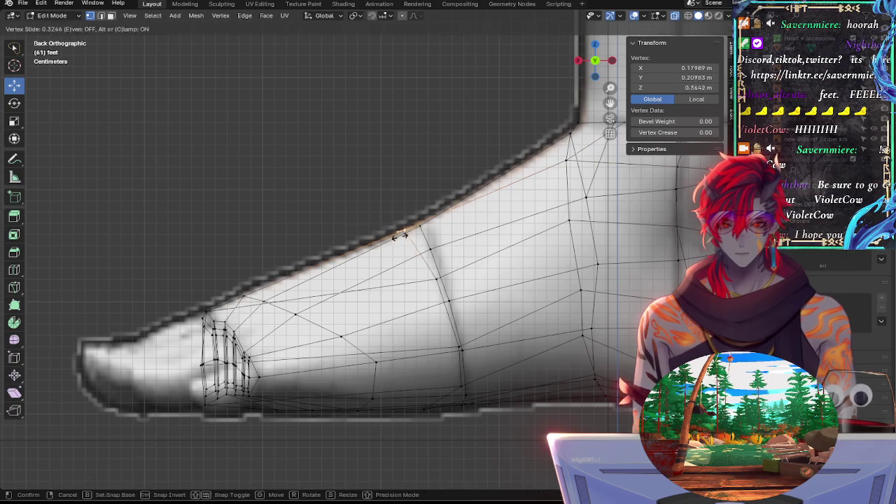
click(403, 236)
Step: Move the top vertex of the toe end -0.001348 m in X and 0.001348 m in Z onto the outline
click(245, 284)
click(210, 309)
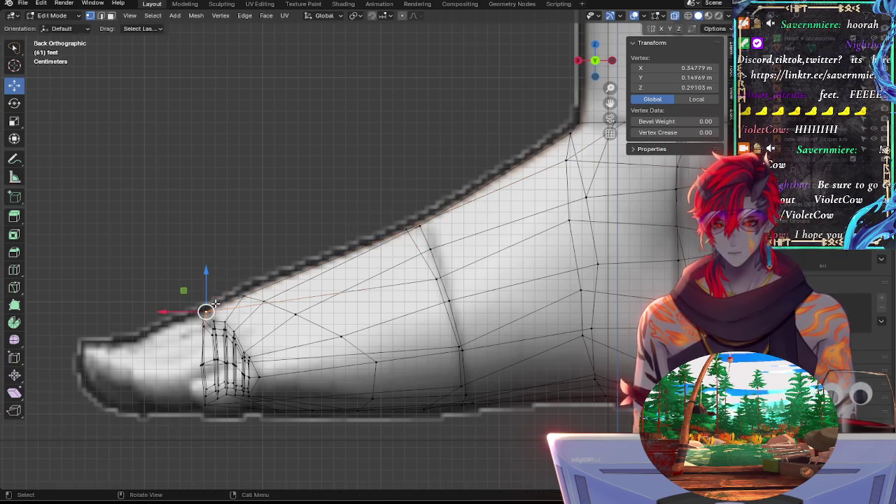
key(g)
click(216, 302)
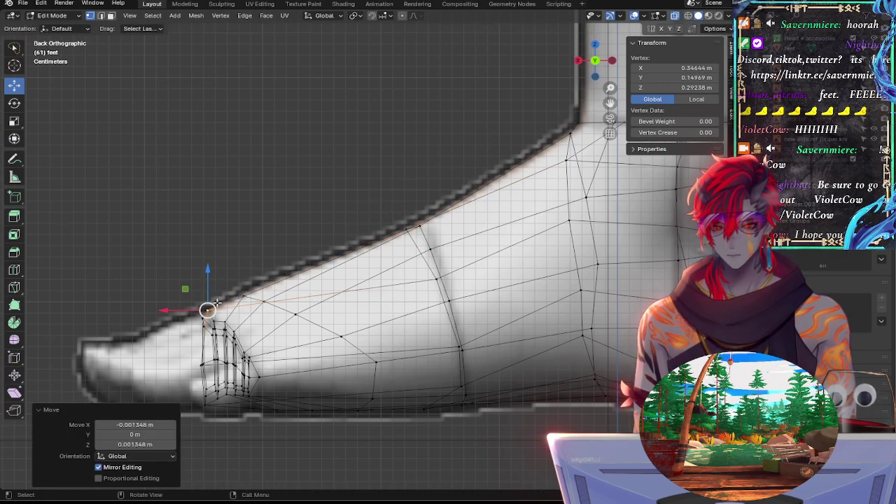
Step: Slide the second-highest far-side midfoot loop vertex by 0.164 along its edge toward the instep outline
click(430, 280)
key(shift+v)
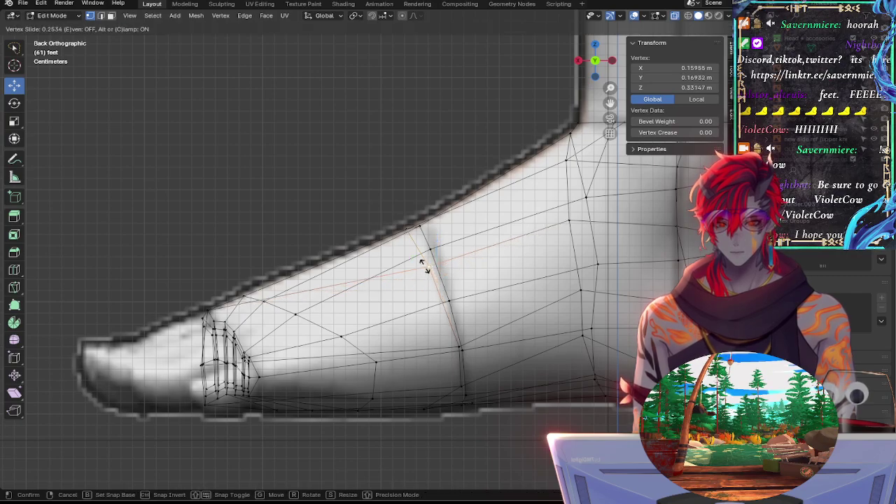
click(408, 276)
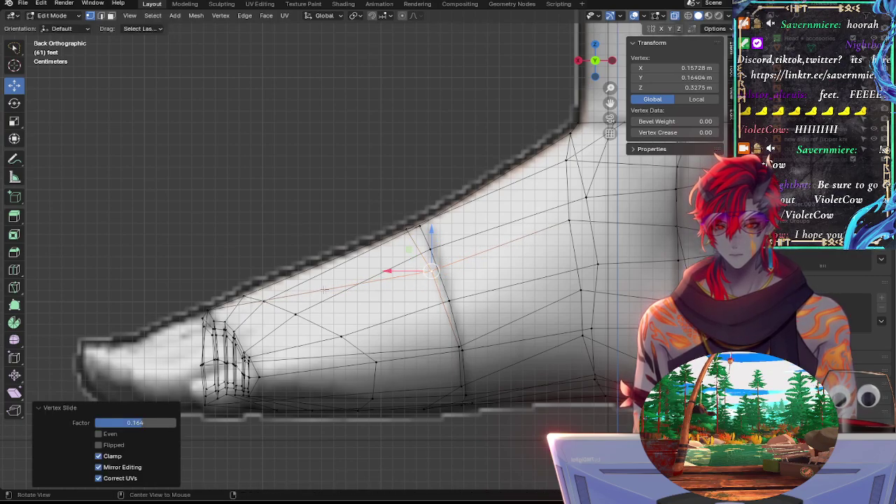
Step: Select the forefoot loop vertex on the instep outline and slide it by 0.112 along its edge
click(205, 305)
key(alt+z)
alt+drag(268, 294, 469, 302)
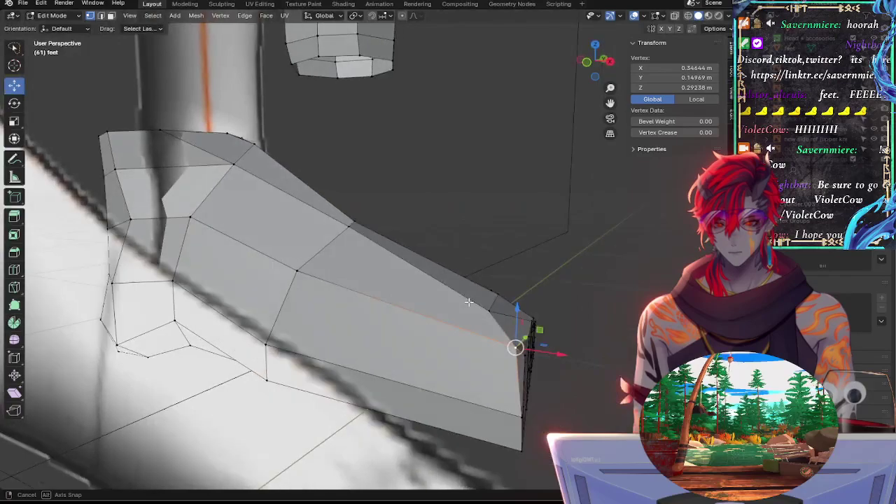
click(610, 62)
click(613, 62)
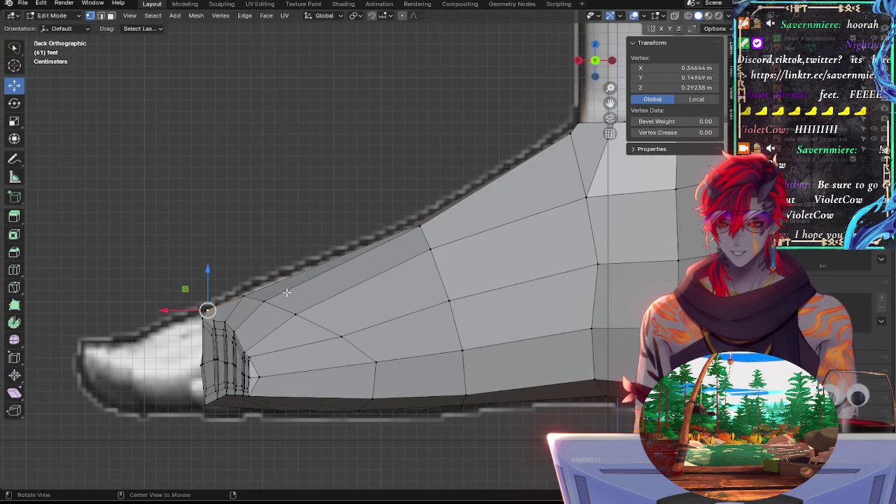
middle_drag(287, 292, 266, 296)
click(596, 67)
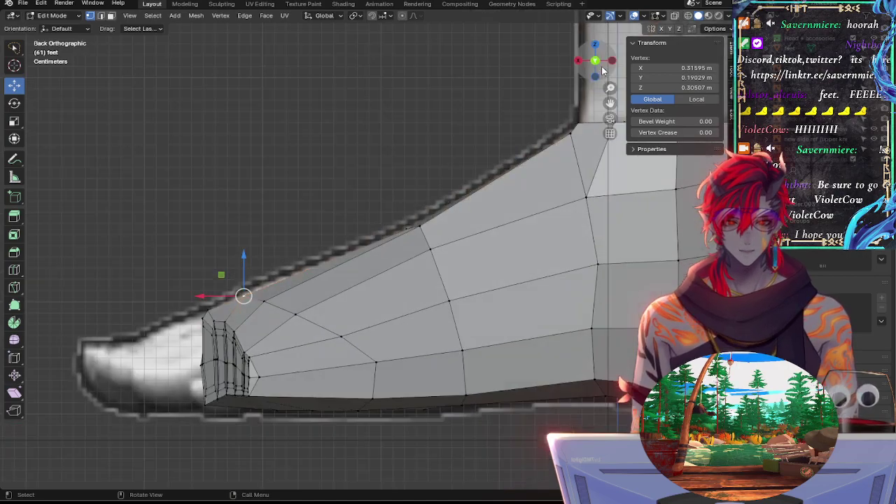
key(alt+z)
drag(245, 257, 248, 257)
key(g)
key(g)
click(254, 256)
Step: Nudge that forefoot outline vertex, slide it by 0.010, and move it -0.005392 m in X and 0.004494 m in Z
key(g)
key(g)
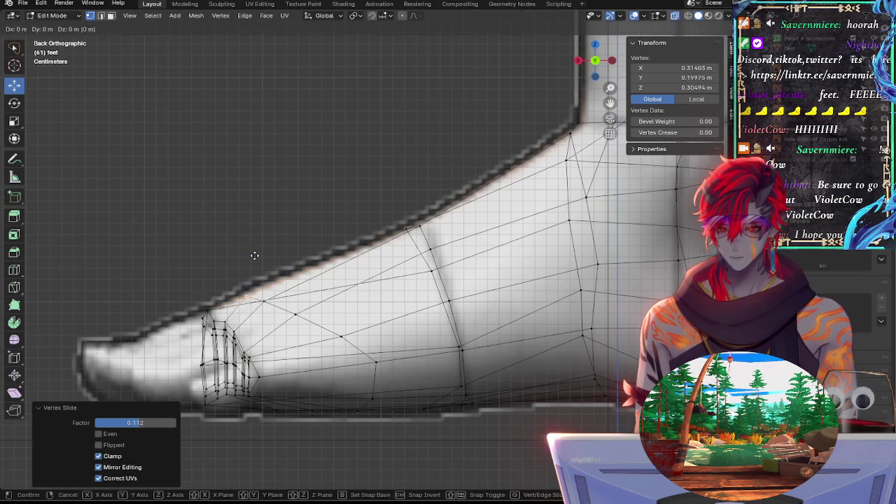
click(255, 255)
key(g)
key(g)
click(255, 253)
key(g)
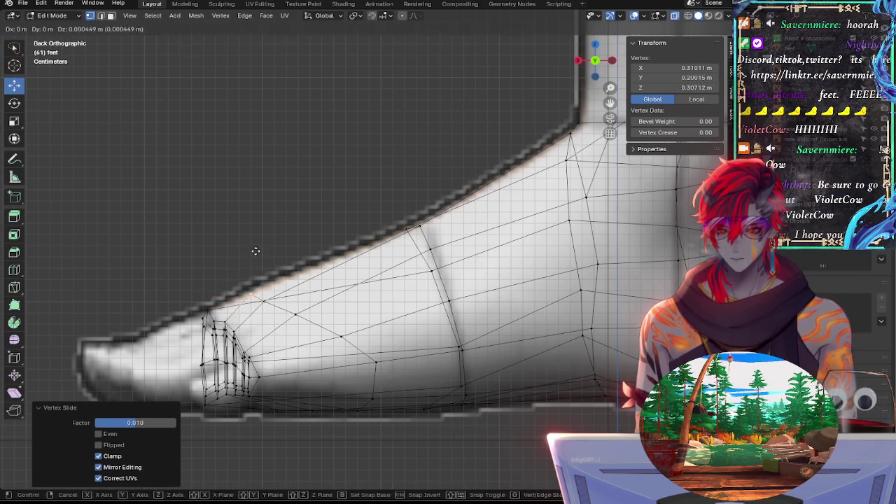
click(260, 247)
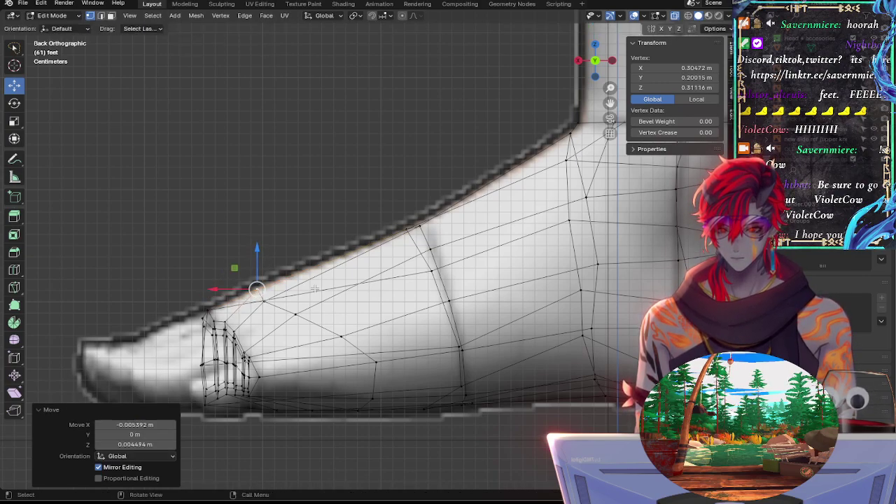
click(451, 413)
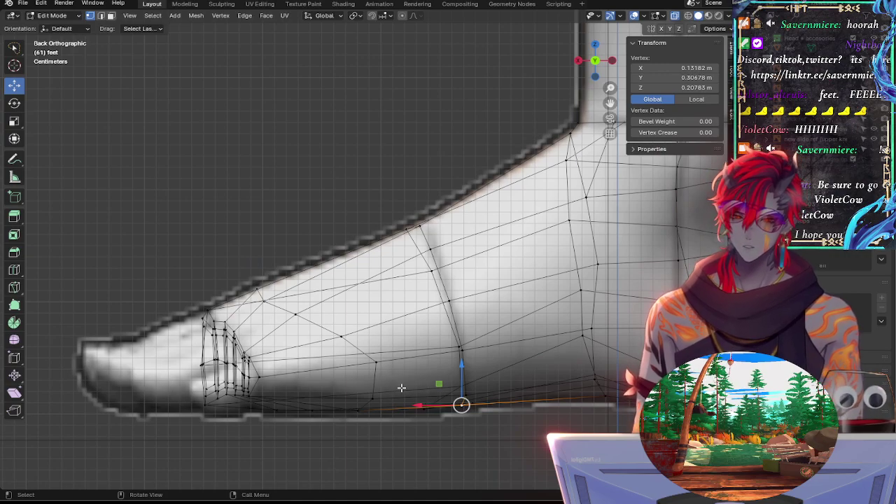
click(351, 433)
key(alt+z)
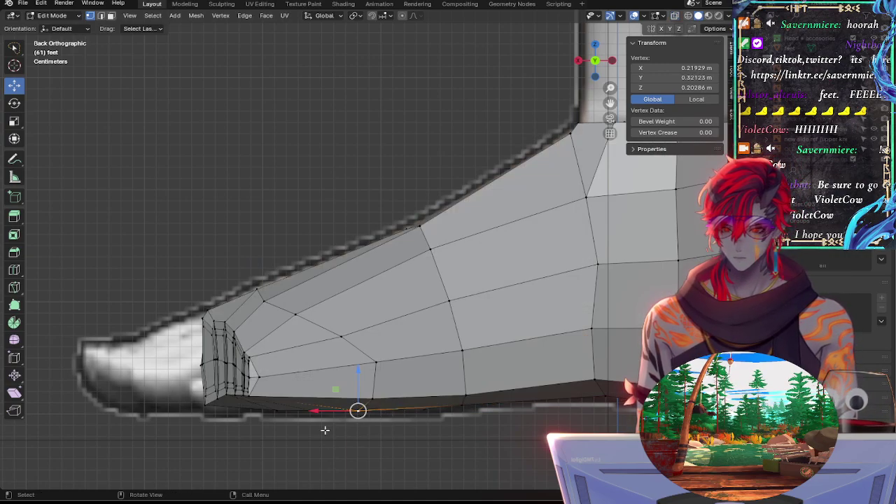
click(338, 441)
key(alt+z)
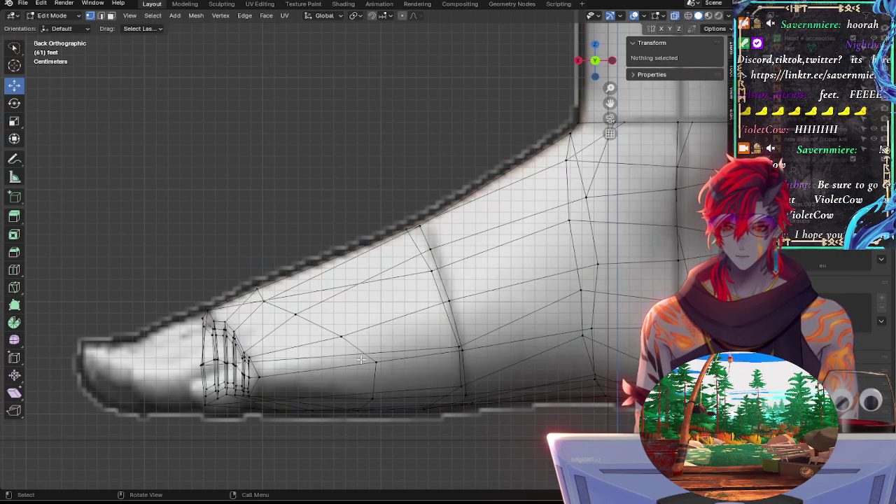
key(alt+z)
key(alt+z)
Step: Move the sole vertex just behind the toe end 0.005842 m along X toward the toes, and clear the selection
click(276, 409)
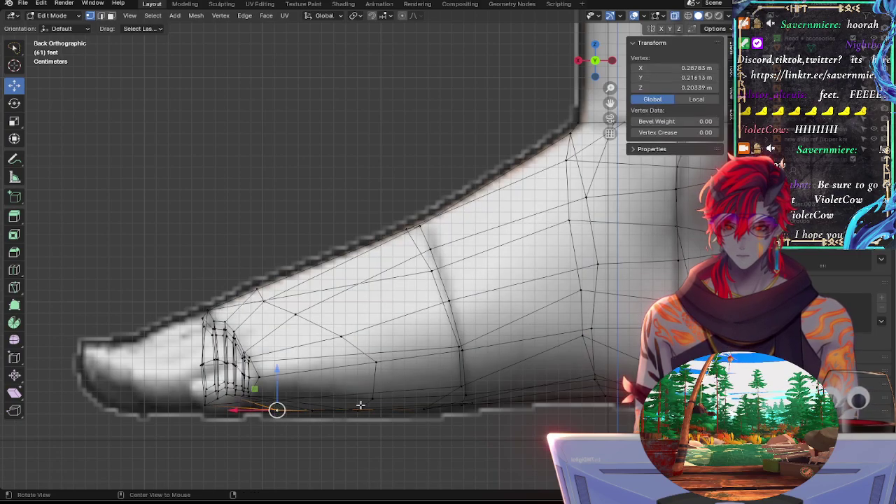
key(alt+z)
key(g)
key(x)
click(217, 410)
key(alt+z)
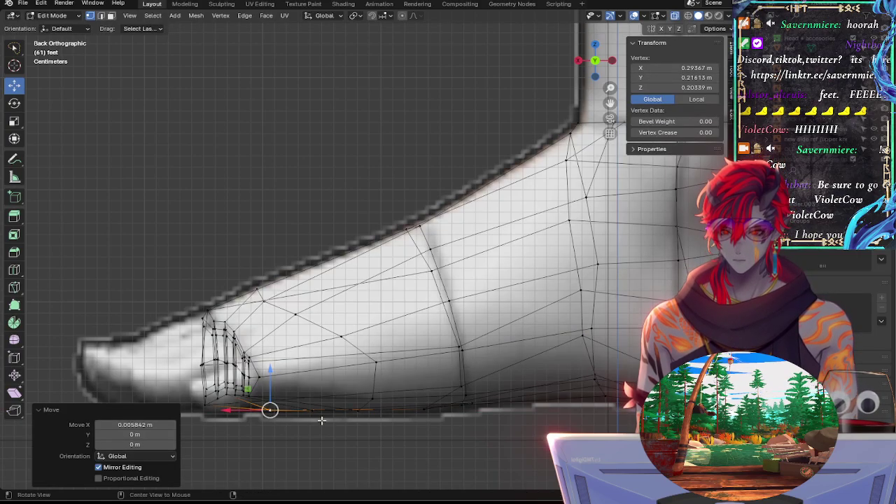
middle_drag(310, 440, 477, 308)
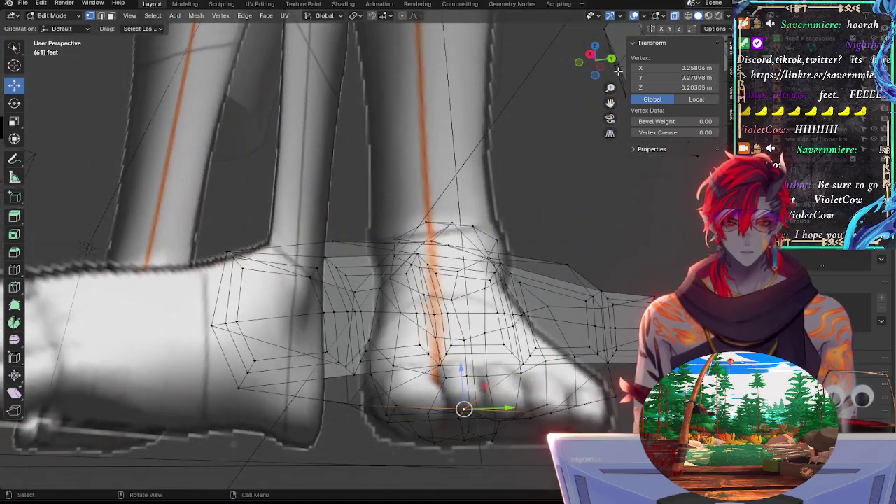
click(611, 61)
click(369, 175)
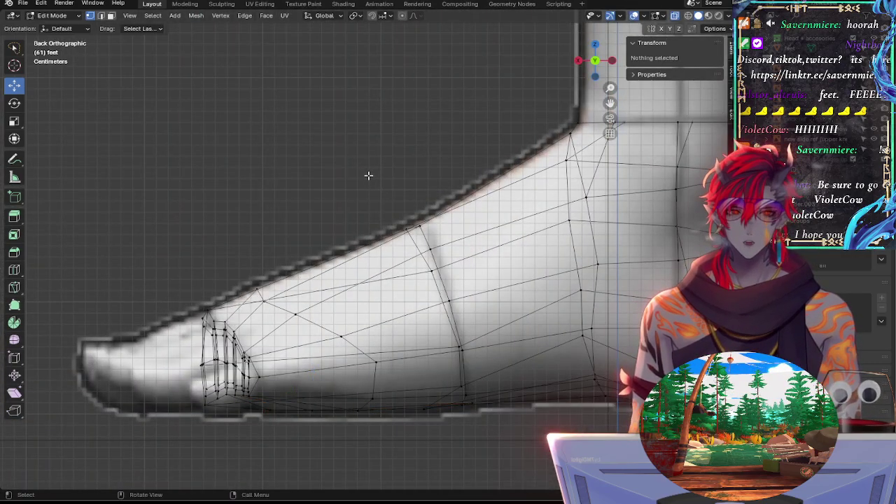
Step: Move the lowest outer vertex just behind the toe end along X toward the heel, to X 0.30359 m
shift+middle_drag(390, 153, 320, 154)
key(alt+z)
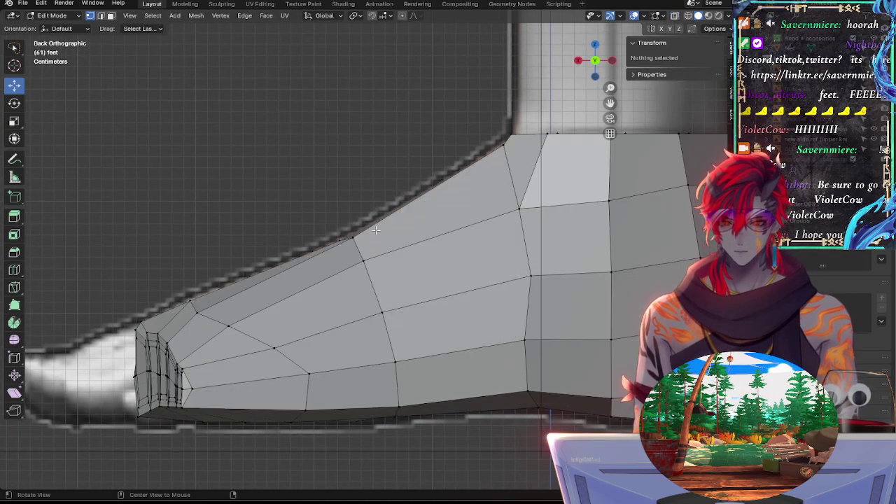
key(alt+z)
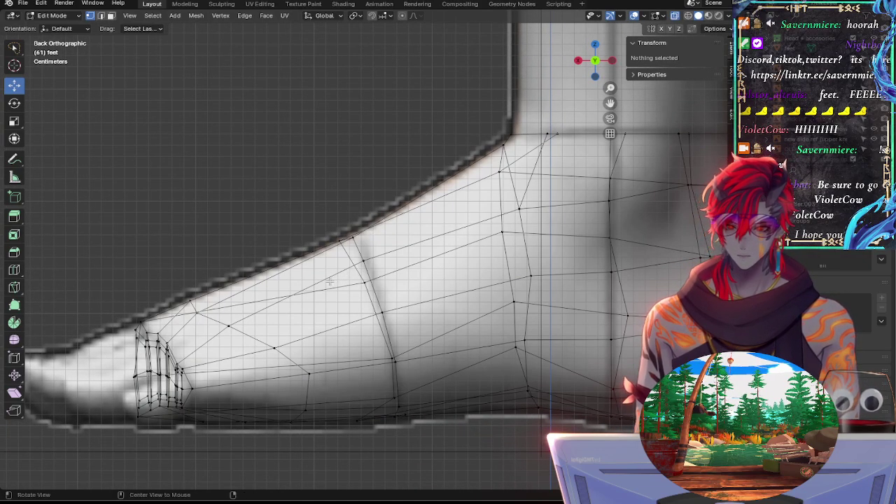
key(alt+z)
key(alt+z)
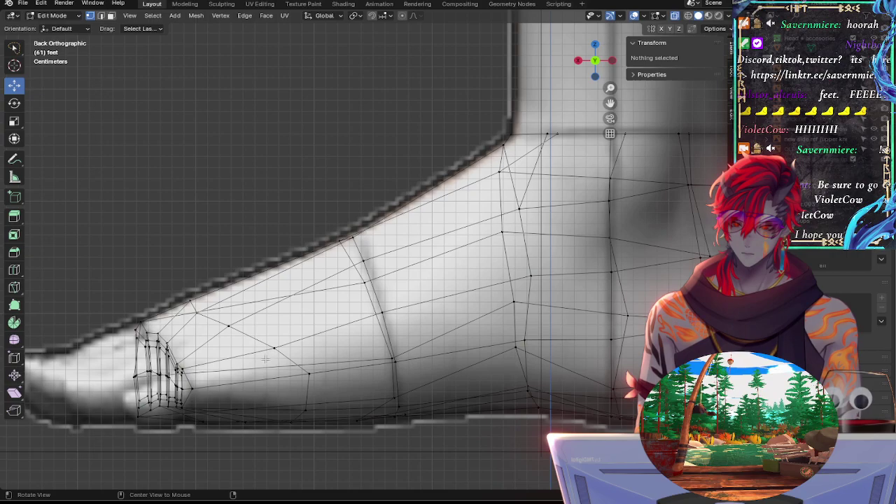
click(205, 419)
key(alt+z)
click(184, 407)
key(alt+z)
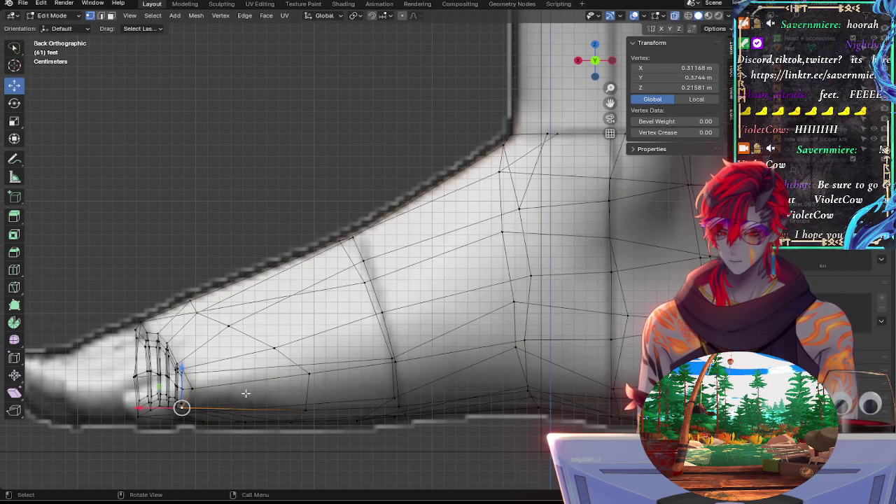
drag(147, 408, 158, 408)
Step: Slide the vertex directly above it slightly along its edge, and move the lowest outer vertex -0.000824 m along Y
click(195, 389)
key(shift+v)
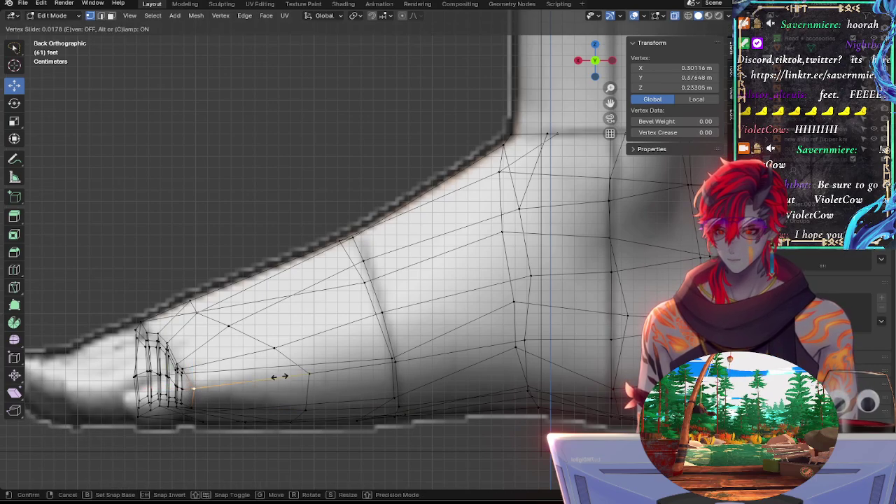
click(215, 406)
key(alt+z)
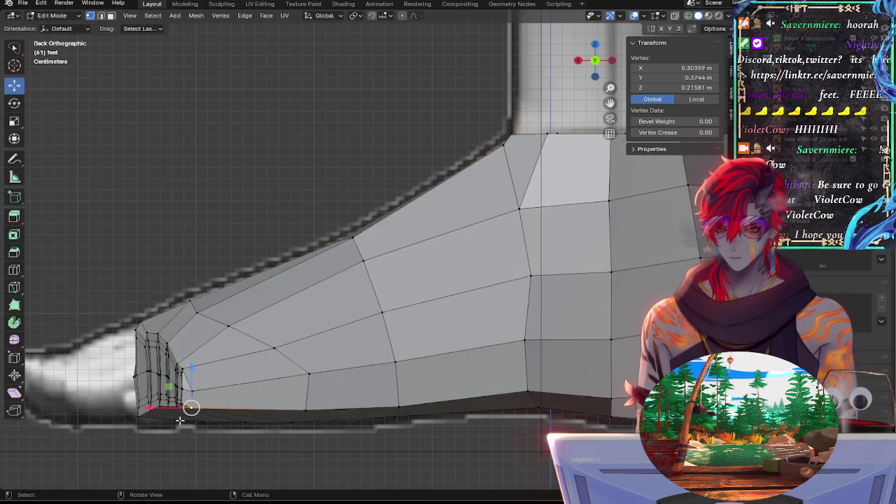
middle_drag(180, 420, 535, 449)
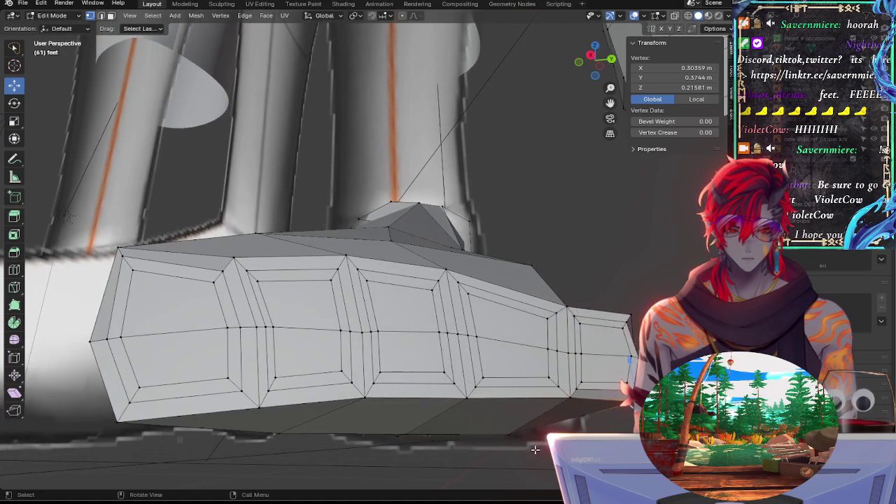
key(g)
key(y)
key(Return)
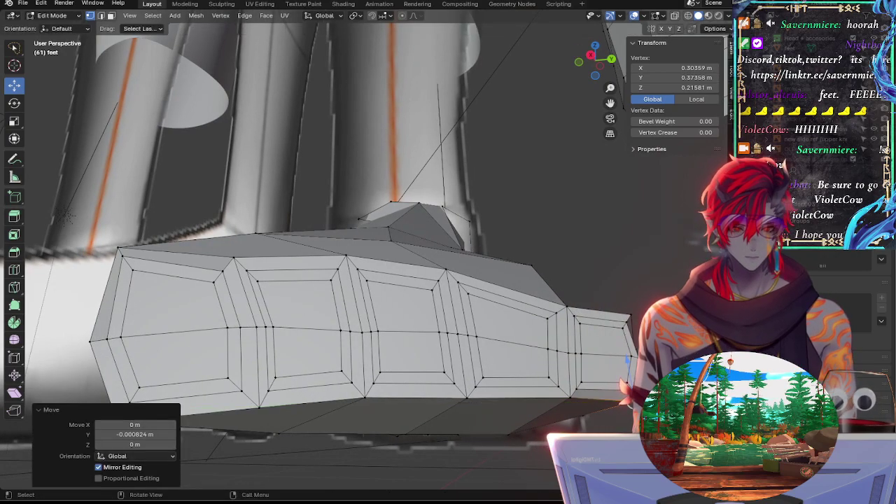
Step: Select the far-side midfoot vertex on the instep and raise it along Z with proportional editing on
click(612, 60)
shift+middle_drag(423, 238, 318, 170)
click(238, 168)
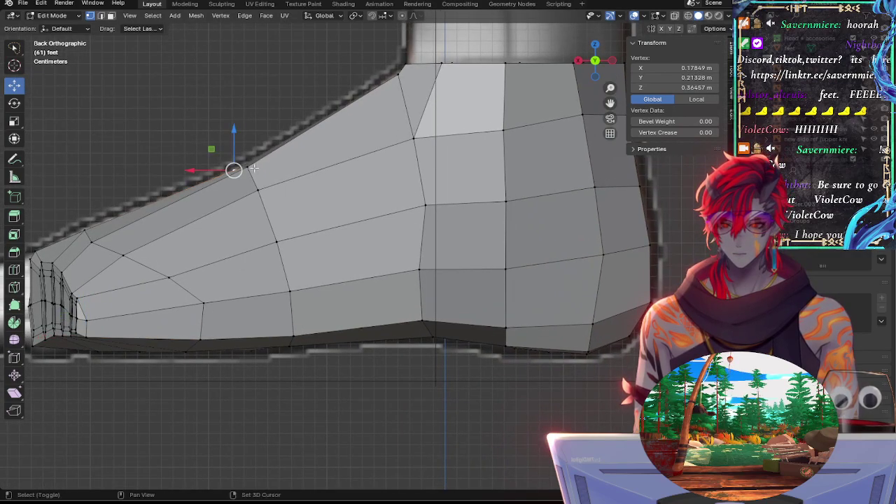
click(244, 96)
click(248, 166)
click(234, 170)
alt+drag(282, 194, 402, 235)
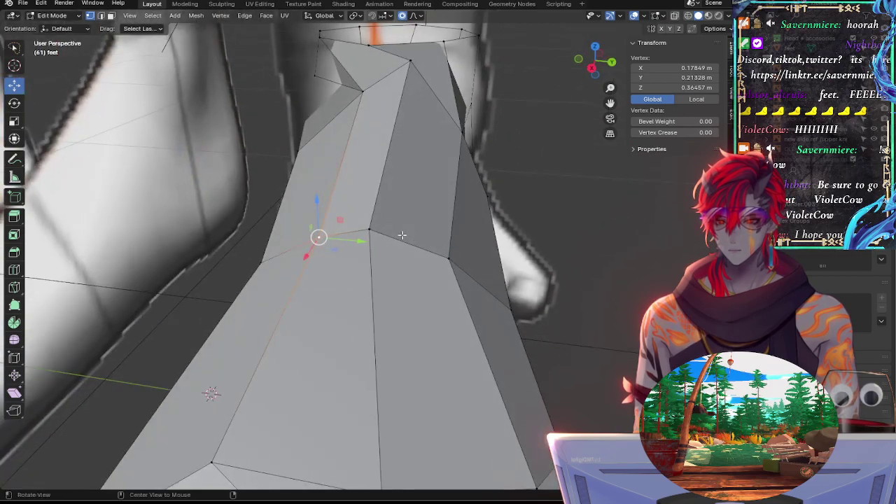
drag(317, 202, 343, 196)
Step: Slide the neighbouring midfoot instep vertex slightly along its edge, and move the far-side one 0.001423 m in Z
click(371, 227)
key(g)
key(g)
click(389, 231)
click(319, 231)
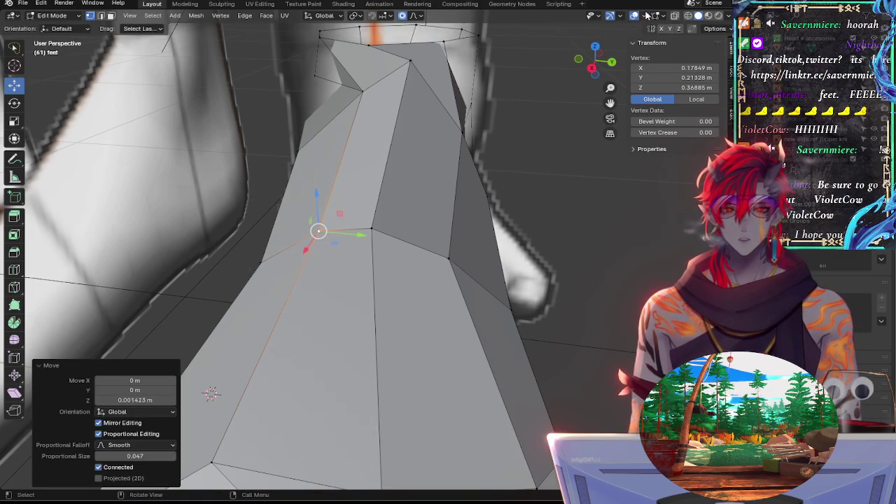
Step: Move the far-side midfoot instep vertex -0.000899 m in Z and the front ankle outline vertex -0.002696 m in Z
click(612, 61)
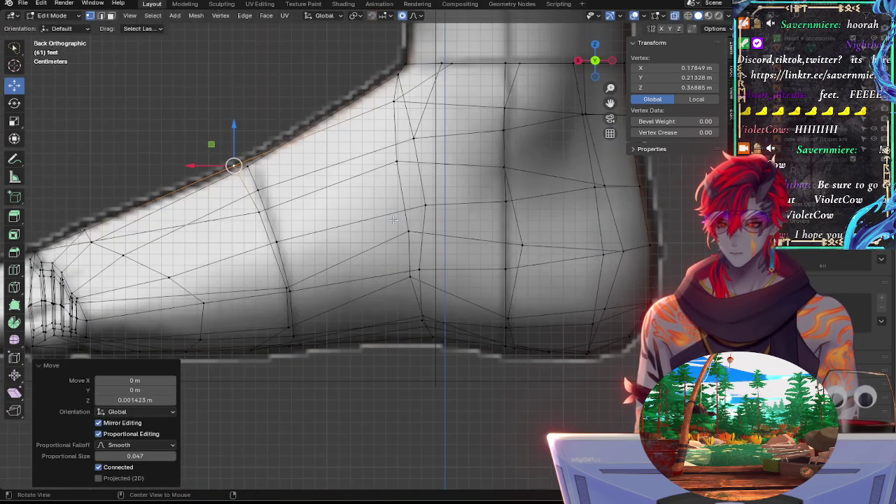
click(261, 189)
click(233, 165)
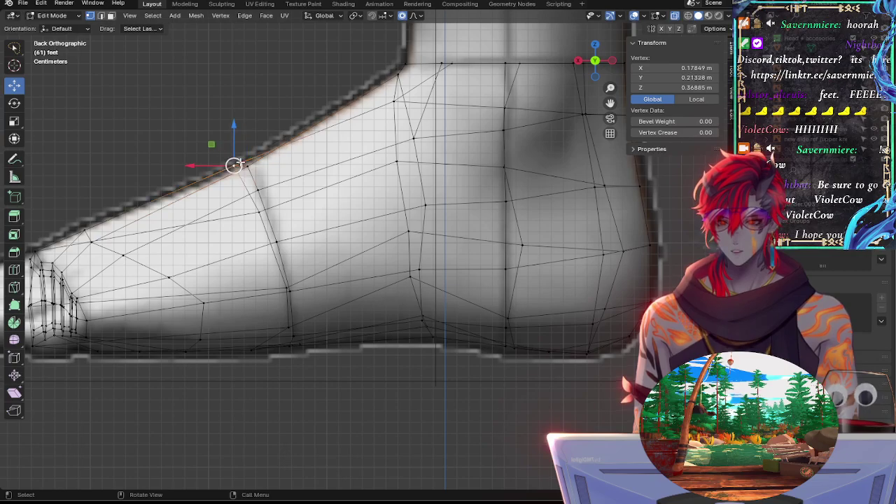
drag(233, 127, 233, 128)
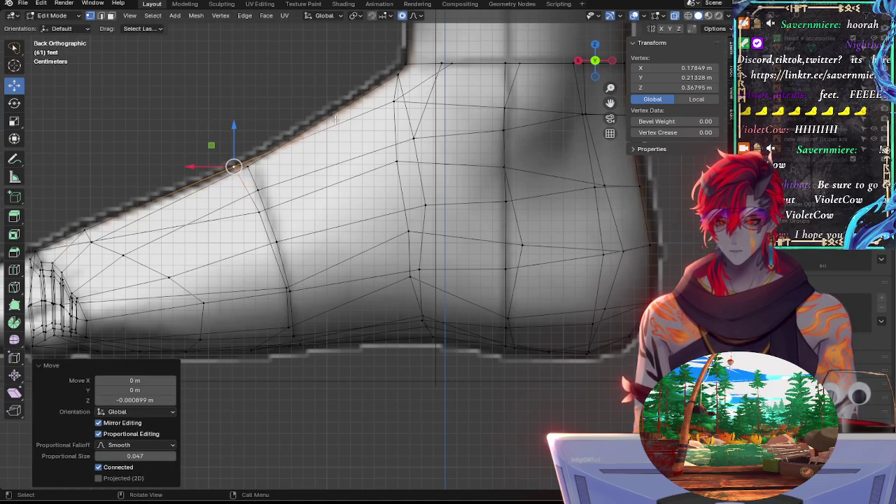
click(397, 75)
drag(398, 46, 393, 63)
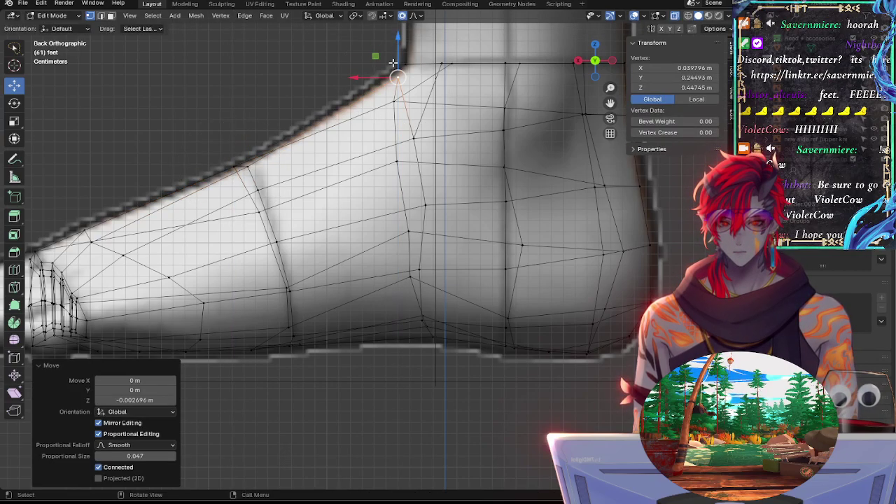
Step: Raise the far-side front ankle vertex slightly along Z, and fine-tune the height of the ankle outline vertex beside it
middle_drag(394, 63, 371, 89)
click(366, 93)
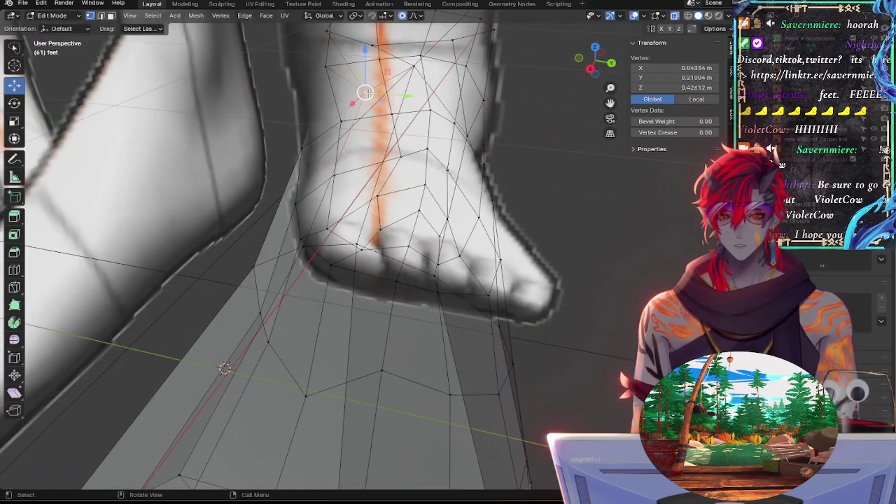
drag(358, 48, 360, 42)
click(414, 67)
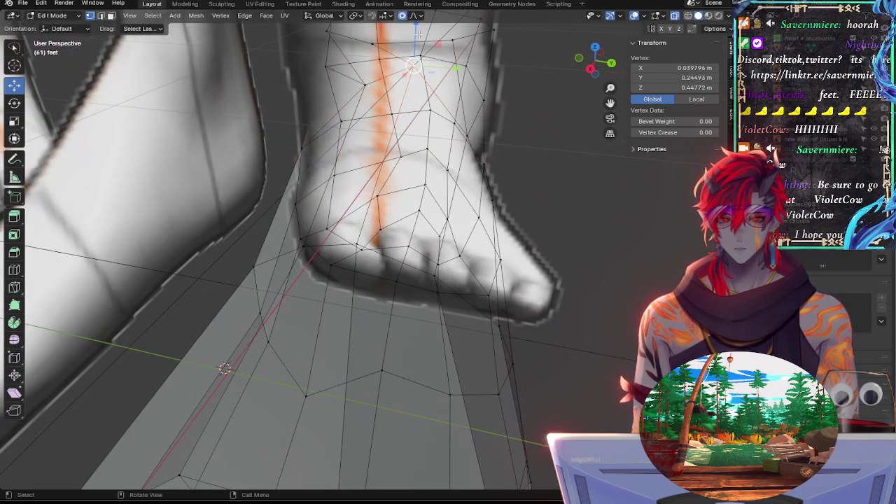
drag(419, 35, 418, 40)
Step: Slide the front vertex of the ankle opening by 0.312 along its edge
click(384, 58)
click(378, 47)
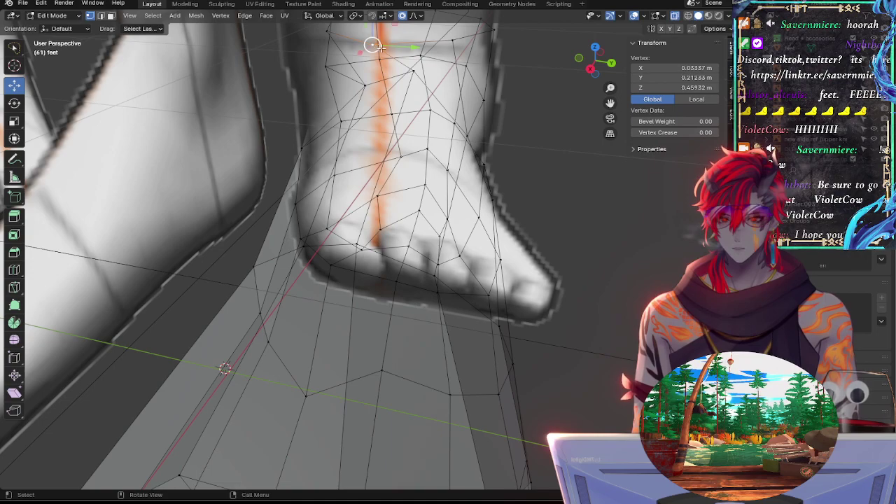
key(g)
key(g)
click(405, 43)
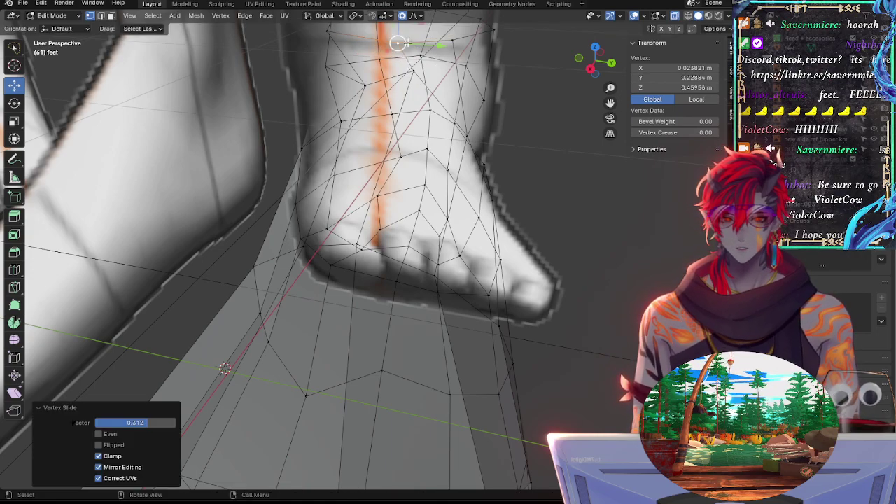
Step: Slide the front ankle vertex just below the opening along its edge twice, by 0.034 and 0.026
click(418, 81)
key(g)
key(g)
click(416, 83)
key(g)
key(g)
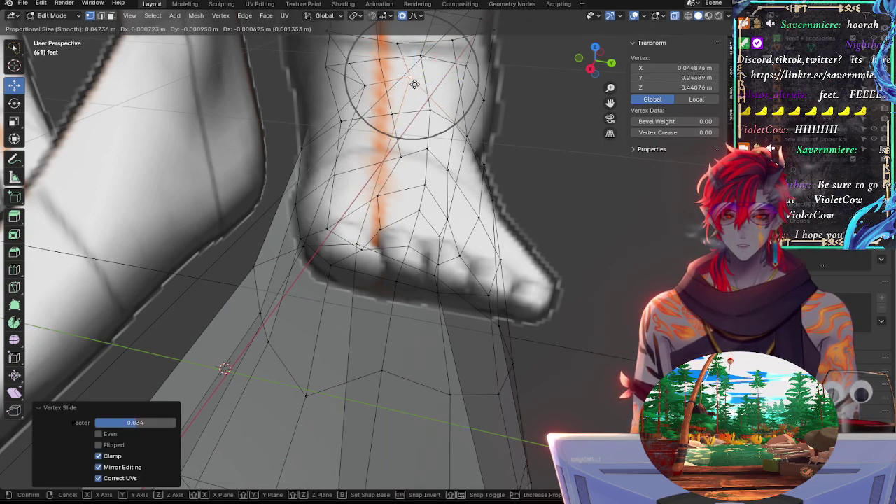
click(415, 82)
Step: Move the ankle opening's front vertex 0.001348 m in Z and shift it along X toward the toes
click(611, 64)
key(alt+z)
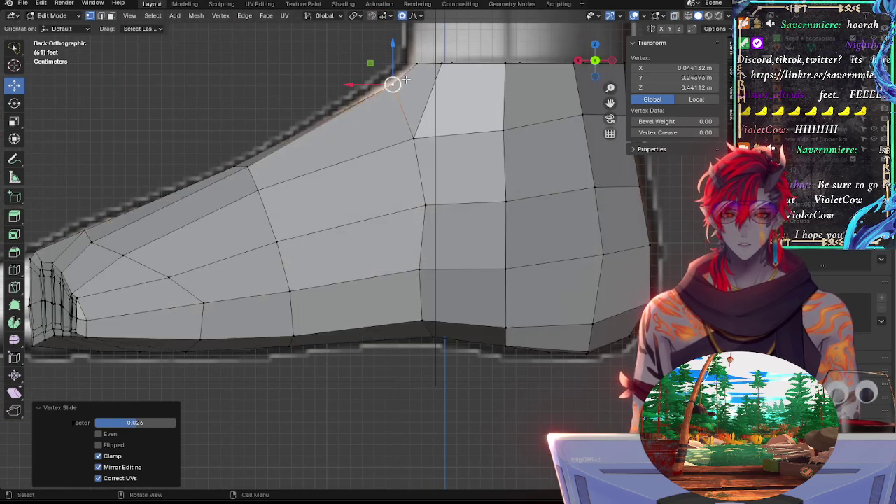
key(g)
click(390, 60)
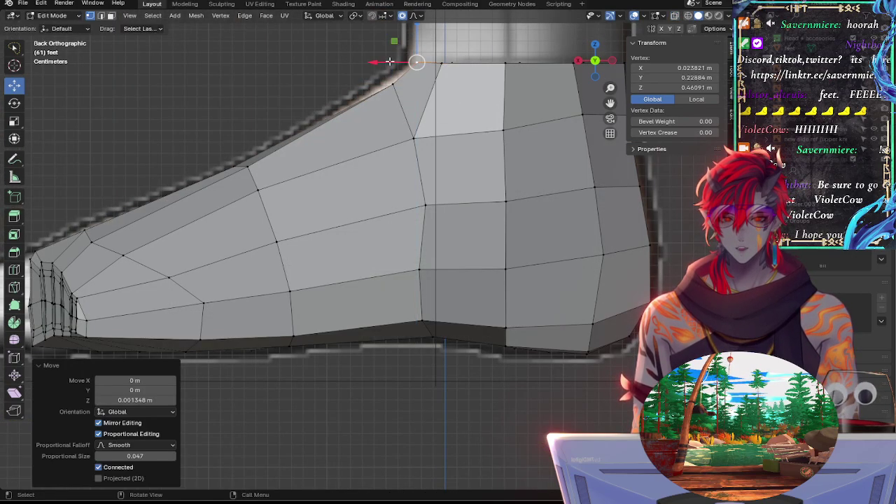
key(g)
drag(381, 59, 382, 62)
Step: Slide the second-highest vertex of the ankle-front loop by 0.152 along its edge and nudge it slightly toward the heel
click(394, 86)
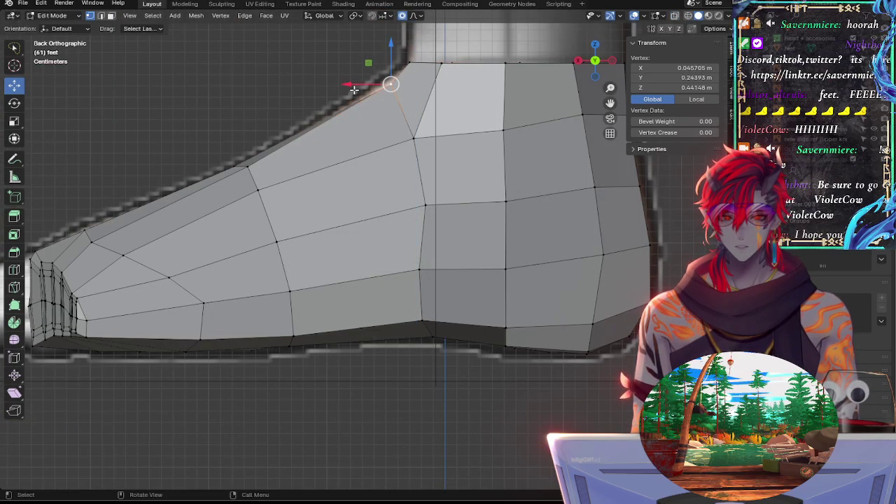
click(411, 139)
key(g)
key(g)
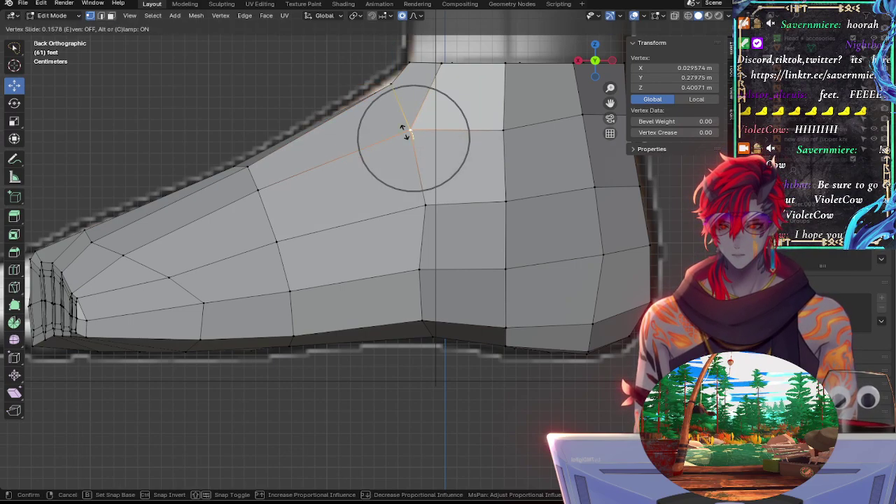
click(418, 131)
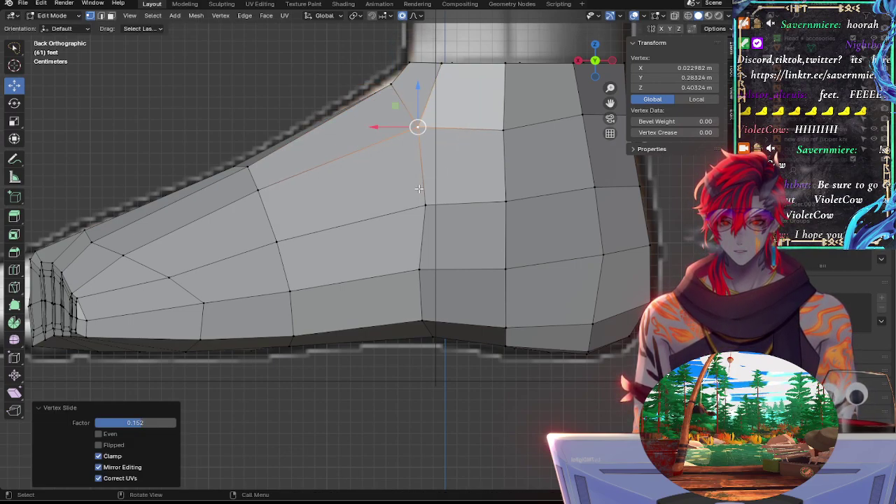
key(g)
click(420, 129)
Step: Slide the top vertex of the ankle-front loop slightly along its edge on the instep outline
click(389, 84)
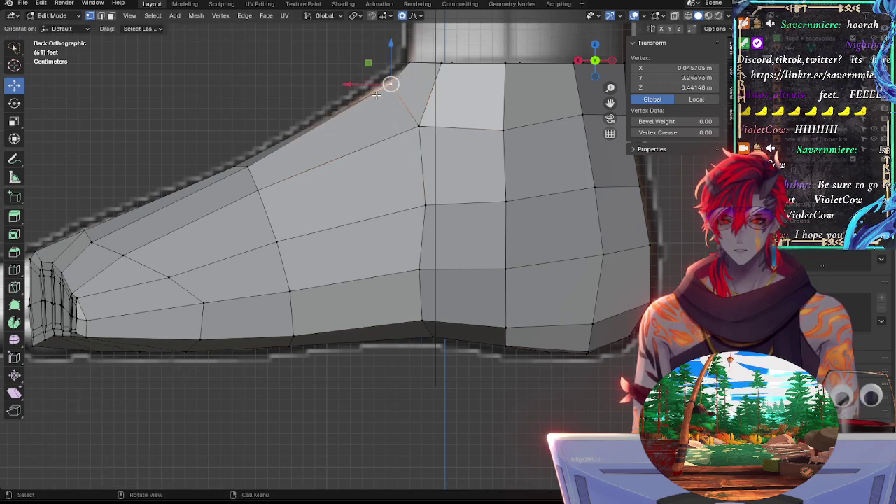
key(g)
key(g)
click(247, 166)
Step: Select the two midfoot vertices on the instep outline, edge-slide them by 0.004, and move them slightly toward the ankle
click(247, 167)
shift+click(235, 166)
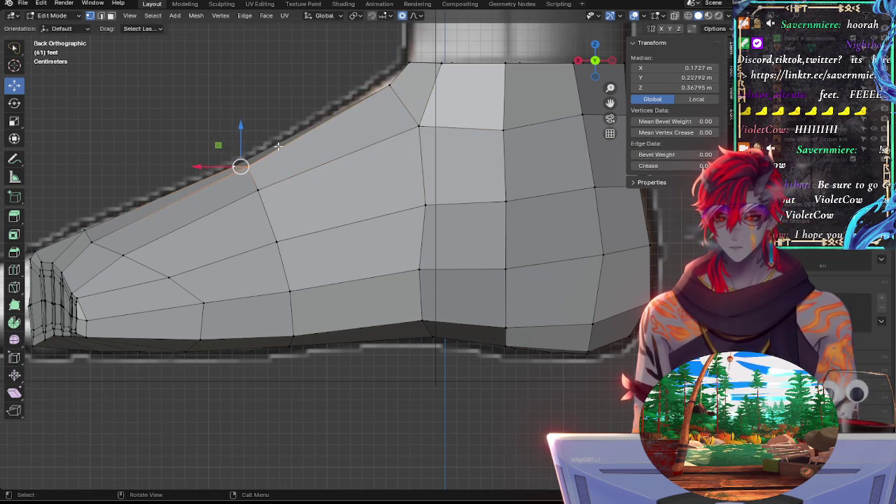
key(g)
key(g)
click(278, 145)
key(g)
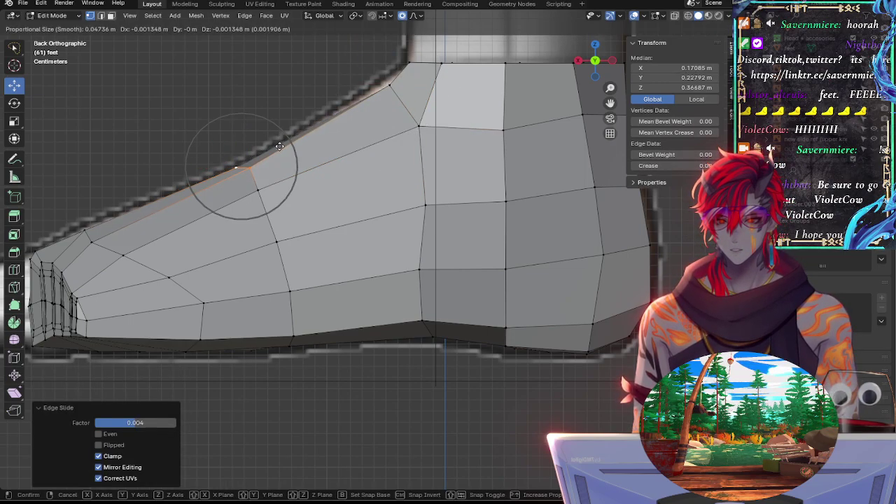
click(286, 144)
Step: Slide the midfoot loop vertex just below the instep outline along its edge toward the ankle
click(263, 189)
key(g)
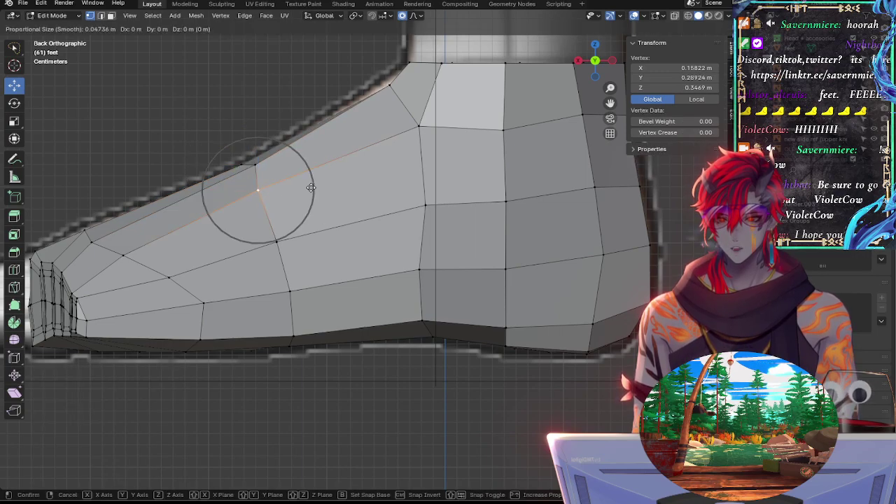
key(g)
click(315, 187)
Step: Slide the near-side midfoot vertex on the instep outline along its edge toward the toes
click(263, 167)
key(g)
key(g)
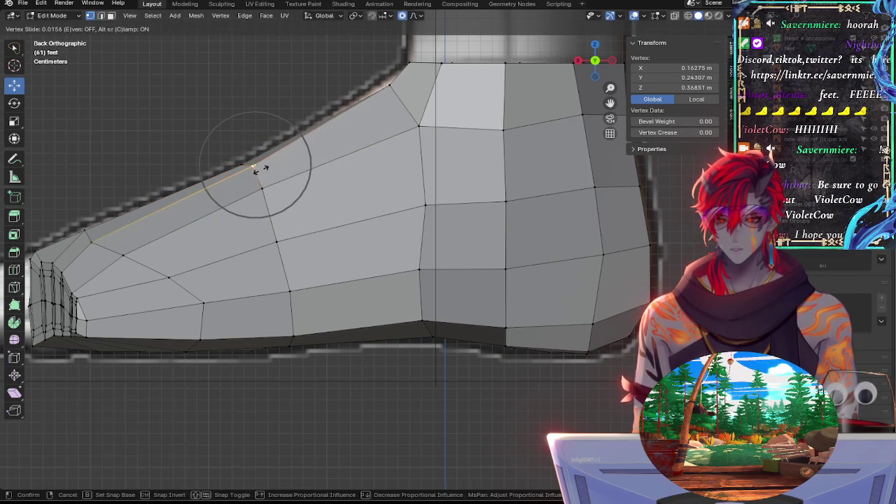
Step: Slide and move the two neighbouring vertices midway along the instep ridge onto the reference silhouette
click(260, 170)
key(g)
click(257, 169)
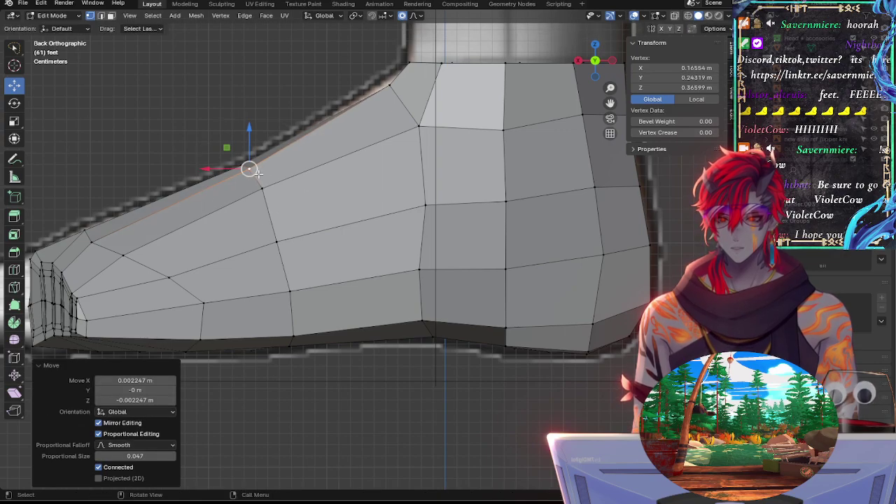
click(242, 157)
key(g)
click(241, 144)
key(g)
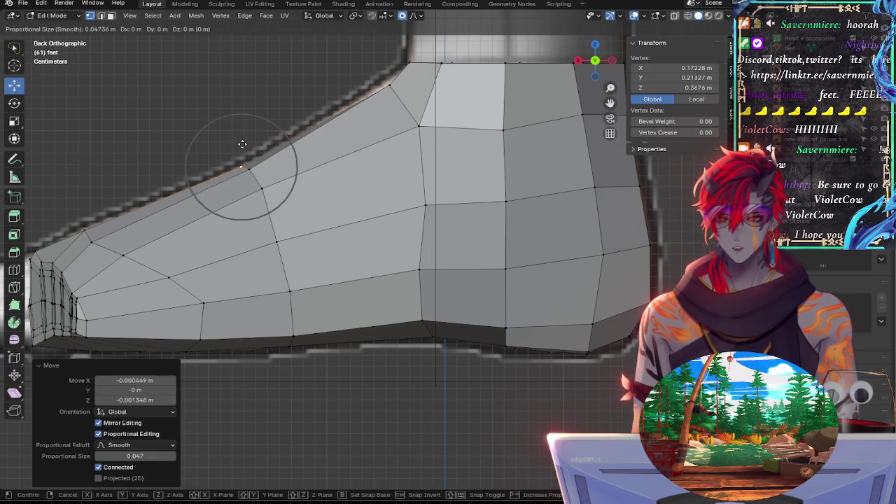
click(242, 143)
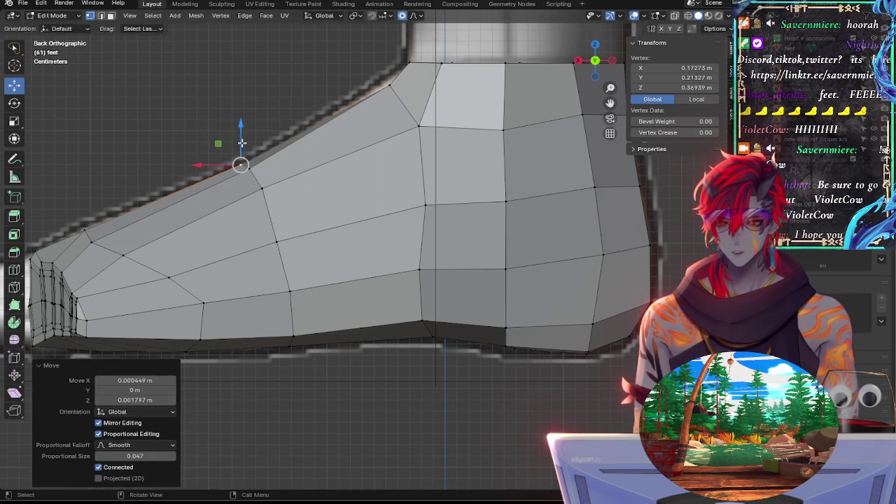
Step: Move the ridge vertex just behind the toes toward the reference outline and clear the selection
click(91, 224)
key(g)
click(93, 218)
key(alt+a)
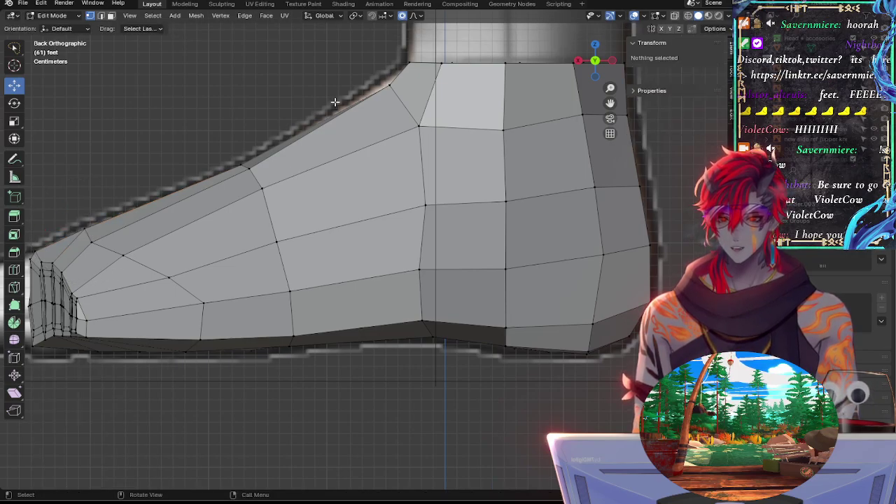
Step: Move the ridge vertex at the front of the ankle about -0.028 m along Y and raise it toward the silhouette in Back view
middle_drag(336, 108, 432, 161)
click(362, 86)
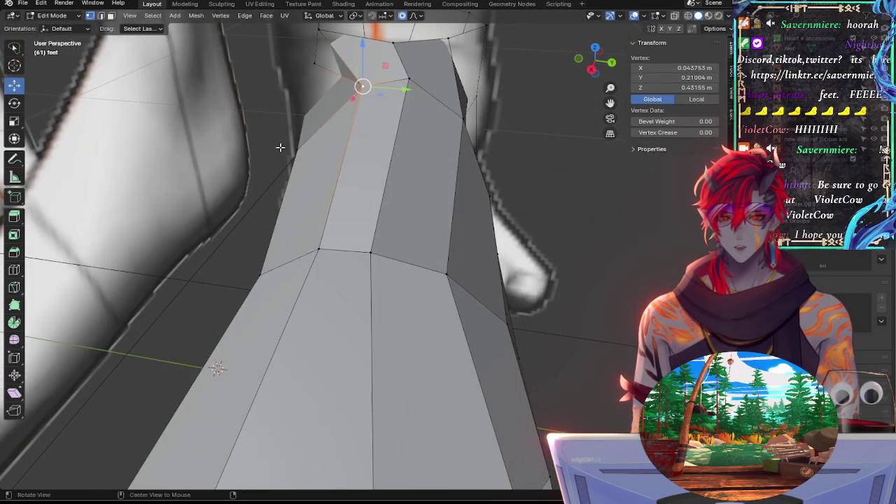
middle_drag(280, 145, 338, 126)
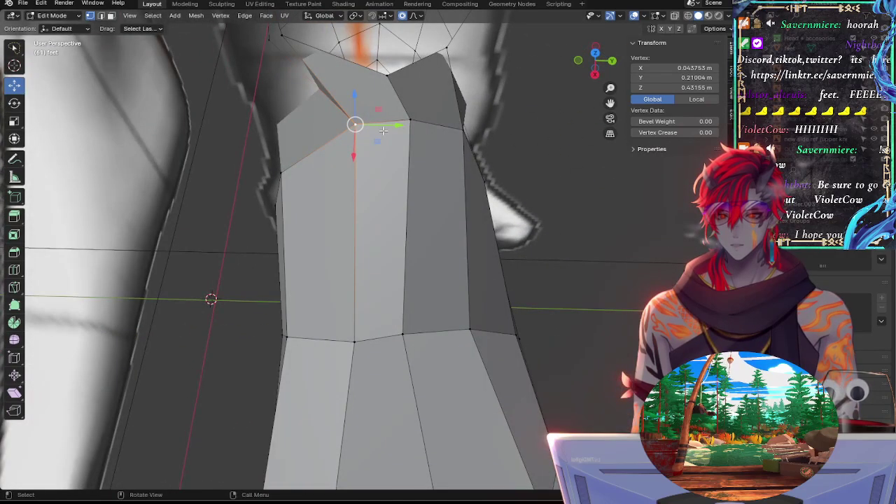
key(g)
key(y)
click(335, 125)
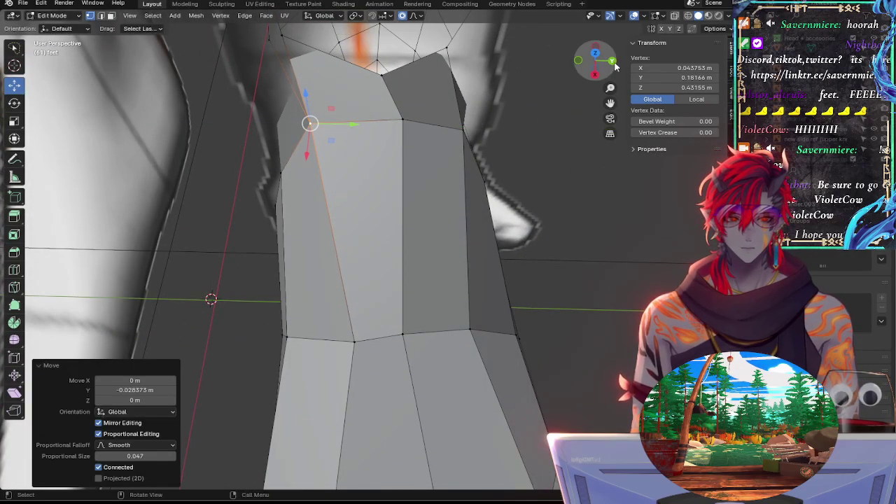
key(ctrl+KP_1)
key(g)
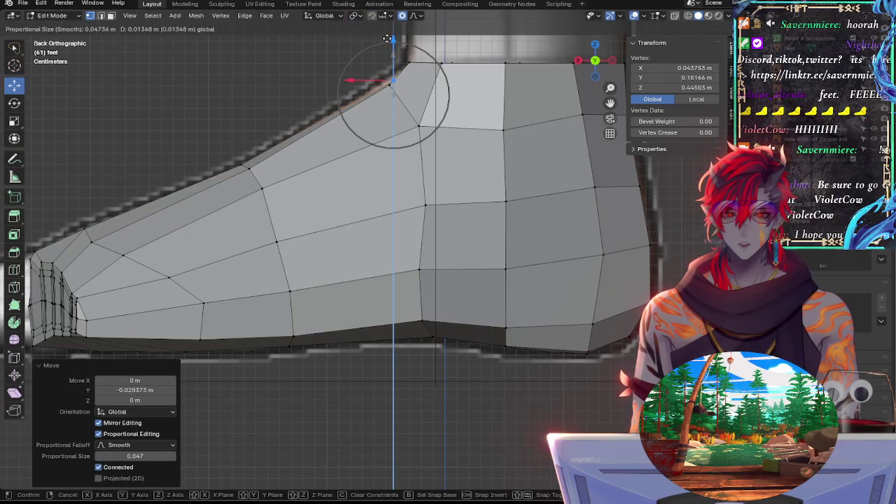
click(386, 33)
Step: Try to rotate the mid-instep ridge vertex in Back view with proportional editing
click(240, 165)
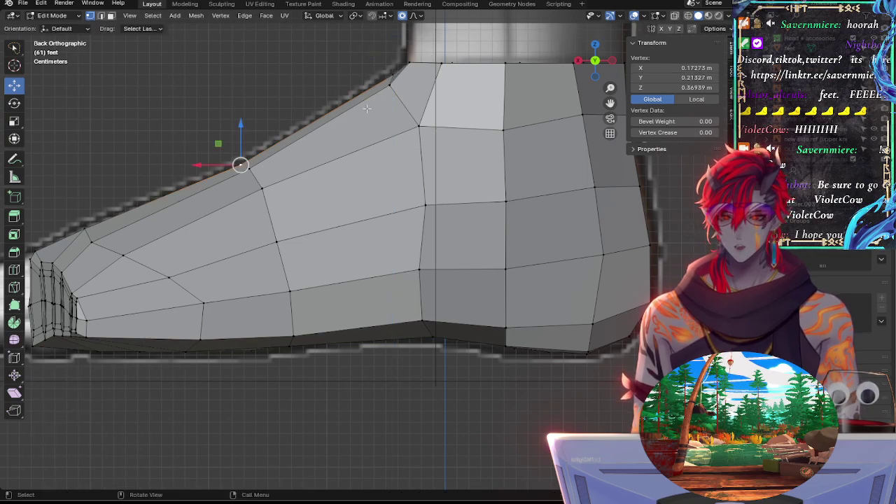
key(r)
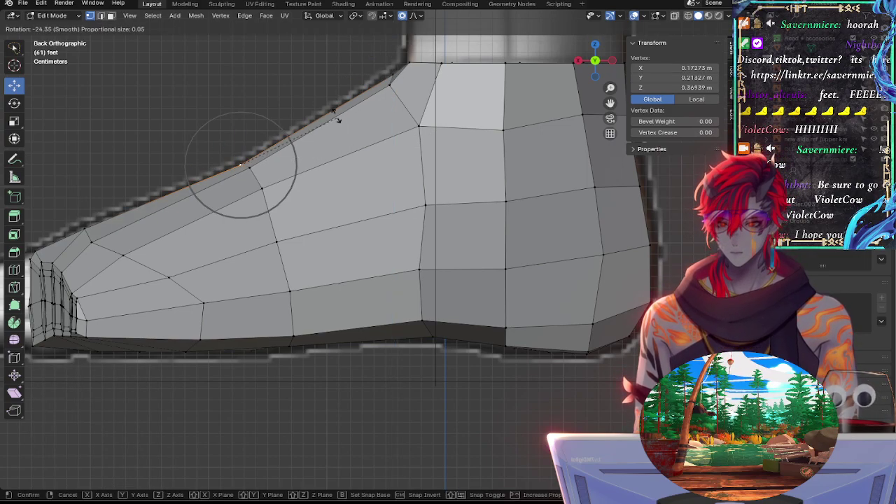
click(308, 128)
key(r)
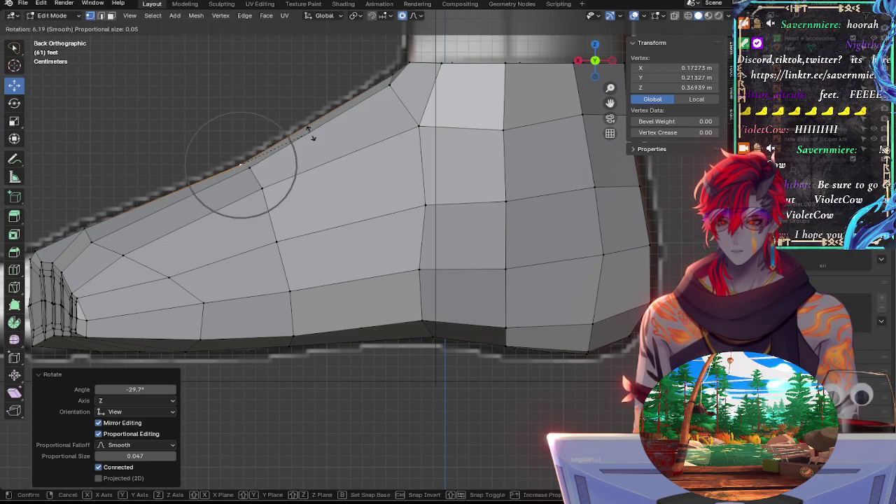
click(311, 128)
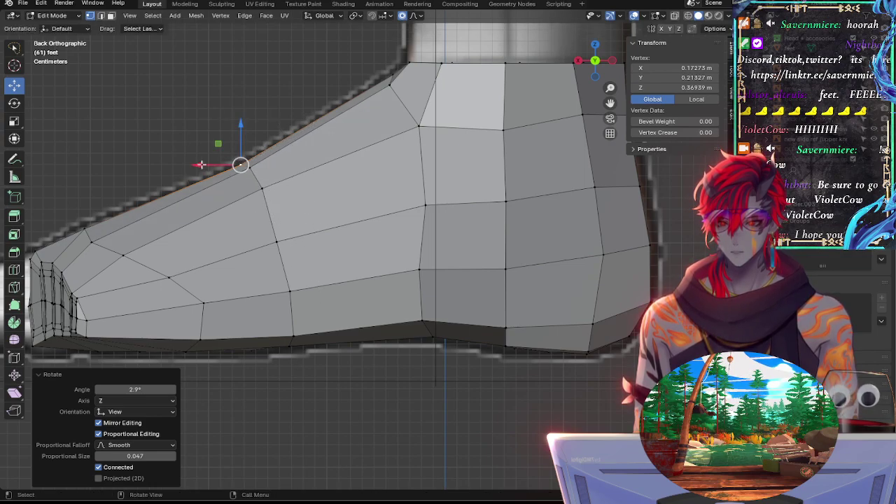
click(204, 170)
Step: Move the mid-instep ridge vertex about -0.006 m in X and 0.002 m up in Z toward the silhouette
click(244, 166)
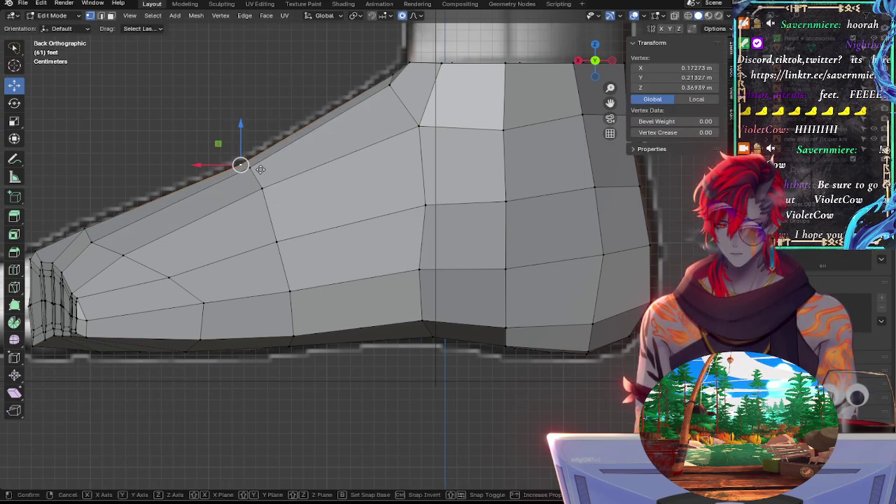
key(g)
key(g)
key(g)
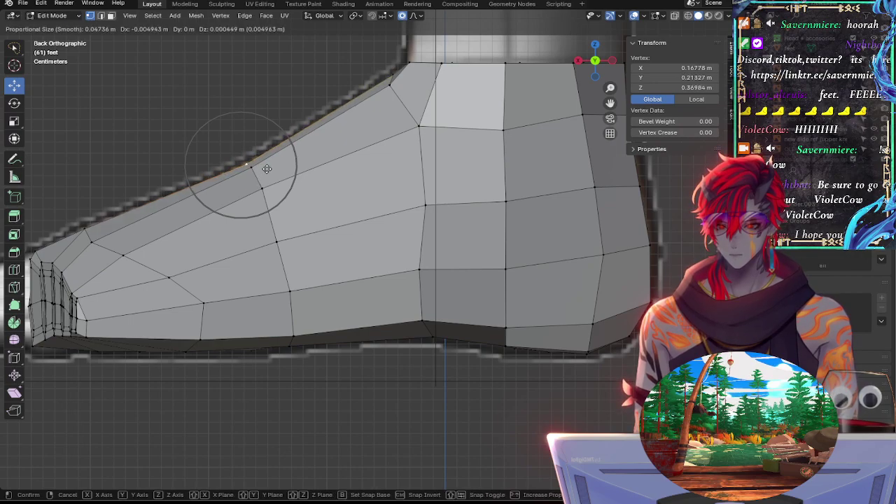
click(268, 167)
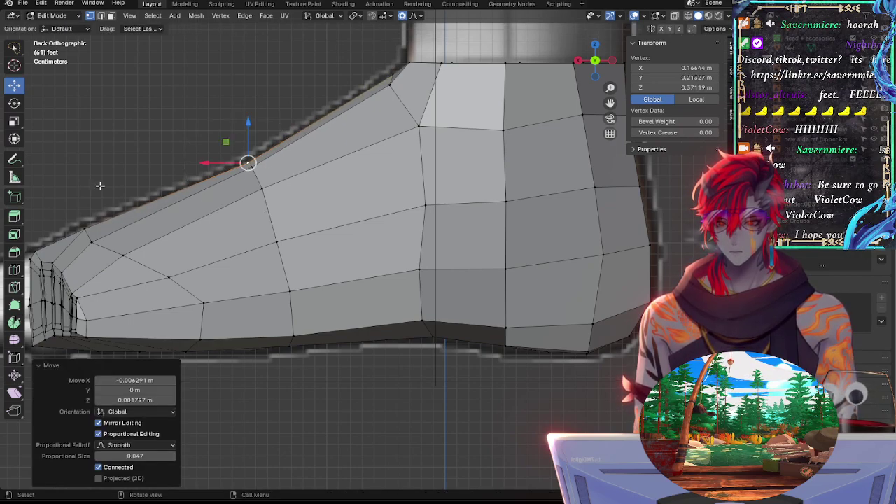
Step: Slide the mid-foot vertex below the instep ridge along its lengthwise edge toward the toes
middle_drag(90, 223, 352, 244)
click(375, 256)
key(shift+v)
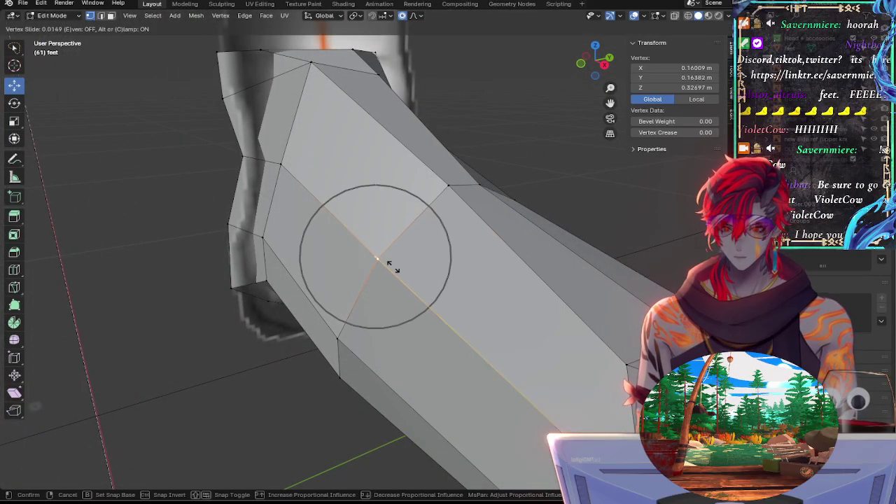
click(445, 299)
Step: Slide the vertex behind the big toe back along its lengthwise edge, finishing with a slide factor of about 0.030
middle_drag(591, 388, 497, 360)
click(498, 360)
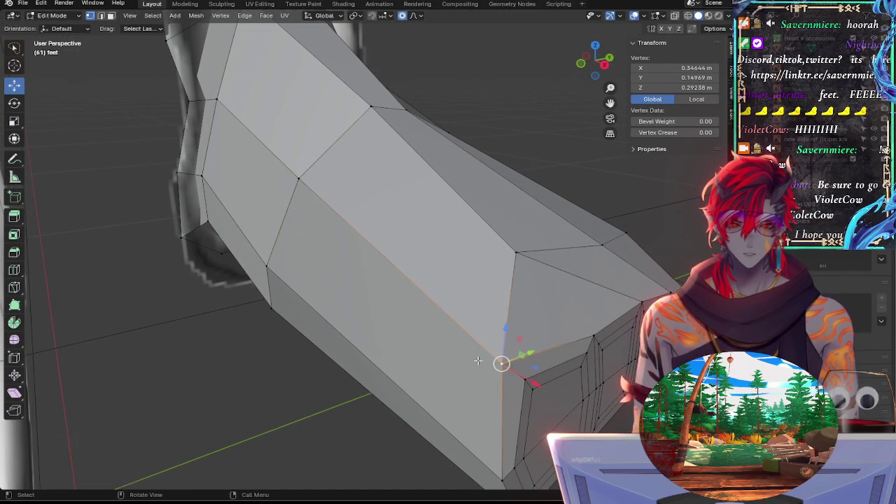
key(shift+v)
click(495, 327)
key(shift+v)
click(486, 337)
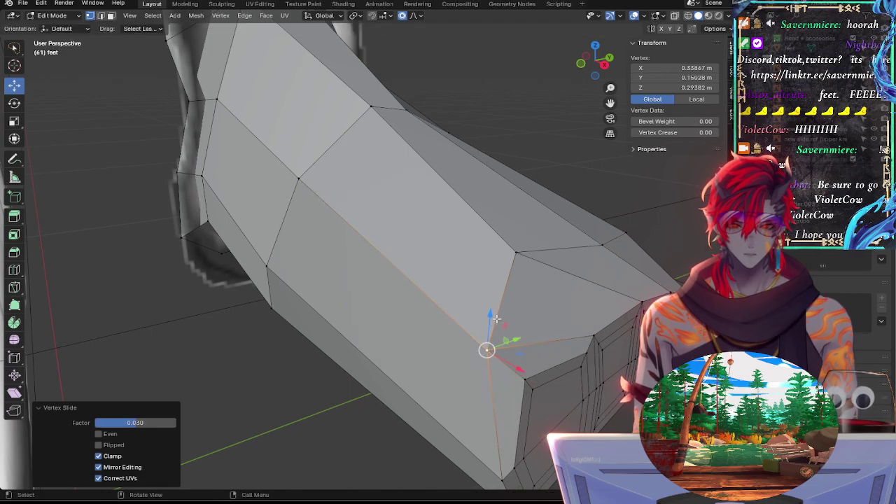
Step: Raise the vertex behind the big toe about 0.0018 m in Z and slide it farther back up the foot
drag(491, 316, 488, 312)
key(g)
key(g)
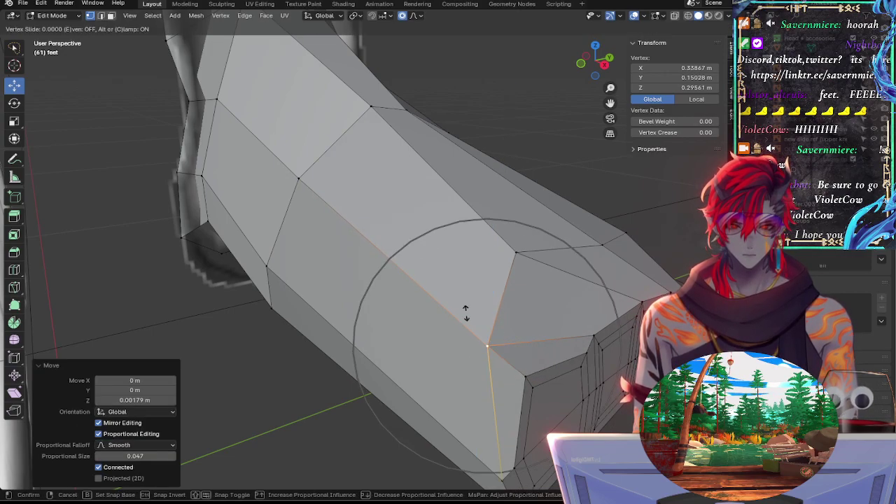
click(454, 307)
key(g)
key(g)
click(456, 304)
Step: Slide the adjacent upper vertex behind the second toe along its edge by a factor of about 0.014
click(518, 258)
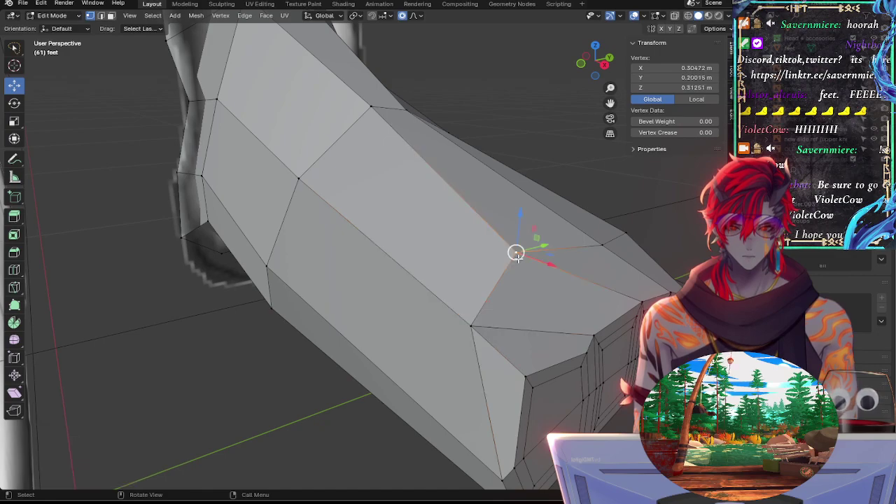
key(g)
key(g)
click(519, 258)
Step: In Back view, raise the vertex behind the big toe and slide it along its edge by a factor of about 0.029
click(612, 62)
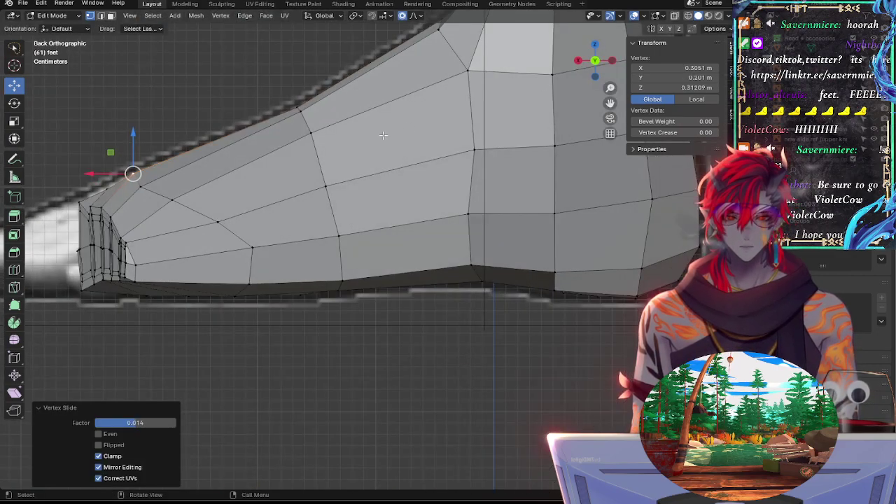
click(107, 178)
key(g)
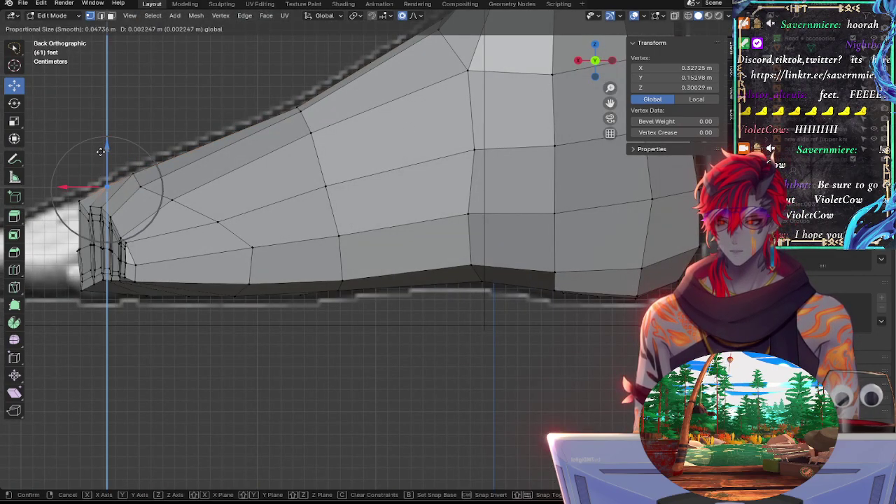
click(102, 150)
key(g)
key(g)
click(111, 150)
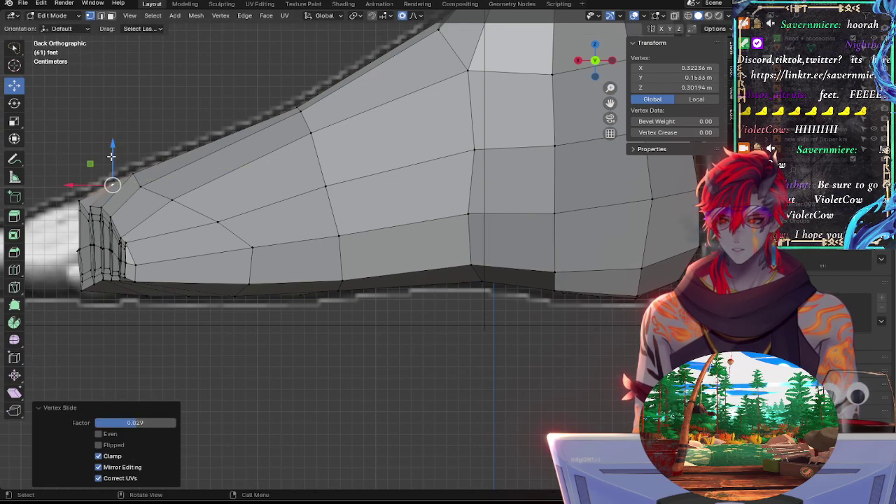
Step: Nudge the vertices behind the toes upward to follow the reference outline, and clear the selection
key(g)
click(152, 152)
drag(112, 152, 134, 145)
click(114, 177)
click(136, 163)
click(134, 144)
shift+middle_drag(135, 146, 260, 170)
drag(254, 151, 255, 156)
click(226, 201)
click(229, 159)
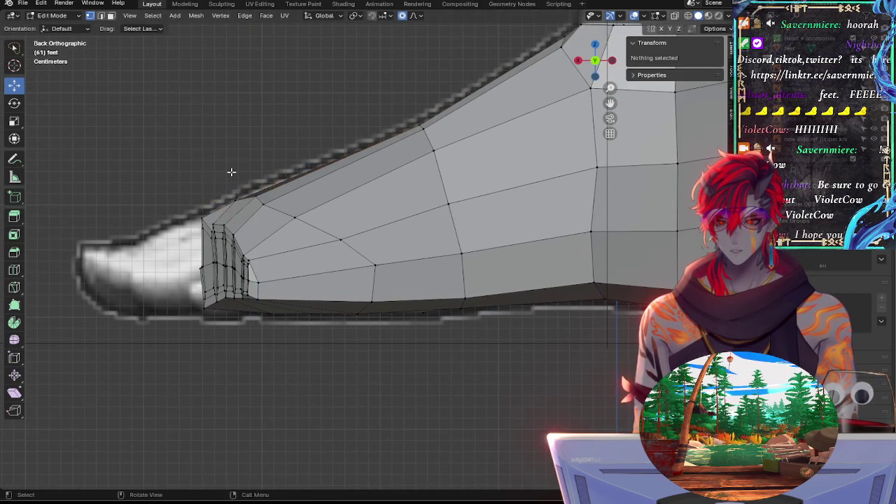
Step: Move the vertex behind the big toe about -0.0018 m along X and 0.004 m up in Z, and deselect it
click(244, 187)
key(g)
key(x)
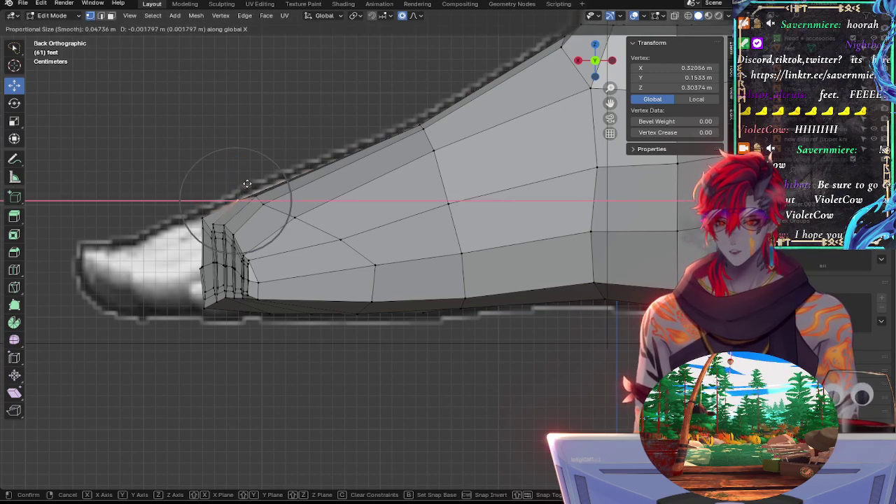
click(247, 183)
key(g)
key(z)
click(253, 137)
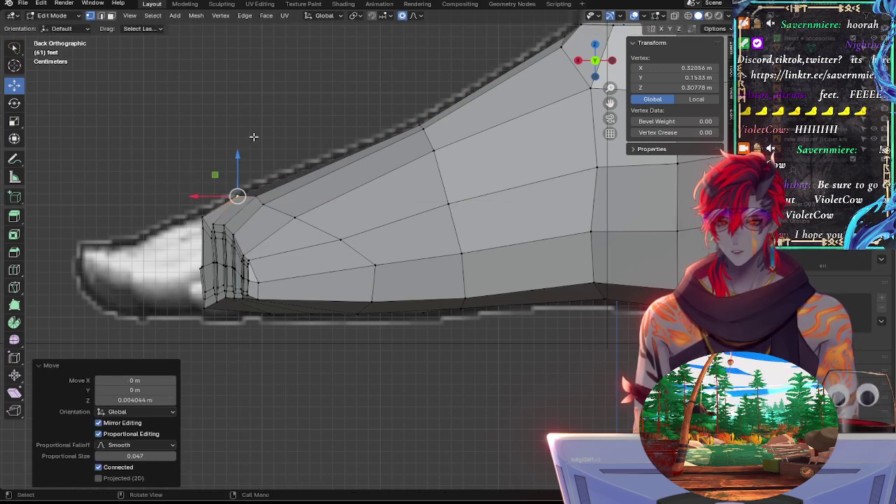
click(254, 137)
Step: Examine the foot mesh against the reference in perspective, Back and Right views, checking its fit with X-ray on and off
middle_drag(251, 139, 383, 175)
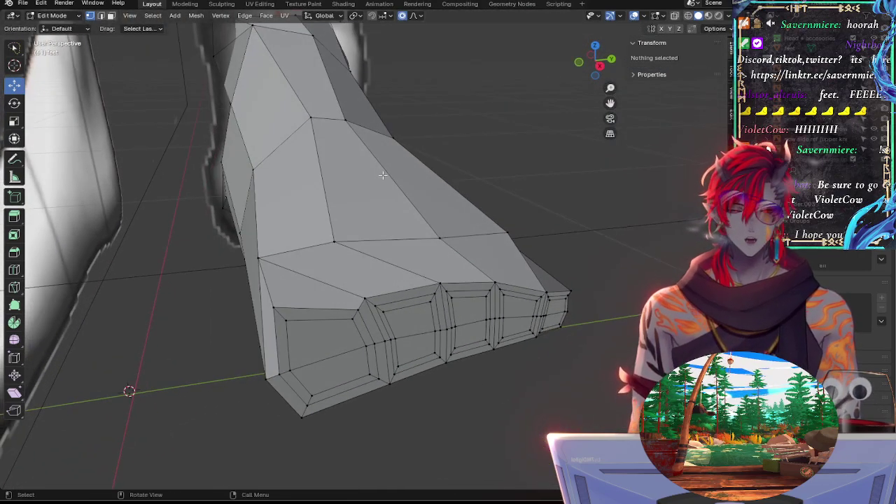
click(248, 258)
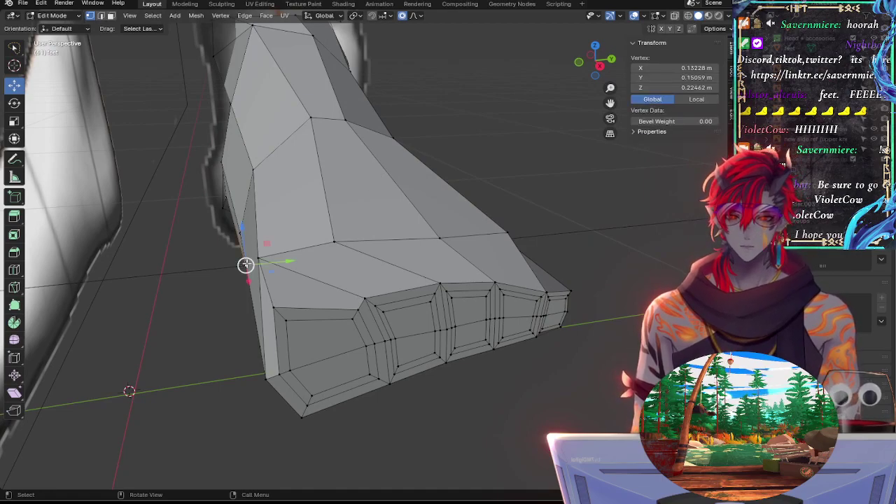
click(612, 61)
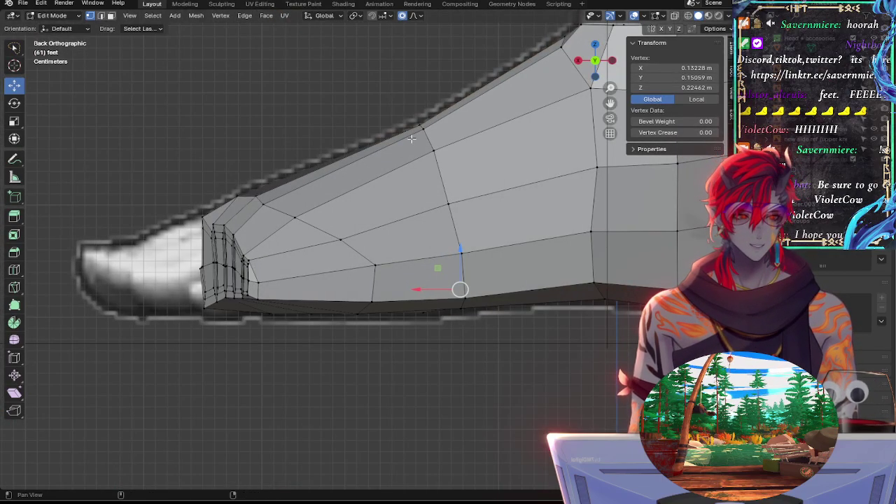
shift+middle_drag(412, 138, 294, 168)
key(alt+z)
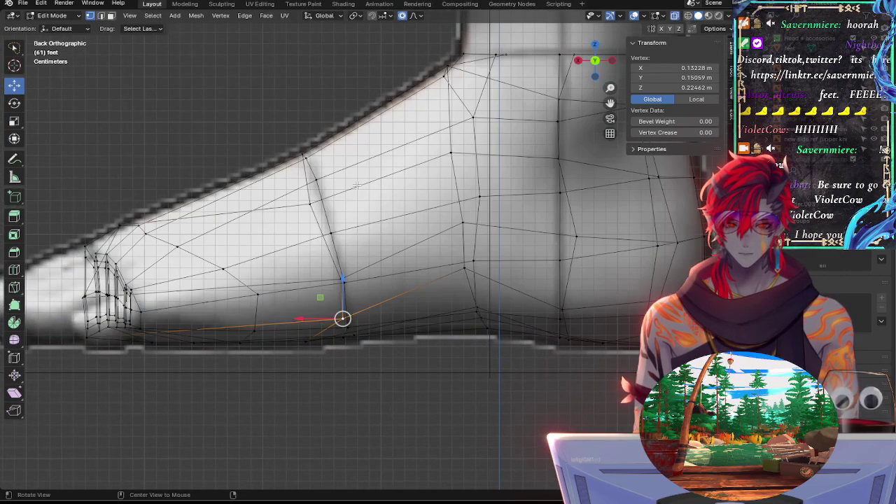
shift+middle_drag(313, 130, 208, 243)
key(alt+z)
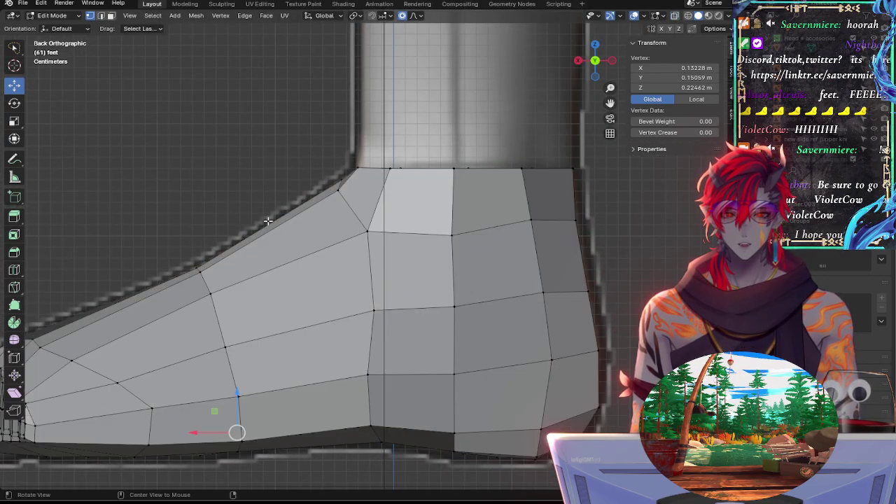
click(578, 62)
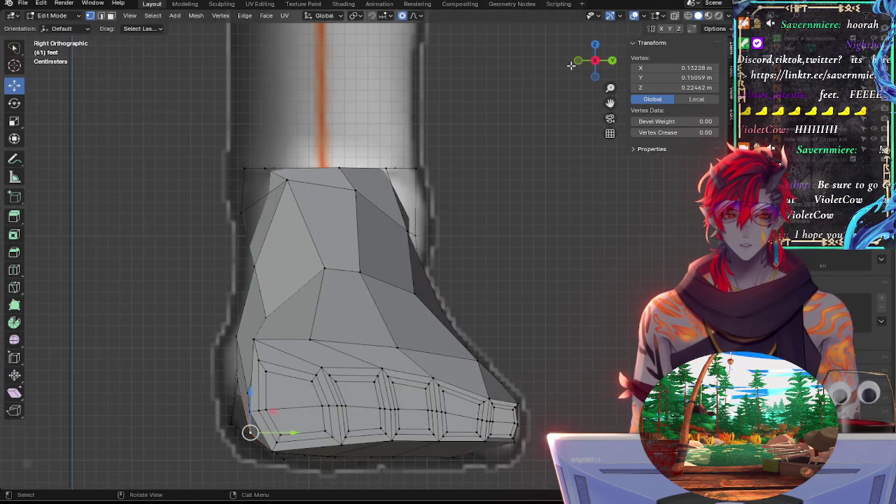
key(alt+z)
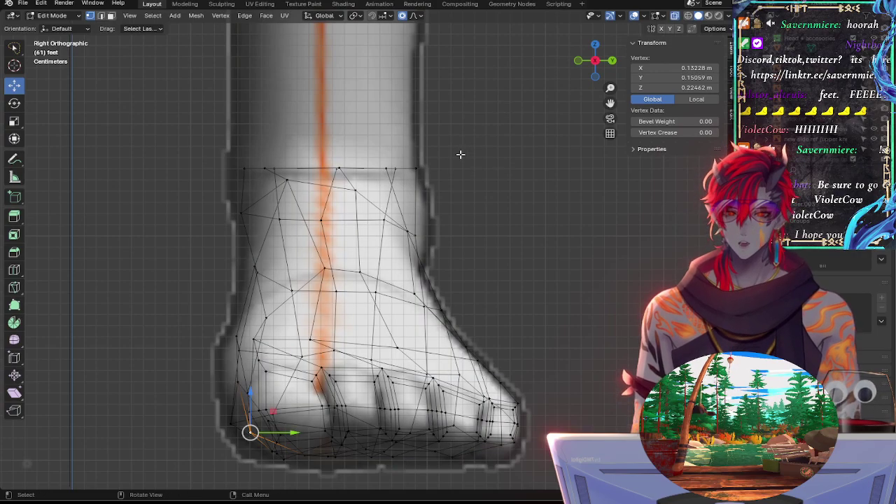
key(alt+z)
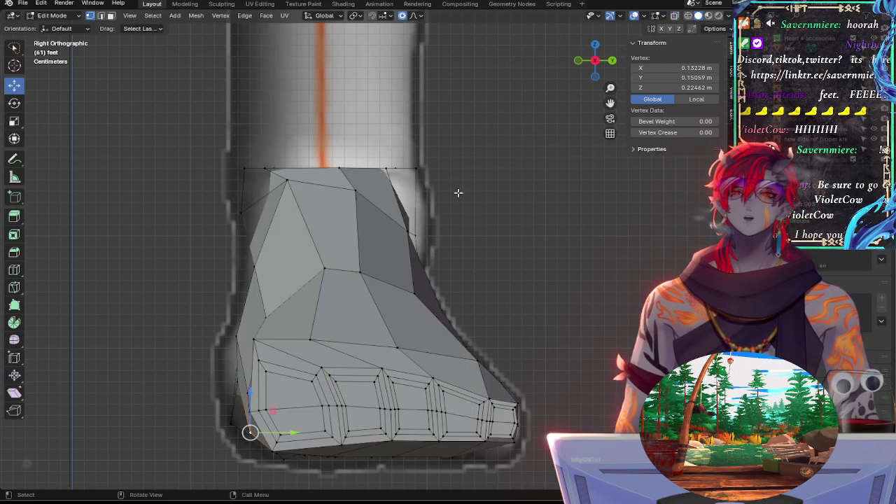
click(612, 60)
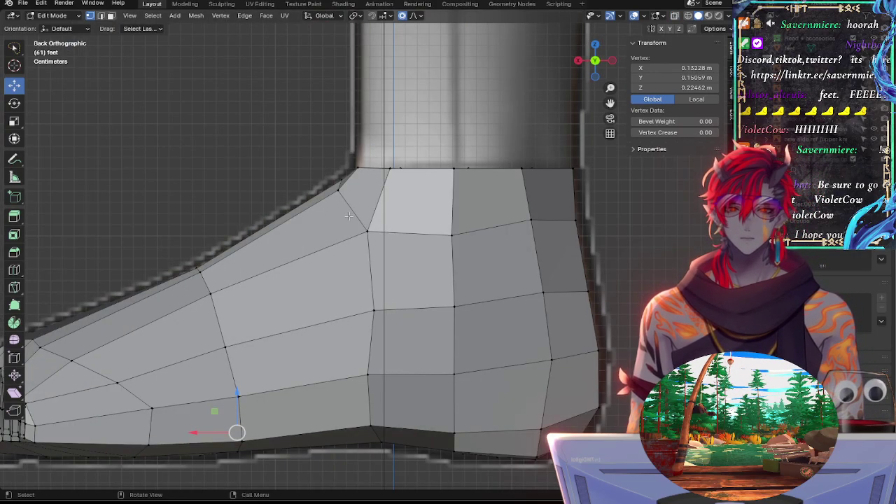
Step: Switch to Right view and save the file re-footing_post_ref_change.blend
click(579, 61)
scroll(449, 173, down, 3)
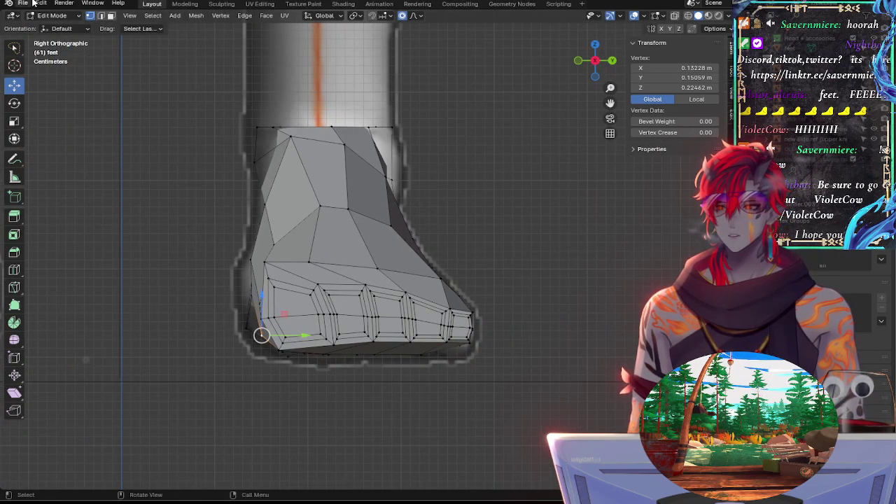
click(25, 4)
click(61, 92)
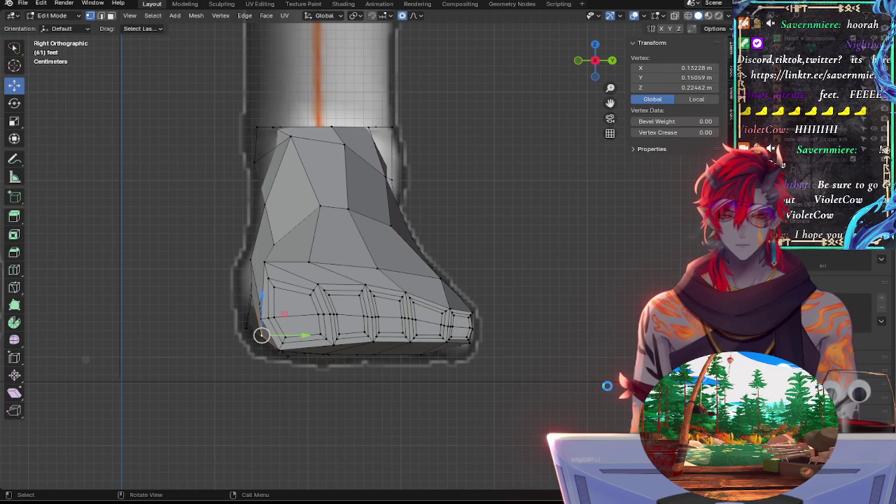
key(ctrl+s)
key(alt+z)
shift+middle_drag(531, 360, 529, 344)
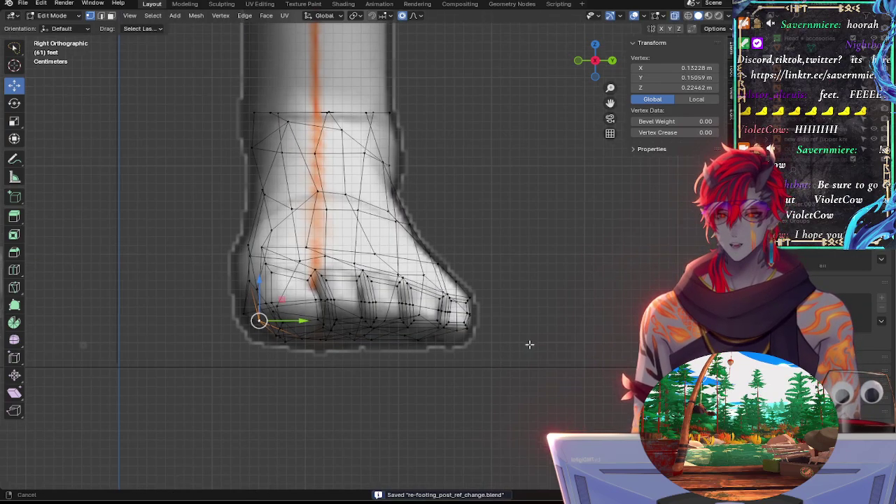
scroll(539, 353, up, 6)
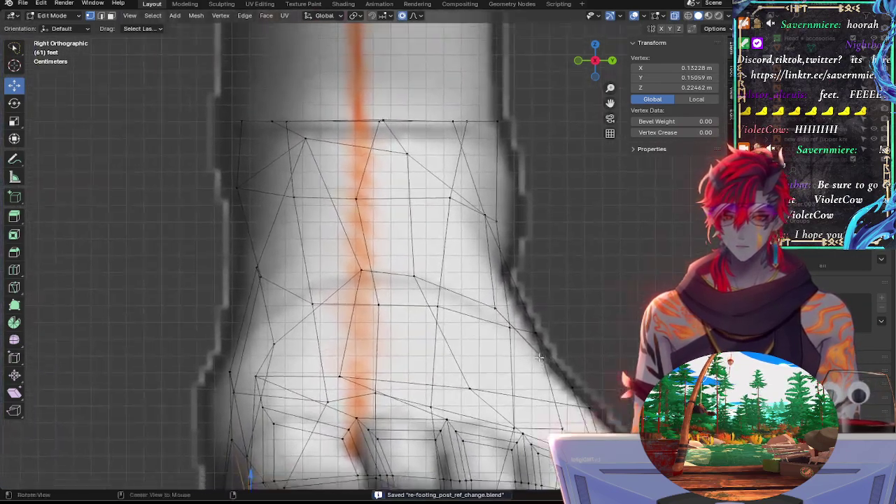
key(alt+z)
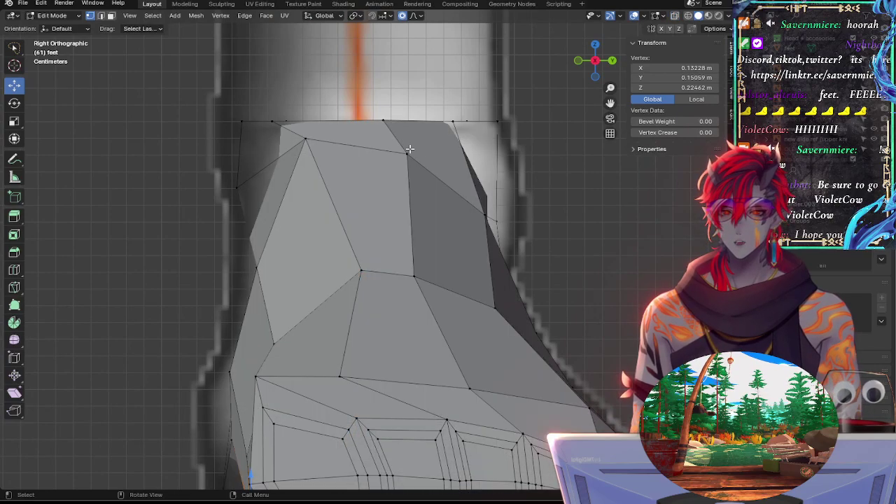
key(alt+z)
key(alt+z)
click(287, 121)
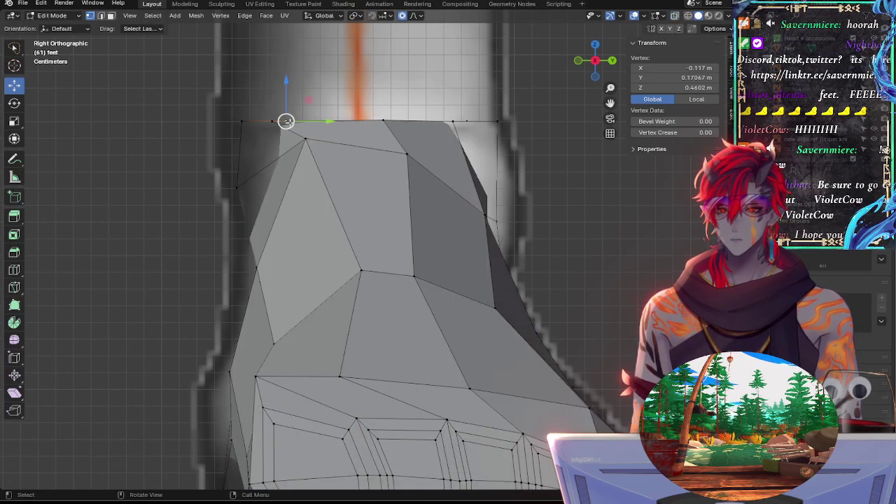
alt+click(429, 123)
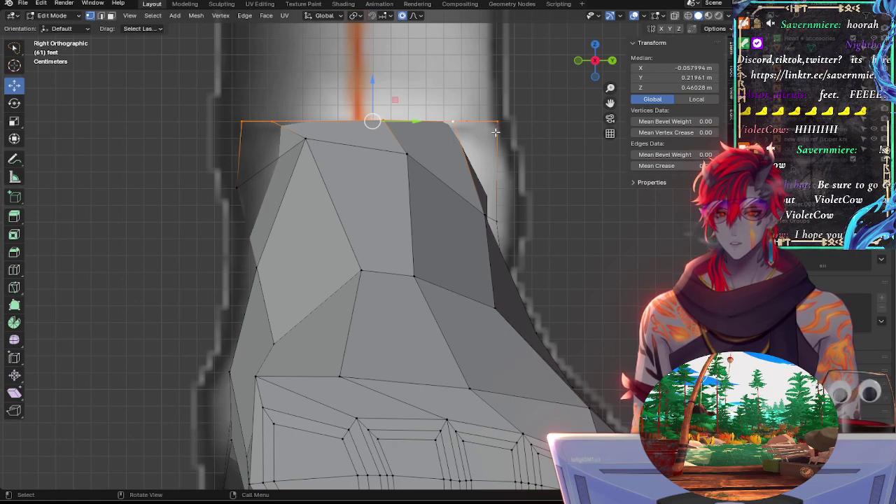
key(r)
key(z)
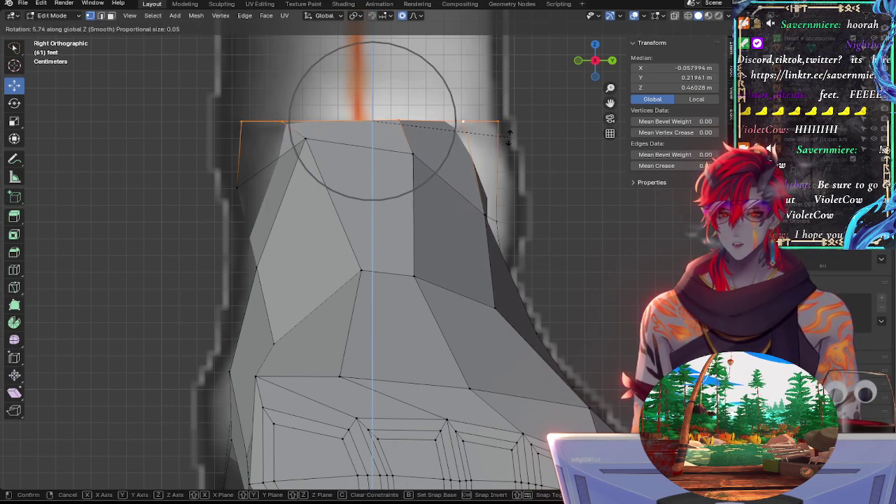
click(489, 138)
Step: With proportional editing off, slide two front vertices of the ankle's top rim toward higher Y, the higher-Y one by a factor of 0.152
click(406, 124)
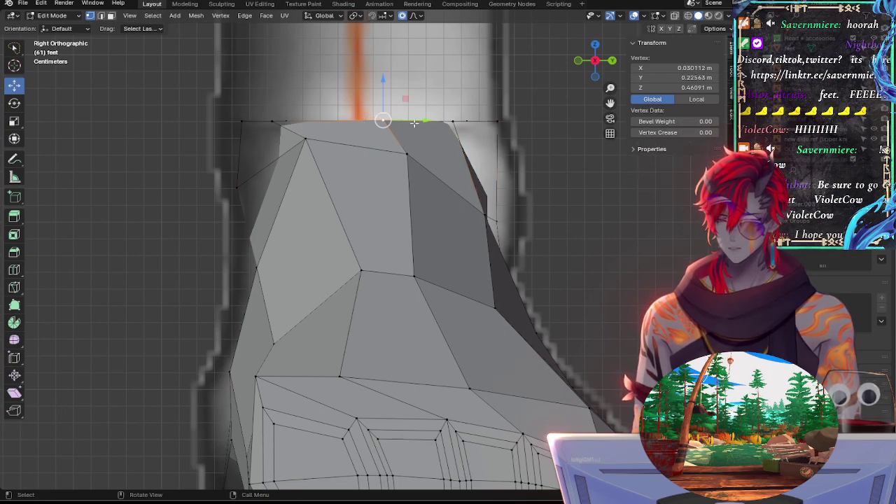
key(alt+z)
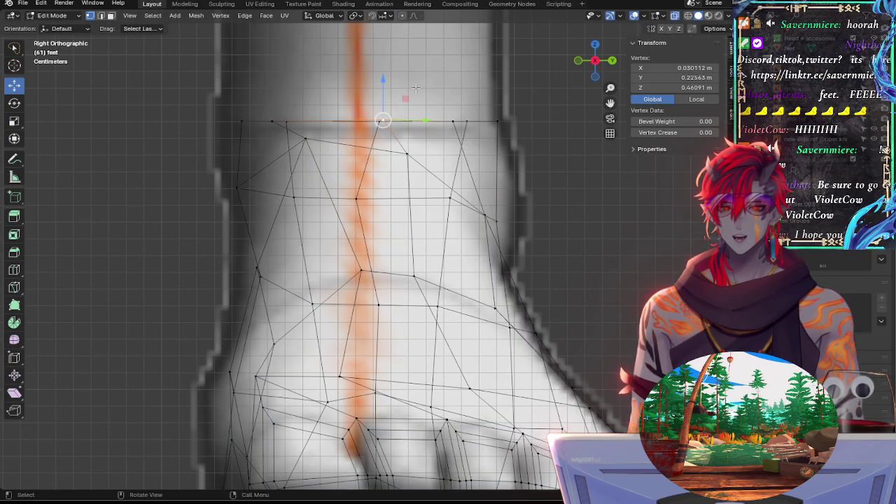
key(g)
key(g)
click(425, 115)
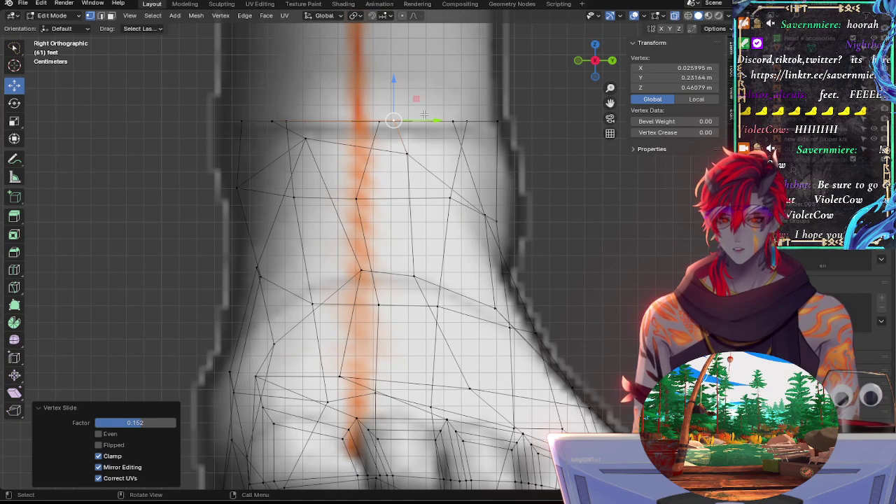
click(294, 120)
key(g)
key(g)
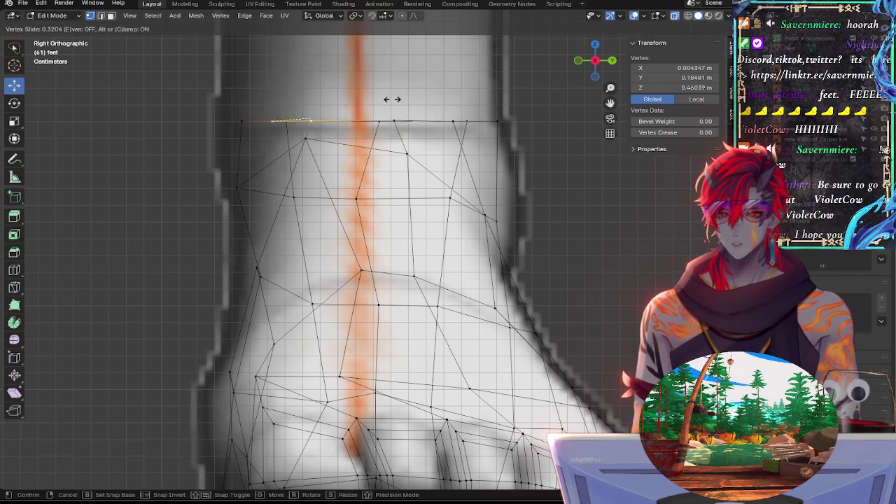
click(373, 100)
Step: Slide the lower-Y front vertex just below the ankle rim slightly down along its edge
click(305, 138)
key(g)
key(g)
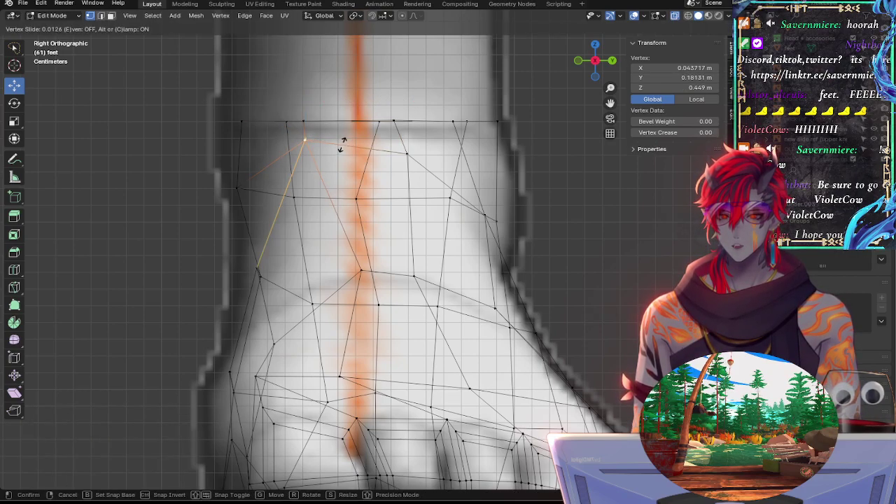
click(341, 150)
Step: Try sliding the same vertex below the rim further down by a factor of 0.086, and undo that slide
key(g)
key(g)
click(340, 161)
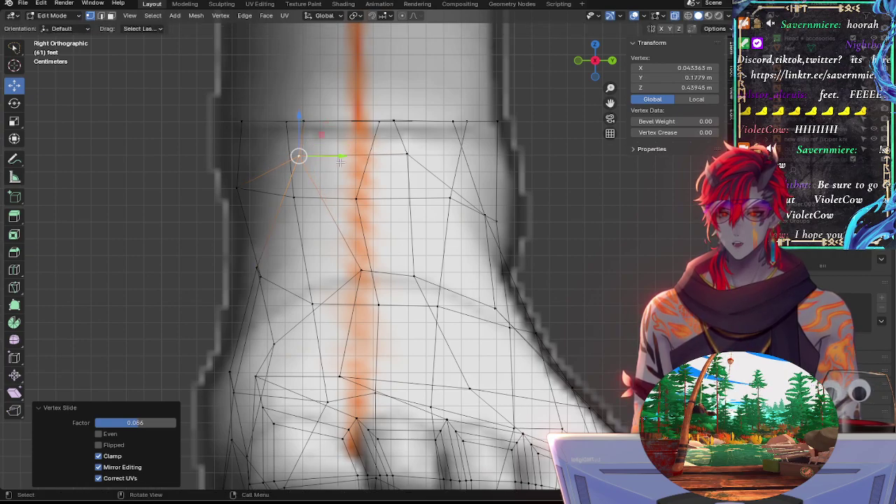
click(407, 153)
key(ctrl+z)
key(ctrl+z)
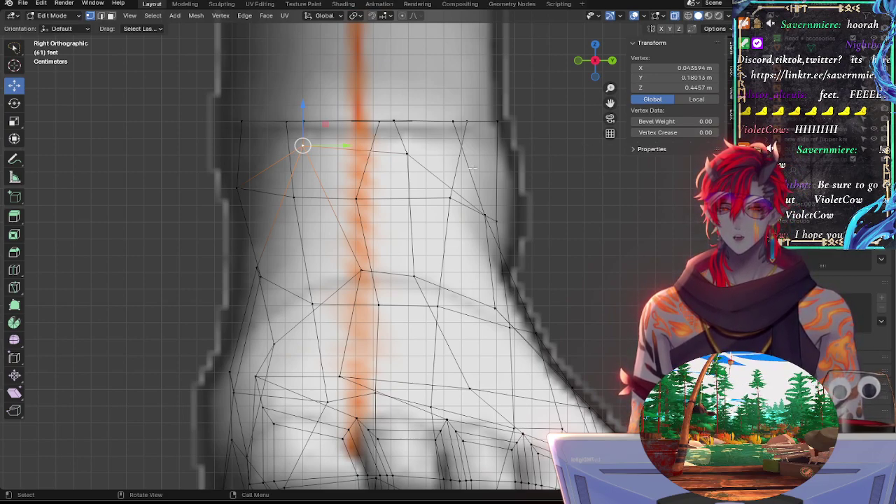
Step: Move the lower-Y front vertex below the ankle rim -0.003013 m along Y and lower it about 0.006 m in Z
key(g)
key(y)
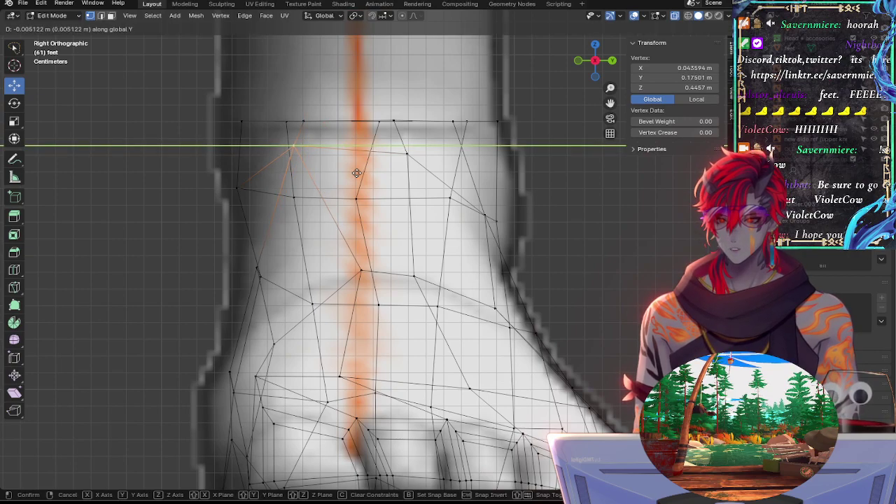
click(360, 175)
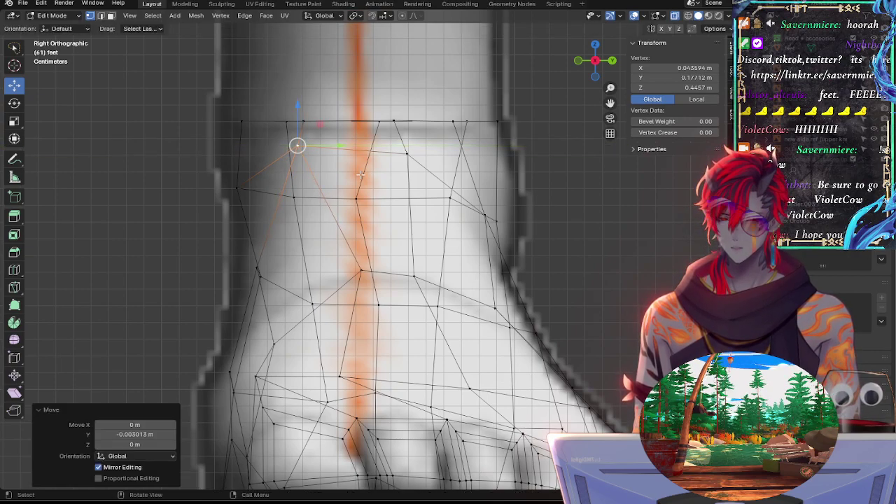
key(g)
key(z)
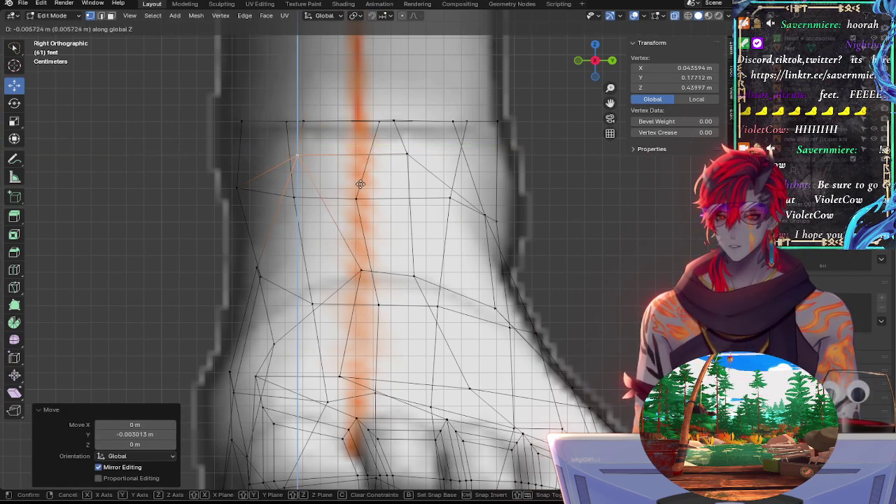
click(403, 161)
Step: Move the higher-Y front vertex below the ankle rim 0.000301 m along Y and -0.003615 m along Z
click(405, 158)
key(g)
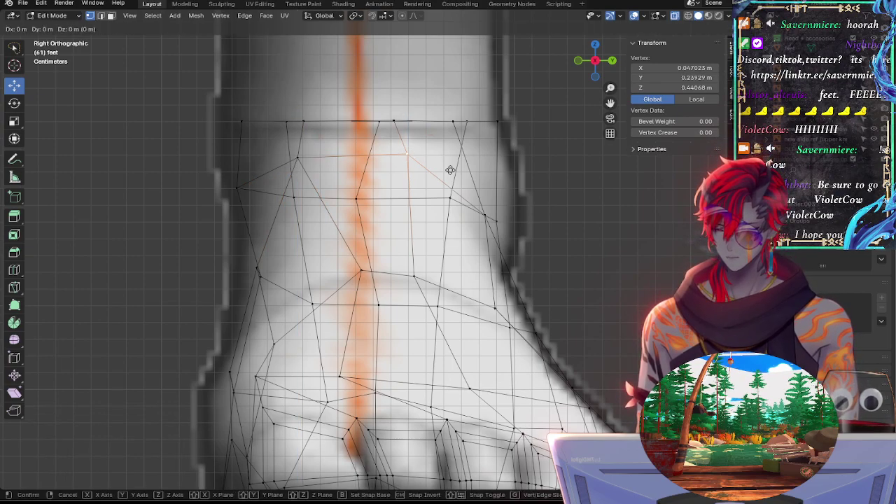
key(y)
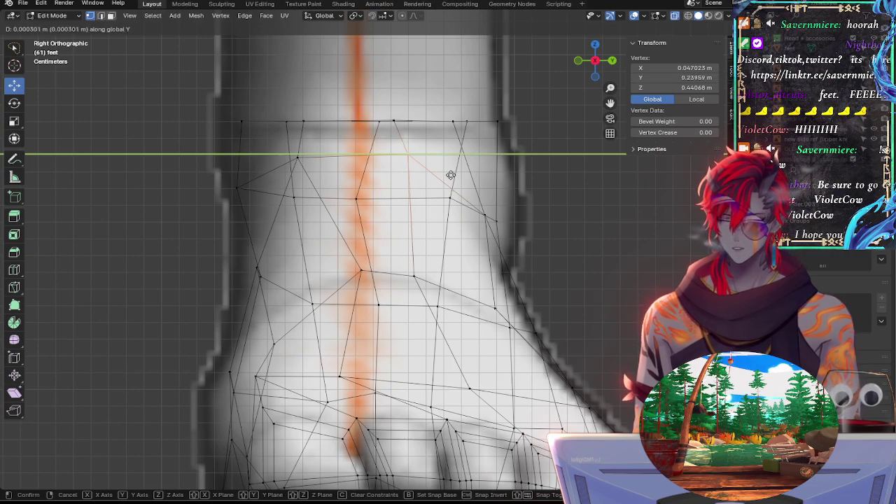
click(451, 175)
key(g)
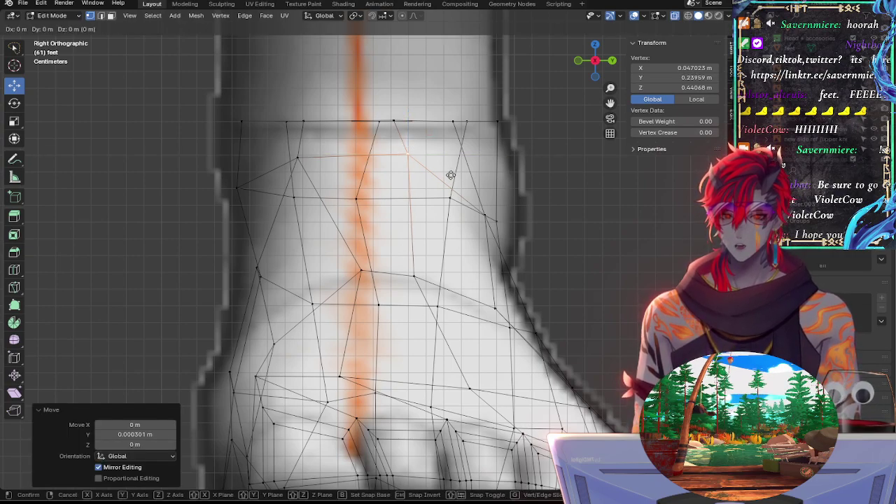
key(z)
click(489, 167)
key(alt+z)
key(alt+z)
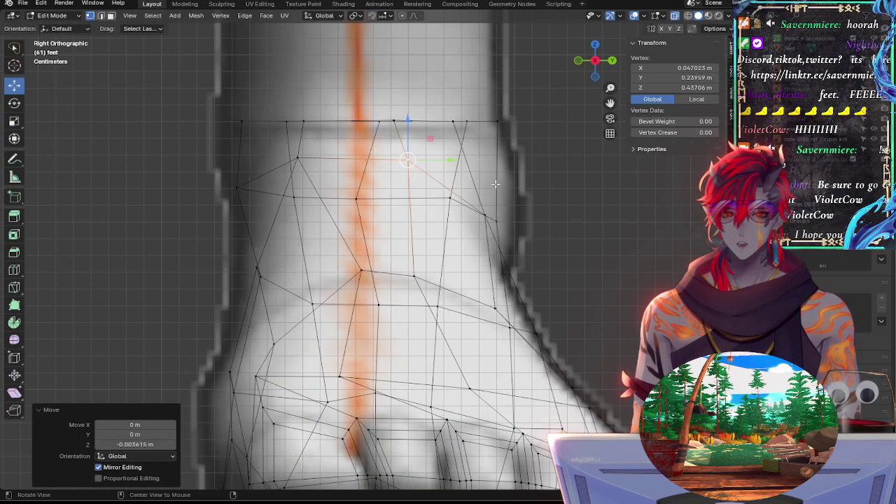
Step: Move the higher-Y front vertex of the ankle's top rim further outward along Y, above the vertex below it
click(394, 120)
key(g)
key(y)
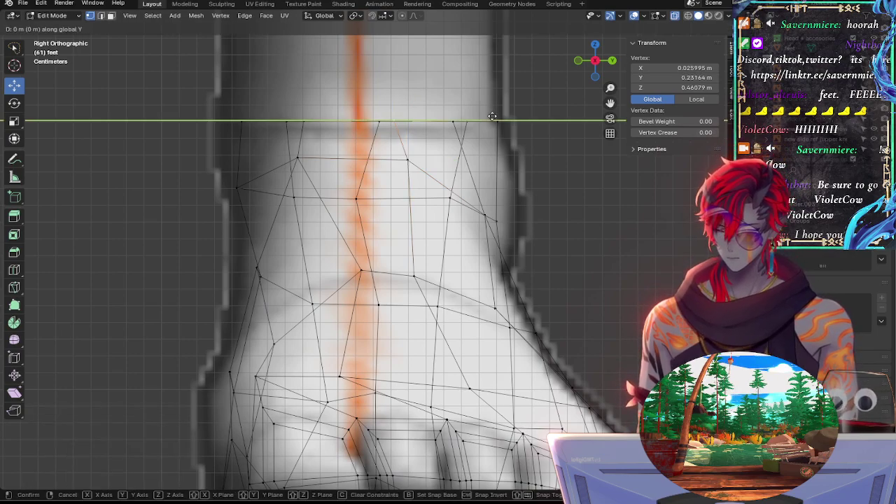
click(513, 118)
Step: Slide the higher-Y front vertex below the rim slightly upward along its edges, finishing with a factor of 0.038
click(409, 160)
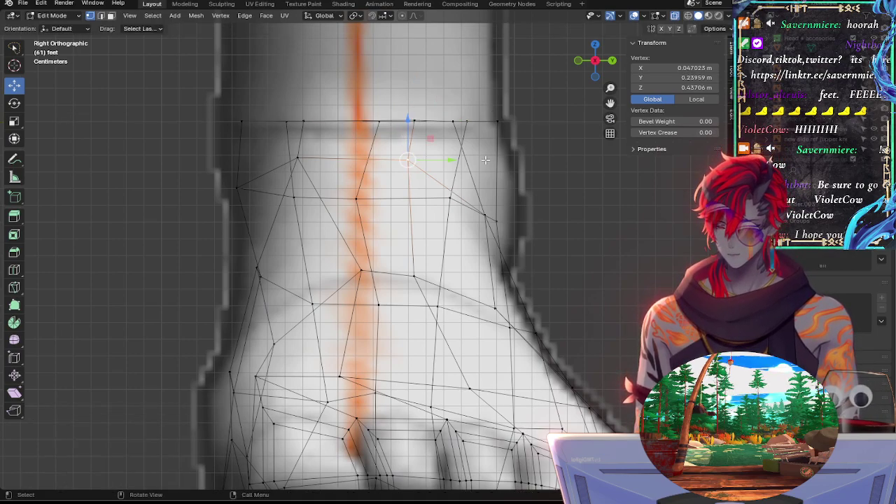
key(g)
key(g)
click(487, 153)
key(g)
key(g)
click(492, 155)
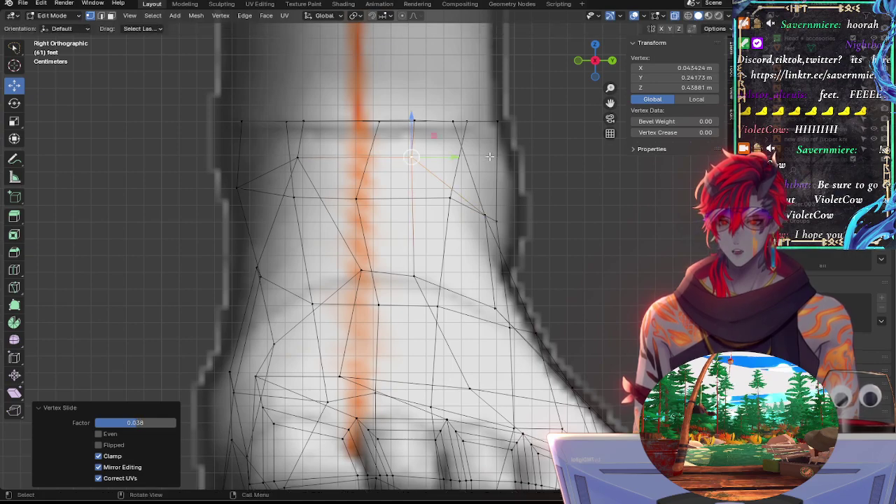
Step: Slide the lower-Y front vertex below the ankle rim slightly inward, and shift the rim vertex above it toward higher Y
click(299, 167)
key(g)
key(g)
click(377, 156)
click(309, 123)
key(g)
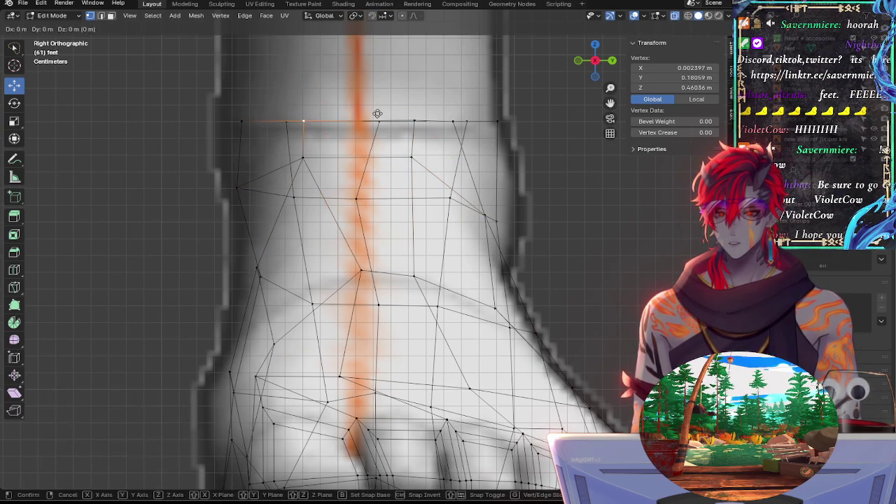
click(386, 116)
Step: Slide the outermost lower-Y vertex below the ankle rim inward along its edge by a factor of 0.145
click(286, 122)
click(241, 121)
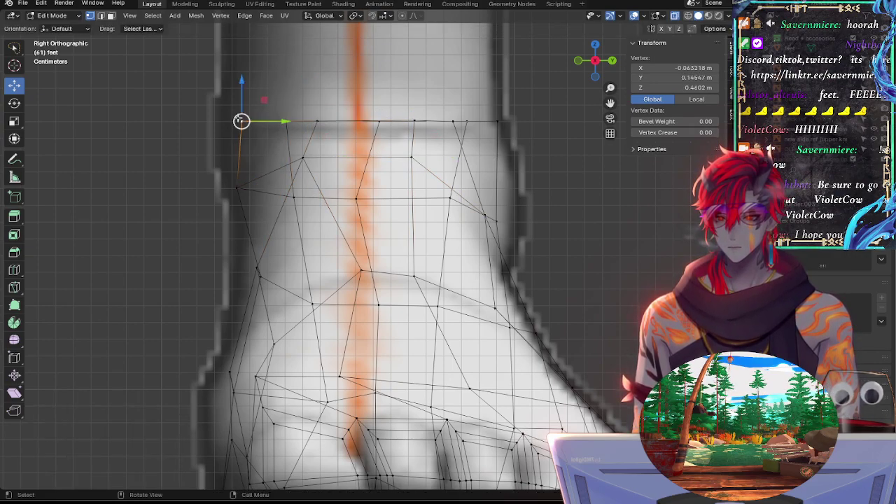
click(237, 186)
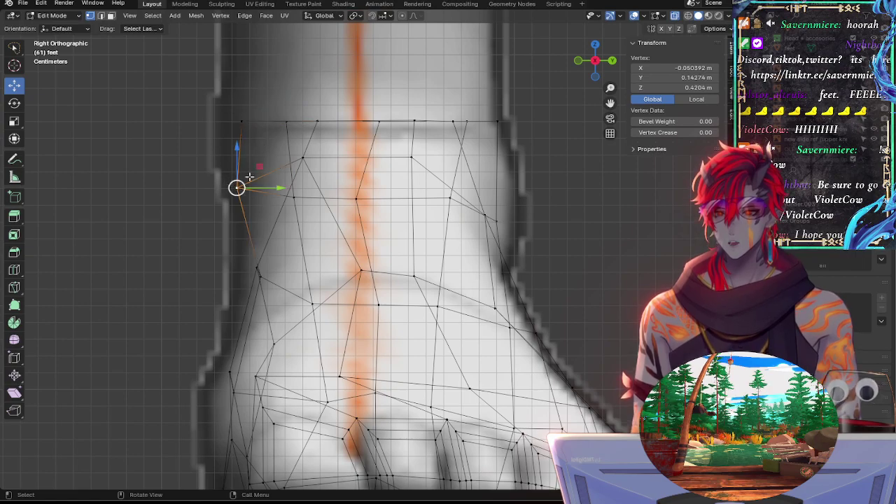
key(g)
key(g)
click(281, 163)
key(g)
key(g)
click(244, 186)
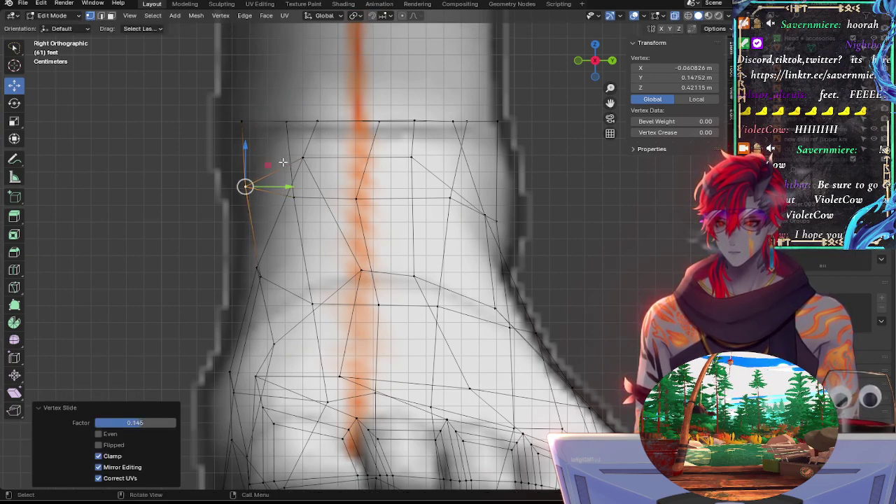
Step: Try moving the outermost lower-Y vertex of the ankle's top rim slightly outward, and undo the move
click(243, 120)
key(g)
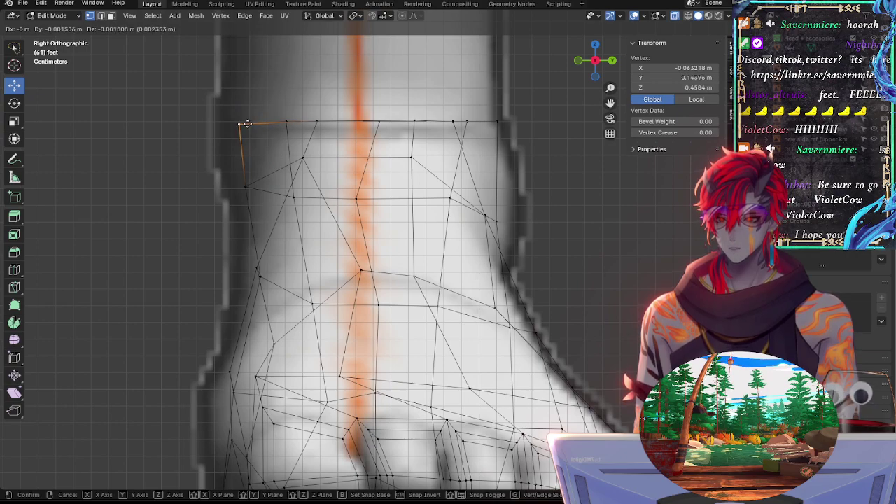
click(240, 121)
click(244, 186)
click(293, 197)
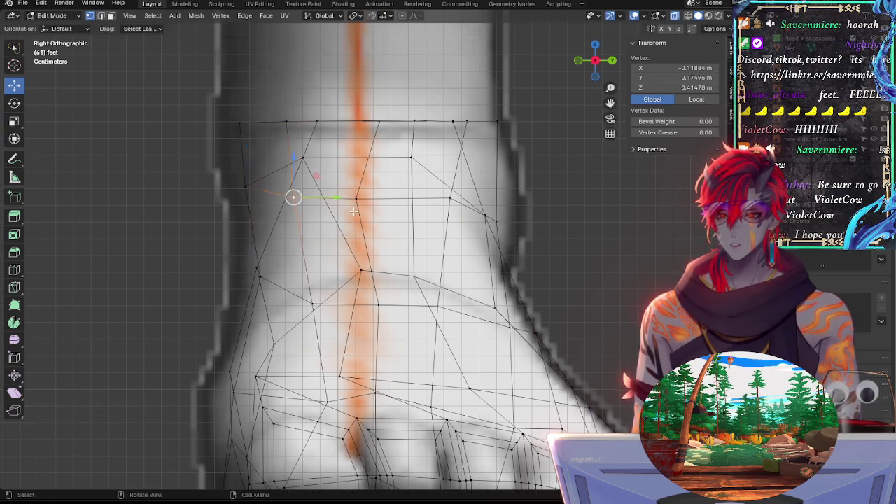
key(g)
right_click(329, 206)
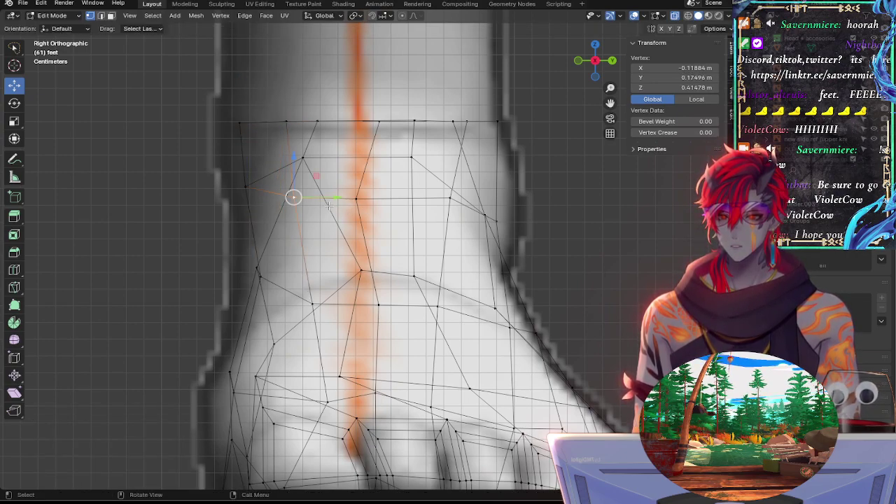
key(alt+z)
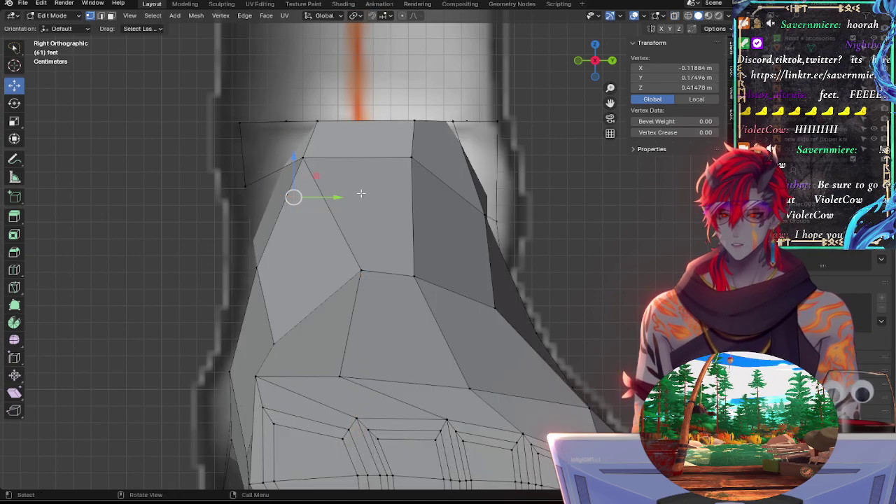
key(ctrl+z)
key(ctrl+z)
key(ctrl+z)
Step: Slide the outermost lower-Y vertex below the ankle rim upward along its edge by a factor of 0.023
click(250, 186)
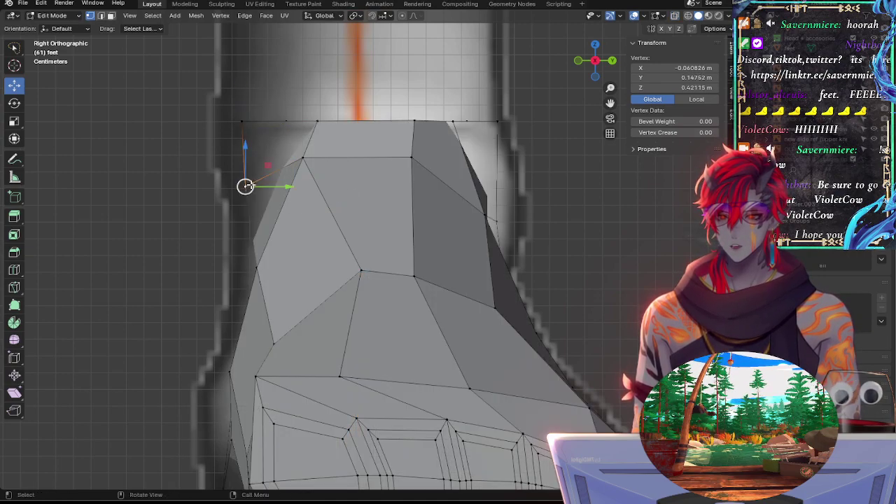
key(e)
click(269, 126)
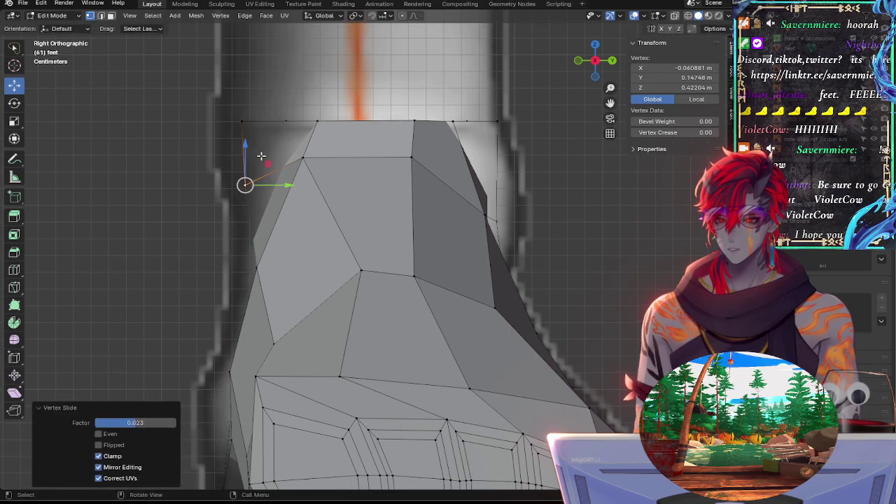
Step: Slide the lower-Y corner vertex of the ankle's top rim inward by 0.036, and shift the neighbouring front rim vertex toward lower Y
key(g)
key(g)
click(276, 126)
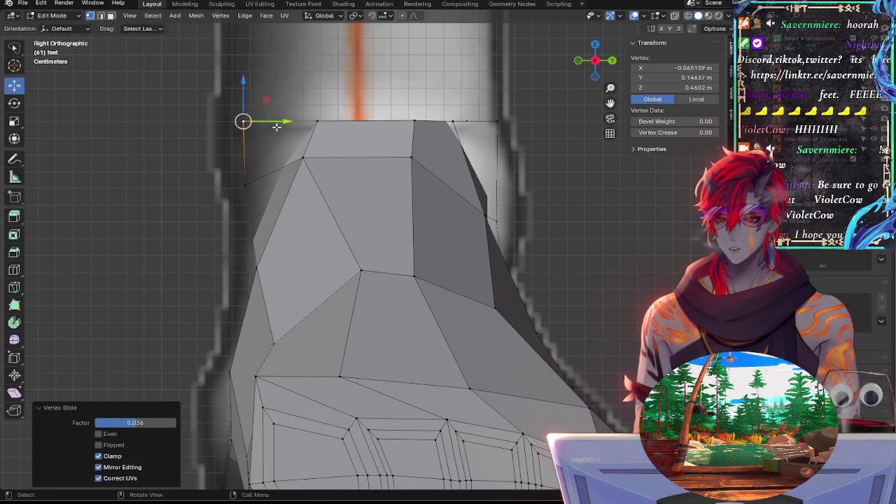
click(311, 142)
click(313, 125)
drag(355, 121, 341, 120)
Step: Slide the lower-Y front vertex just below the ankle rim downward along its edge by a factor of 0.071
click(310, 159)
key(g)
key(g)
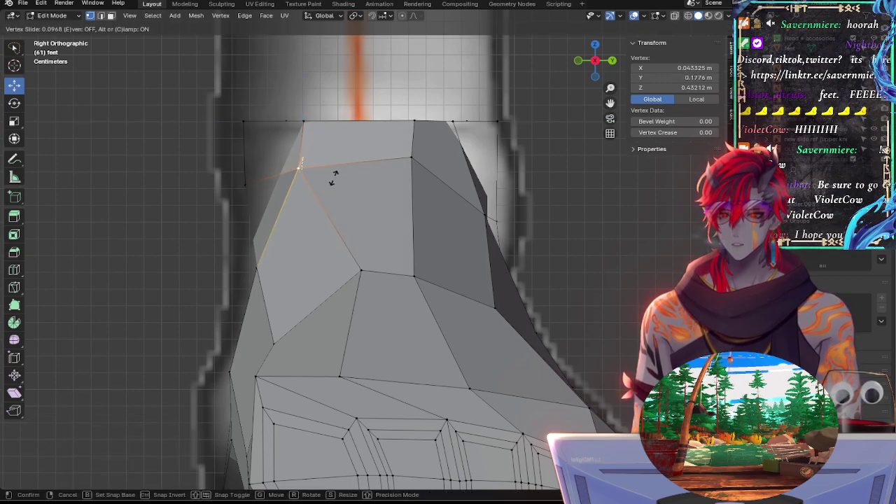
click(393, 168)
Step: Slide the same front vertex toward the outer lower-Y vertex by a factor of 0.464, and raise it 0.009942 m
key(alt+z)
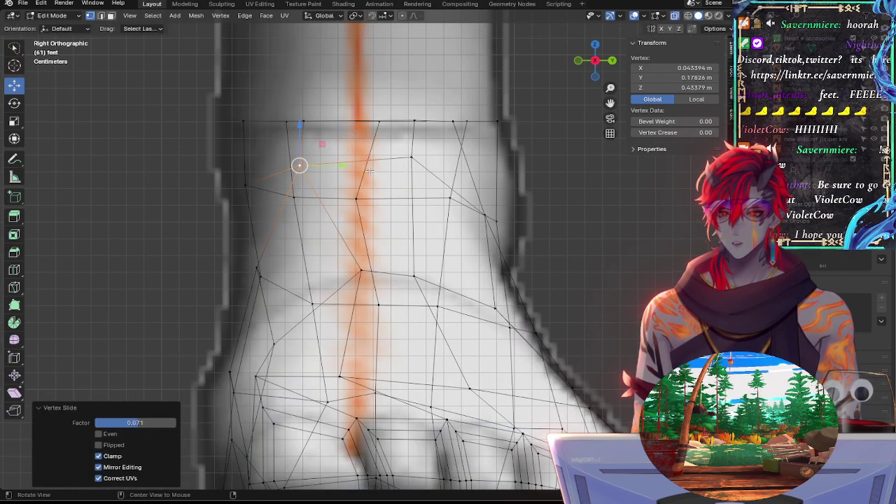
key(alt+z)
key(g)
key(g)
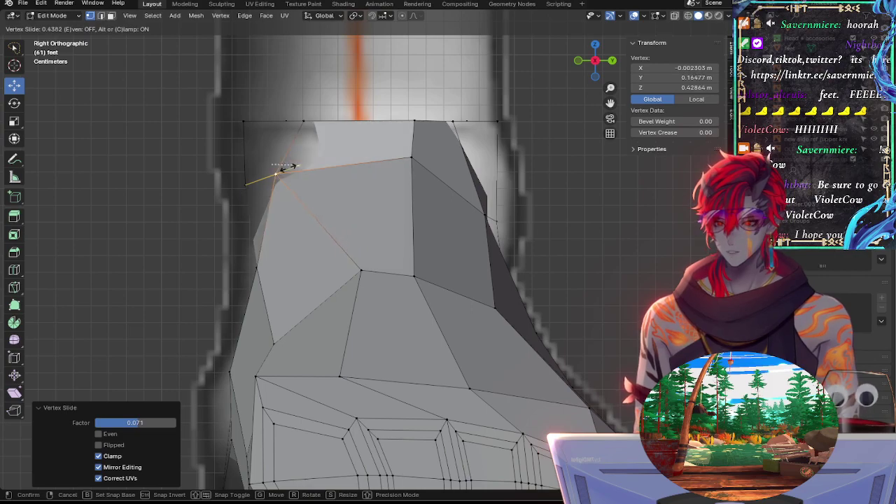
click(282, 168)
key(alt+z)
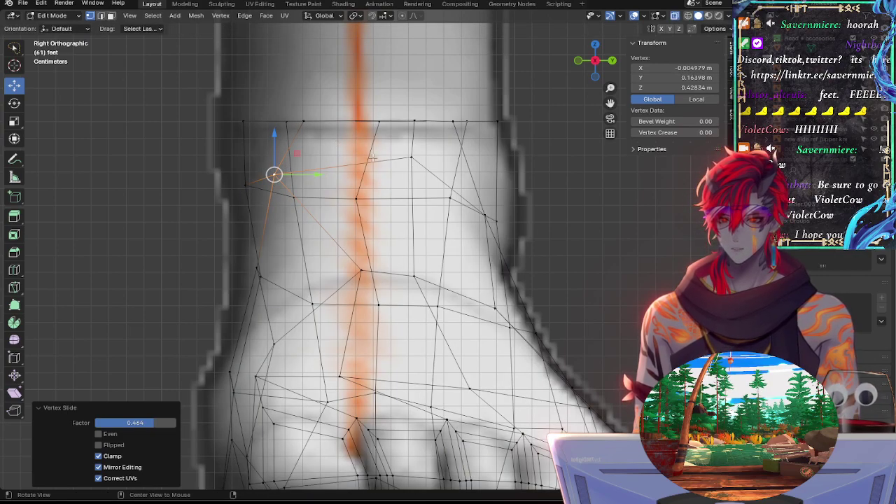
drag(275, 136, 276, 119)
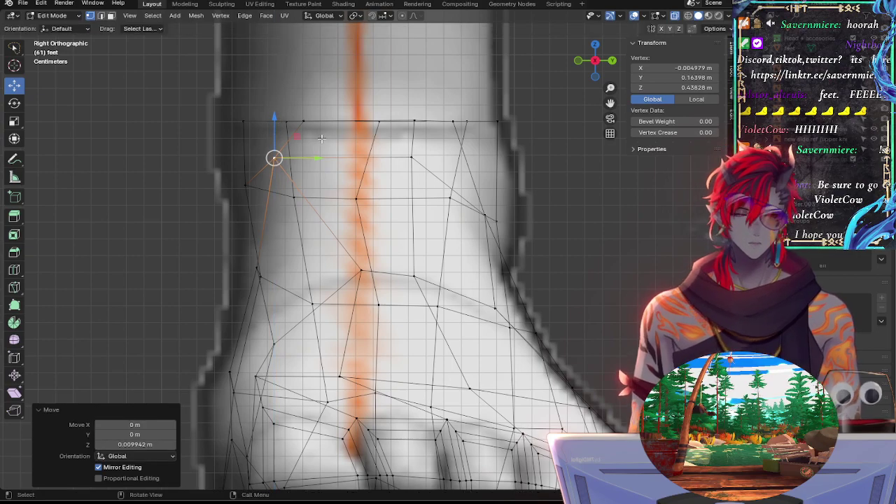
key(alt+z)
key(alt+z)
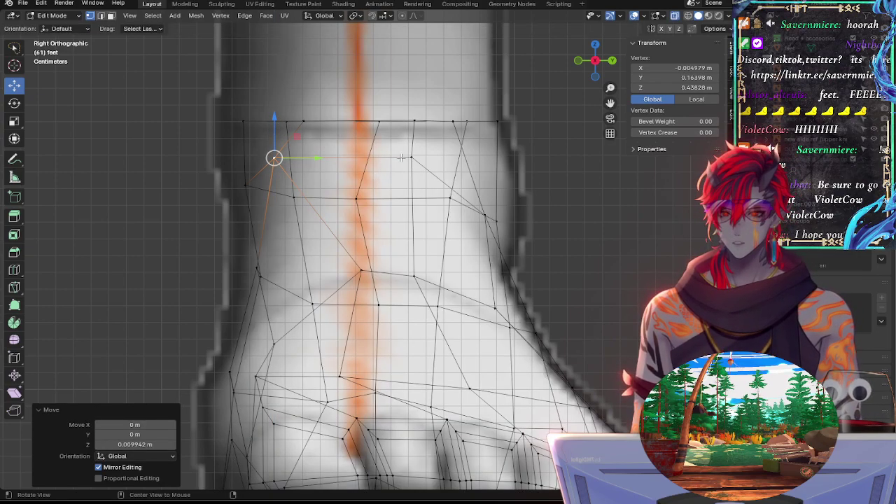
key(alt+z)
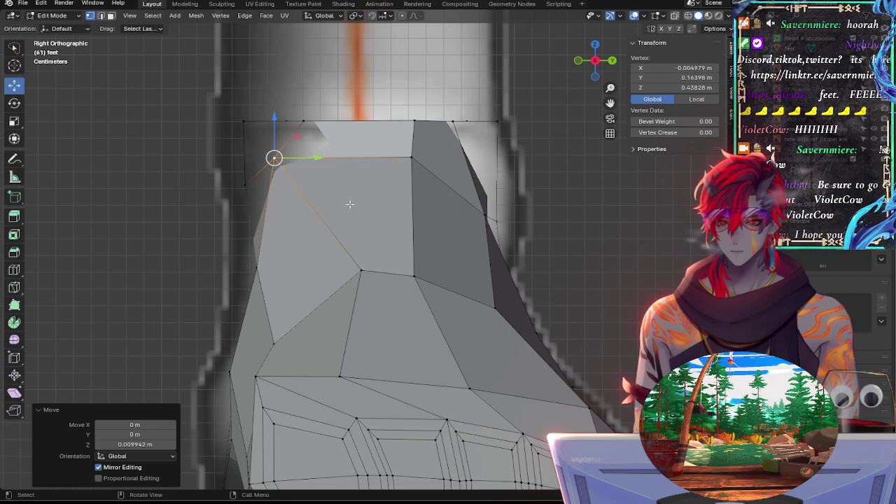
Step: Shift the lower-Y front vertex at mid-instep by -0.033443 m in Y, and its higher-Y neighbour by 0.002109 m in Y and slightly down
key(alt+z)
click(355, 271)
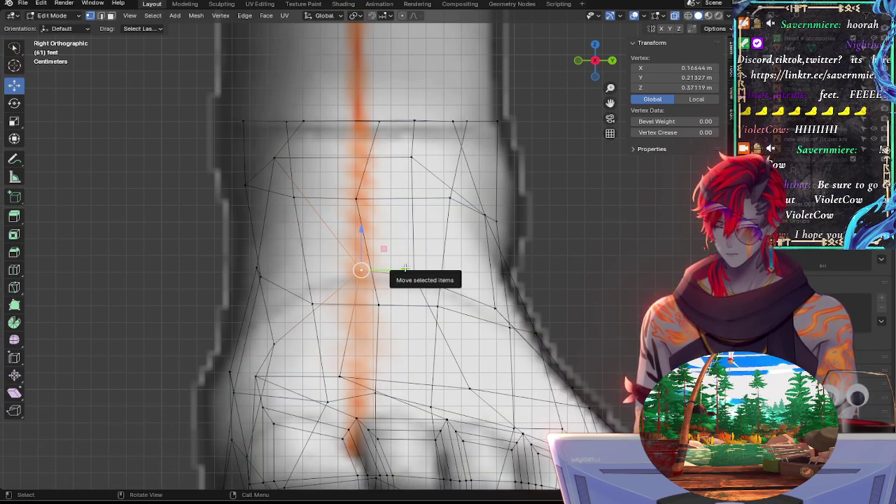
drag(396, 269, 345, 267)
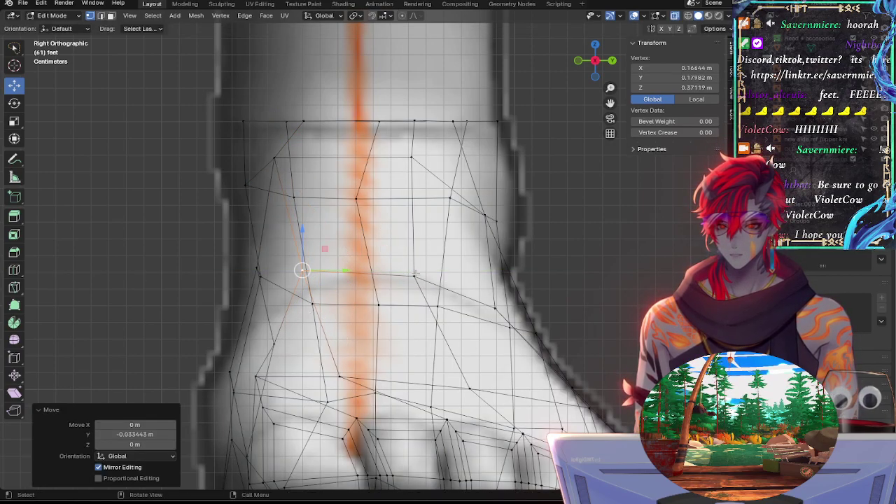
click(415, 276)
drag(480, 273, 482, 273)
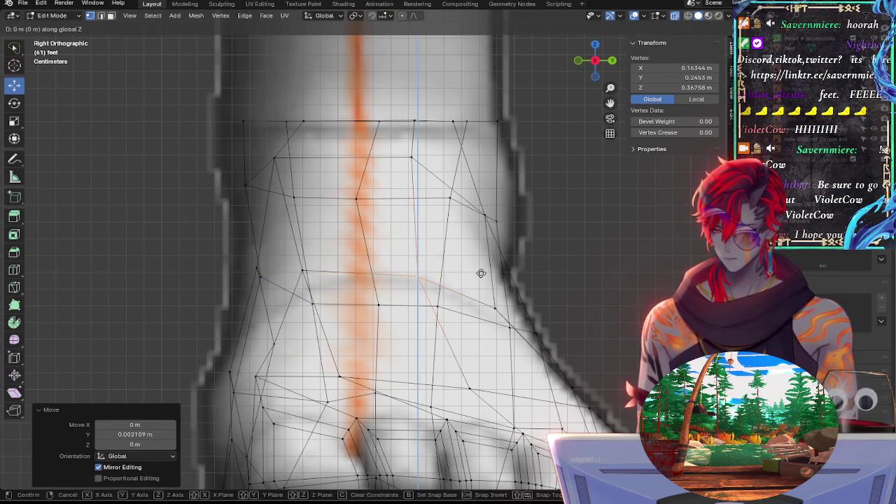
Step: Lower the lower-Y front vertex of the mid-instep row by 0.005423 m along Z
click(313, 271)
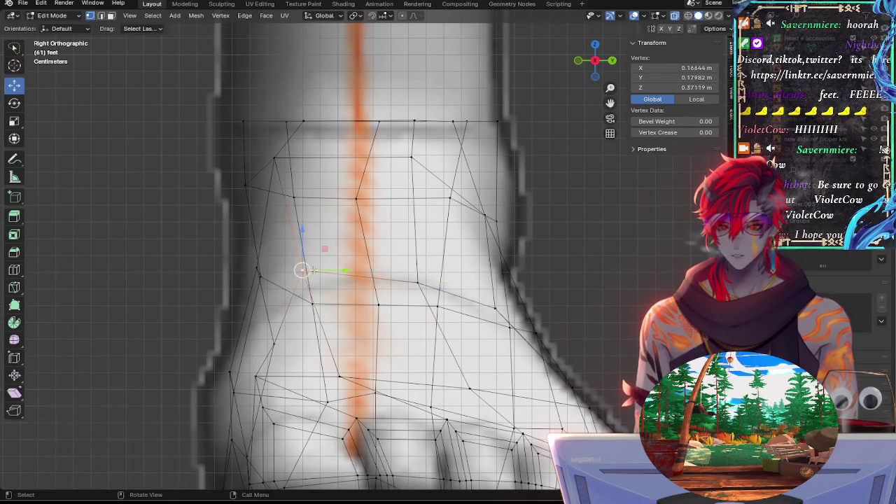
key(g)
key(z)
click(399, 280)
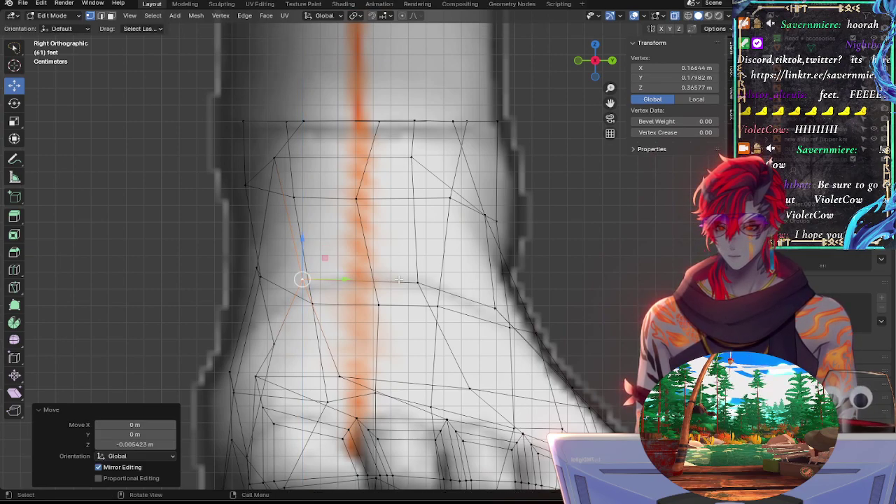
Step: Slide the lower-Y mid-instep vertex toward its higher-Y neighbour by a factor of 0.106, and lower it slightly along Z
key(g)
key(g)
click(410, 280)
key(g)
key(z)
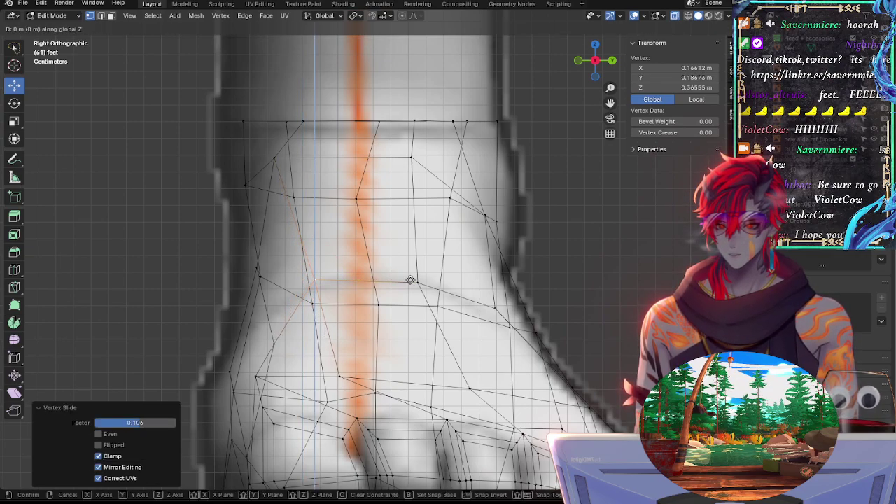
click(416, 281)
Step: Select both front vertices of the mid-instep row and slide their edge upward by a factor of 0.016
shift+click(418, 281)
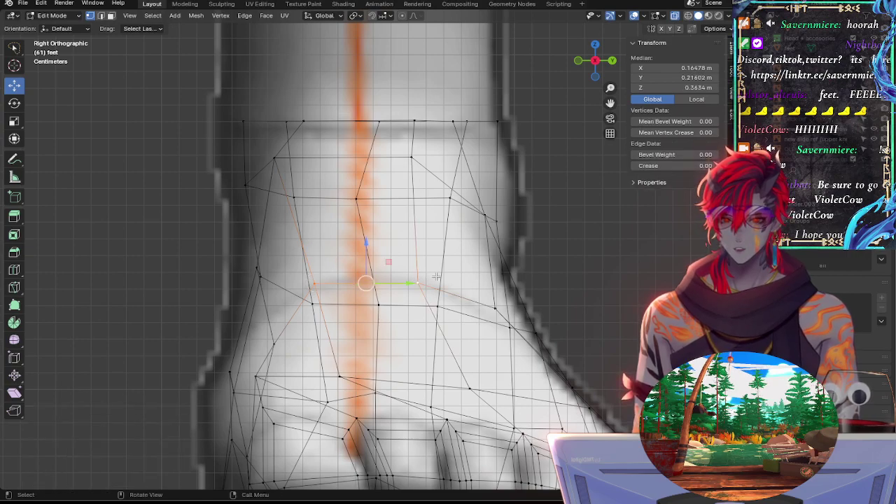
key(g)
key(g)
click(434, 273)
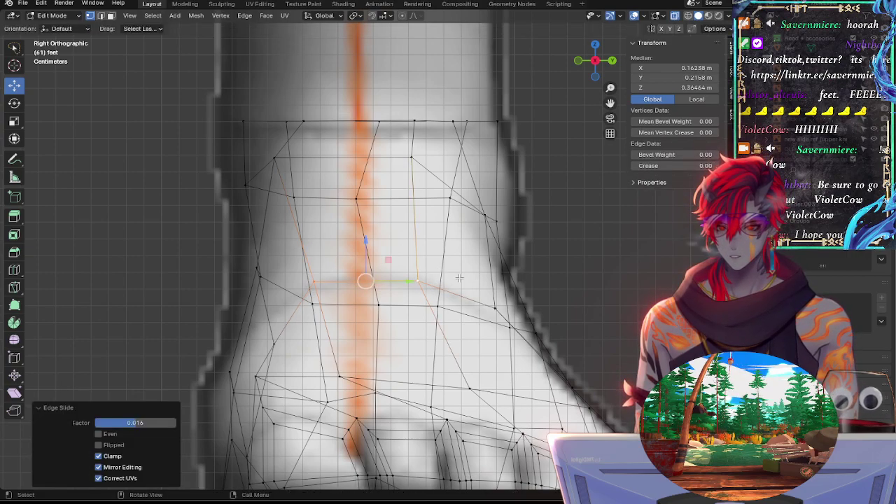
Step: Slide the higher-Y front vertex of the mid-instep row toward higher Y by a factor of 0.074, and fine-tune its slide
click(461, 279)
key(g)
key(g)
click(471, 279)
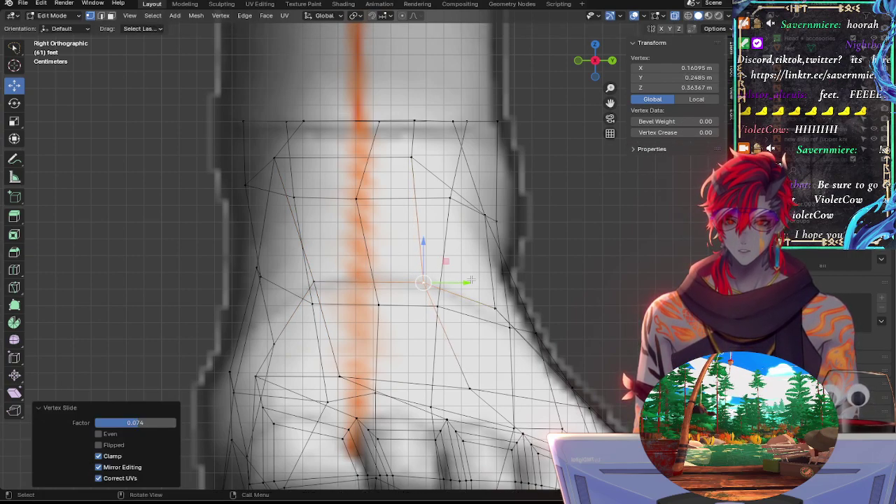
key(g)
key(g)
click(472, 281)
Step: Lower the outer higher-Y vertex of the mid-instep row slightly along Z
click(509, 303)
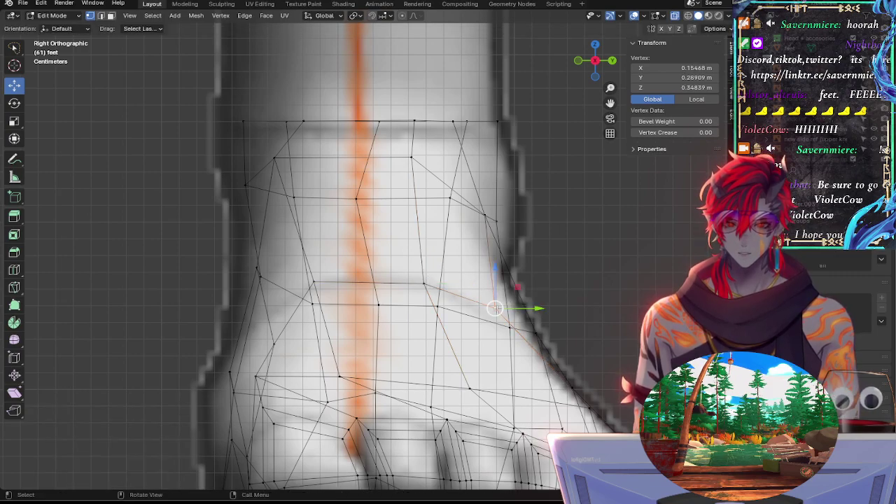
key(g)
key(z)
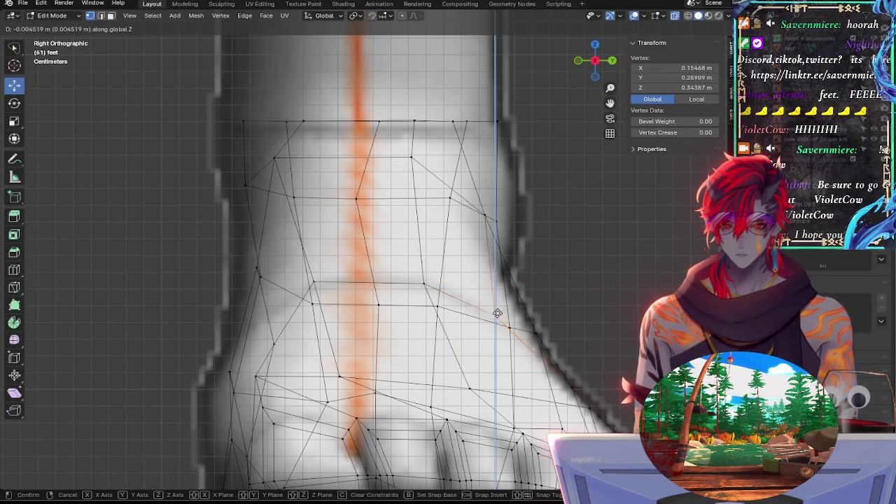
click(497, 310)
Step: Slide the lower-Y front vertex of the mid-instep row toward higher Y by about 0.097, and raise it 0.000904 m
click(314, 282)
key(g)
key(g)
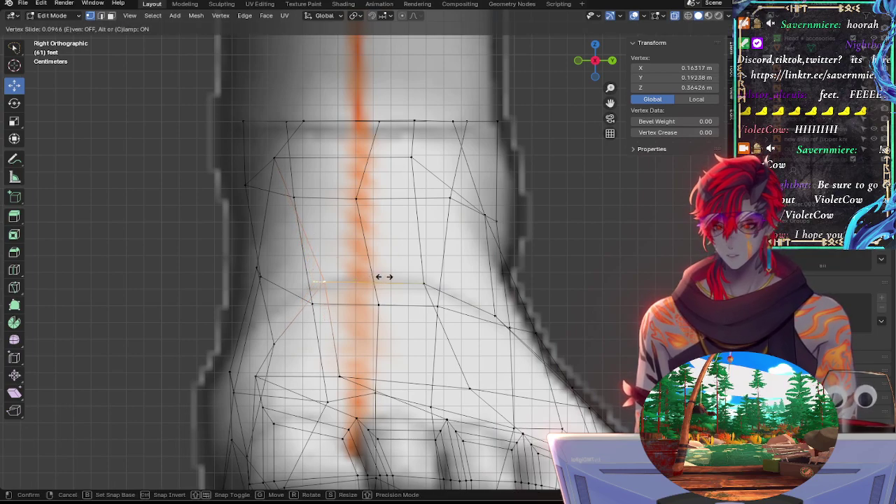
click(382, 276)
key(g)
key(z)
click(329, 243)
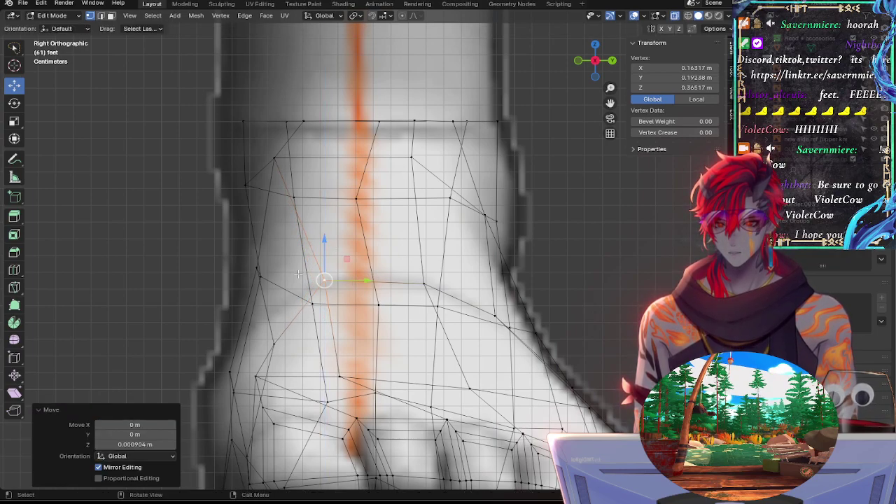
Step: Raise the outer lower-Y instep vertex about 0.02 m, shift it -0.006628 m in Y, and lower it slightly
click(273, 344)
key(alt+z)
key(alt+z)
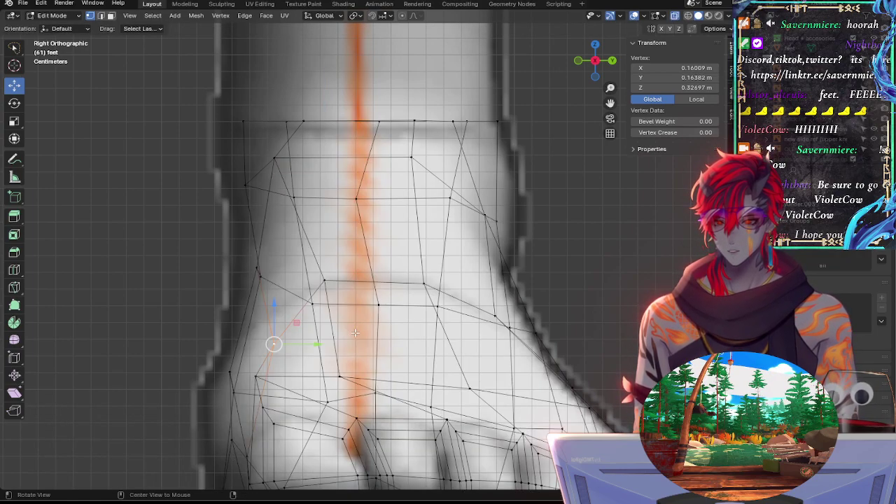
key(g)
key(z)
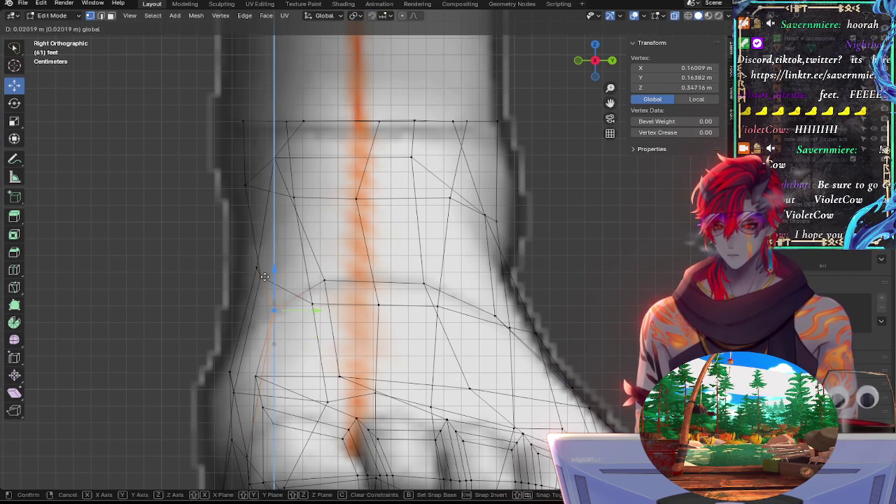
drag(265, 276, 265, 277)
drag(303, 310, 291, 310)
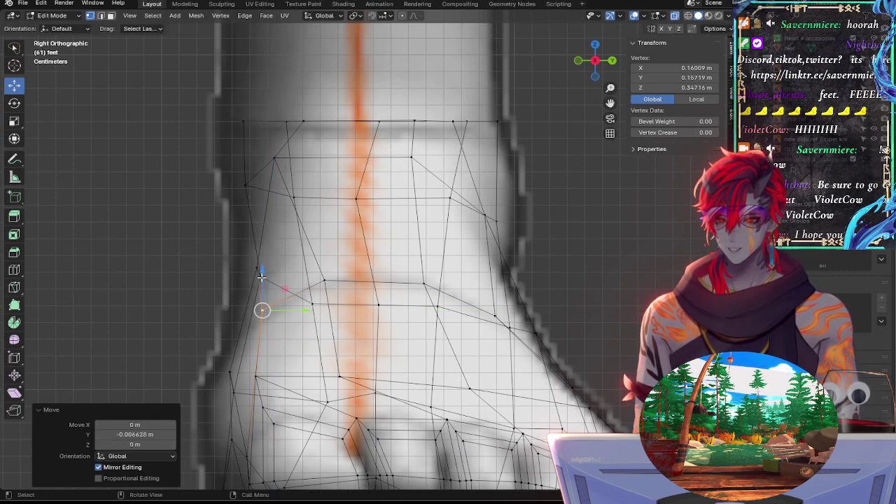
drag(262, 278, 262, 285)
Step: Select the higher-Y vertex below the ankle rim and compare the mesh with the reference in solid and X-ray display
click(312, 304)
key(alt+z)
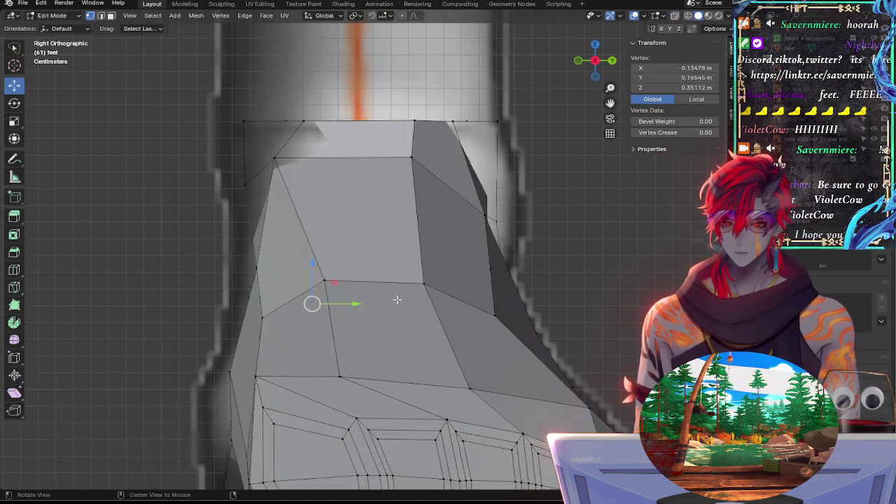
shift+middle_drag(457, 269, 445, 219)
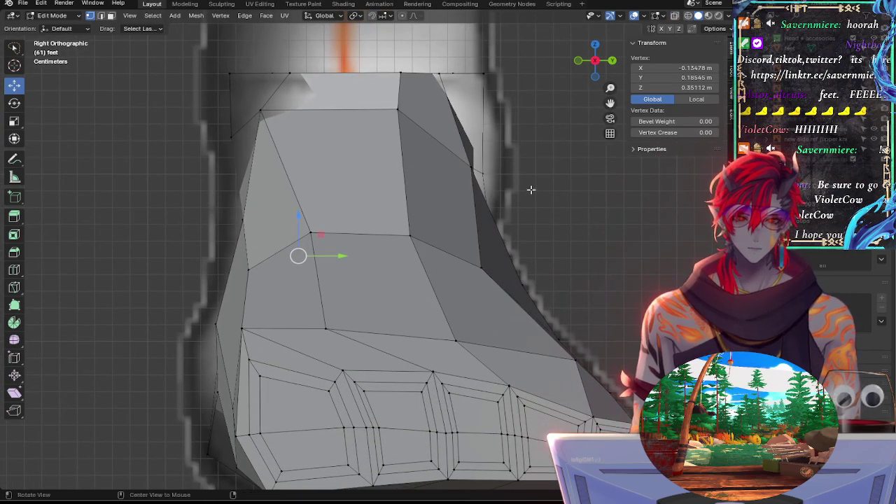
key(alt+z)
key(alt+z)
key(alt+z)
click(469, 165)
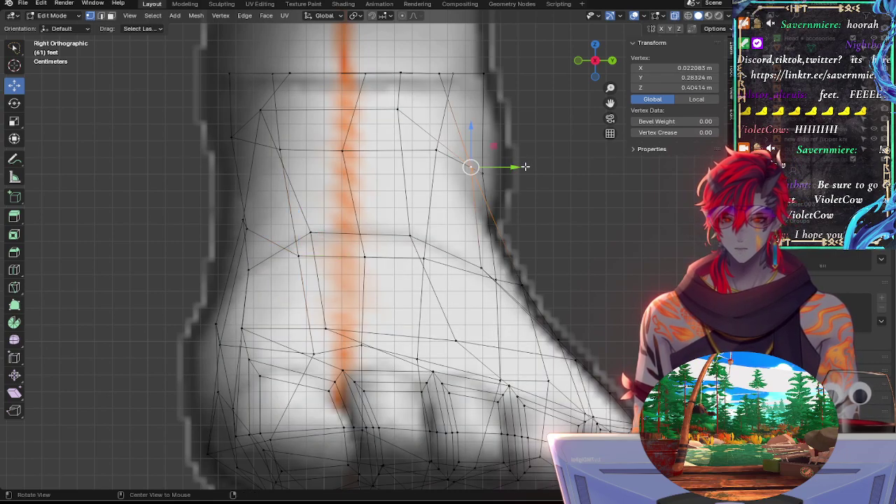
key(alt+z)
key(alt+z)
key(alt+z)
key(alt+z)
key(alt+z)
key(alt+z)
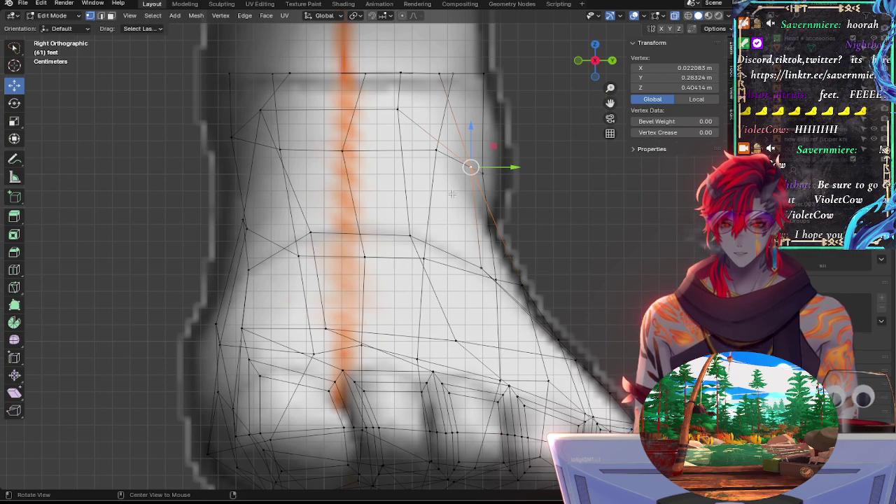
Step: Slide the higher-Y vertex below the ankle rim downward along its edge by a factor of 0.168
key(alt+z)
key(g)
key(g)
click(502, 227)
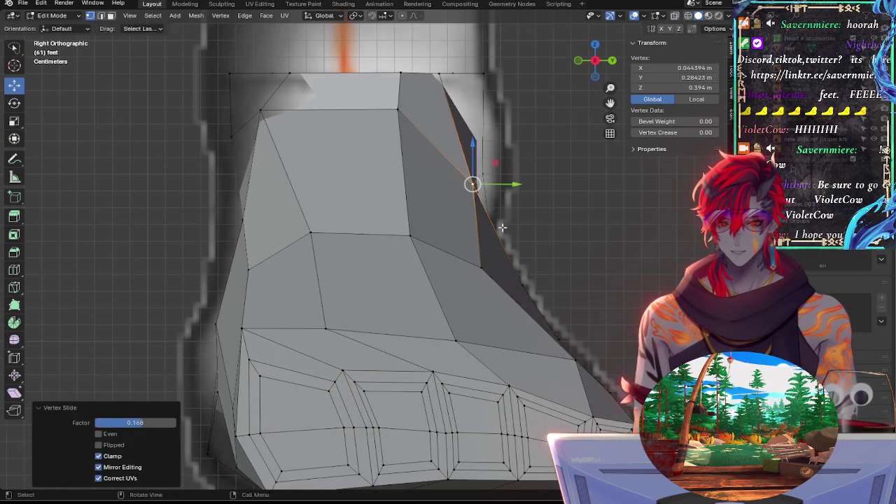
key(alt+z)
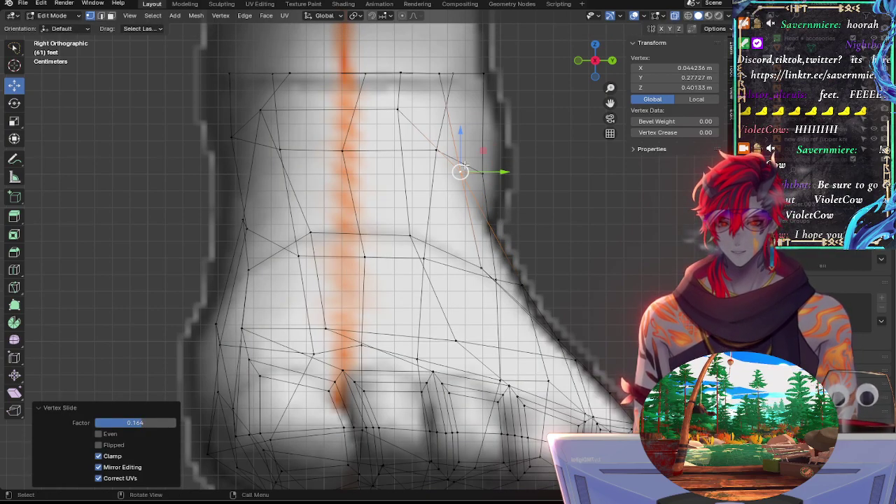
Step: Slide the higher-Y vertex below the ankle rim toward lower Y by a factor of 0.164, and lower it slightly along Z
key(g)
key(g)
drag(460, 143, 460, 151)
Step: Slide the higher-Y front vertex just below the ankle rim toward higher Y along its edge by a factor of 0.173
click(393, 118)
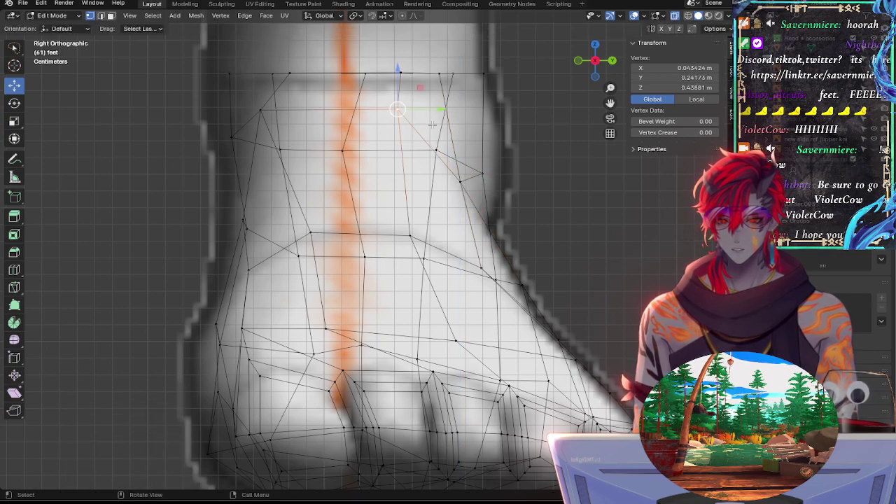
key(g)
key(g)
click(452, 125)
Step: Slide the same front vertex upward toward the ankle rim until it lines up with its lower-Y neighbour's height
key(g)
key(g)
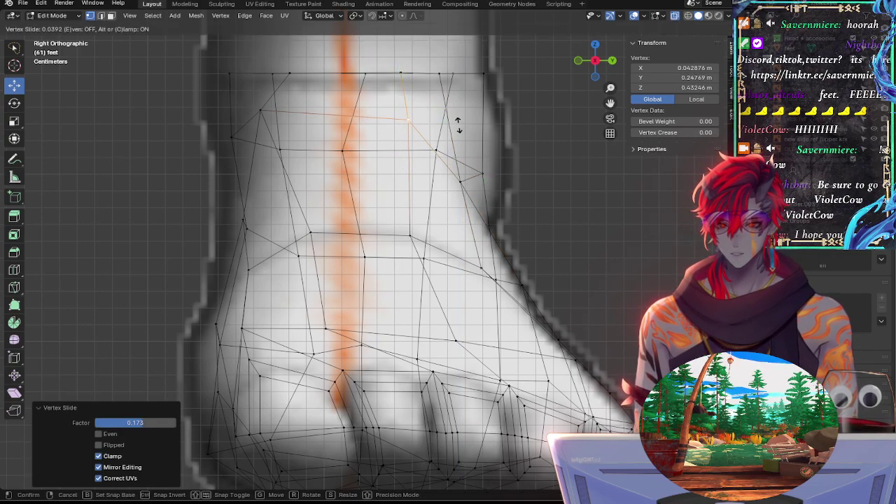
click(458, 124)
key(g)
key(g)
click(455, 115)
Step: Slide the lower-Y front vertex below the ankle rim toward higher Y by a factor of 0.156, and select its higher-Y neighbour
click(270, 116)
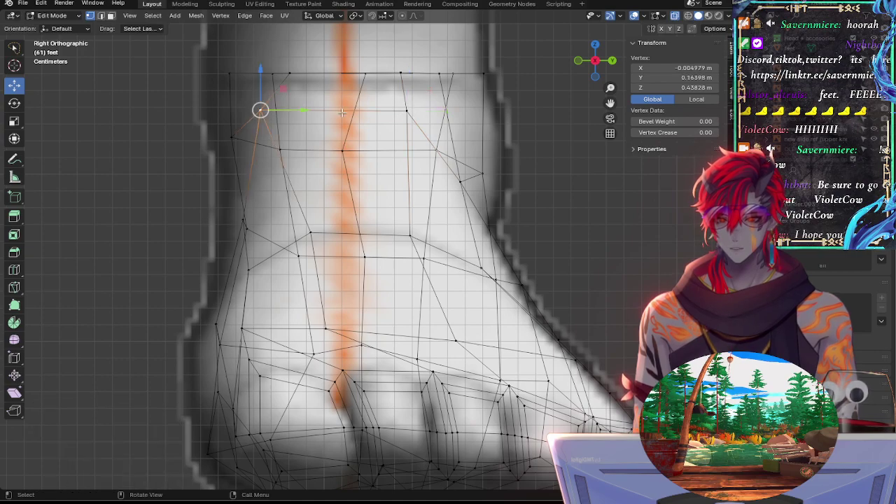
key(g)
key(g)
click(362, 114)
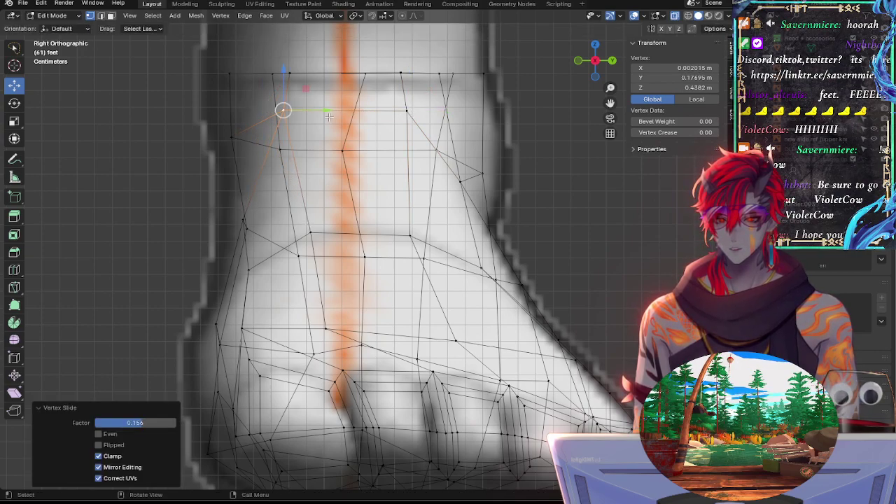
shift+click(406, 110)
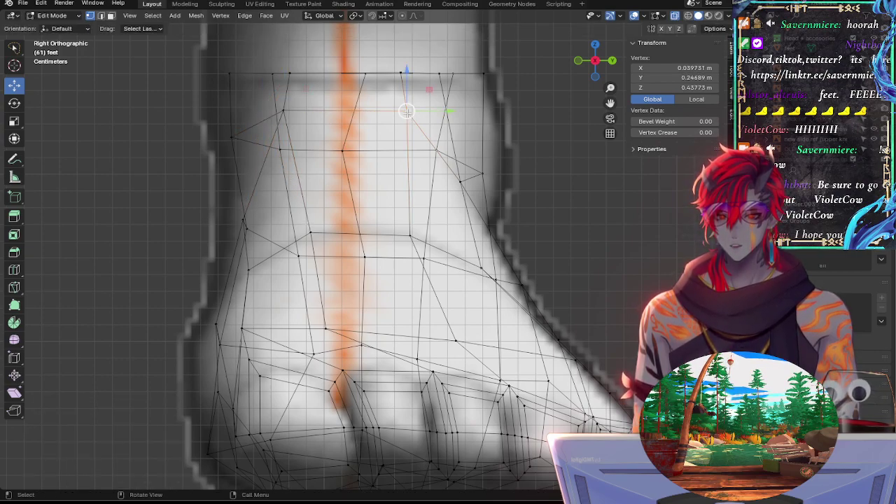
Step: Slide the edge joining the two front vertices below the ankle rim downward, away from the rim
key(g)
key(g)
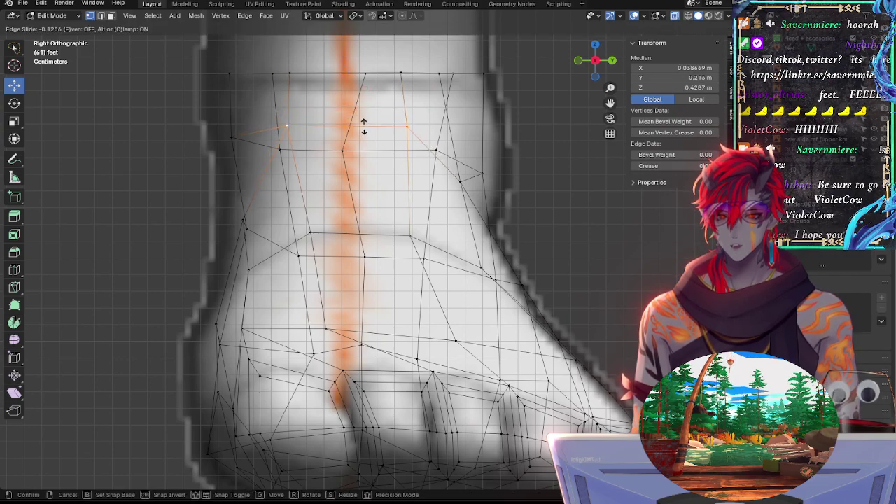
click(360, 117)
Step: Nudge the lower-Y vertex of that edge toward higher Y, and slide it along its edge by a factor of 0.022
click(285, 119)
key(g)
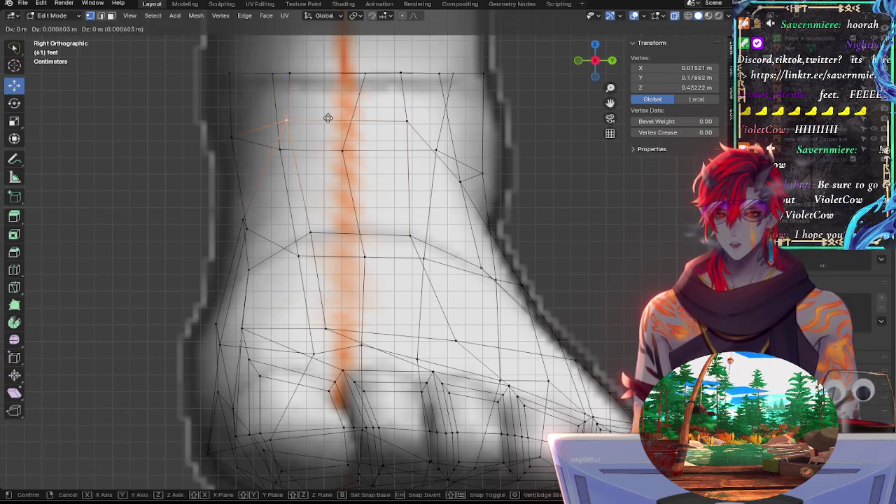
click(330, 119)
key(g)
key(g)
click(357, 117)
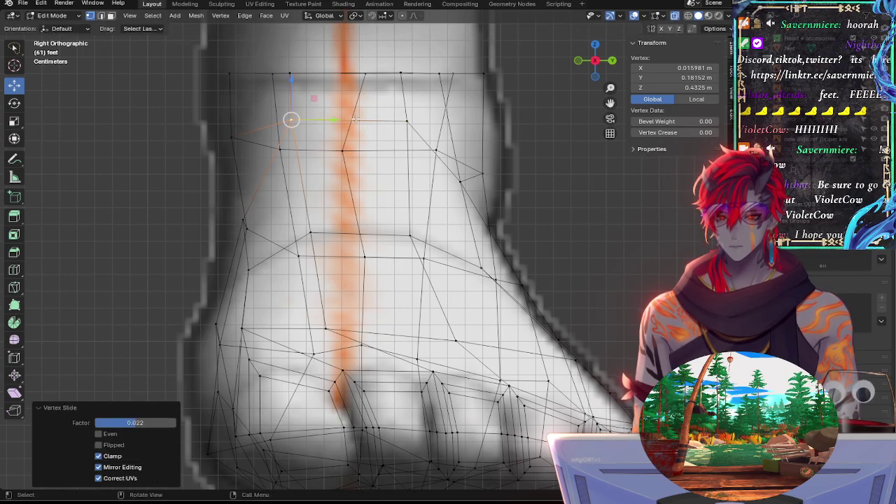
Step: Slide the higher-Y vertex of the same edge slightly up toward the ankle rim by a factor of 0.050
click(412, 118)
key(g)
key(g)
click(421, 114)
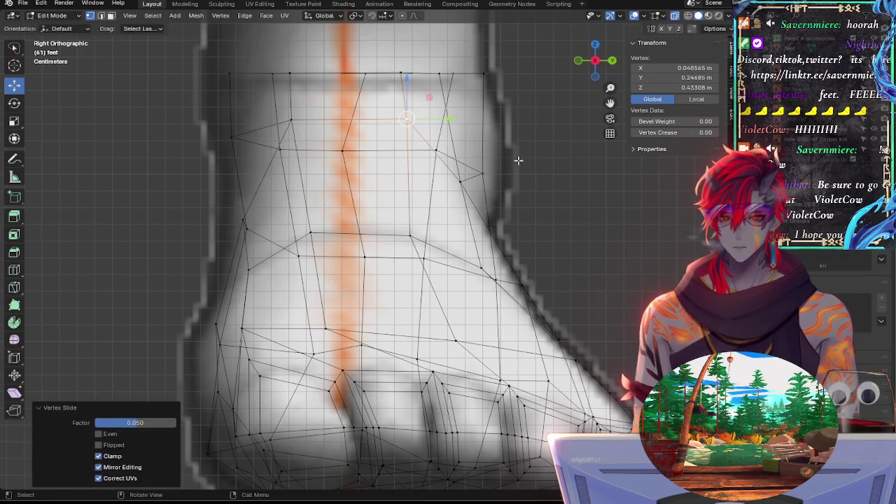
Step: Move the lower-Y vertex below the ankle rim by -0.002712 m along Y
key(alt+z)
click(260, 130)
key(alt+z)
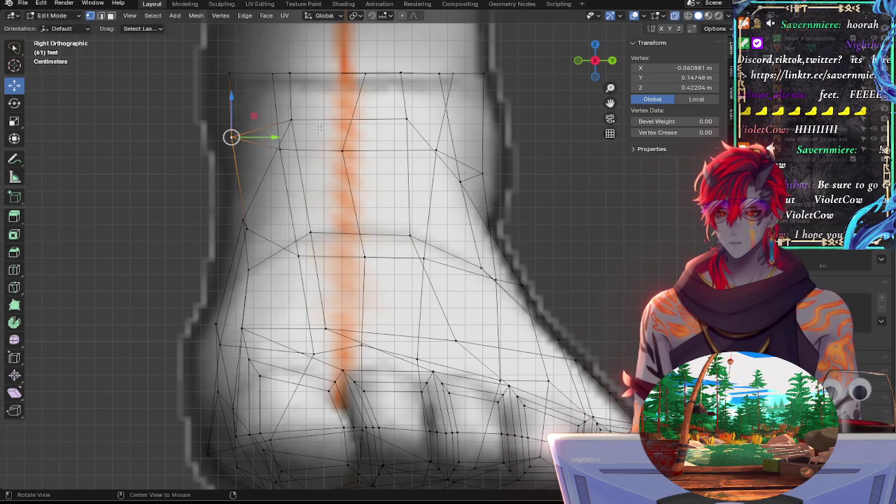
click(294, 119)
drag(334, 122, 329, 125)
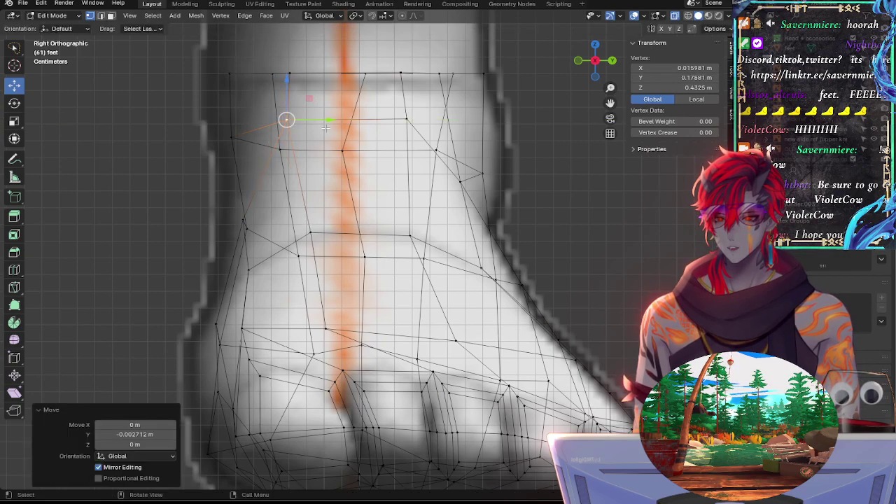
Step: Slide the outline vertex at mid-ankle on the lower-Y side up along its edge by a factor of 0.286
click(259, 206)
key(alt+z)
key(alt+z)
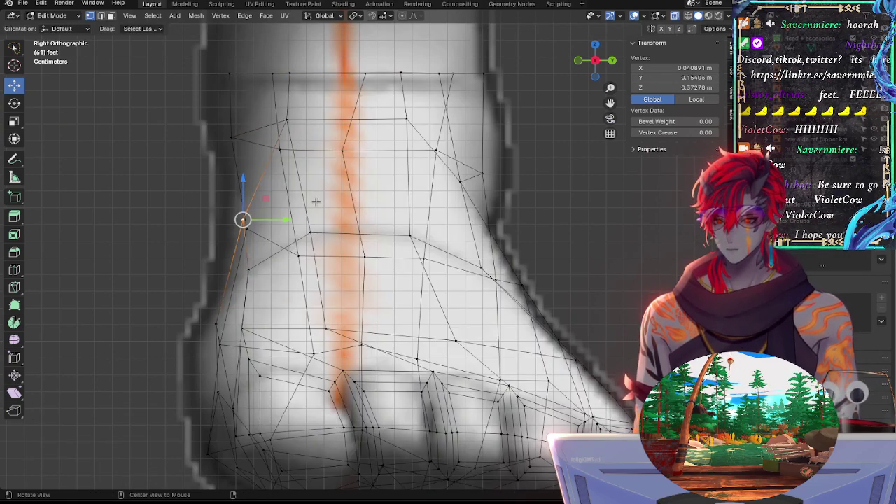
key(g)
key(g)
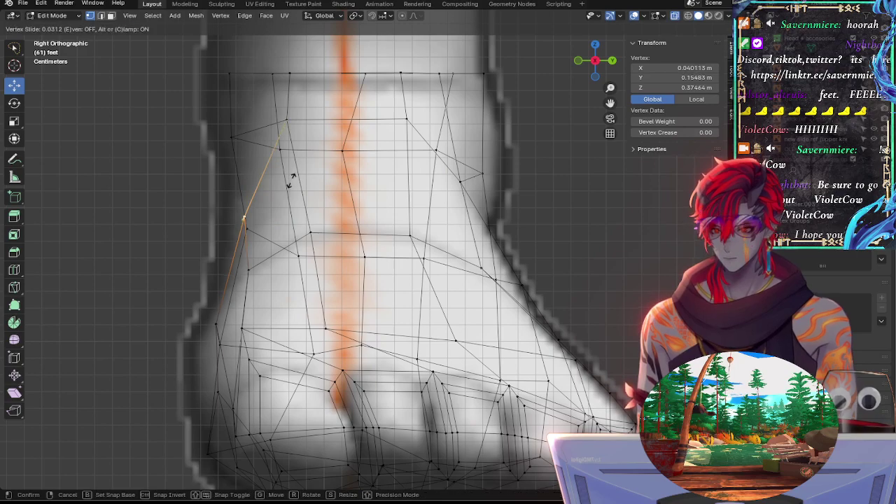
click(279, 183)
Step: Move the mid-ankle outline vertex by -0.003013 m along Y and -0.002712 m along Z
key(g)
key(y)
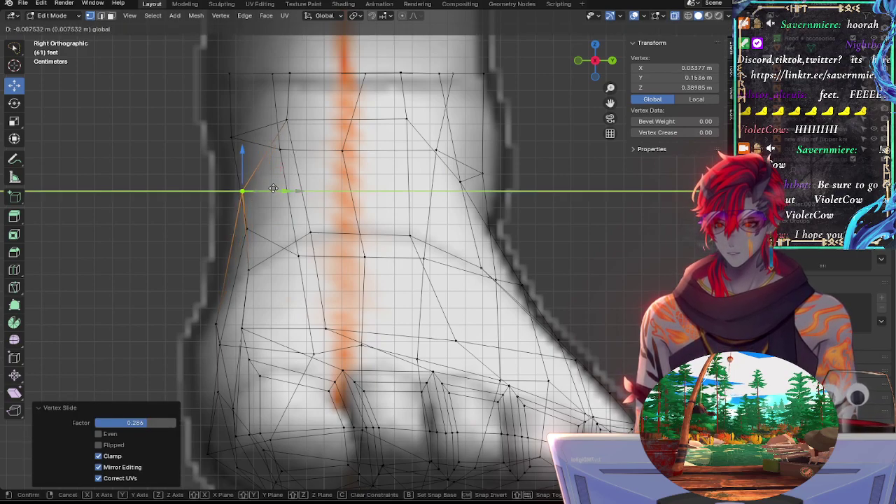
click(281, 191)
key(g)
key(z)
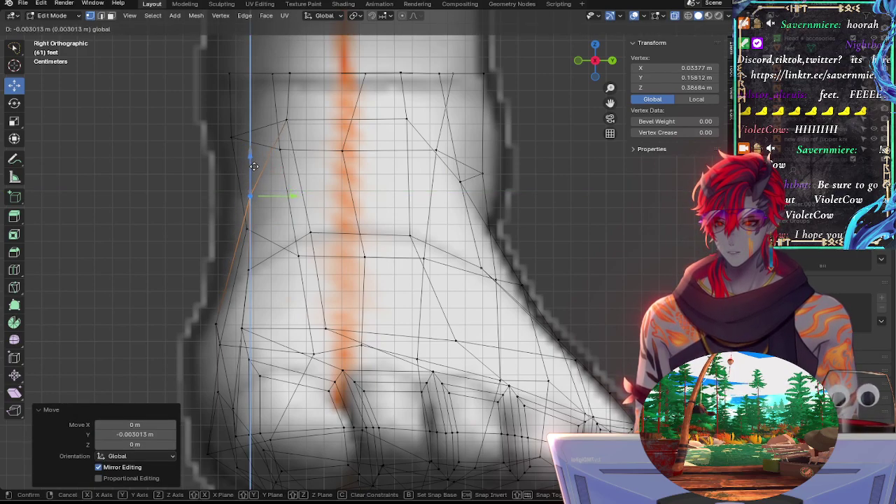
click(296, 184)
key(alt+z)
key(alt+z)
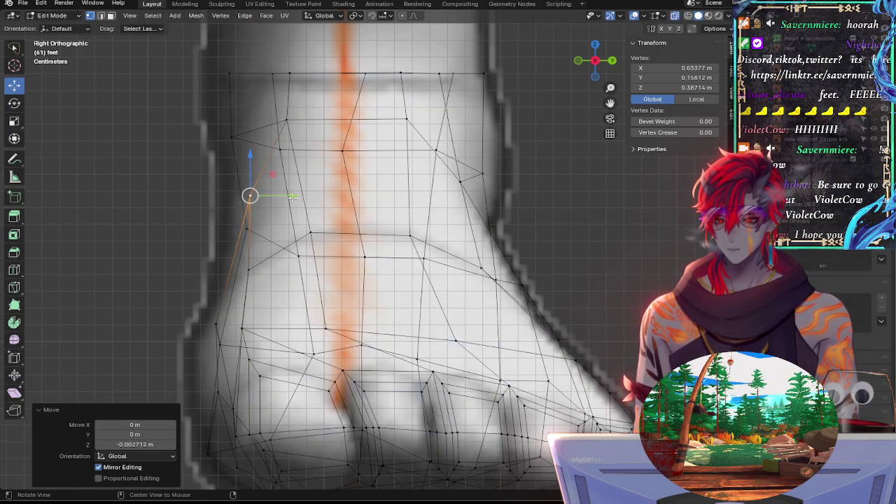
key(alt+z)
key(alt+z)
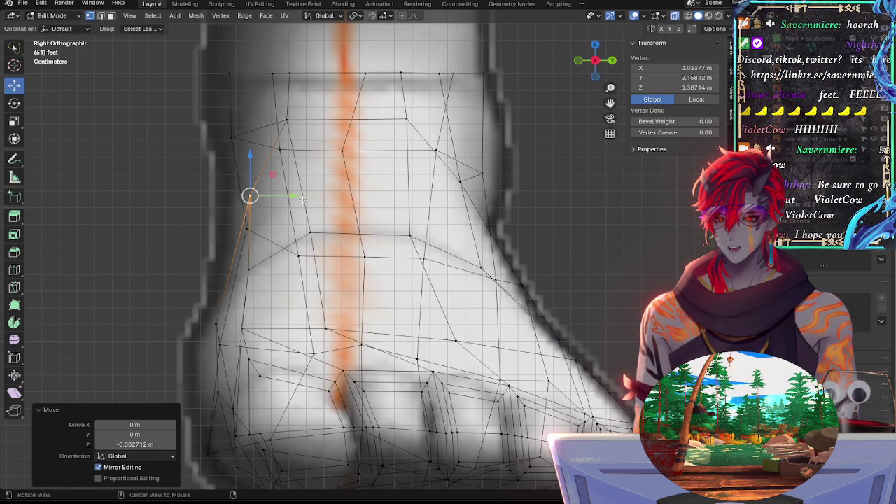
Step: Lower the mid-ankle outline vertex by 0.020488 m with a nudge toward lower Y, and lower the connected vertex above it
click(309, 235)
drag(310, 232, 250, 196)
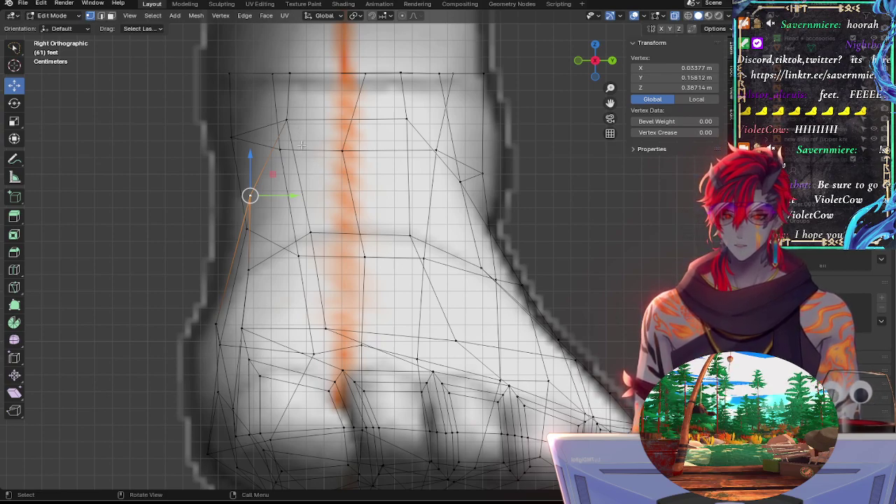
drag(248, 179, 249, 206)
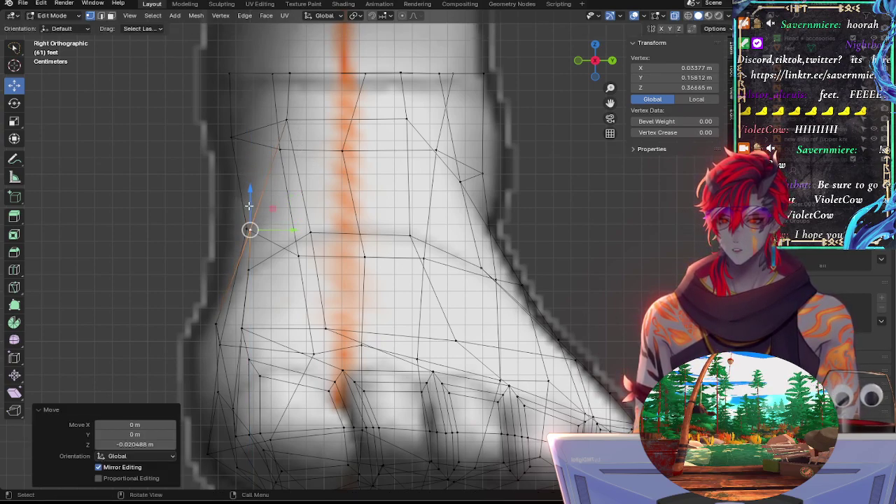
drag(293, 230, 288, 229)
click(290, 136)
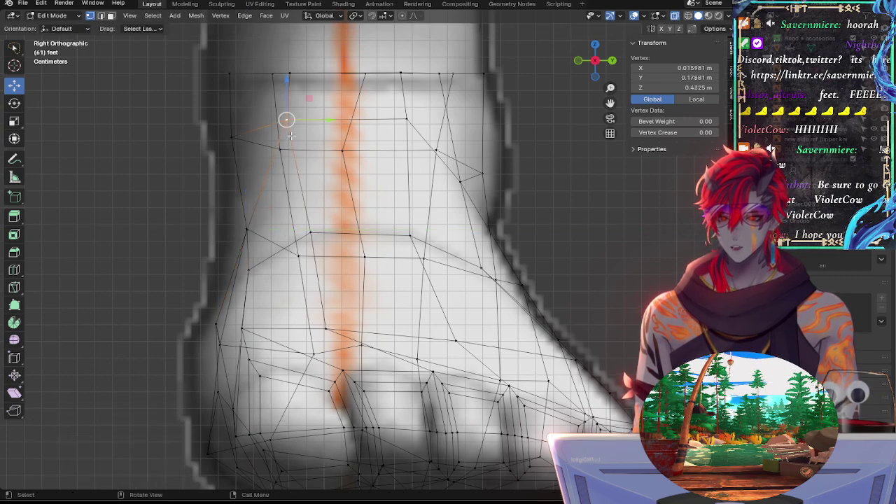
drag(289, 86, 307, 168)
Step: Select both lowered vertices and move them together by 0.00241 m along Y, raising them and bringing them back down 0.014462 m along Z
click(264, 224)
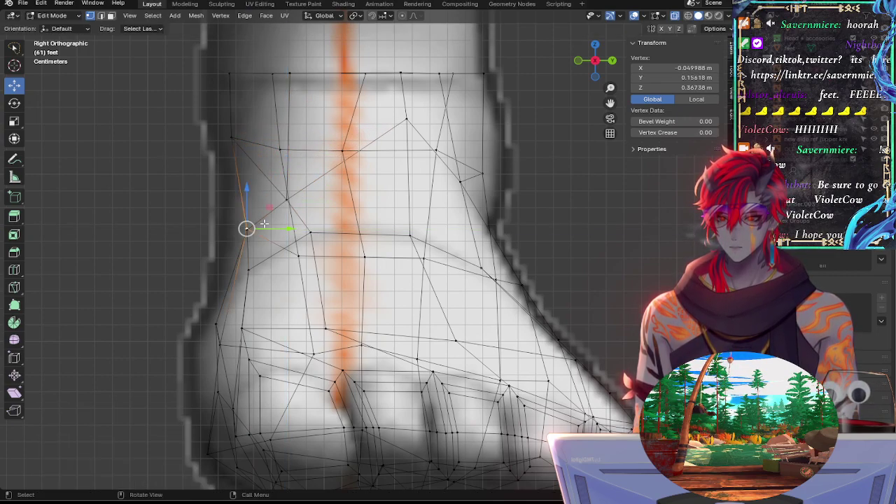
key(alt+z)
shift+click(287, 201)
key(alt+z)
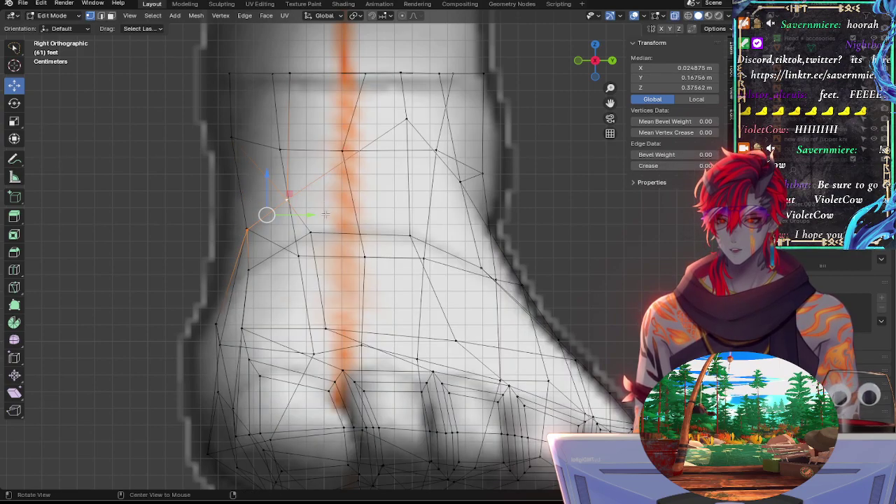
drag(266, 181, 266, 150)
drag(307, 183, 307, 184)
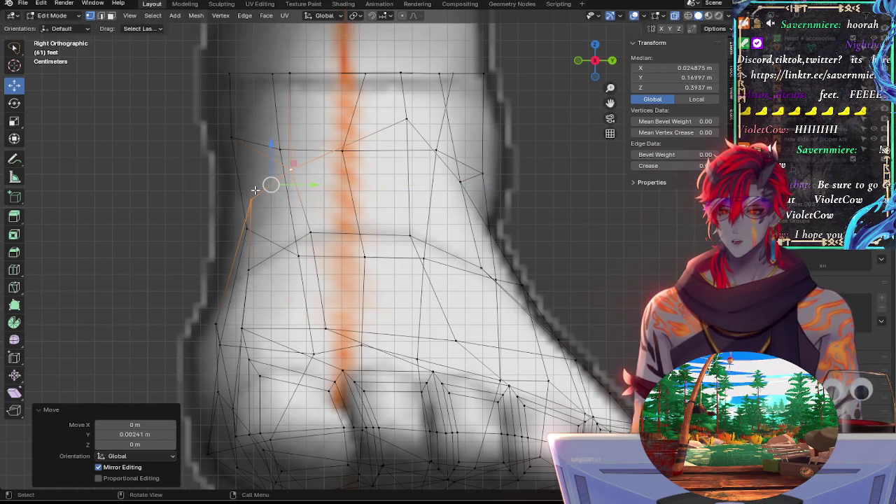
drag(273, 157, 271, 177)
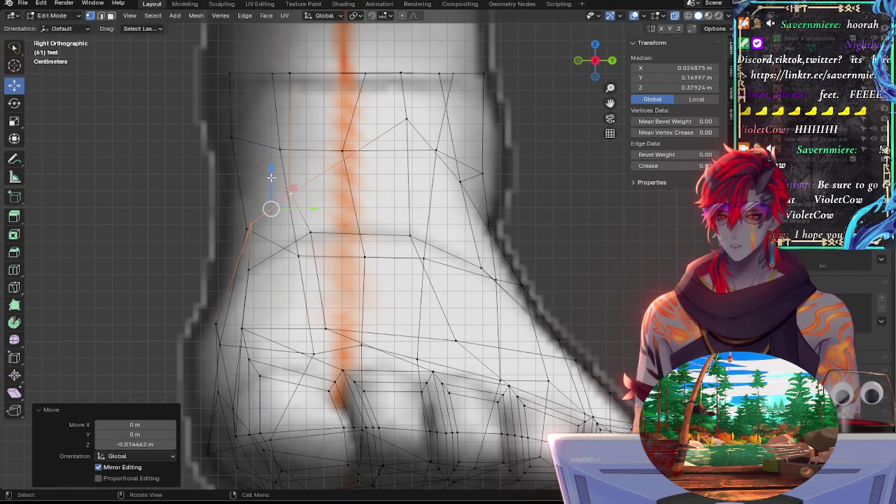
Step: Raise only the upper of the two vertices by 0.014462 m along Z
click(250, 227)
key(alt+z)
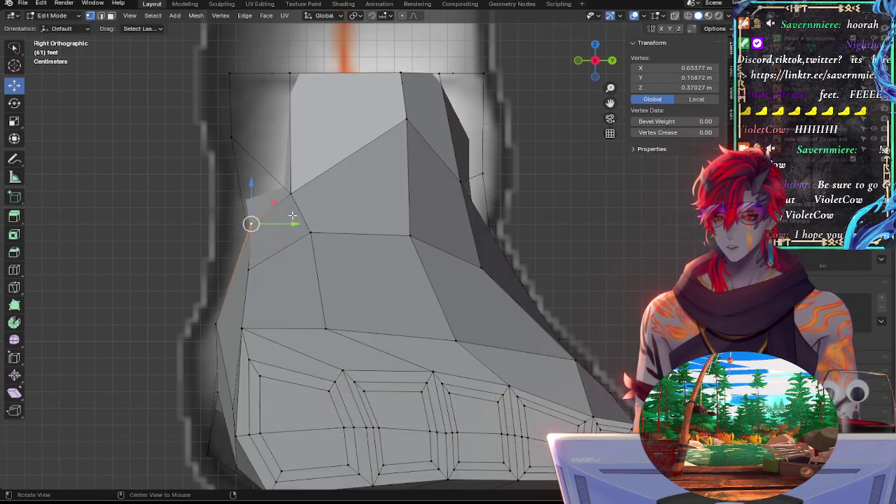
key(alt+z)
click(291, 193)
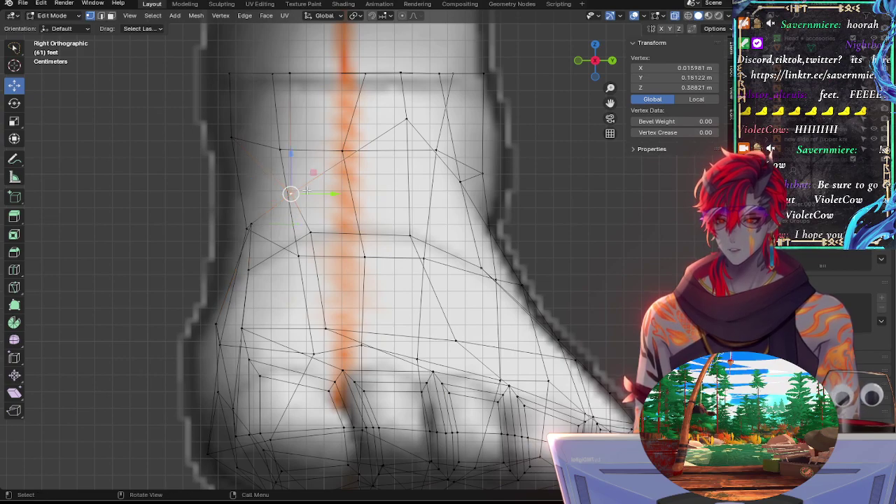
key(alt+z)
key(g)
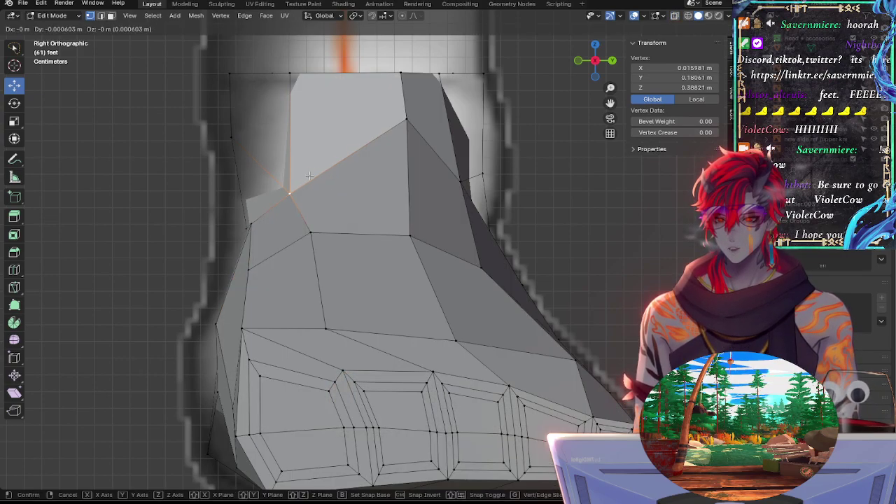
key(z)
click(293, 144)
key(alt+z)
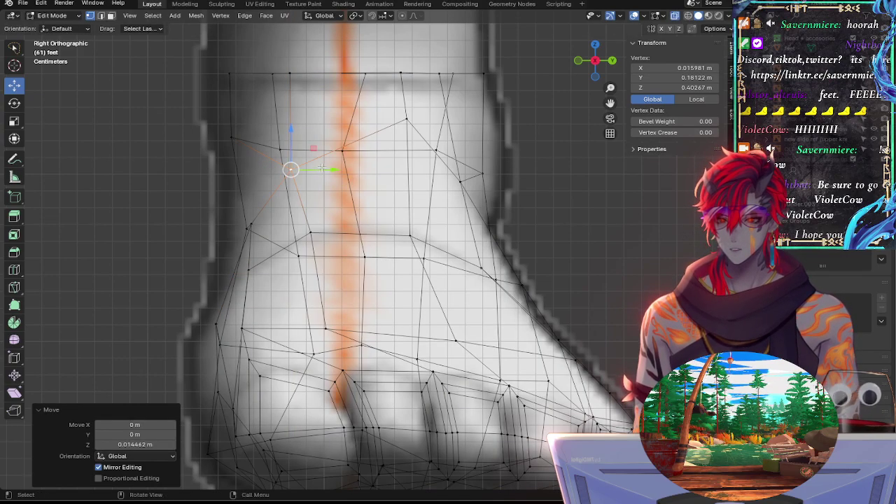
Step: Shift the raised vertex toward lower Y and lift it slightly along Z
drag(322, 168, 306, 167)
mouse_move(282, 132)
mouse_down()
mouse_move(284, 141)
mouse_move(273, 136)
mouse_up()
click(277, 168)
Step: Move the lower-Y vertex at the top of the instep by -0.005122 m along Y, and raise it about 0.002 m along Z
click(314, 233)
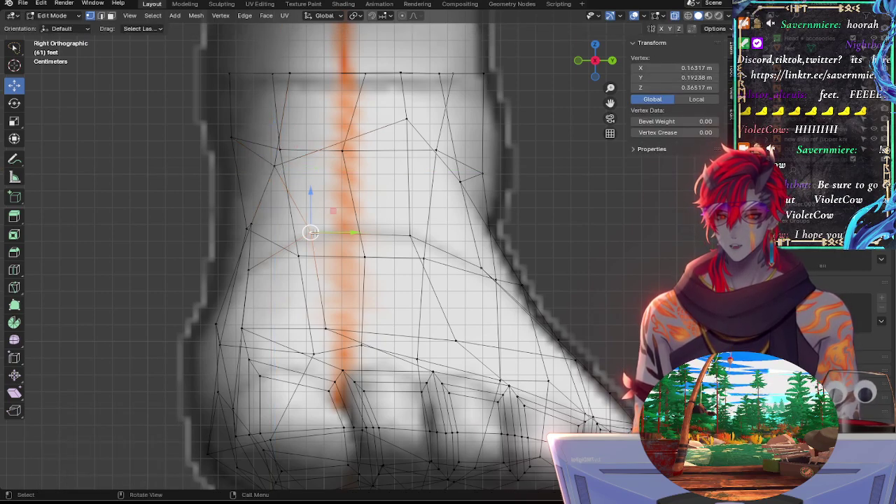
key(g)
key(y)
click(303, 231)
key(g)
key(z)
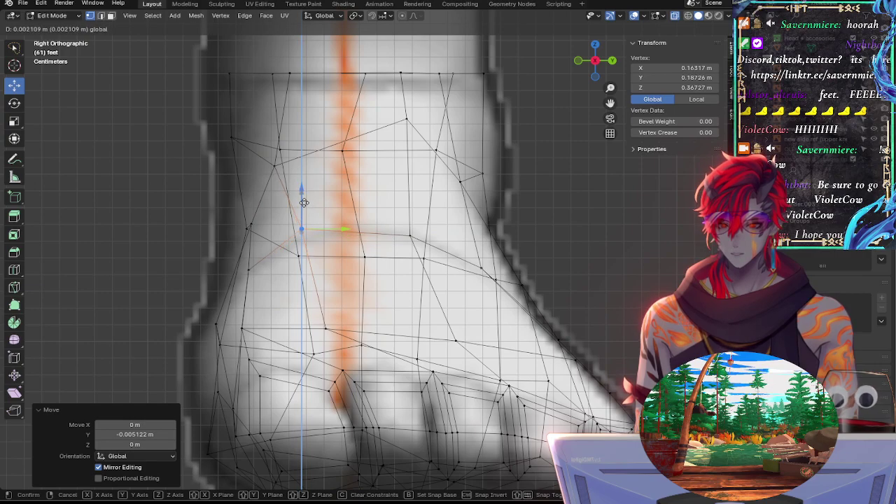
drag(304, 203, 304, 202)
Step: Raise the higher-Y vertex at the top of the instep by 0.003615 m, and slide it slightly toward lower Y
click(407, 237)
drag(406, 201, 407, 195)
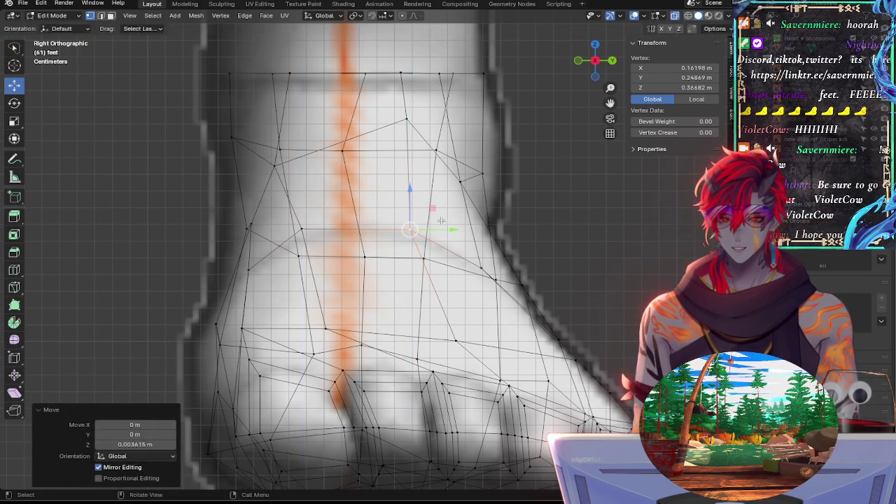
click(436, 224)
click(411, 232)
key(g)
key(g)
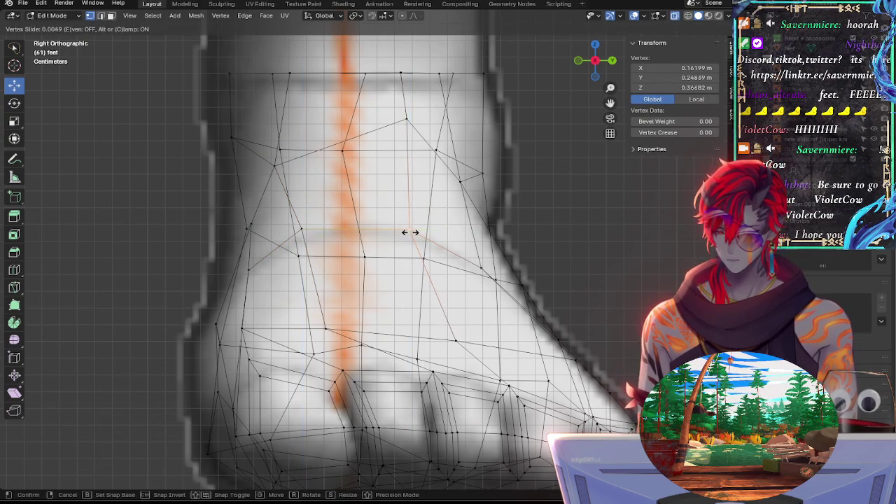
click(406, 231)
Step: Slide the lower-Y vertex at the top of the instep toward higher Y by a factor of 0.089
click(340, 229)
key(g)
key(g)
click(355, 229)
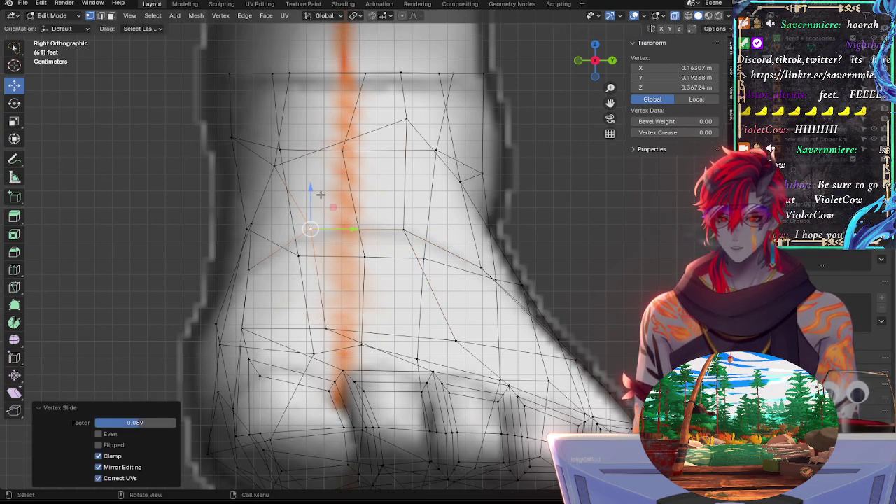
Step: Slide the lower-Y front ankle vertex up toward the ankle rim by a factor of 0.355
click(274, 166)
key(alt+z)
key(alt+z)
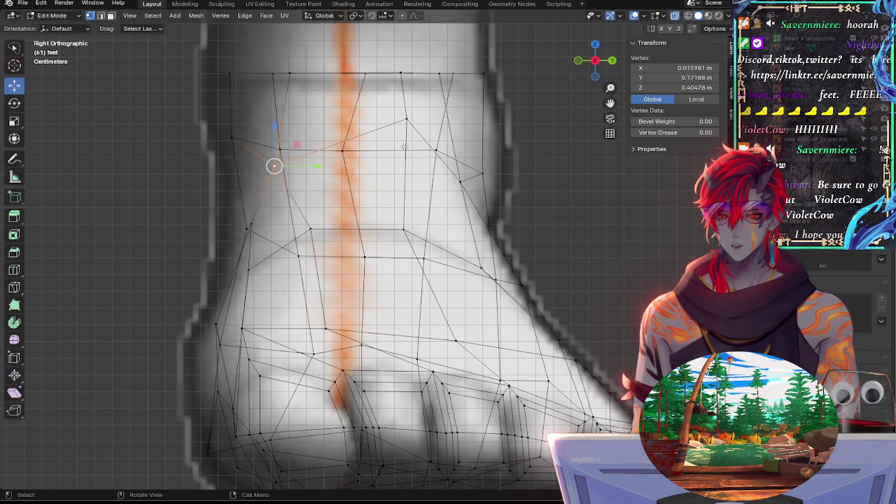
click(406, 119)
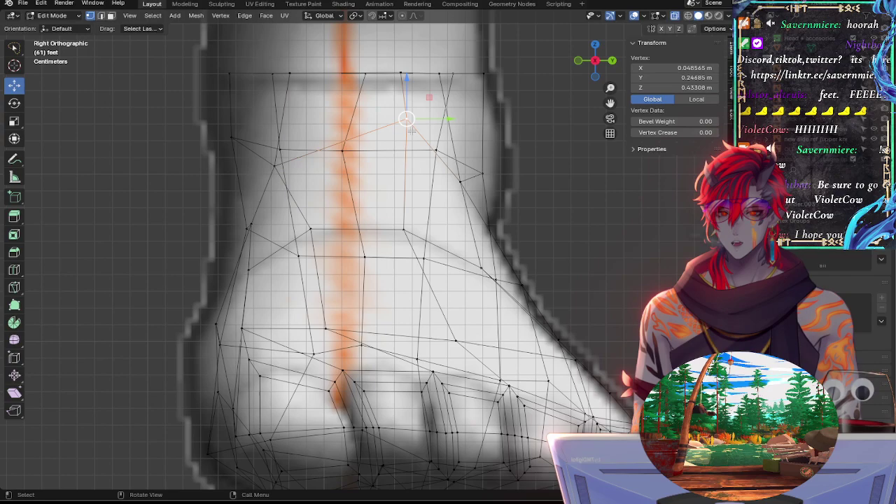
click(274, 165)
key(g)
key(g)
click(317, 131)
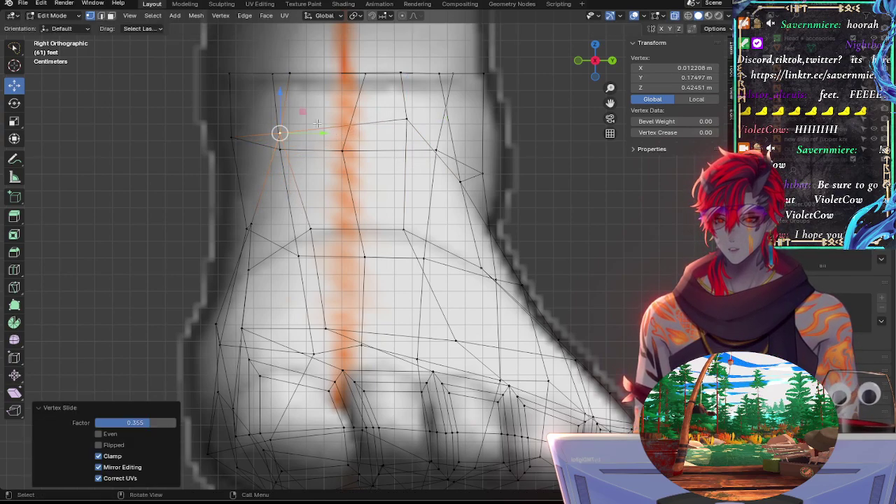
Step: Slide the same ankle vertex down its edge toward the instep by a factor of about 0.16
key(g)
key(g)
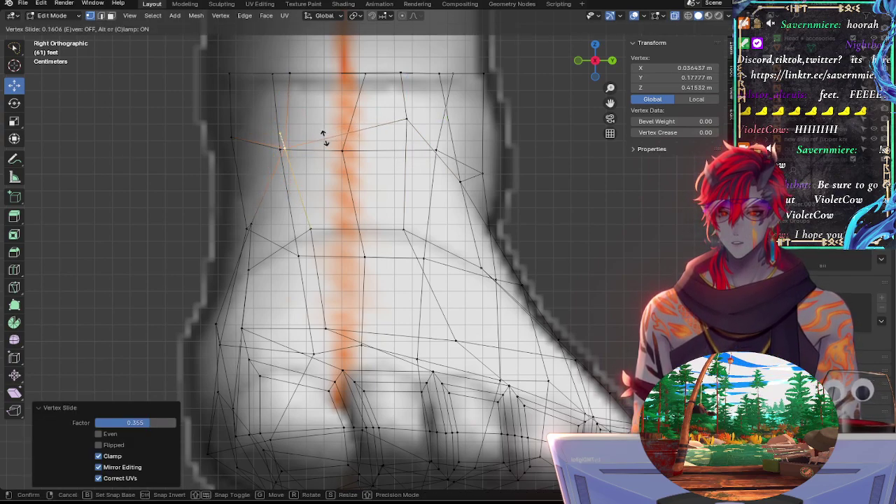
click(325, 138)
Step: Slide the higher-Y front ankle vertex down toward the instep by a factor of 0.262
click(422, 123)
key(g)
key(g)
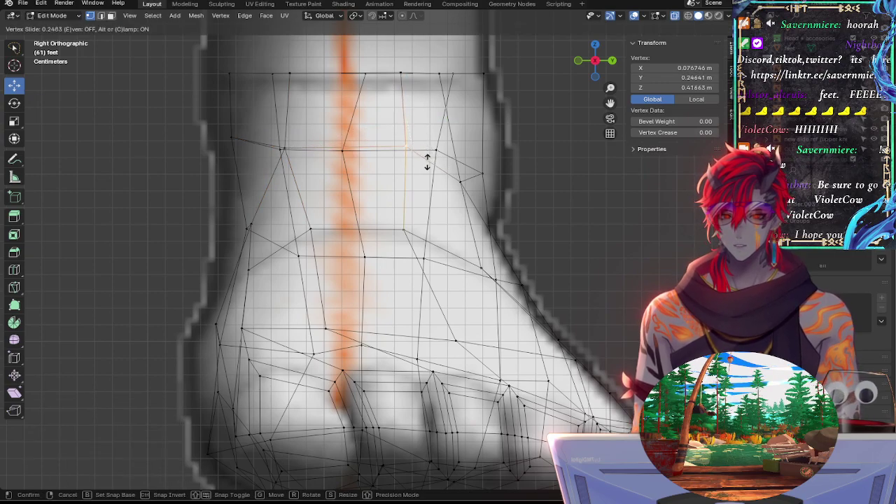
click(427, 161)
Step: Move the higher-Y front ankle vertex by 0.00693 m along Y and 0.000603 m along Z
key(g)
key(g)
key(g)
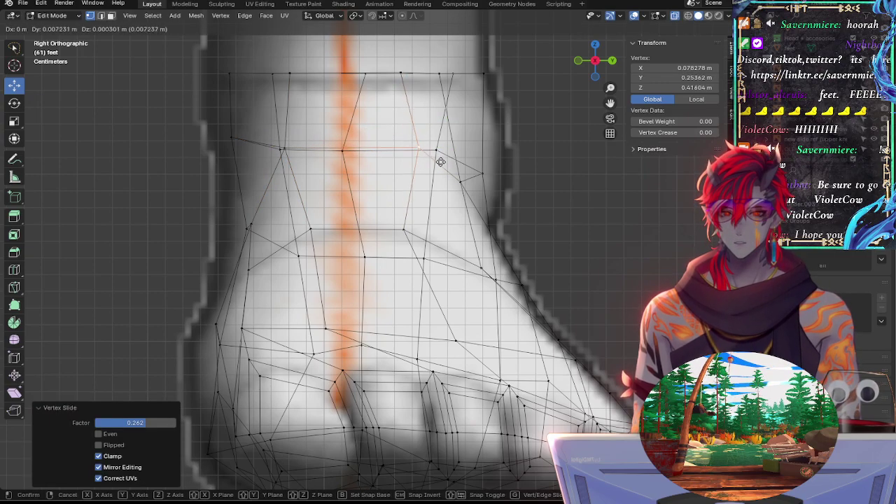
click(432, 163)
key(alt+z)
key(alt+z)
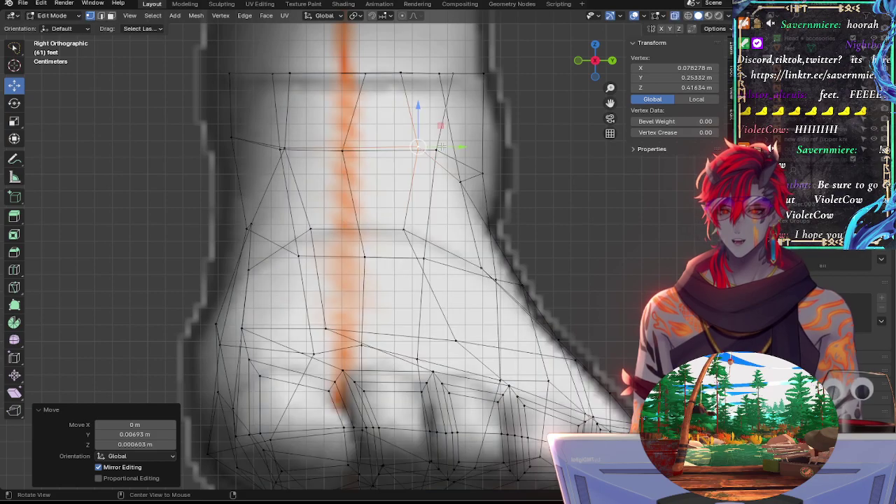
Step: Move the higher-Y front vertex on the ankle rim 0.009942 m along Y
key(alt+z)
click(402, 77)
key(alt+z)
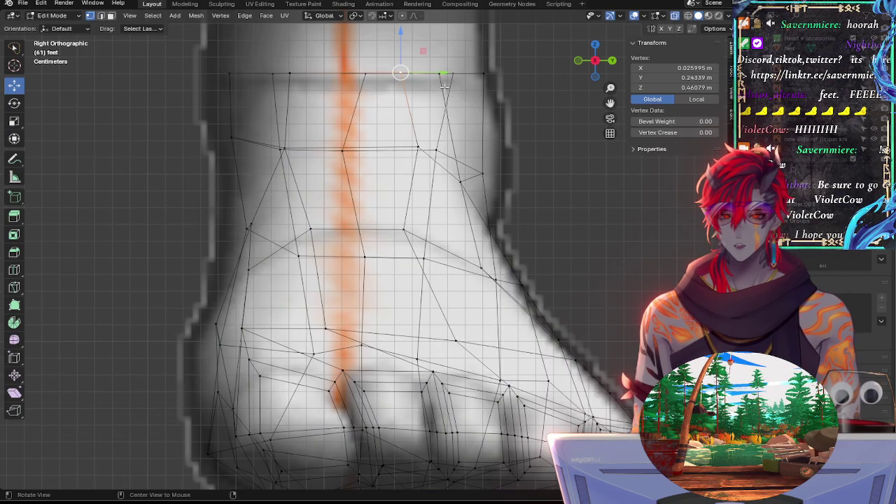
key(g)
key(y)
click(436, 128)
key(alt+z)
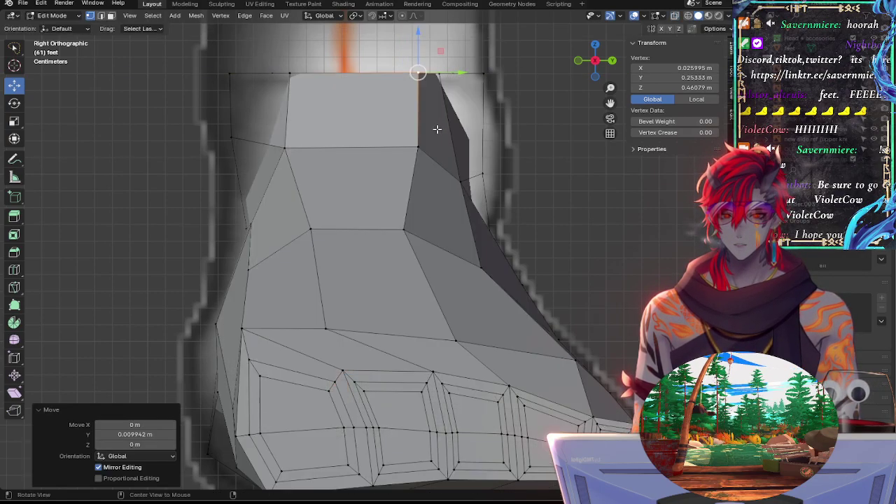
Step: Slide the same ankle rim vertex back along the rim toward lower Y by a factor of 0.033
key(g)
key(g)
click(432, 129)
key(alt+z)
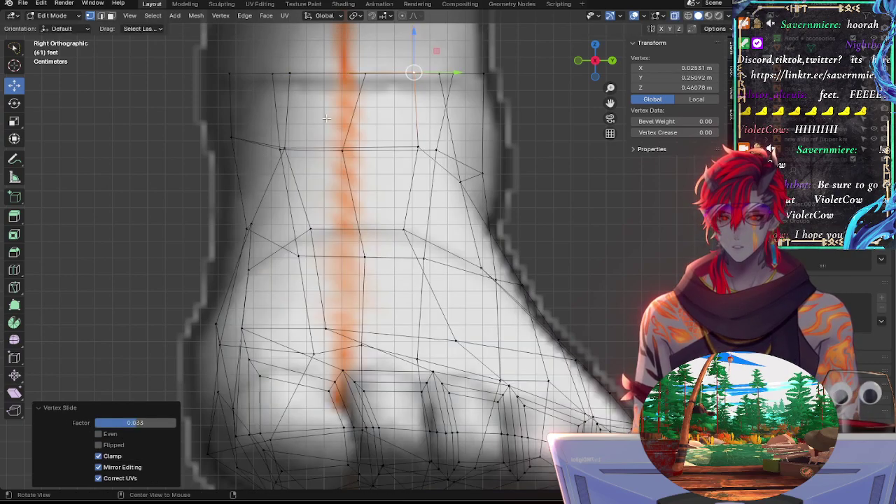
Step: Slide the lower-Y front vertex of the ankle rim along the rim to about Y 0.175 m
click(294, 72)
key(alt+z)
key(g)
key(g)
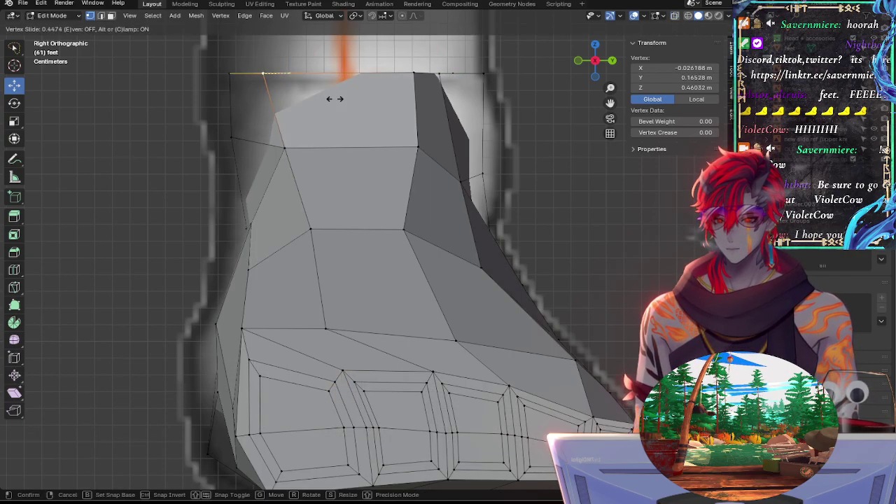
click(358, 104)
key(alt+z)
Step: Slide the lower-Y front ankle vertex below the rim toward its lower-Y neighbour by a factor of 0.222
click(285, 147)
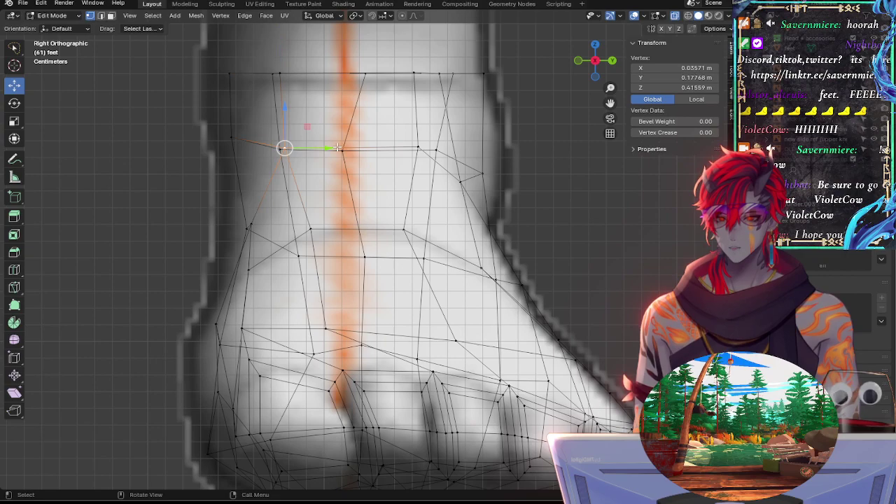
key(g)
key(g)
click(359, 145)
key(alt+z)
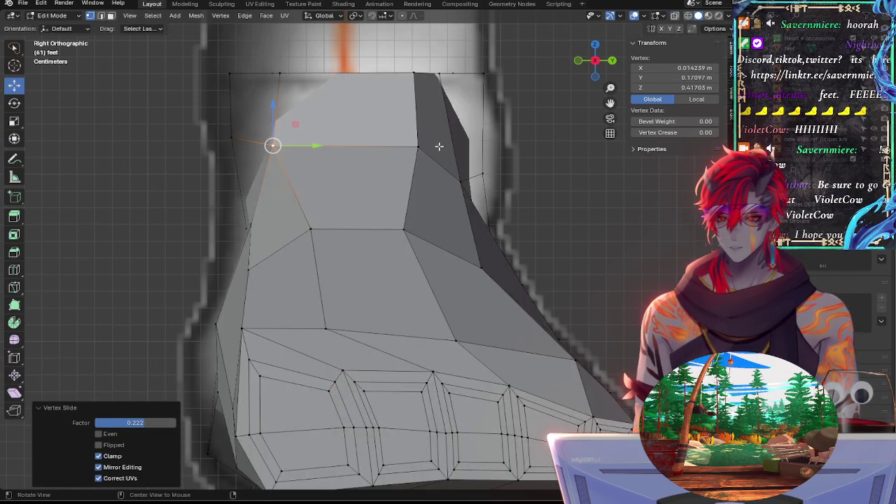
Step: Slide the higher-Y front ankle vertex slightly toward its higher-Y neighbour and raise it 0.00241 m along Z
click(418, 147)
key(alt+z)
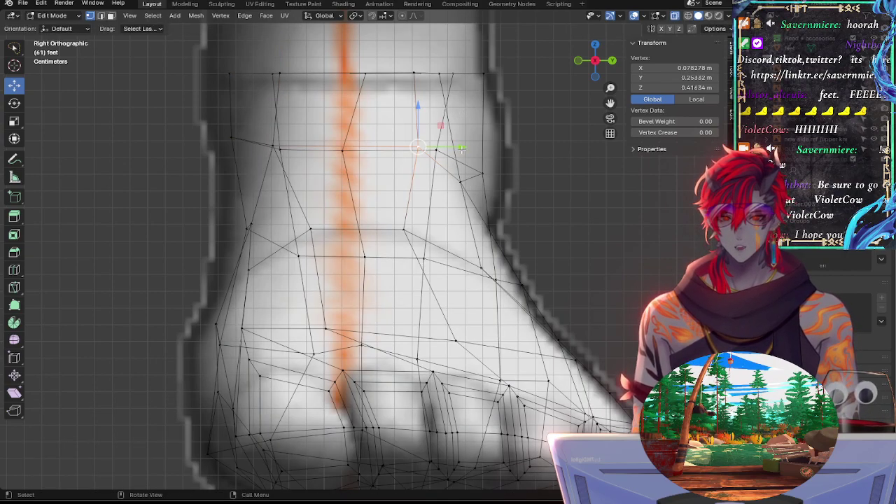
key(alt+z)
key(g)
key(g)
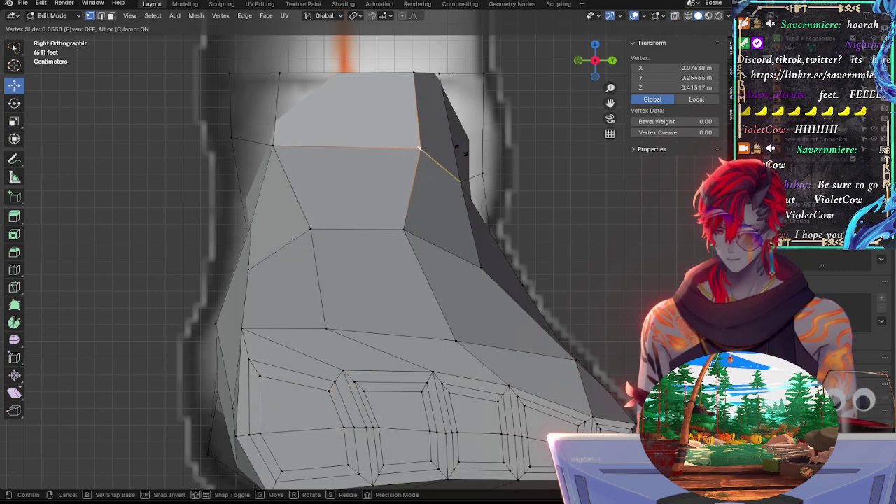
click(466, 151)
key(alt+z)
key(g)
key(z)
click(426, 111)
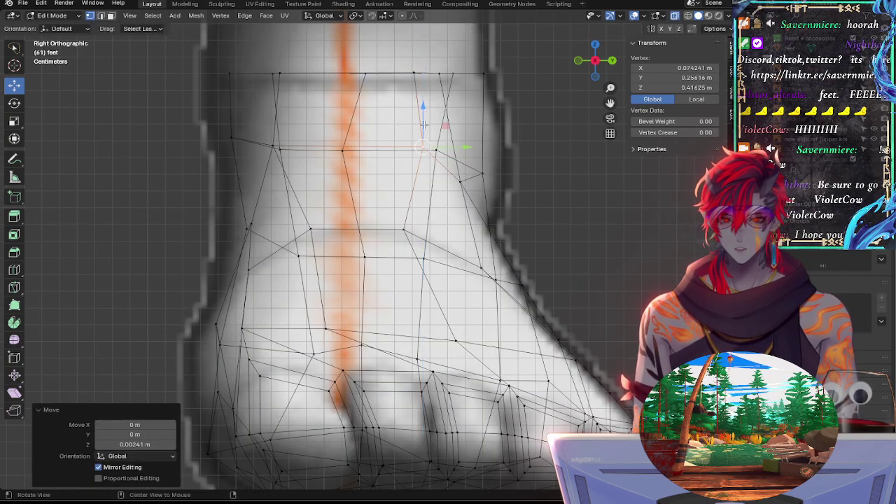
key(alt+z)
key(alt+z)
Step: Move the higher-Y upper instep vertex toward higher Y, under the front ankle vertex, and adjust its height slightly along Z
click(403, 226)
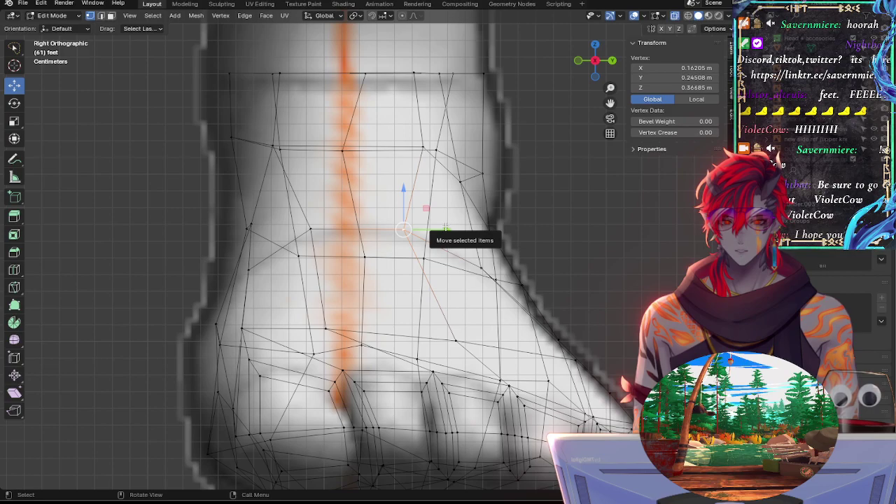
drag(445, 229, 428, 200)
key(g)
key(z)
click(443, 218)
key(alt+z)
key(alt+z)
key(alt+z)
Step: Move the neighbouring instep vertex on the higher-Y side slightly outward along Y
click(483, 261)
key(g)
key(y)
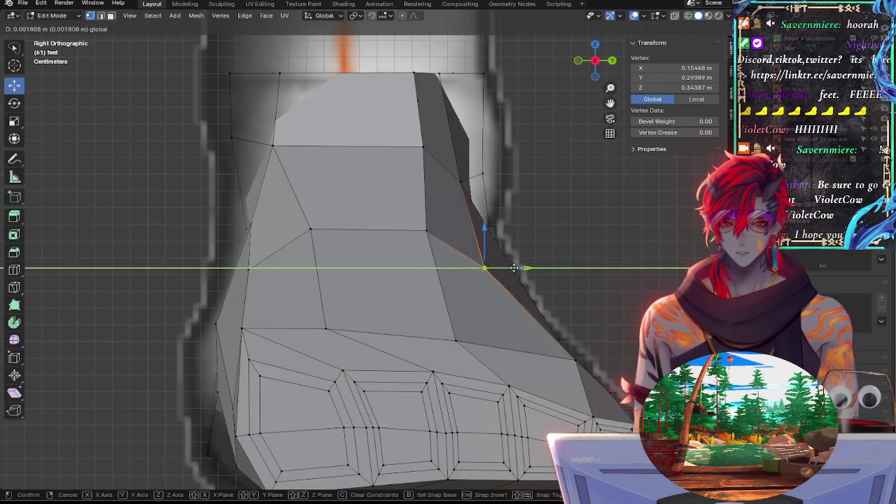
click(526, 264)
key(alt+z)
Step: Lower the two higher-Y instep vertices about 0.002 m along Z and rotate them by -1.17°
shift+click(424, 234)
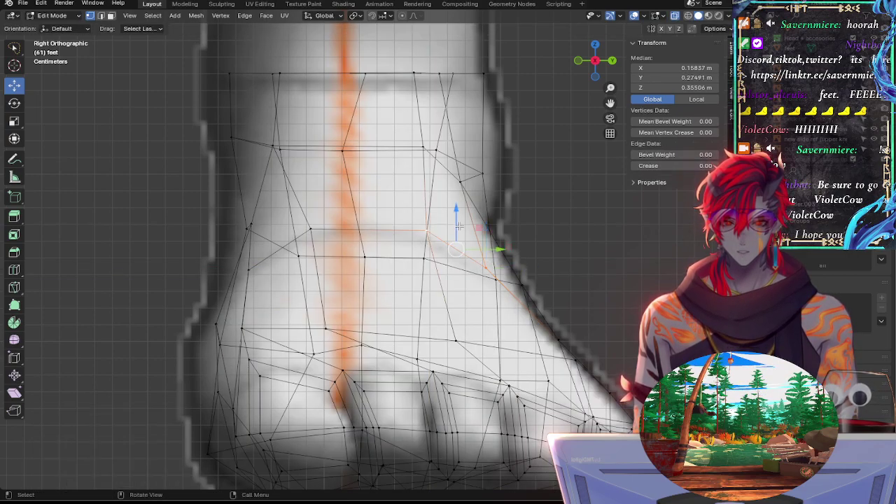
key(g)
key(z)
click(456, 219)
key(r)
click(554, 212)
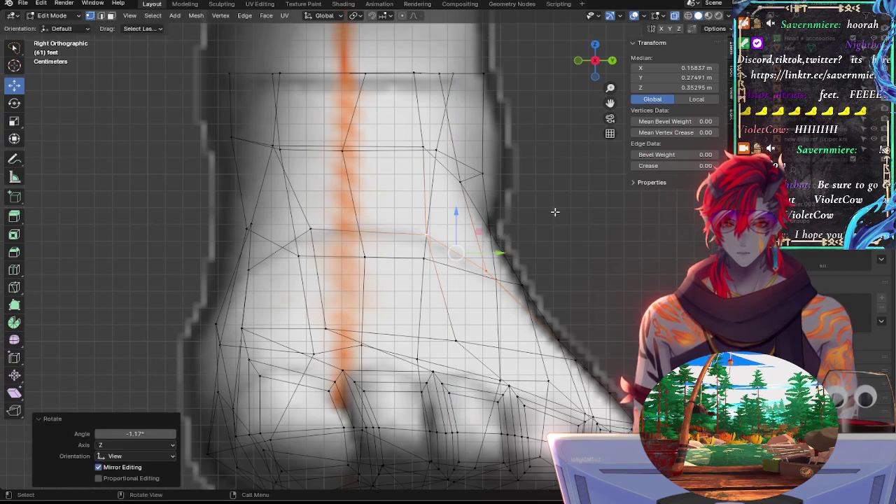
Step: Rotate the two upper instep vertices that form the front crease edge by about -2.4°
click(318, 227)
text(r)
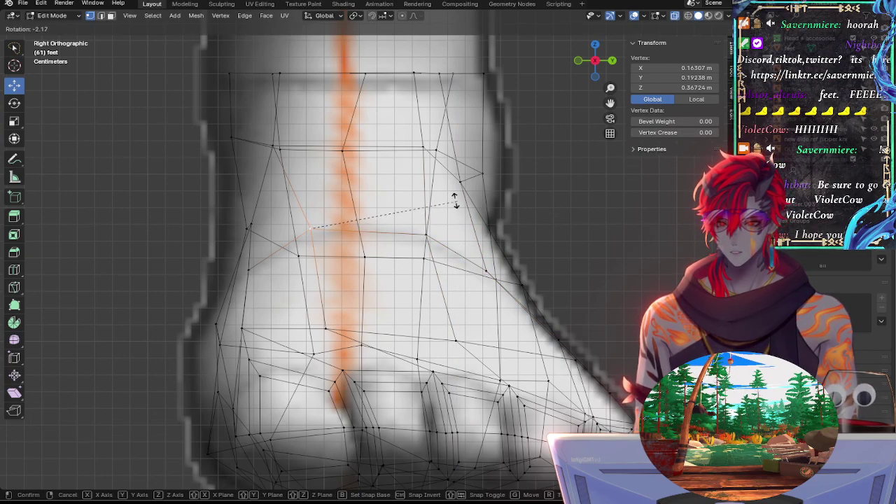
text(-22.5)
key(Return)
shift+click(424, 235)
key(r)
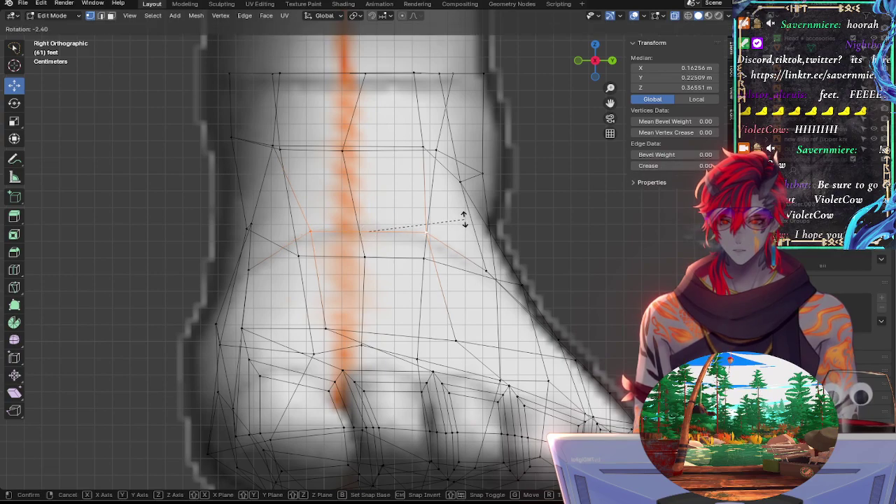
click(463, 217)
Step: Rotate the lower-Y instep edge by about 0.87° and move it -0.001506 m along Y
shift+click(250, 267)
key(r)
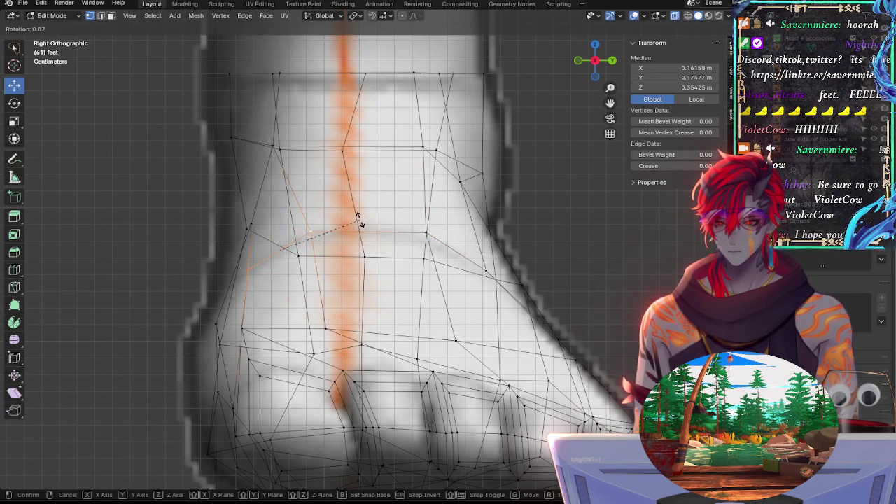
click(358, 221)
drag(319, 248, 316, 249)
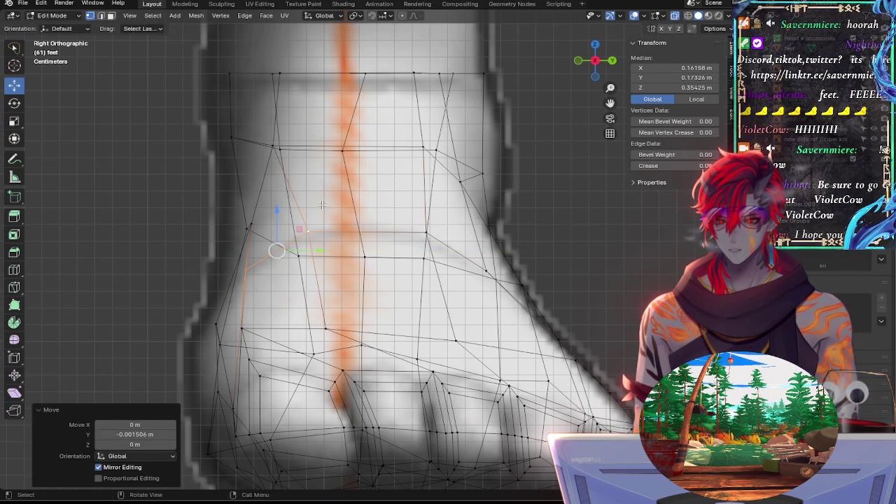
key(alt+a)
Step: Slide the lower-Y front ankle vertex toward its higher-Y neighbour by a factor of 0.142 and down by a factor of 0.054
key(alt+z)
click(251, 218)
key(alt+z)
click(279, 149)
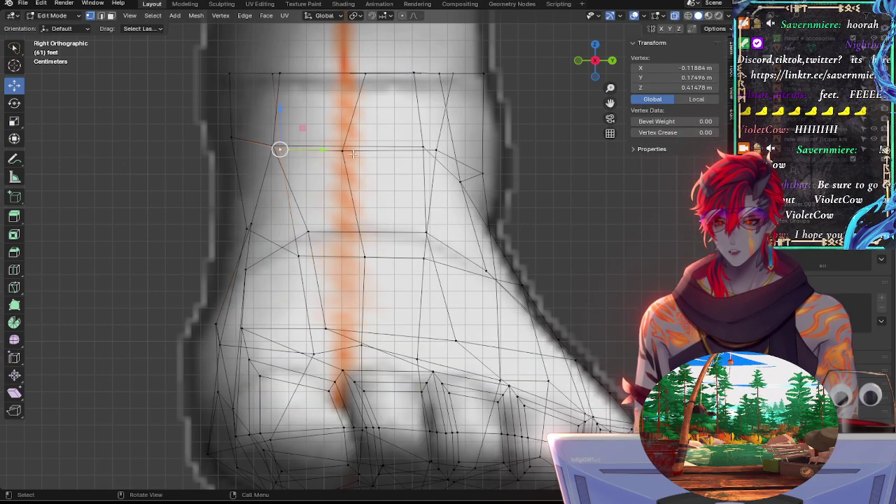
key(alt+z)
click(275, 145)
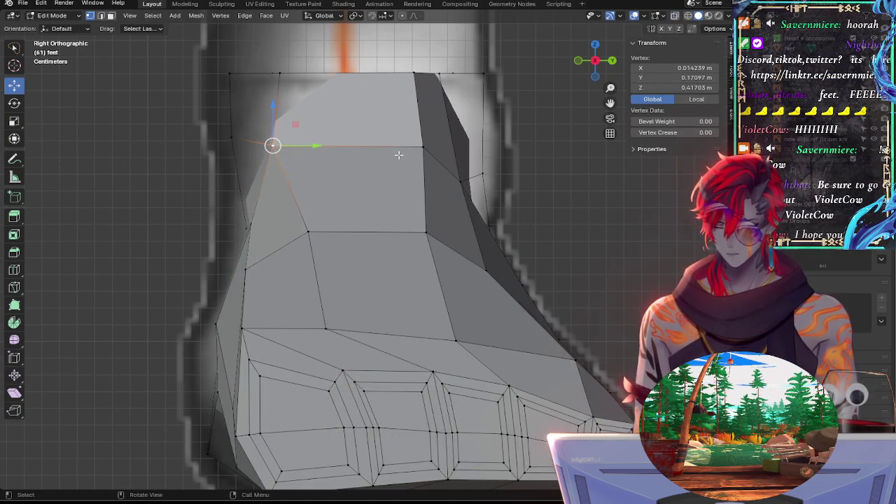
key(shift+v)
click(411, 158)
key(shift+v)
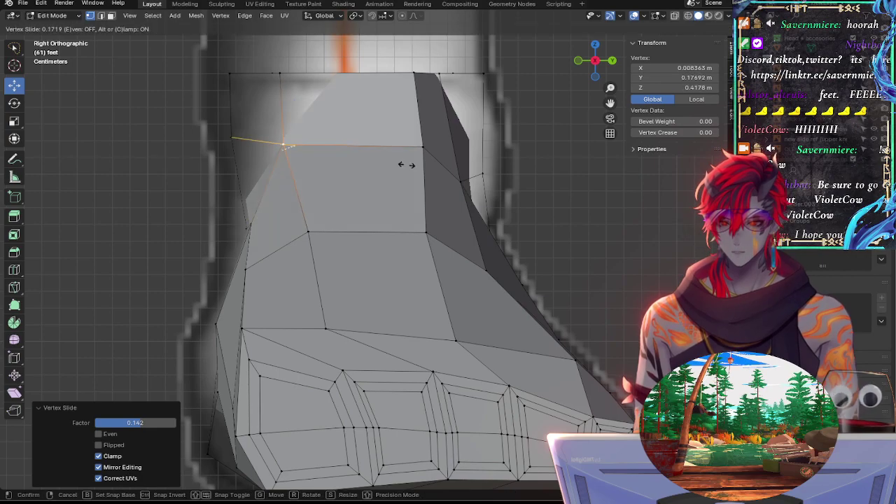
click(410, 163)
key(alt+z)
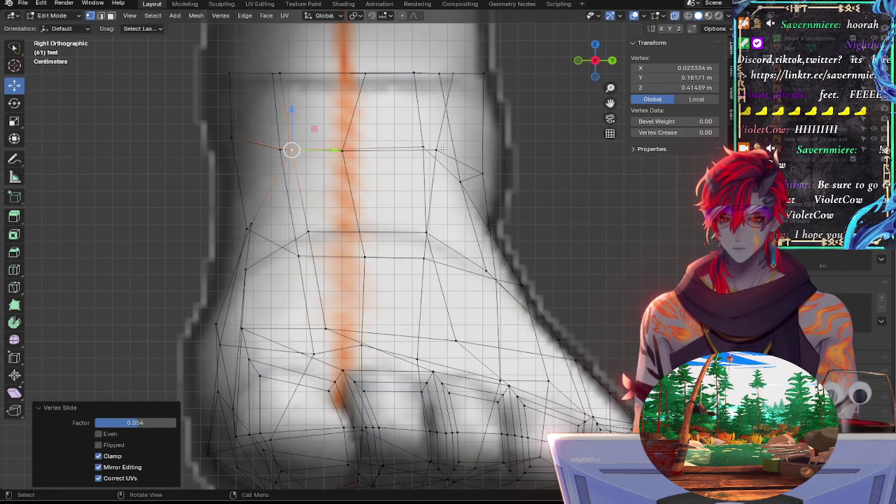
Step: Shift the higher-Y front ankle vertex toward lower Y and slide the rim vertex above it to about Y 0.243 m
key(shift+v)
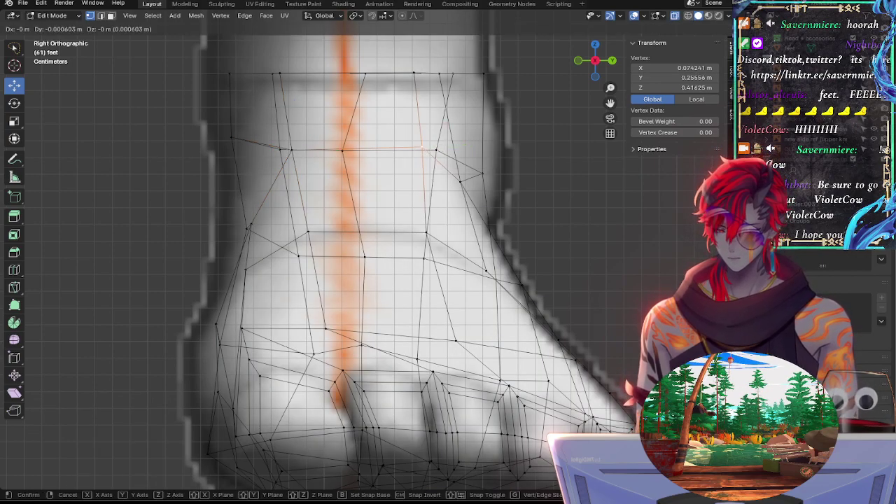
click(418, 144)
click(416, 76)
key(g)
key(g)
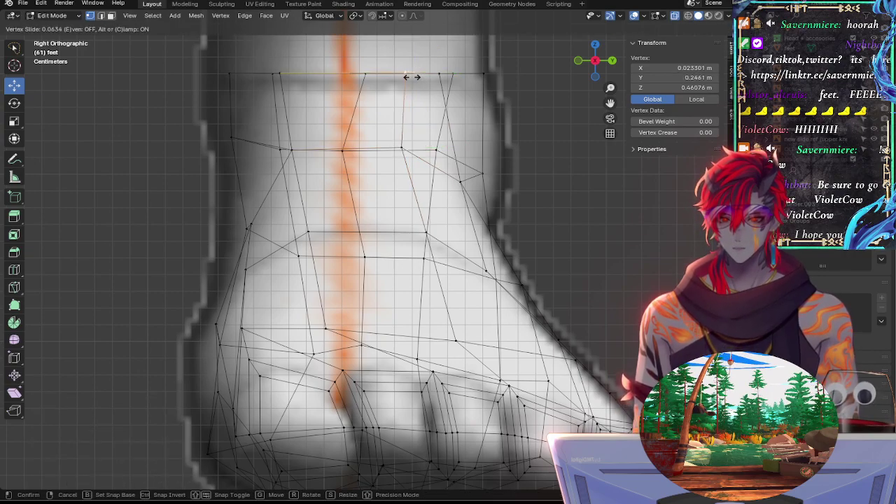
click(402, 76)
Step: Move the higher-Y front ankle vertex -0.002712 m along Y and 0.000904 m along Z
click(407, 151)
key(g)
click(428, 142)
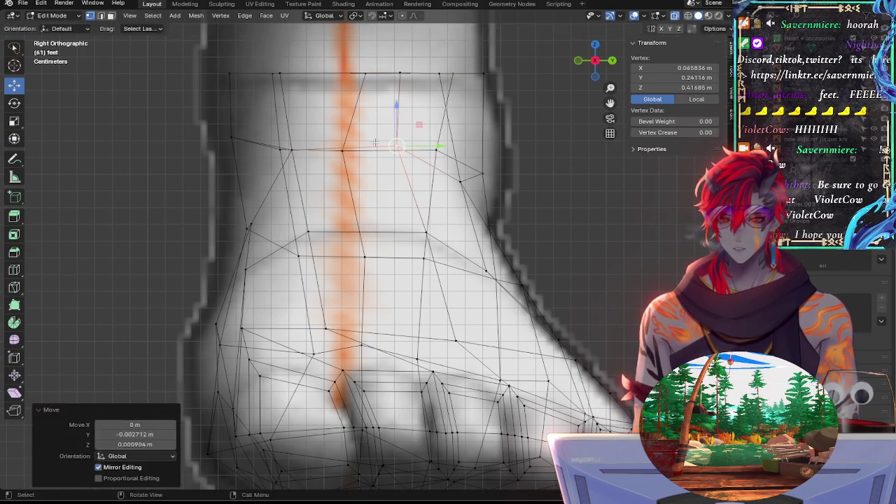
Step: Slide the lower-Y front ankle vertex slightly toward higher Y and up toward the ankle rim by a factor of 0.130
click(323, 154)
click(297, 153)
key(alt+z)
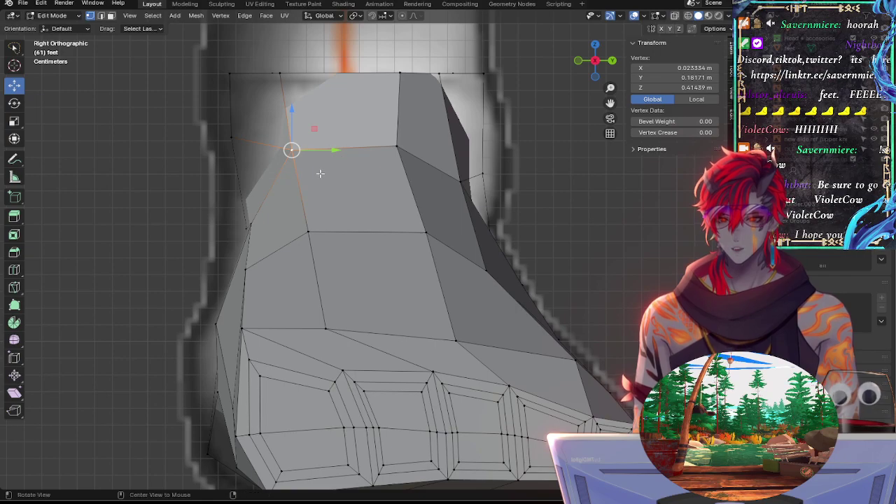
key(alt+z)
key(shift+v)
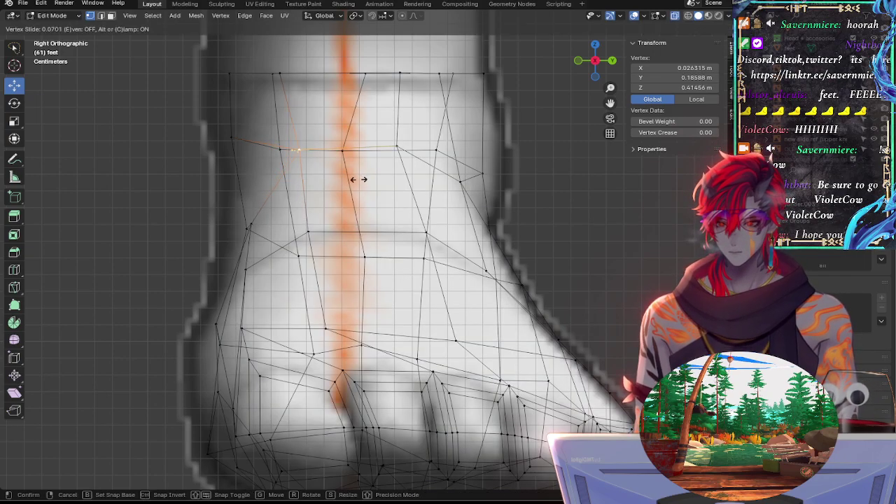
click(352, 174)
key(shift+v)
click(356, 169)
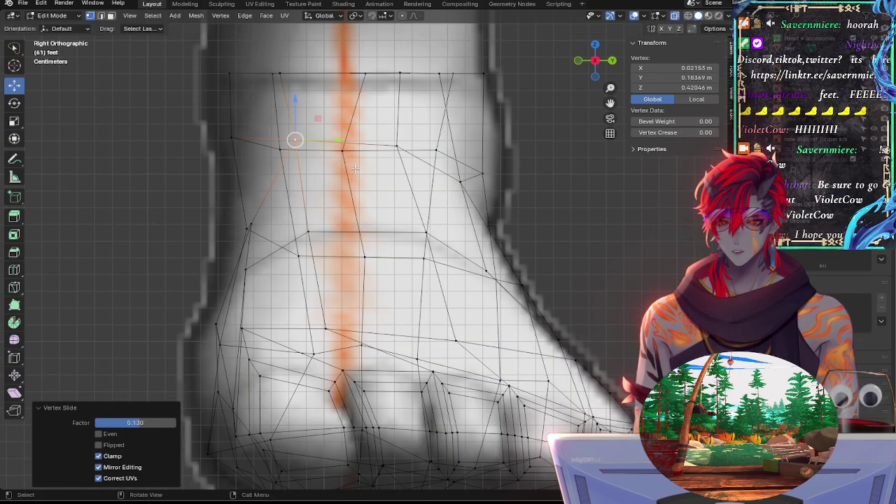
Step: Slide the higher-Y front ankle vertex toward lower Y and the rim vertex above it the same way by a factor of 0.040
click(398, 149)
key(shift+v)
click(392, 147)
key(g)
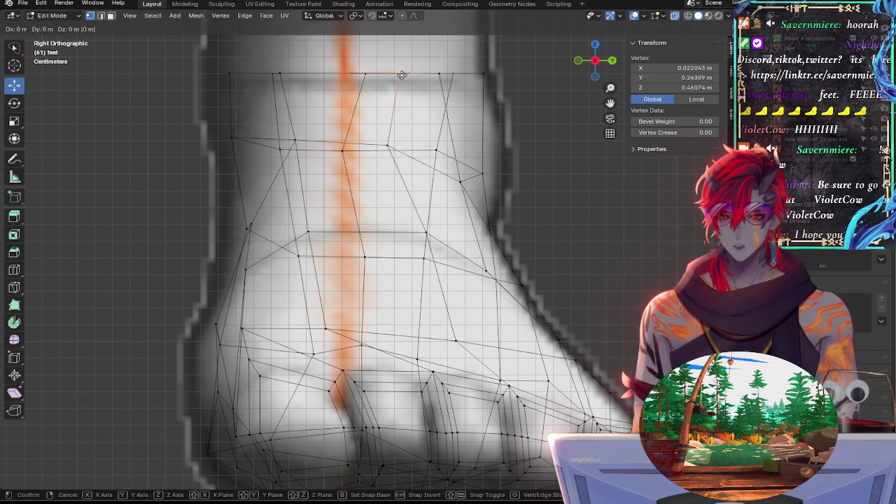
key(g)
click(396, 74)
key(alt+z)
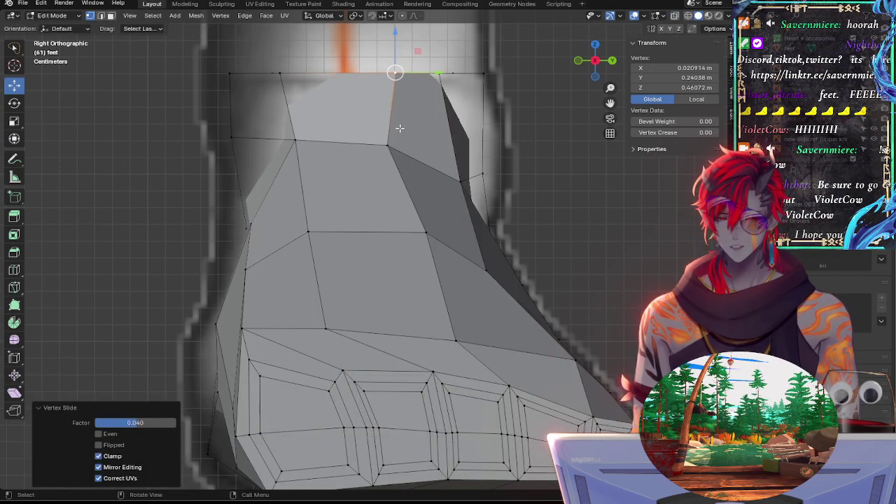
Step: Move the higher-Y front ankle vertex about 0.0097 m along Y and slide it slightly down its edge
click(397, 152)
key(alt+z)
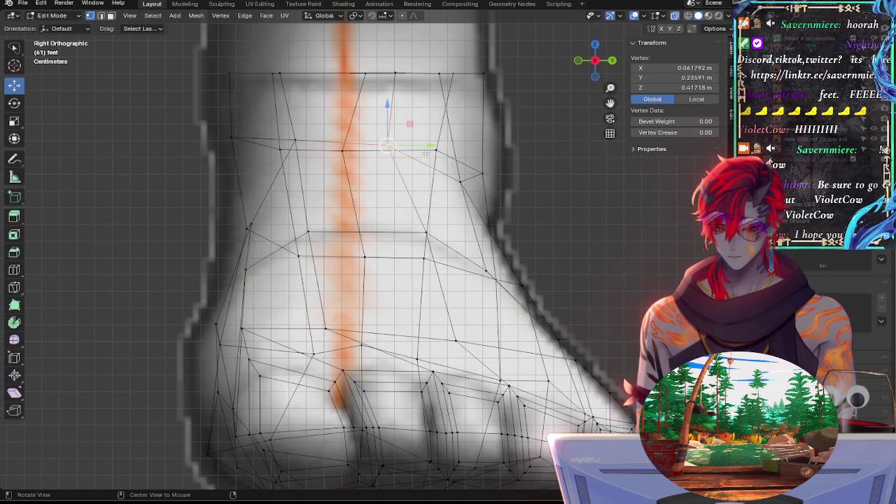
shift+click(429, 225)
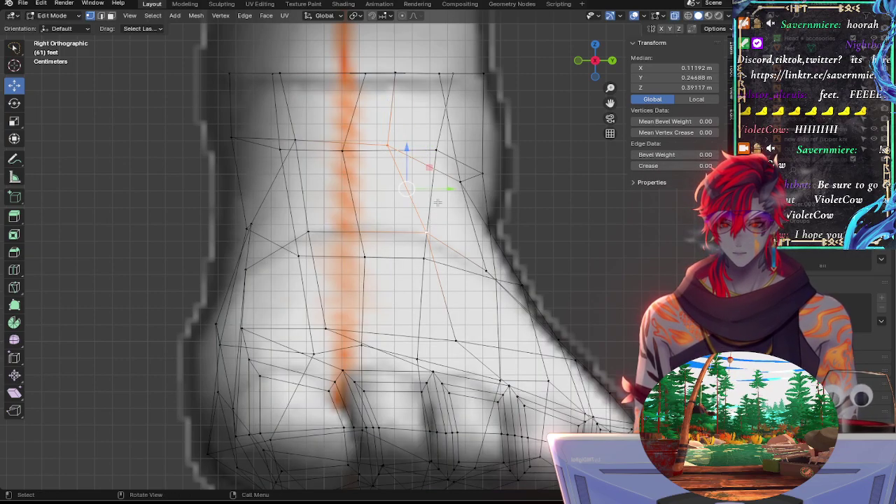
click(392, 147)
key(g)
key(g)
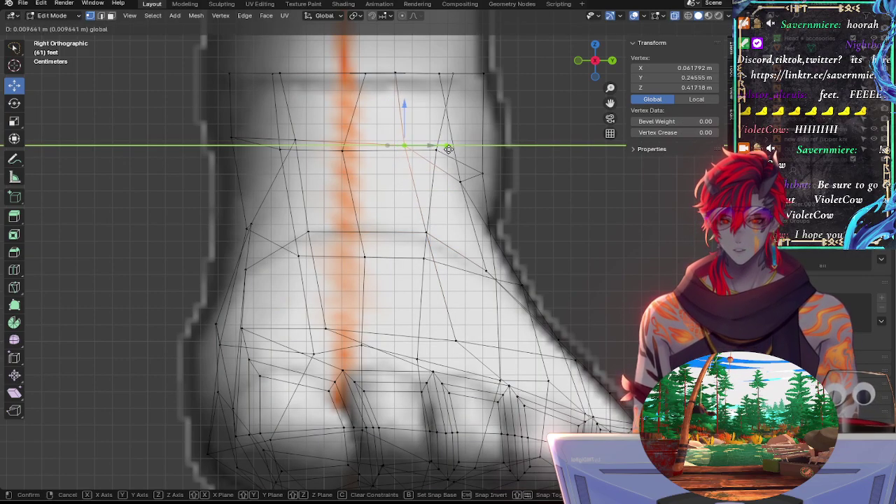
click(448, 148)
key(g)
key(g)
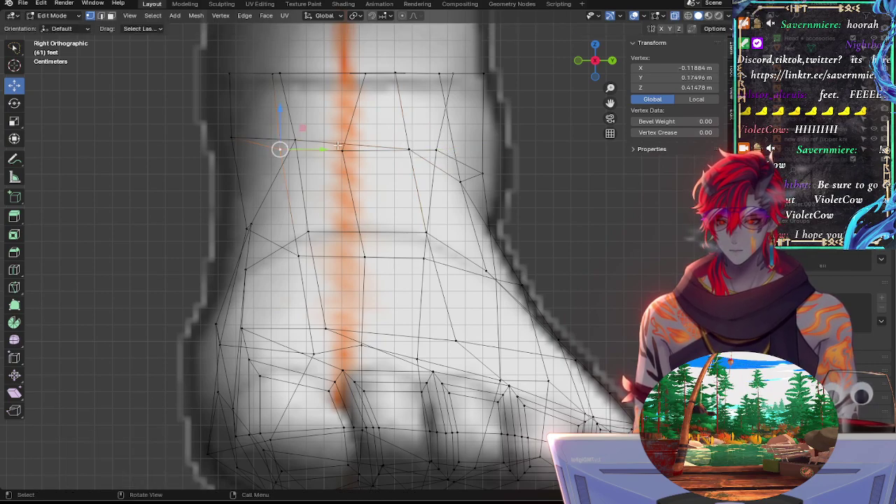
Step: Slide the lower-Y front ankle vertex down toward the instep by a factor of 0.116 and select the rim vertex above it
click(303, 144)
key(alt+z)
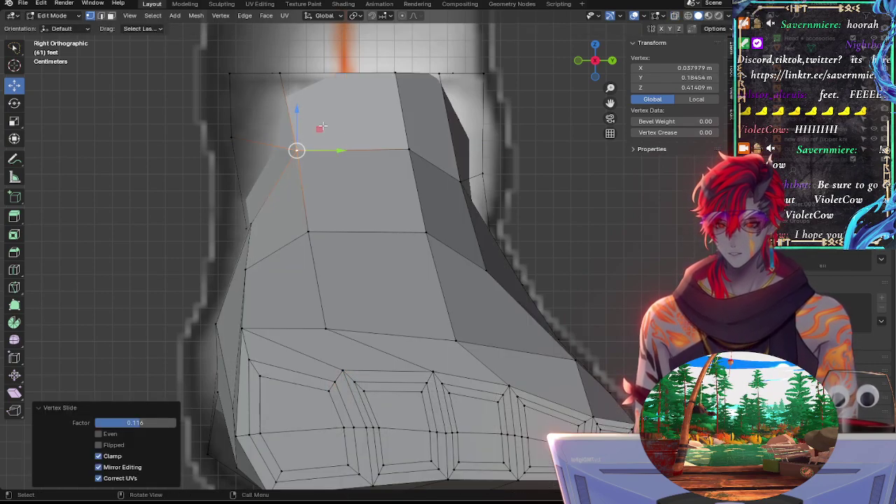
click(271, 72)
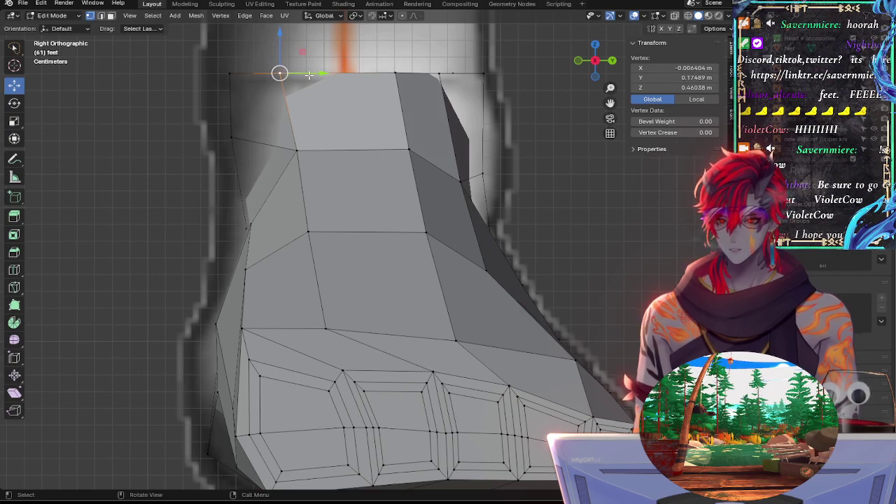
Step: Slide the selected lower-Y front rim vertex along the rim toward higher Y by a factor of 0.166
key(g)
key(g)
click(320, 100)
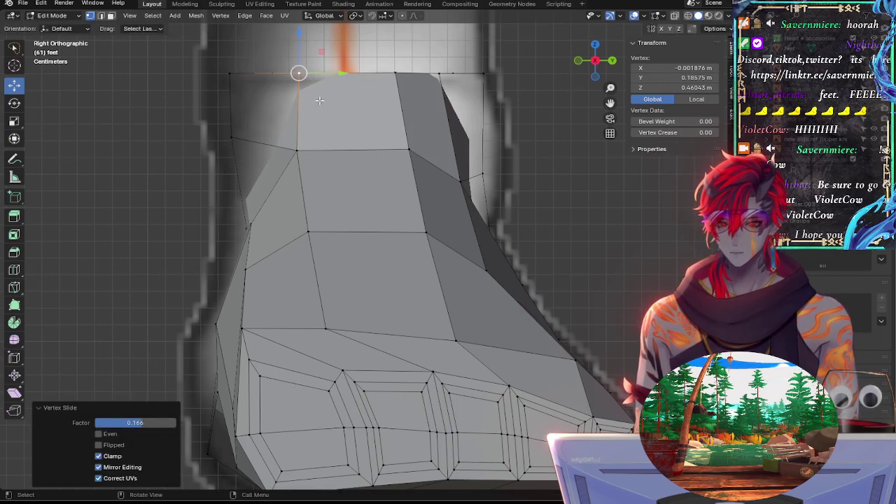
Step: Move the rim vertex and the ankle vertex below it together about -0.0030 m along Y and rotate them slightly
shift+click(298, 149)
drag(332, 116, 325, 116)
key(r)
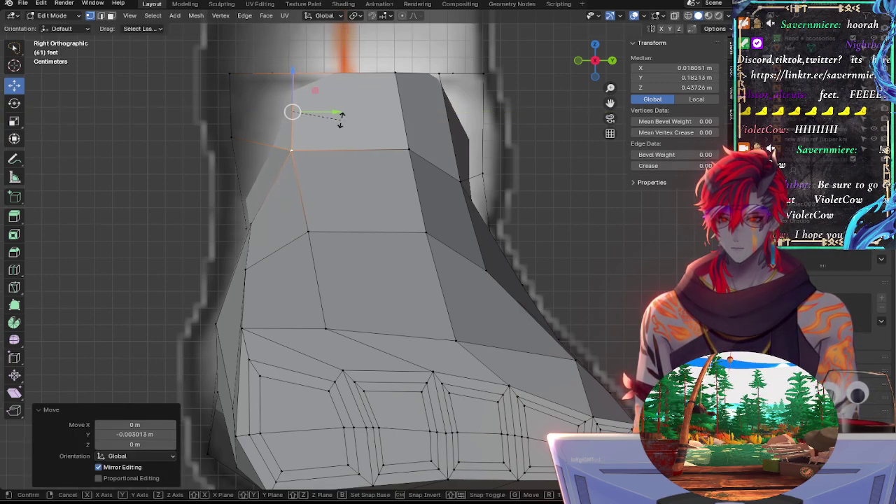
click(342, 120)
Step: Trackball-rotate the lower-Y front ankle vertex, then slide it toward the lower-Y side and up toward the rim by a factor of 0.137
click(293, 150)
key(r)
key(r)
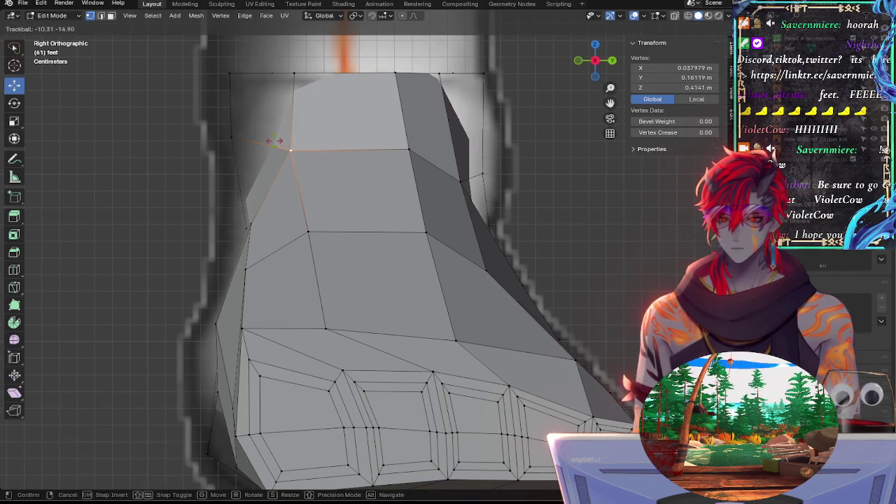
click(277, 141)
key(g)
key(g)
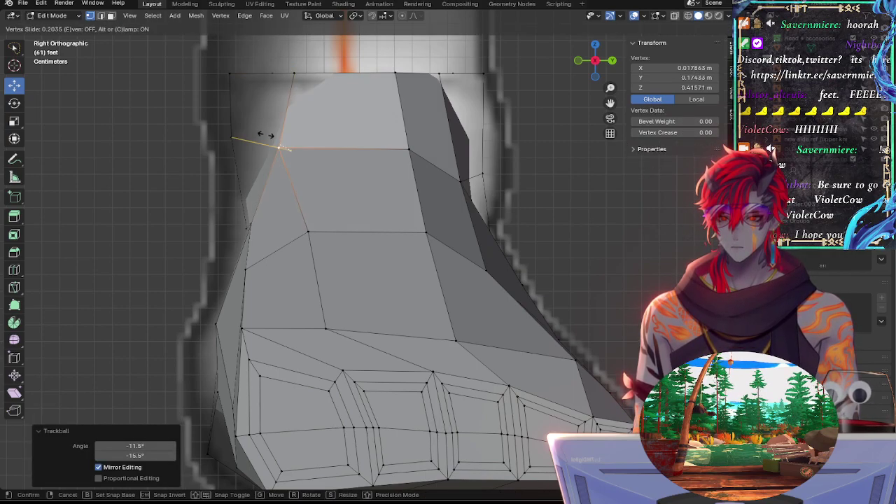
click(265, 135)
key(g)
key(g)
click(269, 126)
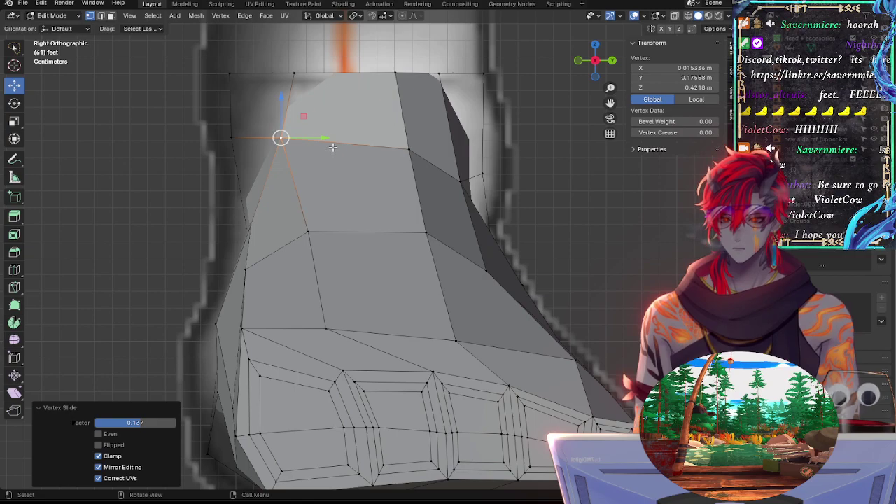
Step: Slide the same ankle vertex down toward the instep, then toward the lower-Y side by a factor of 0.256
key(g)
key(g)
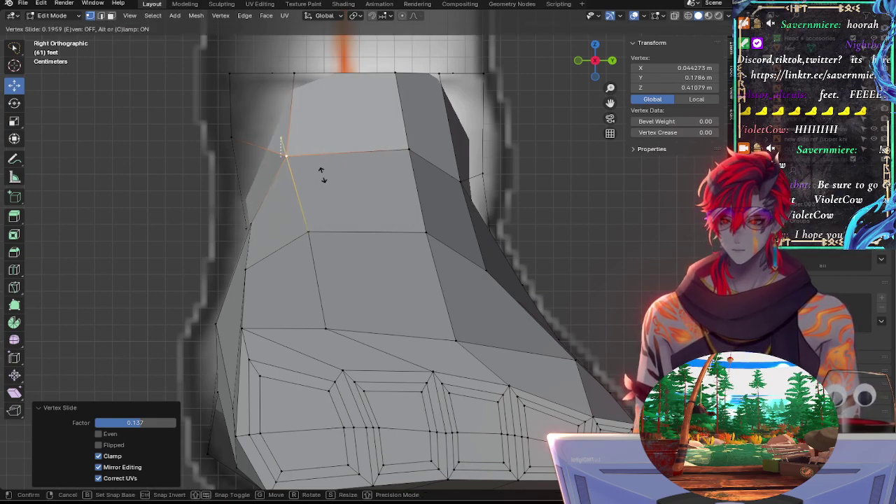
click(286, 154)
key(g)
key(g)
click(302, 168)
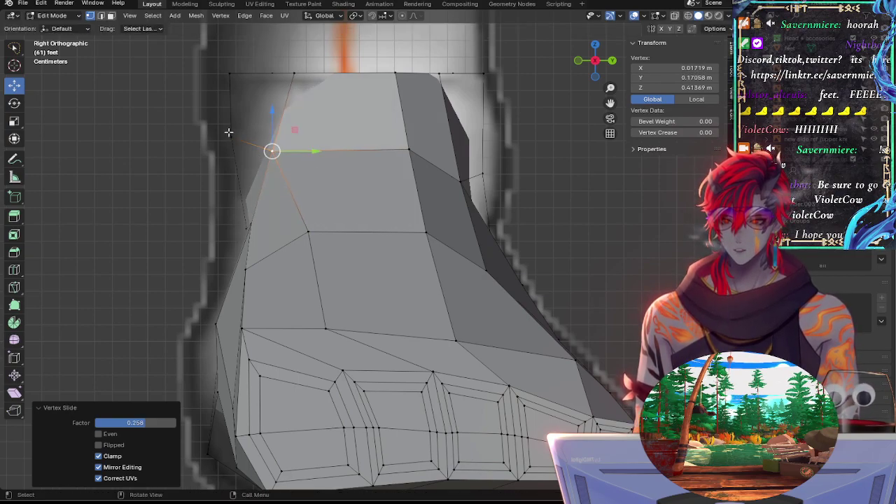
Step: Undo the last action and examine the lower-Y side vertices through the see-through mesh against the reference
key(ctrl+z)
key(alt+z)
middle_drag(286, 147, 403, 170)
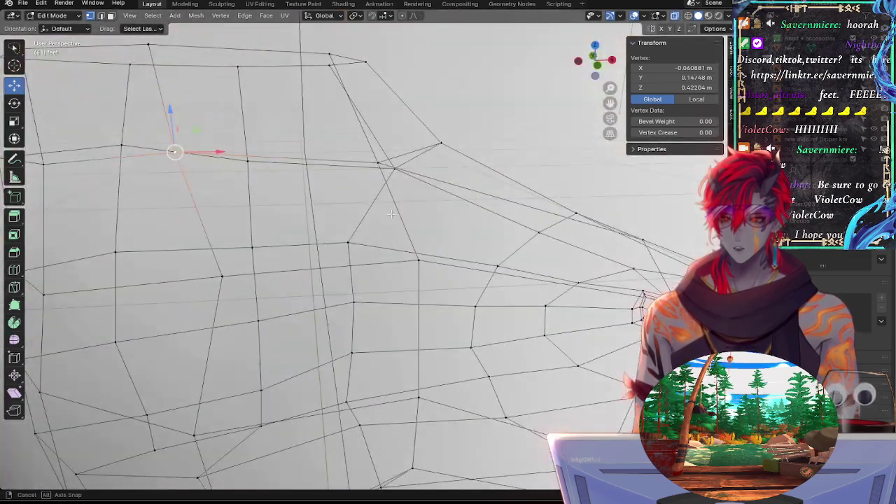
click(612, 59)
key(alt+z)
key(alt+z)
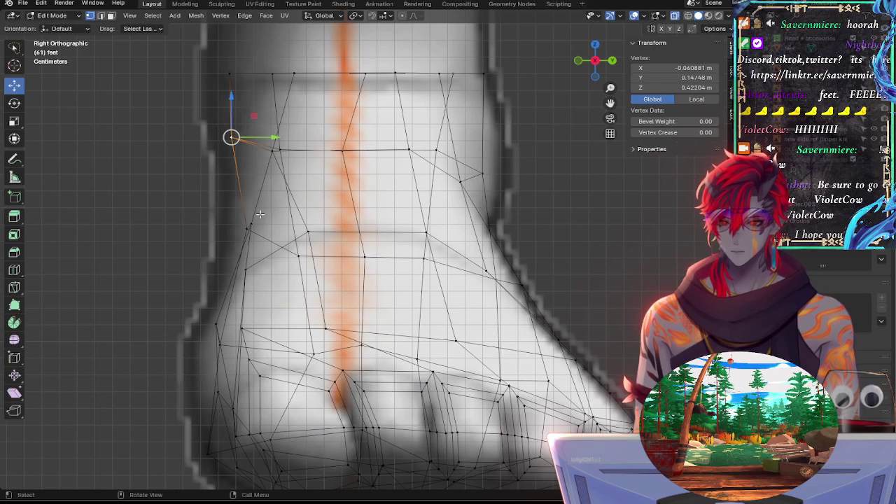
click(256, 217)
key(alt+z)
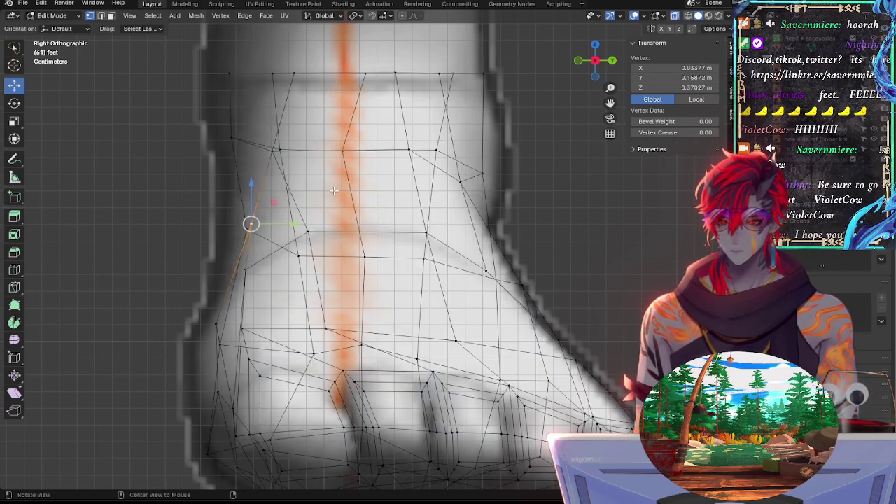
key(alt+z)
Step: Move the lower-Y front ankle vertex about 0.0196 m along Y and about -0.0039 m along Z
click(274, 149)
key(g)
key(y)
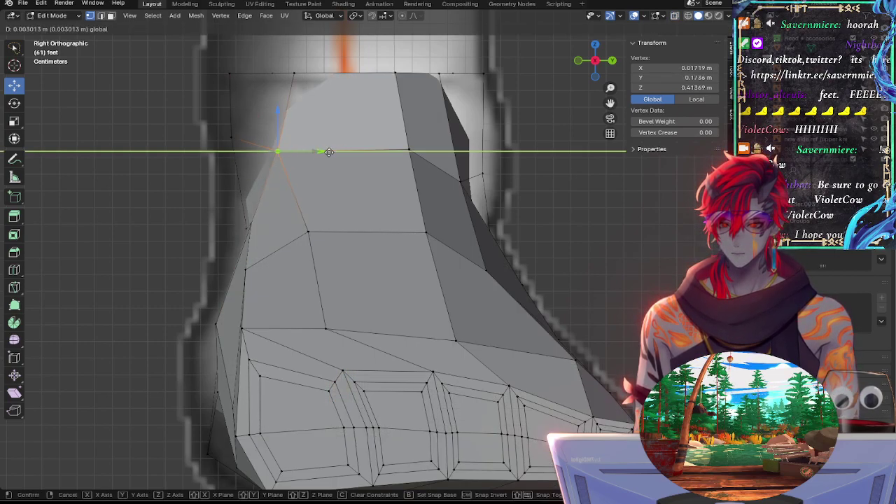
click(355, 152)
key(alt+z)
key(g)
key(z)
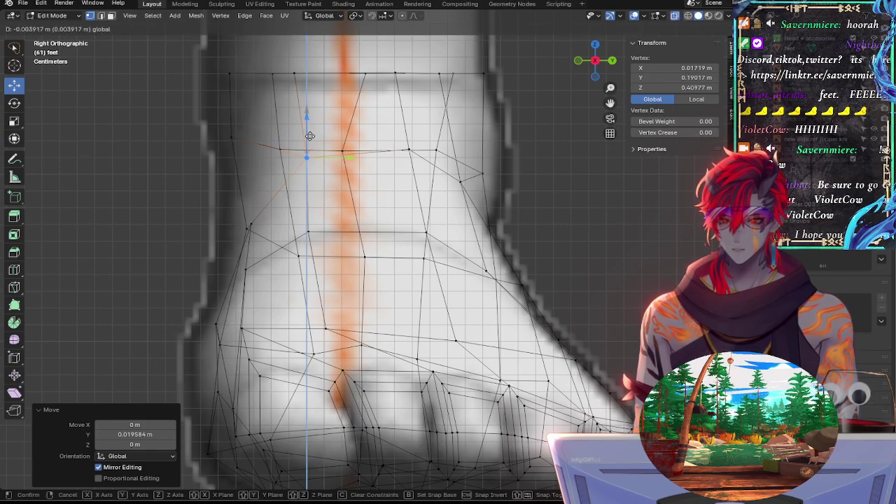
click(331, 155)
Step: Nudge the same ankle vertex slightly toward higher Y and raise it about 0.0060 m along Z
key(alt+z)
key(alt+z)
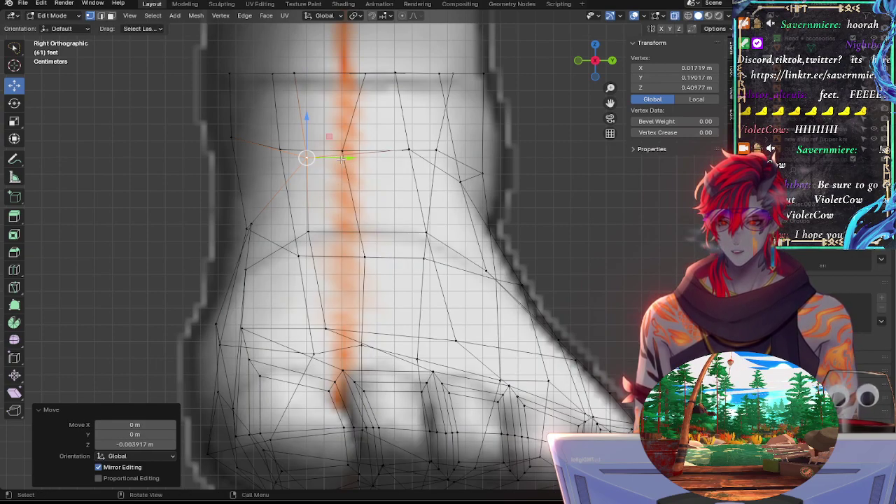
drag(343, 159, 345, 158)
drag(309, 125, 310, 115)
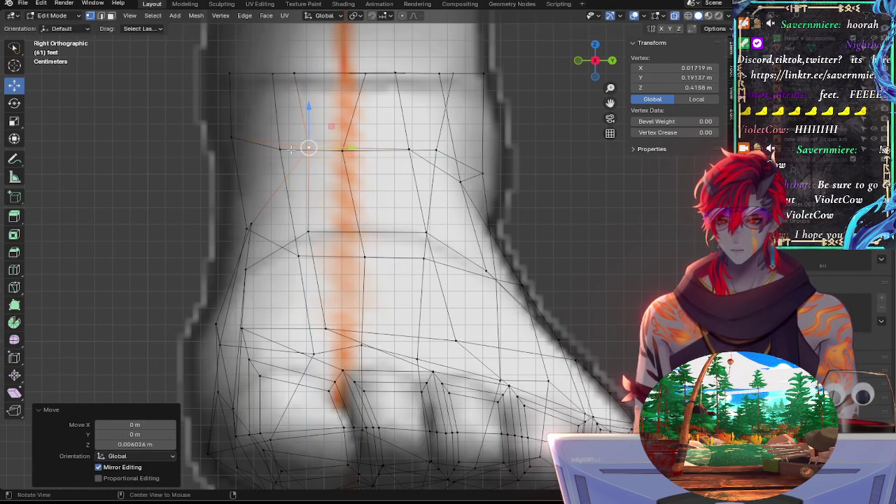
Step: Move the lower-Y side vertex below the ankle toward higher Y, ending with about 0.0057 m, and raise it about 0.0069 m
key(alt+z)
click(252, 225)
key(alt+z)
key(g)
key(y)
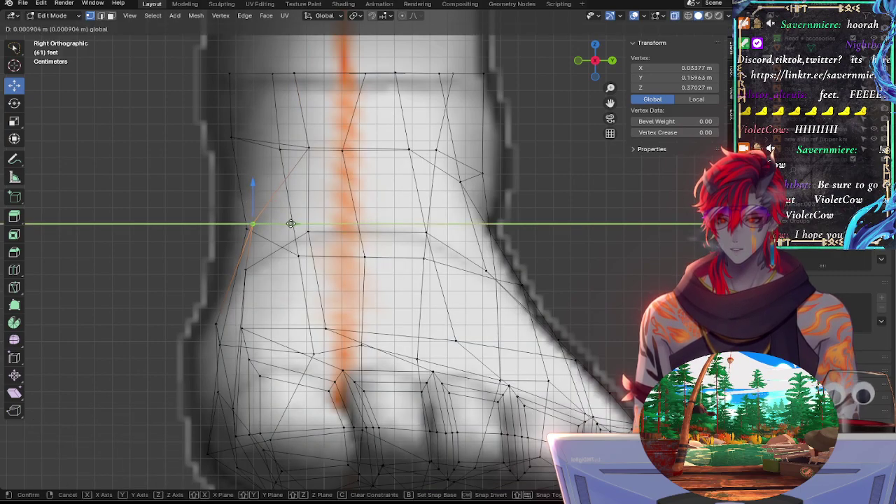
drag(290, 224, 294, 224)
drag(263, 188, 262, 176)
drag(300, 215, 307, 217)
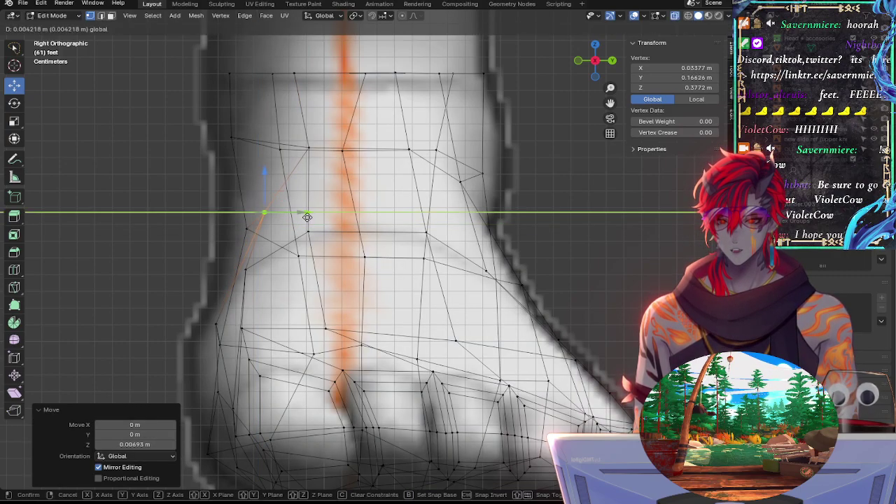
click(309, 217)
Step: Slide the same side vertex by a factor of 0.128, then slightly up its edge toward the front ankle vertex
key(alt+z)
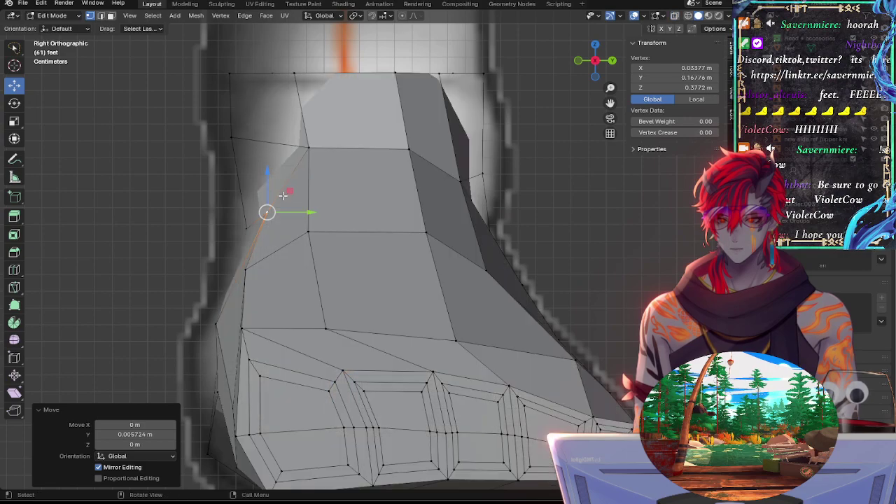
key(g)
key(g)
click(332, 199)
key(g)
key(g)
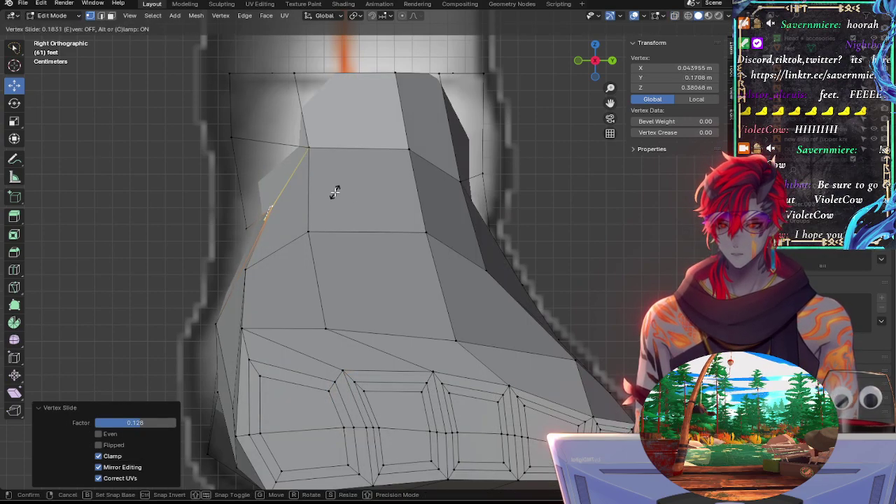
click(335, 193)
Step: Raise the neighbouring rear vertex on the lower-Y side along Z and shift it toward lower Y
key(alt+z)
click(248, 224)
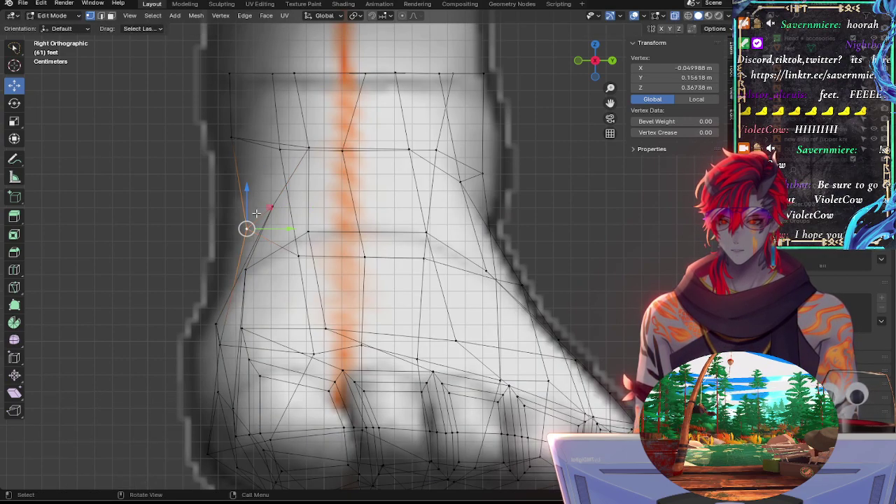
drag(246, 196, 245, 180)
drag(272, 212, 262, 213)
Step: Select the lower-Y side vertex nearer the front again and slide it by a factor of 0.024
click(272, 208)
key(alt+z)
mouse_move(273, 209)
middle_down()
mouse_move(342, 236)
mouse_move(400, 243)
mouse_move(432, 265)
middle_up()
key(shift+v)
click(432, 265)
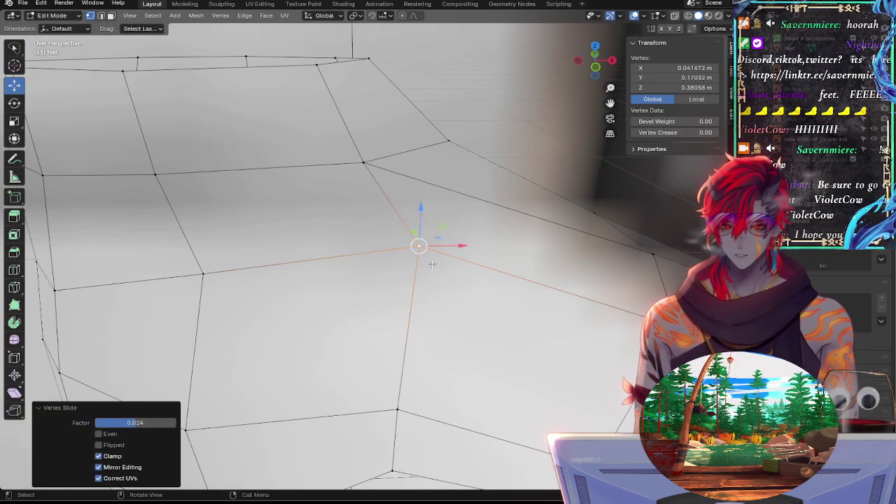
Step: Slide the edge between the lower-Y side ankle vertex and the vertex below it by a factor of -0.170 toward the front
click(268, 273)
click(209, 262)
shift+click(173, 184)
key(g)
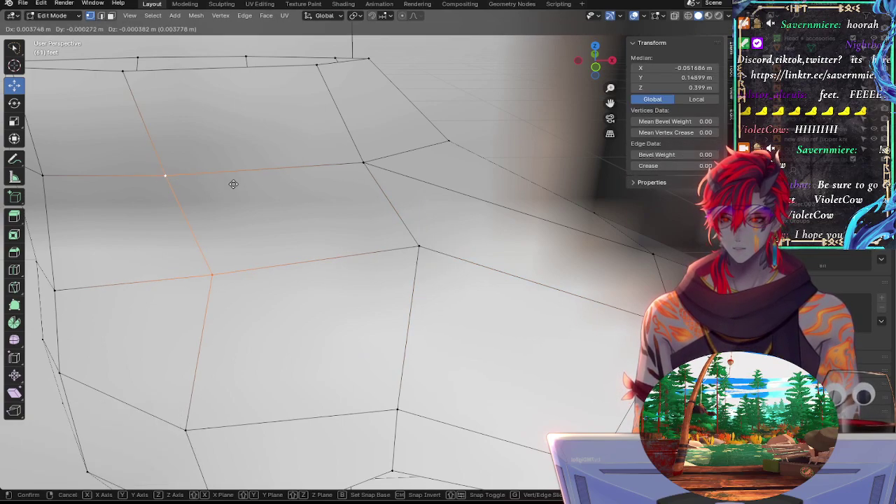
key(g)
click(249, 182)
Step: Move the selected side ankle edge about -0.0045 m along Y and compare it with the reference from the right view
middle_drag(248, 182, 198, 262)
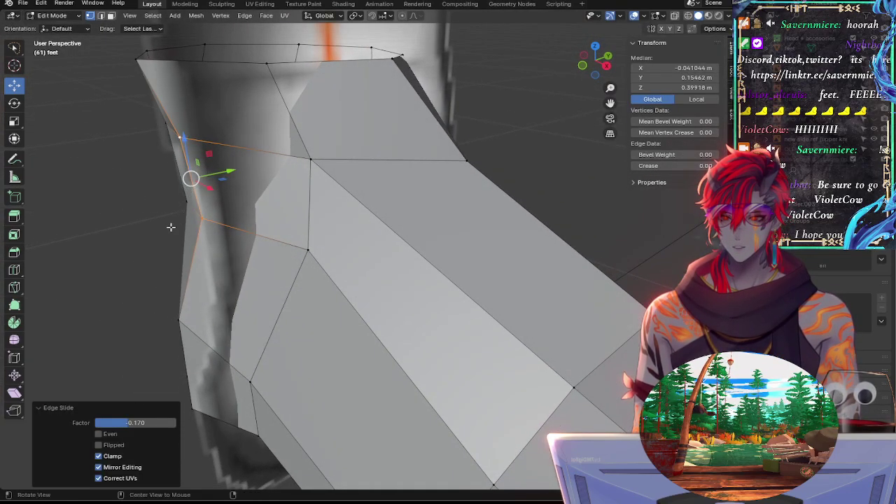
drag(236, 171, 228, 174)
click(606, 69)
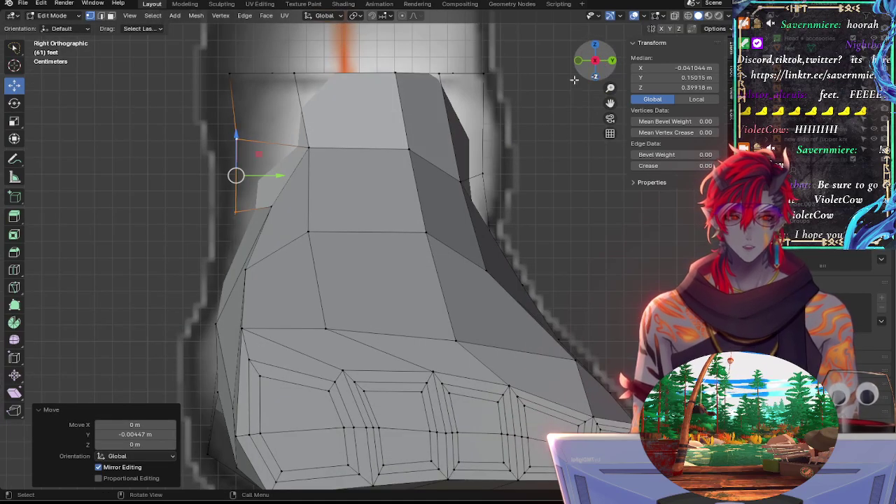
key(alt+z)
key(alt+z)
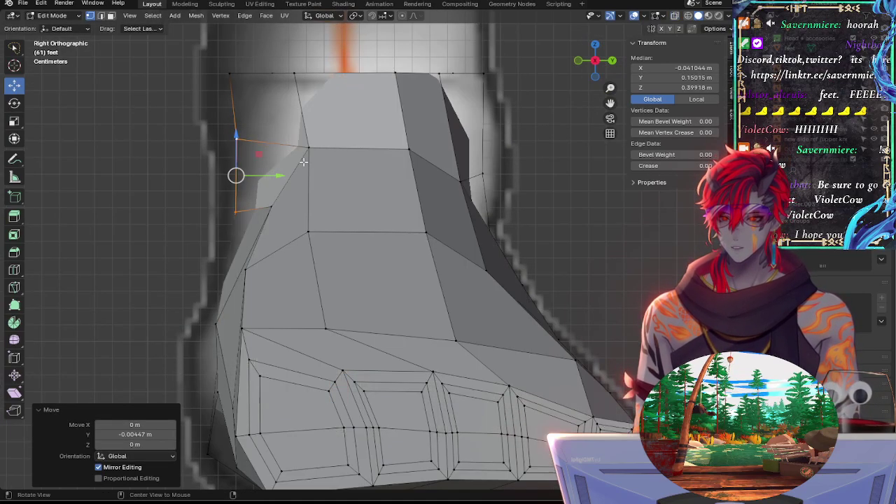
Step: Slide the lower-Y side ankle vertex slightly down its edge, then move it toward lower Y to the reference outline
click(236, 139)
key(g)
key(g)
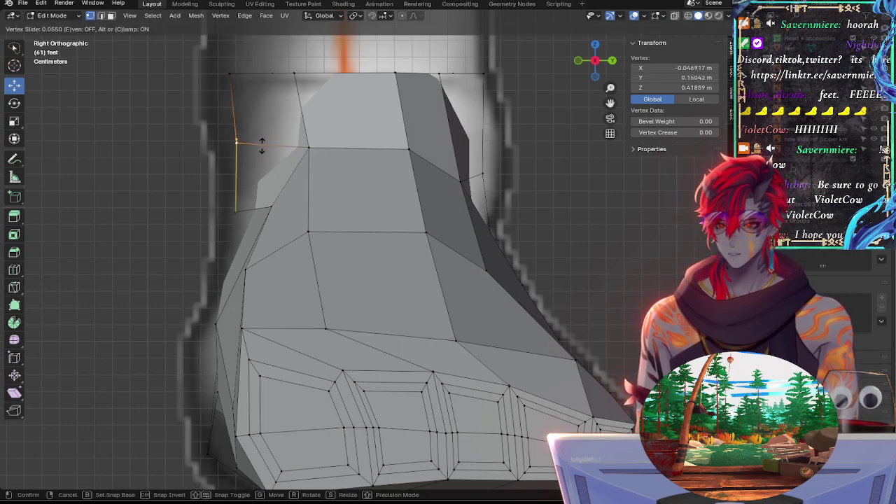
click(262, 145)
key(g)
click(230, 143)
Step: Move the lower-Y side rim vertex and the rim vertex behind it toward lower Y and slightly down
click(232, 75)
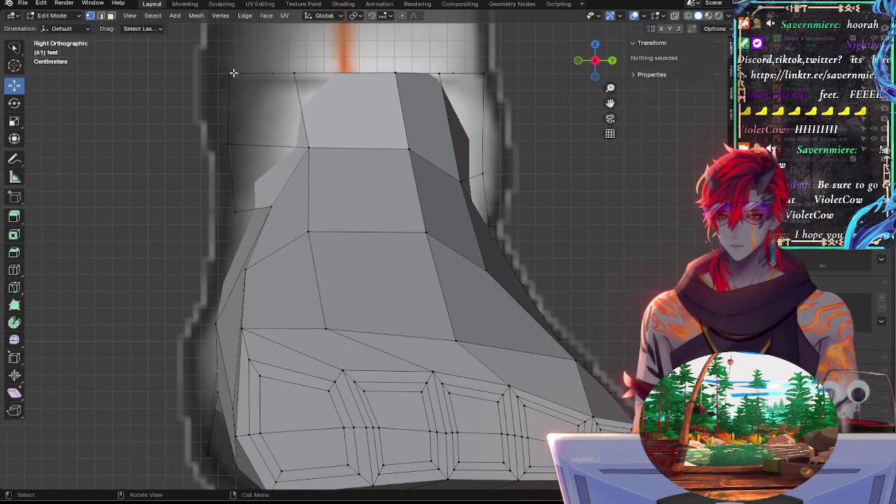
key(g)
click(231, 76)
click(272, 75)
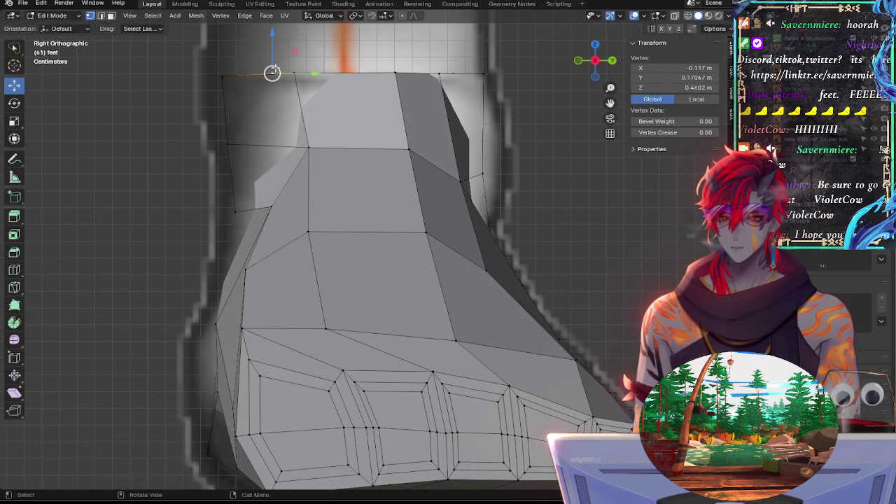
key(g)
click(262, 74)
key(g)
click(252, 75)
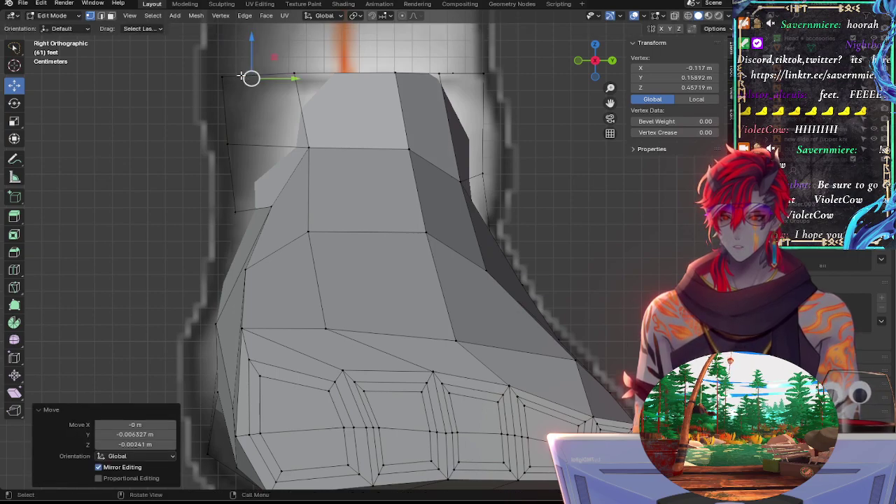
Step: Nudge the lower-Y side rim vertex and the ankle vertex beneath it slightly back toward higher Y
click(225, 74)
key(g)
click(226, 76)
click(226, 142)
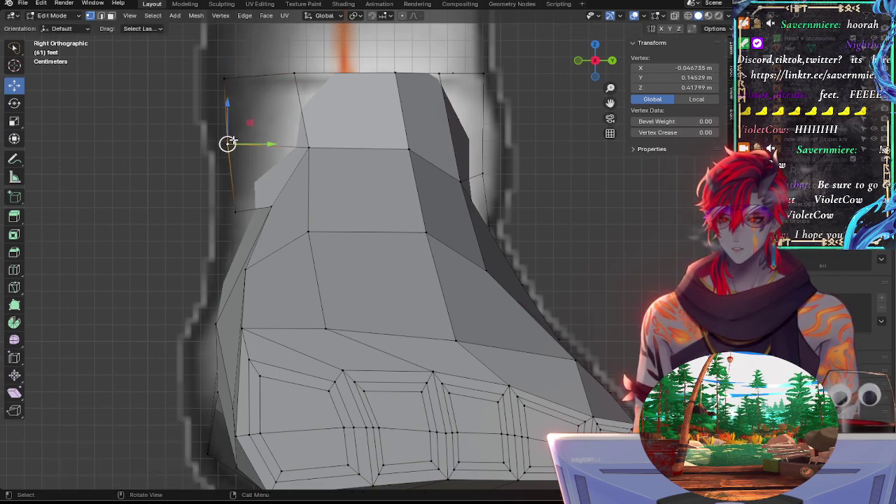
key(g)
click(227, 144)
Step: Raise the lower-Y side vertex below the ankle and slide it slightly along its edge
click(233, 213)
key(g)
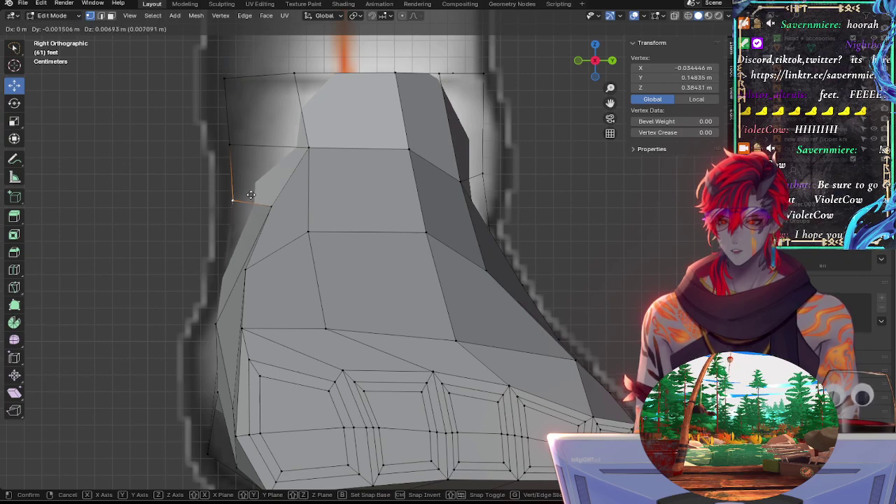
click(238, 197)
key(g)
key(g)
click(253, 192)
Step: Slide the lower vertex on the foot's lower-Y side up toward the ankle by a factor of 0.279
middle_drag(222, 239, 330, 257)
click(194, 351)
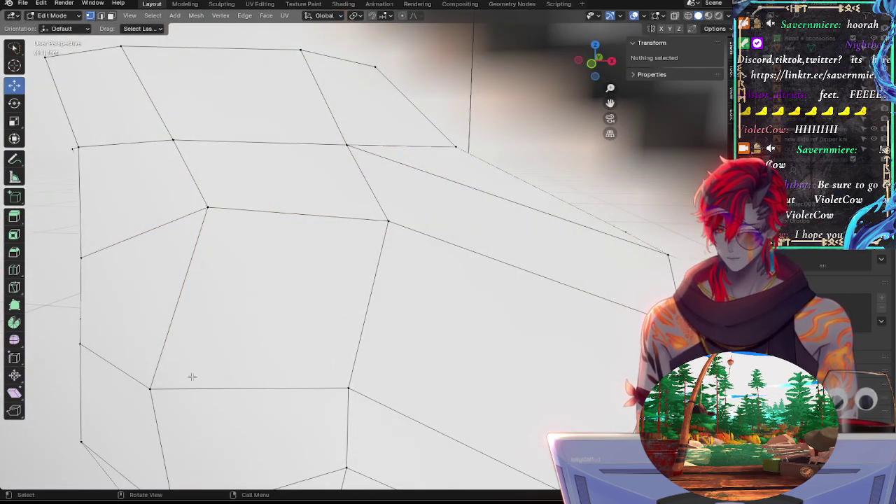
click(192, 377)
click(611, 62)
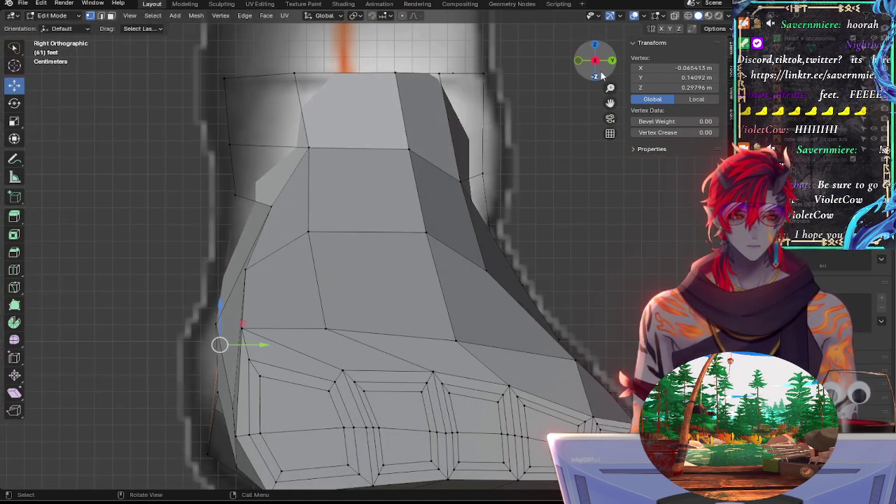
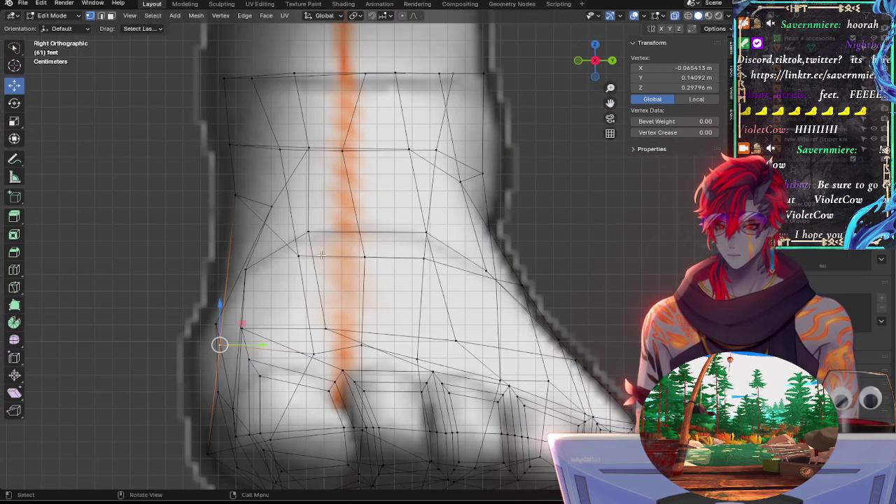
key(g)
key(g)
click(329, 215)
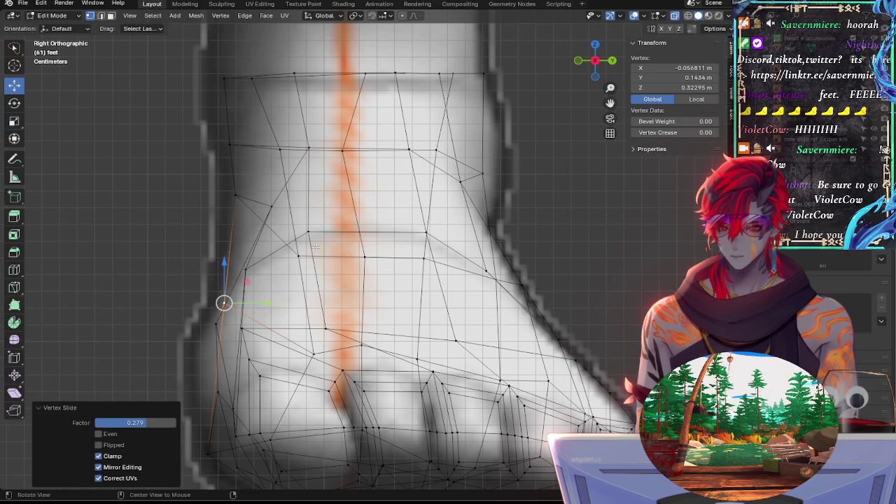
Step: Slide the same lower side vertex further toward the front and slightly up, ending with a factor of 0.103
scroll(329, 214, up, 5)
middle_drag(330, 214, 360, 341)
key(g)
key(g)
click(419, 352)
key(g)
key(g)
click(420, 333)
scroll(420, 333, down, 4)
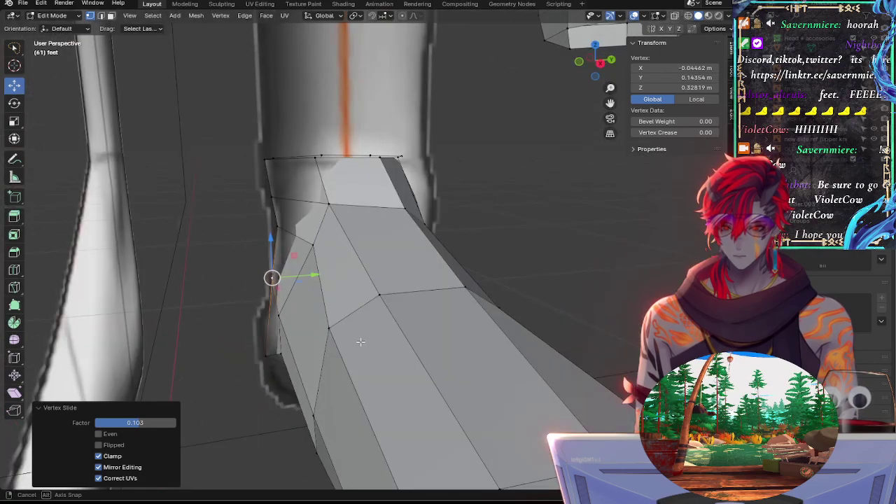
Step: Compare the lower-Y side of the foot mesh with the reference outline in the right orthographic view, with and without X-ray
click(603, 71)
key(alt+z)
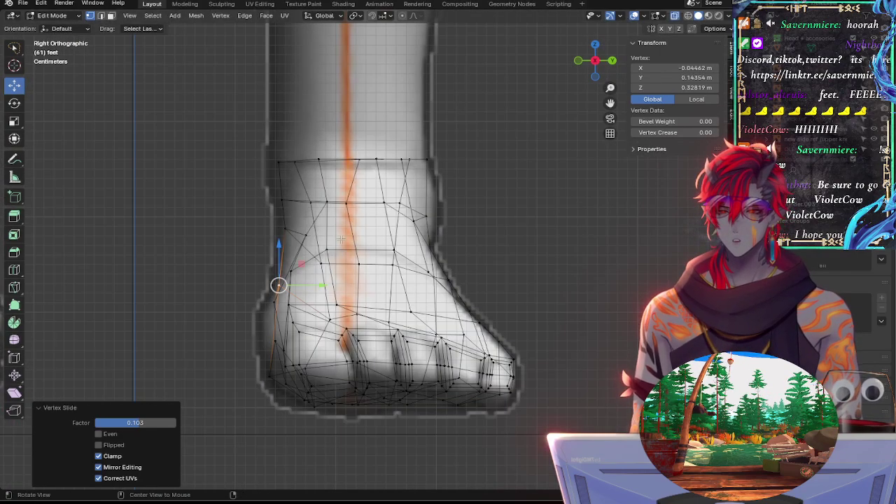
key(alt+z)
click(321, 296)
key(alt+z)
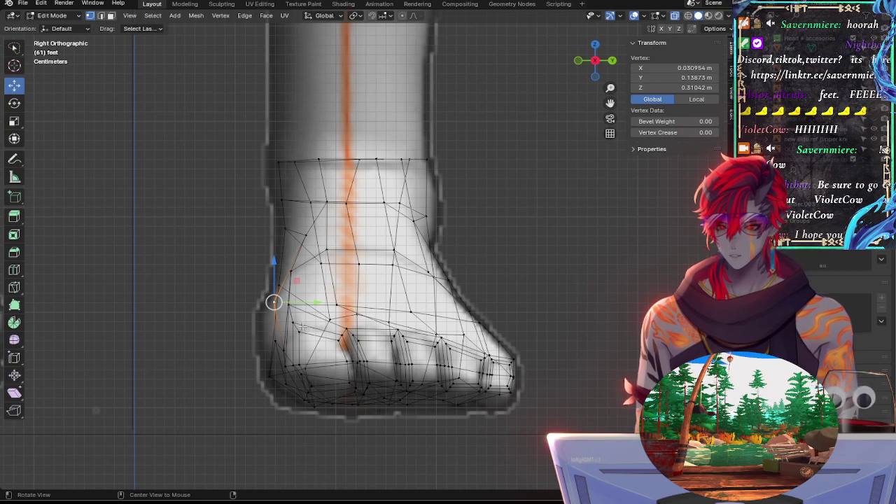
key(alt+z)
key(alt+z)
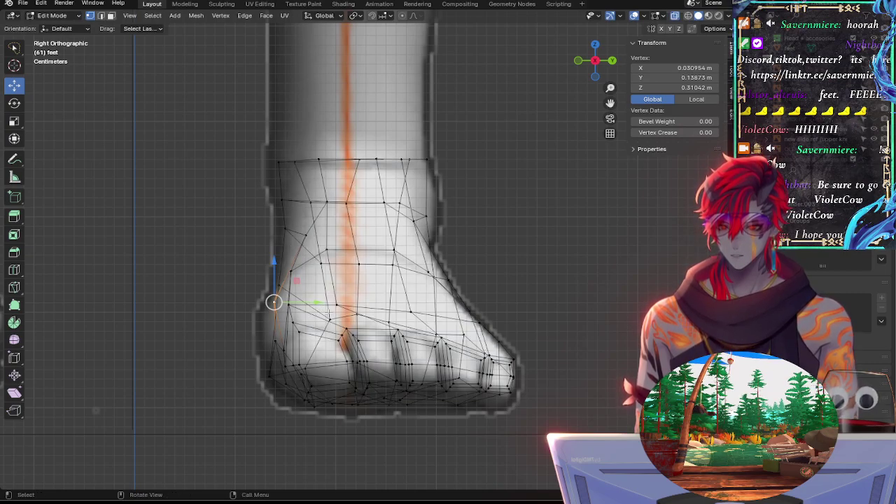
key(alt+z)
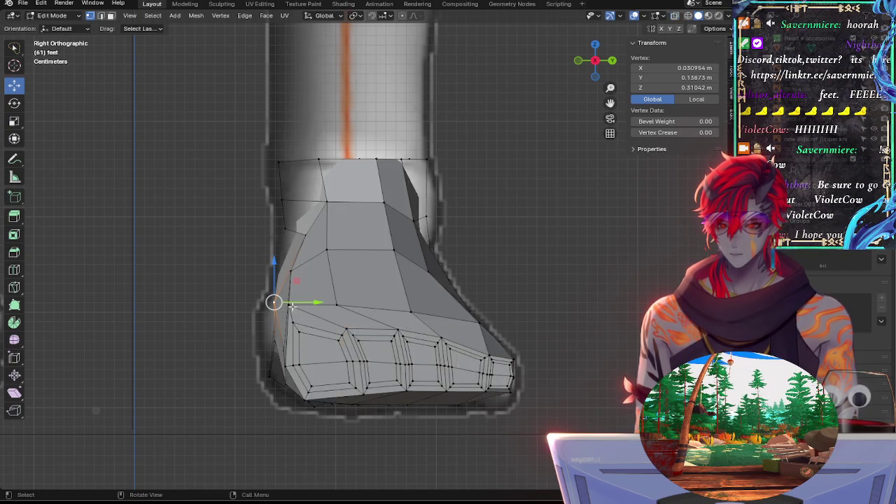
Step: Move the lower-Y vertex just behind the big toe along Y to about 0.156 m
click(292, 306)
key(alt+z)
ctrl+middle_drag(323, 310, 272, 258)
key(g)
key(y)
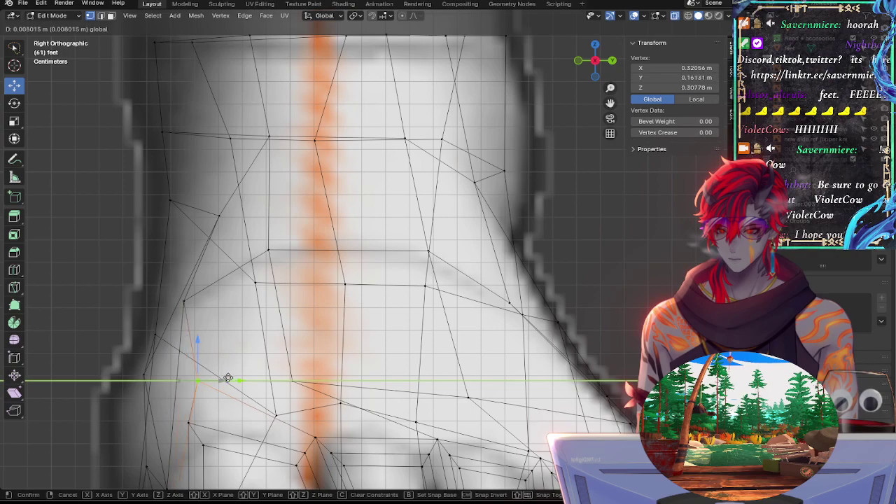
click(214, 383)
Step: Move the mid-foot vertex on the lower-Y side outward and down to about Y 0.146 m, Z 0.335 m
key(alt+z)
click(187, 300)
key(alt+z)
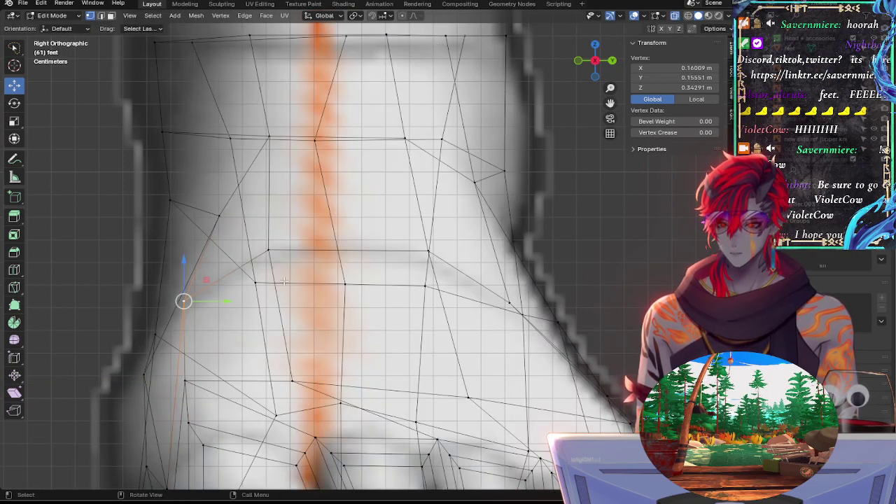
key(g)
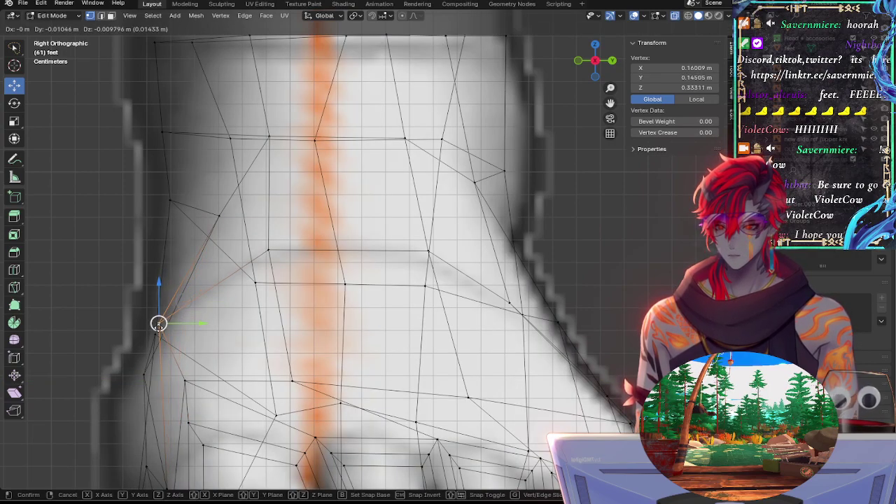
click(167, 327)
drag(160, 323, 163, 319)
key(alt+z)
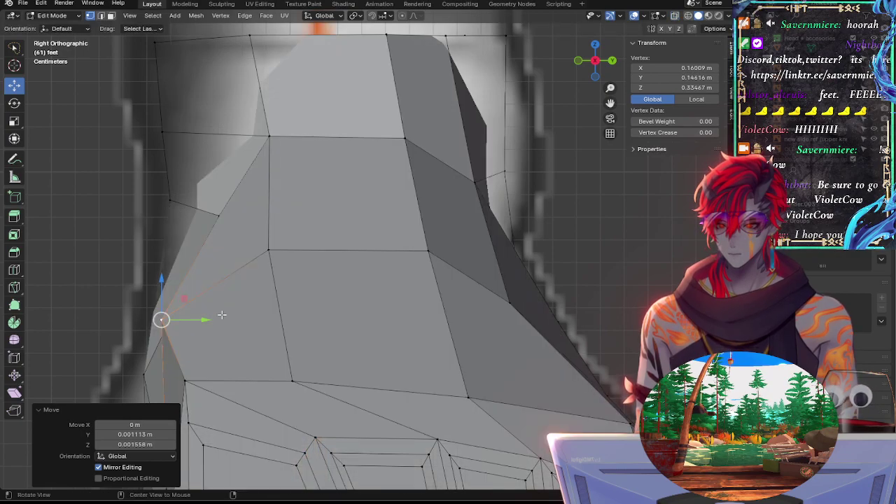
Step: Slide the lower-Y side vertex below the ankle down along its edge by a factor of 0.157
alt+drag(238, 307, 354, 308)
click(427, 225)
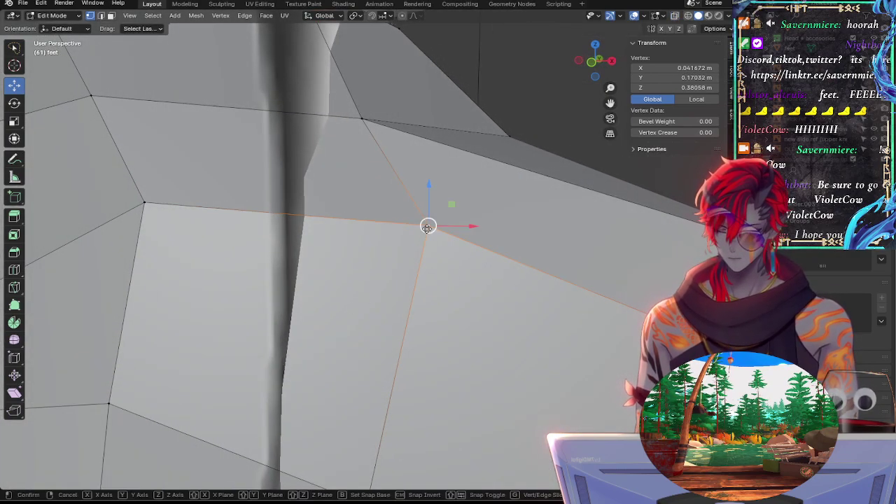
key(g)
key(g)
click(399, 269)
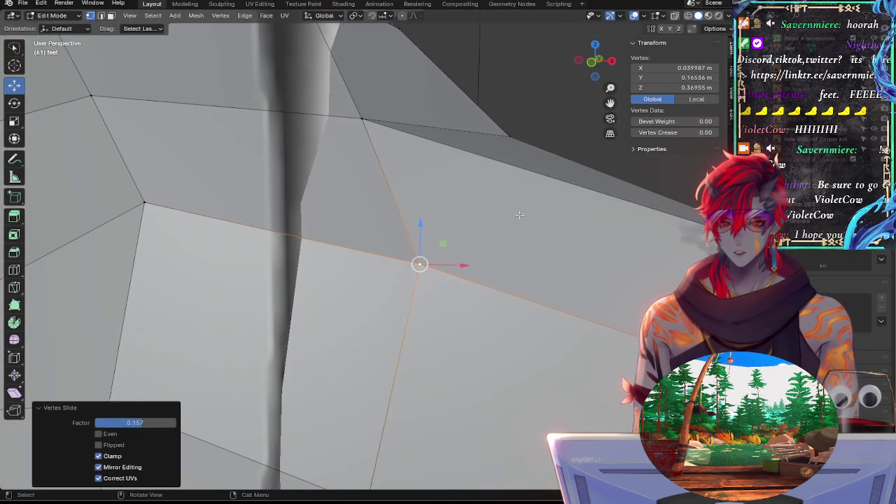
Step: Slide the front ankle vertex below the rim by factors 0.133 and 0.114, and move it to about Y 0.194 m, Z 0.412 m
click(613, 61)
shift+middle_drag(293, 252, 350, 220)
key(alt+z)
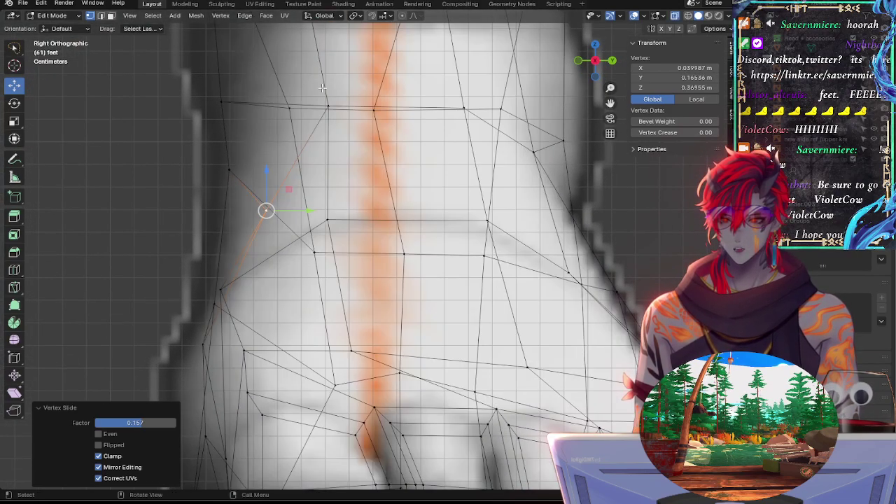
click(332, 108)
key(g)
key(g)
click(354, 112)
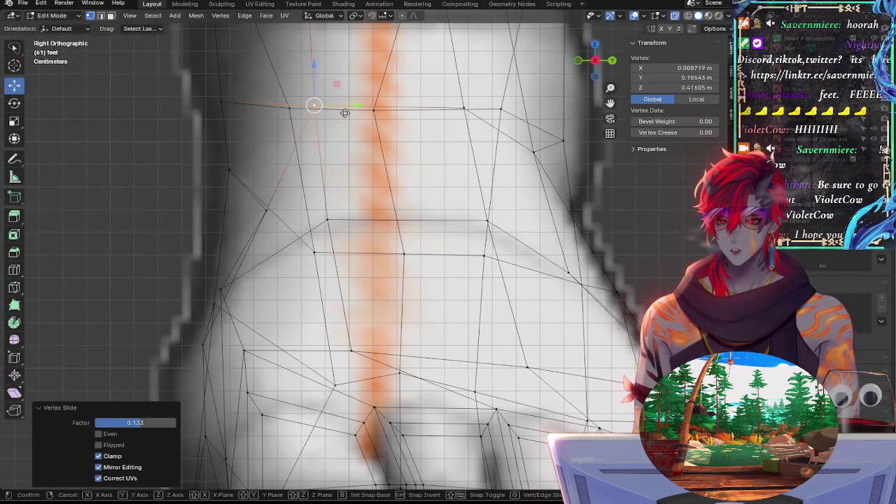
key(g)
key(g)
click(357, 123)
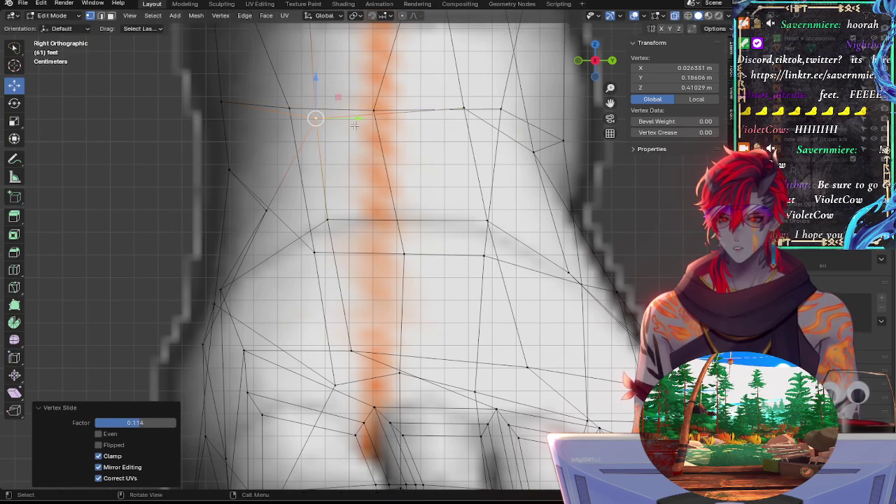
key(g)
click(372, 114)
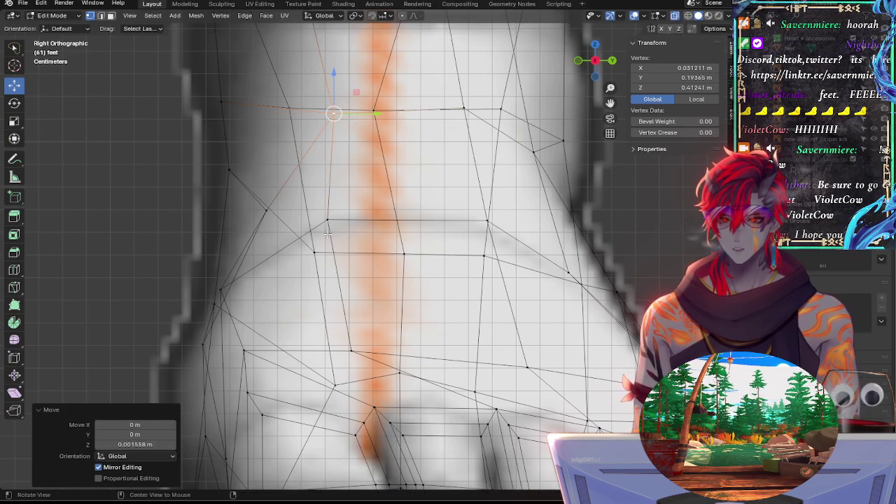
Step: Slide the mid-foot lower-Y side vertex up toward the instep by a factor of 0.166 and nudge it slightly in the side view
shift+middle_drag(322, 240, 399, 178)
key(alt+z)
click(297, 228)
key(alt+z)
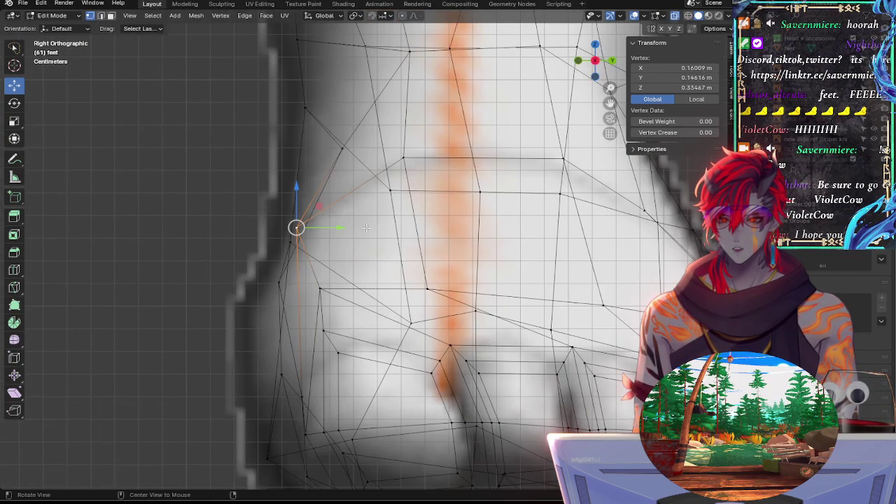
key(g)
key(g)
click(356, 223)
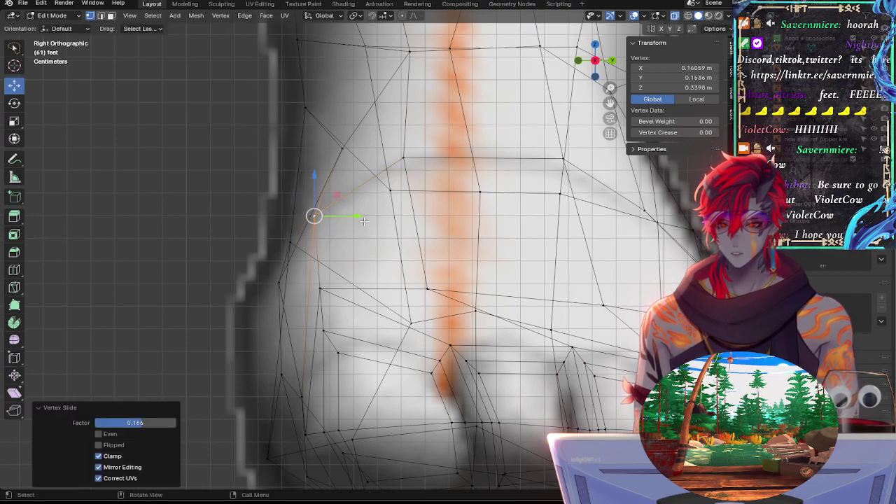
key(g)
key(g)
key(g)
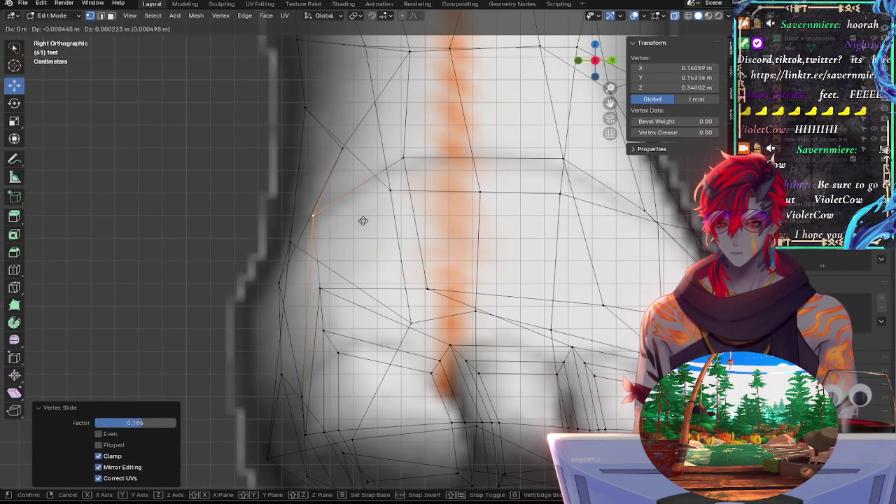
click(362, 223)
Step: Lower the big toe's upper corner vertex on the lower-Y side slightly along Z
key(alt+z)
click(335, 287)
key(alt+z)
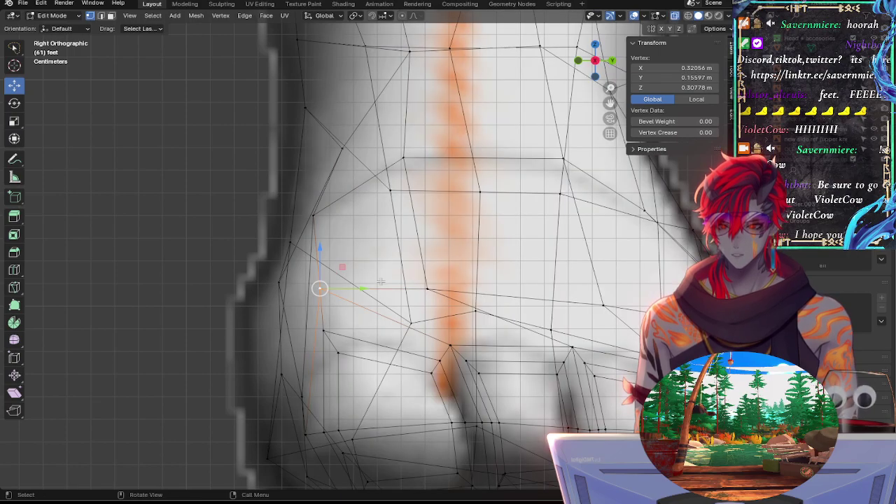
key(alt+z)
key(alt+z)
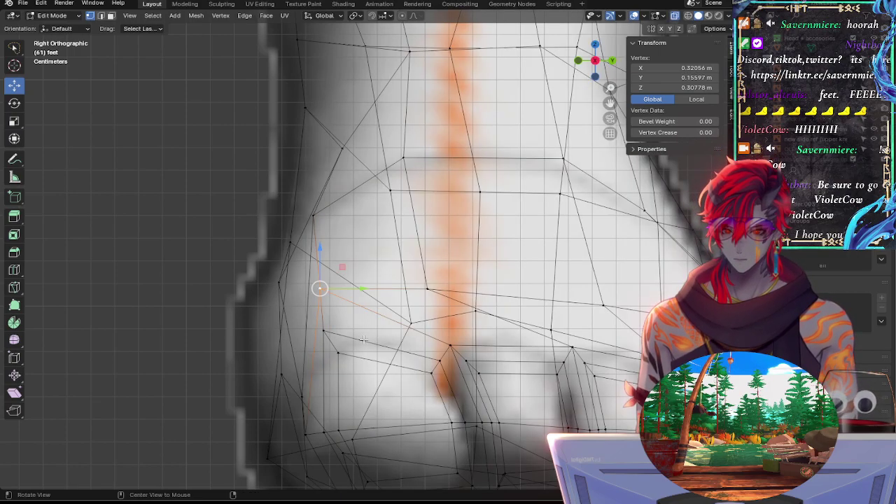
key(g)
key(z)
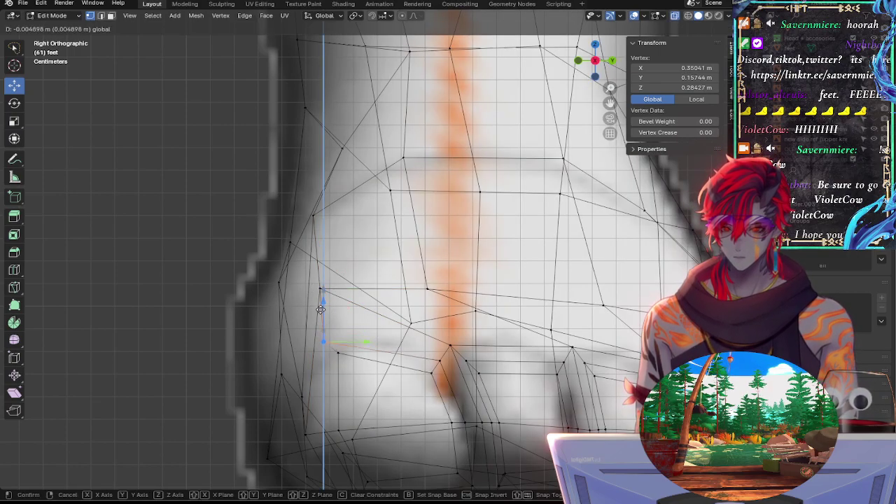
click(329, 306)
Step: Lower the lower-Y vertex just behind the big toe by 0.00423 m along Z
click(321, 290)
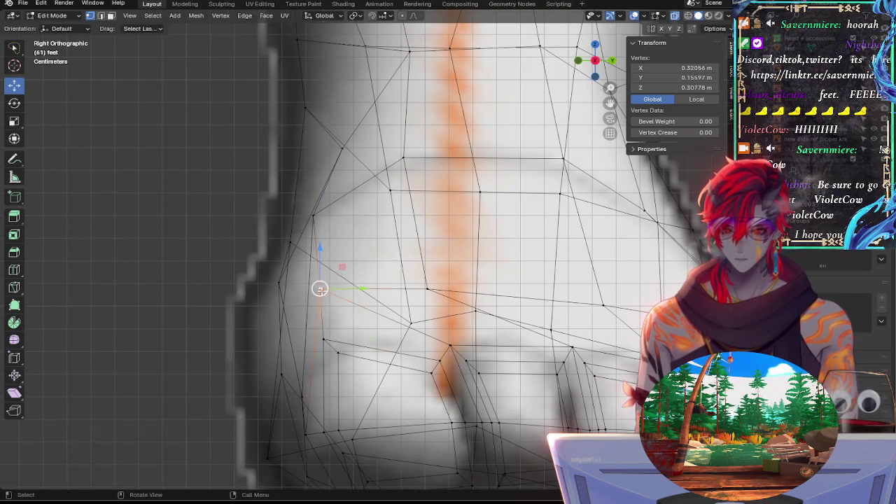
key(g)
key(z)
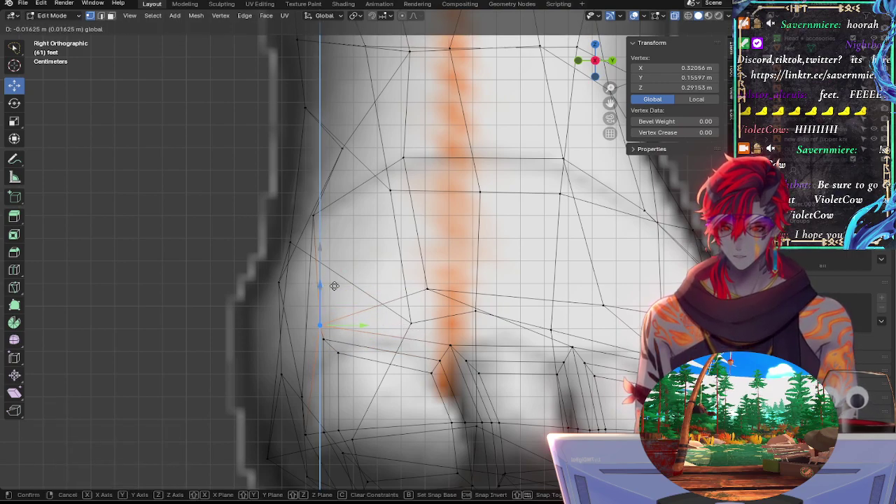
click(343, 295)
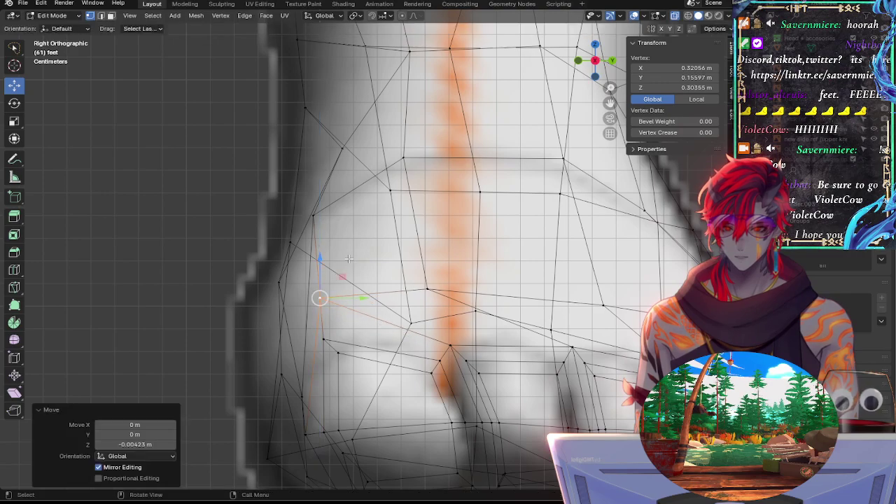
Step: Shift the lower-Y vertex behind the big toe outward along Y to about 0.144 m and lower it slightly further
key(g)
key(y)
click(374, 296)
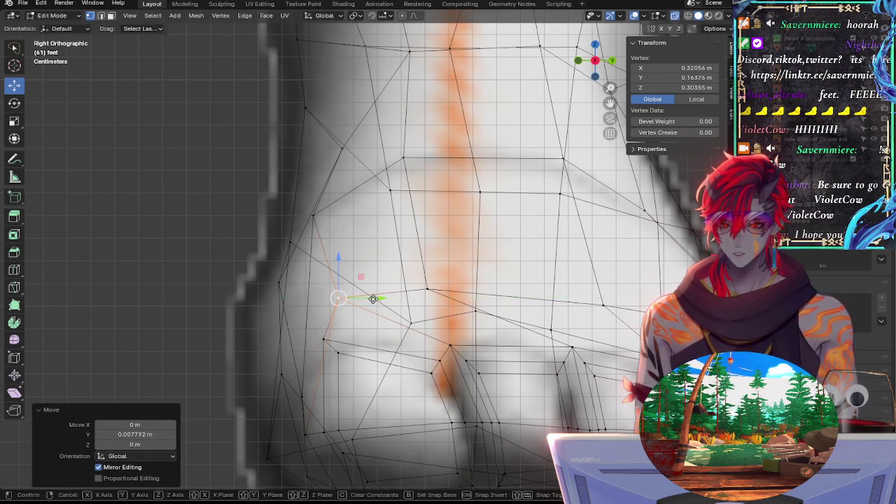
key(g)
key(y)
click(326, 299)
key(g)
key(z)
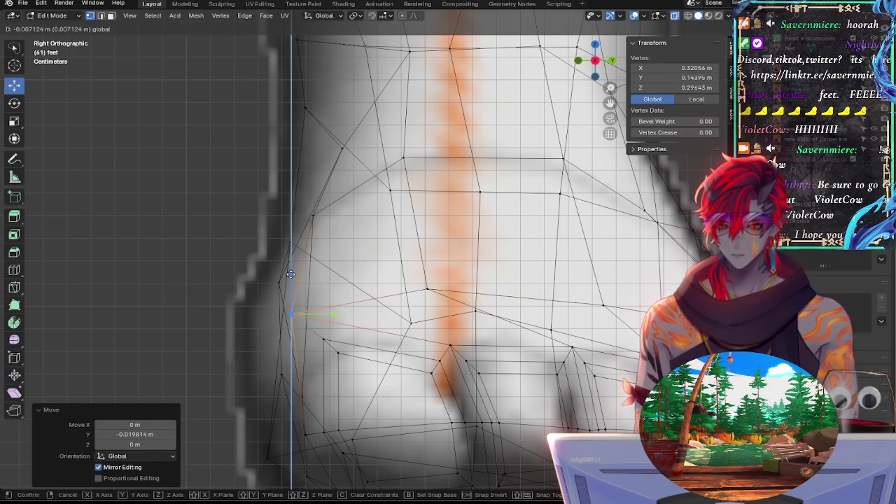
click(296, 268)
Step: Move the vertex above the gap between the first two toes to about Y 0.197 m, Z 0.310 m
click(425, 286)
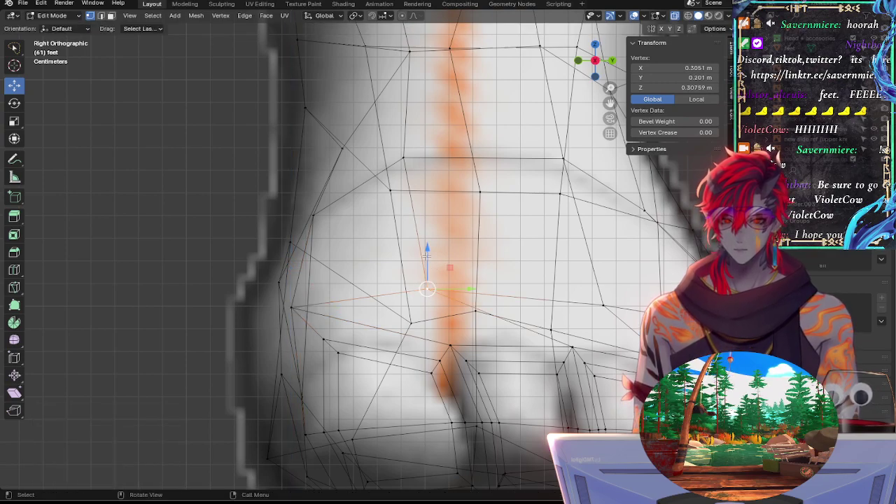
key(g)
key(z)
click(454, 277)
key(g)
key(y)
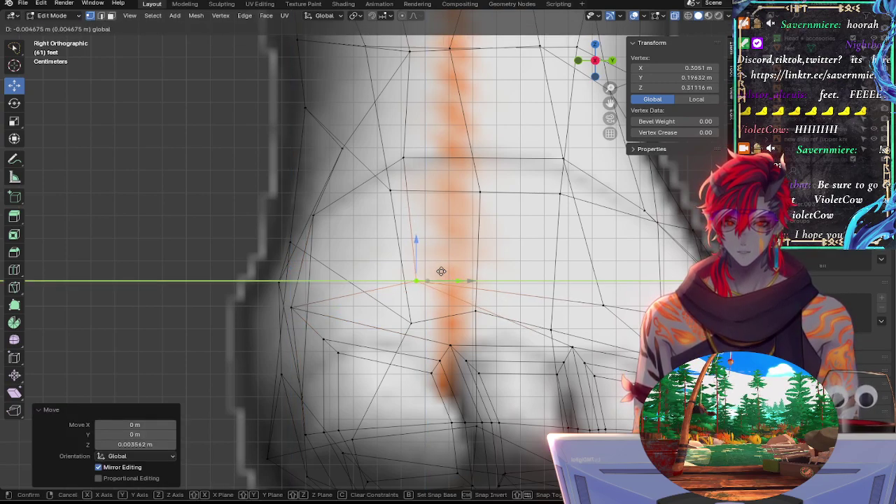
click(433, 271)
key(g)
key(z)
click(420, 249)
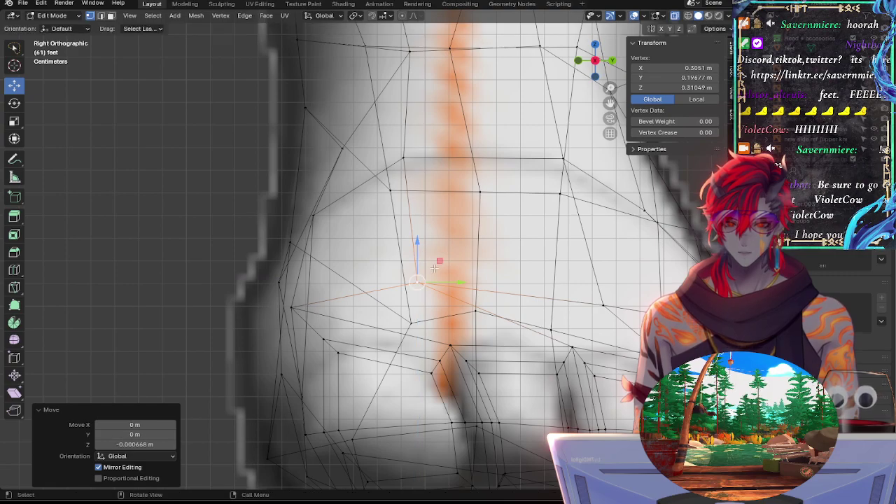
Step: Move the instep's higher-Y top vertex down and toward lower Y, shifting it -0.00423 m along Y before a final free move
click(602, 302)
key(alt+z)
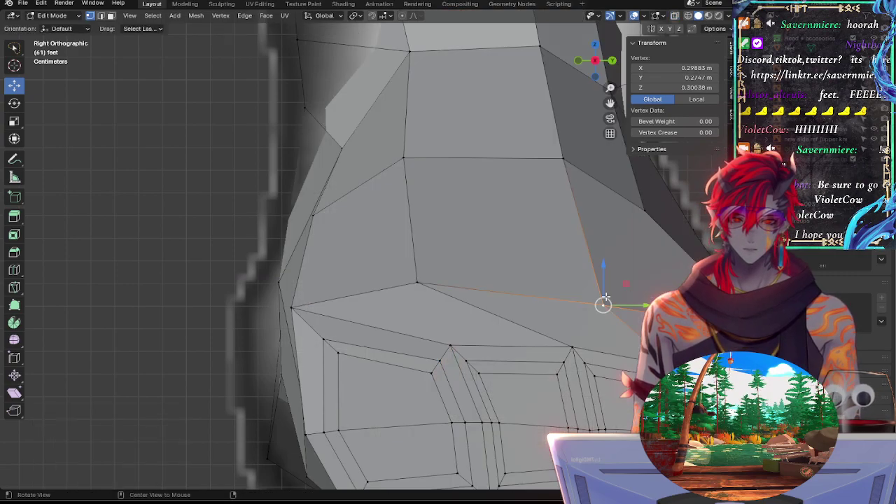
shift+middle_drag(550, 289, 420, 256)
key(alt+z)
click(442, 158)
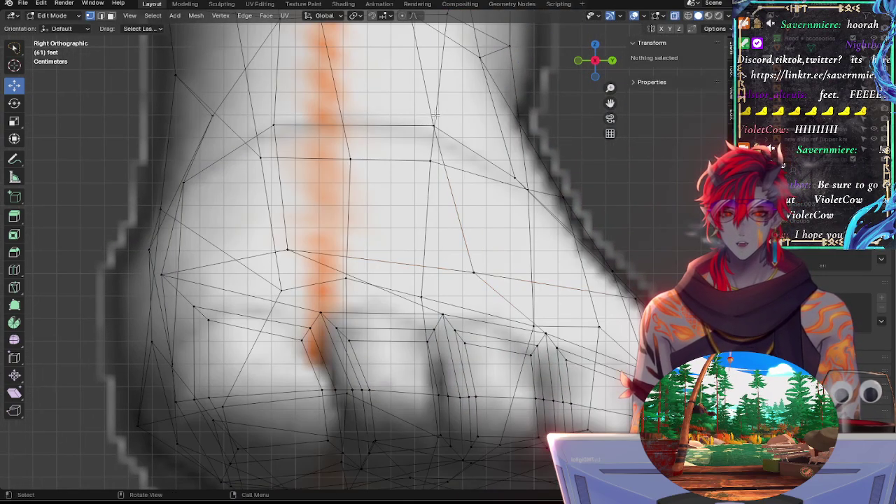
click(434, 128)
mouse_move(433, 94)
mouse_down()
mouse_move(430, 104)
mouse_move(432, 95)
mouse_up()
mouse_move(472, 127)
mouse_down()
mouse_move(452, 127)
mouse_move(461, 126)
mouse_up()
key(g)
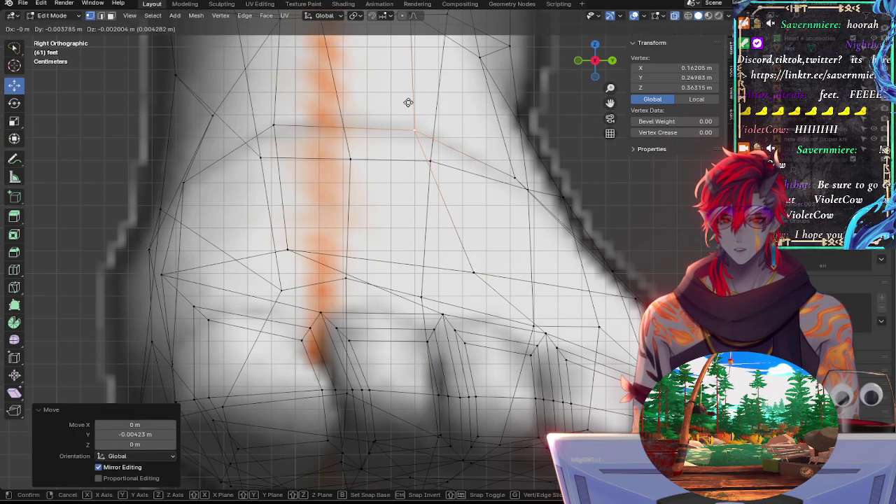
click(409, 104)
Step: Lower the higher-Y instep side vertex by about 0.001 m and adjust the vertex behind the second and third toes along Z
click(511, 173)
drag(516, 147, 513, 151)
click(513, 152)
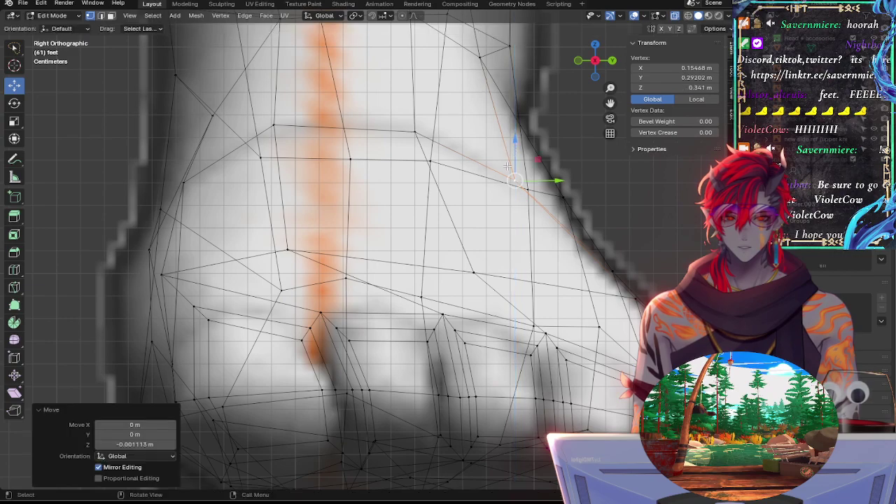
click(474, 269)
key(g)
key(z)
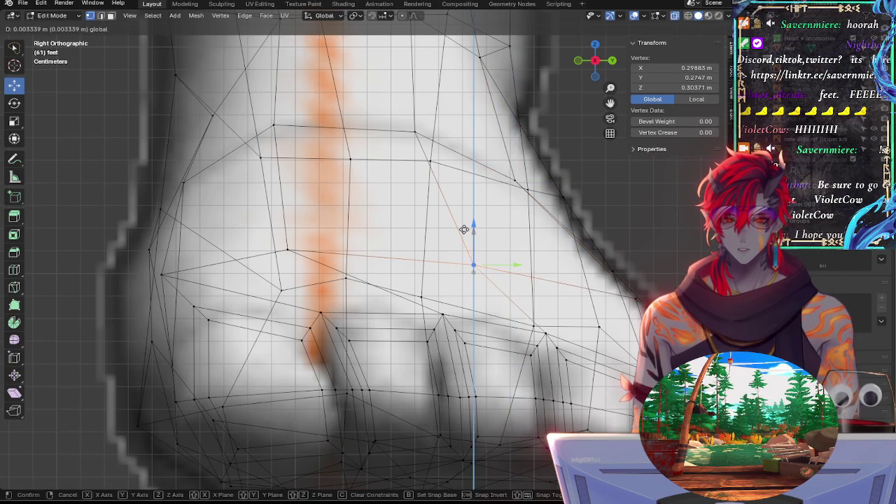
click(464, 235)
Step: Move the vertex above the gap between the first two toes toward higher Y, along the Y axis only
click(286, 248)
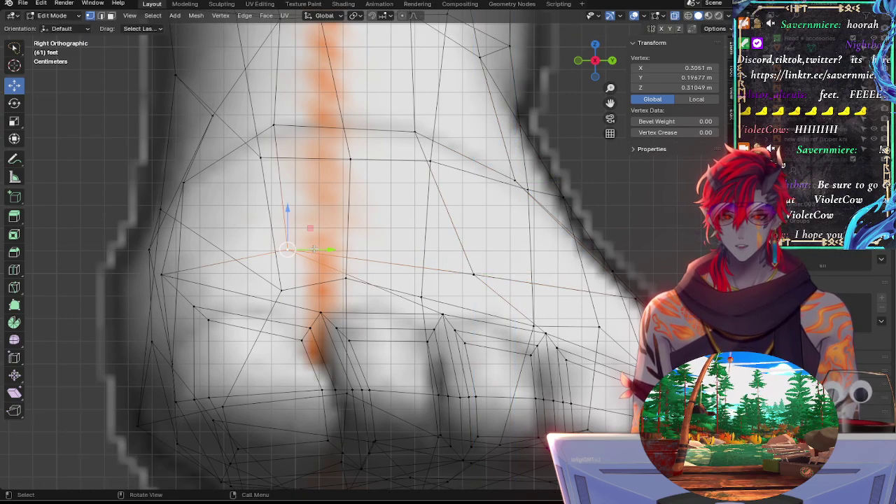
key(g)
key(y)
click(337, 249)
Step: Lower the instep's lower-Y top vertex along Z to about the height of its higher-Y neighbour
click(274, 125)
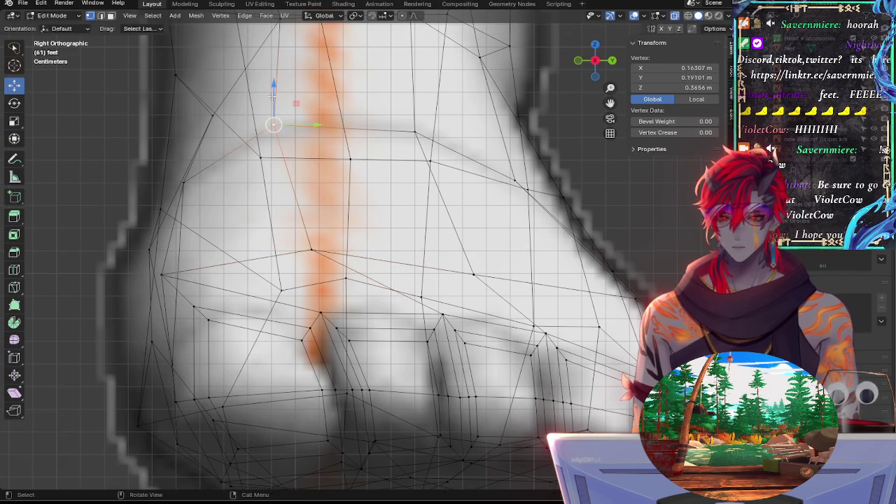
key(g)
key(z)
click(357, 131)
Step: Raise the two instep top vertices together to a median Z of about 0.364 m and rotate them -1.64° in the view
shift+click(414, 131)
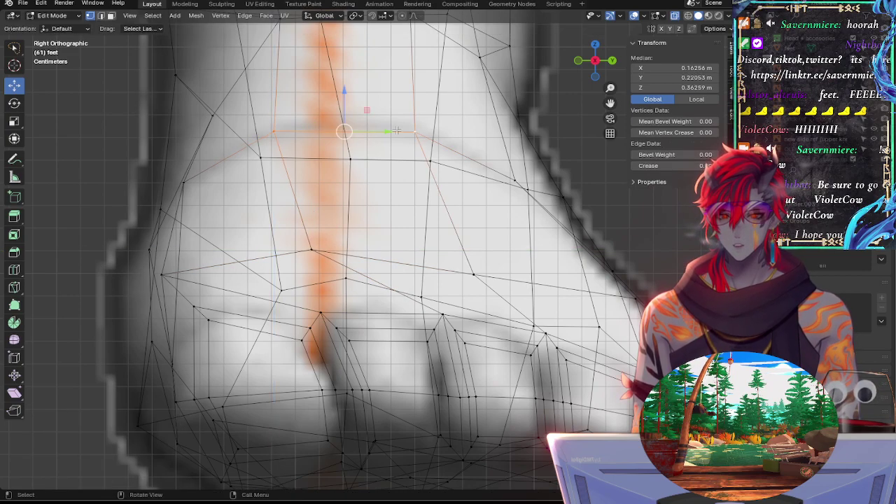
key(g)
click(338, 95)
key(r)
click(430, 102)
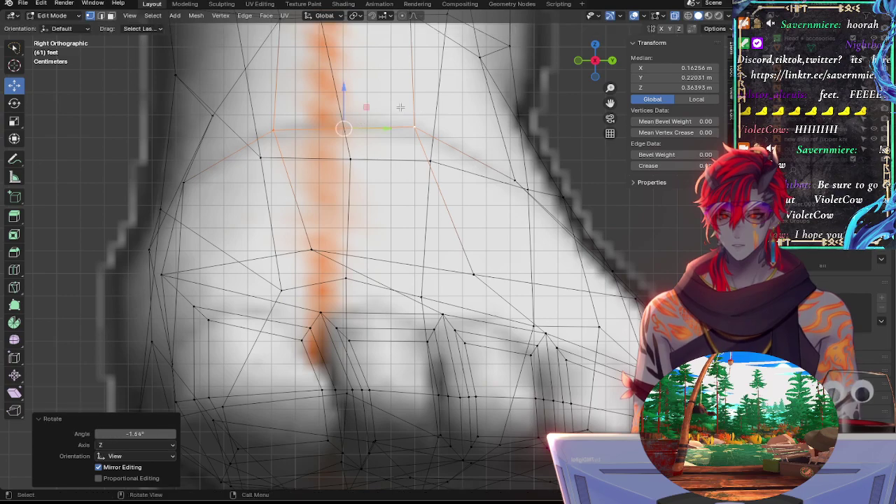
Step: Slide the instep's lower-Y top vertex slightly along the edge toward the higher-Y top vertex and clear the selection
click(274, 133)
click(279, 129)
key(g)
key(g)
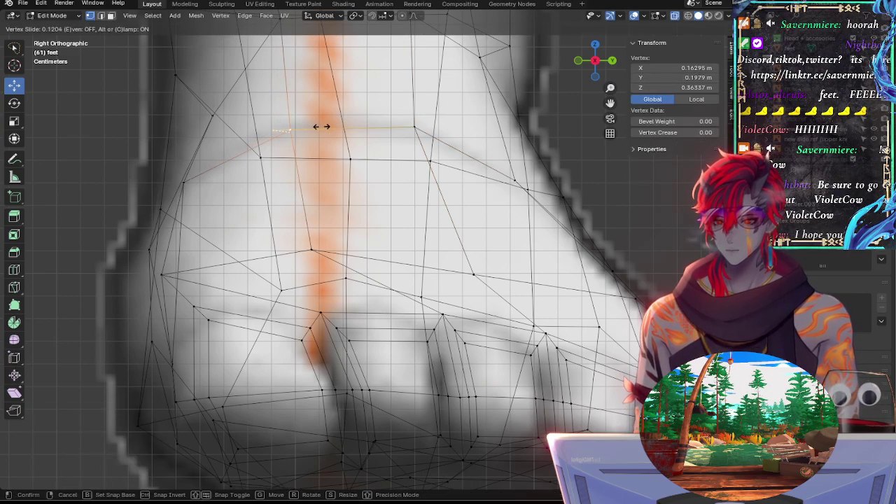
click(309, 126)
click(395, 154)
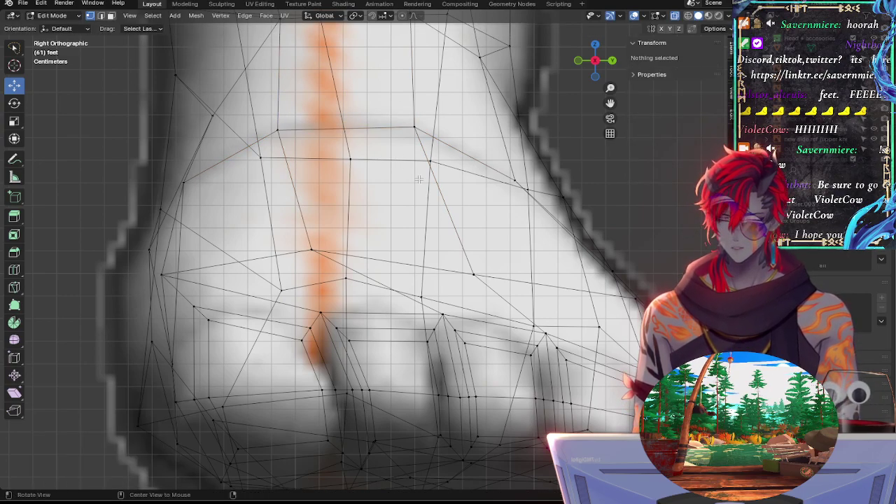
Step: Examine the foot mesh against the reference outline from the right, back and perspective views, with X-ray on and off
scroll(419, 180, down, 6)
scroll(463, 210, up, 3)
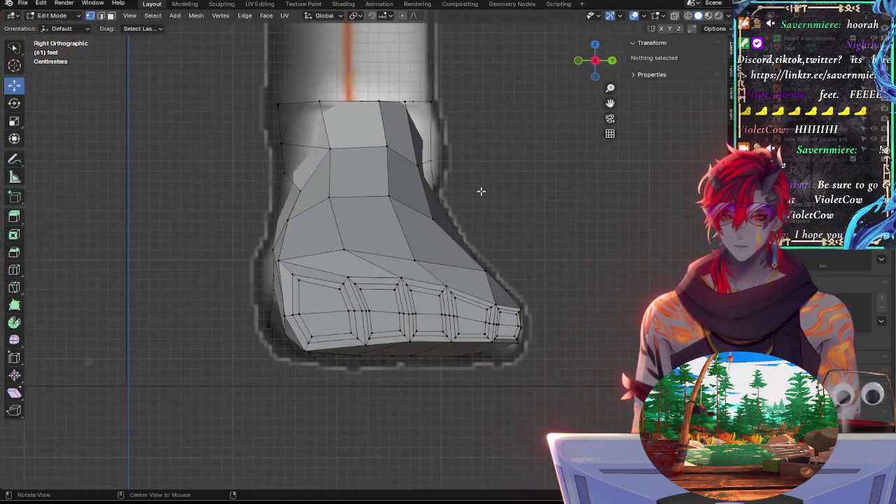
middle_drag(481, 192, 590, 42)
click(594, 61)
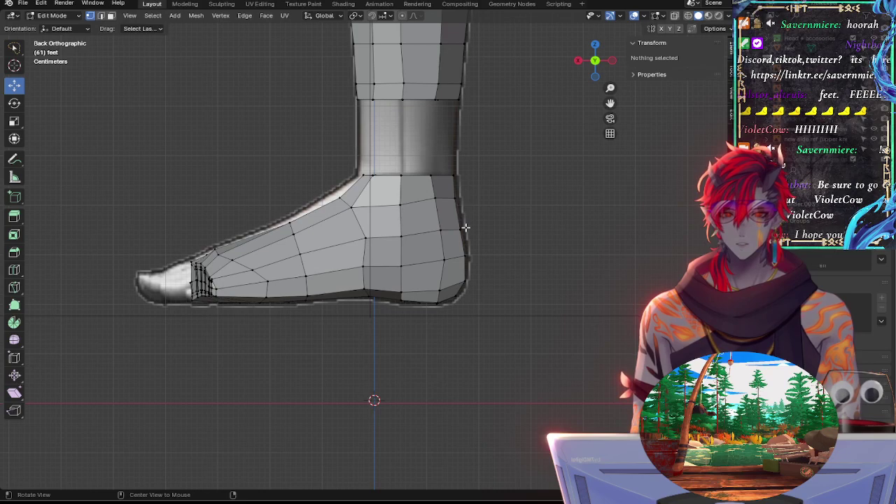
scroll(408, 214, up, 5)
key(alt+z)
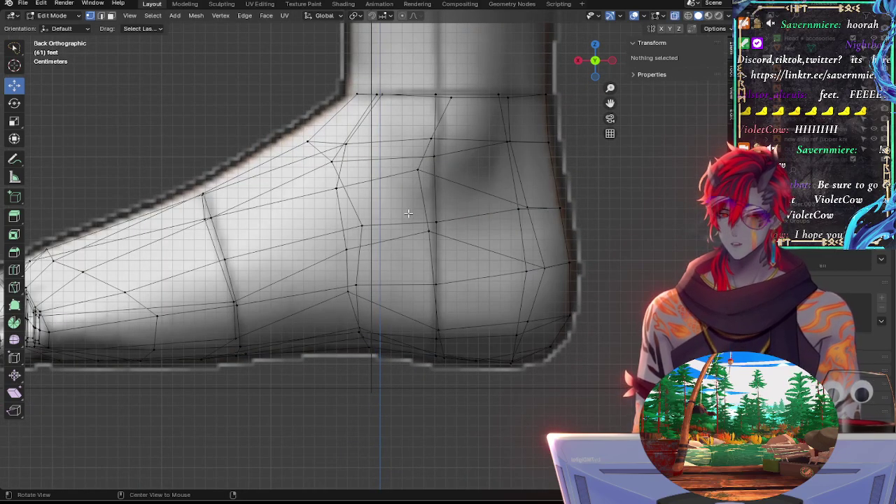
shift+middle_drag(341, 222, 425, 258)
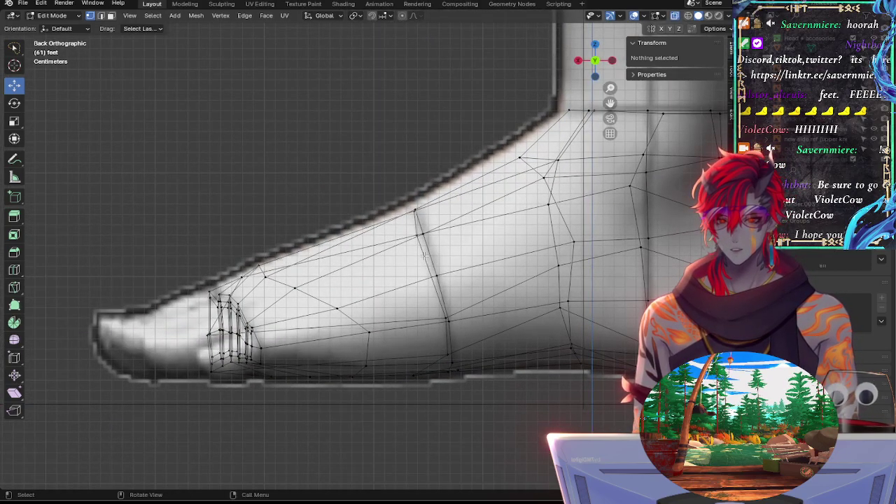
key(alt+z)
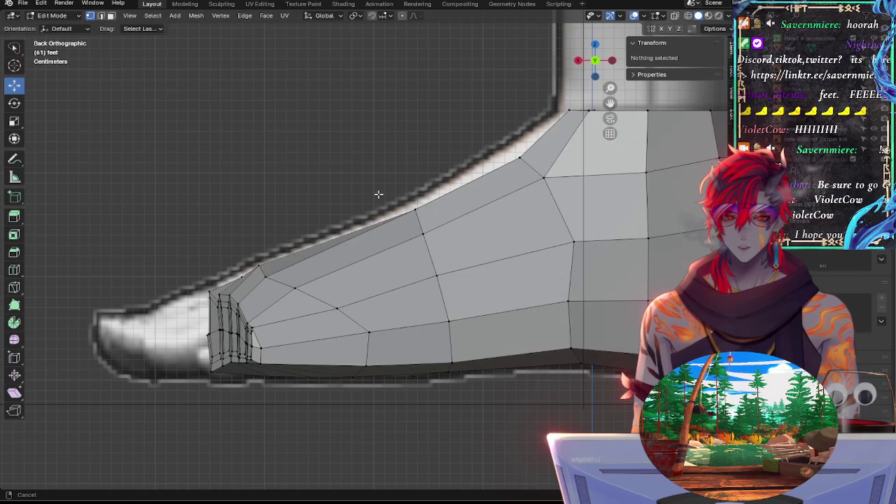
middle_drag(373, 229, 507, 187)
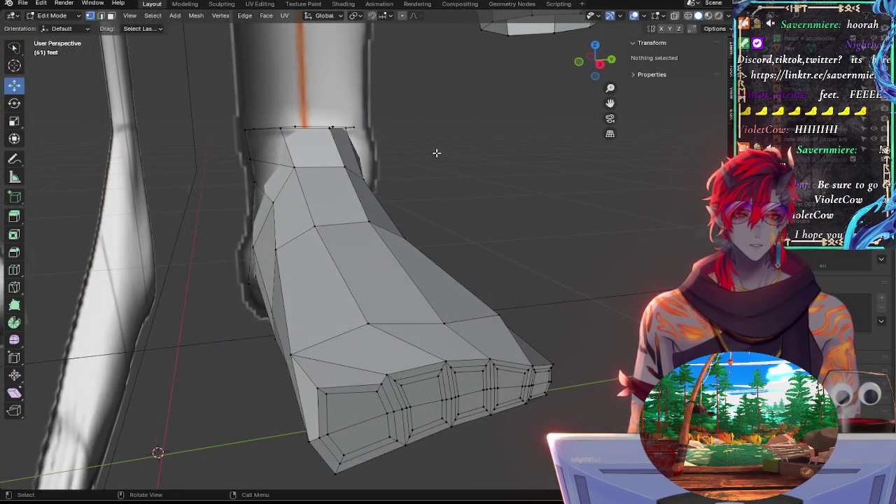
click(600, 63)
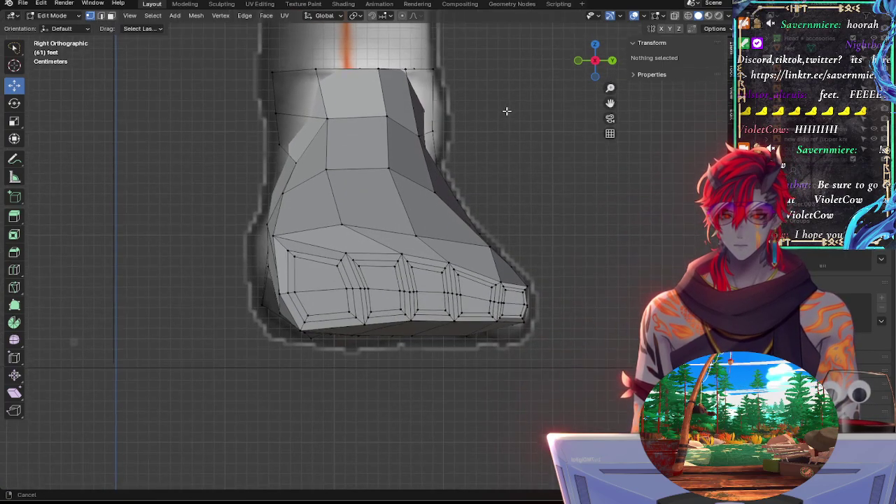
key(alt+z)
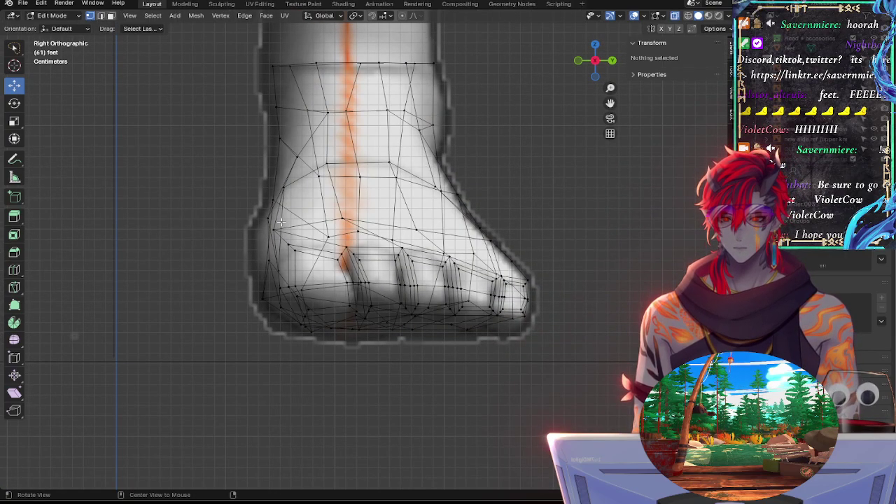
click(614, 62)
key(alt+z)
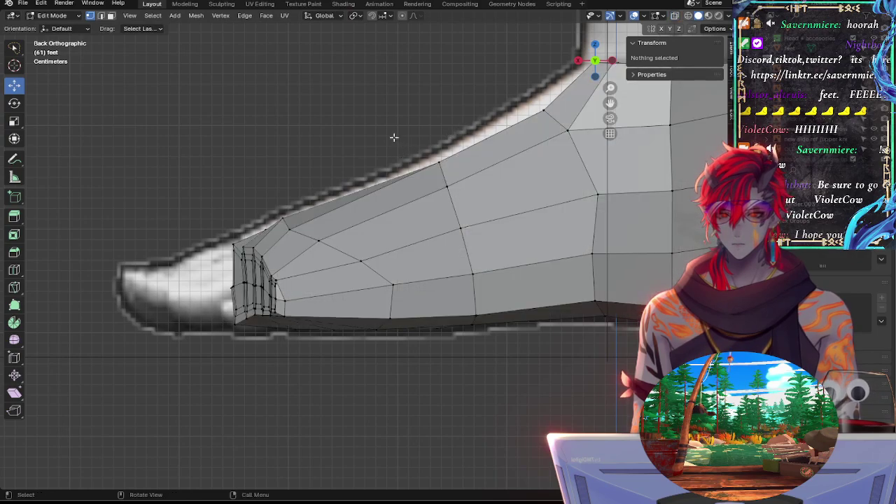
middle_drag(394, 135, 359, 139)
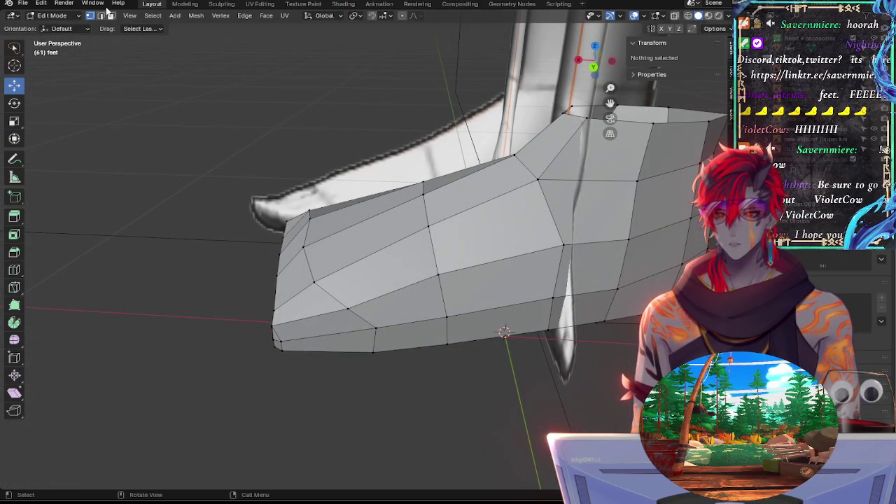
Step: In face select mode, select the two central top faces behind the toe base and the three instep faces above them
shift+click(365, 207)
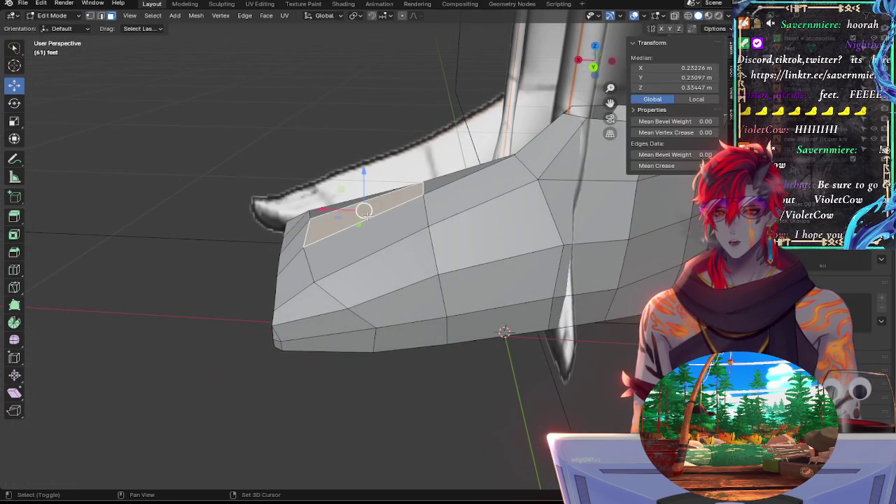
shift+click(368, 235)
middle_drag(368, 231, 447, 217)
shift+click(401, 145)
shift+click(421, 159)
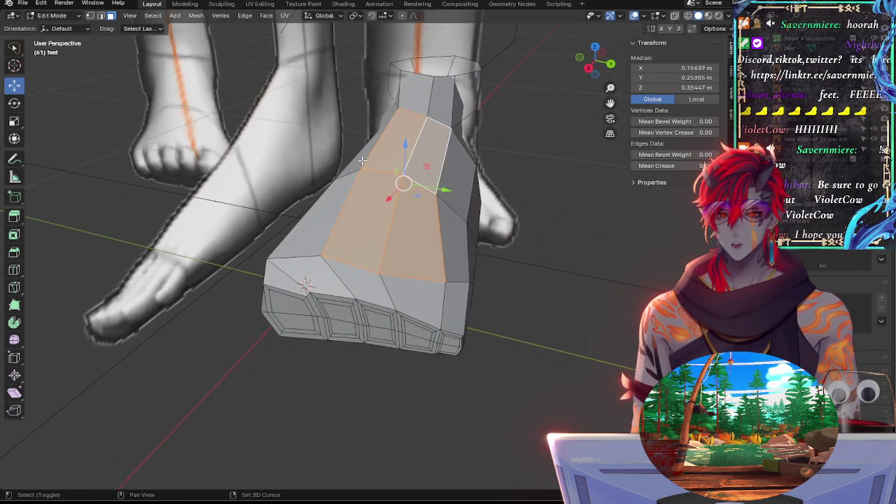
shift+click(361, 160)
shift+click(343, 201)
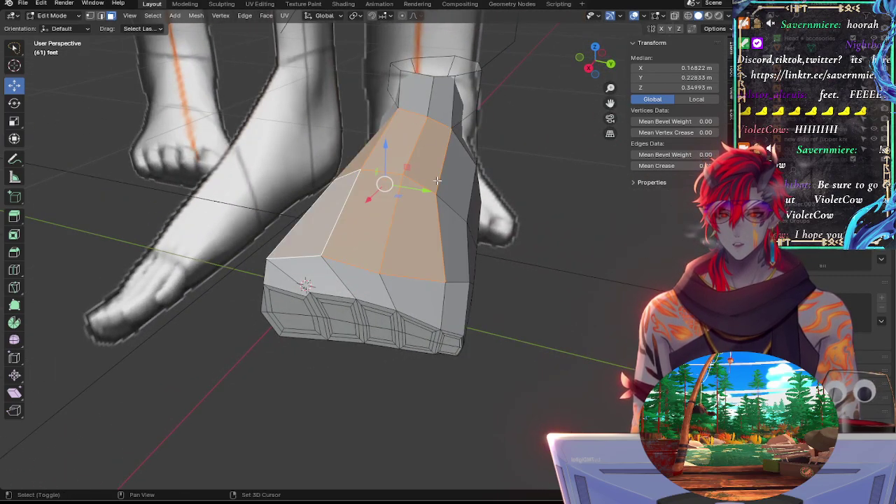
shift+click(437, 181)
shift+click(452, 210)
shift+click(435, 179)
shift+click(453, 181)
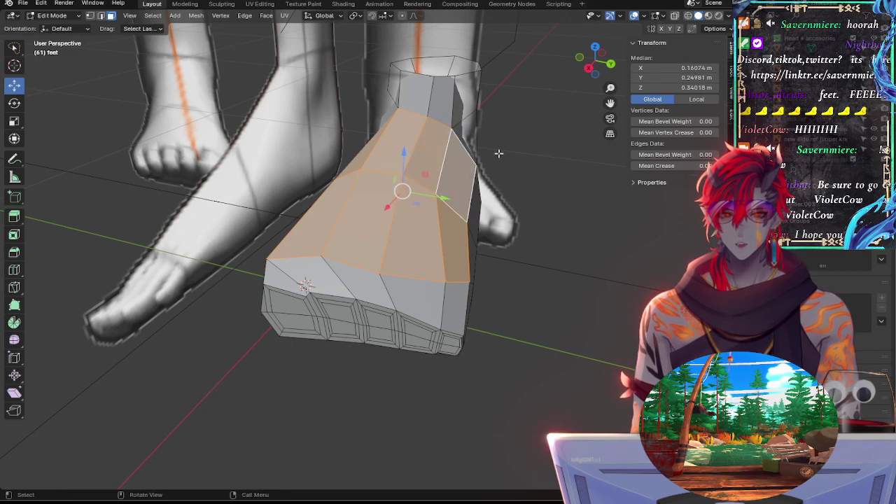
shift+click(463, 185)
shift+click(453, 237)
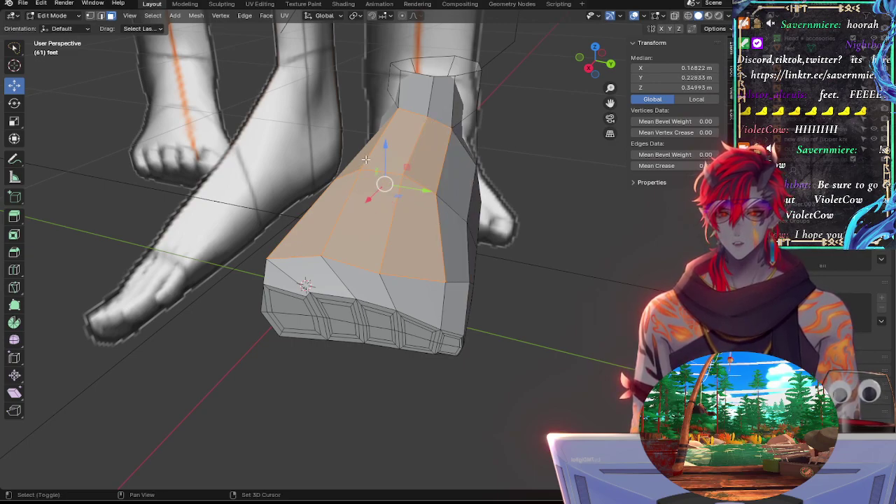
shift+click(335, 208)
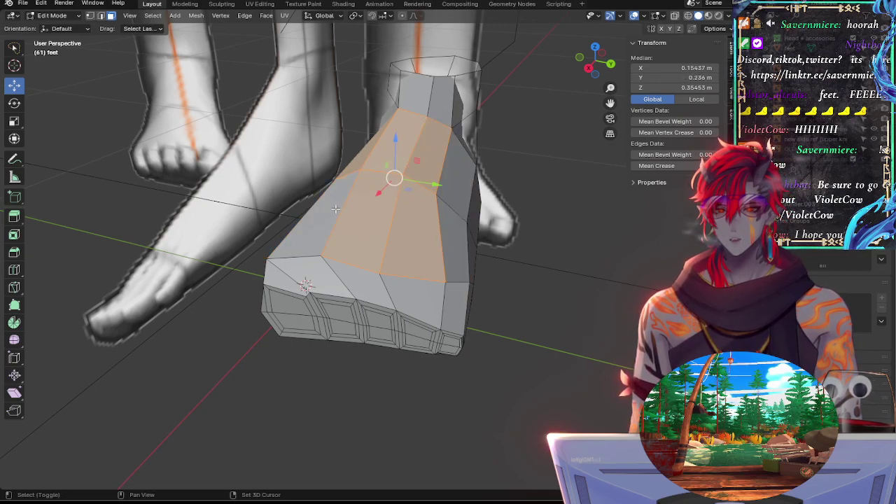
Step: From the back view, fatten the selected instep top faces along their normals by 0.00133 m
click(609, 66)
click(602, 63)
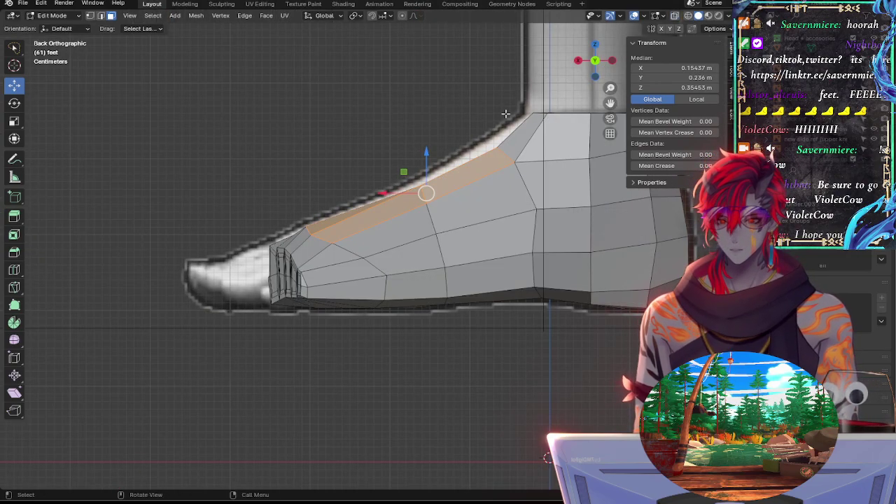
key(alt+s)
click(503, 111)
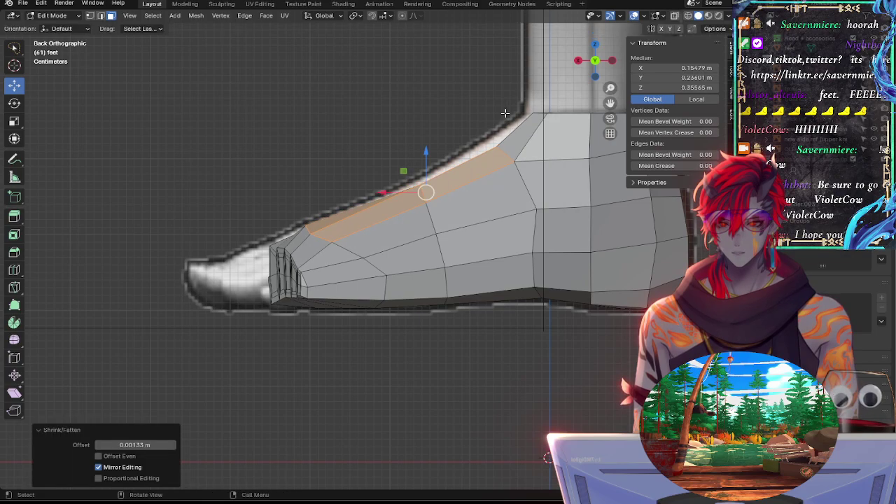
Step: Rotate the selected instep top faces -1.41° in the back view and scale them by 1.014 along Z
key(r)
click(504, 109)
key(s)
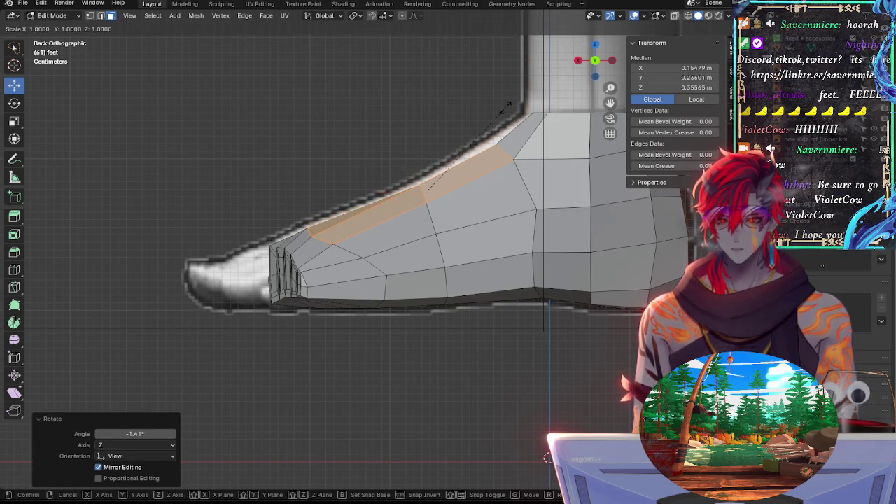
key(z)
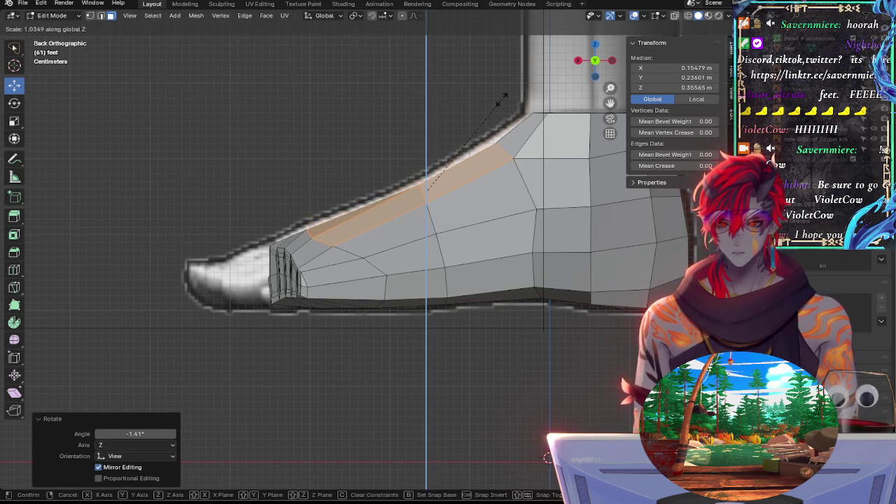
click(502, 102)
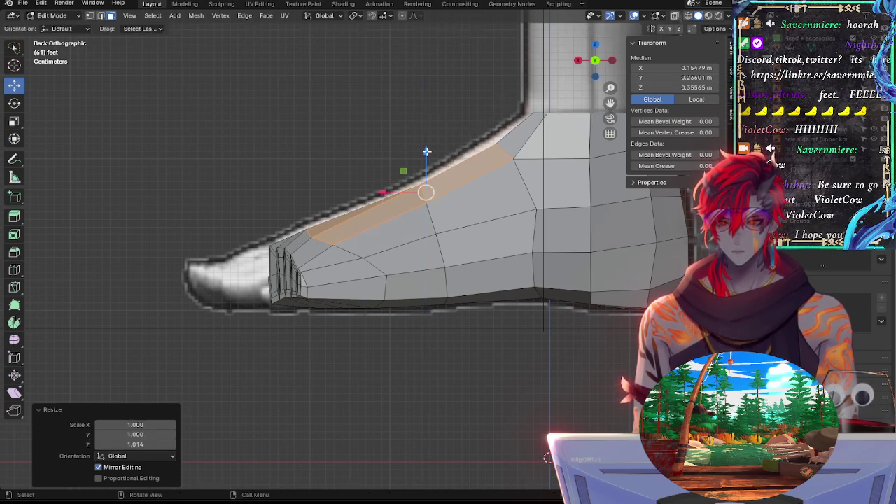
Step: Raise the selected instep top faces 0.006648 m along Z, rotate them slightly to follow the reference outline, and clear the selection
drag(426, 151, 518, 132)
key(r)
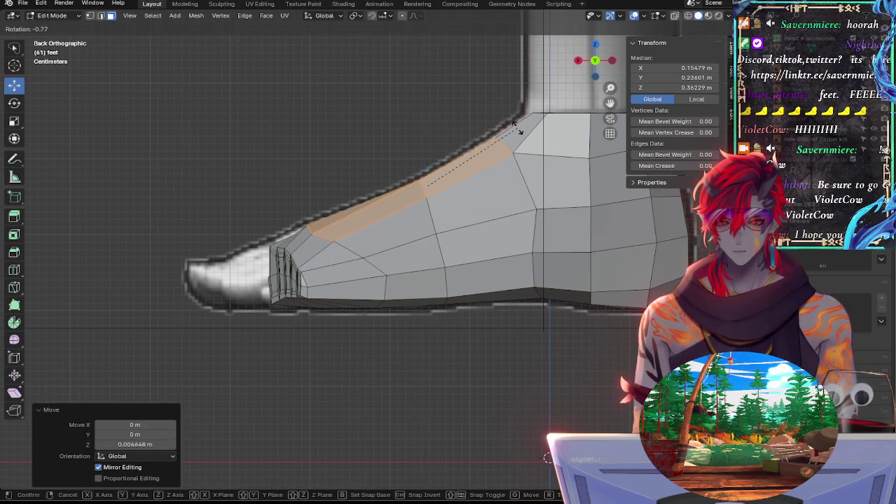
click(519, 130)
click(370, 127)
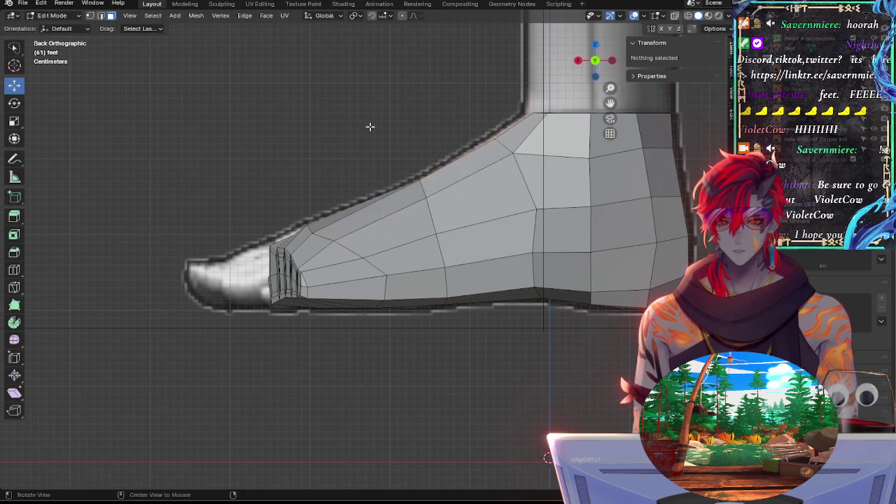
Step: Select the two upper instep faces just below the ankle and rotate them -2.32° in the back view
alt+drag(370, 127, 362, 147)
shift+click(446, 158)
shift+click(420, 154)
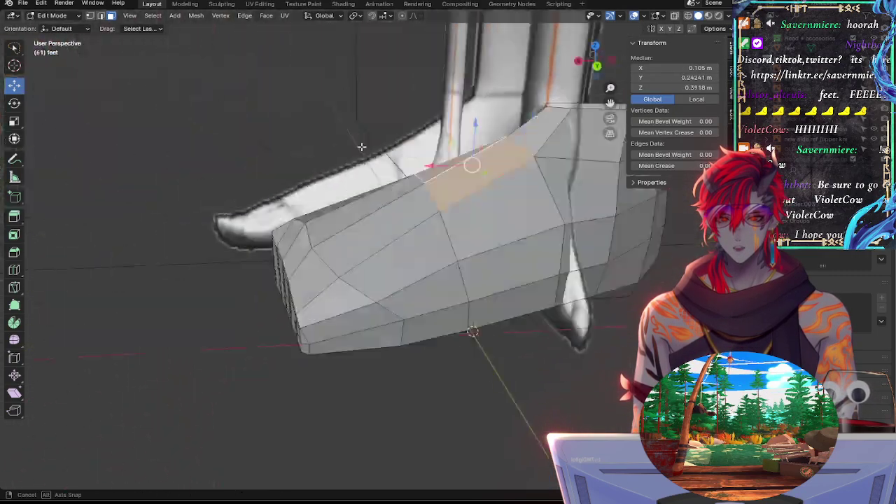
middle_drag(361, 147, 449, 133)
click(606, 65)
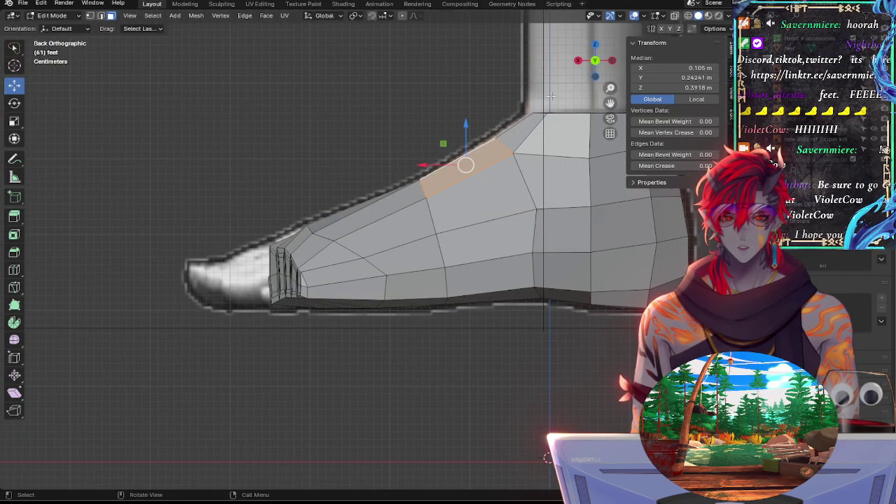
key(r)
click(507, 132)
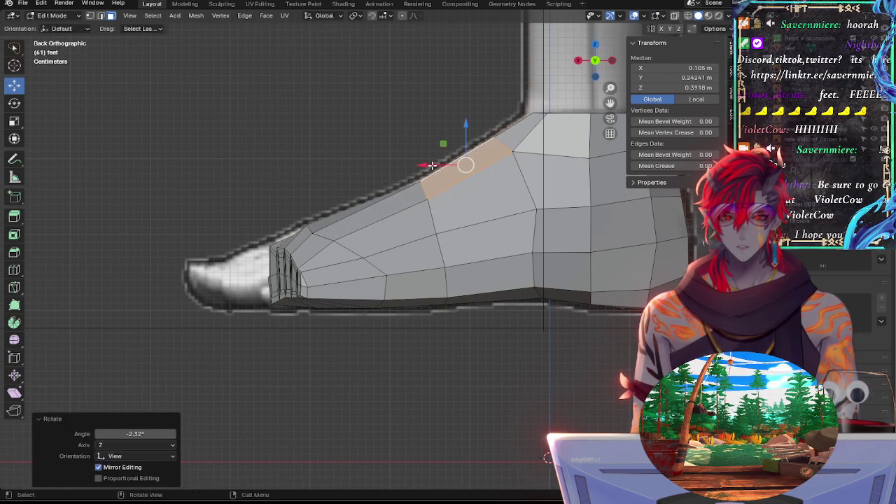
Step: Move the two upper instep faces 0.003989 m along X toward the toes
key(g)
key(x)
click(440, 143)
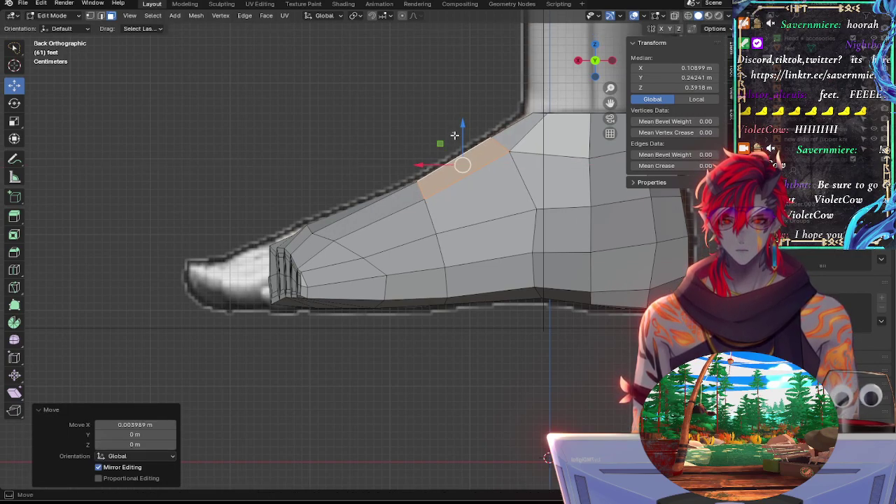
click(459, 134)
Step: Reselect the two upper instep faces and rotate them -0.284° in the back view
click(459, 173)
middle_drag(458, 175, 490, 203)
shift+click(448, 152)
click(603, 69)
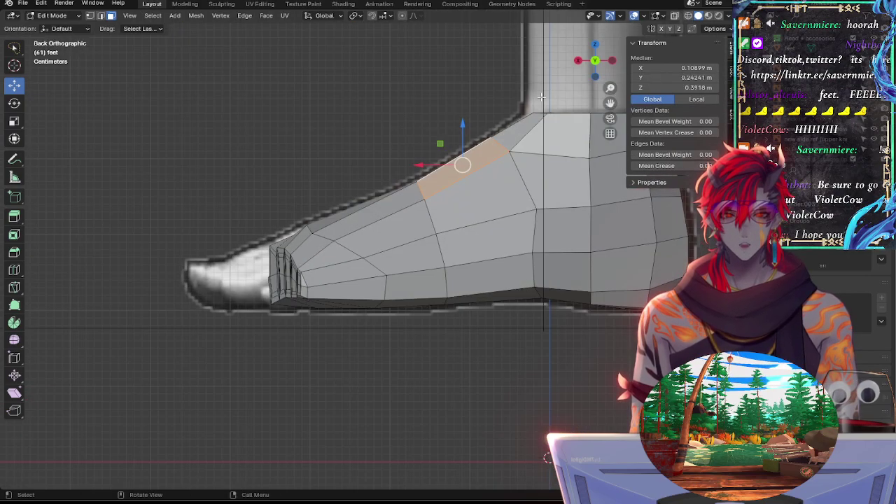
key(r)
click(534, 106)
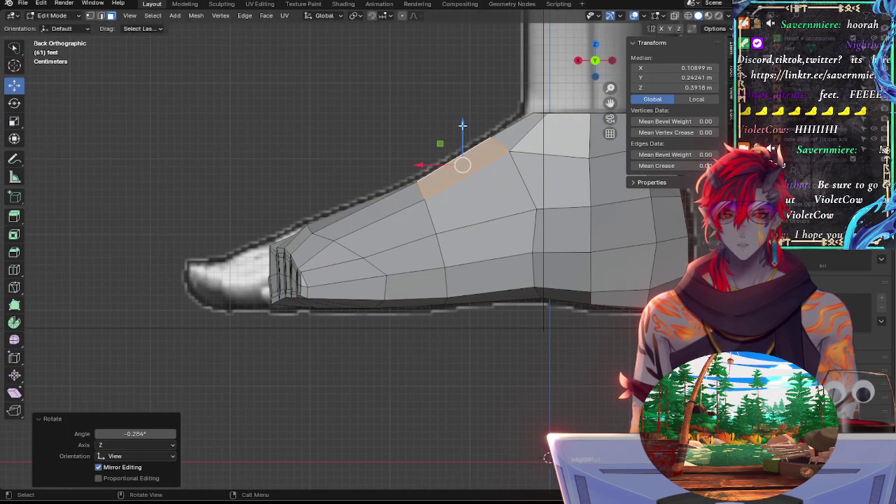
Step: Nudge the upper instep faces along Z, then select only the central upper instep face and check its height in the back view
click(460, 166)
drag(461, 135, 461, 132)
middle_drag(461, 132, 390, 157)
click(391, 155)
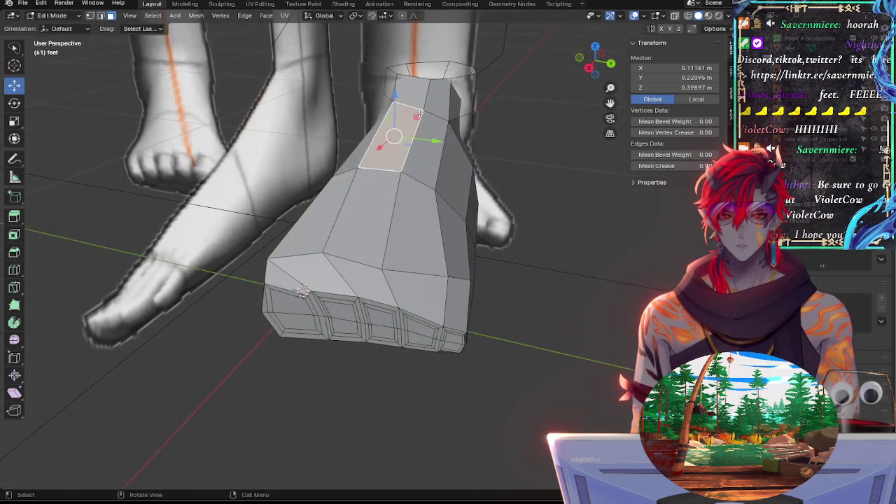
click(610, 64)
drag(460, 159, 460, 160)
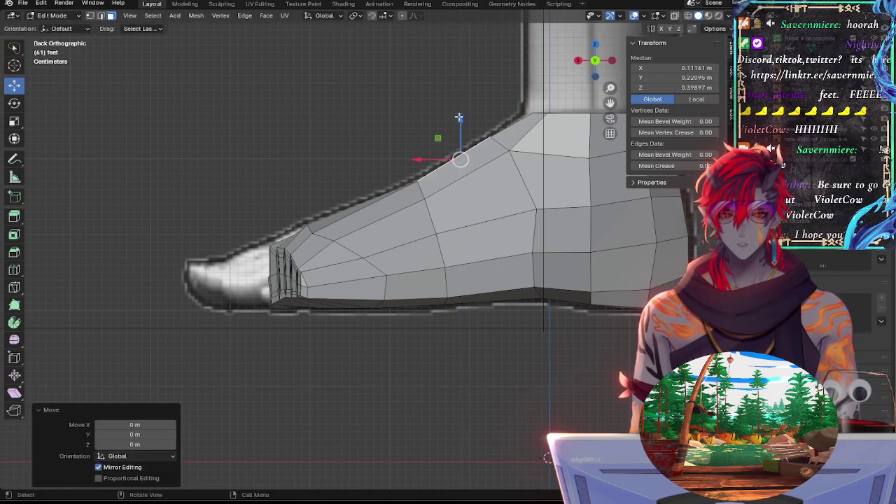
Step: Rotate the selected central upper instep face -1.31° about the global X axis
middle_drag(460, 160, 580, 175)
key(r)
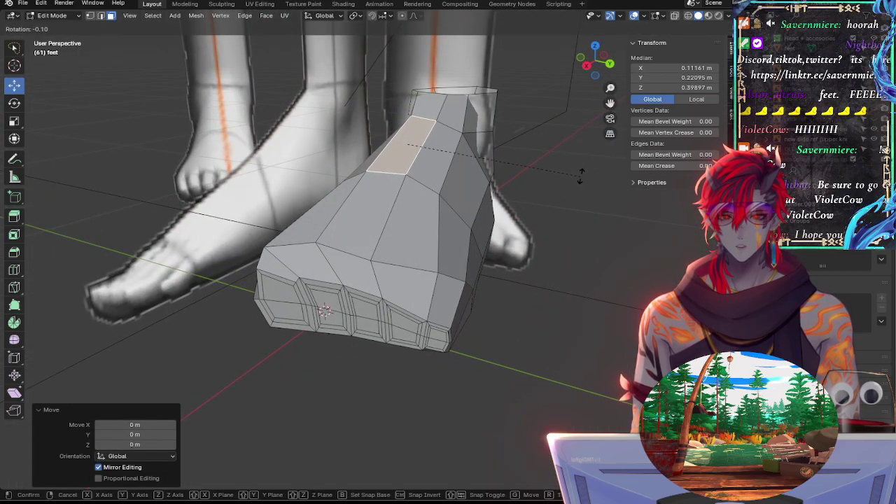
key(y)
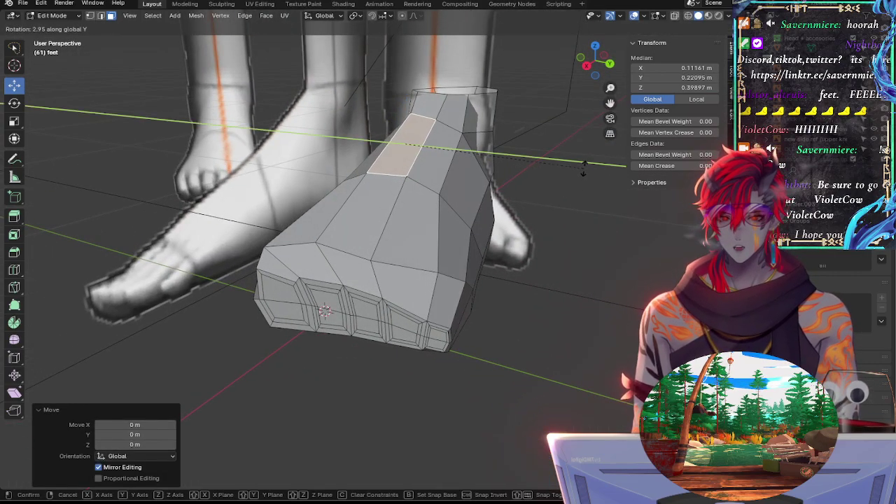
key(x)
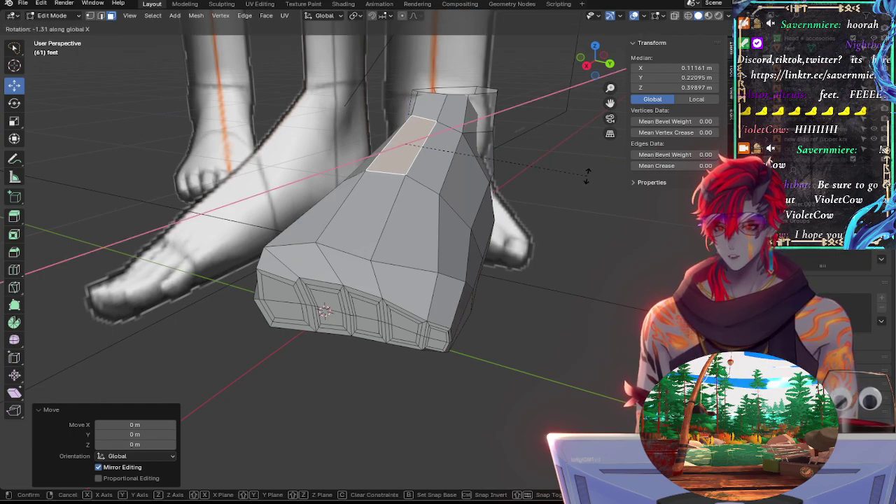
click(626, 86)
Step: Try rotating the inner ankle-front face about -2.07° in the back view and nudging both ankle-front faces along Z
click(611, 63)
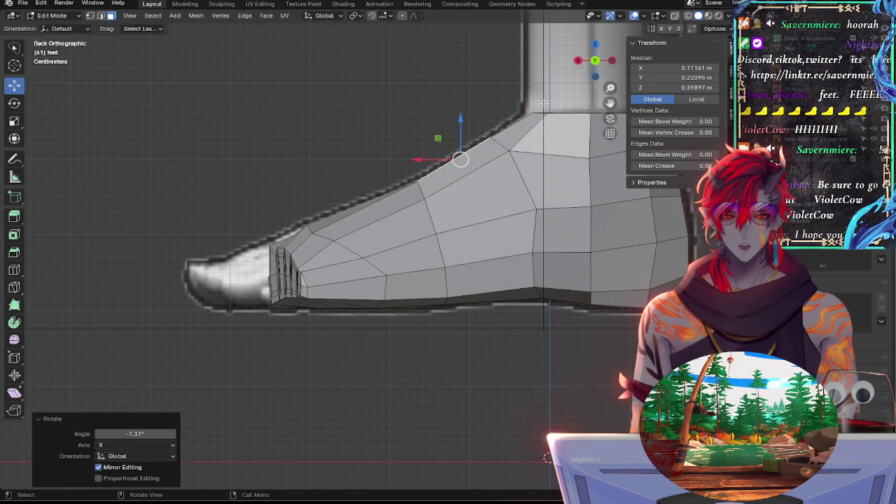
click(481, 143)
middle_drag(483, 144, 418, 73)
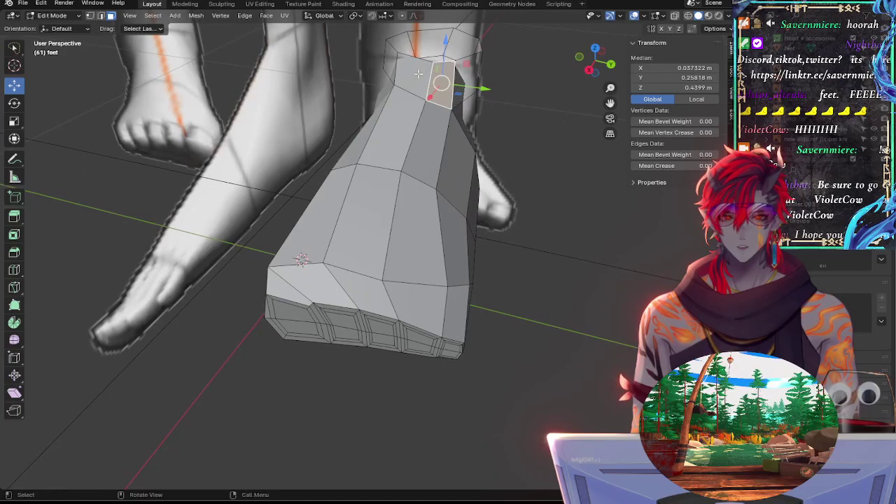
click(611, 64)
key(r)
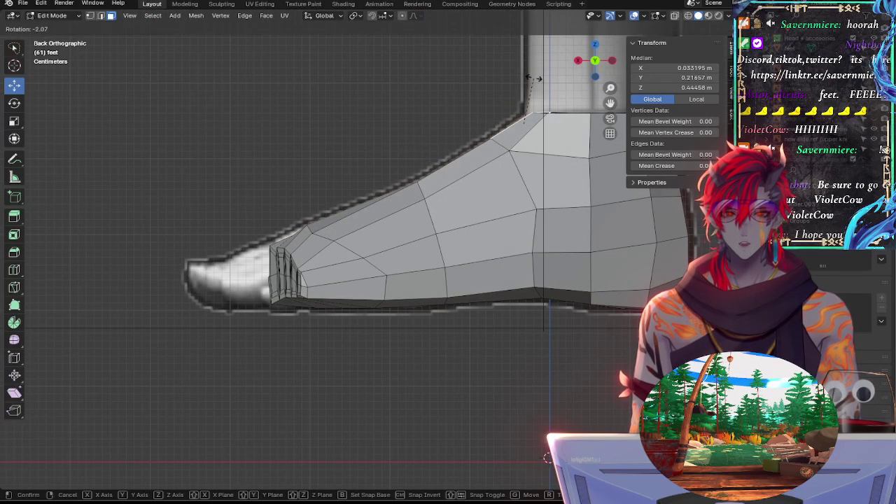
click(535, 78)
shift+click(520, 131)
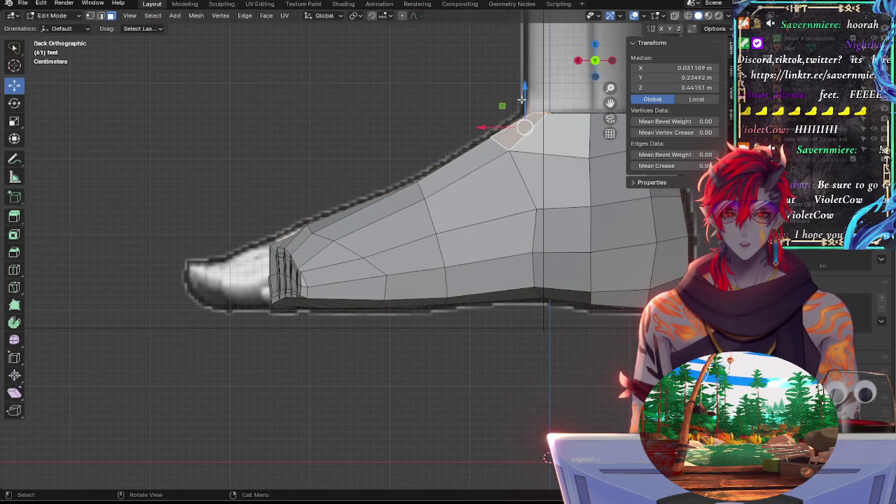
drag(524, 96, 524, 95)
click(524, 94)
Step: Select the two front edges of the ankle rim in edge mode and move them along X toward the toes
middle_drag(524, 95, 536, 110)
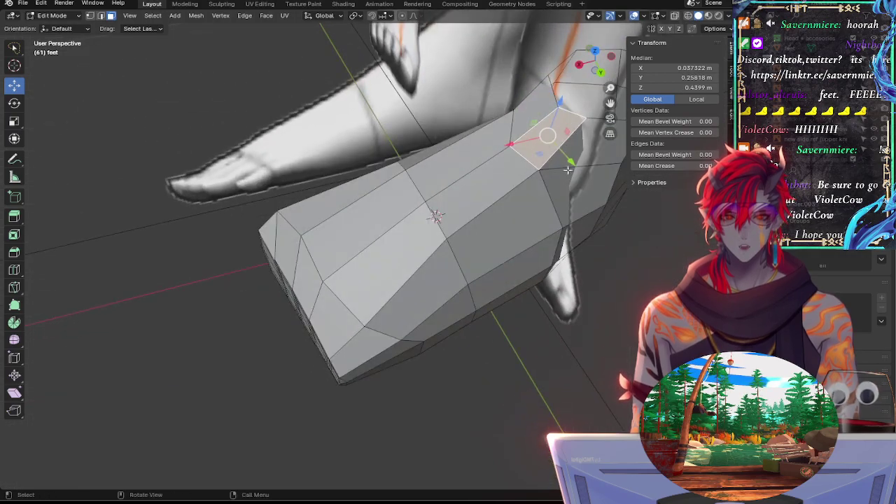
click(557, 106)
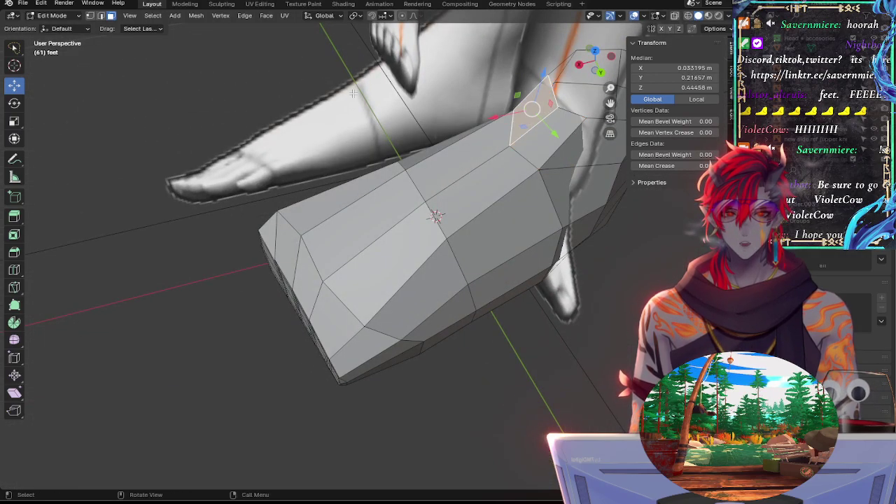
click(100, 15)
click(555, 102)
shift+click(570, 111)
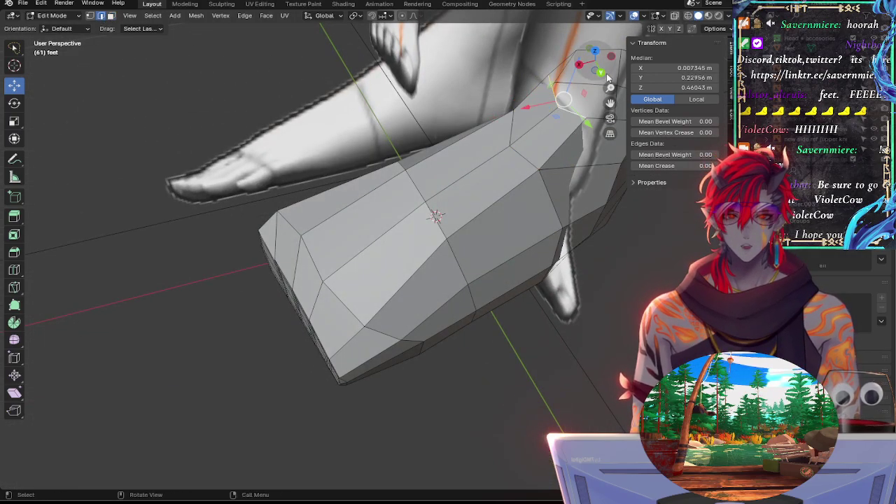
click(600, 72)
drag(502, 111, 491, 110)
click(402, 98)
Step: Select the edge between the two ankle-front faces and rotate it slightly in the back view
click(494, 136)
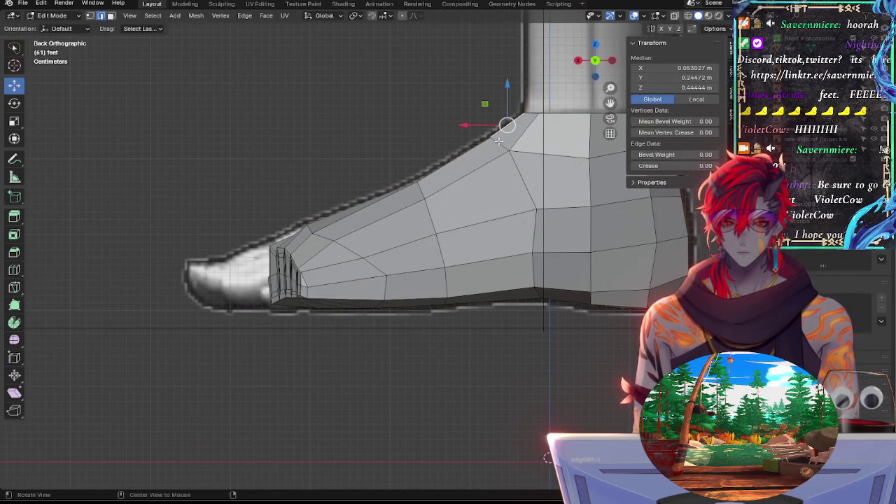
middle_drag(490, 140, 451, 137)
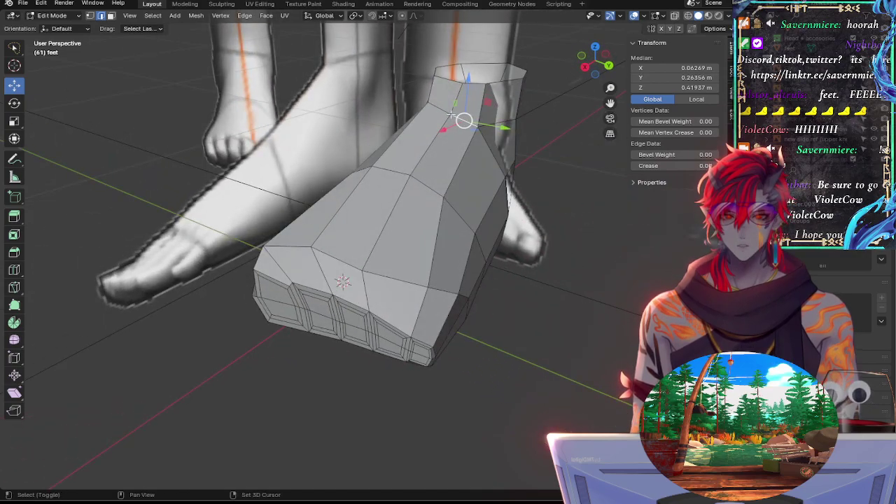
click(451, 114)
click(452, 111)
click(607, 66)
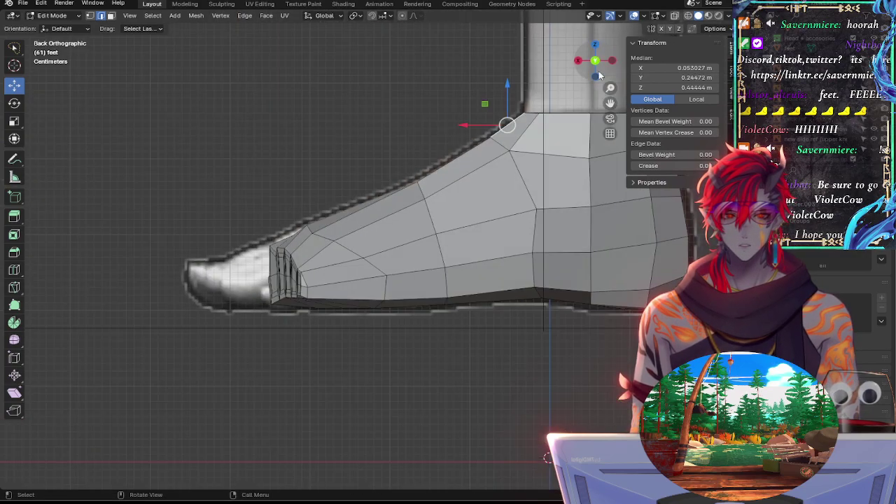
key(r)
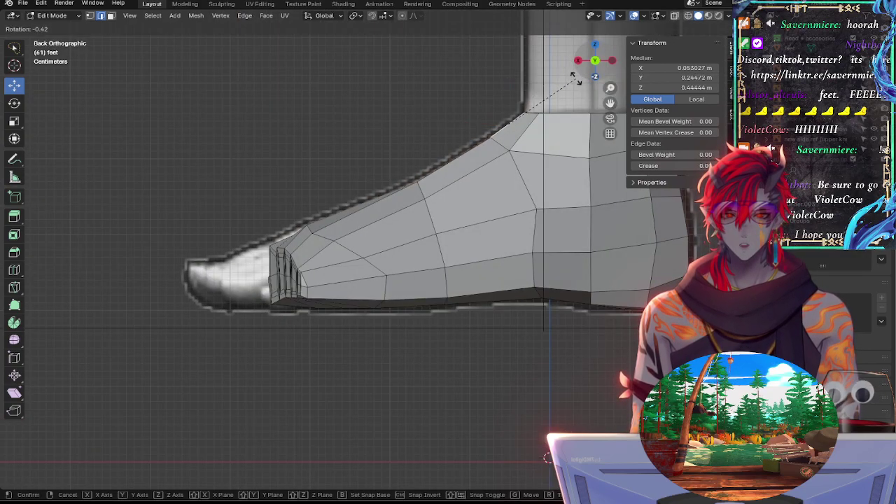
click(574, 77)
Step: Rotate the upper instep ridge edge just below the ankle in the back view and raise it slightly along Z
key(r)
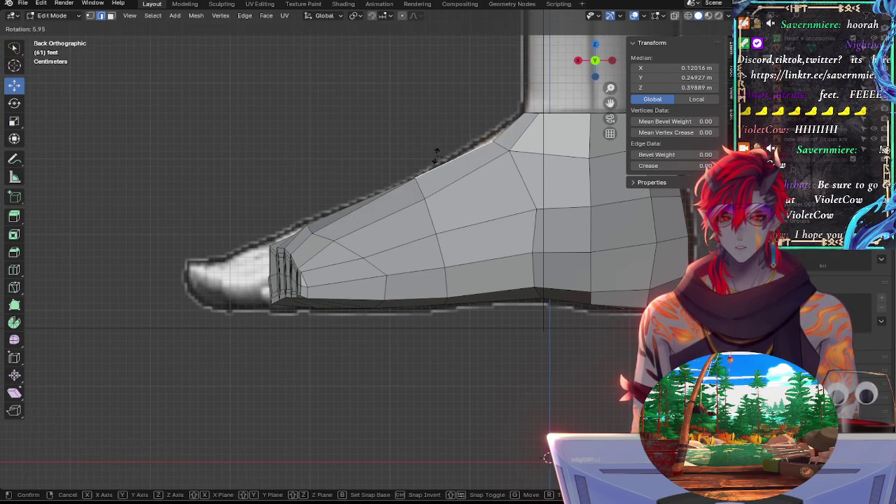
click(436, 156)
drag(452, 128, 452, 125)
Step: Rotate the outer ankle-front edge, adjust it by a further -0.988°, and move it -0.007313 m in X and 0.001994 m in Z
key(r)
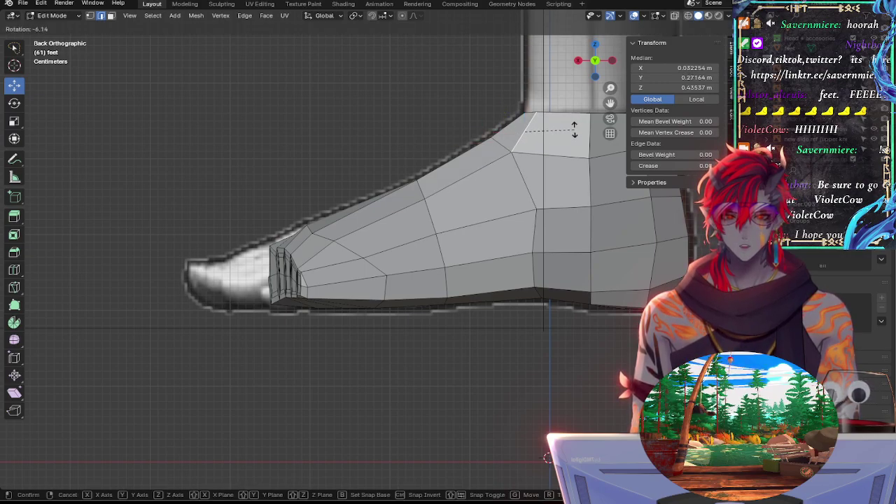
click(553, 130)
key(r)
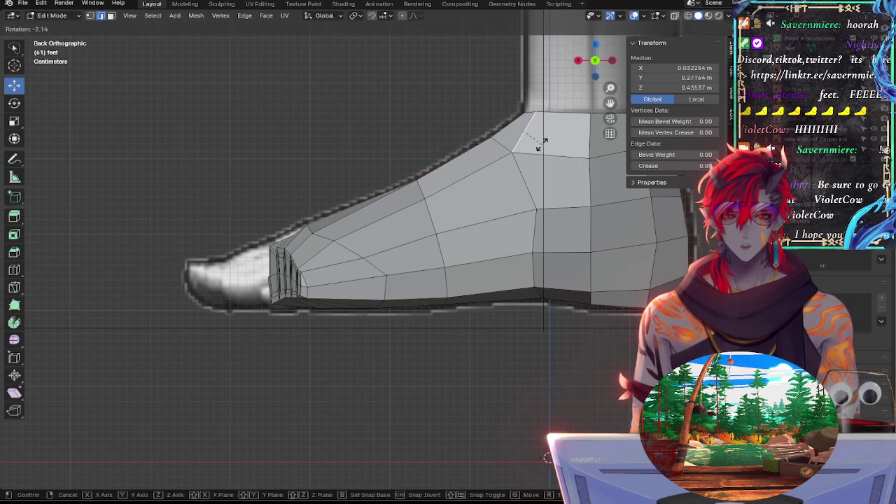
click(551, 149)
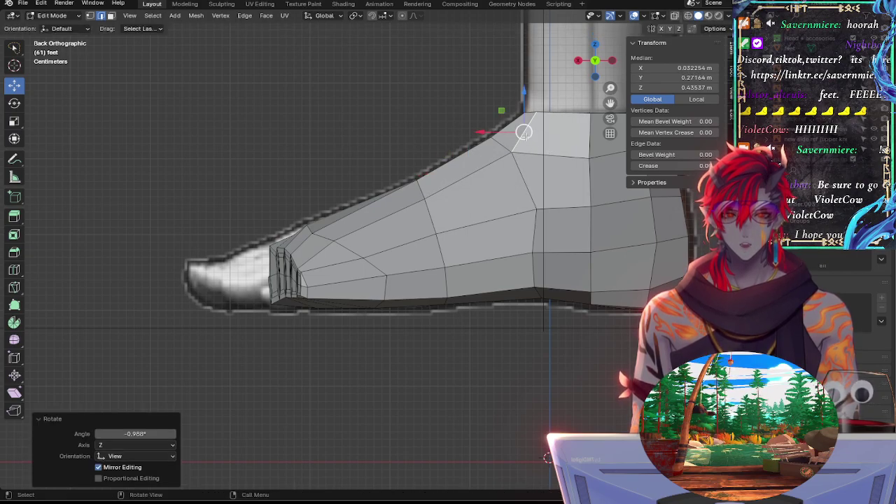
key(g)
click(530, 131)
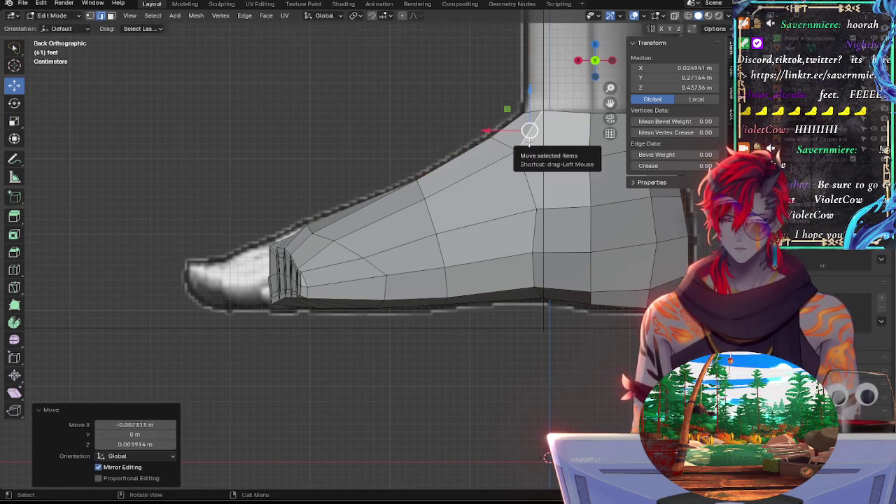
Step: Edge-slide the outer ankle-front edge toward the heel in two small passes and rotate it 3.6° in the back view
key(g)
key(g)
click(522, 149)
key(g)
key(g)
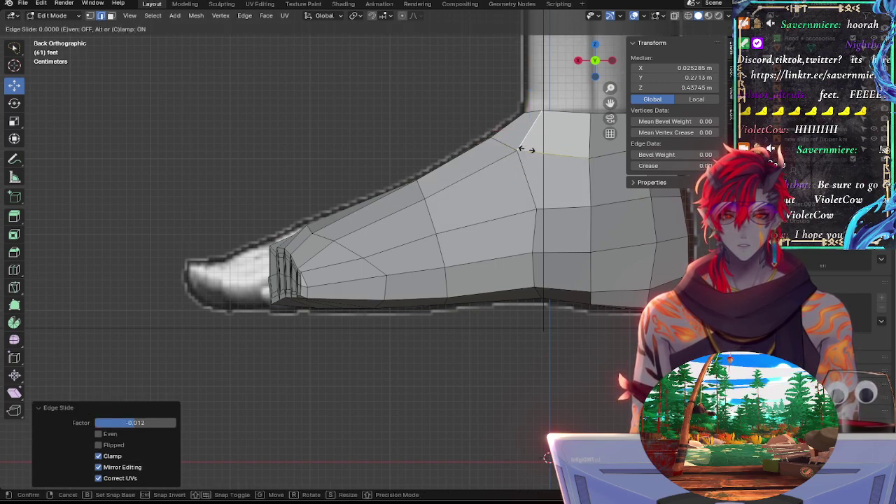
click(531, 154)
key(r)
click(568, 124)
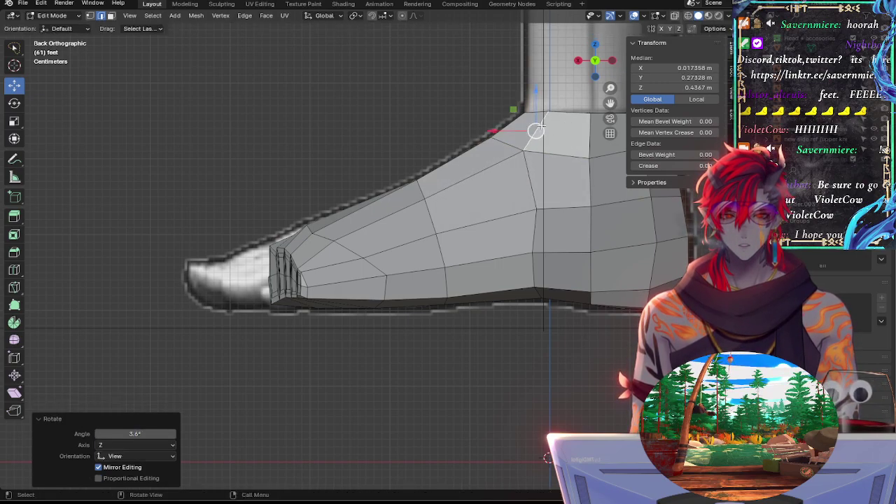
Step: Rotate the ankle rim's front outer edge about 7.6° in the back view and try a rotation on the neighbouring rim edge
click(542, 117)
key(r)
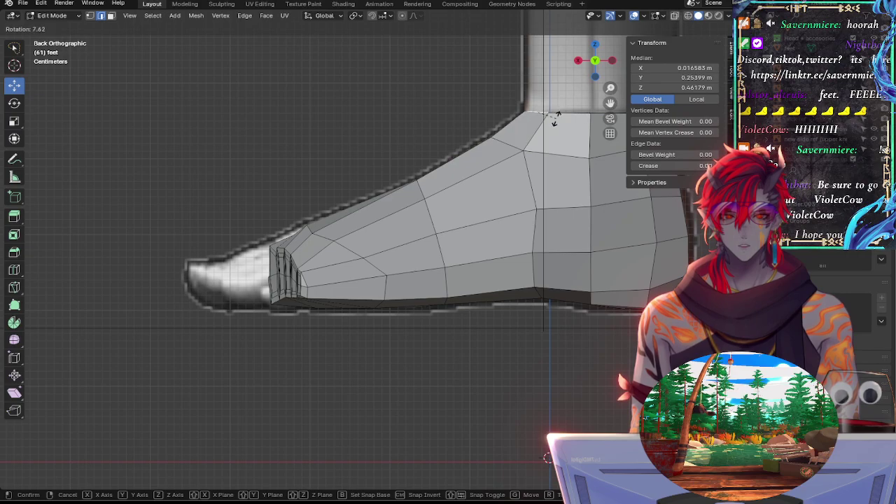
click(555, 119)
key(r)
click(578, 116)
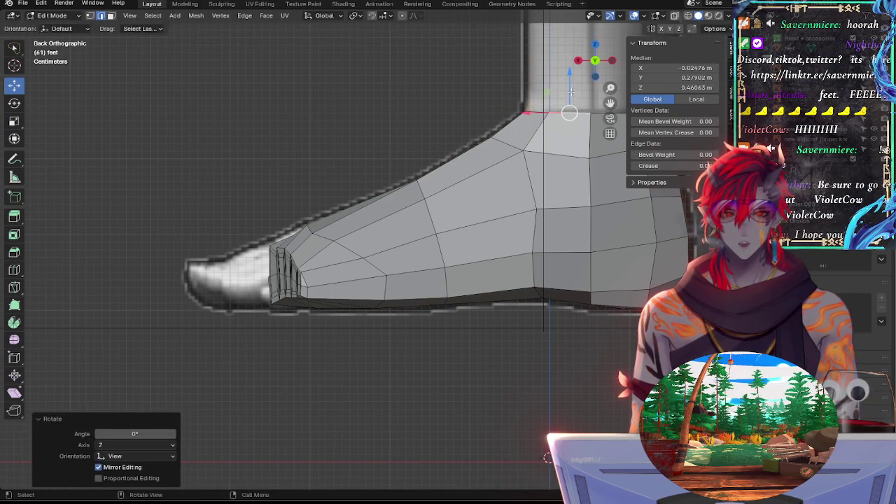
Step: Check the instep and ankle side edges against the reference outline with X-ray switched on and off
click(471, 138)
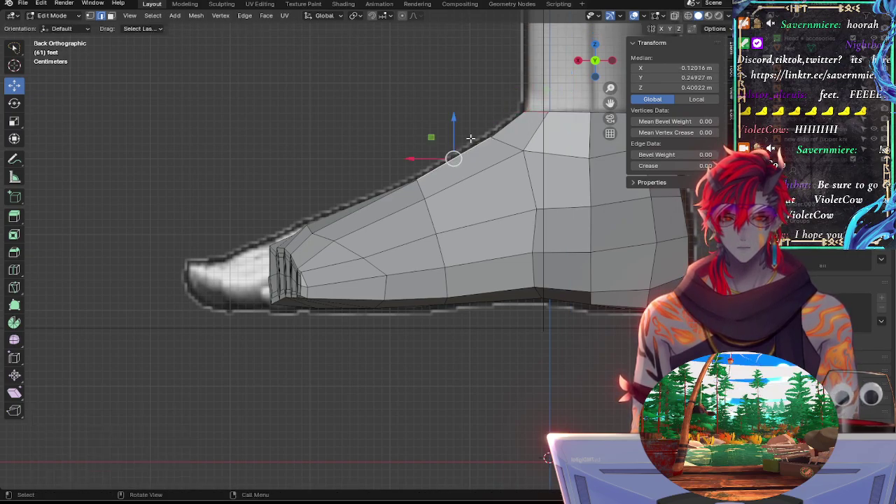
click(514, 151)
key(alt+z)
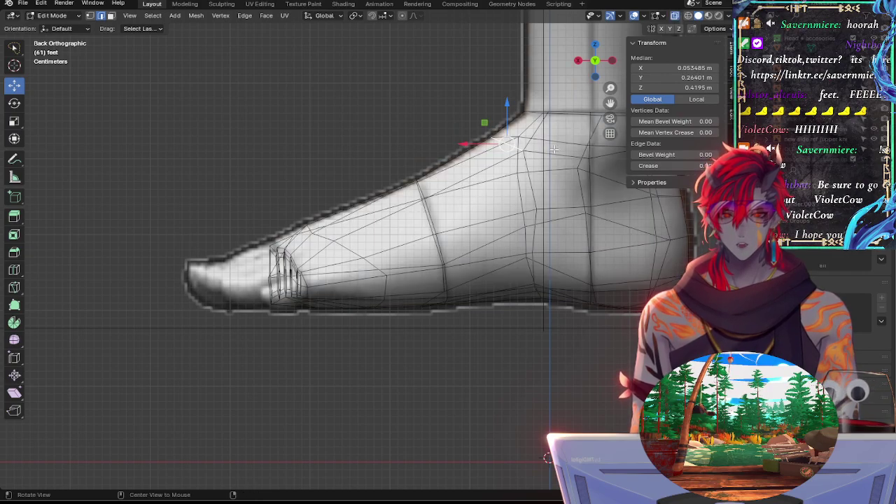
key(alt+z)
click(555, 153)
key(alt+z)
key(alt+z)
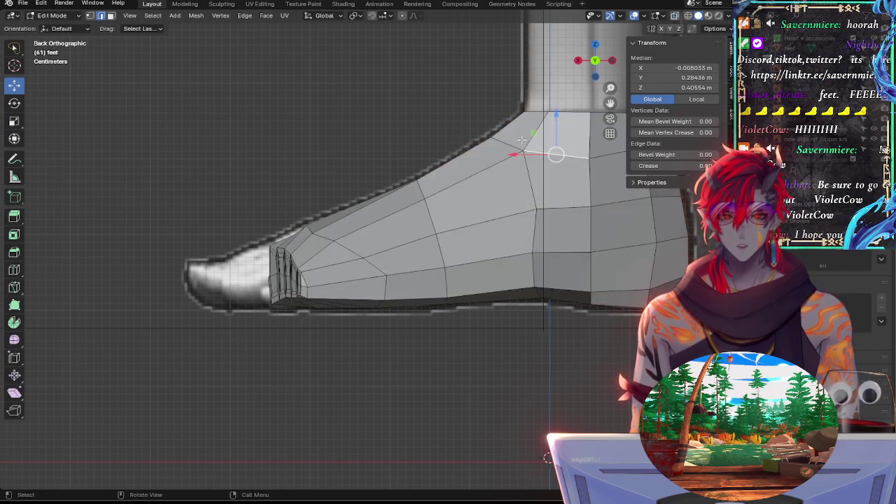
Step: Rotate the long outer instep edge below the ankle slightly in the back view and raise it a little along Z
click(523, 145)
click(521, 148)
click(521, 149)
click(521, 151)
key(r)
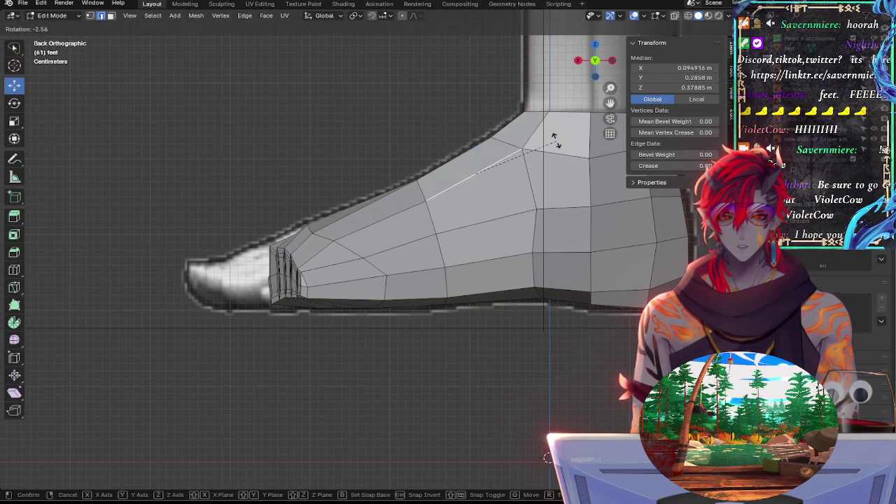
click(549, 141)
key(alt+z)
drag(473, 147, 475, 142)
Step: Select the outer ankle-front edge again, rotate it -5.21° in the back view, and compare it with the reference in X-ray
click(536, 127)
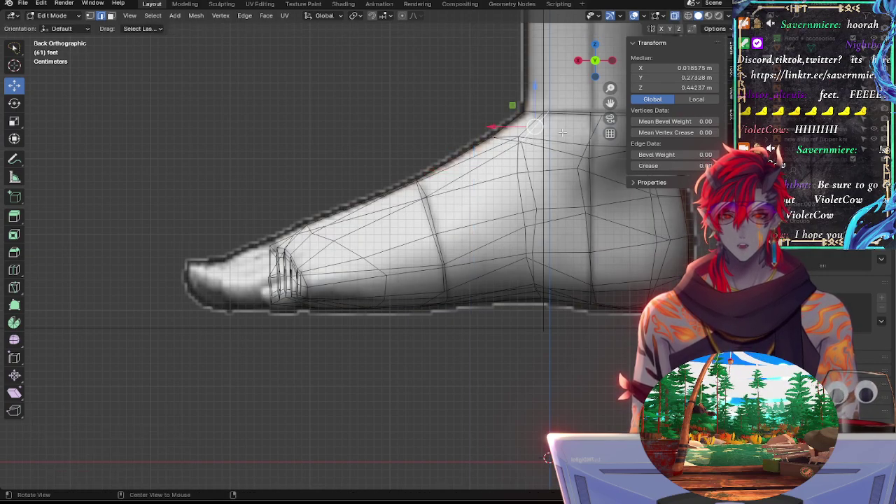
key(alt+z)
key(r)
click(570, 126)
key(alt+z)
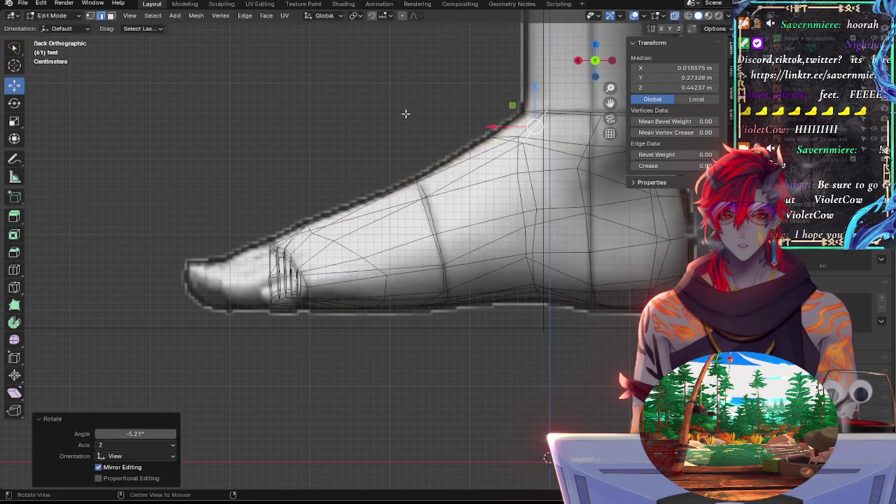
key(alt+z)
Step: Move the outer ankle-front edge 0.010637 m along Y in the right view toward the reference leg outline
middle_drag(314, 112, 423, 114)
click(592, 68)
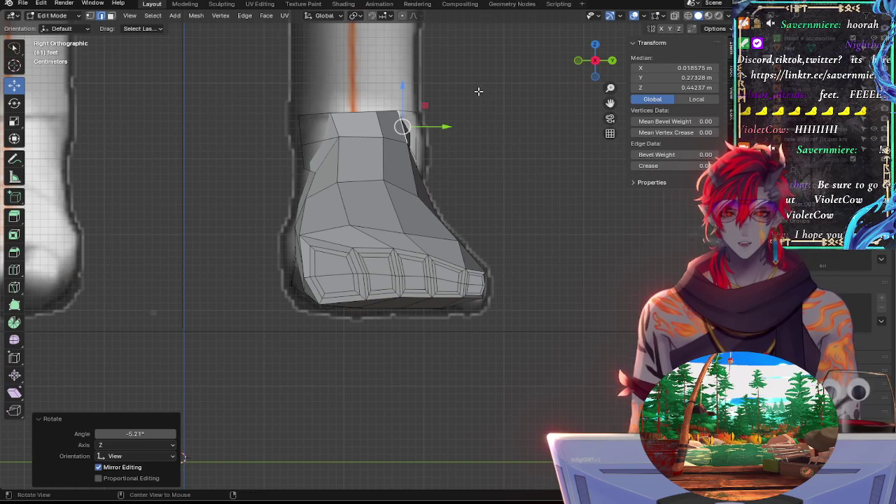
key(alt+z)
key(alt+z)
shift+middle_drag(480, 136, 489, 224)
key(alt+z)
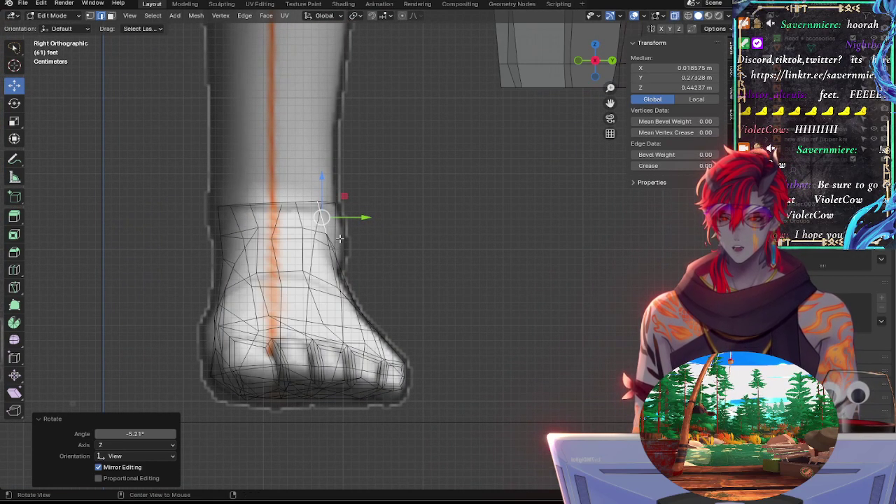
key(alt+z)
drag(355, 217, 369, 216)
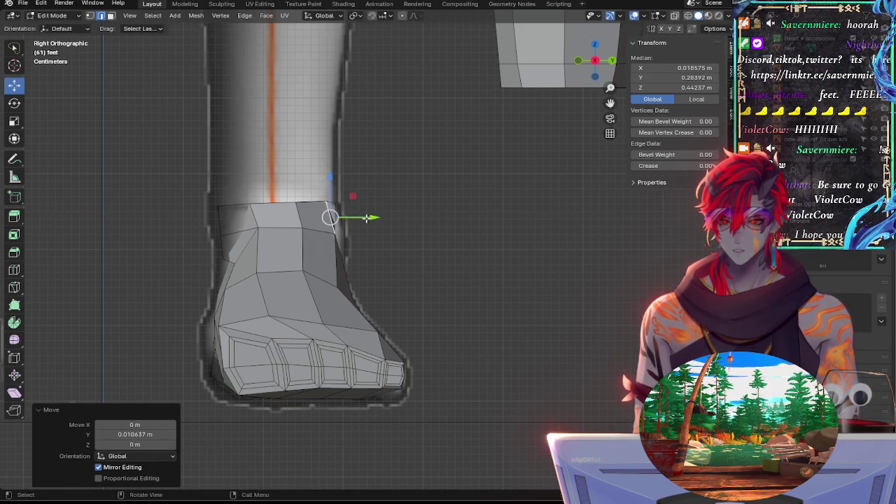
key(alt+z)
middle_drag(370, 216, 403, 240)
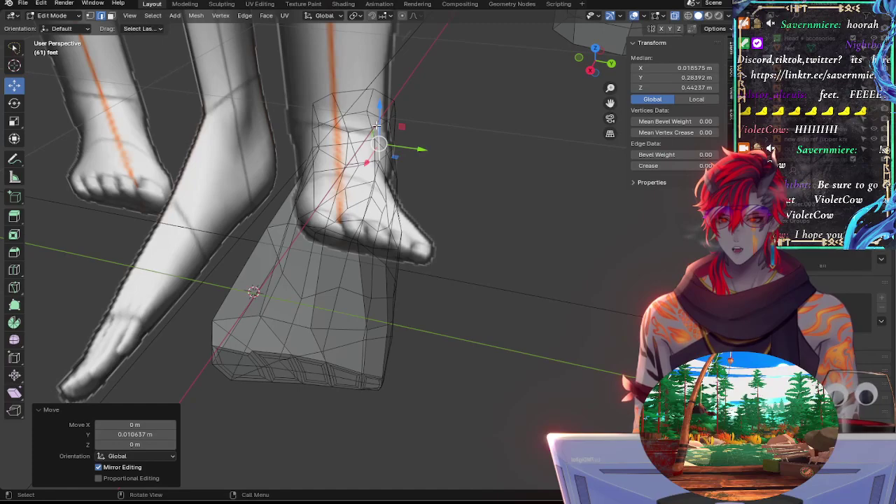
Step: Turn X-ray off, switch to face selection, and pick the upper faces on the outer side of the ankle
click(378, 126)
key(alt+z)
middle_drag(553, 107, 508, 128)
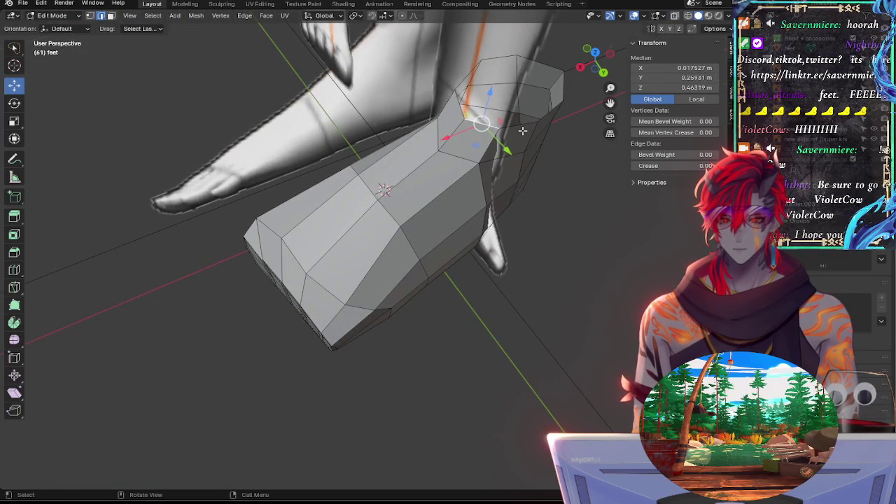
click(521, 129)
click(110, 16)
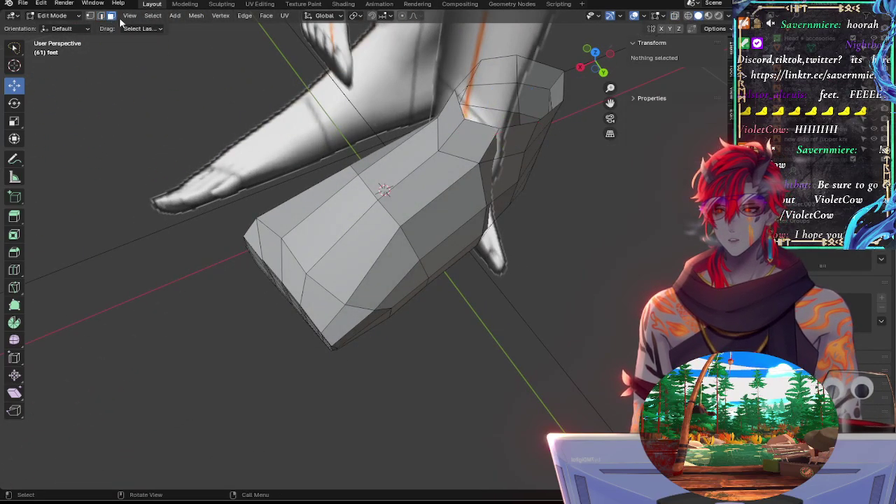
shift+click(510, 142)
shift+click(539, 149)
key(alt+a)
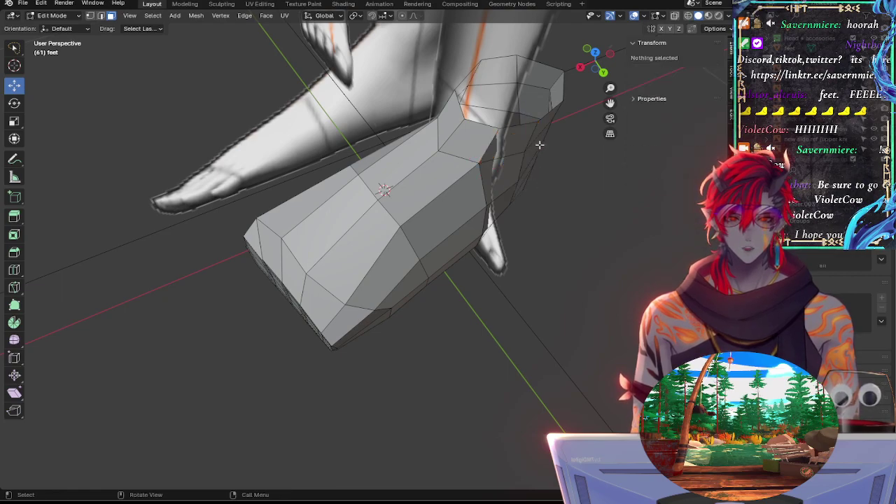
shift+click(536, 139)
click(521, 135)
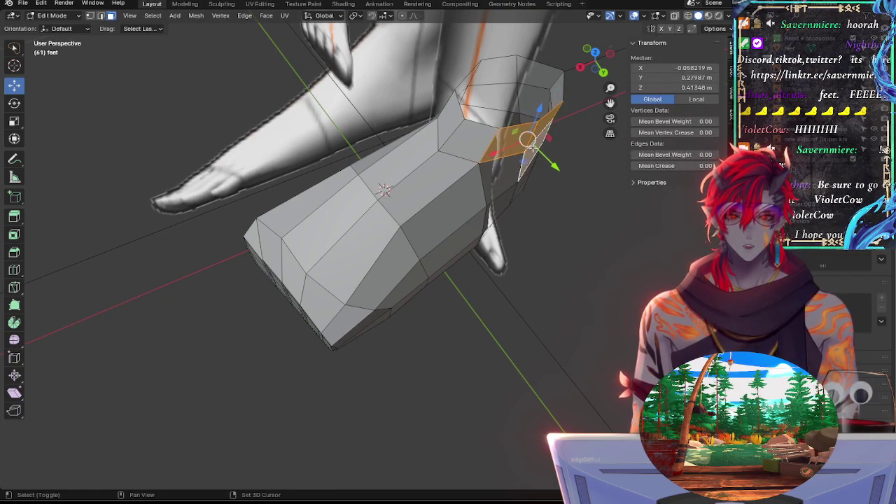
click(579, 68)
Step: Select the block of four faces on the outer ankle and rotate it slightly in the right view
drag(369, 238, 372, 238)
click(443, 215)
alt+drag(472, 220, 389, 257)
click(535, 190)
click(511, 235)
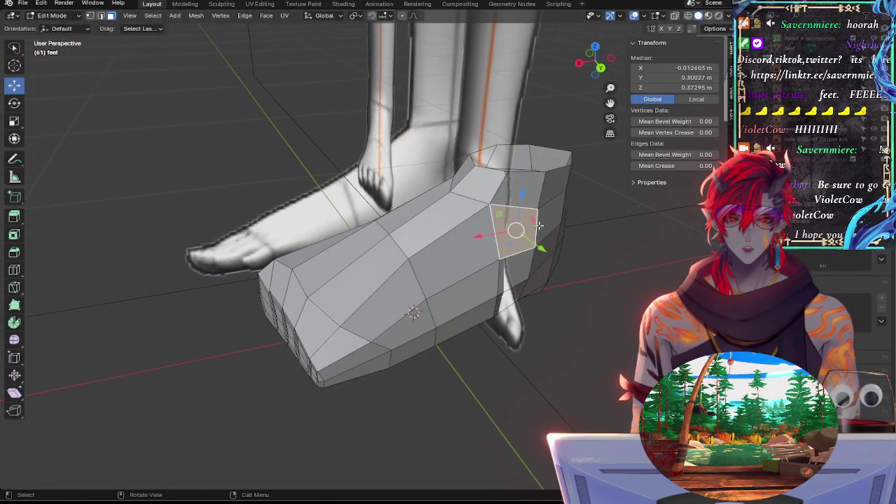
shift+click(550, 210)
shift+click(531, 258)
shift+click(547, 251)
click(580, 64)
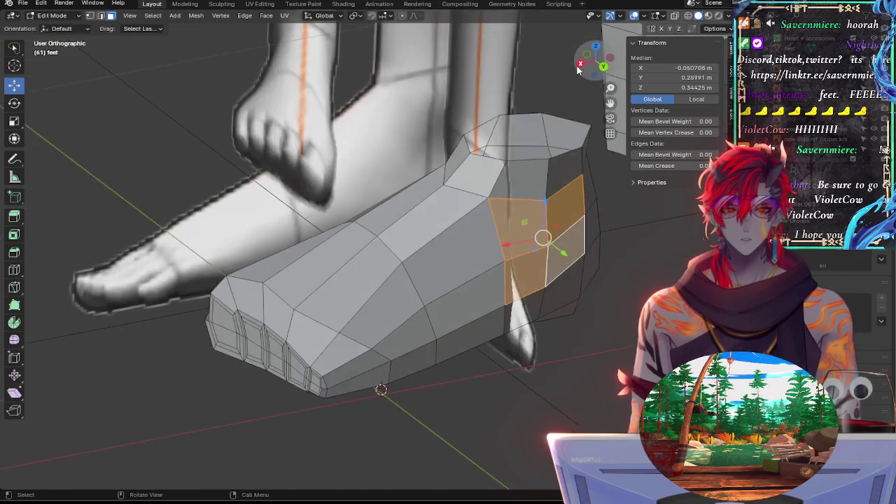
key(r)
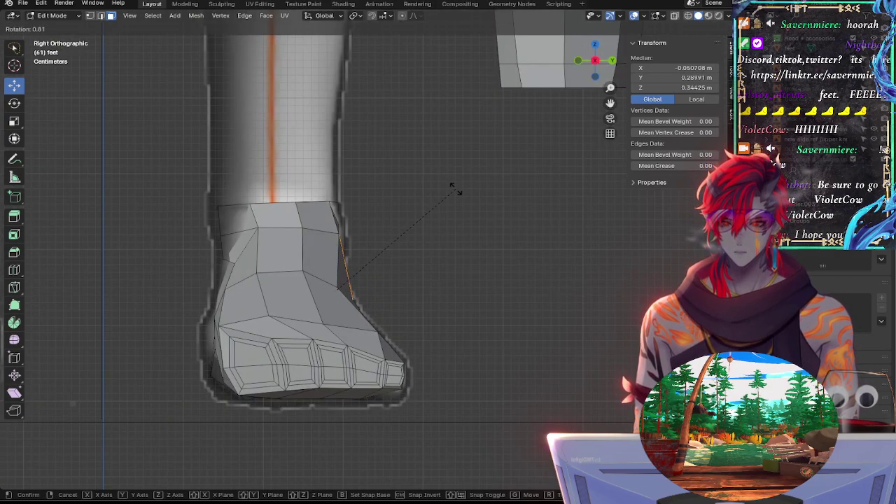
click(462, 193)
Step: Select the front vertical edge of the outer ankle in edge mode and compare it with the reference in the right view using X-ray
middle_drag(509, 214, 451, 249)
click(456, 254)
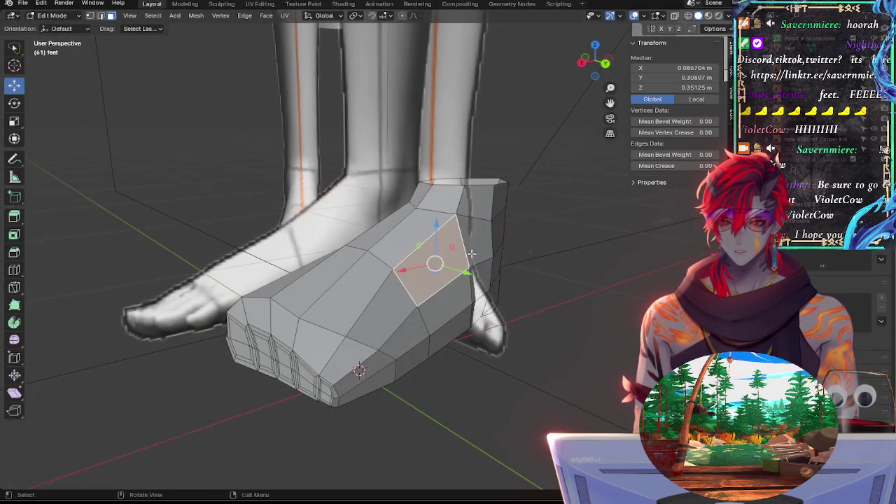
click(100, 15)
click(462, 244)
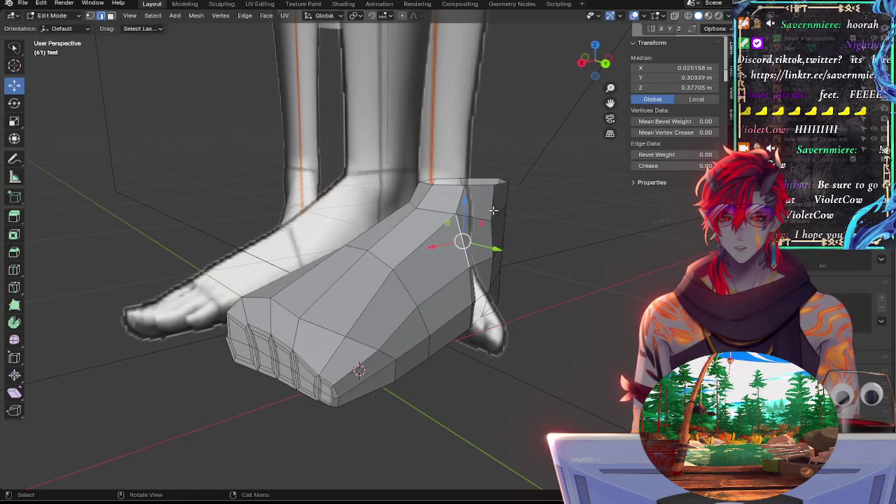
click(582, 63)
key(alt+z)
key(alt+z)
key(alt+z)
key(alt+z)
key(alt+z)
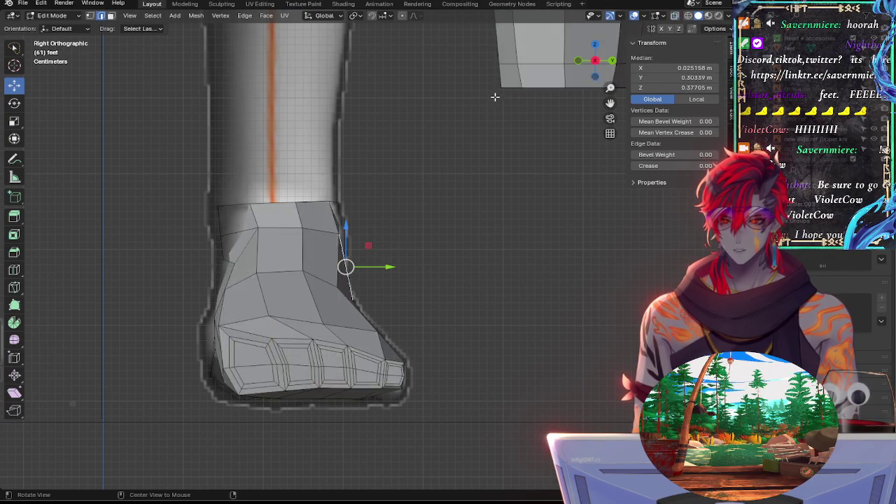
key(alt+z)
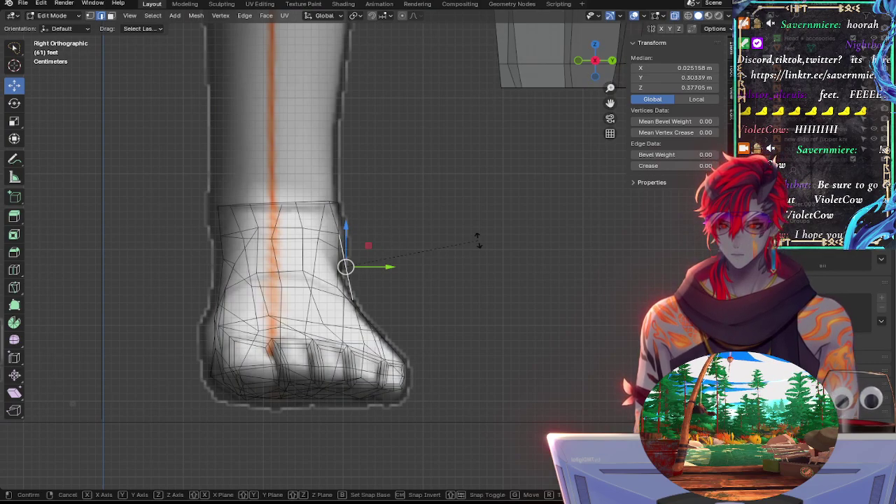
Step: Rotate the outer ankle edge -15° in the right view, move it -0.01662 m along Y, and rotate it another -1.48°
key(r)
click(449, 220)
key(alt+z)
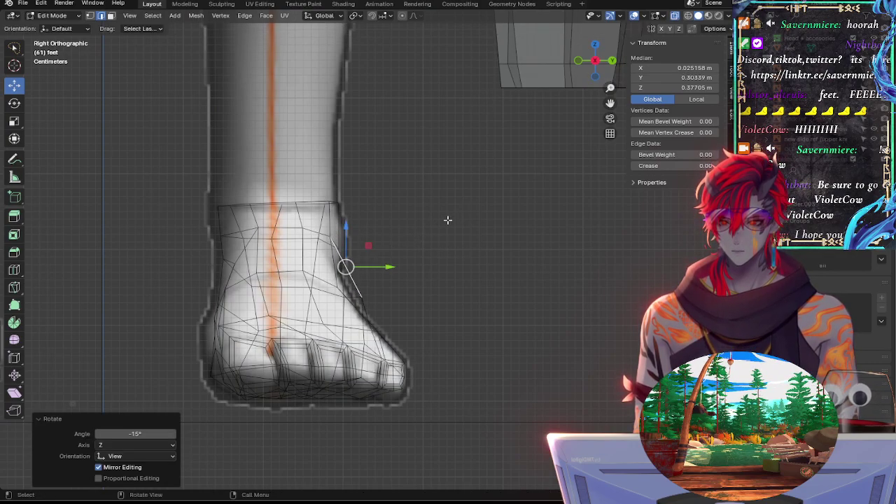
key(g)
key(y)
click(385, 262)
key(r)
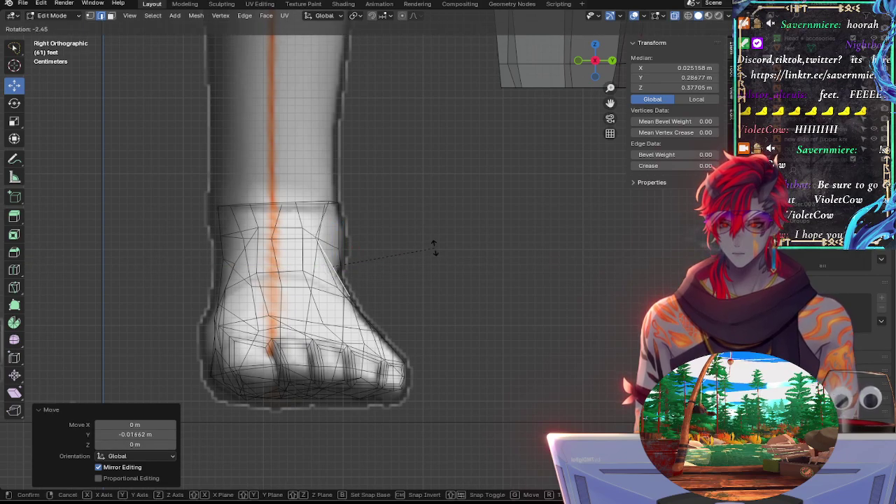
click(432, 246)
Step: Compare the reshaped ankle edge with the reference from the right and back views, with X-ray on and off
key(alt+z)
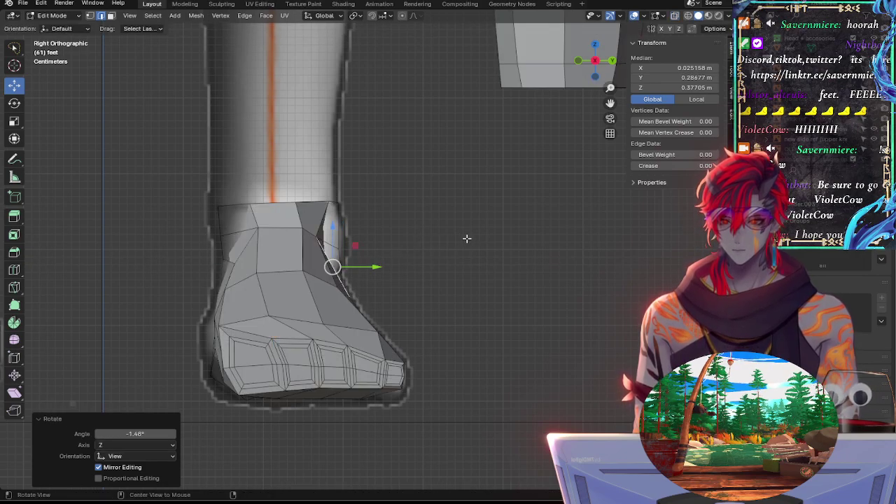
key(alt+z)
key(alt+z)
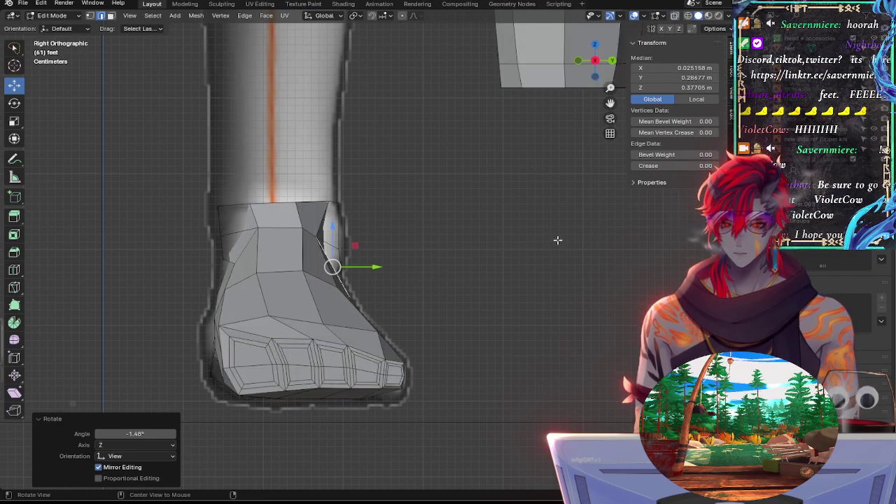
middle_drag(558, 241, 430, 253)
click(595, 64)
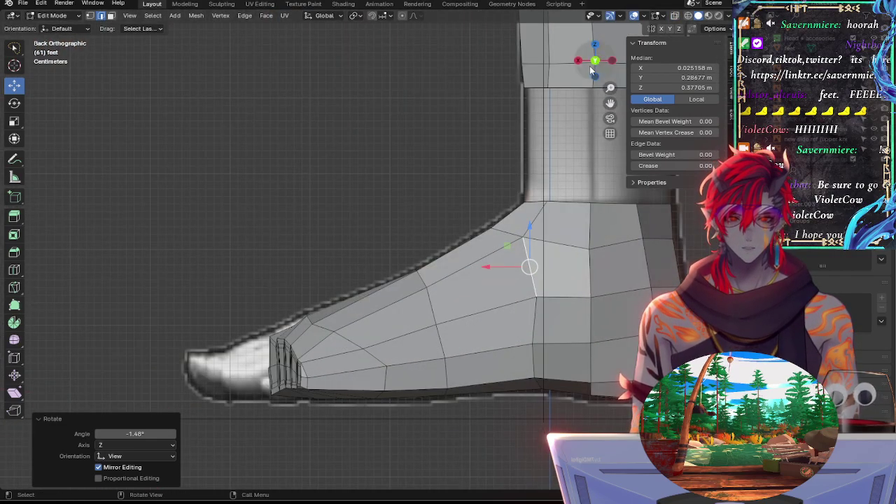
key(alt+z)
key(alt+z)
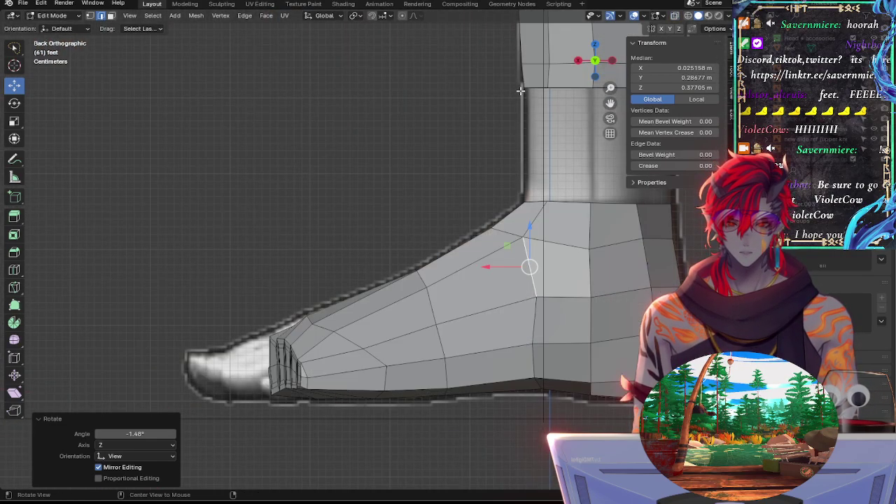
click(578, 60)
key(alt+z)
key(alt+z)
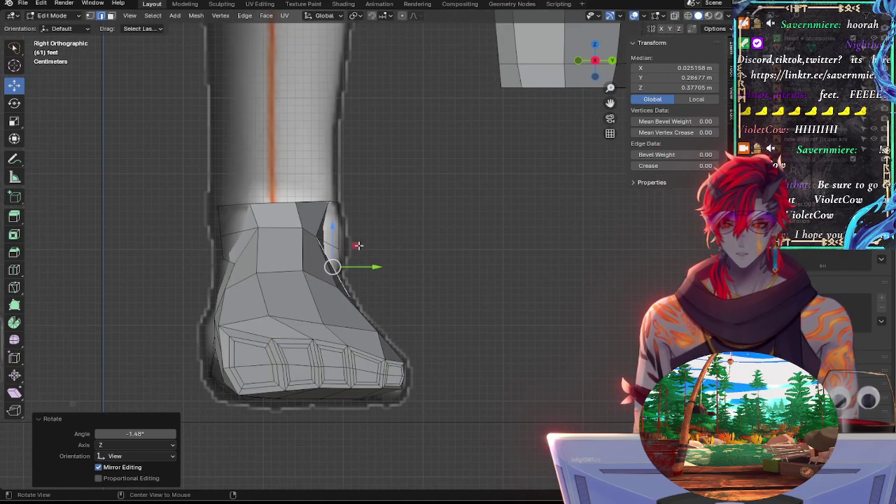
Step: Try to rotate the horizontal edge on the outer ankle about Z, and the adjoining ankle edge in the right view
click(330, 244)
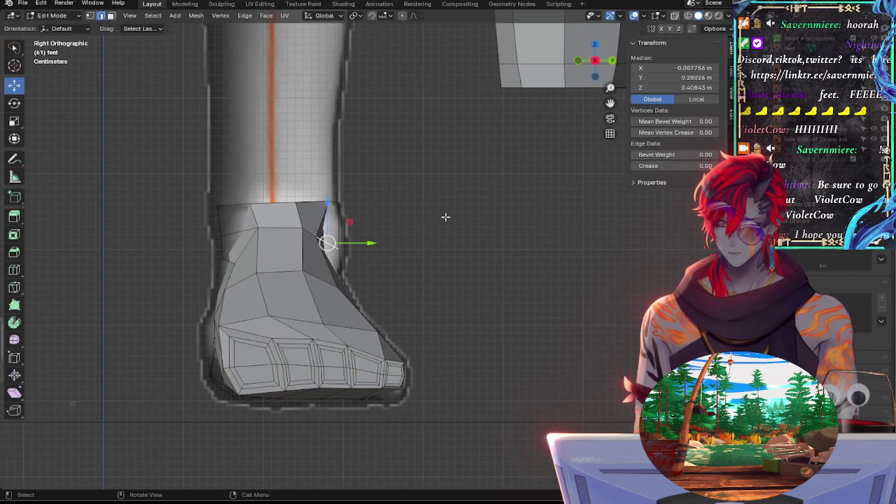
key(r)
key(z)
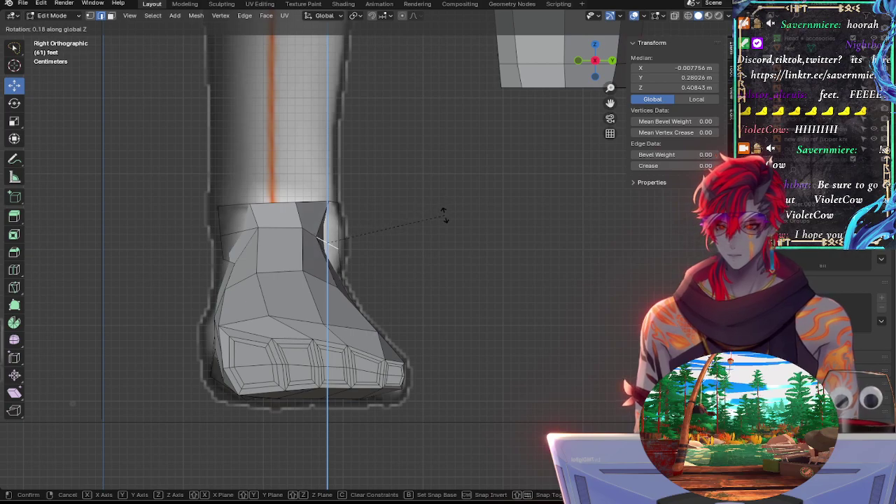
click(458, 195)
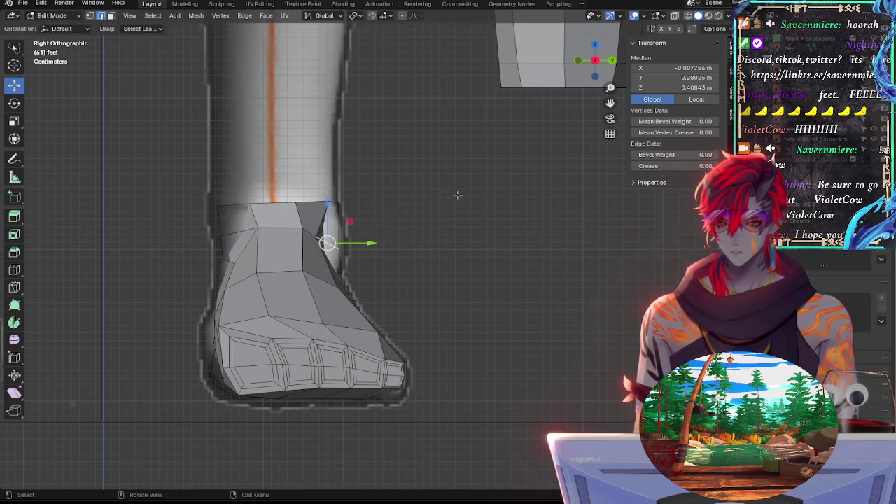
key(alt+z)
click(312, 234)
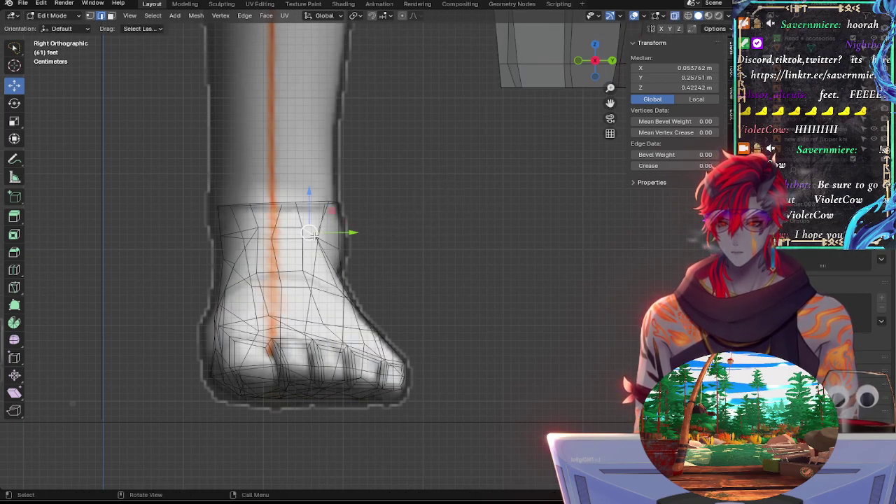
key(r)
click(424, 233)
Step: Select the short front edge just below the ankle opening, rotate it in the right view, and move it -0.005318 m along Z
click(322, 218)
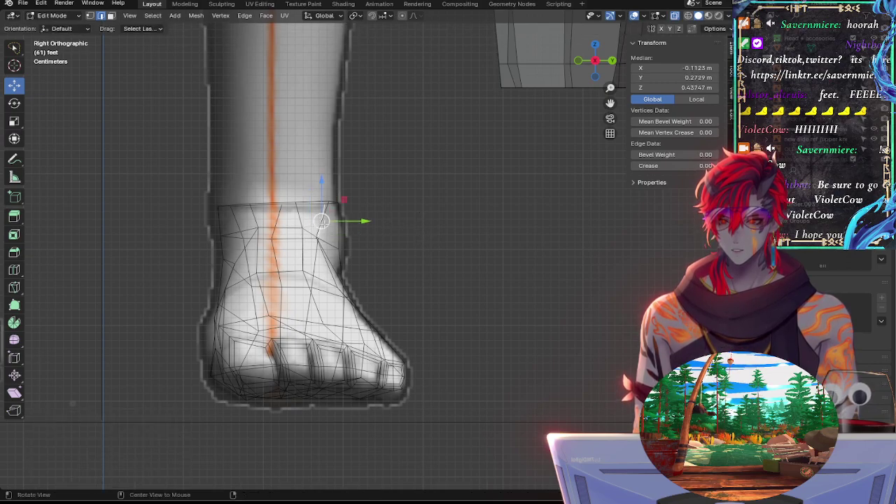
key(alt+z)
key(alt+z)
key(r)
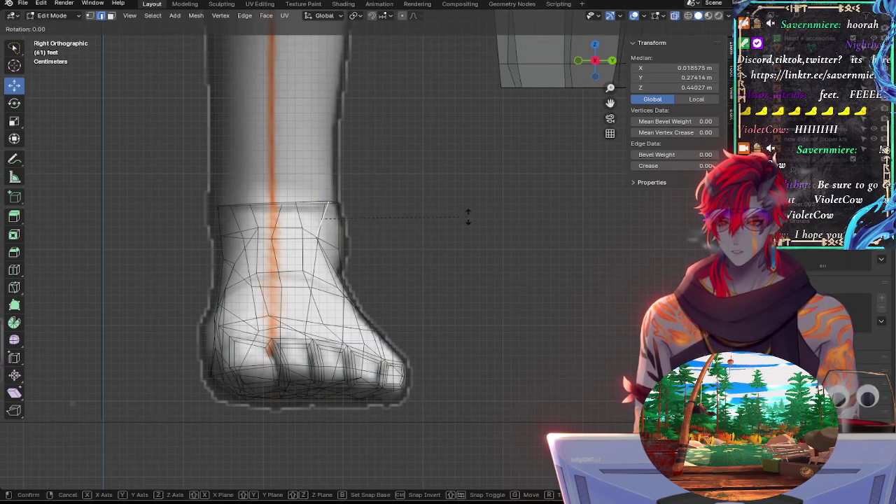
click(388, 175)
key(g)
key(z)
click(350, 196)
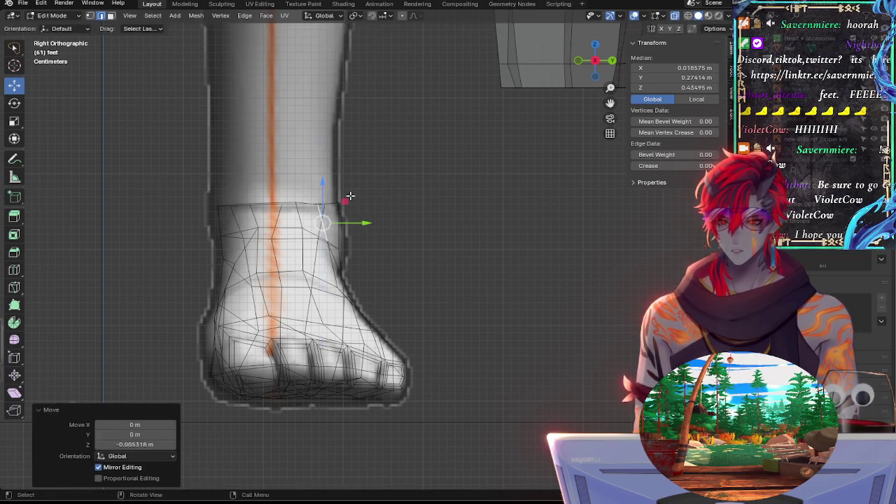
drag(327, 179, 326, 178)
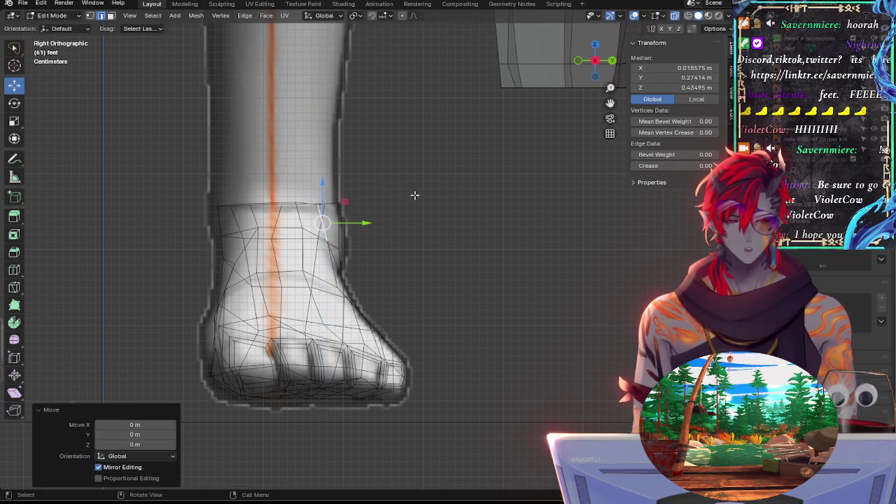
Step: Rotate the horizontal outer ankle edge -1.67°, move it 0.003363 m in Y and 0.009081 m in Z, and rotate it -40.9° in the right view
shift+middle_drag(468, 206, 527, 205)
scroll(527, 204, up, 3)
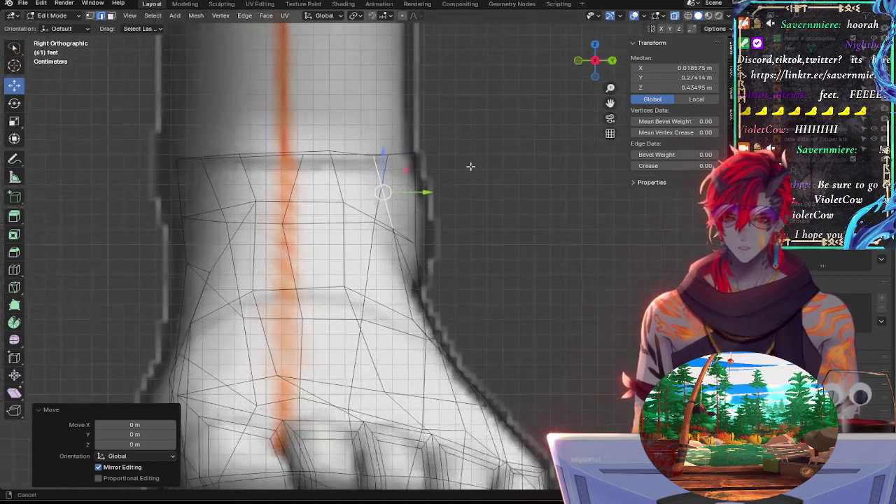
click(410, 237)
key(r)
click(509, 218)
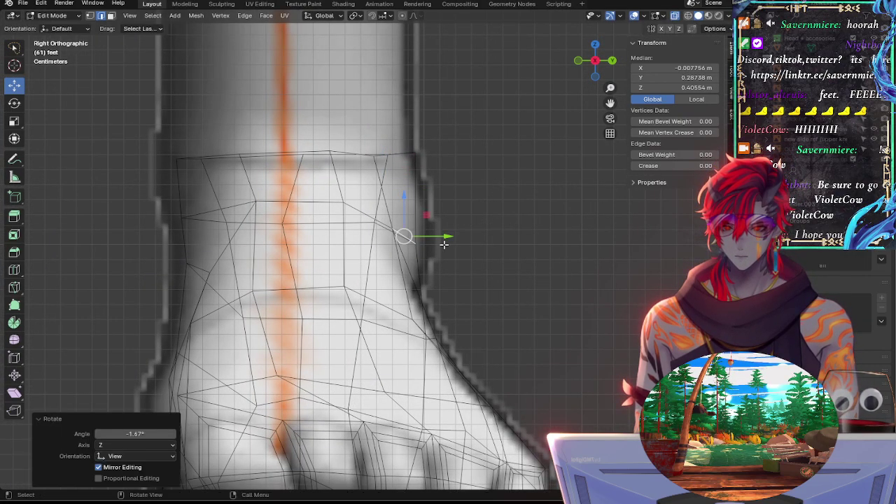
key(g)
click(462, 235)
key(r)
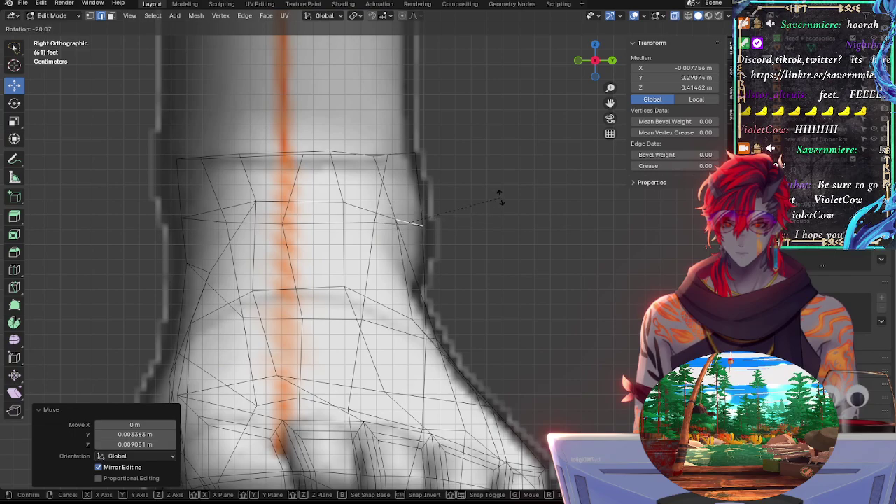
click(488, 164)
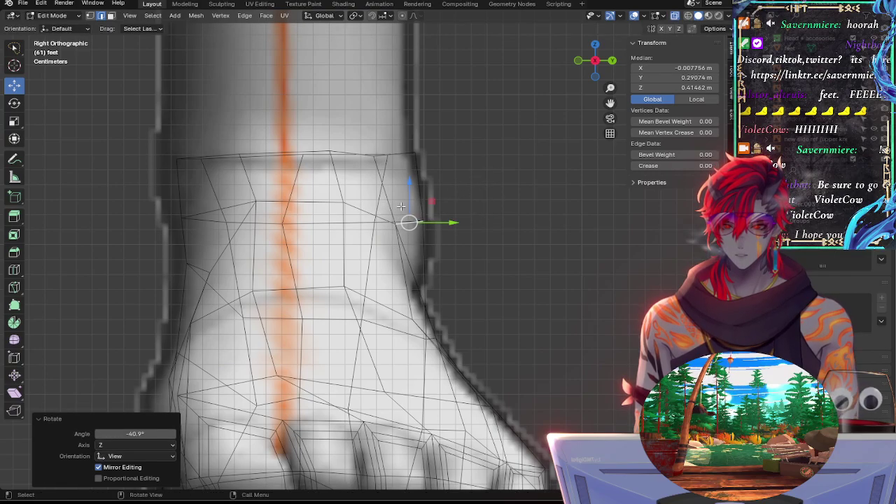
Step: Scale the horizontal outer ankle edge along X to about 0.65 in the back view
middle_drag(413, 232, 457, 231)
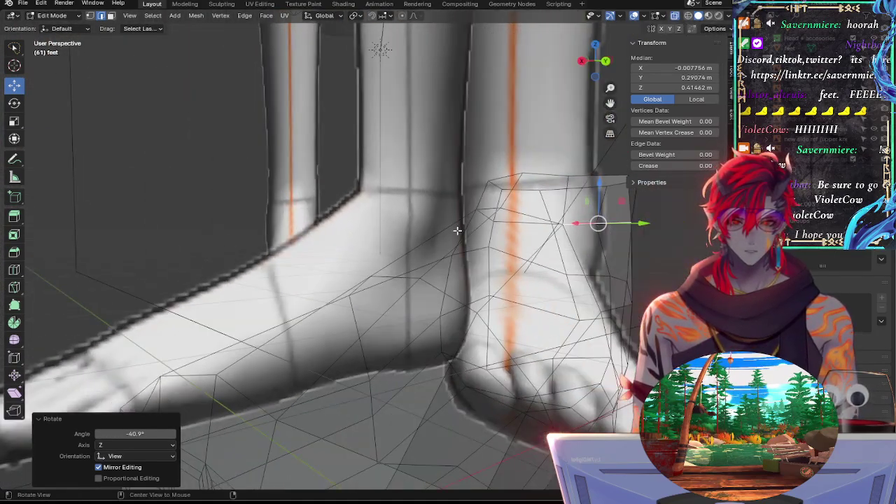
click(606, 61)
scroll(399, 150, up, 4)
middle_drag(380, 162, 362, 186)
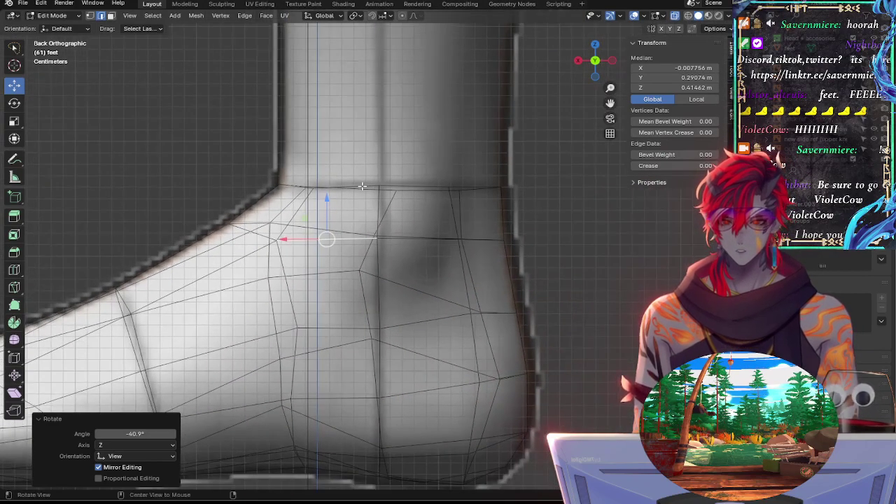
key(s)
key(x)
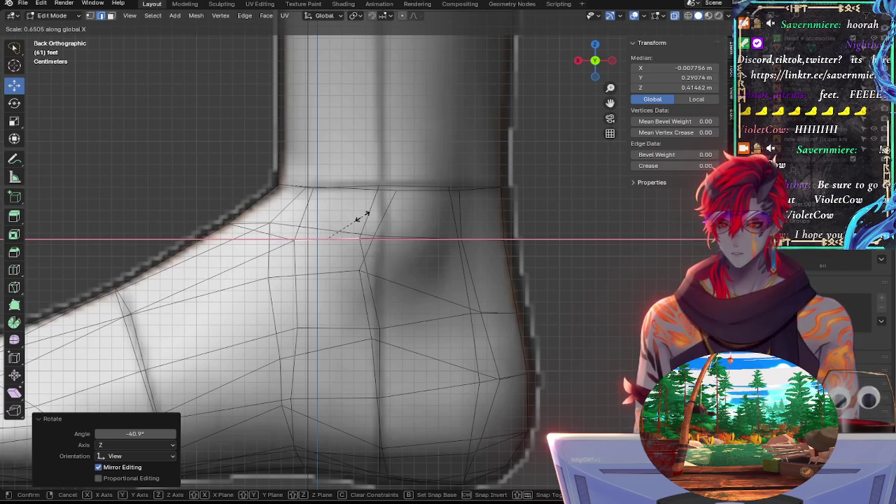
click(363, 228)
Step: Rotate the heel-side upright edge below the ankle opening in the back view and move it -0.010097 m in X and -0.002195 m in Z
shift+click(371, 251)
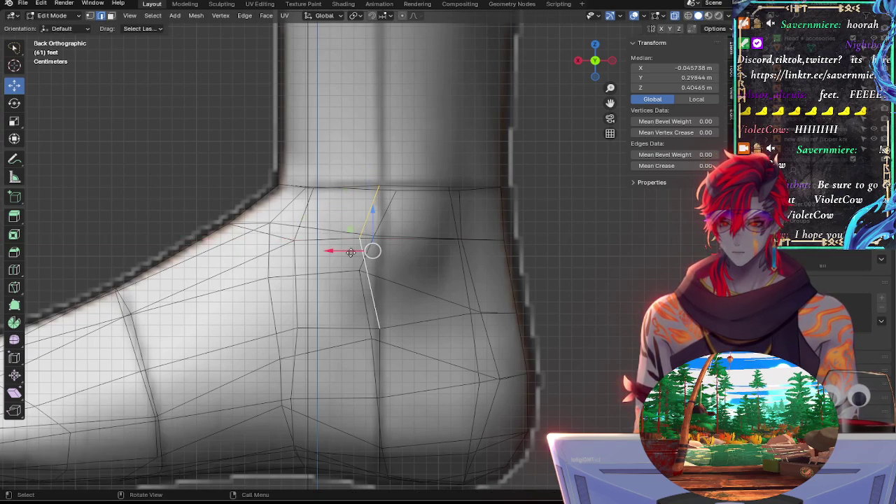
click(351, 252)
key(r)
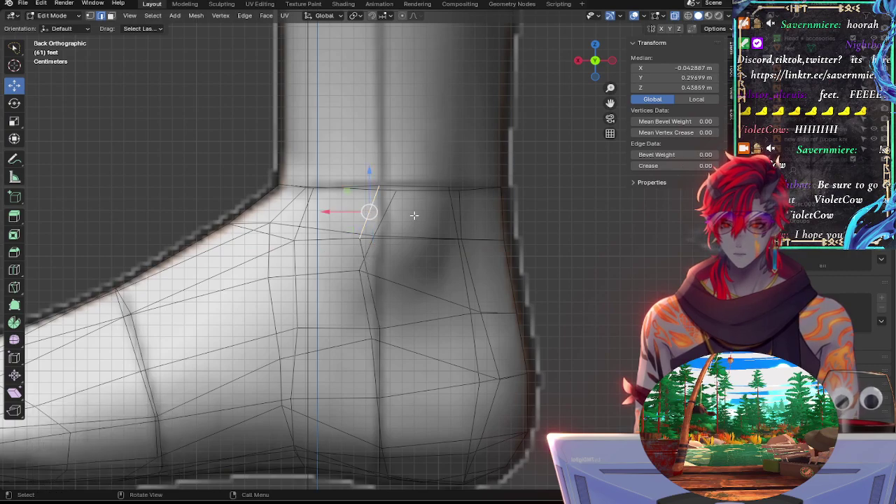
click(413, 202)
key(g)
click(384, 223)
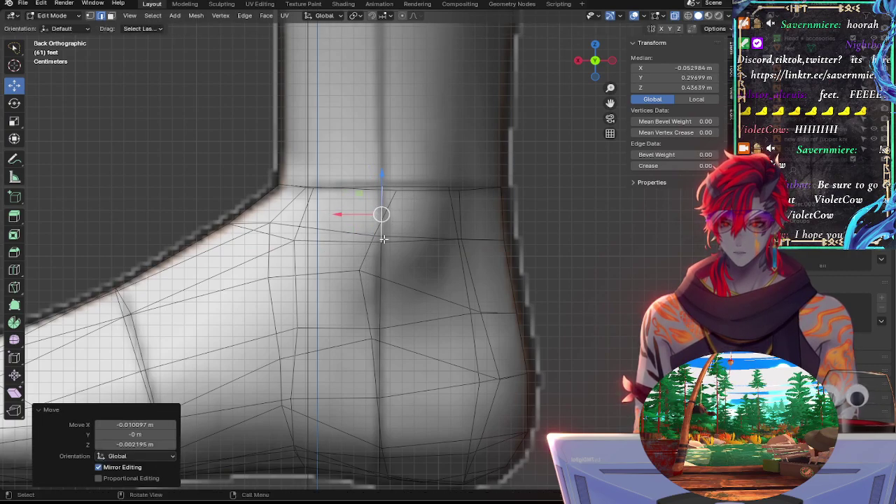
Step: Scale the horizontal outer ankle edge down along X and rotate the heel-side upright edge above it -6.17° in the back view
click(400, 273)
click(379, 273)
key(alt+z)
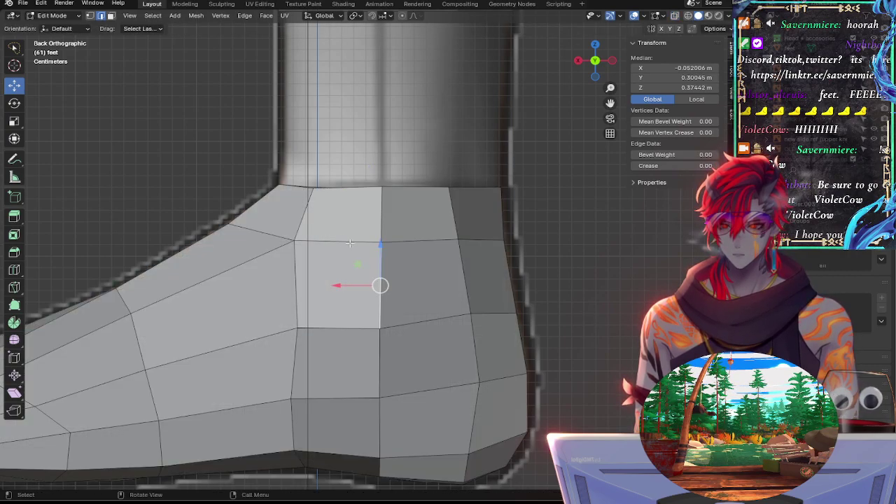
click(338, 241)
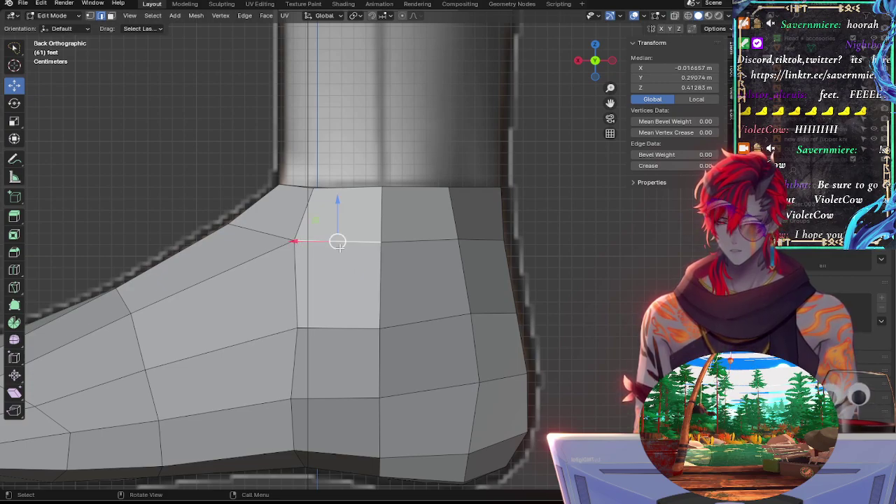
key(s)
key(x)
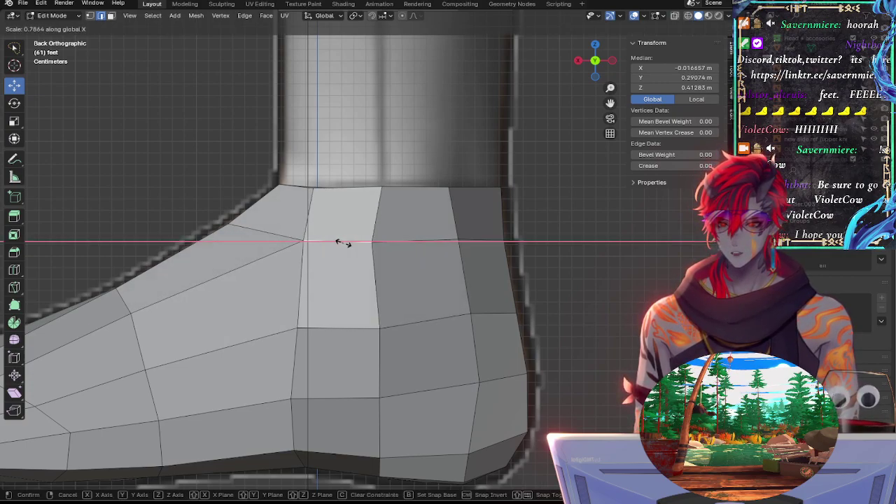
click(341, 242)
key(r)
click(313, 244)
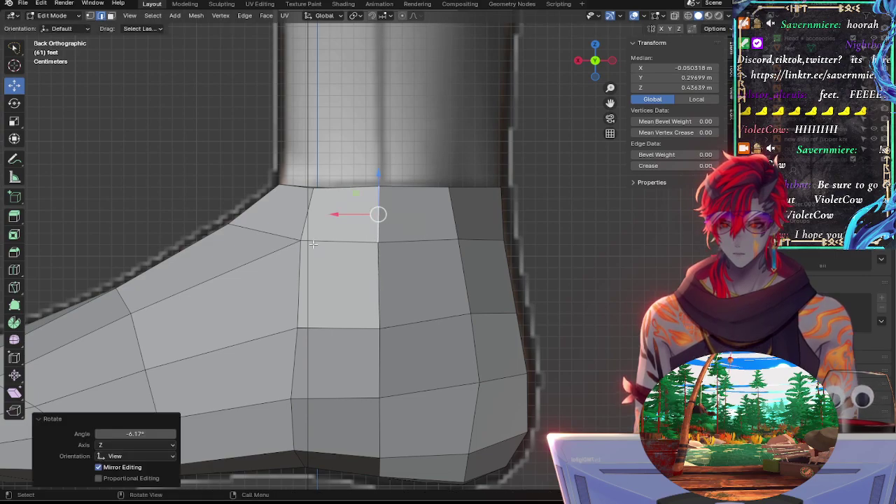
Step: Rotate the toe-side upright edge below the ankle opening 14.5°, move it -0.003951 m in X and 0.003512 m in Z, and nudge it slightly further
click(313, 244)
key(alt+z)
click(306, 220)
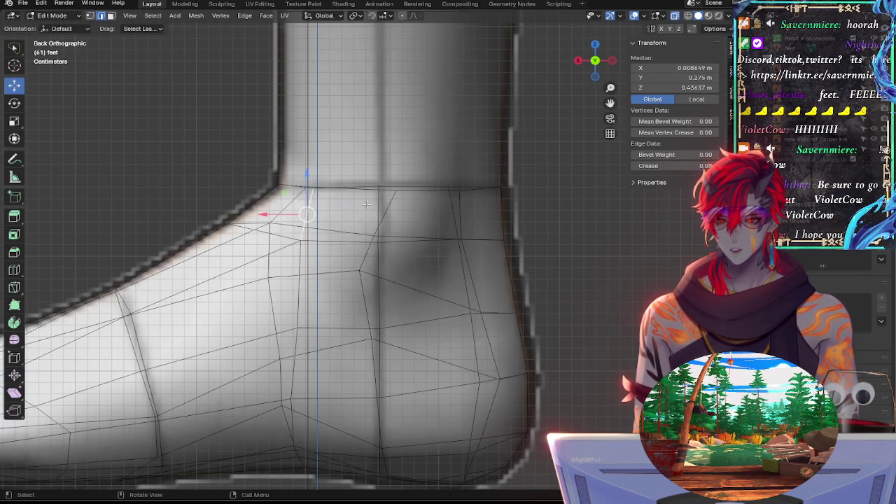
key(r)
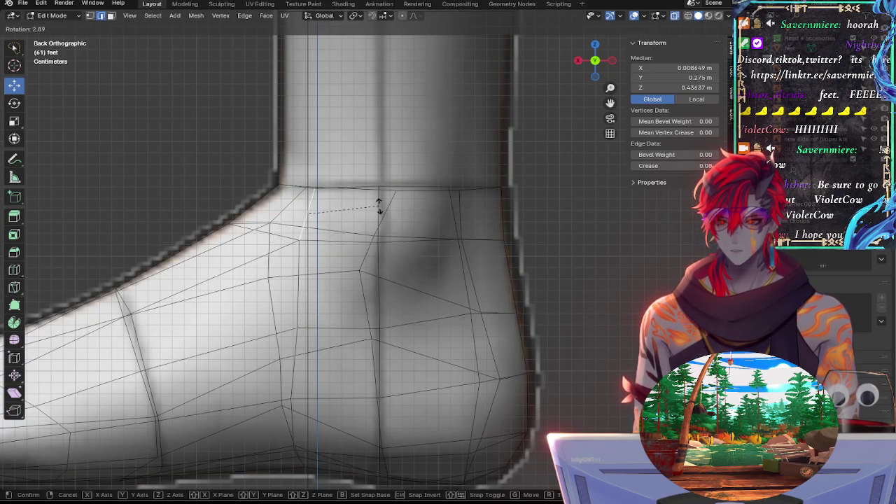
click(388, 219)
key(g)
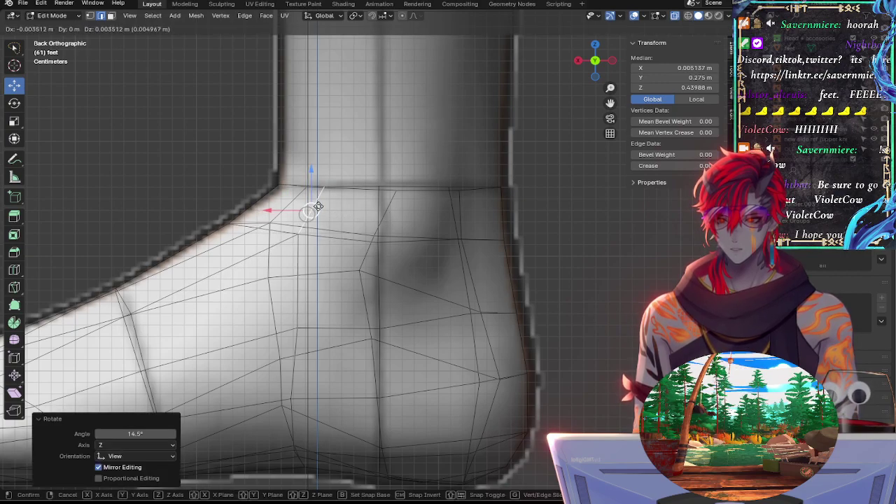
click(318, 206)
key(alt+z)
key(g)
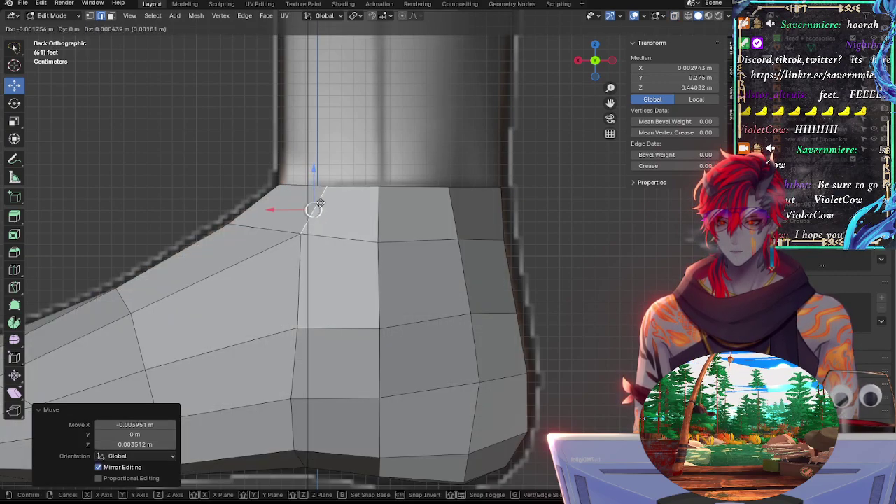
click(306, 212)
Step: Try to rotate the short horizontal edge across the front of the ankle about Z, and the adjoining upright instep edge in the right view
click(266, 226)
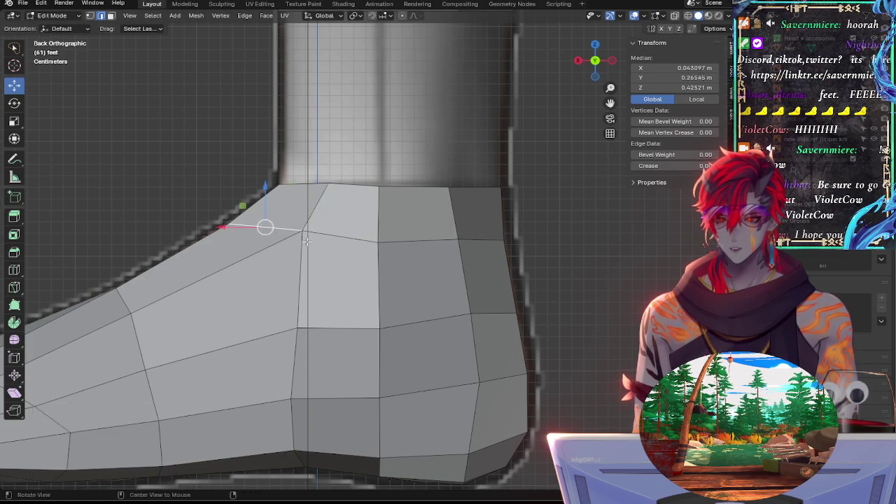
key(alt+z)
click(280, 246)
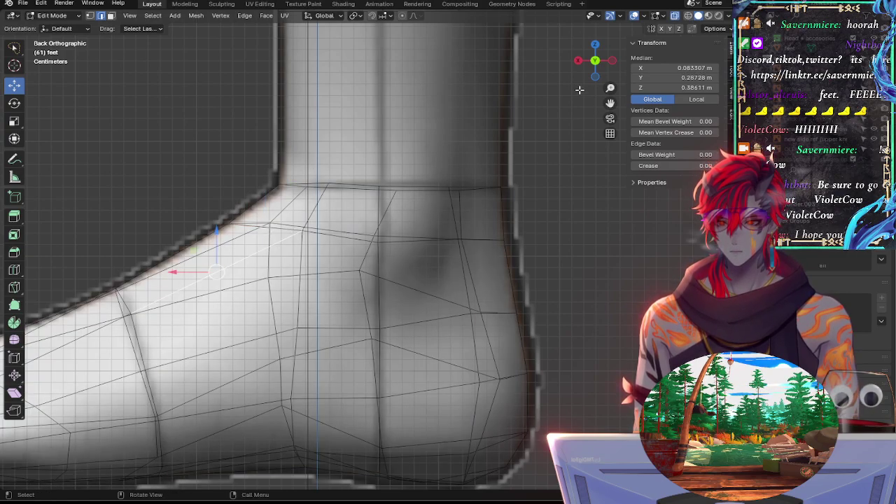
click(578, 61)
key(alt+z)
key(alt+z)
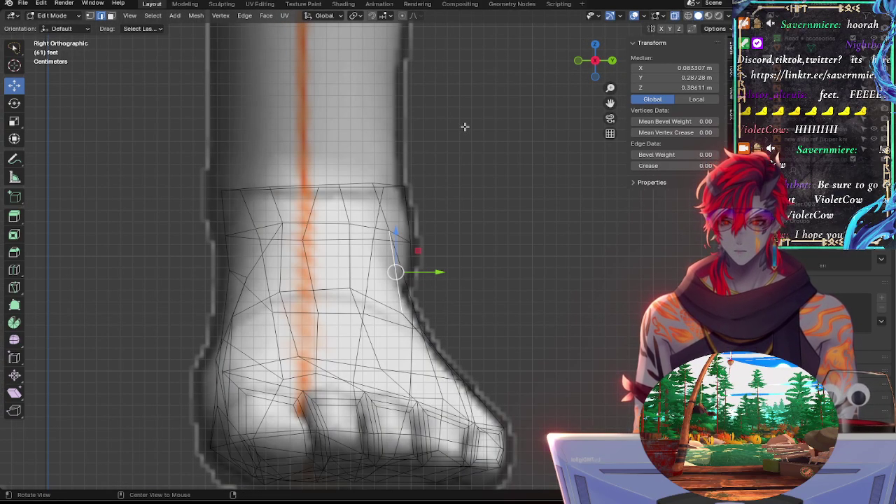
click(363, 230)
key(r)
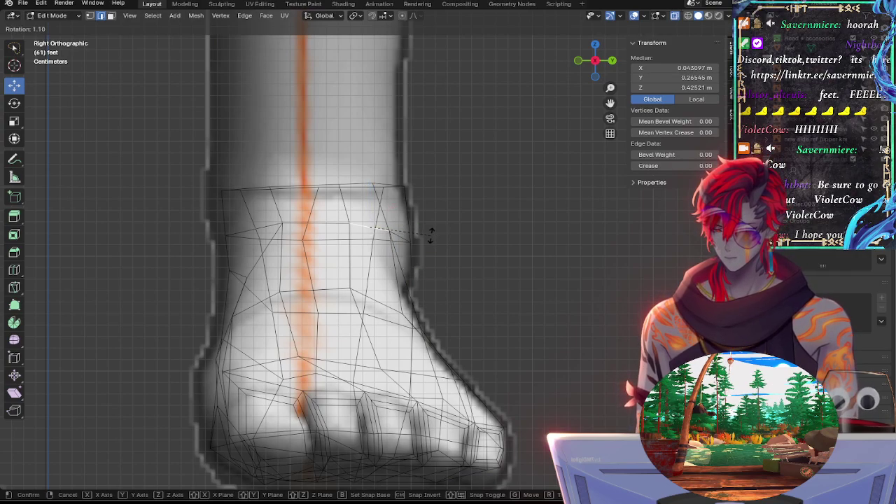
key(z)
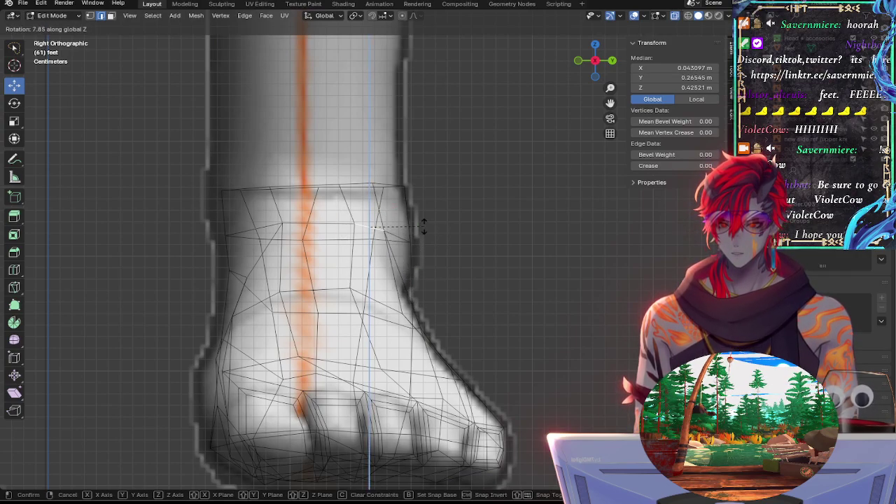
click(420, 227)
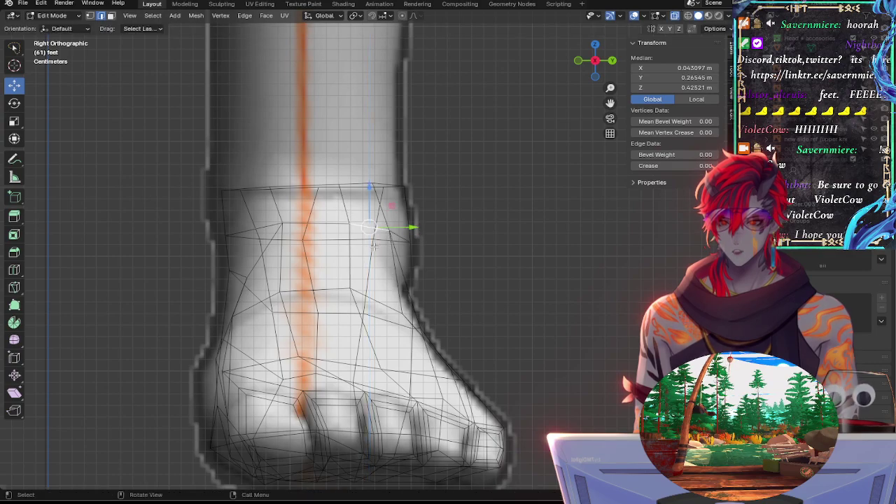
click(415, 258)
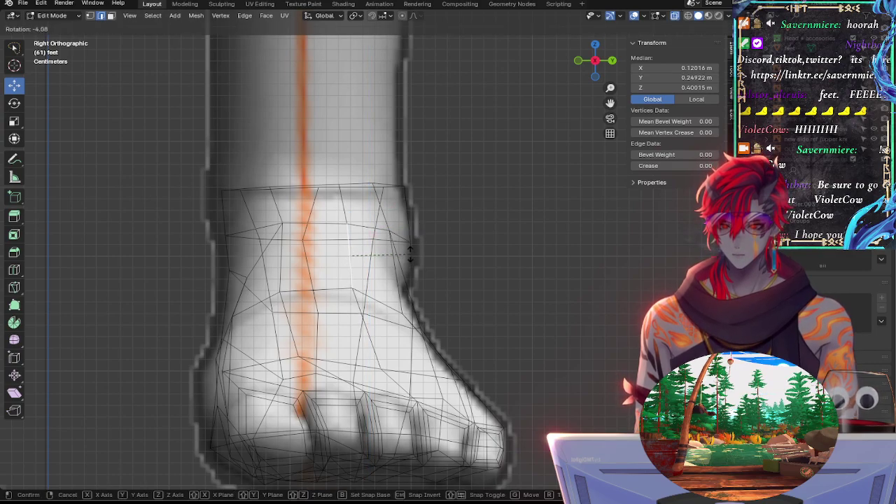
click(444, 241)
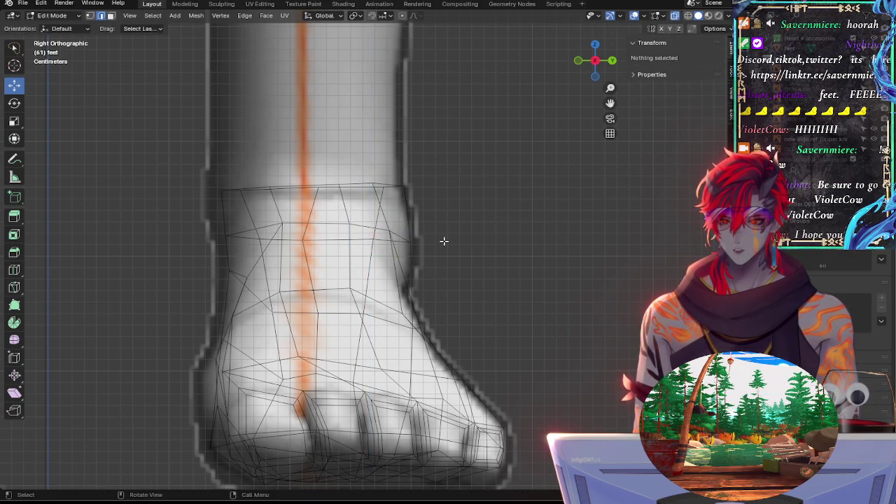
Step: Clear the edge selection and turn off X-ray display to examine the foot's solid shape in the right view
click(390, 250)
click(390, 237)
click(392, 231)
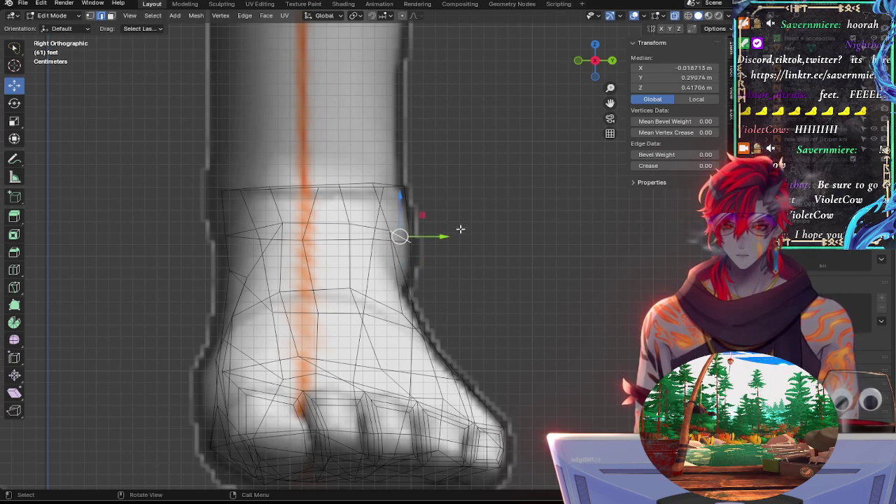
click(506, 186)
key(ctrl+z)
key(alt+a)
key(alt+z)
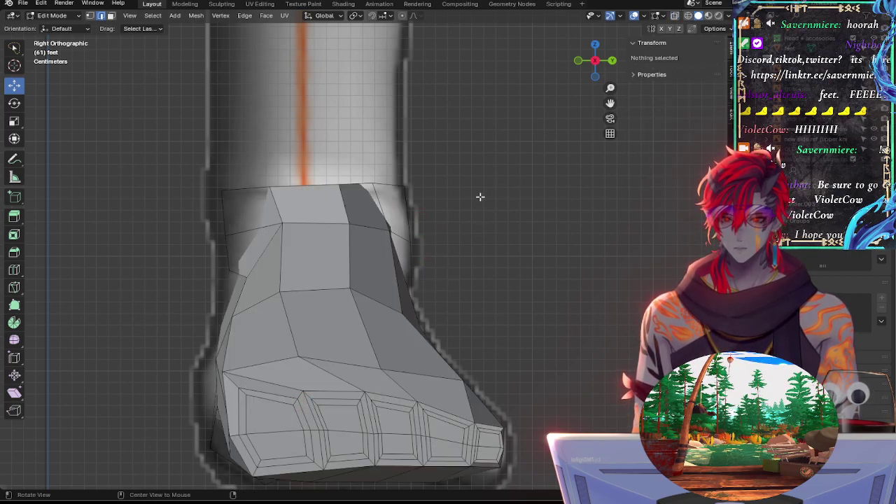
Step: Shrink the front outer-ankle vertex just below the rim inward by about 0.0123 m, using smooth proportional editing
key(alt+z)
click(376, 229)
key(alt+a)
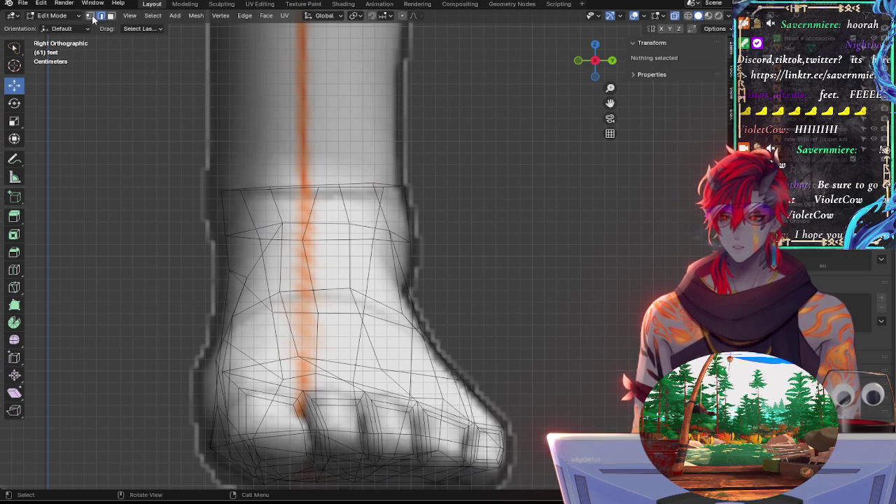
click(388, 230)
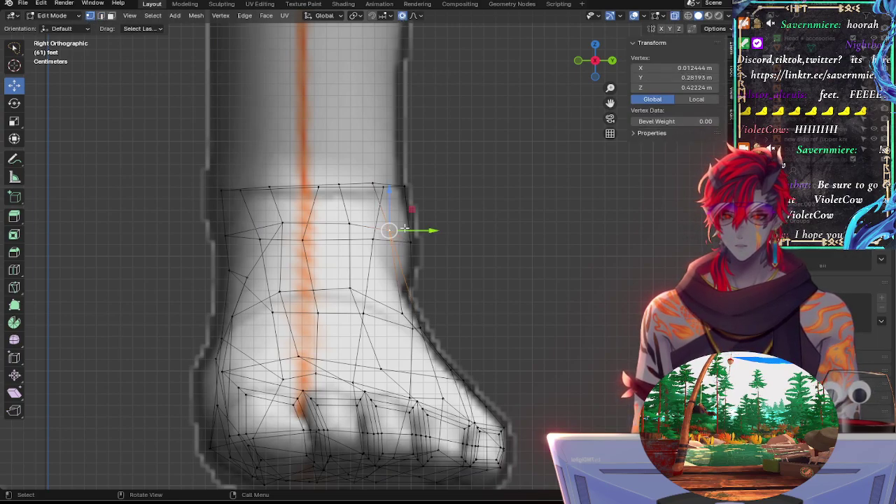
key(alt+s)
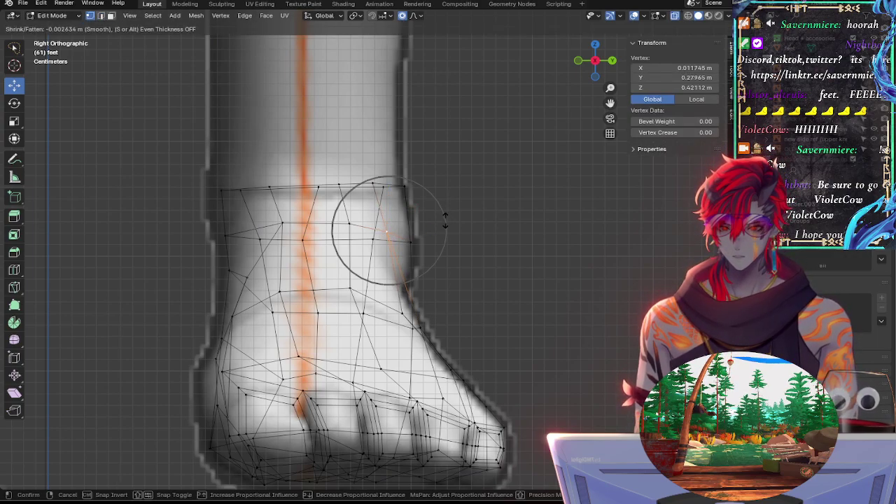
click(440, 226)
click(612, 62)
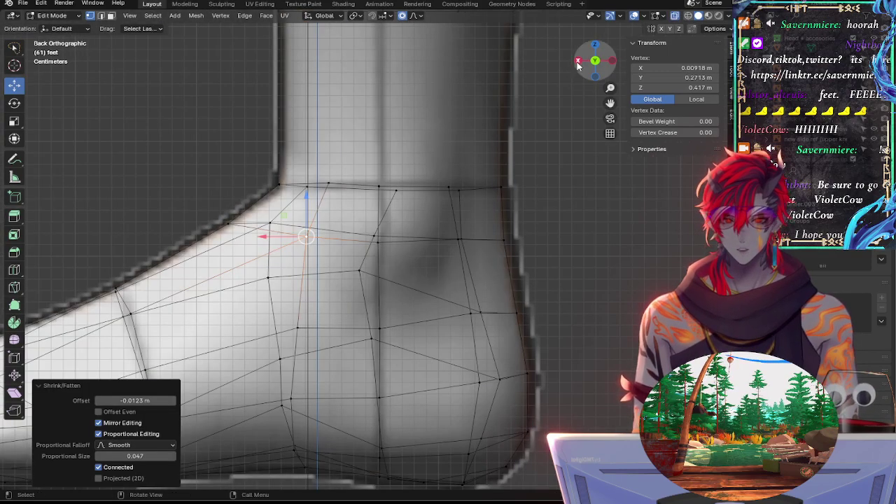
click(577, 61)
key(alt+z)
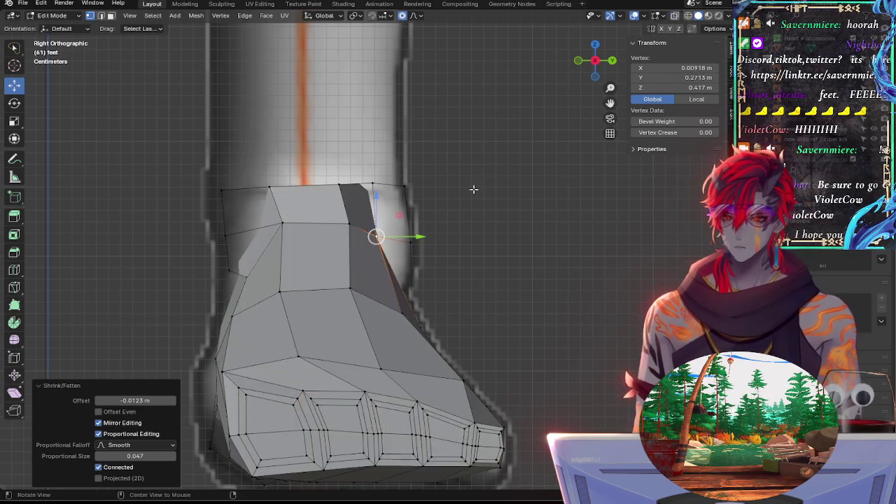
Step: Align the upper three vertices of the middle outer-ankle column by scaling them to 0 along the X axis
alt+drag(473, 189, 337, 215)
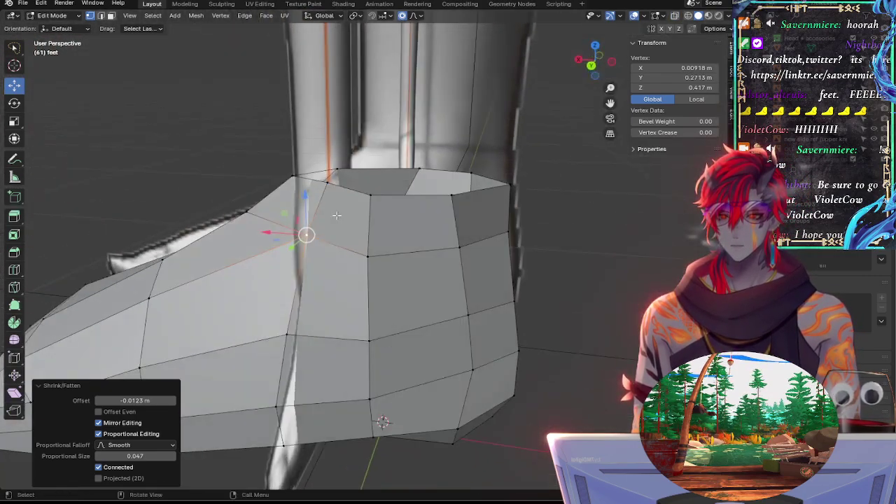
click(364, 255)
key(ctrl+KP_1)
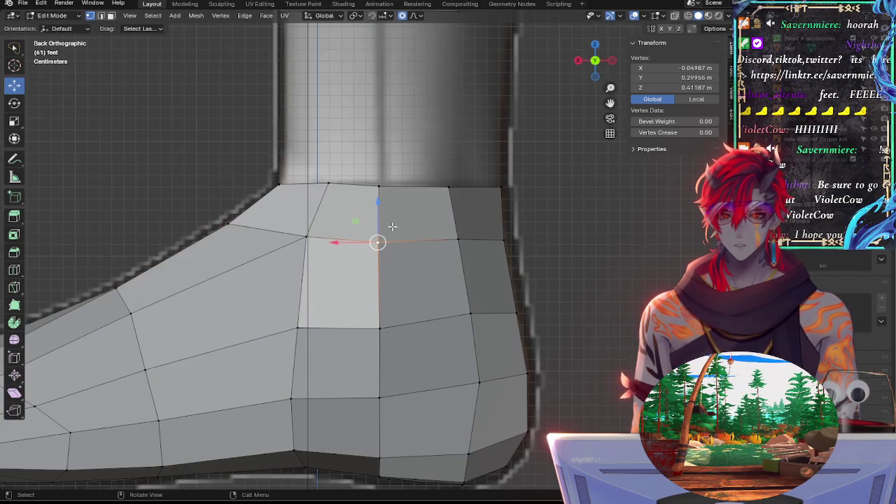
key(alt+z)
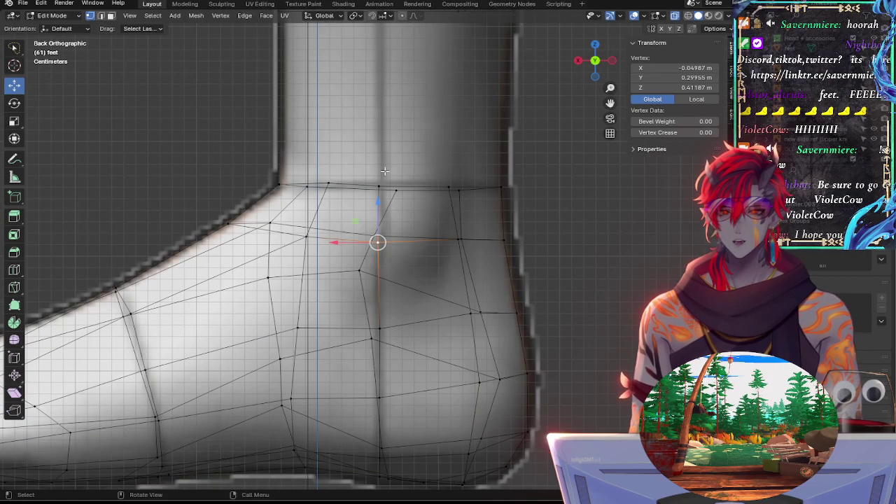
click(378, 188)
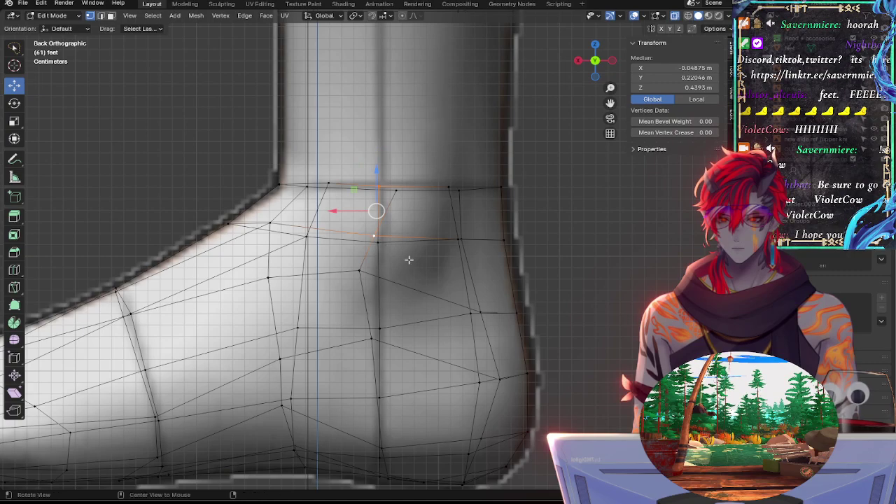
key(alt+z)
shift+click(378, 241)
shift+click(380, 320)
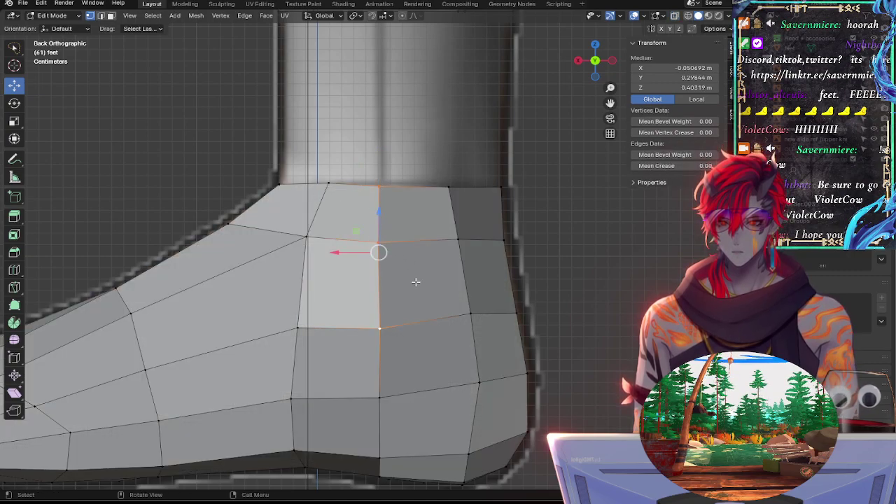
key(s)
key(x)
key(0)
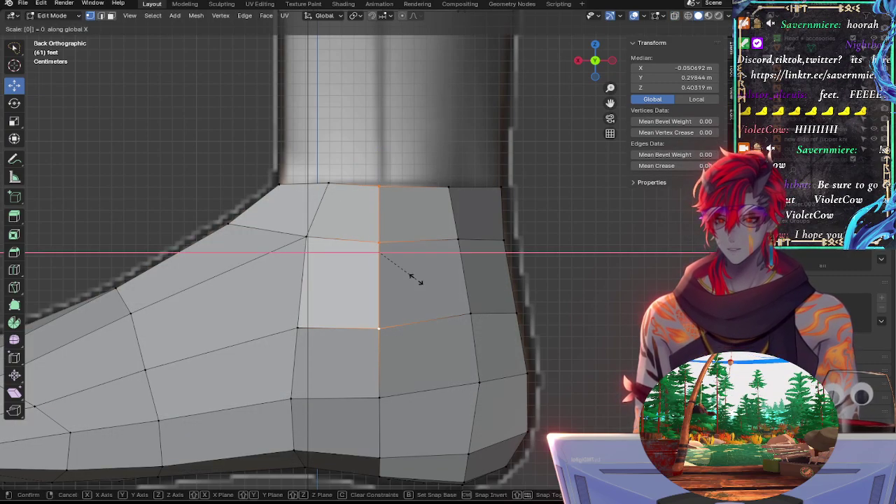
key(Return)
Step: Slide the aligned ankle column sideways by a factor of 0.042 and its lowest vertex downward by a factor of 0.186
key(g)
key(g)
click(419, 281)
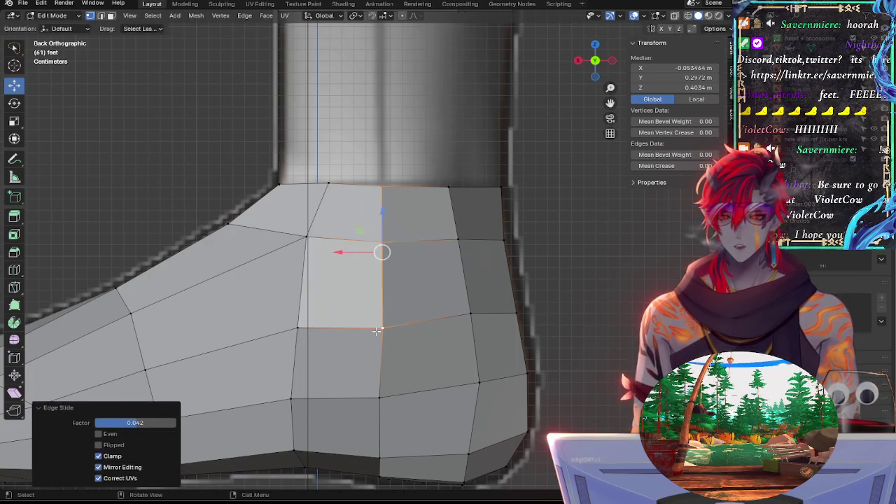
click(377, 332)
key(alt+z)
key(g)
key(g)
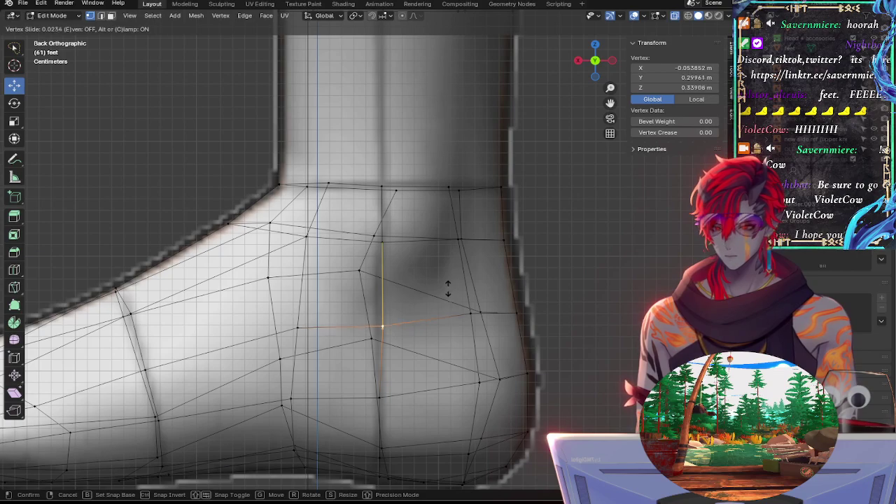
click(440, 303)
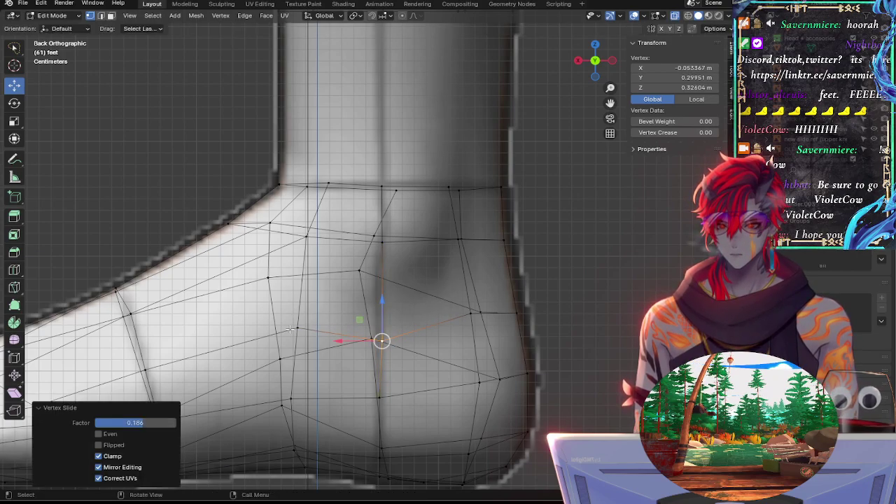
Step: Slide the front vertex of the third ankle row along its edges until it sits beneath the vertex above
click(298, 328)
key(g)
key(g)
click(363, 294)
key(g)
key(g)
click(367, 285)
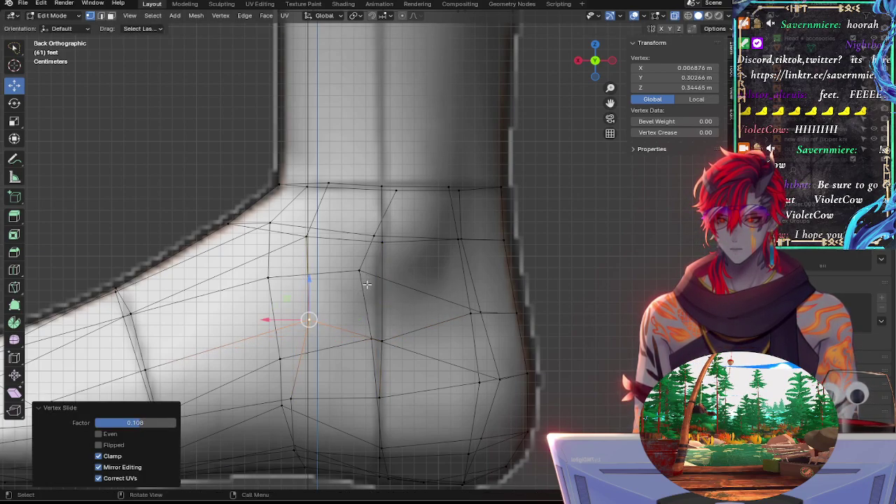
key(g)
key(g)
click(366, 292)
Step: Slide the middle column's third-row vertex slightly along its edge into line with the vertices below, undoing the surplus adjustment
click(368, 338)
click(384, 340)
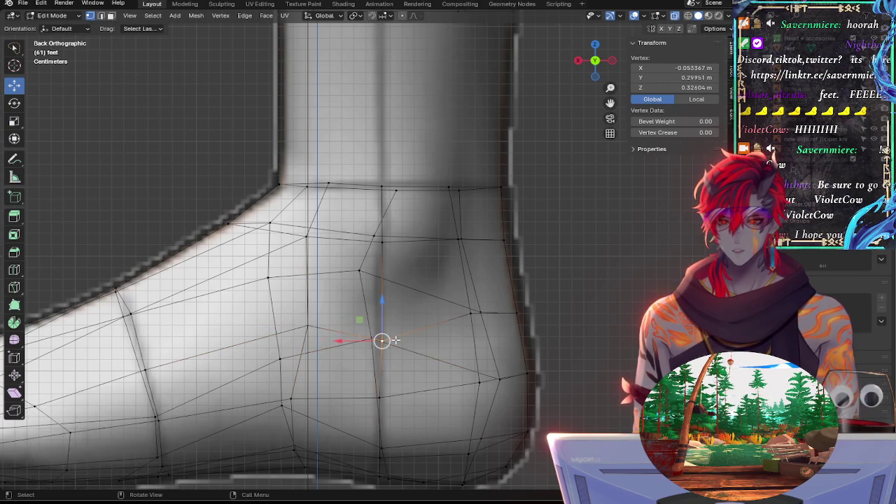
key(g)
key(g)
click(396, 340)
key(g)
key(g)
click(400, 341)
key(ctrl+z)
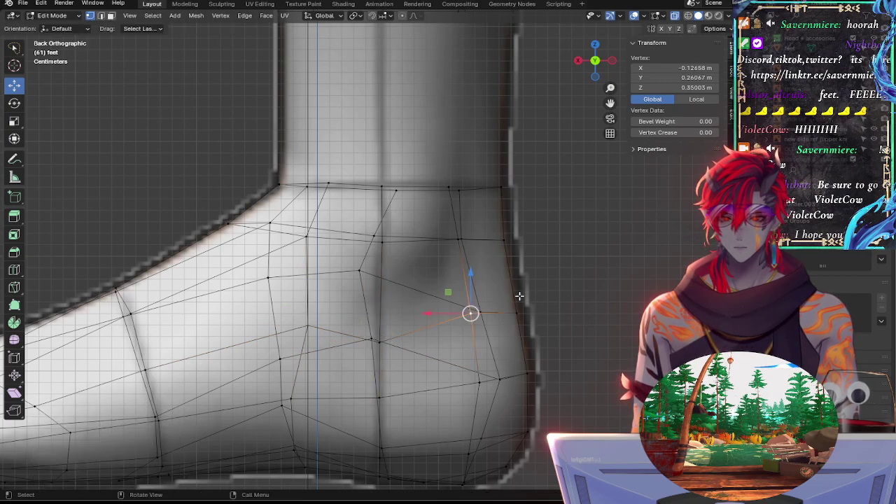
Step: Slide the heel-side vertex of the third ankle row towards the middle column, roughly beneath the vertex above it
key(alt+z)
key(alt+a)
key(alt+z)
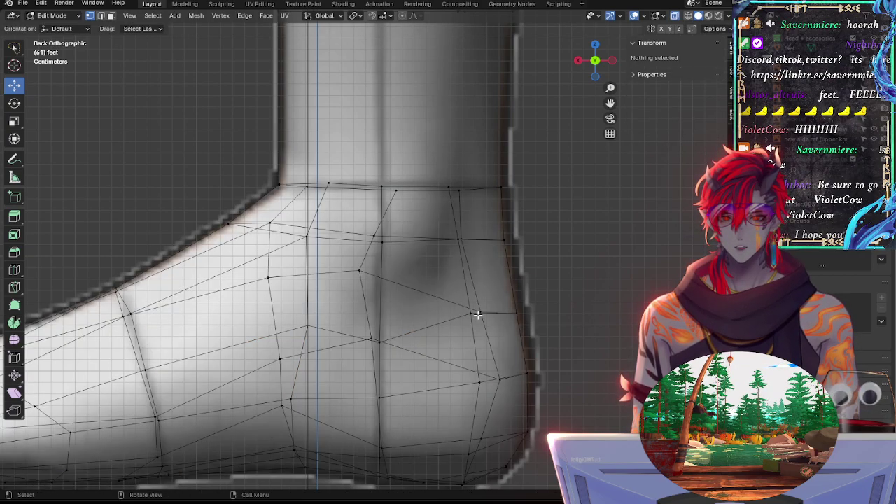
key(alt+z)
click(472, 314)
key(g)
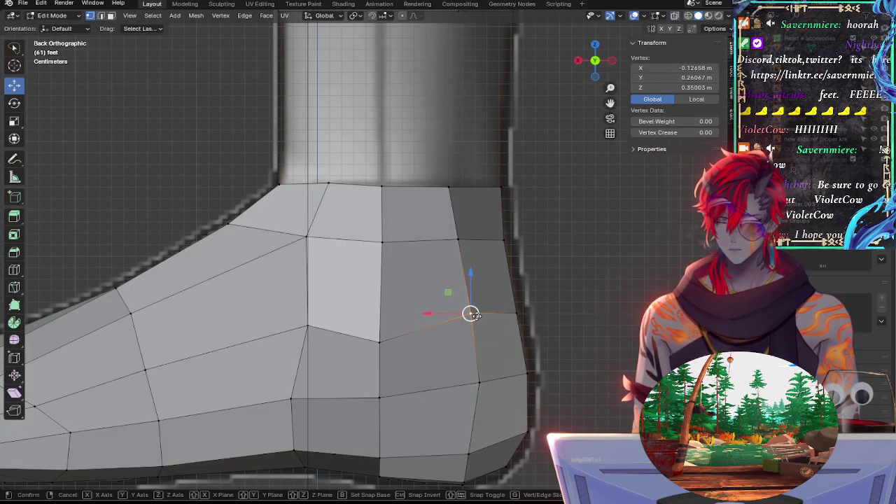
key(g)
click(463, 316)
key(g)
key(g)
click(459, 312)
Step: Adjust the front third-row ankle vertex with another Vertex Slide and clear the selection
click(312, 320)
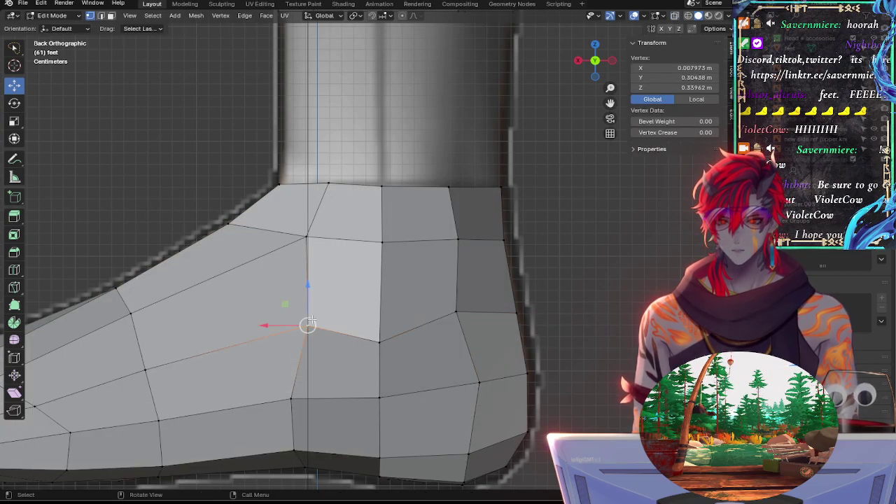
key(shift+v)
click(481, 280)
key(alt+a)
Step: Move the middle outer-ankle vertex below the rim inward by about 0.0268 m along the Y axis to narrow the ankle
middle_drag(480, 280, 462, 146)
key(alt+z)
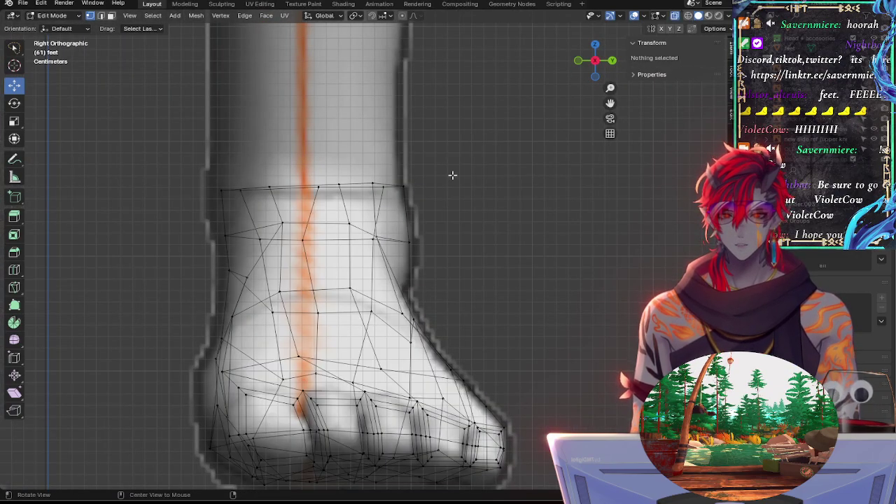
key(alt+z)
key(alt+z)
scroll(472, 219, up, 5)
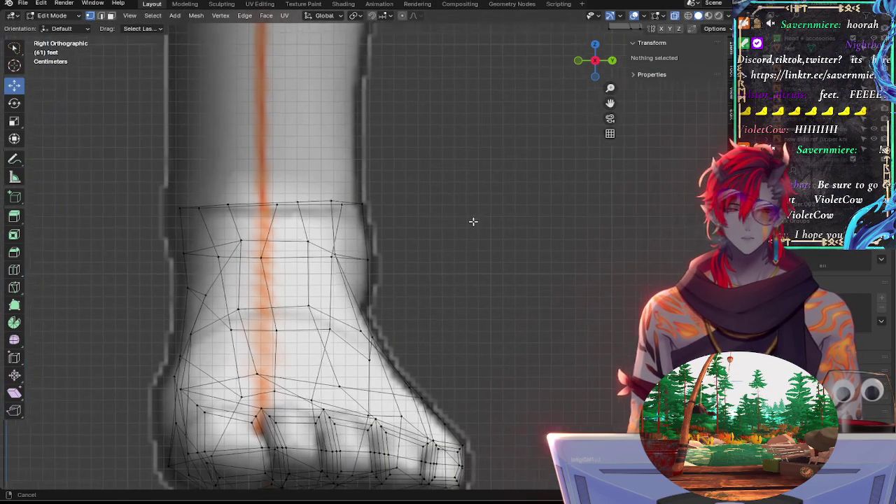
middle_drag(432, 226, 352, 246)
click(354, 239)
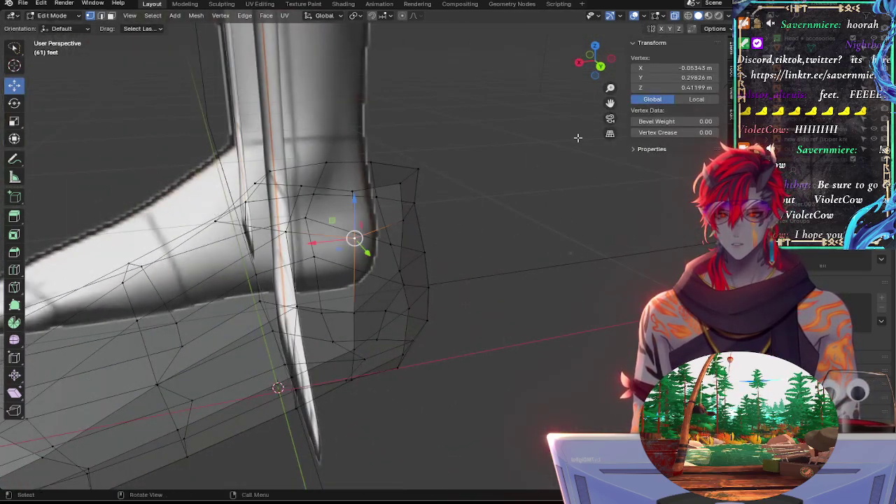
click(582, 63)
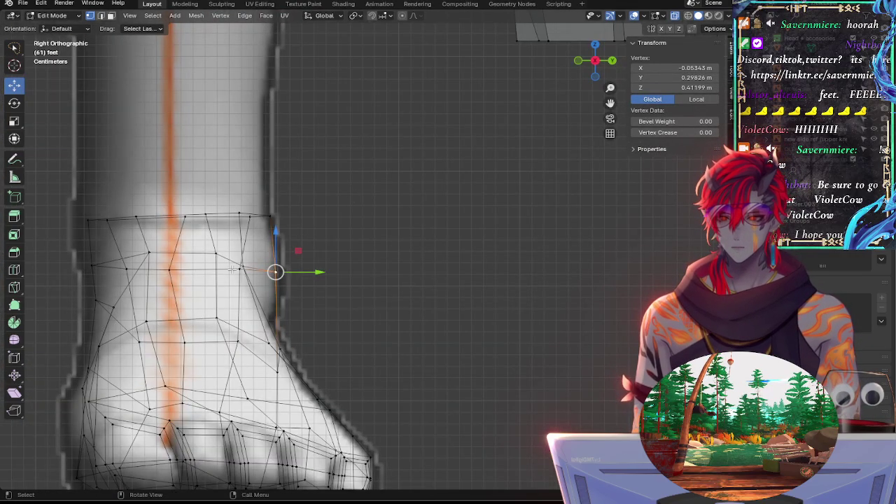
drag(318, 273, 286, 273)
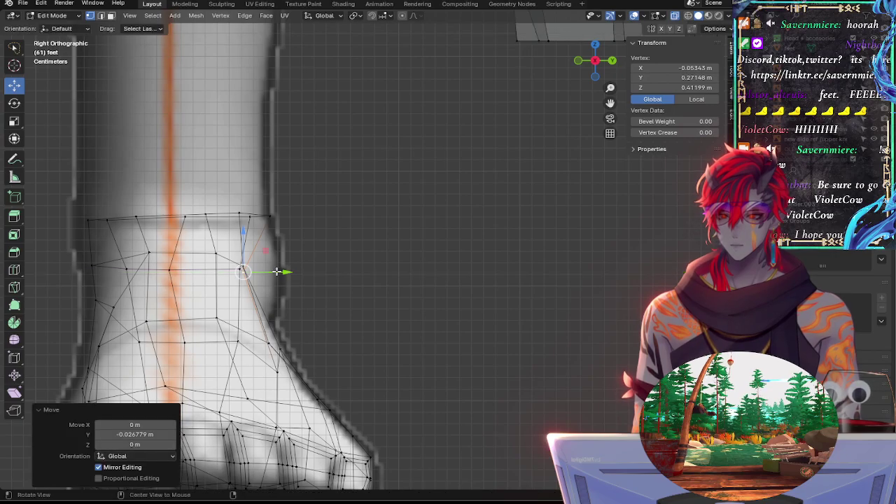
Step: Slide the heel-side outer-ankle vertex in the row below the rim along its horizontal edge by a factor of 0.101
shift+middle_drag(293, 256, 307, 295)
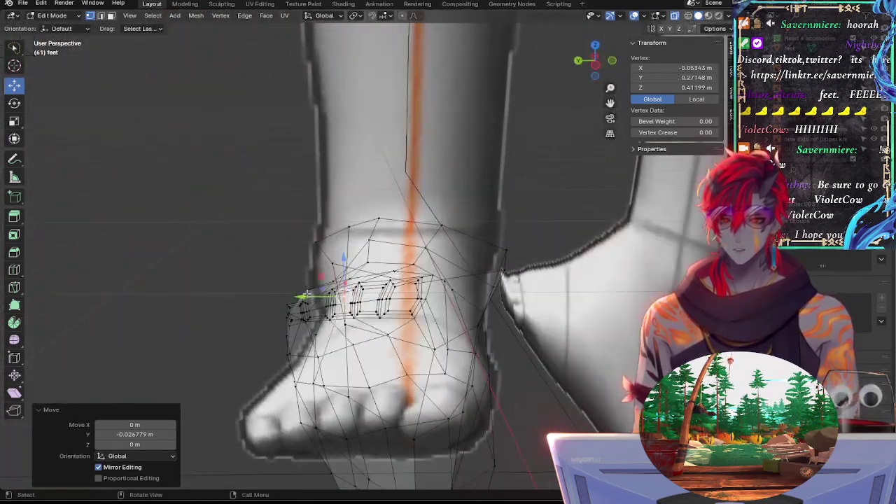
click(347, 342)
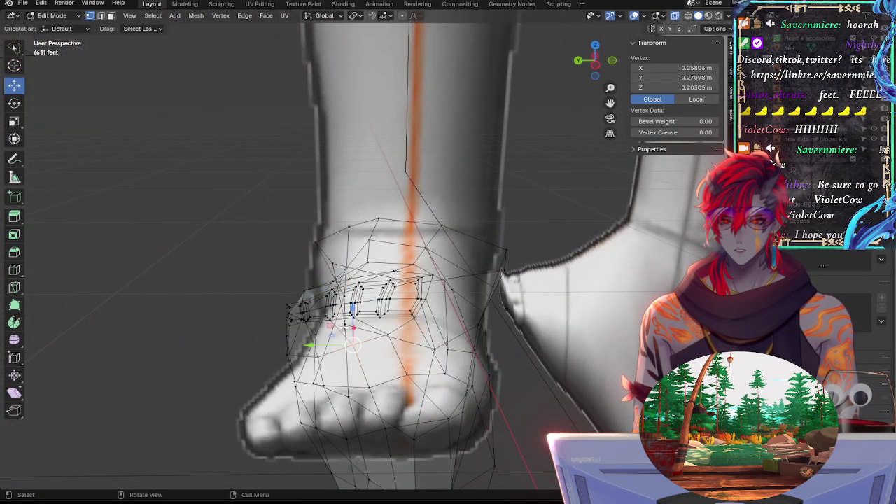
click(343, 327)
key(alt+z)
shift+middle_drag(404, 318, 503, 255)
key(g)
key(g)
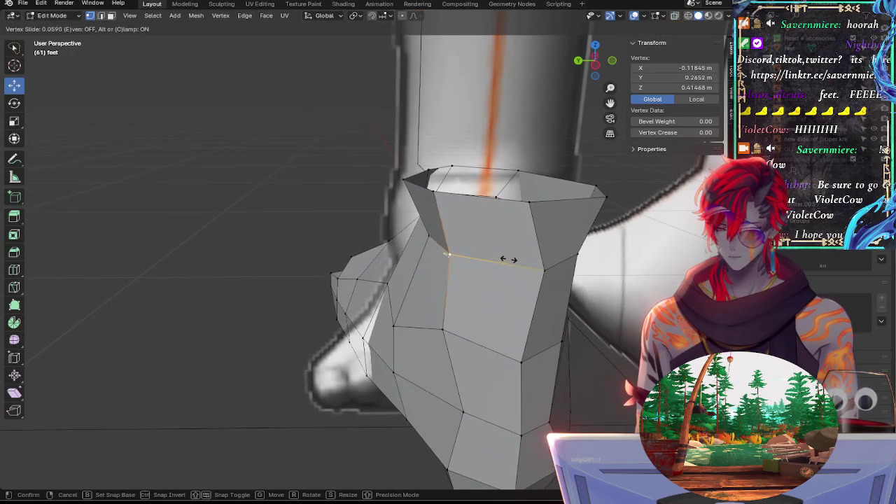
click(513, 262)
Step: Move the outermost vertex of the ankle opening's rim inward along the Y axis towards the leg reference outline
middle_drag(415, 290, 608, 276)
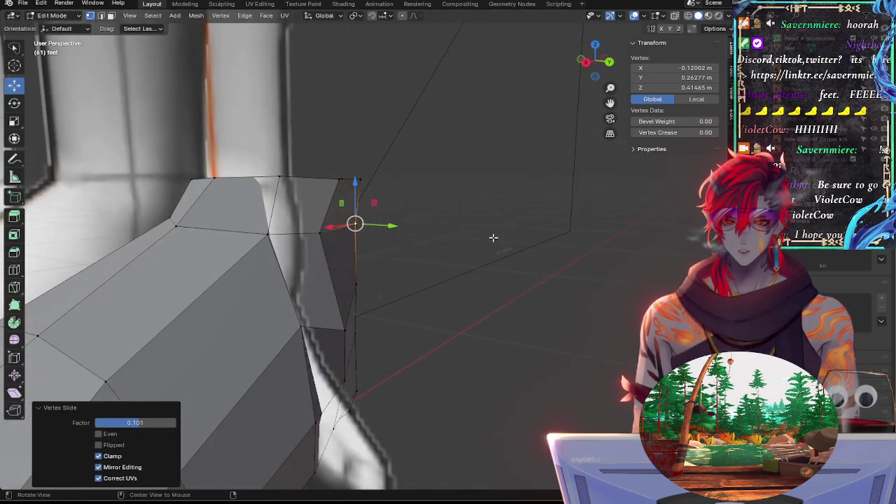
click(585, 61)
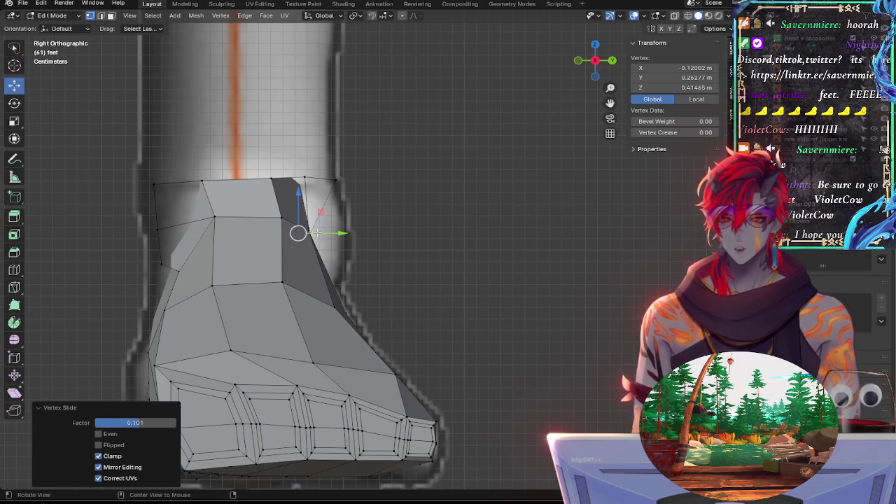
key(alt+z)
click(332, 183)
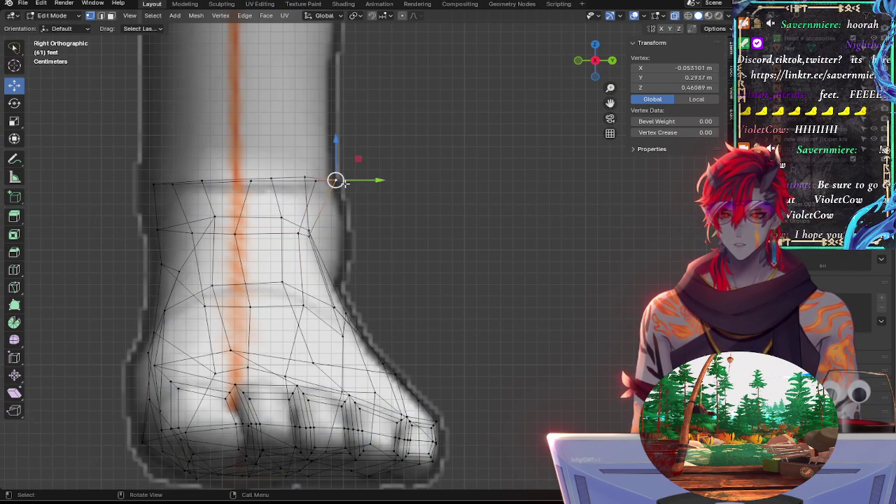
drag(373, 178, 358, 177)
Step: Slide the neighbouring rim vertices along the ankle opening and nudge the outermost one outward by about 0.005 m along Y
click(315, 180)
click(306, 179)
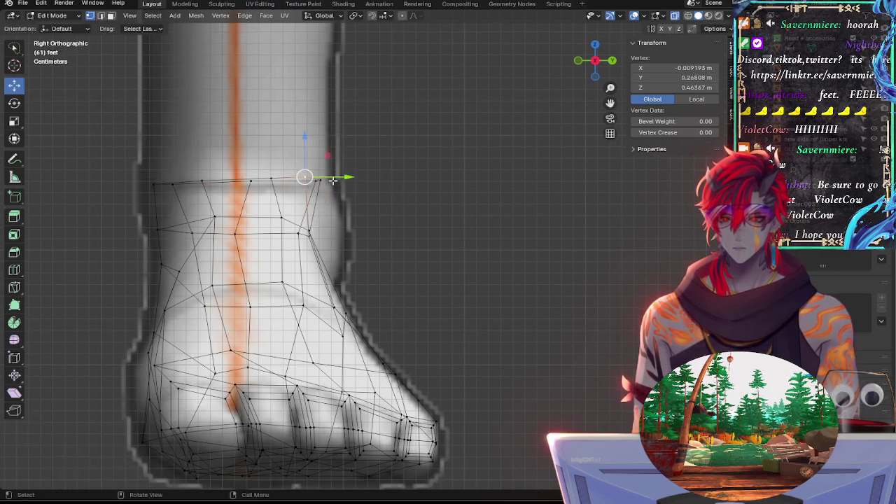
key(g)
key(g)
click(331, 180)
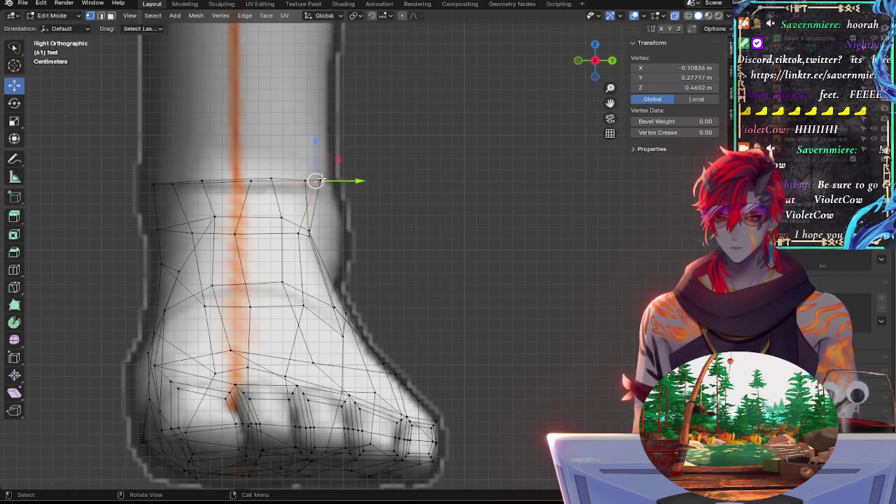
key(g)
key(g)
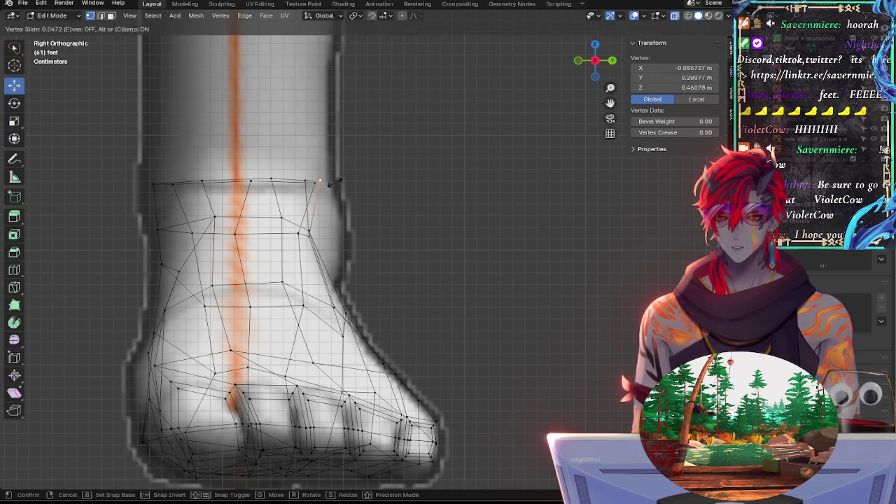
click(329, 180)
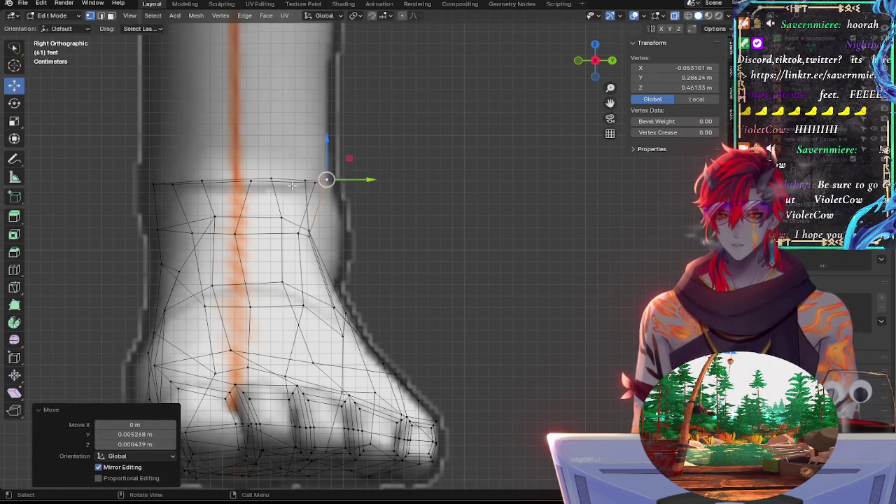
Step: Nudge the outer rim vertex of the ankle opening and shift the rear rim vertex by about -0.0004 m along Y and Z
key(g)
click(312, 182)
click(256, 183)
key(g)
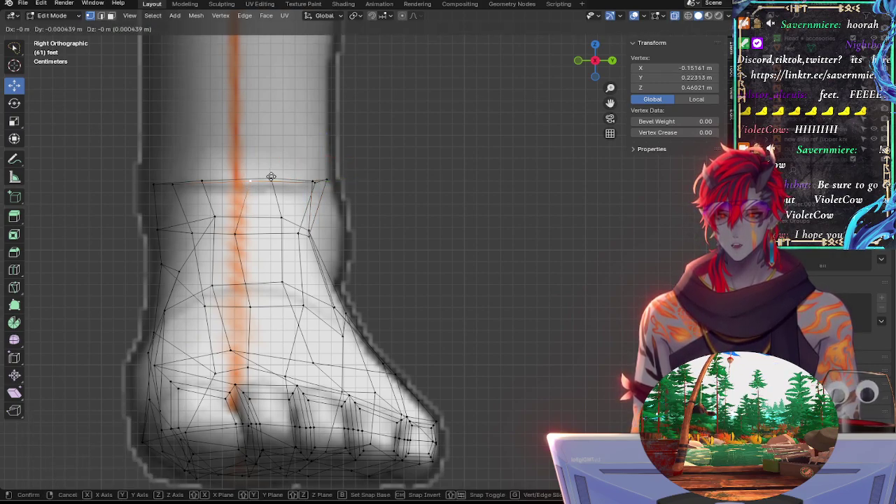
click(273, 178)
Step: Raise the two front rim vertices of the ankle opening and shift them sideways so the front edge sits higher and level
key(g)
click(279, 170)
key(g)
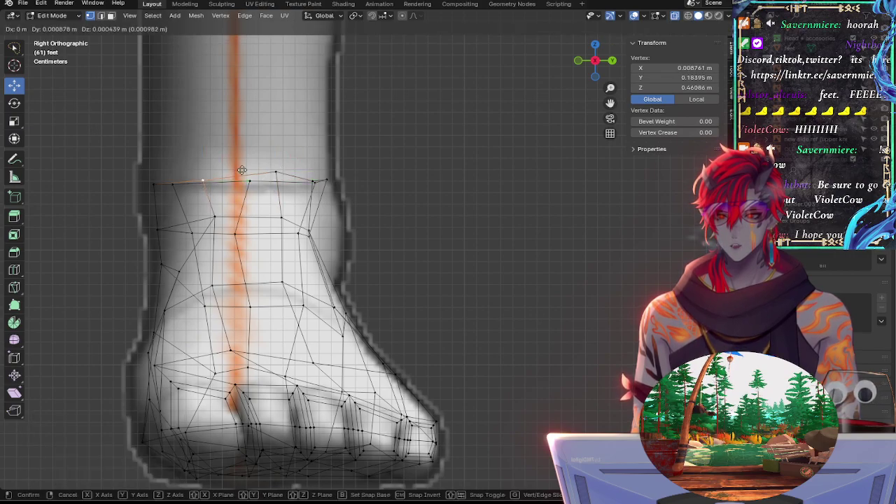
click(252, 161)
click(274, 170)
key(g)
click(275, 168)
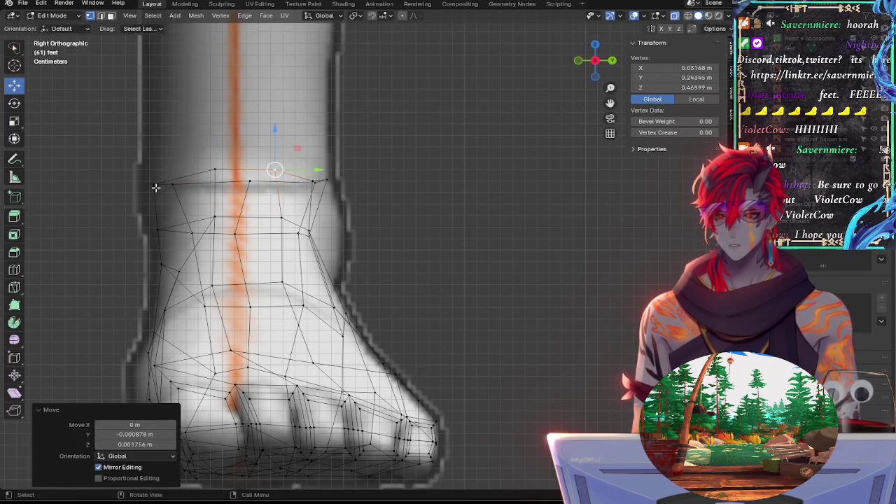
Step: Move the inner-side rim vertex about 0.007 m along Y and the vertex below it about 0.004 m along Y to narrow the ankle
click(156, 188)
key(g)
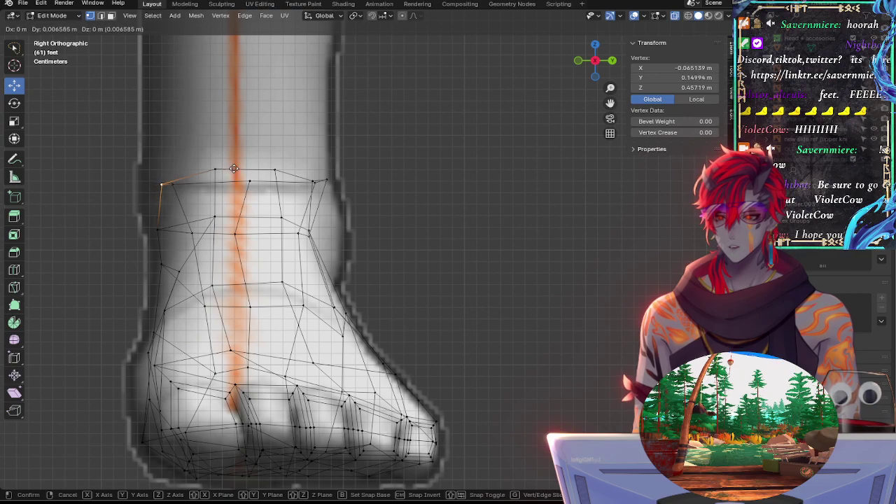
click(233, 168)
click(159, 227)
key(g)
click(213, 211)
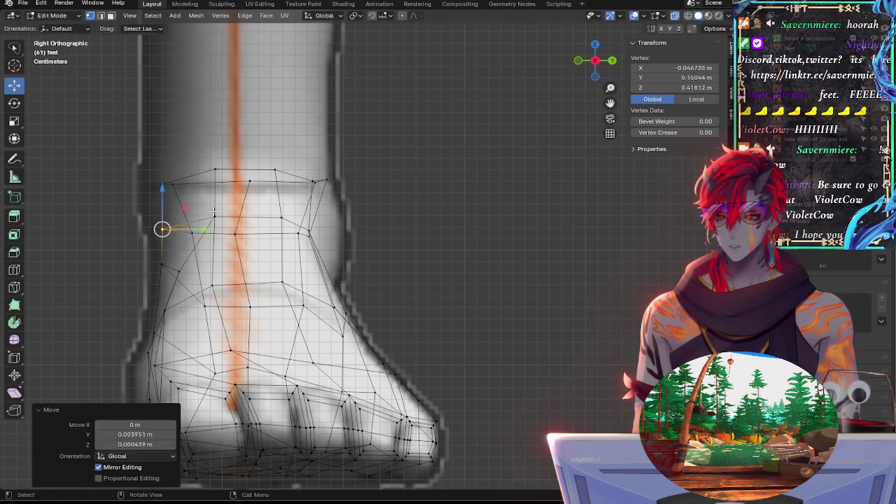
Step: Move the inner heel-side rim vertex along Y towards the rear rim vertex, then nudge the rear rim vertex by about -0.0004 m along Y and Z
click(186, 178)
key(g)
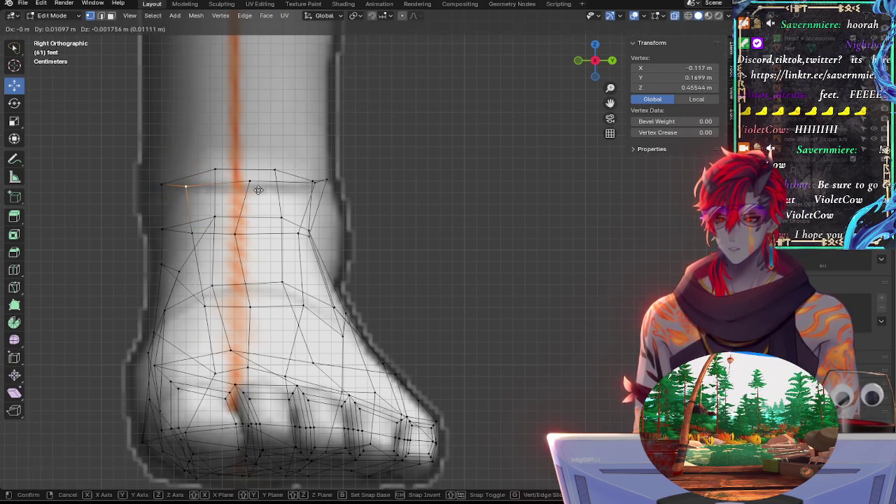
click(262, 188)
click(250, 182)
key(alt+z)
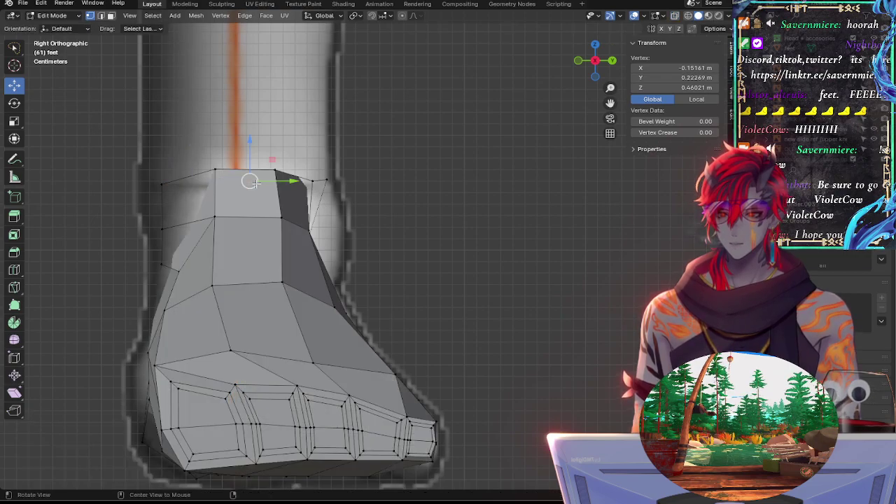
key(alt+z)
key(g)
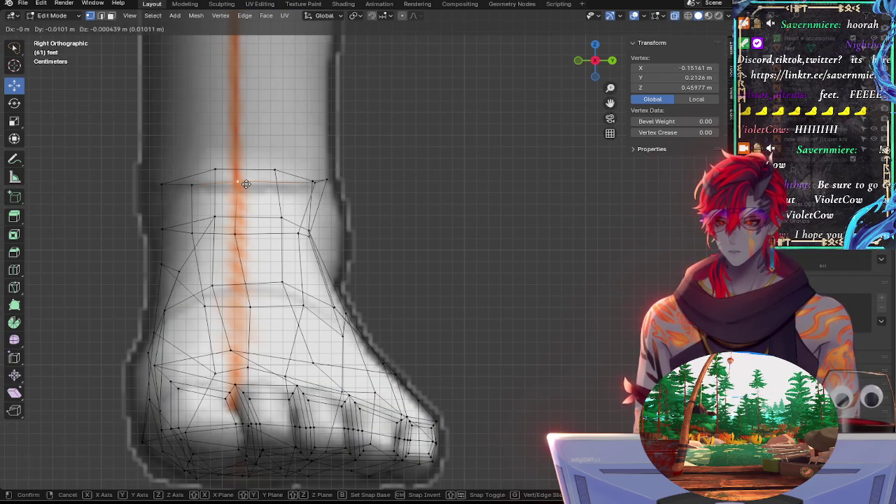
click(255, 185)
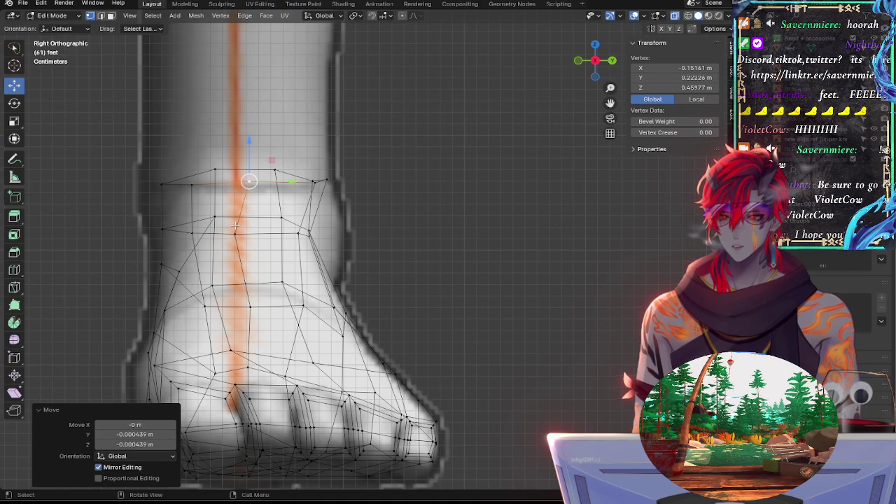
Step: Slide the heel vertex below the rim by a factor of 0.067 and the rear rim vertex along its edge by 0.055
key(g)
key(g)
click(259, 200)
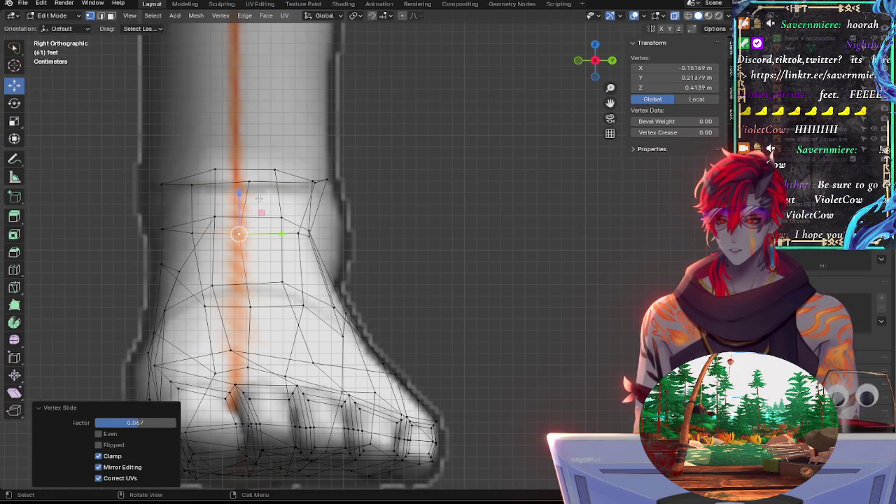
key(ctrl+z)
key(g)
key(g)
click(255, 189)
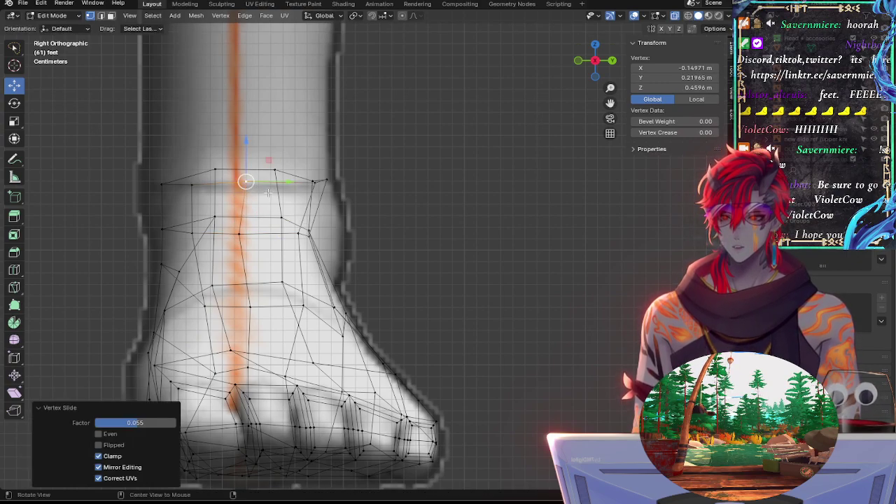
Step: Examine the ankle and foot mesh against the leg references from several perspective angles, in solid and see-through display
key(alt+z)
shift+middle_drag(422, 241, 492, 178)
key(alt+z)
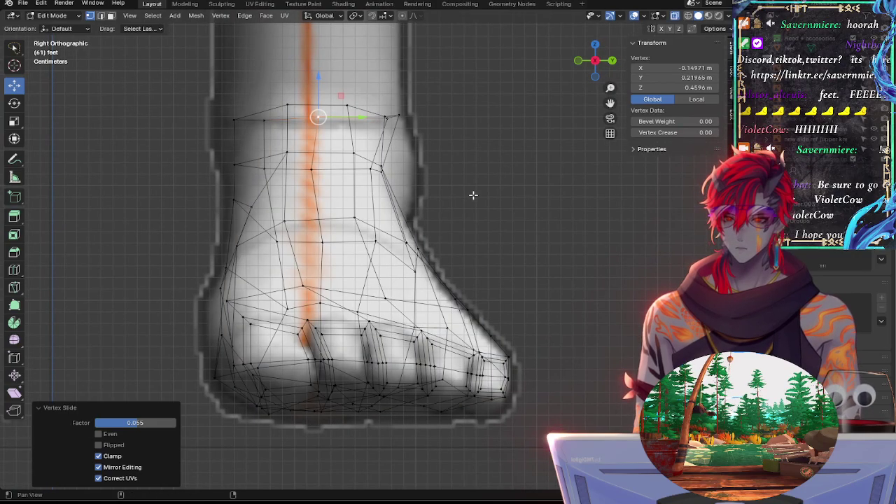
alt+shift+drag(434, 222, 556, 224)
key(alt+z)
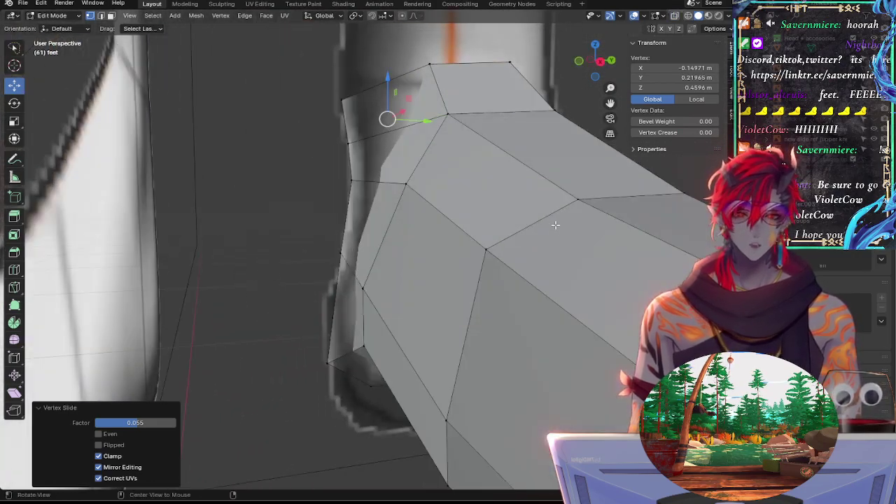
scroll(556, 225, down, 5)
alt+drag(532, 265, 495, 247)
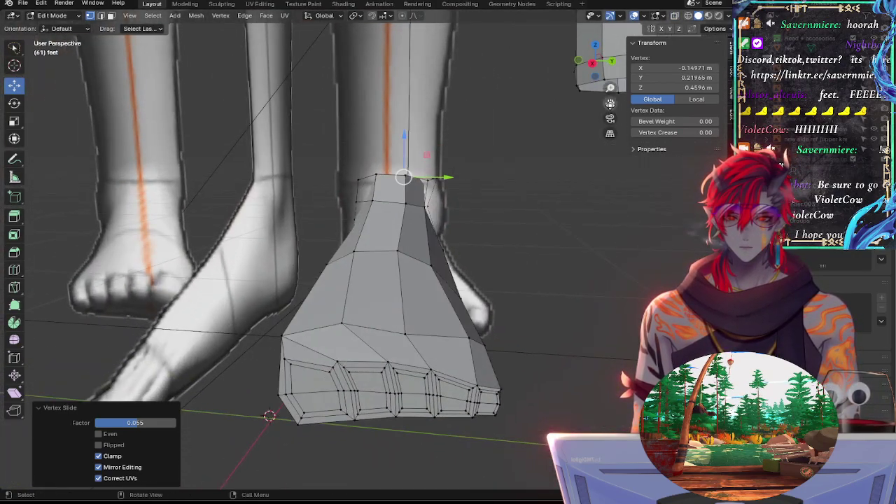
click(593, 65)
middle_drag(516, 170, 533, 300)
key(alt+a)
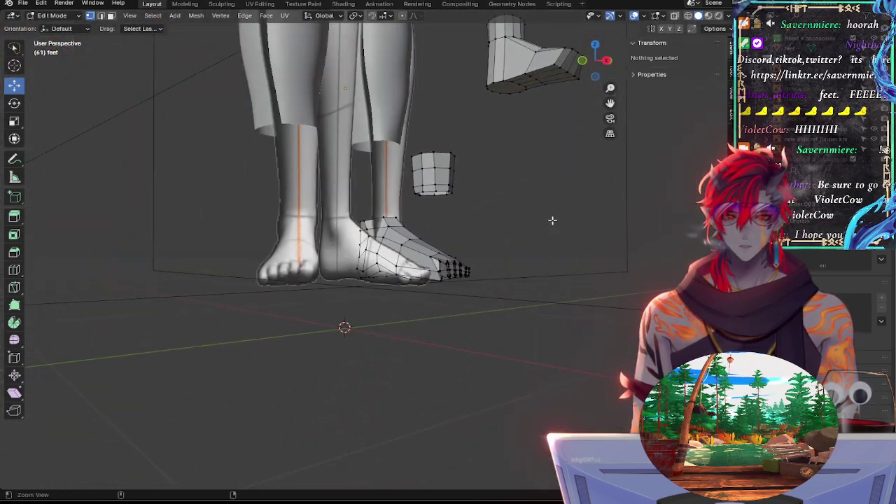
ctrl+middle_drag(545, 238, 532, 133)
key(alt+z)
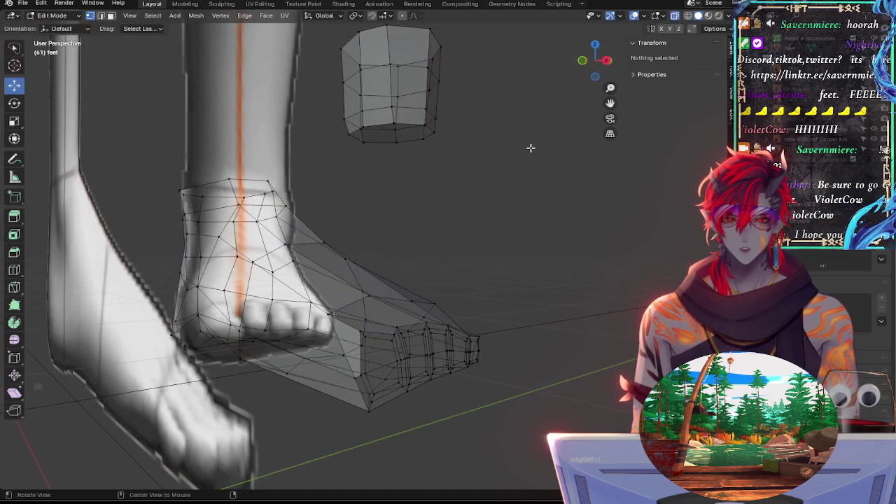
Step: In the back orthographic view, adjust the mid-instep vertex's height to the reference outline and shift the upper-instep vertex forward along X
click(608, 61)
click(611, 66)
key(alt+z)
key(alt+z)
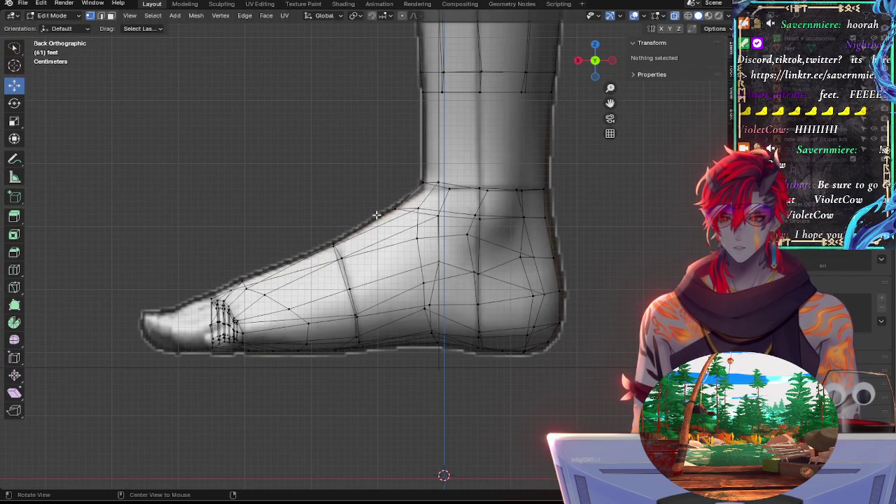
key(alt+z)
click(333, 243)
mouse_move(333, 206)
mouse_down()
mouse_move(343, 207)
mouse_move(334, 203)
mouse_up()
key(alt+z)
click(422, 210)
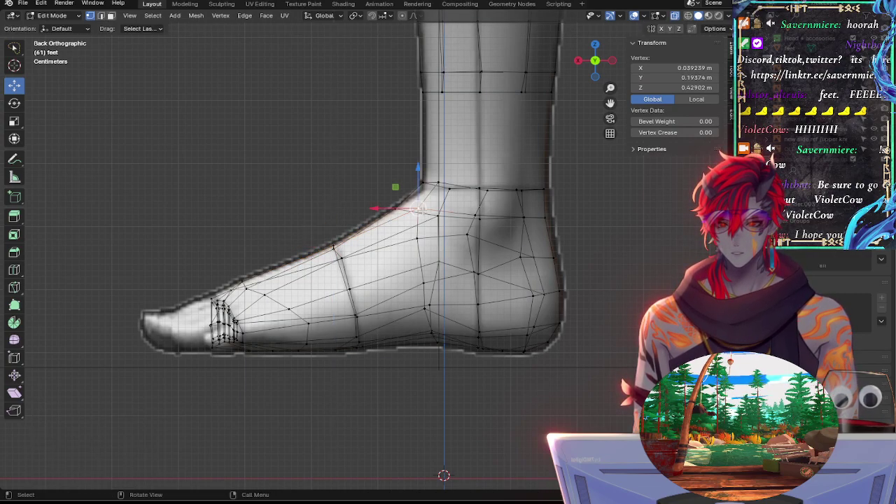
drag(416, 208, 393, 206)
Step: Move the outer-side vertex of the mid-instep row up and slightly towards the heel to meet the foot's outline
click(333, 245)
key(alt+z)
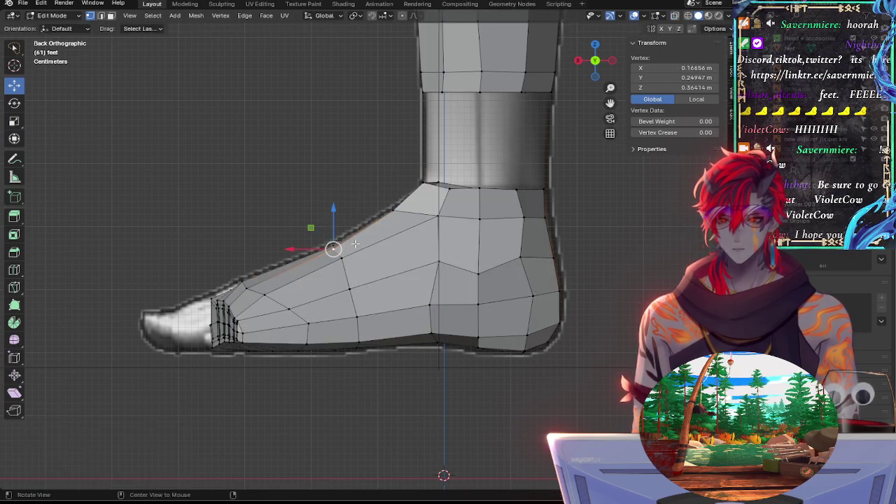
key(alt+z)
drag(334, 249, 332, 245)
key(alt+z)
click(334, 246)
key(alt+z)
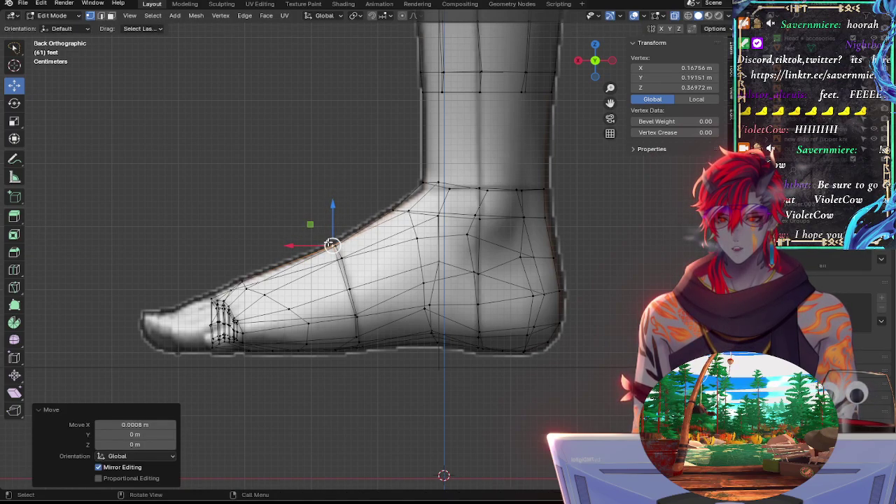
key(ctrl+z)
key(ctrl+z)
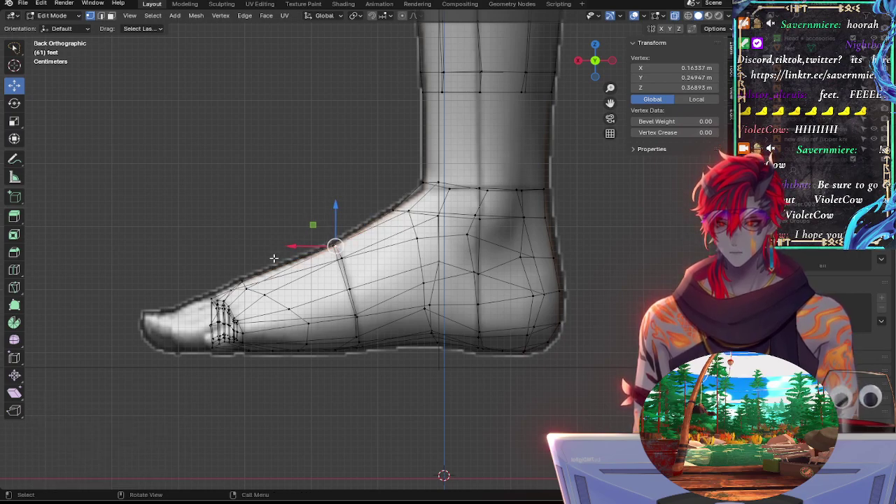
Step: Nudge the mid-instep vertex vertically and fit the topmost vertex of the row behind the toes to the reference outline
drag(338, 208, 337, 209)
click(240, 280)
mouse_move(243, 244)
mouse_down()
mouse_move(232, 252)
mouse_move(247, 237)
mouse_up()
click(239, 283)
click(227, 288)
click(242, 283)
click(242, 282)
Step: Reposition the next two vertices of the row behind the toes, shifting the lower one towards the toes and raising it about 0.0004 m
key(alt+z)
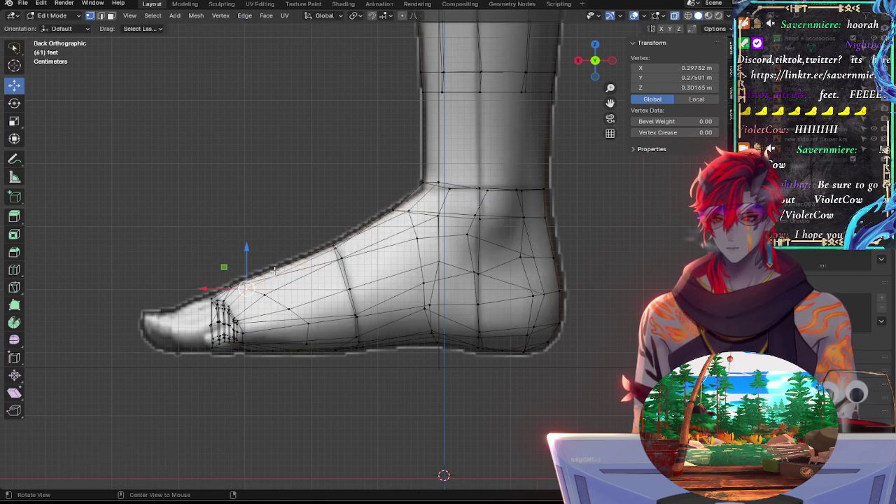
scroll(287, 258, up, 6)
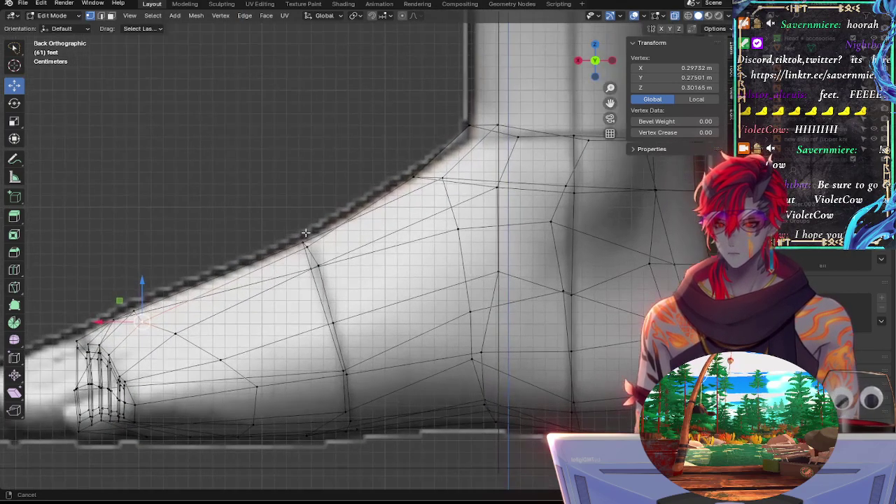
scroll(340, 258, down, 3)
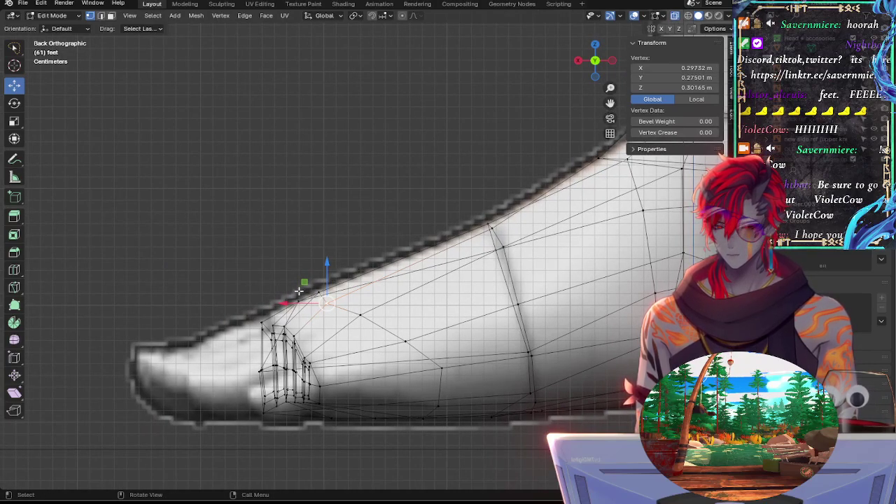
mouse_move(290, 303)
mouse_down()
mouse_move(340, 316)
mouse_move(332, 319)
mouse_up()
click(368, 317)
key(alt+z)
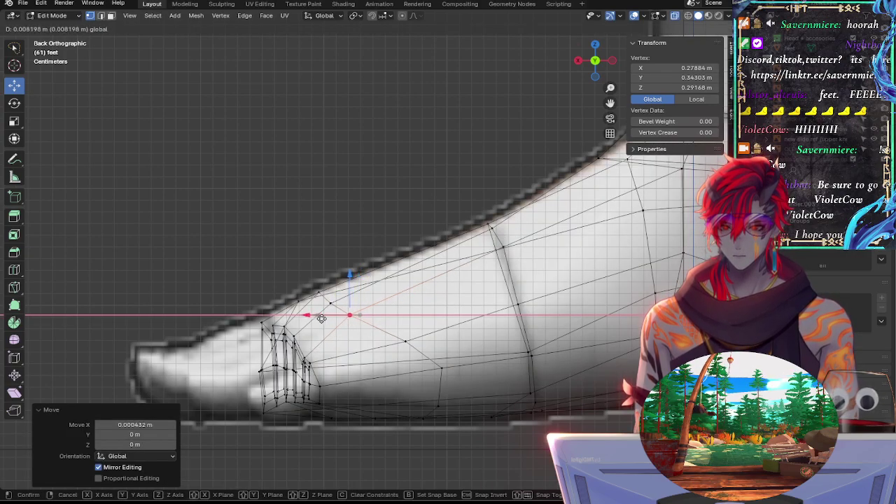
key(z)
click(351, 272)
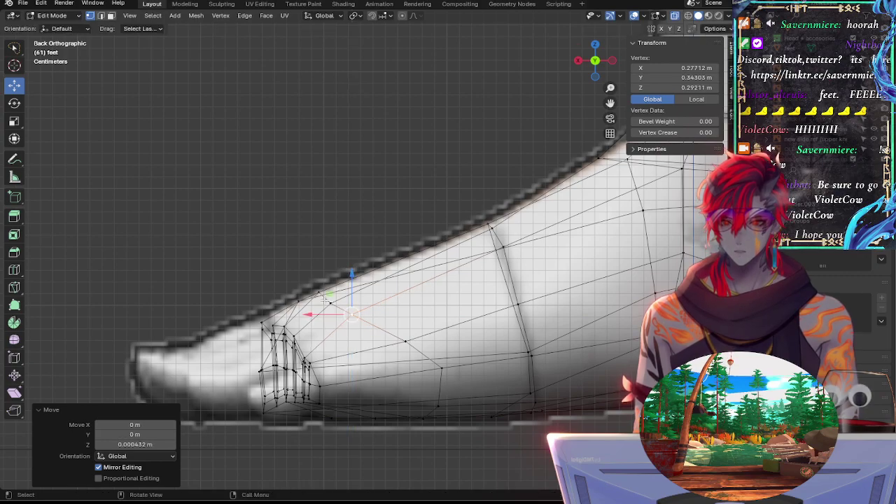
drag(317, 319, 317, 319)
key(alt+z)
key(alt+z)
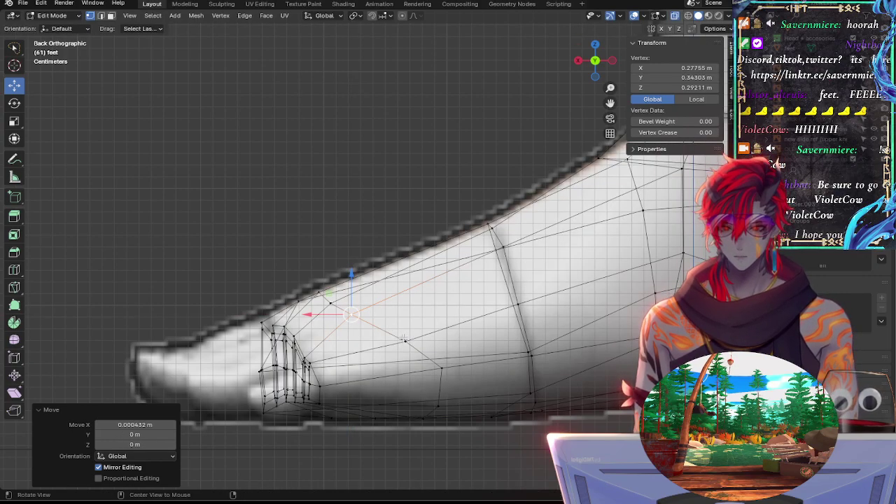
Step: Raise the following vertex down the same row about 0.003 m along Z and shift it towards the toes along X
click(404, 339)
drag(405, 306, 406, 303)
drag(371, 334, 367, 332)
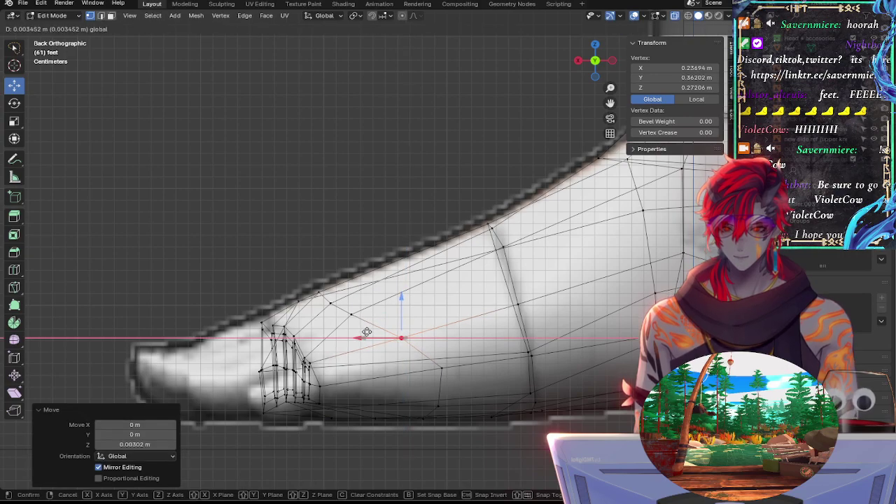
click(370, 329)
Step: Move the big-toe-side corner vertex of the row behind the toes back towards the heel along X, then clear the selection
click(302, 290)
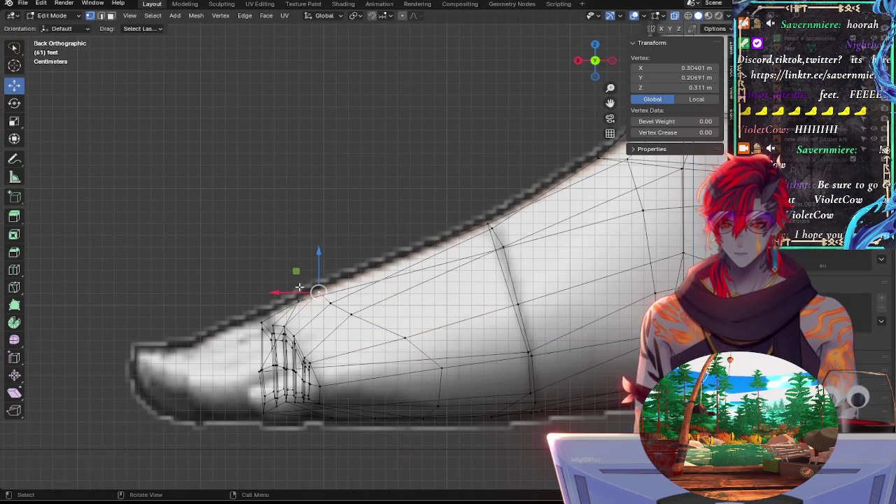
key(alt+z)
middle_drag(299, 256, 423, 282)
key(g)
key(x)
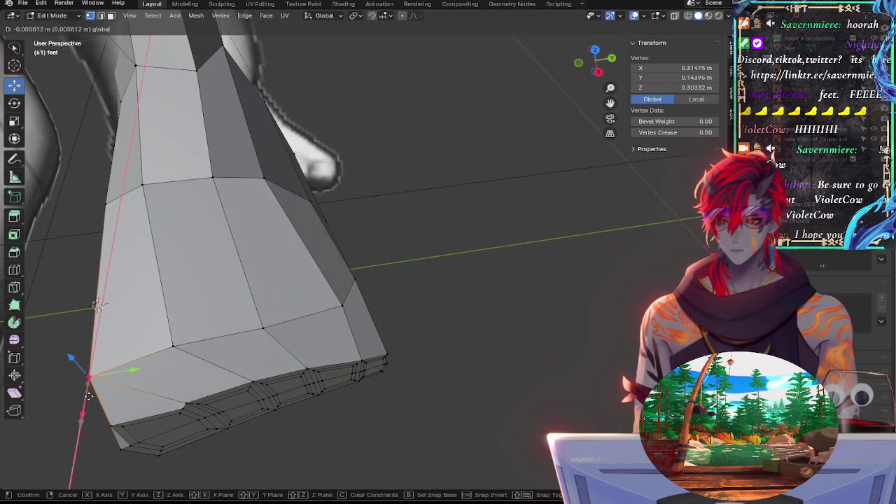
click(117, 405)
click(291, 294)
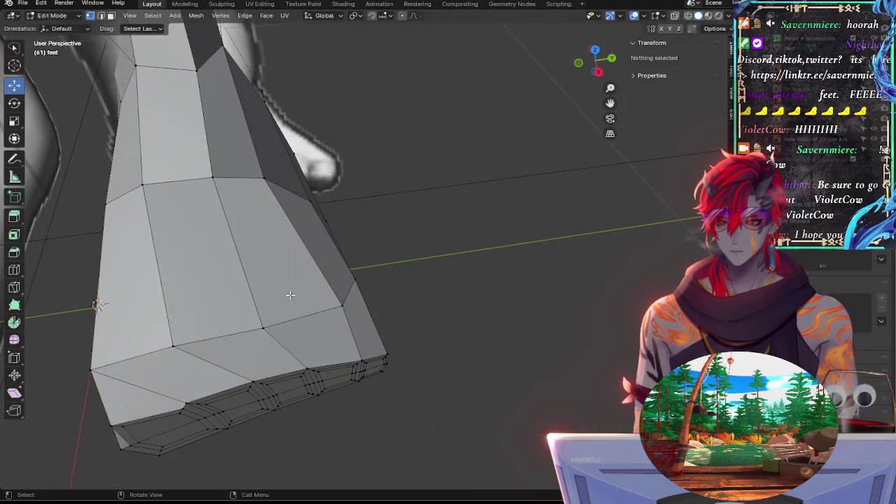
Step: Examine the reshaped instep and foot side in perspective and from the right orthographic view
middle_drag(235, 296, 289, 268)
shift+middle_drag(225, 268, 423, 195)
scroll(424, 196, down, 3)
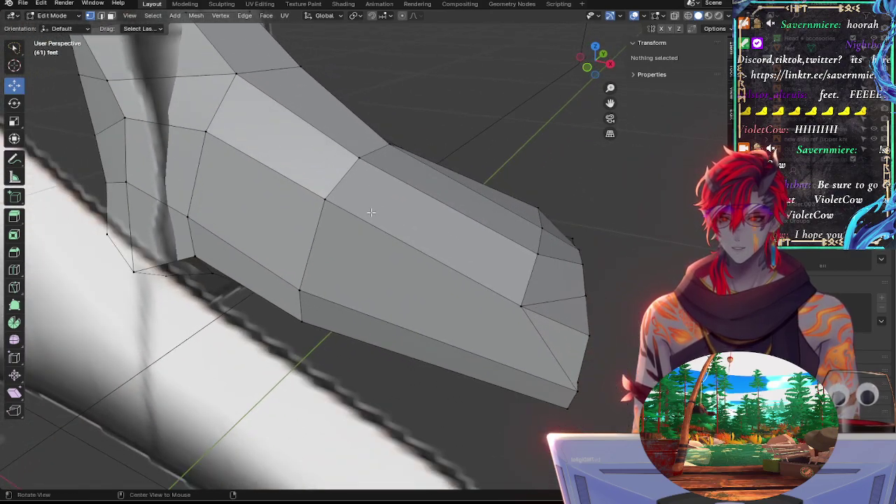
middle_drag(371, 210, 298, 168)
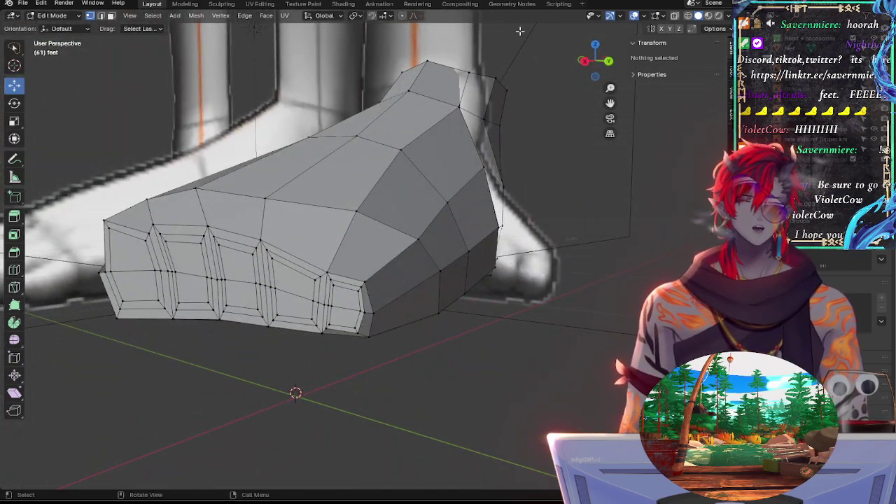
click(583, 63)
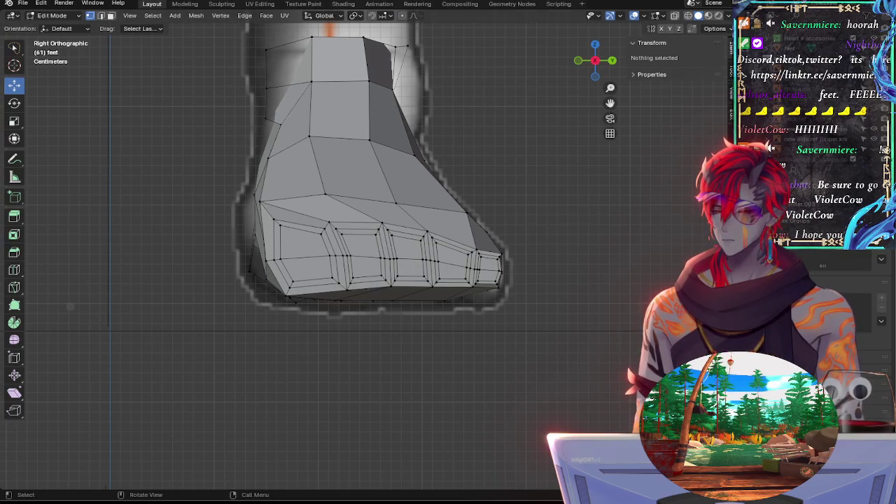
middle_drag(335, 375, 114, 373)
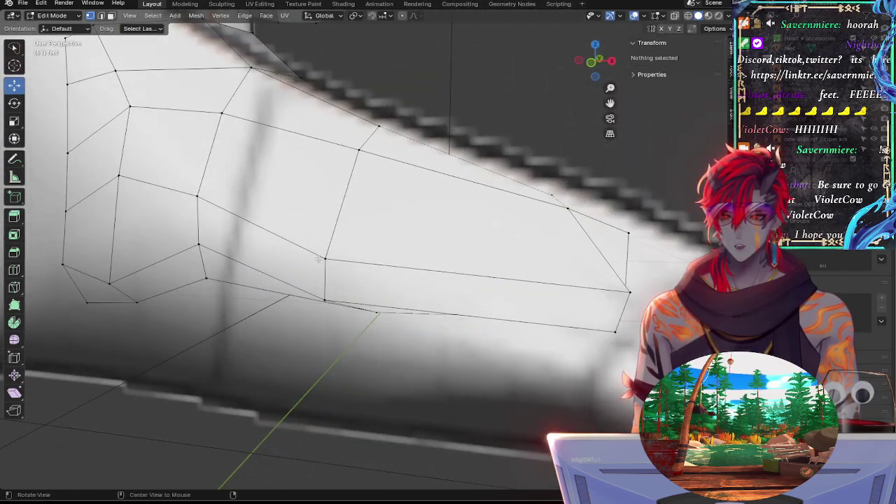
Step: Compare the foot and ankle mesh with the reference silhouette in the right orthographic view, both solid and see-through
click(612, 61)
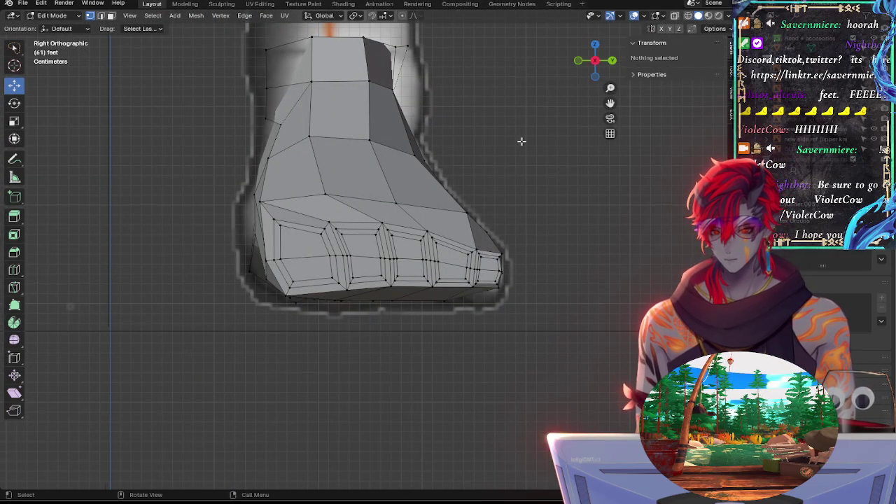
key(alt+z)
scroll(552, 294, up, 2)
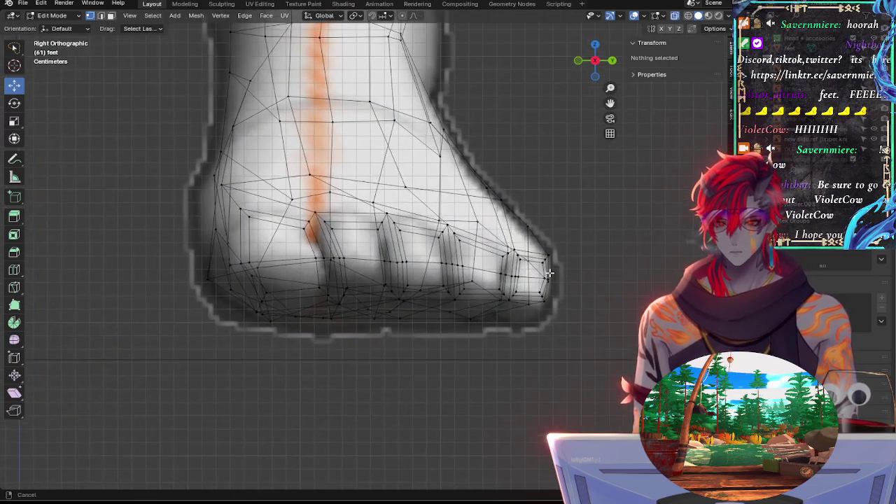
key(alt+z)
key(alt+z)
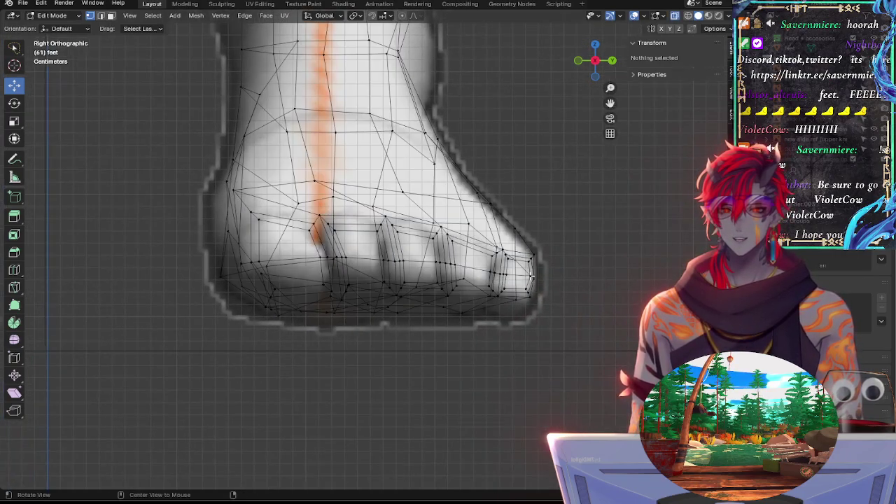
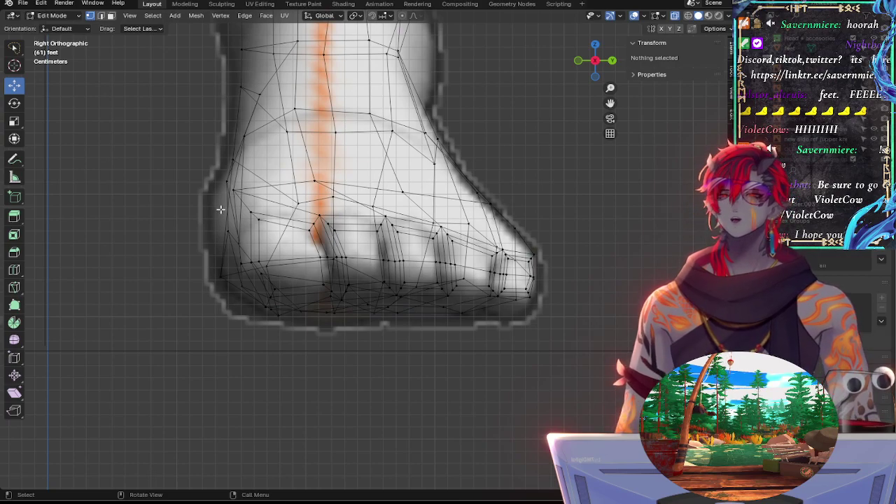
key(alt+z)
shift+middle_drag(364, 140, 370, 285)
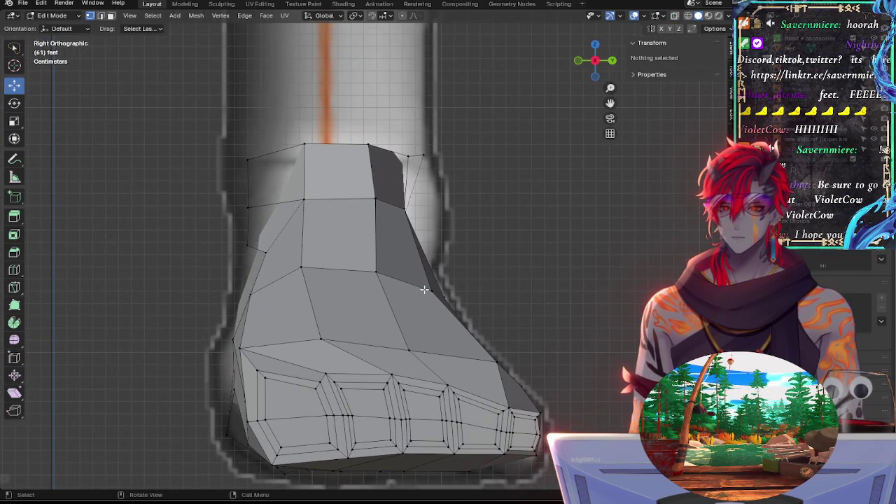
key(alt+z)
Step: Move the outer-side ankle vertex, one row below the top opening, outward along Y towards the reference outline
click(404, 208)
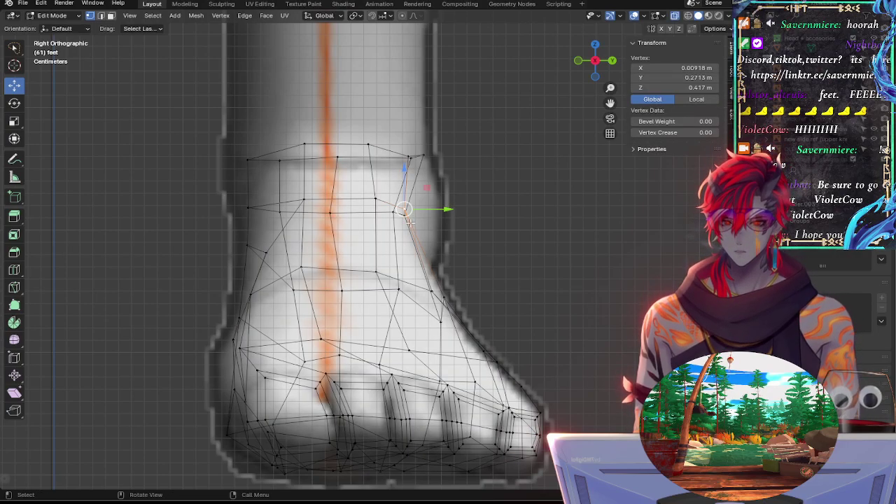
drag(409, 222, 466, 215)
shift+click(415, 211)
click(402, 215)
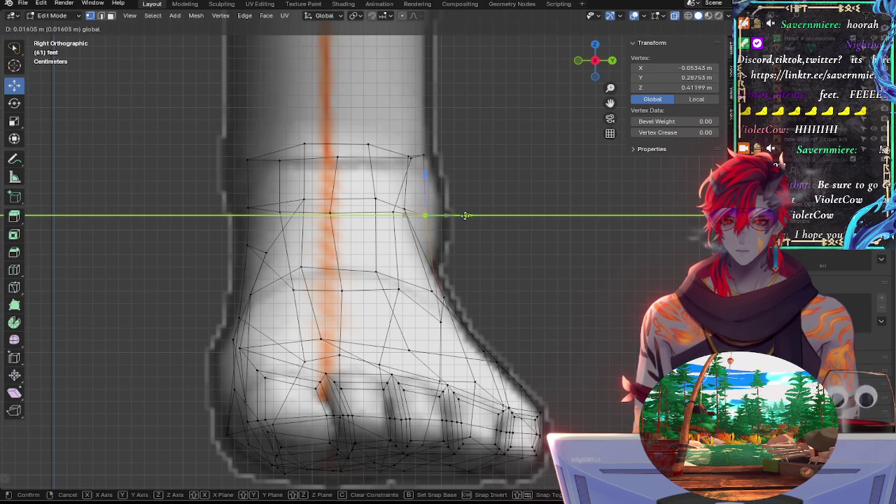
click(463, 216)
Step: Raise the outer-side vertex below it to about Z 0.331 m and shift it about 0.004 m inward along Y
click(439, 323)
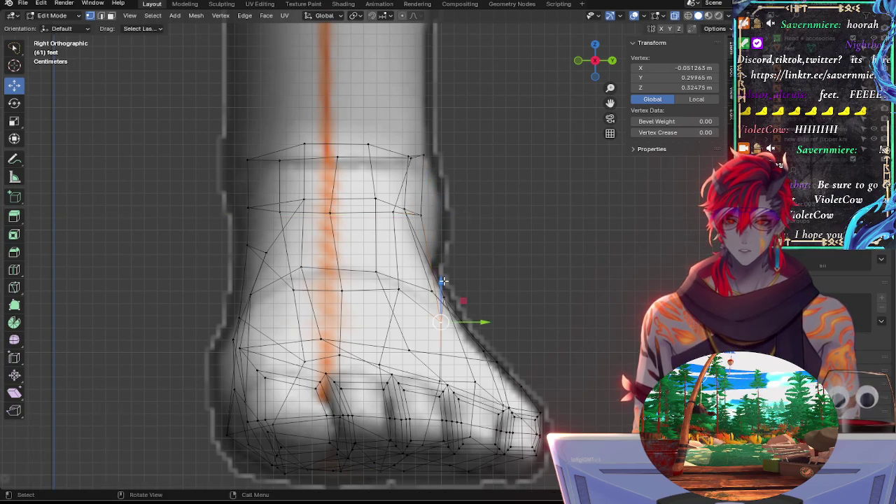
drag(443, 281, 443, 268)
drag(478, 307, 473, 302)
key(alt+z)
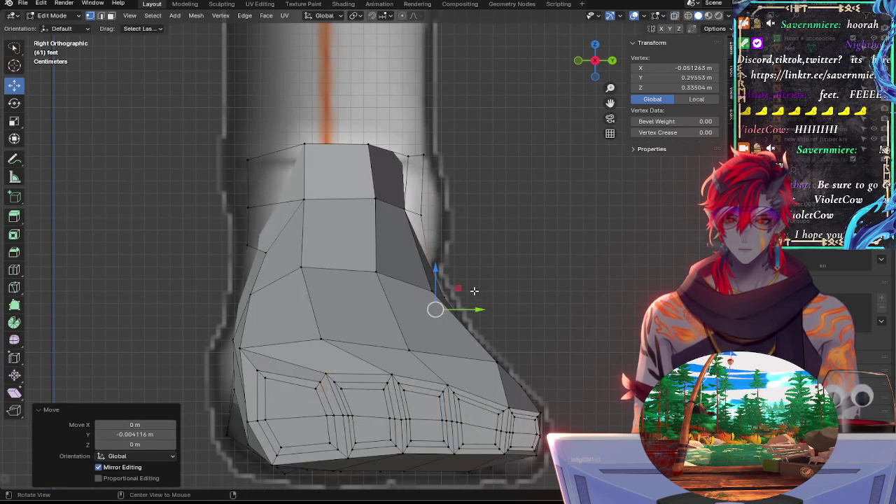
key(alt+z)
drag(435, 266, 436, 272)
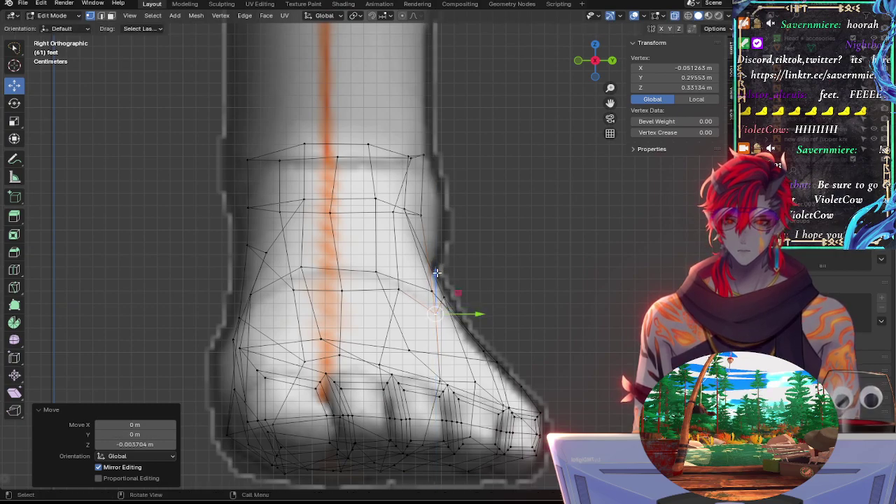
click(397, 283)
key(alt+z)
key(alt+z)
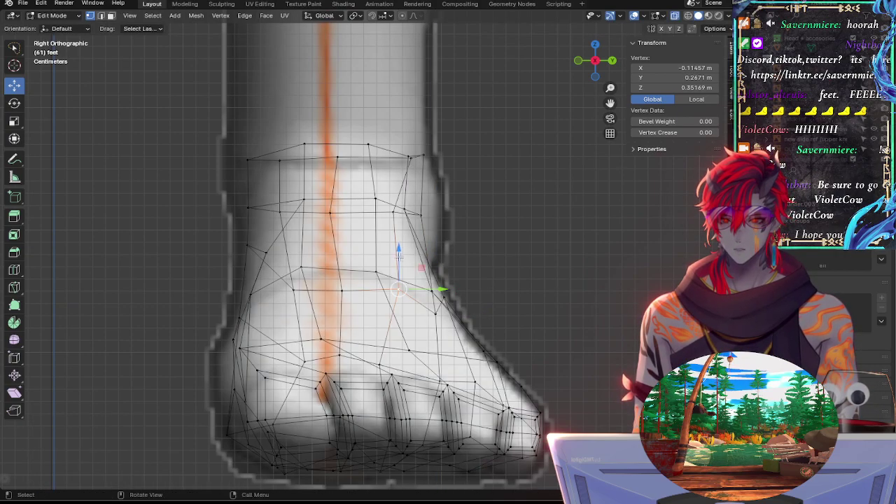
click(399, 257)
click(524, 282)
Step: Slide the adjusted outer-side vertex below the ankle along its edge, then clear the selection
click(437, 309)
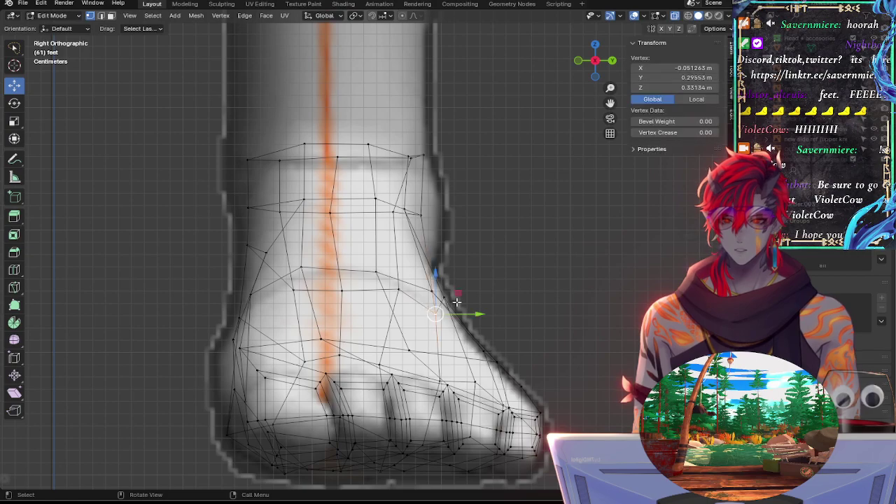
key(g)
key(g)
click(456, 314)
click(519, 299)
Step: Slide the same outer-side vertex below the ankle upward along its vertical edge by a factor of about 0.107
key(alt+z)
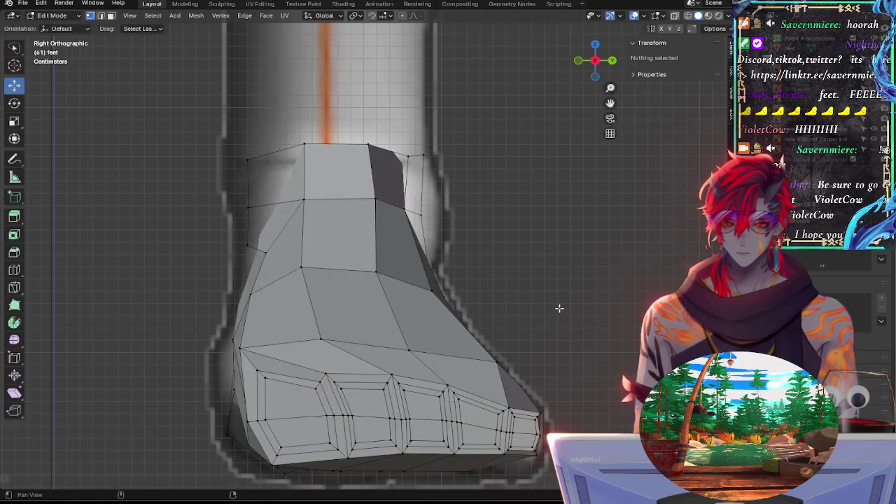
middle_drag(560, 308, 420, 310)
click(591, 329)
key(shift+v)
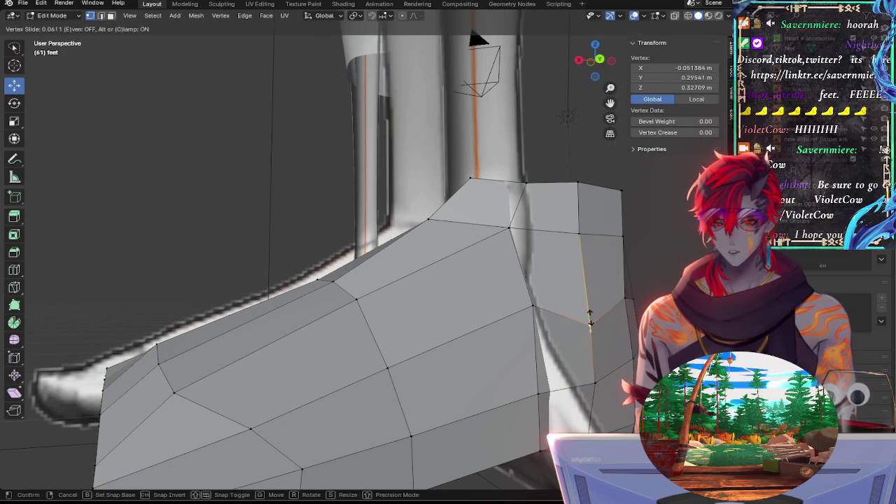
click(582, 243)
Step: Select the three vertices along the foot's outer slope and check their position against the reference from the side and in perspective
click(573, 61)
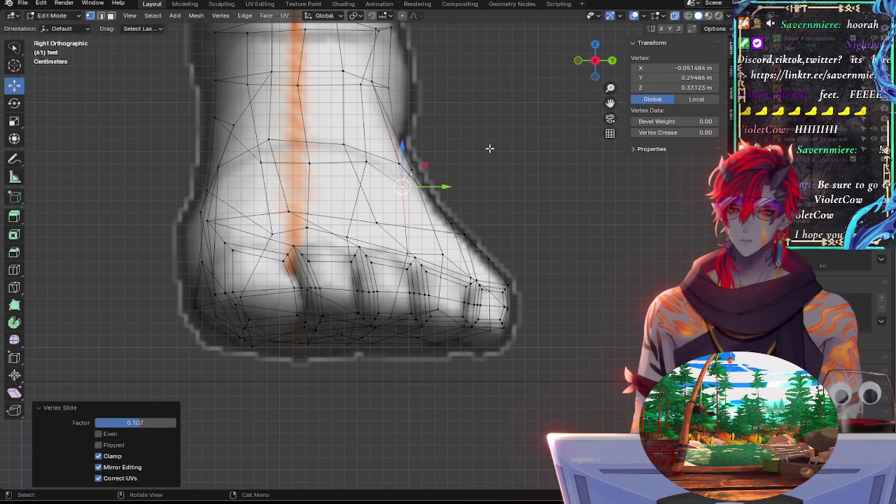
key(alt+z)
key(alt+z)
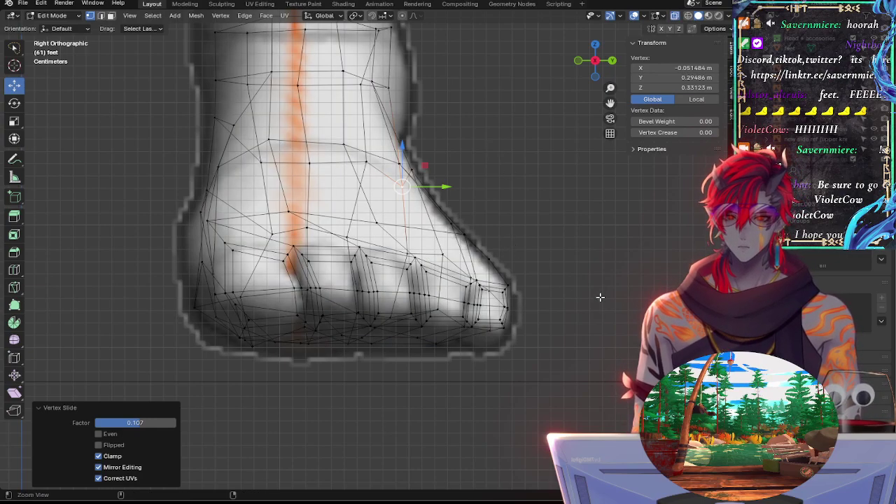
scroll(600, 297, up, 3)
shift+middle_drag(578, 180, 384, 217)
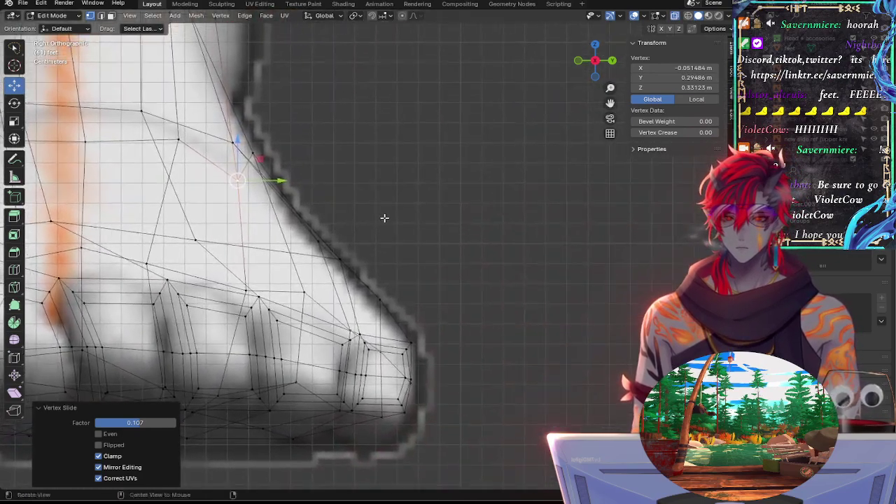
click(317, 241)
shift+click(379, 299)
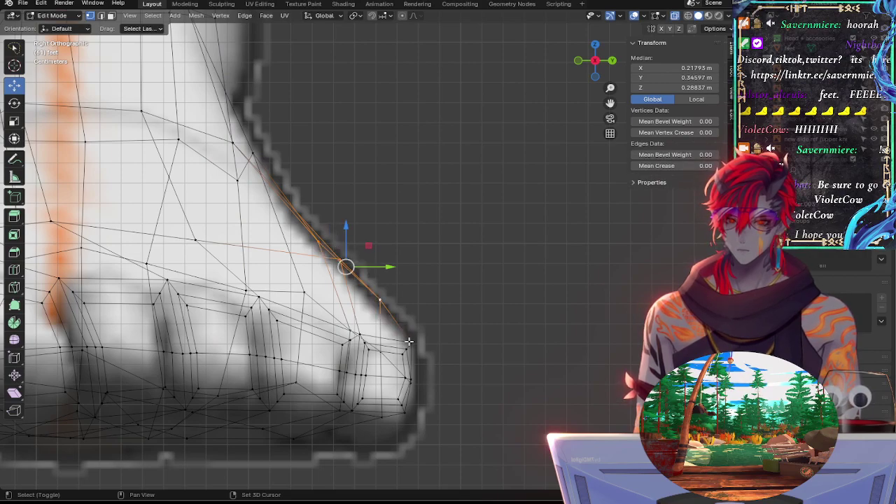
shift+click(410, 343)
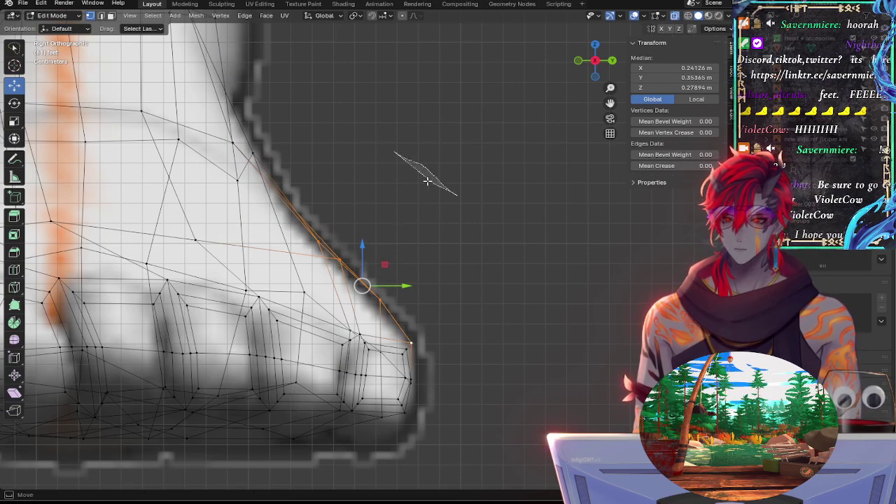
key(alt+z)
middle_drag(499, 266, 497, 285)
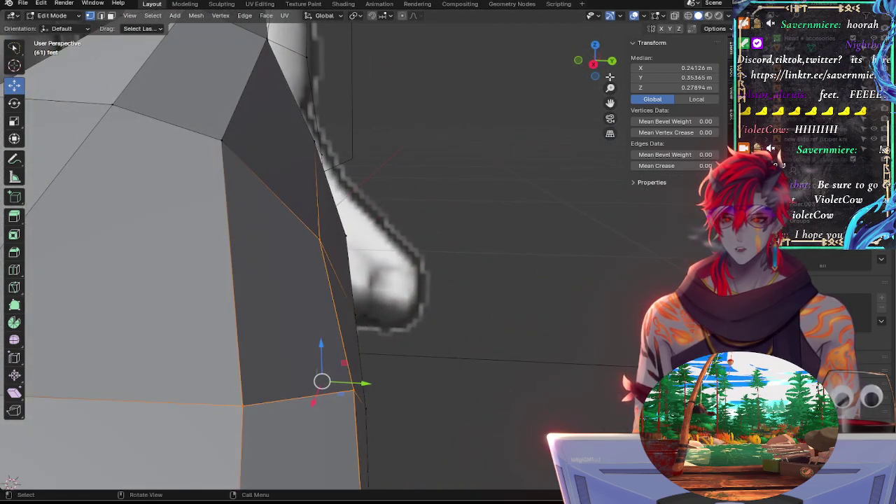
click(594, 63)
key(alt+z)
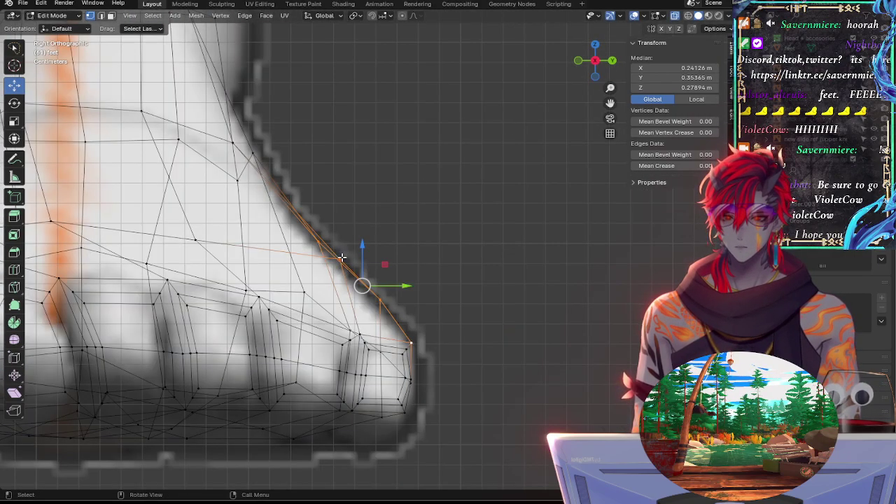
Step: Move two vertices on the outer slope inward along Y, lowering the upper one about 0.0105 m along Z
click(340, 259)
drag(371, 258, 362, 258)
drag(327, 229, 325, 252)
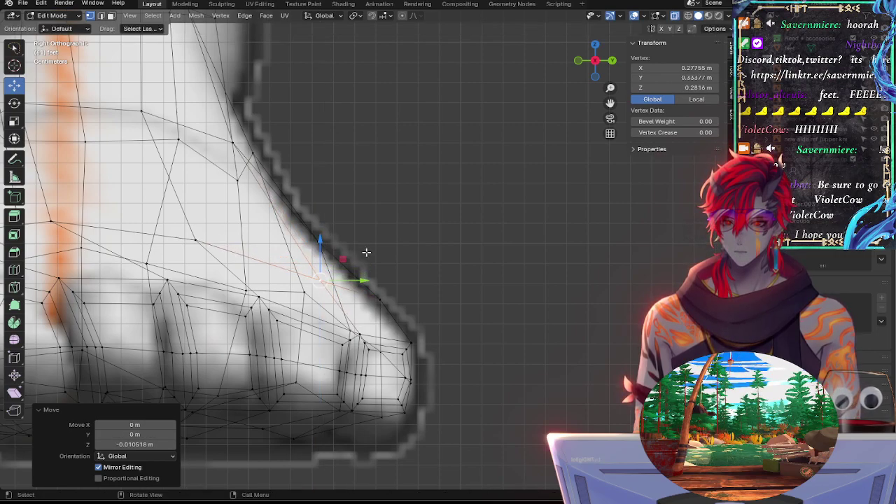
click(379, 294)
drag(409, 298, 387, 296)
drag(361, 260, 361, 257)
Step: Reposition the upper corner vertex beside the little toe along Y and Z, bringing it to about Z 0.249 m
click(410, 341)
drag(441, 343, 437, 341)
drag(409, 311, 408, 309)
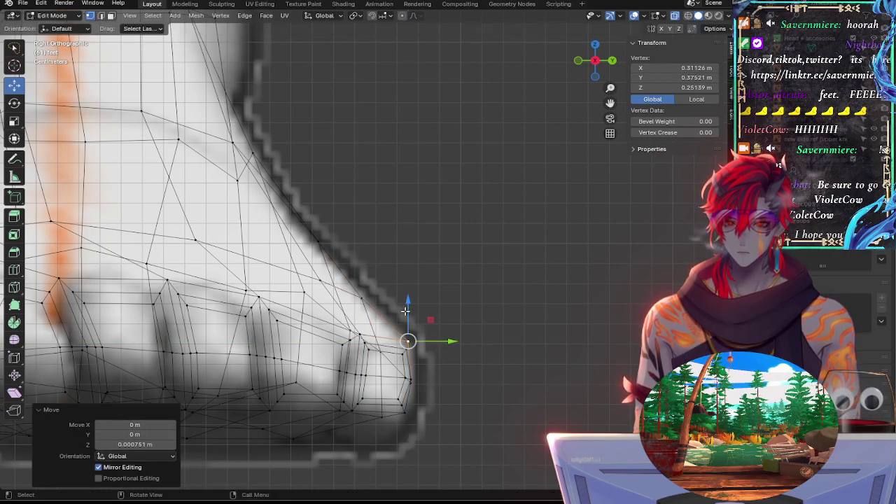
drag(432, 339, 427, 341)
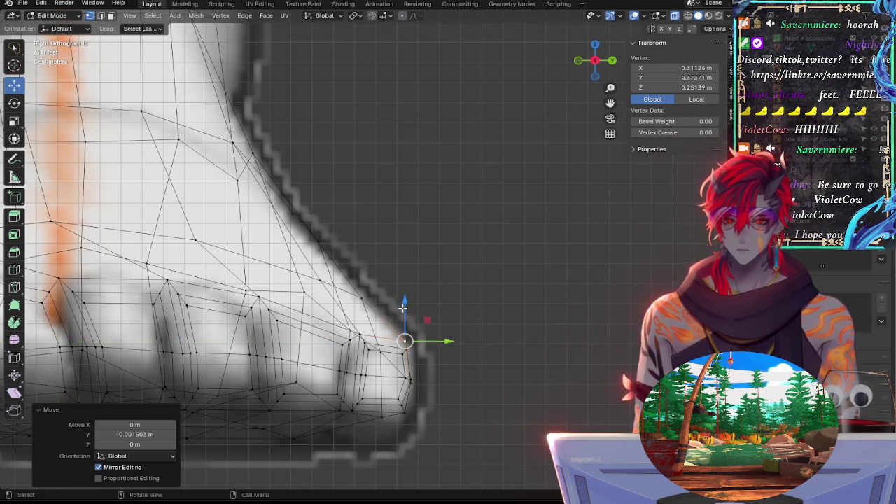
drag(405, 305, 407, 310)
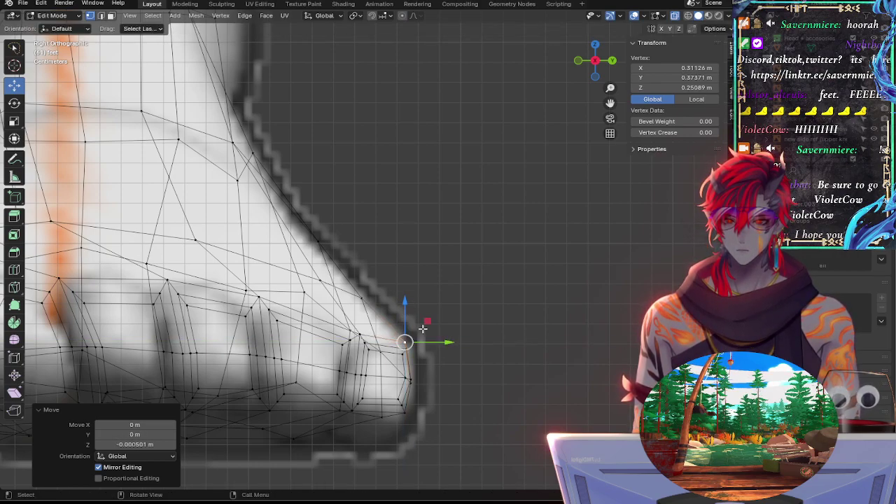
drag(434, 343, 443, 342)
drag(414, 306, 418, 317)
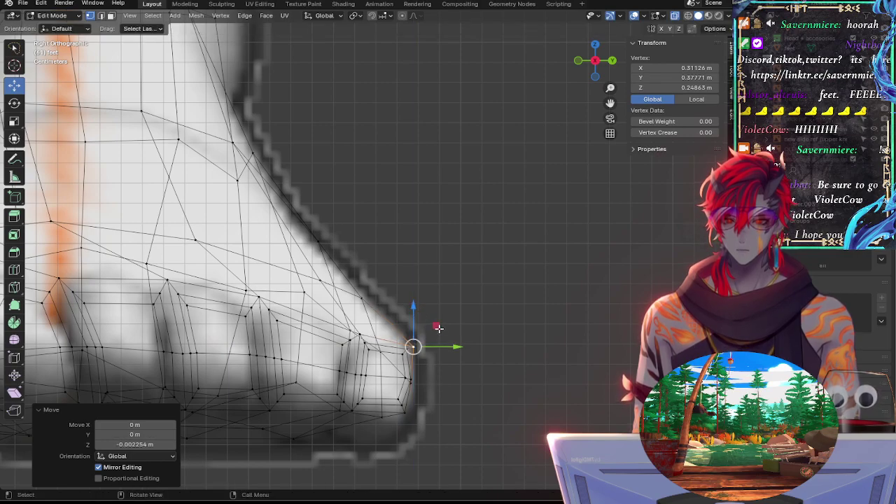
drag(452, 343, 450, 343)
Step: Shift the next vertex up the outer slope with moves and edge slides to about Y 0.356 m and Z 0.271 m
click(371, 306)
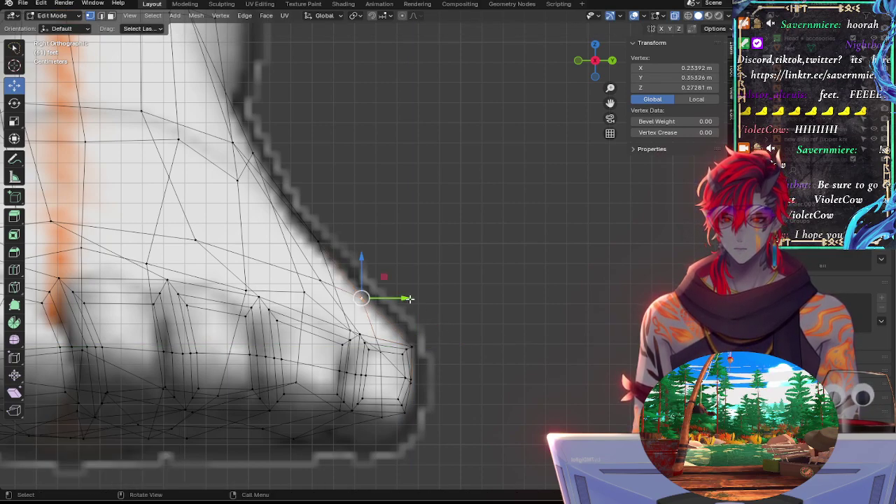
drag(409, 299, 406, 297)
key(g)
key(g)
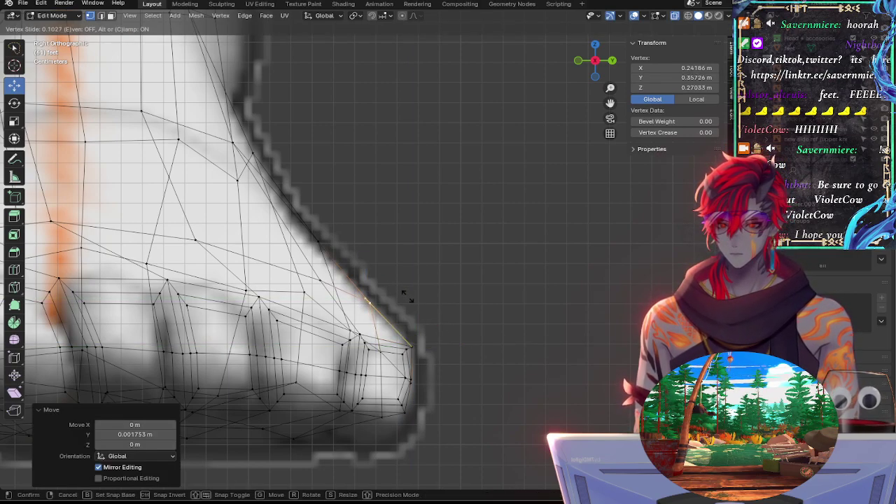
click(408, 297)
key(g)
key(g)
click(407, 299)
key(g)
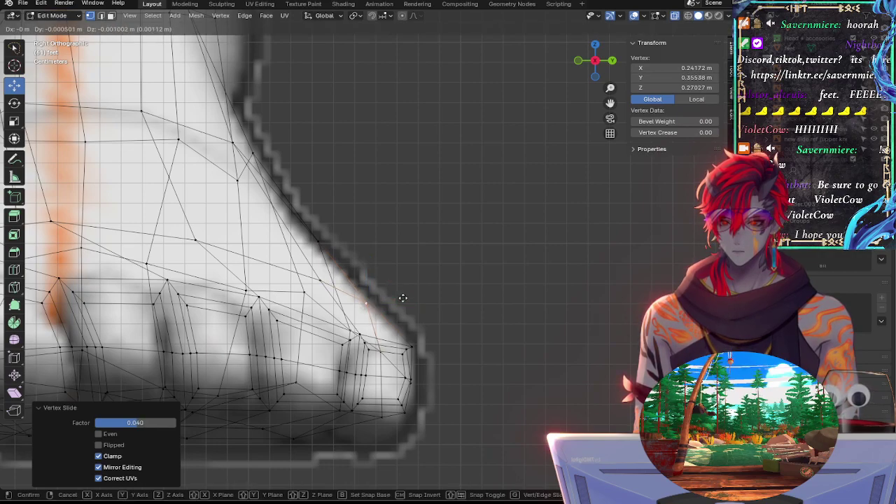
click(404, 298)
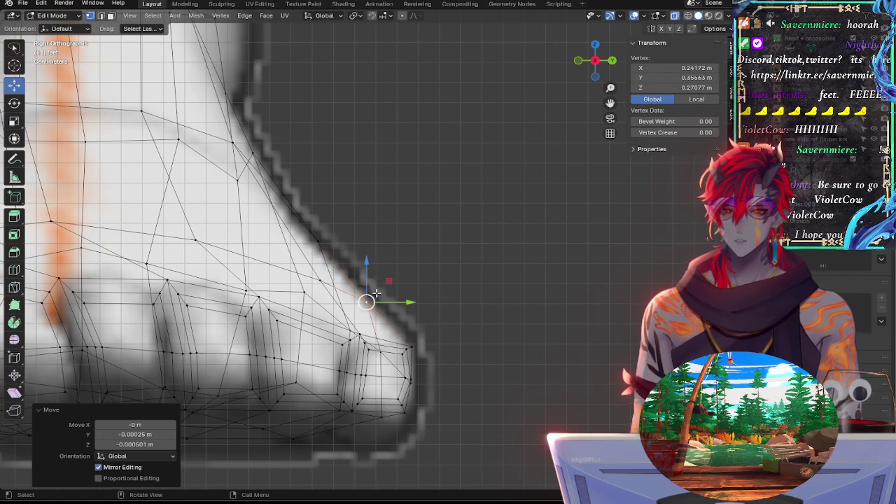
Step: Slide that outer-slope vertex back up its edge towards the ankle by a factor of about 0.299
key(g)
key(g)
click(355, 275)
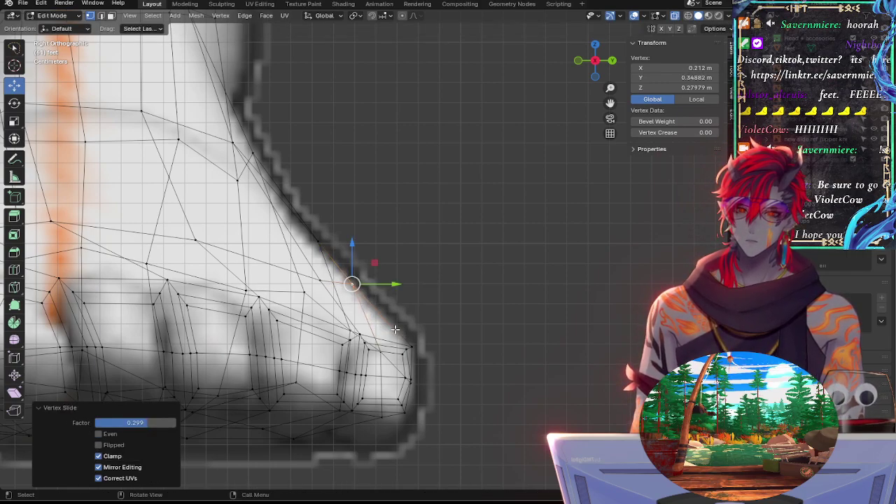
key(g)
key(g)
click(348, 287)
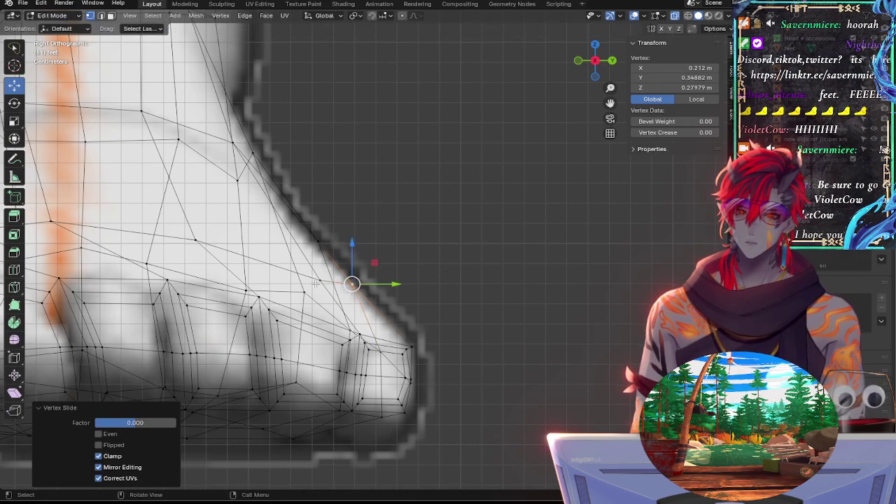
Step: Slide the neighbouring vertex just inside the outer slope along its edge by a factor of about 0.025
click(320, 283)
key(g)
key(g)
click(320, 276)
Step: Lower the selected outer-slope vertex about 0.0096 m along Z in the back view, and return to the solid right view
click(613, 60)
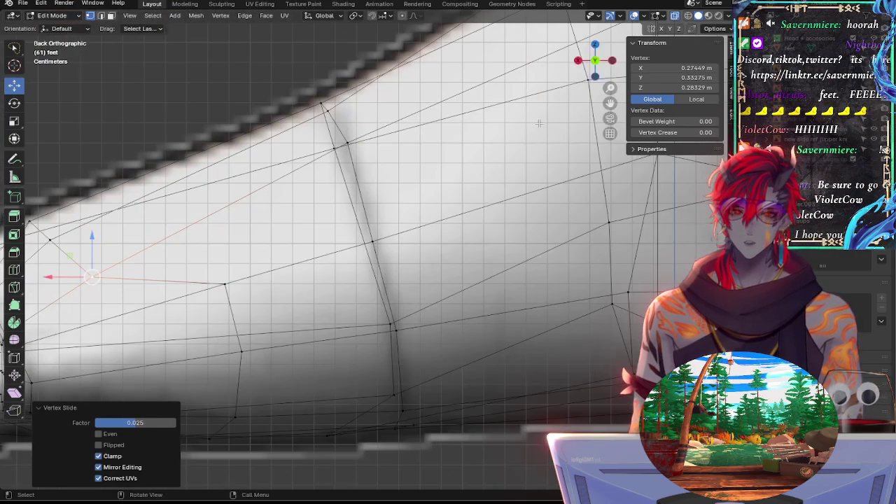
ctrl+alt+drag(317, 207, 332, 296)
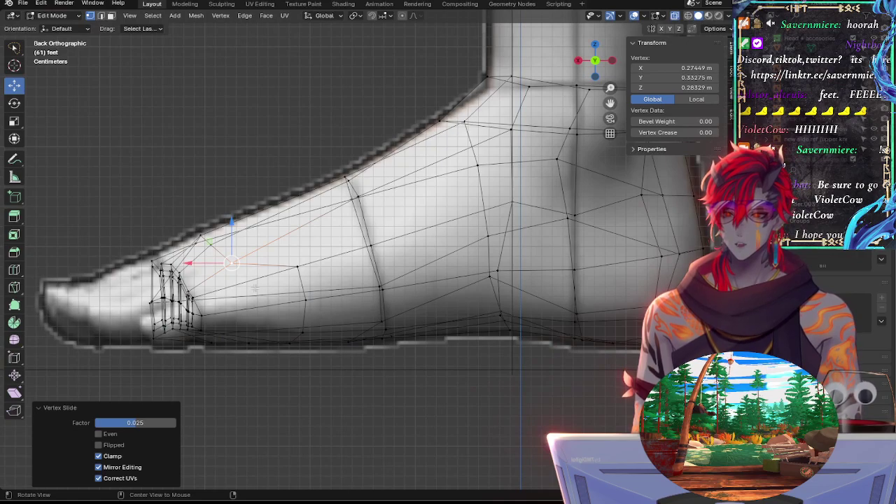
drag(234, 225, 235, 249)
click(579, 61)
key(alt+z)
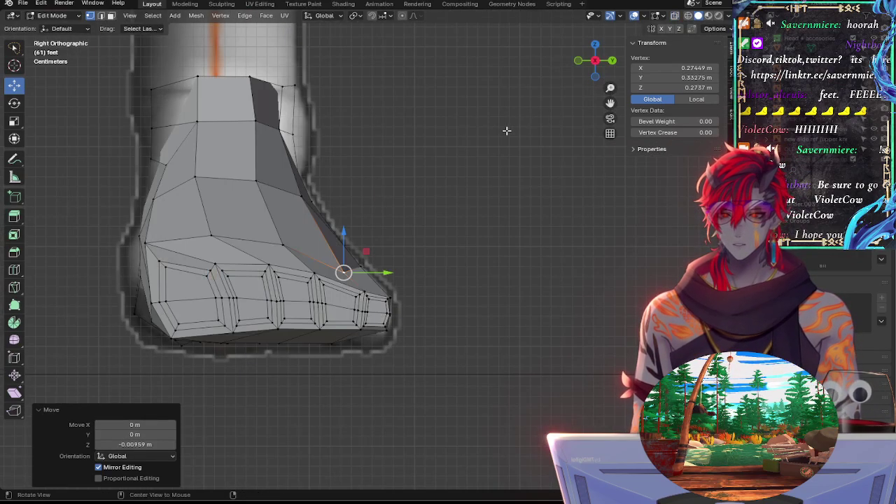
Step: Move the selected outer-slope vertex to about X 0.281 m and Z 0.271 m against the back view reference
key(alt+z)
key(alt+a)
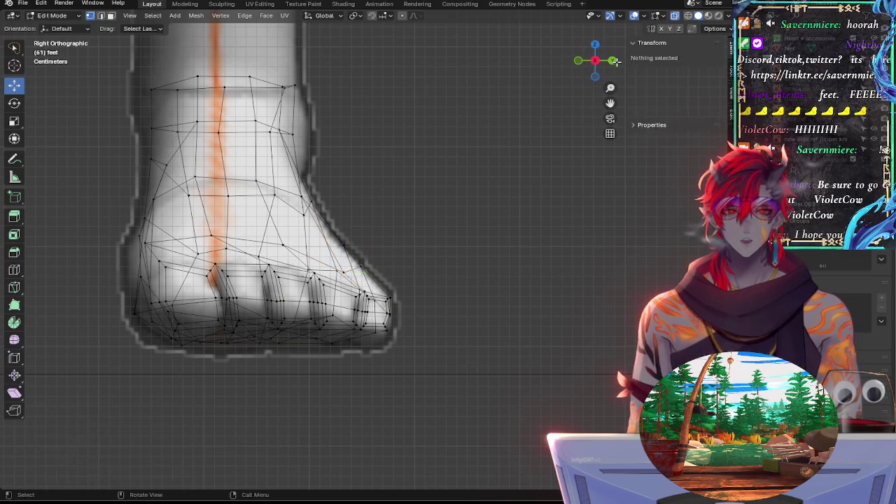
click(345, 273)
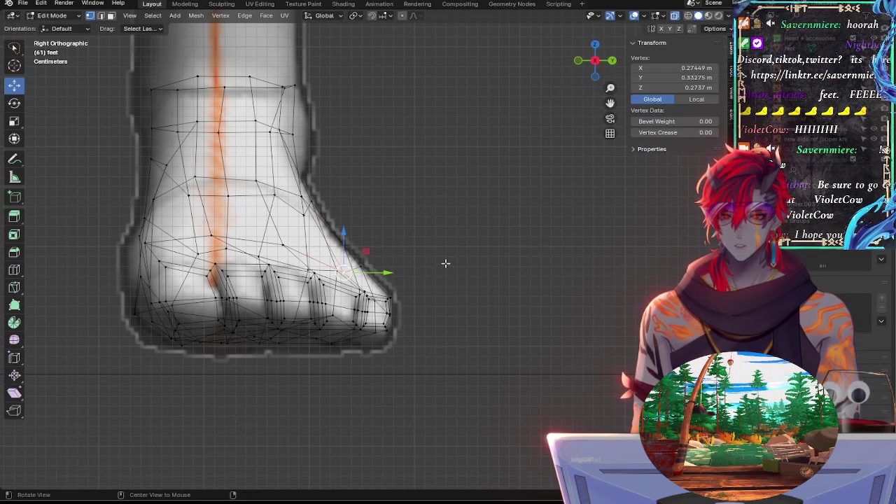
key(alt+z)
click(613, 62)
key(alt+z)
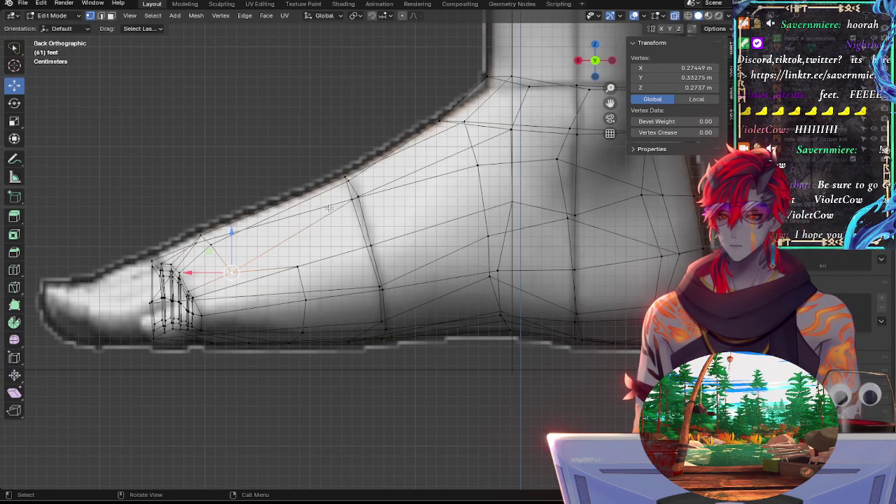
drag(214, 271, 192, 273)
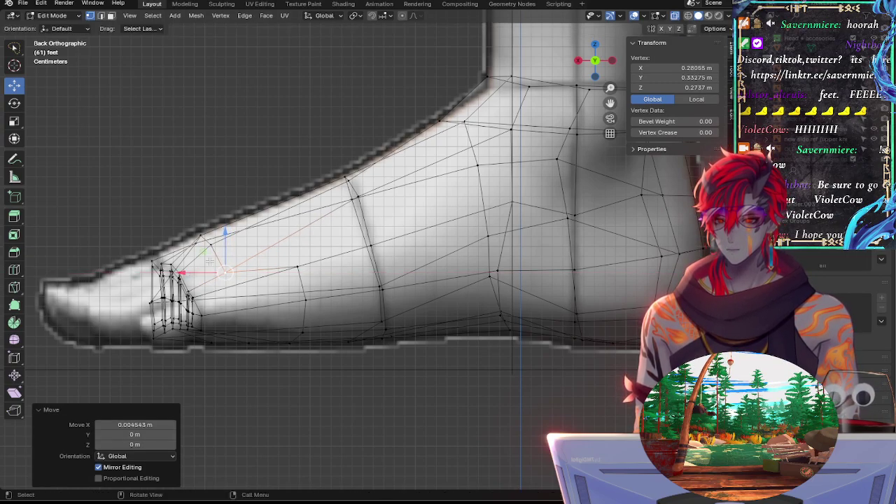
drag(224, 245, 224, 254)
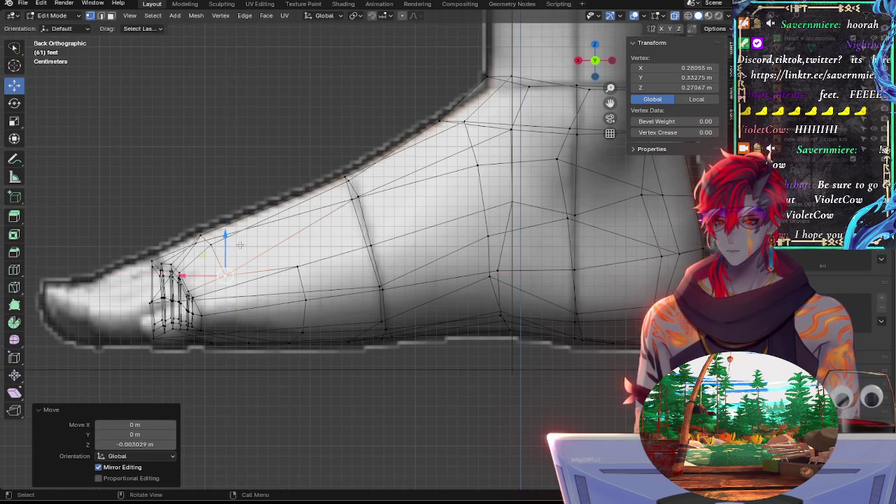
Step: Slide the upper outer-side vertex behind the toes along its edge to about X 0.234 m, Y 0.355 m and Z 0.273 m
click(578, 63)
scroll(478, 141, up, 4)
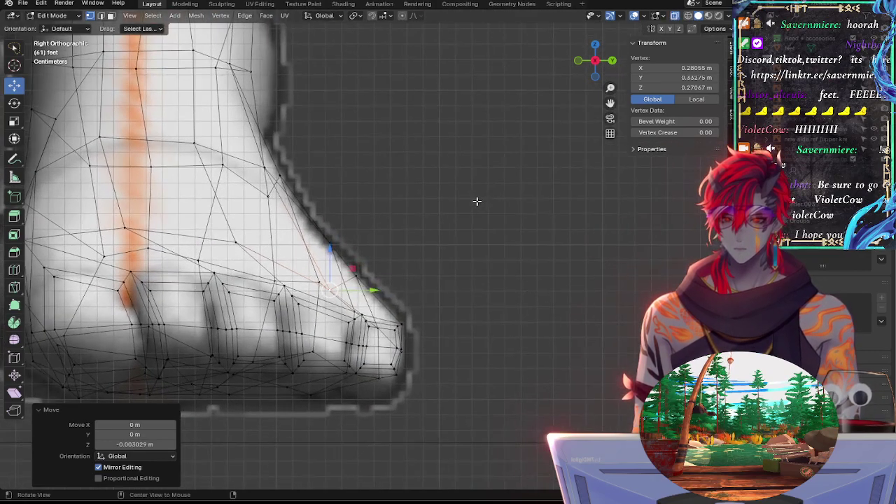
key(alt+z)
click(612, 60)
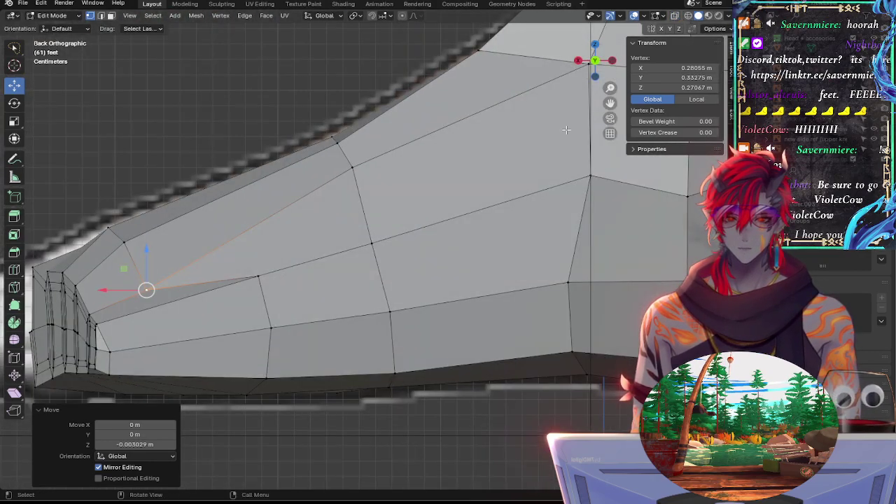
click(243, 292)
click(578, 60)
key(alt+z)
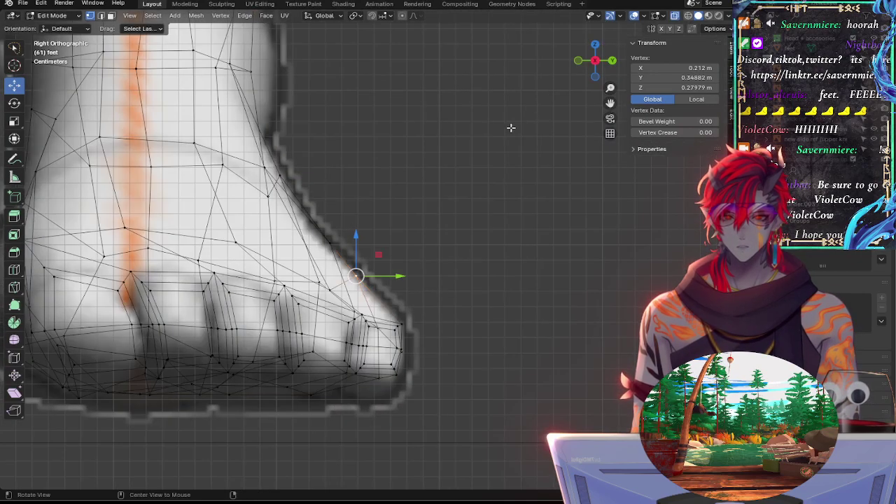
key(alt+z)
middle_drag(600, 261, 455, 273)
click(596, 62)
key(alt+z)
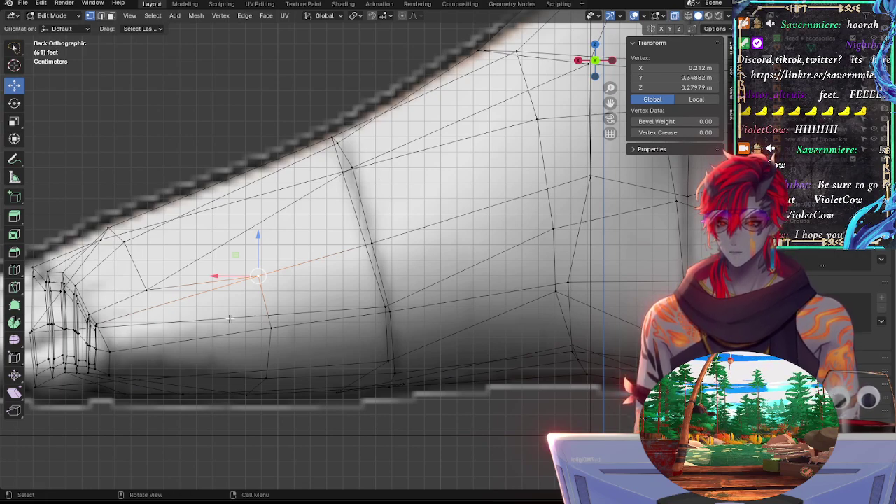
key(g)
click(197, 332)
Step: Slide the outer-side vertex directly below it along its edge towards the toes
click(269, 329)
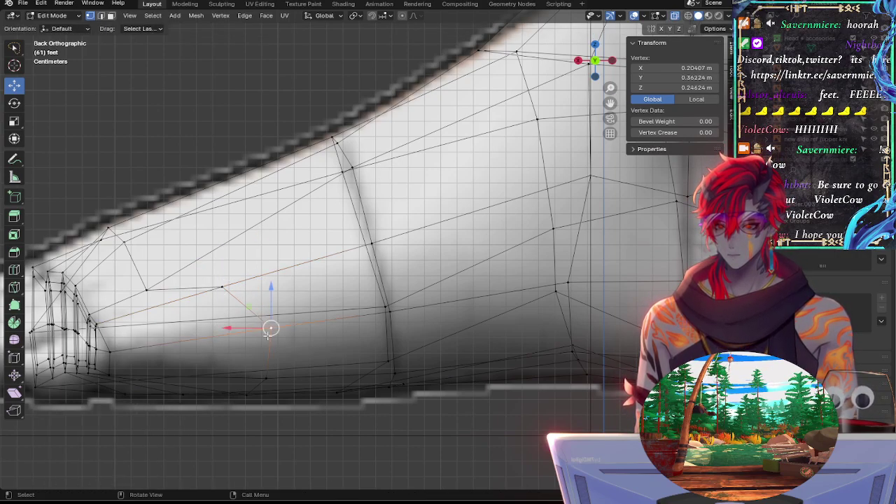
key(g)
click(237, 331)
Step: Slide the upper outer-side vertex further down and towards the toes in several small edge slides
key(g)
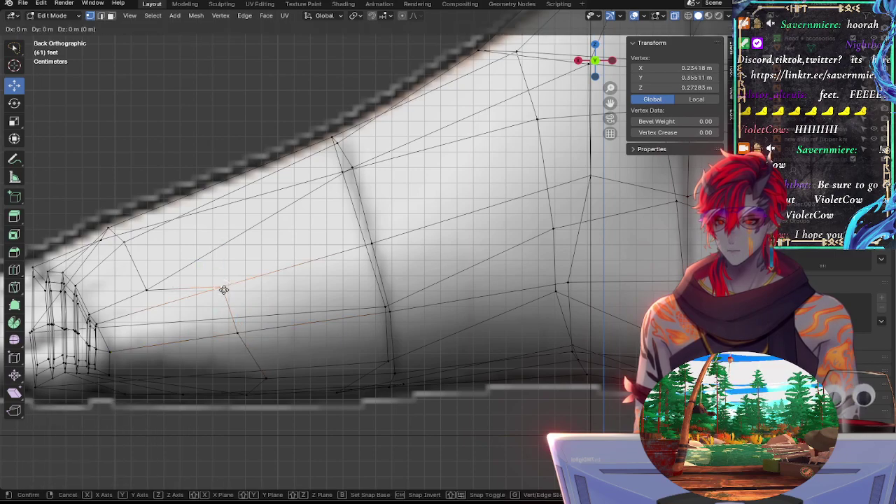
key(g)
click(223, 296)
key(g)
key(g)
click(221, 304)
key(g)
key(g)
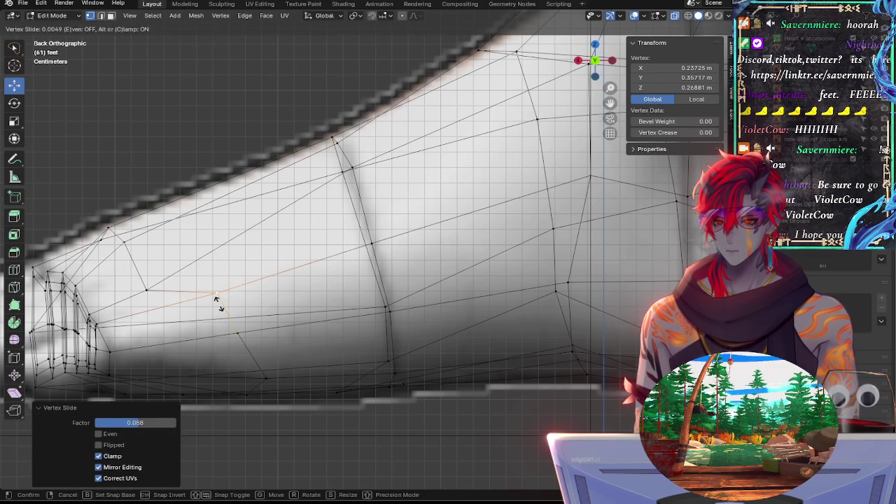
click(217, 297)
Step: Slide the middle outer-side vertex further towards the toes to about X 0.231 m and Z 0.242 m
click(236, 332)
key(g)
key(g)
click(226, 335)
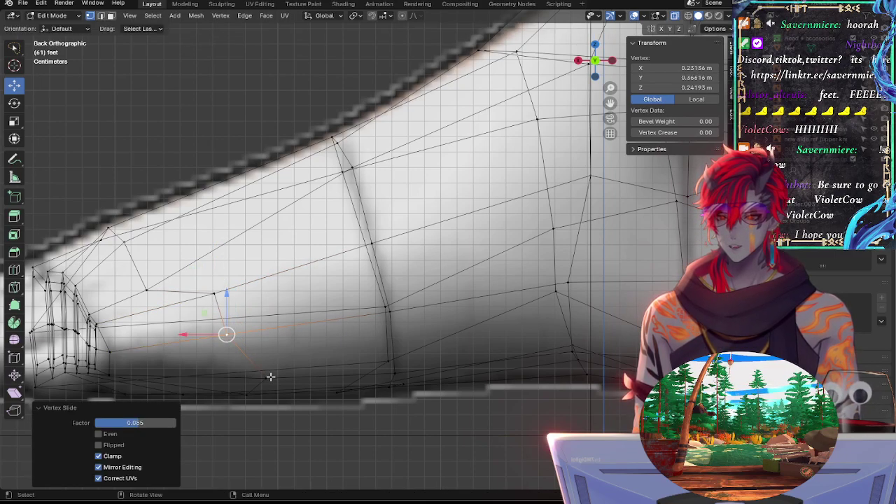
Step: Slide the lowest outer-side vertex towards the toes in several edge slides to about X 0.236 m and Z 0.213 m
click(270, 377)
key(g)
key(g)
click(240, 379)
key(g)
key(g)
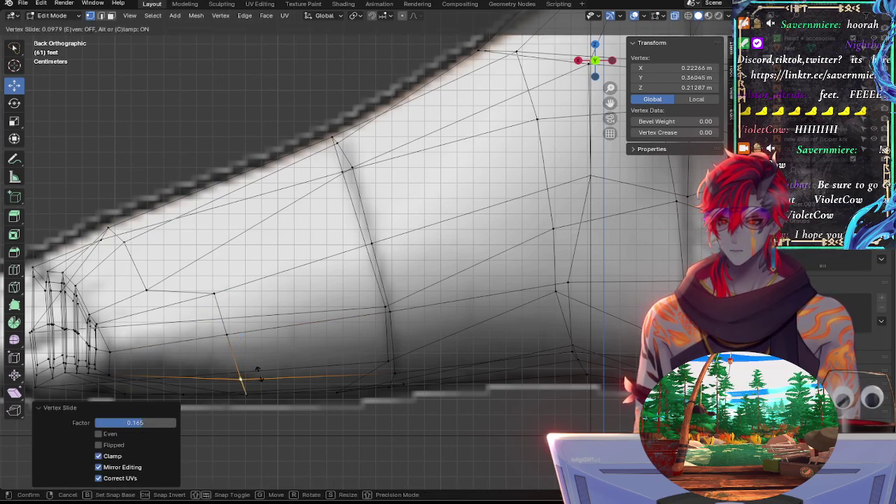
click(257, 374)
key(g)
key(g)
click(235, 370)
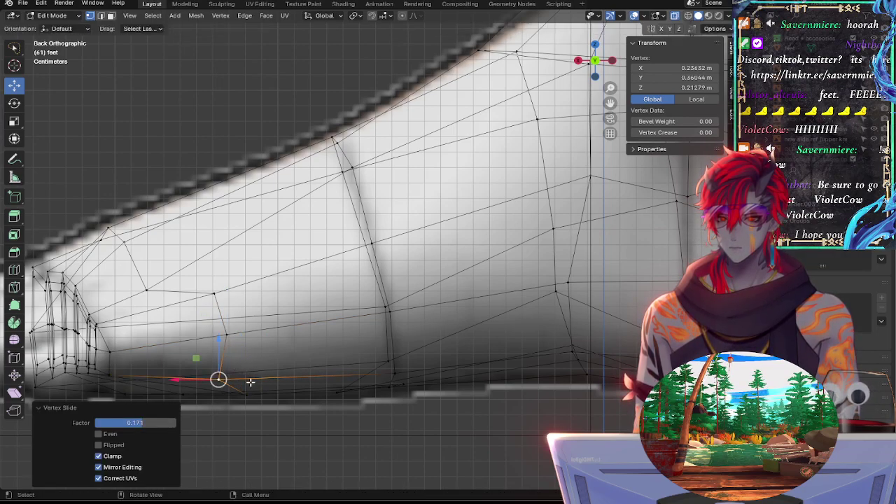
Step: Slide the adjoining sole vertex along its edges to about X 0.240 m, Y 0.314 m and Z 0.205 m
click(254, 384)
key(alt+z)
shift+middle_drag(284, 398, 355, 342)
key(g)
key(g)
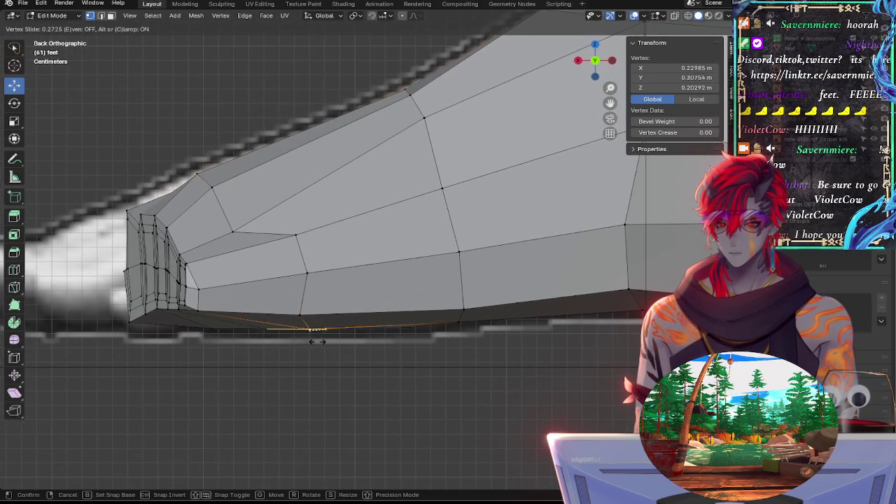
click(311, 340)
key(g)
key(g)
click(306, 343)
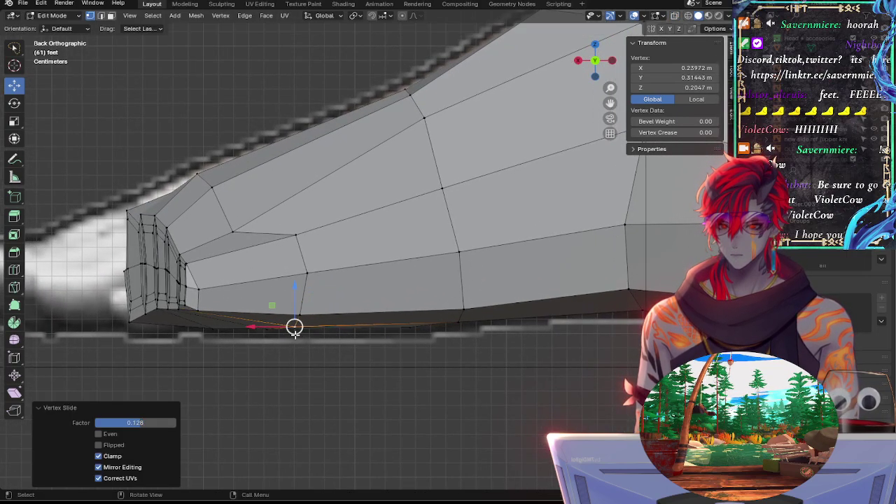
key(alt+z)
click(295, 298)
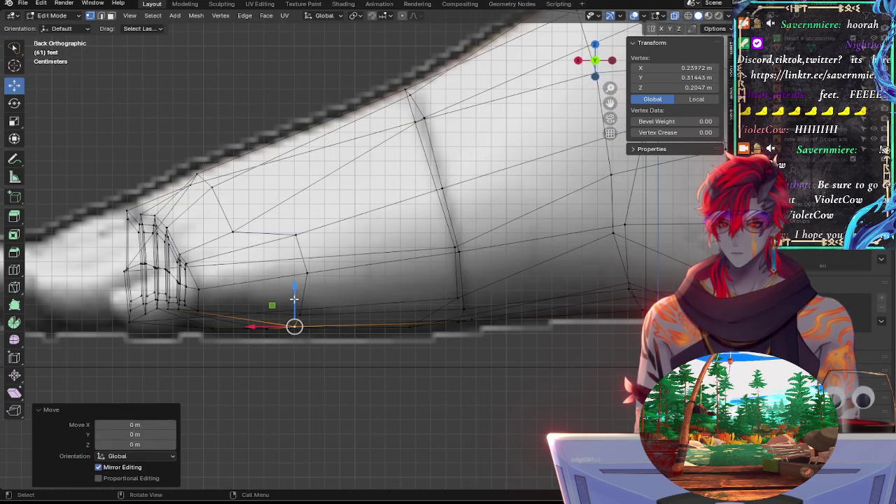
Step: In the right view, shift the upper outer-side edge leading to the smallest toe by about -0.00035 m in Y and 0.00035 m in Z
click(268, 333)
middle_drag(320, 337, 444, 356)
key(alt+z)
middle_drag(395, 307, 481, 353)
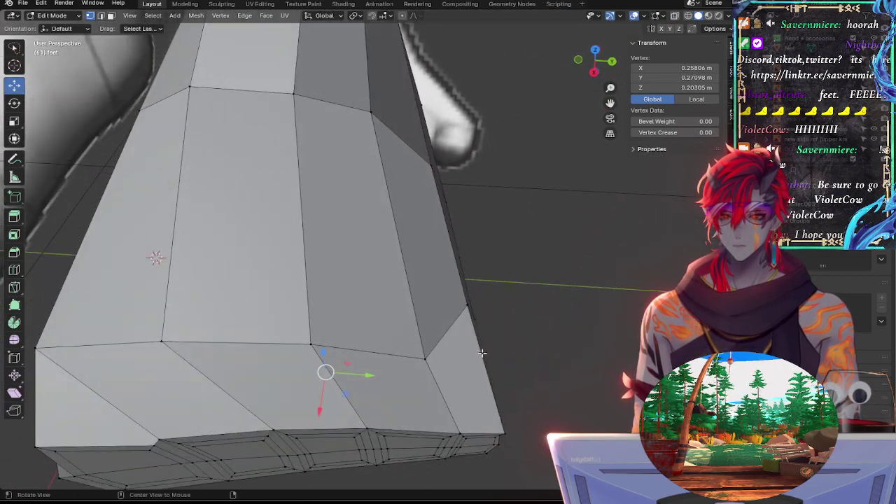
click(594, 72)
key(alt+z)
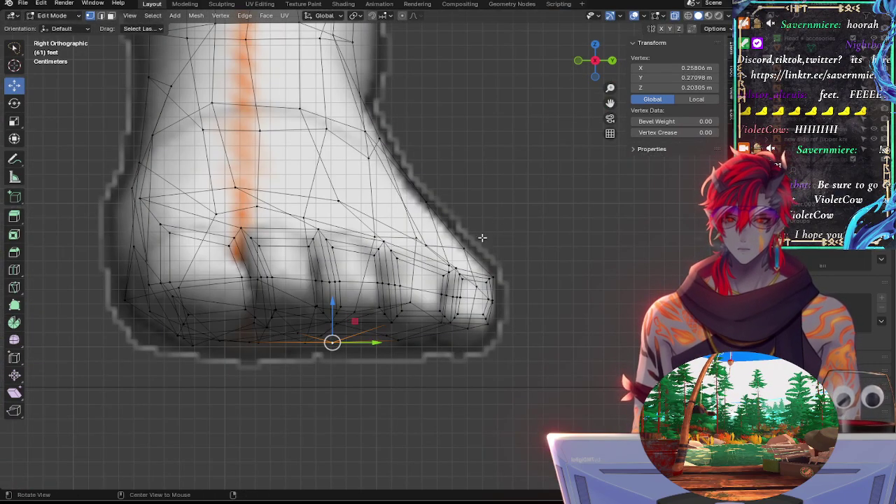
click(473, 251)
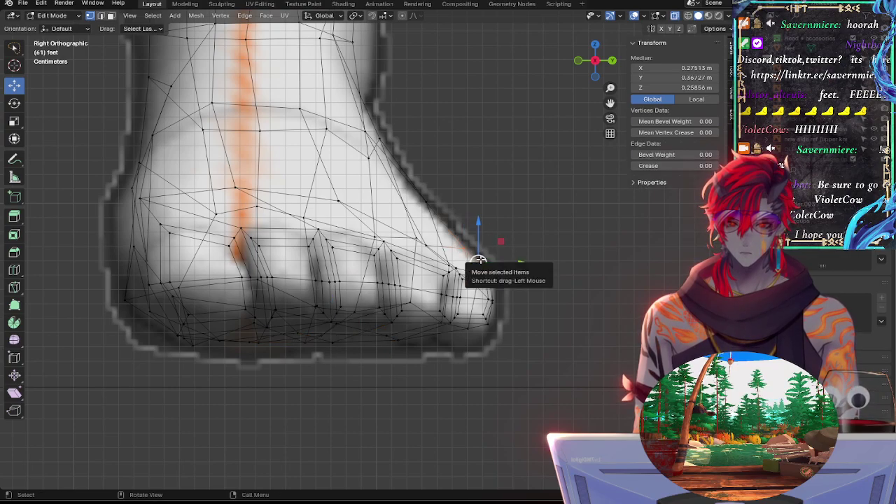
drag(481, 260, 561, 254)
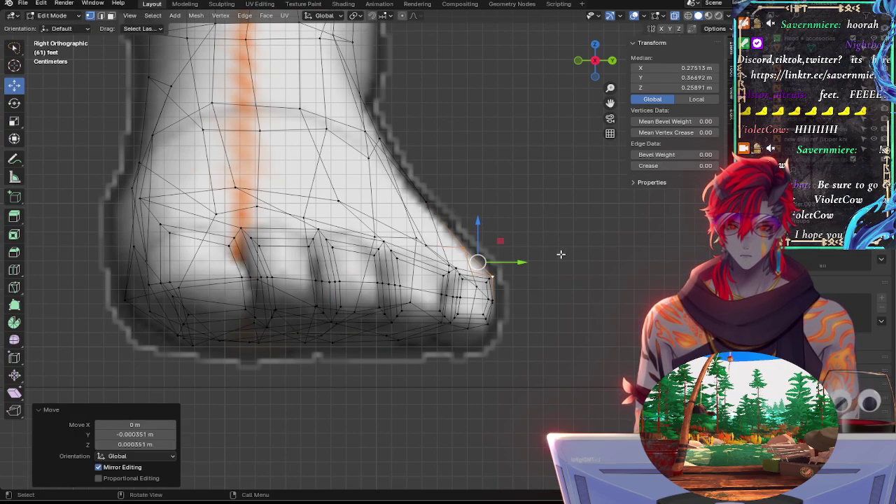
click(493, 276)
key(g)
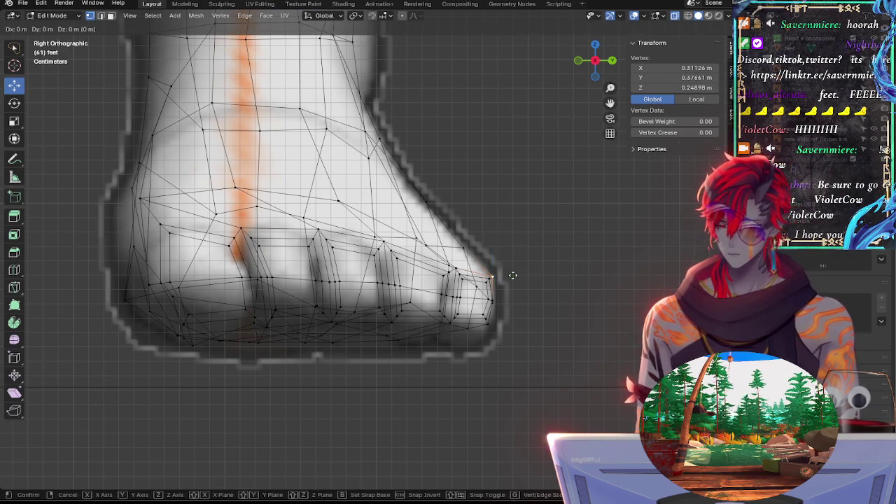
key(x)
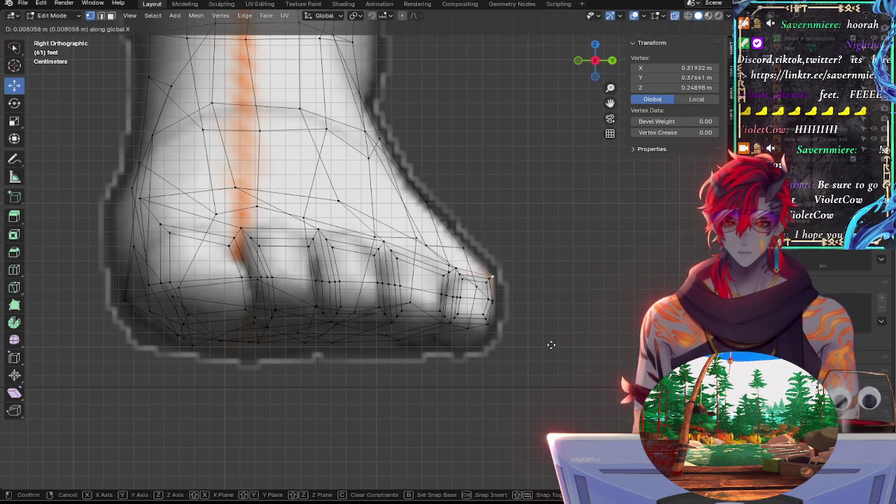
click(562, 337)
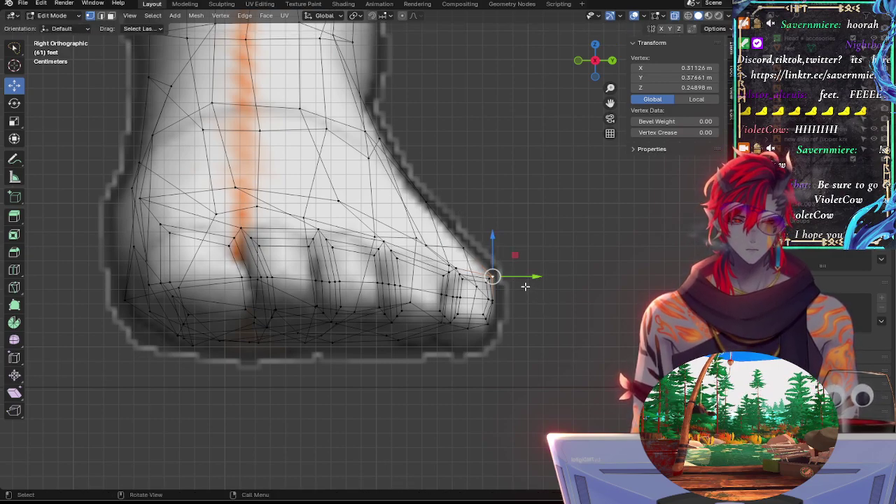
Step: Select the two ends of the mid-height outer-side edge by the smallest toe and move them about 0.0025 m along Y
middle_drag(534, 320, 427, 309)
click(279, 299)
middle_drag(309, 295, 427, 294)
shift+click(427, 288)
click(585, 61)
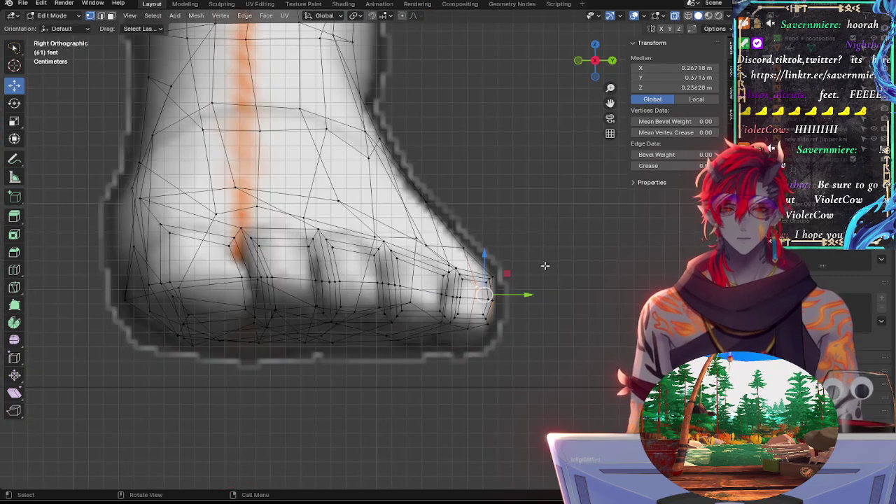
drag(525, 293, 530, 294)
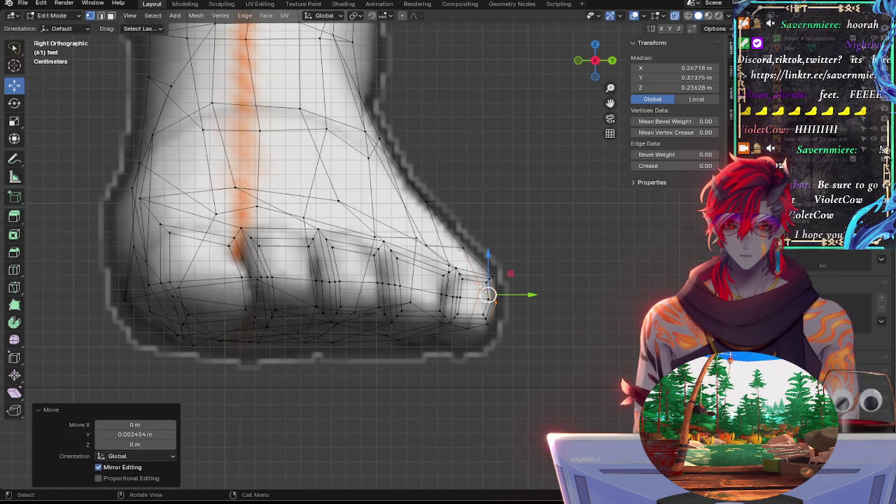
Step: Raise the rear vertex of that mid-height edge about 0.0021 m along Z
click(482, 290)
drag(480, 250, 479, 242)
key(alt+z)
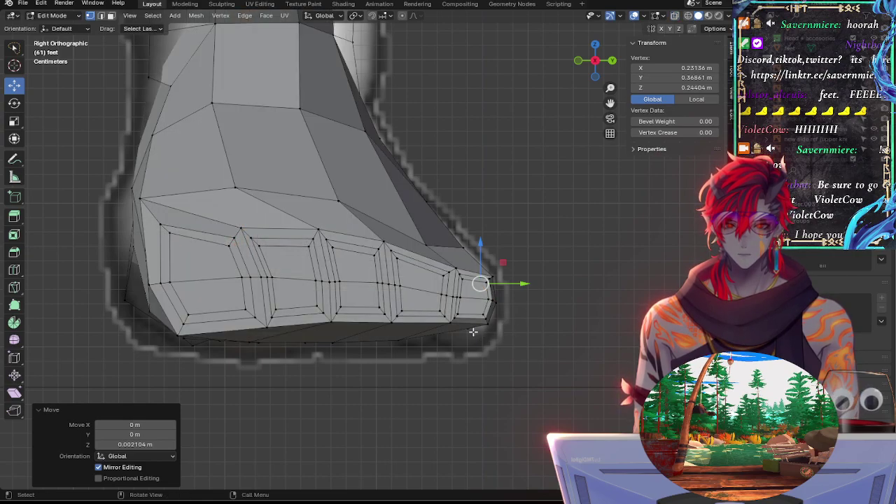
Step: Move the lowest outer-side vertex outward and down to about Y 0.366 m and Z 0.211 m
click(488, 328)
key(alt+z)
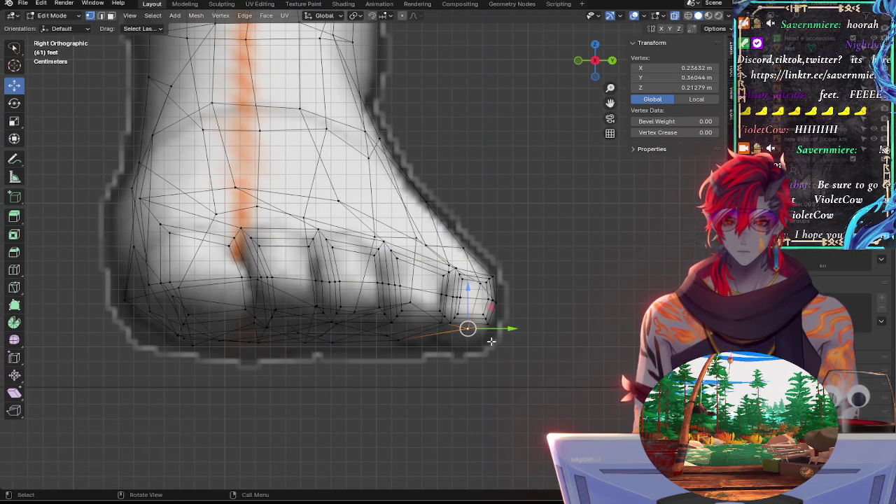
drag(511, 329, 518, 328)
key(g)
click(471, 285)
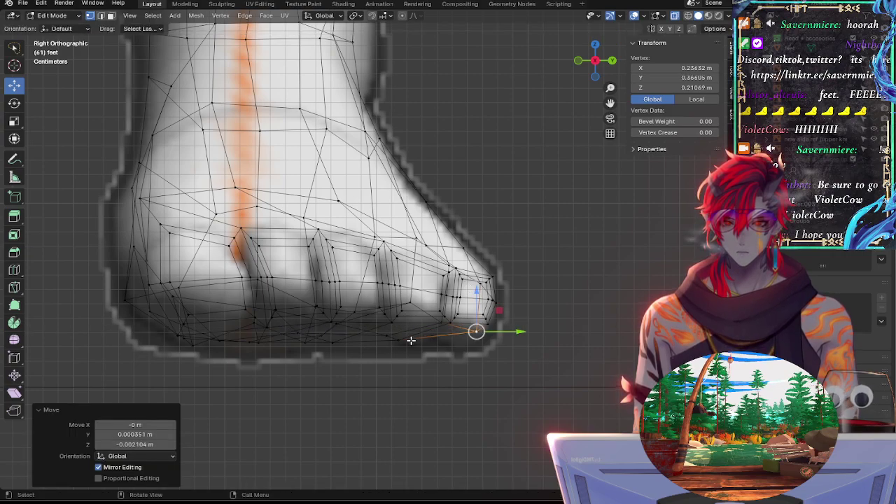
Step: Shift the neighbouring sole vertex outward with small moves to about Y 0.332 m and Z 0.206 m
click(399, 340)
key(alt+z)
key(alt+z)
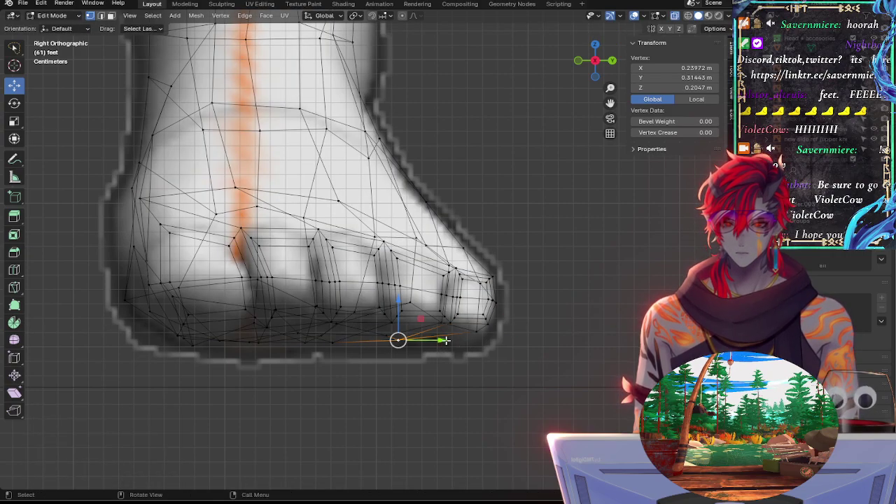
drag(402, 314, 402, 311)
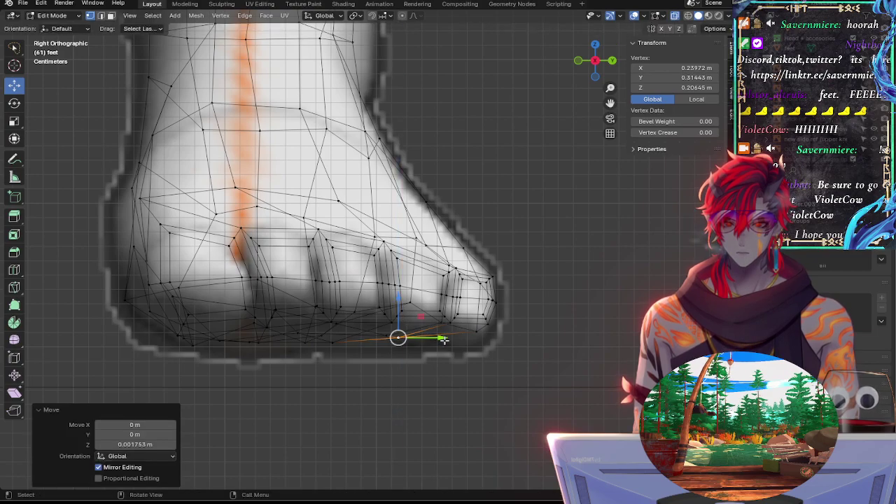
drag(447, 342, 465, 345)
drag(418, 304, 418, 308)
drag(450, 341, 457, 342)
drag(420, 291, 421, 288)
key(alt+z)
key(alt+z)
Step: Move the next sole vertex inward from it to about Y 0.295 m and Z 0.202 m
click(333, 343)
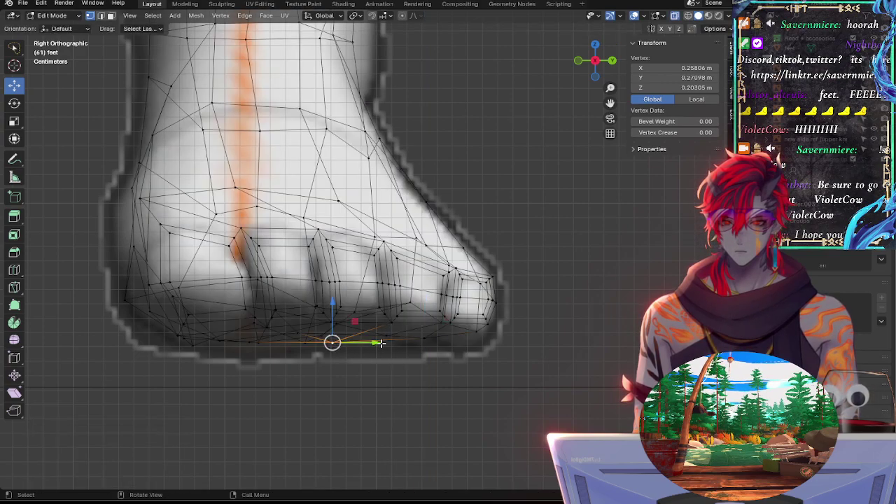
drag(378, 344, 414, 348)
drag(365, 308, 366, 310)
Step: Switch the viewport shading to wireframe with X-ray off and select the sole vertex nearer the outer side
key(z)
click(309, 351)
key(alt+z)
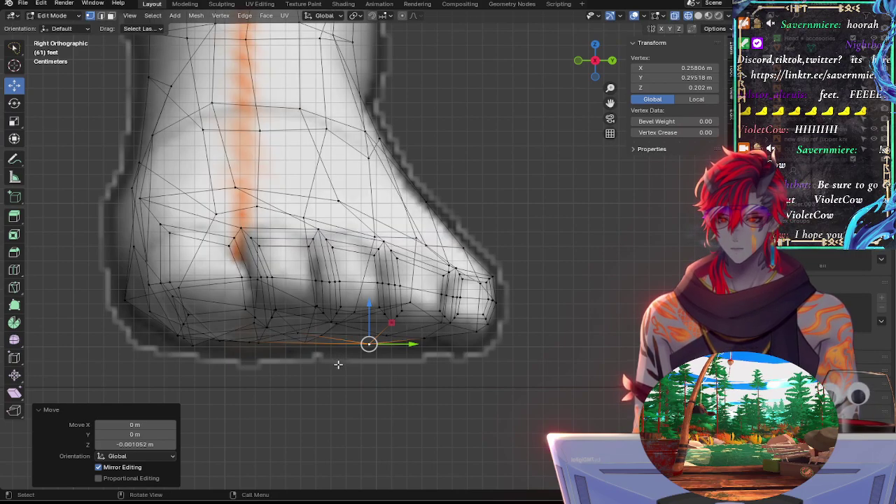
click(308, 361)
key(alt+z)
click(420, 373)
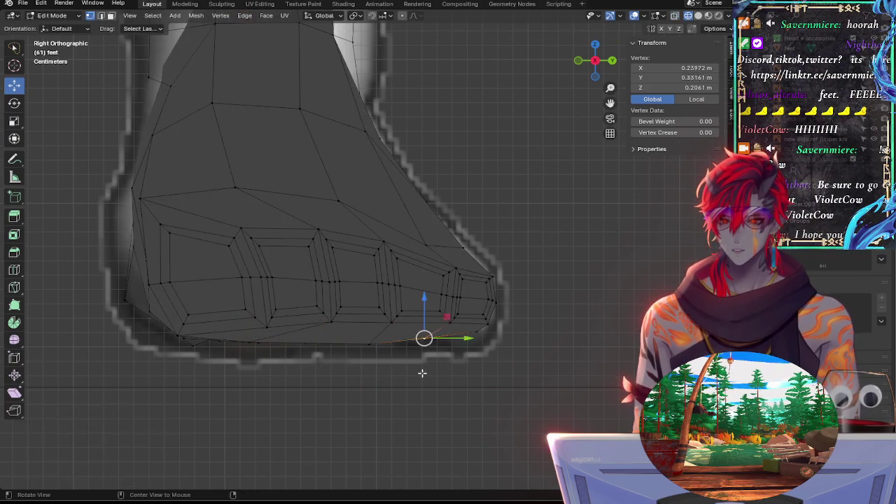
key(alt+z)
click(394, 326)
key(alt+z)
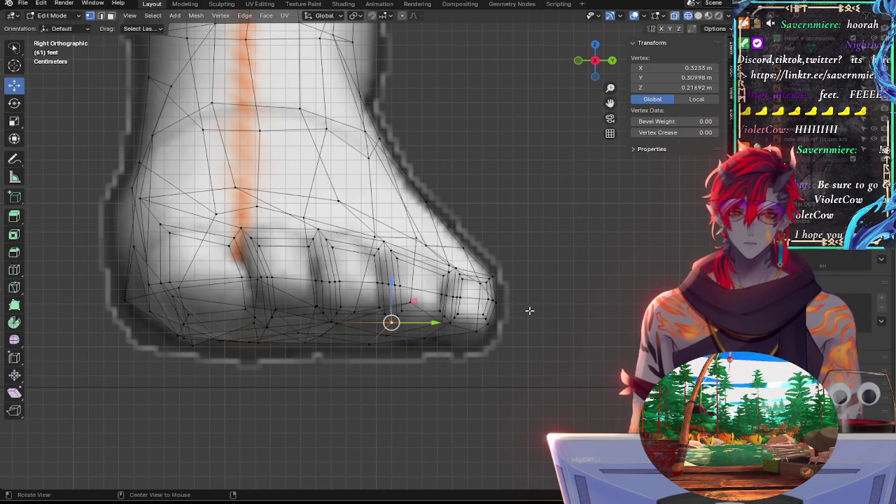
key(alt+z)
key(alt+z)
Step: Move the upper vertex between the two smallest toe openings inward to about X 0.314 m and Y 0.348 m
middle_drag(507, 263, 436, 344)
click(426, 344)
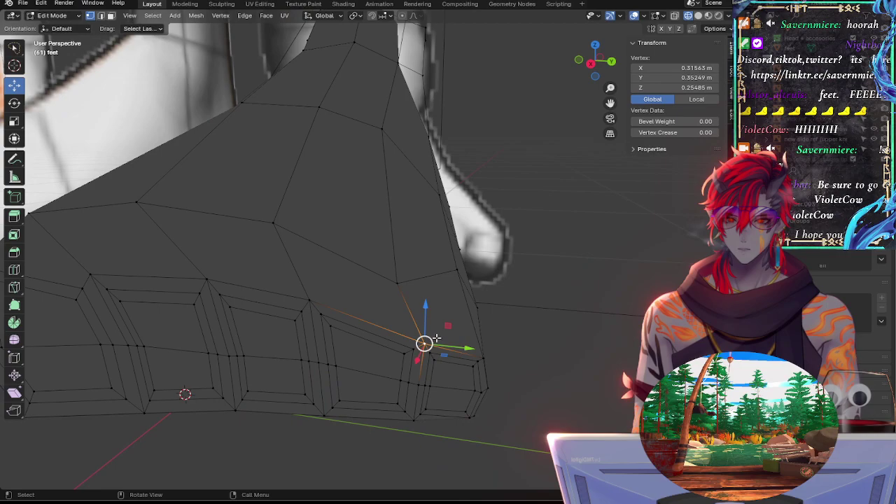
click(590, 63)
key(alt+z)
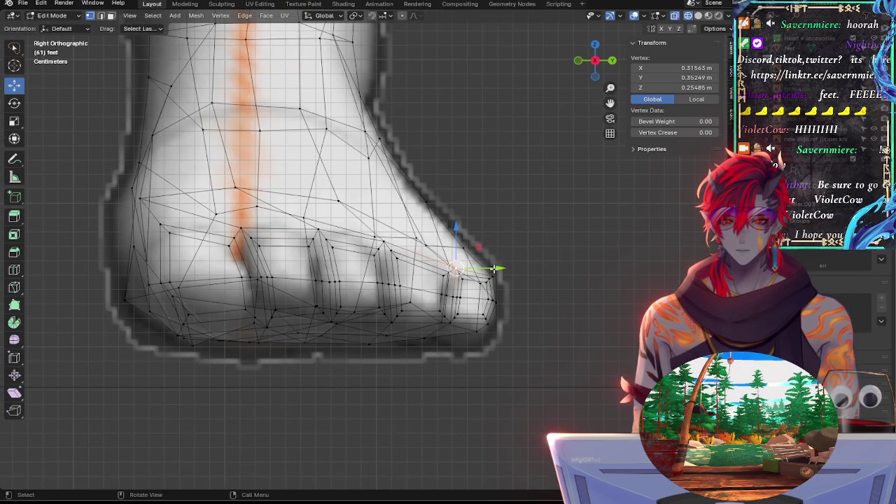
drag(496, 268, 489, 267)
key(alt+z)
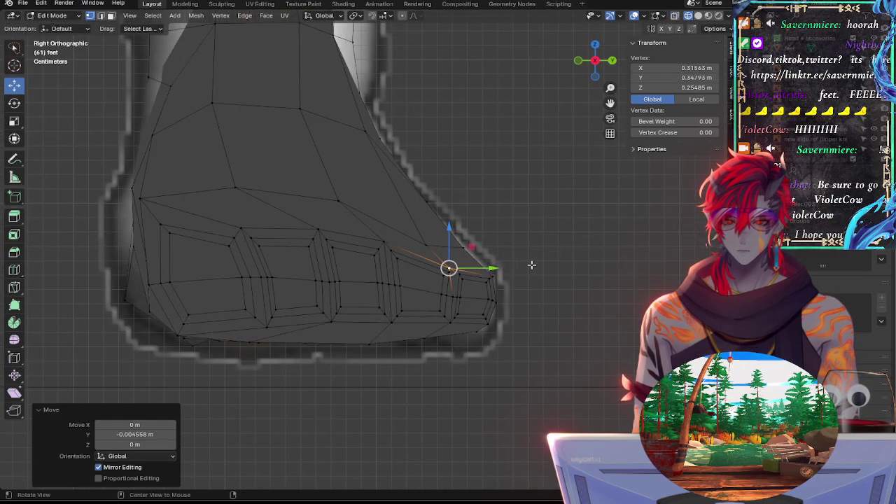
key(alt+z)
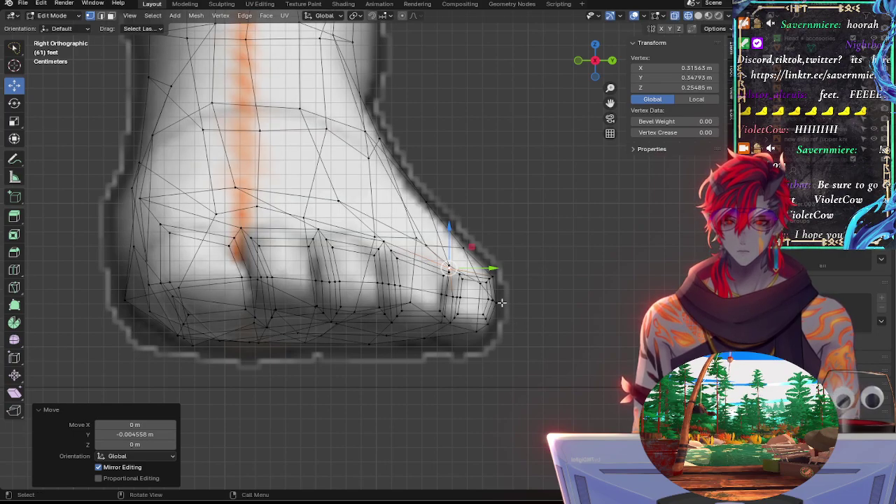
key(alt+z)
middle_drag(522, 311, 486, 430)
key(g)
key(x)
click(487, 432)
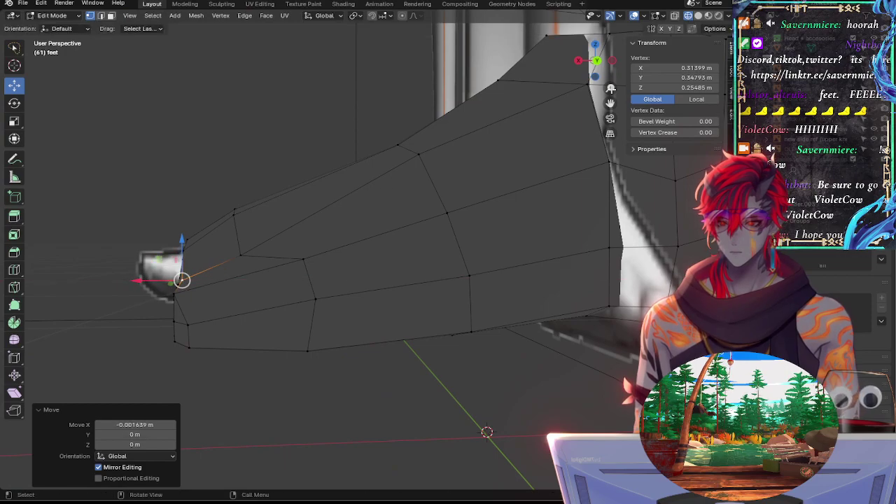
Step: Lower that same vertex to about Z 0.252 m against the back-view reference
click(595, 62)
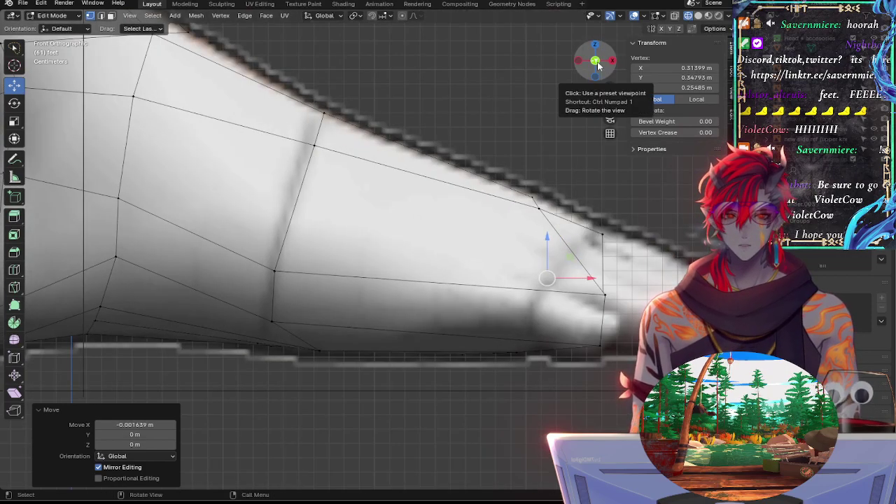
click(595, 62)
click(594, 61)
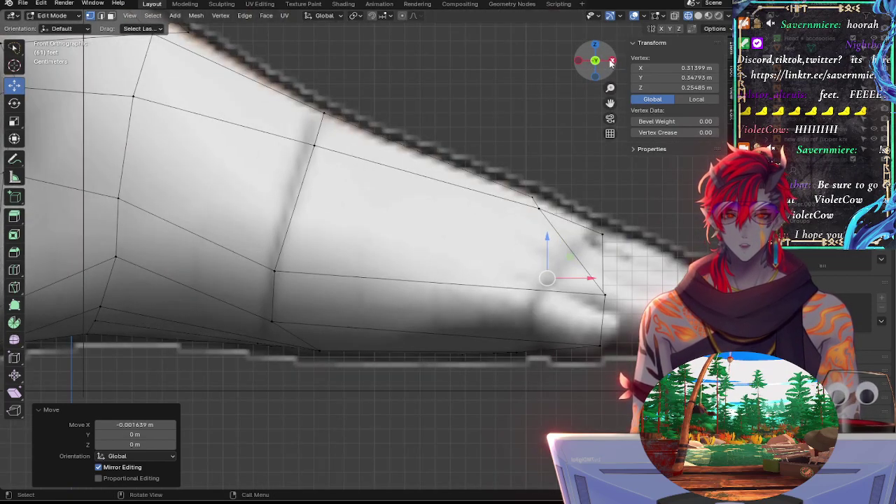
click(611, 61)
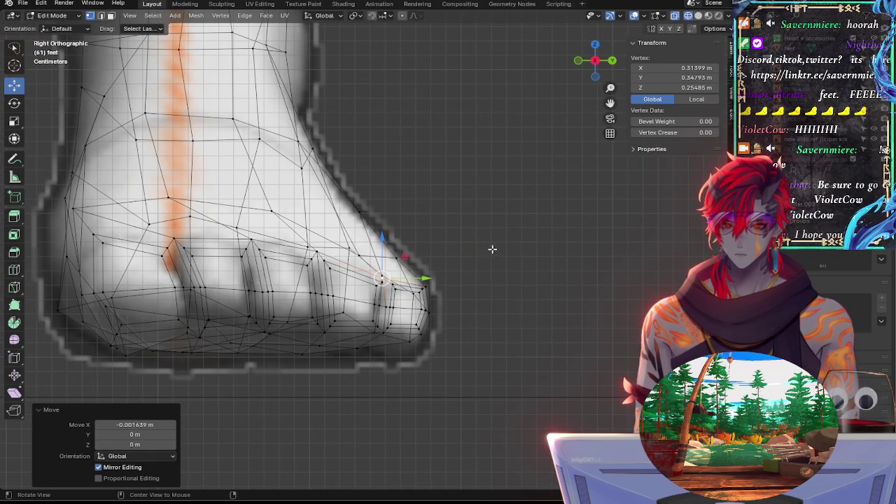
click(612, 61)
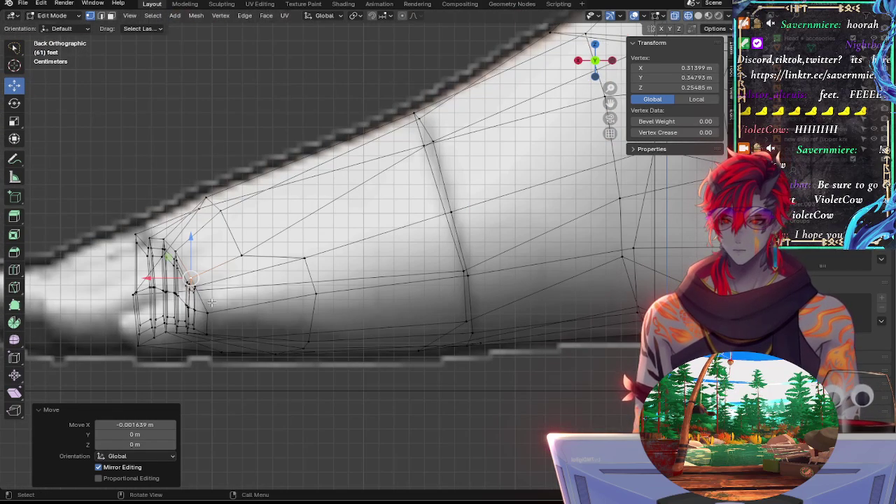
drag(194, 246, 196, 249)
key(alt+z)
shift+middle_drag(248, 292, 271, 291)
scroll(271, 290, down, 3)
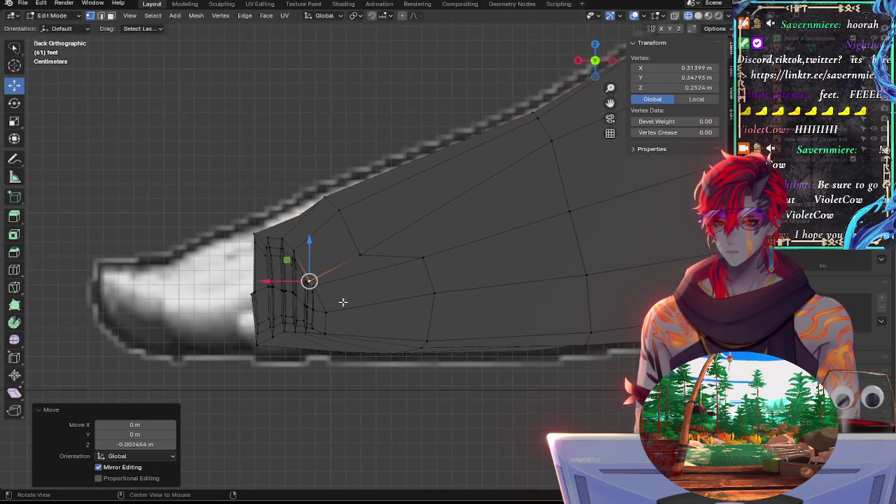
Step: Move the smallest toe opening's upper outer corner vertex to about X 0.308 m and Z 0.246 m, and nudge it outward along Y
middle_drag(344, 302, 440, 305)
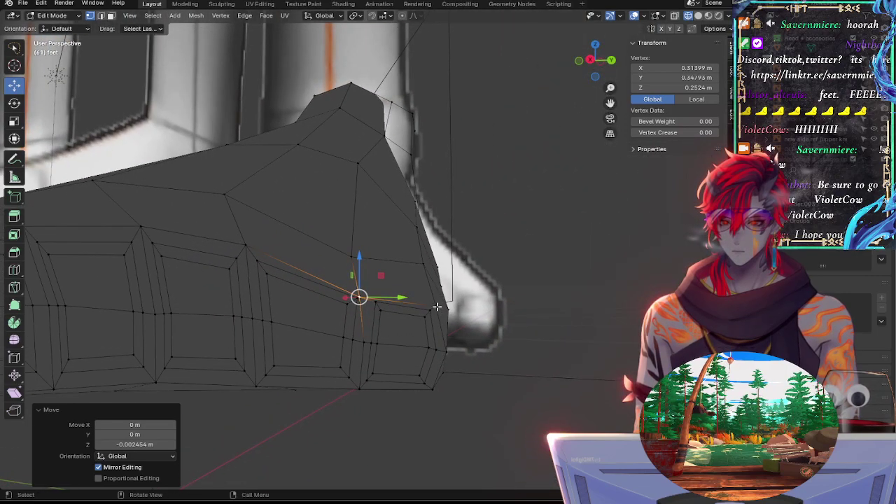
click(438, 306)
click(613, 62)
key(alt+z)
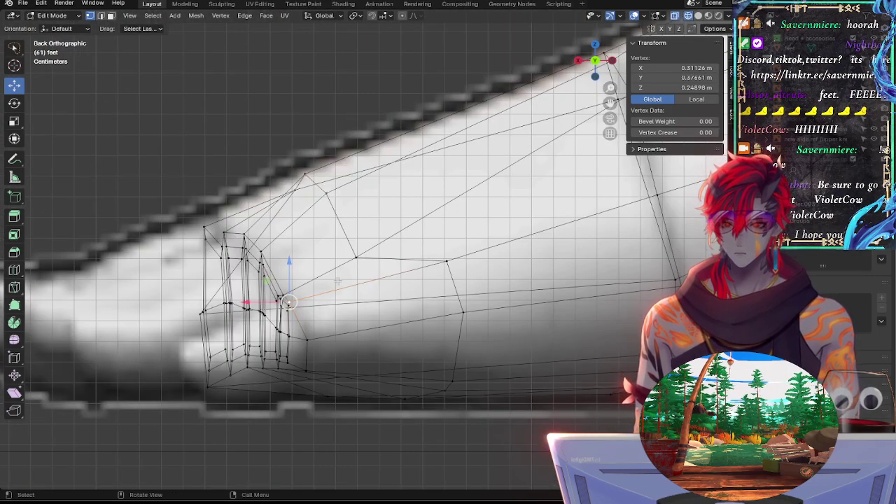
drag(290, 265, 310, 270)
key(x)
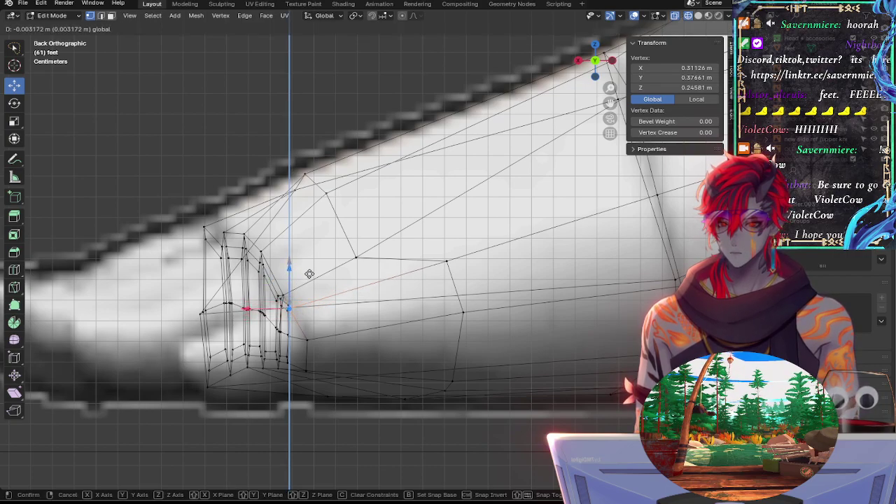
click(310, 272)
key(alt+z)
middle_drag(365, 267, 481, 266)
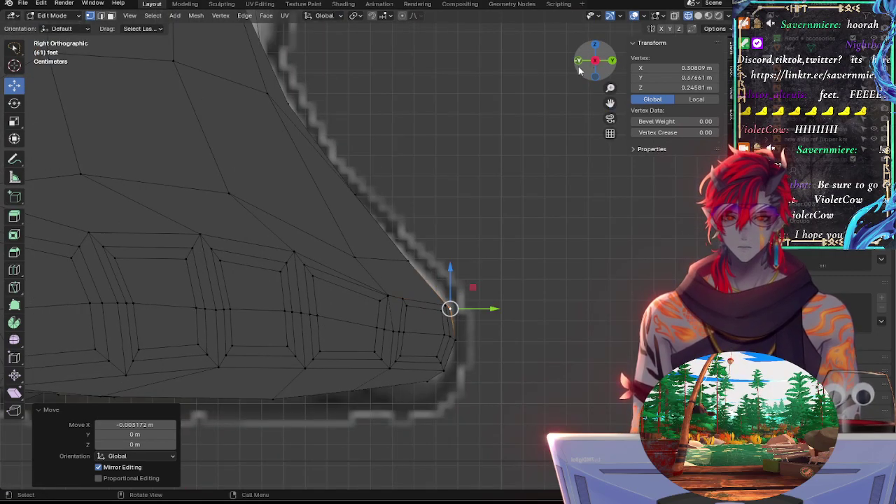
drag(489, 310, 494, 308)
Step: Slide the instep slope vertex above that corner down its edge by a factor of 0.193 and nudge it outward along Y
click(400, 262)
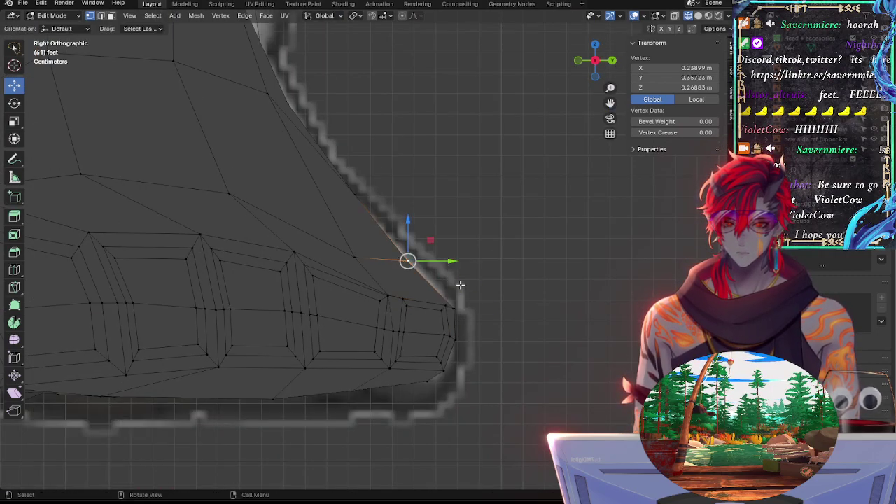
key(g)
key(g)
click(438, 255)
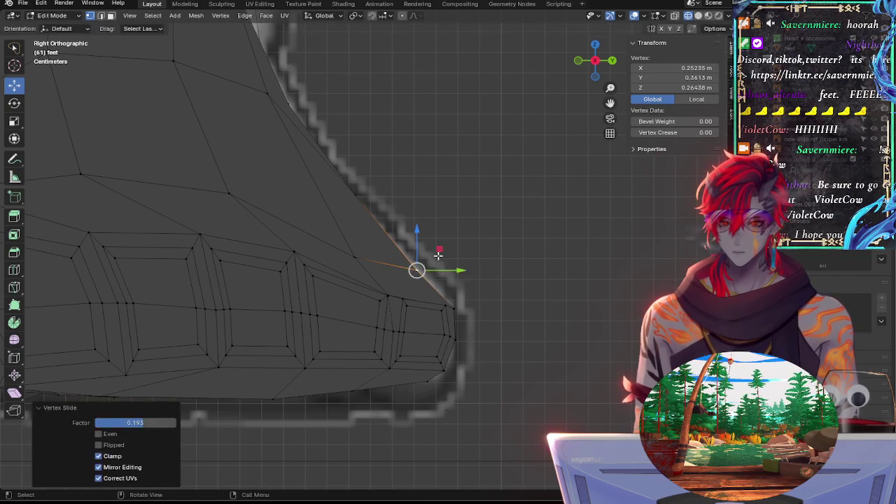
key(g)
key(y)
click(464, 277)
Step: Slide the smallest toe opening's upper outer corner up the slope edge and shift it to about Y 0.378 m and Z 0.249 m
click(456, 305)
key(g)
key(g)
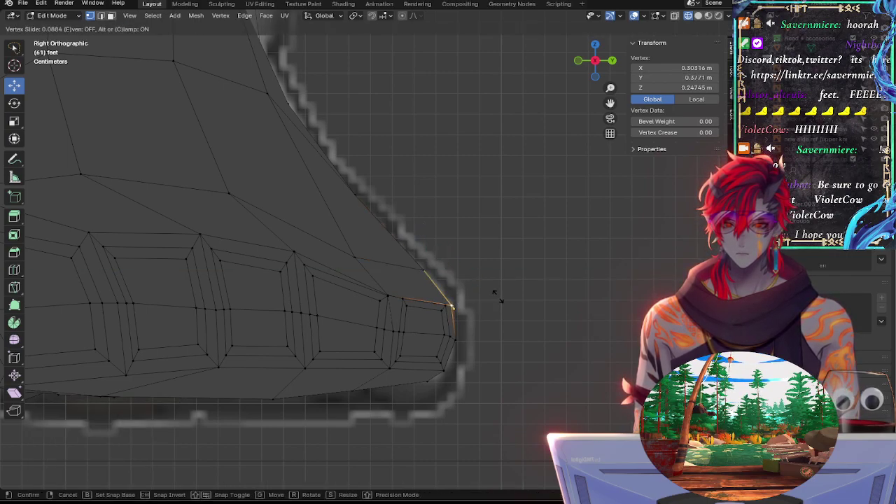
click(497, 293)
drag(496, 304, 500, 306)
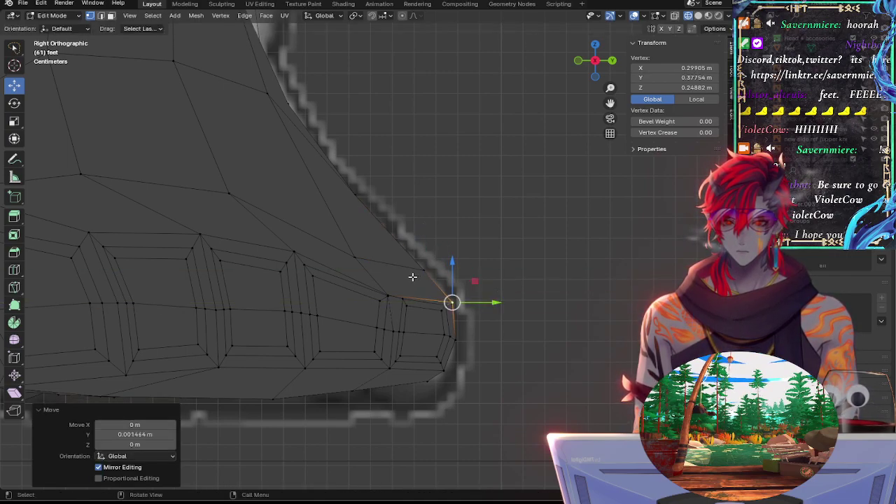
Step: Slide the slope vertex above the corner along its edge again, shift it slightly outward along Y, and clear the selection
click(419, 275)
key(g)
key(g)
click(445, 279)
drag(464, 273, 471, 272)
key(alt+a)
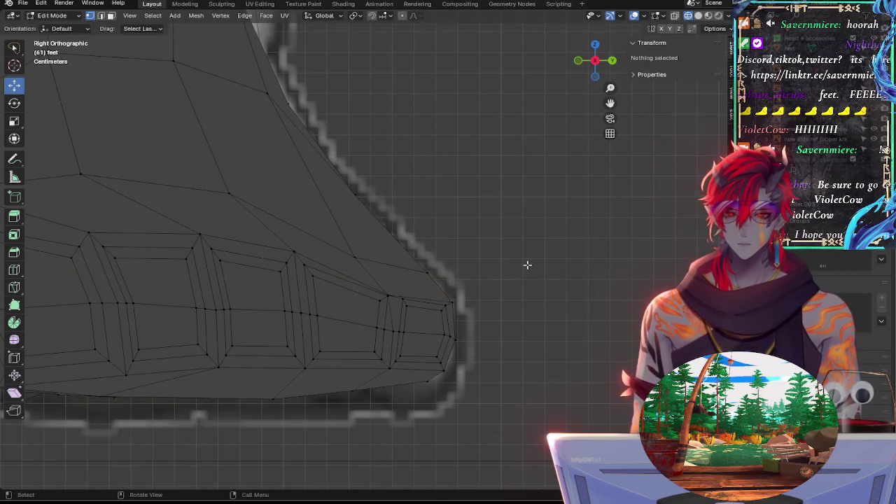
Step: Select the two adjacent vertices on the outer slope behind the smallest toe and move them slightly outward along Y
alt+drag(536, 320, 460, 318)
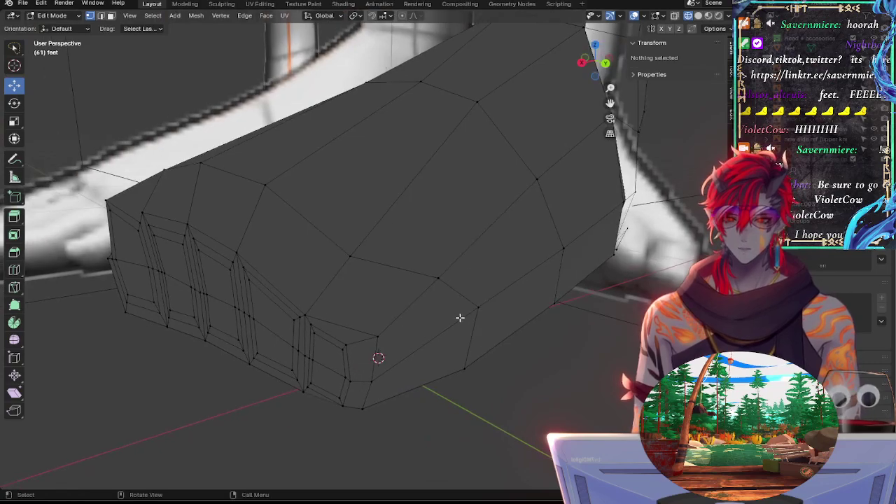
click(477, 307)
shift+click(441, 277)
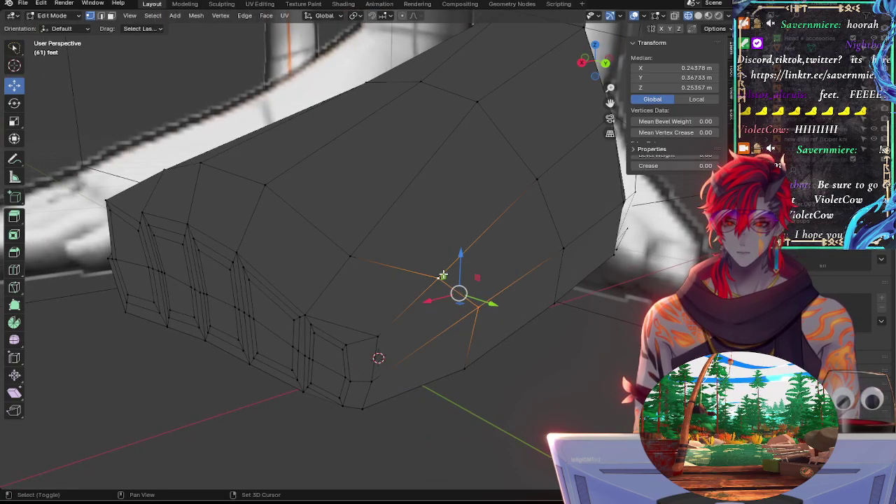
click(581, 62)
key(g)
key(y)
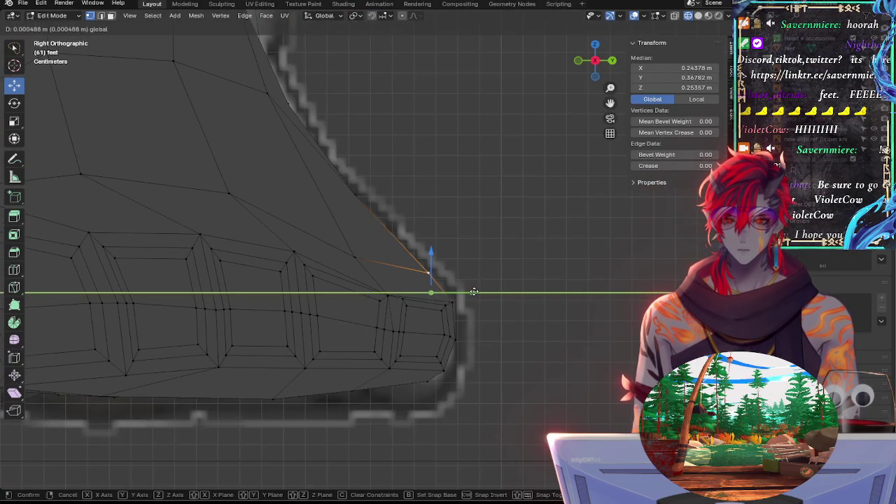
drag(474, 292, 476, 293)
Step: Slide the smallest toe opening's upper outer corner by a factor of 0.084 to about Z 0.250 m and Y 0.377 m
click(448, 301)
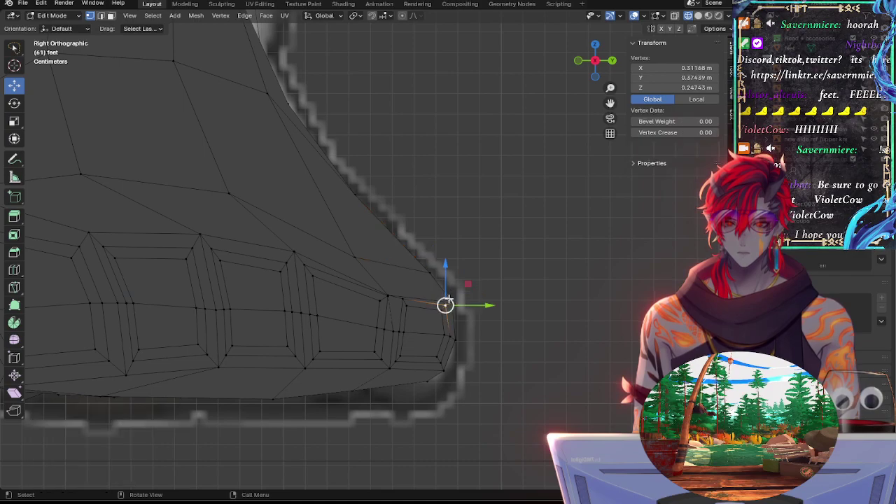
key(shift+v)
click(493, 302)
key(g)
key(y)
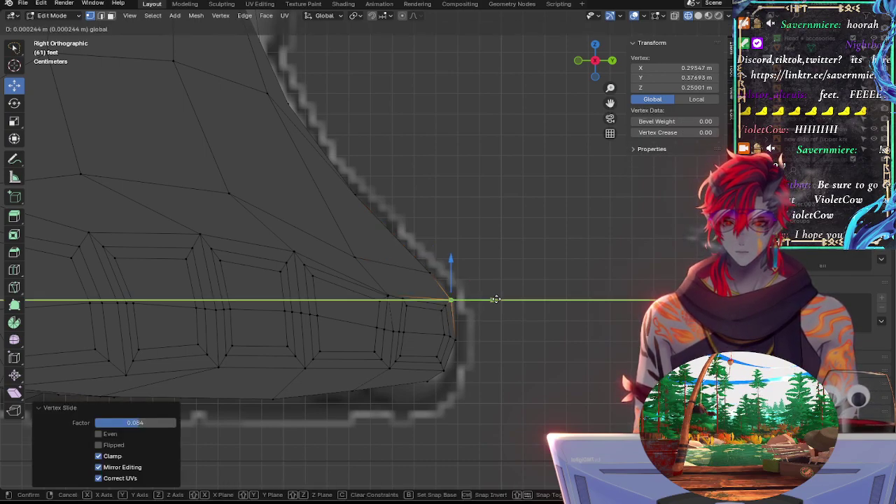
click(496, 301)
Step: Slide the middle vertex on the smallest toe's outer edge upward and shift it outward to about Y 0.380 m and Z 0.232 m
click(454, 340)
key(shift+v)
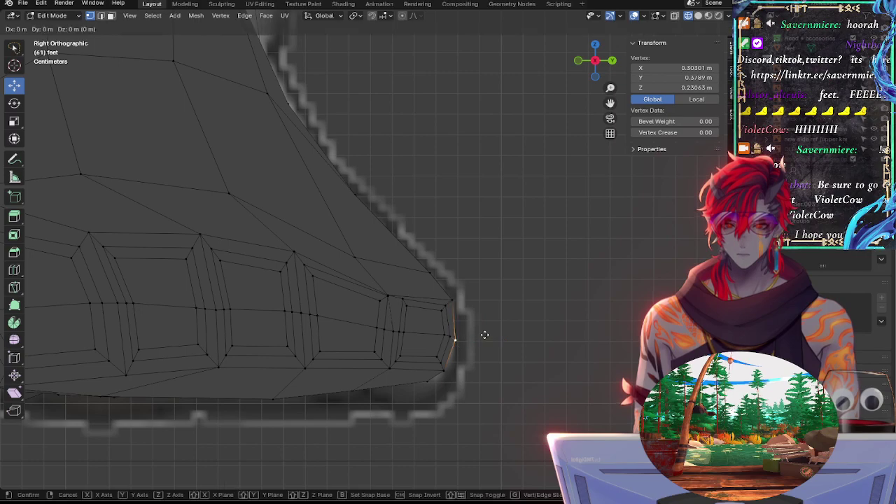
click(483, 334)
key(g)
key(y)
click(498, 336)
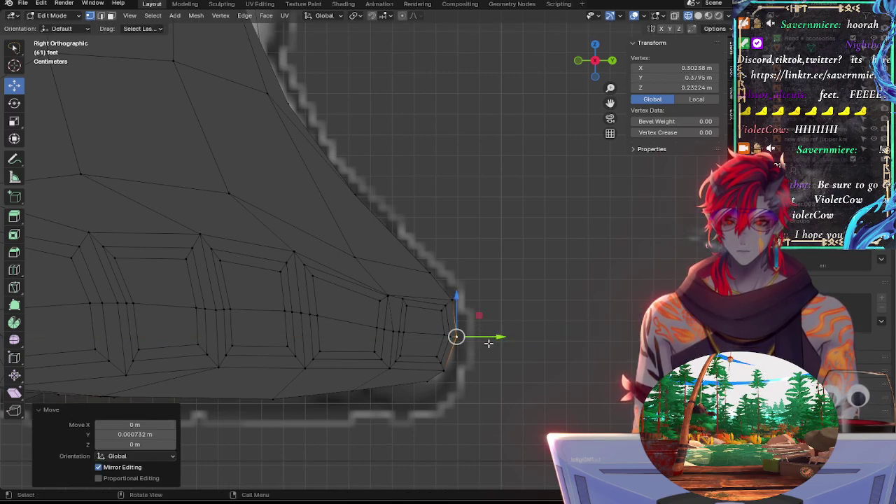
Step: Slide the lower outer corner vertex of the smallest toe opening by a factor of 0.070 to about Y 0.374 m and Z 0.217 m
click(445, 370)
key(g)
key(g)
click(501, 361)
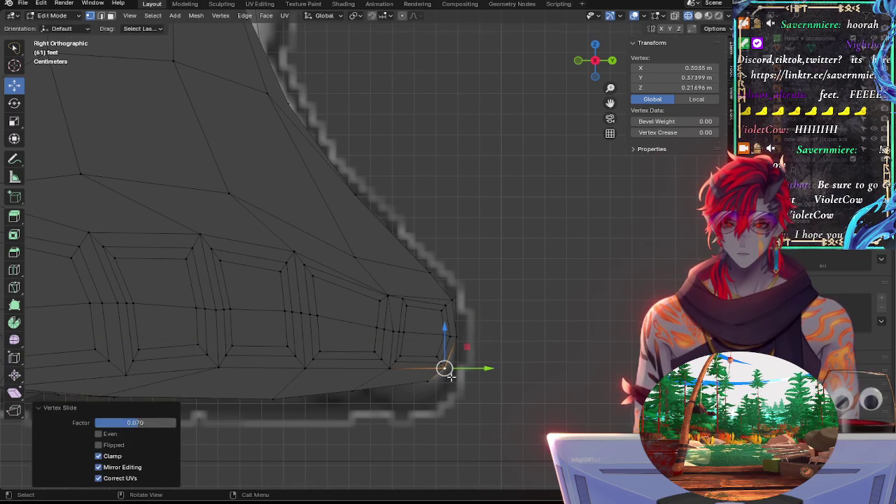
Step: Slide the lowest outer-side vertex along its two edges to about Y 0.365 m and Z 0.212 m
click(427, 380)
key(alt+z)
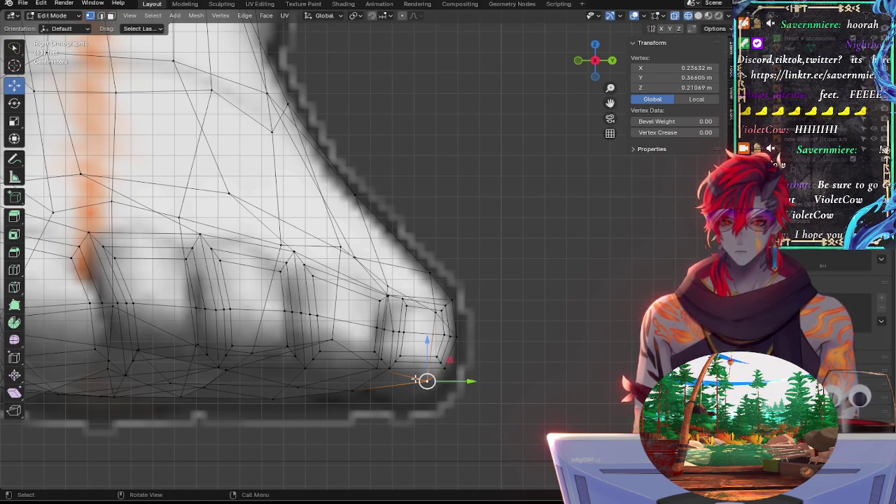
key(shift+v)
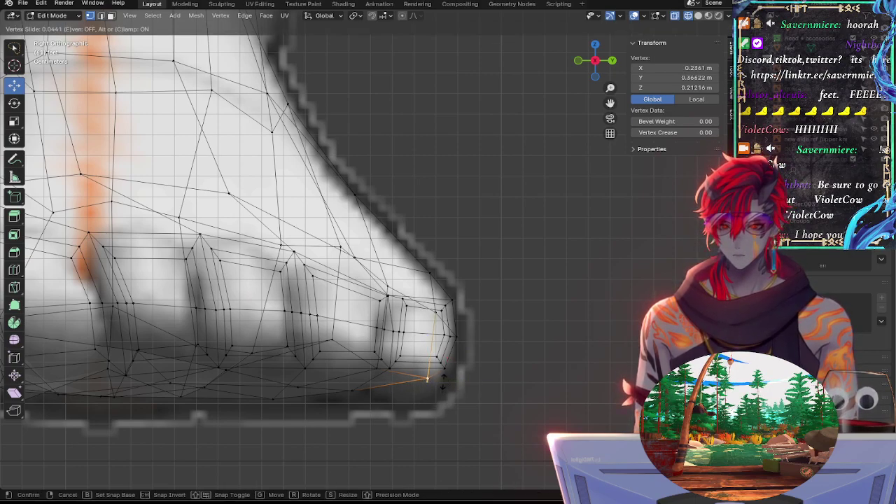
click(442, 380)
key(shift+v)
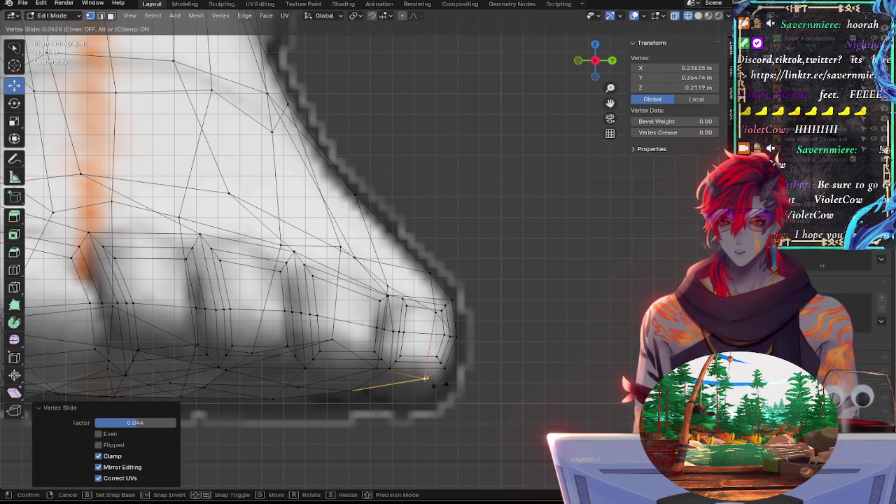
click(437, 385)
Step: Slide the neighbouring sole vertex outward and adjust its position to about Y 0.342 m and Z 0.208 m
click(357, 391)
key(shift+v)
click(385, 391)
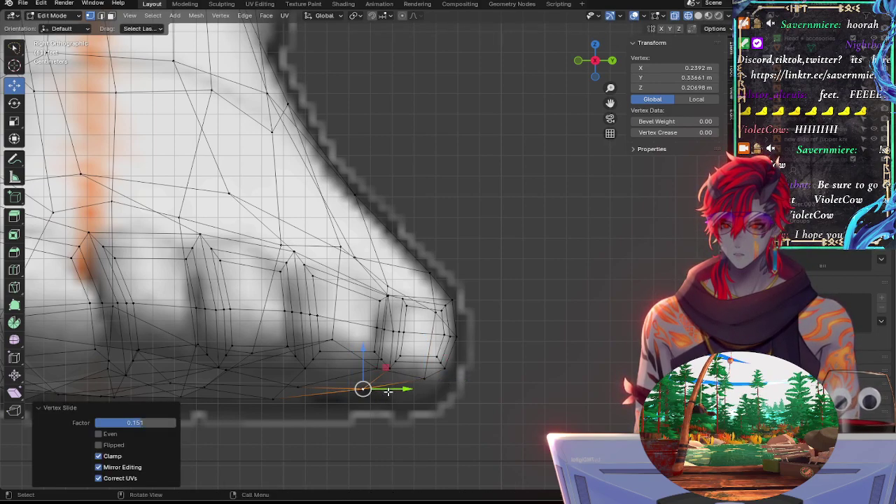
key(g)
click(388, 389)
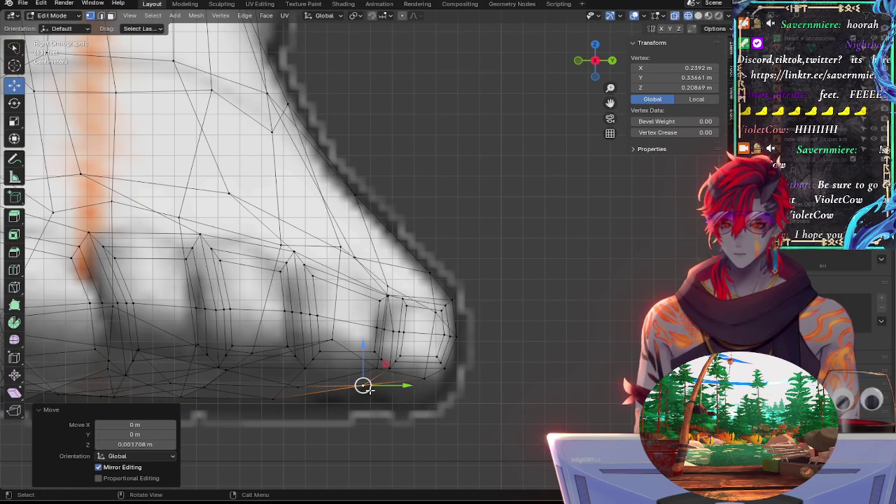
drag(363, 387, 376, 386)
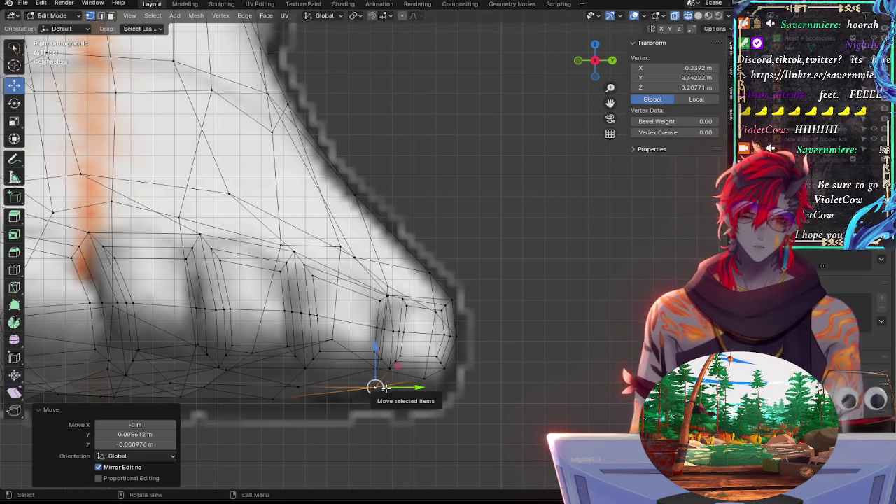
Step: Slide the sole vertex behind the smallest toe outward along its edge and adjust it to about Y 0.302 m and Z 0.202 m
click(272, 399)
key(g)
key(g)
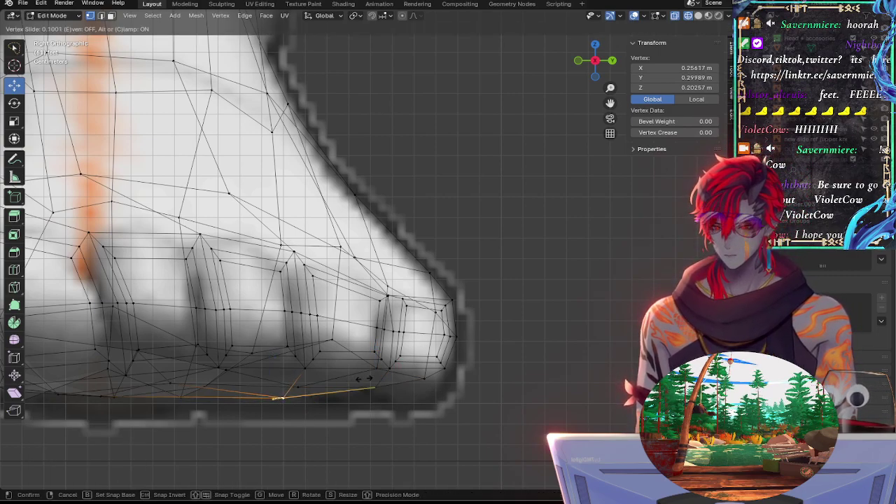
click(371, 377)
key(g)
click(368, 379)
key(alt+z)
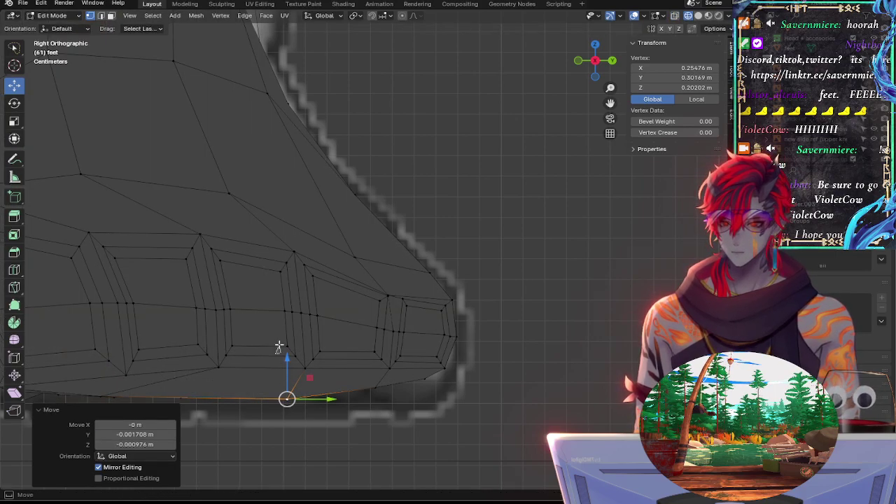
Step: Raise the same sole vertex and slide it by a factor of 0.113 to about Y 0.298 m and Z 0.206 m
mouse_move(279, 346)
mouse_down()
mouse_move(284, 364)
mouse_move(284, 330)
mouse_move(292, 360)
mouse_up()
click(293, 402)
drag(329, 398, 337, 398)
drag(295, 362, 295, 357)
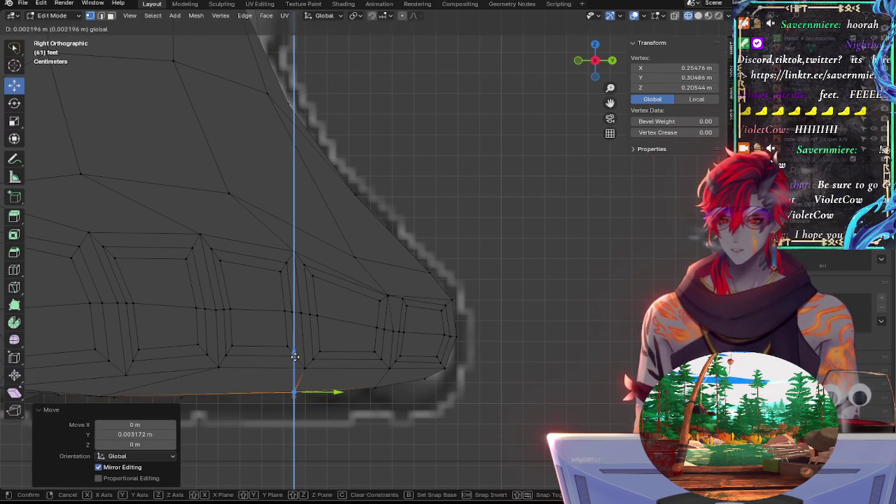
key(g)
click(331, 390)
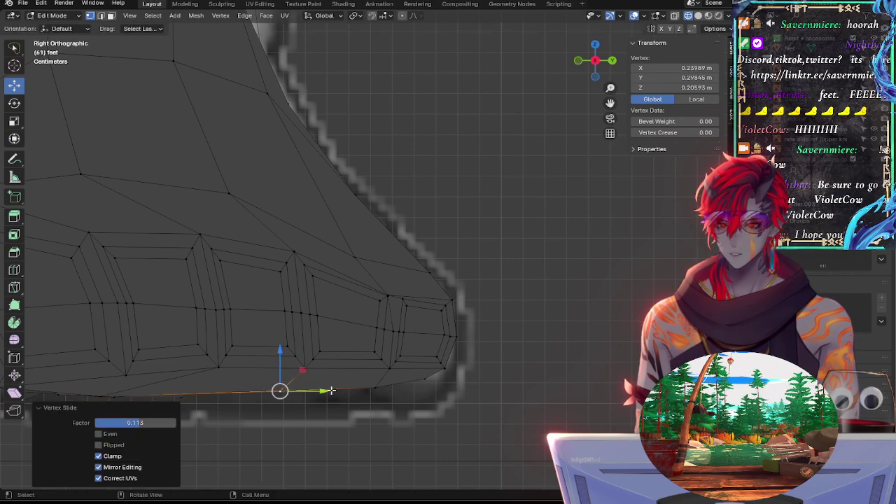
Step: Slide the sole vertex under the smallest toe by a factor of 0.090 and raise it to about Y 0.339 m and Z 0.209 m
click(372, 390)
key(g)
key(g)
click(369, 388)
key(g)
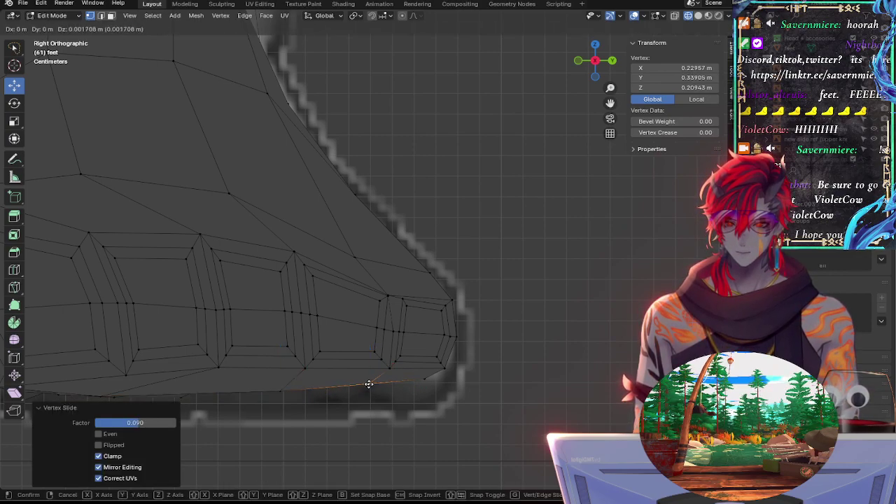
click(369, 383)
Step: Slide the vertex under the smallest toe further across the sole to about X 0.219 m, Y 0.338 m and Z 0.210 m
key(g)
key(g)
click(413, 385)
key(g)
key(g)
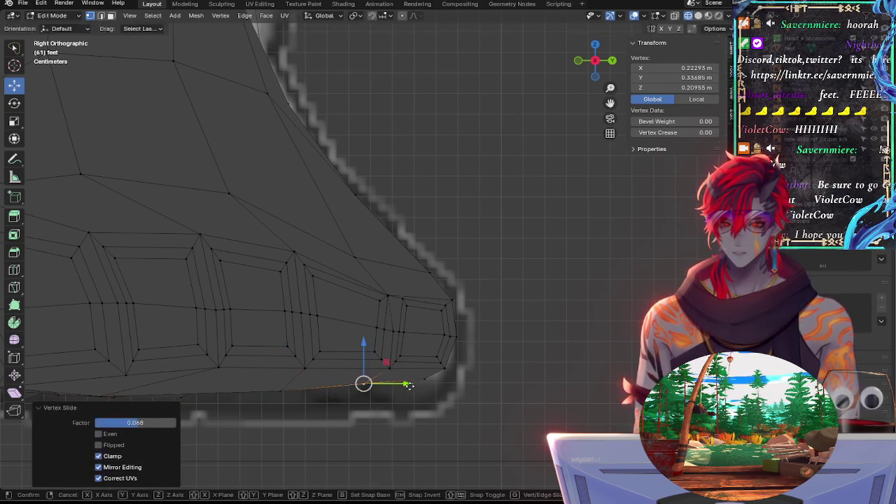
click(414, 385)
key(g)
key(g)
click(389, 379)
key(g)
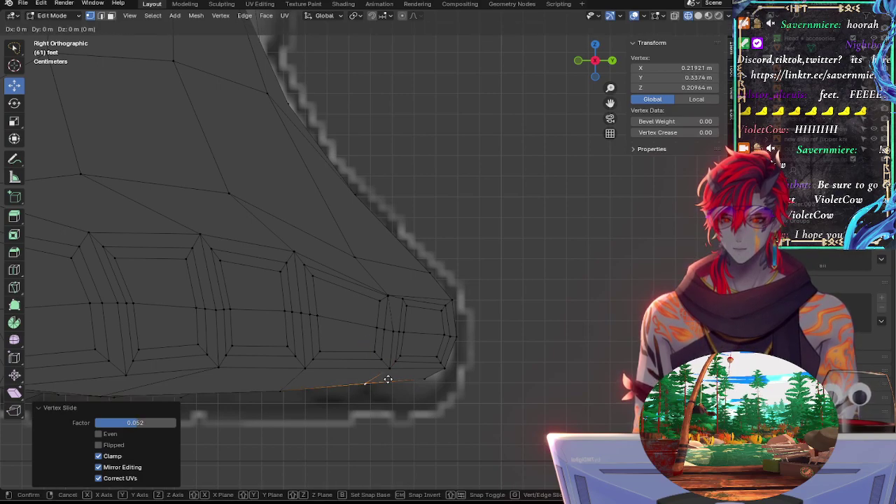
key(g)
click(388, 379)
key(alt+z)
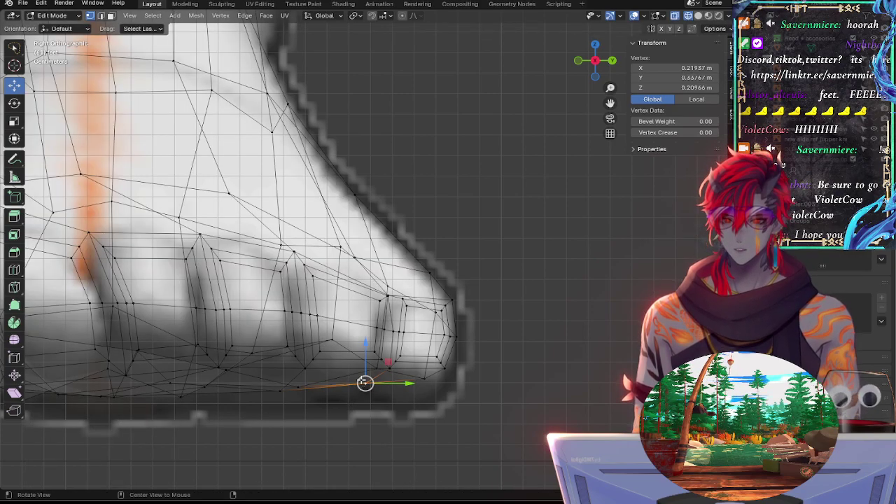
Step: Compare the smallest toe with the reference and move its opening's lower inner corner vertex to about Y 0.345 m and Z 0.218 m
key(alt+z)
click(392, 372)
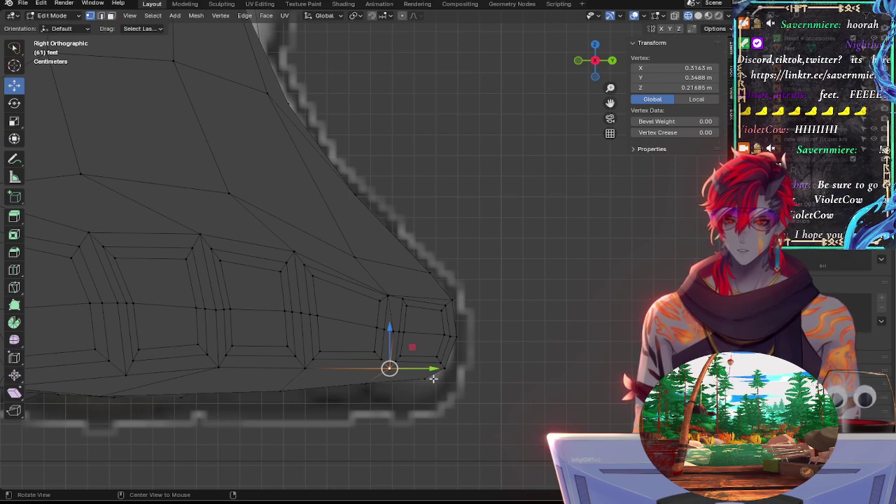
key(alt+z)
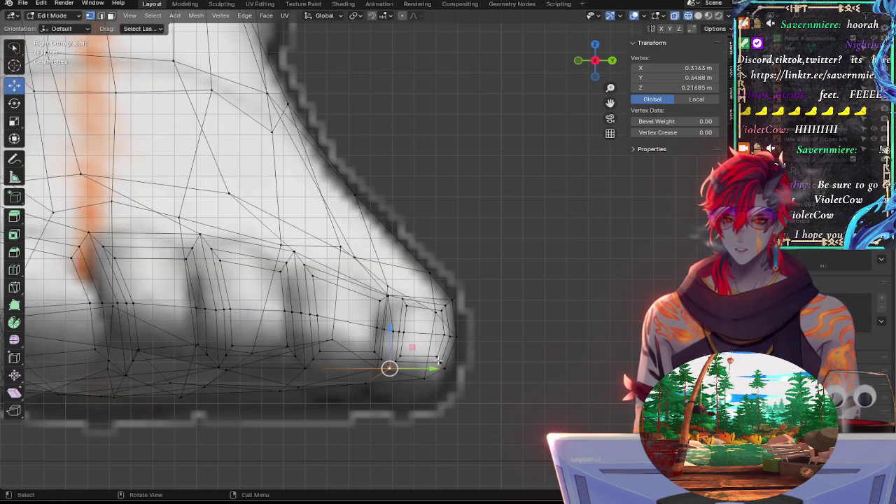
scroll(492, 385, up, 4)
shift+middle_drag(492, 384, 473, 181)
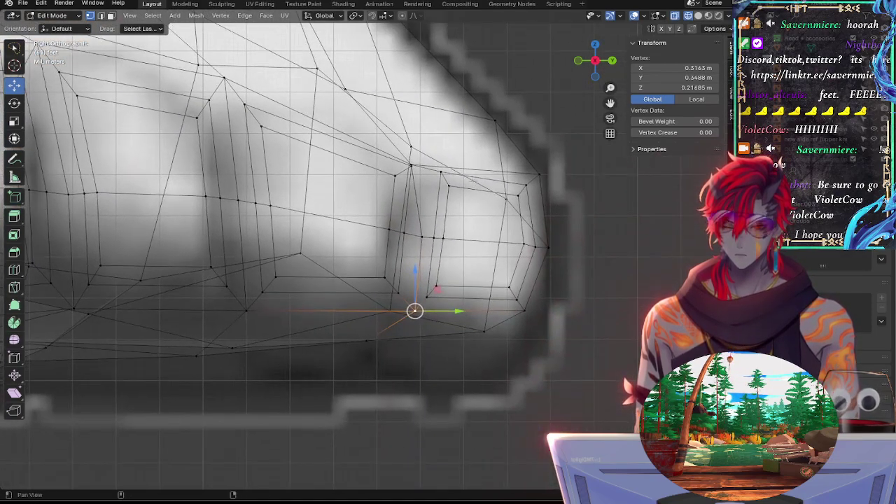
key(alt+z)
key(alt+z)
key(alt+z)
key(alt+z)
key(alt+z)
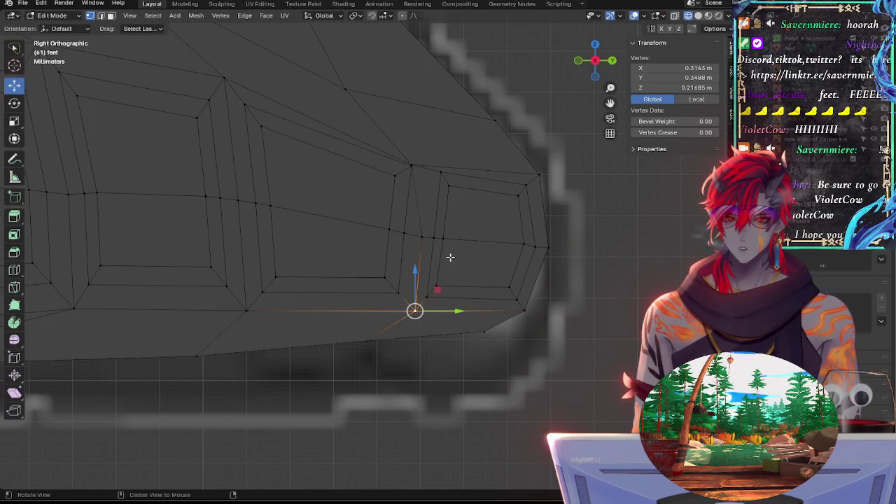
key(alt+z)
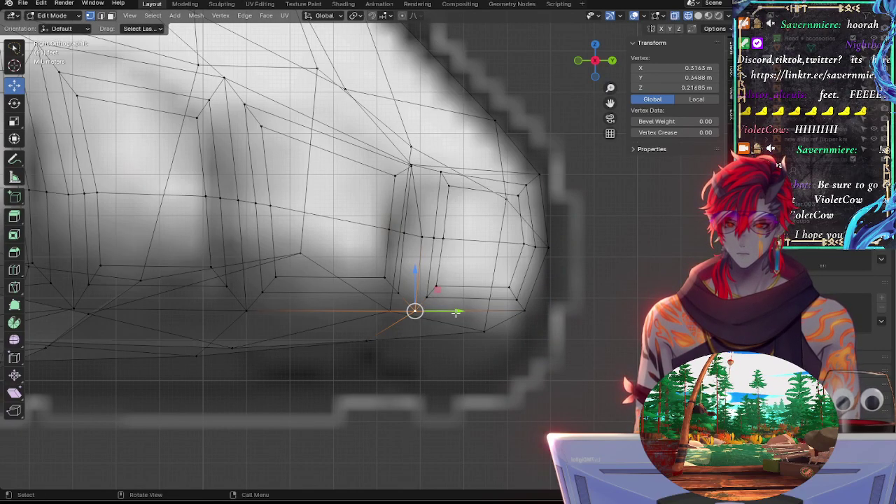
key(alt+z)
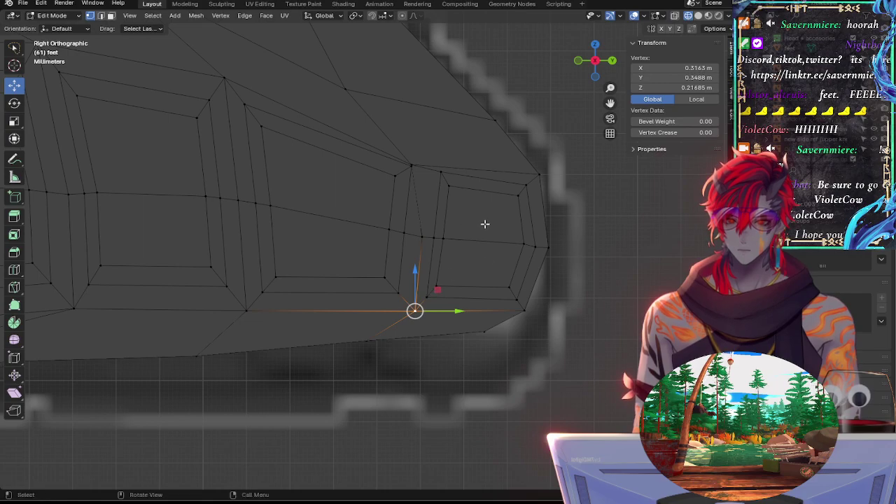
key(alt+z)
drag(458, 310, 443, 311)
drag(402, 278, 402, 273)
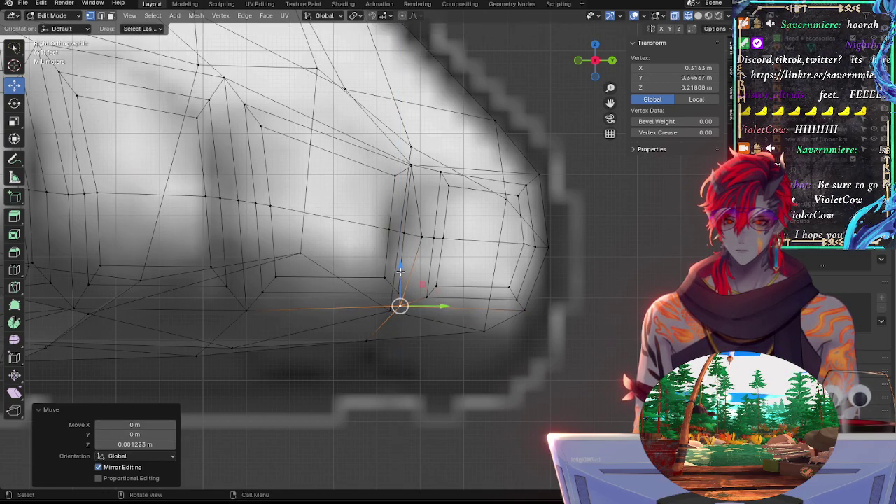
Step: Nudge the same corner vertex inward to about Y 0.3445 m and raise it slightly
key(alt+z)
key(alt+z)
drag(431, 305, 428, 306)
key(alt+z)
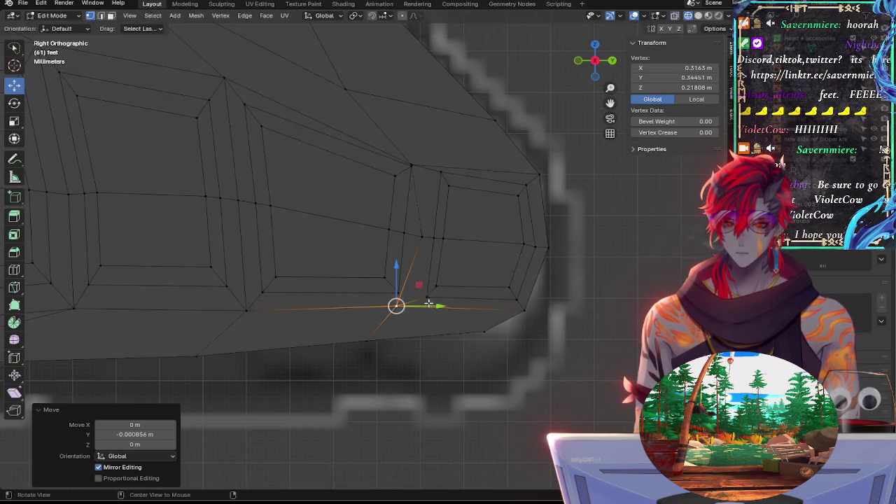
drag(396, 269, 397, 264)
Step: Select the middle edge loop around the smallest toe opening and edge-slide it fully outward with a factor of 1.000
click(427, 297)
shift+click(441, 172)
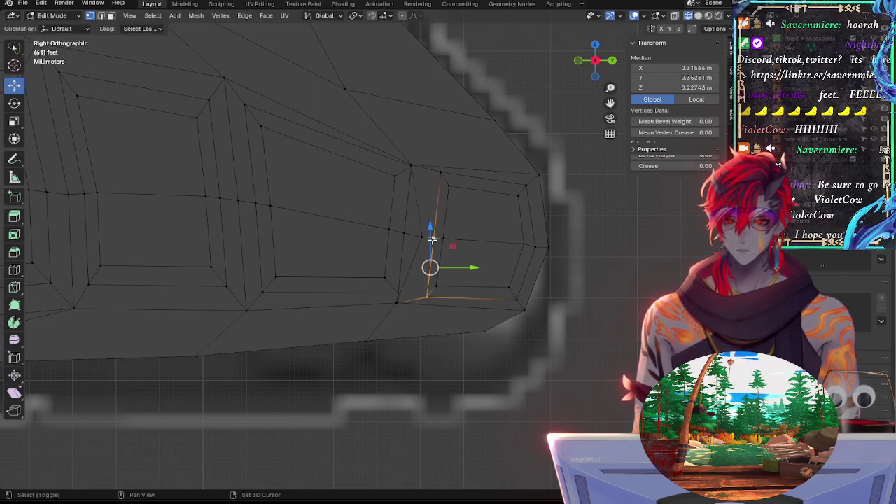
shift+click(526, 186)
shift+click(530, 246)
shift+click(516, 297)
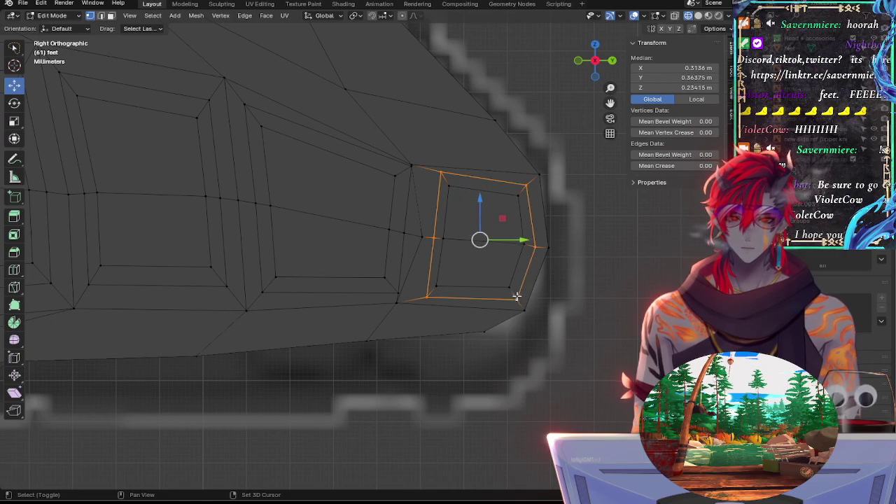
key(g)
key(g)
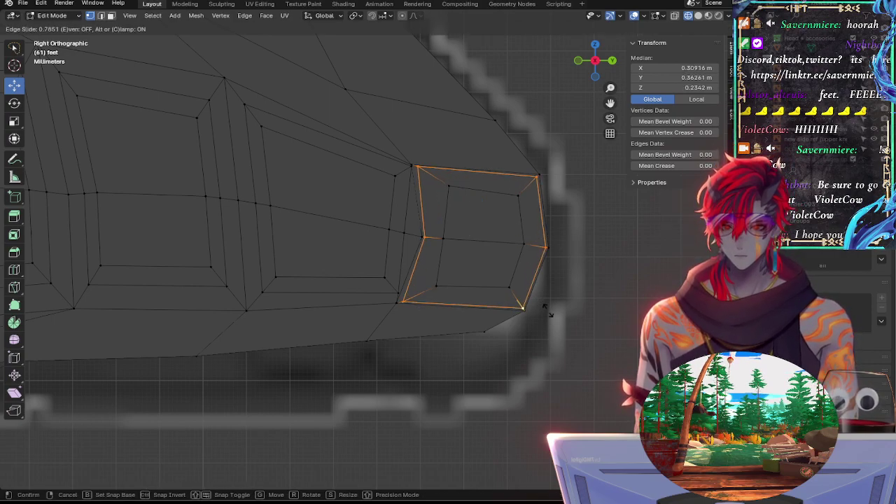
click(553, 314)
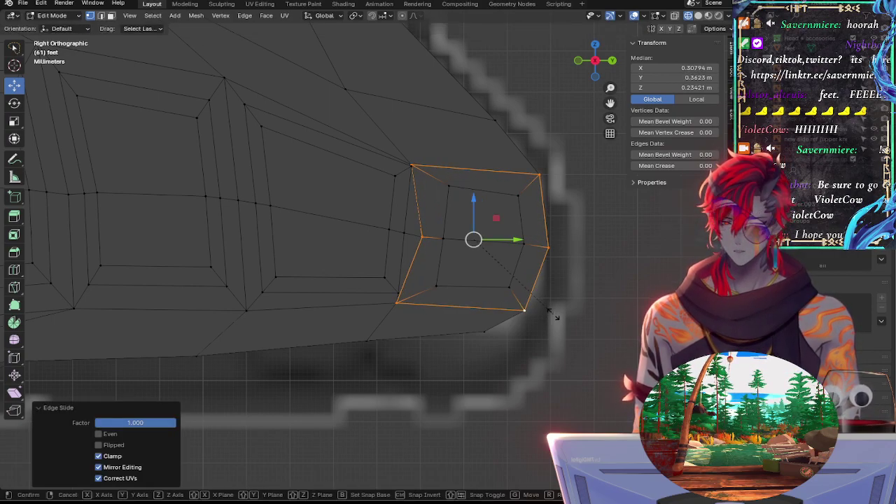
Step: Scale the middle edge loop of the smallest toe opening to about 0.80, then clear the selection
key(s)
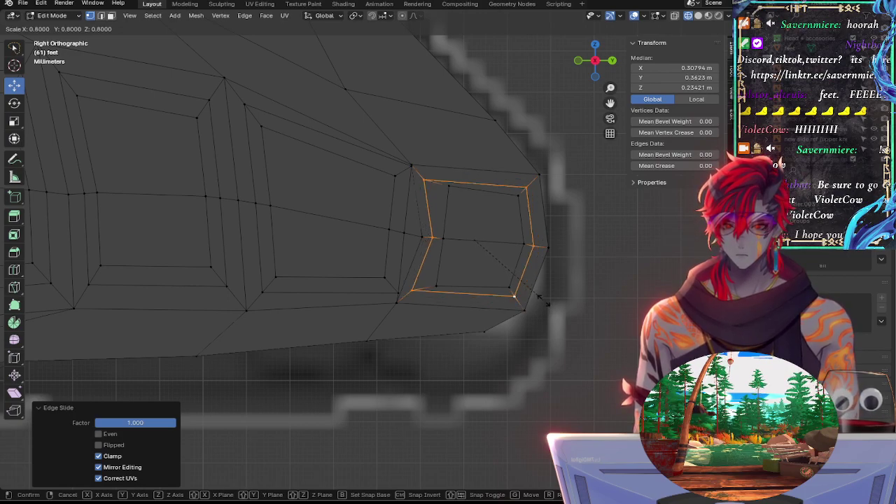
click(539, 299)
click(472, 274)
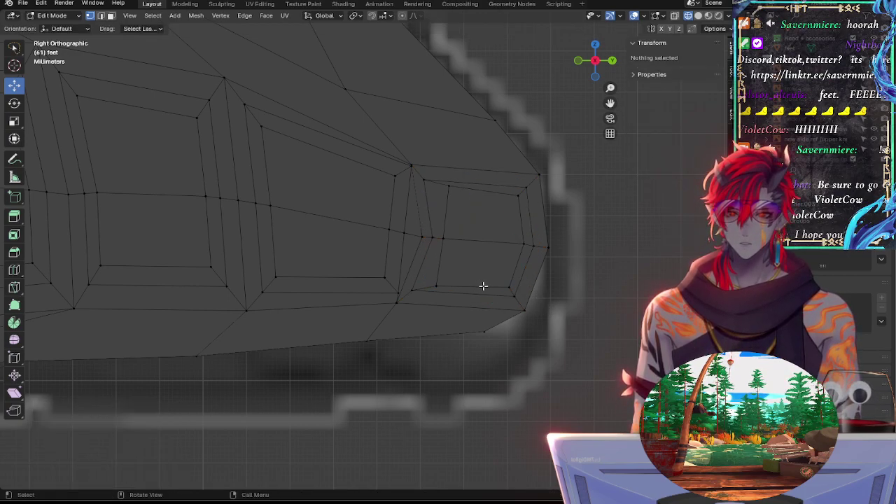
Step: Select all vertices of the innermost loop of the smallest toe opening
click(483, 286)
shift+click(441, 201)
shift+click(523, 195)
shift+click(528, 205)
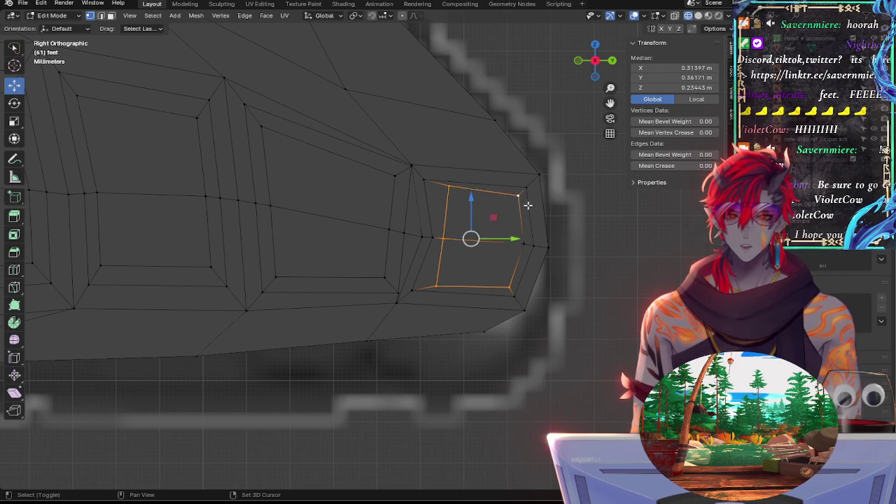
shift+click(520, 239)
key(g)
key(g)
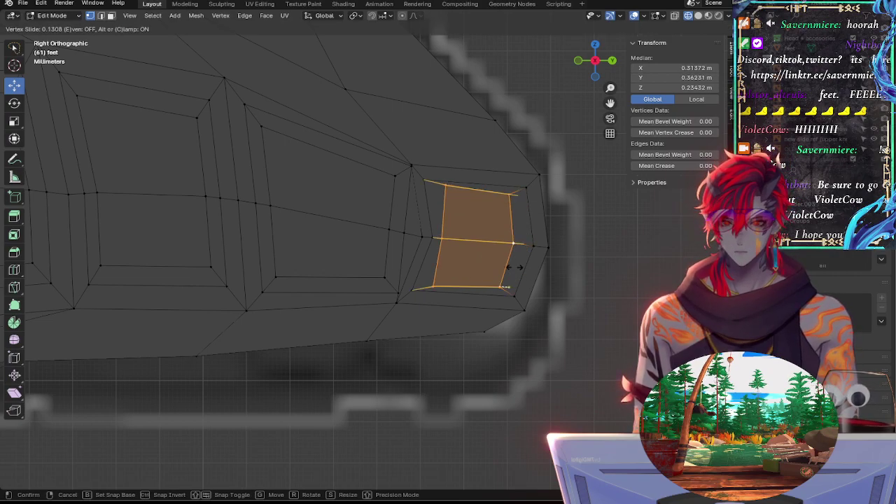
click(519, 262)
middle_drag(569, 300, 565, 321)
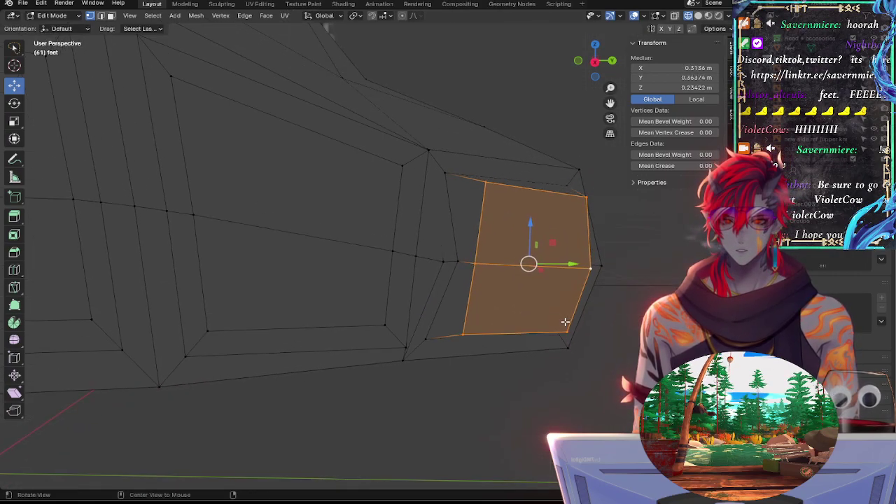
key(g)
key(g)
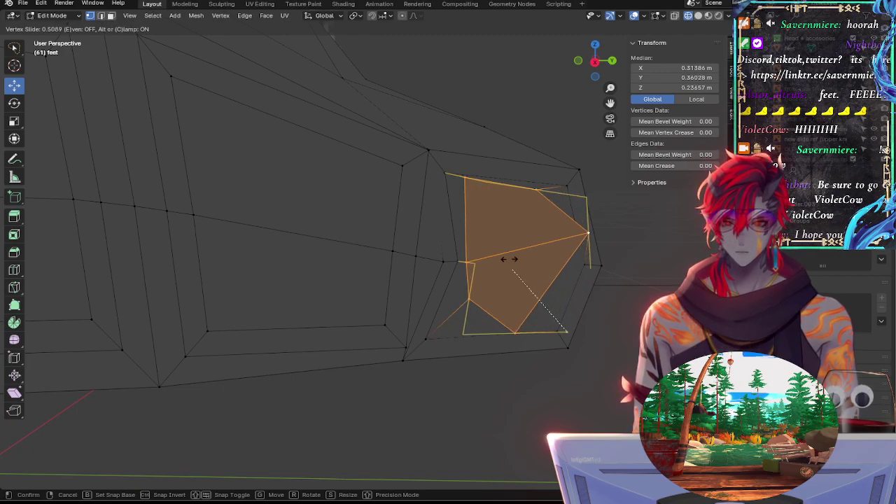
click(590, 327)
middle_drag(640, 306, 553, 368)
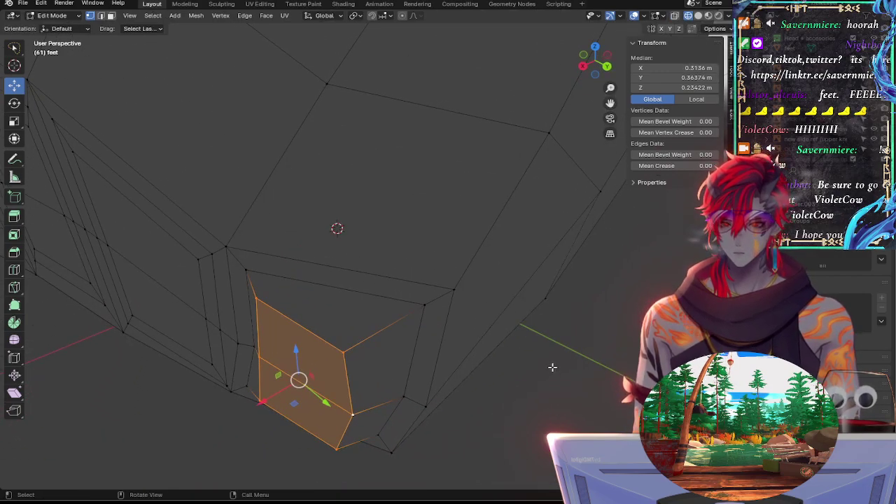
key(g)
key(g)
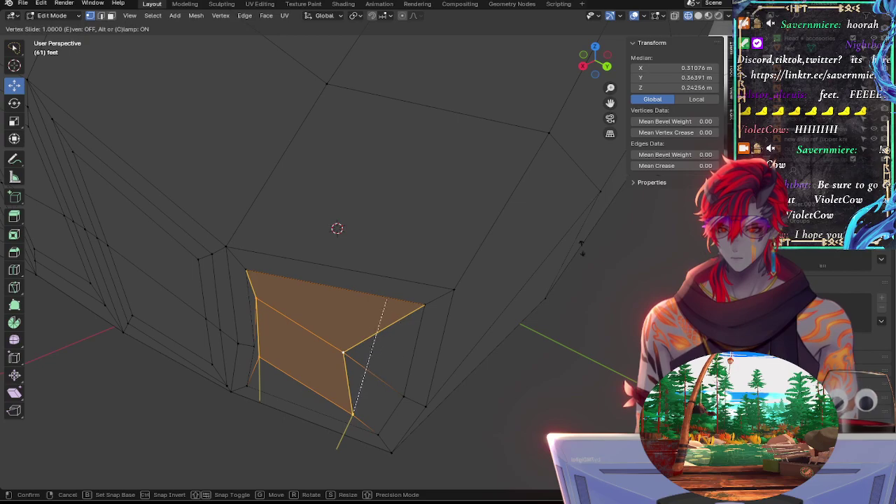
click(572, 361)
key(r)
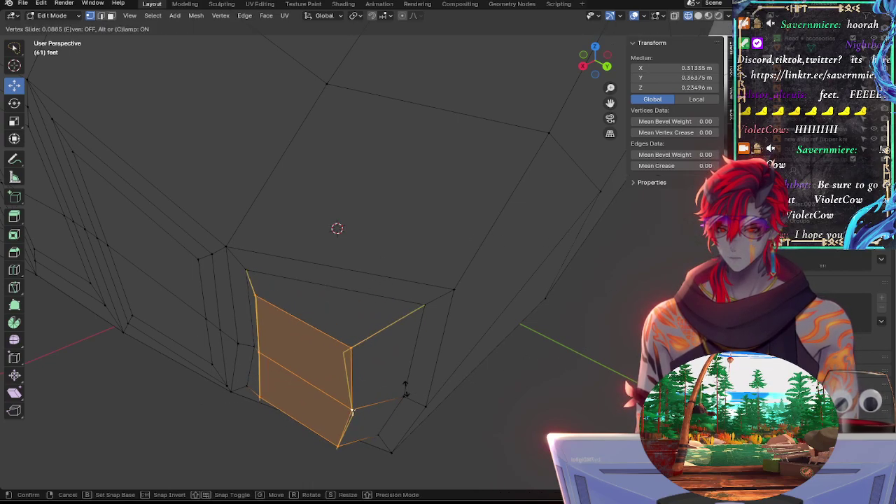
click(408, 398)
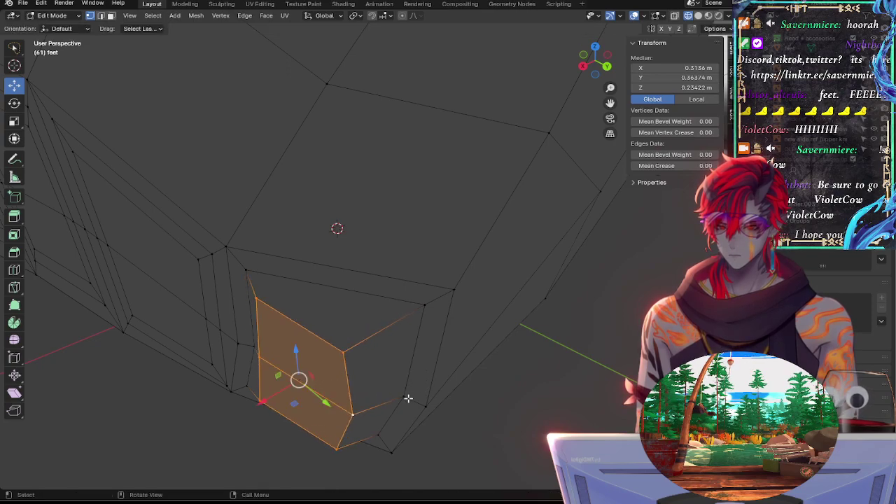
key(shift+v)
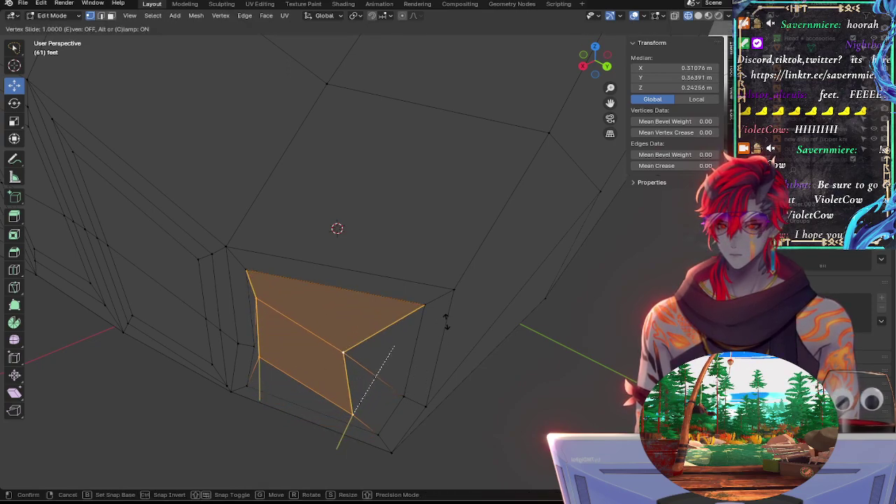
click(357, 382)
shift+click(343, 354)
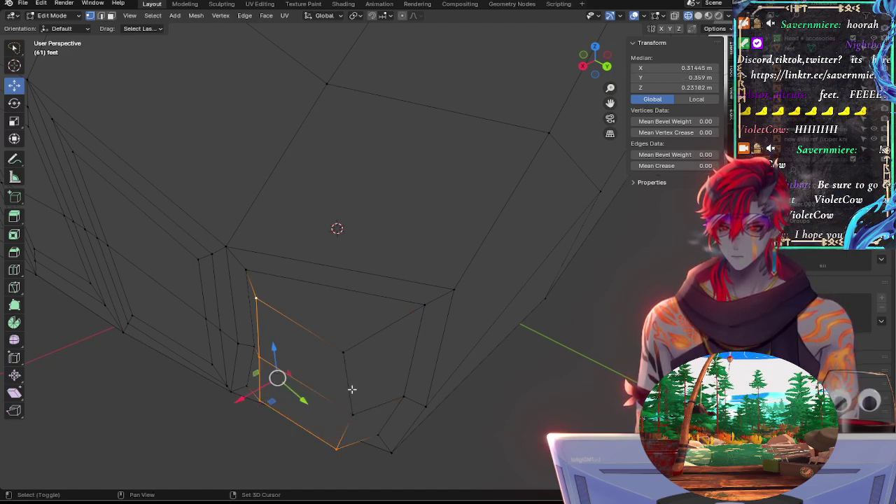
shift+click(345, 349)
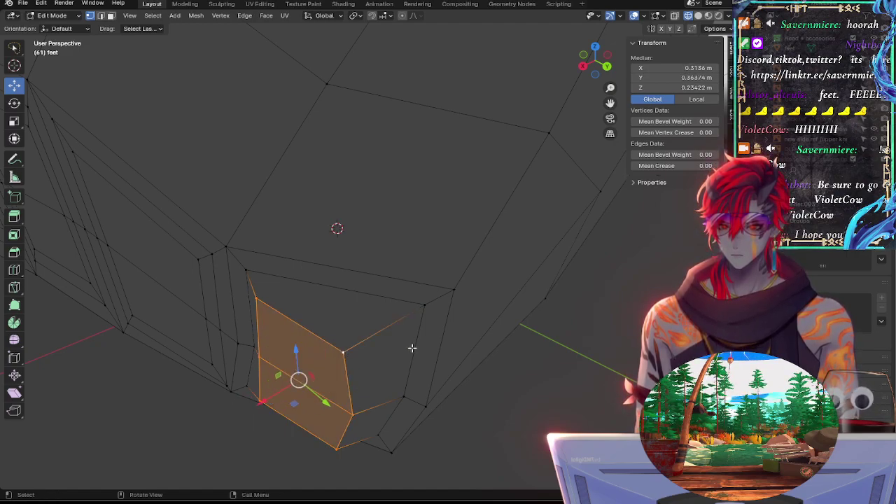
key(shift+v)
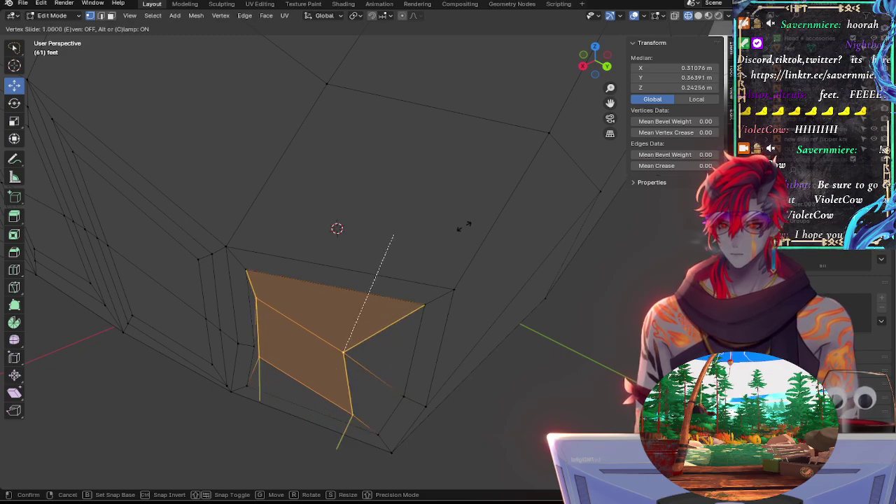
click(424, 330)
Step: Try vertex-sliding the innermost loop of the smallest toe opening with a factor of 0.849, then undo the slide
middle_drag(453, 280, 525, 341)
key(shift+v)
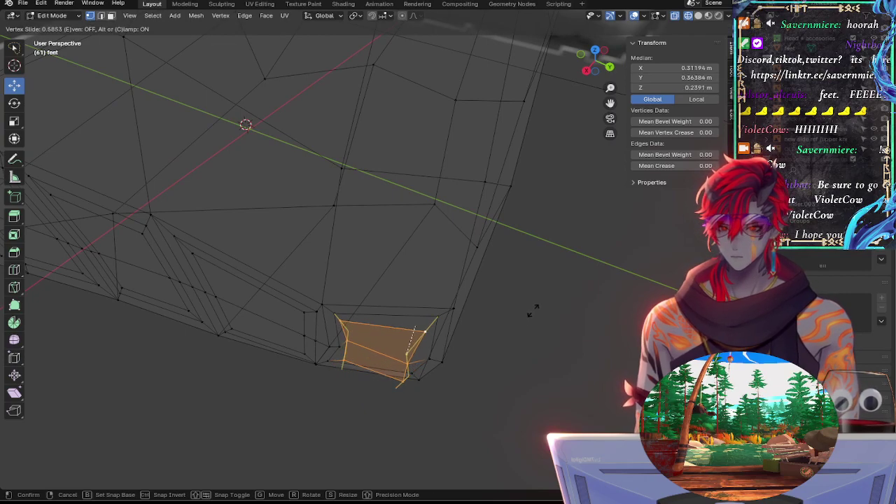
click(535, 308)
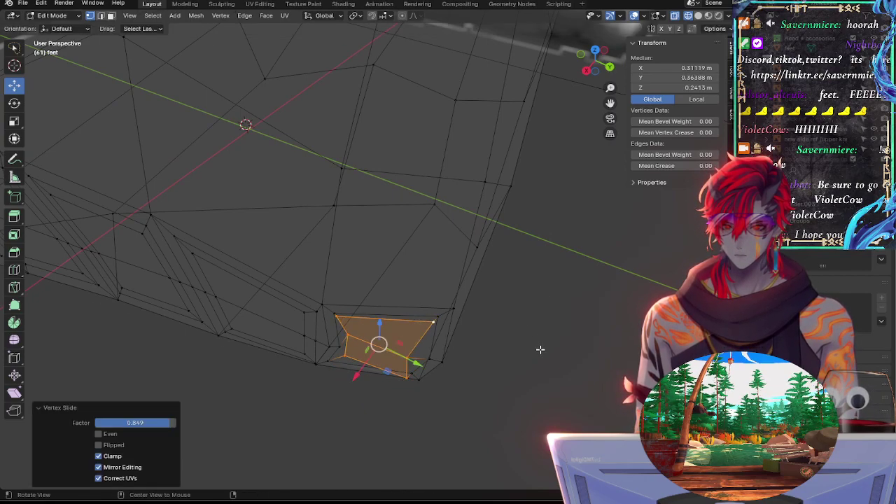
middle_drag(540, 350, 495, 310)
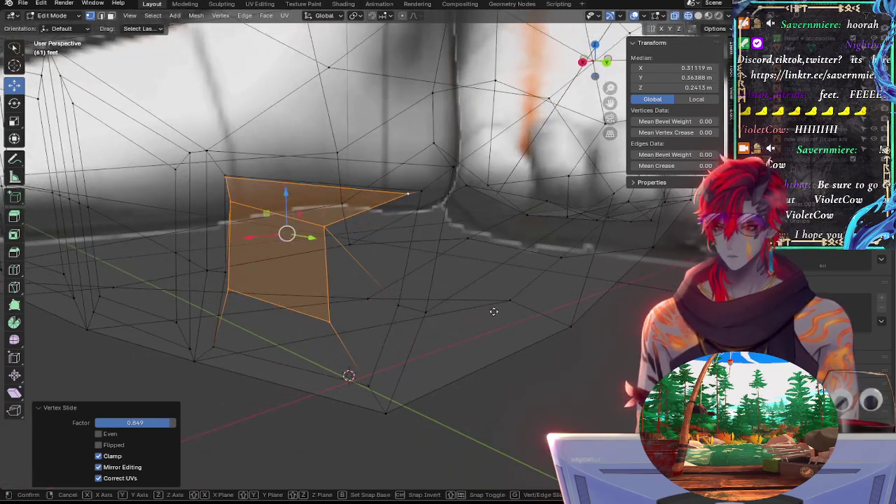
key(shift+v)
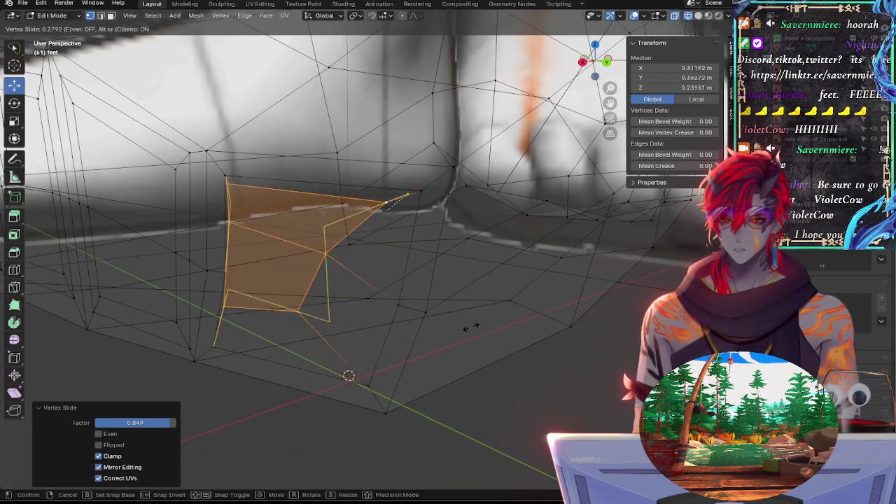
click(489, 356)
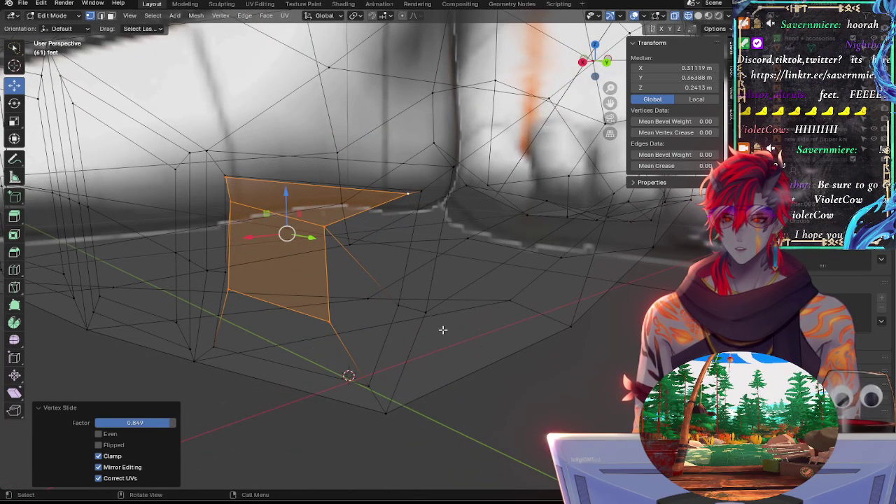
key(ctrl+z)
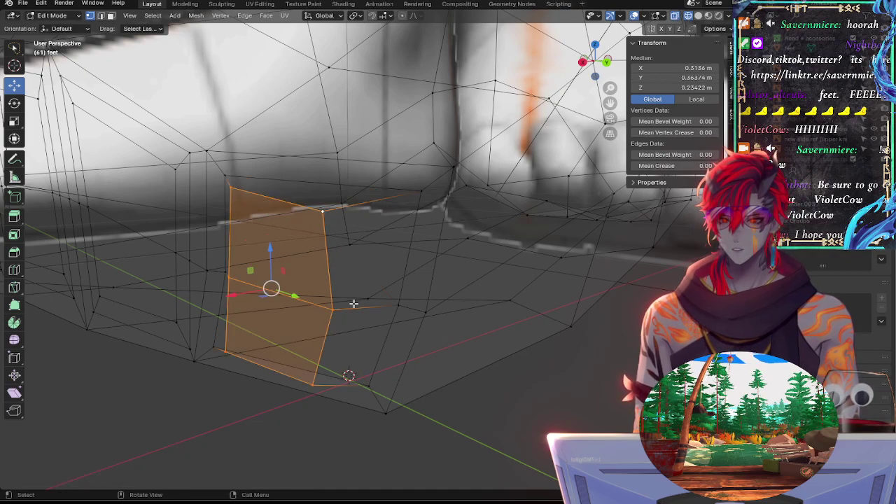
Step: Flatten the innermost loop of the smallest toe opening along X with a scale of 0
key(s)
key(x)
key(0)
key(Return)
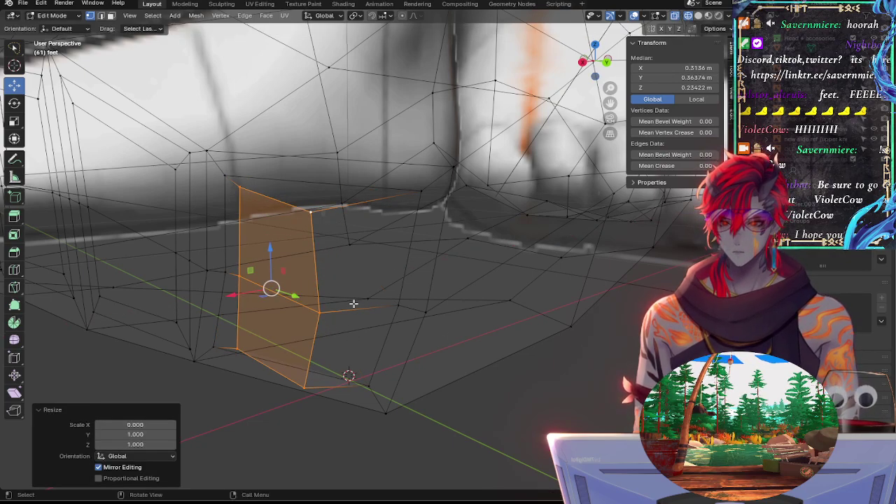
Step: Vertex-slide the flattened innermost loop with a factor of 0.746, then slide it partway back down
key(g)
key(g)
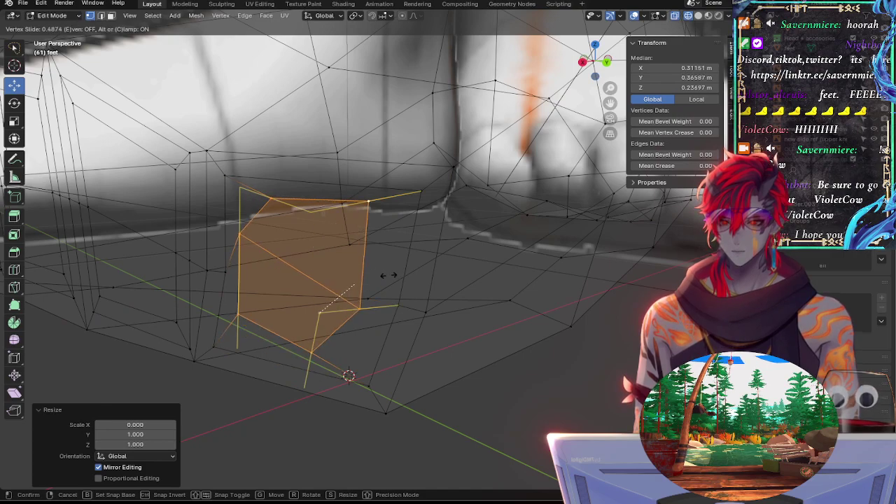
click(386, 274)
middle_drag(386, 274, 518, 343)
key(g)
key(g)
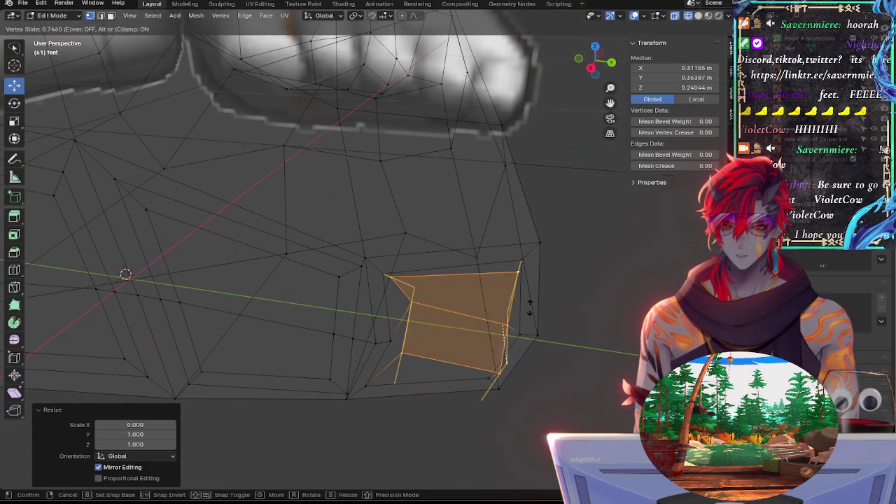
click(521, 331)
key(g)
key(g)
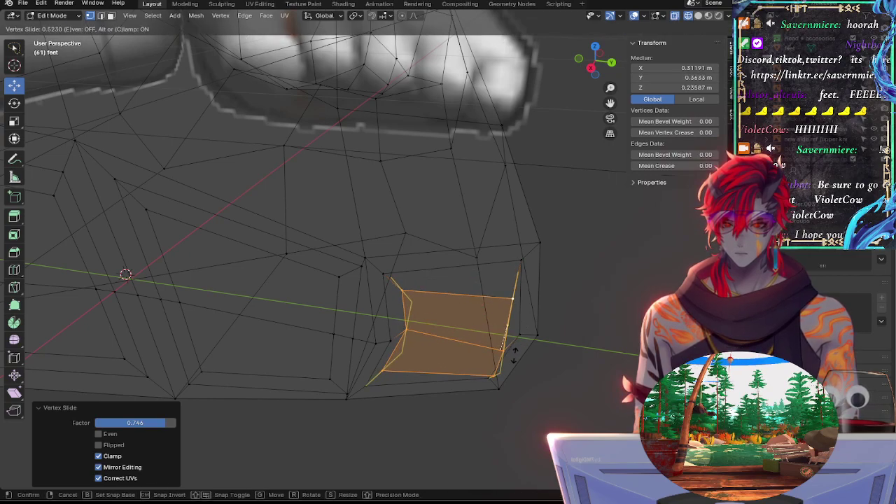
click(515, 355)
Step: Flatten the slid innermost loop along X again with a scale of 0
key(s)
key(x)
key(0)
key(Return)
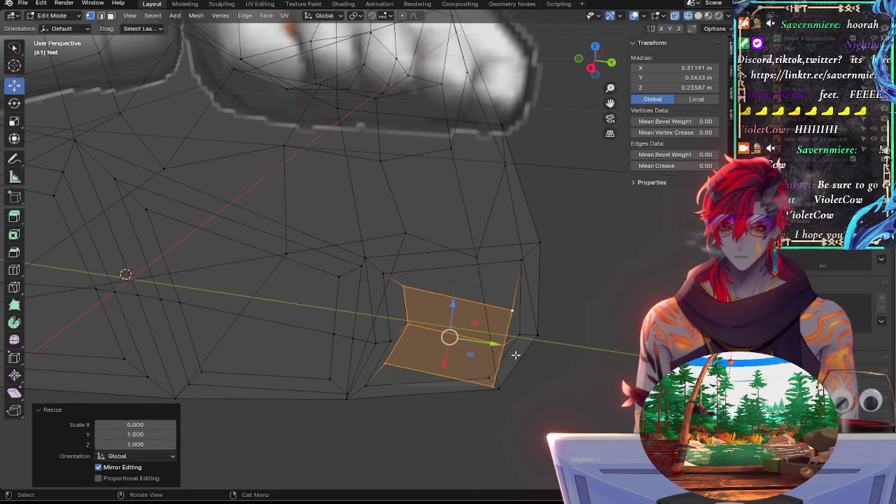
middle_drag(516, 356, 501, 324)
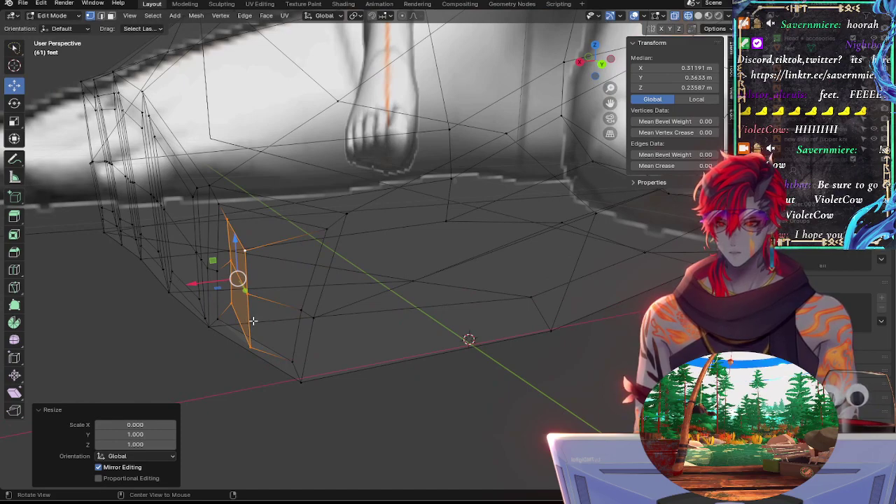
key(r)
key(z)
key(0)
key(Return)
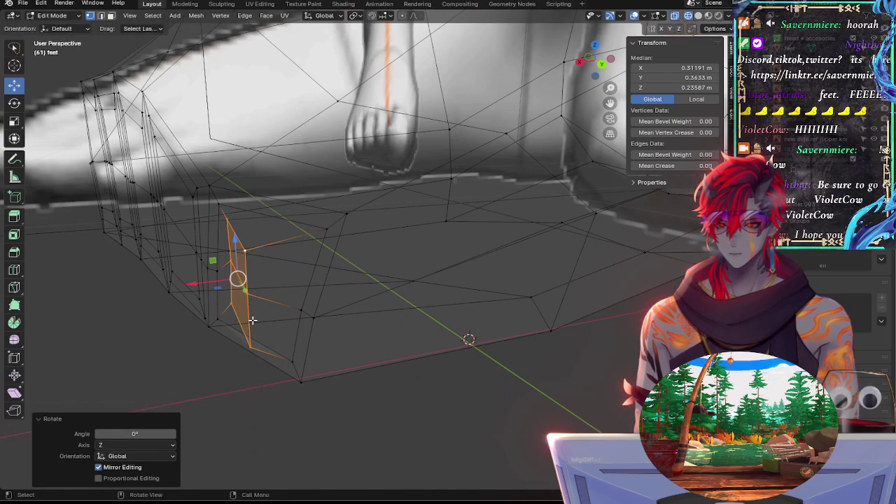
key(s)
key(z)
key(Escape)
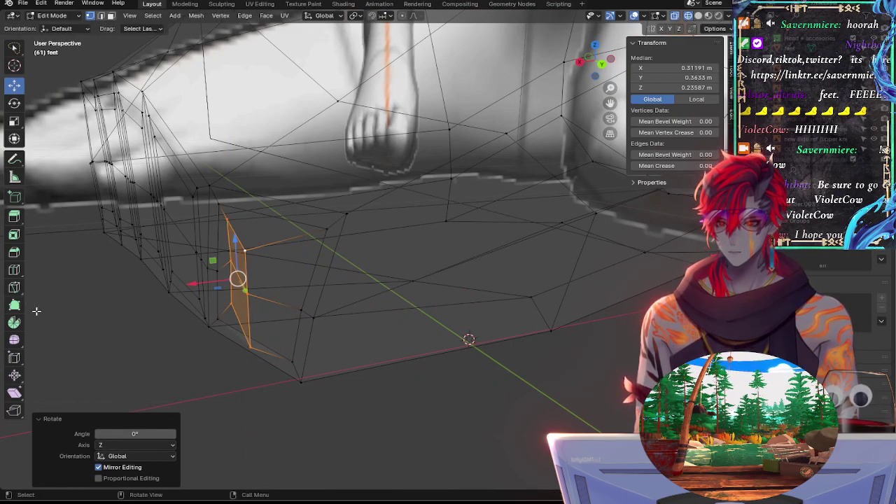
Step: Try flattening the innermost loop along Z with a scale of 0 and vertex-sliding it, then undo both operations
key(s)
key(z)
key(0)
key(Return)
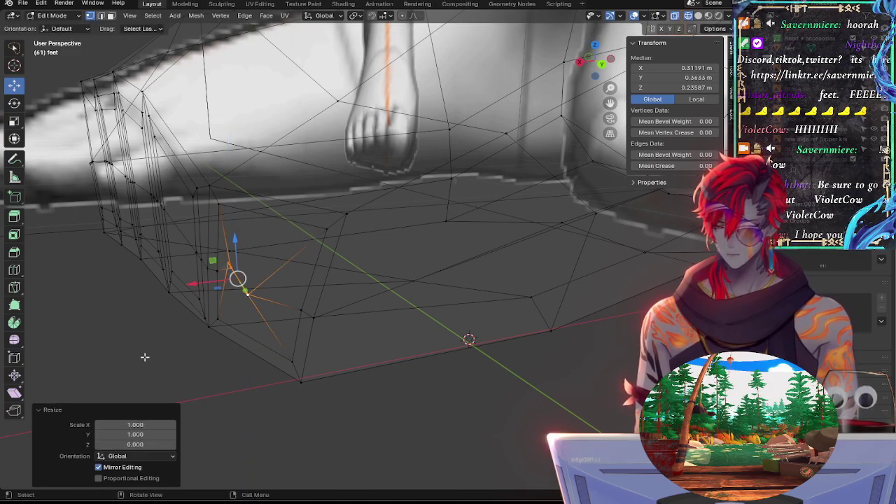
key(shift+v)
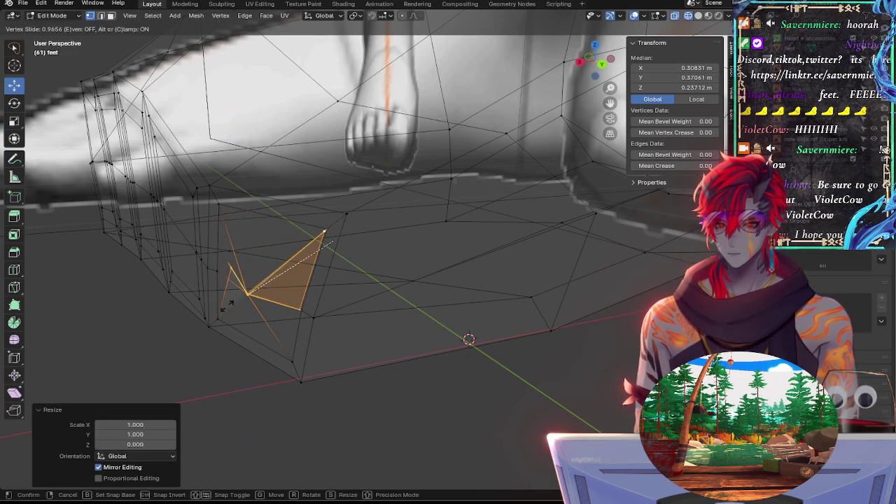
click(221, 319)
ctrl+click(217, 329)
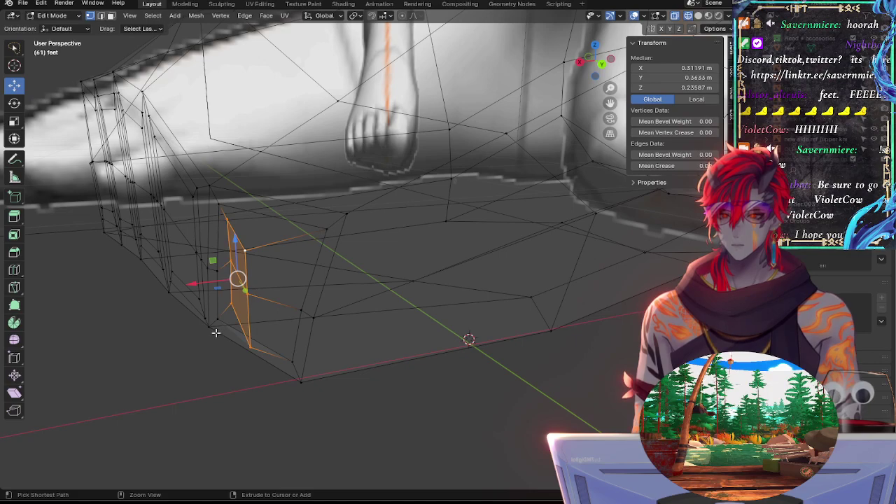
Step: Try edge-sliding the three vertices on the innermost loop's outer side with a factor of 0.818, then restore the full loop selection
middle_drag(216, 330, 279, 357)
click(379, 317)
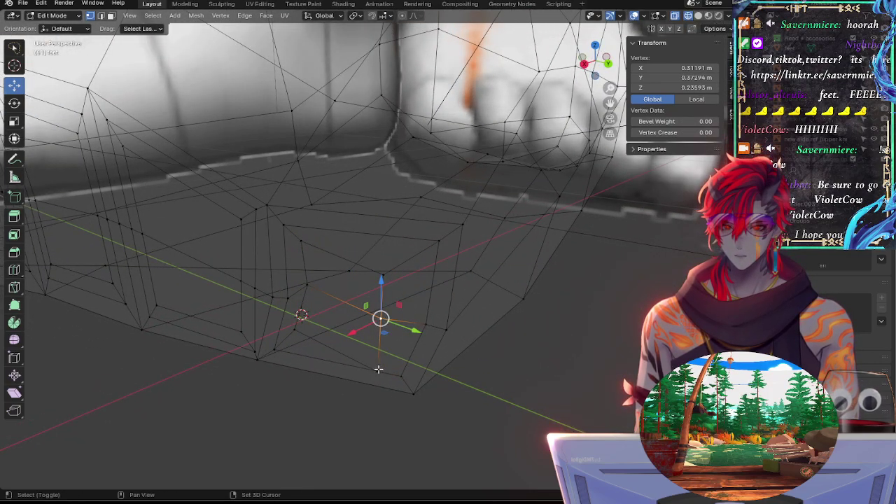
shift+click(378, 370)
shift+click(386, 278)
key(g)
key(g)
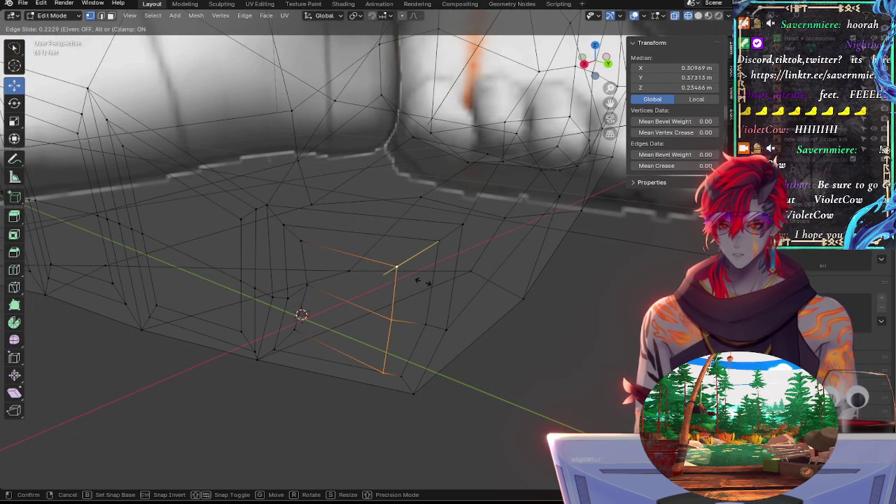
click(352, 269)
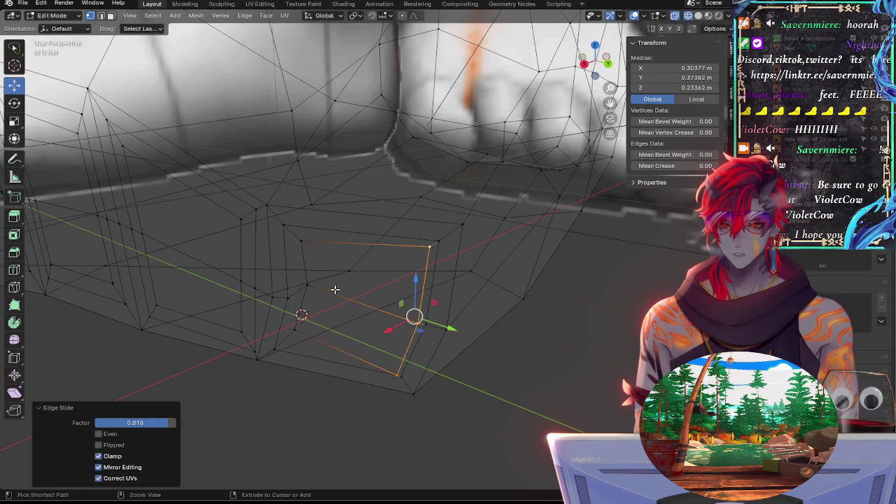
key(ctrl+z)
key(ctrl+z)
key(ctrl+z)
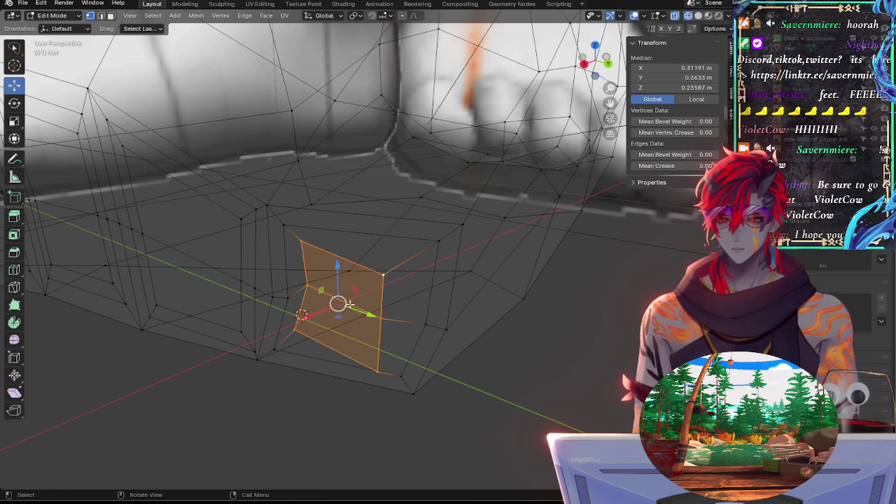
Step: Vertex-slide the middle, upper and lower vertices on the innermost loop's side facing the neighbouring toe toward the surrounding loop, one at a time
middle_drag(317, 304, 371, 319)
click(372, 326)
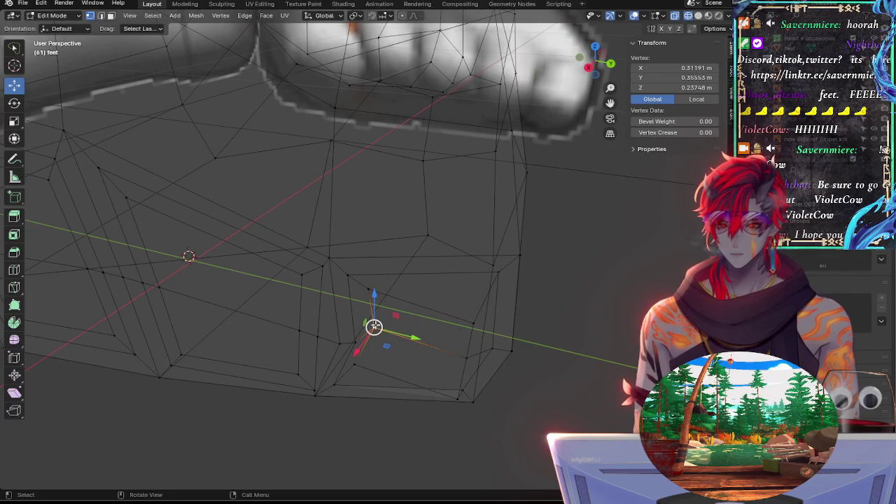
key(g)
key(g)
click(372, 328)
click(370, 285)
key(g)
key(g)
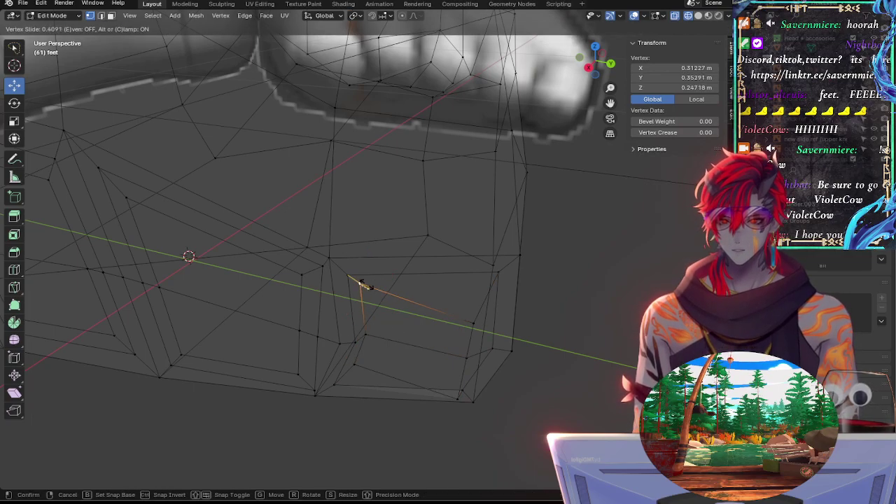
click(379, 361)
click(377, 362)
key(g)
key(g)
click(372, 376)
Step: Vertex-slide the lower outer corner vertex of the innermost loop upward with a factor of 0.495
click(448, 384)
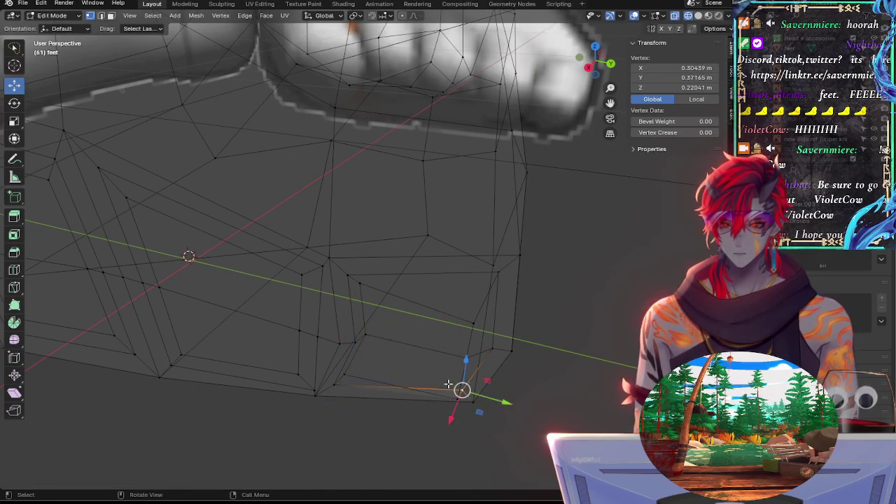
key(g)
key(g)
click(462, 380)
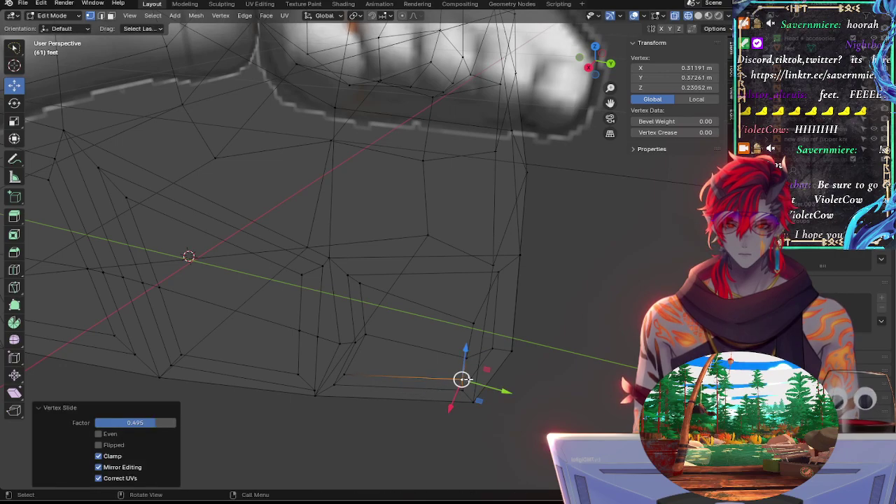
Step: Switch to solid shading and vertex-slide the lower outer corner vertex toward the surrounding loop's corner with a factor of 0.766
key(alt+z)
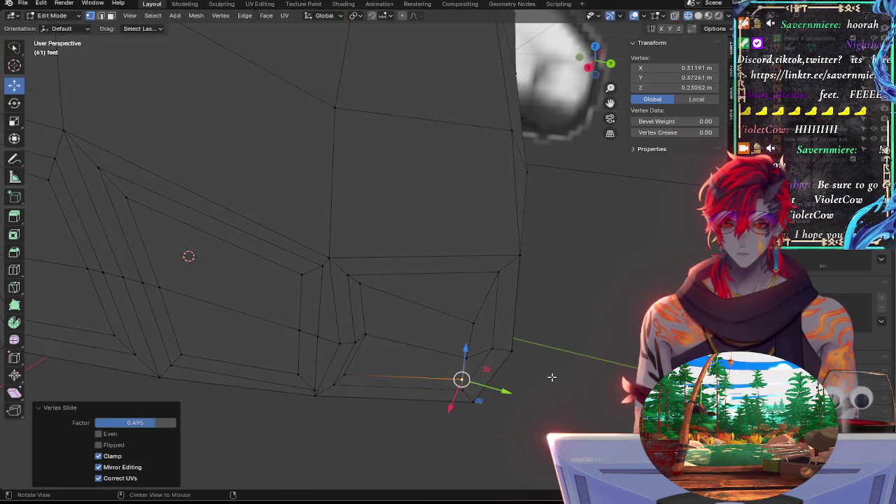
key(z)
click(606, 381)
mouse_move(606, 380)
middle_down()
mouse_move(570, 366)
mouse_move(565, 353)
mouse_move(593, 356)
mouse_move(577, 349)
middle_up()
key(g)
key(g)
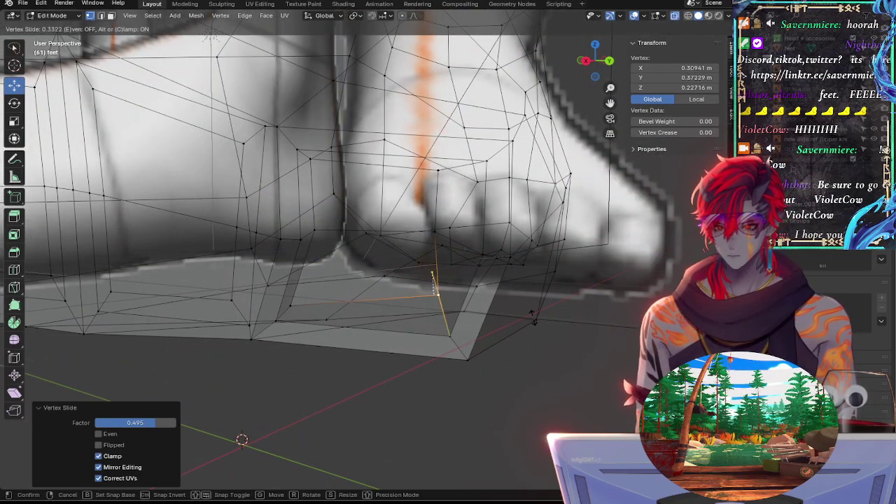
click(467, 259)
key(space)
key(space)
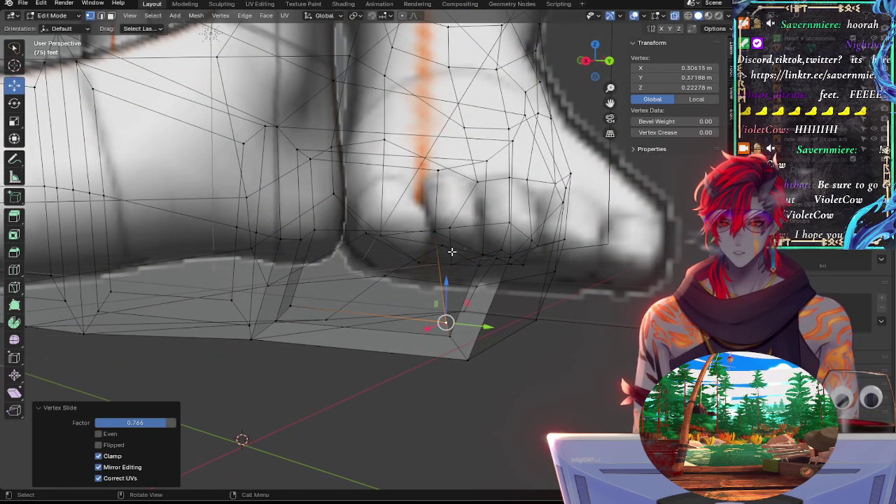
Step: Turn off X-ray and vertex-slide the middle and upper vertices on the innermost loop's outer side toward the surrounding loop
key(alt+z)
click(436, 232)
key(g)
key(g)
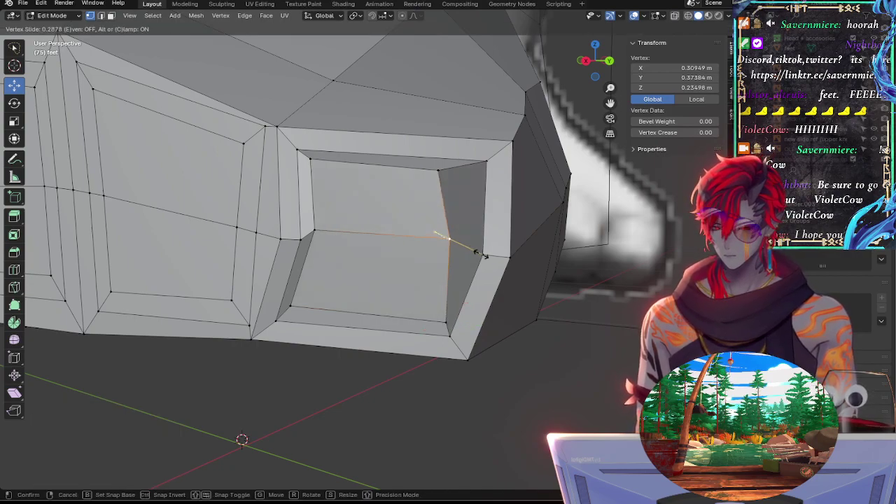
click(472, 247)
click(439, 170)
key(g)
key(g)
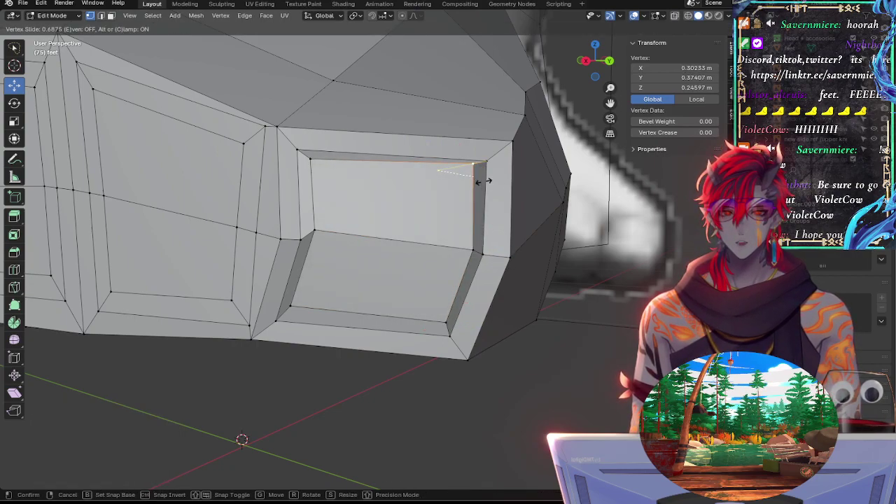
click(473, 163)
Step: Select the innermost loop's whole outer side and edge-slide it closer to the surrounding rim
alt+click(475, 203)
key(g)
key(g)
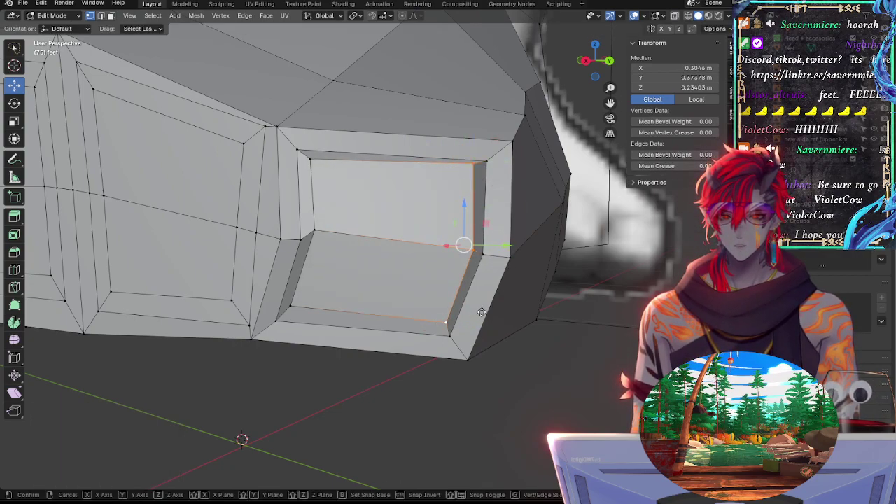
click(519, 315)
Step: Select the three vertices on the innermost loop's side facing the neighbouring toe and edge-slide them out to the rim
click(292, 308)
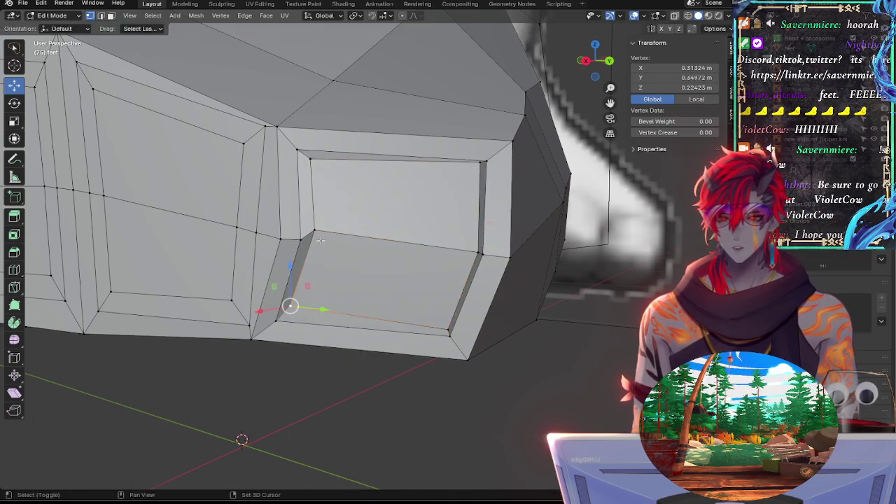
shift+click(315, 231)
shift+click(312, 160)
key(g)
key(g)
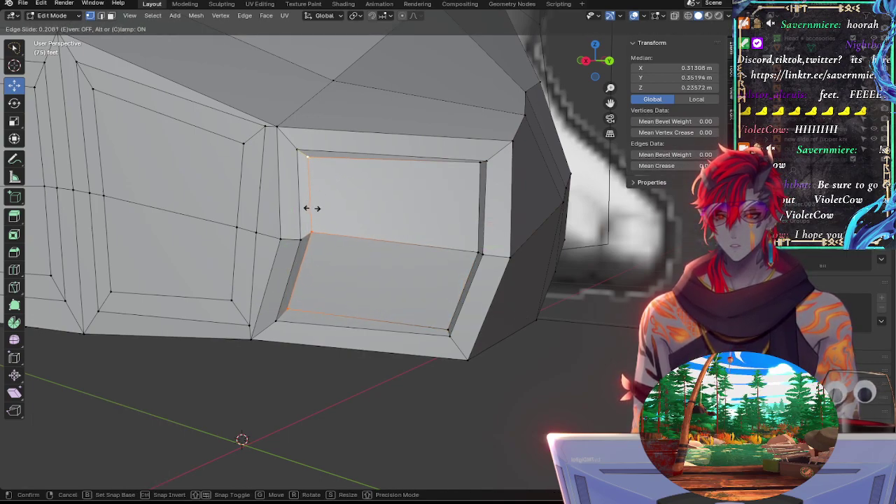
click(280, 116)
Step: Add the outer-side vertices to select the whole innermost loop and try to vertex-slide it within the smallest toe opening
shift+click(439, 327)
shift+click(470, 240)
shift+click(472, 173)
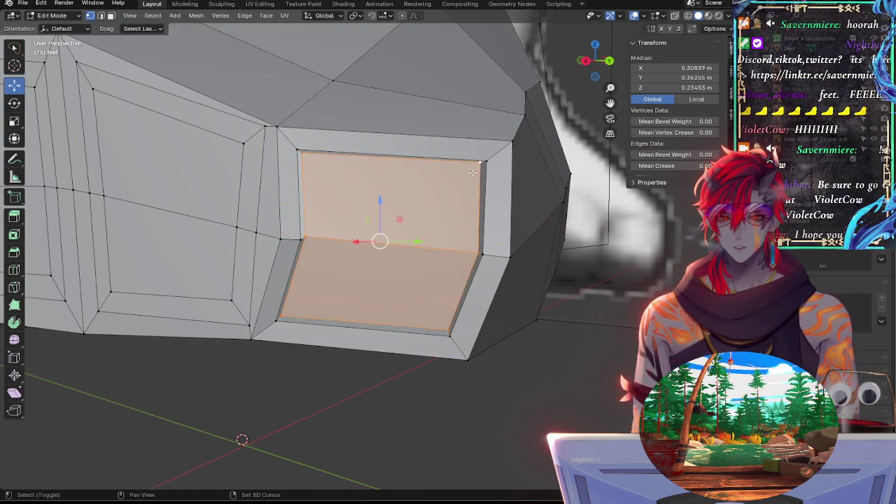
key(shift+v)
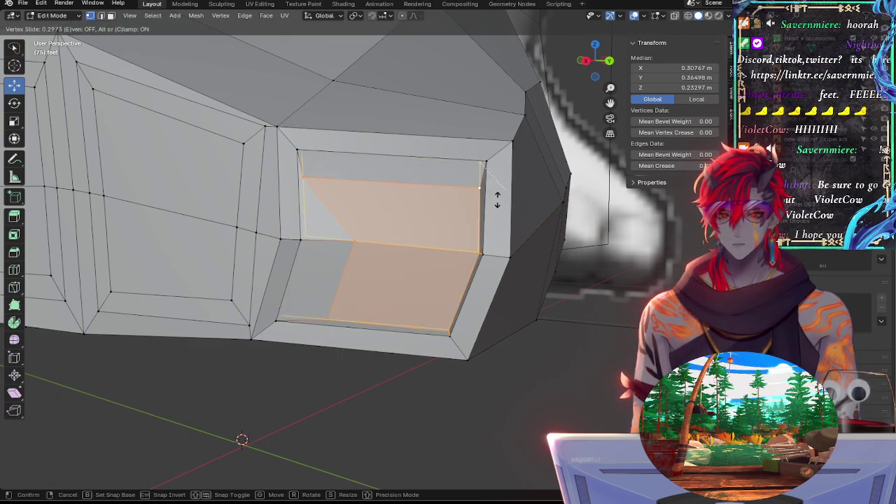
right_click(497, 200)
middle_drag(560, 355, 533, 408)
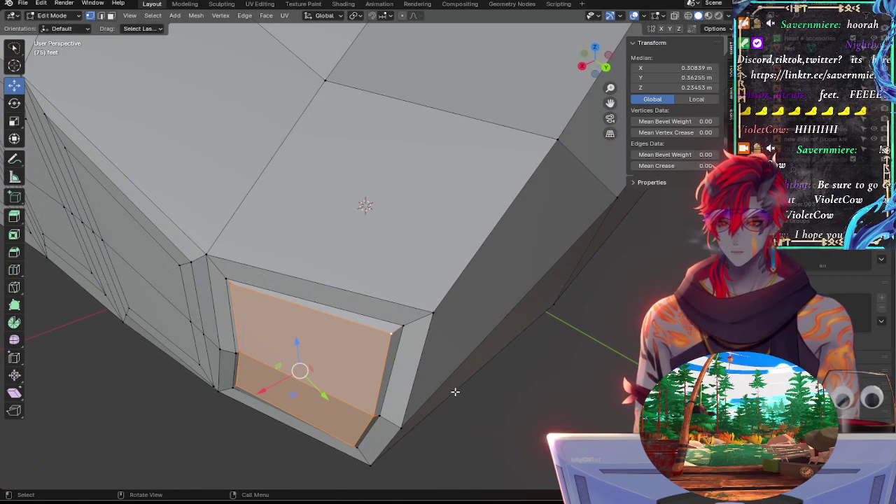
key(shift+v)
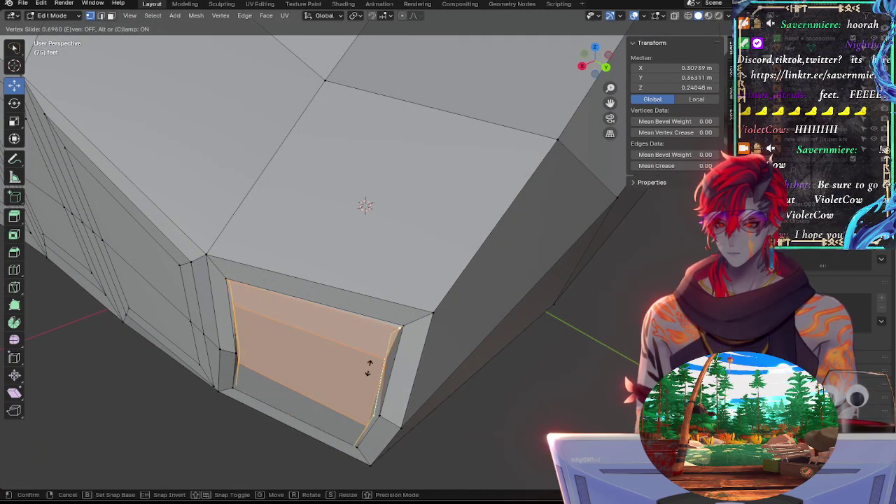
click(357, 412)
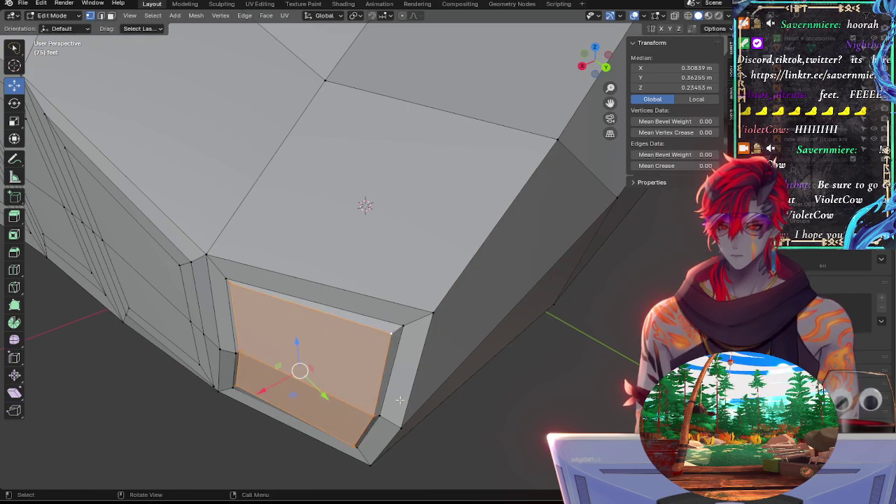
middle_drag(357, 412, 505, 223)
drag(522, 203, 525, 203)
middle_drag(525, 203, 429, 224)
key(ctrl+z)
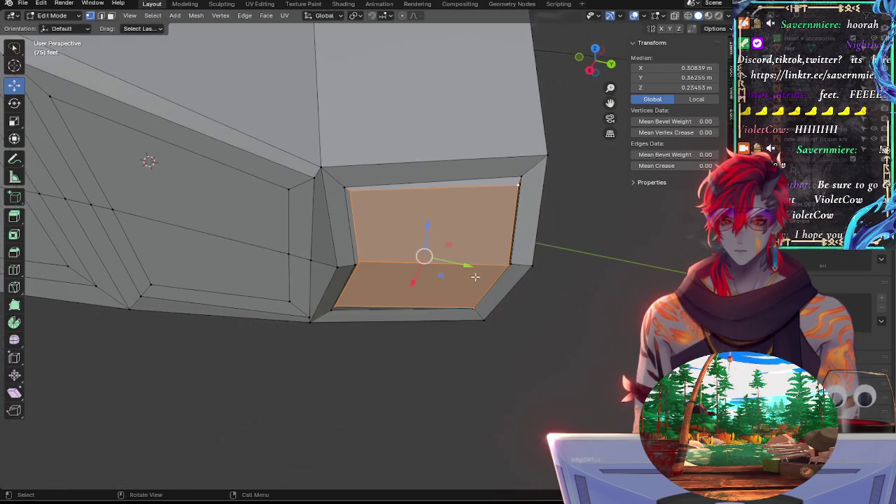
Step: Select the three vertices on the innermost loop's outer side and try to edge-slide them to the rim with a factor of 1.000
middle_drag(453, 310, 397, 208)
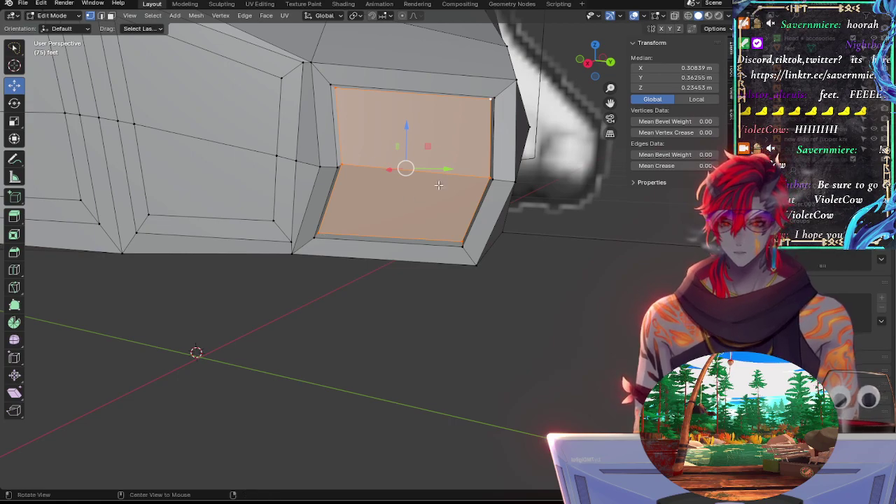
middle_drag(439, 185, 406, 218)
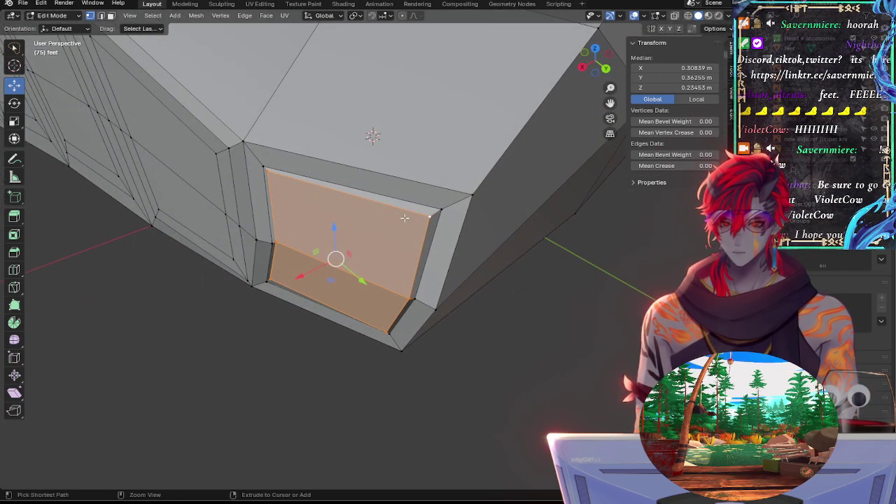
click(428, 213)
shift+click(413, 298)
shift+click(390, 326)
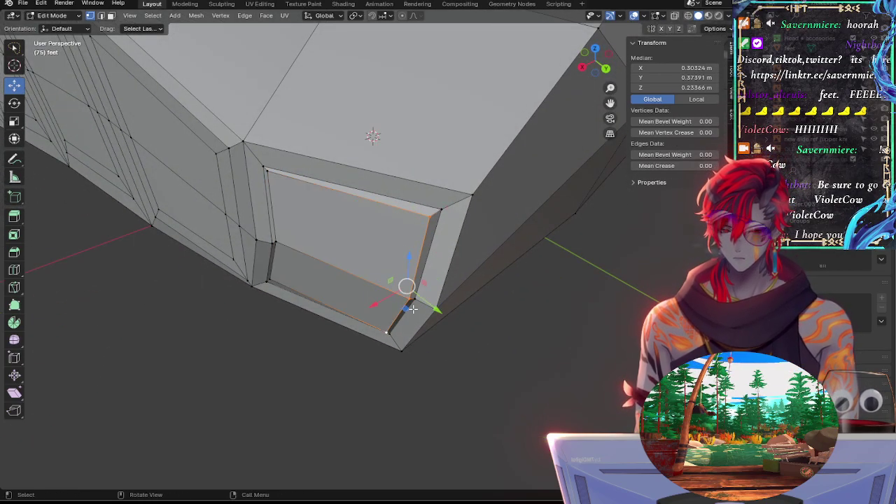
key(g)
key(g)
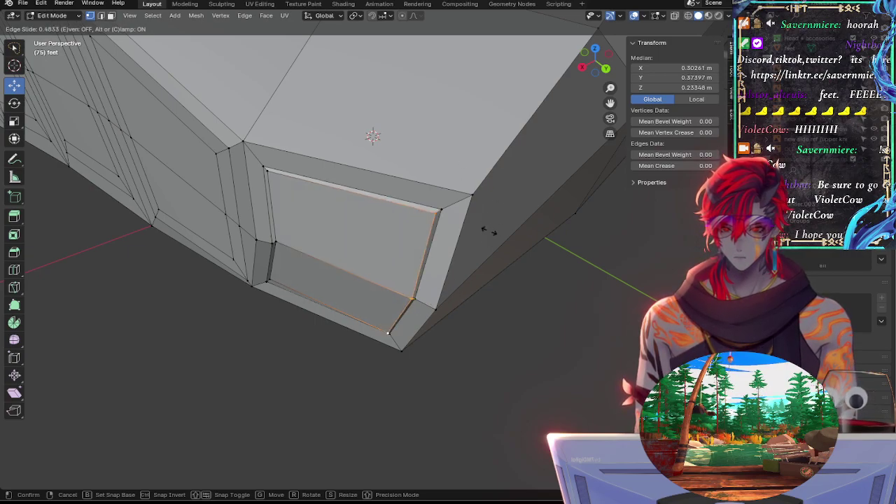
click(576, 217)
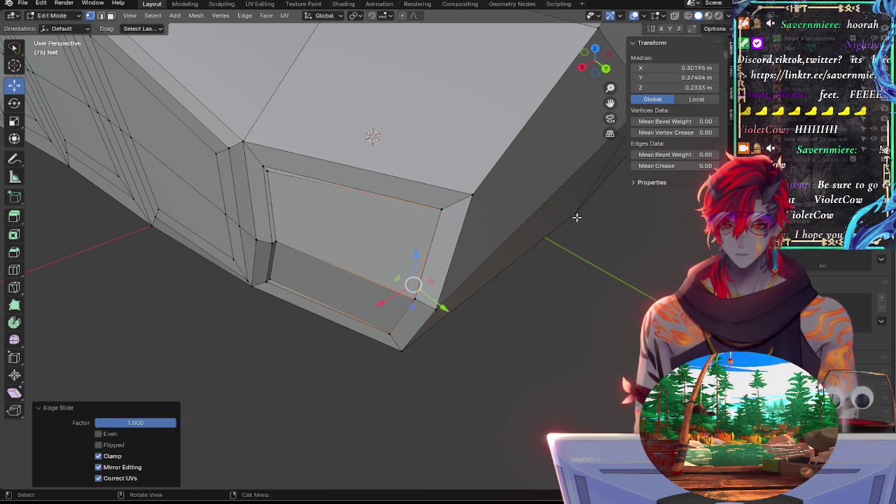
key(s)
right_click(448, 266)
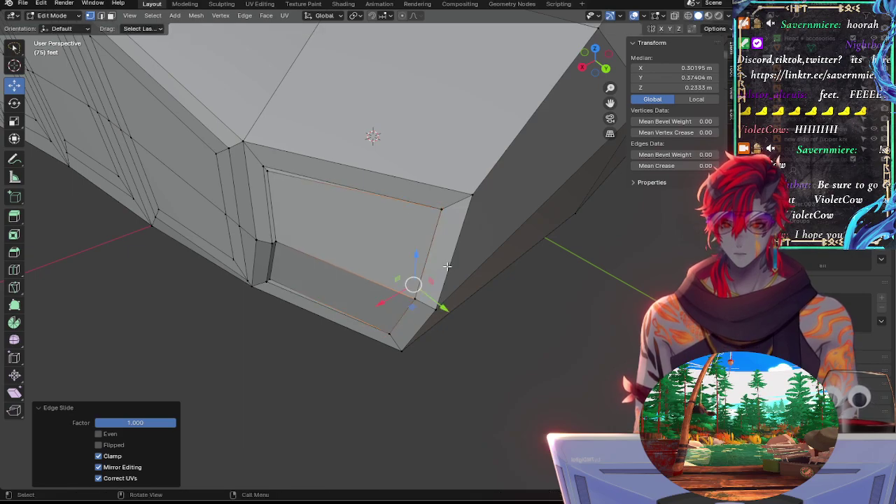
middle_drag(428, 273, 476, 266)
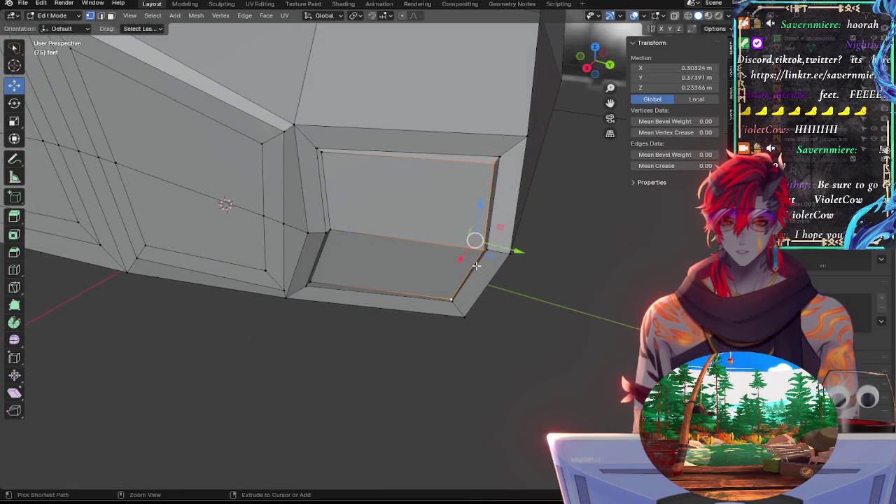
Step: Edge-slide the three vertices on the innermost loop's side facing the neighbouring toe out to the rim with a factor of 1.000
shift+click(336, 270)
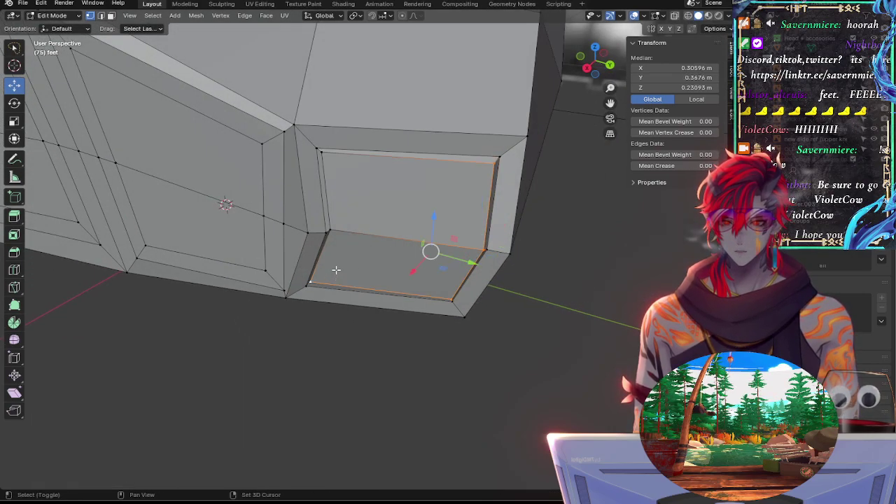
click(334, 234)
shift+click(323, 153)
shift+click(314, 281)
key(g)
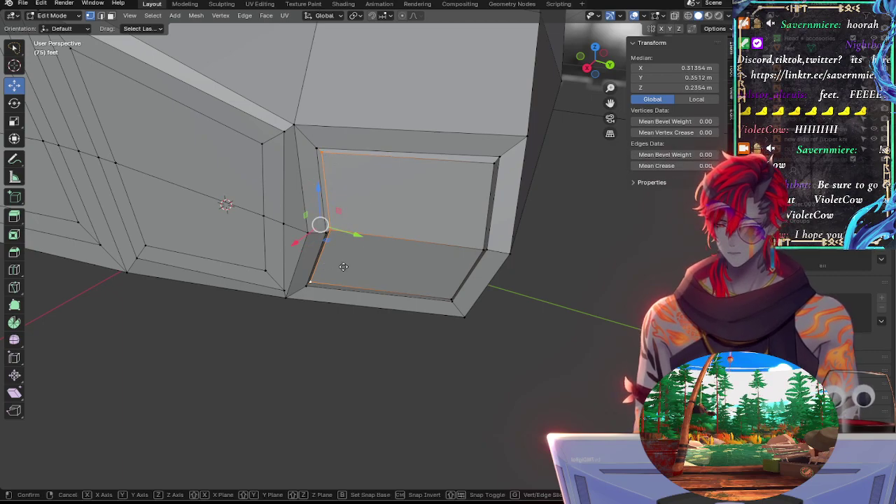
key(g)
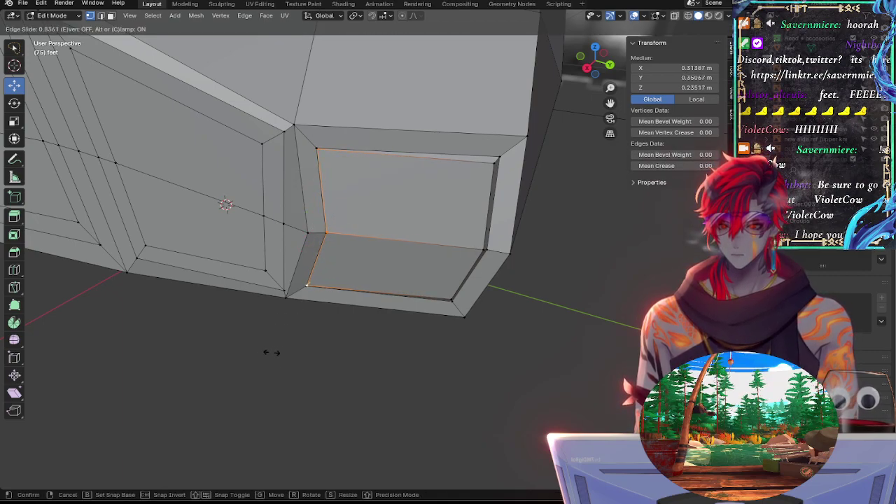
click(236, 433)
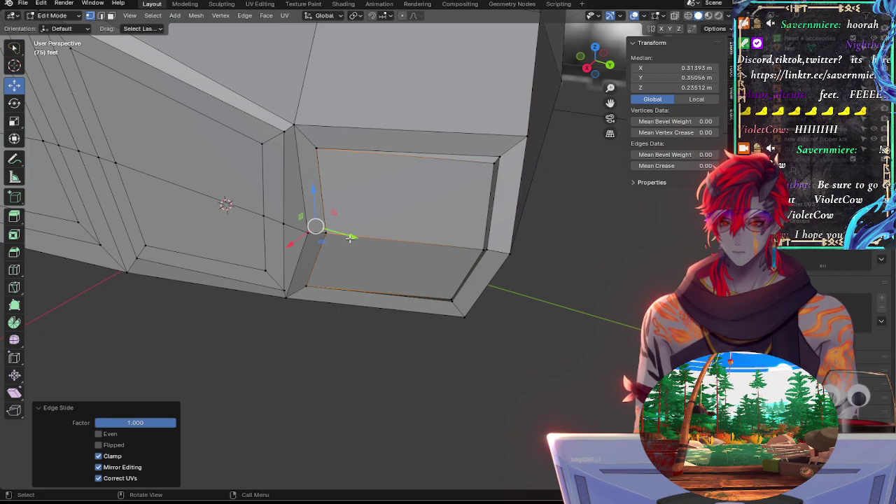
key(s)
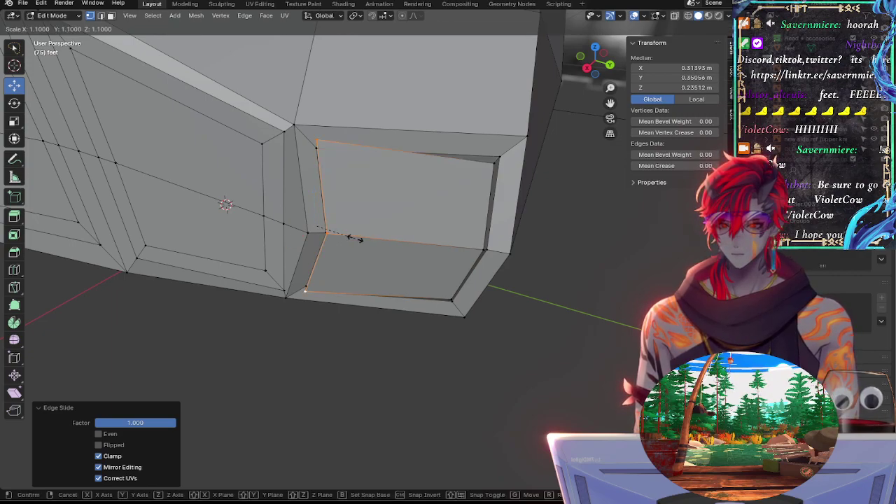
right_click(349, 240)
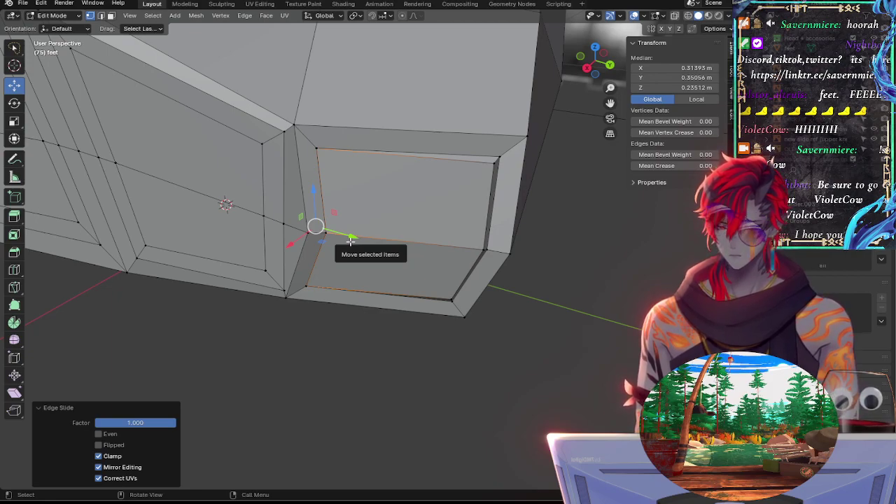
key(s)
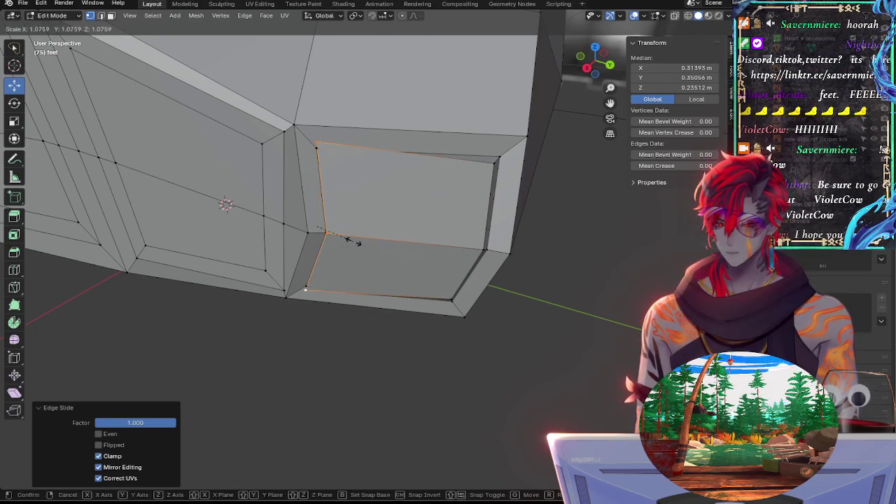
right_click(347, 236)
Step: Add the three outer-side vertices to the selection and flatten the whole innermost loop by scaling it to 0 along X
middle_drag(377, 249, 329, 244)
shift+click(330, 246)
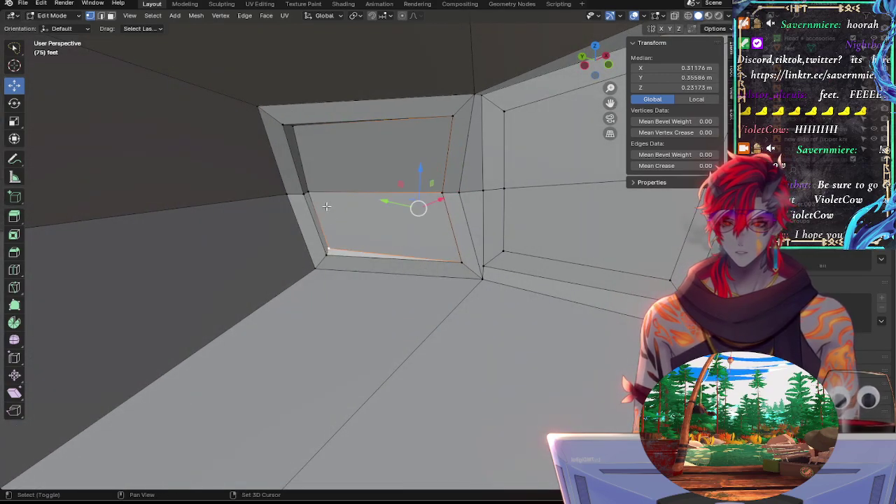
shift+click(309, 192)
shift+click(297, 130)
key(g)
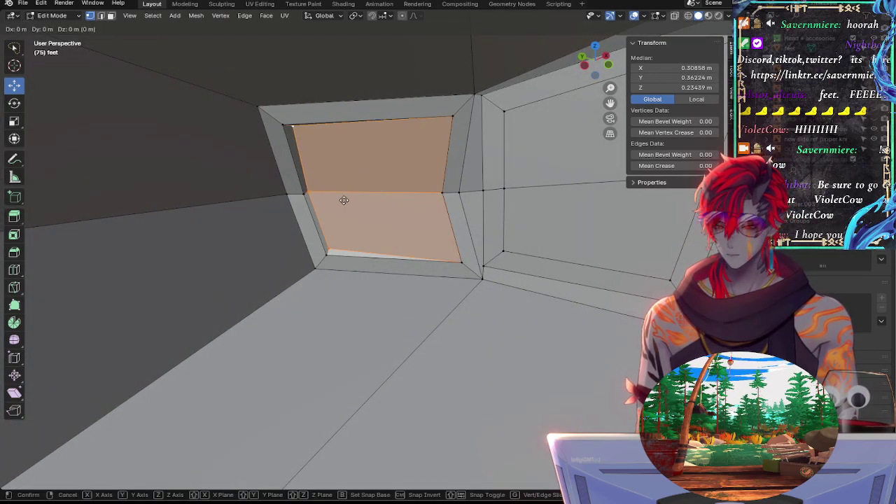
key(g)
right_click(342, 200)
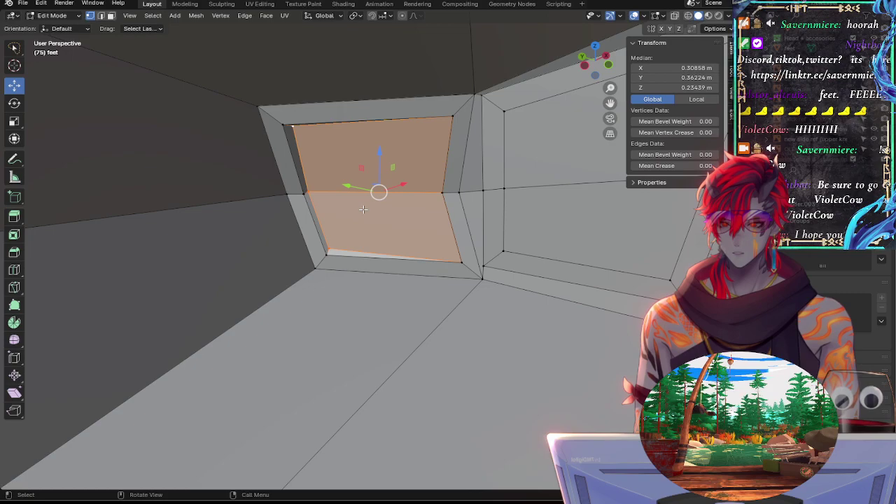
key(s)
key(x)
key(0)
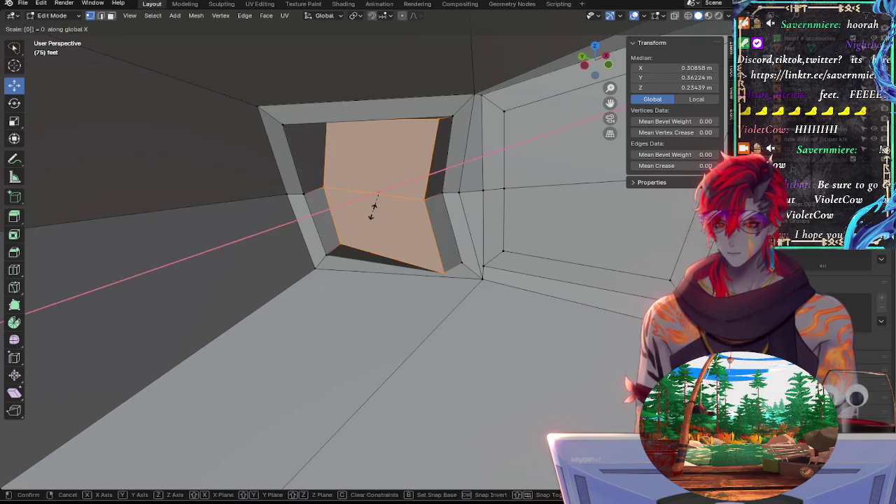
key(Return)
middle_drag(383, 208, 396, 289)
key(s)
key(x)
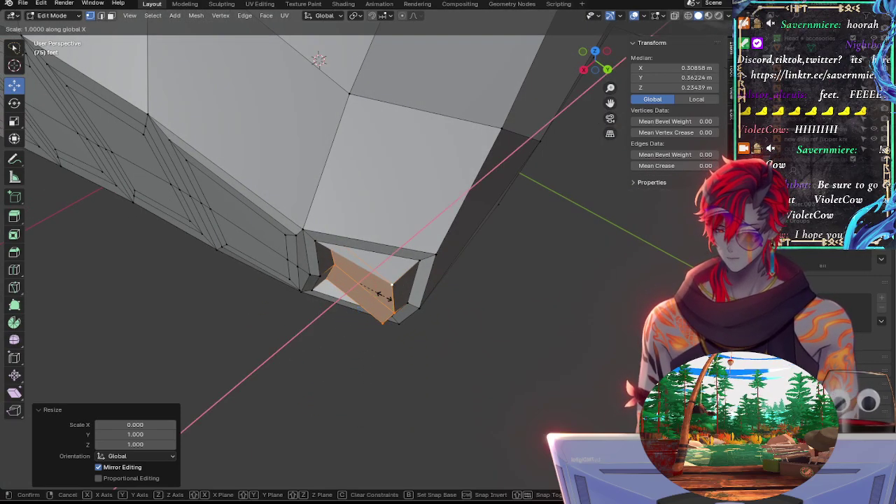
right_click(397, 291)
key(r)
key(x)
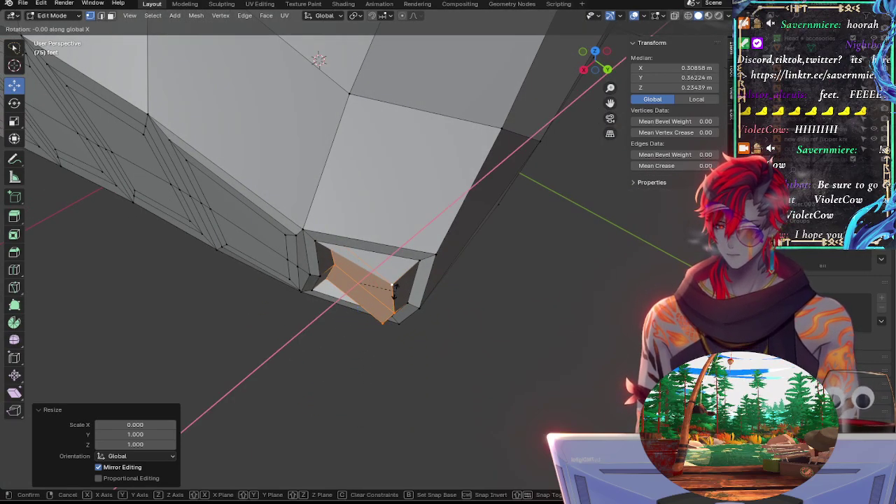
right_click(408, 302)
key(s)
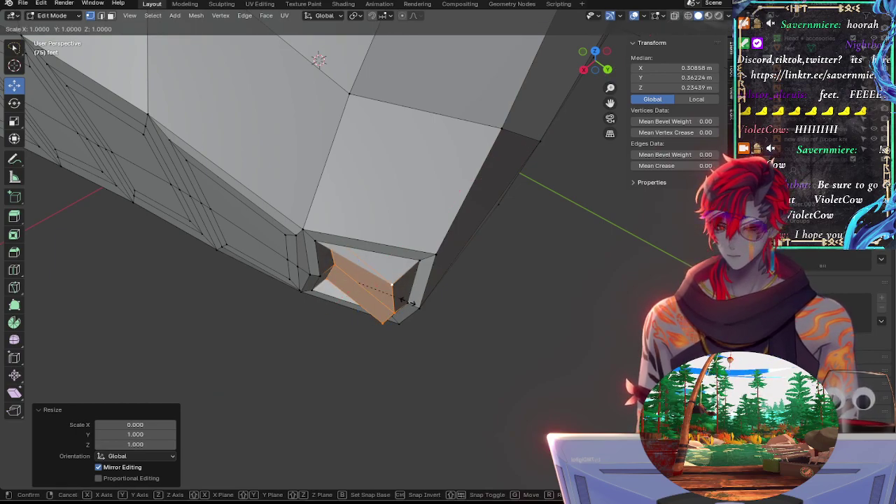
Step: Rotate the flattened innermost loop -16.2° about the Z axis and fine-tune its angle with a second rotation about Z
key(r)
key(z)
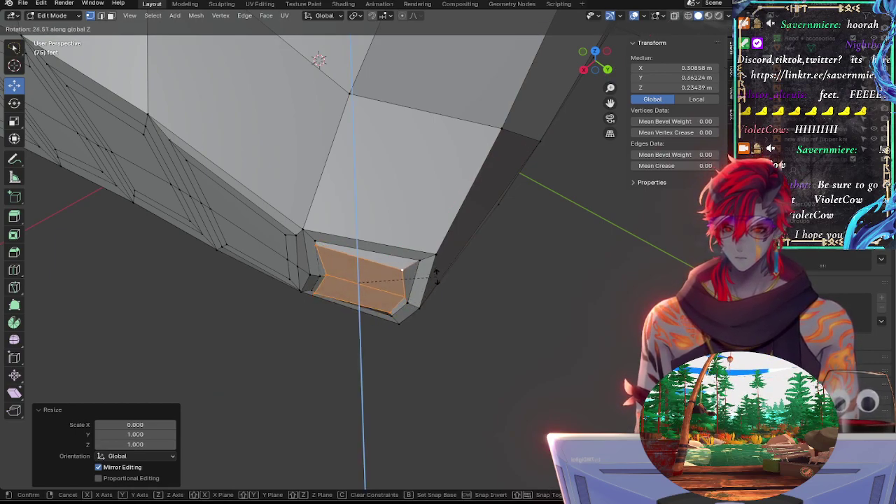
click(482, 301)
scroll(459, 288, up, 1)
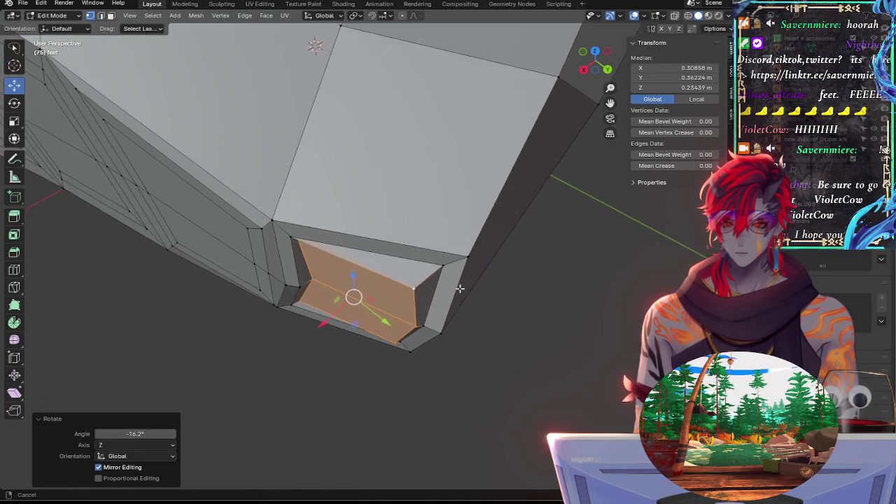
middle_drag(459, 287, 412, 259)
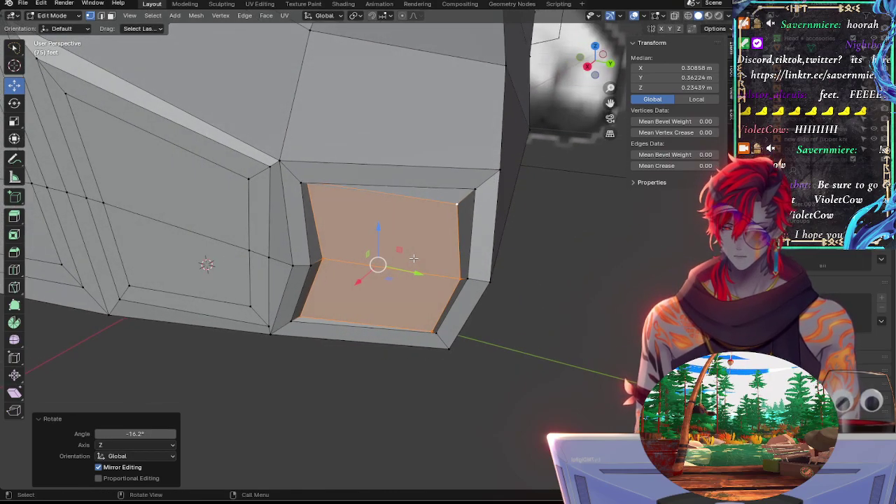
key(r)
key(z)
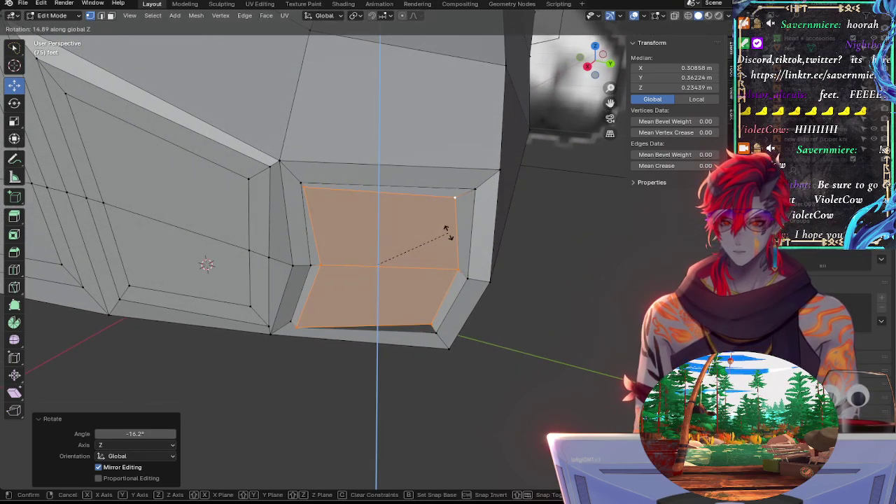
click(446, 242)
Step: Vertex-slide the loop's lower corner near the neighbouring toe upward by 0.103 and its upper corner along the top edge by about 0.12
key(alt+a)
click(301, 327)
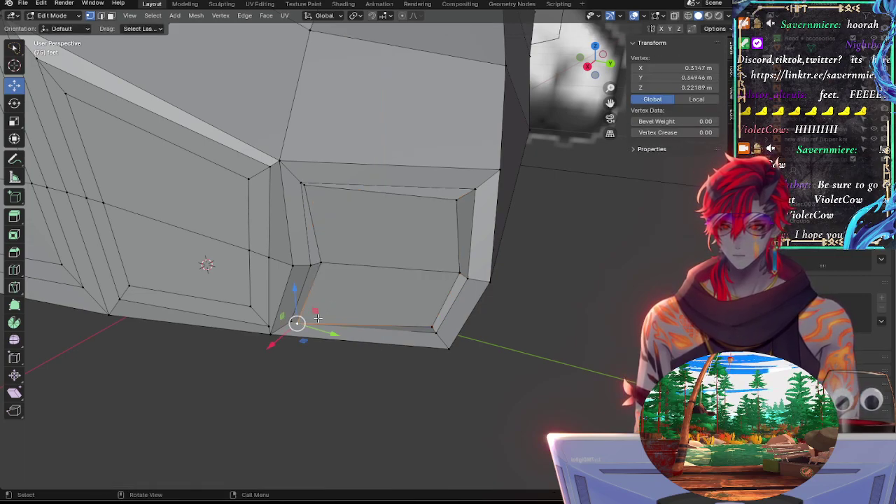
key(g)
click(321, 310)
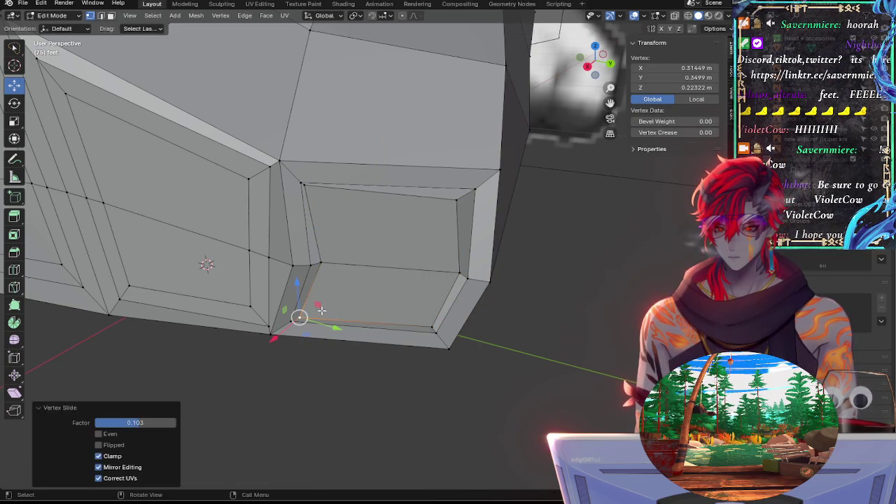
click(315, 194)
key(g)
key(g)
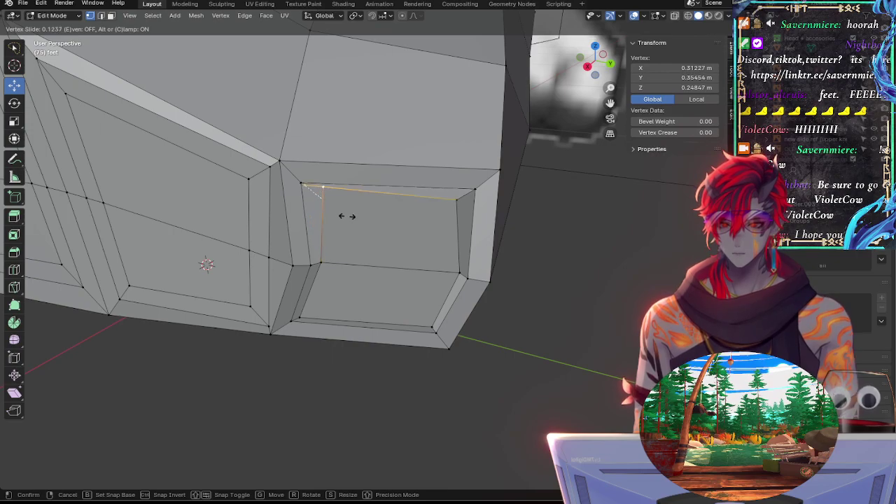
click(346, 216)
Step: Select the innermost loop's three vertices facing the neighbouring toe and edge-slide them to the rim with factor 1.000, plus a second slide of 0.047
shift+click(326, 260)
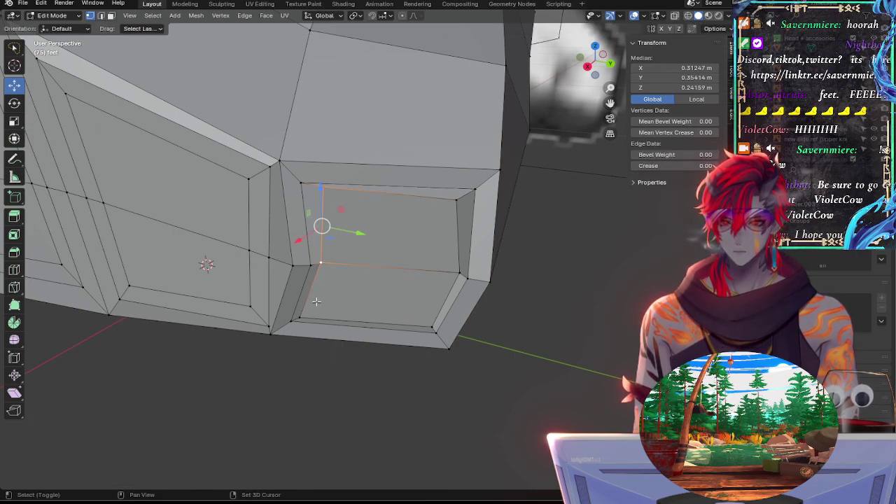
shift+click(301, 320)
key(g)
key(g)
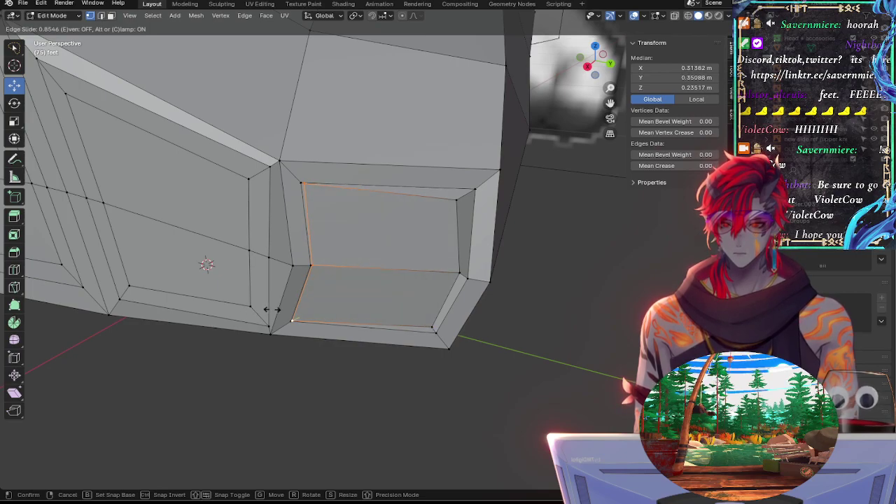
click(175, 318)
key(g)
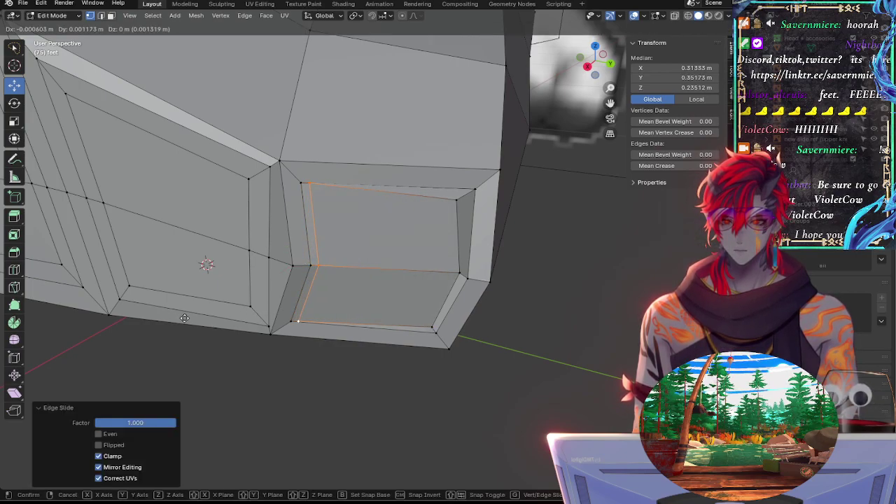
key(g)
click(173, 316)
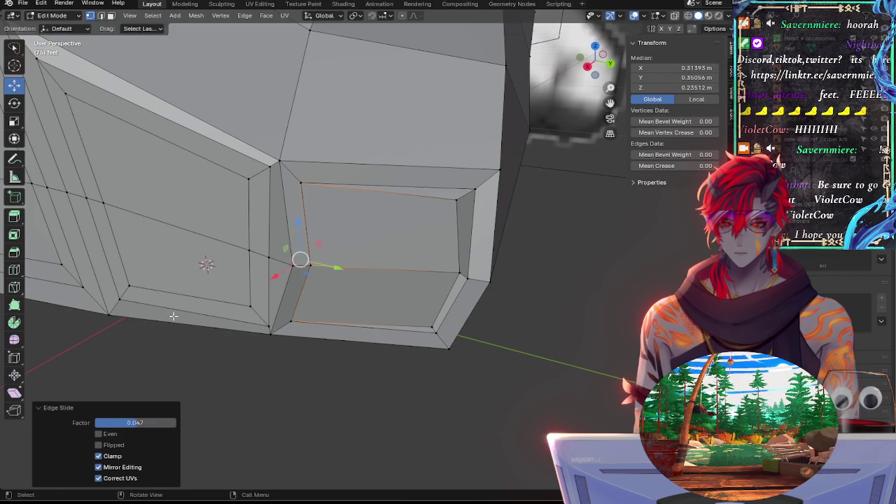
key(g)
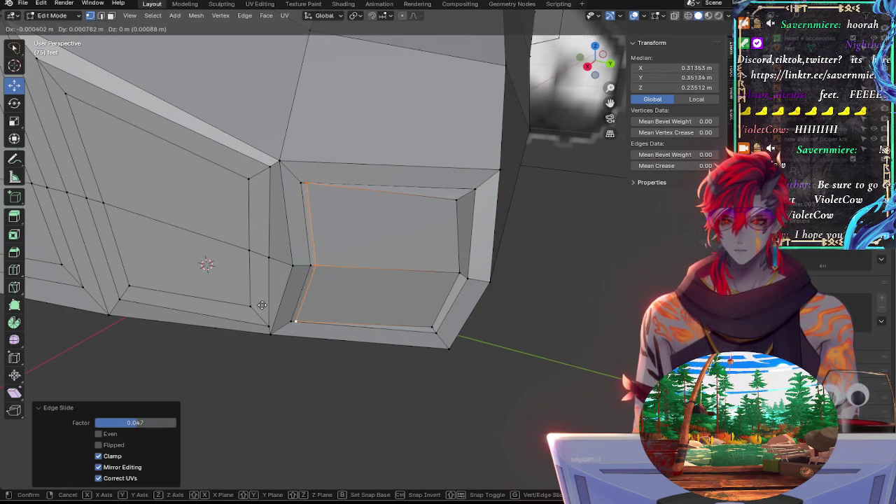
click(264, 306)
key(ctrl+z)
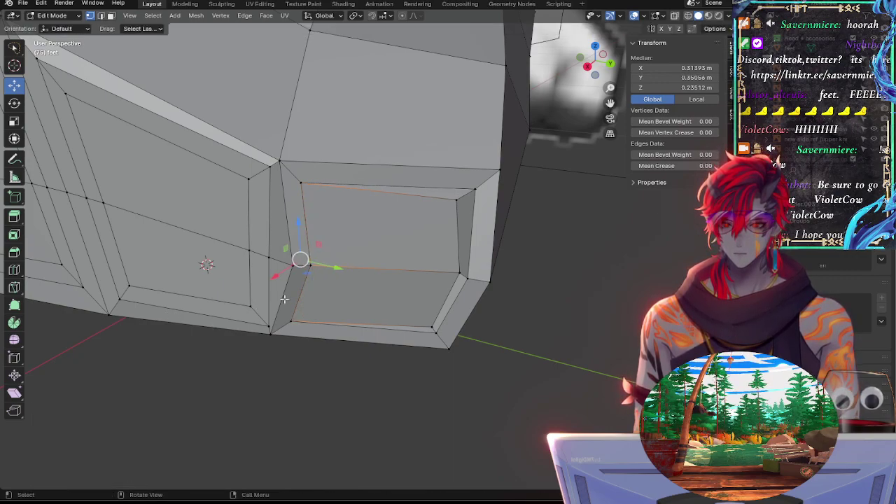
key(s)
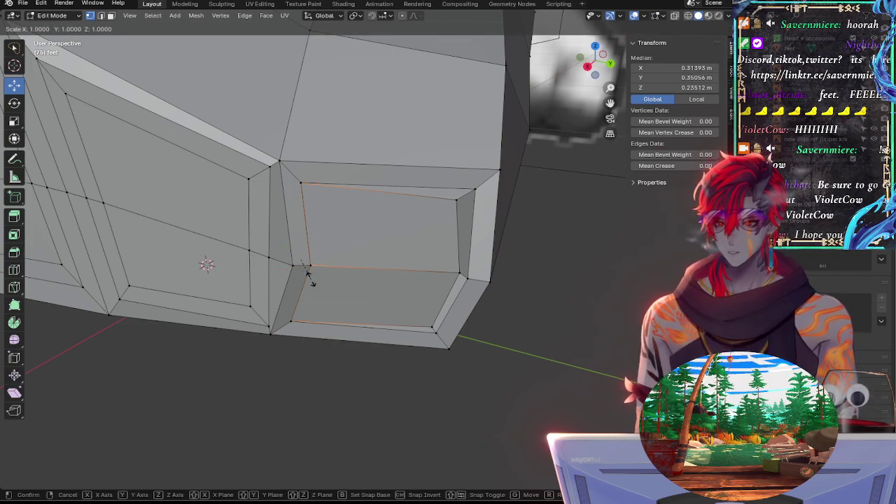
key(z)
click(313, 276)
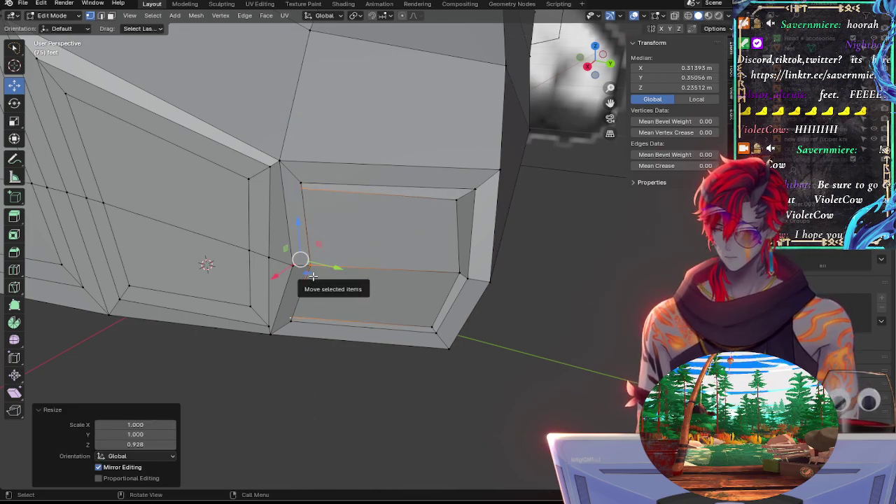
key(ctrl+z)
Step: Scale the three vertices on the neighbouring-toe side to 0.9 along Z
key(s)
key(z)
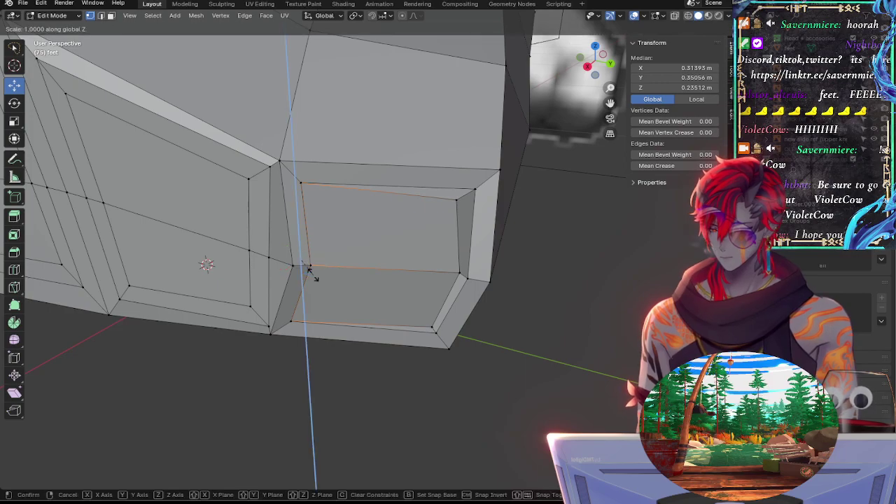
click(313, 271)
key(s)
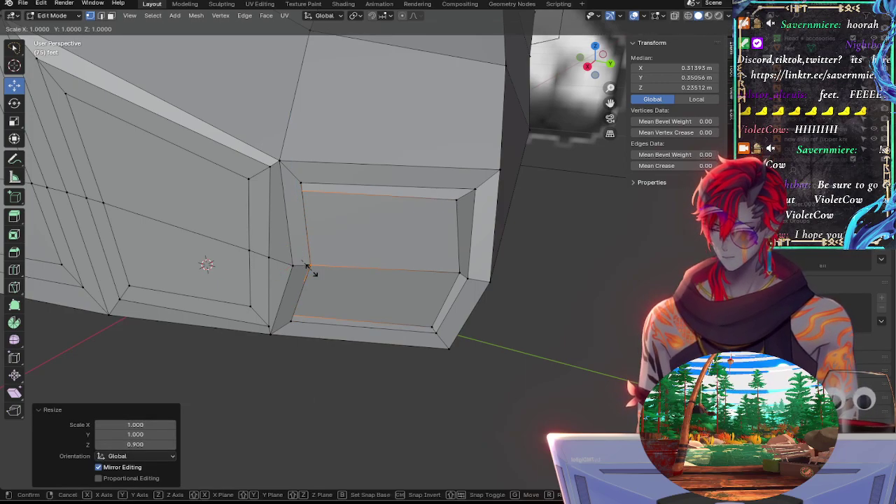
key(x)
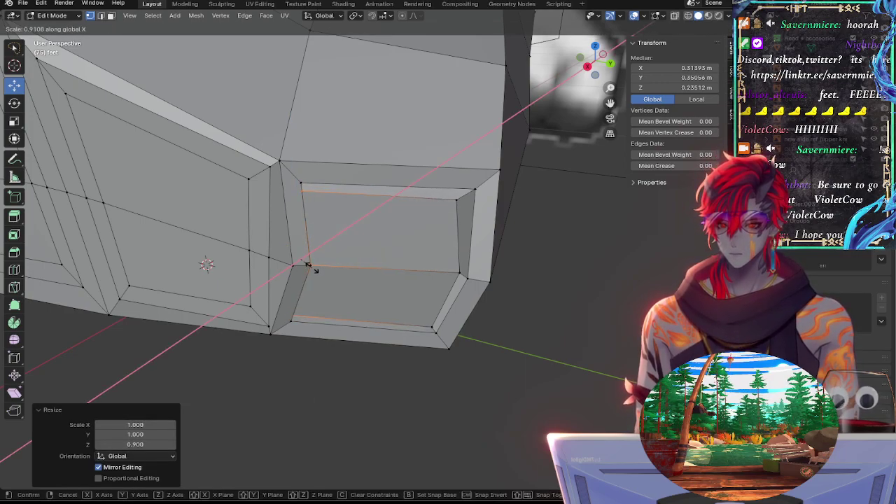
right_click(312, 269)
key(s)
key(y)
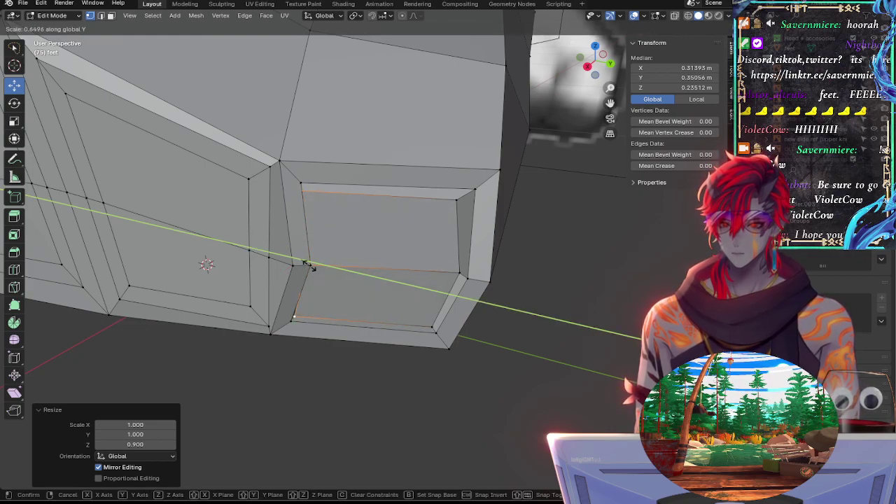
key(Escape)
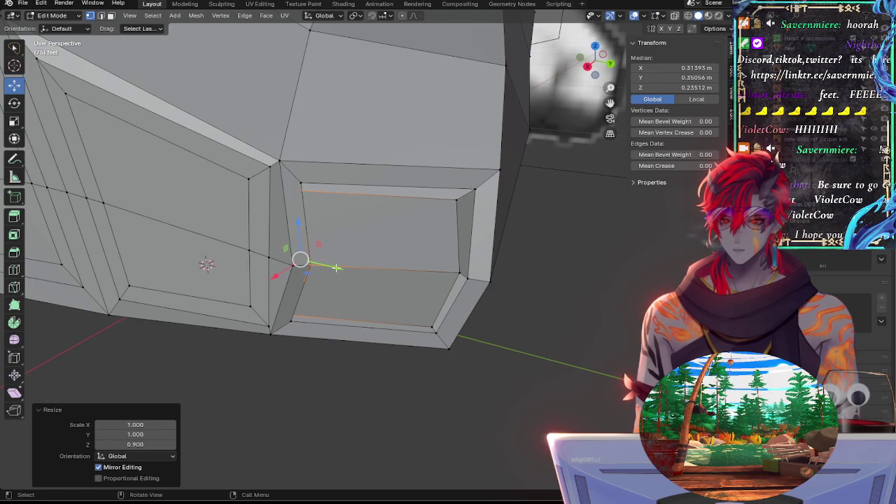
Step: Move the three neighbouring-toe-side vertices along Y, inward from the rim
drag(336, 268, 372, 266)
middle_drag(431, 272, 432, 245)
Step: Select the innermost loop's three outer-side vertices and edge-slide them to the outer rim with a factor of 1.000
click(445, 173)
shift+click(448, 238)
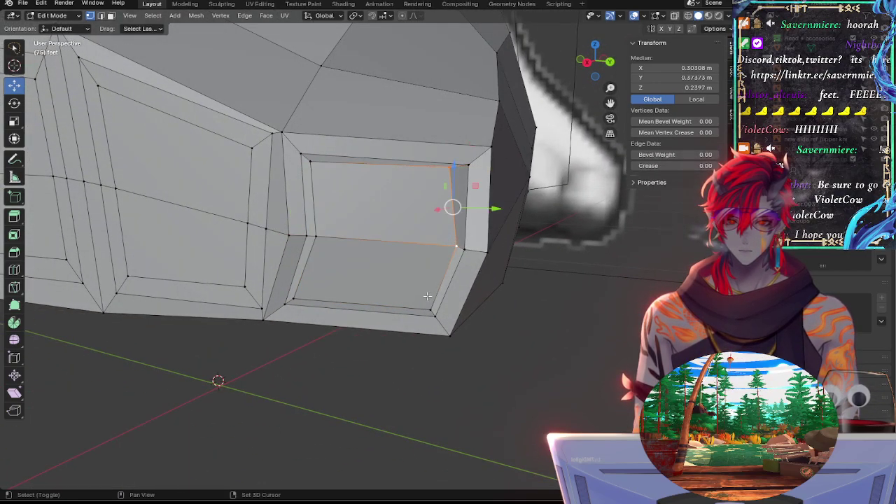
shift+click(444, 290)
key(g)
key(g)
click(503, 306)
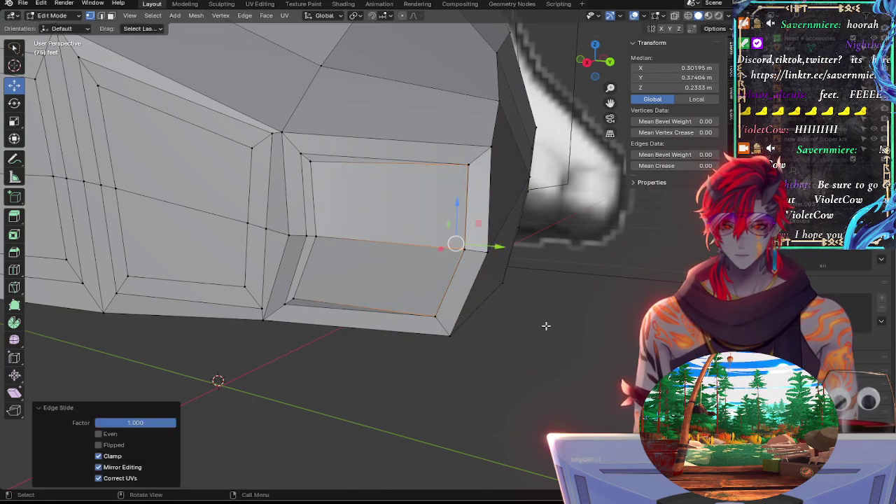
key(s)
key(z)
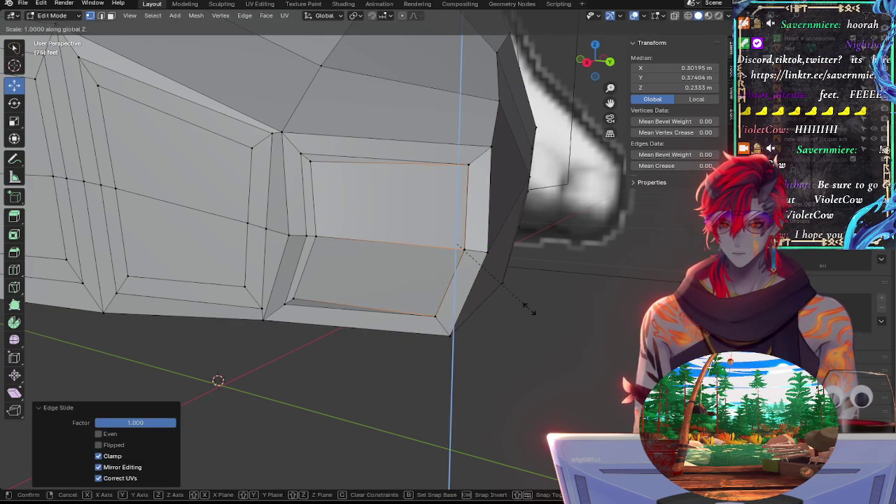
key(Escape)
key(s)
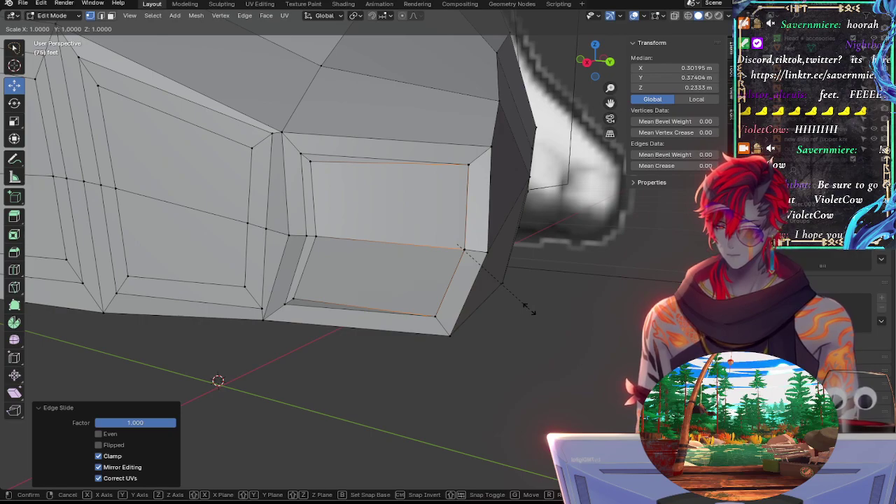
key(x)
key(Escape)
Step: Scale the three outer-side vertices to 0.9 along Z
text(s)
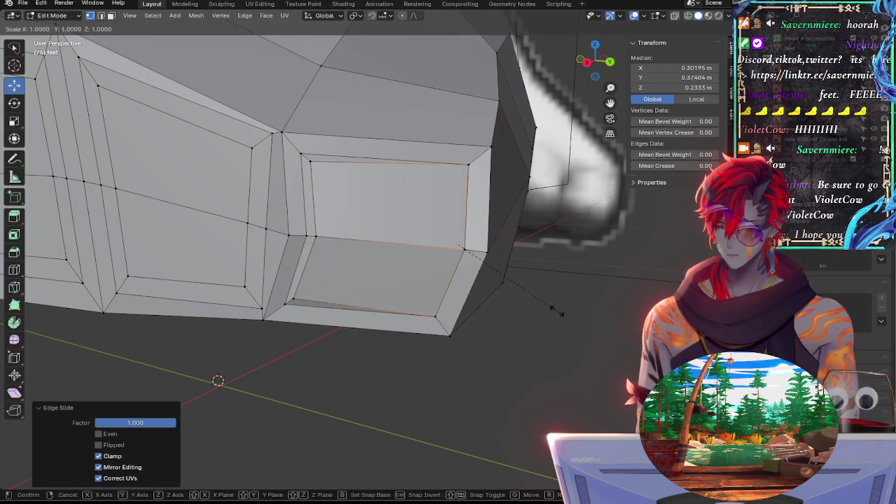
text(z0.9)
key(Return)
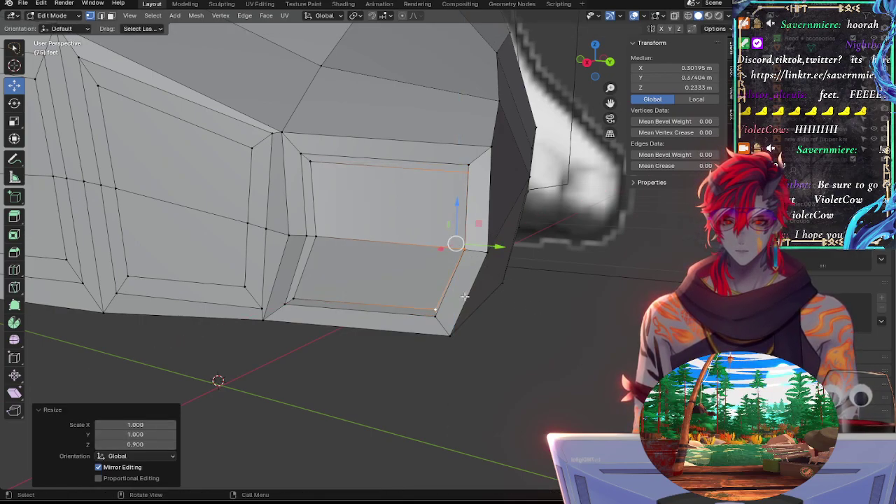
Step: Move the three outer-side vertices inward from the rim by -0.001268 m along Y
key(g)
key(y)
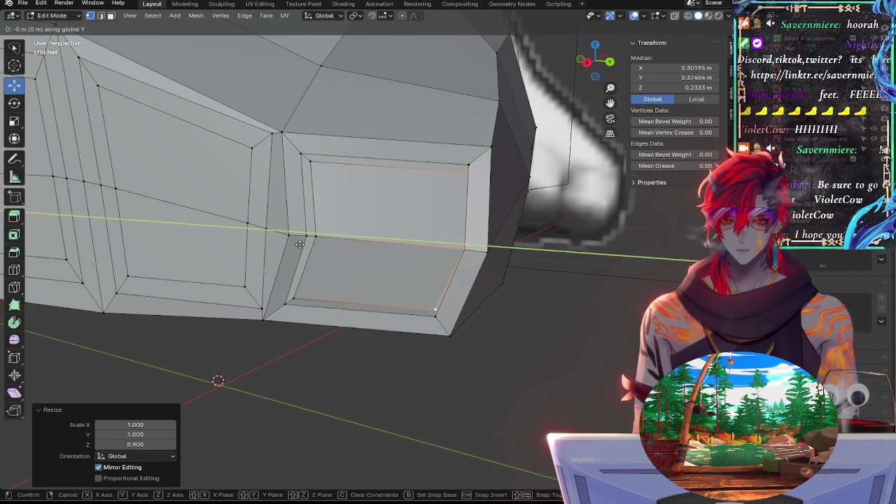
right_click(450, 285)
middle_drag(434, 300, 483, 326)
key(g)
key(y)
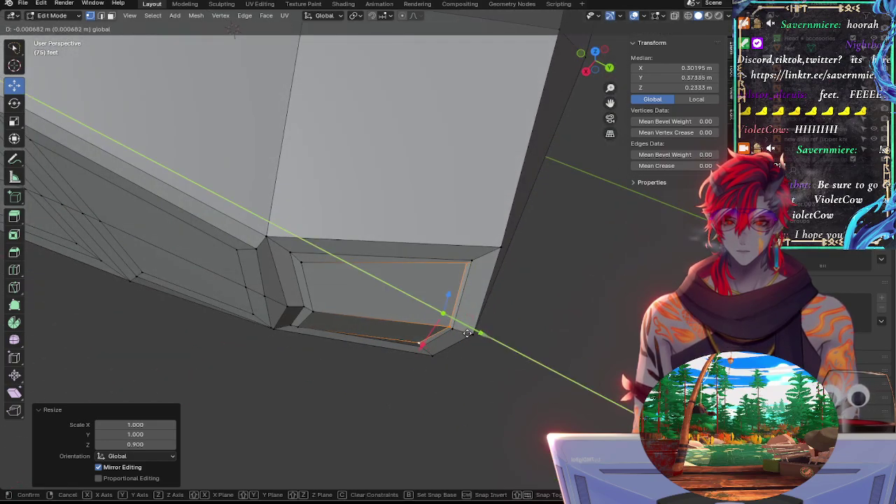
click(462, 333)
middle_drag(462, 333, 521, 298)
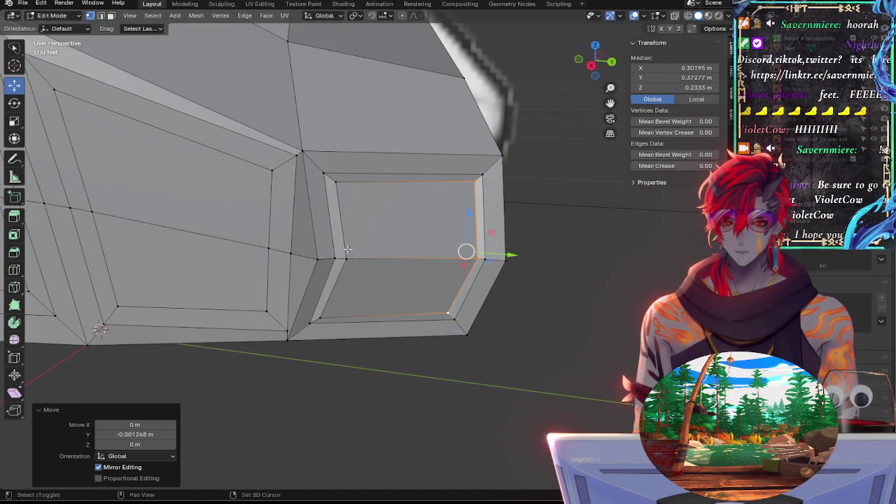
Step: Add the three neighbouring-toe-side vertices to the selection so that it covers the whole innermost loop
shift+click(334, 190)
shift+click(337, 278)
key(ctrl+z)
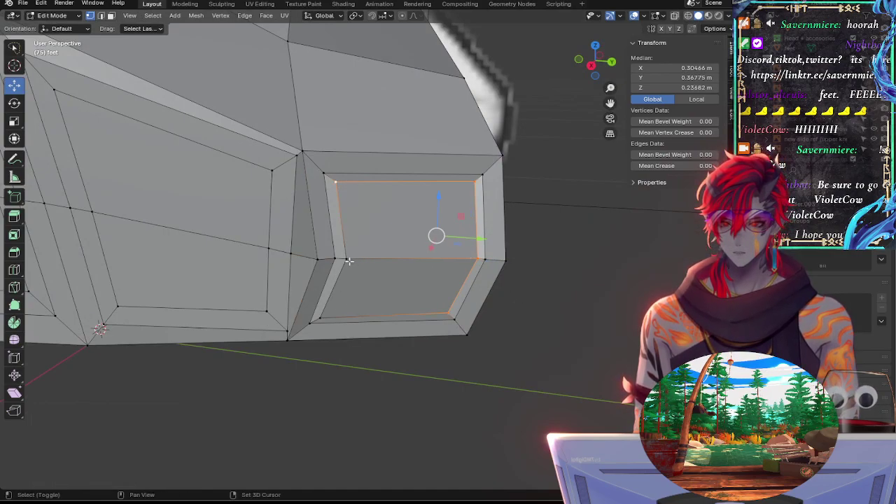
shift+click(350, 260)
shift+click(326, 316)
key(g)
key(g)
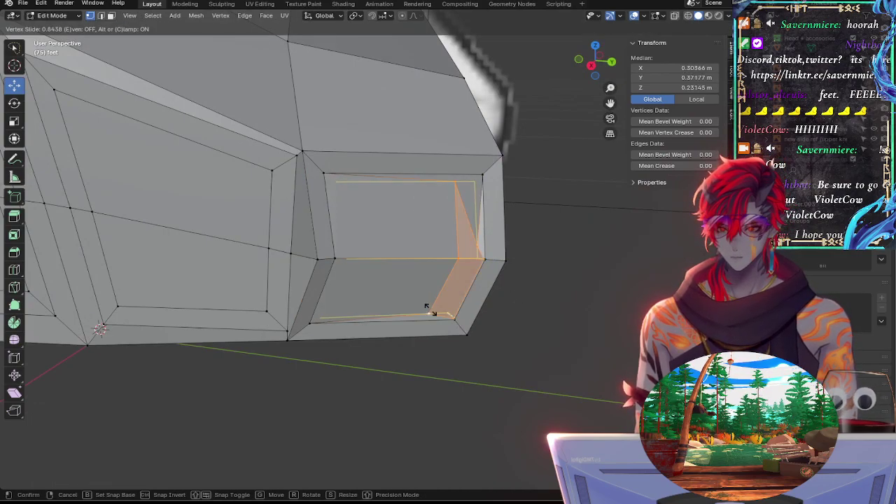
right_click(453, 303)
middle_drag(454, 303, 489, 290)
alt+drag(493, 287, 586, 253)
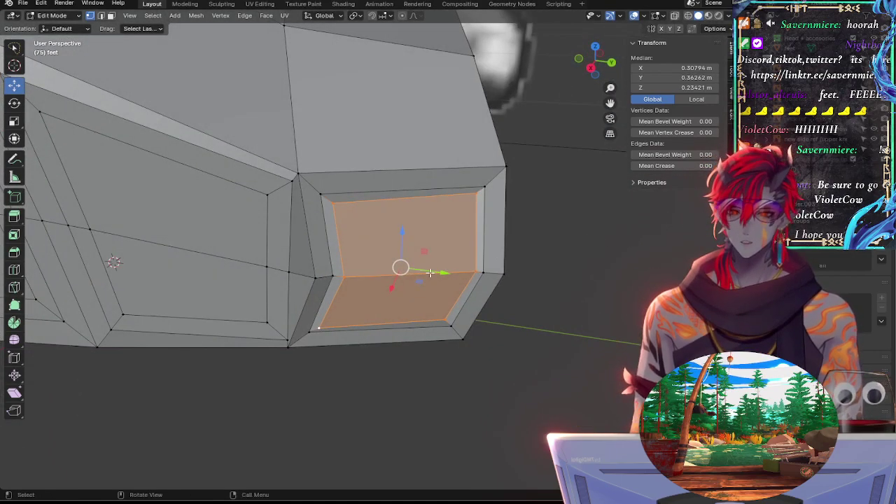
Step: Try to reshape the whole innermost loop with LoopTools Circle
right_click(429, 239)
mouse_move(430, 237)
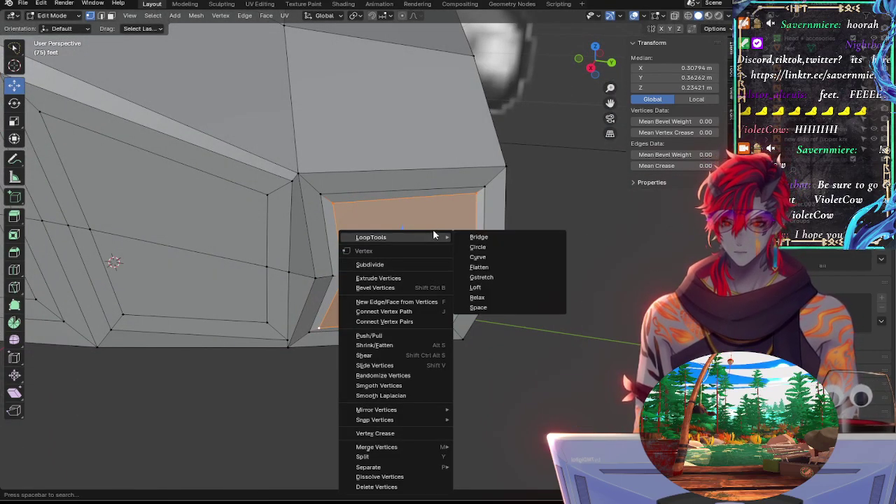
click(493, 249)
key(shift+v)
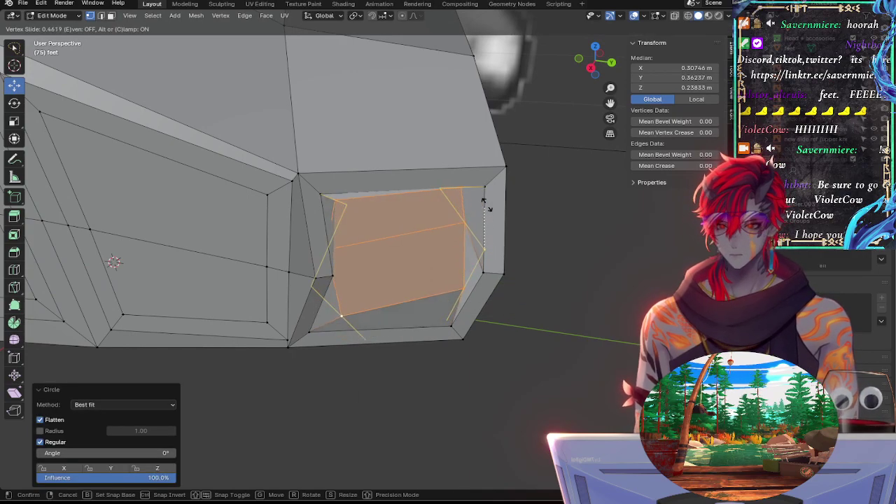
key(Escape)
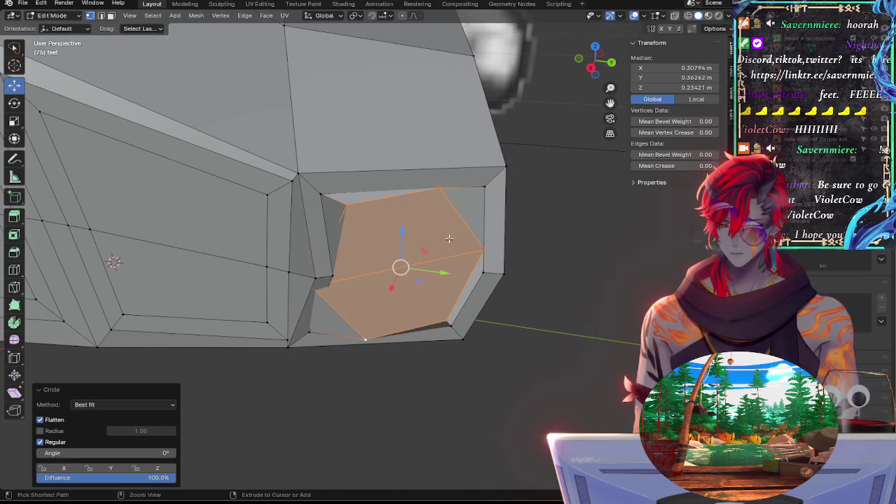
key(ctrl+z)
Step: Flatten the whole innermost loop to its best-fit plane with LoopTools Flatten
key(shift+v)
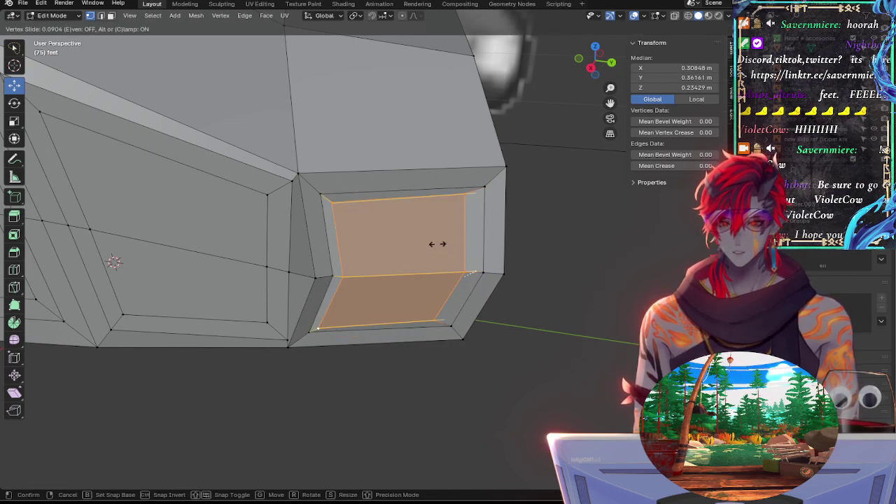
click(437, 244)
right_click(437, 243)
mouse_move(437, 240)
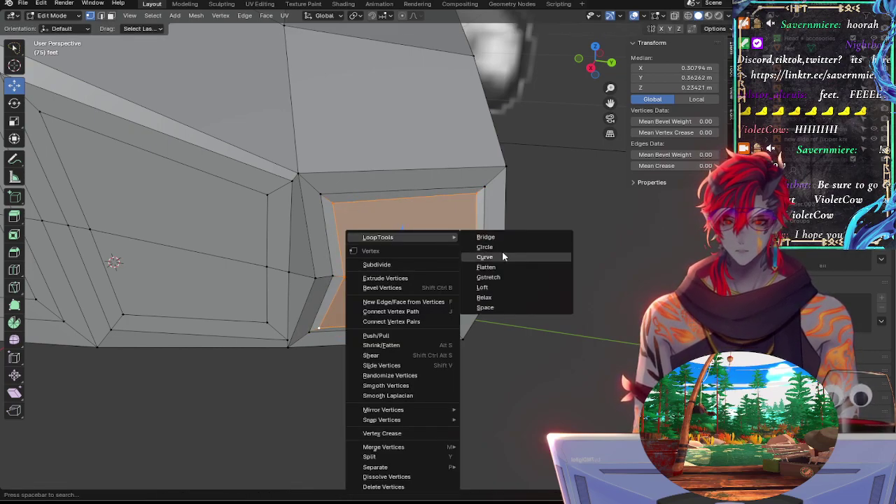
click(498, 267)
Step: Relax the flattened innermost loop with LoopTools Relax, using cubic interpolation and one iteration
right_click(429, 242)
mouse_move(433, 242)
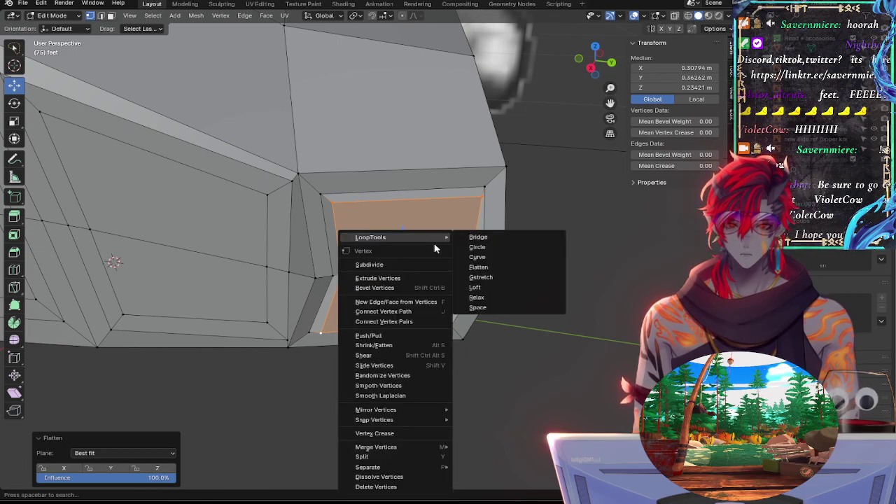
click(490, 296)
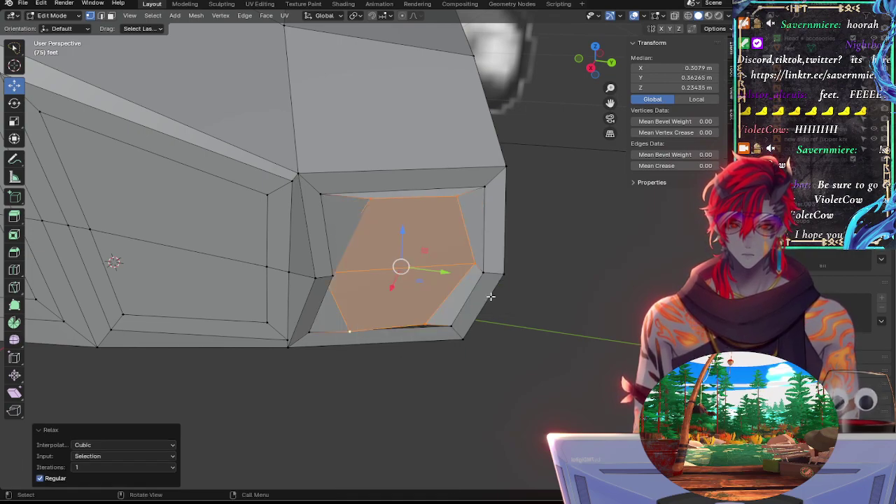
key(g)
key(g)
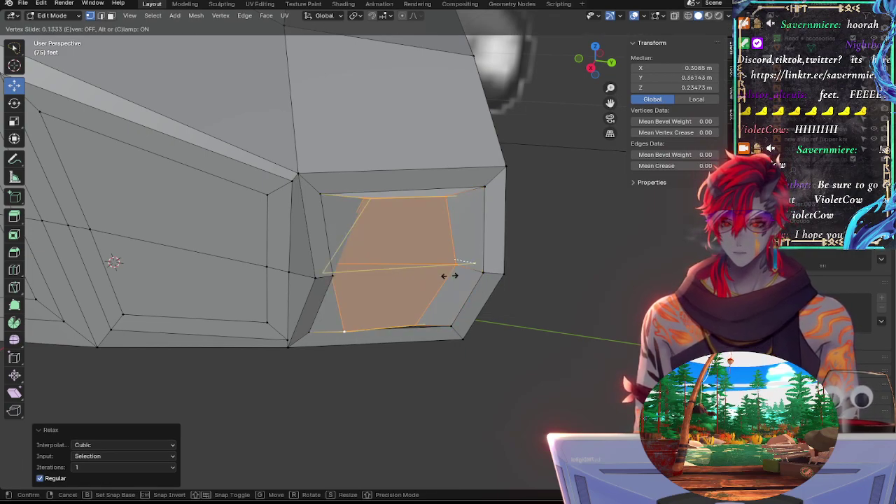
right_click(448, 278)
Step: Relax the innermost loop of the smallest toe opening once more with LoopTools Relax
right_click(408, 243)
mouse_move(420, 238)
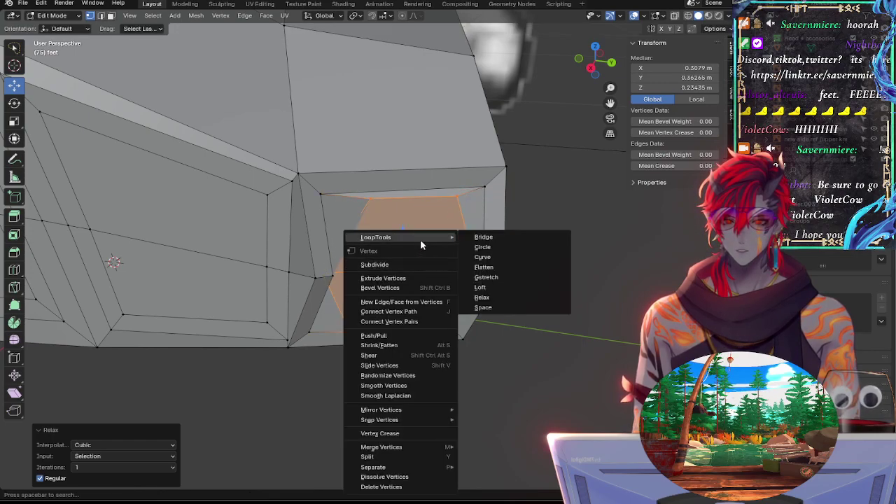
click(497, 297)
key(shift+v)
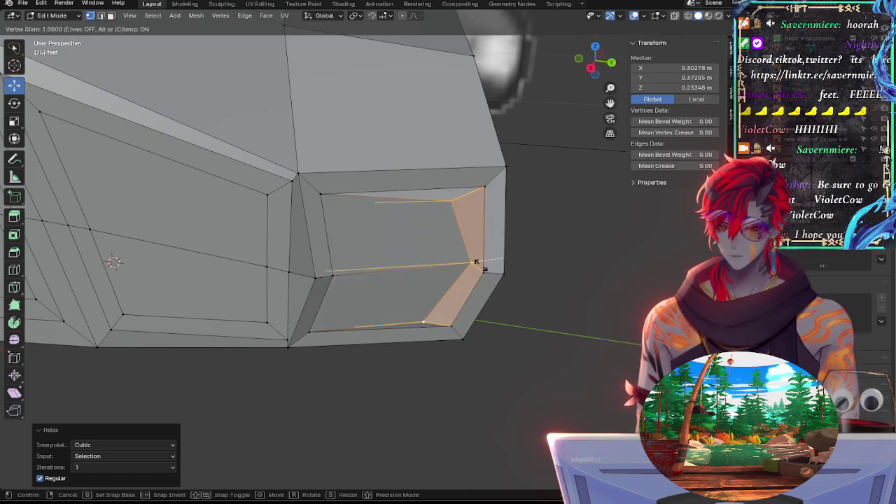
right_click(434, 262)
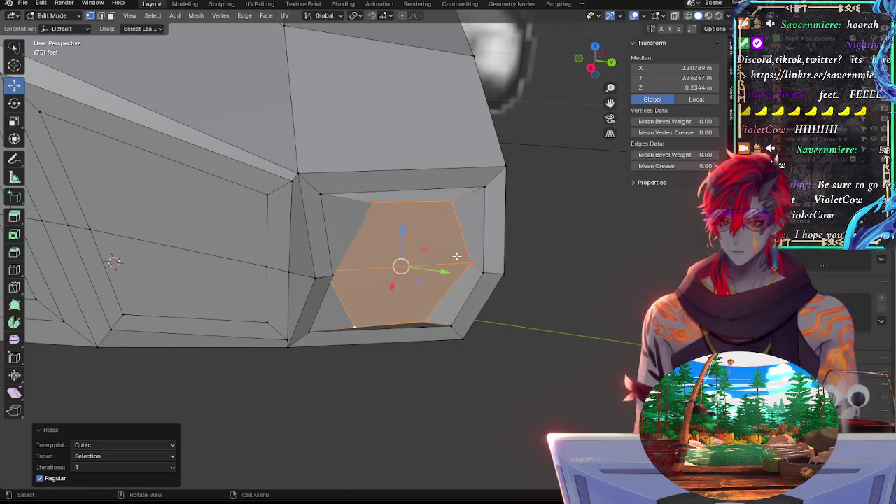
Step: Slide the innermost loop's three vertices on the foot's outer side outward onto the surrounding inset loop
click(448, 204)
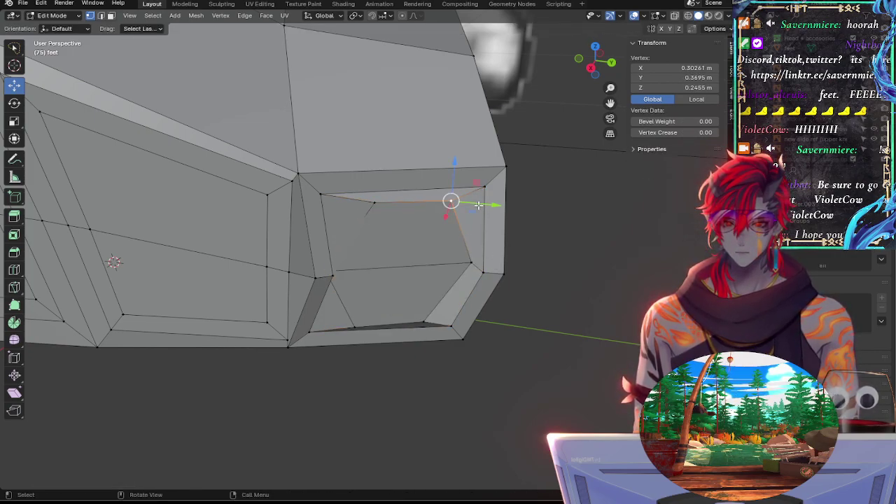
shift+click(467, 264)
shift+click(424, 324)
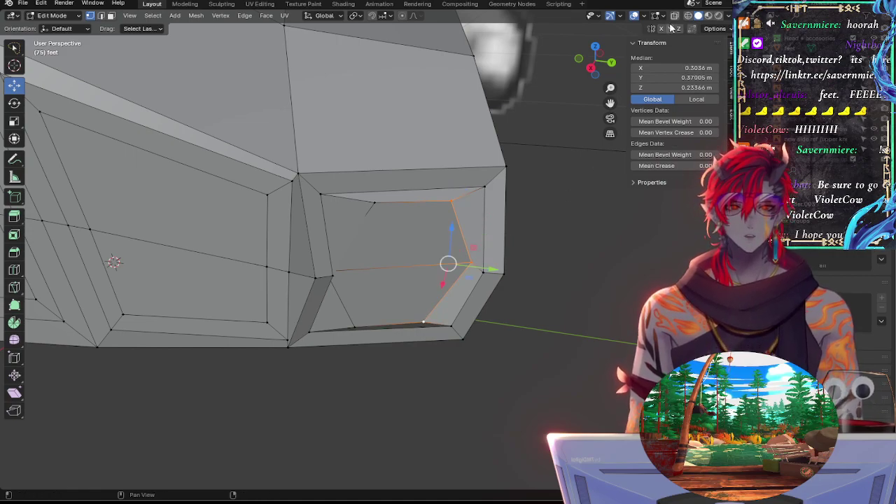
key(g)
key(g)
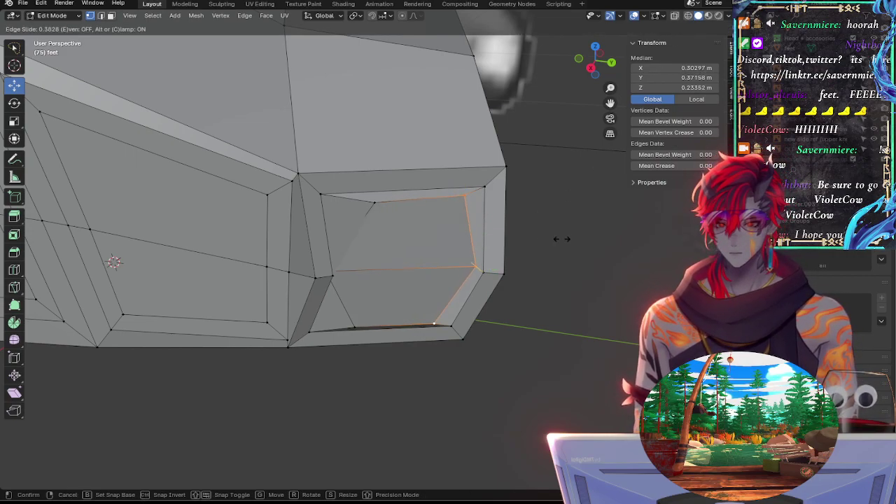
click(573, 251)
Step: Slide the innermost loop's three neighbouring-toe-side vertices outward onto the surrounding inset loop and clear the selection
click(385, 212)
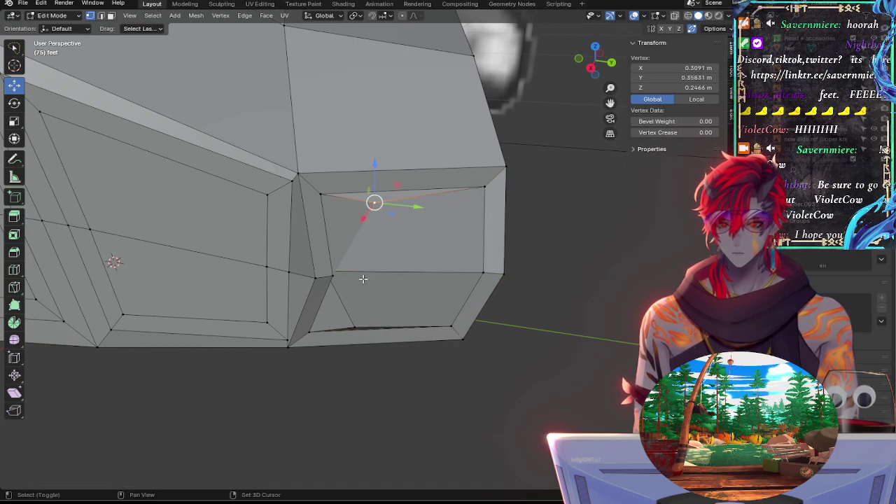
shift+click(362, 280)
click(359, 316)
click(358, 318)
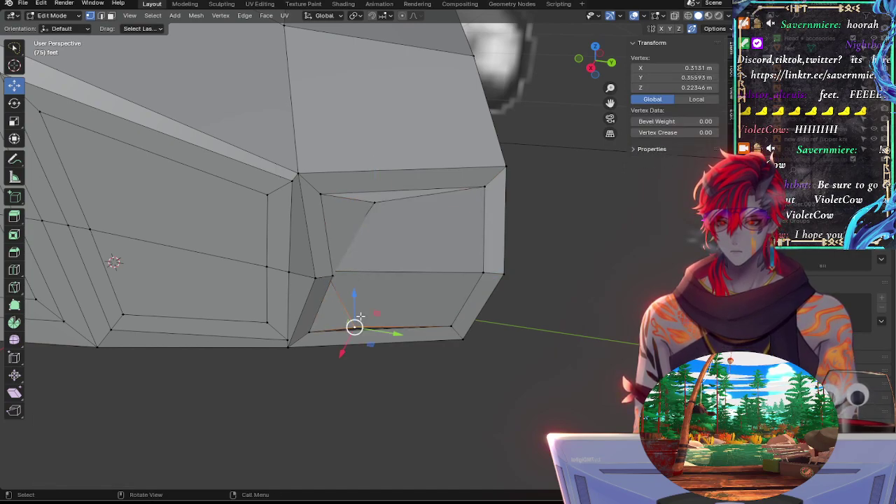
shift+click(376, 204)
middle_drag(379, 208, 314, 268)
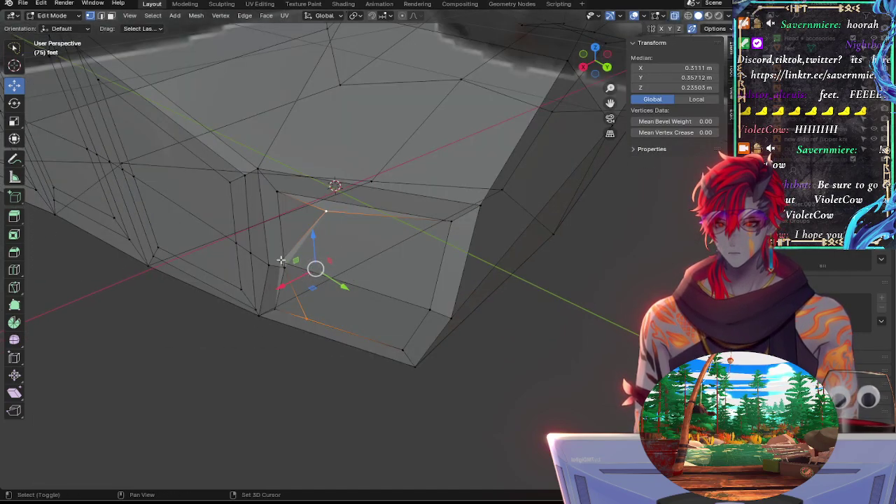
shift+click(281, 260)
key(alt+z)
key(g)
key(g)
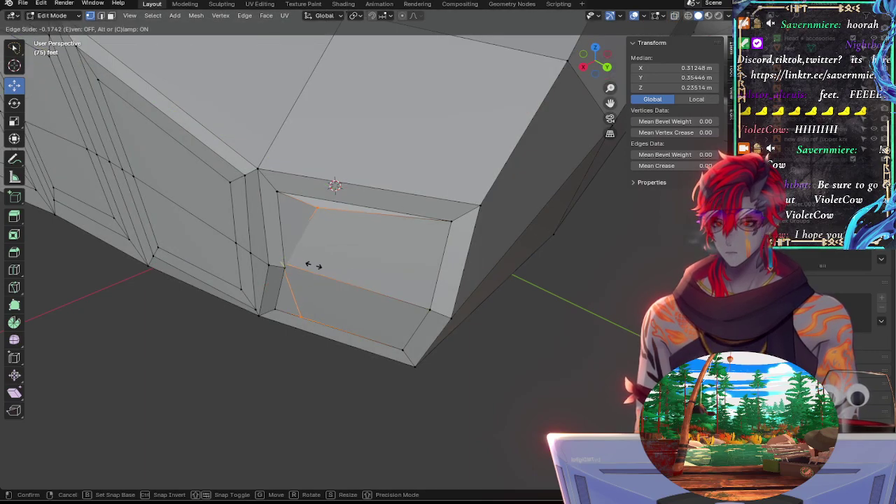
click(231, 248)
click(344, 367)
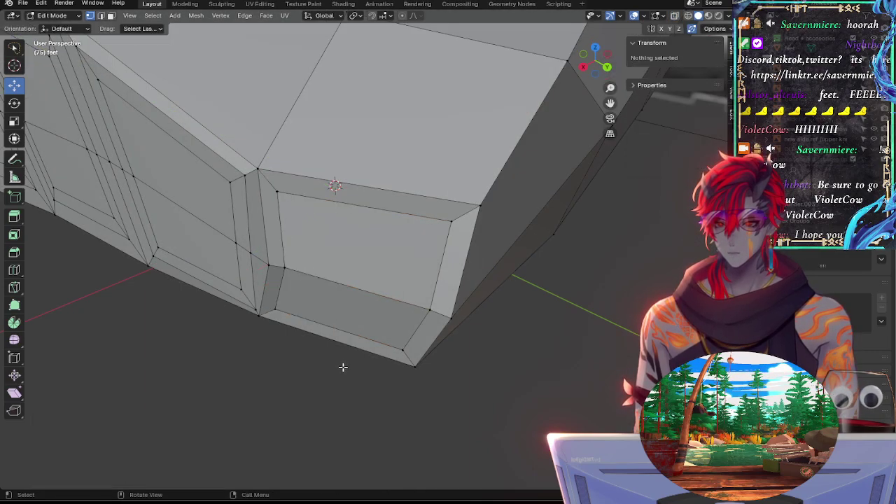
middle_drag(415, 284, 479, 254)
click(496, 248)
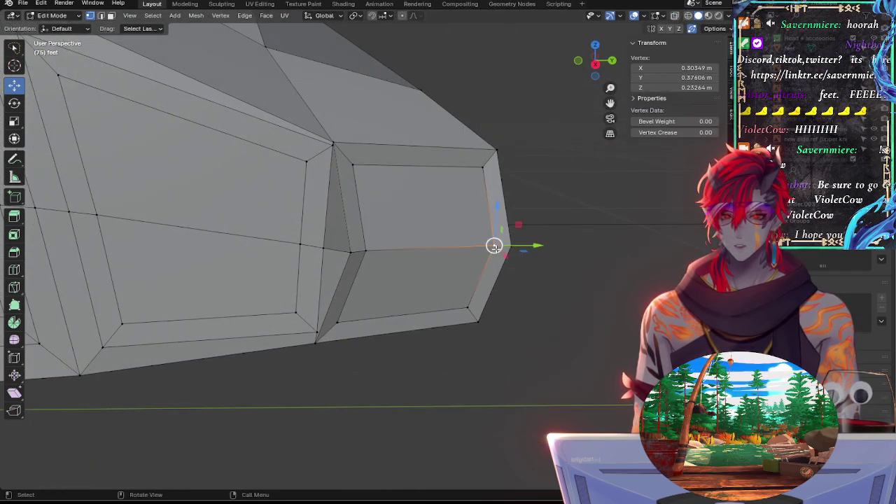
key(g)
right_click(541, 269)
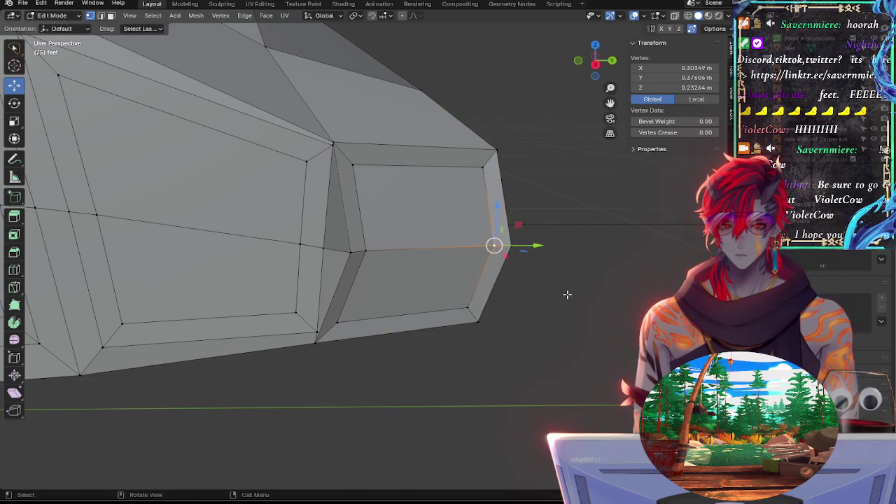
click(569, 296)
ctrl+middle_drag(577, 308, 351, 234)
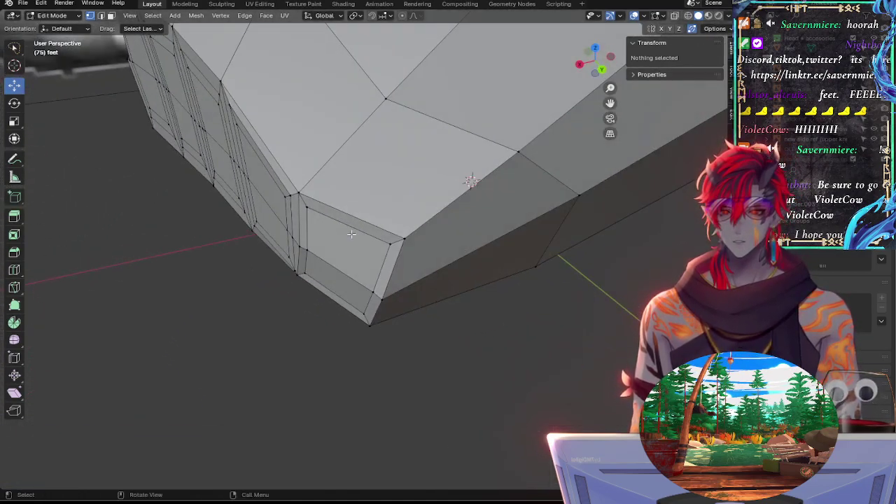
shift+middle_drag(350, 182, 509, 214)
click(602, 71)
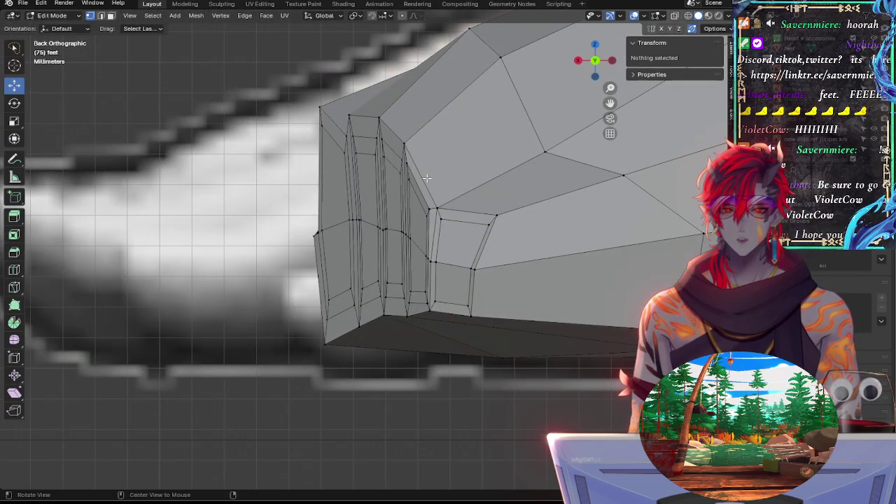
middle_drag(427, 178, 522, 245)
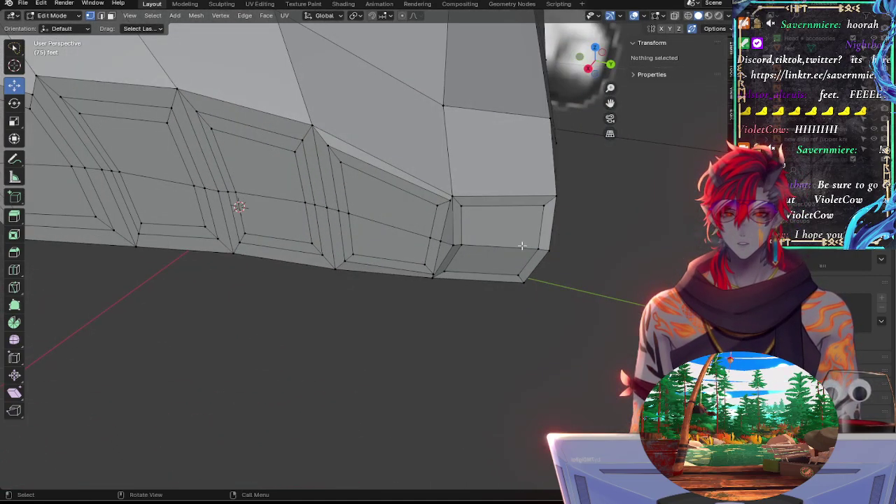
Step: Select the six vertices around the smallest toe's inset opening and try to vertex-slide them together
click(521, 246)
alt+click(468, 242)
click(456, 243)
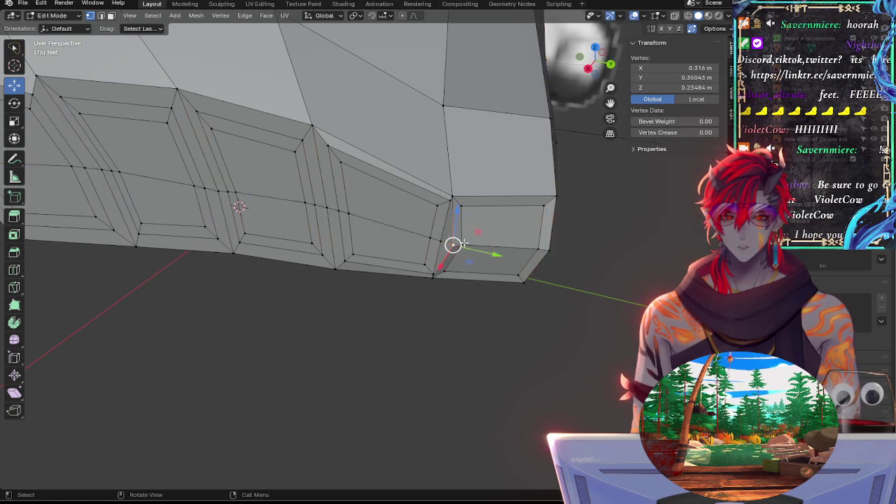
click(465, 238)
alt+click(464, 237)
alt+shift+click(525, 272)
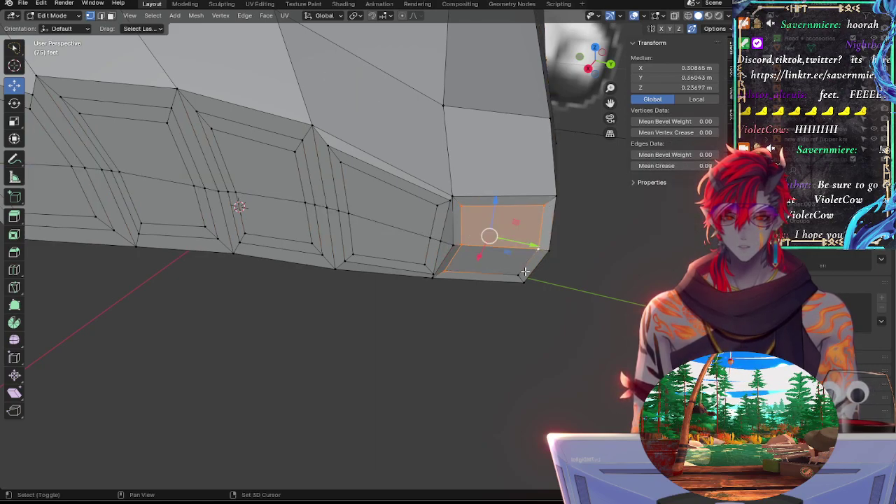
shift+click(520, 275)
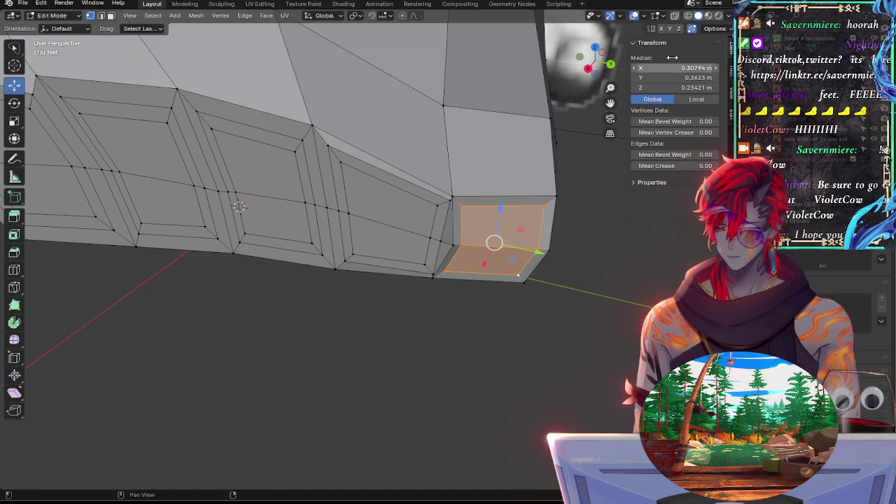
key(g)
key(g)
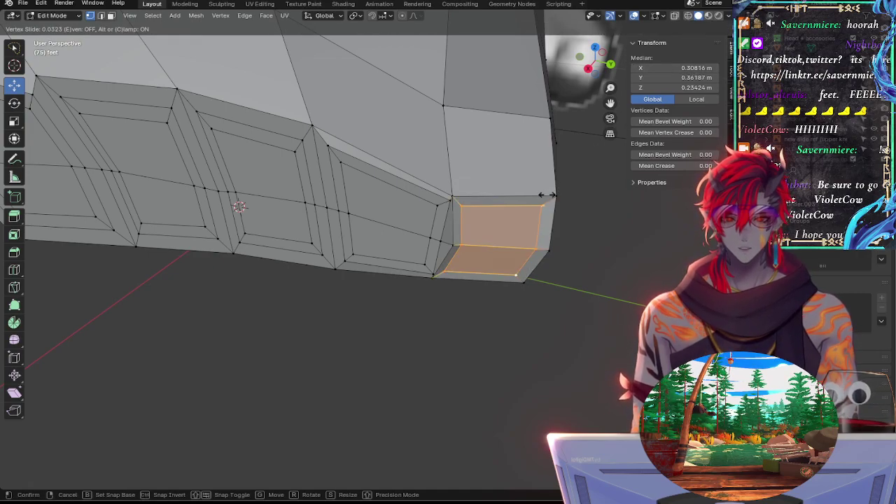
right_click(563, 212)
Step: Retry the vertex slide of the six inset vertices from other viewing angles, and clear the selection
middle_drag(563, 212, 516, 242)
scroll(504, 240, up, 2)
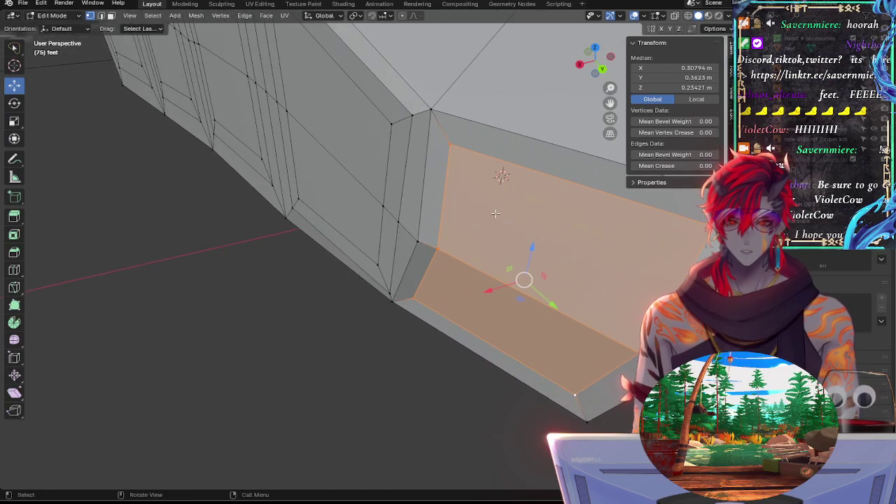
key(g)
key(g)
right_click(496, 204)
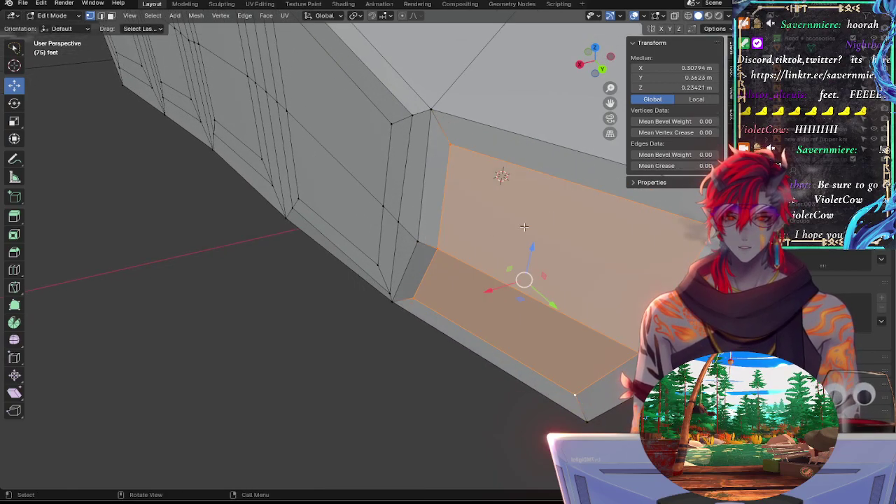
middle_drag(460, 245, 423, 265)
ctrl+alt+drag(423, 264, 403, 320)
key(shift+v)
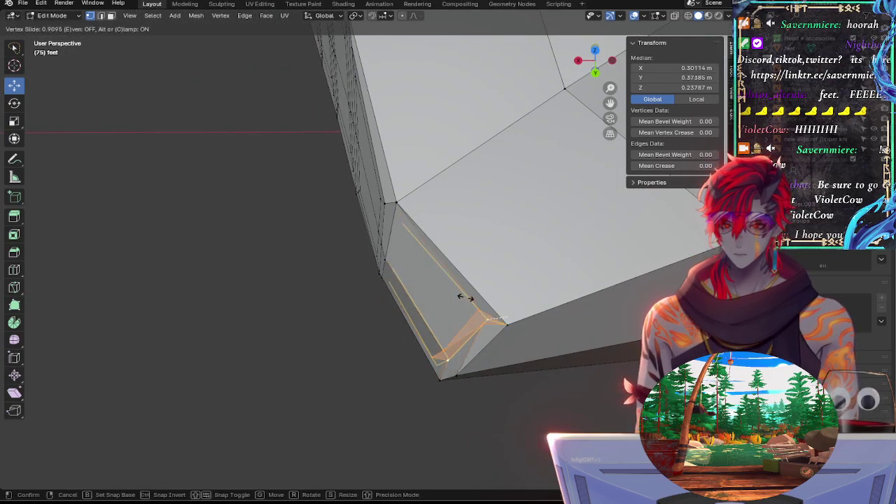
right_click(497, 298)
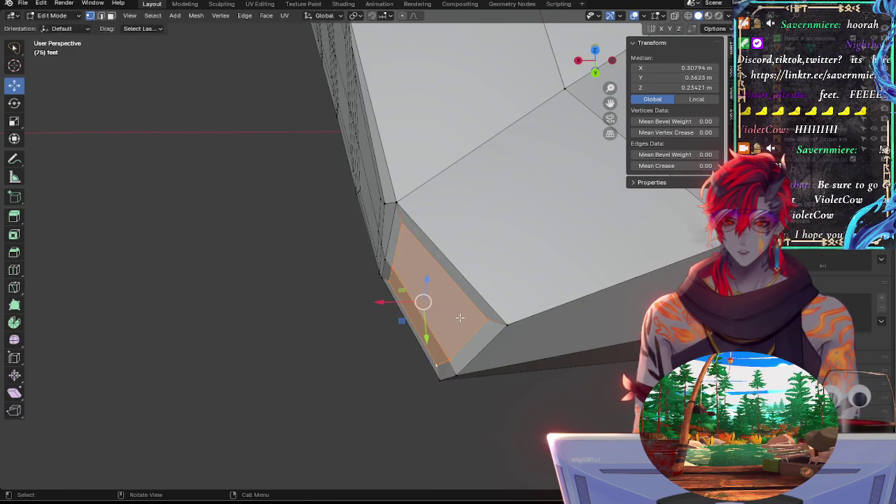
middle_drag(498, 299, 596, 234)
key(alt+a)
Step: Try to edge-slide the middle edge that crosses the smallest toe's inset opening
middle_drag(468, 235, 468, 285)
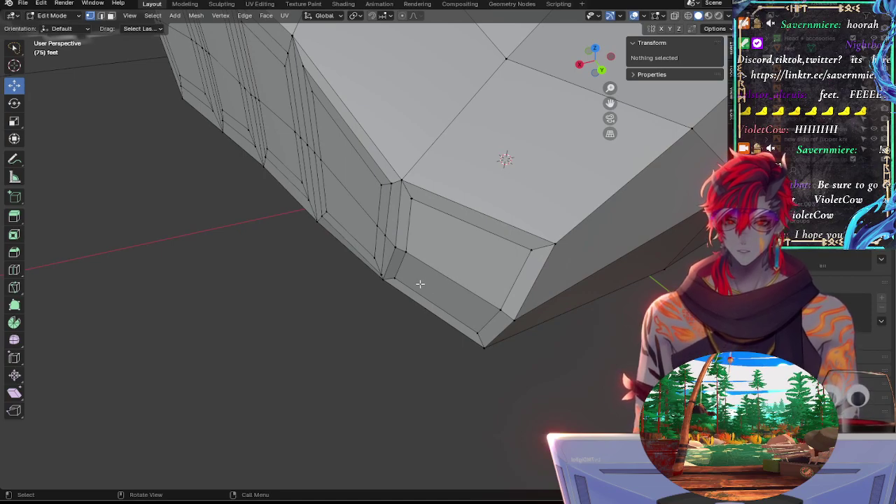
key(alt+z)
key(alt+z)
drag(468, 256, 458, 261)
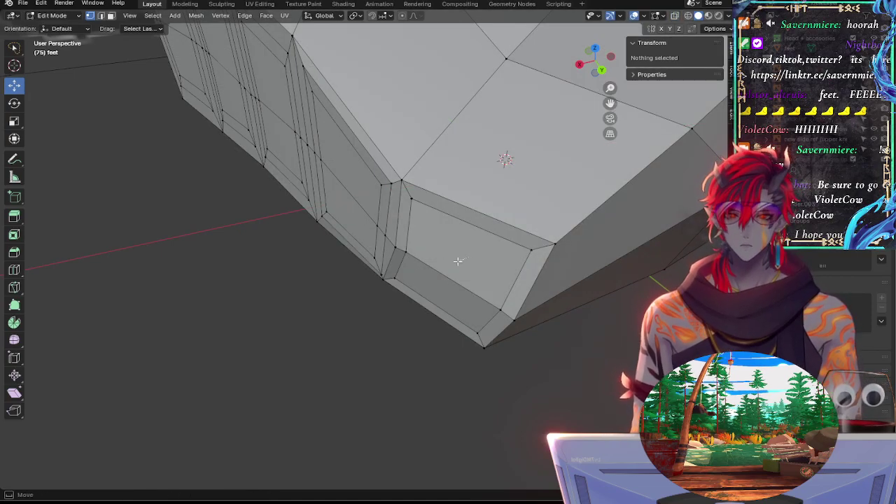
middle_drag(459, 291, 518, 243)
click(519, 241)
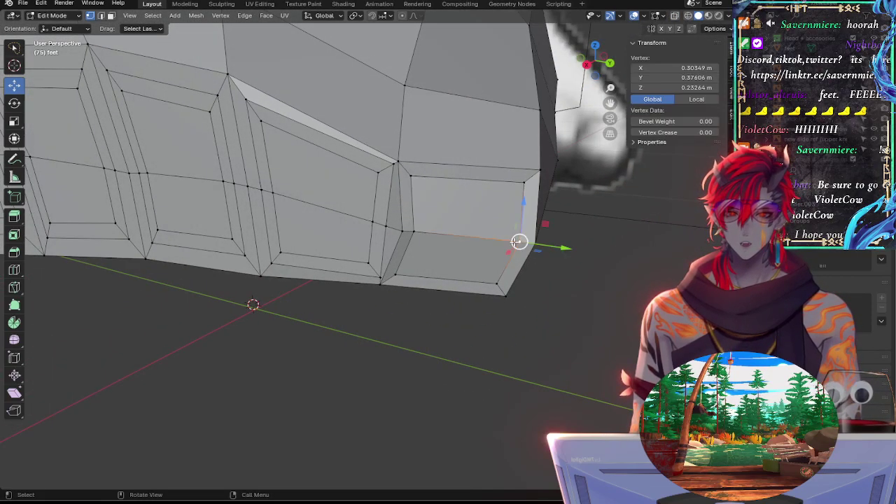
shift+click(414, 233)
key(g)
key(g)
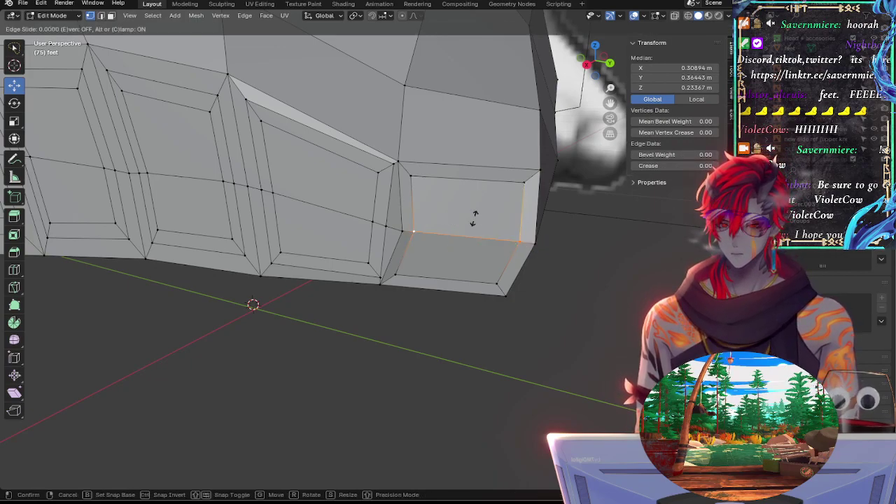
right_click(481, 221)
click(424, 257)
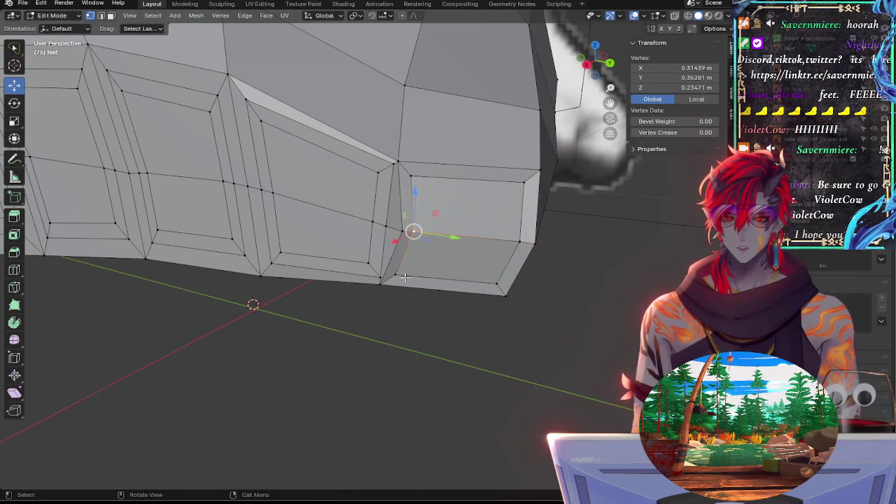
Step: Scale the six inset vertices of the smallest toe opening up by 1.2 on all axes, and clear the selection
click(402, 278)
shift+click(496, 282)
shift+click(520, 243)
shift+click(523, 187)
shift+click(419, 190)
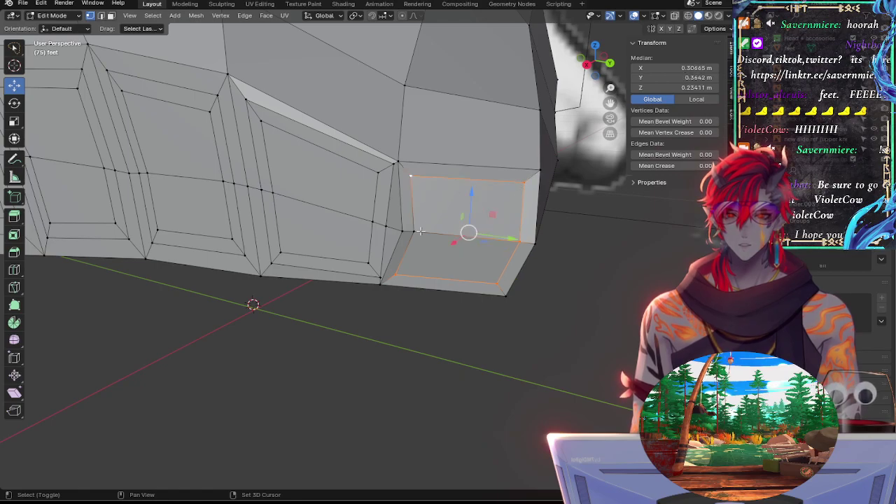
shift+click(421, 232)
key(s)
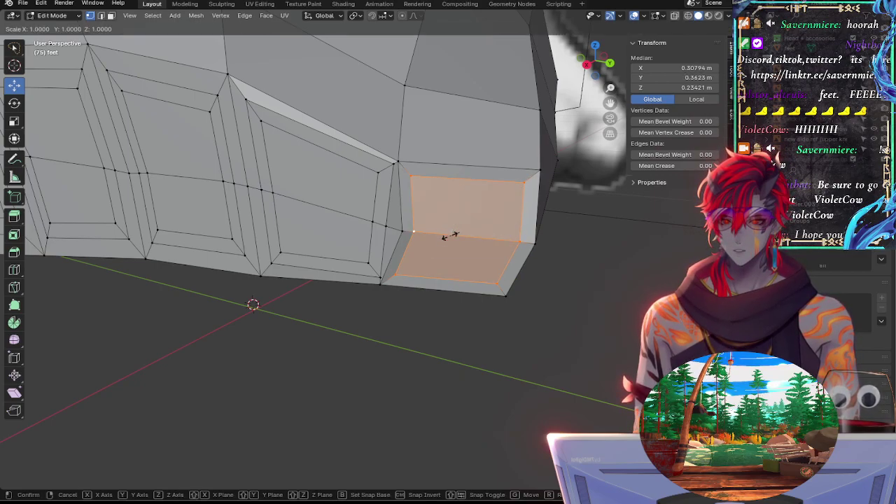
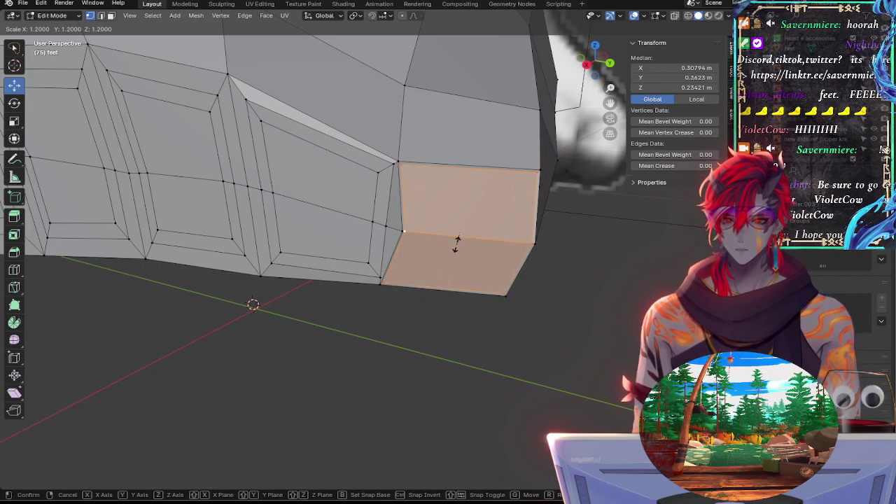
click(456, 244)
key(shift+v)
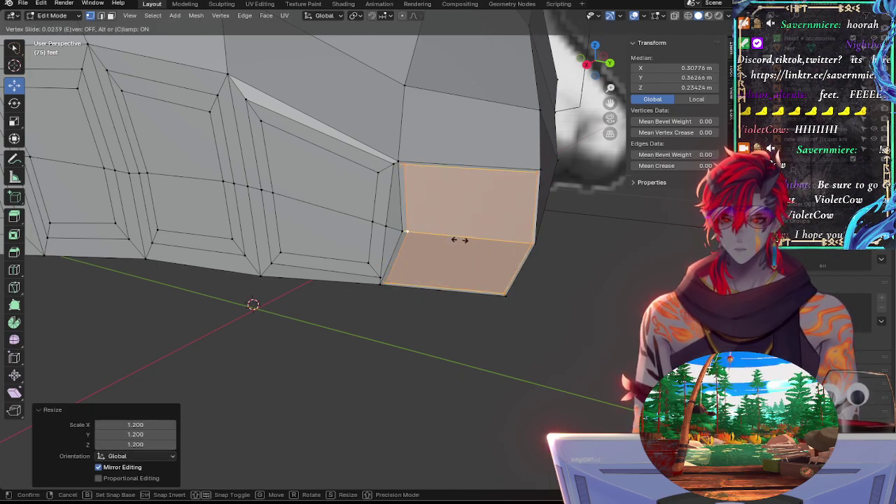
right_click(462, 241)
click(586, 289)
Step: Slide the inset's middle vertex on the neighbouring-toe side onto the matching vertex of the toe's outer border
alt+drag(586, 290, 430, 189)
click(416, 227)
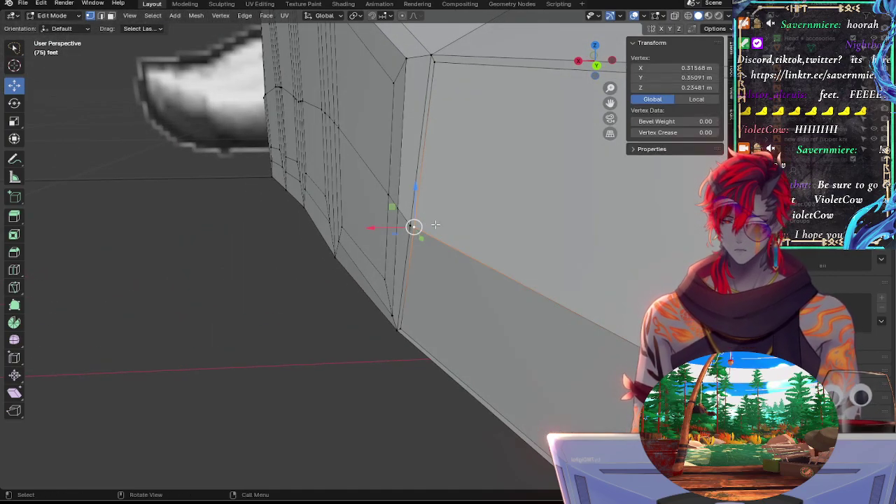
key(shift+v)
click(429, 220)
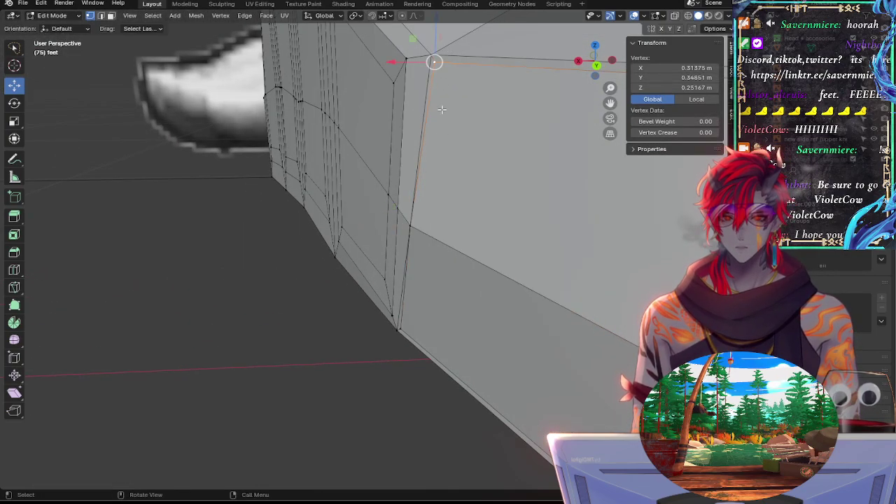
Step: Undo the last vertex slide of the inset's middle vertex on the neighbouring-toe side of the smallest toe
click(452, 231)
click(450, 104)
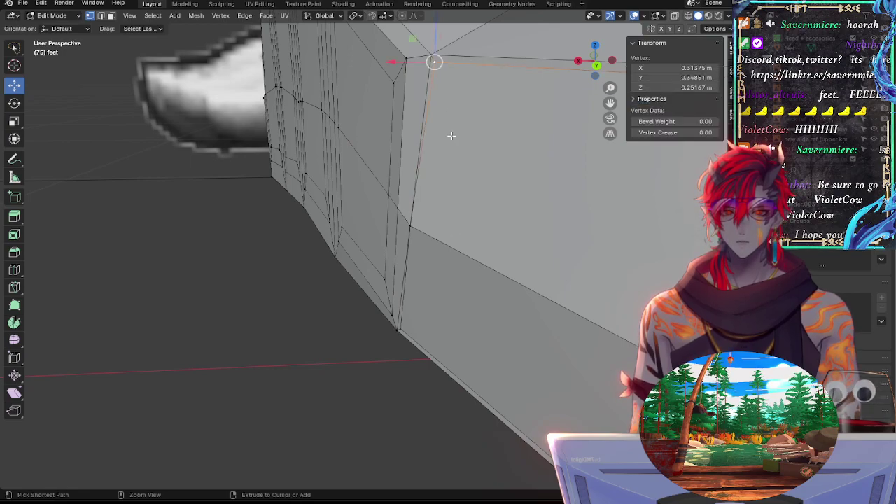
click(442, 189)
alt+drag(250, 241, 463, 230)
shift+middle_drag(462, 229, 350, 214)
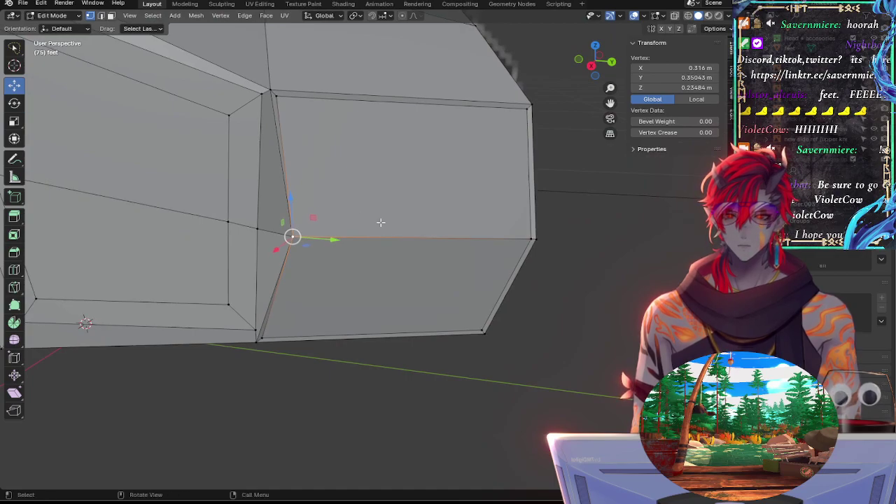
key(ctrl+z)
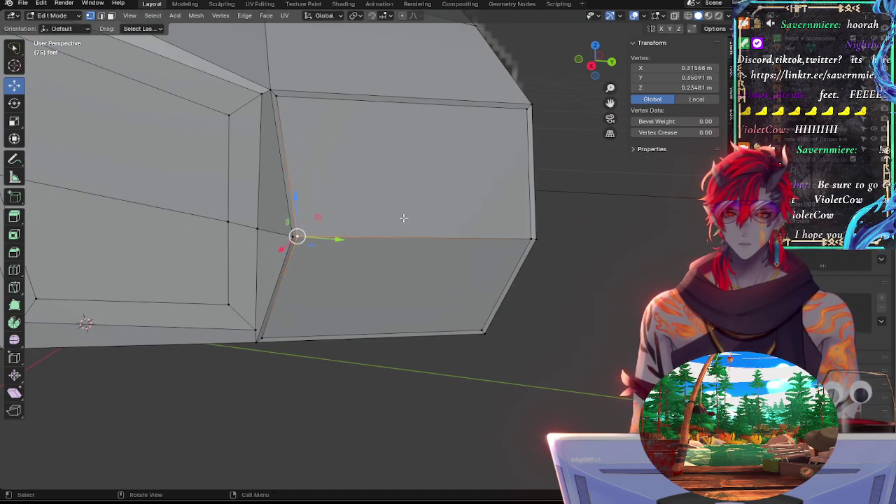
shift+click(292, 115)
shift+click(517, 114)
shift+click(533, 239)
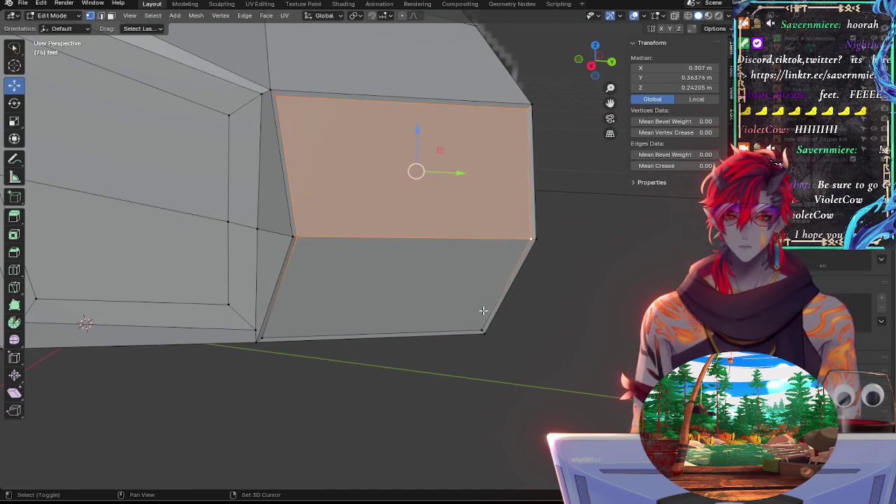
shift+click(482, 331)
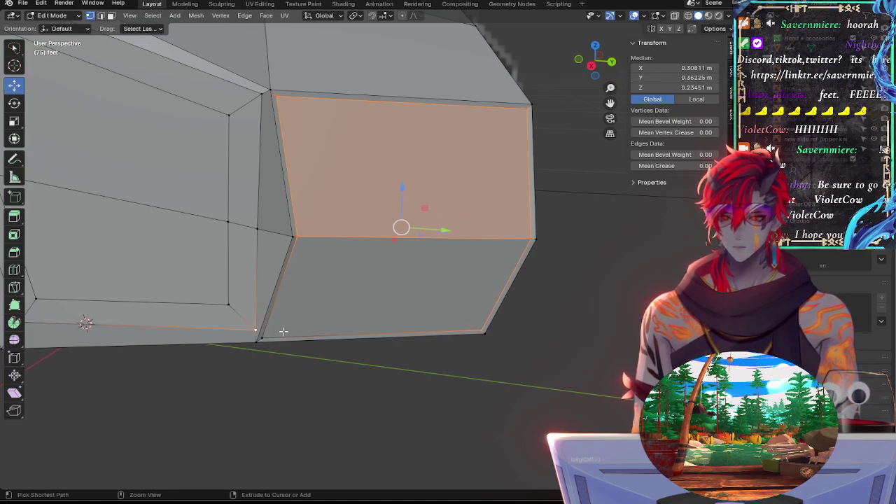
shift+click(260, 337)
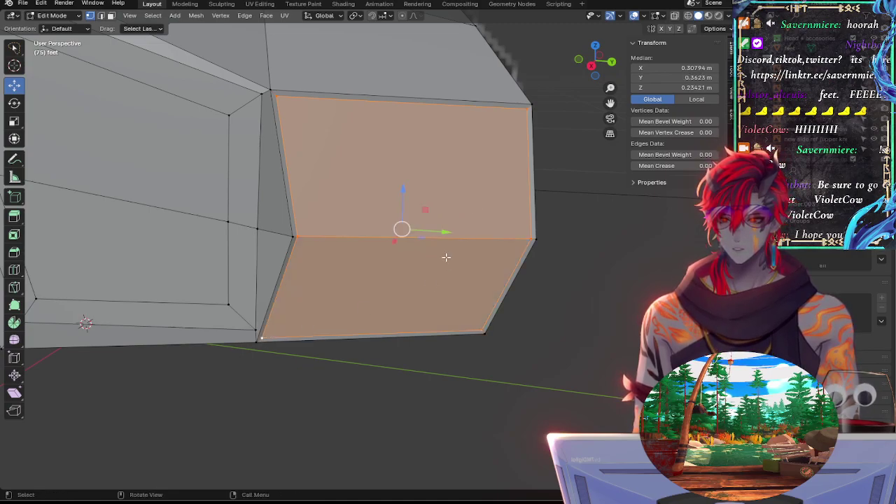
Step: Edge-slide the three inset vertices on the smallest toe's outer side onto the outer border with a factor of 1
click(527, 242)
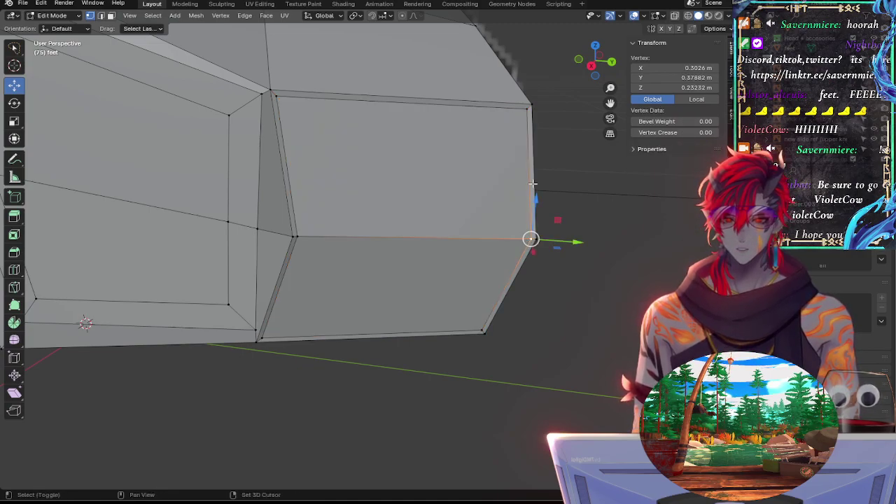
shift+click(529, 110)
shift+click(479, 310)
key(g)
key(g)
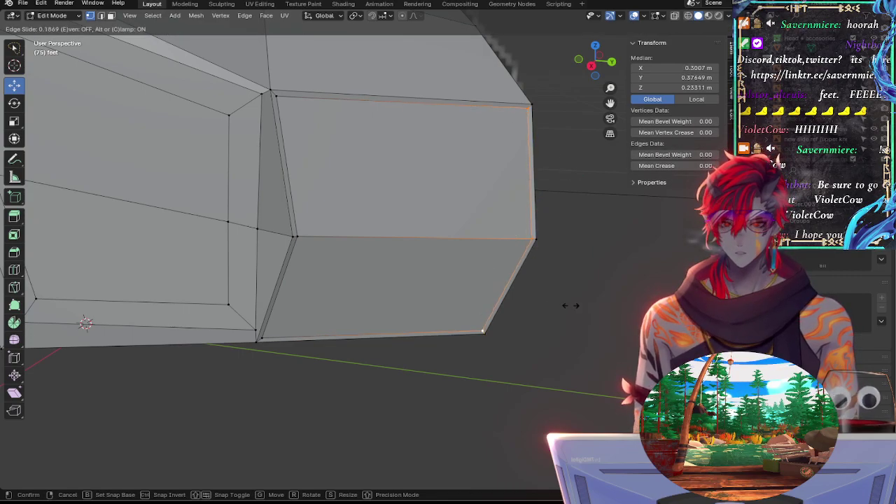
click(656, 140)
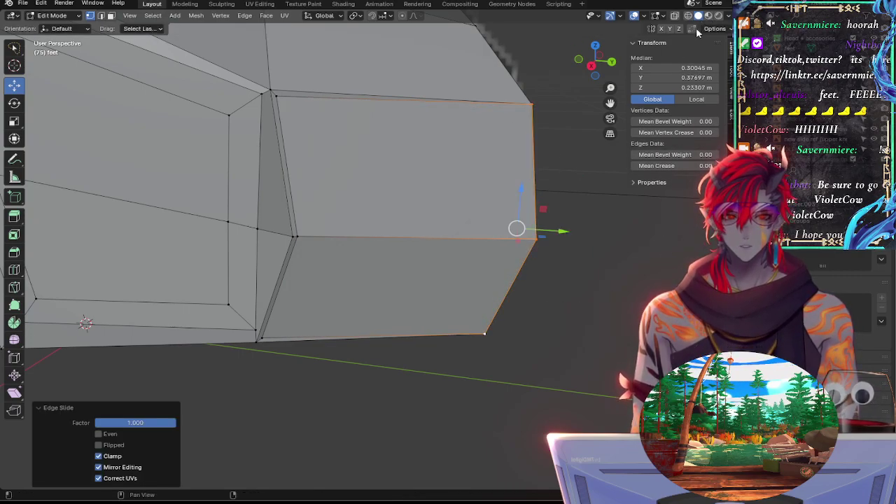
Step: Slide the three vertices off the border, then back onto it with Auto Merge Vertices turned on, and clear the selection
key(g)
key(g)
click(528, 219)
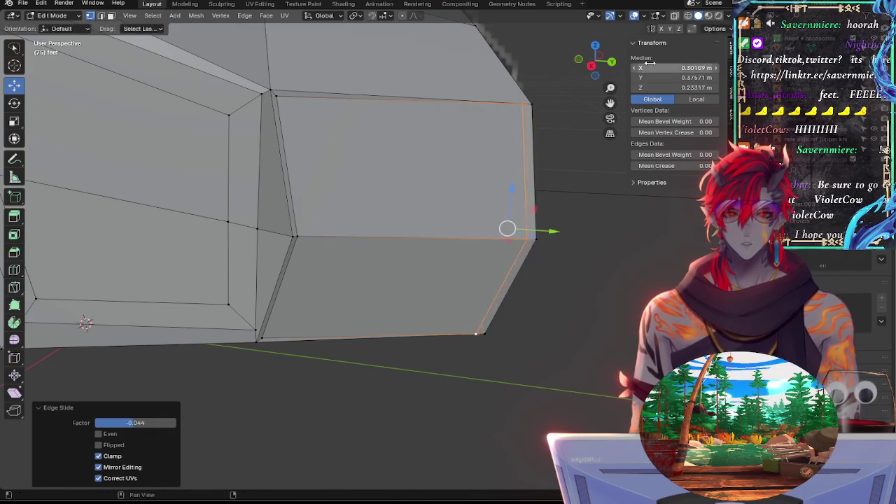
key(g)
key(g)
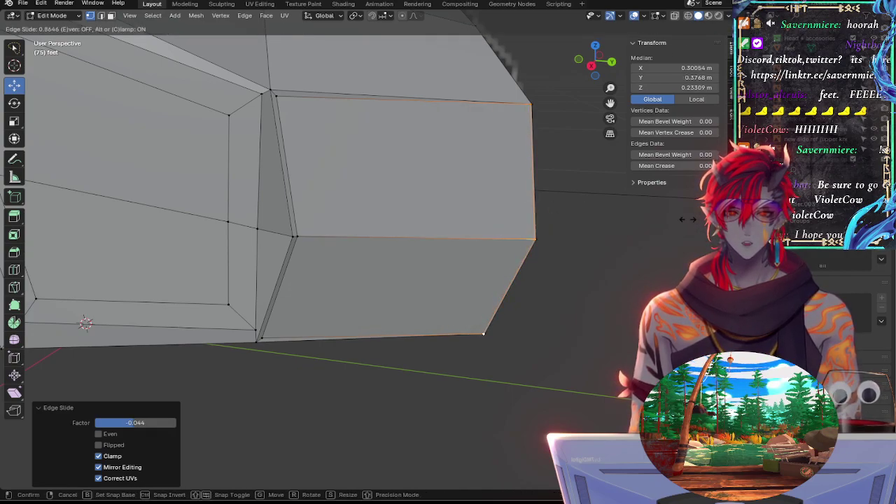
click(690, 210)
click(598, 246)
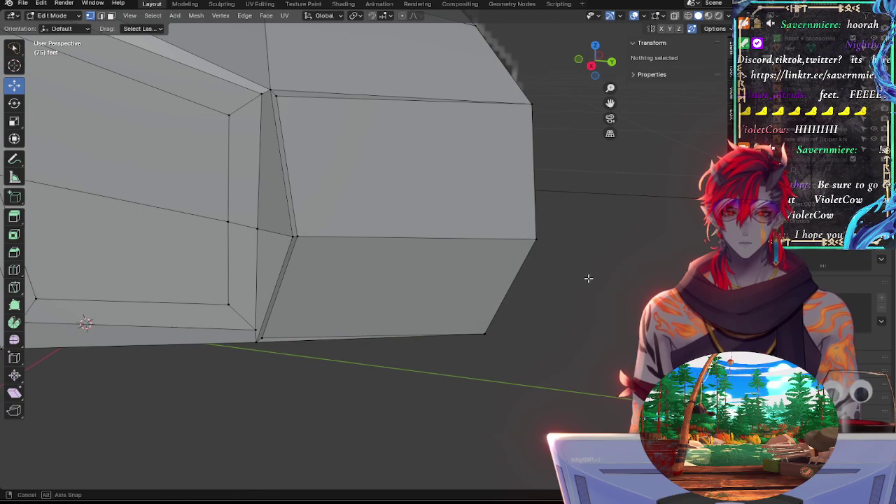
Step: Edge-slide the three inset vertices on the neighbouring-toe side onto the outer border with a factor of -1, and clear the selection
middle_drag(589, 276, 400, 285)
click(305, 284)
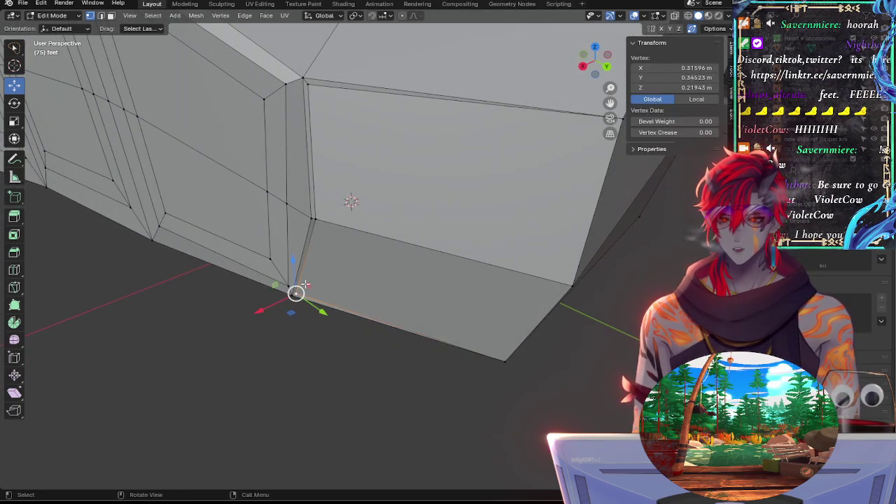
shift+click(321, 219)
shift+click(318, 96)
key(g)
key(g)
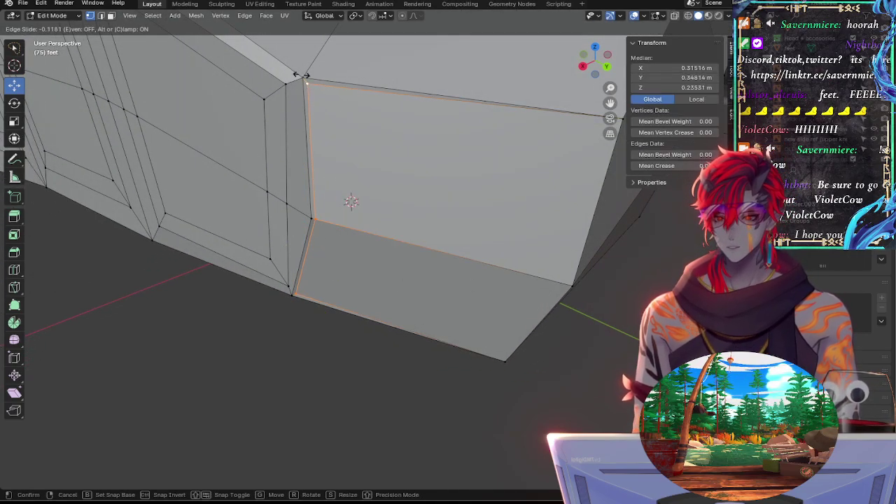
click(142, 465)
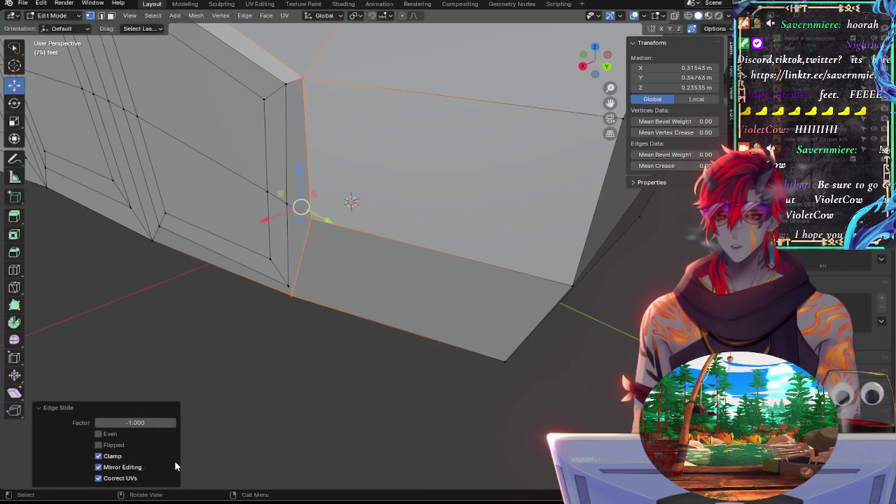
click(376, 423)
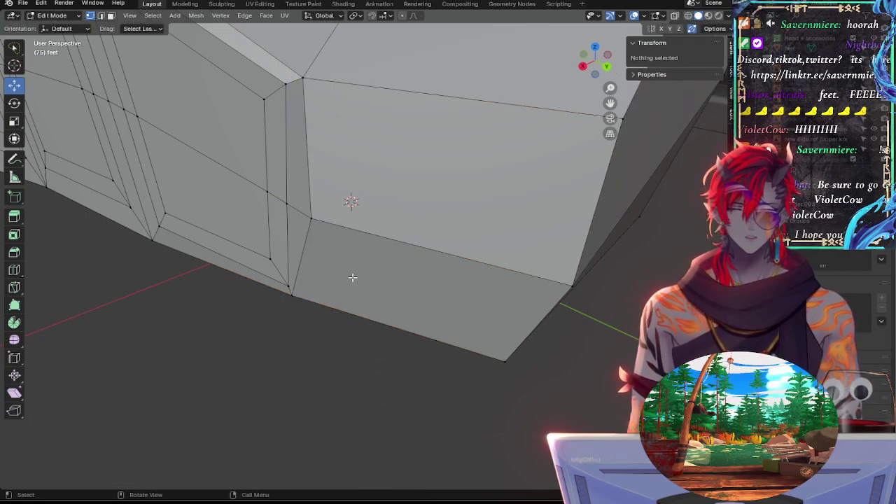
Step: Select the six border vertices around the smallest toe's end and compare them with the foot reference in an X-ray back view
click(303, 75)
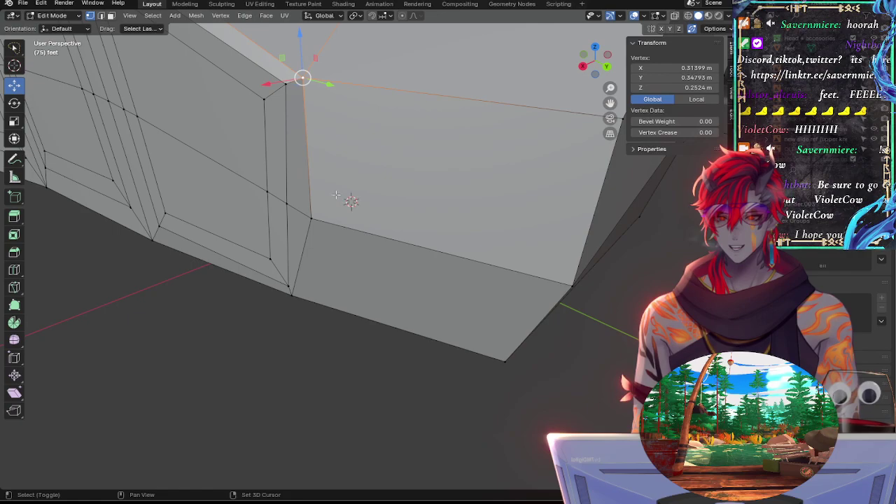
shift+click(312, 220)
shift+click(293, 291)
shift+click(511, 348)
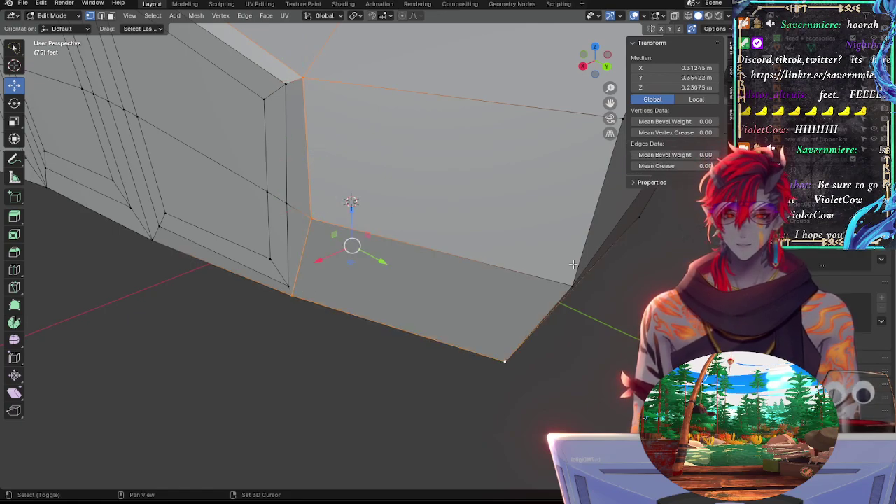
shift+click(573, 269)
shift+click(595, 125)
alt+drag(496, 166, 430, 202)
scroll(430, 202, down, 3)
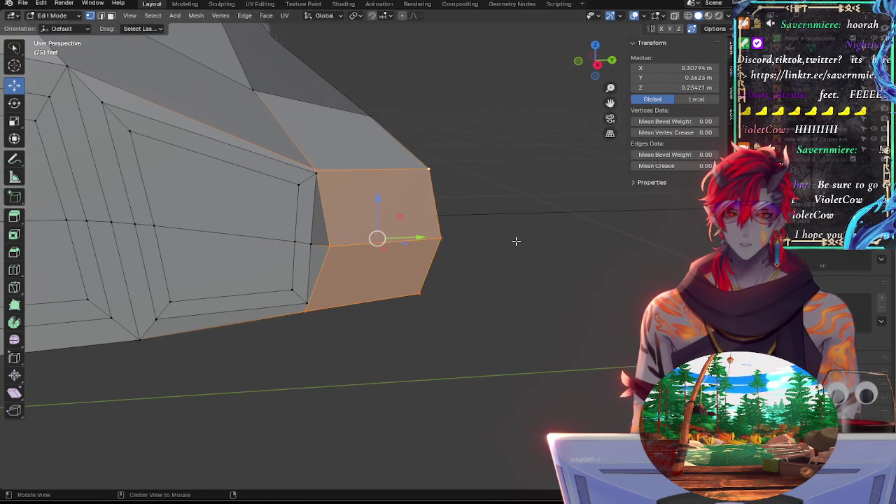
alt+drag(516, 240, 429, 231)
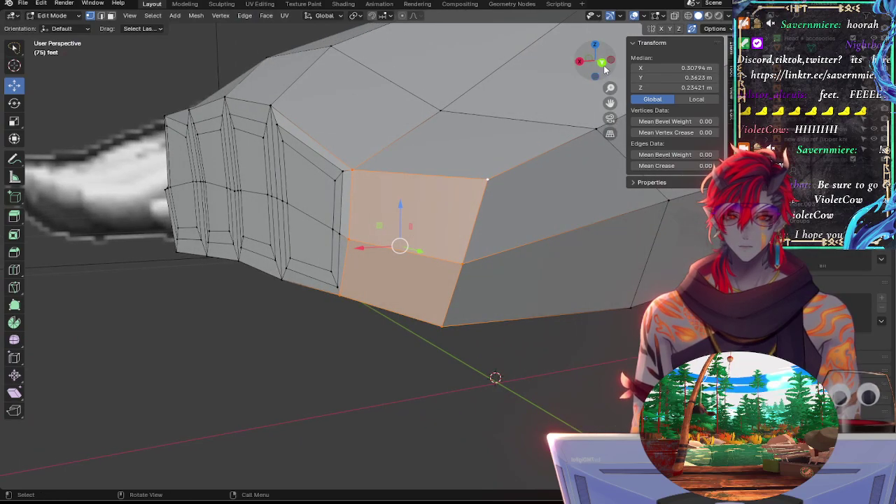
click(605, 65)
middle_drag(471, 199, 427, 247)
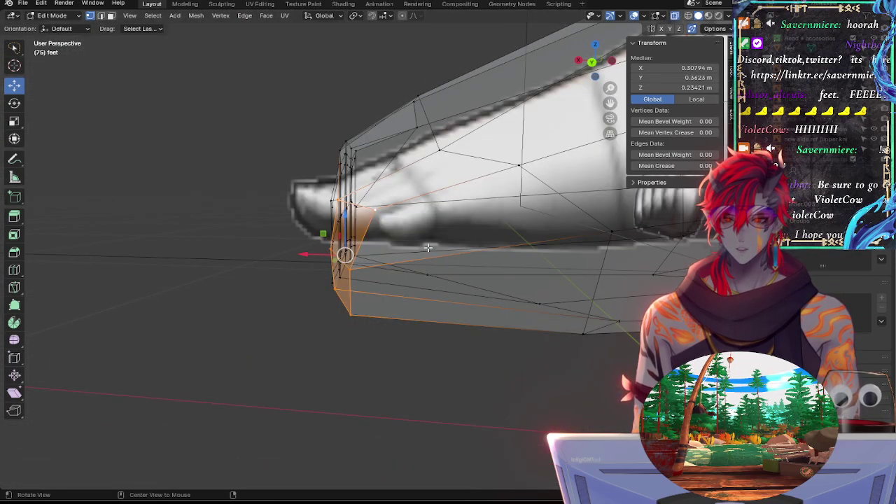
click(592, 64)
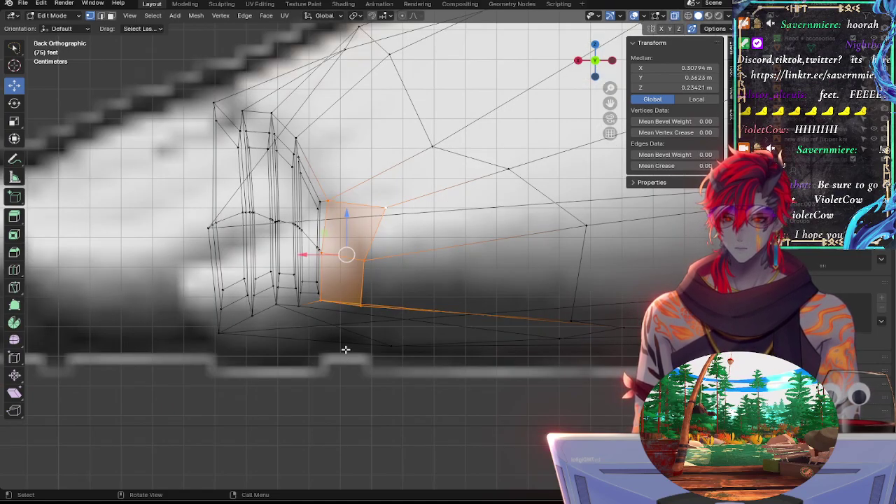
Step: Select the upper outer vertex of the smallest toe's border and show it over the reference in an X-ray right view
click(365, 259)
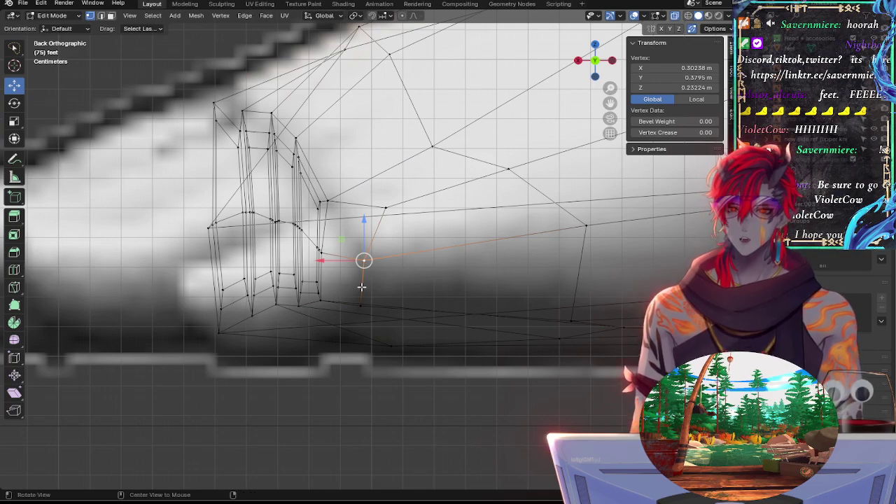
key(alt+z)
middle_drag(362, 287, 348, 313)
click(378, 237)
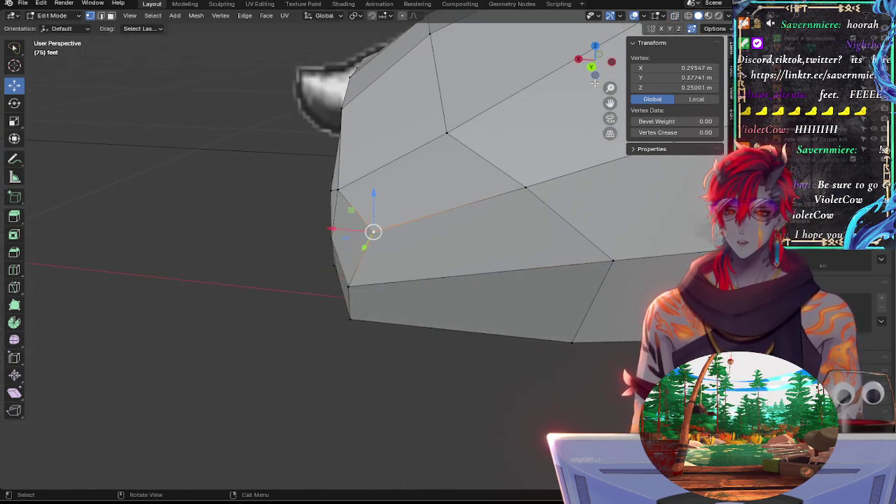
click(578, 59)
key(alt+z)
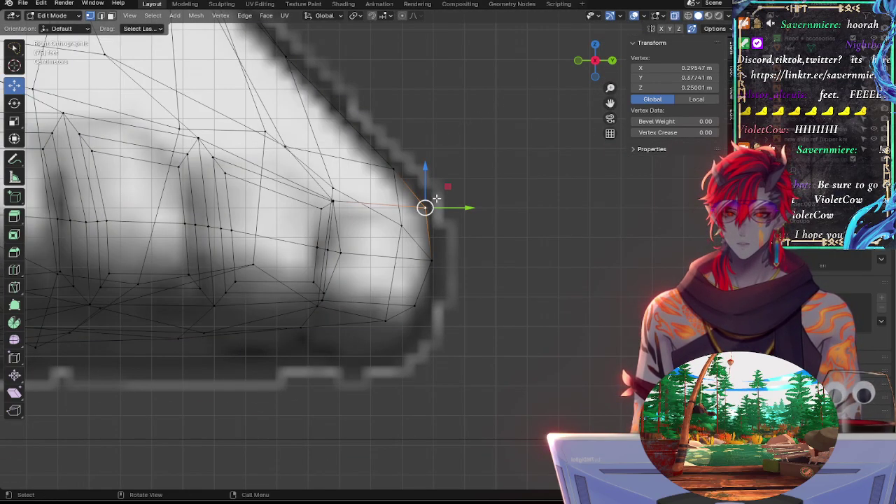
Step: Move the selected vertex at the foot's outer front corner about 0.011 m along X toward the toes
key(alt+z)
click(612, 60)
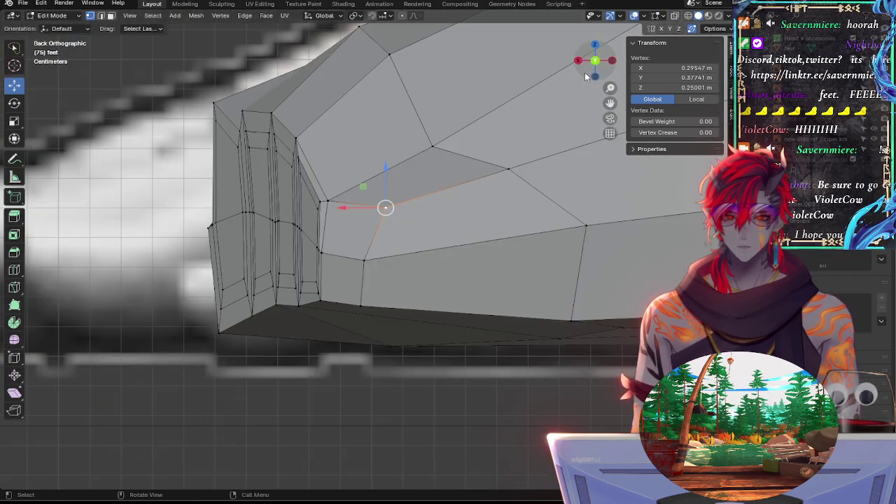
key(alt+z)
key(g)
key(x)
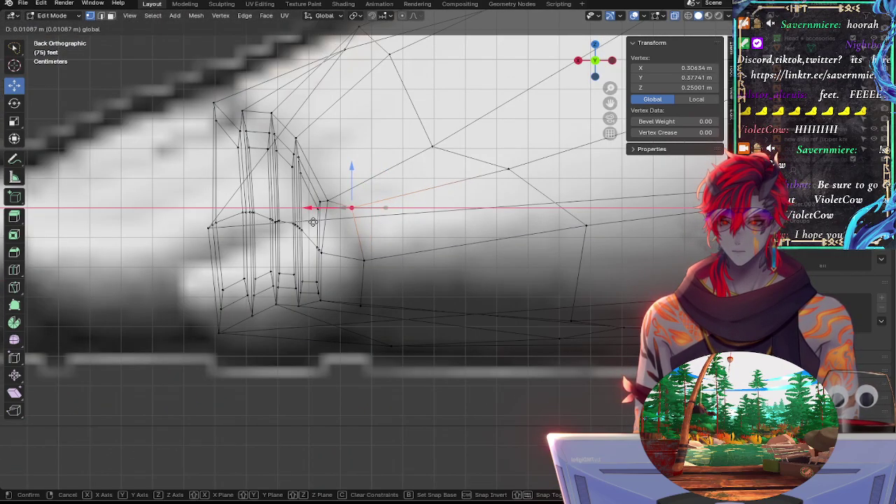
click(313, 222)
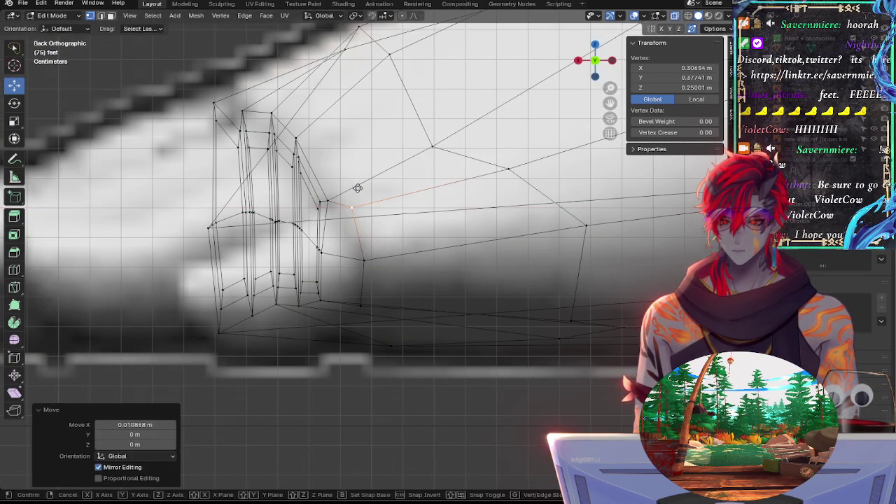
Step: Shift the same corner vertex about -0.0017 m along Y, then place it at X 0.306 m and Z 0.24288 m
click(577, 61)
drag(468, 223, 460, 223)
click(615, 63)
click(614, 61)
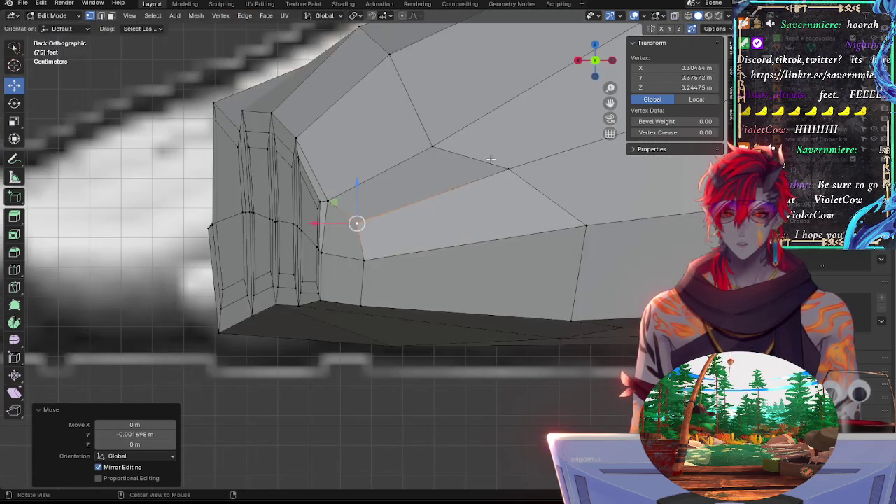
key(alt+z)
drag(358, 196, 352, 228)
Step: Nudge the vertex just below the corner to X 0.30119 m, Z 0.23173 m, and the outermost toe socket's upper corner to X 0.31263 m, Z 0.25206 m
click(378, 303)
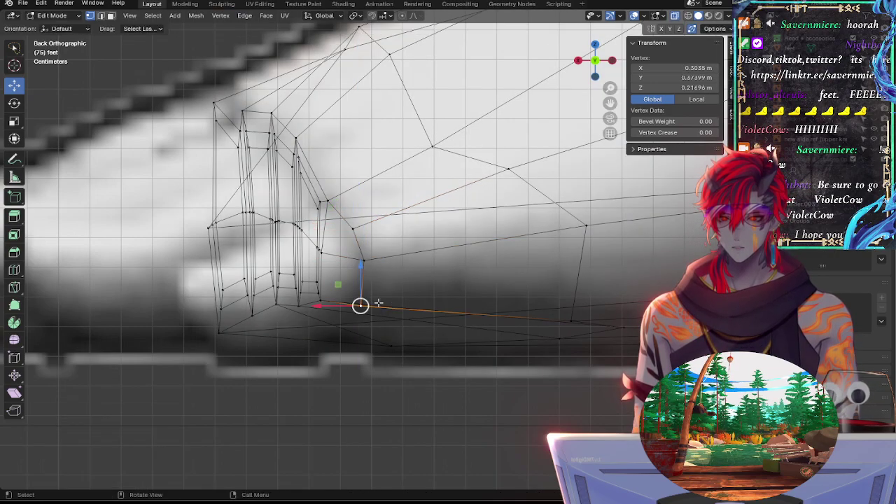
click(364, 262)
drag(363, 262, 368, 264)
click(340, 208)
drag(329, 201, 332, 202)
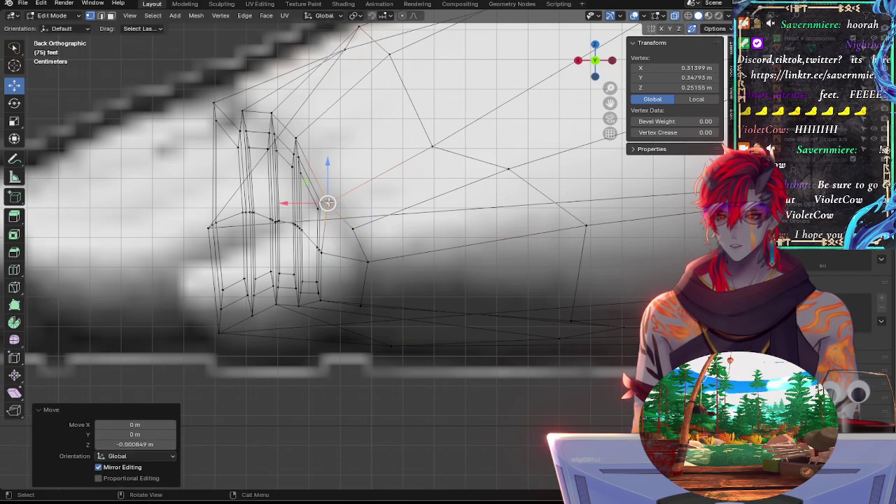
Step: Try moving the vertex above the outer front corner about 0.0104 m along Y and -0.0144 m along Z
click(579, 61)
key(alt+z)
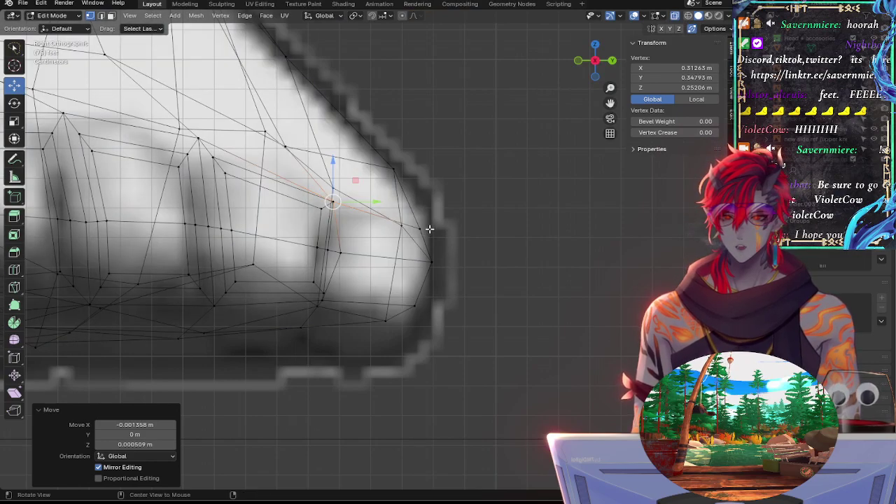
click(431, 262)
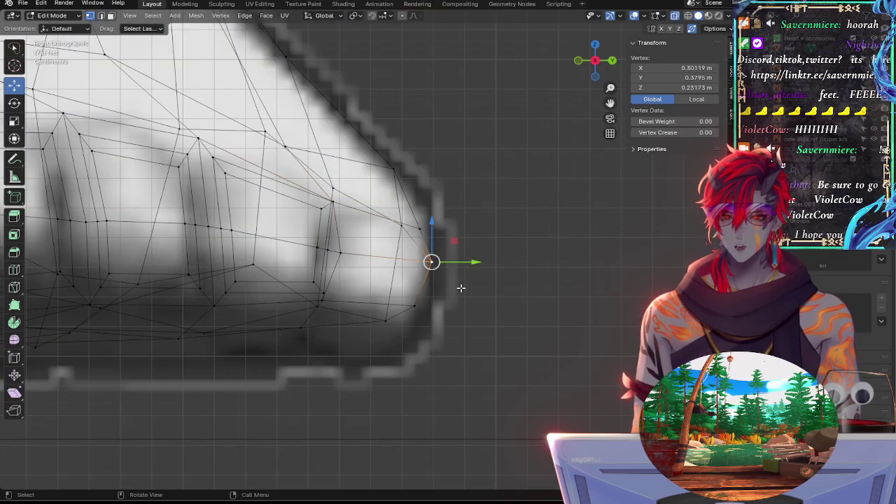
click(452, 234)
click(419, 229)
key(alt+z)
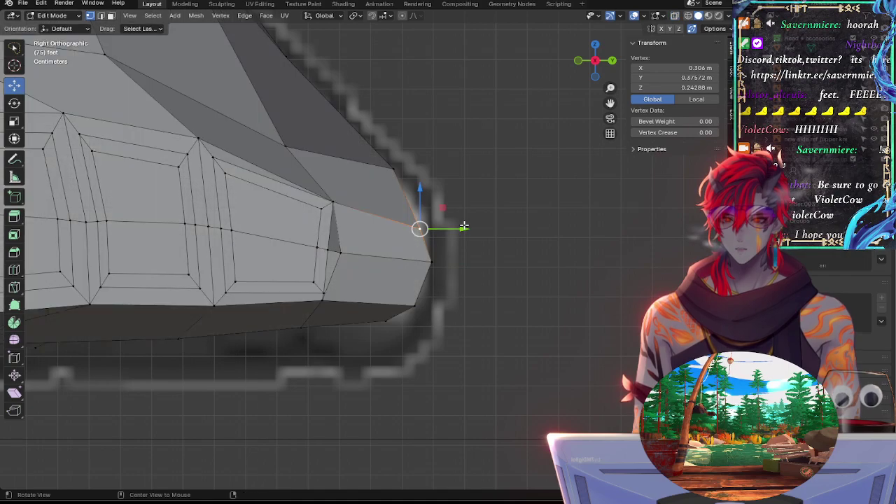
key(alt+z)
drag(420, 229, 394, 171)
key(g)
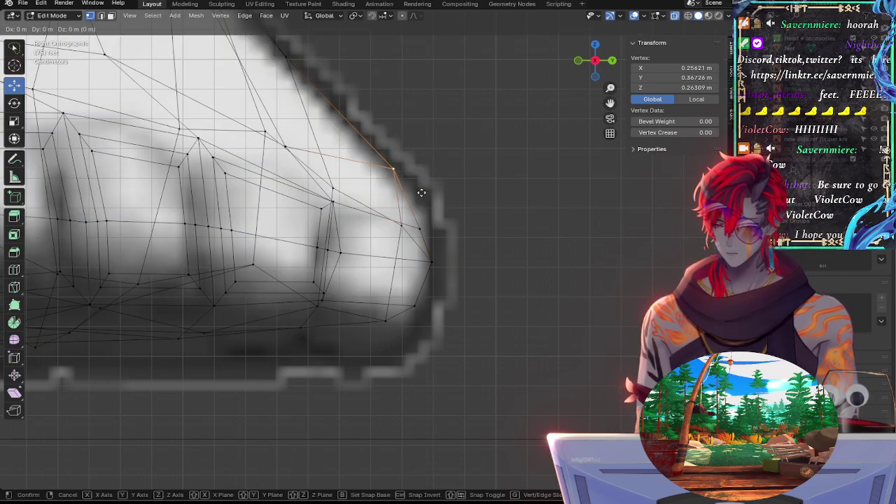
click(453, 231)
scroll(484, 249, down, 1)
key(alt+z)
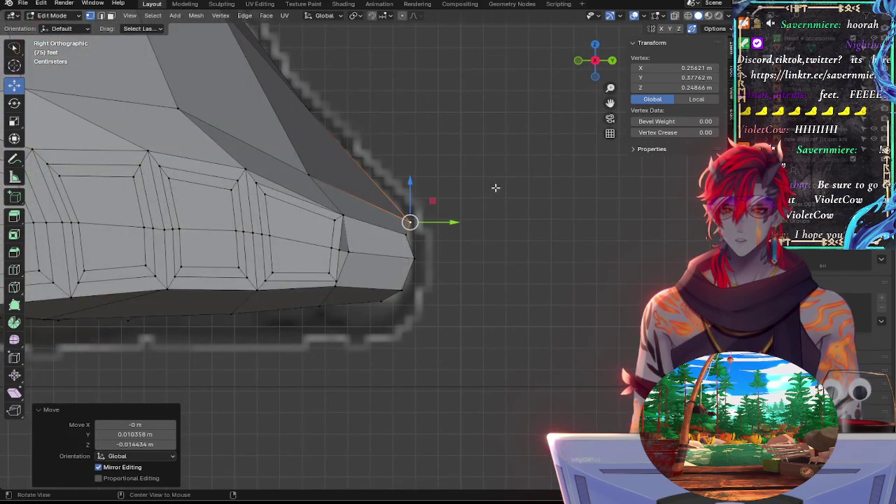
Step: Try raising that upper outer vertex about 0.0066 m along Z and check the foot's shape against the reference
mouse_move(496, 189)
alt+shift+mouse_down()
mouse_move(437, 244)
mouse_move(410, 236)
mouse_move(379, 245)
alt+shift+mouse_up()
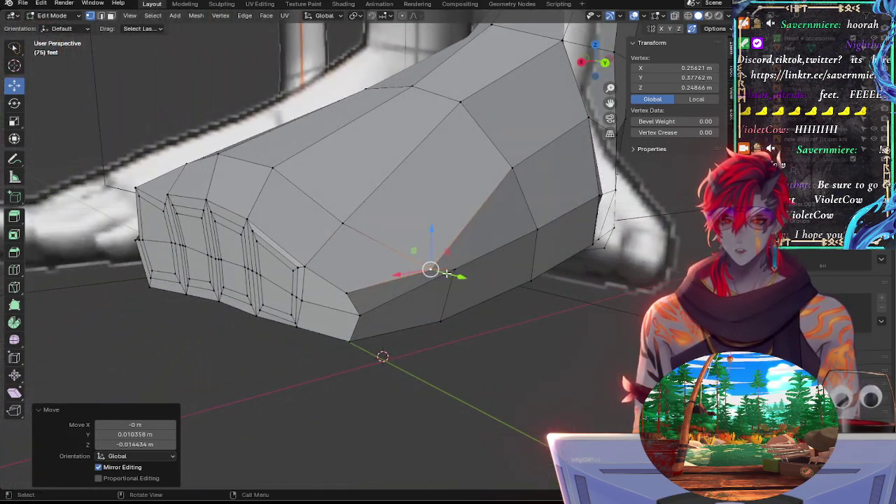
click(466, 284)
click(430, 268)
drag(436, 239, 436, 227)
click(581, 63)
key(shift+z)
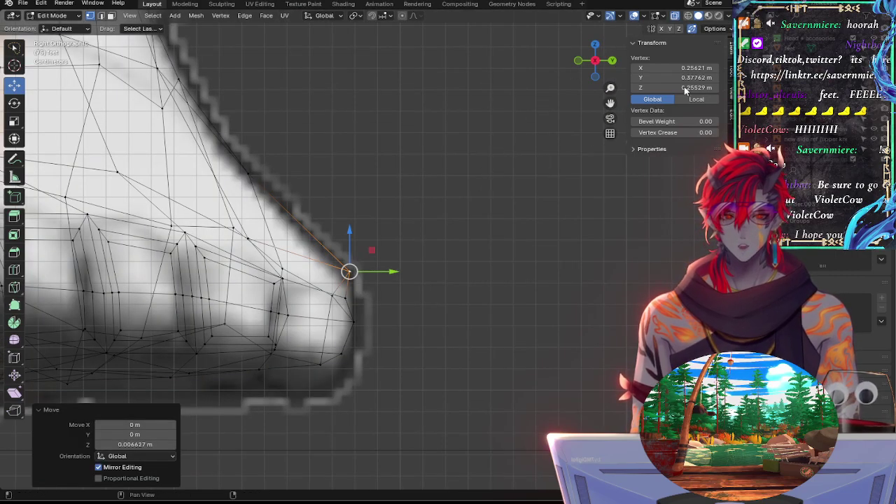
middle_drag(472, 288, 474, 300)
click(516, 294)
key(alt+z)
middle_drag(527, 312, 484, 253)
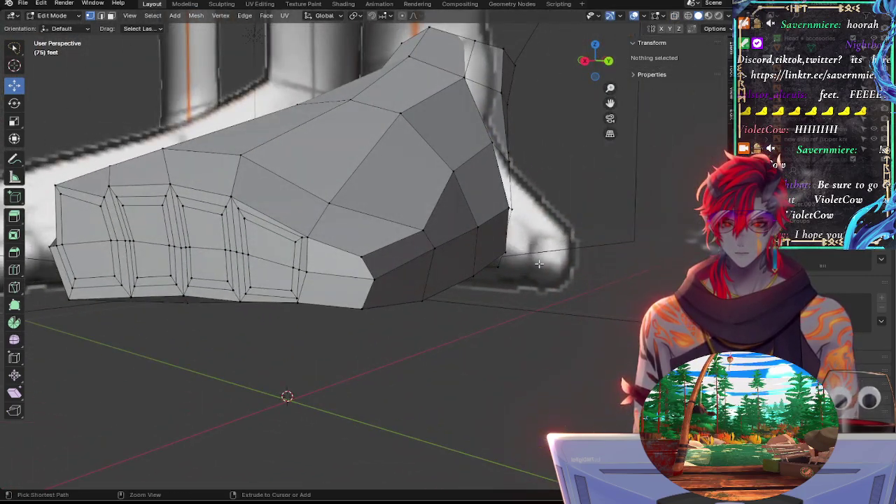
Step: Undo the trial moves of the vertex above the outer front corner
click(434, 249)
key(ctrl+z)
key(ctrl+z)
key(ctrl+z)
key(ctrl+z)
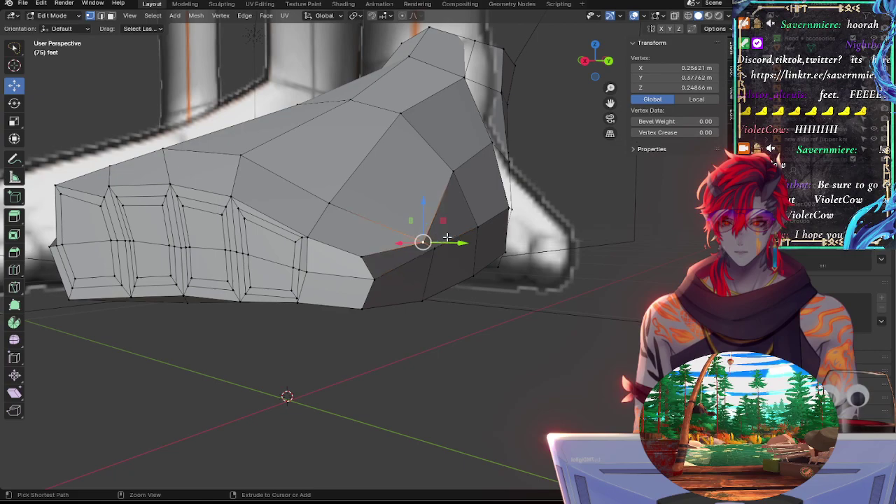
click(361, 253)
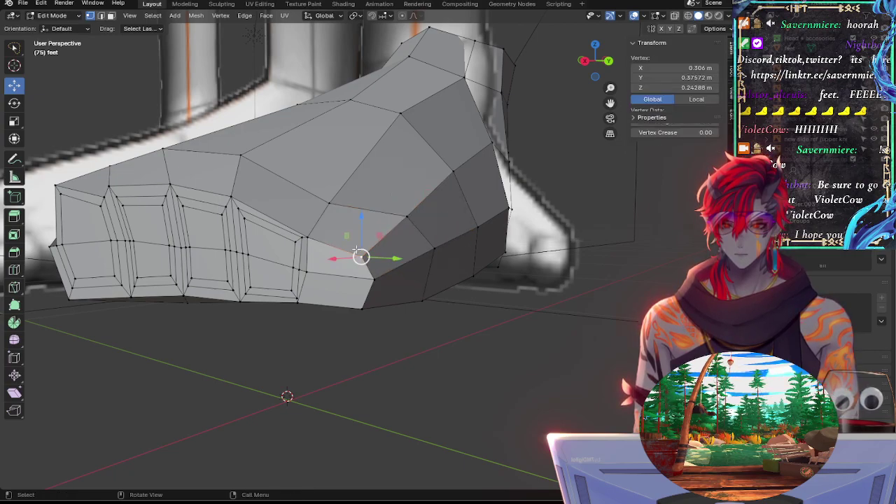
key(ctrl+z)
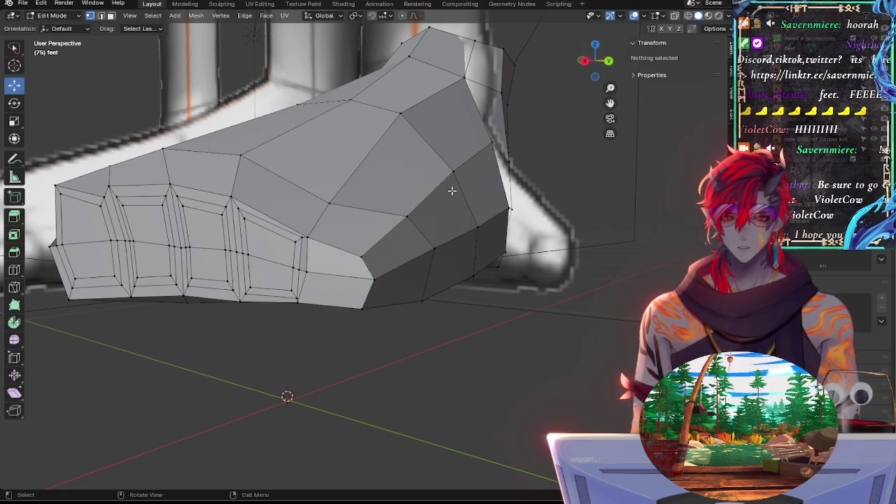
Step: Slide the vertex above the outer front corner toward the toes, then move it about -0.0012 m in Y and -0.0014 m in Z
click(407, 217)
click(584, 61)
key(alt+z)
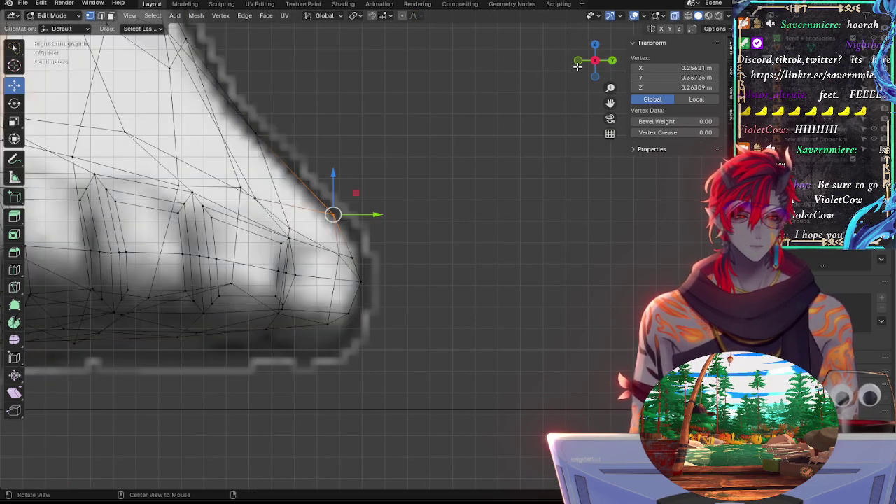
key(g)
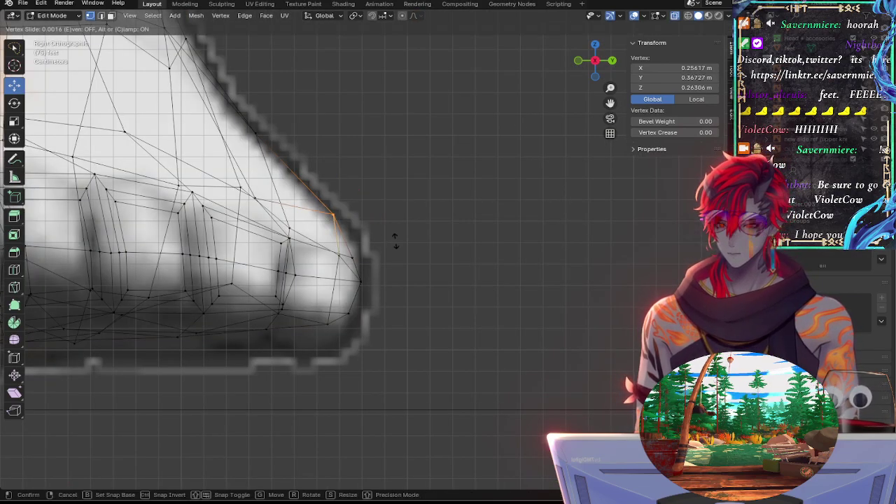
click(400, 254)
key(g)
click(397, 260)
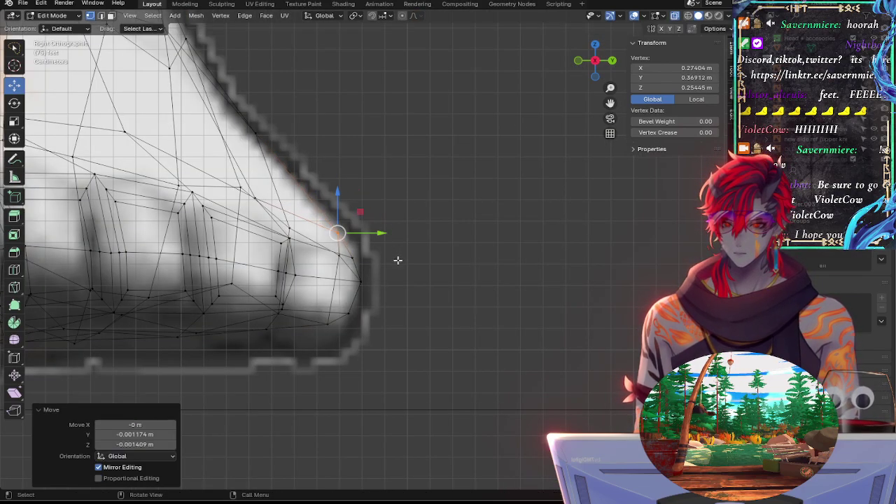
Step: Move the outer front corner vertex outward to Y 0.37736 m and shift it about -0.0047 m along X
click(350, 257)
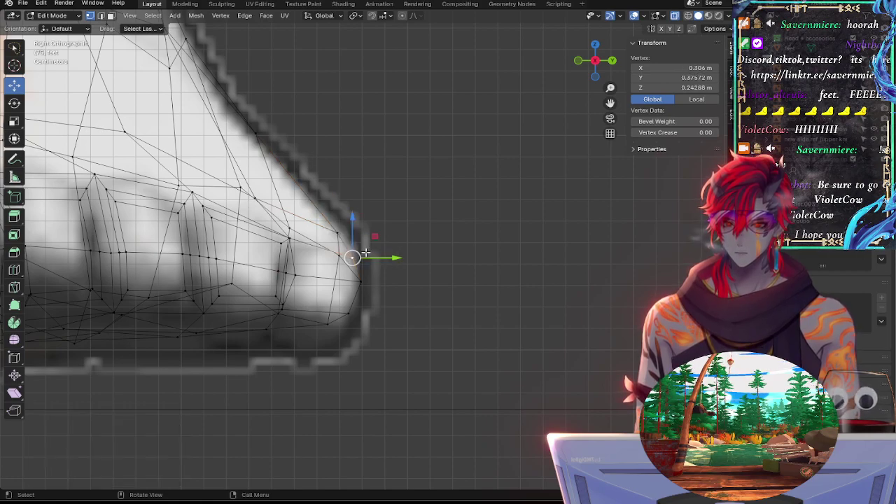
drag(387, 256, 392, 257)
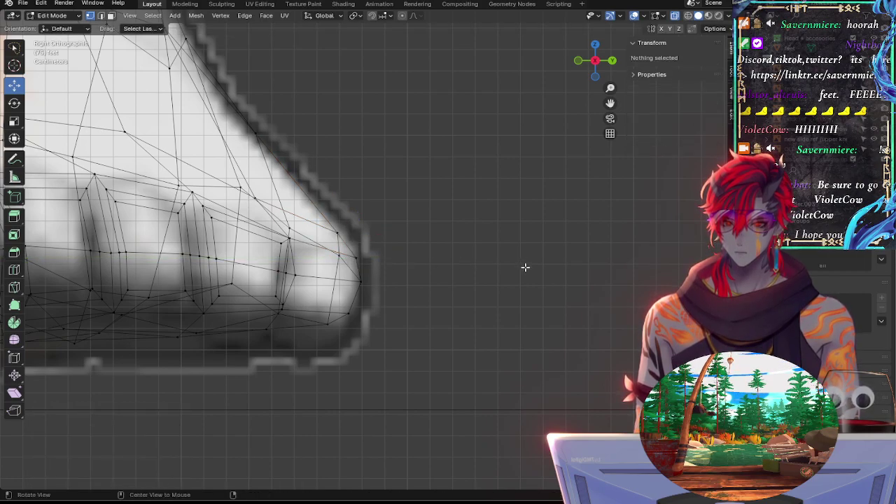
middle_drag(524, 266, 403, 253)
drag(340, 253, 350, 254)
Step: Shift the two vertices below the outer front corner slightly down and toward the heel, following the back-view reference
click(593, 64)
key(alt+z)
key(alt+z)
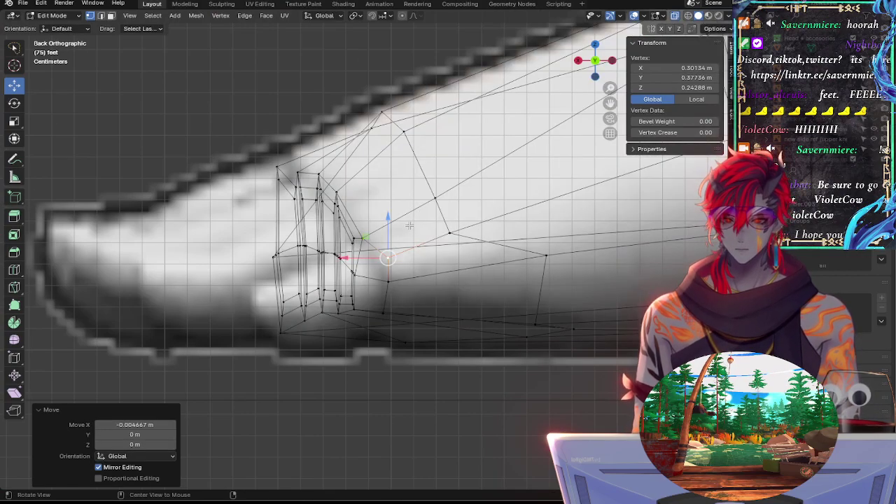
click(390, 281)
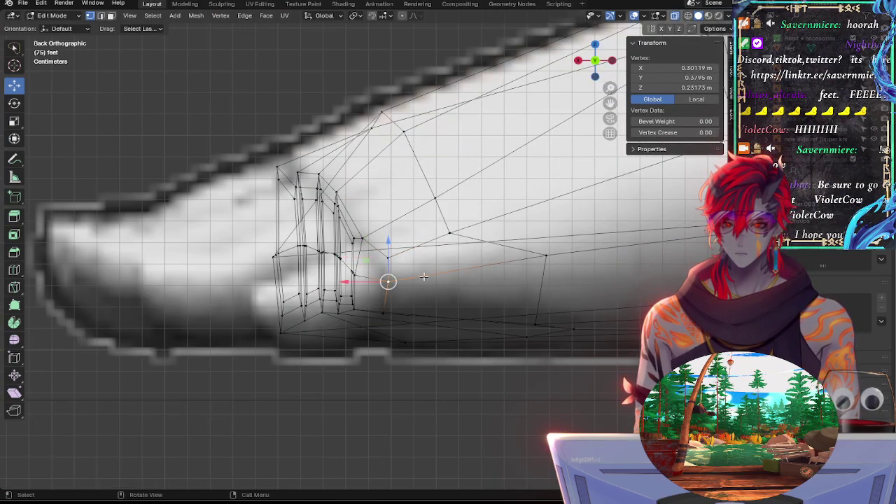
drag(389, 282, 389, 317)
click(402, 309)
Step: Slide the outer side vertex toward the toes by a factor of 0.170, and raise the vertex ahead of it about 0.0038 m
click(545, 257)
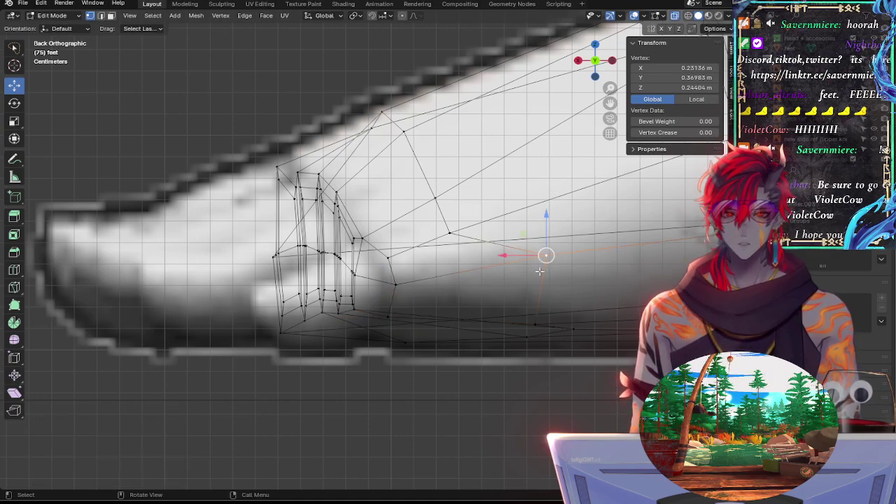
key(shift+v)
click(517, 287)
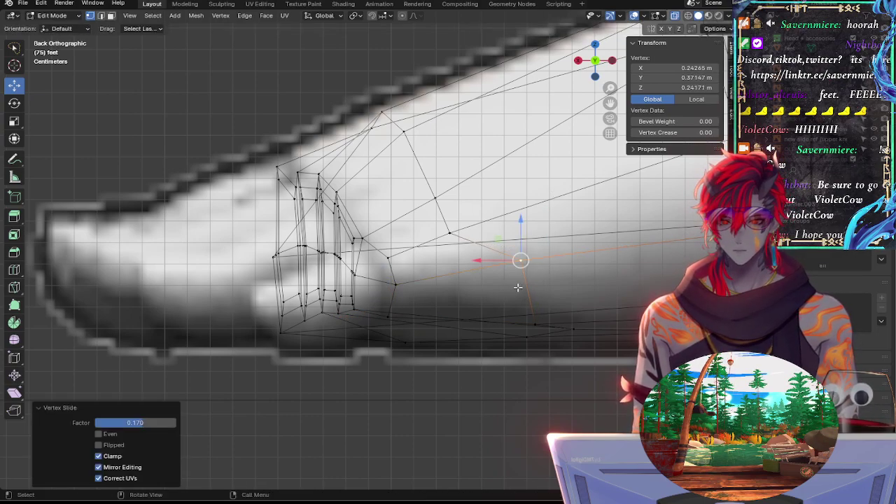
click(467, 243)
key(g)
click(479, 226)
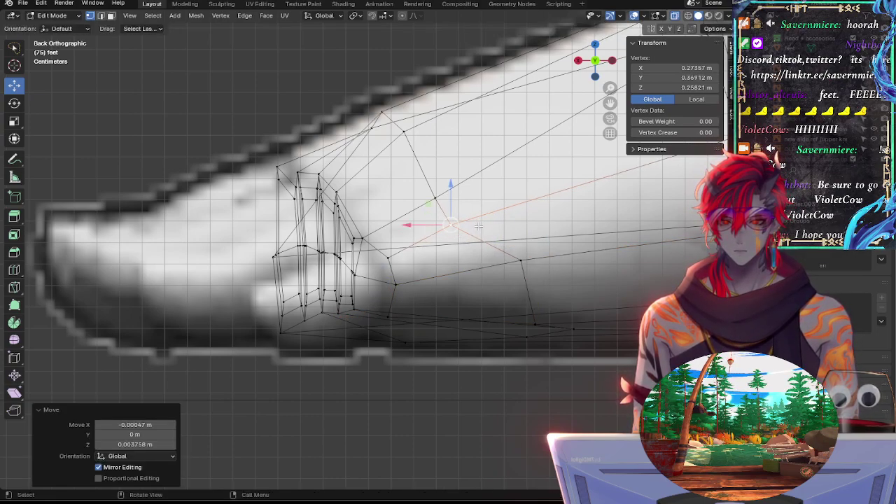
Step: Reposition the outer side vertex behind the toes to X 0.23442 m and Z 0.23848 m
click(438, 198)
click(455, 228)
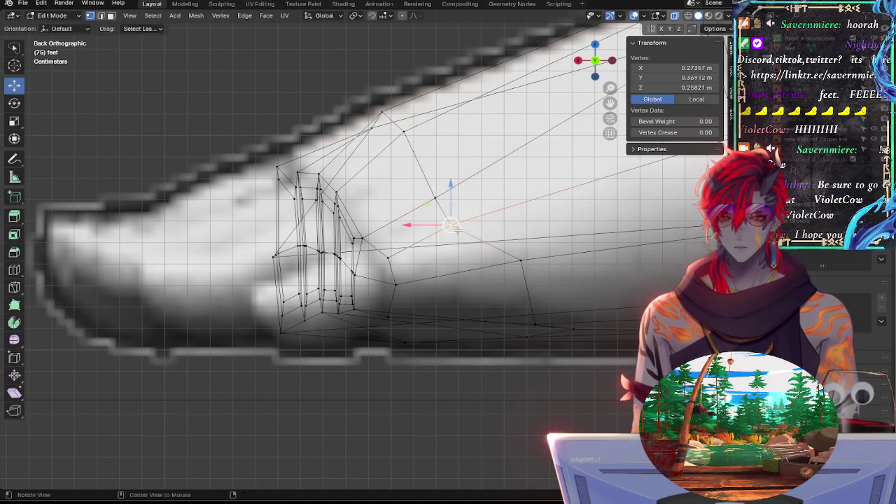
key(alt+z)
click(520, 261)
key(alt+z)
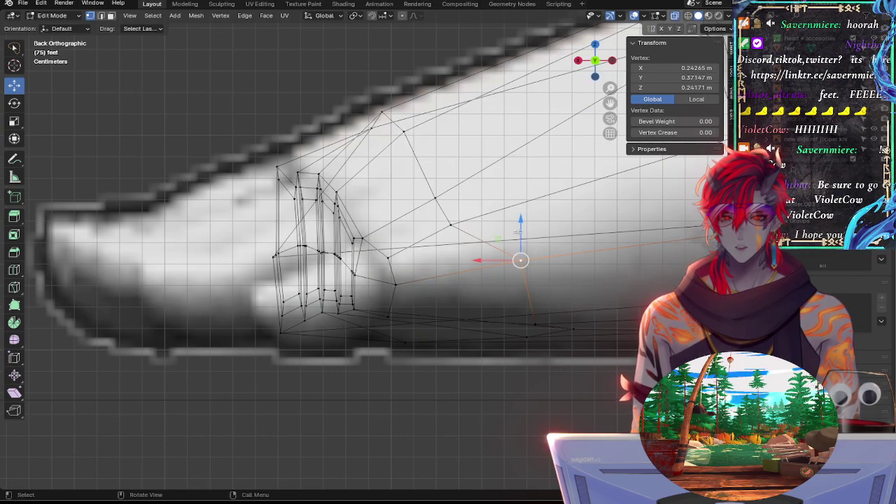
drag(519, 232, 517, 247)
key(g)
key(g)
click(495, 263)
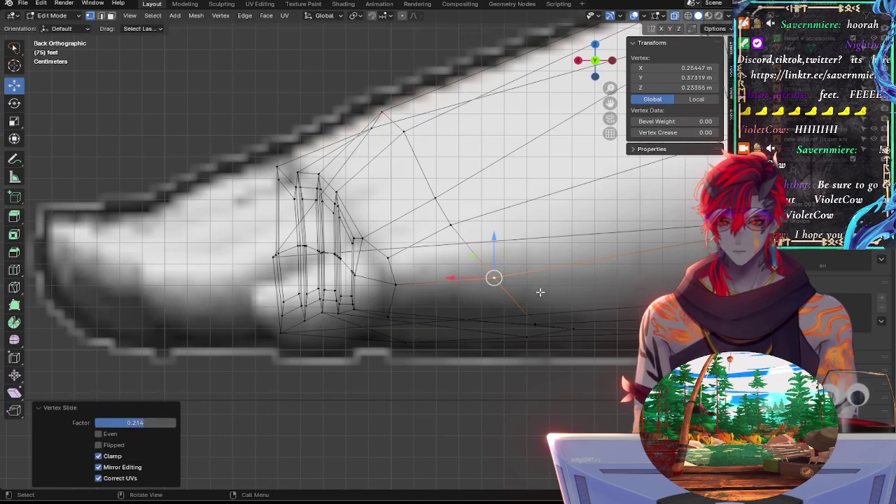
key(g)
click(536, 310)
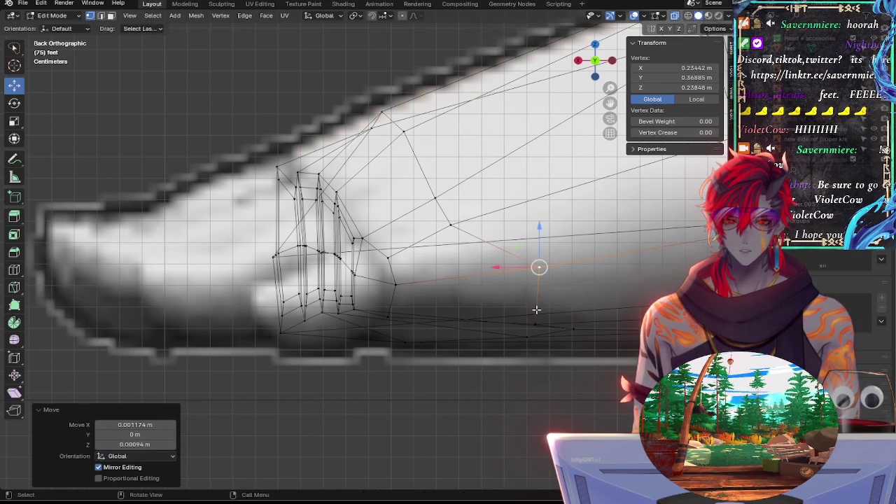
Step: Slide the bottom-edge vertex on the foot's outer side upward along its edge by a factor of 0.235
click(535, 324)
key(alt+z)
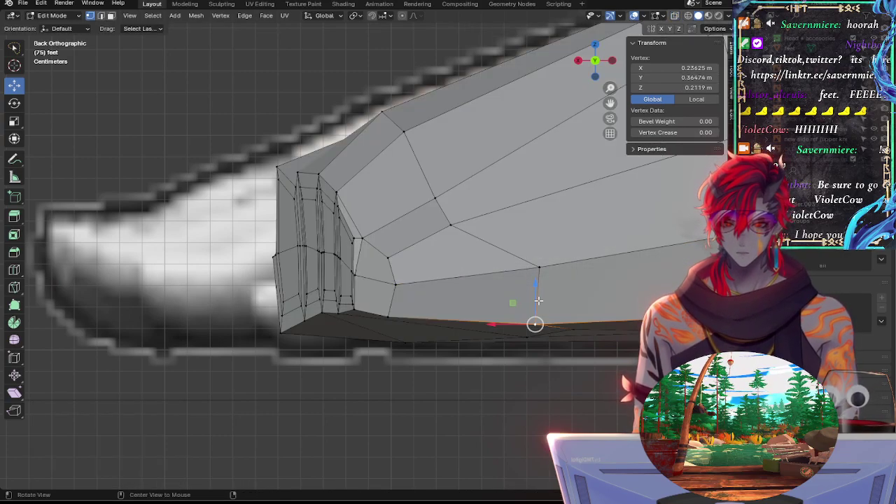
shift+middle_drag(577, 270, 189, 292)
shift+middle_drag(245, 288, 486, 292)
key(alt+z)
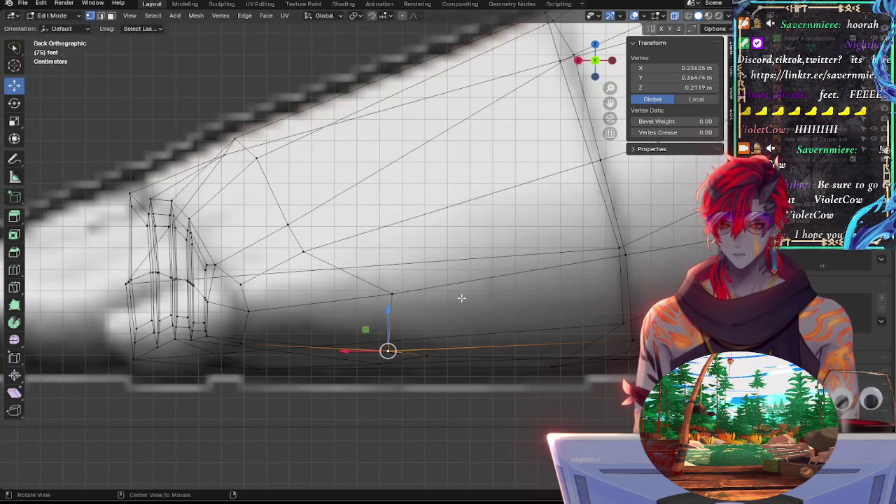
key(g)
key(g)
click(428, 292)
Step: Slide the bottom-edge vertex toward the toes, and slide the vertex directly above it the same way by a factor of 0.079
key(g)
key(g)
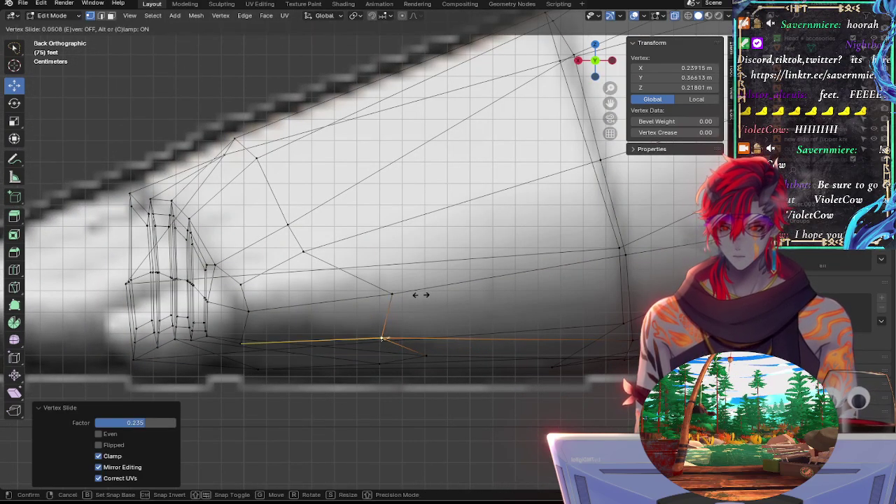
click(414, 298)
key(shift+v)
click(382, 295)
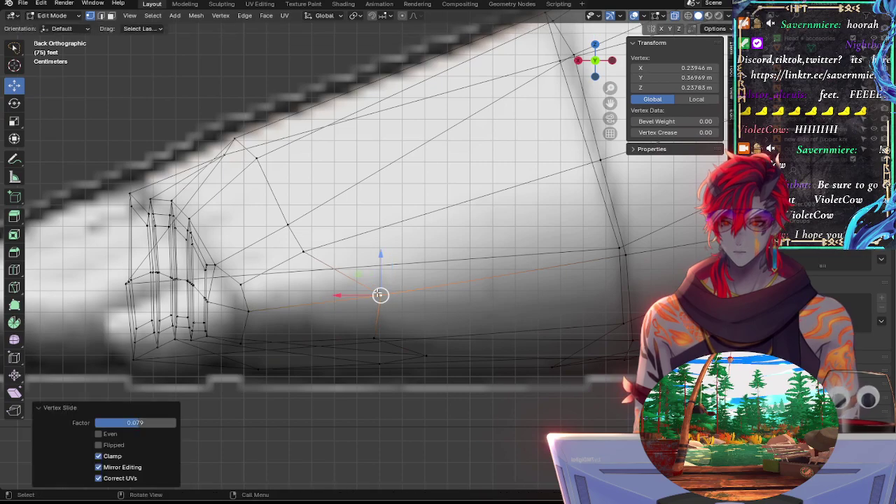
Step: Slide the upper outer-side vertex behind the little toe toward the heel by a factor of 0.215, and move it 0.000235 m outward along Y
click(304, 247)
key(shift+v)
click(343, 255)
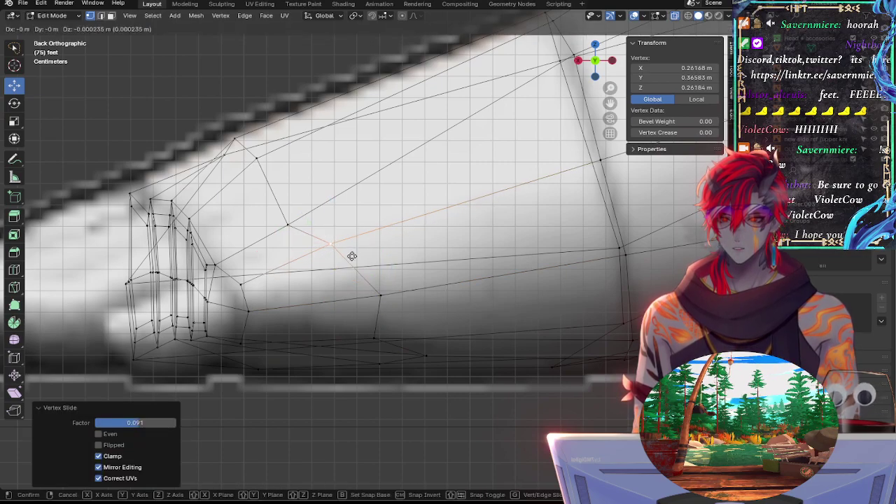
click(578, 62)
key(alt+z)
key(alt+z)
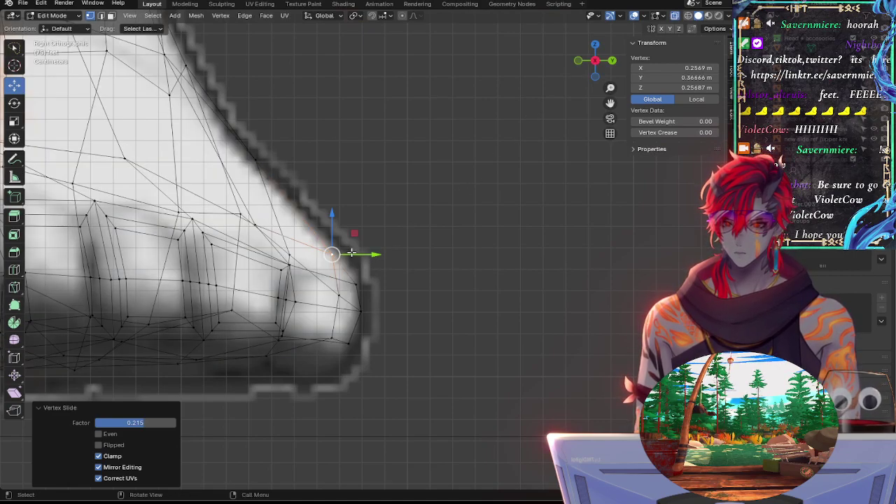
key(g)
key(y)
click(353, 258)
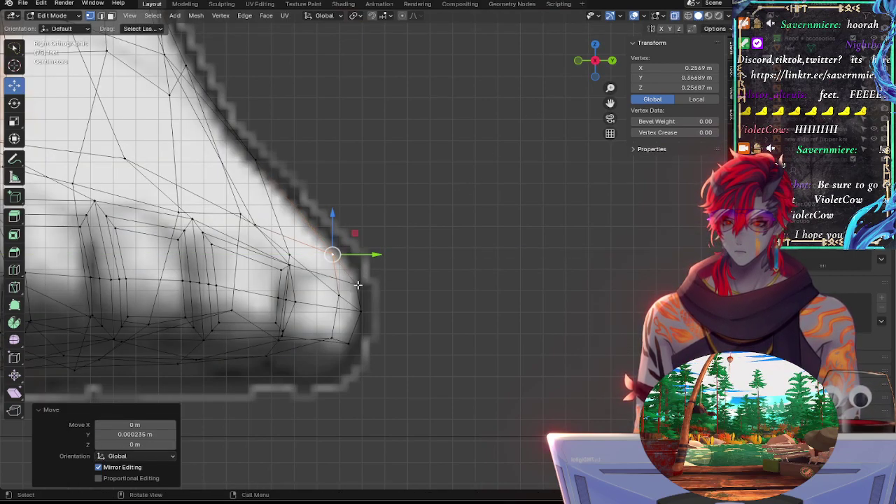
Step: Raise the little toe's upper outer vertex and slide it toward the heel, placing it at Y 0.3767 m and Z 0.24757 m
click(357, 284)
drag(360, 273, 374, 265)
key(g)
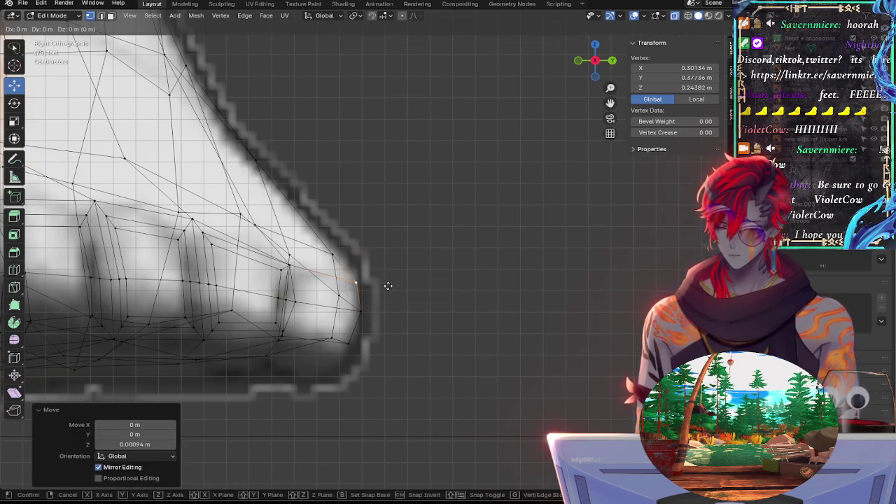
key(x)
right_click(355, 257)
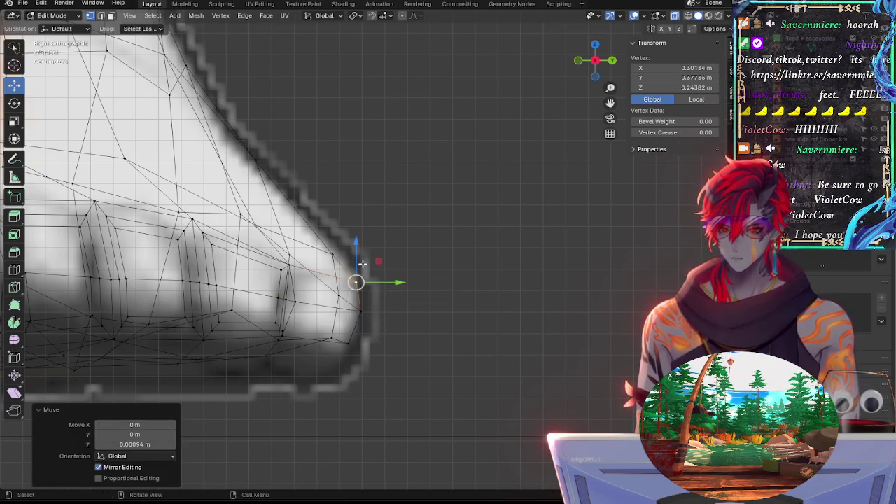
key(g)
key(g)
click(361, 273)
drag(388, 274, 395, 276)
Step: Slide the little toe's middle outer vertex toward the heel along its edge by a factor of 0.277
click(364, 313)
key(g)
key(g)
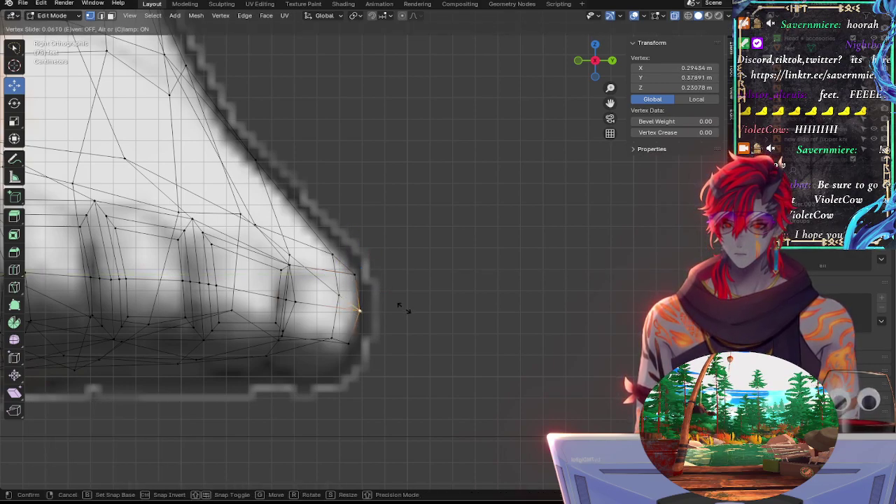
click(398, 306)
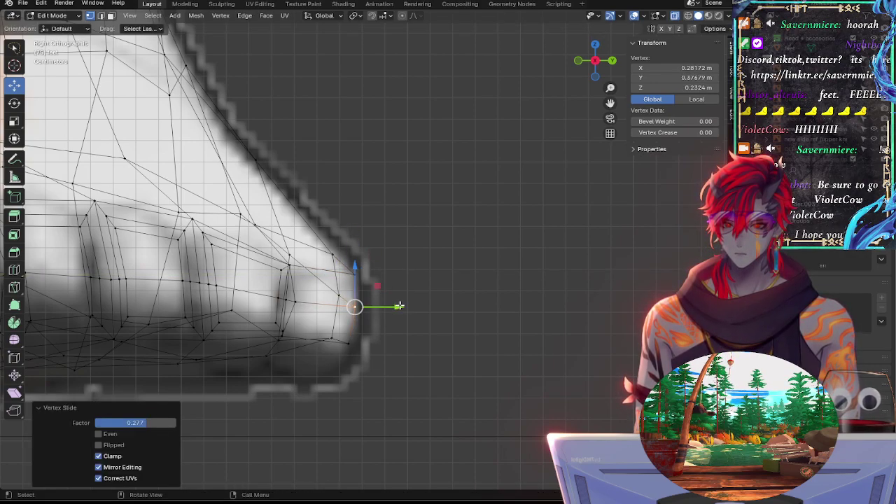
Step: Slide the little toe's middle inner vertex by a factor of 0.276, and move it about 0.0087 m toward the heel along X
click(306, 303)
key(g)
key(g)
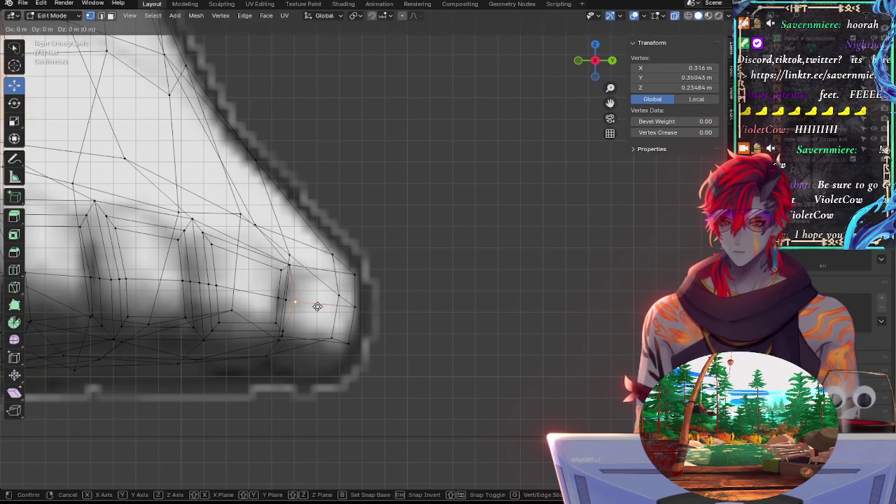
click(309, 305)
middle_drag(308, 305, 248, 301)
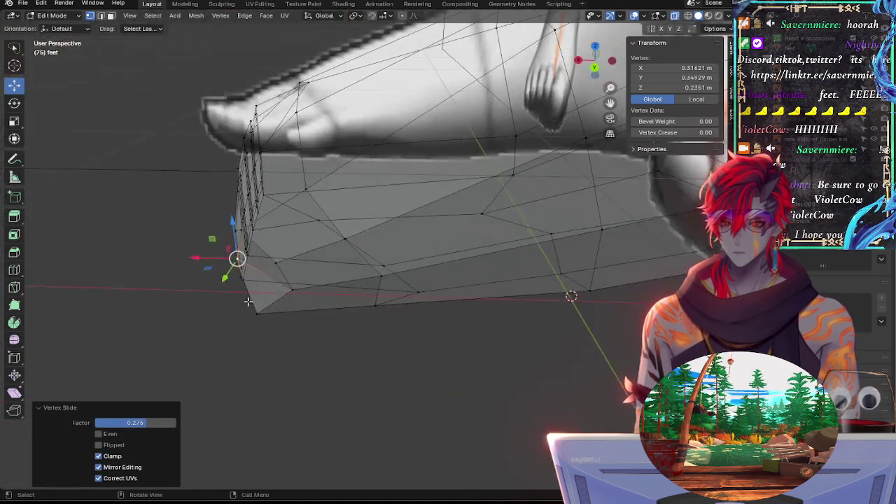
key(g)
click(208, 262)
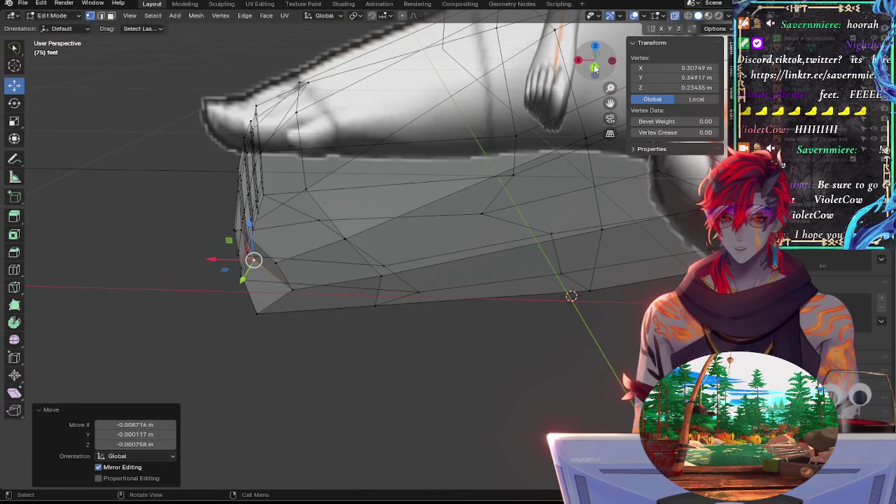
Step: Move the little toe's upper inner vertex toward the heel along X, and shift its upper outer vertex 0.002584 m toward the toe tips
click(594, 69)
key(alt+z)
key(alt+z)
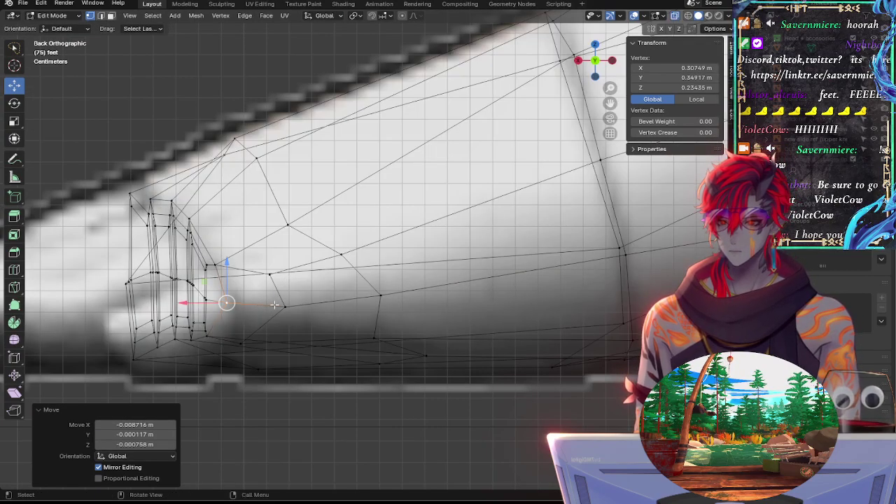
key(alt+z)
key(ctrl+z)
key(alt+z)
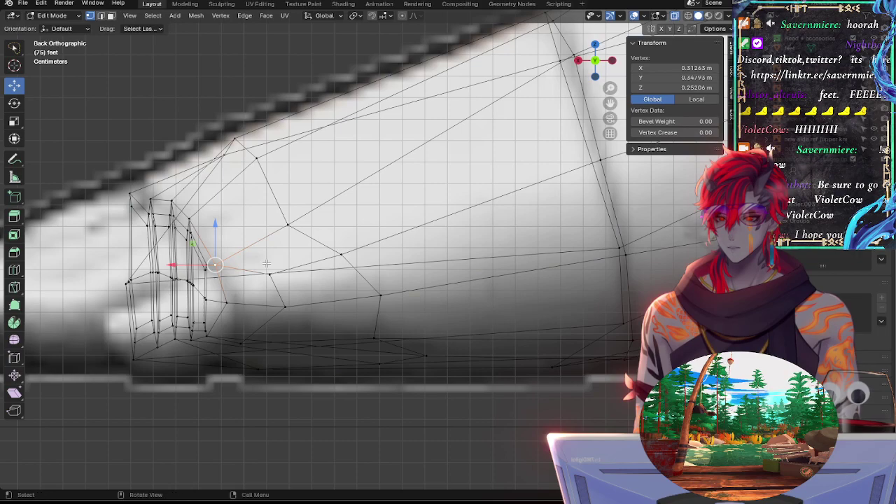
drag(179, 265, 227, 279)
click(268, 275)
key(alt+z)
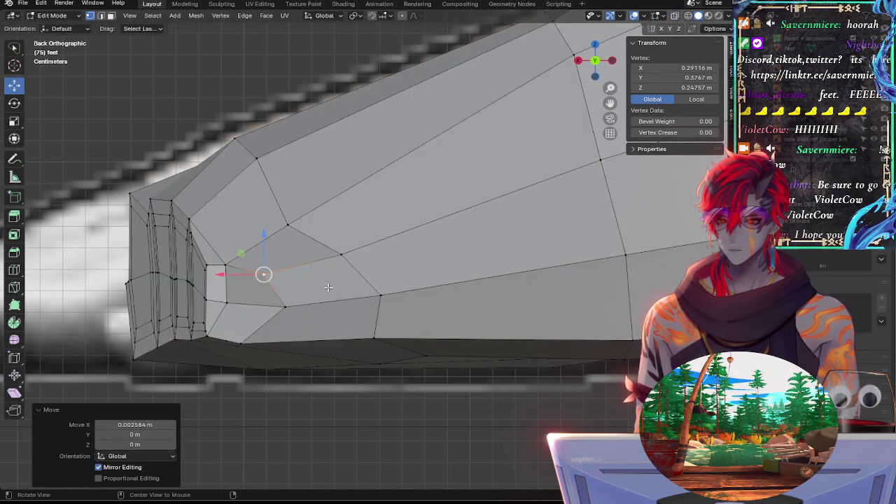
Step: Move the little toe's middle outer vertex toward the toe tips along X to 0.29675 m
click(278, 306)
key(alt+z)
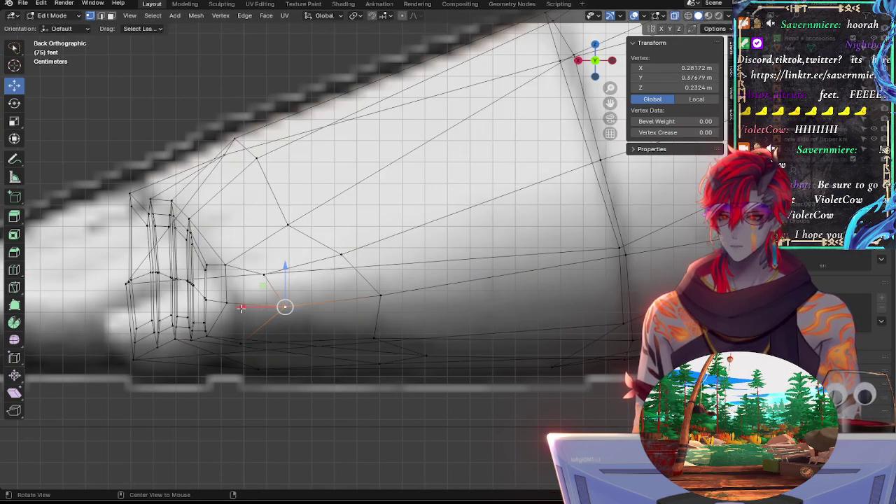
middle_drag(280, 306, 230, 306)
click(594, 63)
key(alt+z)
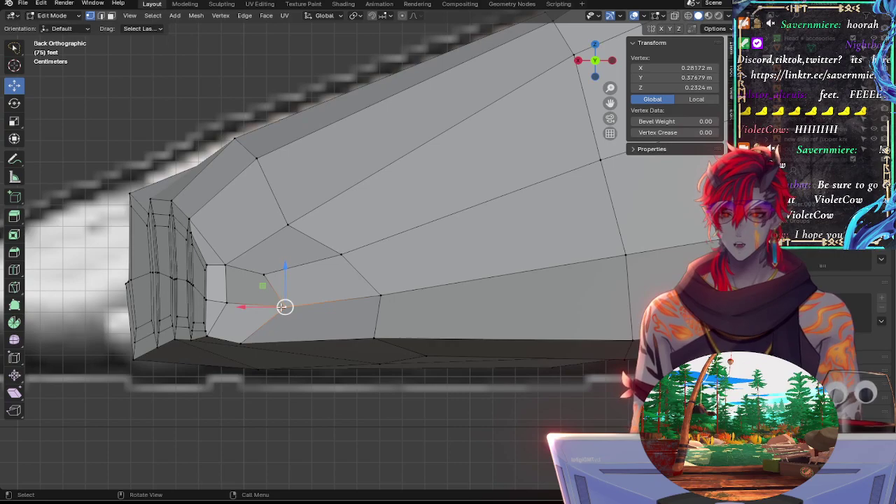
key(alt+z)
key(g)
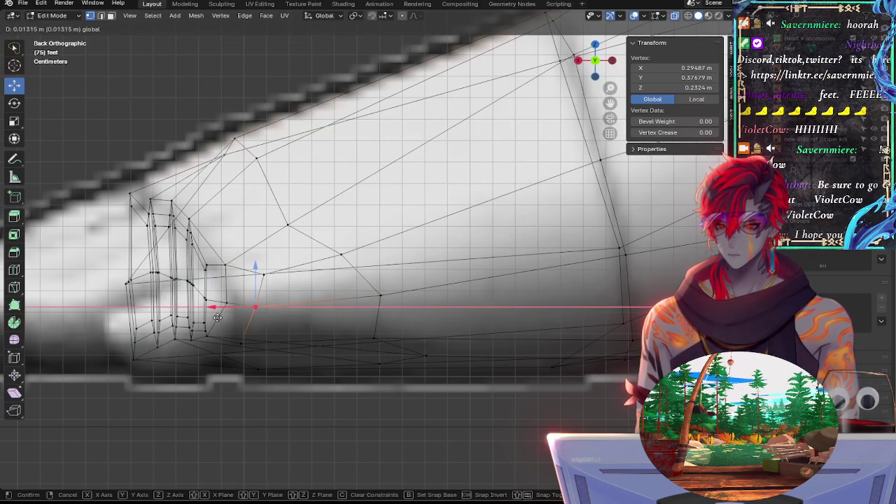
key(x)
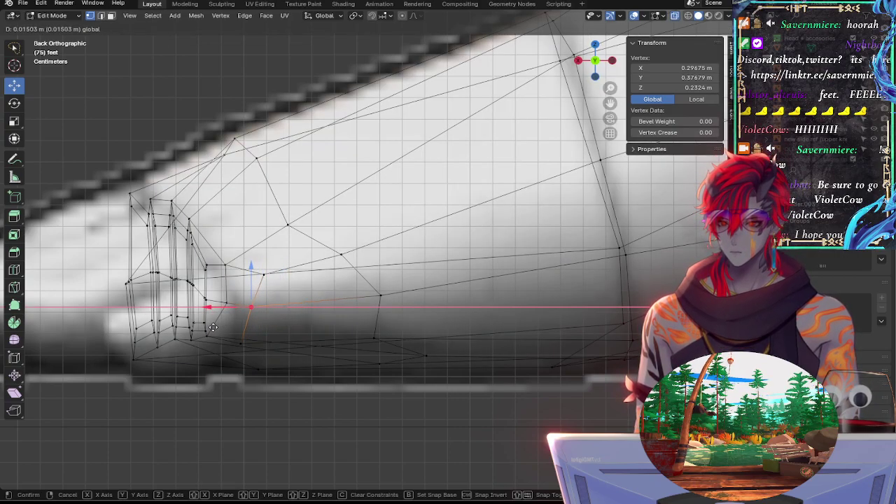
drag(213, 327, 213, 327)
Step: Move the little toe's upper outer vertex toward the toe tips, and shift it together with the middle outer vertex 0.002584 m along X
click(268, 276)
drag(239, 275, 215, 284)
click(215, 283)
shift+click(250, 306)
key(g)
key(x)
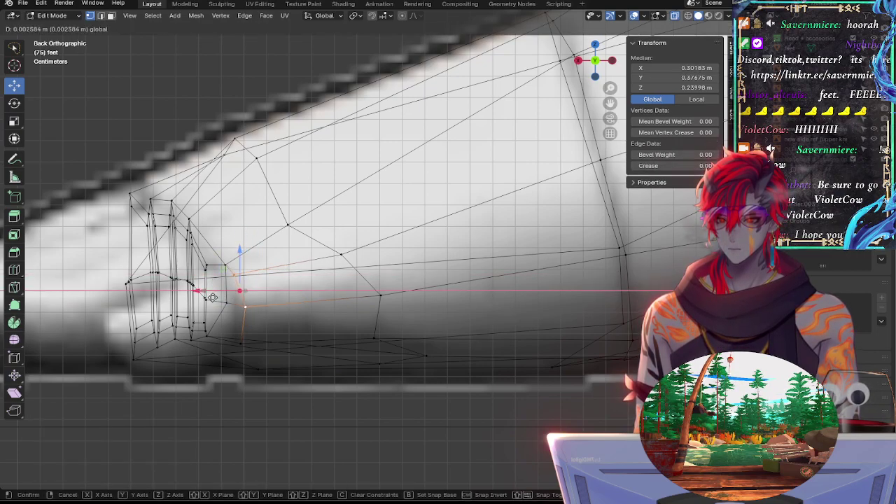
click(252, 341)
Step: Lower the little toe's bottom outer vertex by 0.000705 m along Z
click(247, 342)
key(g)
key(x)
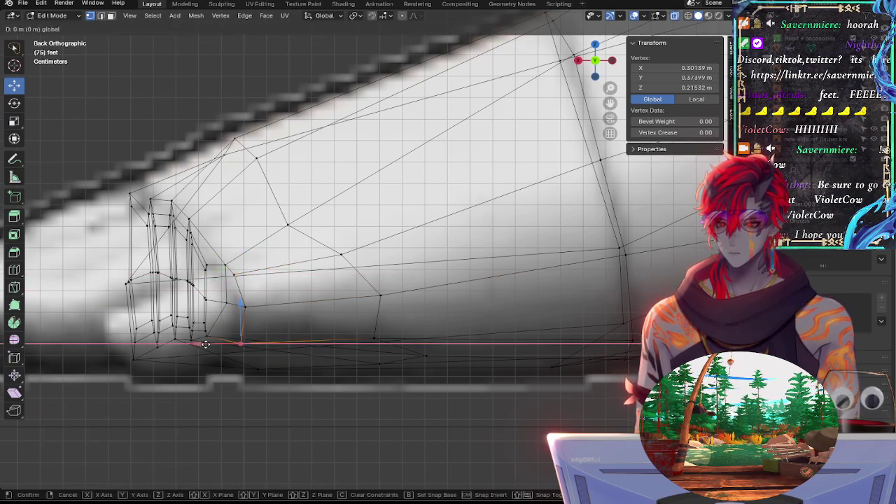
click(240, 342)
key(g)
key(z)
click(240, 313)
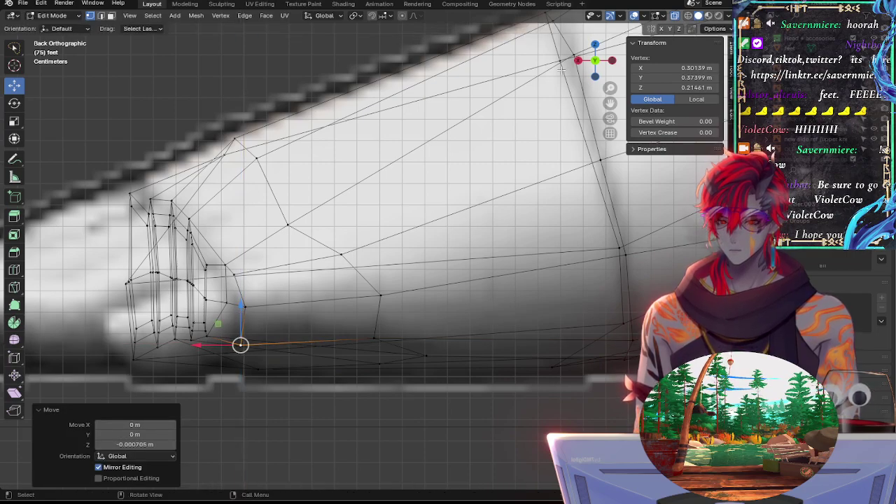
Step: Move the little toe's middle outer vertex outward along Y to 0.37726 m to follow the side reference outline
key(KP_3)
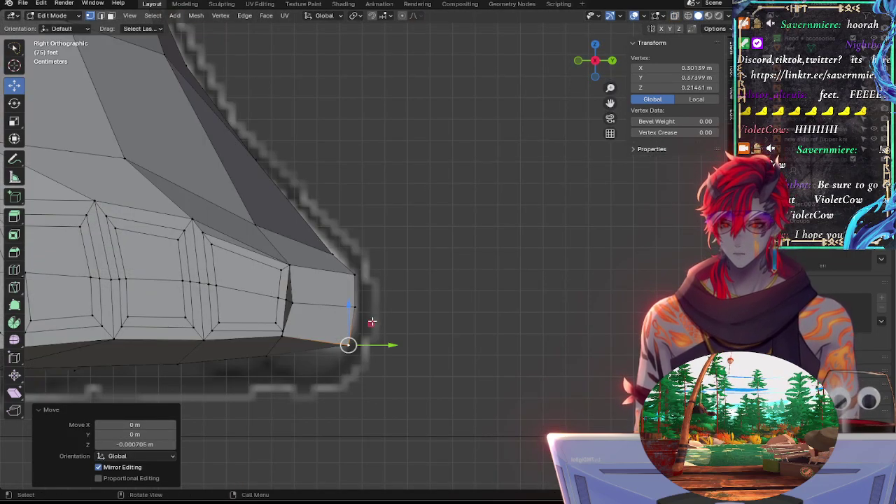
shift+click(358, 309)
click(358, 308)
drag(398, 308, 402, 308)
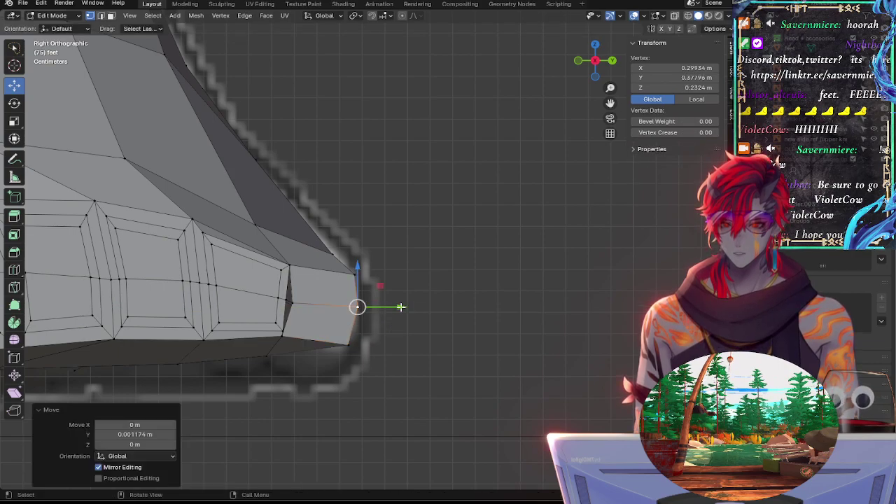
key(alt+a)
key(alt+z)
key(alt+z)
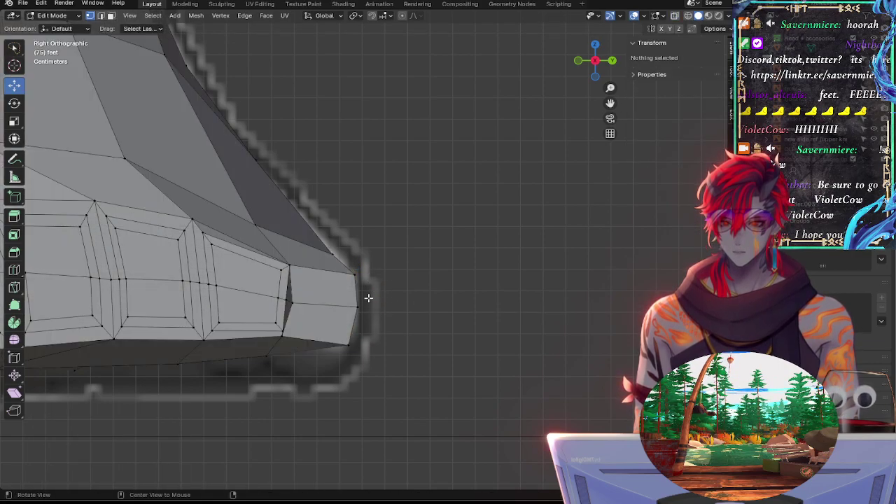
click(356, 306)
drag(394, 307, 386, 307)
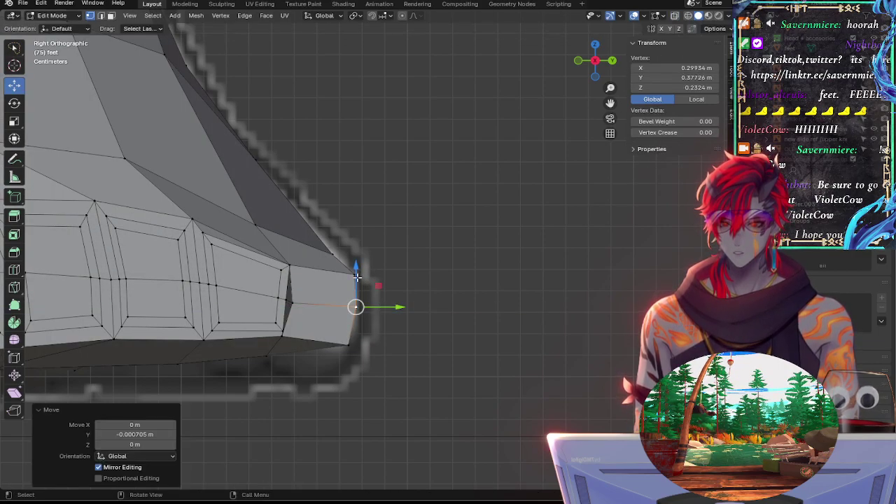
Step: Adjust the little toe's upper outer vertex slightly, and move its bottom outer vertex inward along Y to 0.37376 m
click(357, 277)
drag(356, 260, 395, 274)
click(348, 344)
key(alt+z)
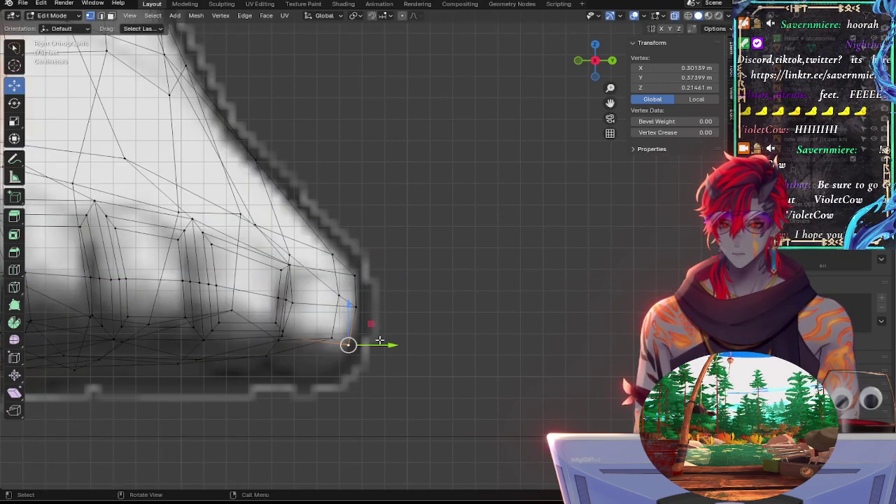
drag(379, 340, 377, 340)
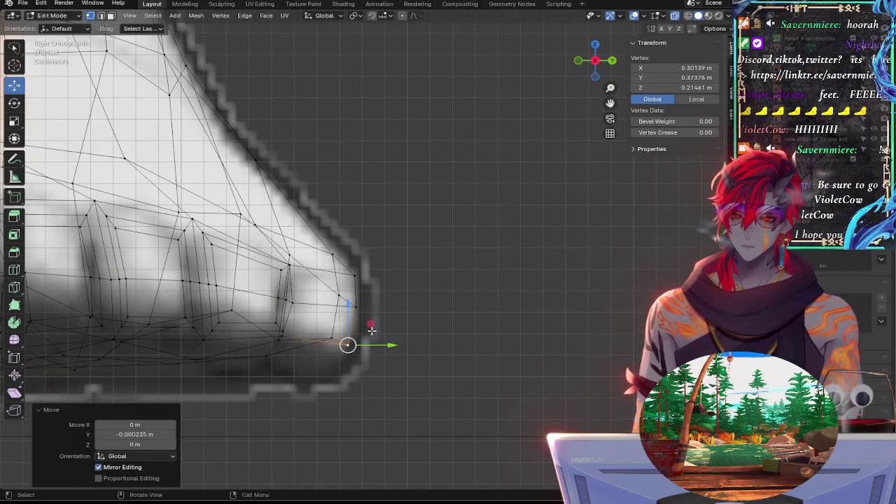
Step: Move the little toe's bottom inner vertex 0.001644 m outward along Y, and shift it slightly toward the heel along X
key(alt+z)
click(283, 332)
key(alt+z)
key(alt+z)
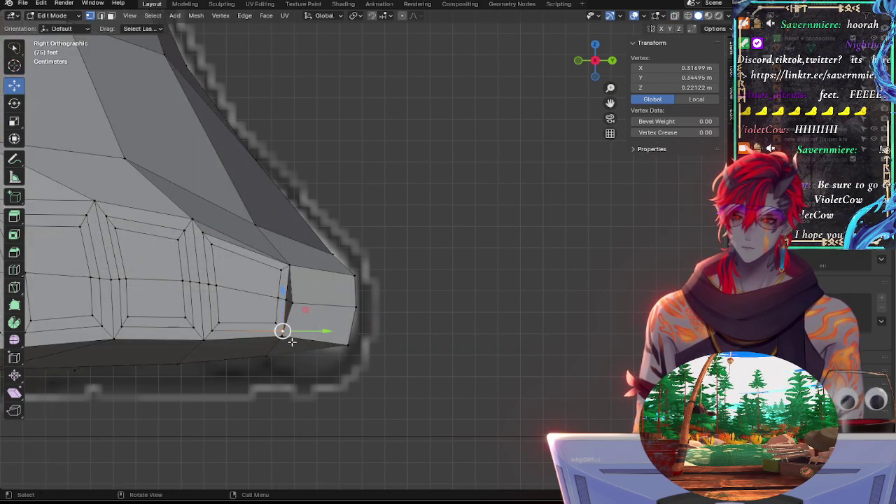
drag(313, 337, 315, 335)
key(alt+z)
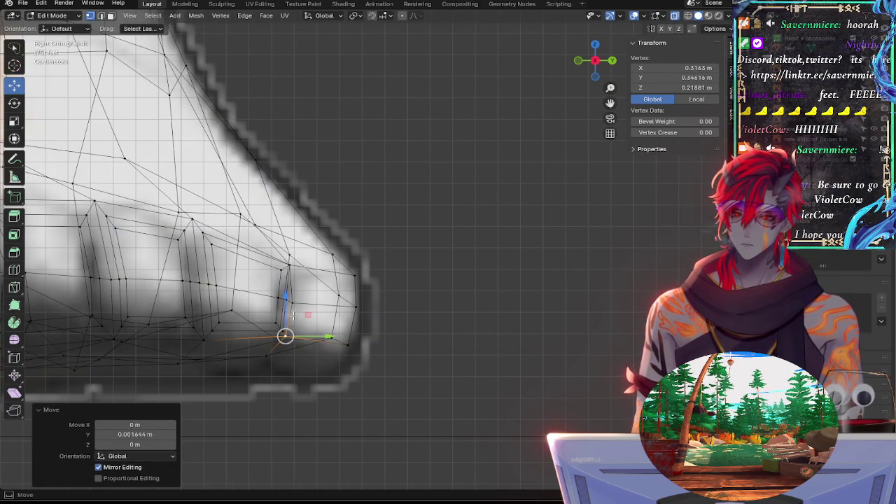
click(293, 320)
click(288, 335)
alt+drag(441, 334, 376, 349)
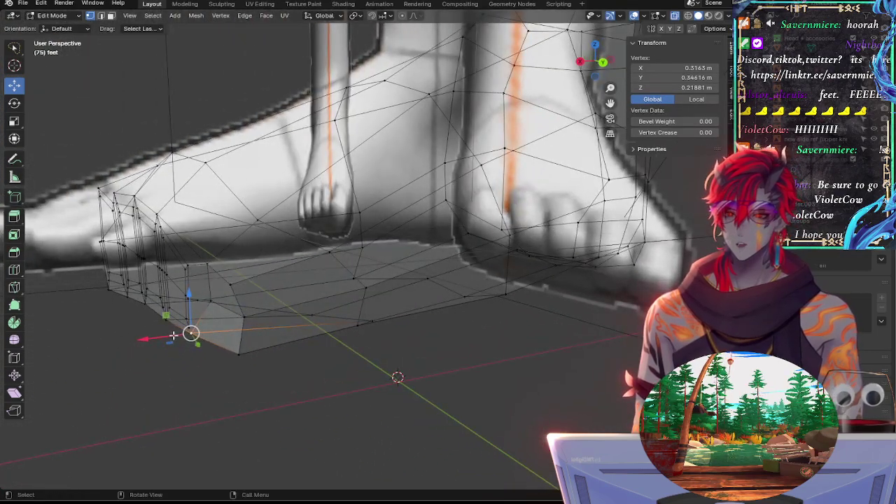
drag(173, 335, 178, 335)
Step: Move the little toe's middle inner vertex inward along Y to 0.348 m, and shift it slightly toward the toe tips along X
key(alt+z)
click(211, 303)
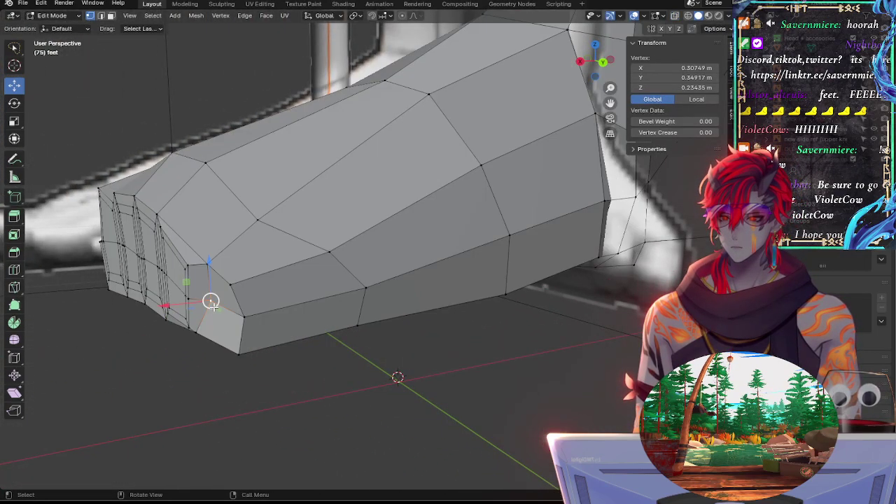
click(581, 61)
key(alt+z)
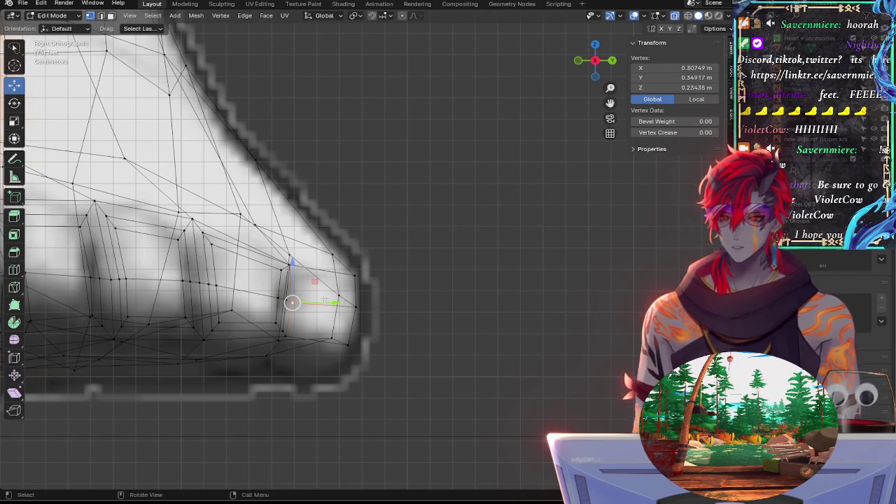
drag(325, 299, 312, 300)
middle_drag(312, 299, 171, 313)
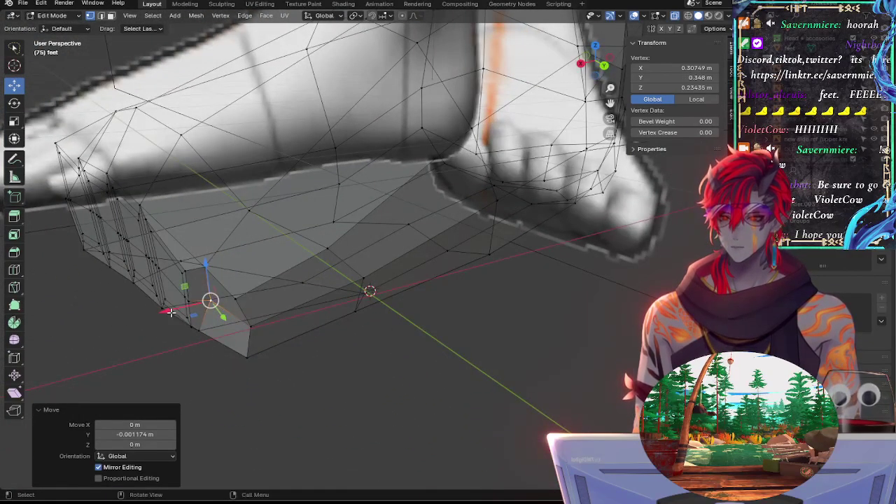
drag(171, 313, 162, 315)
click(393, 303)
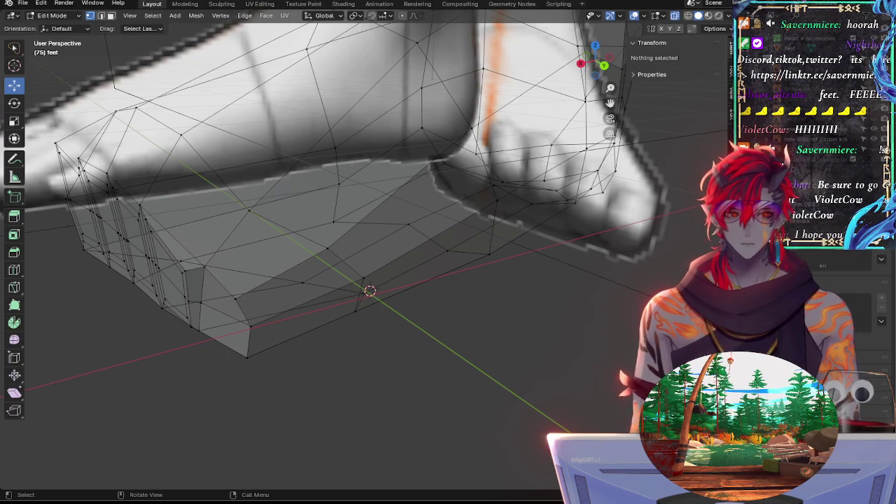
click(581, 63)
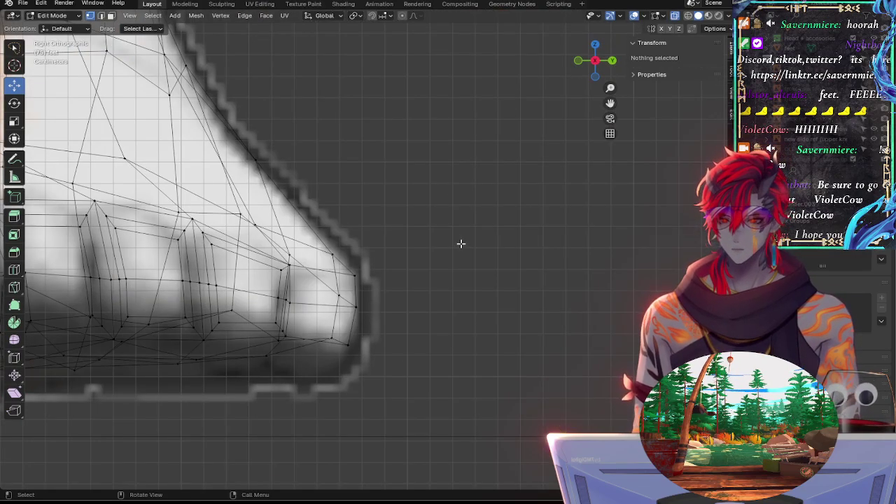
key(alt+z)
shift+middle_drag(407, 293, 563, 213)
key(alt+z)
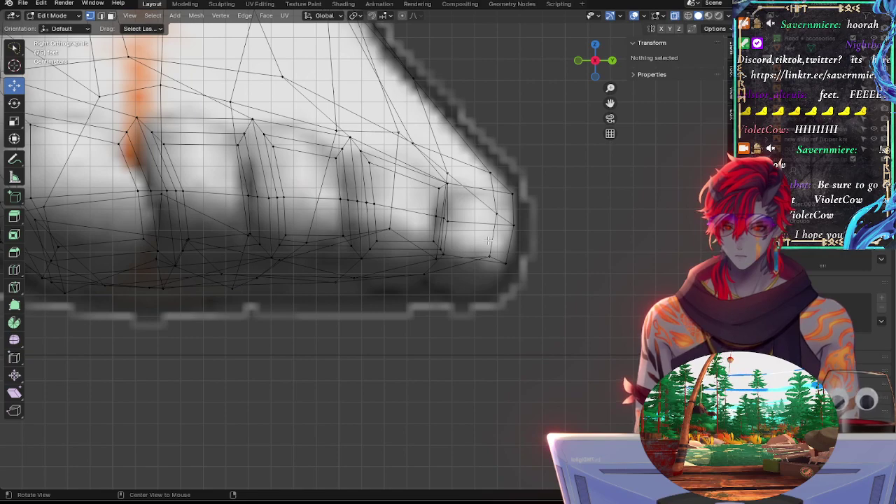
Step: Slide the sole vertex behind the little toe outward by a factor of 0.204, and move it 0.011275 m along Y and -0.003054 m along Z
key(alt+z)
shift+middle_drag(526, 294, 520, 256)
key(alt+z)
key(alt+z)
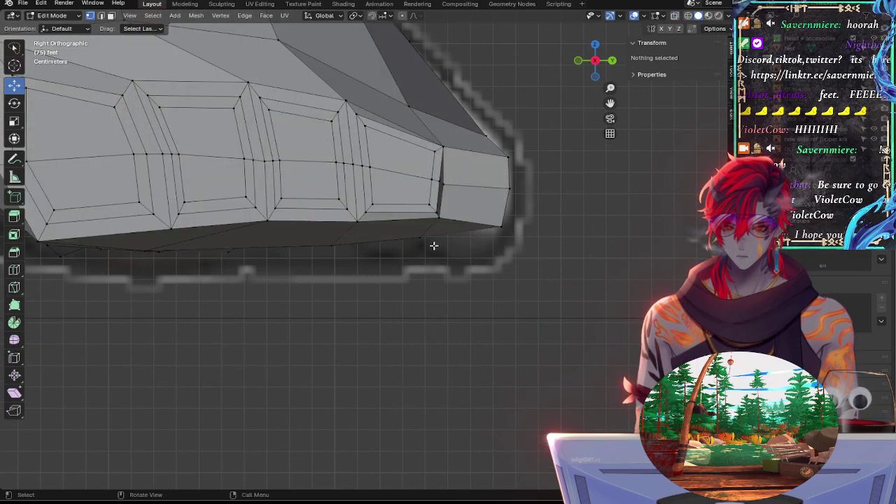
click(429, 243)
key(shift+v)
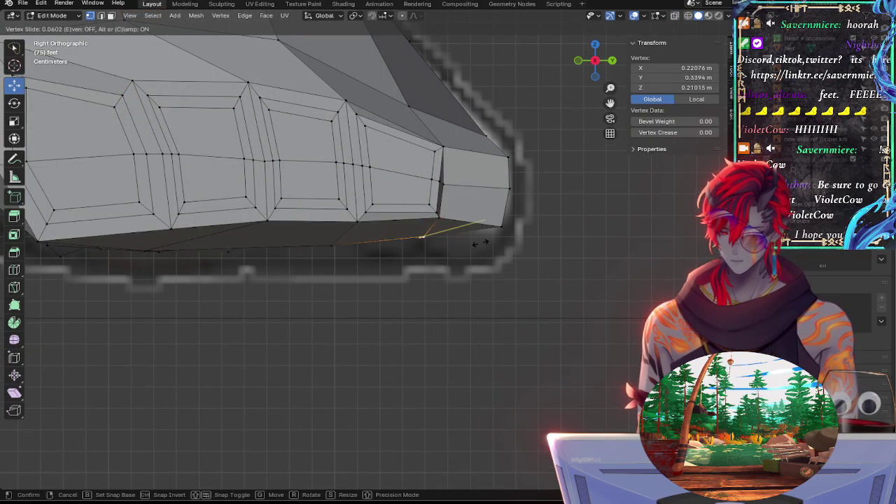
click(426, 237)
key(g)
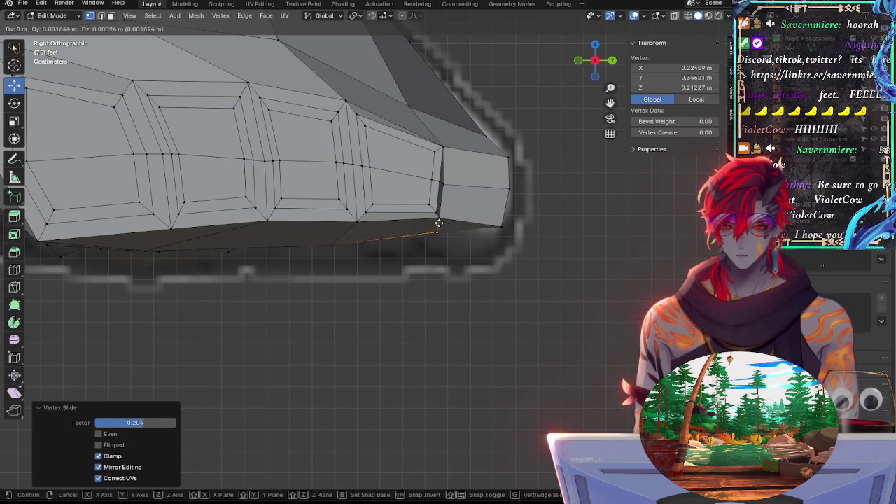
click(458, 233)
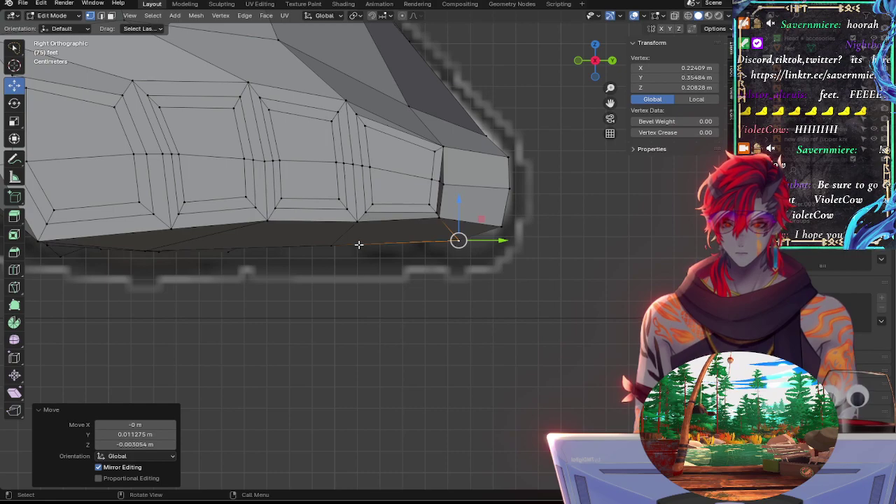
Step: Slide the neighbouring sole vertex toward the outer side, and move it slightly outward and down
click(359, 245)
key(g)
click(374, 245)
click(340, 249)
key(g)
key(g)
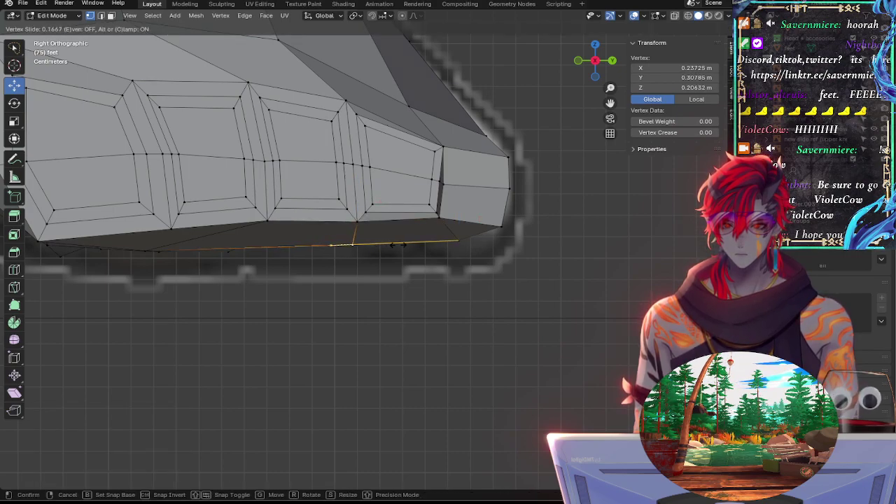
click(400, 246)
key(g)
click(407, 254)
Step: Slide the outermost sole vertex behind the little toe by a factor of 0.220, and move it back outward along Y
click(457, 240)
key(g)
key(g)
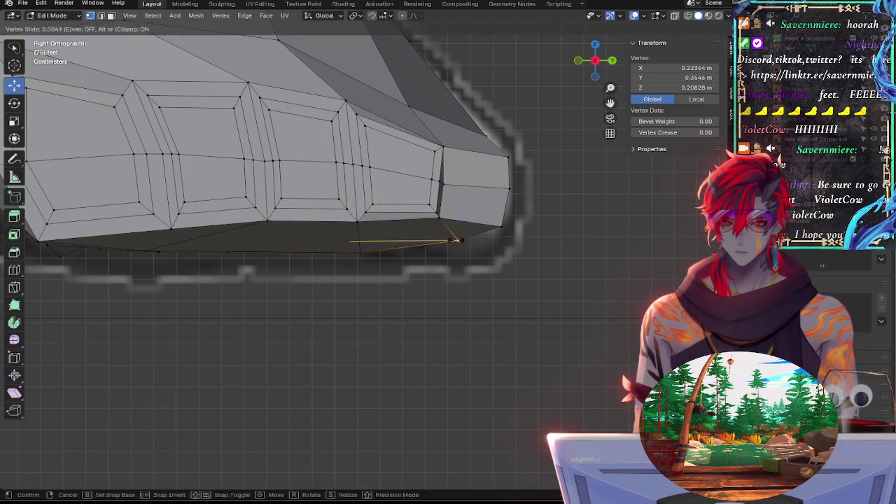
click(434, 240)
key(g)
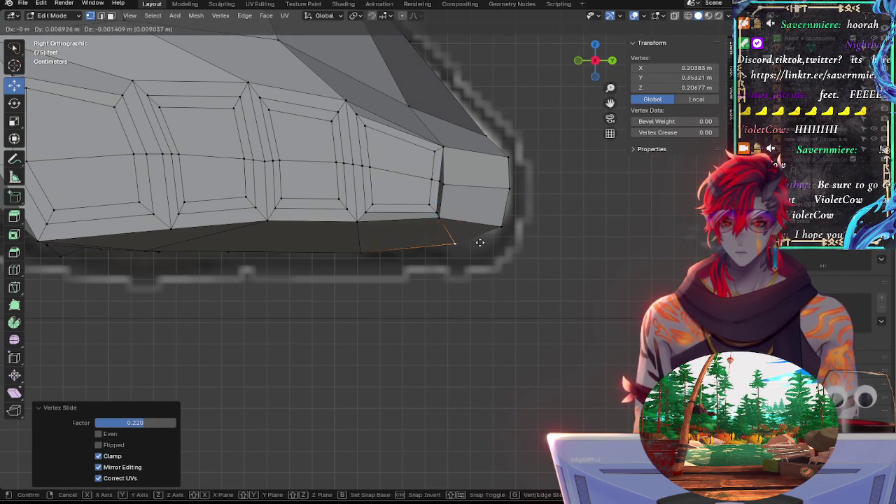
click(478, 238)
Step: Slide the neighbouring sole vertex outward by a factor of 0.297, nudge it, and slide it back by 0.098 to Y 0.30906 m
click(371, 248)
key(g)
key(g)
click(398, 245)
key(g)
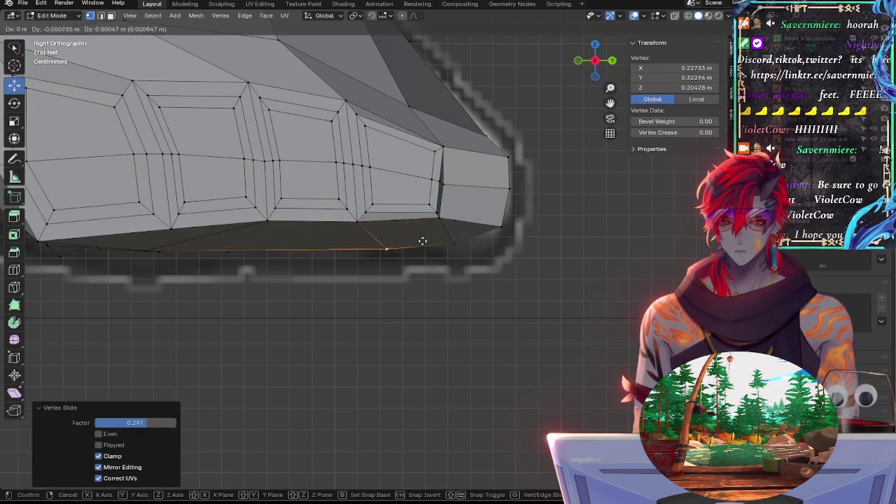
click(414, 239)
key(g)
key(g)
click(350, 248)
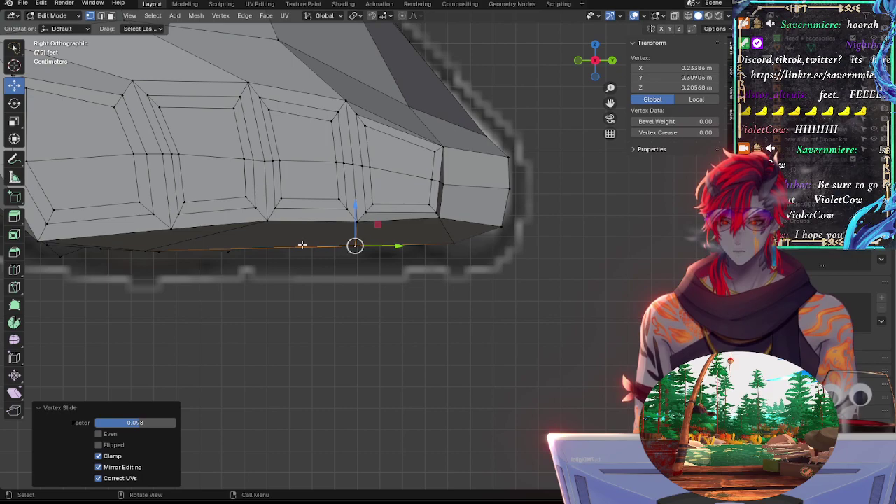
Step: Slide the innermost ball-of-foot sole vertex outward along its edge by a factor of 0.235, to Y 0.23794 m
click(170, 244)
click(222, 244)
click(189, 244)
click(164, 247)
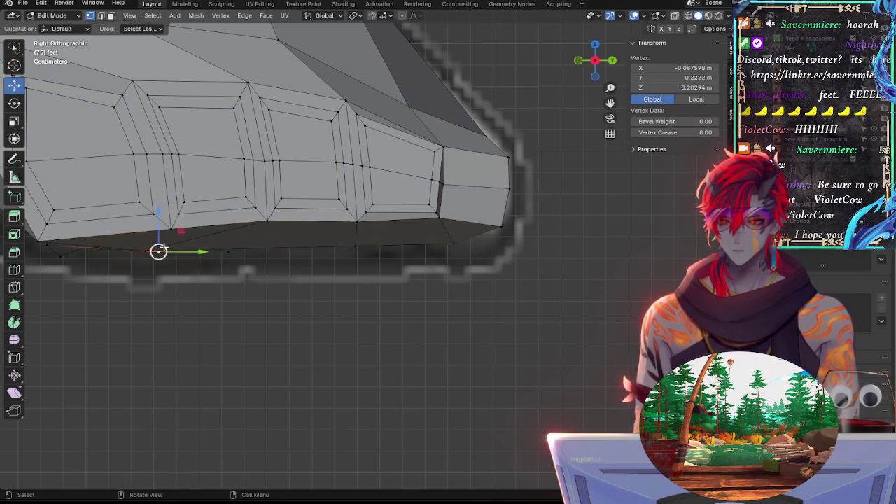
key(g)
key(g)
click(241, 253)
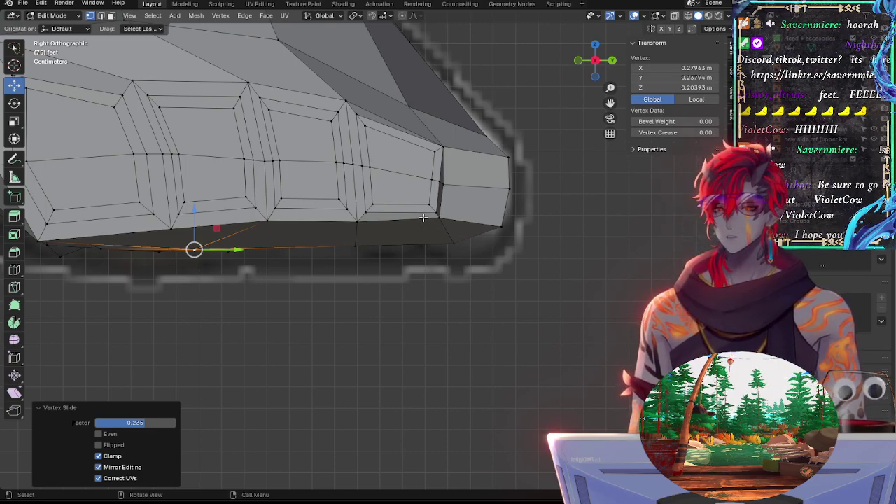
Step: From underneath the foot, slide the middle ball-of-foot vertex along its edge toward the big-toe side
middle_drag(523, 220, 503, 220)
click(411, 251)
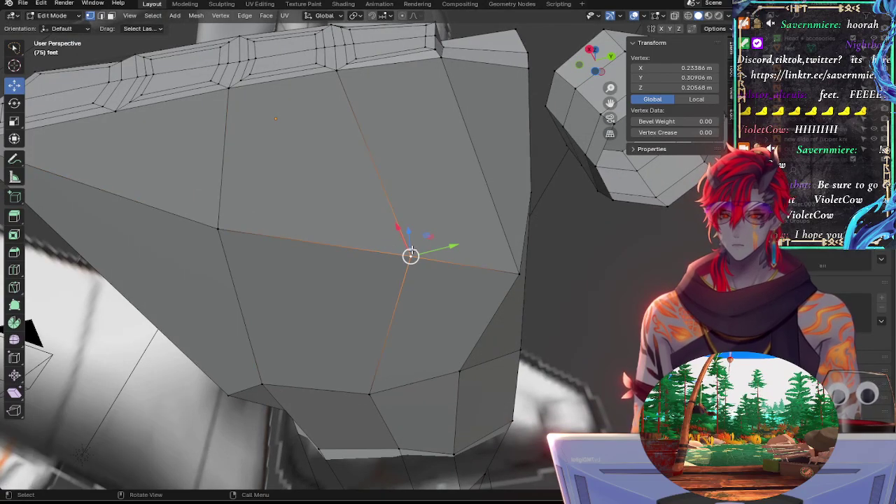
key(g)
key(g)
click(378, 251)
Step: Slide the outer ball-of-foot vertex inward by a factor of 0.250, and slide it toward the toes
click(518, 268)
key(g)
key(g)
click(483, 266)
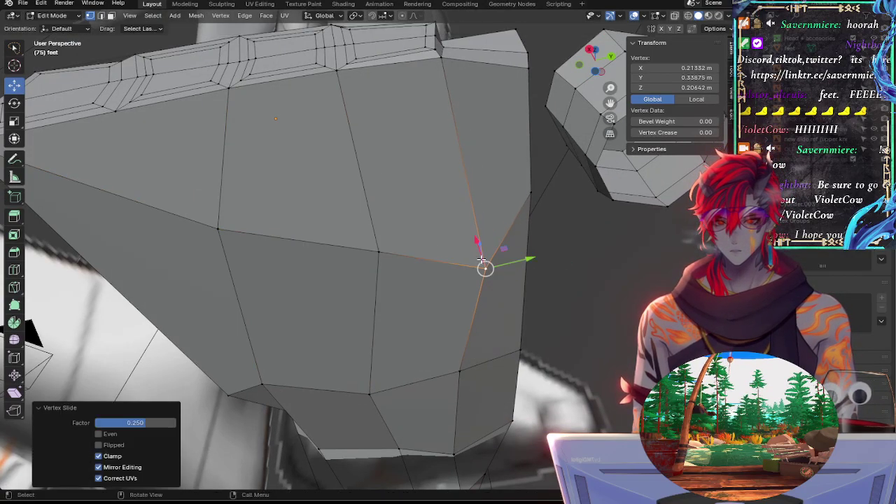
key(g)
key(g)
click(480, 237)
Step: Slide the middle ball-of-foot vertex inward by a factor of 0.336 to Y 0.27692 m, and slide the innermost one toward the big-toe side
click(379, 250)
key(shift+v)
click(327, 243)
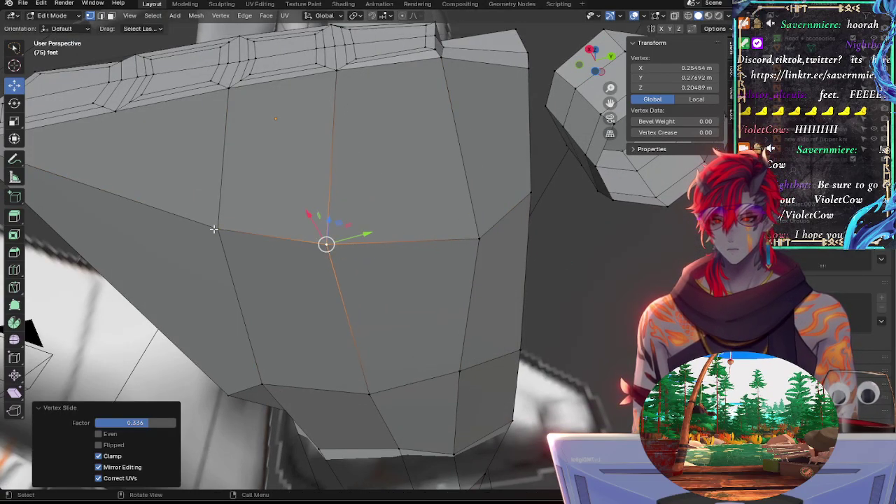
click(217, 229)
key(shift+v)
click(187, 216)
Step: Shift the middle ball-of-foot vertex toward the toes along X, and move the innermost one -0.005897 m along X and inward to Y 0.22354 m
click(303, 247)
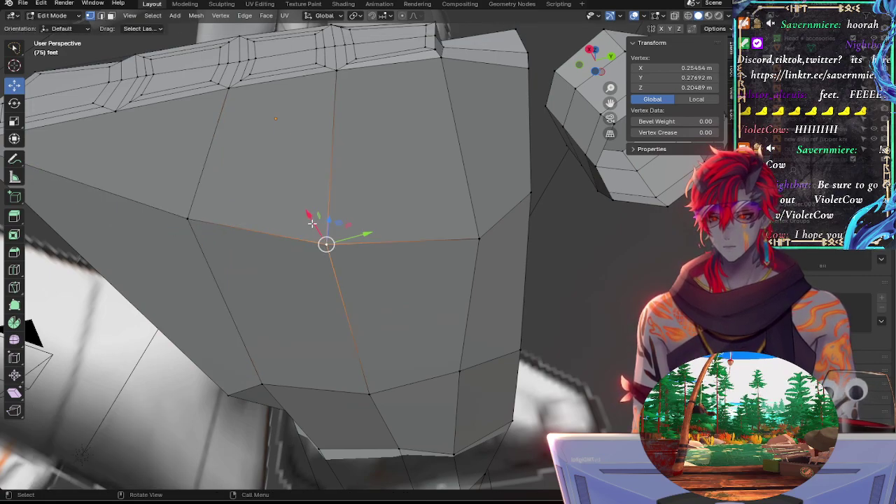
drag(312, 224, 302, 205)
click(190, 216)
drag(174, 196, 183, 206)
key(g)
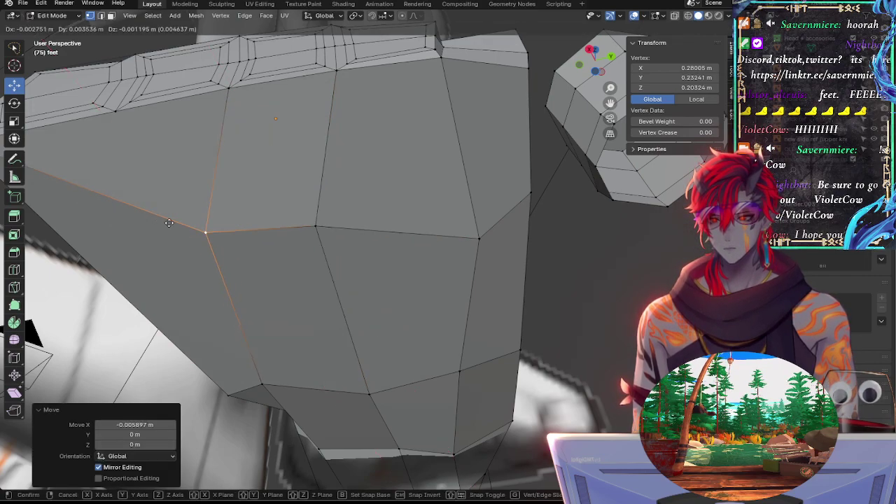
click(140, 223)
key(g)
click(263, 224)
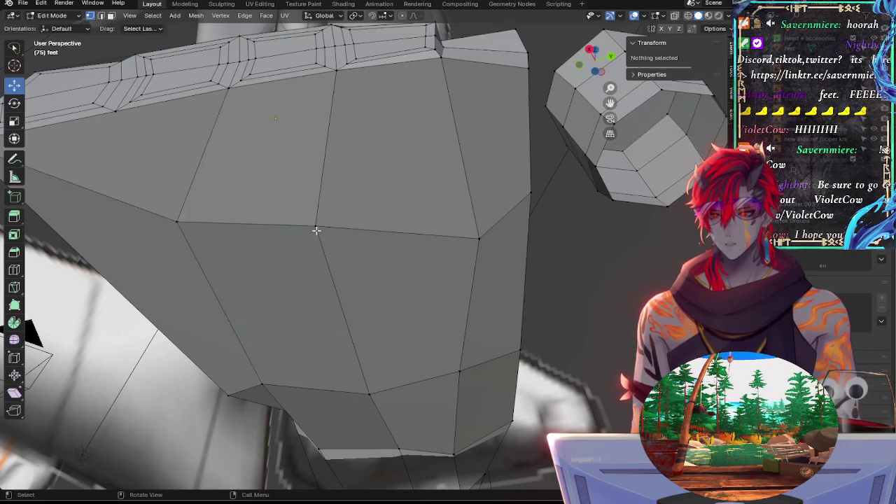
Step: Slide the middle ball-of-foot vertex outward by a factor of 0.119, and shift it slightly toward the toes
click(317, 229)
key(g)
key(g)
click(337, 215)
key(g)
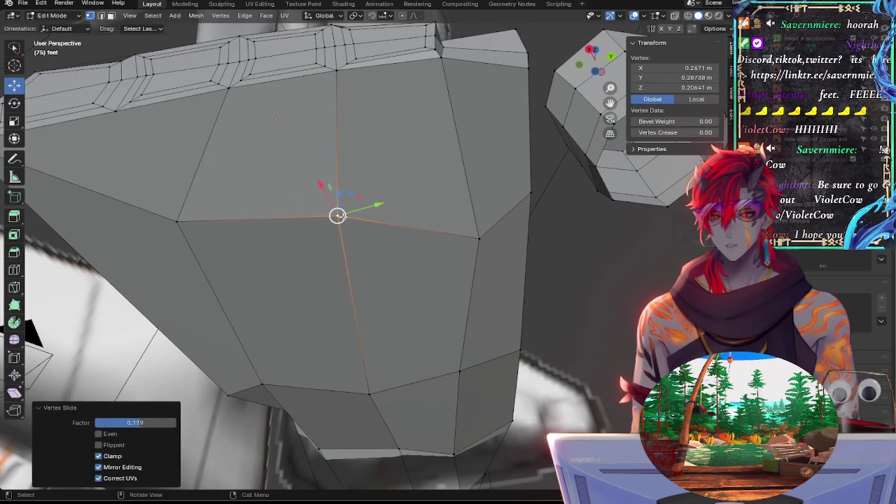
key(x)
click(336, 212)
key(g)
right_click(342, 209)
Step: Slide the innermost ball-of-foot vertex inward by a factor of 0.083 to Y 0.21863 m, and nudge it slightly toward the heel
click(176, 222)
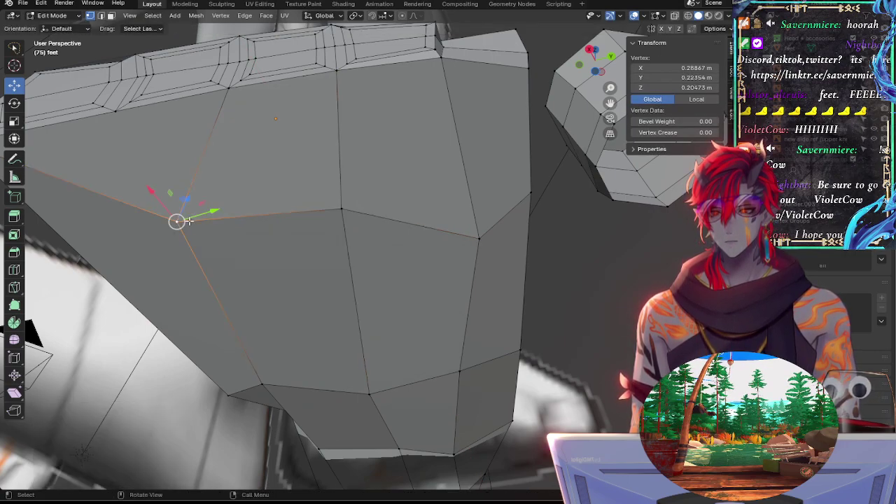
key(g)
key(g)
click(180, 226)
key(g)
key(g)
click(157, 234)
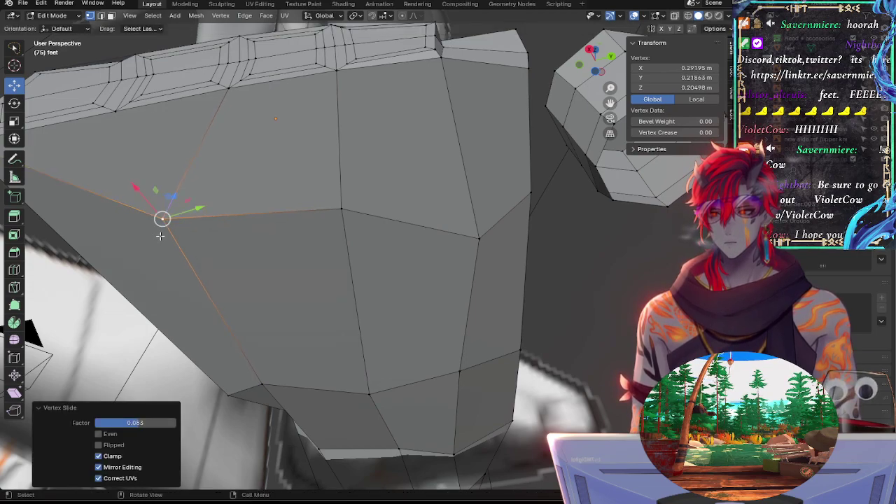
key(g)
click(158, 242)
Step: Move the outer ball-of-foot vertex inward to about Y 0.33055 m
click(473, 241)
key(g)
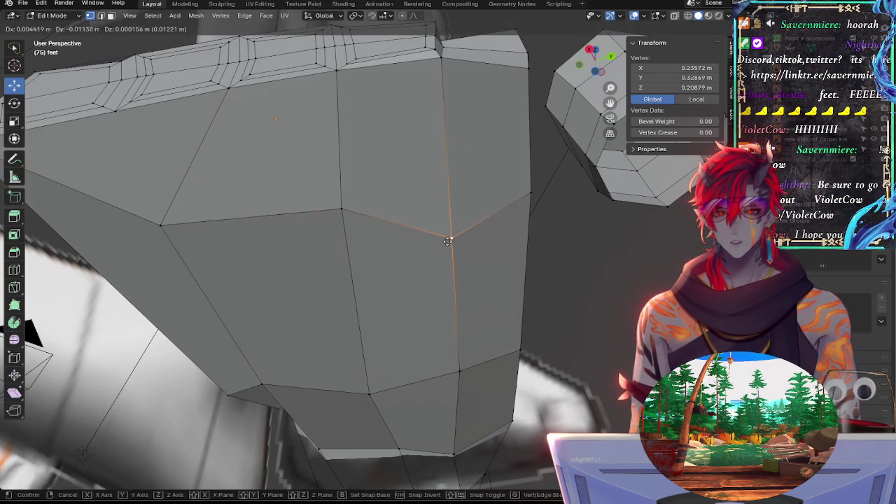
click(453, 242)
key(g)
click(453, 241)
Step: Lower the middle ball-of-foot vertex by about 0.0046 m to round out the sole
middle_drag(490, 291, 526, 344)
key(g)
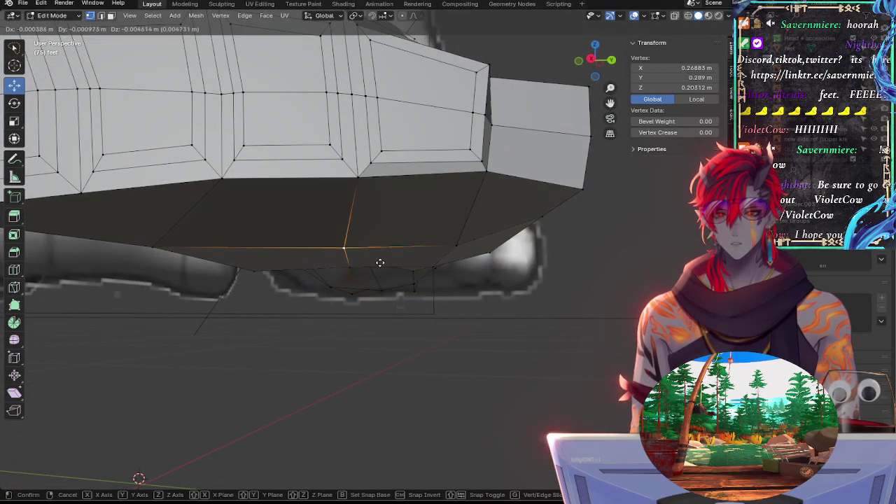
click(378, 262)
Step: Raise the middle midfoot sole vertex by moving it 0.001748 m along Y and 0.003202 m along Z
middle_drag(454, 265, 396, 262)
click(586, 276)
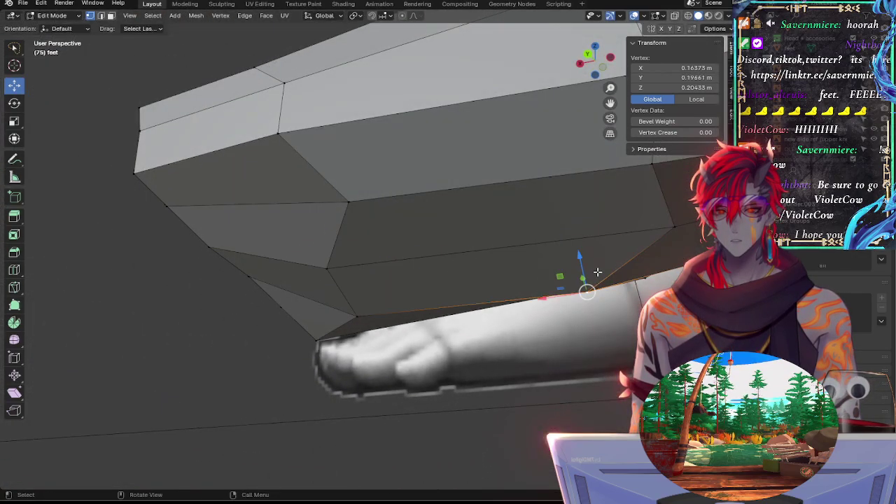
key(g)
click(642, 219)
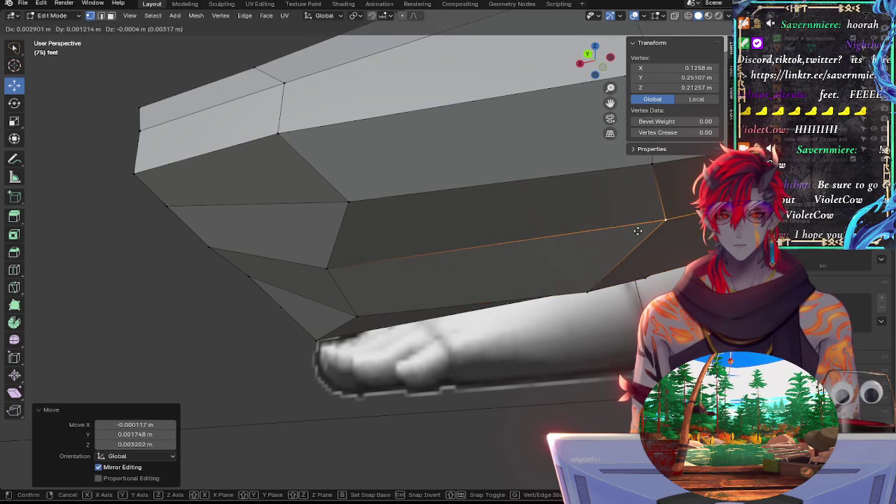
Step: Slide the outer midfoot vertex toward the toes, and slide the middle midfoot vertex by a factor of 0.049 to X 0.13302 m
click(642, 171)
key(g)
key(g)
click(619, 172)
click(660, 218)
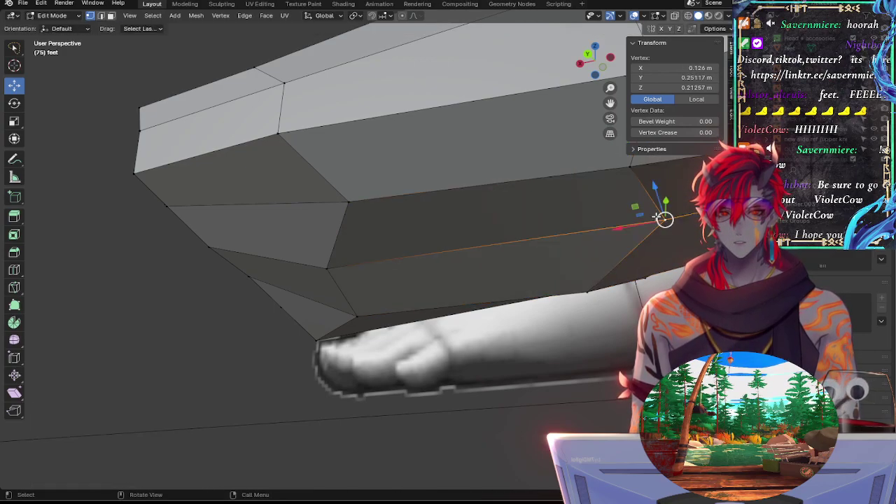
key(g)
key(g)
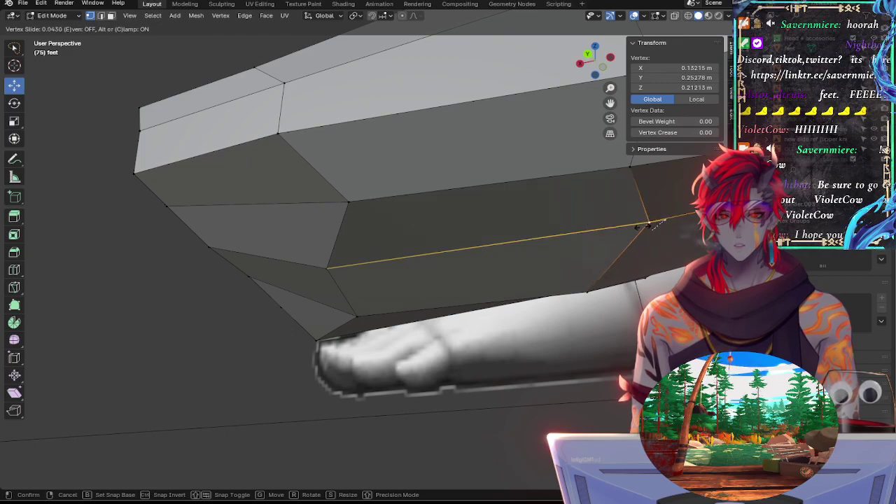
click(637, 226)
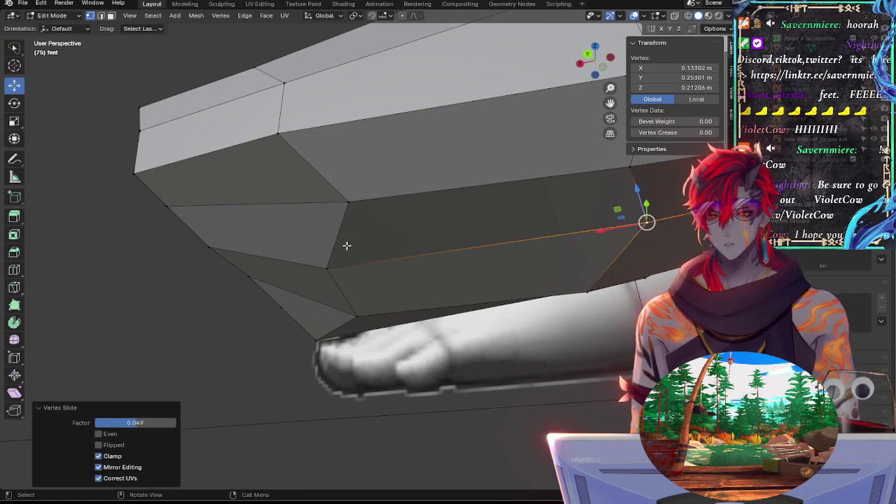
Step: Slide the outer ball-of-foot vertex slightly toward the toes by a factor of 0.012, to X 0.23558 m
middle_drag(349, 263, 473, 235)
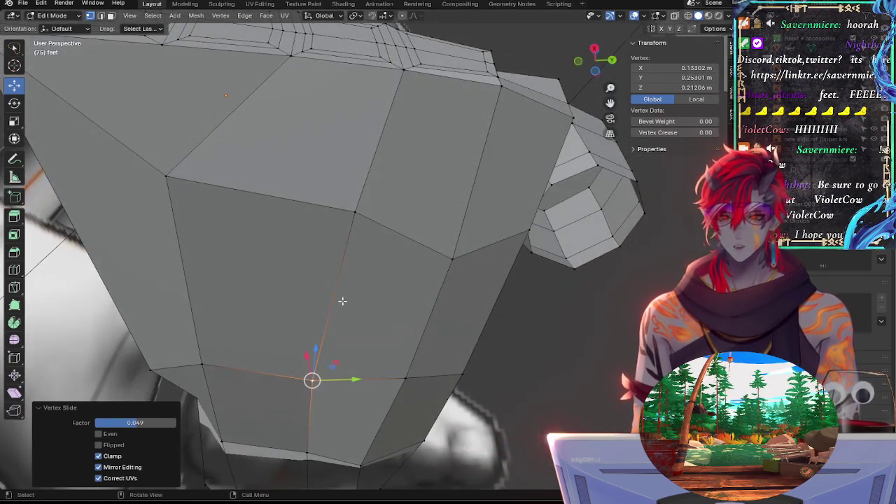
click(407, 371)
middle_drag(514, 383, 483, 394)
middle_drag(514, 327, 506, 348)
click(452, 235)
middle_drag(453, 235, 413, 263)
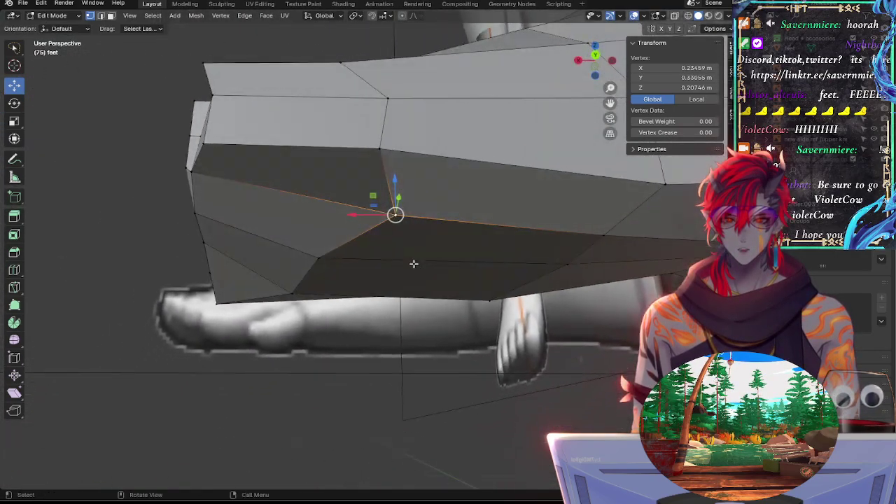
key(g)
key(g)
click(424, 229)
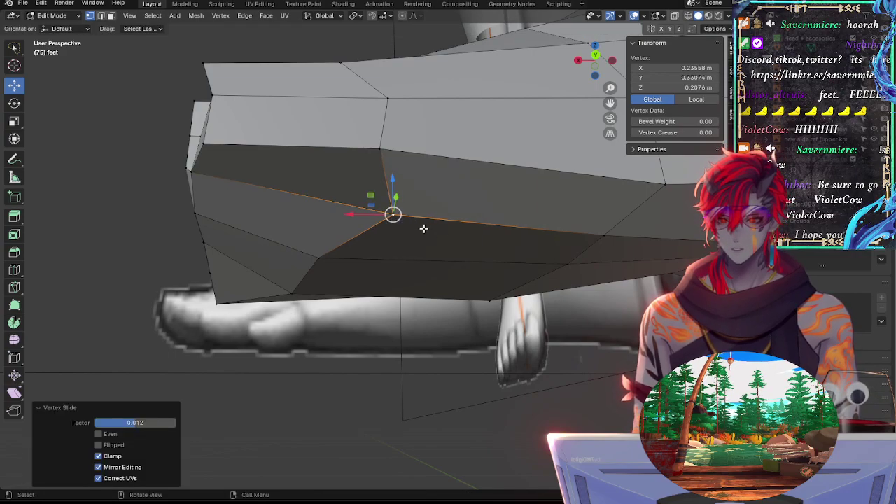
Step: Slide the outer midfoot vertex outward to Y 0.31079 m, and lower it along Z to 0.20653 m
middle_drag(425, 228, 564, 226)
click(508, 328)
key(g)
key(g)
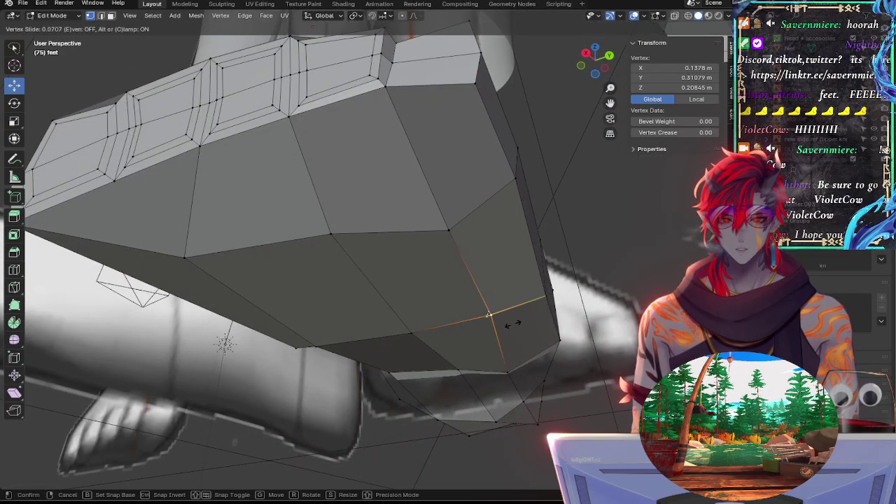
click(513, 324)
drag(487, 288, 487, 295)
Step: Slide the middle midfoot sole vertex along its edge toward the toes
middle_drag(487, 294, 278, 377)
click(338, 356)
key(g)
key(g)
click(346, 336)
drag(448, 310, 480, 284)
Step: Slide the inner midfoot sole vertex toward the toes, and adjust it within the YZ plane
click(414, 358)
middle_drag(413, 357, 439, 353)
key(g)
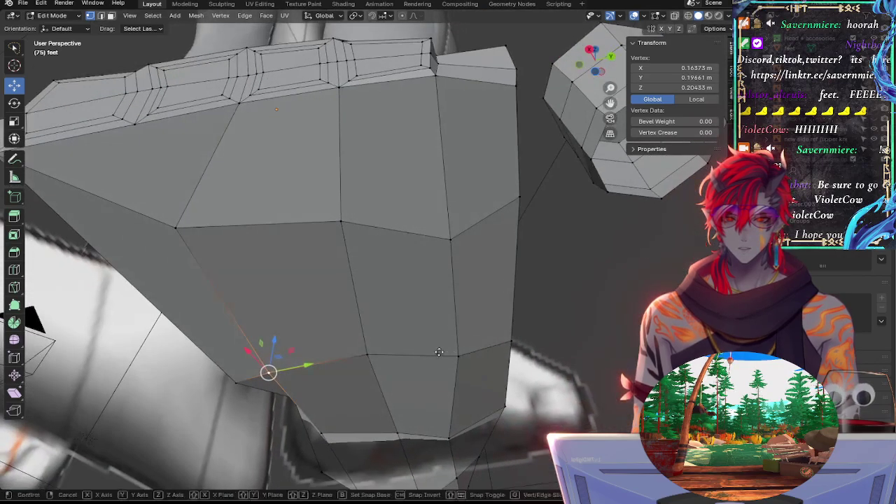
key(g)
click(428, 299)
middle_drag(337, 329, 440, 274)
key(g)
key(shift+x)
click(403, 281)
Step: Slide the outer midfoot vertex toward the toes by a factor of 0.049 to X 0.14259 m, and deselect it
click(441, 279)
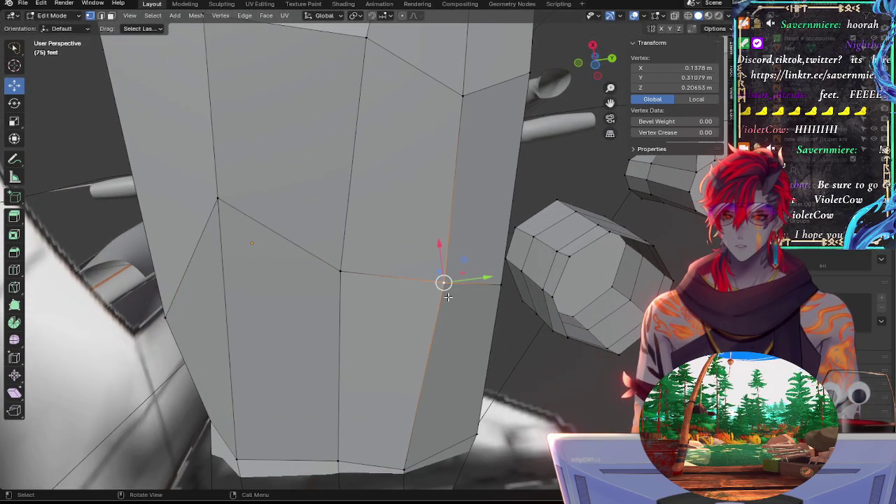
key(g)
click(444, 274)
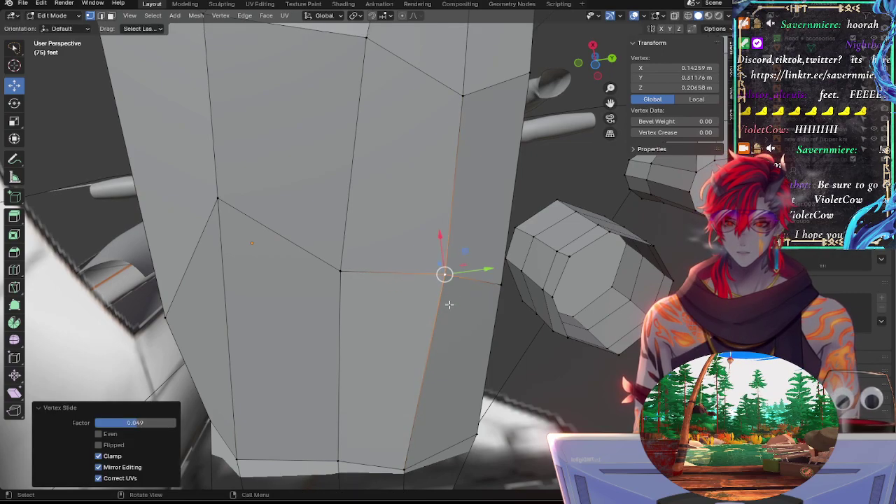
click(428, 430)
middle_drag(428, 430, 535, 332)
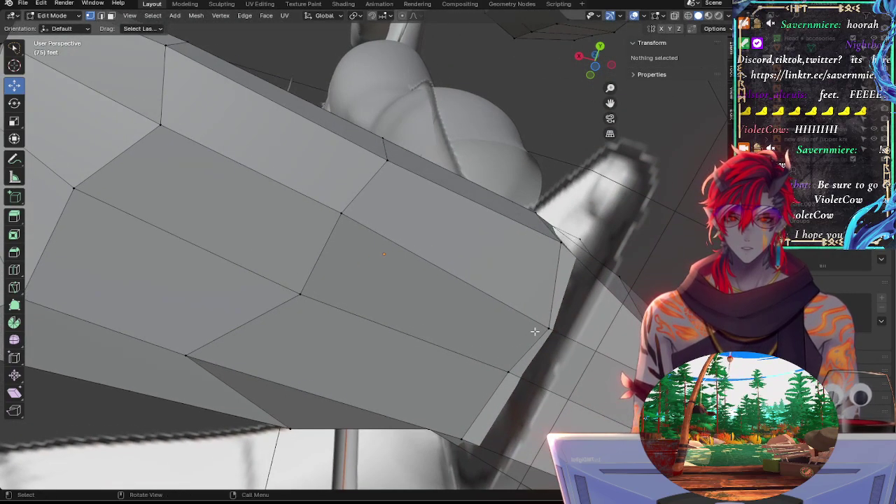
Step: Slide the outer rear sole vertex along its edge by a factor of 0.154, and nudge its height
click(537, 331)
key(g)
key(g)
click(506, 310)
middle_drag(517, 301, 560, 272)
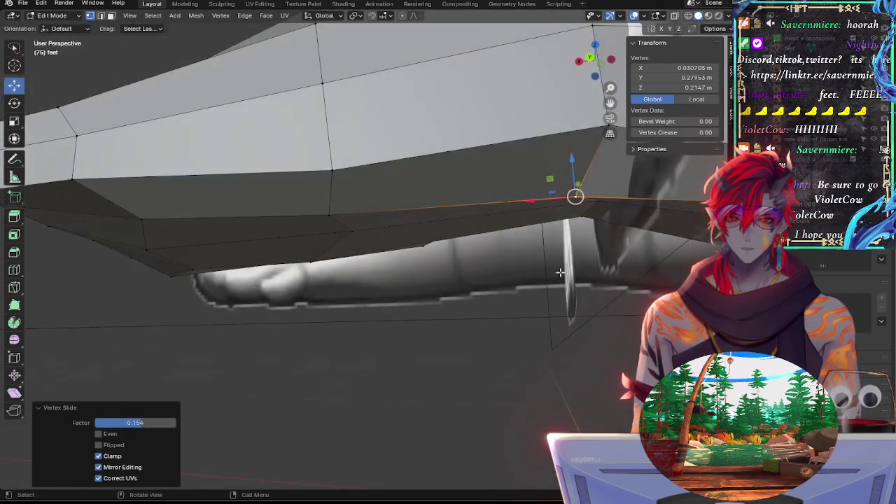
drag(570, 175, 571, 177)
Step: Slide the two outer midfoot vertices toward the heel by a factor of 0.096, adjust their height, and deselect them
click(318, 218)
key(g)
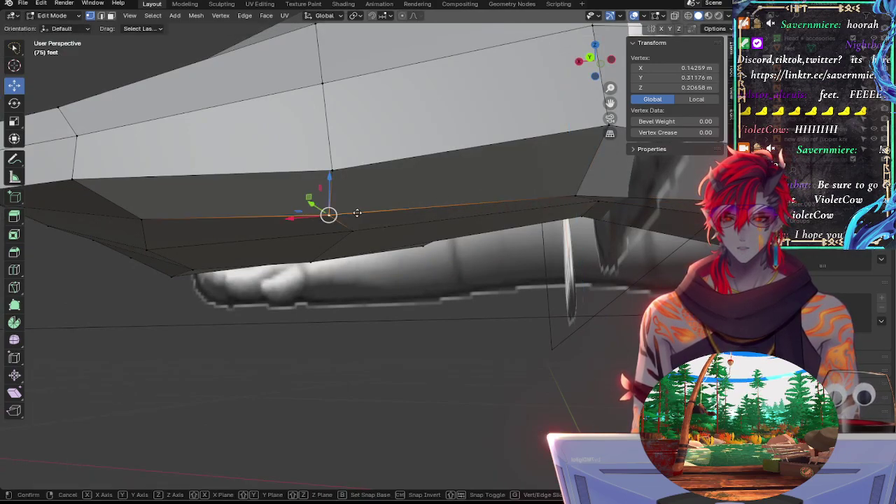
click(356, 209)
key(g)
key(g)
click(353, 191)
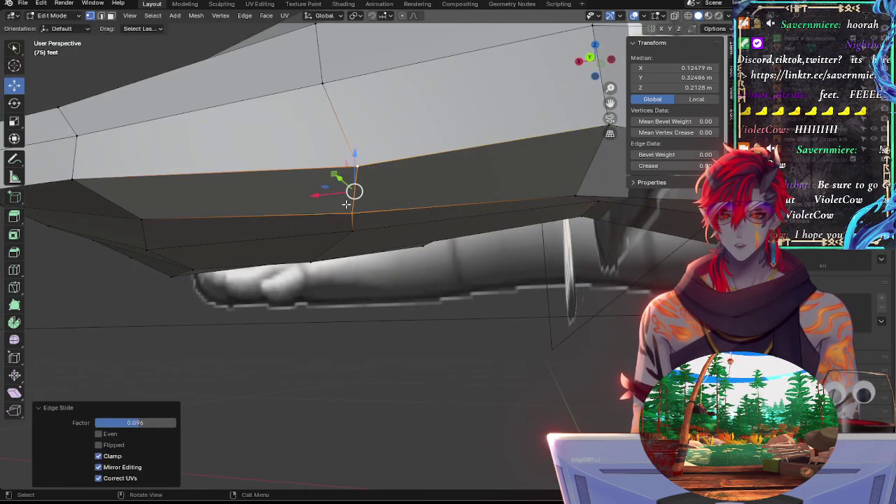
click(353, 180)
drag(353, 178, 355, 184)
click(446, 239)
Step: Slide the middle rear sole vertex toward the toes by a factor of 0.176 to X 0.039283 m
middle_drag(446, 239, 574, 242)
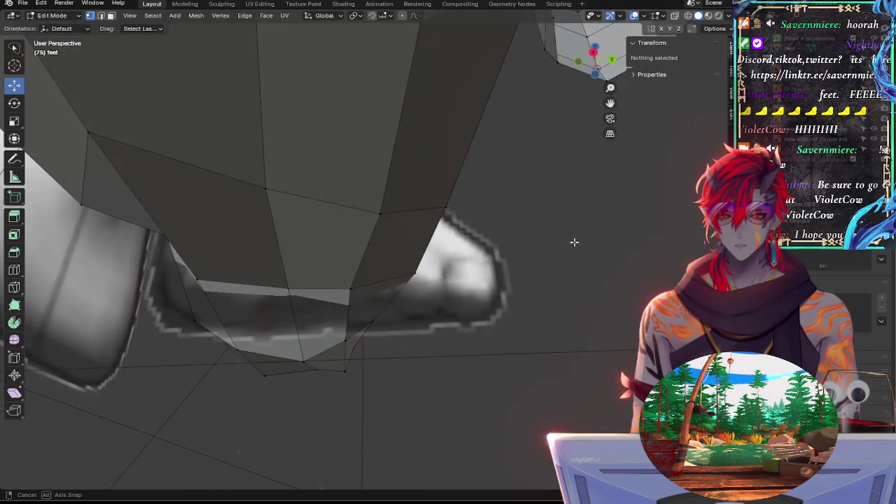
click(283, 279)
alt+drag(282, 280, 138, 180)
key(g)
key(g)
click(150, 164)
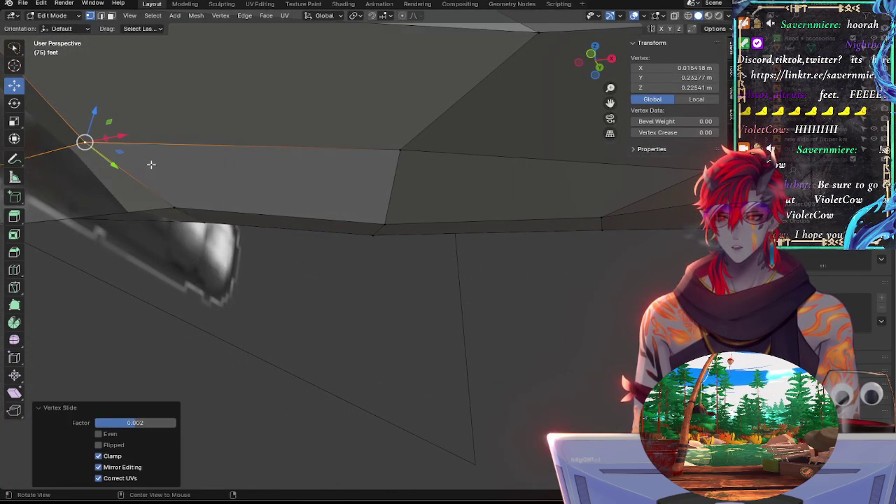
key(g)
key(g)
click(212, 160)
Step: Slide the middle rear sole vertex back toward the heel, nudge it freely into line, and deselect it
alt+drag(212, 161, 117, 230)
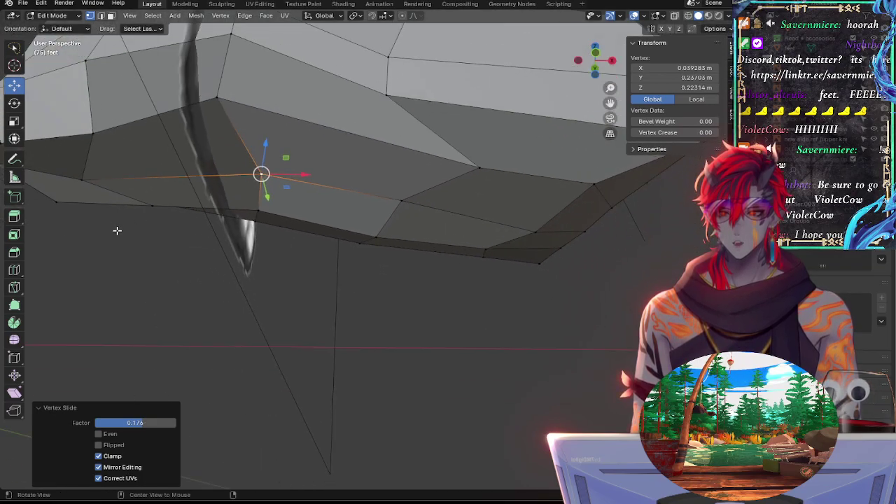
middle_drag(117, 230, 157, 250)
key(g)
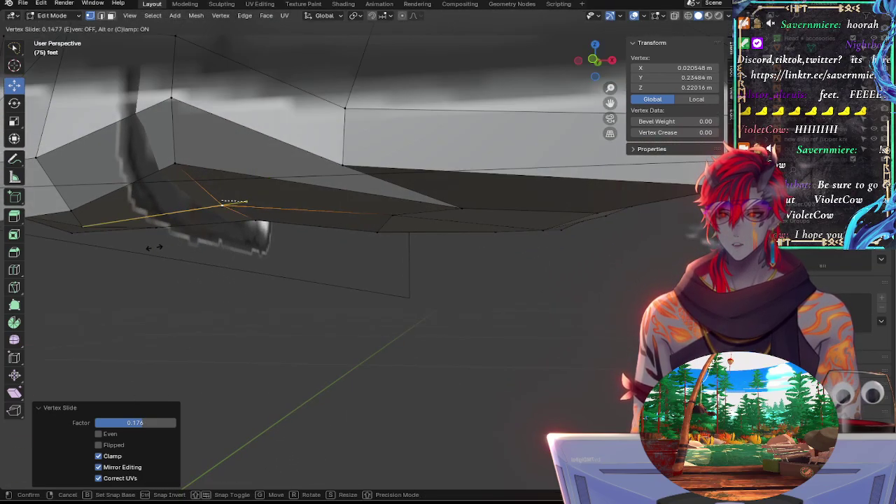
click(157, 247)
key(g)
key(g)
click(169, 235)
key(g)
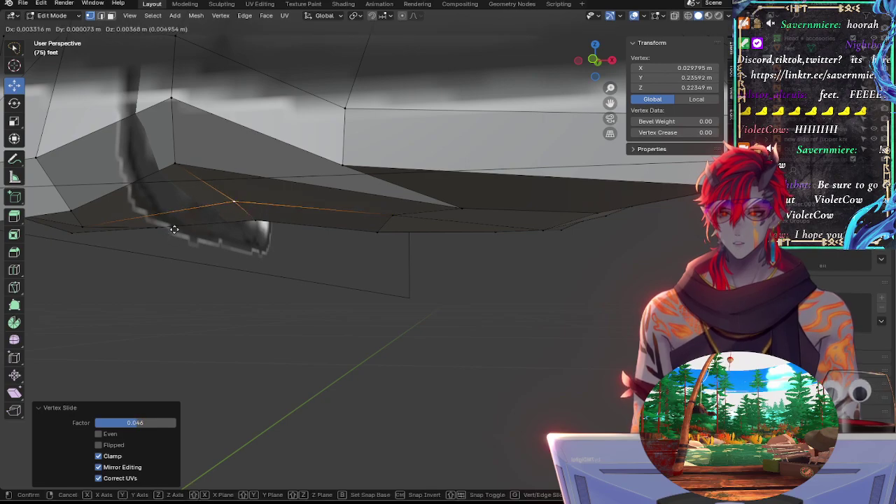
click(175, 230)
click(308, 172)
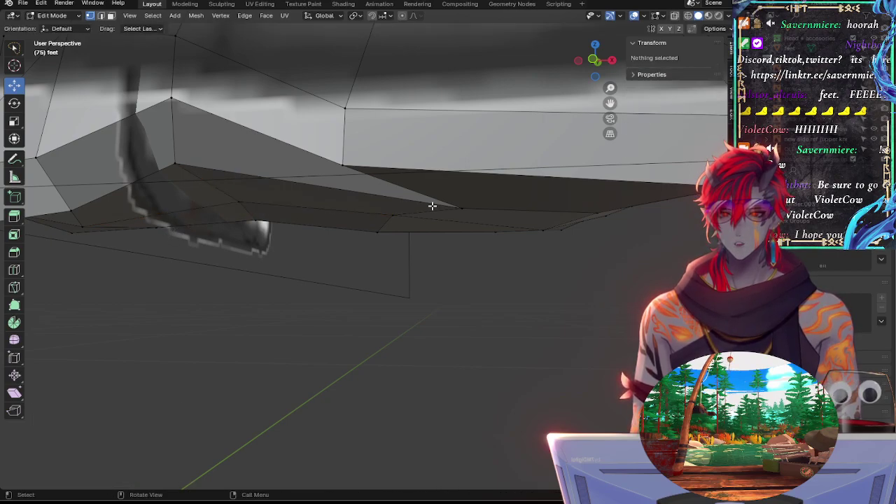
Step: Slide the inner midfoot sole vertex toward the heel to X 0.1701 m, and raise it along Z to 0.21511 m
click(447, 206)
middle_drag(424, 227, 396, 194)
key(g)
key(g)
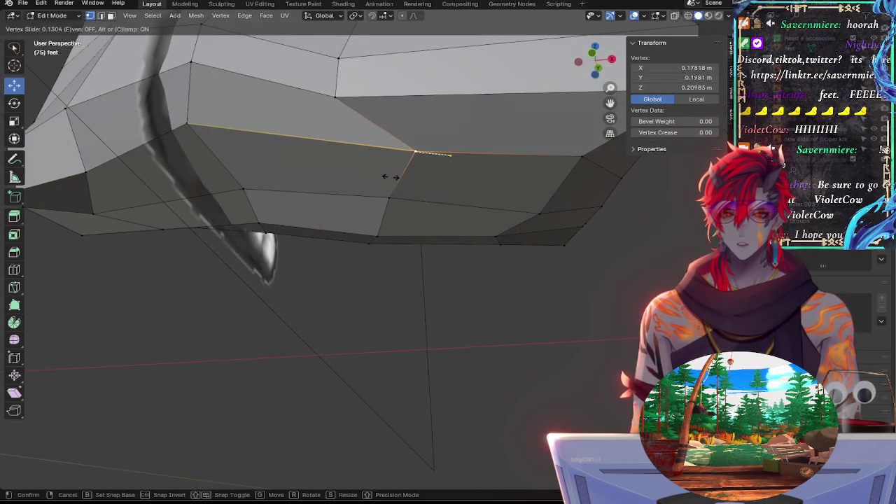
click(390, 177)
key(g)
click(398, 175)
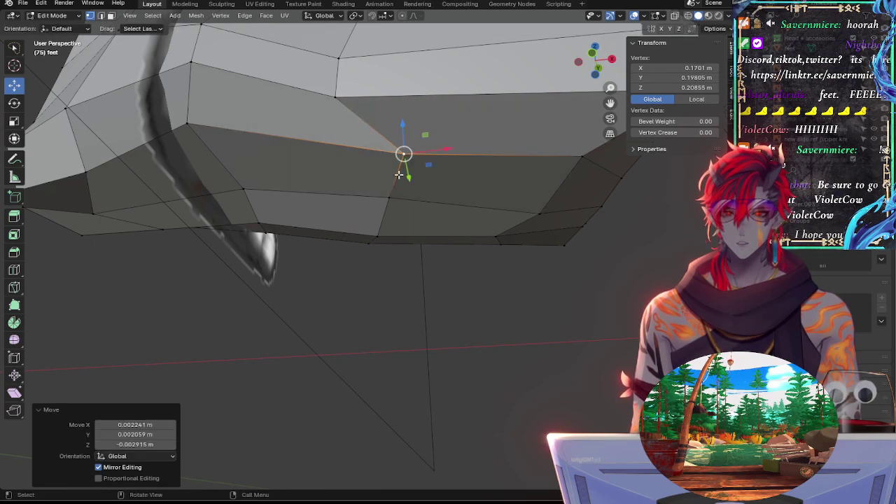
middle_drag(399, 175, 393, 201)
drag(389, 179, 389, 168)
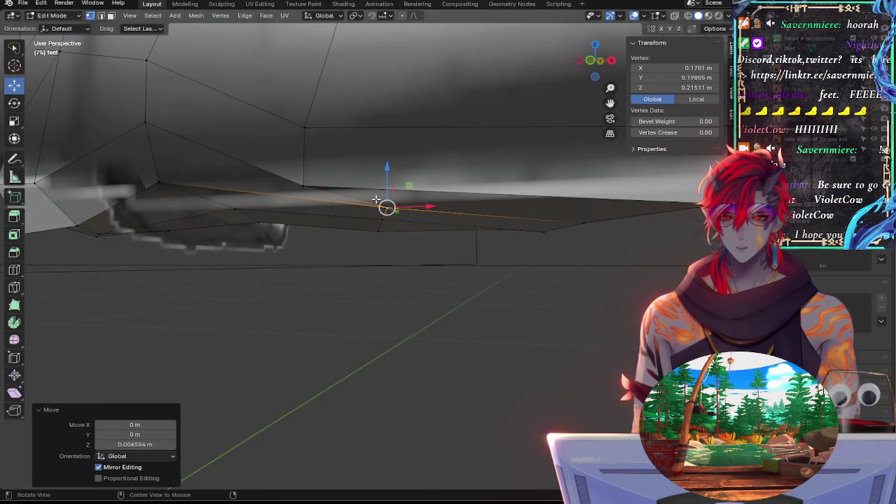
Step: Slide the lower inner-side midfoot vertex toward the toes along its edge
middle_drag(377, 199, 337, 134)
click(298, 119)
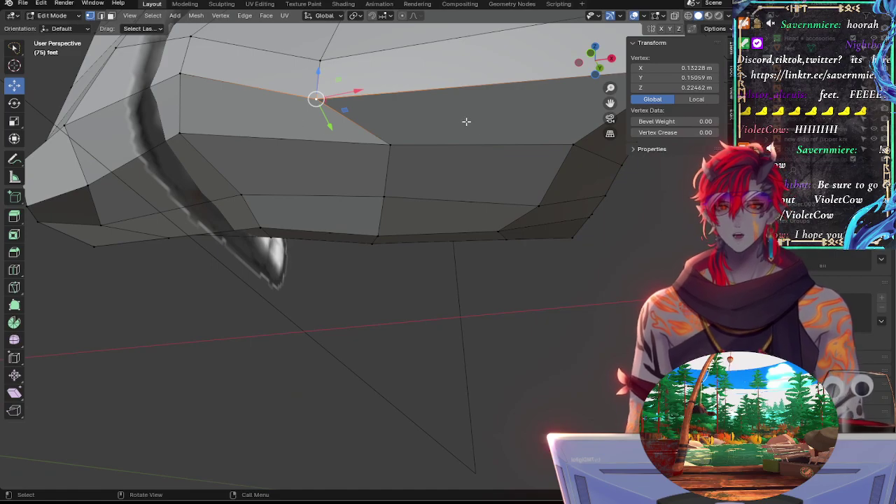
middle_drag(390, 153, 415, 259)
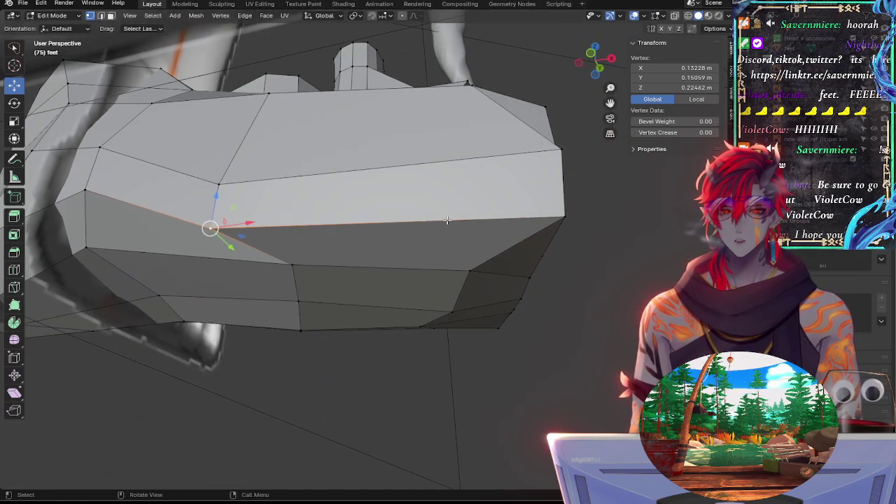
key(g)
key(g)
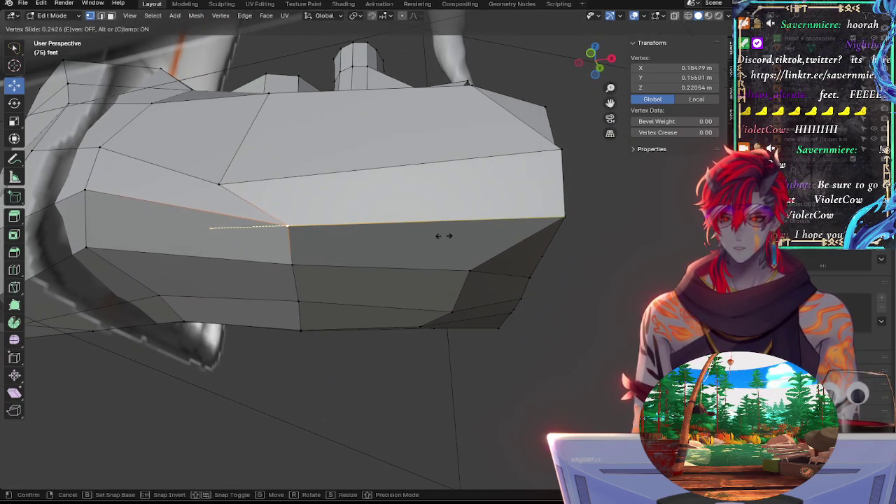
click(431, 240)
key(g)
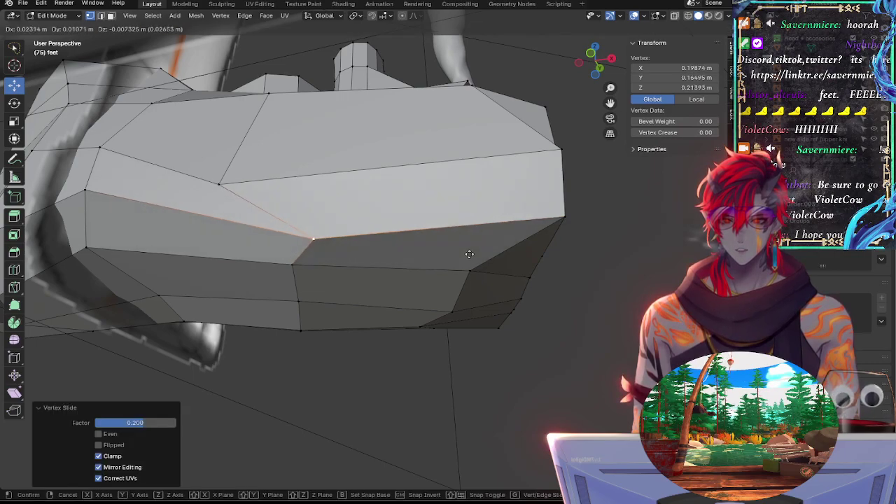
click(393, 236)
Step: Slide the lower inner-side and inner sole midfoot vertices together toward the toes
shift+click(301, 267)
key(g)
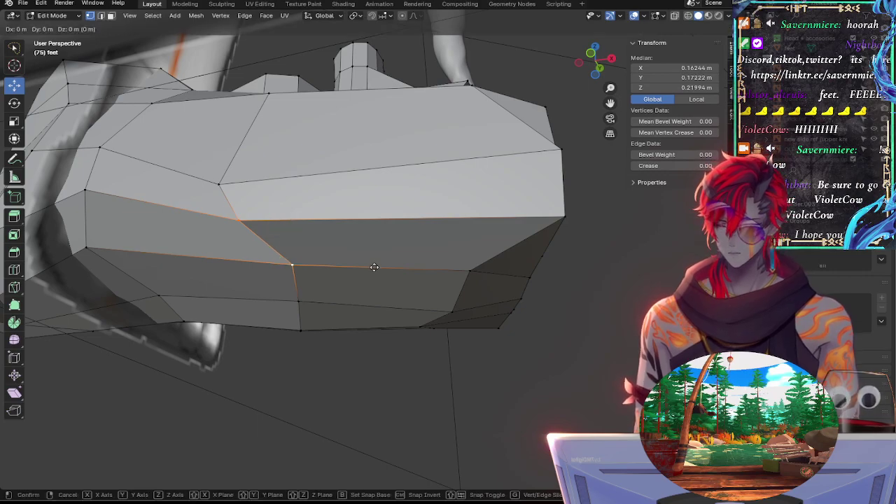
key(g)
click(457, 266)
Step: Slide the middle inner-side midfoot vertex along its edge toward the toes
click(247, 187)
key(g)
key(g)
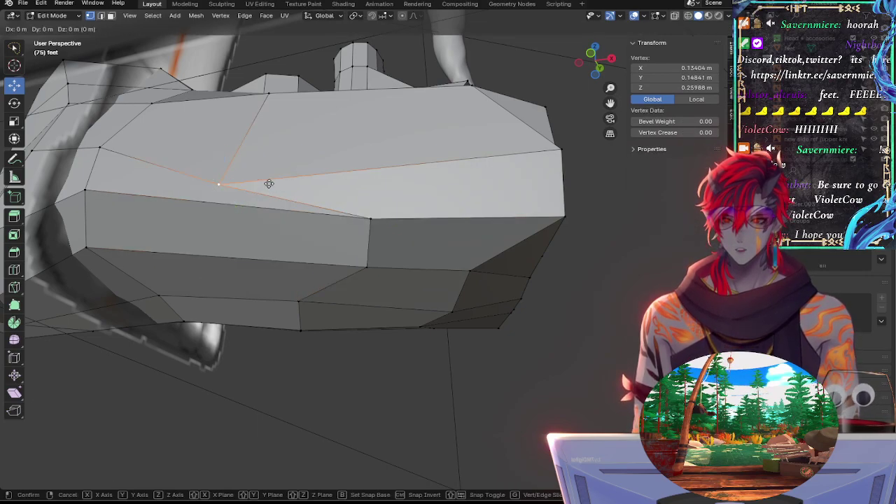
click(374, 160)
Step: Move the inner midfoot sole vertex along Y to 0.18553 m
middle_drag(368, 143, 338, 278)
click(312, 288)
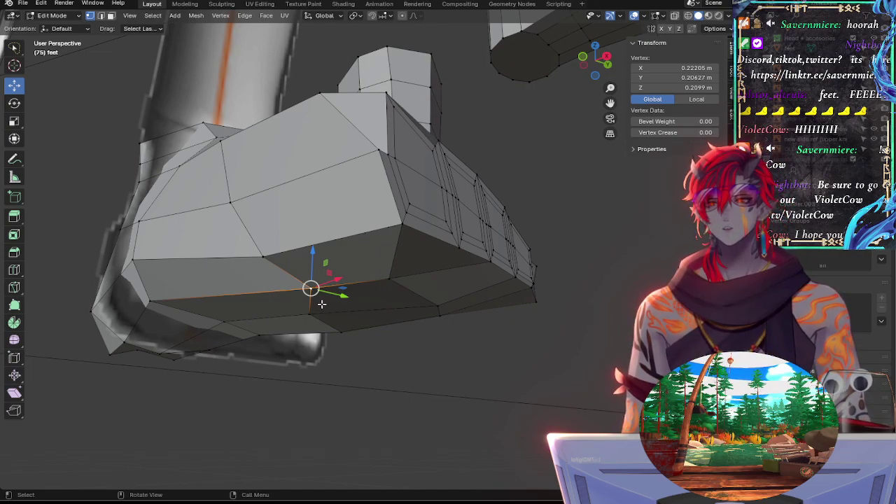
middle_drag(305, 323, 259, 332)
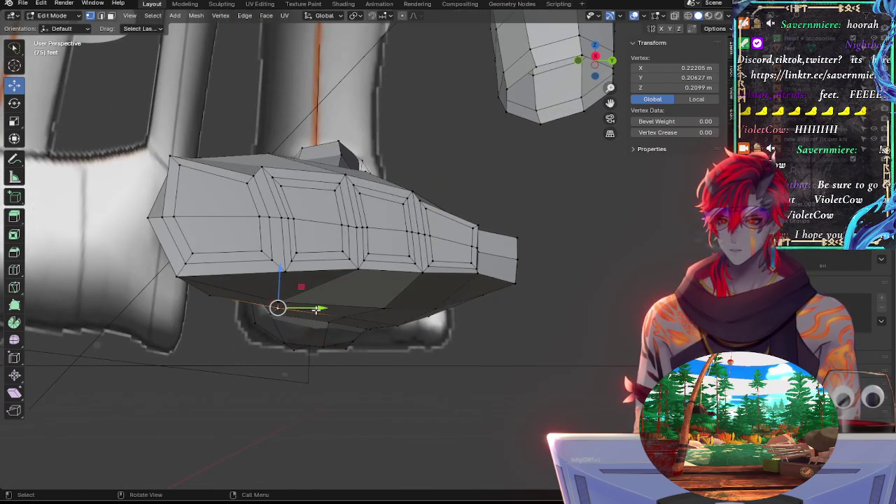
drag(317, 310, 291, 311)
Step: Move the lower inner-side midfoot vertex freely to X 0.23514 m, Y 0.15554 m, Z 0.22207 m
middle_drag(268, 322, 409, 292)
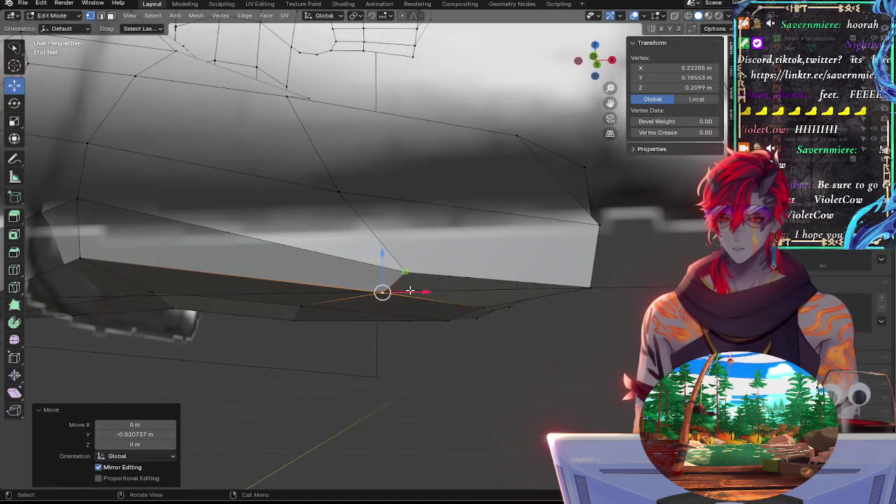
click(416, 277)
key(g)
click(419, 269)
middle_drag(544, 301, 386, 317)
Step: Nudge the inner midfoot sole vertex slightly along Y, and lower it along Z
click(419, 311)
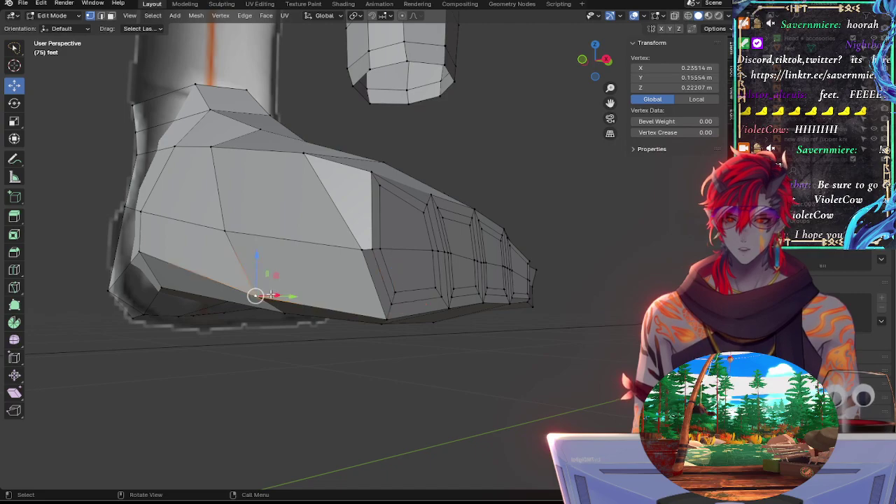
middle_drag(271, 295, 257, 310)
drag(299, 308, 296, 312)
drag(252, 272, 252, 277)
middle_drag(246, 282, 302, 309)
Step: Slide the lower inner-side midfoot vertex slightly along its edges to refine its position
click(310, 312)
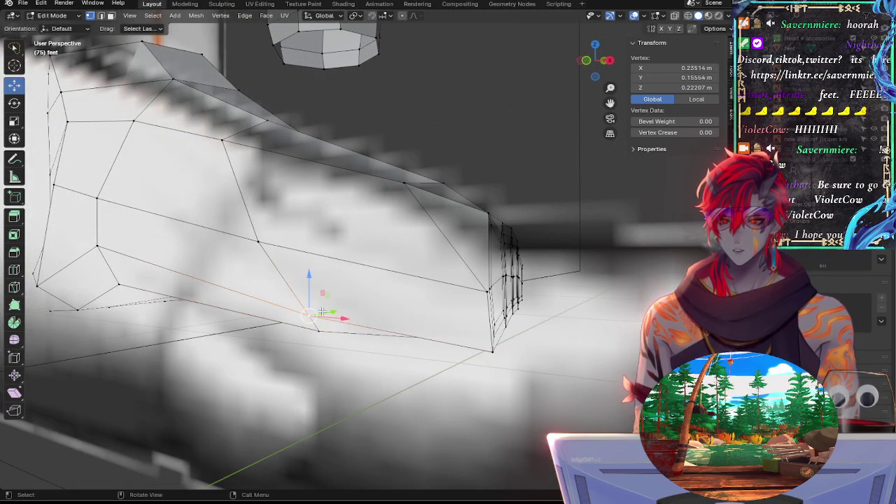
key(g)
key(g)
click(319, 309)
key(g)
key(g)
click(323, 308)
Step: Slide the middle inner-side midfoot vertex toward the toes by a factor of 0.042 to X 0.20404 m
key(g)
key(g)
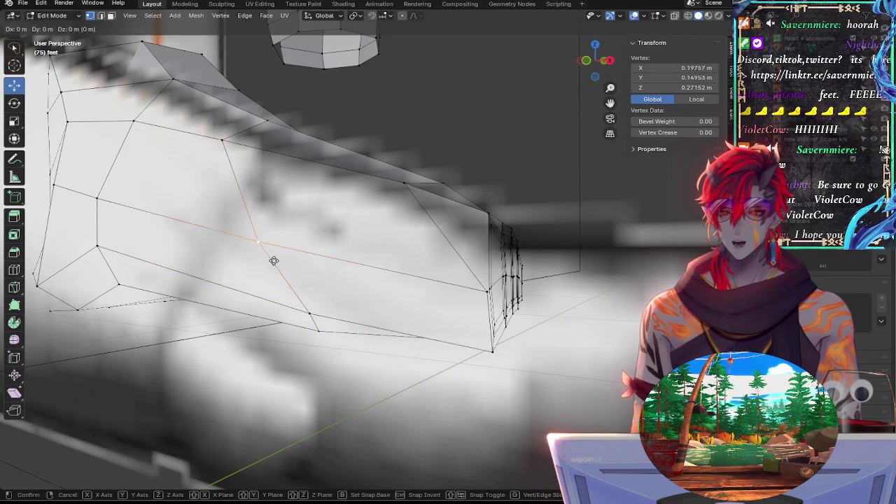
click(284, 261)
Step: Slide the upper inner-side instep vertex by a factor of 0.049, and move it to Y 0.15502 m, Z 0.34471 m
scroll(305, 211, down, 5)
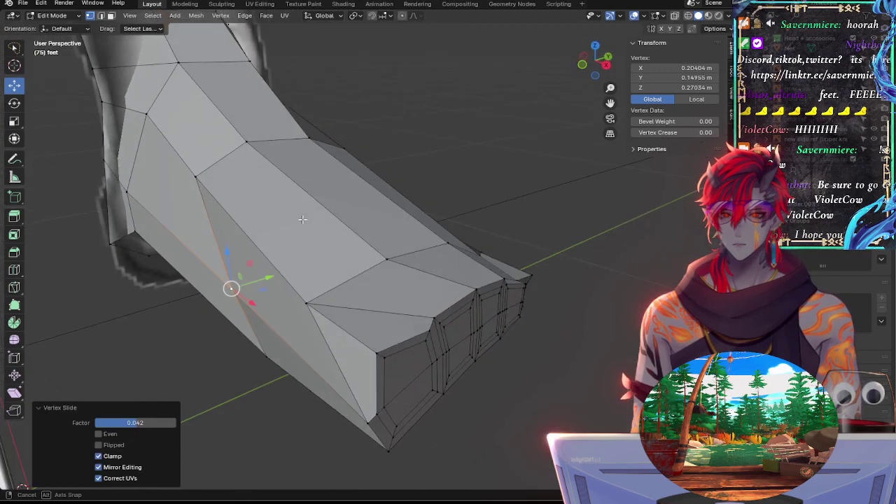
key(g)
key(g)
click(217, 185)
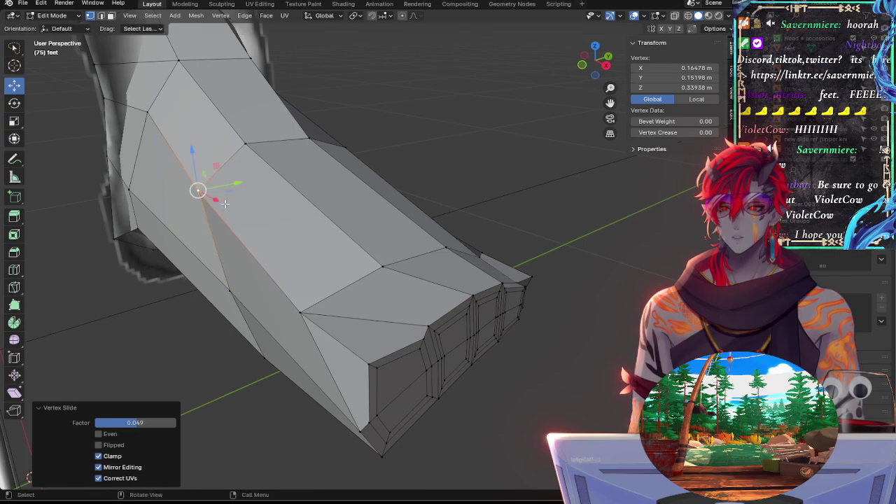
drag(195, 170, 240, 178)
middle_drag(240, 177, 193, 203)
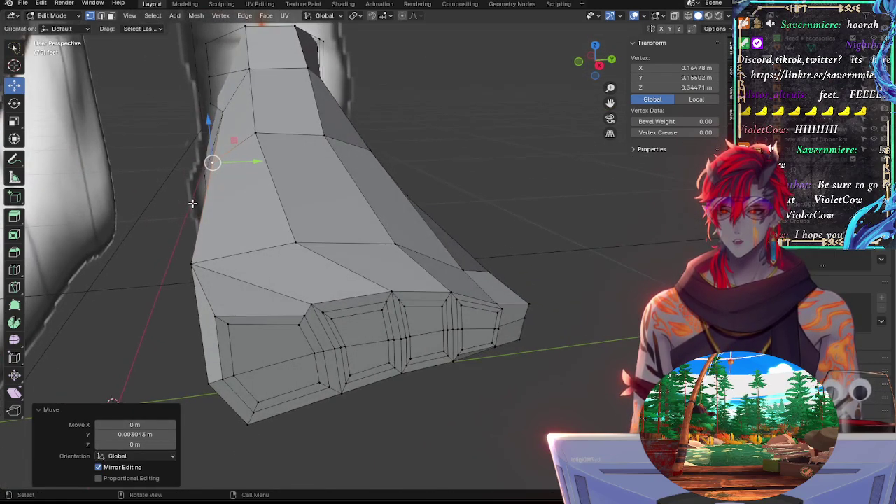
Step: Move the top instep vertex to Y 0.19182 m, Z 0.3688 m, and shift the upper inner-side vertex along Y to 0.15491 m
drag(213, 163, 255, 132)
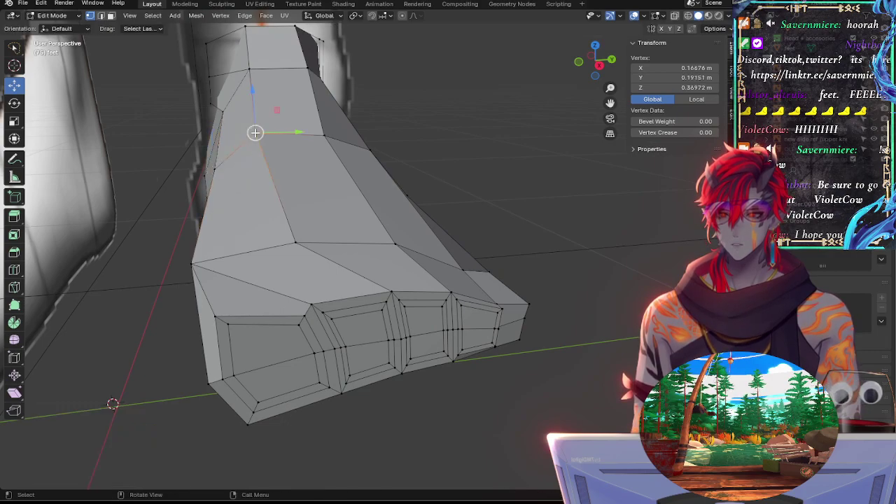
mouse_move(250, 102)
mouse_down()
mouse_move(284, 131)
mouse_move(247, 102)
mouse_up()
drag(283, 131, 291, 129)
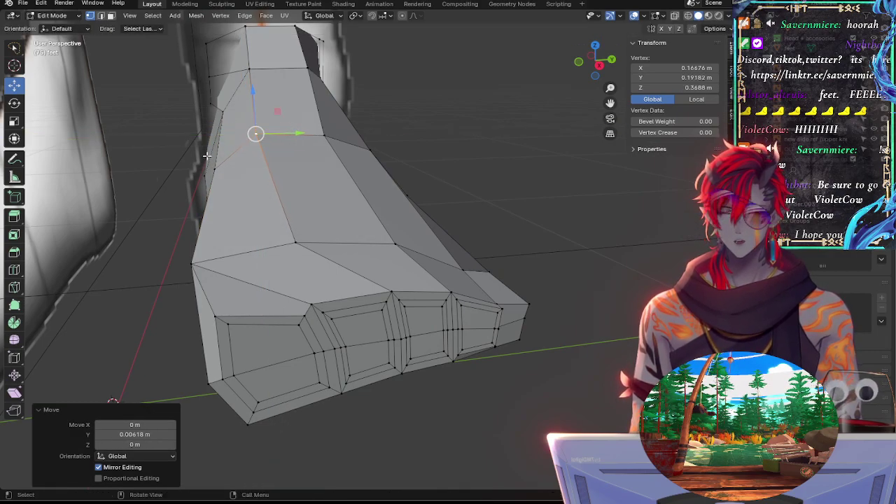
click(210, 165)
drag(244, 173, 242, 172)
middle_drag(193, 197, 277, 197)
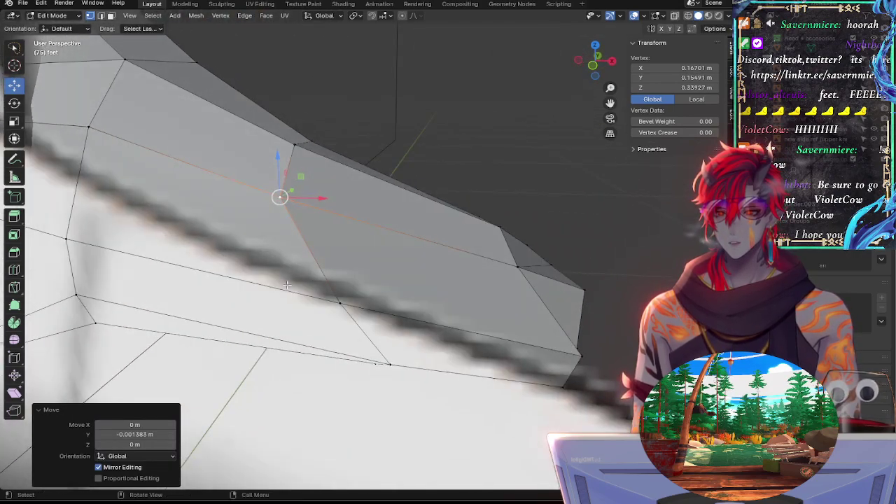
Step: Move the middle inner-side midfoot vertex outward along Y to 0.14113 m
click(329, 290)
middle_drag(336, 291, 292, 307)
click(227, 301)
drag(260, 288, 220, 296)
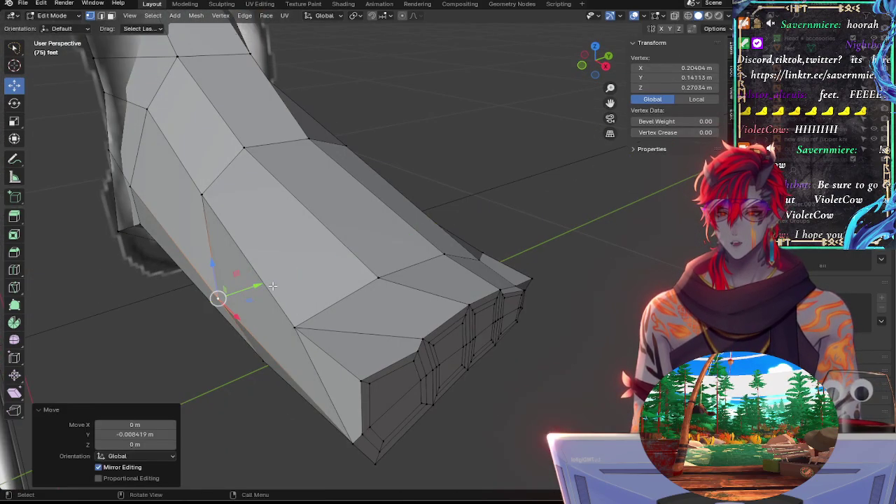
Step: Slide the inner midfoot sole vertex toward the toes to X 0.22636 m, Y 0.18527 m
middle_drag(219, 296, 291, 200)
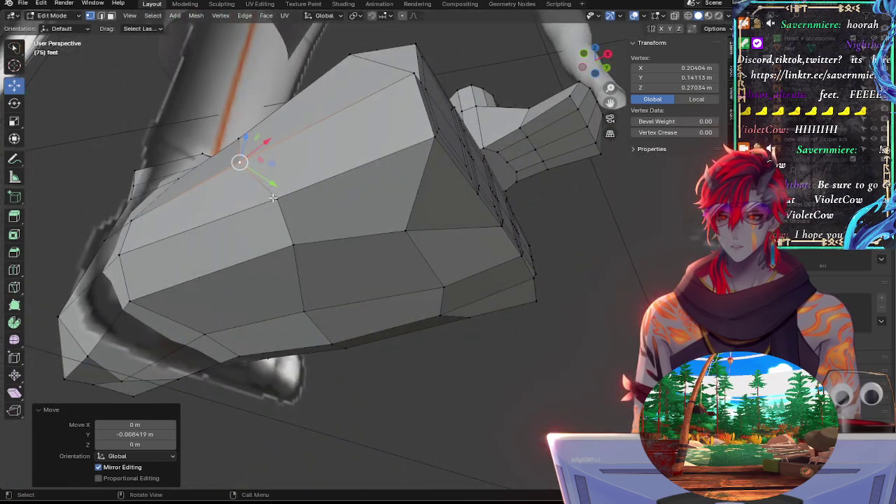
click(292, 201)
middle_drag(240, 163, 214, 203)
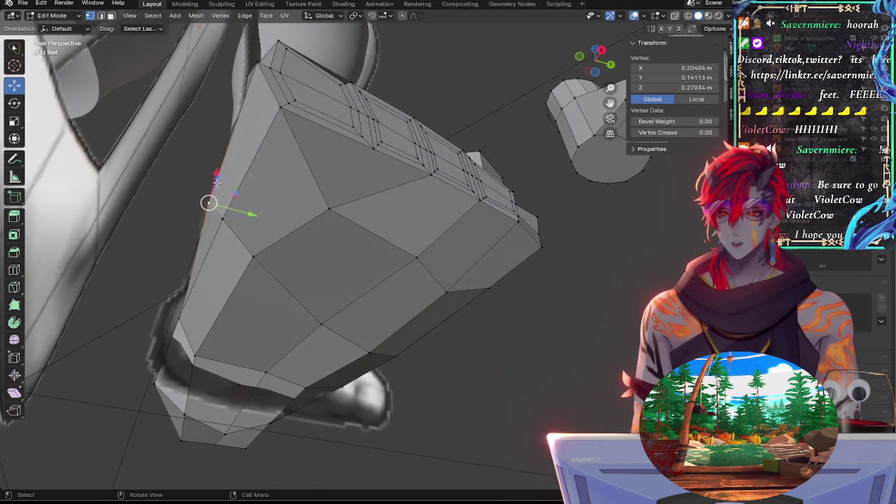
drag(243, 206, 230, 234)
click(220, 224)
middle_drag(231, 260, 245, 228)
click(245, 227)
alt+drag(281, 251, 292, 239)
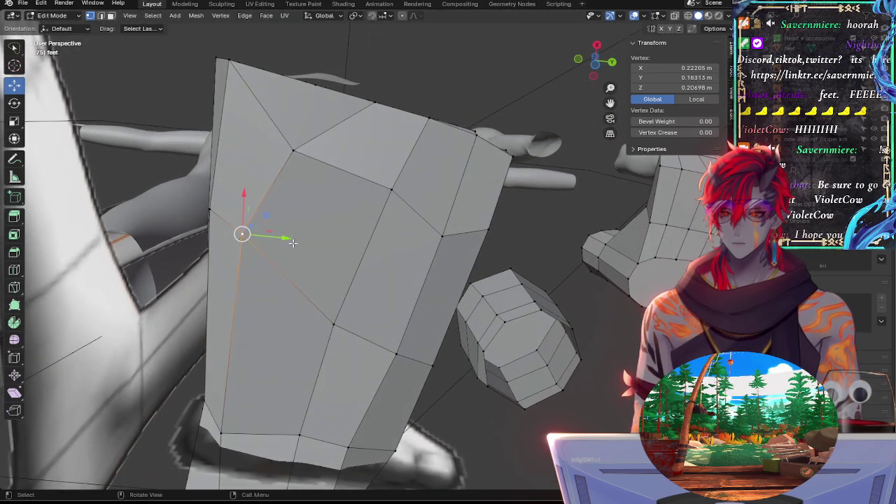
key(g)
key(g)
click(296, 238)
Step: Slide the central midfoot sole vertex toward the toes by a factor of 0.204, and move it to X 0.18934 m, Y 0.26078 m
click(333, 322)
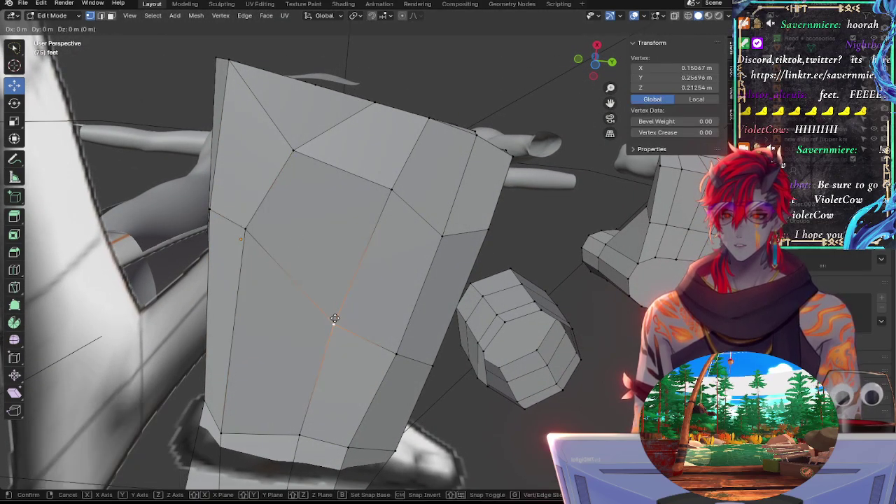
key(g)
key(g)
click(338, 287)
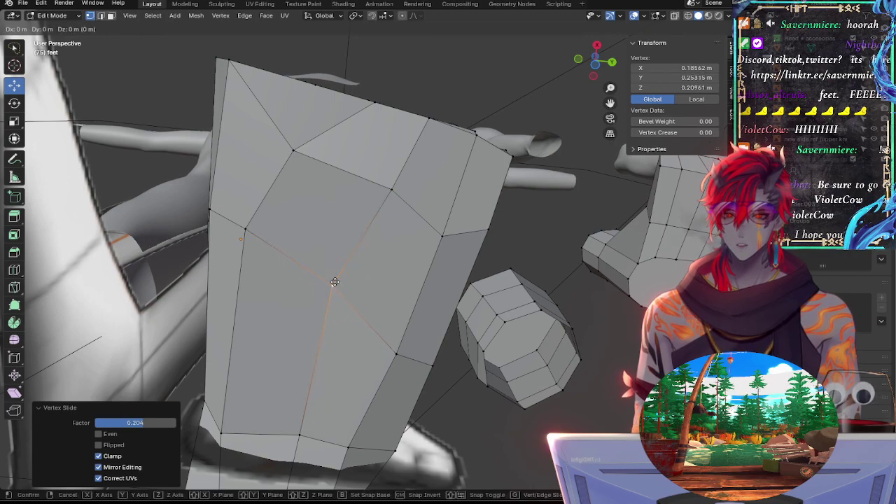
drag(344, 260, 346, 246)
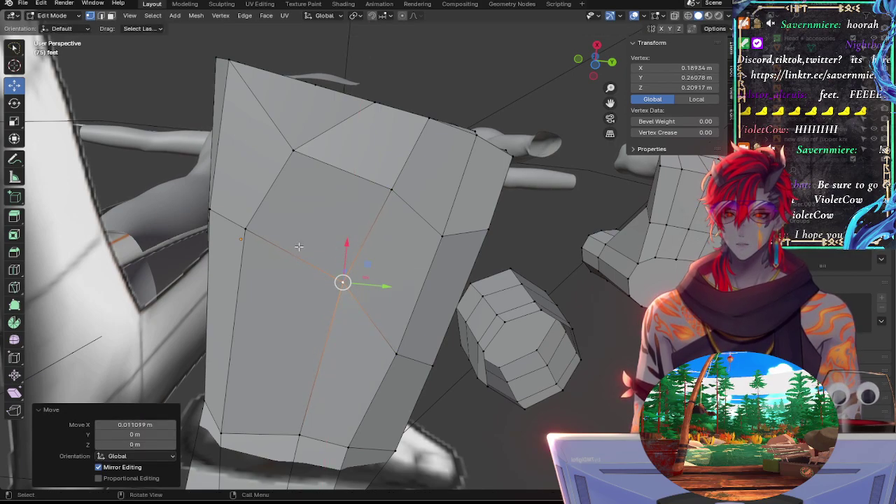
Step: Slide the central midfoot sole vertex toward the inner side to X 0.19656 m, Y 0.24606 m
click(278, 238)
click(260, 234)
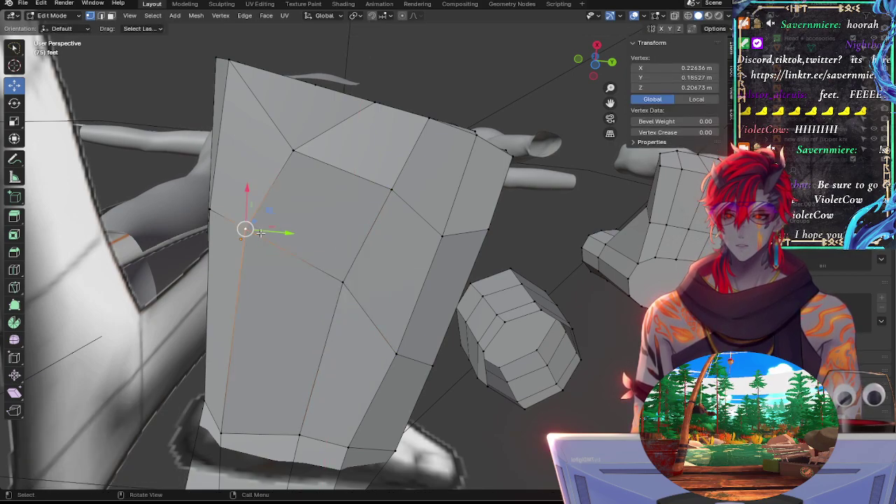
key(g)
key(g)
click(324, 266)
Step: Move the inner forefoot sole vertex inward and slide it by a factor of 0.030 to X 0.29628 m, Y 0.20799 m
click(391, 189)
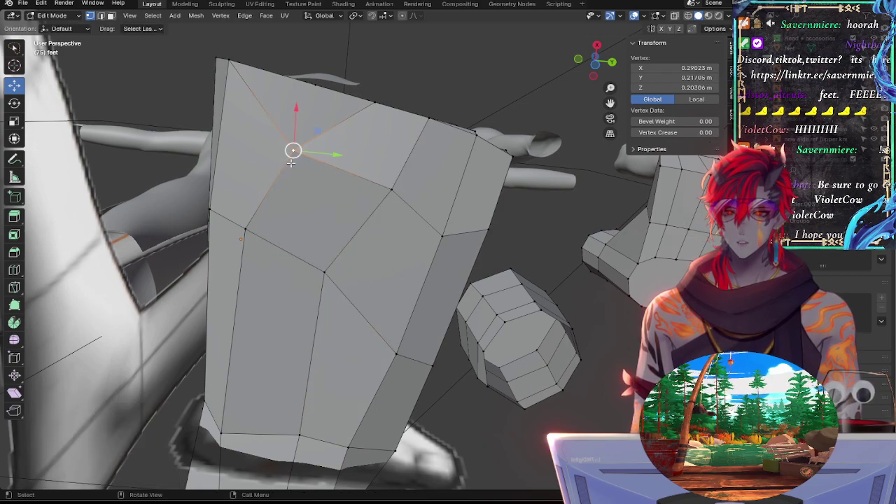
key(g)
click(276, 154)
key(g)
key(g)
click(278, 149)
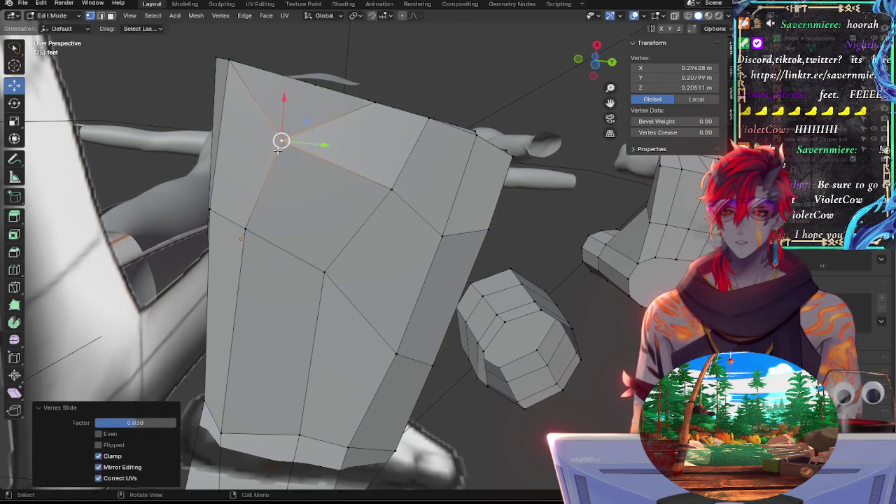
Step: Slide the middle forefoot sole vertex toward the inner side by a factor of 0.207 to X 0.27447 m, Y 0.27204 m
click(376, 191)
key(g)
key(g)
click(350, 182)
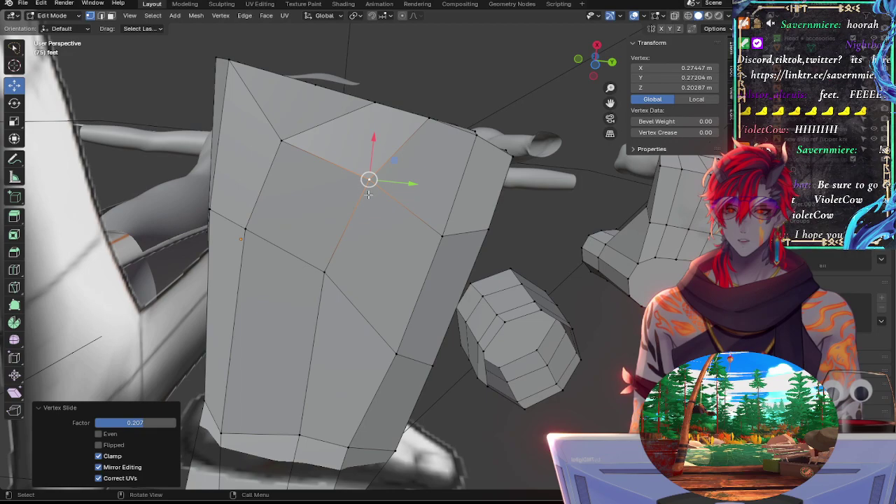
Step: Slide the middle forefoot sole vertex toward the outer side by a factor of 0.074 to X 0.2716 m, Y 0.27638 m
click(420, 221)
middle_drag(372, 214, 373, 217)
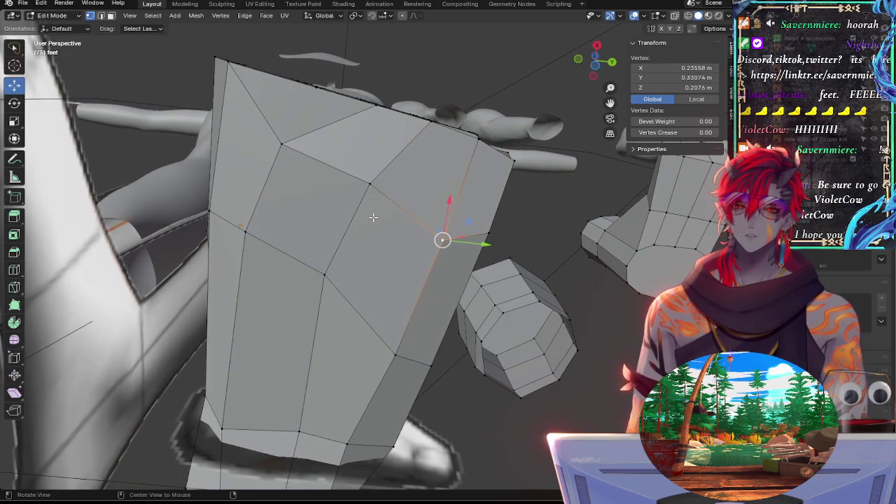
click(368, 184)
key(g)
key(g)
click(375, 189)
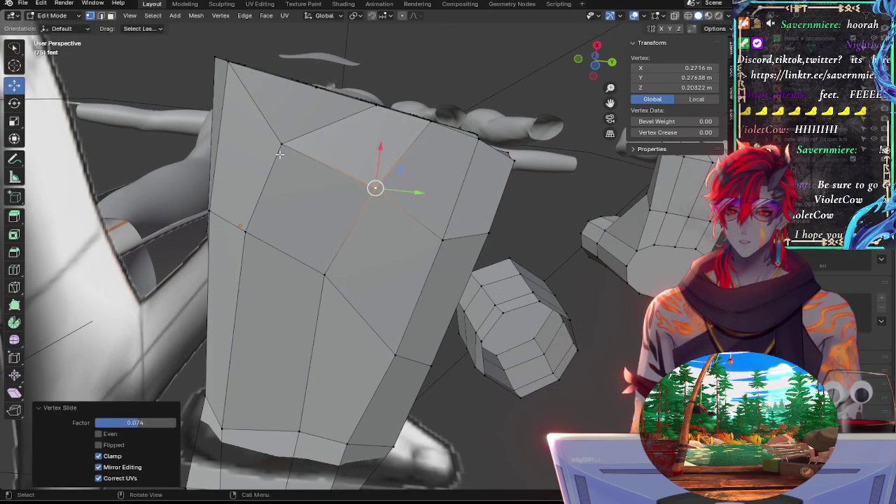
Step: Slide the inner forefoot sole vertex toward the middle one by a factor of 0.142 to X 0.29276 m, Y 0.21773 m
click(286, 150)
key(g)
key(g)
click(300, 163)
middle_drag(299, 162, 280, 202)
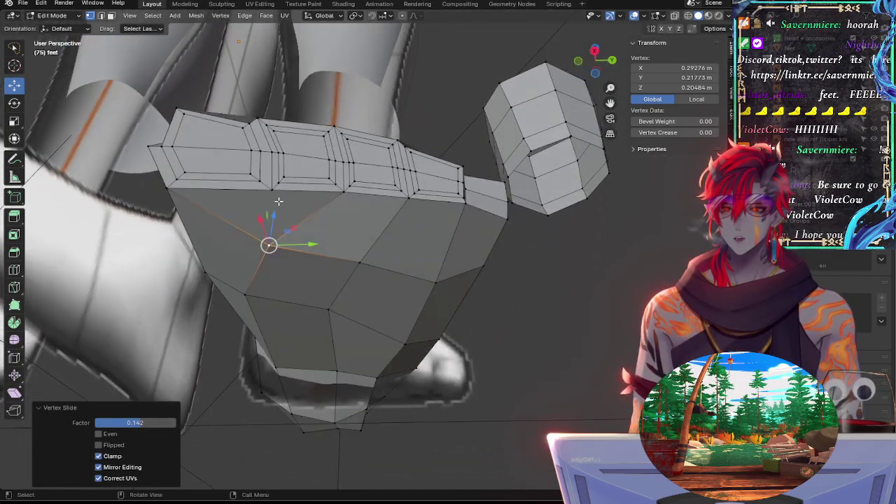
Step: Move the inner forefoot sole vertex toward the toes along X to 0.29584 m
click(273, 189)
key(g)
click(279, 197)
click(331, 196)
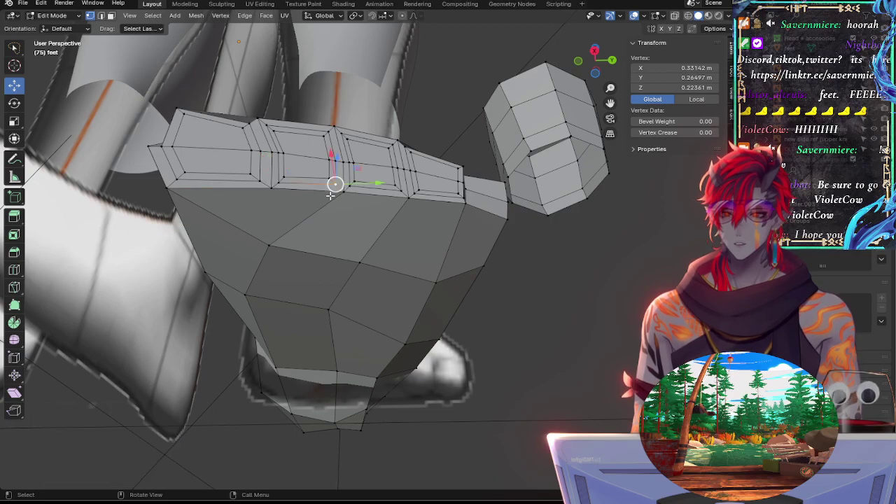
middle_drag(329, 242, 236, 249)
click(279, 211)
drag(196, 275, 191, 272)
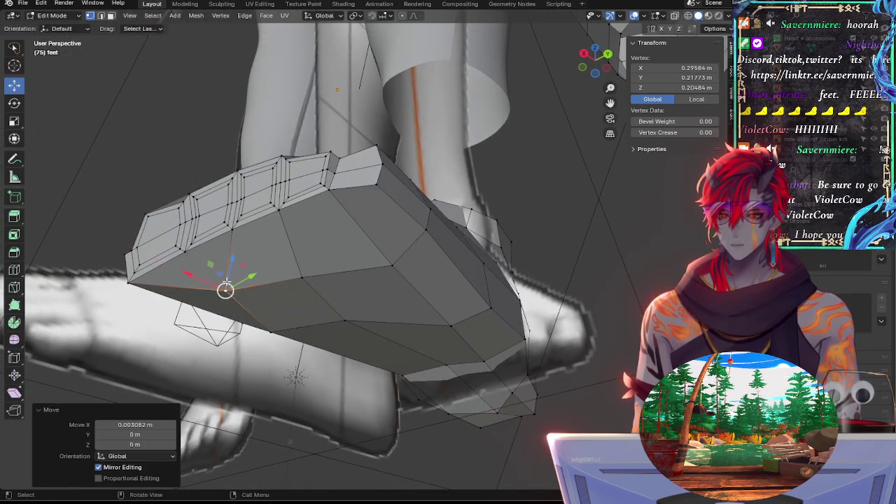
Step: Slide the middle forefoot sole vertex to X 0.2764 m, Y 0.2795 m, and raise it to Z 0.20729 m
middle_drag(295, 263, 337, 289)
click(321, 211)
key(g)
key(g)
click(323, 210)
drag(324, 255, 325, 251)
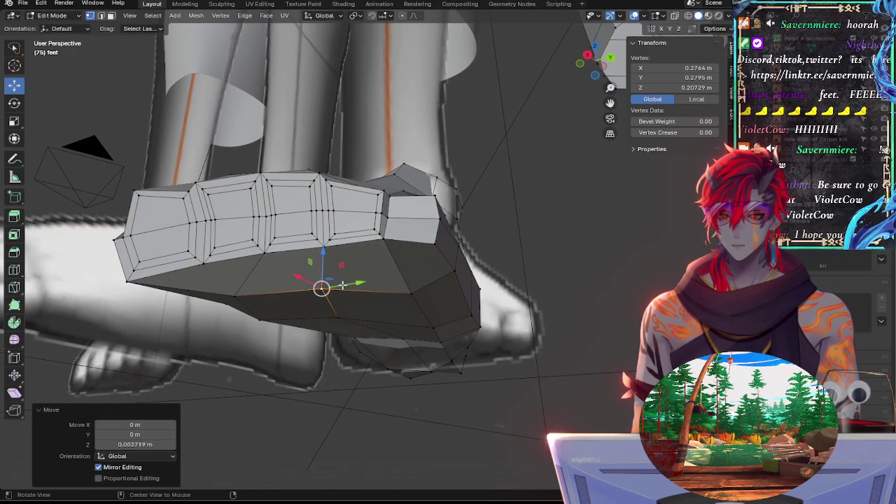
Step: Lower the outer forefoot sole vertex slightly along Z
middle_drag(342, 286, 388, 301)
click(386, 231)
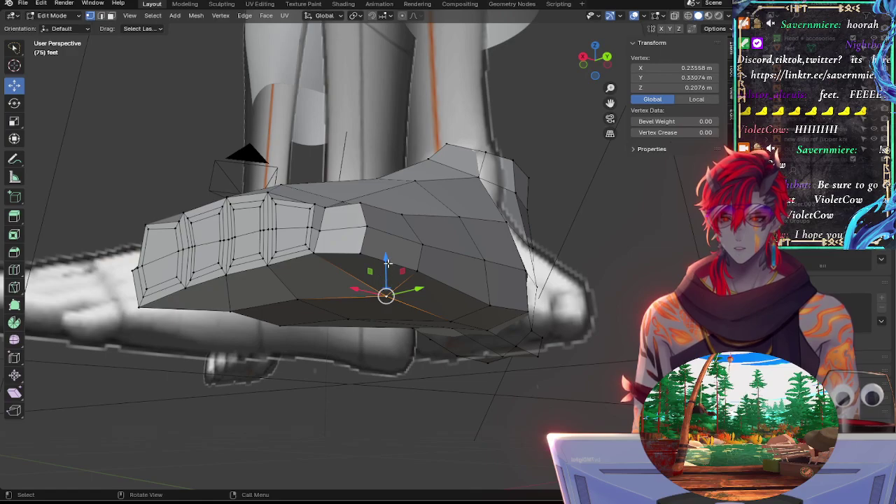
drag(388, 264, 388, 269)
Step: Raise the central midfoot sole vertex to Z 0.2117 m and slide it by a factor of 0.063 to X 0.18634 m
middle_drag(387, 269, 366, 202)
click(339, 270)
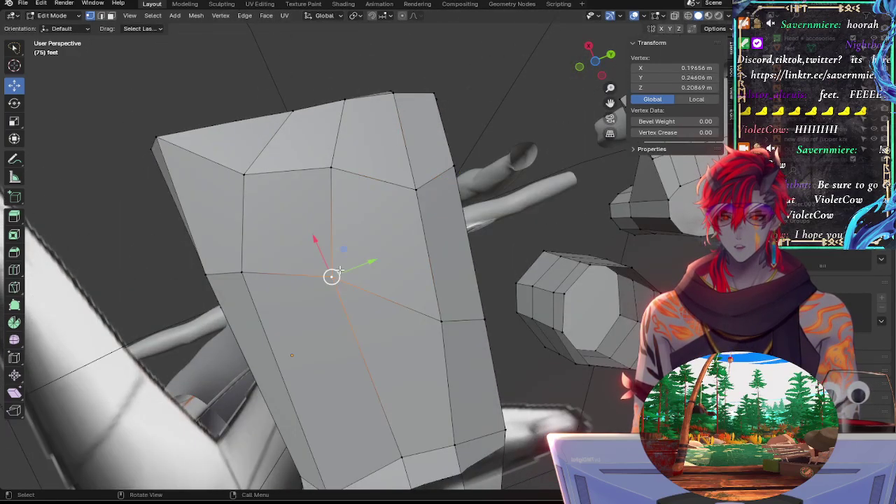
middle_drag(338, 272, 343, 322)
drag(346, 289, 346, 285)
middle_drag(346, 286, 384, 271)
key(g)
key(g)
click(384, 289)
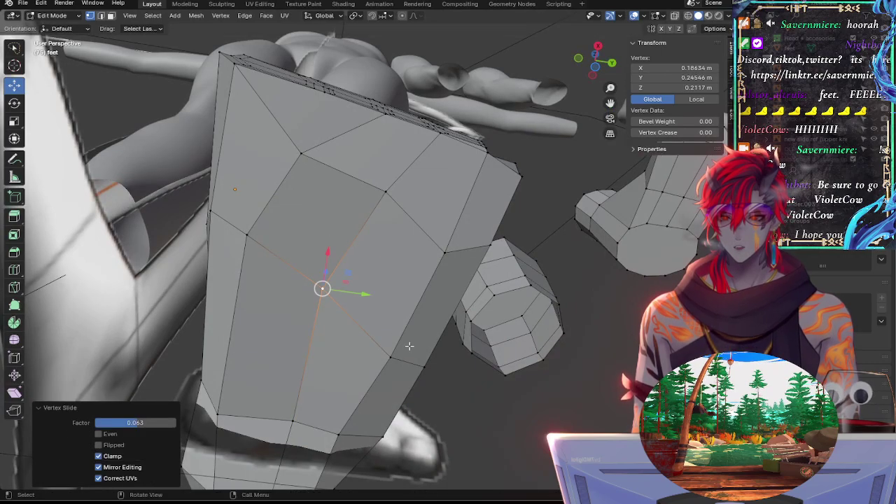
Step: Slide the outer midfoot sole vertex slightly toward the toes, and nudge the central one along its edge toward the heel
click(409, 347)
key(g)
key(g)
click(390, 350)
click(321, 291)
key(g)
key(g)
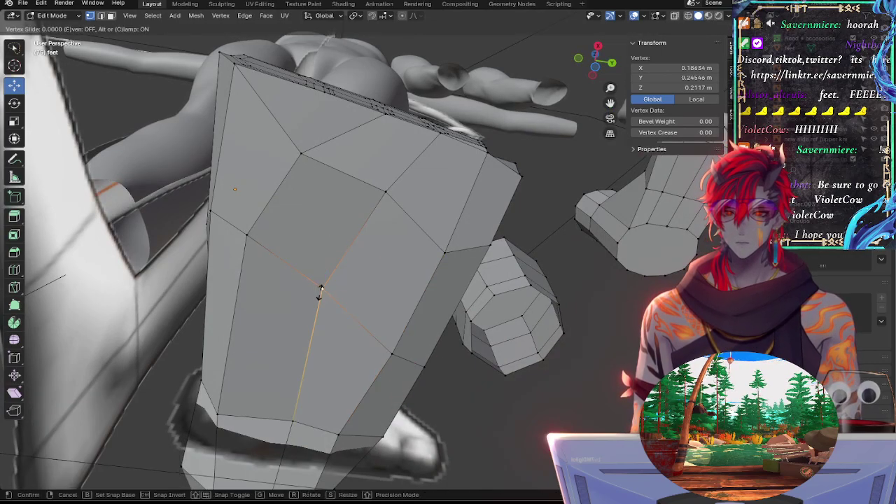
click(323, 295)
Step: Slide the edge joining the inner midfoot sole vertex and the lower inner-side vertex by a factor of 0.083
middle_drag(325, 296, 244, 168)
shift+click(254, 173)
key(g)
key(g)
click(254, 180)
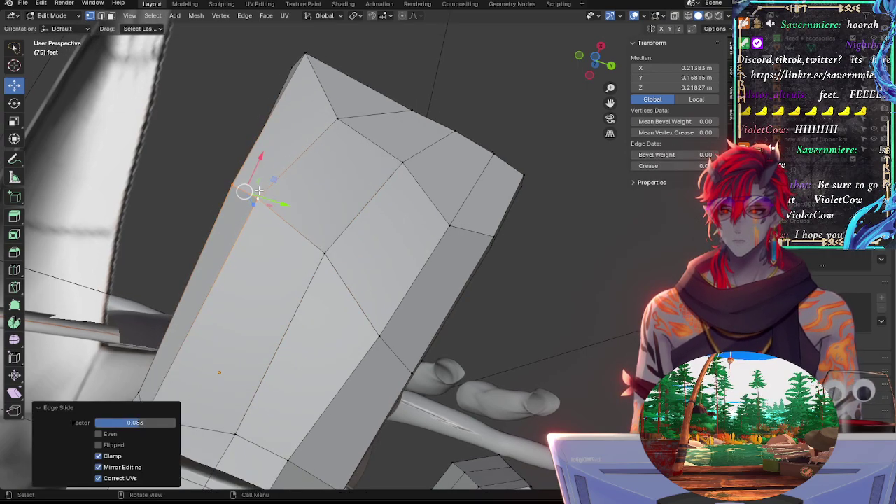
Step: Move and slide the lower inner-side midfoot vertex toward the toes
click(245, 169)
mouse_move(273, 180)
mouse_down()
mouse_move(281, 169)
mouse_move(276, 175)
mouse_up()
key(g)
key(g)
click(272, 164)
Step: Slide the inner midfoot sole vertex toward the toes to line up with the lower inner-side vertex
click(269, 188)
key(g)
key(g)
click(309, 185)
Step: Shift the lower inner-side midfoot vertex by -0.001969 m along Y to 0.15088 m
click(256, 170)
key(g)
click(254, 175)
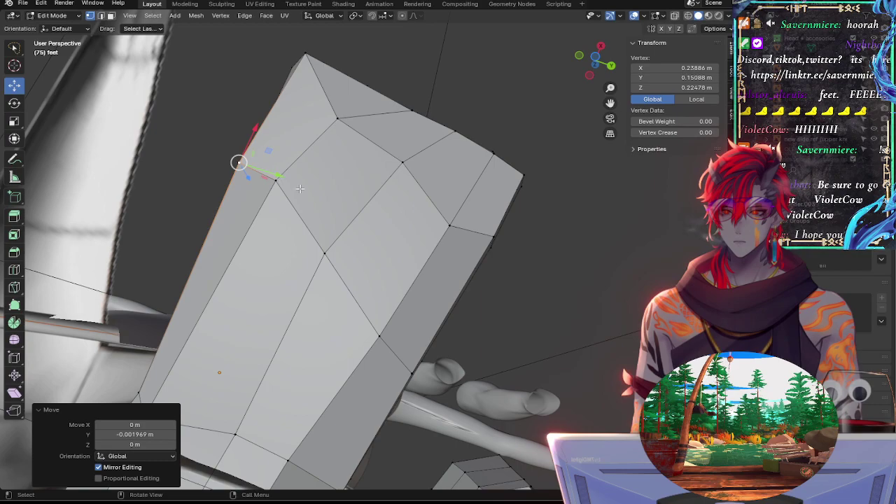
Step: Move the inner and central vertices of the rear sole row slightly toward the toes along X
click(331, 250)
shift+middle_drag(319, 250, 359, 197)
click(269, 302)
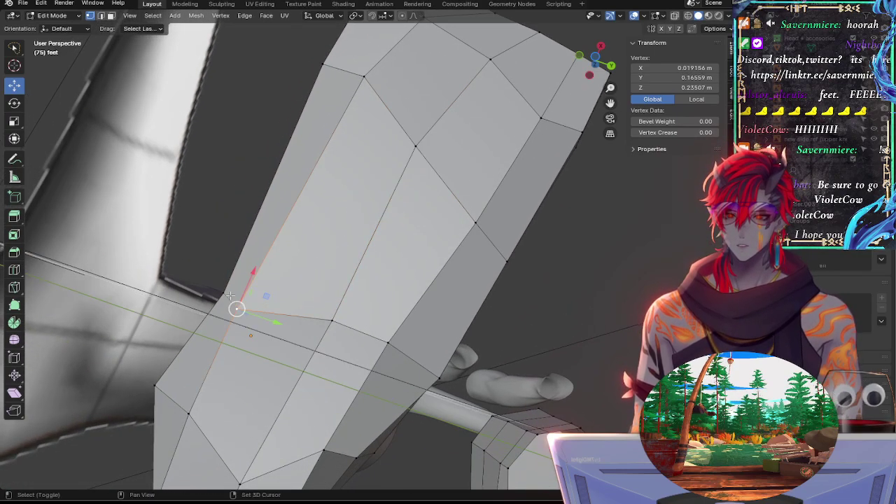
shift+click(228, 295)
shift+click(328, 319)
drag(275, 271, 277, 265)
click(239, 300)
drag(240, 301, 245, 250)
Step: Slide the central vertex of the rear sole row toward the toes by a factor of 0.070 to X 0.049524 m
click(334, 312)
key(g)
key(g)
click(353, 283)
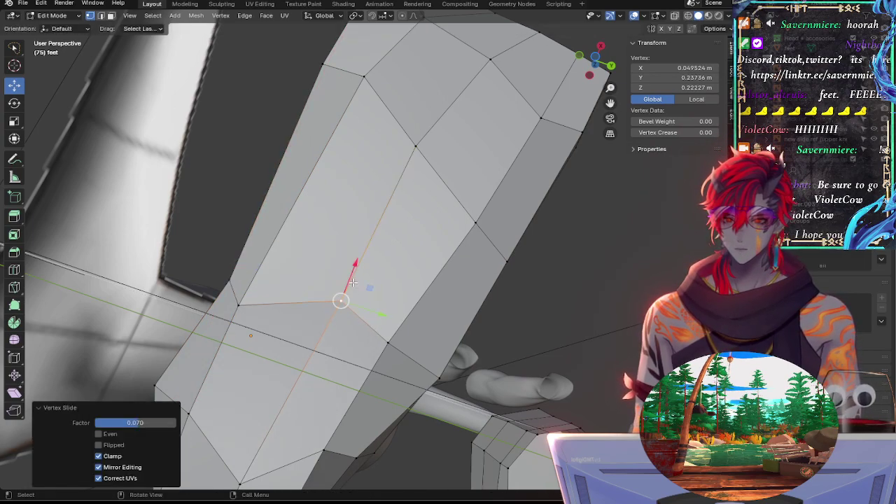
Step: Slide the outer vertex of the rear sole row toward the toes to X 0.035717 m, Y 0.28096 m
click(387, 343)
key(g)
key(g)
click(428, 317)
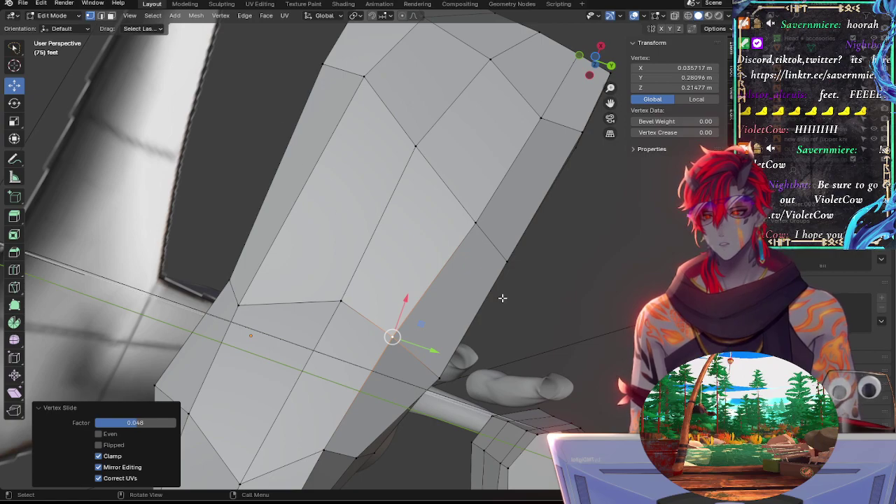
Step: Slide the outer midfoot sole vertex toward the toes and inward, ending with a factor of 0.086, to X 0.14915 m, Y 0.30625 m
click(477, 223)
key(shift+v)
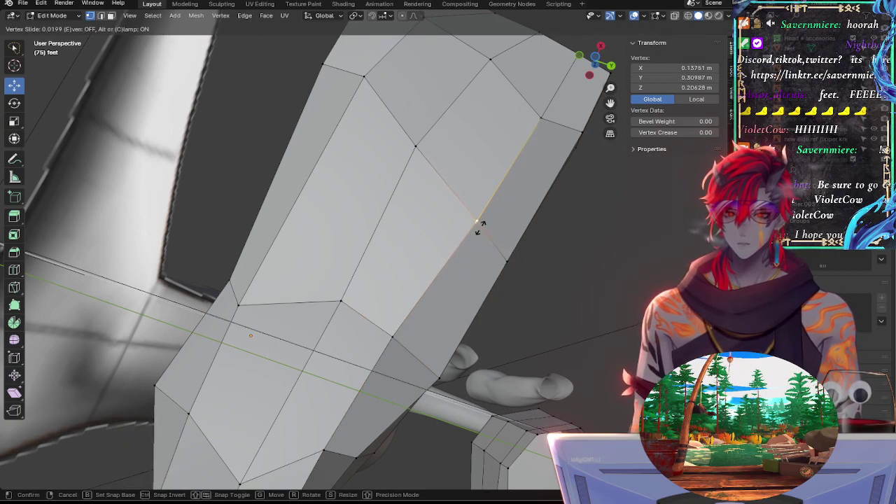
click(483, 218)
key(g)
key(g)
click(476, 215)
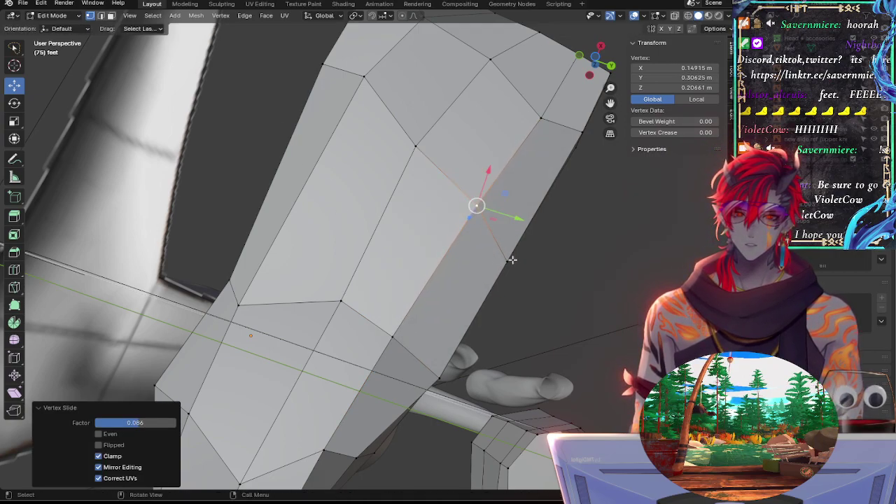
click(512, 260)
key(g)
key(g)
click(507, 261)
key(ctrl+z)
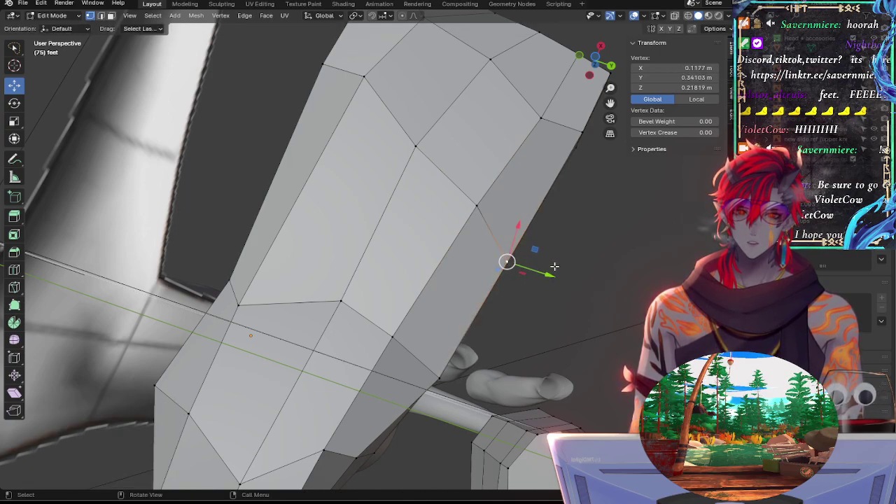
Step: Slide the lower outer-side midfoot vertex slightly toward the heel
key(g)
key(g)
click(550, 272)
Step: Slide the outer midfoot sole vertex outward and nudge it to X 0.14571 m, Y 0.3138 m, Z 0.20815 m
click(491, 211)
click(479, 207)
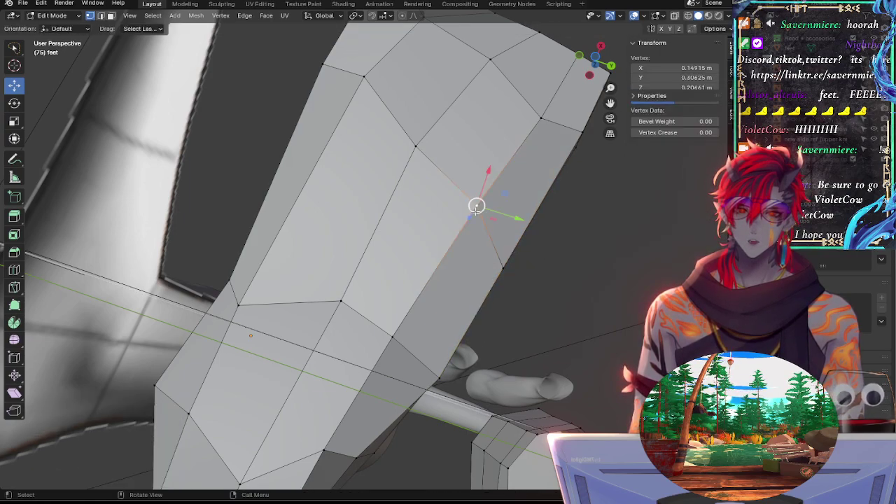
key(g)
key(g)
click(484, 217)
key(g)
click(490, 216)
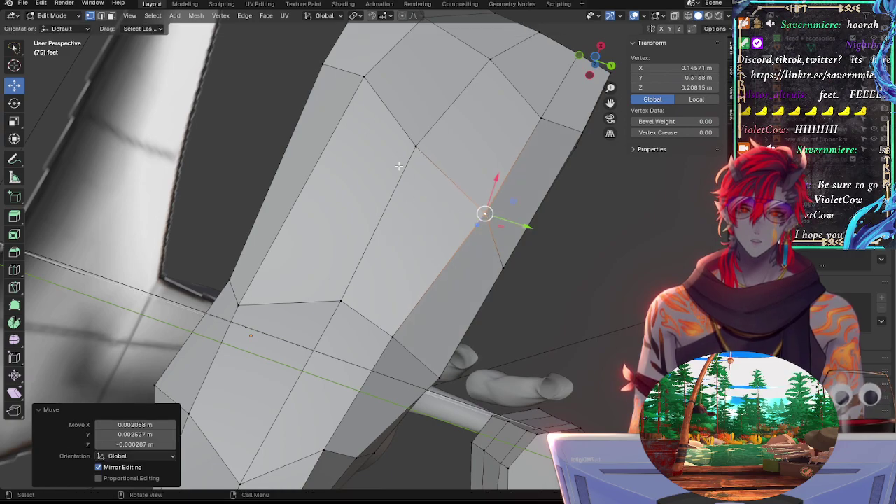
Step: Slide the central midfoot sole vertex toward the outer side by a factor of 0.144 to X 0.17832 m, Y 0.25803 m
key(shift+v)
click(398, 118)
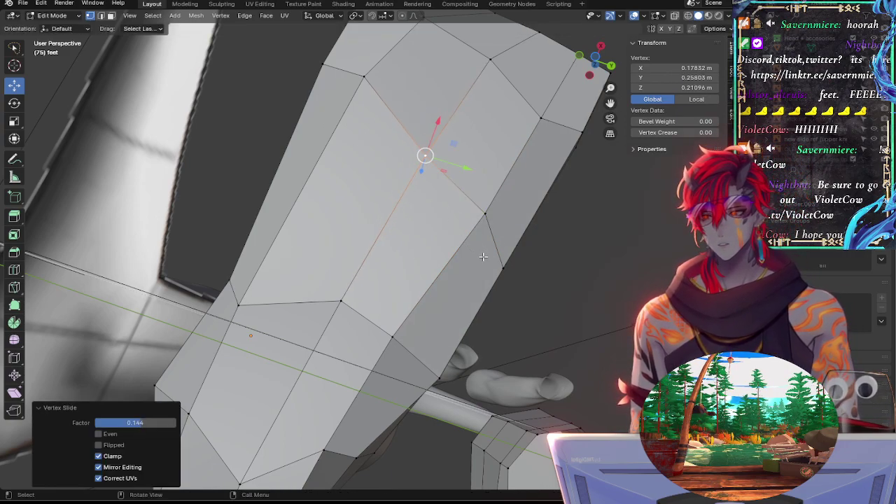
click(394, 337)
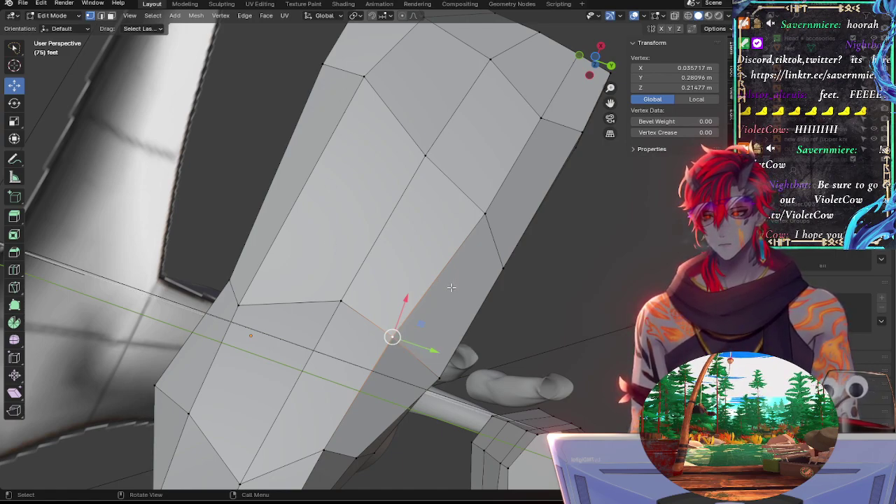
Step: Slide the outer midfoot sole vertex by a factor of 0.096 and nudge it slightly toward the heel
click(487, 218)
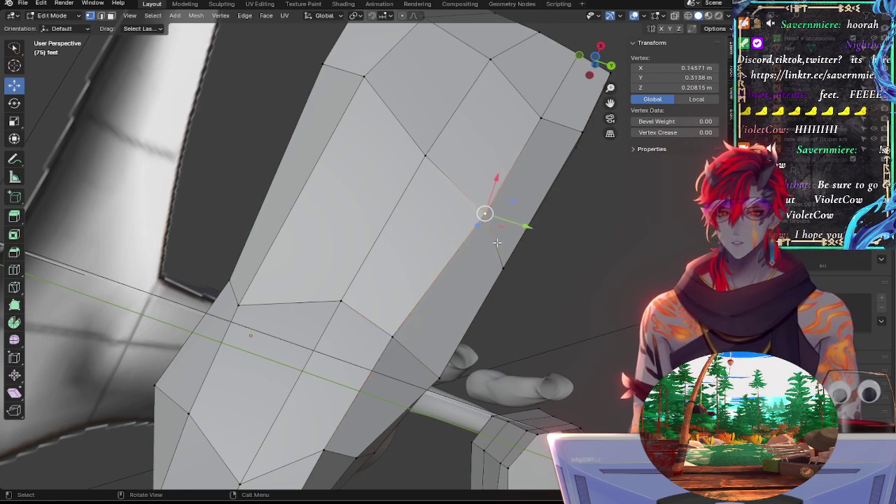
click(503, 267)
drag(481, 207, 483, 219)
click(484, 214)
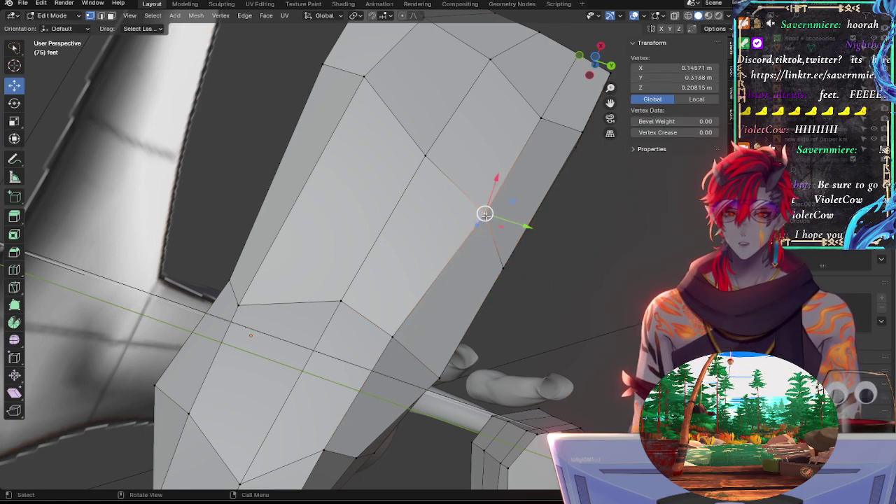
key(shift+v)
click(484, 214)
key(shift+v)
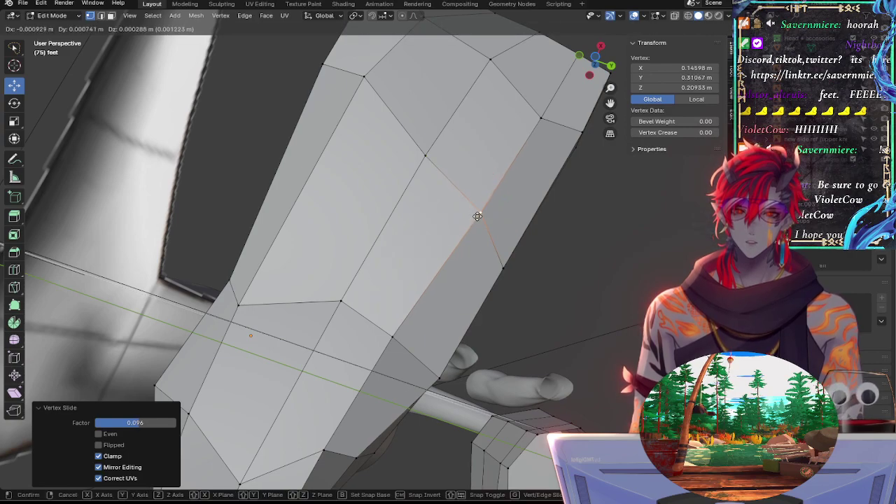
click(477, 213)
Step: Slide the outer-side vertex beside the outer midfoot sole vertex a little toward the heel
click(392, 335)
click(502, 268)
key(shift+v)
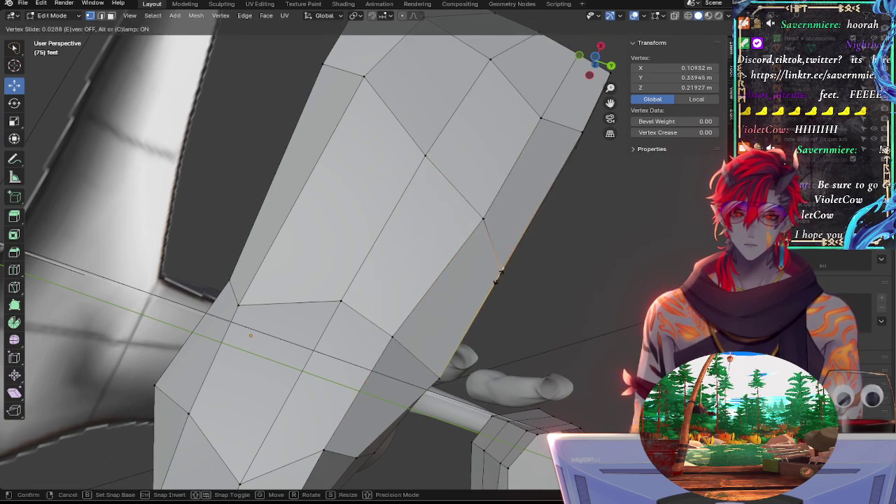
click(499, 274)
Step: Slide the outer rear midfoot sole vertex toward the toes by a factor of 0.234 to X 0.060615 m, Y 0.2887 m
click(392, 336)
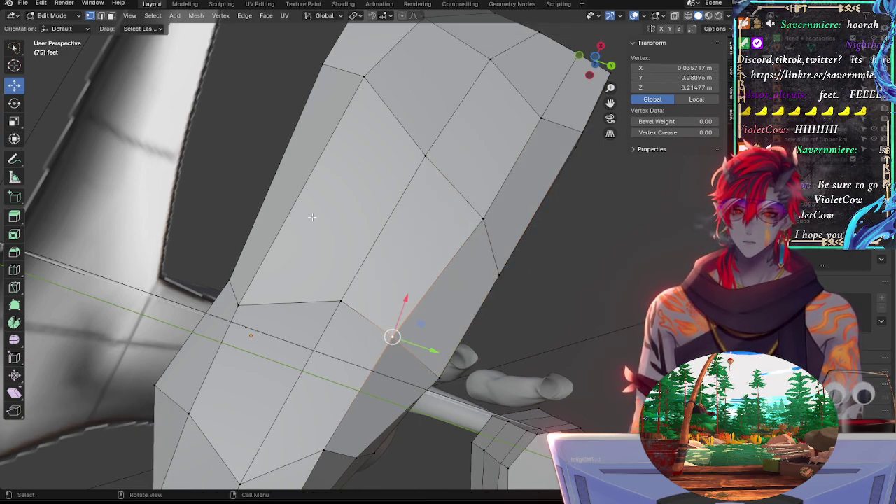
middle_drag(348, 184, 477, 272)
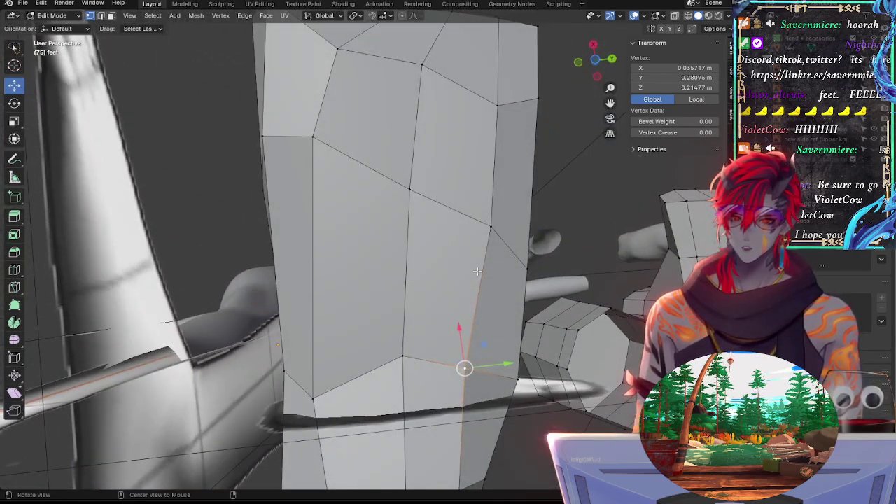
click(405, 352)
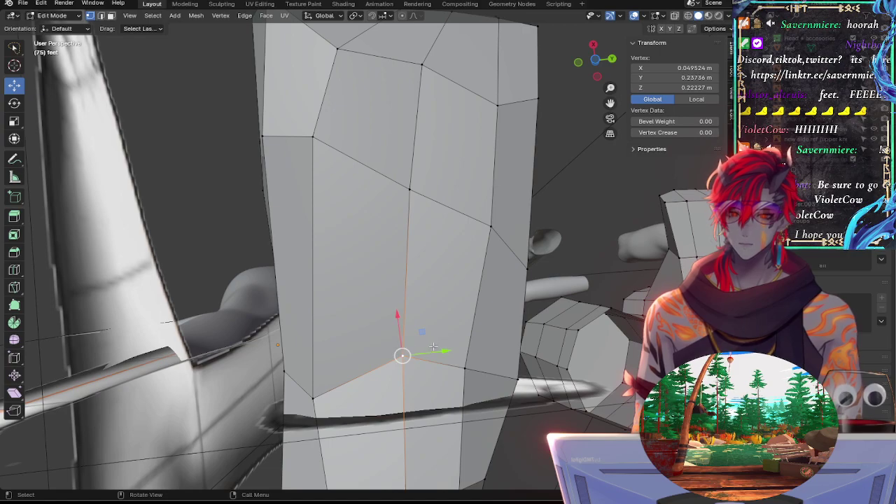
key(ctrl+z)
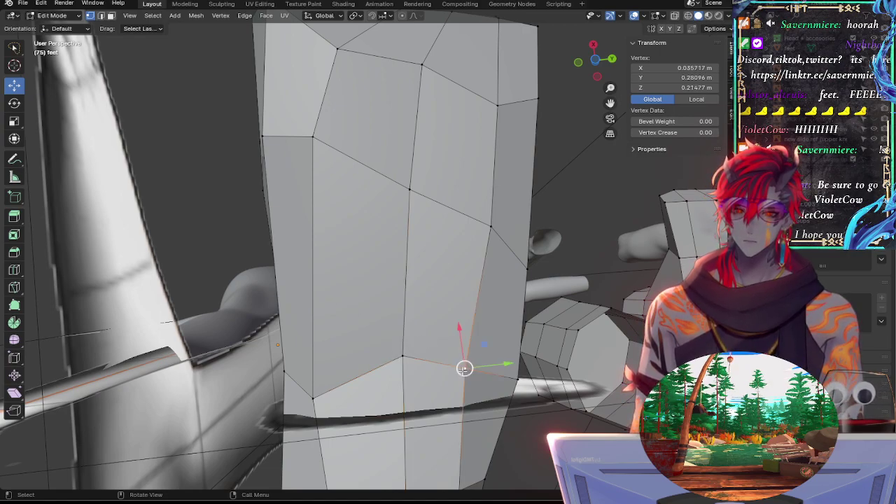
key(shift+v)
click(474, 336)
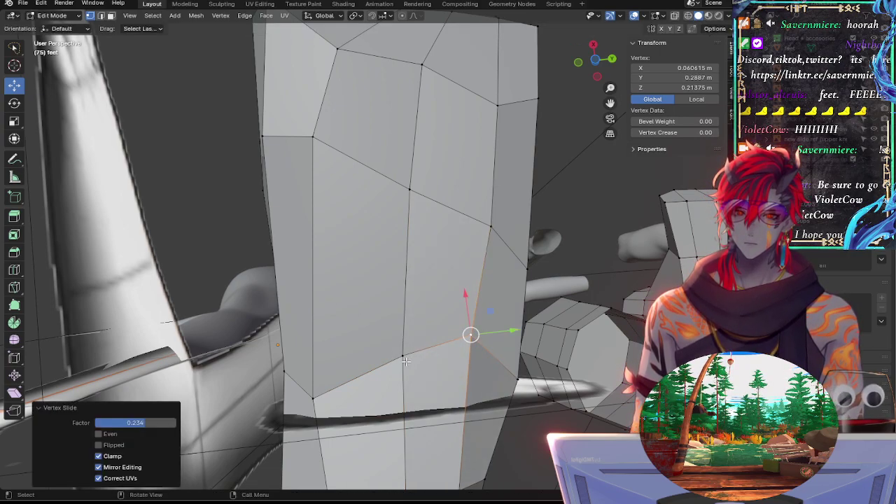
Step: Move the central rear midfoot sole vertex toward the inner side to X 0.048326 m, Y 0.22404 m, Z 0.2225 m
click(402, 357)
key(g)
click(386, 369)
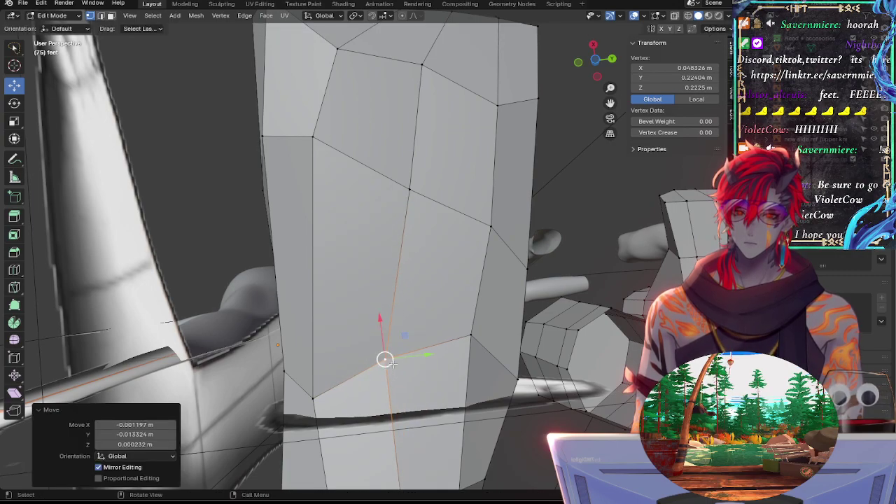
Step: Slide the outer rear midfoot sole vertex repeatedly back toward the heel, ending at X 0.046961 m, Y 0.28222 m, Z 0.21625 m
click(470, 334)
key(shift+v)
click(487, 337)
key(g)
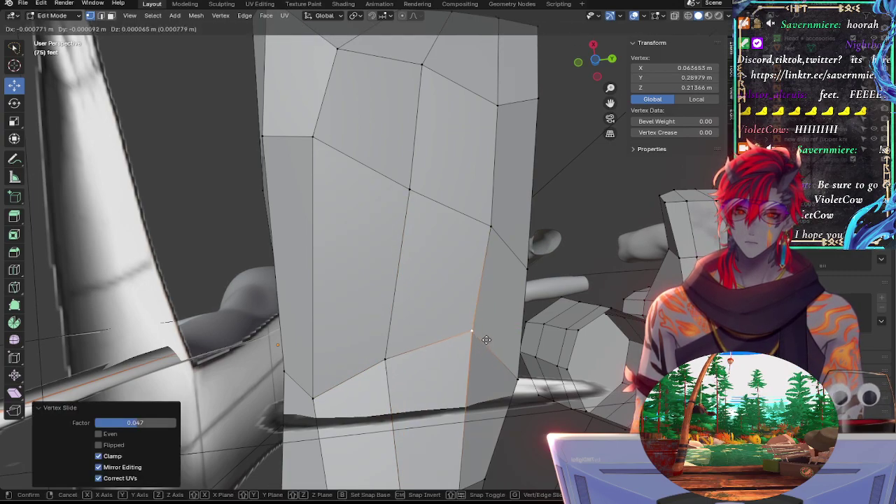
key(g)
click(480, 362)
key(g)
key(g)
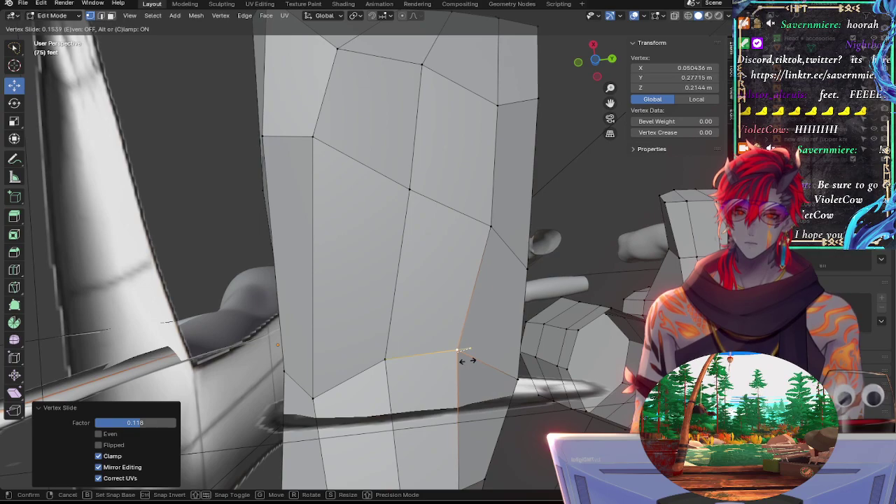
click(464, 359)
Step: Nudge the inner rear midfoot sole vertex to X 0.022273 m, Y 0.16398 m and shift the central one beside it slightly outward
click(337, 355)
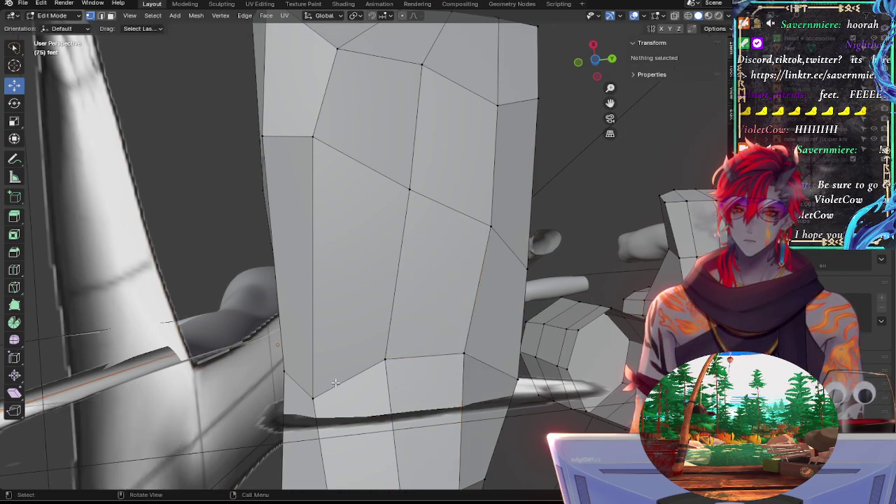
click(313, 398)
key(g)
click(338, 393)
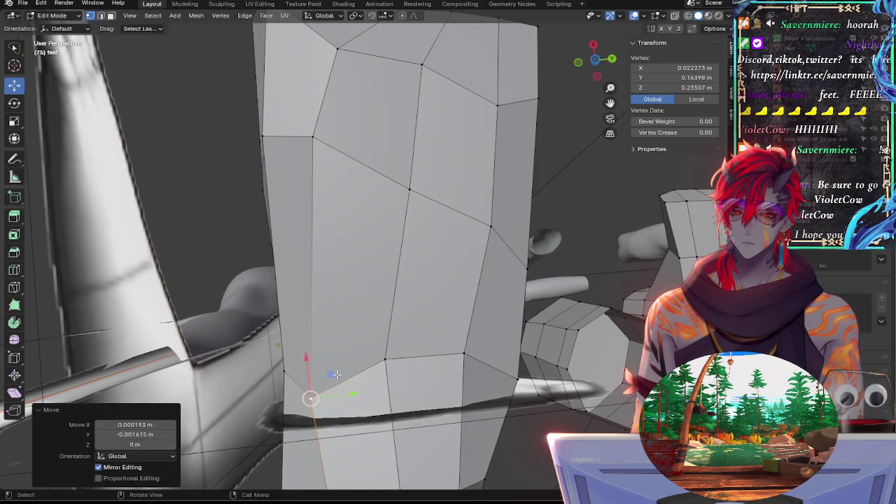
click(319, 194)
click(385, 359)
key(g)
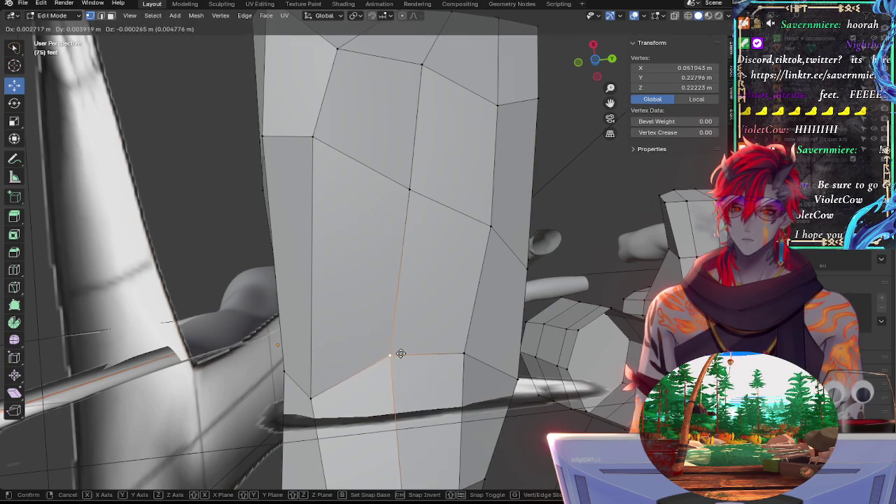
click(395, 357)
Step: Slide the lower inner-side midfoot edge toward the heel by a factor of 0.039
middle_drag(394, 357, 339, 278)
click(397, 240)
shift+click(413, 279)
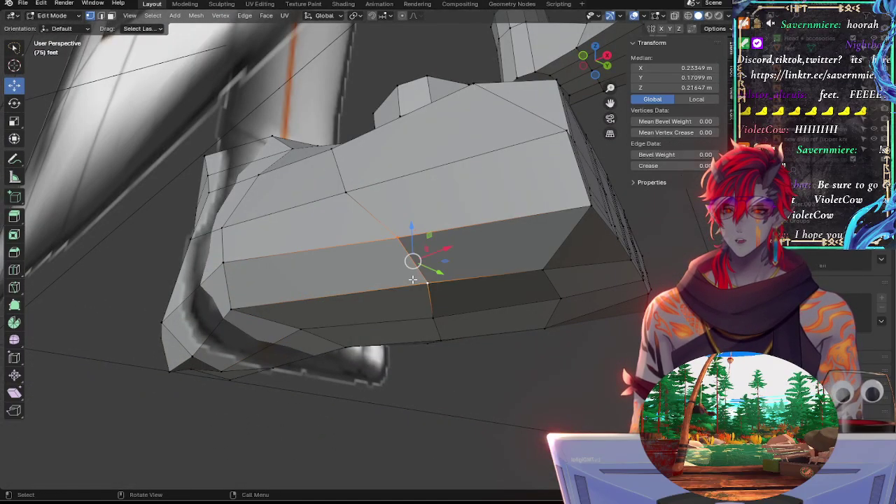
key(g)
key(g)
click(379, 266)
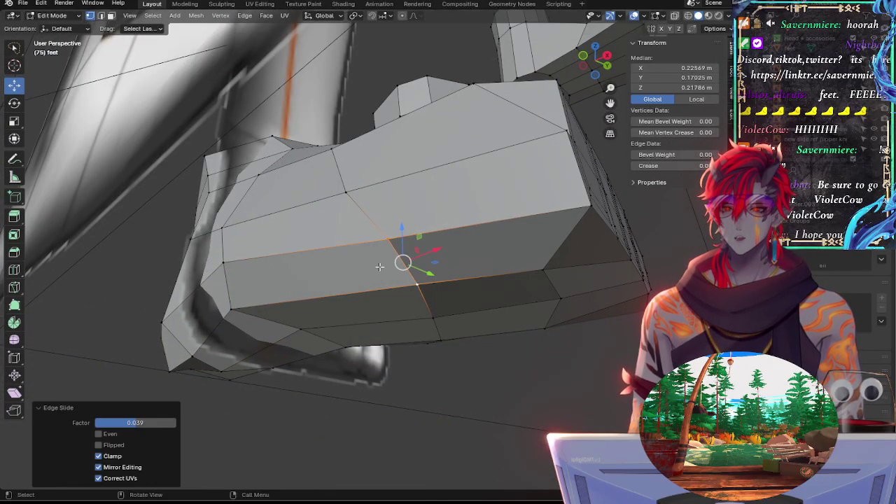
Step: Slide the inner-side arch vertex by a factor of 0.051 and move it 0.007146 m along X to X 0.05825 m
click(253, 266)
key(g)
key(g)
click(263, 267)
middle_drag(263, 267, 360, 296)
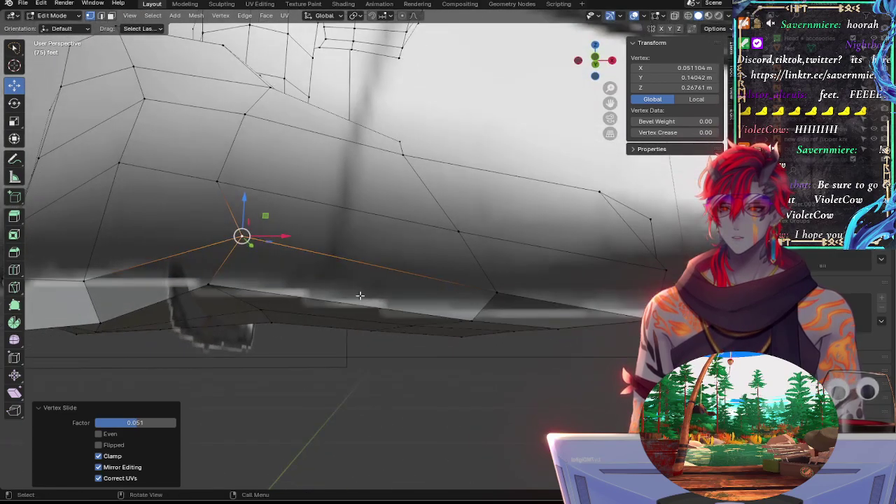
key(g)
click(265, 238)
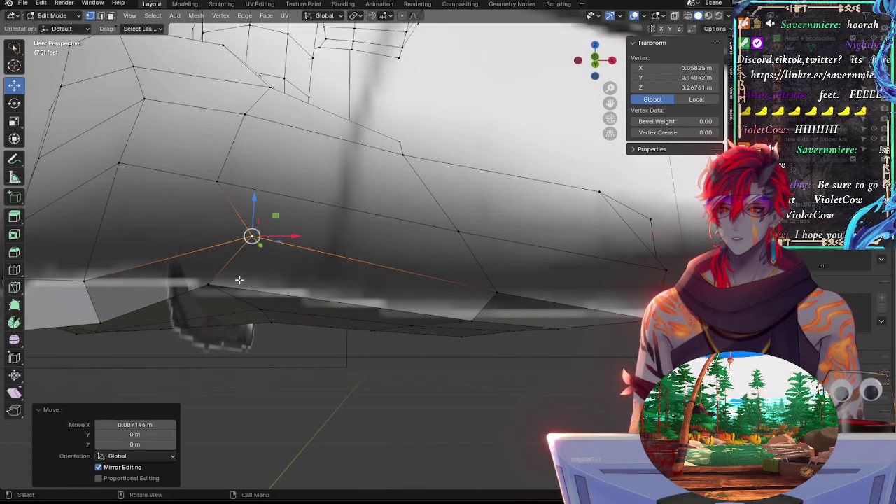
Step: Move the inner rear midfoot sole vertex 0.011761 m along Y to Y 0.17574 m
middle_drag(265, 238, 201, 210)
key(g)
key(y)
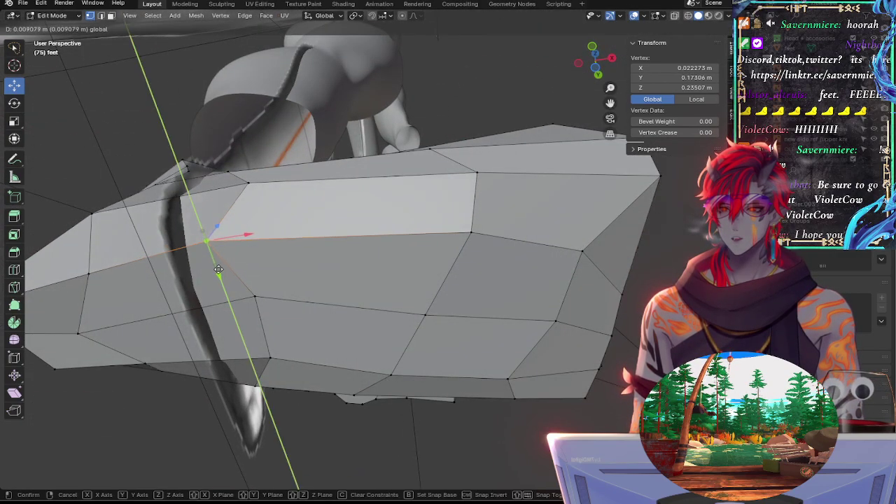
click(231, 276)
Step: Slide the central rear midfoot sole vertex toward the outer side by a factor of 0.129 and nudge it slightly toward the toes
middle_drag(231, 276, 364, 262)
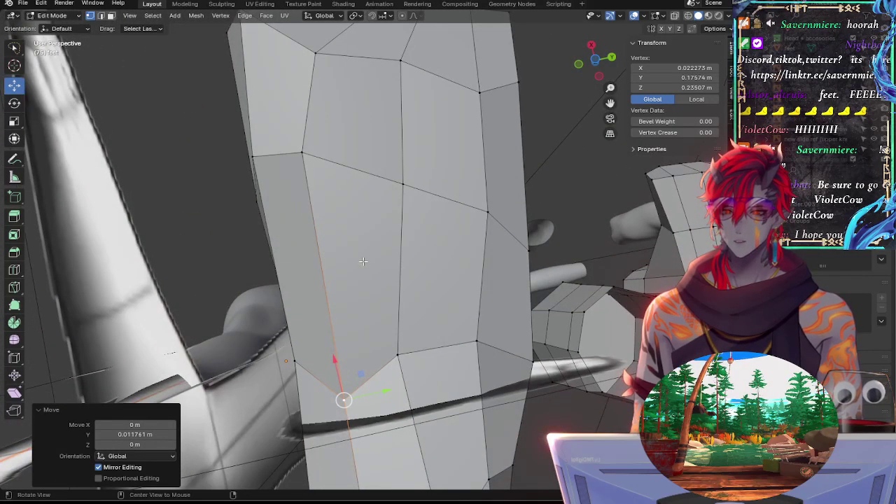
click(409, 349)
key(g)
key(g)
click(418, 348)
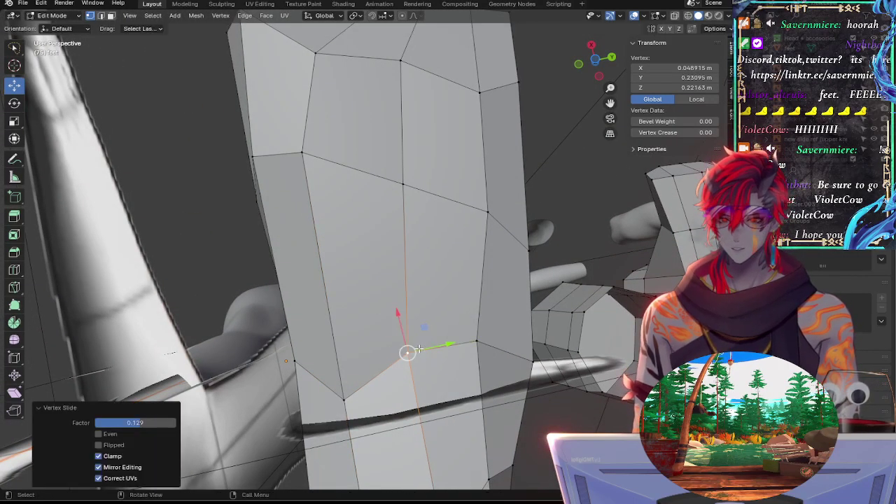
key(g)
click(417, 345)
Step: Move the central rear midfoot sole vertex inward by 0.005918 m along Y to Y 0.22519 m
click(476, 341)
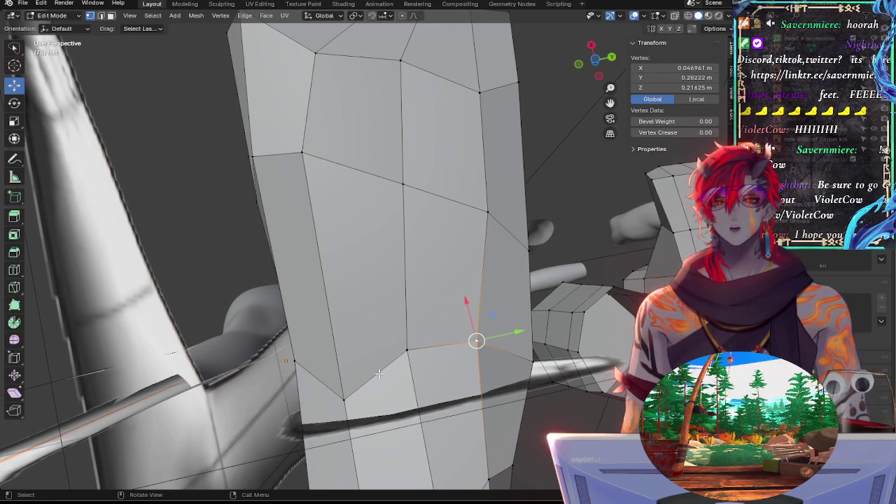
click(406, 349)
key(g)
key(y)
click(383, 371)
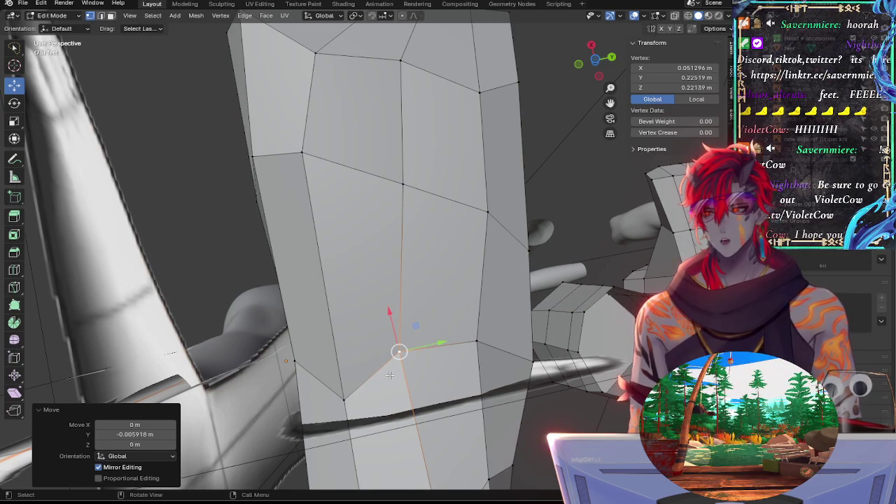
Step: Slide the central midfoot sole vertex toward the heel by a factor of 0.165 and move it 0.005402 m along Y to Y 0.25848 m
click(403, 188)
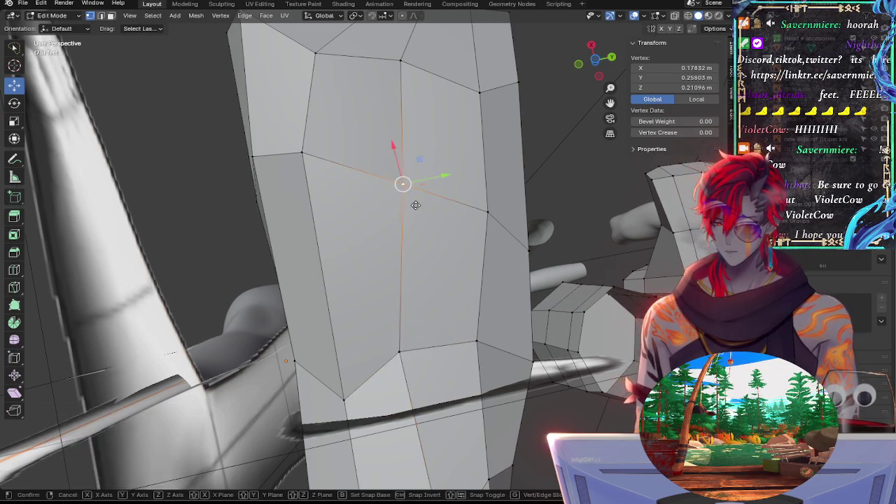
key(shift+v)
click(415, 232)
middle_drag(416, 232, 451, 294)
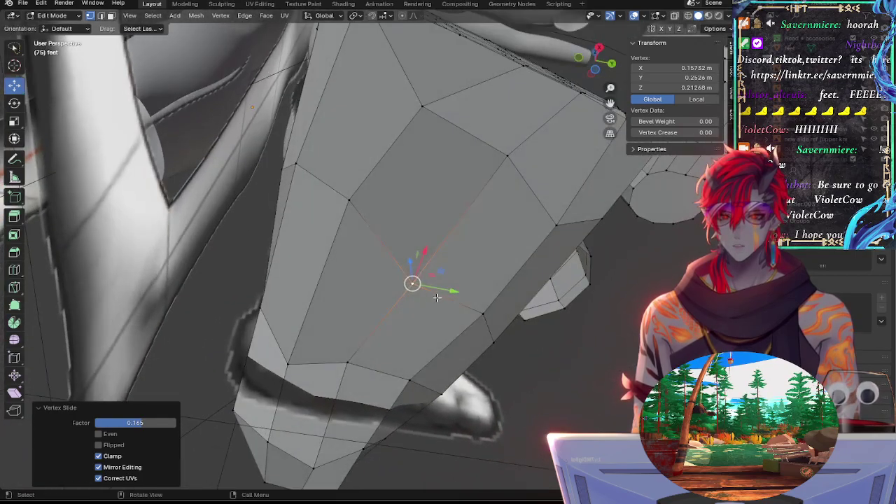
key(g)
key(y)
drag(454, 292, 451, 292)
Step: Lower the central and outer midfoot sole vertices slightly along Z and nudge the outer one outward along Y
middle_drag(451, 291, 433, 372)
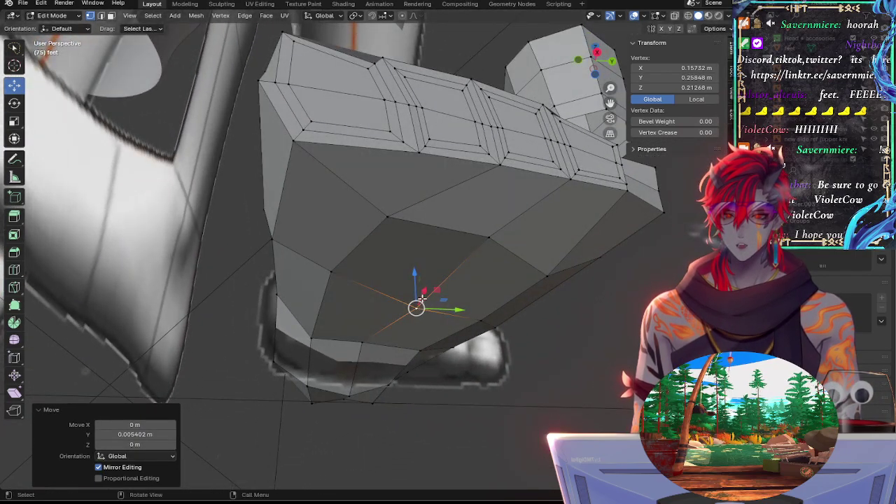
drag(417, 282, 418, 287)
middle_drag(455, 311, 484, 336)
click(488, 285)
drag(480, 279, 481, 283)
drag(519, 315, 522, 314)
drag(484, 279, 483, 280)
Step: Slide the outer rear midfoot sole vertex inward by a factor of 0.089 and reposition it slightly lower and farther outward
middle_drag(484, 281, 475, 351)
click(466, 355)
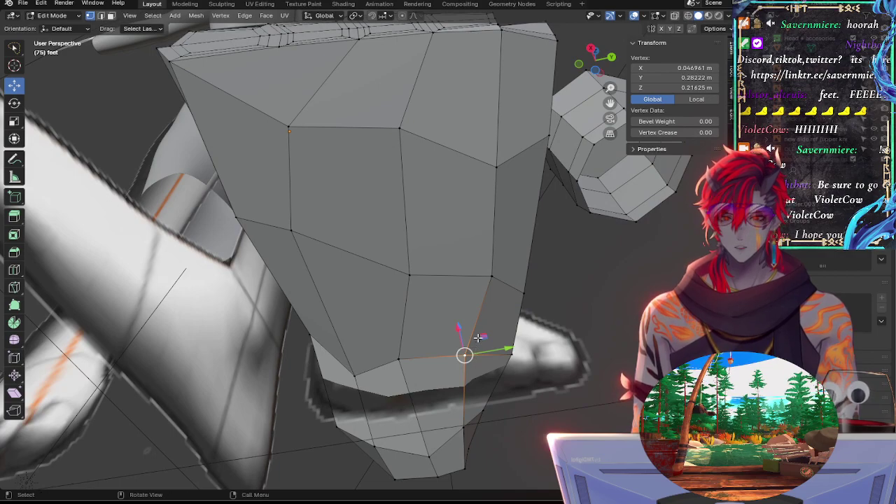
key(shift+v)
click(462, 383)
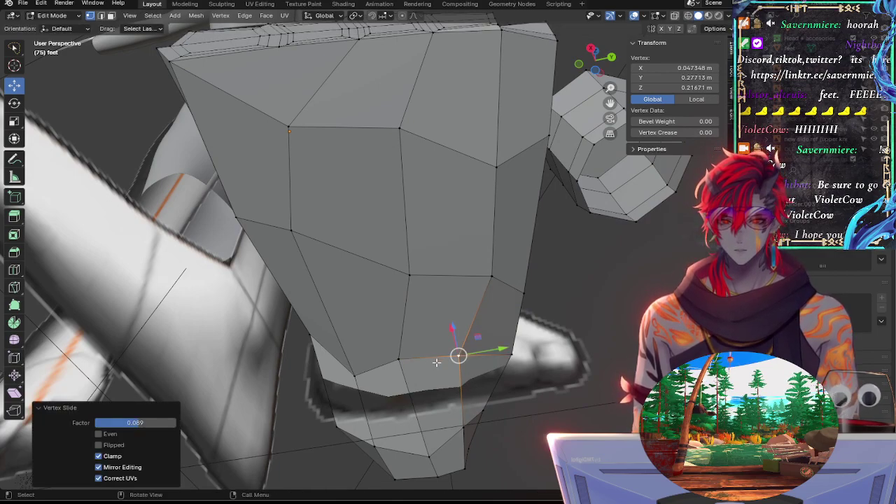
key(g)
click(445, 385)
Step: Move the central rear midfoot sole vertex to X 0.047405 m, Y 0.22799 m, Z 0.21915 m
click(401, 361)
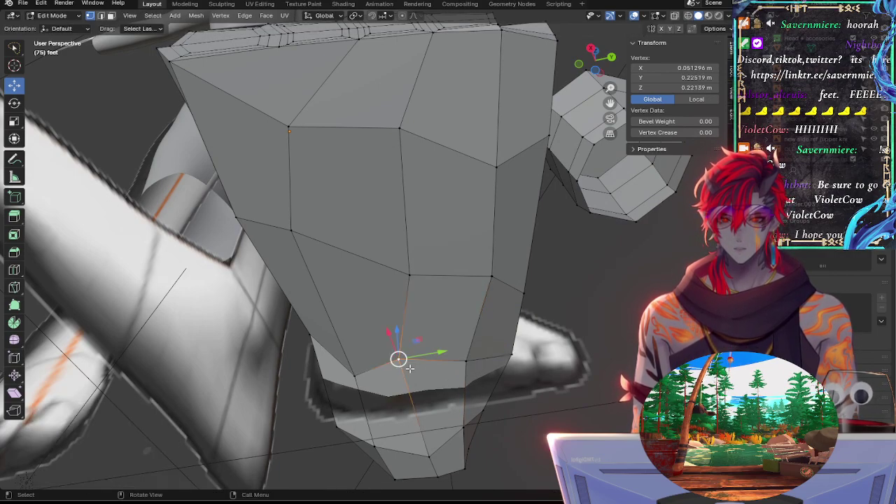
key(g)
click(434, 370)
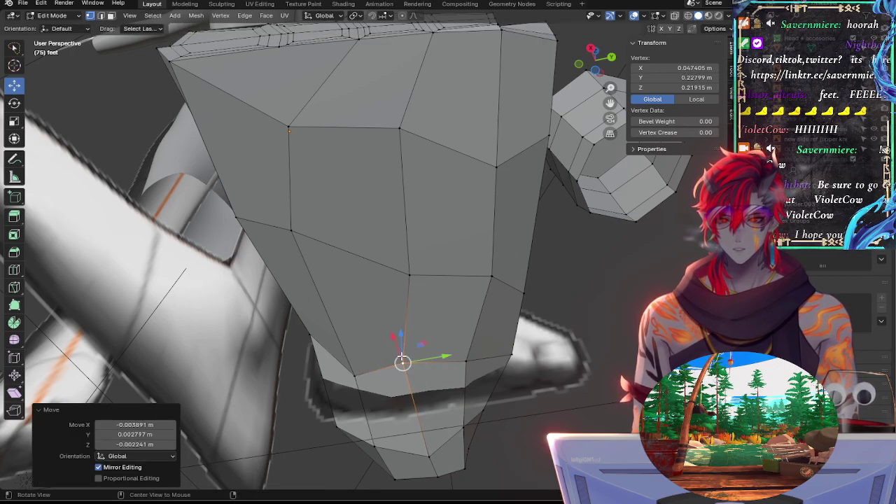
Step: Move the outer rear midfoot sole vertex outward by 0.01072 m along Y to Y 0.29293 m
middle_drag(413, 364, 486, 348)
click(502, 327)
drag(493, 347, 507, 348)
click(492, 356)
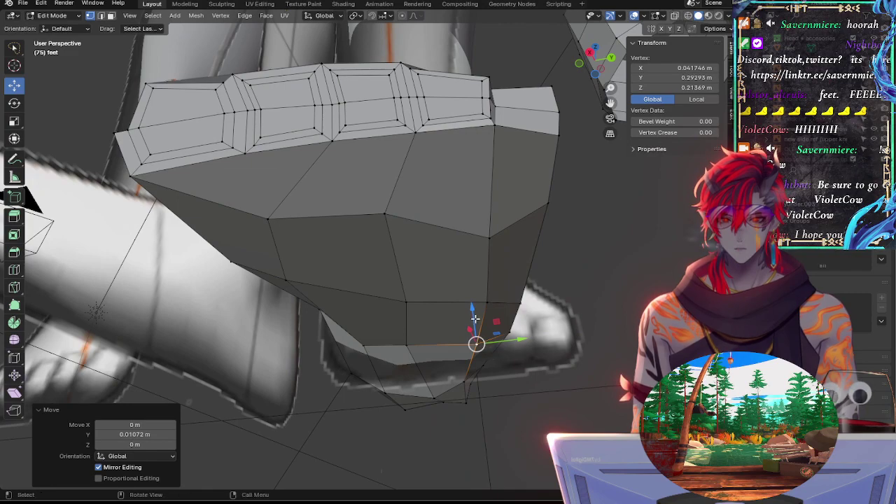
Step: Move the central rear midfoot sole vertex 0.00611 m along Y to Y 0.2341 m and lower it slightly along Z
click(405, 344)
key(g)
key(y)
click(414, 321)
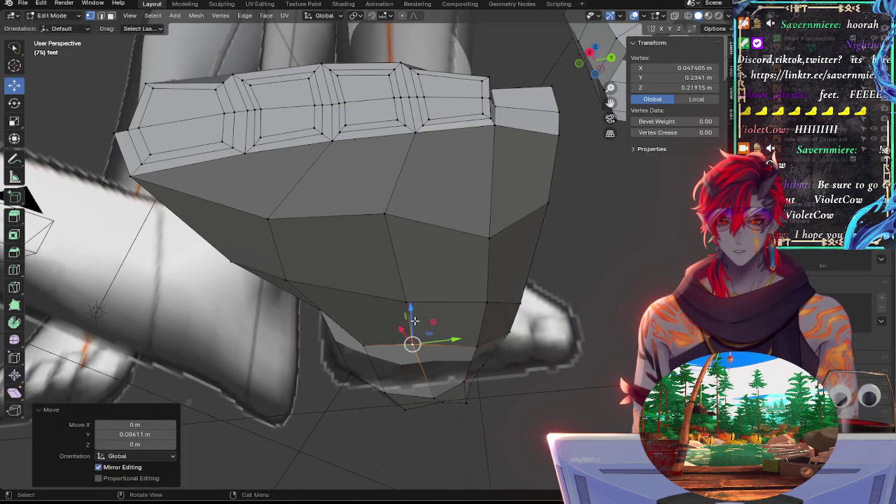
drag(414, 321, 450, 349)
Step: Move the outer heel sole vertex outward to Y 0.26705 m and lower it by 0.005068 m to Z 0.20286 m
click(465, 381)
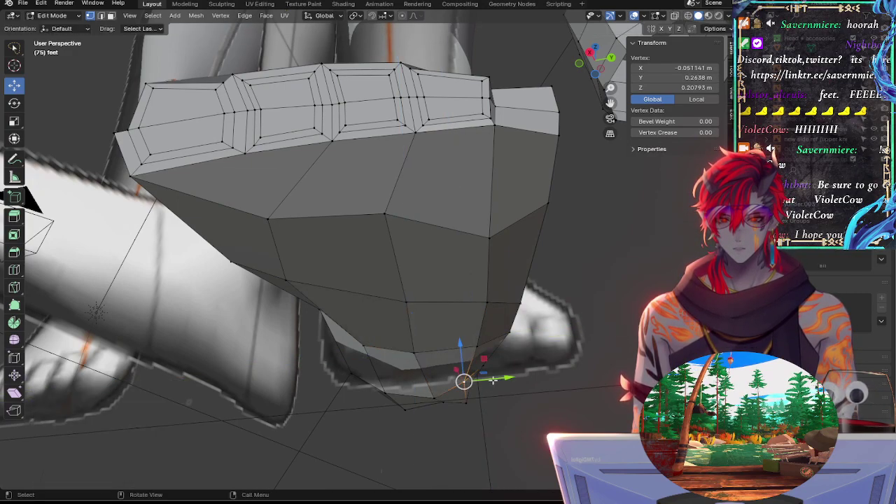
key(g)
key(y)
click(493, 380)
key(g)
key(z)
click(436, 388)
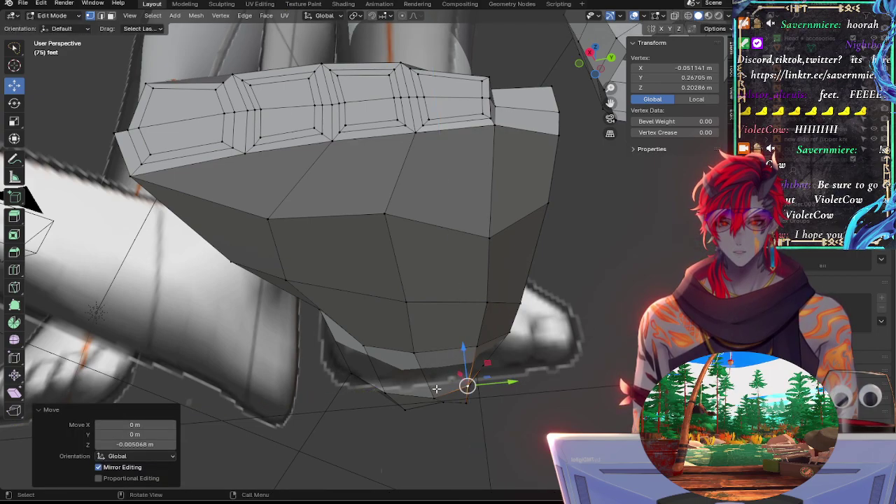
Step: Move the central heel sole vertex by -0.007869 m along Y to Y 0.21433 m and adjust its height along Z
click(434, 391)
key(g)
key(y)
click(428, 392)
key(g)
key(z)
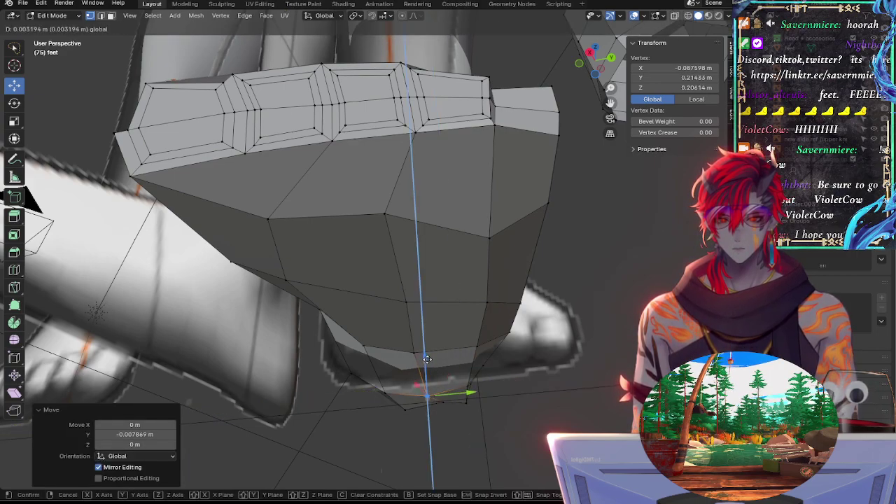
drag(428, 359, 470, 364)
Step: Compare the neighbouring heel sole vertices and refine the central heel sole vertex's height along Z
shift+click(445, 401)
click(428, 394)
click(468, 389)
click(429, 396)
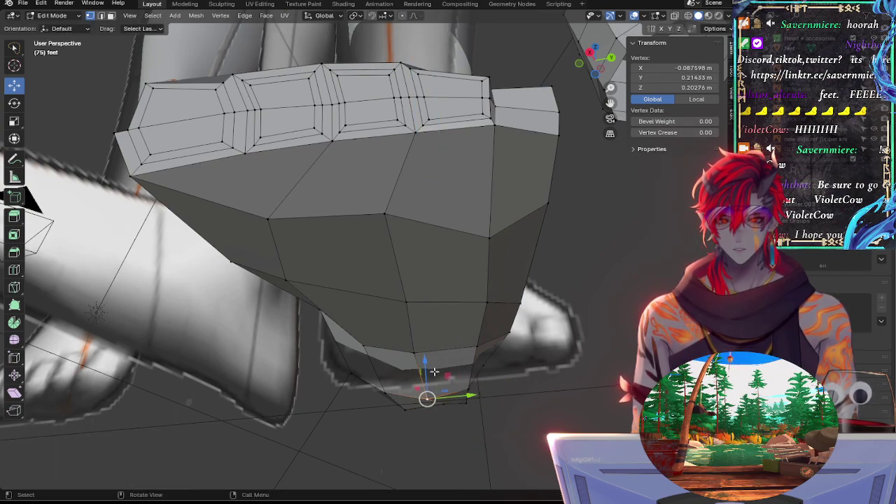
key(g)
key(z)
click(428, 369)
Step: Move the inner heel sole vertex by -0.001663 m along Y to Y 0.17131 m and raise it by 0.002677 m
click(386, 390)
key(g)
key(y)
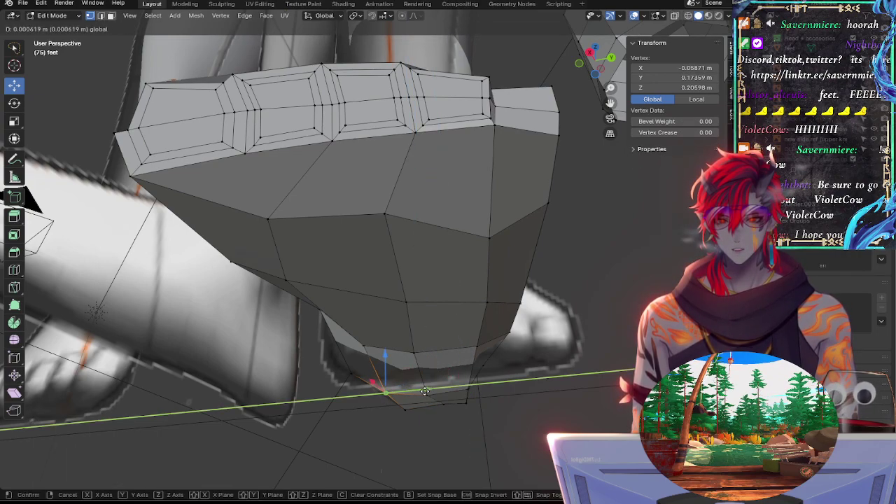
drag(423, 394, 423, 394)
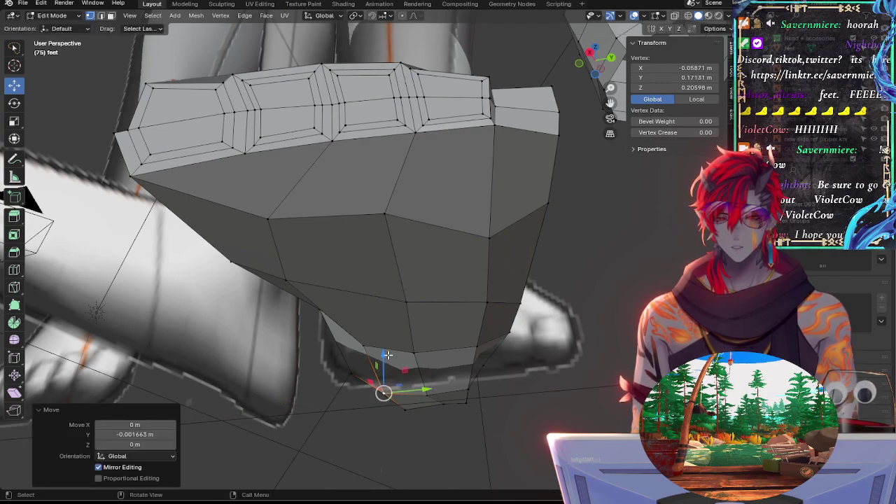
drag(386, 357, 402, 376)
Step: Slide the rear inner heel sole vertex along its edges to X -0.12699 m, Y 0.18439 m, Z 0.2087 m
click(406, 408)
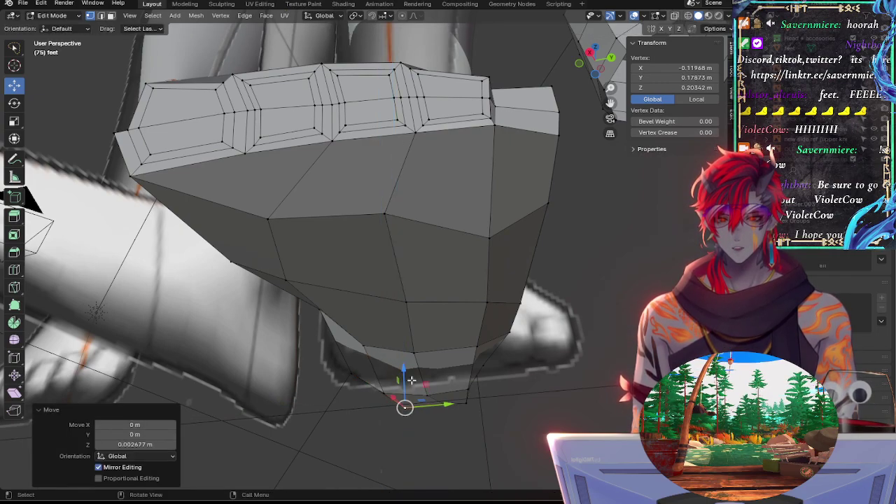
key(g)
key(g)
click(462, 388)
key(g)
key(g)
click(461, 387)
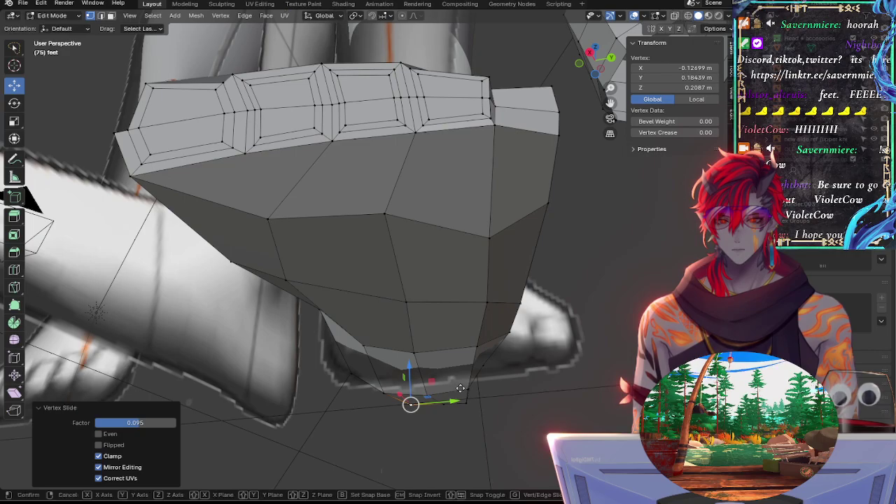
key(g)
click(460, 387)
Step: Slide the lowest outer-side vertex in front of the heel to X 0.033795 m, Y 0.32516 m, Z 0.22904 m and raise it slightly
click(476, 402)
middle_drag(475, 402, 183, 374)
mouse_move(426, 262)
middle_down()
mouse_move(419, 248)
mouse_move(390, 283)
mouse_move(428, 262)
middle_up()
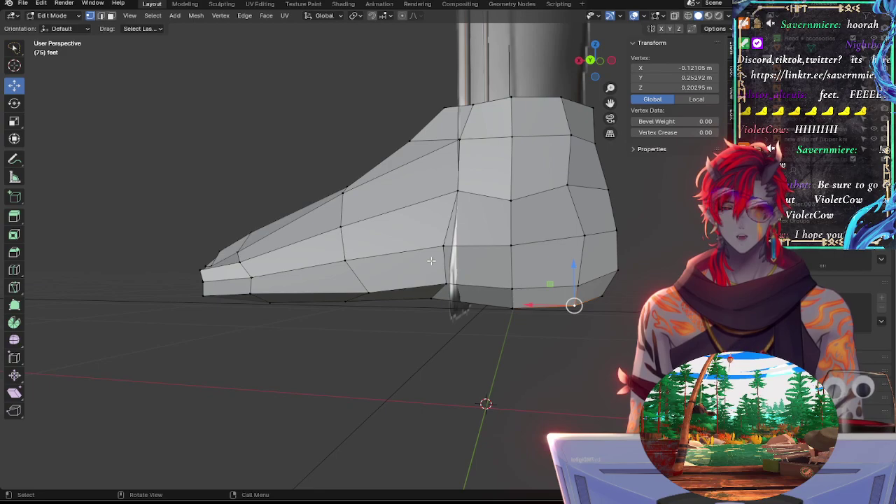
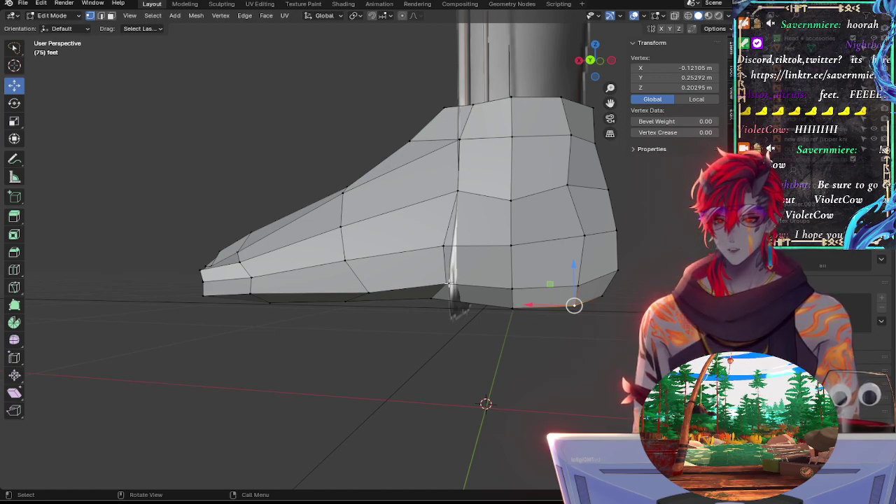
click(448, 284)
key(shift+v)
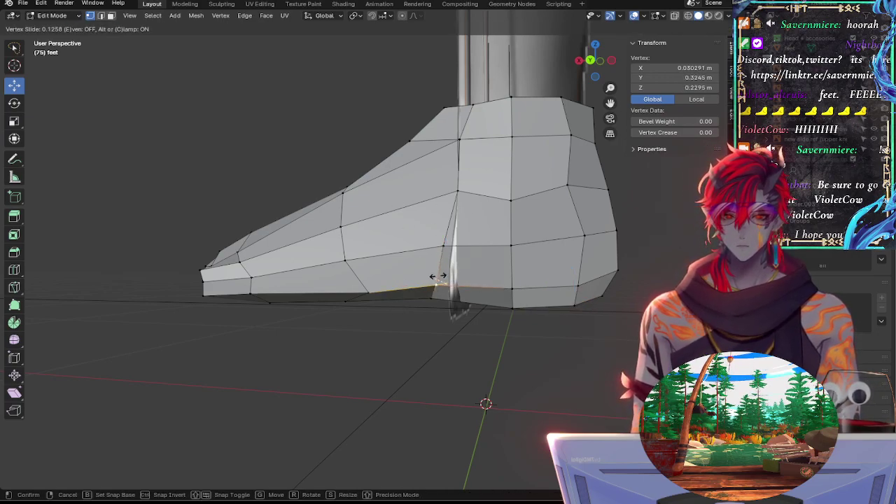
click(432, 299)
click(434, 286)
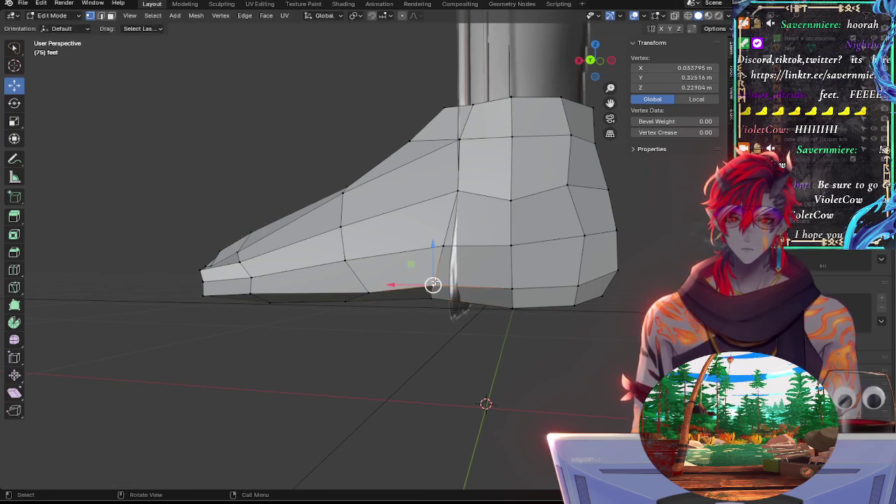
key(g)
click(431, 278)
Step: Slide the outer-side vertex above it by a factor of 0.021 and slide the next one up slightly toward the heel
click(446, 246)
key(g)
key(g)
click(448, 245)
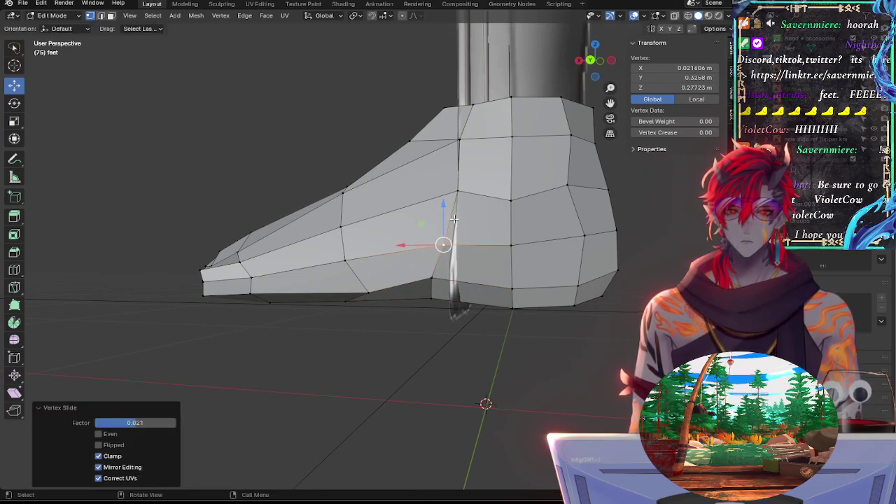
click(459, 191)
key(shift+v)
click(468, 126)
Step: Slide the front outer ankle vertex by a factor of 0.080 and reposition it at X 0.007998 m, Y 0.2733 m, Z 0.41269 m
click(461, 140)
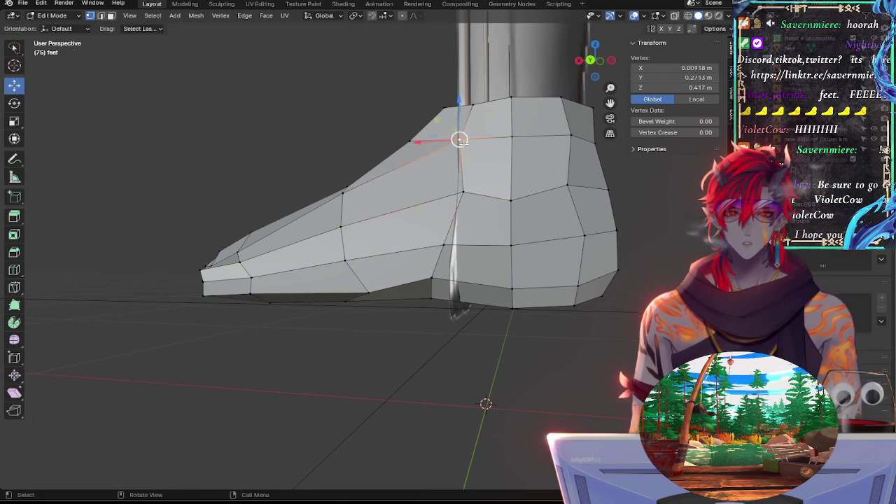
key(shift+v)
click(467, 143)
key(g)
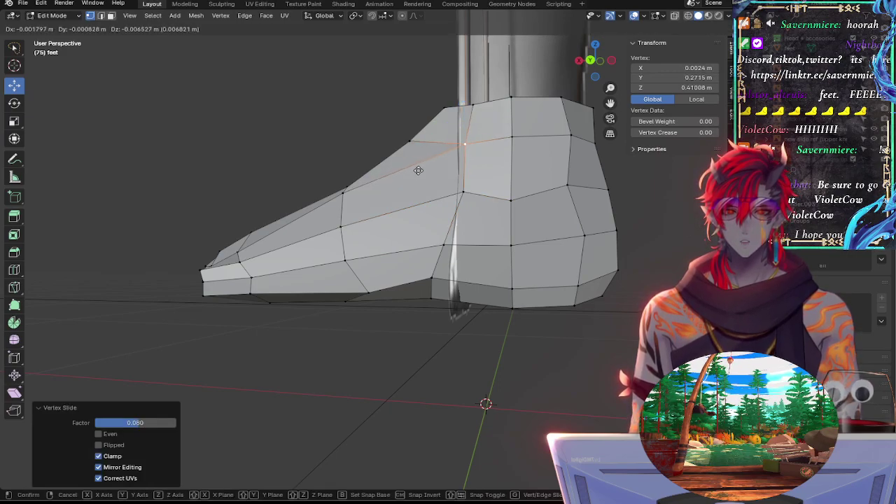
click(414, 168)
Step: In the back orthographic view, raise the selected vertices along the top of the instep by about 0.0022 m to match the reference outline
click(471, 107)
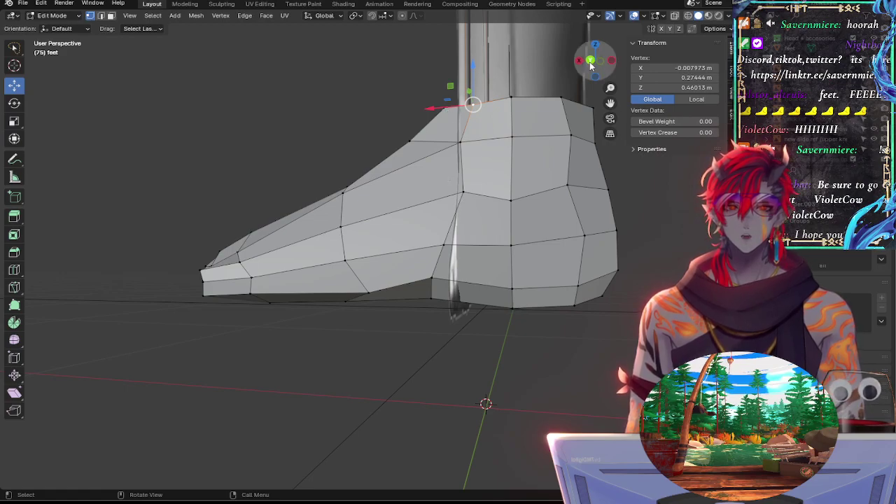
key(ctrl+KP_1)
click(463, 161)
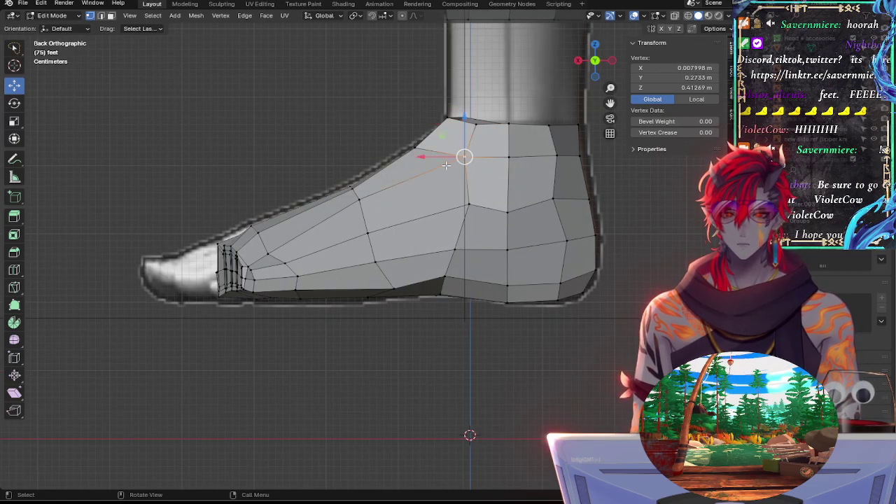
click(350, 186)
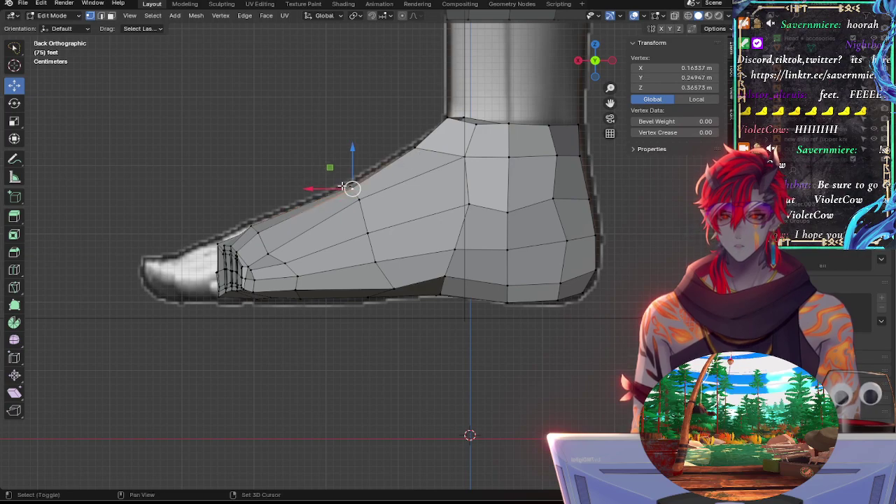
shift+click(343, 186)
shift+click(419, 149)
key(g)
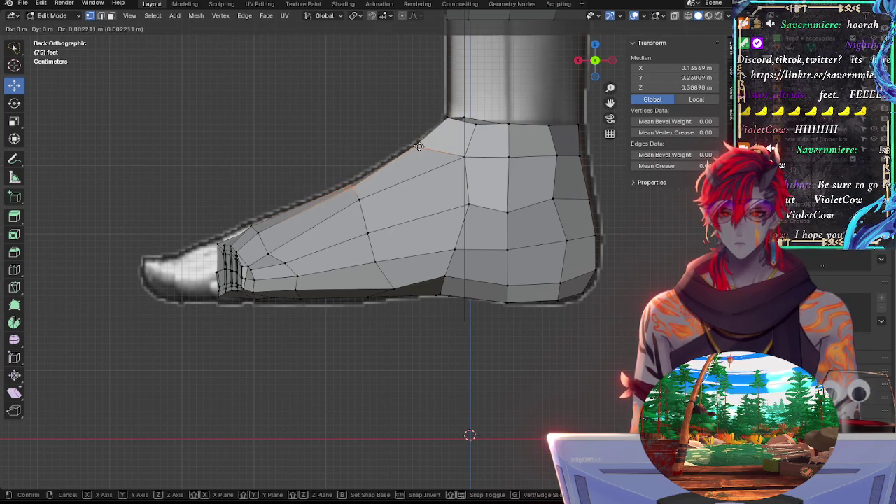
click(419, 147)
click(355, 193)
shift+click(354, 187)
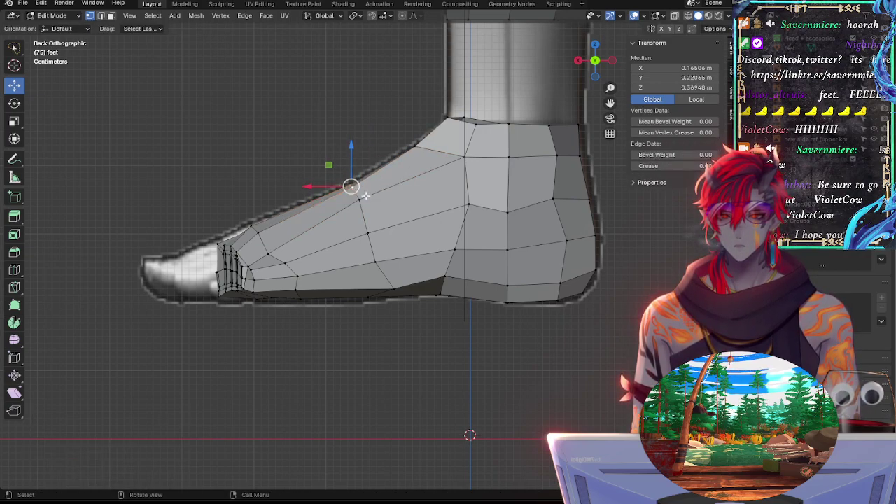
key(r)
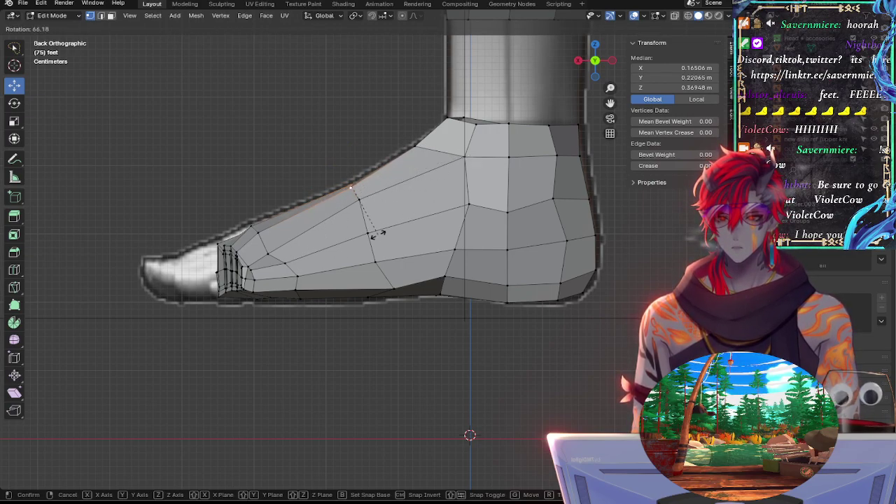
click(314, 243)
drag(350, 187, 351, 186)
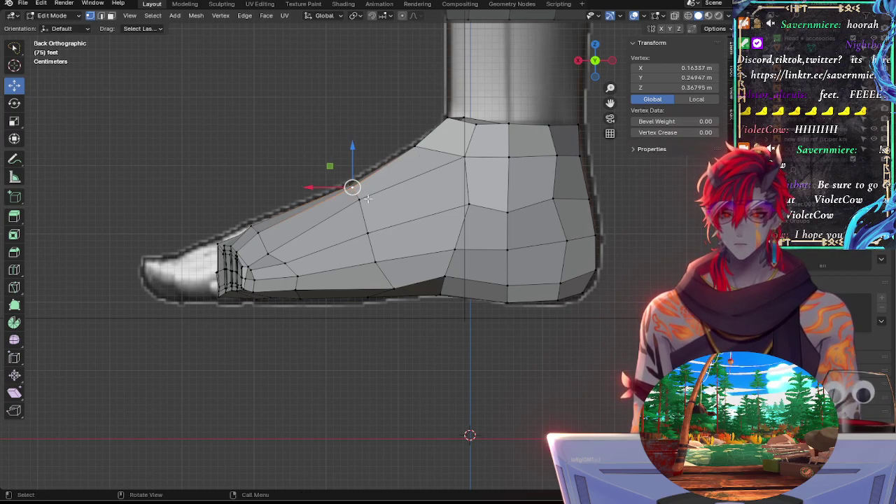
click(354, 189)
key(shift+v)
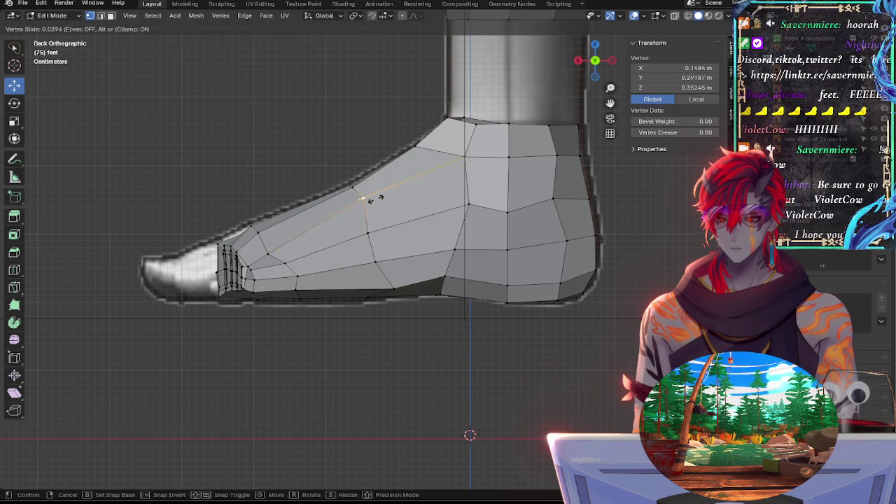
click(372, 200)
Step: Slide the outer vertex on top of the instep slightly along its edge toward the toes
click(354, 189)
key(shift+v)
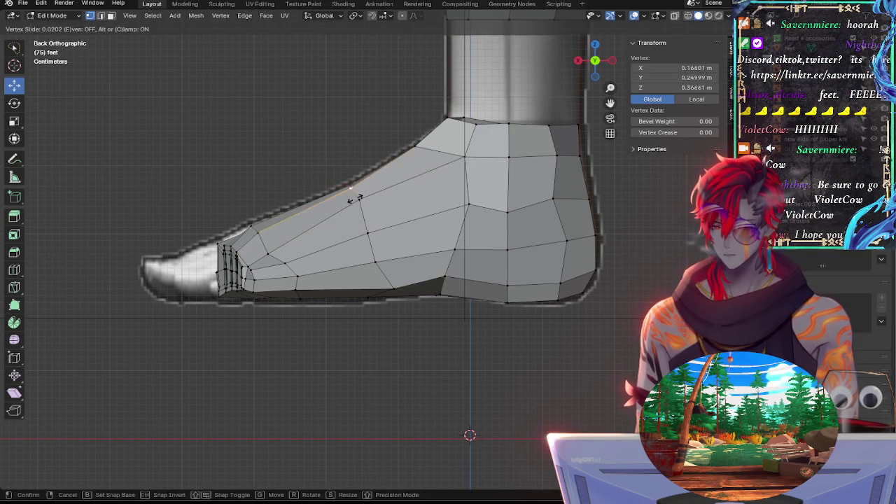
click(346, 194)
Step: Slide the upper side vertex just below the instep ridge toward the ankle by a factor of 0.038 and refine its position
click(360, 200)
key(g)
key(g)
click(390, 204)
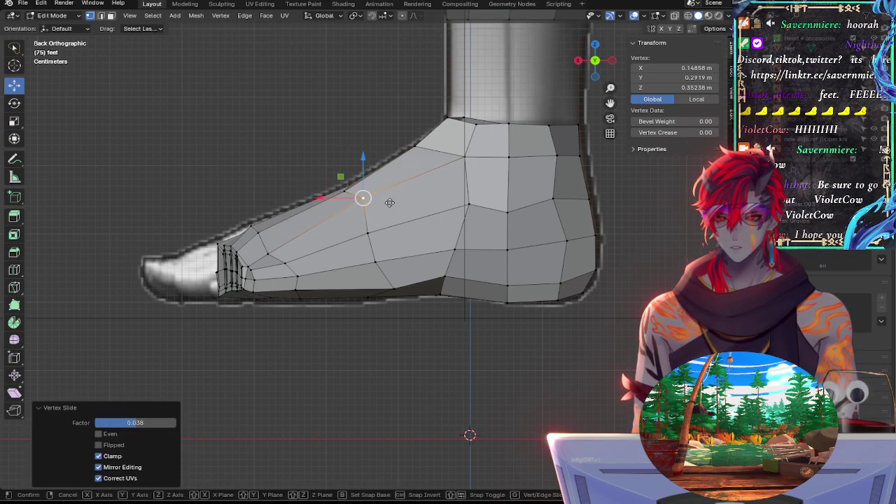
key(g)
key(g)
click(390, 204)
Step: Slide the outer top instep vertex by a factor of 0.036 to X 0.17109 m, Y 0.2516 m, Z 0.36466 m
click(347, 191)
key(g)
key(g)
click(357, 194)
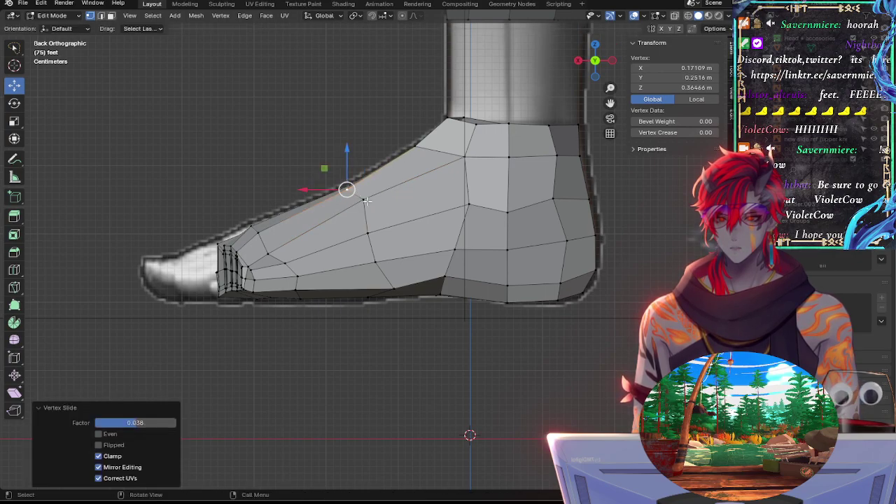
Step: Try moving the outer top instep vertex freely toward the ankle
click(364, 200)
click(364, 201)
click(347, 190)
key(g)
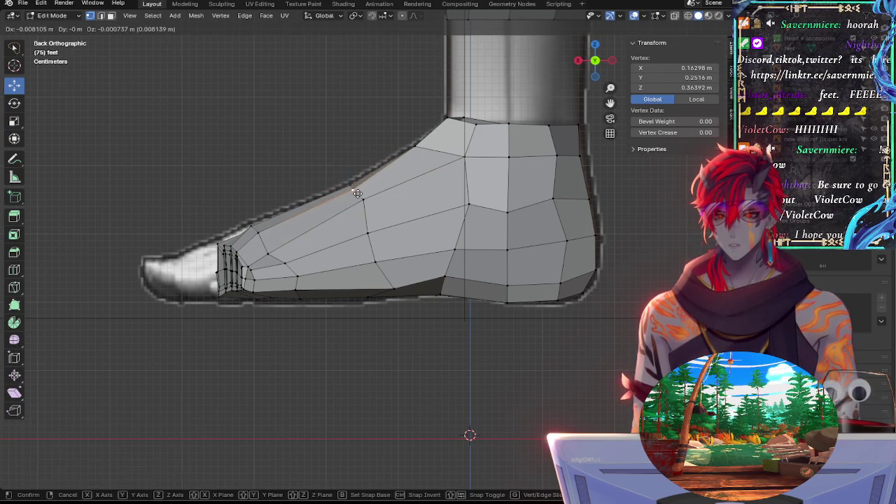
click(352, 190)
Step: Try sliding the upper side instep vertex by a factor of 0.200, and undo it together with the preceding top vertex move
click(363, 200)
key(shift+v)
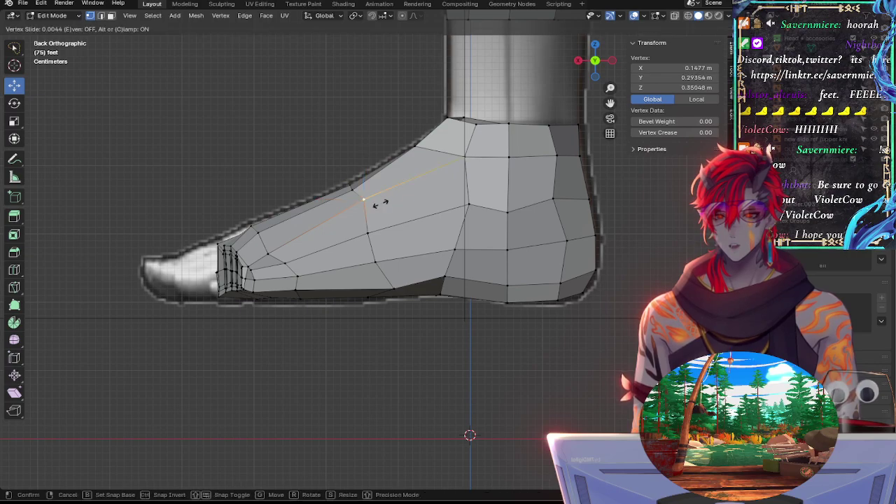
click(380, 209)
key(g)
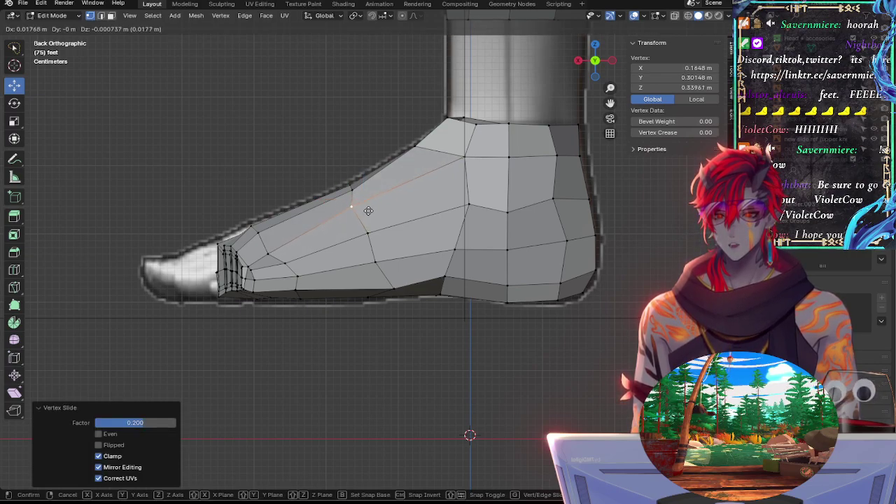
right_click(377, 208)
key(ctrl+z)
key(ctrl+z)
key(ctrl+z)
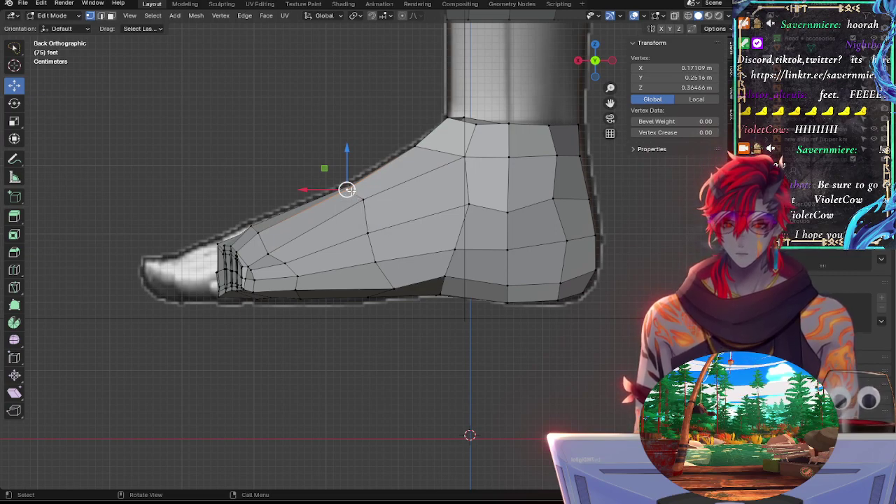
Step: Lower the outer top instep vertex by 0.005158 m to Z 0.3595 m and lower the upper vertex behind the toes to fit the reference
drag(347, 189, 347, 193)
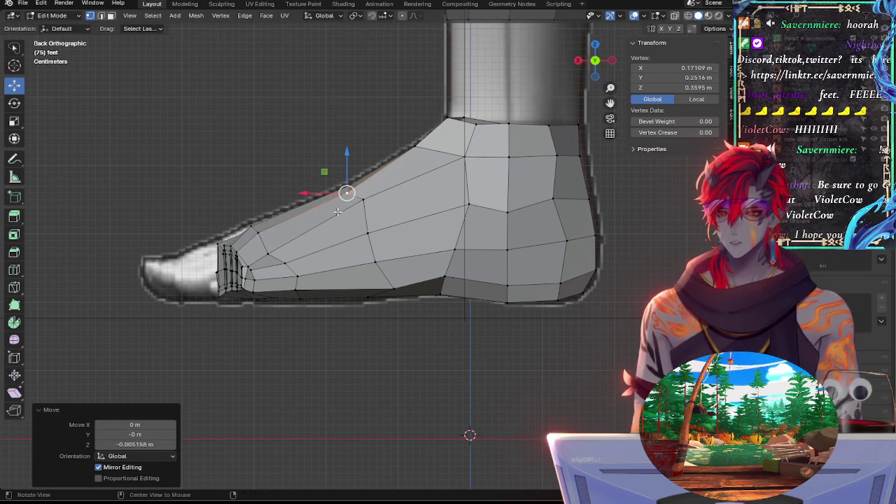
key(alt+z)
key(alt+z)
click(259, 229)
key(alt+z)
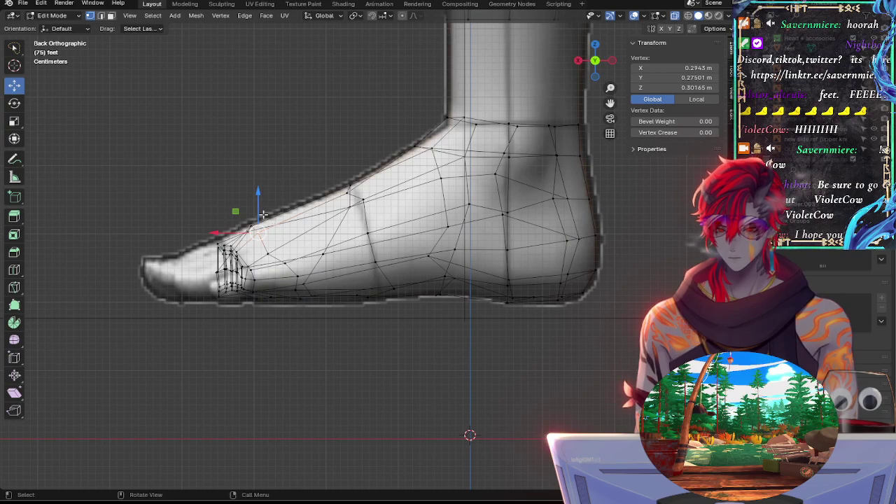
mouse_move(258, 206)
mouse_down()
mouse_move(253, 199)
mouse_move(254, 207)
mouse_up()
key(alt+z)
Step: Select the two central upper vertices behind the toes and raise them slightly along Z
click(250, 222)
key(alt+z)
key(alt+z)
click(249, 230)
middle_drag(253, 207, 352, 263)
click(304, 283)
shift+click(364, 293)
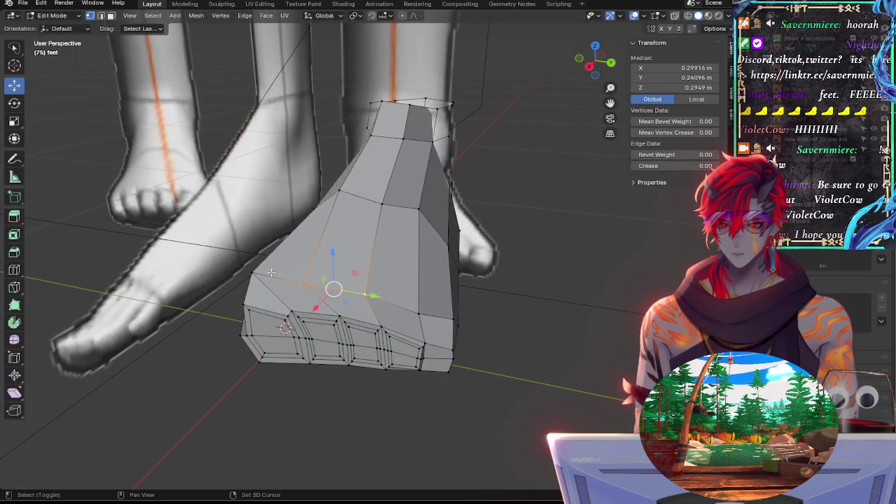
drag(334, 256, 335, 252)
Step: Slide the inner one of the two central vertices behind the toes slightly toward the outer one
click(363, 288)
click(311, 282)
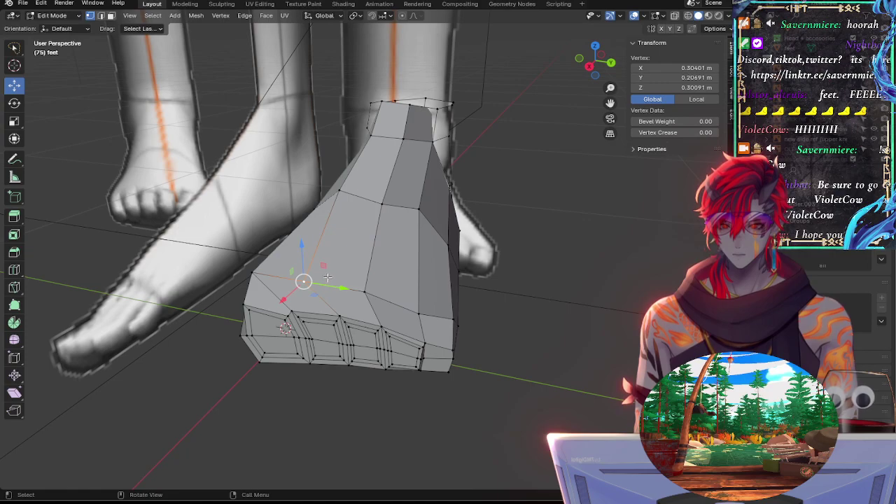
key(g)
key(g)
click(331, 278)
Step: Select both central vertices behind the toes and raise them slightly further along Z
shift+click(366, 290)
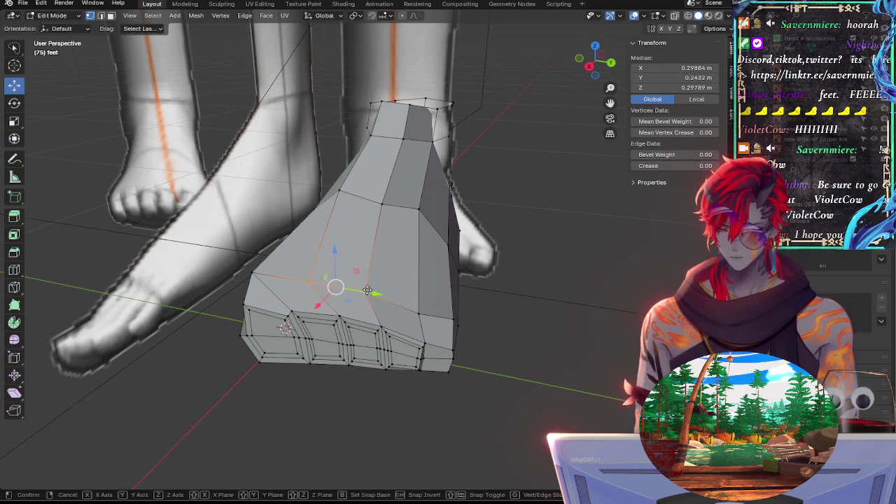
key(g)
key(g)
click(367, 290)
drag(336, 262, 336, 258)
Step: Lower the innermost upper vertex behind the toes along Z, shift it slightly outward along Y, and clear the selection
click(463, 230)
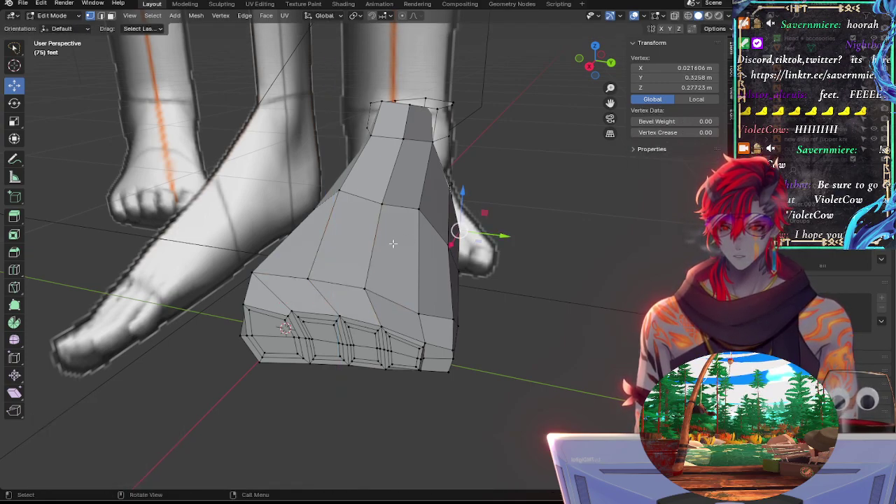
click(257, 275)
drag(249, 239, 248, 244)
drag(292, 283, 294, 283)
key(alt+a)
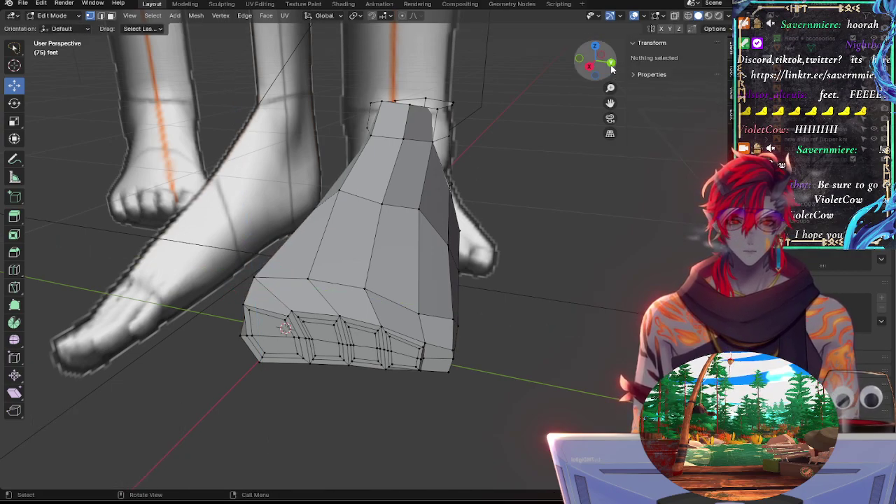
Step: From the back orthographic view, select the two side vertices just behind the toes and raise them slightly along Z
click(612, 63)
key(alt+z)
key(alt+z)
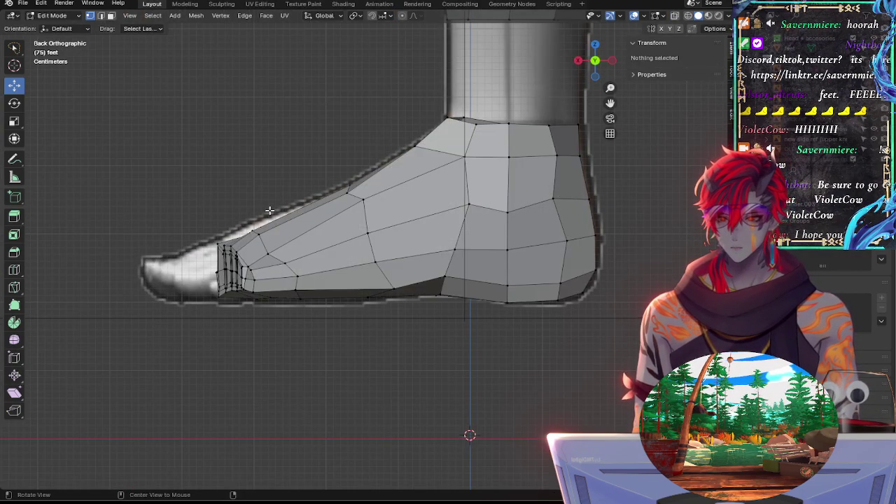
click(266, 241)
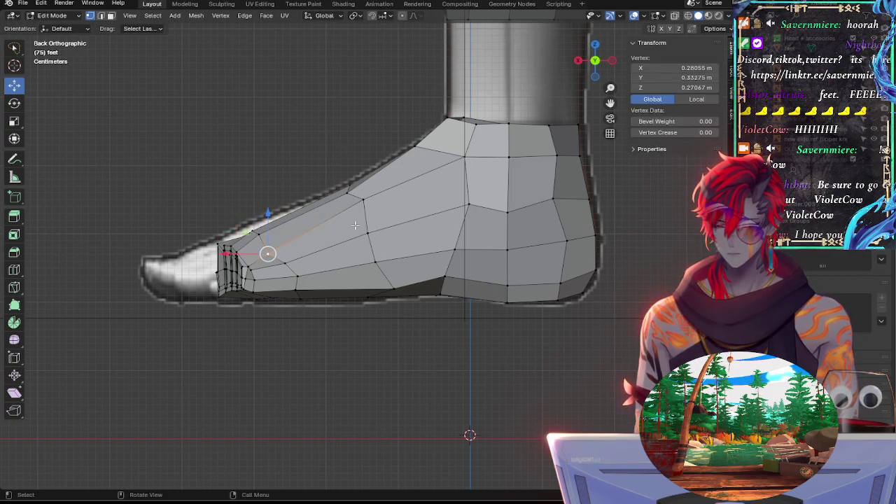
shift+click(274, 256)
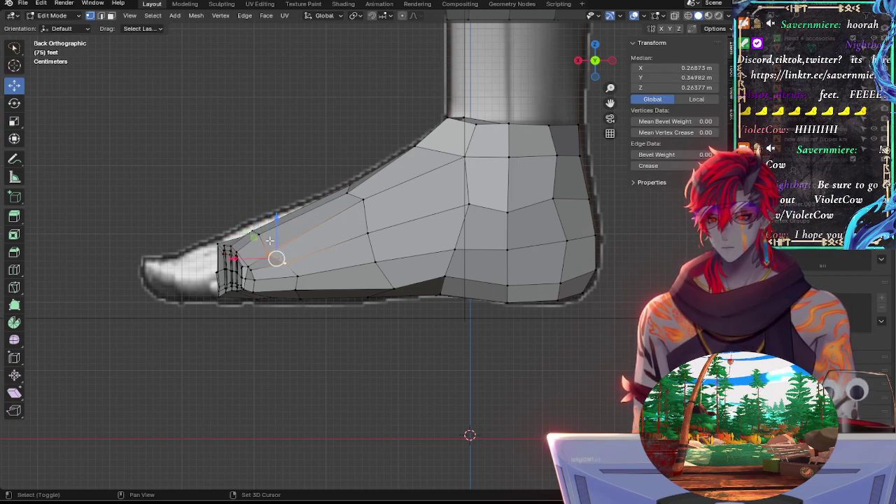
key(g)
key(z)
drag(263, 203, 297, 243)
Step: Select the row of upper vertices across the foot behind the toes, raise it slightly, and clear the selection
click(254, 229)
click(239, 223)
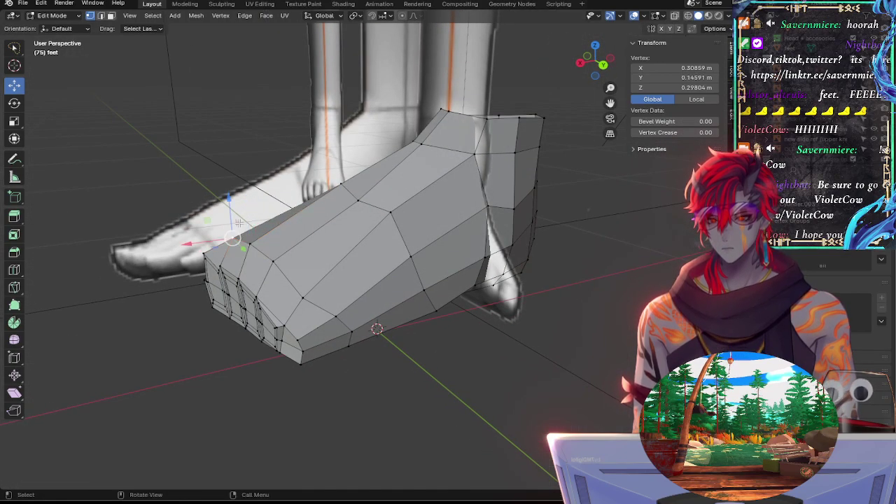
shift+click(273, 260)
key(g)
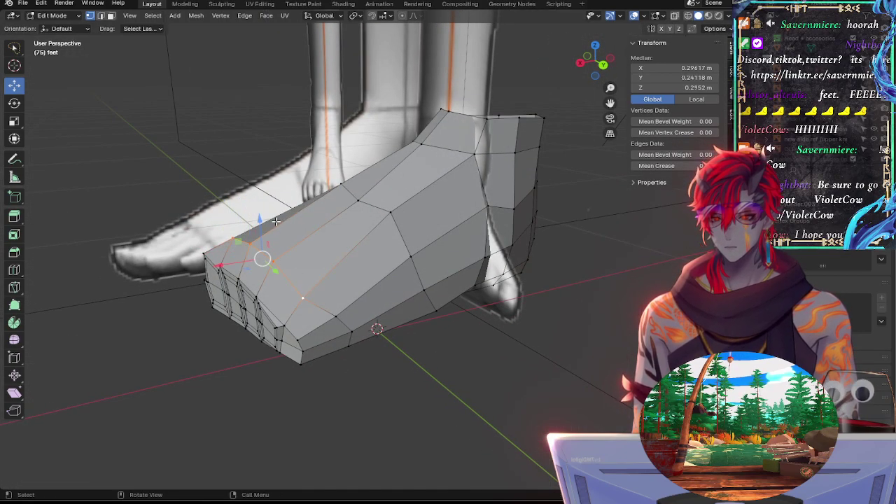
click(260, 221)
Step: Edge-slide the row of vertices across the middle of the instep by a factor of about -0.043
click(349, 193)
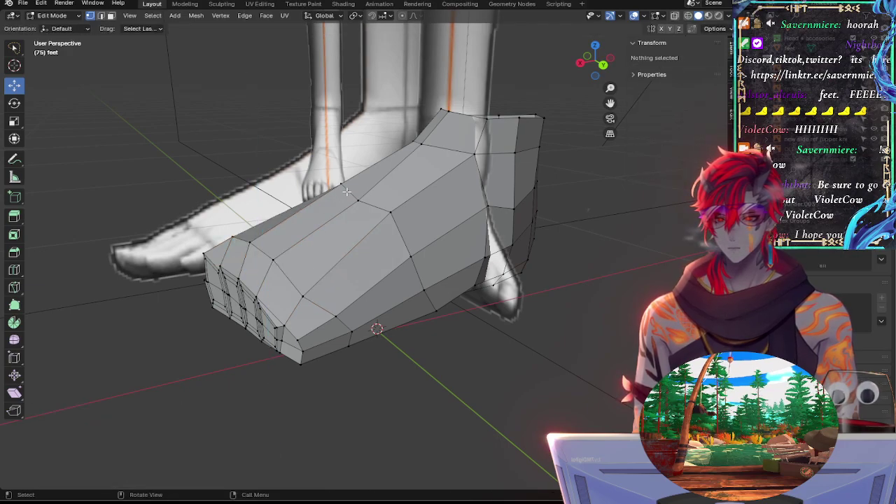
shift+click(390, 210)
key(g)
key(g)
click(387, 210)
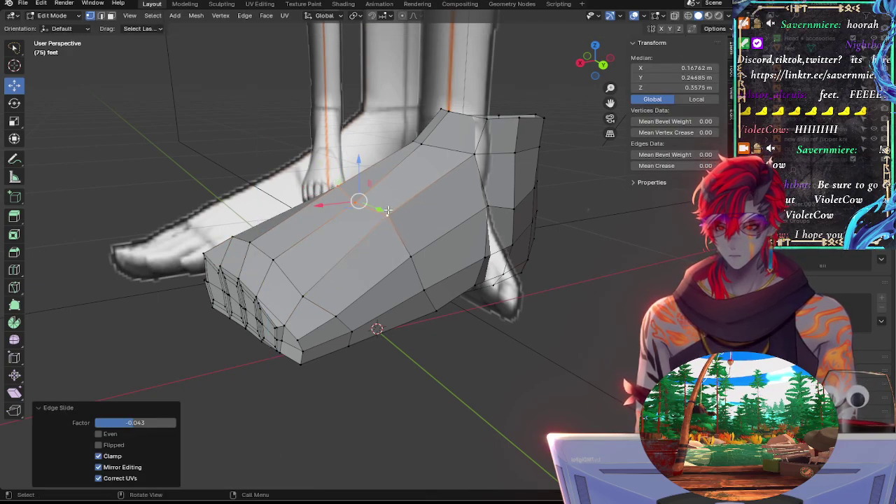
Step: Try raising and shifting the mid-instep ridge vertex to meet the side reference outline, and undo the moves
click(603, 65)
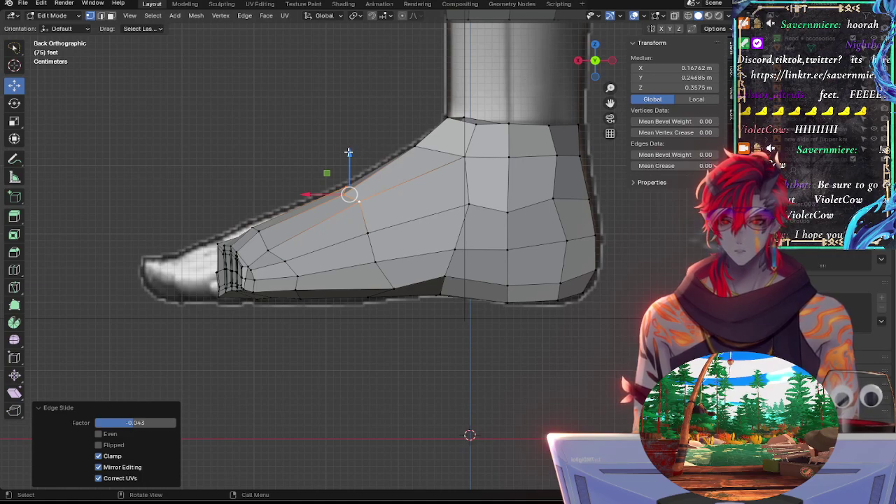
click(342, 189)
key(g)
key(z)
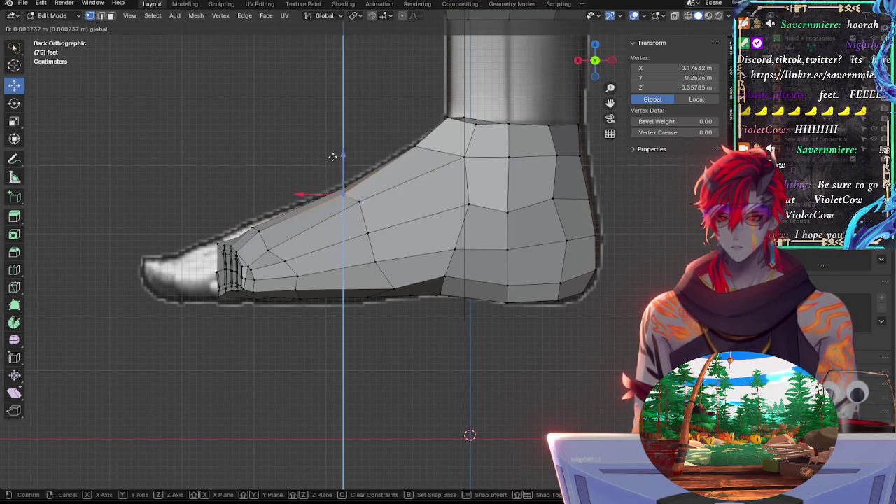
click(331, 158)
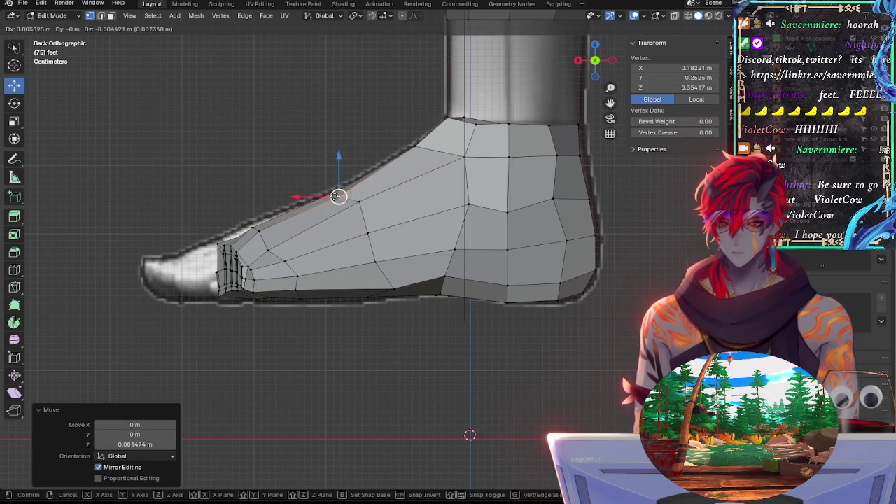
drag(342, 191, 380, 198)
key(ctrl+z)
key(ctrl+z)
key(ctrl+z)
key(ctrl+z)
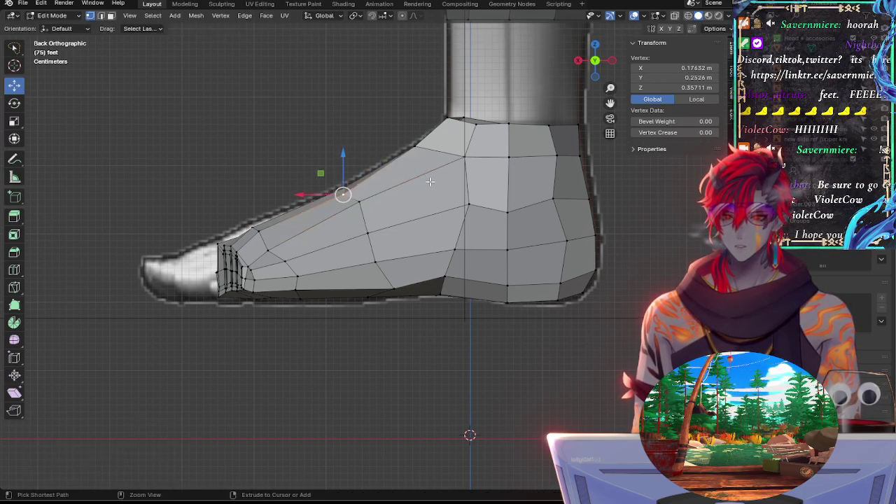
Step: Try moving the upper and middle instep ridge vertices along the reference outline, and undo the moves
click(416, 146)
drag(417, 145, 416, 146)
key(ctrl+z)
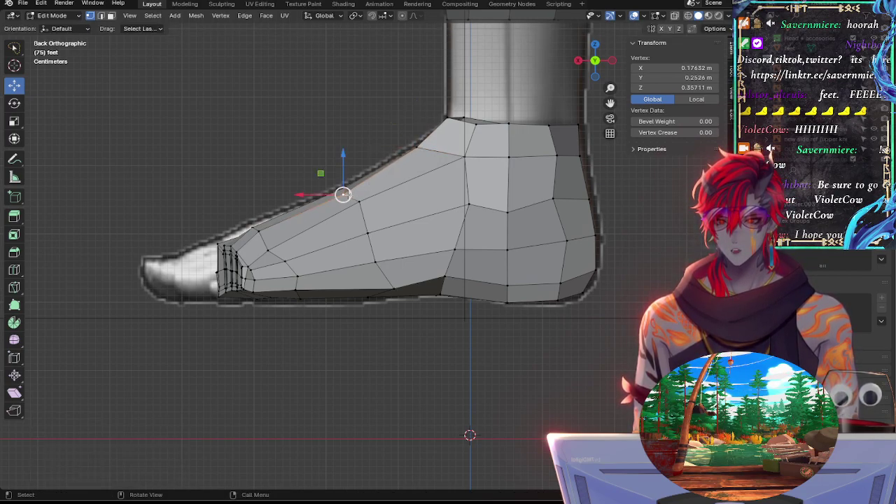
drag(344, 194, 360, 183)
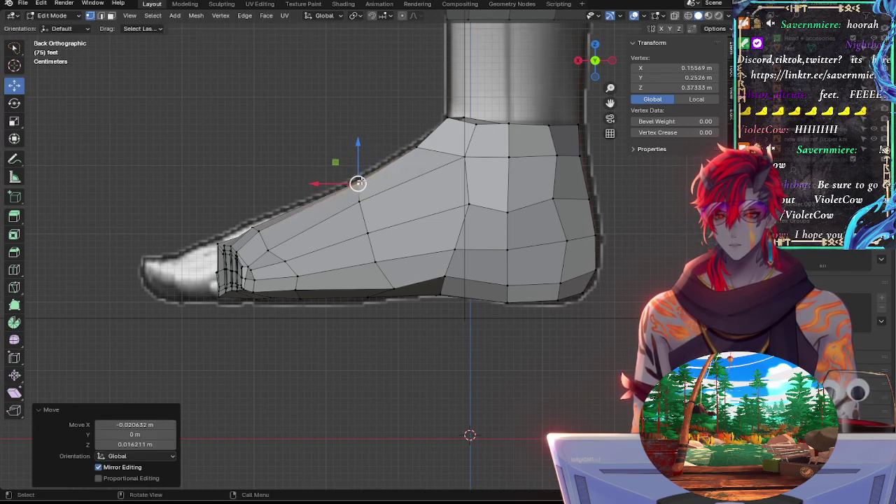
key(ctrl+z)
Step: Shift the front ankle rim vertex and the upper instep vertex along X, moving the instep vertex by about -0.005 m
click(420, 147)
mouse_move(378, 149)
mouse_down()
mouse_move(386, 147)
mouse_move(378, 145)
mouse_up()
click(451, 117)
drag(411, 120, 441, 121)
click(411, 157)
drag(395, 146, 399, 145)
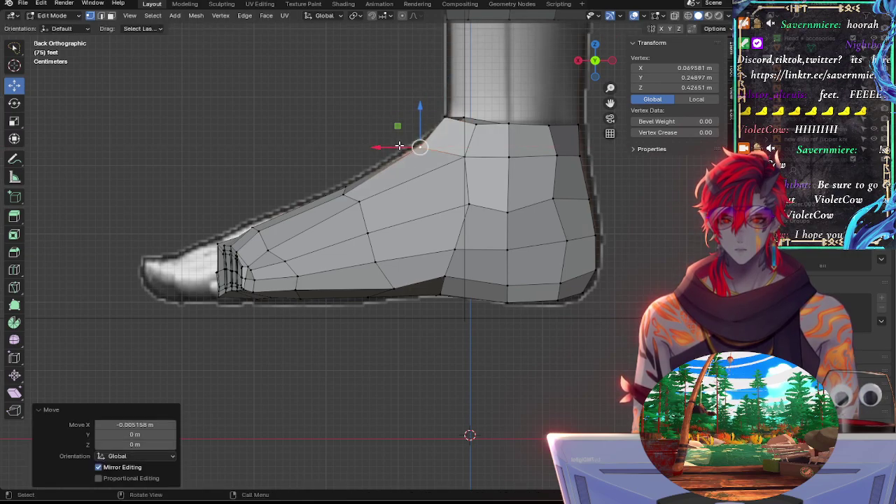
Step: Raise the upper instep vertex slightly along Z and shift it about -0.007 m along X toward the ankle
click(363, 176)
click(420, 146)
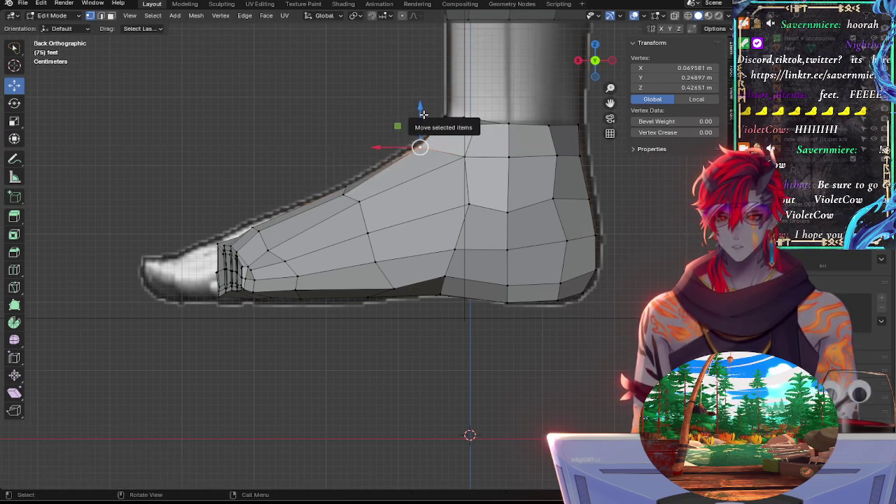
drag(421, 112, 424, 111)
click(358, 171)
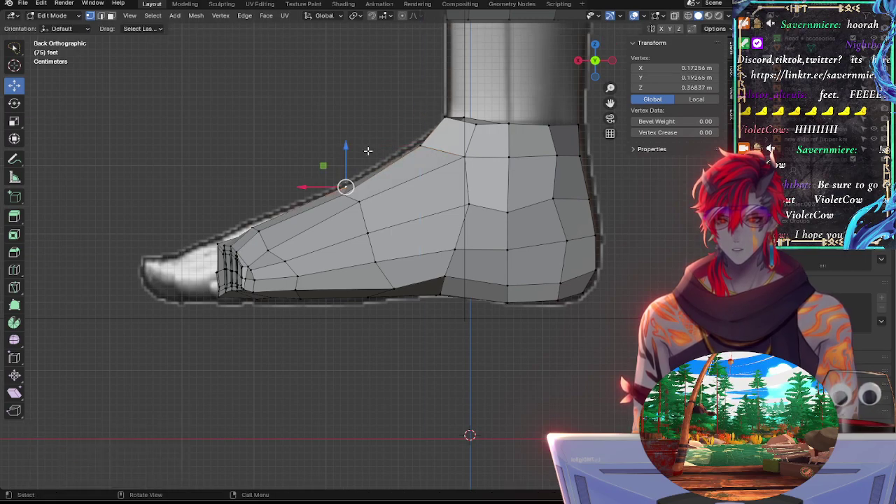
click(358, 164)
click(420, 145)
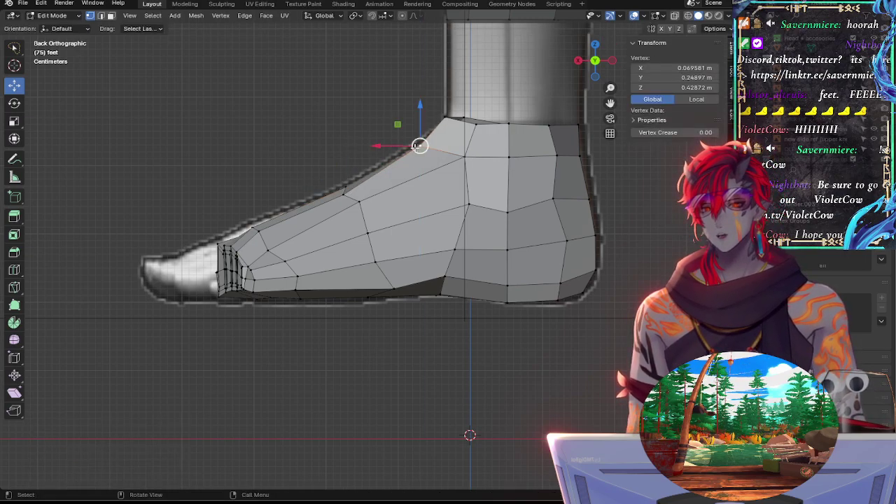
click(377, 149)
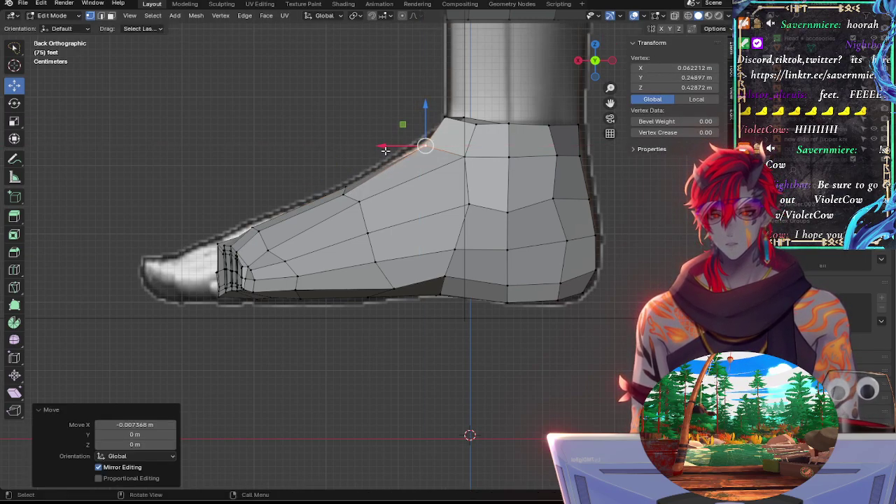
Step: Using X-ray, adjust the upper instep and front ankle rim vertices to the reference outline, and clear the selection
key(alt+z)
click(428, 138)
drag(429, 138, 434, 106)
drag(395, 139, 394, 138)
click(468, 119)
drag(460, 90, 444, 100)
click(448, 118)
key(alt+z)
click(367, 114)
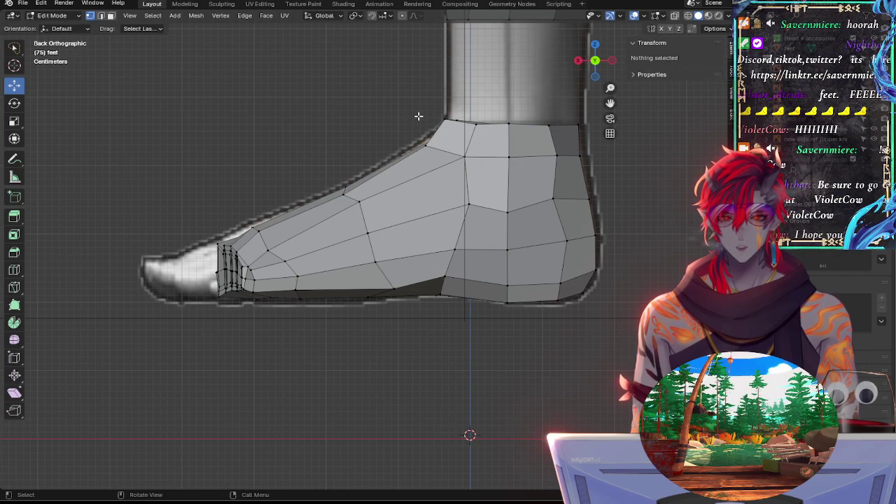
Step: From the back view, raise the front side vertex below the ankle rim about 0.002 m and shift it toward the toes along X
key(alt+z)
middle_drag(418, 117, 448, 105)
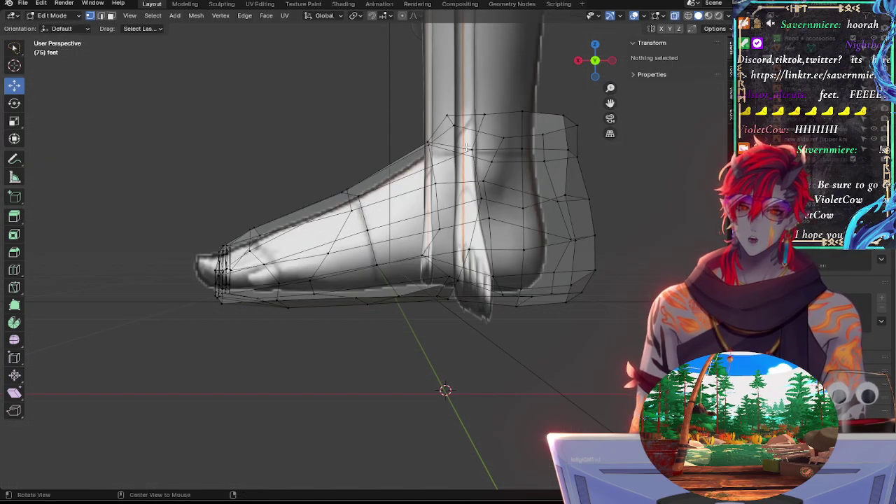
click(595, 65)
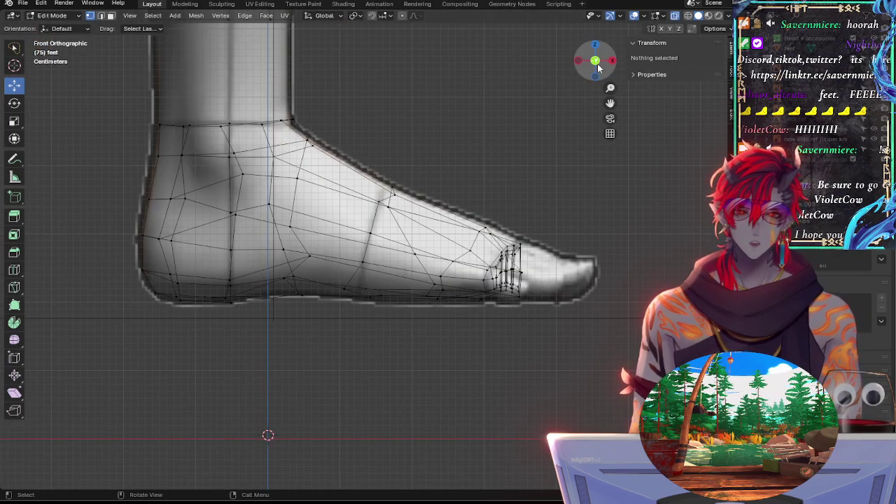
click(595, 61)
key(alt+z)
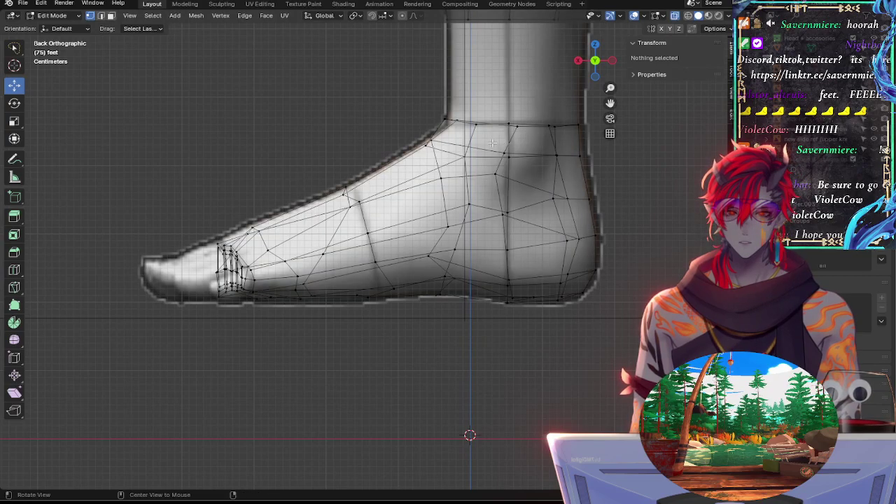
key(alt+z)
click(465, 156)
drag(465, 115, 476, 114)
key(alt+z)
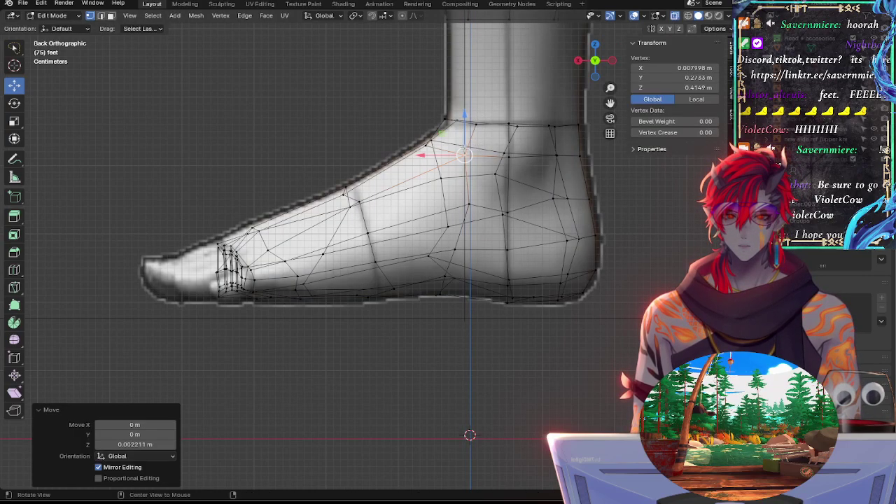
mouse_move(443, 155)
mouse_down()
mouse_move(401, 176)
mouse_move(426, 157)
mouse_move(415, 154)
mouse_move(430, 156)
mouse_up()
key(alt+z)
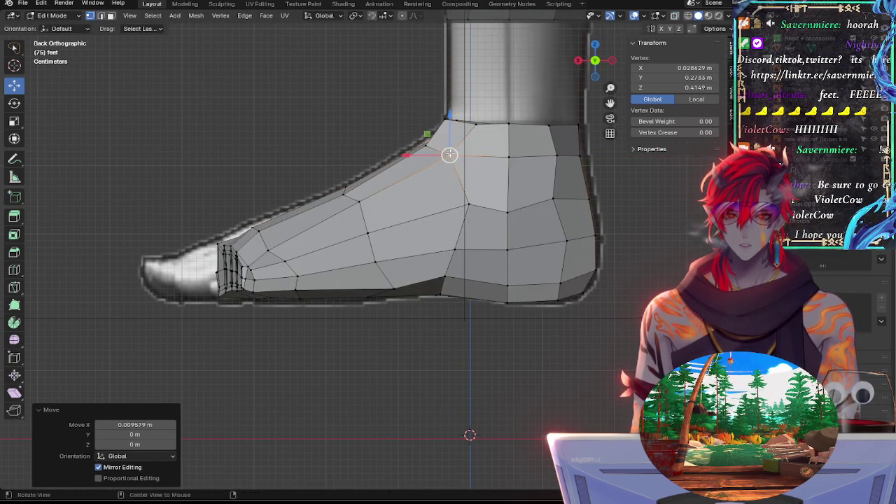
Step: Lower the front side vertex below the ankle rim about 0.019 m along Z, and slide it back toward the ankle along its edges
key(alt+z)
key(alt+z)
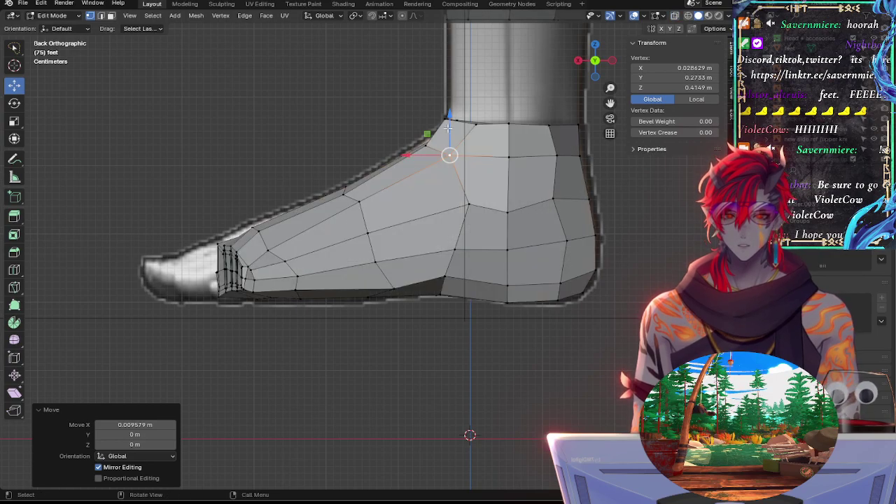
drag(450, 118, 452, 124)
key(alt+z)
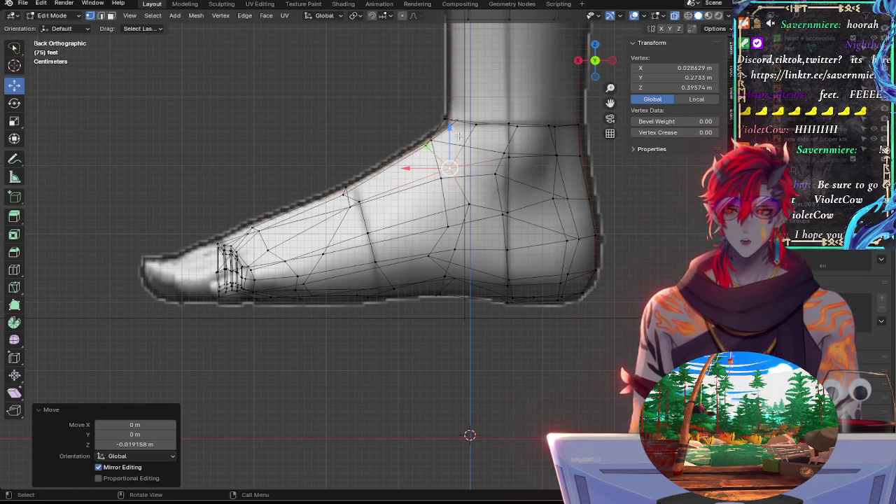
key(g)
key(g)
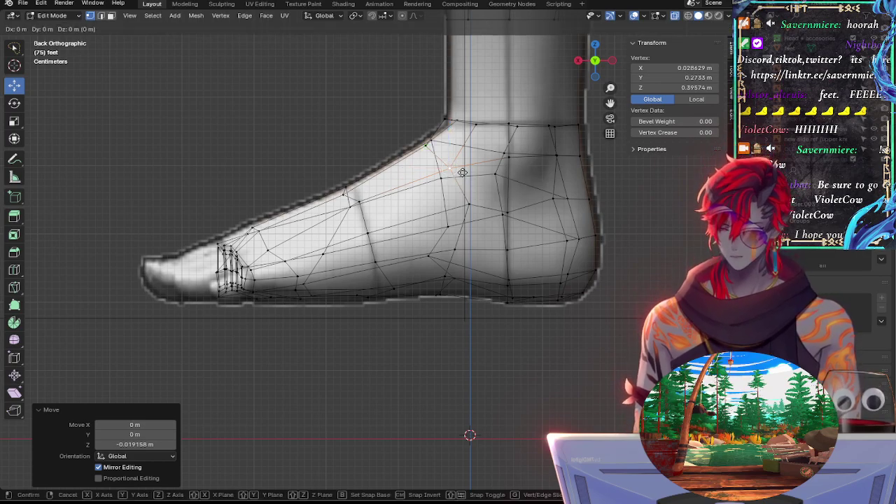
click(465, 167)
key(g)
key(g)
click(465, 162)
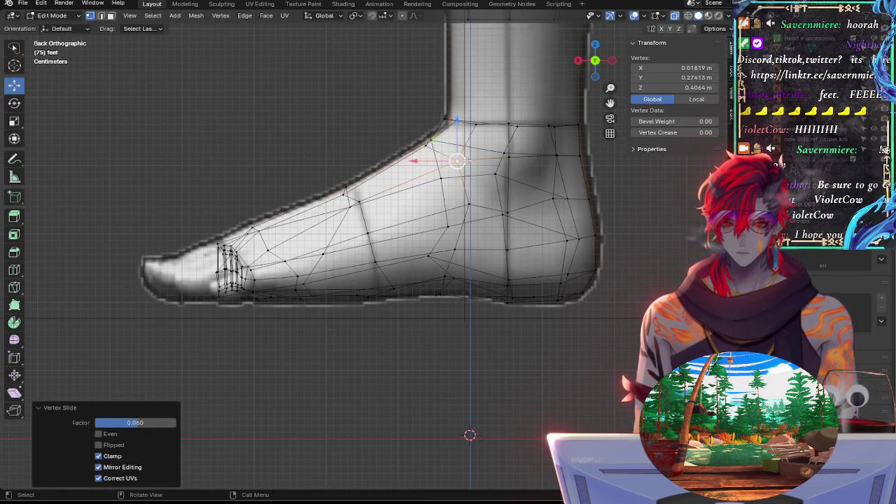
Step: Slide the mid-height side vertex in front of the heel slightly down along its edge
click(467, 207)
key(g)
key(g)
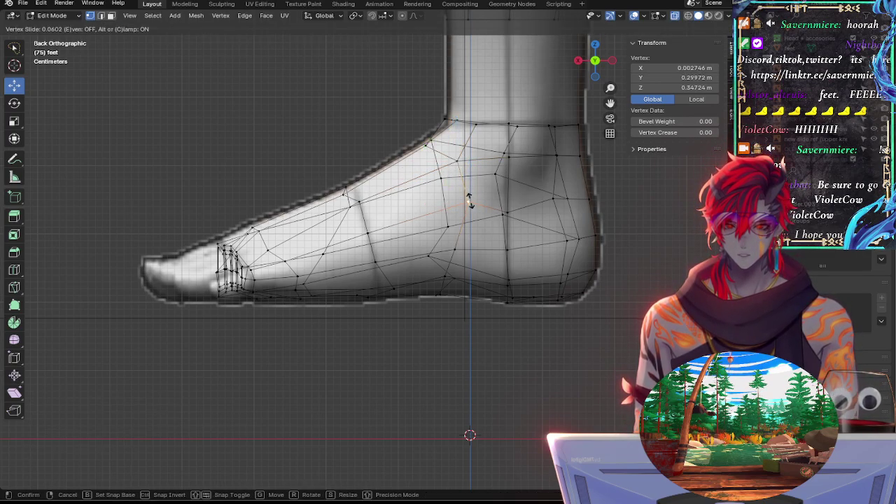
click(467, 209)
key(g)
key(g)
click(467, 211)
key(alt+z)
Step: Slide the lower side vertex above the arch toward the heel along its edge
click(455, 250)
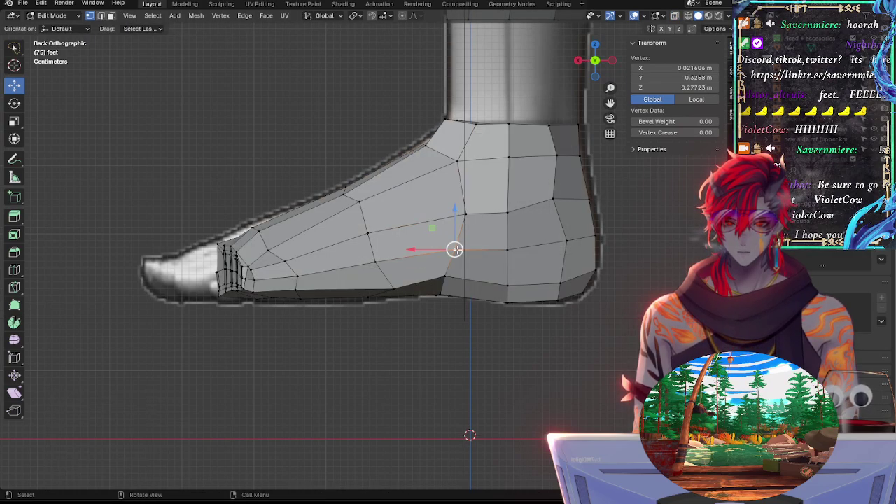
key(alt+z)
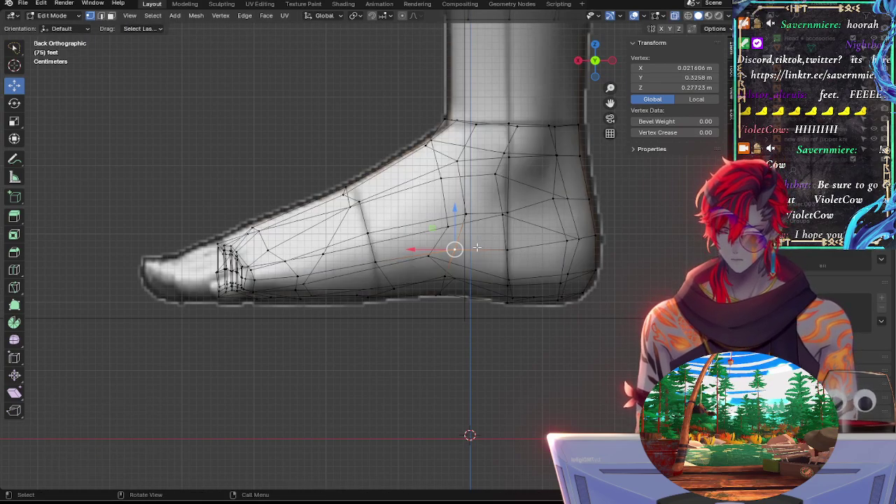
key(g)
key(g)
click(492, 250)
Step: Slide the mid-height side vertex above the arch slightly up and toward the toes along its edges
click(468, 216)
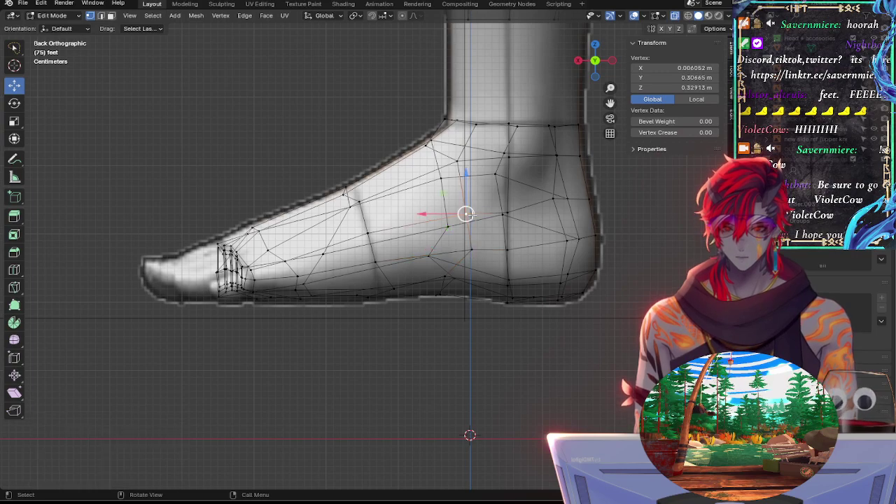
key(g)
key(g)
click(470, 209)
key(g)
key(g)
click(468, 209)
key(alt+z)
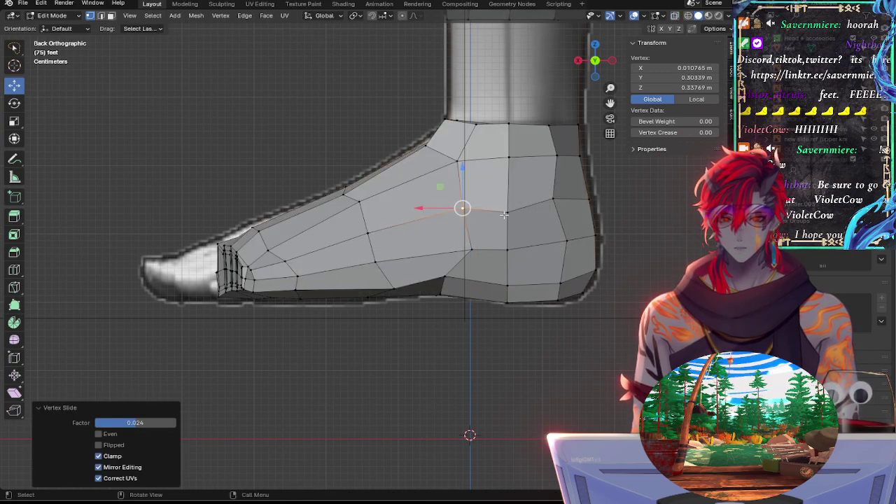
Step: Compare the lower side and sole vertices around the arch with the reference image through the mesh
click(505, 216)
click(472, 250)
key(alt+z)
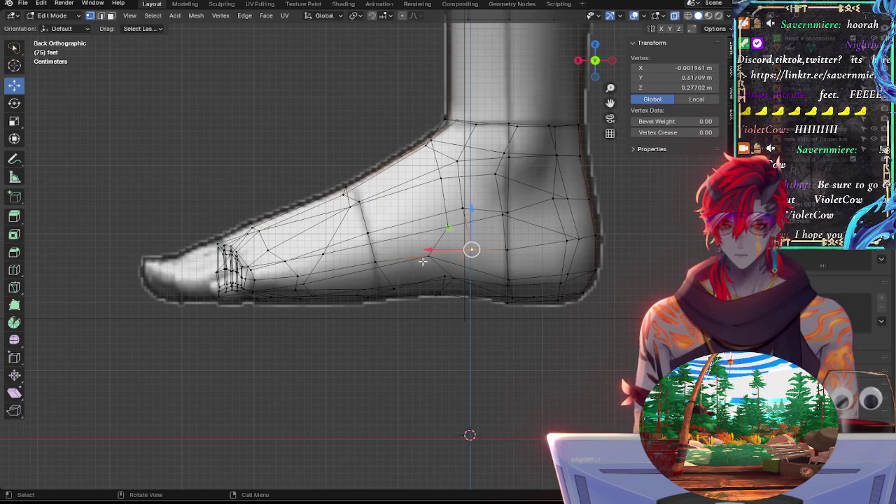
click(445, 276)
key(alt+z)
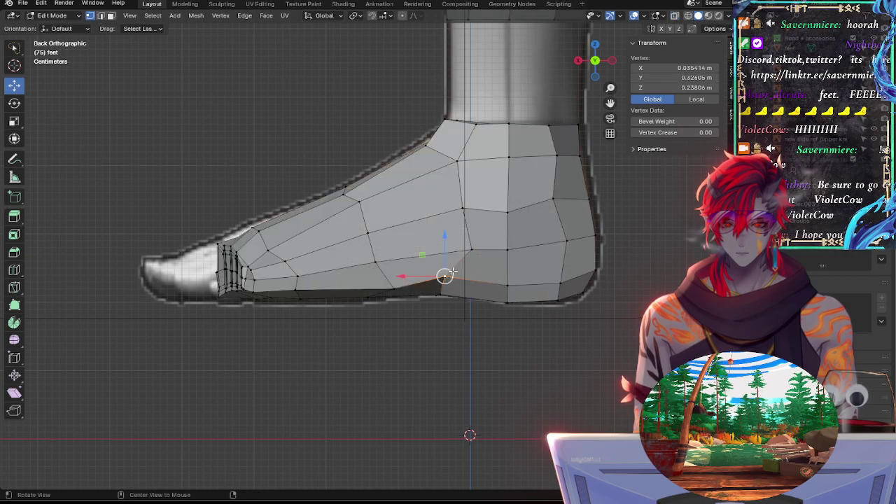
key(alt+z)
key(alt+z)
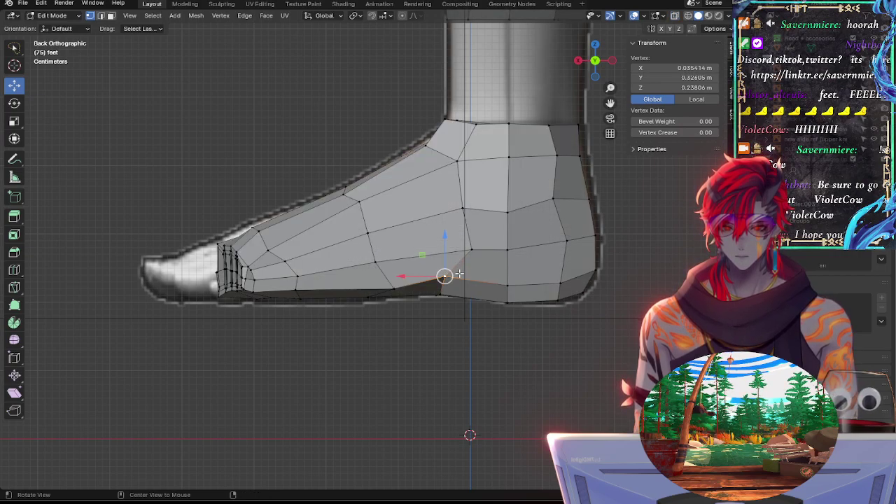
key(alt+z)
click(439, 294)
click(443, 259)
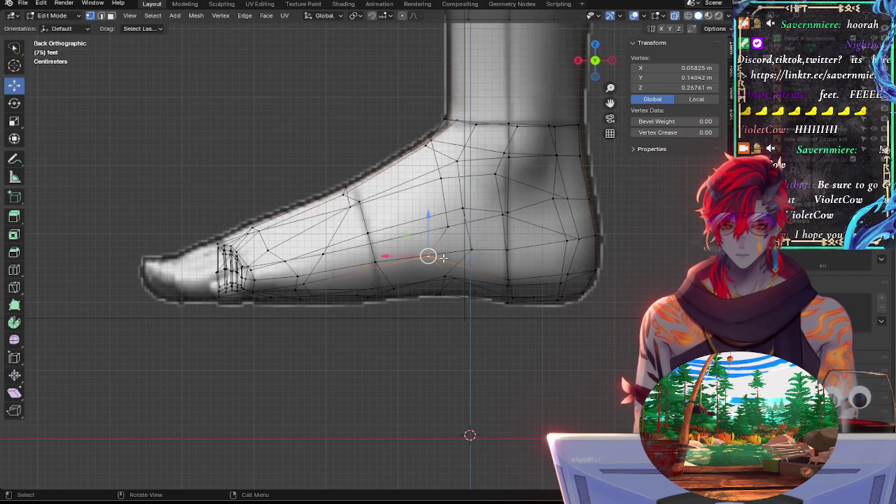
click(442, 290)
drag(441, 256, 440, 252)
click(449, 281)
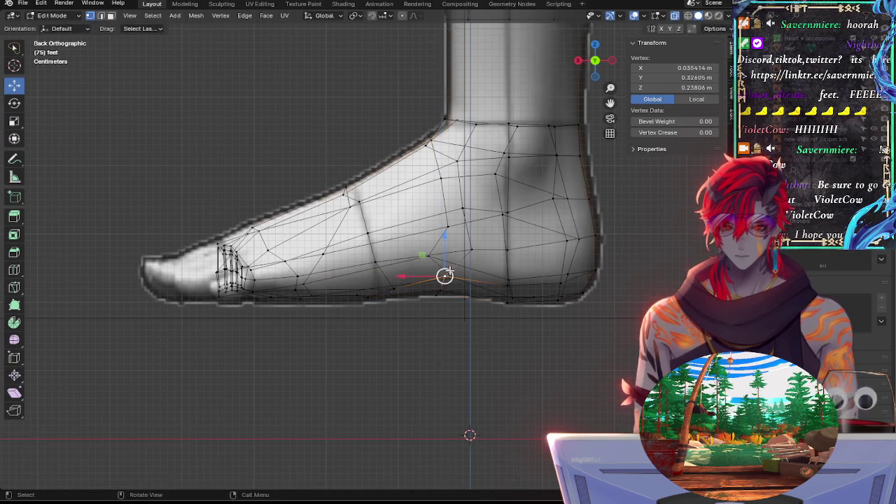
Step: Raise the sole vertex beneath the arch about 0.007 m along Z
key(alt+z)
click(439, 294)
key(alt+z)
click(436, 294)
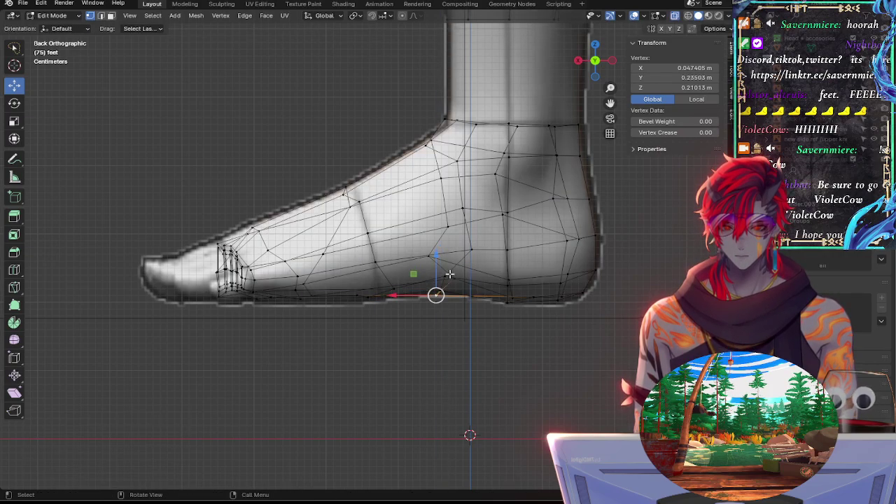
key(g)
key(z)
click(438, 251)
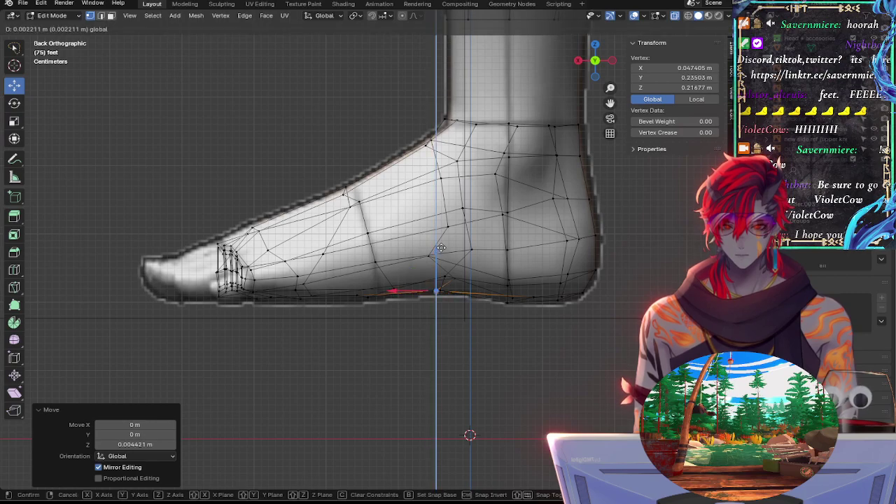
Step: Move the lower side vertex above the arch about 0.009 m toward the heel and 0.007 m up
key(alt+z)
click(455, 262)
key(alt+z)
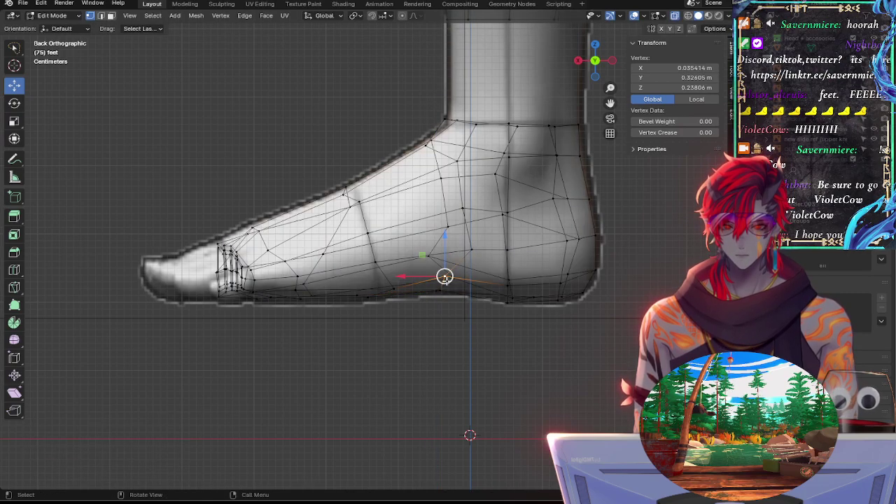
key(g)
click(451, 272)
key(alt+z)
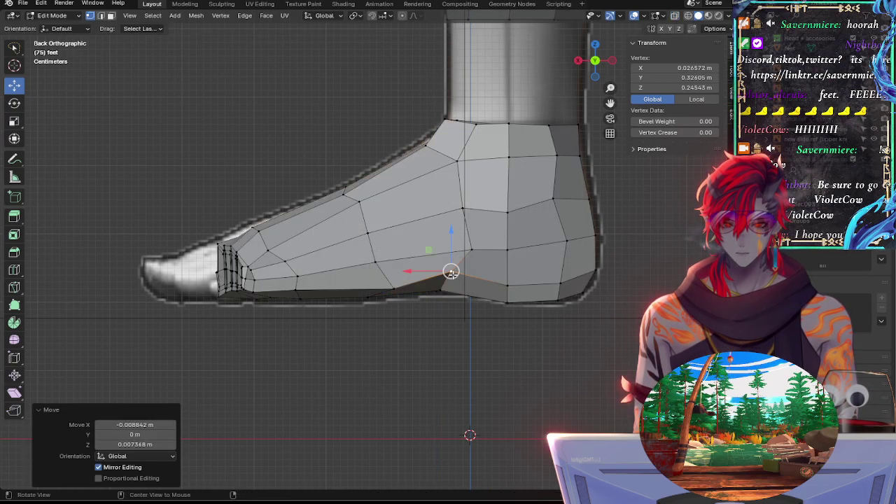
key(alt+z)
key(alt+z)
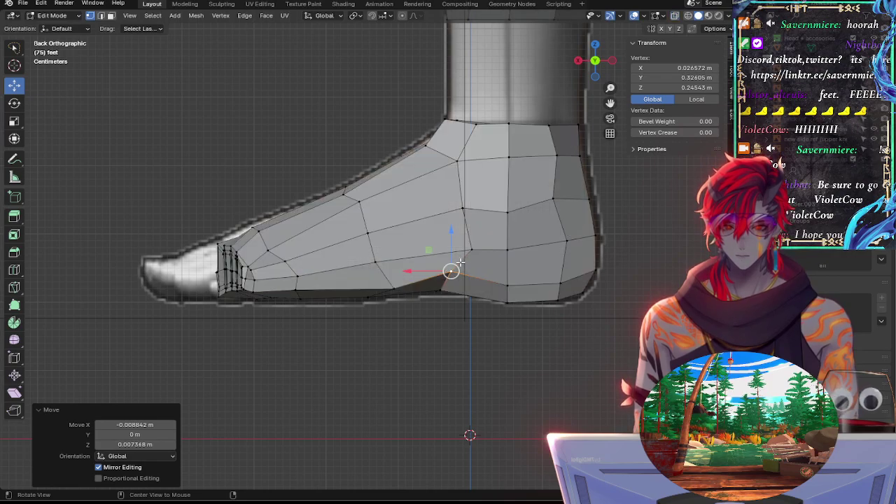
Step: Raise the lower side vertex in front of the arch about 0.007 m along Z, and move it 0.015 m toward the toes along X
key(alt+z)
click(394, 288)
key(alt+z)
key(g)
key(z)
click(391, 244)
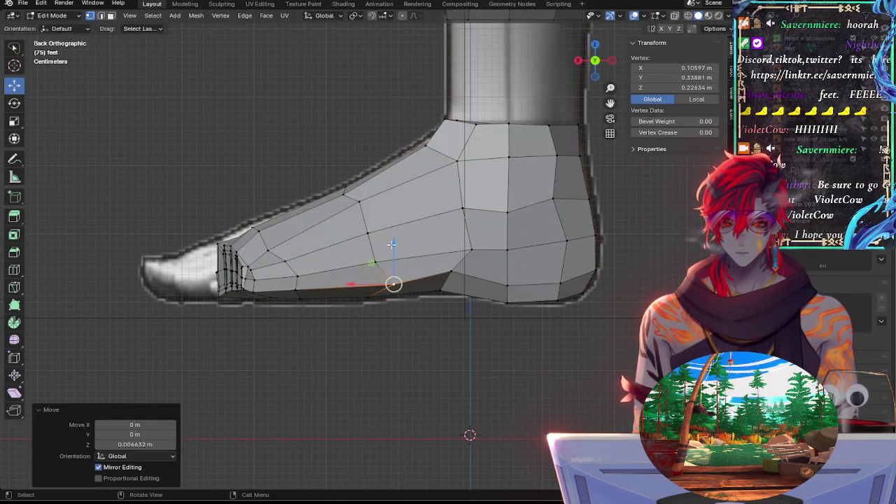
key(alt+z)
key(g)
key(x)
click(386, 258)
key(alt+z)
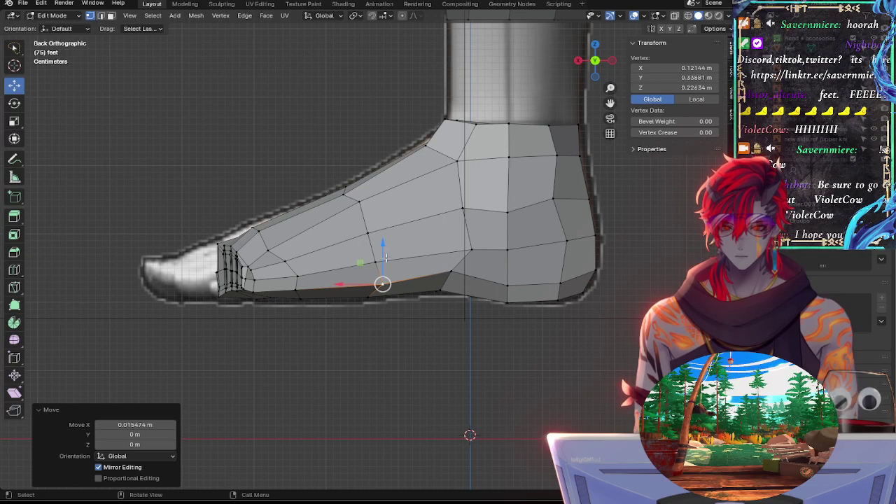
Step: Lower the vertex in front of the arch about 0.004 m along Z, and shift it about 0.013 m toward the toes and slightly down
key(alt+a)
key(ctrl+z)
key(alt+z)
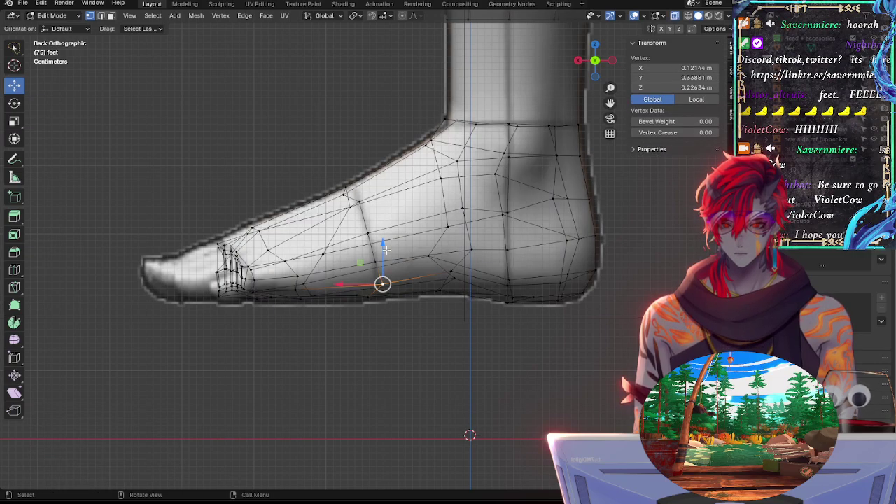
key(g)
key(z)
click(383, 286)
key(g)
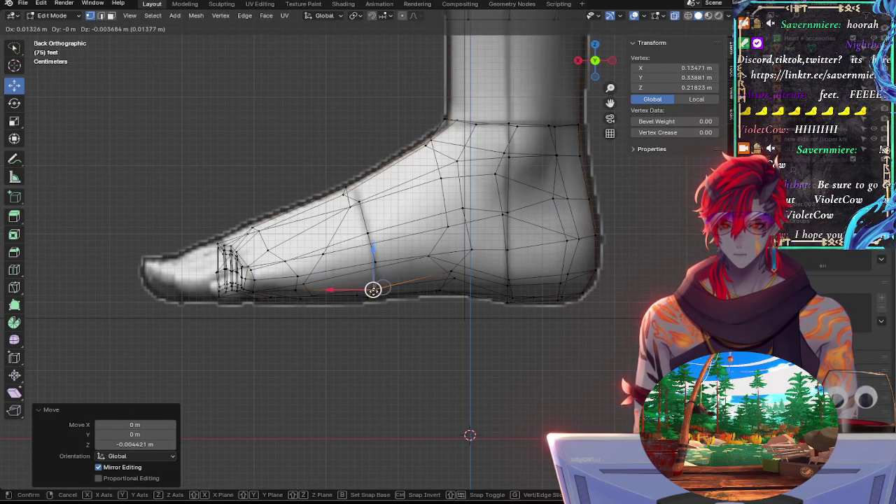
click(373, 290)
Step: Move the side vertex directly above it about 0.009 m down and 0.003 m toward the heel
click(378, 265)
key(alt+a)
key(ctrl+z)
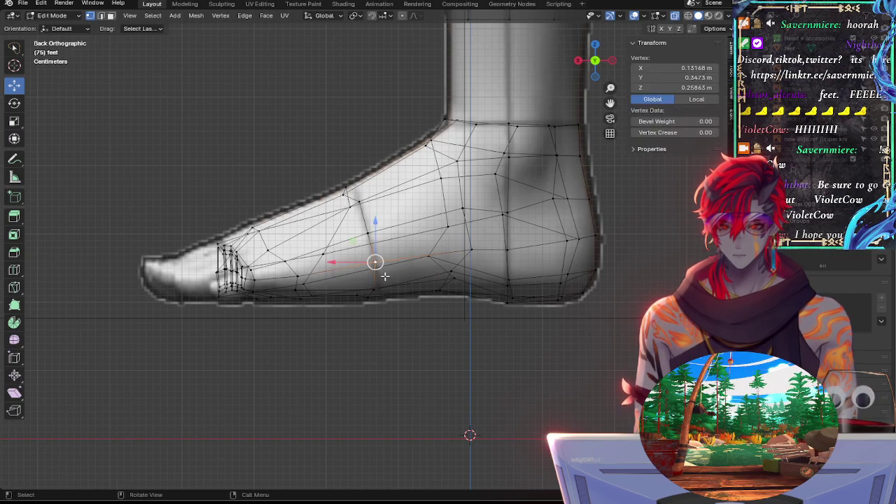
key(g)
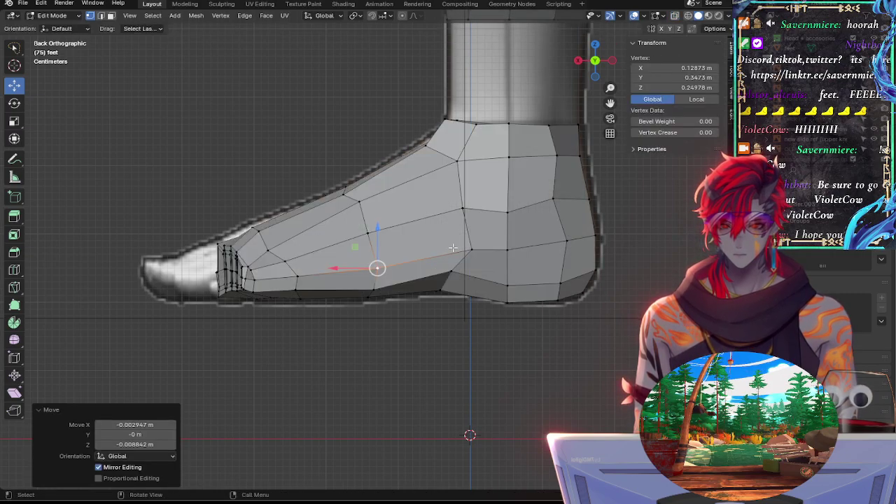
Step: Check the arch and sole vertices against the reference image through the mesh
key(alt+z)
key(alt+z)
key(alt+z)
click(448, 291)
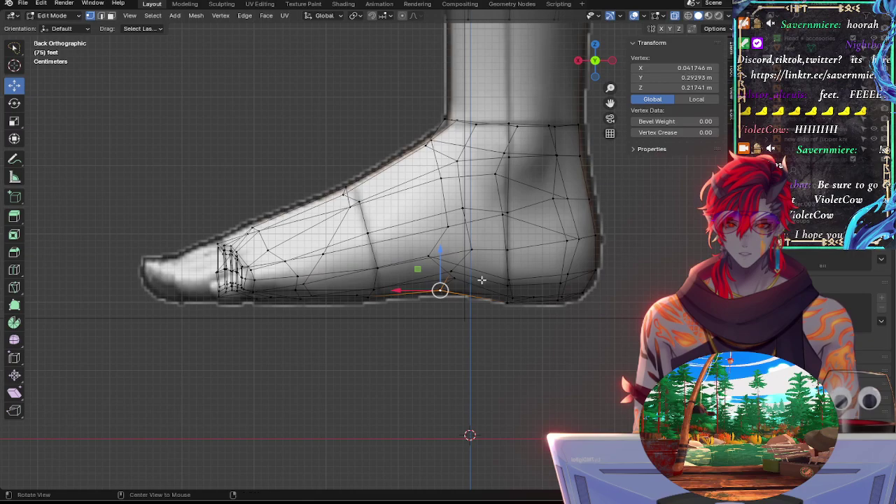
key(alt+z)
key(alt+z)
drag(449, 293, 450, 290)
key(alt+z)
Step: Slide the lower vertex at the front of the heel toward the arch, and move it about 0.009 m down and 0.004 m toward the toes
click(511, 284)
key(alt+z)
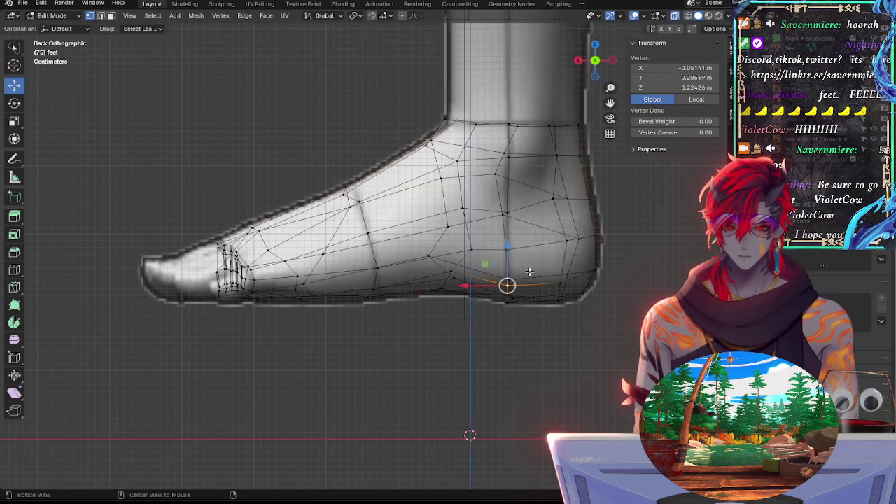
key(alt+z)
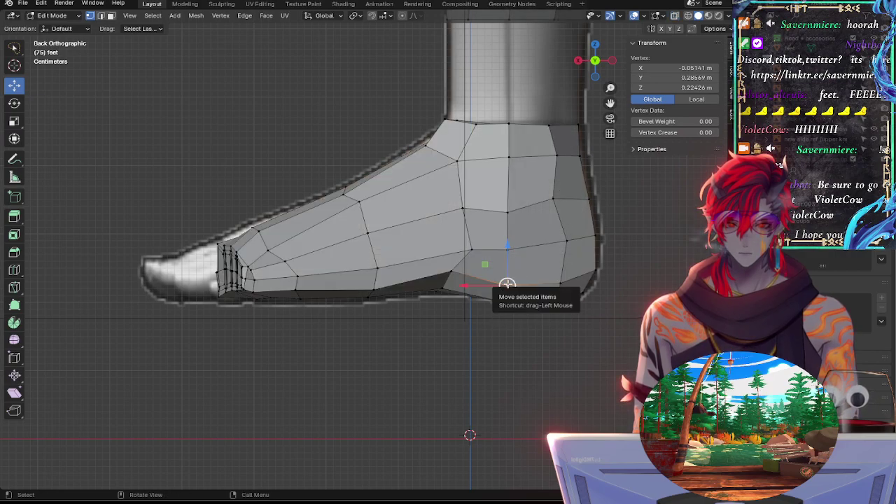
key(g)
key(g)
click(495, 287)
drag(495, 287, 494, 290)
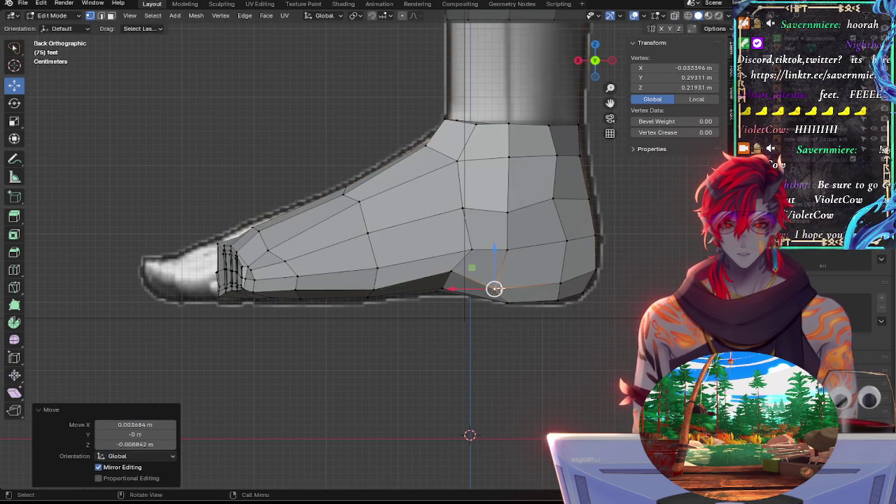
Step: Slide the lower front heel vertex slightly back up along its edge
key(alt+z)
key(alt+z)
key(g)
key(g)
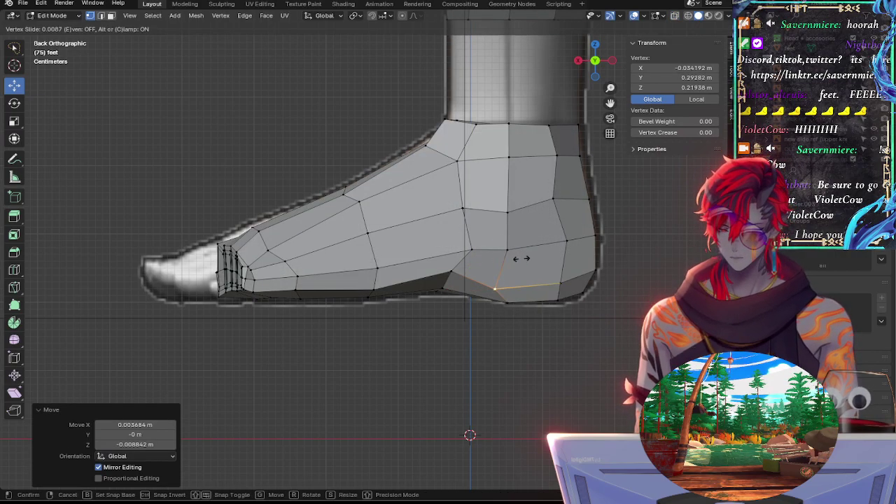
click(520, 259)
Step: Slide the lower side vertex above the arch down along its edge toward the sole
key(alt+z)
key(g)
key(g)
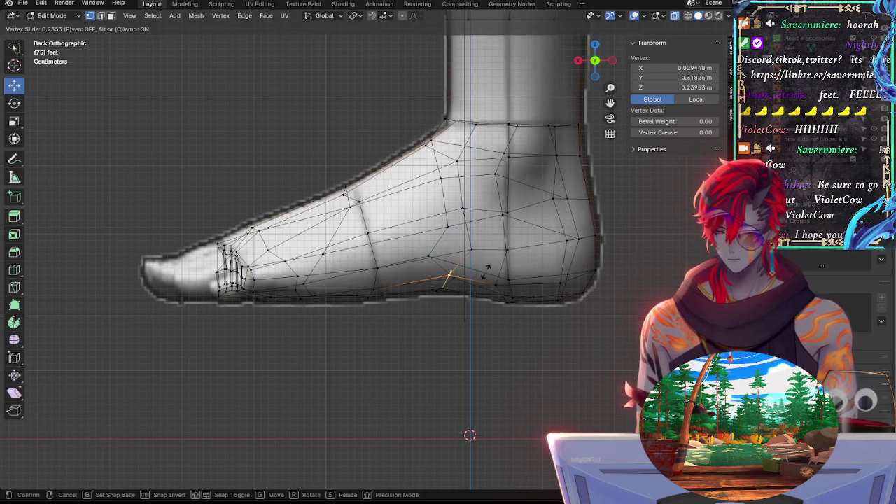
click(474, 259)
key(alt+z)
Step: Slide the next side vertex up, above the arch, toward the toes along its edge with a factor of about 0.169
click(473, 252)
key(alt+z)
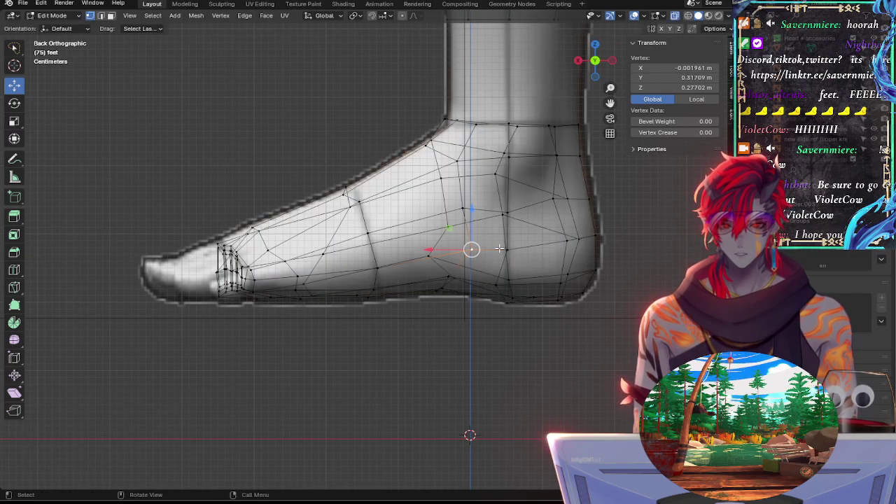
key(alt+z)
key(g)
key(g)
click(480, 251)
key(alt+z)
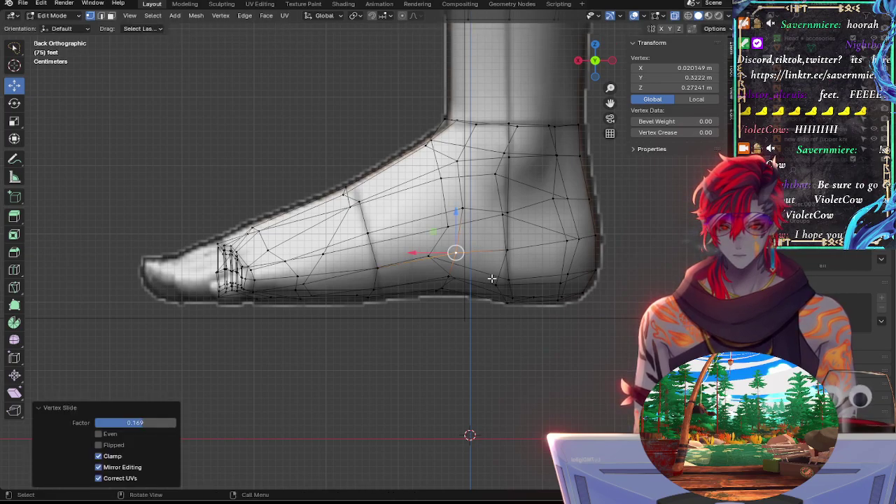
Step: Try to slide the overlapping far-side vertex low on the arch along its edges
click(454, 279)
key(g)
key(g)
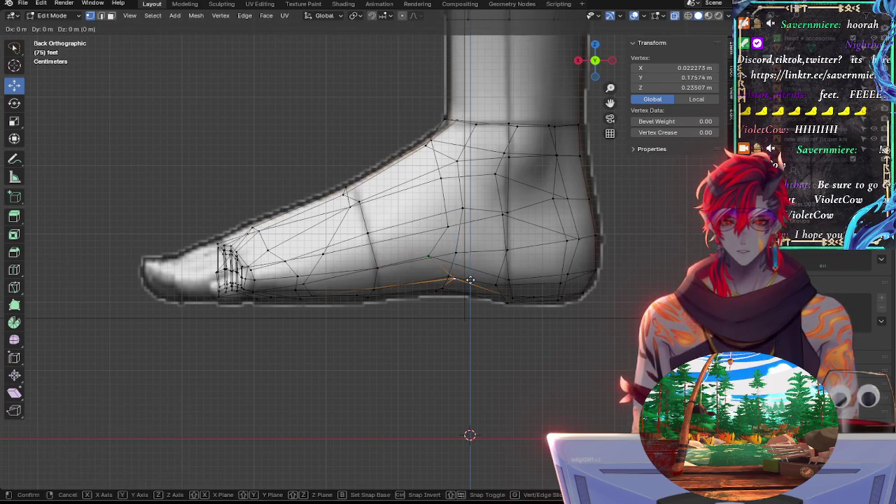
click(456, 278)
key(g)
key(g)
click(452, 275)
Step: Slide the second side vertex above the arch slightly up along its edge
click(456, 252)
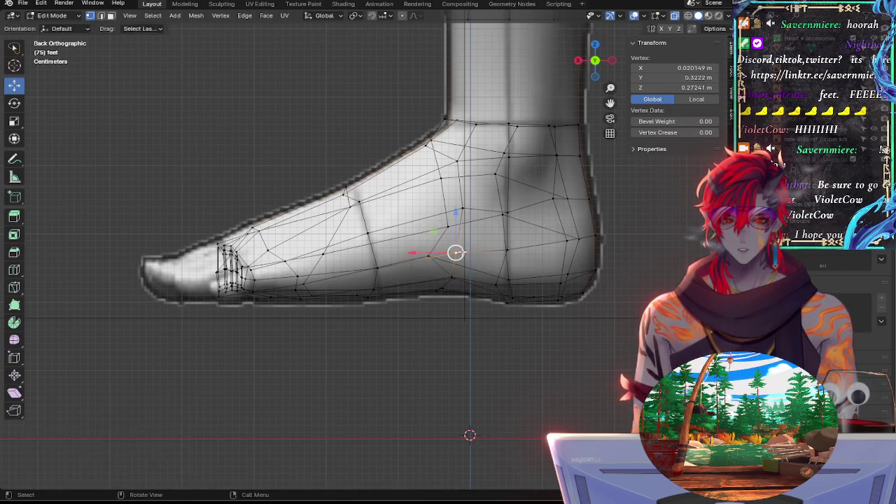
key(g)
key(g)
click(462, 245)
Step: Slide the lowest near-side vertex above the arch along its edges to sit beneath the vertex above it
click(455, 277)
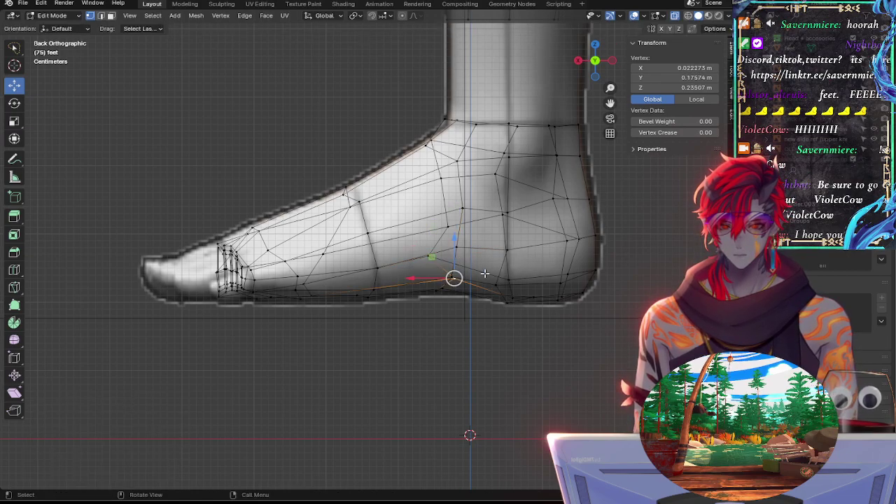
key(g)
key(g)
click(454, 279)
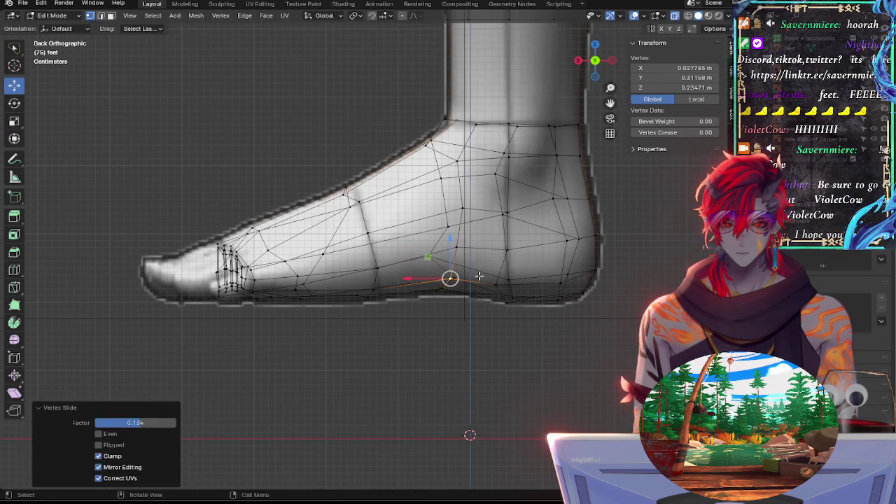
key(g)
key(g)
click(486, 277)
Step: Slide the second side vertex above the arch slightly toward the toes along its edge
click(458, 249)
key(g)
key(g)
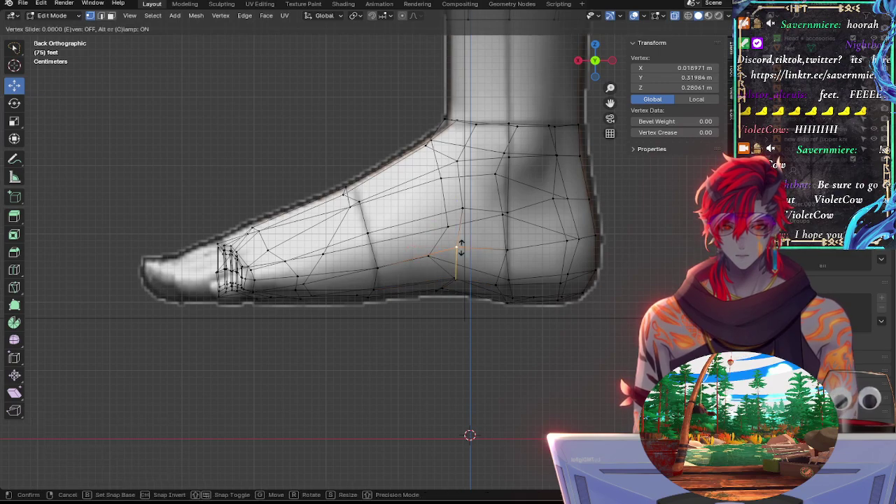
click(452, 246)
Step: Slide the mid-height side vertex above the arch toward the toes along its edge with a factor of about 0.064
click(465, 214)
key(g)
key(g)
click(462, 222)
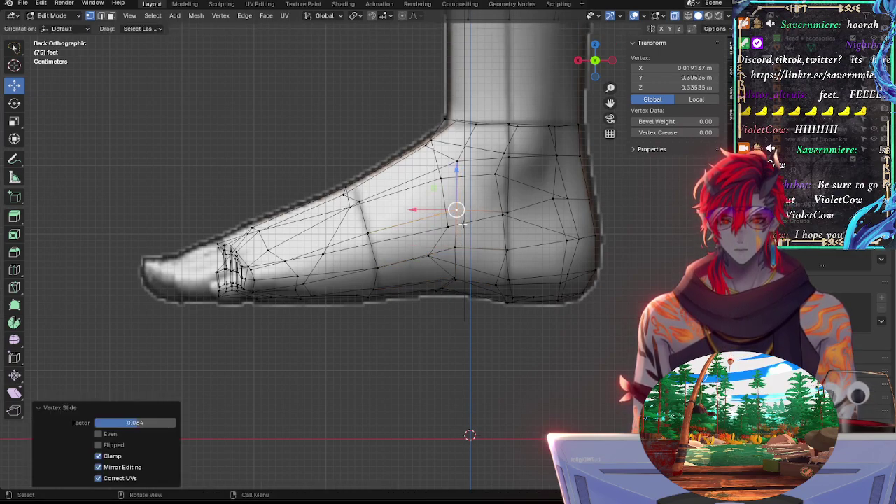
key(g)
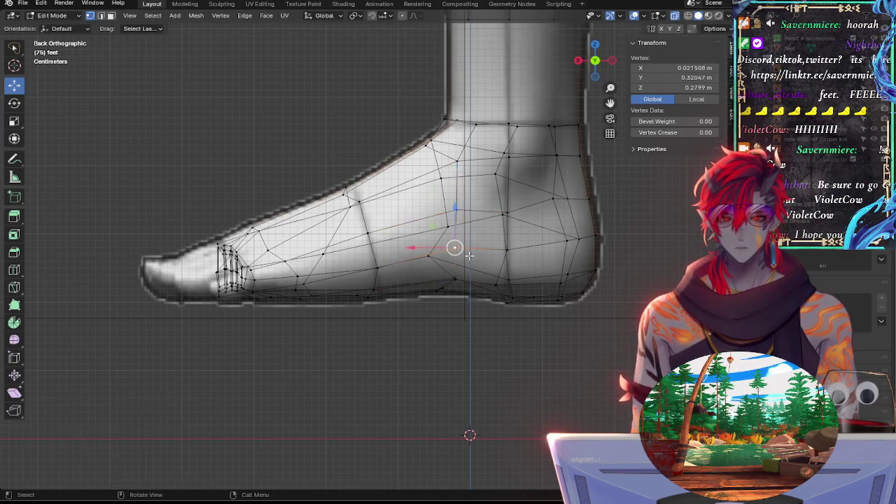
Step: Try to move the lowest side vertex above the arch about 0.004 m toward the toes and 0.002 m down
click(456, 273)
click(457, 274)
key(g)
click(455, 275)
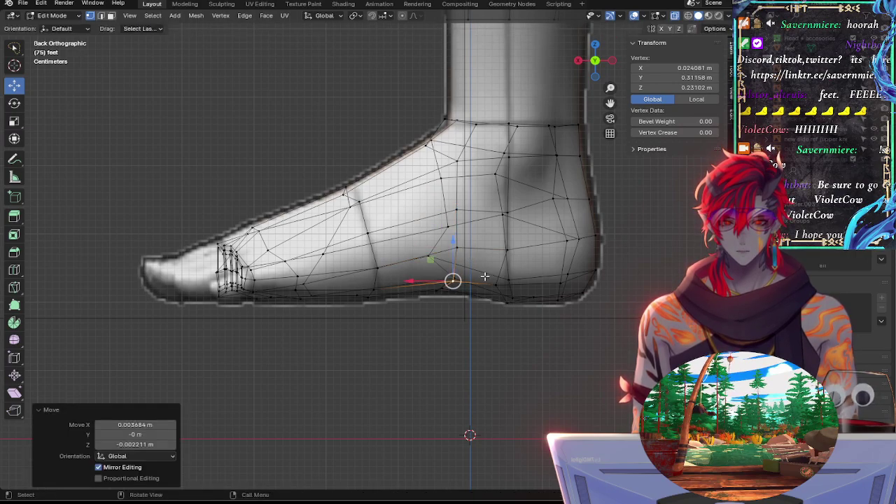
key(ctrl+z)
Step: Move the lowest near-side vertex above the arch slightly up and toward the heel
click(472, 275)
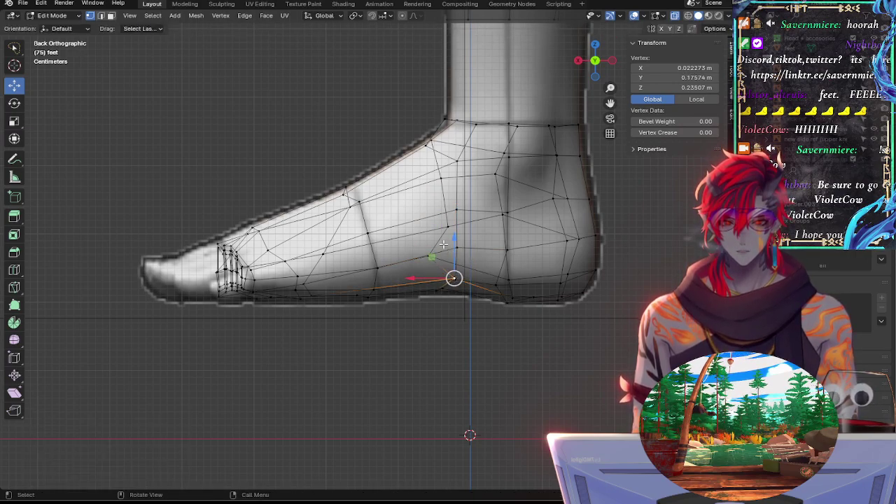
key(alt+z)
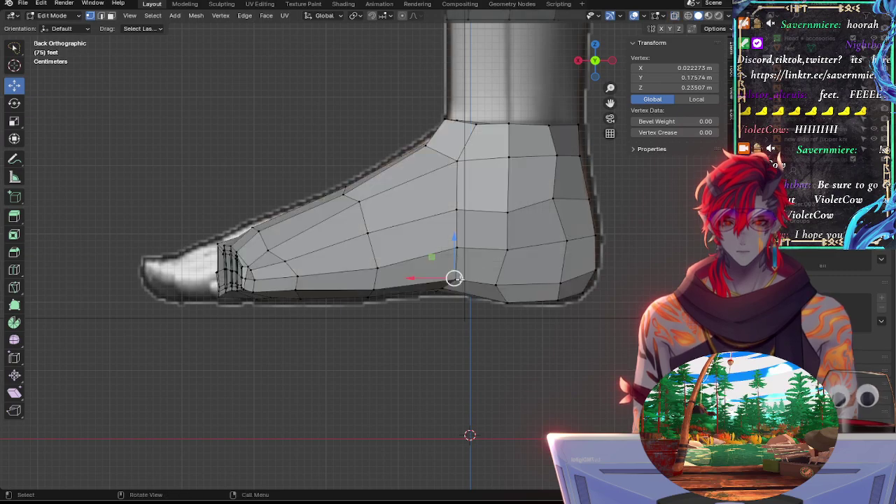
key(g)
key(g)
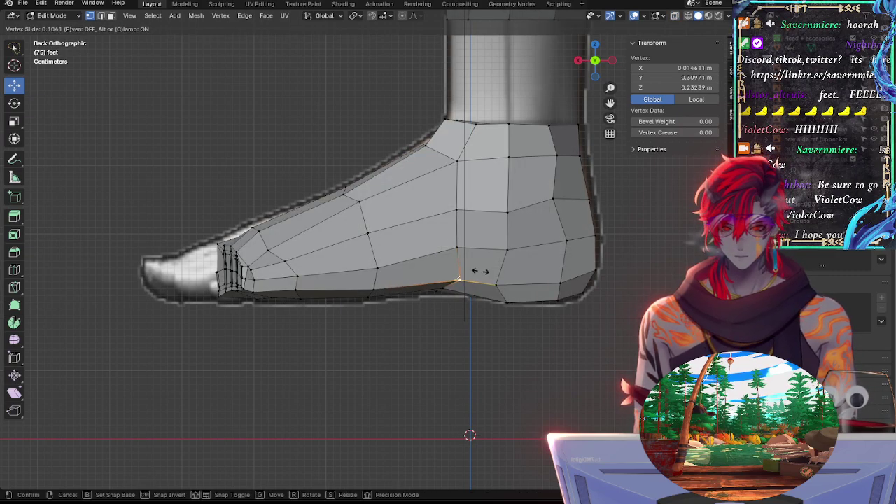
key(g)
click(479, 269)
Step: Lower the bottom front vertex of the heel side slightly, and slide it toward the back by a factor of about 0.058
click(497, 284)
key(g)
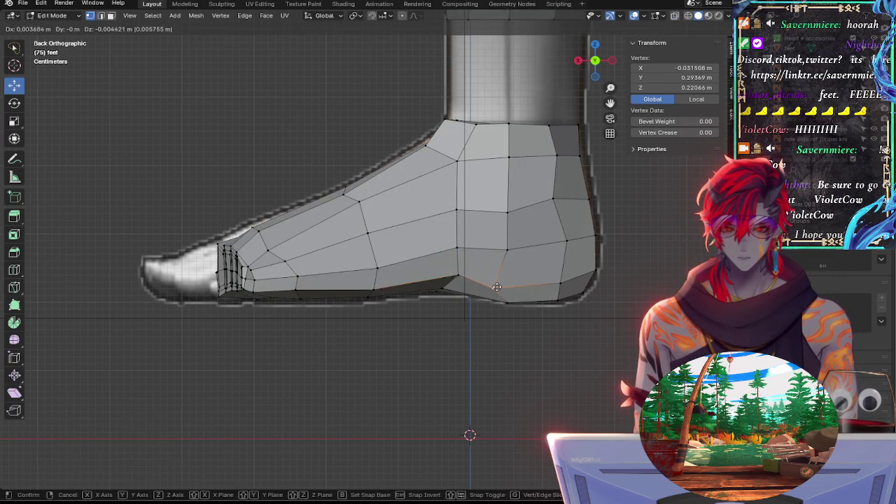
click(496, 288)
key(g)
key(g)
click(499, 286)
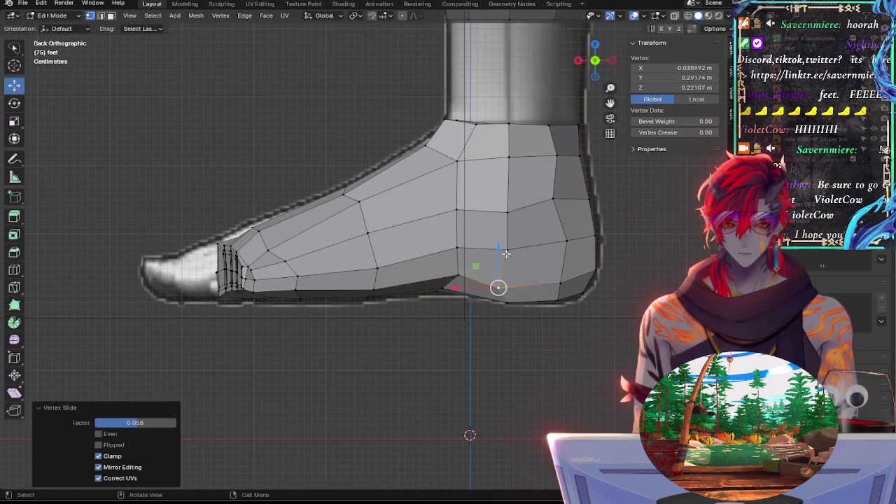
Step: Slide the second side vertex at the front of the heel slightly down along its edge
click(507, 253)
key(g)
key(g)
click(505, 257)
Step: Slide the bottom front vertex of the heel side farther toward the back by a factor of about 0.053
click(500, 289)
key(g)
key(g)
click(503, 287)
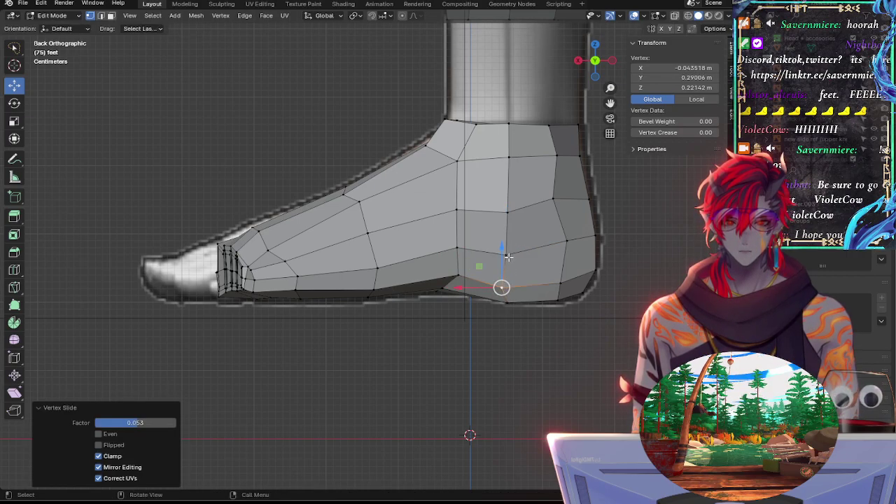
key(g)
key(g)
click(482, 264)
Step: Slide the lowest side vertex above the arch along its edge with a factor of about 0.118
click(455, 276)
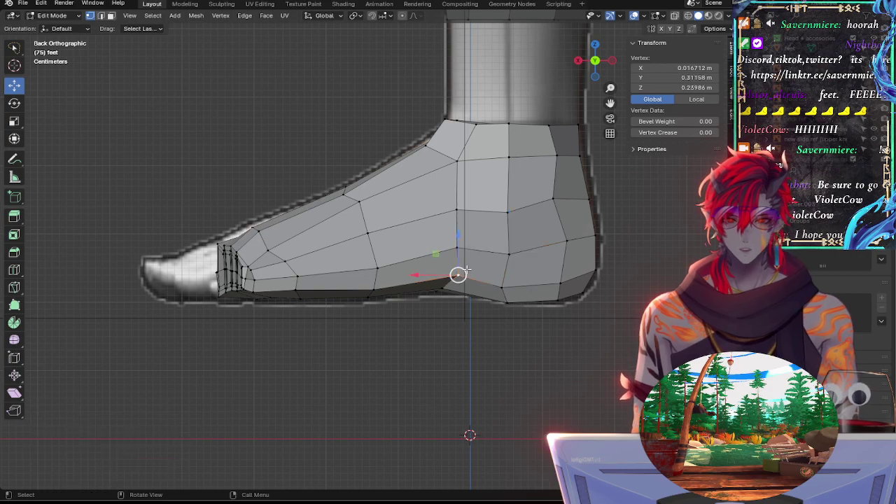
key(g)
key(g)
click(470, 269)
key(alt+z)
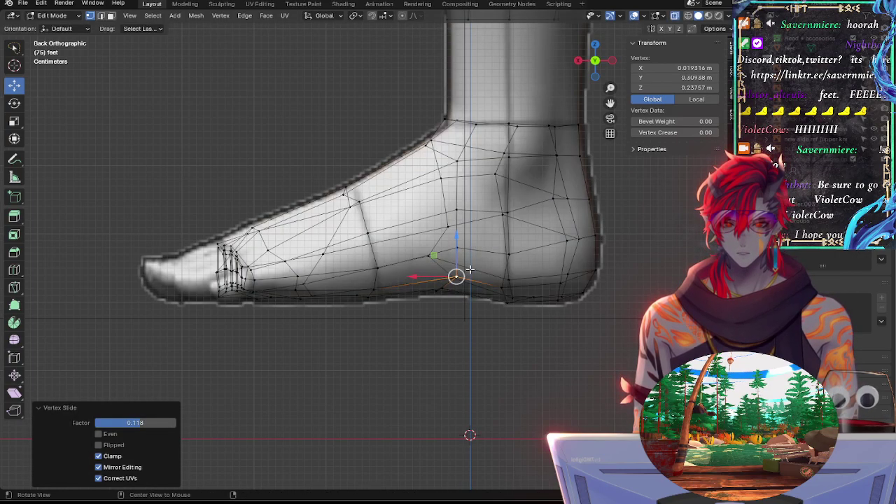
key(alt+z)
Step: Slide the arch's underside vertex by a factor of about 0.041 and move it about 0.004 m toward the toes and 0.002 m up
key(g)
key(g)
click(472, 285)
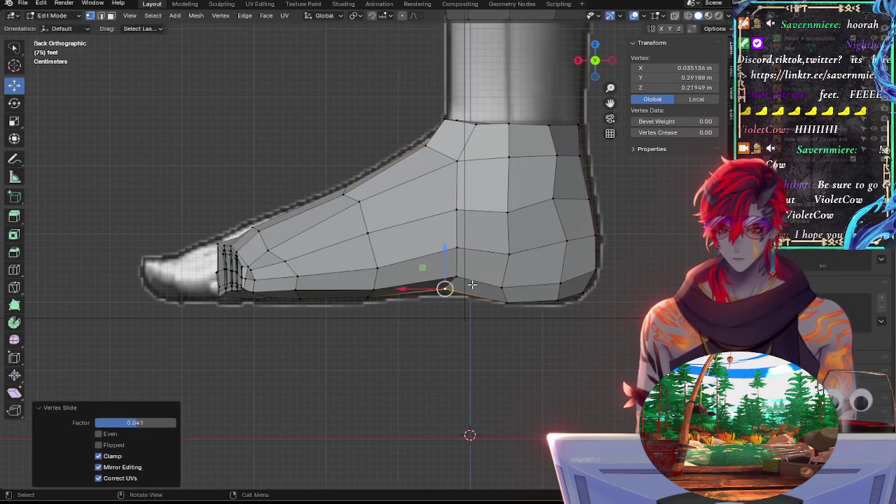
key(g)
click(469, 283)
key(alt+z)
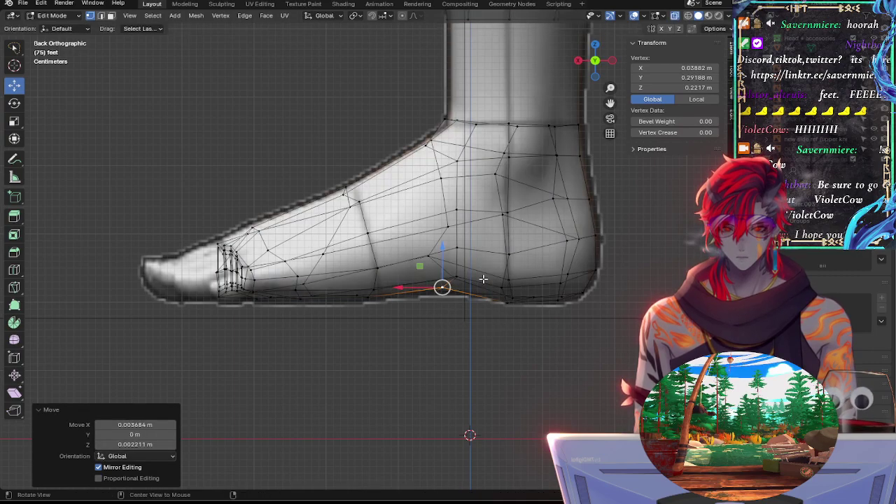
key(alt+z)
key(alt+z)
Step: Slide the second side vertex above the arch down along its vertical edge
click(472, 273)
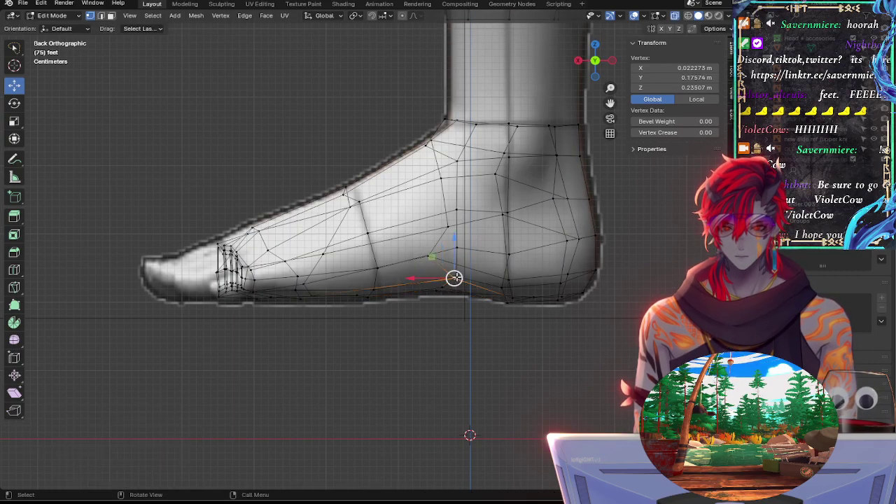
key(alt+z)
key(alt+z)
click(457, 249)
key(alt+z)
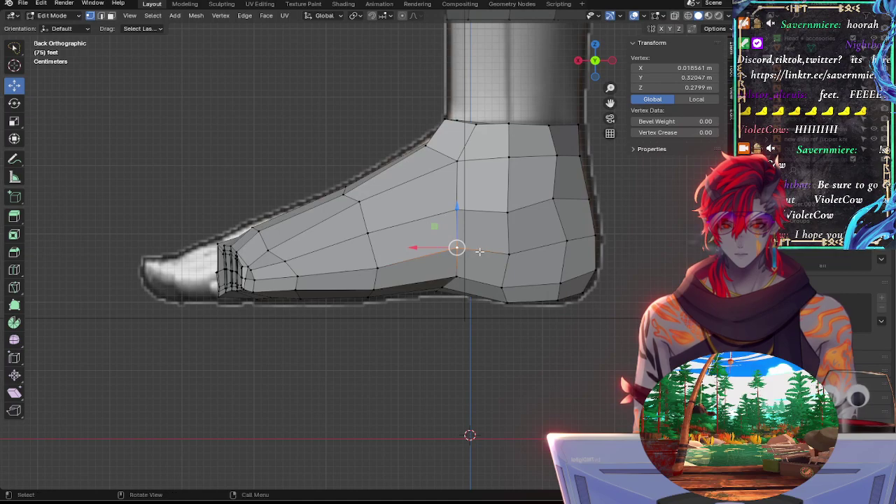
key(g)
key(g)
click(479, 263)
key(g)
click(477, 263)
key(alt+z)
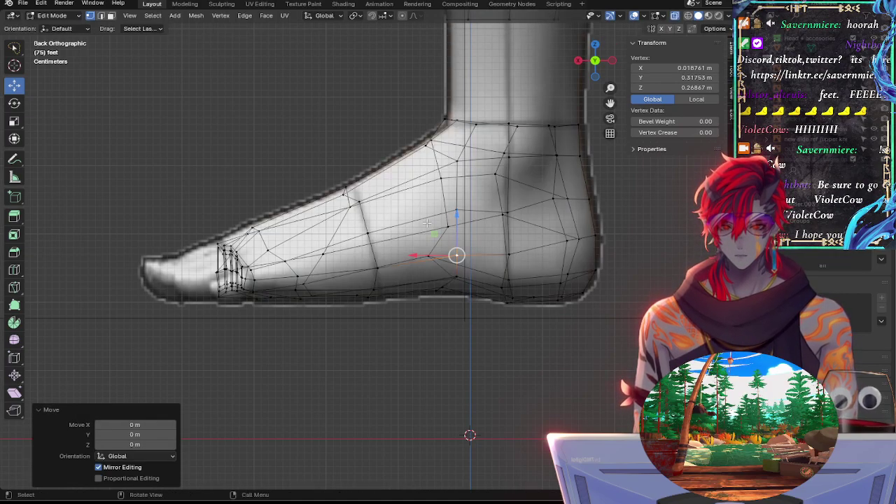
Step: Edge-slide the two mid-height side vertices between the midfoot and the arch down by a factor of about 0.043
key(alt+z)
click(368, 232)
shift+click(456, 210)
key(g)
key(g)
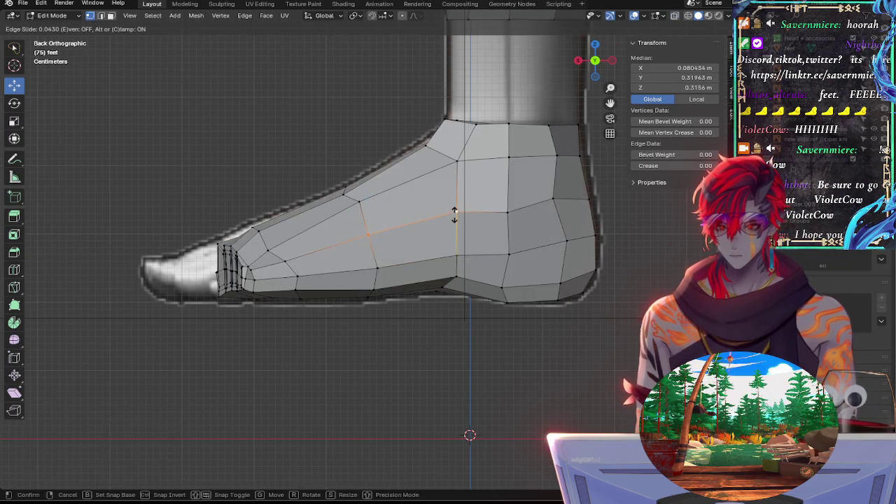
click(455, 215)
Step: Slide the mid-height side vertex on the midfoot toward the toes with a factor of about 0.052
click(368, 227)
key(g)
key(g)
click(413, 230)
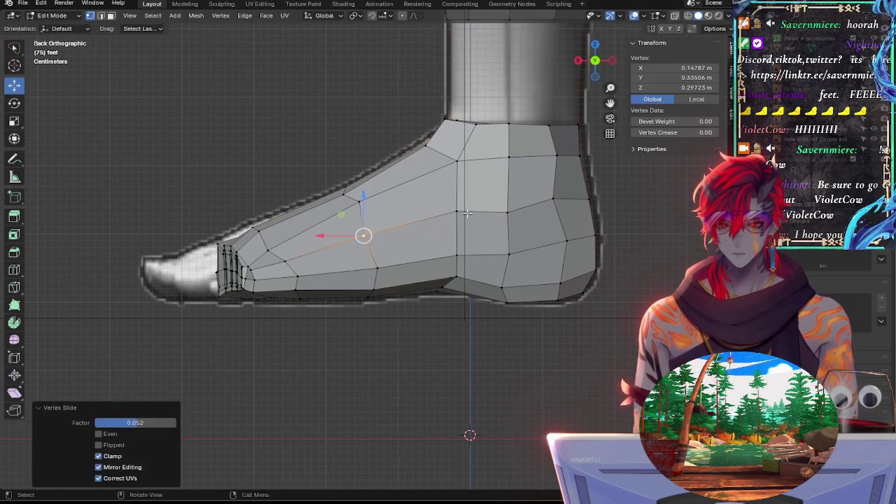
Step: Slide the mid-height side vertex above the arch toward the toes with a factor of about 0.188
click(366, 235)
click(456, 211)
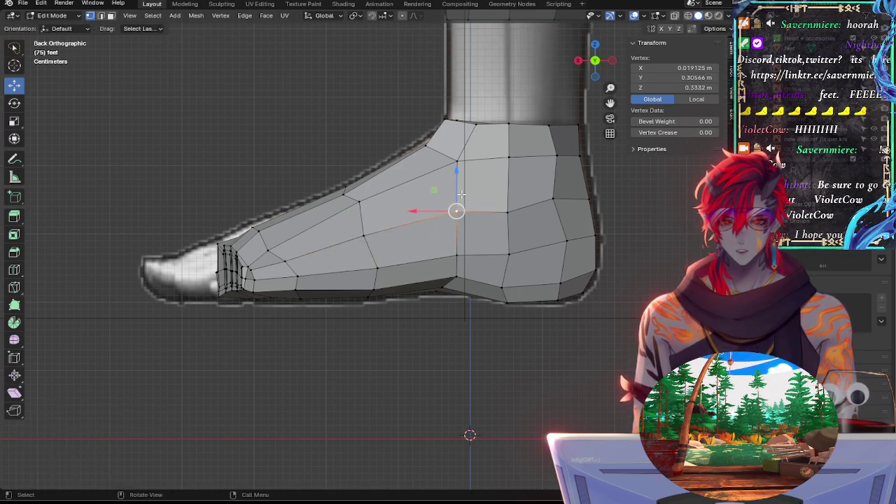
key(g)
key(g)
click(469, 214)
key(alt+z)
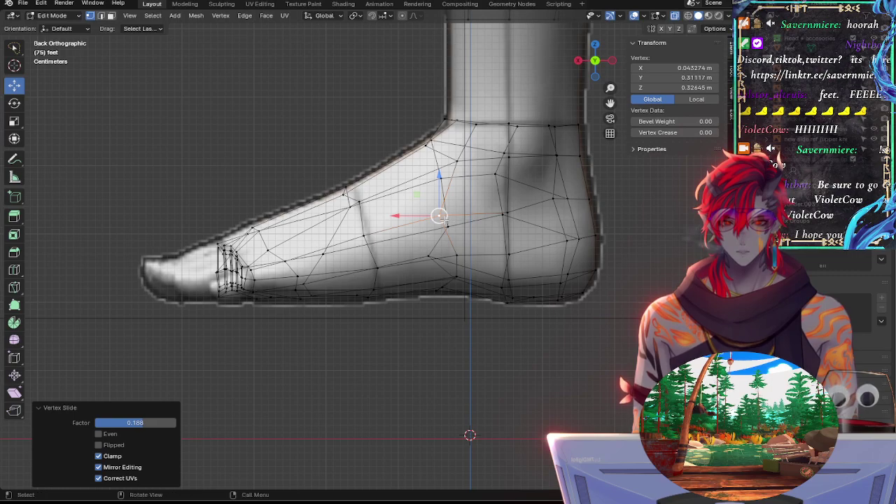
Step: Move the mid-height side vertex above the arch about 0.058 m toward the heel and 0.029 m up
key(g)
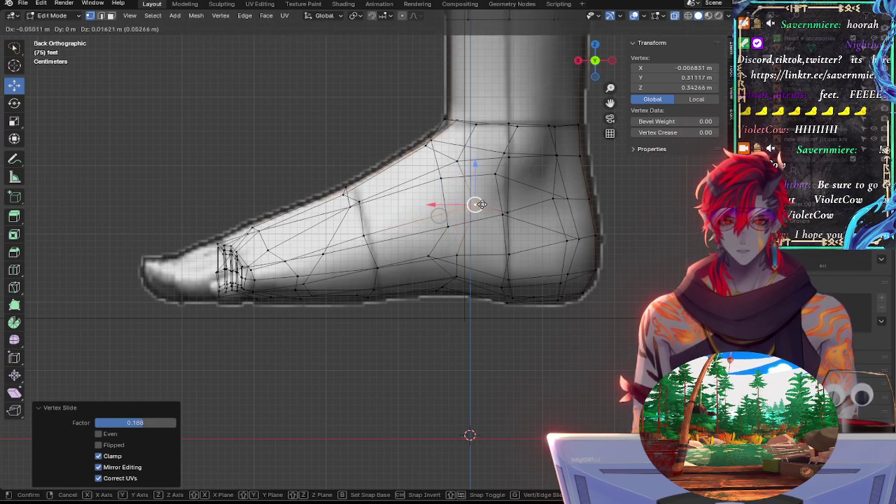
click(481, 195)
key(alt+z)
key(alt+z)
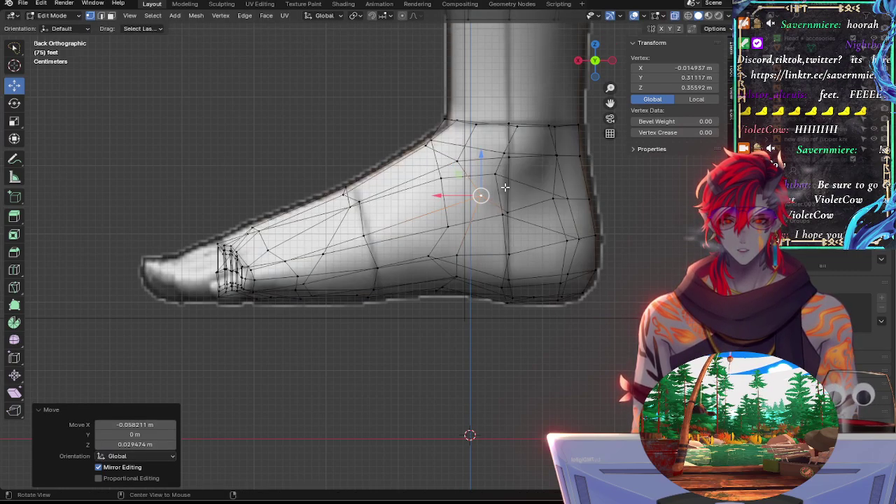
key(alt+z)
key(alt+z)
Step: Check the foot from the opposite side, and move the mid-height vertex above the arch along X toward the toes
middle_drag(482, 196, 543, 165)
click(597, 68)
click(597, 64)
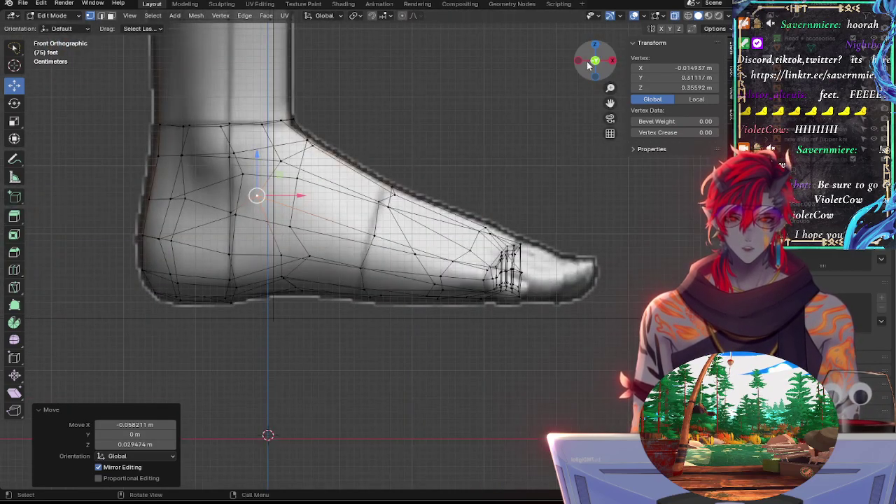
click(600, 62)
click(596, 62)
key(alt+z)
key(g)
key(x)
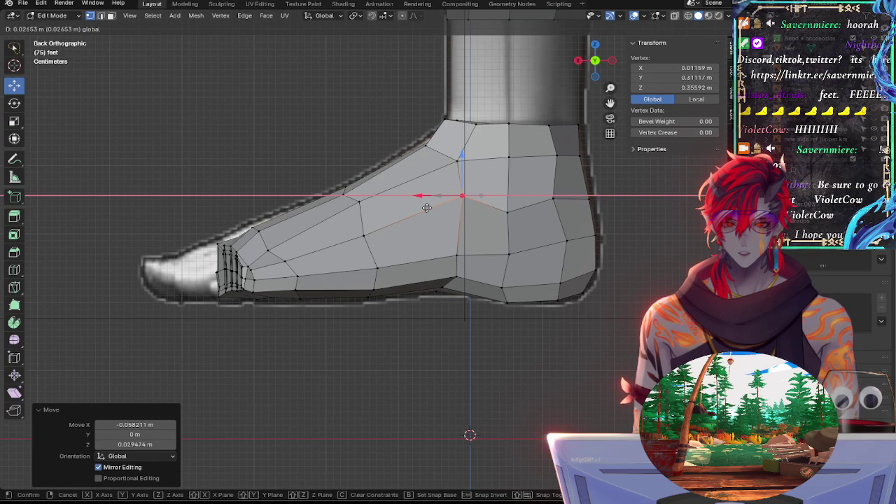
click(437, 209)
Step: Move the upper side vertex below the front of the ankle slightly up and toward the heel
click(456, 161)
key(alt+z)
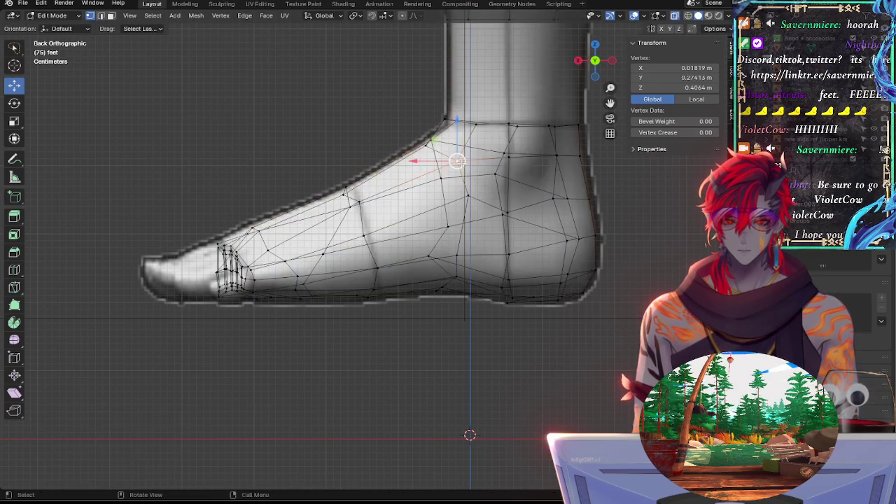
key(g)
click(462, 152)
key(alt+z)
Step: Move the mid-height side vertex above the arch about 0.008 m toward the heel and slightly down
click(471, 198)
key(alt+z)
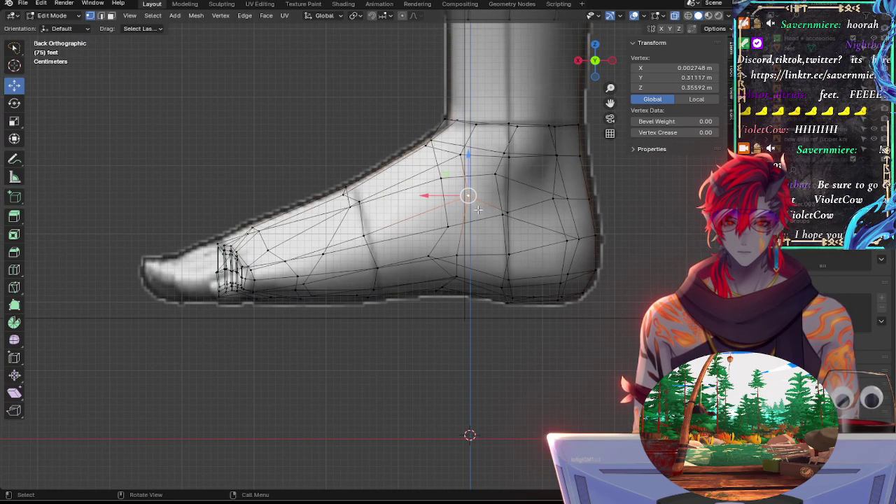
key(g)
click(474, 196)
Step: Move the second side vertex above the arch about 0.016 m toward the heel and 0.013 m up
click(455, 254)
key(g)
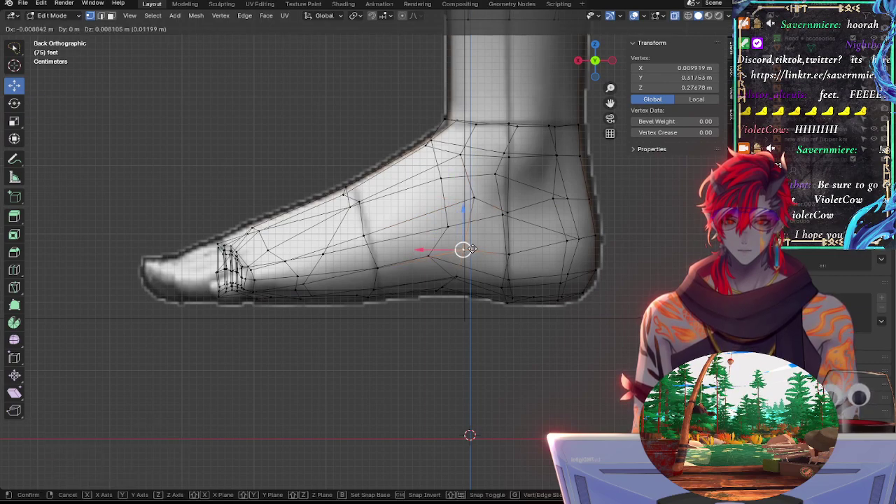
click(477, 245)
key(alt+z)
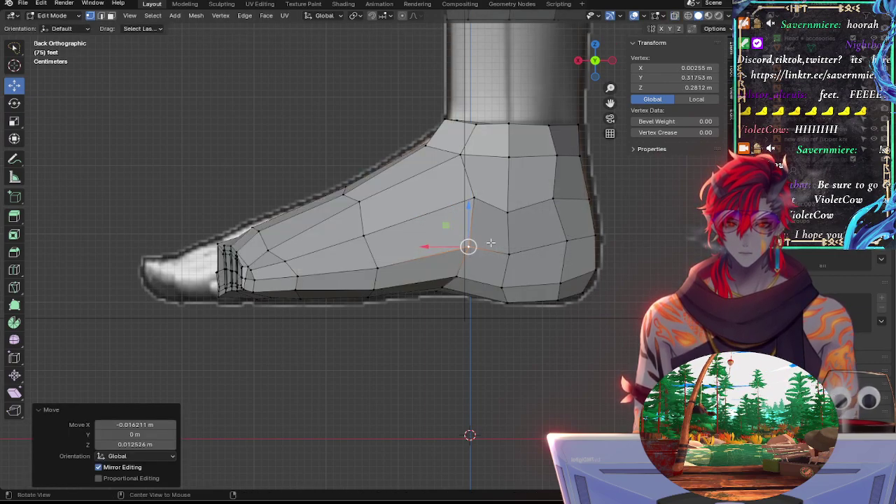
Step: Move the mid-height side vertex above the arch about 0.010 m toward the heel and 0.005 m down
click(479, 201)
key(alt+z)
key(g)
click(482, 201)
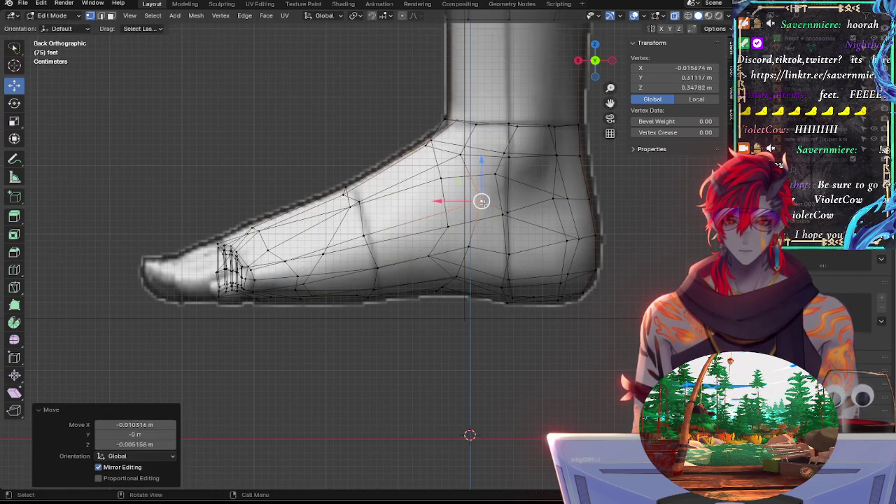
key(alt+z)
key(alt+z)
Step: Shift the mid-height side vertex on the midfoot slightly toward the heel
click(365, 234)
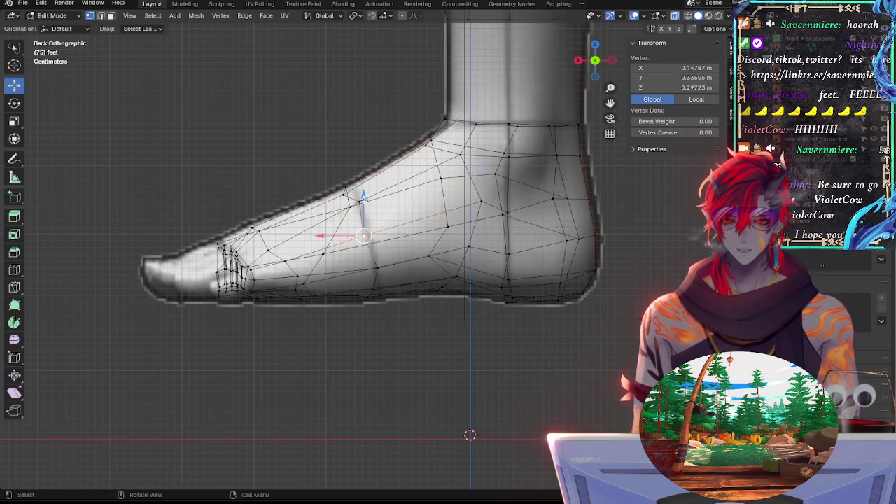
shift+click(360, 203)
drag(348, 219, 355, 239)
click(362, 236)
Step: Move the top vertex on the instep outline about 0.010 m along X toward the heel and raise it about 0.008 m
click(342, 196)
key(g)
key(x)
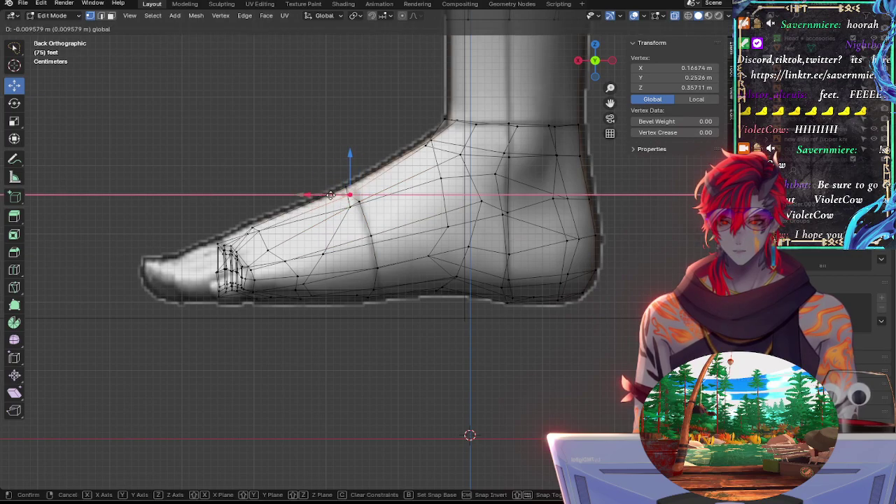
click(350, 194)
key(g)
key(z)
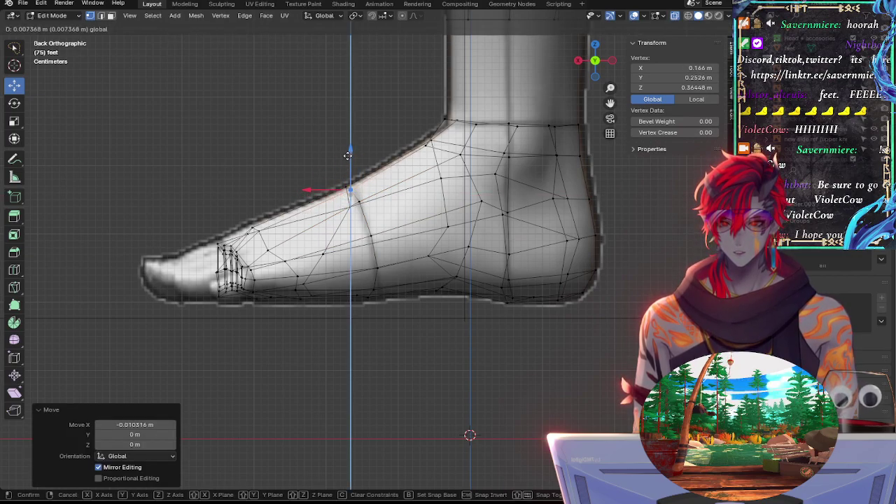
click(349, 154)
Step: Move the side vertex just below the instep outline along X slightly toward the toes
click(359, 203)
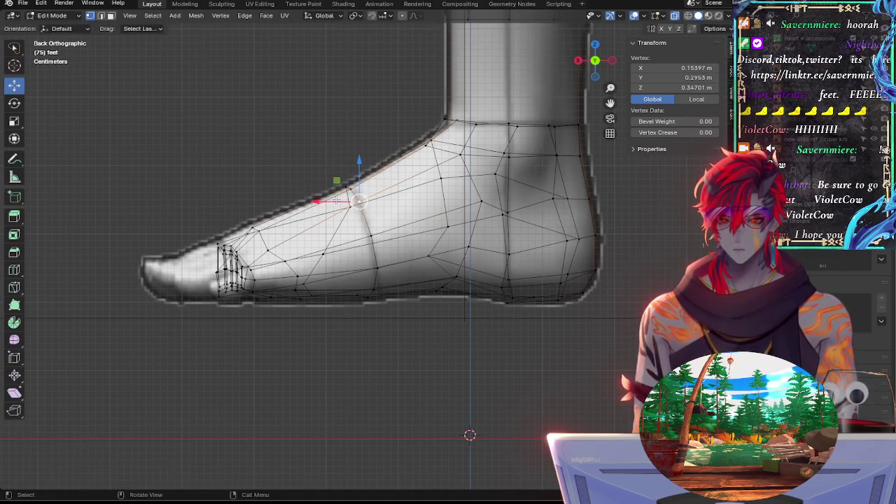
key(g)
key(x)
click(336, 202)
Step: Raise the top instep vertex slightly along Z to follow the reference outline
click(352, 185)
key(g)
key(z)
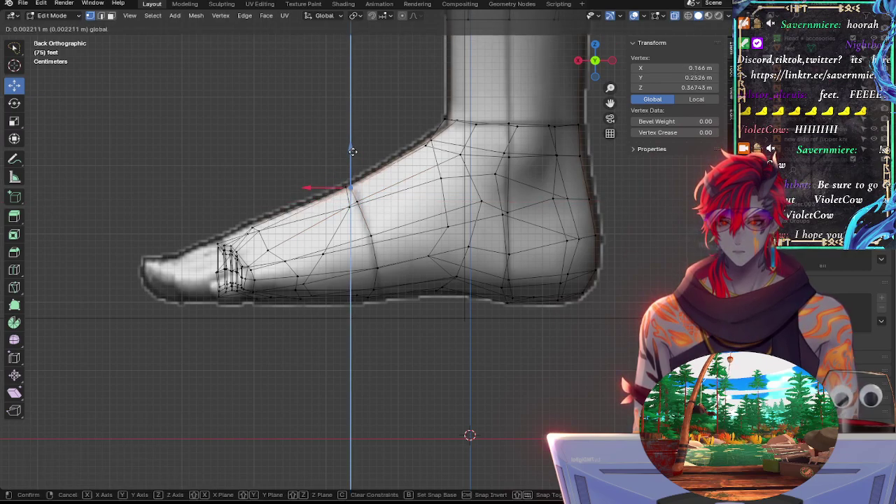
click(355, 153)
click(332, 177)
click(326, 180)
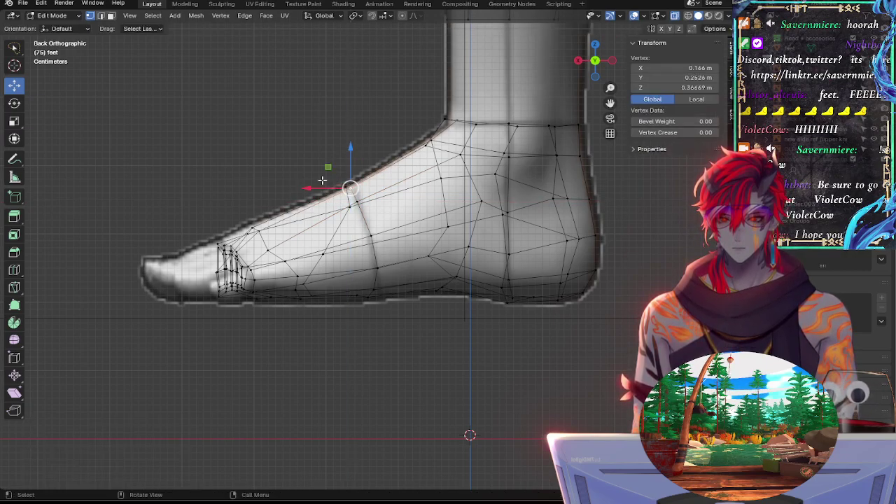
Step: Move the top instep vertex about 0.005 m toward the heel, and raise it about 0.004 m in total
key(g)
click(328, 182)
key(g)
key(z)
click(351, 147)
key(alt+z)
key(alt+z)
key(alt+z)
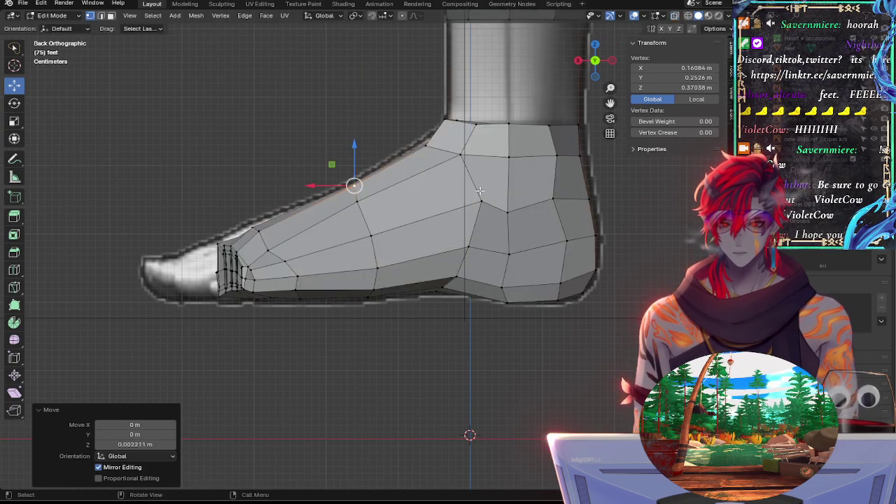
Step: Slide the upper side vertex below the front of the ankle down its edge with a factor of about 0.163
click(460, 154)
key(alt+z)
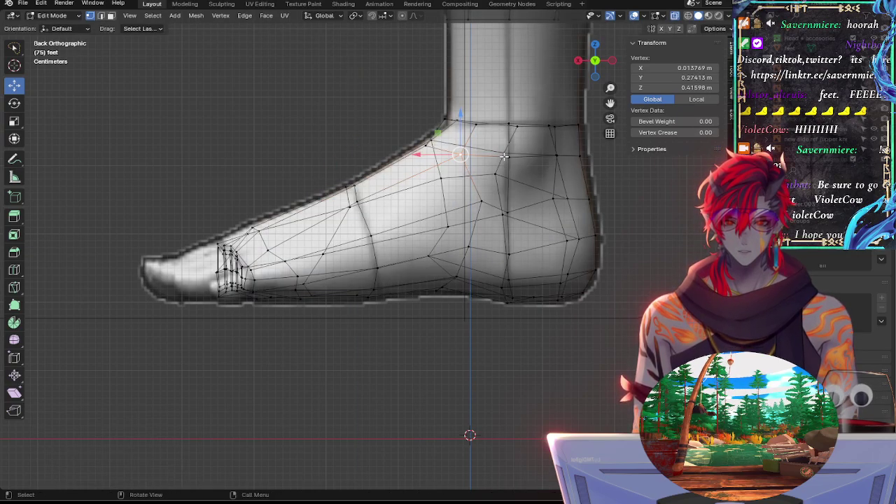
key(g)
key(g)
click(499, 175)
key(alt+z)
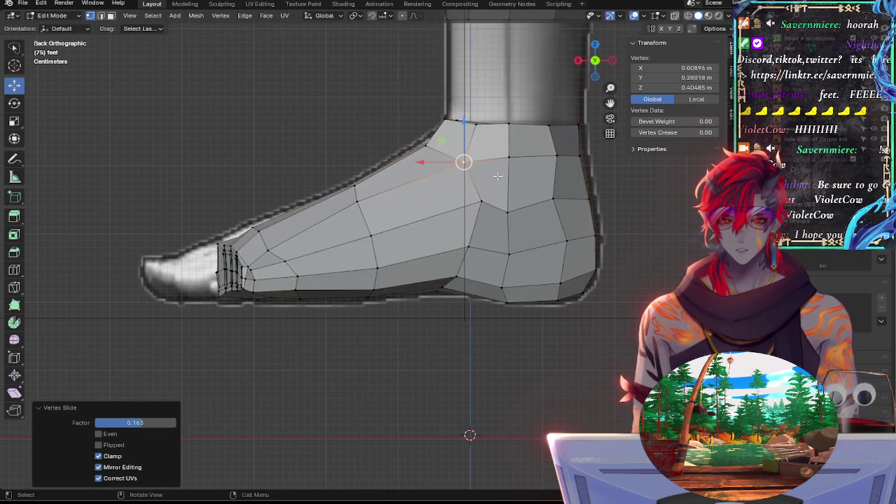
Step: Slide the side vertex below the middle of the ankle opening down its edge with a factor of about 0.135
click(511, 160)
key(alt+z)
key(shift+v)
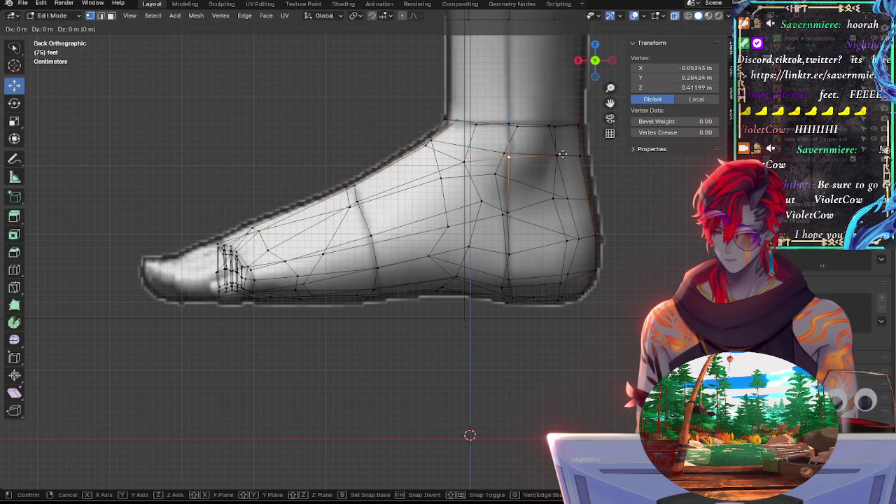
click(528, 174)
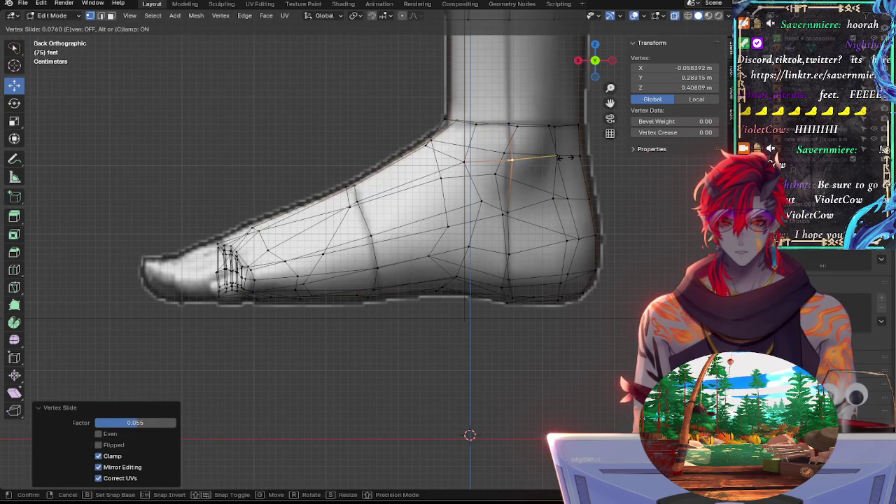
key(shift+v)
click(516, 198)
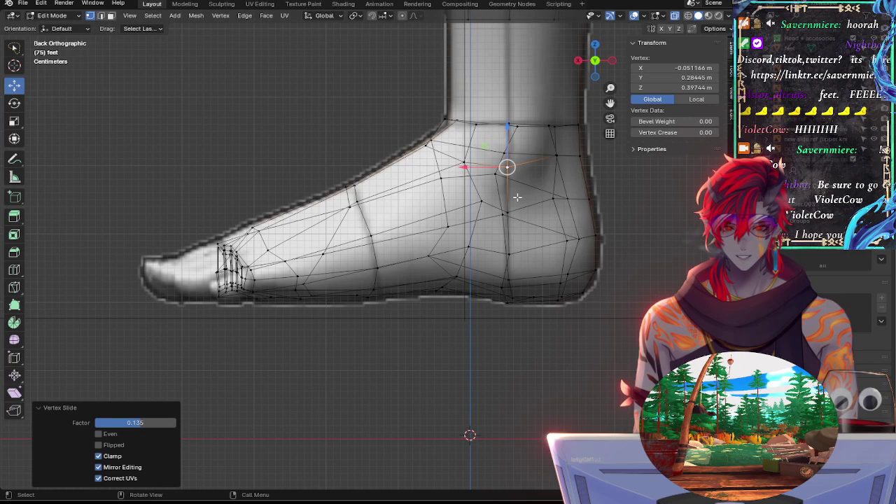
Step: Slide the mid-height side vertex below the front of the ankle along its edges toward the toes, with a factor of about 0.125
click(482, 204)
key(alt+z)
key(alt+z)
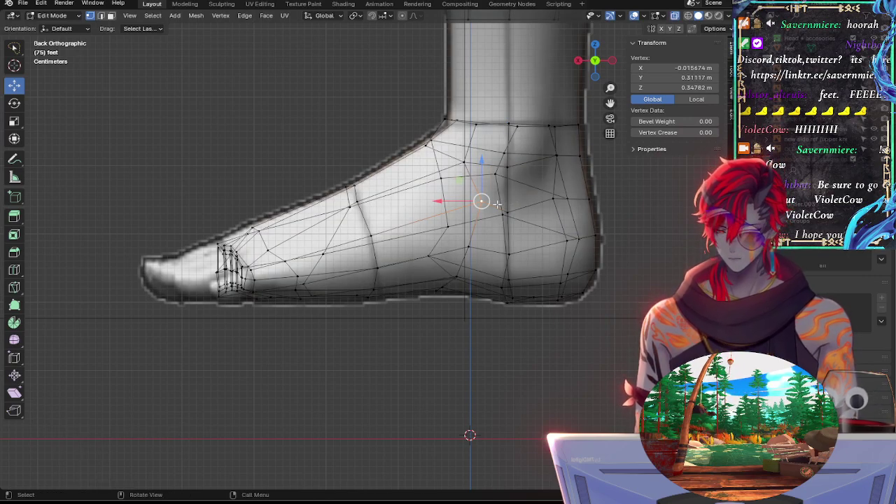
key(g)
key(g)
click(493, 202)
key(g)
key(g)
click(485, 199)
key(g)
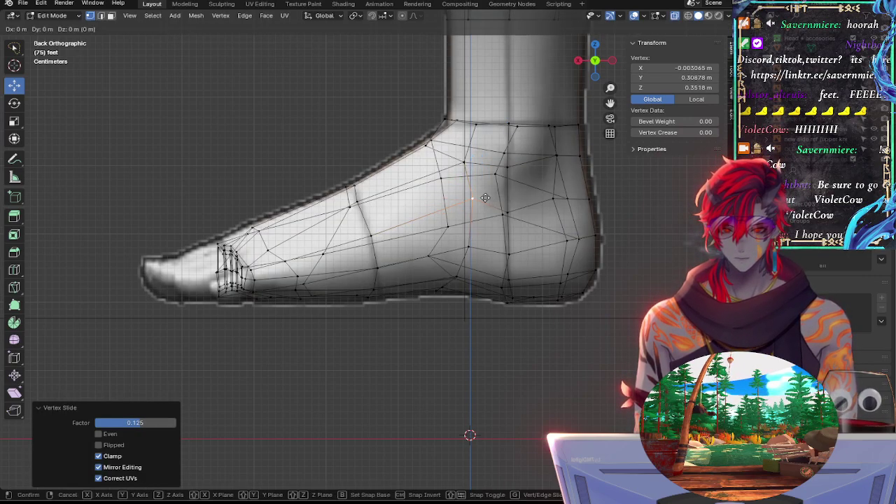
key(g)
click(490, 203)
key(alt+z)
key(ctrl+z)
key(alt+z)
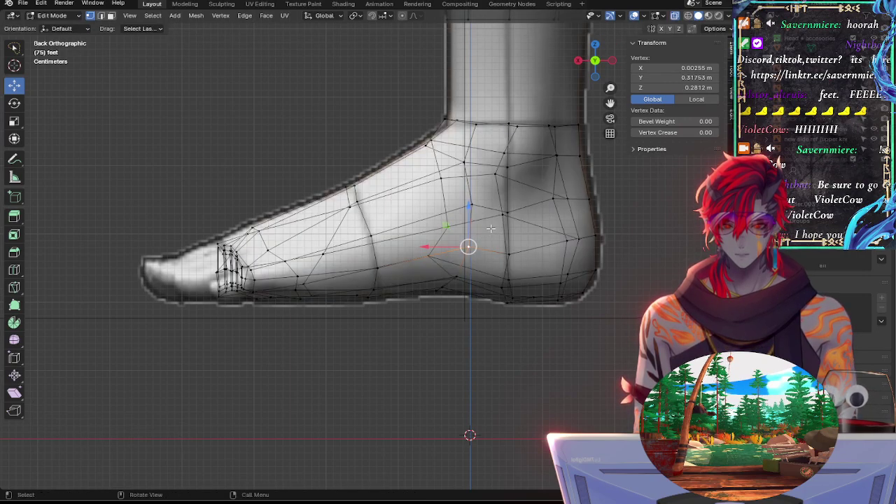
Step: Slide the same mid-height side vertex down its edge with a factor of about 0.122
click(470, 203)
key(g)
key(g)
click(476, 210)
key(alt+z)
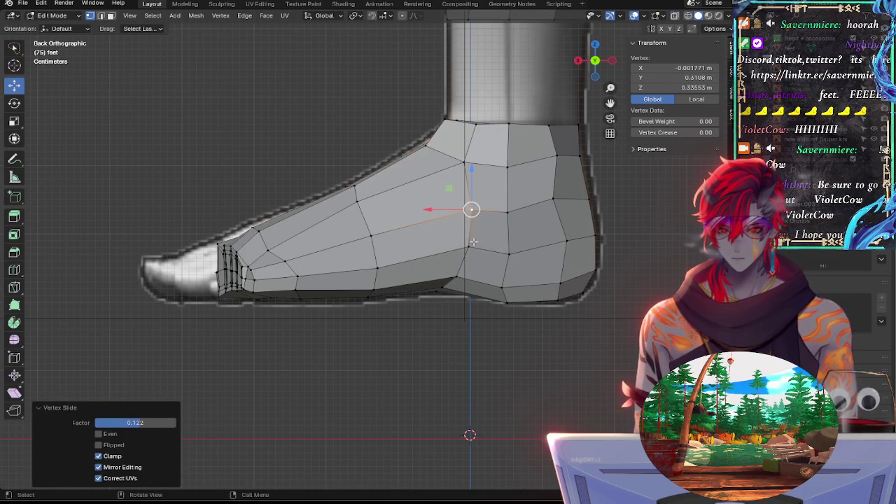
Step: Slide the vertex above the arch heelward by a factor of about 0.223, and move it about 0.016 m toward the toes and 0.010 m up
click(470, 246)
key(alt+z)
key(g)
key(g)
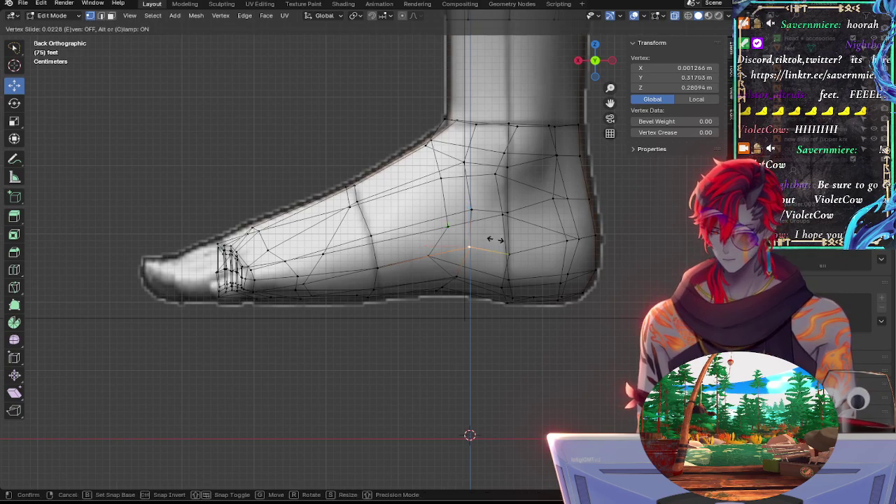
click(503, 241)
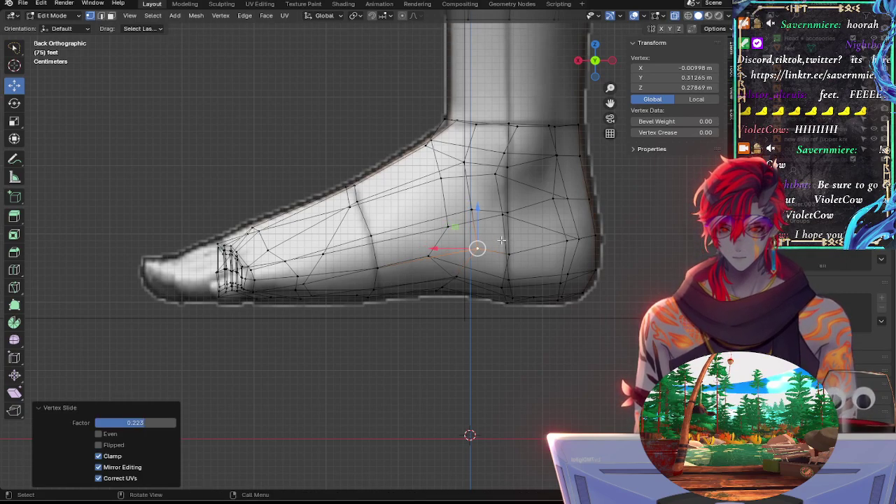
key(g)
click(490, 238)
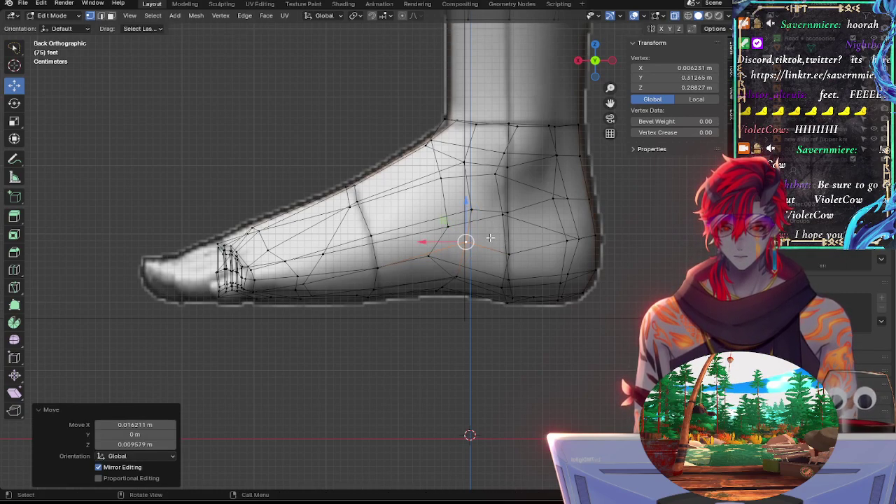
key(alt+z)
key(alt+z)
Step: Lower the side vertex at the front of the heel slightly, and slide the heel vertex behind it toward the toes
click(507, 254)
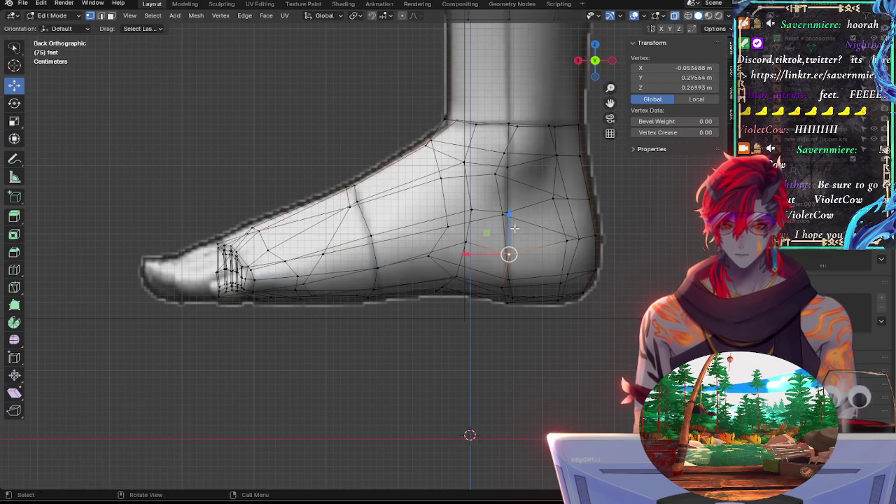
drag(511, 220, 510, 226)
click(568, 241)
key(g)
key(g)
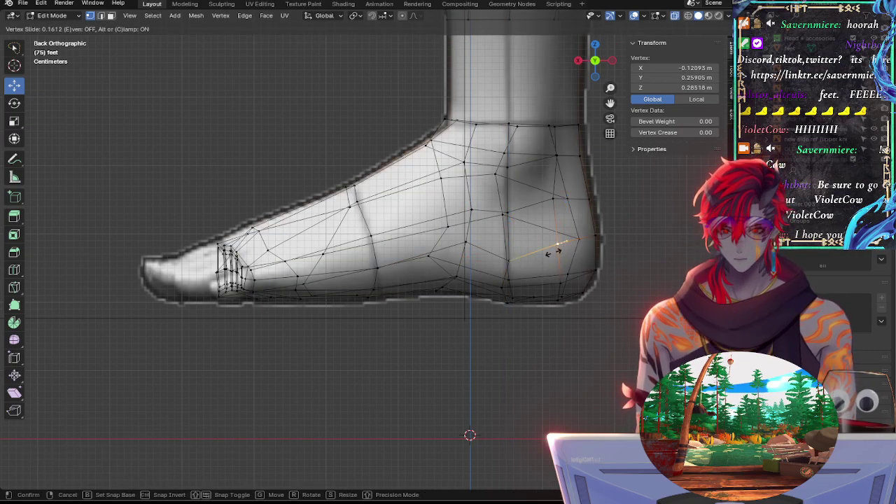
click(553, 255)
Step: Slide the side vertex above the heel down its edge with a factor of about 0.218, and shift it slightly toward the toes
click(555, 203)
key(g)
key(g)
click(554, 212)
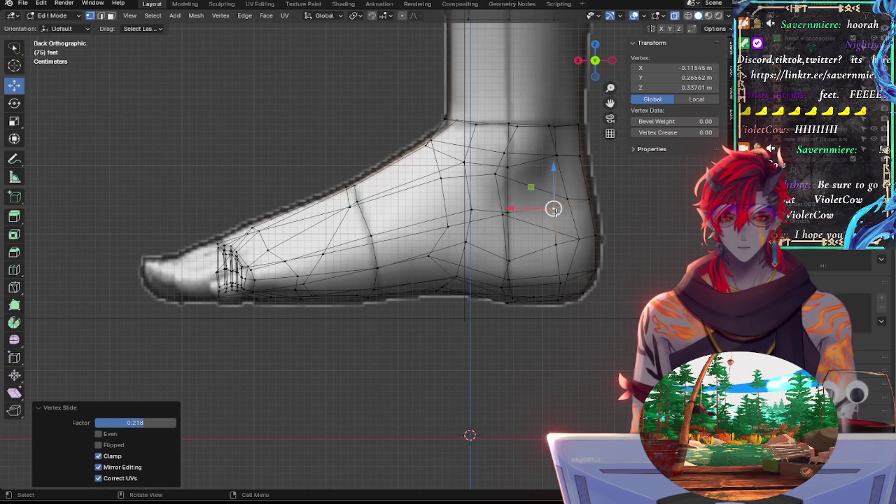
key(alt+z)
click(558, 210)
drag(558, 210, 544, 208)
Step: Move the front mid-height side vertex slightly toward the heel, and raise the middle one about 0.010 m with a 0.004 m heelward shift
key(g)
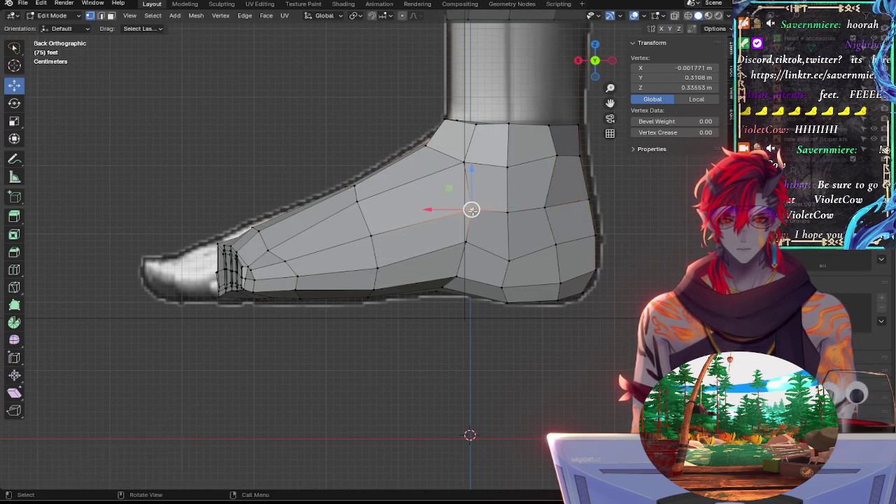
click(478, 208)
key(alt+z)
key(g)
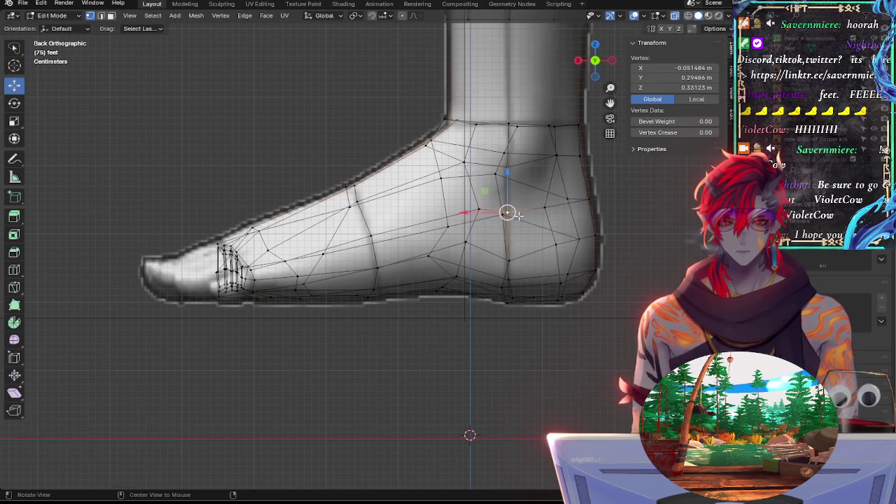
key(alt+z)
key(g)
click(510, 206)
key(alt+z)
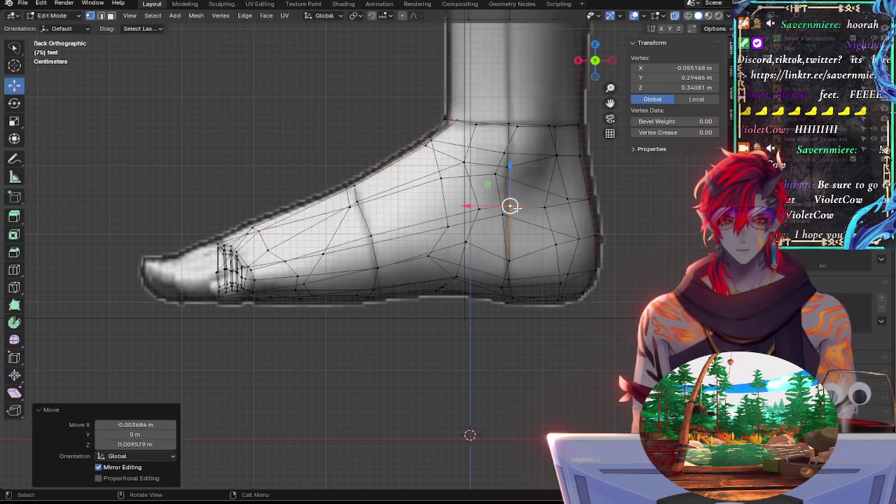
Step: Raise the rear mid-height side vertex about 0.004 m with a slight heelward shift, and raise the front one slightly
click(544, 204)
key(alt+z)
key(g)
click(546, 203)
key(alt+z)
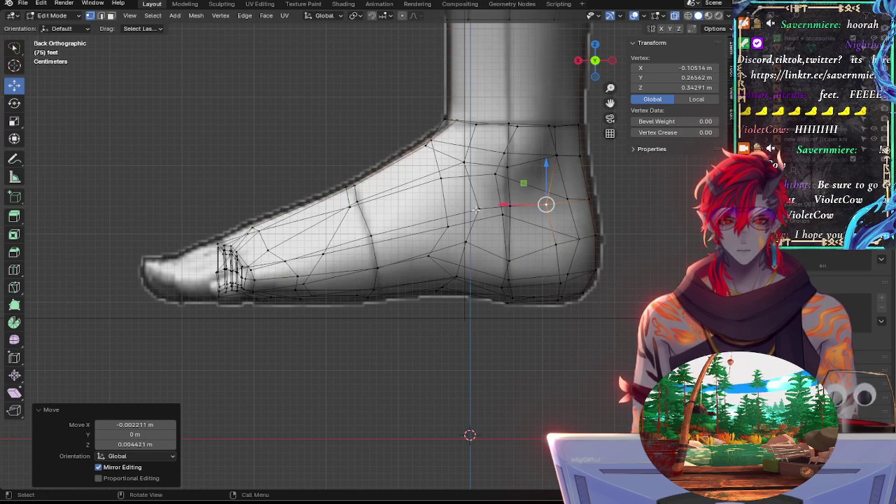
click(478, 206)
key(g)
click(481, 204)
key(alt+z)
Step: Move the side vertex below the middle of the ankle opening outward along Y by about 0.008 m
click(504, 166)
middle_drag(510, 176, 559, 211)
drag(536, 168, 547, 165)
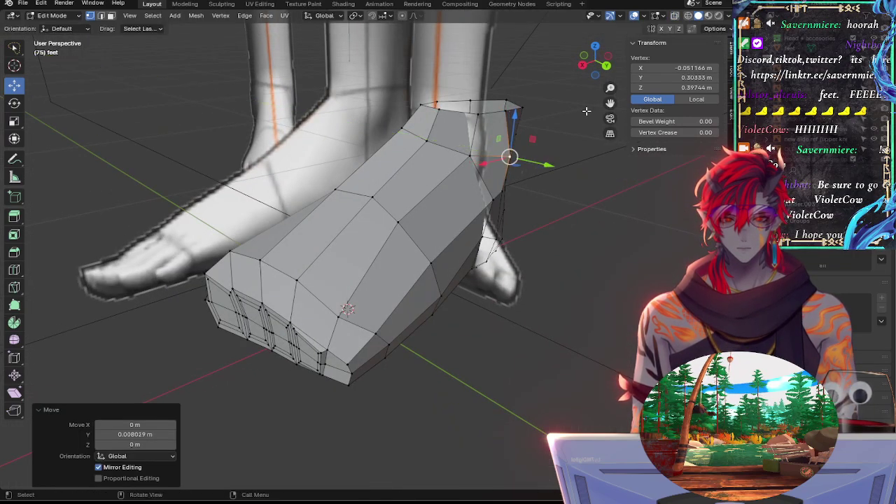
Step: Raise the front mid-height side vertex and the middle vertex below the ankle, and lift the rear mid-height vertex about 0.009 m
click(607, 65)
key(alt+z)
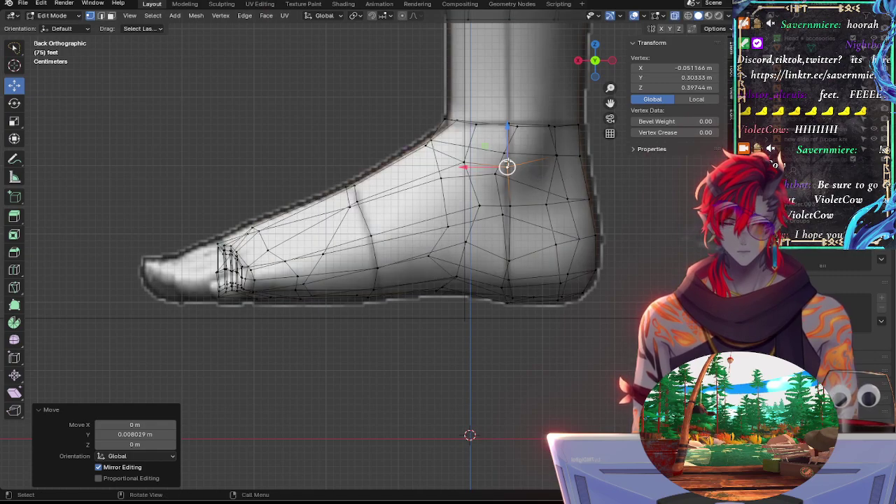
click(479, 205)
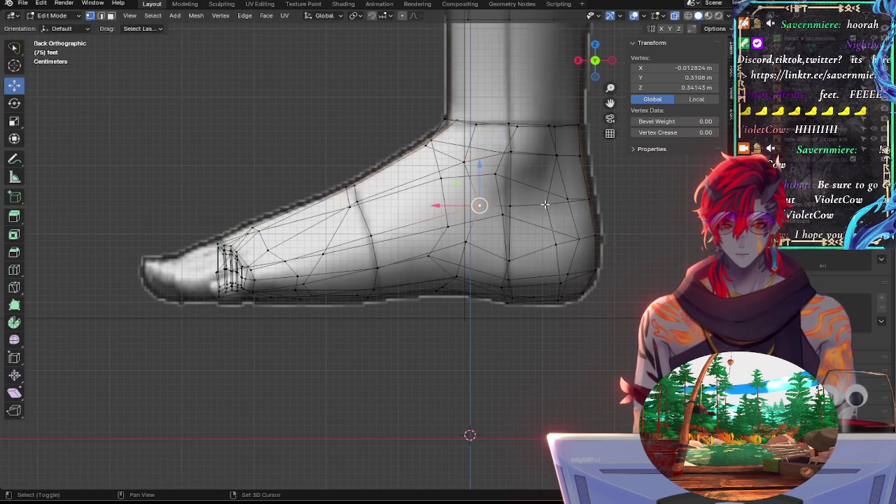
shift+click(546, 204)
click(480, 205)
drag(480, 205, 479, 197)
click(510, 206)
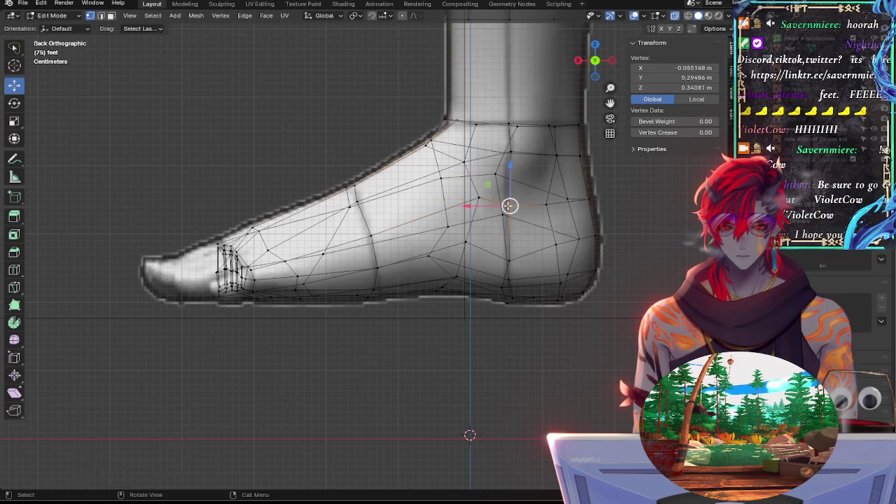
drag(544, 204, 545, 198)
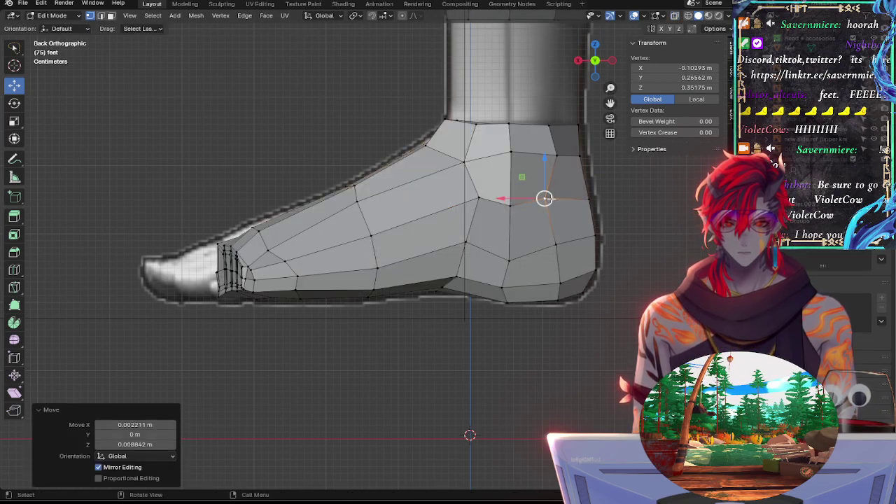
Step: Shift the rear side vertex below the ankle slightly toward the toes, and raise the ankle rim vertex above it about 0.0015 m
key(alt+z)
click(556, 155)
drag(556, 155, 546, 124)
key(alt+z)
click(548, 126)
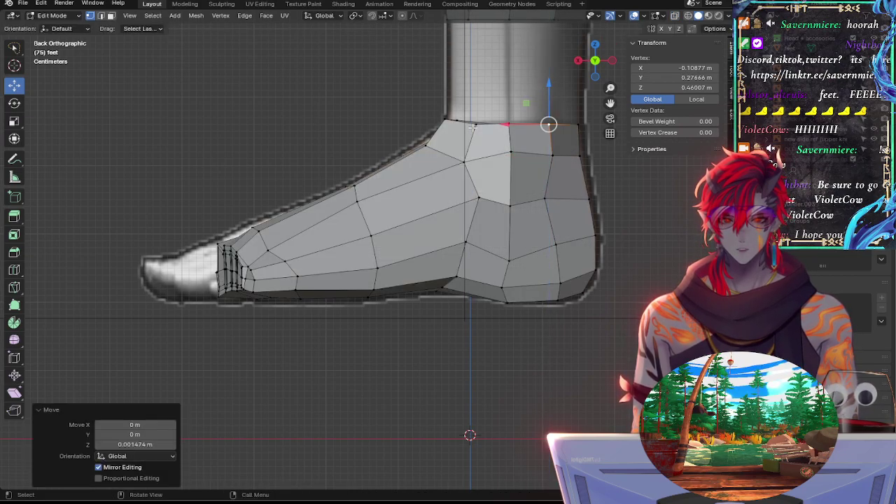
Step: Move the upper front side vertex slightly toward the heel, and shift the vertex below it heelward and up
key(alt+z)
click(483, 161)
drag(431, 161, 434, 162)
click(479, 198)
drag(486, 199, 491, 195)
Step: Raise the rear mid-height side vertex about 0.002 m along Z
click(546, 197)
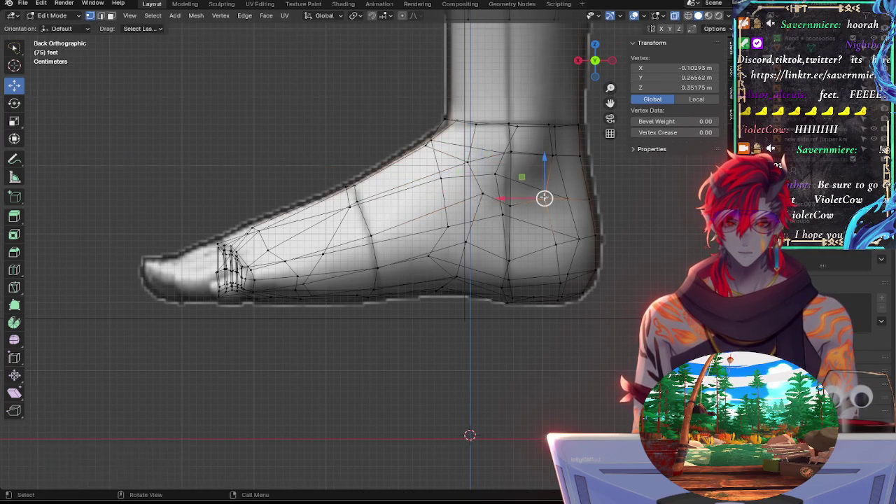
drag(545, 197, 544, 197)
key(alt+z)
key(alt+z)
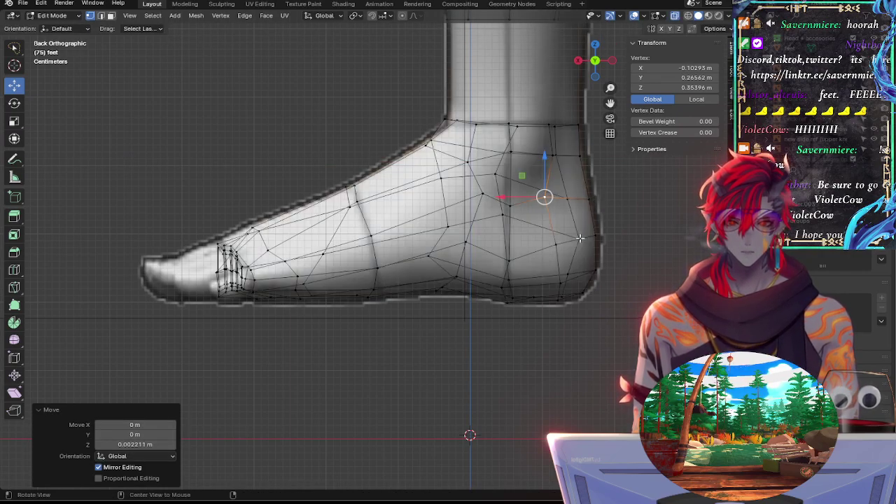
Step: Move the side heel vertex about 0.011 m backward and 0.013 m up, and slide it slightly along its edge
click(554, 244)
key(alt+z)
drag(554, 243, 565, 234)
key(alt+z)
key(shift+v)
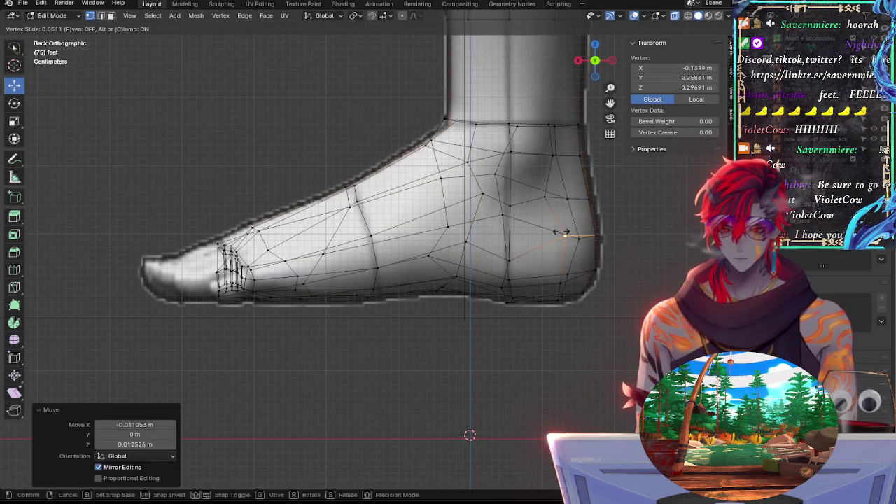
click(563, 232)
Step: Slide the two back outline vertices of the heel up their edges, the upper one with a factor of about 0.294
click(594, 233)
key(g)
key(g)
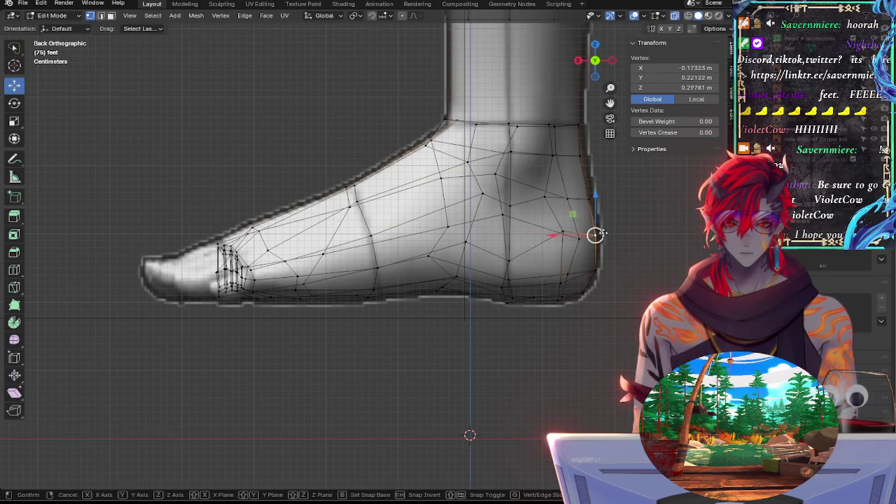
click(596, 228)
click(591, 198)
key(g)
key(g)
click(599, 182)
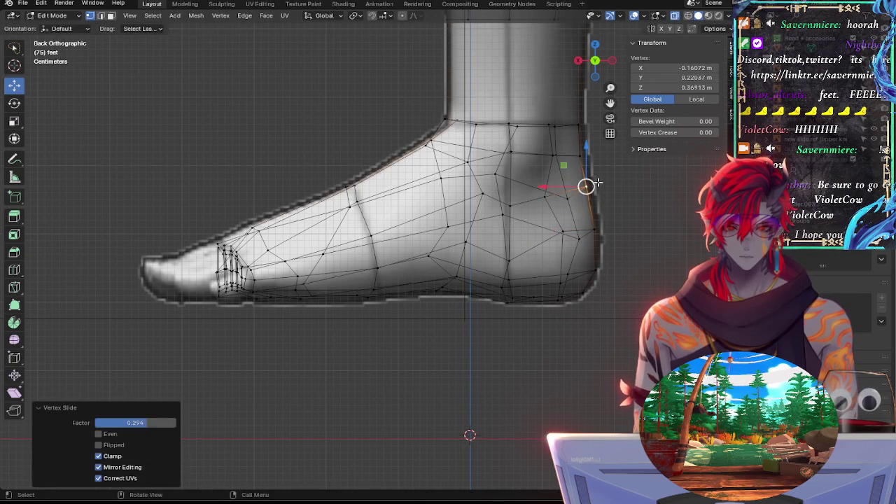
Step: Select the lower side vertex of the heel just above the sole
click(608, 260)
click(559, 283)
key(alt+z)
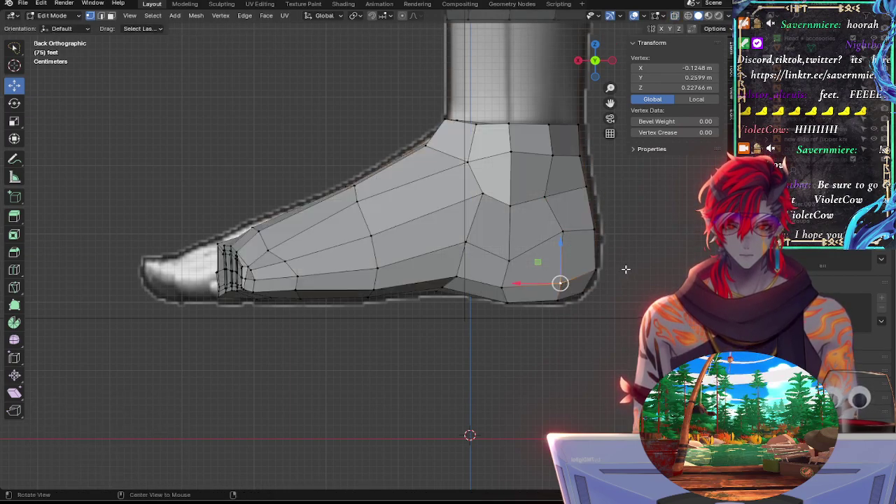
Step: Nudge the vertex at the front underside of the heel vertically toward the reference foot outline
key(alt+z)
key(alt+z)
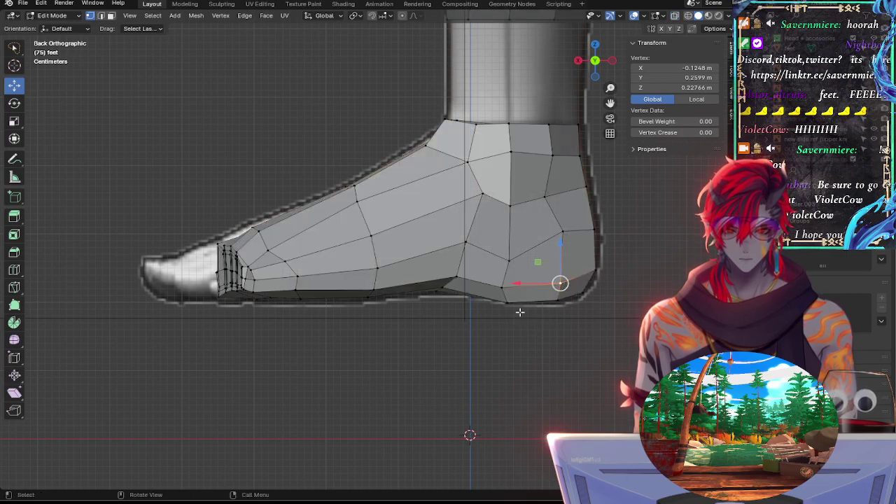
click(508, 302)
key(alt+z)
drag(508, 267, 509, 265)
key(alt+z)
click(570, 332)
scroll(553, 327, up, 2)
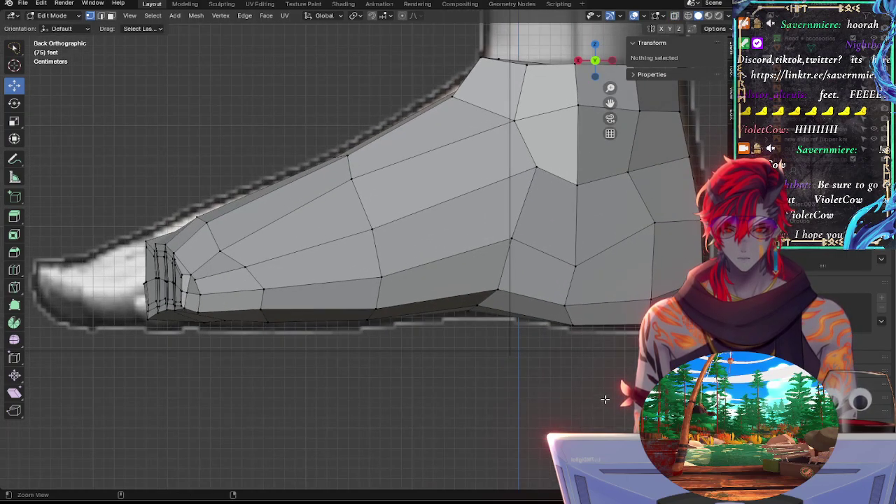
Step: Select the near- and far-side vertices along the heel's underside and adjust their height together
middle_drag(605, 399, 380, 269)
key(alt+z)
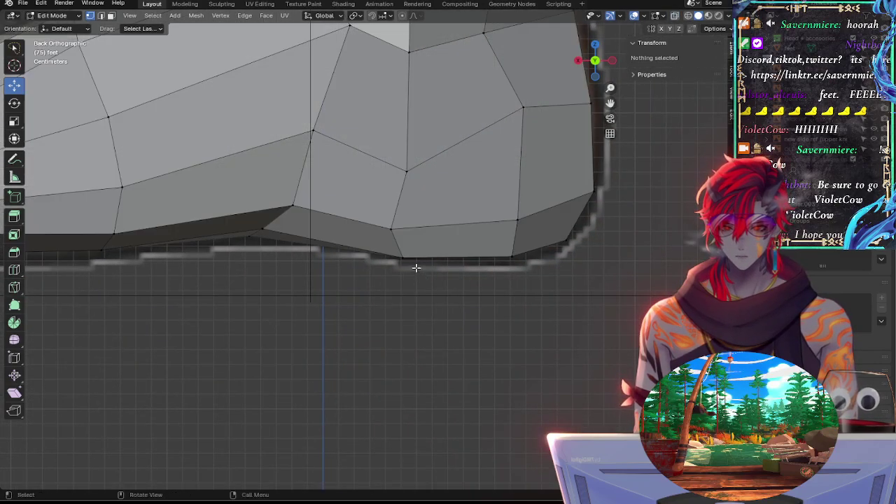
key(alt+z)
shift+click(408, 254)
shift+click(457, 250)
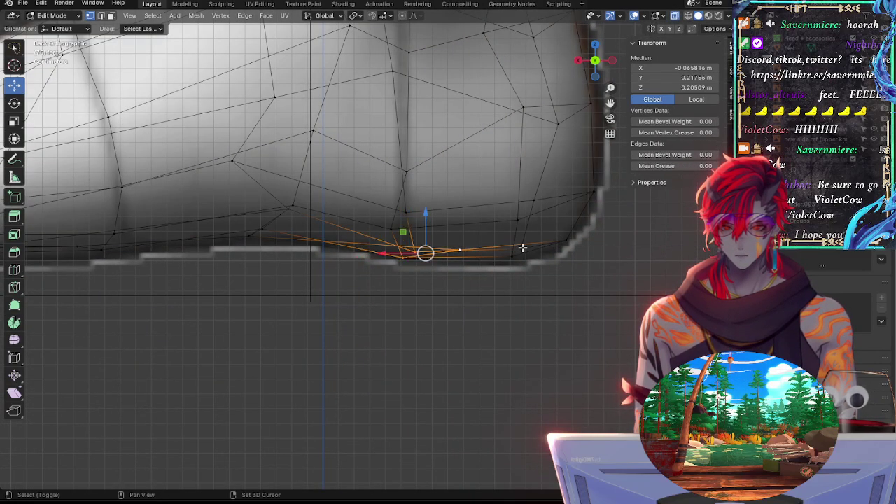
shift+click(521, 248)
shift+click(511, 256)
mouse_move(462, 213)
mouse_down()
mouse_move(464, 205)
mouse_move(462, 213)
mouse_up()
Step: Move the two rear vertices under the heel about 0.006 m toward the toes along X
click(460, 249)
click(524, 253)
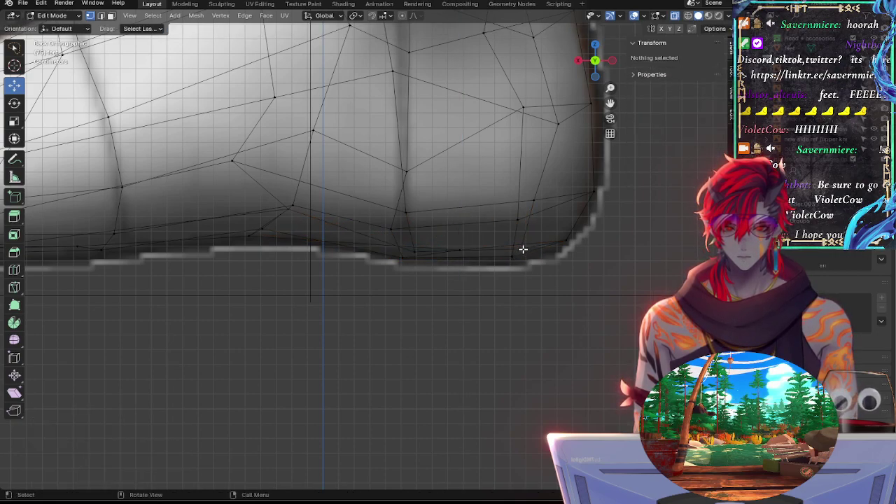
click(523, 250)
shift+click(513, 256)
drag(478, 253, 468, 253)
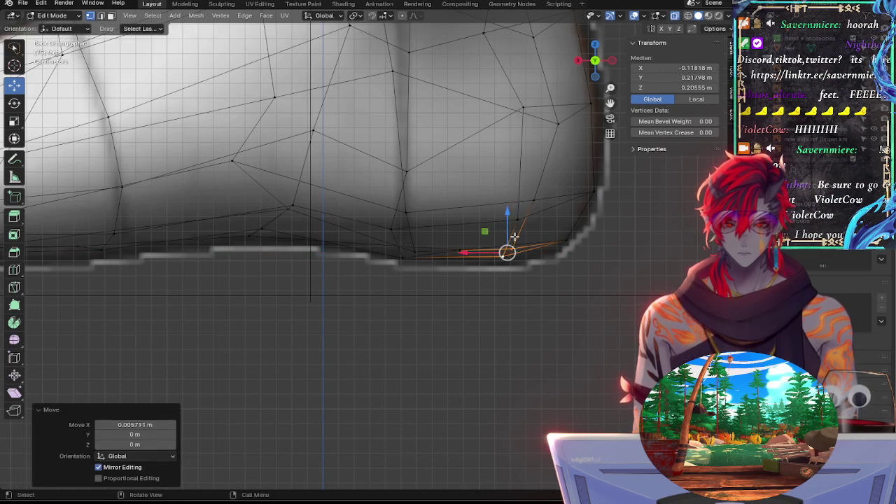
Step: Reposition the vertices up the rounded back edge of the heel to even out the heel profile
click(566, 241)
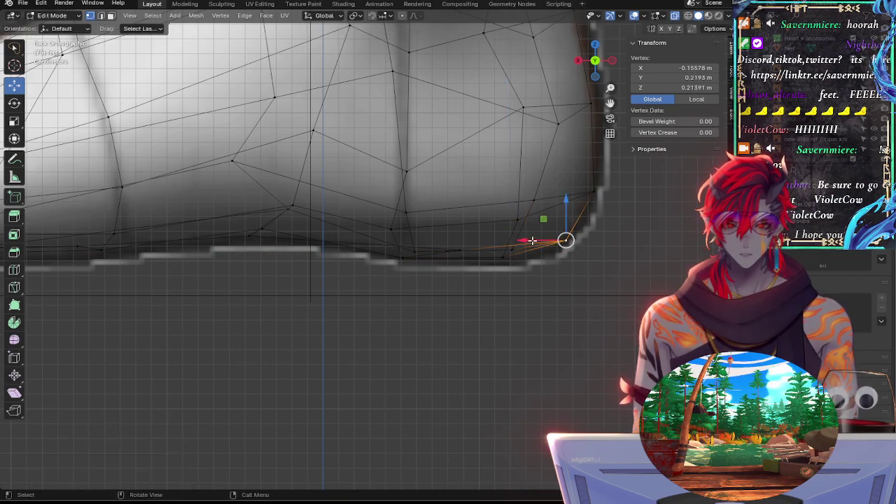
drag(532, 241, 530, 240)
click(580, 254)
drag(594, 163, 594, 167)
drag(555, 195, 551, 195)
click(590, 108)
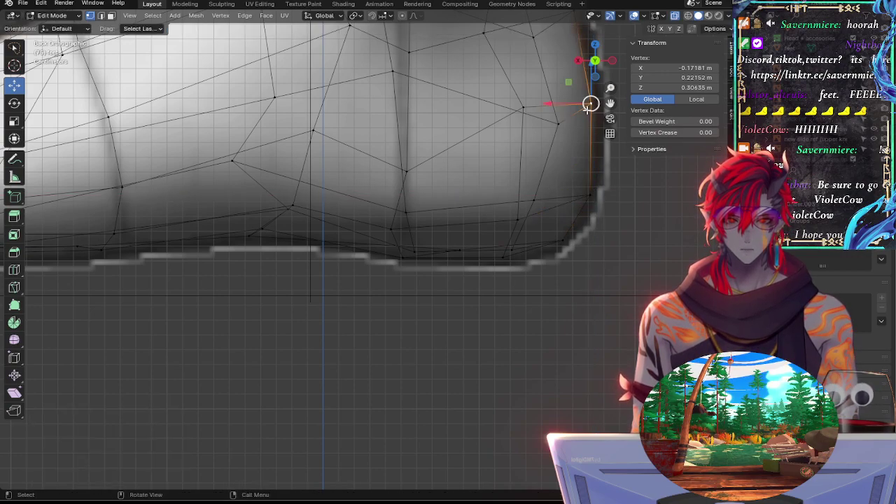
drag(574, 103, 558, 113)
Step: Slide the near-side vertex on the side of the heel along its edges toward the back of the heel
click(557, 124)
click(527, 109)
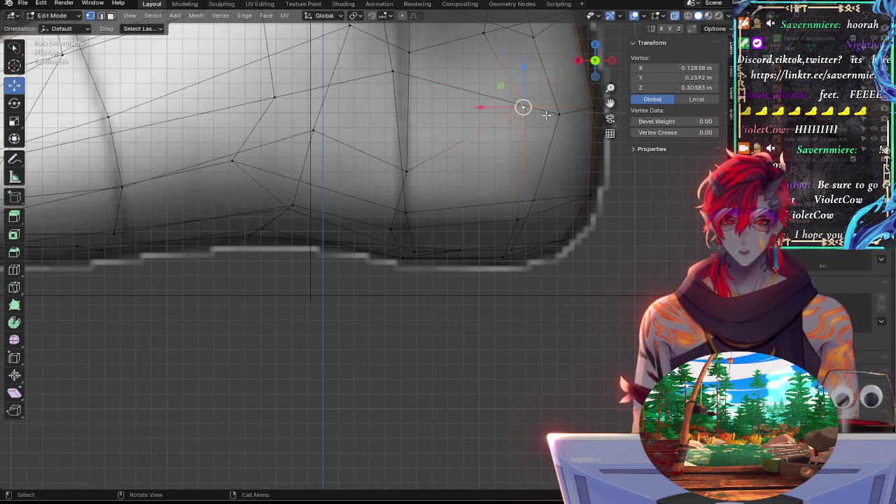
key(g)
key(g)
click(566, 117)
key(g)
key(g)
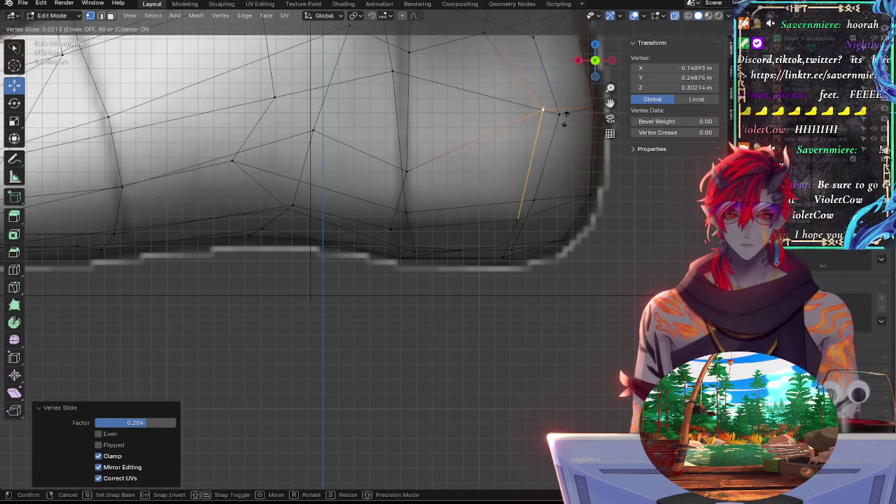
click(565, 119)
key(g)
key(g)
click(564, 123)
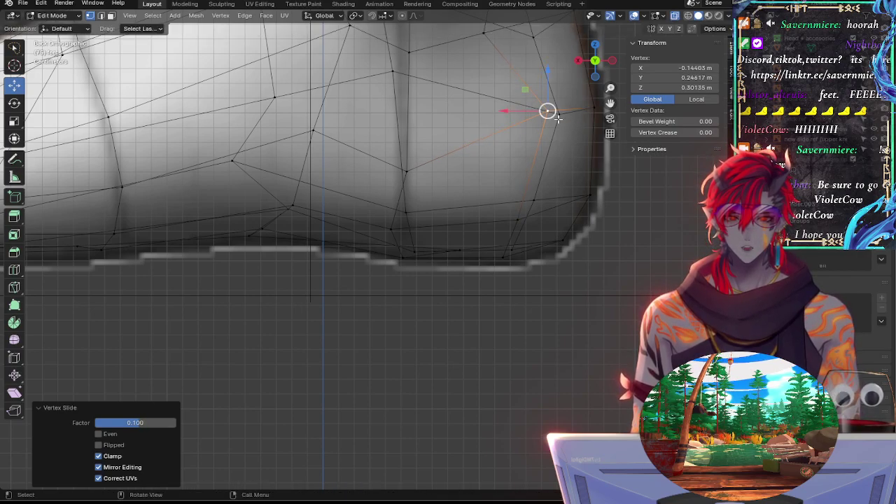
Step: Slide the far-side vertex low on the back of the heel down along its edge toward the sole
click(556, 122)
click(534, 198)
key(g)
key(g)
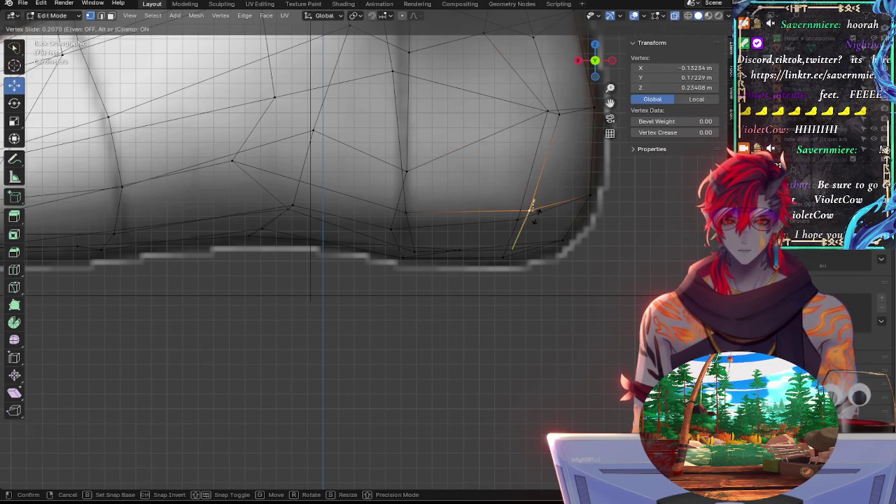
click(532, 211)
Step: Move the two vertices under the foot's arch about 0.015 m toward the heel along X
click(405, 229)
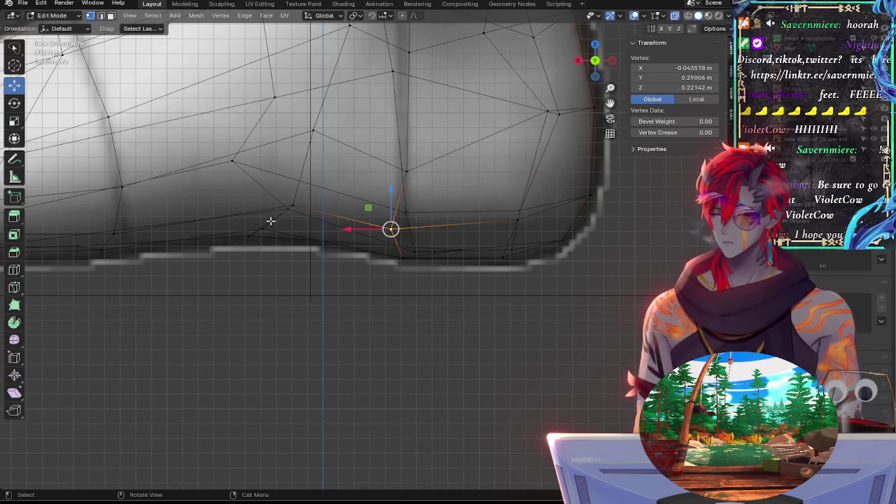
shift+middle_drag(432, 303, 532, 294)
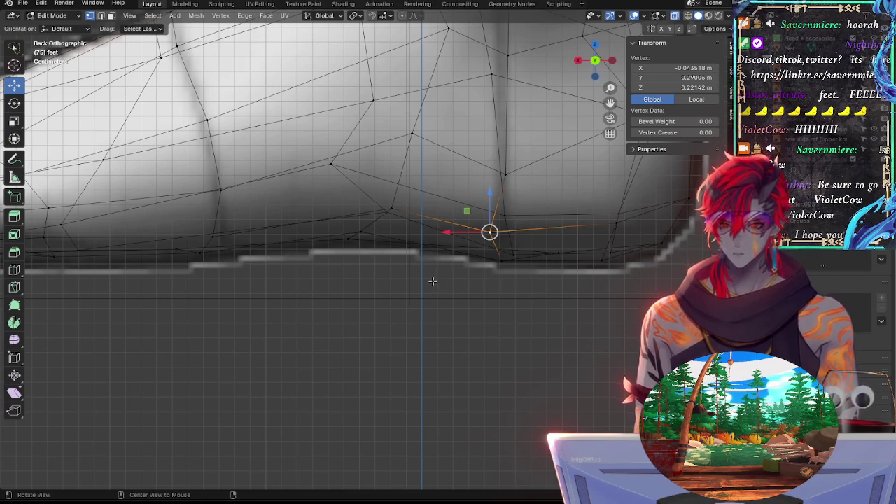
key(alt+z)
click(426, 254)
key(alt+z)
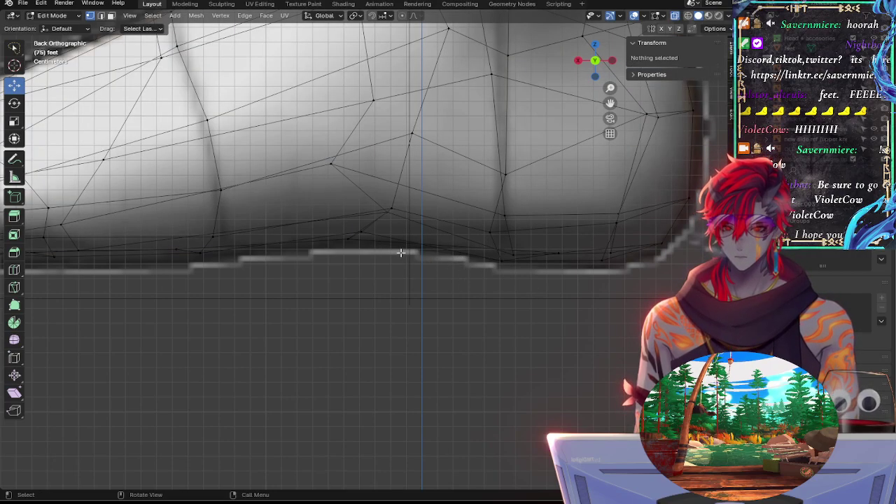
key(alt+z)
click(353, 236)
key(alt+z)
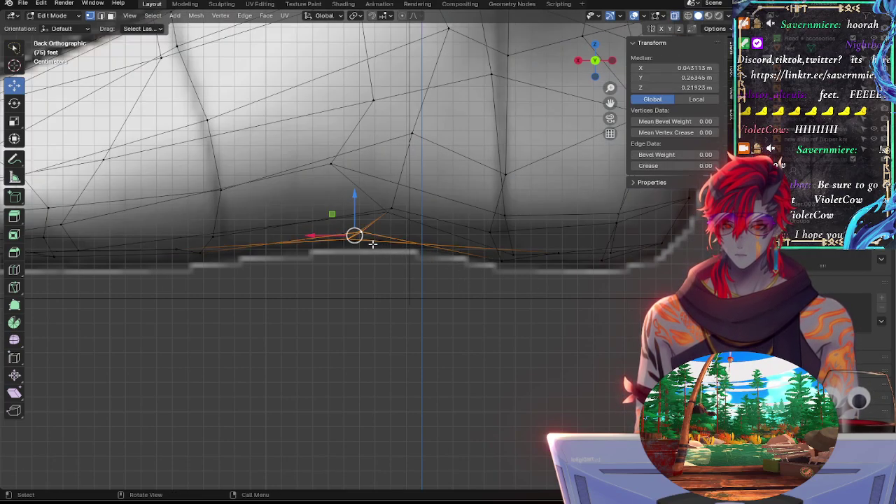
mouse_move(365, 243)
mouse_down()
mouse_move(381, 246)
mouse_move(374, 215)
mouse_move(377, 235)
mouse_up()
key(alt+z)
key(alt+z)
shift+middle_drag(367, 283, 385, 282)
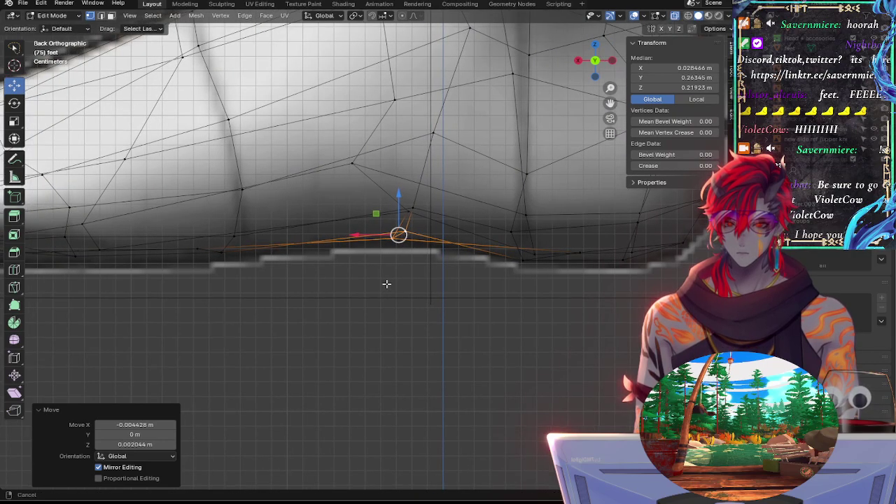
Step: Shift the near-side vertex under the arch along X so it sits closer to the heel
key(alt+z)
key(alt+z)
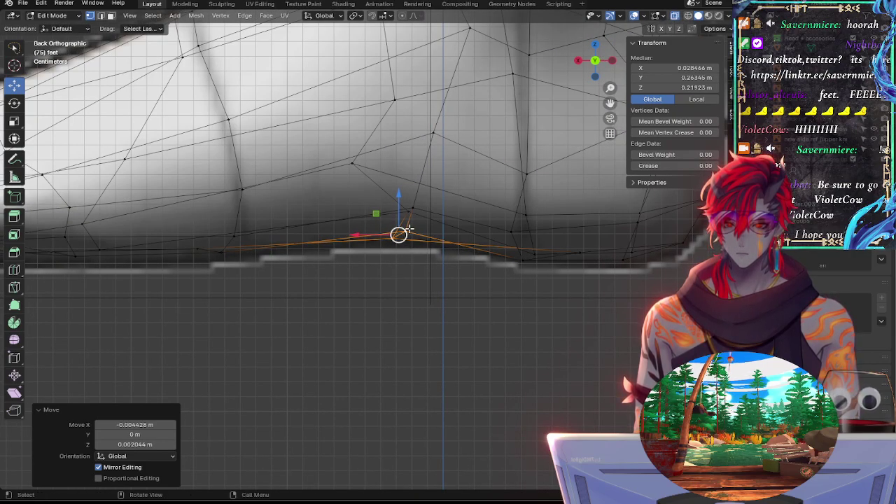
click(404, 231)
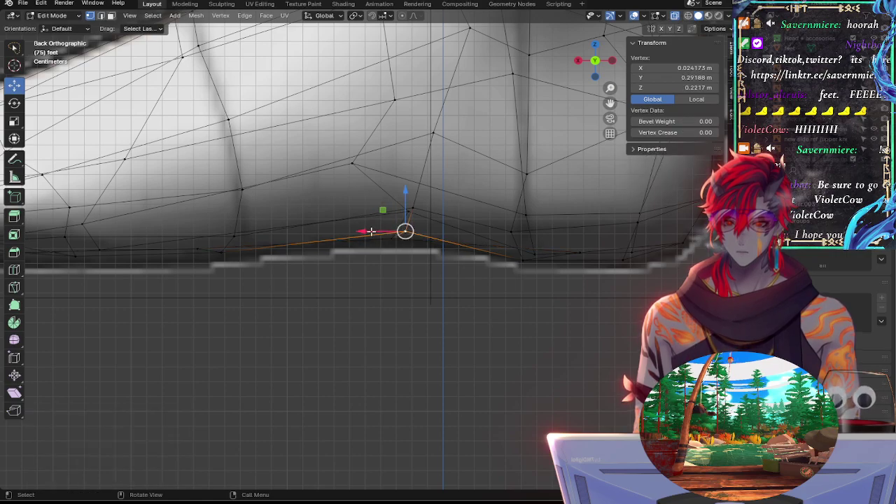
mouse_move(368, 234)
mouse_down()
mouse_move(344, 232)
mouse_move(392, 233)
mouse_move(365, 237)
mouse_up()
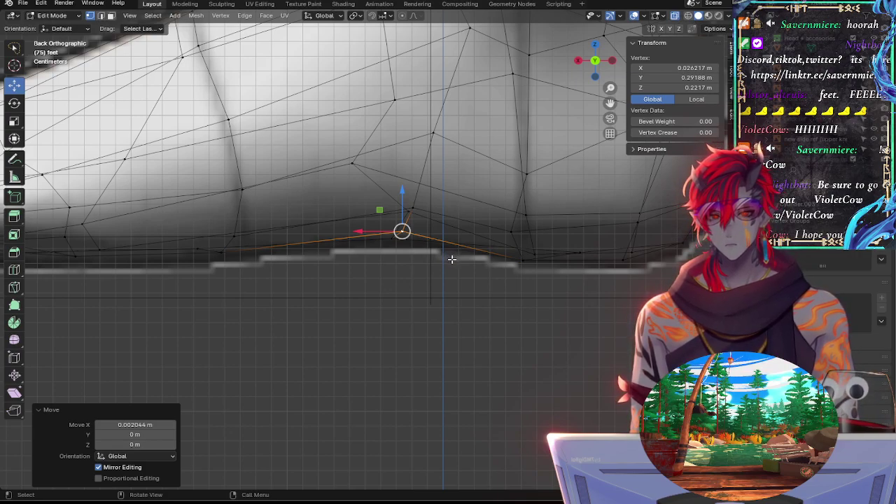
drag(371, 232, 348, 239)
Step: Move the far-side vertex under the arch slightly upward and toward the heel
click(394, 240)
key(alt+z)
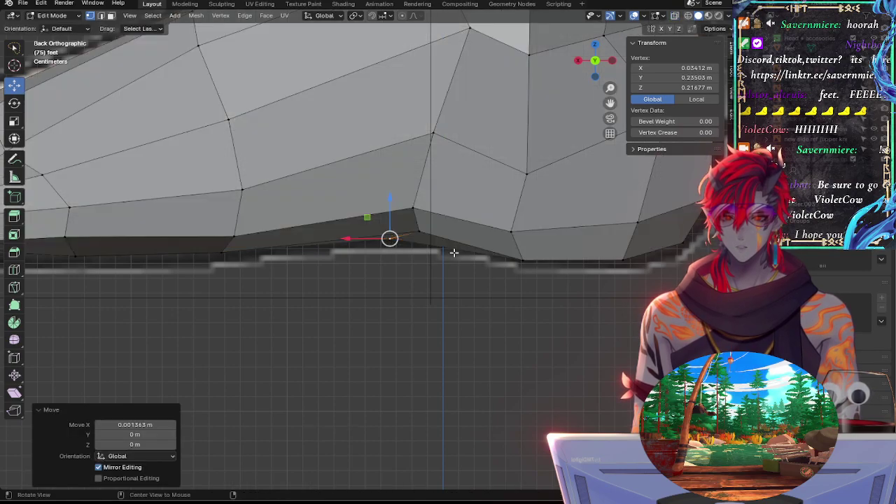
key(alt+z)
key(alt+z)
key(alt+z)
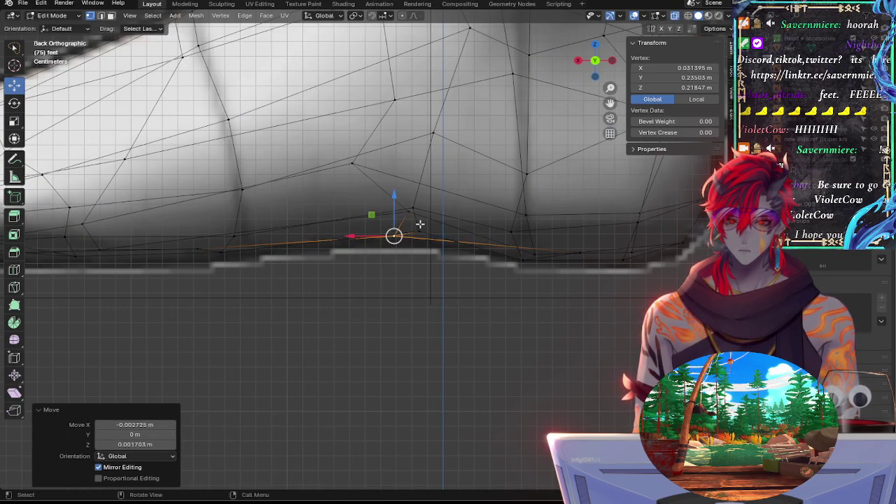
Step: Nudge the far-side arch vertex about 0.001 m toward the toes and slightly down
click(417, 256)
key(alt+z)
key(alt+z)
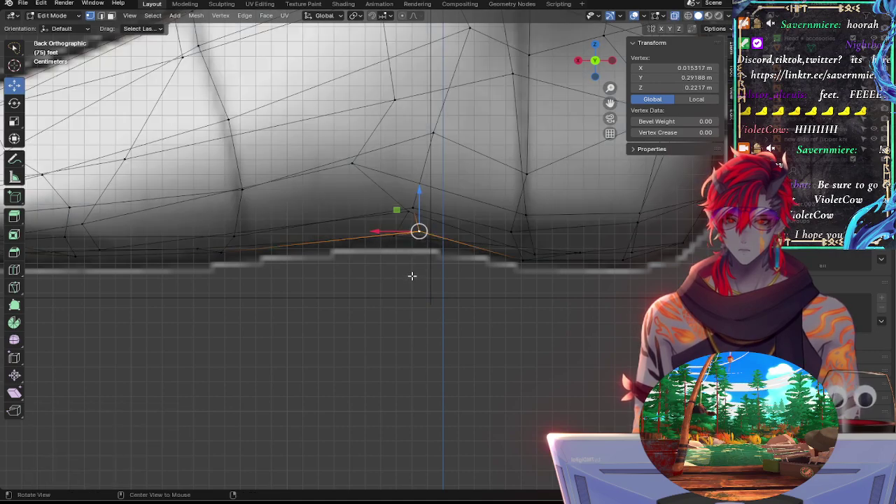
click(398, 239)
drag(395, 237, 392, 237)
key(alt+z)
key(alt+z)
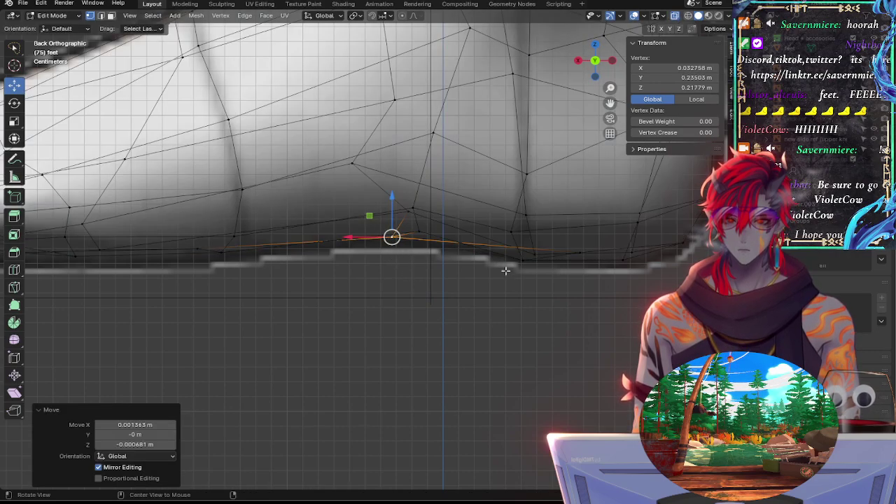
Step: Lower the far-side vertex under the heel about 0.004 m and move it about 0.015 m toward the toes
click(573, 257)
key(g)
key(z)
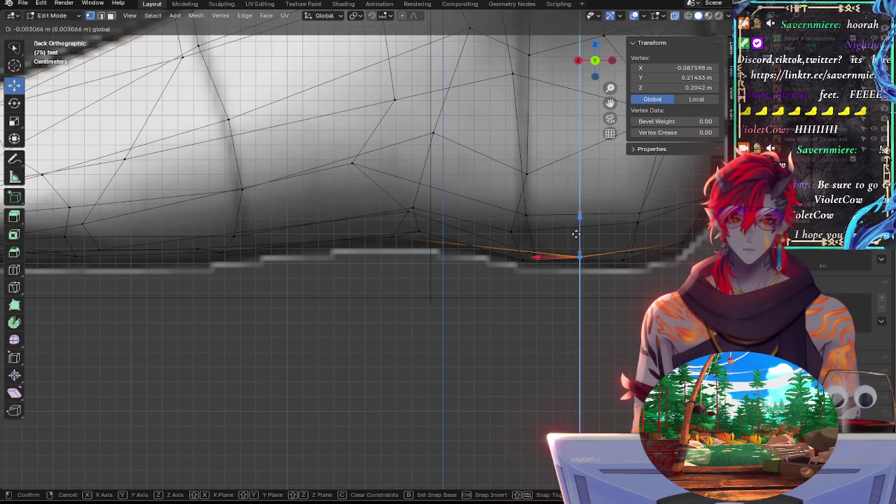
click(579, 255)
key(g)
key(x)
click(518, 261)
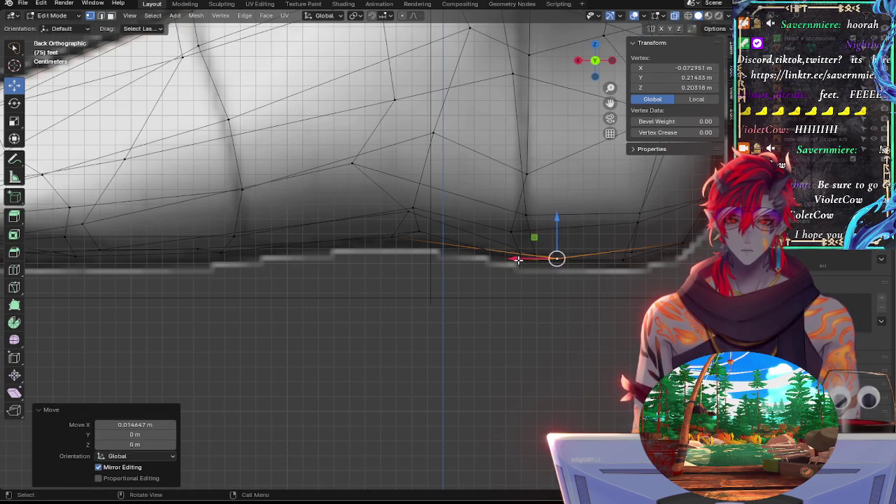
Step: Raise the far-side and near-side vertices under the arch slightly along Z
click(390, 234)
key(g)
key(z)
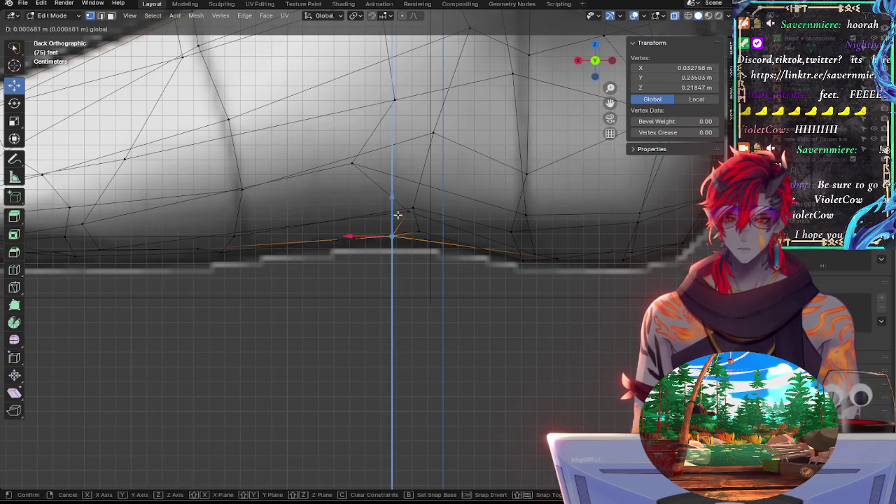
click(367, 240)
click(418, 231)
key(g)
key(z)
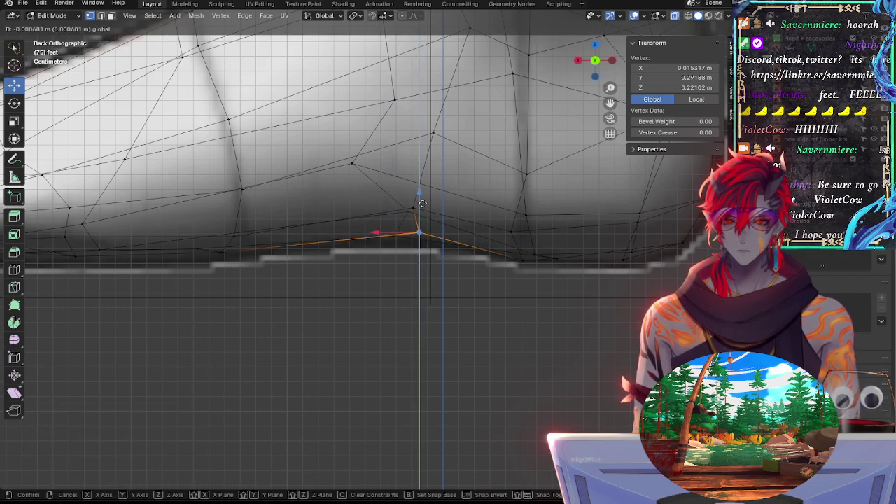
drag(425, 201, 424, 201)
drag(389, 228, 392, 232)
right_click(393, 232)
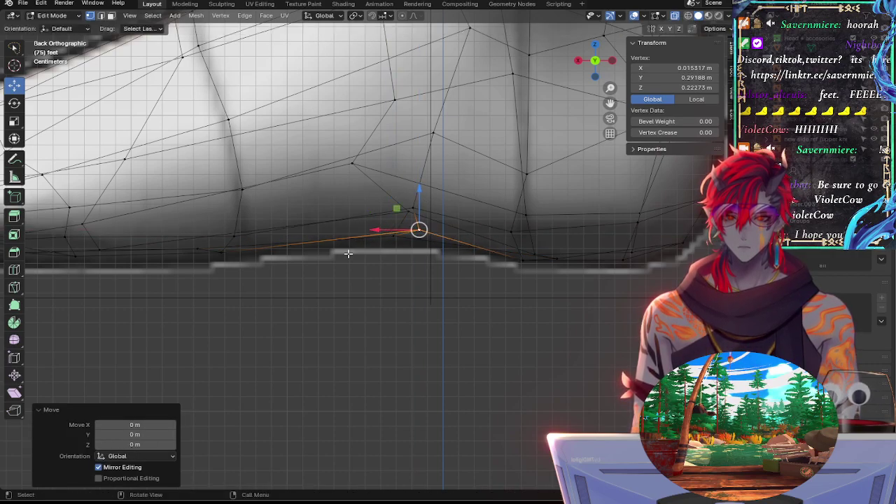
Step: Move the near-side vertex on the lower side edge behind the ball of the foot toward the heel and slightly up
click(310, 272)
key(alt+z)
key(alt+z)
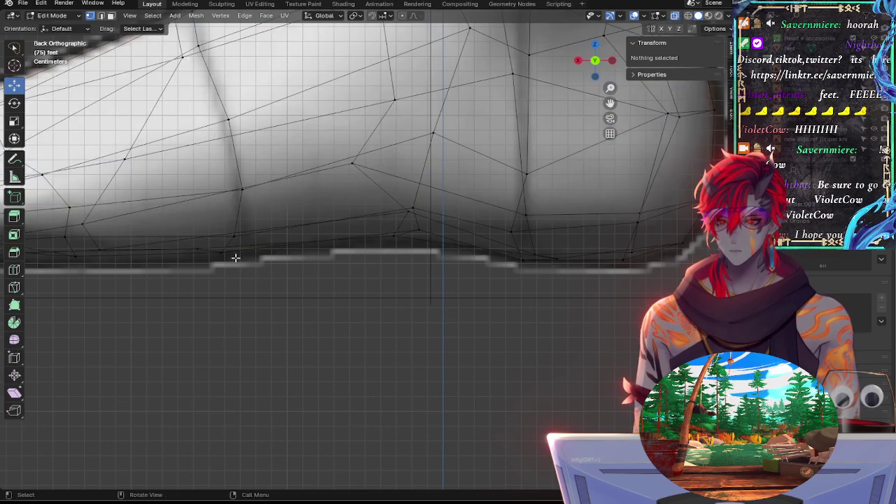
click(231, 239)
mouse_move(207, 253)
mouse_down()
mouse_move(226, 252)
mouse_move(236, 231)
mouse_move(230, 250)
mouse_move(244, 232)
mouse_move(232, 253)
mouse_move(196, 249)
mouse_up()
key(g)
key(x)
click(220, 231)
key(g)
key(x)
click(234, 237)
click(243, 232)
Step: Shift the near-side sole vertex behind the ball toward the heel and lower its far-side neighbour toward the reference outline
click(228, 250)
key(alt+z)
key(g)
key(alt+z)
click(201, 249)
key(g)
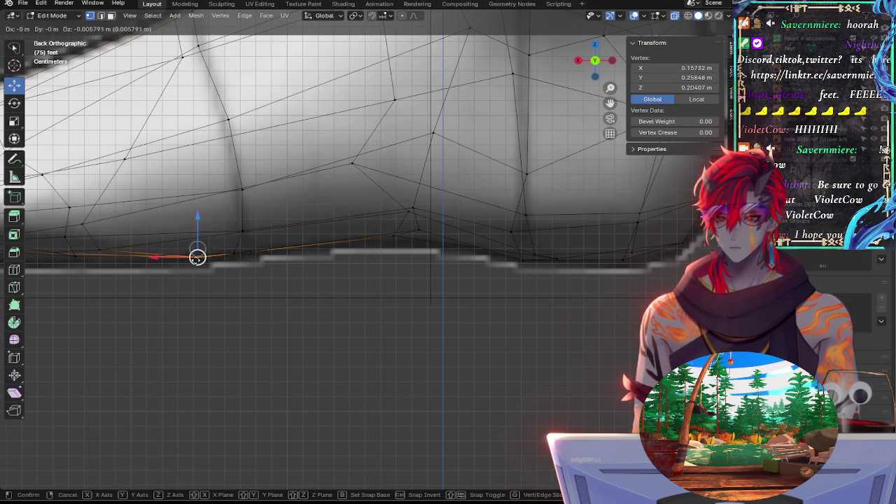
click(199, 256)
Step: Raise the far-side vertex under the arch slightly along Z and clear the selection
click(390, 237)
key(alt+z)
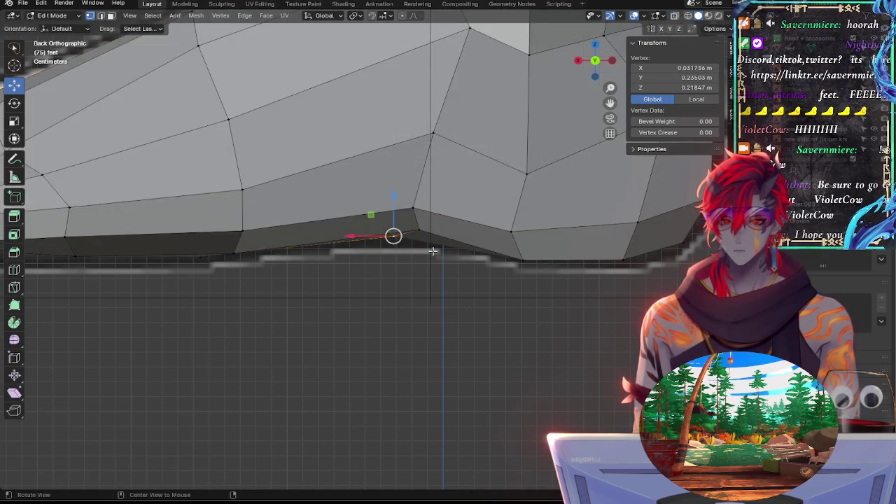
key(g)
key(z)
click(390, 222)
click(281, 299)
Step: Lower the far-side sole vertex under the ball of the foot along Z toward the reference outline
click(200, 255)
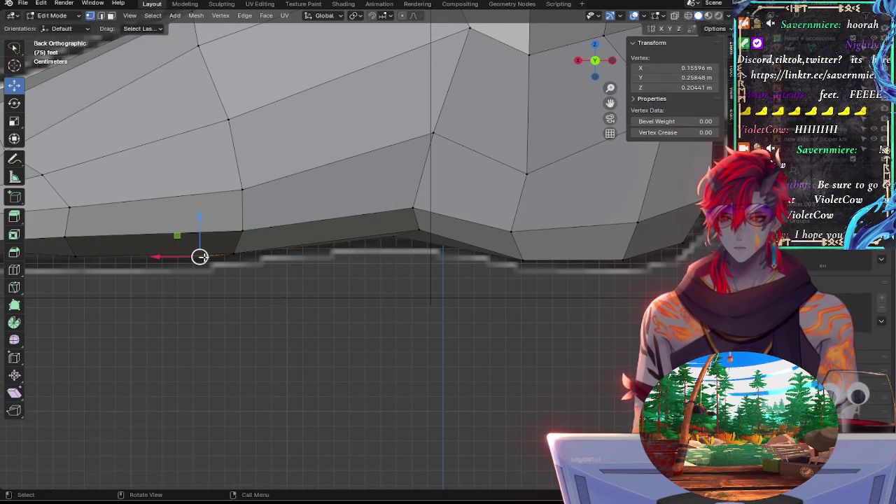
key(alt+z)
shift+middle_drag(220, 292, 344, 296)
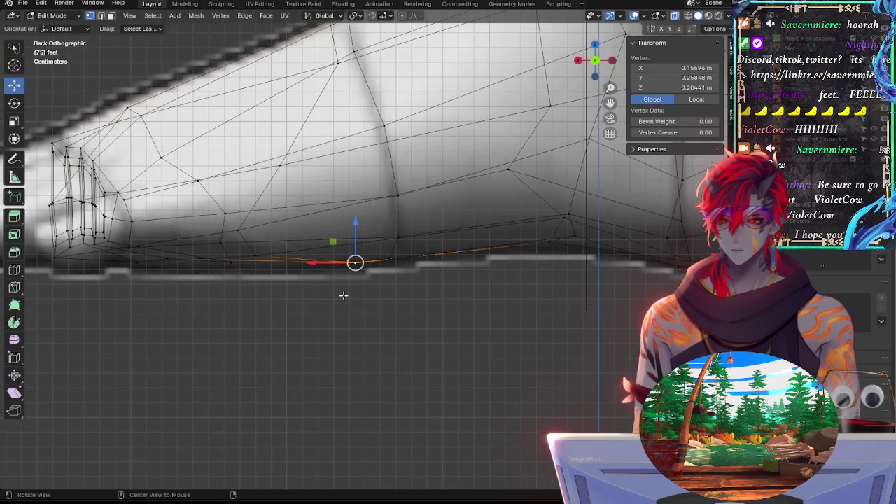
click(266, 256)
key(g)
key(z)
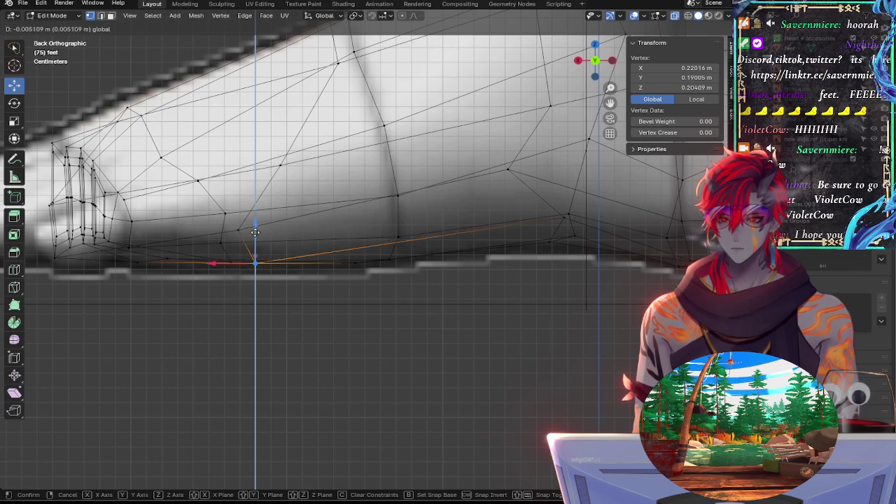
click(198, 242)
Step: Lower the sole vertices just behind the toes by about 0.0014 m along Z and clear the selection
click(136, 249)
click(145, 262)
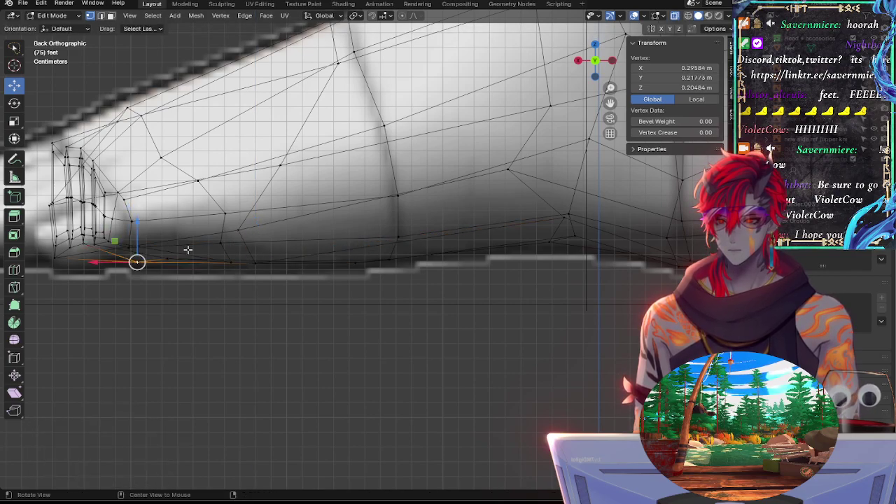
key(alt+z)
shift+click(175, 261)
shift+click(210, 258)
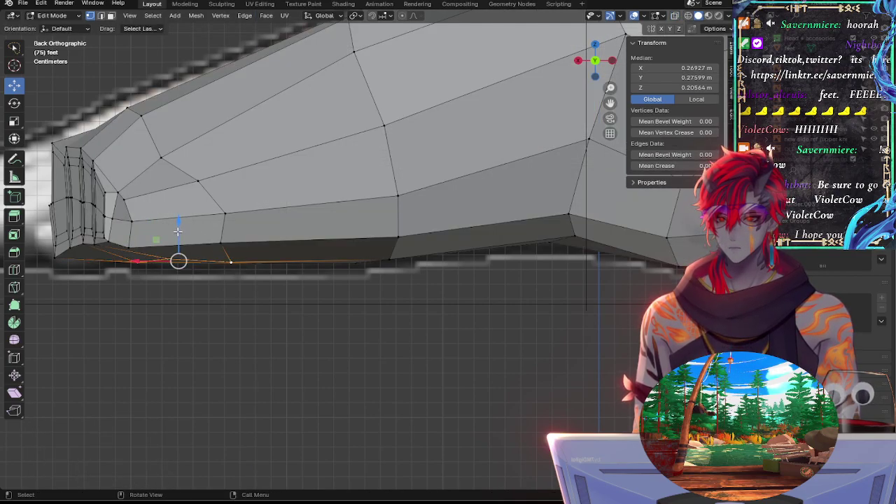
key(g)
key(z)
click(180, 314)
key(alt+z)
shift+middle_drag(180, 315, 342, 307)
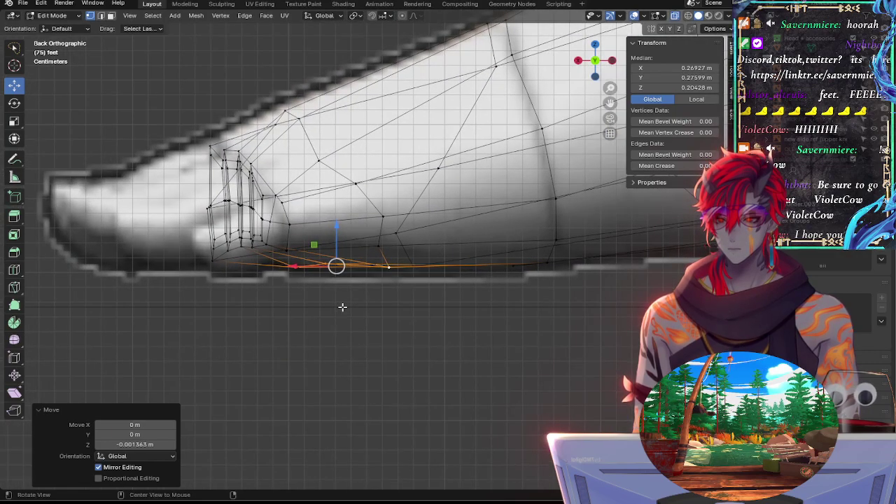
shift+middle_drag(414, 299, 108, 306)
shift+middle_drag(358, 301, 298, 426)
key(alt+z)
click(238, 306)
shift+middle_drag(236, 306, 357, 348)
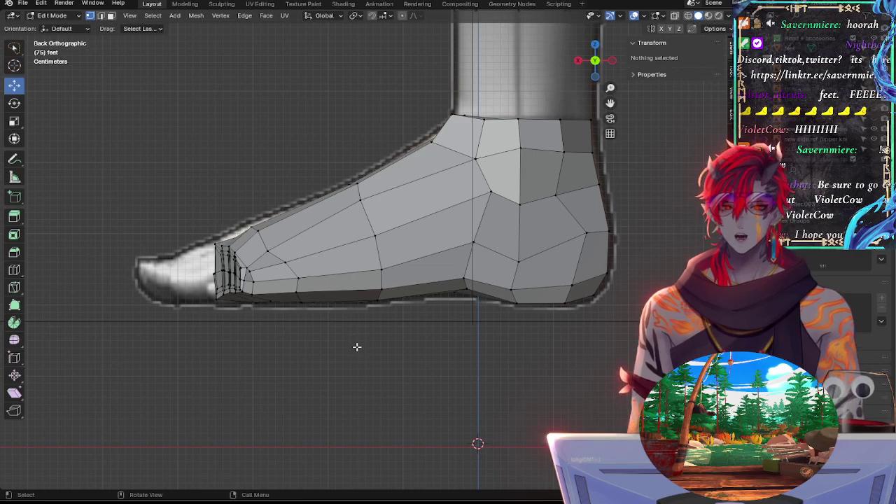
Step: Move the far-side vertex at the front of the ankle rim toward the toes and slightly down to the reference outline
key(alt+z)
click(459, 112)
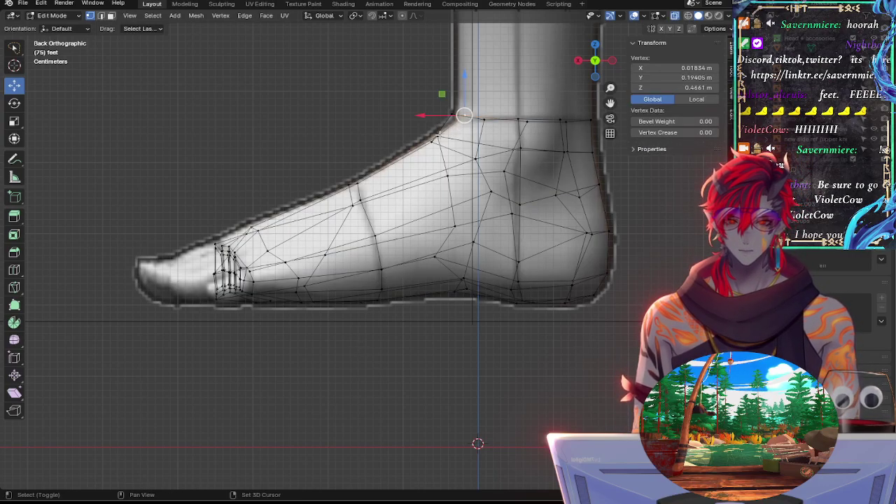
drag(463, 103, 463, 94)
drag(432, 122, 429, 122)
click(425, 122)
key(g)
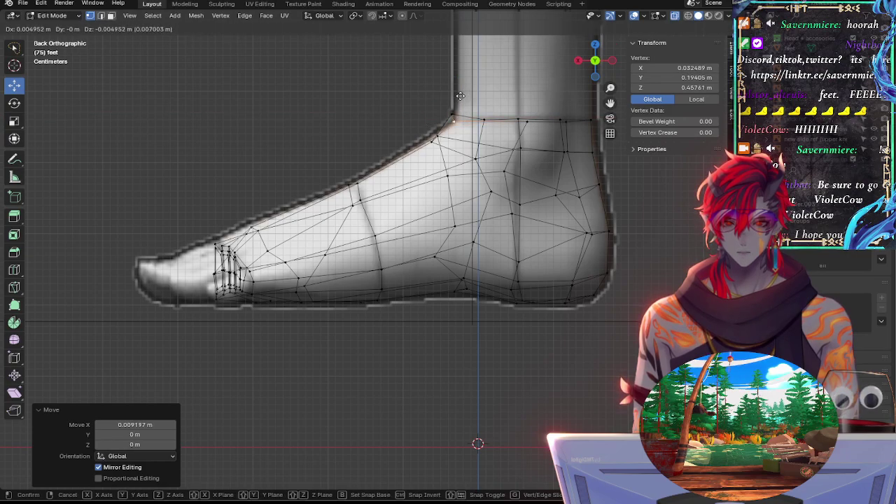
click(462, 96)
drag(455, 96, 454, 92)
Step: Move the near-side vertex at the front of the ankle rim about -0.0035 m in X and -0.0014 m in Z
click(454, 111)
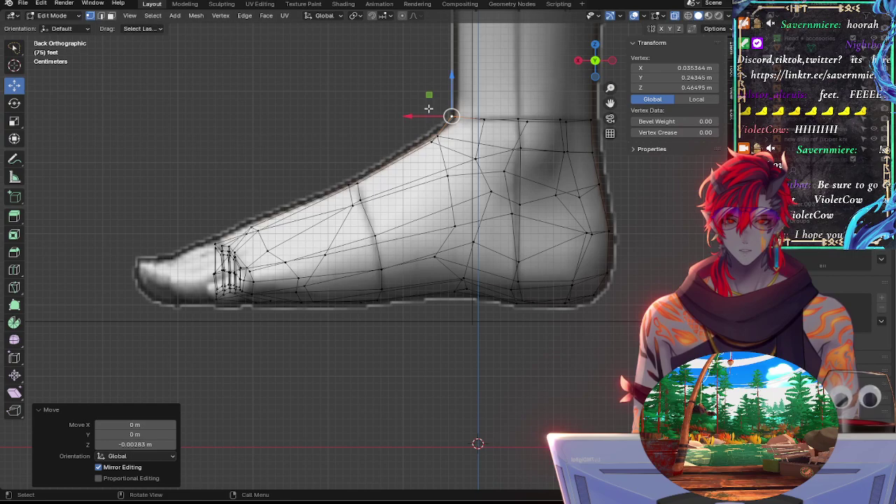
key(g)
click(434, 110)
key(alt+z)
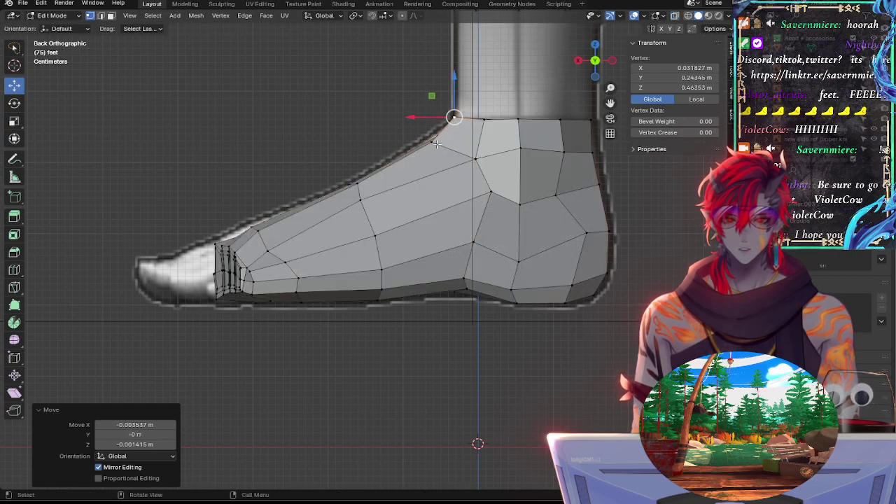
Step: Adjust the upper instep vertices just below the ankle rim, shifting the near-side one toward the heel along X
click(437, 136)
key(alt+z)
drag(437, 135, 432, 105)
click(433, 141)
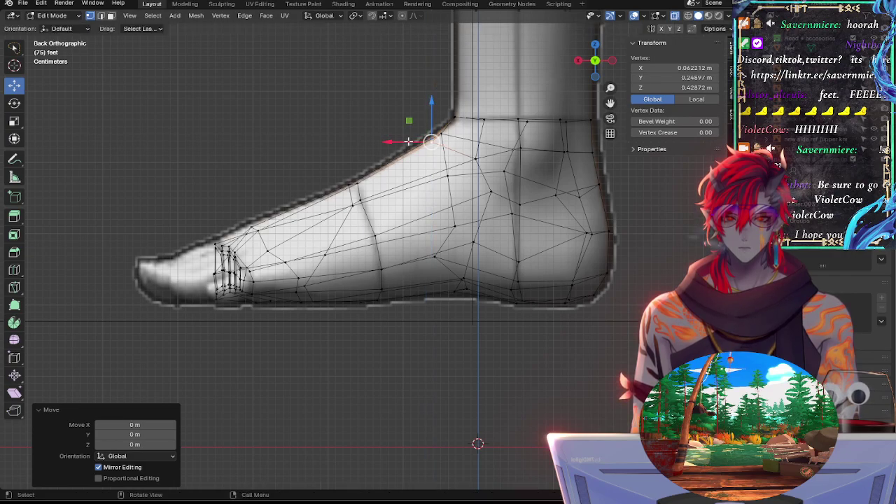
drag(408, 141, 456, 87)
Step: Nudge the far-side front vertex of the ankle rim along X and Z onto the reference outline
click(455, 116)
drag(420, 118, 418, 119)
click(454, 117)
click(454, 117)
click(454, 117)
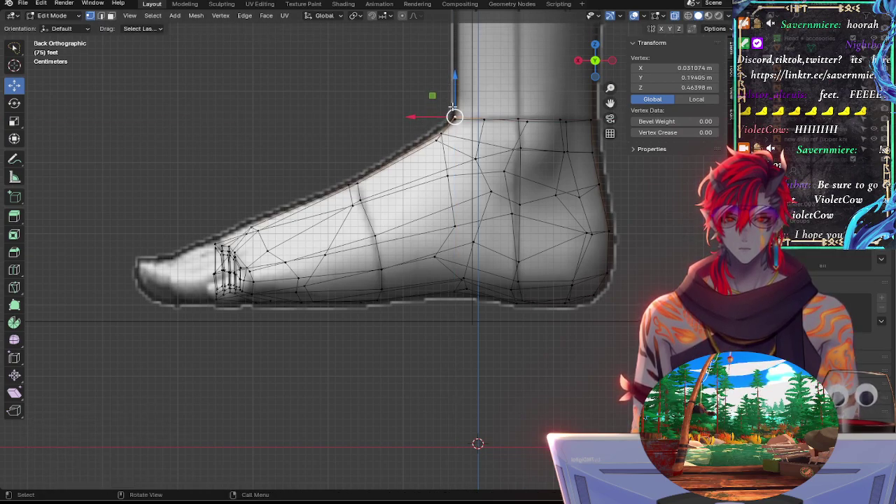
drag(454, 77, 440, 91)
Step: Raise the near-side upper instep vertex by about 0.0028 m along Z and clear the selection
click(439, 131)
click(436, 138)
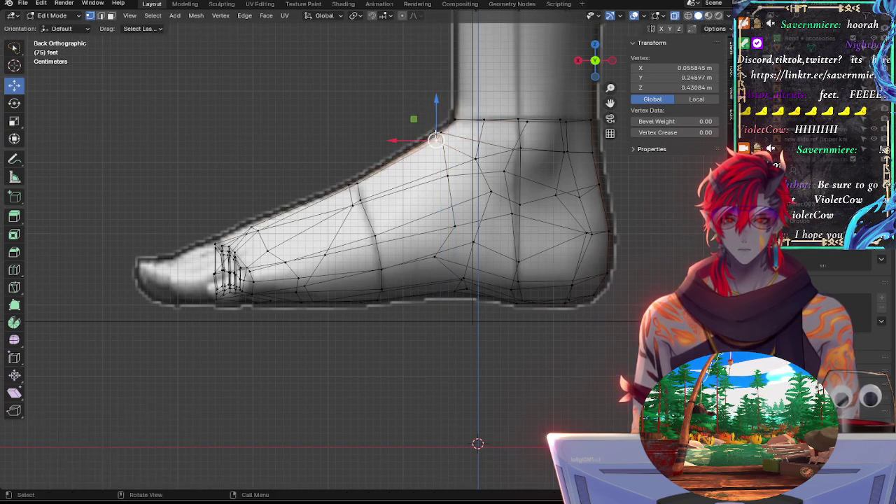
drag(436, 139, 434, 136)
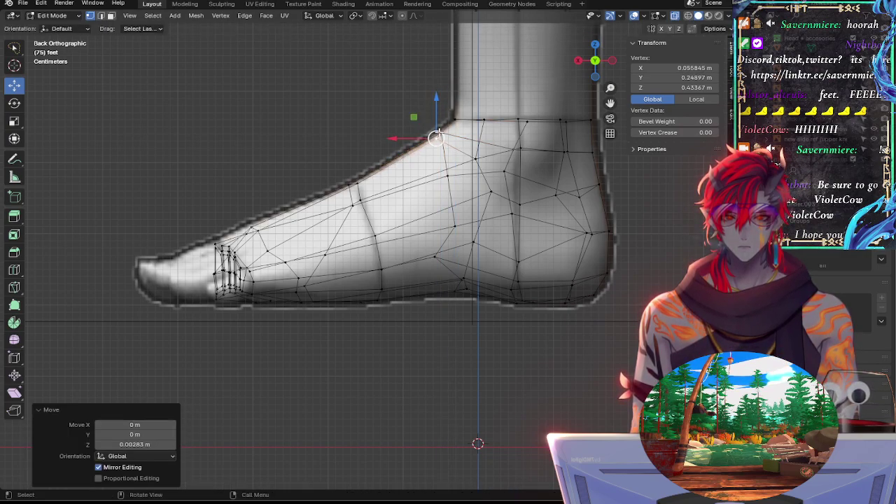
click(331, 132)
Step: Move the rear vertex just below the ankle rim slightly backward along X toward the reference outline
mouse_move(360, 155)
shift+middle_down()
mouse_move(327, 185)
mouse_move(322, 215)
shift+middle_up()
shift+middle_drag(252, 197, 91, 253)
mouse_move(482, 241)
mouse_down()
mouse_move(425, 228)
mouse_move(427, 170)
mouse_move(454, 171)
mouse_up()
key(g)
key(x)
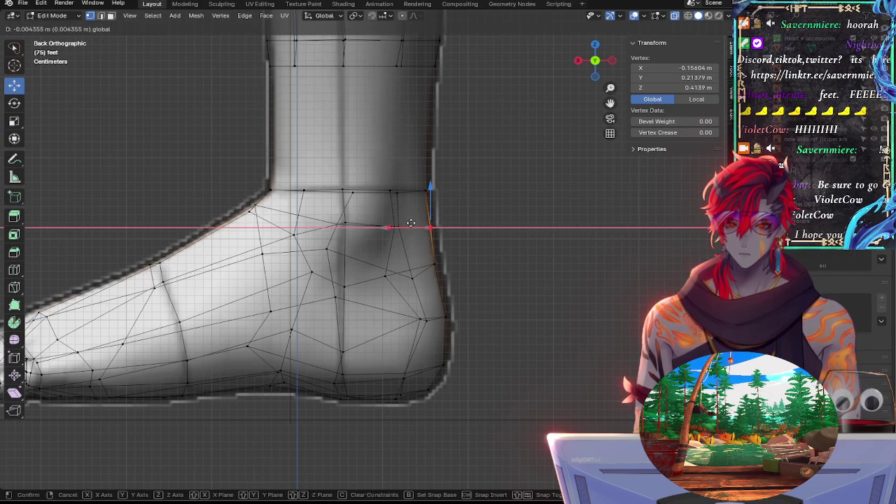
click(410, 224)
key(g)
key(x)
key(Escape)
Step: Shift the rear vertex of the ankle rim slightly backward along X toward the reference outline
click(425, 190)
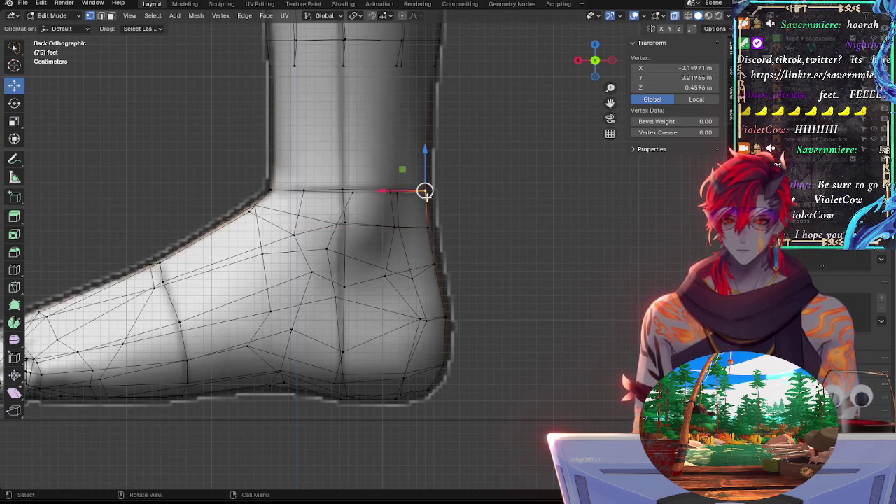
key(ctrl+z)
key(ctrl+shift+z)
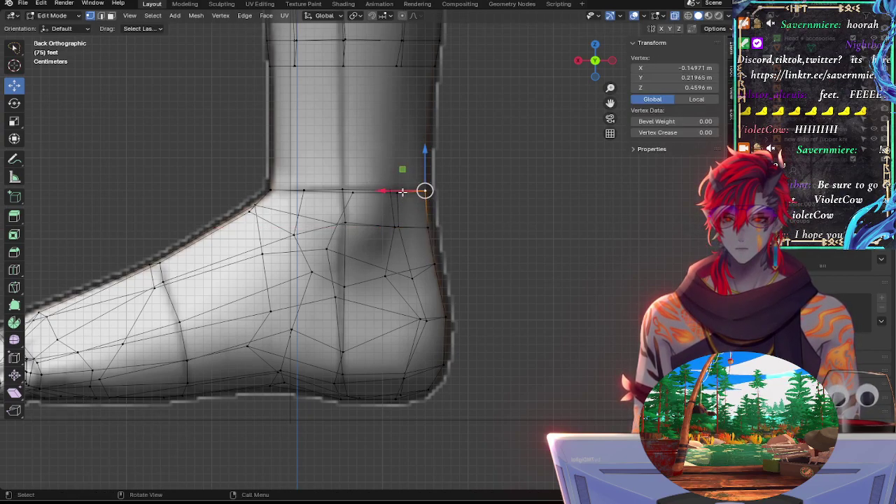
drag(393, 190, 395, 191)
Step: Raise the rear vertex below the ankle rim slightly and shift it about 0.0019 m along X
click(428, 236)
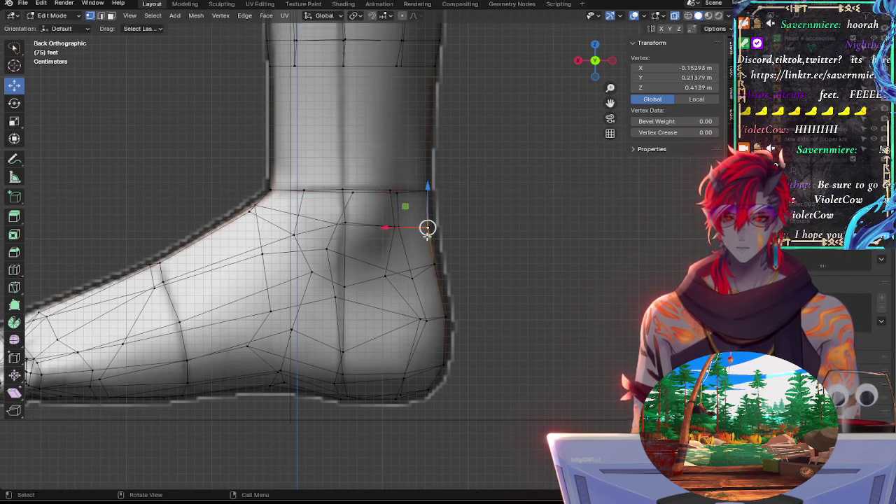
drag(430, 226, 428, 225)
click(428, 227)
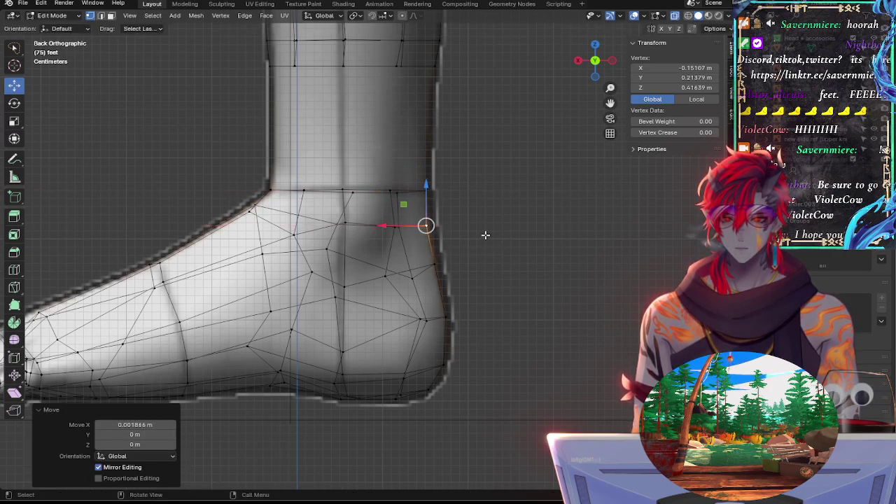
click(439, 238)
Step: Select the ankle rim's rear vertex and the two below it, and move them about -0.0012 m along X
click(427, 225)
shift+click(437, 263)
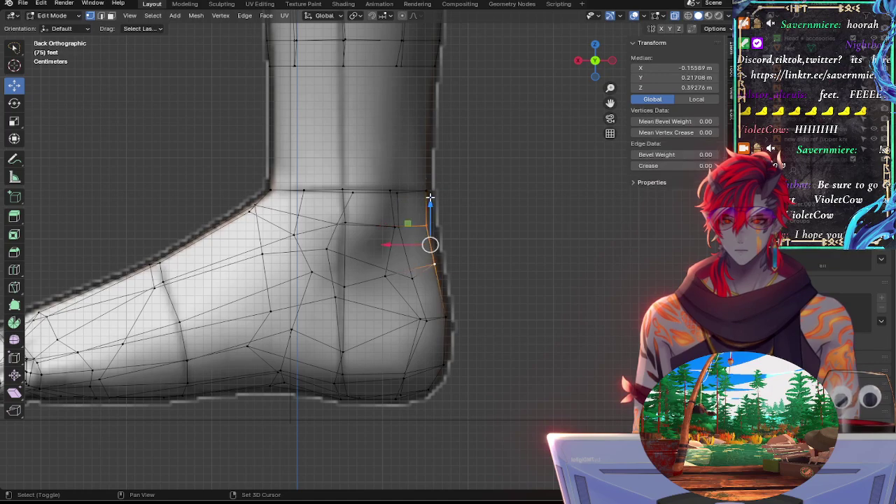
shift+click(428, 192)
drag(390, 228, 391, 228)
click(391, 228)
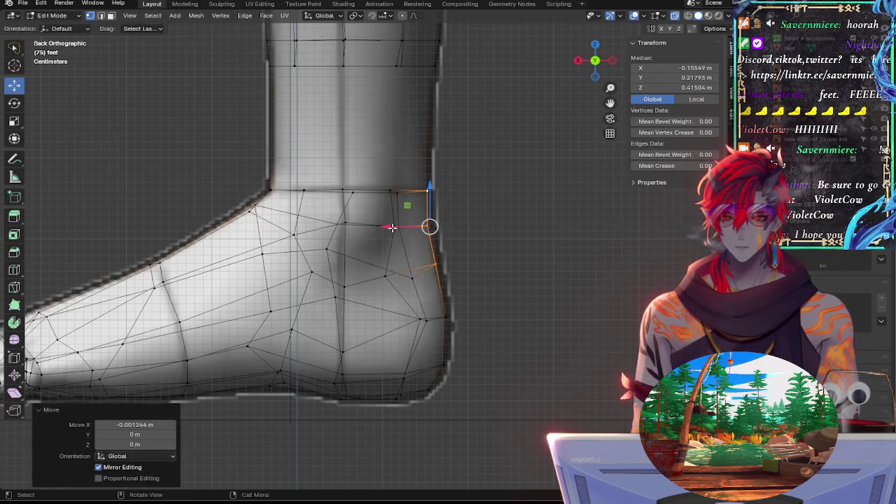
Step: Move the lowest of the three rear vertices back by about 0.0012 m along X and clear the selection
click(472, 244)
click(434, 263)
key(g)
key(x)
drag(404, 261, 404, 262)
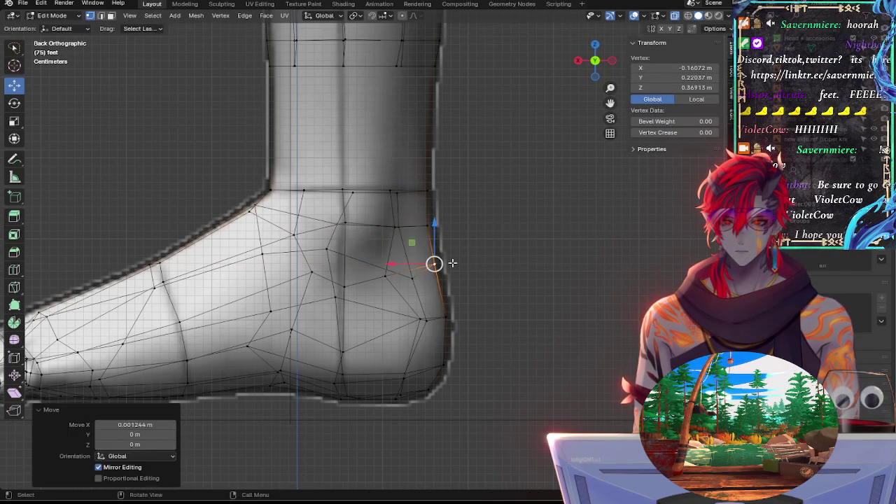
click(471, 259)
Step: Turn off X-ray and slide the central vertex on the side of the heel upward along its edges
shift+middle_drag(346, 236, 538, 243)
shift+middle_drag(379, 237, 397, 233)
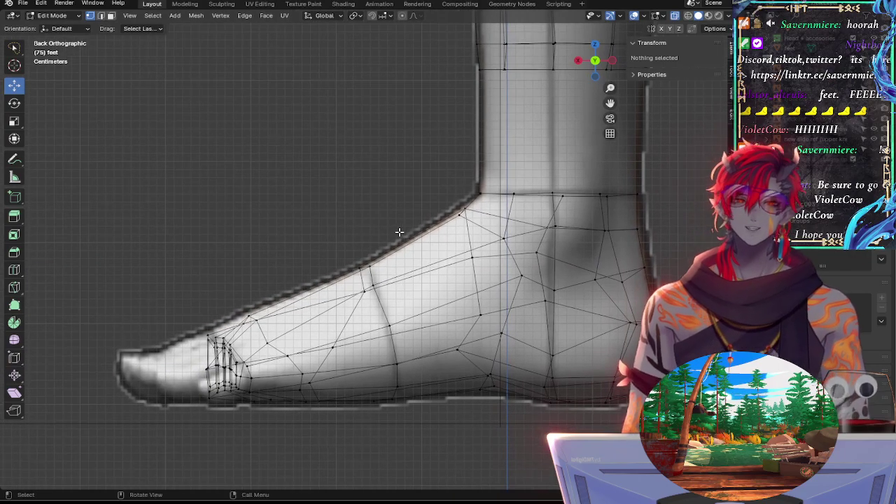
shift+scroll(330, 190, down, 3)
key(alt+z)
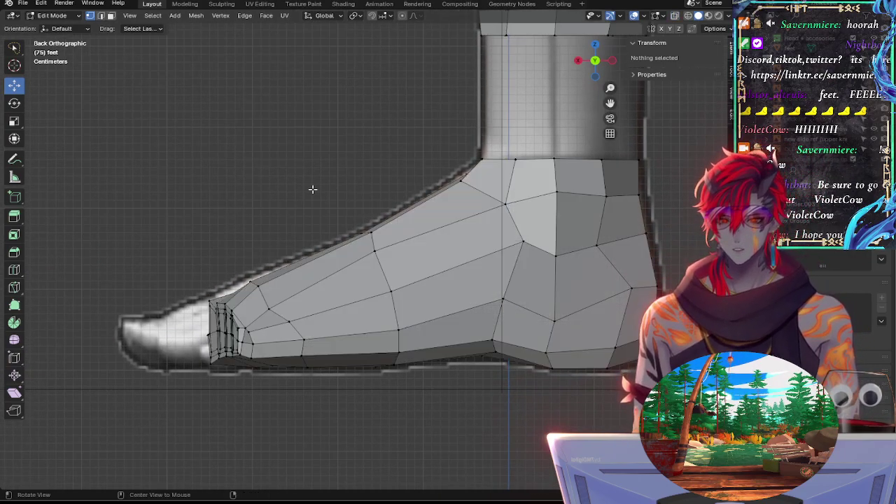
click(569, 307)
key(shift+v)
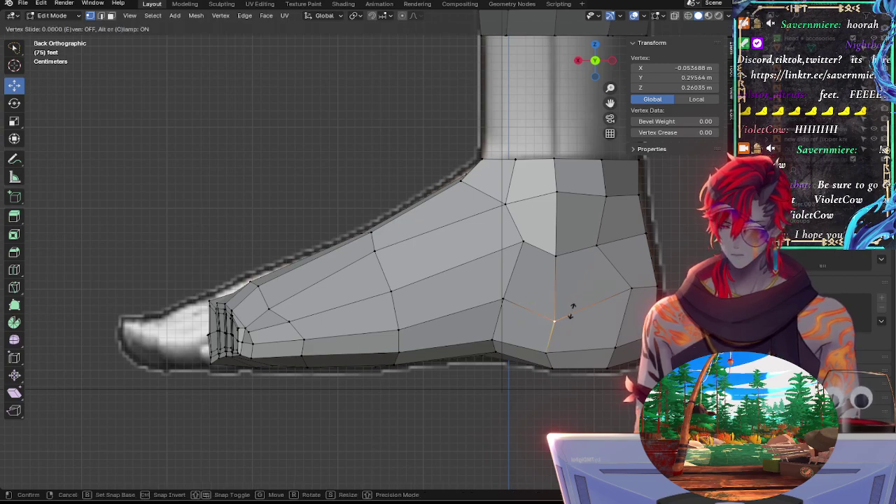
click(566, 314)
key(shift+v)
click(581, 302)
Step: Slide the two rear vertices on the side of the heel along their edges to even out the face spacing
click(629, 289)
key(g)
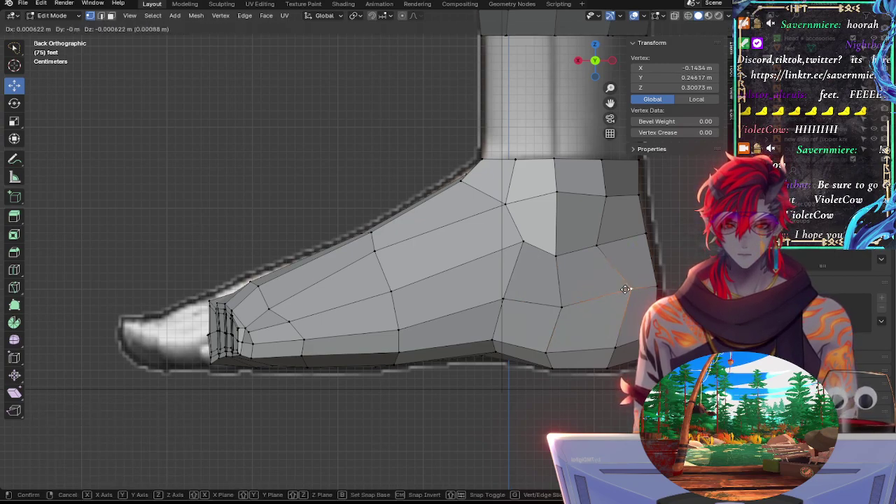
key(g)
click(607, 295)
click(596, 247)
key(shift+v)
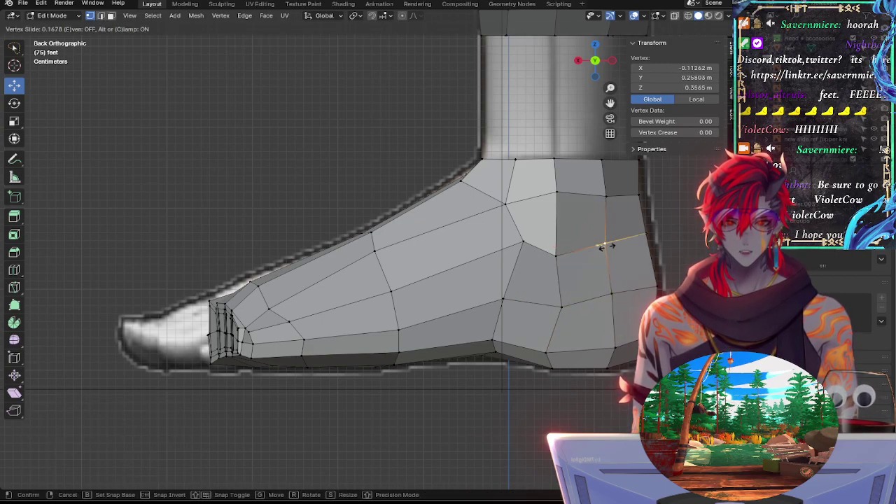
click(585, 254)
Step: Slide the side vertex below the front of the ankle slightly up and toward the toes along its edges
click(523, 245)
key(shift+v)
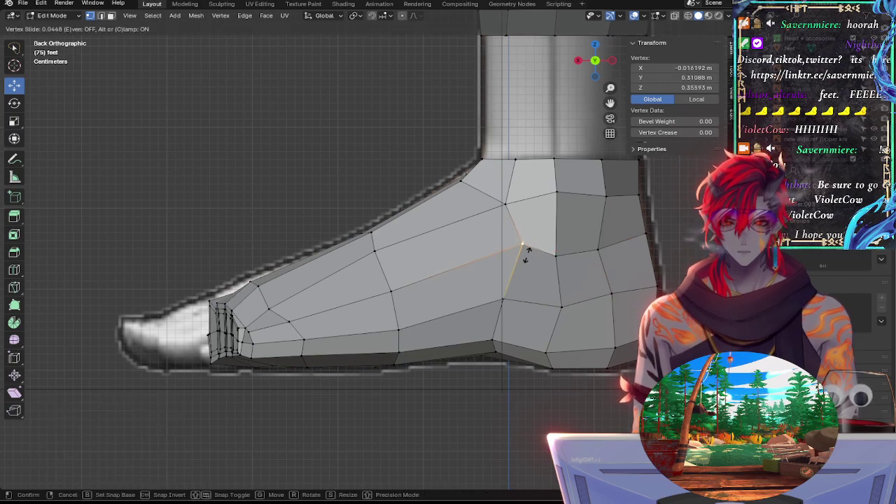
click(524, 253)
key(shift+v)
click(522, 251)
Step: Slide the side vertex above the arch slightly down and toward the heel along its edges
click(505, 308)
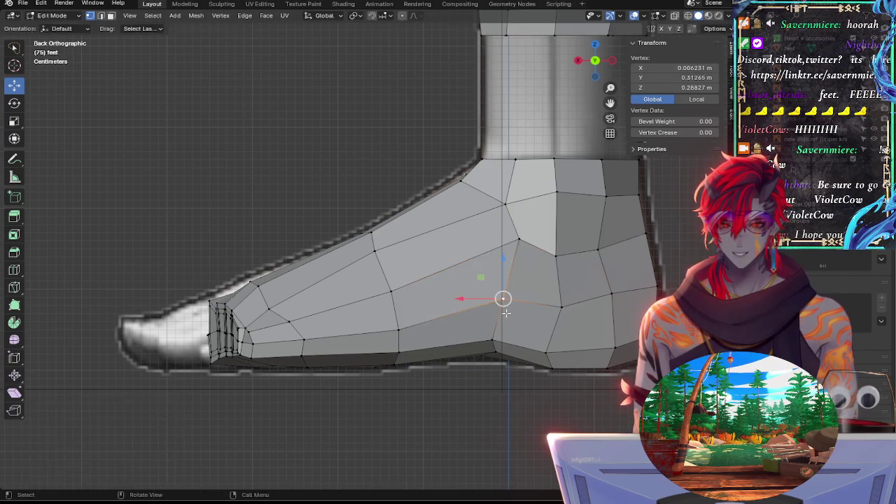
key(shift+v)
click(538, 309)
key(shift+v)
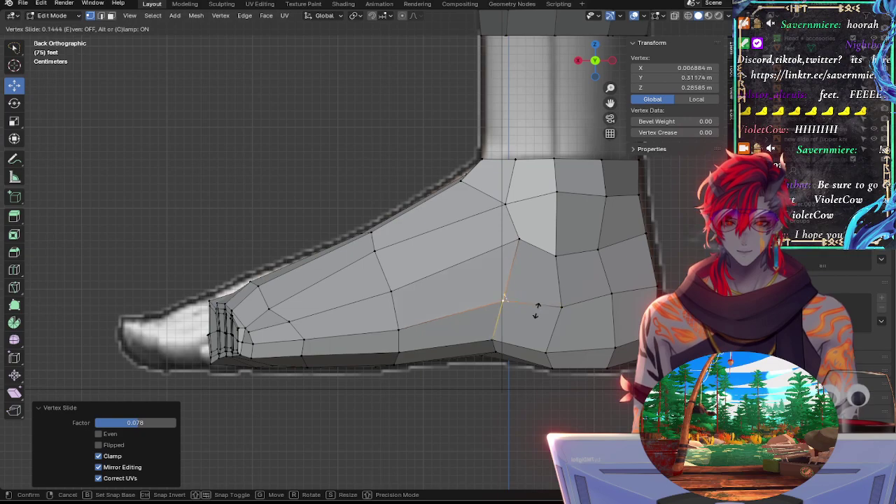
click(542, 311)
key(shift+v)
click(553, 309)
Step: In the right orthographic view, move the side vertex above the arch outward by about 0.0124 m along Y
middle_drag(502, 320, 590, 338)
click(587, 63)
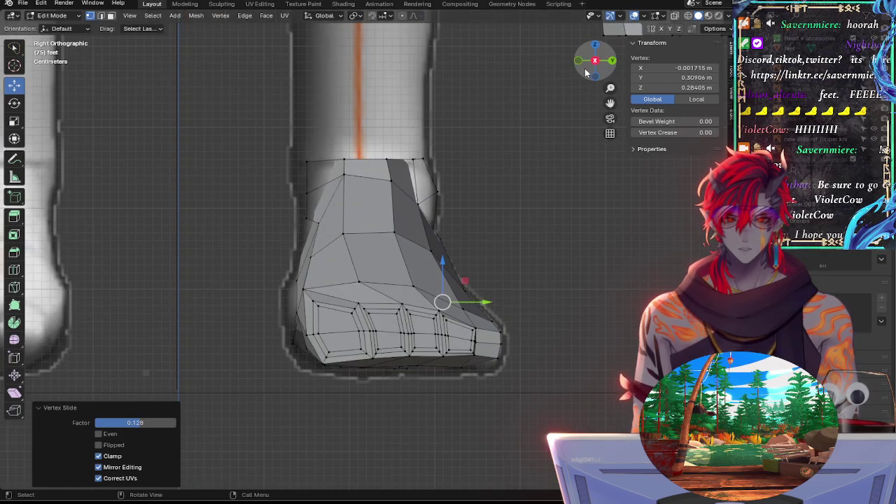
key(alt+z)
key(g)
key(y)
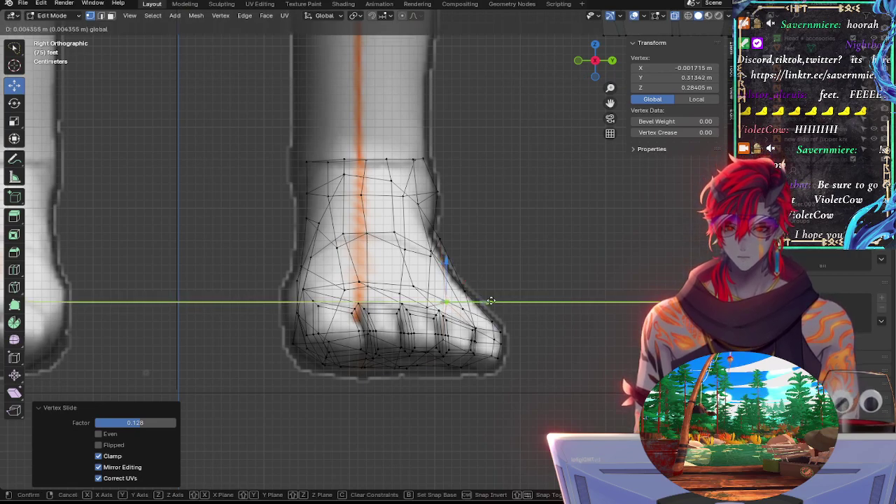
click(490, 301)
Step: Move the row of side vertices running forward from above the arch by about 0.003 m X, -0.003 m Y and 0.001 m Z
key(alt+z)
middle_drag(495, 299, 516, 287)
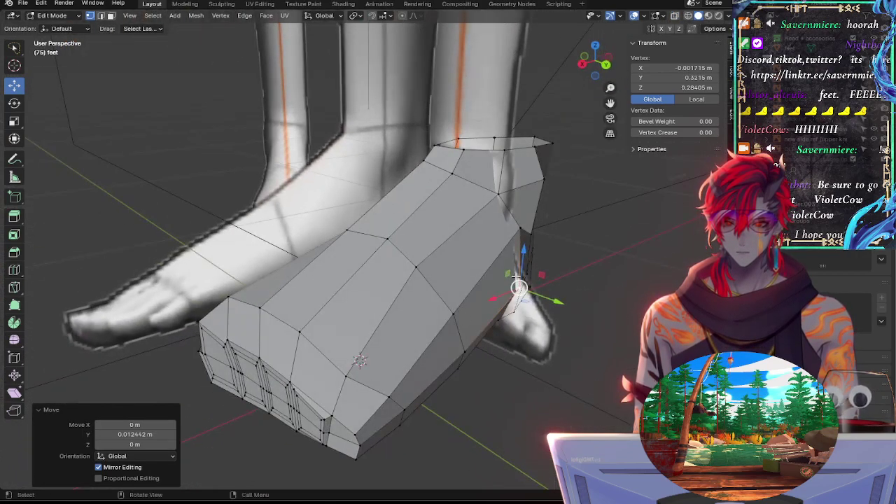
click(514, 241)
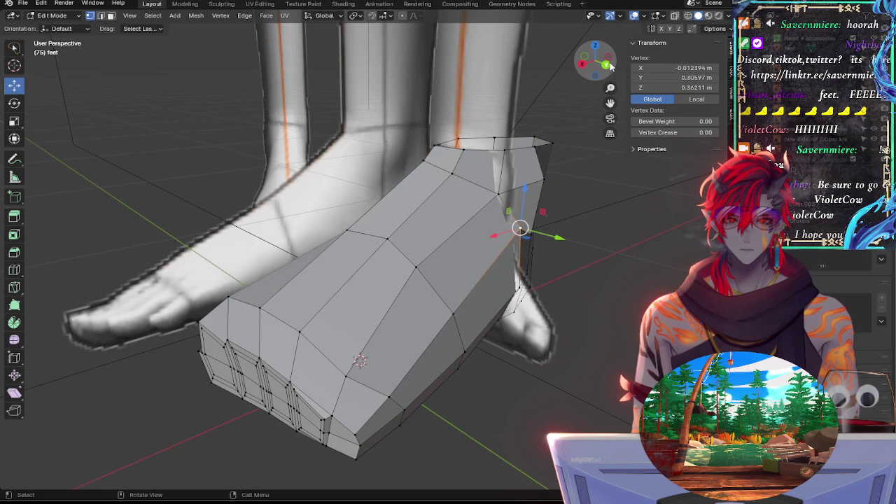
click(528, 275)
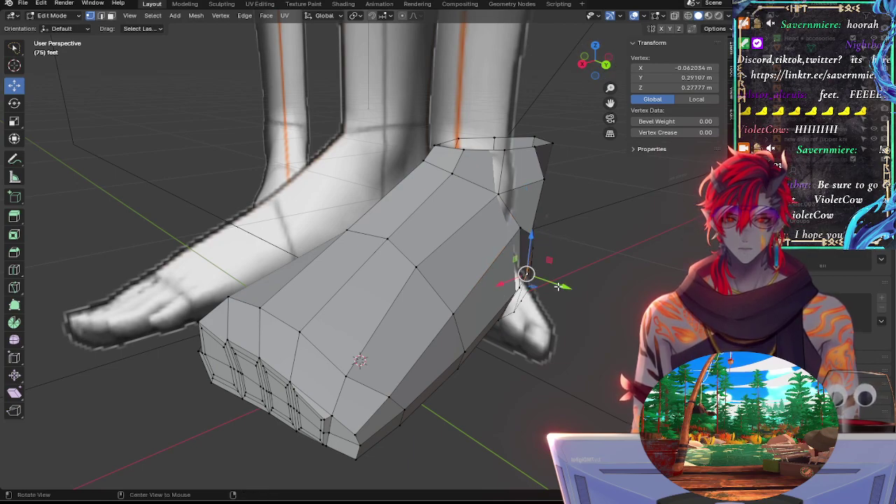
click(529, 287)
click(521, 289)
drag(540, 300, 542, 300)
click(459, 351)
shift+click(456, 316)
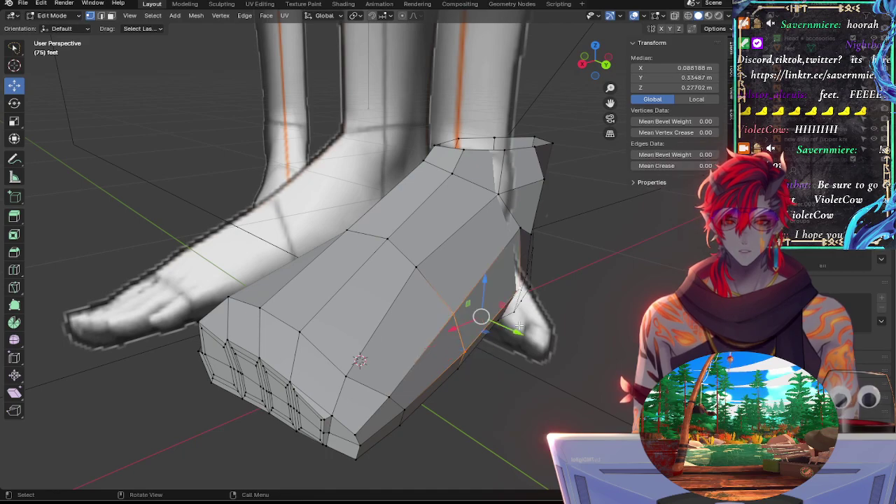
key(g)
click(540, 270)
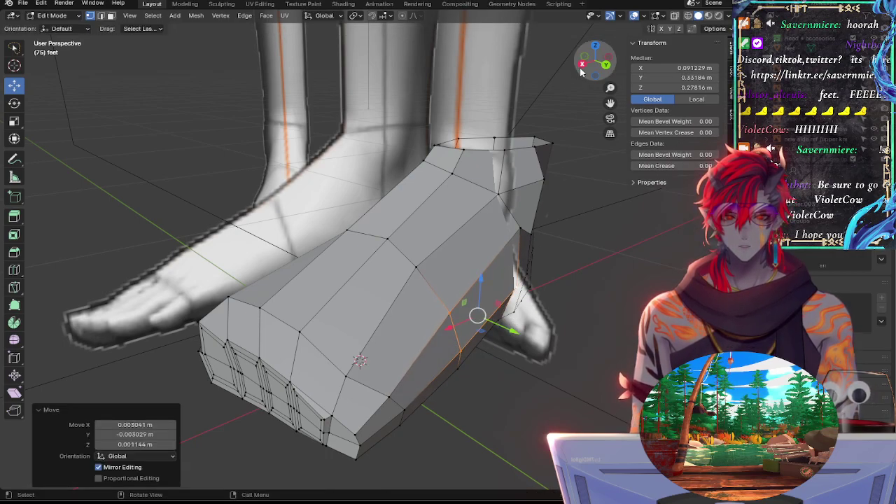
Step: In the right orthographic view, move the selected side vertices outward along Y toward the reference outline
click(583, 64)
key(g)
key(y)
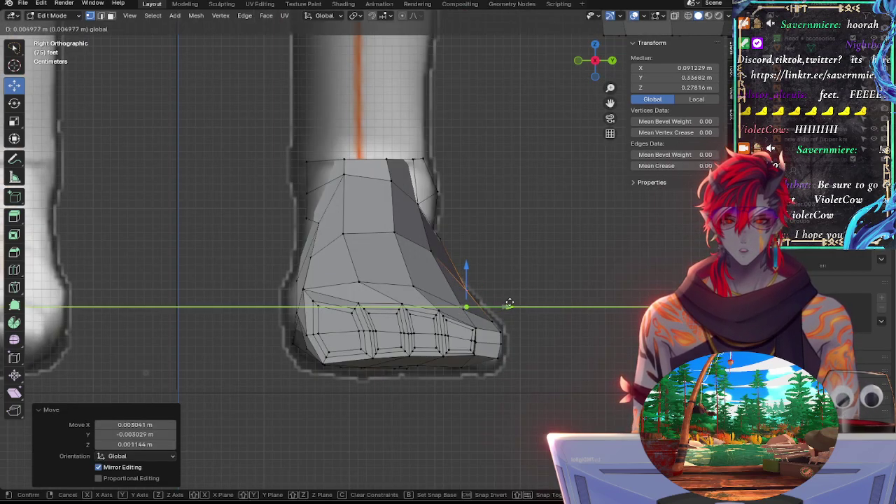
click(506, 301)
Step: Move the vertex below the side of the ankle inward along Y and nudge the ankle-rim vertex along Y to fit the reference
click(435, 238)
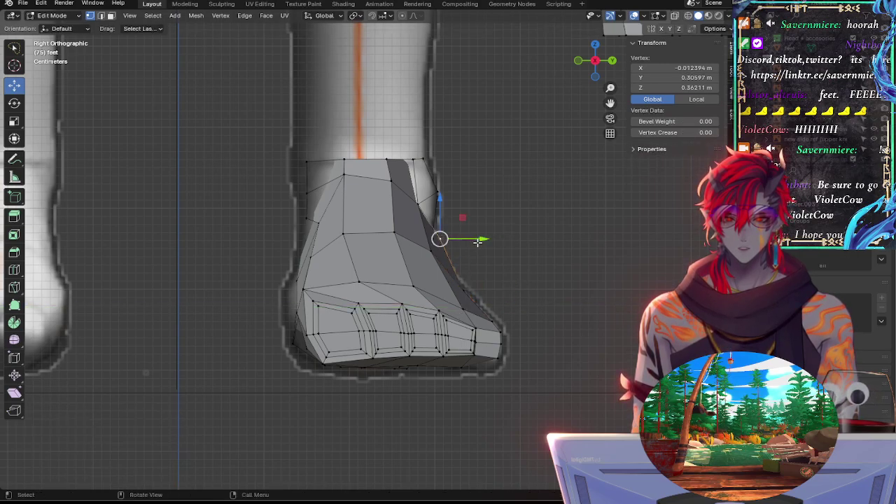
key(g)
key(y)
click(434, 186)
click(423, 159)
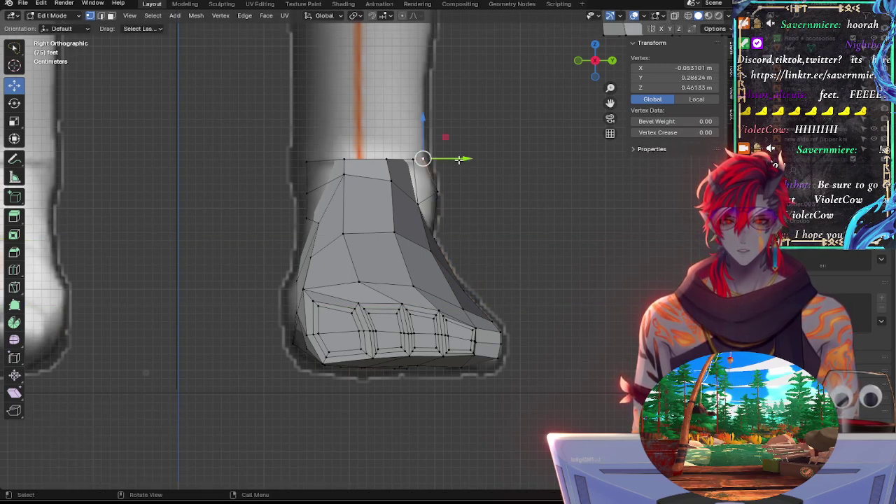
key(g)
key(y)
drag(465, 156, 465, 156)
Step: Move the side vertex just below the ankle rim inward along Y and about 0.0044 m down along Z
click(438, 192)
drag(462, 192, 459, 194)
drag(435, 159, 437, 161)
Step: Move the outermost ankle-rim vertex about 0.0037 m outward along Y and about 0.0019 m down along Z
key(alt+z)
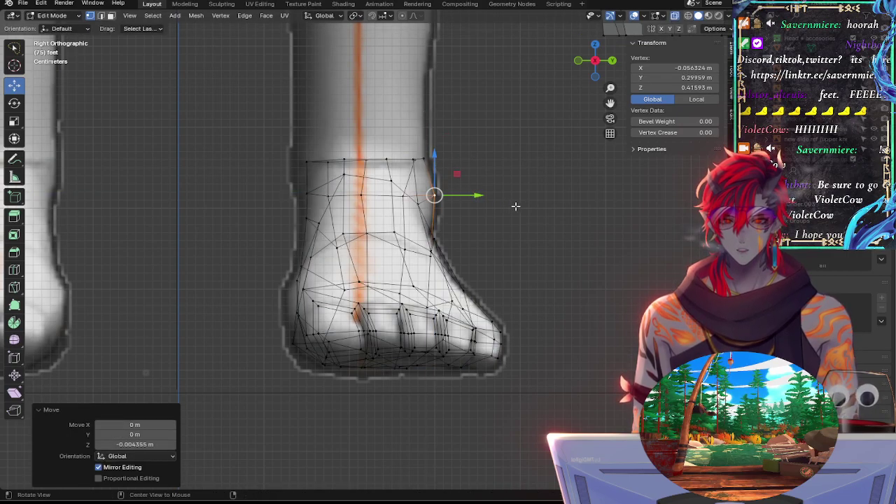
middle_drag(474, 193, 501, 257)
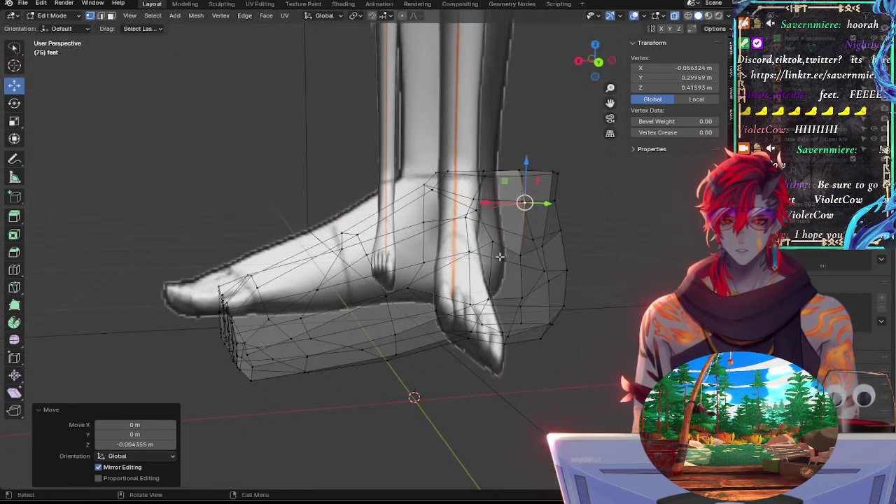
click(522, 250)
click(581, 63)
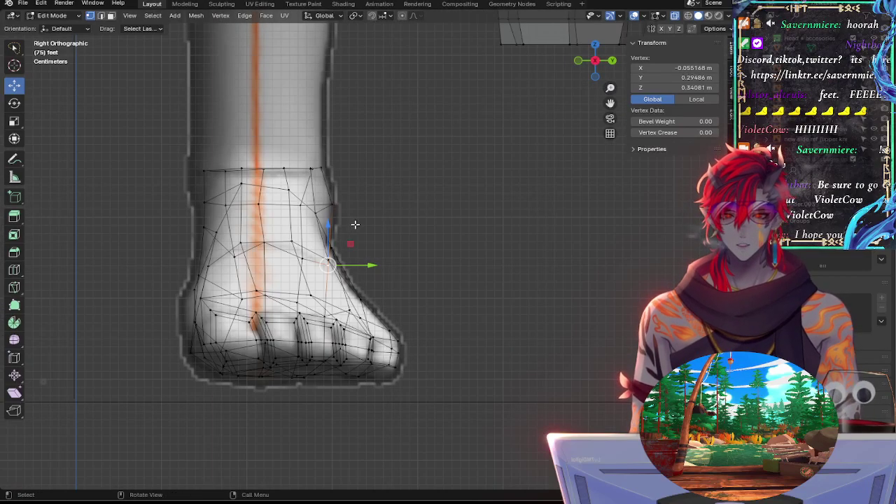
click(333, 204)
key(alt+z)
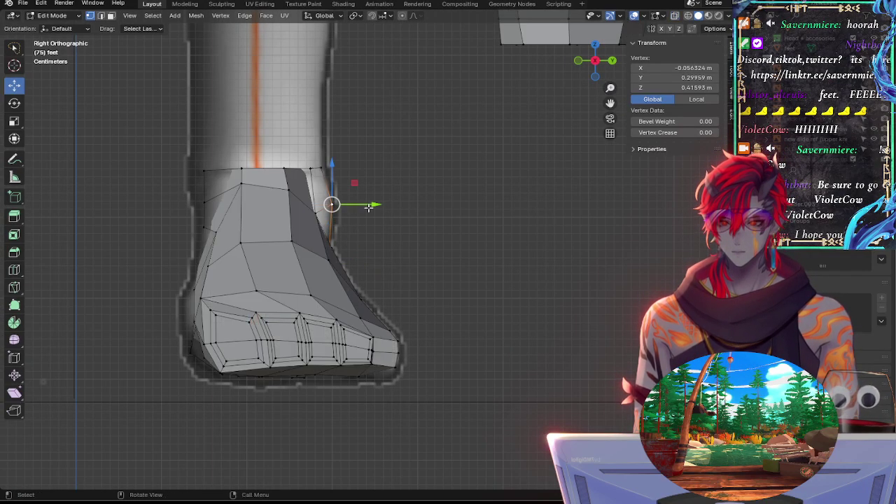
drag(332, 205, 322, 169)
drag(591, 61, 600, 61)
click(610, 61)
ctrl+middle_drag(448, 210, 425, 170)
shift+middle_drag(350, 135, 452, 212)
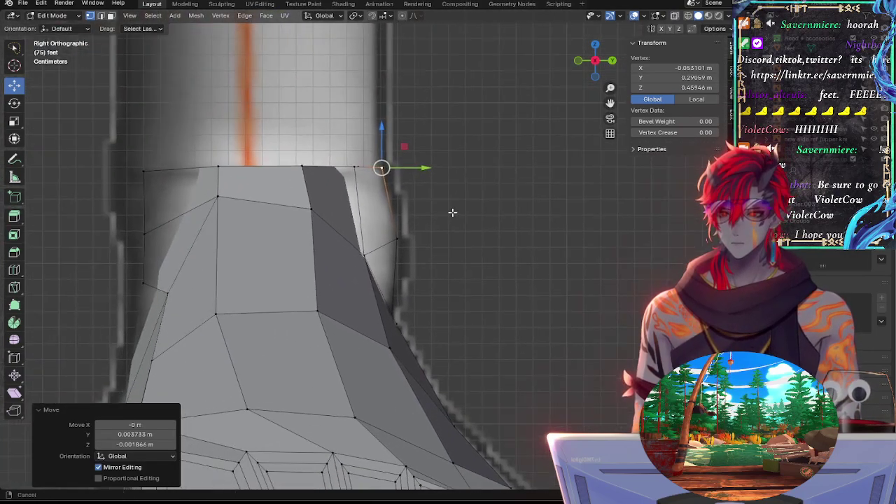
Step: Shift the neighbouring ankle-rim vertex slightly outward and raise the side vertex below the rim a little
drag(383, 167, 361, 169)
click(355, 167)
click(361, 168)
click(399, 237)
drag(397, 238, 397, 234)
Step: Turn on X-ray display and raise the side vertex under the ankle by about 0.0107 m along Z
key(alt+z)
key(alt+a)
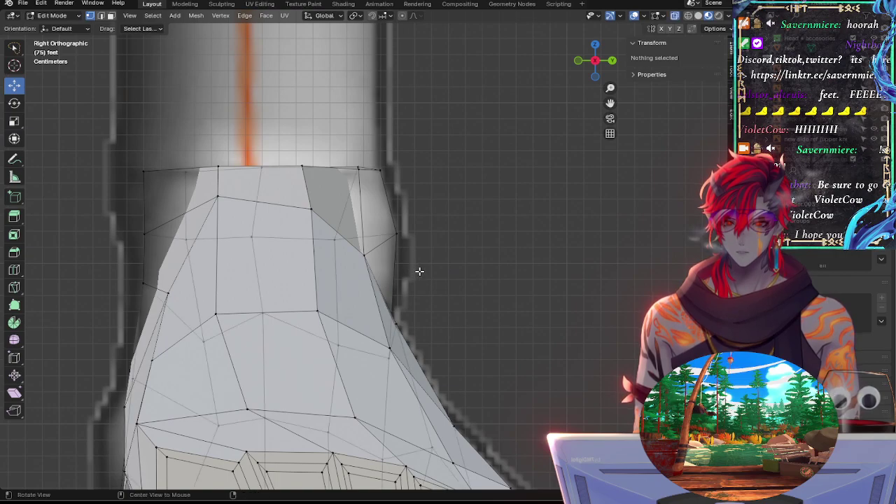
click(389, 357)
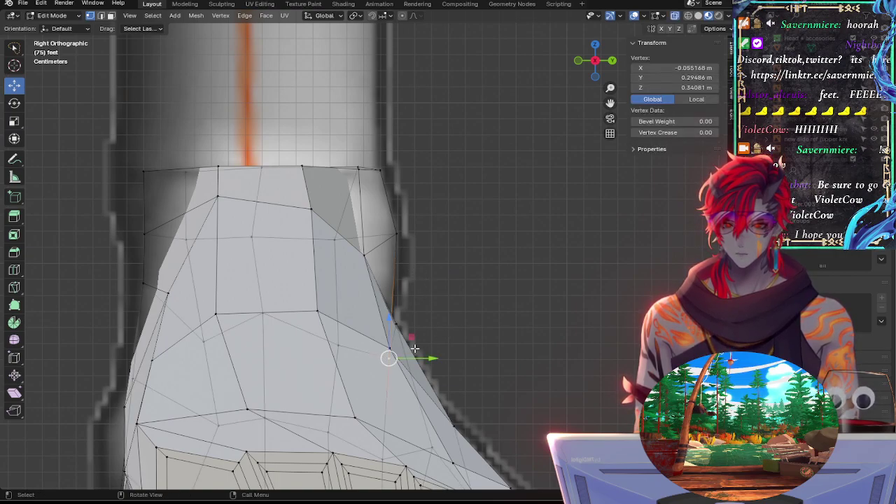
drag(390, 361, 390, 344)
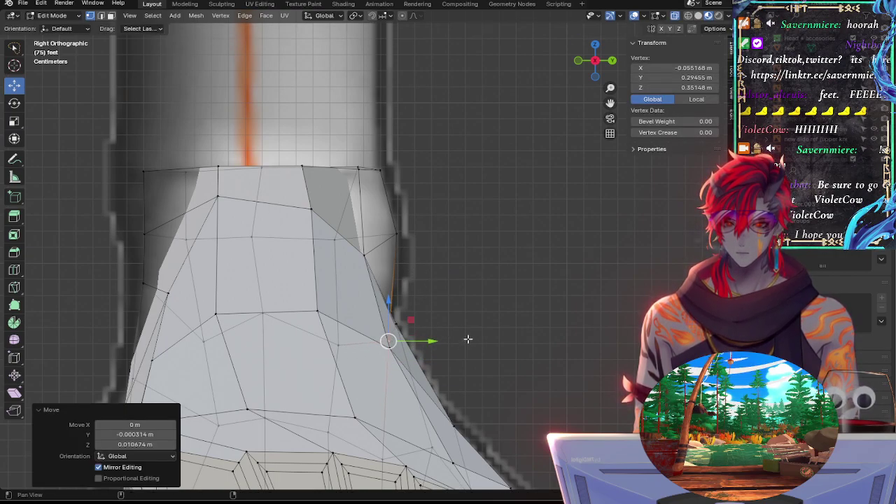
Step: Move the side vertex above the arch slightly outward along Y in the right orthographic view
shift+middle_drag(468, 338, 530, 254)
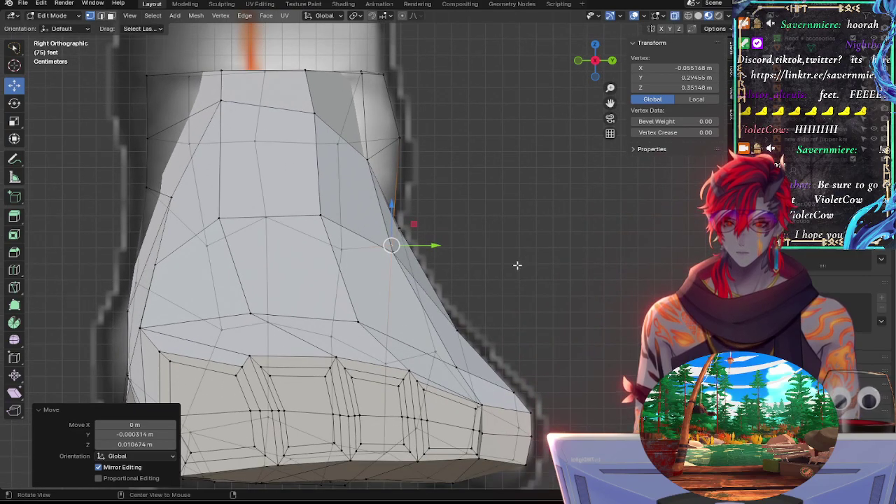
middle_drag(424, 349, 537, 270)
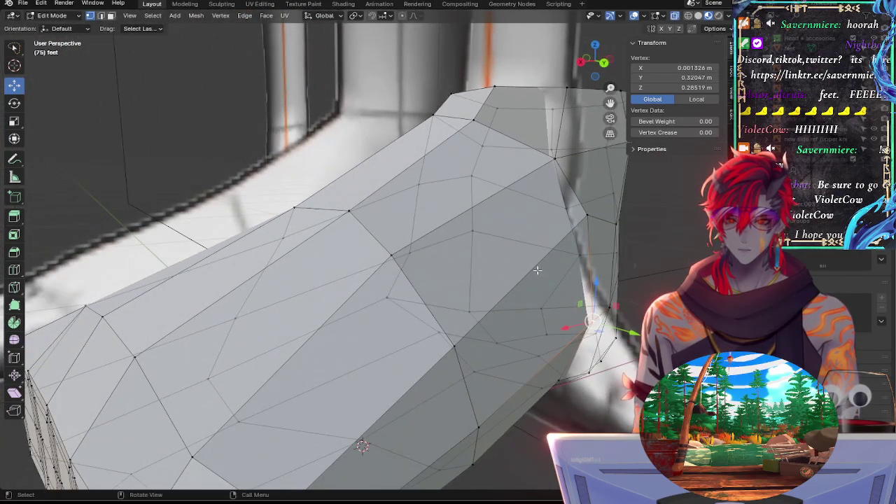
click(581, 62)
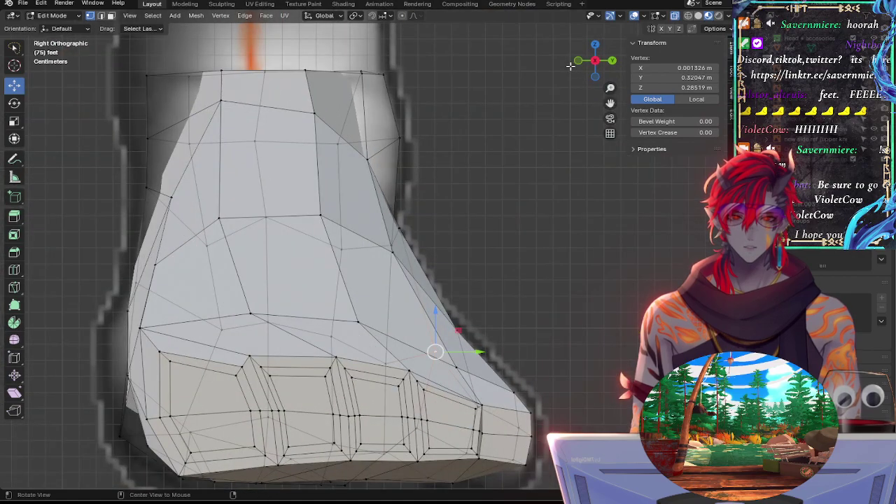
drag(479, 358, 483, 351)
Step: In face select mode, rotate the side face behind the toes about -2.2° in the right view and move it about 0.0019 m along Y
click(386, 362)
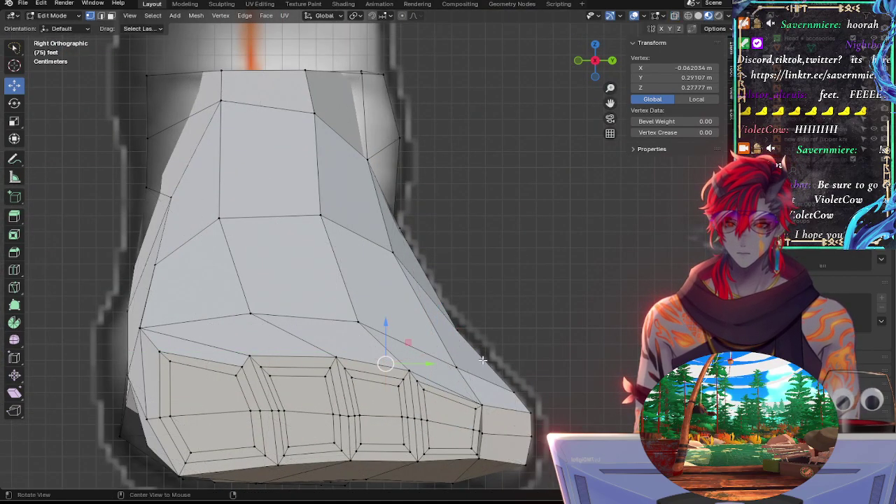
key(alt+z)
middle_drag(576, 380, 415, 366)
alt+shift+click(430, 360)
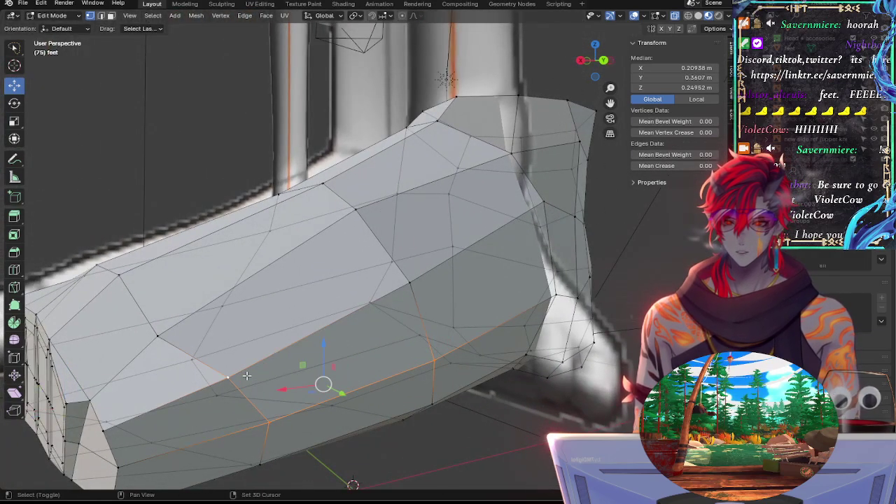
click(285, 76)
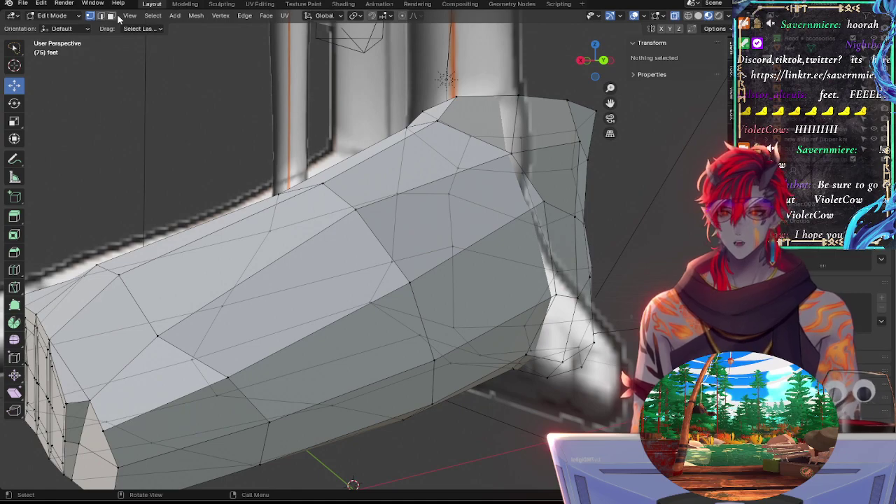
click(350, 355)
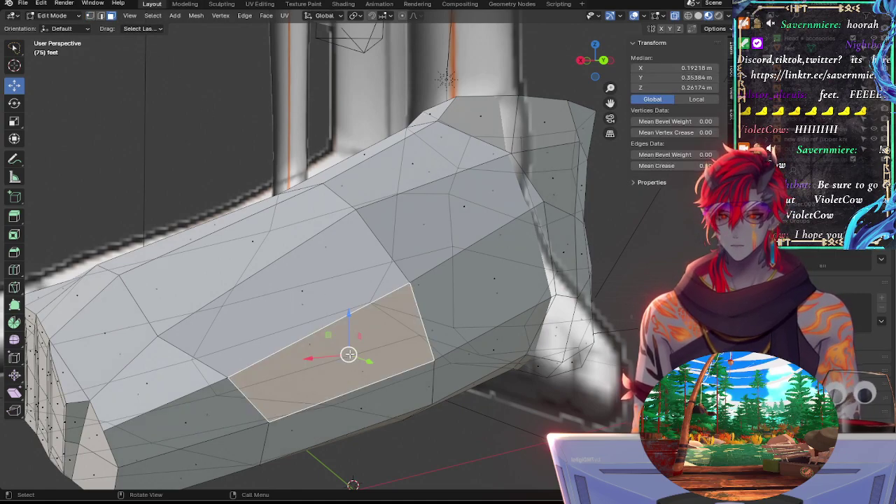
click(579, 60)
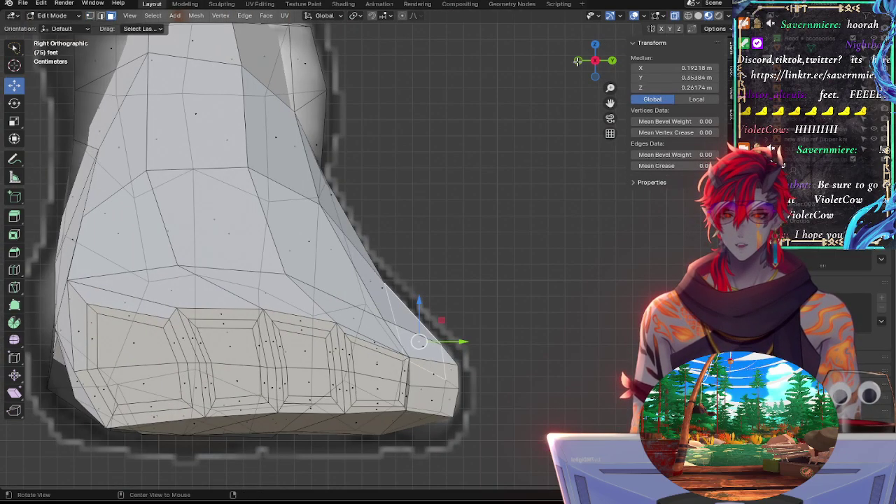
key(r)
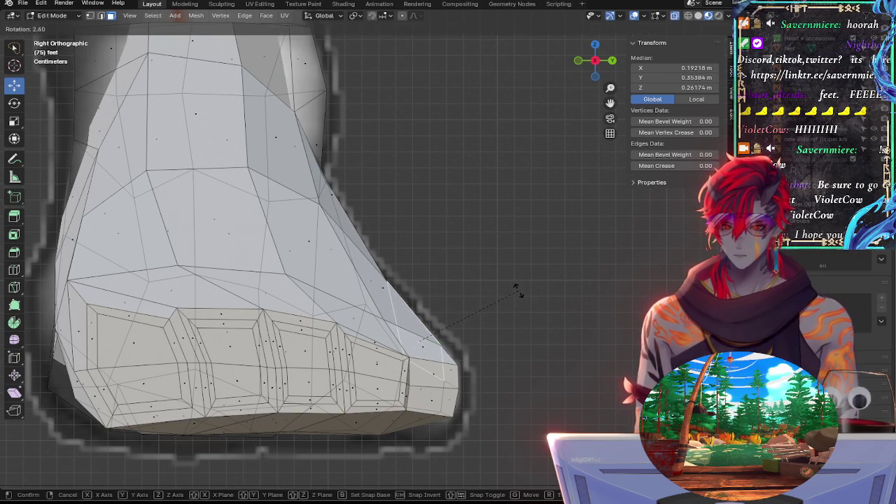
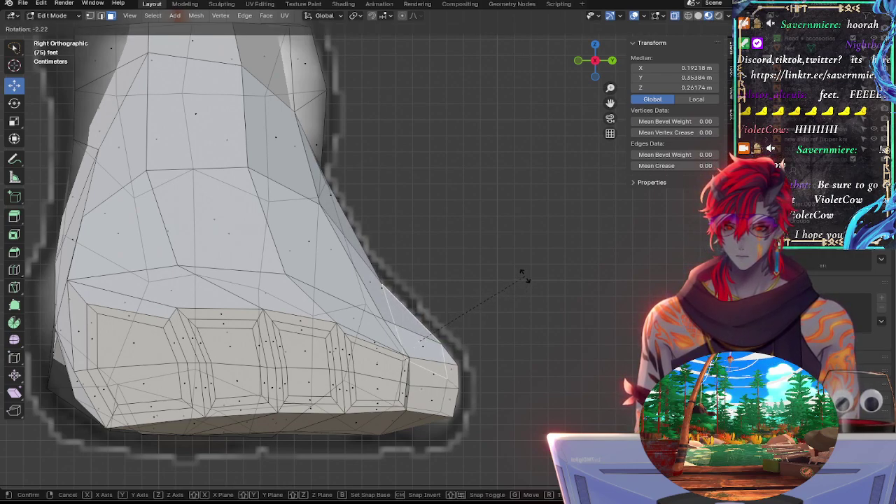
click(522, 274)
drag(420, 341, 422, 341)
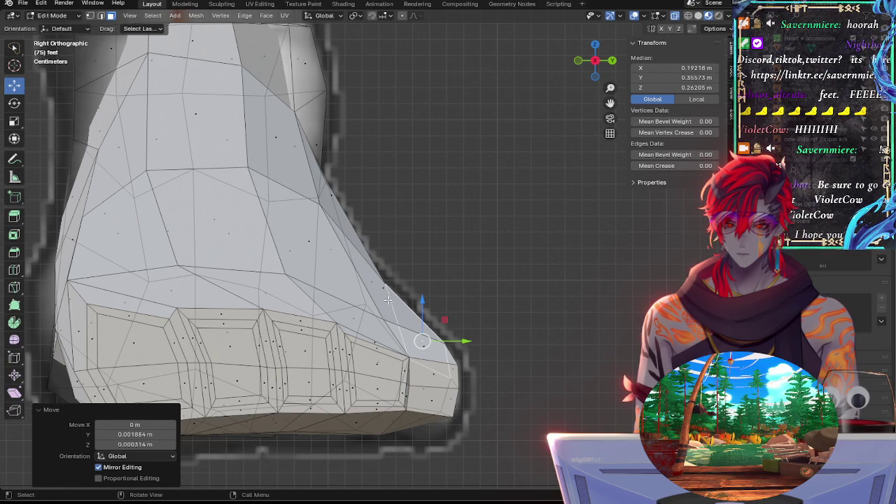
Step: Rotate the adjoining side face, higher up toward the instep, by about -1.5°
click(387, 300)
key(r)
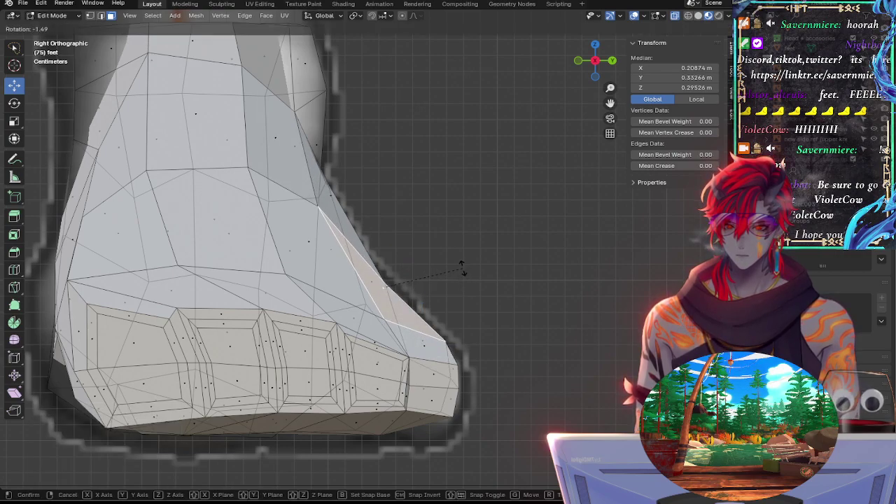
click(466, 269)
Step: Rotate the side face further toward the heel by about -6° and nudge it to follow the reference outline
click(362, 286)
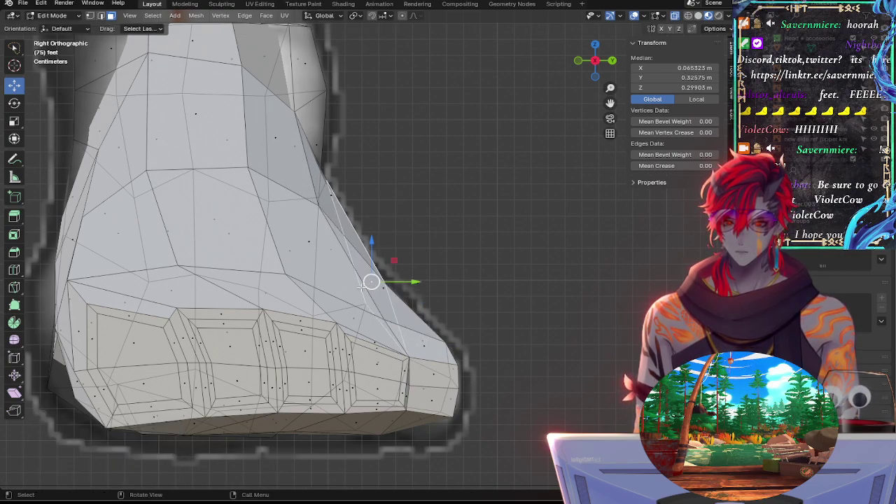
key(r)
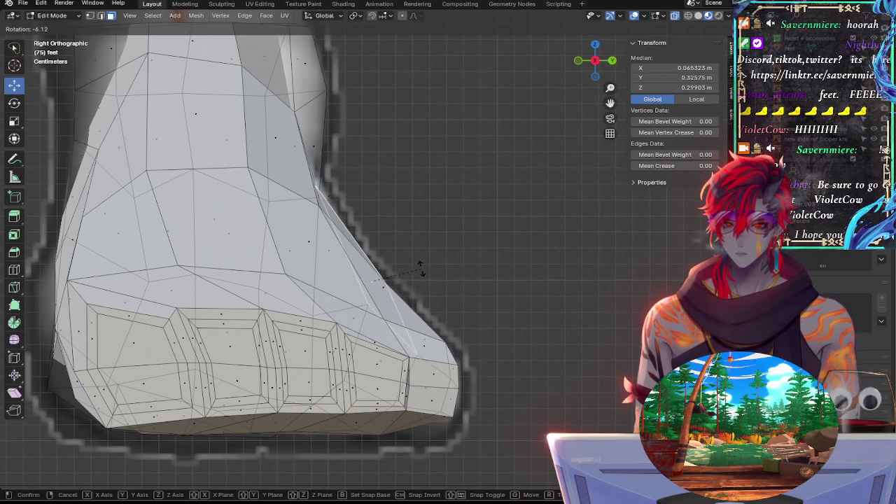
click(421, 270)
drag(389, 281, 369, 274)
Step: Rotate the face on the side of the ankle by 1.51° and the face above it by 1.22°
click(316, 144)
key(r)
click(393, 148)
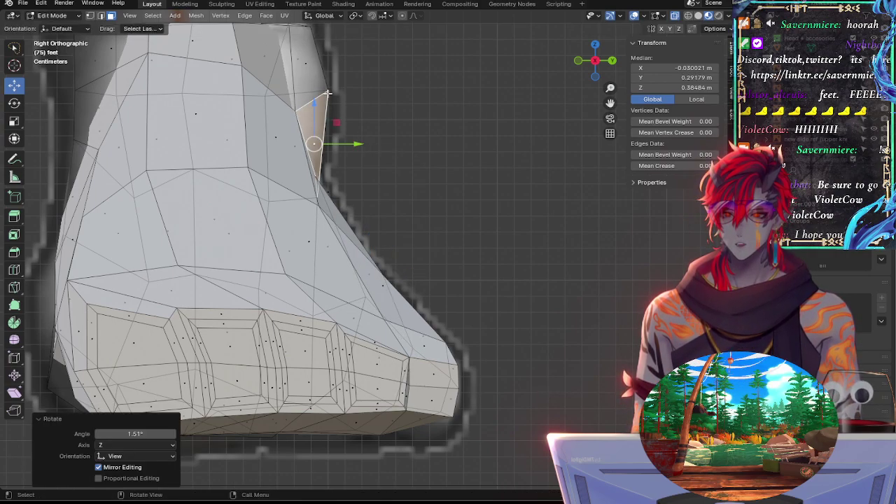
click(319, 76)
key(r)
click(383, 97)
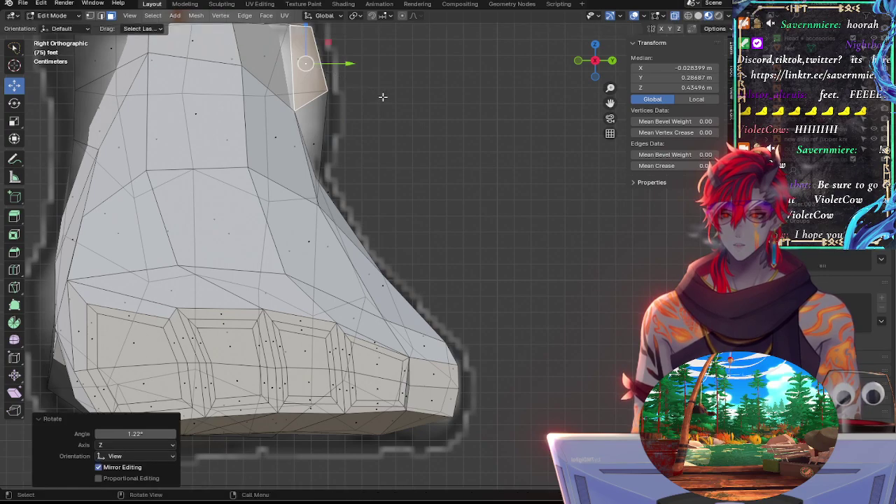
Step: Move both ankle-side faces together about 0.0006 m outward along Y and rotate them slightly
click(313, 119)
key(g)
key(y)
click(364, 101)
key(r)
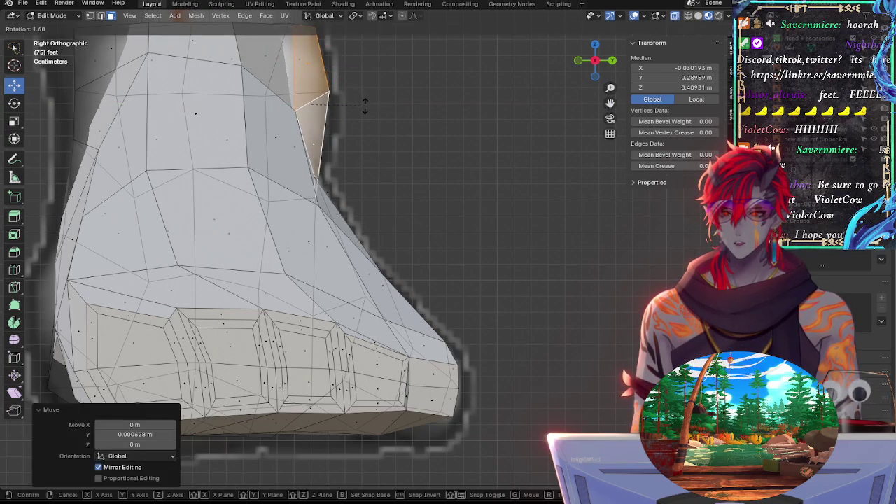
click(362, 105)
Step: Rotate the outer-side faces between ankle and little toe slightly, giving the upper one just below the ankle about -0.99°
click(317, 203)
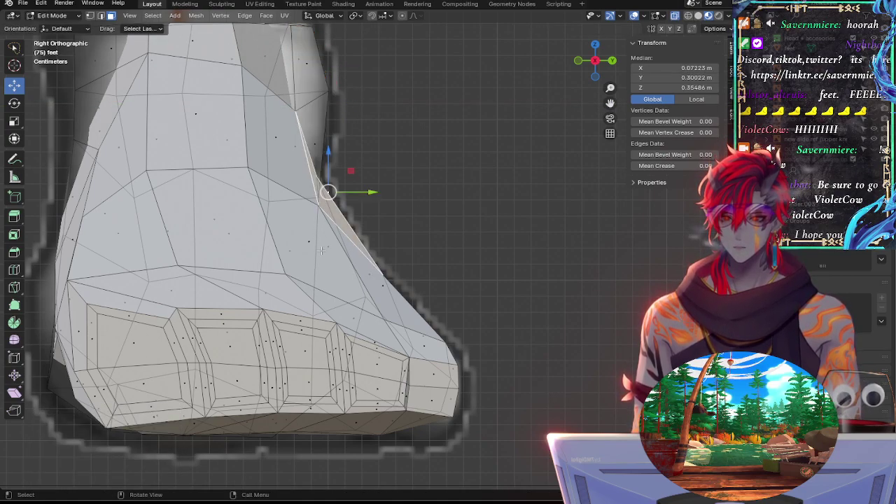
key(r)
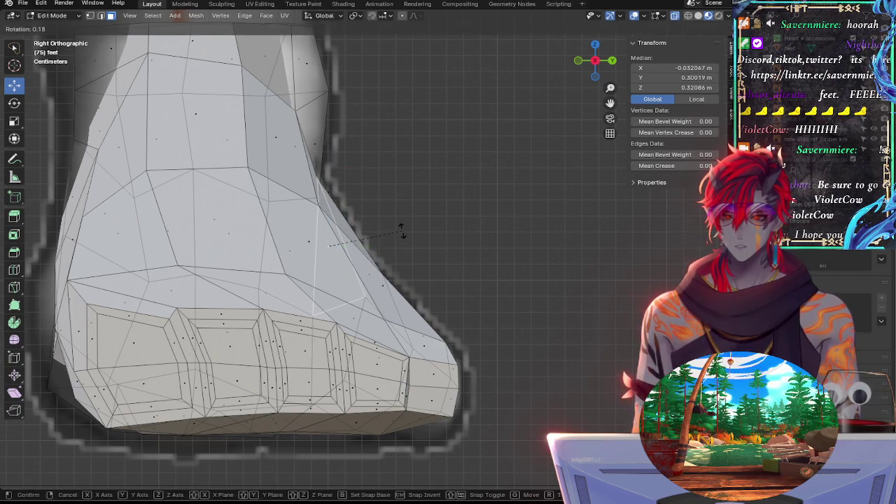
click(401, 231)
click(323, 183)
key(r)
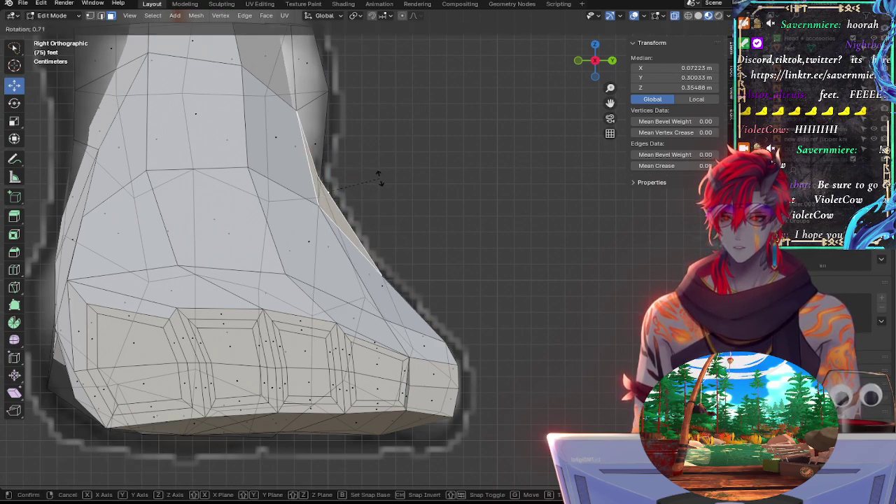
click(380, 177)
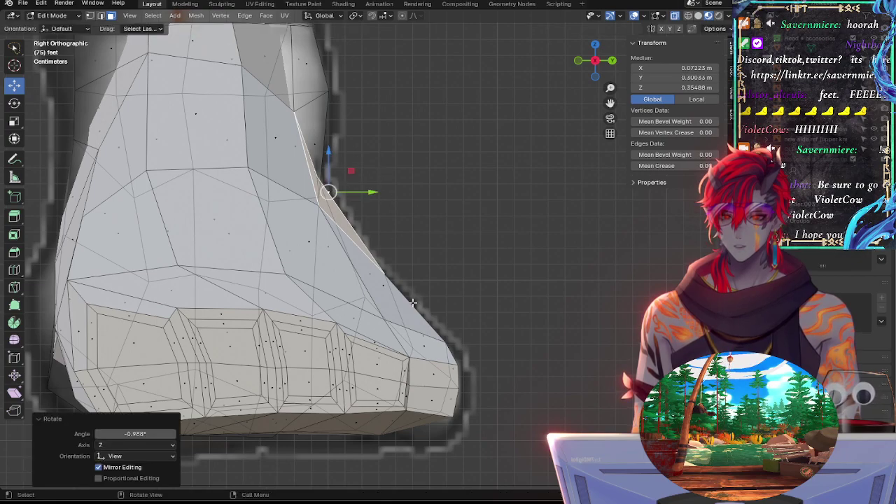
Step: Move the two narrow faces on the outer edge beside the little toe about 0.0003 m outward along Y and rotate them slightly
click(449, 358)
shift+click(448, 393)
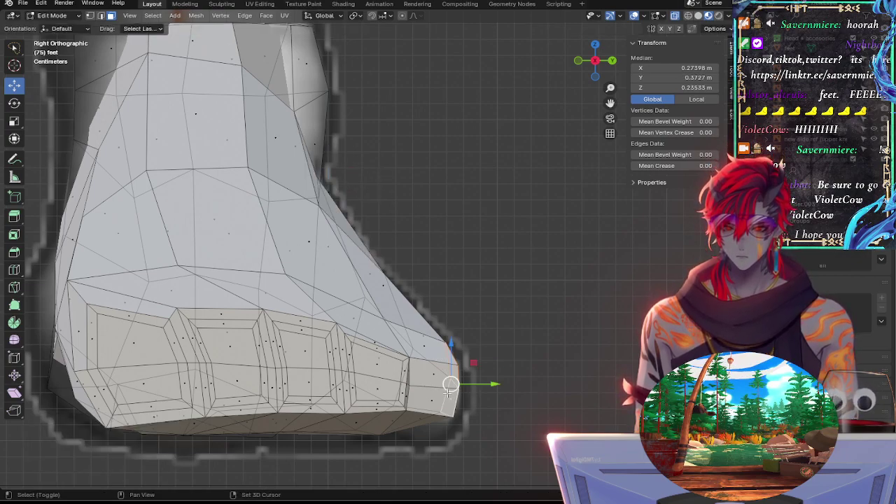
drag(479, 383, 480, 382)
key(r)
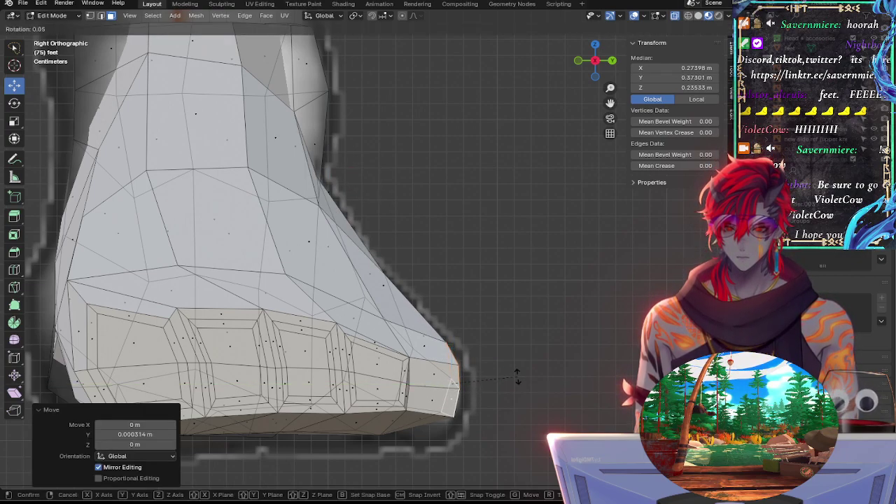
click(518, 378)
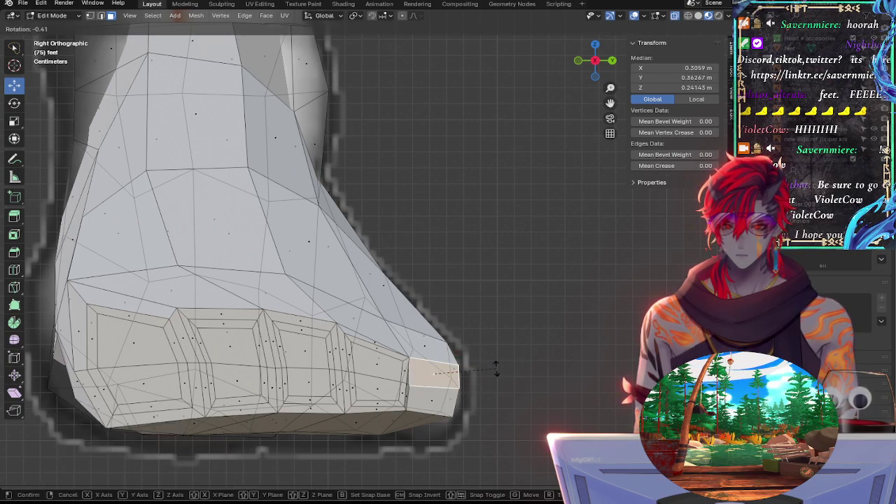
Step: Rotate the outer-side face behind the little toe by -6.44°, raise it slightly along Z, and clear the selection
click(426, 387)
key(r)
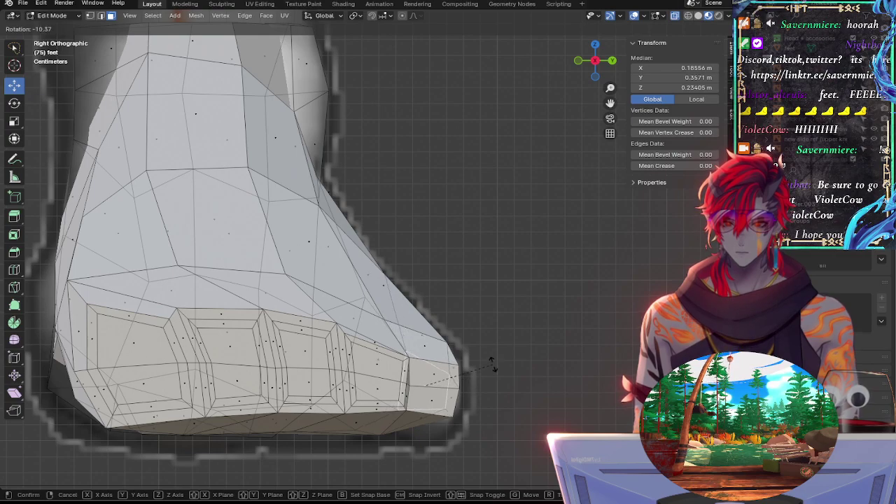
click(494, 370)
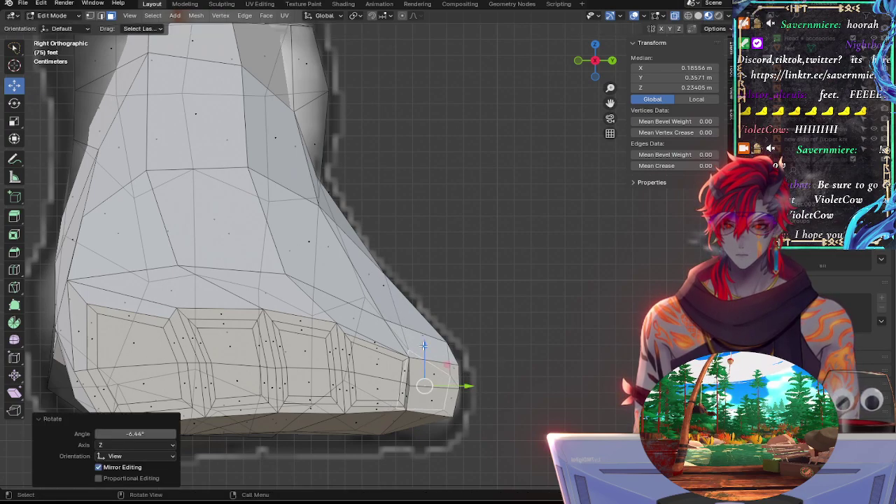
drag(426, 350, 426, 347)
click(498, 367)
Step: Move the top front face of the ankle about 0.0006 m along negative Y, leaving it unrotated
alt+shift+drag(458, 409, 563, 364)
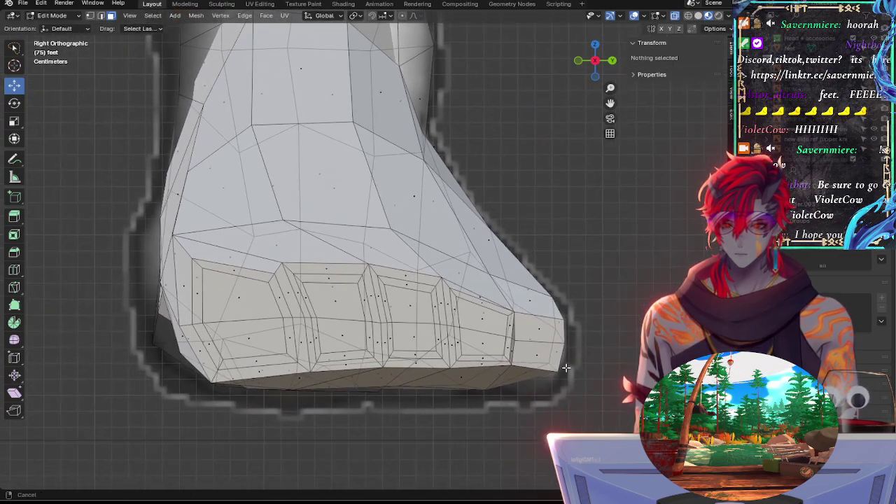
shift+middle_drag(299, 268, 433, 313)
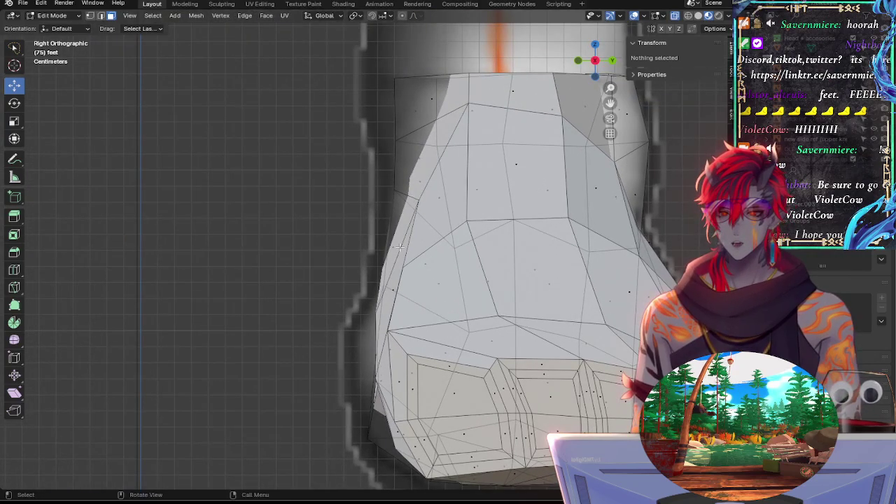
click(410, 129)
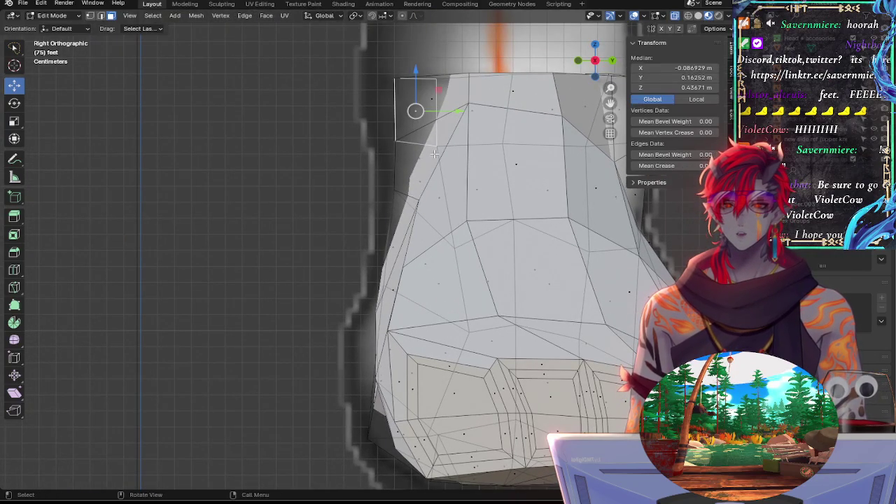
key(alt+z)
key(alt+z)
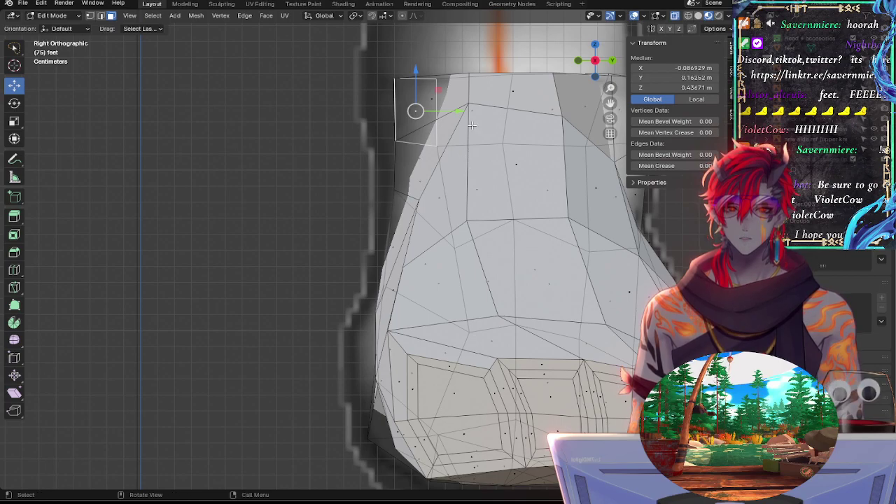
click(469, 94)
click(513, 93)
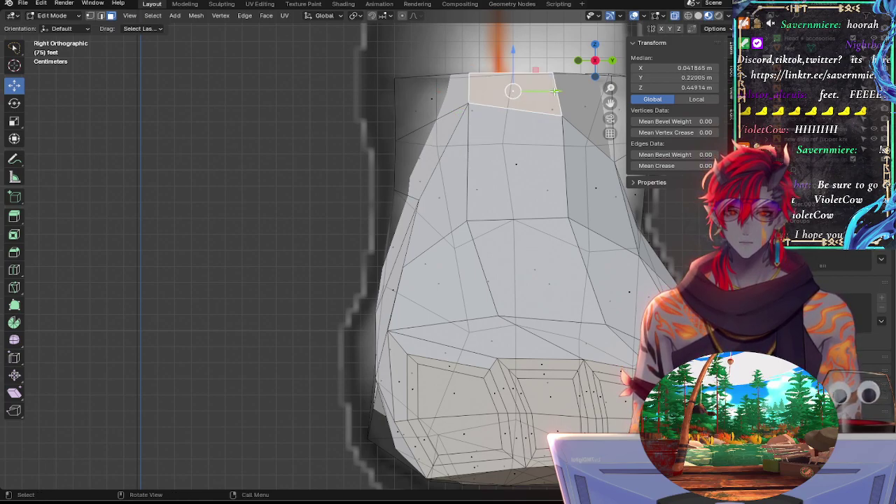
drag(556, 92, 554, 91)
key(r)
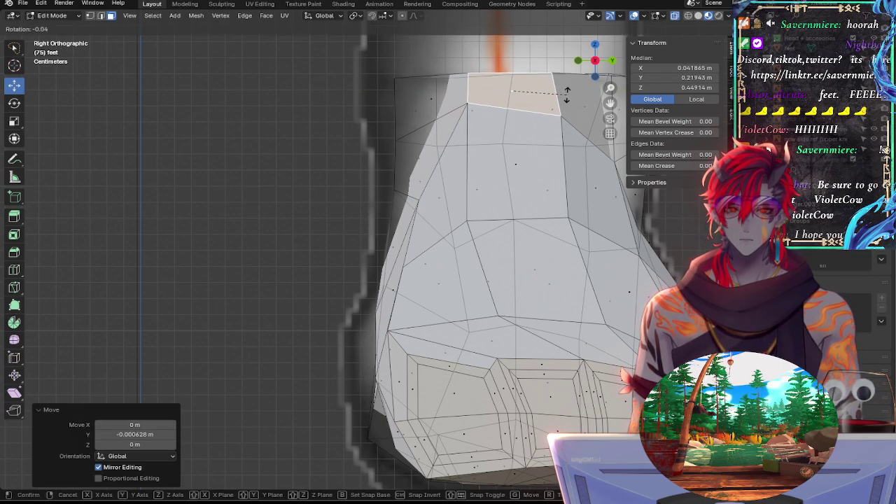
right_click(567, 93)
Step: Move the inner front face below the ankle about 0.0009 m along negative Y and 0.0006 m up along Z
click(481, 143)
click(476, 186)
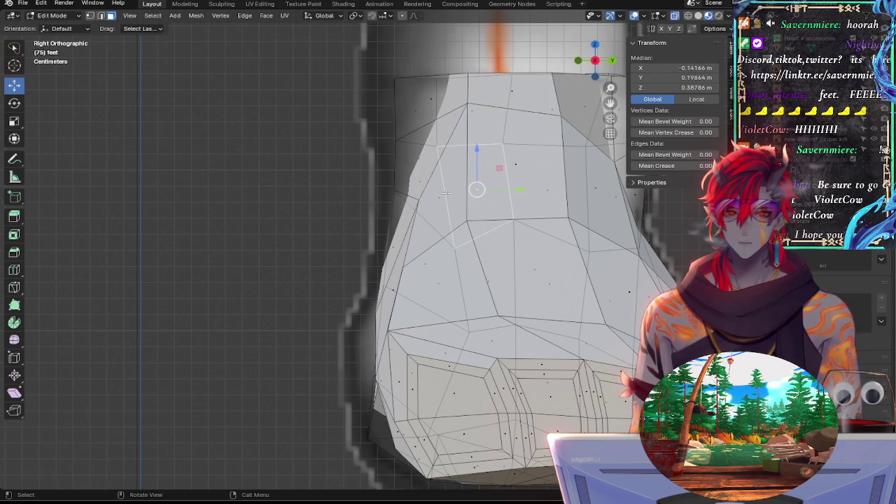
click(447, 194)
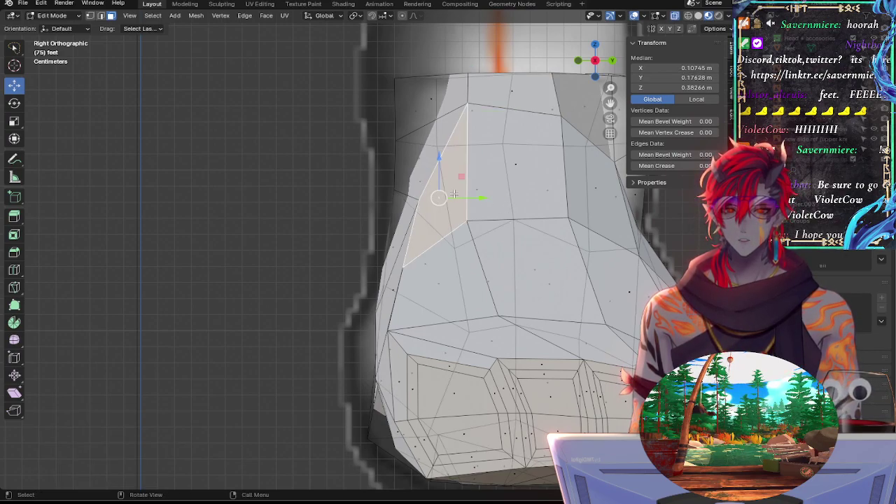
drag(454, 194, 442, 187)
key(r)
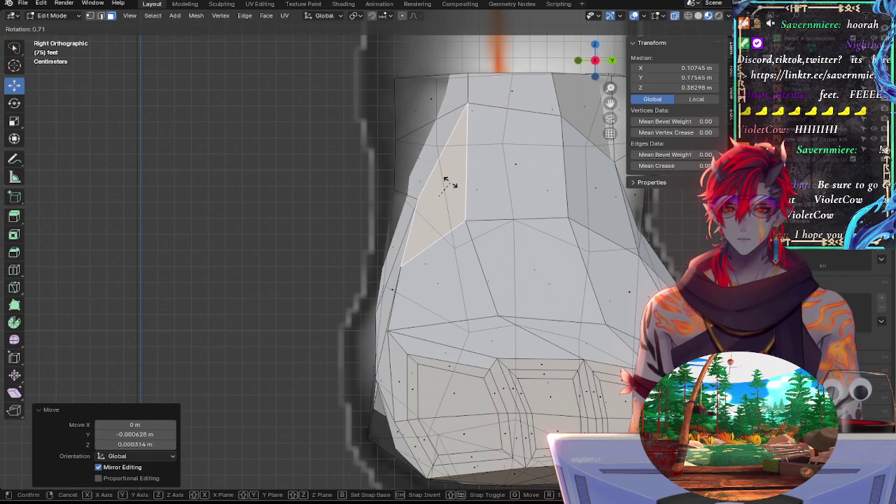
key(Escape)
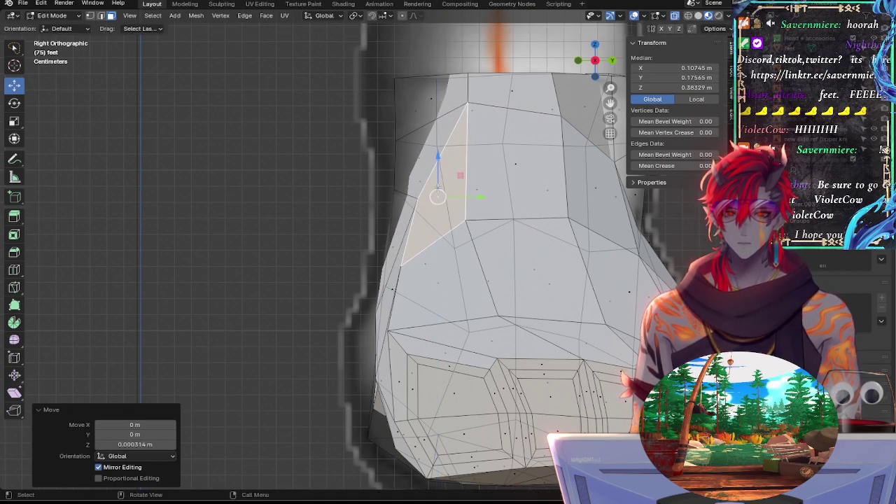
drag(437, 196, 458, 183)
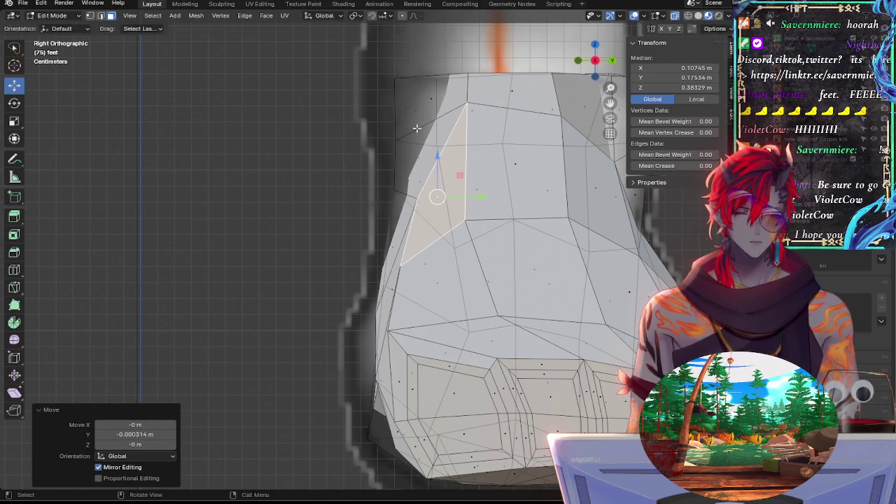
Step: Nudge the inner ankle face slightly along negative Y, keep its rotation at 0°, and clear the selection
click(416, 151)
key(r)
click(443, 161)
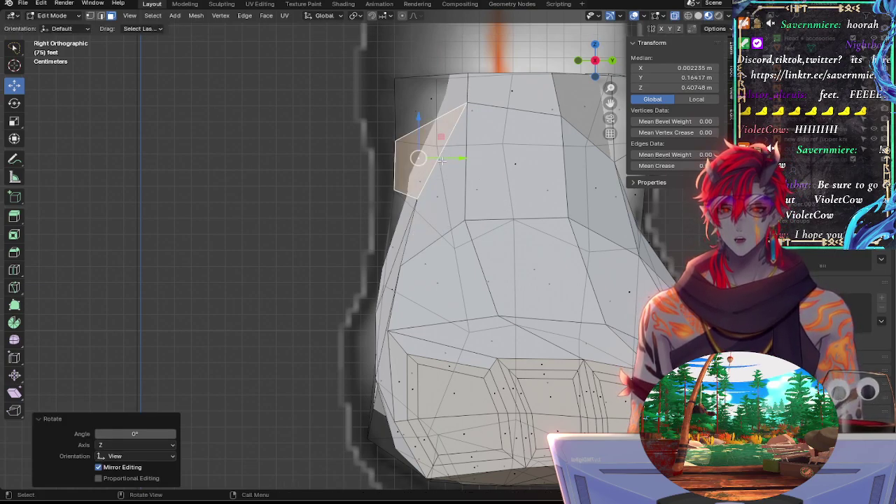
drag(452, 157, 452, 157)
click(352, 208)
Step: Move the narrow inner-side face below the ankle about 0.0006 m along negative Y and 0.0013 m down along Z
click(393, 231)
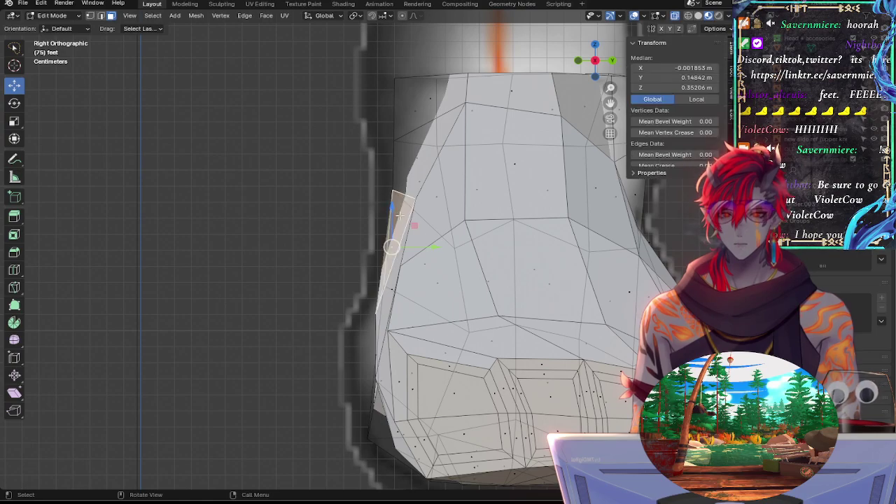
click(355, 264)
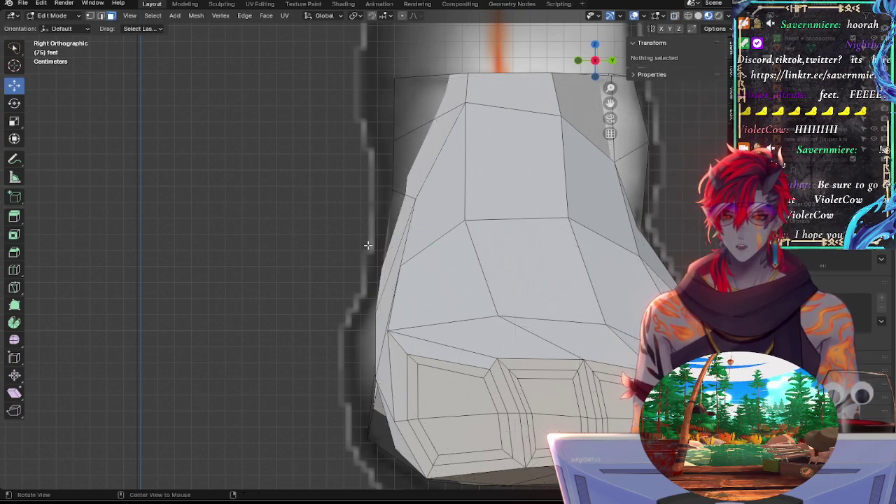
shift+middle_drag(361, 244, 343, 209)
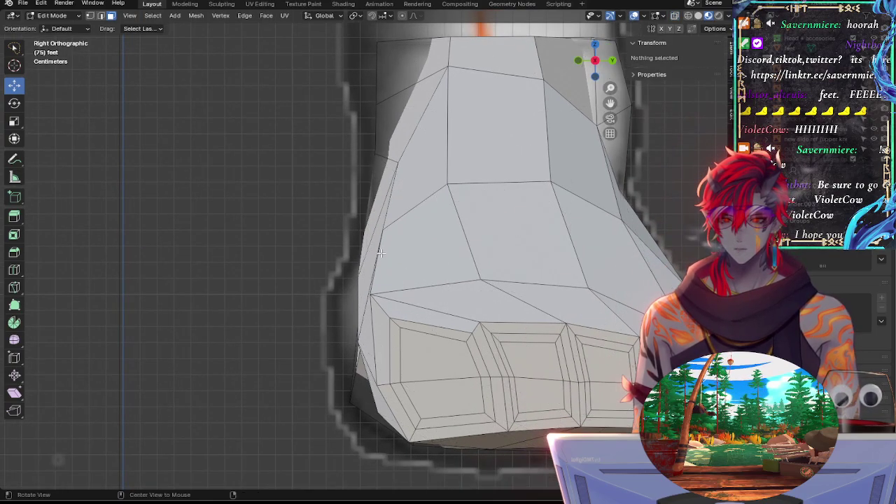
click(374, 254)
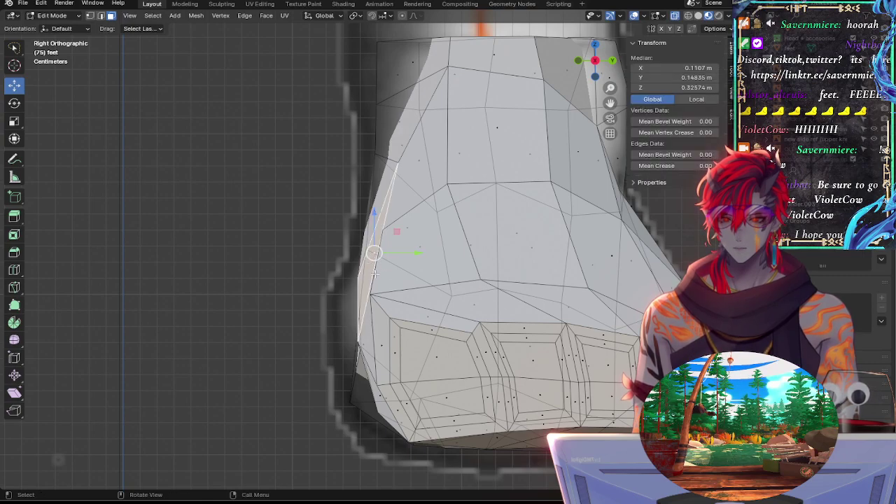
drag(373, 254, 371, 256)
Step: Move the inner-side face running toward the big toe about 0.0094 m along negative Y and 0.0009 m up, and rotate it by 2.67°
middle_drag(370, 256, 450, 275)
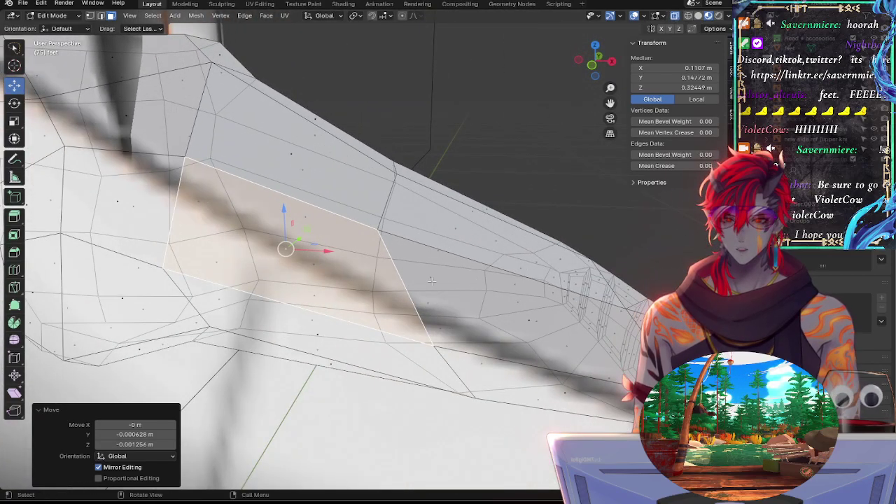
key(alt+a)
click(527, 319)
click(528, 320)
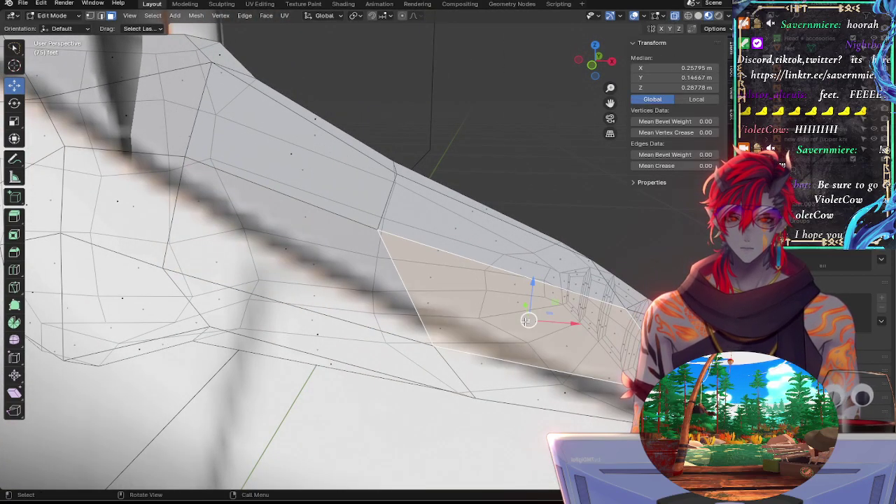
middle_drag(526, 321, 435, 335)
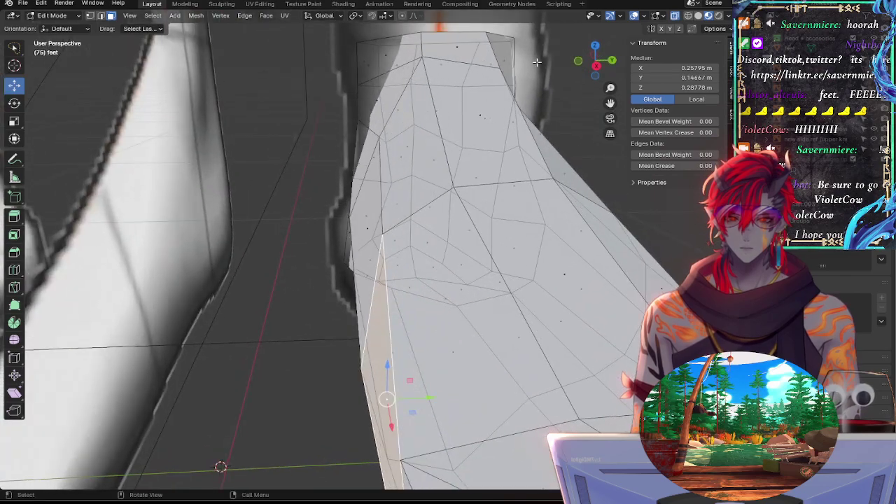
click(595, 66)
key(alt+z)
key(alt+z)
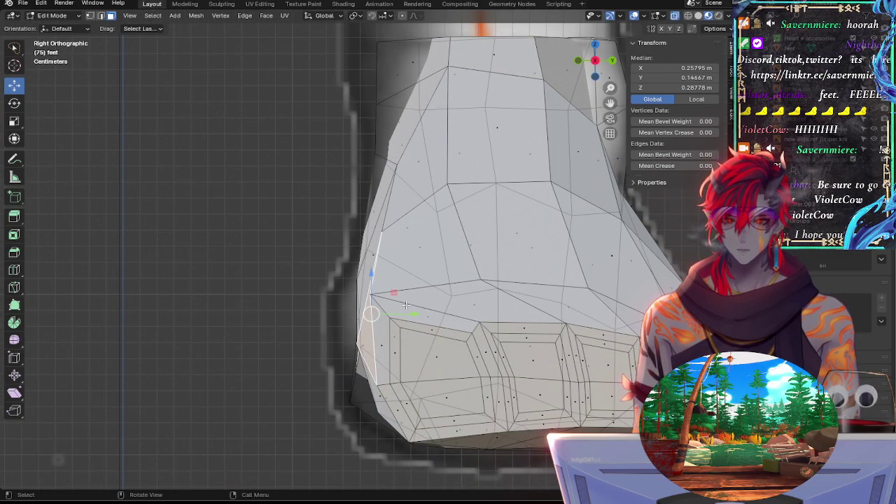
mouse_move(371, 313)
mouse_down()
mouse_move(352, 306)
mouse_move(371, 315)
mouse_up()
key(ctrl+z)
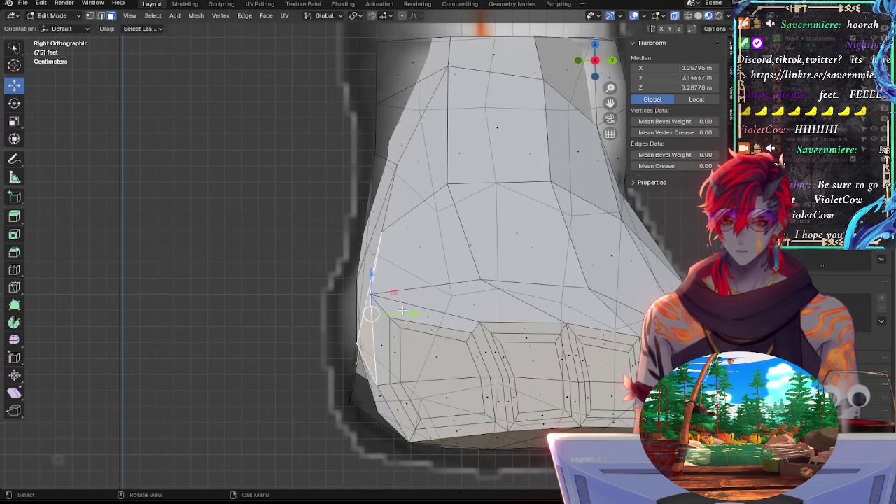
key(h)
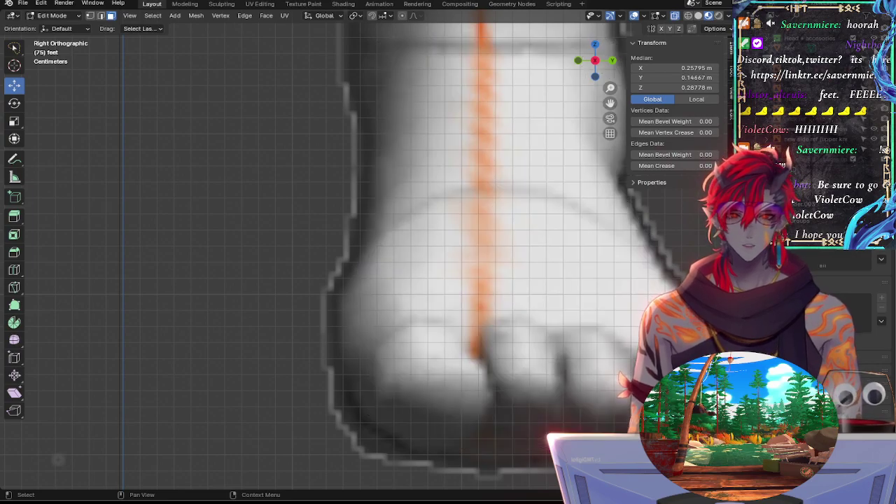
key(alt+z)
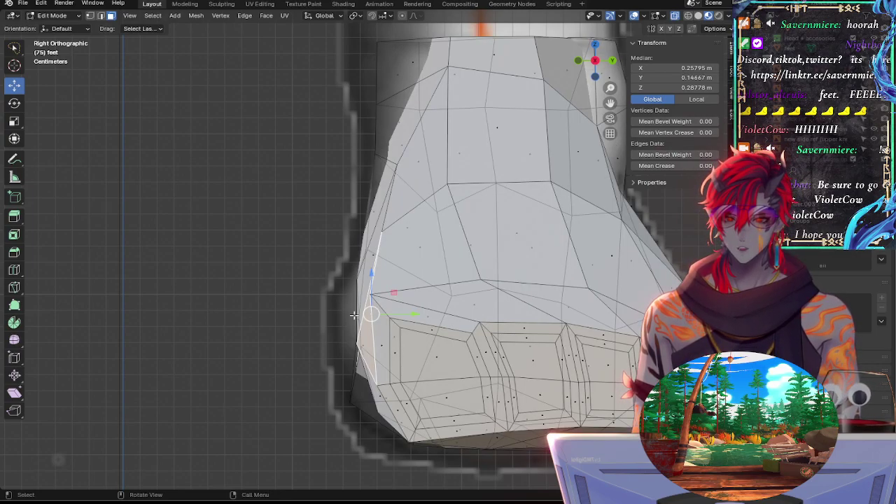
mouse_move(354, 315)
mouse_down()
mouse_move(368, 310)
mouse_move(356, 310)
mouse_up()
key(r)
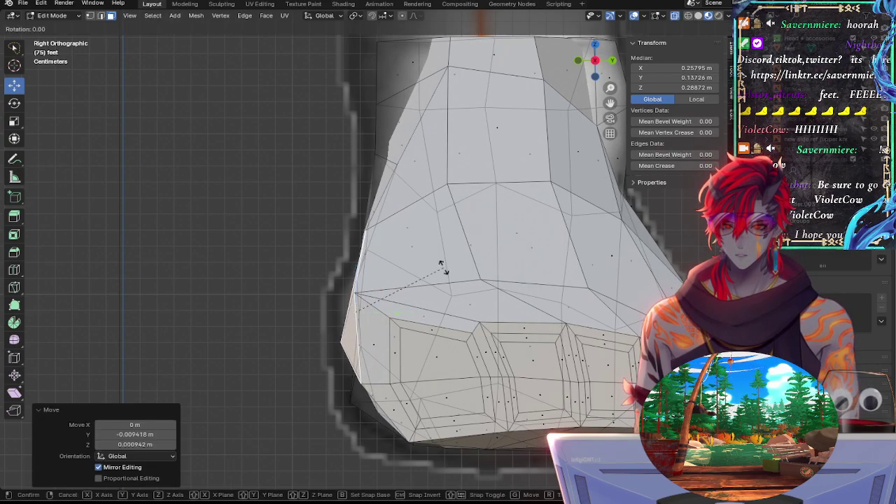
click(450, 269)
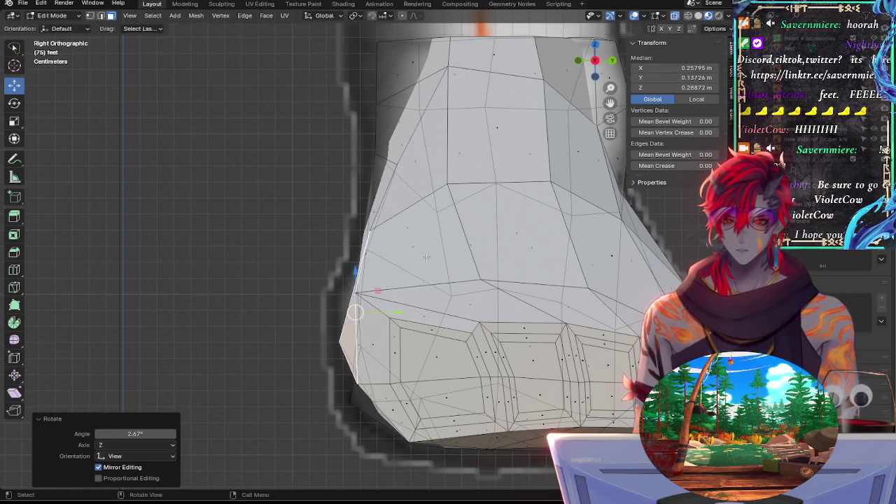
Step: Rotate the instep face above the big toe by -0.423°
click(426, 258)
key(r)
click(394, 251)
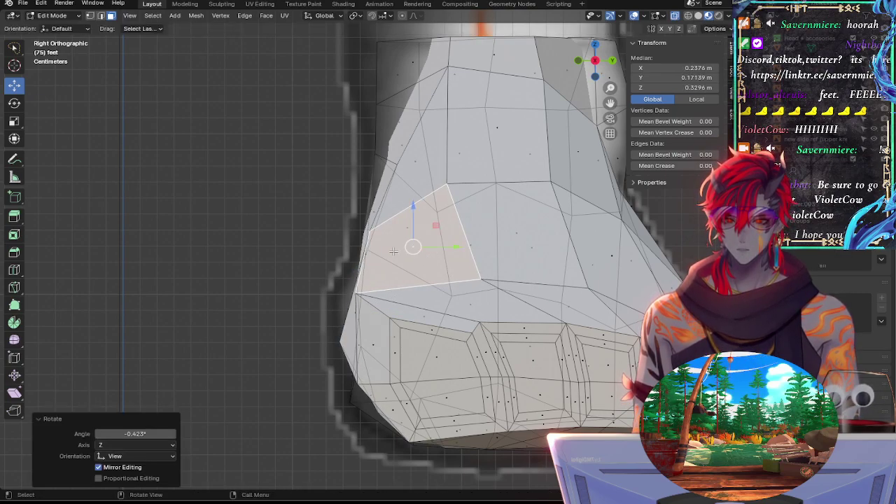
Step: Rotate the inner edge of the instep face above the big toe by 2.9° in perspective, and scale it to 0.732
click(103, 18)
click(365, 266)
click(360, 263)
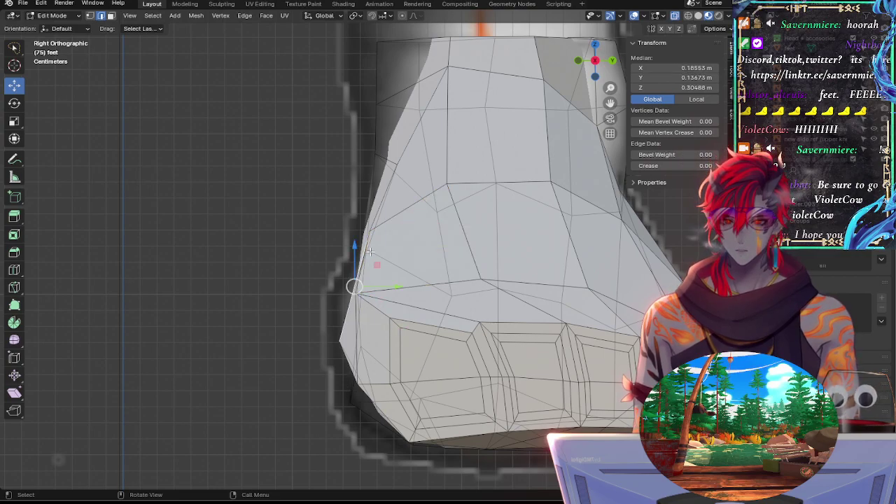
middle_drag(370, 235, 544, 256)
key(r)
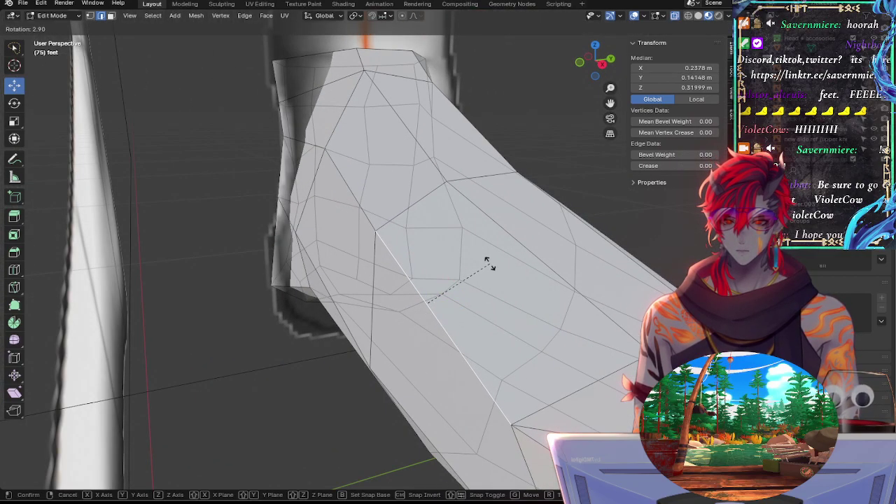
click(486, 273)
key(z)
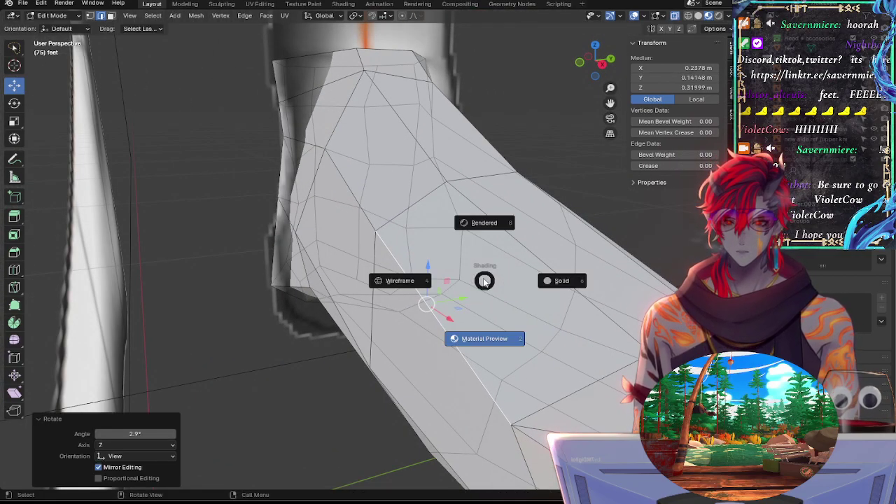
right_click(486, 282)
key(s)
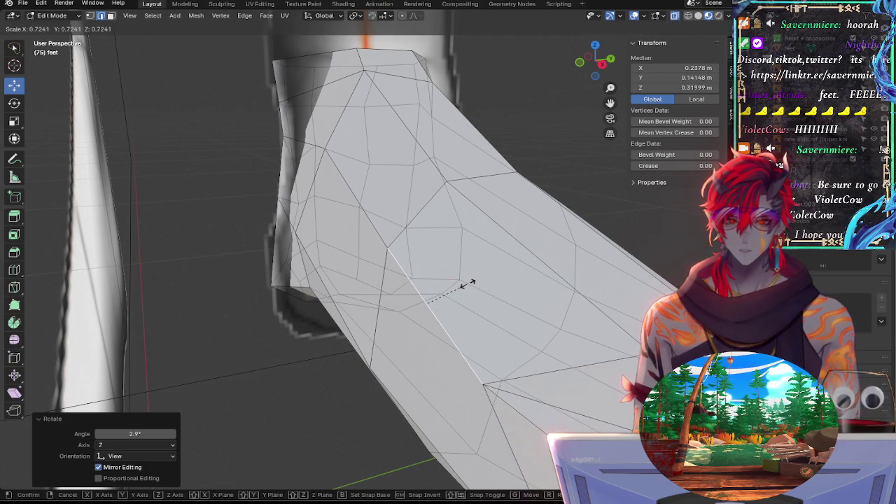
click(468, 285)
Step: Rotate the same inner instep edge by -2.08° in the right side view, rotate it back the opposite way, and shift it along positive Y
click(604, 65)
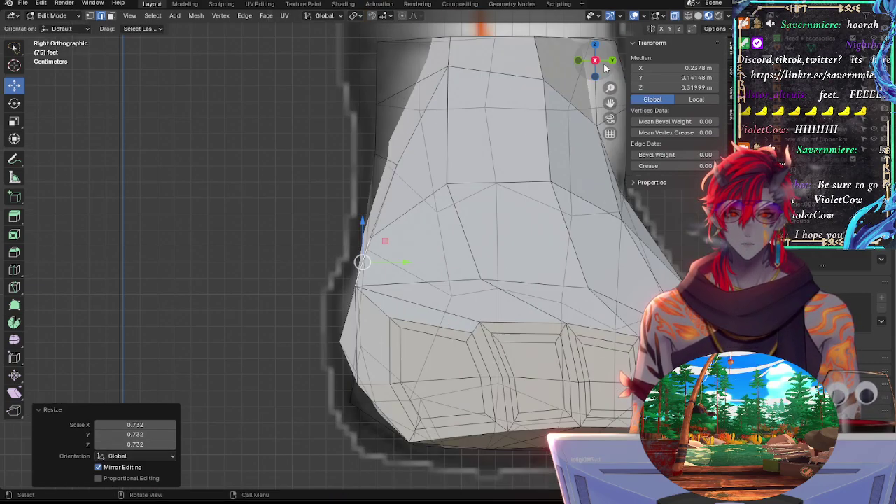
key(r)
click(430, 232)
key(r)
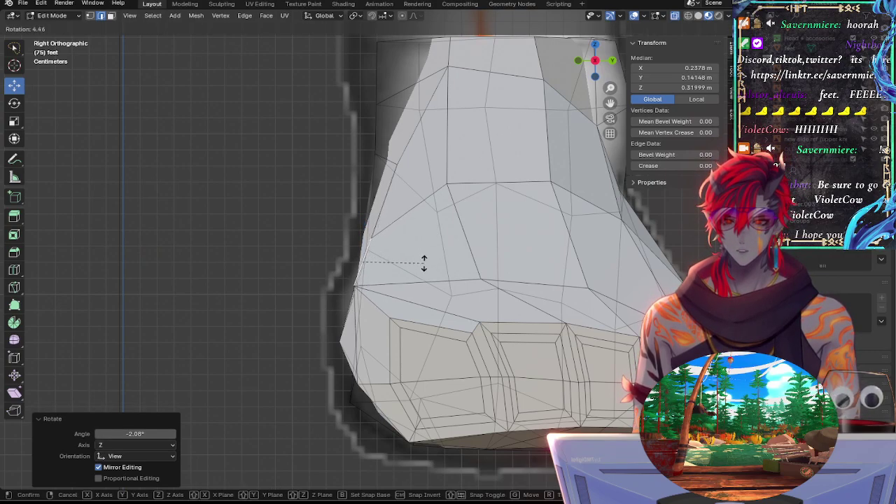
click(418, 266)
drag(367, 262, 377, 263)
Step: Rotate the edge crossing the instep above the big toe slightly, finishing with a -0.0179° turn
click(442, 282)
key(g)
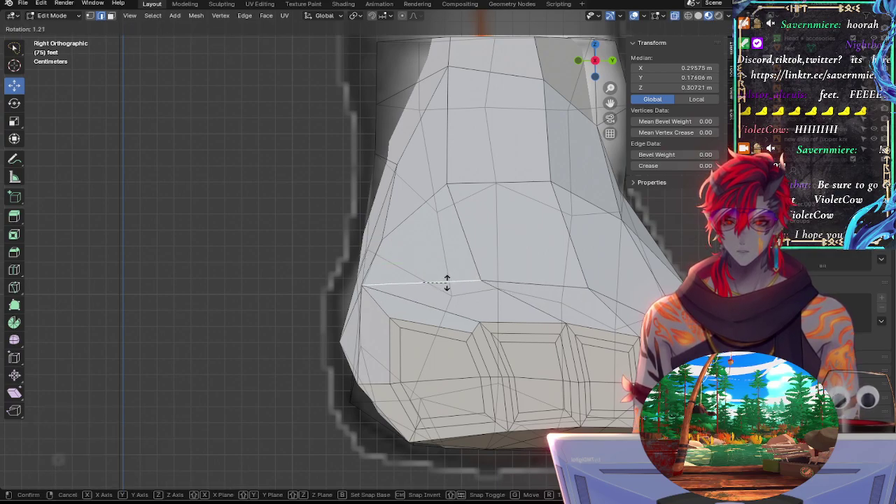
click(446, 283)
key(r)
click(476, 285)
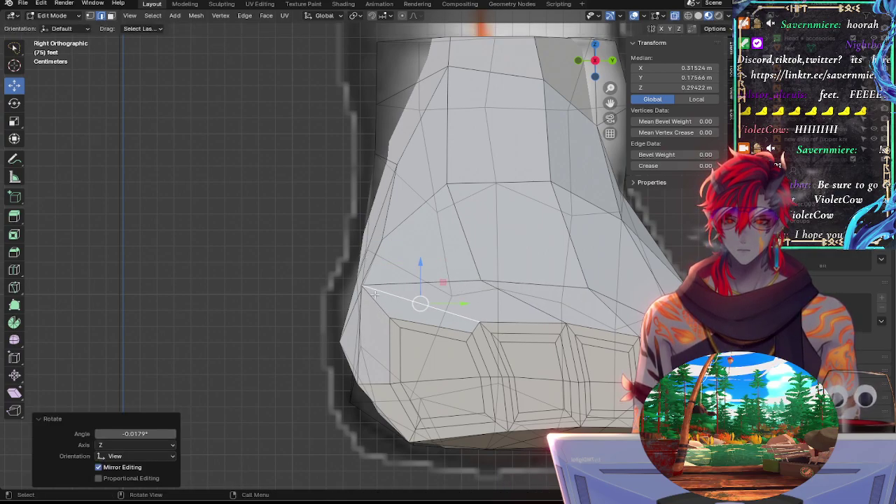
Step: Move the corner vertex above the big toe's inner side about 0.0022 m along positive Y and 0.0019 m down along Z
click(357, 280)
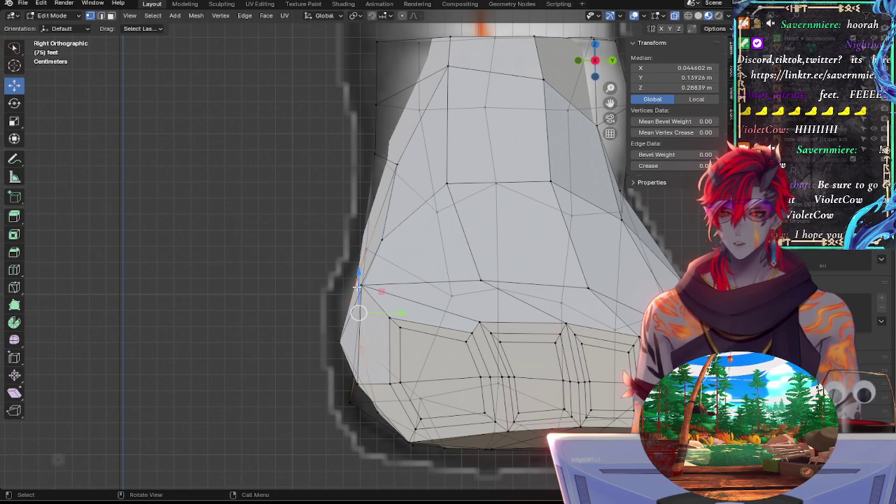
click(357, 284)
key(g)
click(366, 289)
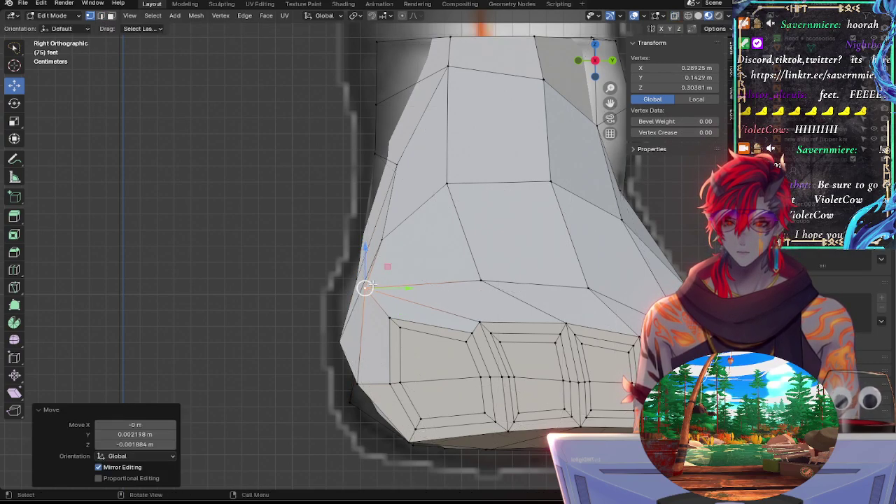
Step: Toggle the foot mesh's visibility repeatedly to compare the corner vertex above the big toe with the reference image
key(alt+z)
click(873, 48)
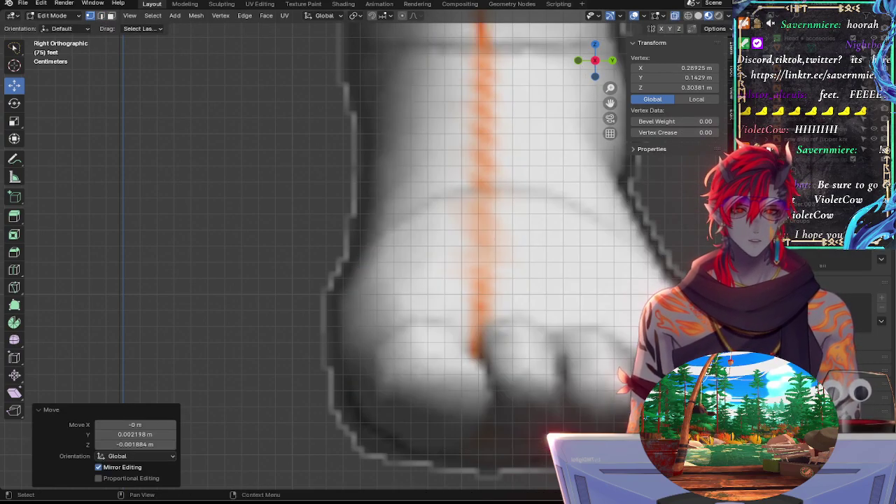
key(alt+h)
key(h)
key(alt+h)
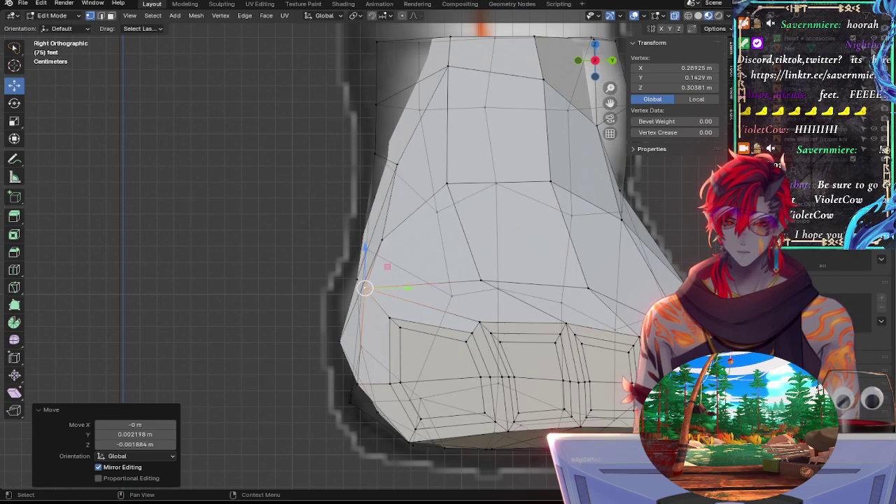
key(h)
key(alt+h)
key(h)
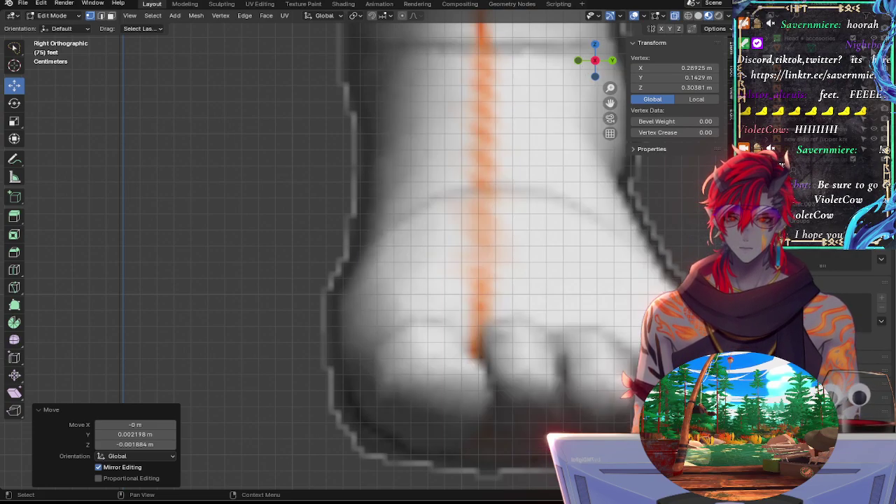
key(alt+h)
Step: Move the two middle instep vertices above the toes about 0.0006 m along positive Y after checking them against the reference
click(480, 281)
shift+click(588, 288)
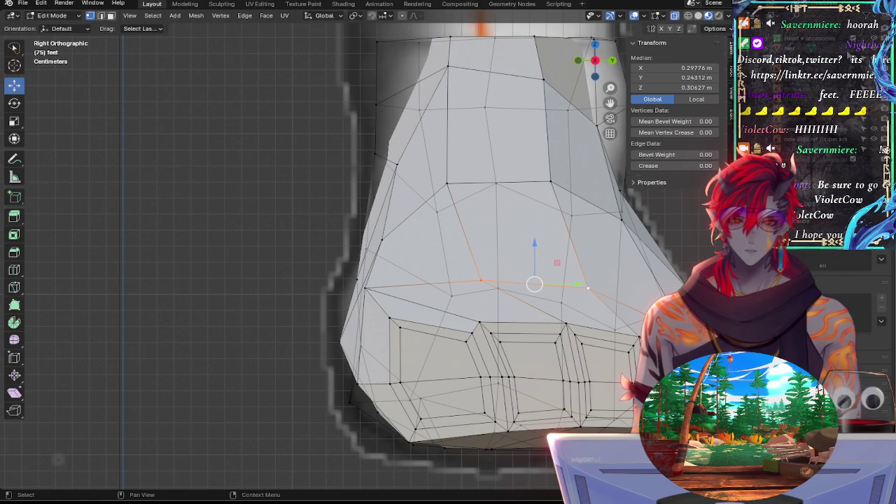
key(h)
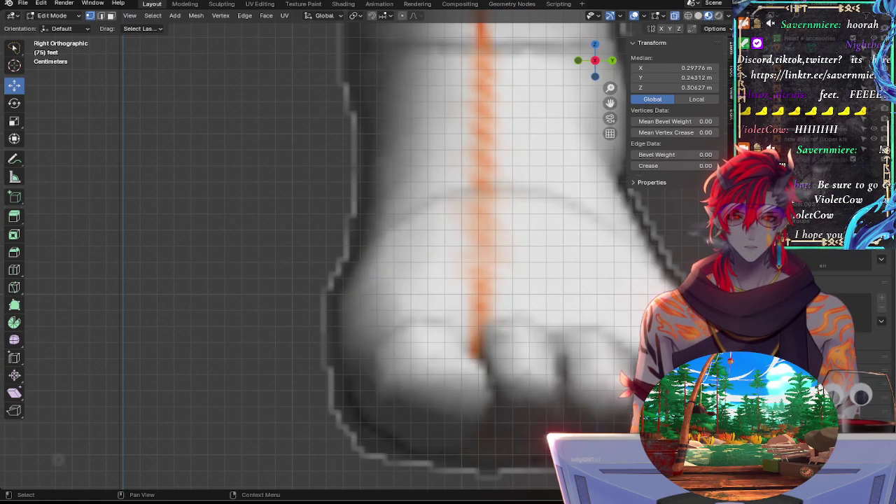
key(alt+h)
key(h)
key(alt+h)
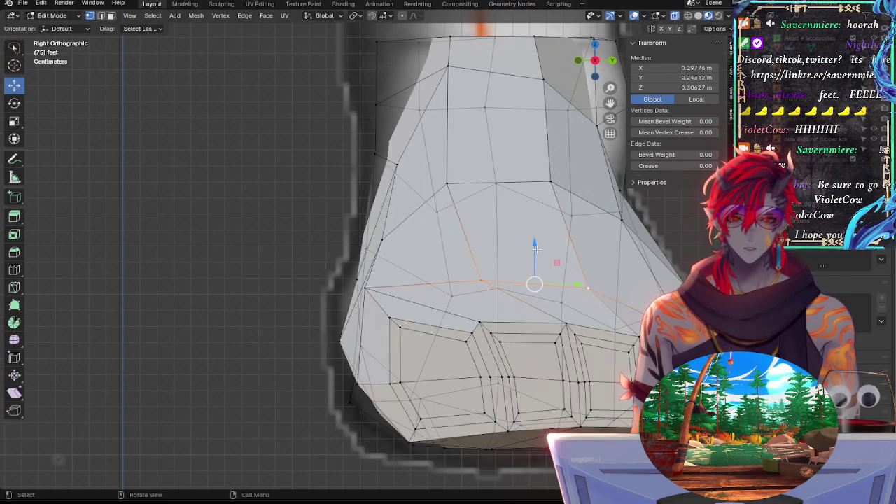
drag(535, 246, 538, 258)
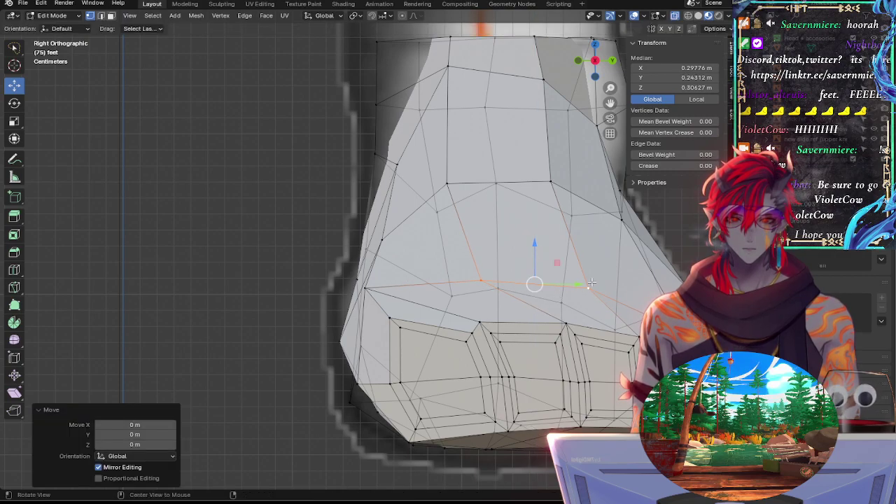
drag(570, 285, 571, 285)
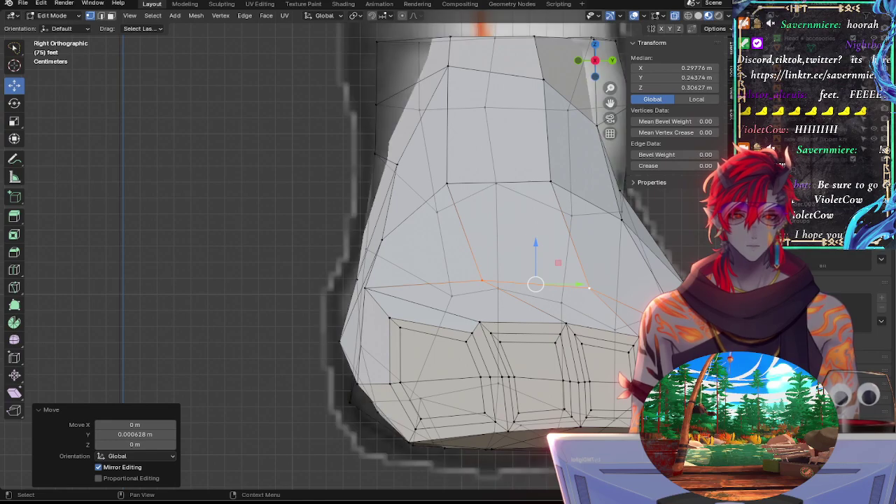
Step: Examine how the middle instep vertices line up with the toe gaps by toggling the mesh over the reference
click(876, 48)
click(875, 48)
click(876, 48)
click(875, 48)
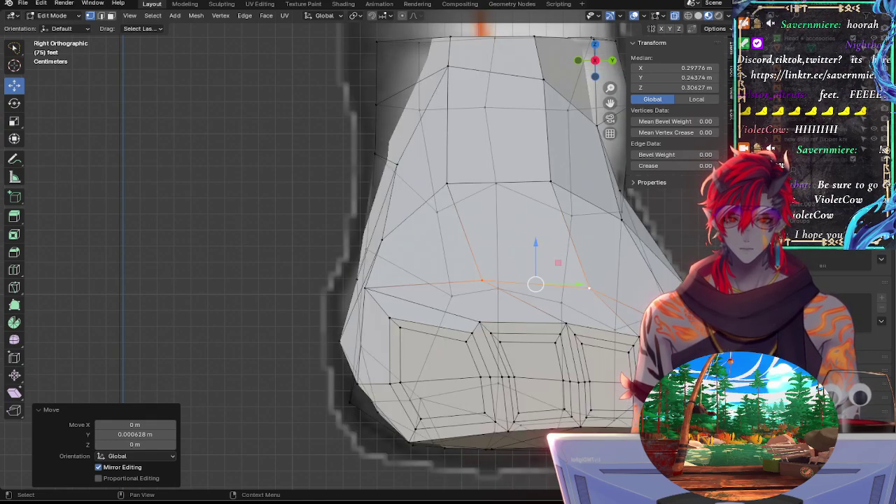
click(875, 49)
click(875, 48)
key(ctrl+KP_3)
key(KP_3)
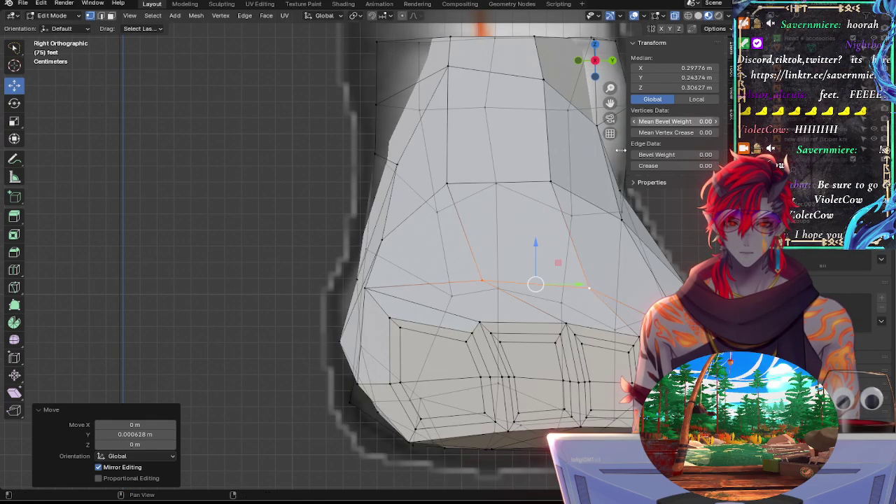
Step: Move the instep vertex above the gap between the big and second toes along positive Y by 0.021 m and another 0.0063 m
click(490, 280)
key(g)
key(y)
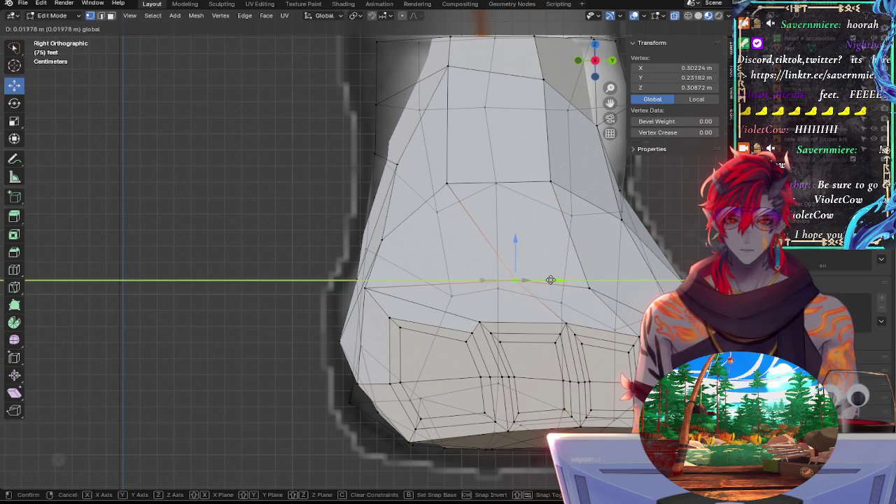
click(552, 279)
key(ctrl+KP_3)
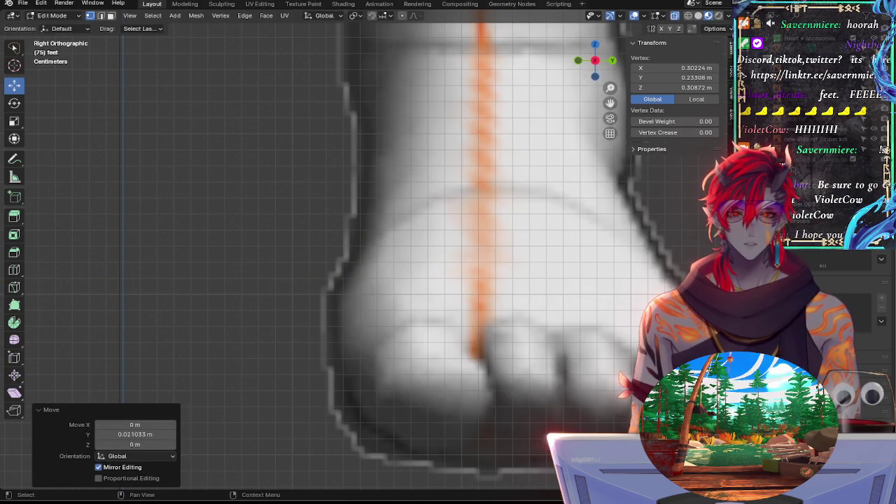
key(KP_3)
click(571, 280)
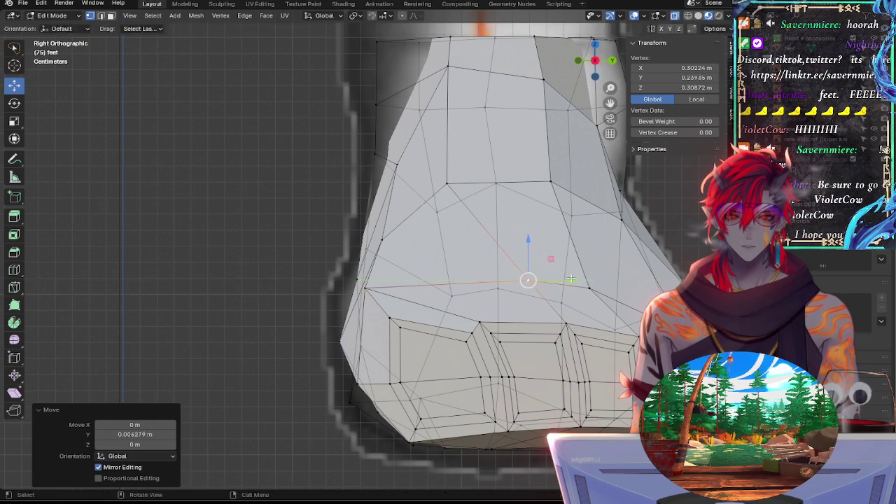
Step: Move the neighbouring instep vertex above the third toe about 0.0053 m along positive Y and 0.0031 m down, following the reference
click(874, 49)
click(874, 49)
click(874, 48)
click(874, 48)
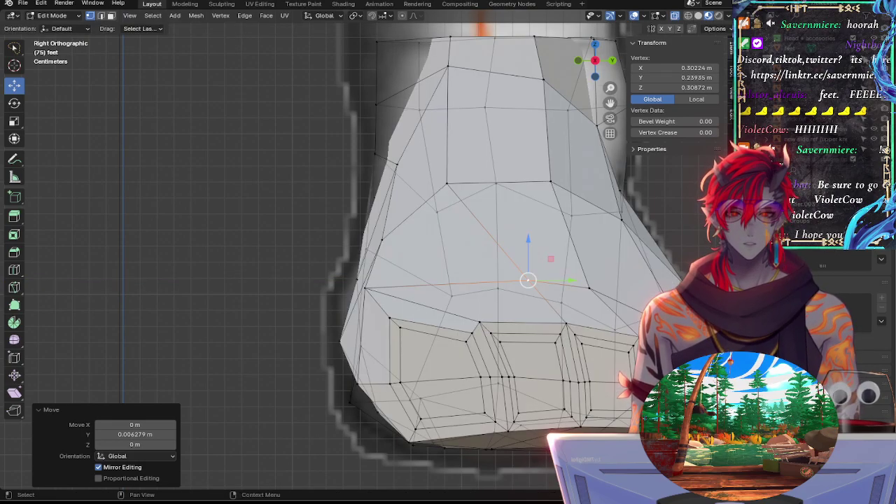
click(594, 288)
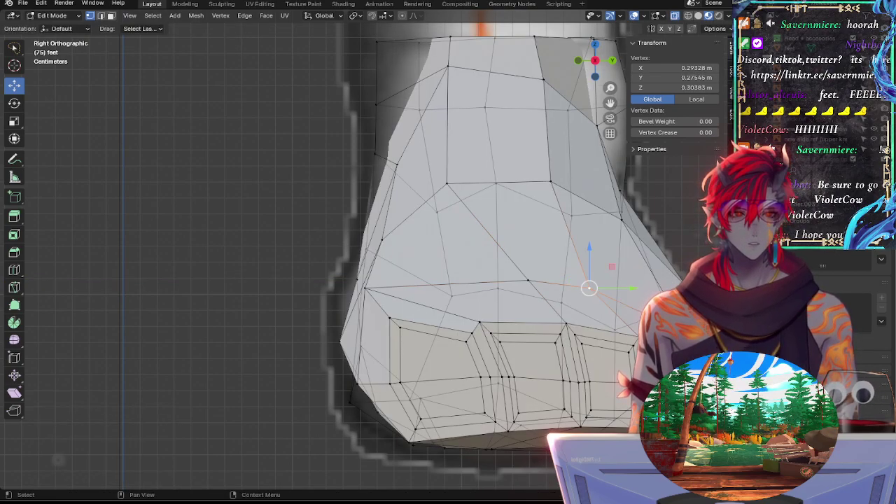
key(h)
key(alt+h)
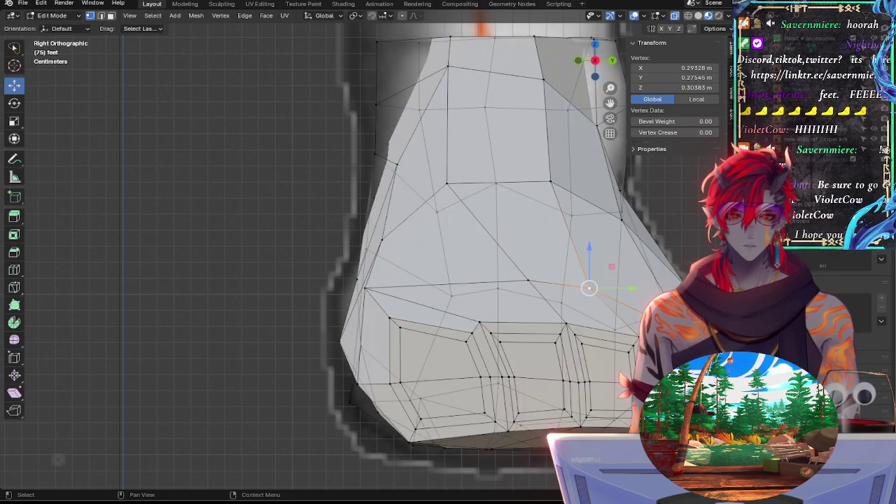
drag(624, 288, 632, 293)
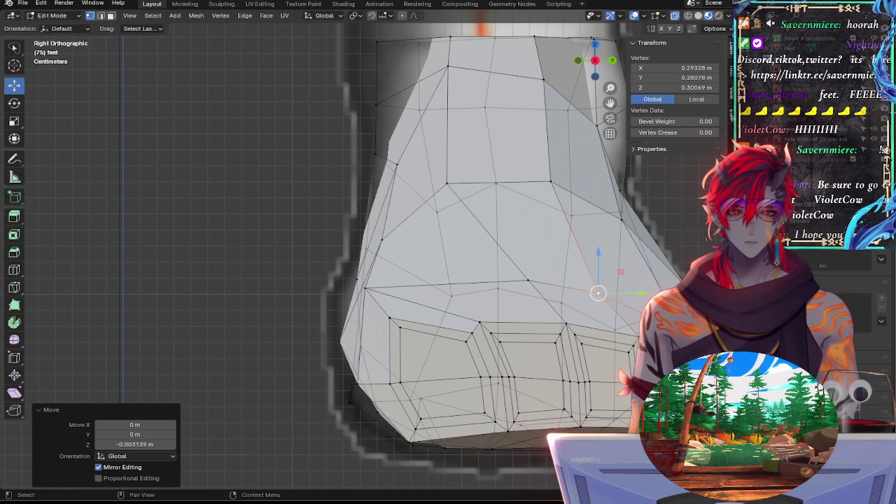
Step: Move the vertex at the top of the gap between the second and third toes about 0.0019 m along negative Y, following the reference
click(525, 284)
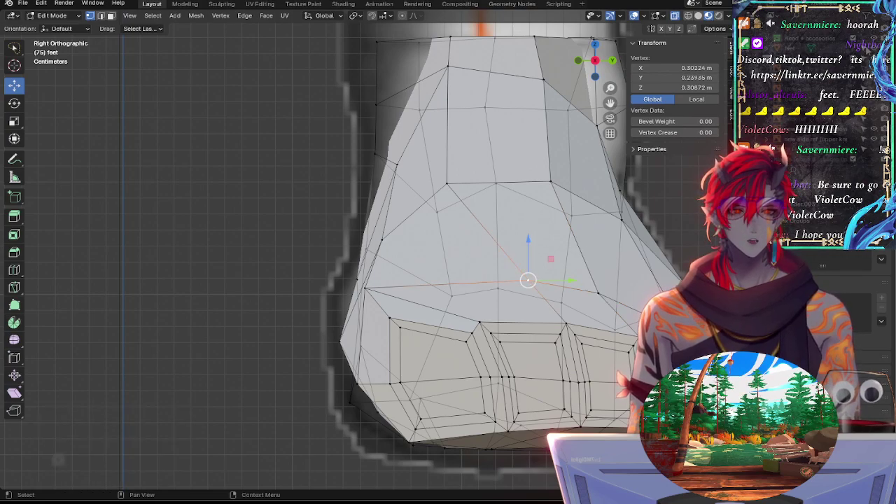
click(874, 48)
click(874, 48)
click(873, 49)
click(874, 49)
click(874, 48)
click(874, 48)
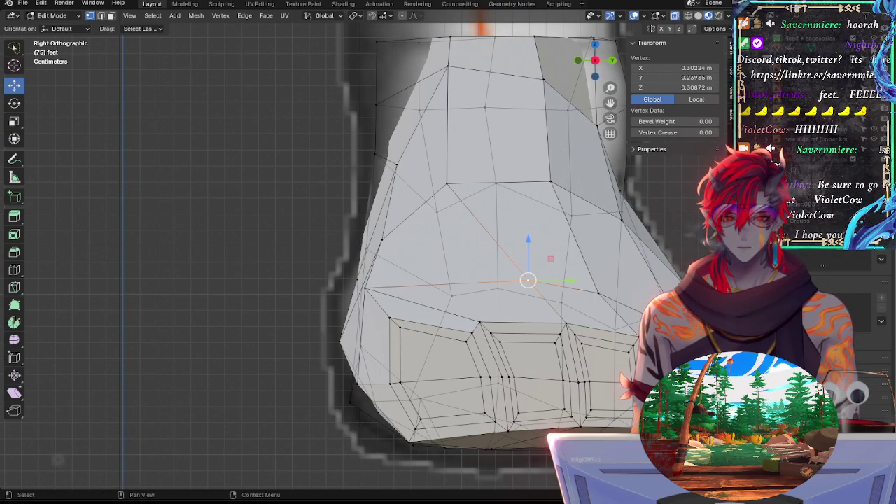
click(564, 326)
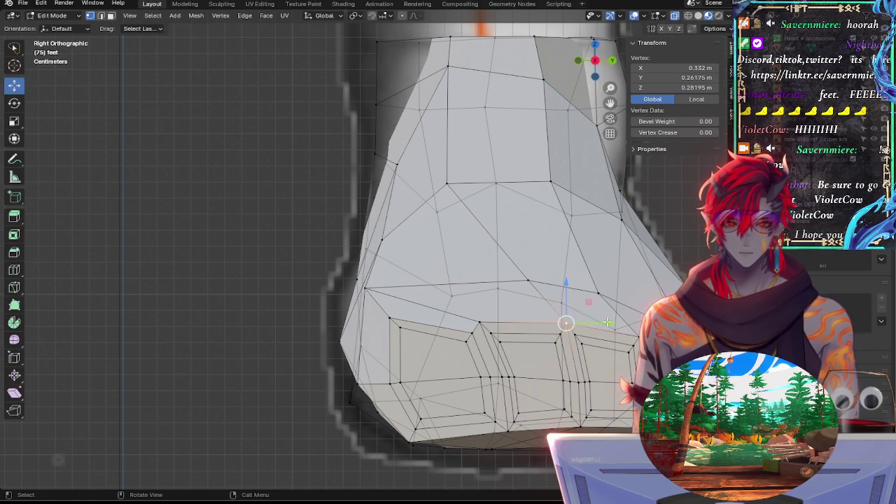
drag(608, 323, 603, 324)
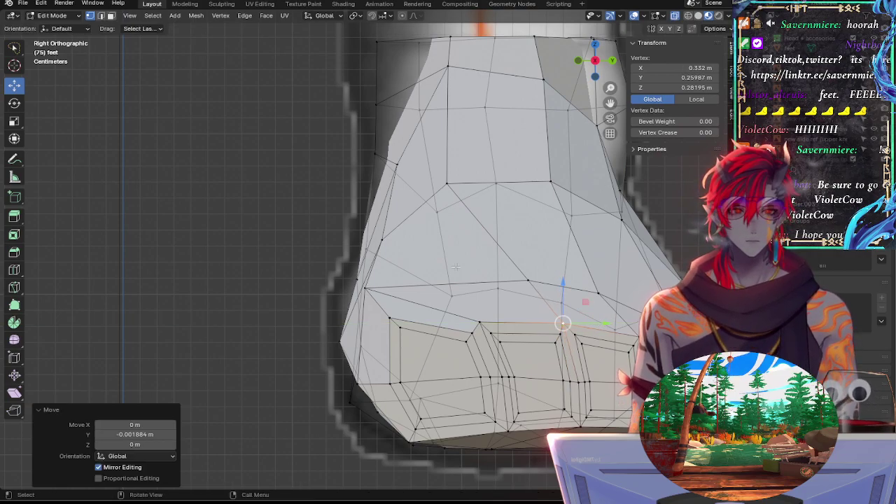
Step: Move the corner vertex above the big toe's inner side about 0.0166 m along positive Y, after comparing it with the reference
click(365, 288)
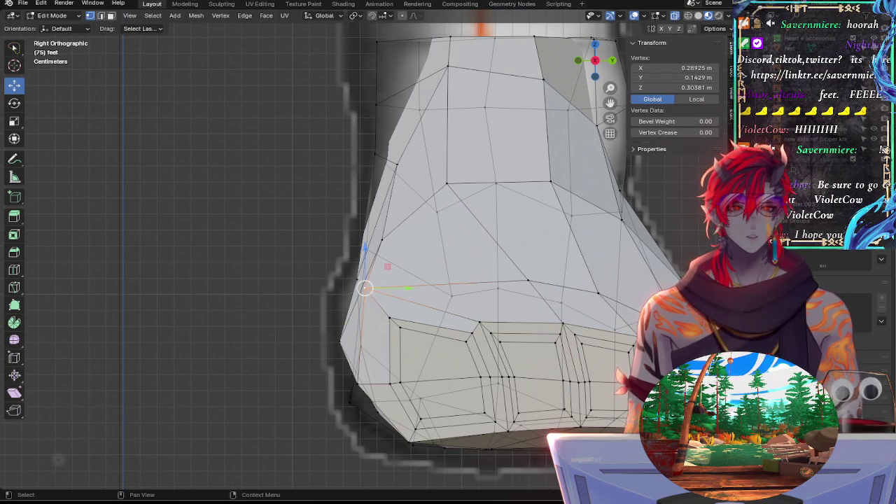
click(874, 48)
click(874, 48)
click(874, 48)
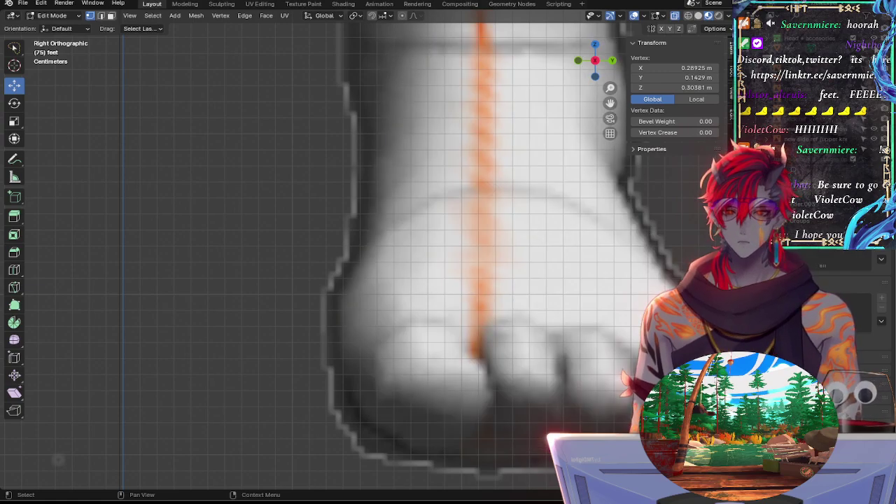
click(873, 49)
click(874, 49)
key(alt+h)
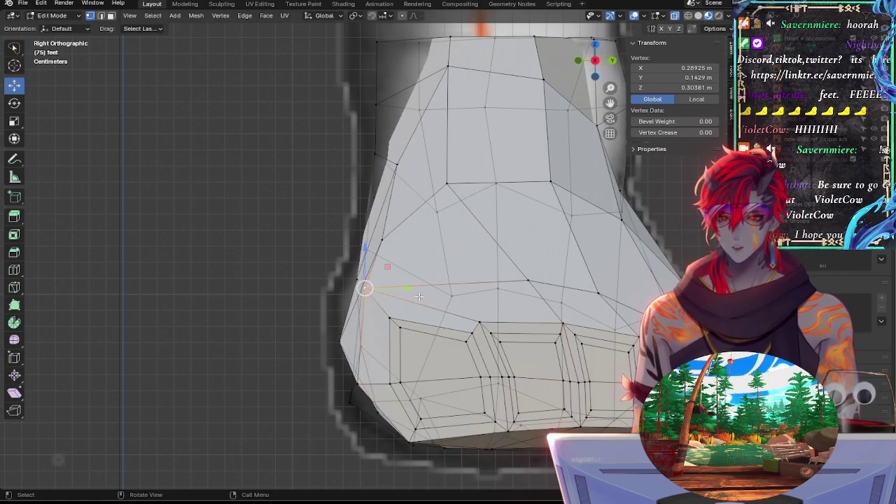
drag(410, 288, 439, 288)
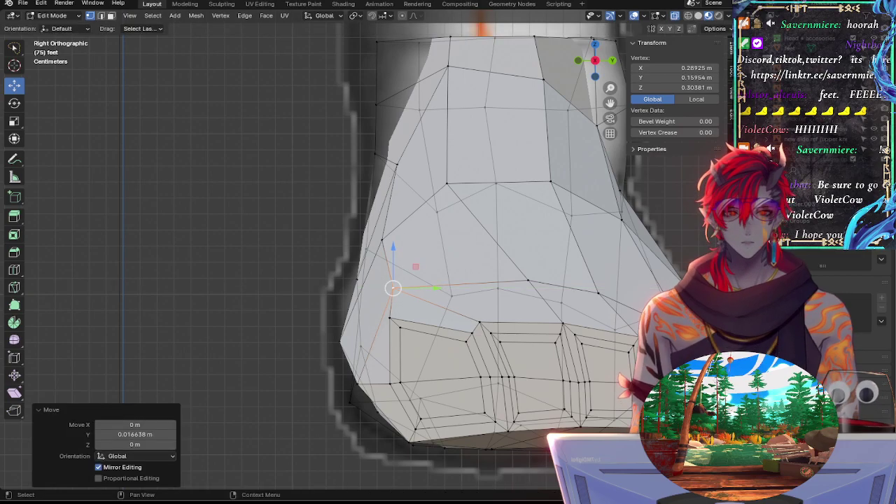
Step: Raise the corner vertex above the big toe's inner side about 0.0069 m along Z, comparing it with the reference foot
click(874, 48)
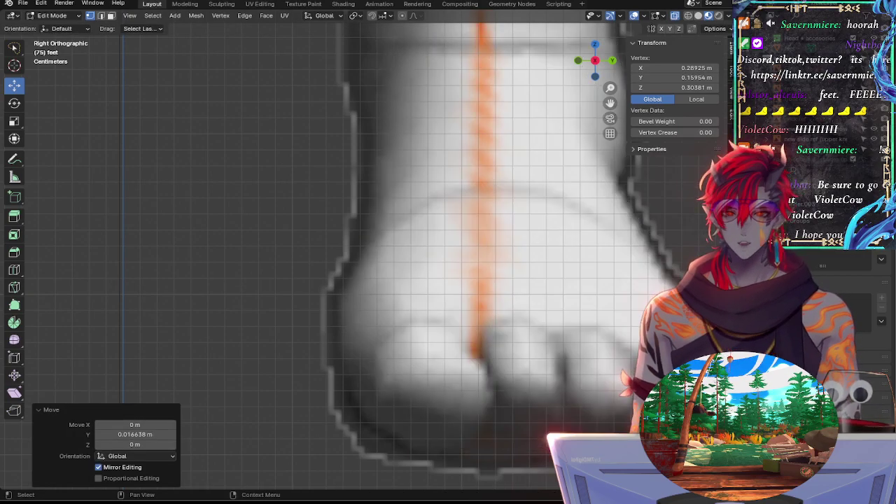
key(alt+h)
drag(395, 247, 395, 237)
key(alt+z)
key(alt+z)
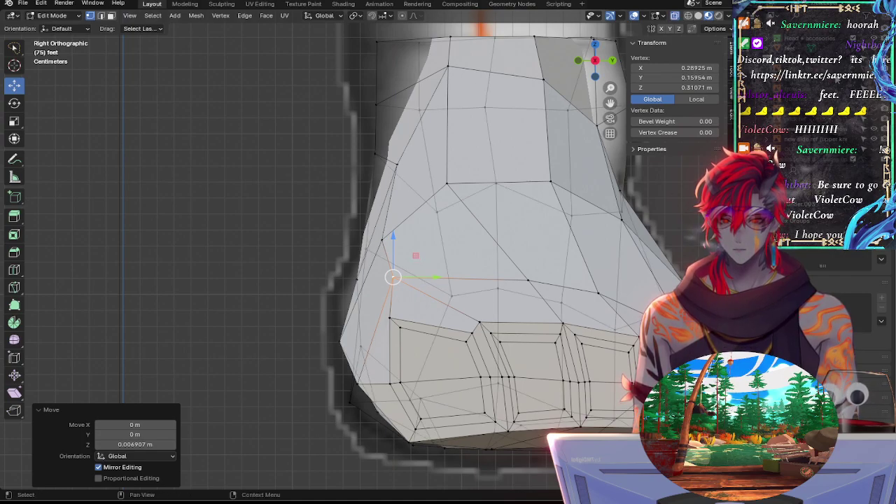
key(h)
key(alt+h)
key(h)
key(alt+h)
key(h)
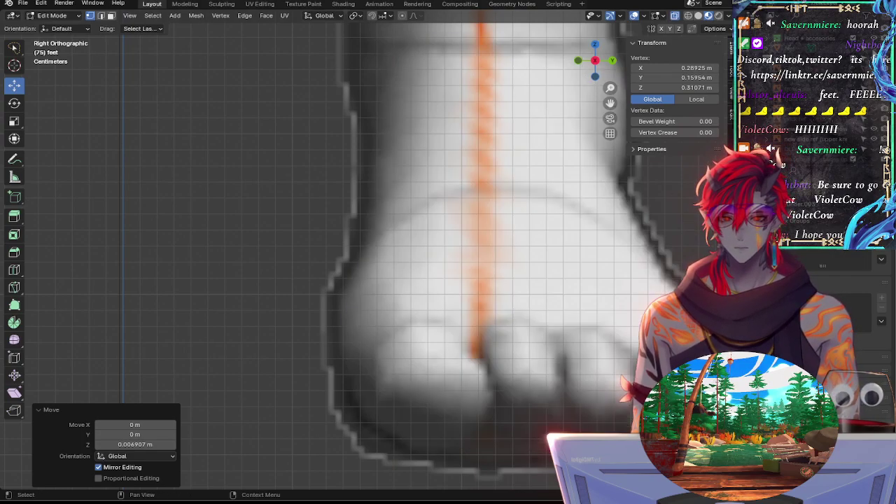
key(alt+h)
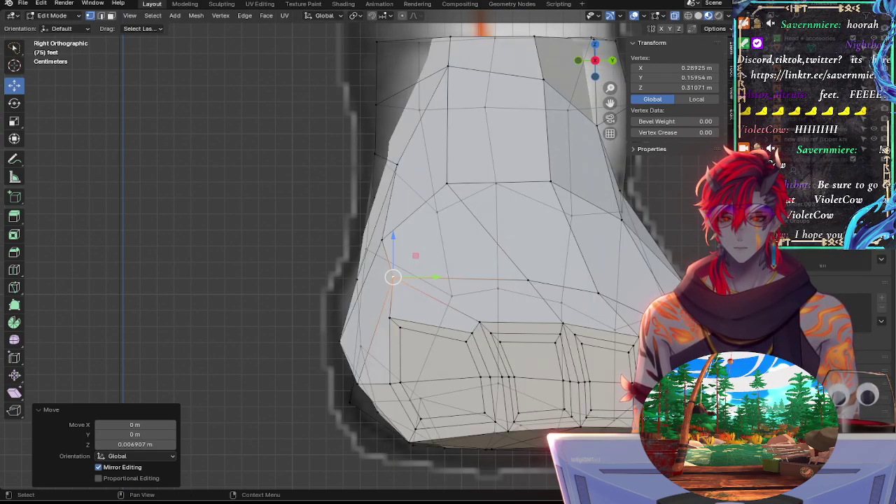
Step: Compare the vertex at the big toe face's upper inner corner with the reference foot's toe outline
click(393, 325)
click(874, 129)
click(873, 129)
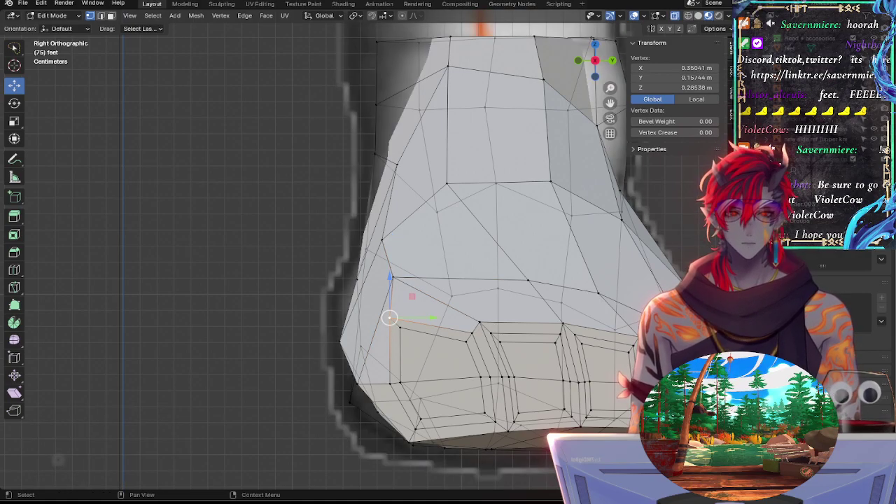
click(873, 48)
click(873, 48)
key(h)
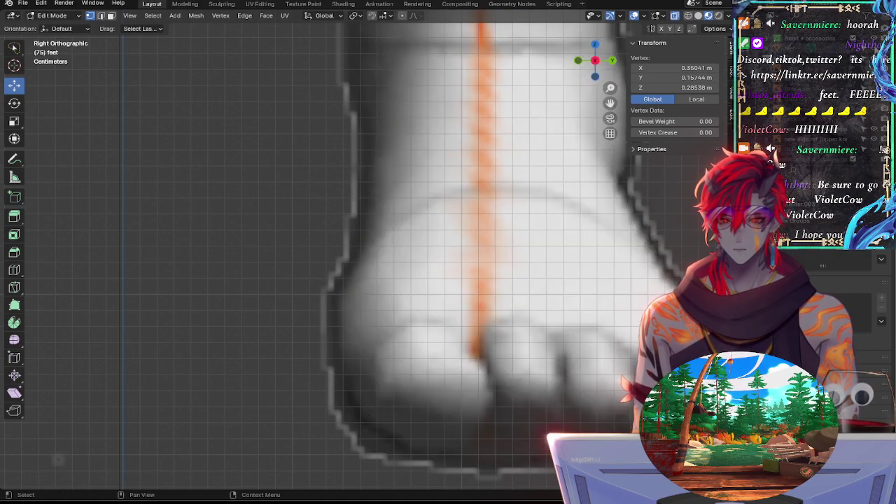
key(alt+h)
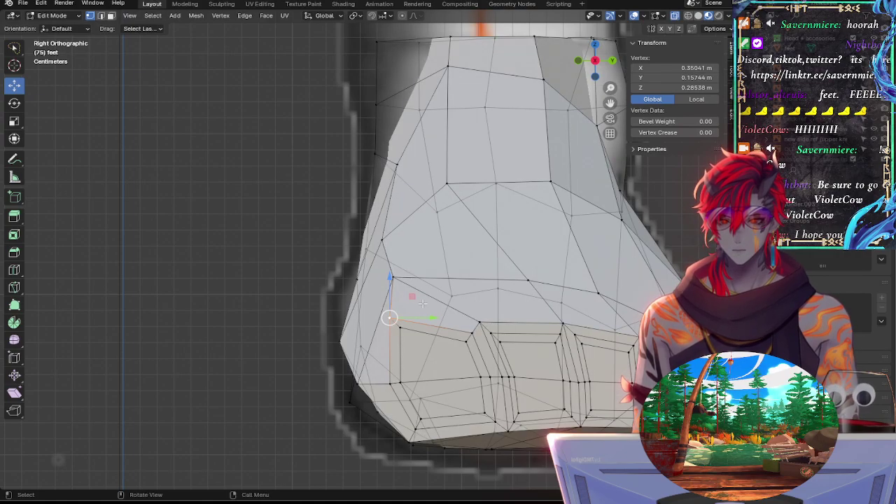
click(348, 294)
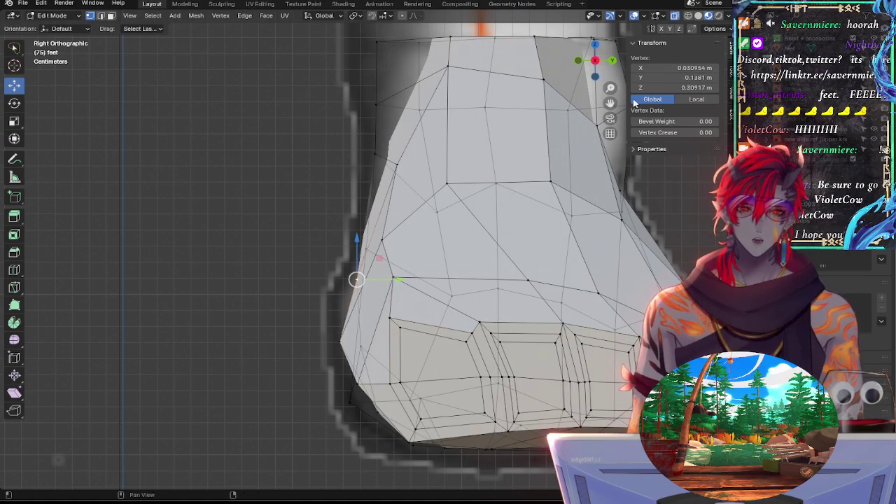
Step: Switch the viewport to wireframe shading for editing the inset toe faces
key(z)
click(478, 196)
shift+middle_drag(396, 133, 208, 134)
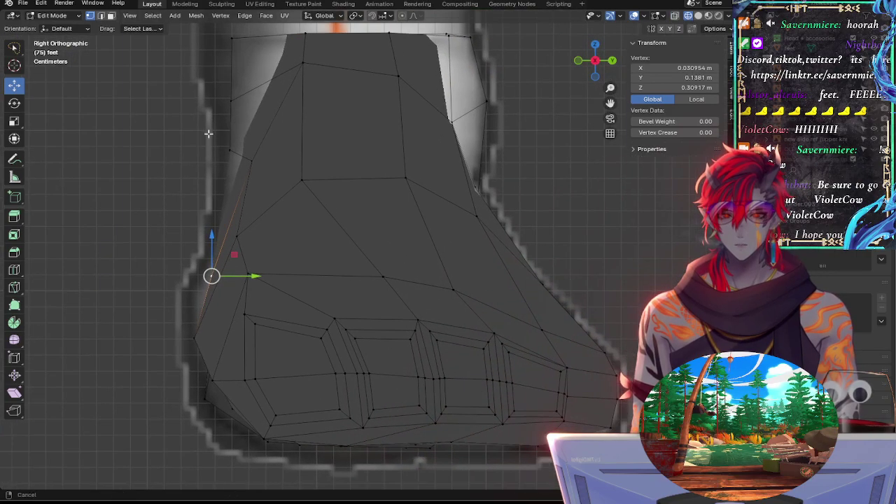
ctrl+alt+drag(515, 204, 506, 172)
alt+shift+drag(513, 208, 498, 71)
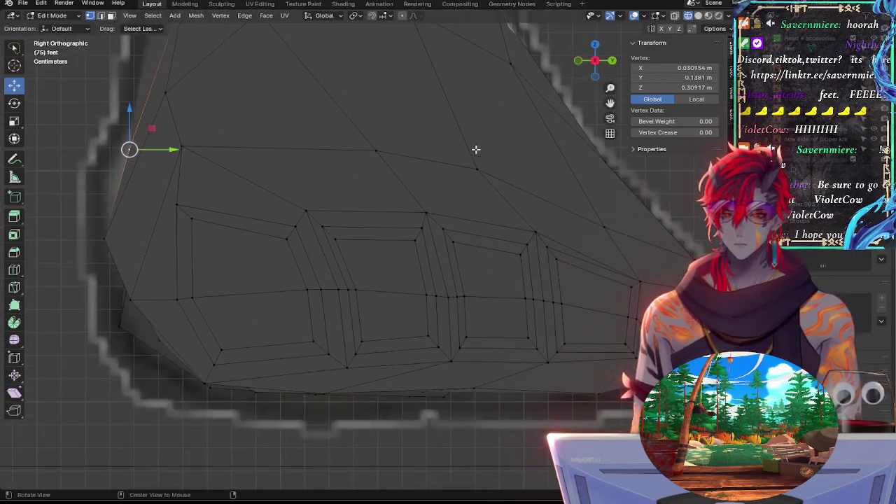
ctrl+alt+drag(476, 150, 420, 159)
ctrl+middle_drag(419, 159, 397, 159)
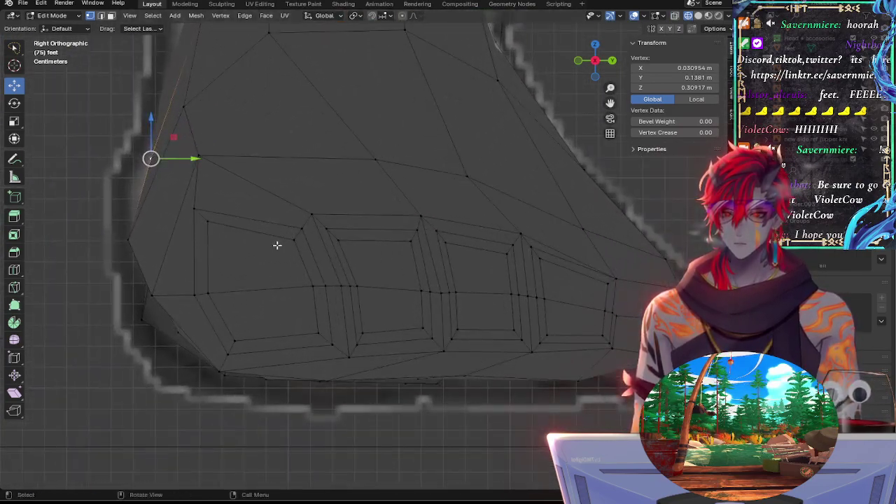
double_click(294, 243)
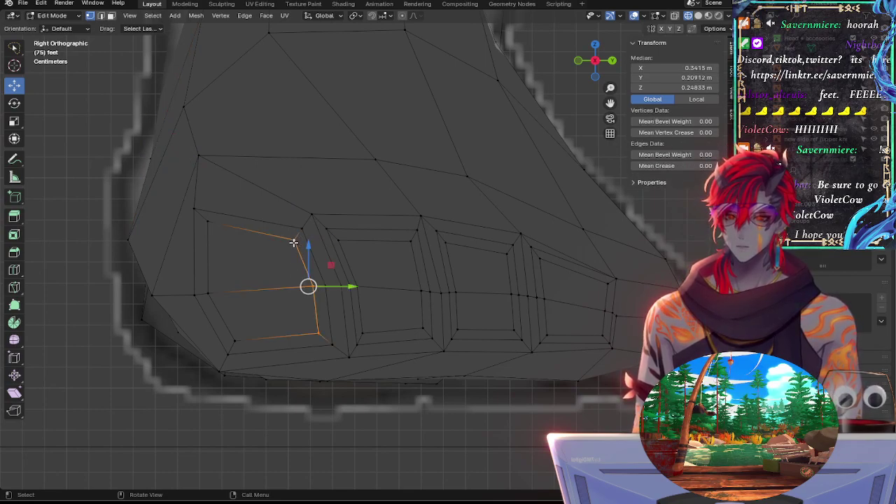
shift+click(204, 226)
shift+click(209, 292)
shift+click(234, 341)
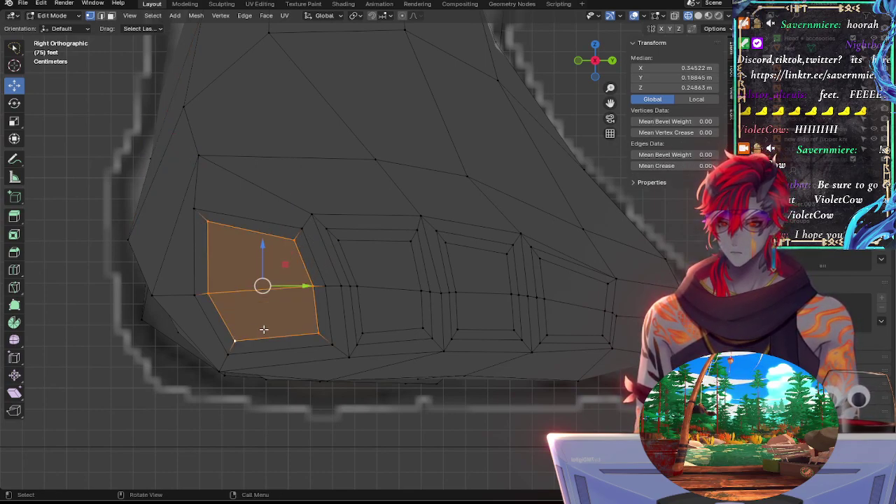
key(s)
click(271, 330)
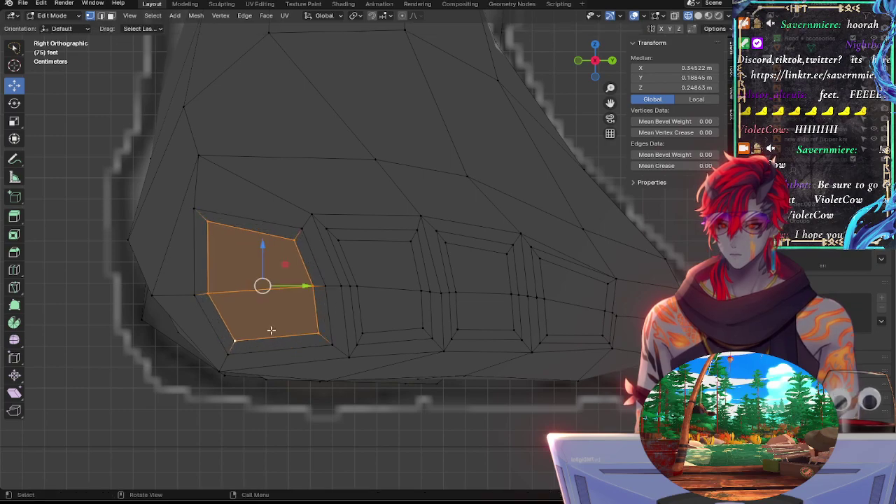
key(g)
key(g)
right_click(276, 326)
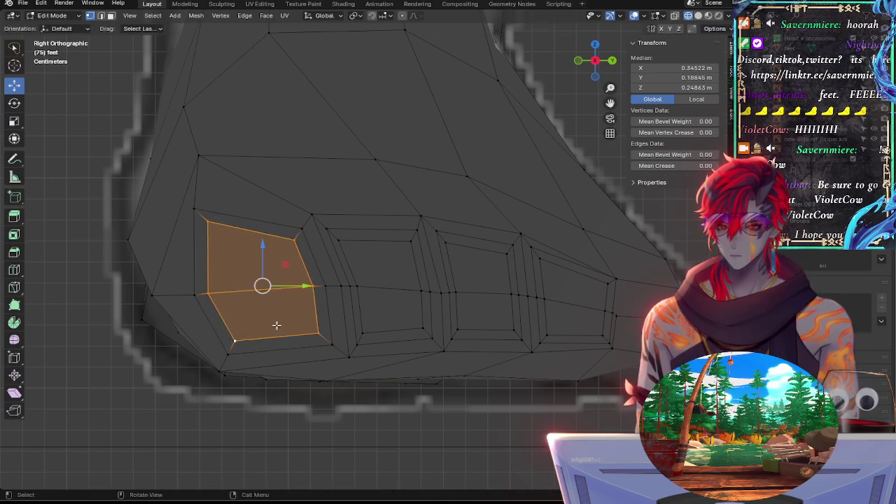
Step: Enable automatic vertex merging and edge-slide the big toe's innermost inset edges nearest the second toe fully onto the surrounding loop
click(296, 241)
shift+click(308, 287)
shift+click(318, 333)
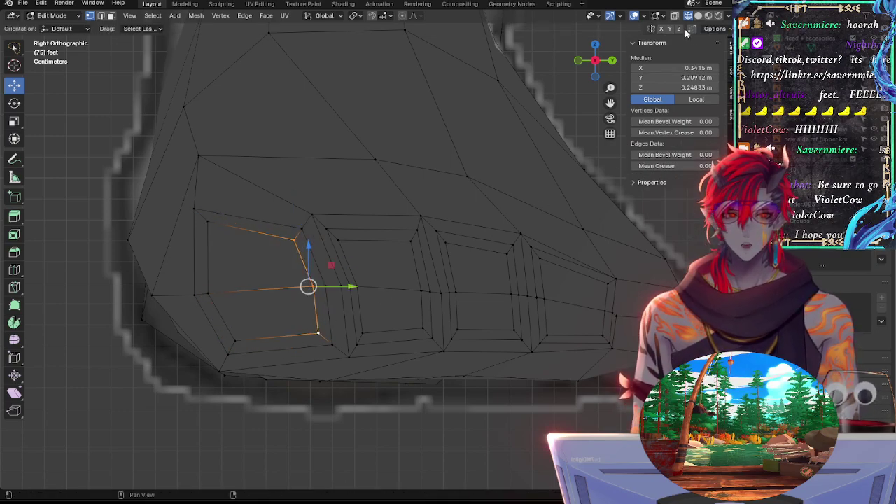
key(g)
key(g)
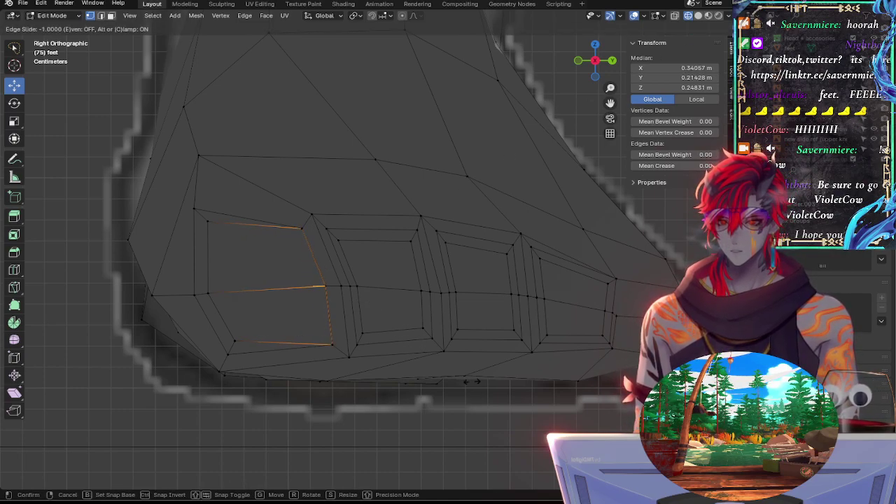
click(438, 364)
Step: Edge-slide the big toe's three inset vertices on the foot's inner side fully outward so they merge with the surrounding loop
click(205, 225)
shift+click(210, 290)
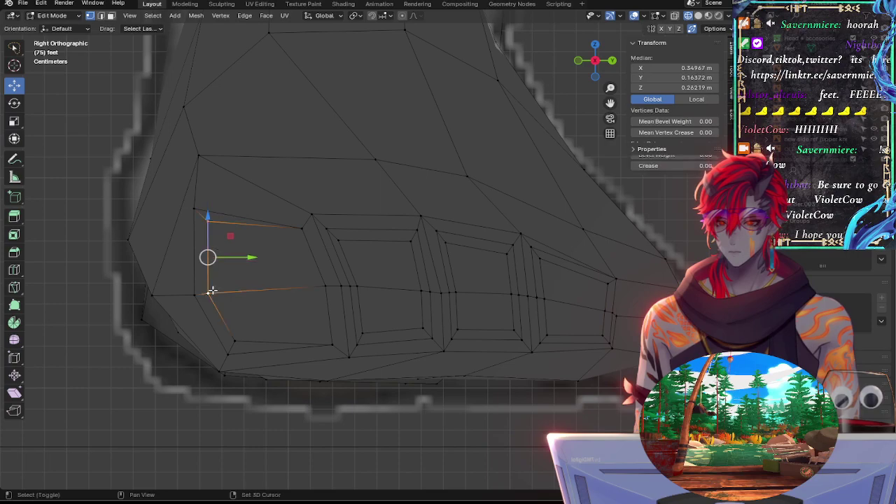
shift+click(232, 341)
key(g)
key(g)
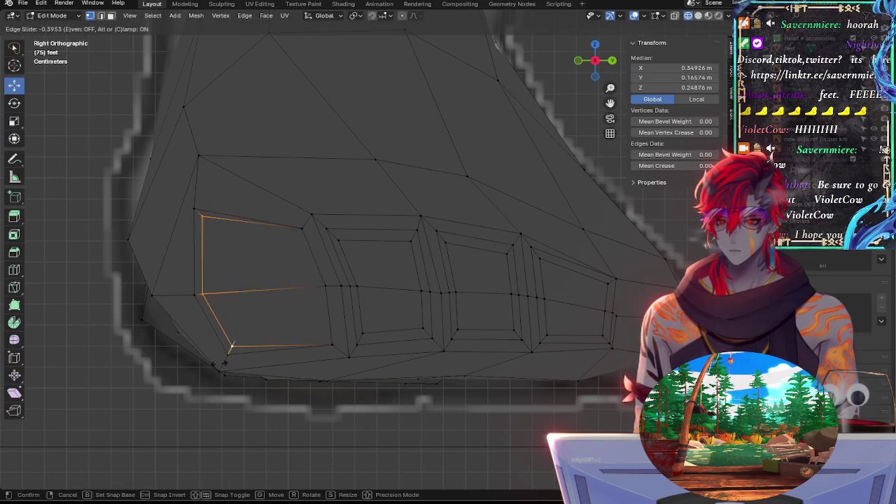
click(187, 400)
key(alt+a)
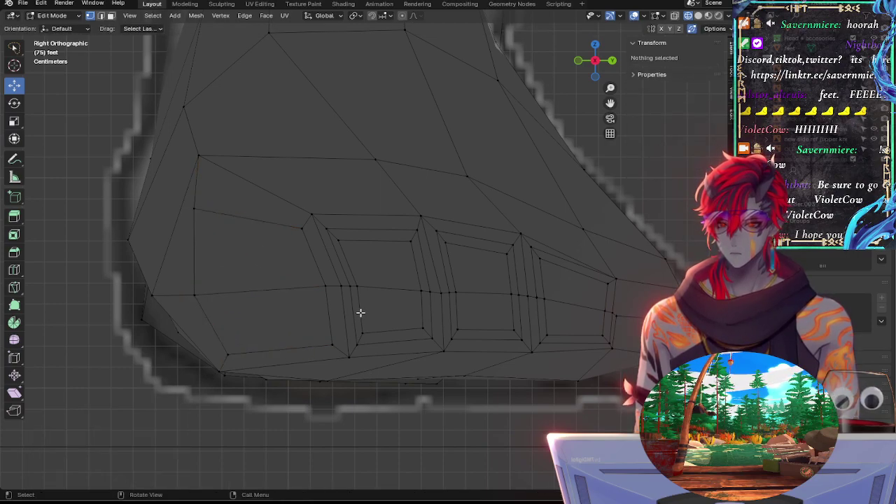
Step: Edge-slide the second toe's innermost inset edges nearest the big toe by factor -1.000 onto the surrounding loop
click(354, 285)
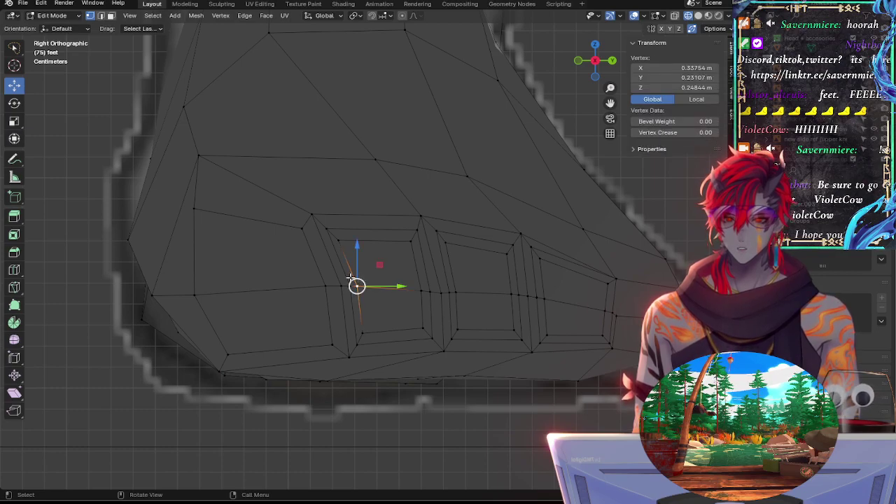
shift+click(338, 241)
shift+click(367, 328)
key(g)
key(g)
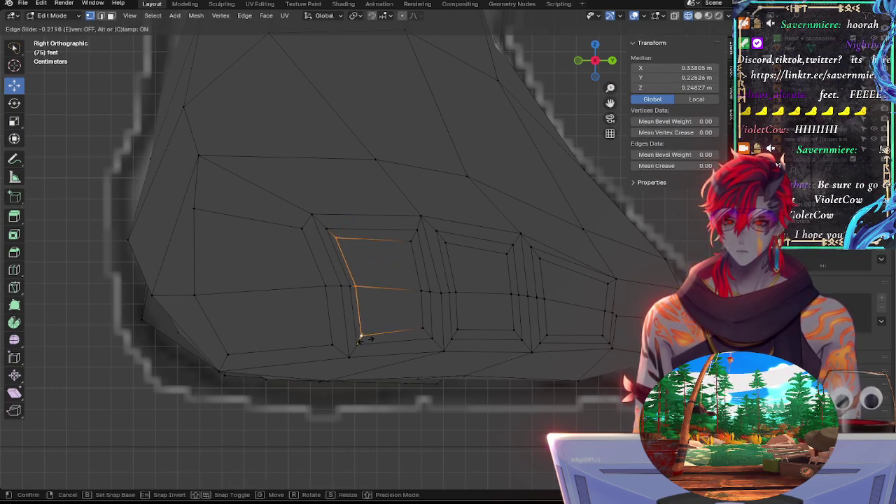
click(339, 383)
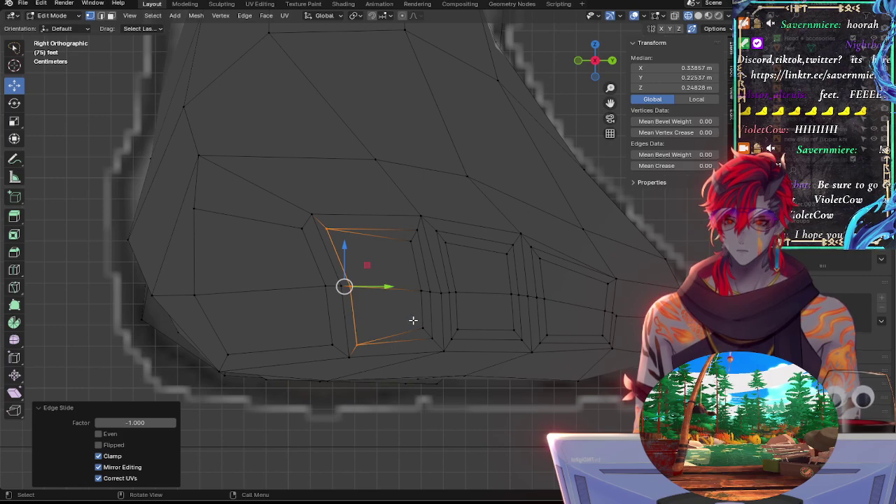
Step: Edge-slide the second toe's innermost inset edges nearest the third toe fully outward to merge with the surrounding loop
click(423, 328)
shift+click(422, 290)
shift+click(413, 239)
key(g)
key(g)
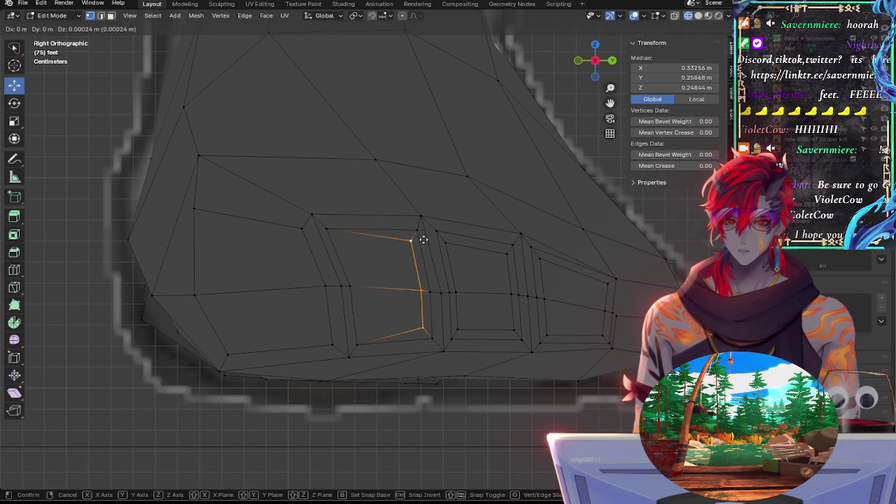
click(467, 202)
click(382, 381)
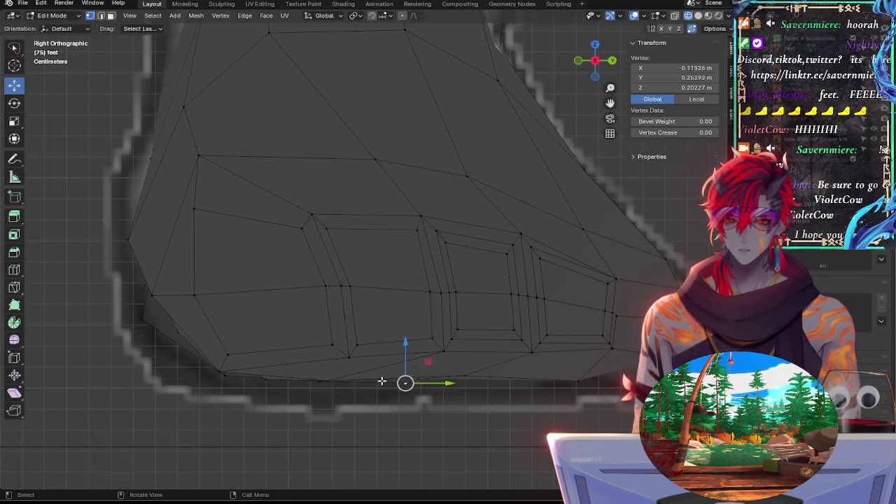
Step: Edge-slide the third toe's innermost inset edges nearest the second toe by factor 1.000 onto the surrounding loop
shift+middle_drag(502, 302, 442, 300)
click(398, 332)
shift+click(393, 296)
shift+click(377, 234)
key(g)
key(g)
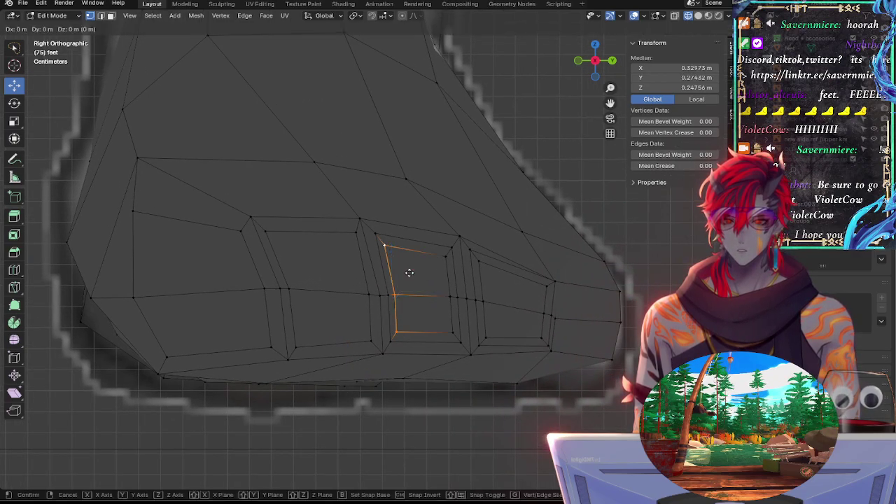
click(378, 281)
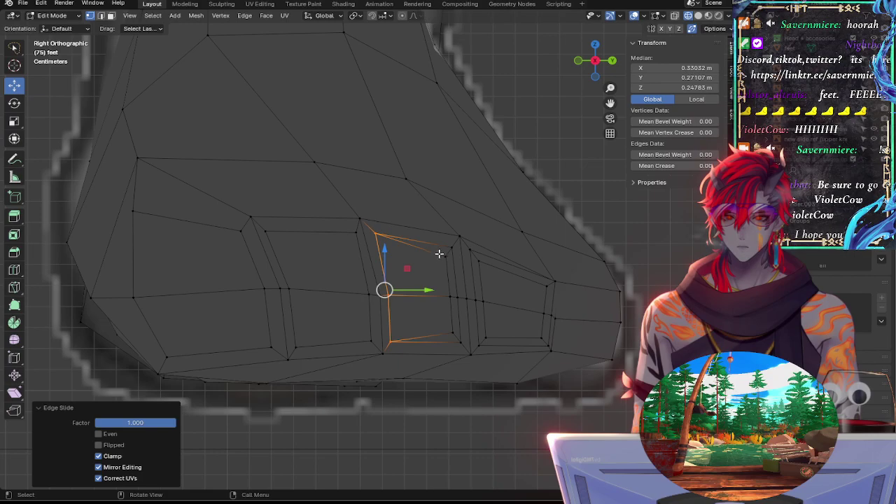
Step: Edge-slide the third toe's innermost inset edges nearest the fourth toe fully outward to merge with the surrounding loop
click(445, 257)
shift+click(450, 297)
shift+click(452, 332)
key(g)
key(g)
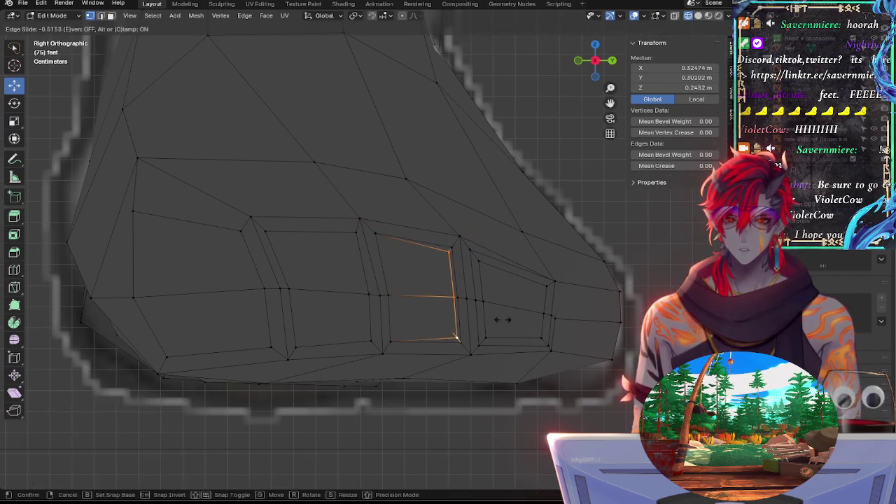
click(518, 322)
click(418, 344)
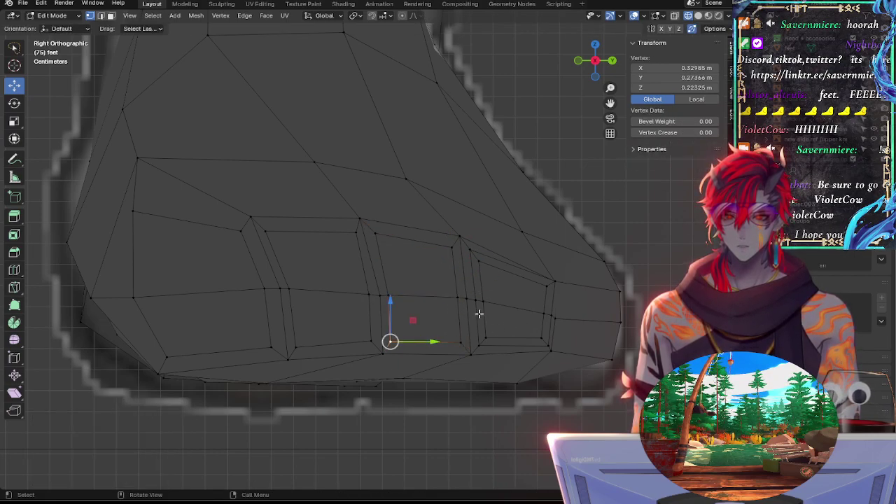
Step: Edge-slide the fourth toe's innermost inset edges nearest the third toe fully outward to merge with the surrounding loop
click(484, 339)
shift+click(483, 300)
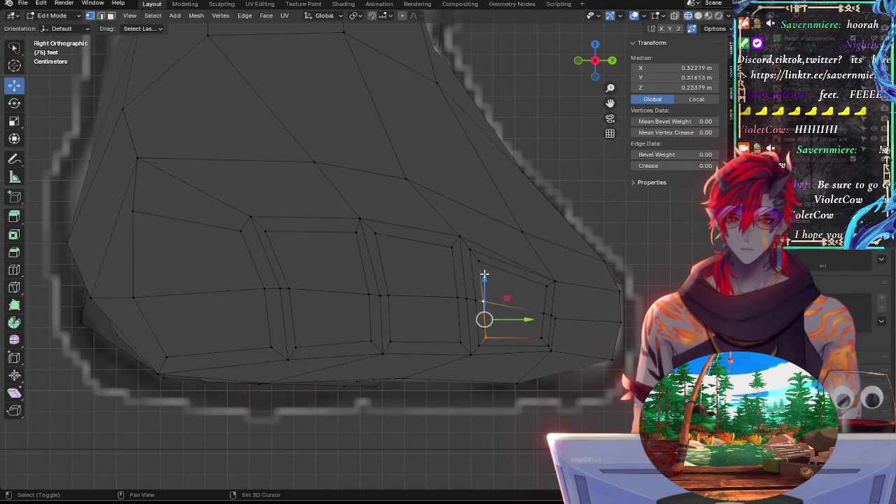
shift+click(479, 262)
key(g)
key(g)
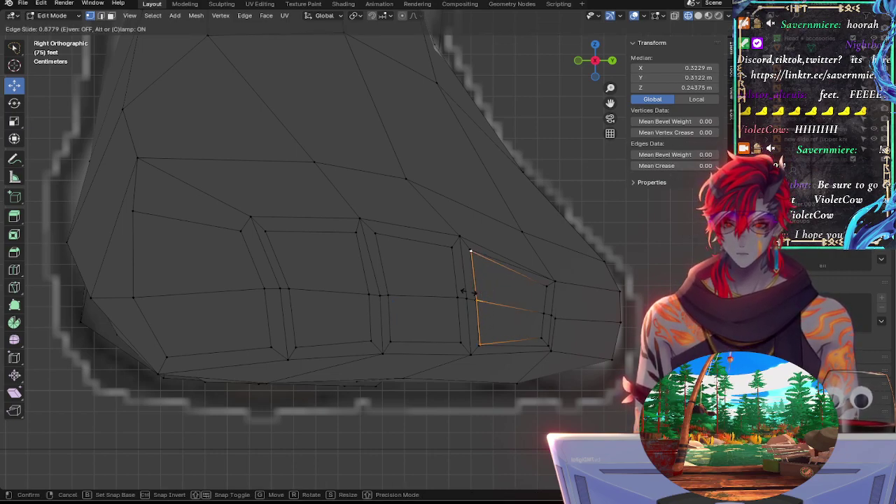
click(514, 310)
Step: Try to edge-slide the fourth toe's inset edges on the foot's outer side onto the surrounding loop, and undo the slide
key(g)
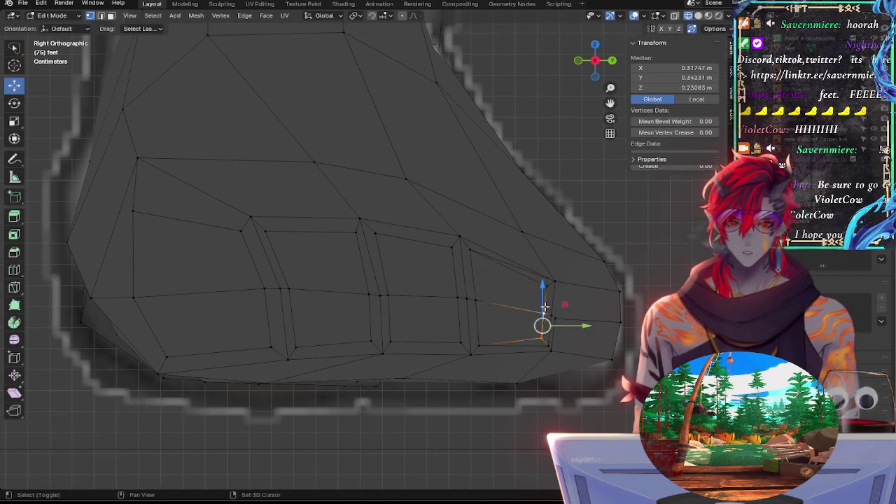
key(g)
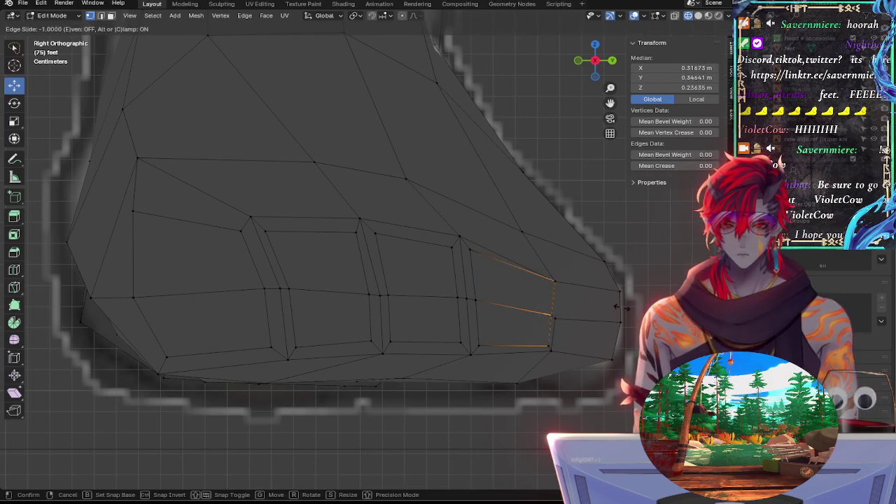
click(596, 306)
click(475, 300)
key(ctrl+z)
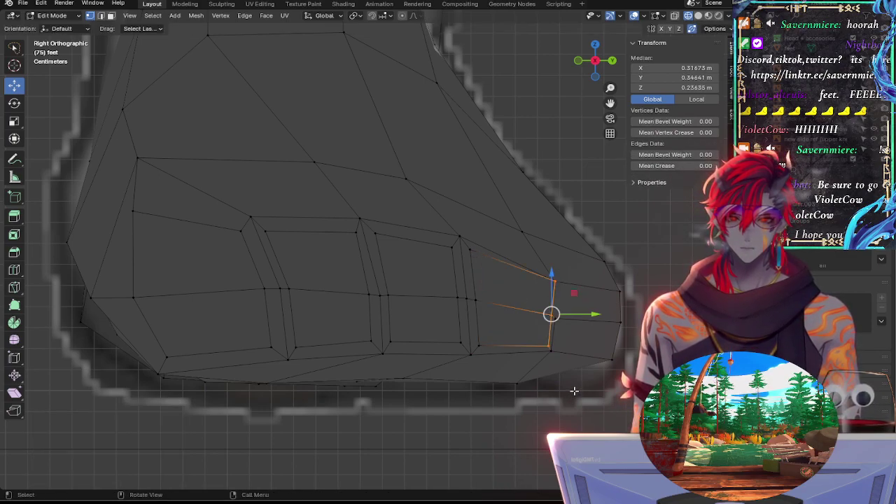
key(ctrl+z)
click(575, 387)
middle_drag(570, 390, 516, 403)
middle_drag(547, 281, 434, 328)
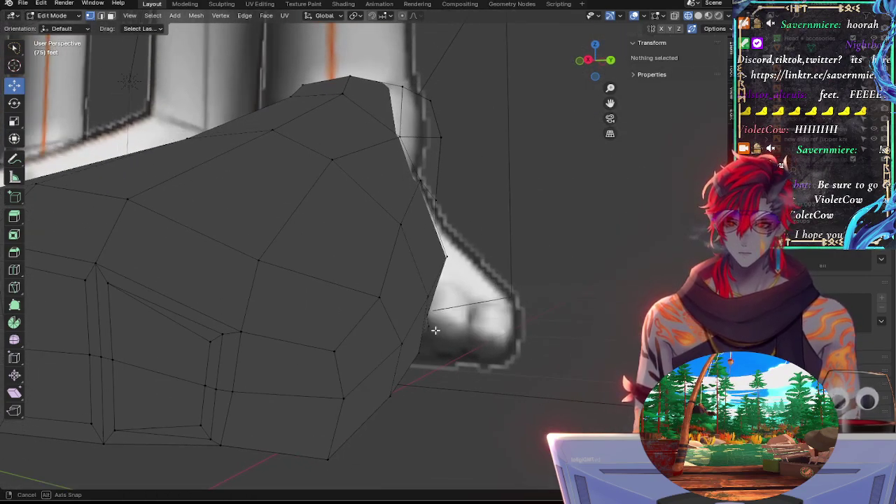
Step: Edge-slide the fourth toe's innermost inset edges on the foot's outer side fully outward onto the surrounding inset loop
click(208, 350)
shift+click(204, 379)
shift+click(198, 409)
click(200, 421)
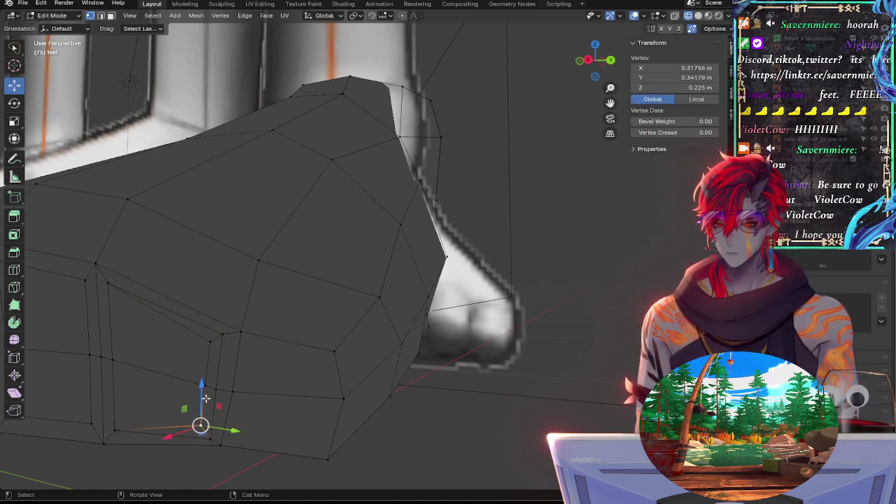
shift+click(210, 389)
shift+click(213, 338)
key(g)
key(g)
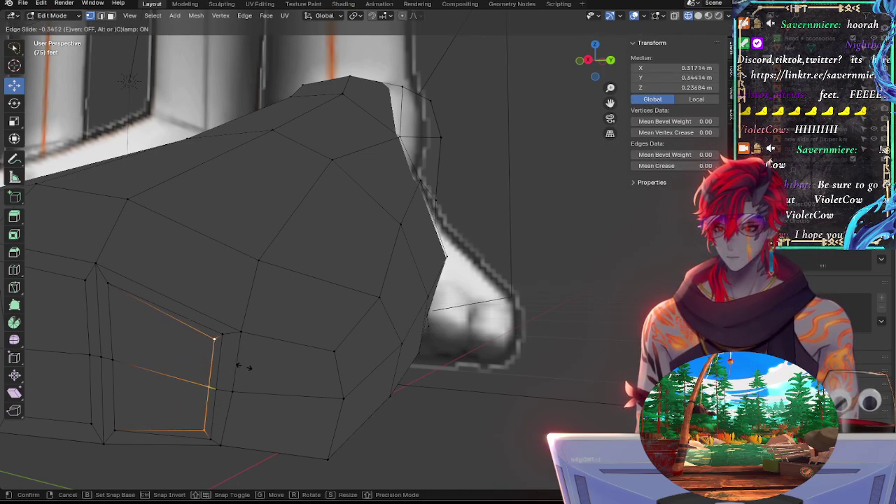
click(280, 362)
click(466, 385)
Step: Edge-slide the fourth toe's remaining inset edges on the foot's outer side fully onto the toe's outer boundary
middle_drag(467, 386, 264, 342)
click(595, 60)
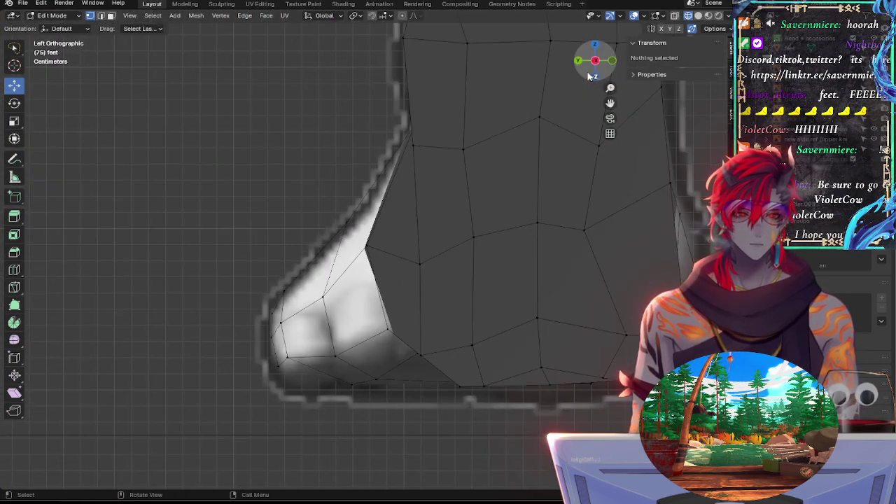
click(595, 60)
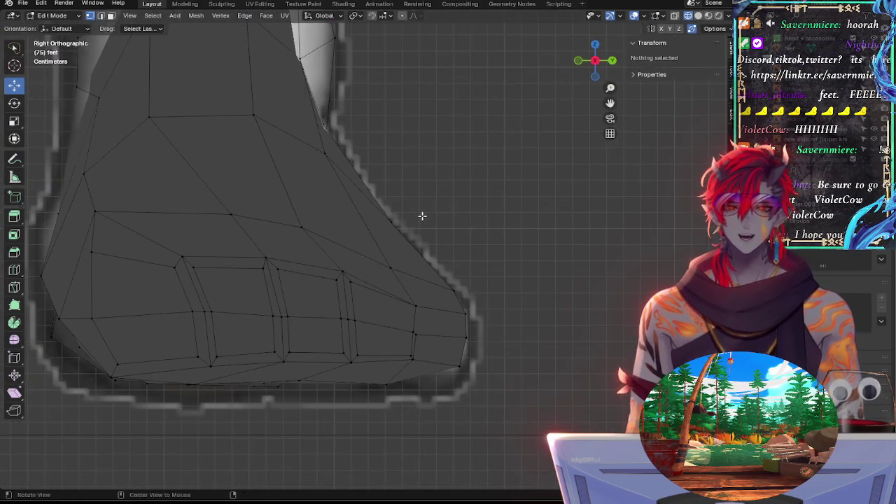
shift+middle_drag(422, 216, 524, 229)
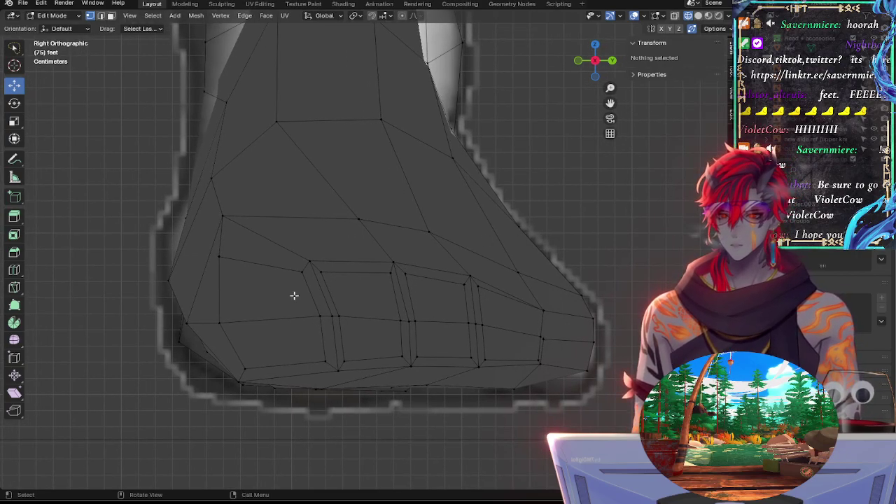
click(327, 276)
click(519, 330)
middle_drag(516, 332, 413, 313)
shift+click(441, 274)
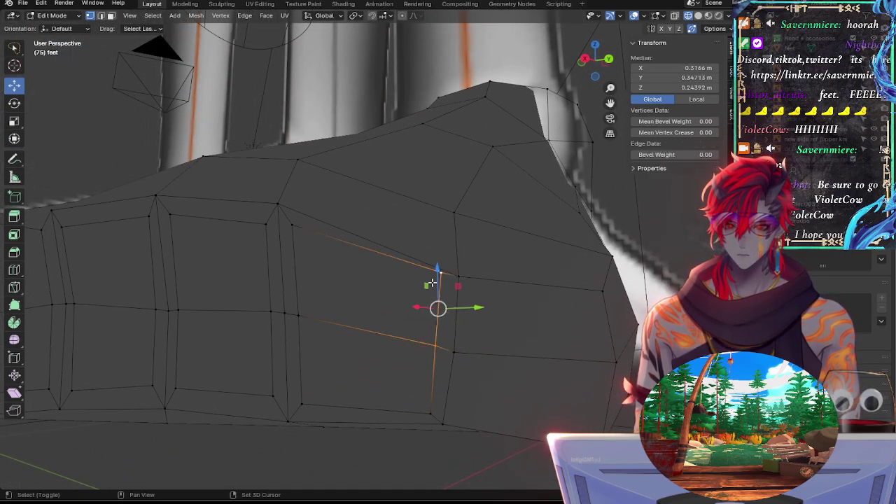
shift+click(431, 412)
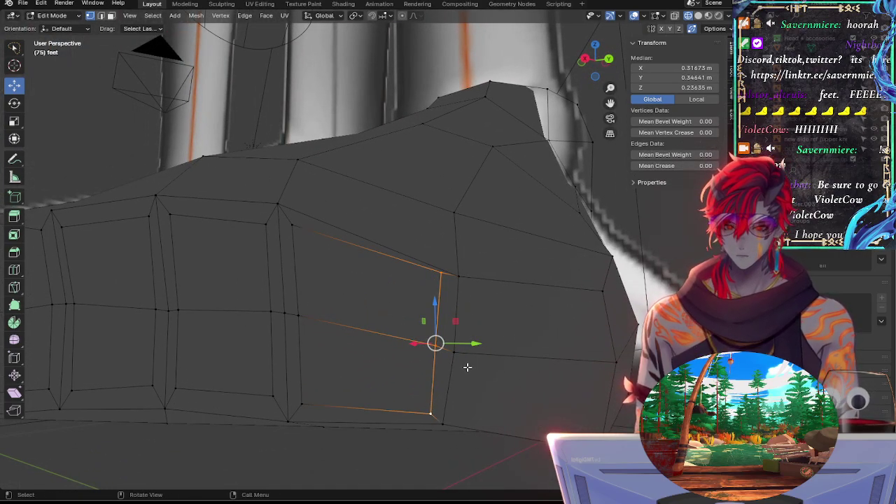
key(g)
key(g)
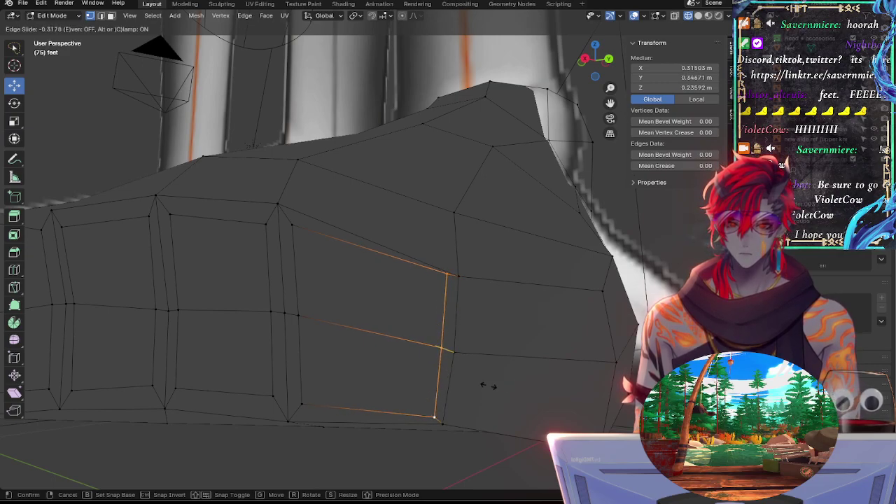
click(505, 387)
key(g)
key(g)
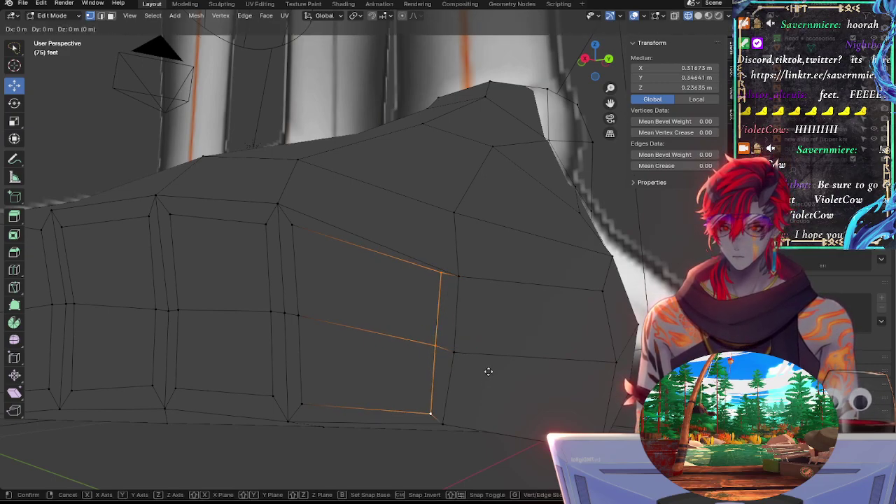
click(587, 400)
Step: Edge-slide the fourth toe's remaining inset edges nearest the third toe fully onto the boundary between the two toes
click(334, 340)
click(297, 315)
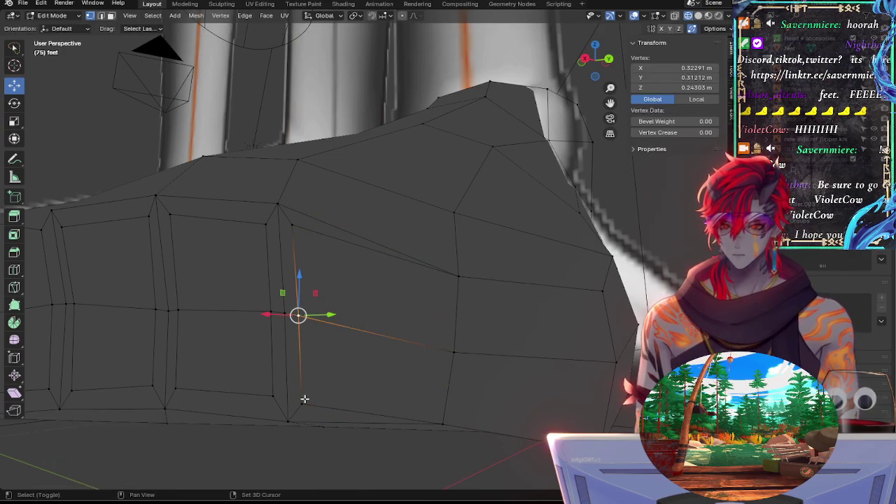
shift+click(289, 419)
shift+click(294, 225)
key(g)
key(g)
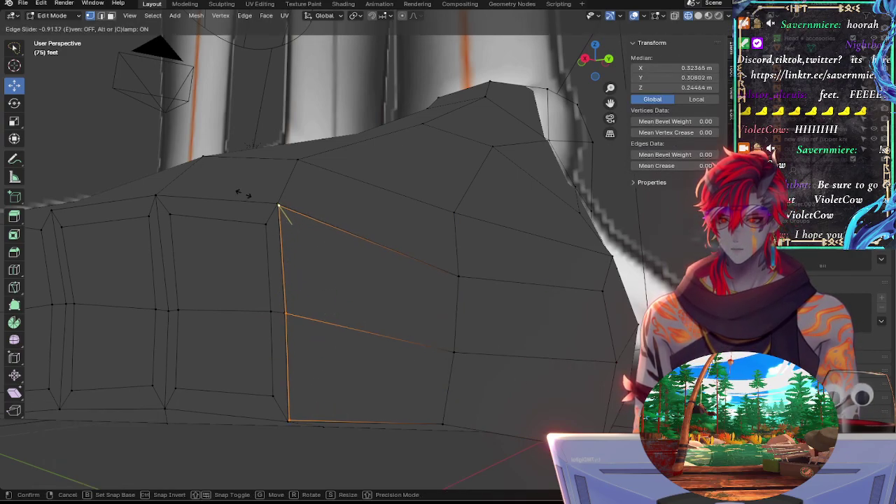
click(238, 185)
click(388, 312)
alt+drag(306, 320, 439, 332)
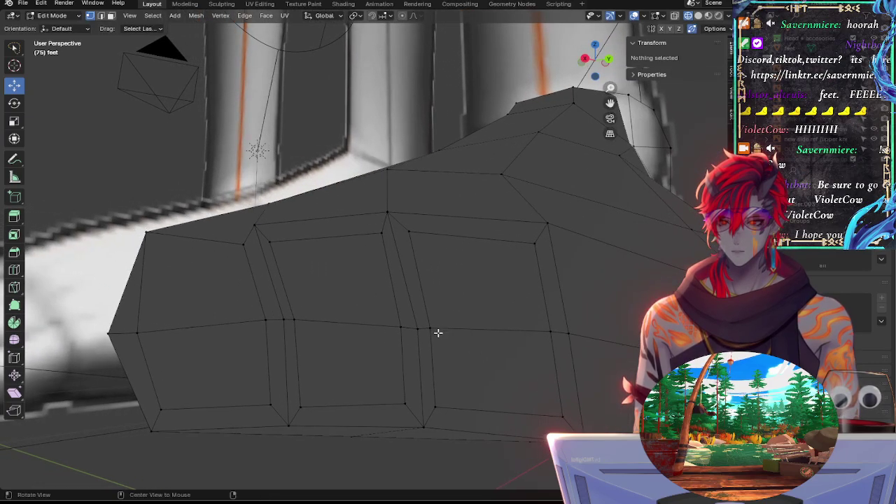
Step: Edge-slide the third toe's remaining inset edges nearest the fourth toe by factor 1.000 onto the shared boundary
click(560, 414)
shift+click(549, 329)
shift+click(536, 245)
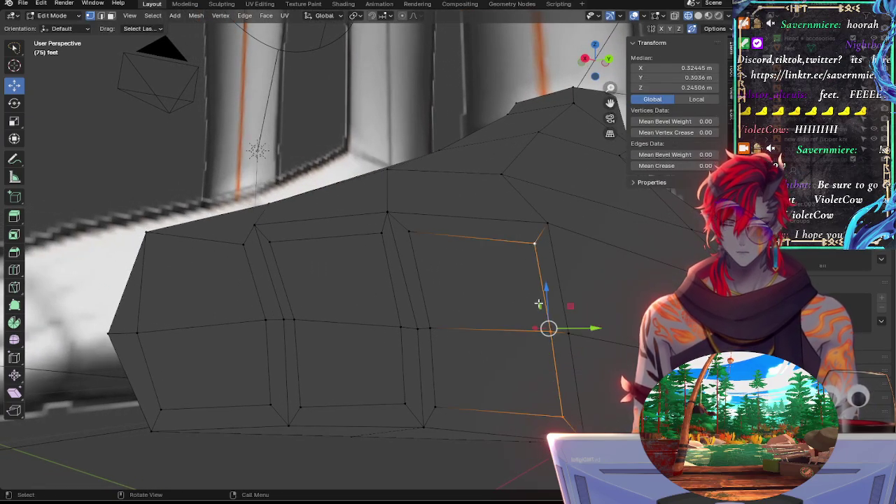
key(g)
key(g)
click(603, 259)
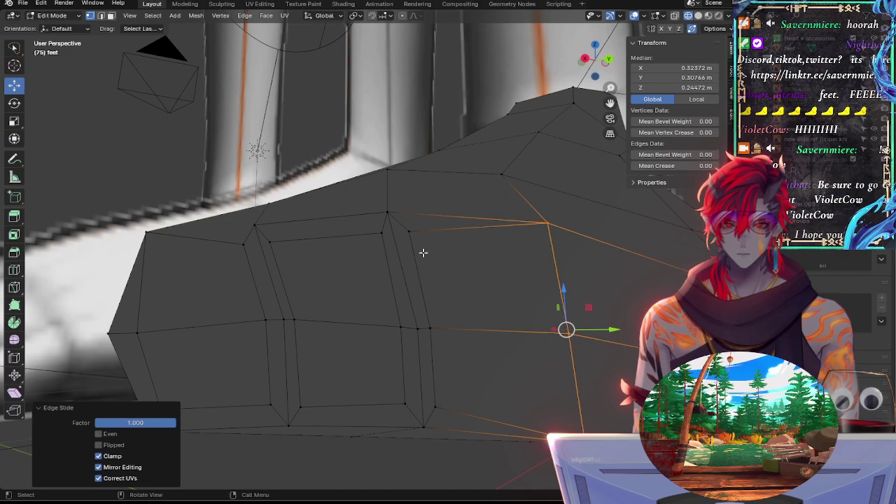
Step: Edge-slide the third toe's remaining inset edges nearest the second toe fully onto the boundary between them
click(409, 231)
shift+click(429, 328)
shift+click(447, 398)
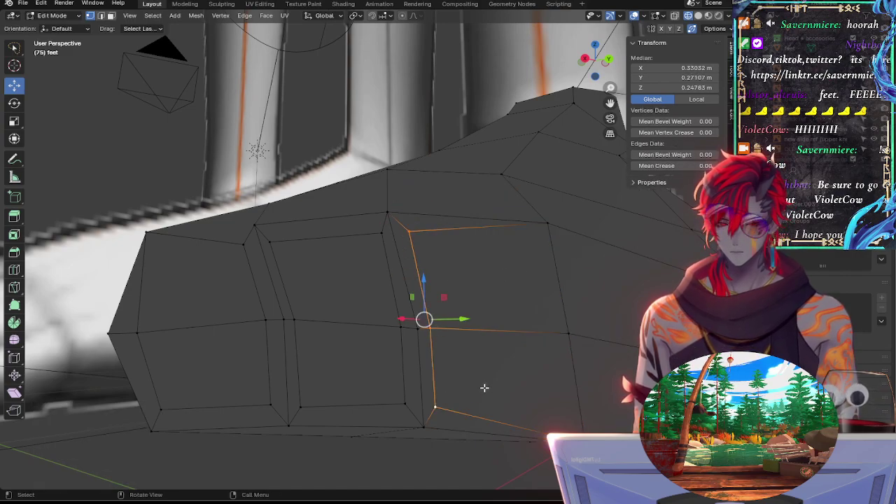
key(g)
key(g)
click(382, 352)
key(alt+a)
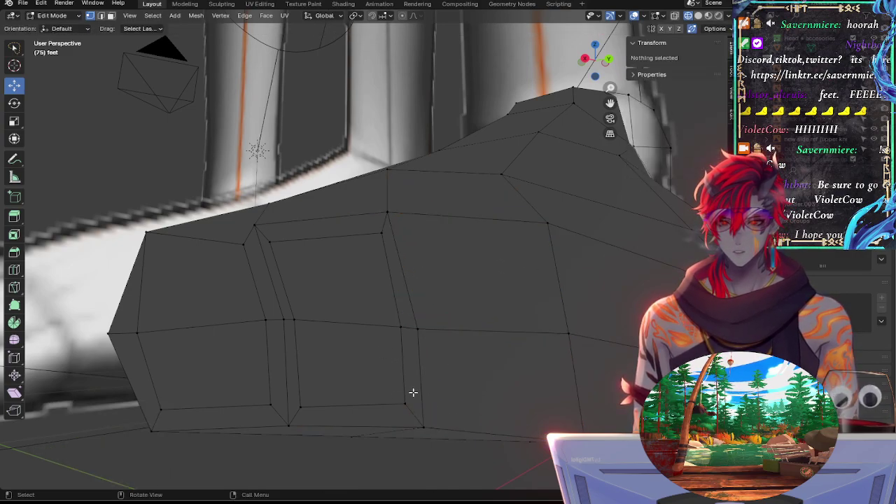
Step: Edge-slide the second toe's remaining inset edges nearest the third toe fully outward onto their shared boundary
click(410, 398)
shift+click(405, 322)
shift+click(381, 228)
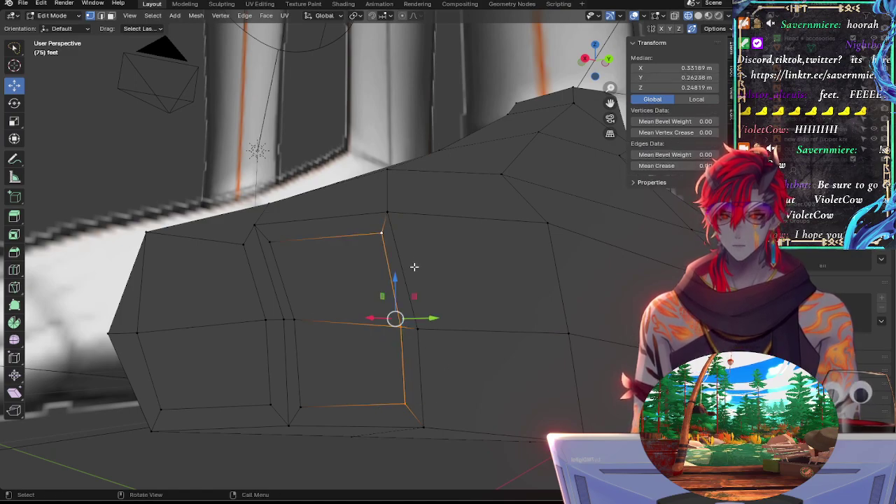
key(g)
key(g)
click(484, 224)
click(272, 336)
Step: Edge-slide the second toe's remaining inset edges nearest the first toe fully outward onto the dividing boundary
click(307, 317)
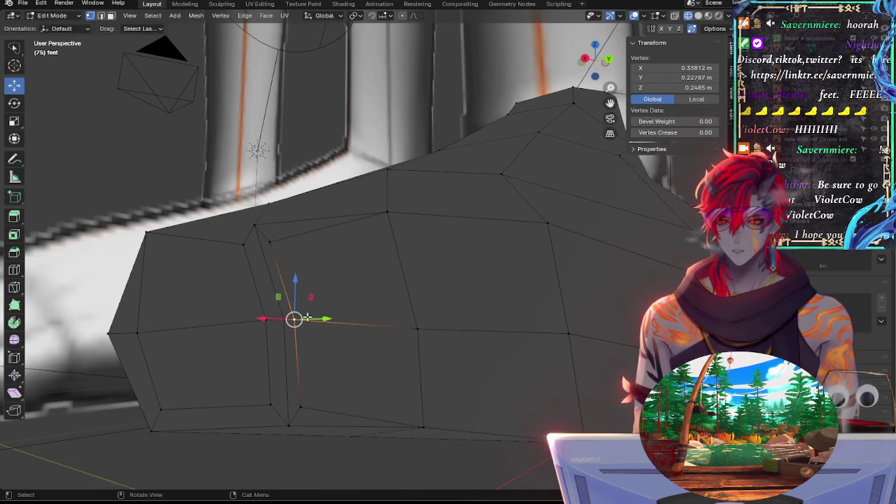
shift+click(315, 391)
shift+click(298, 253)
key(g)
key(g)
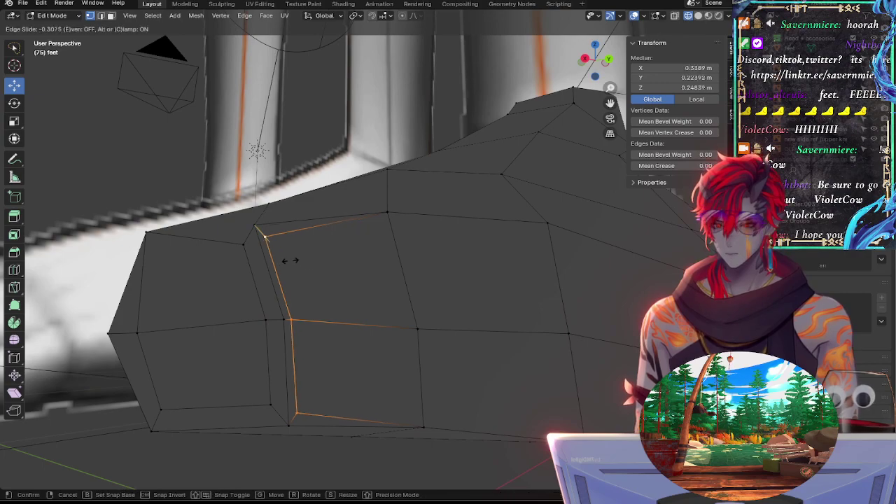
click(224, 245)
Step: Edge-slide the first toe's inset edges nearest the second toe by 1.000 onto the boundary between the toes
click(242, 245)
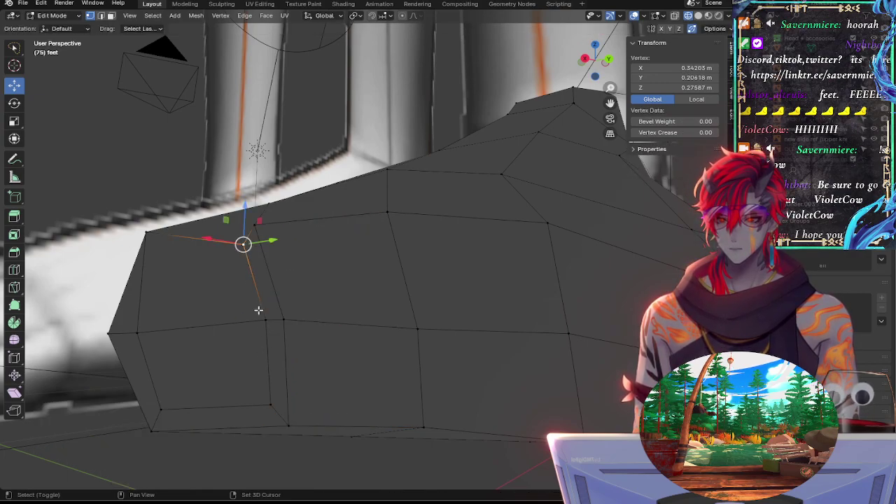
shift+click(260, 313)
shift+click(266, 384)
middle_drag(266, 386, 383, 350)
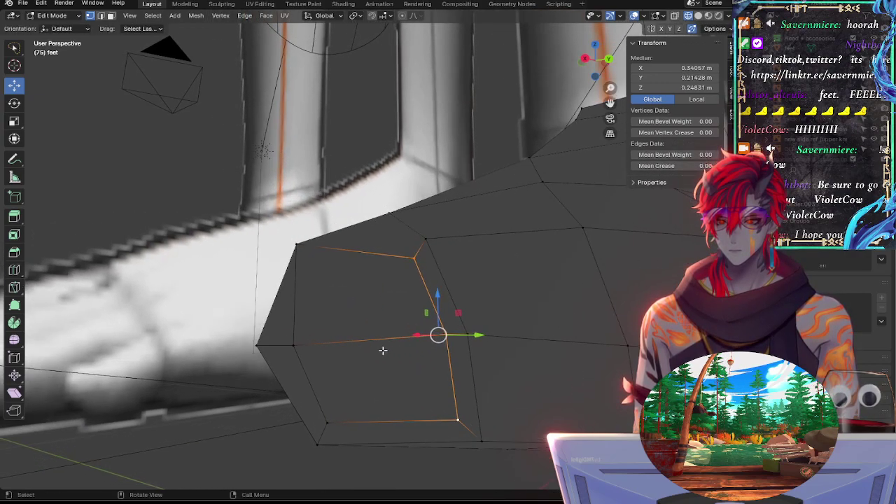
key(g)
key(g)
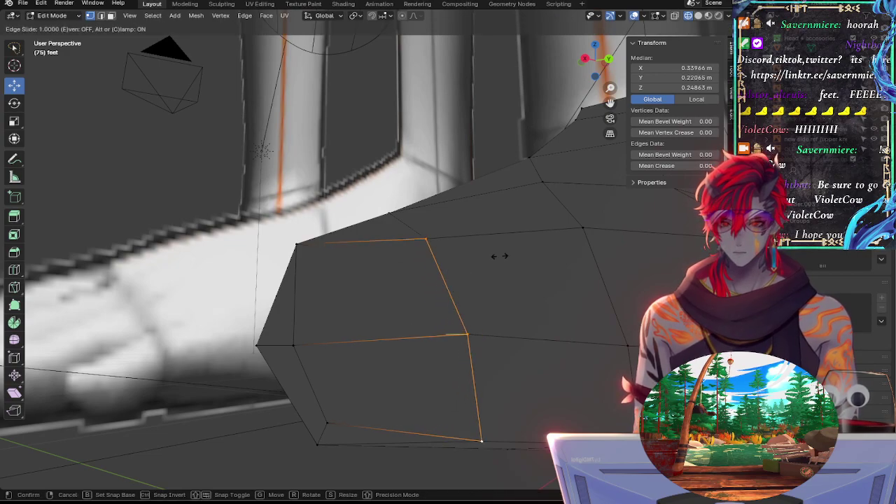
click(501, 255)
click(375, 312)
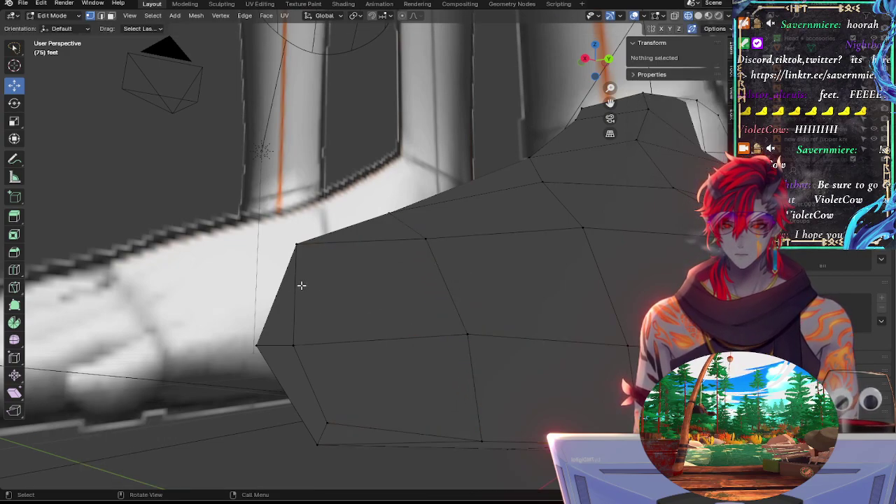
Step: Try to edge-slide the first toe's inset edges on the foot's inner side by factor -1.000 onto the outer boundary
click(295, 346)
shift+click(325, 425)
shift+click(301, 251)
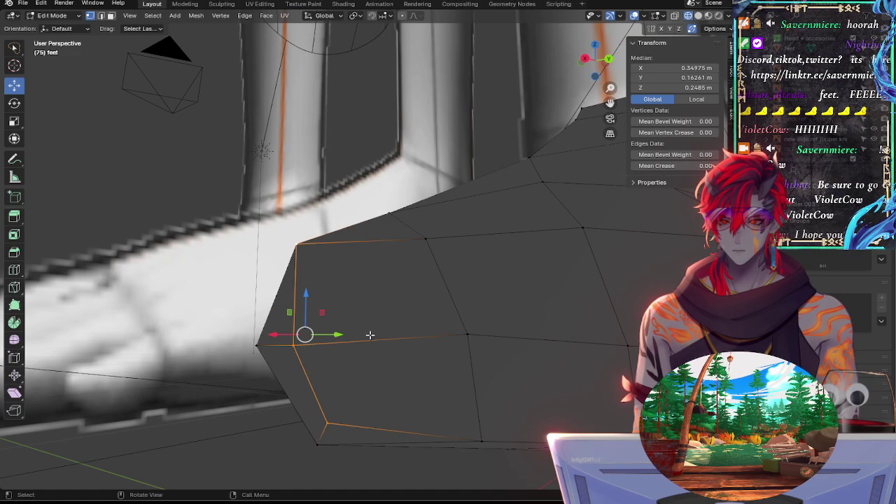
middle_drag(370, 335, 423, 344)
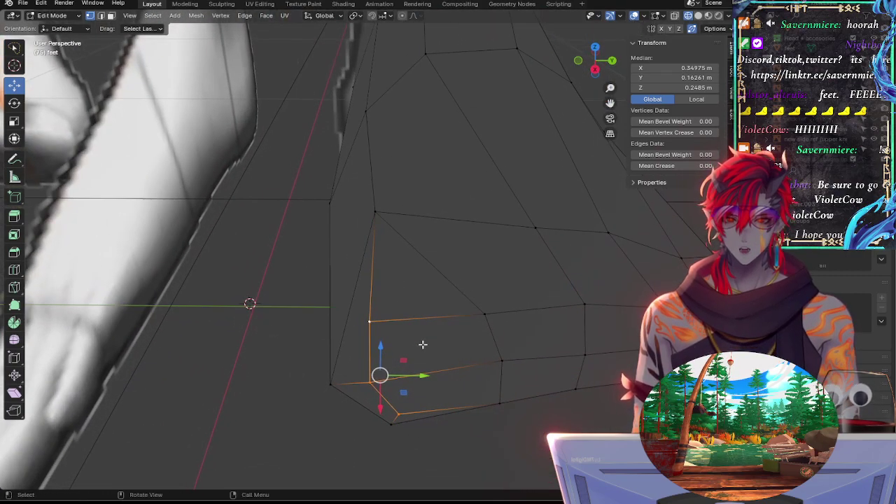
key(g)
key(g)
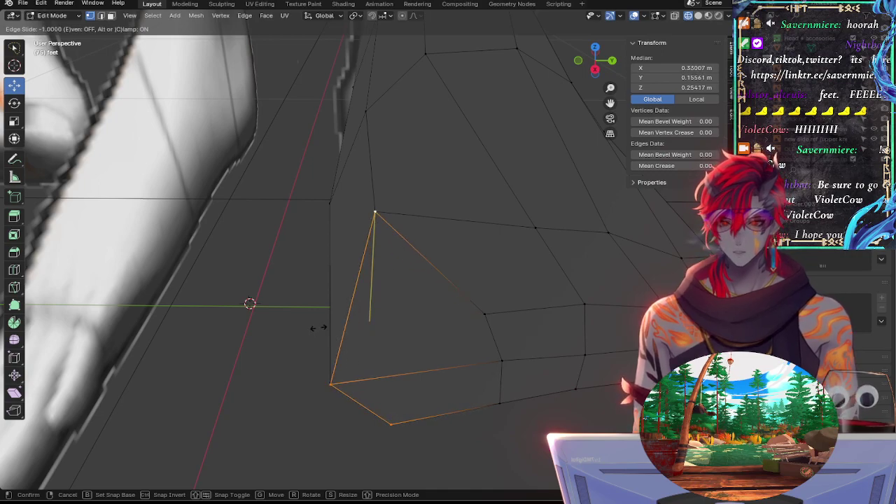
click(318, 327)
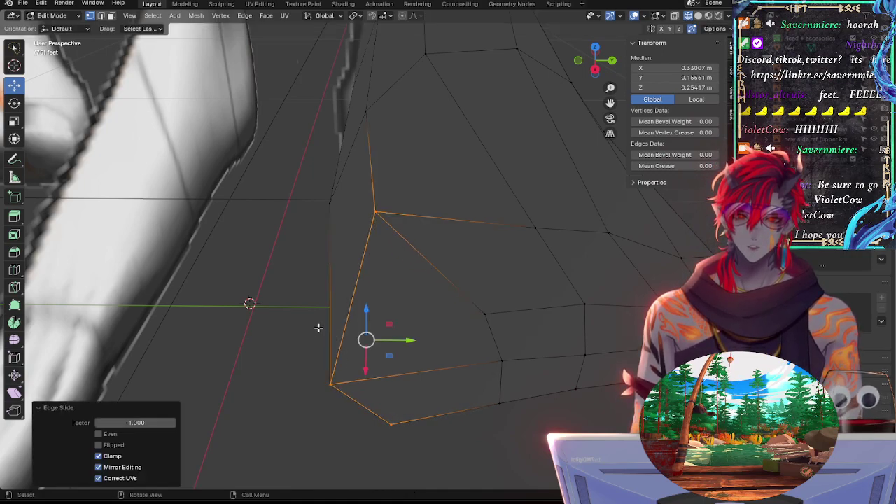
click(448, 342)
Step: Undo the edge slide on the first toe's inner side and clear the selection
alt+drag(560, 446, 523, 322)
middle_drag(523, 323, 441, 364)
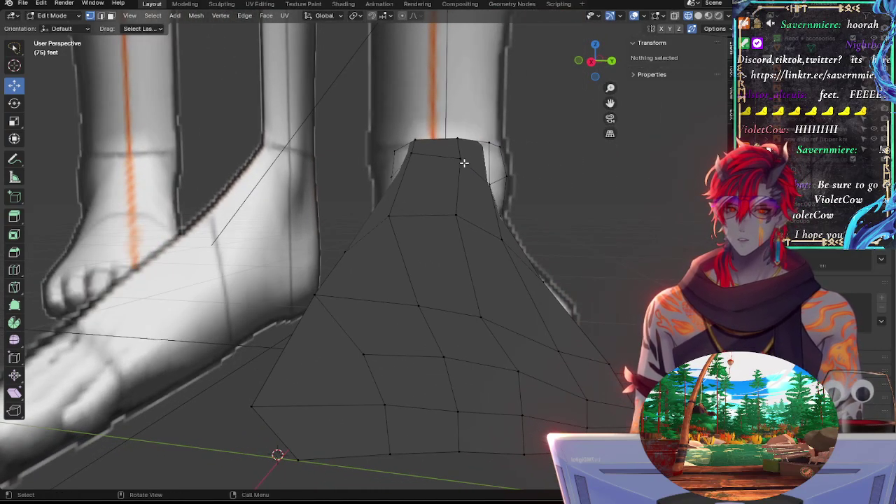
click(591, 63)
key(ctrl+z)
key(ctrl+z)
key(ctrl+z)
key(ctrl+z)
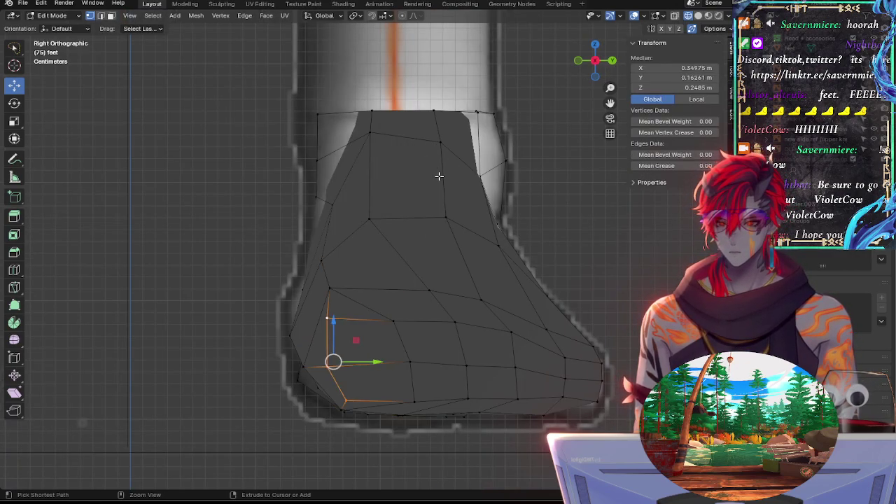
key(alt+a)
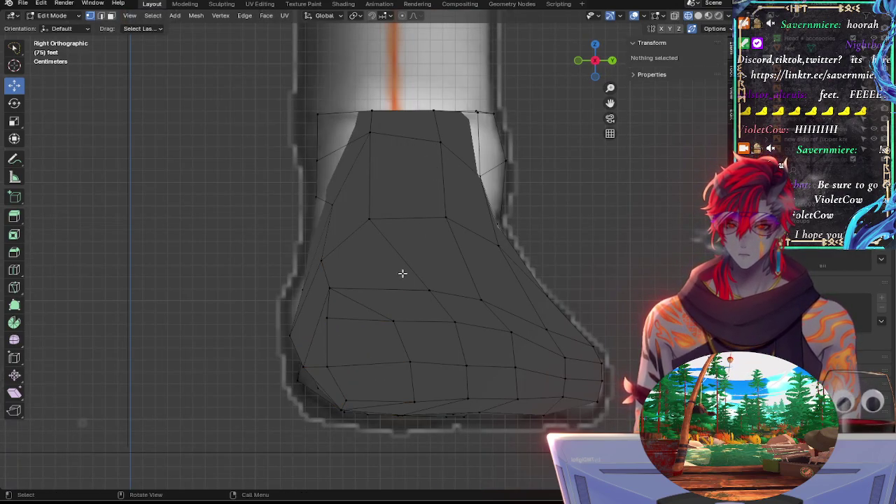
Step: Examine the foot mesh from its inner side and in back orthographic view against the reference, toggling X-ray
shift+middle_drag(464, 268, 439, 247)
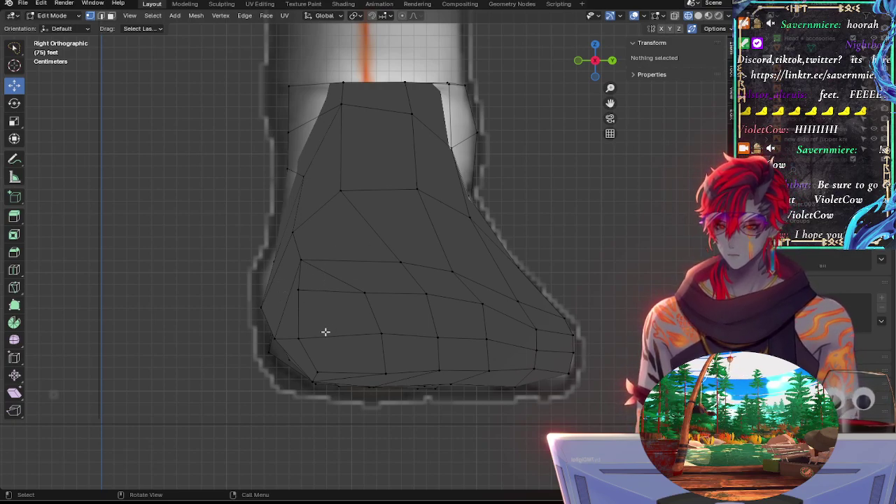
middle_drag(325, 332, 449, 332)
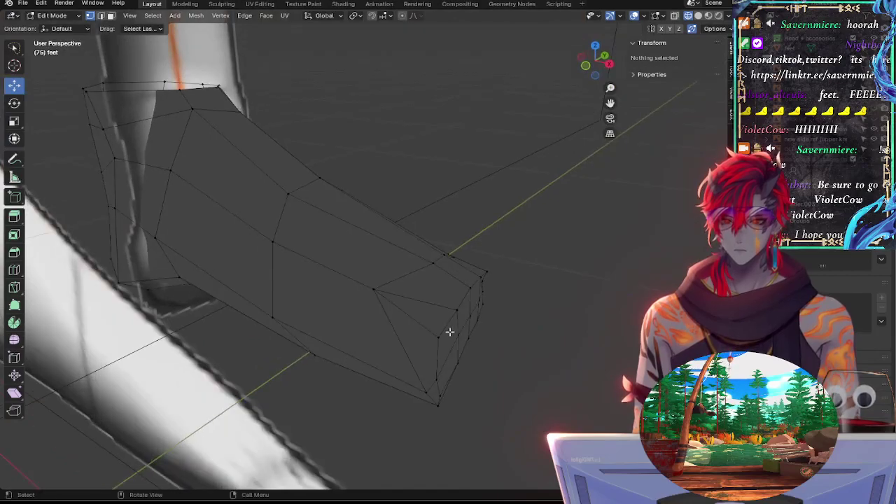
click(587, 66)
ctrl+middle_drag(518, 198, 550, 213)
click(597, 66)
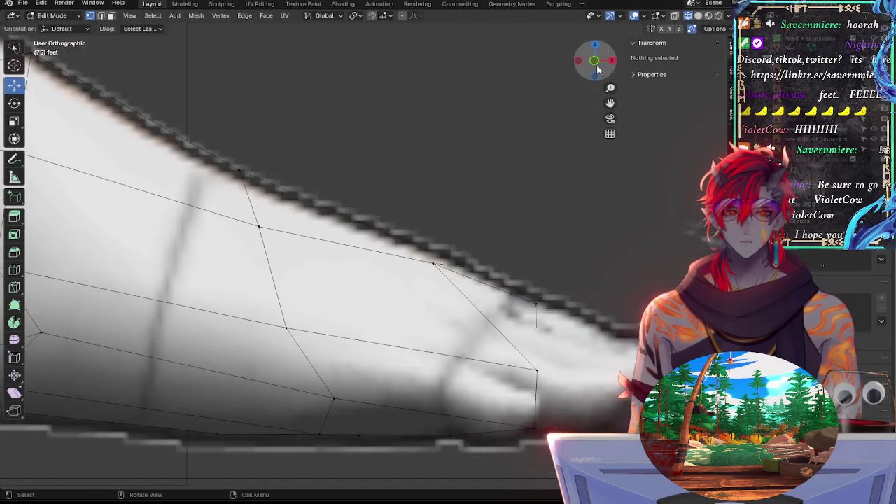
click(594, 61)
ctrl+middle_drag(404, 148, 358, 163)
key(alt+z)
key(alt+z)
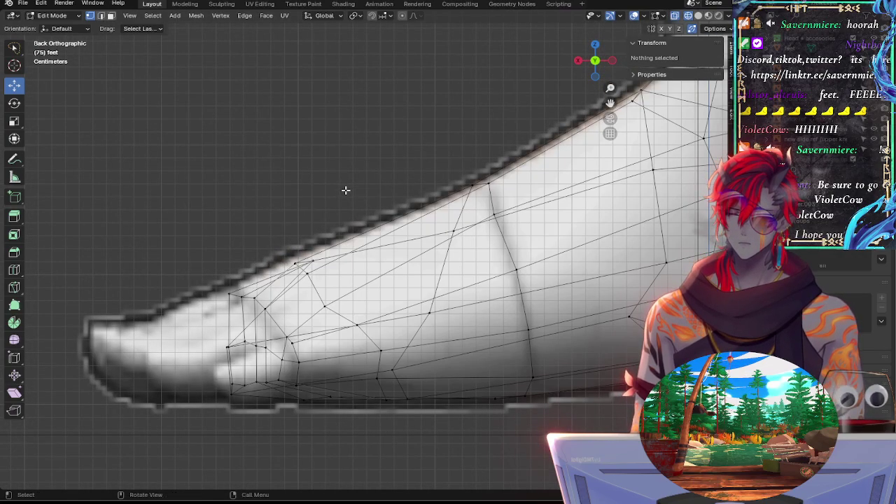
key(alt+z)
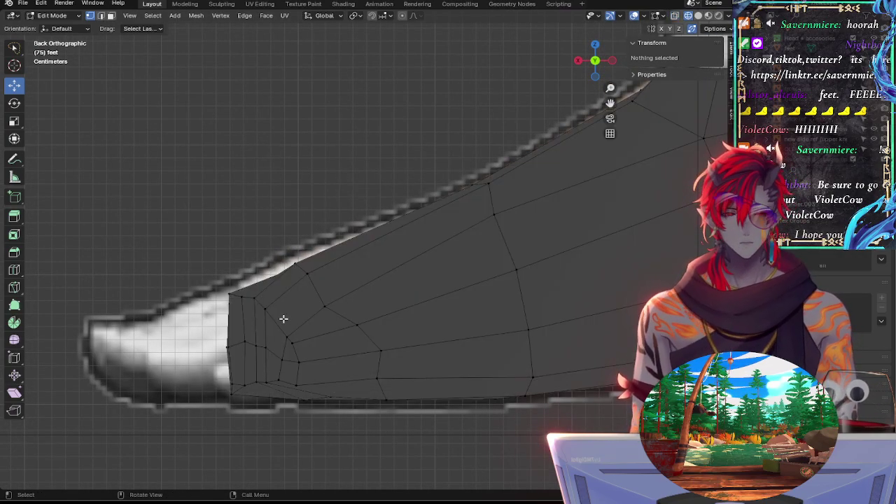
Step: Examine the little-toe side vertices and the foot outline against the reference in right orthographic view, toggling X-ray
middle_drag(301, 346, 432, 343)
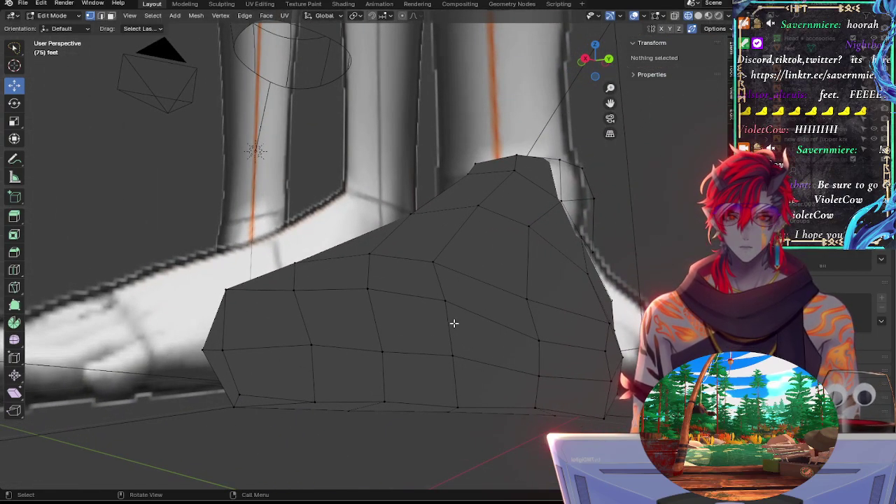
click(452, 356)
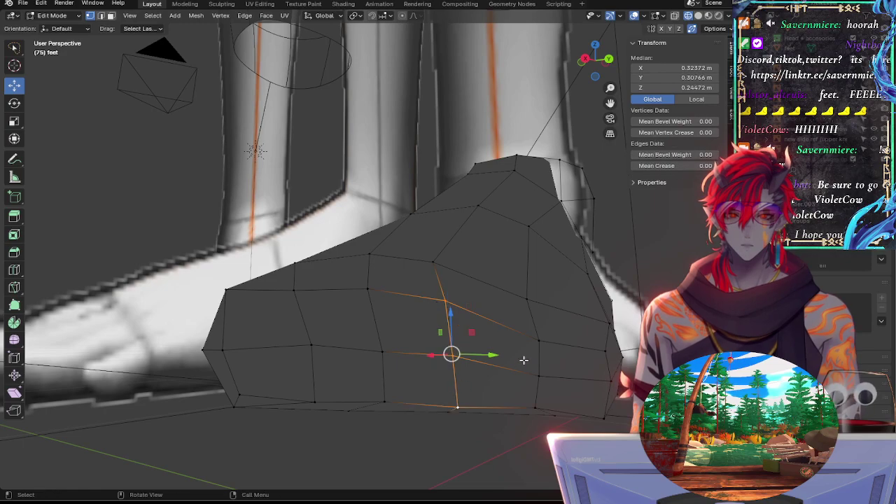
click(538, 341)
click(538, 377)
click(535, 406)
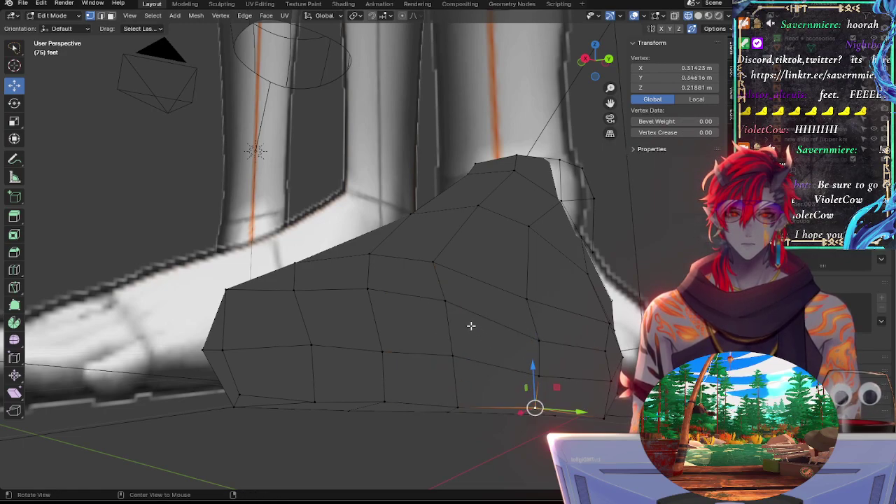
middle_drag(470, 326, 496, 354)
click(582, 72)
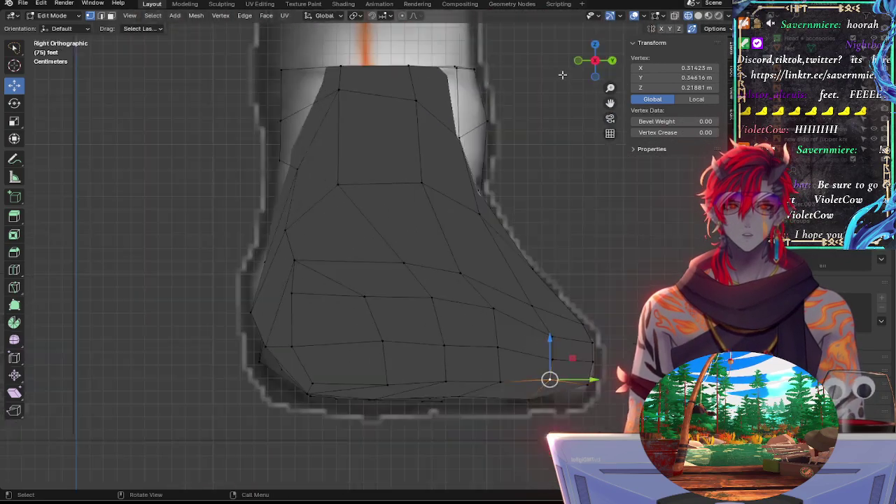
key(alt+z)
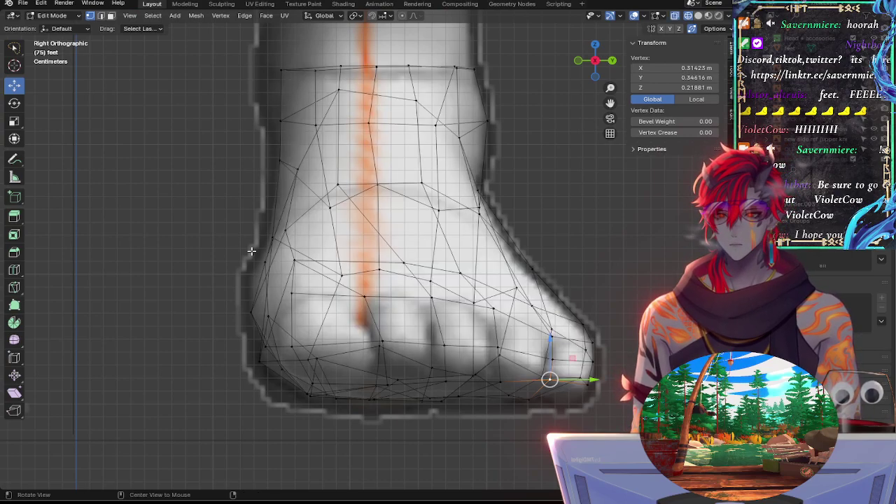
key(alt+z)
key(alt+z)
key(alt+z)
middle_drag(179, 301, 283, 325)
Step: Vertex-slide the upper midfoot vertex on the foot's inner side slightly upward, checking against the reference from the right
click(228, 332)
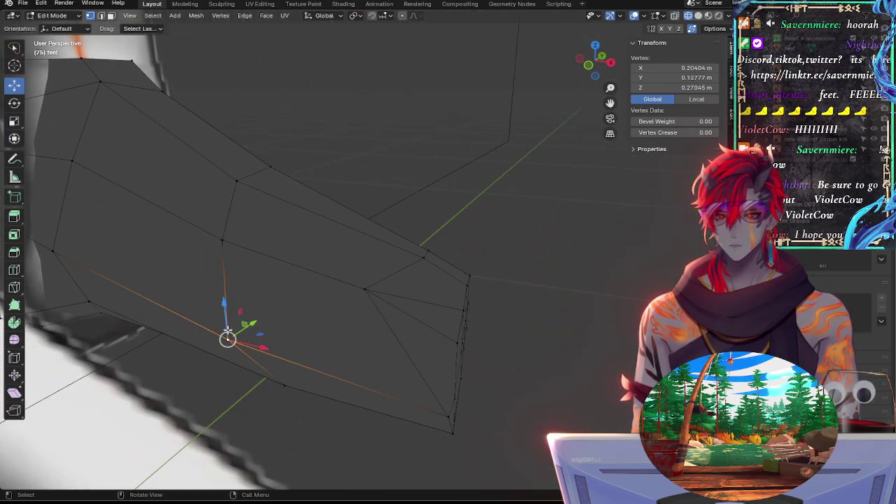
shift+click(220, 244)
click(611, 62)
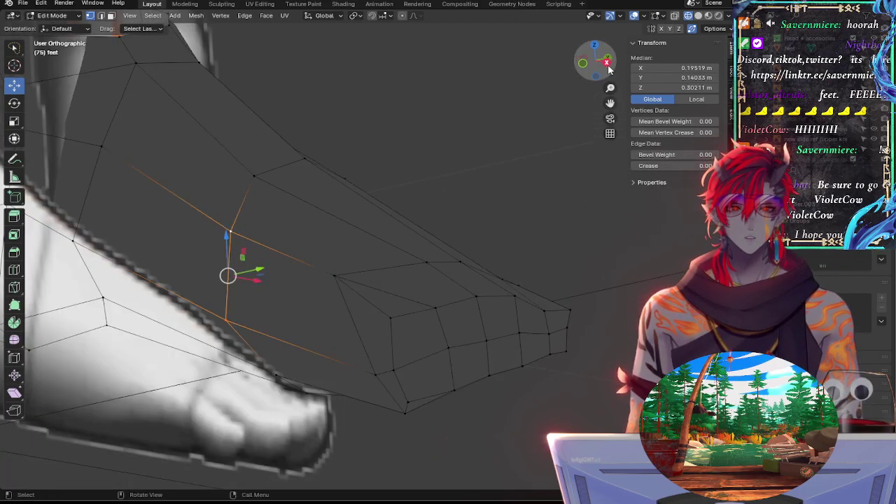
key(alt+z)
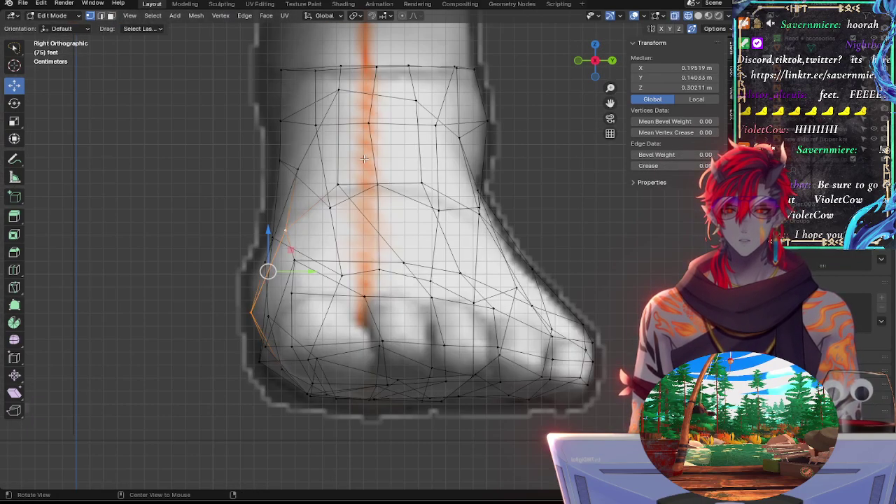
click(289, 232)
key(shift+v)
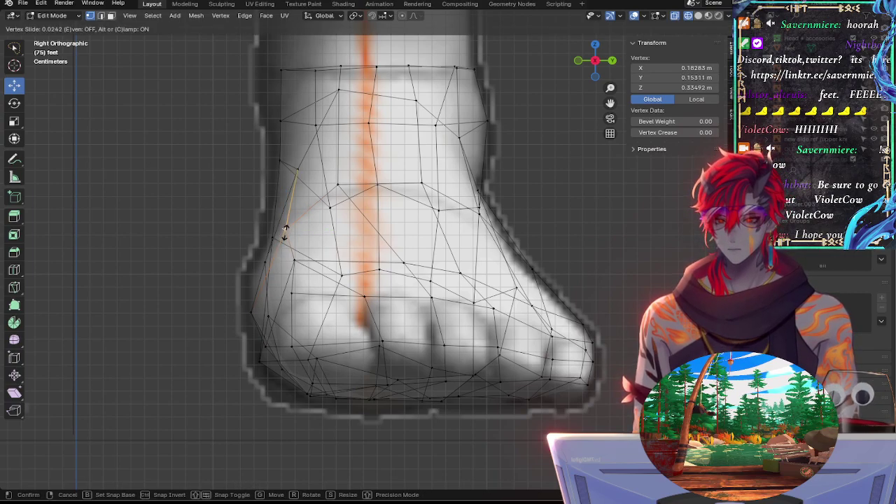
key(g)
click(283, 229)
Step: Vertex-slide the lower midfoot vertex on the foot's inner side away from the toes
click(249, 310)
key(alt+z)
mouse_move(248, 312)
middle_down()
mouse_move(220, 321)
mouse_move(248, 333)
mouse_move(241, 328)
middle_up()
key(shift+v)
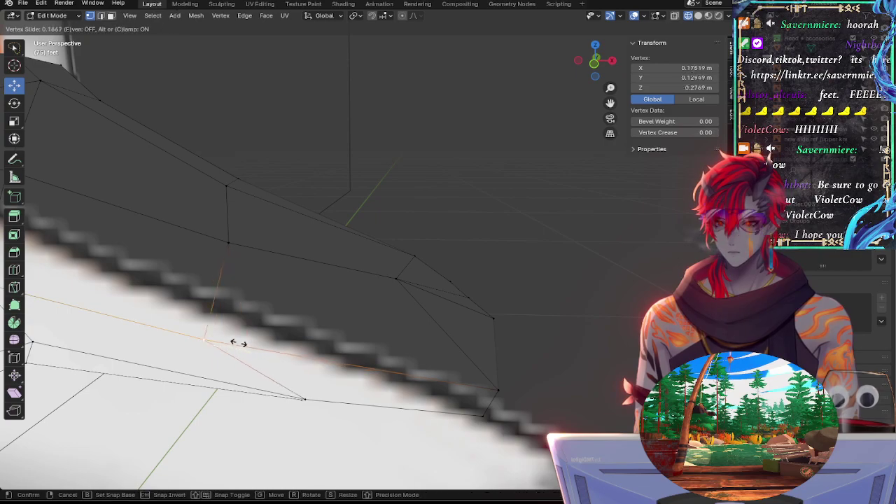
click(200, 334)
Step: Vertex-slide the upper inner midfoot vertex slightly toward the ankle and the lower one back toward the toes by factor 0.118
click(228, 239)
key(shift+v)
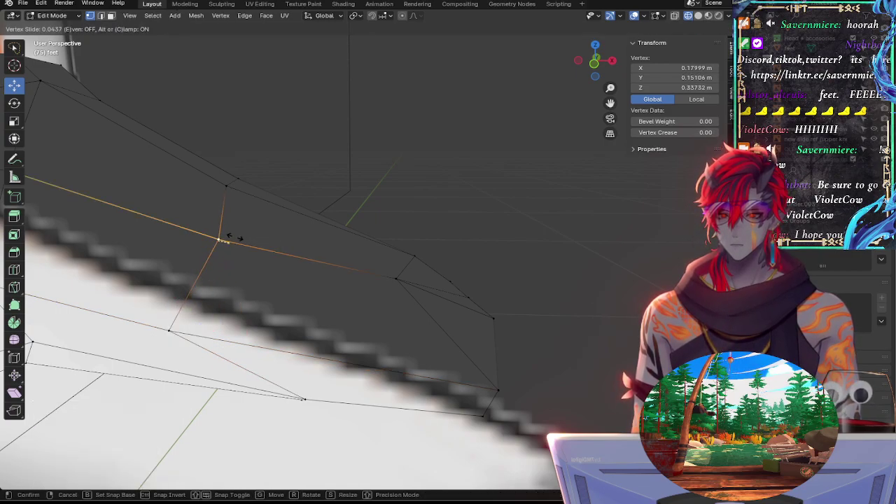
click(228, 239)
click(170, 329)
key(shift+v)
click(263, 341)
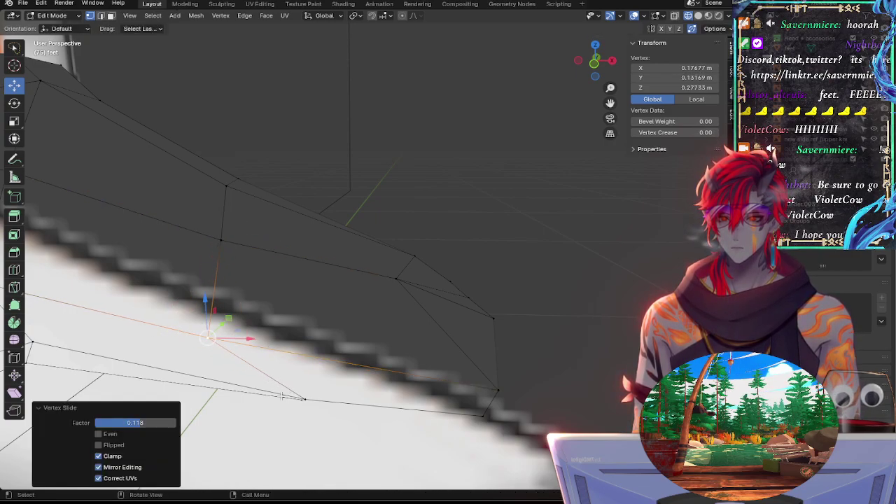
Step: Try to vertex-slide the sole vertex below the inner midfoot along its edge
click(310, 398)
click(316, 396)
click(304, 398)
click(309, 394)
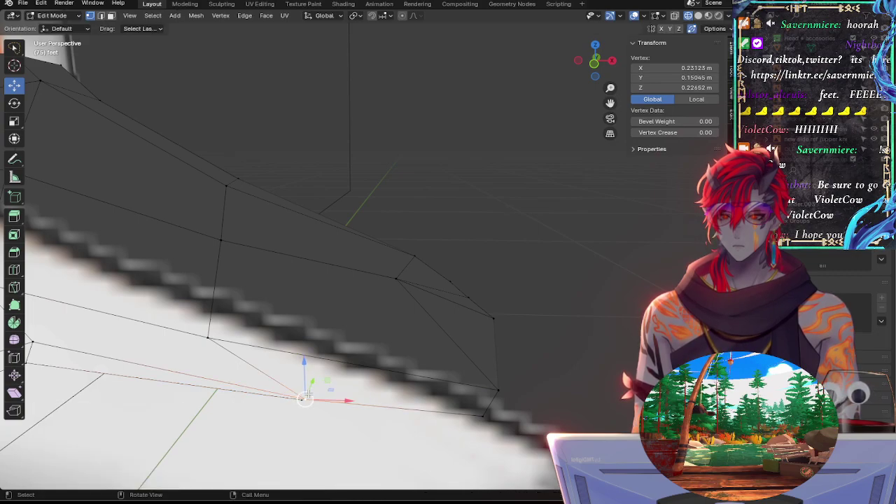
key(shift+v)
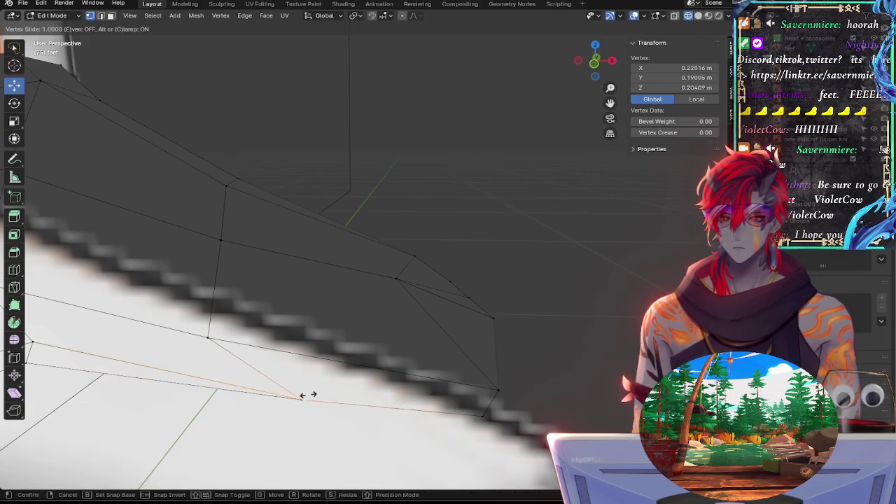
click(306, 393)
Step: Vertex-slide the lower inner midfoot vertex by factor 0.125
click(208, 338)
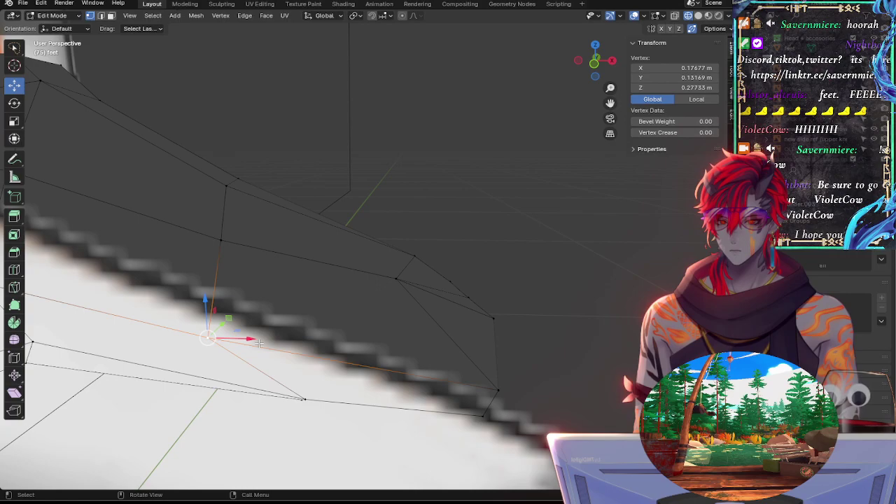
key(shift+v)
click(411, 314)
middle_drag(410, 314, 319, 307)
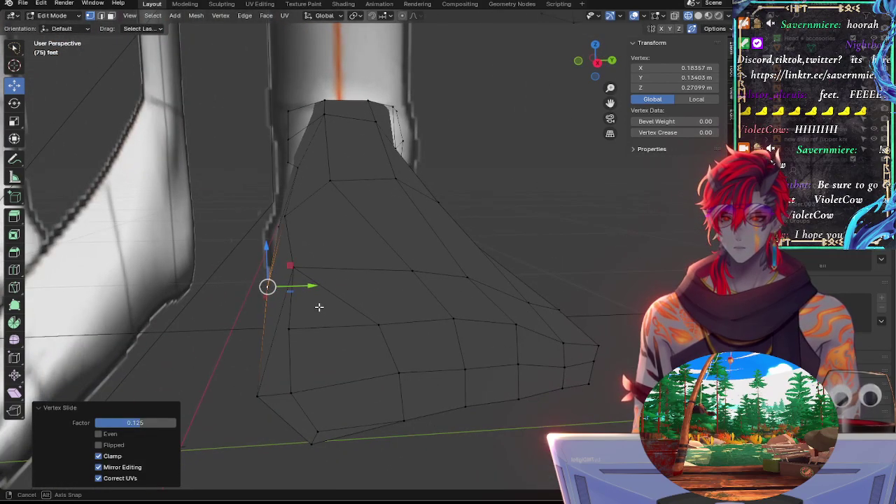
Step: Move the lower inner midfoot vertex by -0.005824 m along Y and about -0.007 m along X, then clear the selection
click(596, 62)
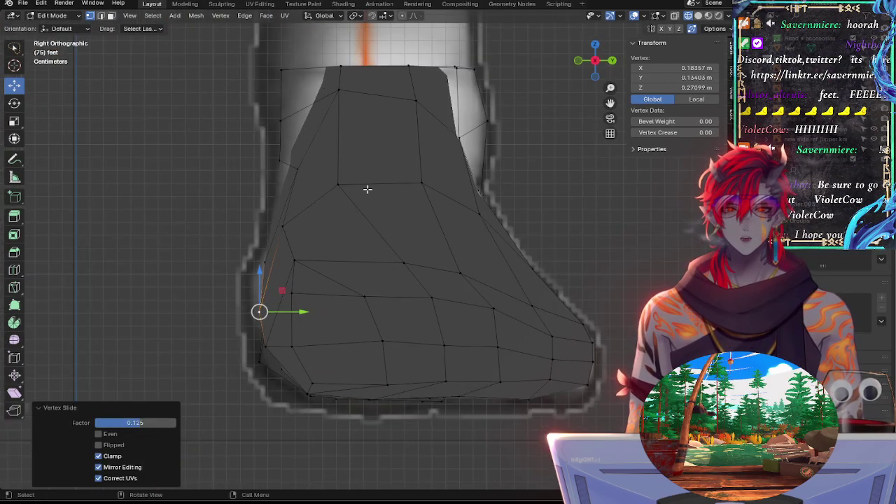
key(g)
key(y)
click(294, 309)
key(alt+z)
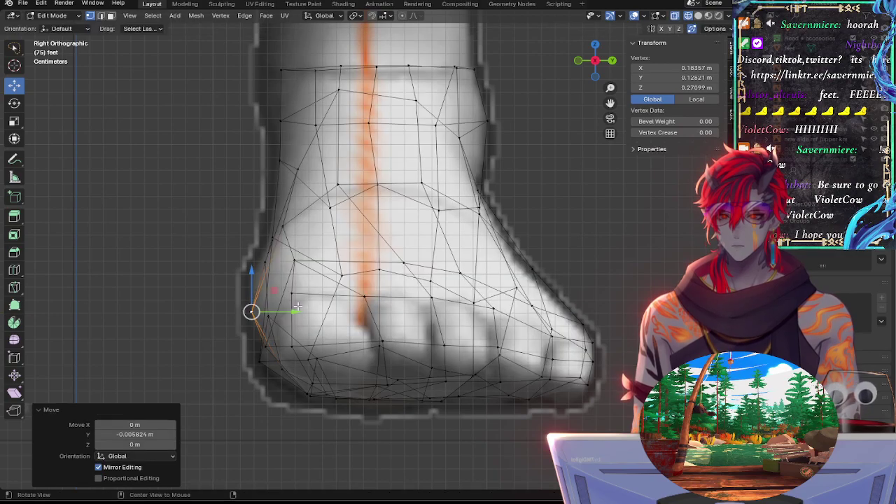
middle_drag(263, 310, 280, 344)
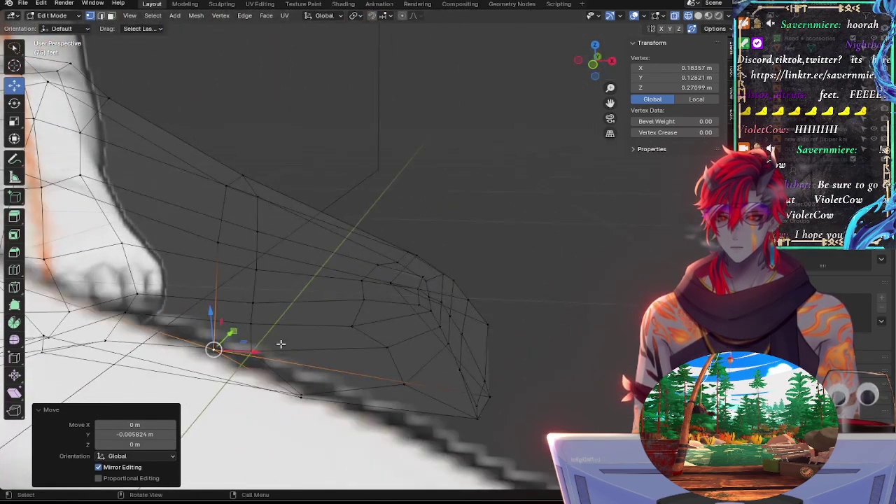
key(g)
key(x)
click(235, 350)
key(alt+a)
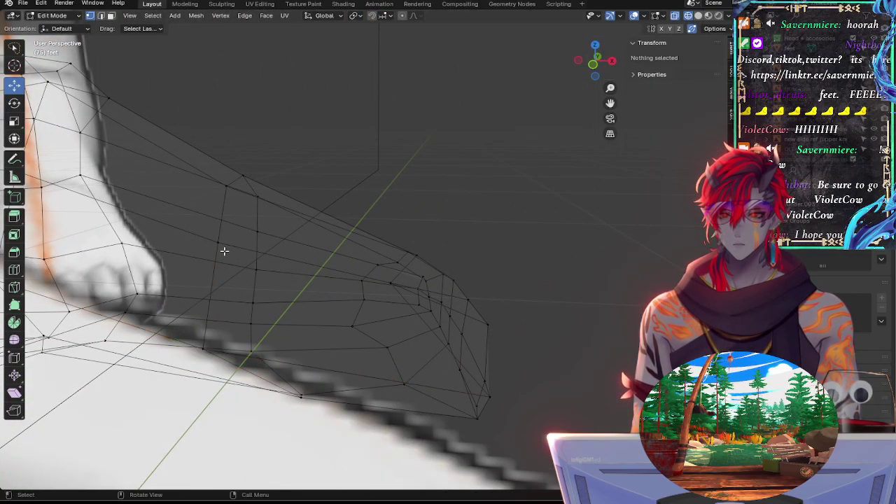
Step: Reposition the lower inner midfoot vertex to about Y 0.131 m and Z 0.292 m, following the reference outline from the right
click(209, 350)
click(610, 63)
click(607, 63)
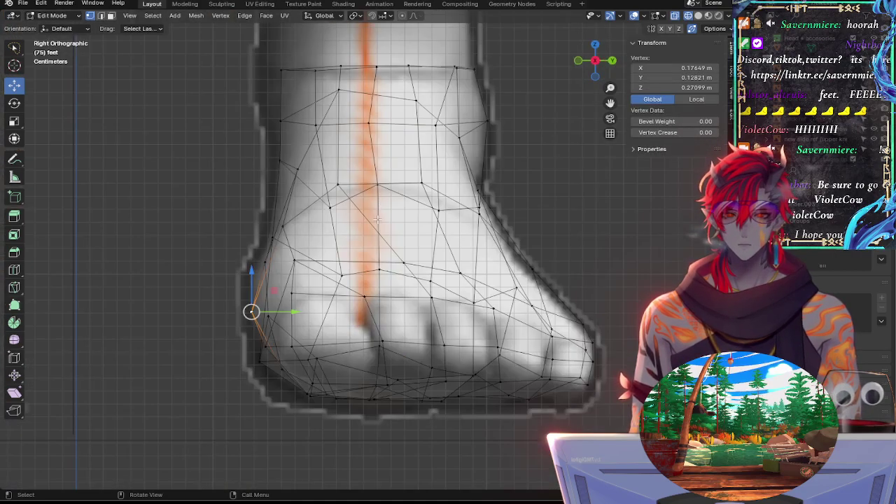
key(g)
key(y)
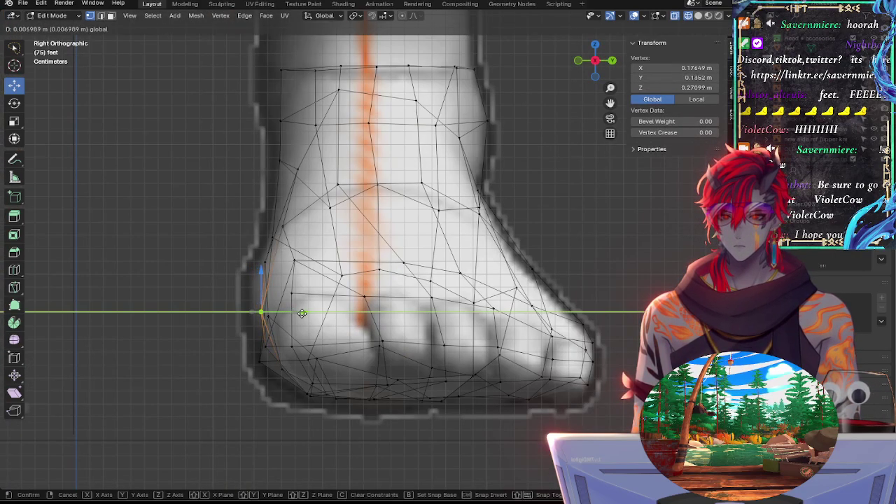
click(278, 313)
drag(260, 278, 256, 249)
drag(295, 282, 286, 281)
click(257, 282)
key(alt+z)
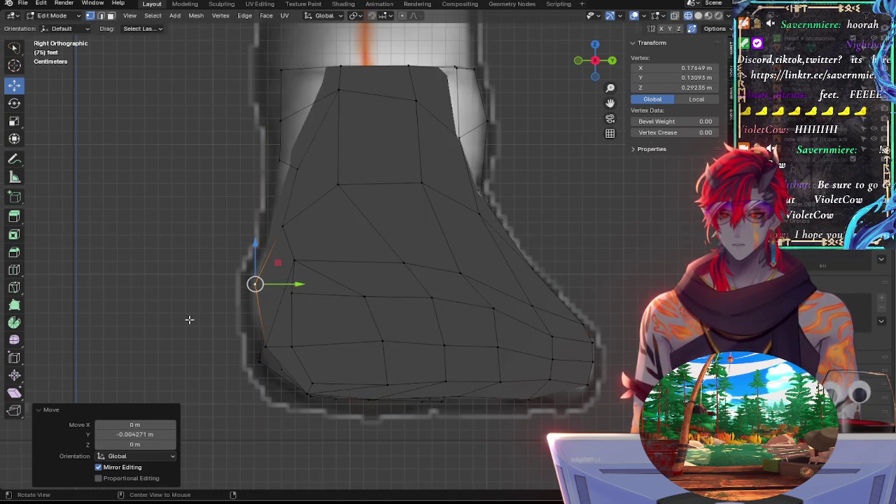
Step: Raise the inner-side vertex just behind the first toe along Z in right orthographic view with X-ray on
mouse_move(256, 282)
middle_down()
mouse_move(236, 334)
mouse_move(309, 318)
middle_up()
click(344, 354)
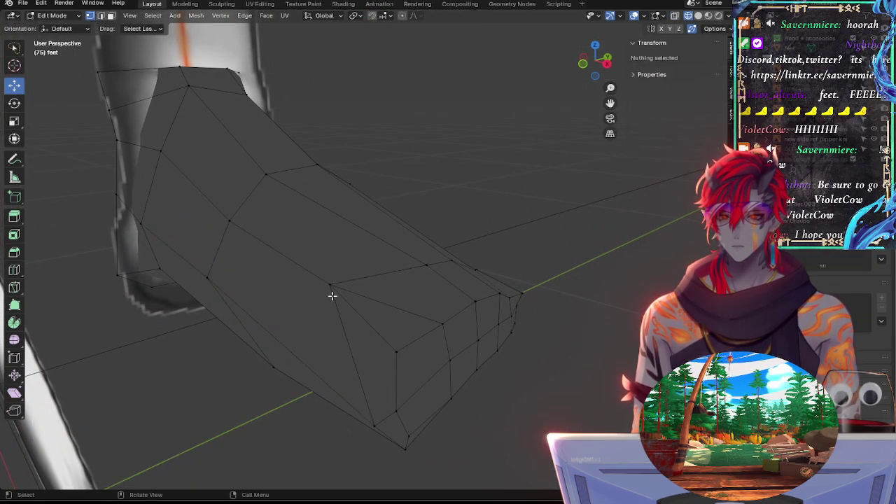
click(332, 295)
click(223, 286)
key(alt+a)
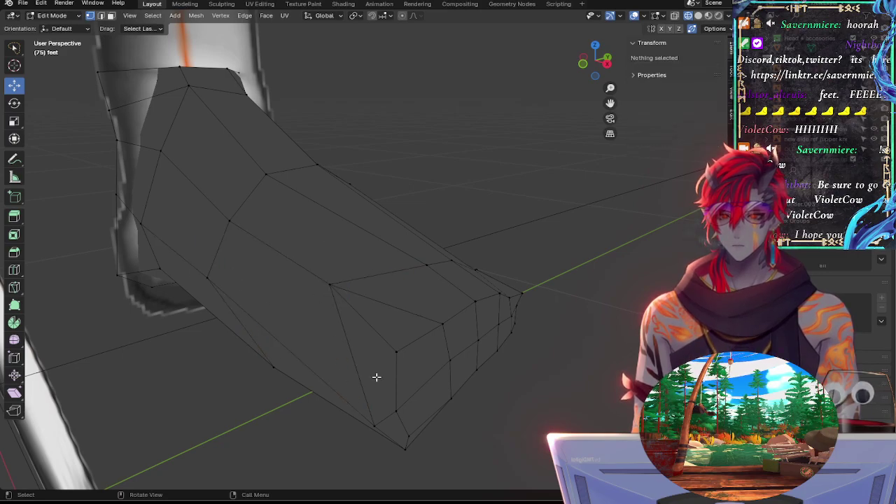
click(374, 416)
key(KP_3)
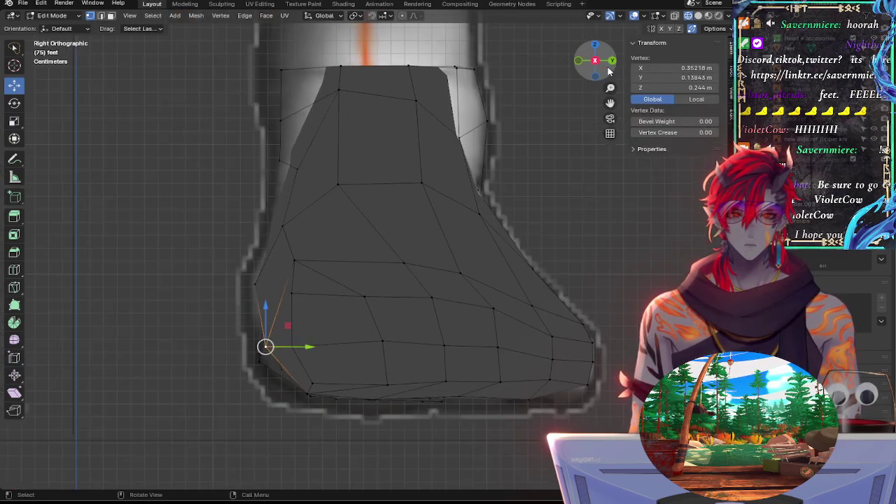
key(alt+z)
key(g)
key(z)
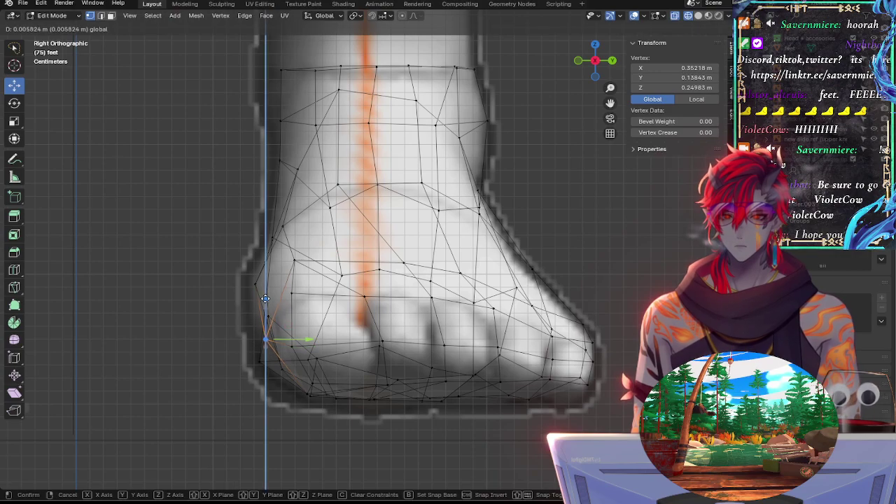
click(266, 317)
Step: Shift the inner-side vertex behind the first toe outward along Y toward the reference outline
key(g)
key(y)
drag(281, 320, 279, 320)
Step: Move the vertex on top of the foot just behind the first toe slightly along Y toward the other toes
key(alt+z)
click(295, 262)
key(alt+z)
key(g)
key(y)
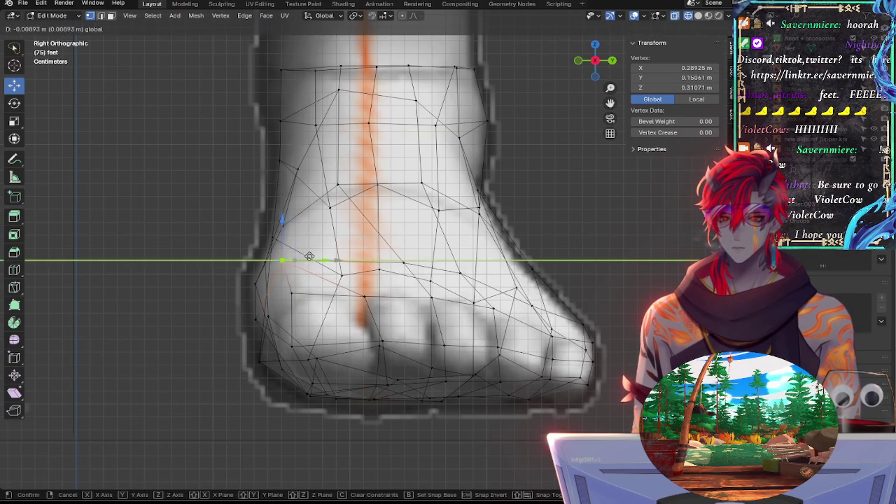
click(317, 261)
Step: Try to vertex-slide the first toe's upper inner corner vertex up toward the vertex behind it
click(294, 259)
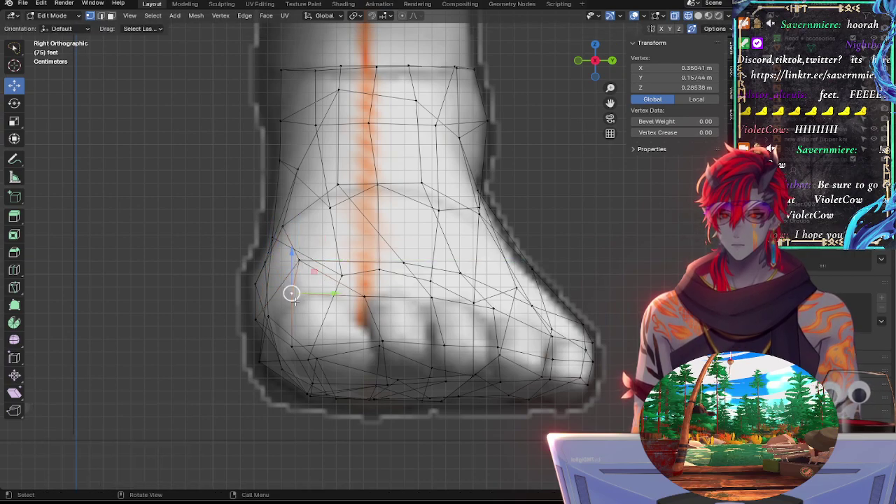
key(alt+z)
click(291, 293)
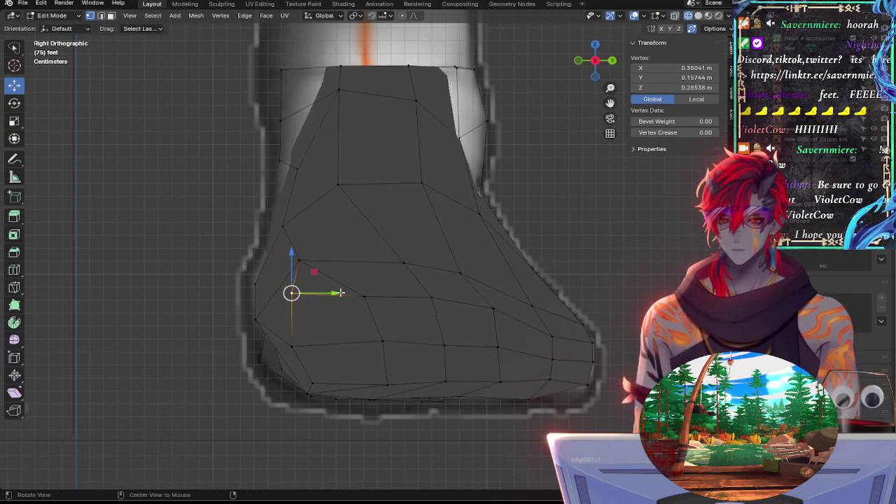
key(alt+z)
key(alt+z)
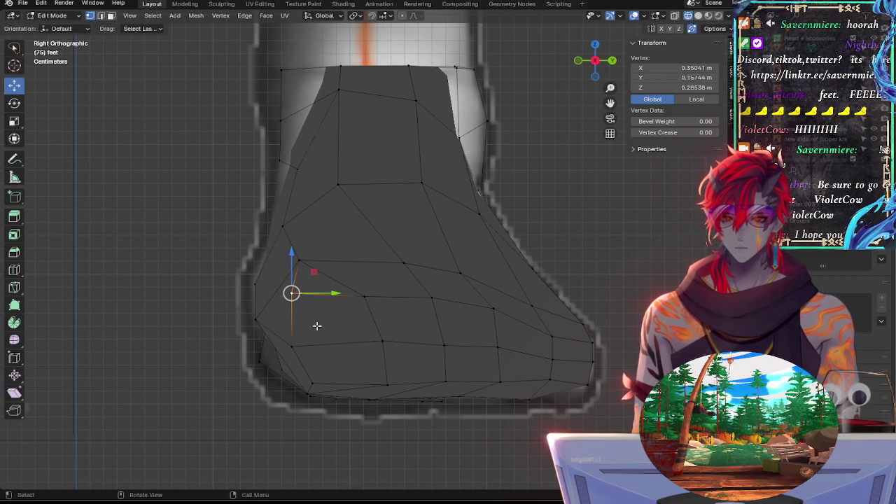
key(g)
key(g)
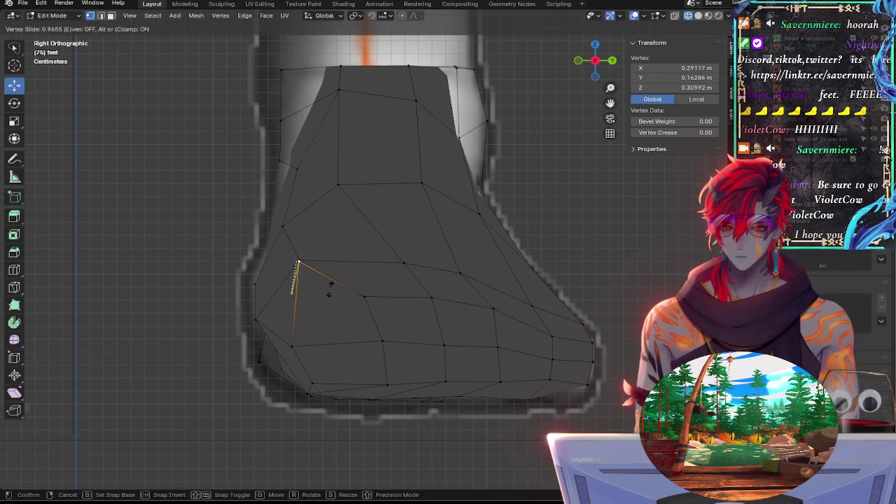
right_click(323, 316)
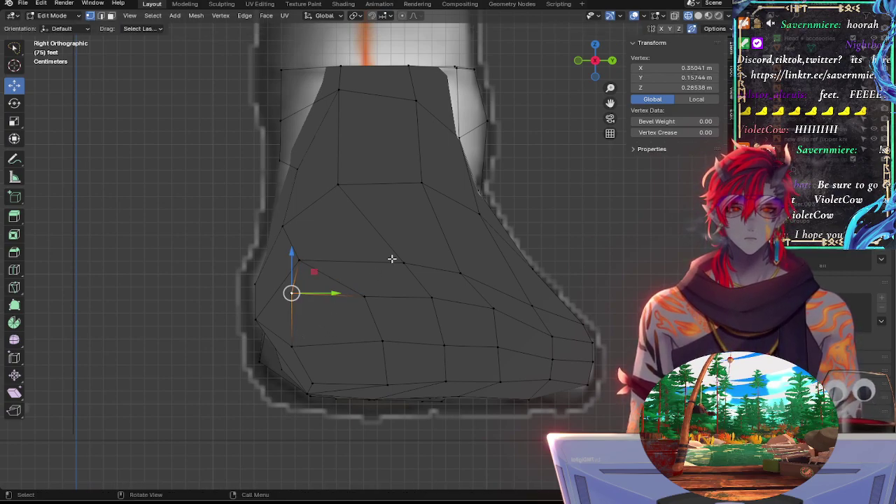
middle_drag(369, 262, 444, 288)
key(g)
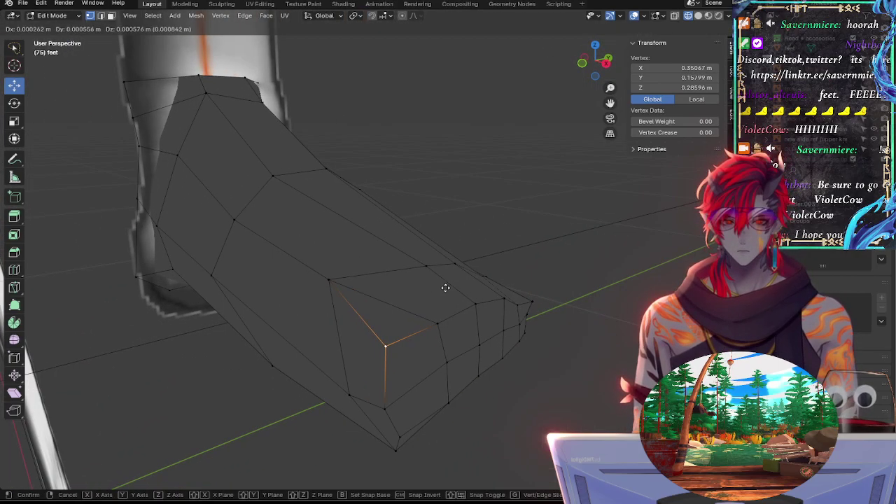
right_click(444, 288)
middle_drag(388, 288, 397, 247)
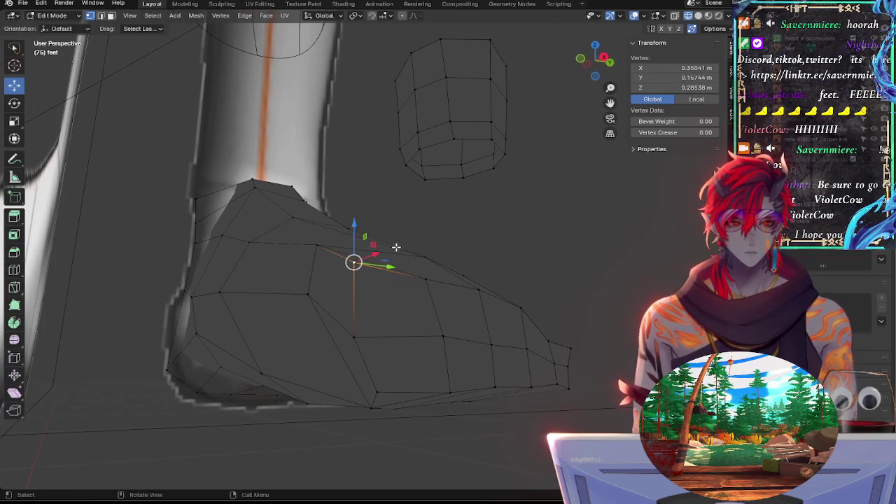
Step: Vertex-slide the first toe's inner corner vertices, upper, middle and lower, fully back onto the vertices behind them with factor 1.000
key(g)
key(g)
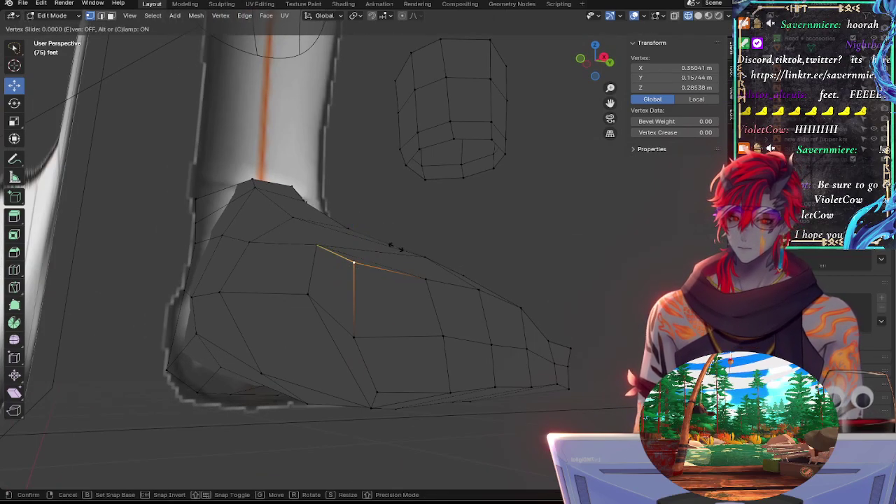
click(327, 224)
click(370, 346)
key(g)
key(g)
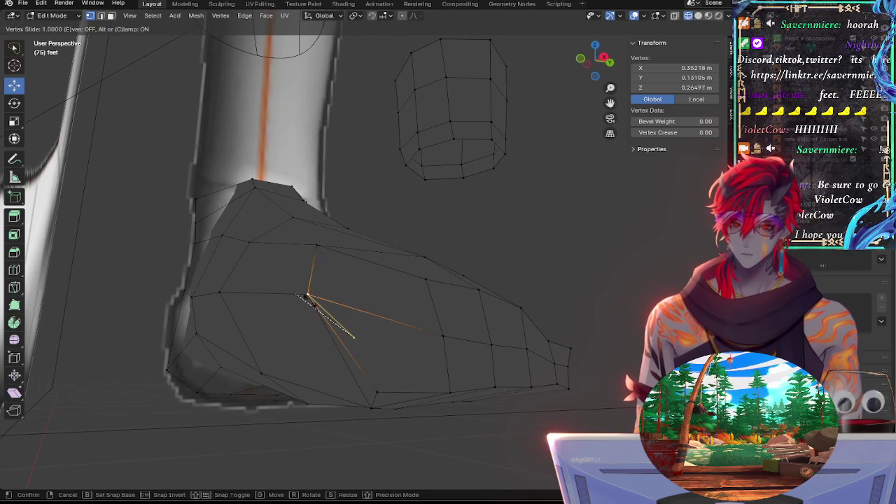
click(378, 348)
click(379, 390)
key(g)
key(g)
click(375, 405)
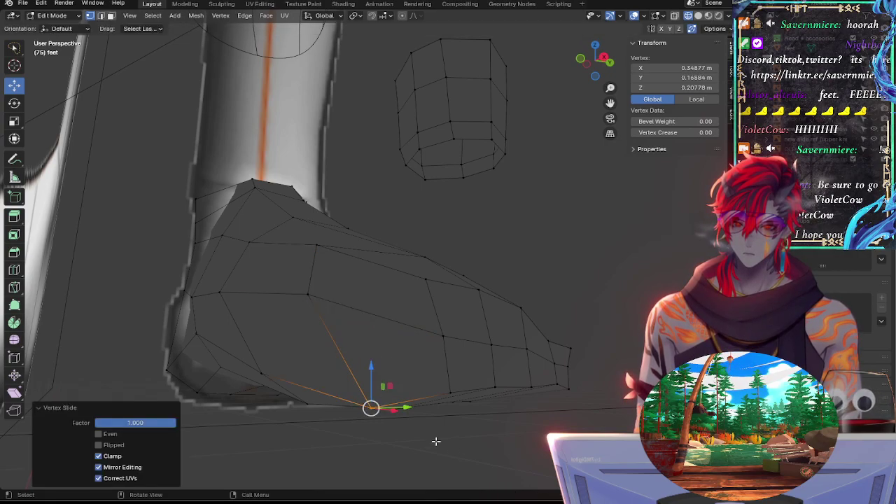
click(437, 442)
Step: In right orthographic view, vertex-slide the inner-side vertex at the ball of the foot along its edge toward the toes
middle_drag(441, 441, 399, 327)
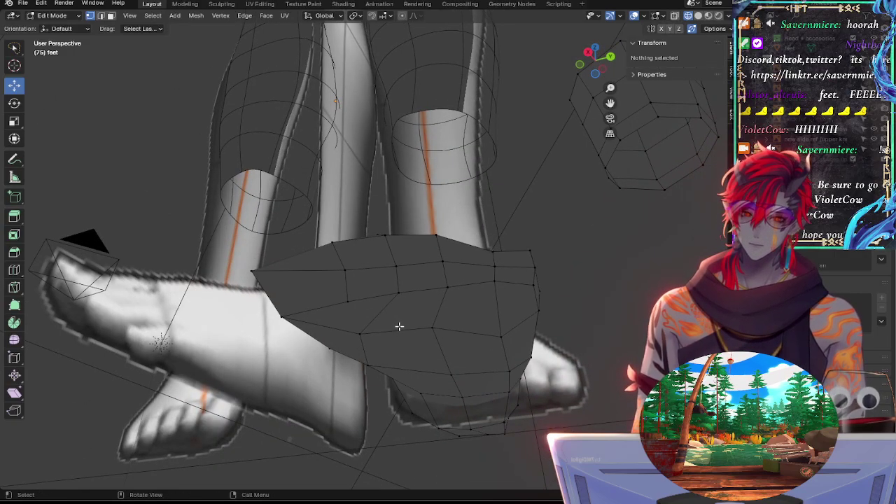
middle_drag(399, 326, 299, 269)
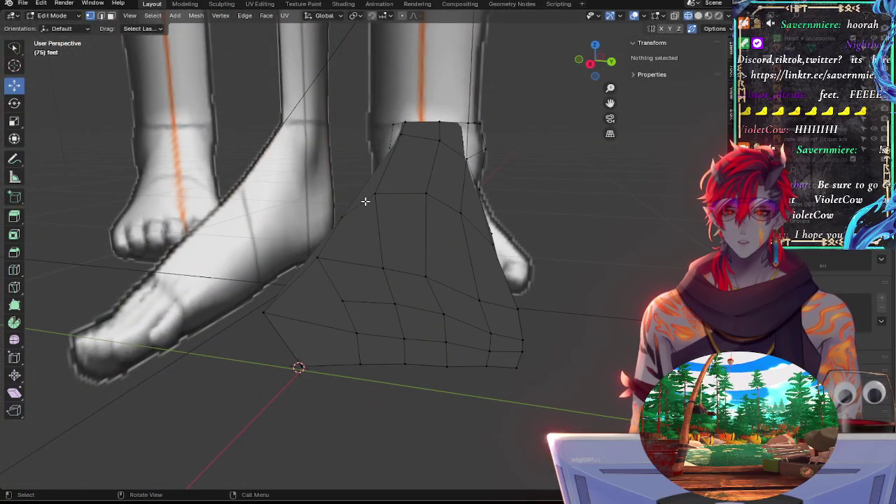
click(591, 63)
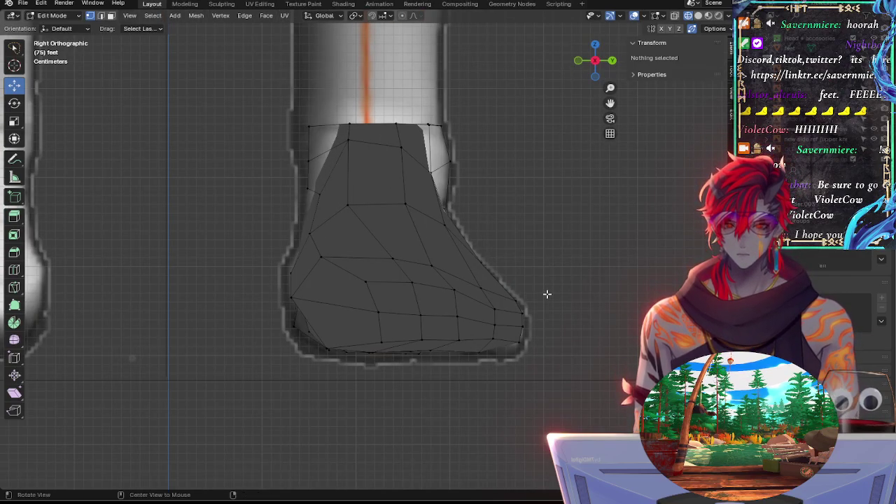
shift+middle_drag(375, 249, 390, 233)
click(330, 296)
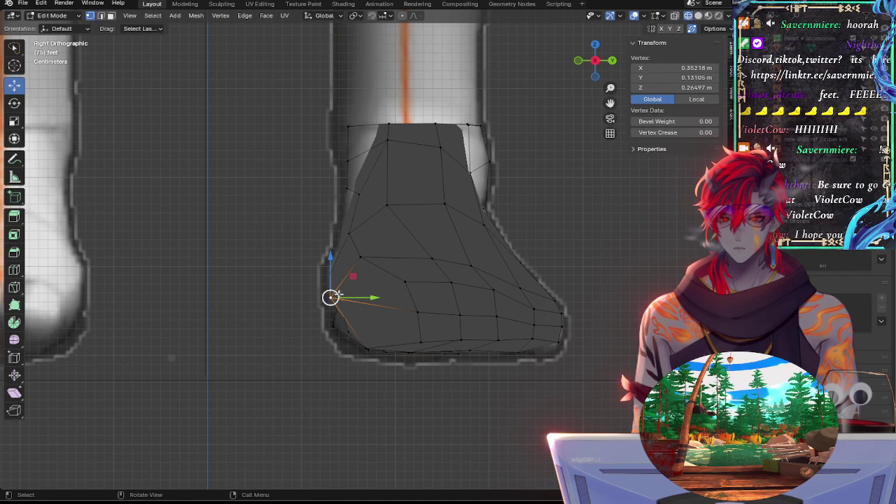
key(g)
key(g)
click(388, 305)
Step: Vertex-slide the top vertex behind the first toe along its edge toward the toes by a factor of about 0.258
click(361, 257)
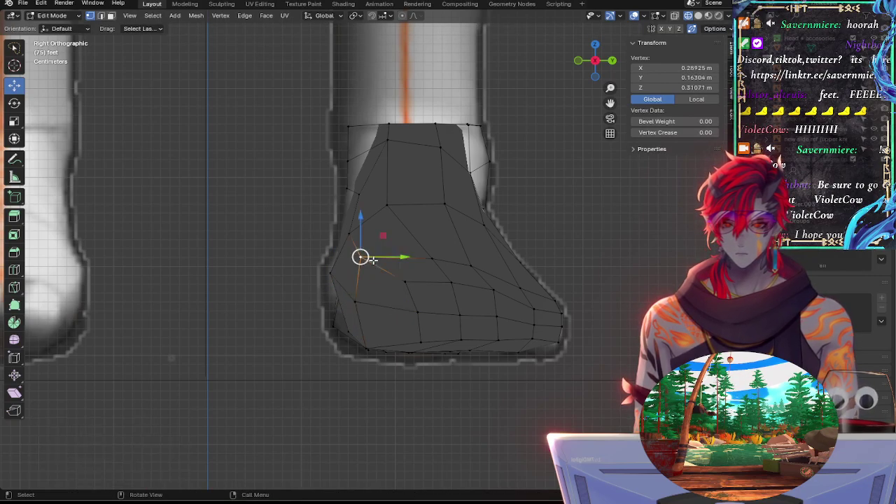
key(g)
key(g)
click(396, 270)
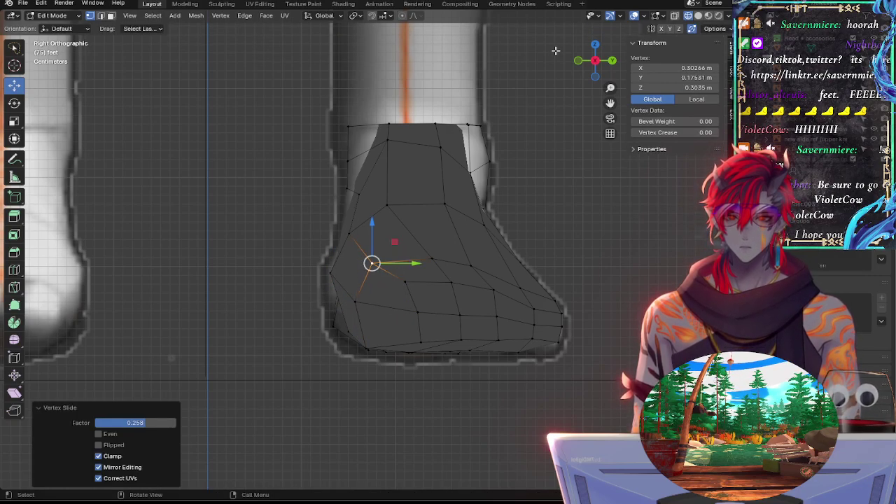
Step: With X-ray on, move the vertex above the gap between the first and second toes about -0.0057 m in Y and 0.0023 m in Z
key(alt+z)
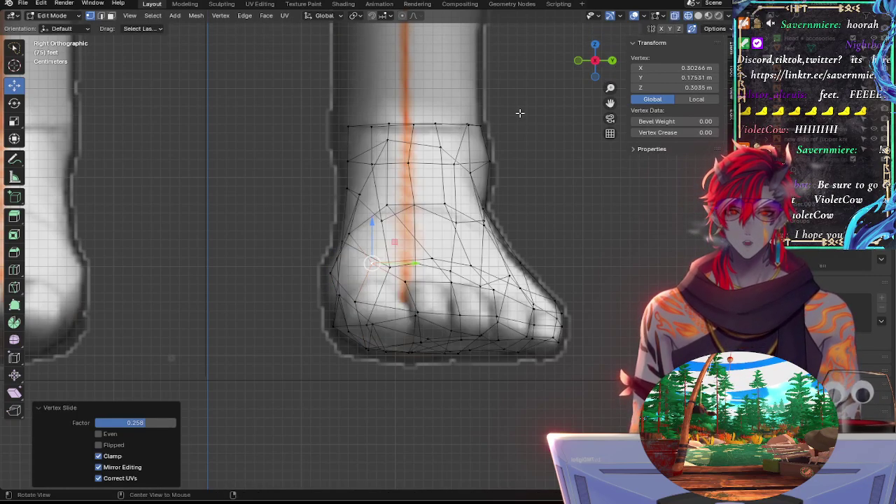
click(413, 285)
key(g)
key(g)
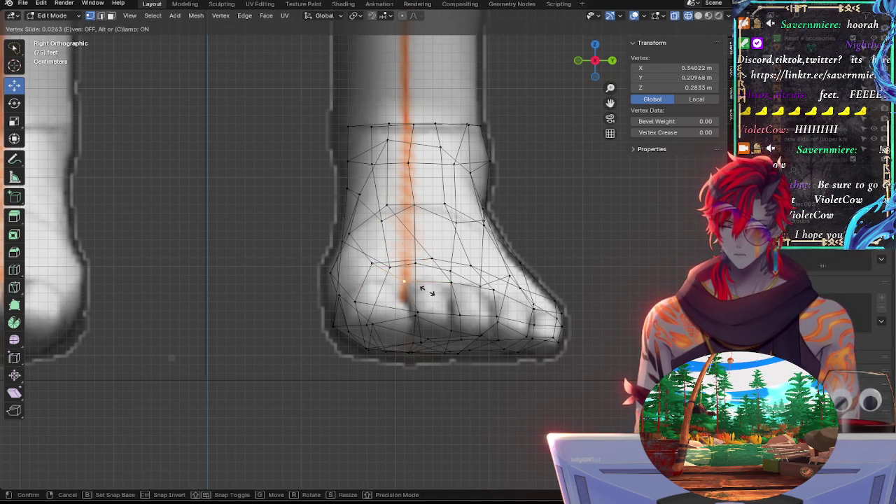
key(g)
click(424, 288)
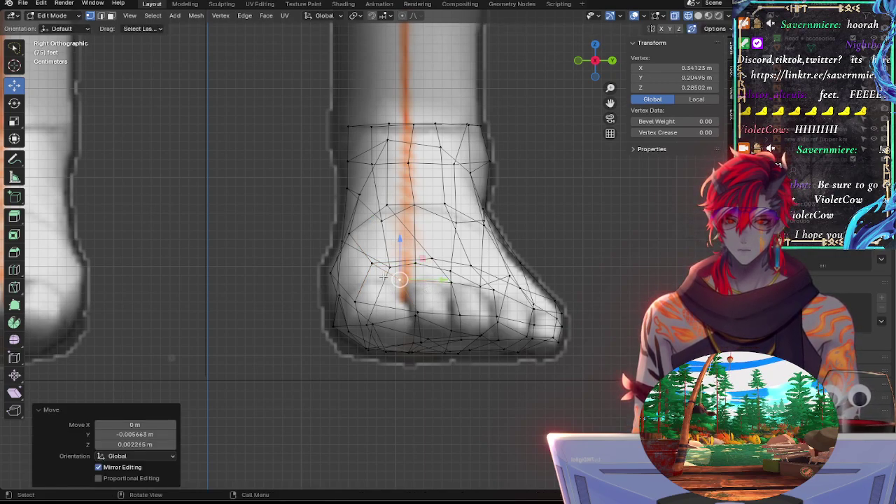
Step: Vertex-slide the top vertex behind the first toe by about 0.175, and move it toward the foot's inner side
click(369, 267)
key(g)
key(g)
click(367, 276)
key(g)
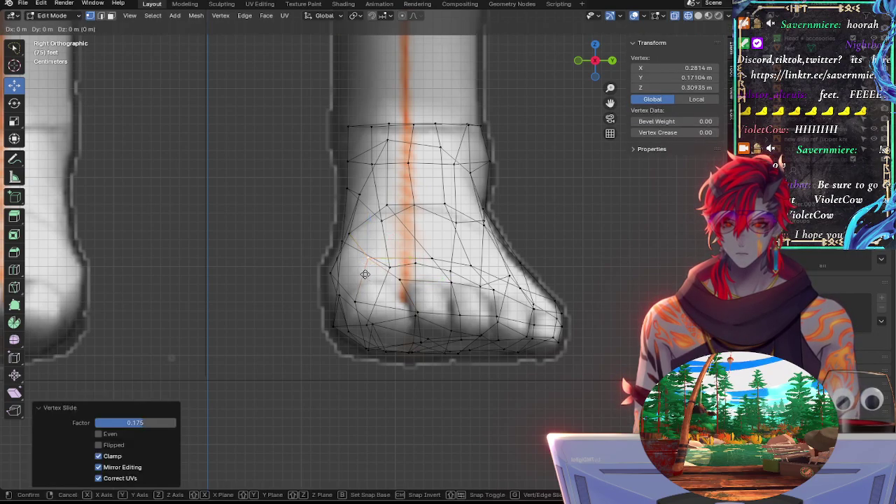
click(347, 282)
Step: Vertex-slide the lower instep vertex behind the second toe toward the inner side by a factor of about 0.315
click(448, 261)
key(g)
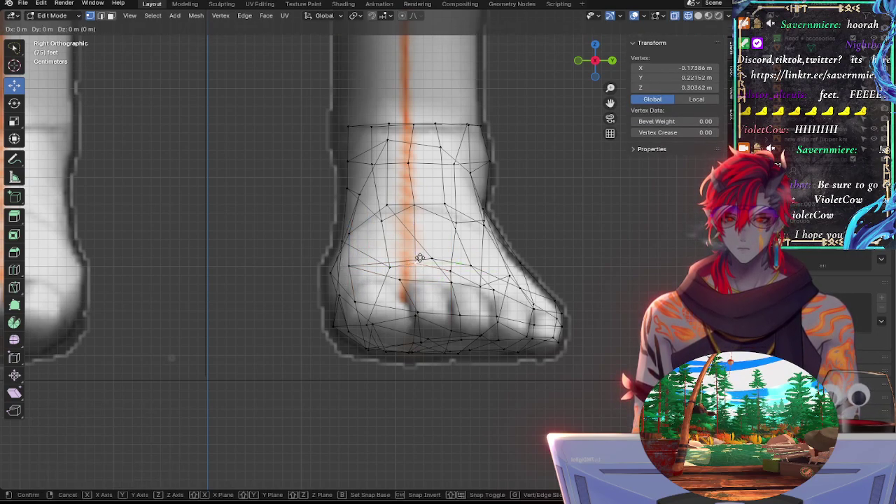
click(420, 257)
click(422, 257)
key(g)
key(g)
click(402, 258)
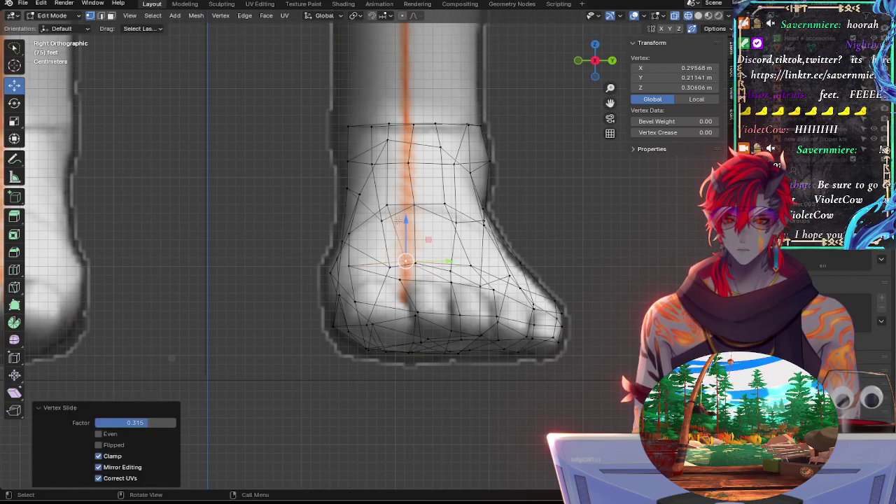
Step: Vertex-slide the inner vertex of the upper instep slightly forward along its edge
click(391, 209)
key(g)
key(g)
click(415, 214)
Step: Vertex-slide the outer vertex of the upper instep slightly forward toward the toes, finishing with a factor of about 0.066
click(449, 210)
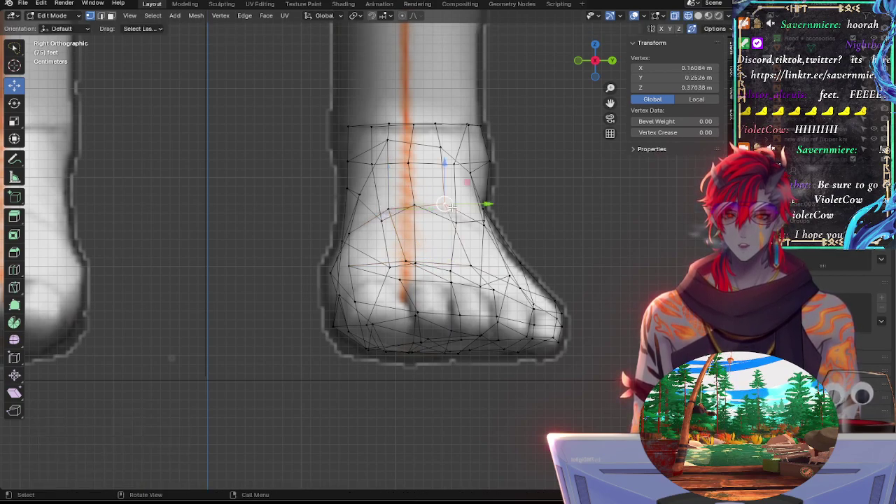
key(g)
key(g)
click(450, 212)
key(g)
key(g)
click(445, 211)
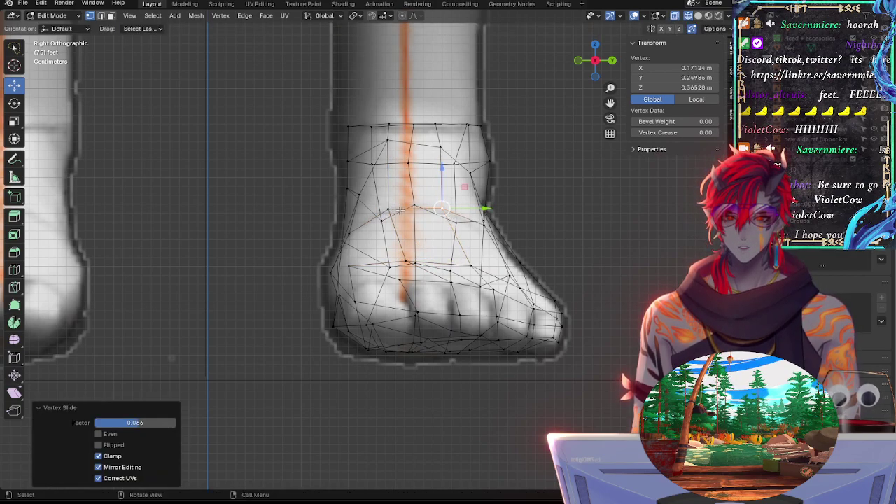
Step: Raise both upper-instep vertices together about 0.0057 m along Z, and shift them slightly toward the inner side along Y
shift+click(391, 210)
drag(413, 171, 414, 165)
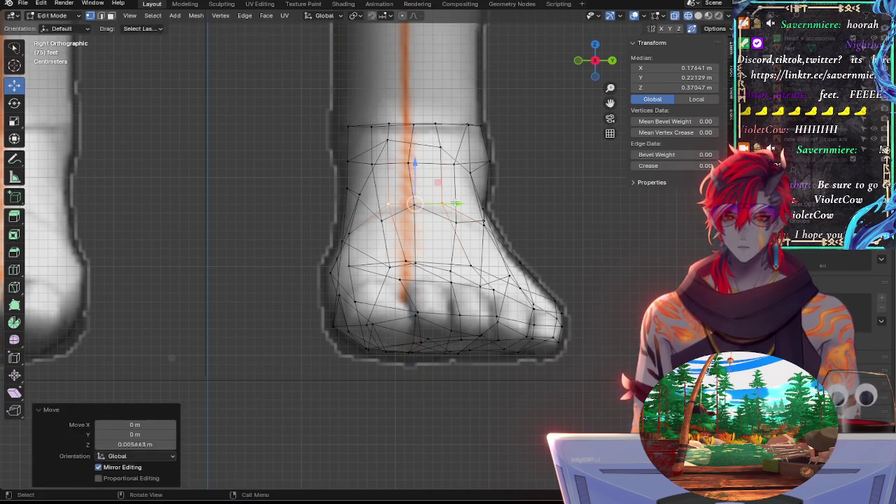
drag(453, 204, 415, 208)
click(450, 204)
key(g)
click(392, 208)
Step: Nudge the outer upper-instep vertex slightly inward and down, and move the inner one about -0.0011 m along Y
click(442, 203)
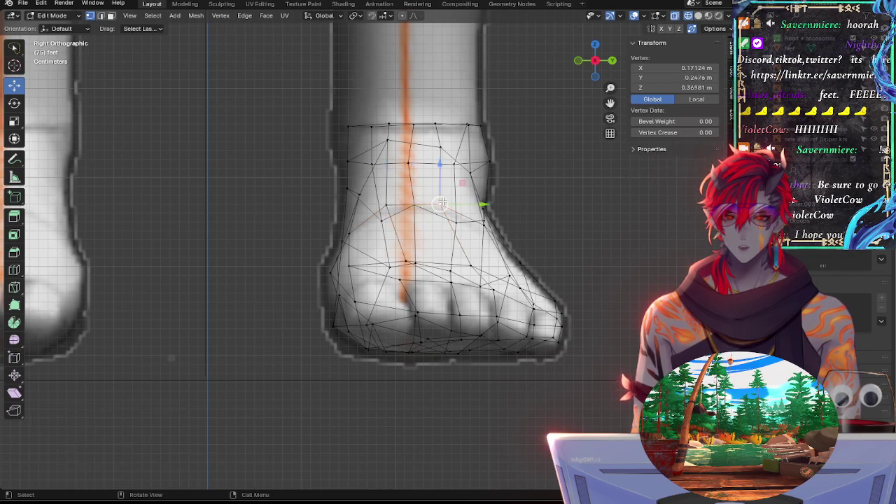
key(g)
click(438, 219)
click(386, 212)
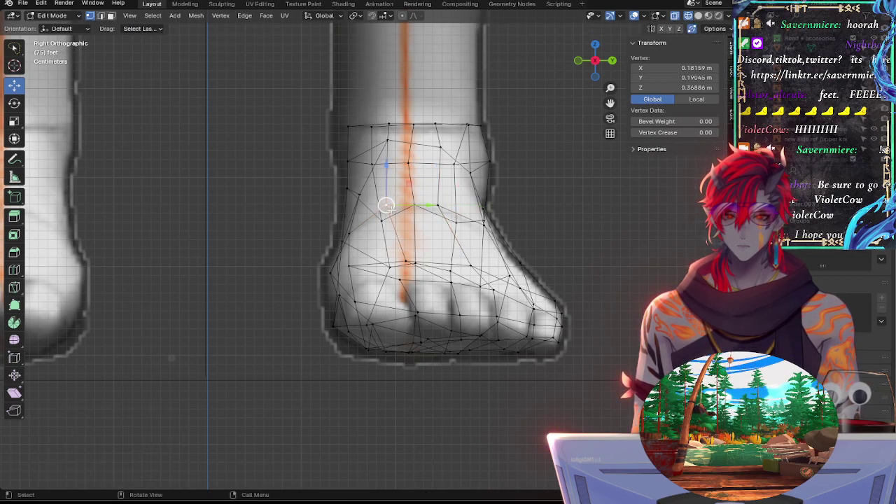
key(g)
click(385, 205)
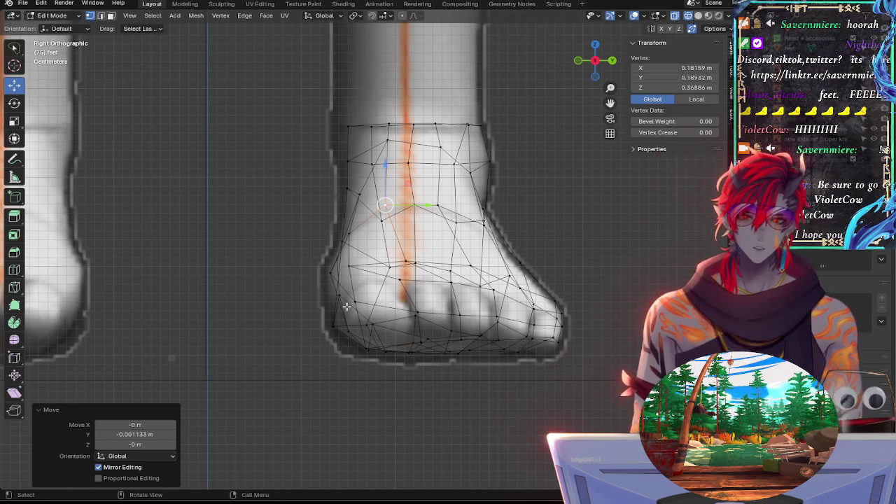
Step: Move the bottom inner-side vertex at the front of the heel 0.0028 m along Y, and lower it slightly along Z
ctrl+middle_drag(334, 387, 292, 313)
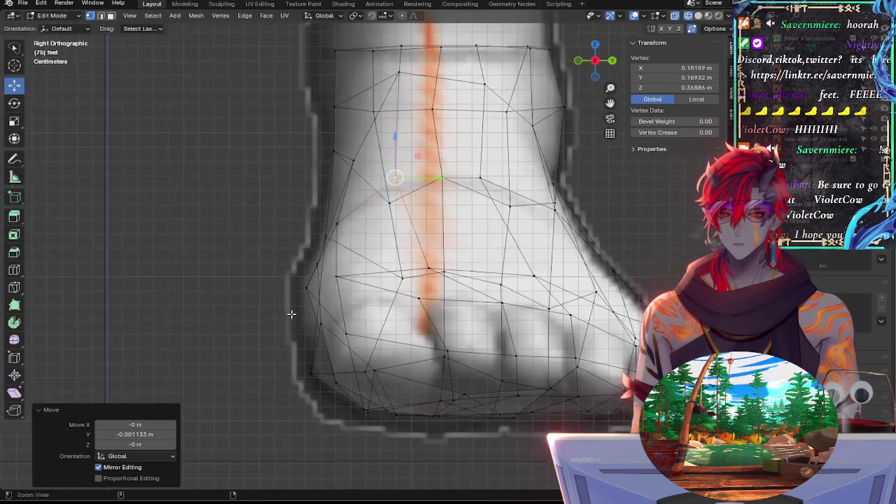
click(310, 372)
key(alt+z)
middle_drag(339, 395, 239, 368)
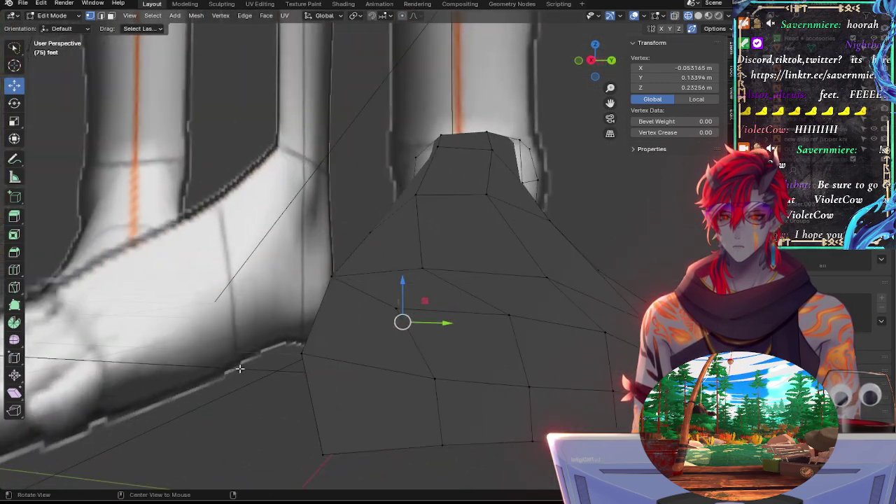
click(591, 60)
key(alt+z)
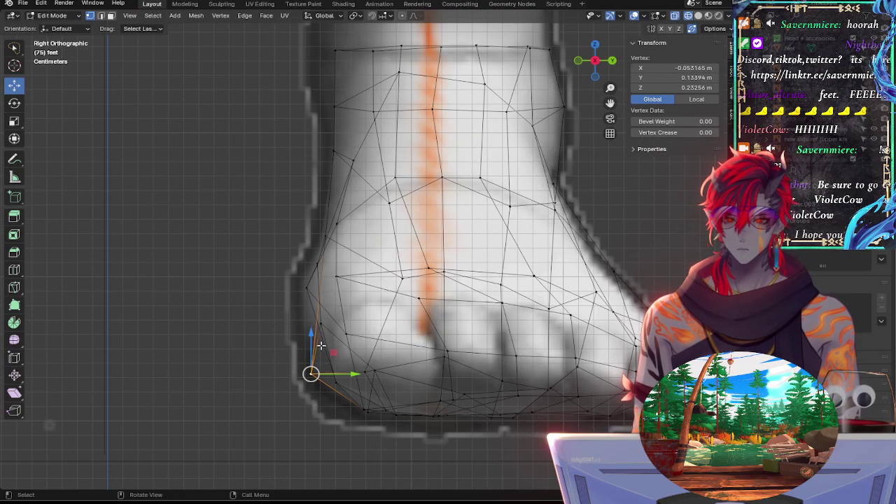
click(874, 48)
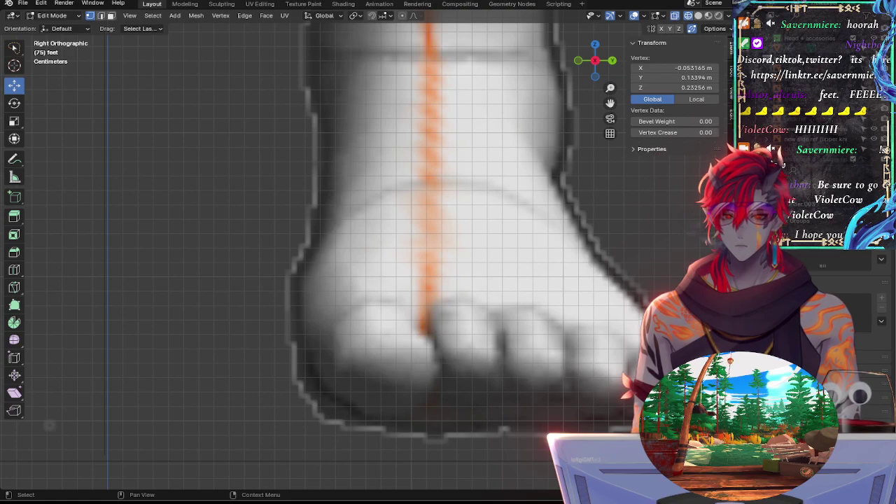
key(alt+z)
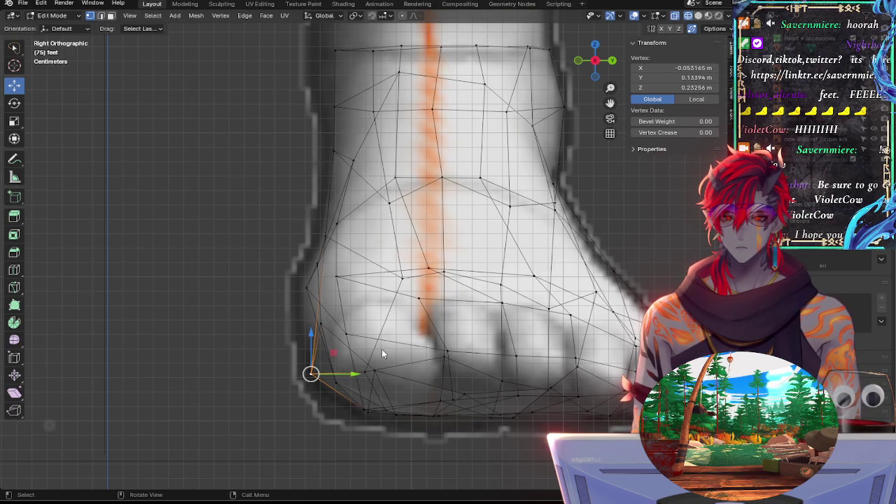
drag(348, 376, 353, 376)
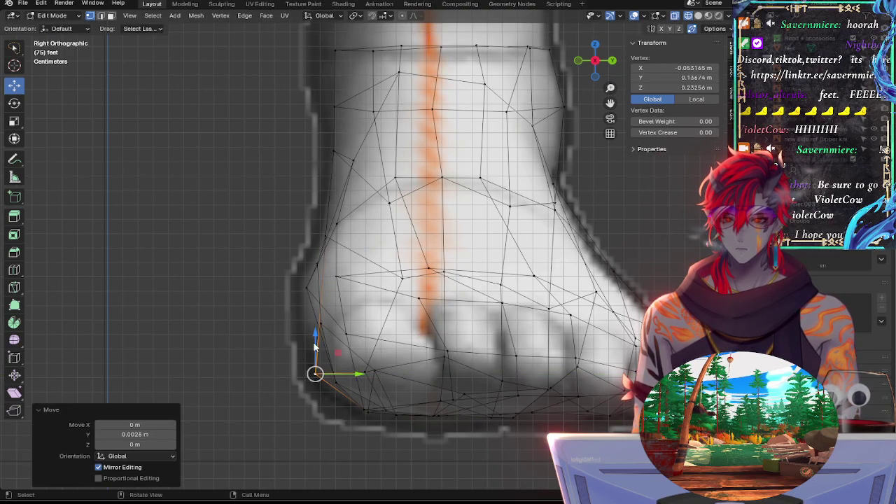
drag(313, 334, 313, 341)
Step: Vertex-slide the bottom inner heel vertex toward the sole by a factor of about 0.107
key(g)
key(g)
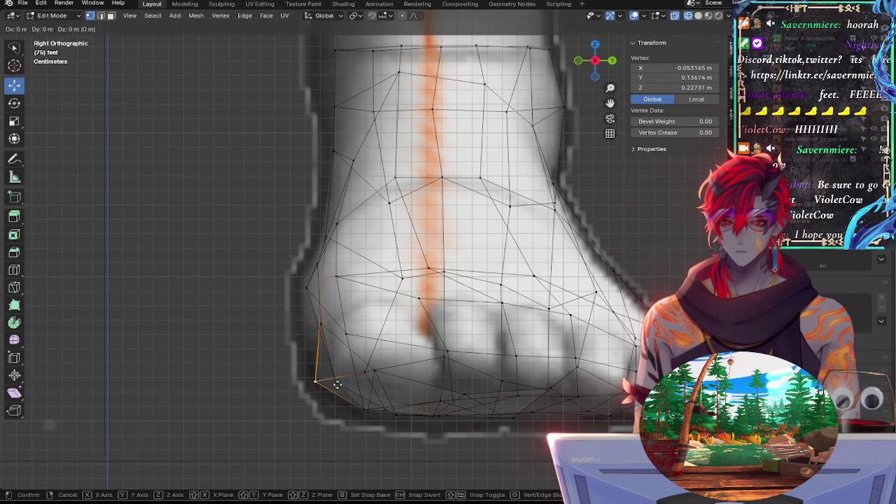
click(316, 384)
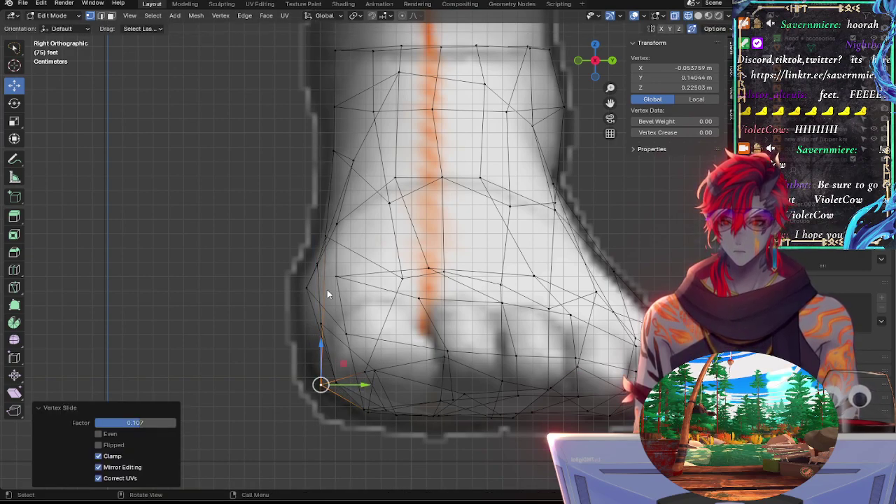
Step: Vertex-slide the inner-side vertex above the heel fully onto the vertex in front of it, and shift it slightly along Y
middle_drag(327, 294, 202, 303)
click(162, 294)
key(alt+z)
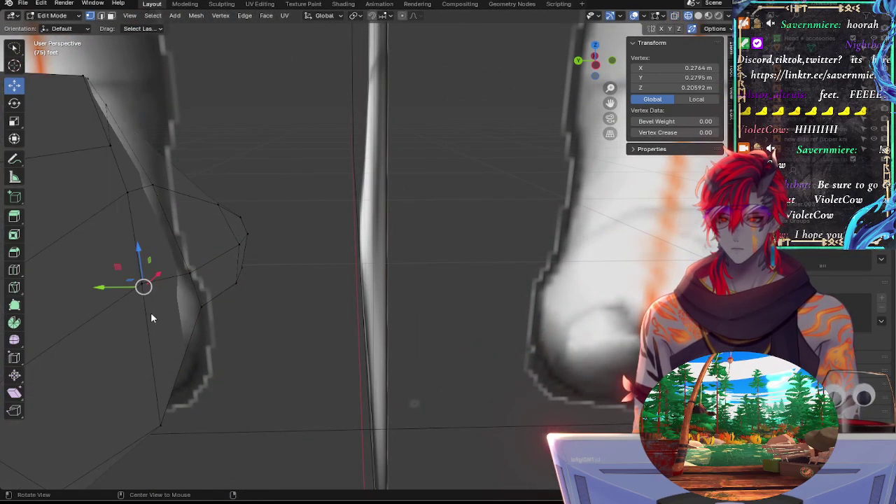
click(143, 289)
alt+drag(256, 277, 21, 264)
middle_drag(23, 264, 481, 275)
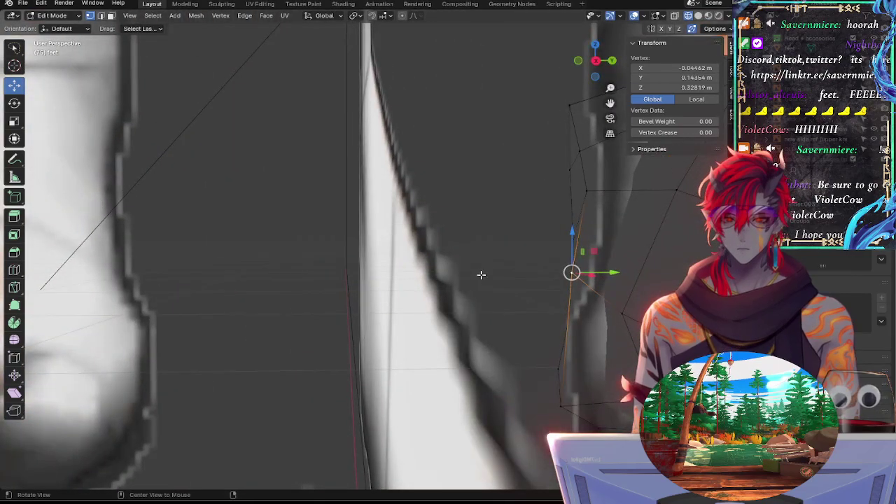
click(598, 64)
key(alt+z)
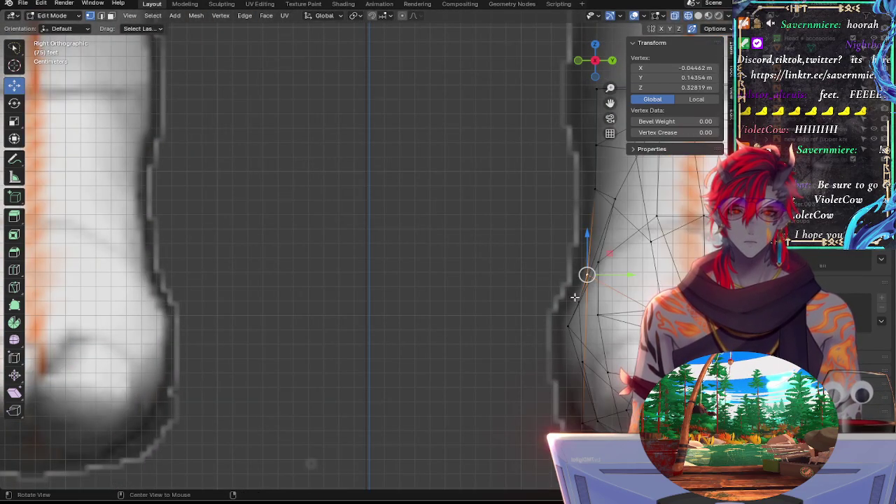
key(g)
key(g)
click(585, 324)
key(g)
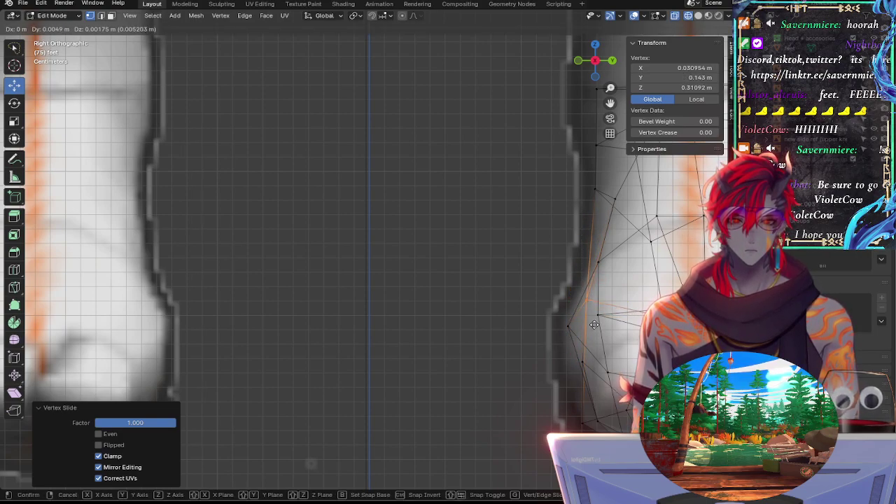
click(591, 327)
Step: Lower the inner-side vertex below the ankle about 0.0158 m along Z
click(597, 183)
key(g)
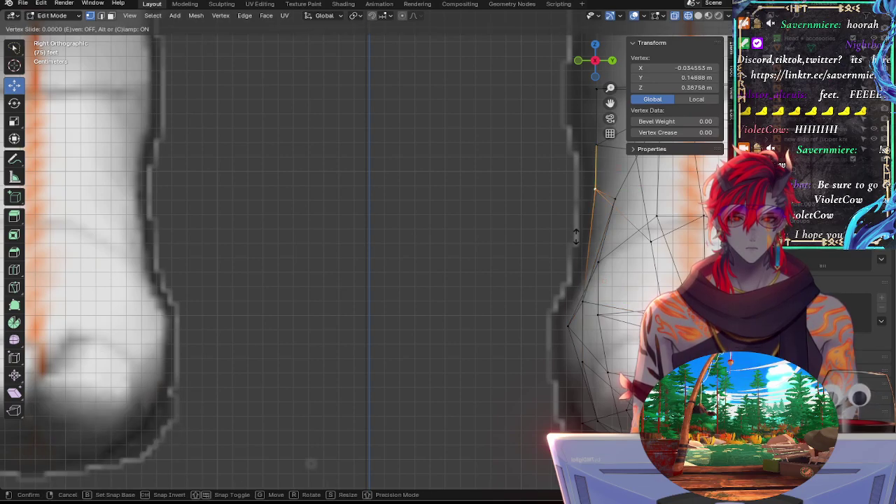
click(575, 258)
middle_drag(544, 310, 562, 311)
scroll(498, 295, up, 5)
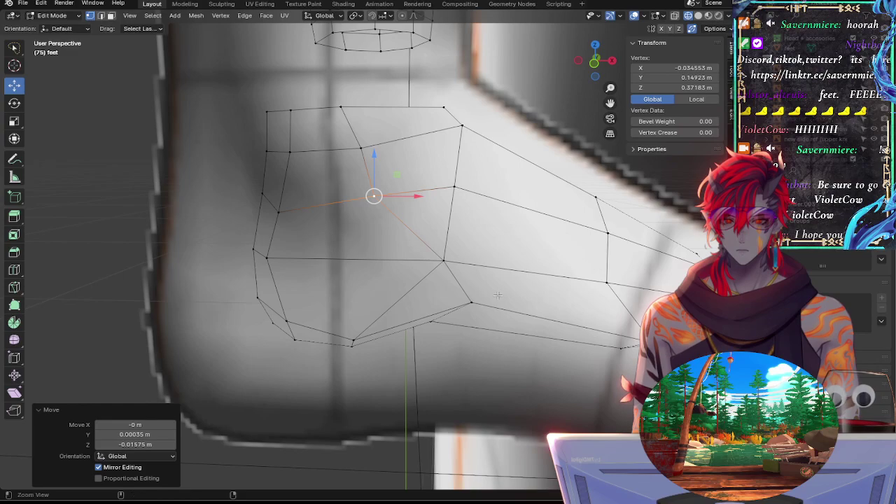
Step: Vertex-slide the selected inner-side vertex below the ankle, and slide the vertex in front of it by a factor of 0.162
key(g)
key(g)
click(396, 183)
click(508, 146)
key(g)
key(g)
click(478, 157)
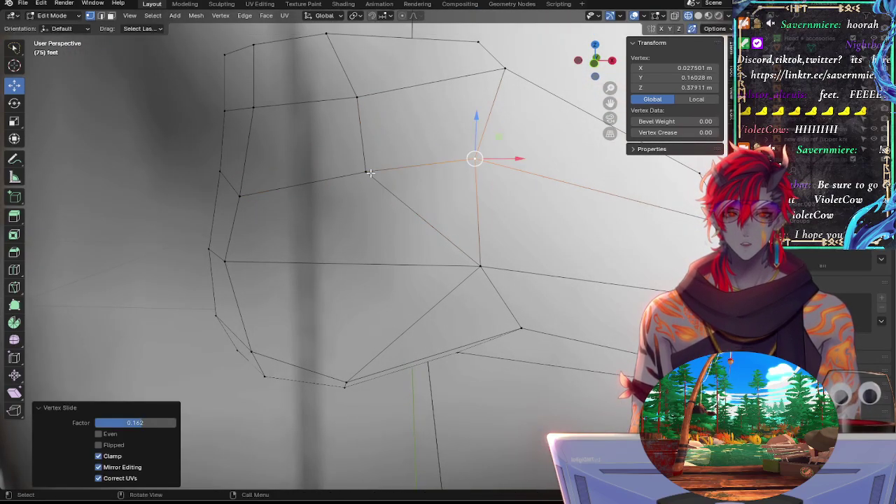
Step: Vertex-slide the inner-side vertex below the ankle back toward the heel, and clear the selection
click(371, 173)
key(shift+v)
click(356, 172)
key(alt+a)
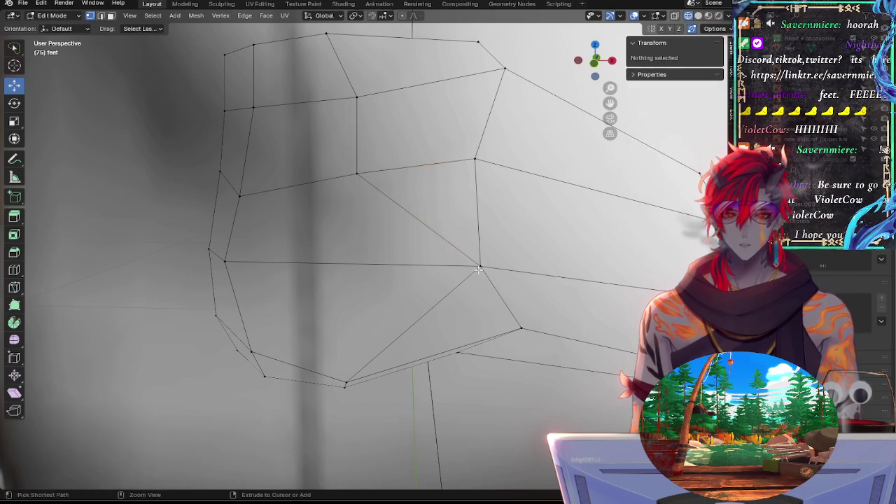
Step: Undo the recent vertex slides and moves on the inner side of the heel and ankle
key(ctrl+z)
key(ctrl+z)
key(ctrl+z)
key(ctrl+z)
key(ctrl+z)
key(ctrl+z)
key(ctrl+z)
key(ctrl+z)
key(ctrl+z)
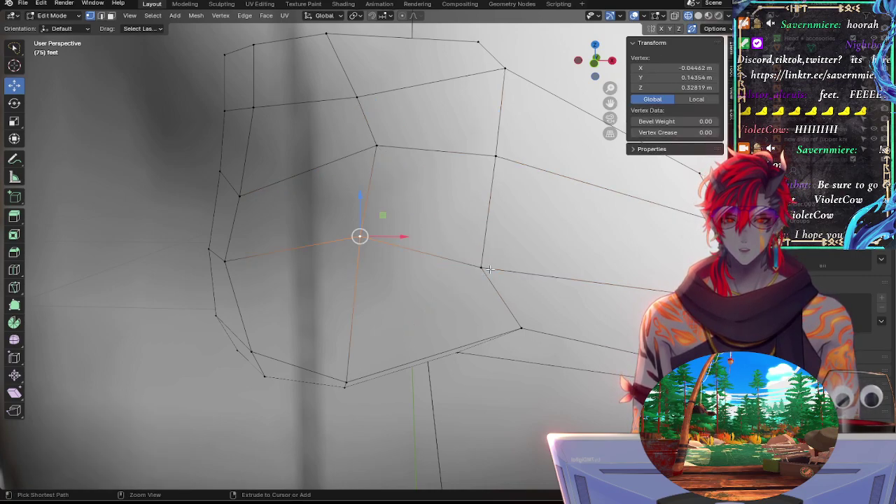
key(ctrl+z)
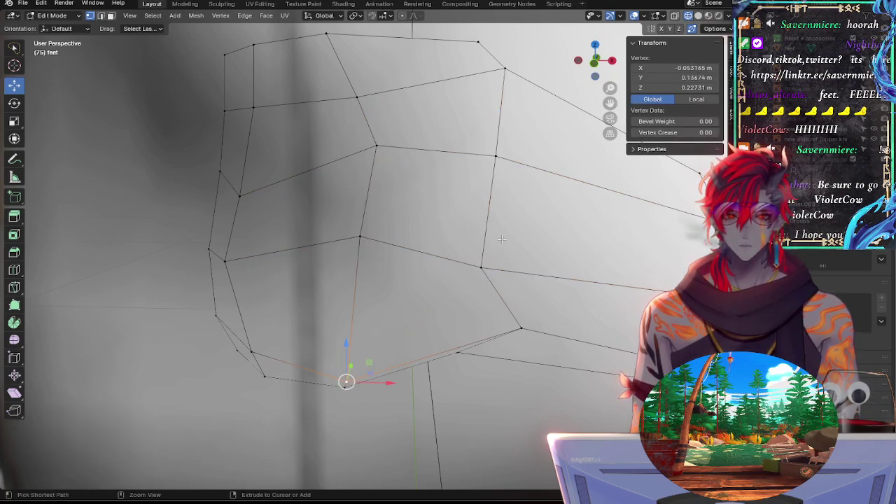
key(ctrl+z)
key(ctrl+z)
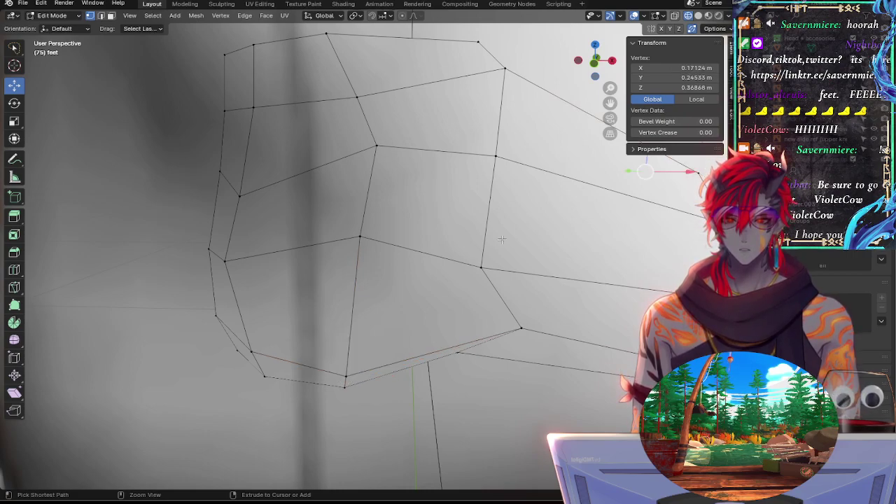
Step: Vertex-slide the inner-side vertex below the ankle slightly downward, and slide its front neighbour slightly toward the heel
click(427, 238)
click(360, 238)
click(376, 145)
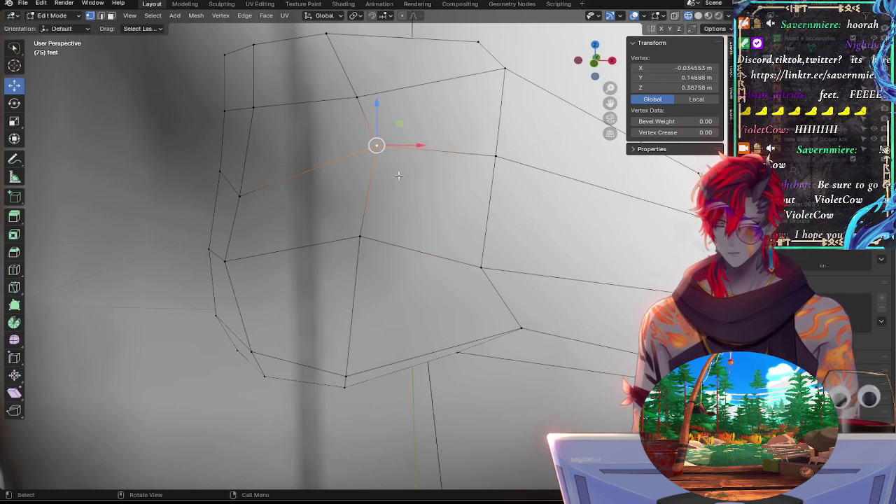
key(g)
click(395, 190)
click(517, 157)
key(g)
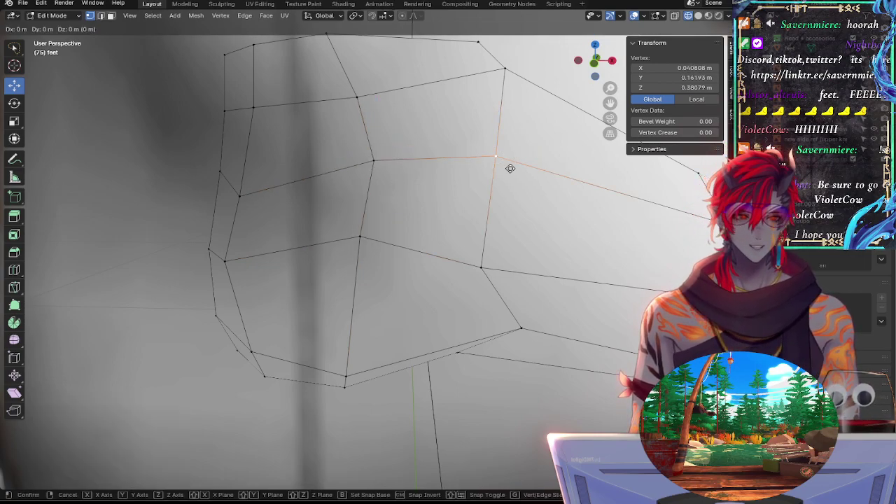
key(g)
click(508, 167)
Step: Vertex-slide the inner-side vertex in the middle of the heel downward by a factor of 0.135, and again by 0.059
click(360, 238)
key(g)
key(g)
click(393, 264)
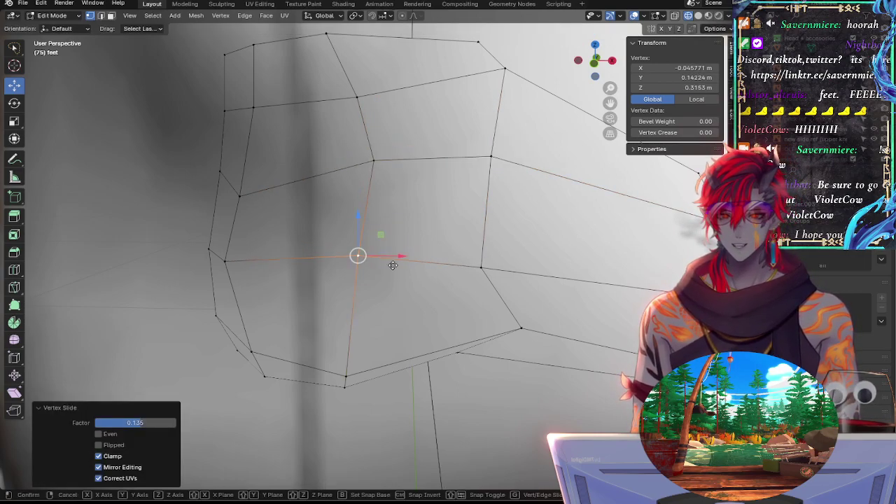
click(391, 271)
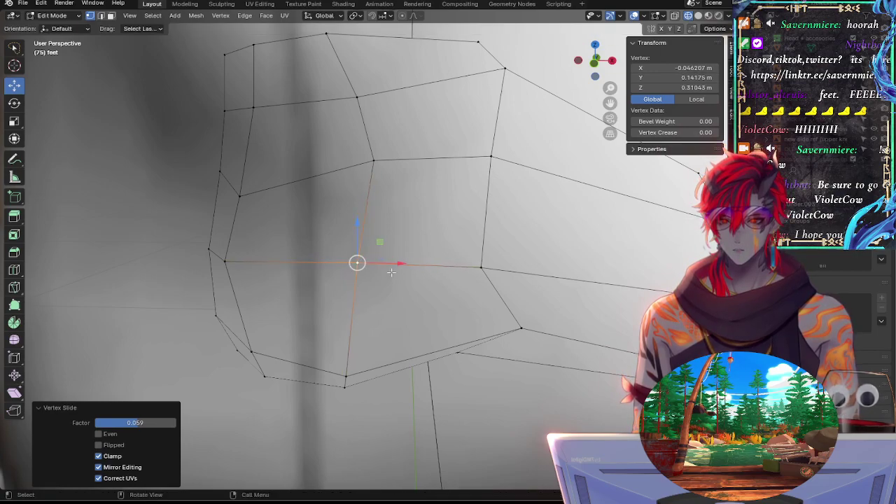
Step: Vertex-slide the inner-side vertex below the ankle downward along its vertical edge by a factor of 0.214
click(376, 163)
key(g)
key(g)
click(370, 180)
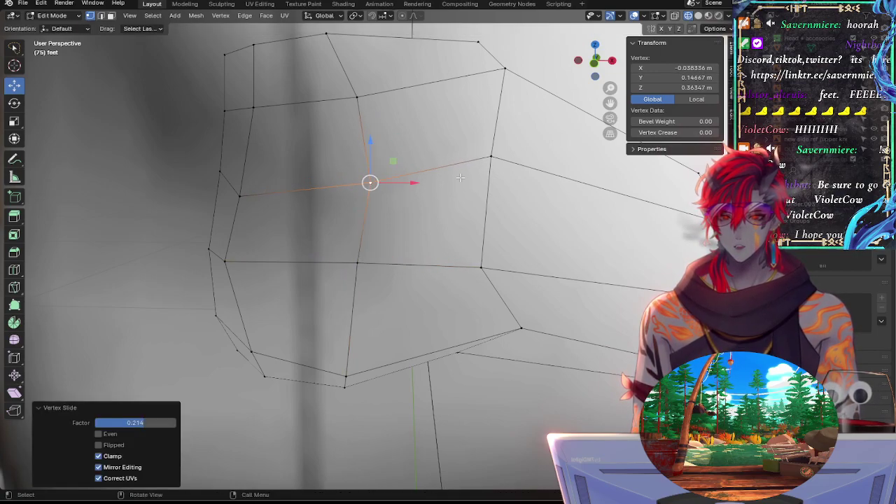
Step: Vertex-slide the front neighbour of the below-ankle vertex toward the heel by a factor of 0.046, and raise it slightly along Z
click(494, 157)
key(g)
key(g)
click(496, 160)
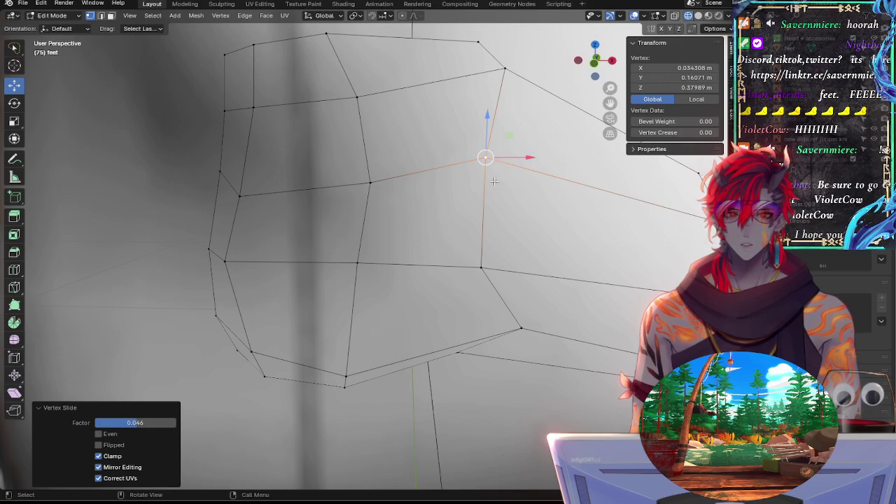
drag(491, 109, 493, 103)
Step: Vertex-slide the inner-side vertex in front of the mid-heel vertex slightly upward along its vertical edge
click(500, 247)
click(482, 262)
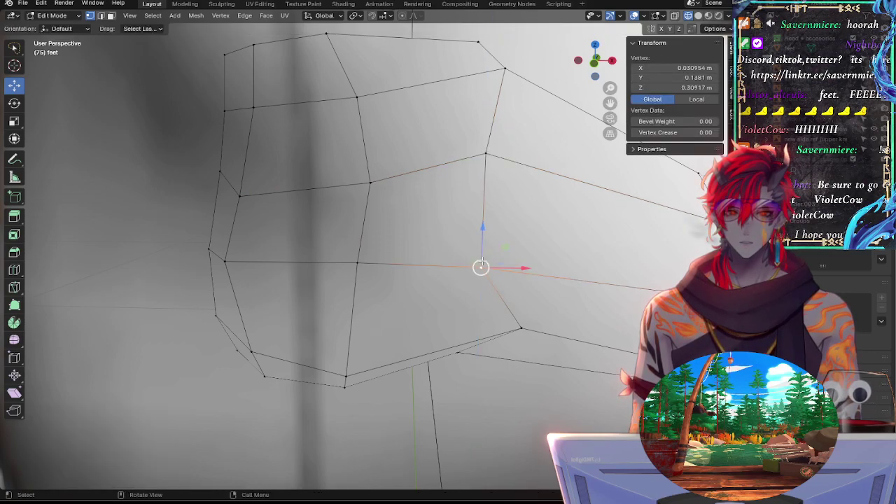
key(g)
key(g)
click(485, 253)
Step: Vertex-slide the lower inner-side heel vertex upward along its vertical edge
click(358, 264)
click(346, 373)
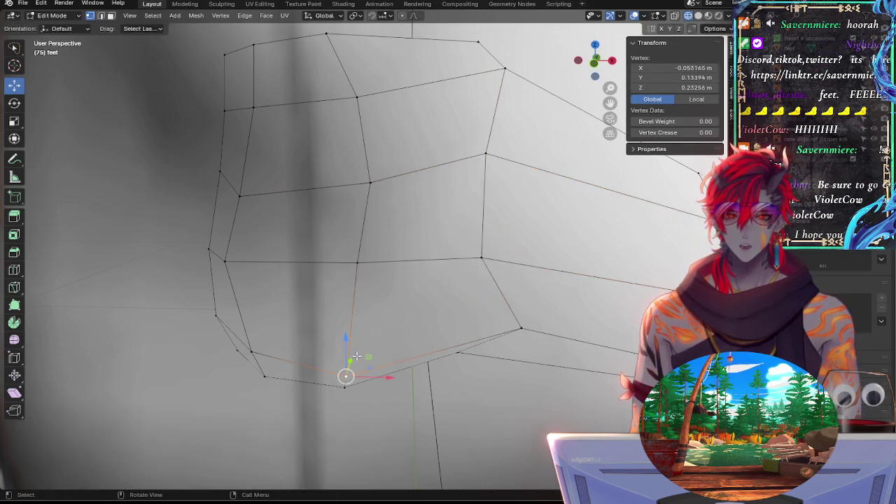
key(g)
key(g)
click(360, 333)
Step: Vertex-slide the lower vertex at the inner rear corner of the heel by a factor of 0.456
middle_drag(346, 350, 540, 282)
click(277, 328)
key(g)
key(g)
click(290, 308)
Step: Move the lower inner rear heel vertex inward along Y, and vertex-slide it upward by a factor of 0.064
shift+middle_drag(338, 291, 446, 306)
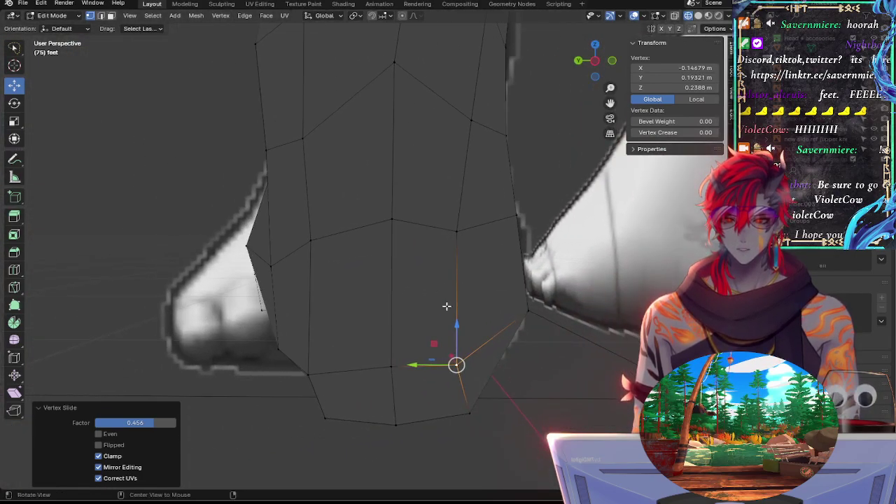
key(g)
key(y)
click(437, 367)
click(457, 232)
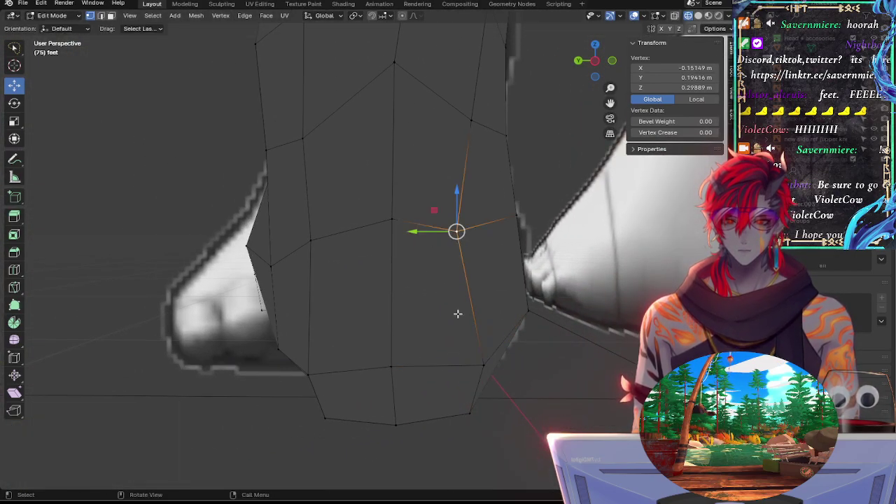
click(483, 364)
key(g)
key(g)
click(507, 298)
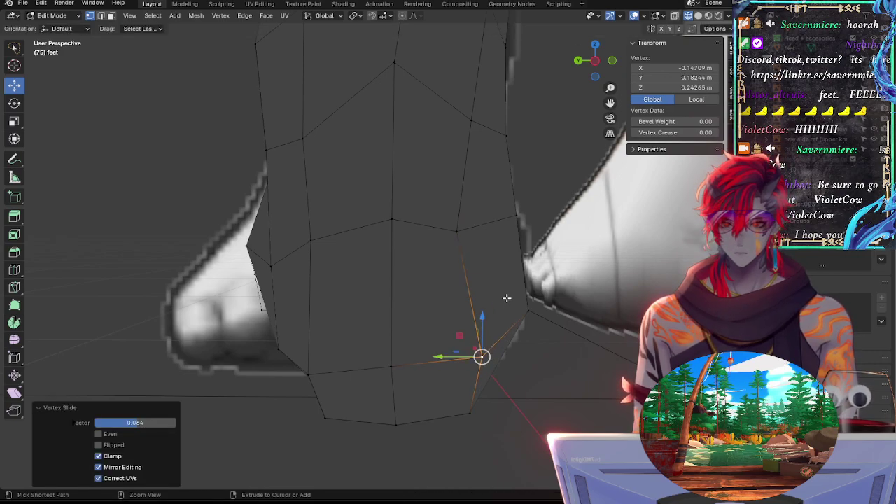
Step: Vertex-slide the lower inner-side heel vertex toward the back of the heel by a factor of 0.424
middle_drag(507, 298, 306, 246)
click(587, 330)
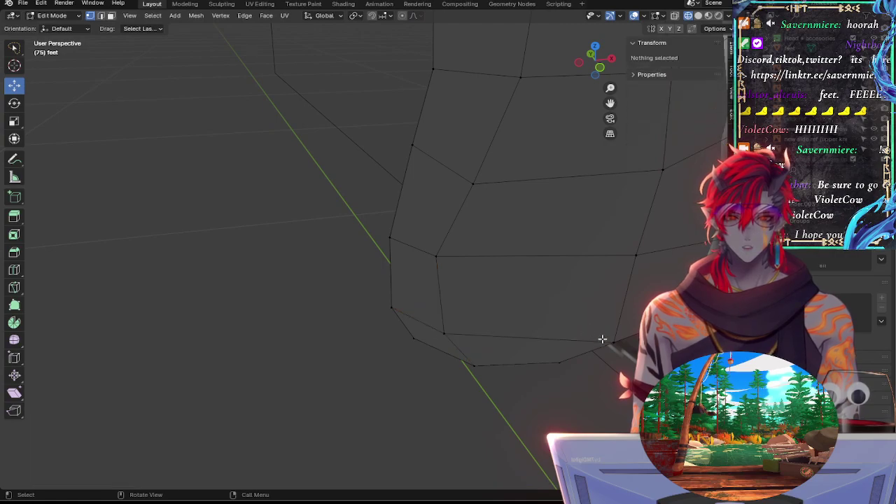
click(613, 343)
key(g)
key(g)
click(539, 342)
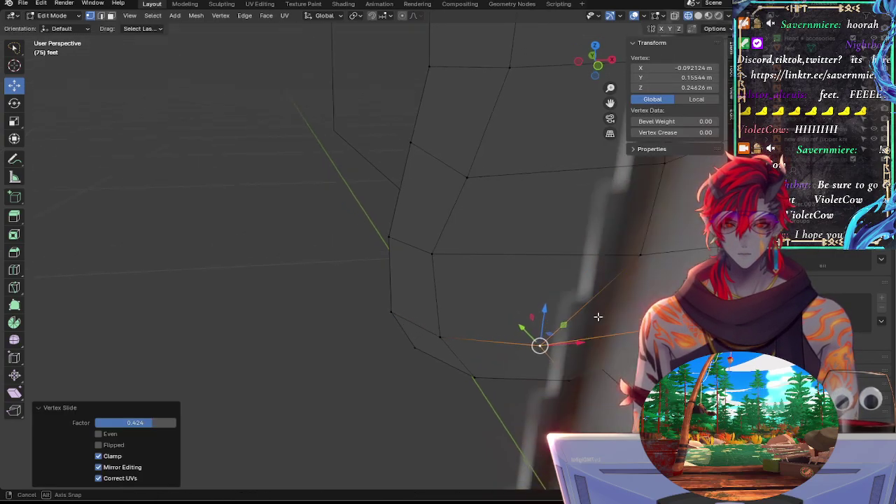
Step: Vertex-slide the inner arch vertex just above the sole toward the heel by a factor of about 0.031
middle_drag(596, 314, 490, 210)
click(513, 194)
key(g)
key(g)
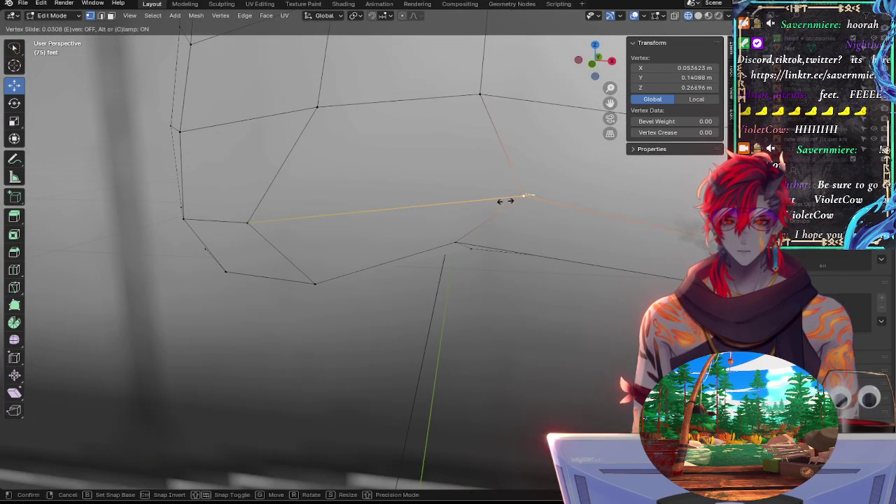
click(505, 202)
Step: Lower the sole-edge vertex beneath the inner arch slightly along Z
click(456, 246)
click(456, 235)
key(g)
key(g)
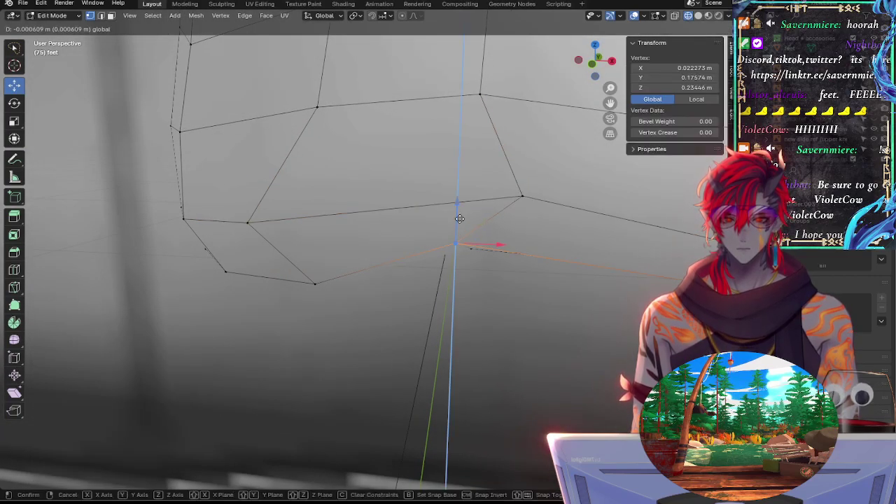
click(393, 211)
Step: Vertex-slide the mid-heel and lower inner-side heel vertices together toward the toes
click(303, 111)
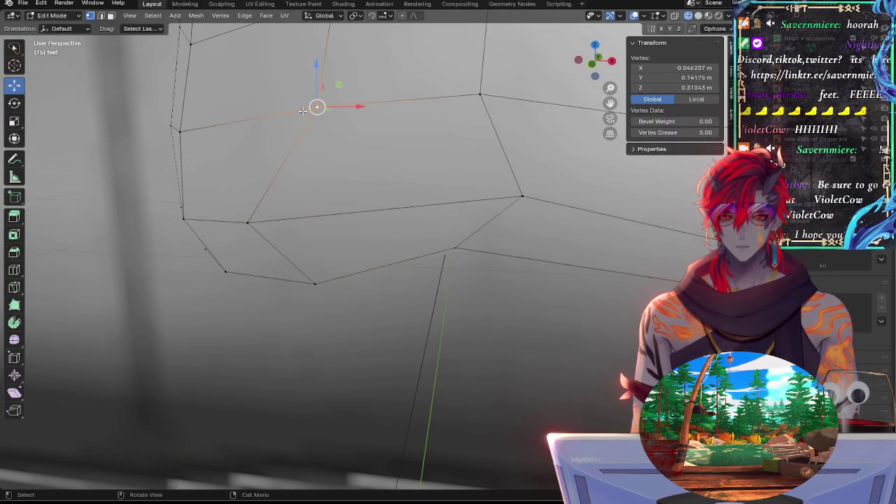
shift+click(243, 228)
key(g)
key(g)
click(298, 218)
Step: Vertex-slide the two lower inner rear heel vertices toward the inner side, and move them -0.00467 m along Y
ctrl+middle_drag(303, 217, 472, 198)
middle_drag(362, 212, 394, 226)
click(333, 217)
shift+click(342, 259)
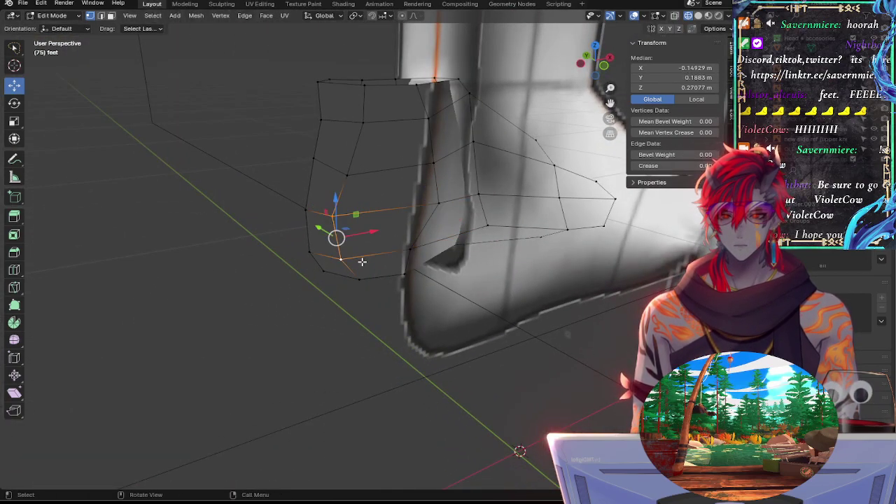
key(g)
key(g)
click(340, 269)
middle_drag(340, 269, 420, 261)
drag(381, 243, 386, 242)
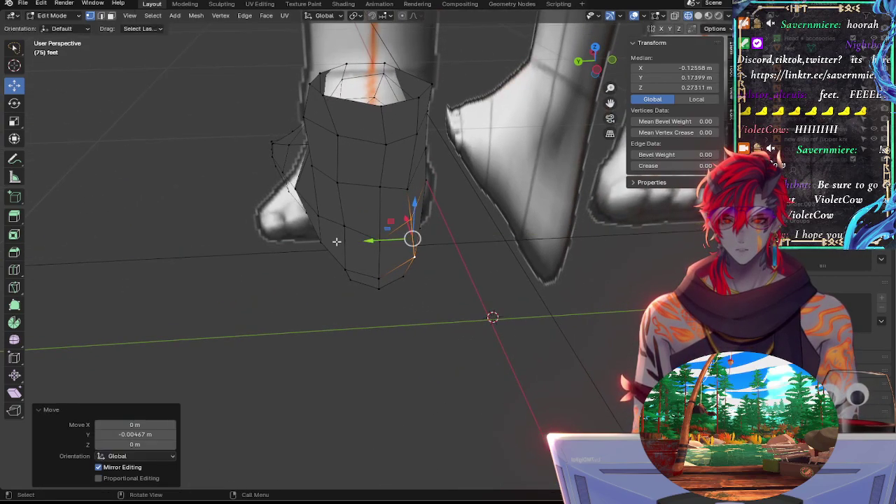
Step: Move the lower outer rear heel vertex 0.00275 m along Y and raise it 0.0025 m along Z
click(343, 270)
drag(328, 271, 327, 271)
click(326, 271)
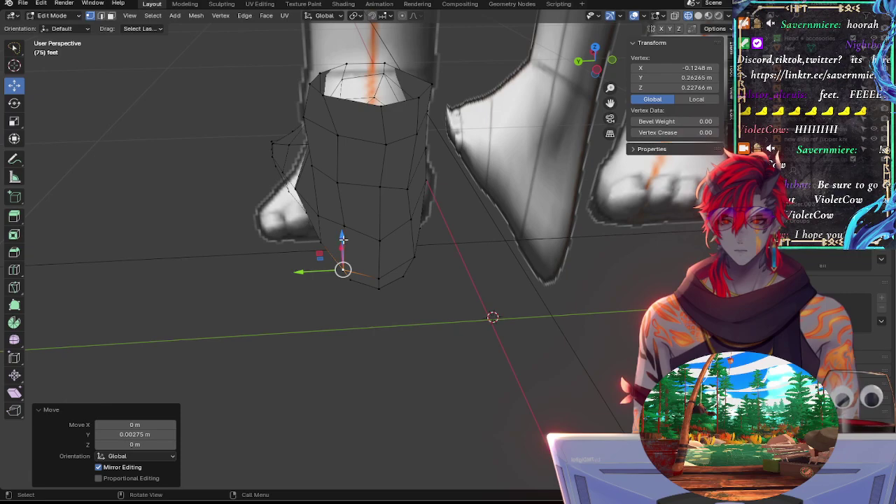
drag(344, 239, 343, 236)
Step: Raise the lower outer rear heel vertex another 0.0061 m along Z
middle_drag(343, 283, 336, 265)
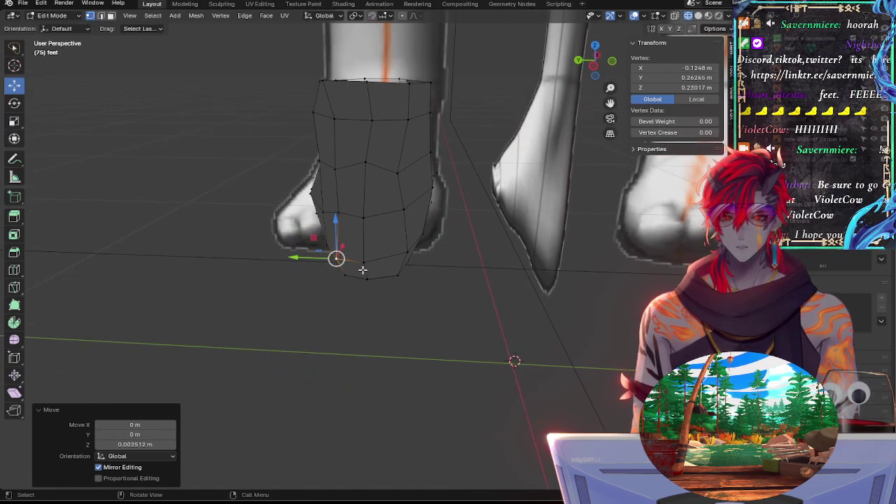
click(366, 278)
middle_drag(371, 291, 408, 280)
click(376, 243)
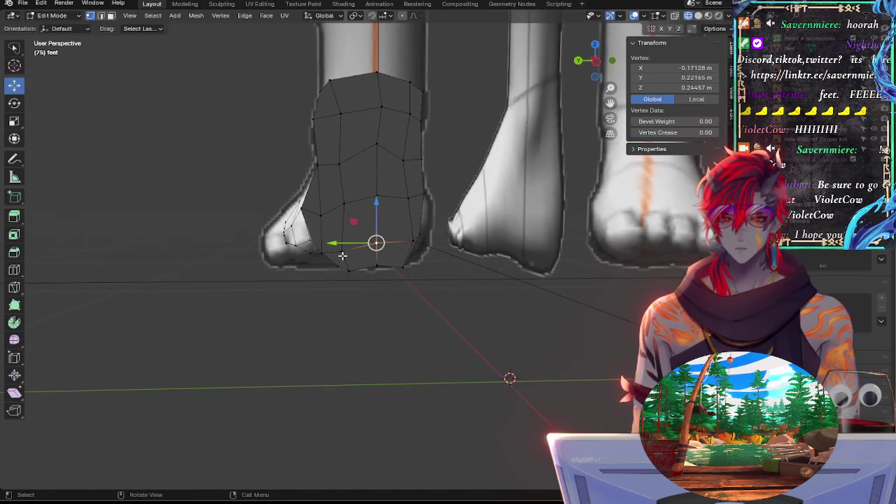
click(342, 249)
key(g)
key(z)
click(346, 223)
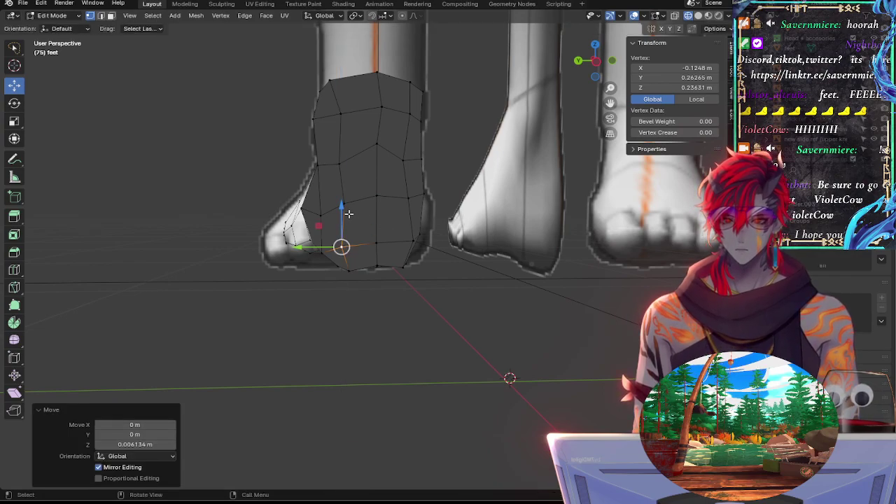
Step: Move the mid-height inner rear heel vertex slightly inward along Y, and lower it slightly along Z
click(344, 203)
shift+click(409, 202)
click(404, 167)
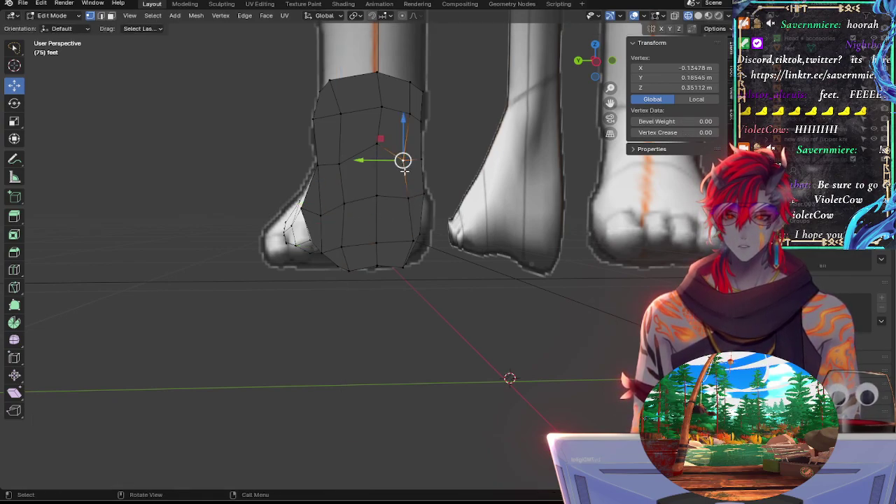
click(410, 196)
drag(368, 201, 370, 201)
drag(410, 179, 410, 183)
Step: Move the mid-height and lower outer rear heel vertices slightly outward along Y, and raise the lower one slightly along Z
click(344, 204)
drag(327, 202, 325, 202)
click(341, 247)
drag(326, 247, 324, 246)
drag(340, 215, 339, 212)
Step: Shift the lower inner rear heel vertex slightly along Y, and move the outer rear vertex above mid-heel about -0.0028 m along Y
click(413, 241)
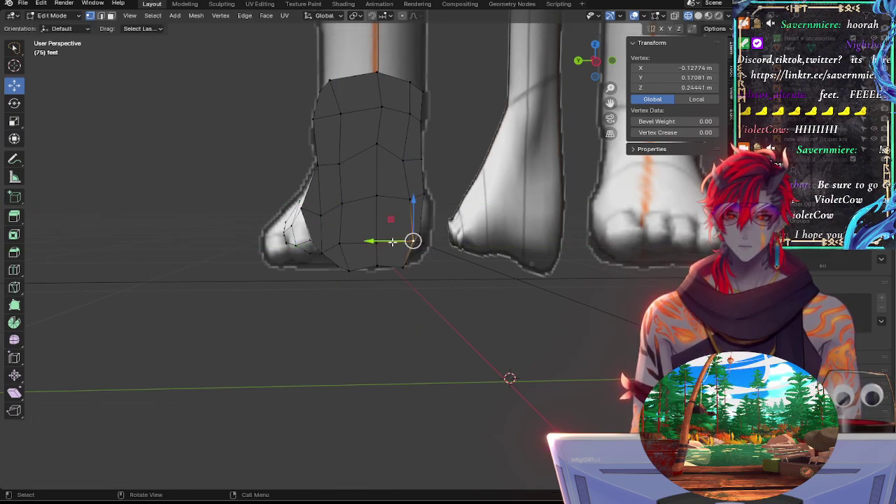
drag(393, 242, 394, 242)
click(410, 199)
click(343, 162)
drag(314, 161, 317, 162)
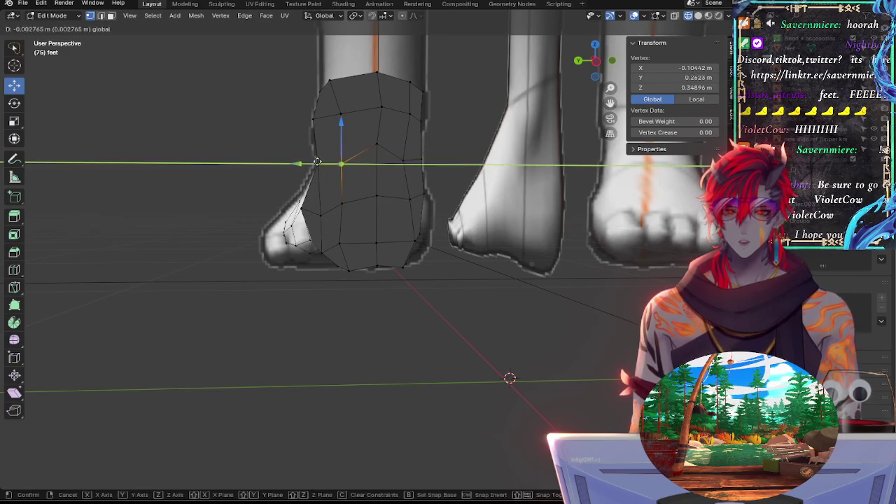
click(317, 161)
Step: Move the inner rear vertex on the ankle's top rim 0.0022 m along X and -0.0058 m along Y
click(410, 114)
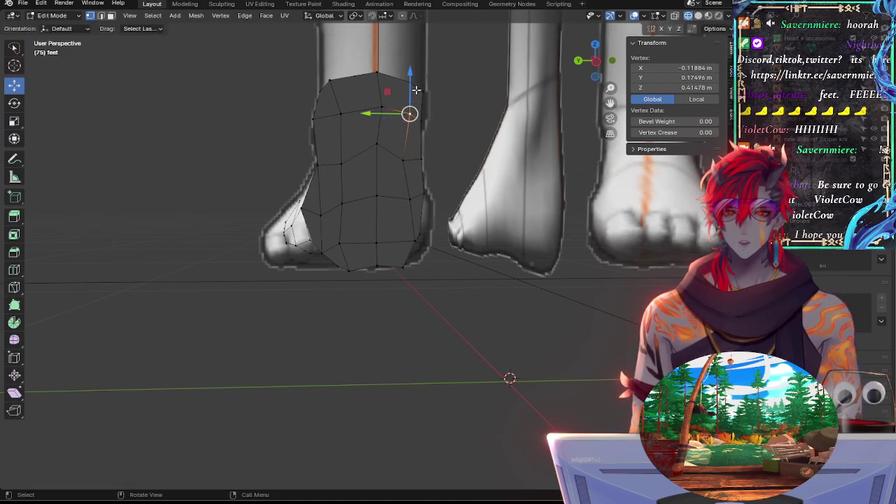
drag(416, 90, 392, 87)
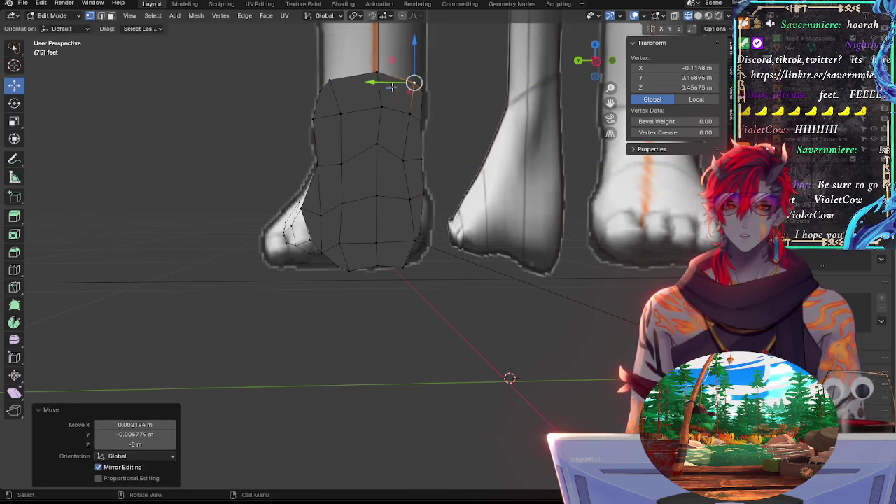
click(479, 136)
Step: Move the inner rear heel vertex slightly inward along Y
middle_drag(423, 196, 389, 241)
click(418, 230)
drag(389, 240, 399, 245)
Step: Vertex-slide the mid-heel inner-side vertex toward the back of the heel in two passes, the last by a factor of 0.212
middle_drag(399, 246, 350, 221)
click(428, 224)
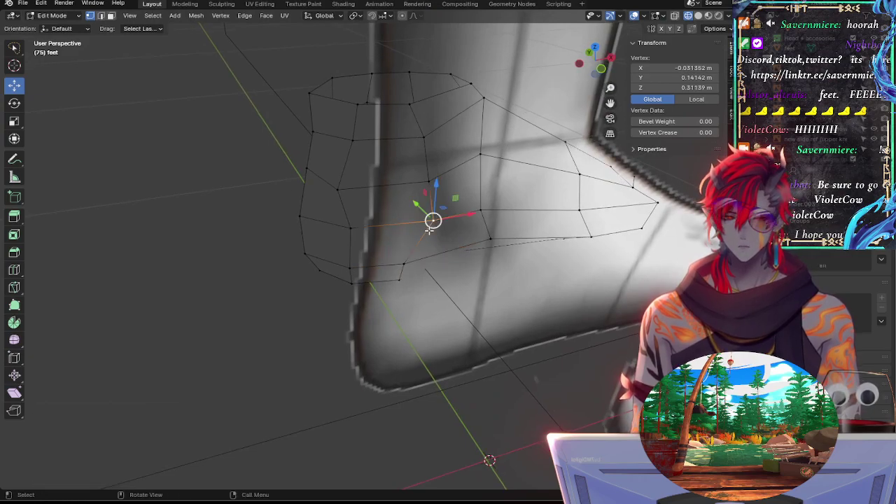
key(g)
key(g)
click(420, 230)
key(g)
key(g)
click(408, 229)
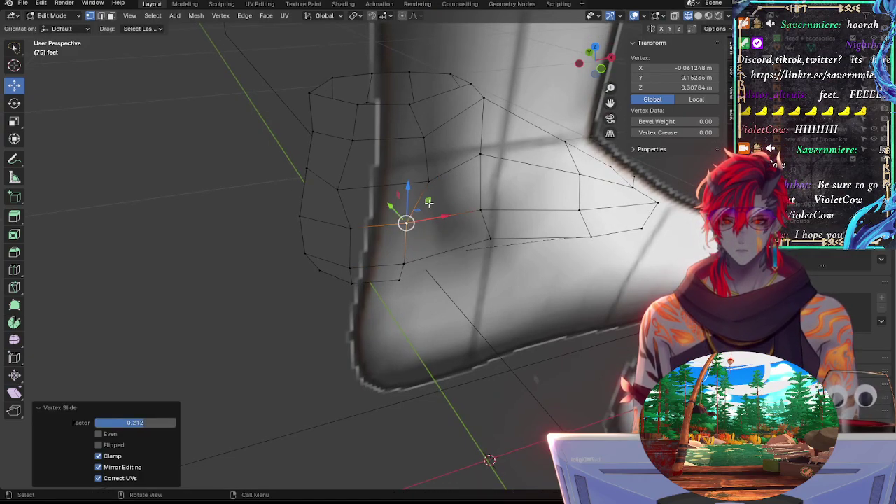
Step: Vertex-slide the inner-side vertex below the ankle in two small passes, the last by a factor of 0.101
click(429, 187)
key(g)
key(g)
click(430, 184)
key(g)
key(g)
click(430, 194)
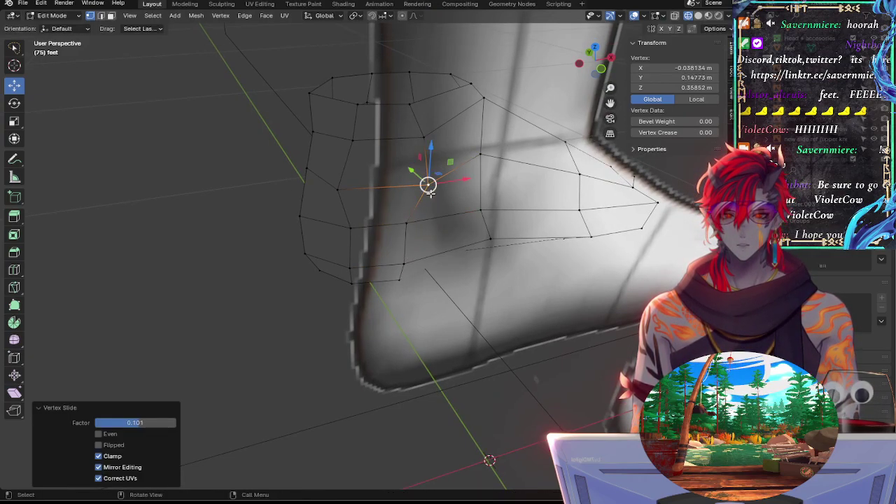
Step: Vertex-slide the inner-side vertex below the ankle slightly further toward the back of the heel, and clear the selection
key(g)
key(g)
click(426, 193)
click(333, 194)
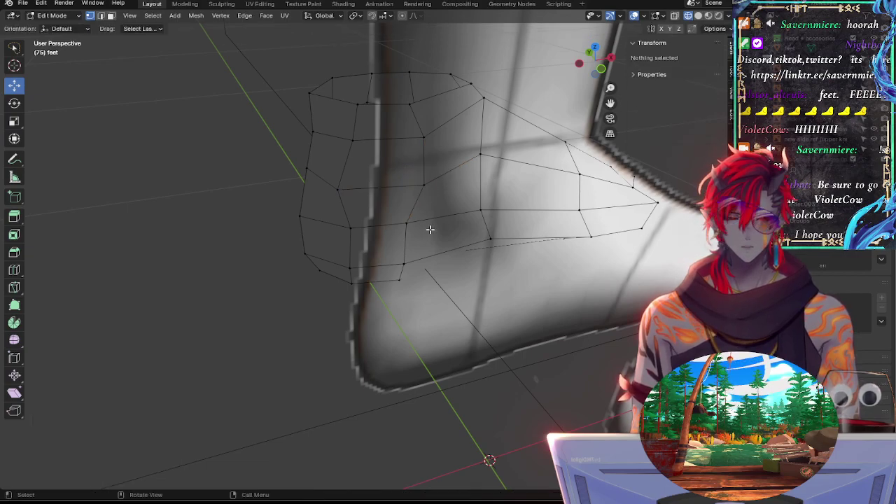
Step: Try to vertex-slide the lower inner-side heel vertex by a factor of 0.162
click(406, 223)
key(g)
key(g)
click(418, 260)
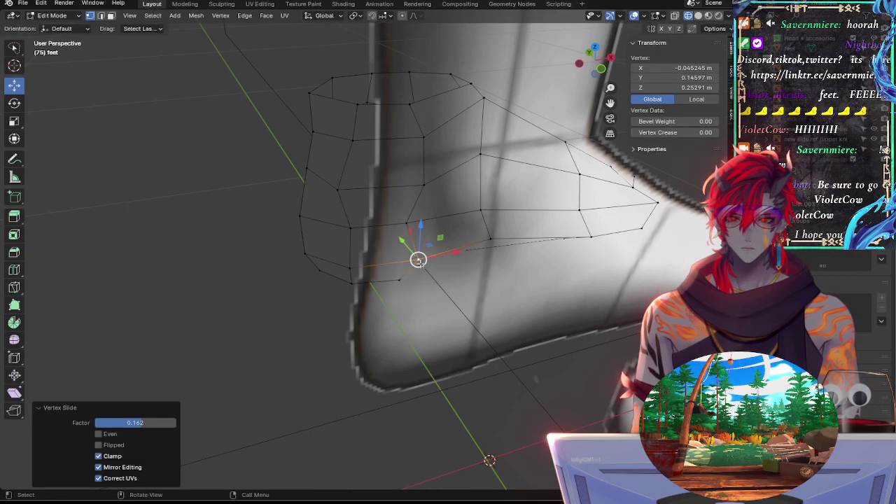
key(ctrl+z)
Step: Vertex-slide the mid-heel inner-side vertex slightly, and edge-slide it together with the vertex above by a factor of -0.017
alt+drag(449, 270, 424, 247)
key(g)
key(g)
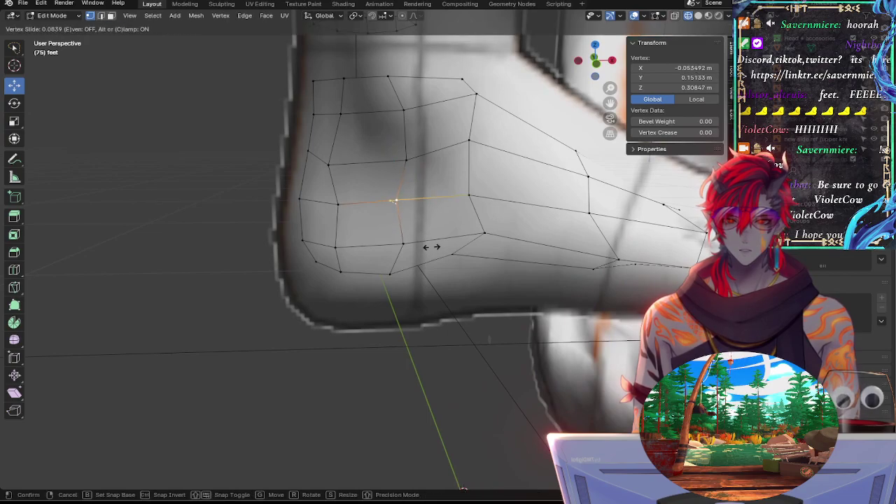
click(430, 248)
shift+click(406, 161)
key(g)
key(g)
click(415, 168)
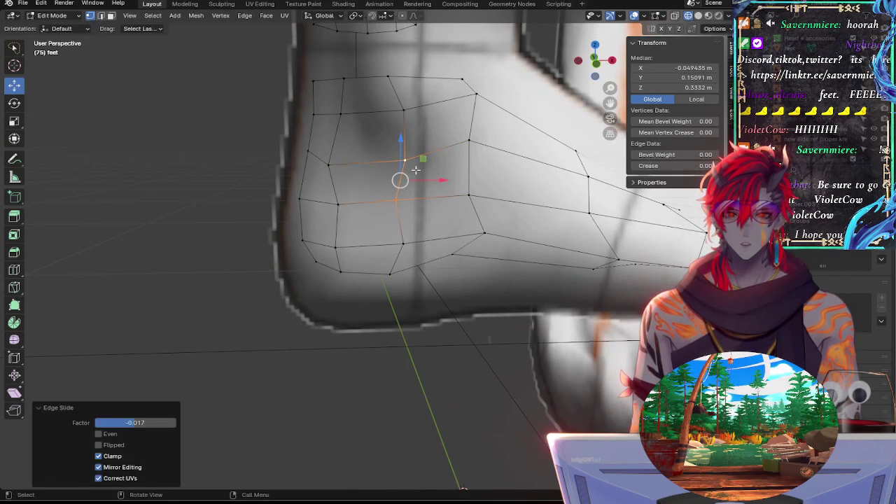
click(406, 163)
Step: Move the inner-side vertex just ahead of the heel -0.0183 m along X and -0.0049 m along Z, and vertex-slide it slightly upward
click(472, 200)
key(g)
click(461, 212)
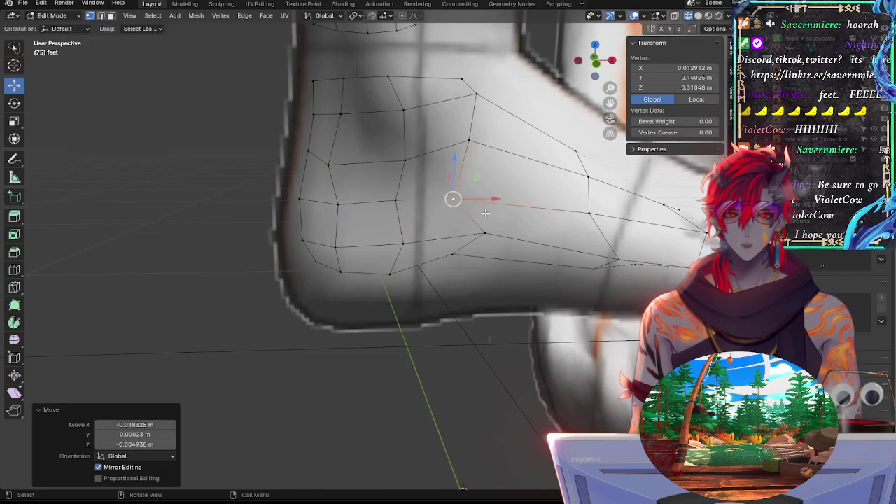
key(g)
key(g)
click(489, 203)
Step: Vertex-slide the next lower inner-side vertex ahead of the heel toward the heel by a factor of about 0.097
click(485, 227)
key(g)
key(g)
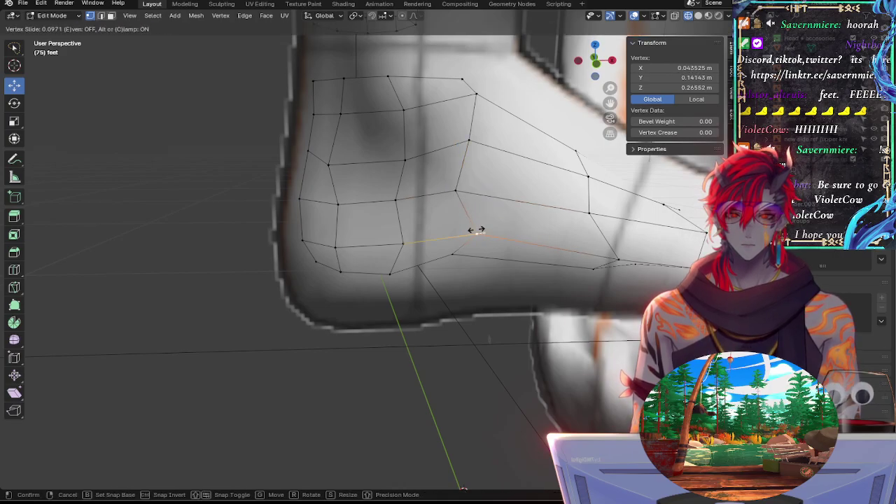
click(477, 233)
Step: Vertex-slide the middle vertex on the underside of the heel slightly toward the toes
click(477, 272)
middle_drag(477, 273, 482, 254)
click(334, 199)
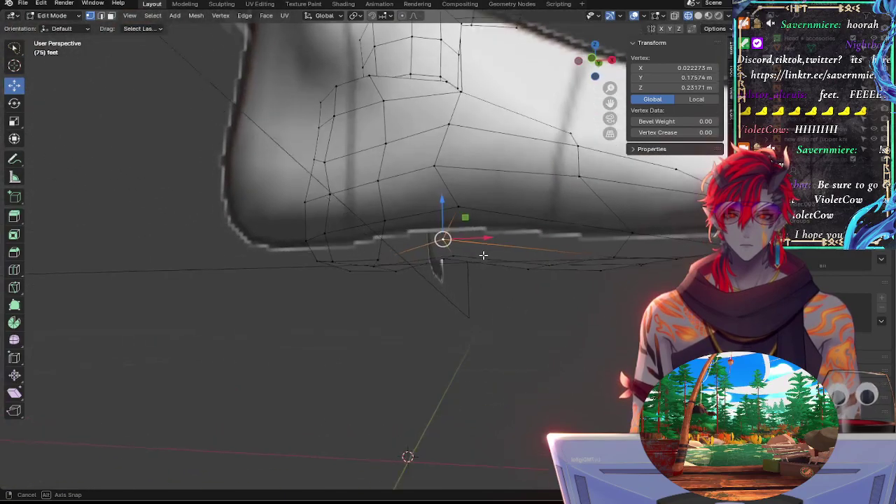
click(378, 262)
middle_drag(378, 262, 403, 240)
click(375, 258)
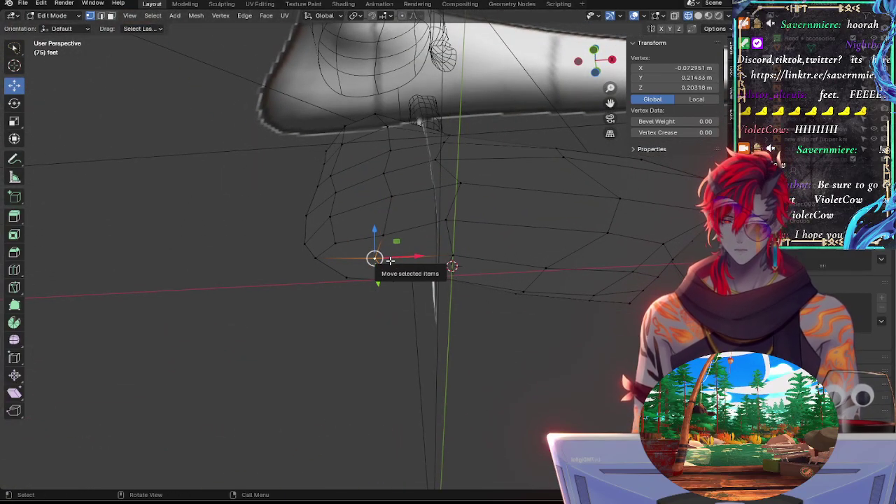
key(g)
key(g)
Step: Vertex-slide the rearmost heel-bottom vertex slightly along its edge and lower it a little along Z
click(317, 260)
key(g)
key(g)
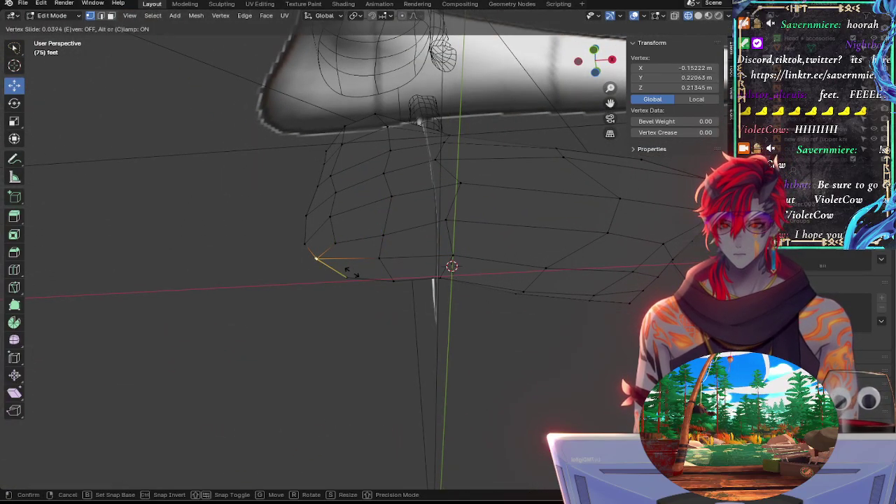
click(347, 270)
middle_drag(347, 270, 563, 336)
drag(392, 243, 392, 249)
Step: Add the neighbouring vertices around the back of the heel's bottom edge to the selection and flatten them by scaling Z to 0
middle_drag(393, 249, 371, 225)
shift+click(402, 260)
shift+click(348, 264)
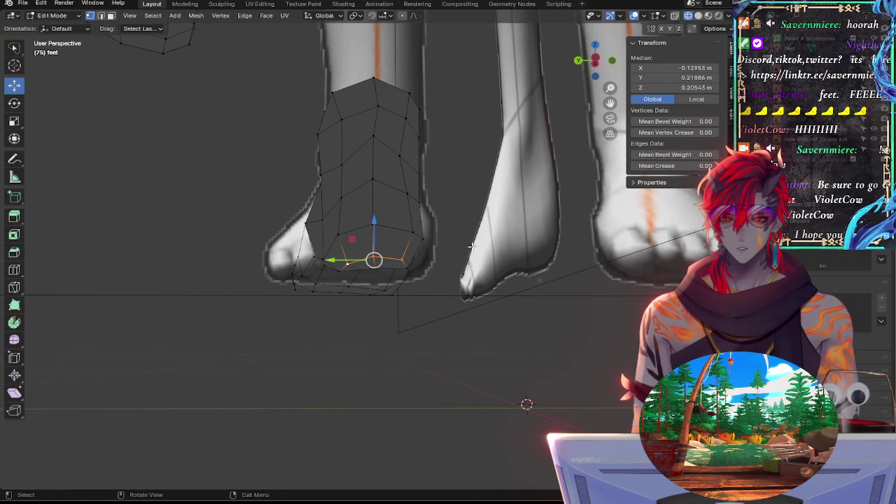
key(s)
key(z)
key(0)
key(Return)
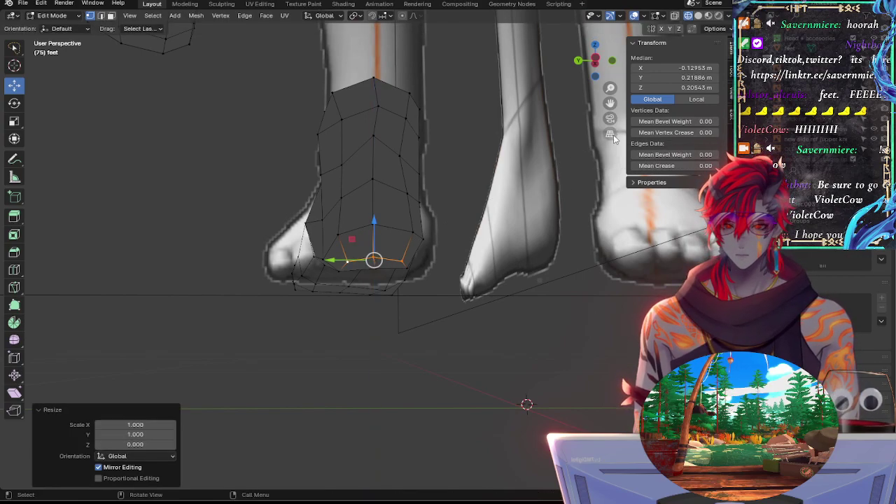
Step: Select two neighbouring sole-edge vertices on the outer side of the forefoot and flatten them by scaling Z to 0
middle_drag(613, 135, 548, 60)
click(409, 262)
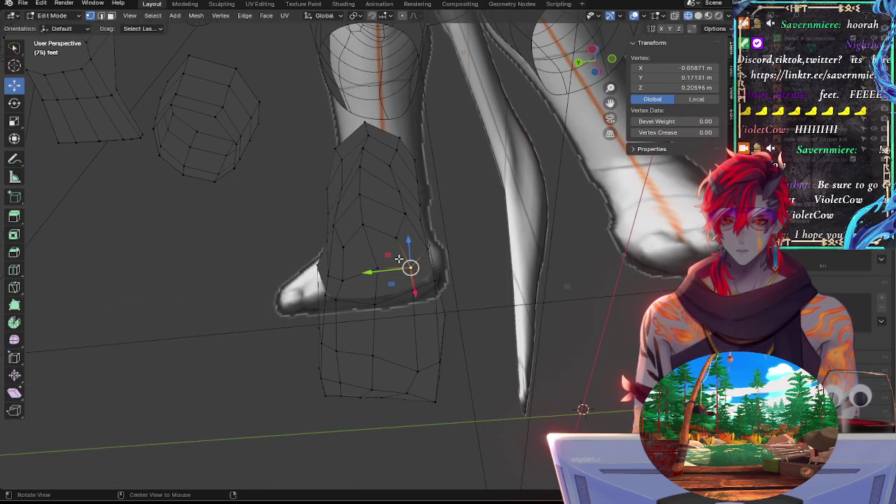
middle_drag(399, 259, 523, 334)
middle_drag(283, 288, 539, 194)
click(536, 196)
key(KP_Decimal)
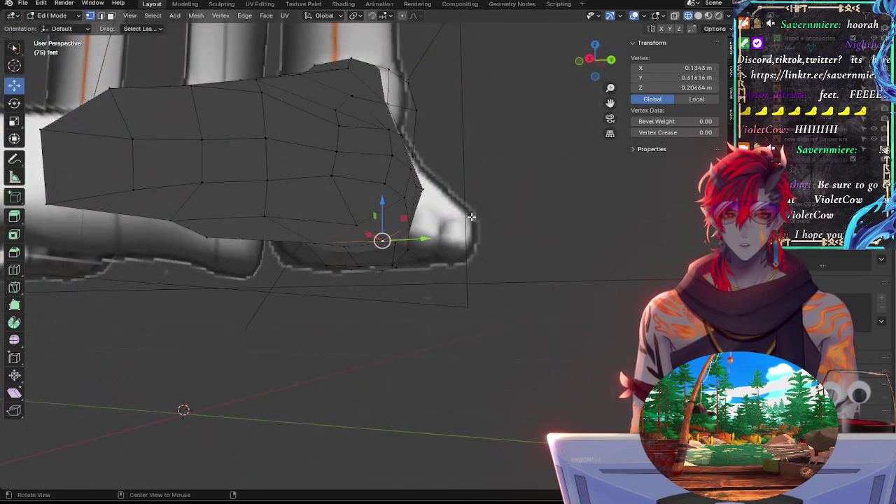
shift+click(357, 230)
key(s)
key(z)
key(0)
key(Return)
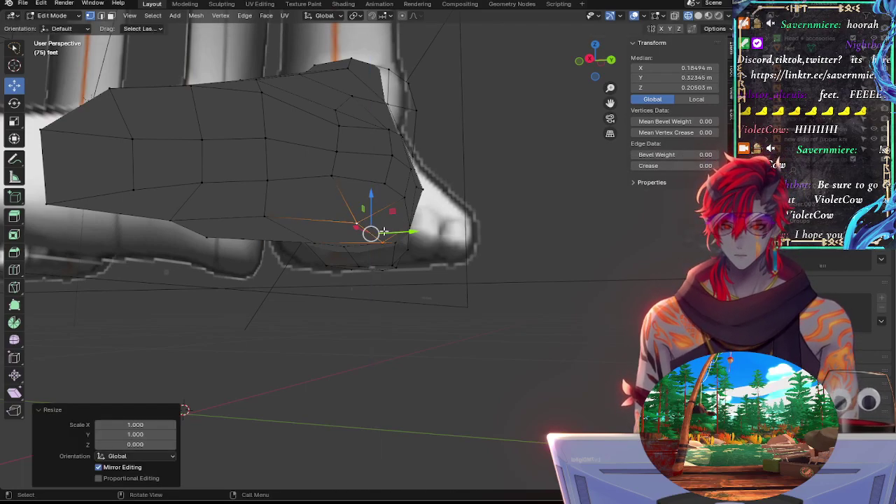
Step: Add the remaining sole-edge vertices around the heel and inner forefoot to the selection and flatten them all by scaling Z to 0
middle_drag(518, 251, 300, 215)
click(301, 214)
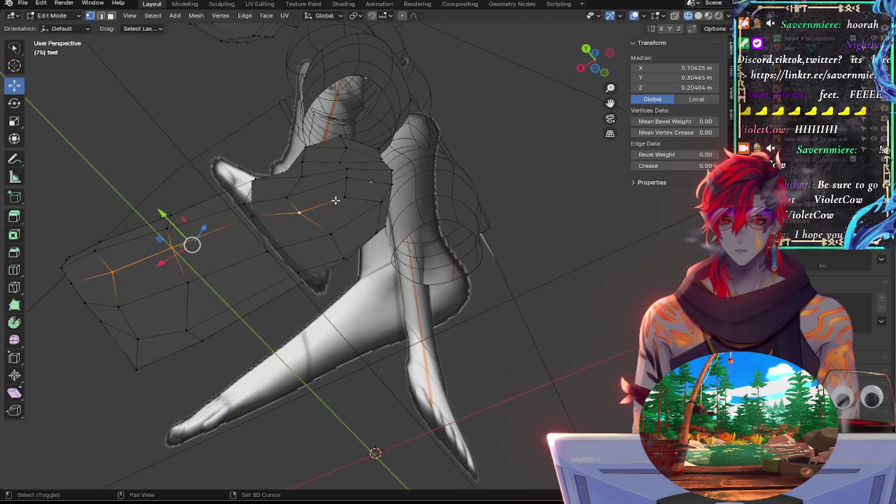
shift+click(367, 206)
shift+click(376, 206)
shift+click(373, 228)
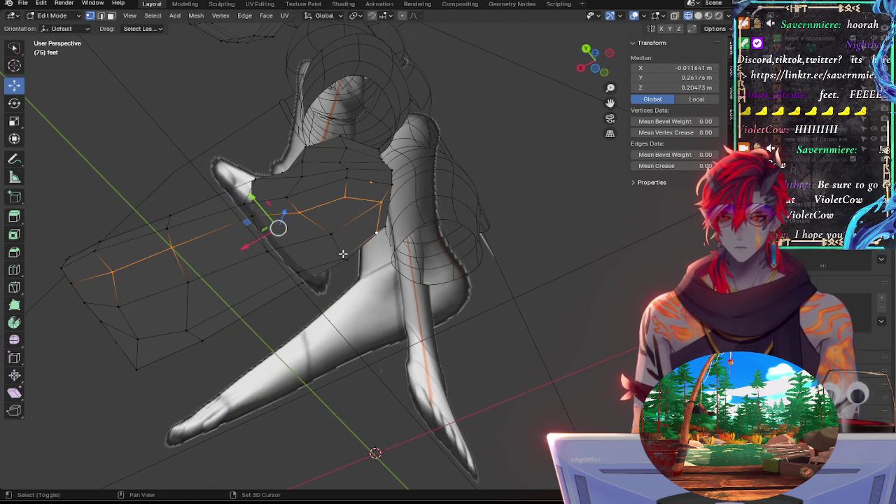
shift+click(343, 257)
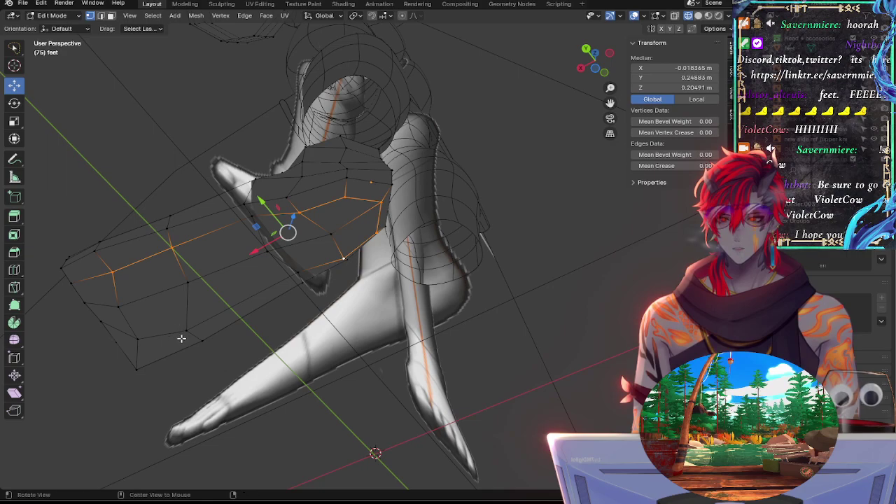
middle_drag(181, 339, 178, 317)
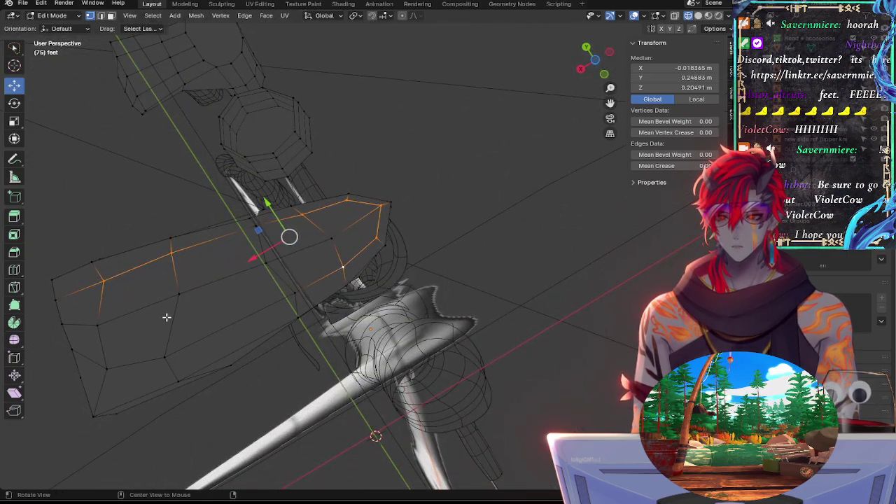
shift+click(105, 368)
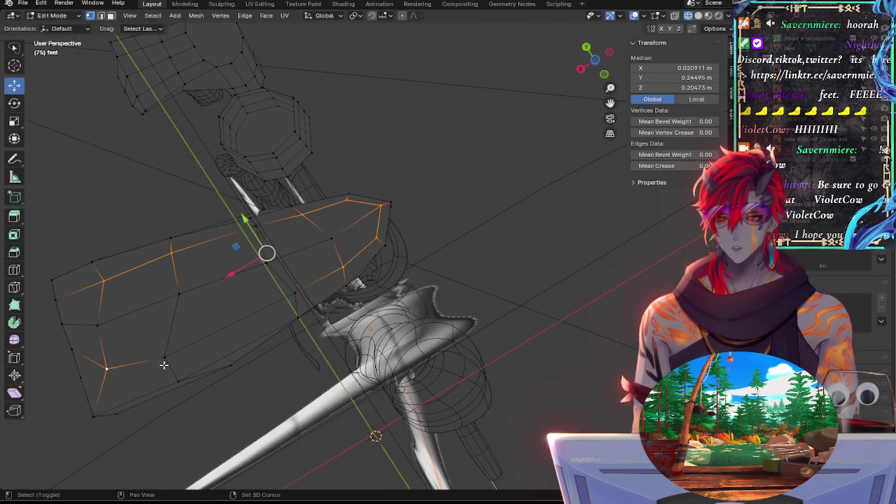
shift+click(164, 358)
key(s)
key(z)
key(Return)
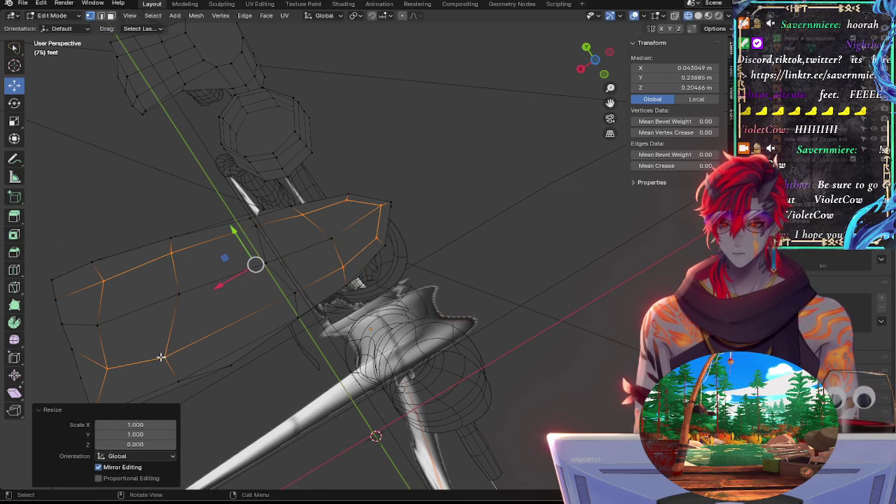
Step: In the back orthographic view, lower the flattened sole vertices along Z to about 0.2018 m, near the reference's bottom outline
middle_drag(369, 205, 271, 149)
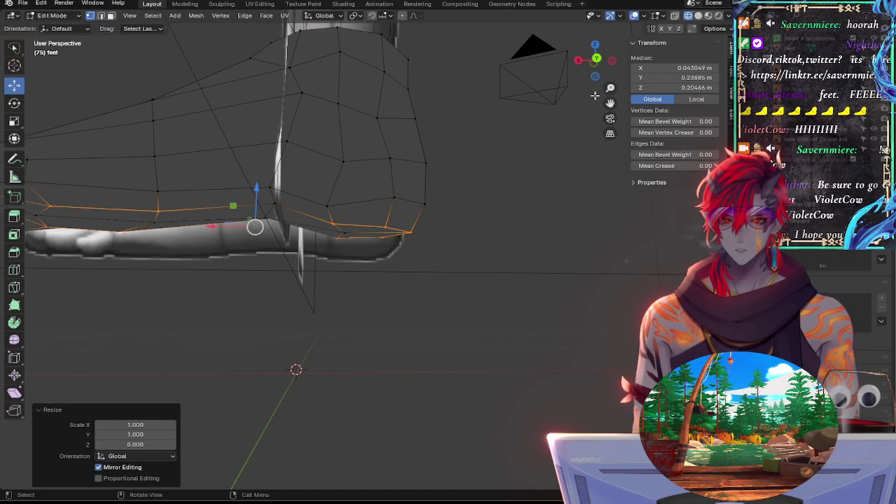
click(597, 61)
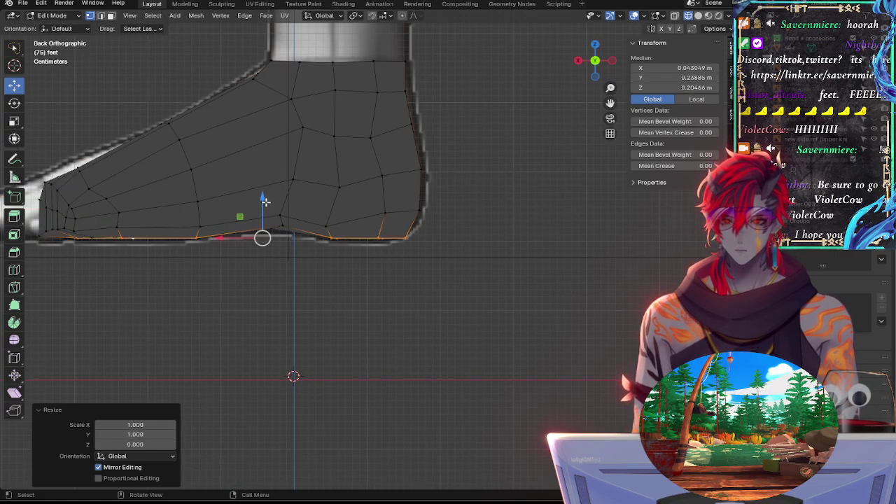
drag(265, 201, 265, 206)
click(260, 268)
Step: Vertex-slide the rearmost heel-bottom vertex slightly along its edge and select the heel-bottom vertex ahead of it
click(405, 237)
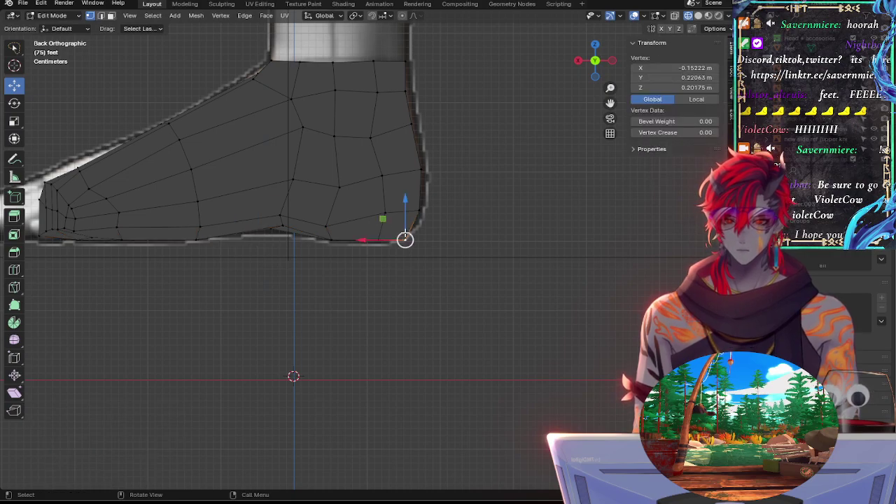
key(g)
key(g)
click(408, 235)
click(336, 244)
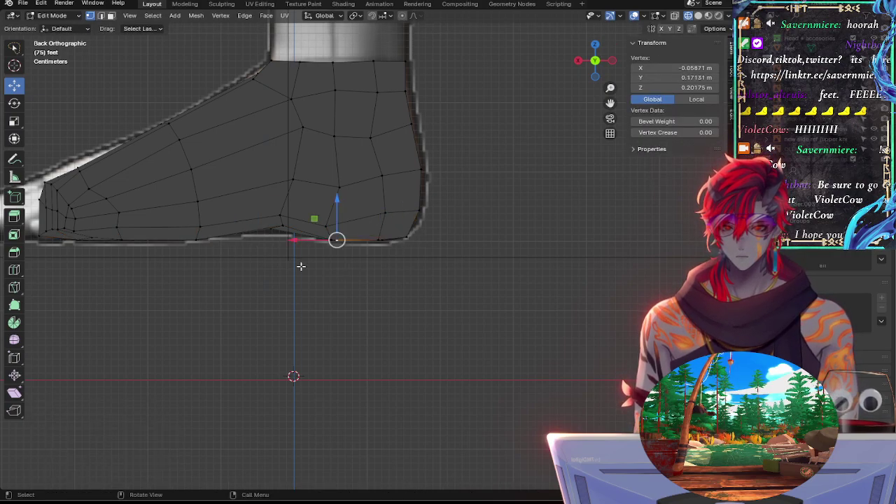
Step: Display the foot mesh in solid shading with X-ray turned off
middle_drag(301, 267, 315, 253)
click(366, 233)
key(z)
click(406, 267)
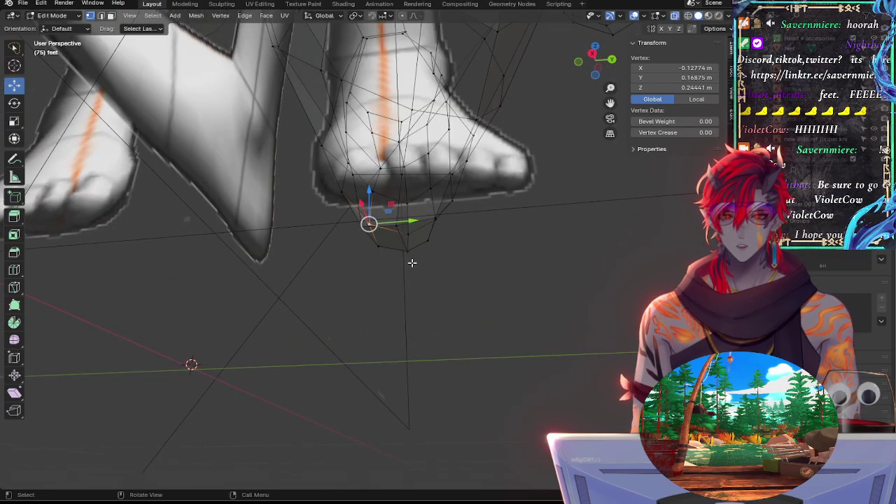
key(alt+z)
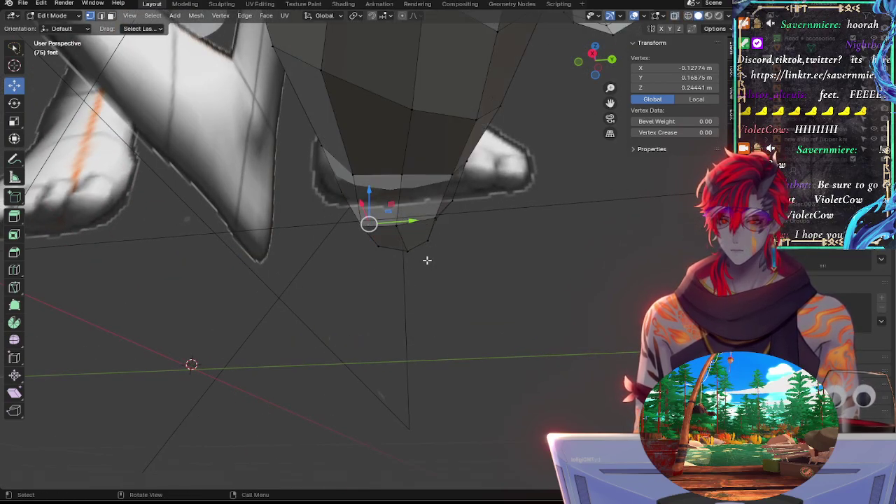
key(z)
click(476, 256)
mouse_move(476, 256)
middle_down()
mouse_move(483, 231)
mouse_move(477, 280)
mouse_move(468, 280)
mouse_move(523, 274)
mouse_move(536, 257)
mouse_move(426, 274)
mouse_move(398, 256)
mouse_move(406, 231)
mouse_move(467, 287)
mouse_move(448, 294)
mouse_move(458, 150)
mouse_move(225, 65)
middle_up()
Step: Save the foot model file and clear the vertex selection
click(370, 312)
click(25, 5)
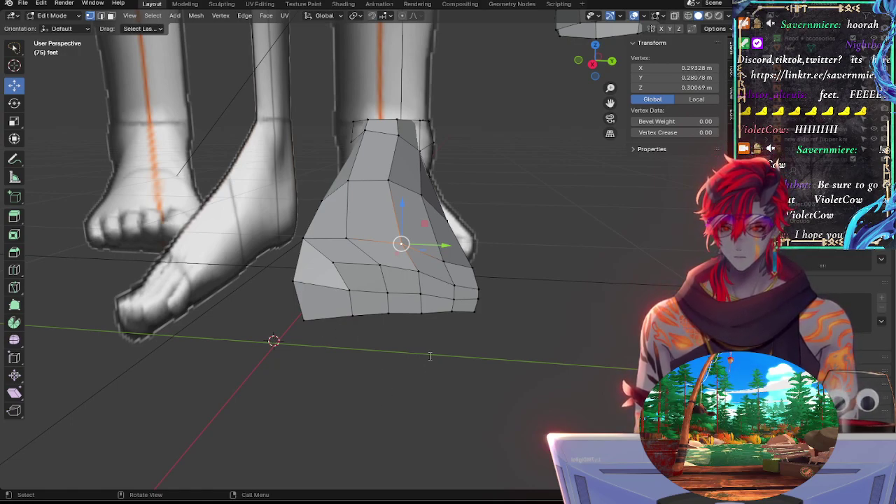
key(ctrl+s)
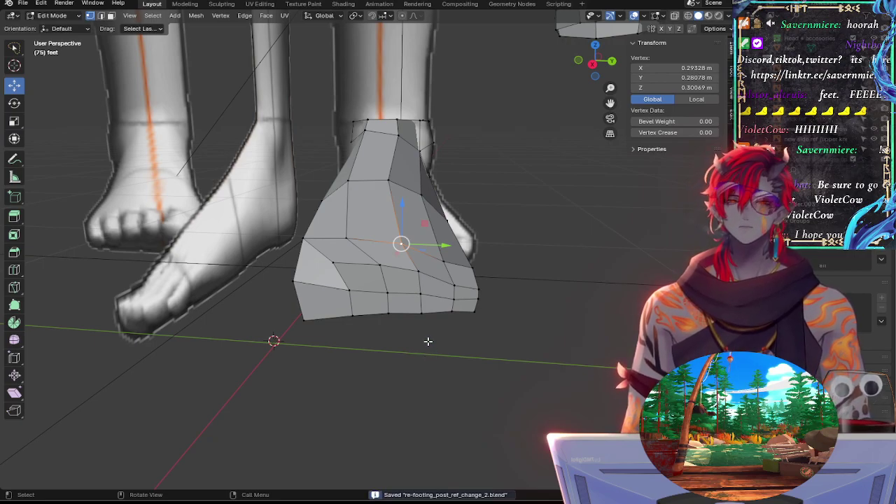
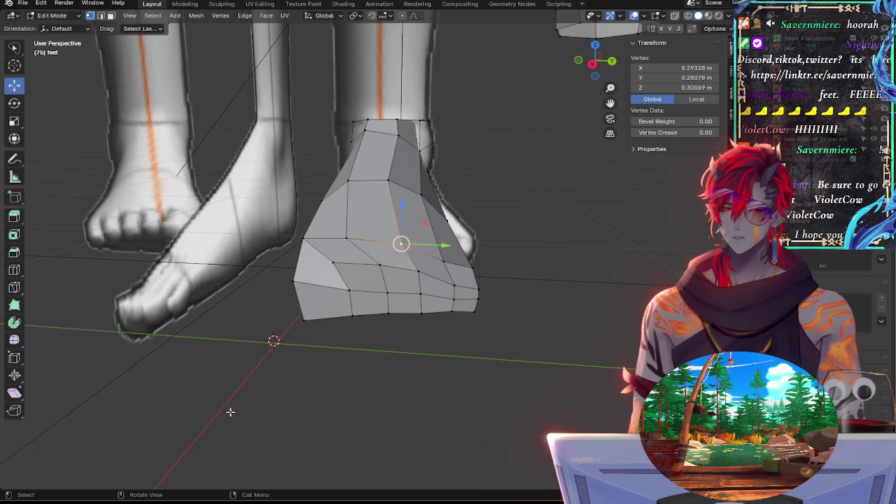
click(118, 437)
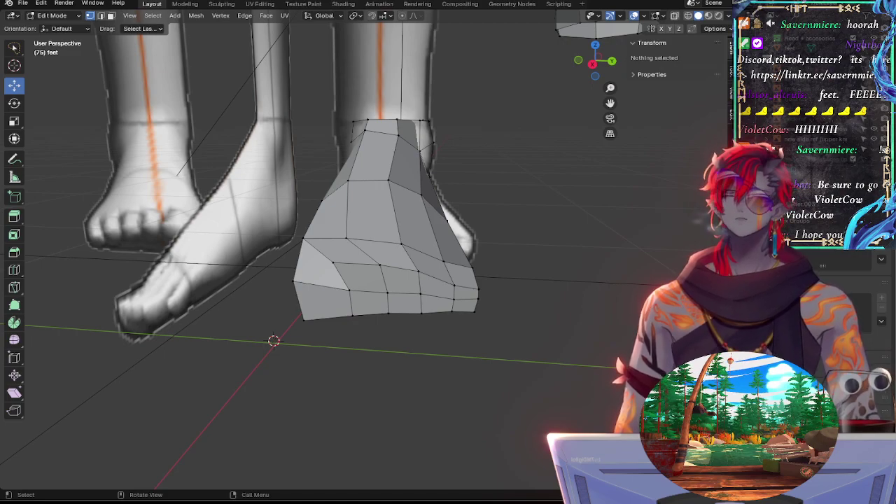
Step: Switch to Clip Studio Paint and select the 3D reference figure in the sav ref new 6_5_2024 document
key(alt+Tab)
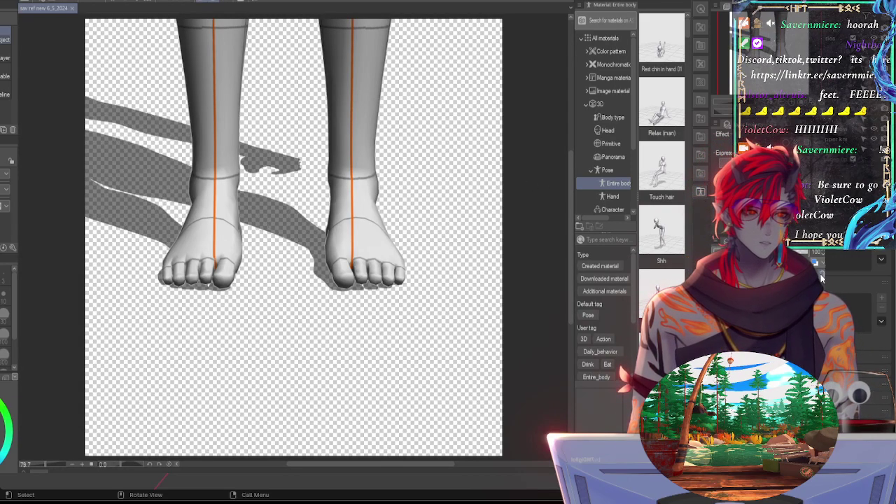
click(498, 256)
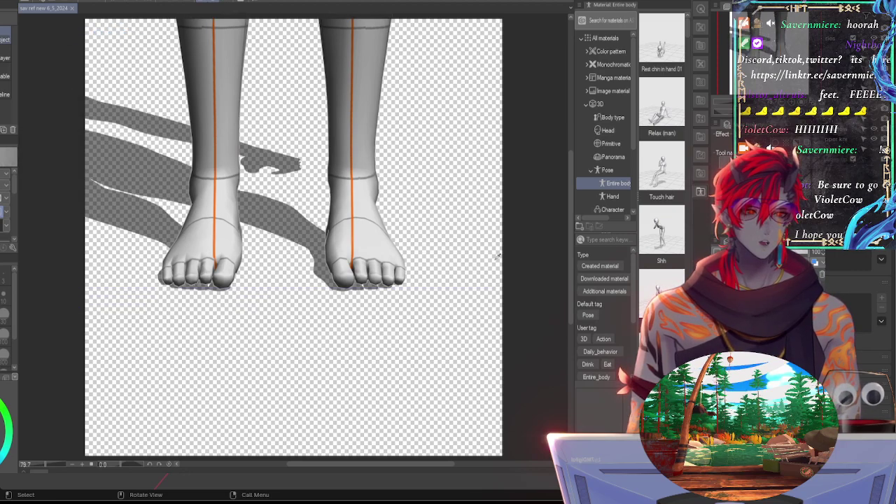
click(485, 247)
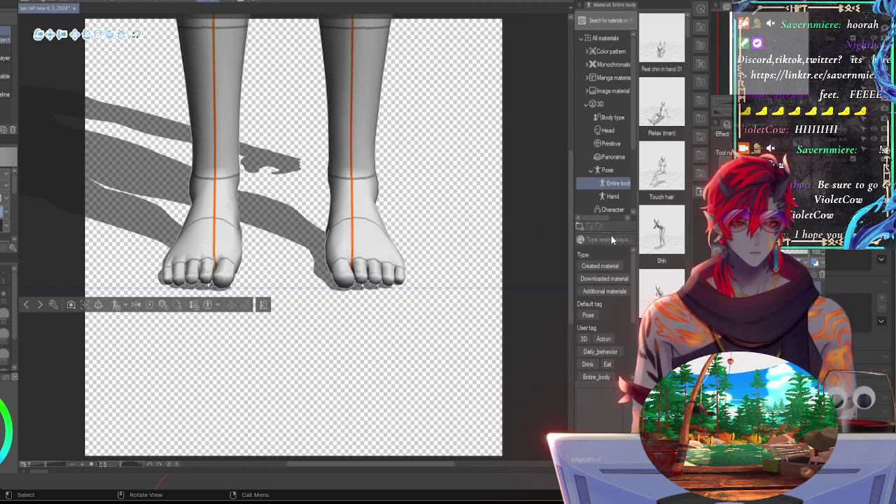
Step: Go back and forth through the figure's recent view changes until the front view of both feet is restored
key(ctrl+z)
key(ctrl+z)
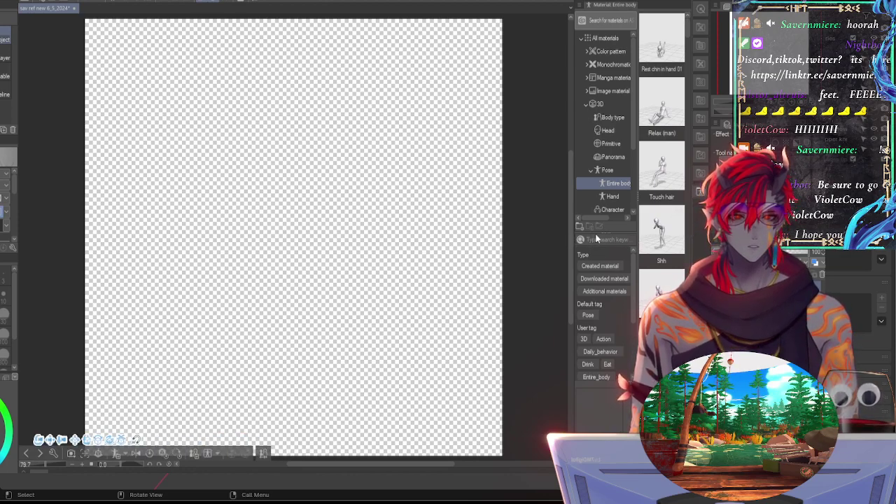
key(ctrl+y)
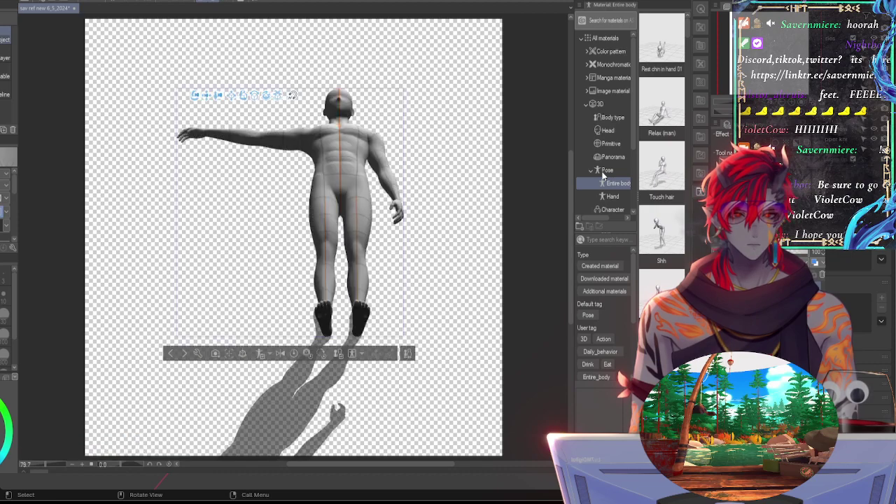
key(ctrl+z)
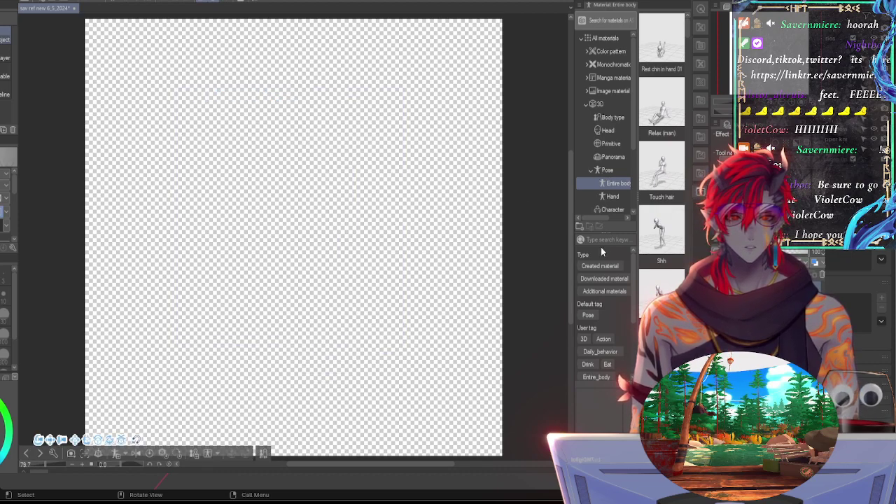
key(ctrl+z)
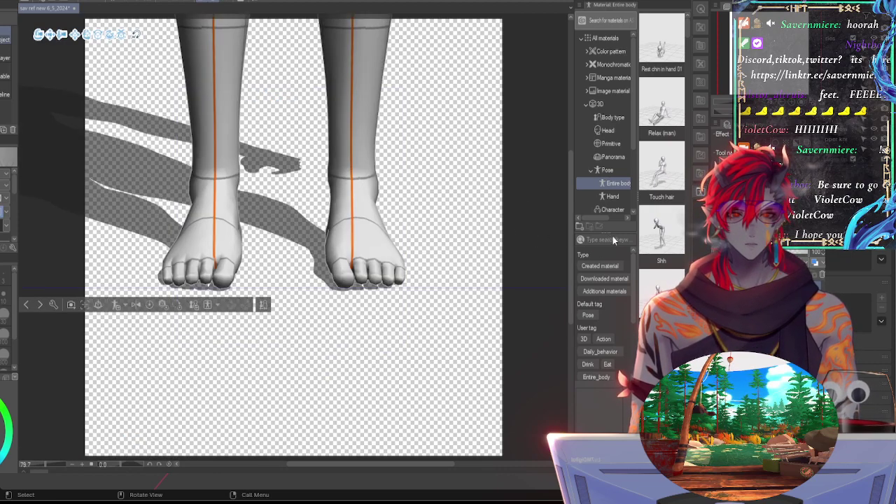
Step: Undo the figure's successive upward shifts until the feet sit near the canvas's lower edge
key(ctrl+z)
key(ctrl+z)
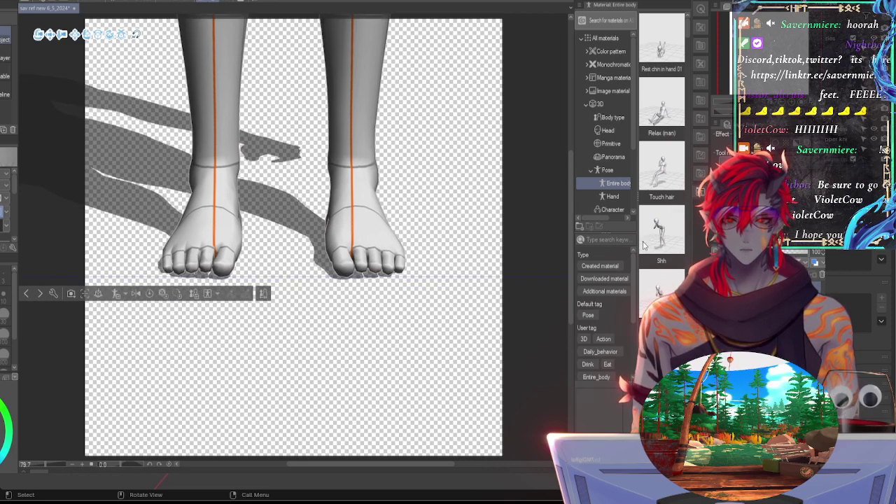
key(ctrl+z)
drag(646, 240, 645, 244)
key(ctrl+z)
key(ctrl+z)
key(ctrl+z)
key(ctrl+z)
key(ctrl+z)
key(ctrl+z)
key(ctrl+z)
key(ctrl+z)
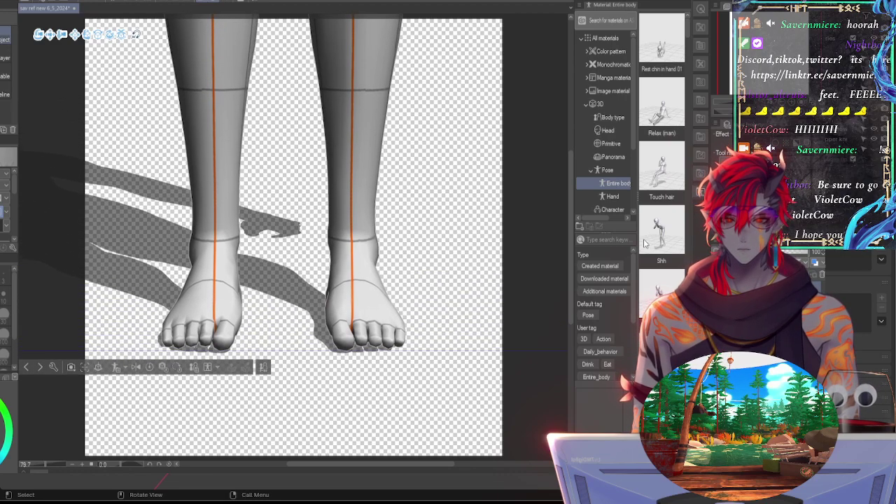
key(ctrl+z)
key(ctrl+z)
key(ctrl+z)
key(ctrl+z)
key(ctrl+z)
key(ctrl+z)
key(ctrl+z)
key(ctrl+z)
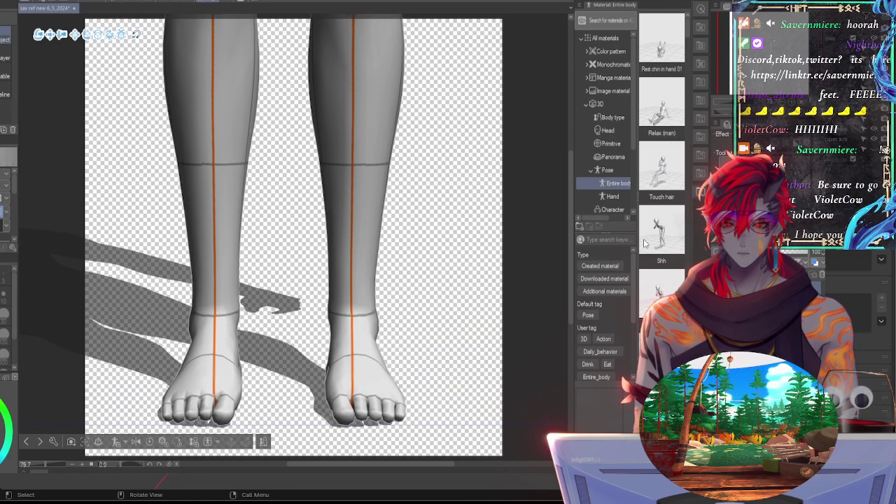
key(ctrl+z)
key(ctrl+z)
key(ctrl+z)
key(ctrl+z)
key(ctrl+z)
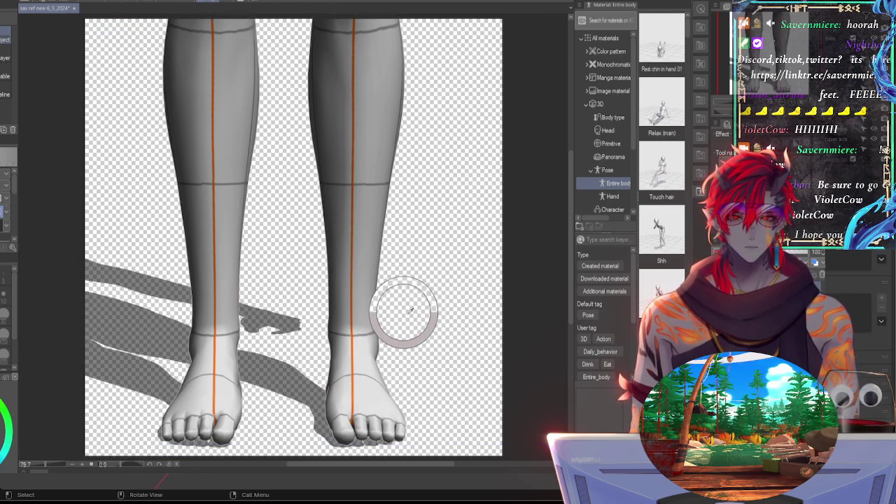
scroll(530, 393, up, 3)
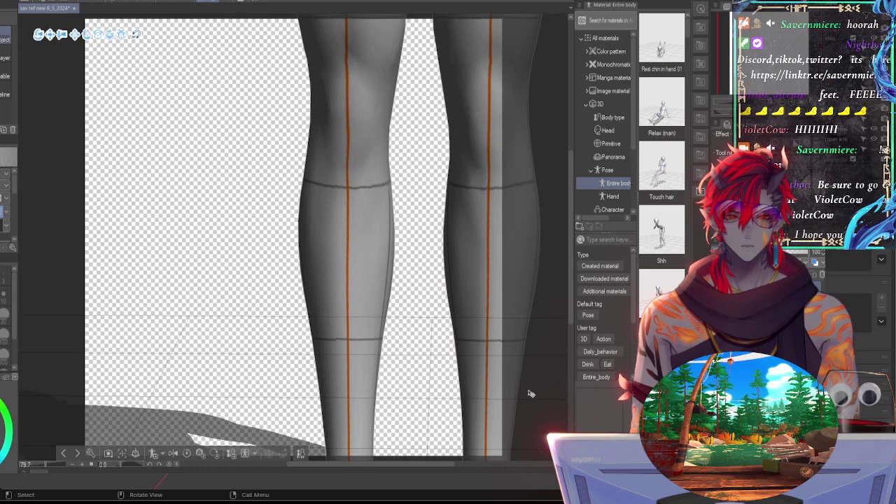
middle_drag(530, 393, 541, 392)
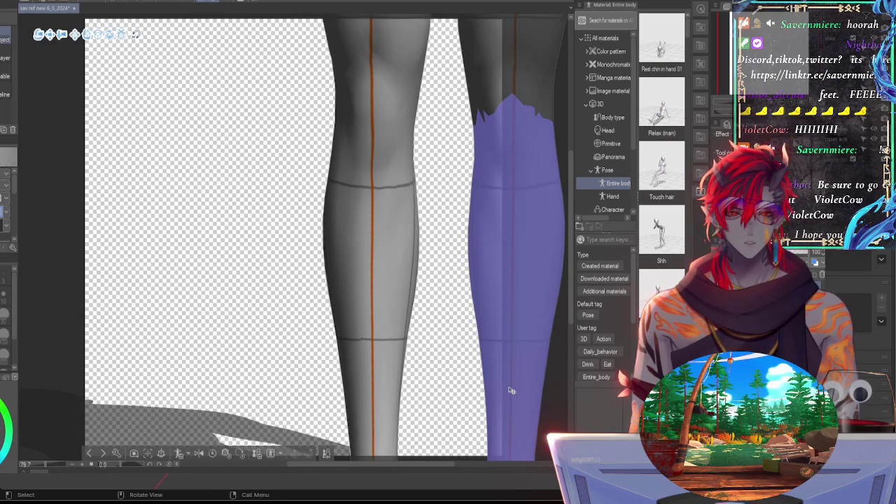
key(ctrl+z)
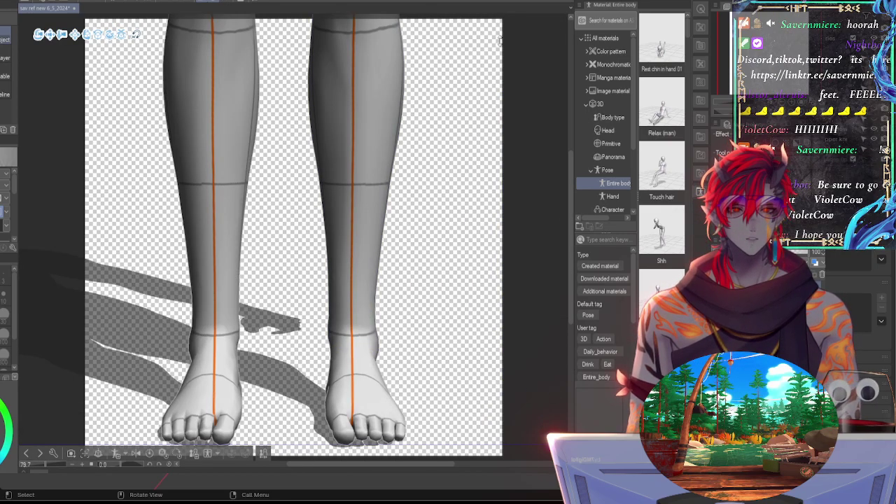
Step: Fine-tune the figure's vertical position so the toes sit just above the canvas's lower edge
mouse_move(570, 177)
mouse_down()
mouse_move(571, 195)
mouse_move(568, 177)
mouse_move(563, 184)
mouse_up()
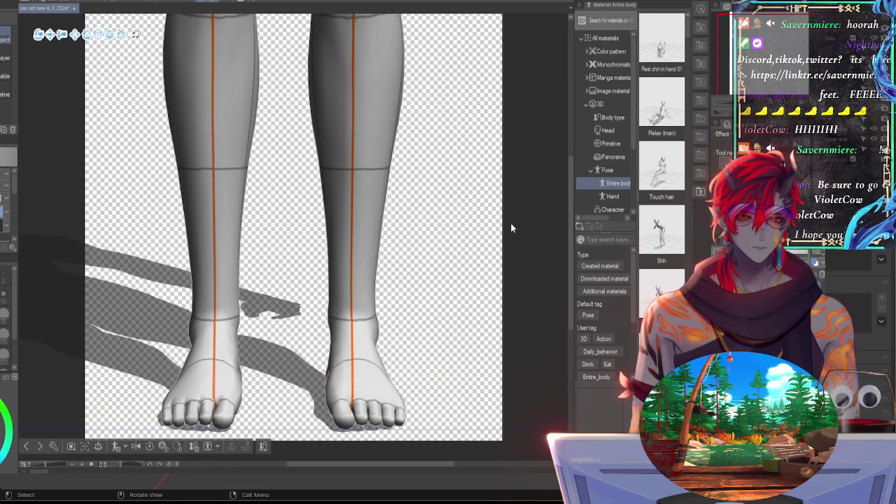
drag(518, 220, 518, 225)
key(Down)
key(Down)
key(Down)
key(Down)
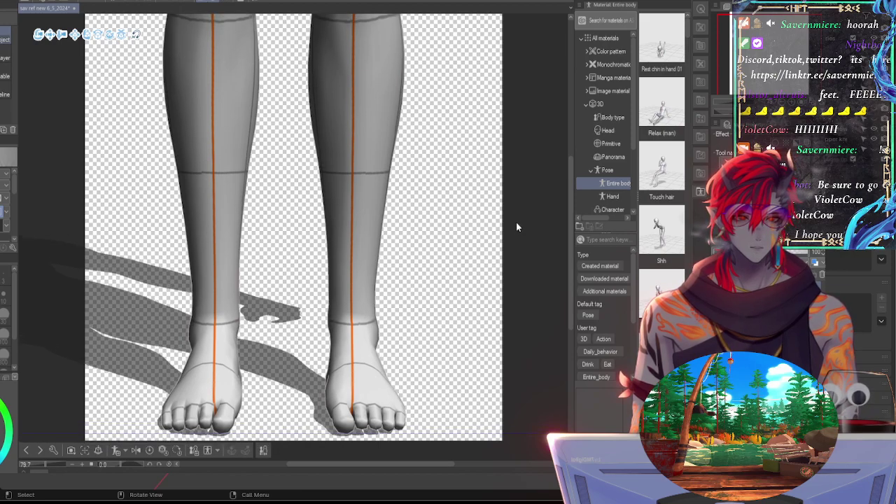
middle_drag(516, 222, 515, 217)
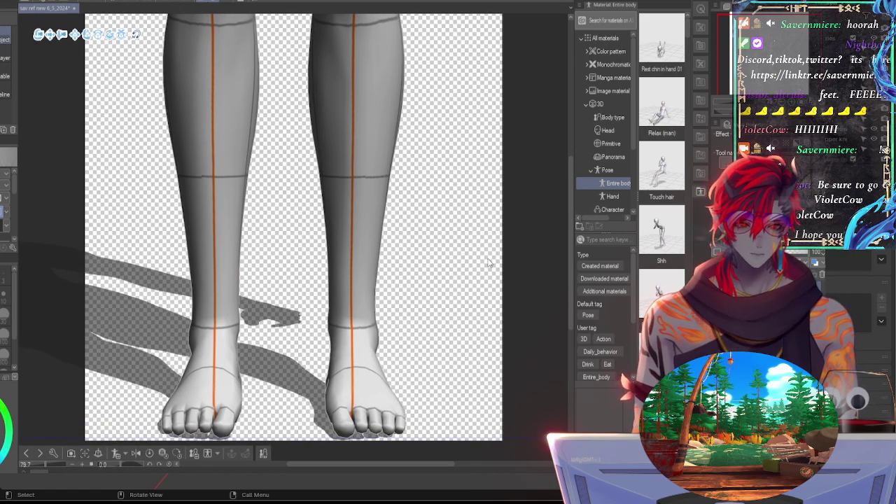
middle_drag(517, 254, 518, 264)
mouse_move(519, 265)
mouse_down()
mouse_move(517, 259)
mouse_move(518, 268)
mouse_up()
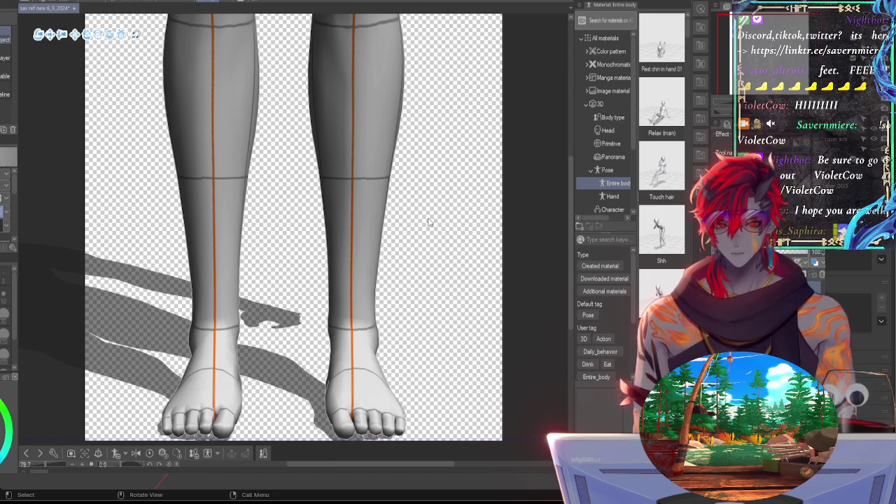
Step: Reframe the 3D figure's camera so that only the lower legs and feet fill the canvas
key(ctrl+z)
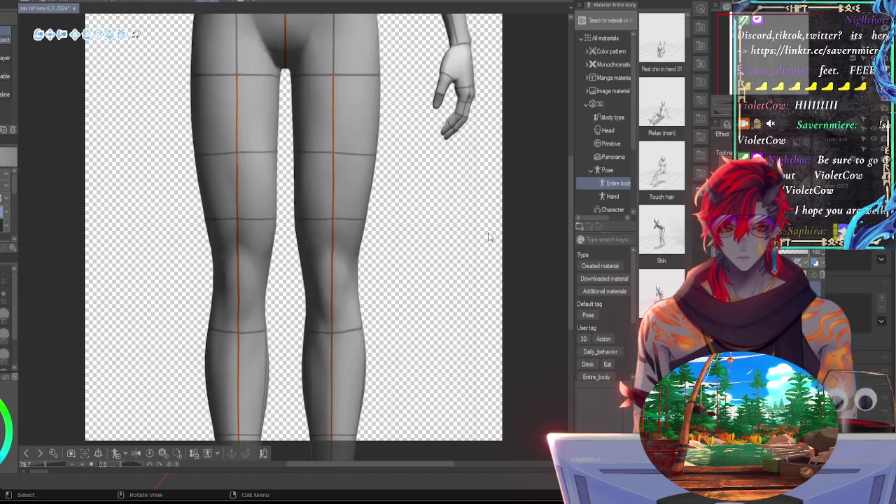
scroll(488, 236, up, 4)
scroll(490, 237, down, 5)
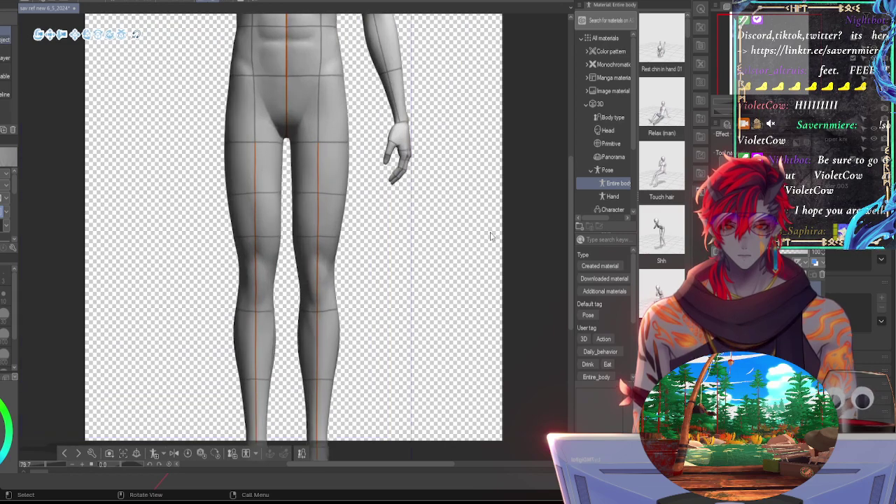
scroll(490, 237, up, 4)
scroll(490, 236, down, 5)
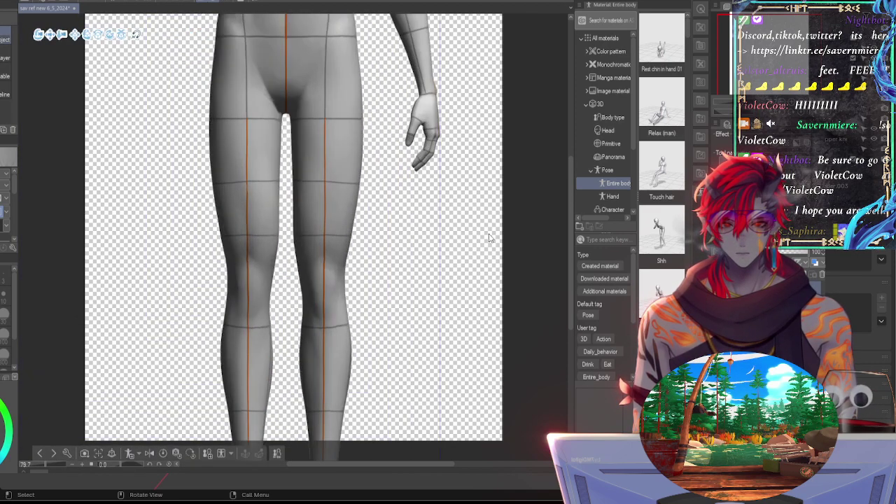
scroll(490, 237, down, 3)
scroll(490, 237, up, 4)
scroll(489, 238, down, 2)
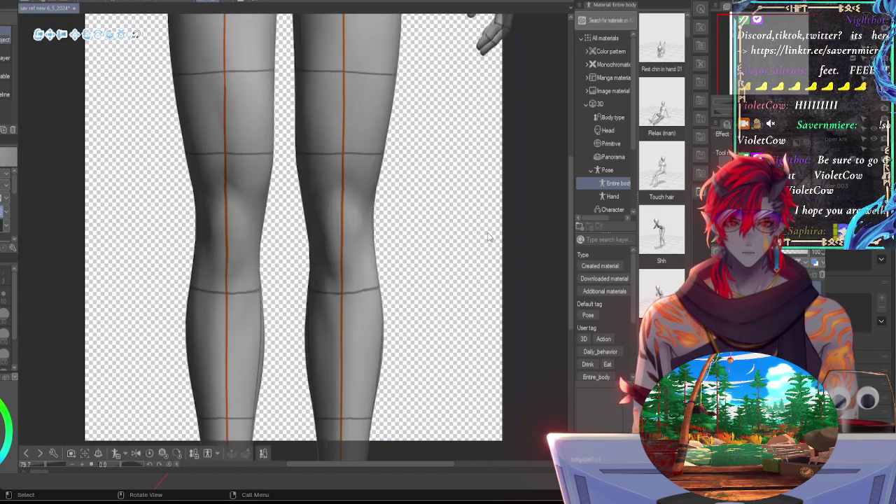
scroll(489, 237, down, 2)
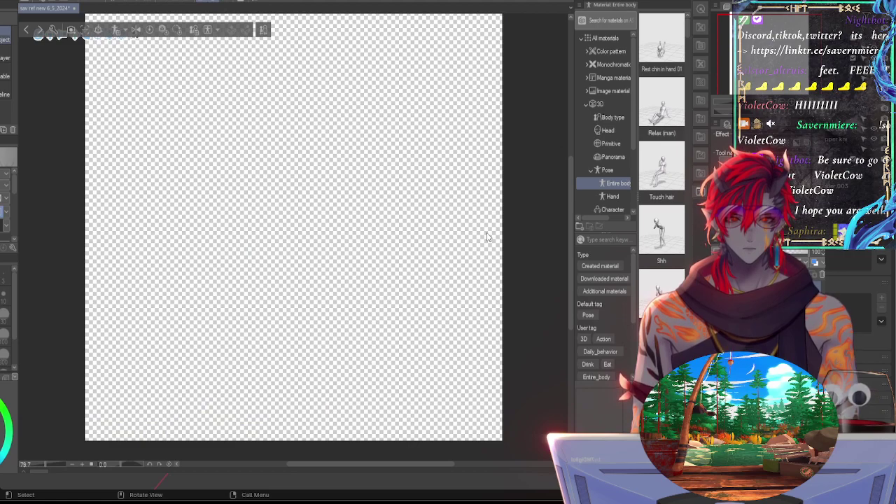
scroll(488, 237, up, 2)
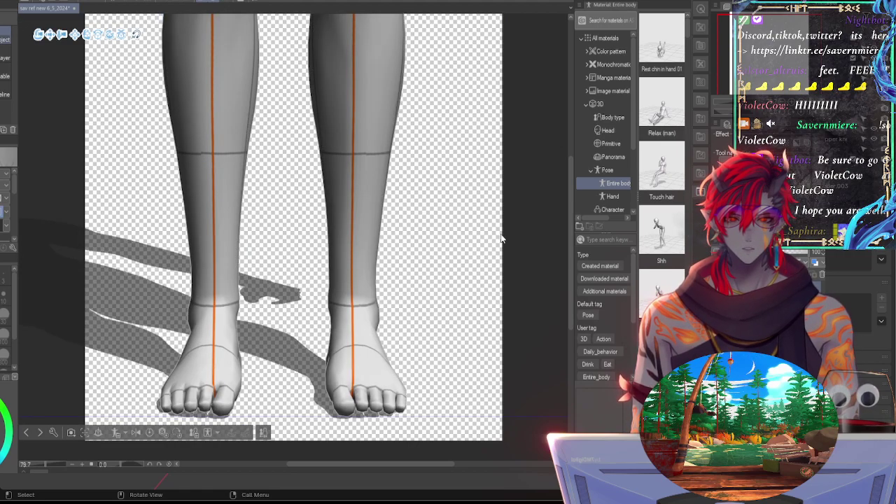
scroll(517, 222, up, 1)
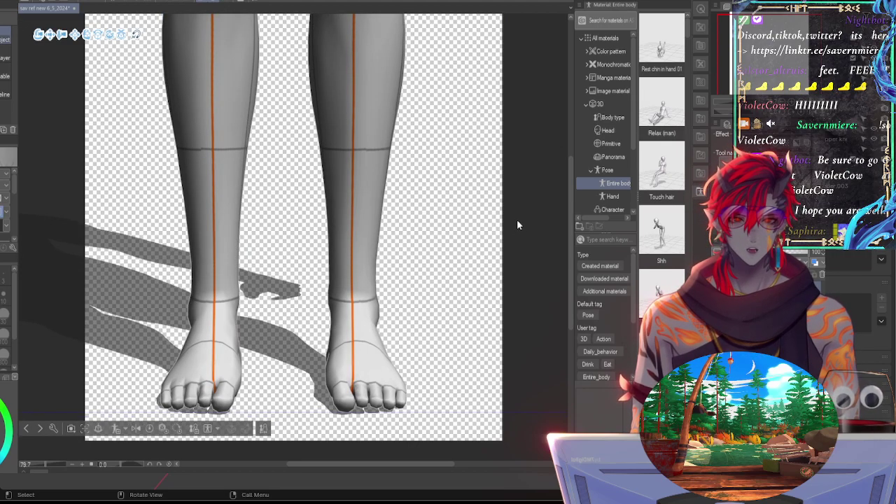
scroll(519, 231, down, 1)
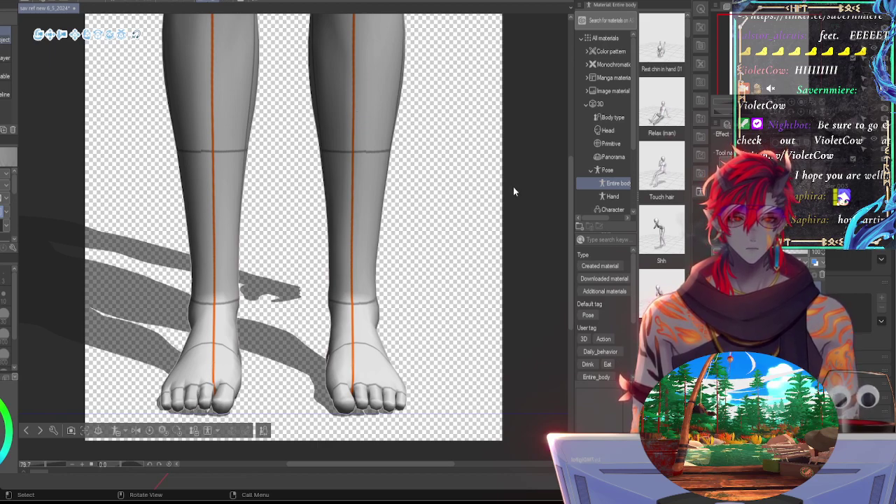
Step: Shift the legs slightly sideways in the frame and tilt the camera to a lower angle on the feet
key(ctrl+z)
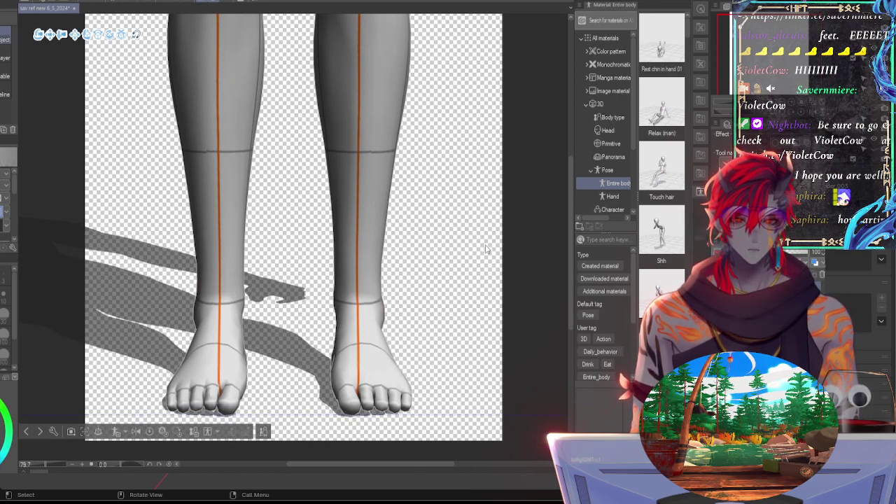
mouse_move(467, 237)
mouse_down()
mouse_move(467, 252)
mouse_move(464, 235)
mouse_up()
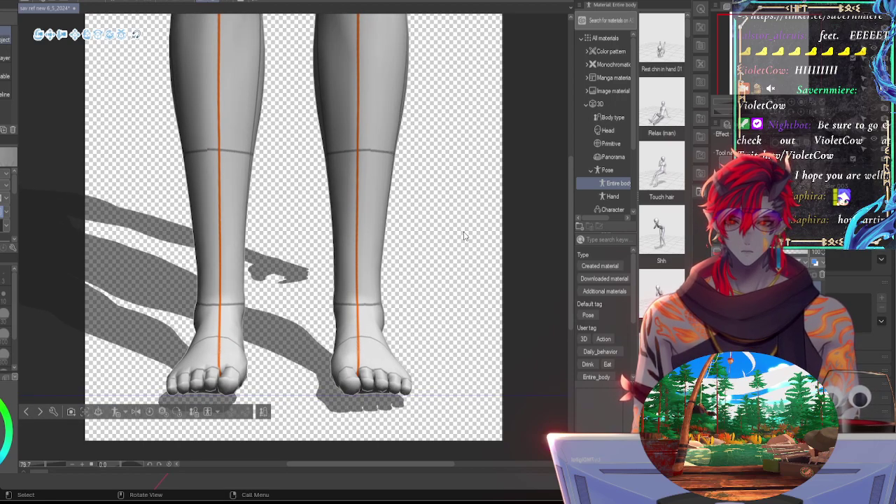
drag(464, 236, 463, 235)
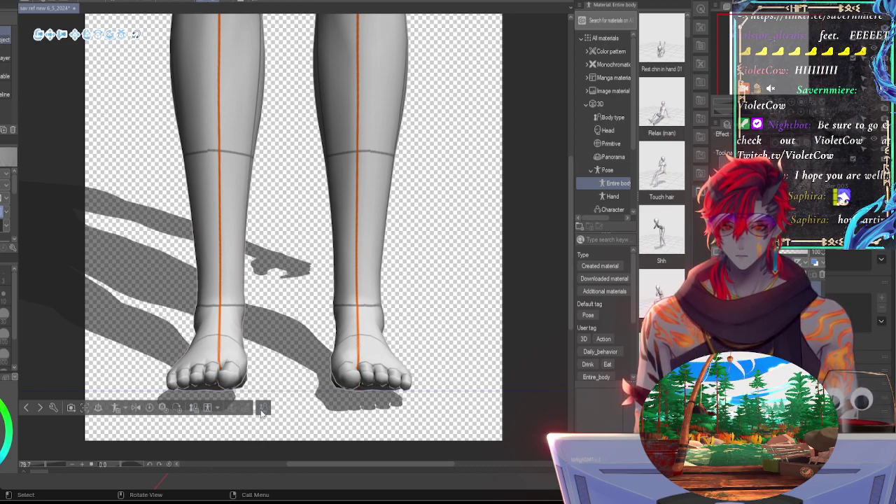
Step: Enlarge the feet in the frame and try tilting the camera down to a view from beneath the soles
key(alt)
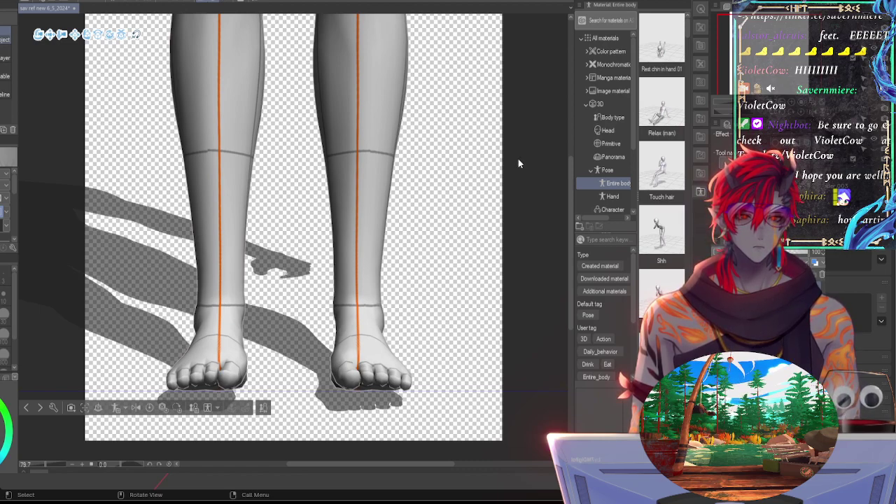
scroll(519, 160, up, 4)
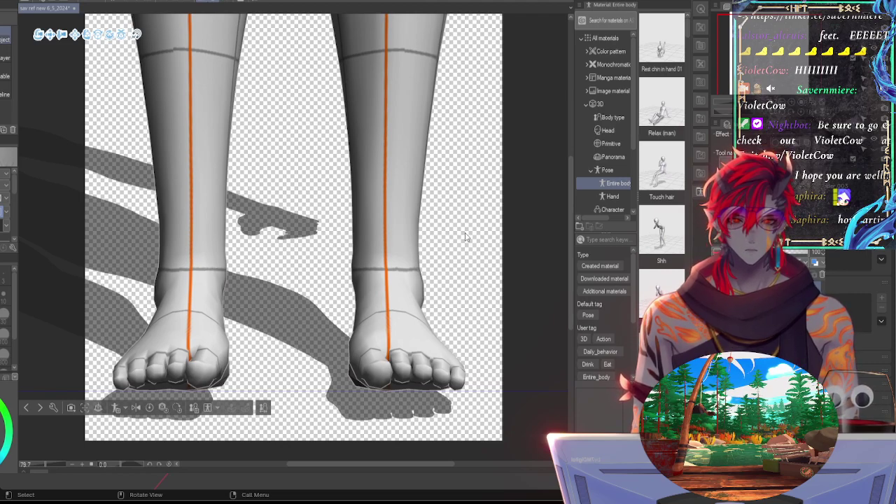
drag(469, 257, 510, 258)
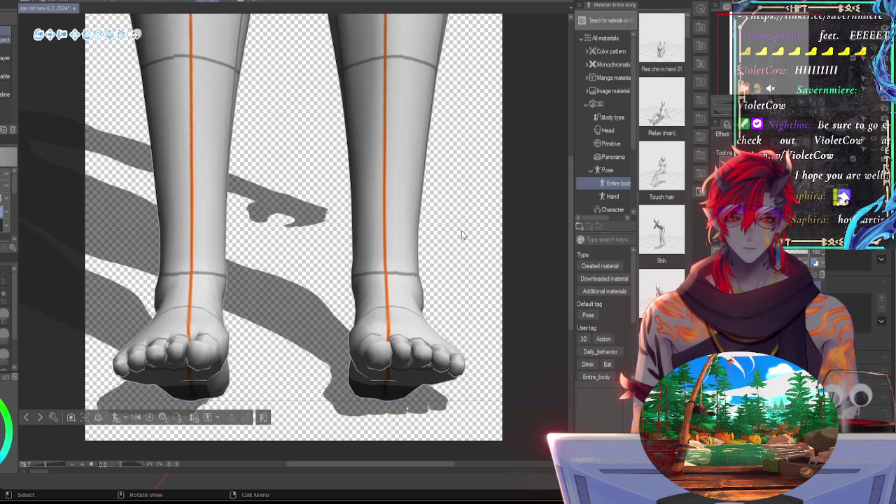
drag(462, 236, 432, 235)
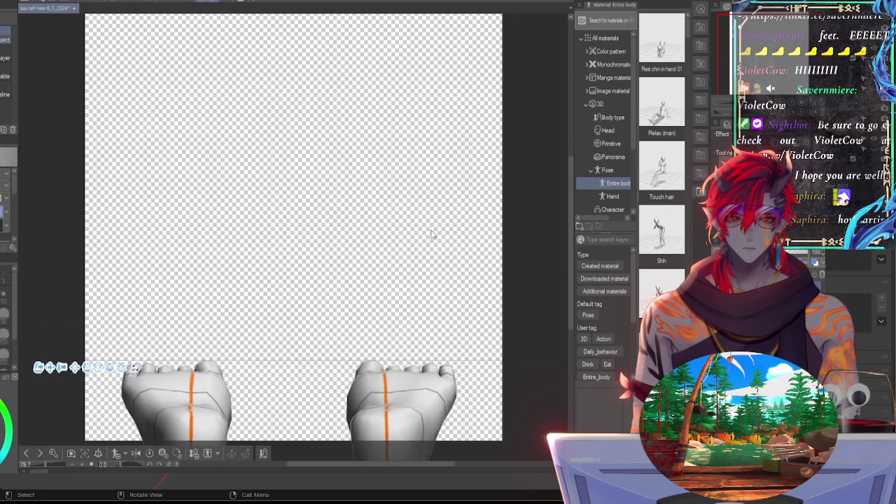
Step: Undo the extreme camera tilts on the figure's lower legs and feet
mouse_move(521, 236)
mouse_down()
mouse_move(478, 234)
mouse_move(525, 235)
mouse_up()
key(ctrl+z)
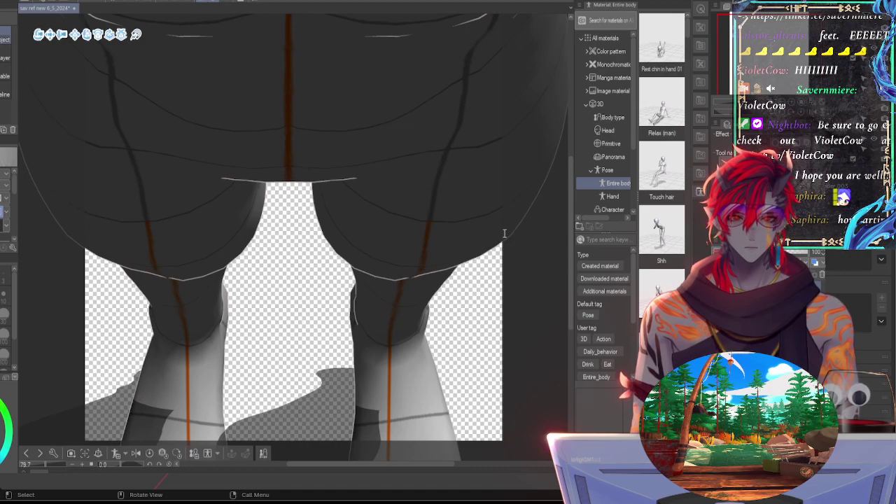
key(ctrl+z)
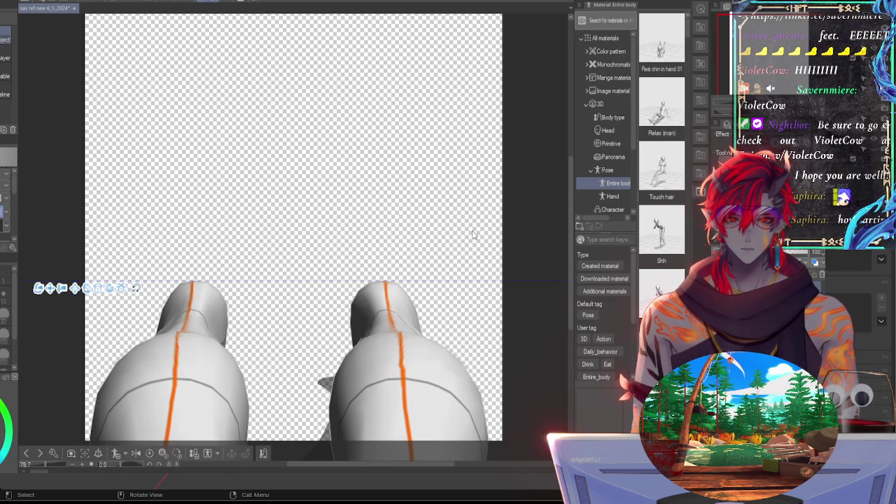
key(ctrl+z)
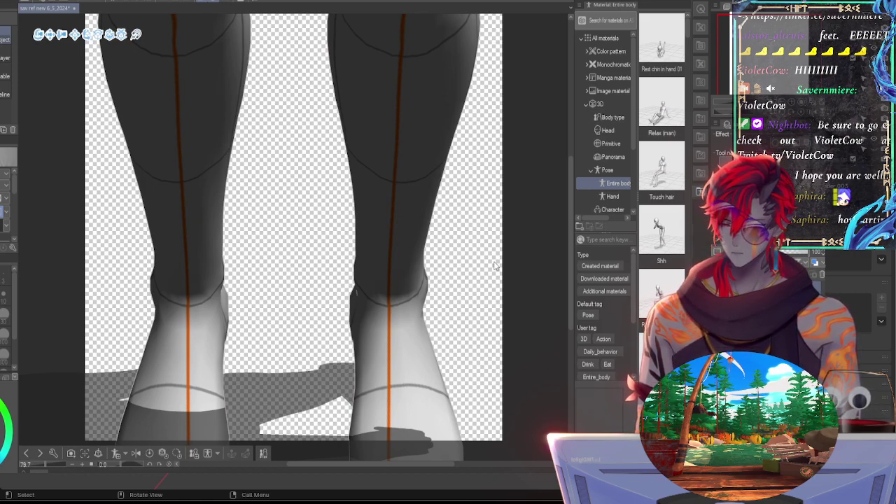
Step: Tilt the camera to a slightly raised front view with the full toes near the canvas's lower edge
drag(494, 266, 494, 267)
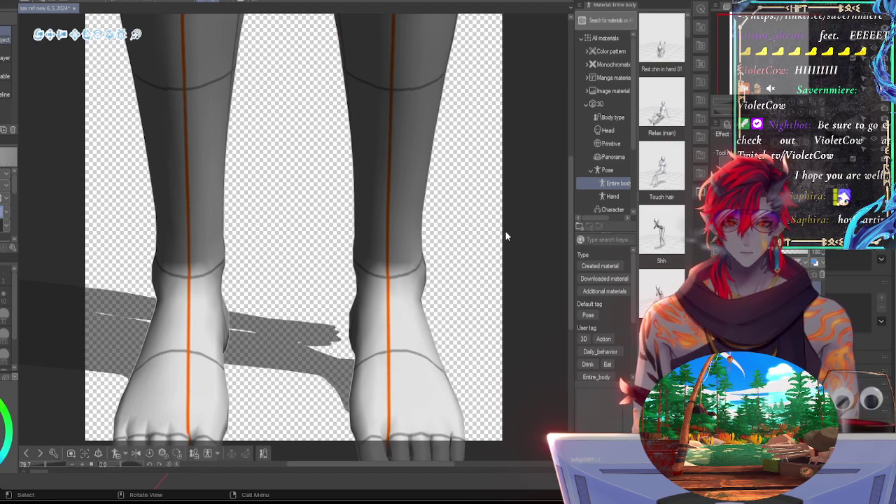
drag(504, 240, 507, 232)
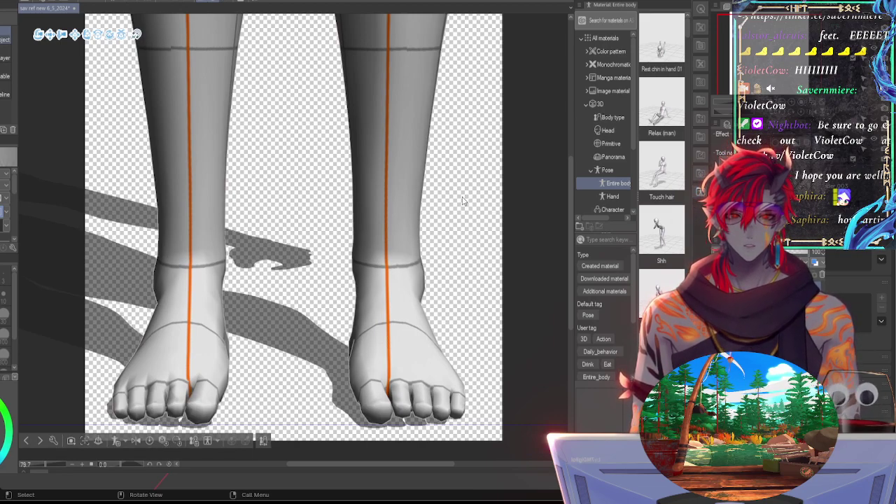
drag(456, 197, 456, 197)
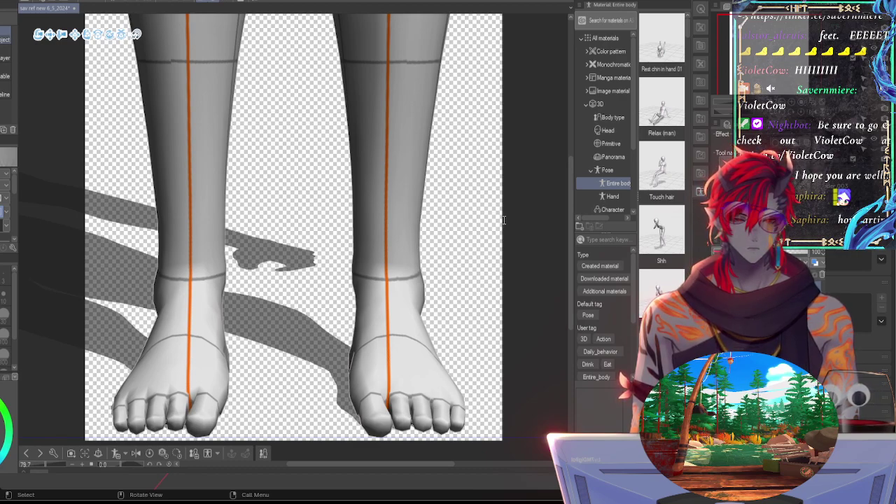
Step: Undo the figure's large vertical shifts until both feet are back near the canvas's lower edge
key(ctrl+z)
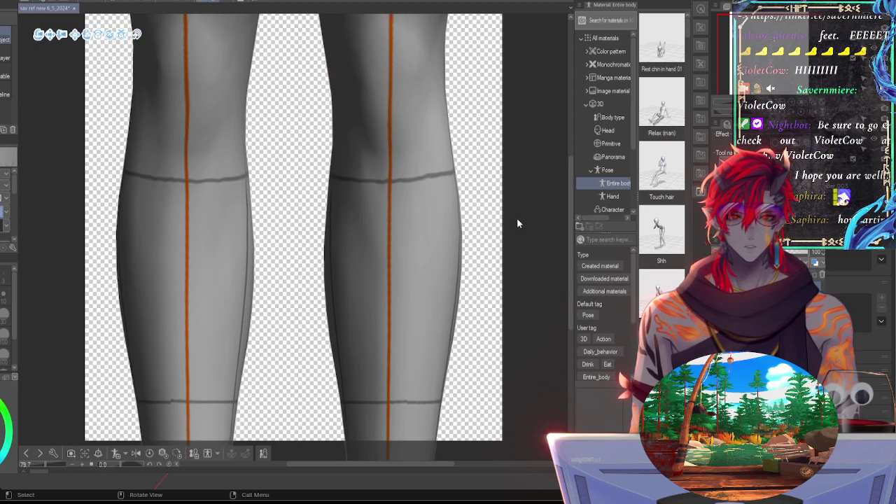
middle_drag(517, 223, 484, 225)
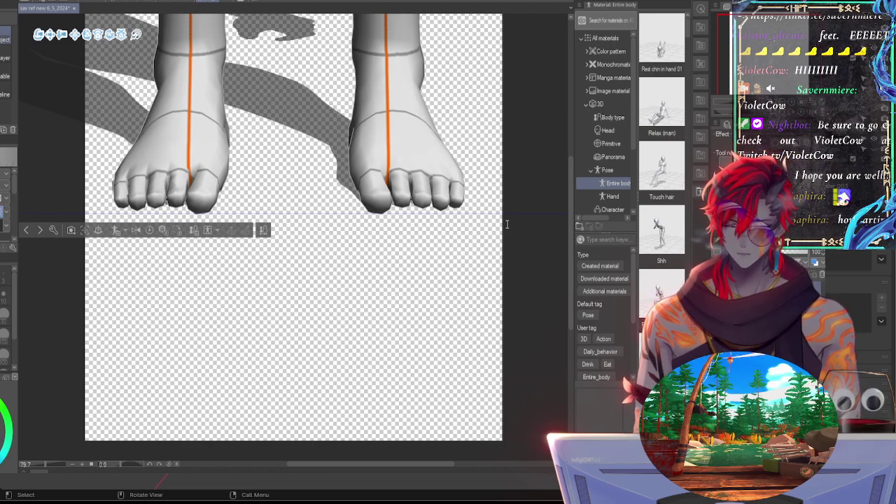
key(ctrl+z)
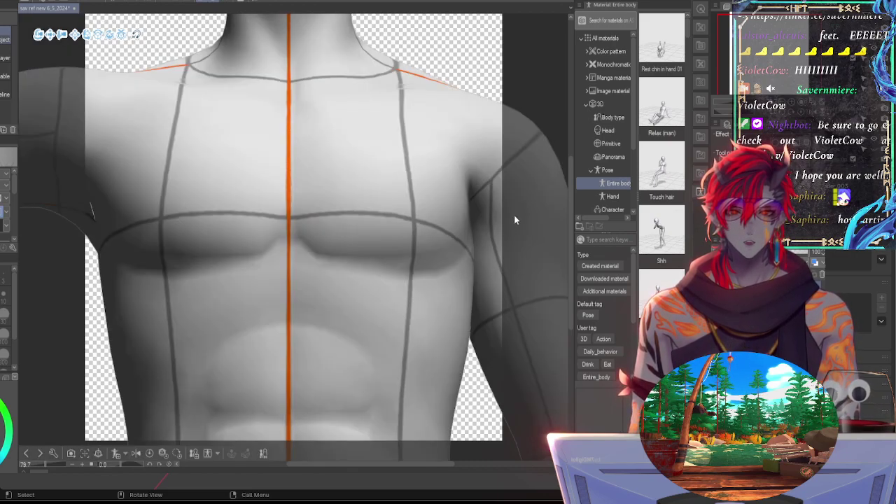
key(ctrl+z)
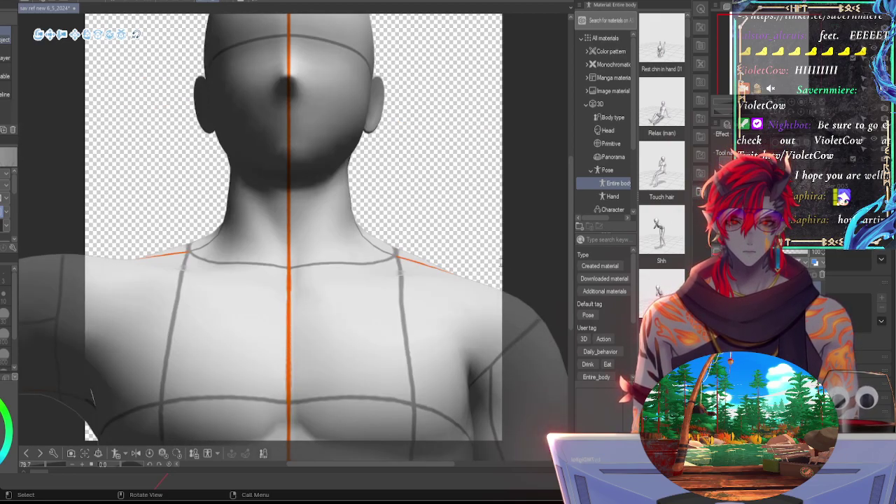
key(ctrl+z)
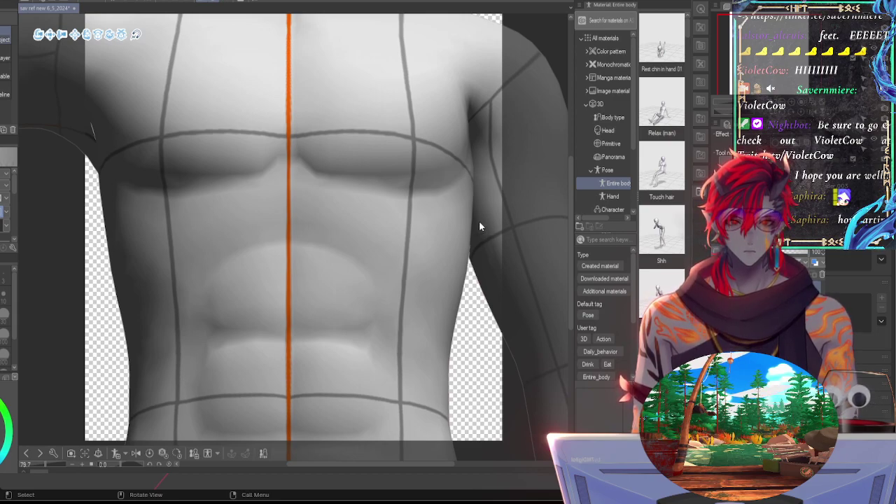
key(ctrl+z)
key(ctrl+z)
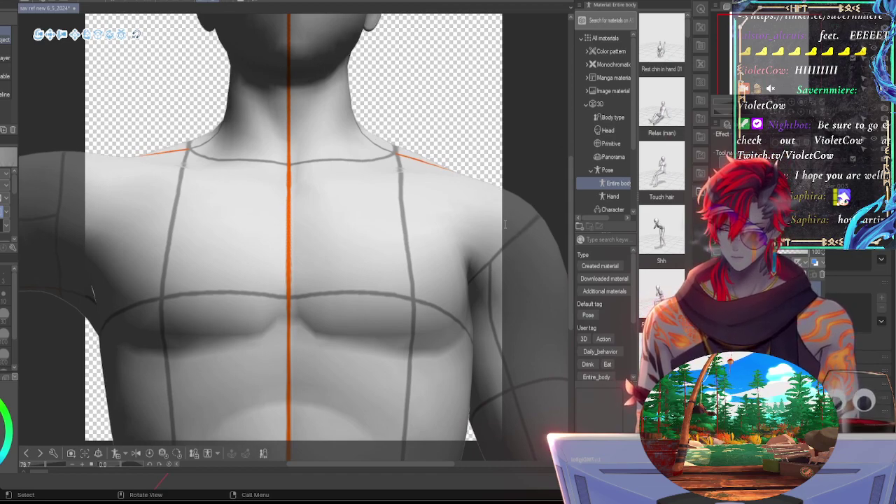
key(ctrl+z)
middle_drag(517, 221, 518, 225)
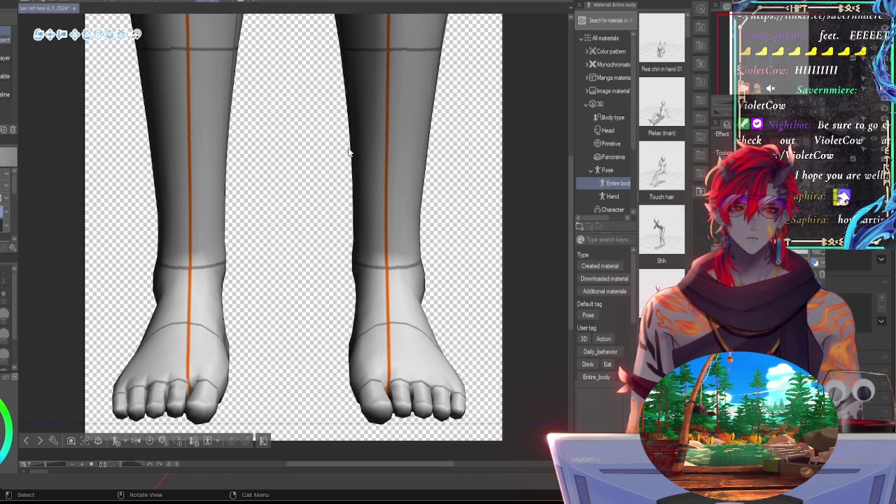
Step: Pull the camera back so that both lower legs and feet fit within the canvas width with space around them
key(ctrl+z)
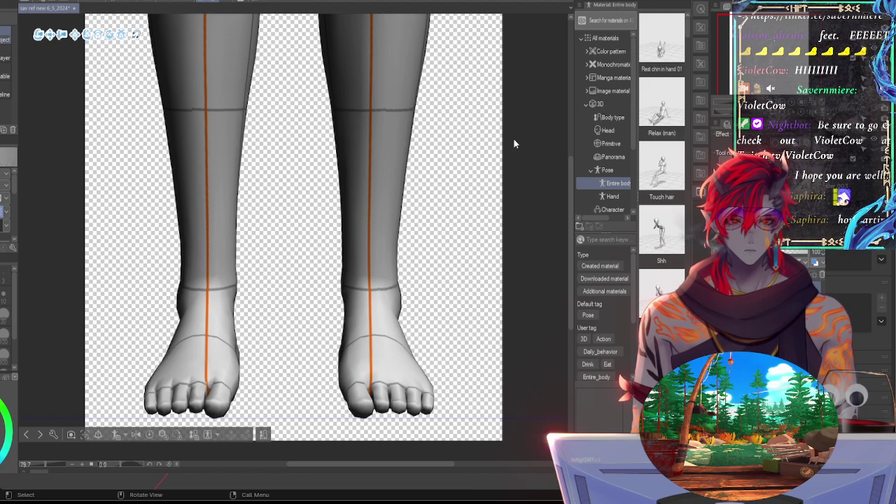
scroll(507, 137, up, 1)
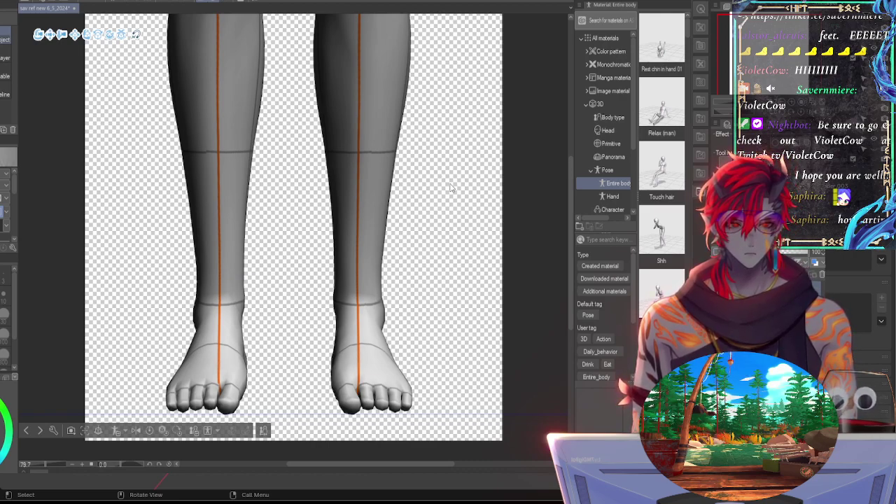
drag(451, 184, 450, 182)
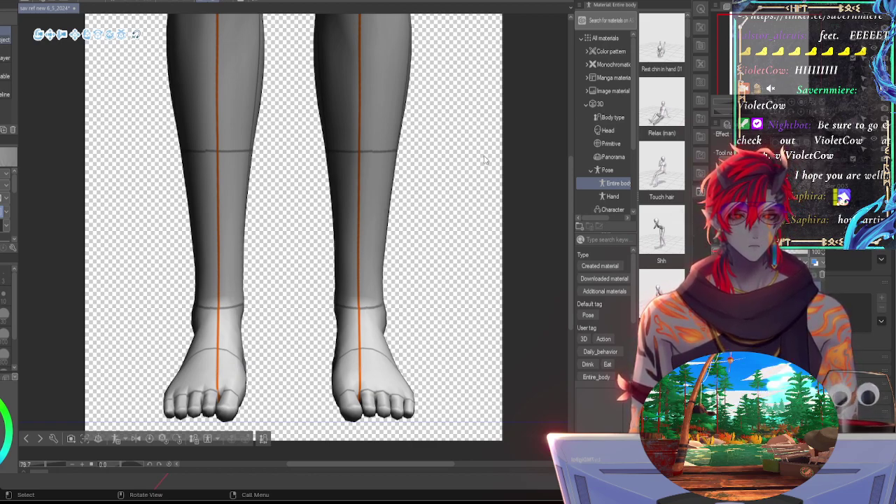
Step: Step back and forth through the figure's vertical shifts between the torso, hips and knees
key(ctrl+z)
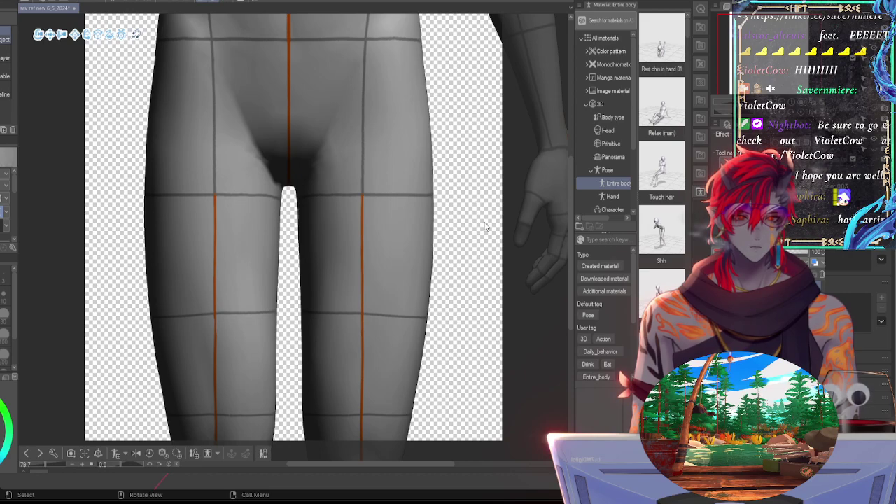
key(ctrl+z)
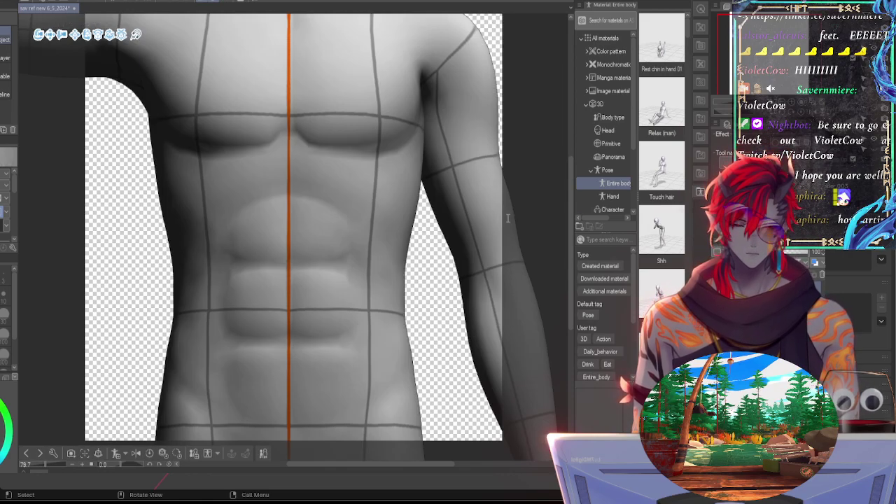
key(ctrl+z)
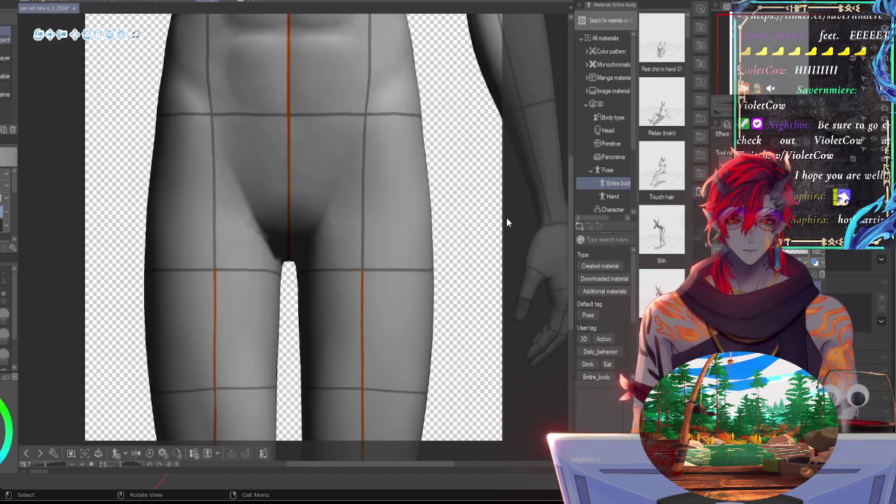
key(ctrl+y)
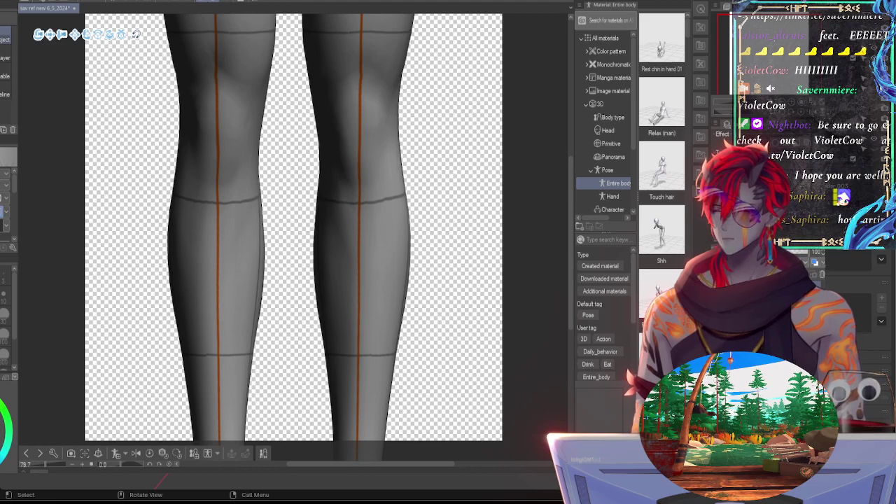
Step: Switch to Blender to check the foot mesh against its reference images and return to Clip Studio Paint
key(alt+Tab)
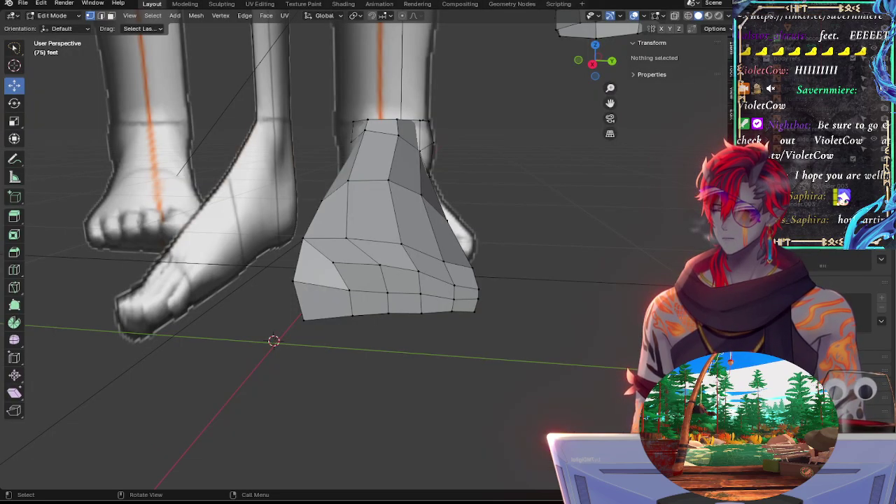
key(alt+Tab)
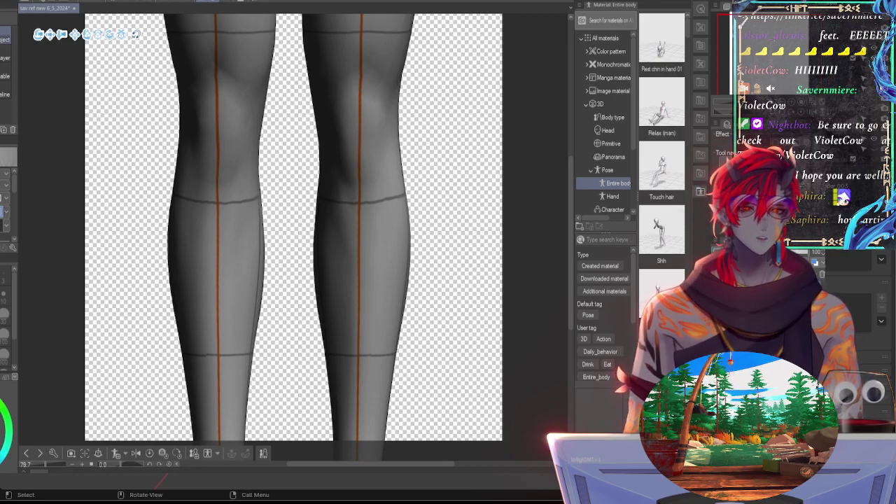
Step: Bring the feet back into the frame and fine-tune their height so the toes sit just above the canvas's lower edge
key(ctrl+z)
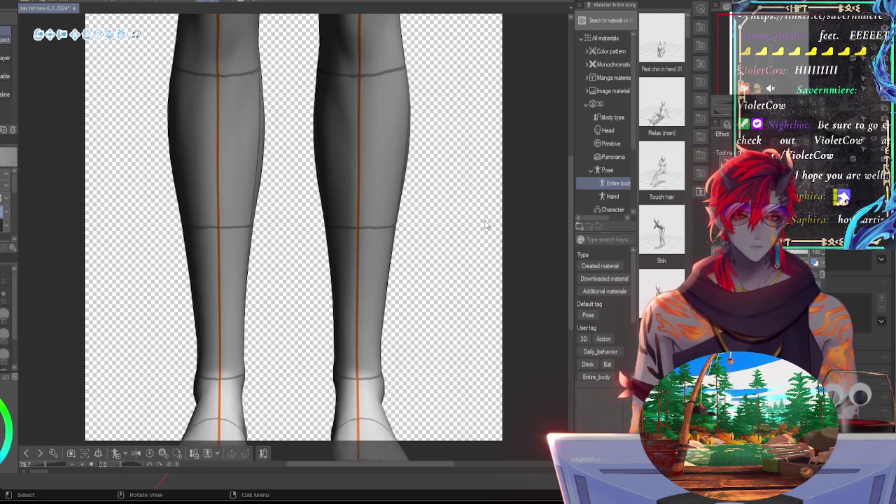
key(ctrl+z)
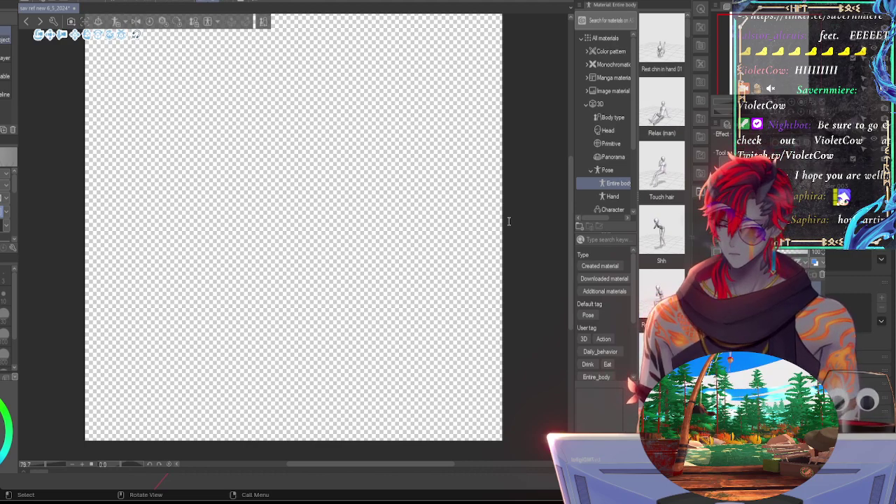
scroll(509, 225, up, 3)
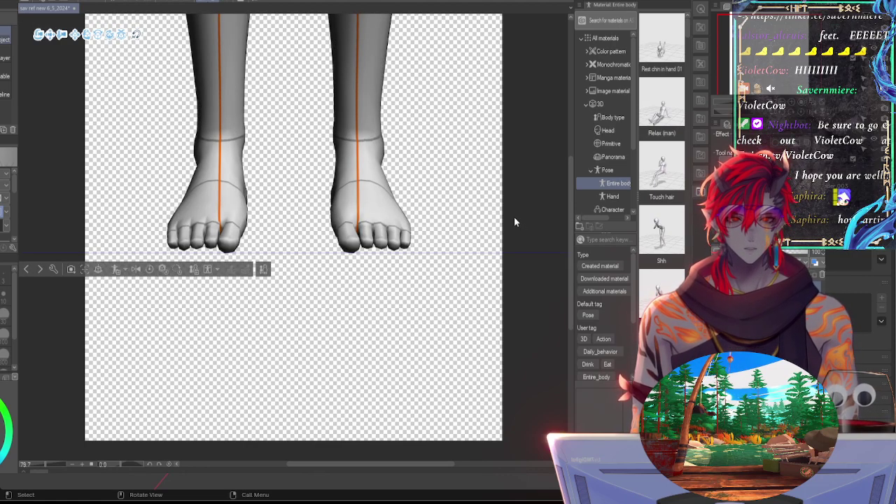
drag(515, 222, 516, 223)
scroll(517, 229, up, 3)
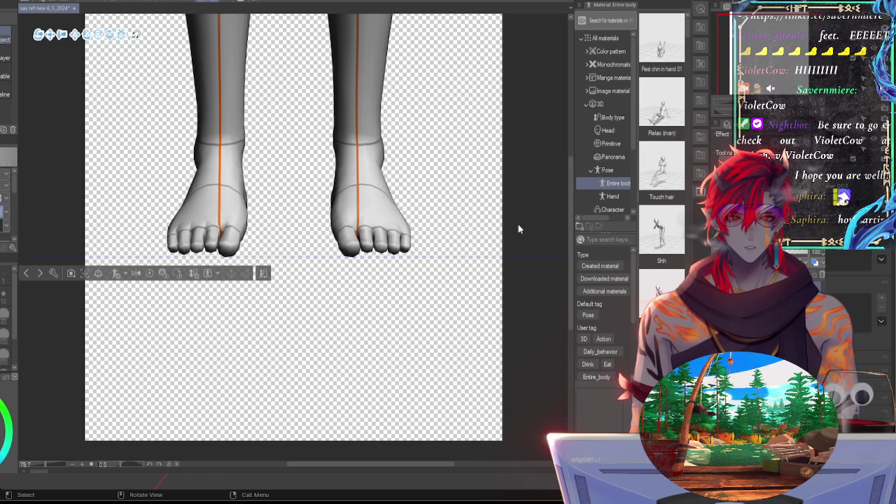
scroll(518, 228, up, 5)
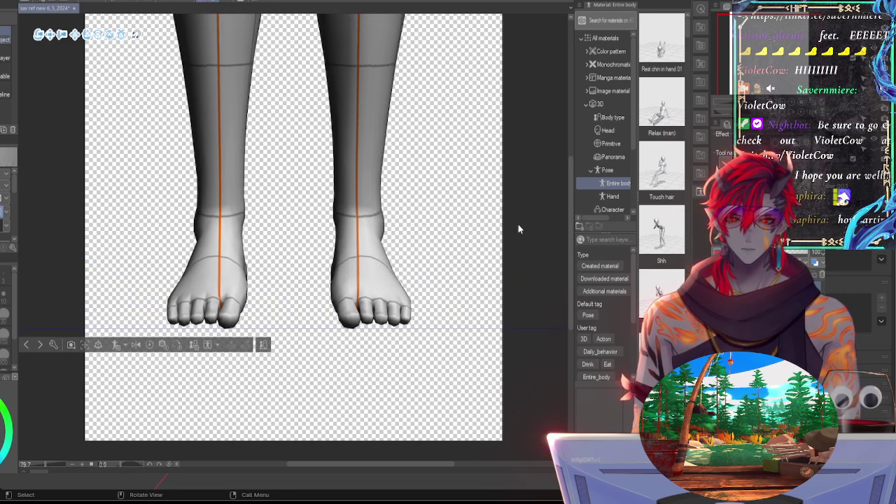
scroll(518, 229, up, 5)
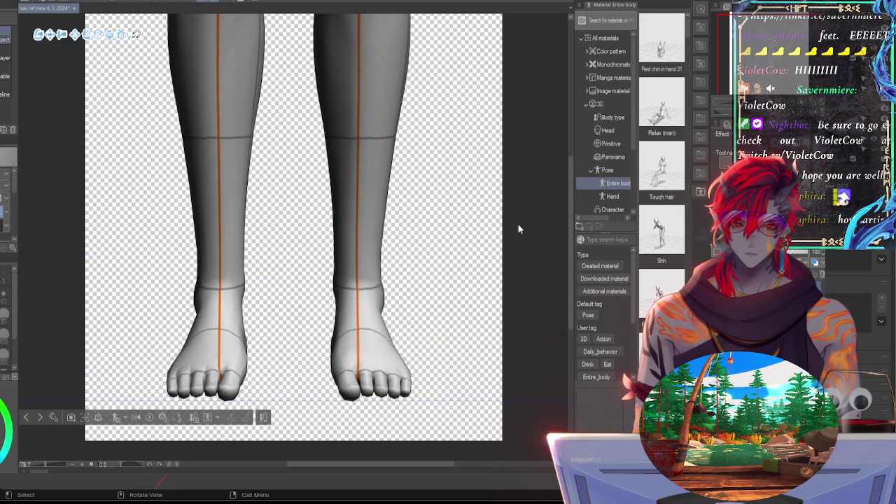
scroll(518, 229, up, 1)
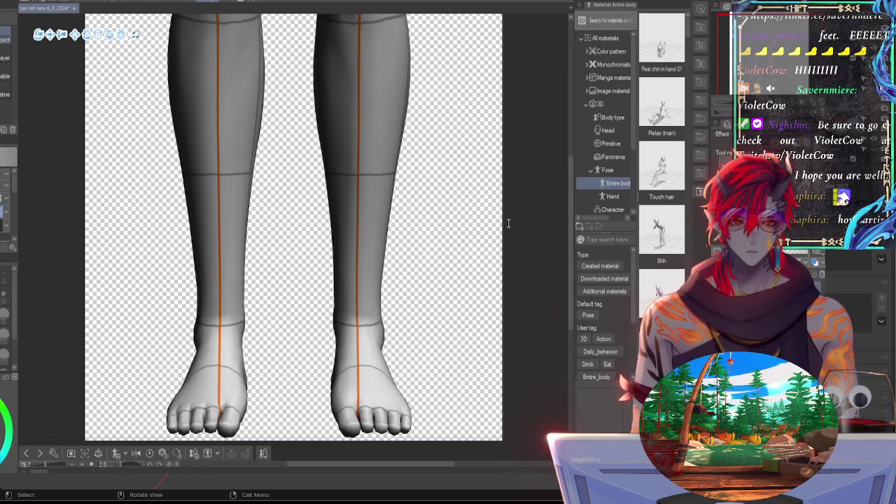
scroll(508, 224, down, 1)
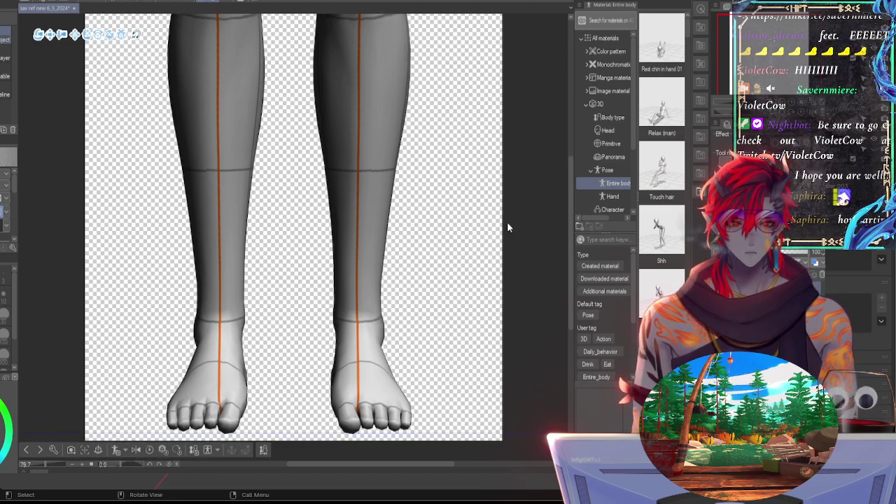
scroll(521, 224, up, 1)
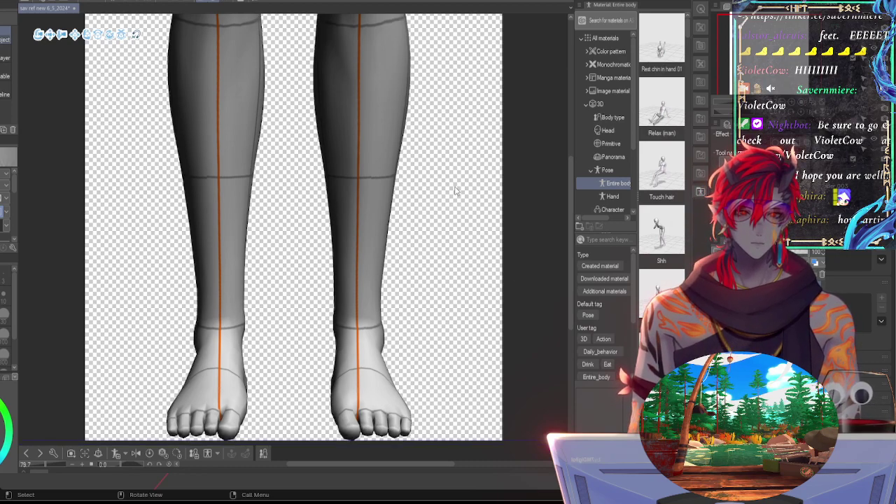
Step: Undo the last camera turn, and trim both sides of the canvas close to the outer edges of the legs and feet
right_drag(442, 170, 460, 171)
key(ctrl+z)
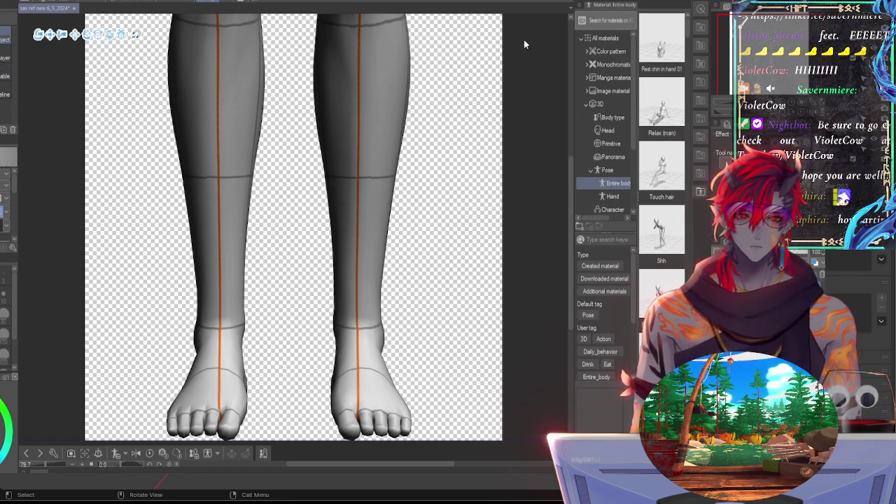
click(488, 203)
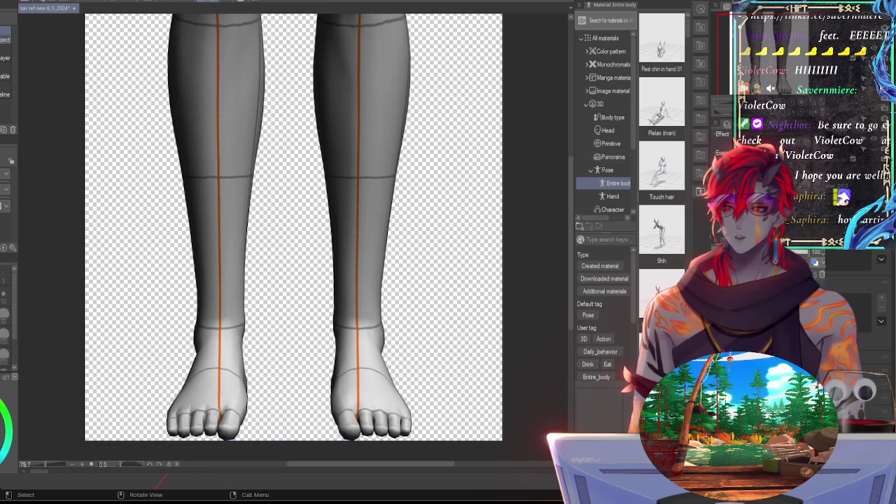
click(38, 251)
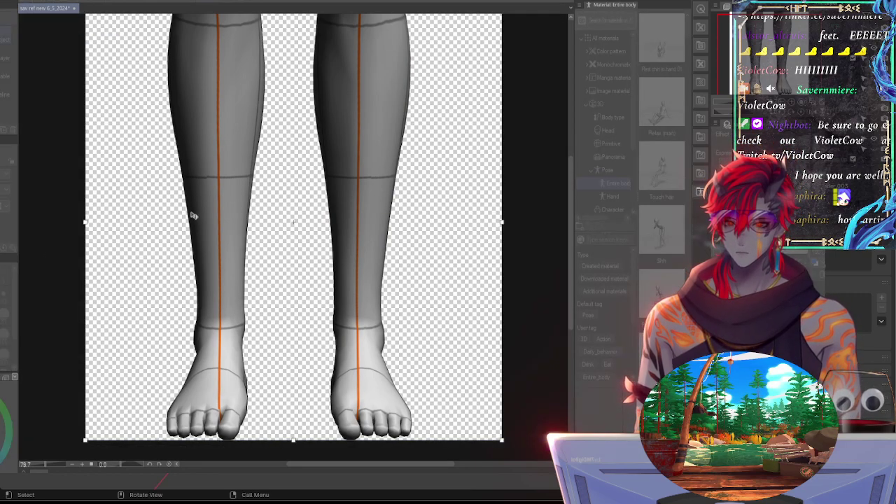
drag(85, 229, 164, 224)
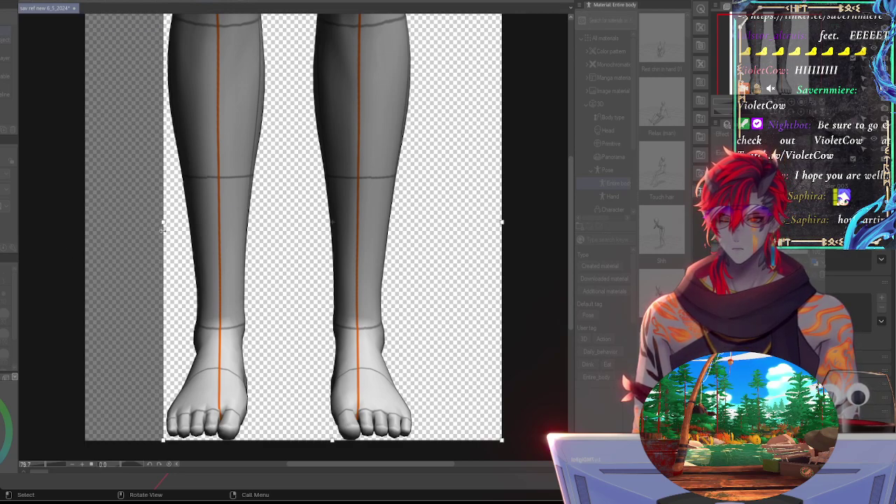
drag(501, 222, 414, 236)
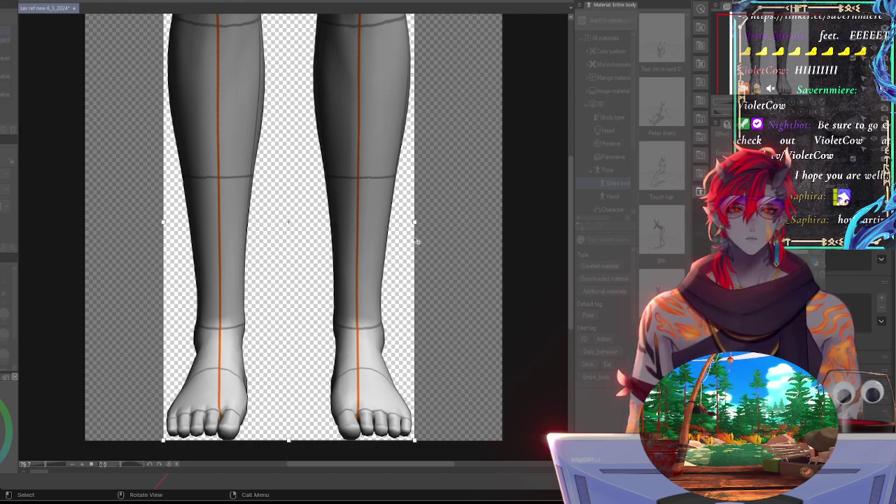
drag(163, 223, 163, 222)
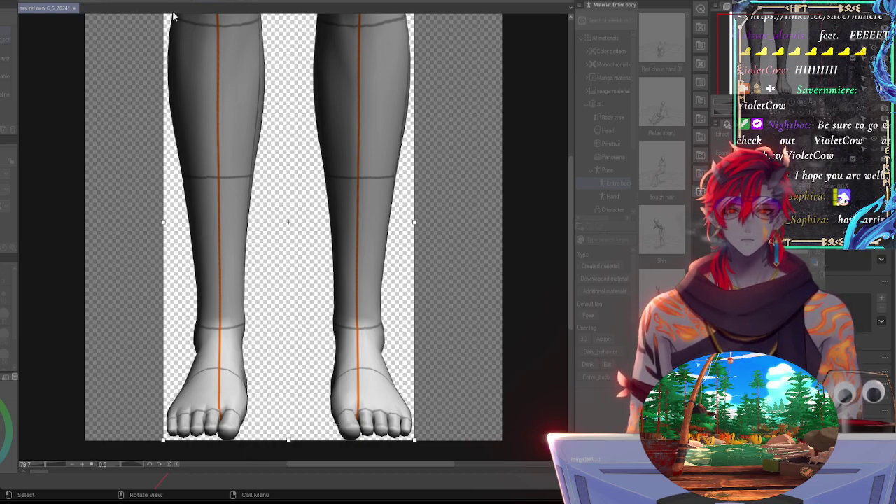
Step: Lower the canvas's upper edge to just above the lower-calf guide lines and apply the crop around both lower legs and feet
drag(570, 185, 564, 179)
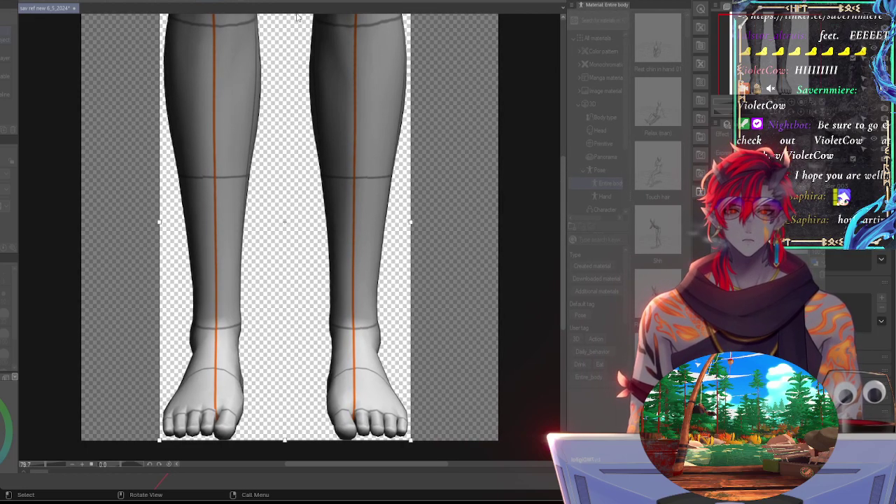
drag(295, 21, 288, 228)
drag(288, 332, 285, 323)
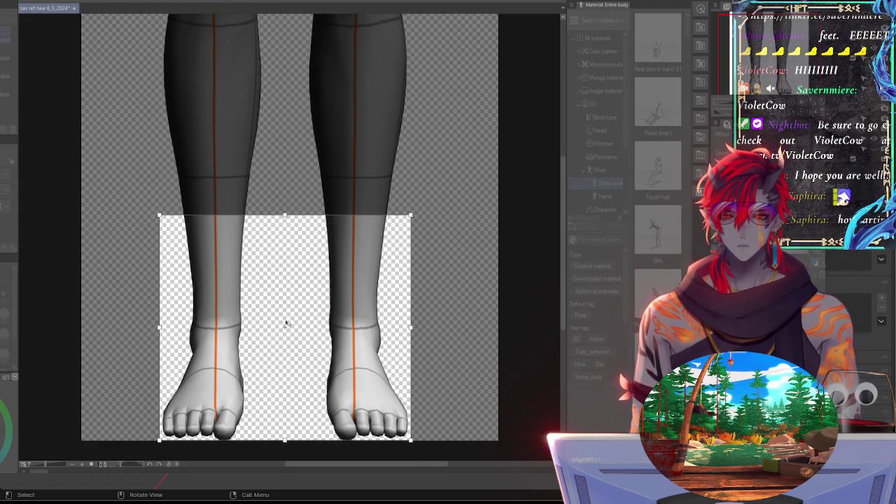
drag(160, 326, 160, 327)
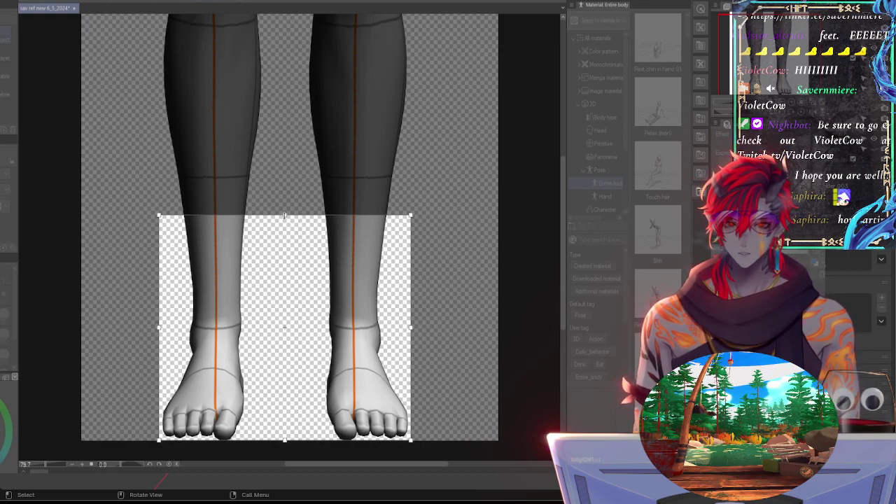
drag(284, 216, 285, 168)
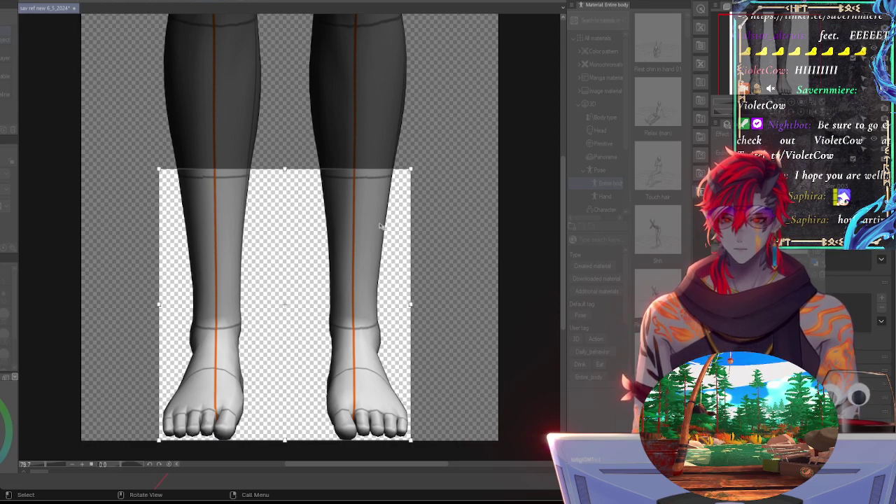
key(Return)
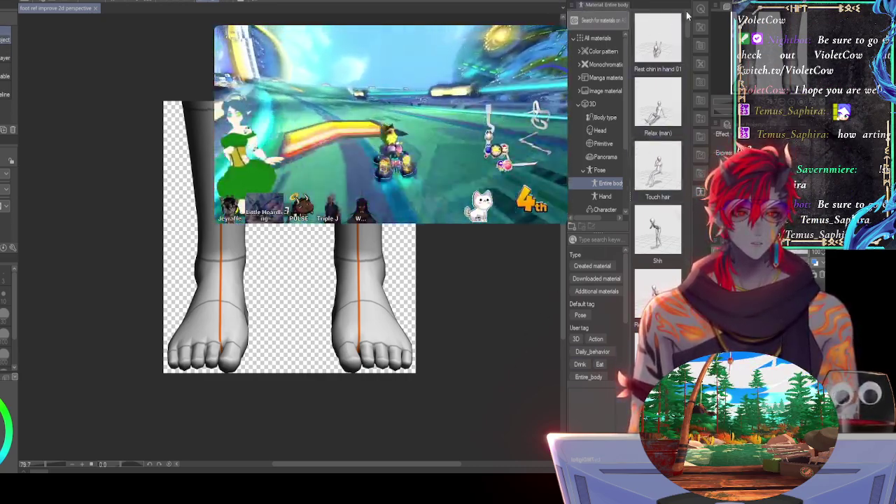
Step: Hide the materials list and select the 3D figure's layer in the cropped front-view canvas
click(708, 2)
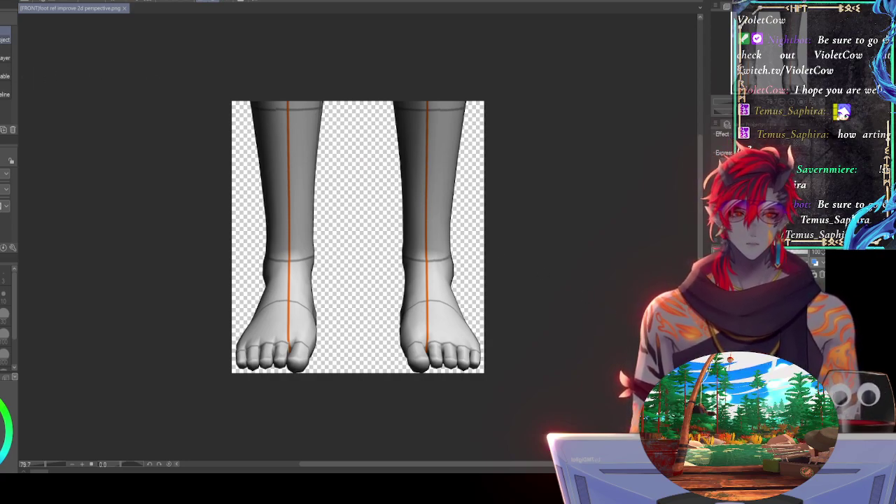
click(798, 288)
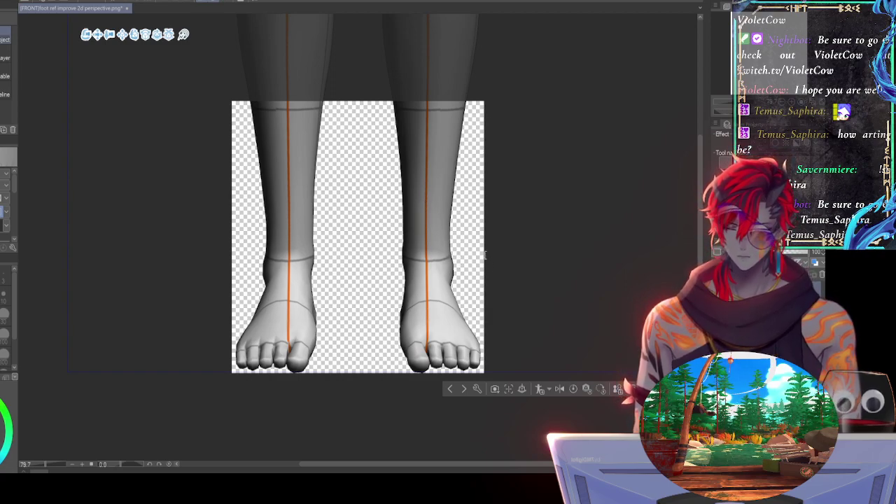
key(ctrl+z)
key(ctrl+z)
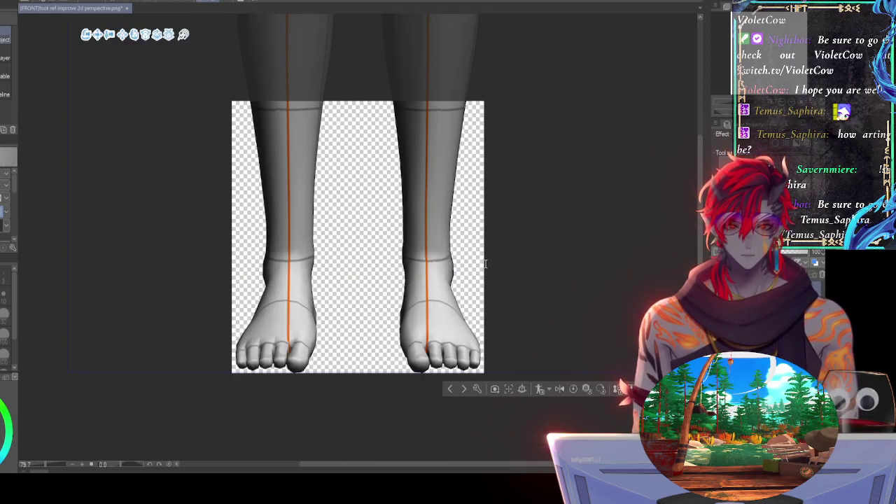
Step: Turn the figure to a side view and step through its placements until the toes sit just above the canvas's lower edge
key(ctrl+z)
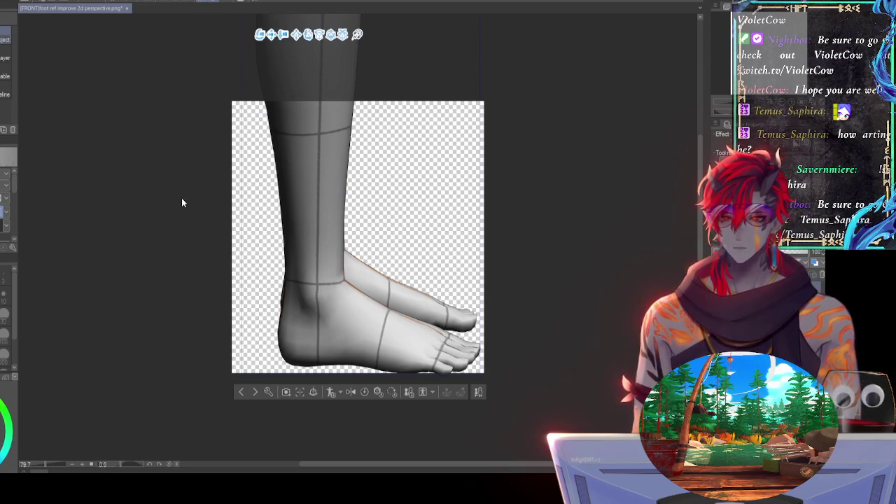
key(ctrl+z)
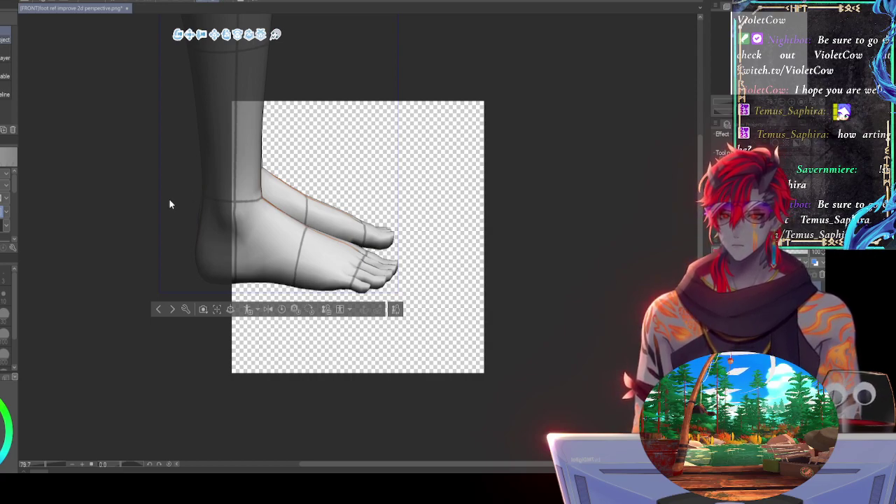
key(ctrl+y)
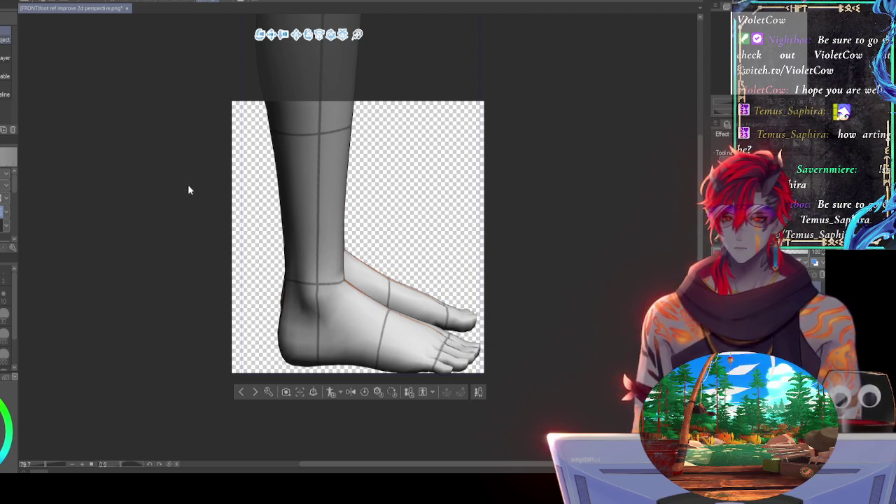
key(ctrl+y)
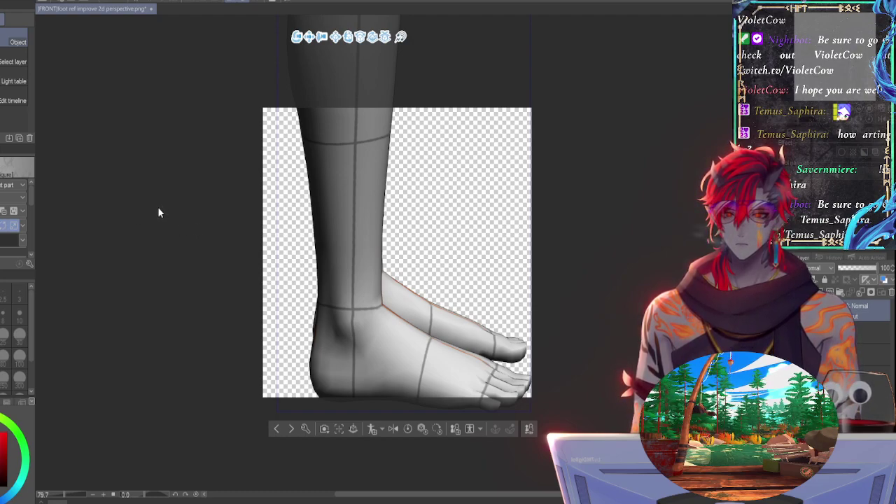
key(ctrl+z)
key(ctrl+z)
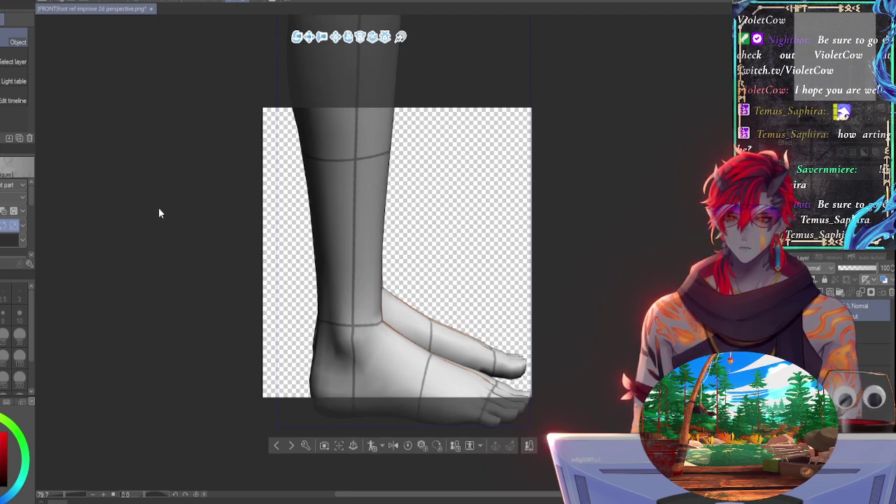
key(ctrl+y)
key(ctrl+y)
key(ctrl+y)
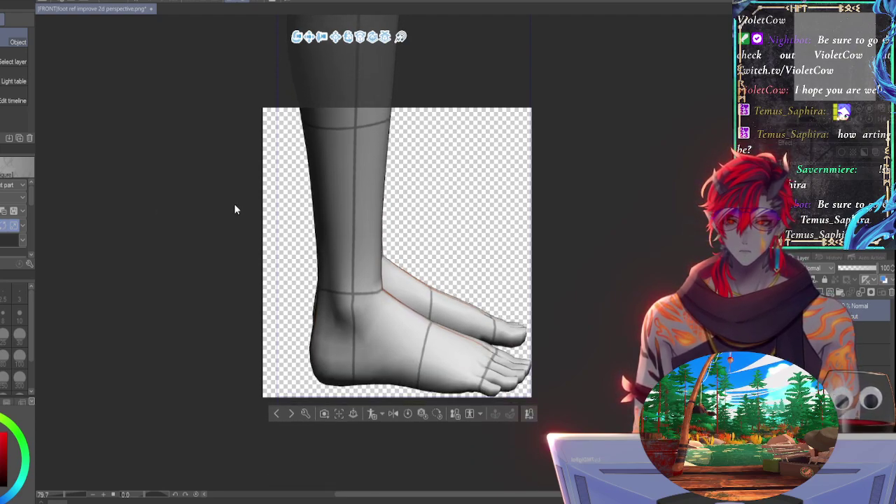
Step: Shift the side-view figure sideways toward the heel side, leaving empty canvas in front of the toes
drag(235, 204, 234, 208)
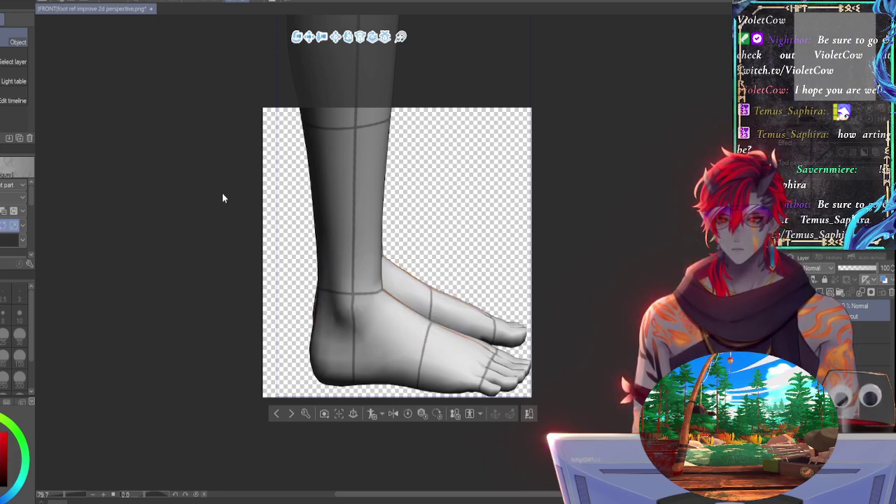
key(Left)
key(Left)
key(Left)
key(Left)
key(Left)
key(Left)
key(Left)
key(Left)
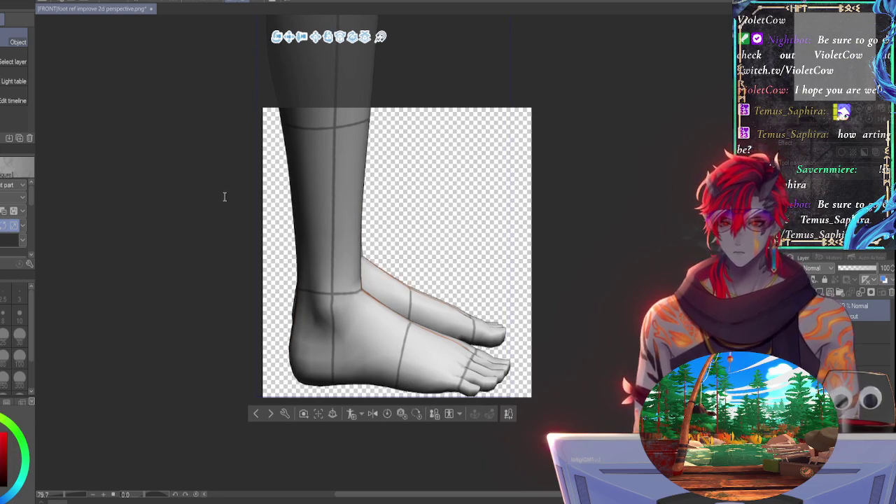
key(ctrl+z)
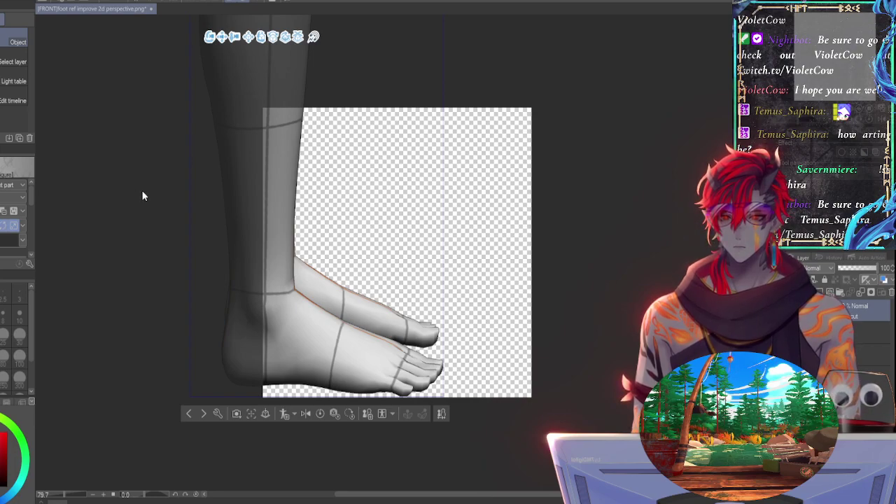
Step: Undo the side-view changes and the last front-view adjustment to bring back the earlier front framing of both feet
key(ctrl+z)
key(ctrl+z)
key(ctrl+z)
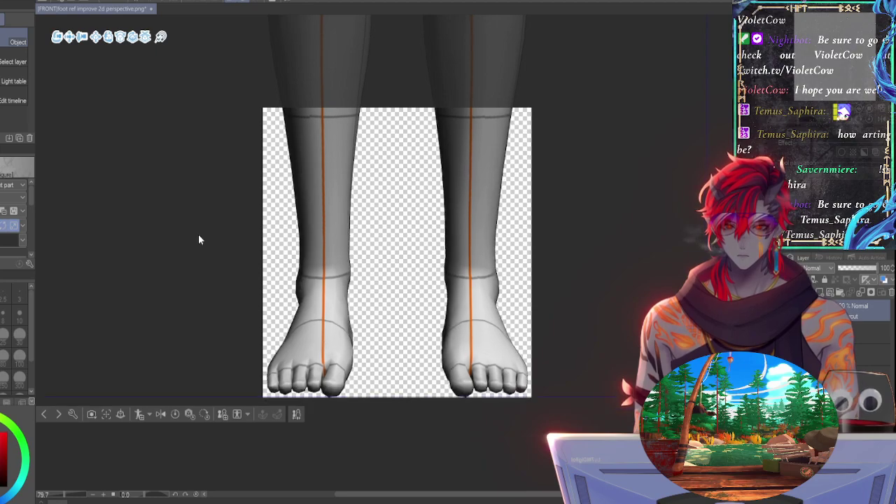
key(ctrl+z)
key(ctrl+y)
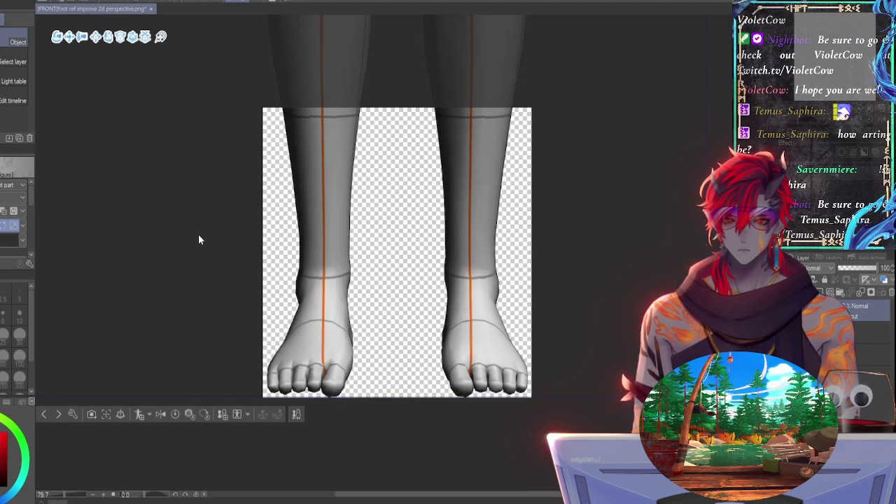
key(ctrl+z)
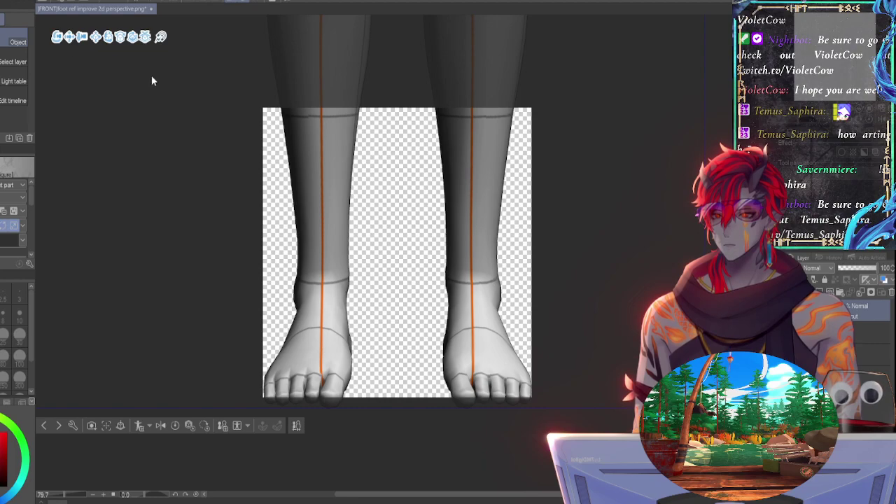
Step: Select the layer below the figure and extend the canvas's lower edge slightly to include the toe tips
click(872, 333)
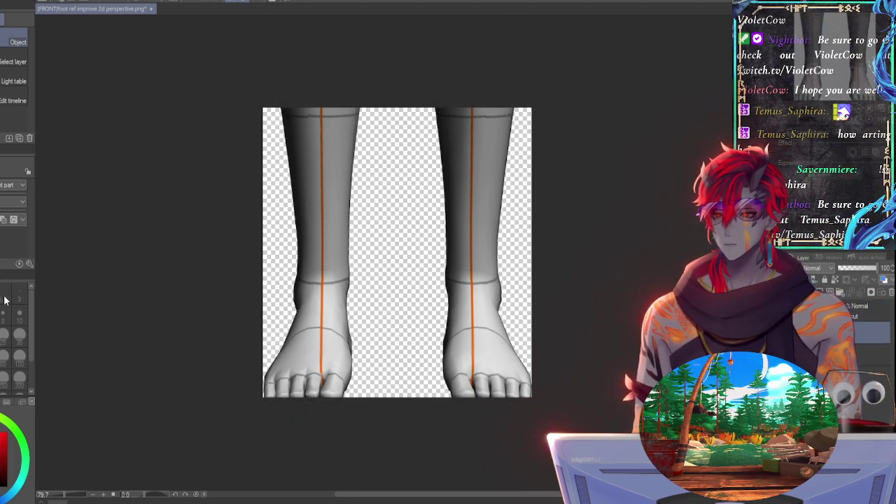
key(ctrl+t)
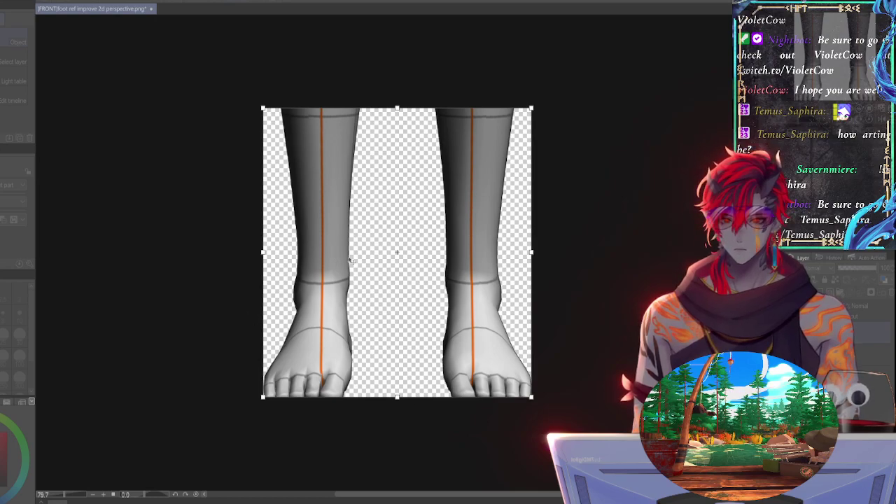
drag(397, 399, 397, 406)
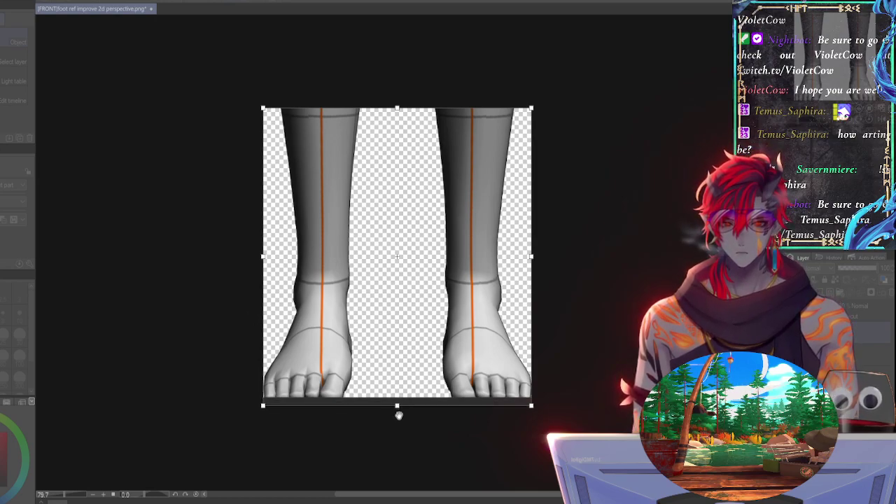
key(Return)
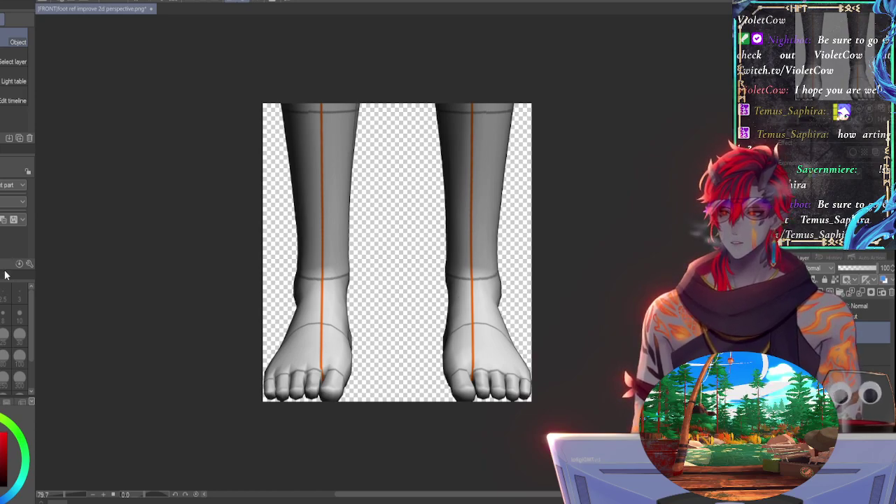
Step: Extend the canvas a little further below the toes and widen it evenly on both sides of the feet
key(ctrl+t)
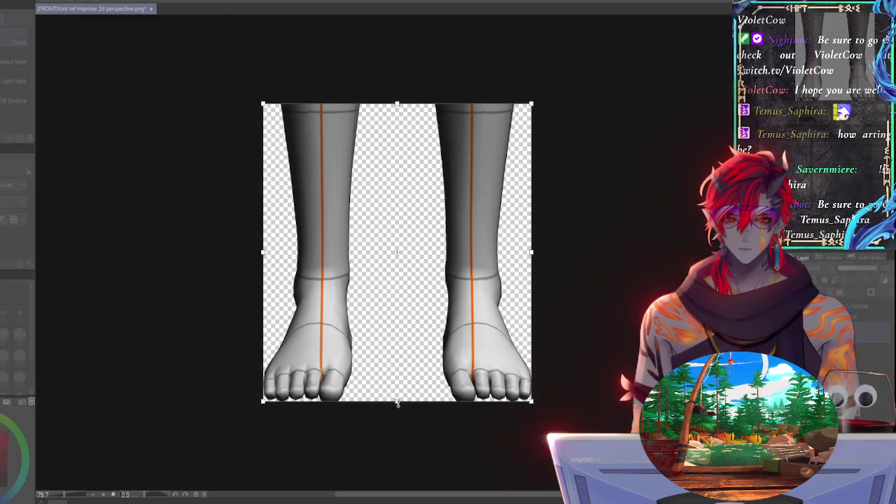
drag(398, 402, 397, 405)
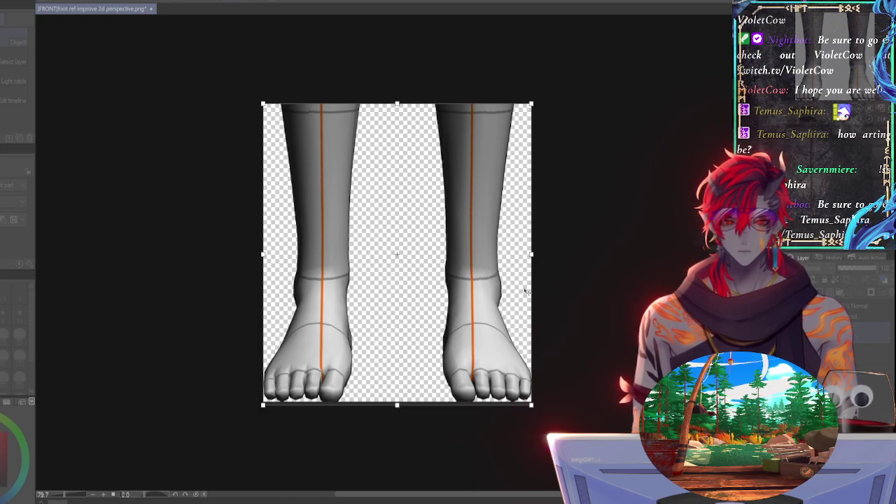
drag(532, 254, 535, 255)
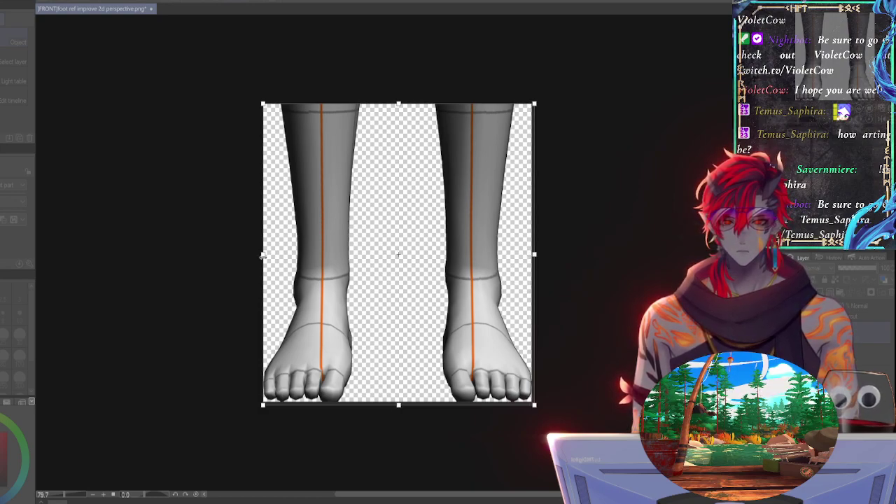
drag(262, 255, 244, 255)
drag(535, 254, 551, 255)
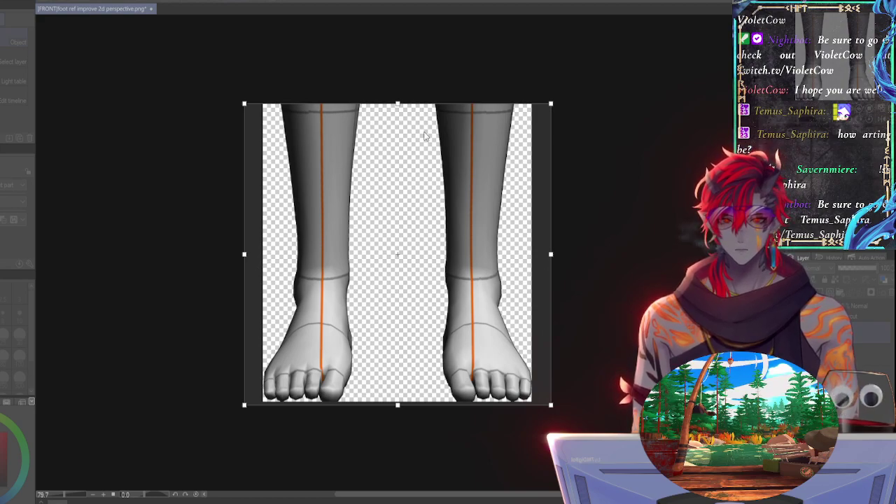
key(Return)
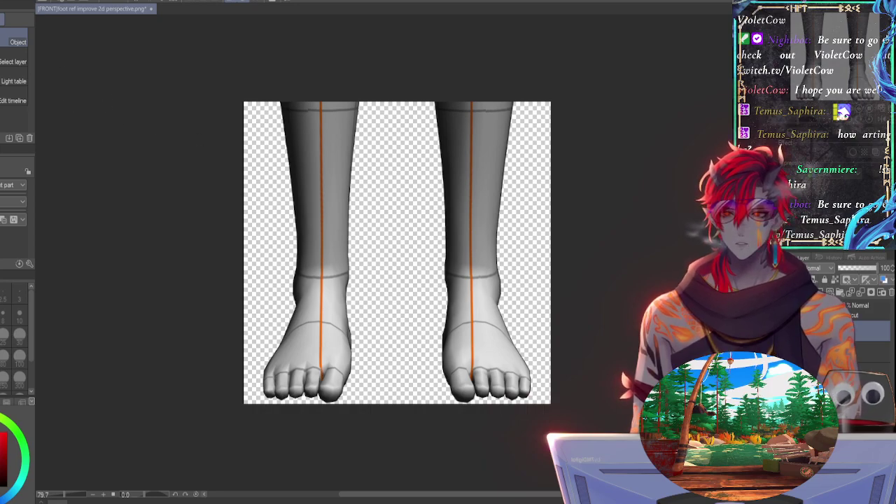
Step: Select the 3D figure's layer and try small shifts of both feet within the front-view frame
click(860, 311)
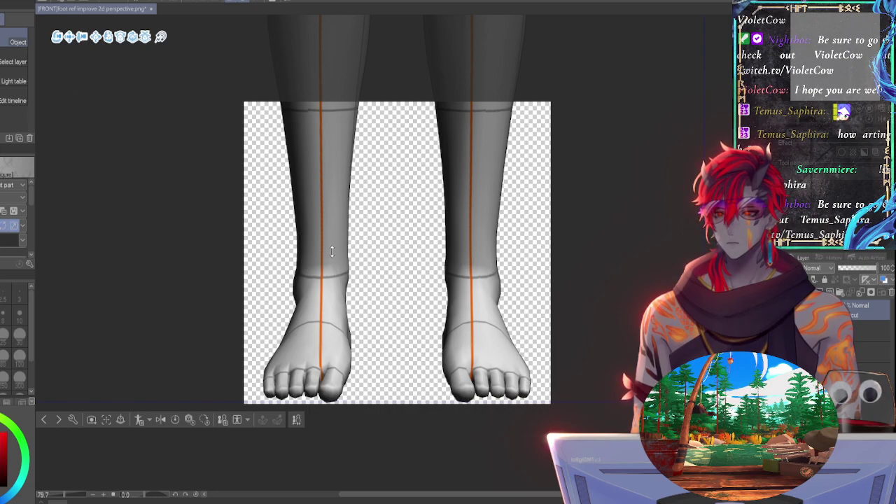
click(433, 251)
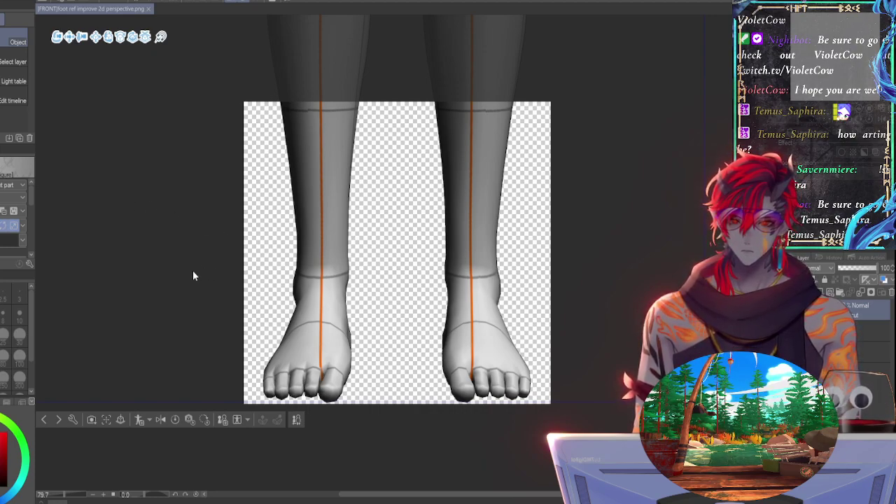
middle_drag(181, 261, 182, 264)
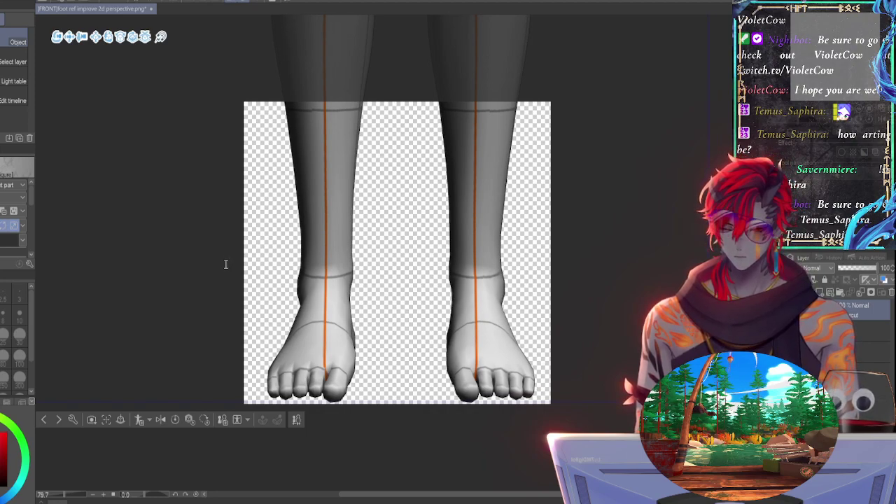
drag(237, 255, 237, 265)
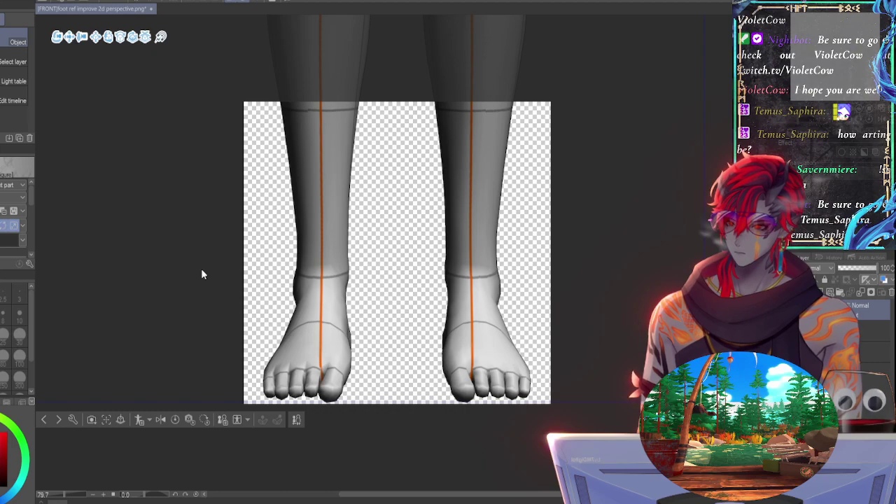
drag(180, 250, 210, 250)
key(ctrl+z)
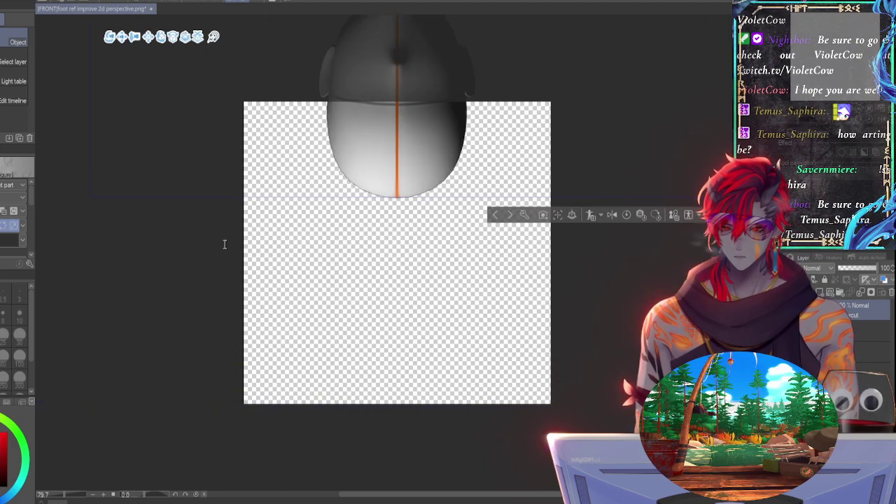
Step: Step back and forth through the recent history to compare earlier figure framings with the current front view
key(ctrl+z)
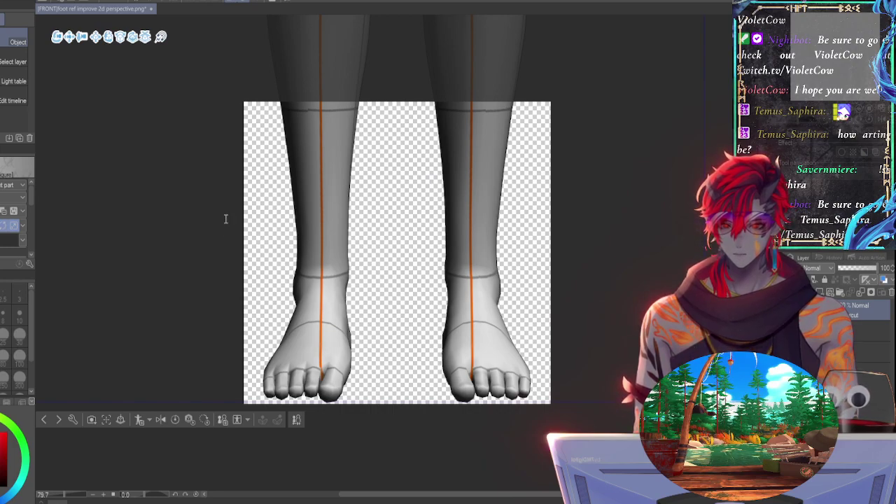
key(ctrl+z)
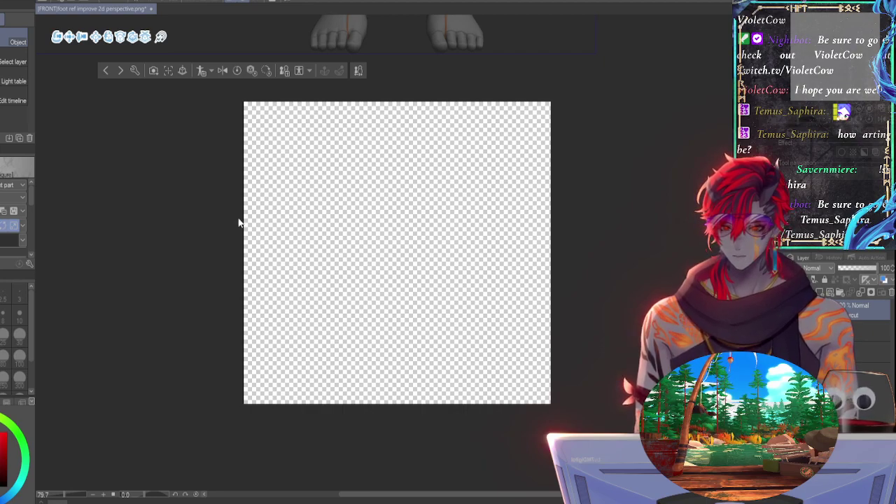
key(ctrl+y)
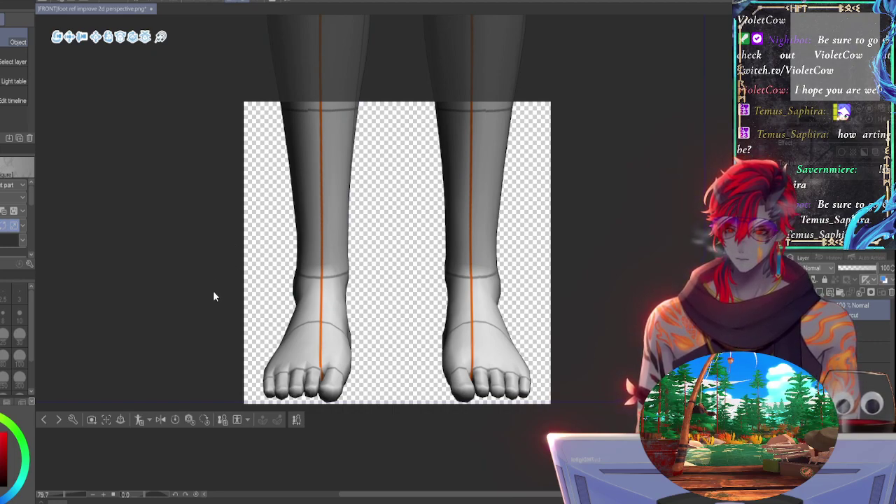
key(ctrl+z)
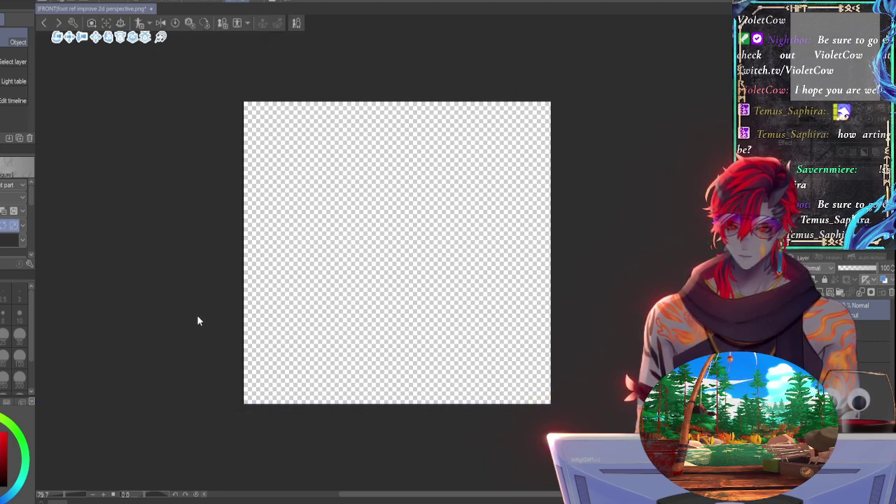
key(ctrl+z)
key(ctrl+y)
key(ctrl+y)
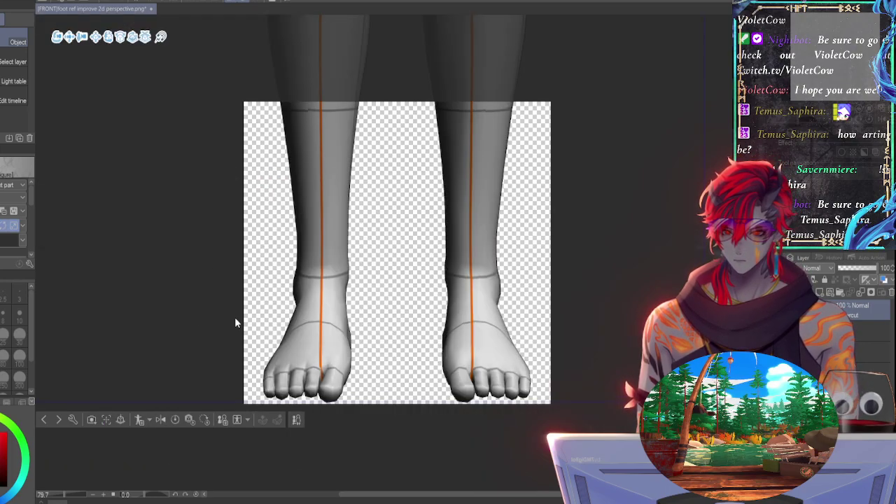
key(ctrl+z)
key(ctrl+z)
key(ctrl+y)
key(ctrl+y)
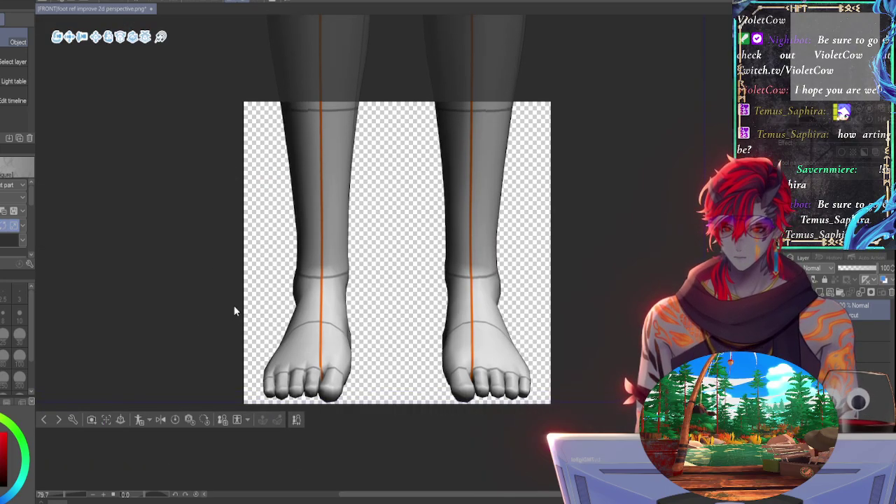
Step: Try shifting the front-view feet sideways on the canvas, then revert to the tighter crop around both feet
key(Right)
key(Right)
key(Right)
key(ctrl+y)
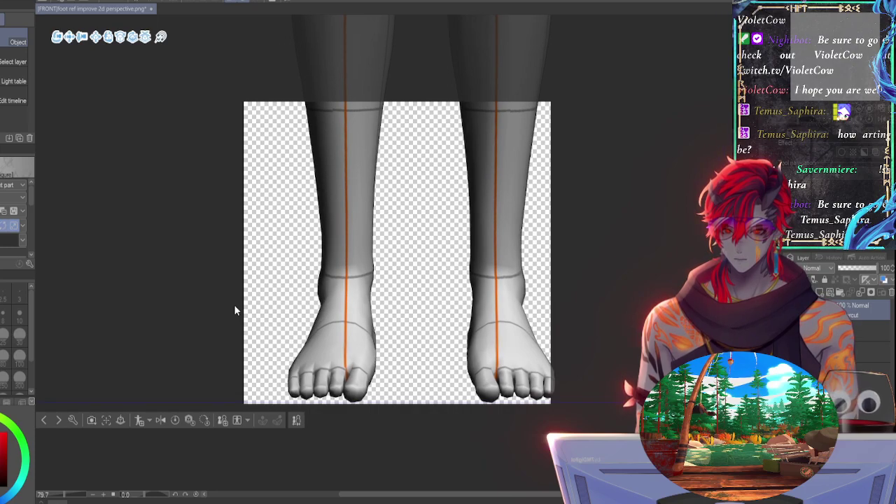
key(ctrl+y)
key(ctrl+y)
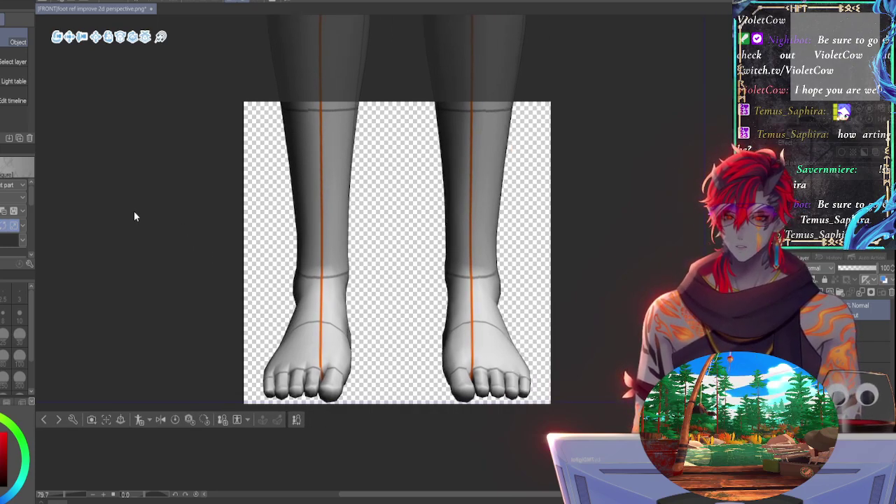
key(ctrl+y)
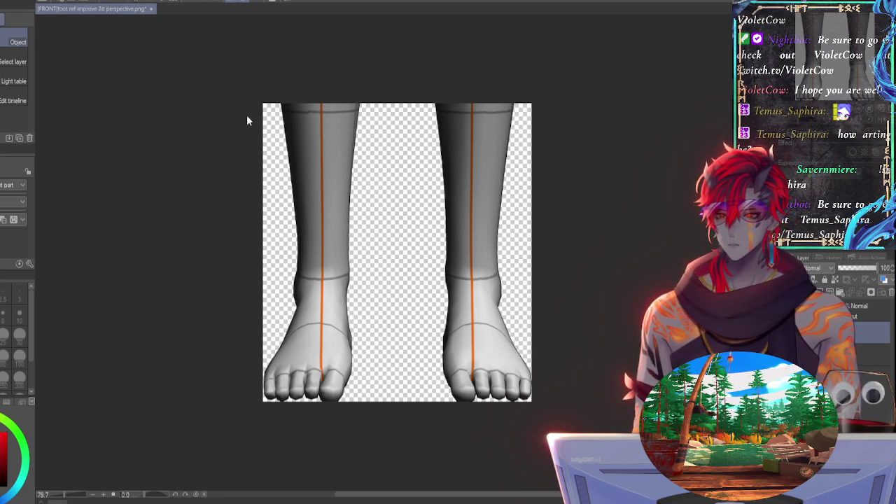
Step: Open the original "foot ref improve 2d perspective" document and close the [FRONT] PNG document
double_click(301, 236)
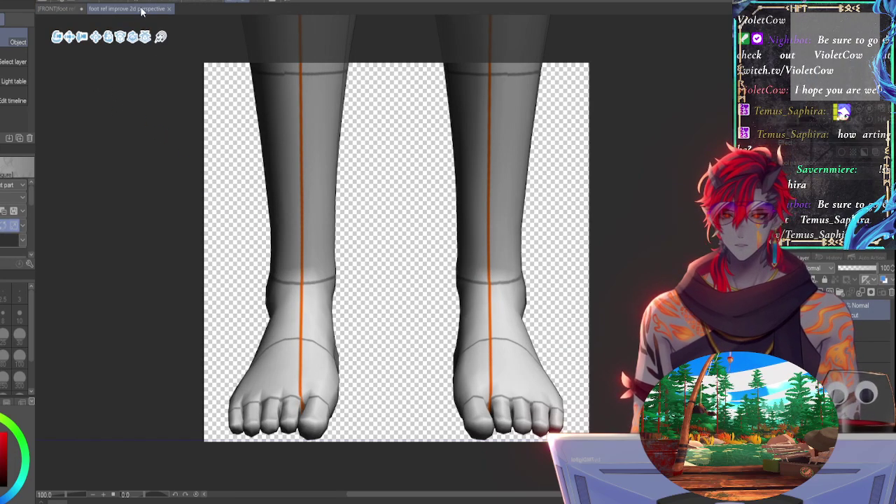
click(53, 10)
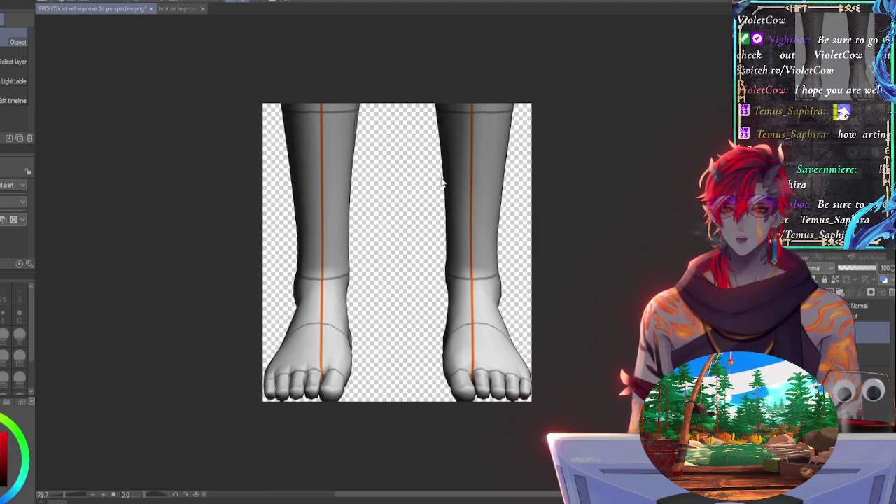
key(ctrl+w)
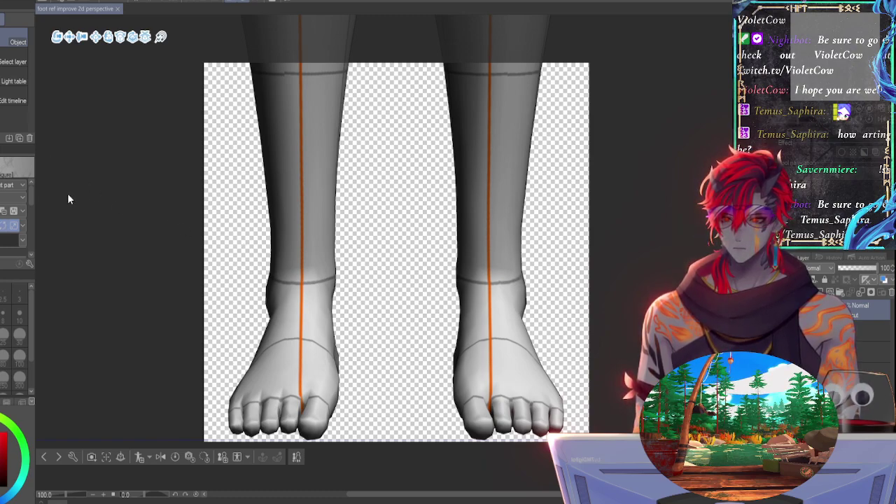
Step: Try turning the view of the front-facing feet slightly, then select the layer below the figure
click(201, 230)
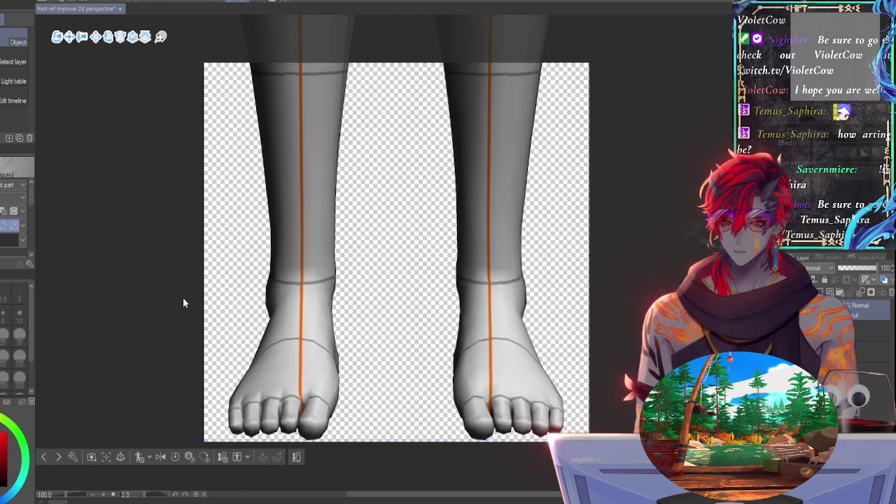
key(ctrl+z)
mouse_move(180, 302)
mouse_down()
mouse_move(197, 303)
mouse_move(180, 296)
mouse_up()
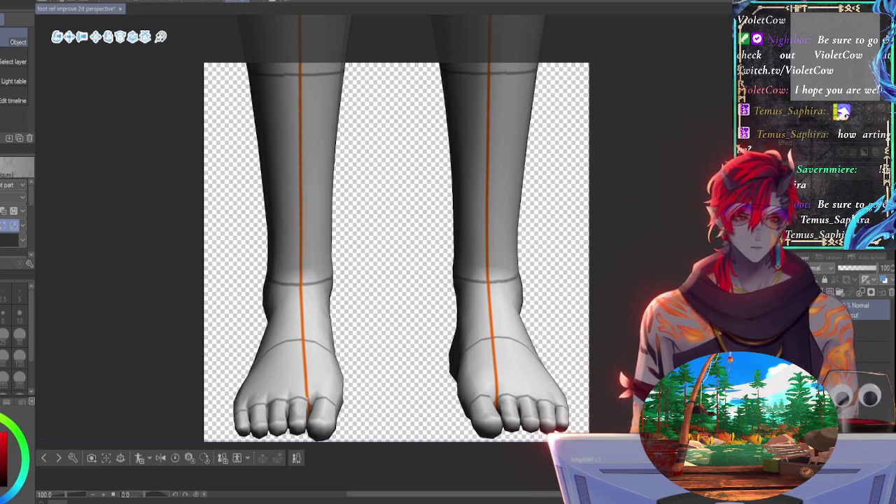
click(845, 331)
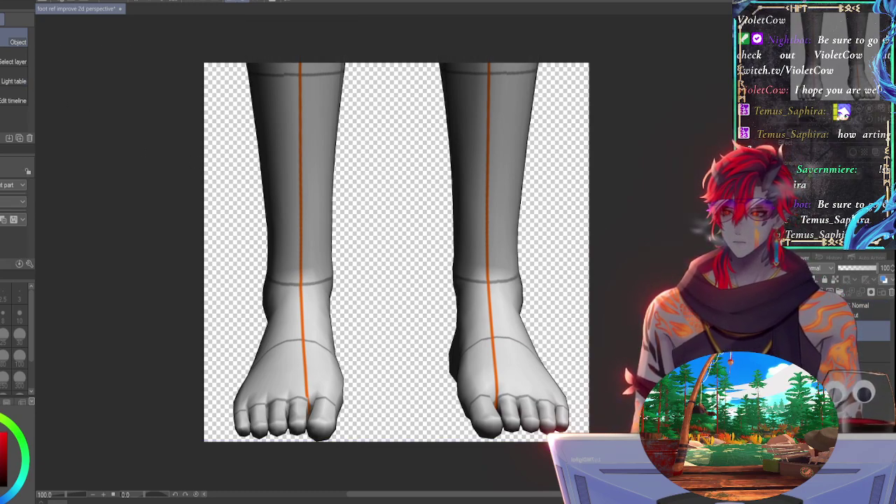
Step: Mark a thin rectangular selection across the ankle line of the foot on the right and clear it
key(k)
key(m)
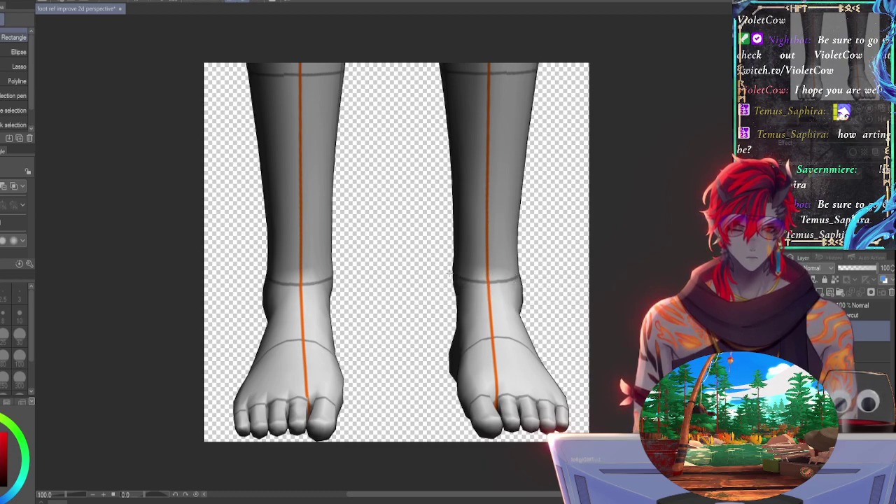
drag(448, 273, 588, 283)
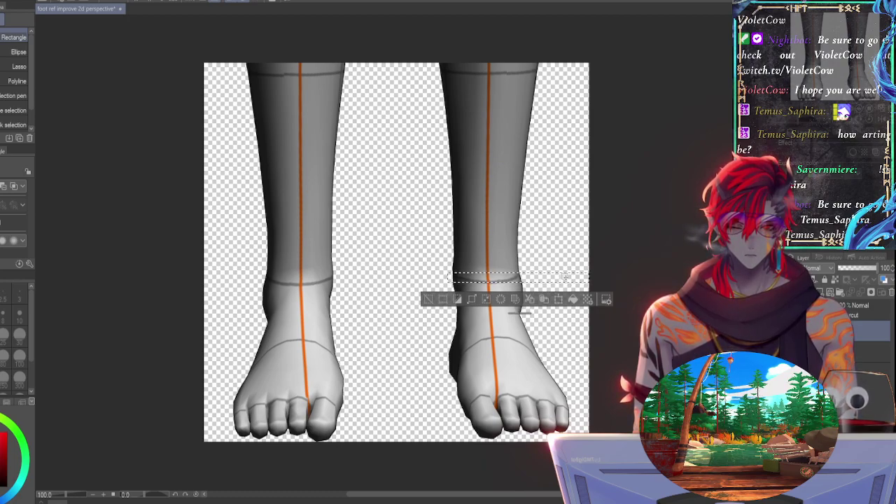
key(Delete)
key(ctrl+d)
Step: Try auto-selecting the ankle area on the layer below and on the figure's layer, clearing each selection
key(w)
click(507, 279)
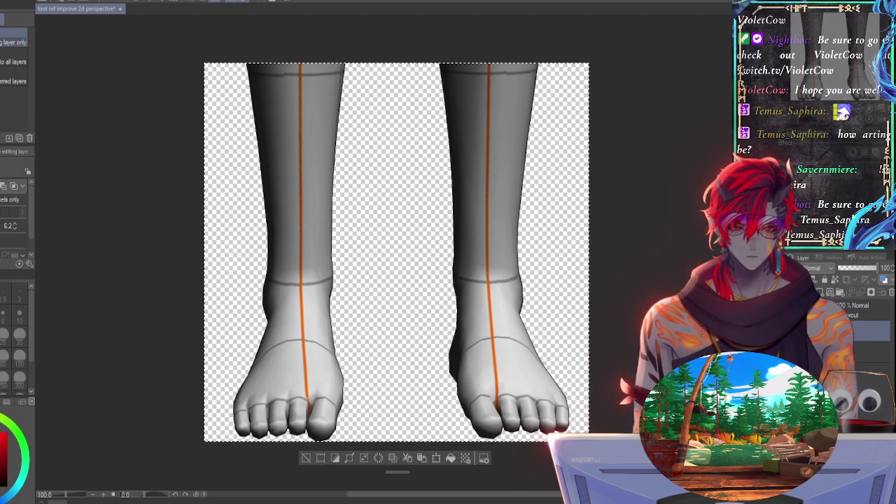
key(ctrl+d)
click(867, 310)
click(512, 279)
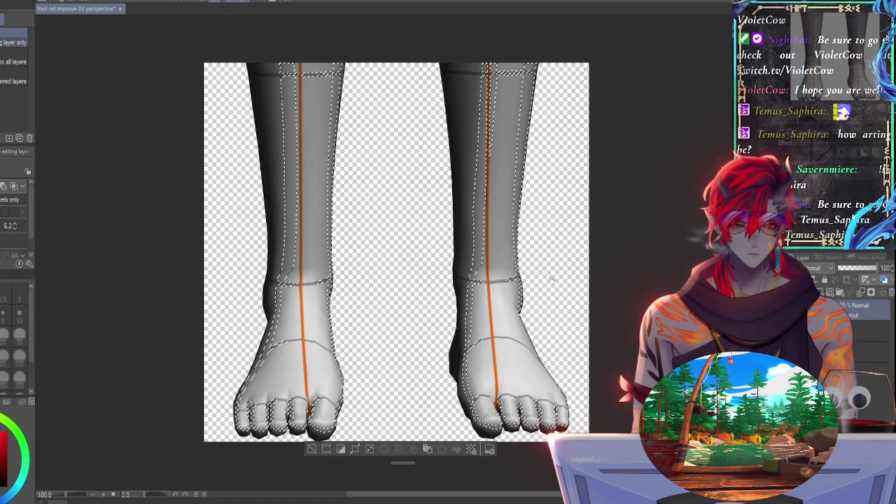
key(ctrl+d)
Step: Try another selection below the toes, then undo the figure's slight turn to restore the straight front view
key(m)
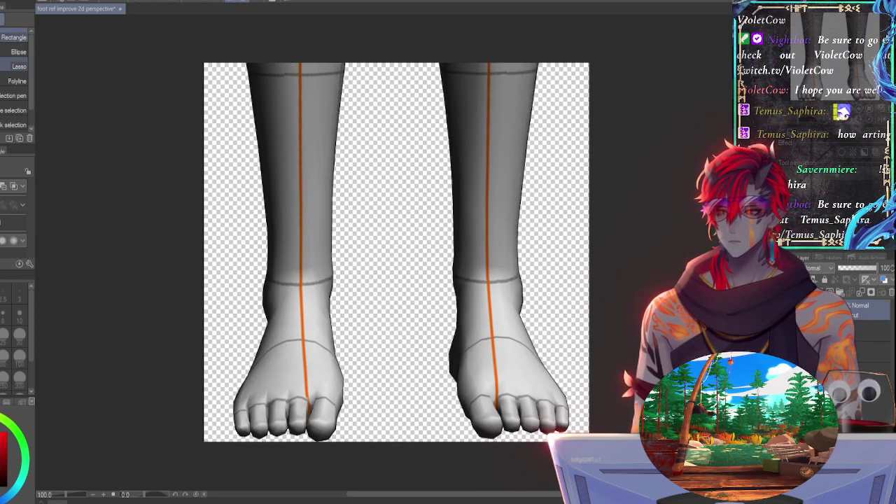
click(16, 81)
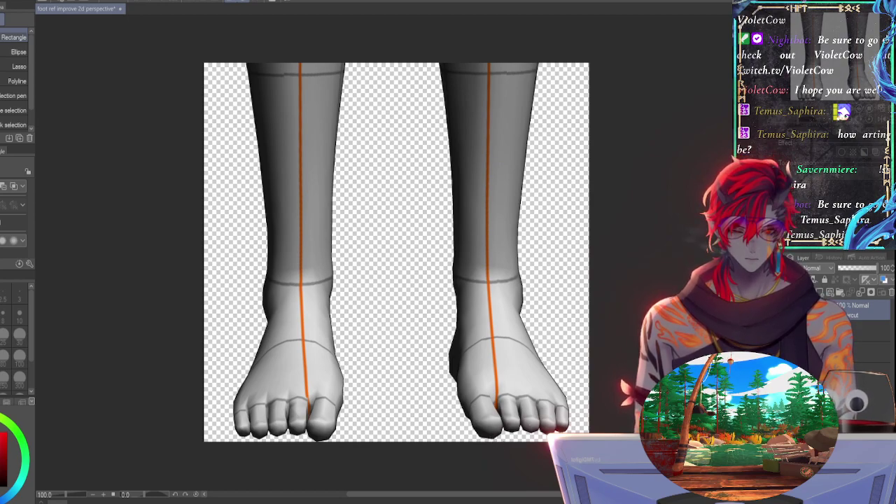
drag(603, 448, 205, 445)
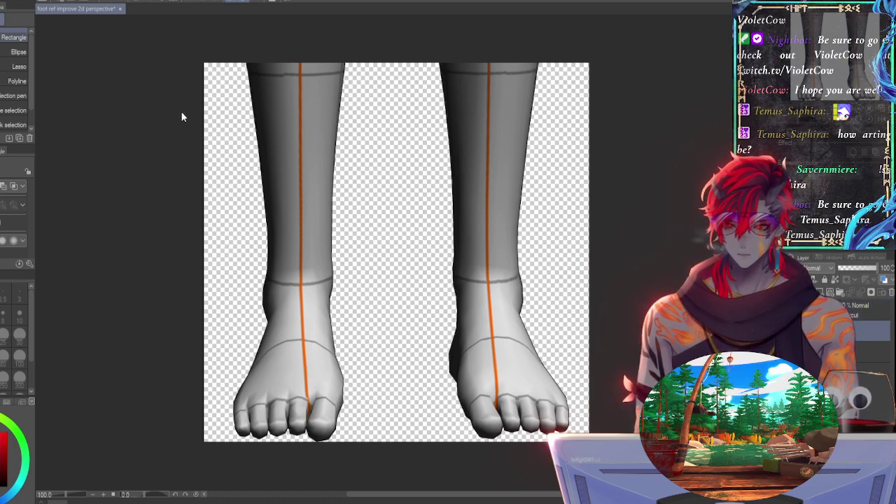
key(o)
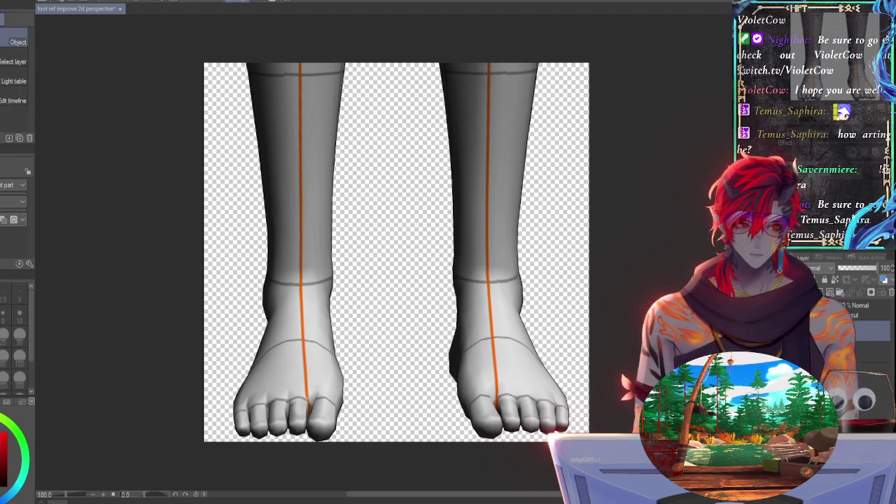
click(423, 297)
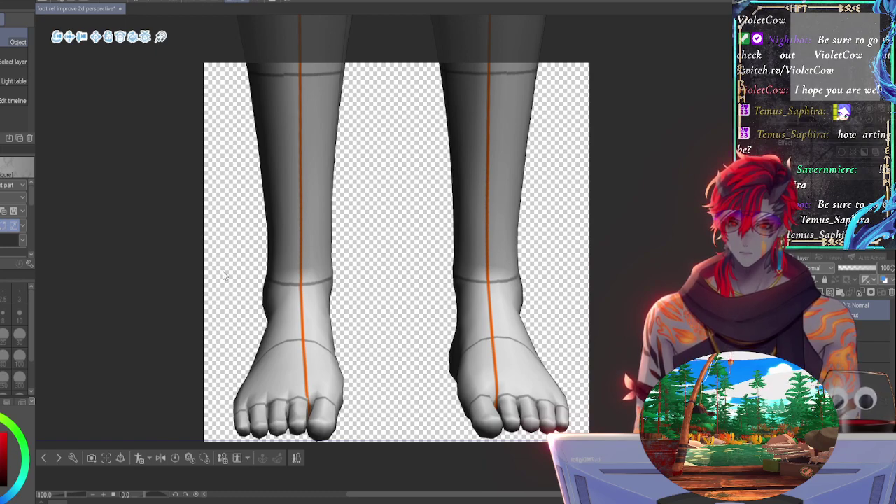
key(ctrl+z)
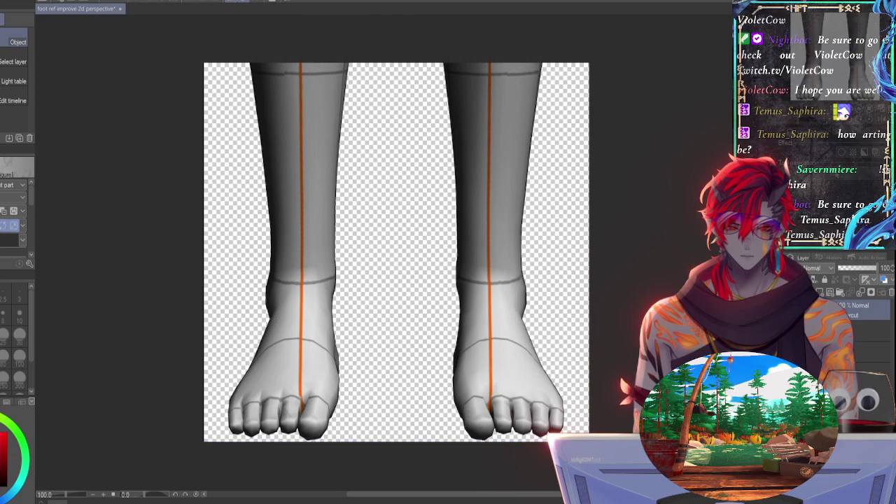
Step: Select the layer below the figure and mark a small rectangular selection under the big toe of the foot on the left
scroll(397, 251, down, 1)
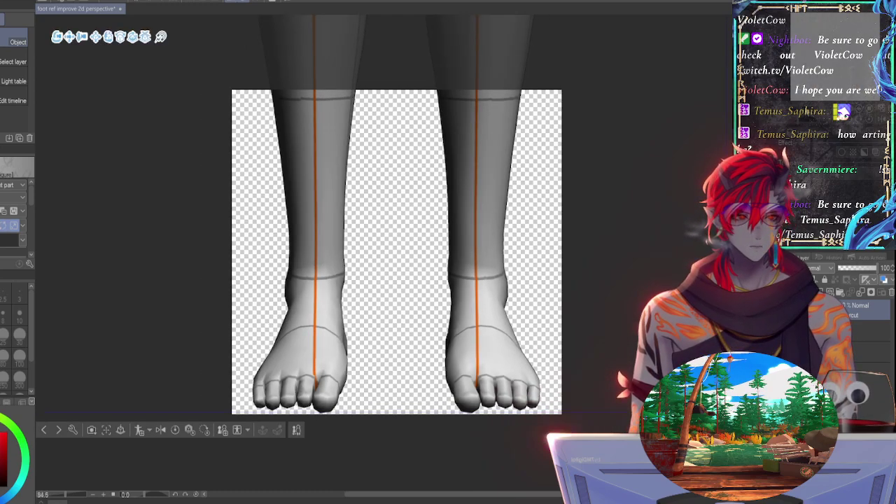
scroll(398, 251, up, 6)
scroll(398, 250, down, 1)
drag(826, 78, 804, 103)
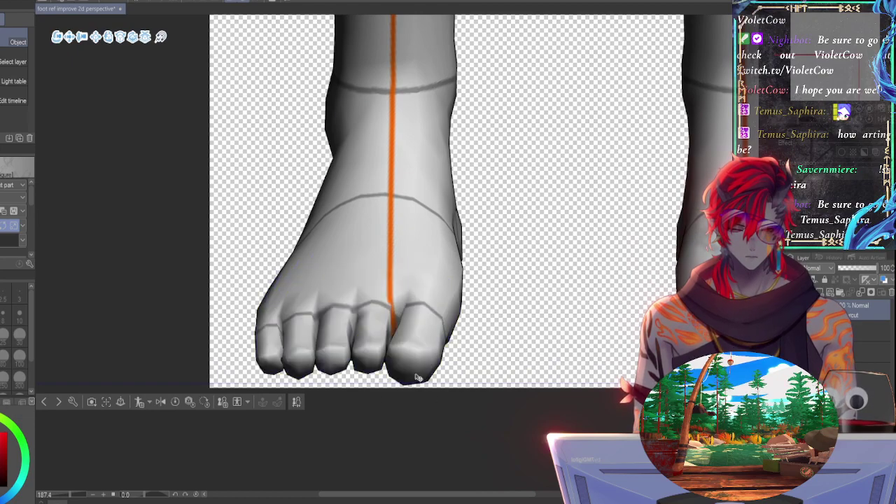
click(870, 331)
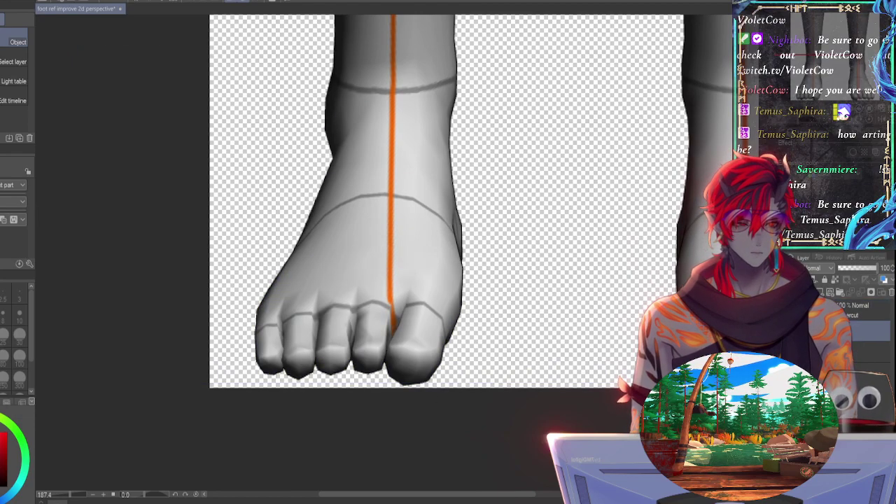
click(870, 310)
click(869, 331)
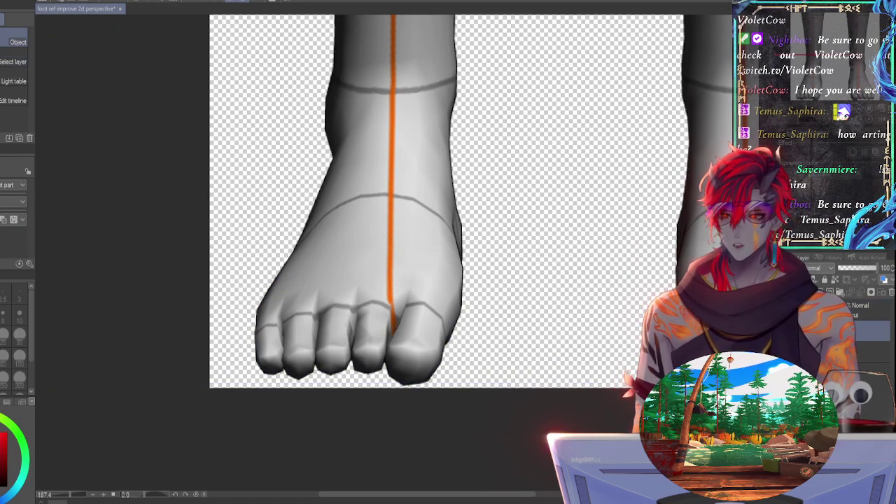
key(m)
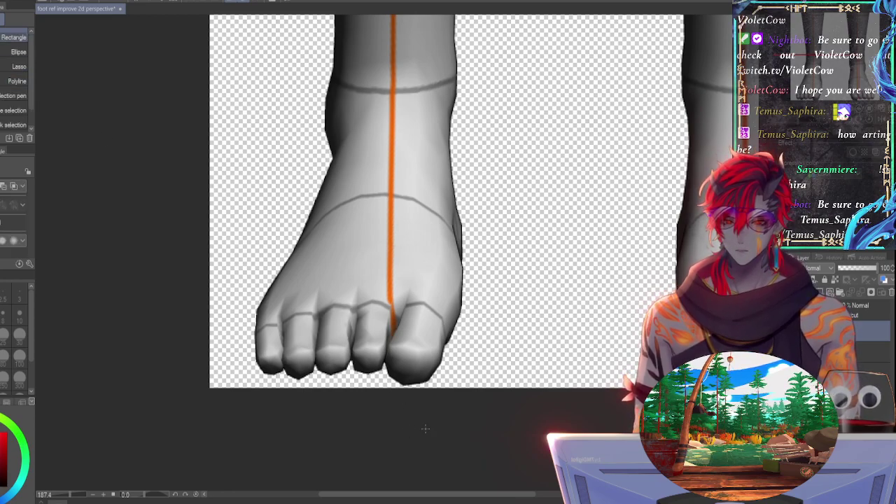
drag(425, 426, 467, 389)
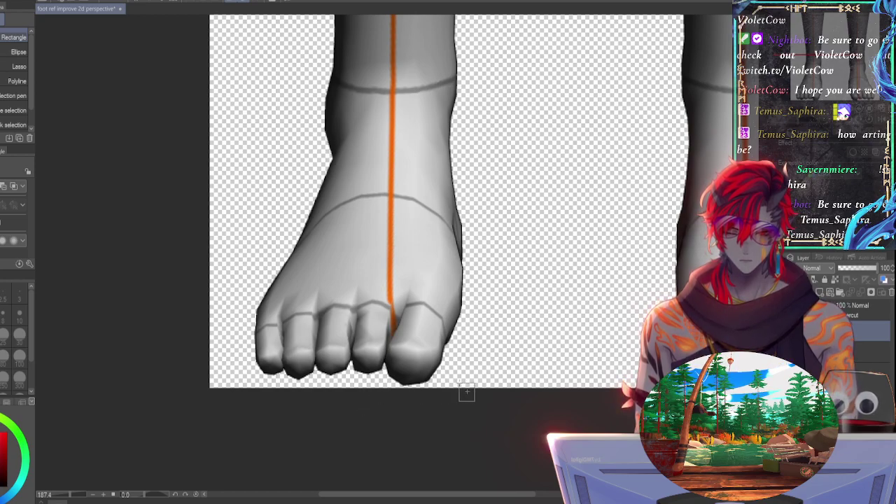
drag(475, 401, 446, 384)
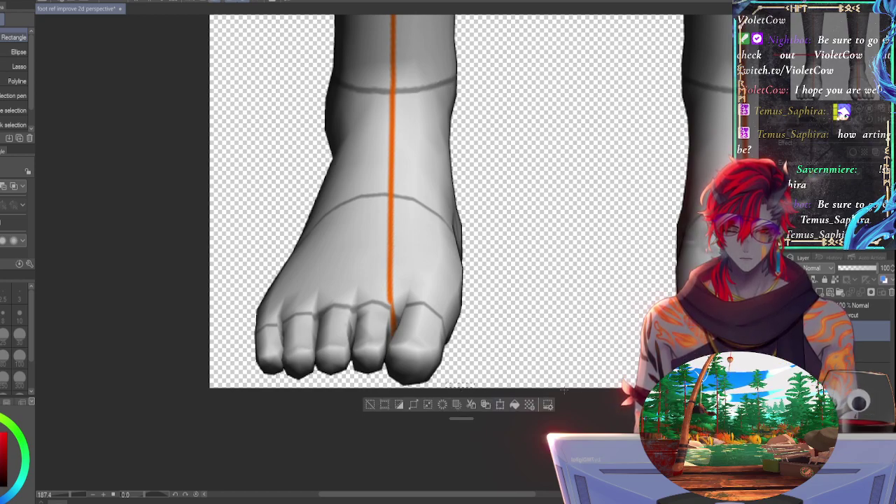
Step: Set the drawing colour to yellow and activate the Straight line tool
click(2, 418)
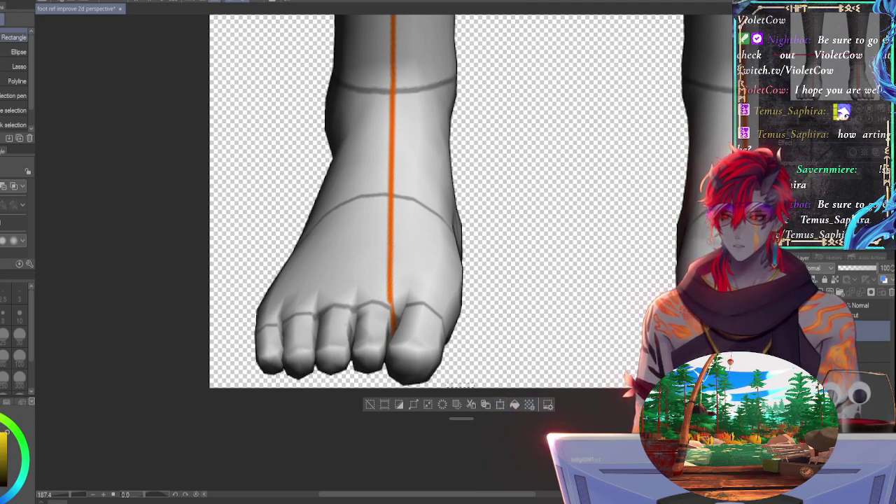
key(o)
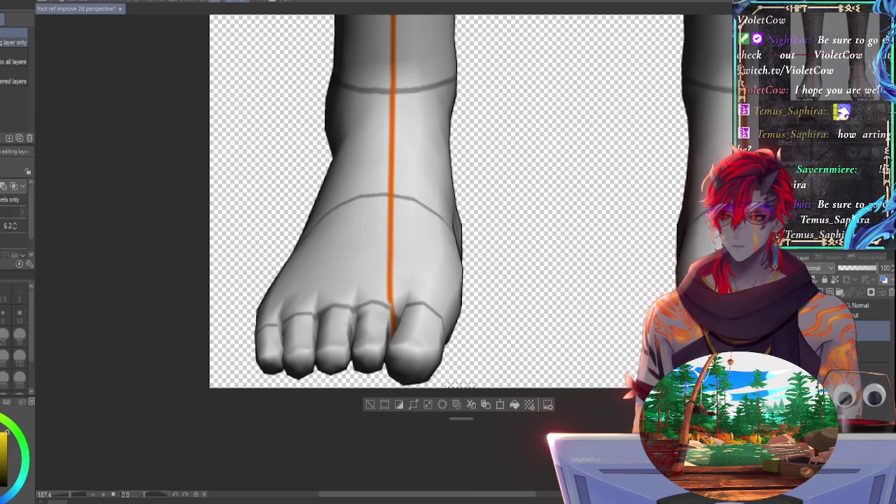
key(slash)
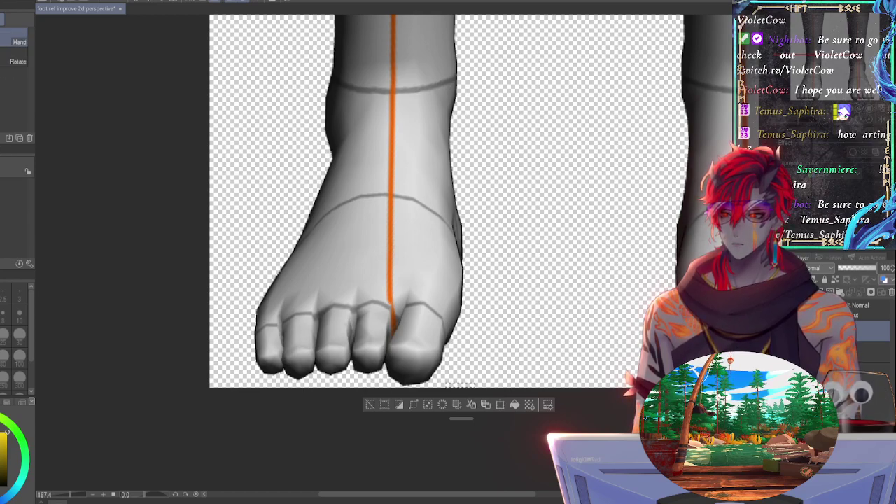
key(p)
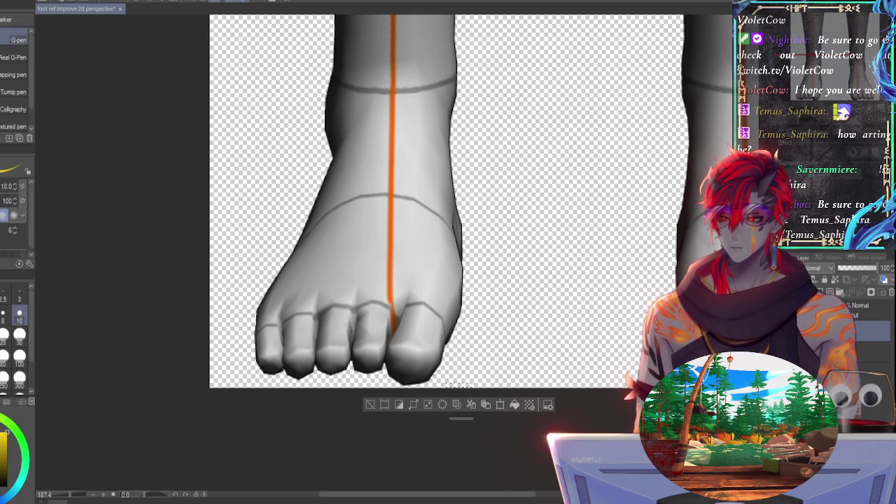
key(p)
key(b)
key(b)
key(b)
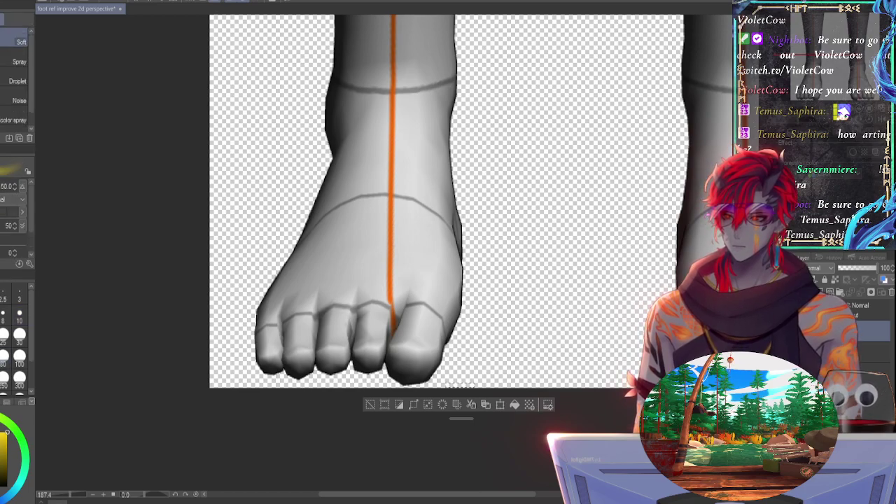
key(u)
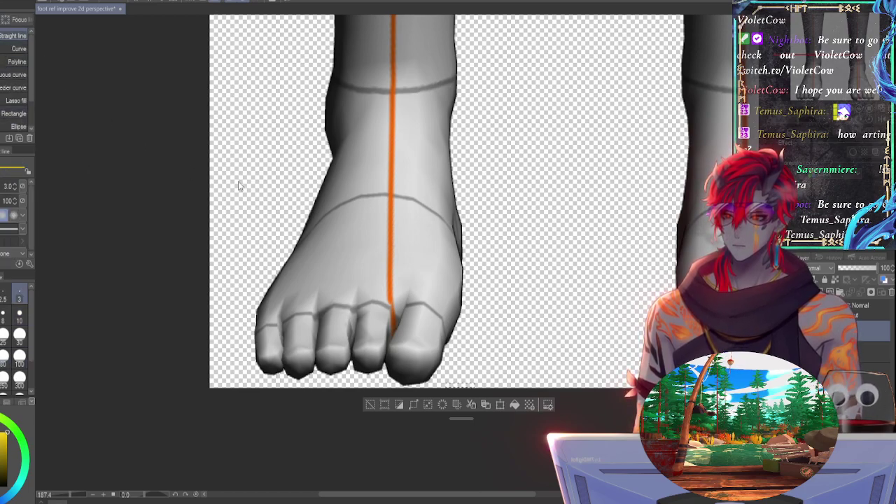
Step: Set the straight line's brush size to 1, then raise it to 9.5
mouse_move(374, 166)
ctrl+alt+mouse_down()
mouse_move(380, 201)
mouse_move(376, 161)
ctrl+alt+mouse_up()
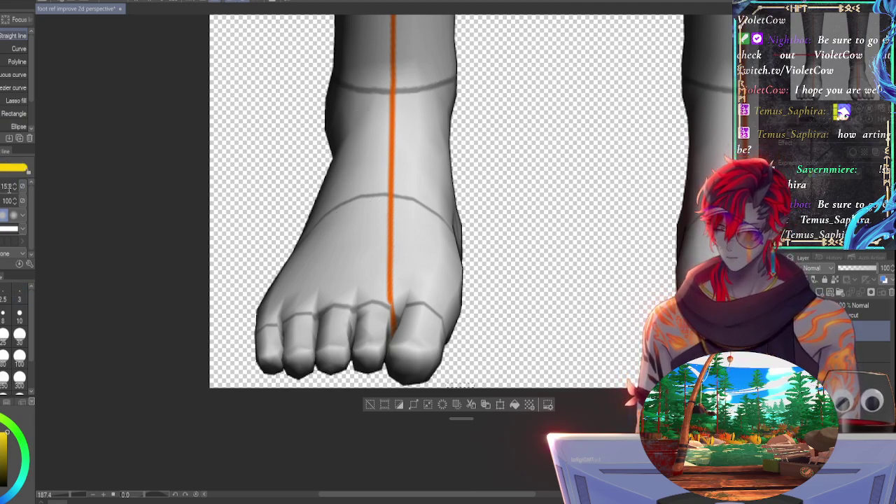
text(1)
key(Return)
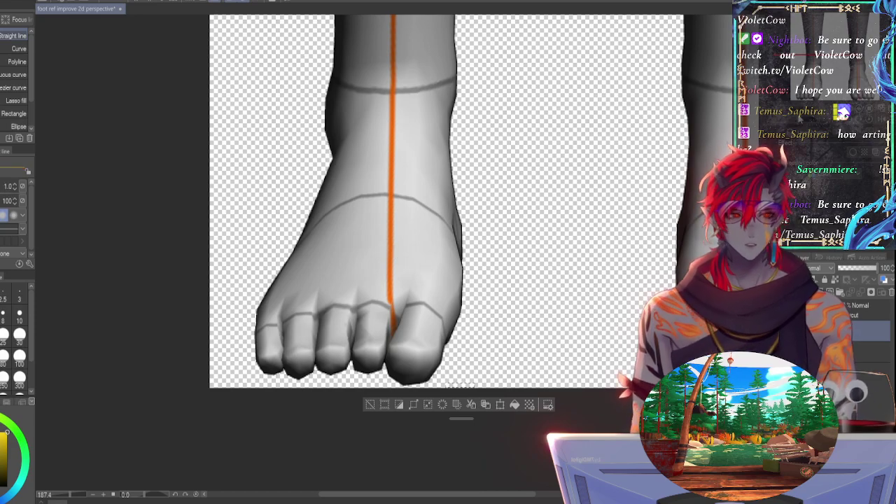
drag(806, 106, 803, 107)
drag(805, 63, 789, 82)
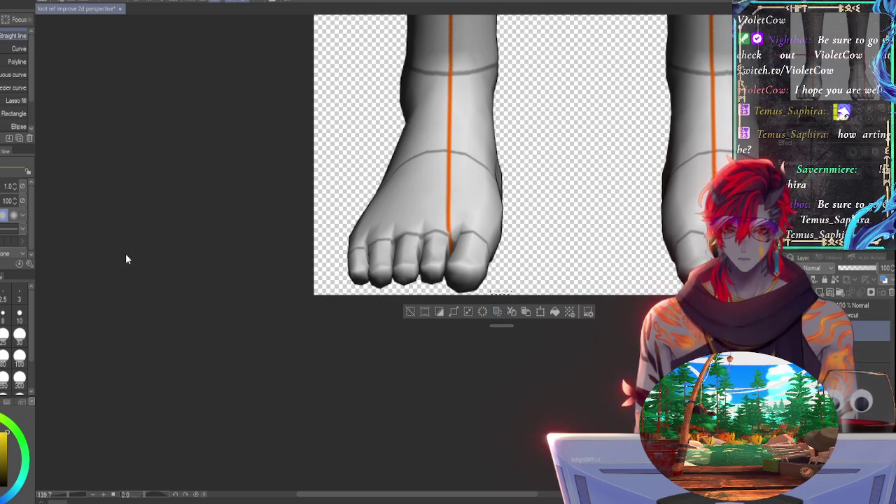
click(16, 185)
click(16, 185)
click(17, 185)
click(16, 185)
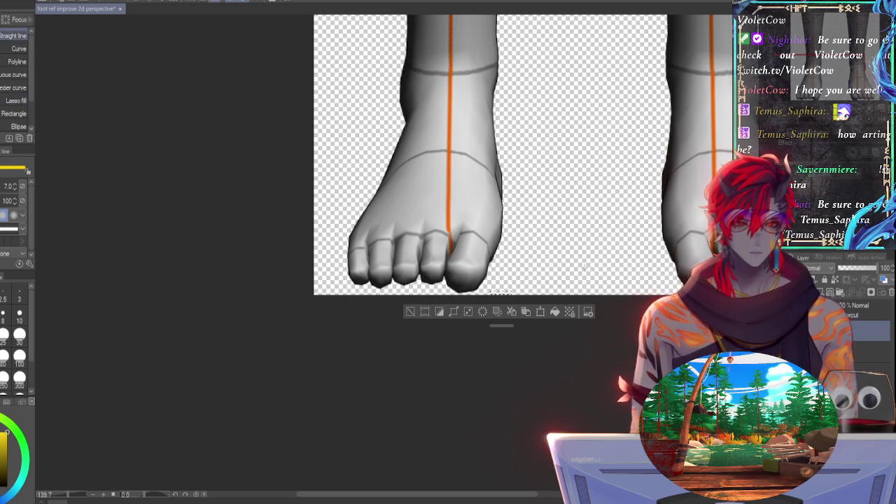
mouse_move(586, 270)
ctrl+alt+mouse_down()
mouse_move(558, 245)
mouse_move(595, 296)
mouse_move(587, 275)
ctrl+alt+mouse_up()
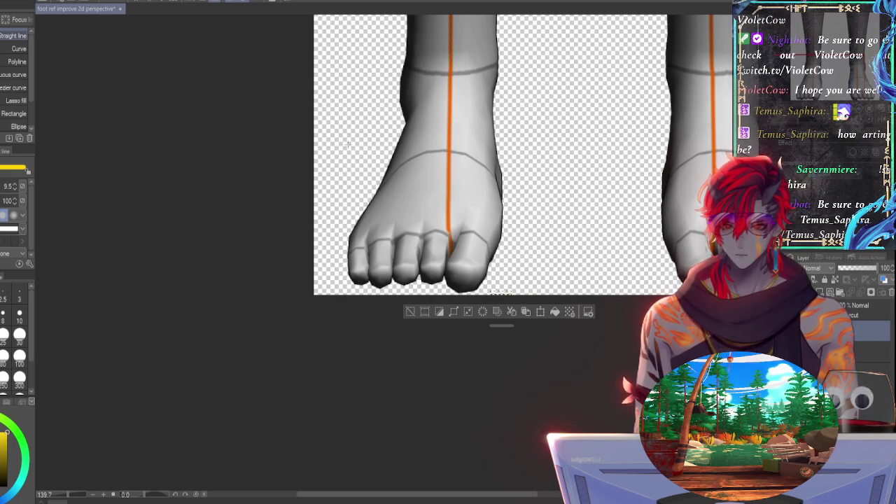
Step: Hide and show the figure's layer to check what is drawn on the layer beneath it
click(793, 310)
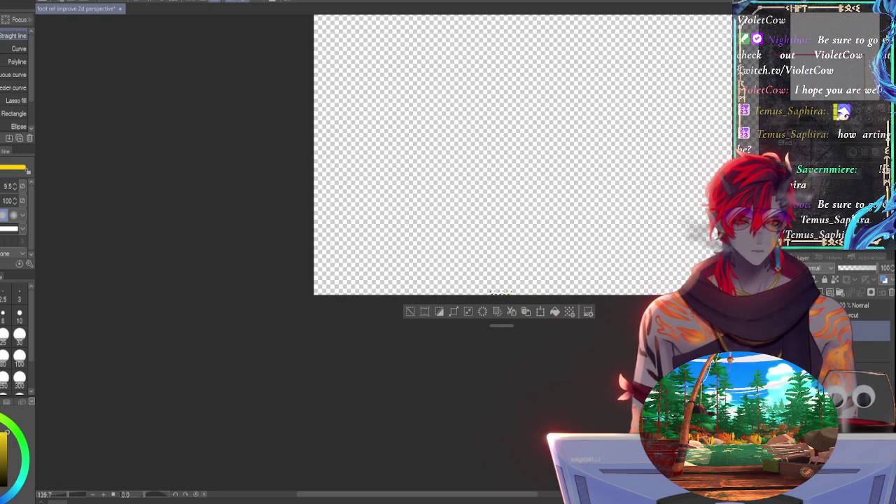
click(793, 310)
click(794, 310)
key(v)
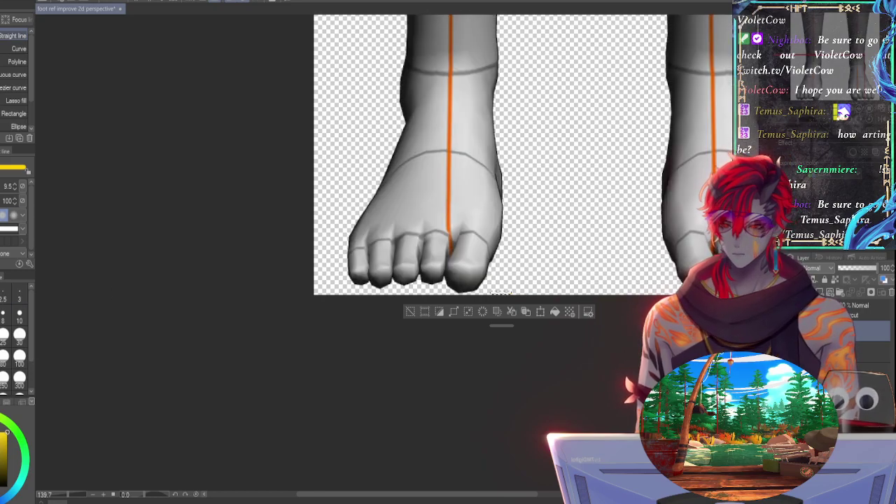
key(x)
click(1, 465)
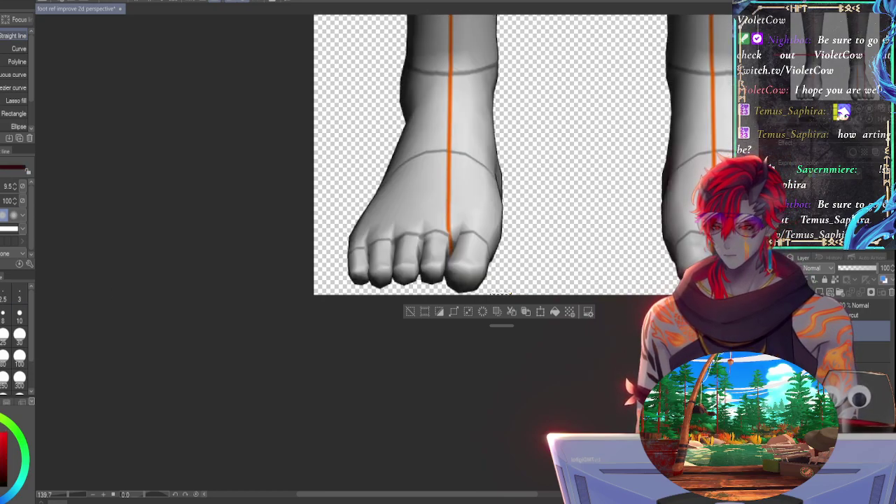
click(1, 458)
key(x)
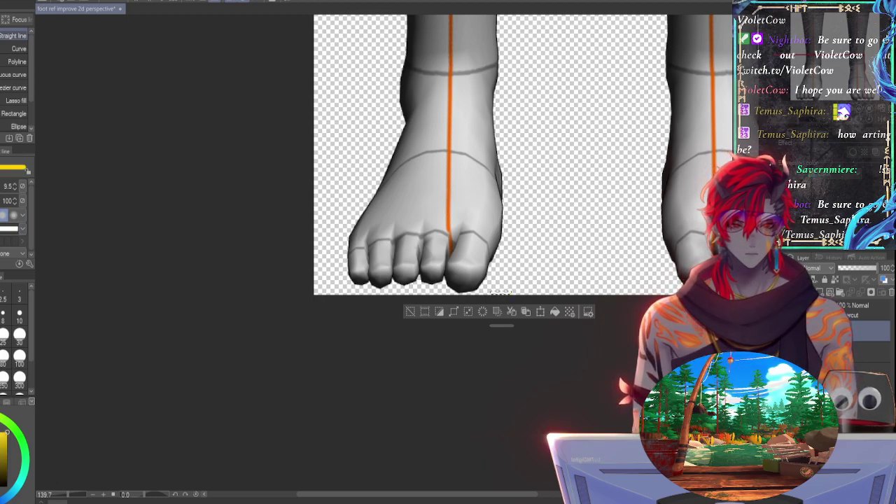
Step: Move the drawing layer above the figure's layer and switch to the Polyline tool
drag(865, 304, 865, 302)
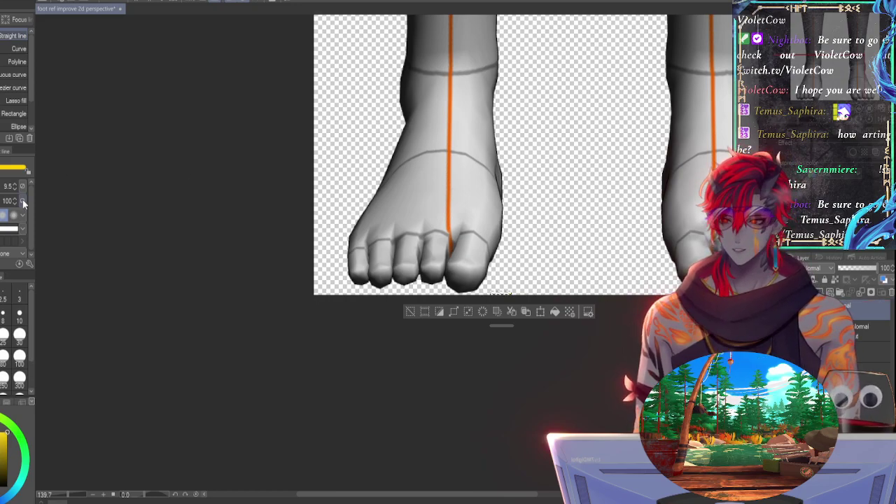
drag(30, 200, 30, 183)
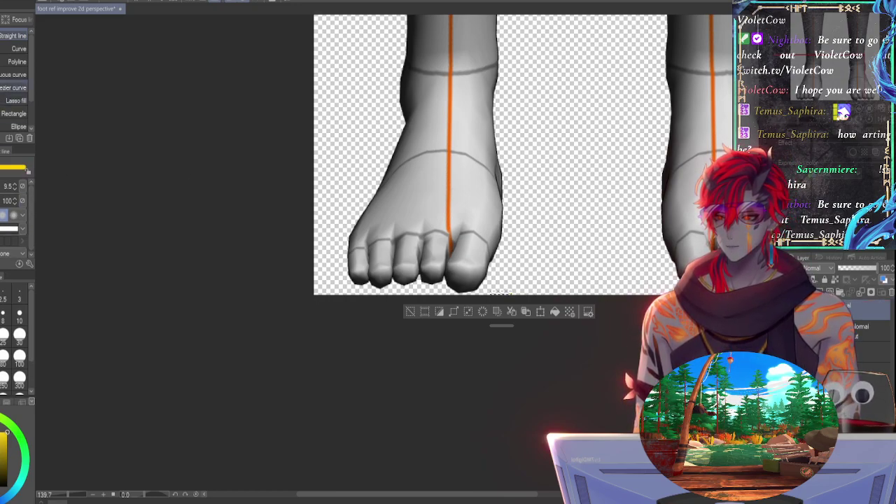
click(13, 61)
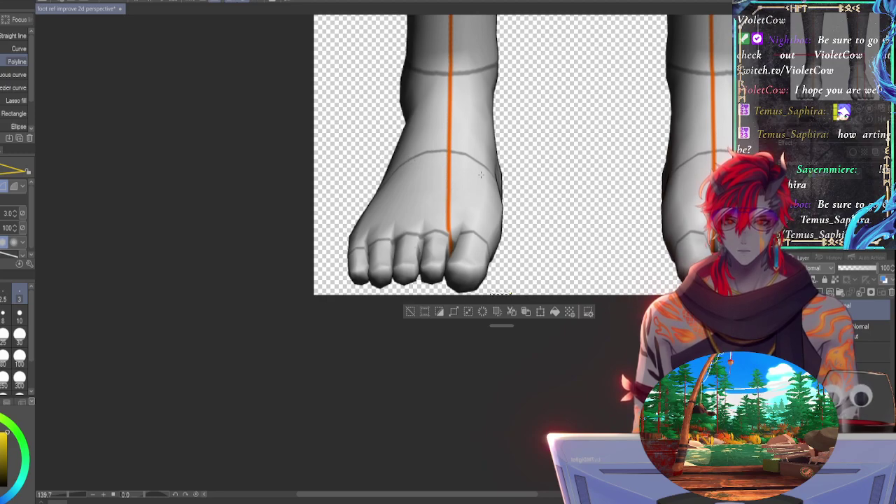
Step: Raise the polyline's brush size to 40
key(])
key(])
key(])
key(])
key(])
key(])
key(])
key(])
key(])
key(])
key(])
key(])
key(])
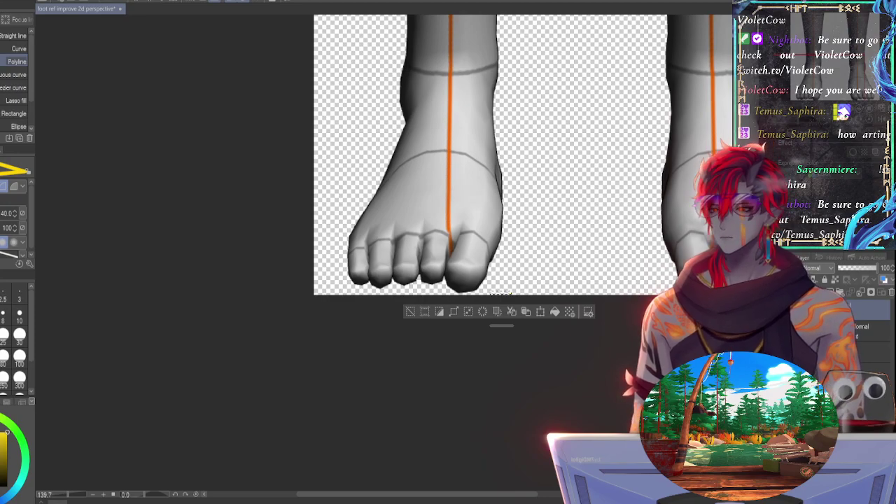
Step: Clear the small rectangular selection below the toes and keep the top drawing layer selected
key(o)
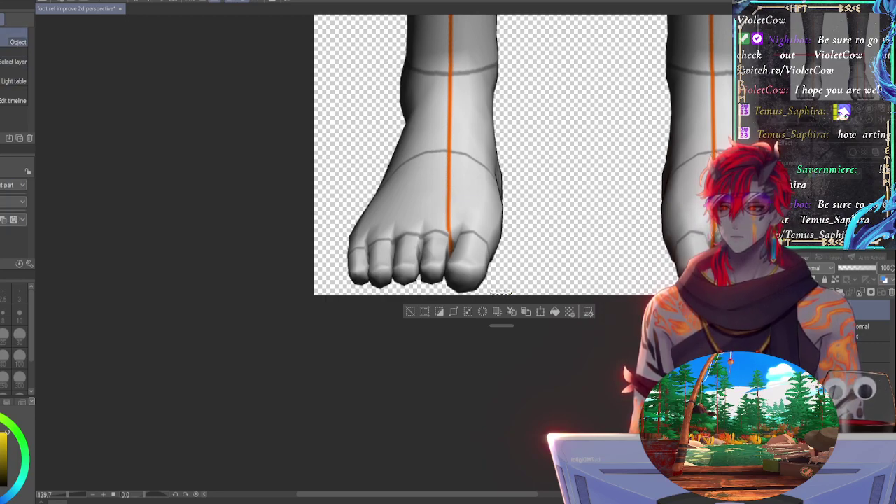
key(m)
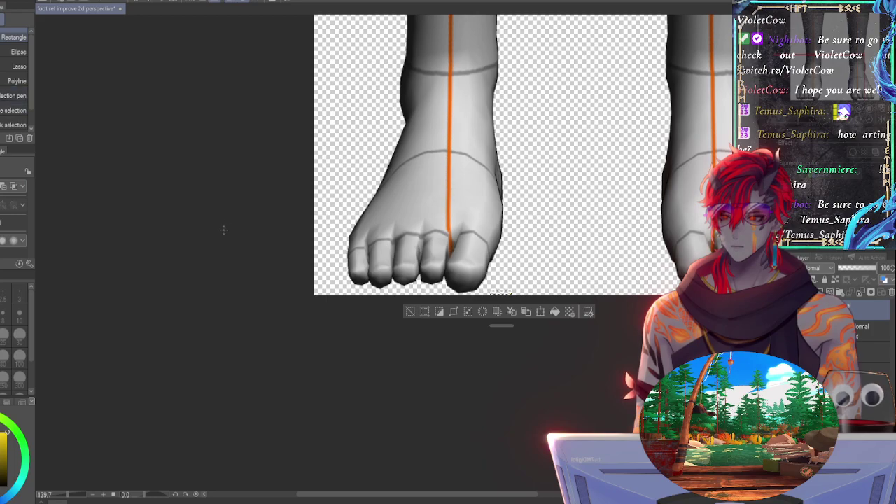
click(203, 218)
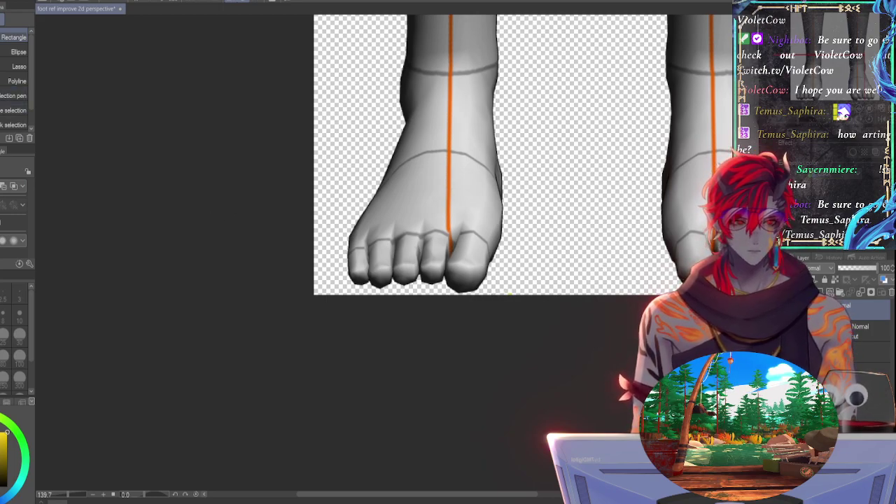
click(852, 324)
click(849, 311)
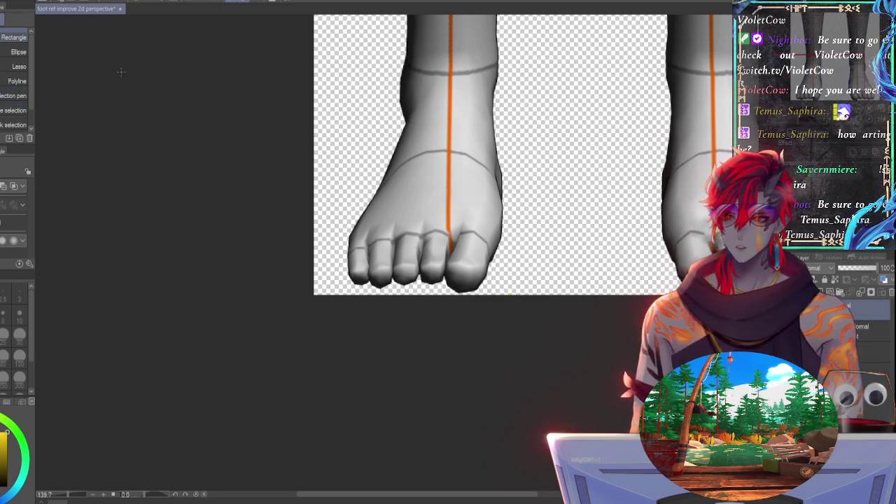
Step: Try a thick yellow polyline at the lower-left corner of the canvas, then undo it
key(u)
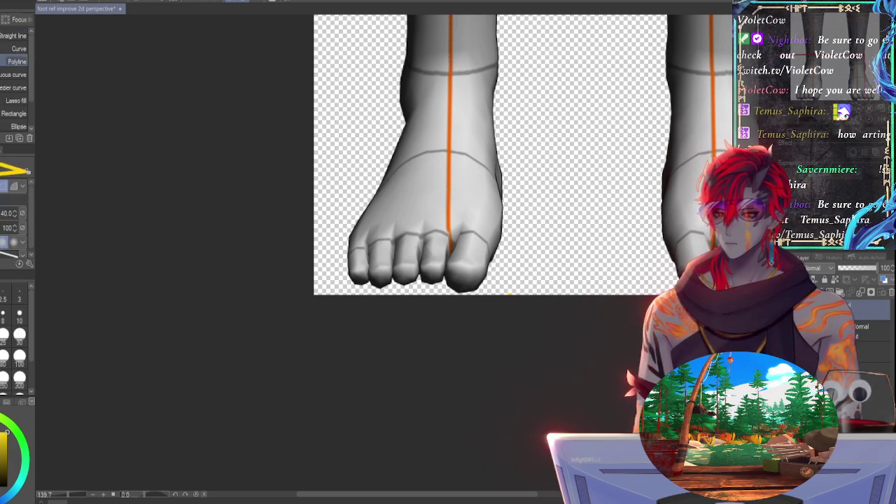
click(311, 295)
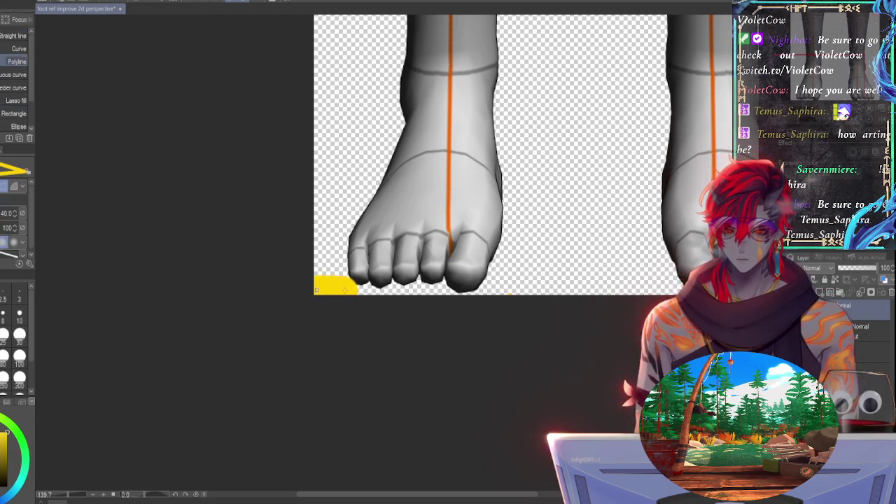
double_click(297, 264)
key(ctrl+z)
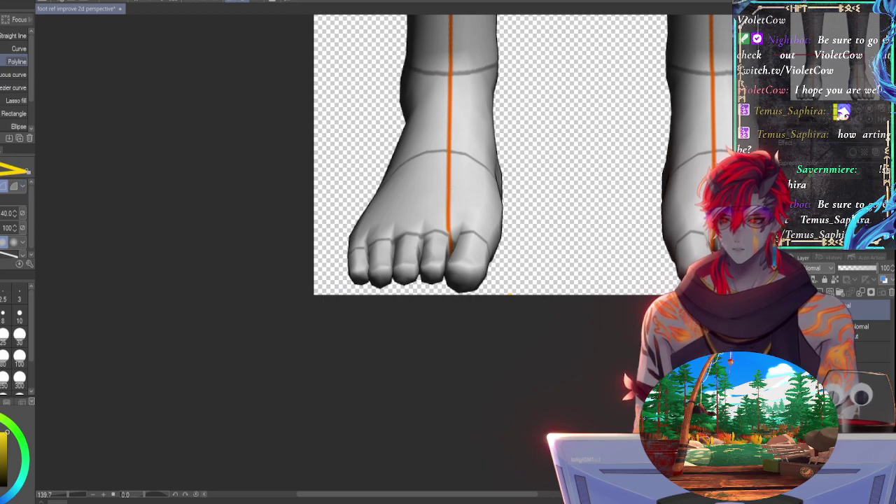
Step: Set the polyline's brush size to 10 and try a yellow line in the canvas's lower-left corner, cancelling it
click(7, 214)
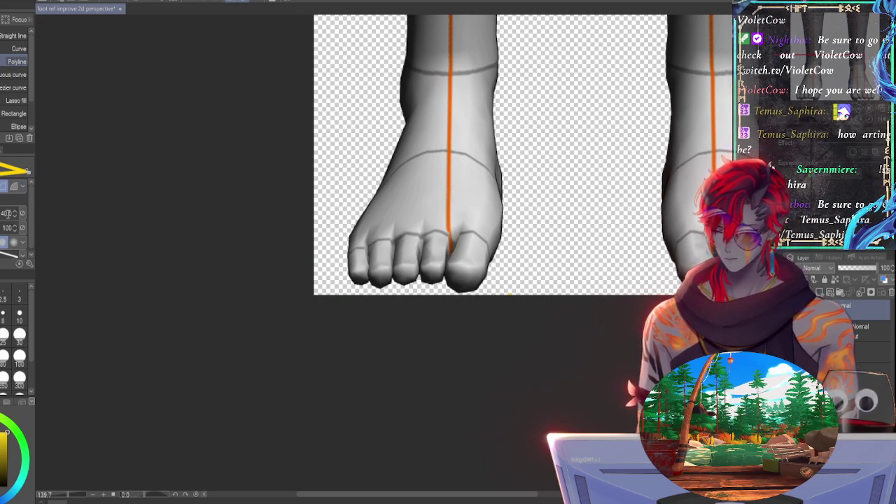
text(10)
key(Return)
click(320, 288)
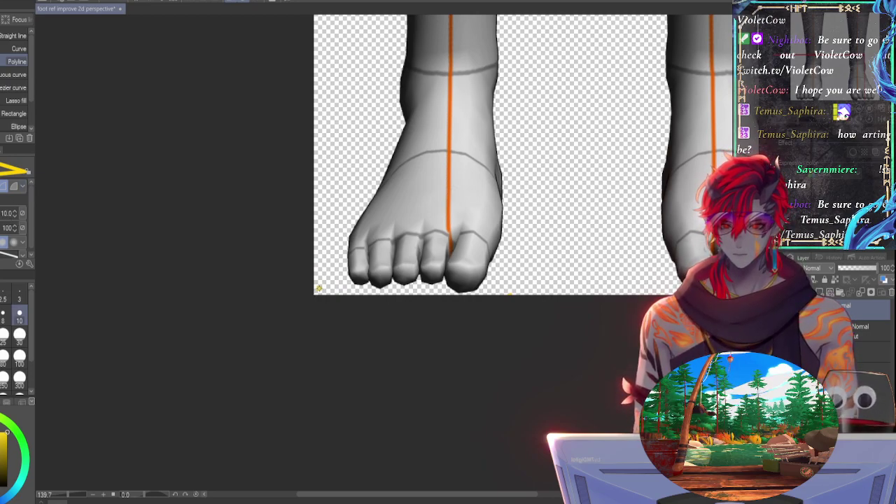
click(345, 293)
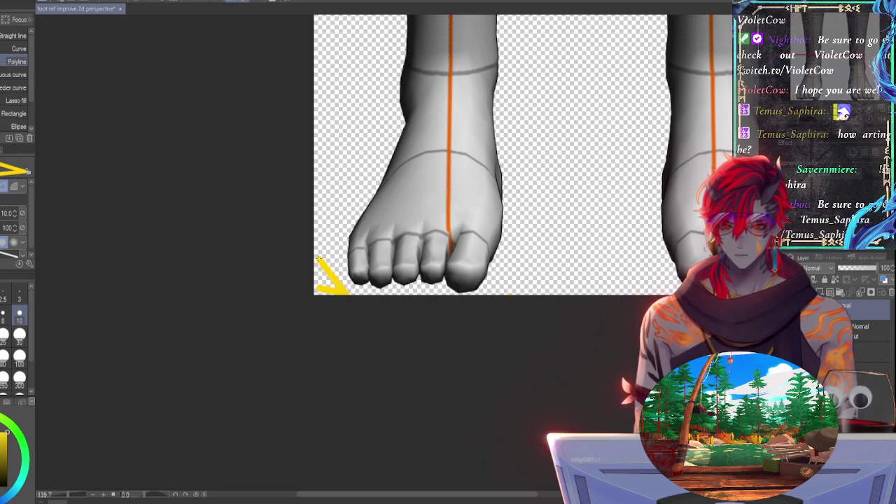
key(Escape)
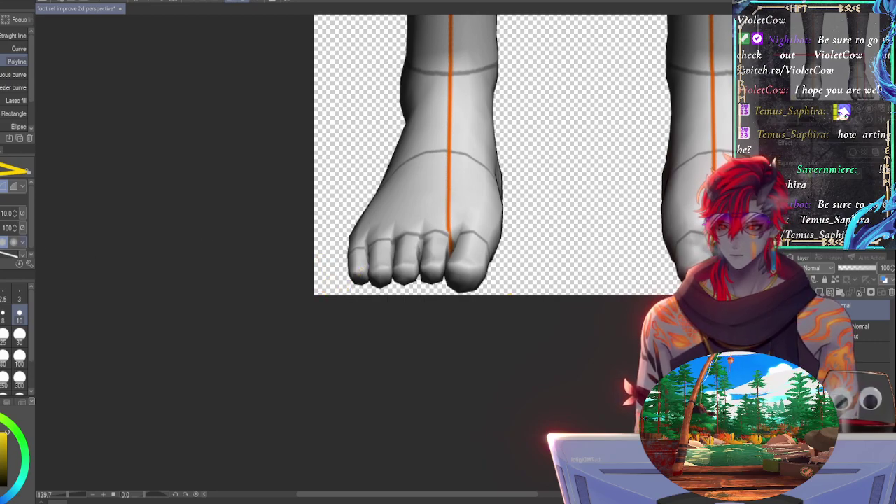
Step: Reduce the polyline's brush size to 5
click(16, 215)
click(15, 216)
click(16, 216)
click(15, 216)
click(16, 215)
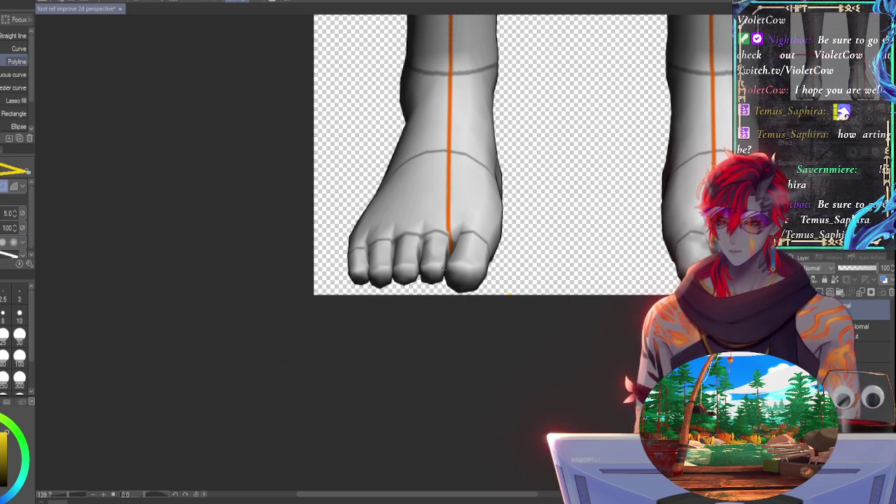
Step: Apply a dark border effect to the yellow lines on the drawing layer
click(854, 256)
click(804, 257)
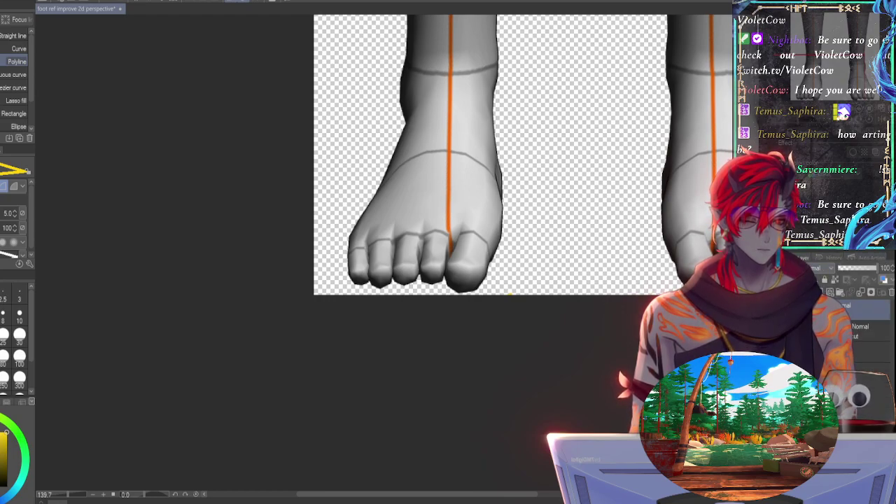
click(863, 133)
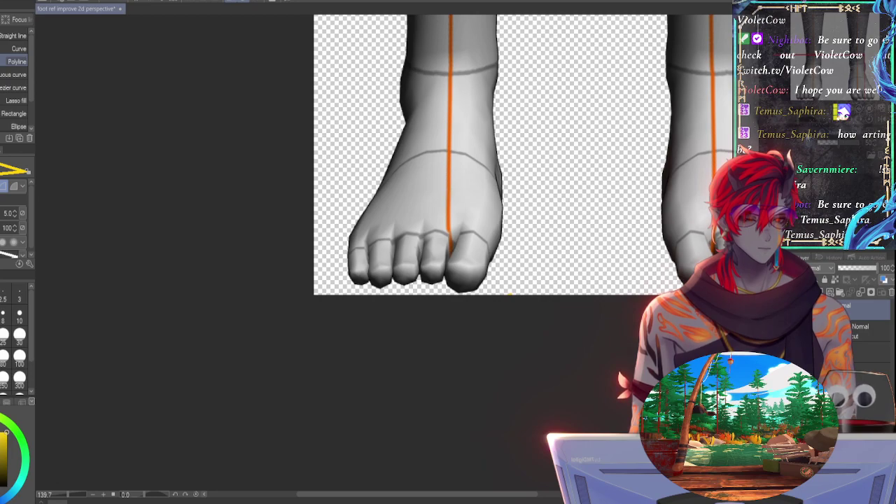
click(829, 133)
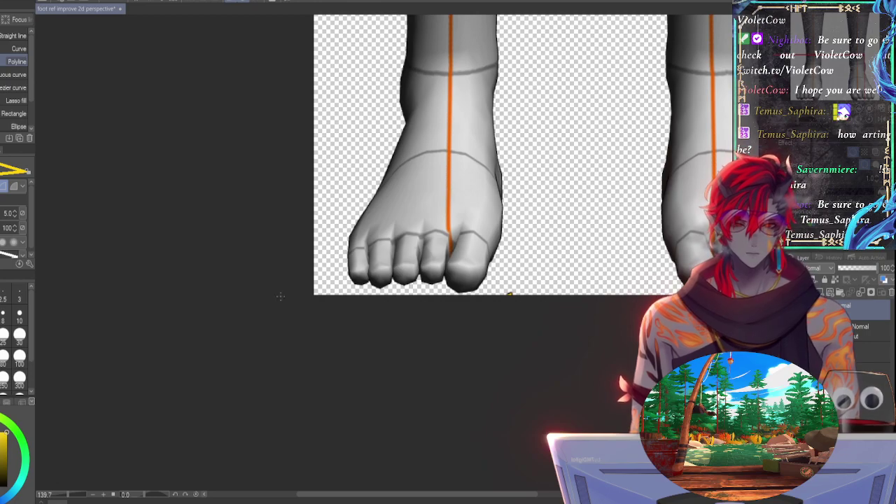
Step: Try a yellow line along the bottom edge of the canvas below the toes, then undo it
click(317, 292)
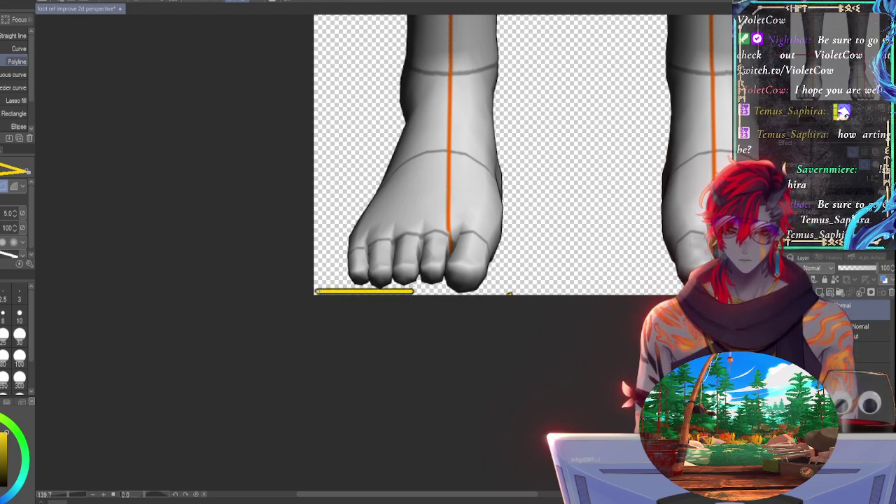
mouse_move(317, 292)
mouse_down()
mouse_move(346, 281)
mouse_move(390, 293)
mouse_move(540, 293)
mouse_up()
key(ctrl+z)
key(ctrl+z)
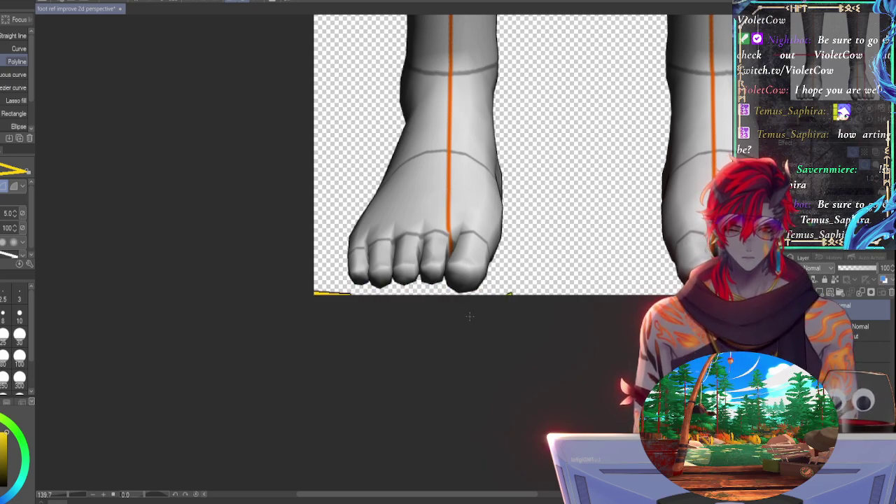
key(ctrl+z)
Step: Reduce the brush size to 3 and draw a straight yellow line along the canvas's bottom edge
click(15, 216)
click(15, 216)
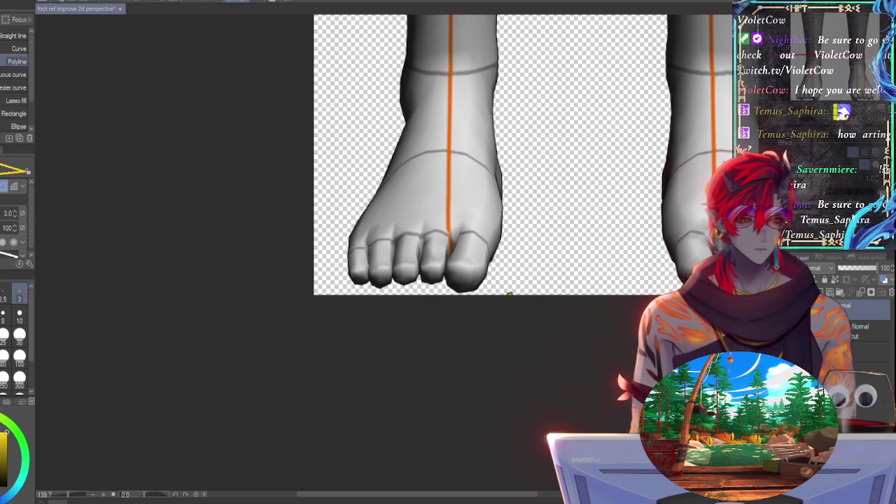
middle_drag(509, 294, 346, 403)
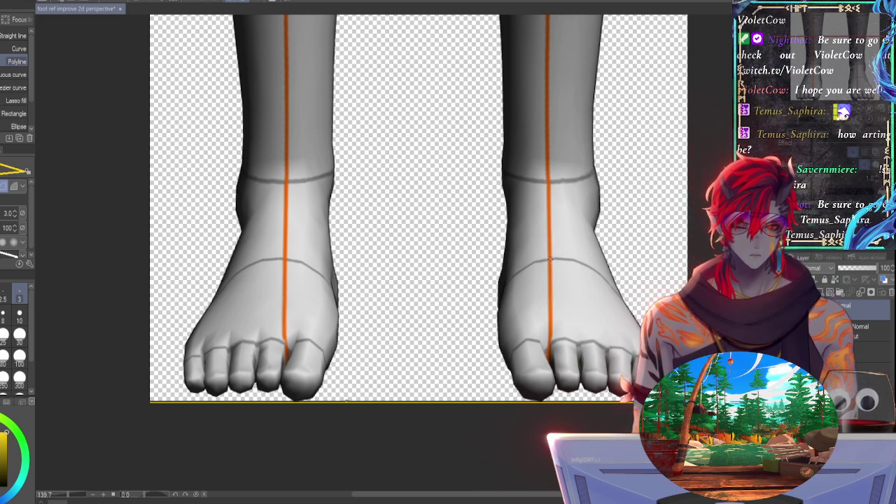
Step: Try a horizontal yellow line connecting the instep contours of both feet, then undo it
click(550, 259)
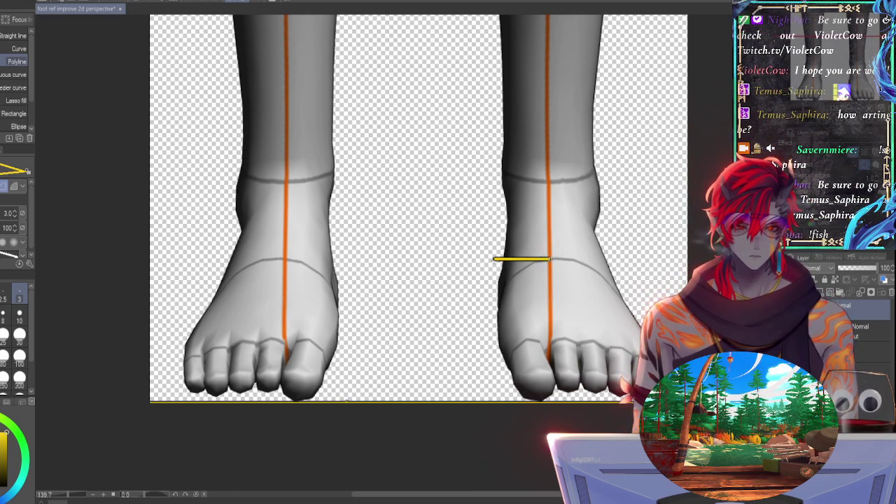
click(286, 270)
key(ctrl+z)
key(ctrl+z)
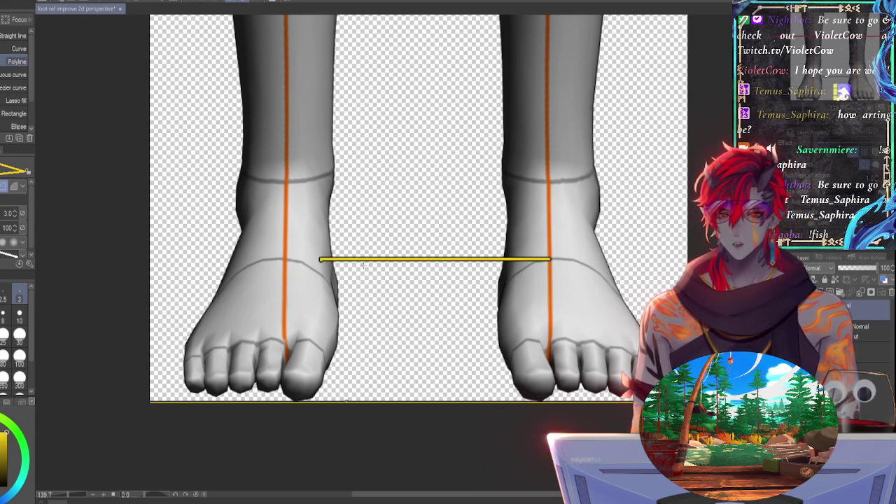
Step: Draw a short horizontal yellow line at the top of the left-hand foot's instep contour, undoing the crooked attempt
click(257, 259)
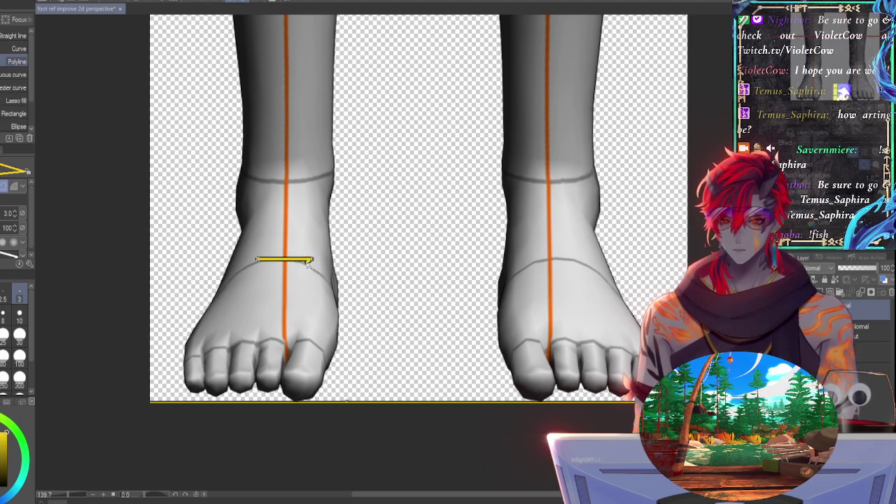
click(345, 247)
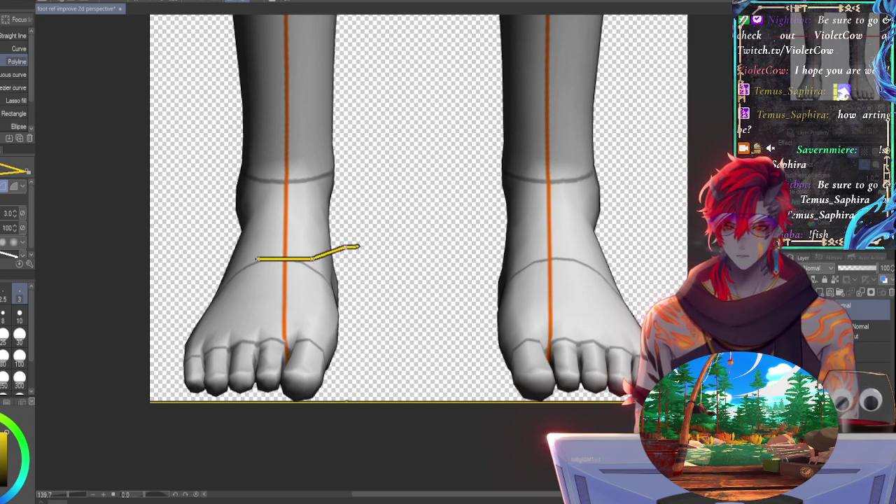
double_click(369, 245)
key(ctrl+z)
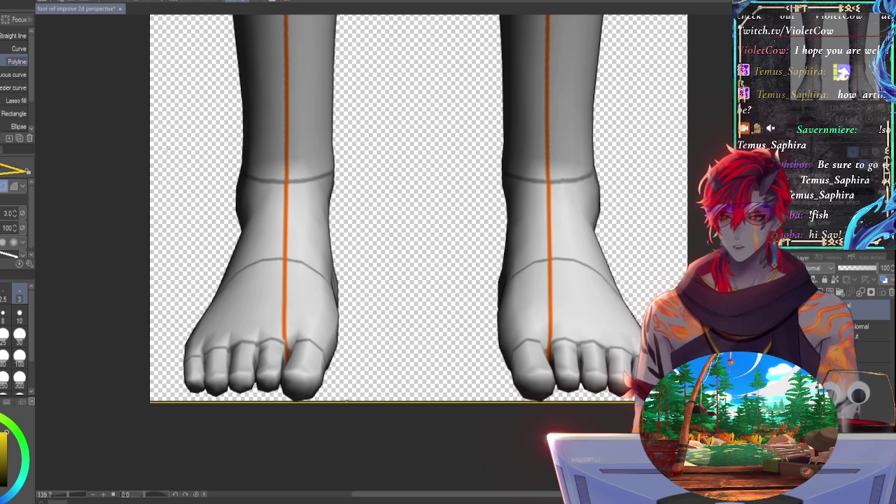
click(260, 261)
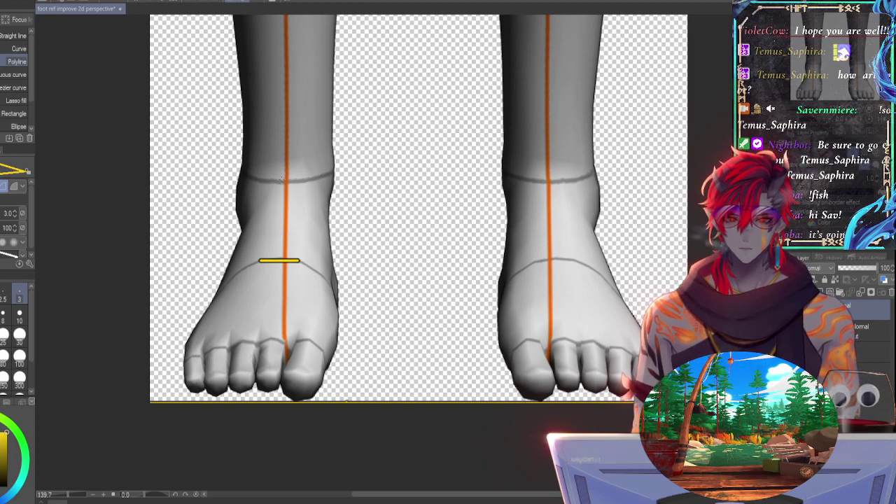
Step: Try a horizontal yellow line connecting the ankle contours of both legs, then undo it
drag(282, 180, 552, 183)
click(553, 183)
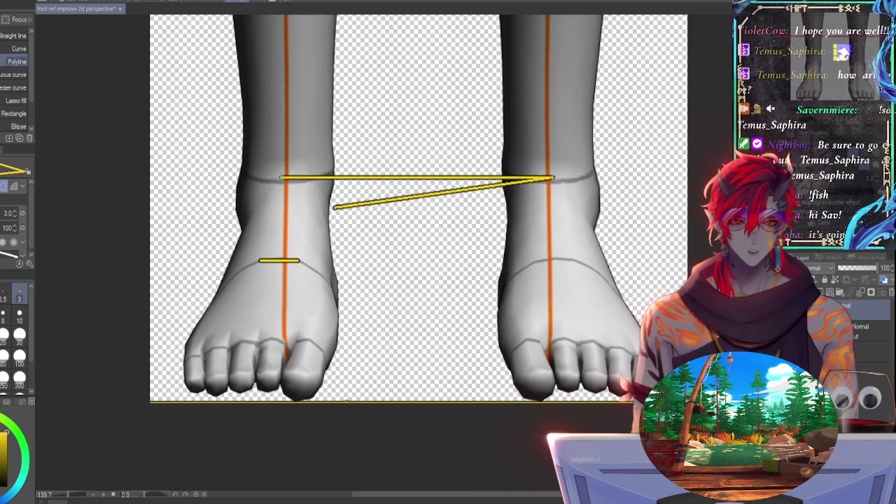
double_click(543, 180)
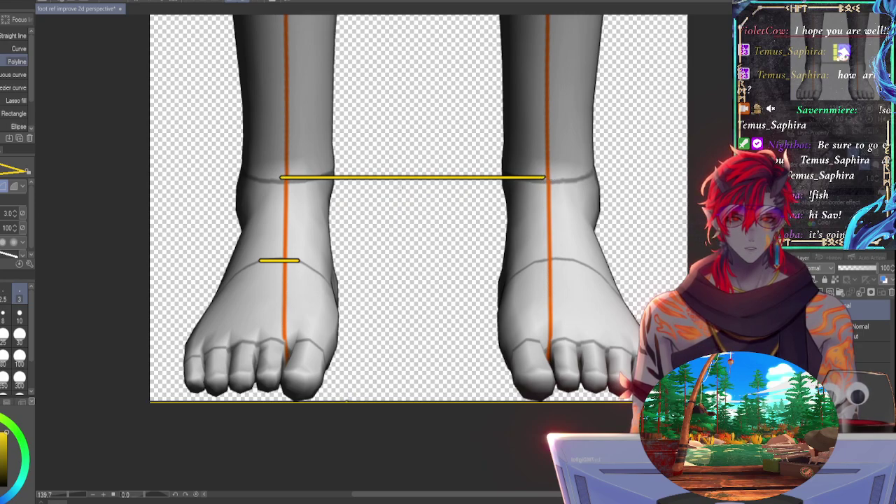
key(ctrl+z)
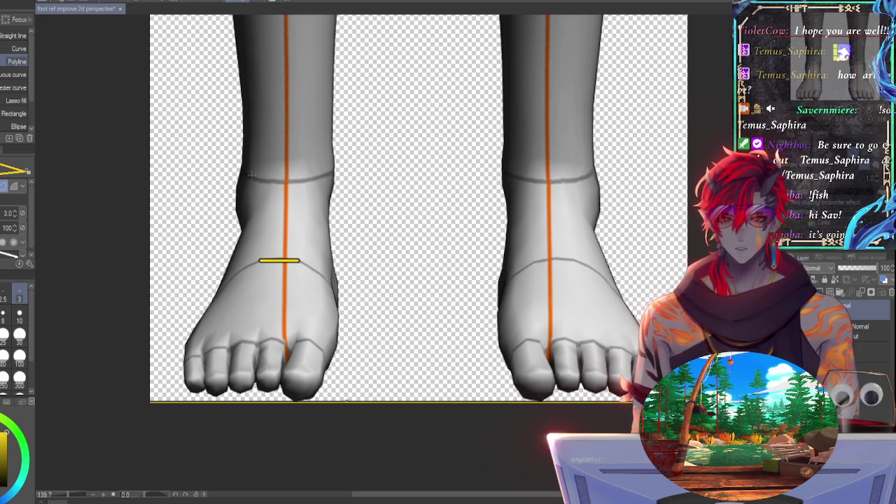
Step: Mark the left-hand ankle contour with two horizontal yellow lines, a wide one above it and a short one below
drag(257, 176, 315, 176)
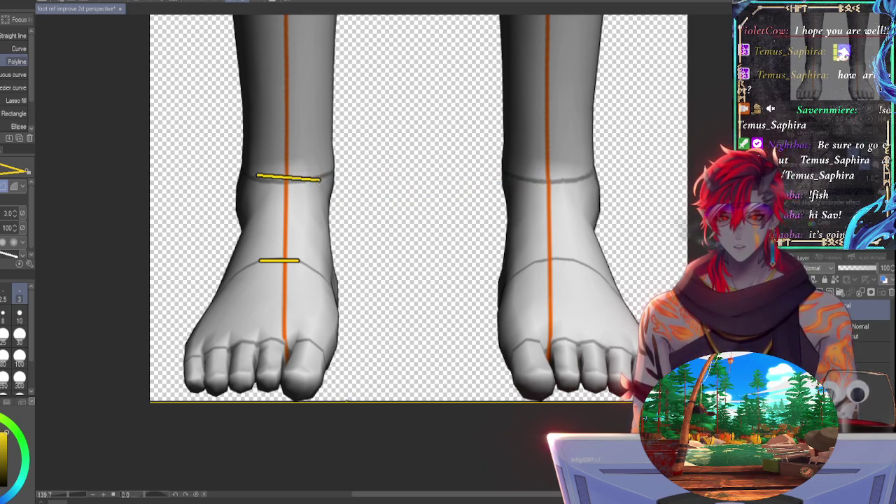
key(ctrl+z)
mouse_move(336, 169)
mouse_down()
mouse_move(238, 169)
mouse_move(309, 185)
mouse_up()
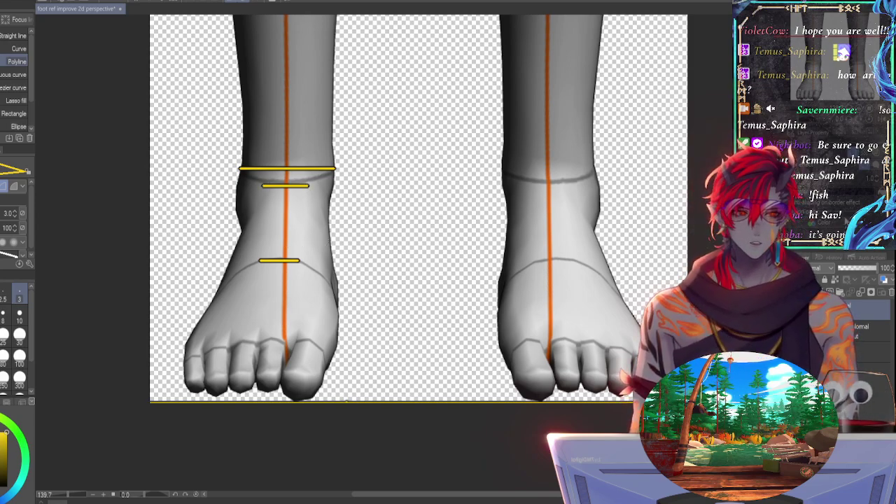
Step: Lower the line layer's opacity to 51 and save the image as "[FRONT]foot ref improve 2d perspective.png"
click(858, 274)
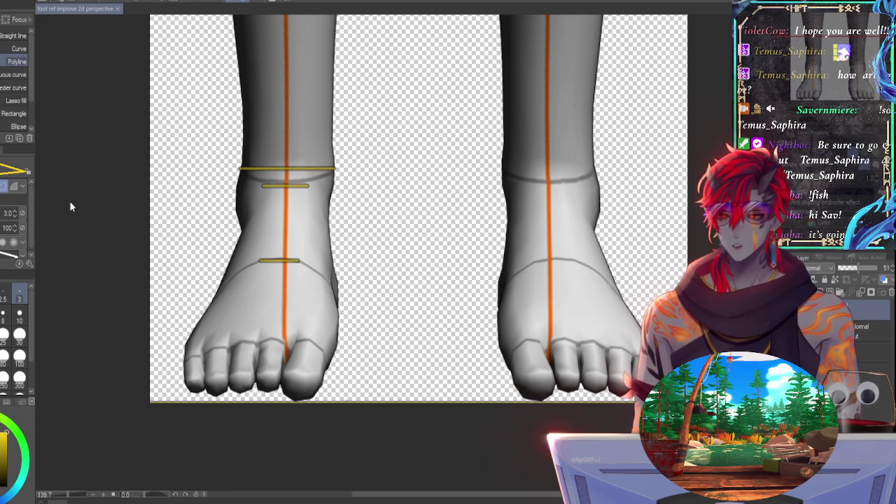
key(Return)
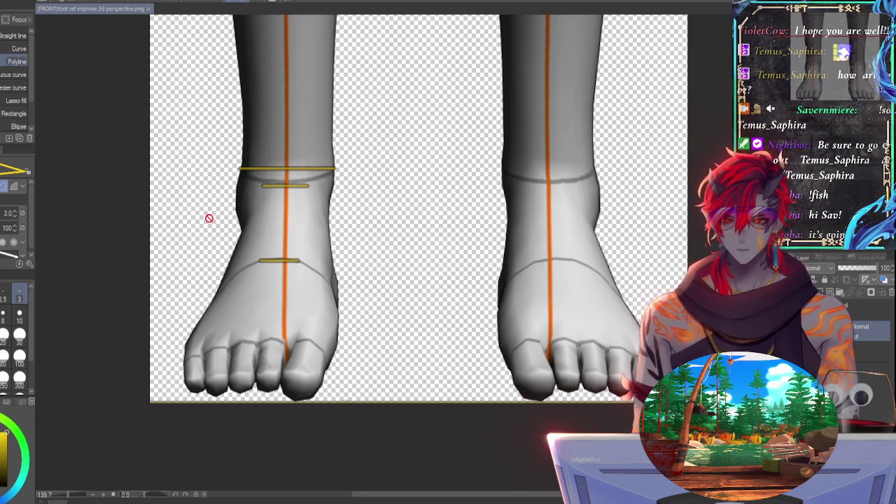
Step: Switch to the Object tool and raise the line layer's opacity back to 100
key(o)
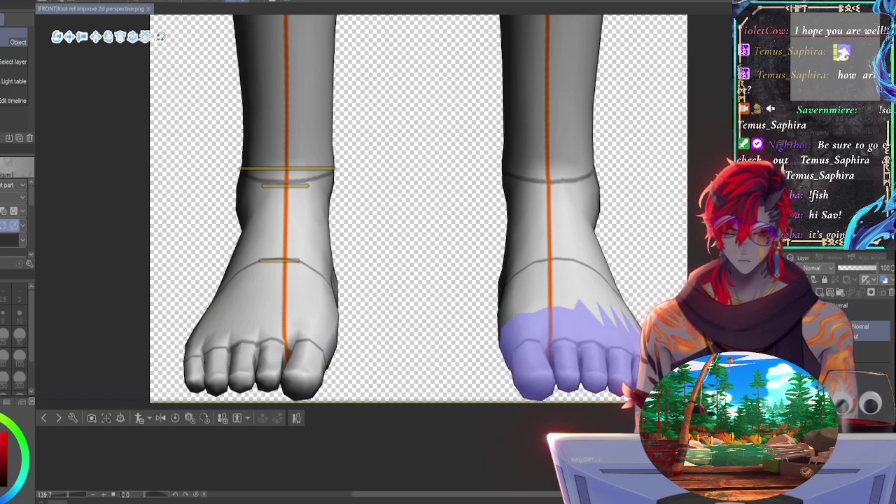
click(861, 310)
drag(865, 270, 882, 273)
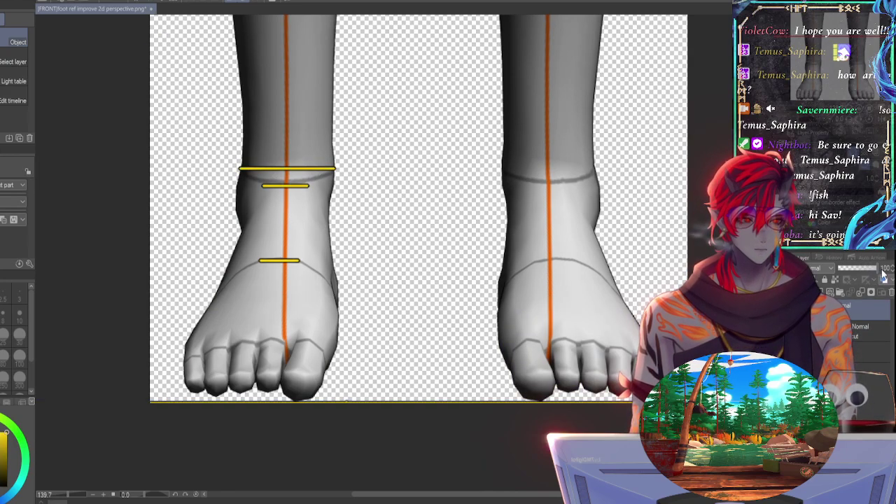
Step: Select the 3D figure's layer and try tilting the view of the feet, then undo the tilt
click(866, 330)
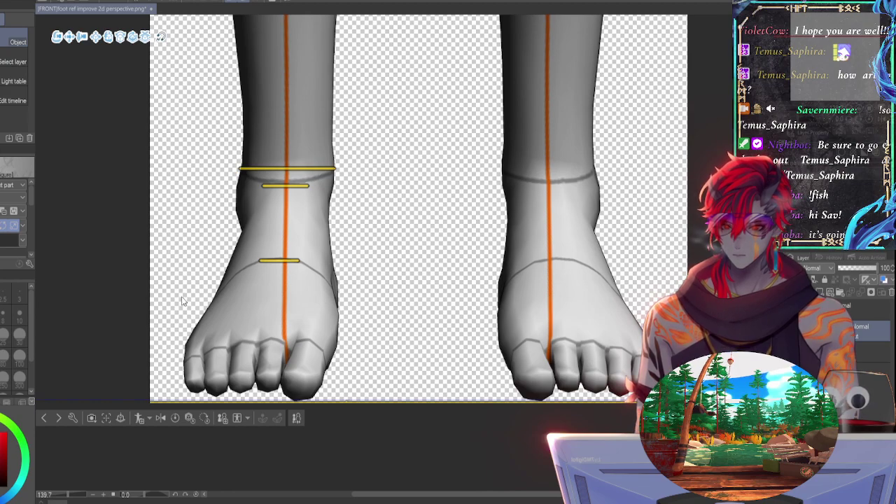
drag(182, 289, 228, 289)
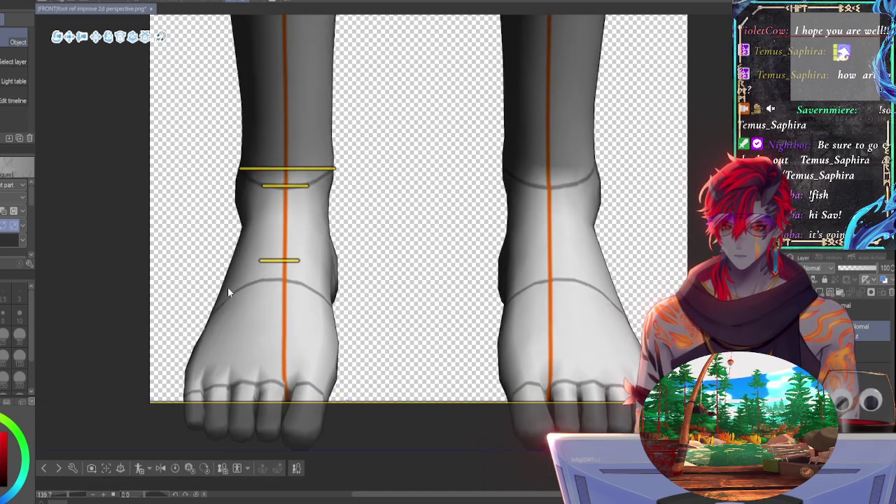
key(ctrl+z)
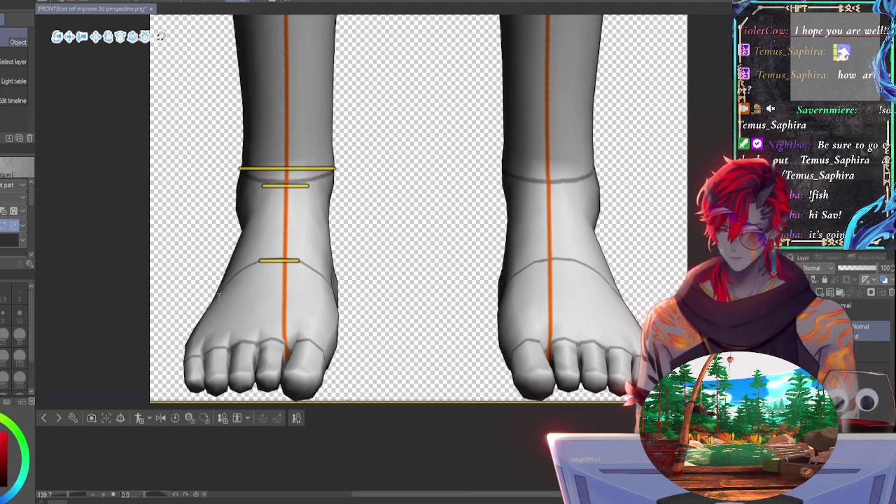
Step: Turn the 3D feet to a side view with the toes pointing right, comparing it with the front view
key(ctrl+z)
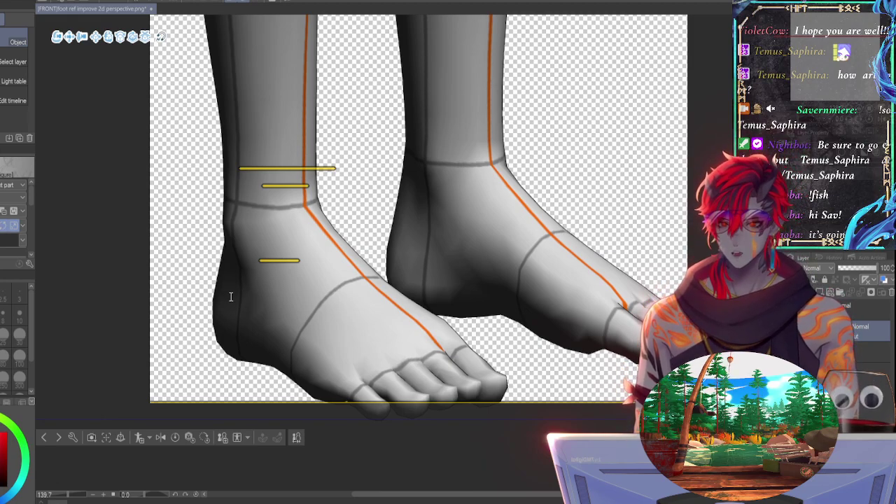
key(ctrl+z)
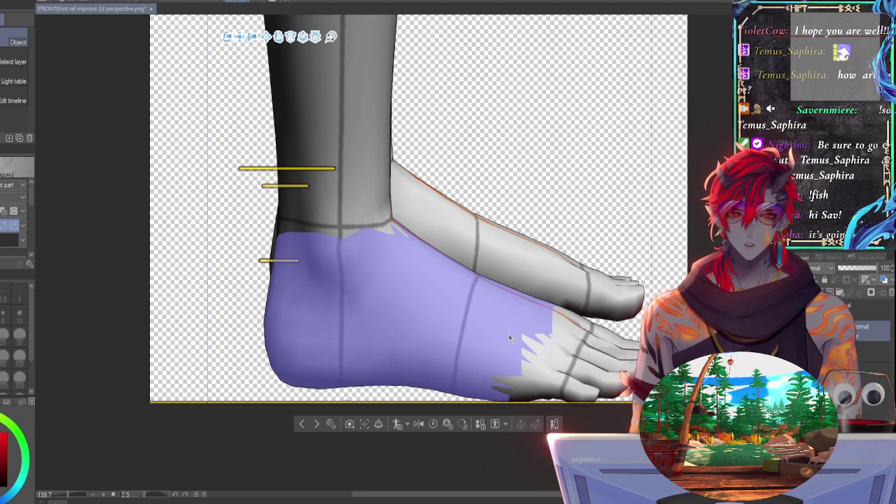
mouse_move(834, 69)
mouse_down()
mouse_move(834, 61)
mouse_move(832, 70)
mouse_up()
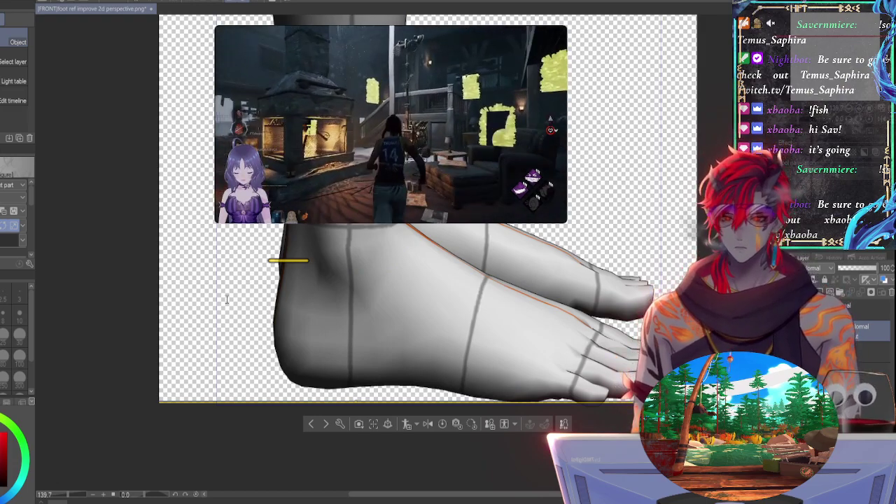
key(ctrl+z)
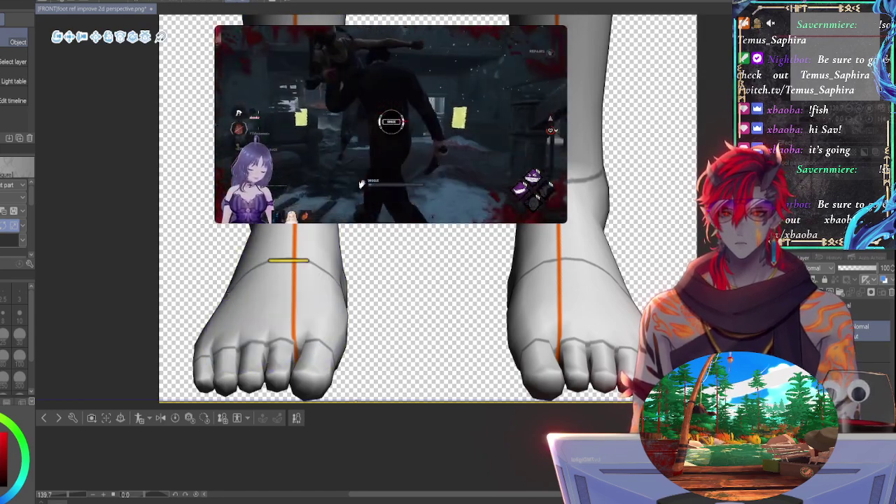
key(ctrl+z)
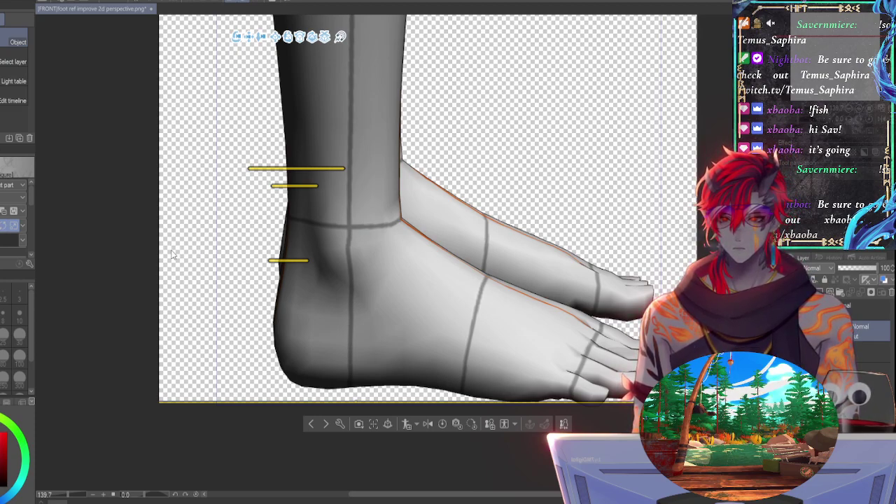
Step: Try raising the side-view feet to line them up with the yellow guide lines, then restore their position
key(ctrl+z)
key(ctrl+z)
key(ctrl+z)
key(ctrl+z)
key(ctrl+z)
key(ctrl+z)
key(ctrl+z)
key(ctrl+z)
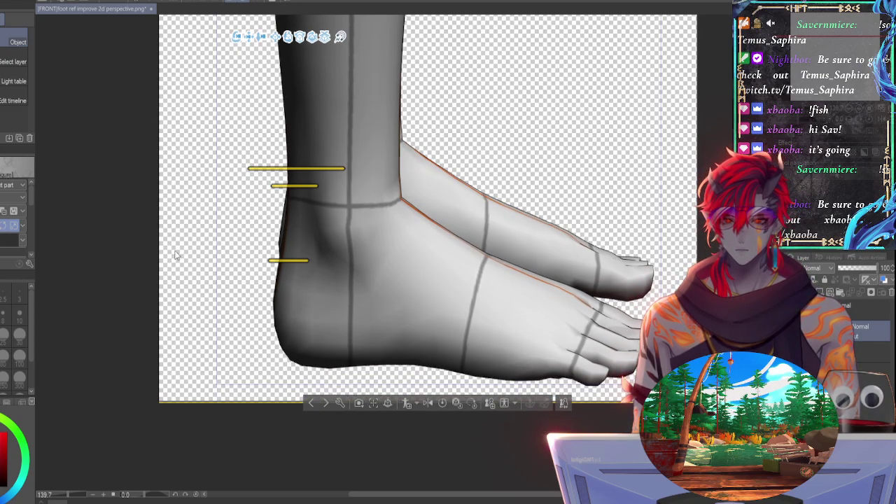
key(ctrl+z)
key(ctrl+z)
key(ctrl+z)
key(ctrl+z)
key(ctrl+z)
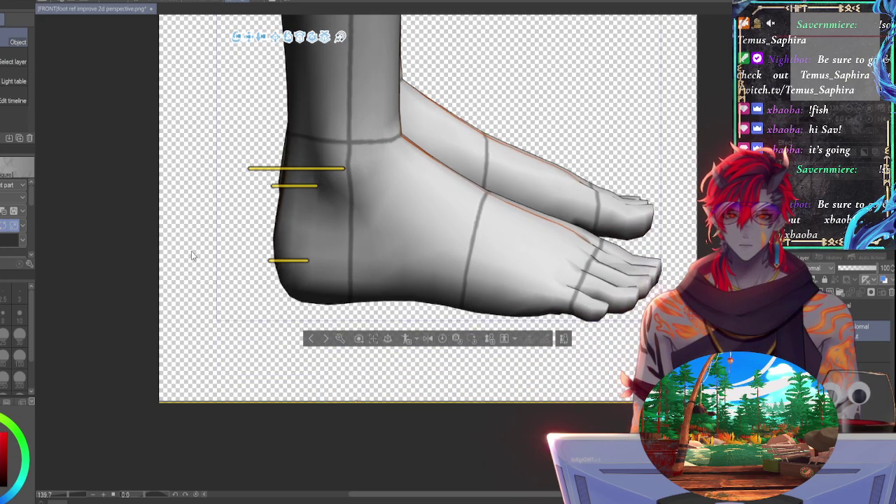
key(ctrl+z)
key(ctrl+z)
key(ctrl+z)
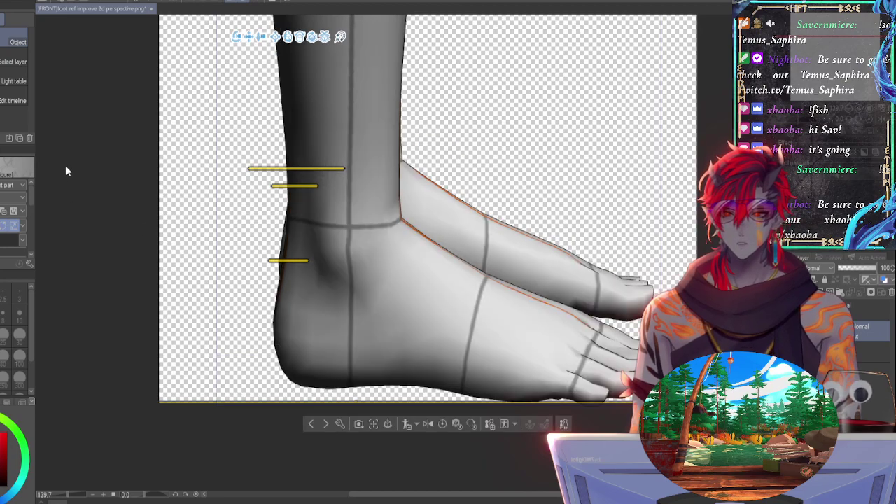
Step: Compare the front and side views of the feet against the yellow guide lines by undoing and redoing the rotation
key(ctrl+z)
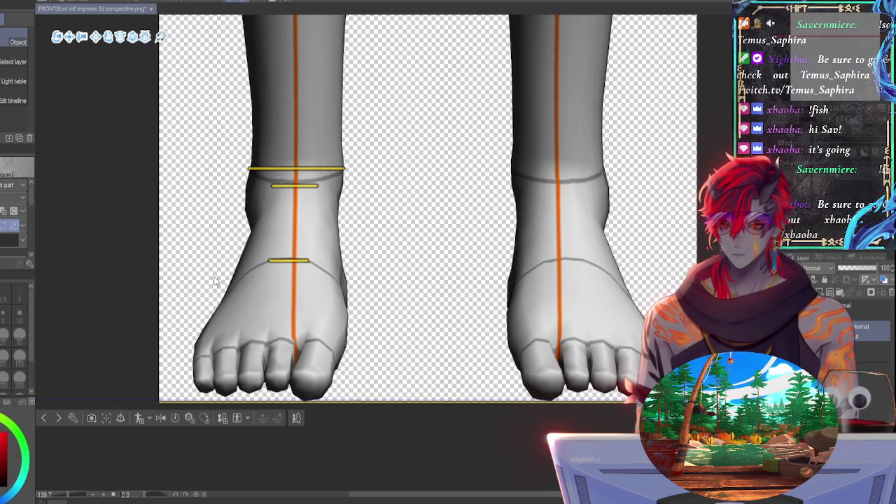
key(ctrl+z)
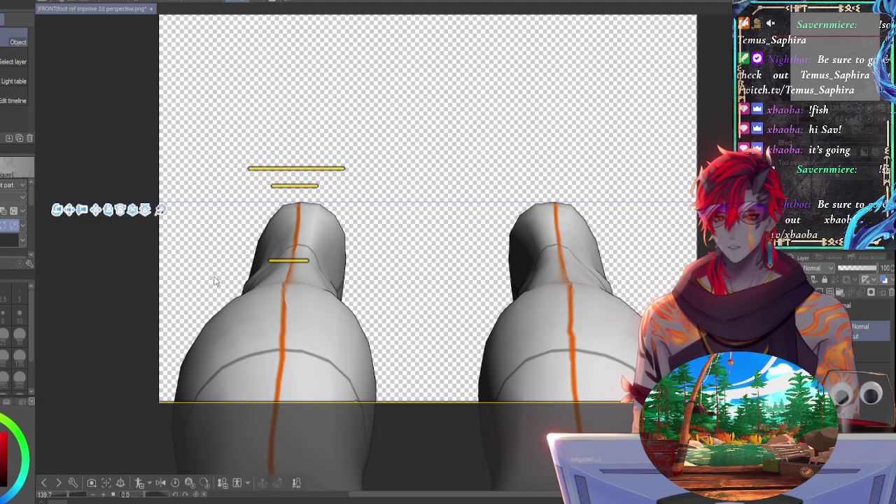
key(ctrl+y)
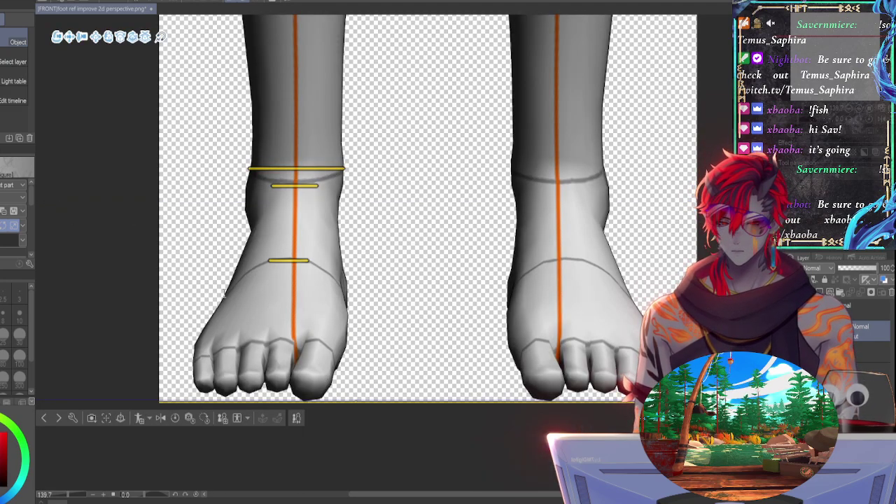
key(ctrl+z)
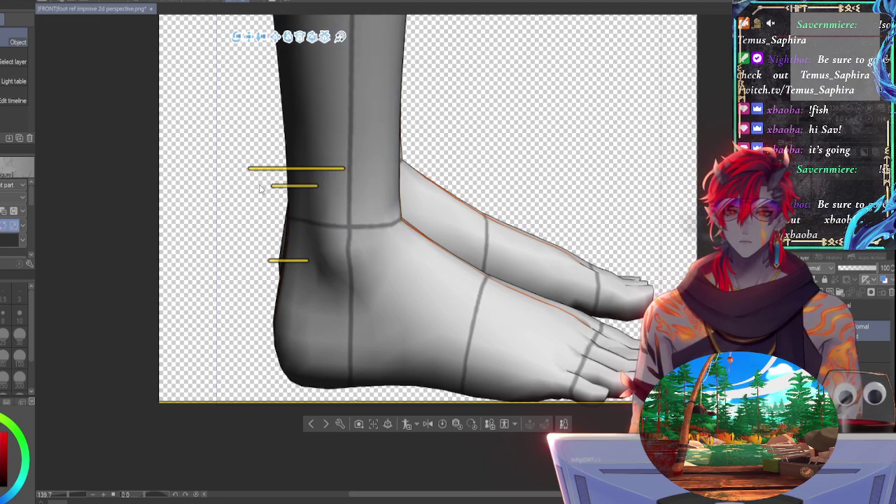
key(ctrl+z)
key(ctrl+y)
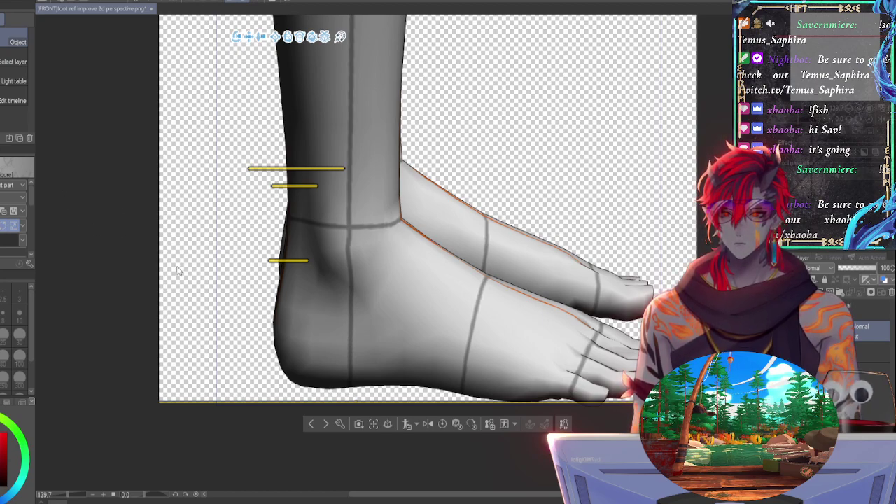
Step: Try shifting the side-view feet horizontally in both directions relative to the yellow guide lines
key(Right)
key(Right)
key(Right)
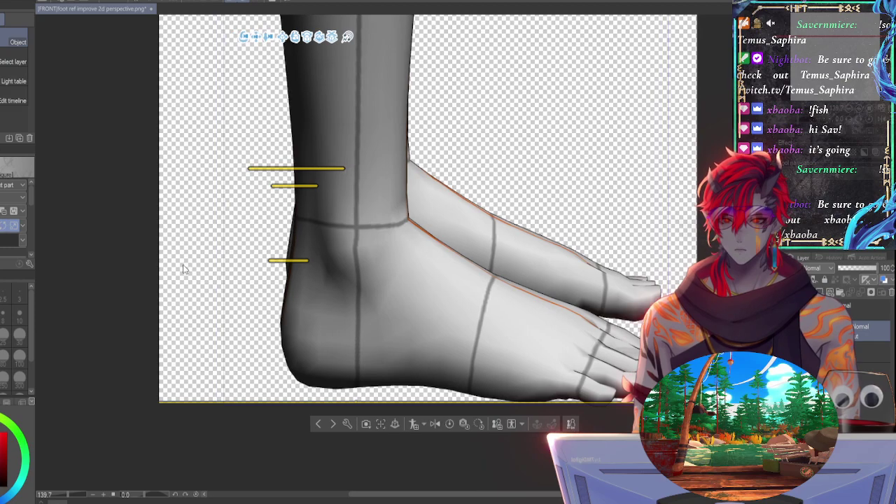
key(Left)
key(Left)
key(Left)
key(Left)
key(Left)
key(Left)
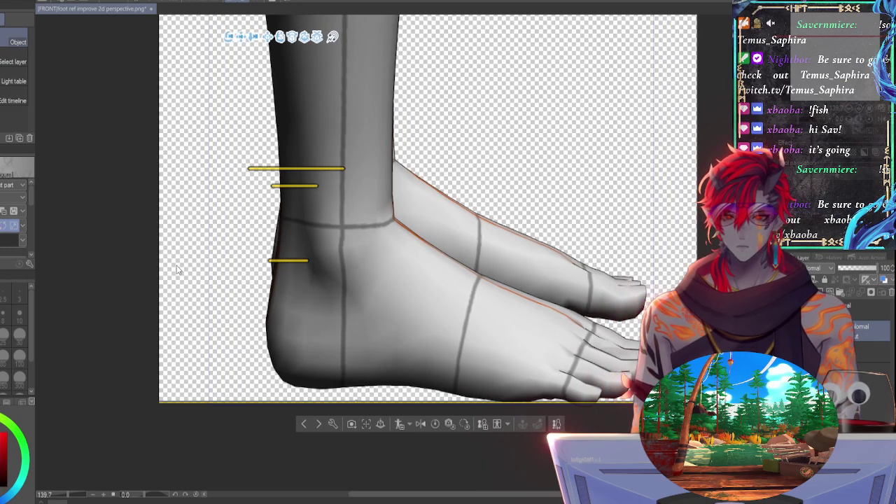
Step: Try lowering the side-view feet well below the guide lines, then return them to their earlier position
key(ctrl+z)
key(ctrl+z)
key(ctrl+z)
key(ctrl+z)
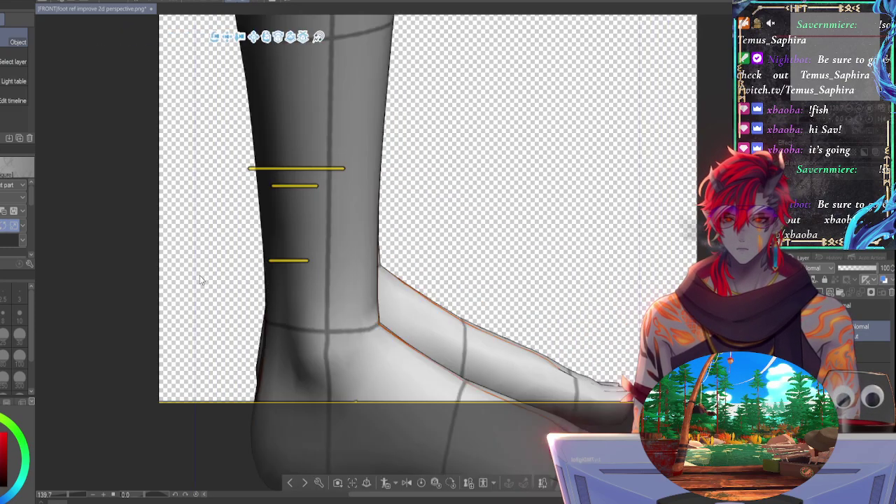
key(ctrl+y)
key(ctrl+y)
key(ctrl+y)
key(ctrl+z)
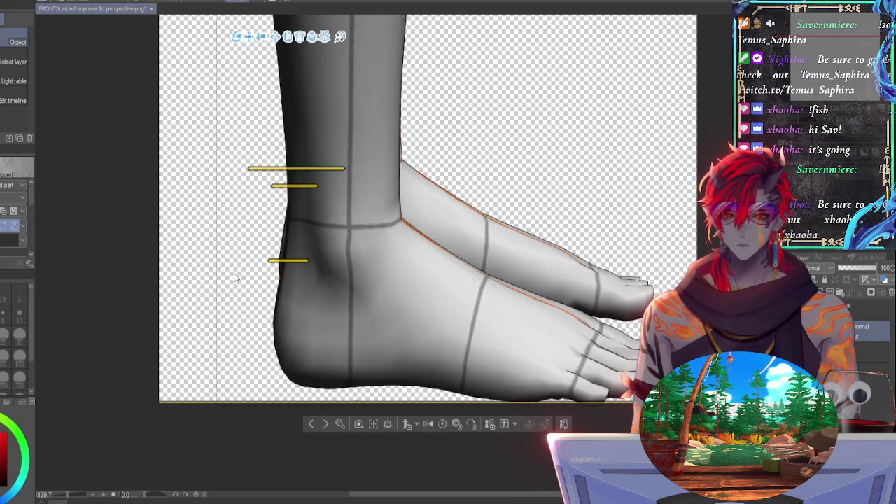
Step: Try raising the feet until the ankle contour reaches the upper two guide lines, then undo the move
key(Up)
key(Up)
key(Up)
key(Up)
key(Up)
key(Up)
key(Up)
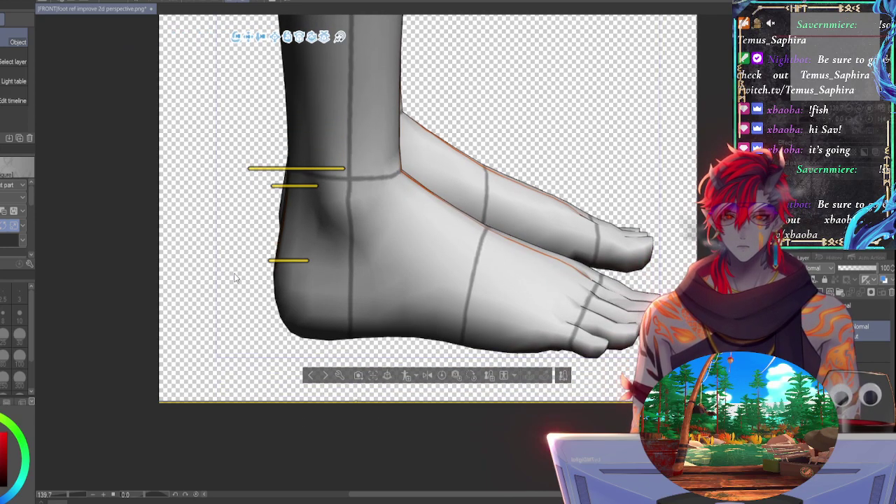
key(Down)
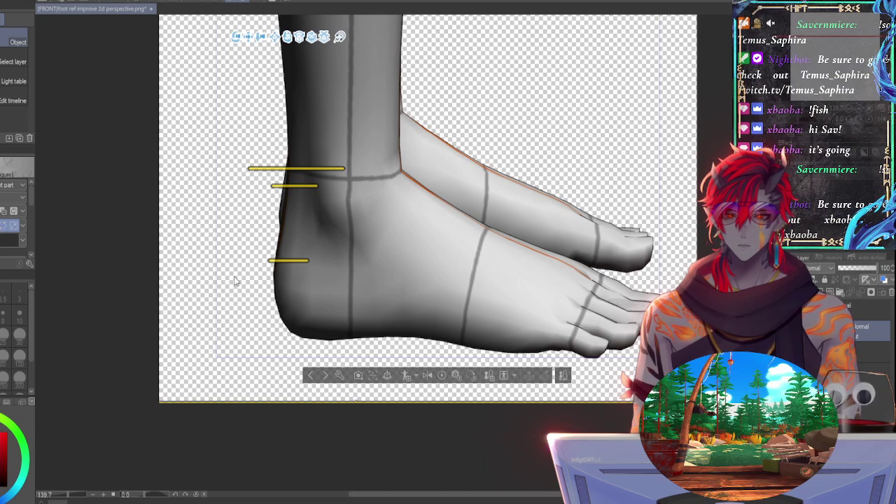
key(Down)
key(ctrl+z)
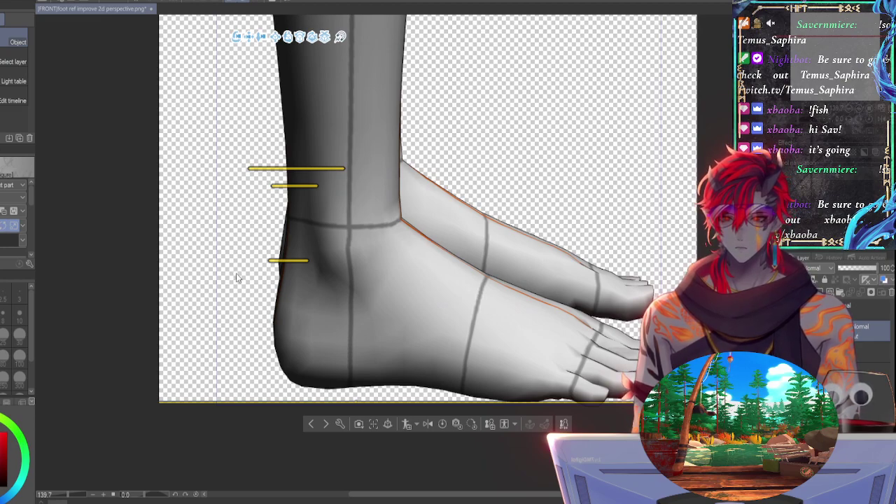
Step: Nudge the side-view feet down and up in small amounts to settle them slightly higher on the canvas
key(ctrl+z)
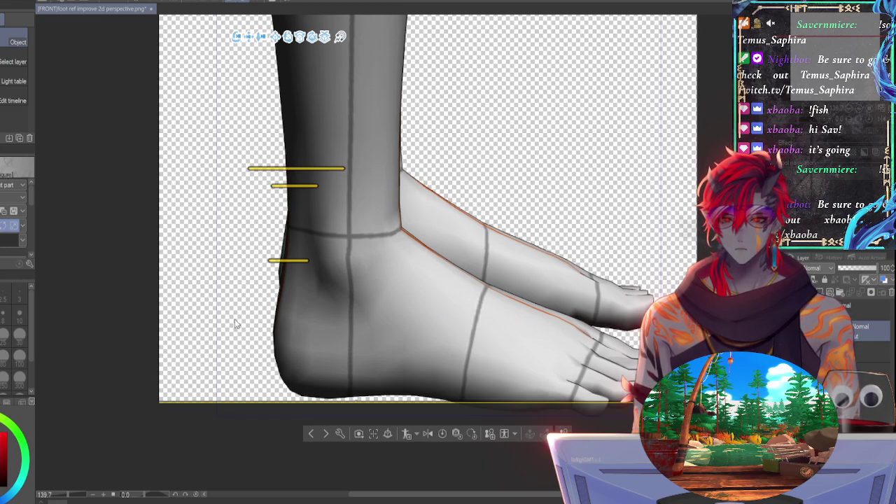
key(shift+Up)
key(shift+Up)
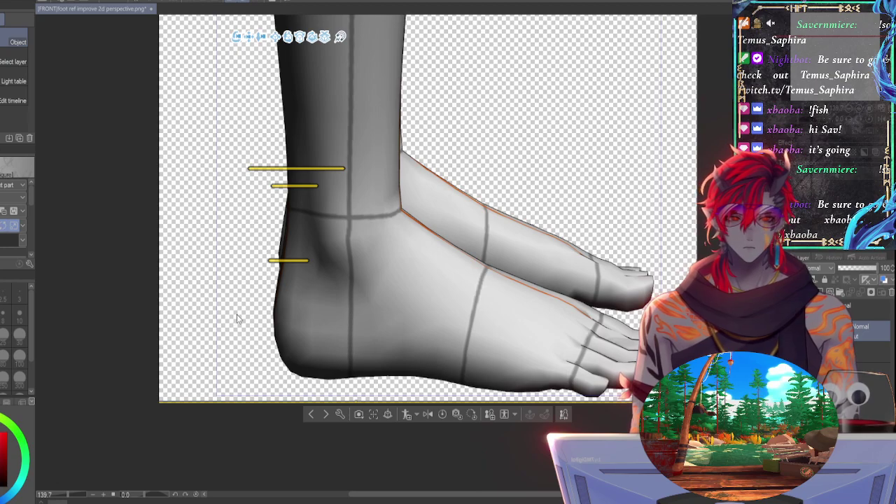
key(ctrl+z)
key(ctrl+y)
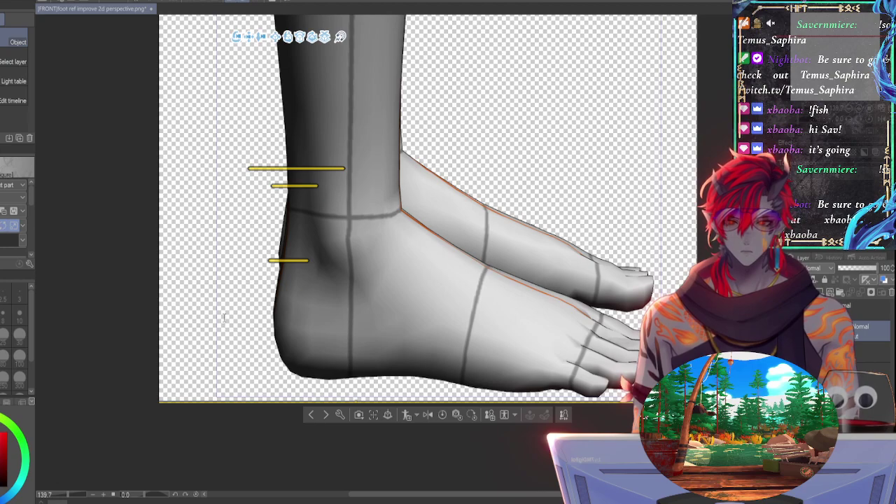
key(ctrl+z)
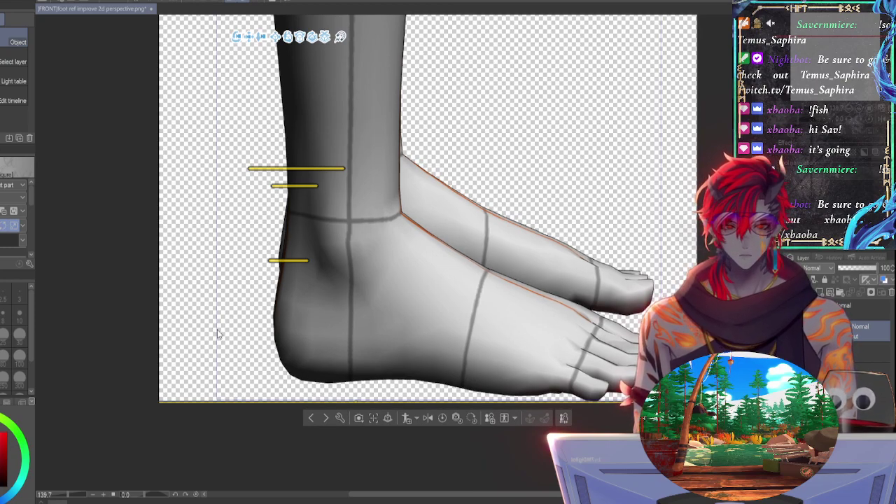
Step: Select the three yellow guide lines on their layer and try moving them horizontally toward the toes, then cancel the transform and deselect
click(852, 313)
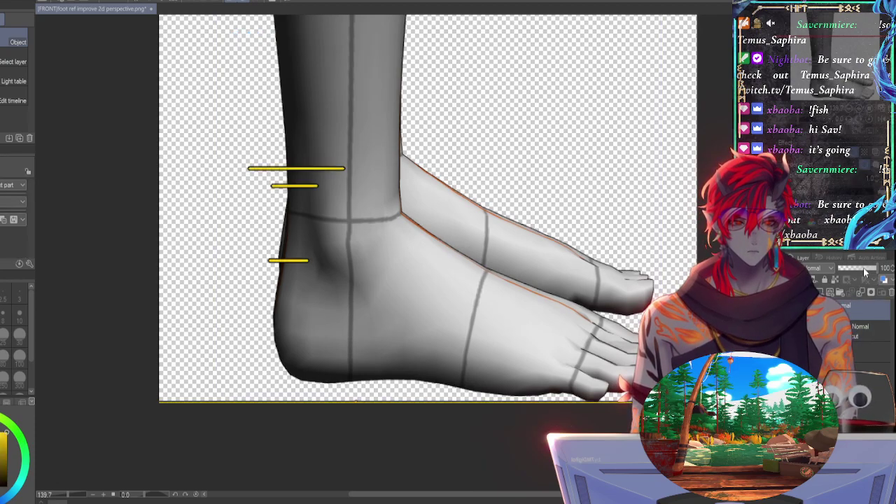
mouse_move(866, 269)
mouse_down()
mouse_move(844, 269)
mouse_move(880, 271)
mouse_up()
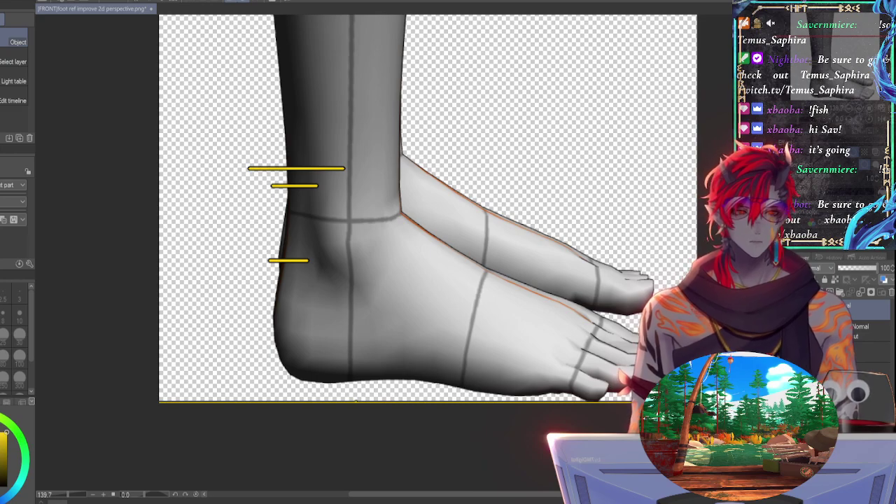
click(865, 332)
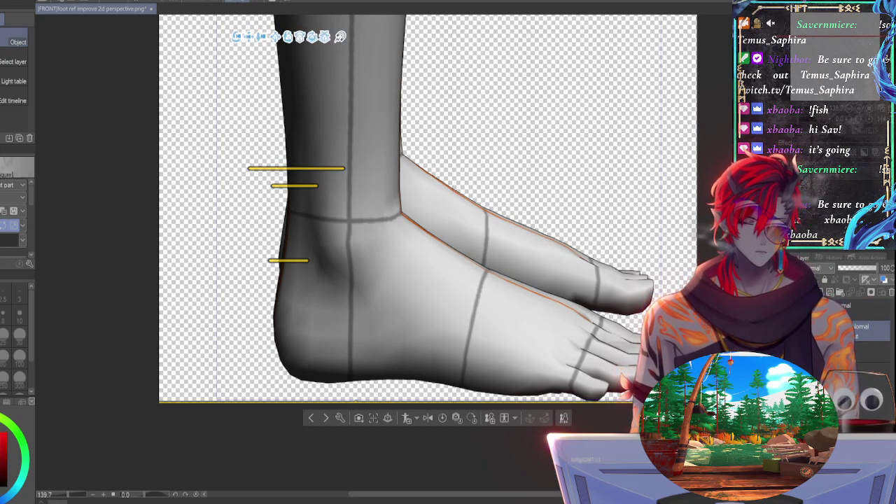
key(m)
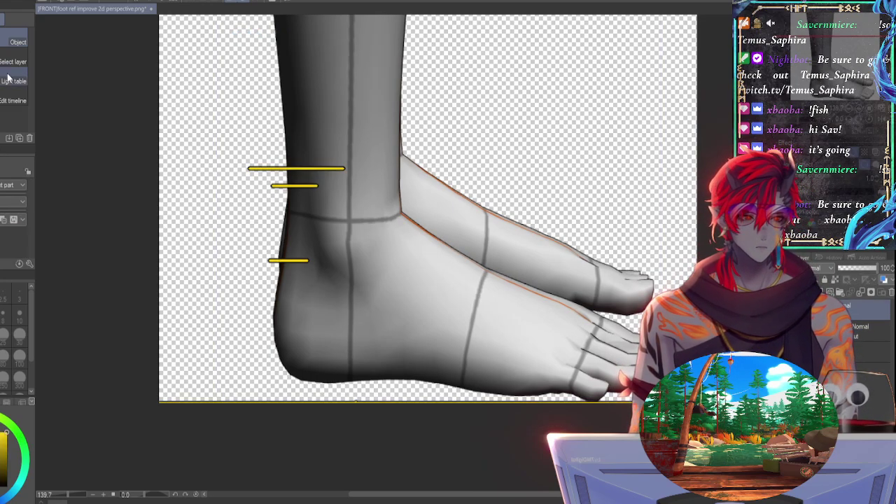
drag(390, 132, 214, 316)
key(t)
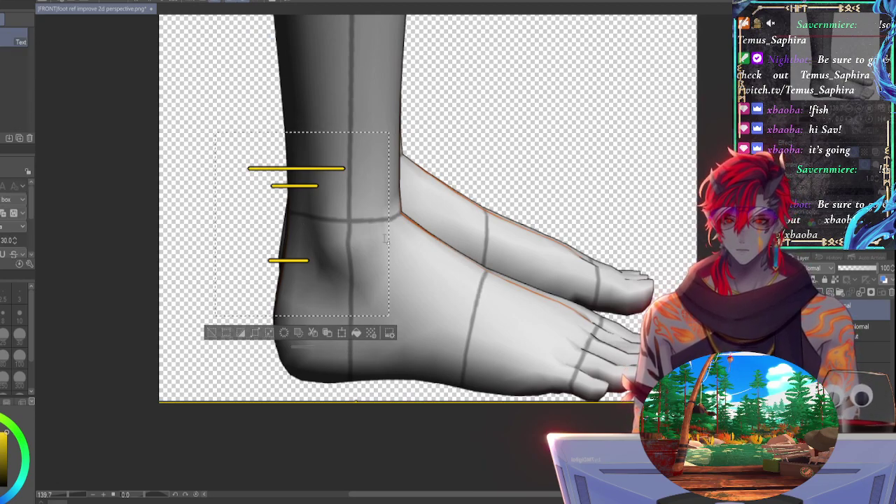
key(ctrl+t)
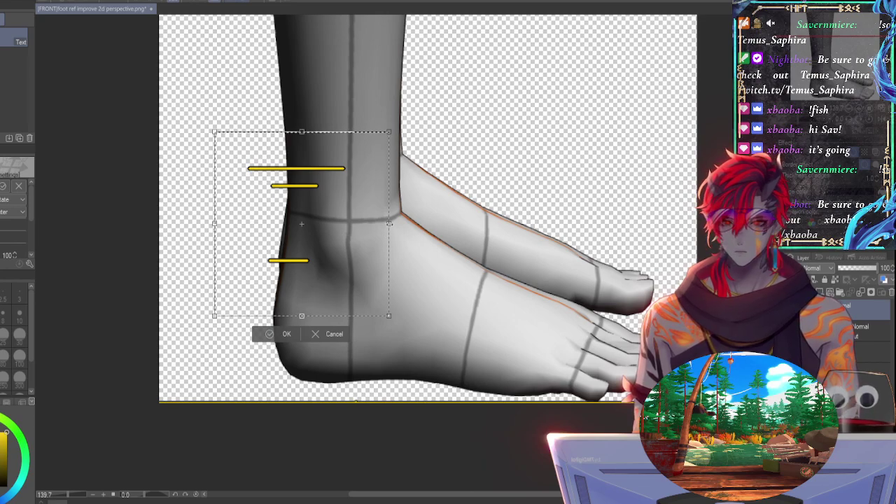
drag(339, 226, 380, 227)
key(Down)
drag(326, 152, 408, 153)
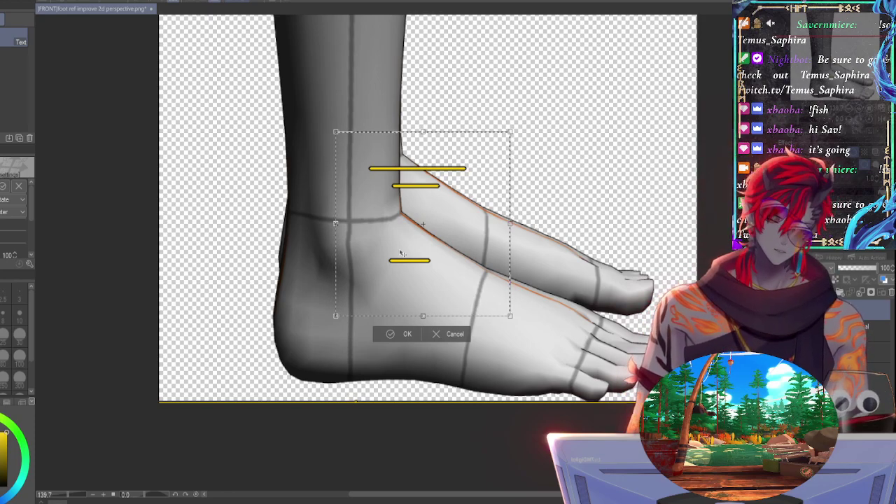
click(453, 334)
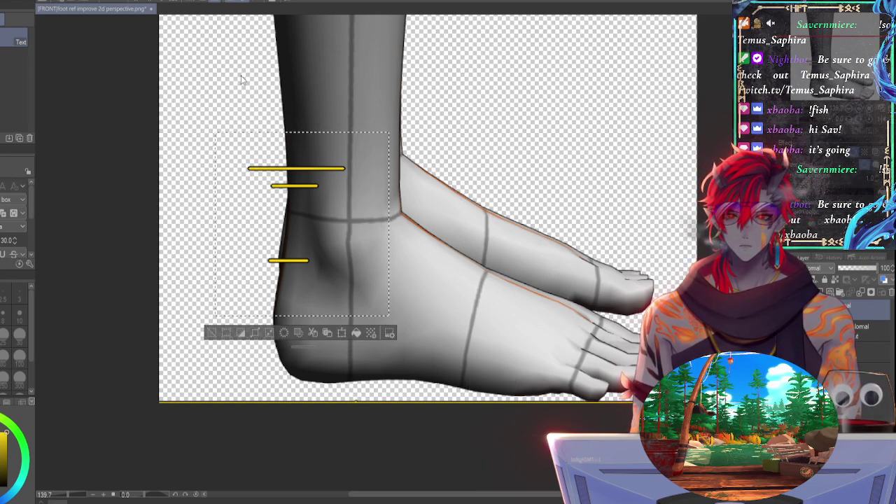
key(ctrl+d)
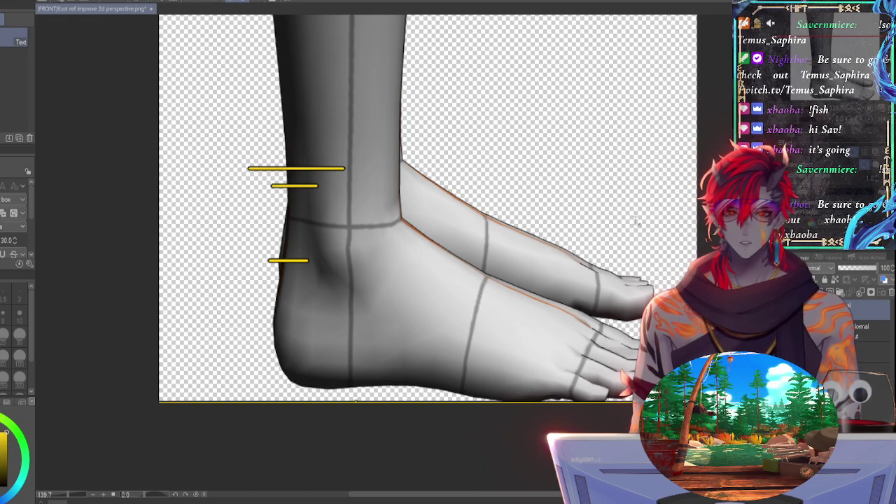
Step: Undo the side-view rotation to bring back the front view and select the 3D figure with the Object tool
key(ctrl+z)
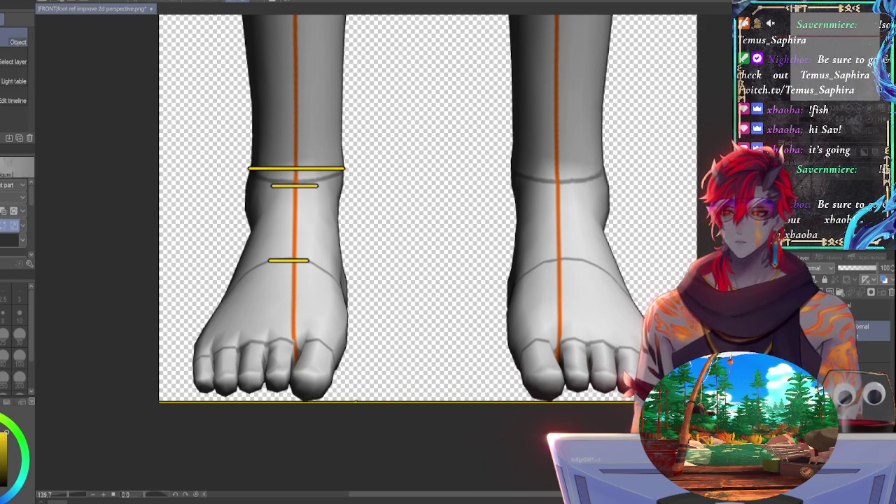
key(o)
click(260, 296)
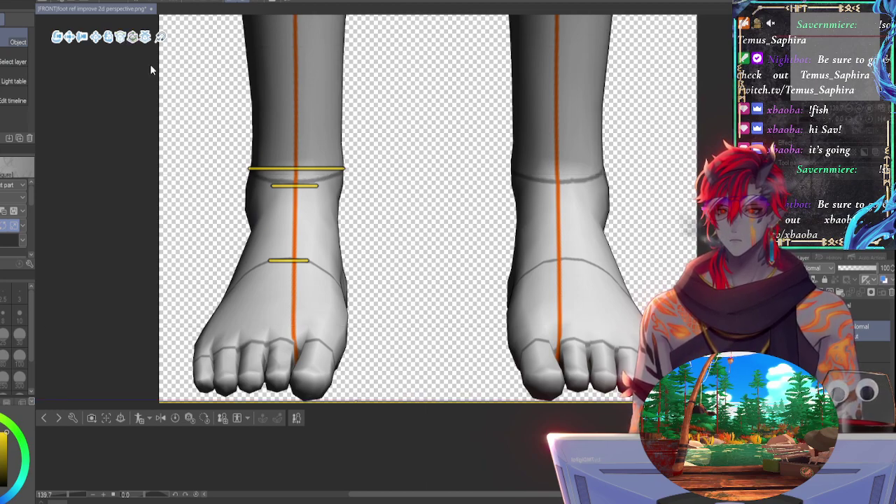
Step: Turn the 3D feet to side views with the toes pointing right and left, then return them to the front view
drag(179, 119, 185, 187)
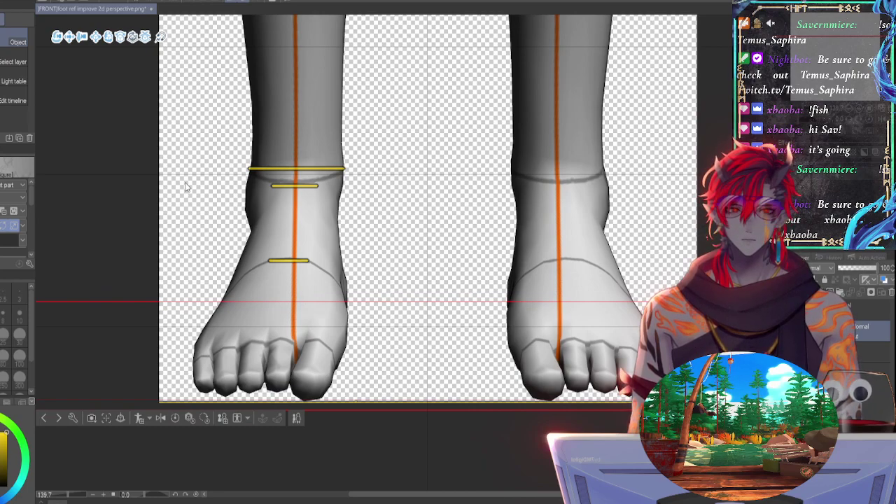
mouse_move(185, 186)
mouse_down()
mouse_move(196, 188)
mouse_move(182, 194)
mouse_up()
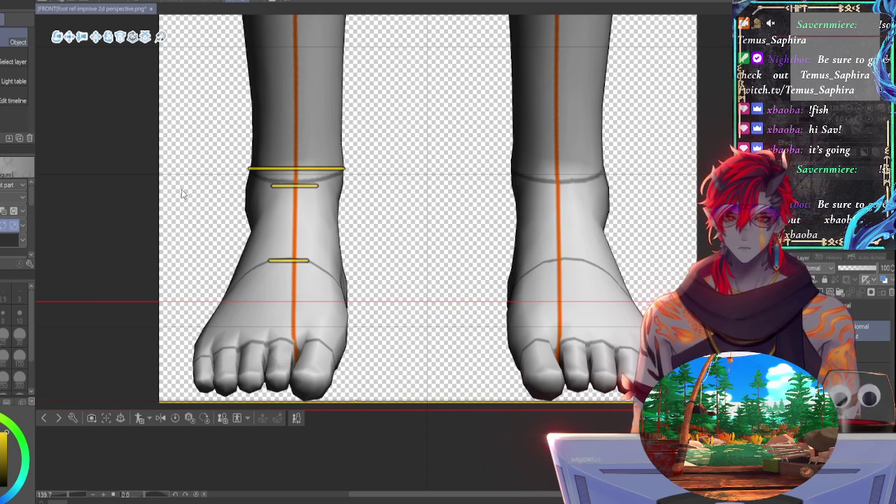
drag(182, 194, 257, 206)
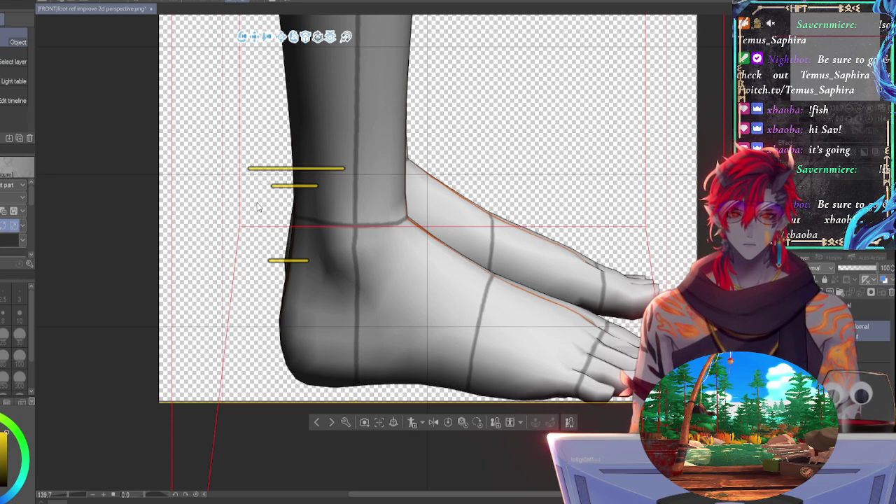
drag(258, 206, 408, 235)
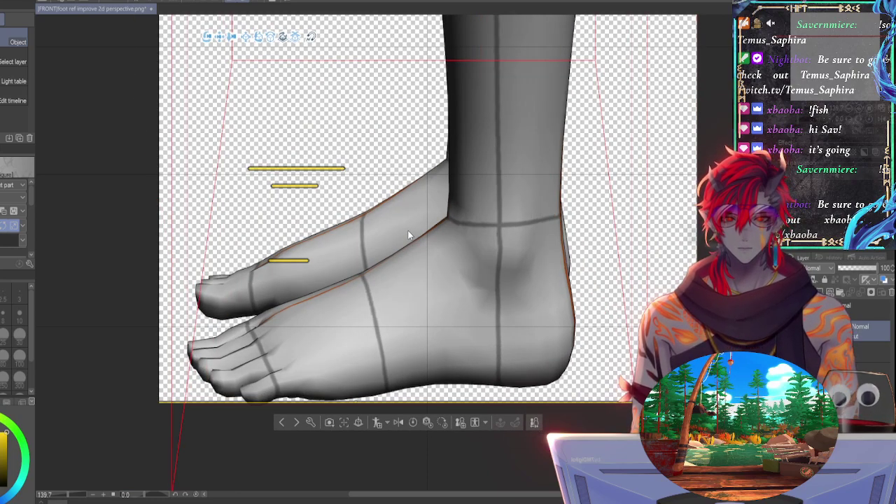
drag(410, 236, 481, 240)
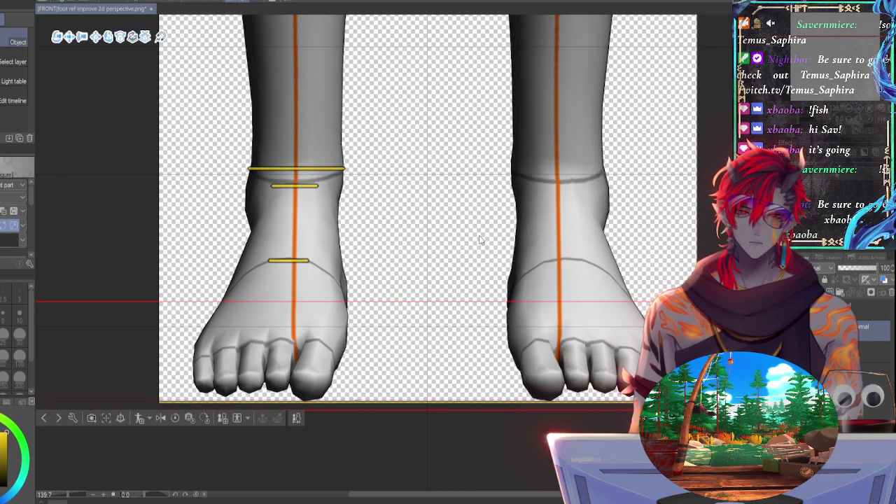
Step: Turn the 3D feet to a side view, then undo the rotation and the last downward move
drag(480, 240, 560, 238)
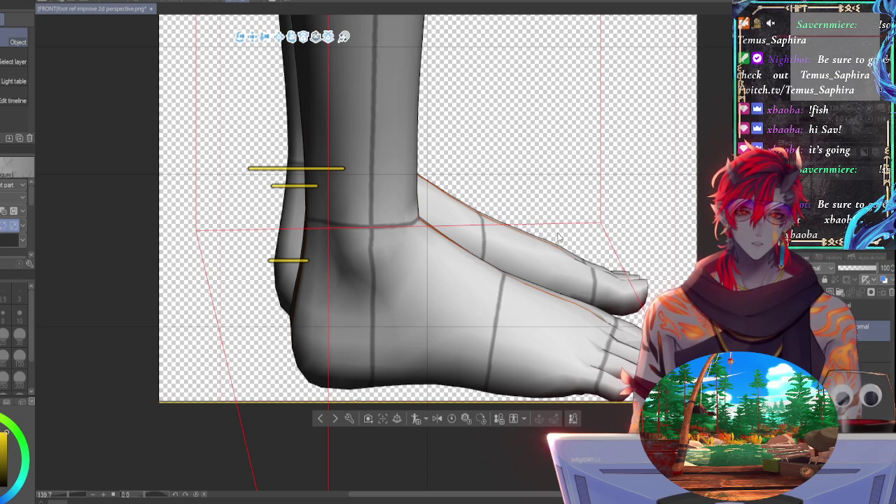
click(561, 238)
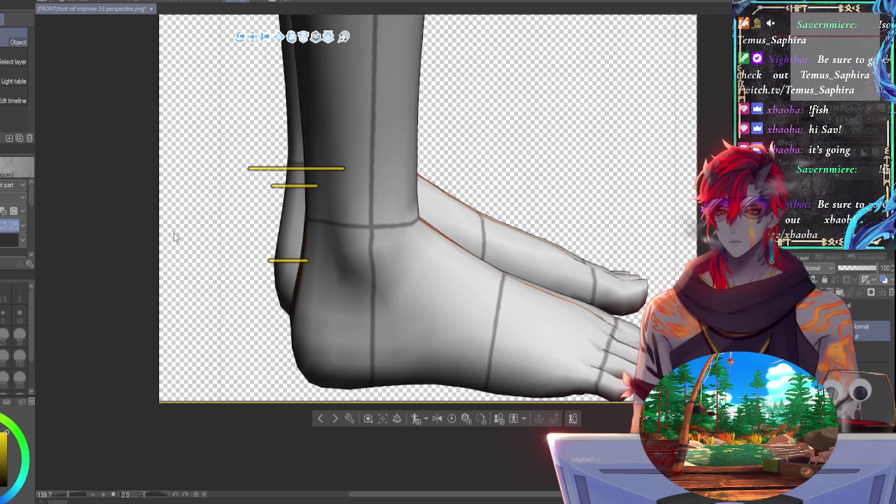
middle_drag(182, 196, 181, 197)
key(ctrl+z)
key(ctrl+z)
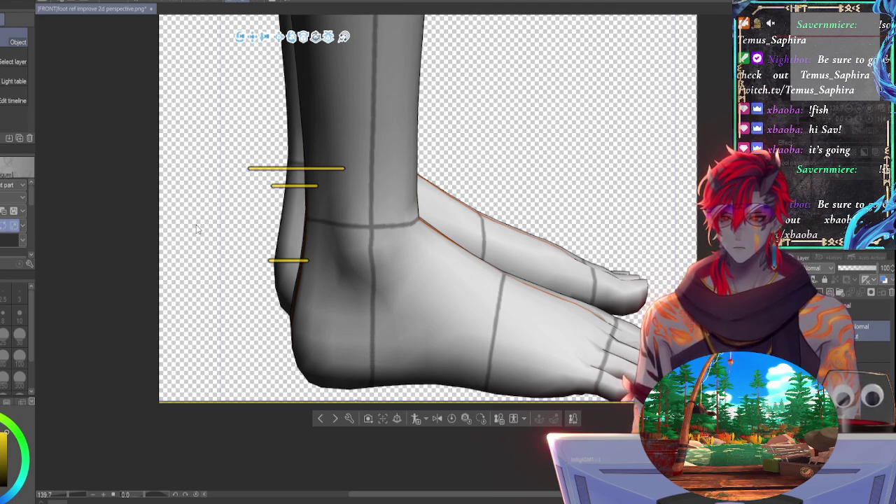
key(ctrl+z)
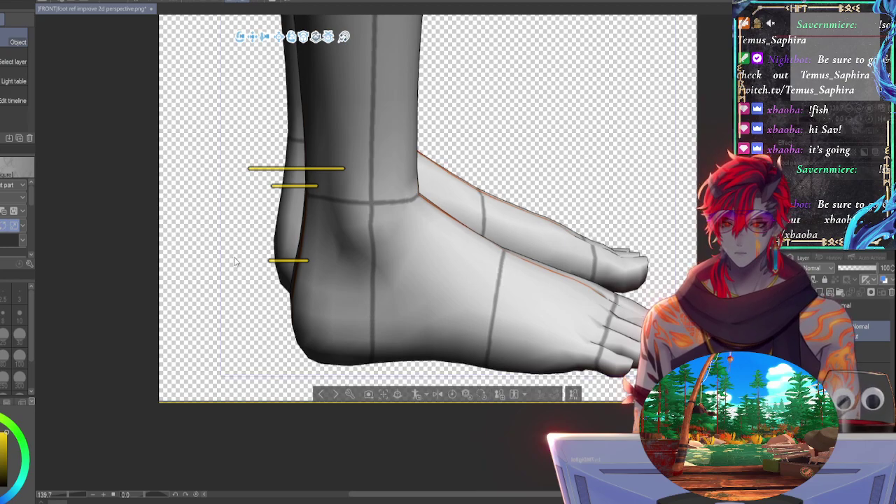
key(ctrl+z)
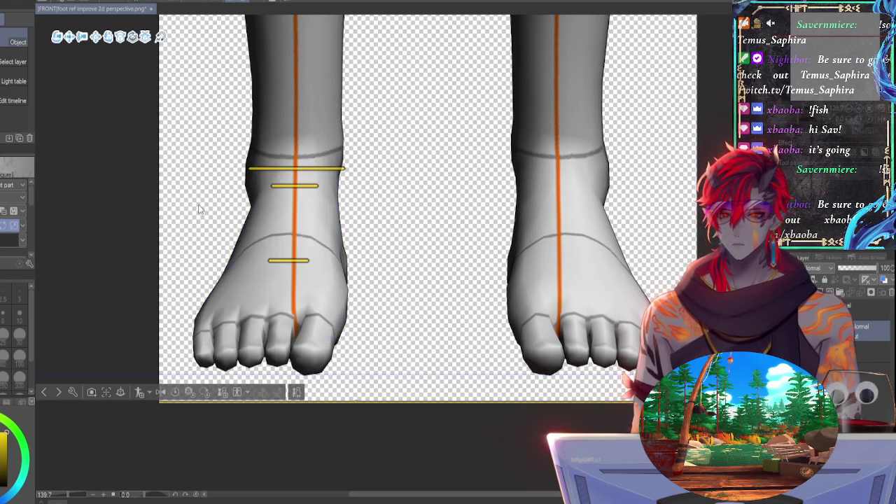
Step: Try deleting the 3D figure from the canvas, then undo the change
key(Delete)
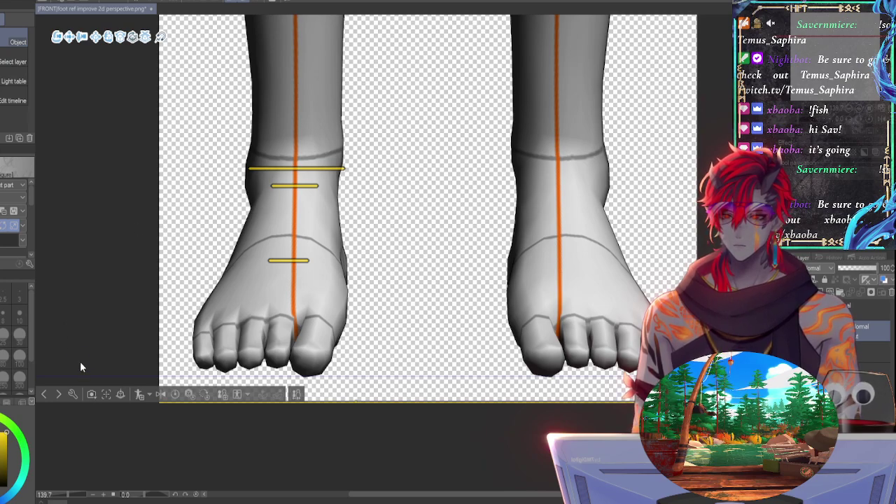
key(Delete)
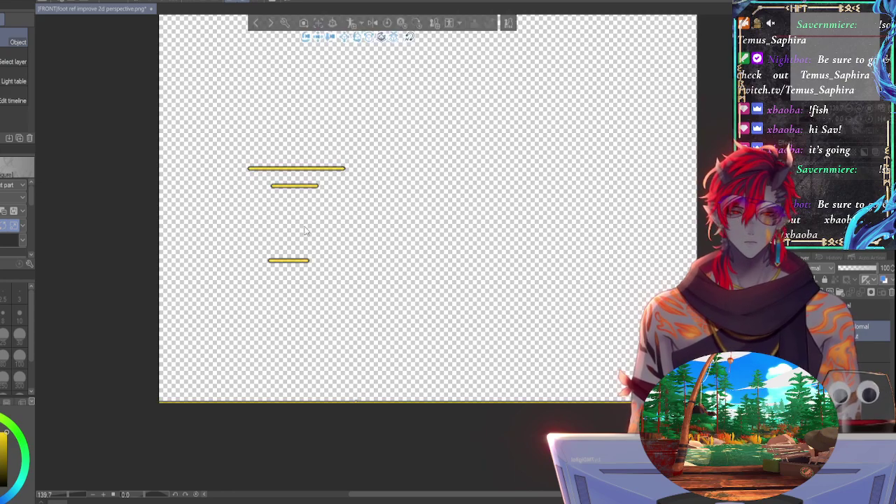
key(ctrl+z)
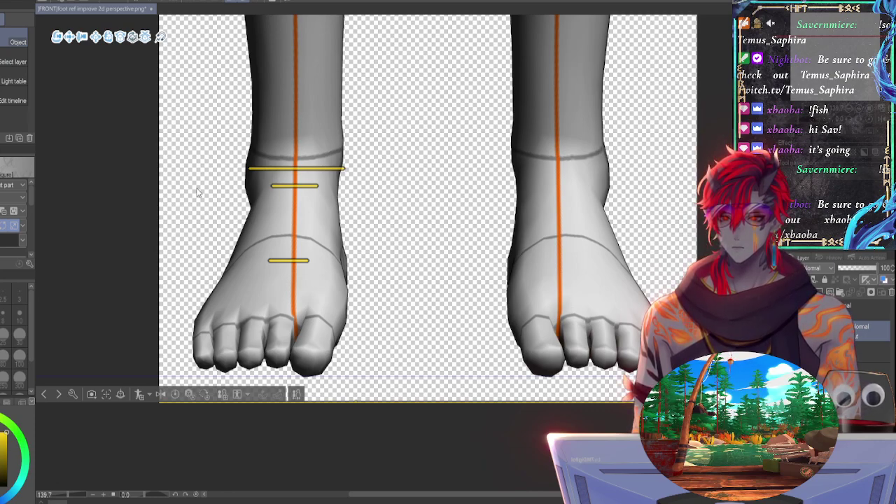
Step: Step back and forth through the undo history until the 3D figure is at its earlier front-facing placement with the thighs over the canvas
key(ctrl+z)
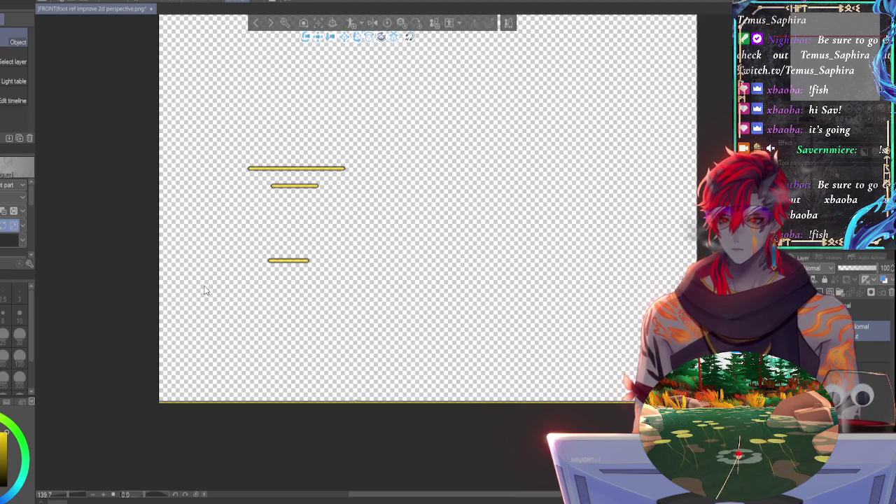
key(ctrl+z)
key(ctrl+z)
key(ctrl+z)
key(ctrl+y)
key(ctrl+y)
key(ctrl+y)
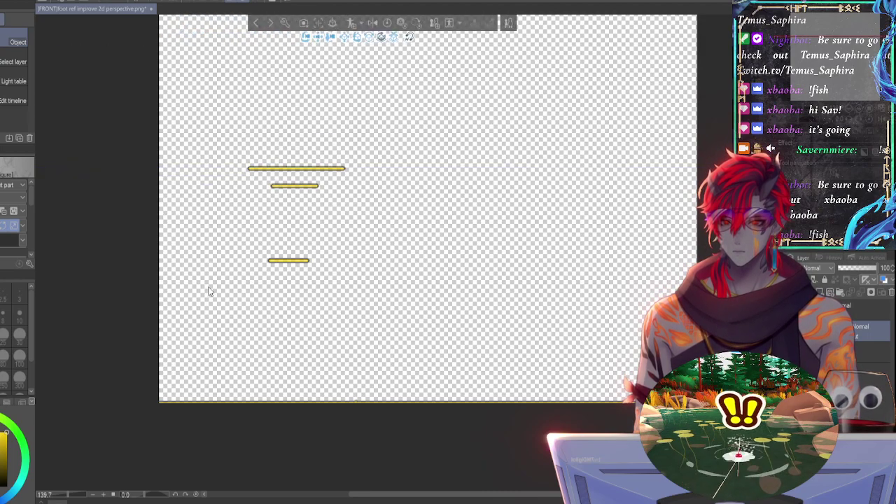
key(ctrl+z)
key(ctrl+z)
key(ctrl+z)
key(ctrl+y)
key(ctrl+z)
key(ctrl+z)
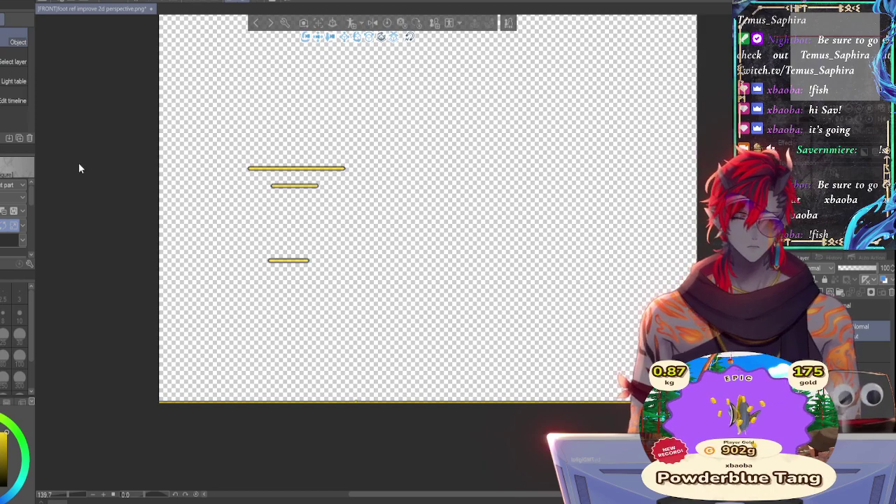
key(ctrl+y)
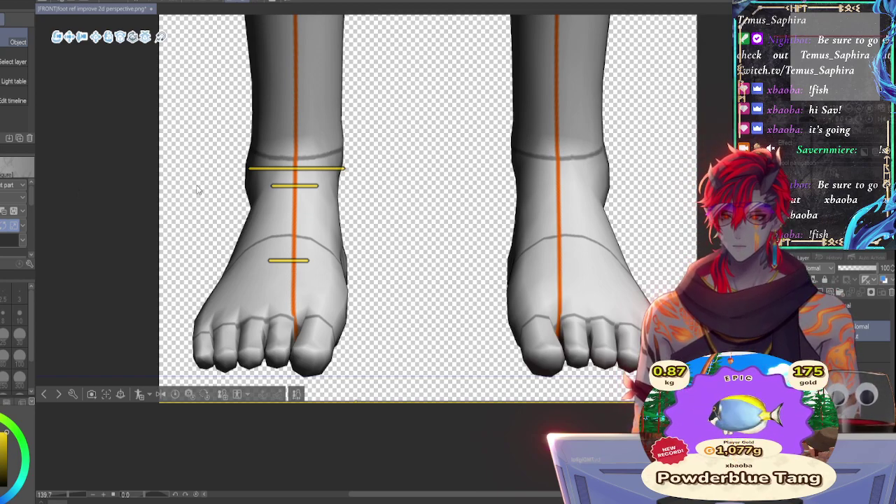
key(ctrl+z)
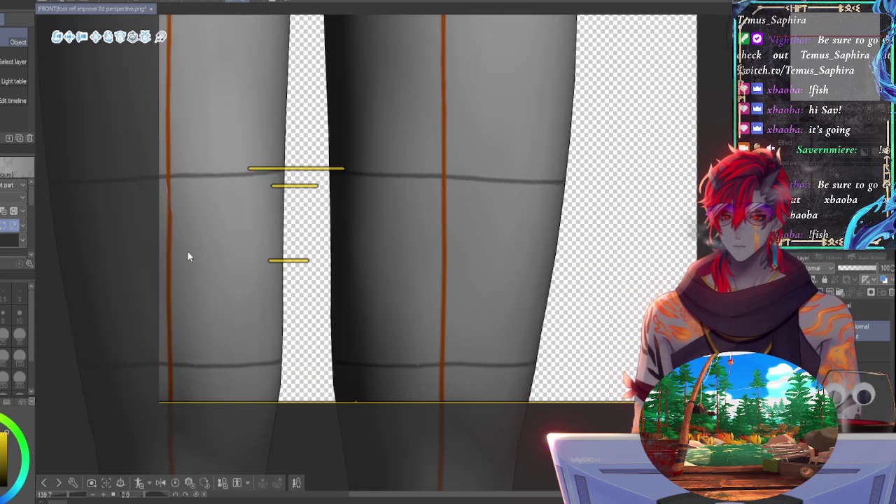
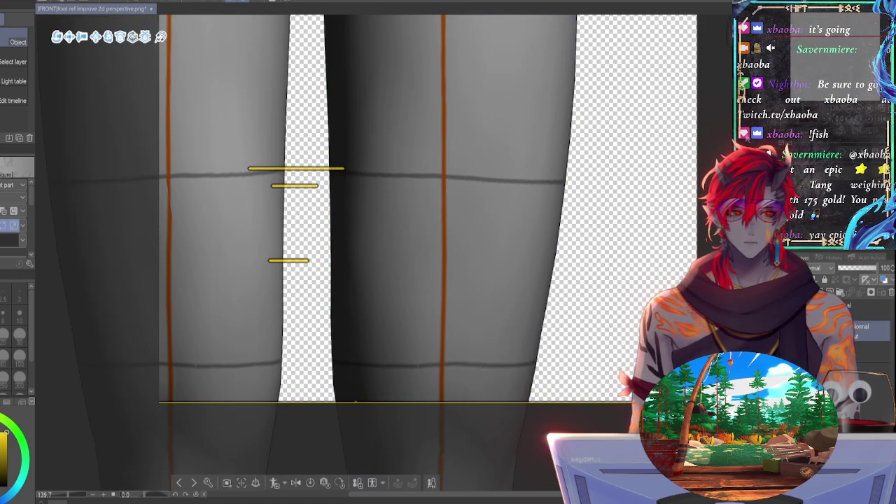
Step: Raise the 3D figure until both lower legs and feet fill the canvas from the front, with the toes just above the bottom edge
drag(425, 180, 392, 252)
scroll(393, 252, down, 6)
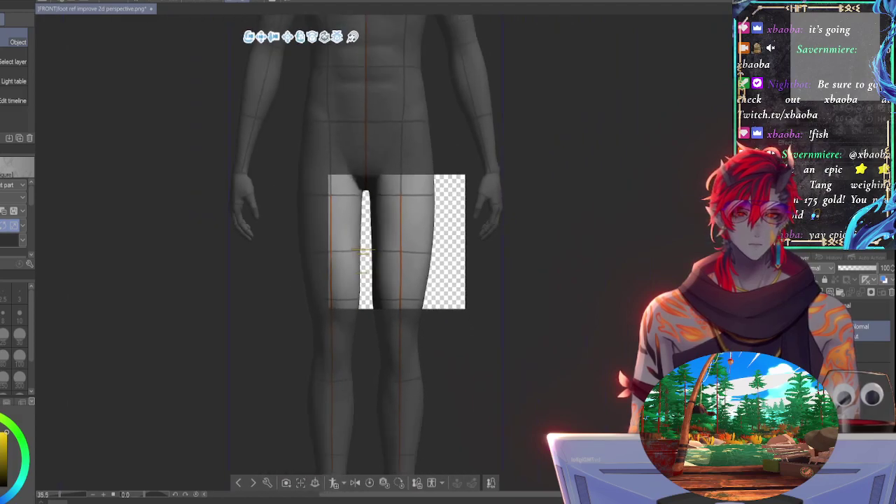
scroll(361, 250, down, 3)
scroll(372, 252, up, 3)
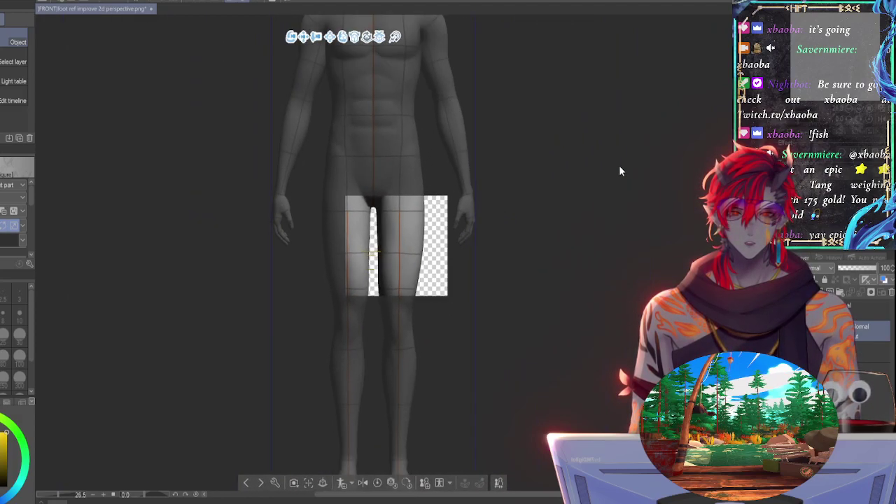
drag(373, 253, 375, 164)
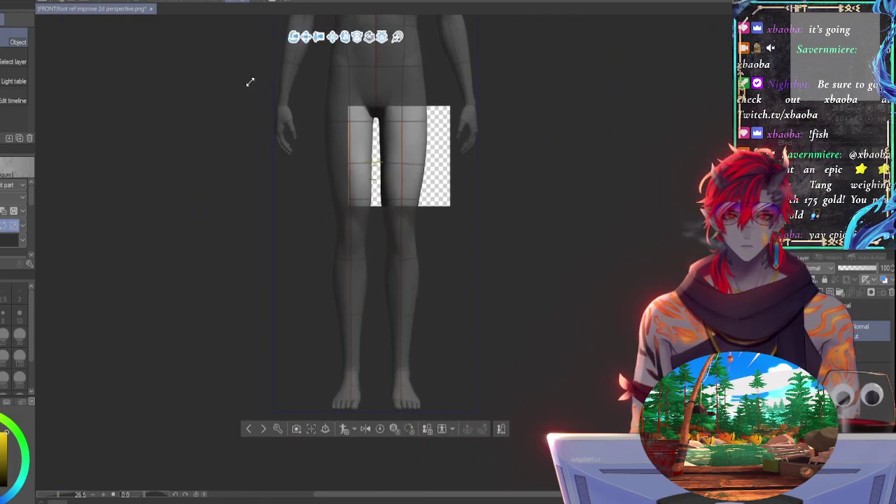
drag(306, 39, 311, 35)
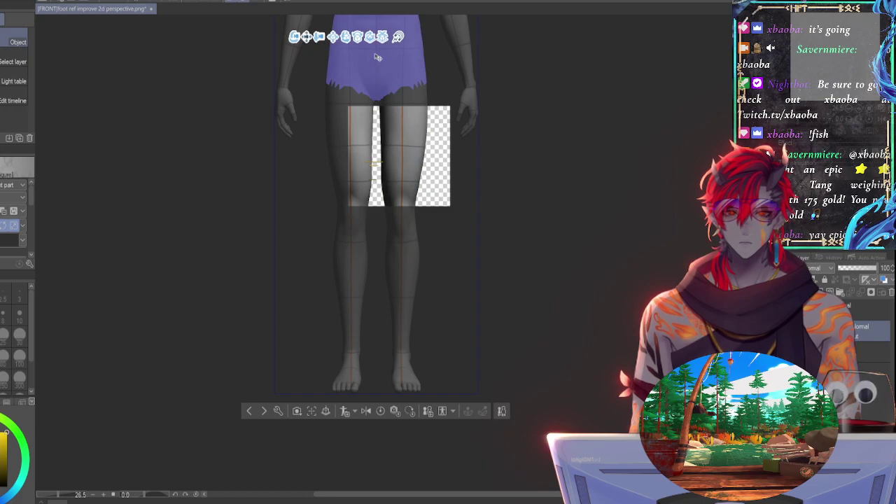
middle_drag(443, 222, 445, 201)
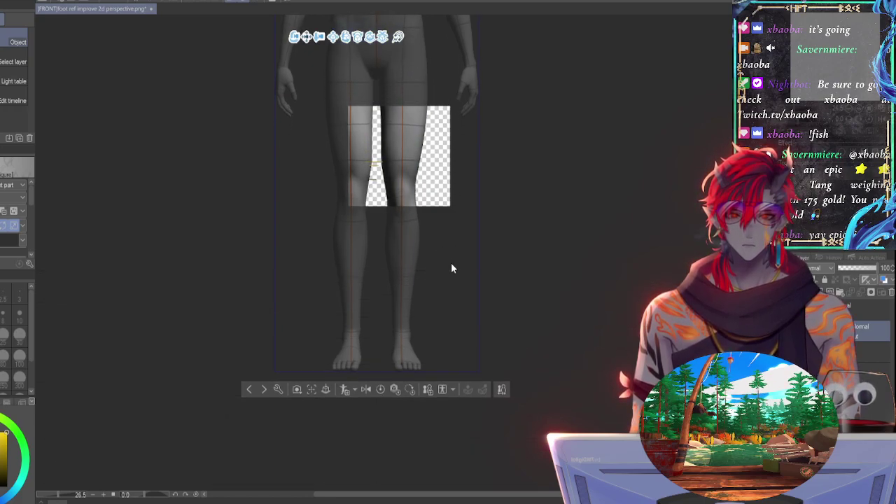
middle_drag(452, 276, 458, 229)
middle_drag(458, 182, 466, 137)
right_drag(474, 140, 475, 211)
middle_drag(478, 217, 479, 206)
middle_drag(462, 118, 465, 98)
scroll(383, 110, up, 5)
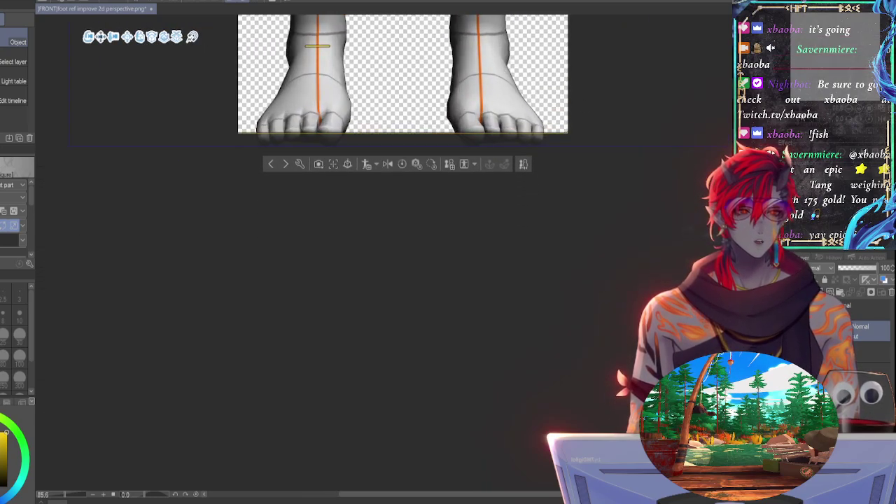
middle_drag(598, 302, 605, 206)
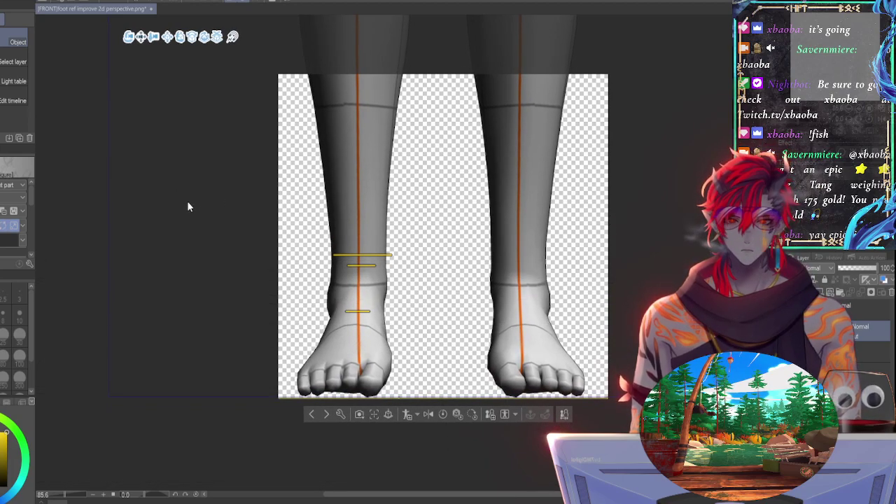
middle_drag(627, 264, 622, 269)
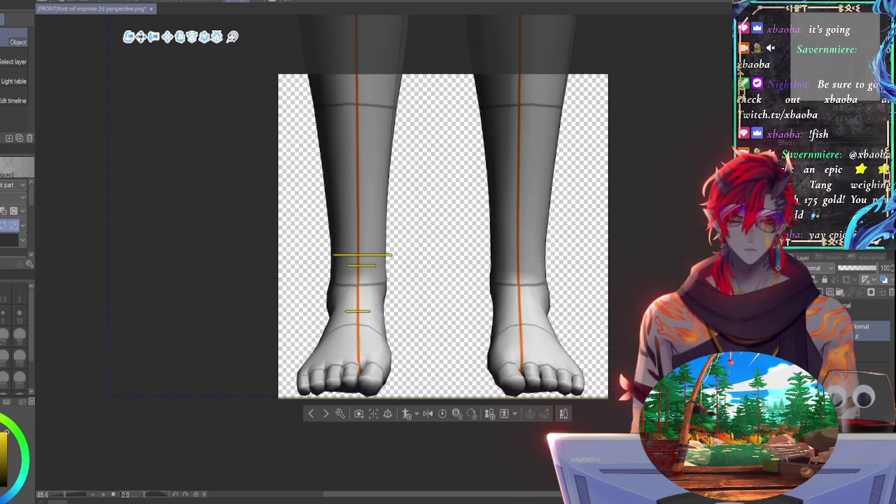
Step: Scale the yellow guide-line layer to about 77% and lower it so the longest line meets the ankle contour of the left-hand foot
click(364, 265)
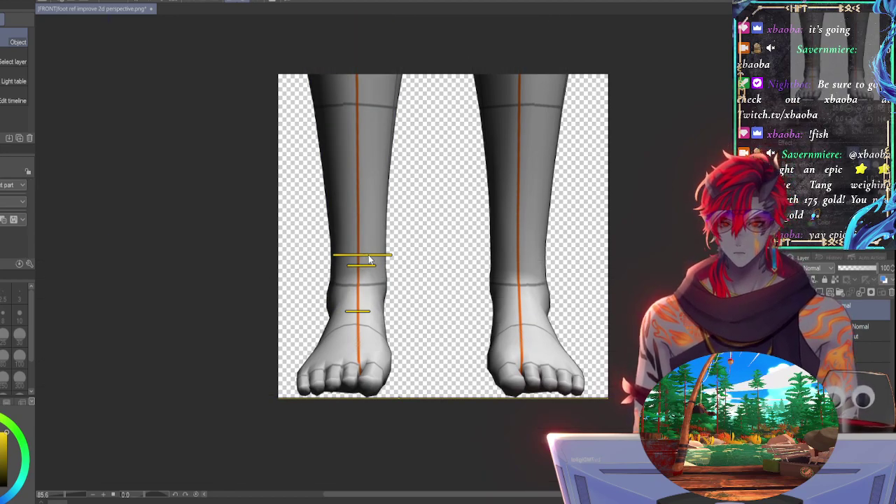
key(ctrl+t)
drag(370, 259, 383, 300)
drag(276, 280, 291, 289)
drag(433, 329, 423, 312)
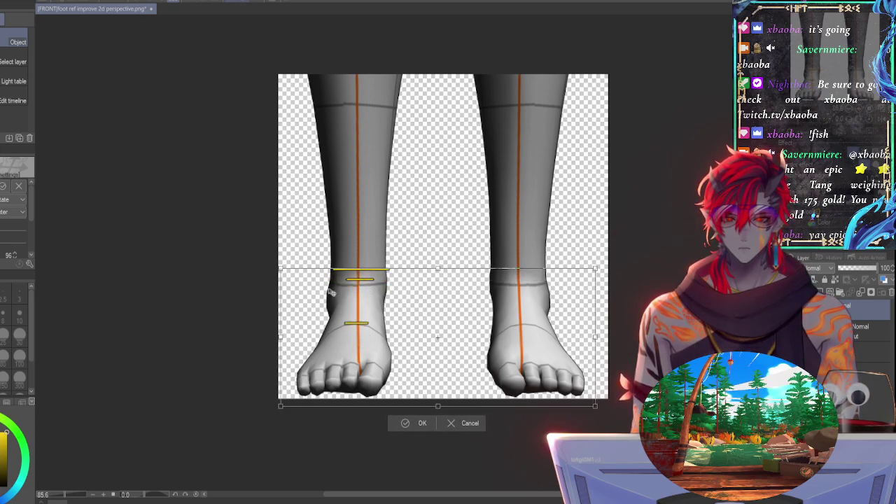
drag(282, 269, 341, 295)
drag(443, 327, 401, 320)
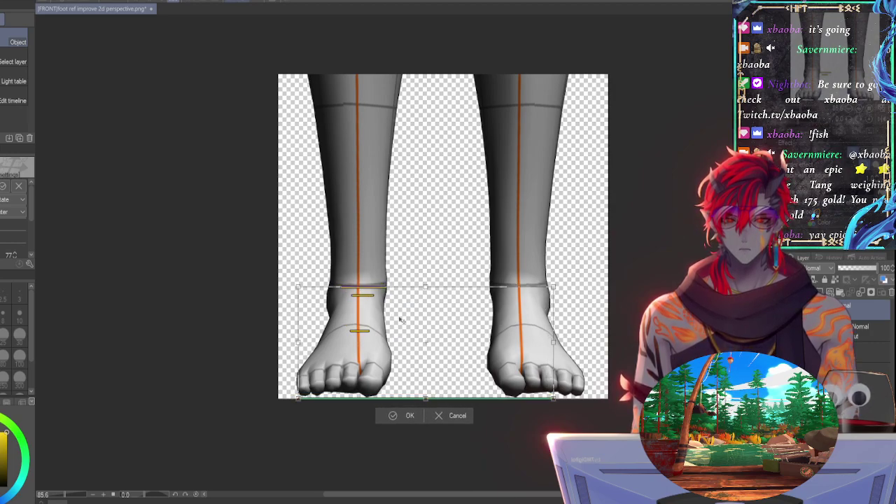
key(Return)
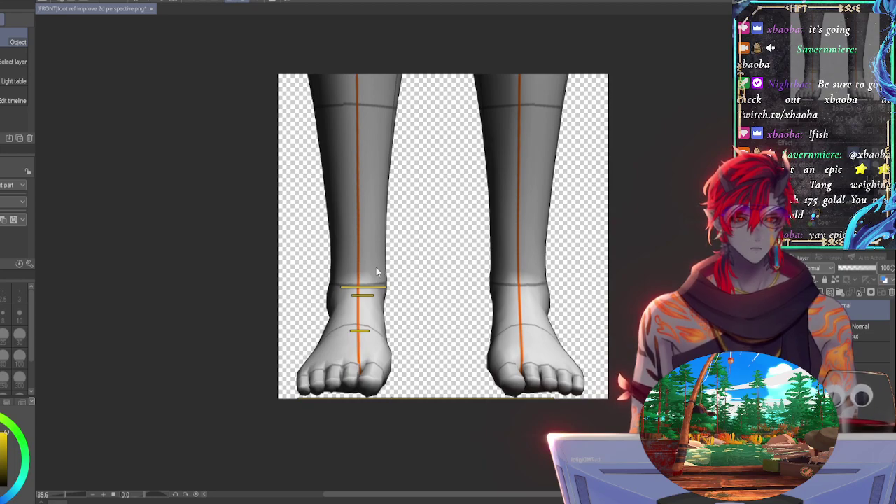
Step: Select the lowest short guide line, shrink it to about 74% and move it up beside the left-hand calf near the canvas top
drag(376, 269, 326, 317)
key(ctrl+z)
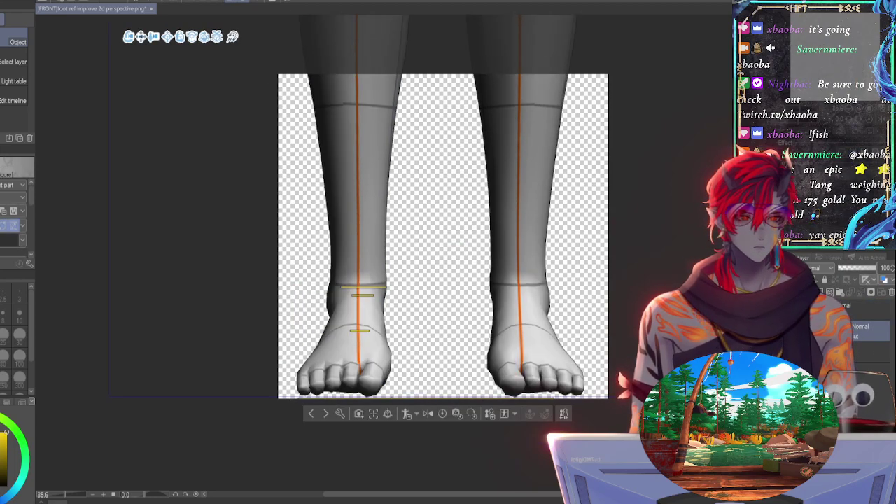
click(867, 309)
key(m)
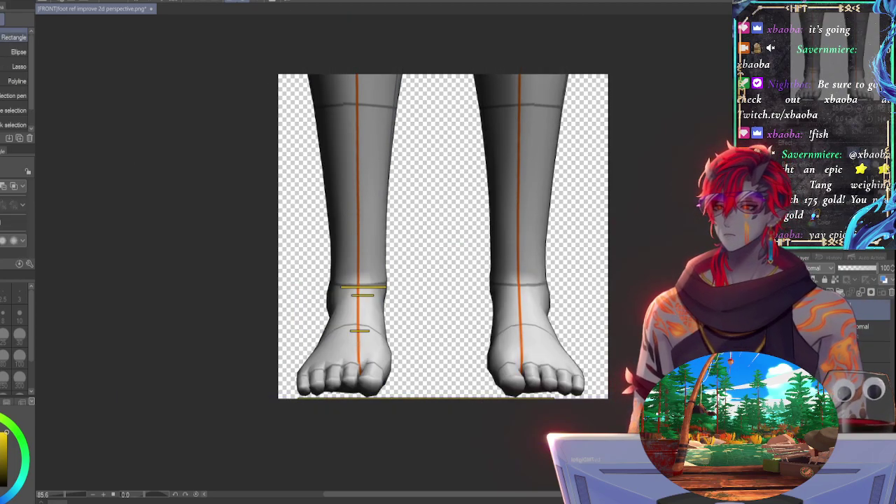
drag(330, 313, 403, 350)
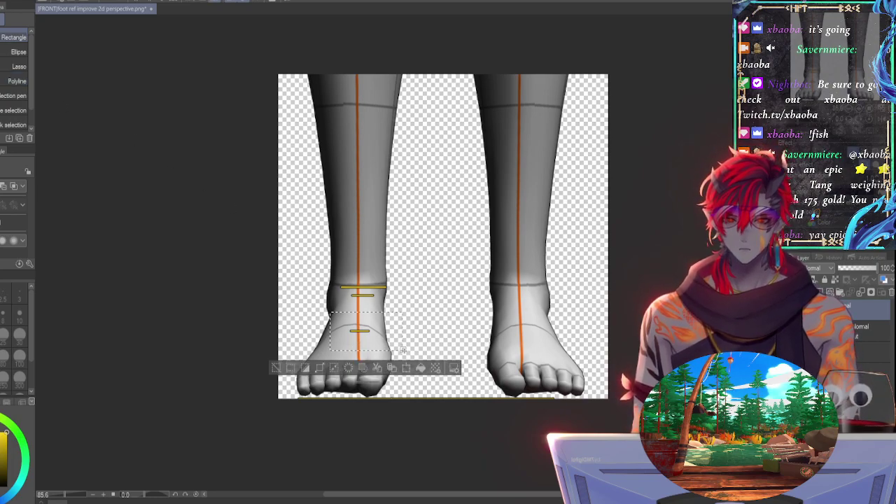
key(ctrl+t)
drag(402, 312, 322, 110)
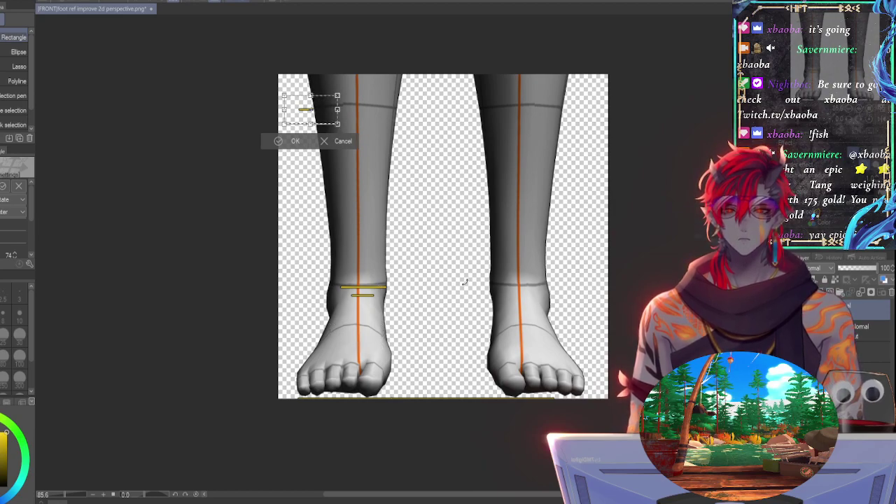
key(Return)
Step: Shrink the two ankle guide lines to about 80%, place them between the legs, and save as "[FRONT]foot ref improve 2 2d perspective.png"
drag(410, 276, 321, 319)
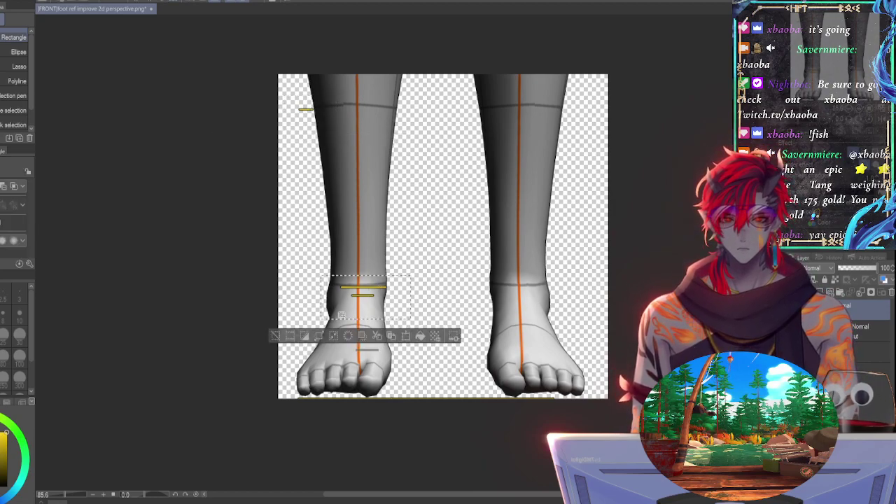
key(ctrl+t)
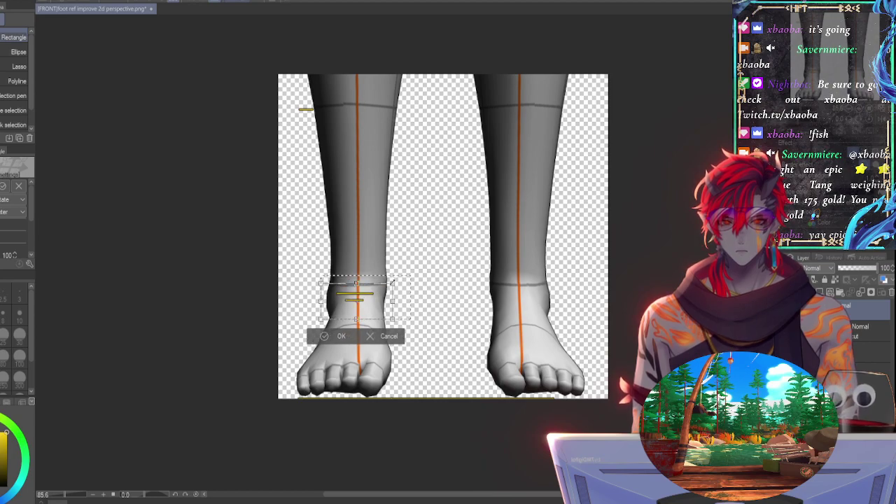
drag(382, 287, 452, 282)
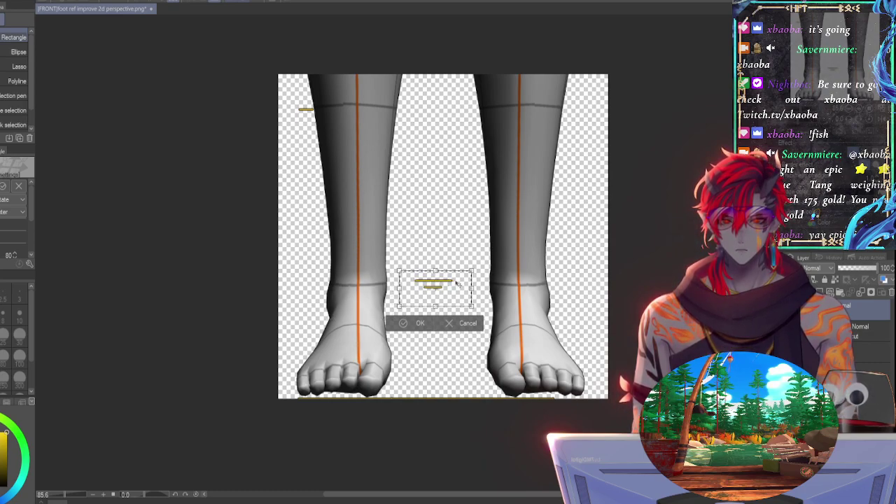
key(Return)
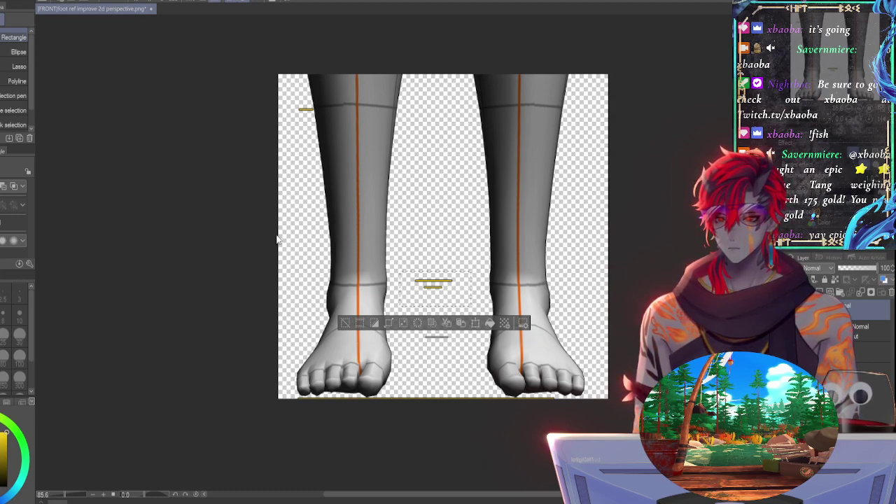
click(430, 175)
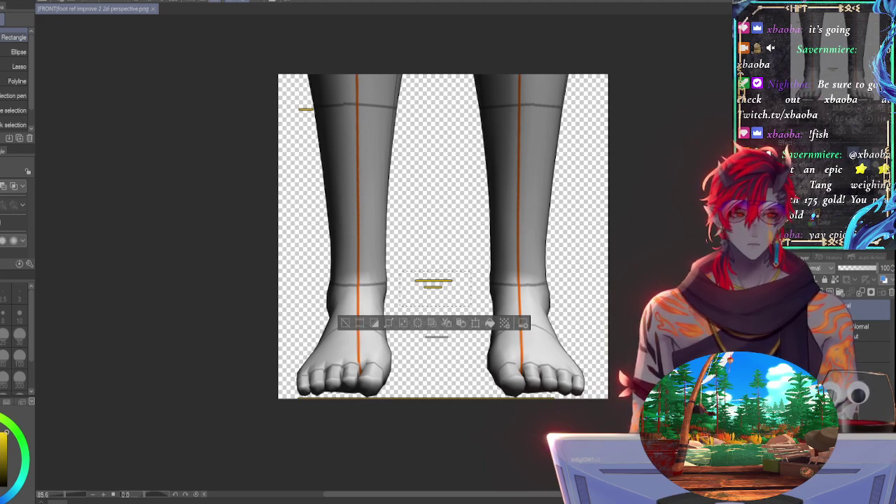
Step: Rotate the 3D figure from the front view to a side view, with the toes pointing toward the right edge of the canvas
click(869, 331)
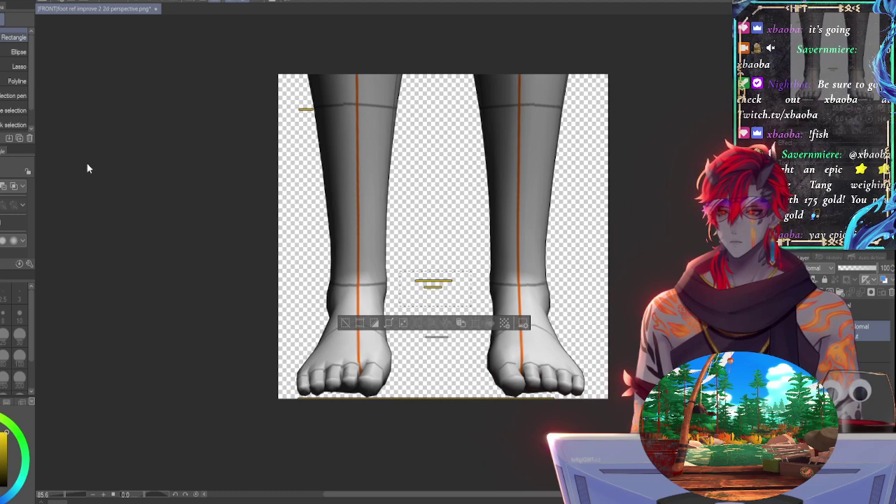
key(o)
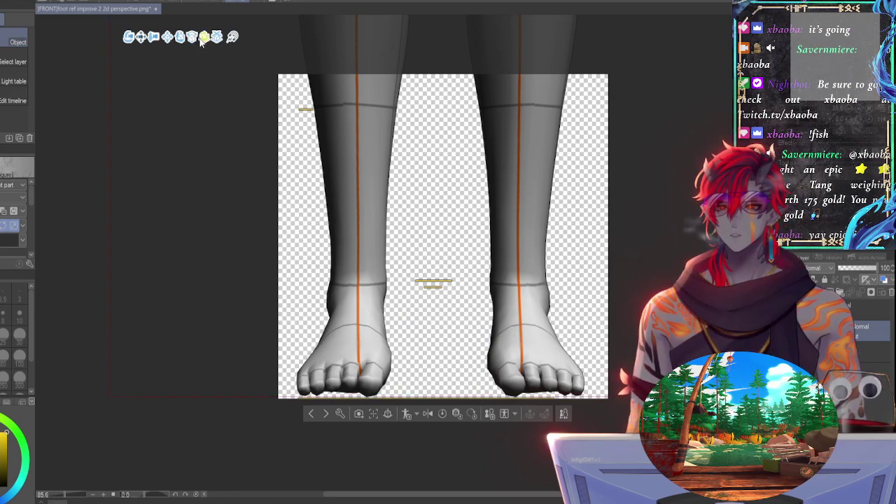
click(130, 43)
mouse_move(465, 243)
mouse_down()
mouse_move(476, 243)
mouse_move(438, 236)
mouse_move(469, 236)
mouse_move(460, 232)
mouse_up()
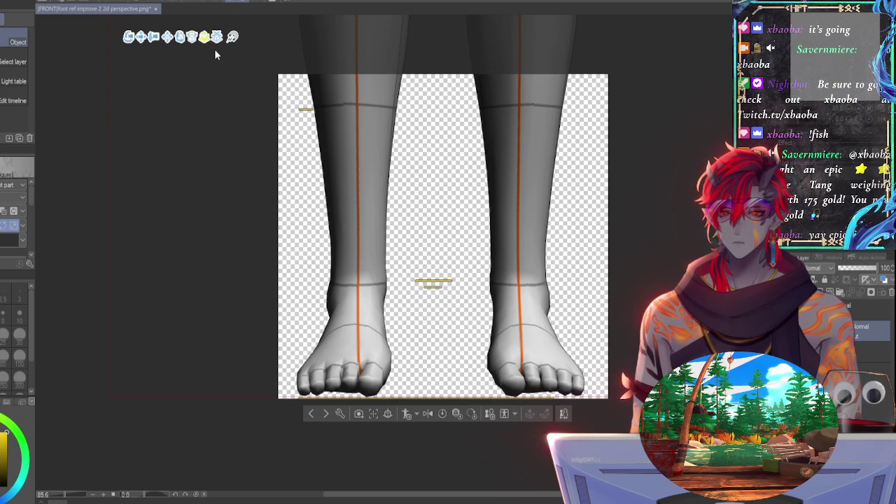
drag(411, 223, 480, 236)
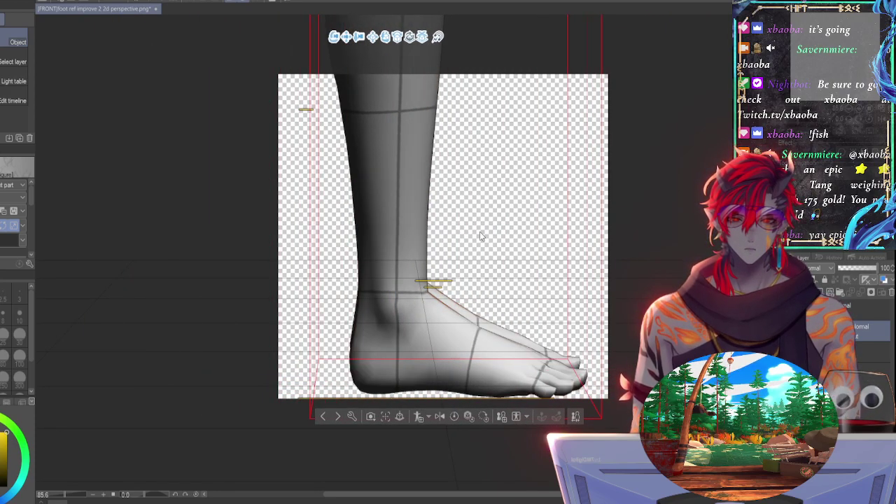
mouse_move(481, 236)
mouse_down()
mouse_move(406, 240)
mouse_move(481, 252)
mouse_up()
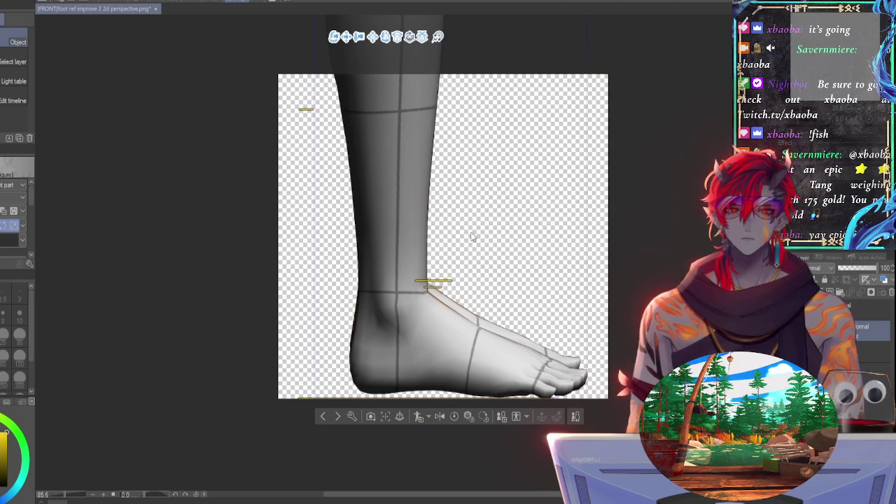
mouse_move(462, 230)
mouse_down()
mouse_move(471, 235)
mouse_move(454, 237)
mouse_move(474, 234)
mouse_move(449, 237)
mouse_move(471, 239)
mouse_up()
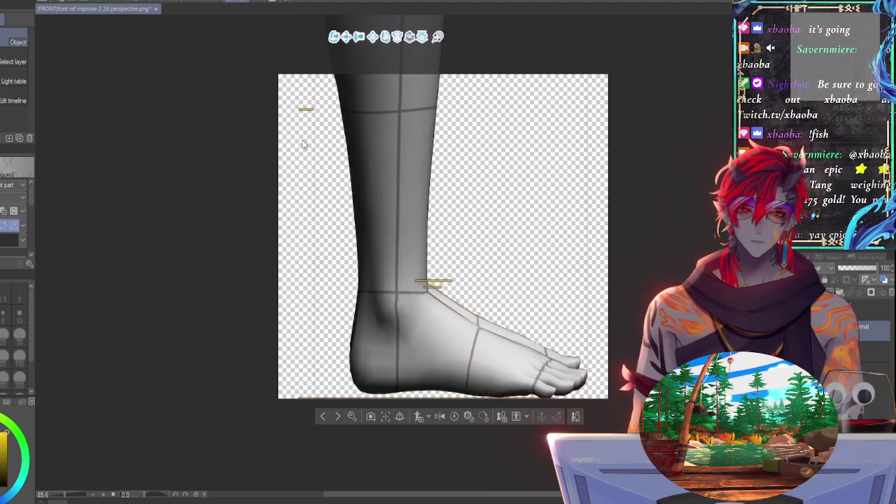
drag(553, 193, 478, 202)
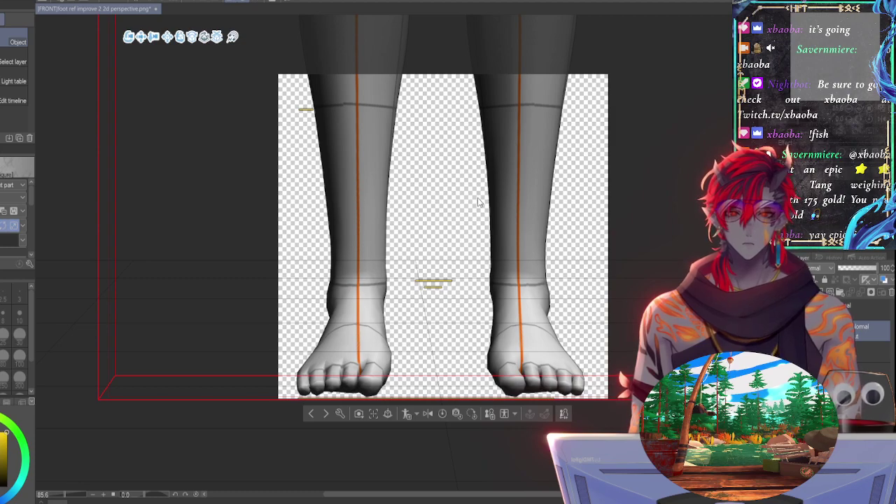
drag(478, 202, 557, 213)
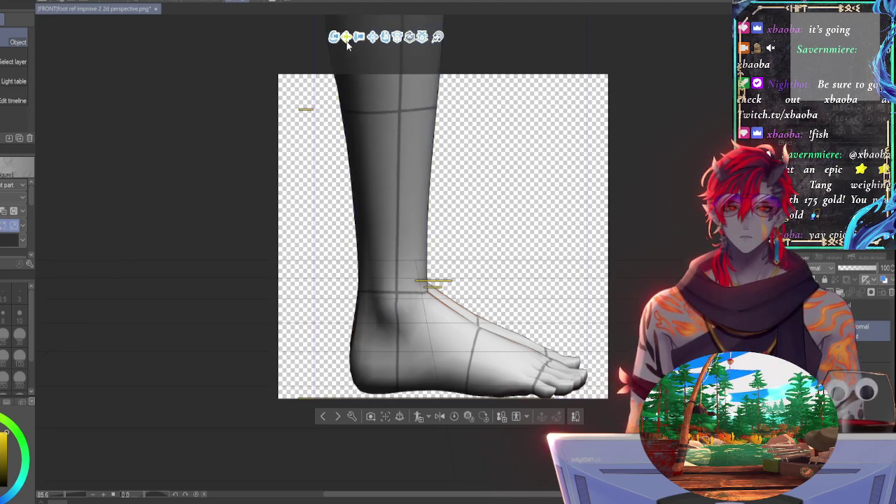
Step: Fine-tune the side-view figure's height so the sole rests just above the bottom edge of the canvas
drag(481, 134, 476, 139)
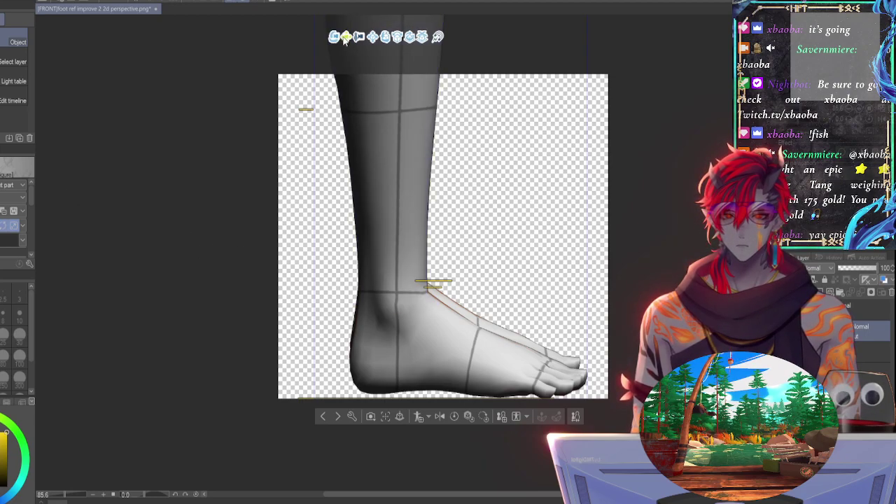
mouse_move(499, 166)
mouse_down()
mouse_move(498, 158)
mouse_move(496, 167)
mouse_up()
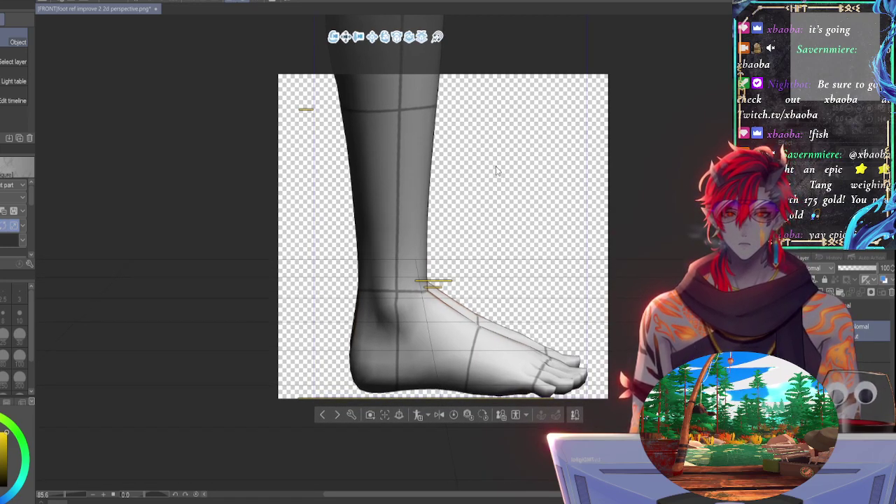
drag(495, 173, 493, 128)
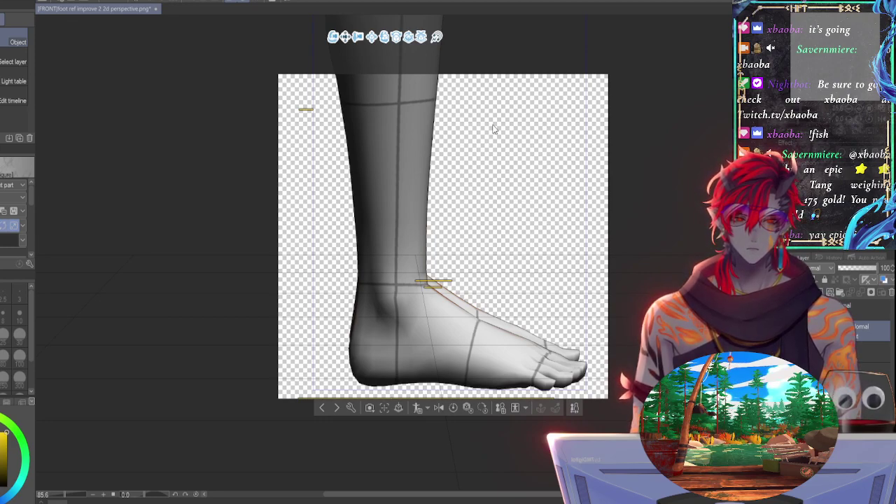
drag(493, 128, 503, 147)
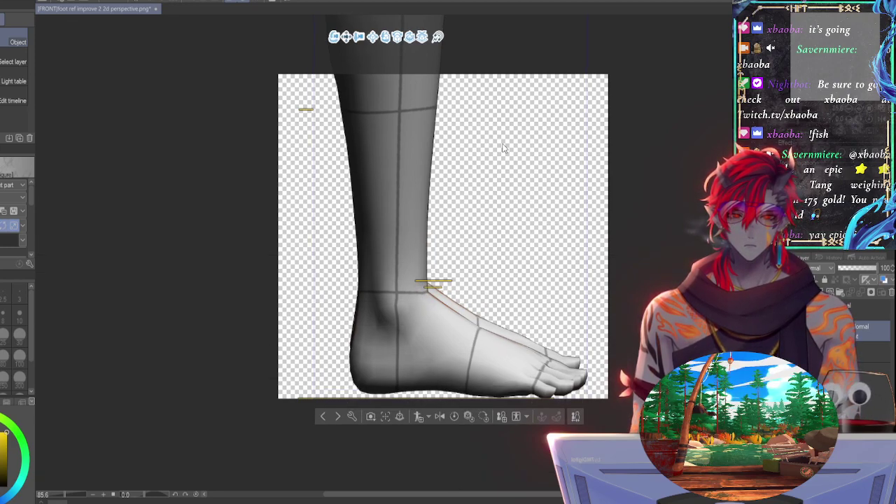
drag(456, 224, 453, 215)
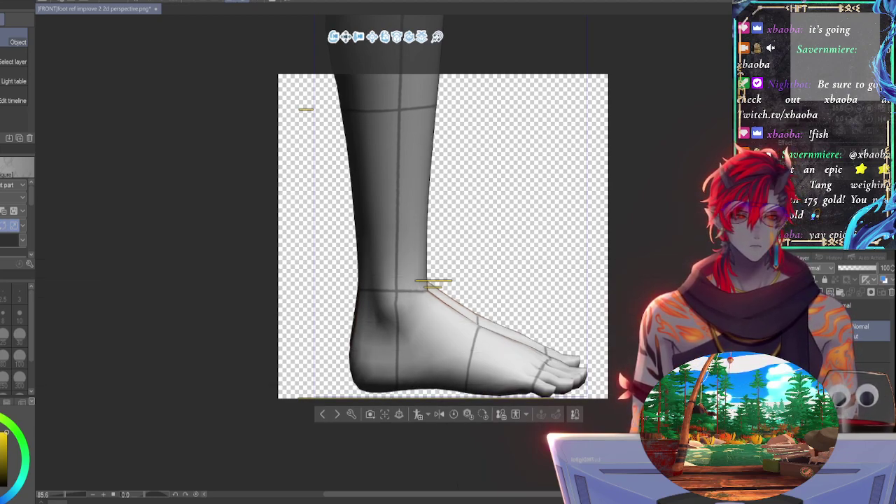
Step: Select the yellow guide-line layer for transforming and lower it until the longest line is level with the side-view ankle contour
click(868, 309)
key(ctrl+t)
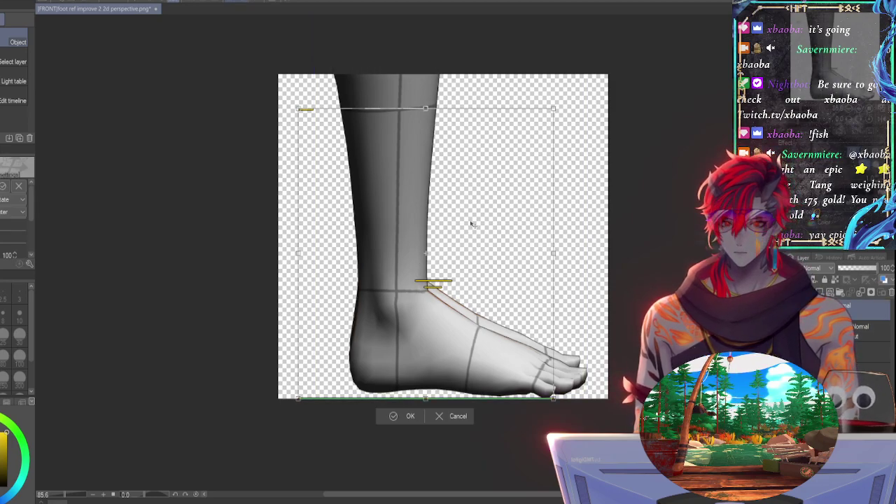
drag(469, 233, 471, 226)
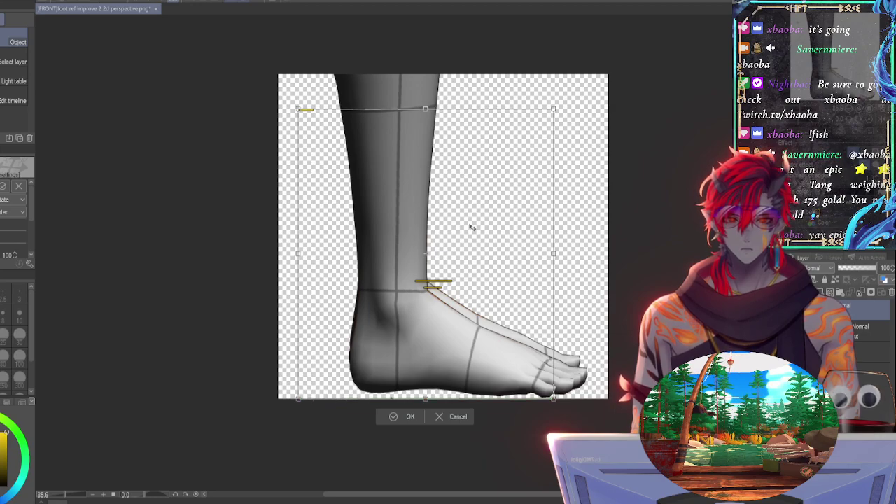
key(Down)
key(Down)
key(Down)
key(Down)
key(Down)
key(Down)
key(Down)
key(Down)
key(Down)
key(Down)
key(Up)
key(Up)
key(Up)
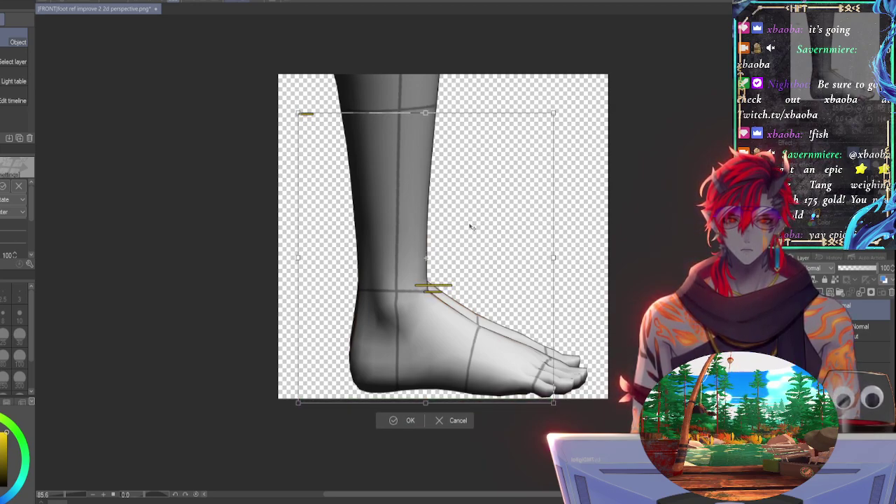
key(Down)
key(Down)
key(Down)
key(Down)
key(Down)
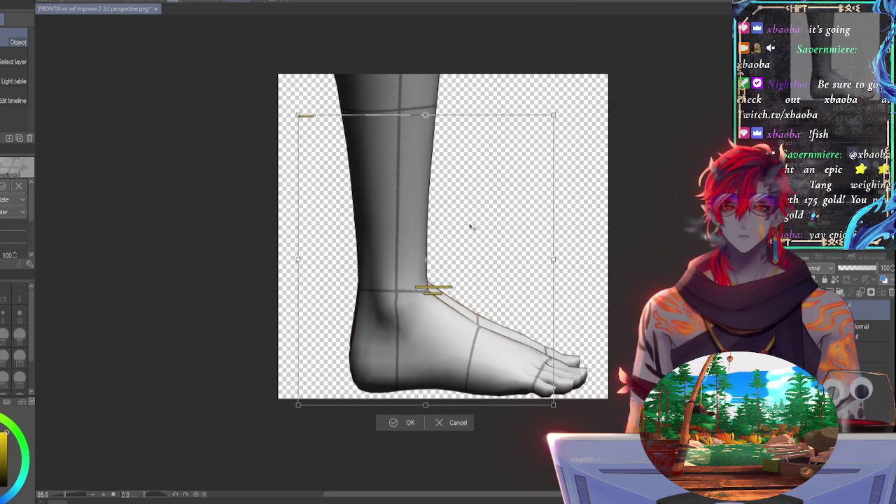
key(Down)
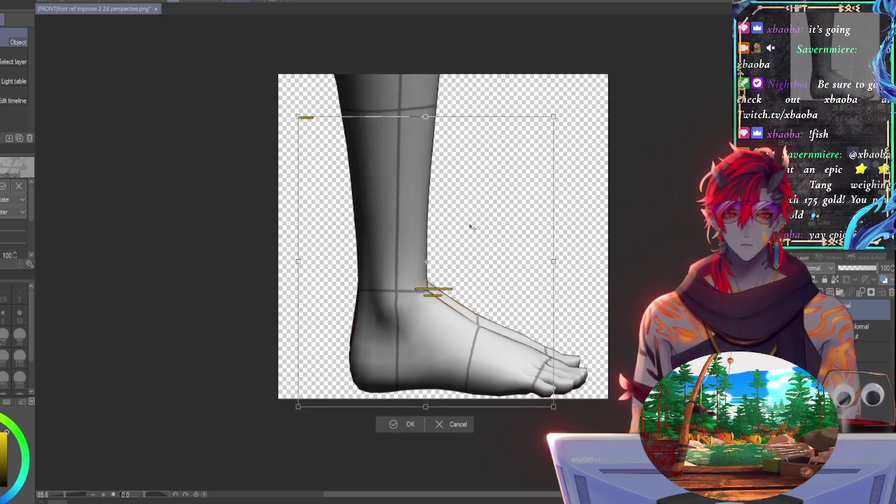
key(Up)
key(Down)
Step: Shift the guide-line layer right until the two ankle lines sit just in front of the ankle, and apply the transform
key(Right)
key(Right)
key(Right)
key(Right)
key(Right)
key(Right)
key(Right)
key(Right)
key(Right)
key(Right)
key(Right)
key(Right)
key(Right)
key(Right)
key(Right)
key(Right)
key(Right)
key(Right)
key(Right)
key(Right)
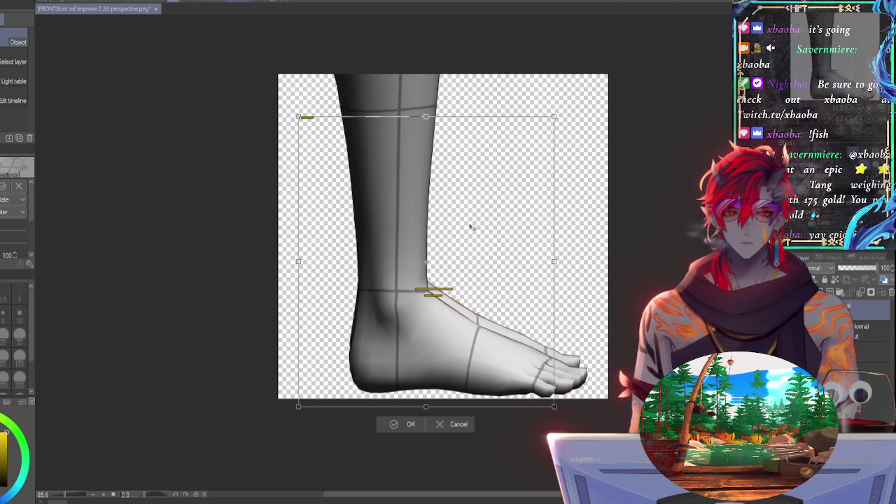
key(Right)
key(Right)
key(Right)
key(Right)
key(Right)
key(Right)
key(Right)
key(Right)
key(Right)
key(Right)
key(Right)
key(Right)
key(Right)
key(Right)
key(Right)
key(Right)
key(Right)
key(Right)
key(Right)
key(Right)
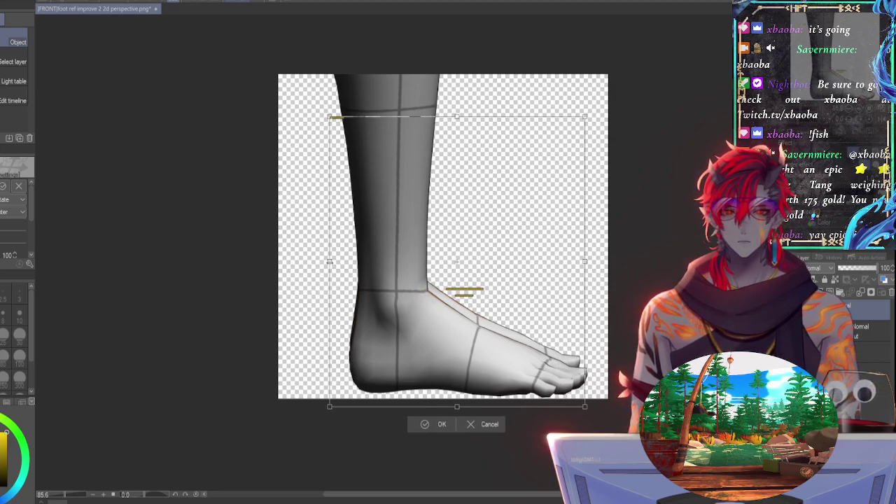
drag(330, 262, 302, 261)
key(ctrl+z)
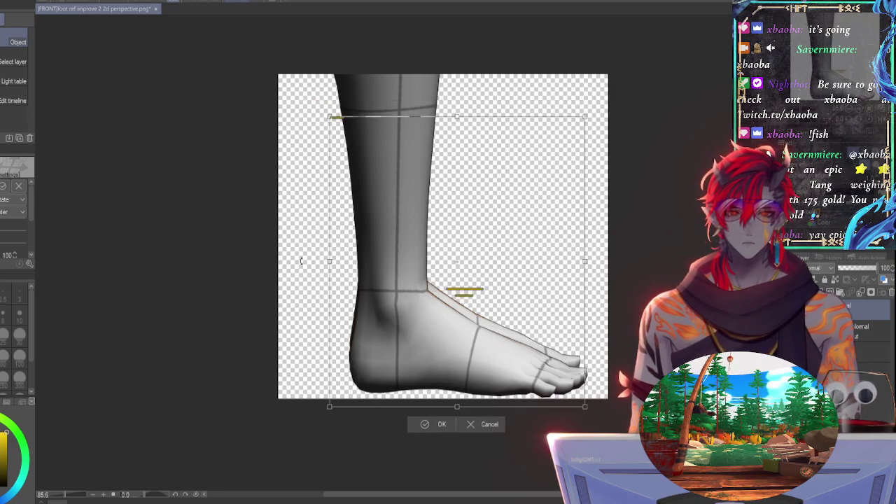
key(Left)
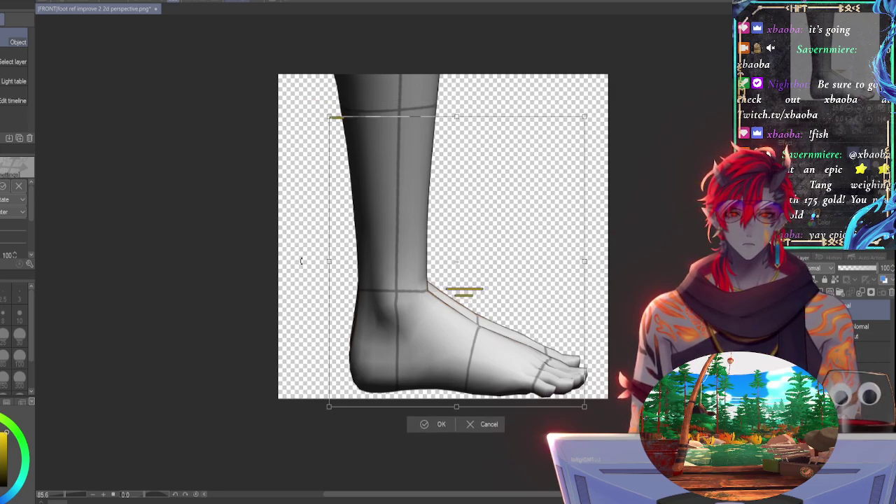
key(Return)
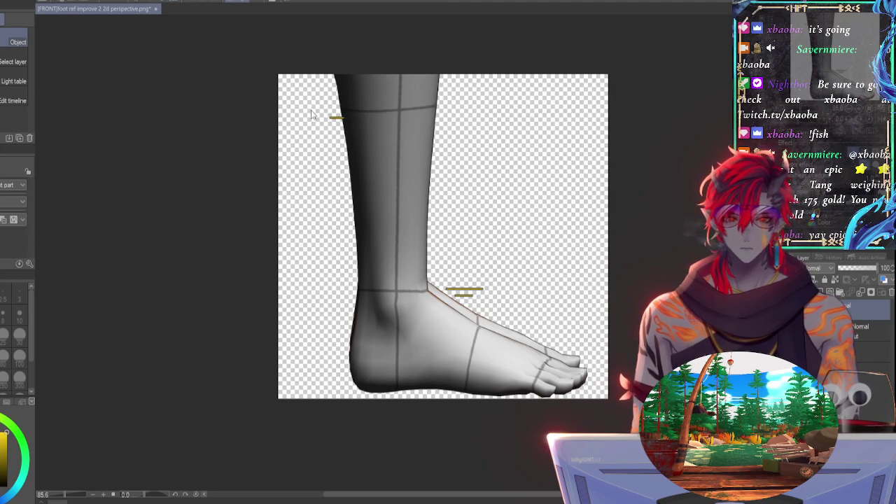
Step: Select the short calf guide line, move it left until it is clear of the back of the calf, and deselect it
key(m)
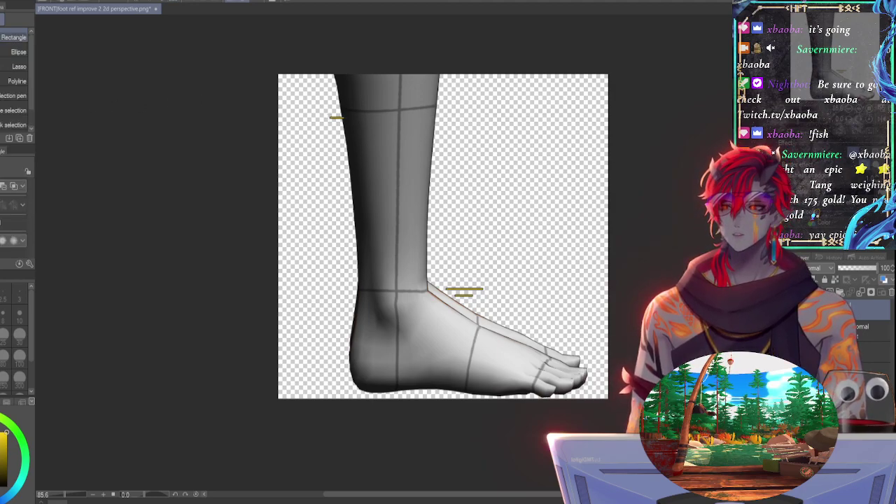
drag(314, 112, 360, 136)
key(ctrl+t)
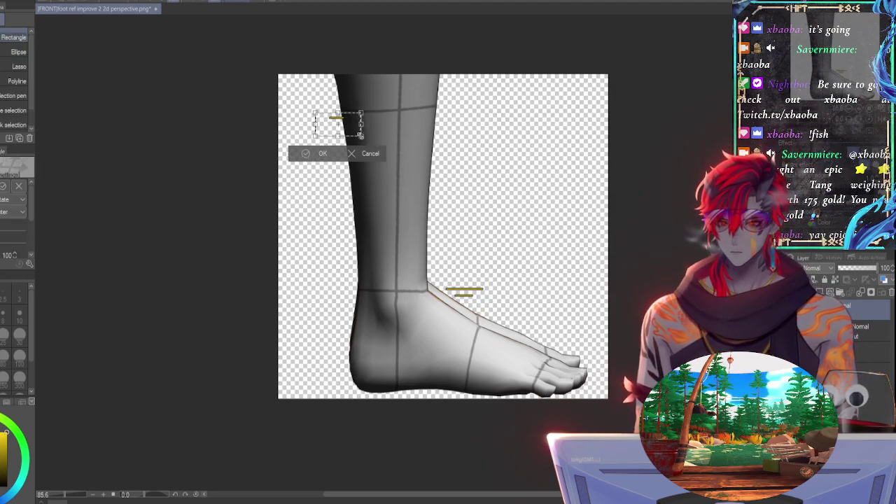
key(Left)
key(Left)
key(Left)
key(Return)
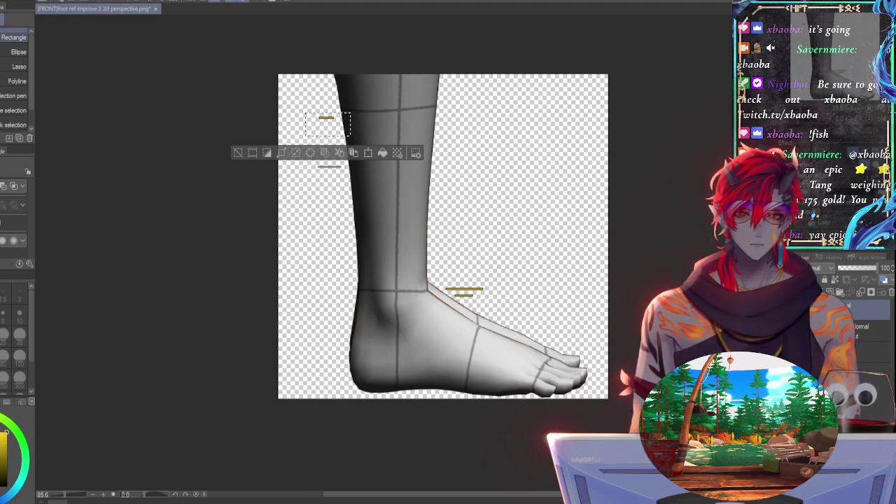
key(ctrl+d)
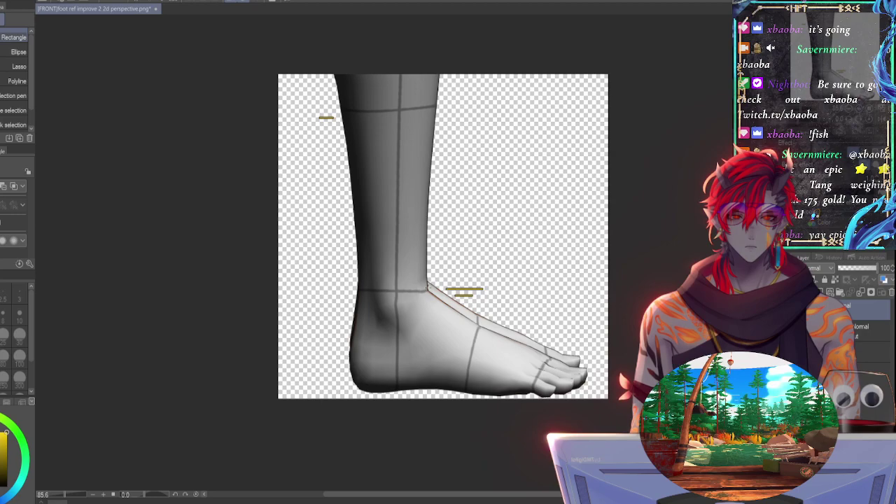
Step: Select the two ankle guide lines and move them slightly up and left, keeping them in front of the ankle above the instep
drag(807, 109, 814, 109)
drag(807, 72, 808, 76)
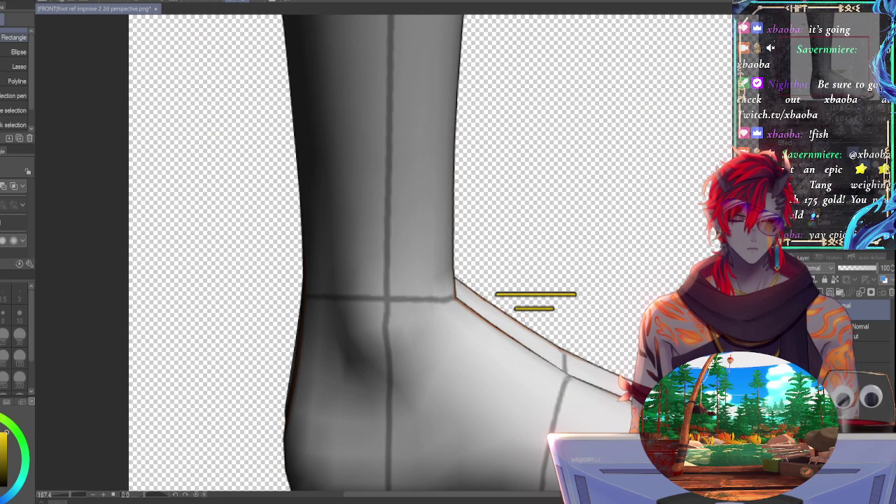
drag(571, 261, 460, 327)
drag(628, 257, 479, 326)
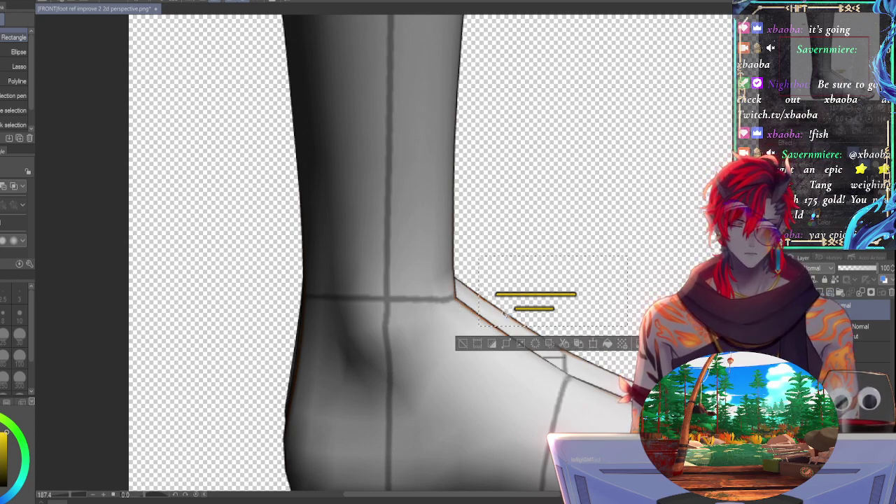
key(ctrl+t)
drag(536, 295, 476, 292)
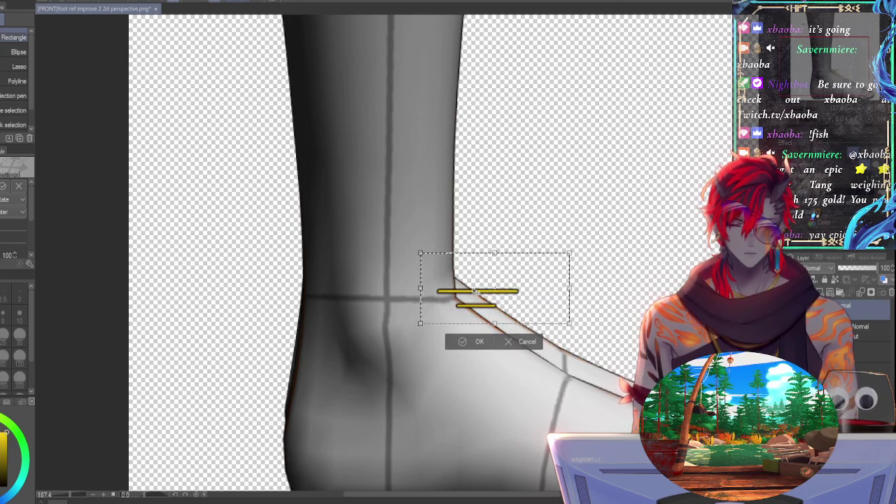
key(Right)
key(Right)
key(Right)
key(Right)
key(Right)
key(Right)
key(Right)
key(Right)
key(Right)
key(Right)
key(Right)
key(Right)
key(Right)
key(Right)
key(Right)
key(Right)
key(Right)
key(Right)
key(Right)
key(Right)
key(Right)
key(Right)
key(Right)
key(Right)
key(Right)
key(Right)
key(Right)
key(Right)
key(Right)
key(Right)
key(Right)
key(Right)
key(Right)
key(Right)
key(Right)
key(Right)
key(Right)
key(Right)
key(Right)
key(Right)
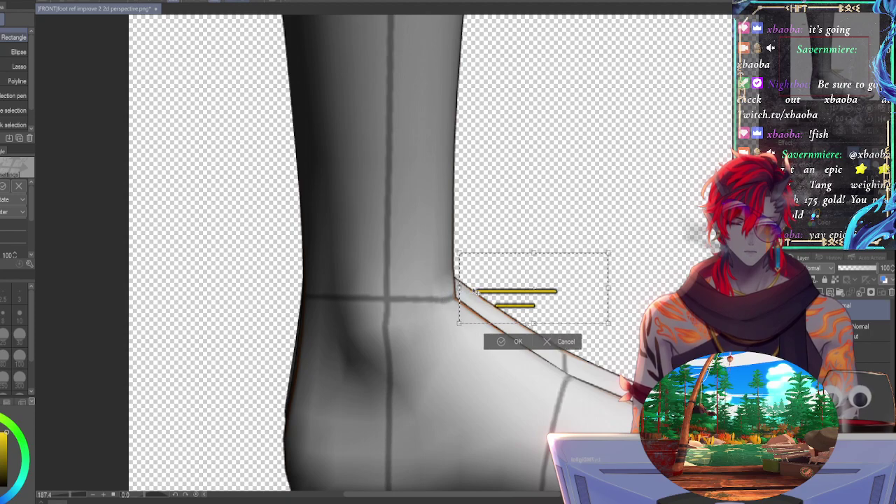
key(Right)
key(Right)
key(Right)
key(Return)
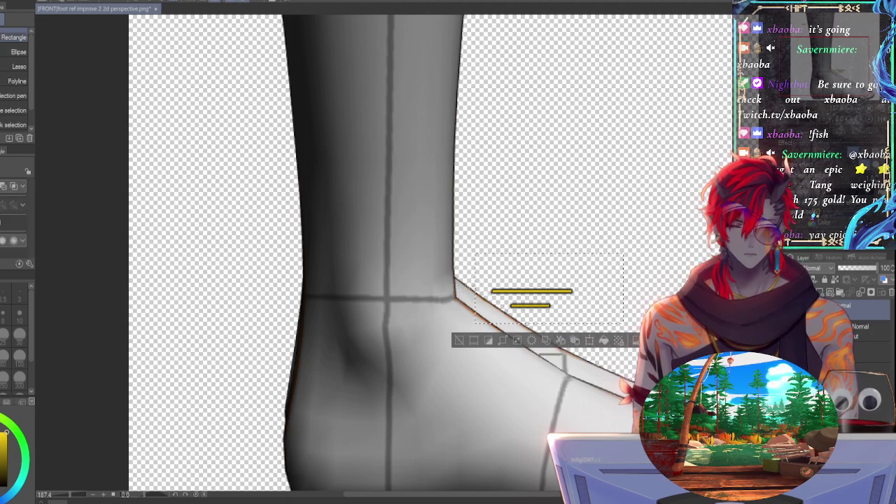
Step: Select the short calf guide line, raise it slightly while keeping it just behind the calf, apply the transform, and deselect it
drag(809, 56, 805, 31)
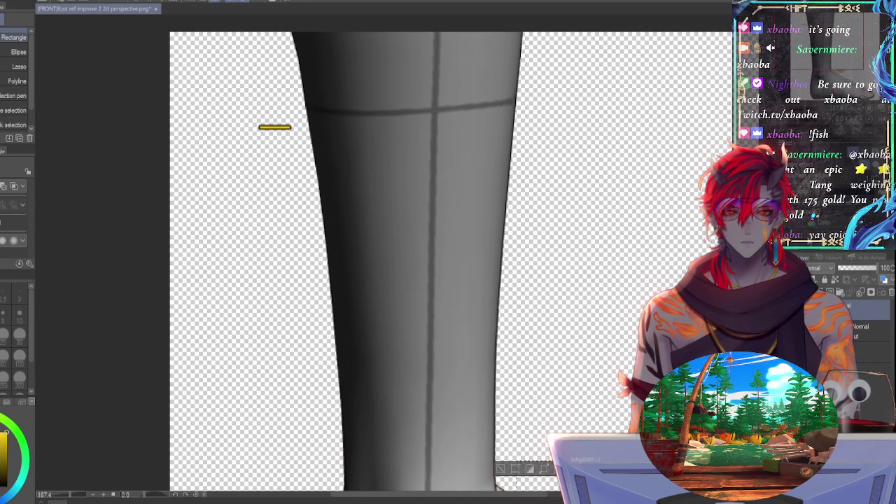
drag(296, 108, 257, 147)
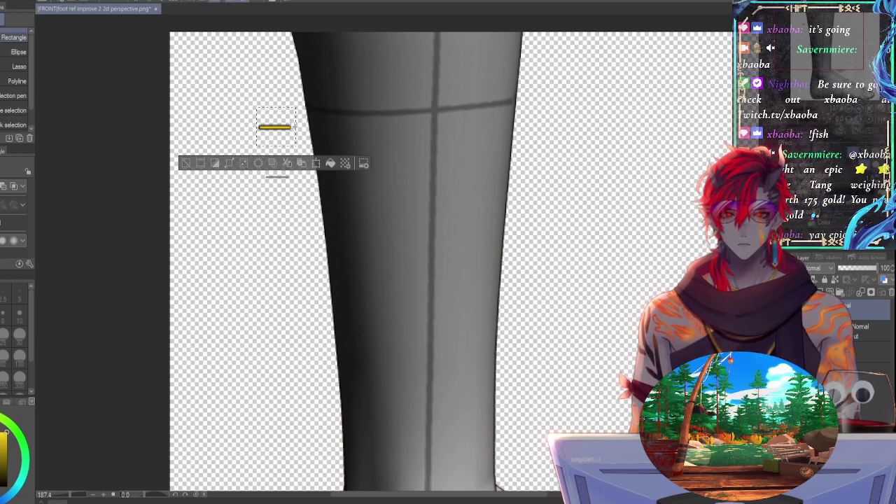
key(ctrl+t)
mouse_move(292, 117)
mouse_down()
mouse_move(295, 103)
mouse_move(550, 97)
mouse_move(455, 103)
mouse_up()
key(Down)
key(Left)
key(Left)
key(Left)
key(Left)
key(Left)
key(Left)
key(Left)
key(Left)
key(Left)
key(Left)
key(Left)
key(Left)
key(Left)
key(Left)
key(Left)
key(Left)
key(Left)
key(Left)
key(Left)
key(Left)
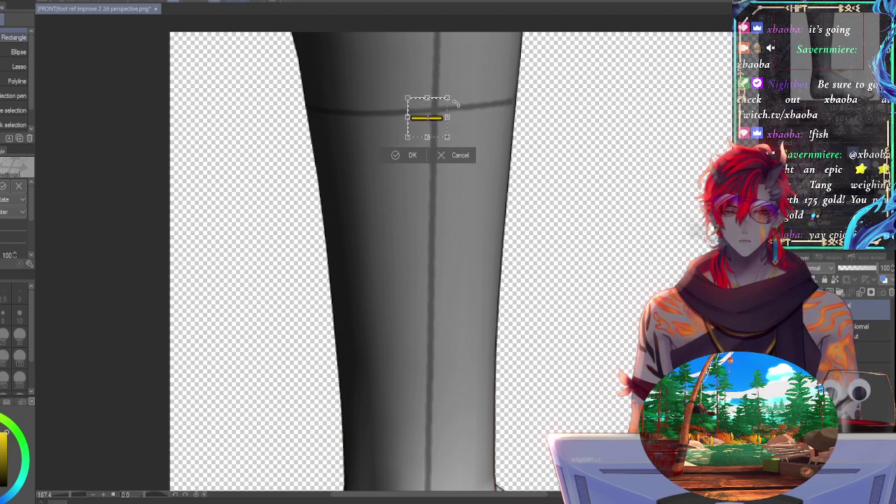
key(Left)
key(Left)
key(Left)
key(Left)
key(Left)
key(Left)
key(Left)
key(Left)
key(Left)
key(Left)
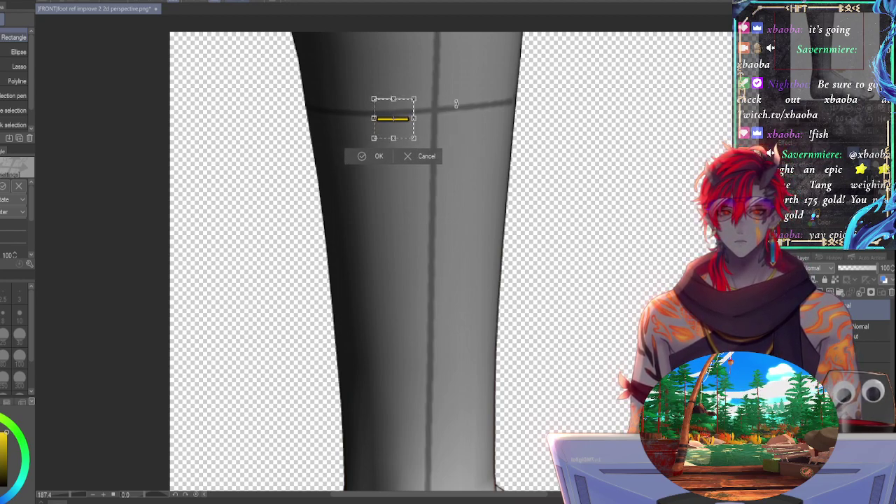
key(Left)
key(Left)
key(Left)
key(Left)
key(Left)
key(Left)
key(Left)
key(Left)
key(Left)
key(Left)
key(Left)
key(Left)
key(Left)
key(Left)
key(Left)
key(Left)
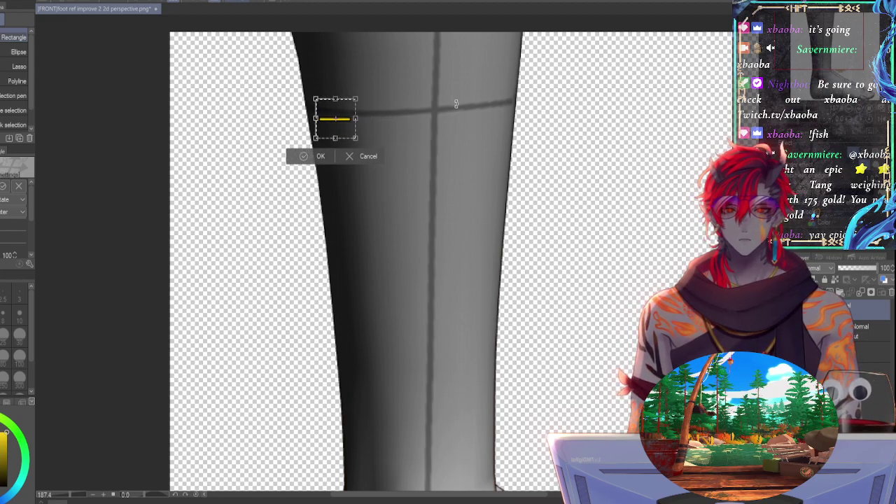
key(Left)
key(Left)
key(Left)
key(Left)
key(Left)
key(Left)
key(Left)
key(Left)
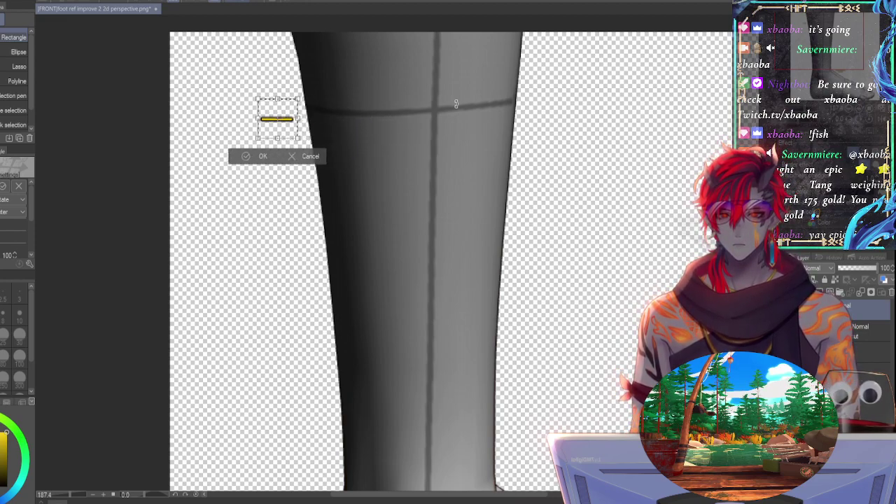
key(Return)
drag(842, 52, 805, 108)
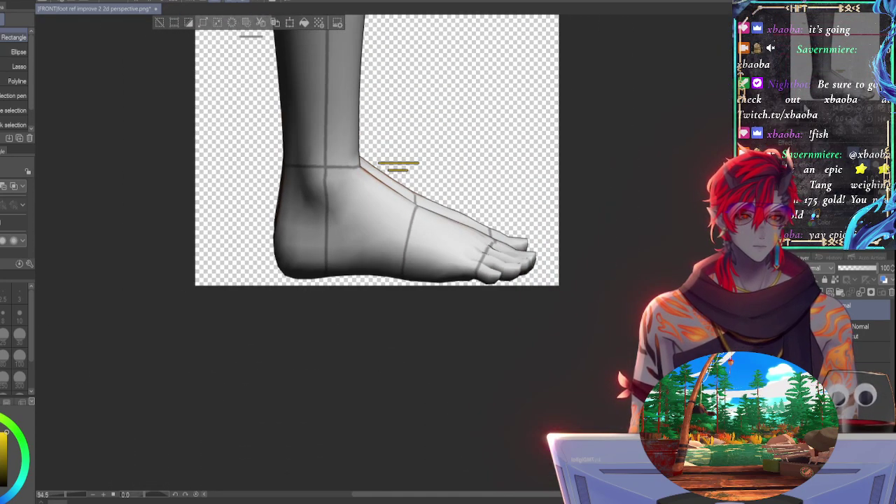
drag(813, 74, 803, 44)
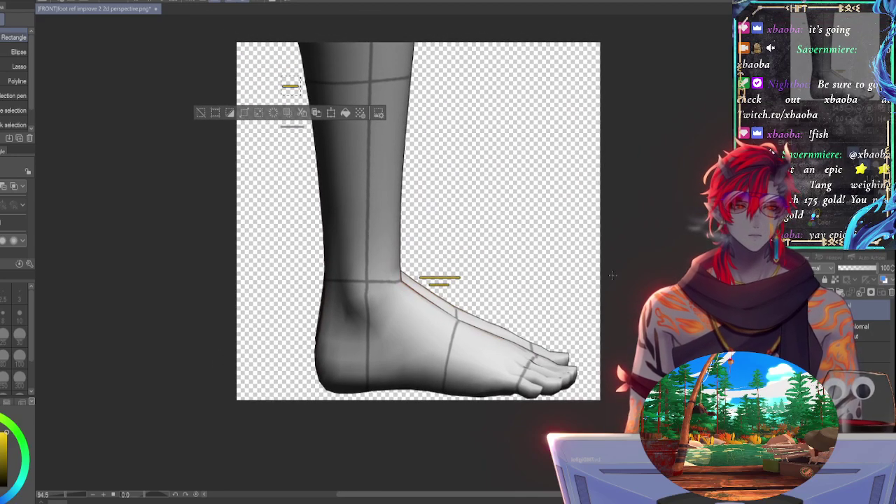
click(584, 207)
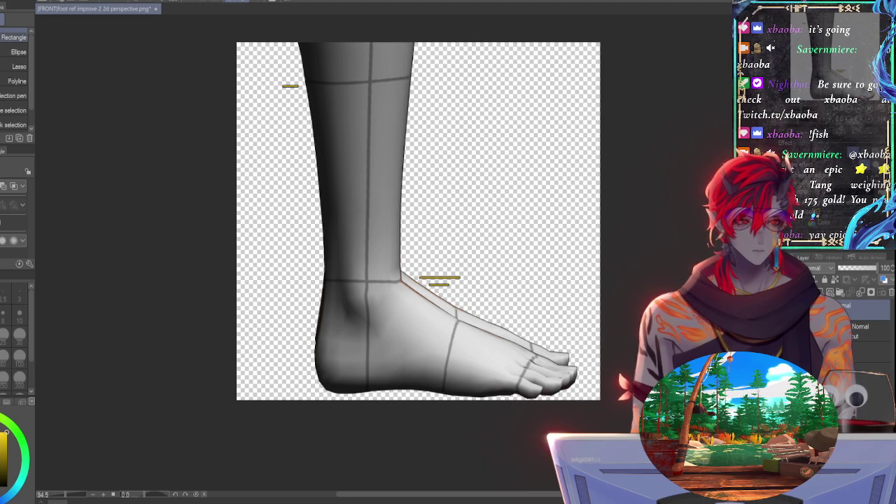
Step: Select the 3D figure layer, undo its view changes back to the front view of both legs, and shift the view slightly down
click(867, 331)
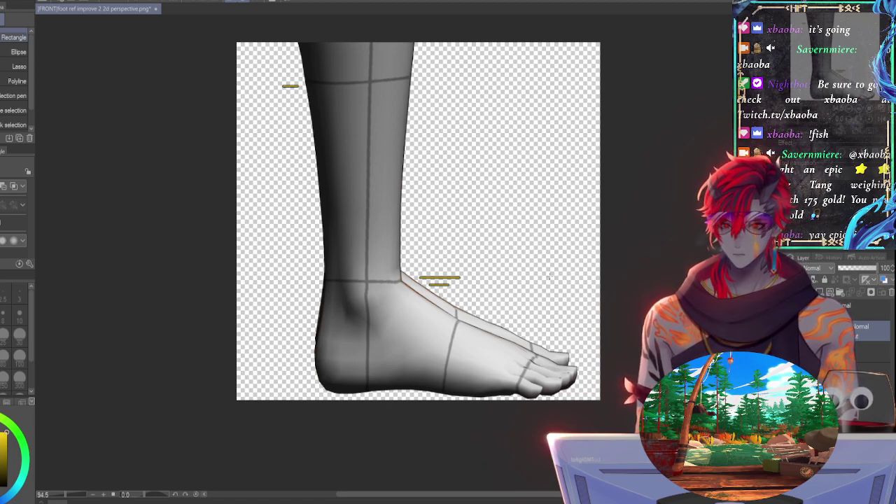
key(o)
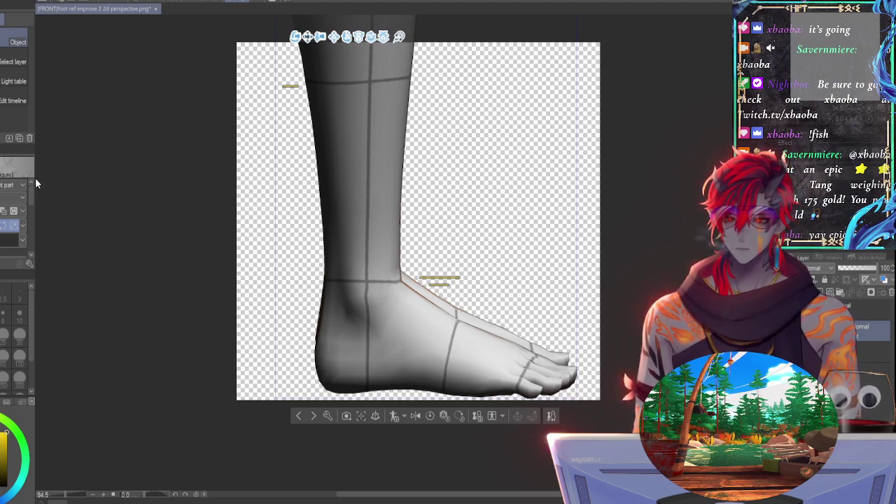
key(ctrl+z)
key(ctrl+z)
key(ctrl+z)
key(ctrl+y)
key(ctrl+y)
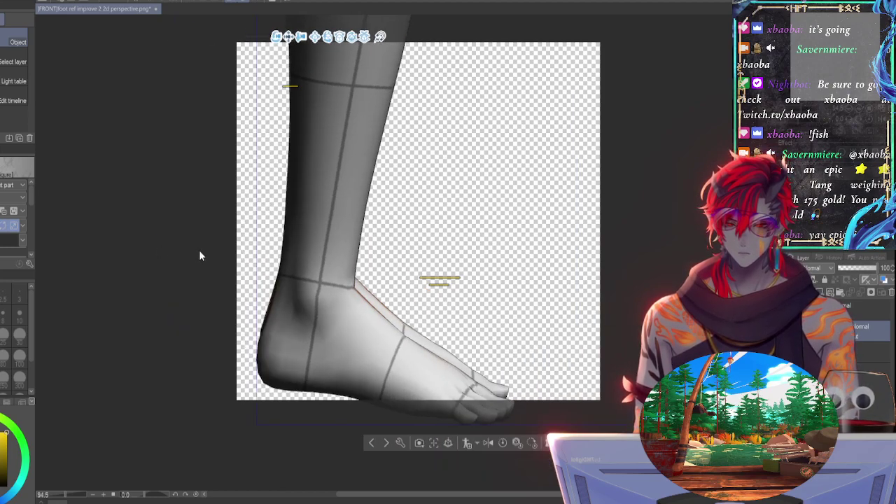
drag(199, 256, 202, 255)
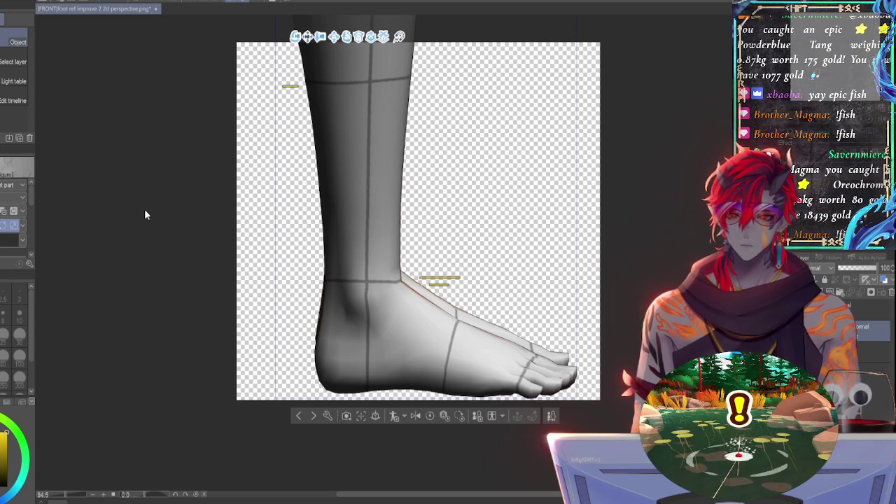
drag(534, 266, 533, 266)
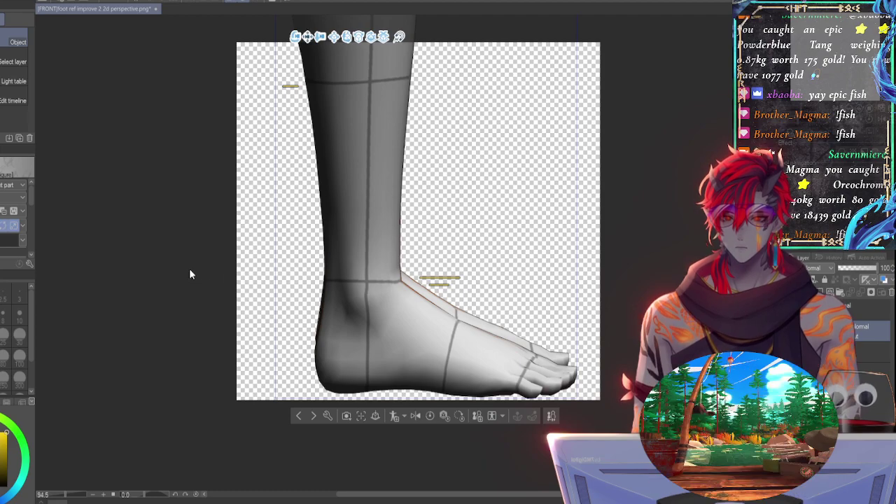
key(ctrl+z)
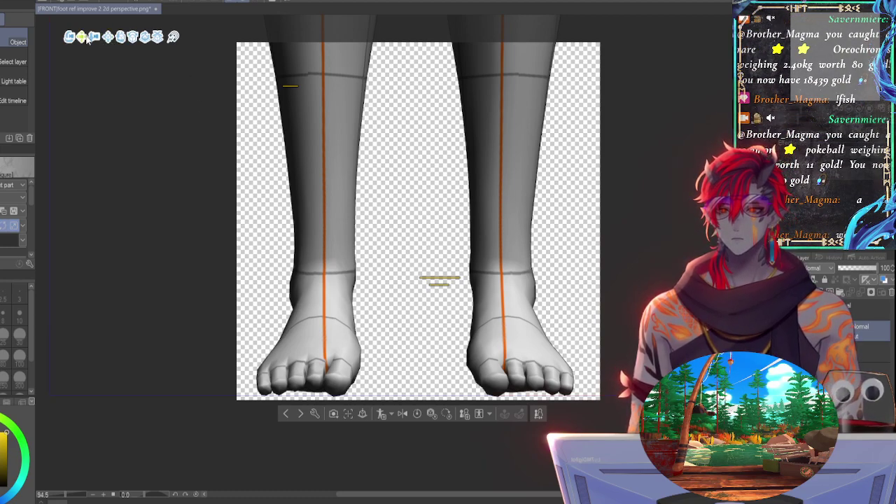
drag(84, 36, 84, 54)
Step: Move the whole guide-line layer slightly up and right until the longest line meets the inner ankle of the right-hand leg, and apply it
click(868, 309)
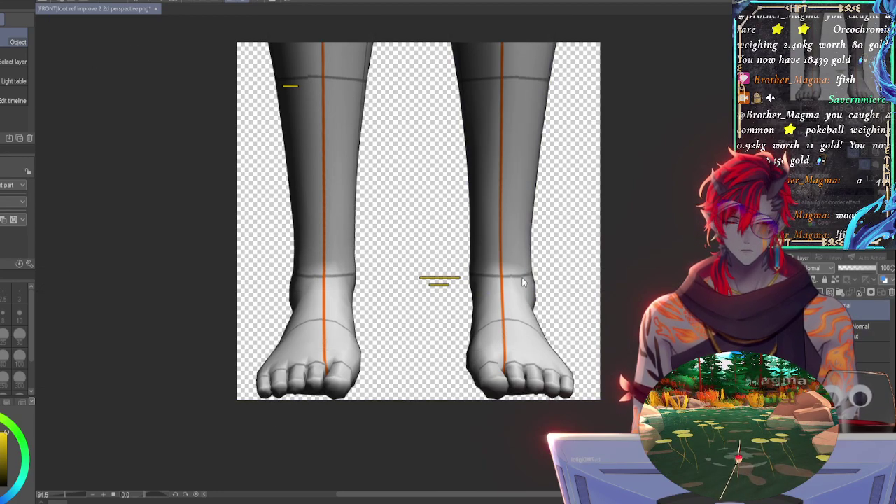
key(ctrl+t)
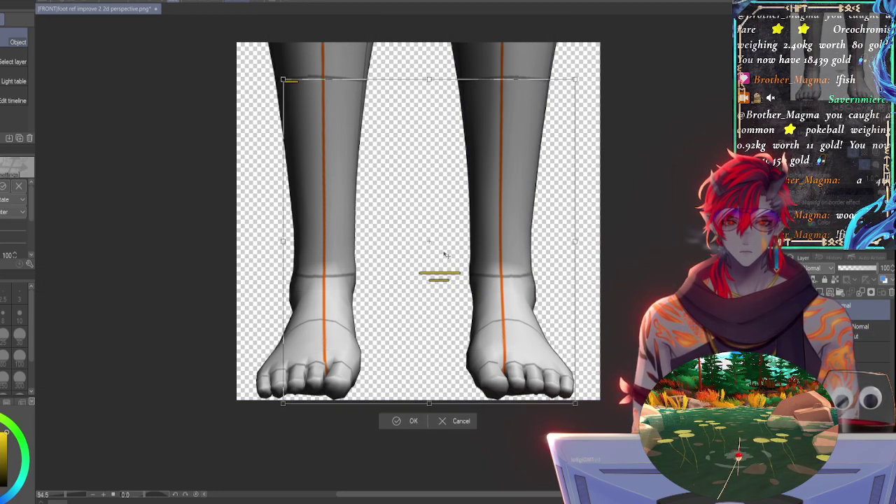
drag(444, 254, 456, 252)
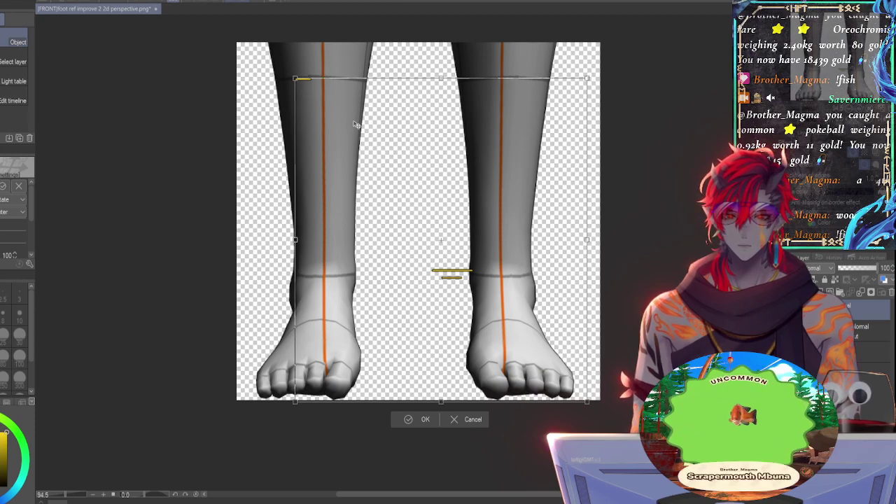
key(Return)
Step: Move the short calf guide line to the outer edge of the right-hand calf, deselect it, and save as "[FRONT]foot ref improve 3 2d perspective.png"
key(m)
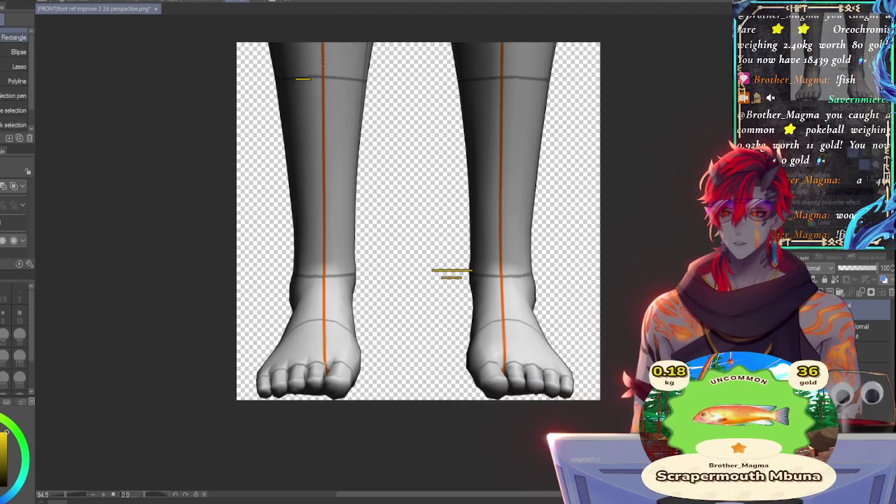
drag(266, 71, 357, 107)
key(ctrl+t)
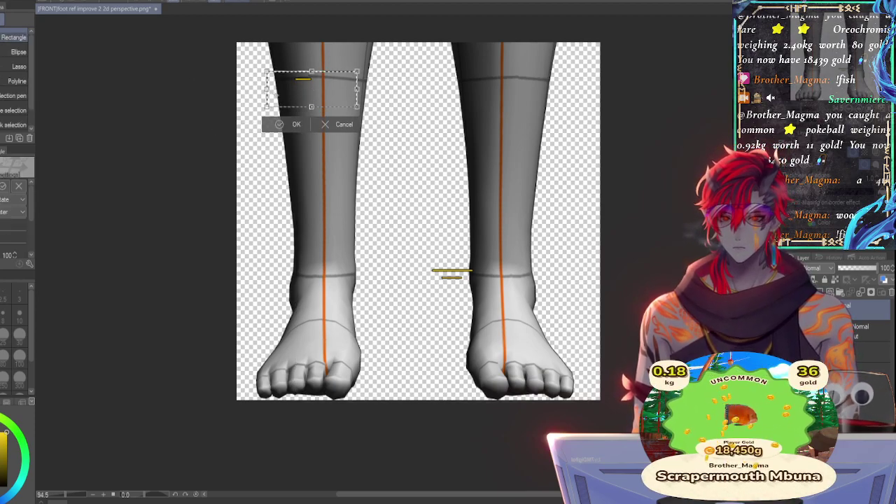
drag(276, 95, 397, 84)
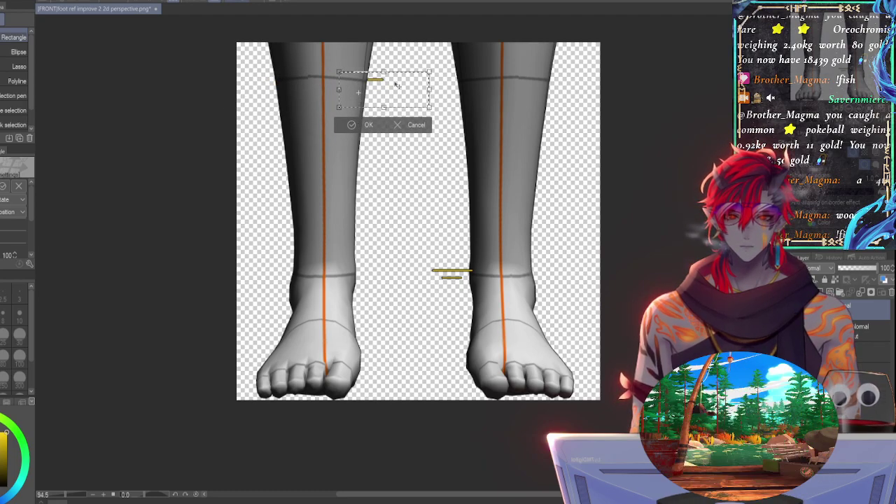
drag(406, 82, 588, 84)
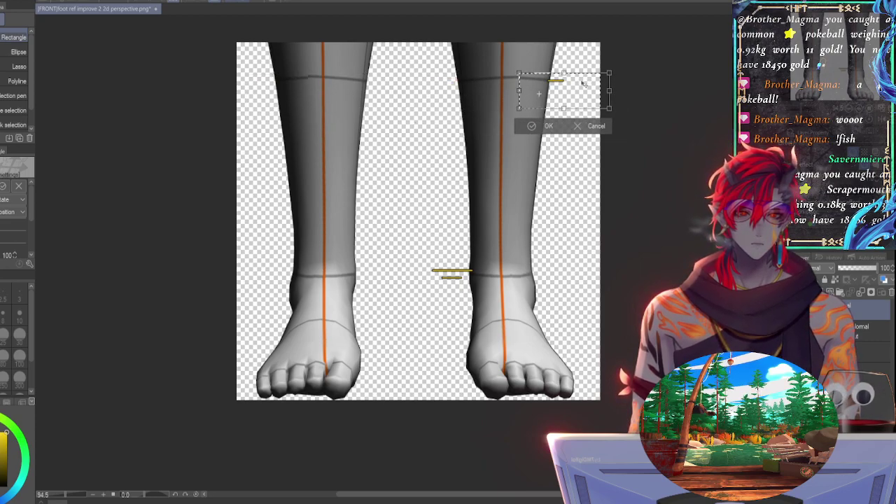
key(Return)
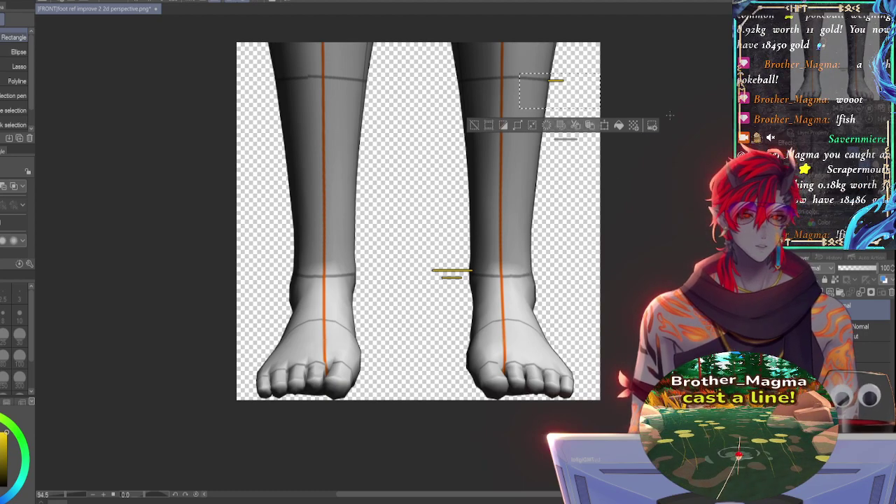
key(ctrl+d)
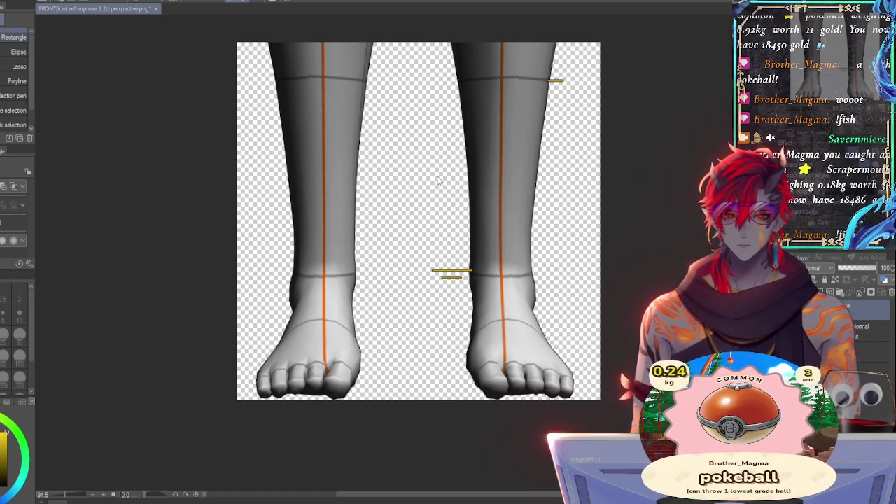
key(ctrl+s)
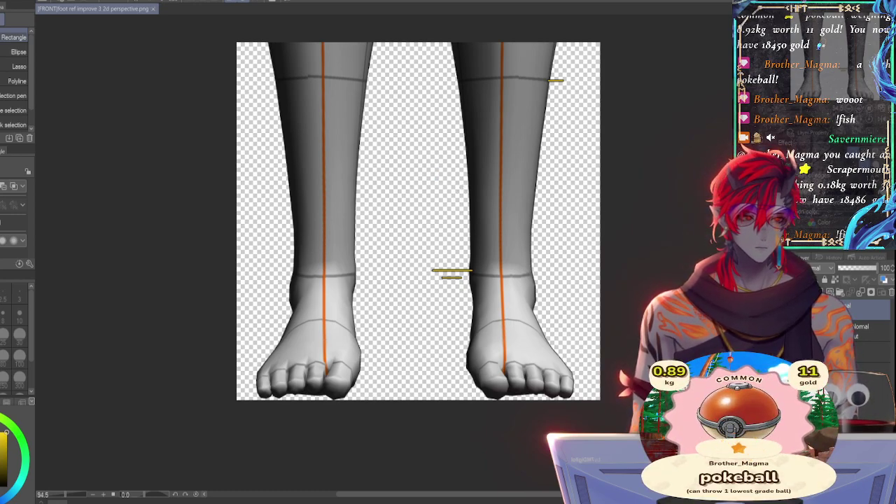
Step: Select the 3D figure for object editing and rotate it to a straight back view of both legs
key(o)
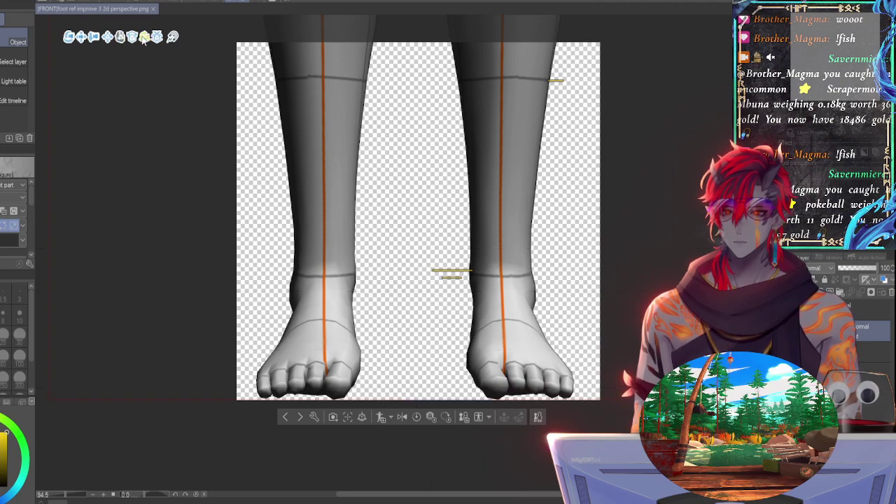
drag(420, 310, 403, 359)
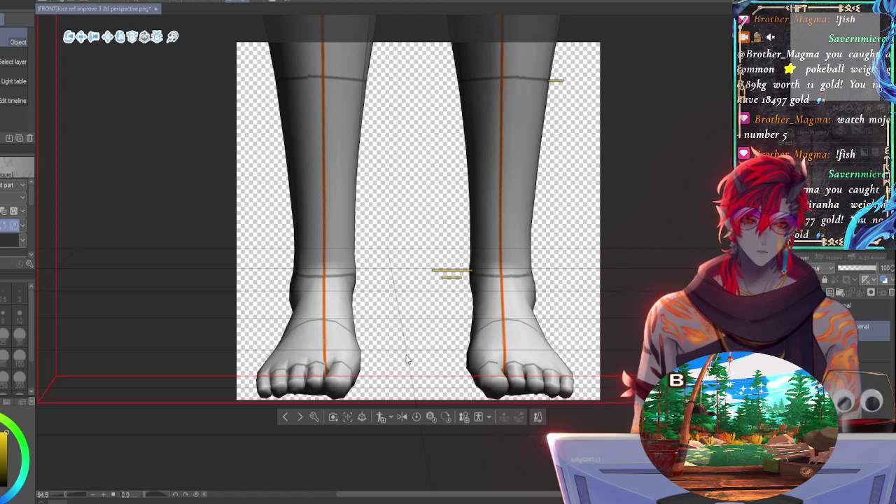
key(ctrl+z)
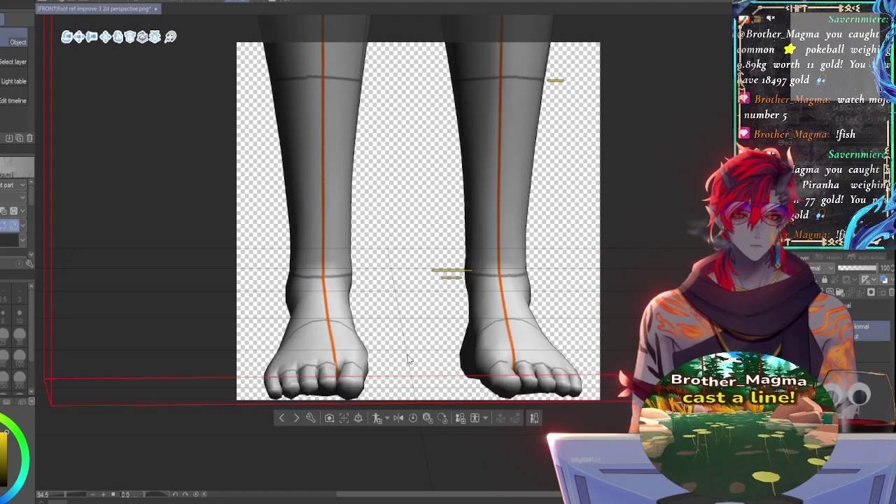
key(ctrl+y)
drag(406, 359, 555, 362)
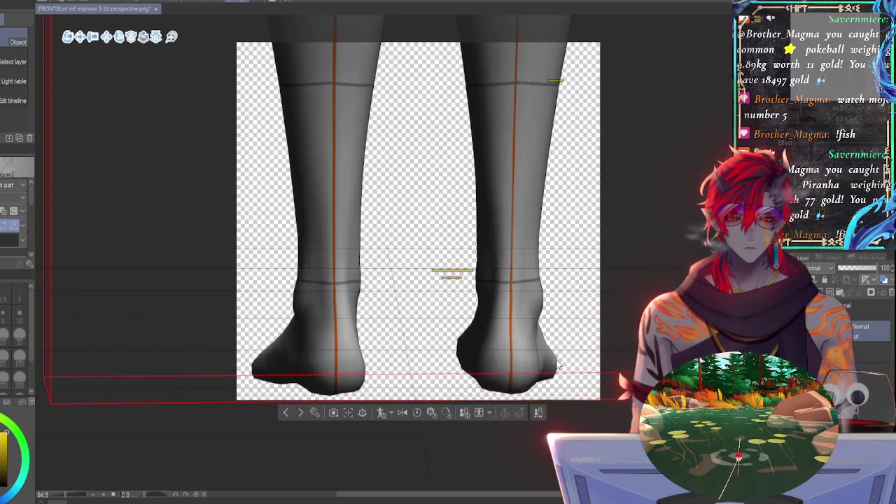
key(ctrl+z)
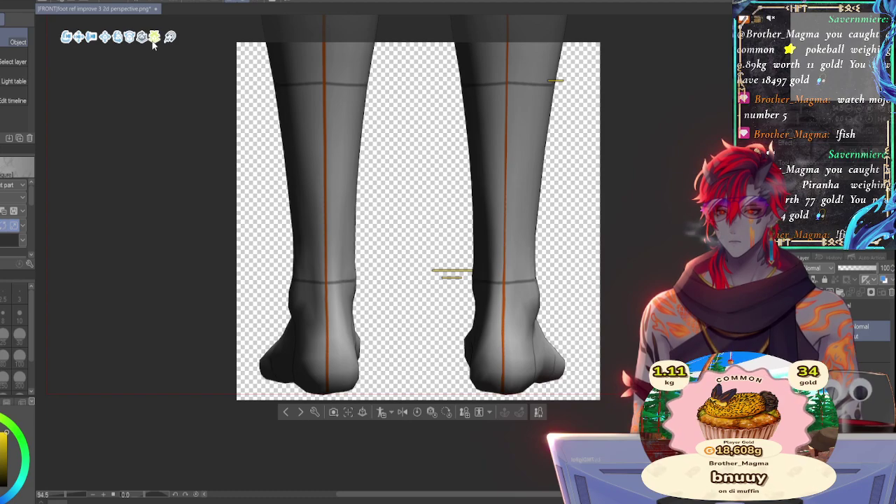
Step: Try to shift the back-view figure freehand to line up its ankle and calf contours with the guide lines
click(105, 39)
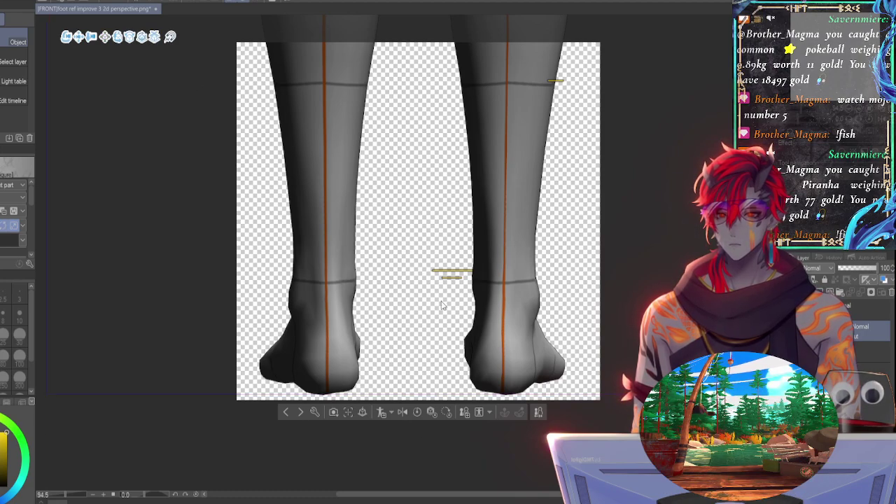
drag(440, 302, 440, 294)
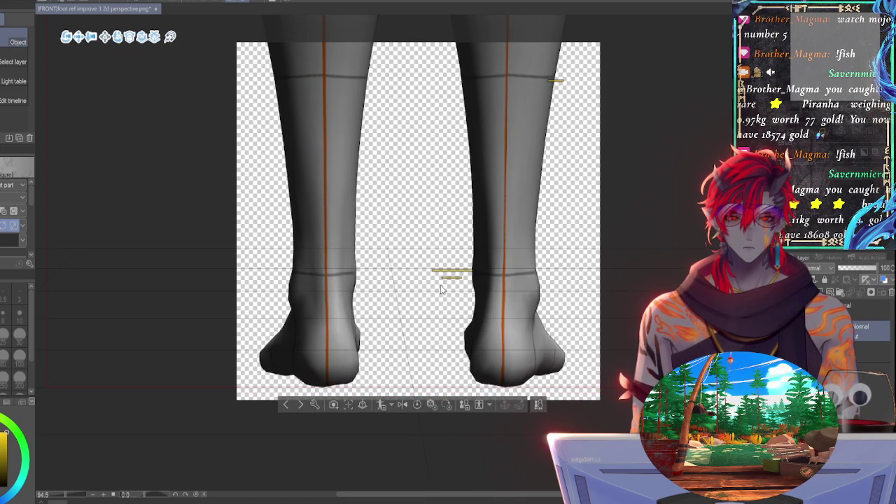
drag(442, 285, 442, 291)
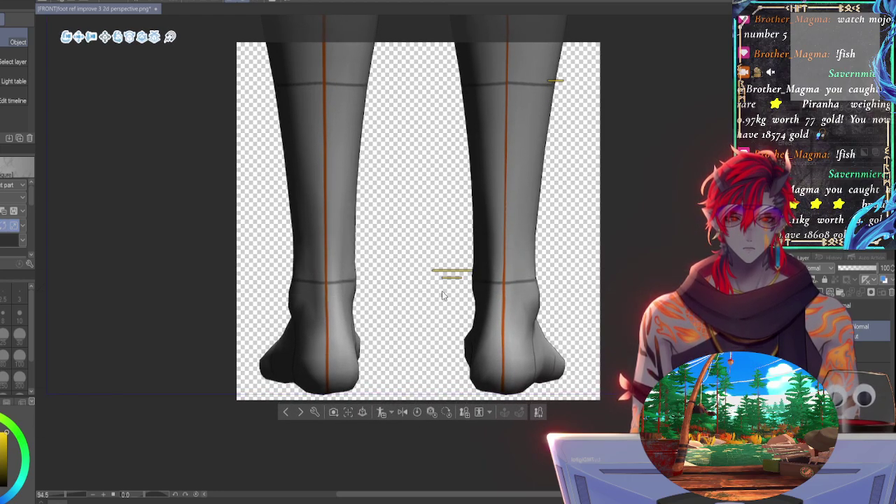
drag(386, 246, 401, 246)
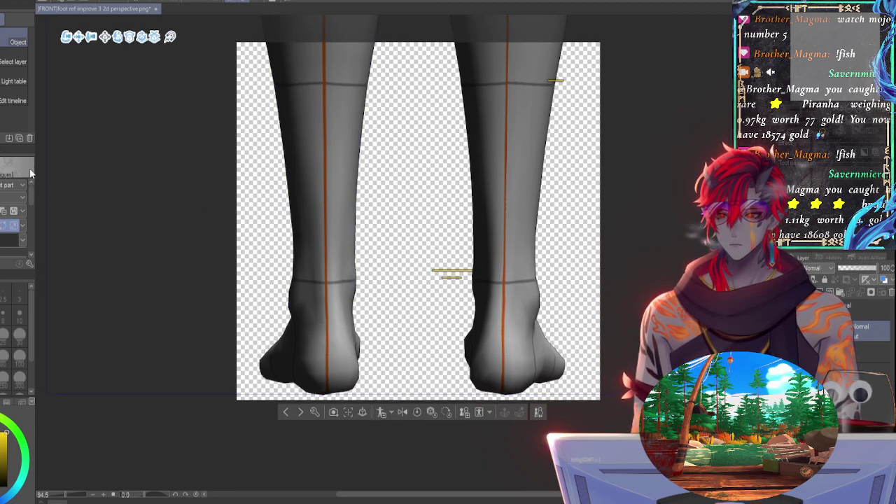
Step: Nudge the back-view 3D figure up in small increments until the calf contour is level with the short calf guide line
key(Up)
key(Up)
key(Up)
key(Up)
key(Up)
key(Up)
key(Up)
key(Up)
key(Up)
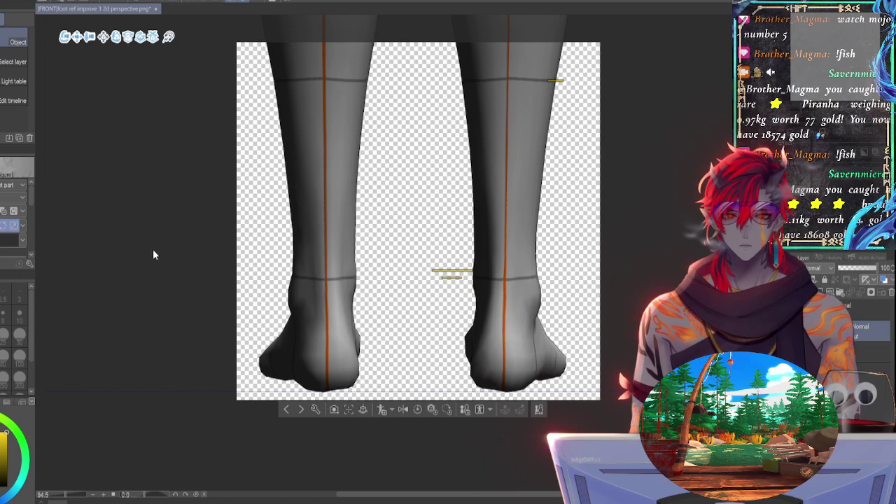
Step: Try to rotate the back-view 3D figure freehand, undoing each rotation
right_drag(152, 253, 169, 256)
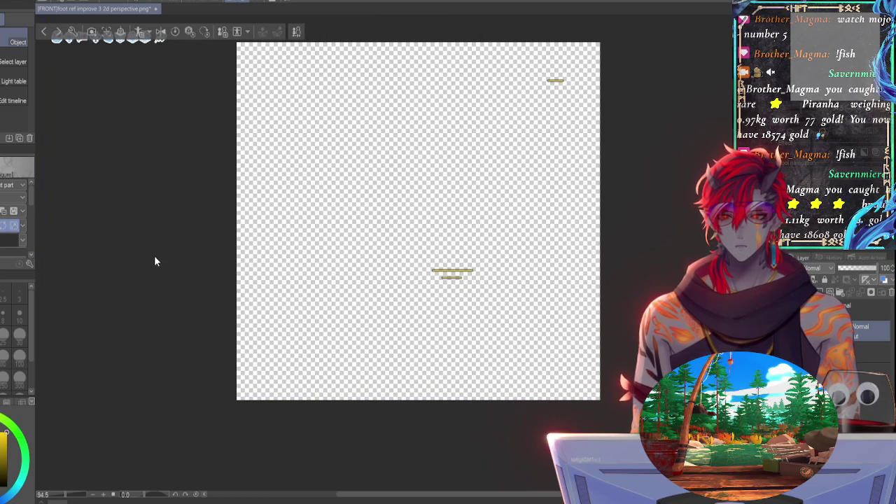
key(ctrl+z)
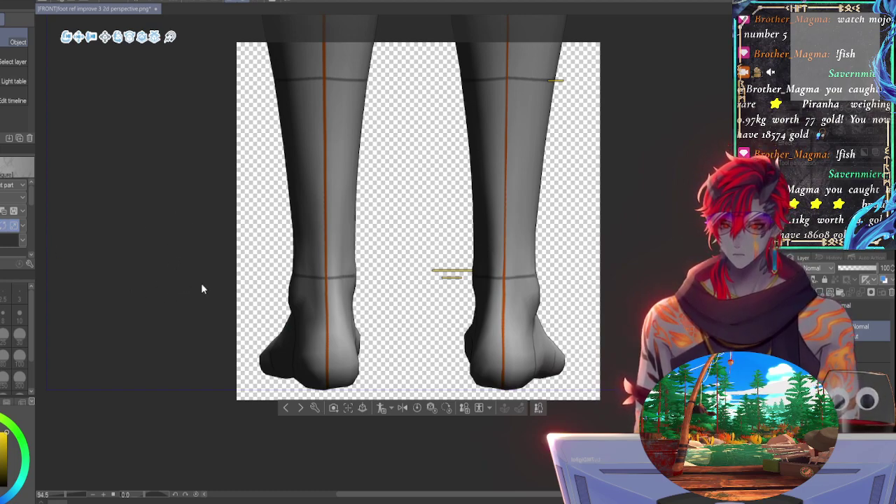
drag(201, 287, 212, 291)
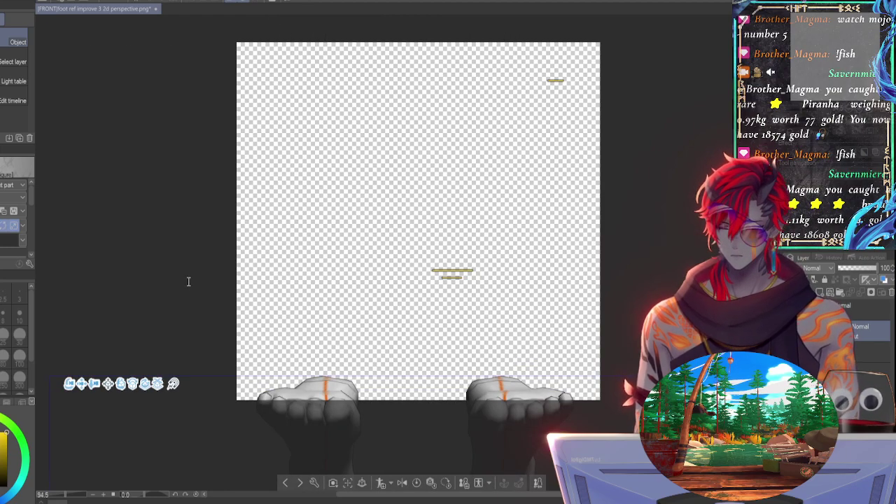
key(Return)
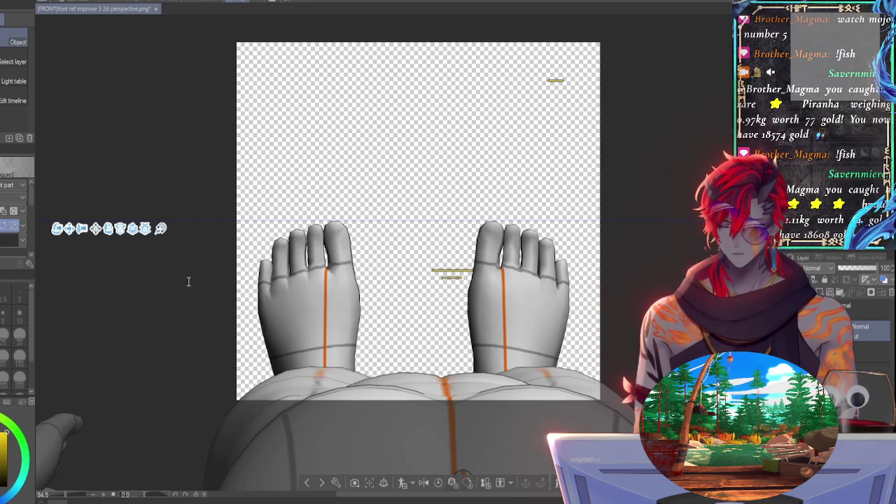
key(ctrl+z)
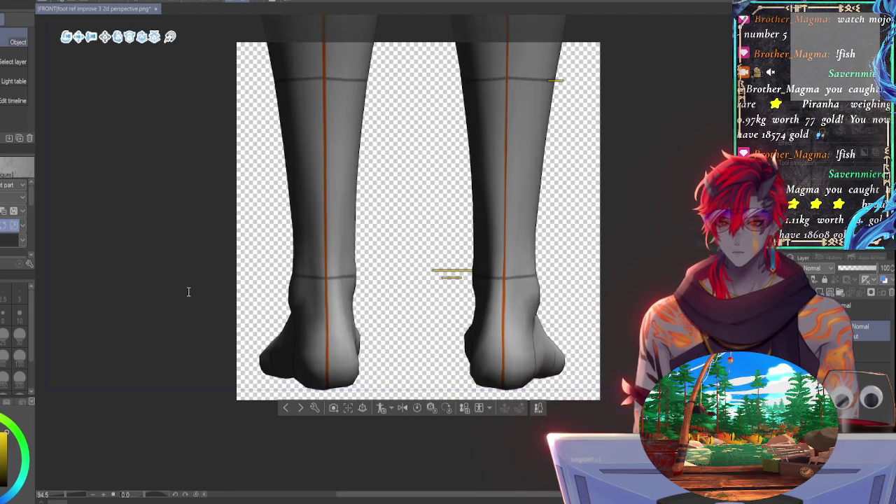
Step: Switch the 3D figure between its side and back views, and try to turn it freehand from the side view
key(ctrl+z)
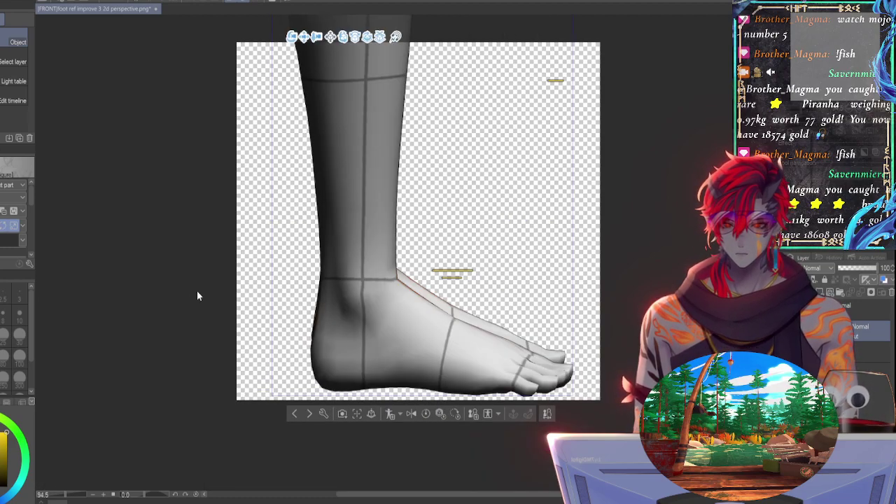
key(ctrl+z)
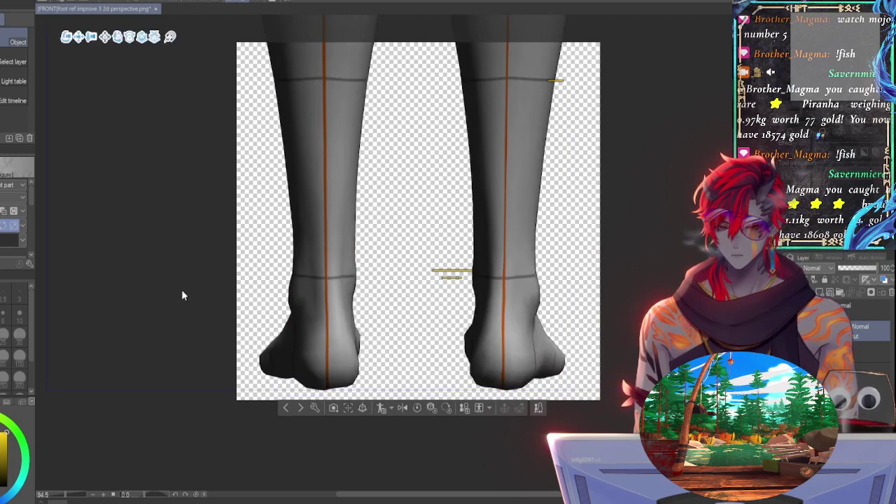
key(ctrl+z)
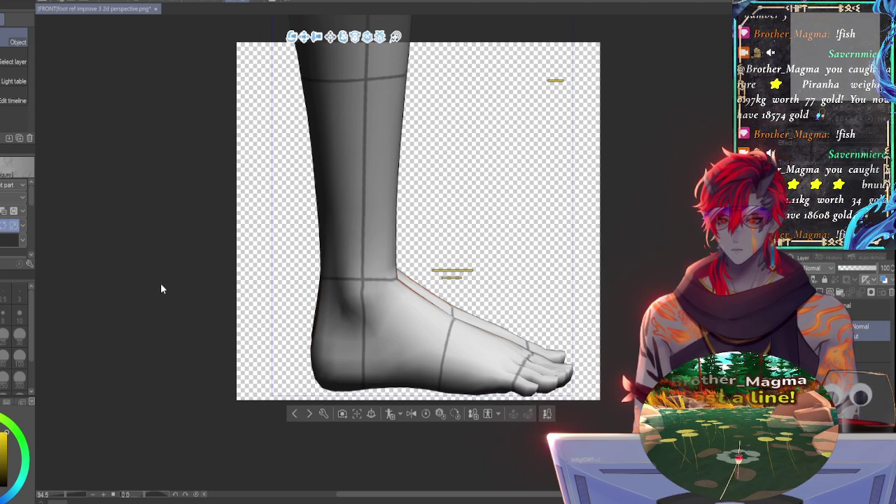
key(ctrl+z)
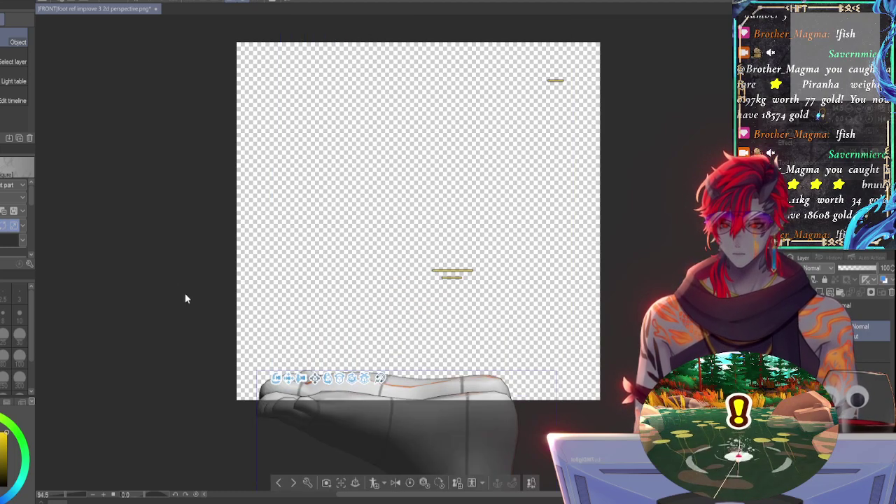
key(ctrl+z)
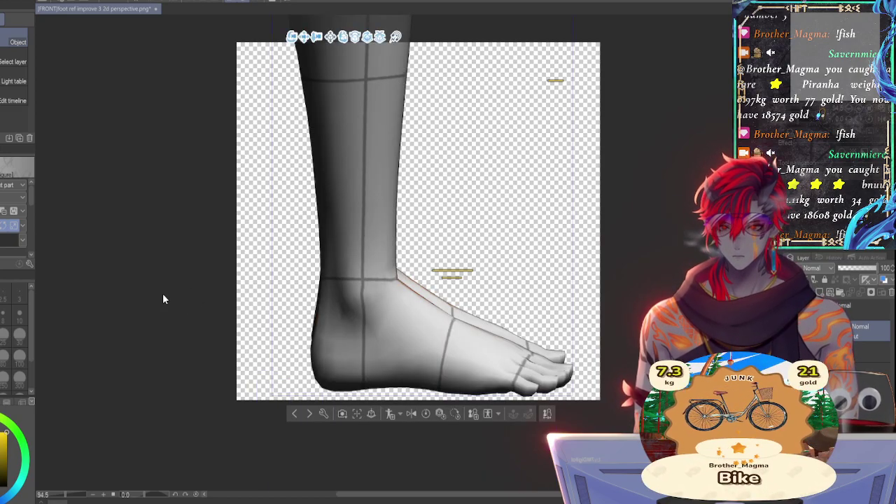
mouse_move(152, 294)
mouse_down()
mouse_move(124, 295)
mouse_move(169, 294)
mouse_up()
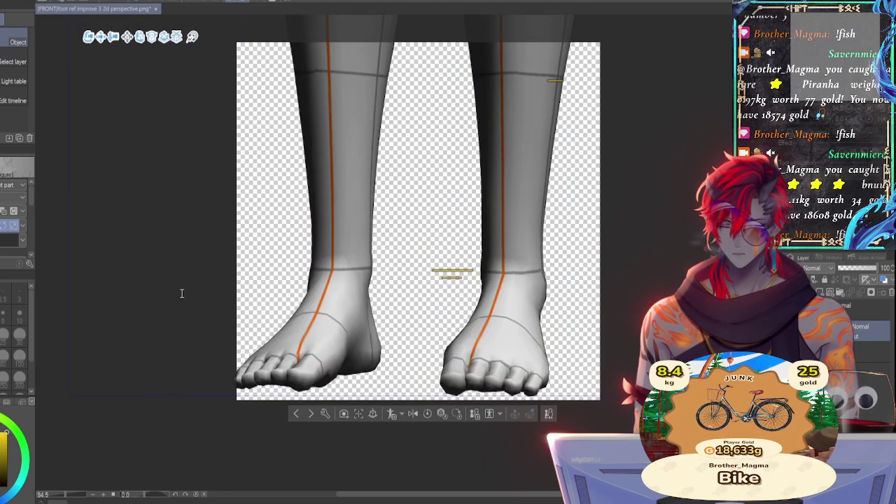
Step: Undo the freehand turns of the 3D figure until both legs face straight forward
key(ctrl+z)
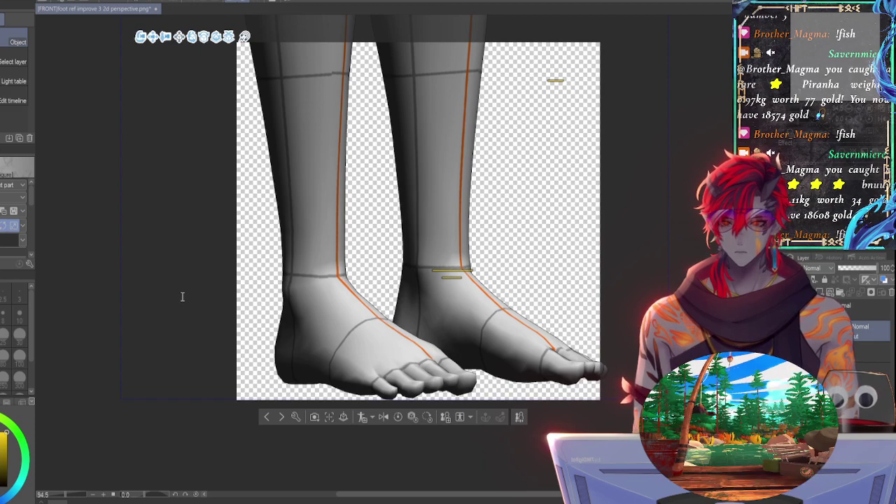
key(ctrl+z)
key(ctrl+z)
key(ctrl+z)
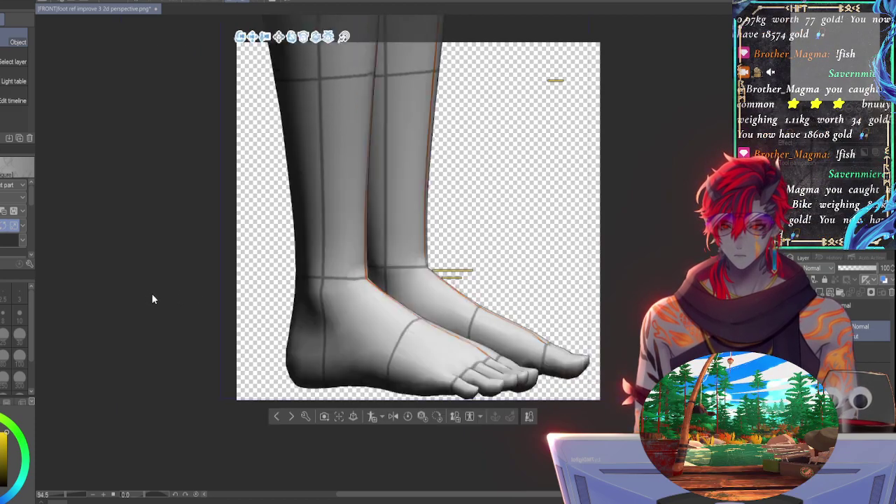
key(ctrl+z)
key(ctrl+z)
key(ctrl+z)
key(ctrl+z)
key(ctrl+z)
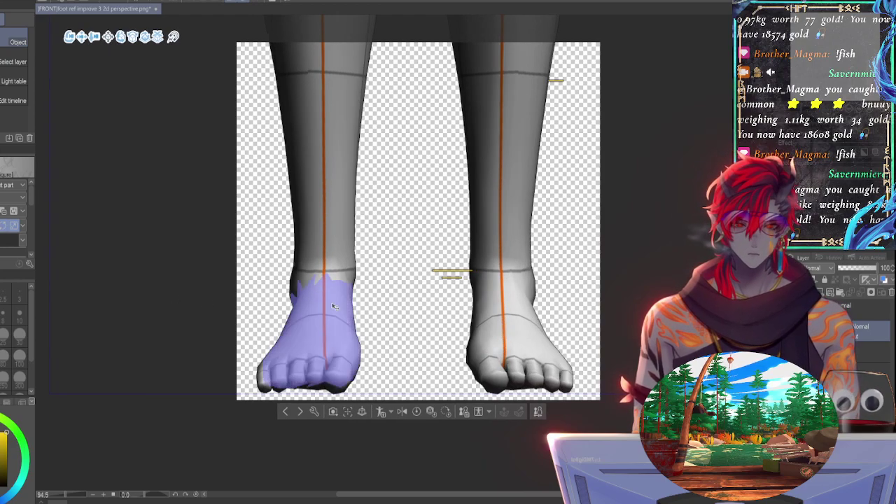
Step: Try to shift the front-view figure sideways and vertically against the ankle and calf guide lines
key(ctrl+z)
key(ctrl+z)
key(ctrl+z)
key(ctrl+z)
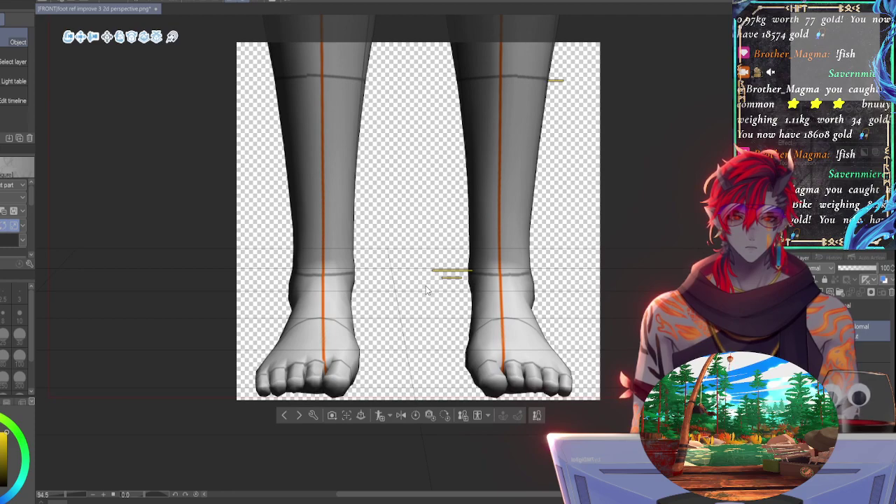
key(ctrl+z)
key(ctrl+z)
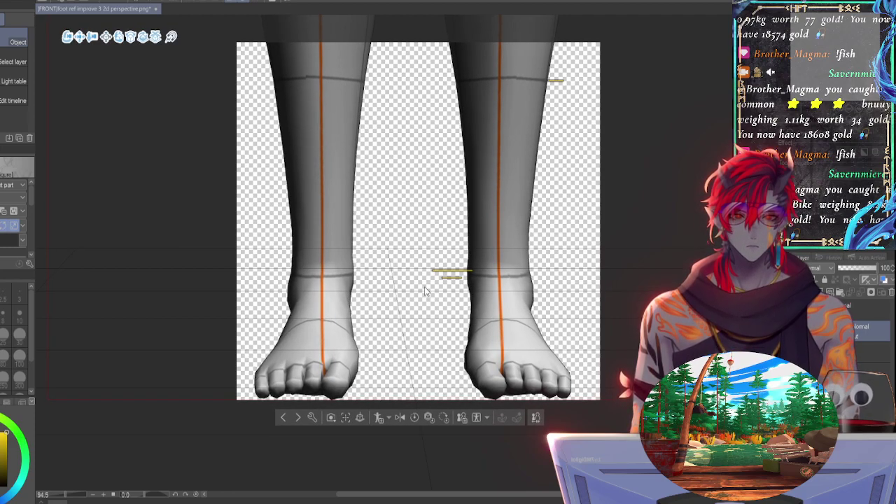
middle_drag(425, 287, 398, 286)
drag(397, 290, 385, 290)
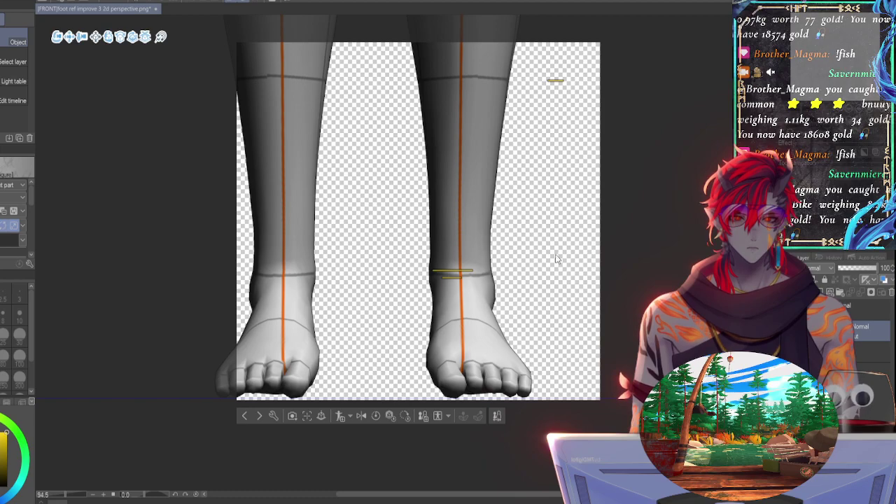
key(ctrl+z)
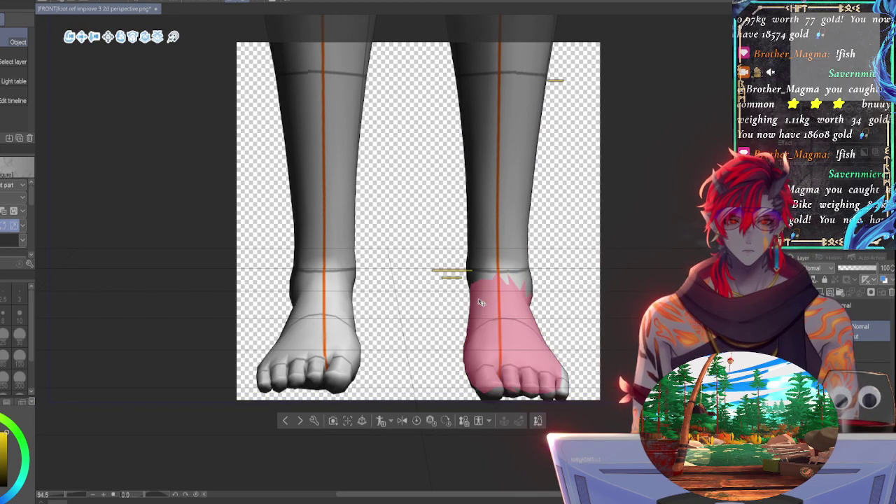
Step: Restore the front-view figure's position and try turning it through the side view seen from below to the back view
click(480, 289)
key(ctrl+z)
click(434, 304)
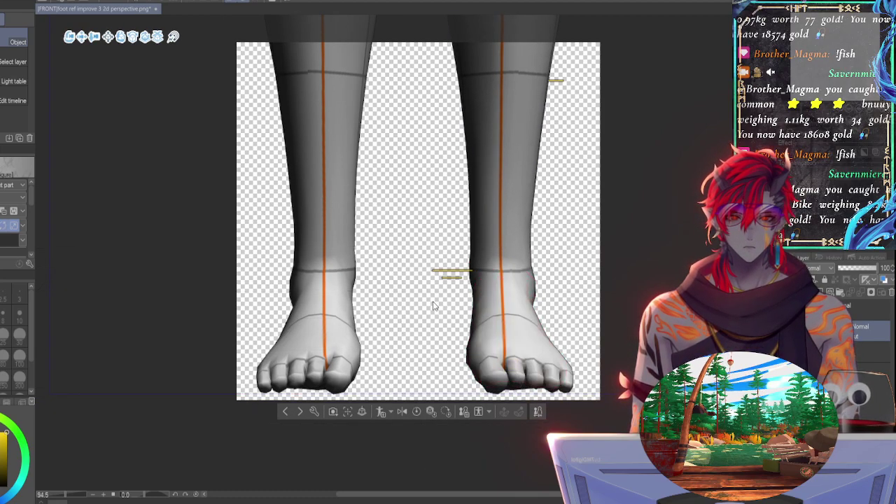
key(ctrl+z)
middle_drag(511, 255, 580, 250)
drag(580, 249, 511, 249)
key(ctrl+z)
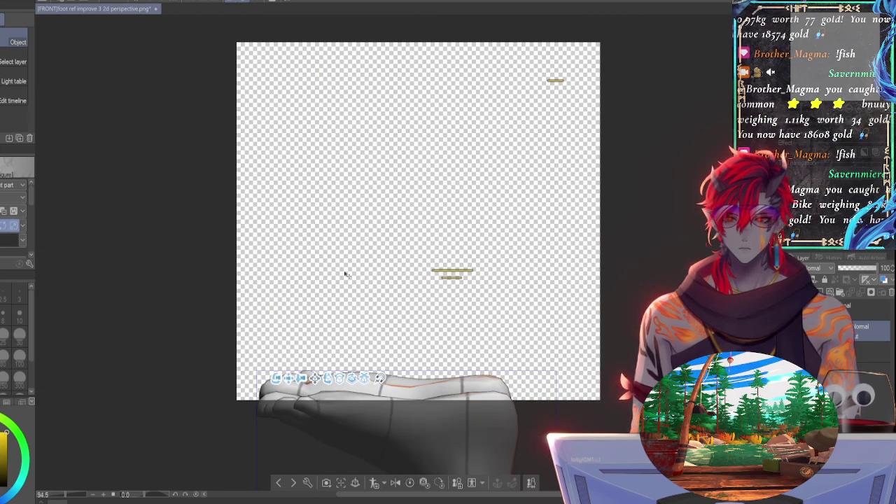
key(ctrl+z)
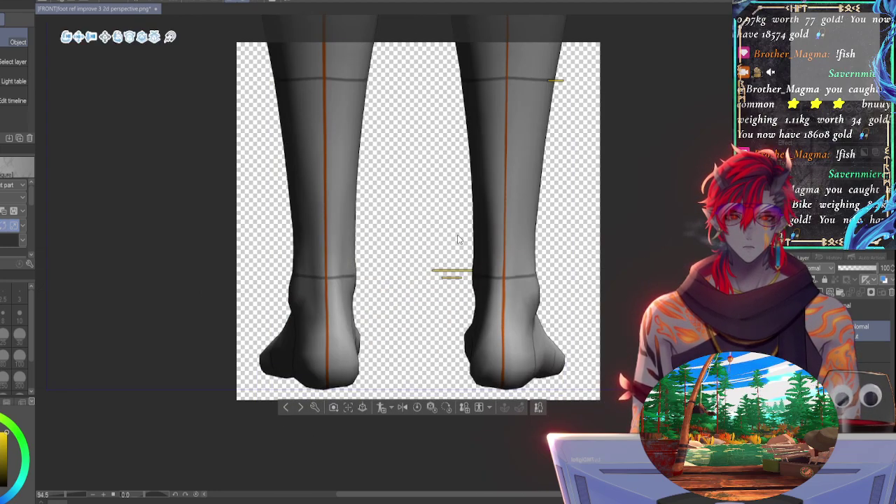
Step: Return the 3D figure to a straight front view with the calf contour level with the short calf guide line
key(ctrl+z)
middle_drag(563, 247, 526, 247)
key(ctrl+z)
drag(528, 250, 584, 250)
key(ctrl+z)
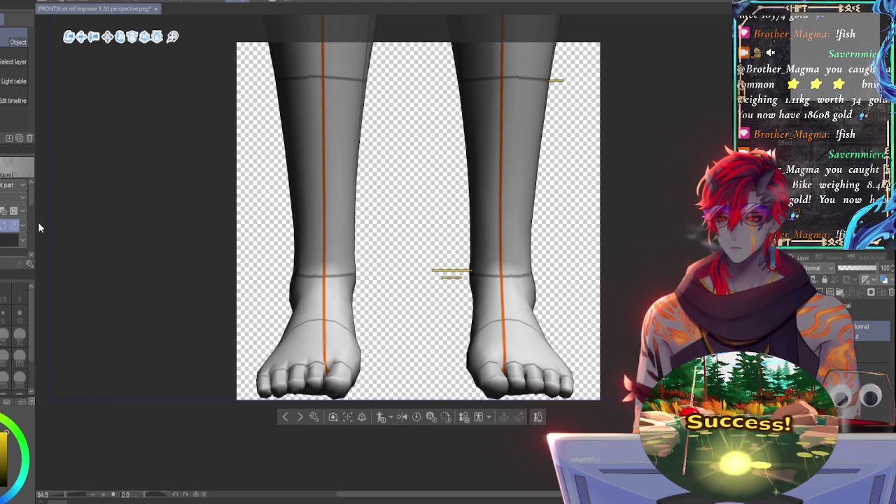
Step: Switch the front-view figure's light shading off and on, and darken the shading on the feet
key(ctrl+z)
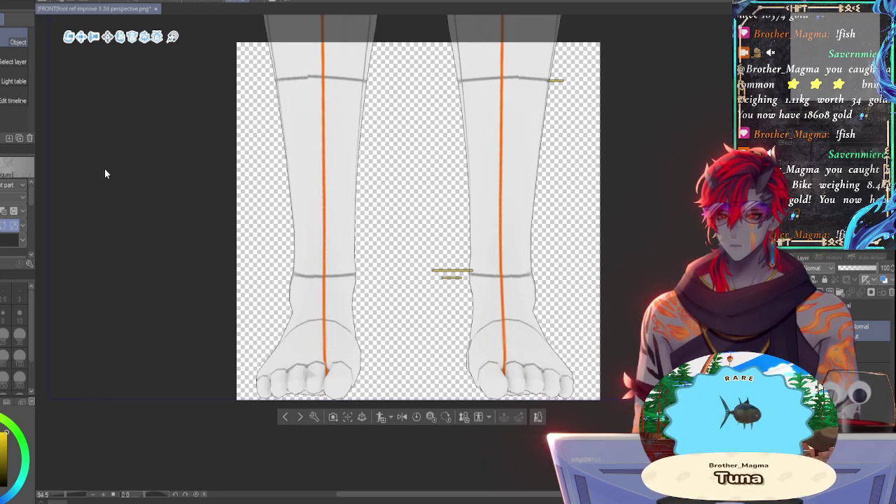
key(ctrl+y)
key(ctrl+z)
key(ctrl+y)
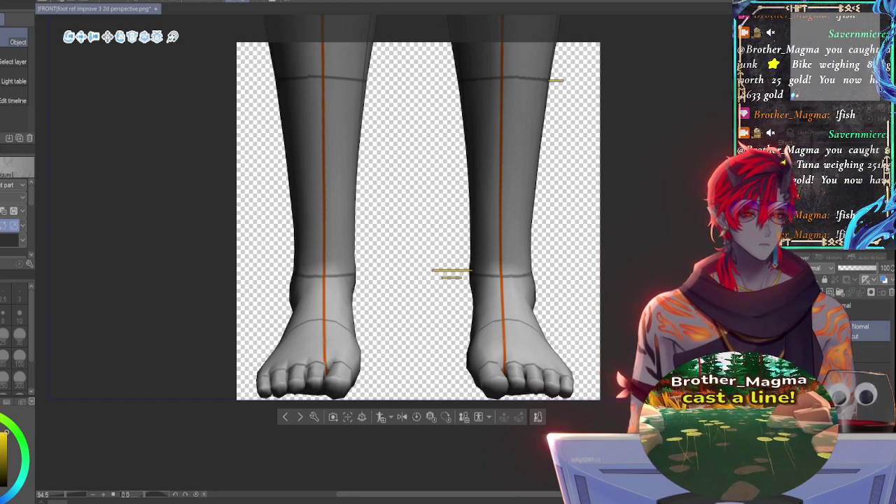
key(t)
click(427, 293)
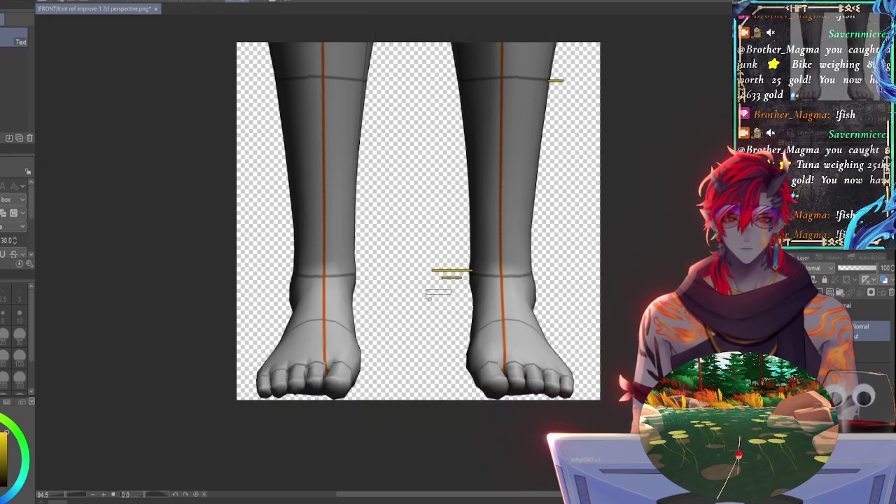
drag(427, 295, 426, 296)
click(586, 231)
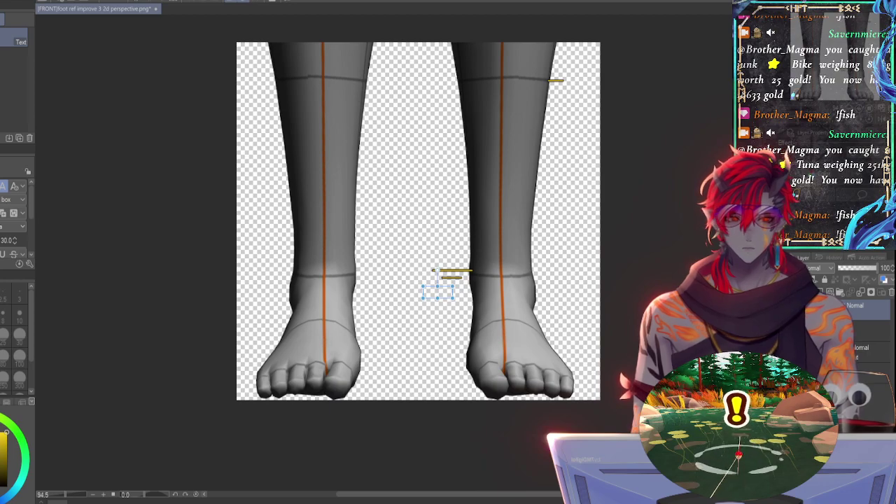
key(m)
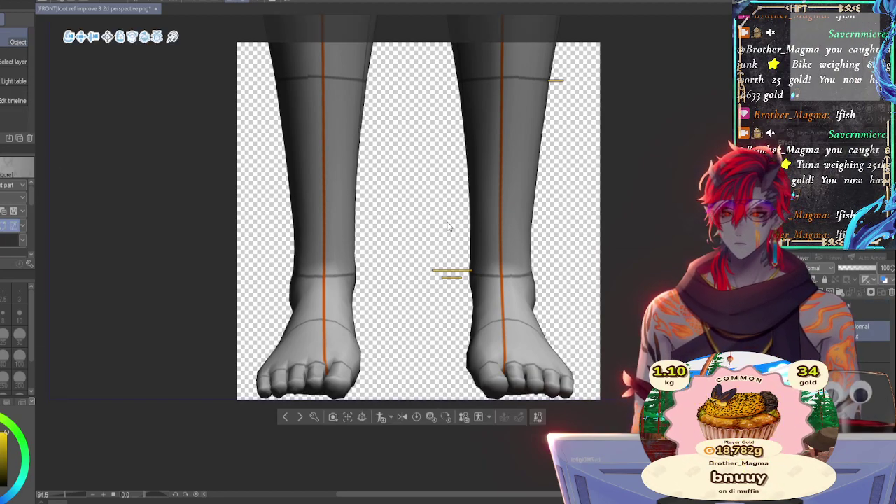
middle_drag(447, 222, 401, 221)
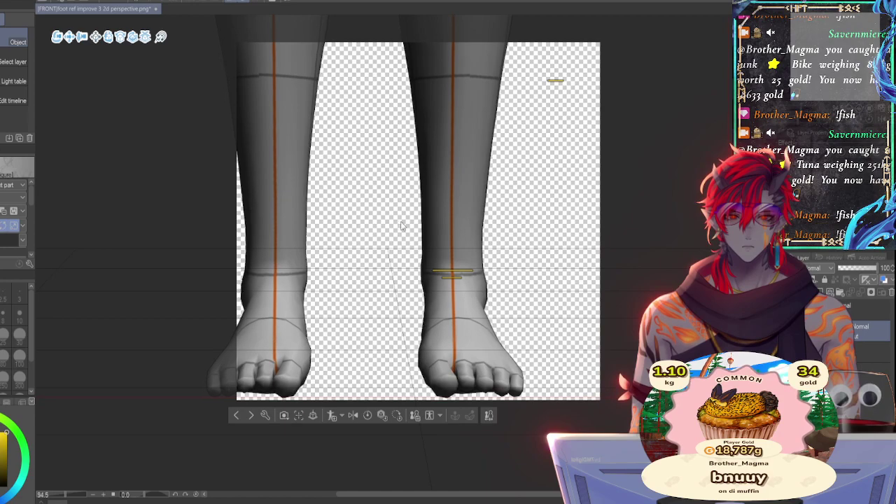
mouse_move(402, 226)
mouse_down()
mouse_move(456, 225)
mouse_move(433, 201)
mouse_up()
key(ctrl+z)
key(ctrl+z)
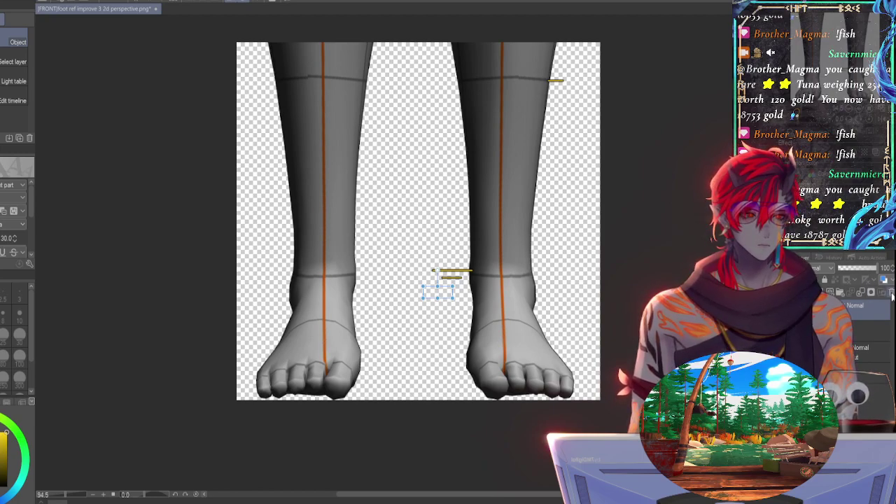
key(ctrl+z)
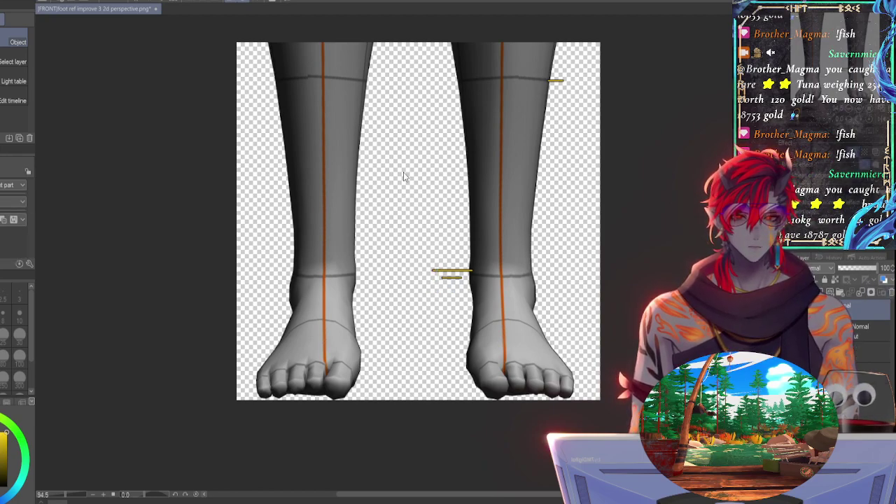
click(869, 333)
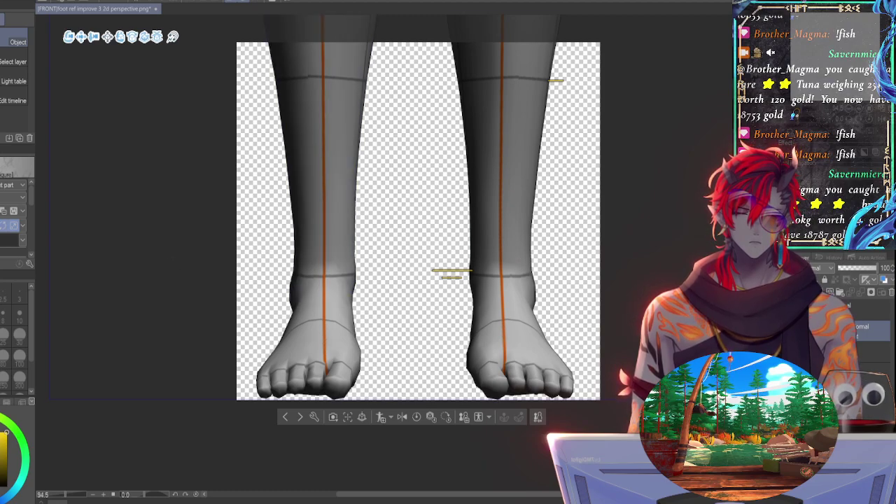
click(587, 290)
key(ctrl+t)
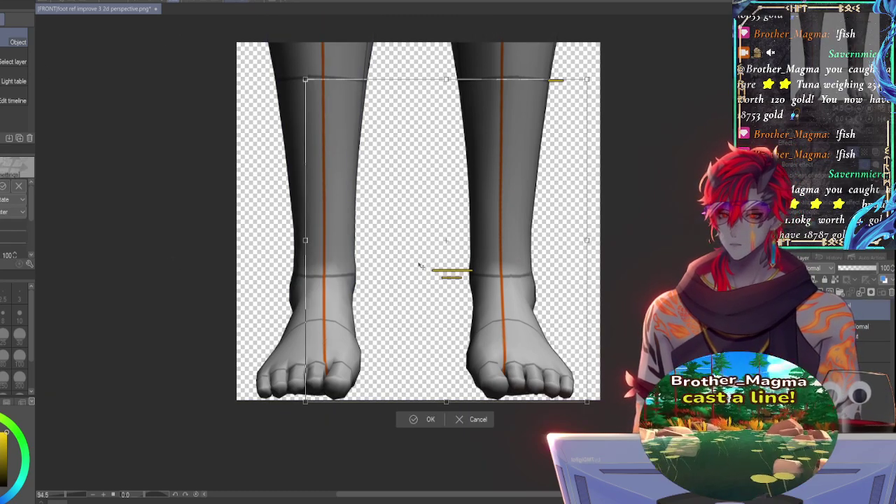
key(Escape)
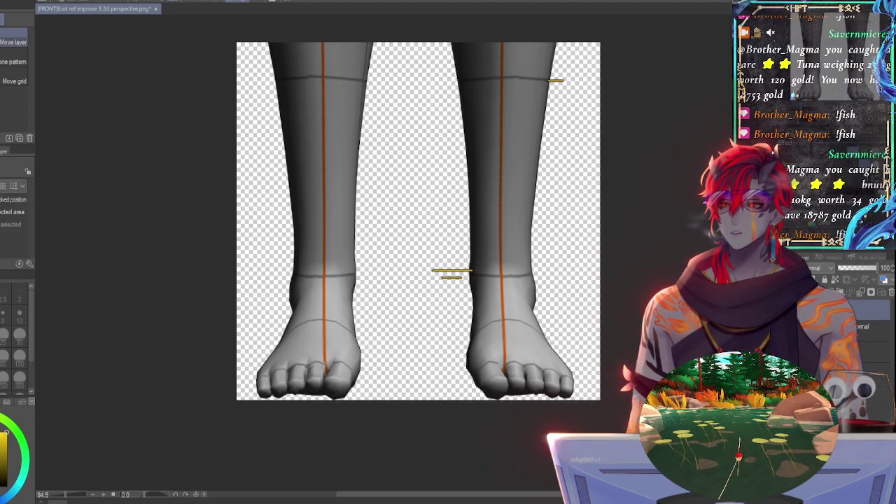
Step: Select the longer yellow ankle marker line and move it to the outer edge of the leg at the canvas's right side
key(m)
drag(417, 257, 475, 270)
key(ctrl+t)
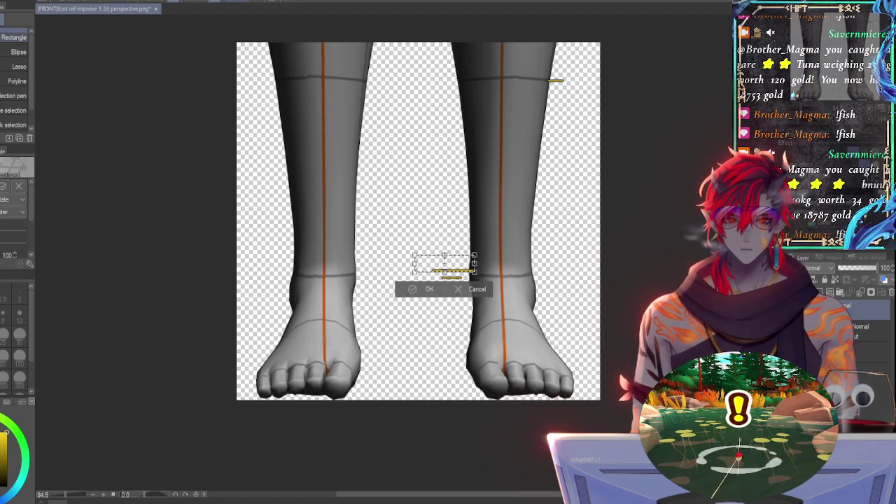
drag(444, 253, 575, 260)
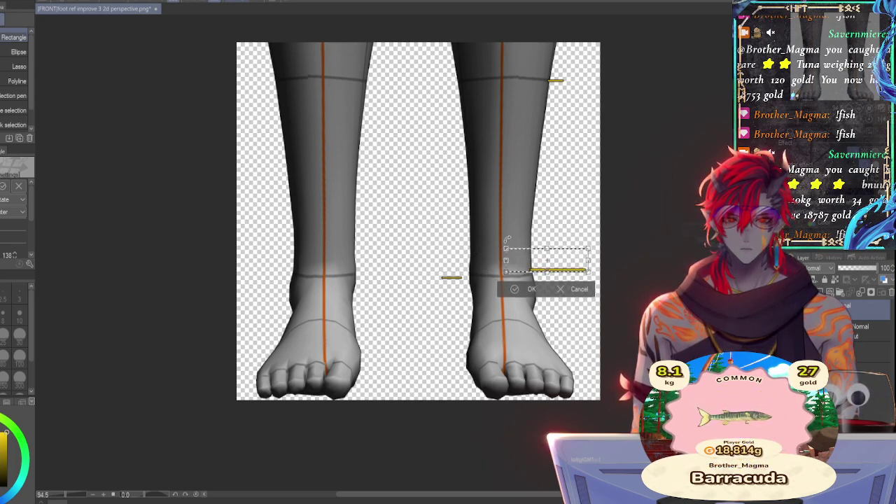
key(Return)
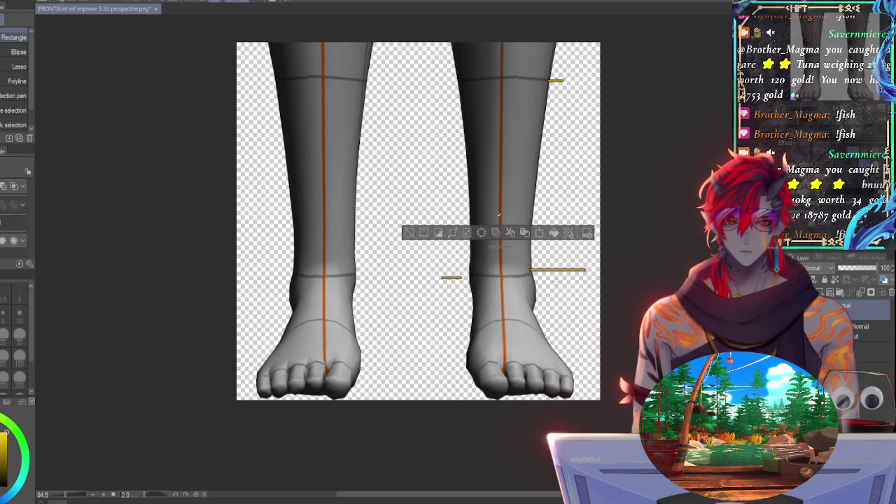
Step: Select the shorter yellow ankle marker and move it directly beneath the longer marker on the same leg's outer edge
drag(420, 249, 467, 287)
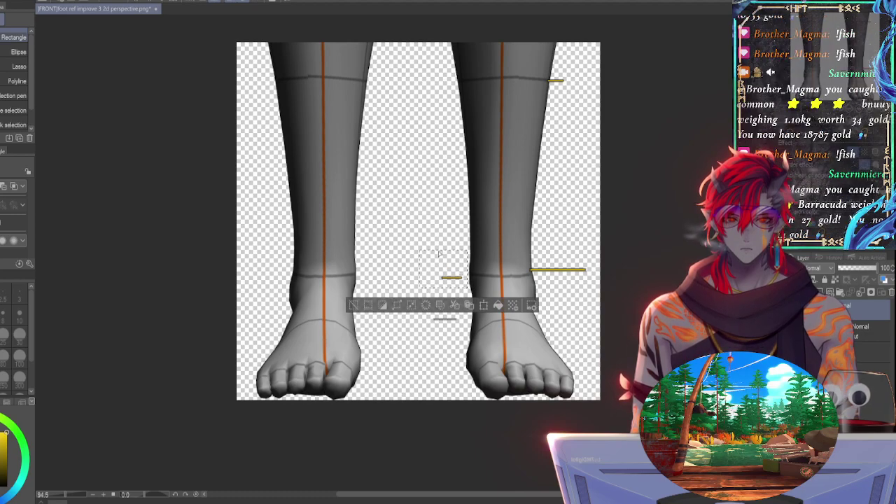
key(ctrl+t)
drag(416, 249, 394, 230)
drag(431, 253, 538, 254)
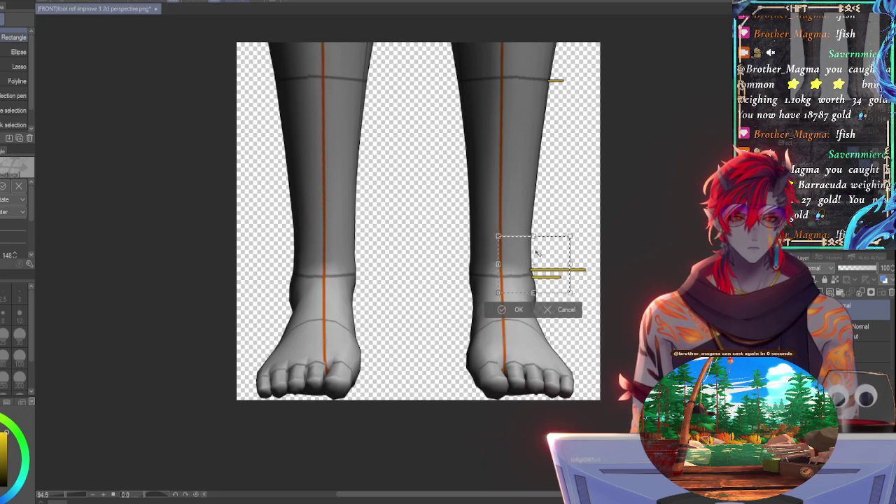
key(Return)
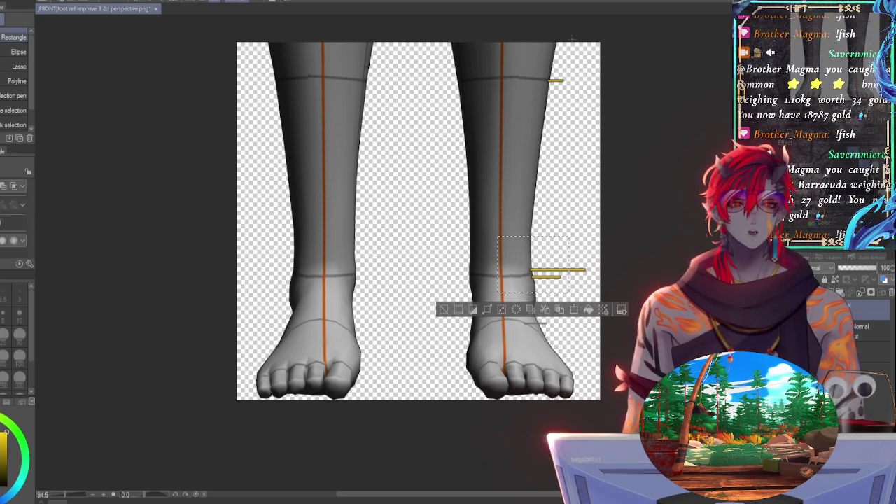
Step: Select the upper yellow calf marker, nudge it slightly outward against the leg's edge, and clear the selection
drag(546, 61, 593, 93)
key(ctrl+t)
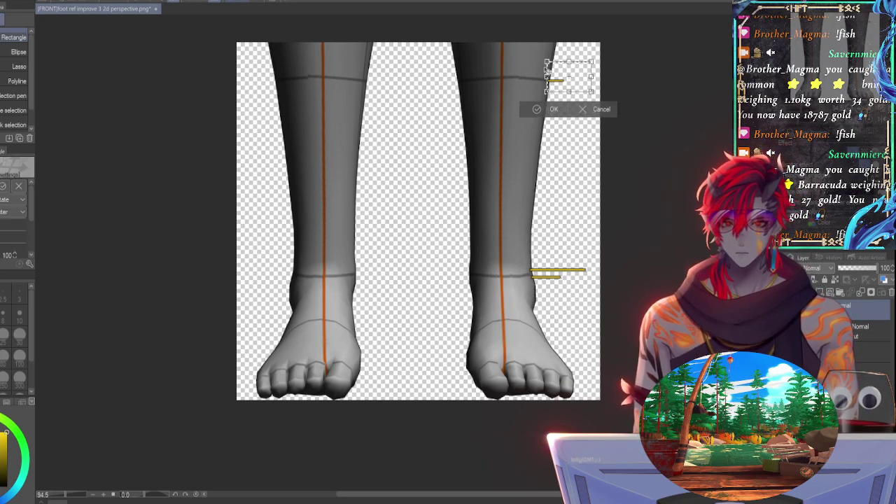
drag(544, 56, 575, 72)
key(Return)
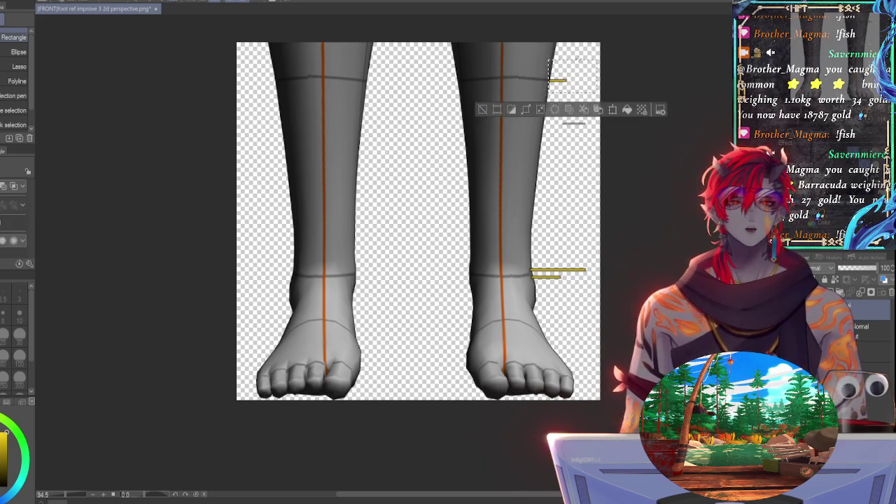
key(ctrl+d)
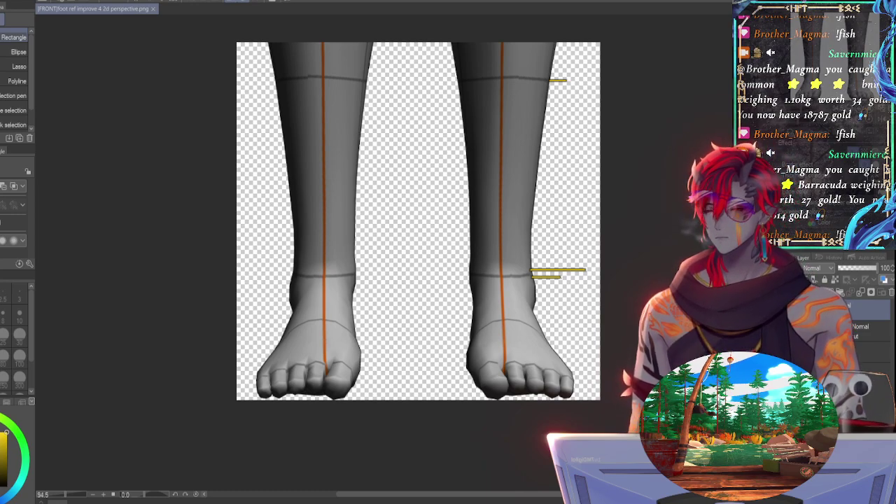
Step: Select the 3D legs layer and rotate the model to a side view with the toes pointing right
click(872, 330)
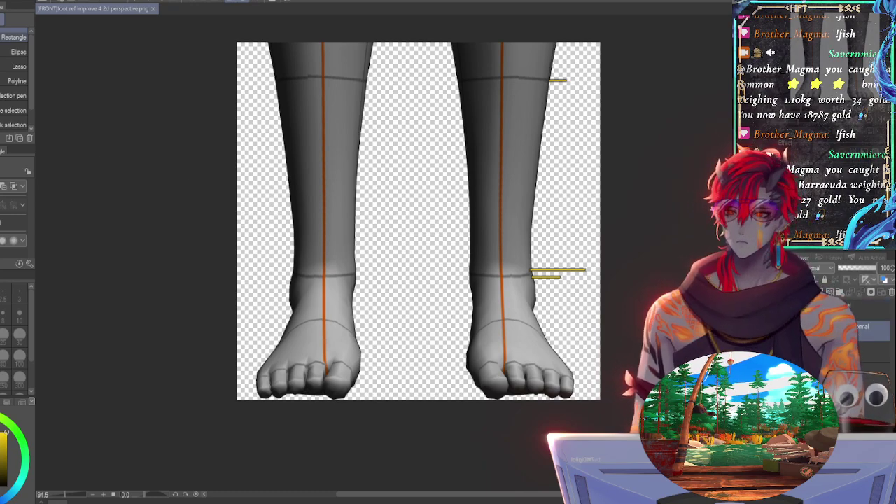
click(1, 91)
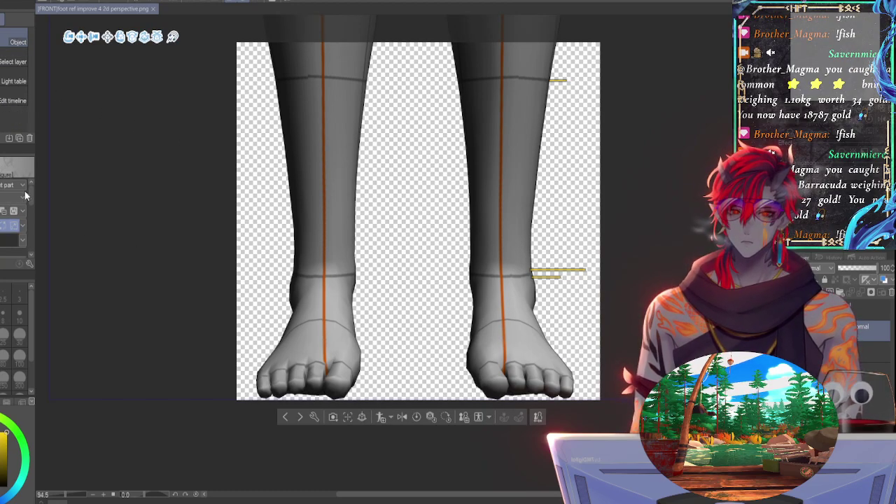
click(146, 39)
drag(412, 235, 483, 257)
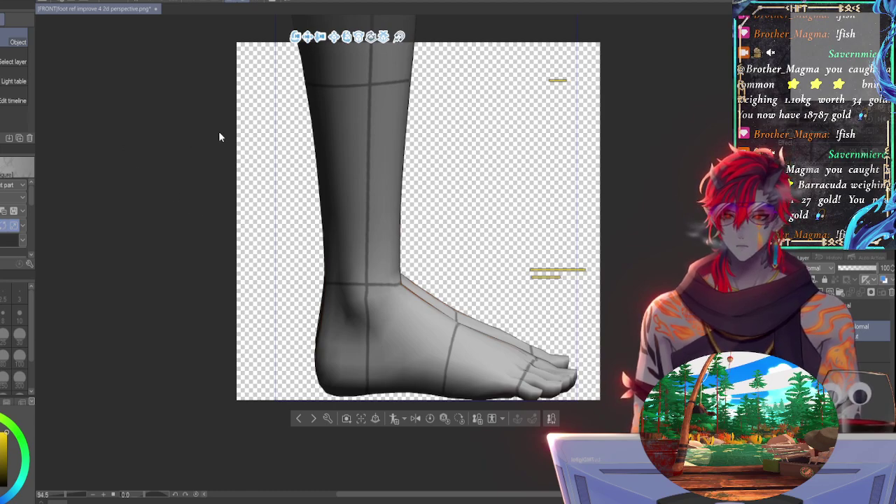
Step: Fine-tune the placement of the side-view leg model, undoing the unwanted adjustments
click(381, 41)
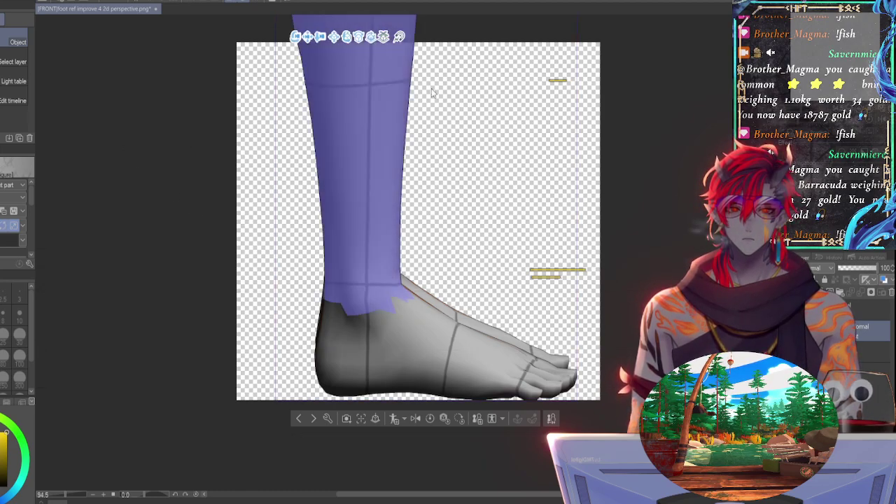
drag(496, 166, 487, 165)
key(ctrl+z)
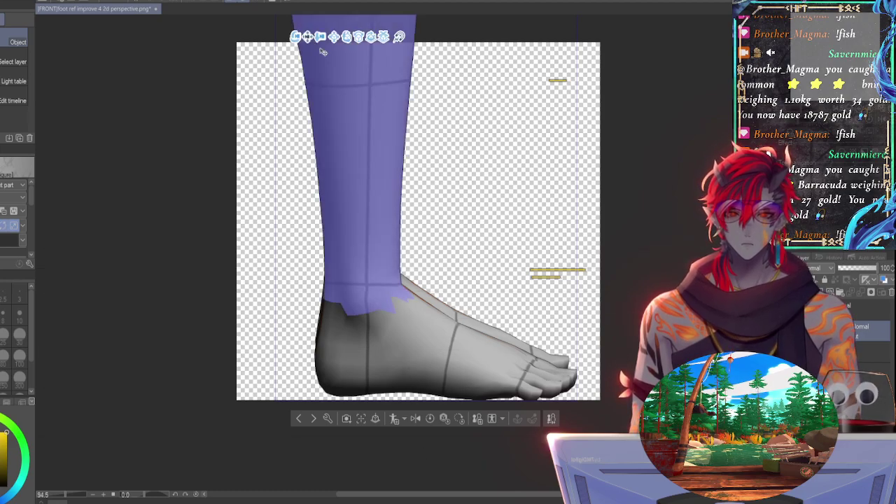
key(ctrl+z)
key(ctrl+y)
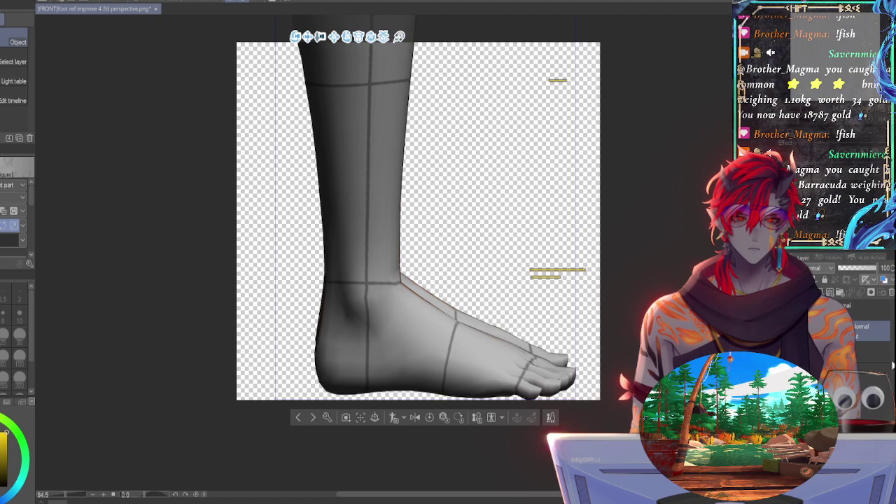
Step: Try shifting the whole yellow marker layer horizontally toward the front of the side-view leg
click(867, 310)
key(ctrl+t)
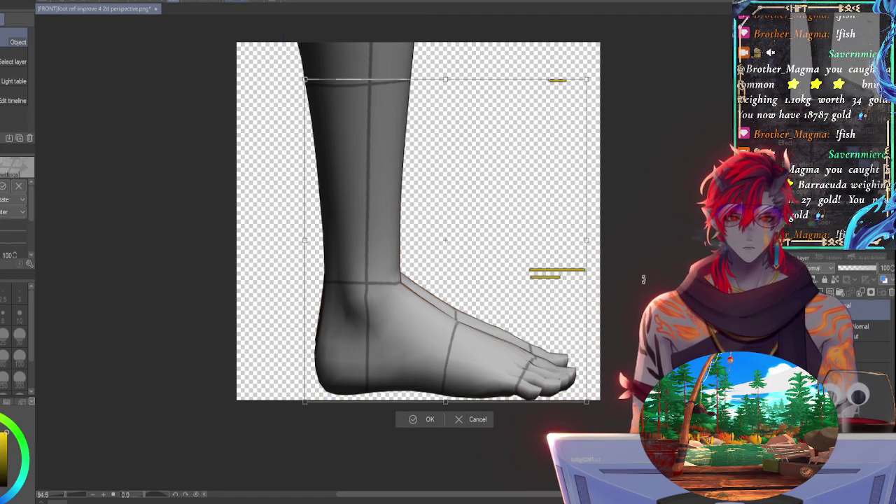
key(Left)
key(Left)
key(Left)
key(Left)
key(Left)
key(Left)
key(Left)
key(Left)
key(Left)
key(Left)
key(Left)
key(Left)
key(Left)
key(Left)
key(Left)
key(Left)
key(Left)
key(Left)
key(Left)
key(Left)
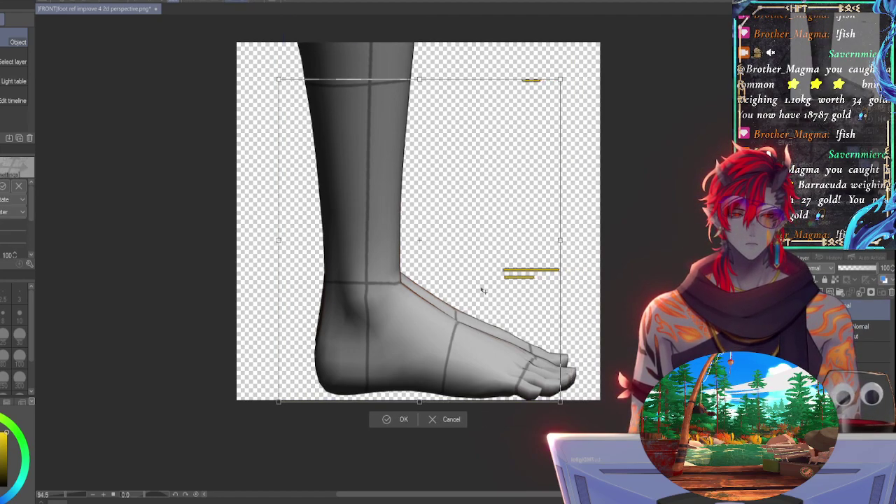
key(Left)
key(Left)
key(Left)
key(Left)
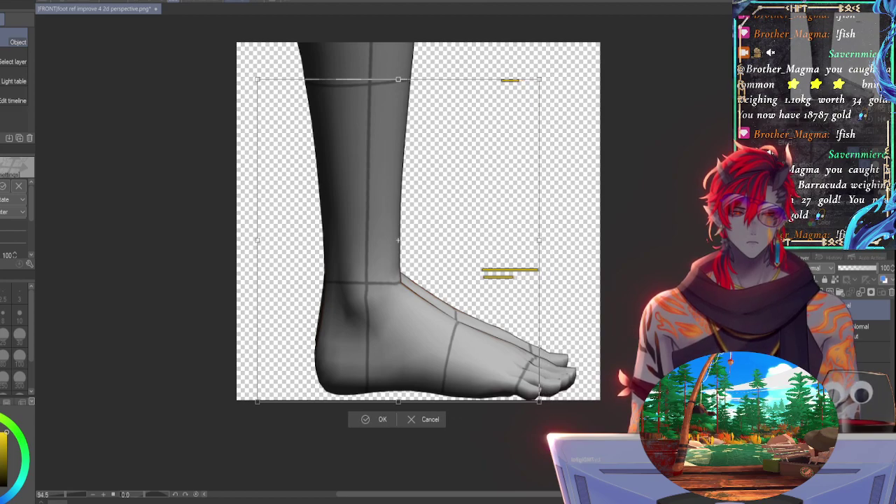
key(Return)
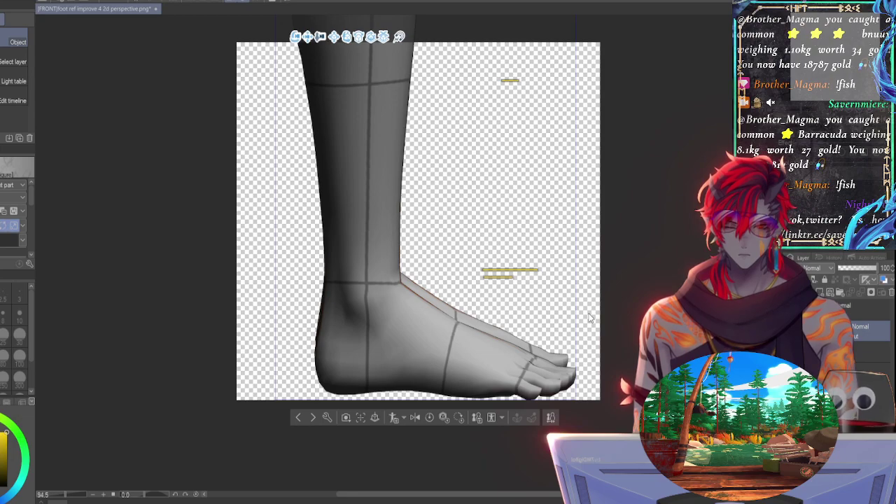
Step: Select the lower leg of the side-view model and nudge the model very slightly
click(373, 122)
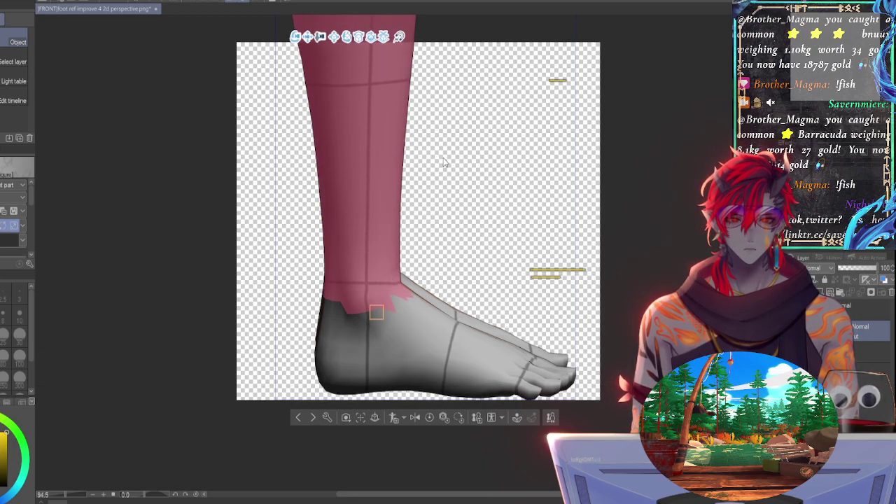
drag(473, 230, 471, 229)
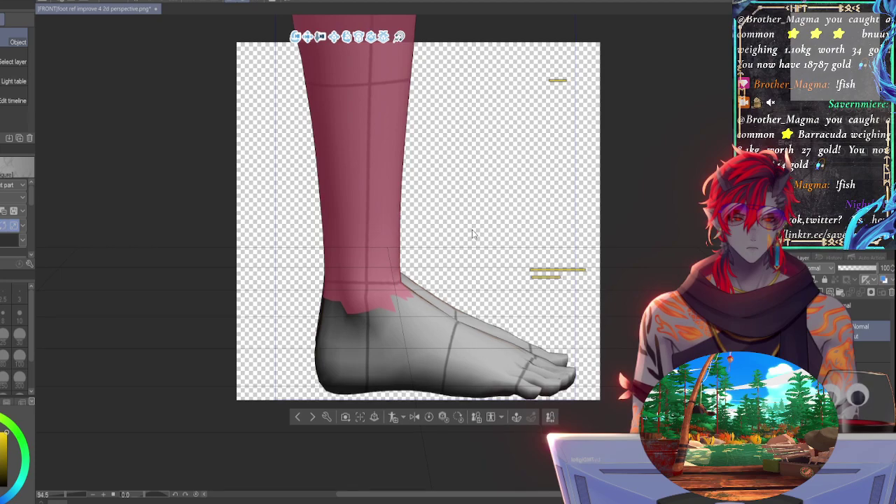
click(474, 236)
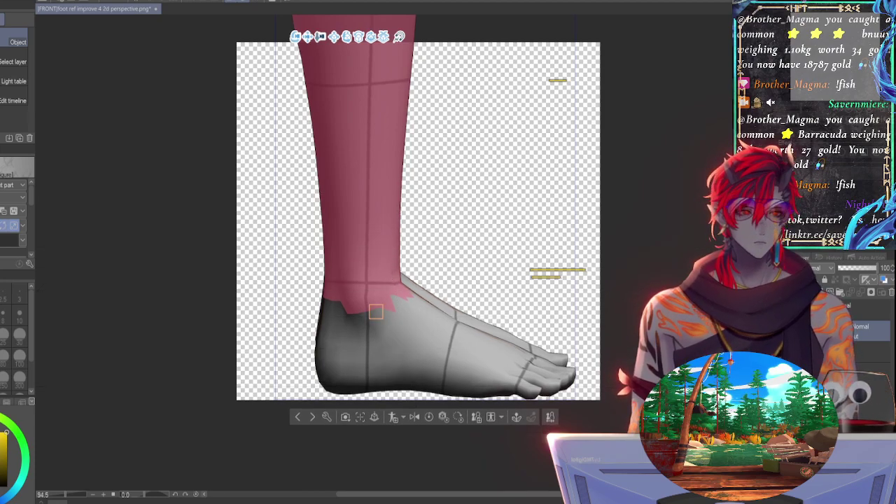
Step: Shift the yellow marker layer horizontally until its lines meet the front edge of the side-view calf and ankle
click(869, 310)
key(ctrl+t)
key(Left)
key(Left)
key(Left)
key(Left)
key(Left)
key(Left)
key(Left)
key(Left)
key(Left)
key(Left)
key(Left)
key(Left)
key(Left)
key(Left)
key(Left)
key(Left)
key(Left)
key(Left)
key(Left)
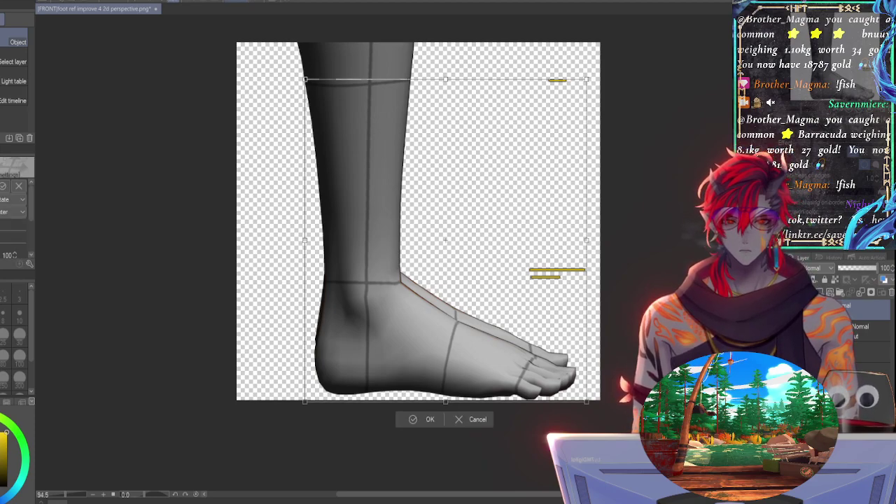
key(Left)
key(Left)
key(Left)
key(Left)
key(Left)
key(Left)
key(Left)
key(Left)
key(Left)
key(Left)
key(Left)
key(Left)
key(Left)
key(Left)
key(Left)
key(Left)
key(Left)
key(Left)
key(Left)
key(Left)
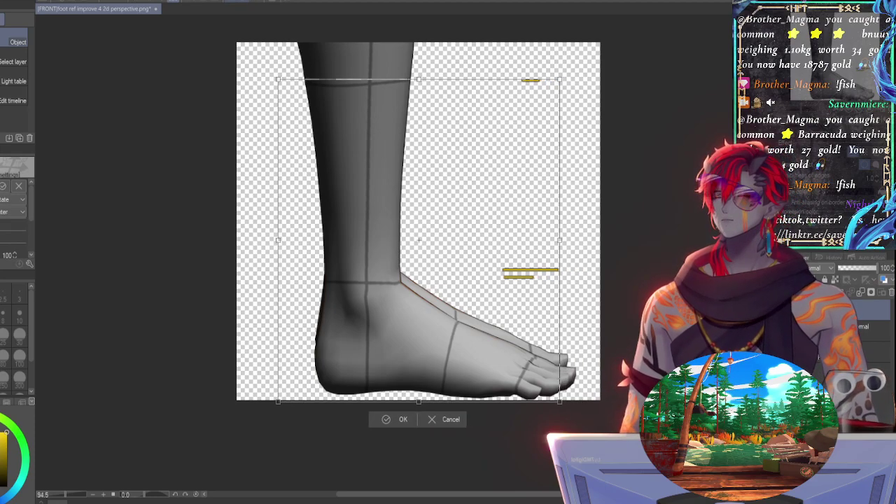
key(Left)
key(Left)
key(Left)
key(Left)
key(Left)
key(Left)
key(Left)
key(Left)
key(Left)
key(Left)
key(Left)
key(Left)
key(Left)
key(Left)
key(Left)
key(Left)
key(Left)
key(Left)
key(Left)
key(Left)
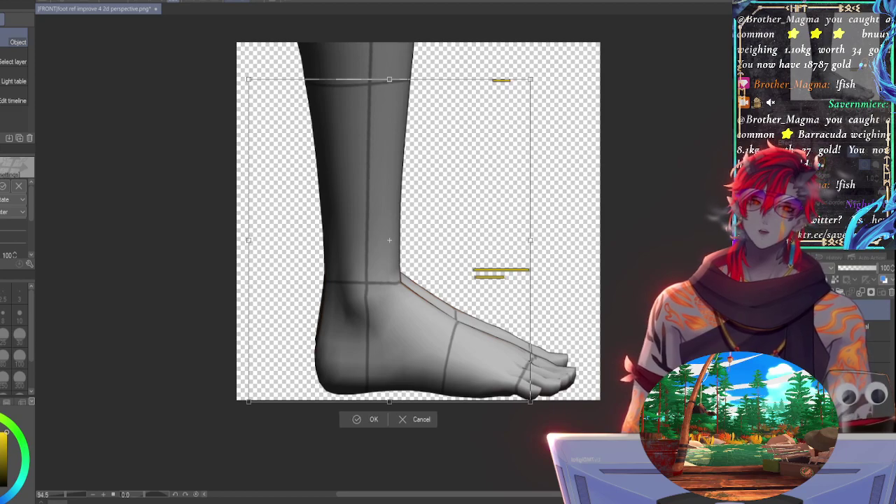
key(Left)
key(Left)
key(Left)
key(Left)
key(Left)
key(Left)
key(Left)
key(Left)
key(Left)
key(Left)
key(Left)
key(Left)
key(Left)
key(Left)
key(Left)
key(Left)
key(Left)
key(Left)
key(Left)
key(Left)
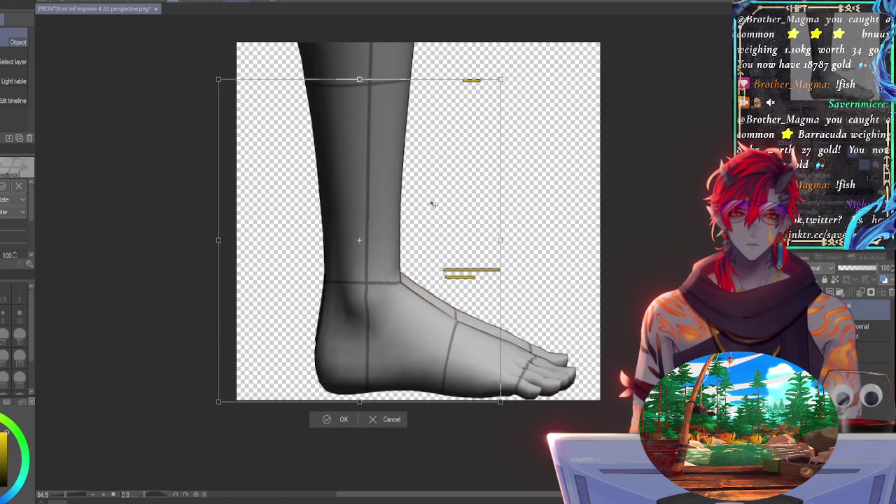
key(Left)
key(Left)
key(Left)
key(Left)
key(Left)
key(Left)
key(Left)
key(Left)
key(Left)
key(Left)
key(Left)
key(Left)
key(Left)
key(Left)
key(Left)
key(Left)
key(Left)
key(Left)
key(Left)
key(Left)
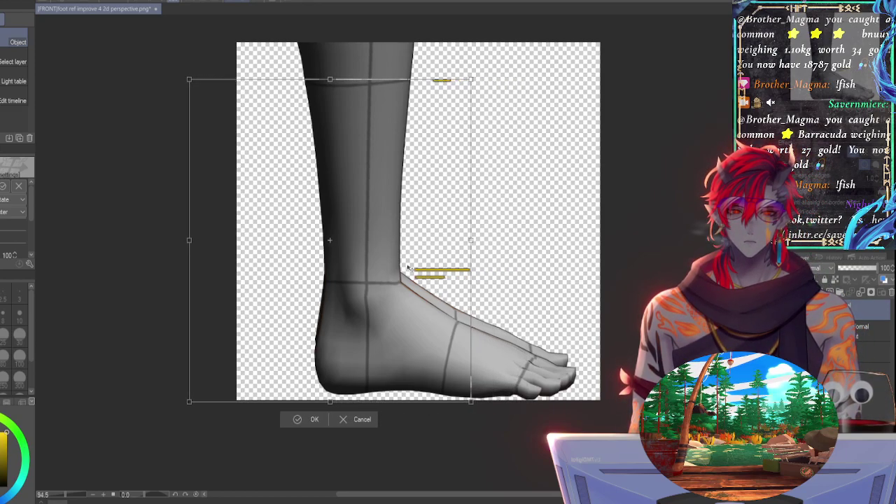
key(Left)
key(Left)
key(Left)
key(Left)
key(Left)
key(Left)
key(Left)
key(Left)
key(Left)
key(Left)
key(Left)
key(Left)
key(Left)
key(Left)
key(Left)
key(Left)
key(Left)
key(Left)
key(Left)
key(Left)
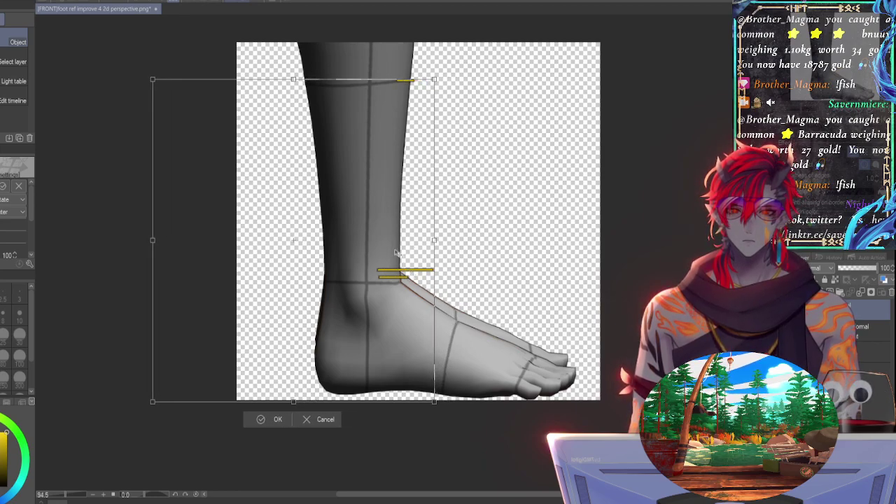
key(Return)
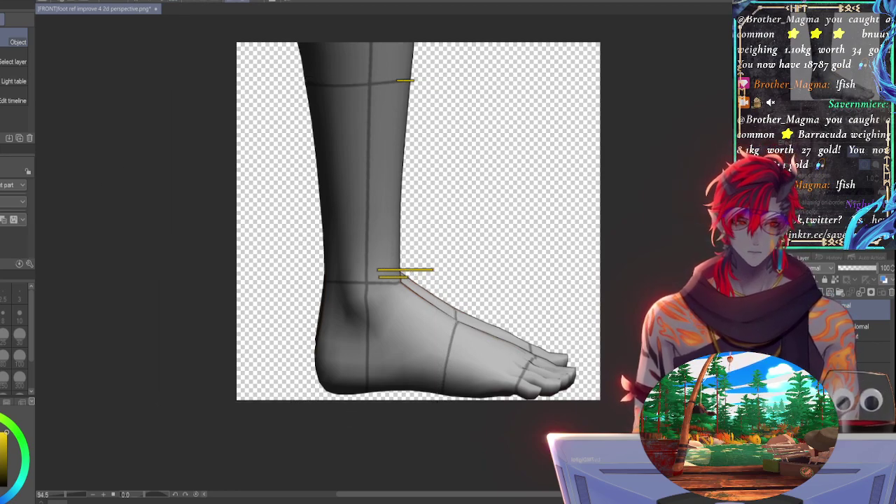
Step: Select the 3D legs layer's lower leg and adjust the model's vertical placement so the ankle ring sits between the two lower yellow markers
click(871, 330)
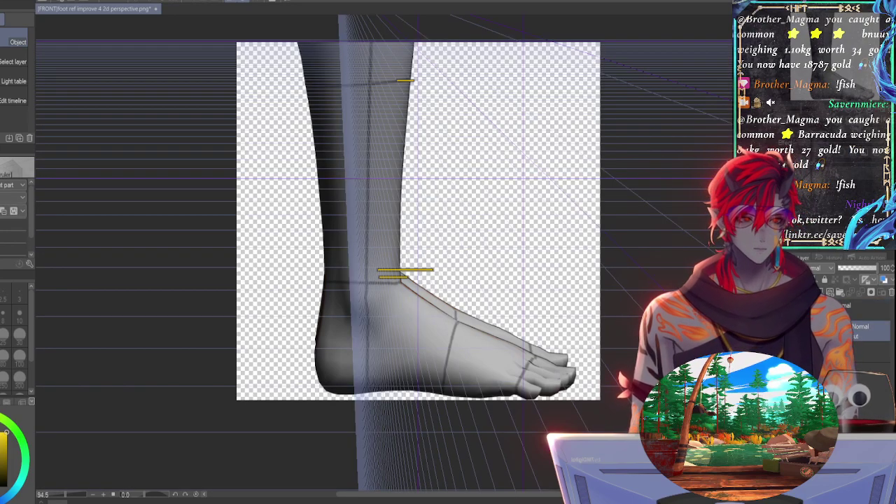
click(366, 210)
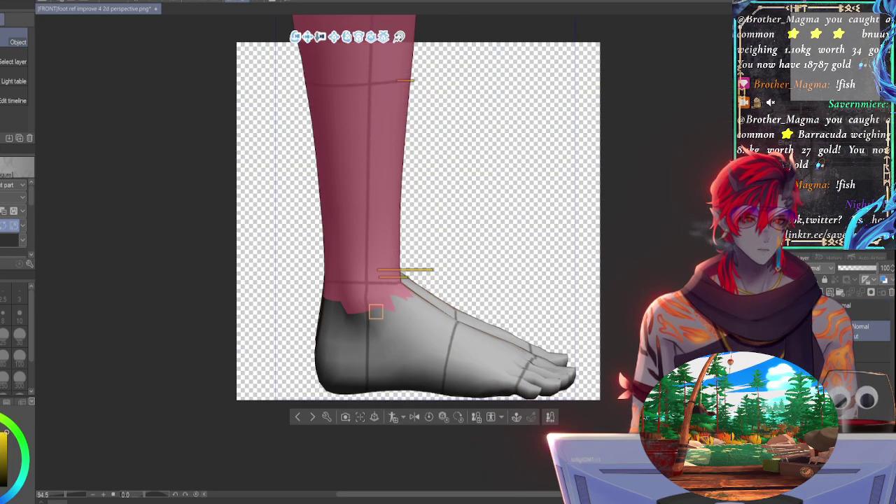
click(490, 189)
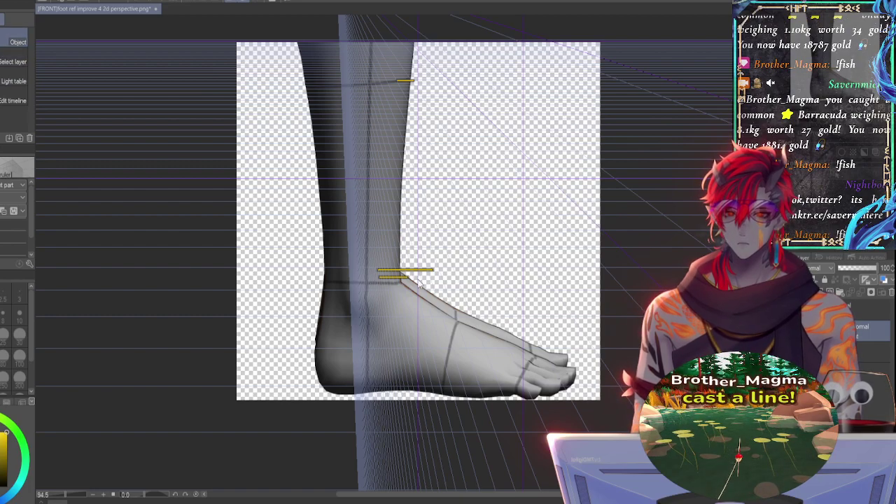
click(389, 282)
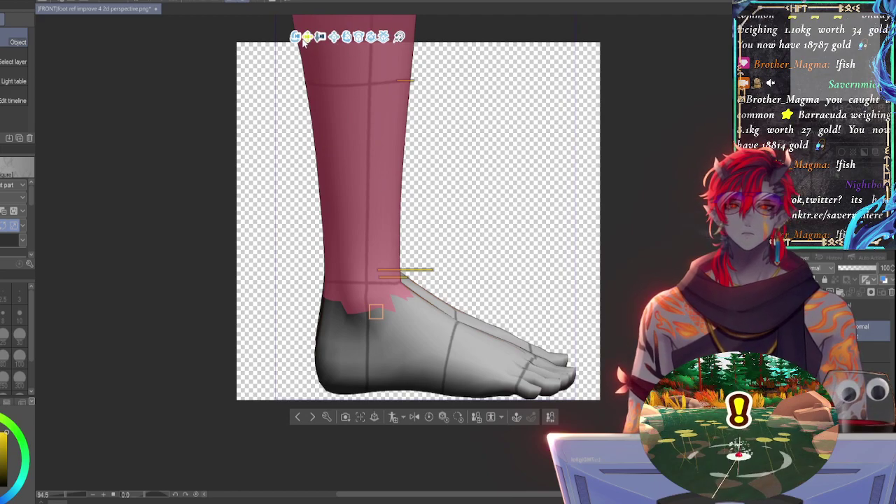
scroll(439, 150, up, 2)
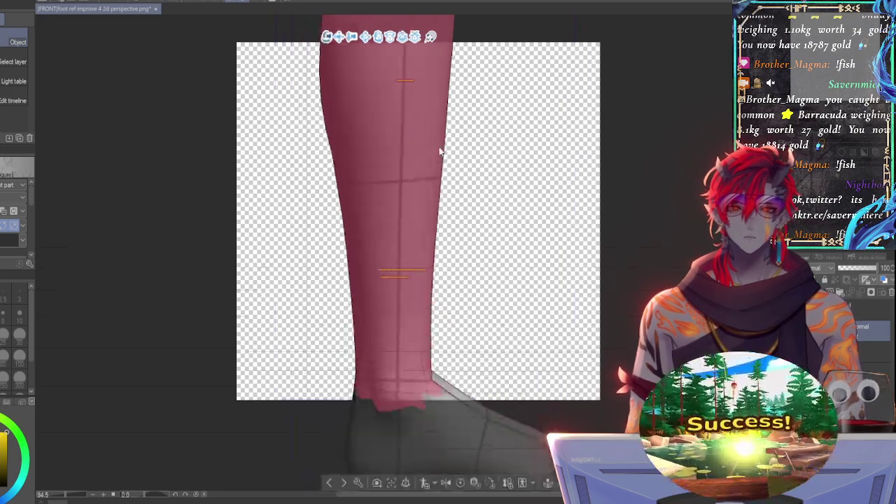
middle_drag(440, 151, 326, 107)
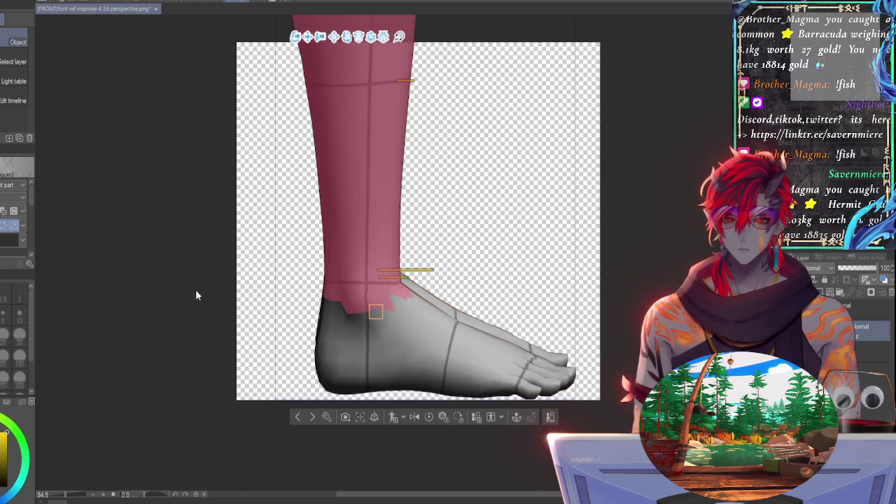
drag(157, 290, 156, 293)
key(ctrl+y)
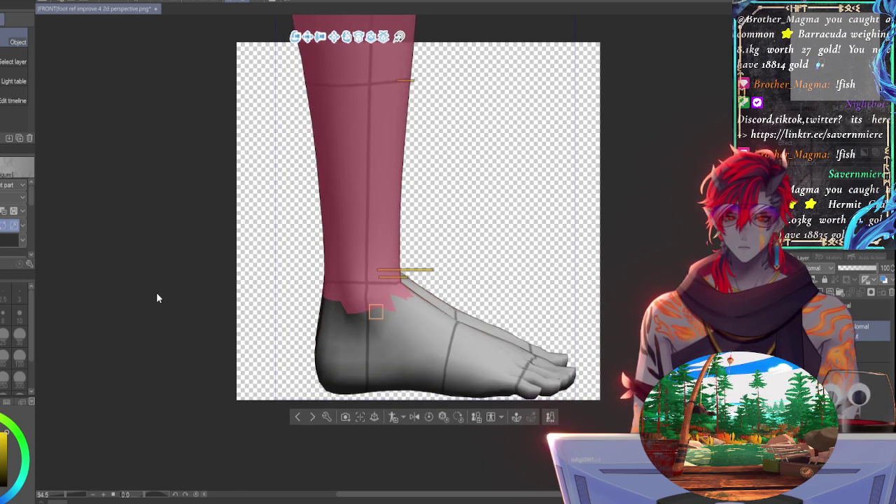
key(ctrl+z)
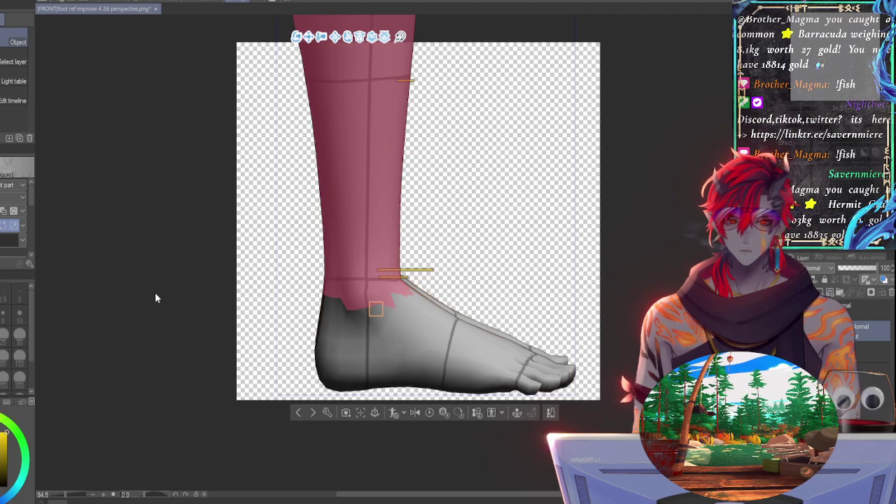
drag(195, 299, 197, 296)
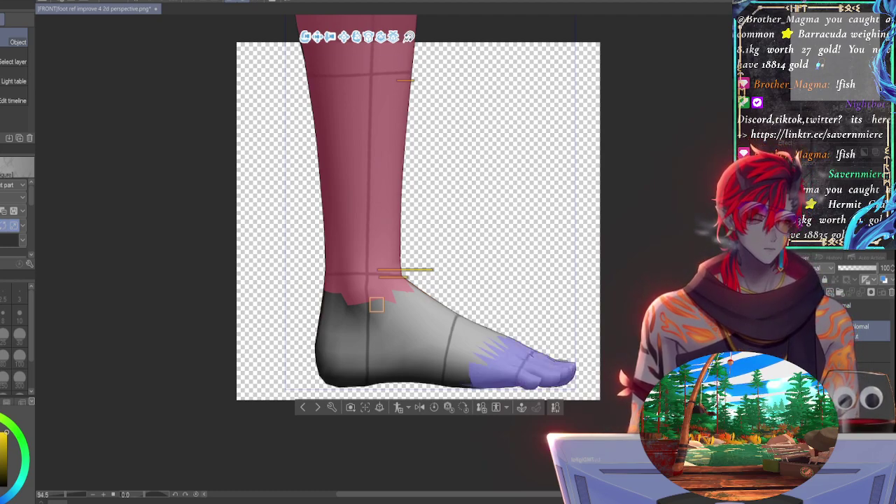
Step: Undo back to the front view to compare it with the markers, and restore the side-view placement
key(ctrl+z)
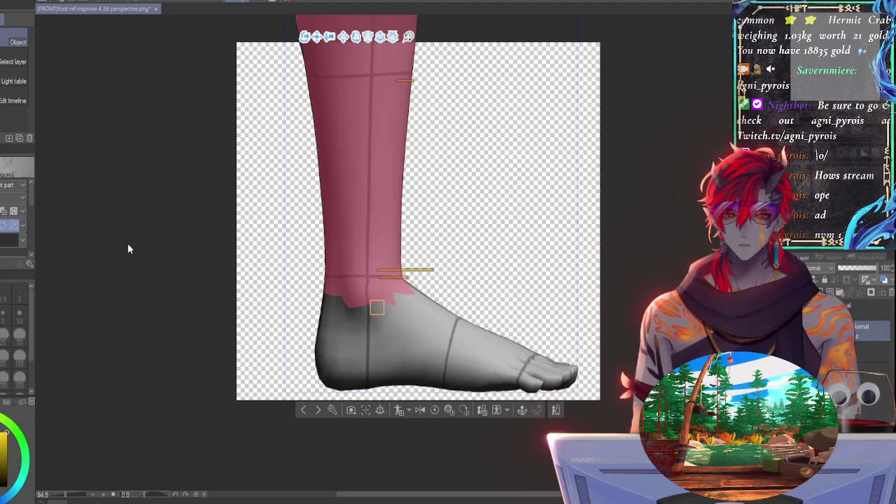
key(ctrl+z)
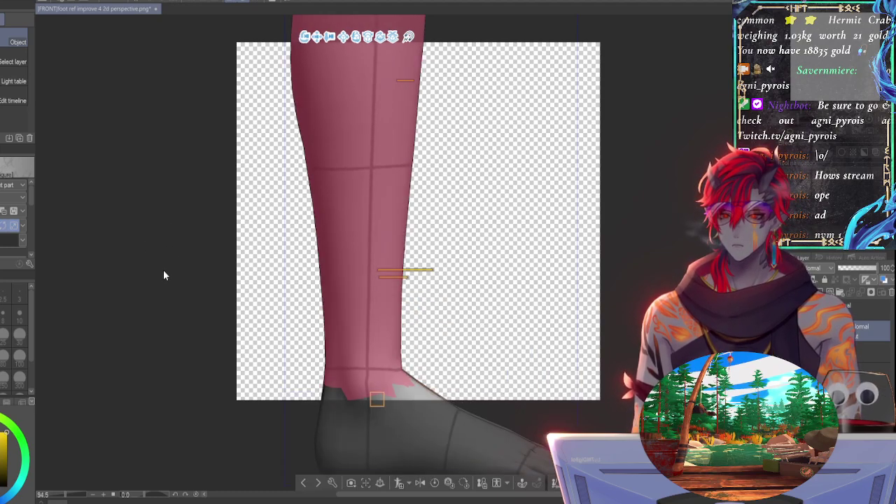
key(ctrl+z)
key(ctrl+z)
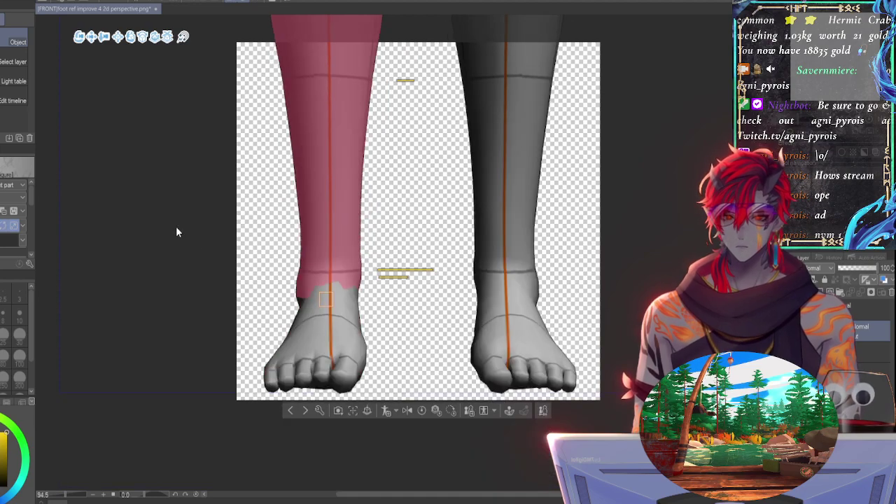
key(ctrl+y)
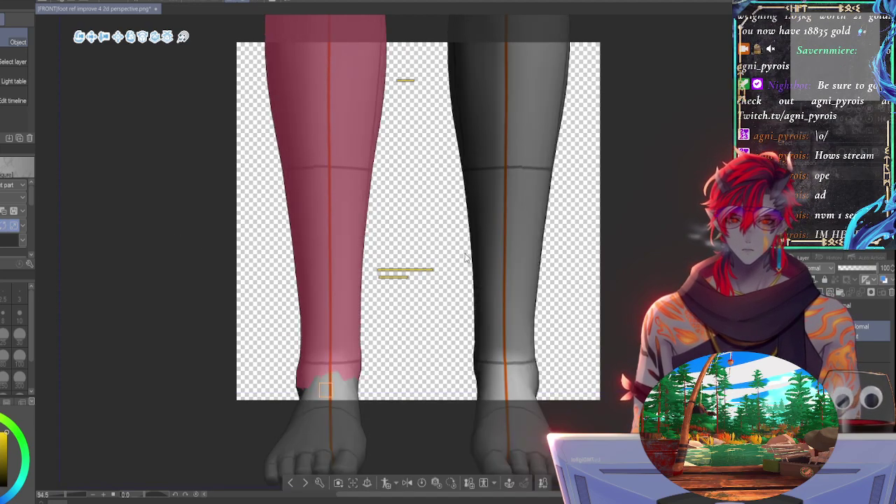
key(ctrl+y)
key(ctrl+y)
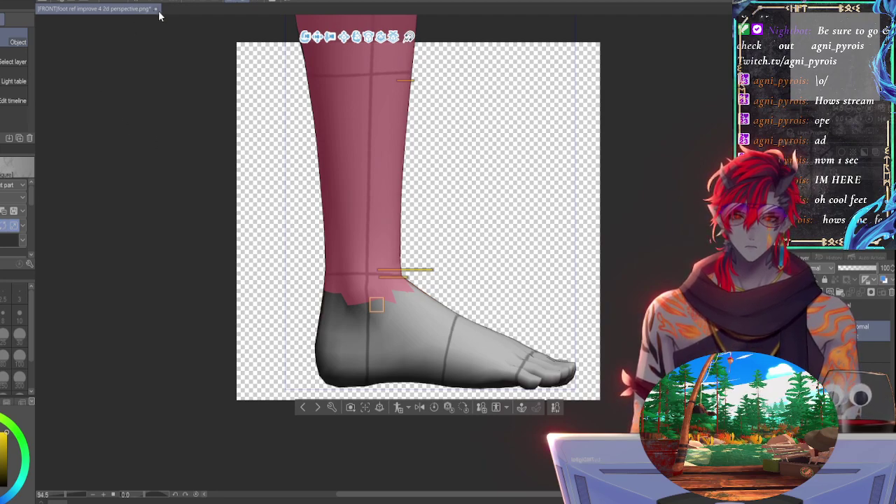
key(ctrl+z)
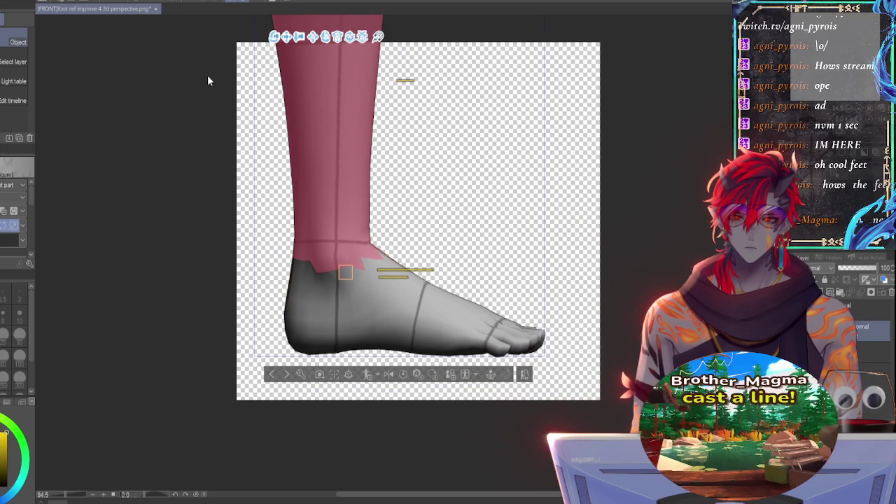
key(ctrl+y)
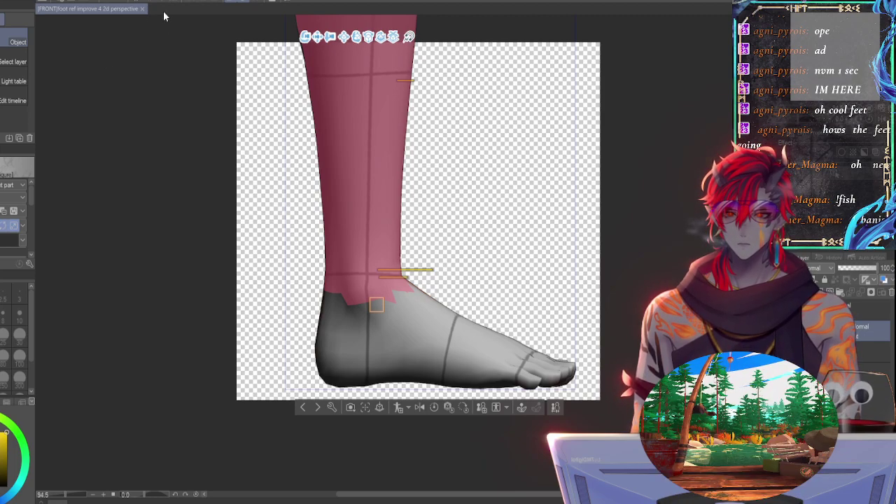
Step: Deselect the leg model, switch to Blender and examine the low-poly foot mesh against its reference images
click(142, 59)
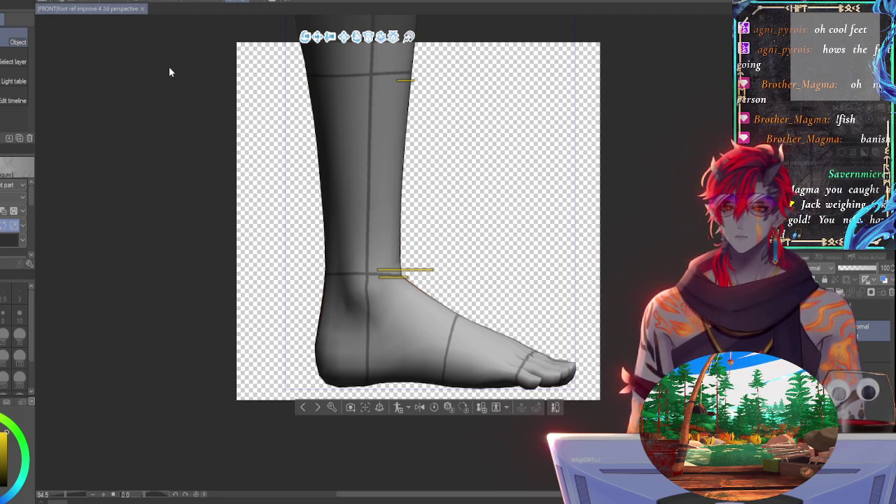
double_click(312, 232)
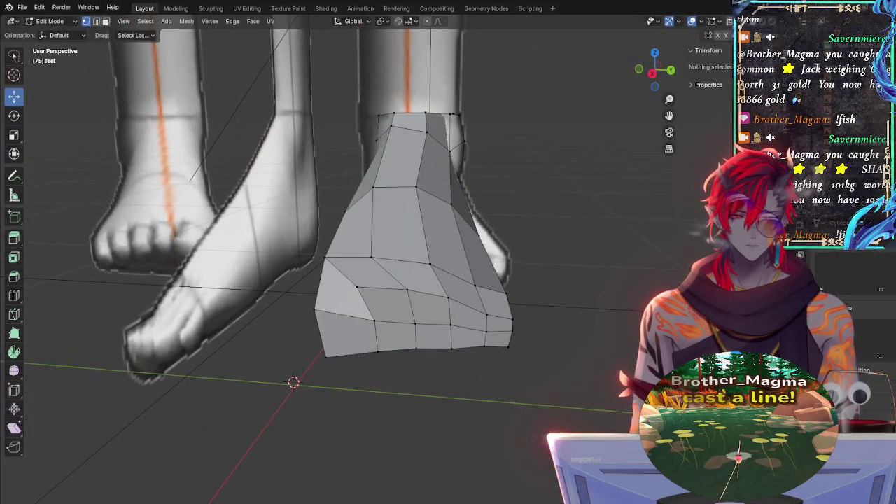
middle_drag(593, 410, 569, 416)
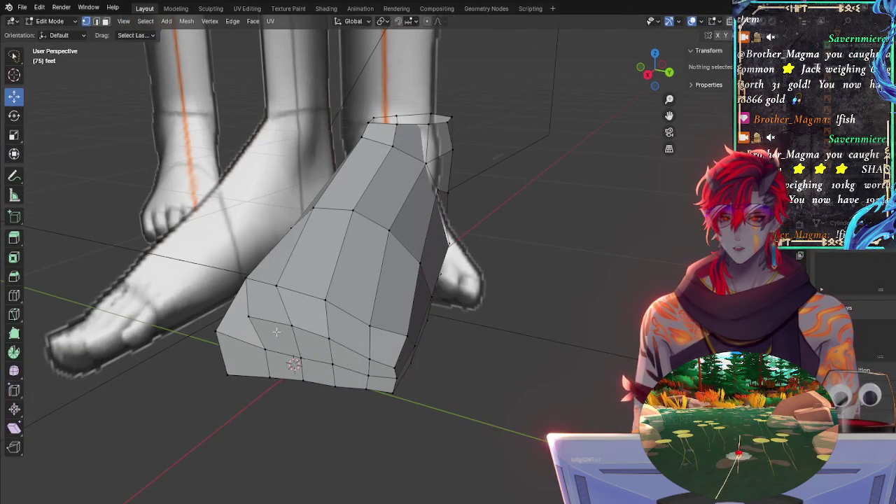
middle_drag(558, 367, 574, 270)
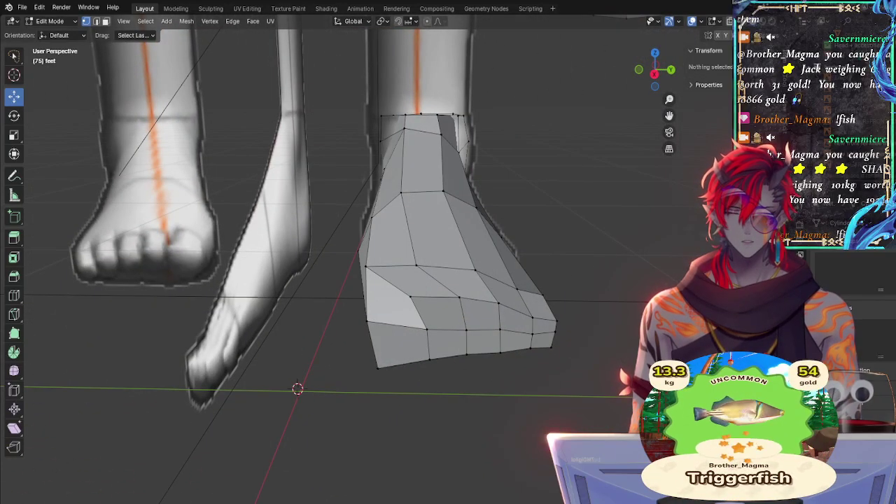
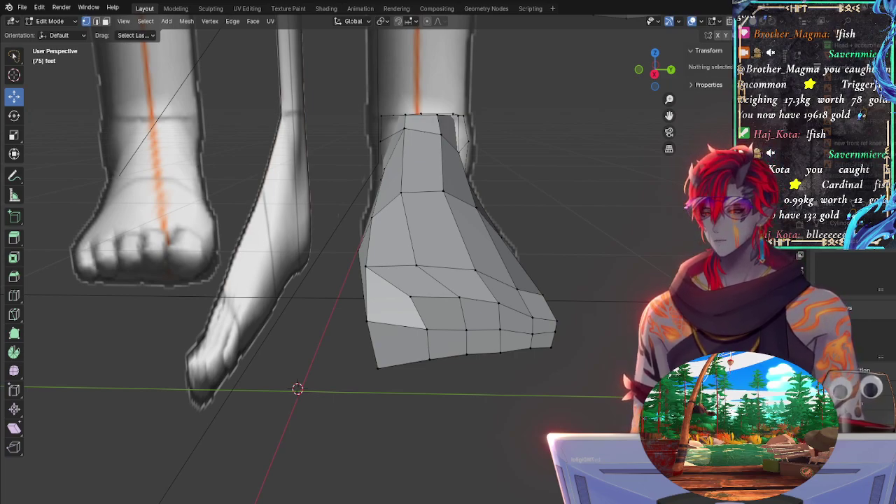
Step: Switch to Clip Studio Paint, open "sav new side ref for feet.png" and select its whole canvas
key(alt+Tab)
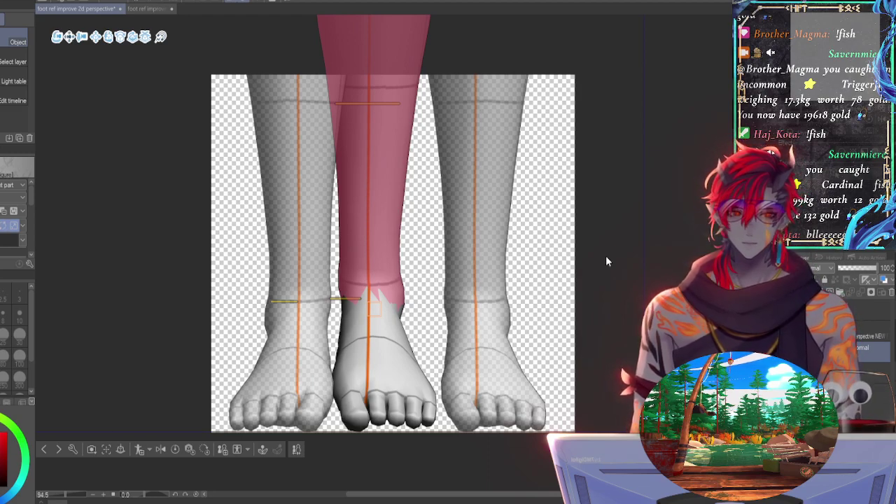
key(ctrl+d)
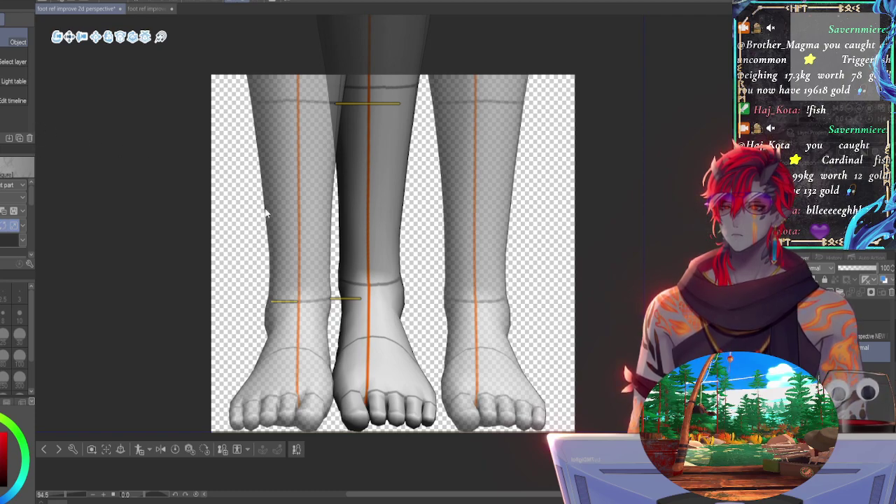
double_click(298, 234)
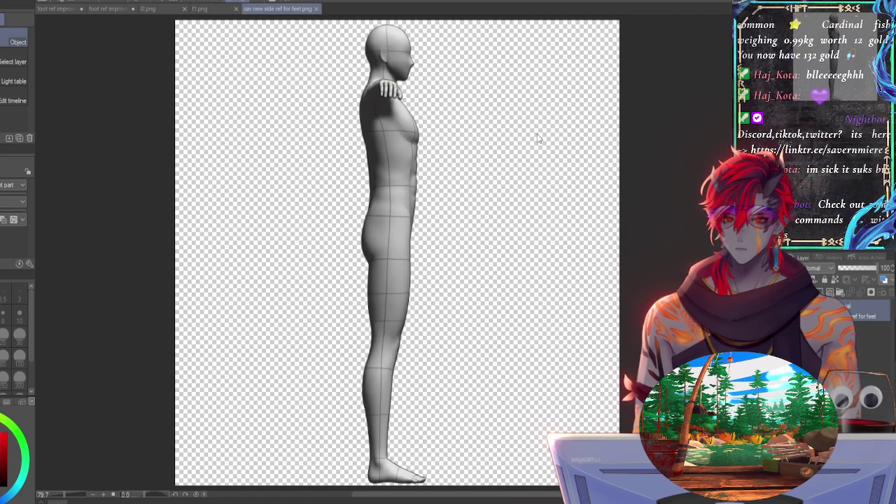
key(ctrl+a)
Step: Close the f1.png and l2.png documents and return to the "foot ref improve 2d perspective" document
click(208, 12)
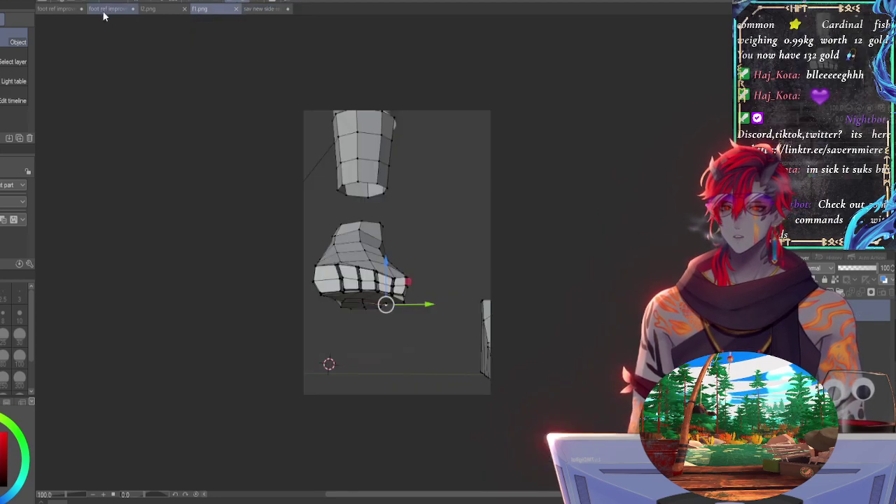
click(105, 12)
click(250, 12)
click(237, 9)
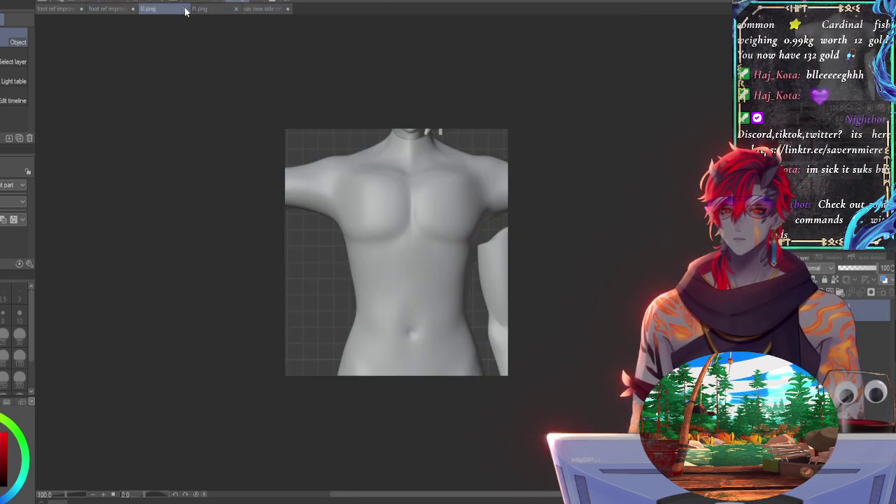
click(184, 10)
click(175, 9)
click(107, 8)
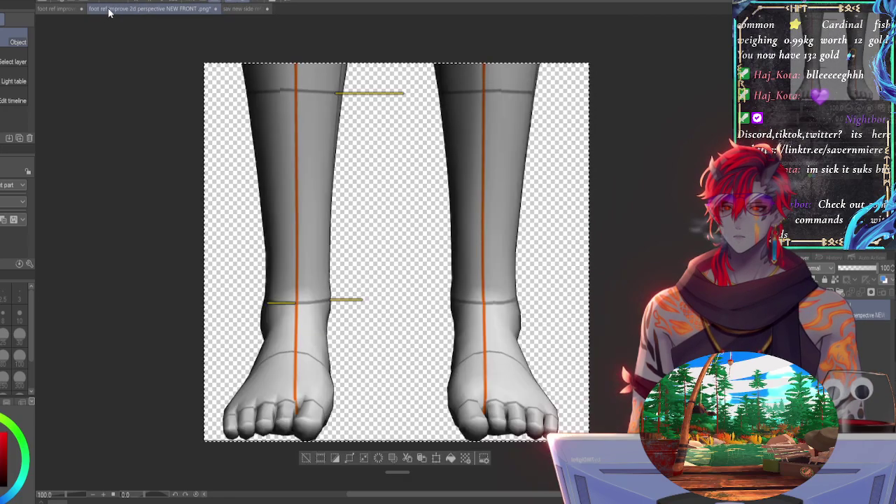
click(60, 8)
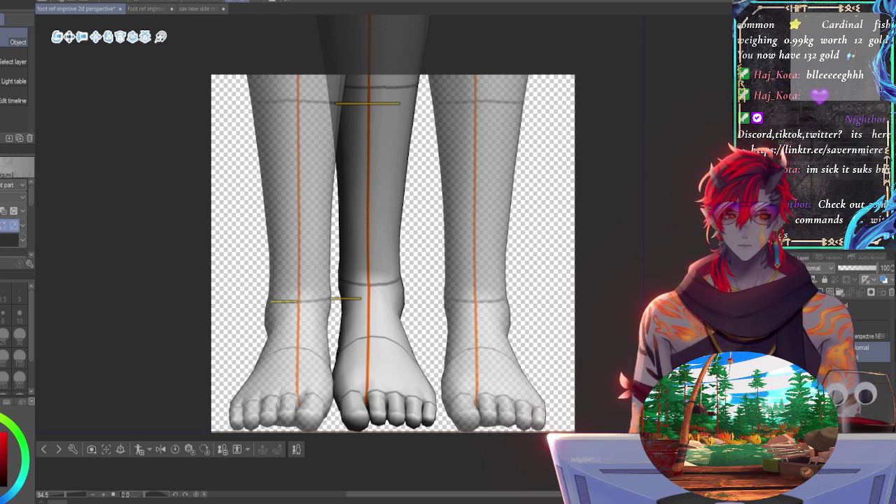
Step: Paste the copied side foot reference as a new layer and enlarge it to about 436% over the leg drawings
key(ctrl+v)
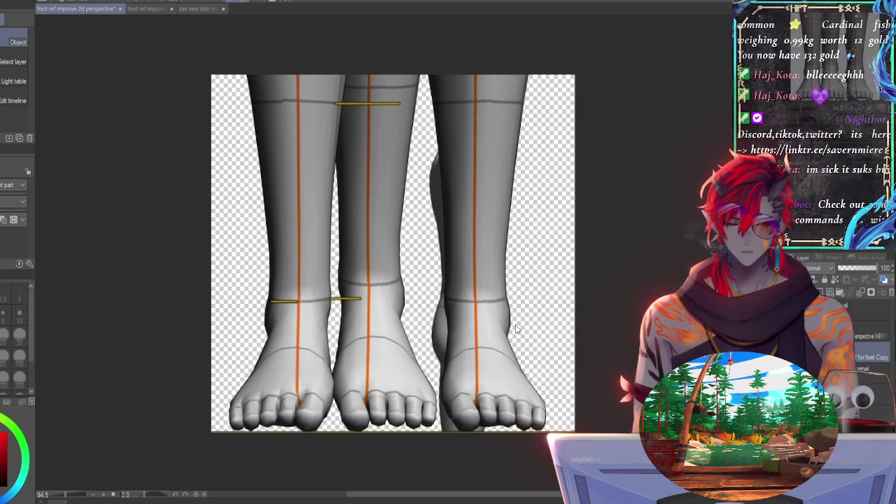
key(ctrl+t)
drag(367, 194, 334, 126)
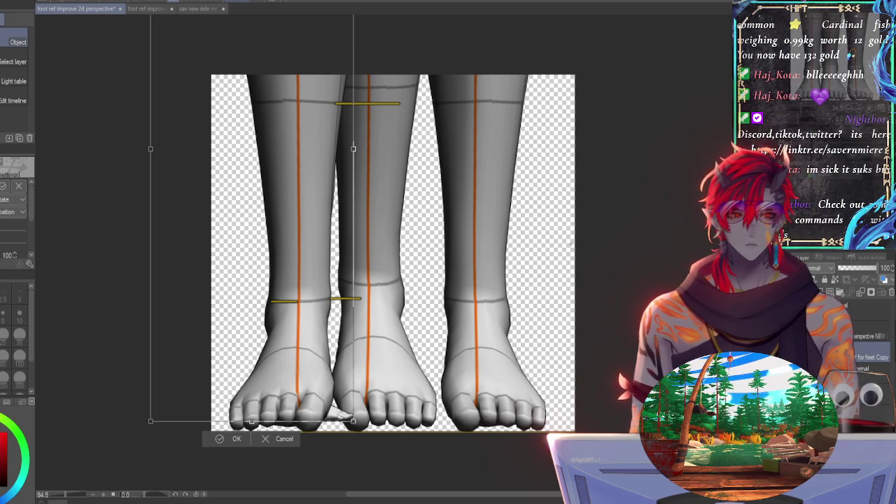
drag(782, 110, 769, 113)
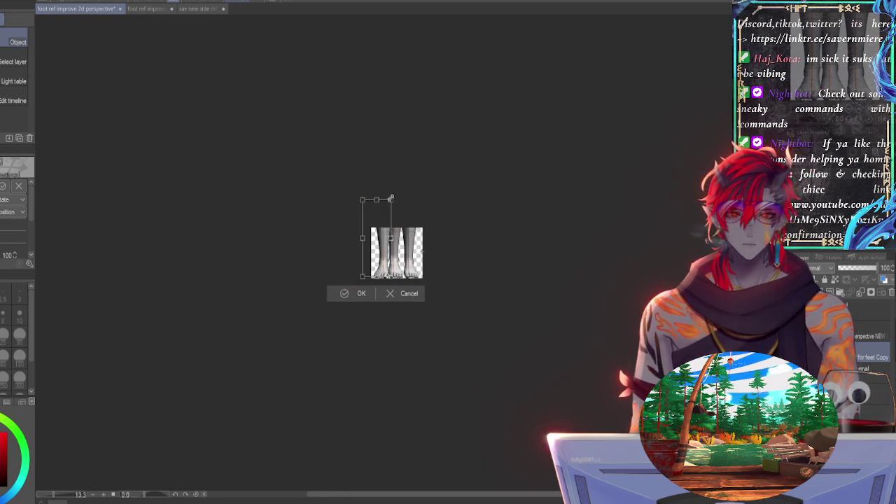
drag(391, 199, 344, 206)
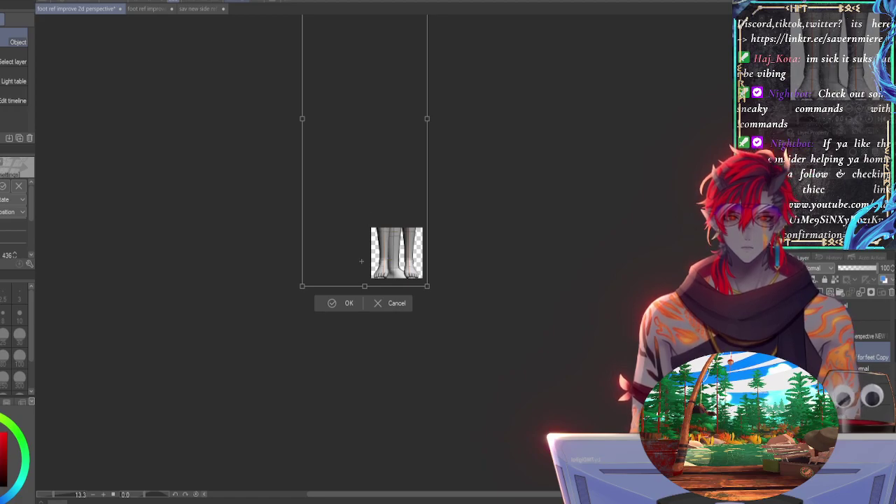
drag(387, 251, 383, 235)
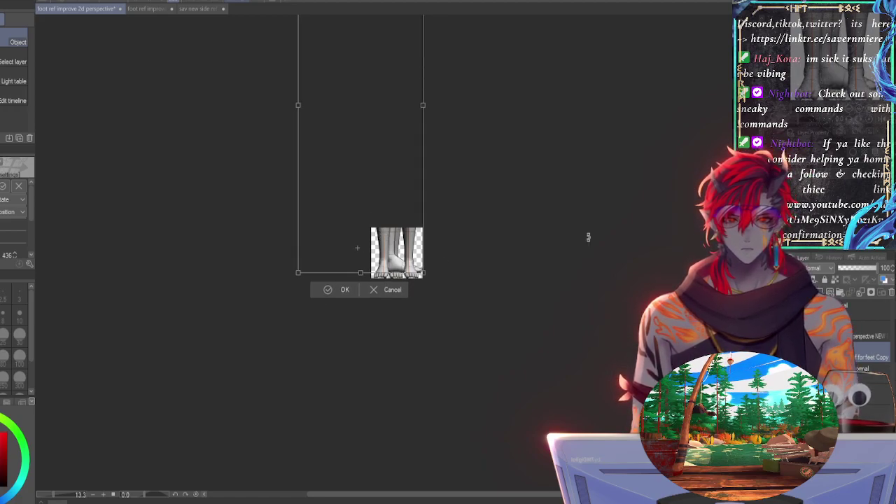
Step: Move the enlarged side foot down until its ankle reaches the yellow ankle markers and its sole meets the canvas base, and apply the transform
key(ctrl+plus)
key(ctrl+plus)
key(ctrl+plus)
key(ctrl+plus)
key(ctrl+minus)
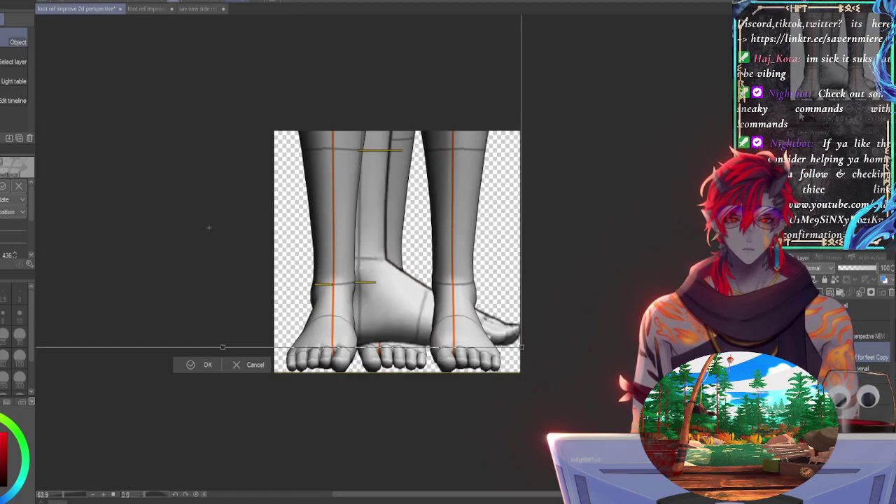
key(ctrl+plus)
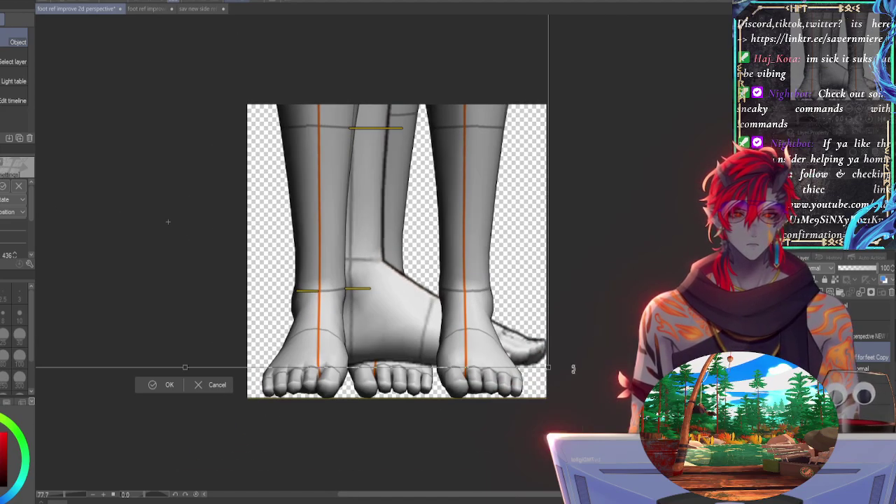
mouse_move(548, 368)
mouse_down()
mouse_move(534, 322)
mouse_move(547, 363)
mouse_up()
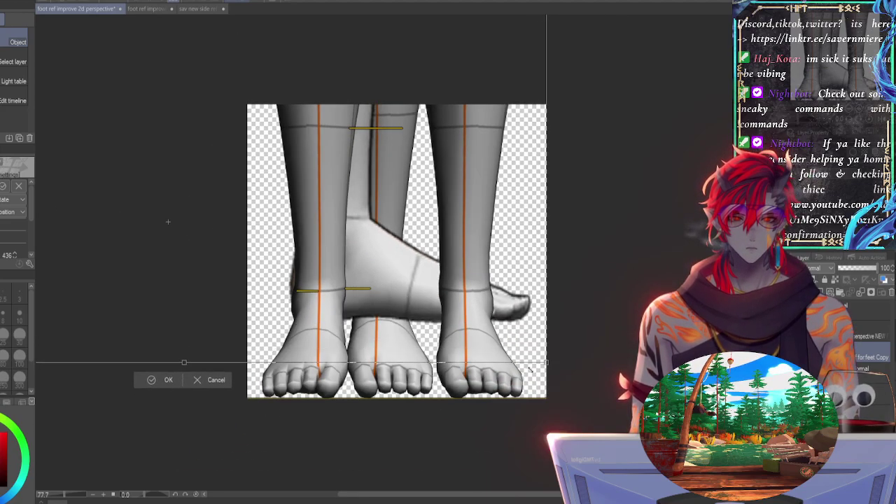
drag(507, 304, 494, 314)
drag(155, 232, 161, 258)
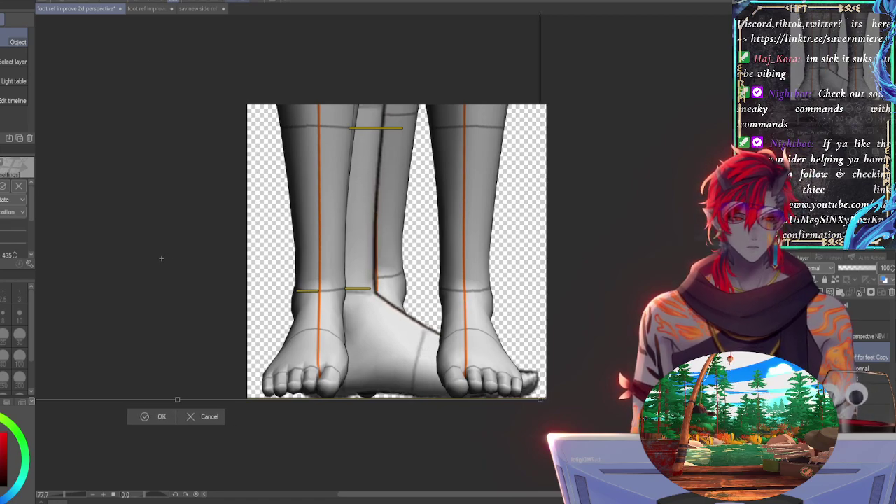
key(Return)
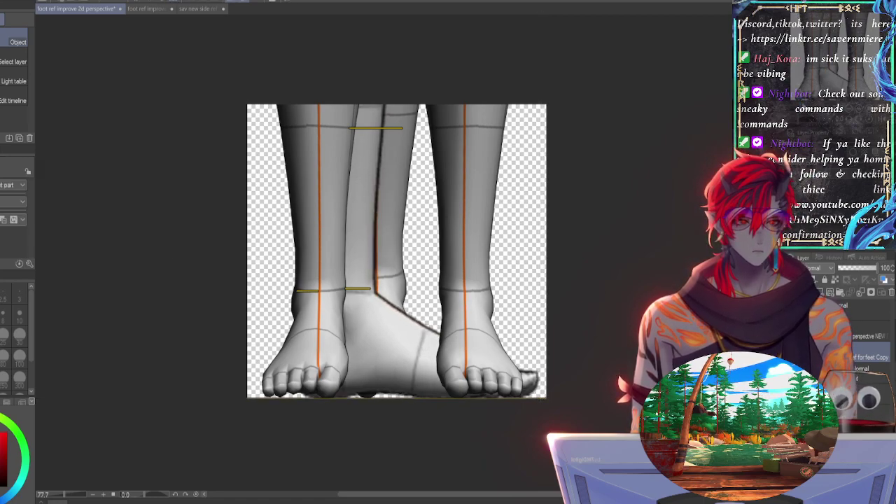
Step: Shift the side foot toward the heel so its ankle bend meets the inner end of the yellow ankle marker
drag(804, 108, 809, 108)
drag(817, 51, 823, 49)
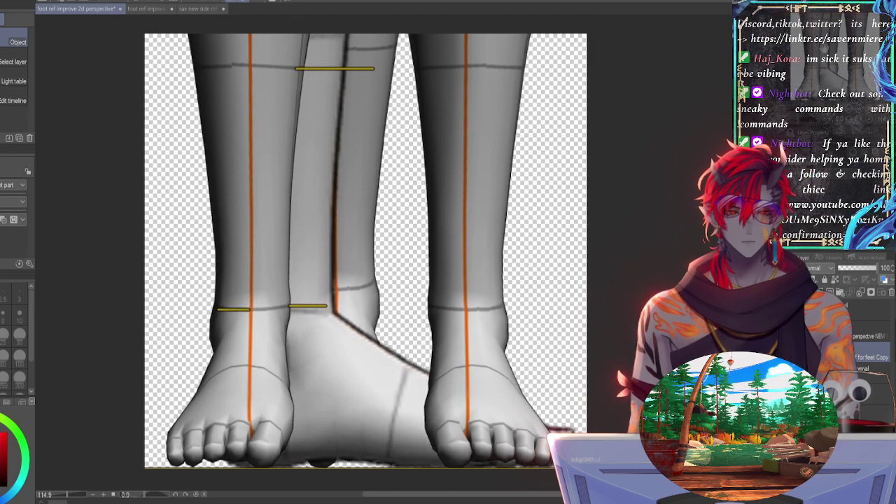
key(ctrl+t)
drag(413, 281, 387, 278)
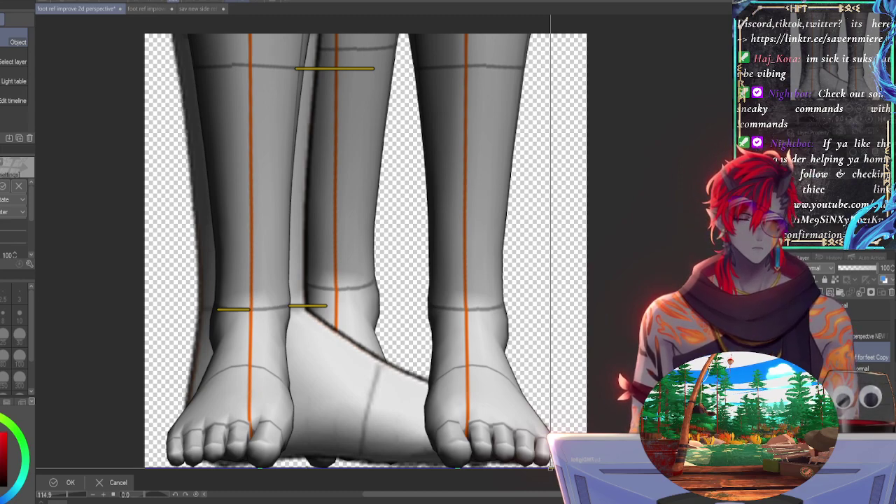
key(Return)
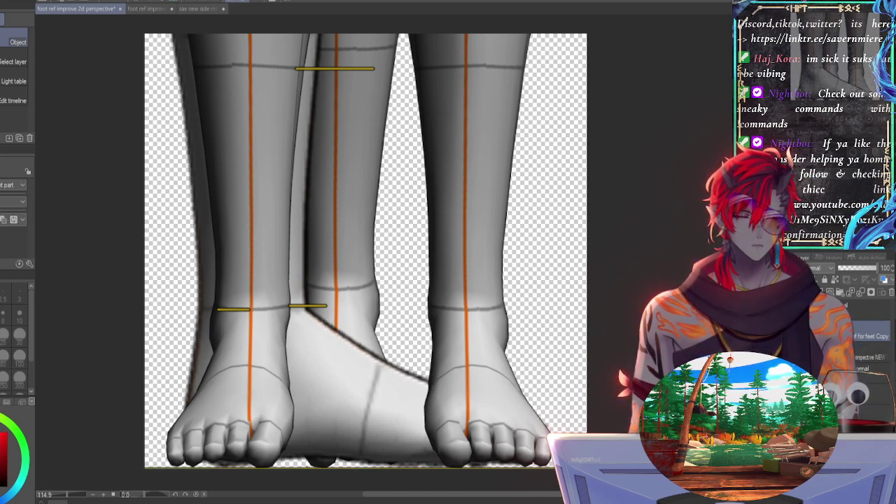
Step: Raise the side foot copy layer above the front-view perspective layer and toggle its visibility to compare the two views
drag(871, 357, 870, 329)
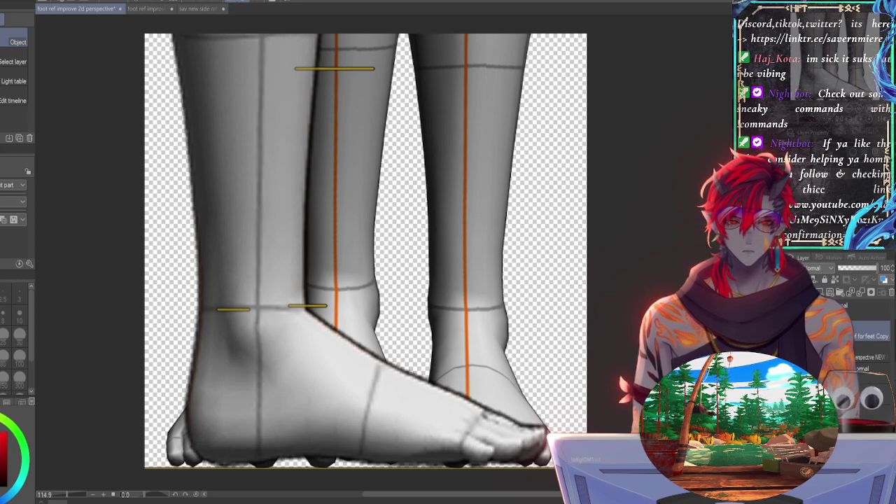
click(870, 336)
click(800, 333)
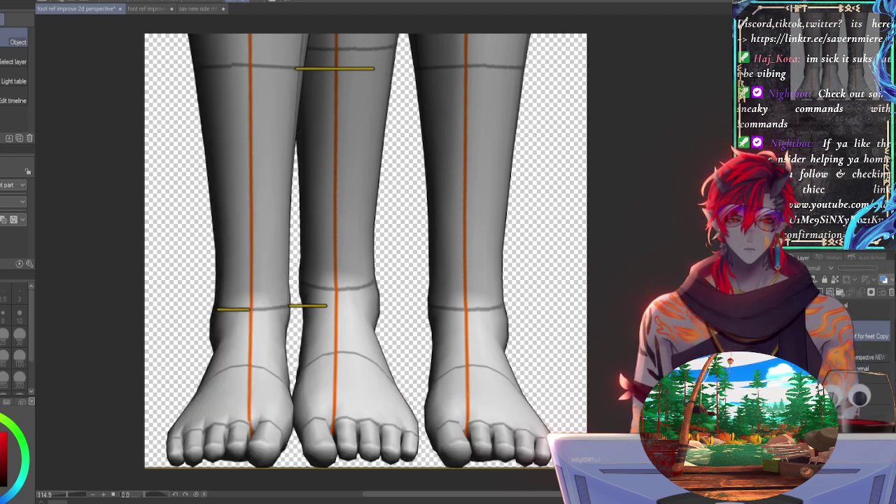
click(800, 333)
Step: Move the 3D leg model's layer above the side foot copy and make the model editable as an object
click(870, 373)
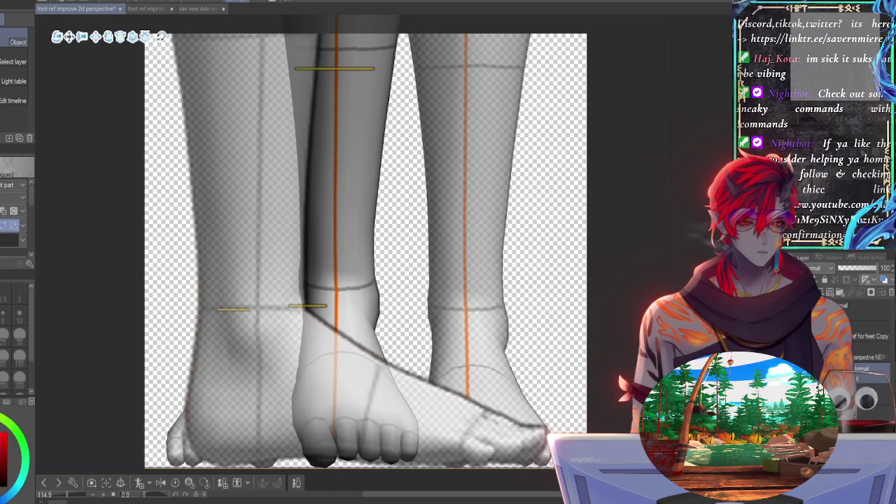
key(Escape)
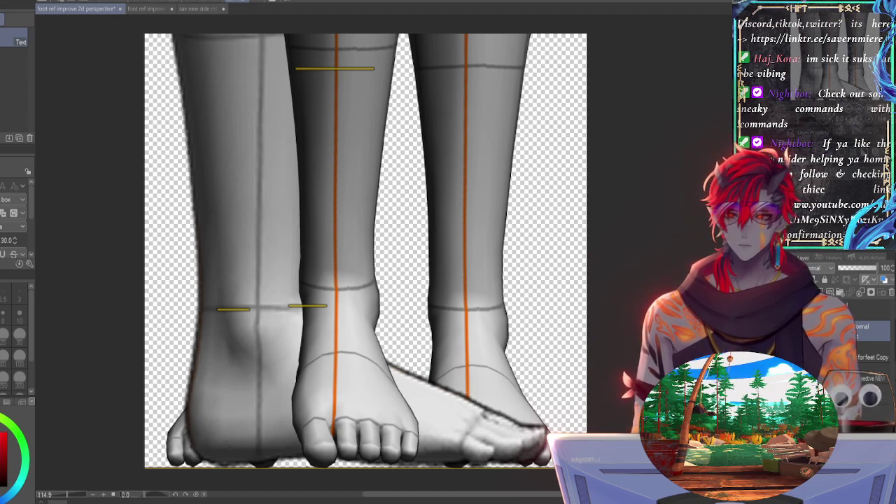
key(m)
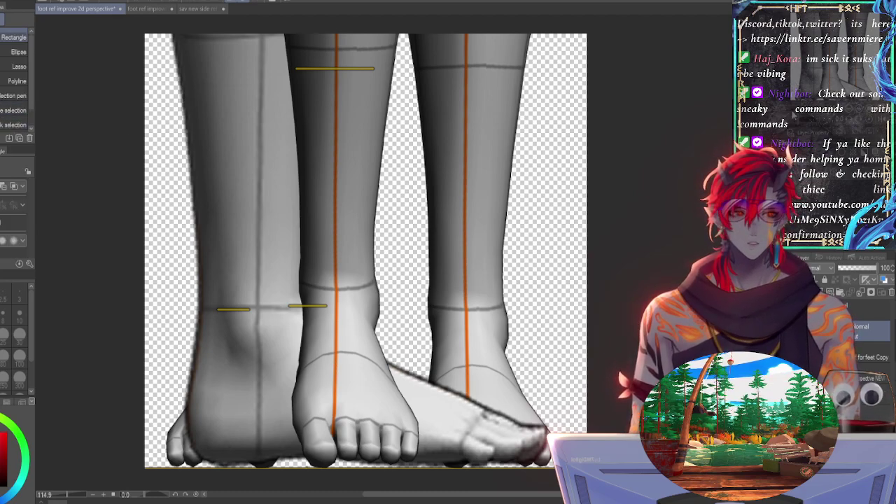
key(ctrl+minus)
key(ctrl+minus)
key(ctrl+plus)
key(ctrl+plus)
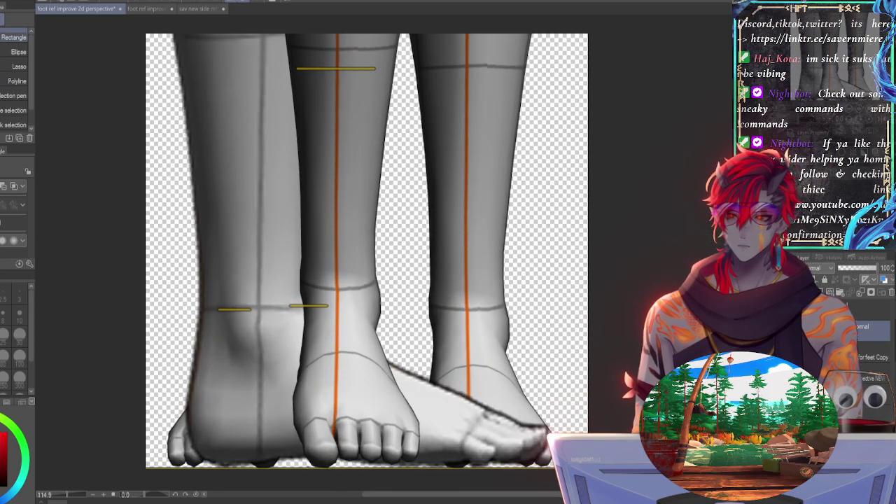
key(o)
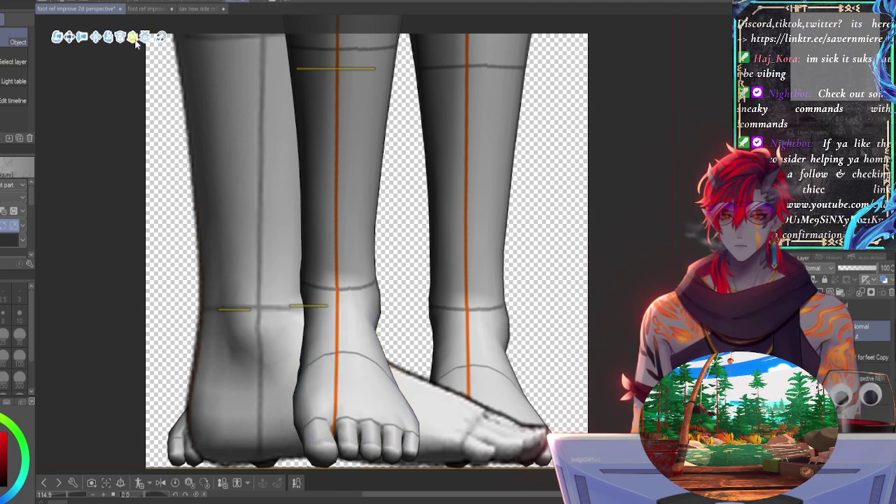
Step: Try to turn the leg model to a side view and fit it over the pasted side foot, and undo the changes
drag(224, 231, 316, 213)
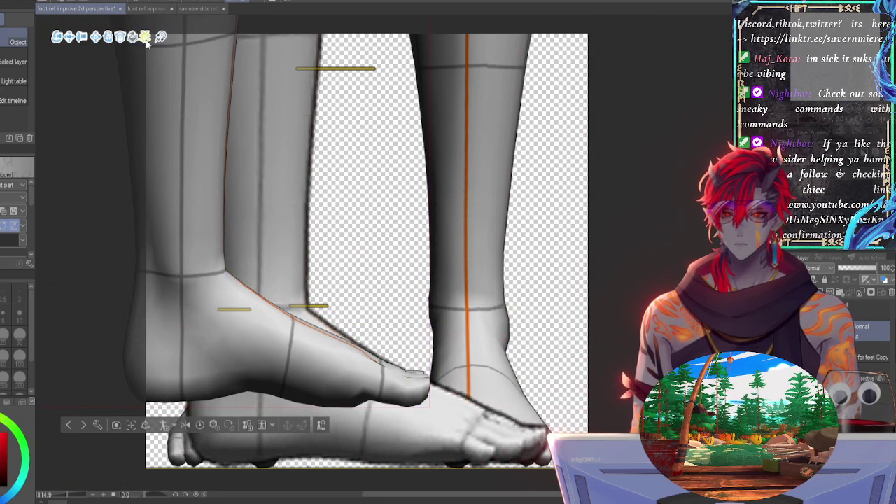
drag(146, 42, 324, 501)
drag(540, 355, 527, 289)
key(ctrl+z)
key(ctrl+z)
key(ctrl+z)
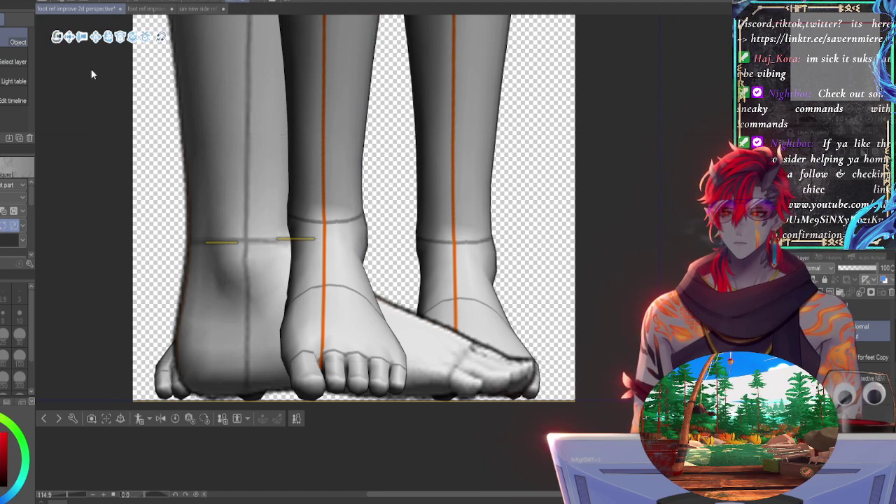
mouse_move(91, 155)
mouse_down()
mouse_move(112, 164)
mouse_move(99, 156)
mouse_up()
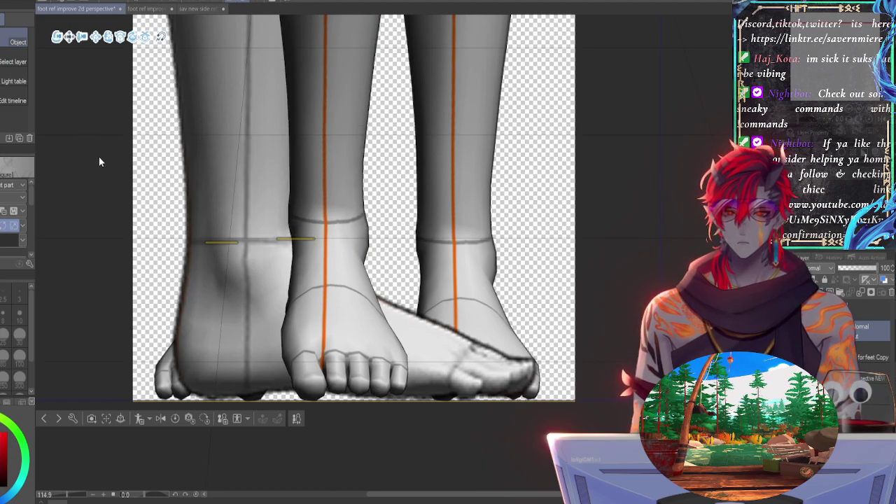
key(ctrl+z)
key(ctrl+z)
key(ctrl+z)
key(ctrl+z)
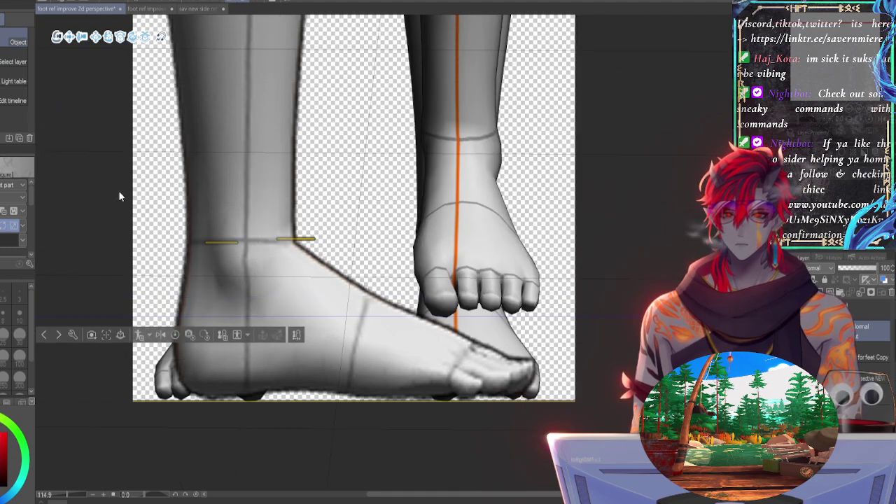
middle_drag(336, 168, 427, 282)
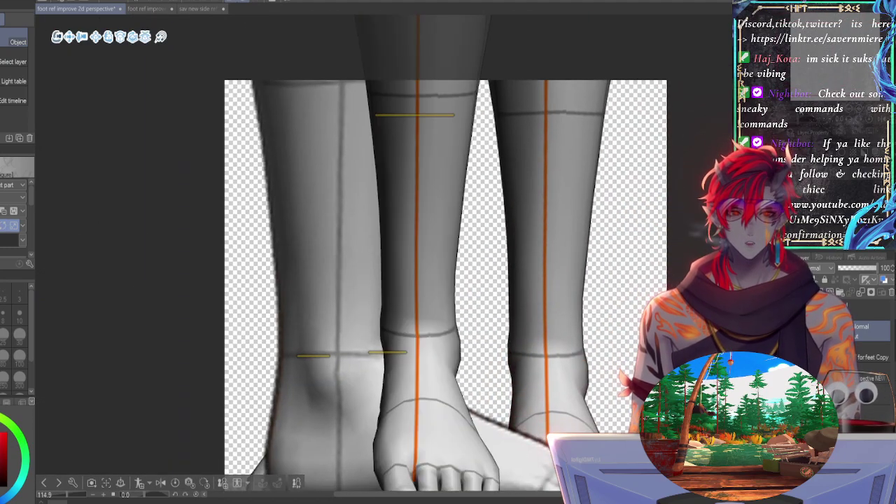
Step: Select the whole 3D figure and reset its pose so the raised leg returns to standing
click(800, 113)
drag(801, 114, 802, 113)
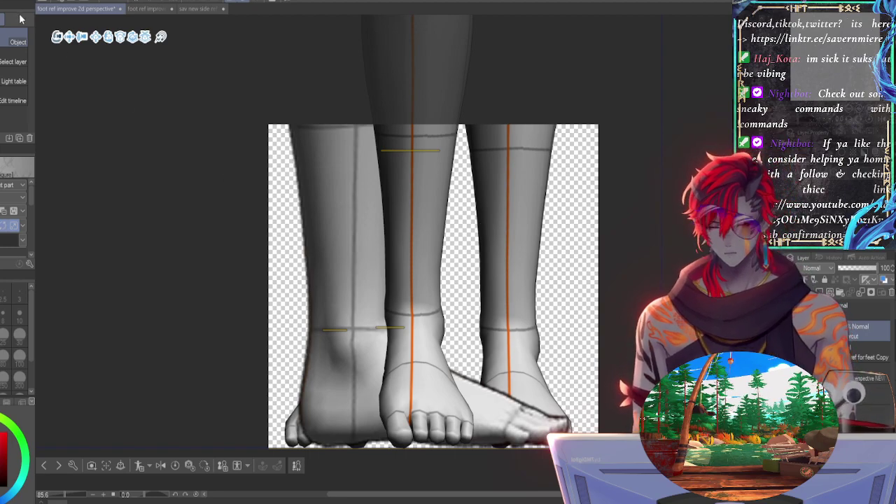
key(ctrl+minus)
key(ctrl+minus)
key(ctrl+minus)
key(ctrl+minus)
key(ctrl+minus)
key(ctrl+minus)
key(ctrl+minus)
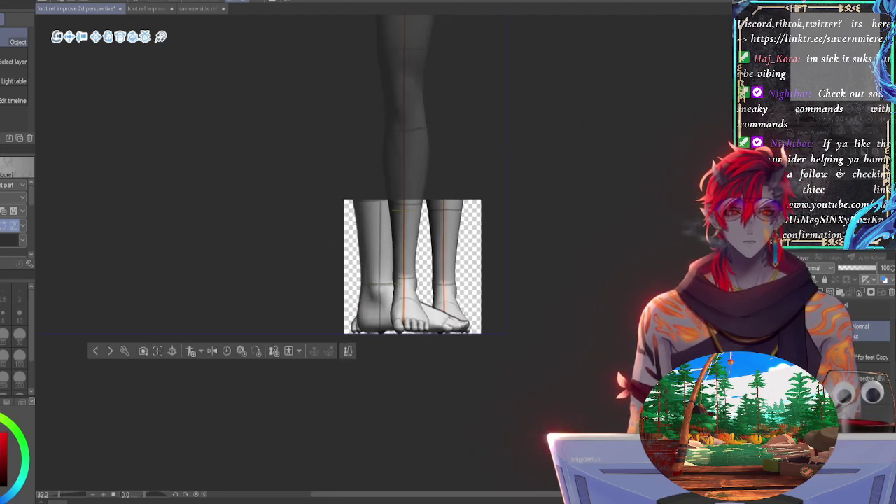
click(326, 88)
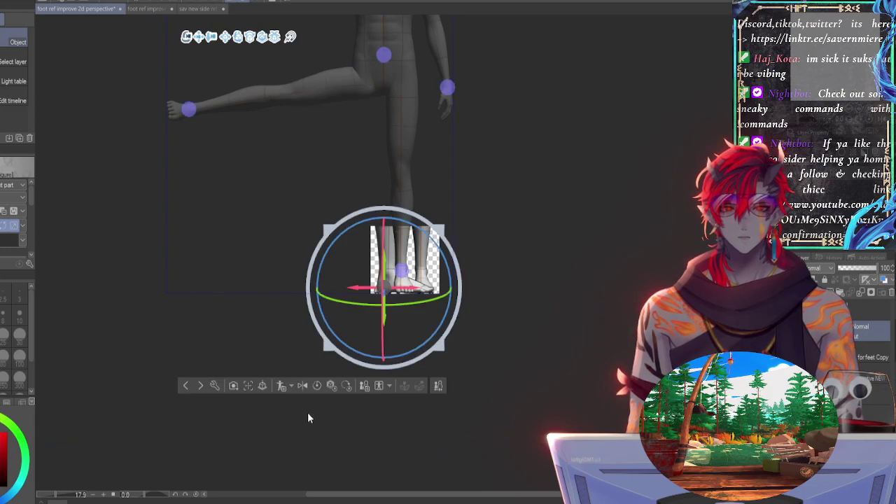
click(316, 384)
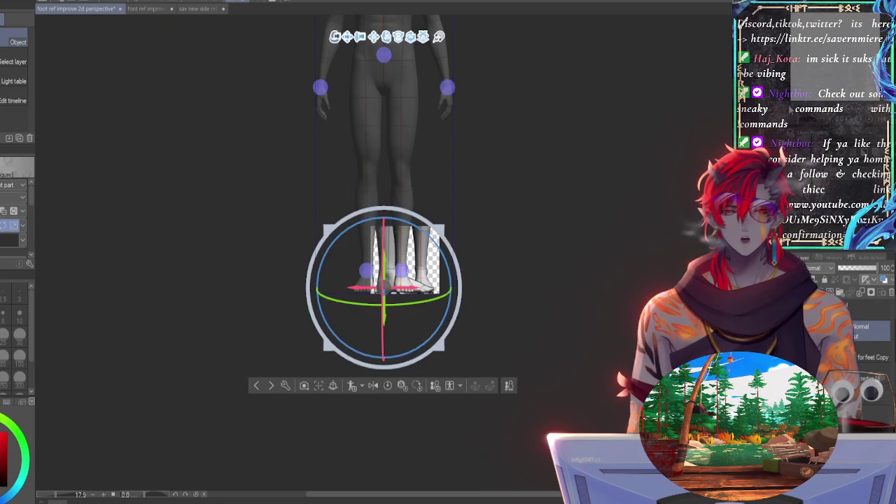
Step: Try to turn the standing figure to a side view and slide it over the pasted side foot, and undo back to the front view
key(ctrl+plus)
key(ctrl+plus)
key(ctrl+plus)
key(ctrl+plus)
key(ctrl+plus)
key(ctrl+plus)
key(ctrl+plus)
key(ctrl+plus)
key(ctrl+plus)
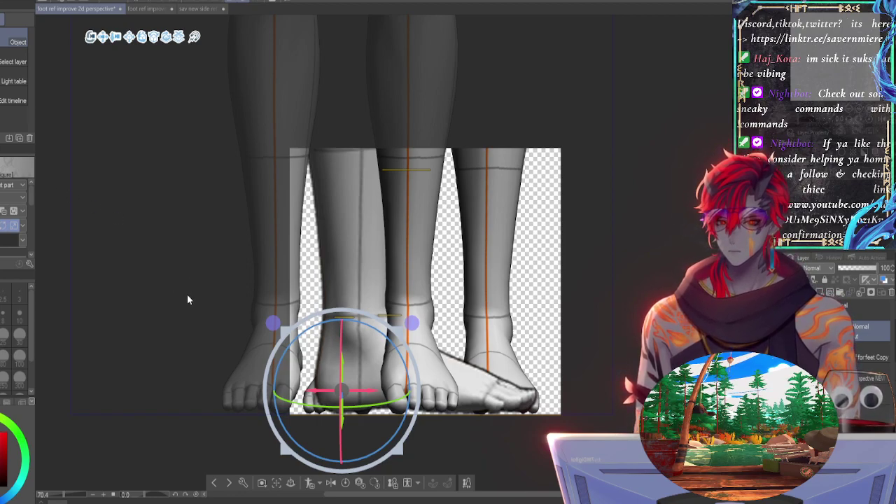
key(Return)
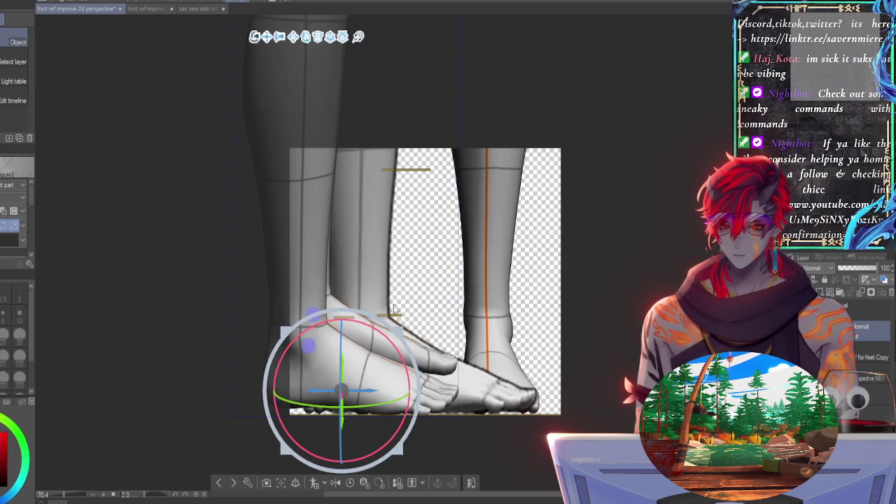
drag(345, 387, 399, 389)
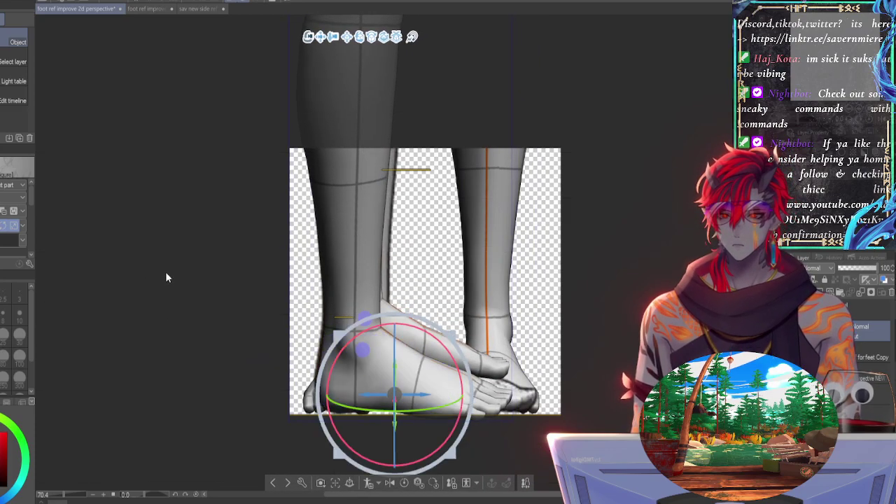
key(ctrl+z)
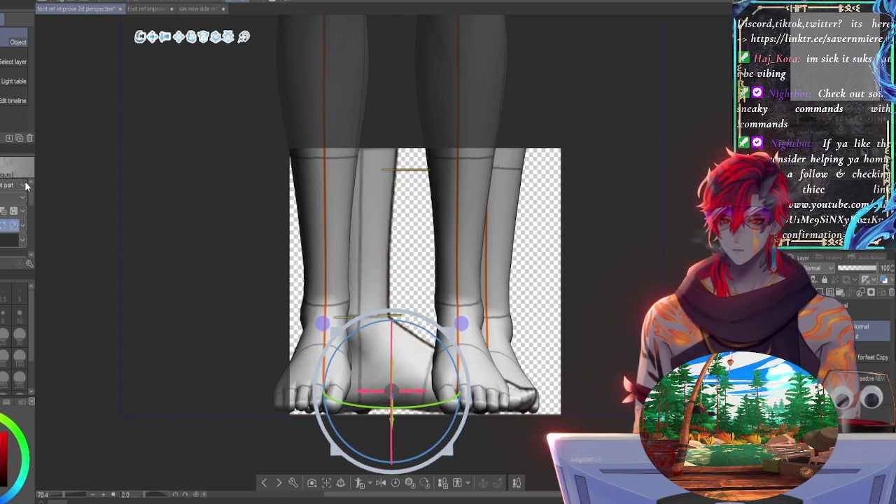
Step: Adjust the front view of the figure slightly, nudge it sideways over the reference, and select the side foot copy layer
drag(170, 243, 164, 236)
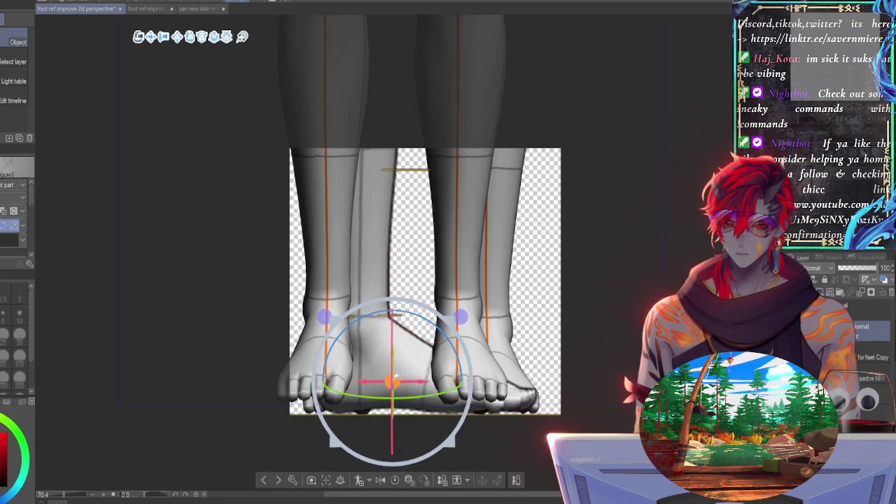
drag(394, 381, 399, 381)
click(407, 402)
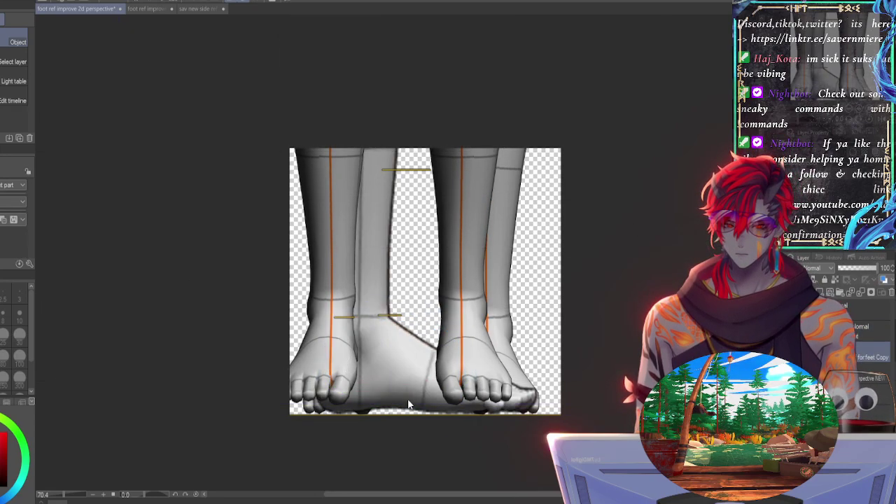
Step: Select the standing 3D figure and rotate it to a side view with its toes facing the same way as the pasted side foot
click(457, 350)
click(395, 348)
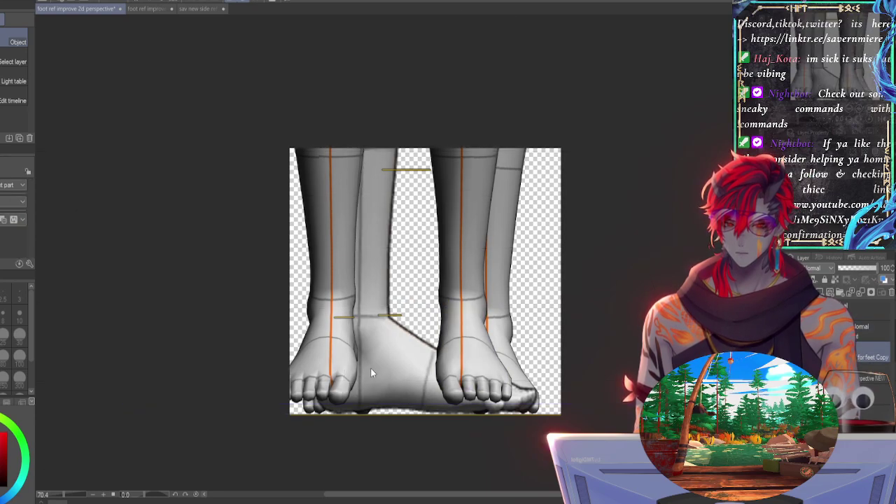
click(332, 351)
click(389, 373)
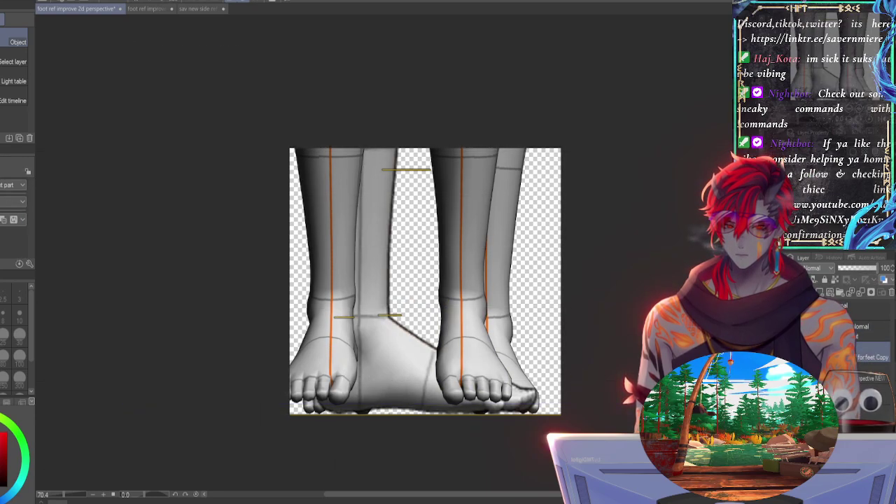
click(335, 355)
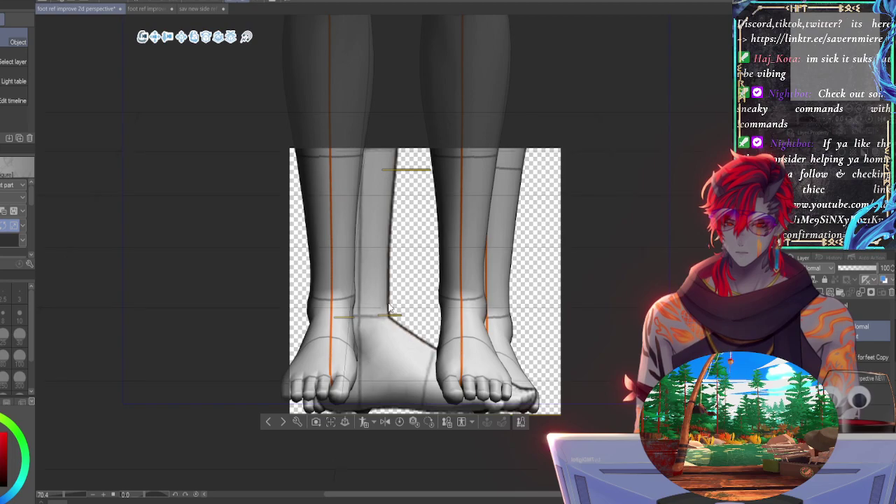
click(405, 380)
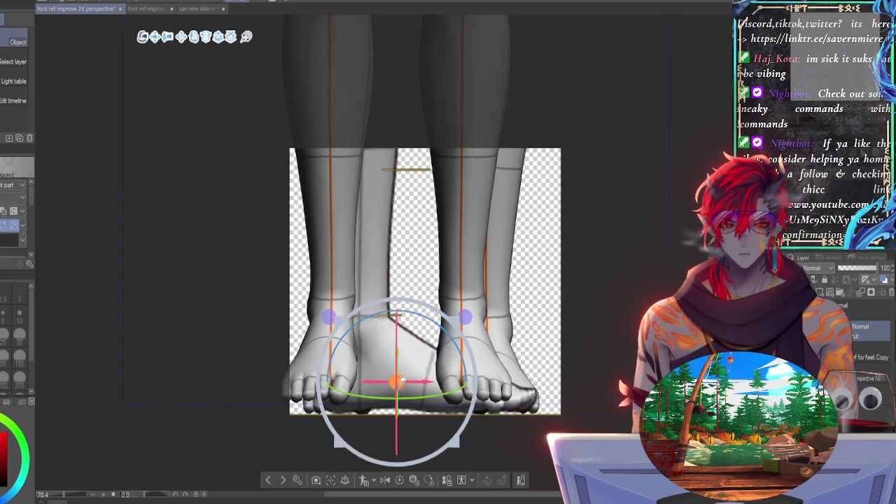
drag(404, 380, 695, 228)
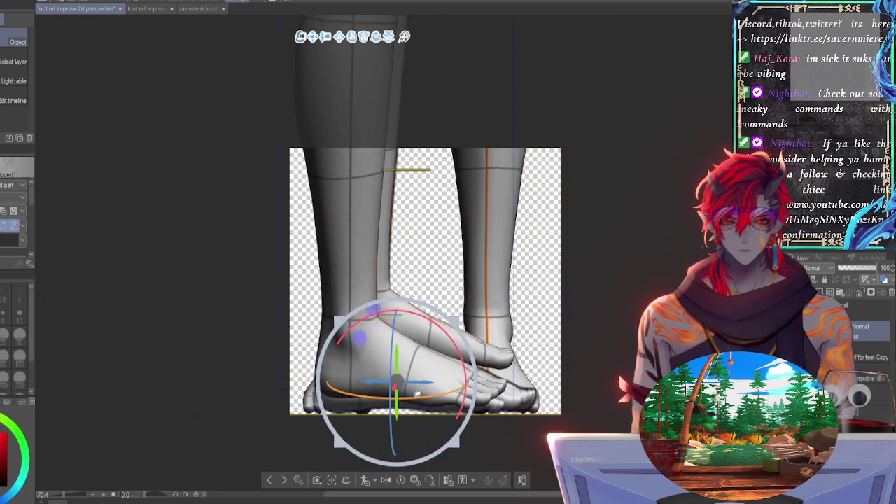
drag(418, 399, 439, 400)
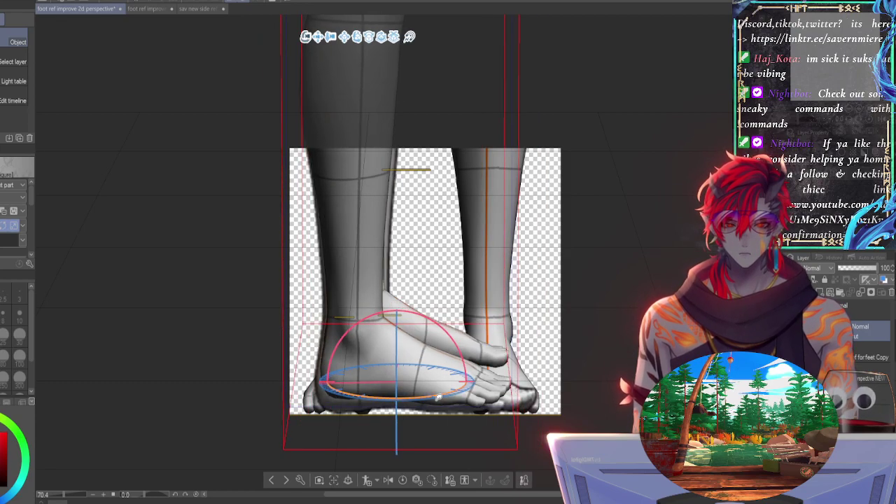
Step: Shift the side-view figure until its foot and lower leg roughly cover the pasted side foot
click(404, 390)
drag(400, 386, 392, 409)
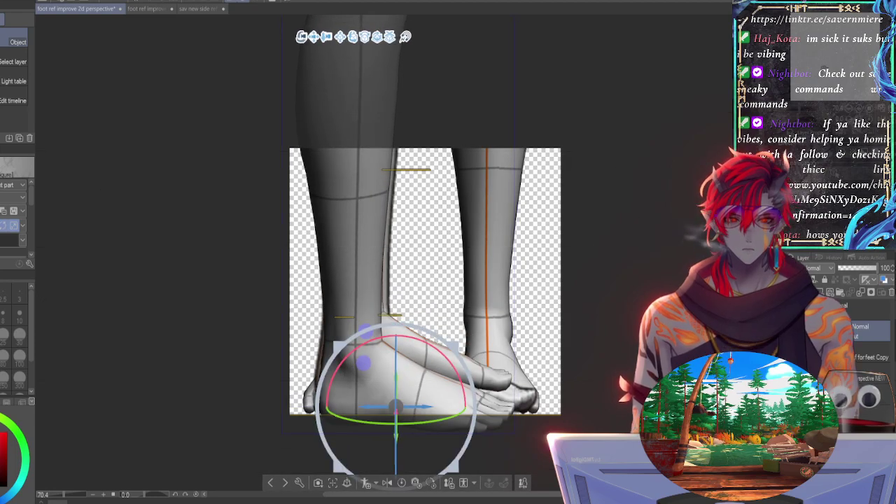
middle_drag(682, 237, 688, 141)
drag(402, 367, 422, 311)
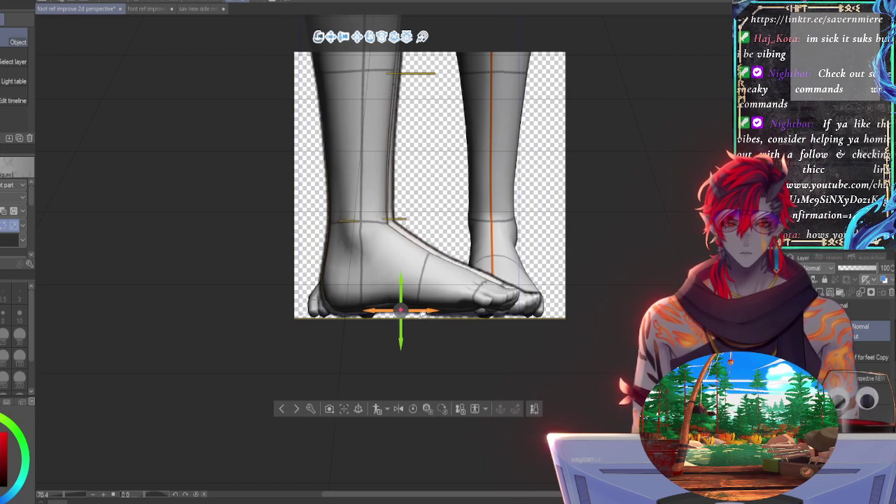
Step: Try to move, rotate and scale the side-view figure over the pasted foot, and undo each change
middle_drag(558, 407, 477, 345)
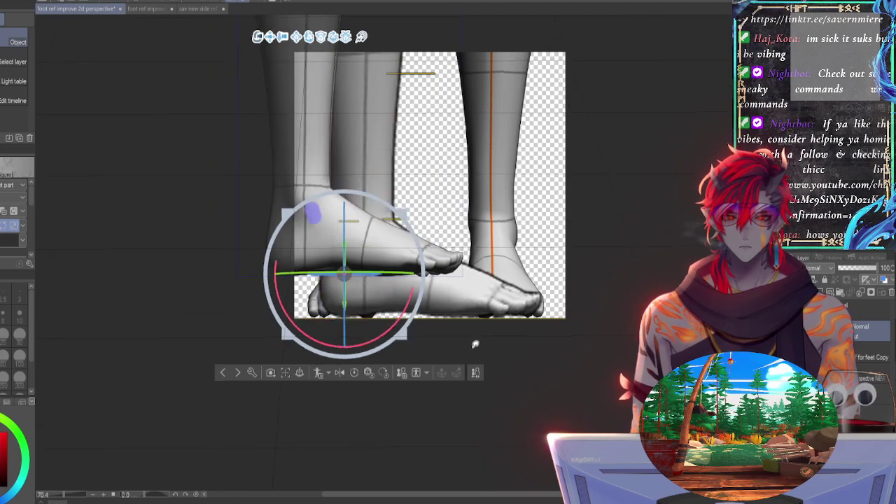
key(ctrl+z)
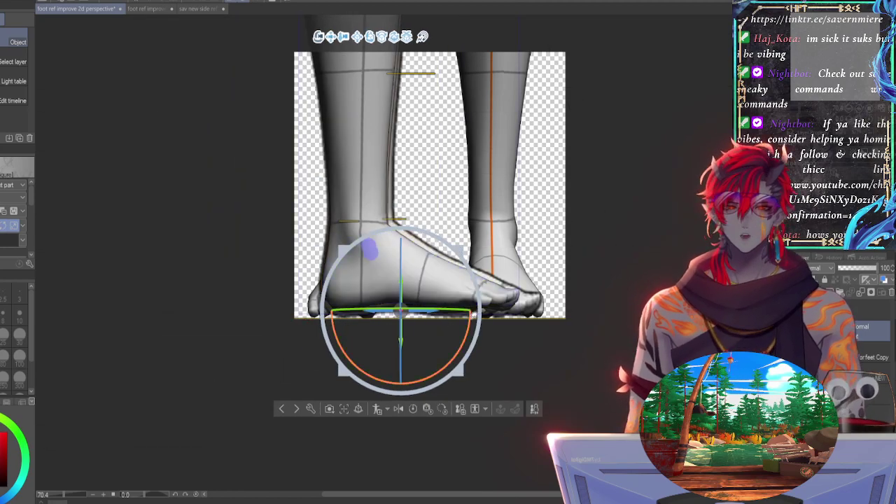
drag(473, 318, 473, 324)
key(ctrl+z)
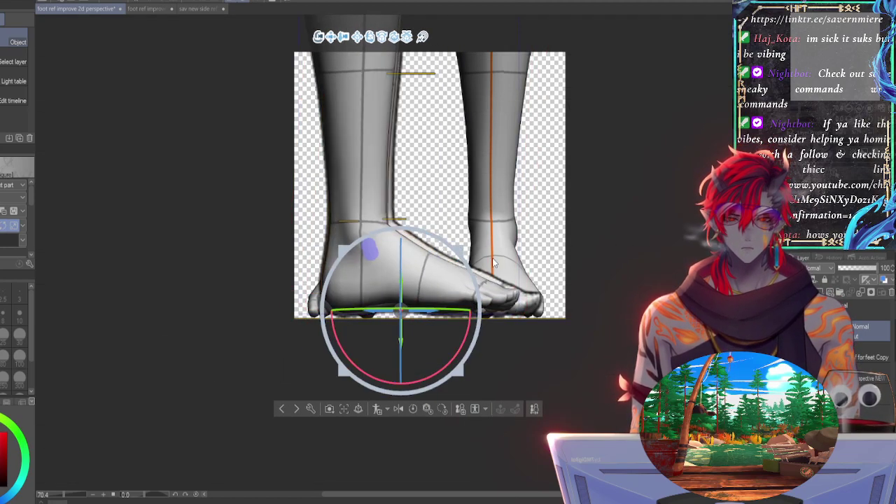
mouse_move(462, 246)
mouse_down()
mouse_move(467, 241)
mouse_move(463, 246)
mouse_up()
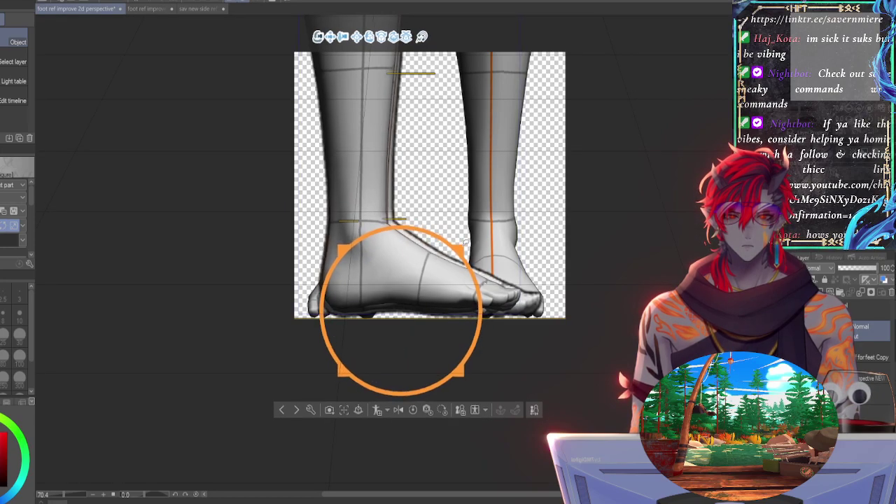
key(ctrl+z)
Step: Try to slide the side-view figure sideways toward the reference toes, and undo the move
drag(425, 308, 433, 310)
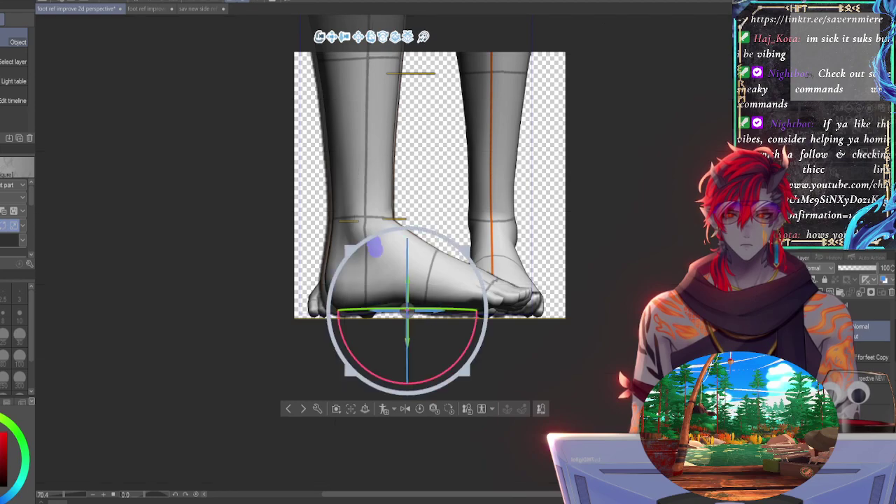
drag(796, 112, 801, 112)
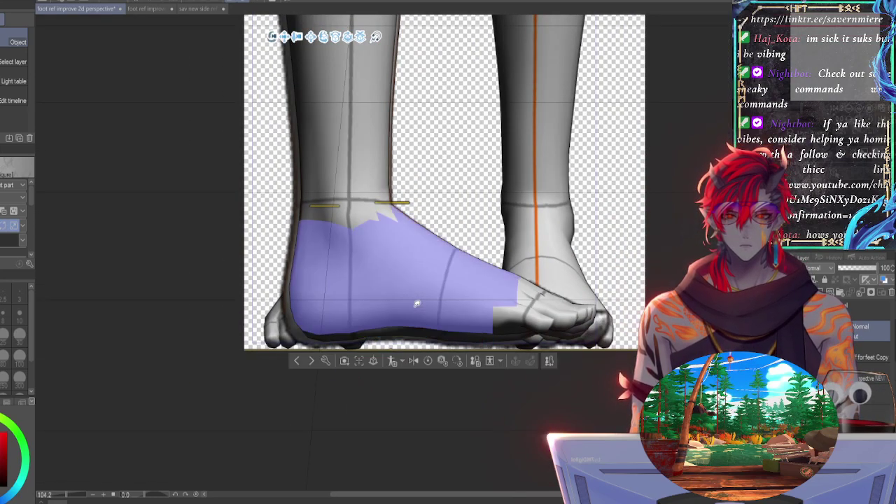
click(420, 307)
click(453, 220)
key(ctrl+z)
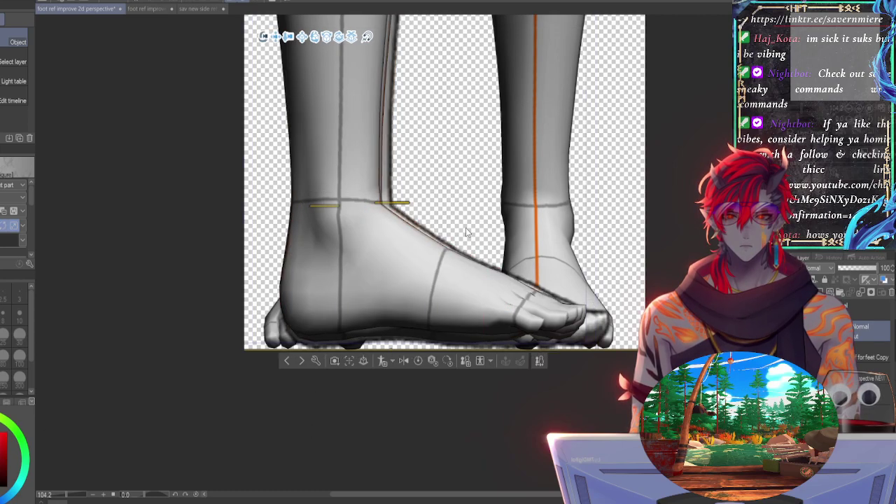
Step: Reselect the figure, slide it sideways toward the pasted foot's outline and enlarge it slightly
click(460, 287)
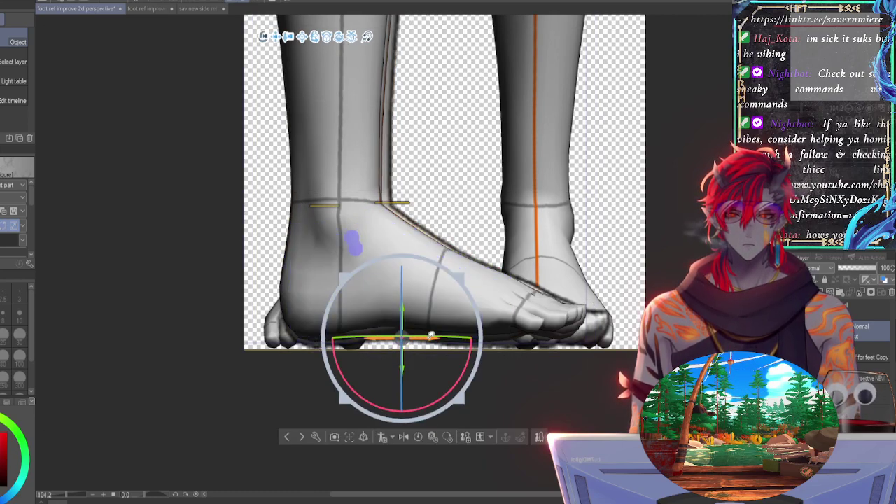
drag(432, 337, 439, 337)
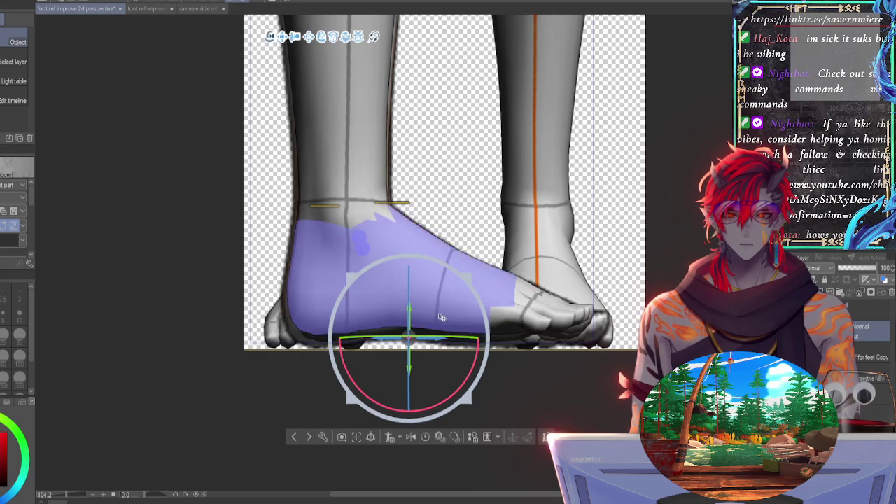
drag(469, 274, 474, 271)
drag(432, 337, 440, 337)
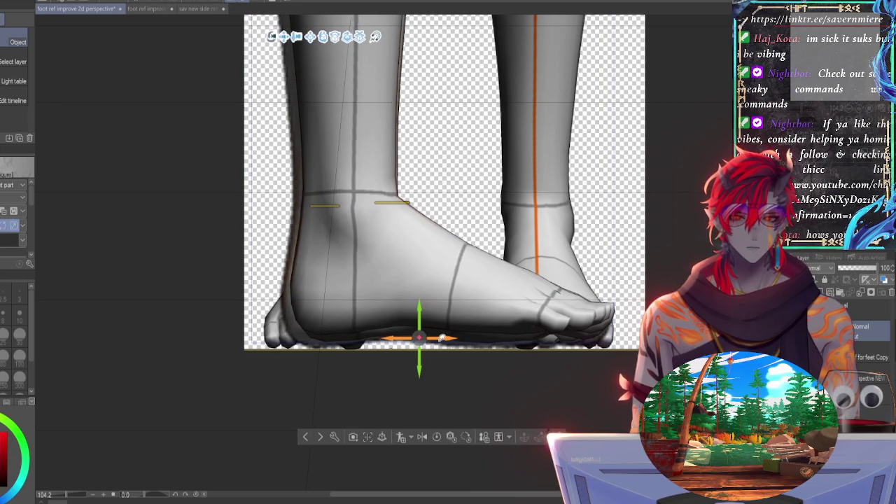
click(439, 337)
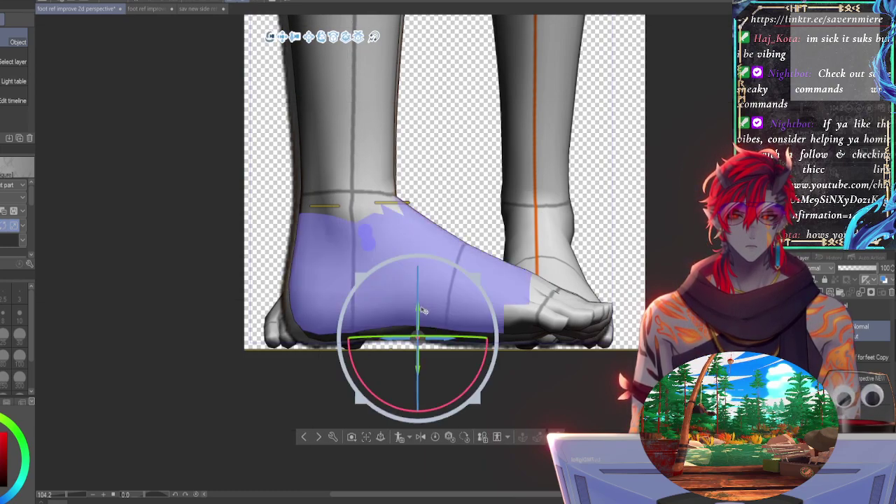
Step: Lower the figure onto the baseline and fine-tune its sideways position and scale to match the pasted foot's heel and toes
mouse_move(420, 307)
mouse_down()
mouse_move(422, 314)
mouse_move(420, 273)
mouse_move(428, 315)
mouse_up()
mouse_move(453, 346)
mouse_down()
mouse_move(441, 346)
mouse_move(448, 348)
mouse_up()
drag(474, 283, 476, 282)
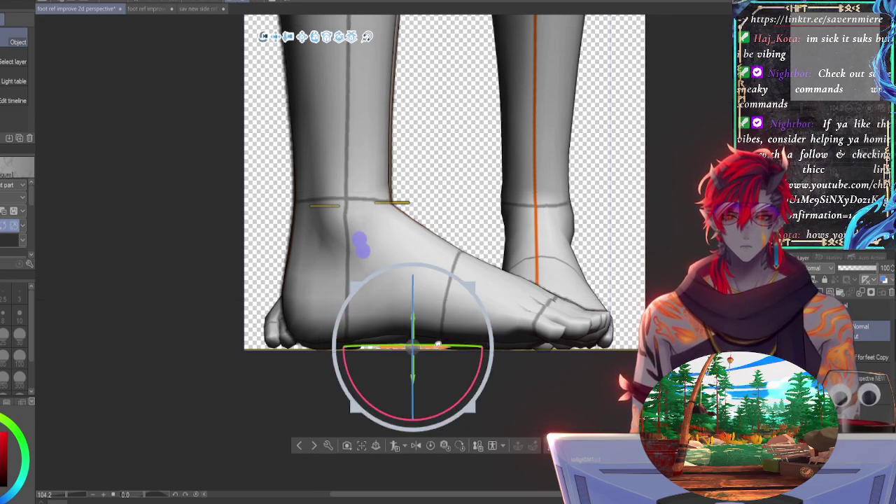
drag(439, 343, 440, 344)
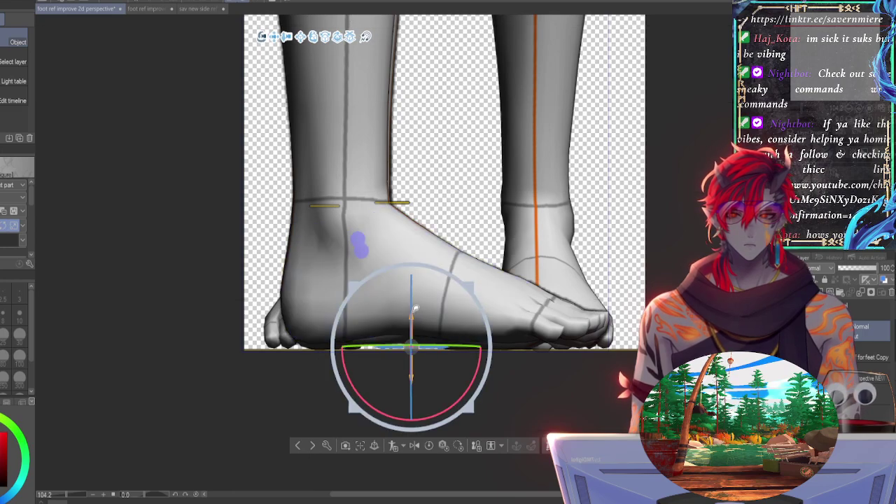
Step: Deselect the fitted figure and remove the front-view foot images so only the side foot is left on the canvas
click(416, 319)
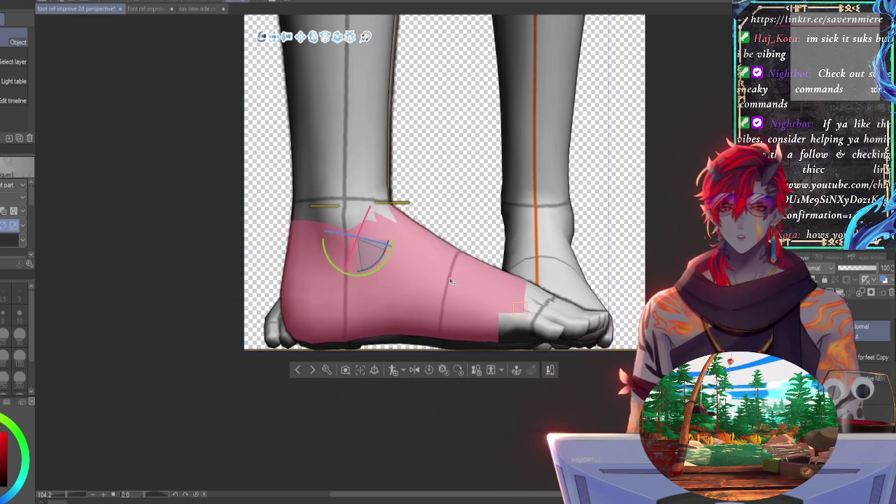
click(487, 213)
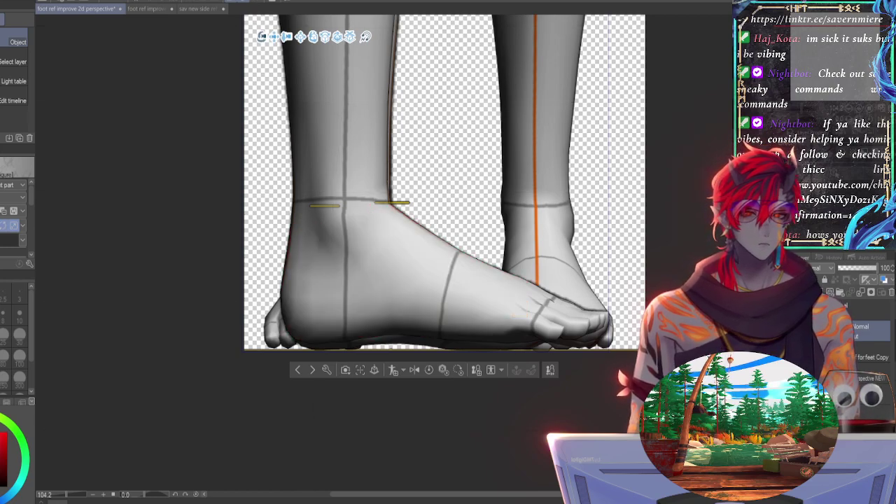
key(Delete)
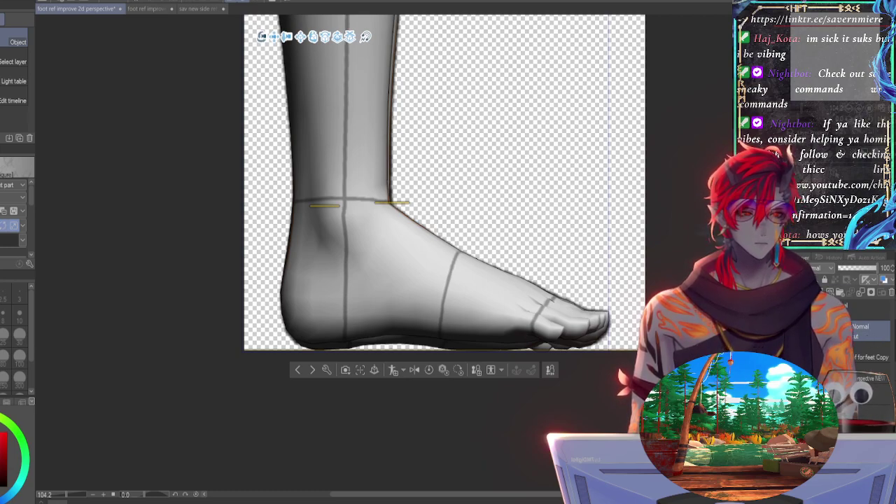
Step: Raise the yellow marker layer's opacity to 99 and move the front ankle marker onto the leg's vertical centre line
click(868, 310)
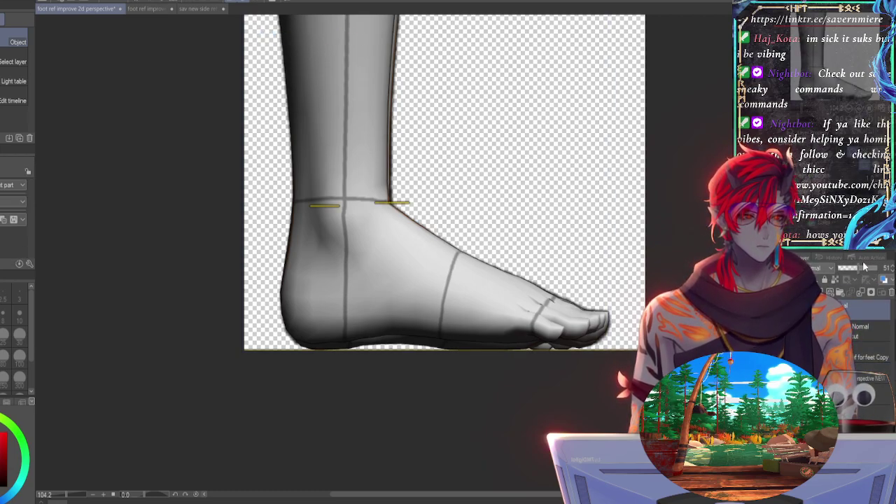
key(m)
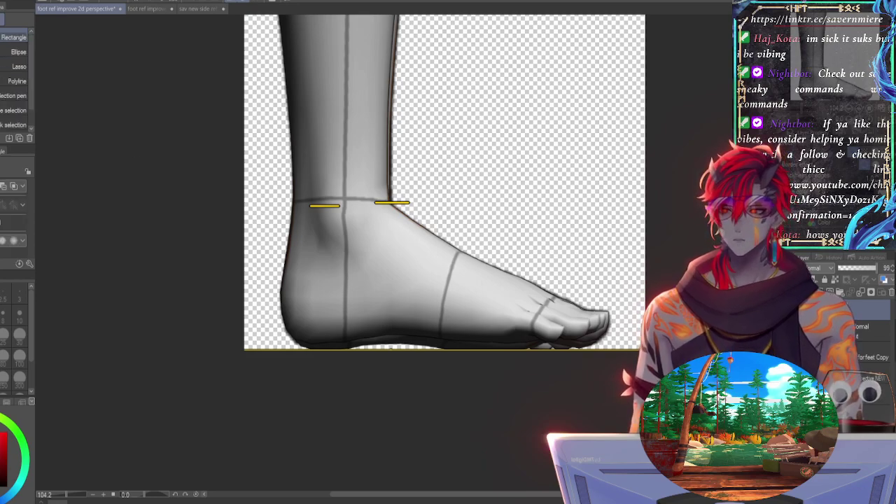
drag(430, 177, 366, 218)
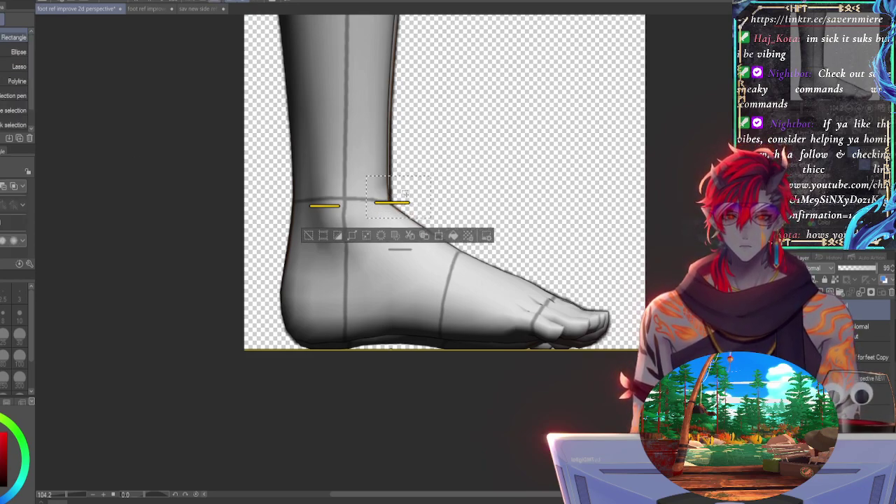
key(ctrl+t)
drag(404, 193, 359, 185)
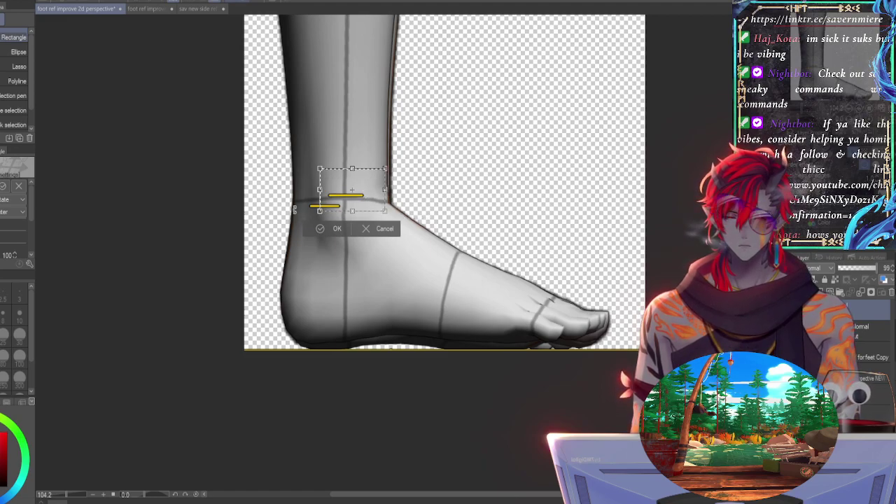
key(Return)
key(ctrl+d)
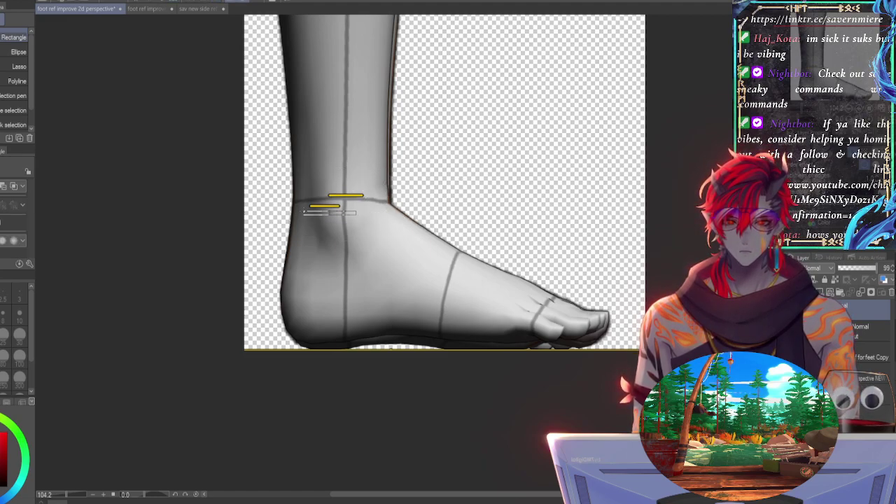
Step: Move the rear ankle marker directly beneath the other ankle marker on the leg's centre line
mouse_move(297, 203)
mouse_down()
mouse_move(356, 215)
mouse_move(347, 211)
mouse_move(364, 208)
mouse_up()
key(ctrl+t)
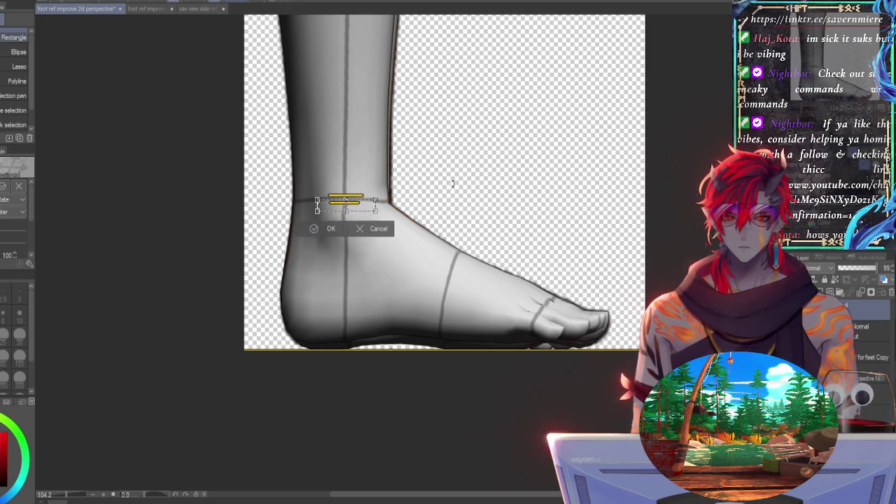
key(Return)
key(ctrl+d)
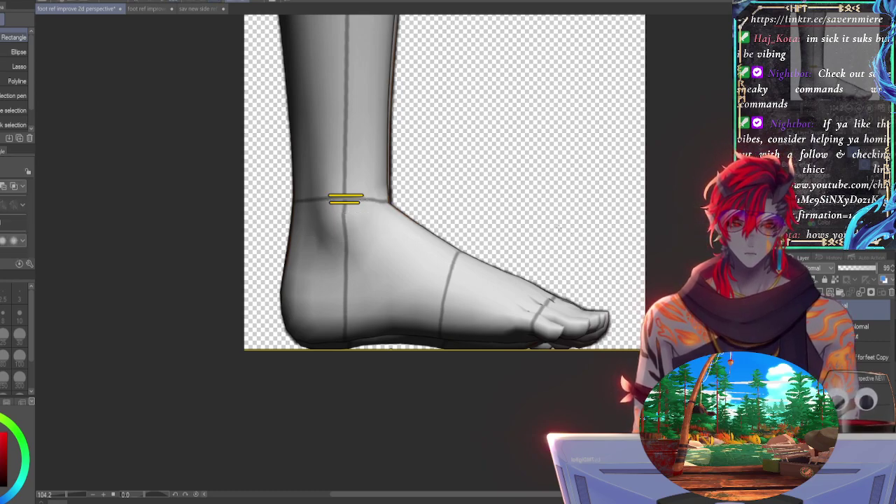
Step: Select the yellow calf marker and move it down into the empty area in front of the shin
middle_drag(715, 145, 692, 220)
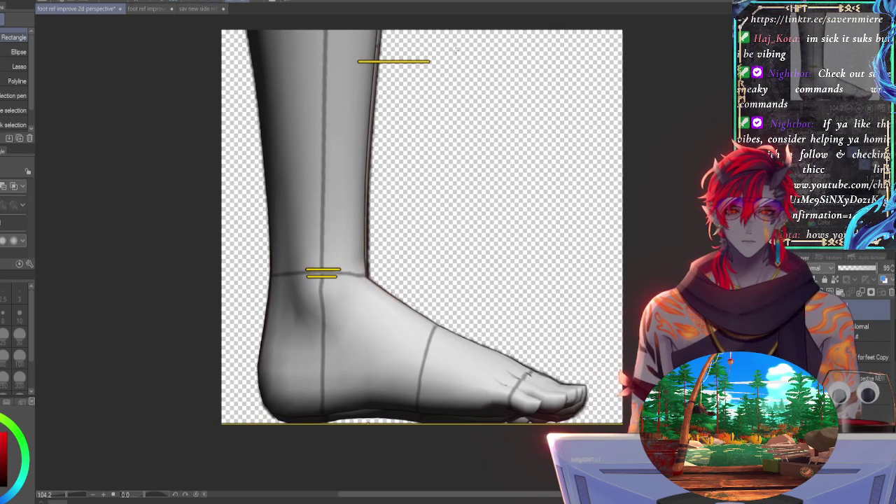
drag(453, 48, 315, 89)
key(ctrl+t)
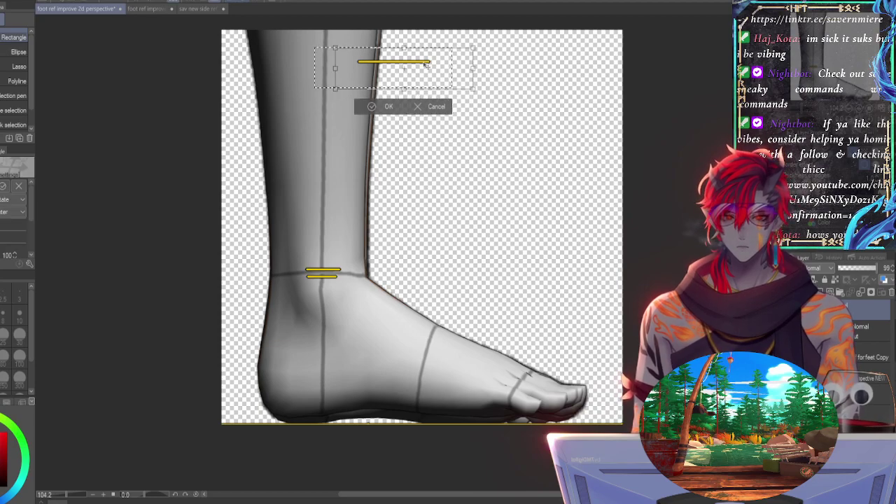
drag(428, 65, 483, 197)
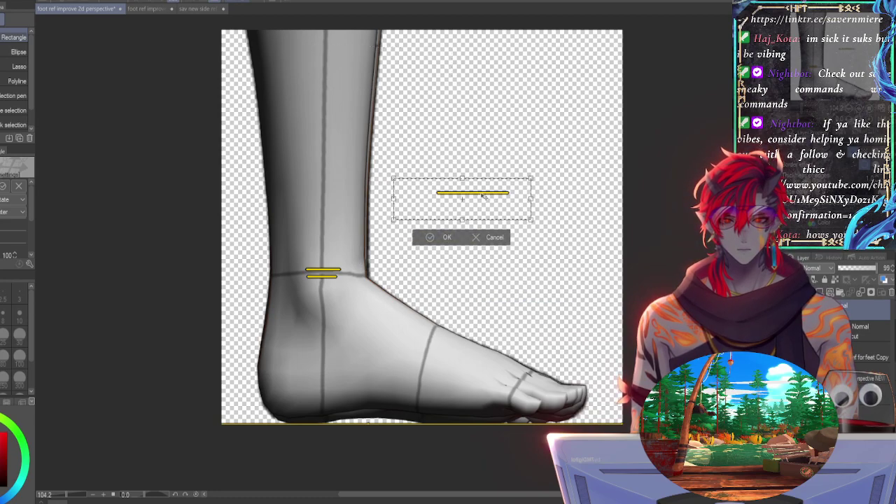
key(Return)
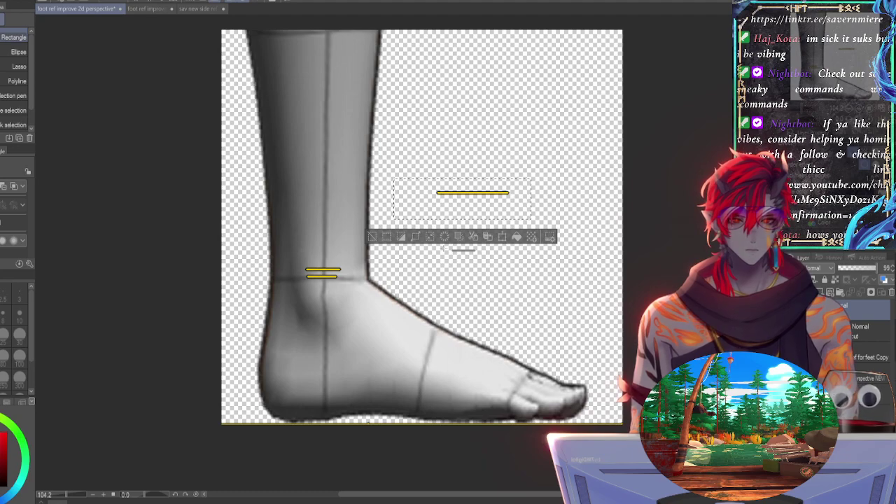
Step: Rotate the yellow calf marker to vertical and place it against the tip of the toes, ending at the base line
key(ctrl+t)
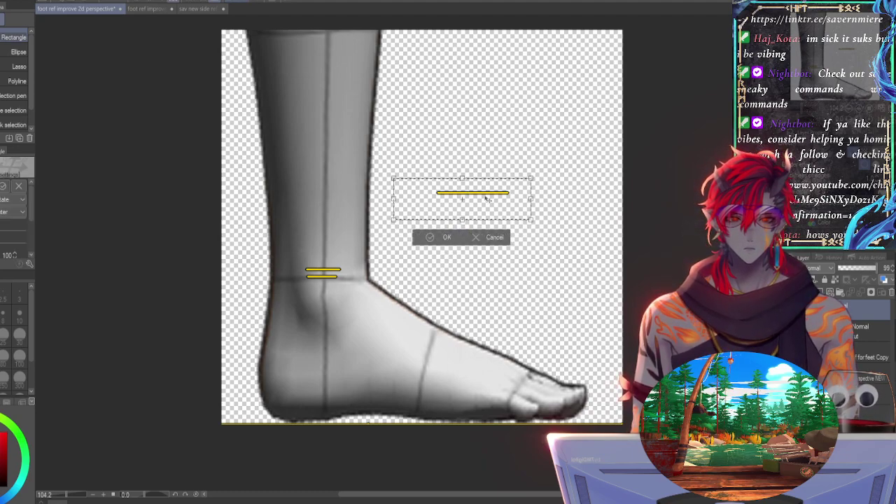
drag(504, 156, 482, 258)
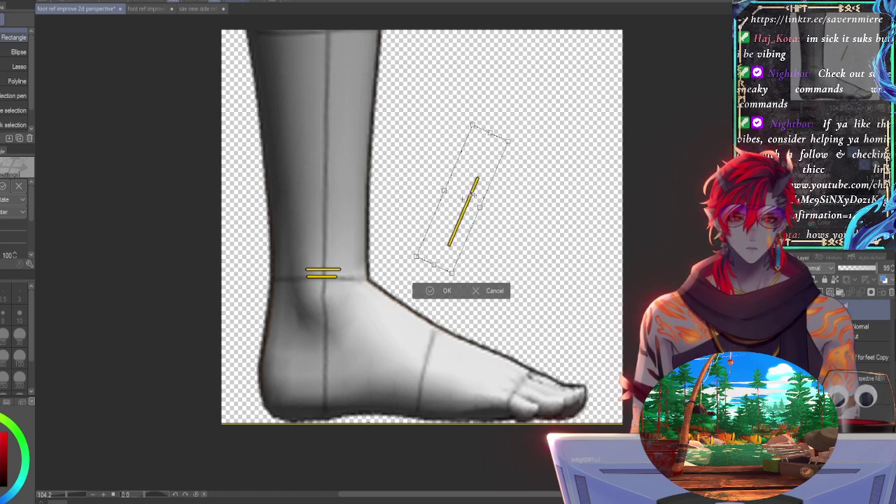
drag(466, 210, 595, 393)
drag(643, 322, 655, 333)
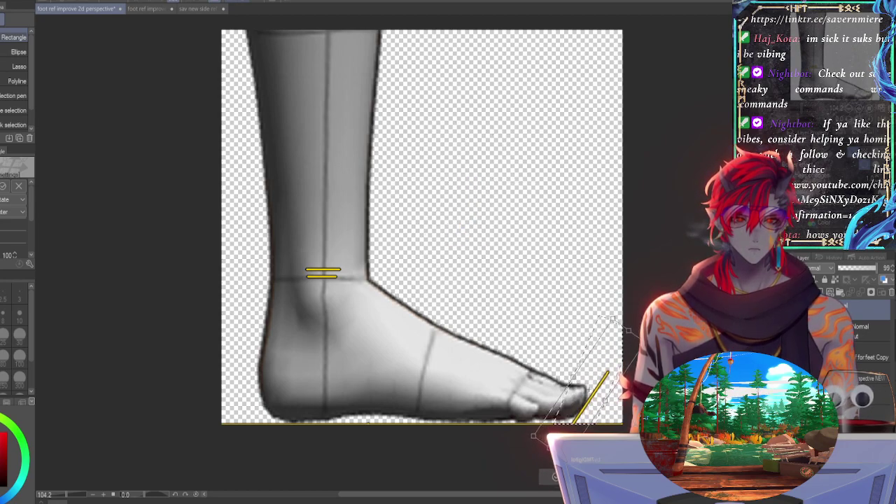
drag(626, 376, 662, 303)
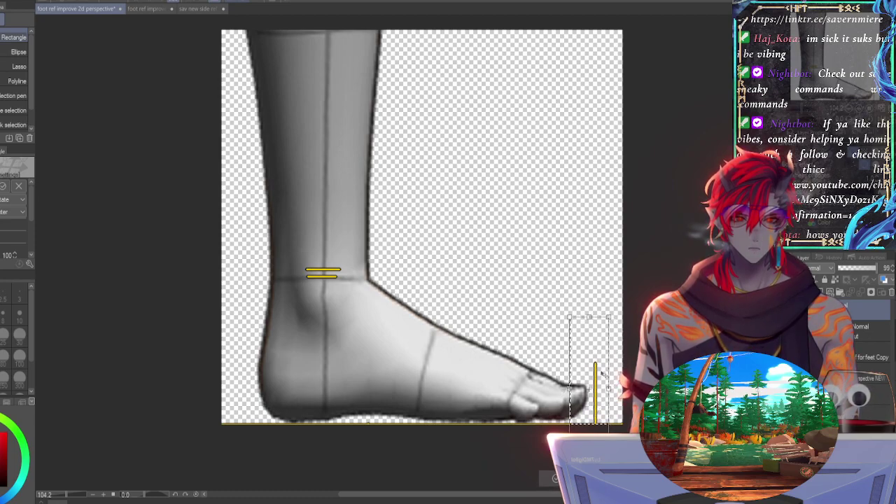
drag(603, 373, 595, 374)
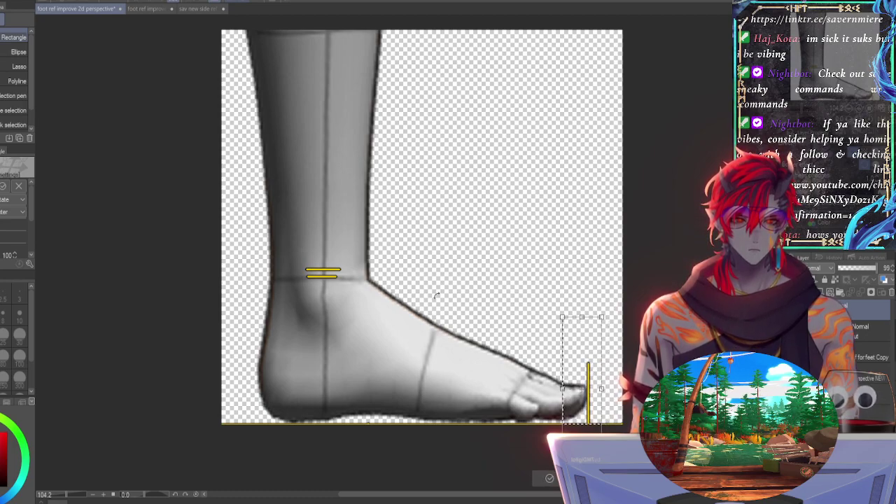
key(Return)
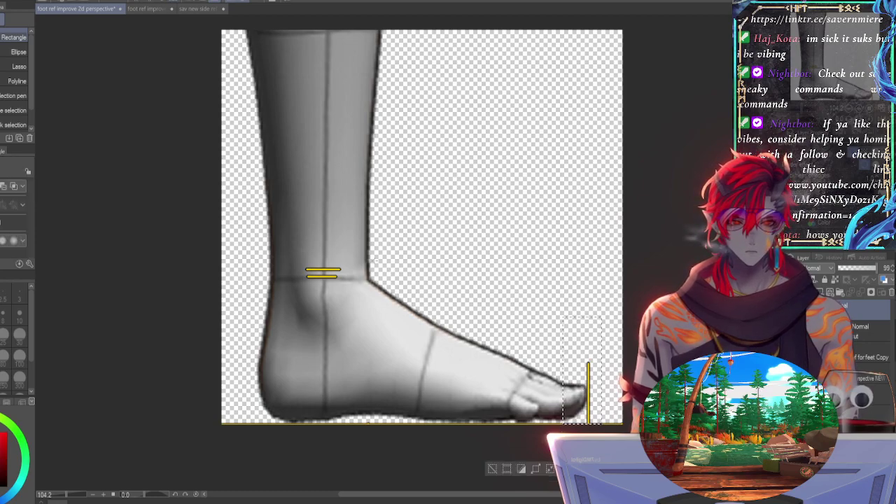
Step: Select both yellow ankle markers and move them slightly down onto the ankle's horizontal line
mouse_move(370, 246)
mouse_down()
mouse_move(326, 261)
mouse_move(293, 295)
mouse_up()
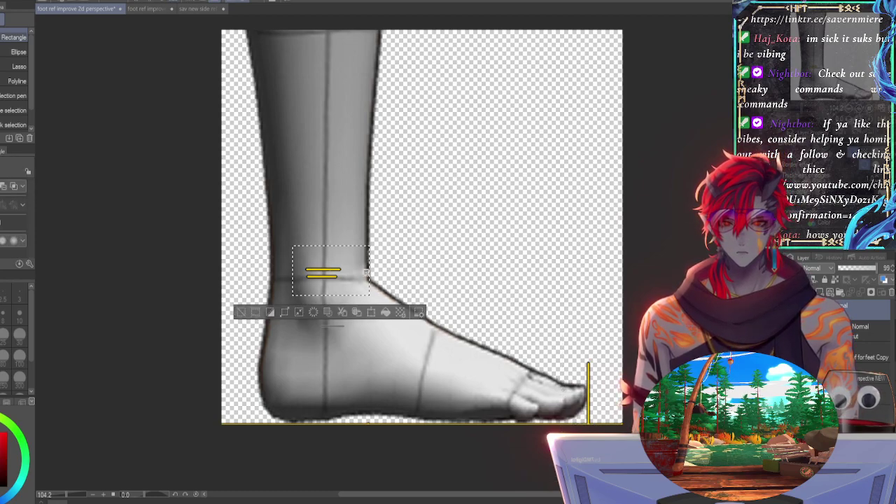
key(ctrl+t)
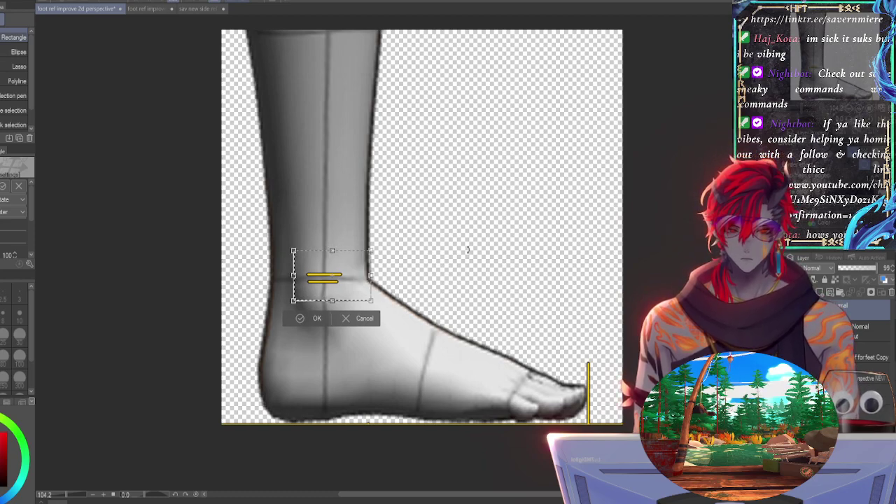
key(Return)
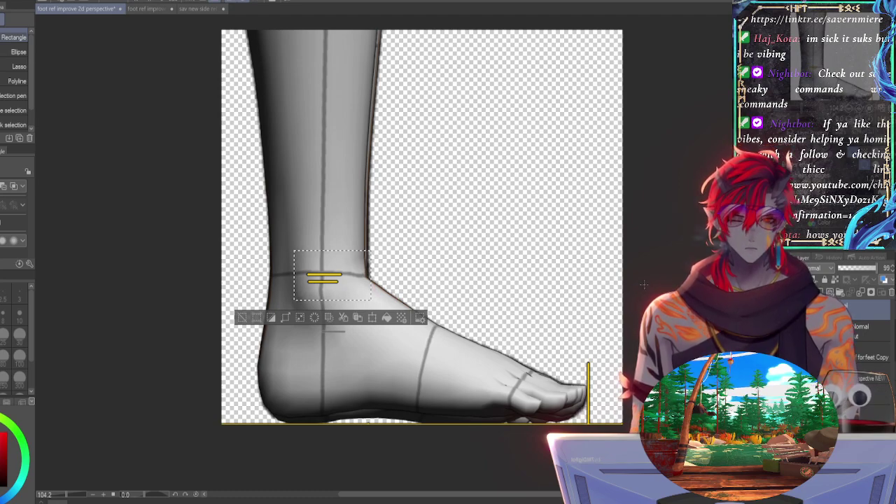
Step: Select the 3D figure on its layer and try turning it about its vertical axis over the side foot image
mouse_move(847, 64)
mouse_down()
mouse_move(843, 2)
mouse_move(848, 83)
mouse_move(842, 54)
mouse_up()
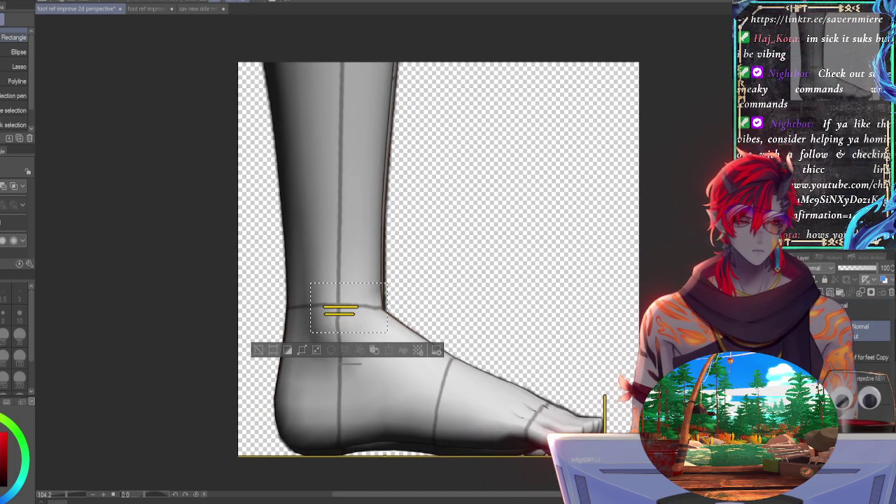
key(o)
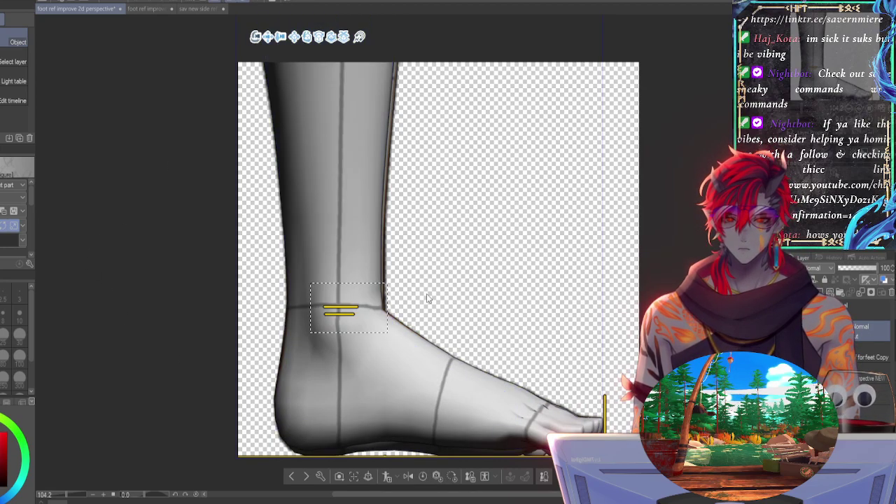
click(443, 389)
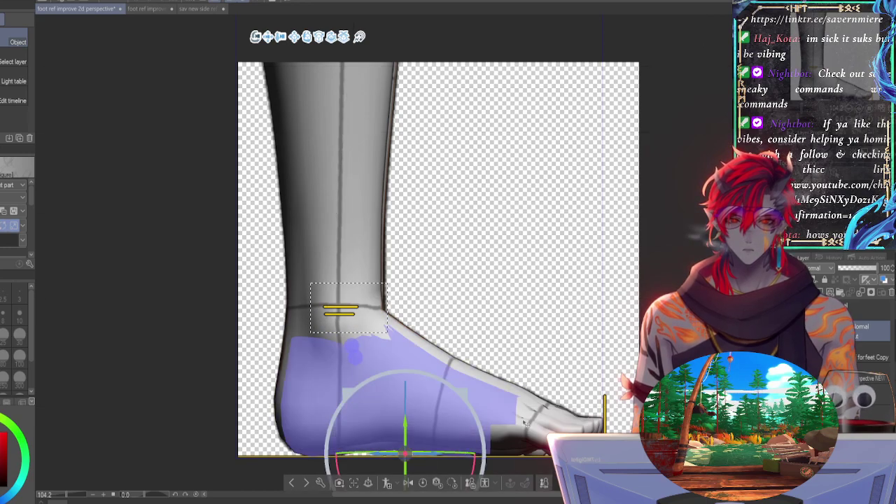
middle_drag(569, 282, 565, 243)
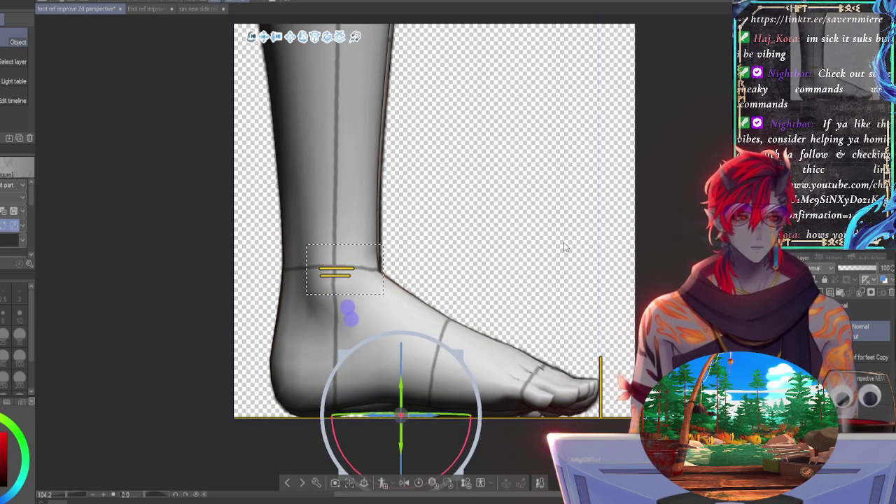
click(459, 413)
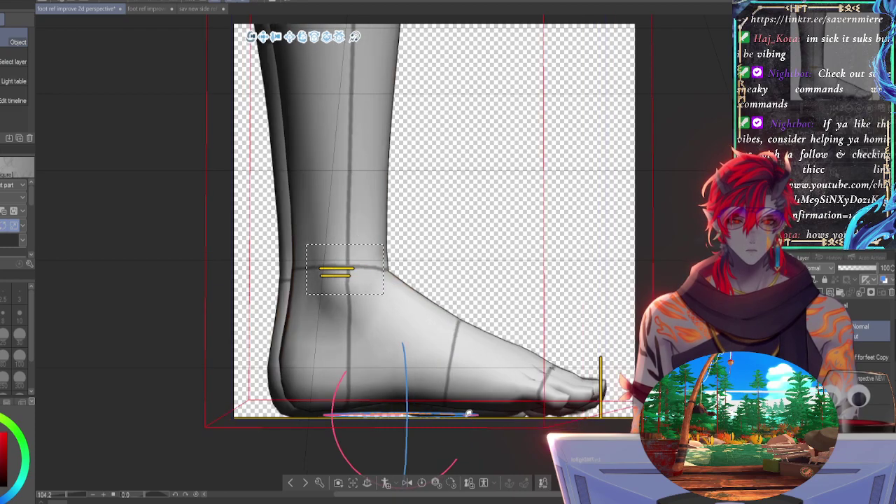
click(462, 414)
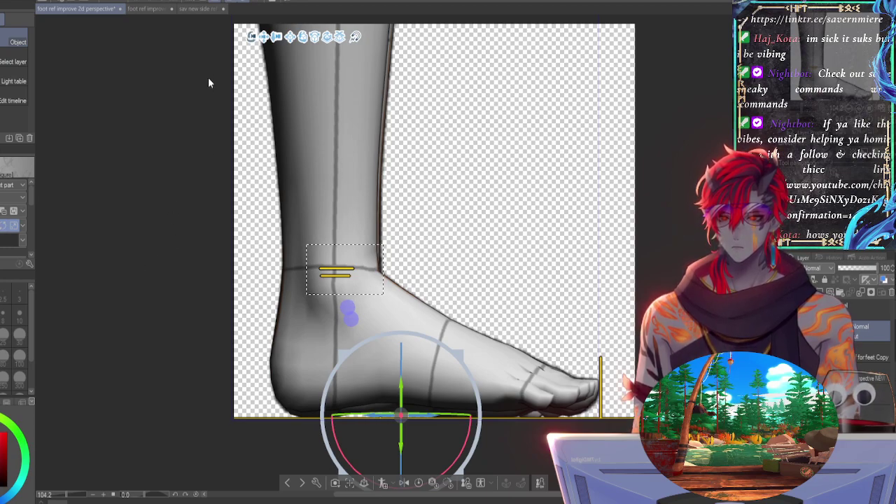
Step: Lower the 3D figure slightly toward the yellow base line and turn it a little about its vertical axis
drag(459, 411, 427, 414)
drag(402, 384, 402, 390)
click(403, 389)
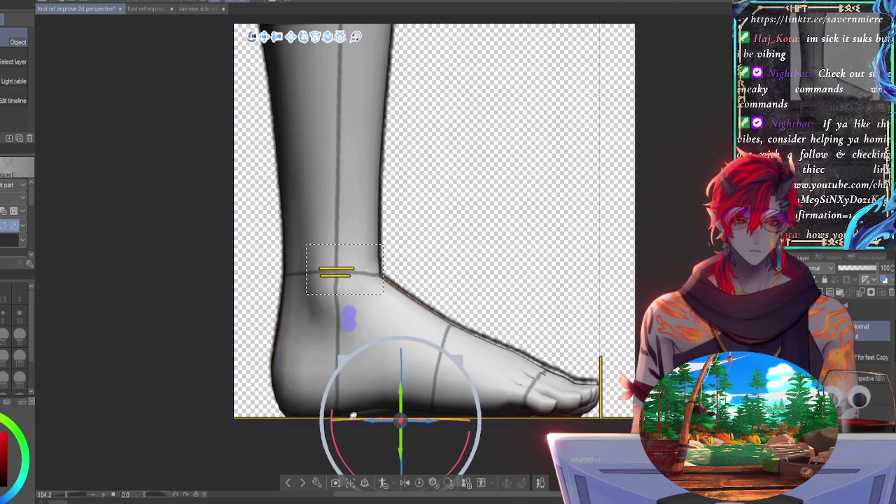
drag(353, 417, 348, 416)
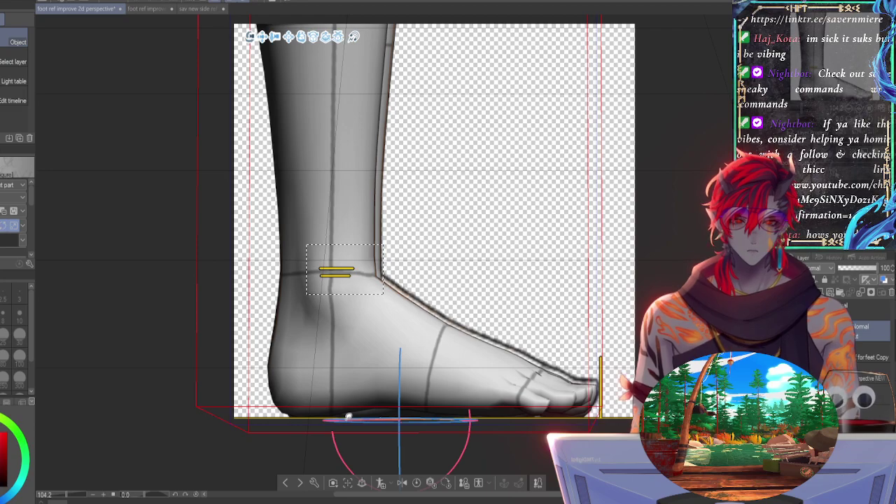
drag(348, 417, 348, 422)
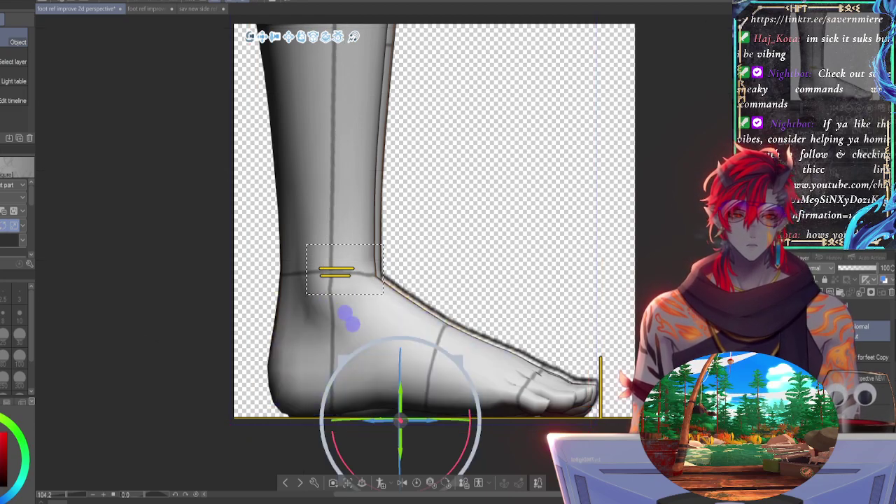
click(797, 331)
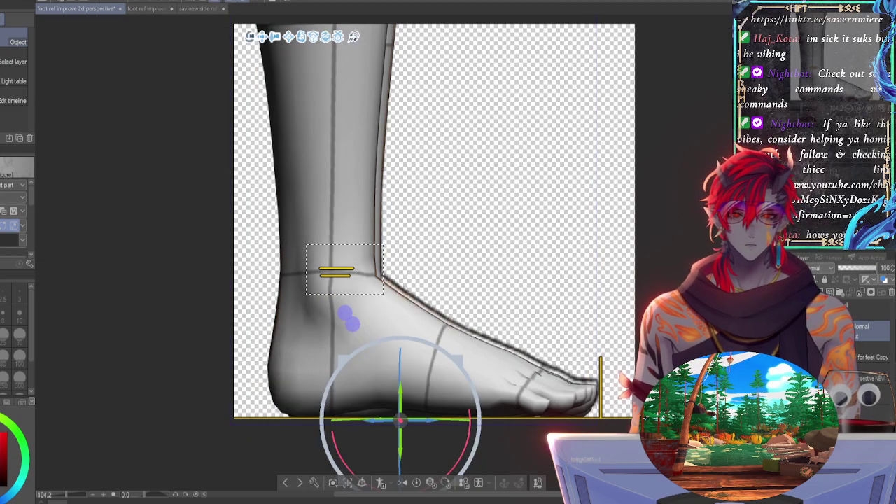
click(797, 331)
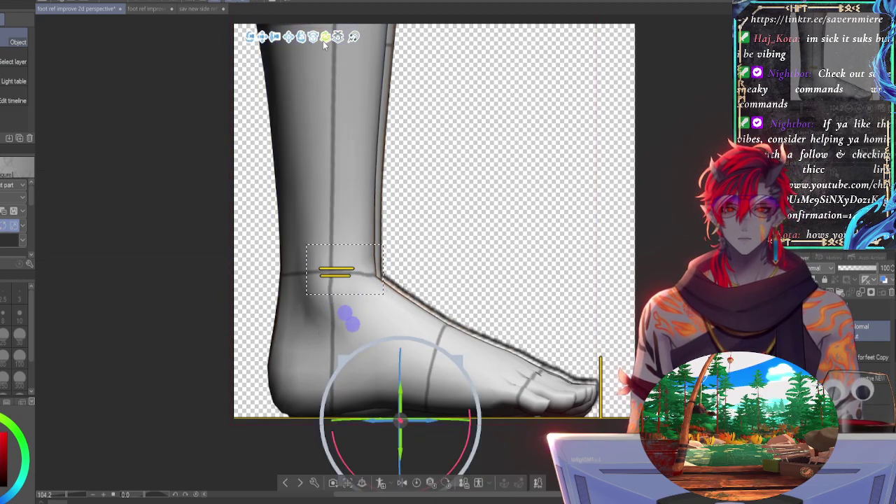
click(500, 181)
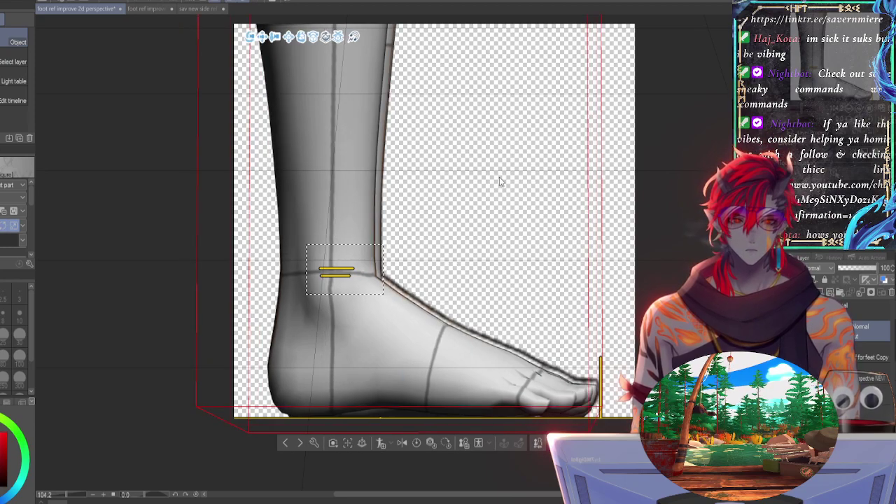
click(424, 127)
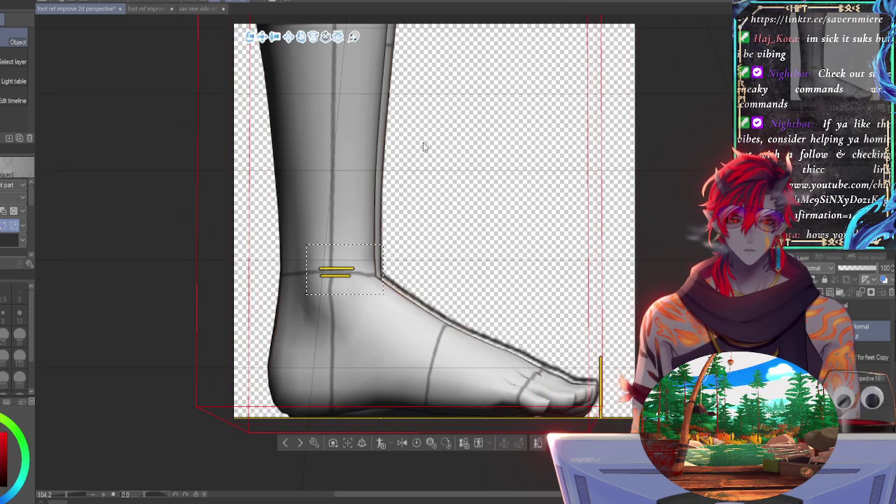
click(424, 147)
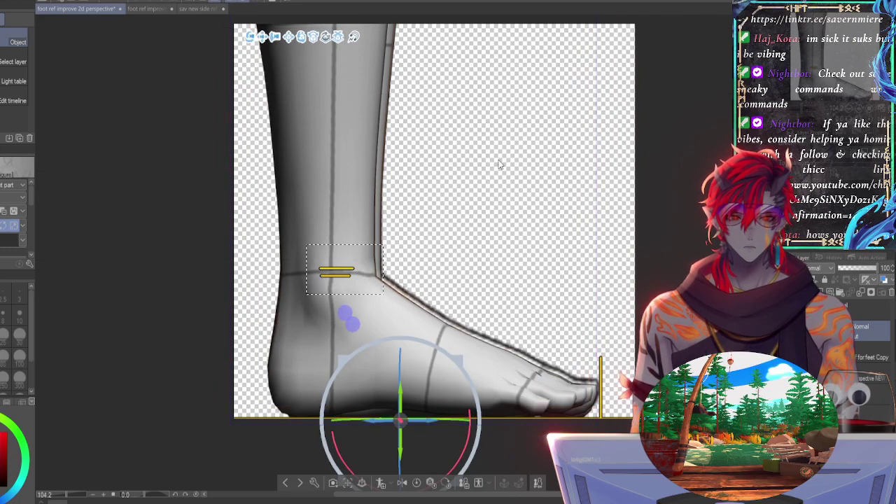
Step: Try shifting and turning the whole 3D figure to match the side foot image, and undo the last change
click(313, 39)
drag(302, 38, 330, 62)
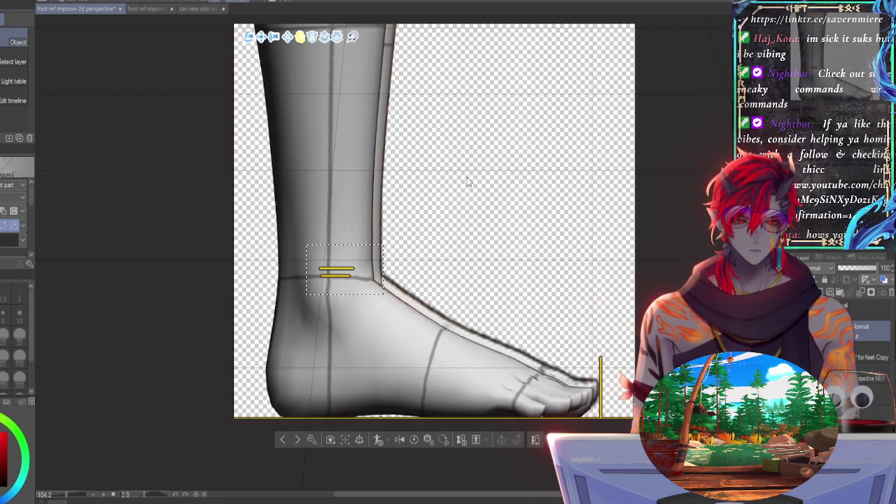
drag(467, 177, 471, 176)
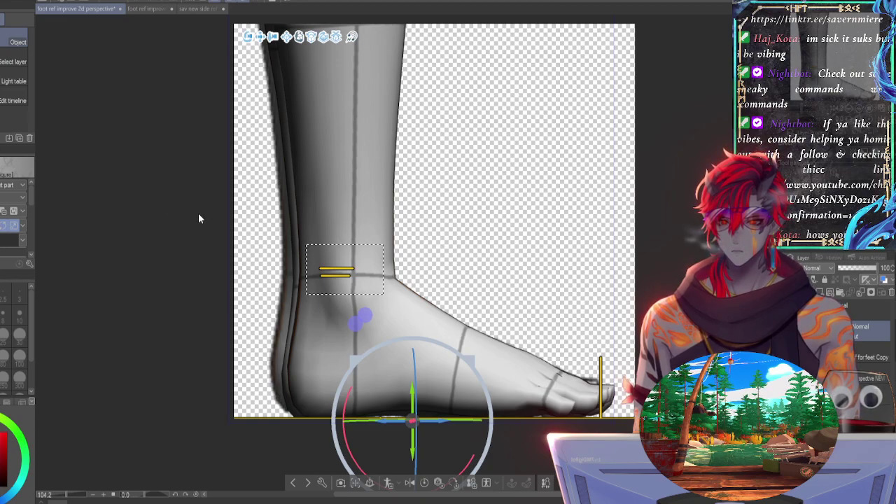
key(ctrl+z)
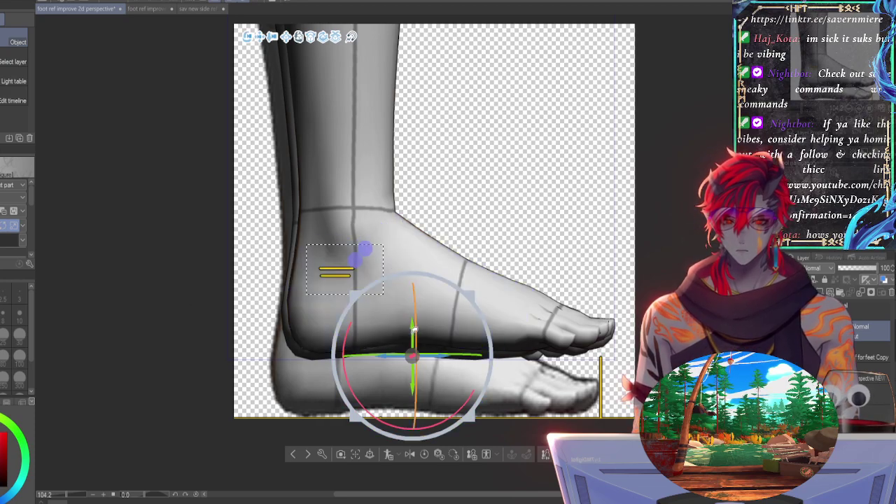
Step: Raise the 3D figure above the base line, select its near foot and adjust the figure's tilt
mouse_move(417, 314)
mouse_down()
mouse_move(421, 270)
mouse_move(416, 329)
mouse_up()
click(393, 276)
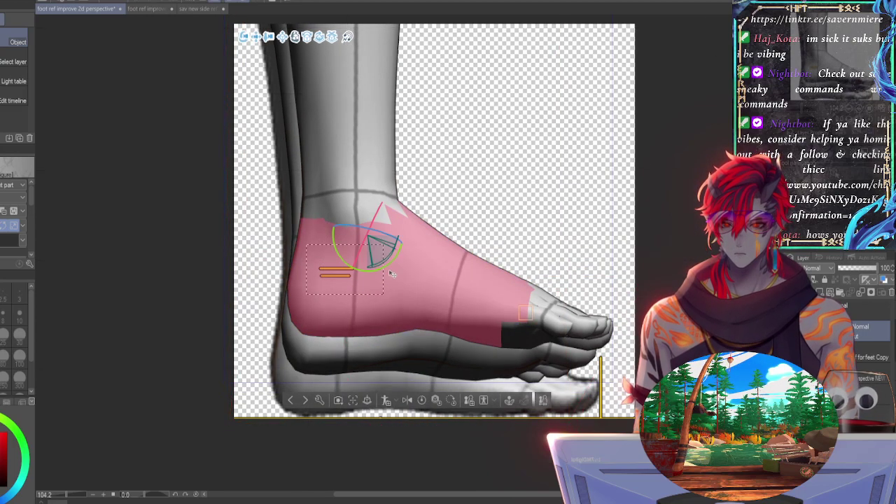
mouse_move(413, 204)
mouse_down()
mouse_move(411, 191)
mouse_move(410, 202)
mouse_up()
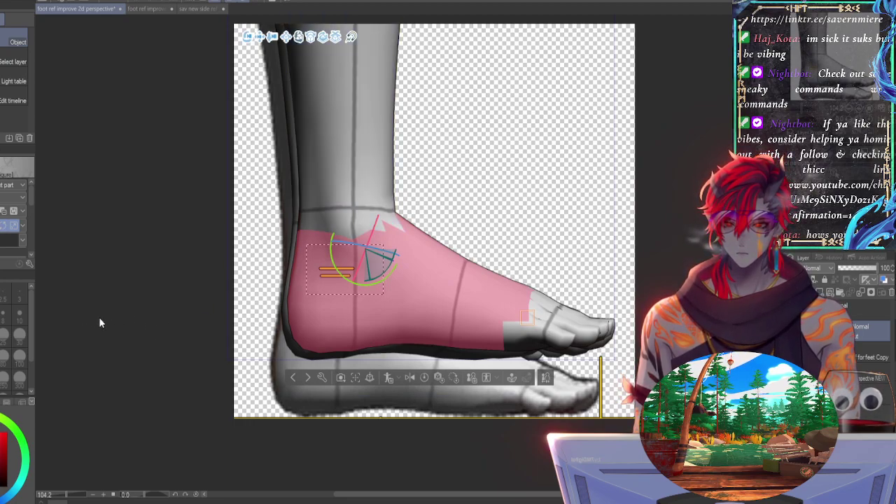
Step: Try different tilts for the 3D figure over the side foot image and reverse the last rotation
key(ctrl+z)
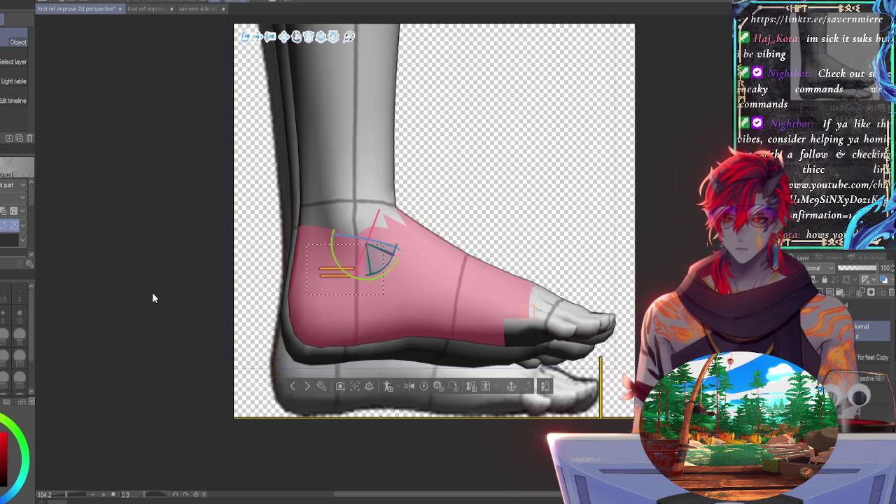
key(ctrl+z)
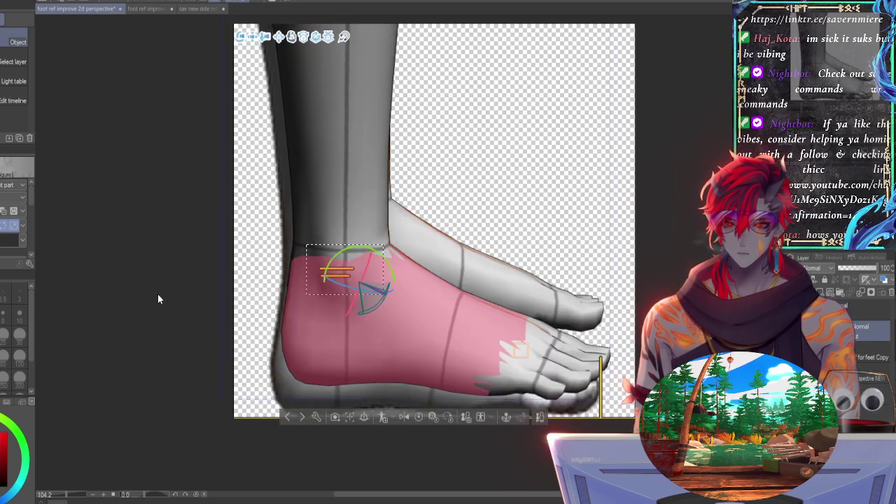
key(ctrl+z)
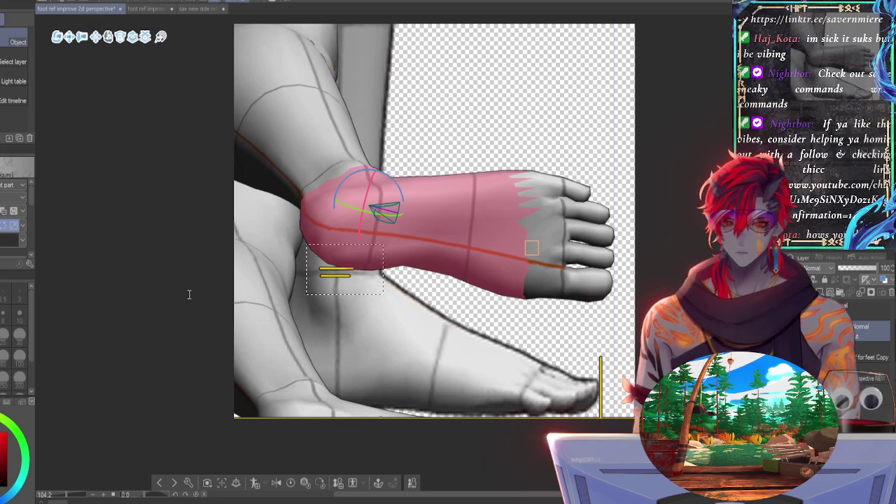
key(ctrl+z)
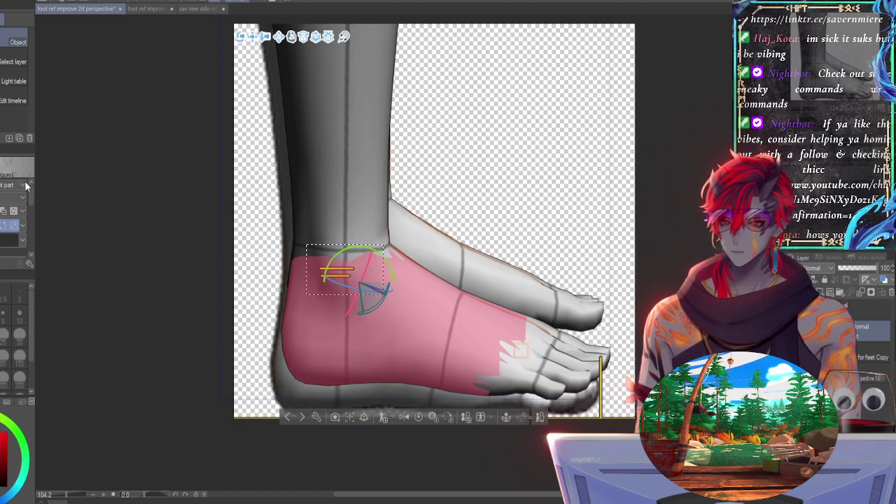
Step: Lower the 3D figure slightly toward the yellow base line
drag(145, 219, 150, 225)
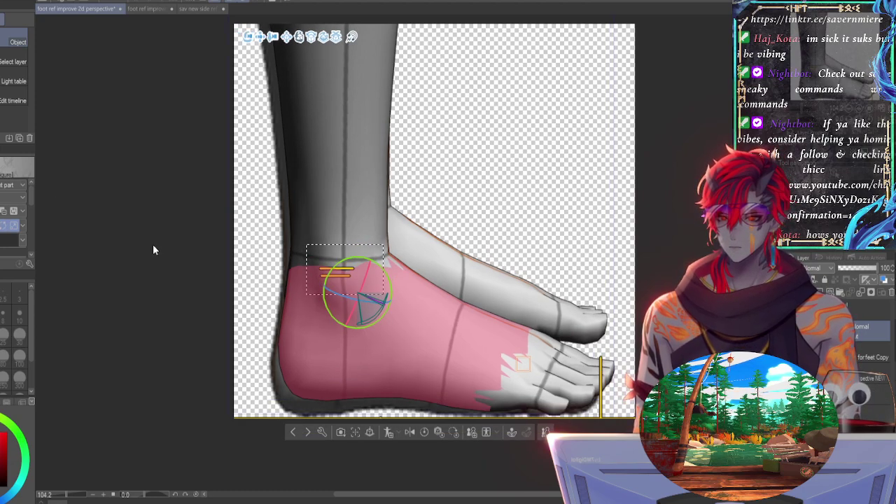
key(ctrl+z)
key(ctrl+y)
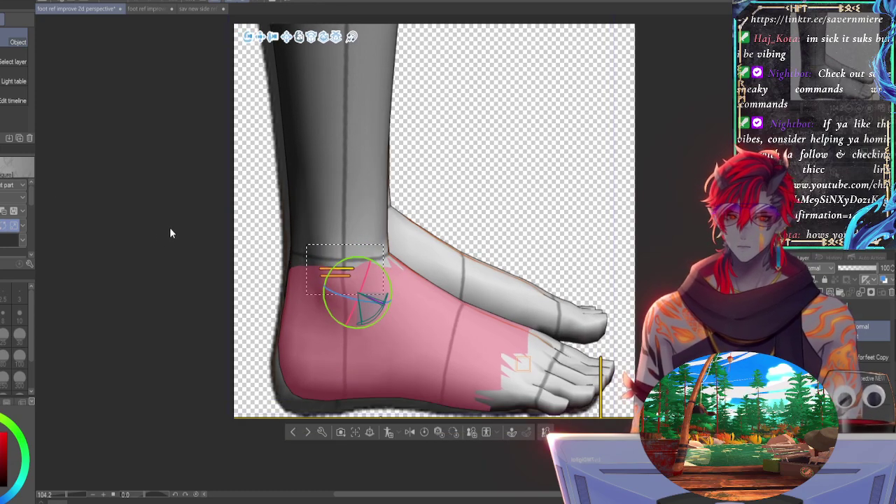
Step: Shift the whole 3D figure sideways and vertically until its near foot reaches the yellow base line
key(ctrl+z)
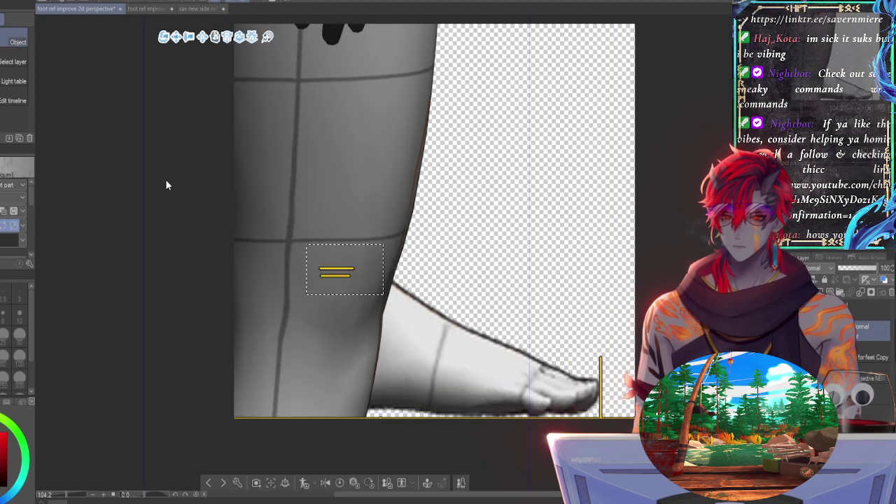
key(ctrl+z)
key(ctrl+z)
key(ctrl+z)
key(ctrl+z)
key(ctrl+z)
key(ctrl+z)
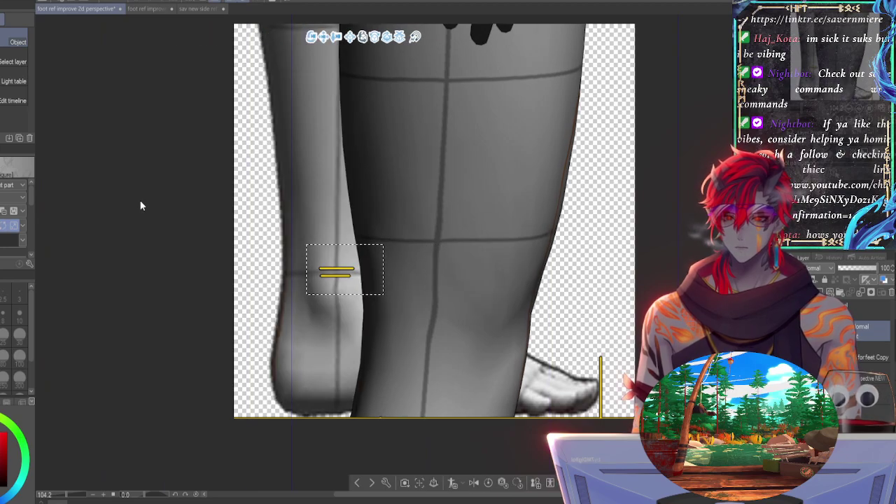
key(ctrl+z)
key(ctrl+z)
key(ctrl+z)
key(ctrl+z)
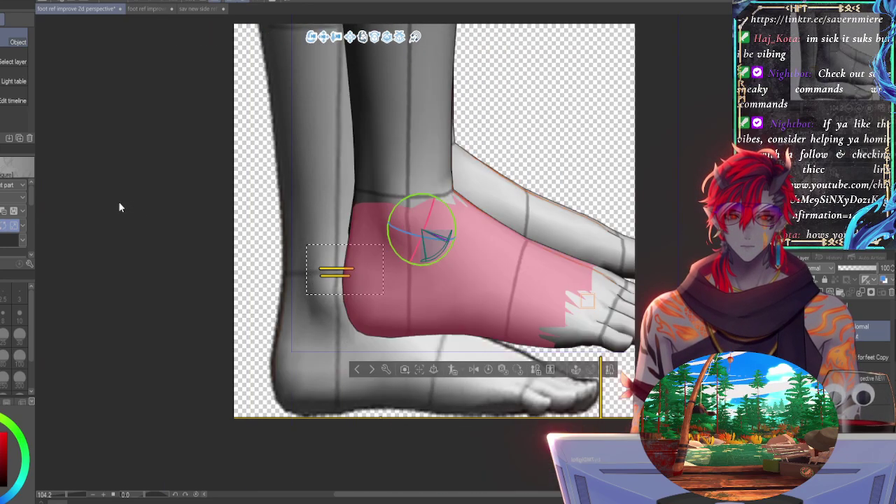
key(ctrl+z)
key(ctrl+z)
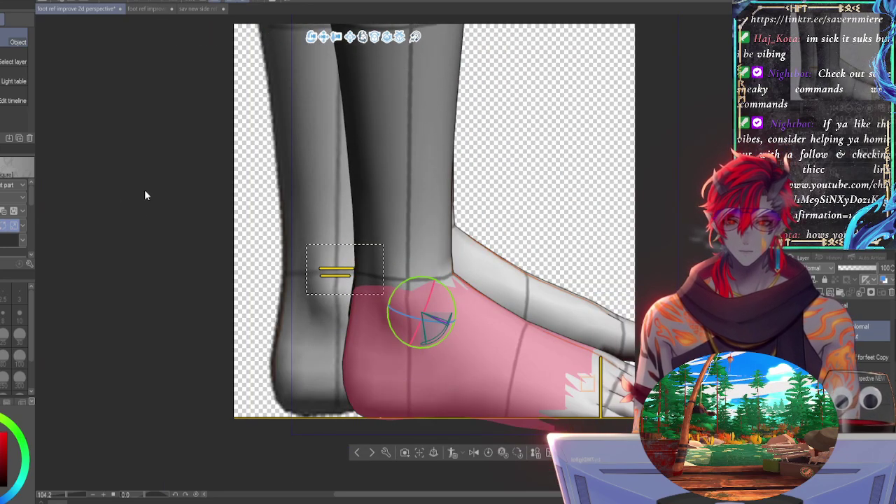
Step: Slide the 3D figure horizontally back over the leg and foot of the side foot image
key(ctrl+z)
key(ctrl+z)
key(ctrl+z)
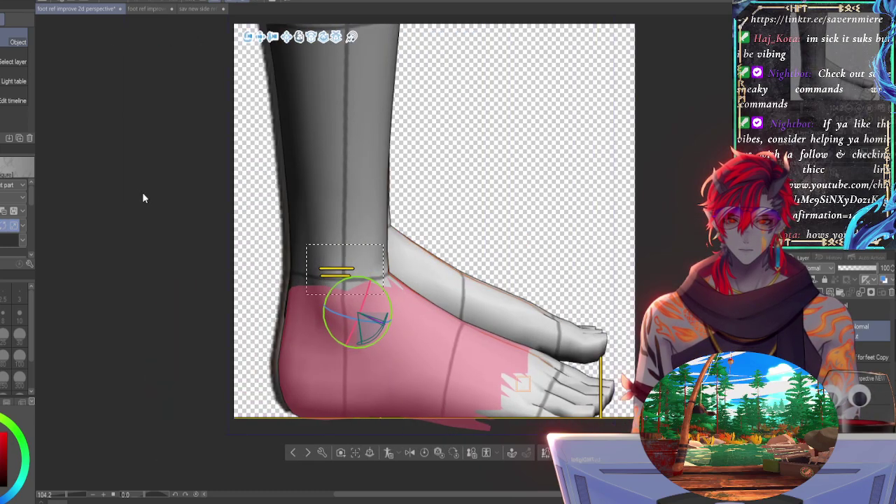
key(ctrl+z)
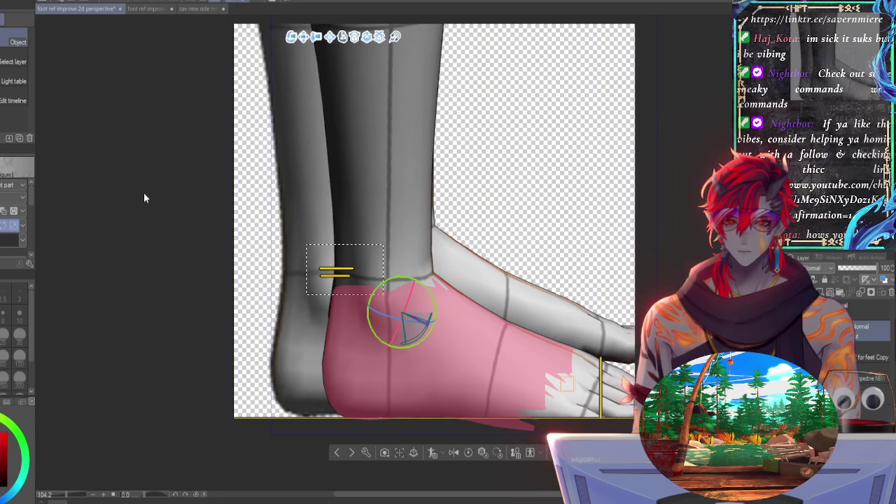
key(ctrl+z)
key(ctrl+z)
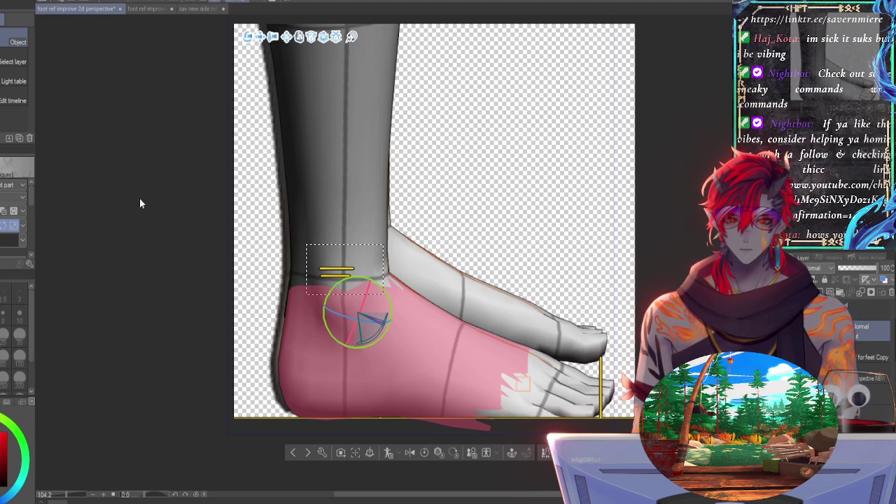
Step: Nudge the 3D figure left and slightly up so its heel lines up with the heel in the side foot image
key(Left)
key(Left)
key(Left)
key(Left)
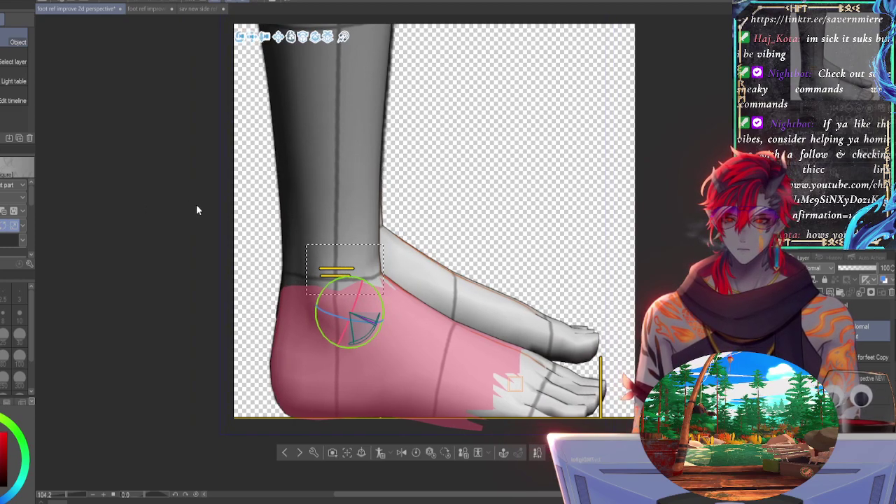
key(ctrl+z)
key(ctrl+z)
key(ctrl+z)
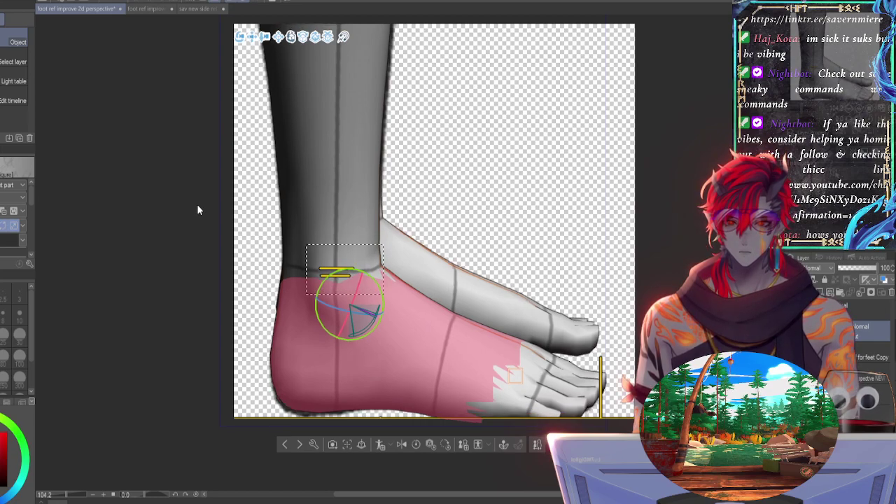
key(ctrl+z)
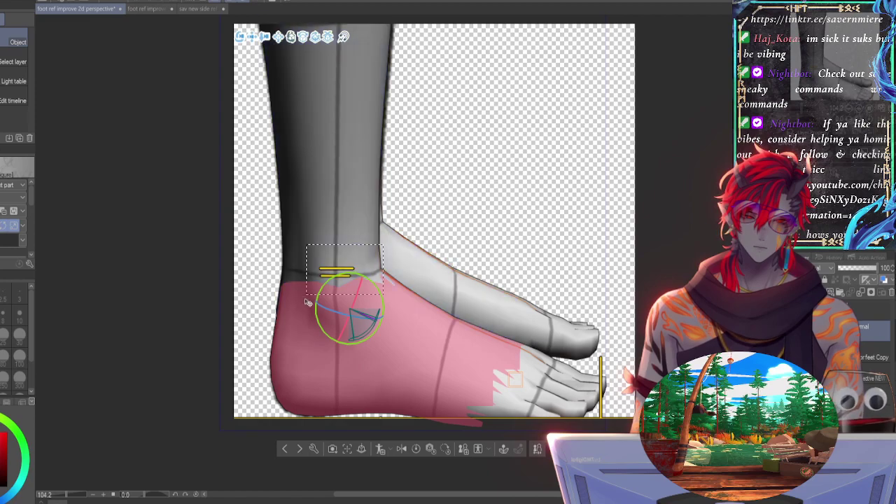
Step: Select the whole 3D figure, tilt it until its sole is level and turn it slightly about its vertical axis
click(490, 321)
click(555, 257)
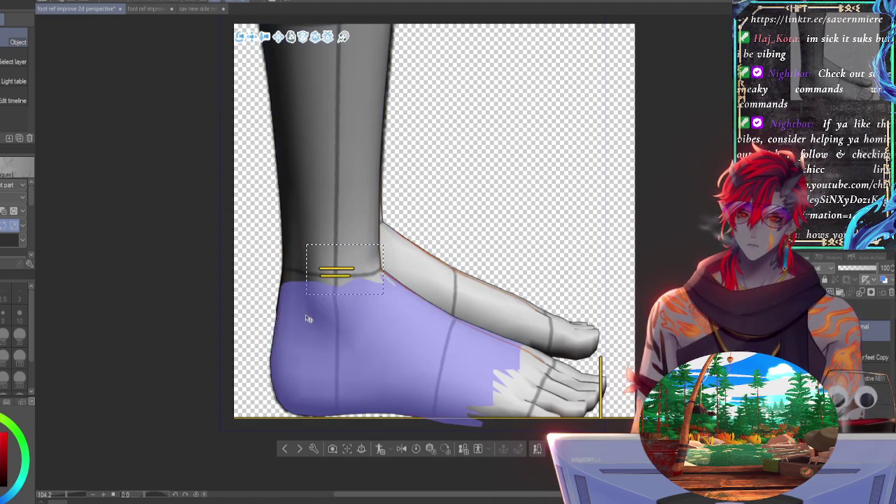
click(404, 392)
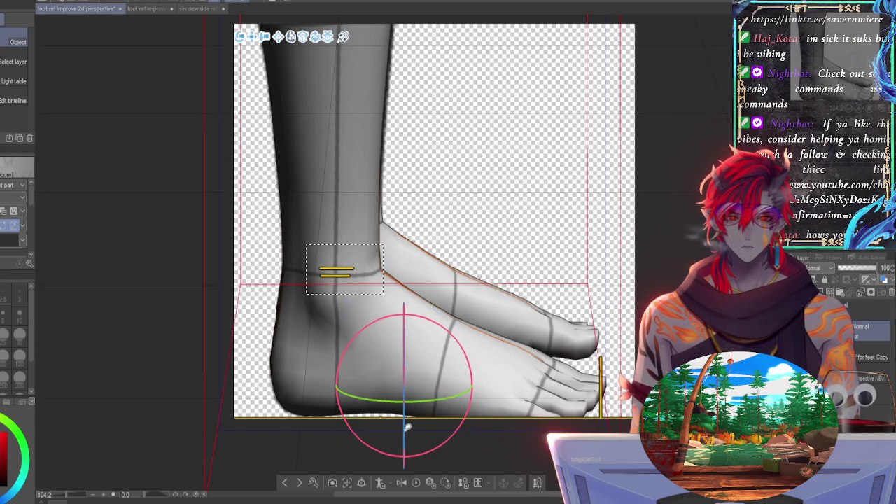
drag(408, 425, 407, 379)
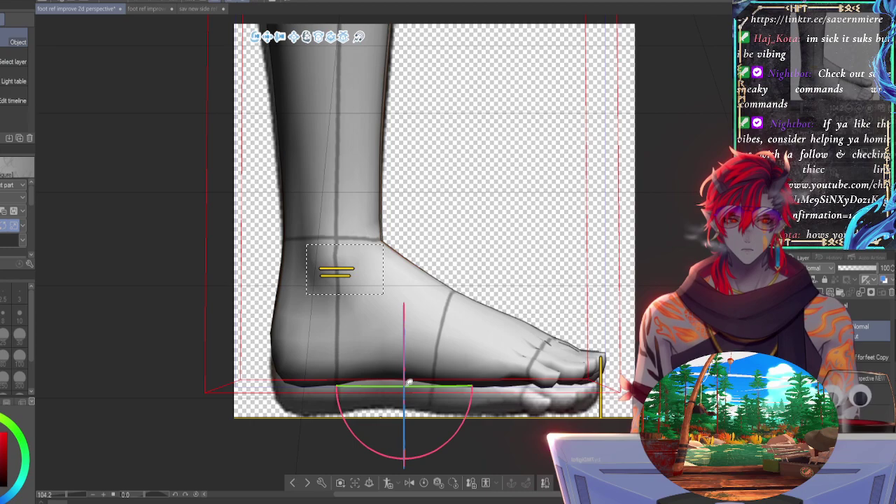
drag(455, 383, 458, 386)
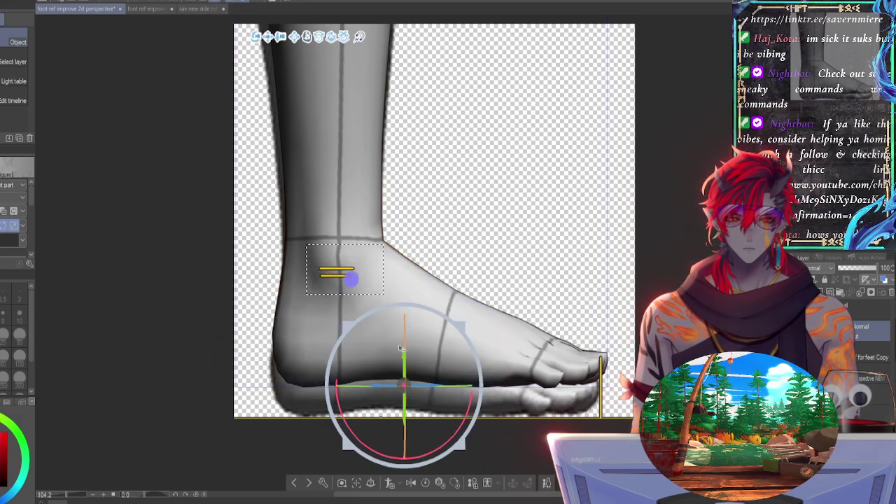
Step: Lower the 3D figure onto the yellow base line and fine-tune its placement over the side foot image
mouse_move(405, 352)
mouse_down()
mouse_move(410, 390)
mouse_move(409, 378)
mouse_move(385, 409)
mouse_move(395, 410)
mouse_move(378, 411)
mouse_move(387, 411)
mouse_up()
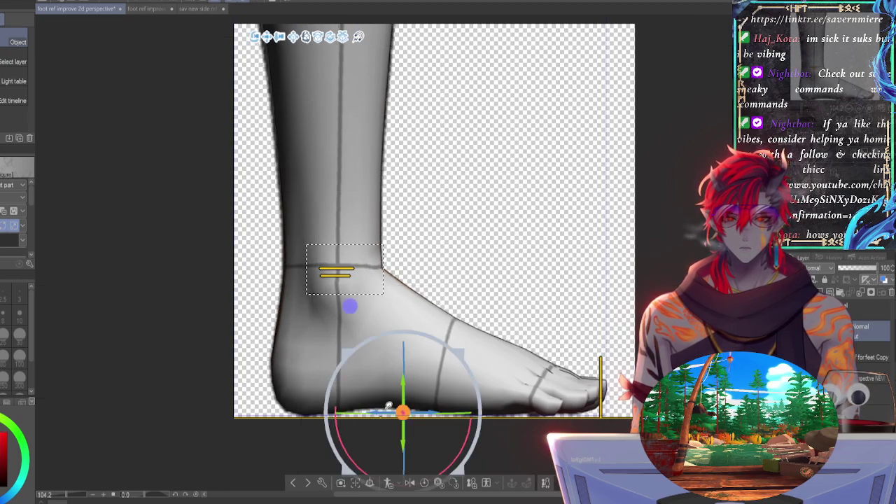
drag(462, 351, 455, 357)
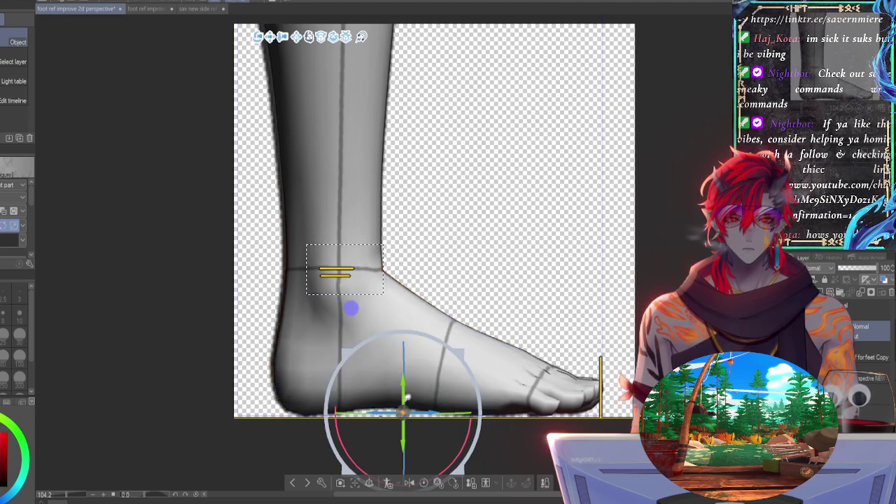
drag(408, 386, 409, 392)
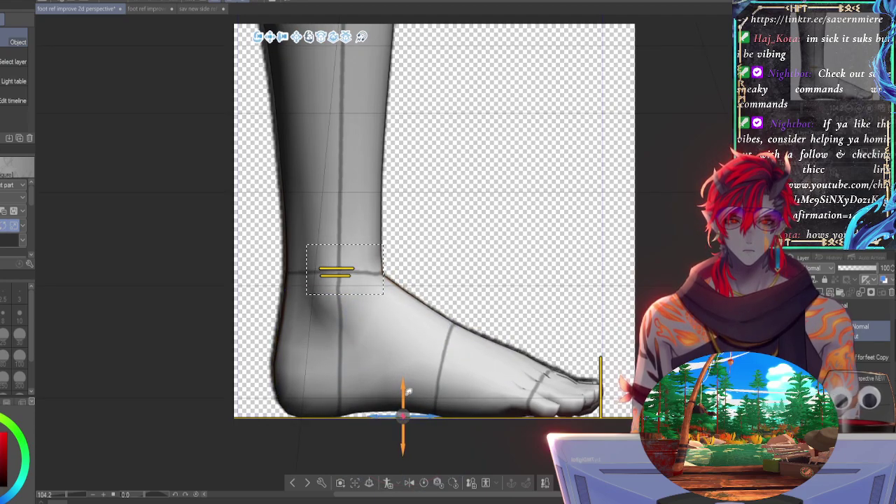
click(409, 392)
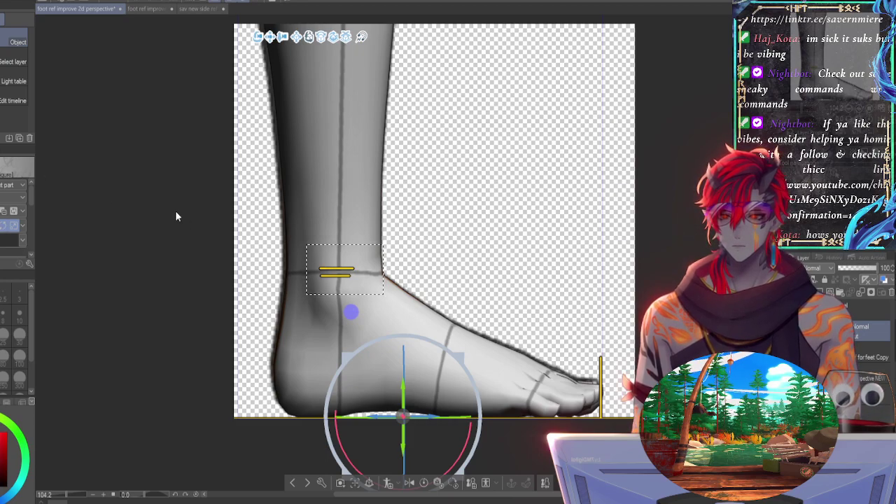
key(Return)
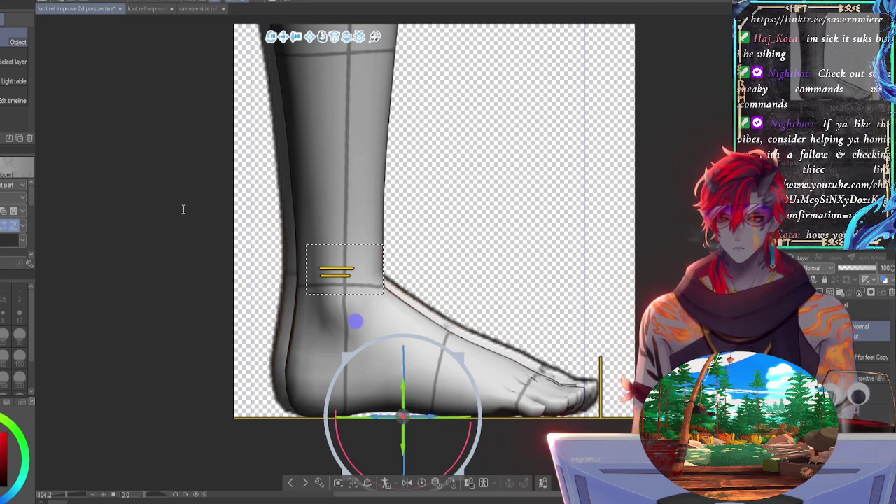
Step: Switch to the sav ref new 6_5_2024 document, select its 3D figure layer and turn the figure to a side view
key(Return)
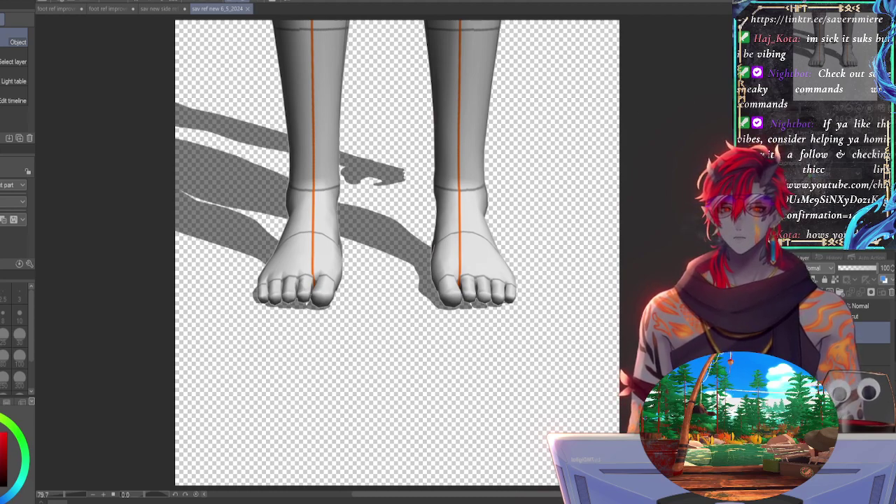
drag(824, 67, 821, 61)
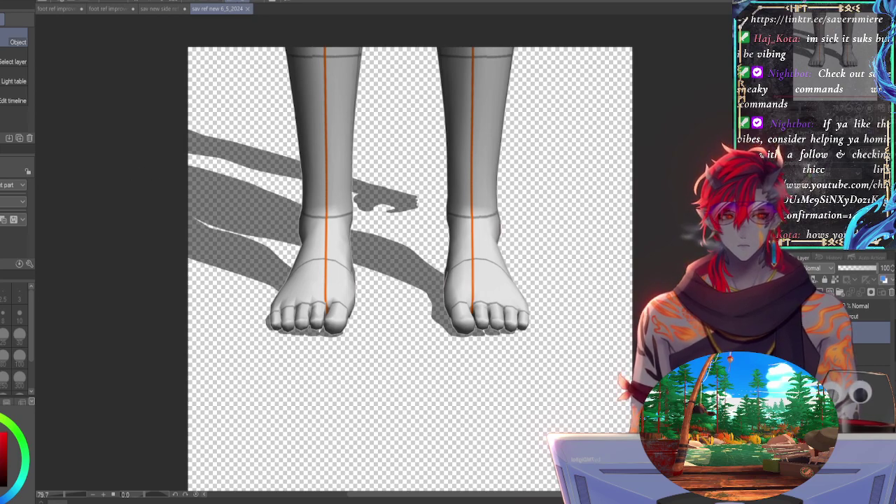
click(868, 311)
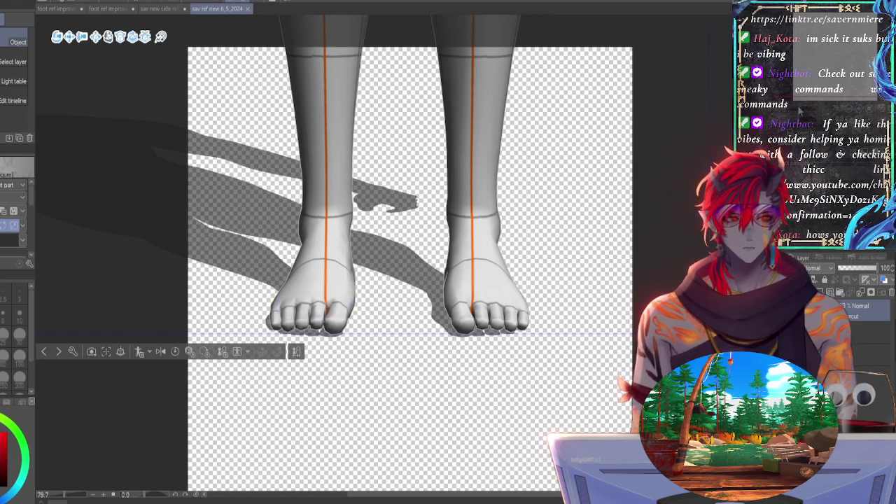
drag(799, 107, 799, 108)
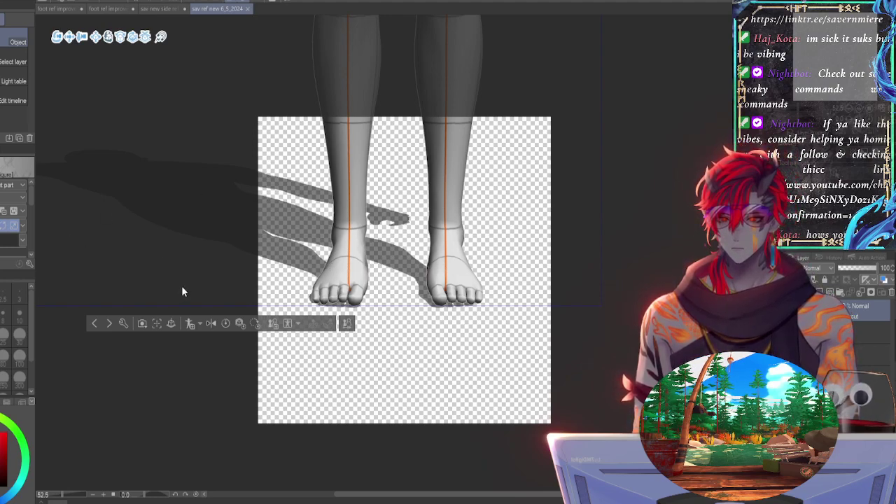
drag(142, 280, 187, 298)
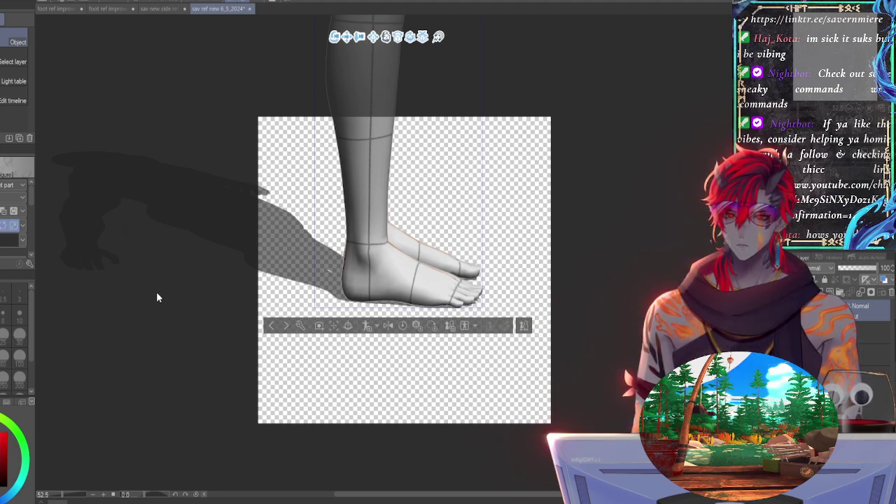
drag(158, 293, 140, 306)
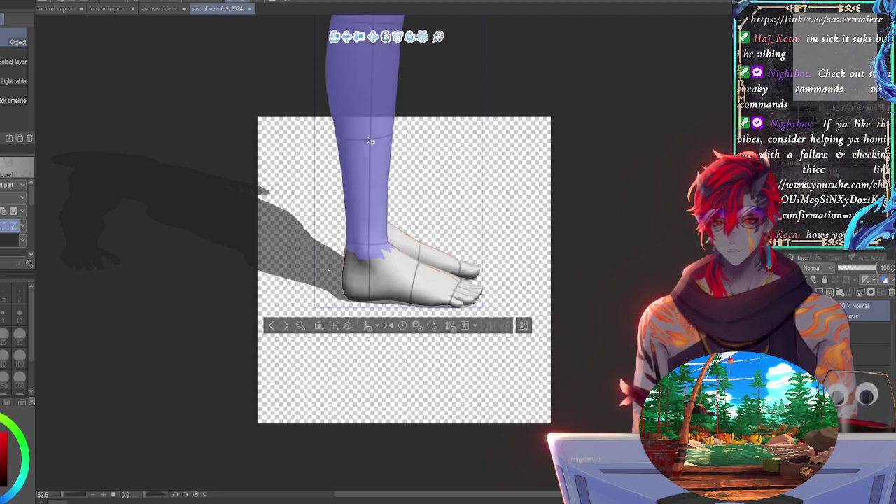
Step: Select the whole 3D figure and tilt it until the sole is level and both feet overlap in side view
click(401, 294)
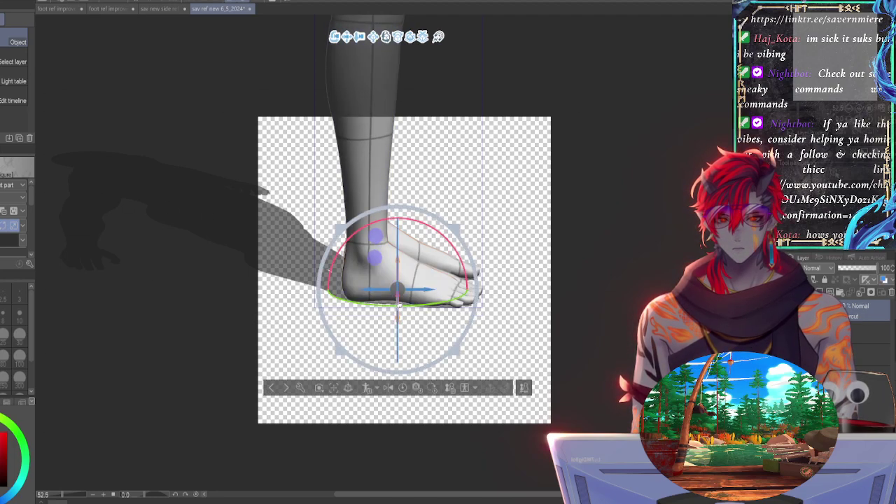
click(400, 295)
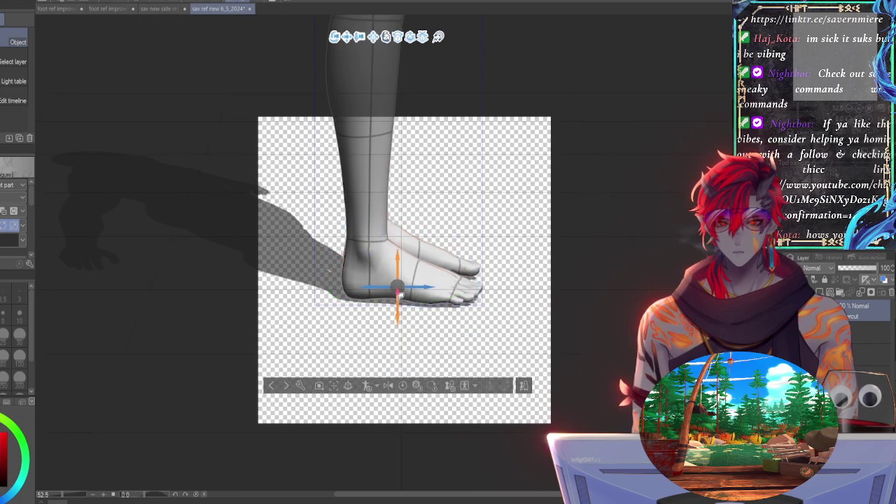
click(398, 296)
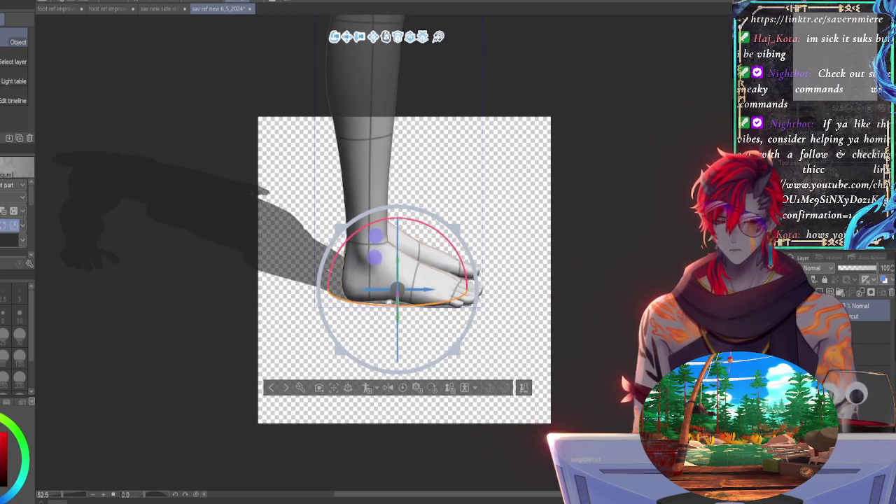
click(402, 227)
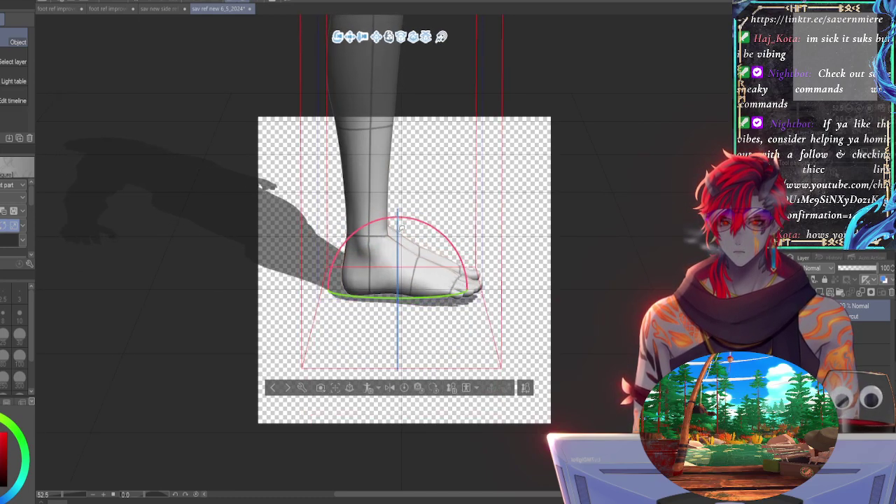
click(402, 211)
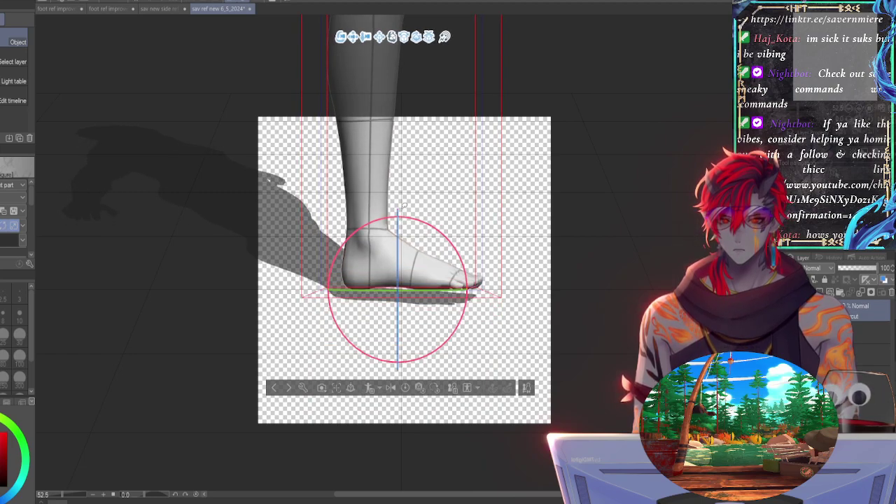
click(392, 247)
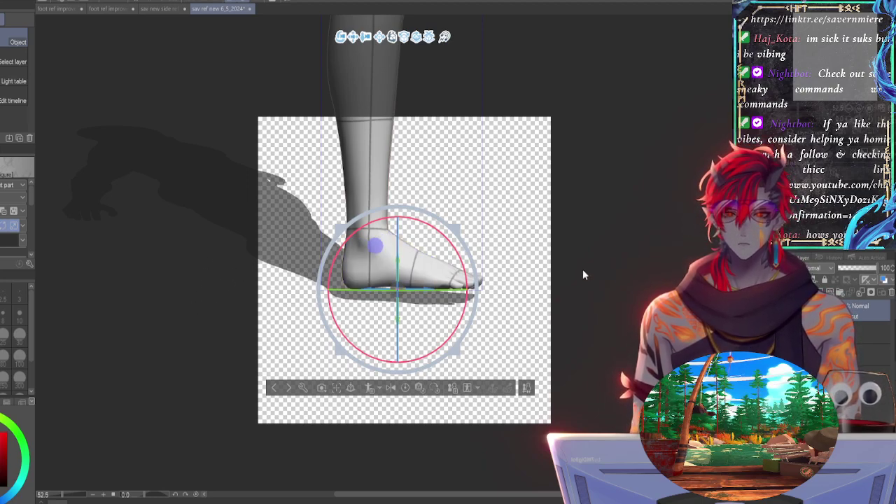
Step: Inspect the levelled foot up close and compare it with the front and side foot reference documents
drag(798, 108, 804, 112)
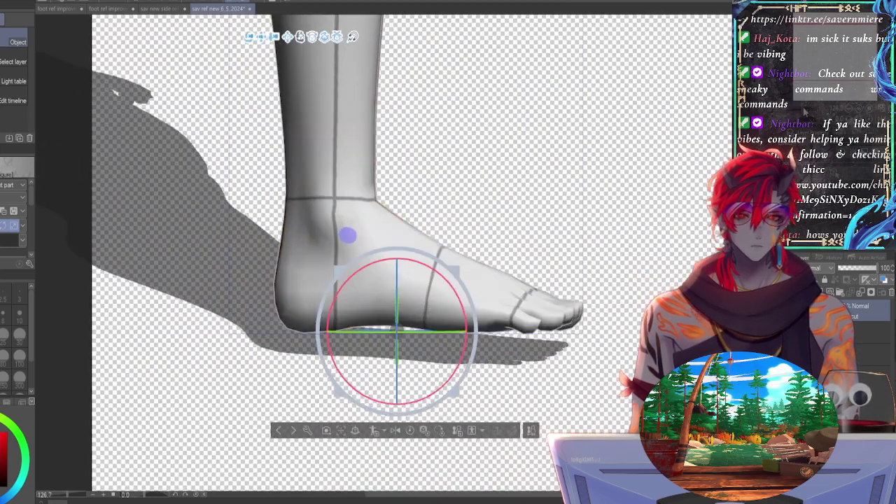
scroll(400, 254, up, 1)
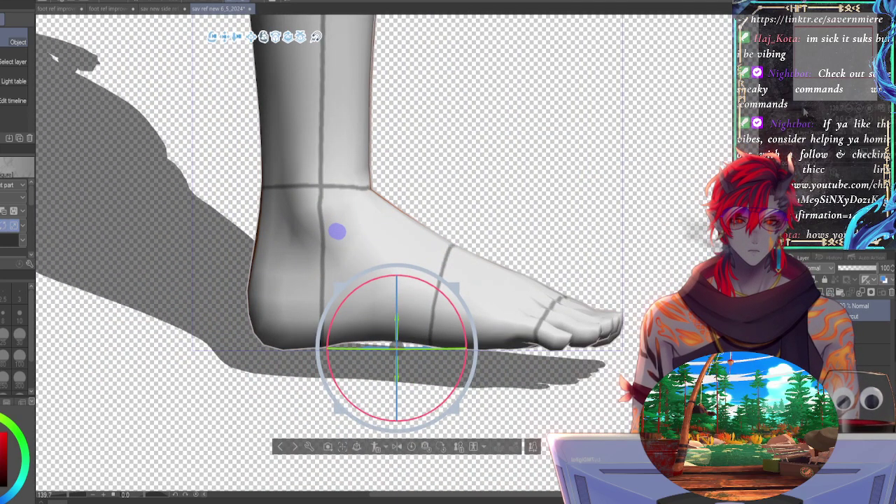
scroll(396, 256, down, 4)
scroll(396, 255, down, 1)
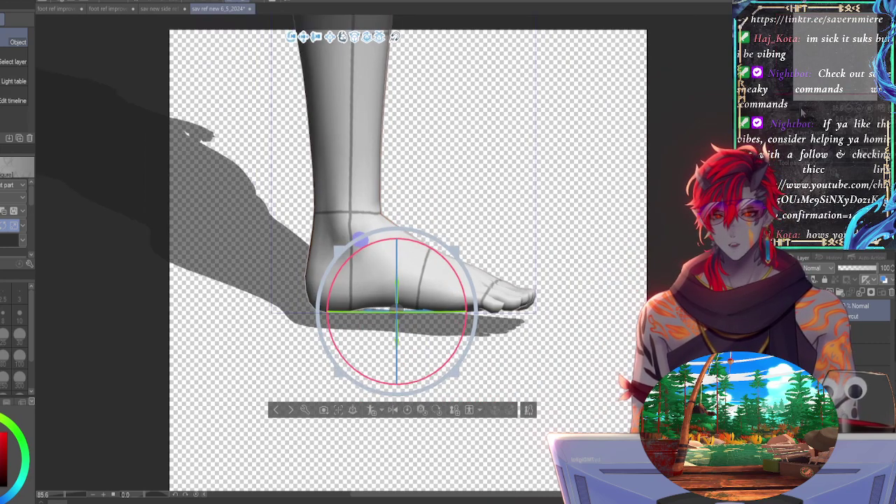
scroll(397, 255, down, 3)
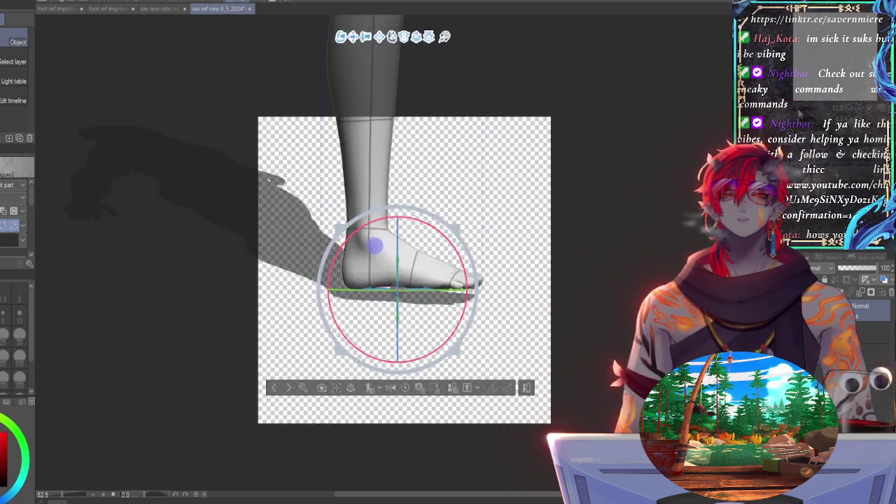
scroll(401, 256, up, 1)
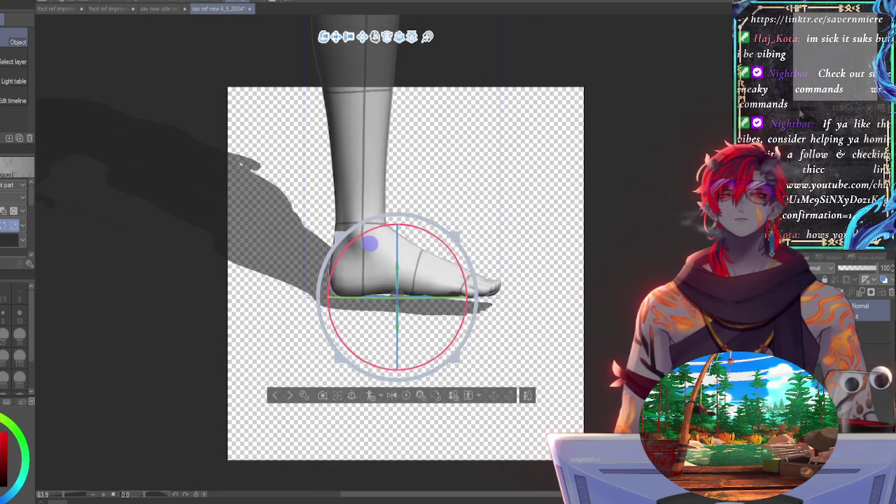
click(143, 11)
click(99, 10)
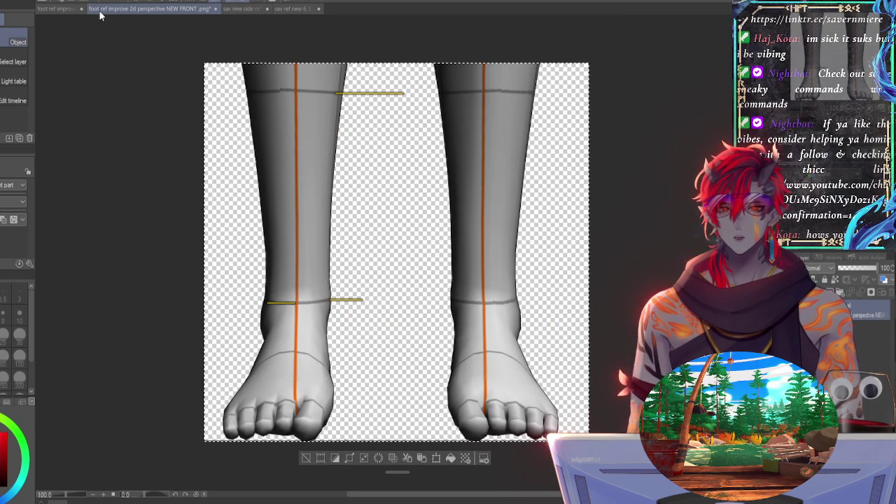
click(58, 8)
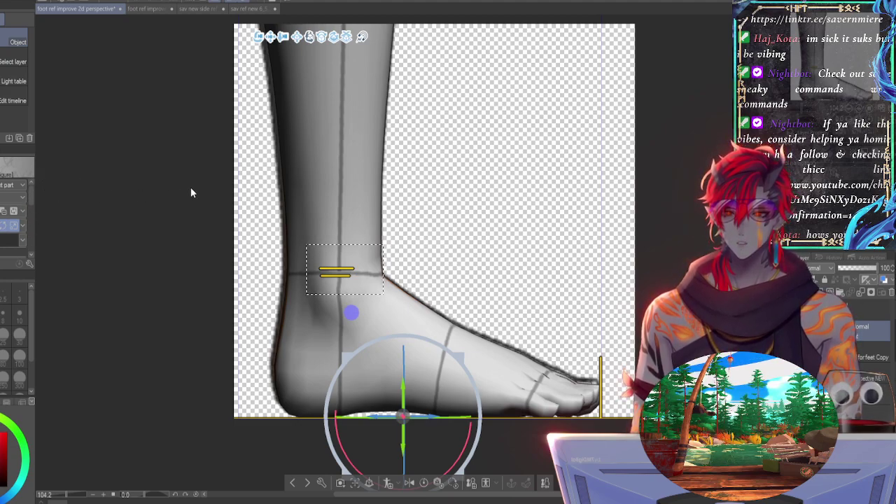
Step: Undo recent figure adjustments in the side foot document and compare the pose with the sav ref new 6_5_2024 document
key(ctrl+z)
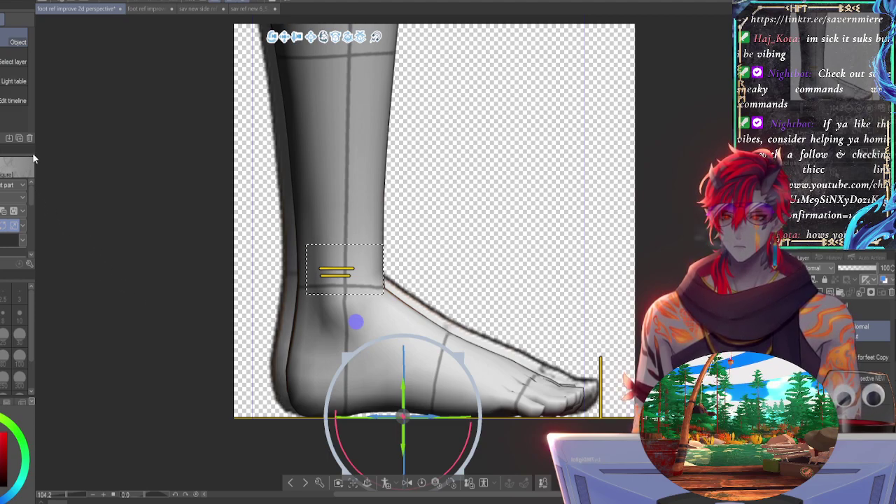
click(248, 9)
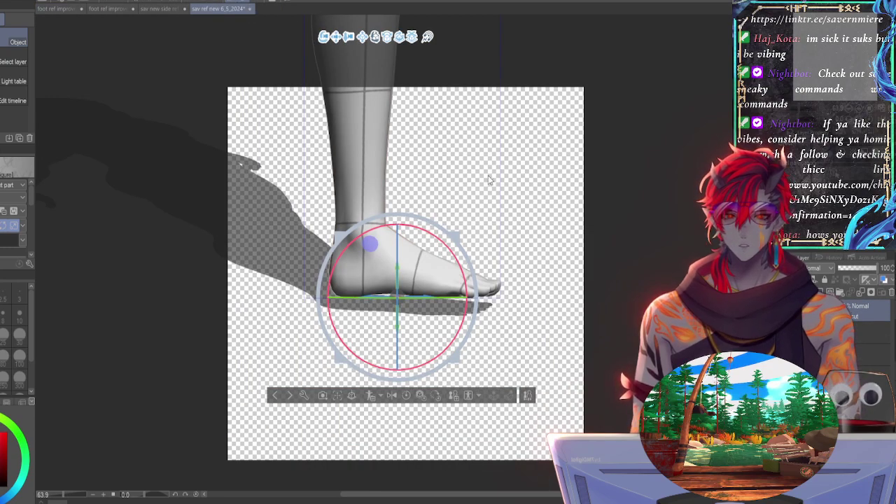
click(63, 9)
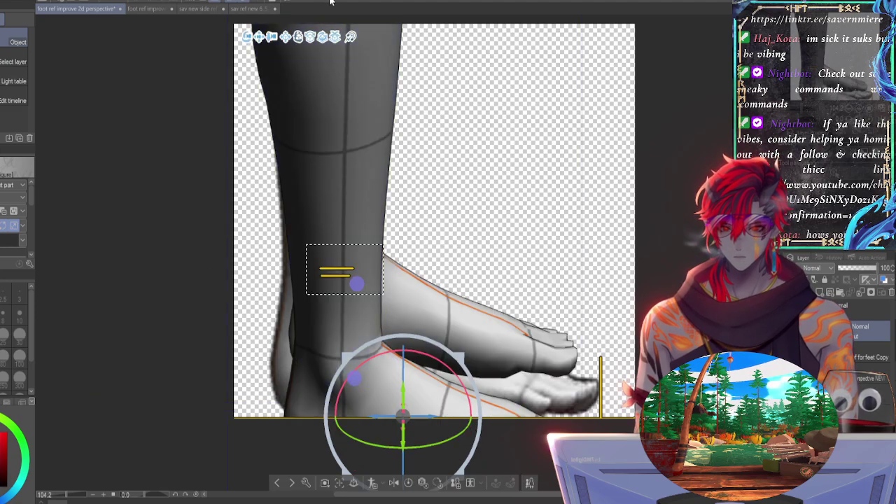
click(243, 10)
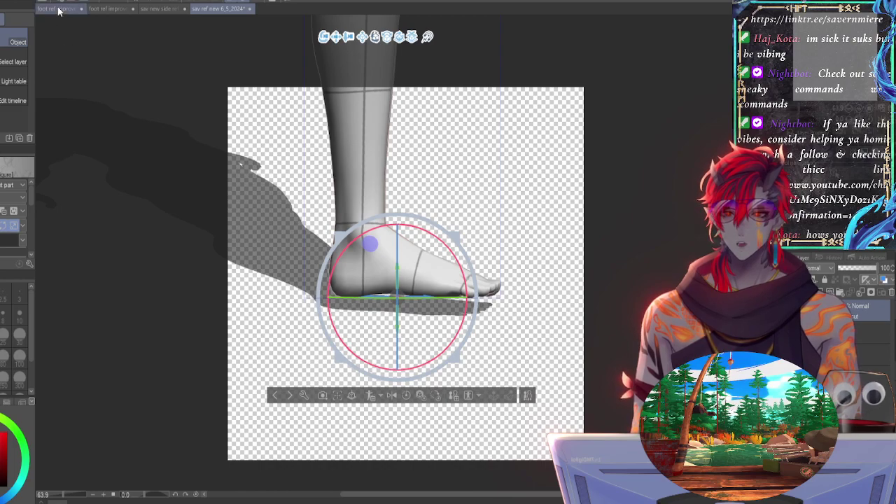
key(ctrl+Tab)
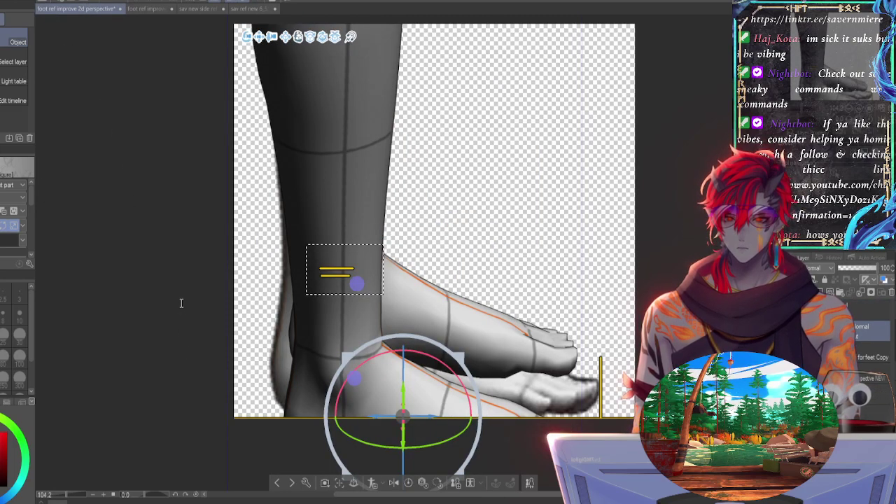
Step: Step through the side foot document's undo history to a state where the figure's sole is level inside the reference outline
key(ctrl+z)
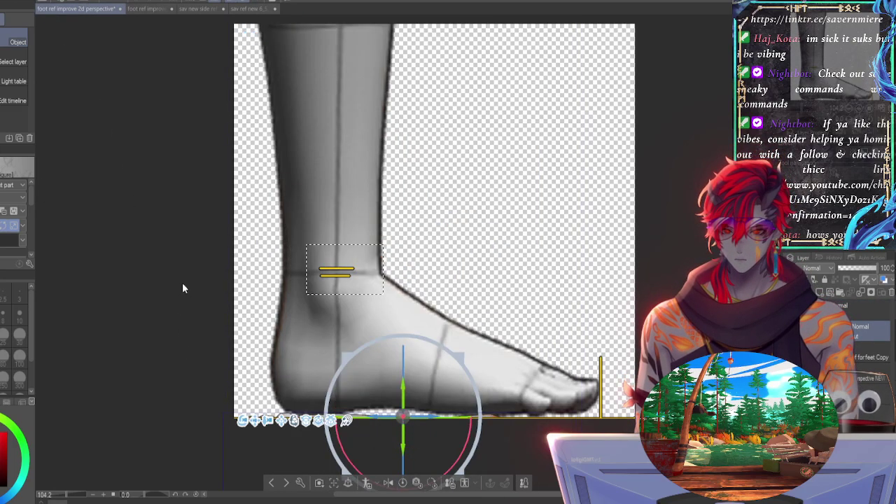
key(ctrl+y)
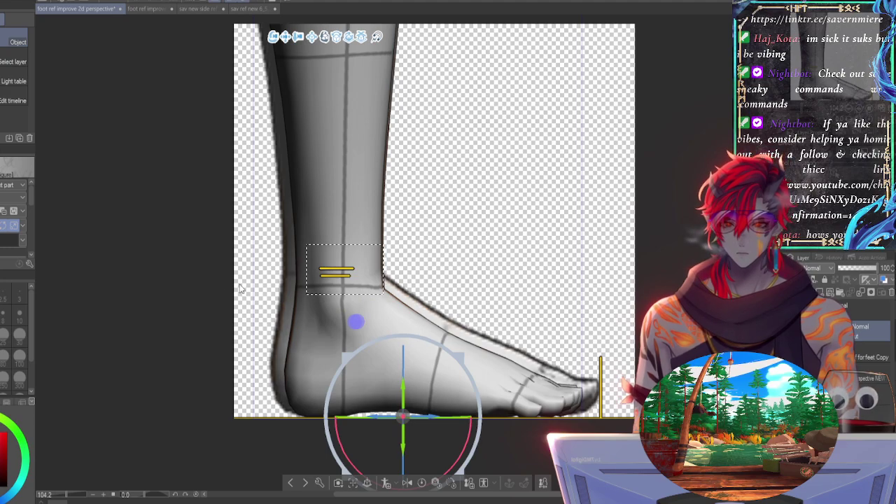
key(ctrl+z)
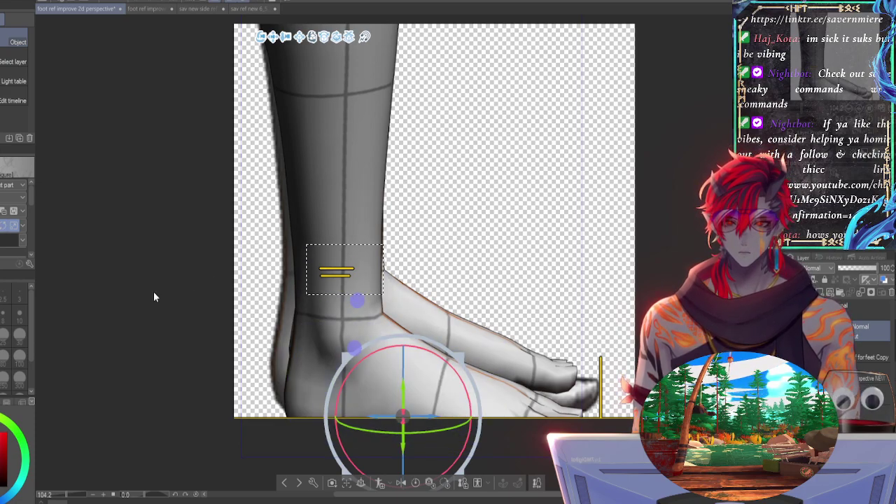
key(ctrl+z)
key(ctrl+z)
key(ctrl+z)
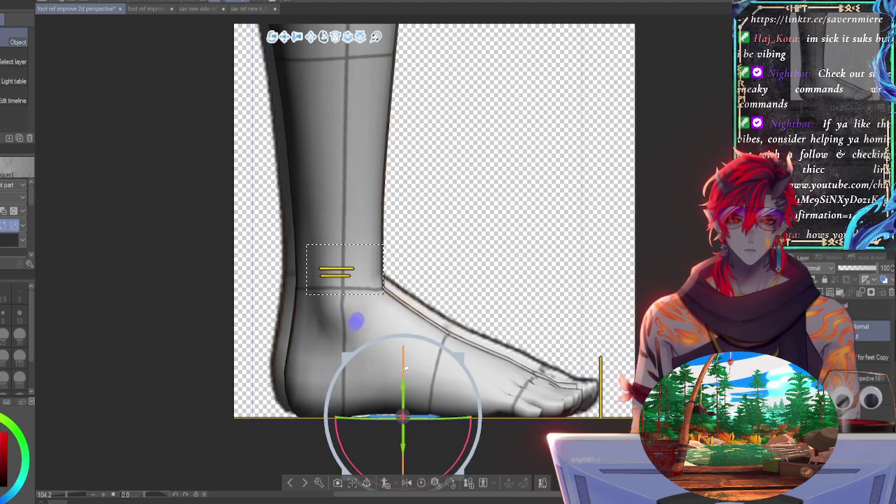
Step: Turn the 3D figure slightly, raise it a little and shift it left to match the reference heel outline
mouse_move(404, 369)
mouse_down()
mouse_move(404, 354)
mouse_move(404, 368)
mouse_up()
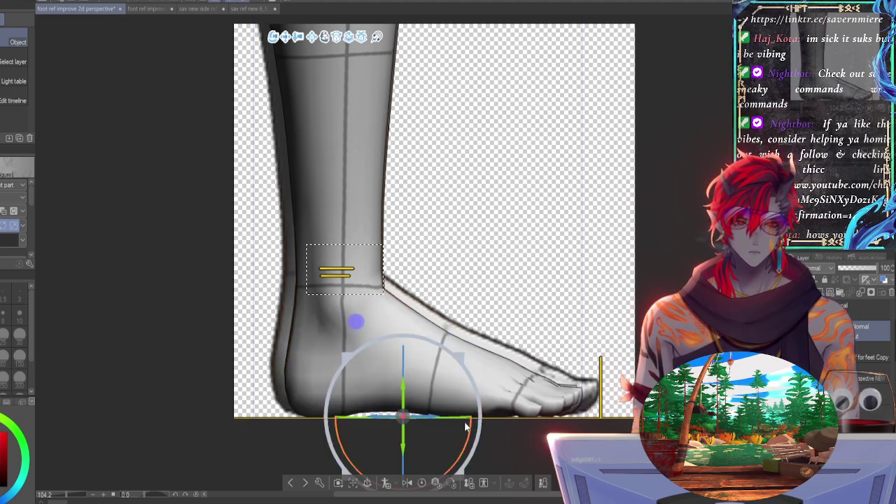
drag(463, 414, 456, 414)
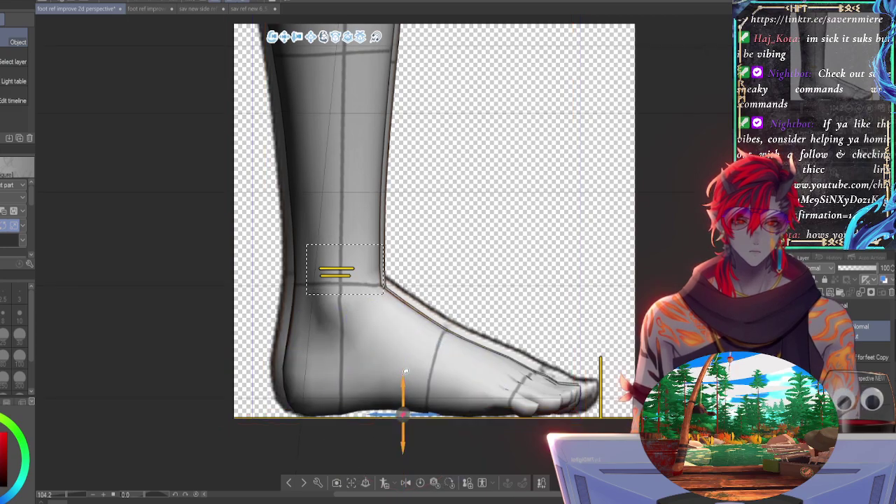
drag(404, 372, 404, 369)
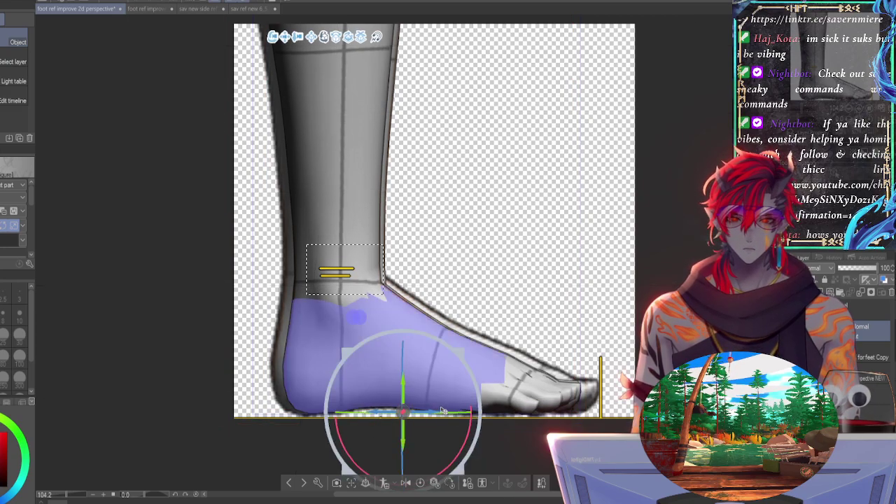
drag(466, 410, 463, 411)
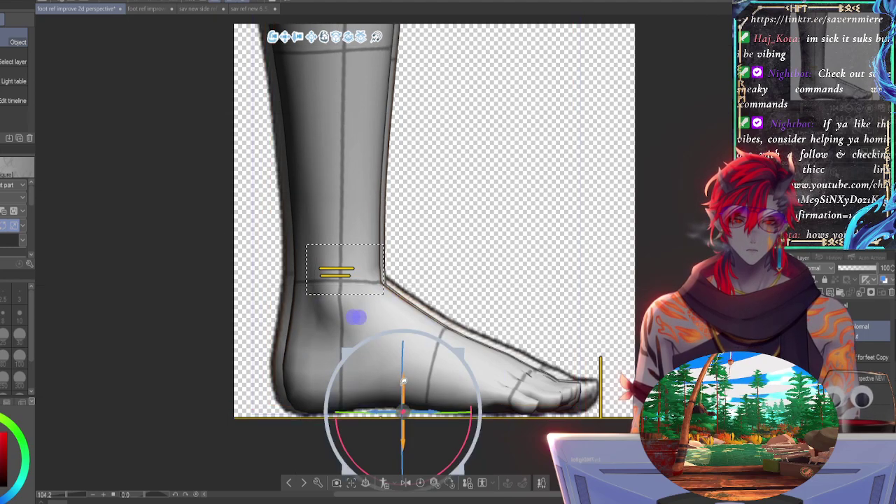
drag(404, 366, 406, 371)
mouse_move(404, 409)
mouse_down()
mouse_move(412, 404)
mouse_move(402, 403)
mouse_up()
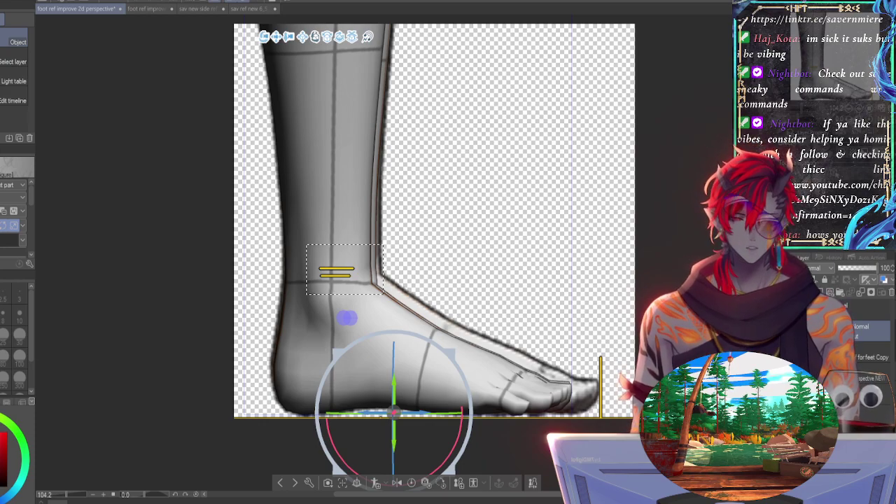
Step: Reselect the 3D figure and inspect its ankle line against the yellow ankle markers at close range
click(506, 474)
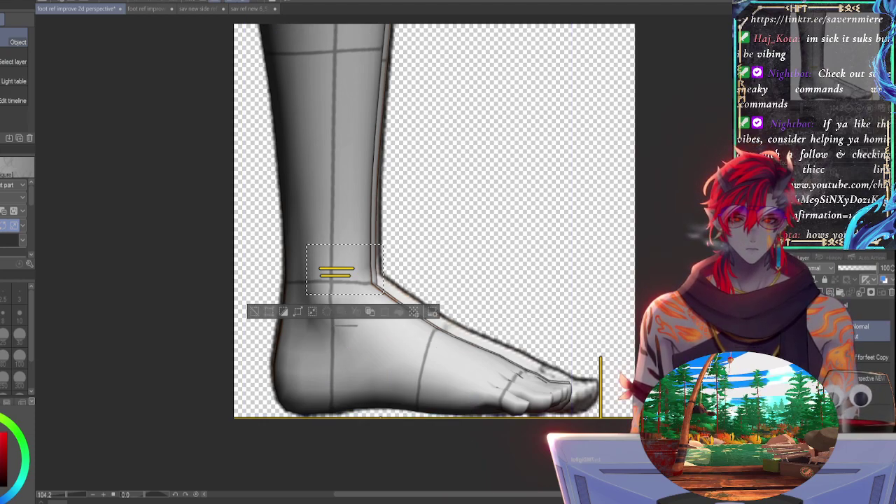
click(392, 350)
drag(816, 58, 814, 61)
click(806, 110)
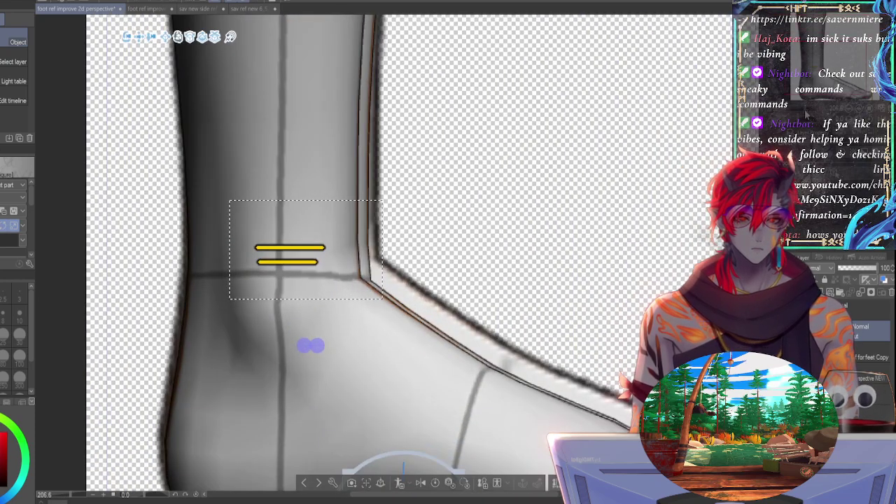
drag(805, 111, 803, 111)
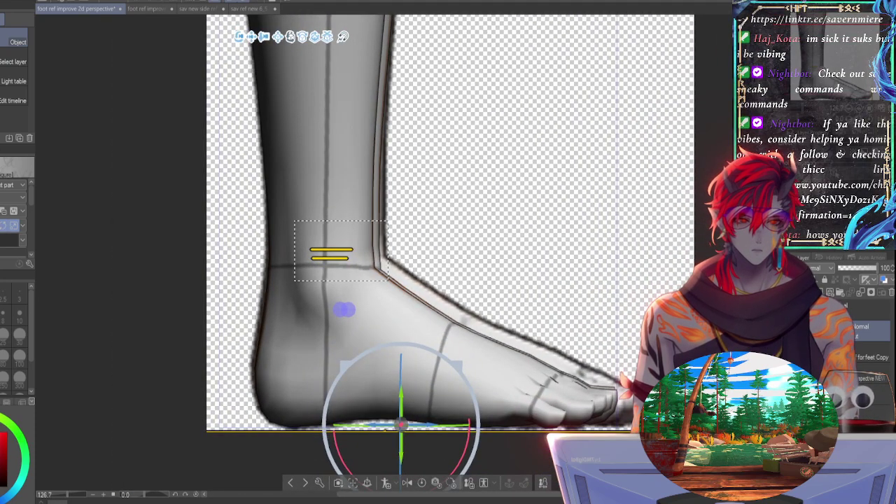
Step: Switch to the sav ref new 6_5_2024 document, deselect the 3D figure and turn off its cast shadow
click(253, 8)
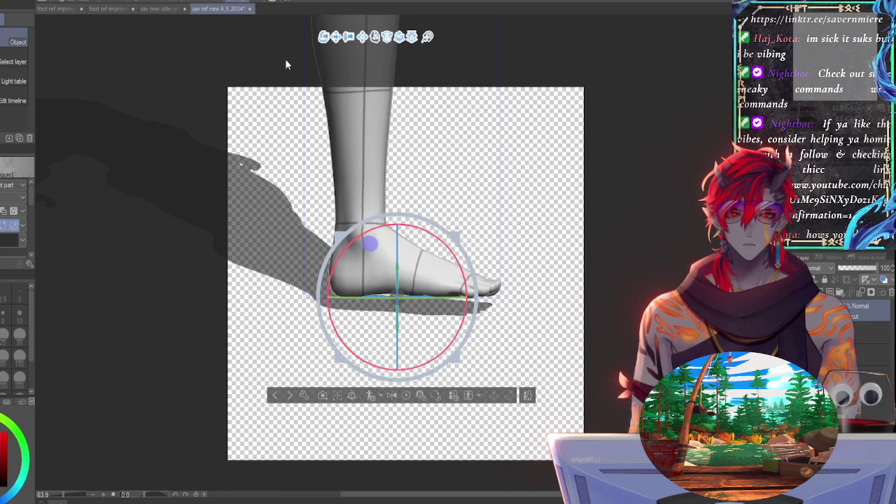
key(ctrl+plus)
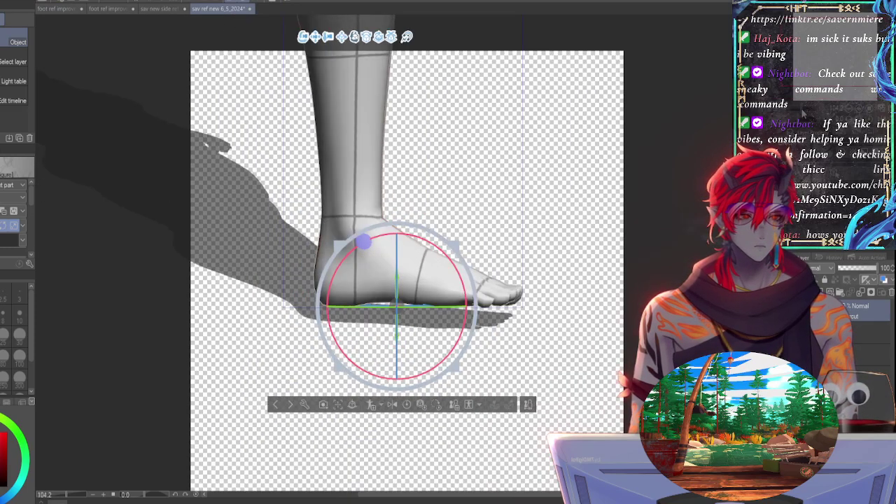
mouse_move(803, 113)
mouse_down()
mouse_move(793, 113)
mouse_move(802, 113)
mouse_up()
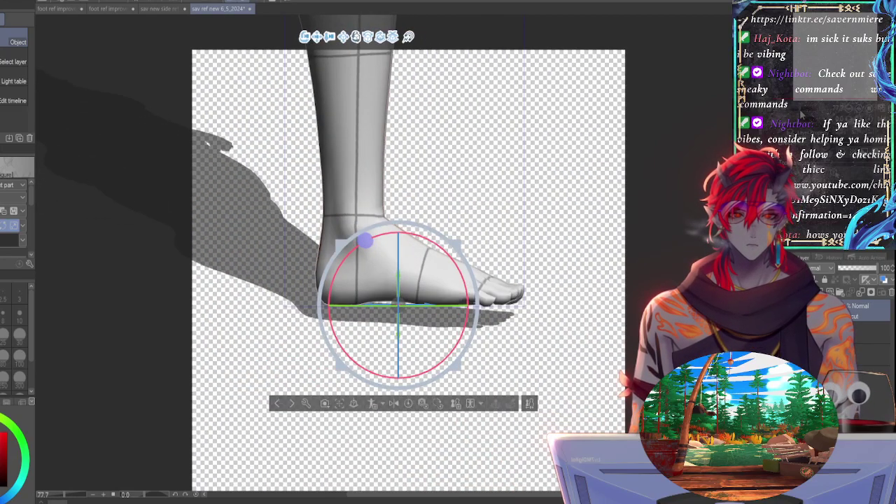
click(677, 144)
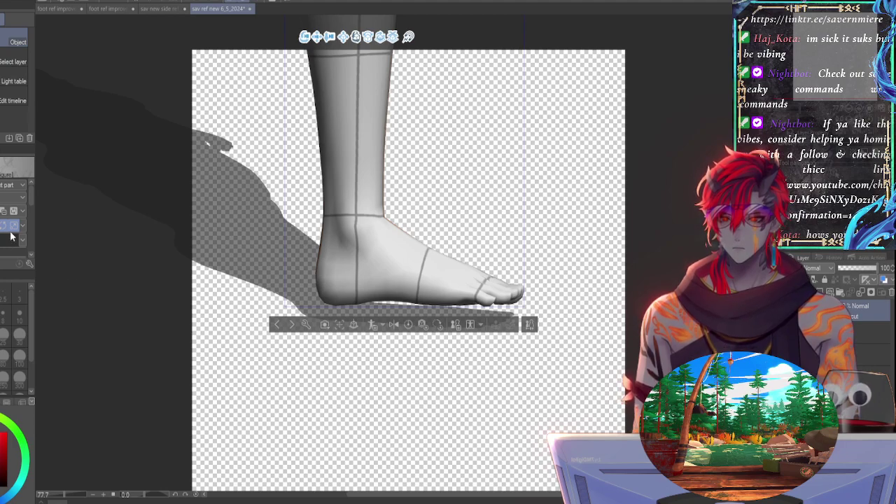
click(105, 180)
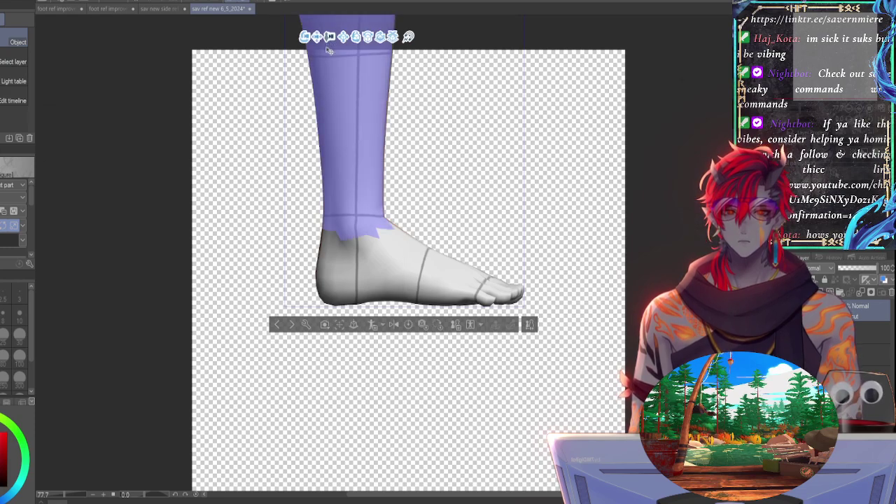
Step: Select the whole 3D figure and fine-tune its rotation so the leg and foot face straight side-on
drag(343, 122, 345, 125)
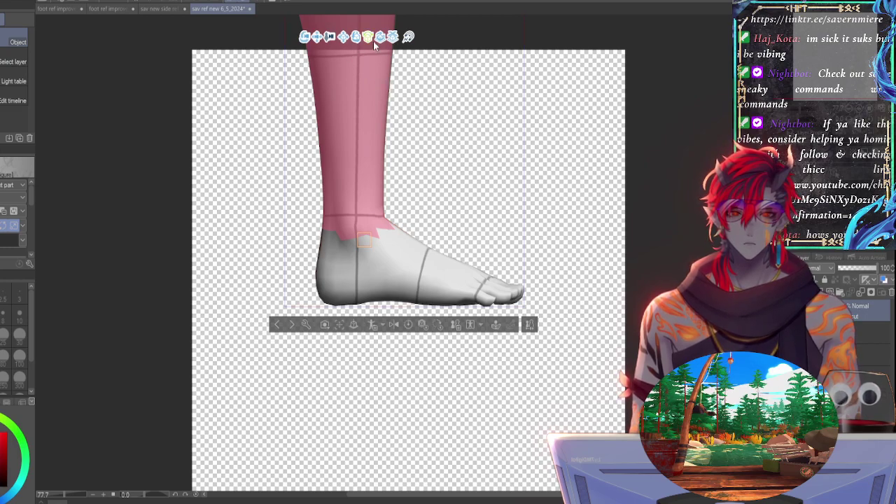
drag(463, 174, 463, 176)
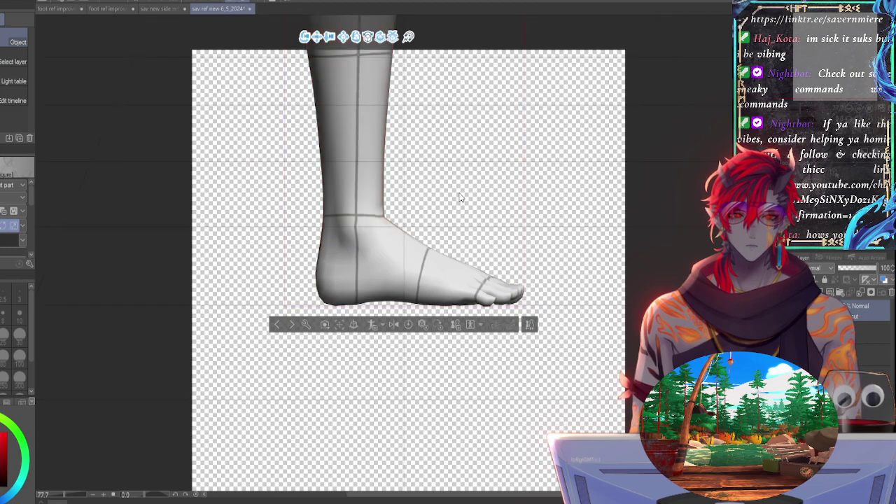
click(384, 248)
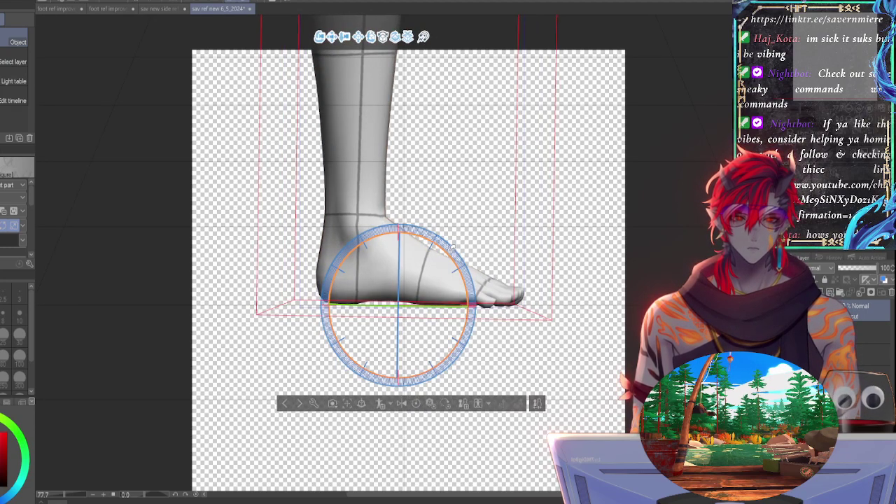
drag(452, 243, 453, 245)
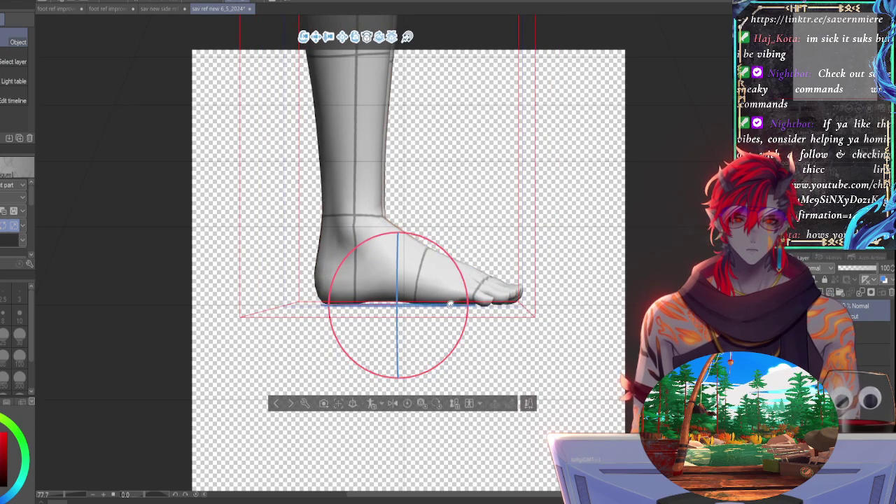
mouse_move(451, 304)
mouse_down()
mouse_move(440, 303)
mouse_move(453, 303)
mouse_up()
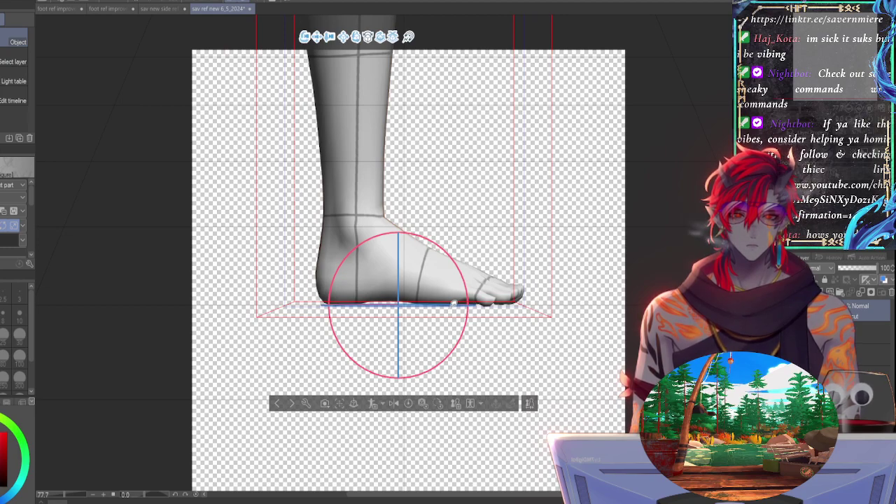
drag(454, 303, 453, 304)
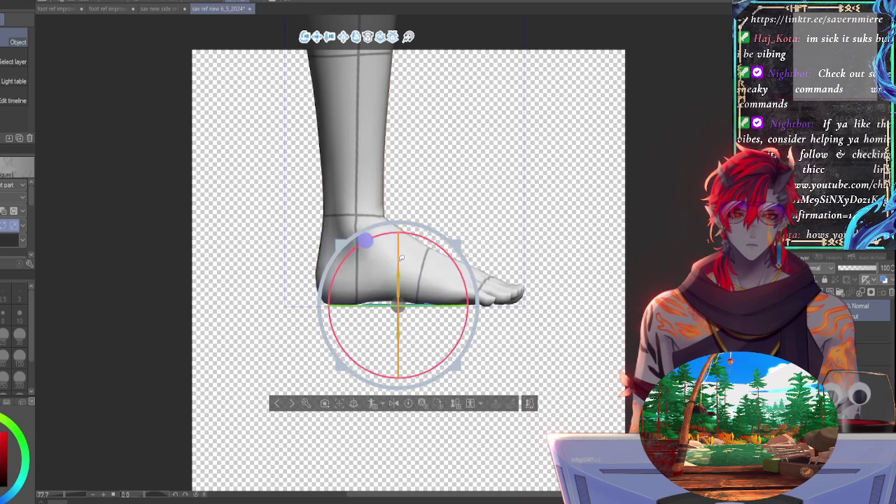
Step: Adjust the 3D figure's forward and backward tilt in small amounts to level the sole
click(402, 256)
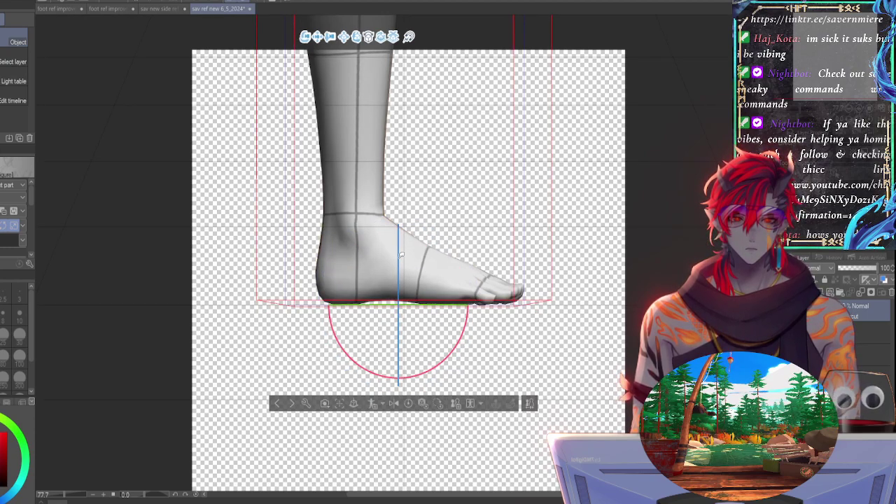
click(401, 255)
click(401, 256)
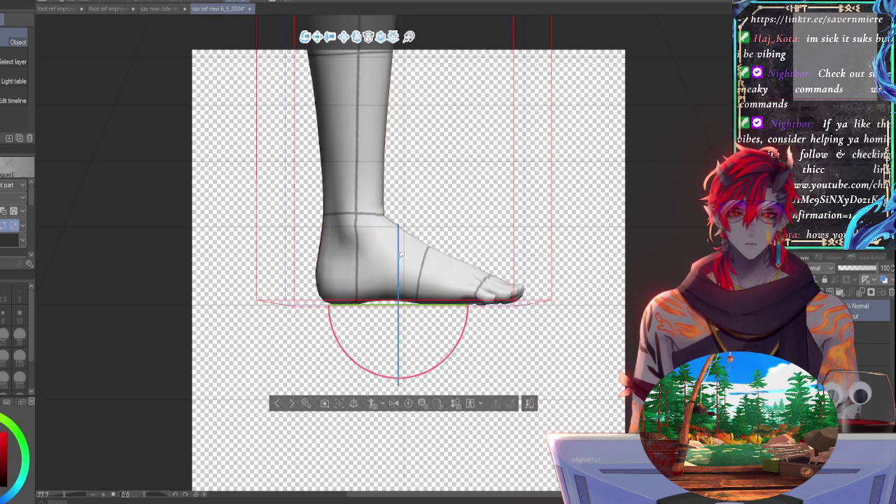
drag(402, 255, 402, 259)
click(401, 264)
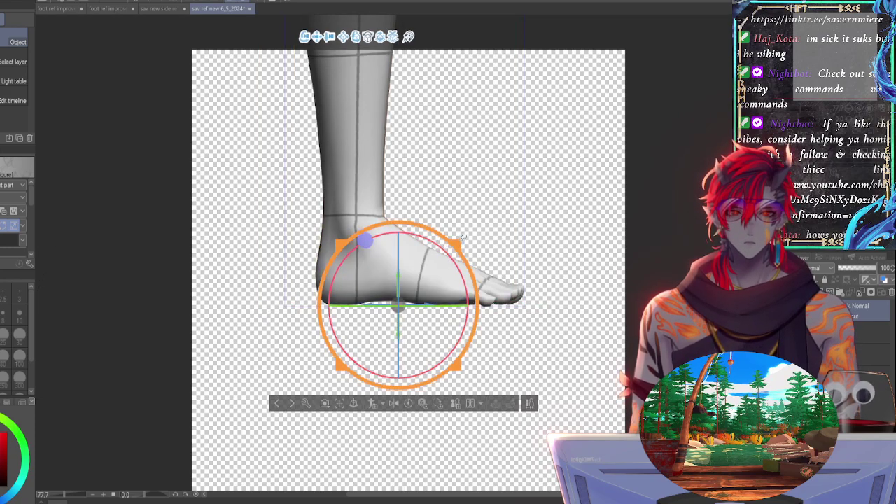
Step: Enlarge the 3D figure and reposition it so the whole foot fits the canvas width with its sole near the bottom edge
drag(450, 250, 522, 176)
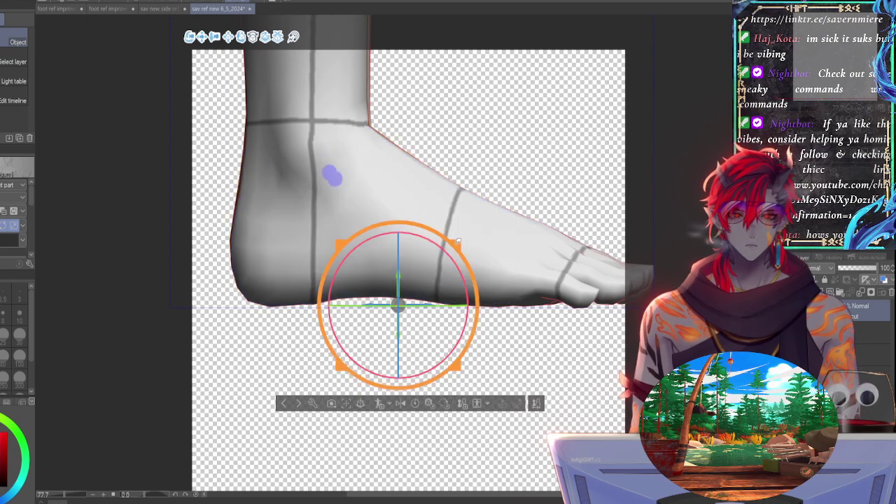
drag(459, 242, 400, 396)
middle_drag(397, 405, 427, 167)
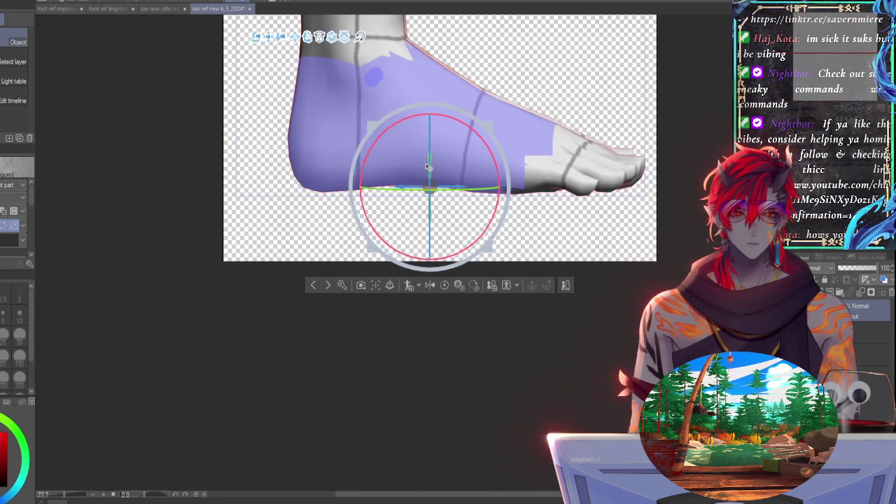
drag(428, 167, 395, 246)
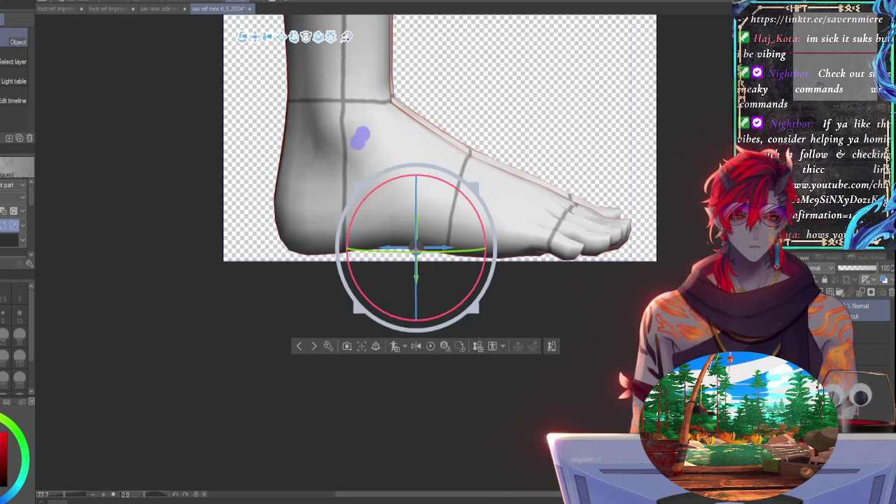
drag(830, 72, 833, 30)
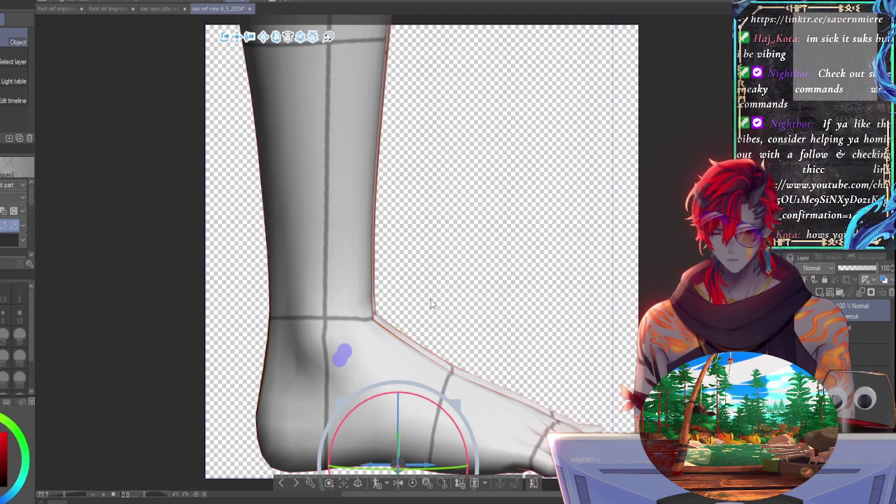
drag(823, 68, 829, 82)
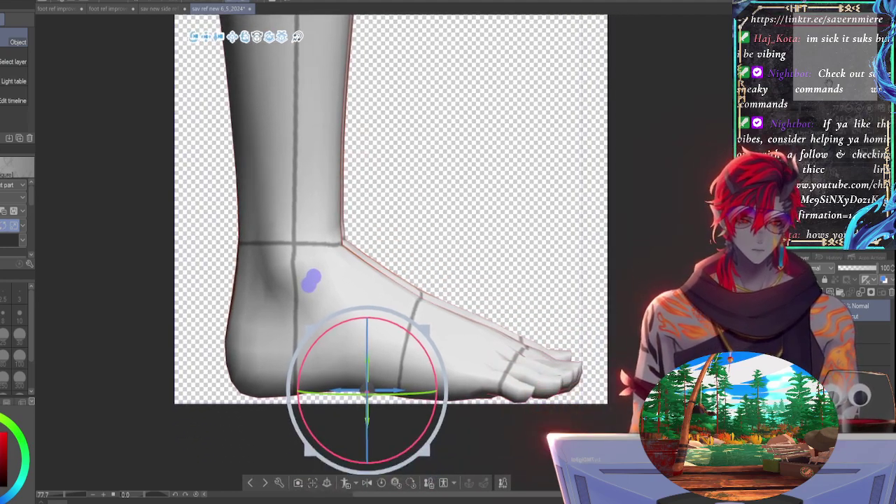
Step: Turn the enlarged figure slightly and tilt it until the heel and toes rest on one level line
click(403, 298)
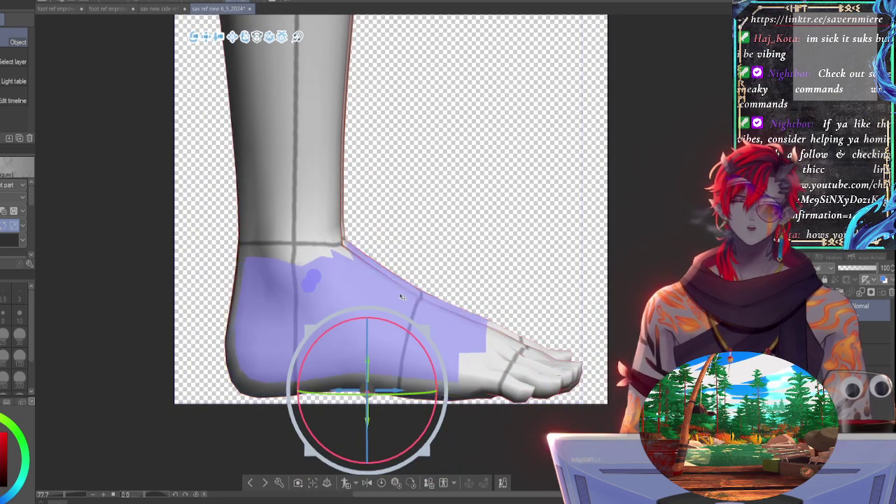
drag(427, 329, 429, 326)
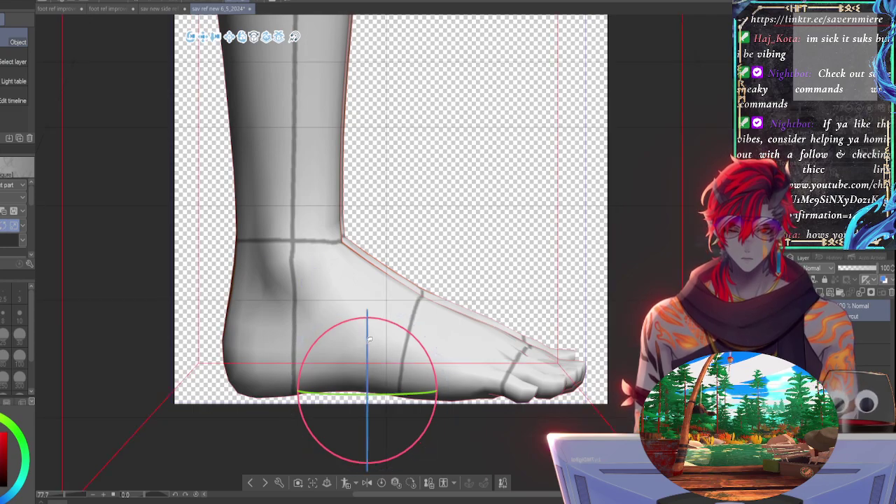
drag(369, 339, 370, 337)
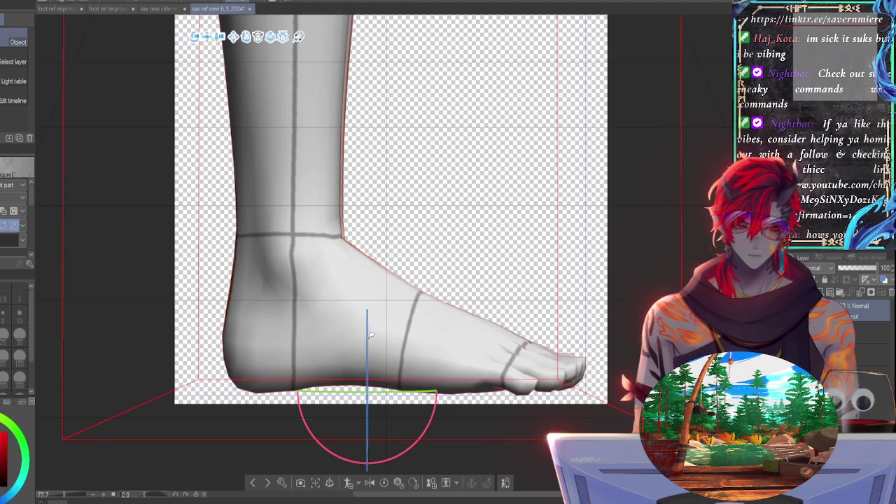
drag(370, 336, 369, 333)
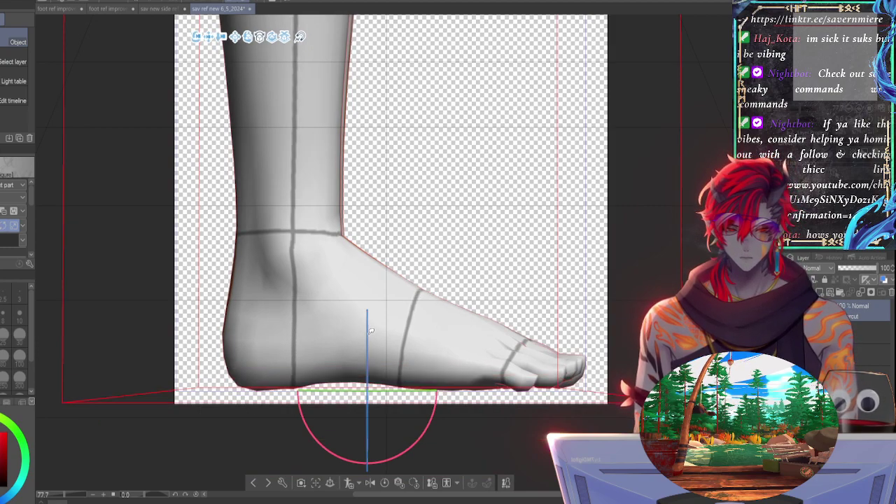
drag(368, 335, 367, 337)
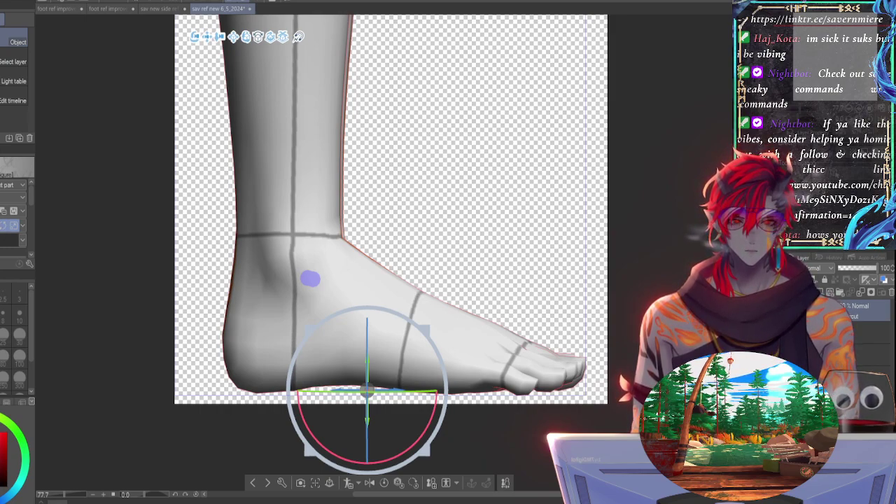
mouse_move(369, 341)
mouse_down()
mouse_move(362, 353)
mouse_move(363, 342)
mouse_up()
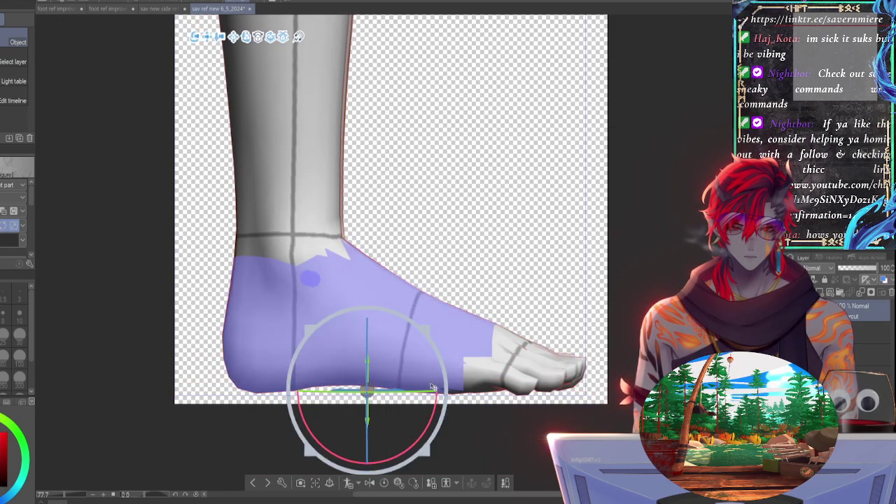
Step: Rotate the figure slightly for a true side view and lower its sole to the canvas's bottom edge
drag(423, 387, 425, 387)
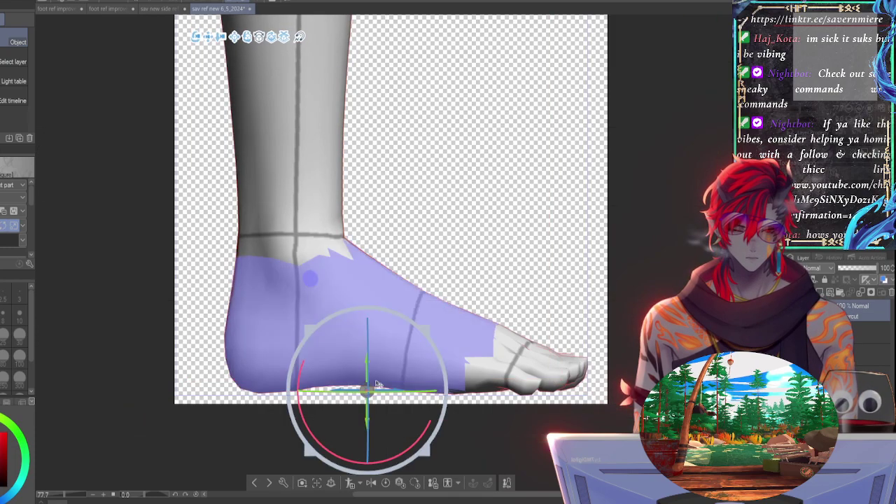
drag(372, 352, 372, 381)
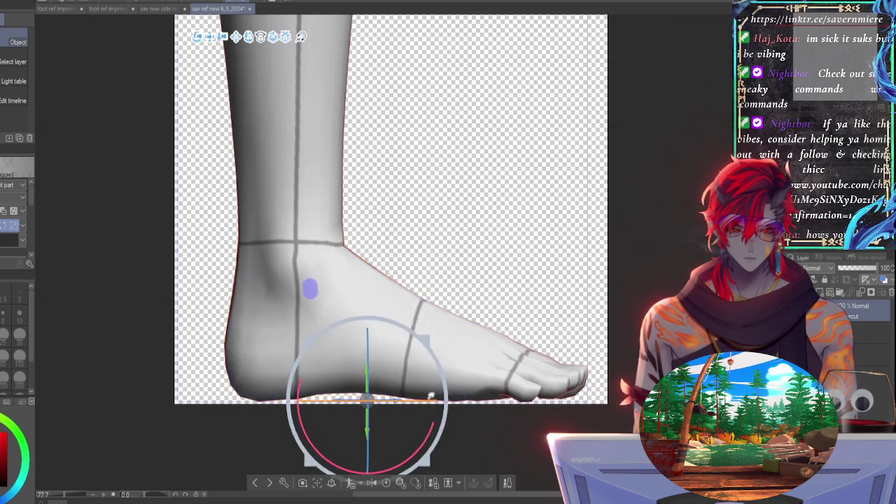
mouse_move(431, 396)
mouse_down()
mouse_move(414, 399)
mouse_move(429, 399)
mouse_up()
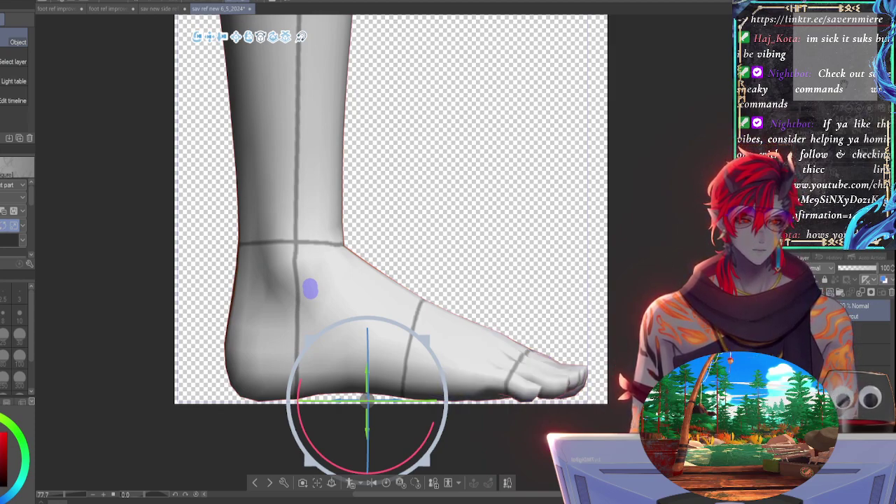
mouse_move(392, 210)
middle_down()
mouse_move(381, 284)
mouse_move(388, 285)
mouse_move(392, 222)
middle_up()
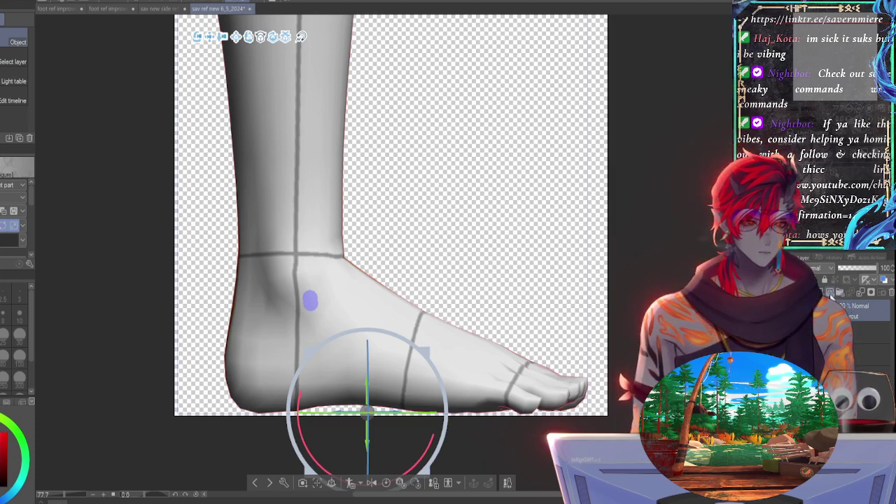
Step: Add a new layer and prepare the Polyline tool with a yellow colour and a 2.0 brush size
click(831, 295)
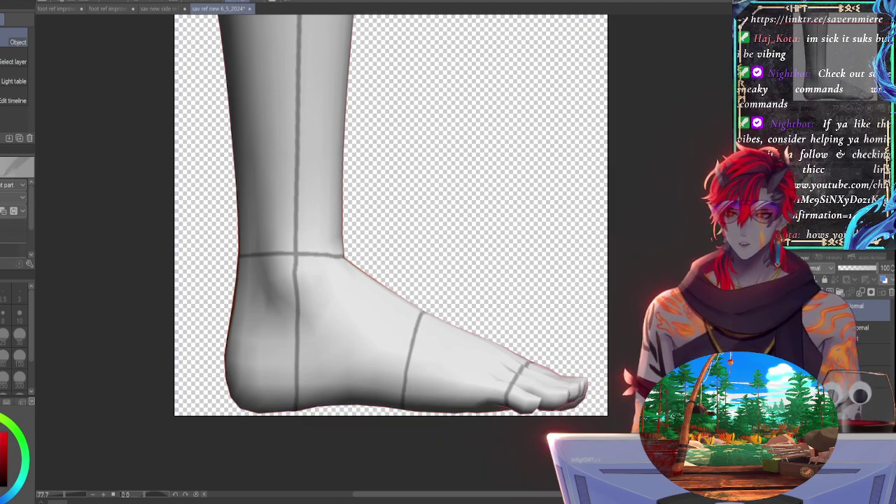
key(u)
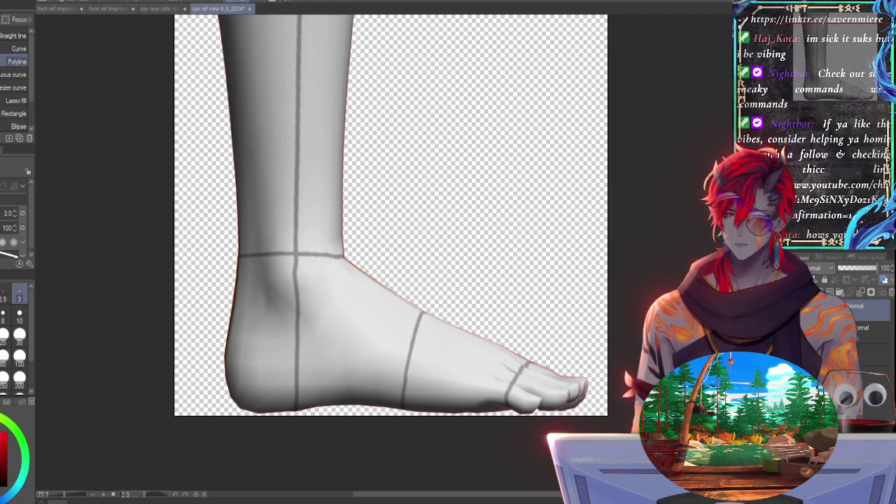
click(0, 418)
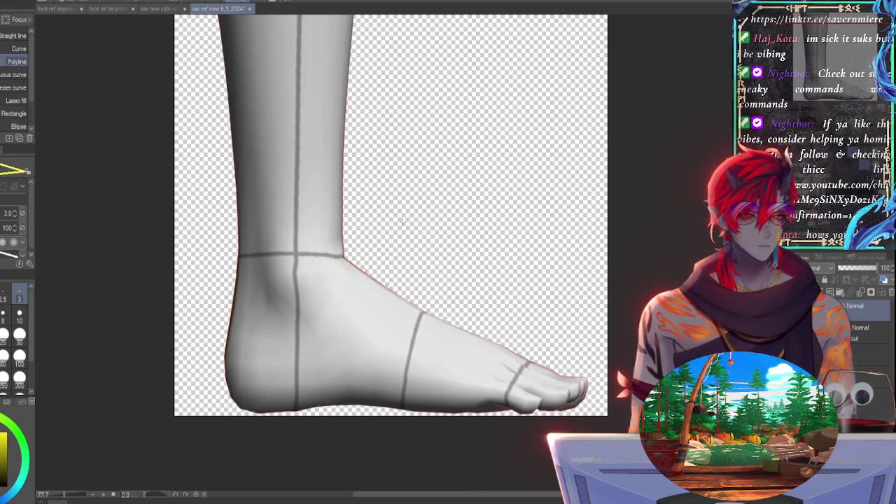
key(bracketleft)
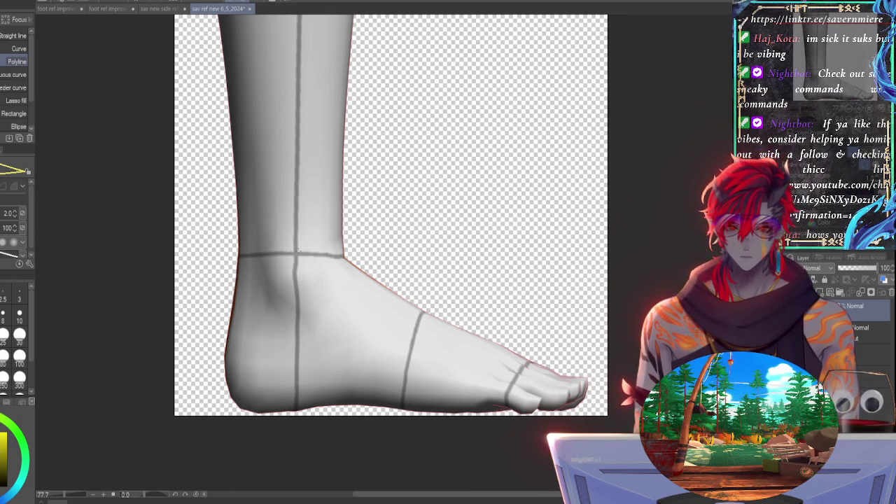
Step: Draw short horizontal yellow marker lines at the ankle line, one across the shin side and one behind the vertical centre line
click(297, 250)
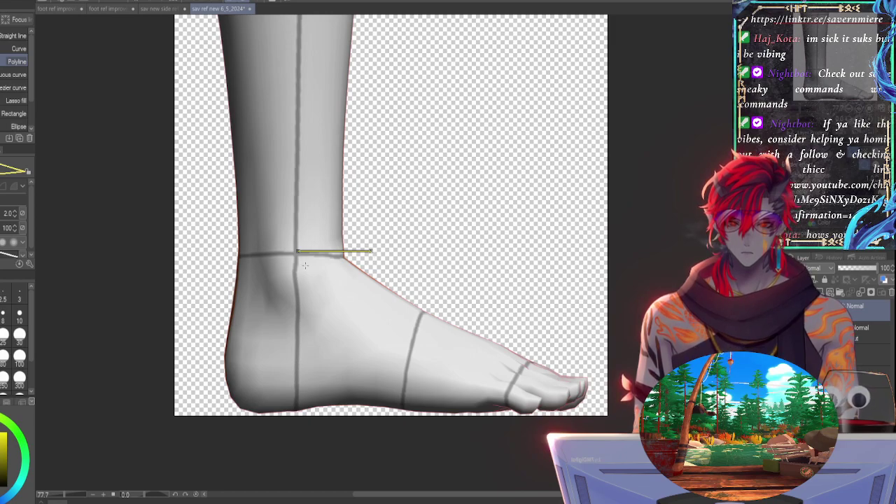
click(371, 251)
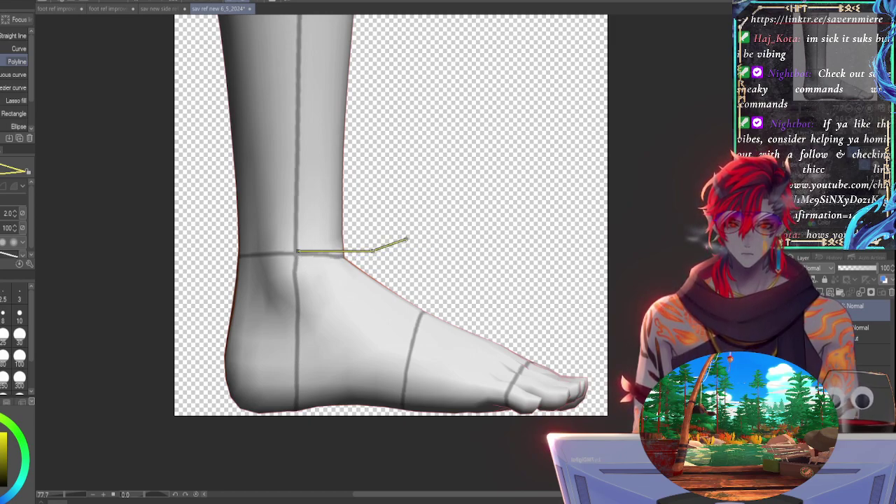
key(Escape)
click(298, 252)
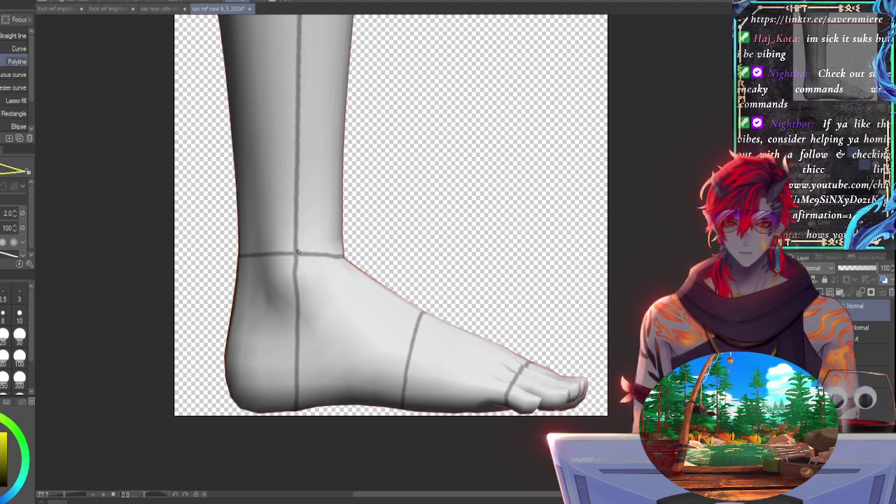
double_click(368, 251)
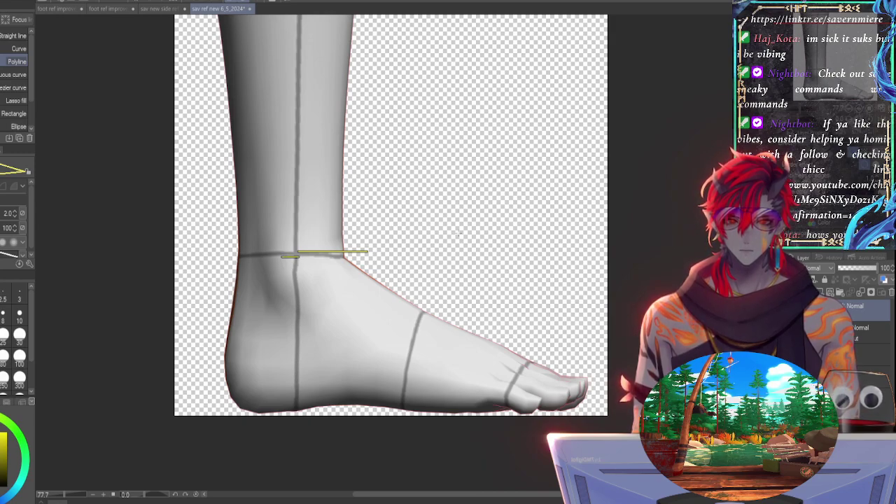
Step: Draw short horizontal yellow markers on the upper leg line, at the shin's front edge and at the vertical centre line
scroll(458, 233, up, 3)
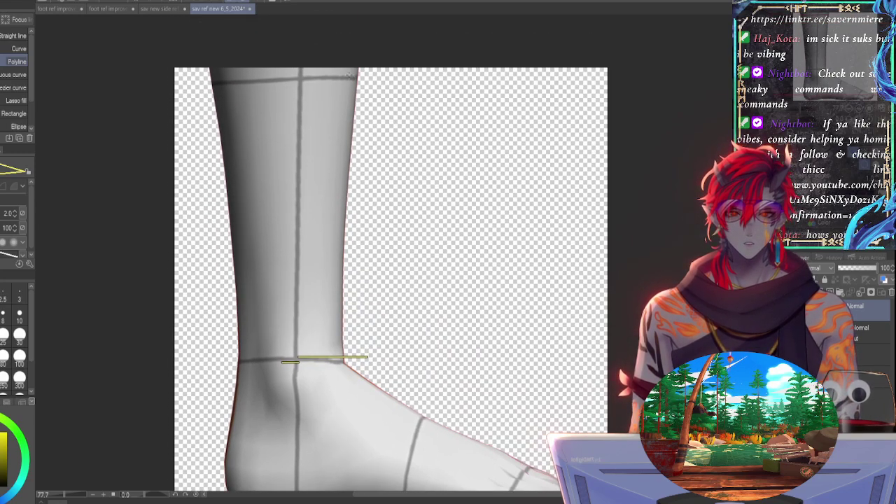
click(350, 74)
click(367, 74)
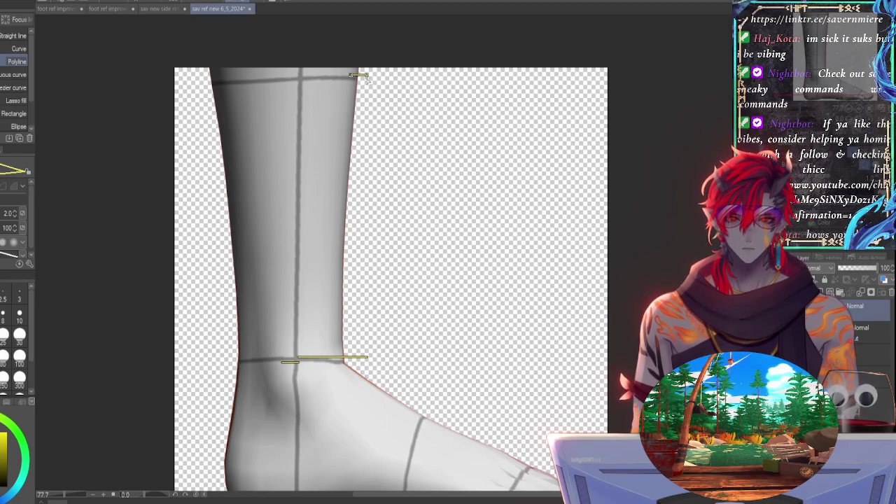
click(303, 81)
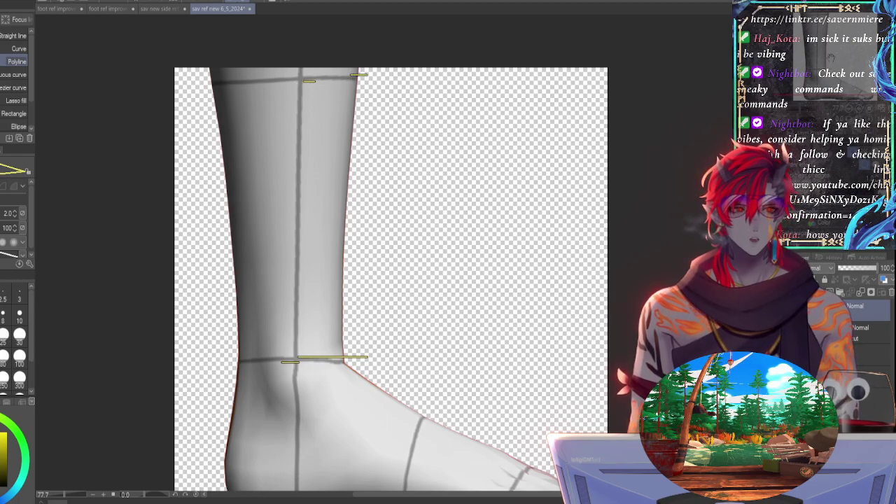
Step: Draw a short yellow marker at the top of the instep line and a vertical one at the toe tip, nudged slightly outward
scroll(428, 254, down, 3)
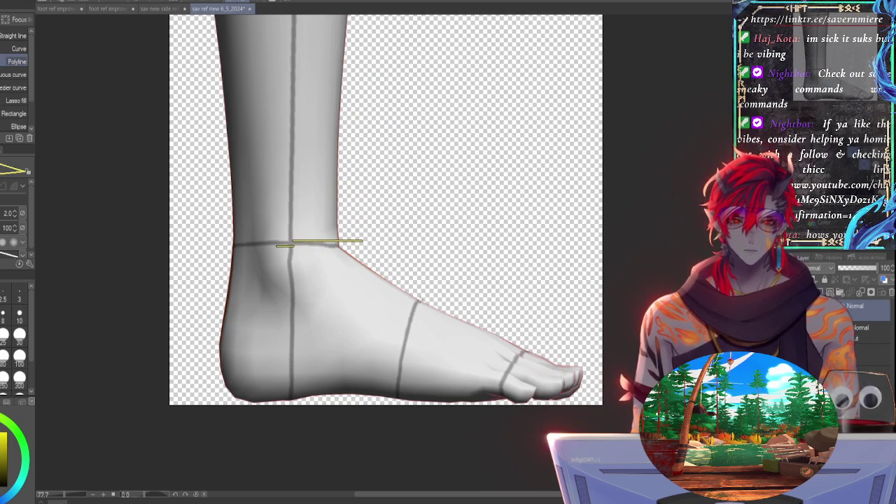
click(418, 301)
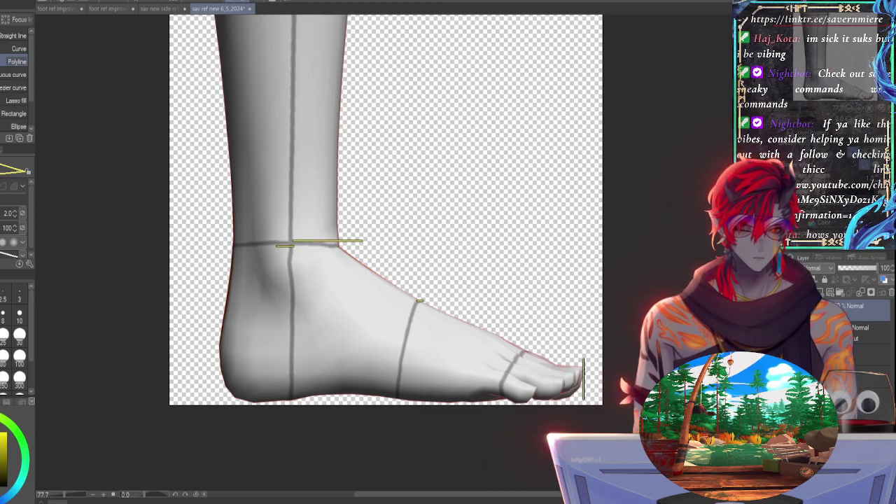
click(1, 59)
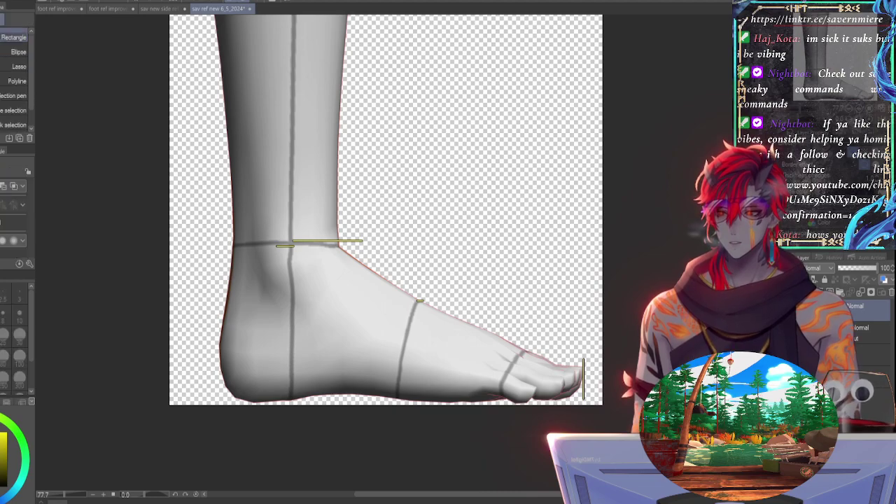
drag(575, 335, 604, 410)
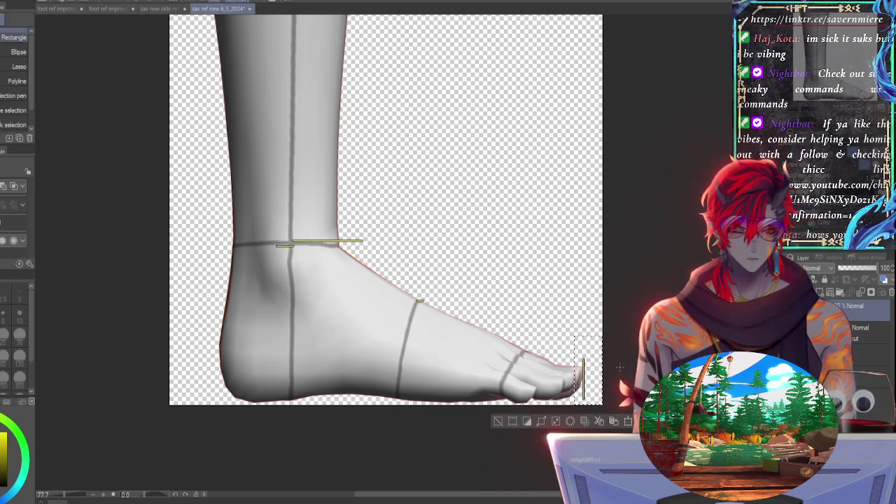
key(ctrl+t)
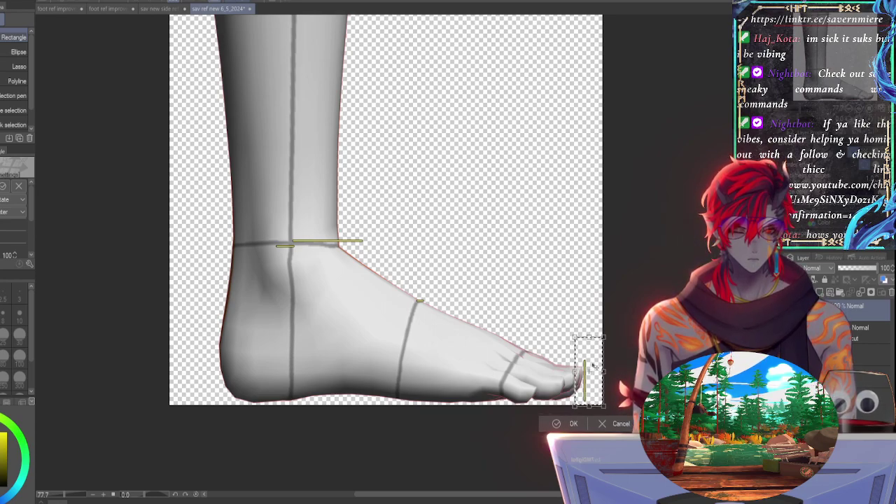
key(Return)
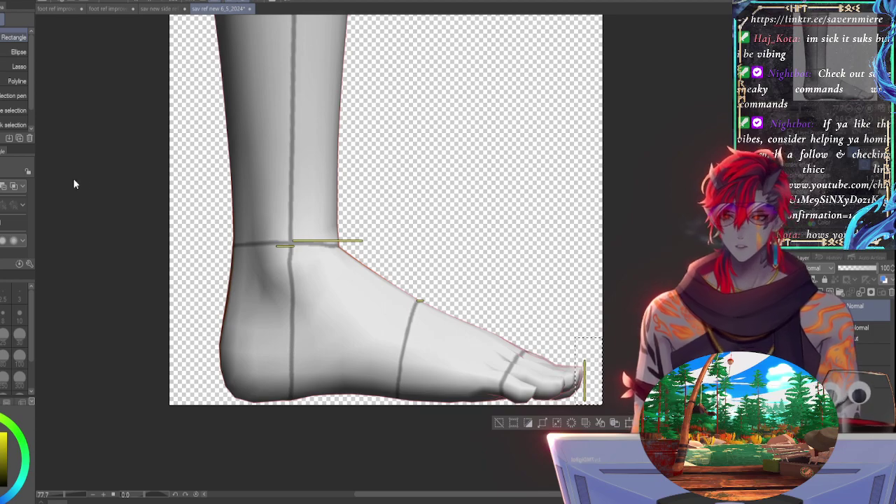
Step: Deselect the toe marker area and draw a horizontal yellow base line beneath the sole, from the canvas's right edge to the heel
key(u)
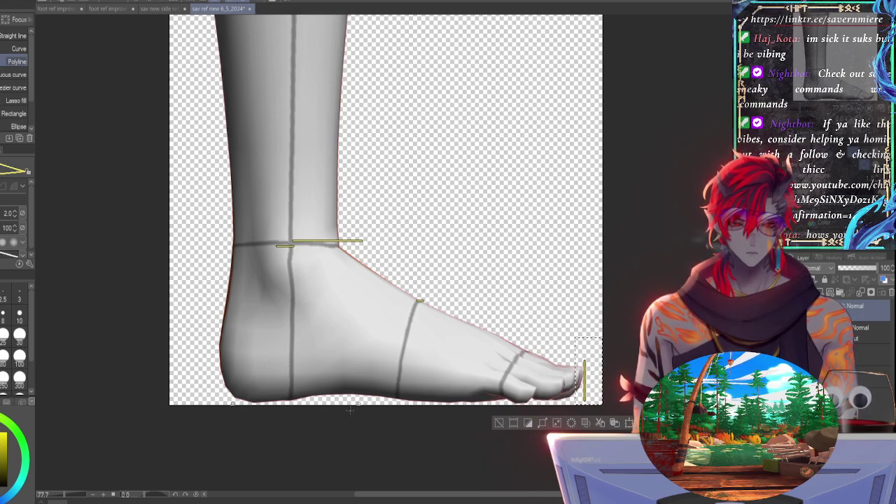
key(ctrl+d)
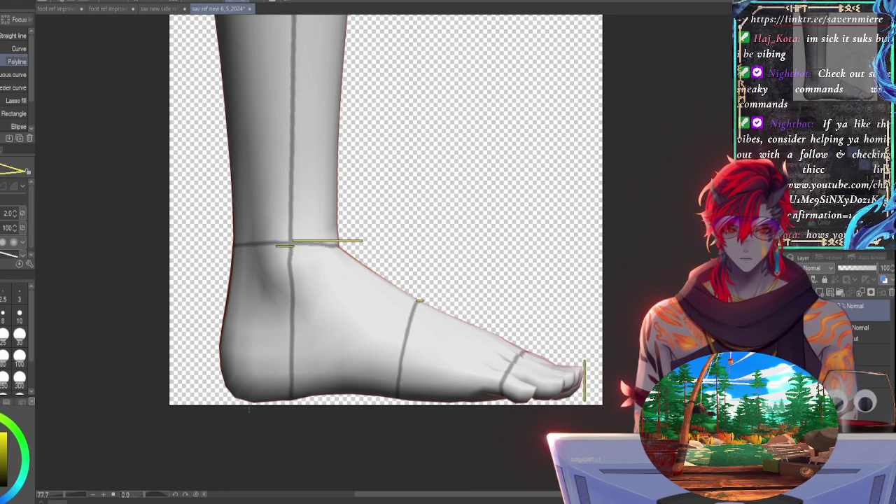
shift+click(226, 404)
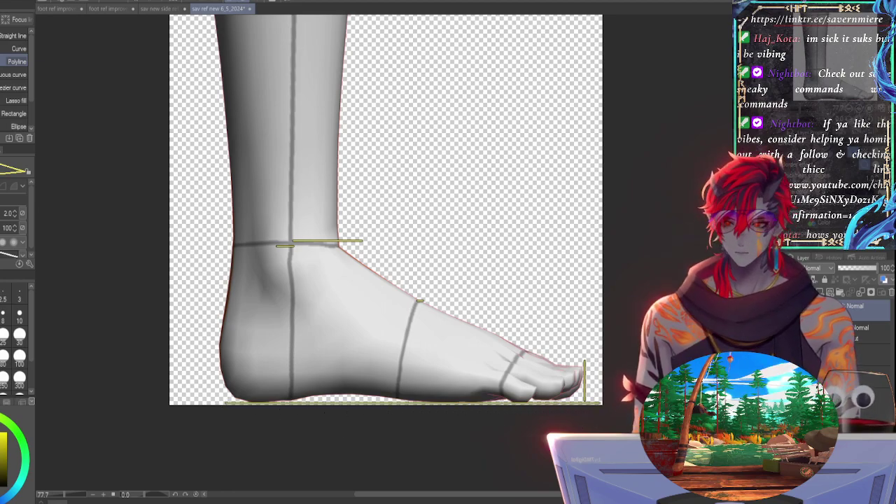
Step: Select the yellow base line and nudge it down onto the canvas's bottom edge, clearing the selection when done
key(m)
drag(624, 431, 171, 402)
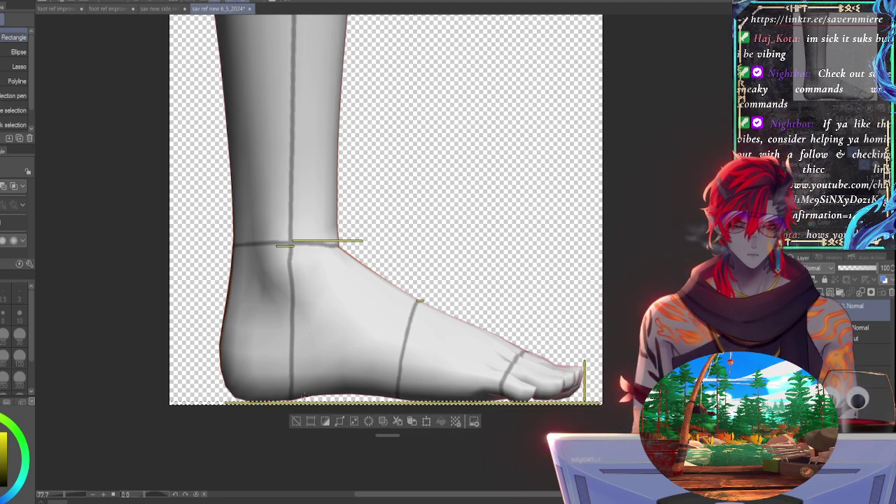
key(ctrl+t)
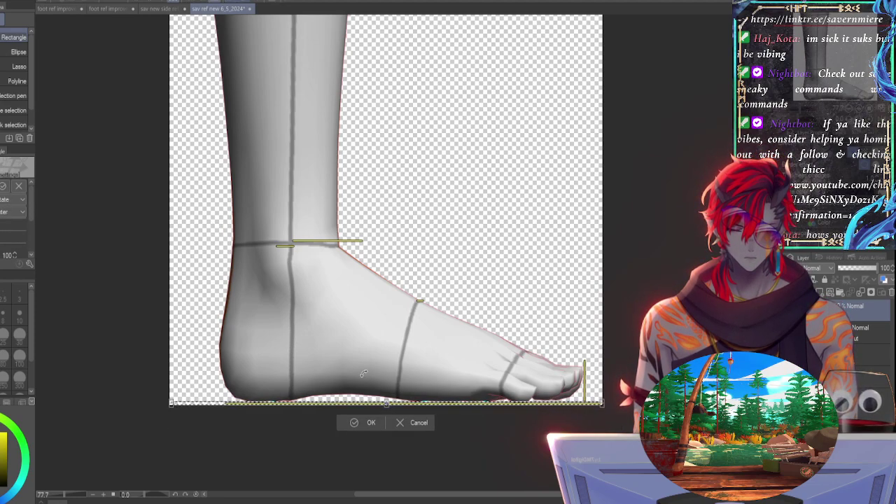
key(Return)
key(ctrl+d)
key(ctrl+t)
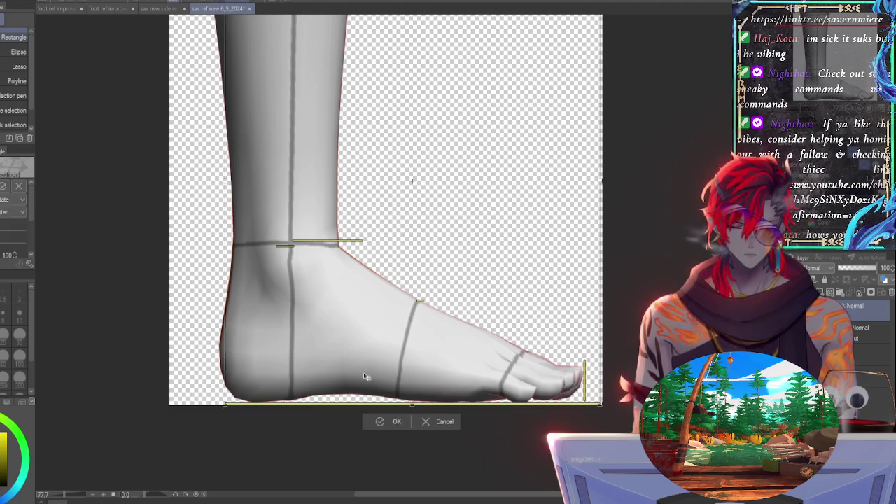
key(Return)
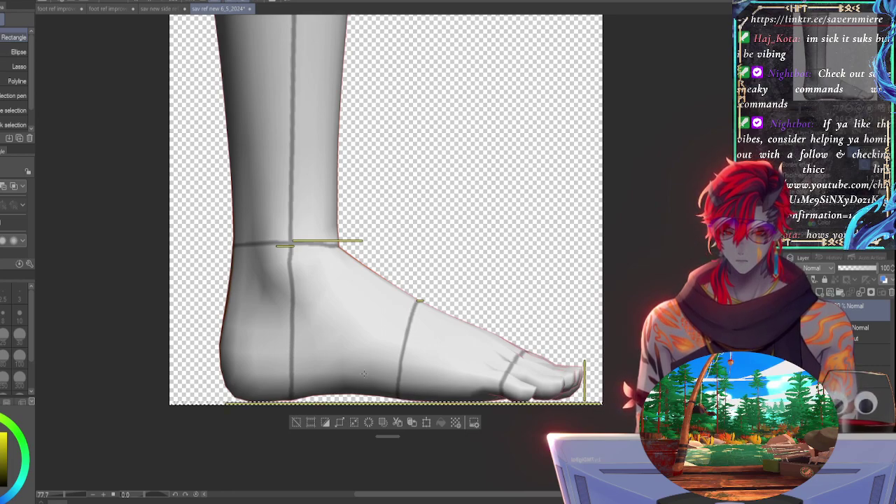
key(ctrl+d)
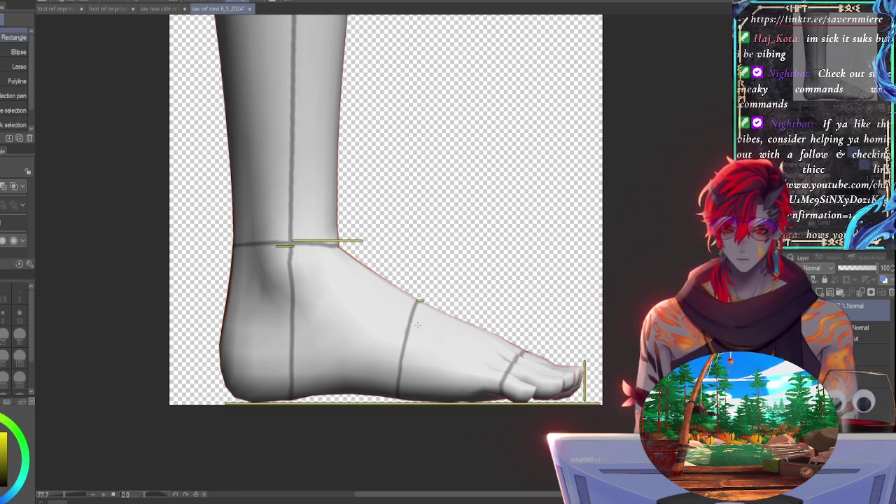
key(ctrl+a)
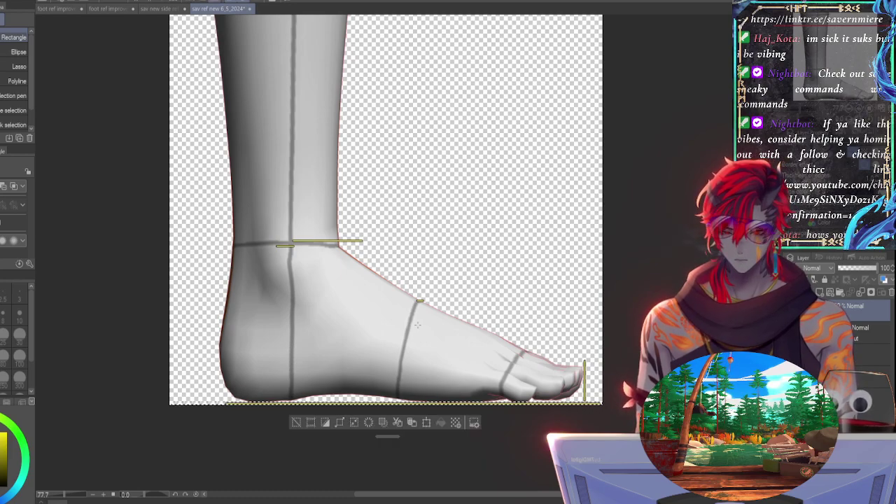
key(ctrl+t)
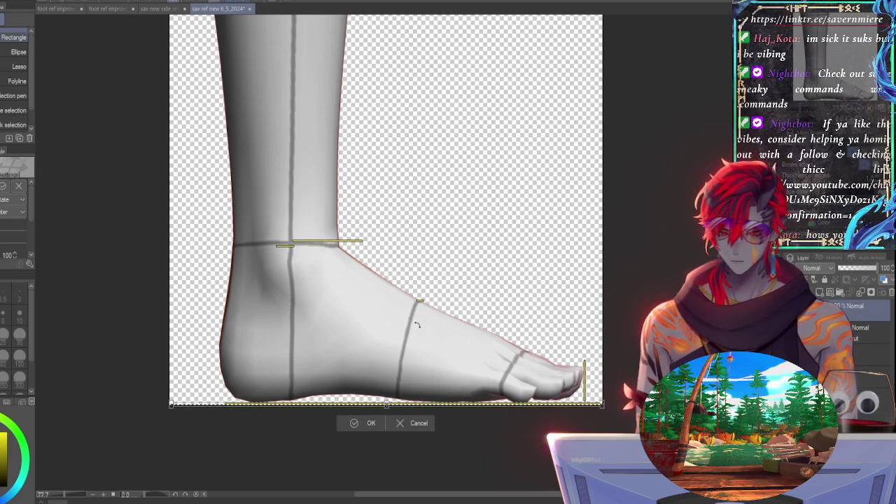
key(Return)
key(ctrl+d)
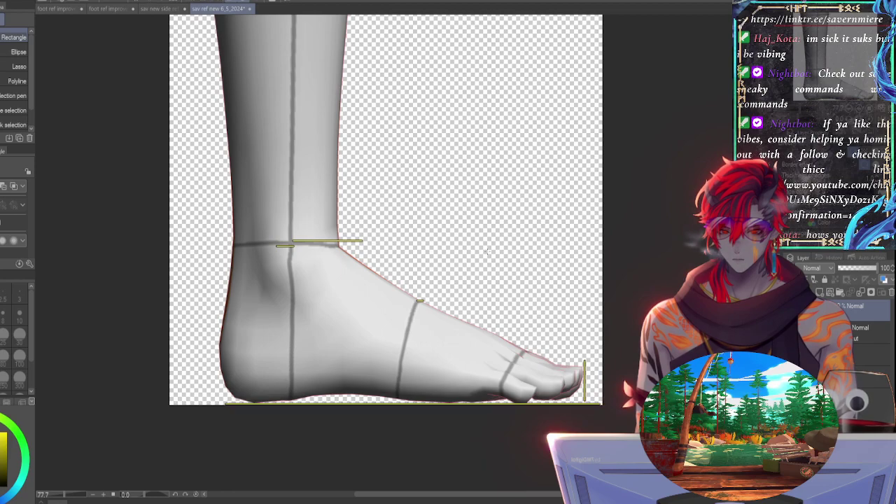
key(ctrl+a)
key(ctrl+t)
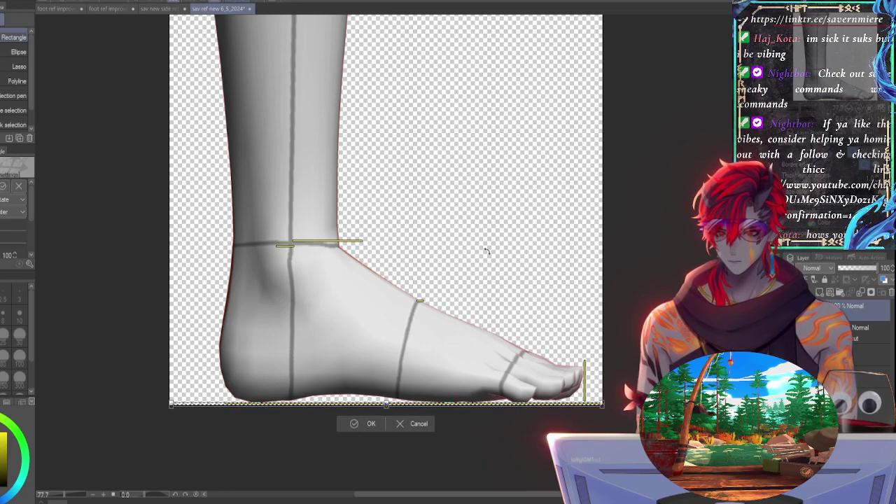
key(Return)
key(ctrl+d)
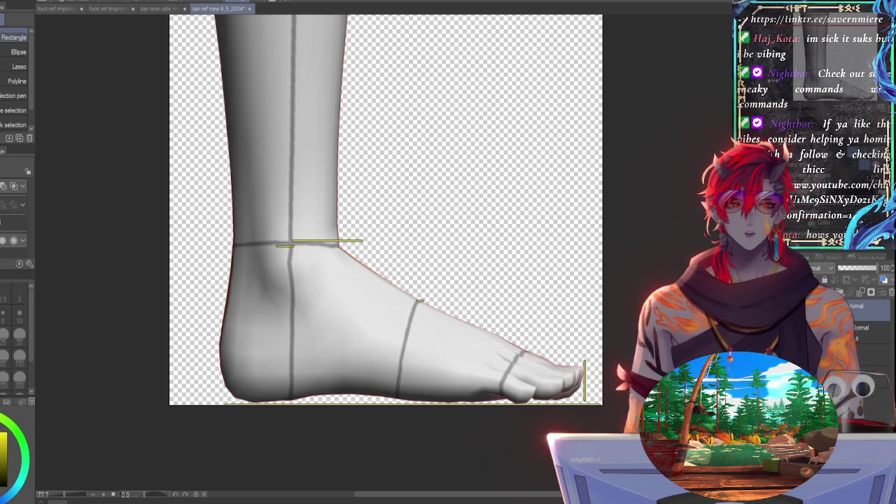
Step: Examine the side-view foot and its yellow ankle, leg, instep, toe and base-line markers, overall and up close
middle_drag(528, 188, 539, 252)
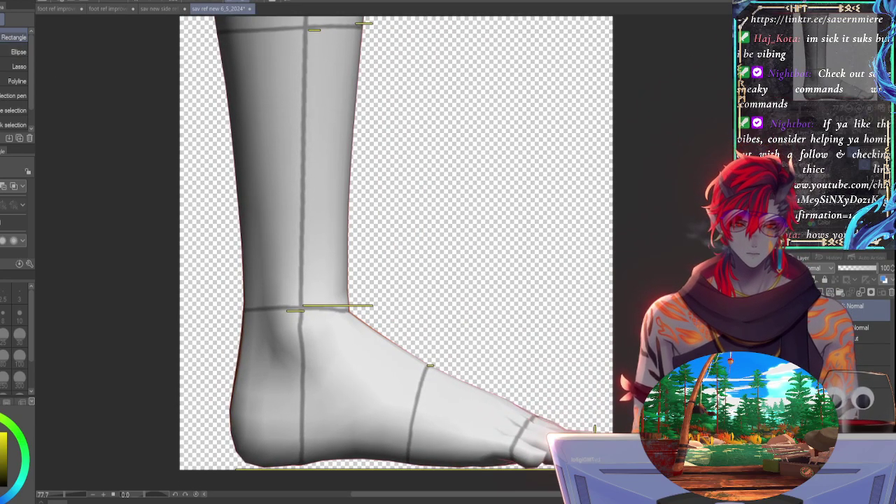
click(805, 108)
drag(797, 107, 800, 106)
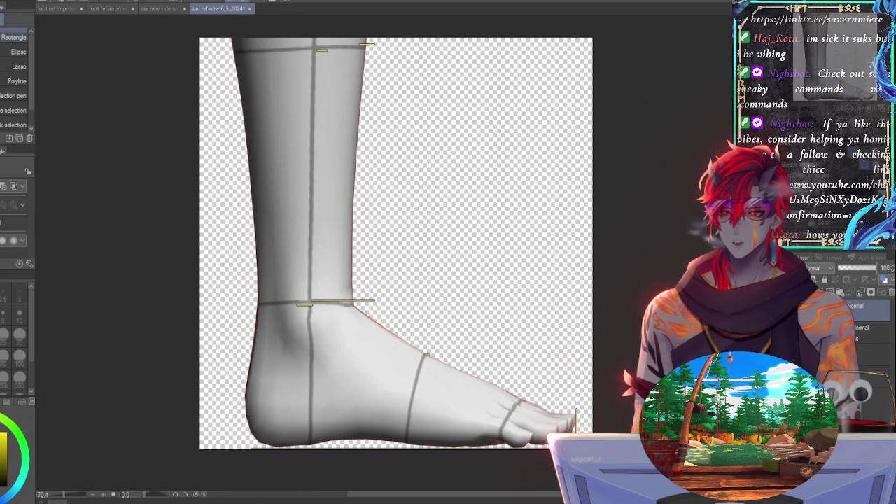
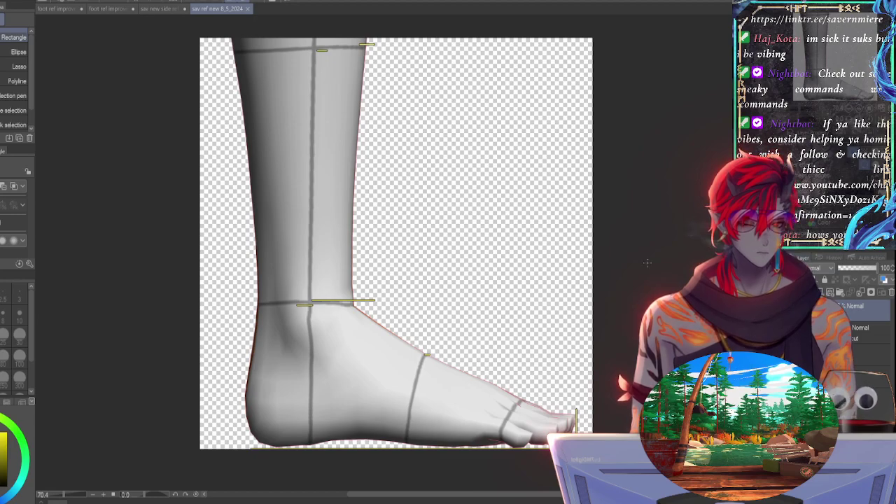
scroll(392, 248, down, 2)
scroll(392, 249, up, 5)
drag(420, 364, 394, 185)
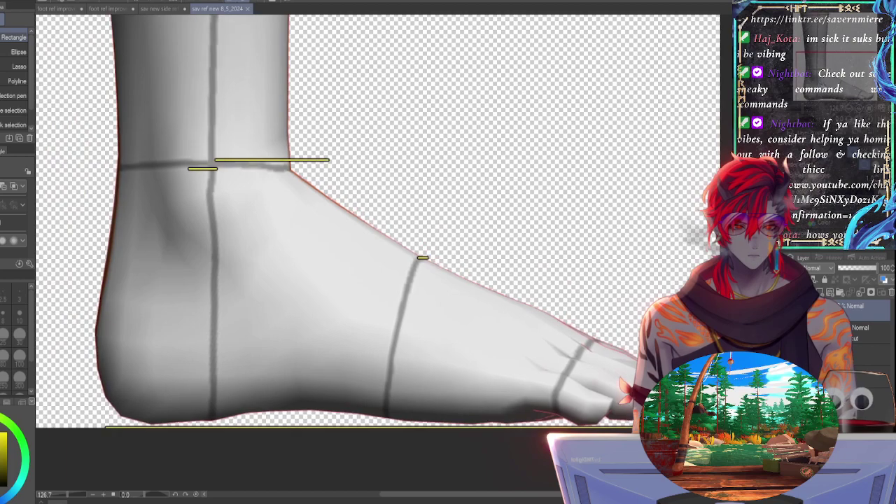
mouse_move(823, 86)
mouse_down()
mouse_move(816, 81)
mouse_move(826, 85)
mouse_up()
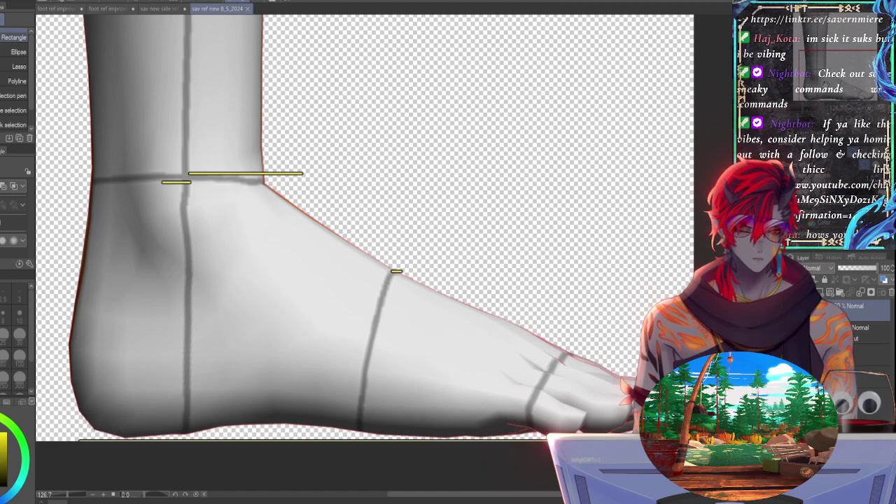
drag(396, 271, 508, 344)
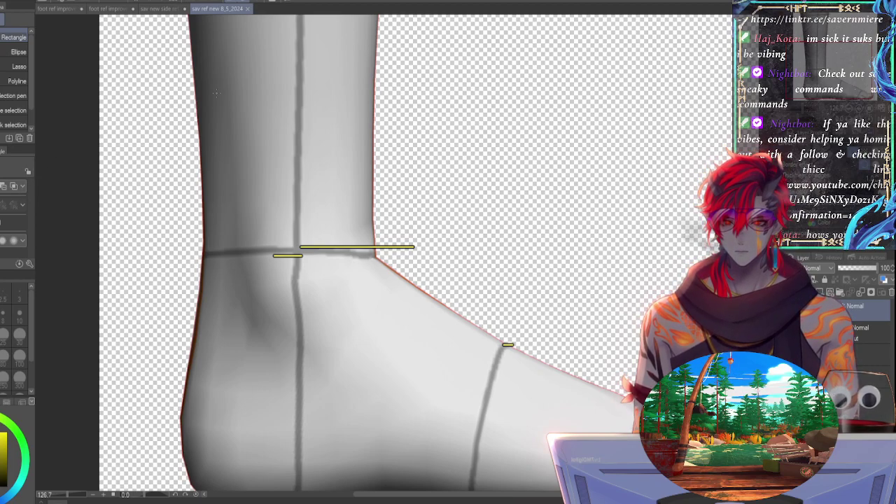
Step: Switch to the 3D figure's layer, select the figure with the Object tool and undo the last change
click(870, 333)
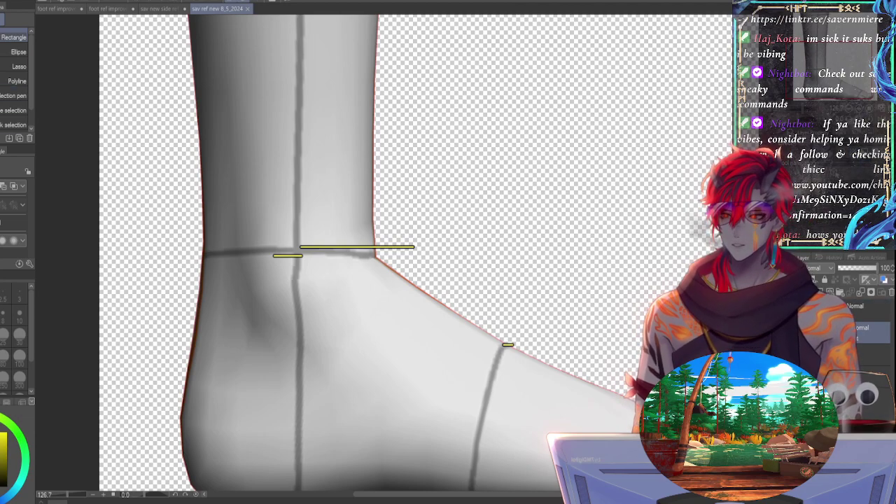
key(o)
click(314, 228)
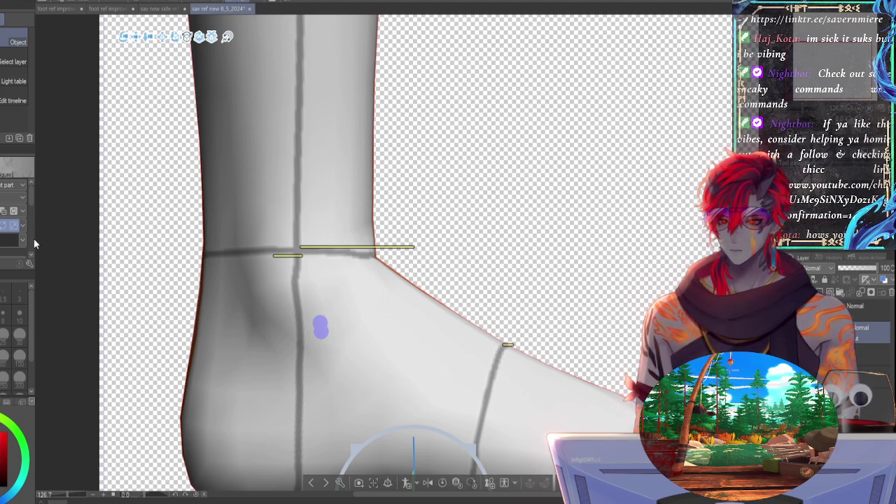
key(ctrl+z)
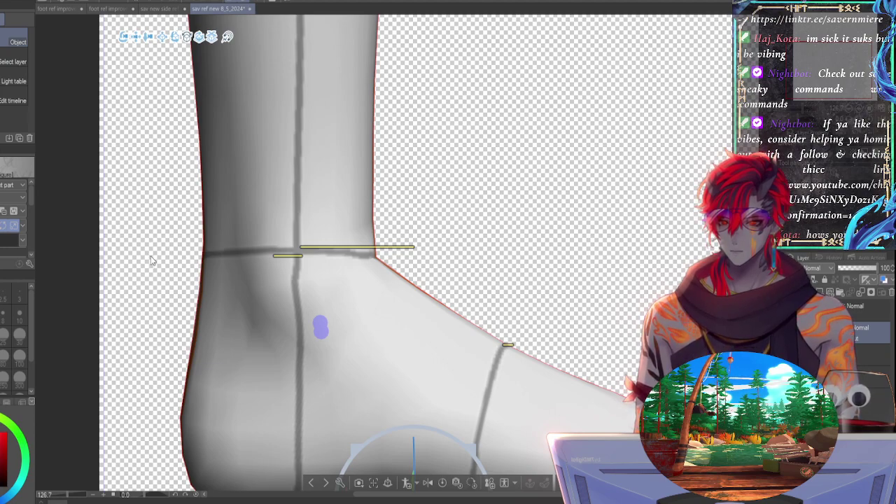
drag(161, 260, 143, 262)
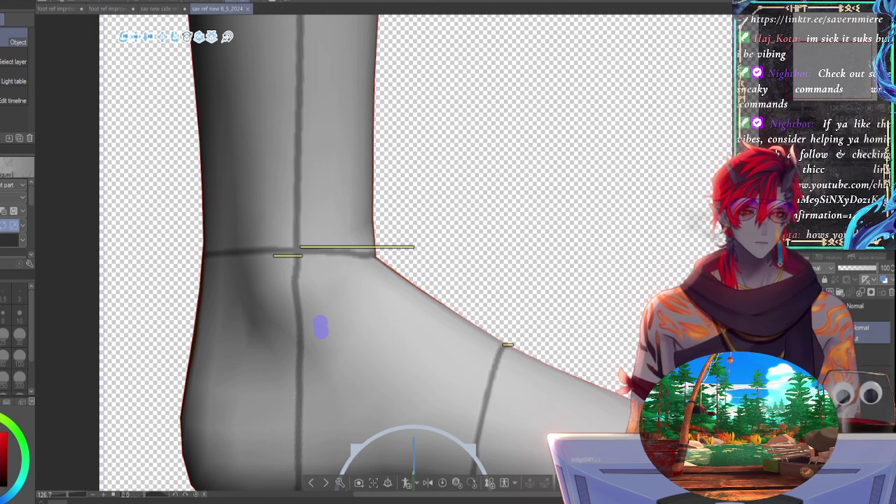
Step: Try flipping the 3D figure horizontally to show the opposite side of the foot, and flip it back
drag(807, 111, 797, 111)
key(ctrl+plus)
key(ctrl+plus)
key(ctrl+plus)
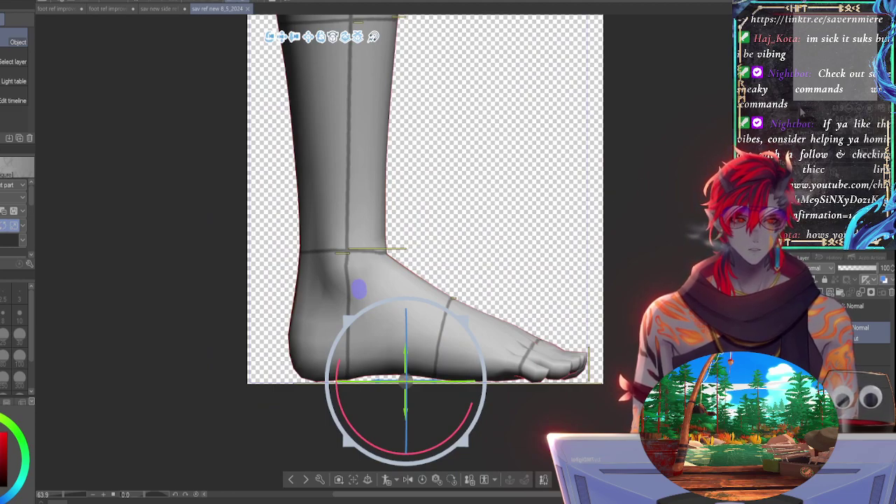
key(ctrl+minus)
drag(810, 73, 806, 56)
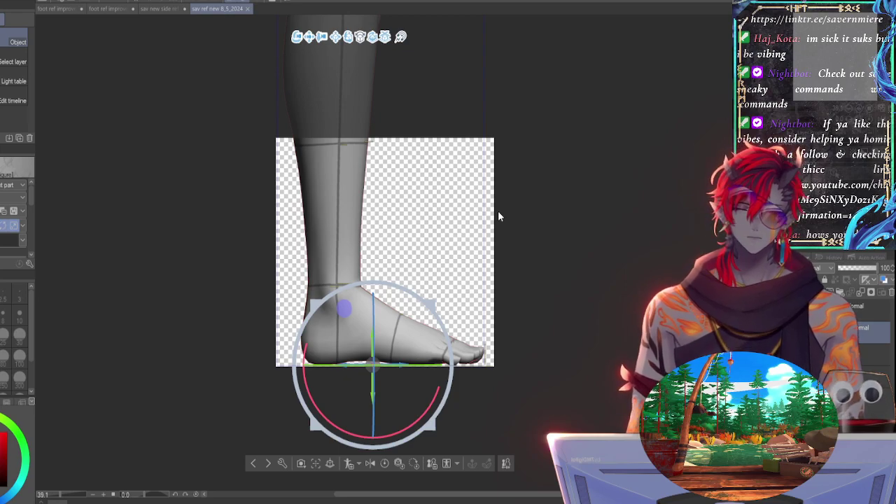
click(371, 468)
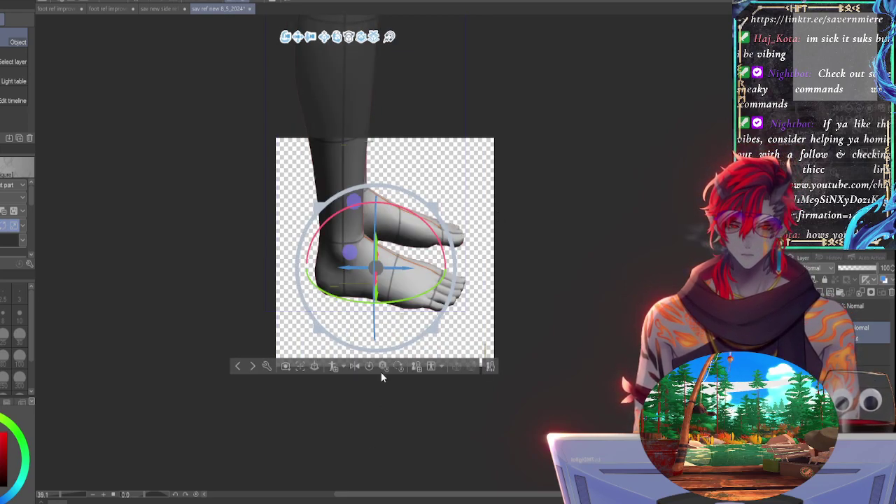
click(360, 369)
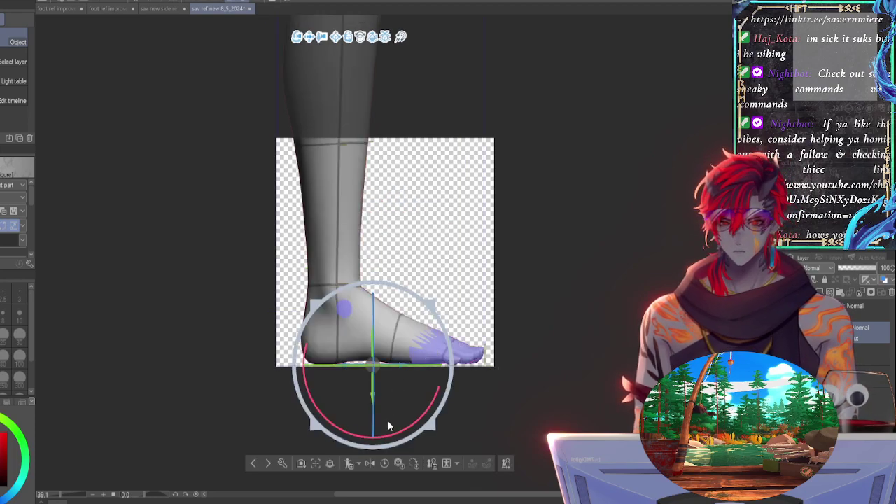
click(370, 464)
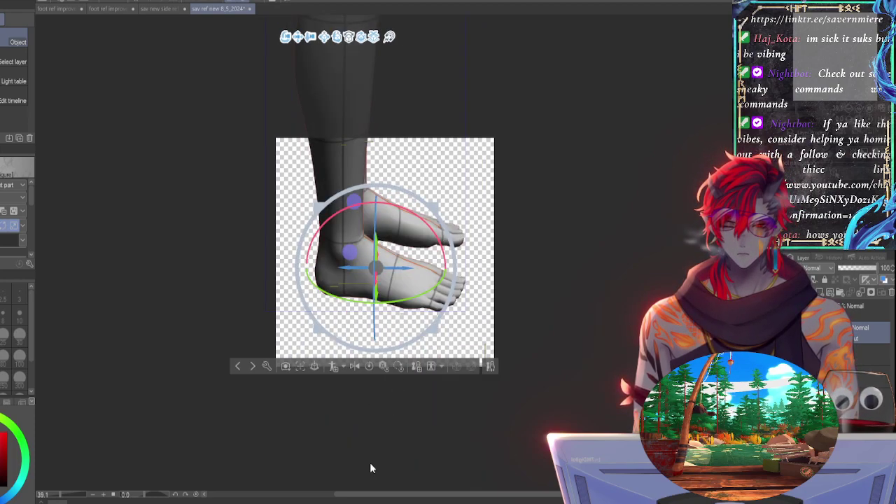
click(370, 459)
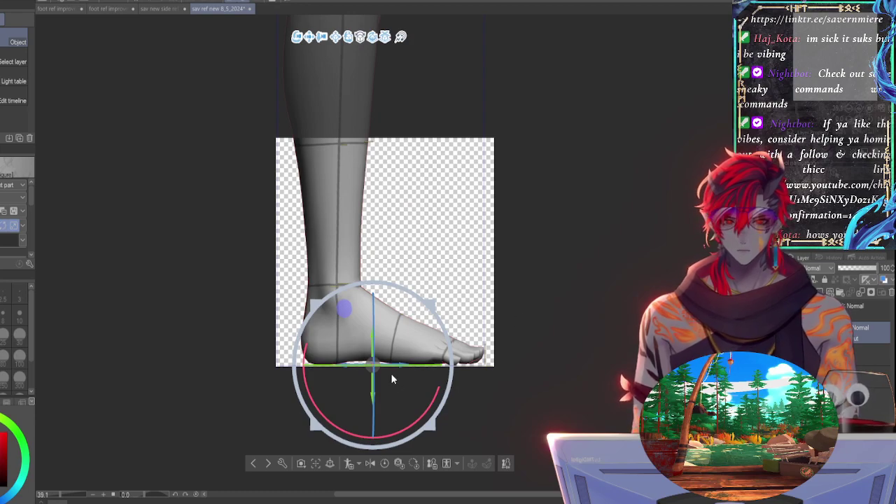
Step: Try turning the 3D figure with its base manipulator in both directions, and undo both changes
drag(418, 362, 125, 358)
drag(430, 363, 589, 369)
key(ctrl+z)
key(ctrl+z)
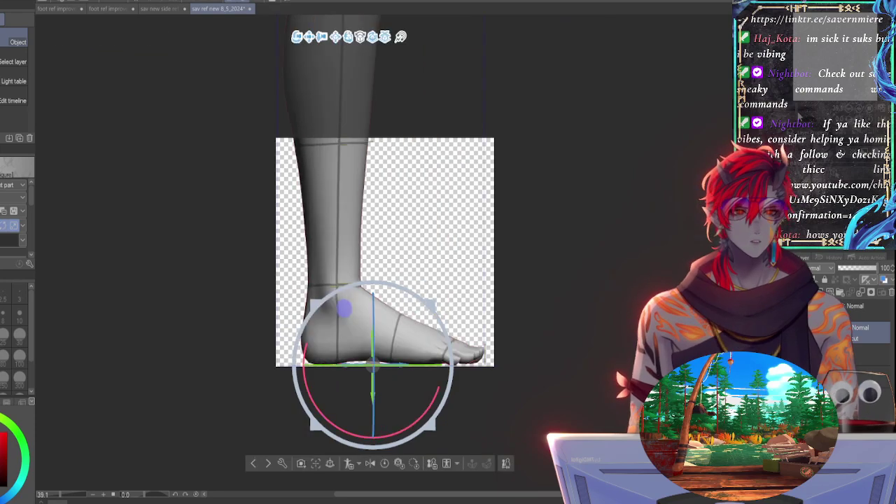
Step: Try posing the near leg by pulling on its thigh, and undo each attempt
drag(799, 107, 789, 109)
key(ctrl+plus)
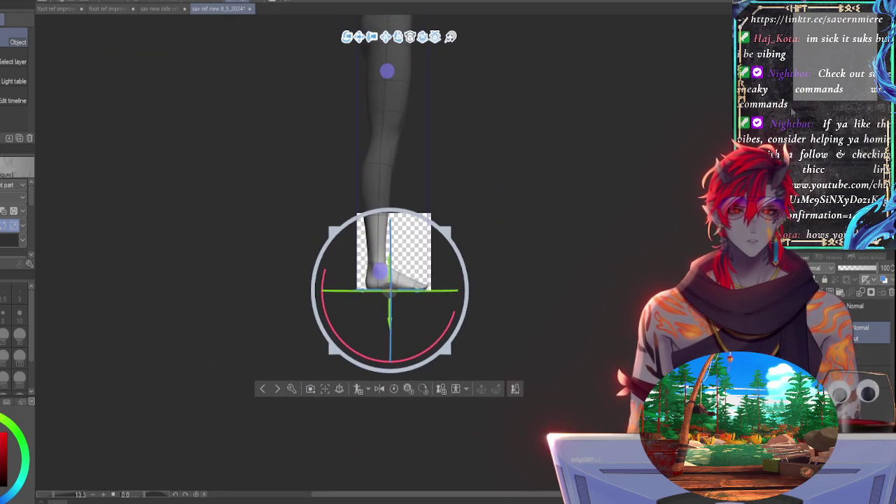
key(ctrl+plus)
drag(593, 34, 603, 114)
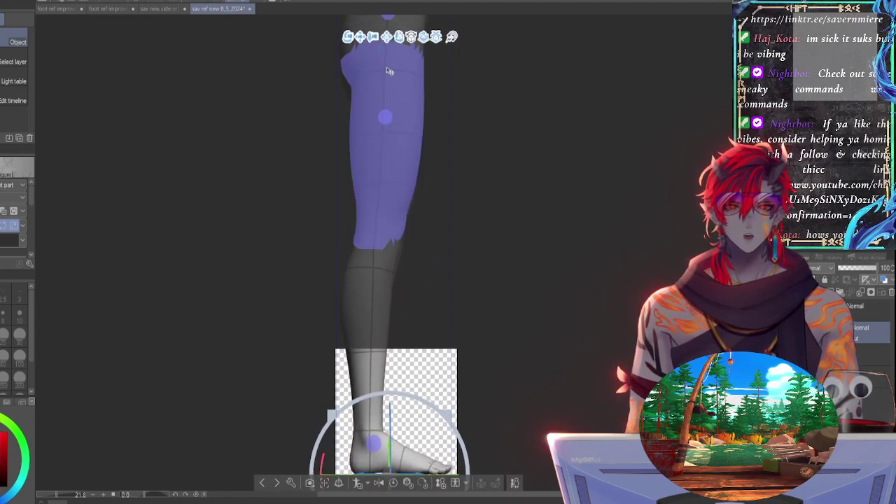
click(385, 116)
drag(445, 72, 457, 106)
key(ctrl+z)
click(389, 114)
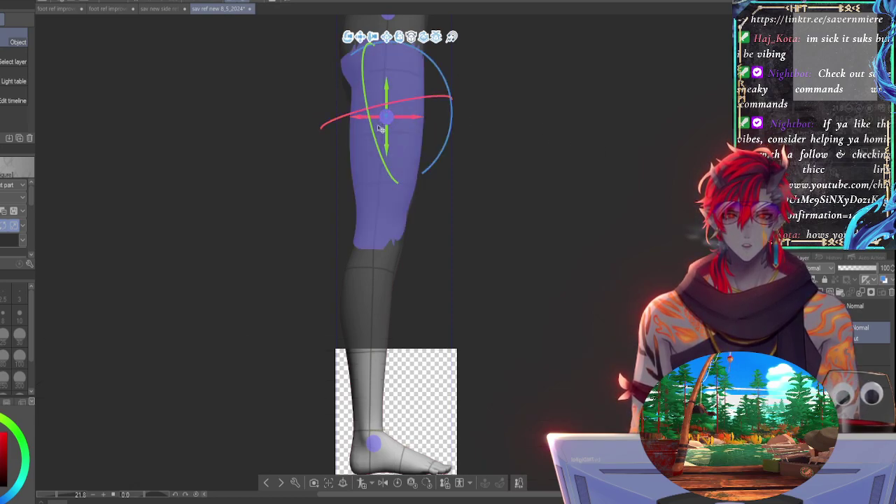
drag(378, 128, 516, 241)
key(ctrl+z)
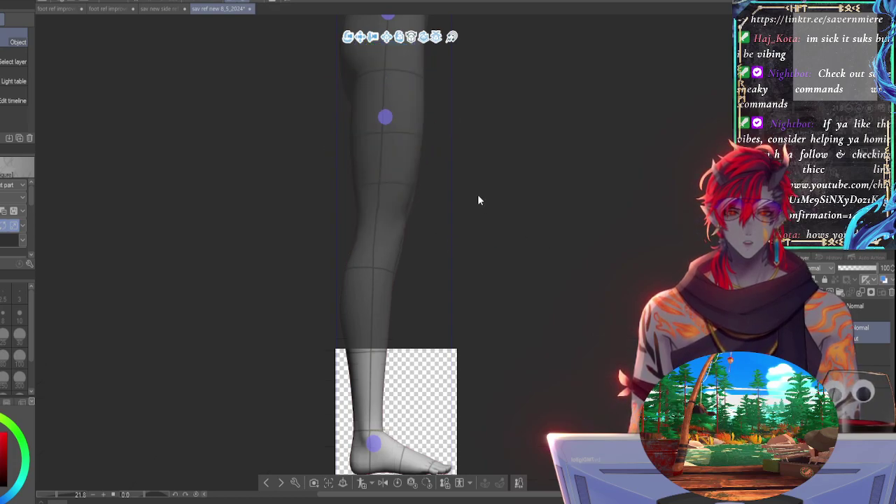
Step: Swing the near leg backward at the hip and compare the far foot with the yellow markers
click(400, 84)
drag(404, 77, 367, 90)
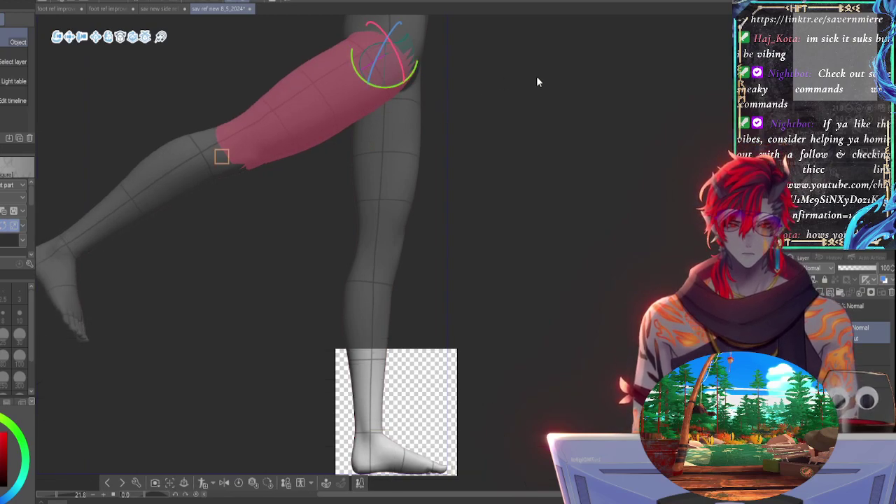
middle_drag(519, 280, 556, 122)
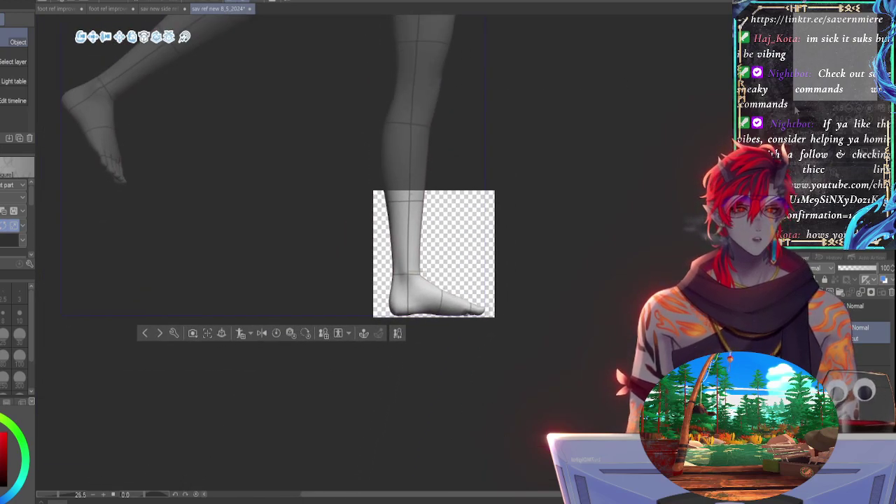
scroll(398, 253, up, 6)
scroll(398, 252, right, 3)
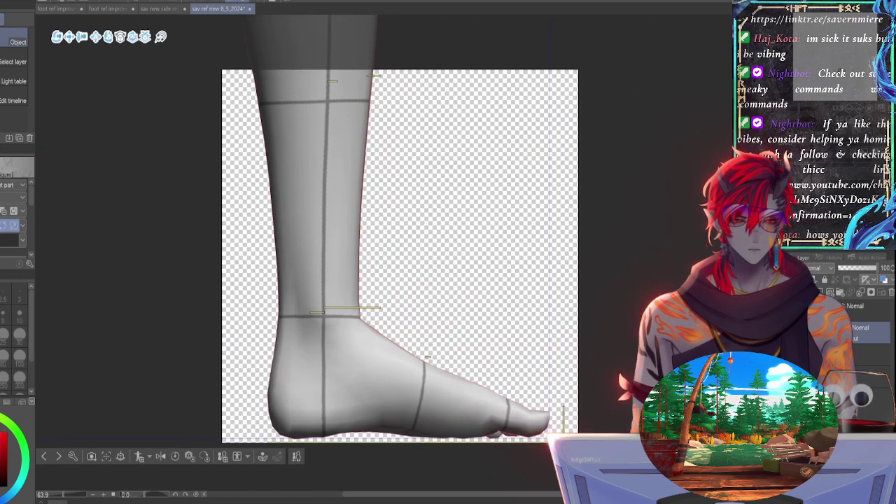
scroll(399, 252, up, 1)
scroll(399, 252, down, 2)
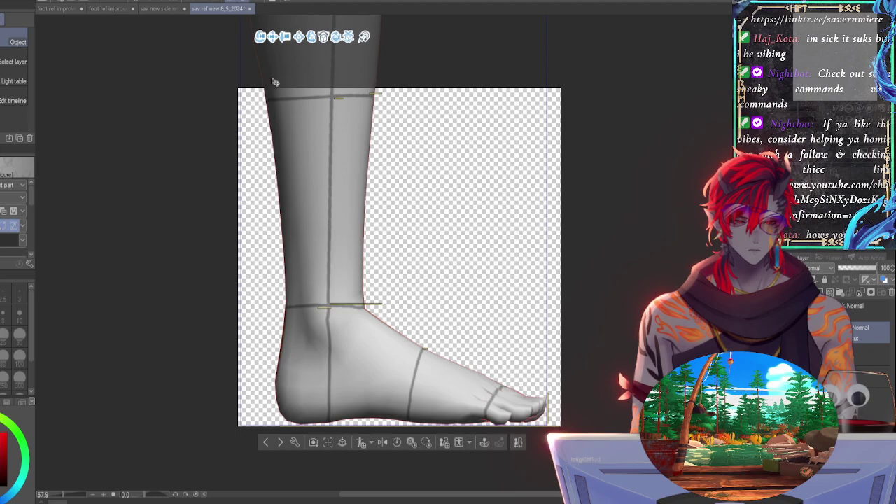
Step: Compare both feet by switching between the posed and unposed leg, and restore the original standing pose
click(117, 2)
click(108, 2)
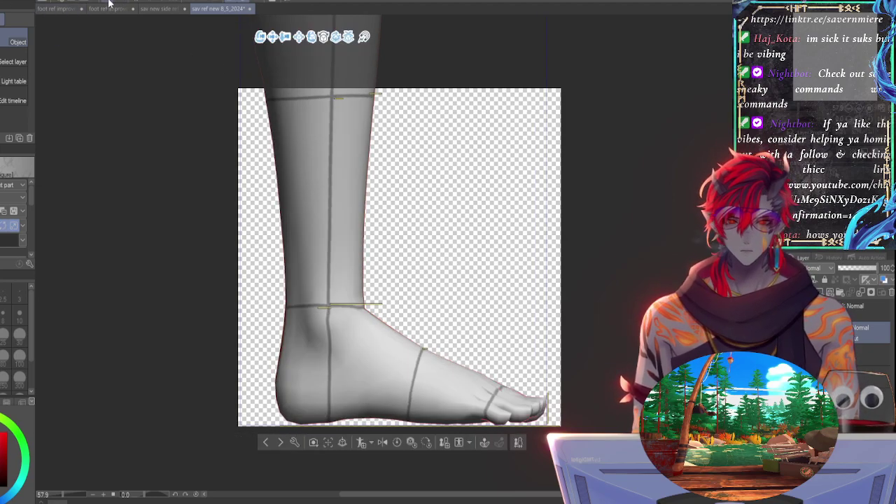
click(108, 2)
click(118, 2)
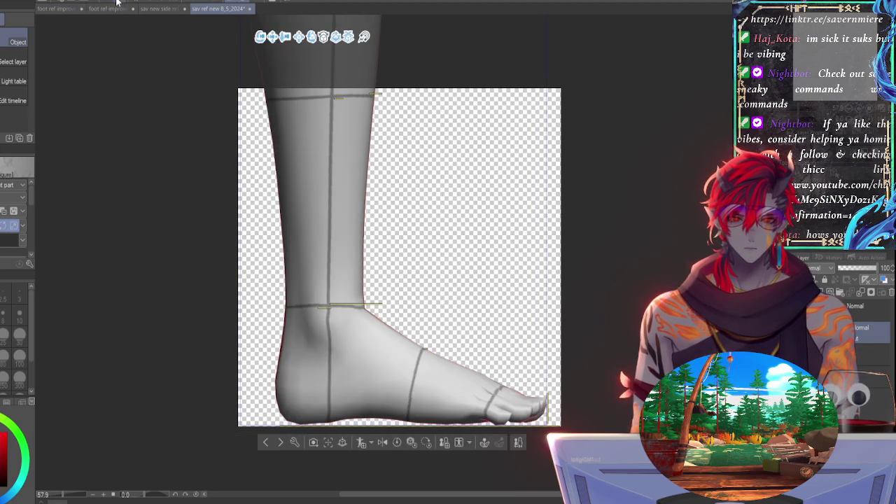
click(331, 161)
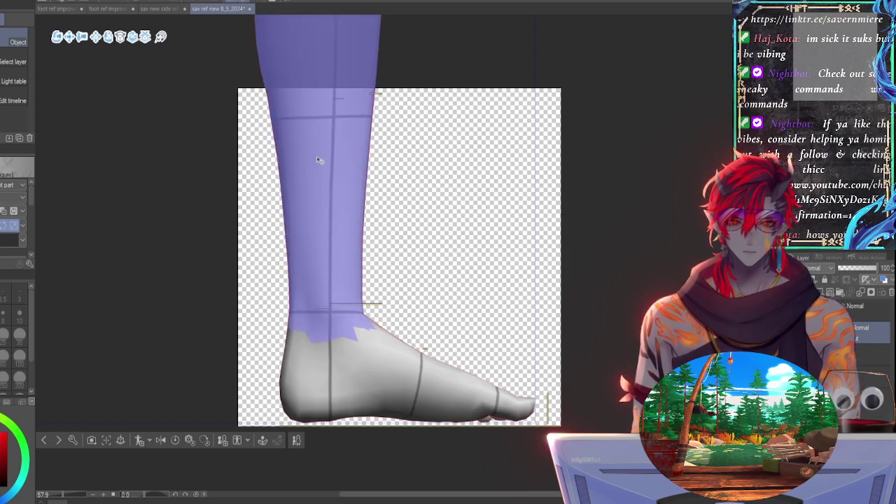
key(ctrl+z)
key(ctrl+z)
key(ctrl+z)
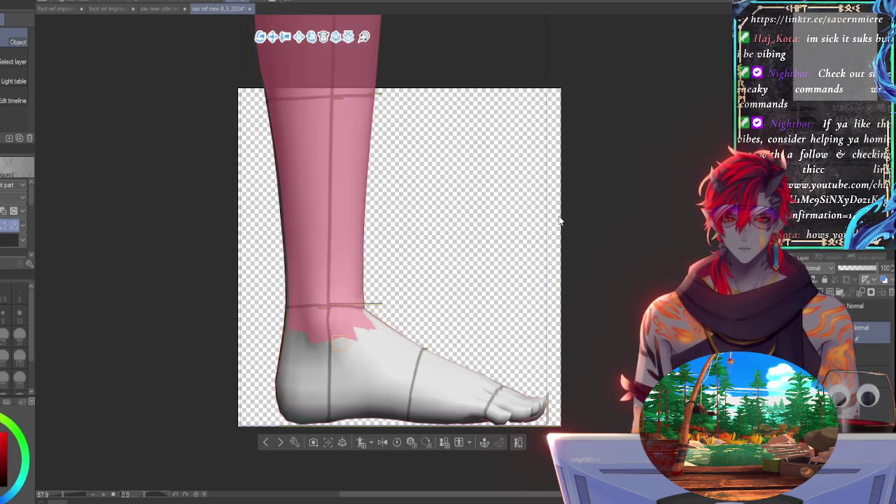
Step: Select the whole 3D figure, rotate it very slightly about its vertical axis and clear the selection
click(499, 366)
click(435, 412)
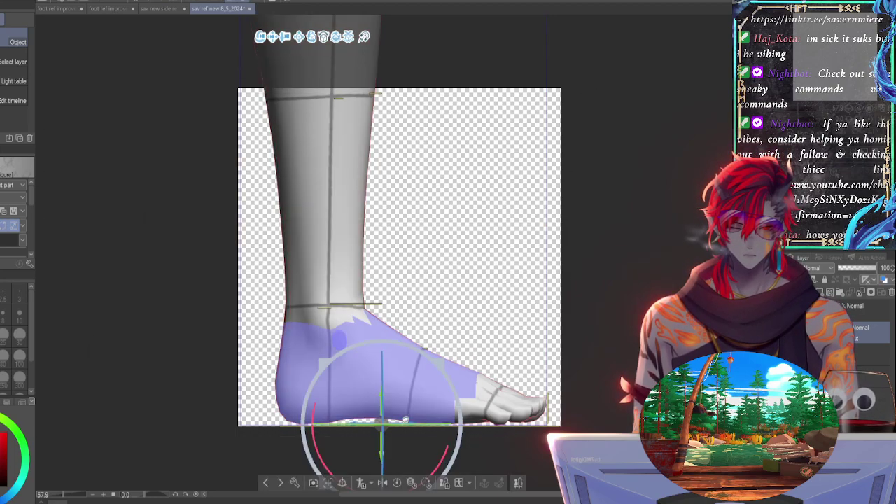
click(406, 420)
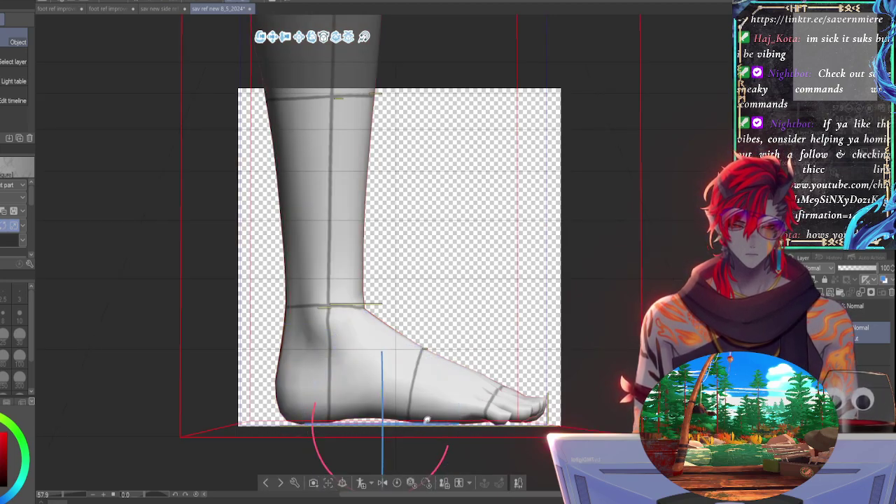
drag(426, 420, 423, 423)
click(618, 228)
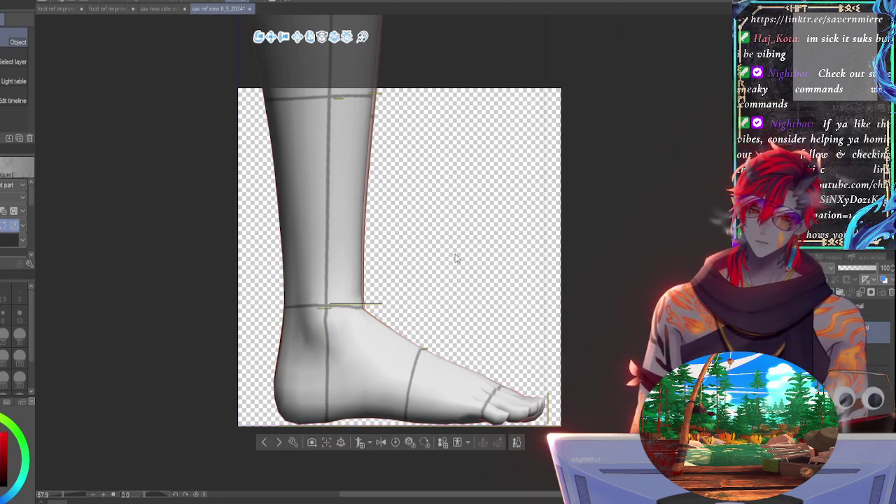
Step: Fine-tune the figure's rotation with its base rings and nudge it sideways to line up with the yellow markers
click(444, 413)
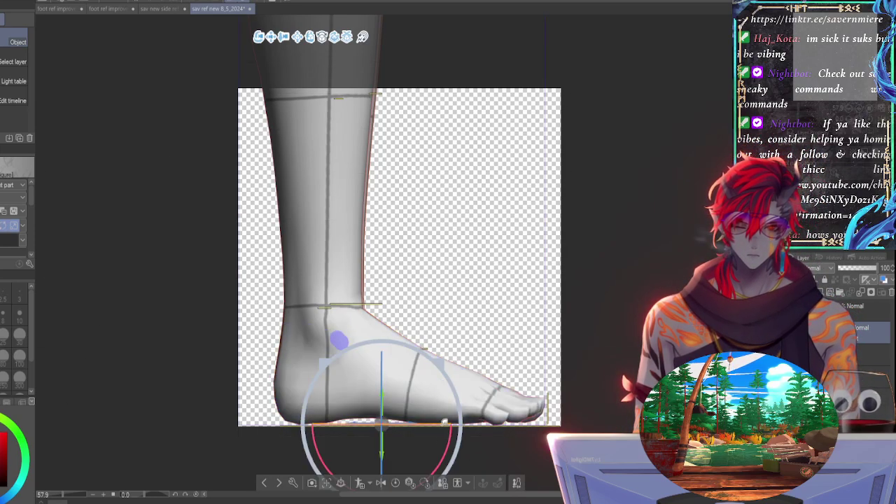
drag(445, 422, 445, 421)
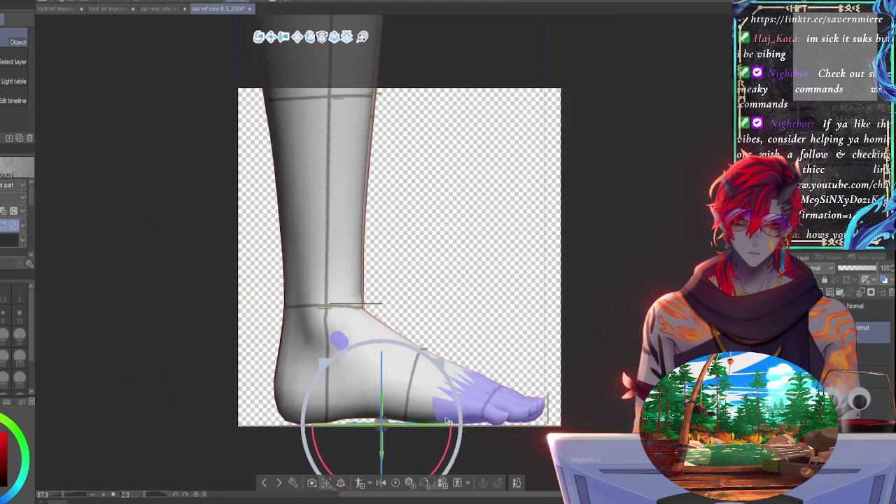
click(626, 299)
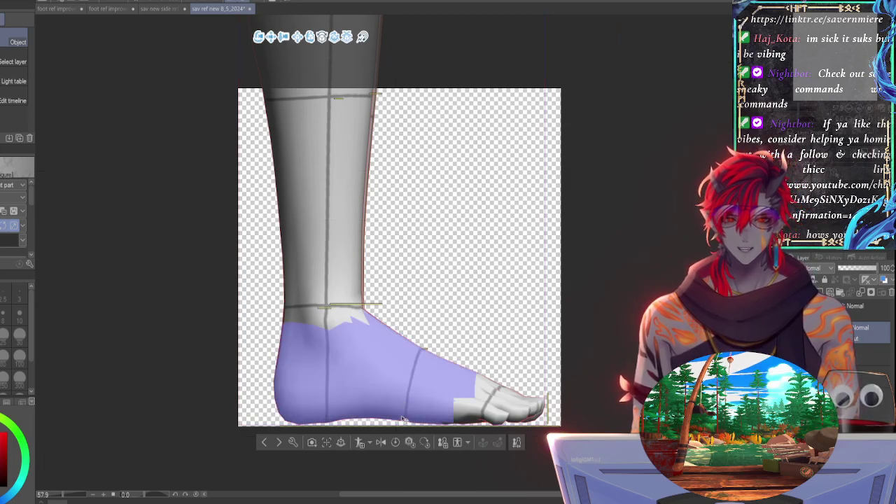
click(384, 382)
click(384, 380)
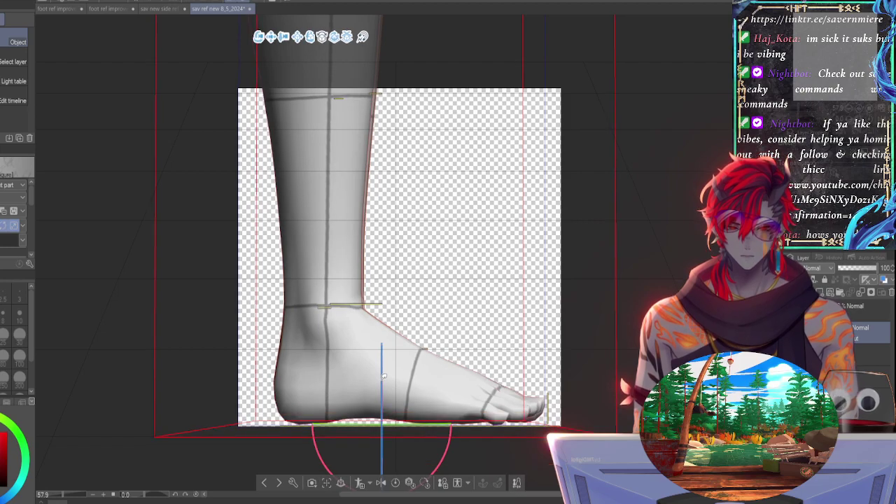
drag(385, 382, 385, 375)
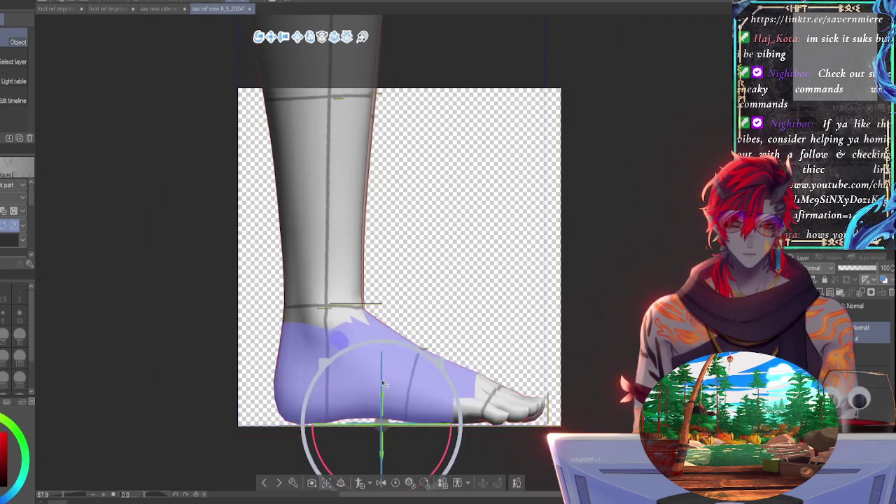
click(468, 351)
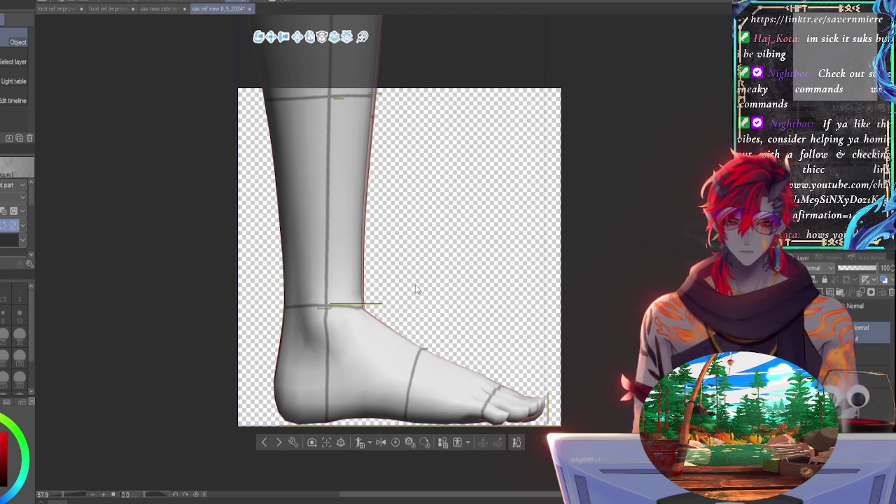
middle_drag(418, 291, 412, 257)
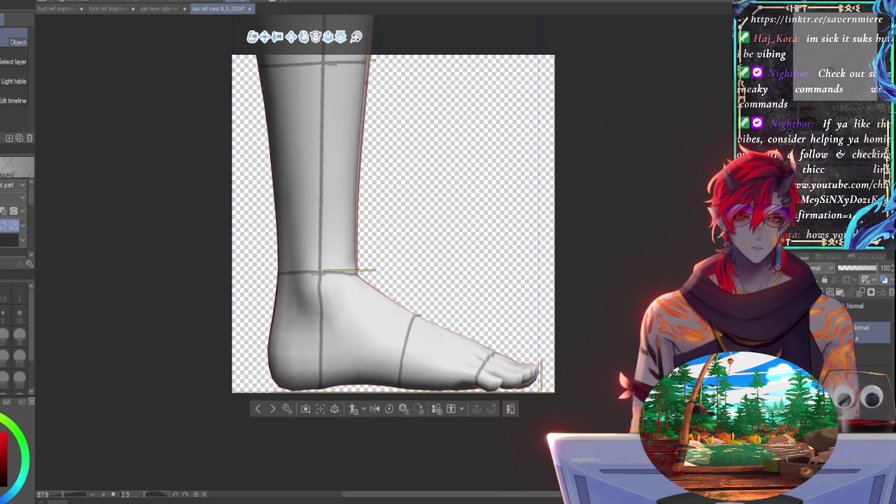
drag(570, 232, 568, 232)
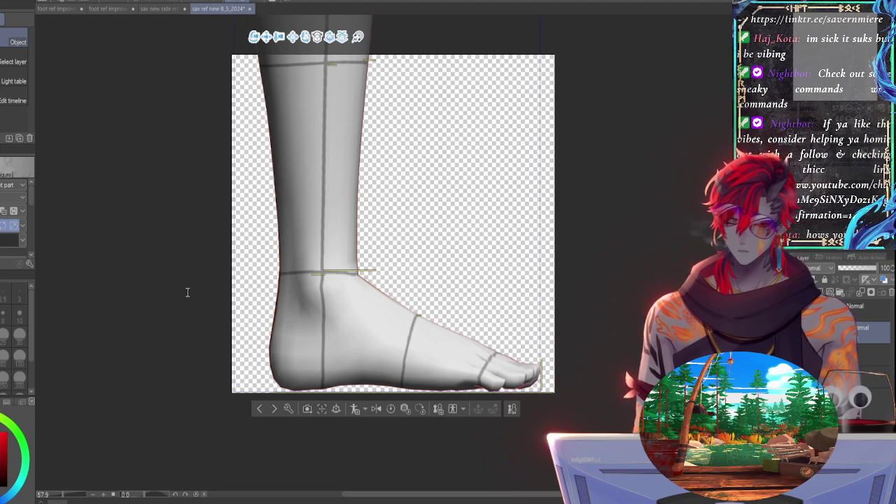
Step: Step back through the recent 3D view changes with undo and redo, and return to the level side view
key(ctrl+z)
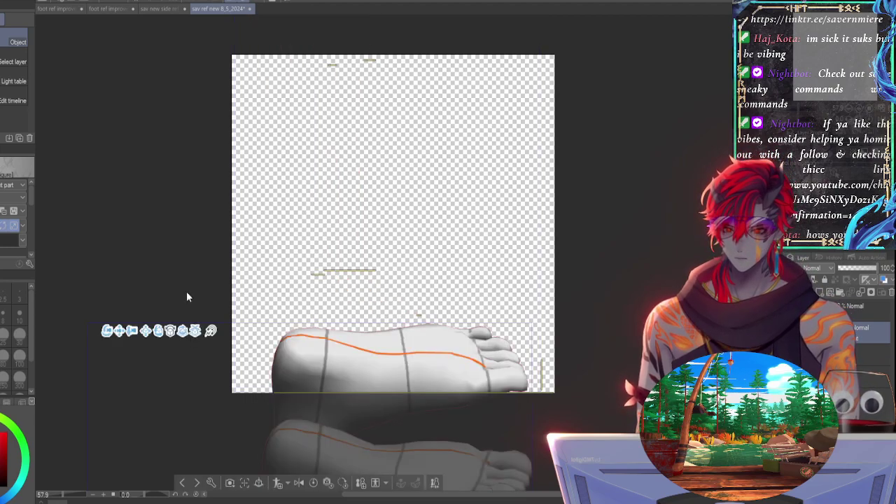
key(ctrl+y)
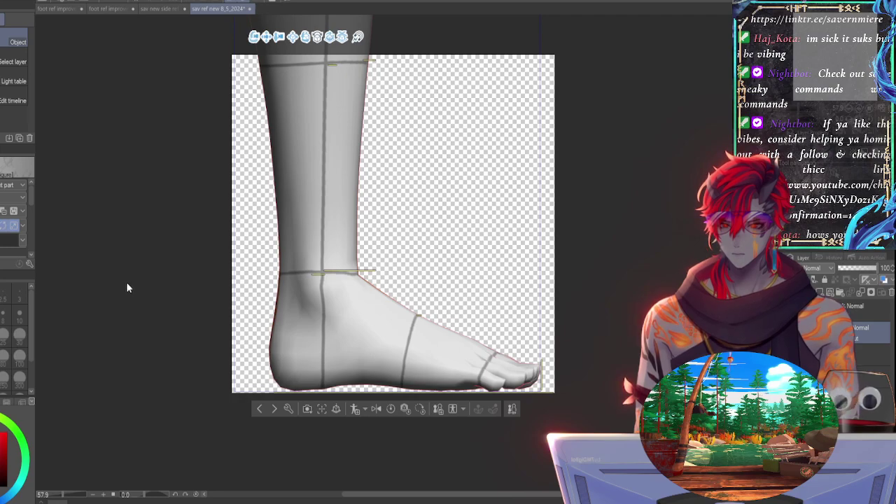
key(ctrl+z)
key(ctrl+y)
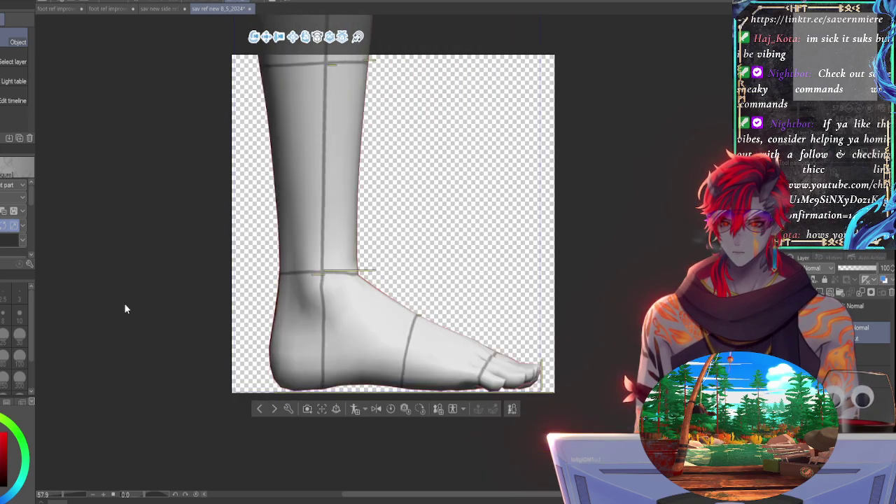
key(ctrl+z)
key(ctrl+z)
key(ctrl+z)
key(ctrl+z)
key(ctrl+z)
key(ctrl+z)
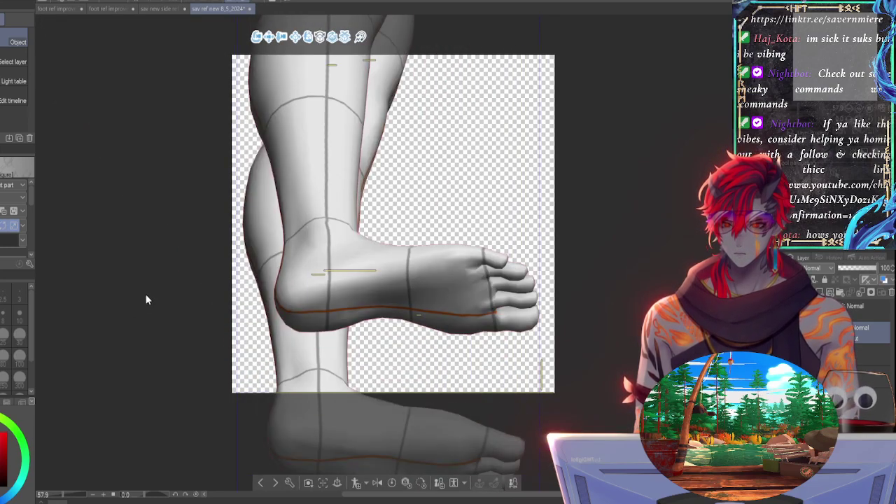
key(ctrl+z)
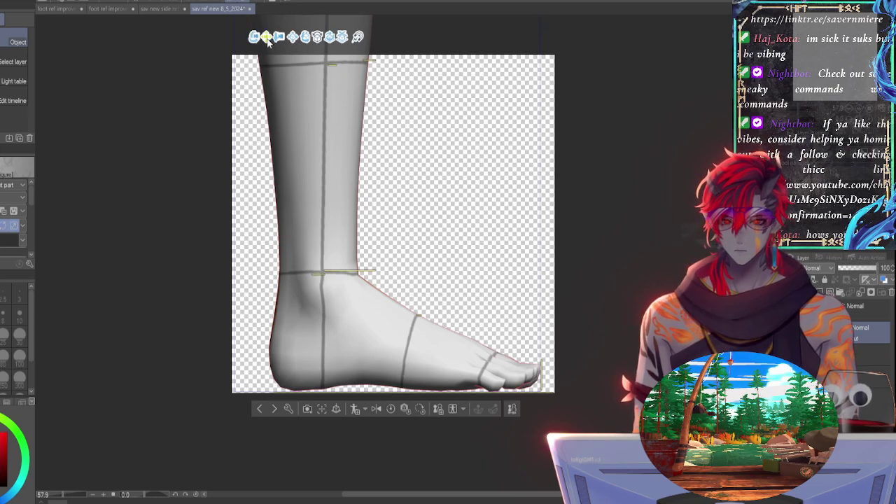
Step: Try shifting the 3D figure away from the canvas, and bring it back over the canvas
drag(382, 258, 398, 276)
middle_drag(398, 275, 105, 266)
right_click(566, 167)
scroll(511, 190, down, 8)
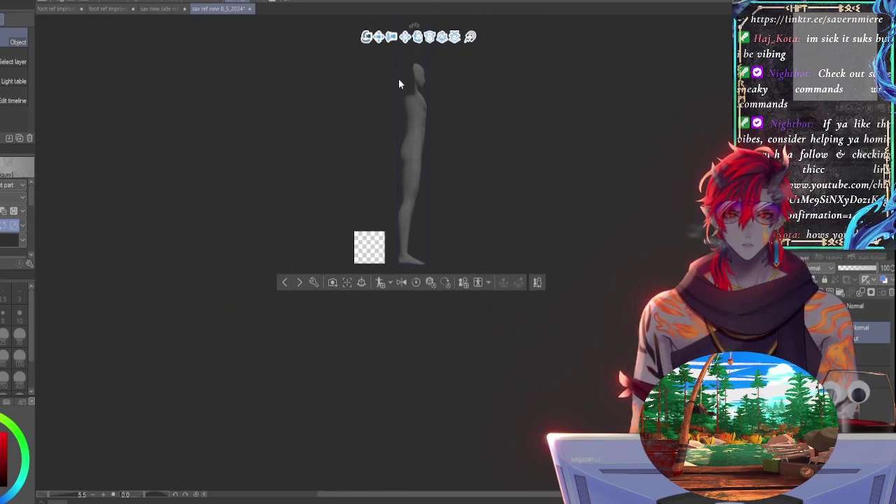
drag(399, 80, 423, 145)
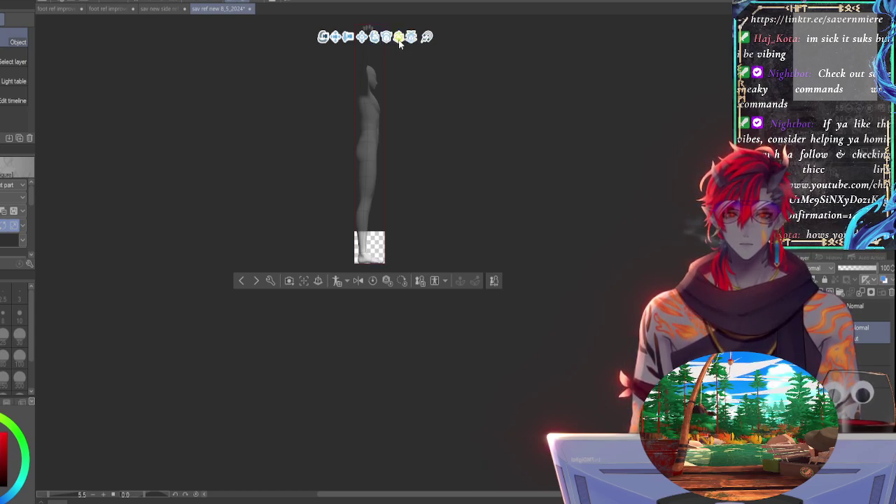
Step: Select the whole 3D figure, try tilting it with its base manipulator, and clear the selection
drag(302, 101, 307, 198)
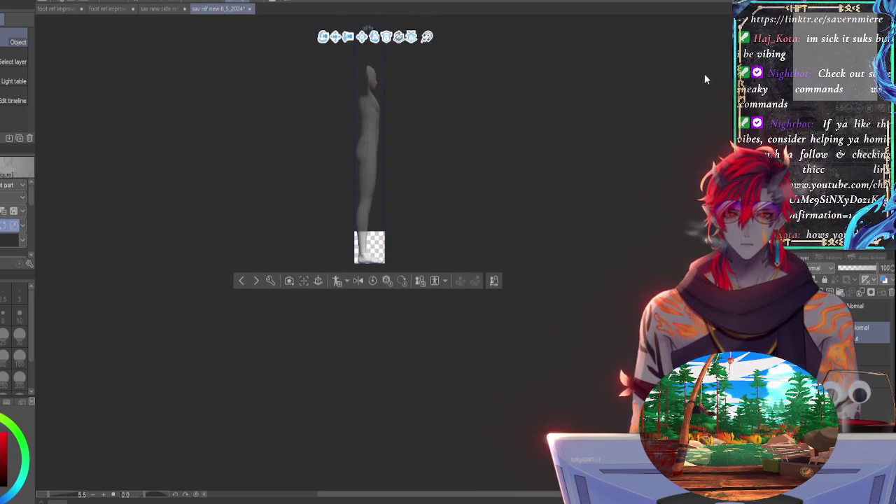
drag(818, 63, 820, 65)
drag(783, 111, 792, 114)
drag(809, 64, 747, 1)
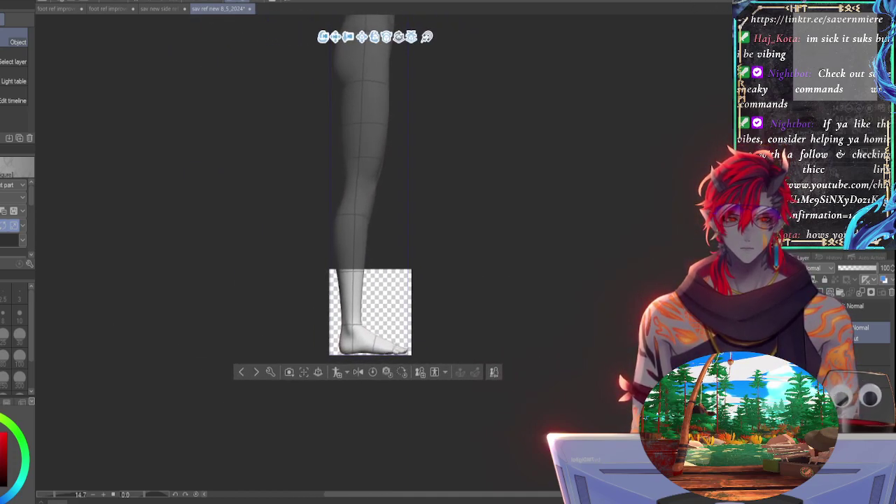
drag(370, 210, 357, 313)
drag(797, 110, 791, 109)
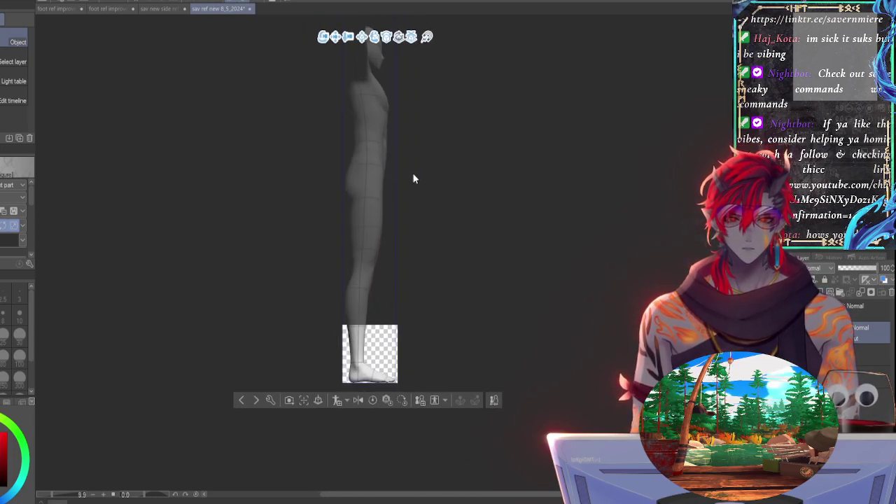
click(377, 342)
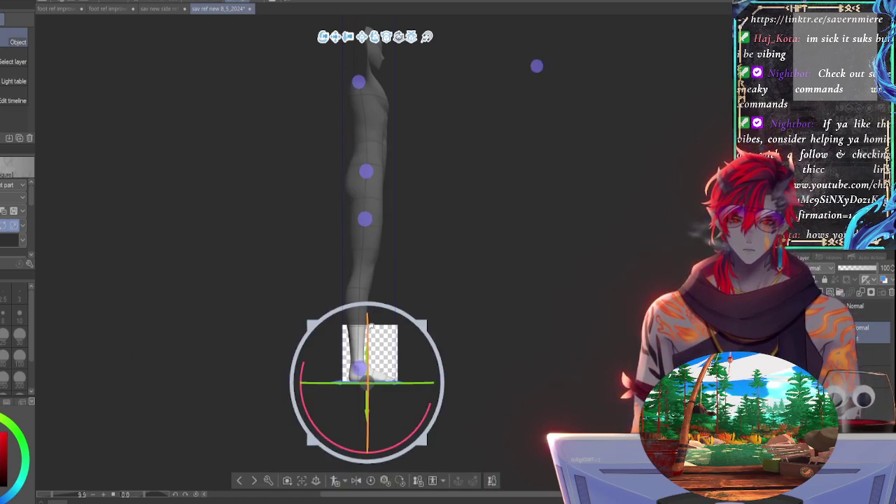
mouse_move(369, 325)
mouse_down()
mouse_move(370, 383)
mouse_move(368, 374)
mouse_up()
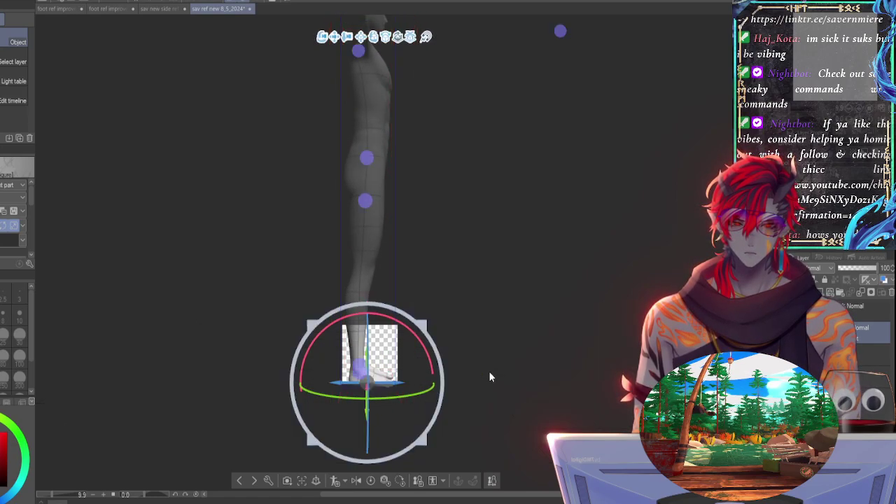
click(490, 374)
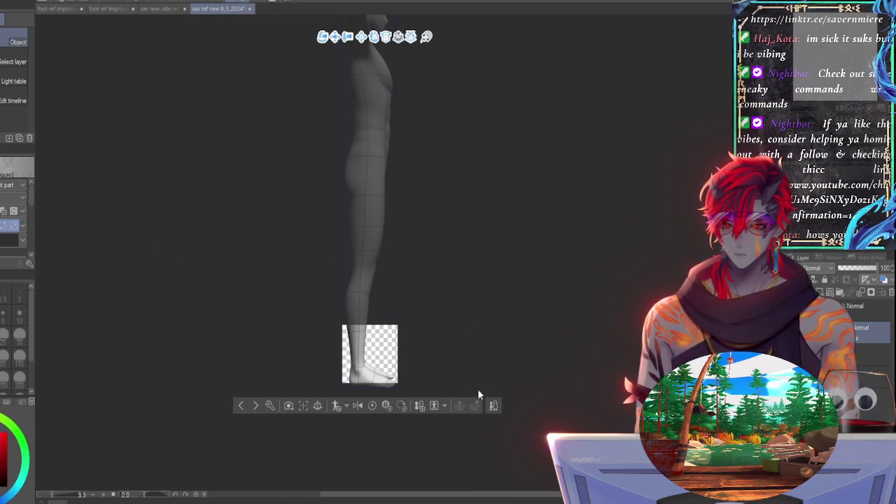
Step: Undo the recent tilts and moves of the 3D figure back to the level side view over the canvas
key(ctrl+z)
key(ctrl+z)
key(ctrl+z)
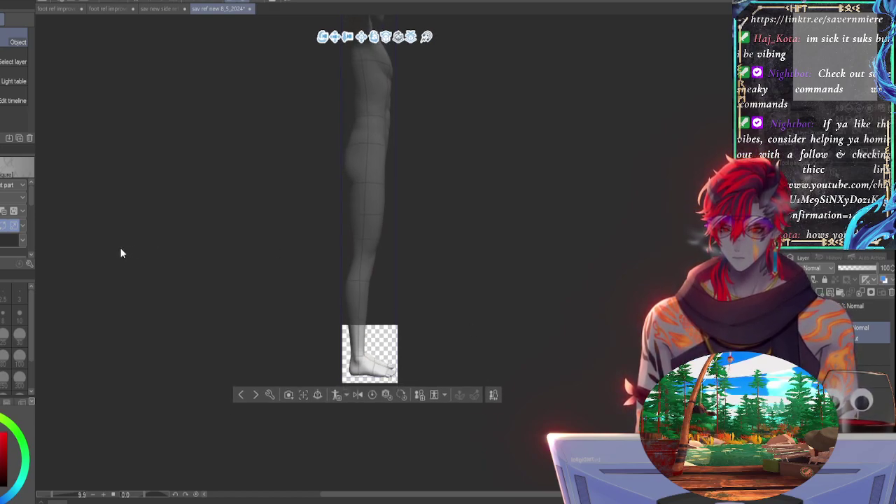
key(ctrl+z)
key(ctrl+z)
key(ctrl+z)
key(ctrl+z)
key(ctrl+z)
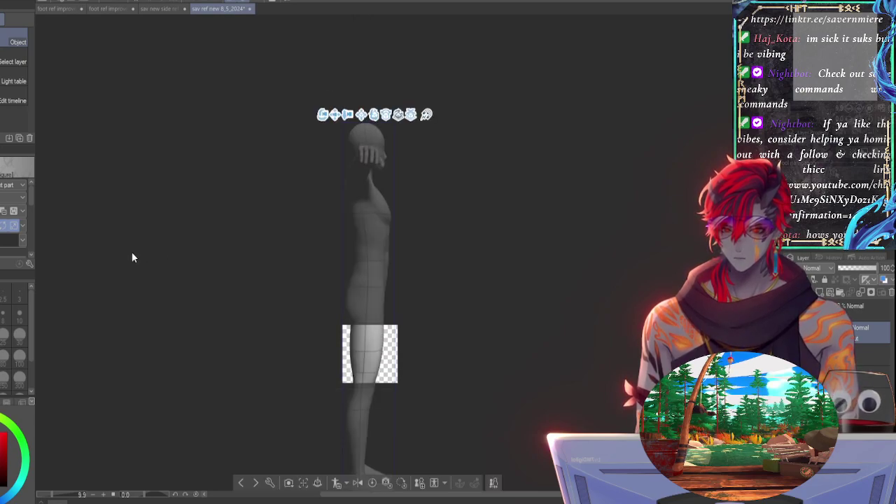
key(ctrl+z)
key(ctrl+z)
key(ctrl+z)
key(ctrl+z)
key(ctrl+z)
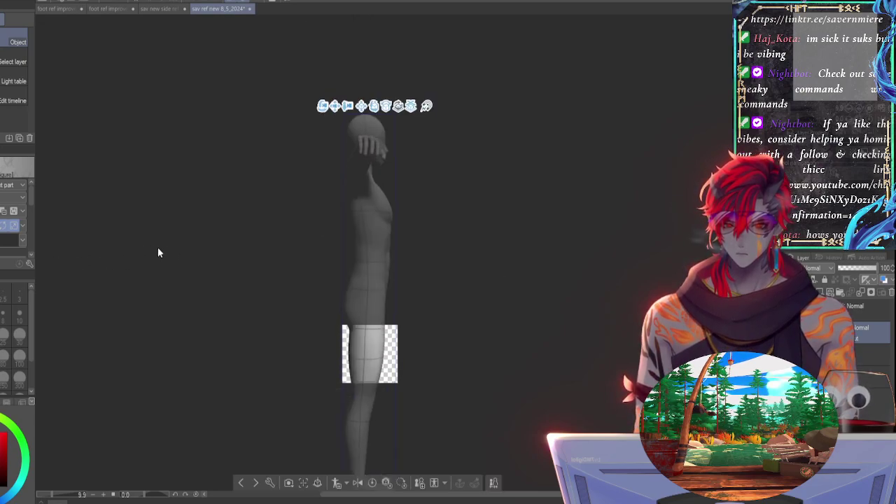
key(ctrl+z)
key(ctrl+z)
key(ctrl+z)
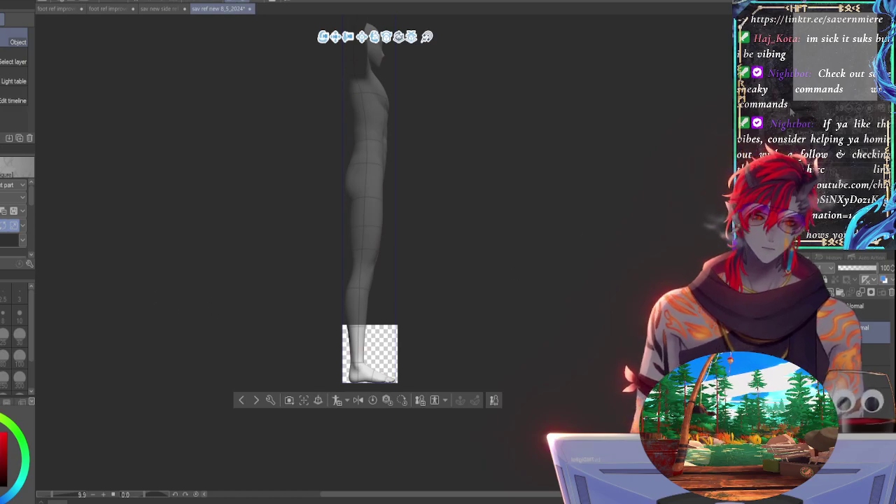
Step: Try selecting the near lower leg and foot of the 3D figure and rotating the foot at the ankle
scroll(420, 308, up, 3)
drag(807, 63, 759, 146)
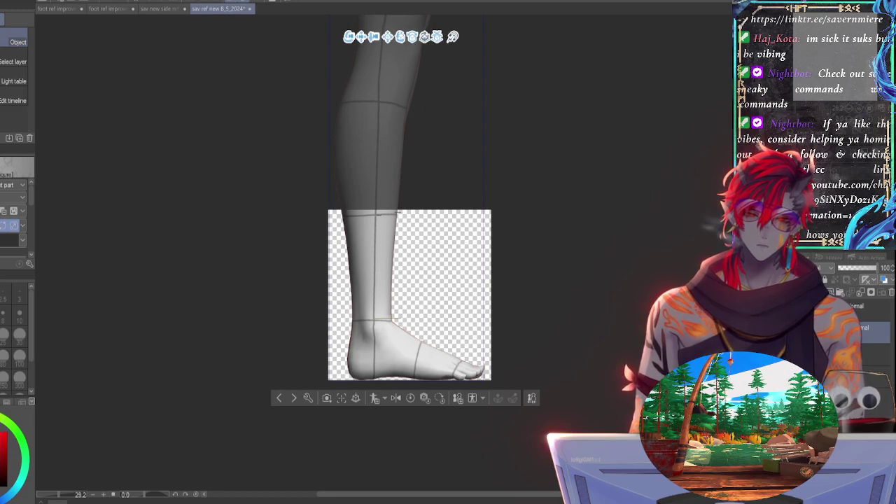
click(417, 66)
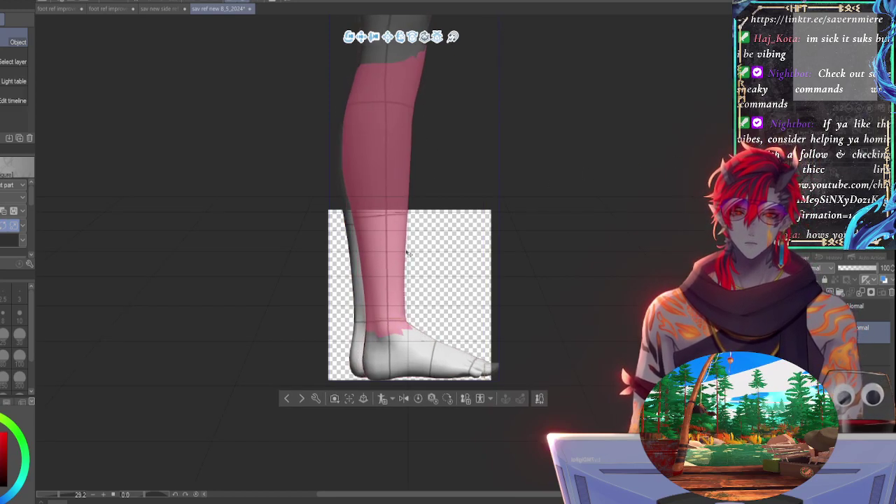
click(433, 279)
click(397, 339)
click(449, 301)
click(383, 332)
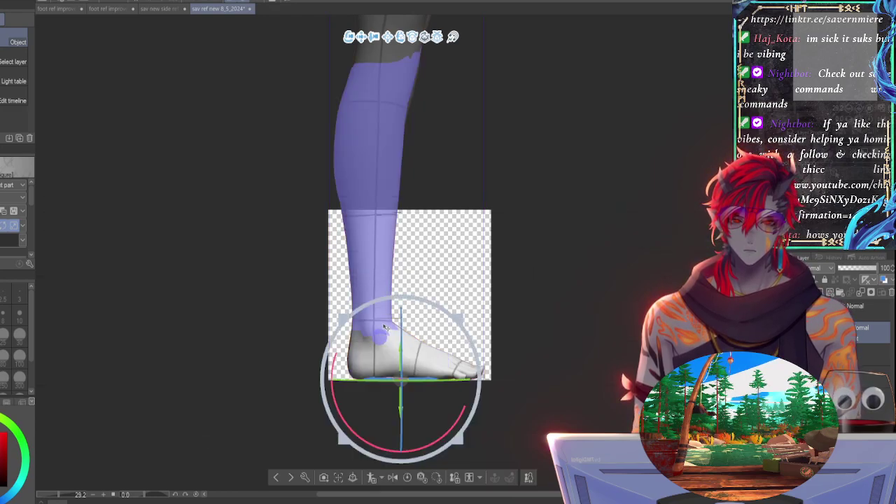
click(445, 298)
click(384, 330)
click(382, 335)
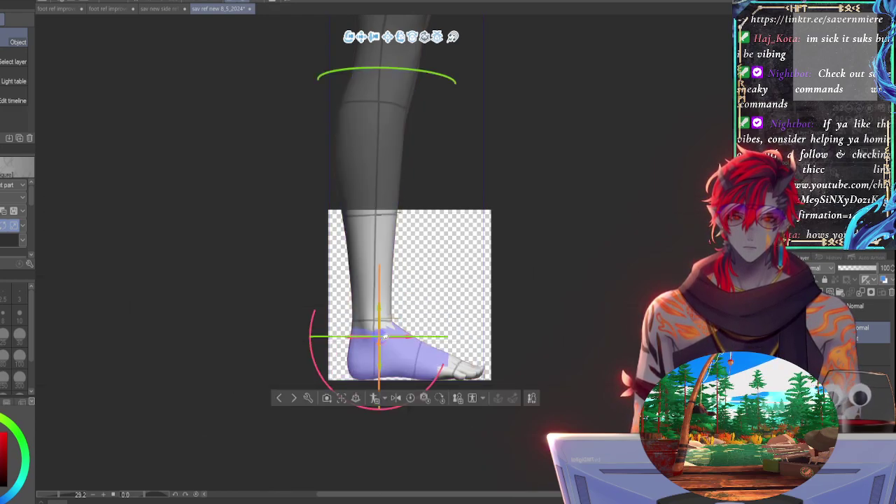
mouse_move(312, 335)
mouse_down()
mouse_move(324, 355)
mouse_move(300, 323)
mouse_up()
click(305, 302)
Step: Select the near lower leg and bend it backward at the knee, clear of the other foot
click(381, 312)
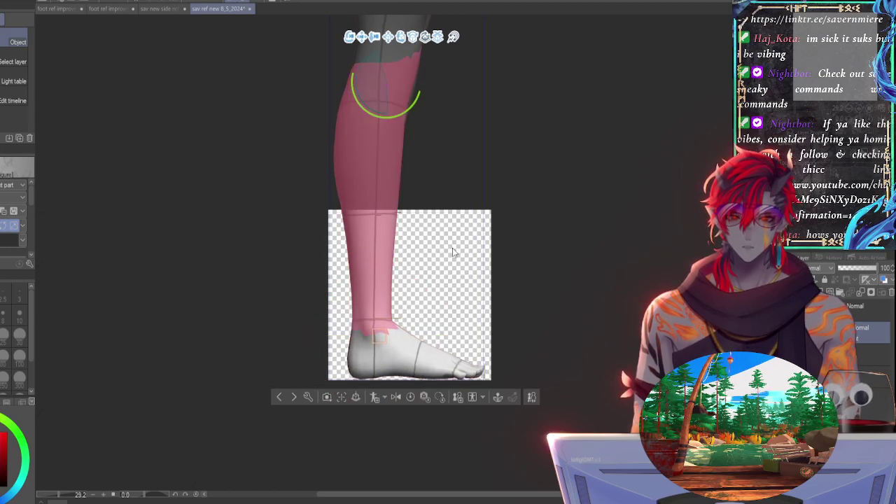
click(376, 250)
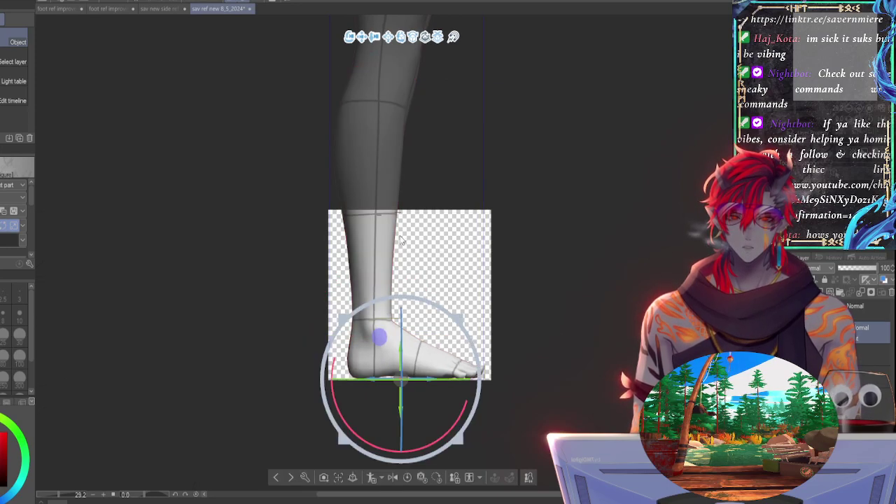
click(376, 226)
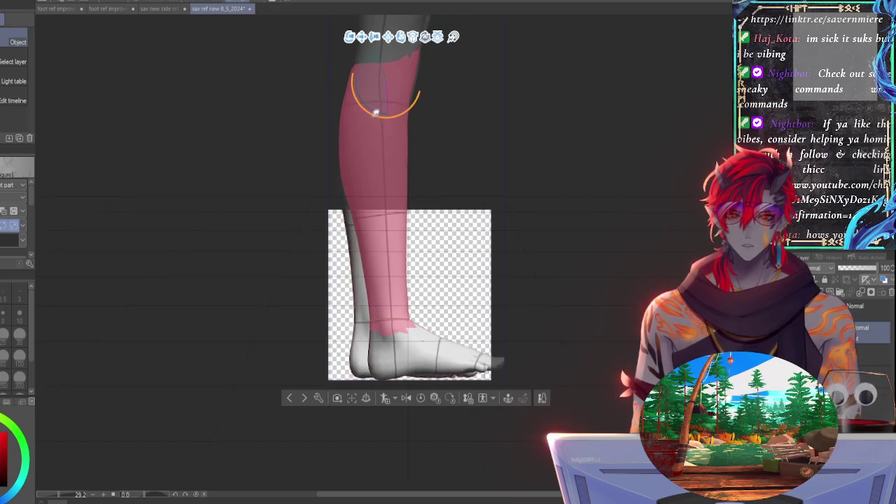
drag(374, 112, 297, 81)
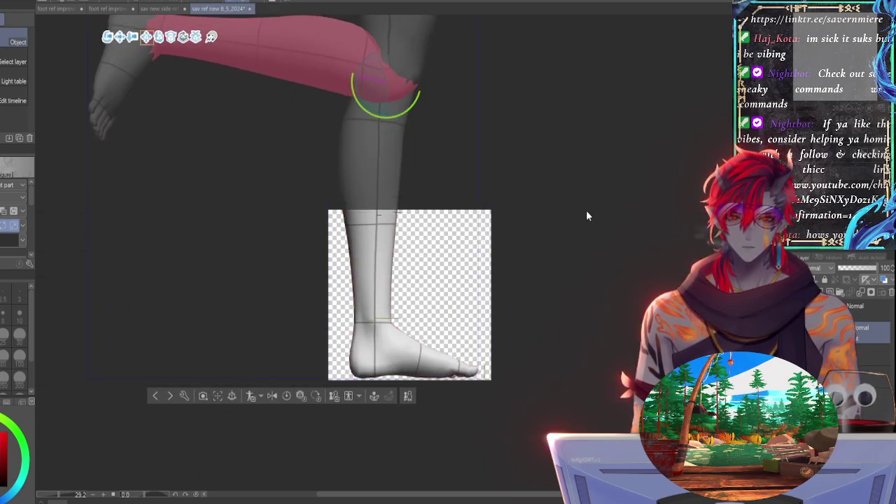
drag(798, 109, 801, 110)
scroll(798, 109, down, 2)
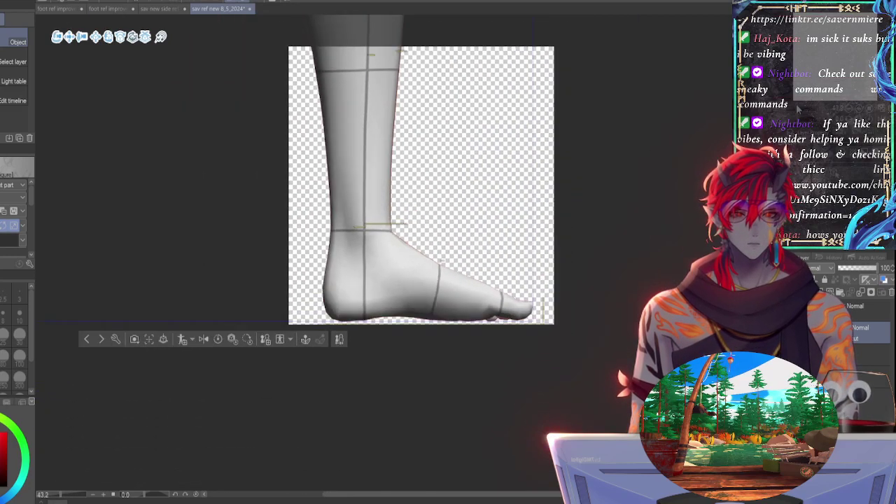
Step: Select the whole 3D figure and turn it slightly with its base manipulator to square up the standing foot's side view
click(440, 270)
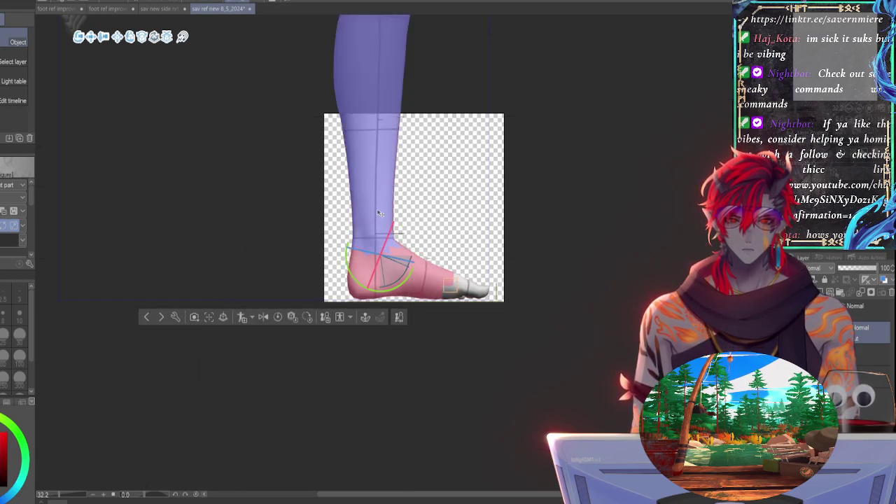
click(517, 158)
drag(292, 276, 306, 276)
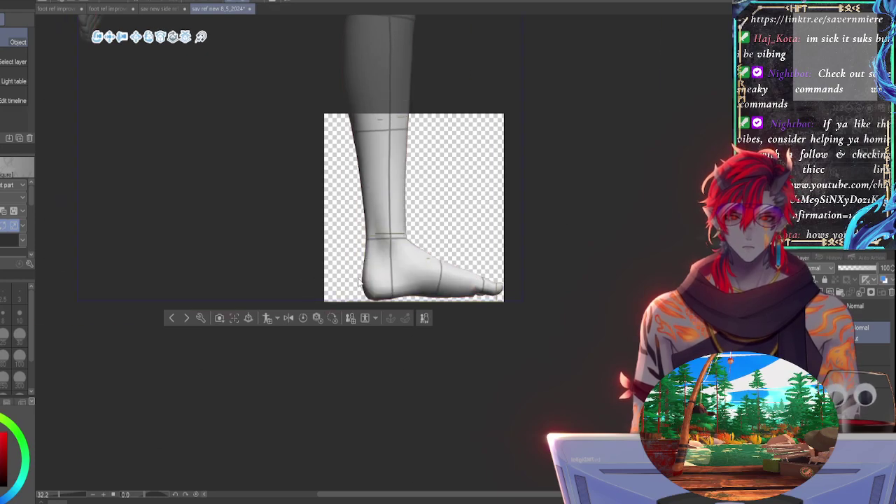
click(449, 268)
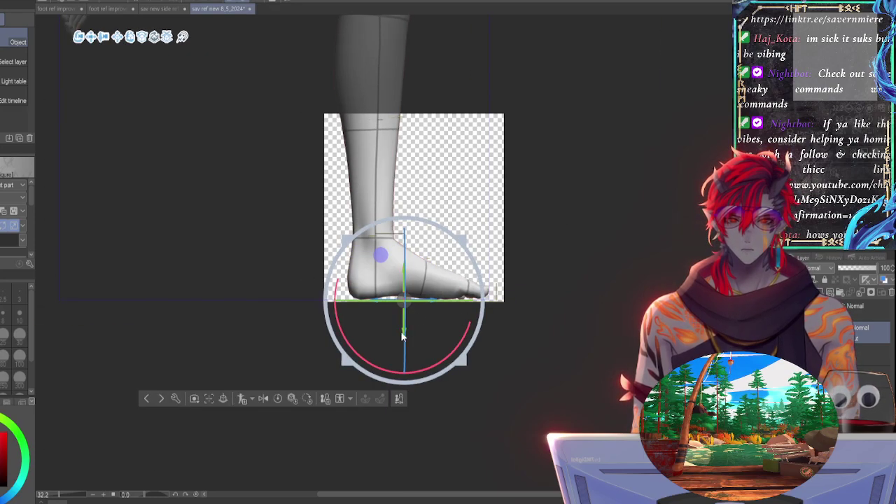
drag(467, 342, 467, 340)
middle_drag(451, 298, 446, 321)
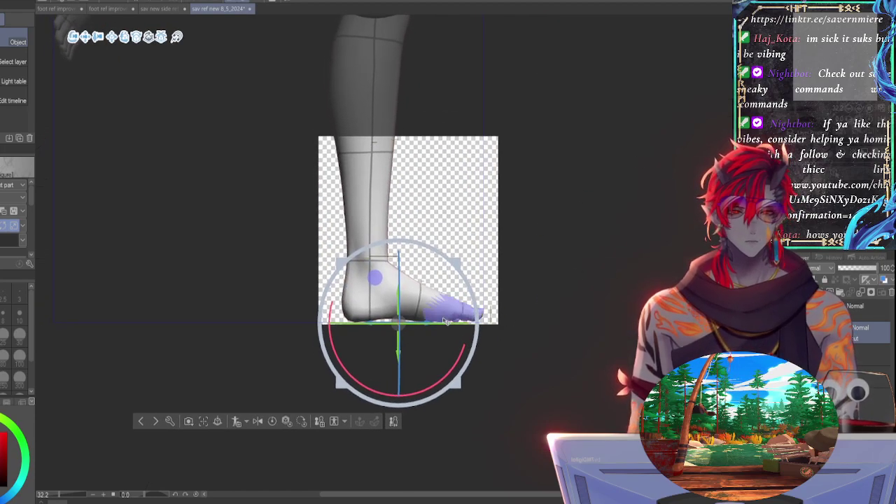
mouse_move(443, 322)
mouse_down()
mouse_move(420, 327)
mouse_move(445, 326)
mouse_up()
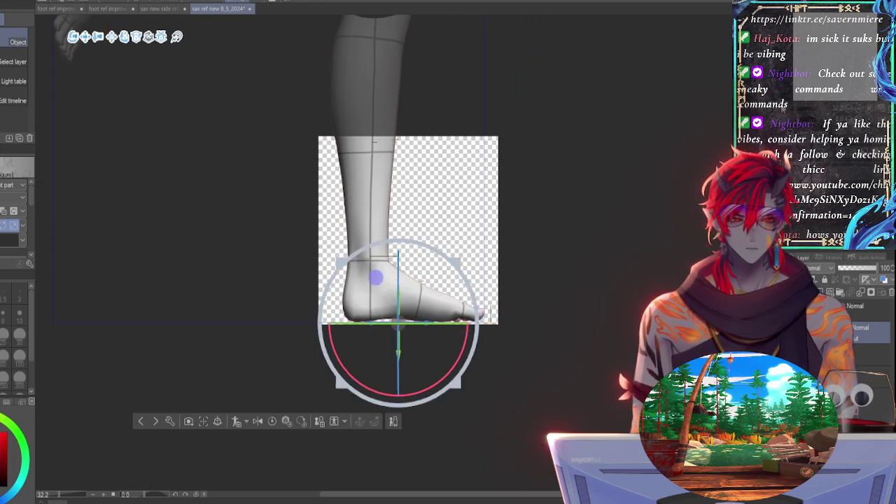
Step: Lower the 3D figure slightly so the sole of the standing foot meets the yellow base line
scroll(398, 253, up, 5)
drag(833, 49, 843, 59)
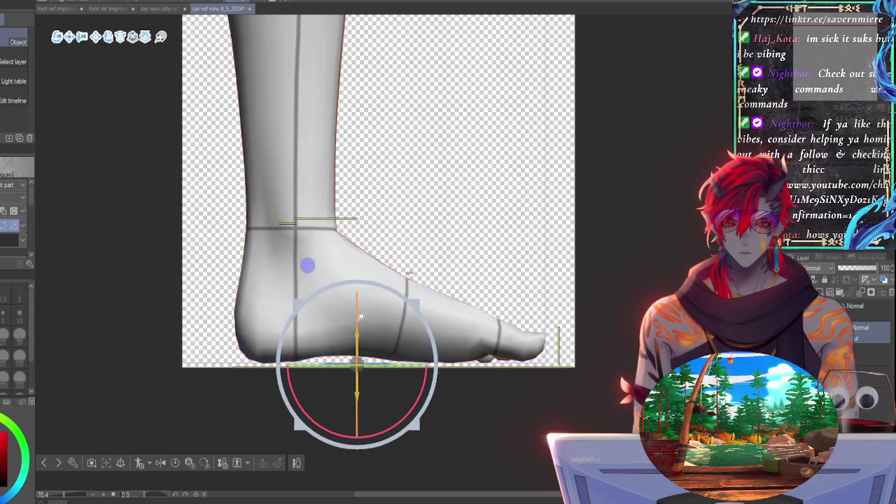
mouse_move(361, 317)
mouse_down()
mouse_move(358, 329)
mouse_move(356, 306)
mouse_move(352, 317)
mouse_up()
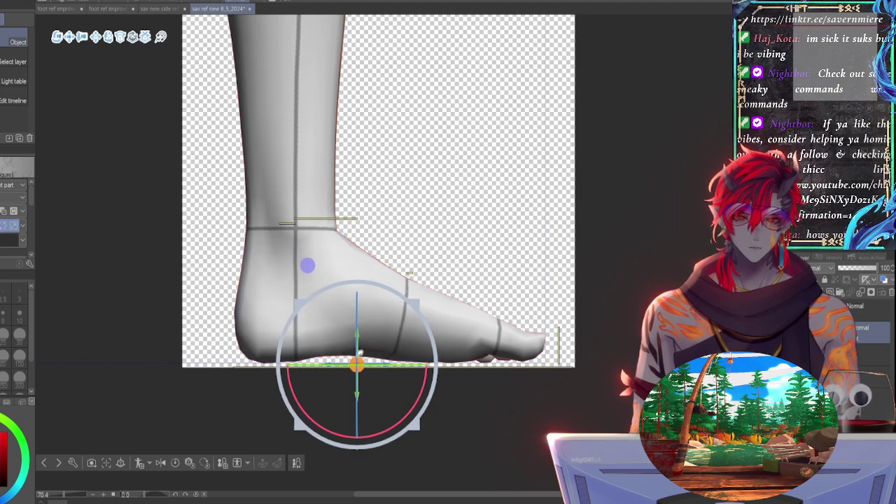
drag(358, 336, 359, 339)
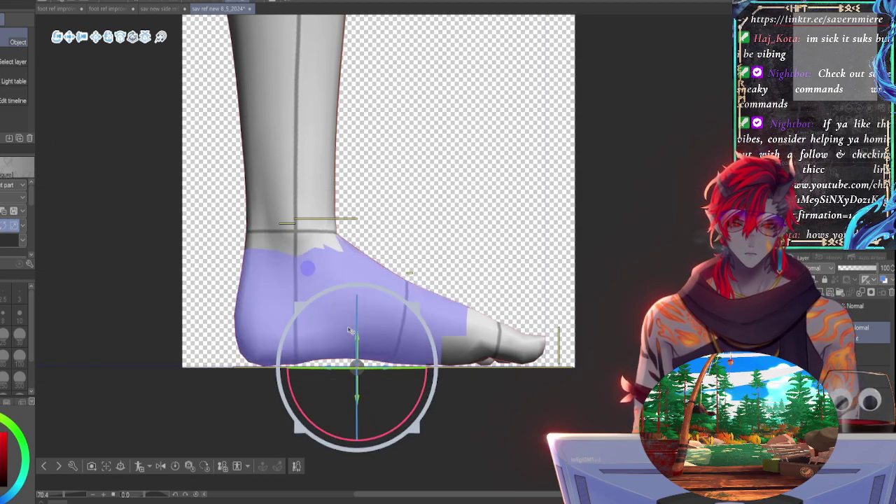
drag(359, 301, 359, 307)
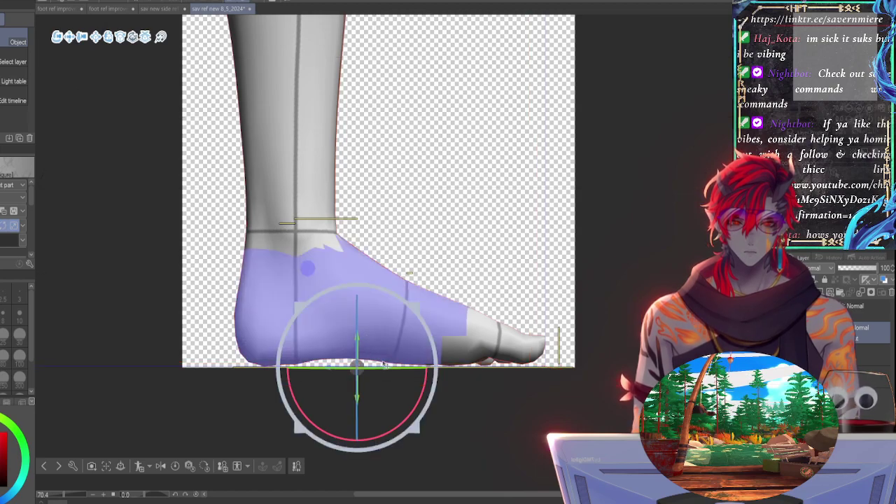
drag(396, 365, 400, 366)
mouse_move(358, 320)
mouse_down()
mouse_move(357, 350)
mouse_move(356, 321)
mouse_up()
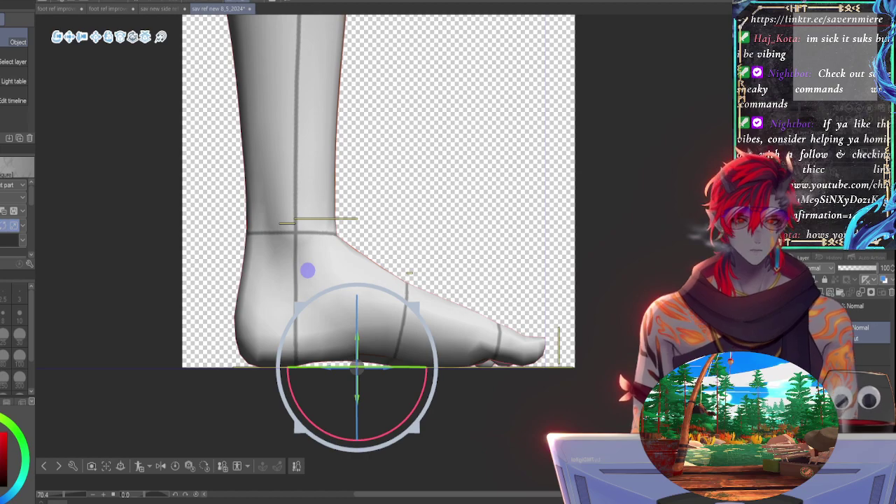
Step: Nudge the 3D figure slightly upward to refine the ankle's and sole's fit to the yellow markers
drag(801, 113, 800, 110)
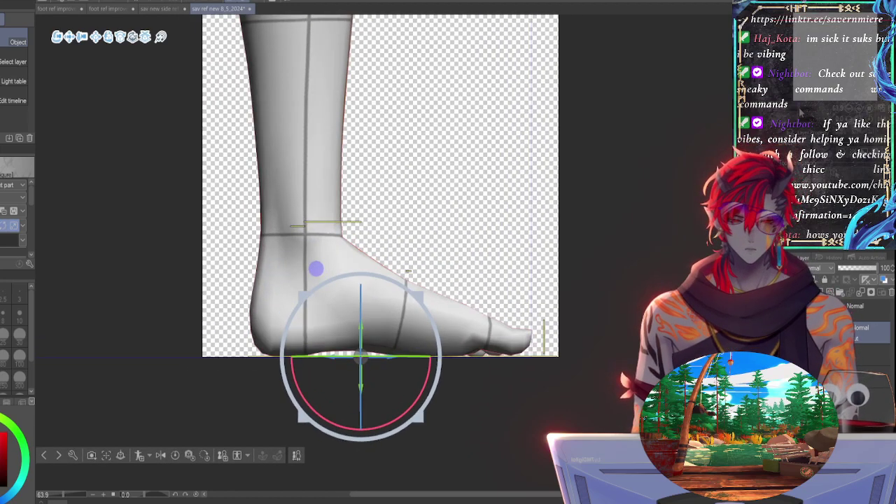
scroll(409, 272, down, 1)
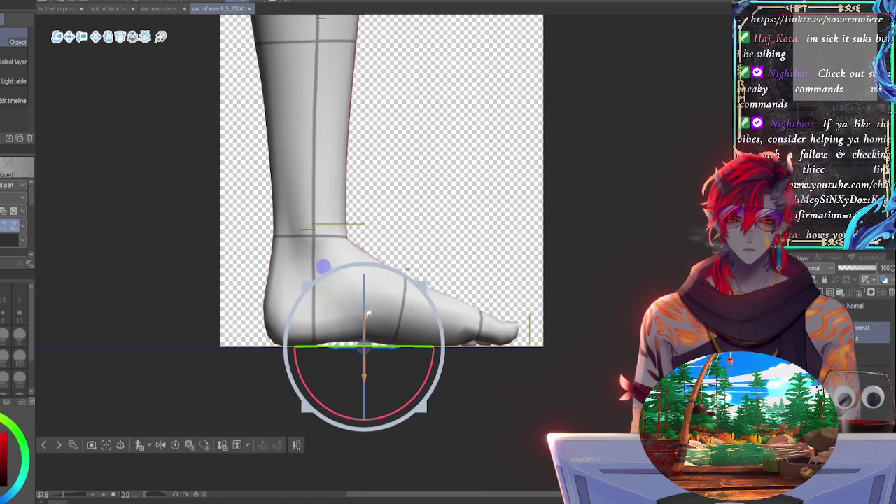
drag(365, 315, 365, 314)
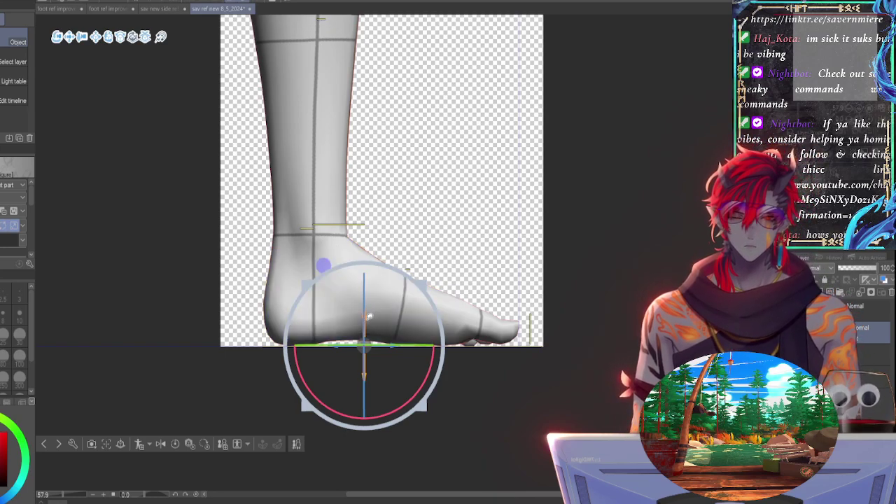
drag(370, 316, 372, 315)
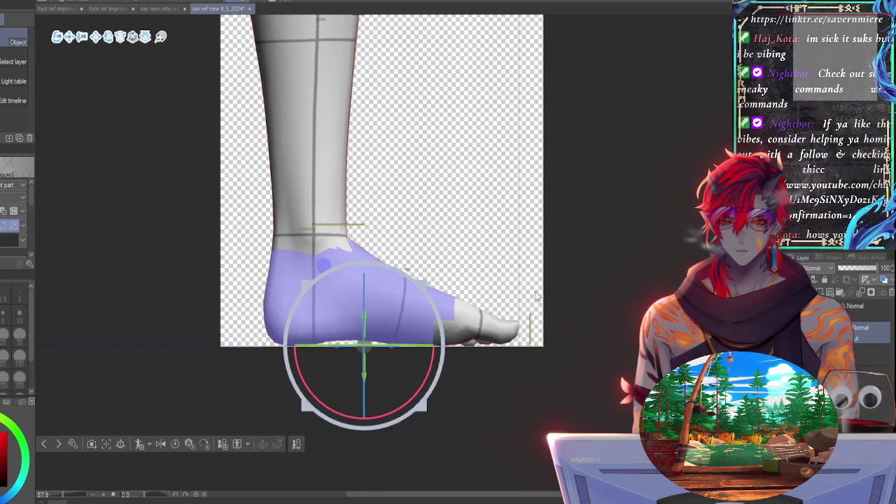
click(594, 285)
drag(798, 110, 800, 109)
key(ctrl+plus)
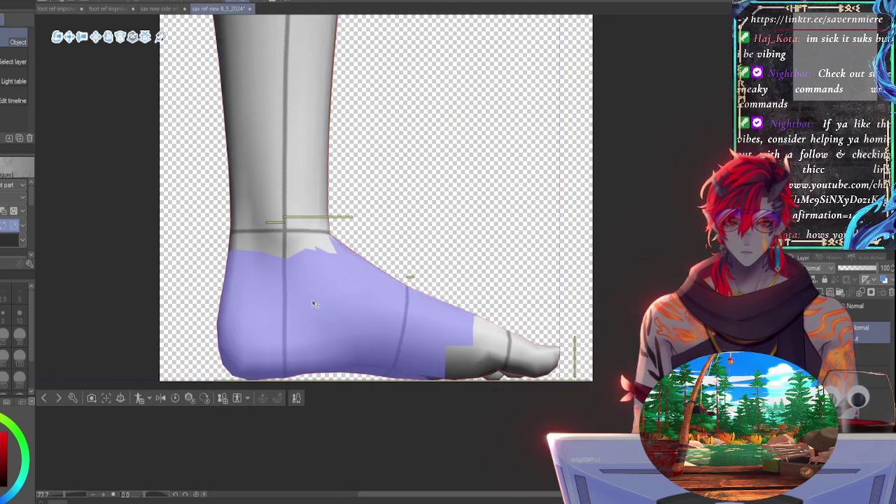
click(310, 300)
mouse_move(354, 321)
mouse_down()
mouse_move(353, 344)
mouse_move(354, 310)
mouse_up()
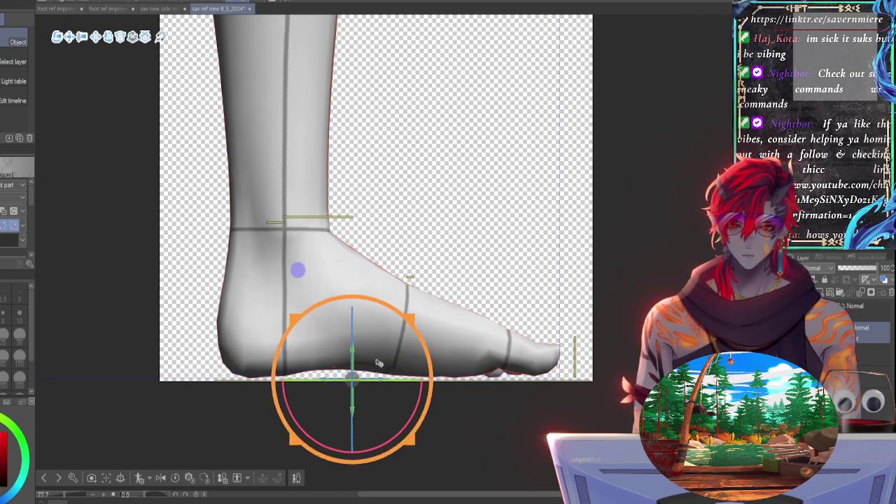
Step: Fine-tune the 3D figure's rotation with its base ring, bringing the standing foot's toes closer to the yellow toe marker
drag(412, 377, 404, 377)
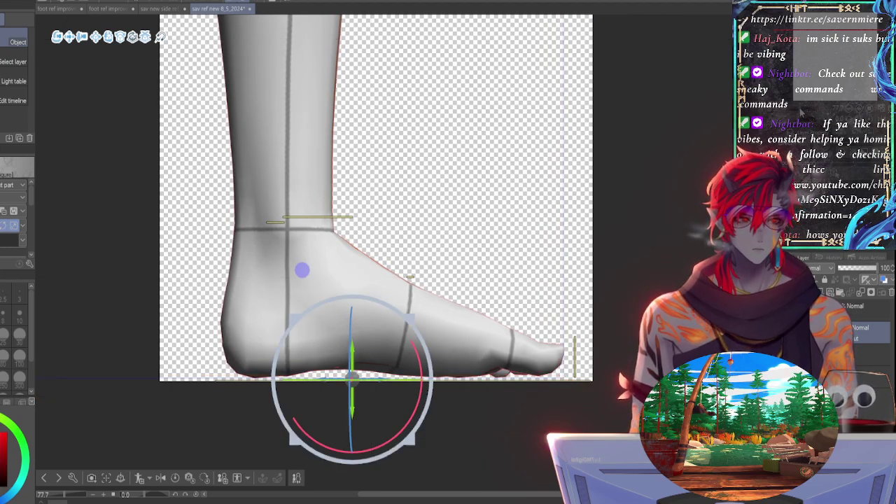
drag(800, 109, 794, 110)
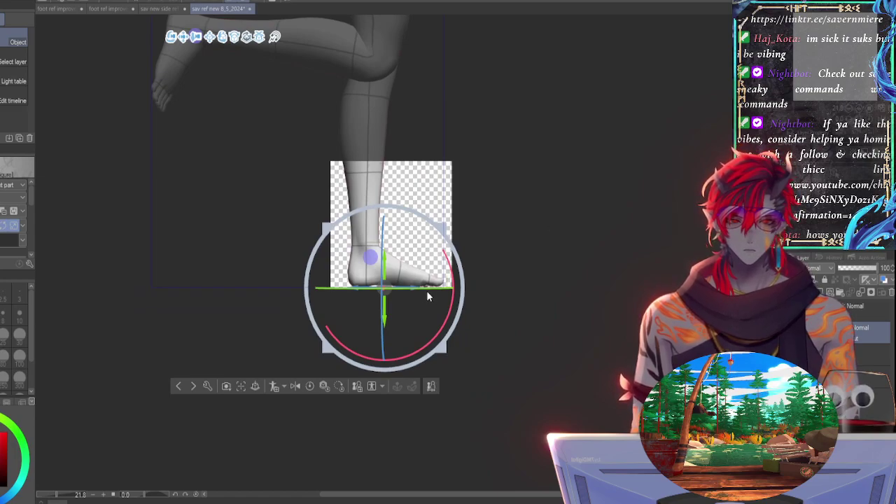
mouse_move(429, 297)
mouse_down()
mouse_move(430, 287)
mouse_move(383, 270)
mouse_move(417, 288)
mouse_move(471, 292)
mouse_move(430, 292)
mouse_move(437, 297)
mouse_up()
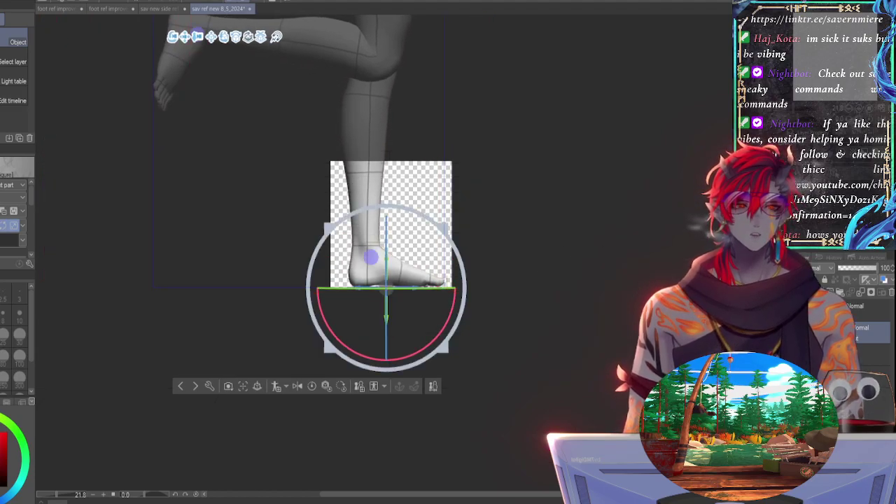
drag(829, 57, 836, 34)
drag(798, 111, 788, 113)
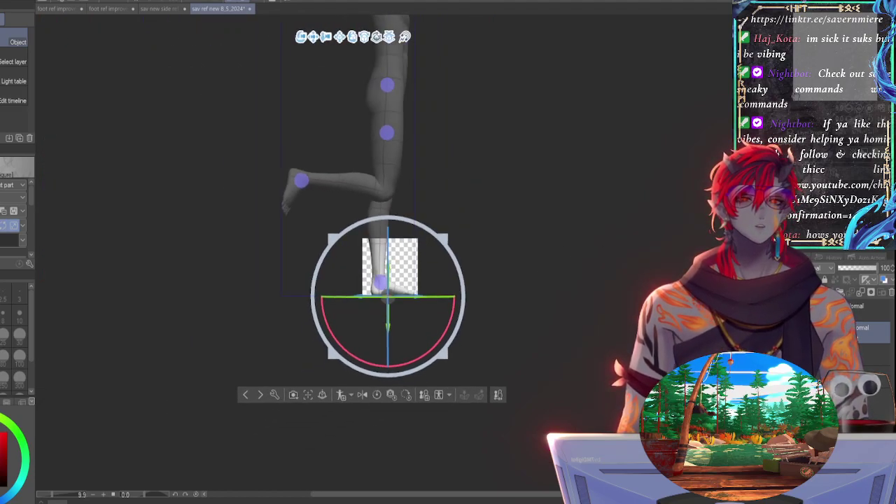
drag(829, 35, 827, 2)
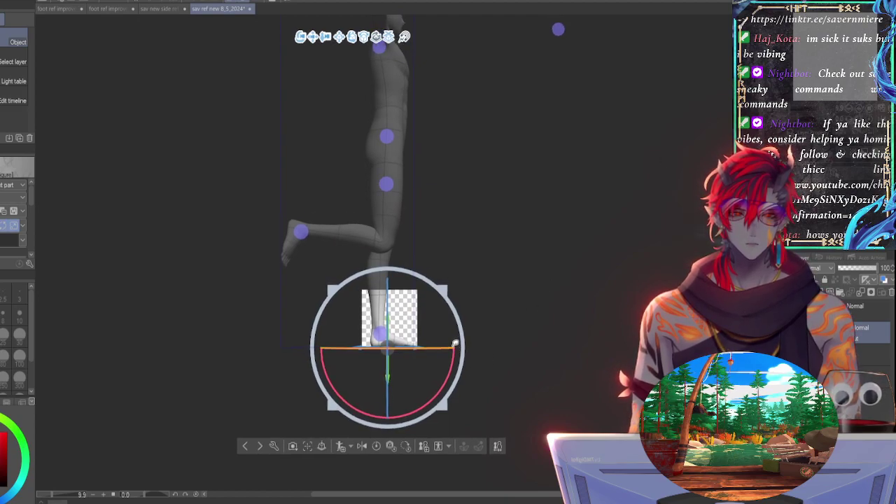
Step: Rotate the 3D figure about its vertical axis so the planted foot shows a clean side profile on the canvas
mouse_move(455, 344)
mouse_down()
mouse_move(446, 344)
mouse_move(508, 354)
mouse_move(421, 352)
mouse_move(461, 352)
mouse_move(442, 347)
mouse_up()
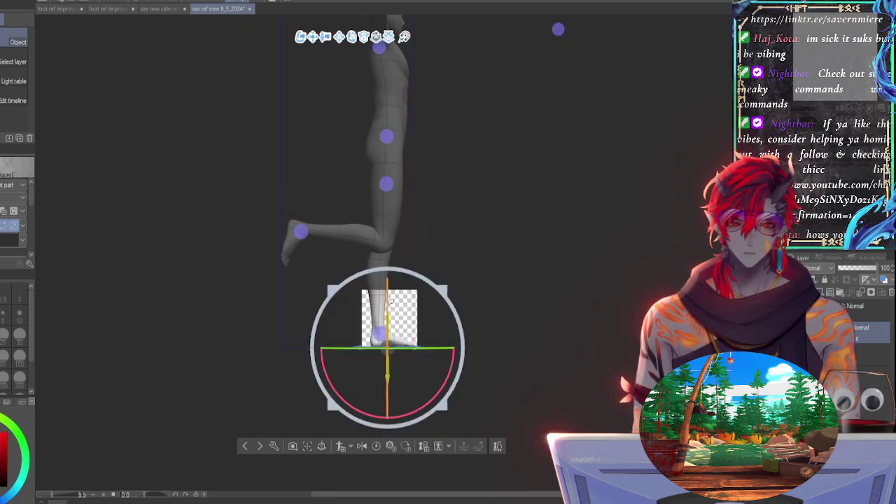
drag(390, 301, 394, 317)
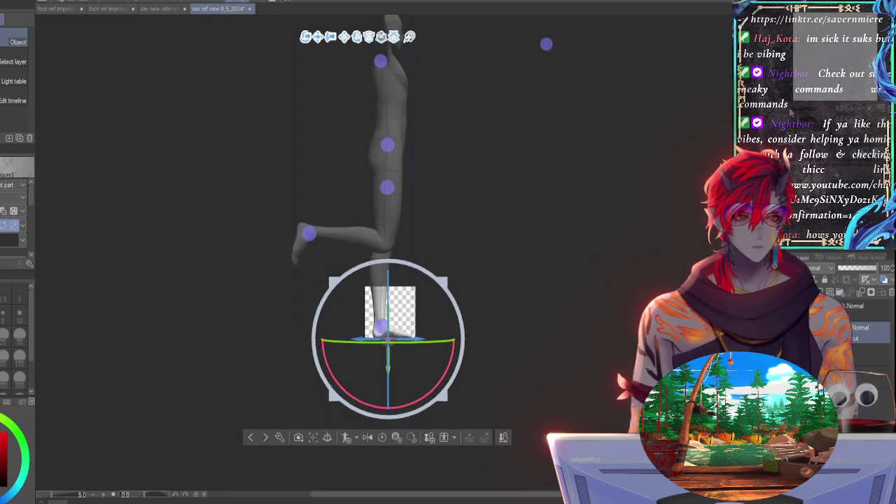
scroll(396, 245, up, 2)
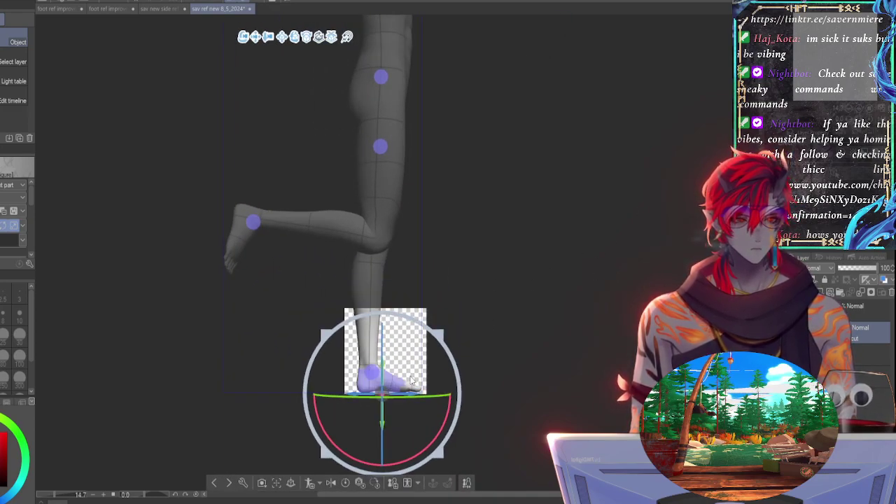
drag(434, 391, 140, 367)
drag(336, 343, 336, 343)
drag(351, 394, 298, 398)
mouse_move(319, 400)
mouse_down()
mouse_move(451, 396)
mouse_move(377, 396)
mouse_up()
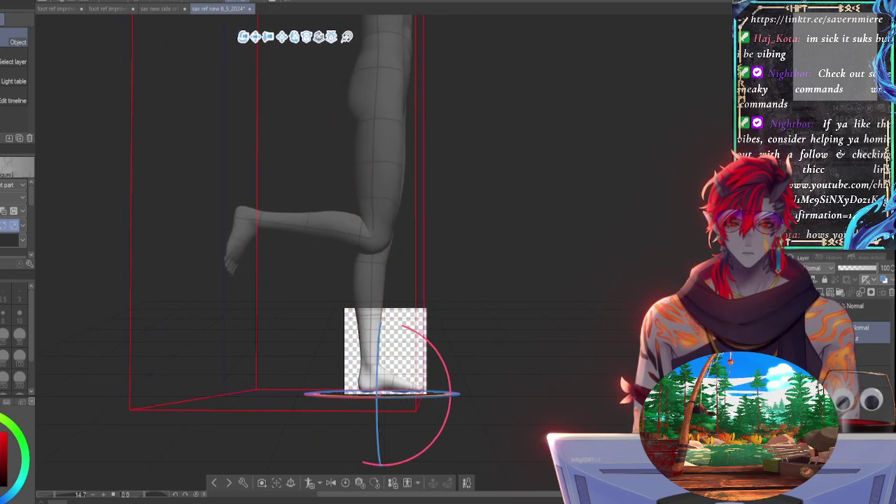
drag(448, 396, 656, 405)
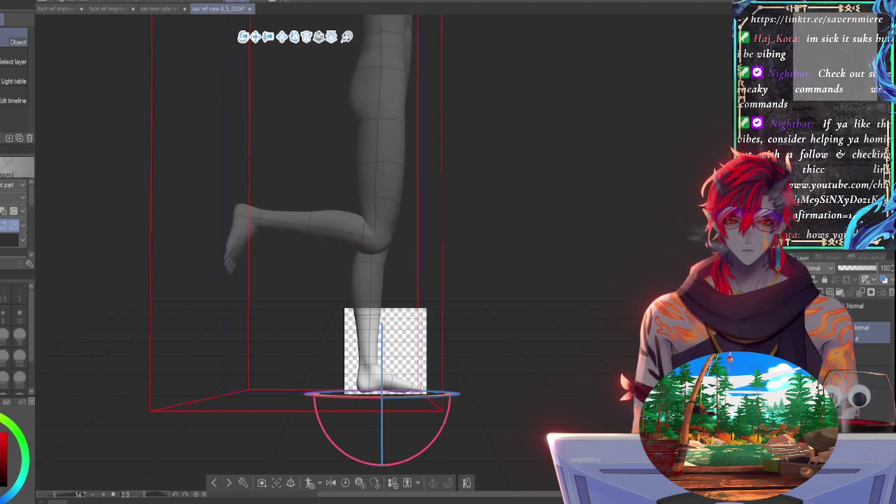
click(384, 361)
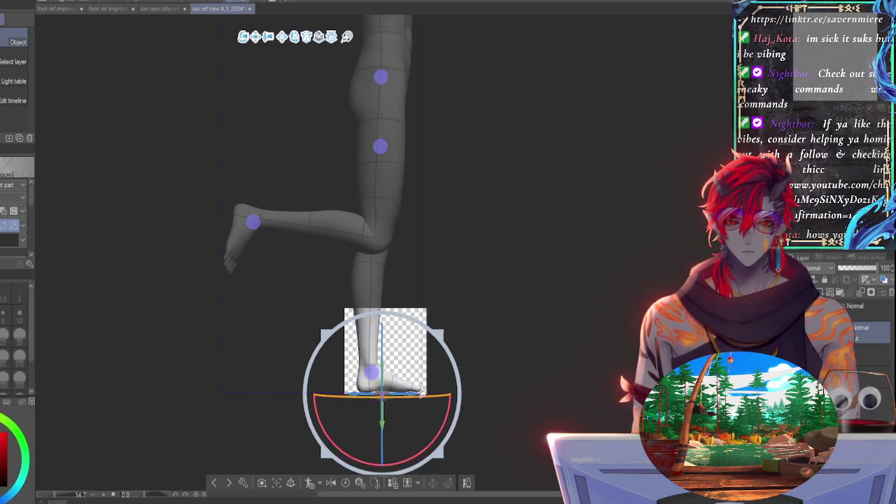
Step: Fine-tune the 3D figure's rotation with small adjustments, keeping the planted foot in side view
click(423, 394)
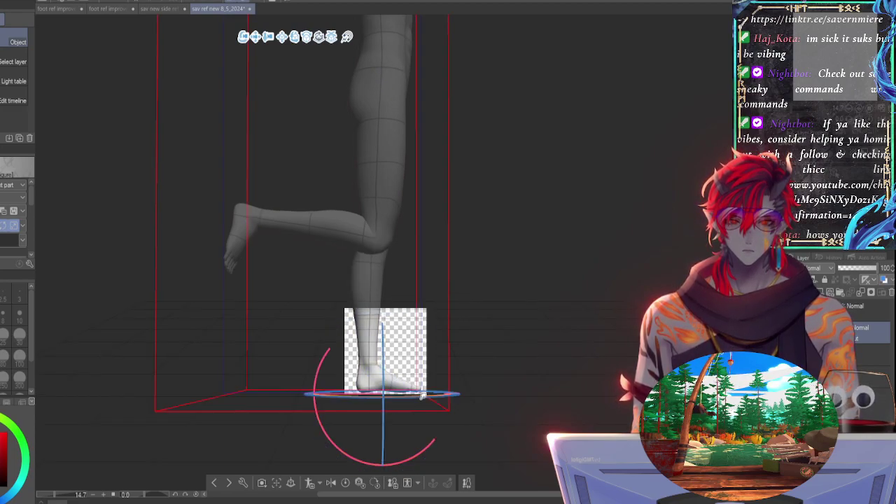
click(417, 401)
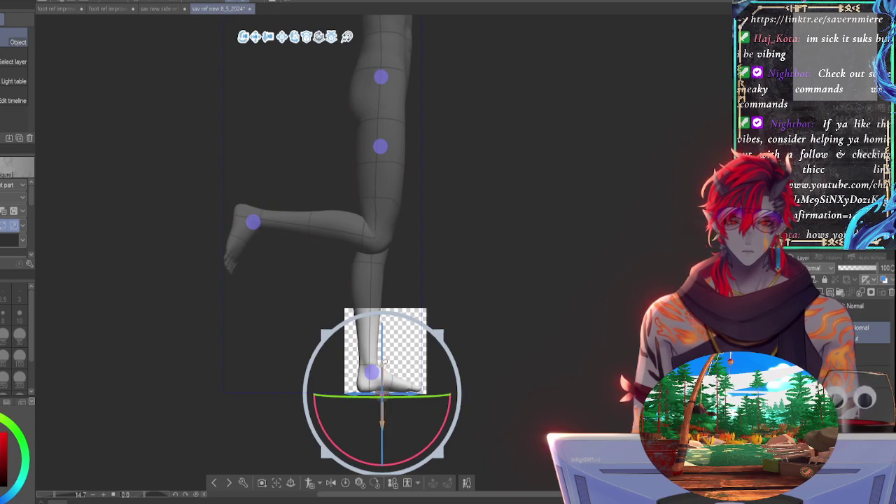
click(383, 343)
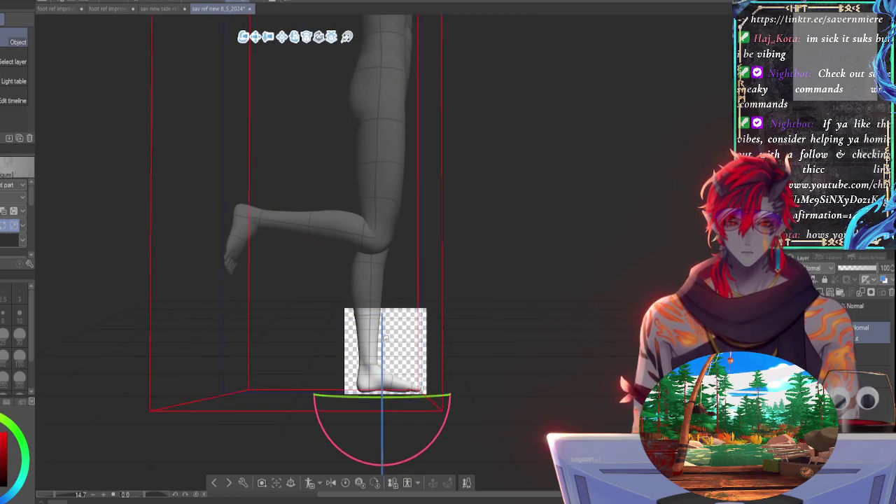
click(385, 348)
click(437, 342)
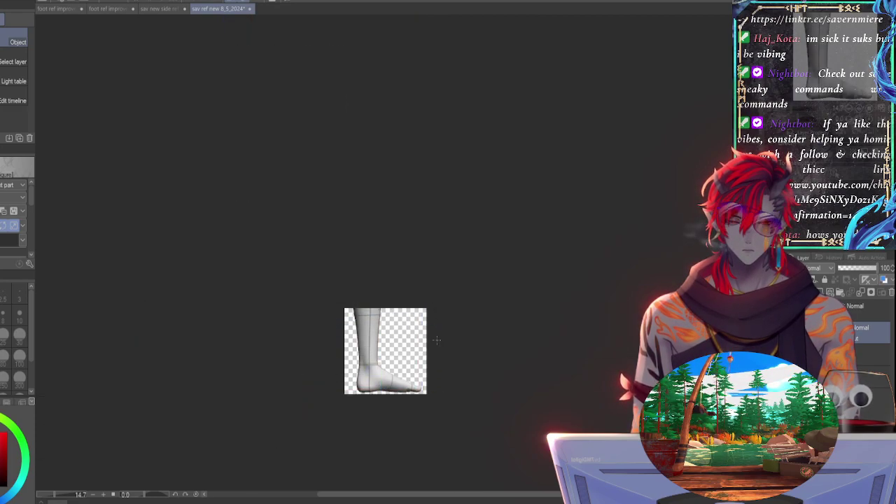
key(ctrl+z)
drag(440, 393, 437, 396)
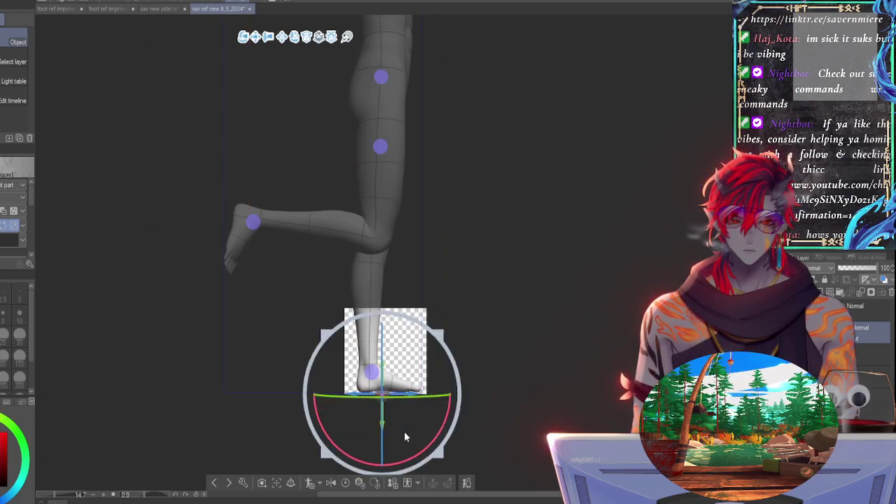
drag(427, 442, 434, 451)
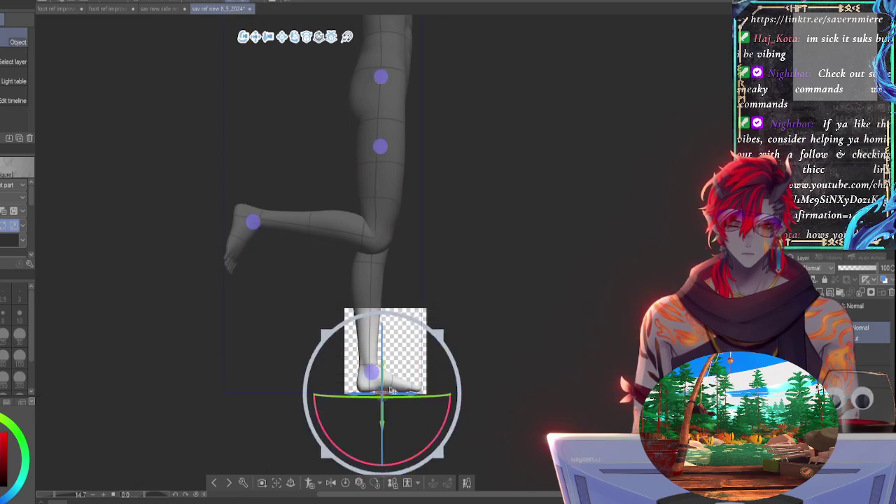
Step: Move the 3D figure slightly so the sole rests on the ground guide and the toe tip meets the vertical guide, and deselect it
scroll(408, 258, up, 4)
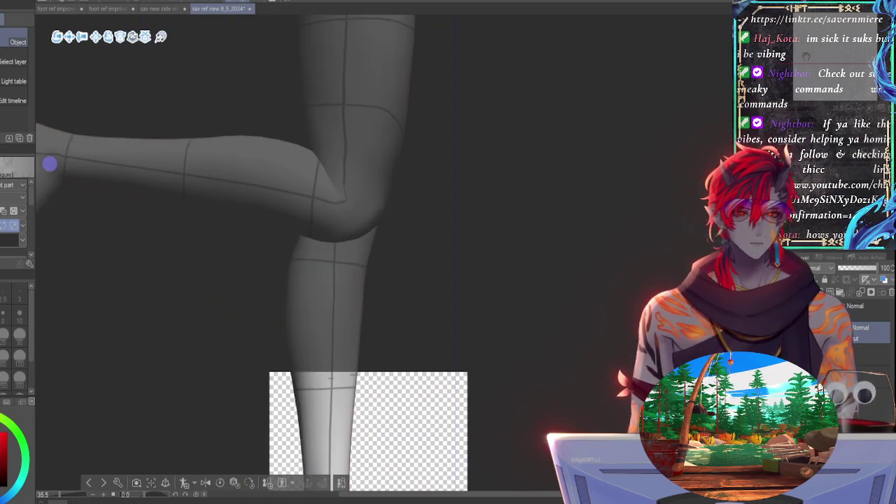
drag(806, 56, 813, 108)
drag(819, 72, 816, 110)
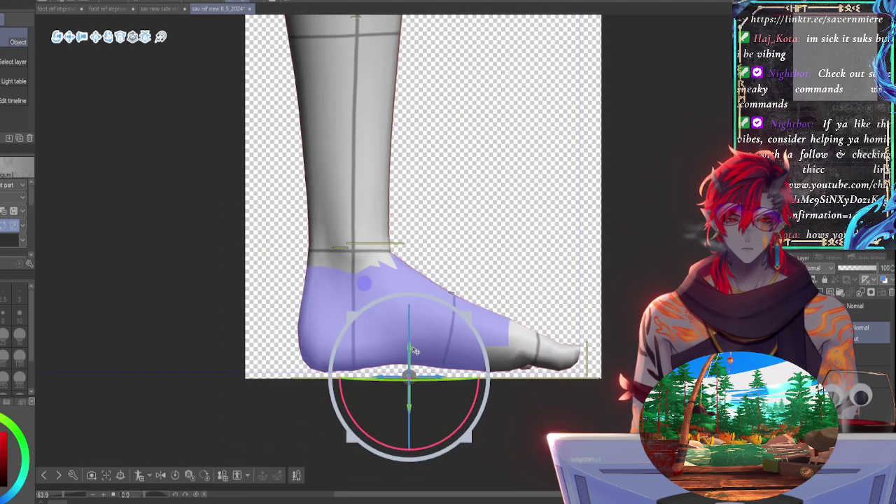
click(414, 350)
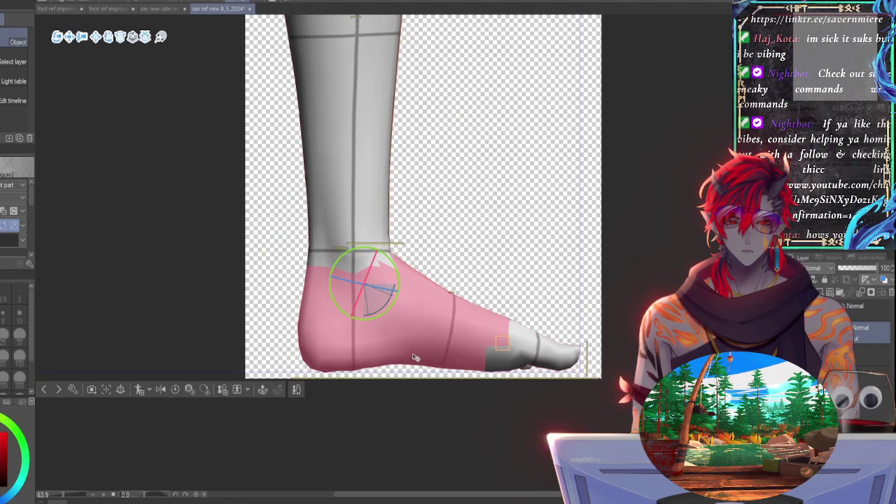
click(478, 278)
click(442, 335)
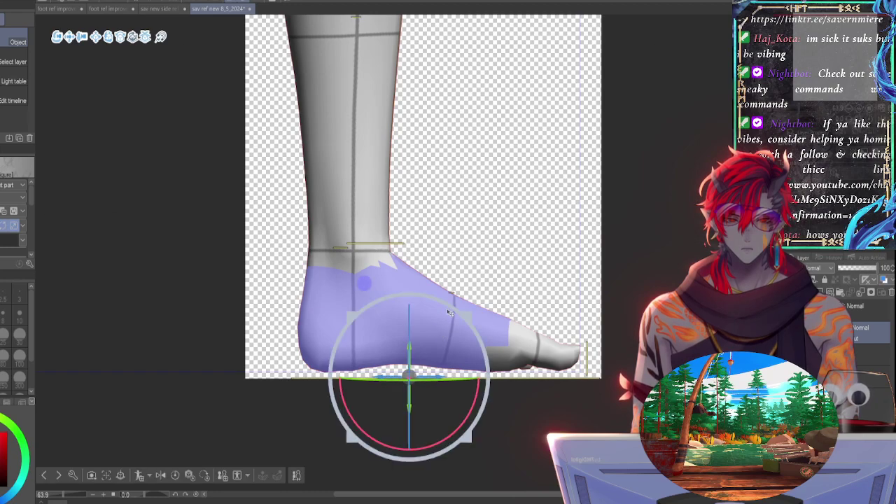
drag(412, 351, 442, 378)
click(413, 357)
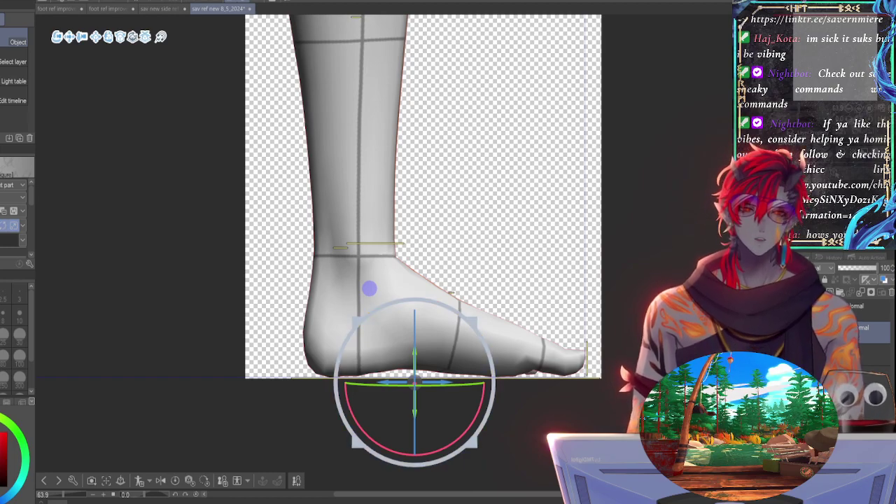
click(682, 215)
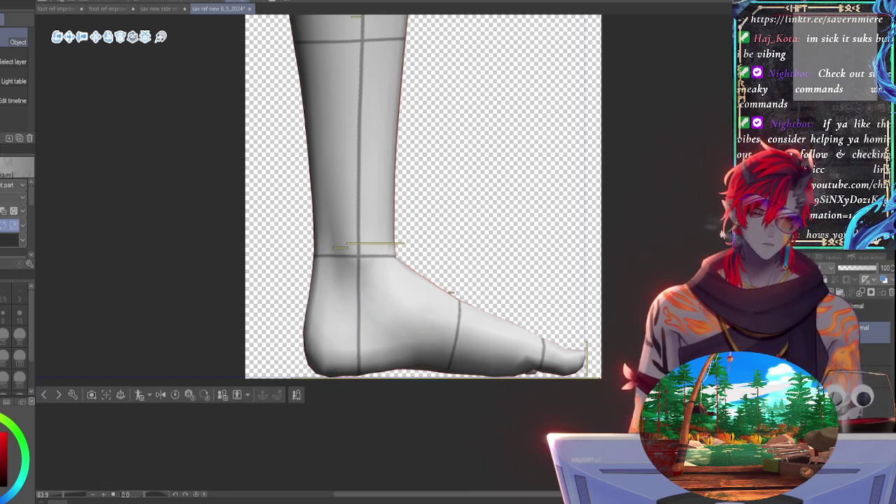
Step: On the yellow guide-mark layer, move the long ankle mark down and outward to where the shin meets the top of the foot
middle_drag(331, 390, 336, 488)
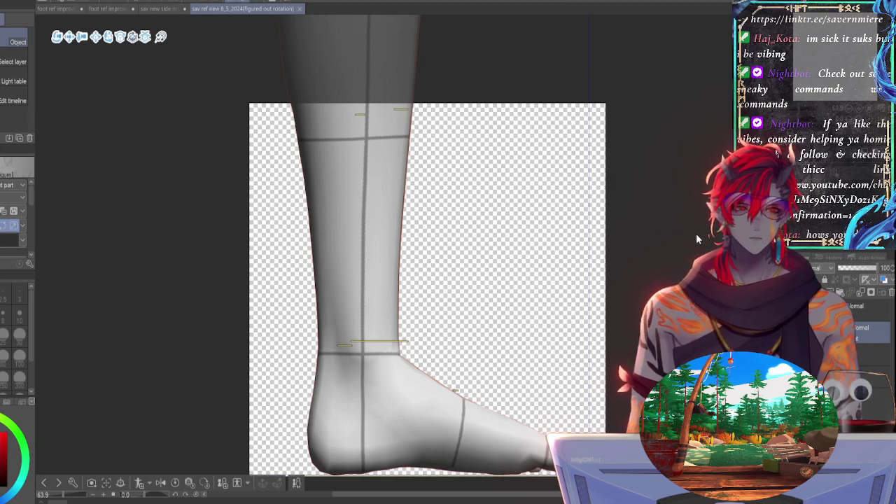
click(868, 311)
click(795, 310)
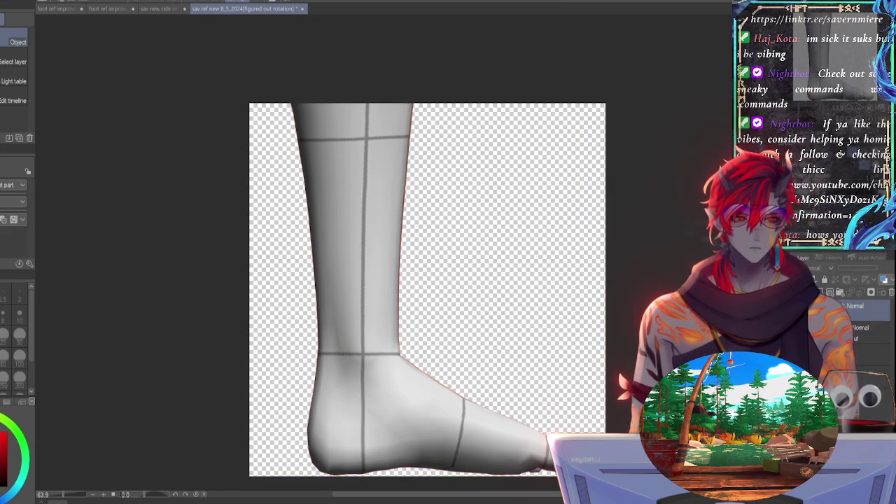
click(796, 310)
drag(824, 54, 825, 72)
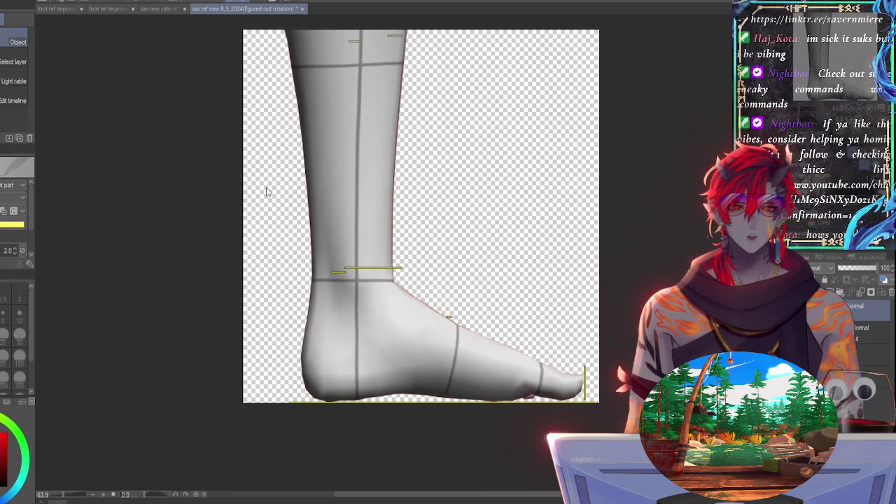
click(2, 91)
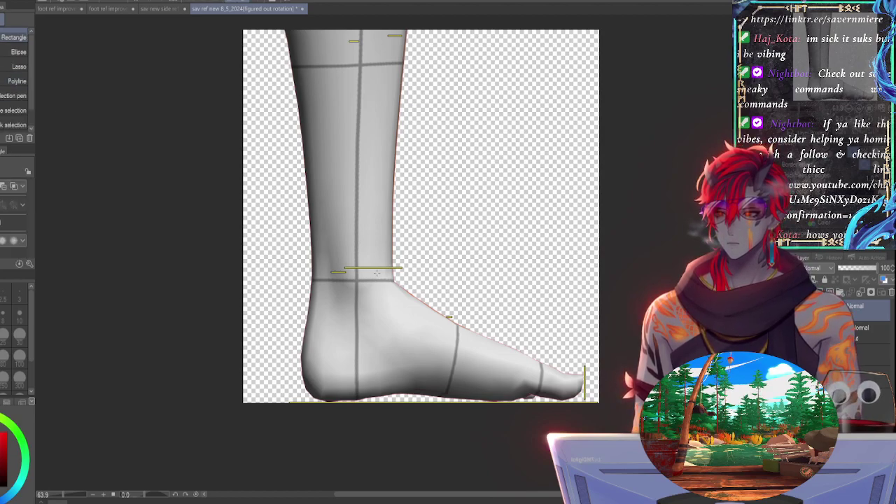
drag(435, 256, 339, 269)
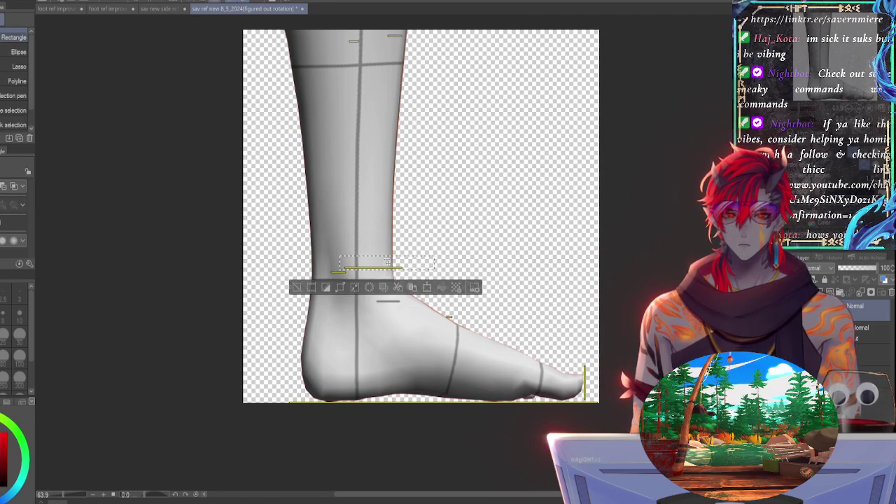
key(ctrl+t)
mouse_move(405, 264)
mouse_down()
mouse_move(439, 204)
mouse_move(454, 58)
mouse_move(448, 256)
mouse_move(435, 273)
mouse_up()
key(Return)
Step: Move the short ankle mark on the heel side down to the ankle's cross line
mouse_move(299, 250)
mouse_down()
mouse_move(350, 285)
mouse_move(332, 272)
mouse_move(349, 270)
mouse_up()
key(ctrl+t)
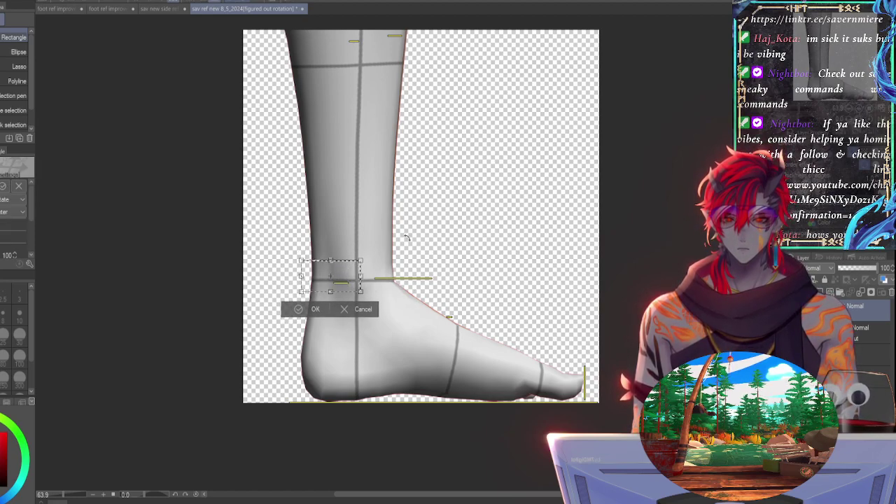
key(Return)
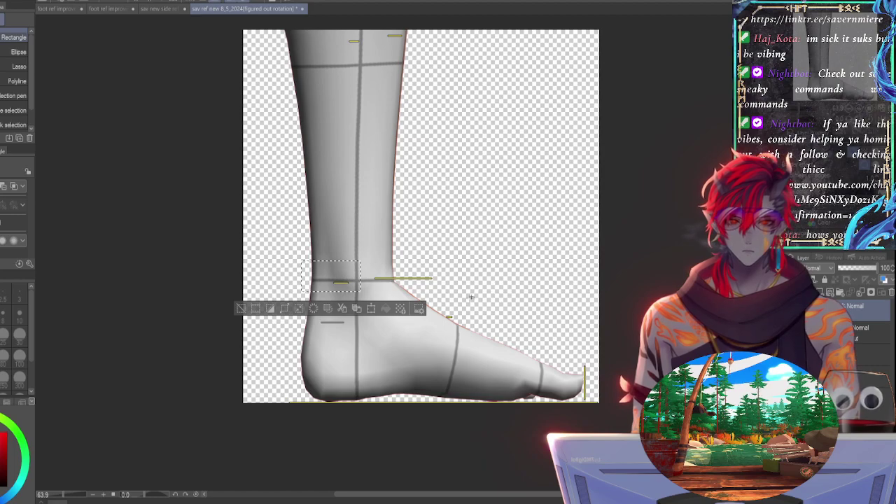
Step: Shift the small instep mark down and toward the toes onto the cross line atop the foot, and clear the selection
drag(473, 295, 466, 320)
key(ctrl+t)
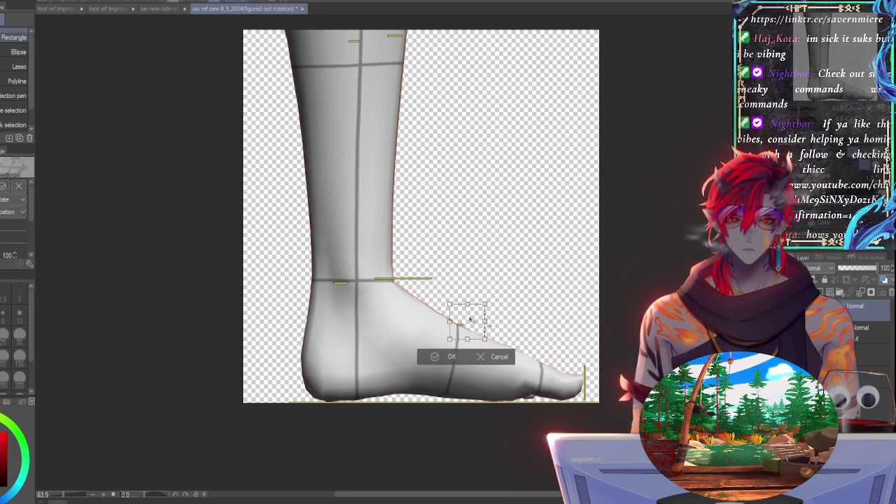
key(Return)
key(ctrl+d)
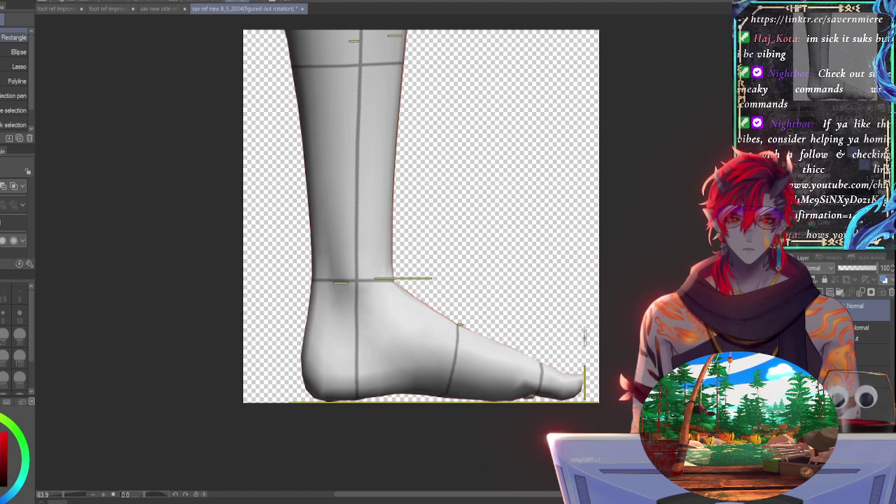
Step: Move the two upper shin guide marks down together onto the shin's cross line
drag(584, 331, 586, 329)
drag(840, 64, 844, 50)
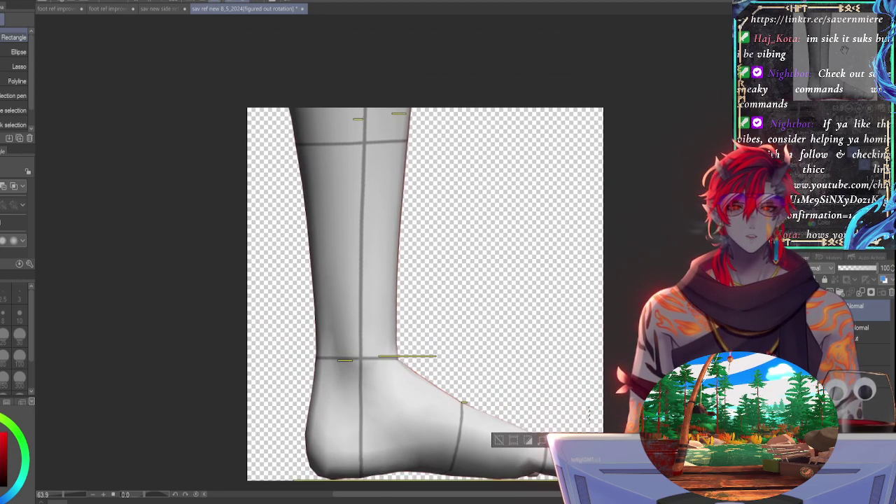
drag(433, 93, 324, 135)
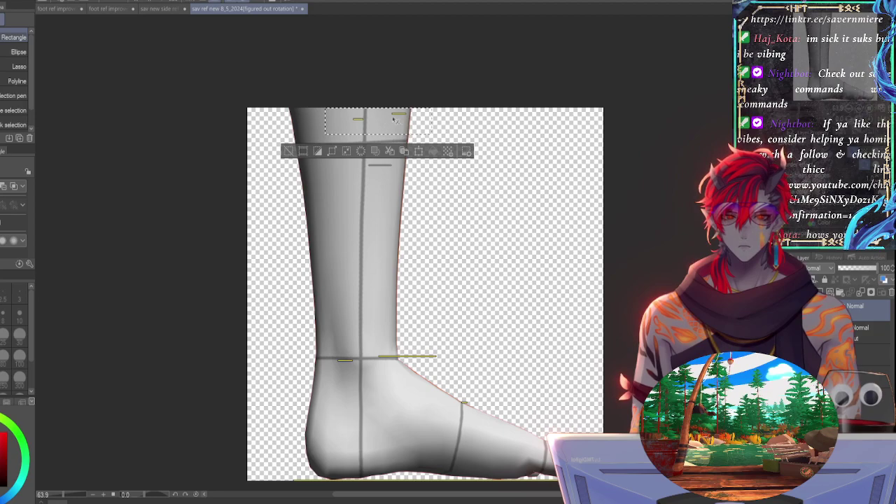
key(ctrl+t)
drag(403, 117, 404, 144)
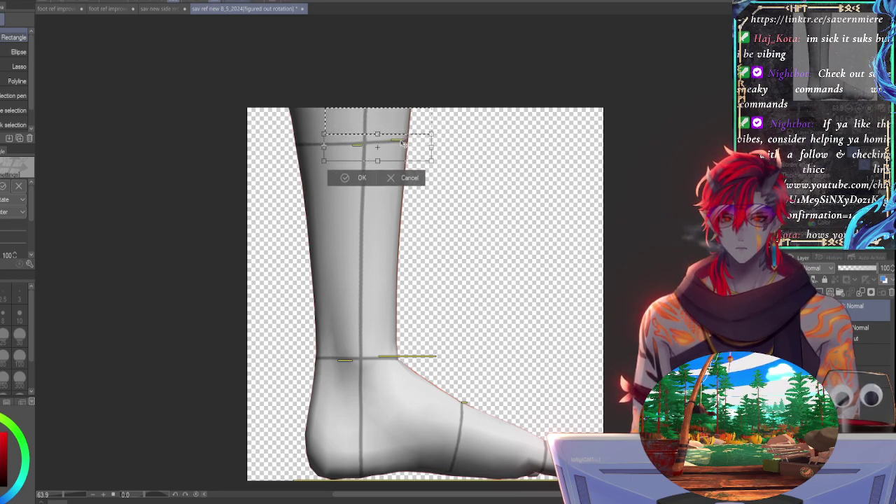
key(Return)
Step: Shift the front shin mark outward so it starts at the shin's front edge, and clear the selection
mouse_move(459, 131)
mouse_down()
mouse_move(385, 149)
mouse_move(423, 139)
mouse_up()
key(ctrl+t)
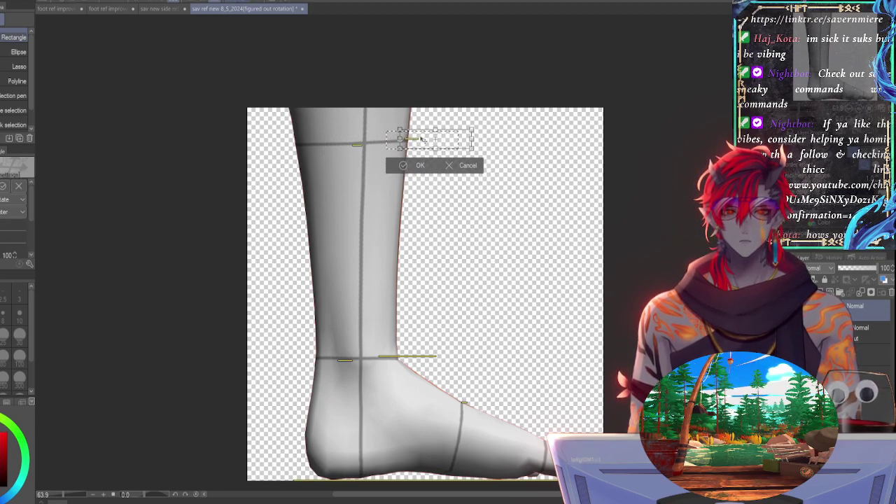
key(Return)
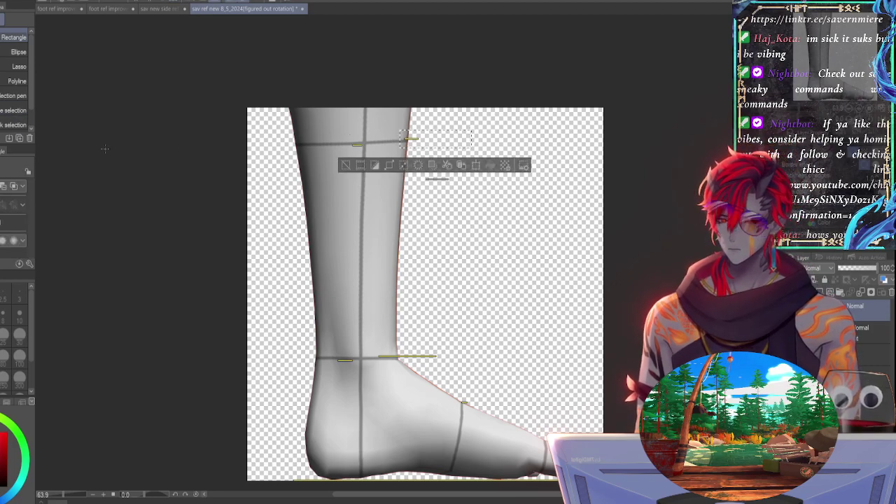
key(ctrl+d)
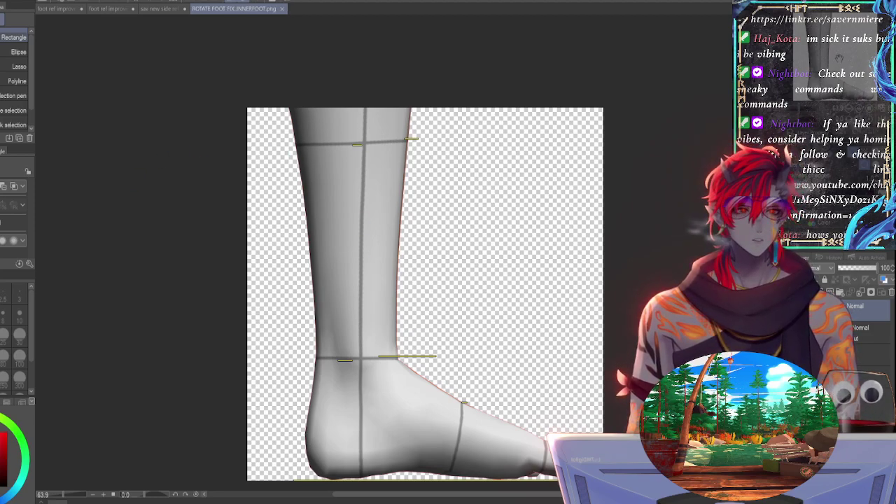
Step: Make the 3D figure's layer beneath the guide-mark layer active
mouse_move(839, 58)
mouse_down()
mouse_move(841, 71)
mouse_move(840, 63)
mouse_up()
scroll(424, 280, down, 3)
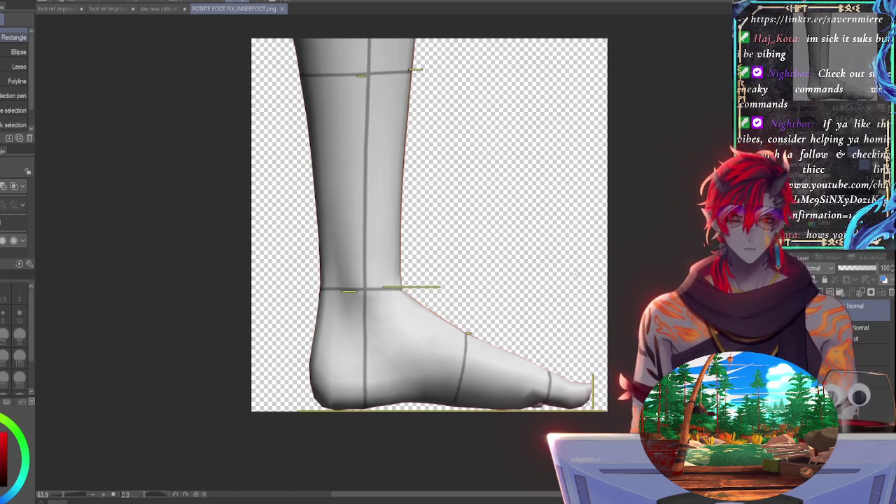
click(862, 335)
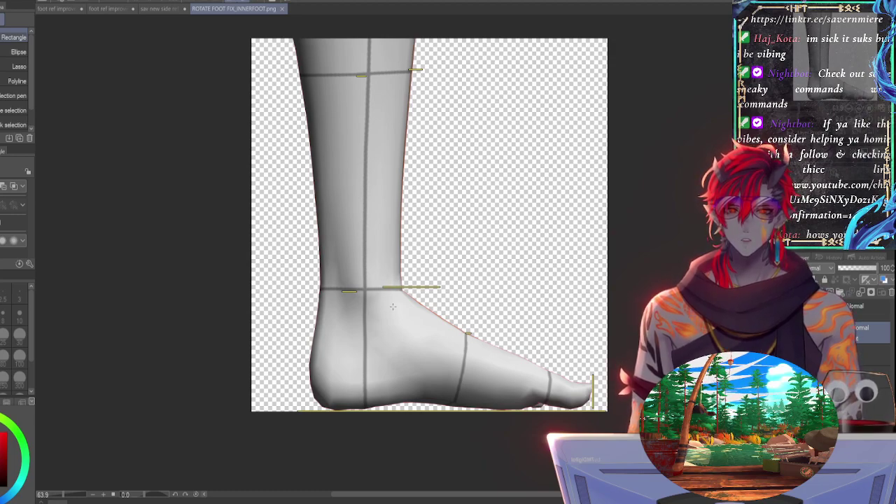
Step: Select the 3D figure with the Object tool and duplicate its layer
key(o)
click(341, 126)
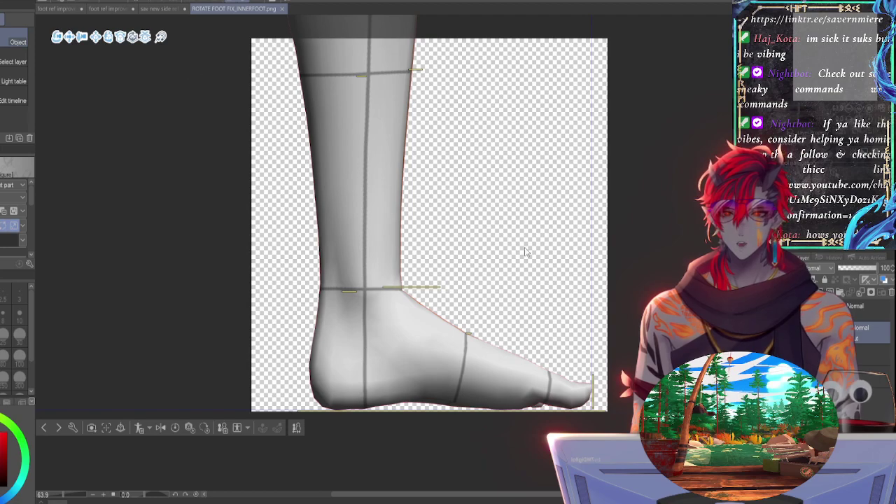
click(569, 322)
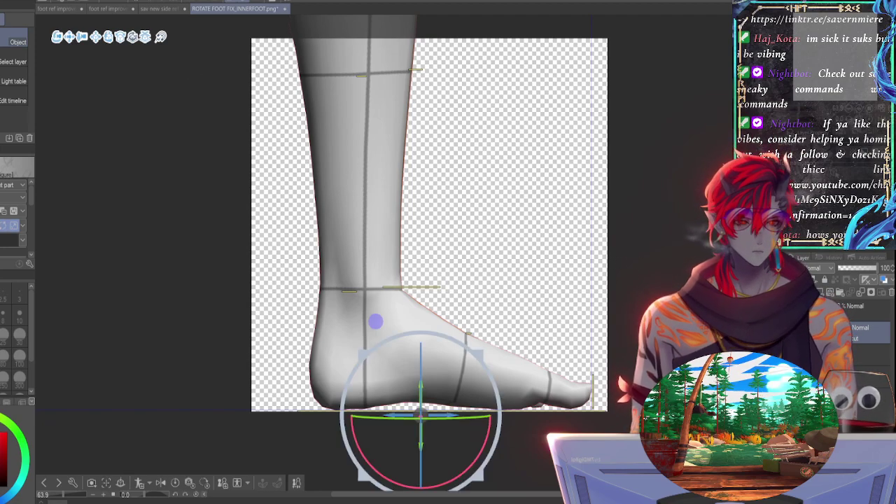
click(569, 322)
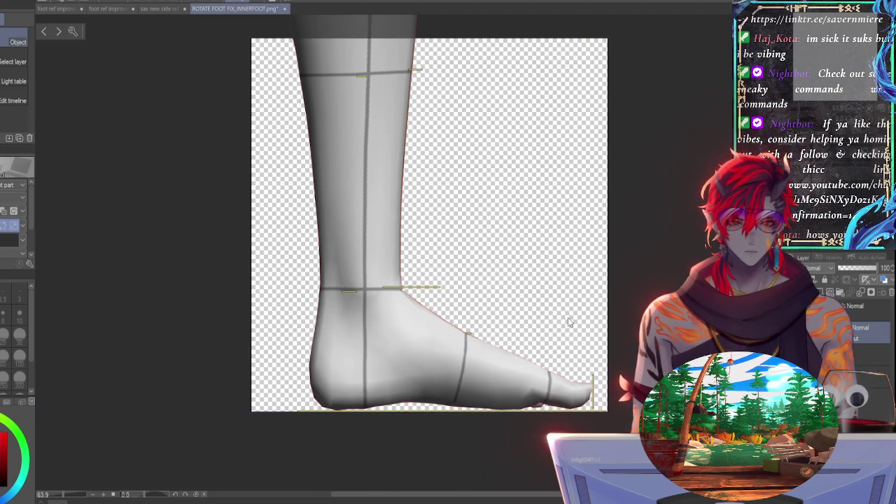
key(ctrl+z)
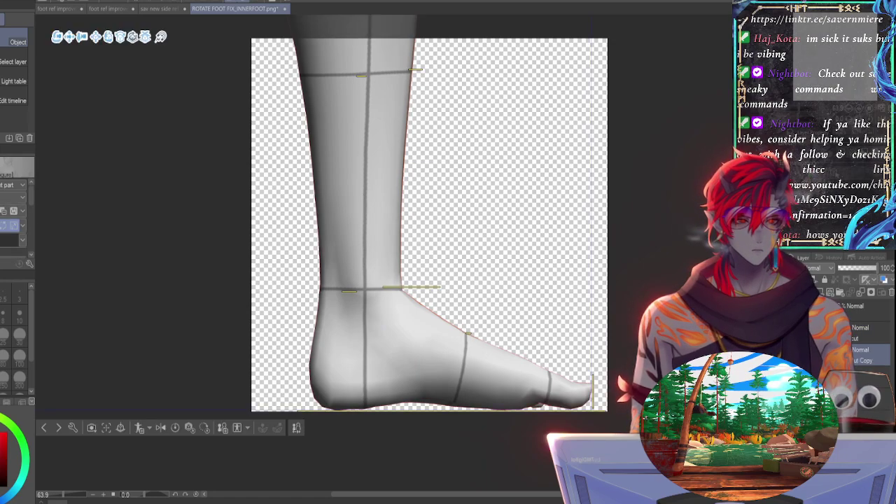
Step: Lock the original 3D figure's layer and make the duplicate layer active
click(868, 333)
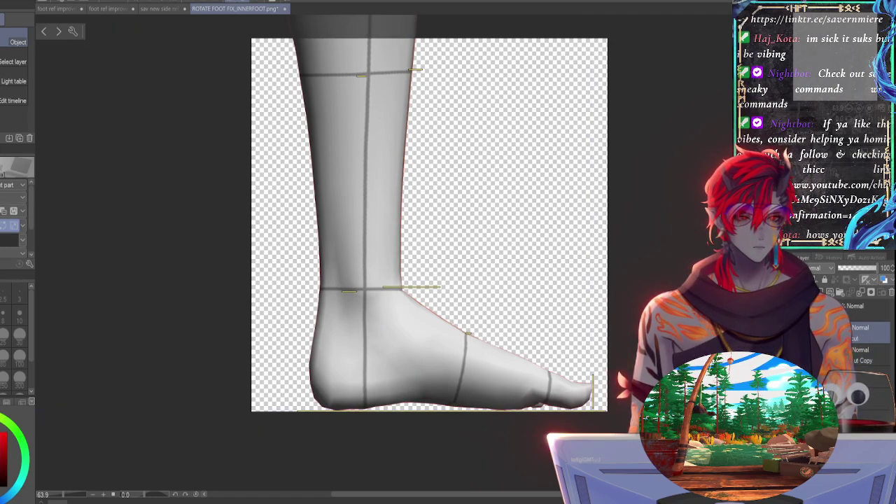
click(825, 281)
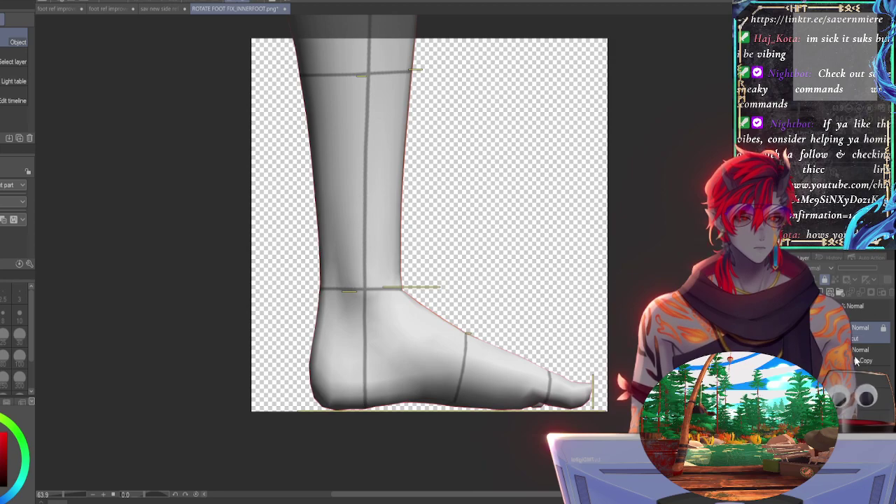
click(868, 355)
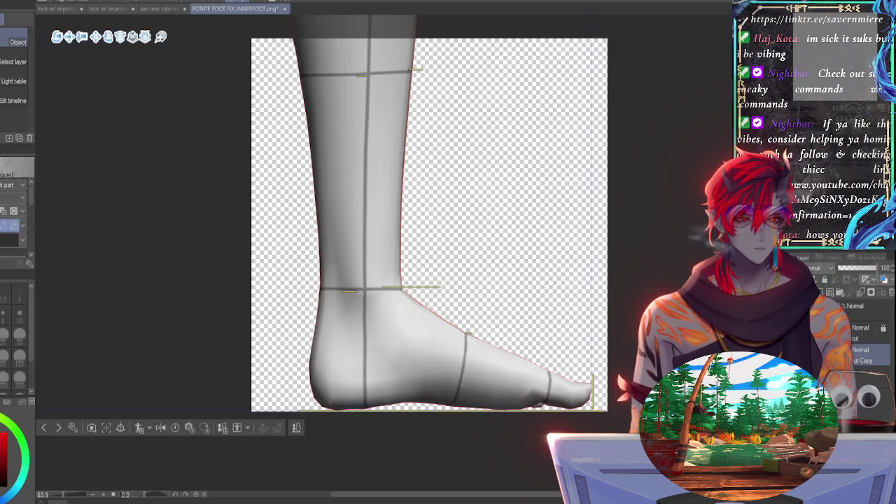
Step: Try flipping the duplicated figure's pose horizontally, and undo the flip
click(387, 250)
scroll(550, 240, down, 2)
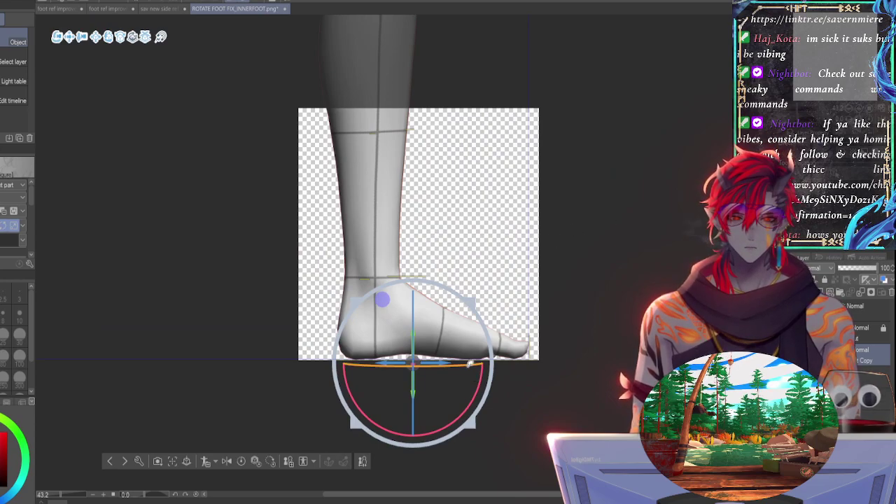
click(226, 462)
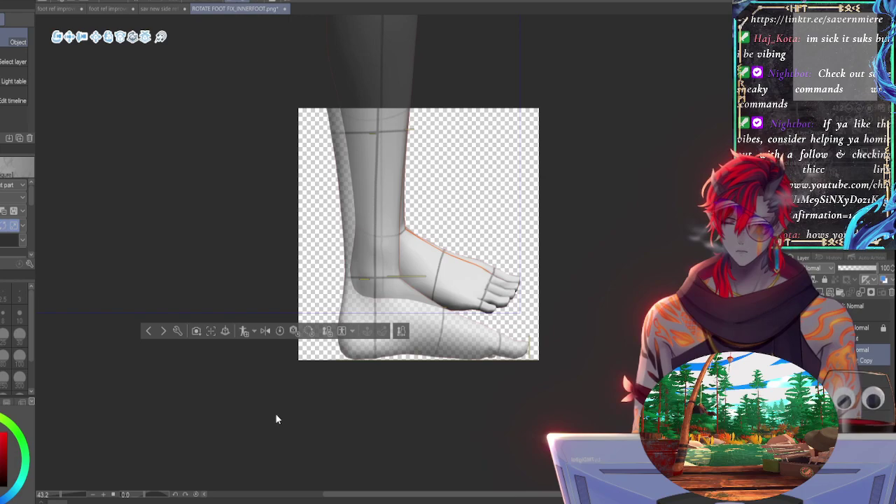
key(ctrl+z)
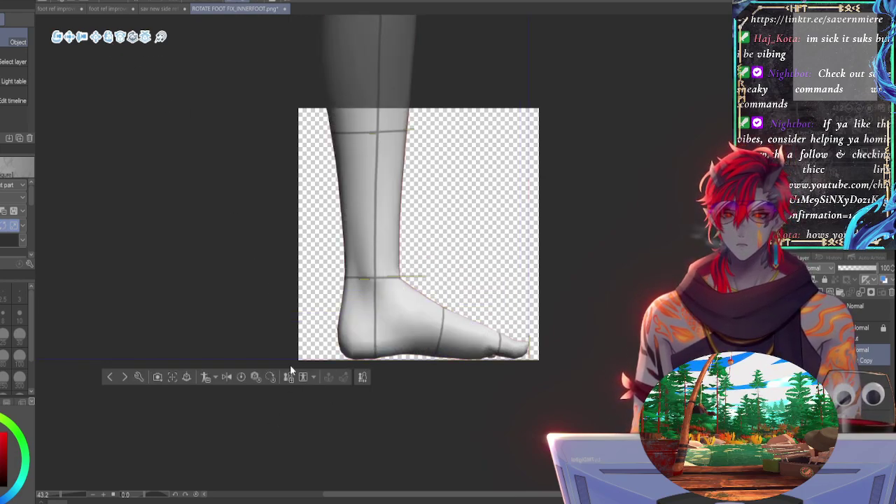
Step: Turn the duplicated figure around its vertical axis until the foot points the opposite way, and shift it slightly to the right
click(430, 320)
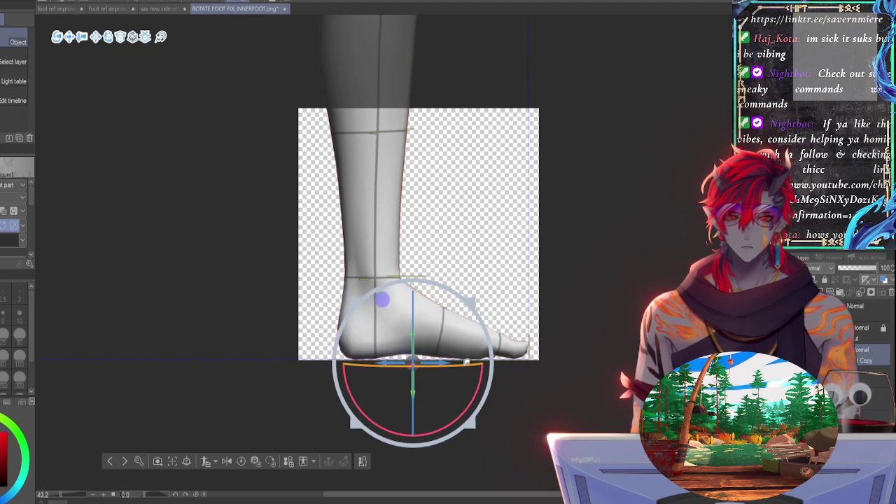
drag(382, 300, 418, 379)
drag(844, 65, 875, 58)
drag(800, 110, 800, 112)
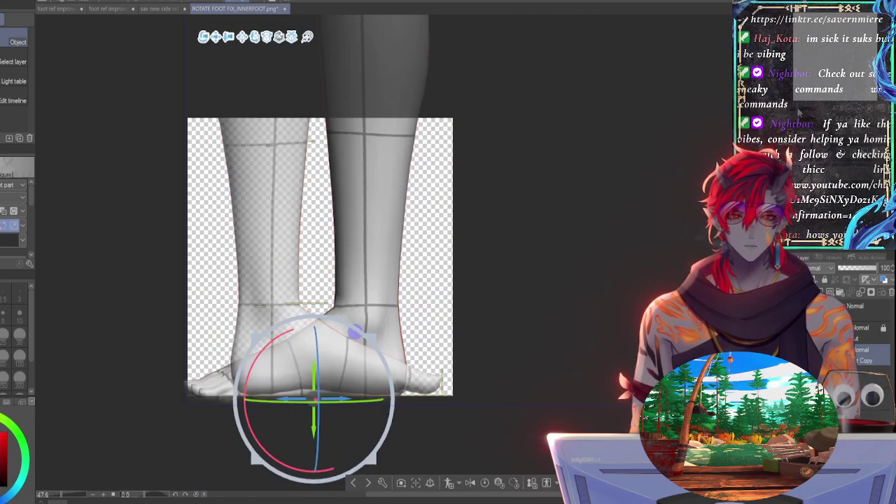
drag(861, 60, 842, 74)
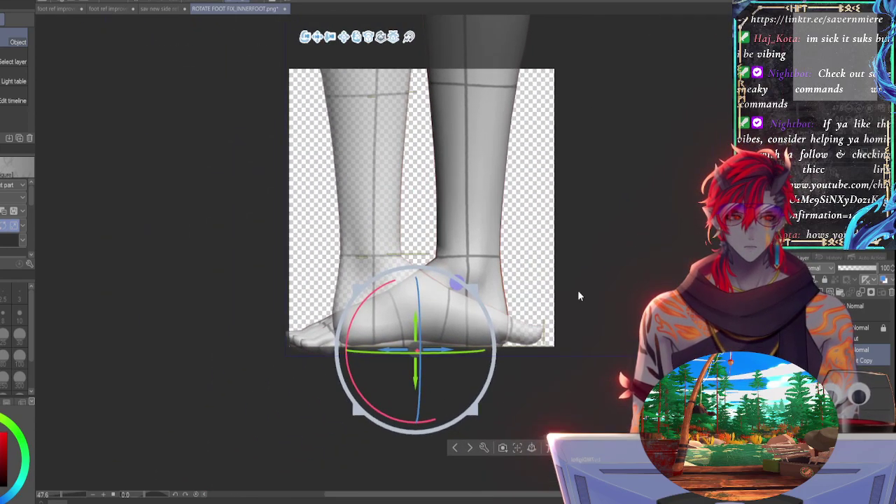
drag(469, 350, 452, 357)
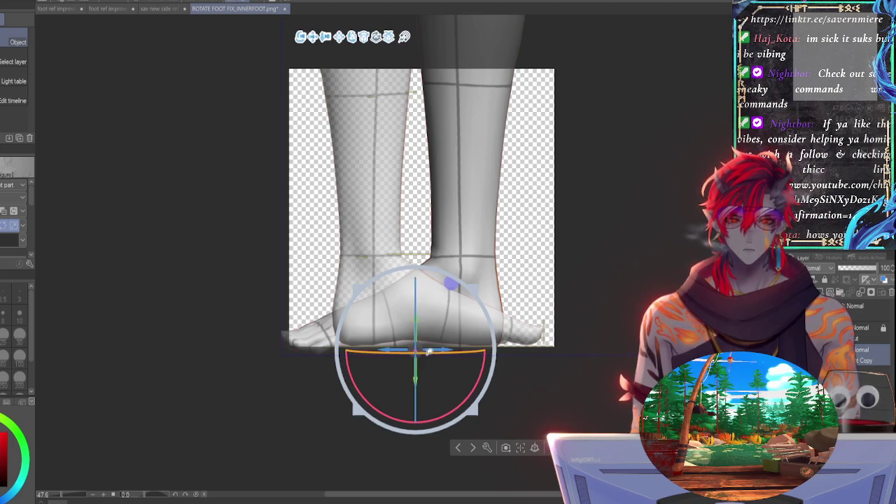
drag(434, 348, 445, 348)
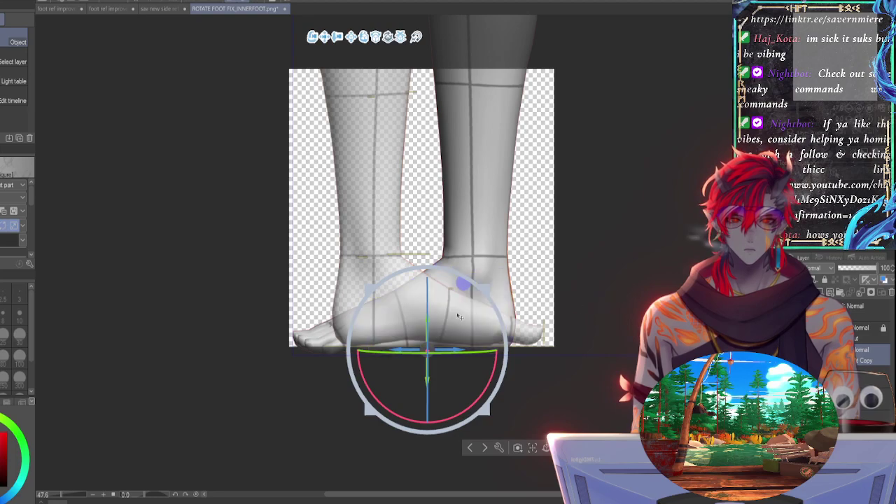
Step: Tilt the duplicated figure slightly and slide it left so its ankle overlaps the original foot's ankle
scroll(397, 253, up, 5)
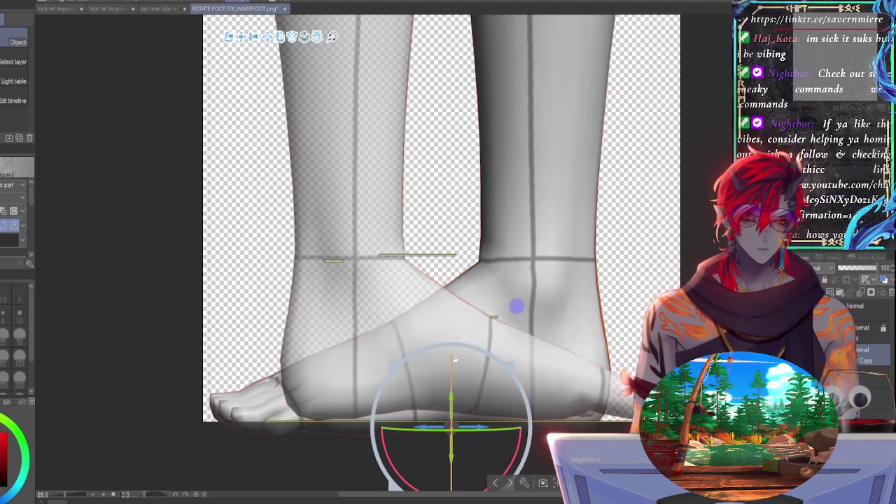
mouse_move(454, 361)
mouse_down()
mouse_move(454, 350)
mouse_move(454, 359)
mouse_up()
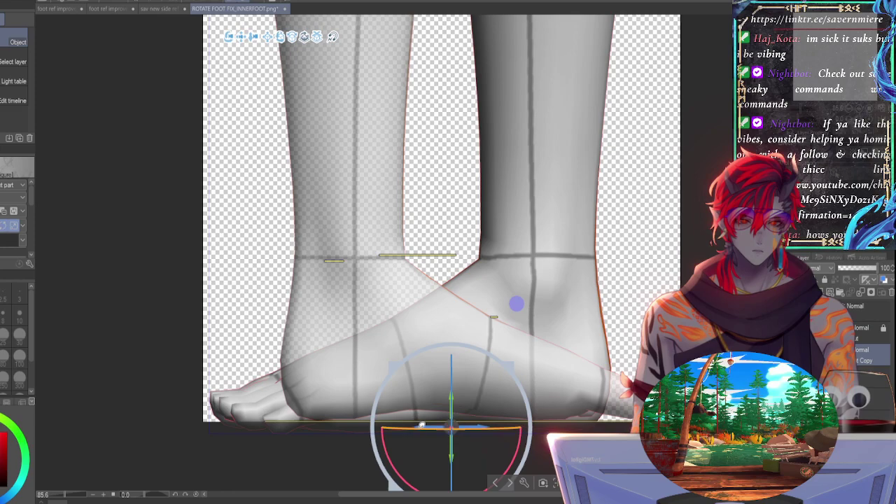
drag(429, 425, 267, 425)
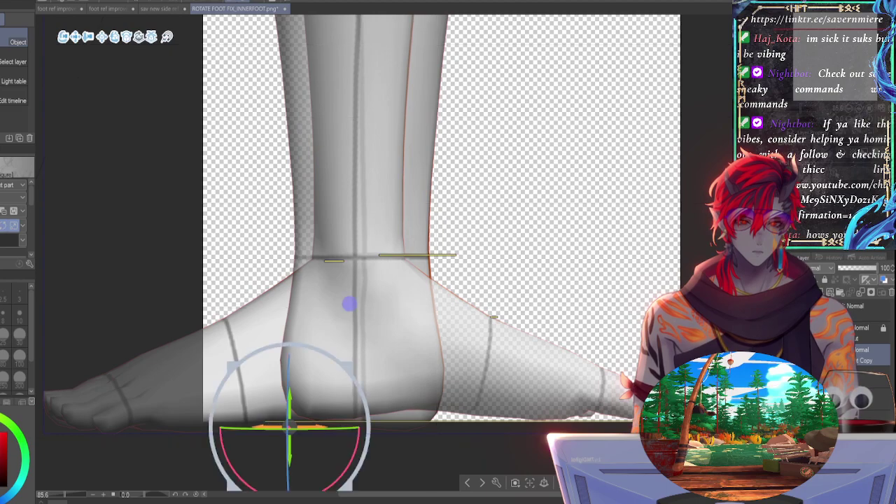
Step: Move the duplicate's layer above the original and tilt the figure until its ankle line drops to the short ankle mark
click(854, 330)
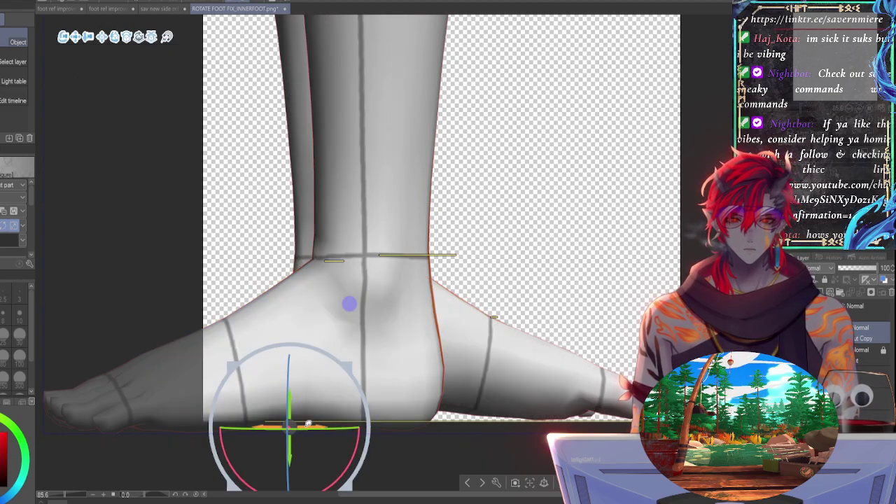
mouse_move(308, 423)
mouse_down()
mouse_move(345, 425)
mouse_move(312, 425)
mouse_up()
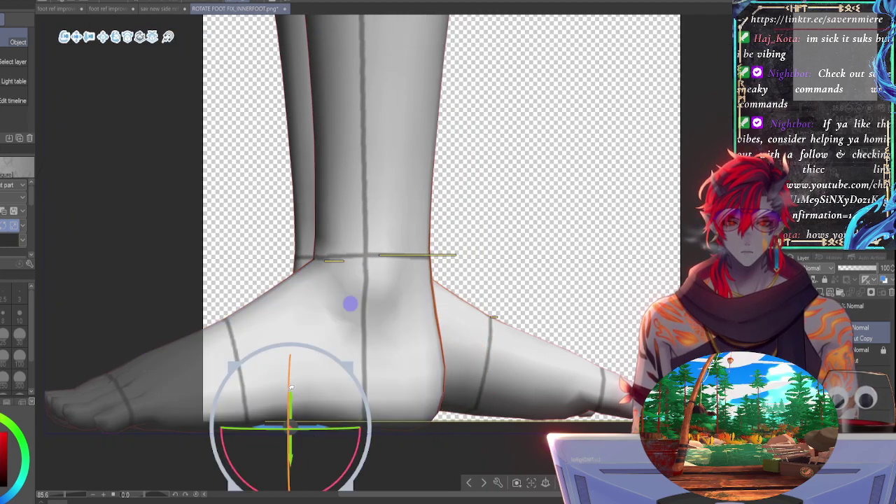
drag(292, 388, 289, 393)
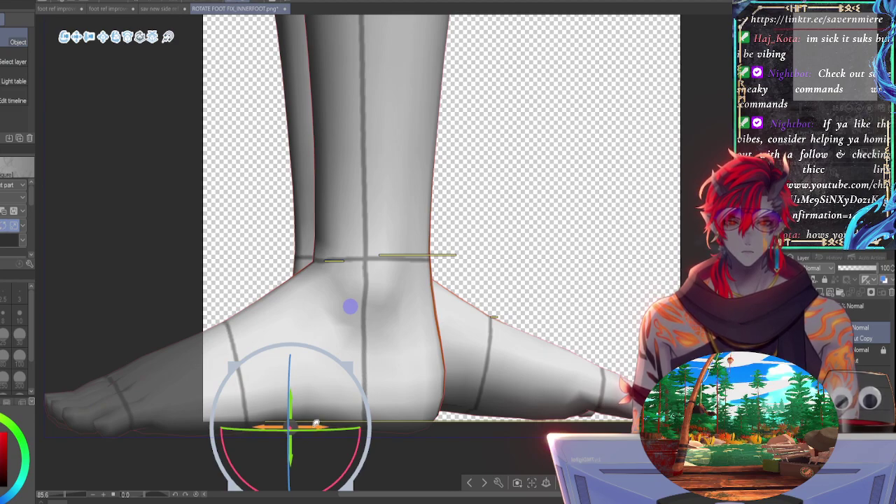
Step: Slide the duplicated figure right until its instep cross line meets the small yellow instep mark
drag(317, 423, 415, 423)
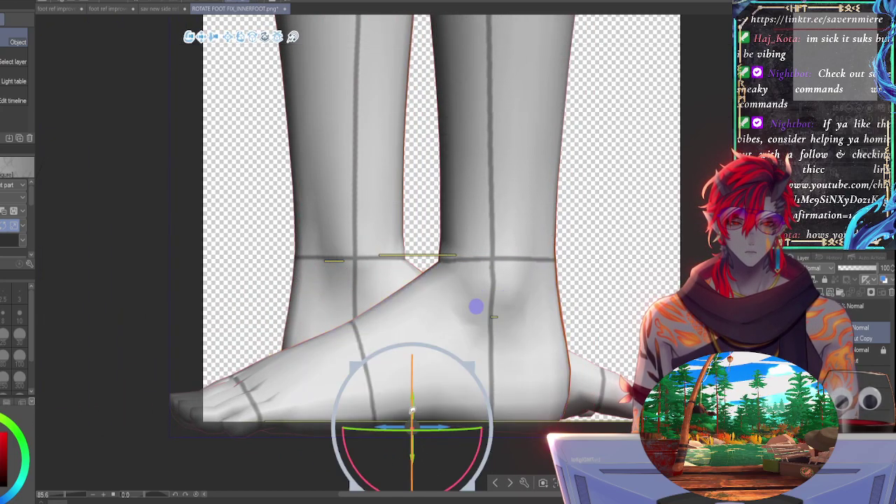
drag(416, 371, 417, 374)
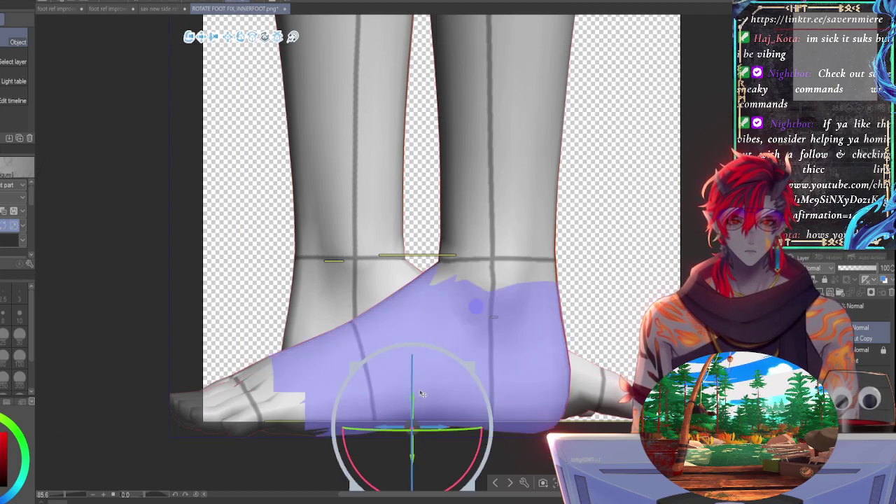
drag(413, 359, 414, 361)
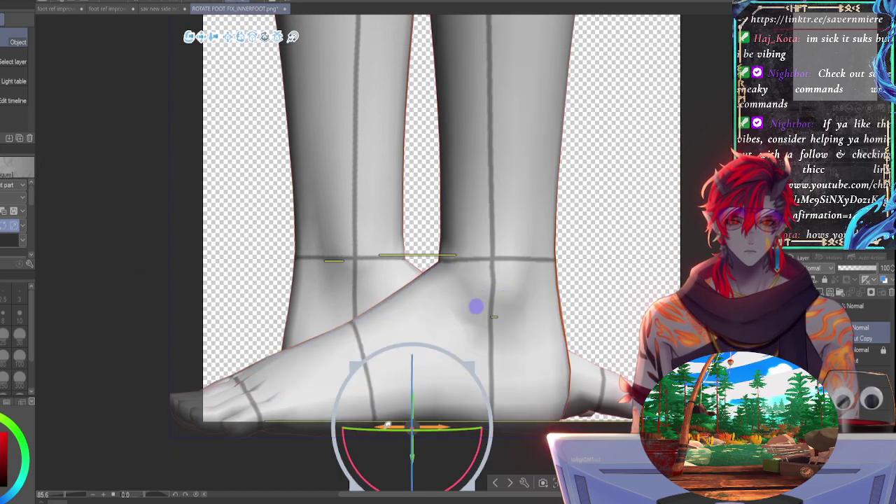
drag(387, 426, 528, 422)
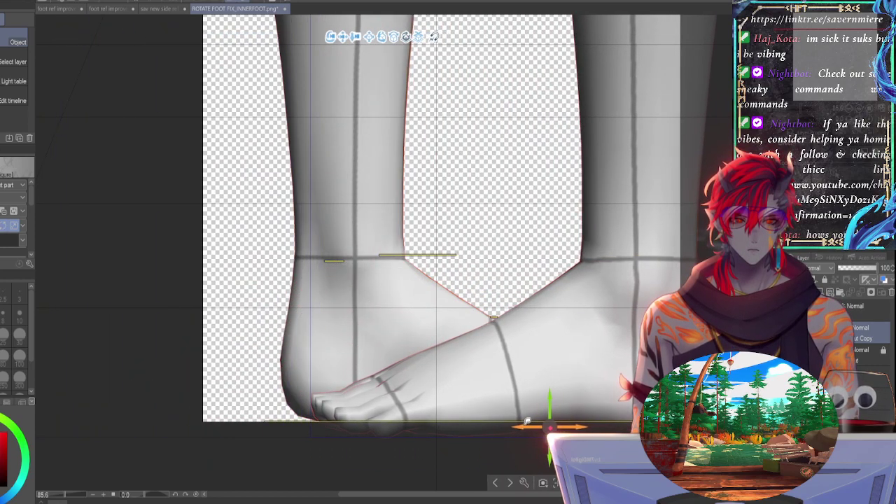
Step: Tilt and raise the duplicate so its sole sits on the ground guide, and toggle its visibility to compare with the original foot
click(555, 373)
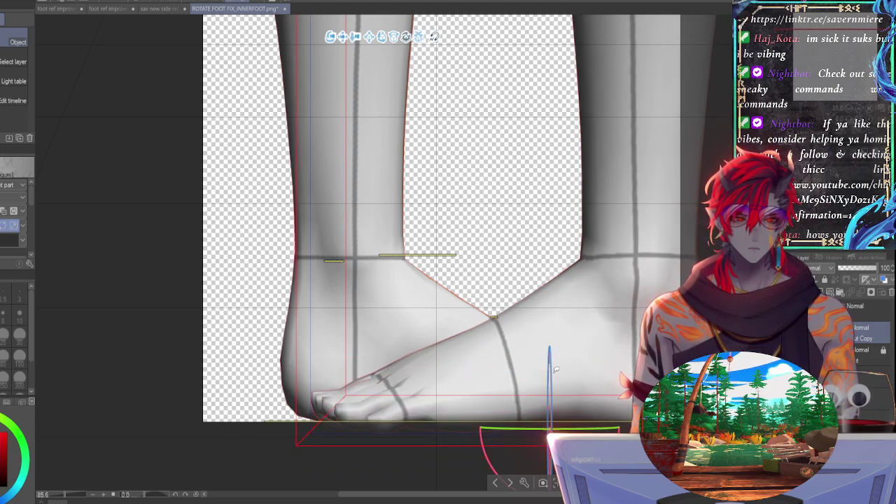
drag(556, 370, 553, 397)
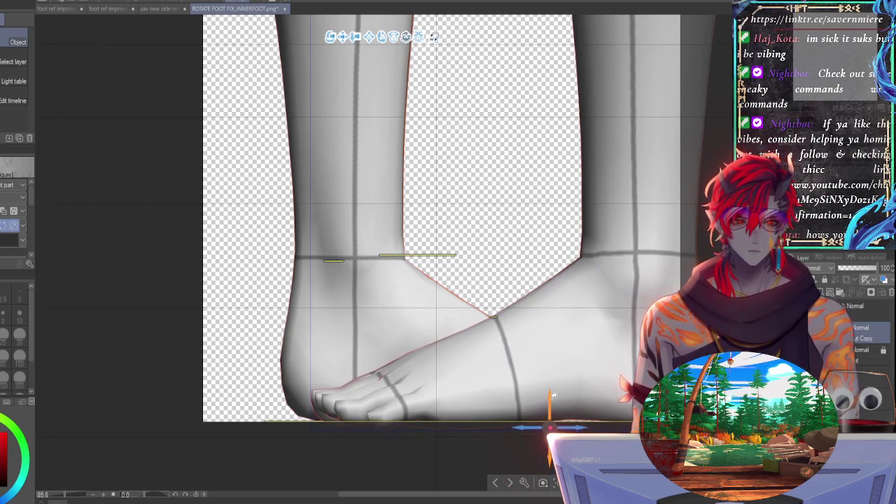
drag(621, 302, 552, 241)
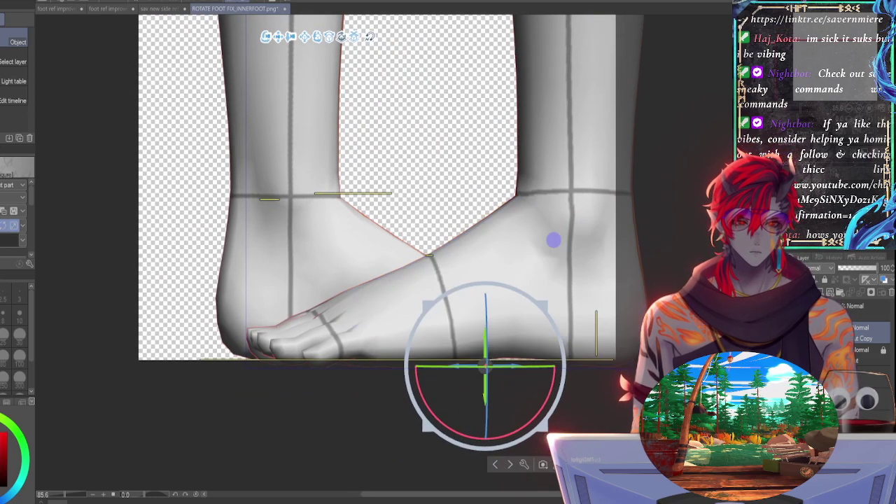
click(792, 333)
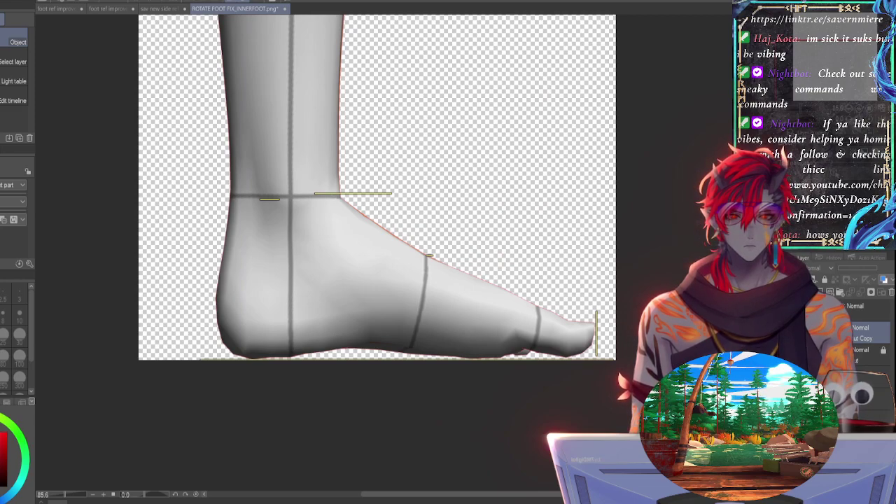
click(792, 333)
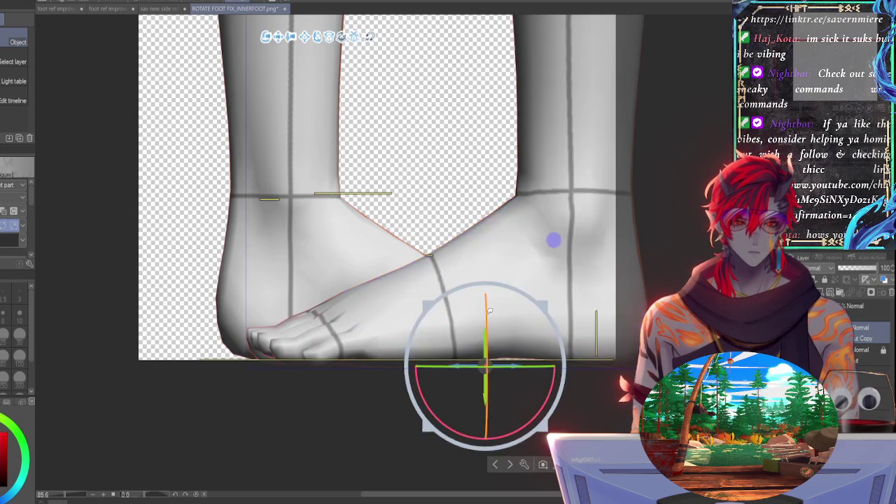
Step: Refine the duplicated figure's tilt and height, and slide it left until the whole foot fits inside the canvas
drag(488, 312, 486, 307)
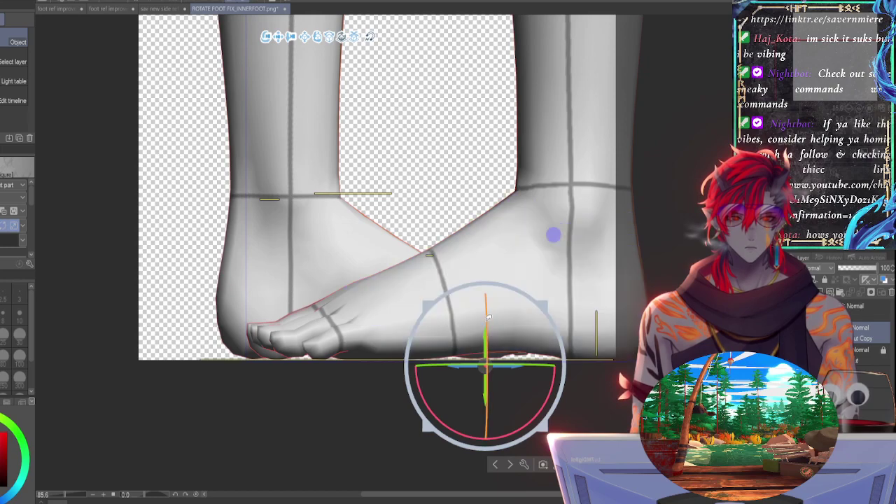
click(487, 336)
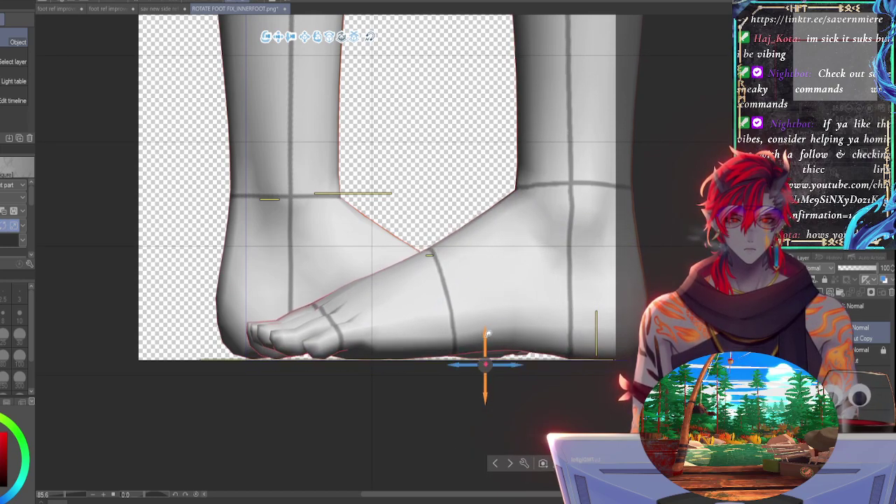
click(487, 337)
drag(471, 361, 404, 358)
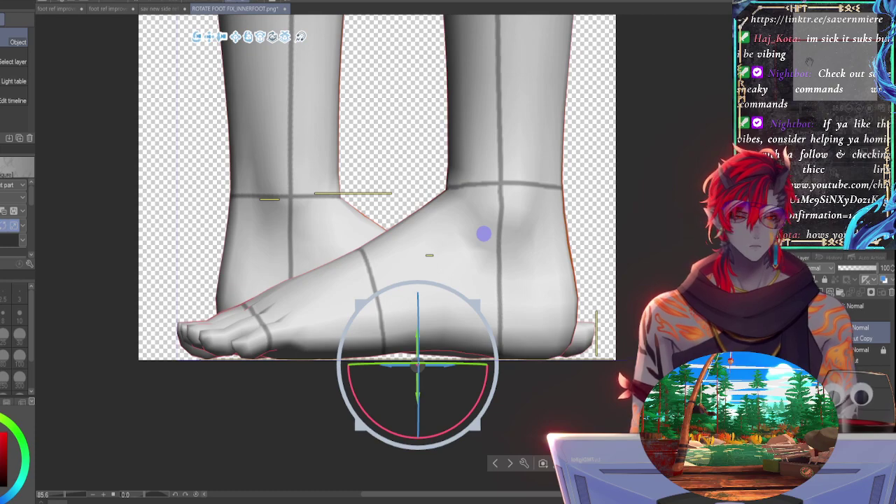
mouse_move(809, 62)
mouse_down()
mouse_move(808, 28)
mouse_move(805, 59)
mouse_up()
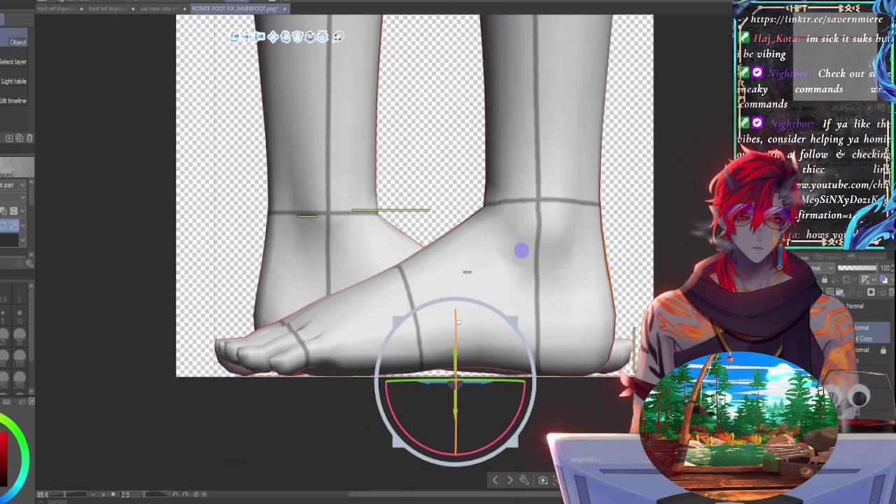
drag(458, 322, 458, 331)
scroll(398, 252, down, 8)
scroll(398, 253, up, 2)
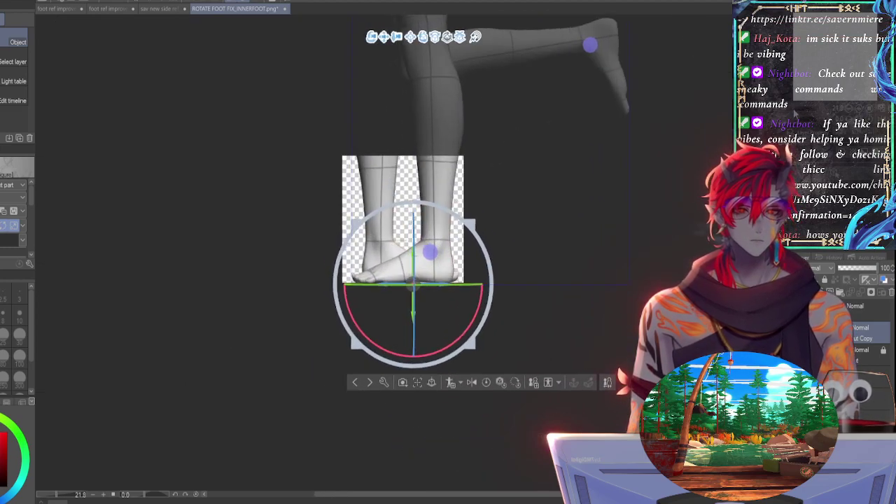
Step: Try fine adjustments to the duplicated figure's rotation so its sole follows the ground guide, undoing the unwanted change
middle_drag(398, 252, 420, 276)
drag(790, 110, 802, 117)
middle_drag(611, 452, 554, 326)
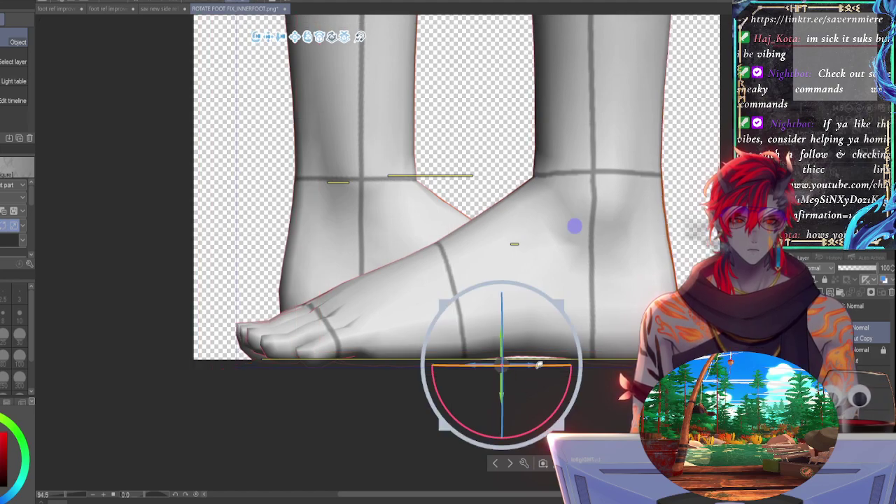
drag(557, 363, 558, 364)
scroll(397, 252, up, 3)
scroll(398, 252, down, 8)
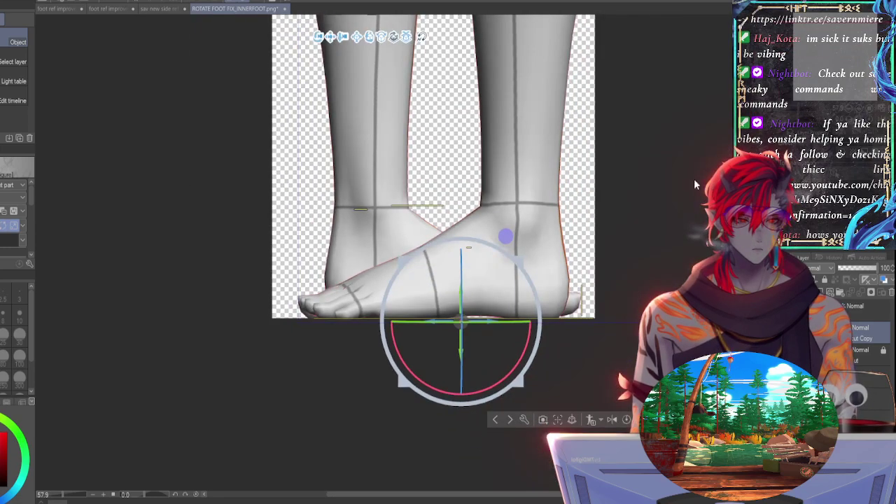
drag(510, 317, 488, 350)
key(ctrl+z)
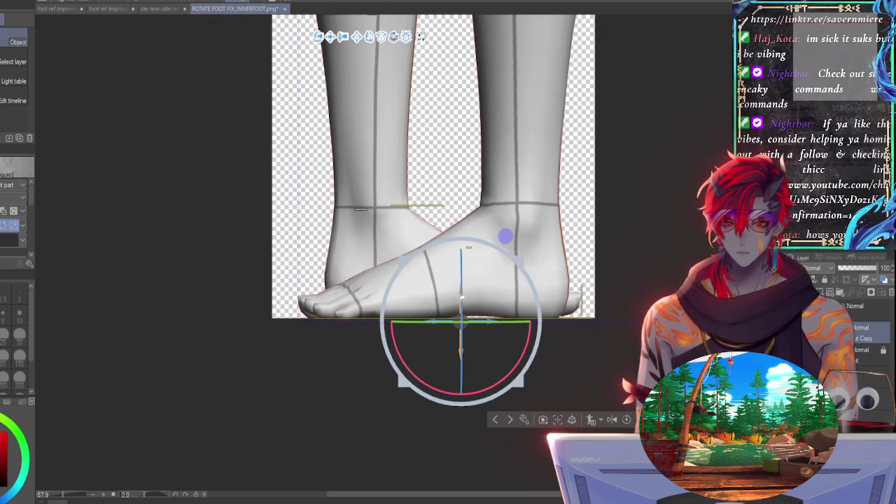
mouse_move(463, 273)
mouse_down()
mouse_move(470, 265)
mouse_move(467, 273)
mouse_up()
Step: Tilt the duplicated figure in small amounts and adjust its height to level its ankle line with the original's
middle_drag(468, 273, 442, 320)
drag(799, 118, 763, 133)
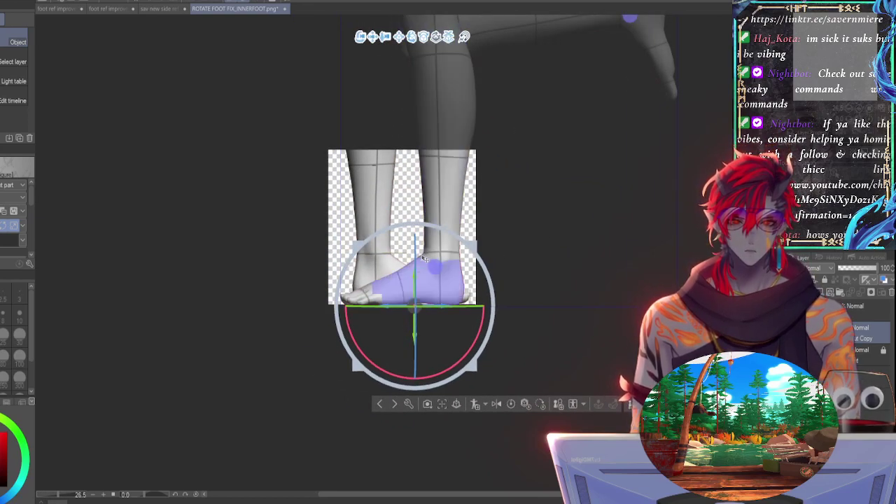
drag(416, 256, 415, 254)
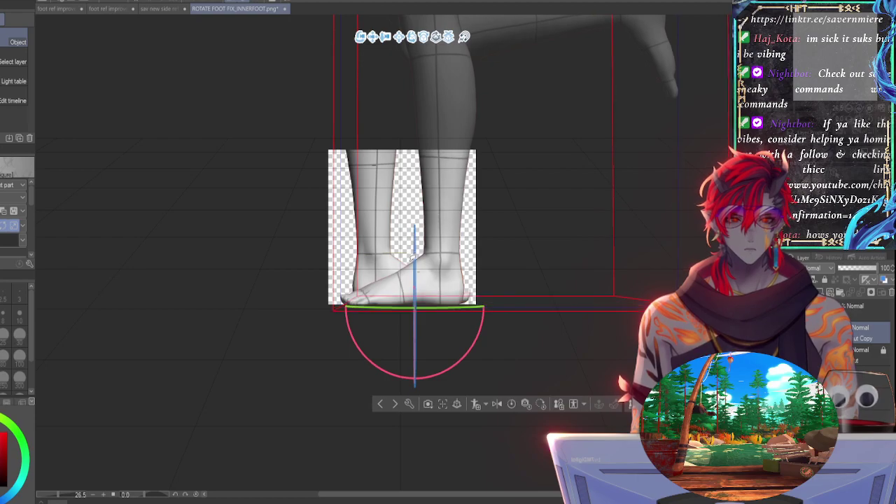
drag(413, 259, 412, 262)
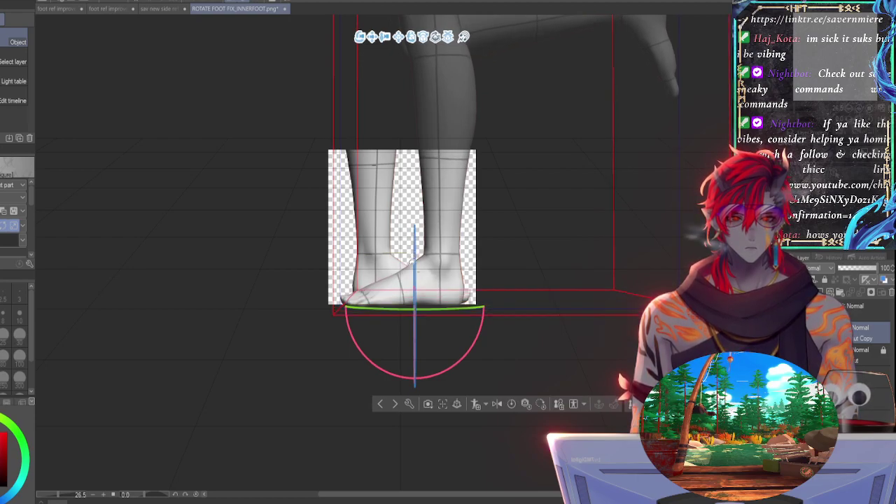
click(413, 289)
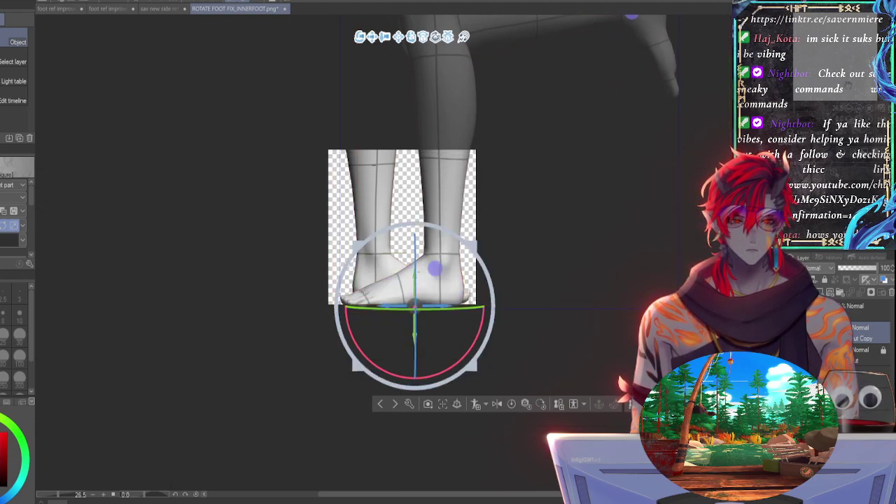
drag(796, 108, 801, 110)
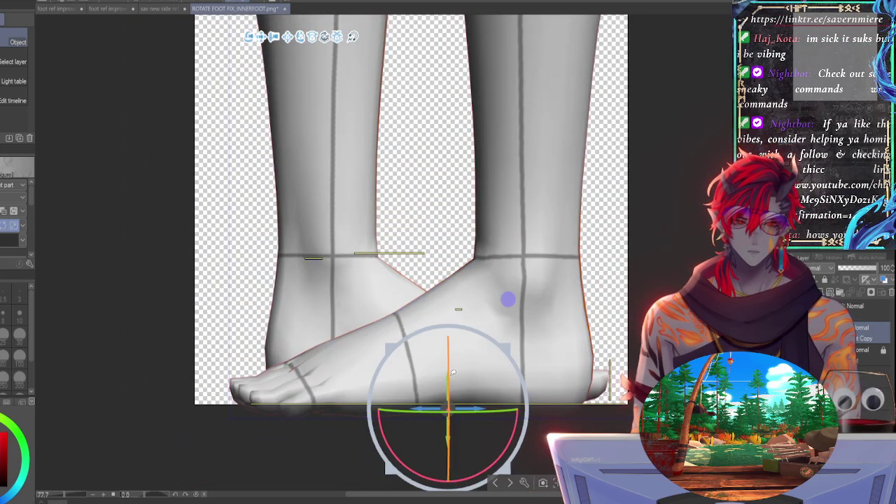
mouse_move(448, 370)
mouse_down()
mouse_move(450, 356)
mouse_move(449, 383)
mouse_move(448, 373)
mouse_up()
click(583, 343)
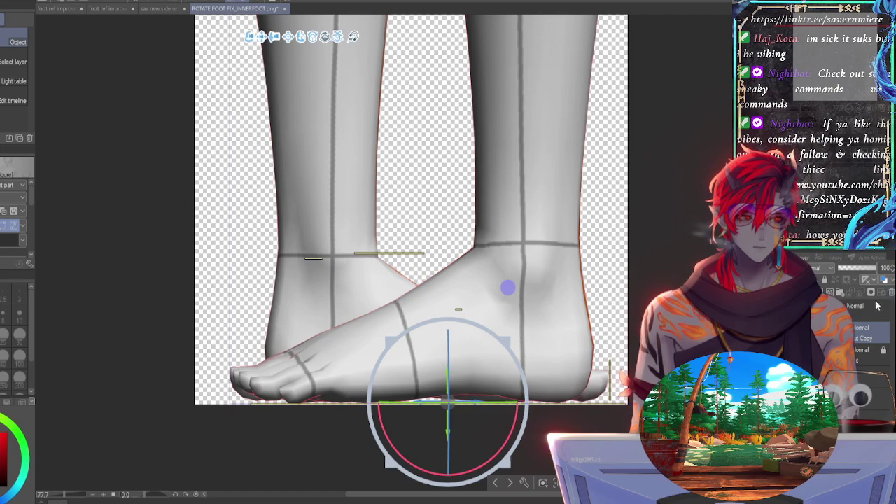
Step: Delete the duplicated figure's layer, and unlock the original figure's layer while toggling its visibility to check it
key(Delete)
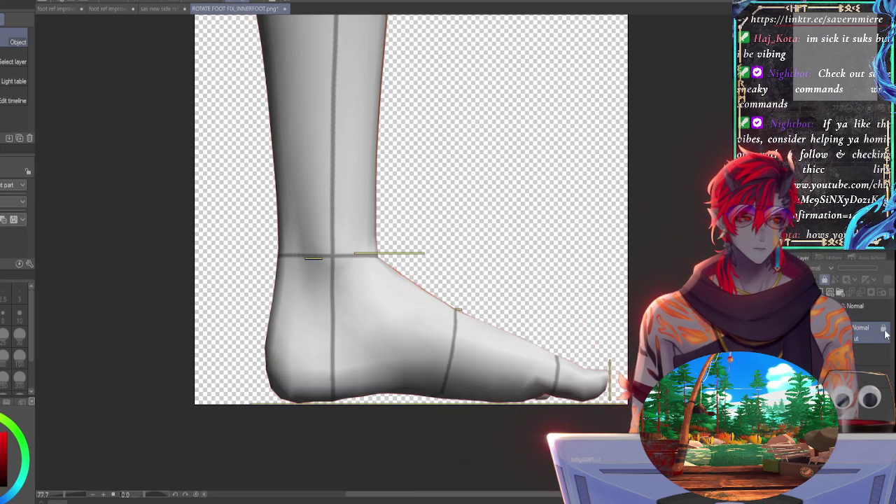
click(827, 282)
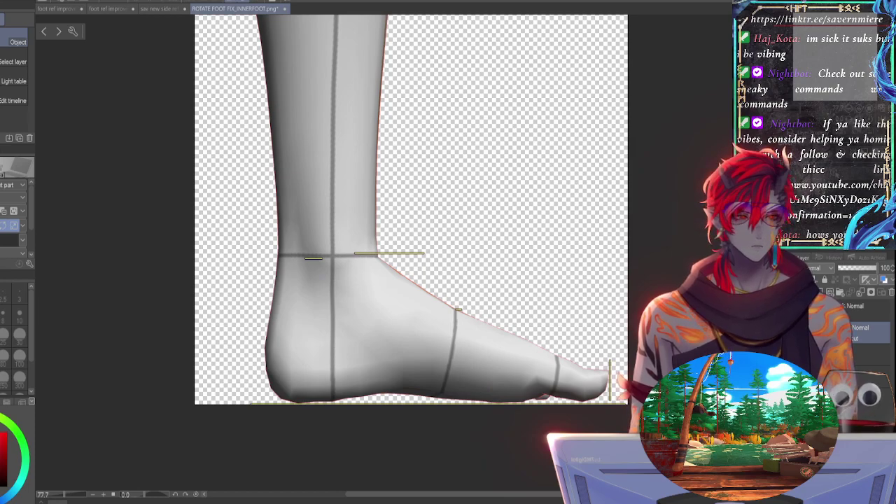
click(798, 332)
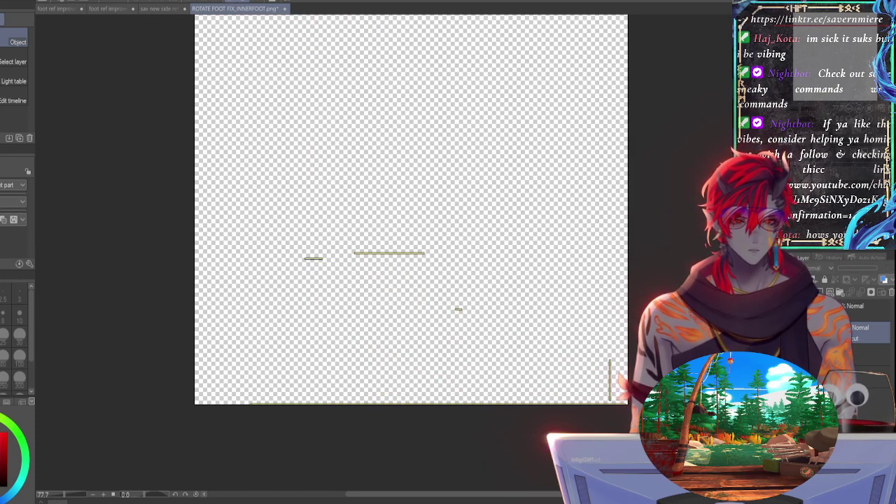
click(799, 332)
scroll(392, 161, down, 6)
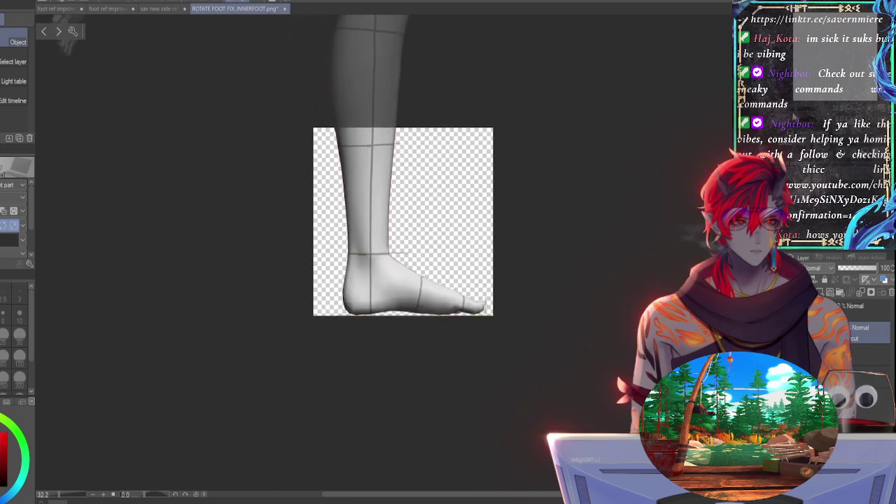
Step: Rotate the original figure's raised lower leg down at the knee until it overlaps the standing leg
click(387, 169)
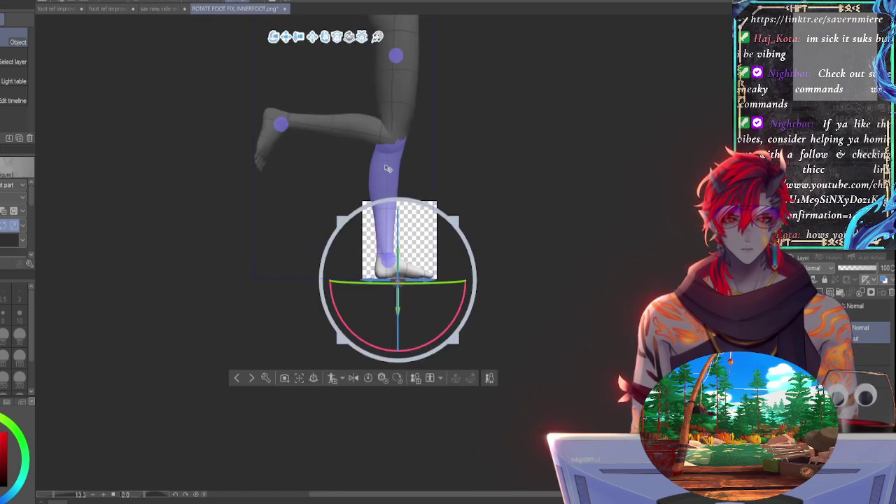
click(369, 128)
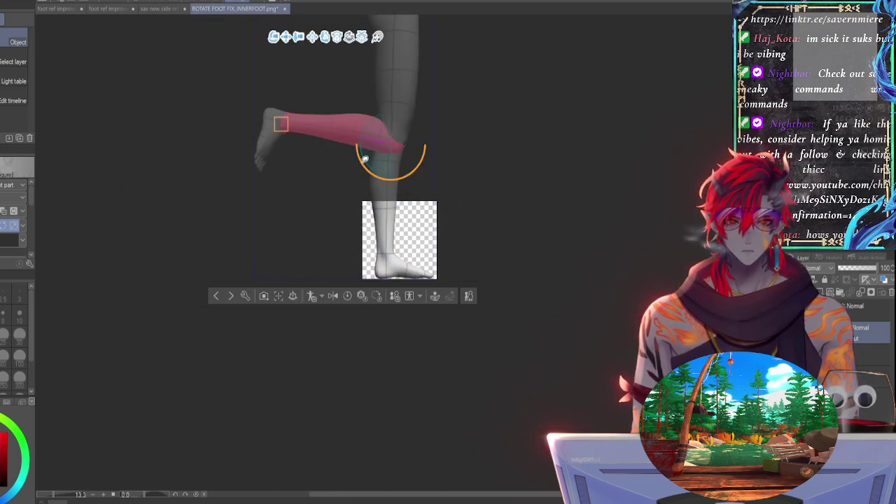
drag(364, 161, 434, 191)
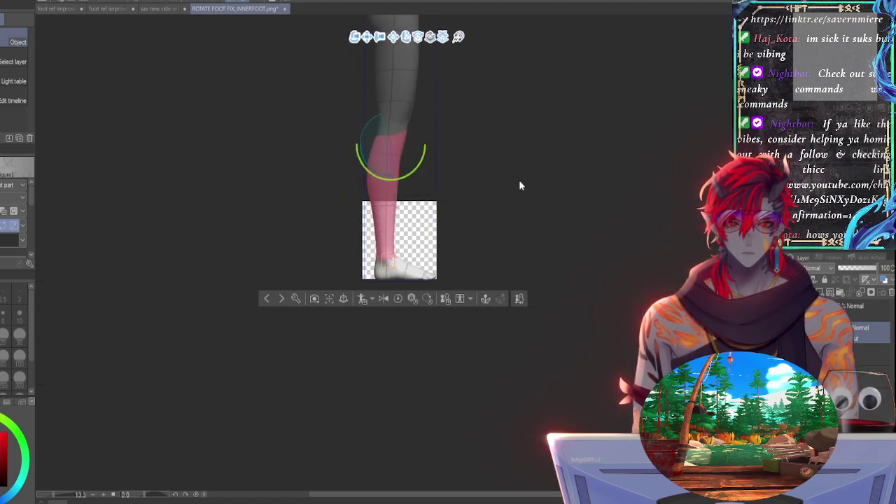
drag(788, 107, 797, 107)
key(ctrl+plus)
key(ctrl+minus)
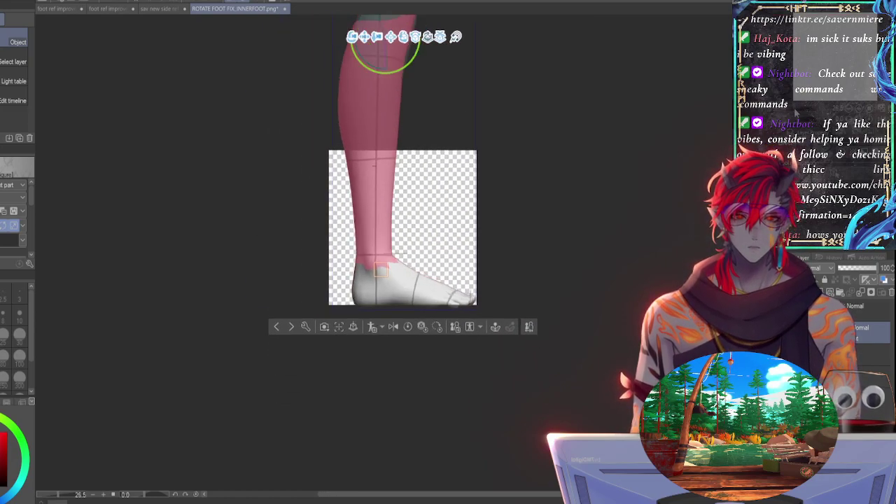
key(ctrl+minus)
key(ctrl+plus)
key(ctrl+plus)
key(ctrl+plus)
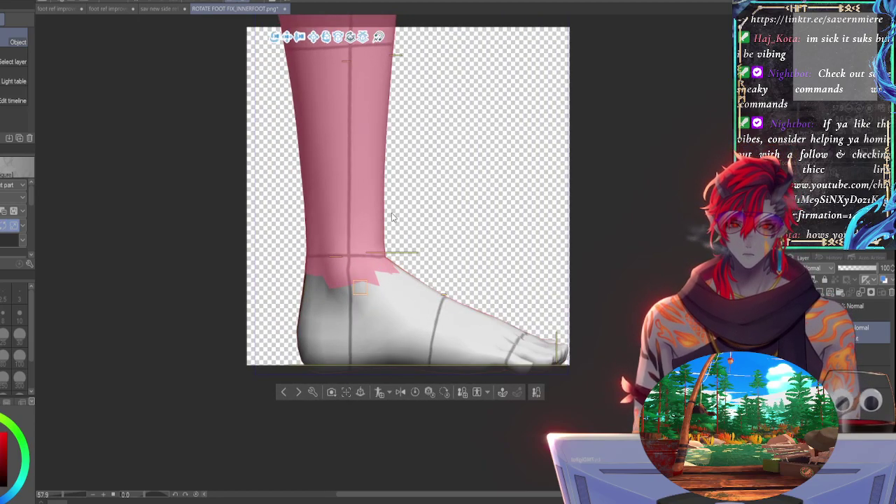
drag(824, 65, 819, 52)
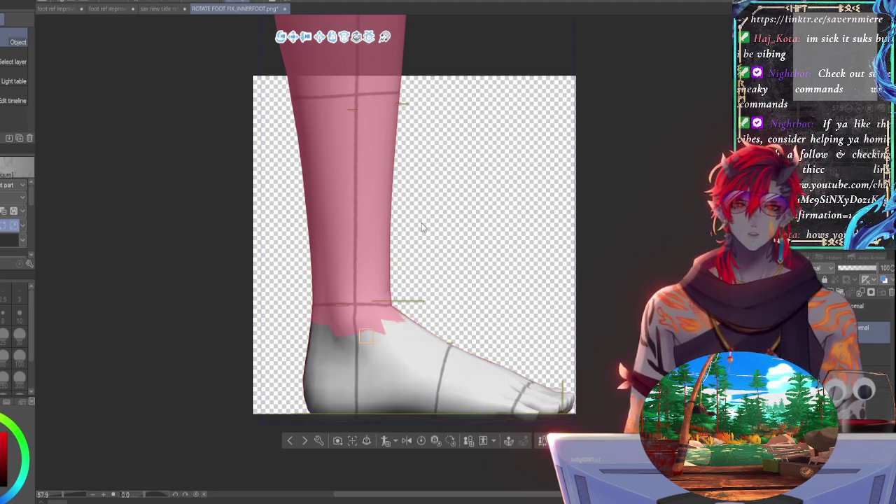
Step: Tilt the whole figure slightly back and forth to align its ankle line and toes with the yellow guide marks
mouse_move(802, 68)
mouse_down()
mouse_move(798, 14)
mouse_move(801, 77)
mouse_up()
click(402, 332)
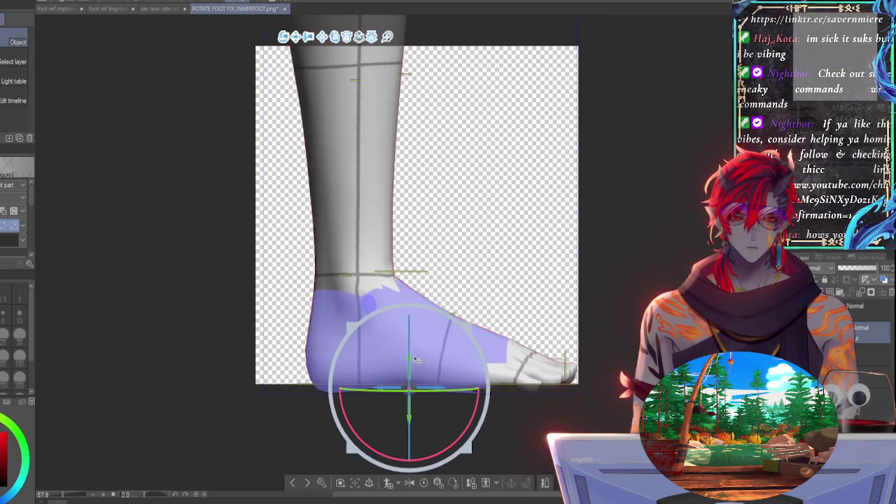
click(412, 339)
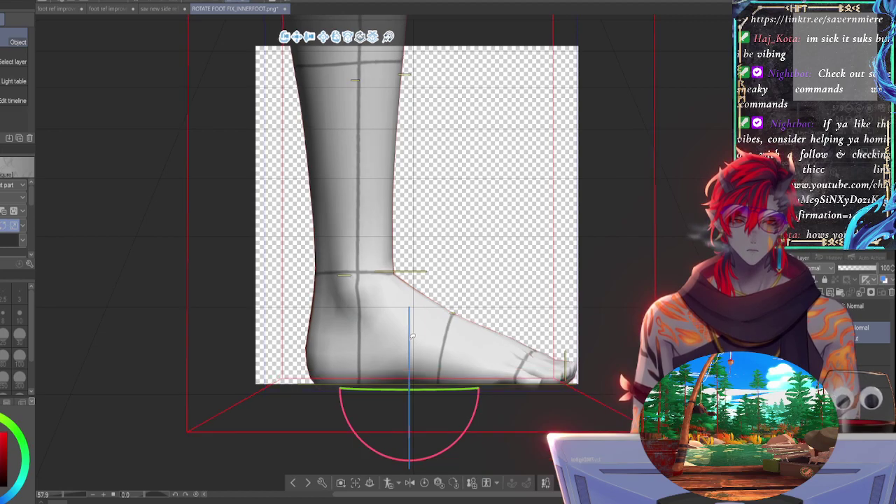
drag(411, 335, 411, 338)
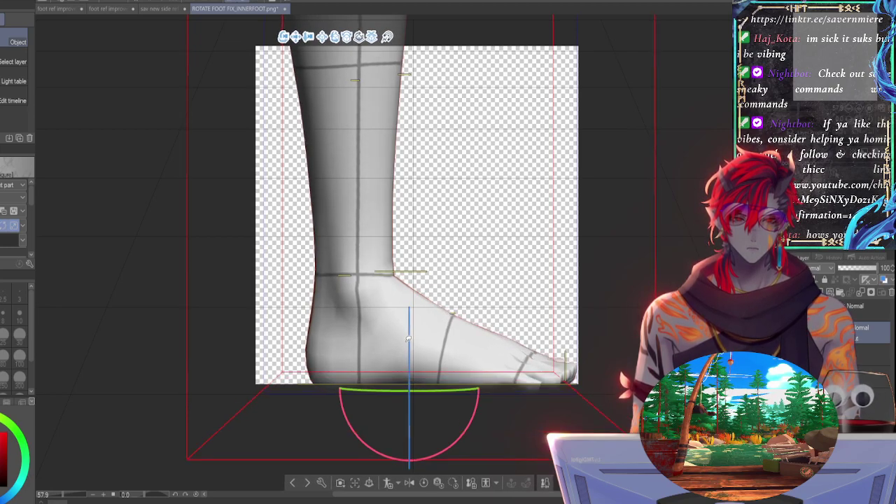
drag(408, 339, 409, 336)
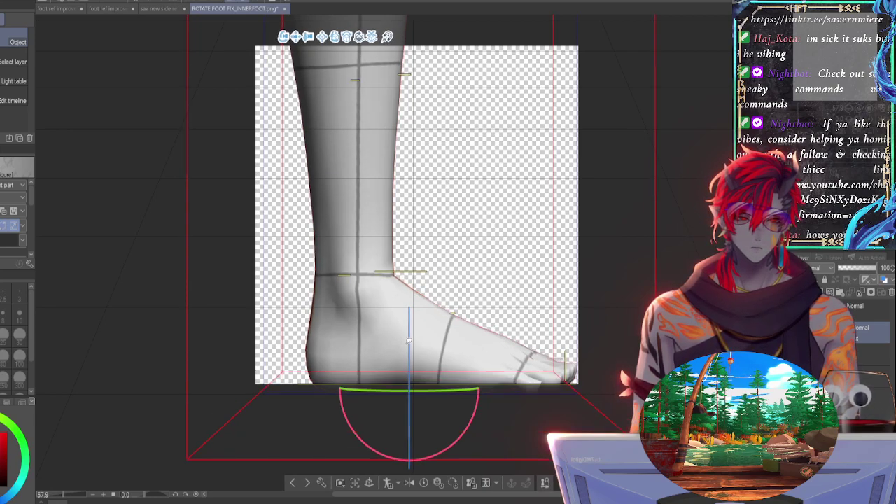
drag(409, 336, 409, 336)
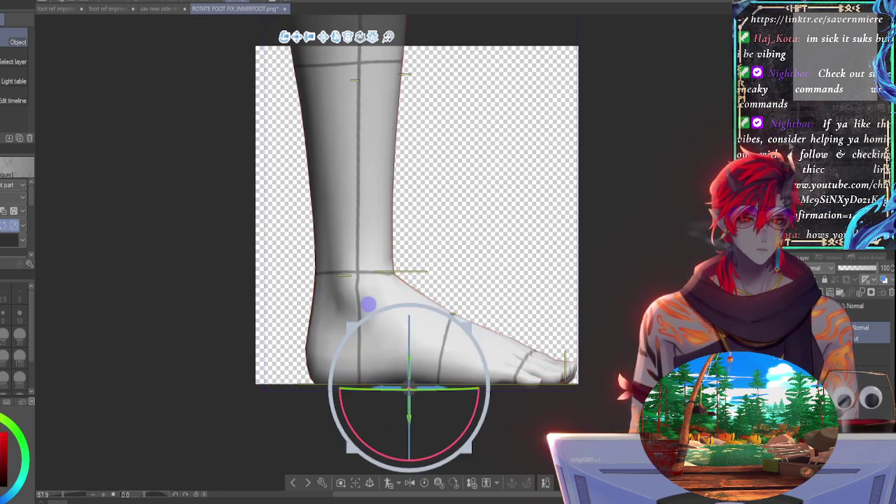
Step: Snap the figure to the ground plane and reselect it to check its position against the guide marks
scroll(396, 255, down, 7)
scroll(396, 255, up, 2)
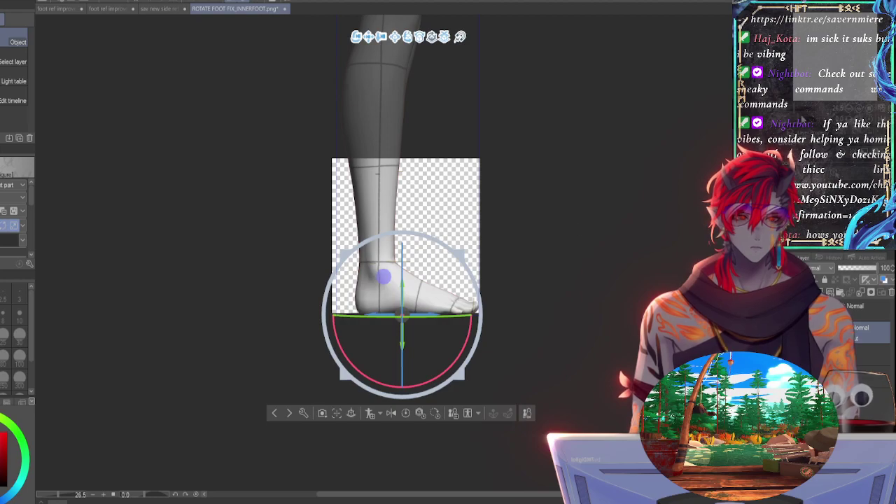
drag(792, 110, 799, 111)
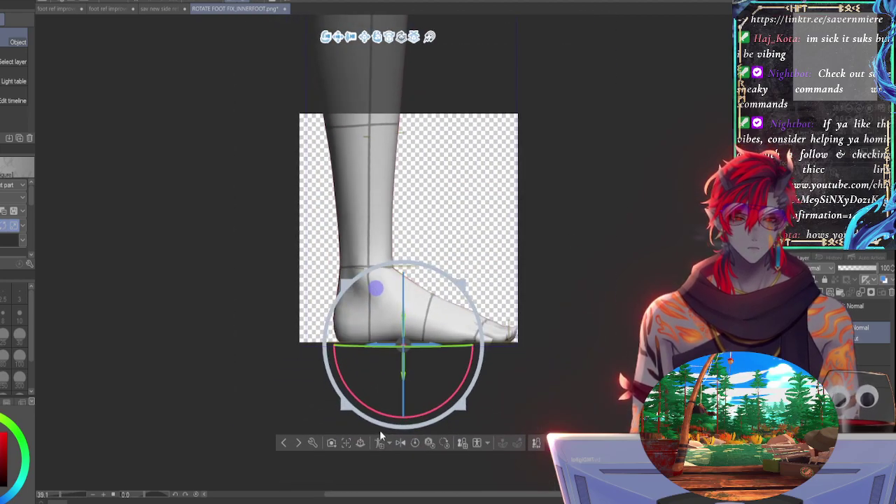
click(360, 446)
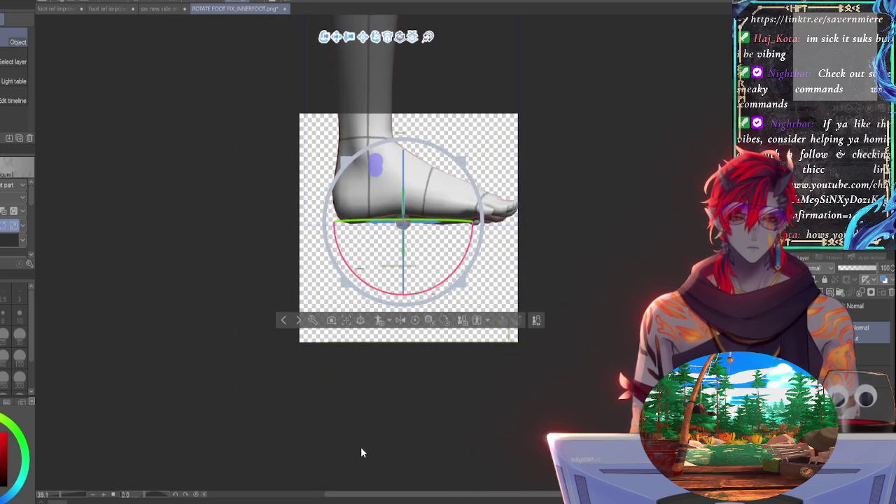
scroll(404, 151, up, 2)
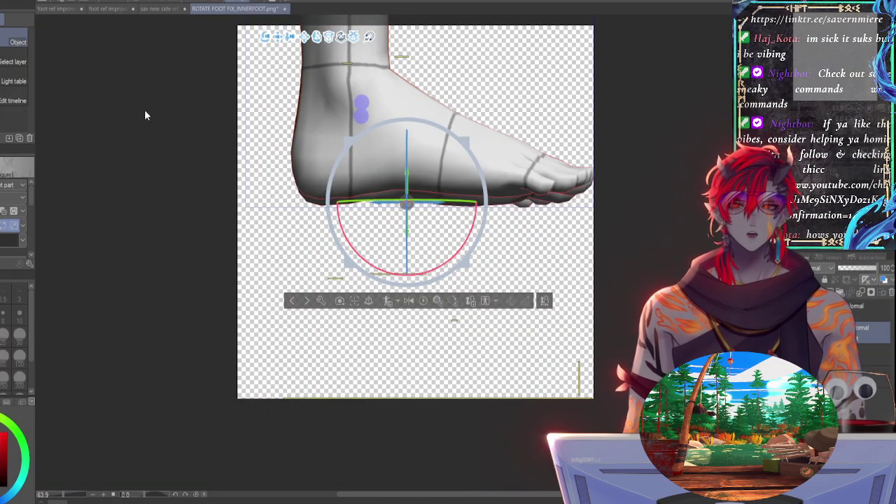
click(145, 111)
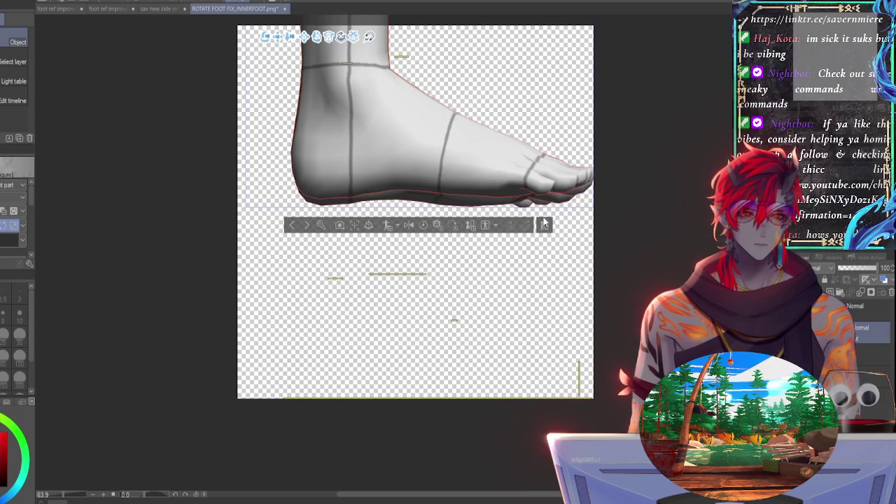
click(422, 179)
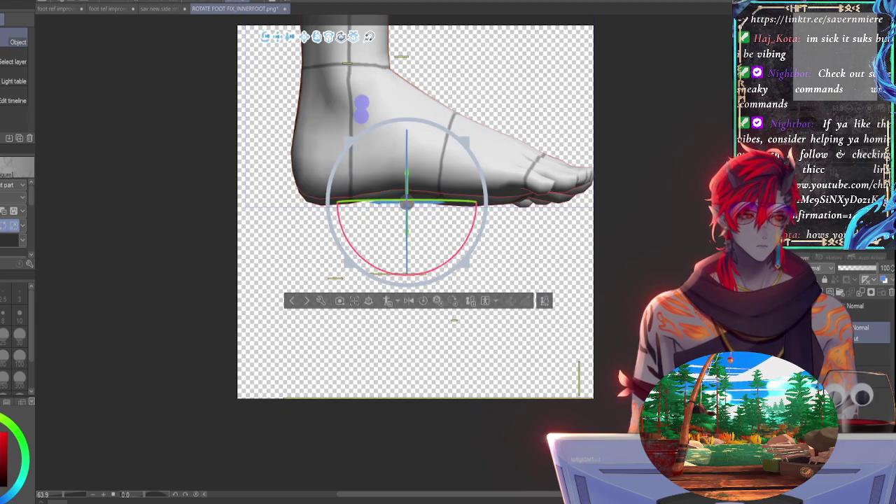
click(840, 332)
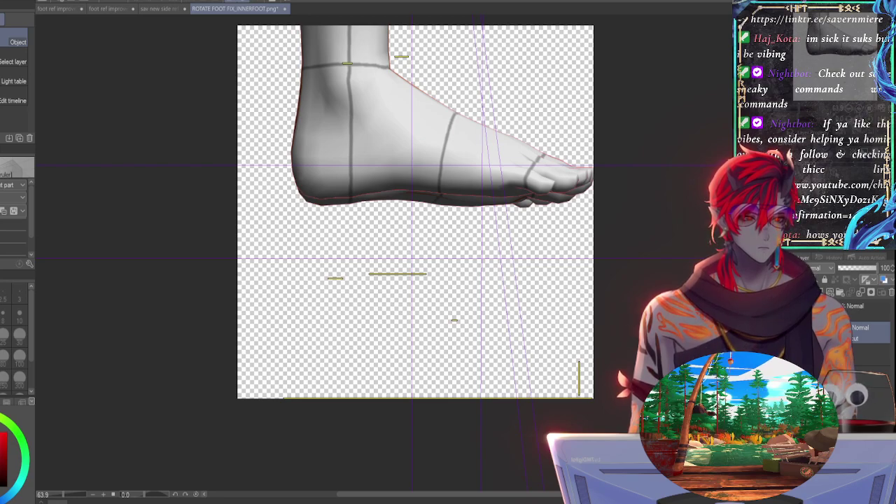
click(396, 198)
click(690, 194)
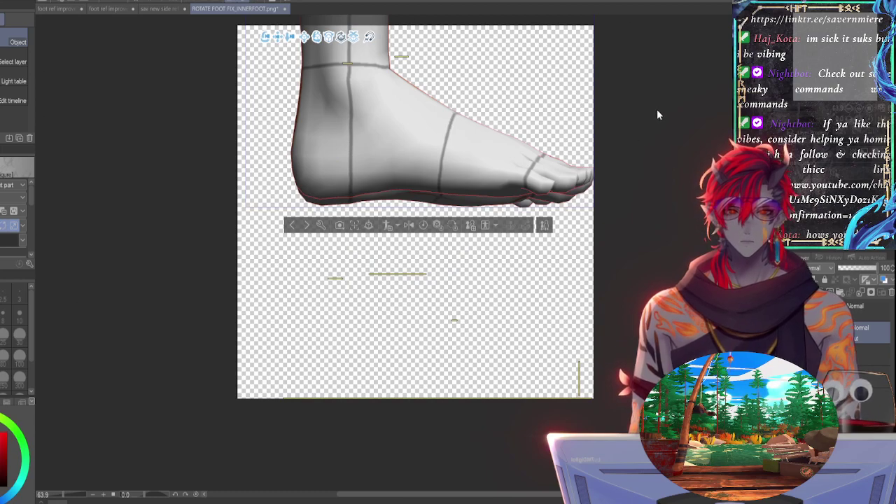
Step: Undo the figure's grounding, tilt and leg rotation back to its locked layer state, and toggle the layer's visibility
key(ctrl+z)
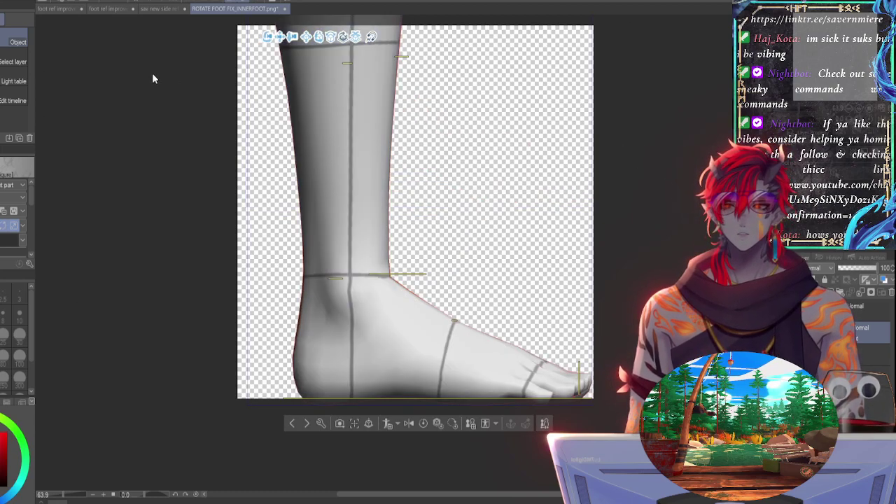
key(ctrl+z)
key(ctrl+z)
key(ctrl+z)
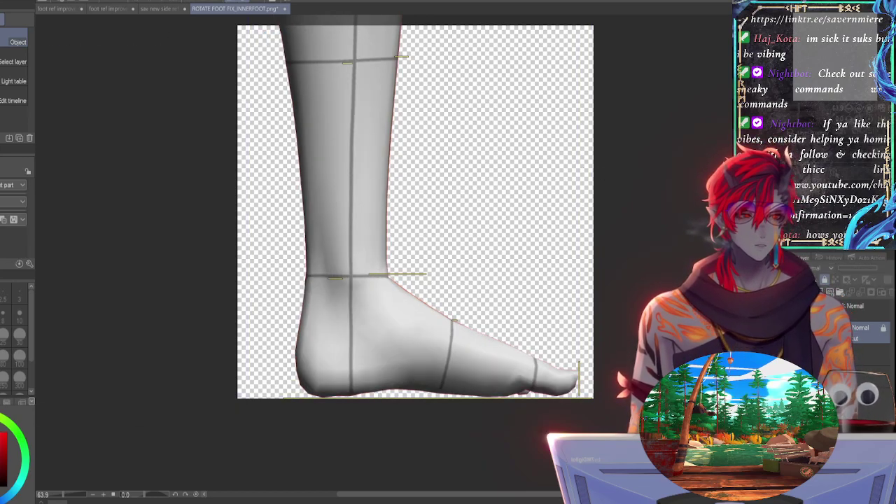
click(794, 333)
click(794, 333)
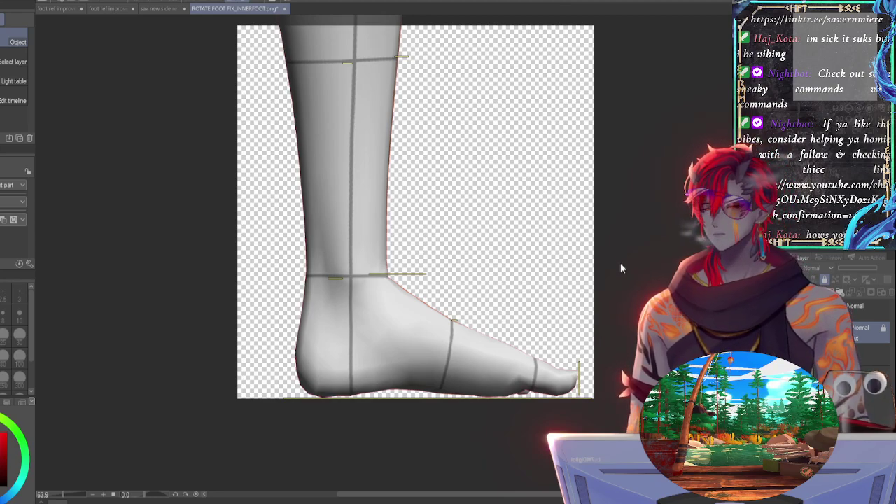
Step: Unlock the figure's layer and select the figure's lower leg and ankle joint
click(824, 279)
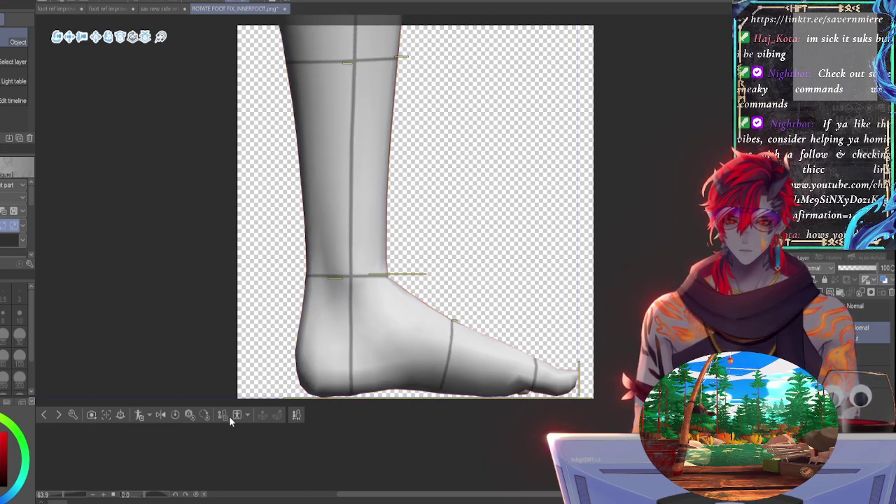
click(296, 414)
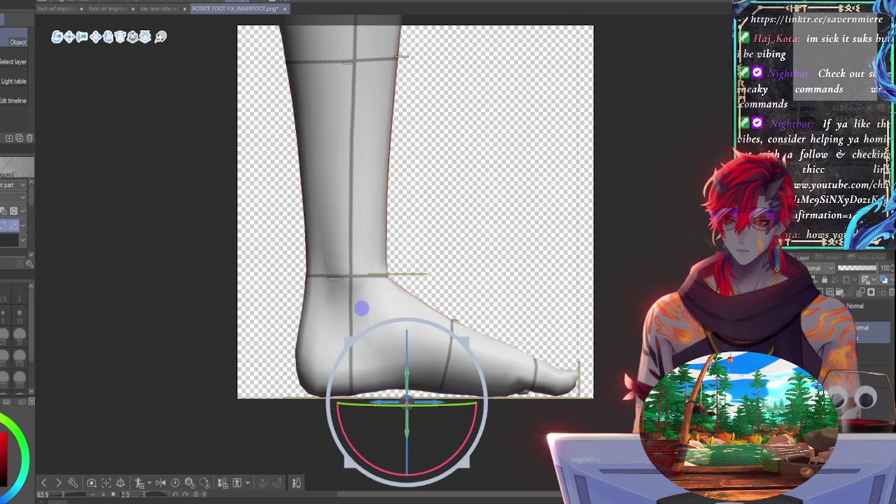
click(322, 220)
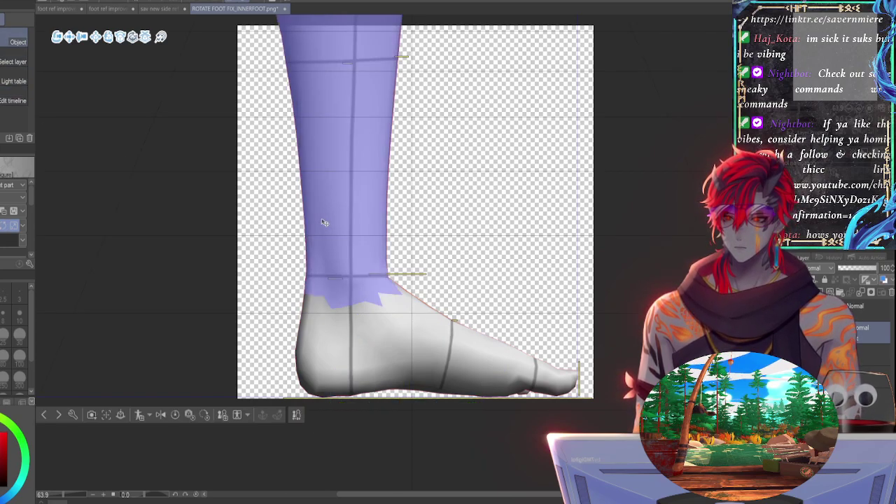
click(324, 223)
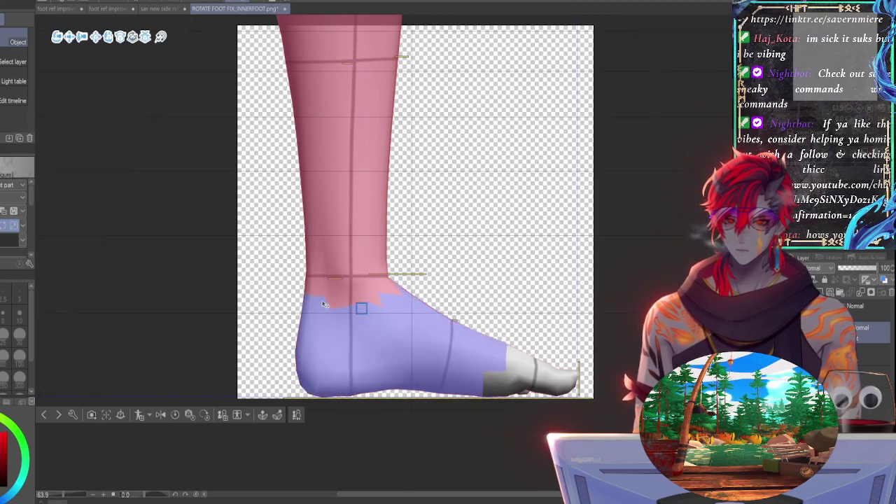
click(362, 308)
click(195, 306)
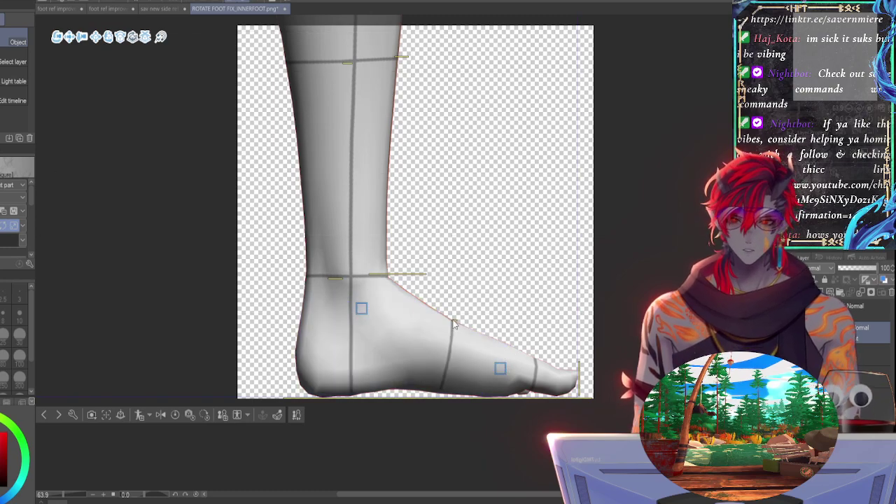
Step: Paste a duplicate figure layer and tilt the copy slightly, then undo everything back to the locked layer
key(ctrl+v)
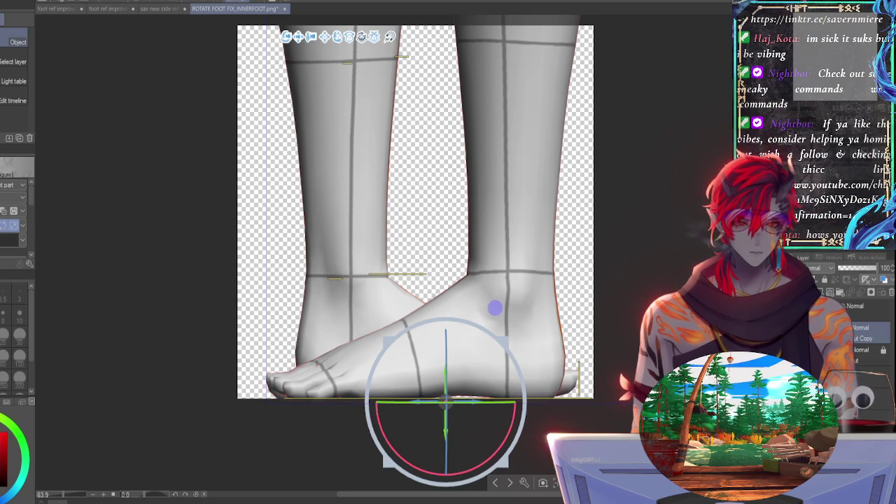
drag(446, 357, 446, 363)
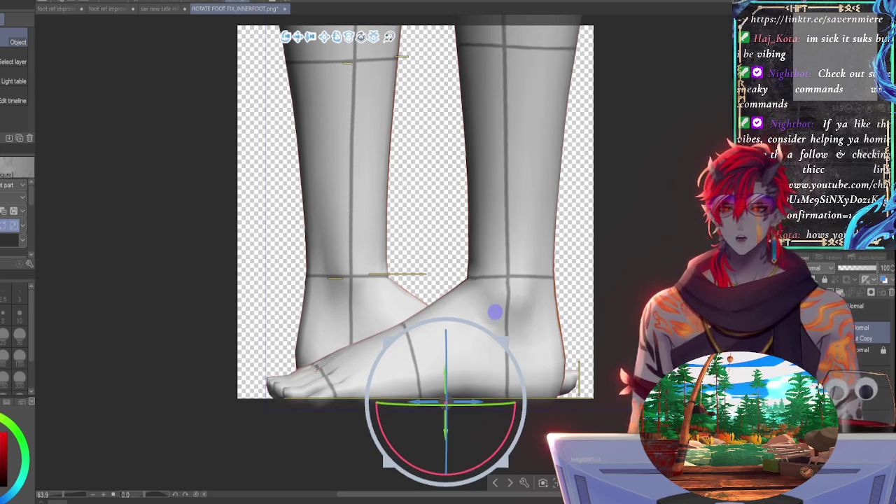
click(120, 2)
click(119, 1)
click(118, 2)
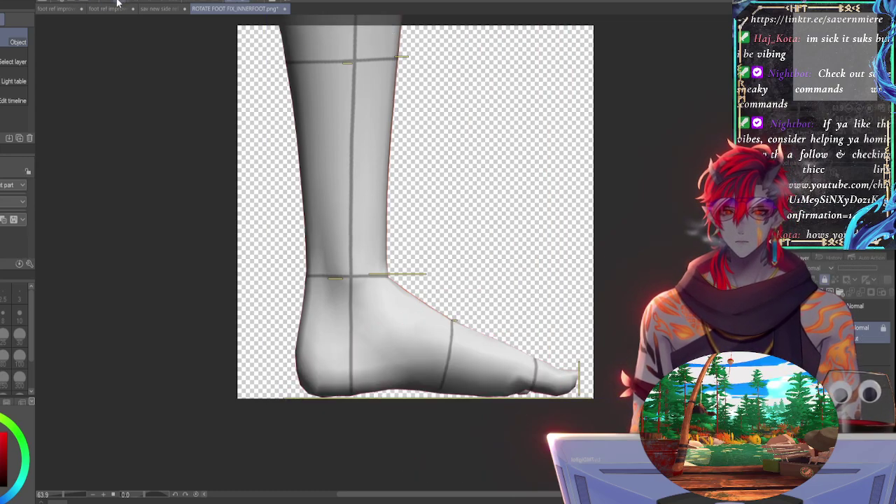
click(117, 1)
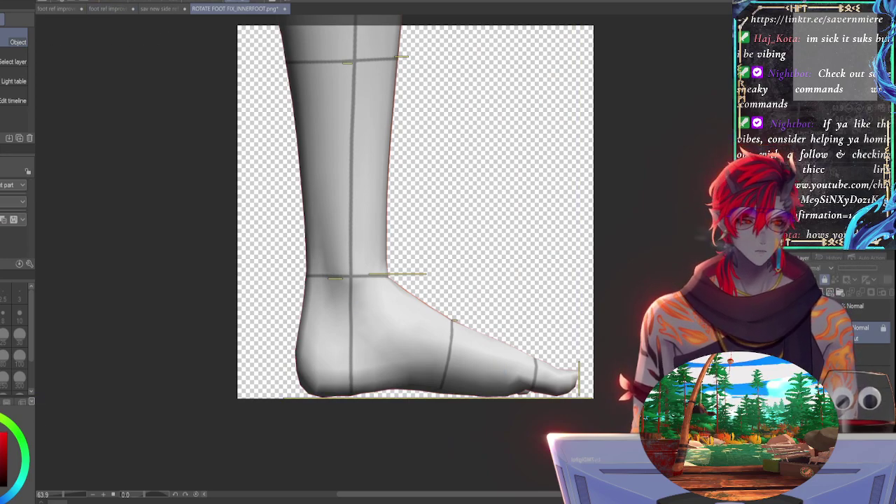
Step: Unlock the figure's layer again and bring up the figure's 3D object settings
click(877, 309)
click(870, 331)
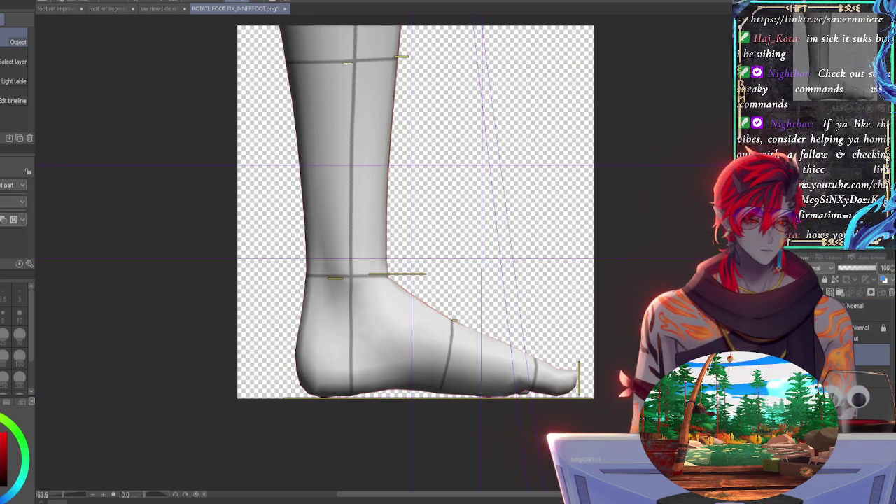
click(825, 279)
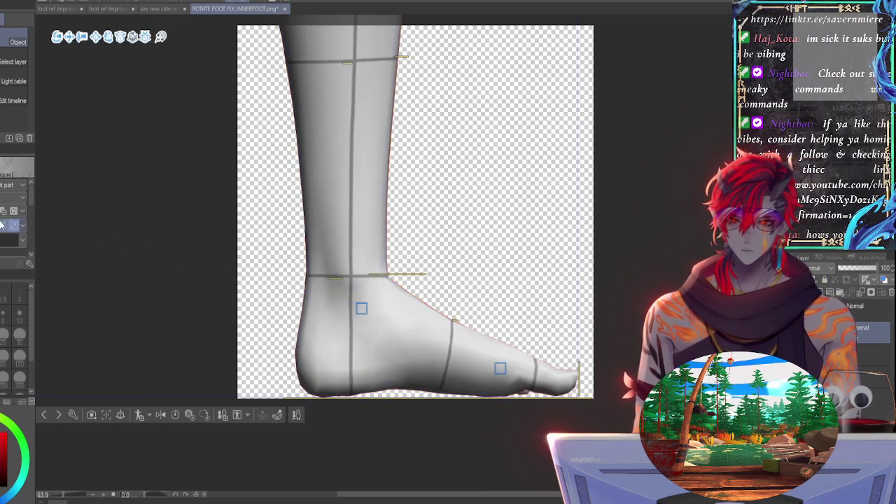
drag(9, 273, 17, 411)
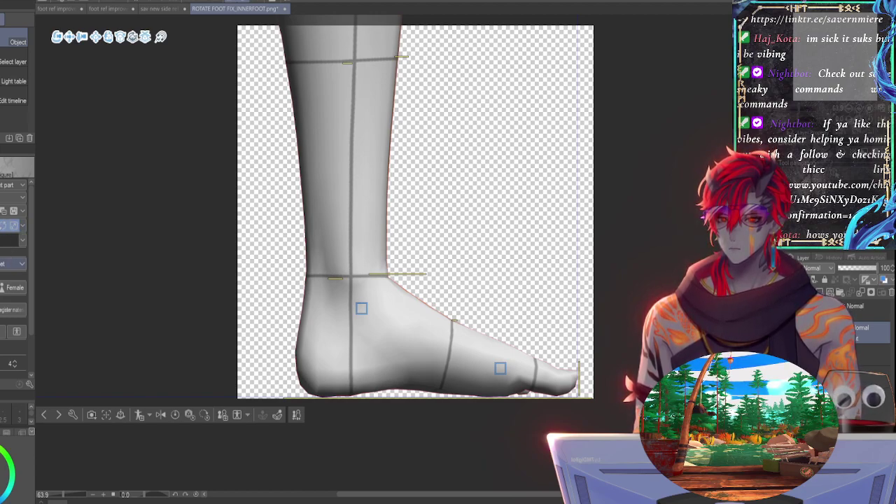
drag(29, 311, 29, 352)
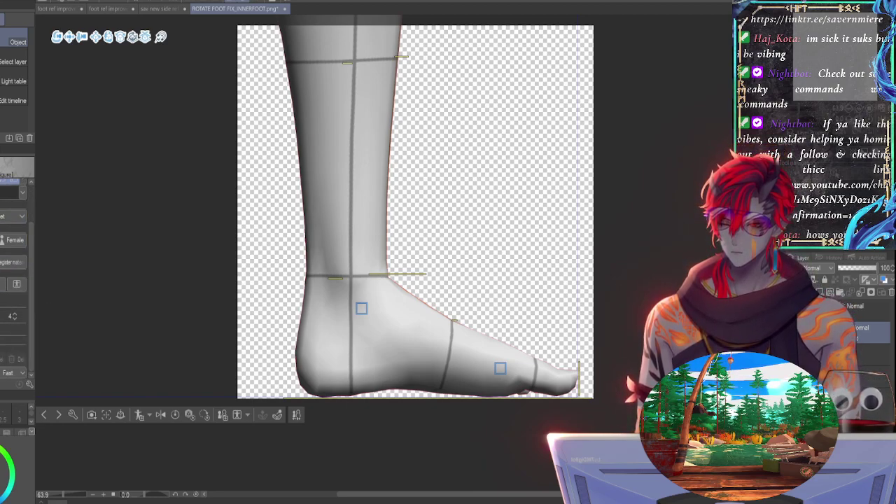
Step: Undo and redo the figure's last change to compare, leaving it undone with the outer foot facing the viewer
key(ctrl+z)
key(ctrl+y)
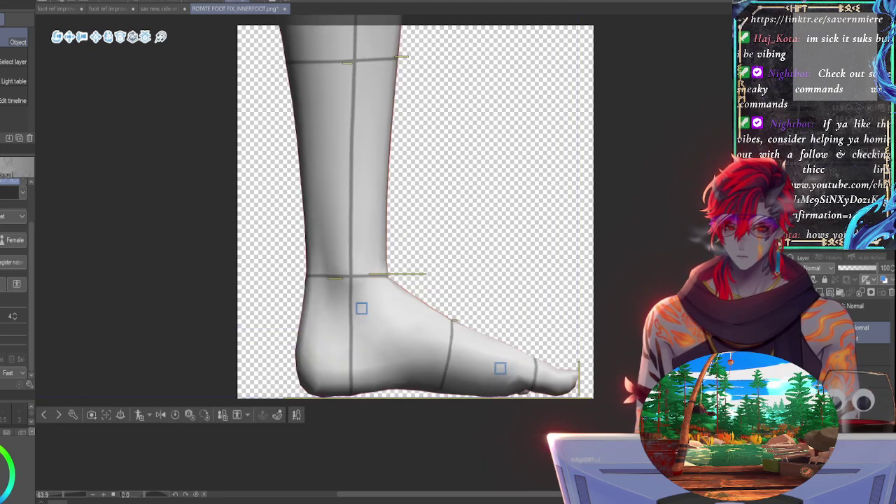
key(ctrl+z)
key(ctrl+y)
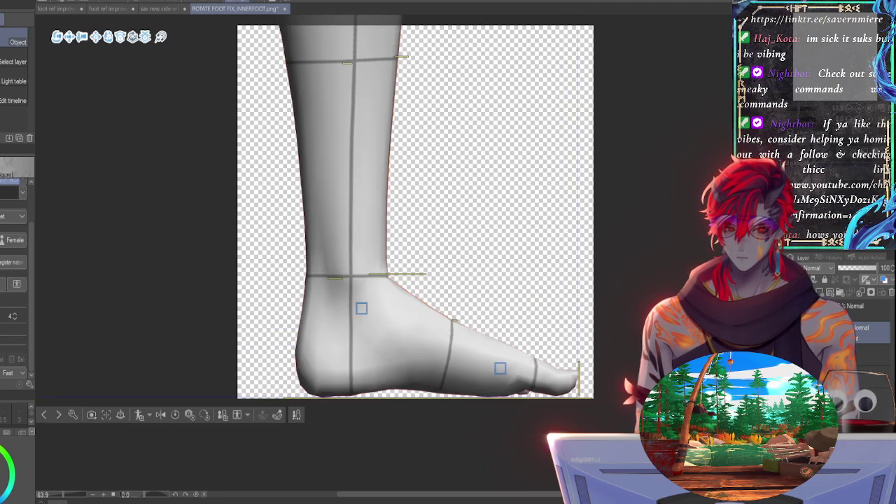
key(ctrl+z)
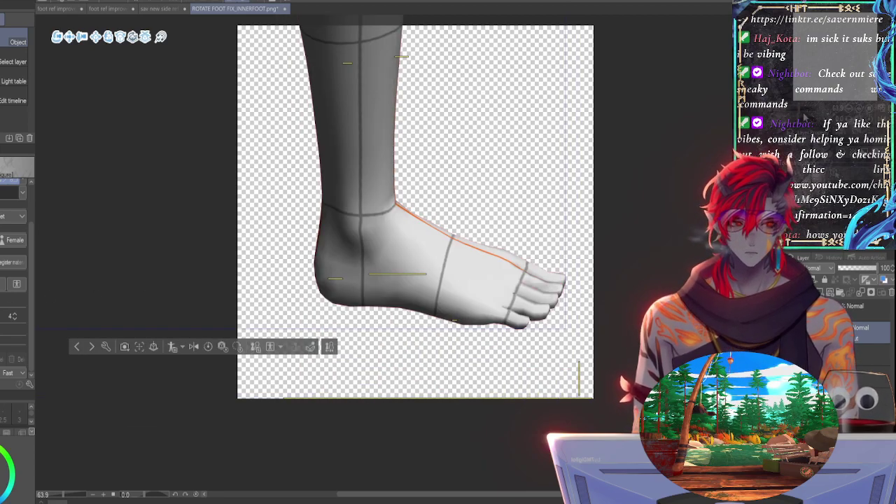
Step: Flip the figure horizontally back and forth to compare the two poses, finishing with the inner foot facing the viewer
mouse_move(803, 114)
mouse_down()
mouse_move(783, 110)
mouse_move(792, 109)
mouse_up()
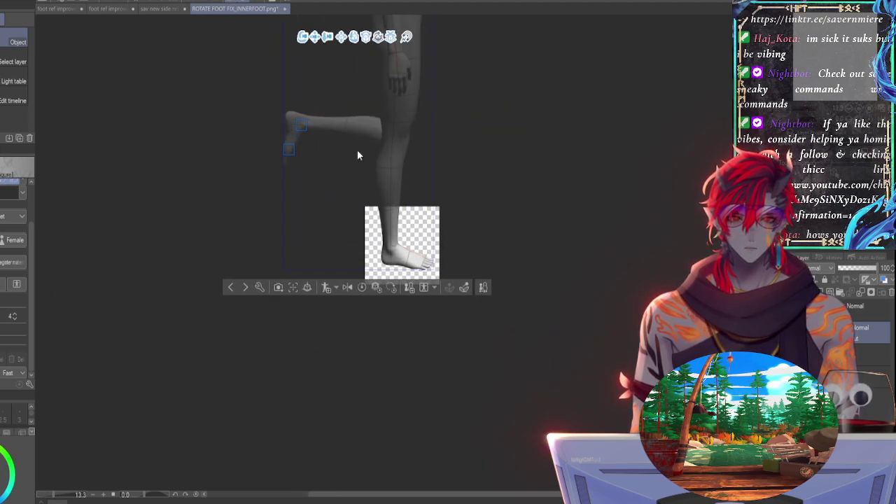
click(349, 290)
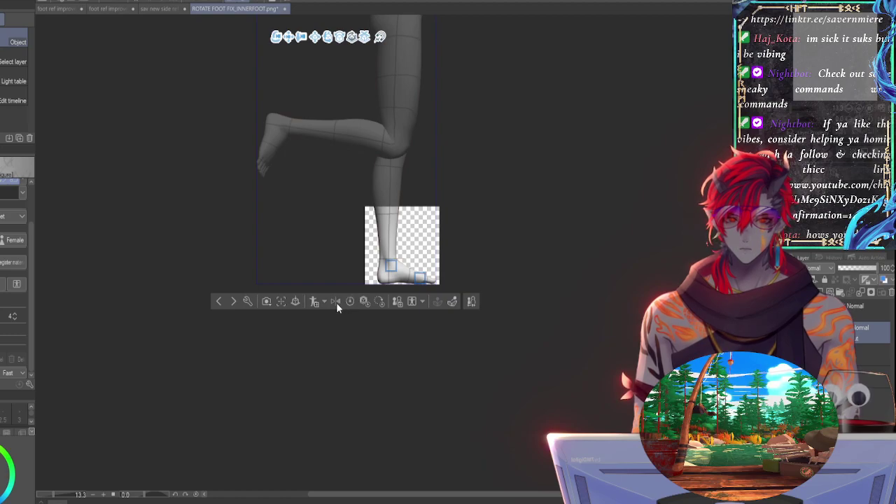
click(336, 302)
click(342, 288)
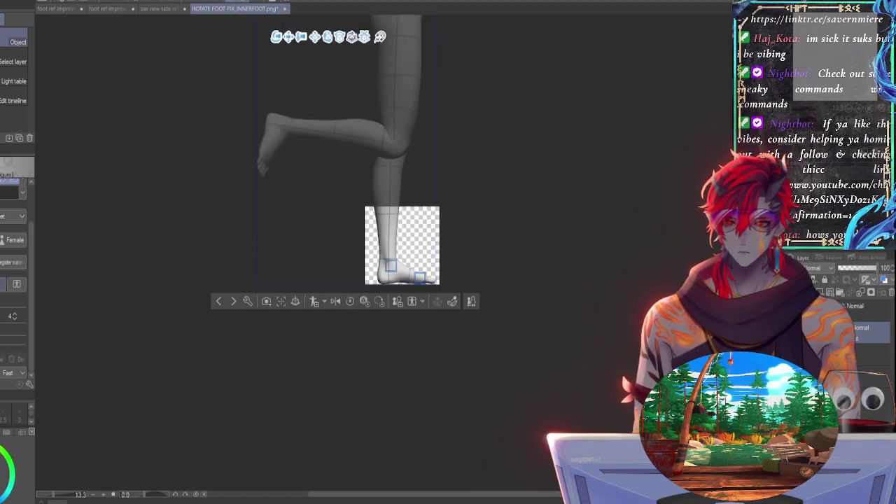
key(ctrl+z)
key(ctrl+y)
key(ctrl+z)
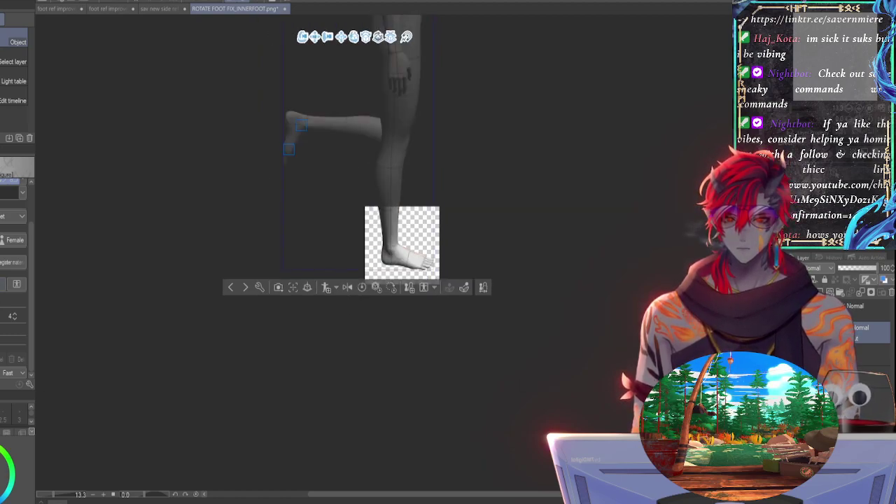
key(ctrl+y)
key(ctrl+z)
key(ctrl+y)
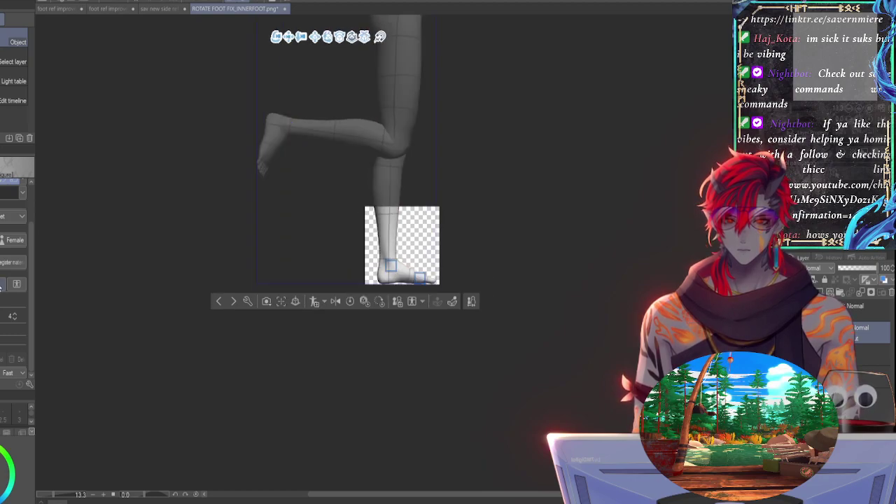
Step: Reset the figure's pose to straighten the raised leg, and tilt the whole figure until its foot is seen level from the side
click(286, 130)
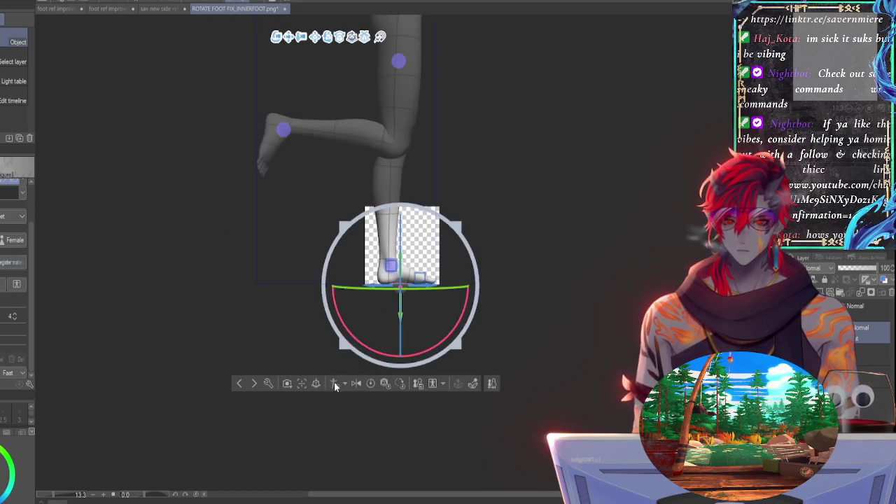
click(370, 384)
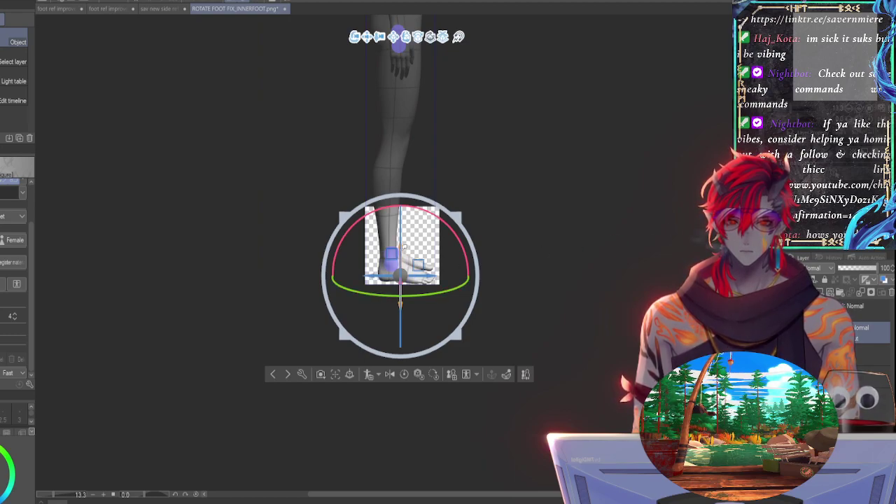
drag(403, 216, 405, 191)
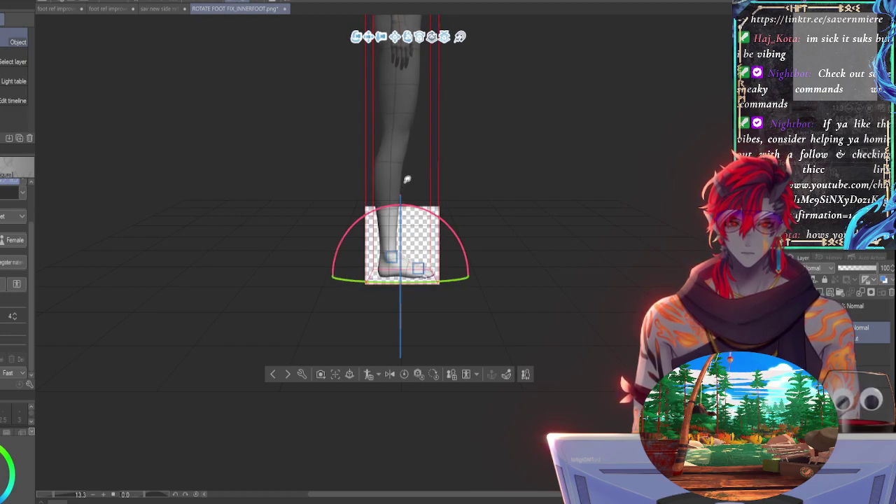
click(407, 182)
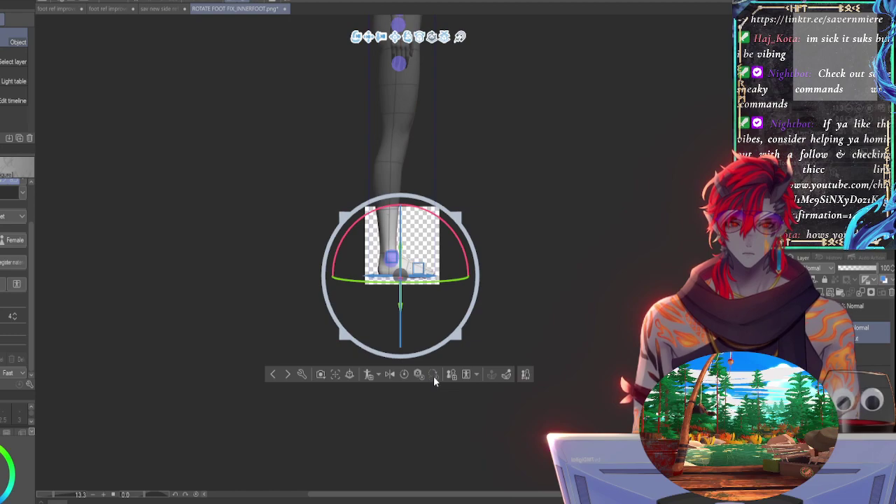
Step: Snap the figure to the ground plane, release its locked foot joints, and deselect it
click(350, 375)
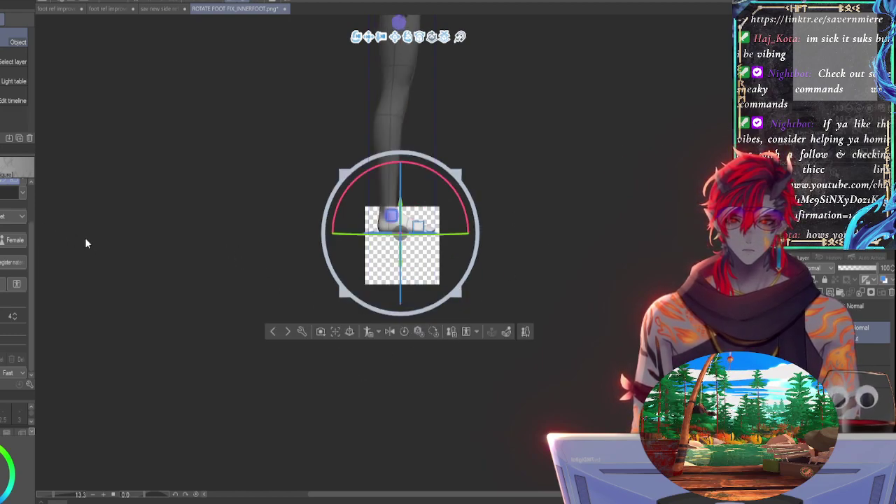
click(506, 334)
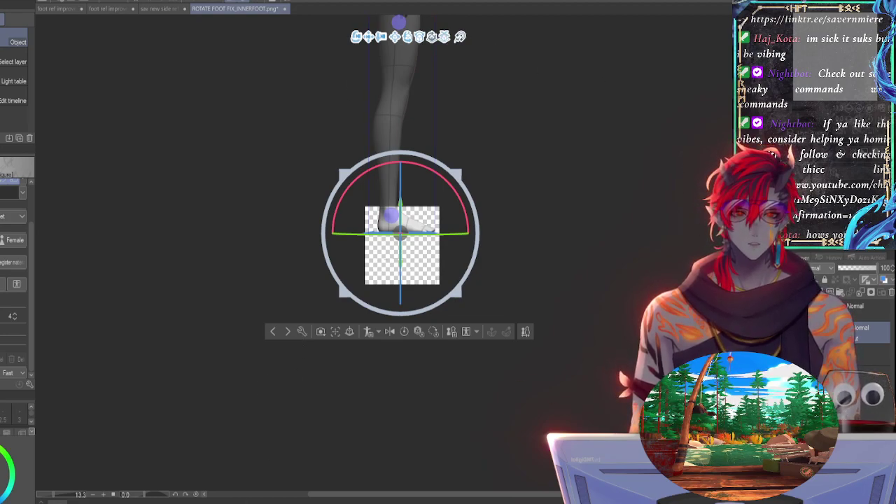
click(73, 40)
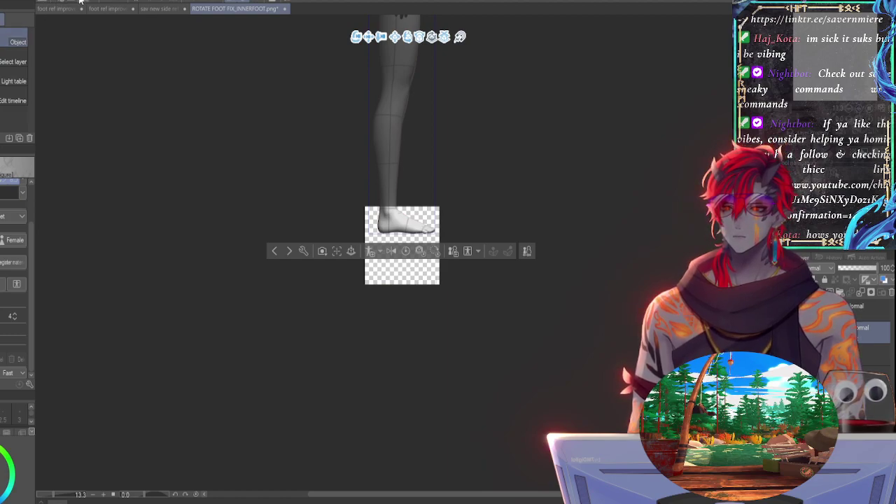
Step: Check the full-body side reference document, and return to ROTATE FOOT FIX_INNERFOOT.png with the figure's layer selected
click(174, 11)
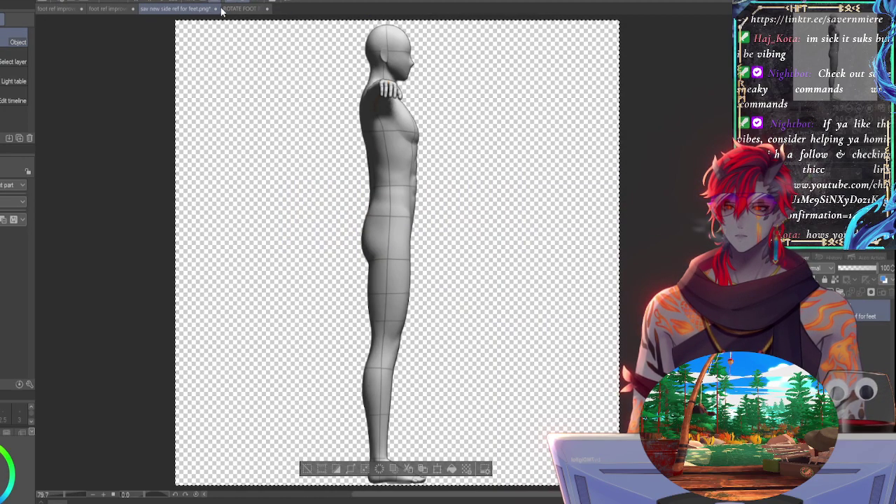
click(233, 8)
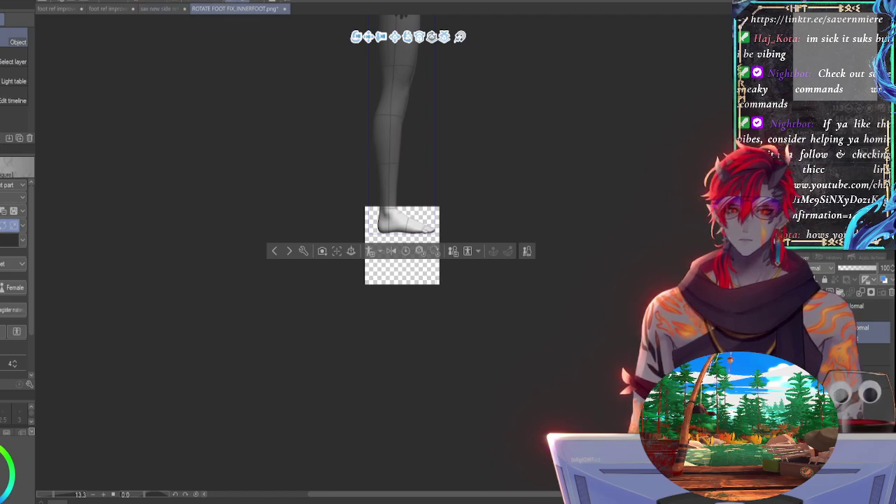
click(857, 349)
click(857, 336)
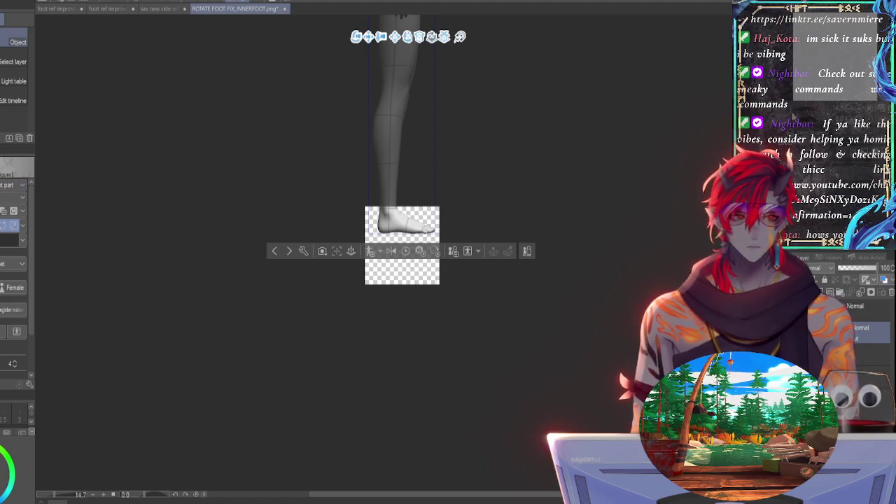
Step: Set the 3D figure's rendering setting to Normal
drag(804, 109, 812, 108)
drag(840, 59, 835, 37)
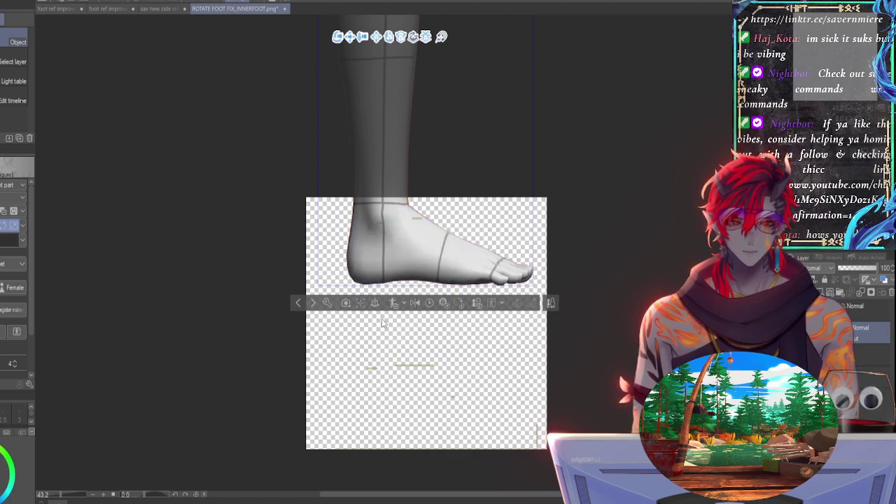
scroll(23, 329, down, 2)
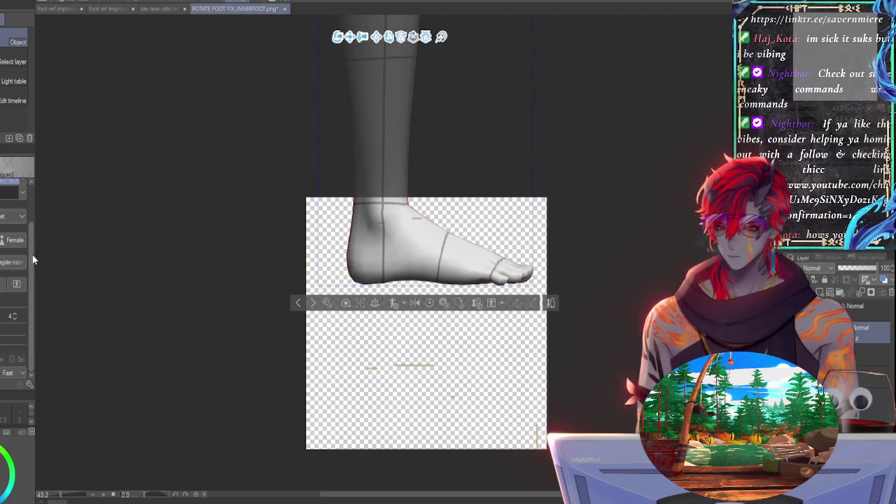
click(20, 374)
click(12, 390)
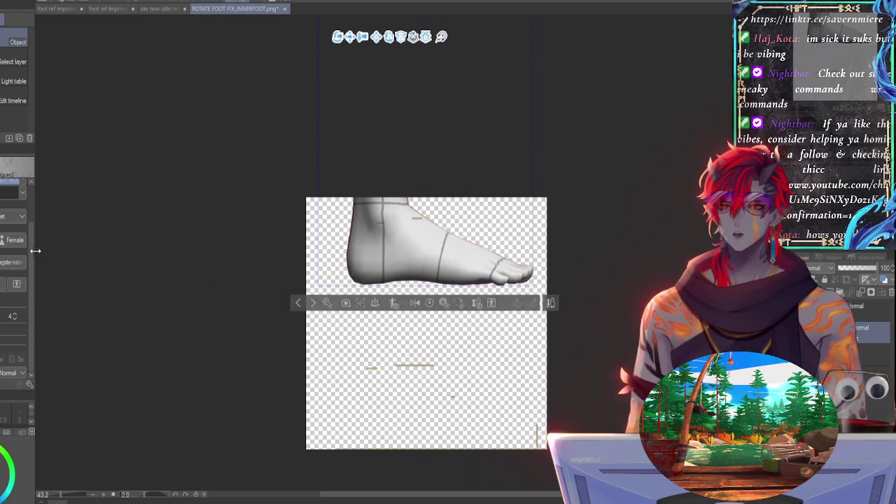
scroll(33, 233, up, 1)
scroll(33, 234, up, 1)
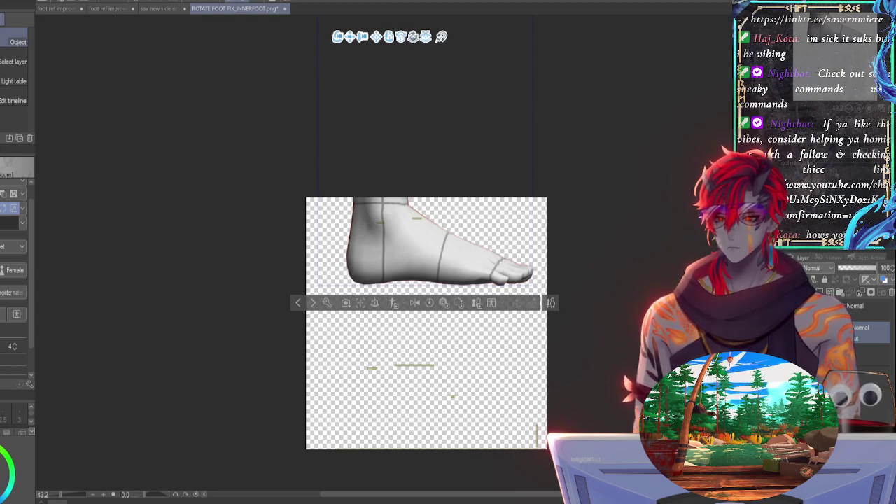
Step: Undo the close-up foot framing to bring back the whole figure, and straighten it to stand upright facing front
key(ctrl+z)
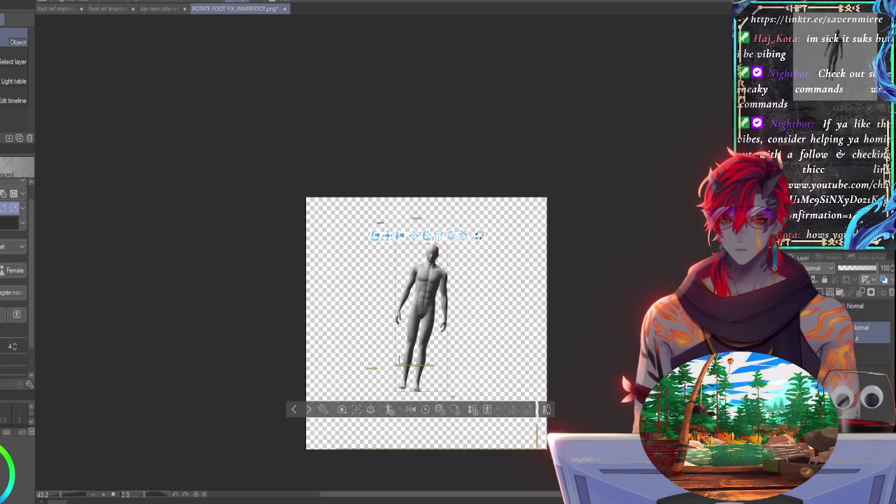
click(427, 412)
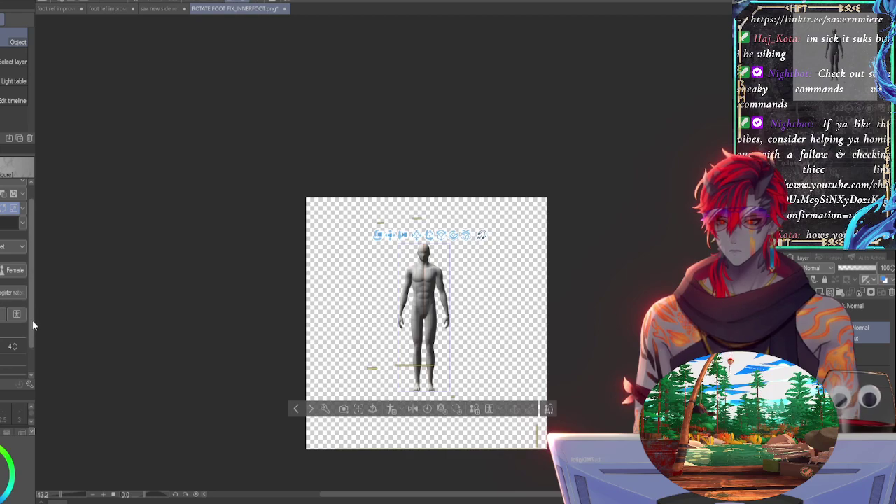
scroll(30, 348, down, 2)
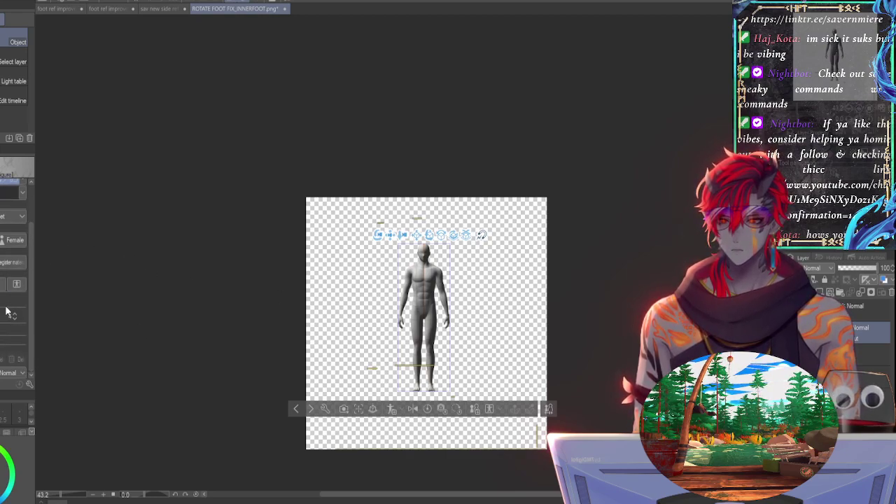
drag(29, 237, 32, 196)
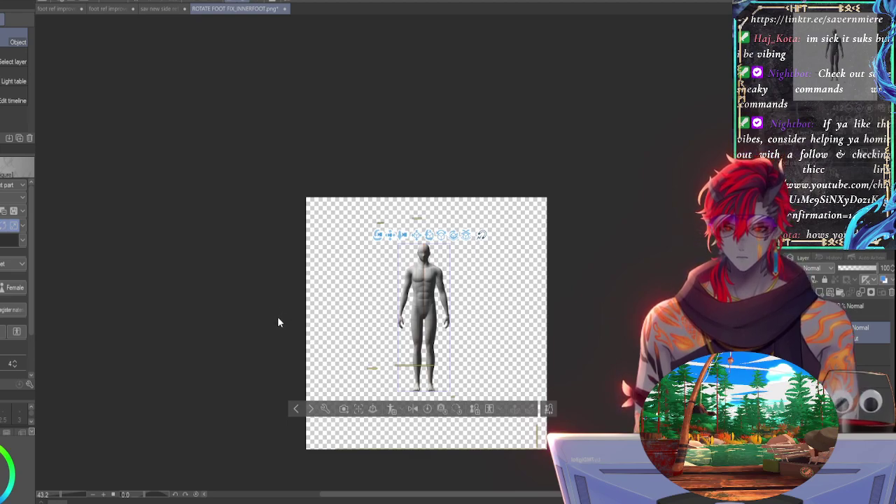
Step: Bring the upright figure to a left-facing side profile, enlarged on the canvas
key(ctrl+z)
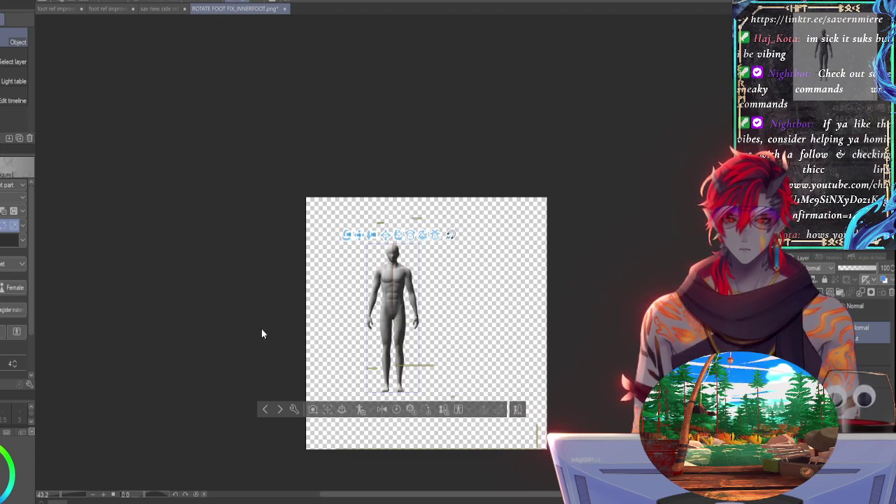
key(ctrl+z)
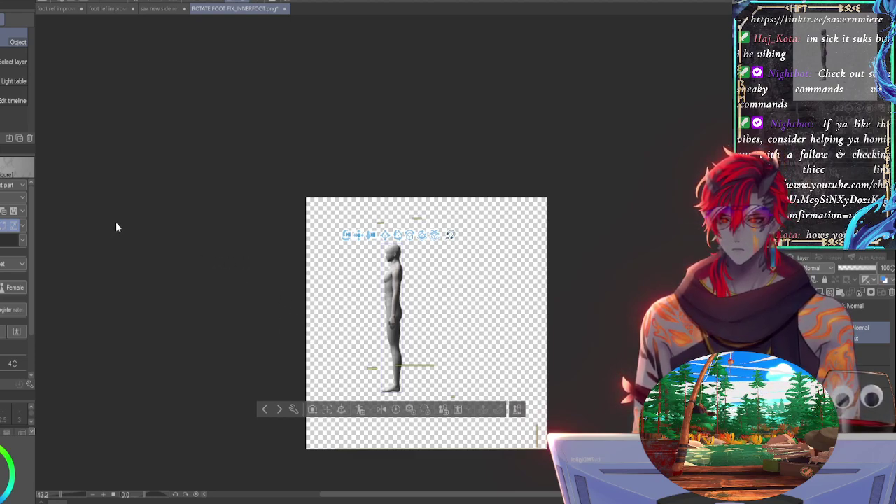
key(ctrl+z)
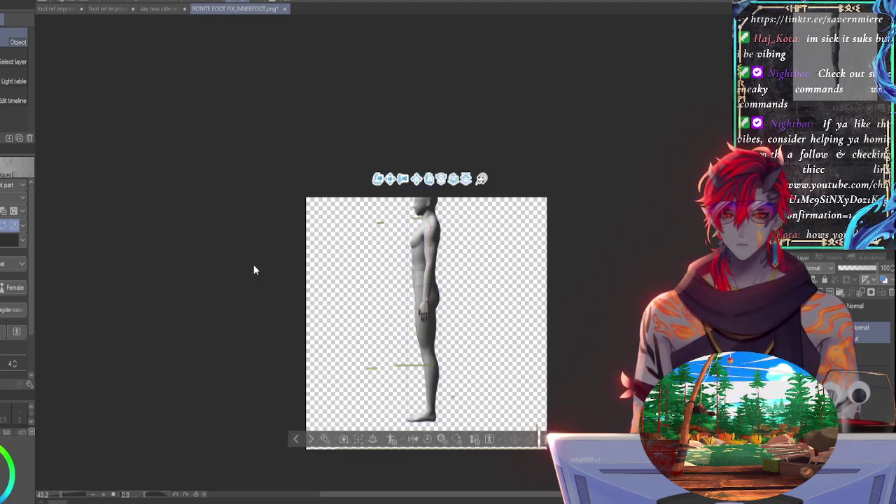
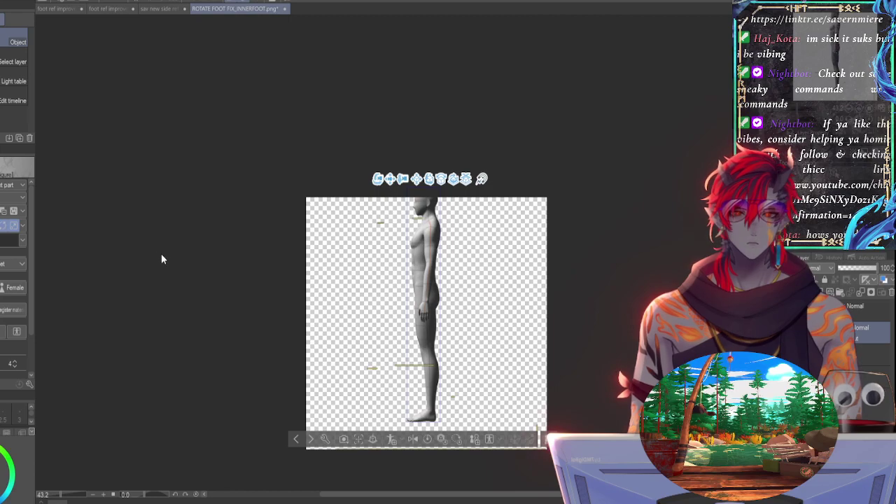
Step: Select the figure, enlarge it and reposition it so the side view of its lower leg and foot fills the canvas
click(433, 417)
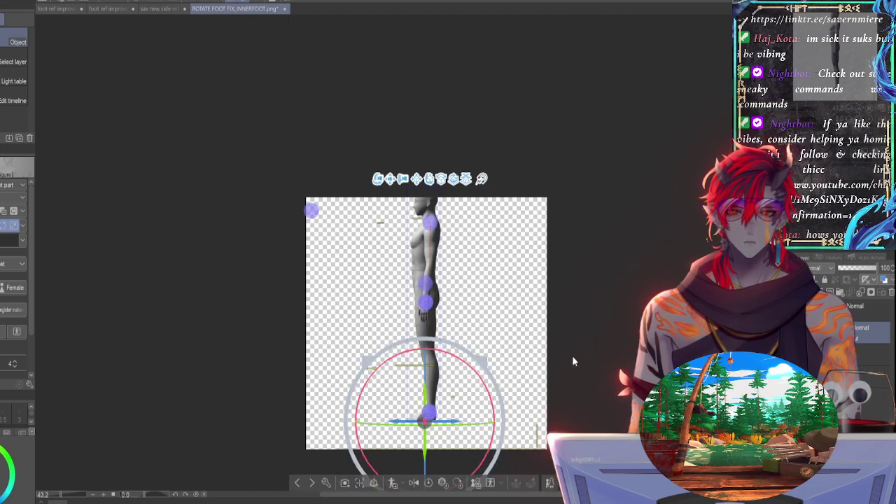
drag(820, 54, 820, 78)
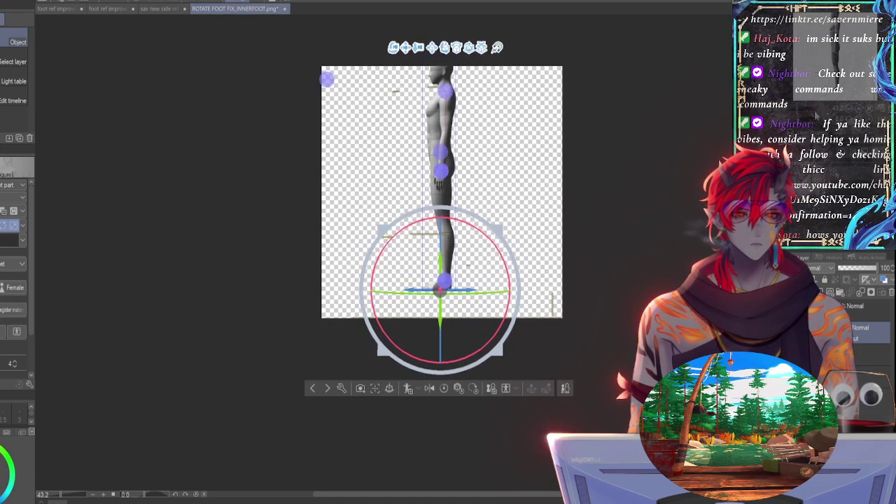
drag(797, 110, 800, 112)
scroll(501, 271, up, 2)
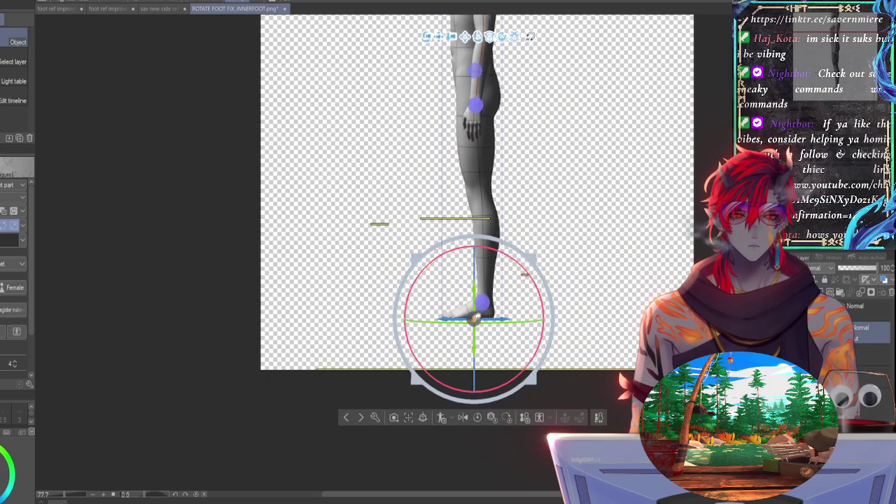
drag(474, 317, 485, 488)
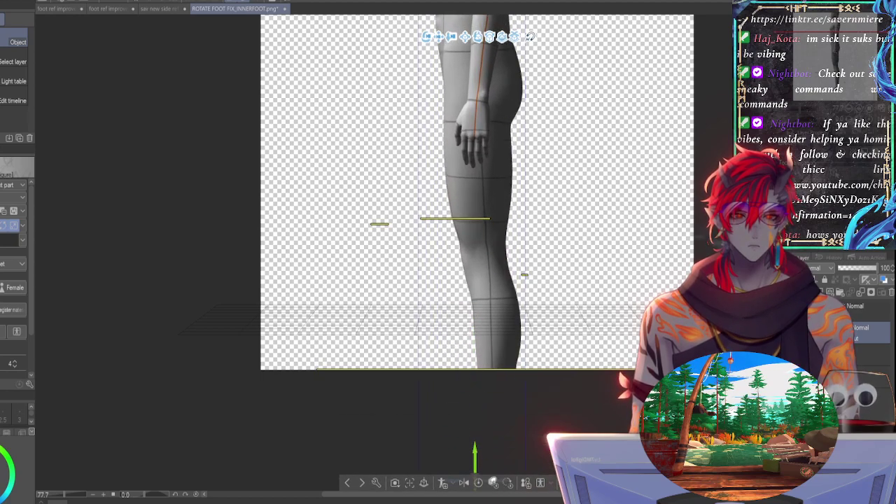
drag(799, 114, 798, 123)
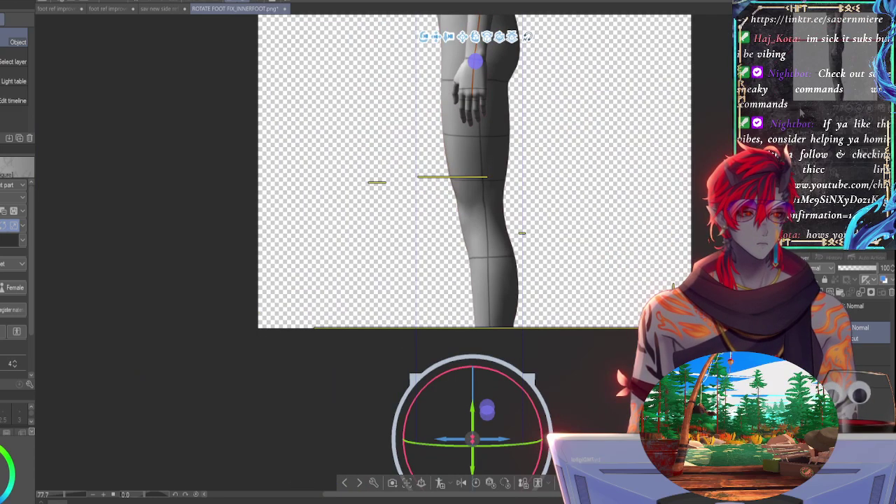
drag(815, 109, 807, 109)
drag(423, 315, 437, 237)
drag(427, 269, 426, 302)
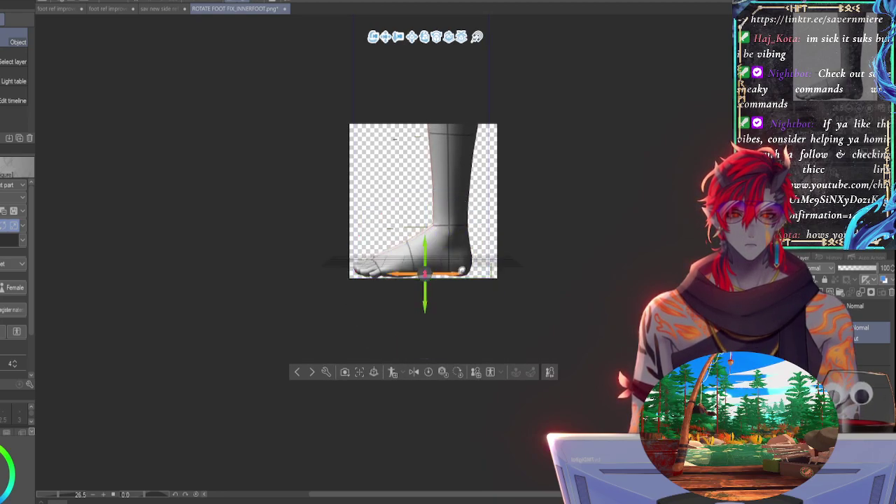
Step: Shift the figure sideways and vertically so the whole foot fits the canvas width with its sole near the bottom guide line
drag(460, 272, 435, 272)
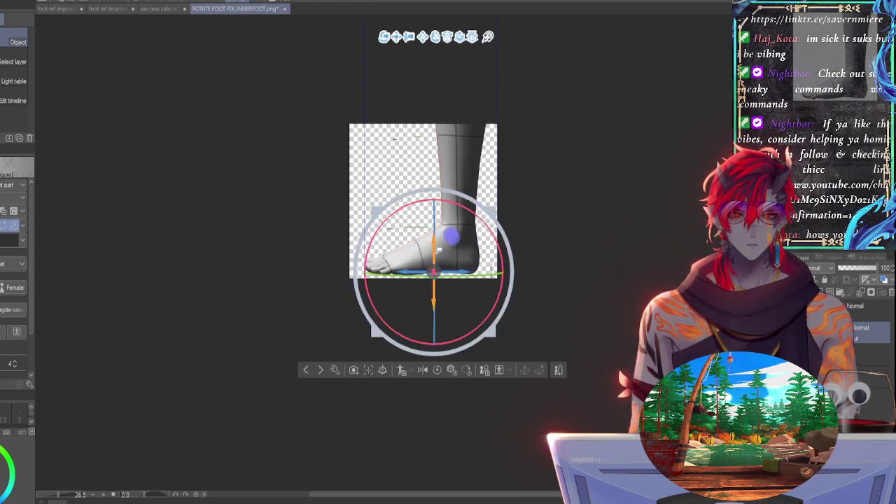
drag(439, 254, 462, 269)
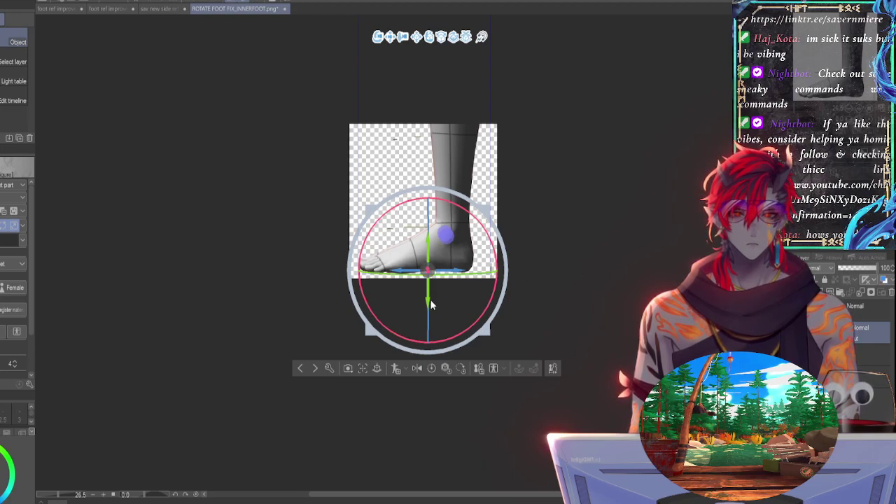
drag(431, 235, 431, 239)
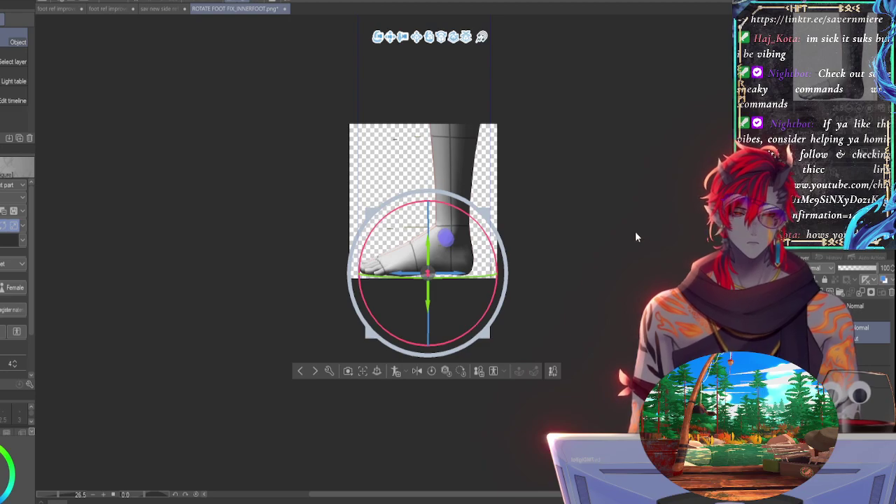
mouse_move(791, 108)
mouse_down()
mouse_move(809, 108)
mouse_move(799, 108)
mouse_up()
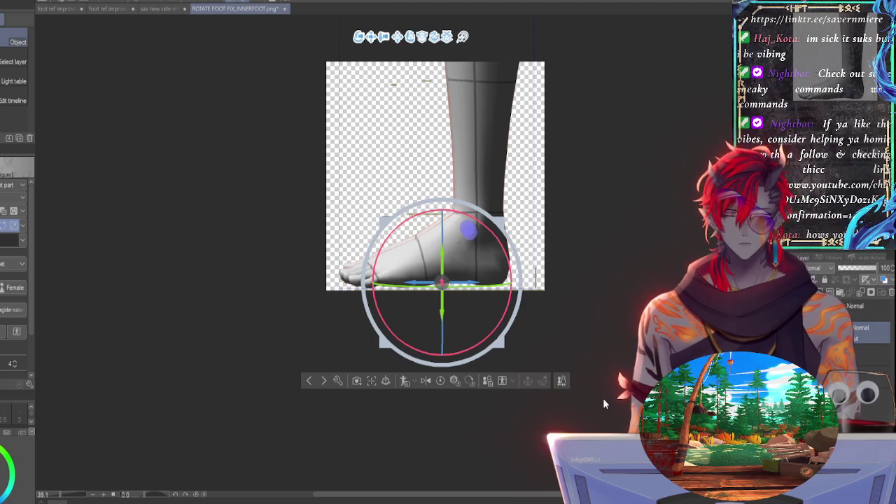
key(alt)
key(o)
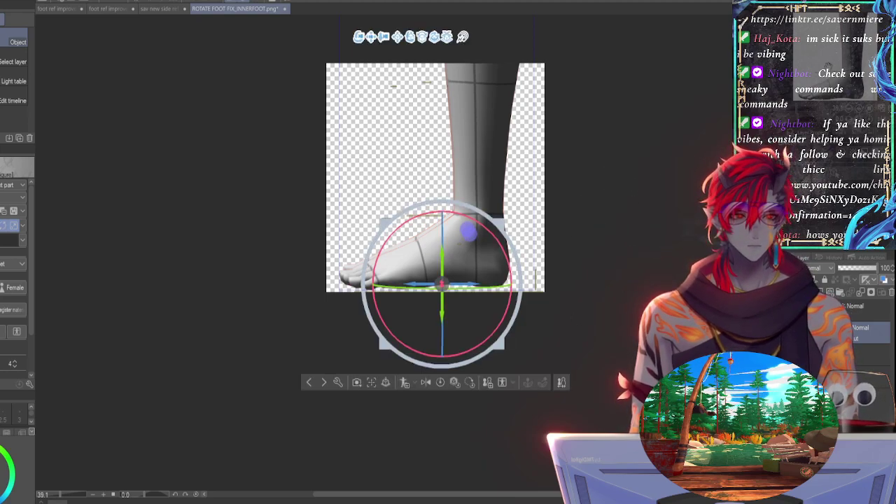
scroll(648, 192, up, 2)
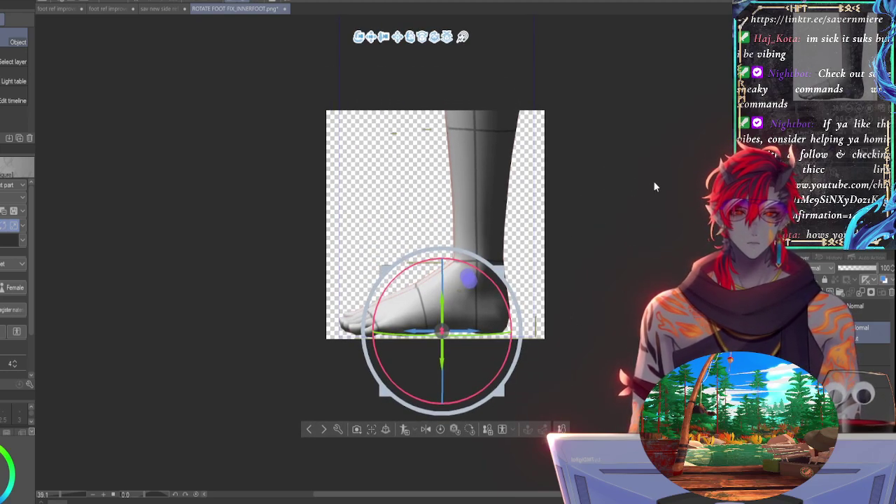
Step: Fine-tune the foot's sideways position and rotation in the outer side view, and deselect the figure
click(444, 280)
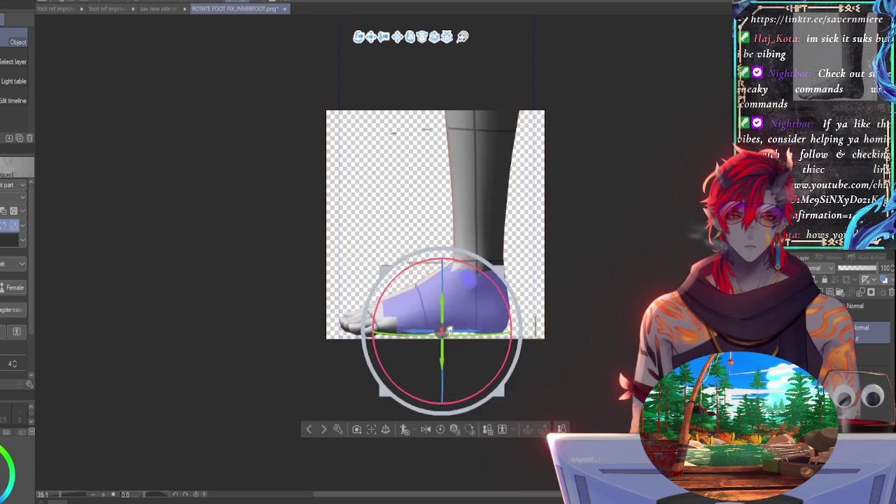
click(460, 326)
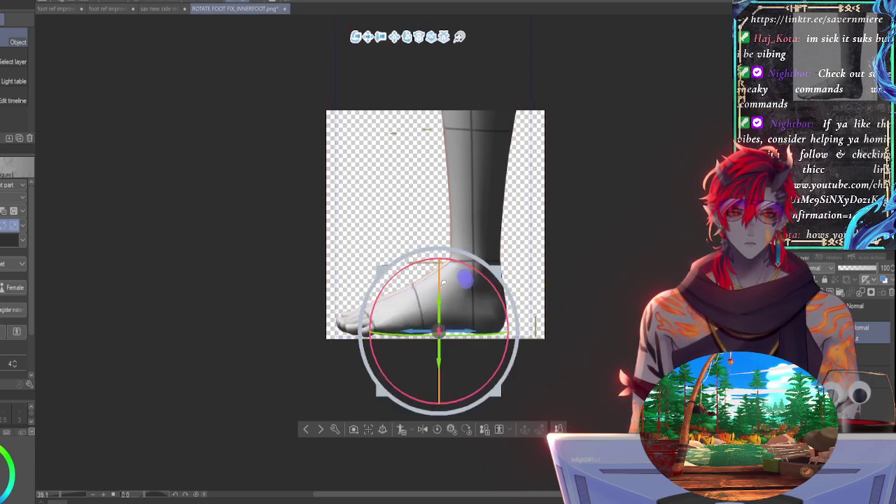
click(441, 279)
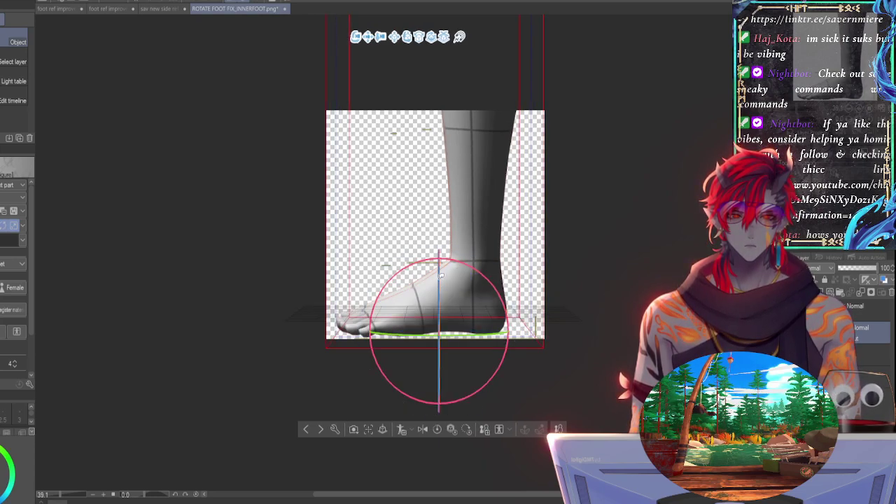
click(441, 275)
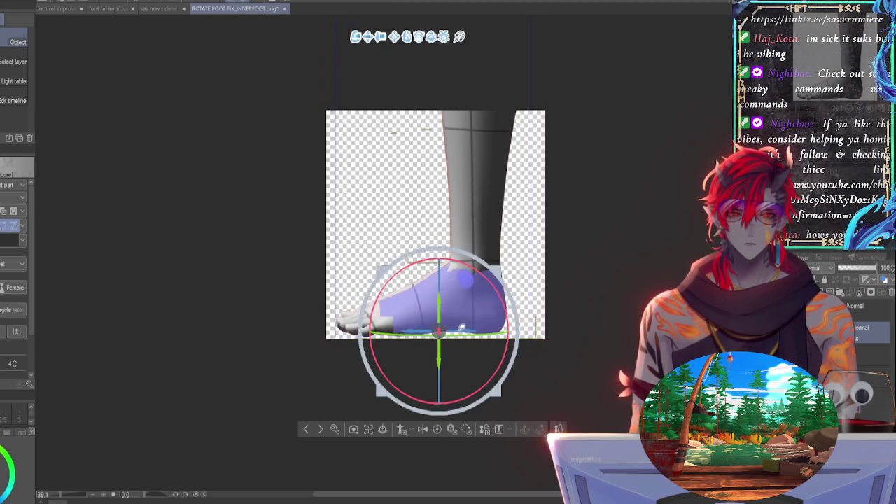
drag(461, 330, 464, 330)
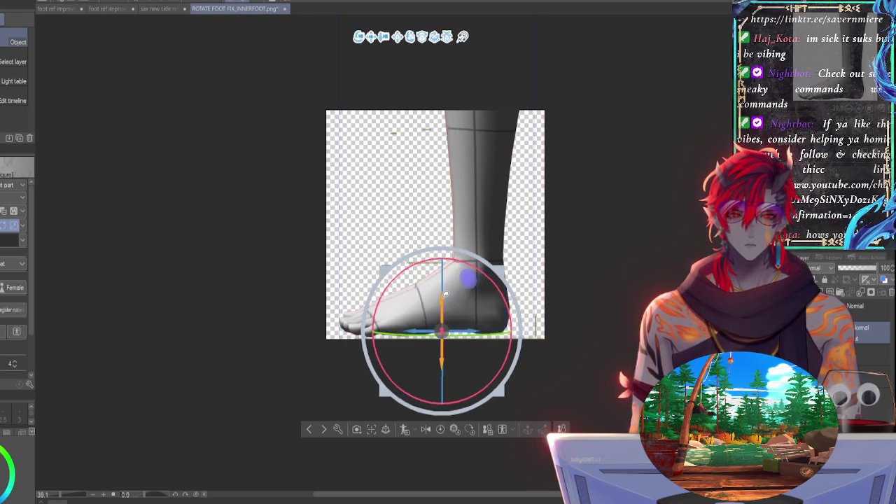
click(463, 332)
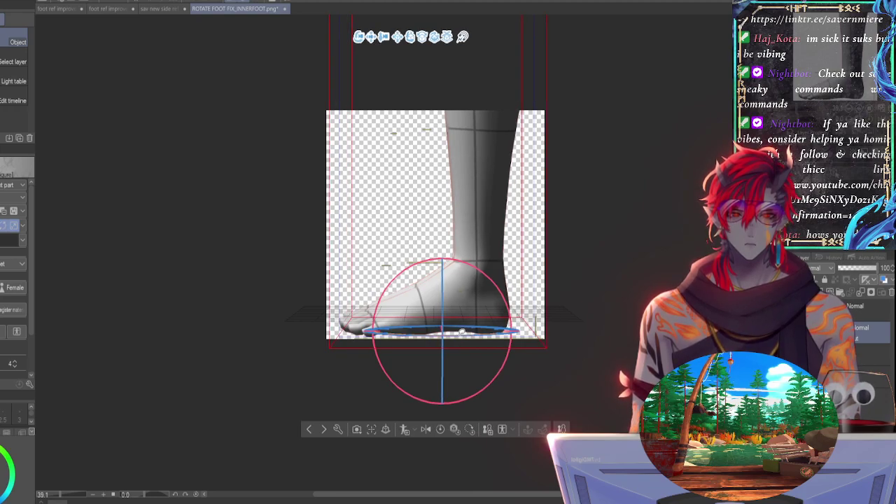
drag(463, 332, 456, 331)
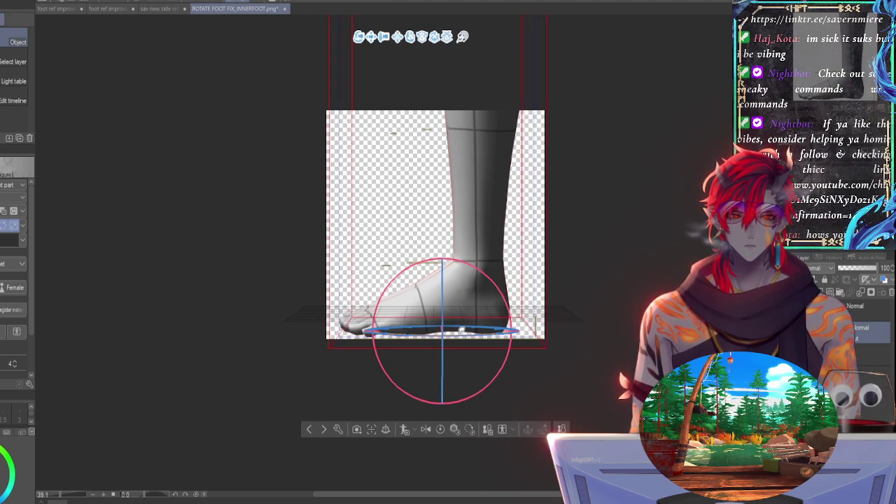
click(459, 330)
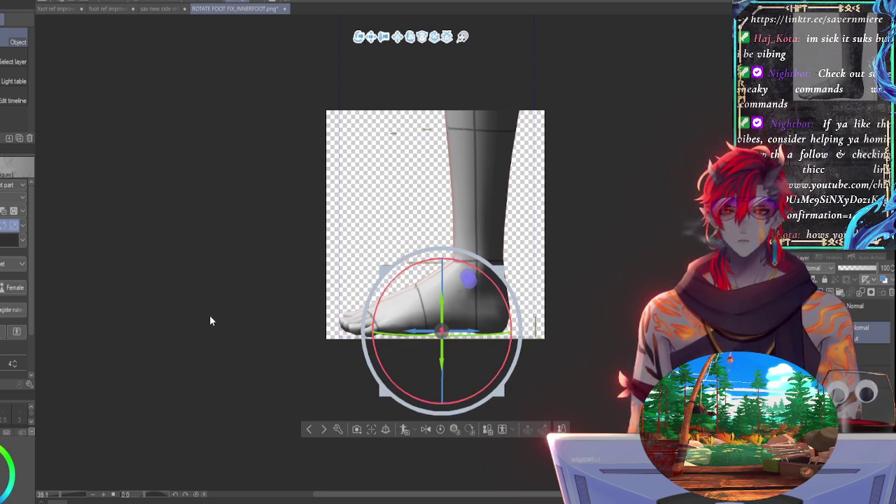
click(614, 238)
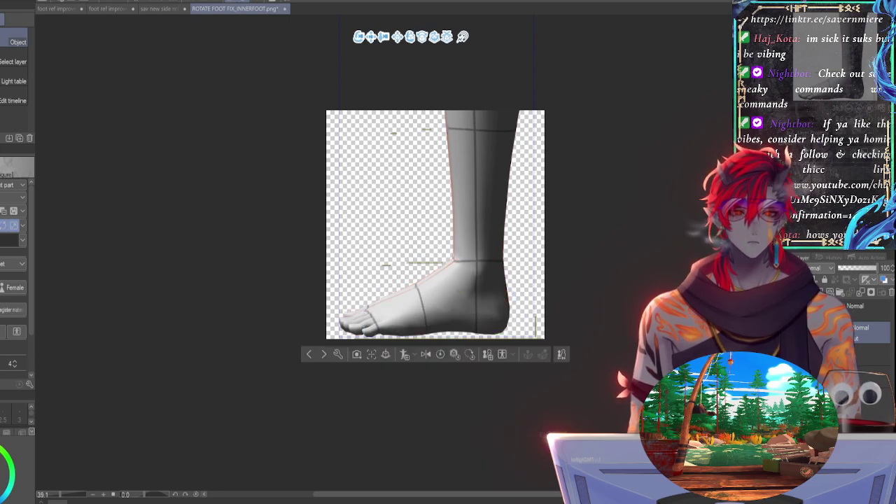
Step: Select the layer with the yellow guide marks, and put it through a transform without altering it
click(856, 308)
click(801, 111)
scroll(396, 253, up, 2)
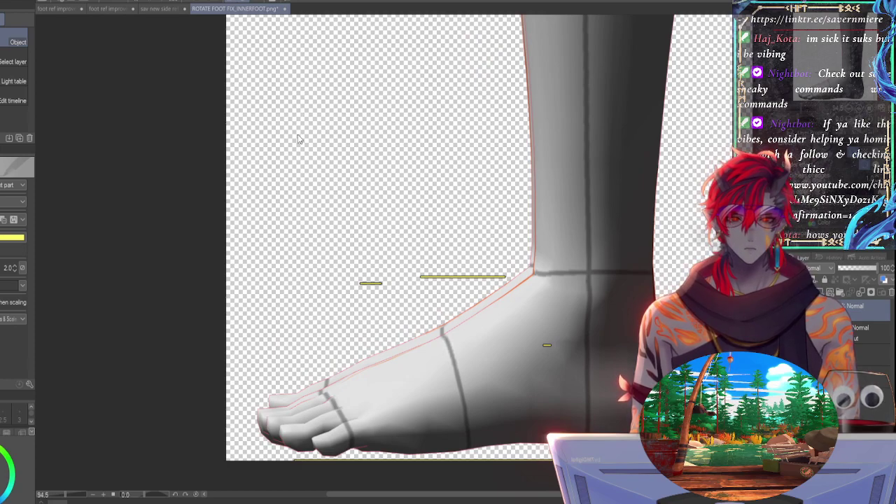
key(ctrl+t)
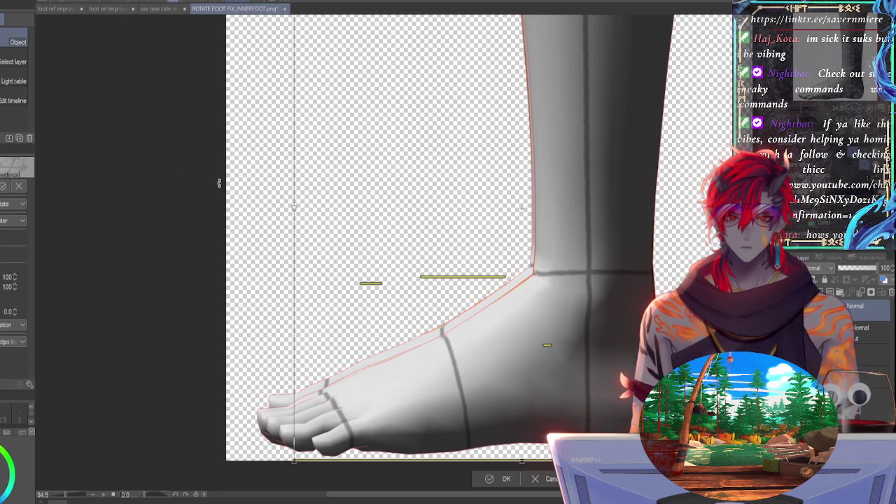
key(Return)
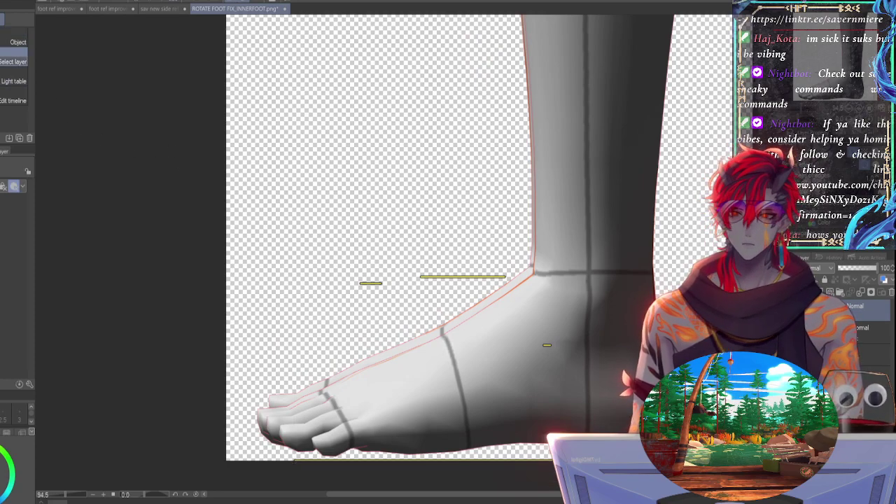
Step: Try moving the yellow guide marks up and left with the Move layer tool, and undo the move
key(k)
key(m)
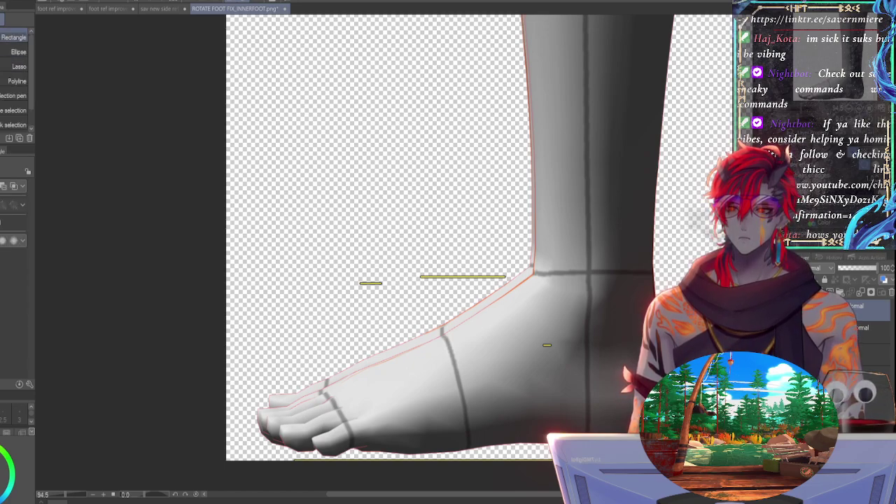
key(w)
key(k)
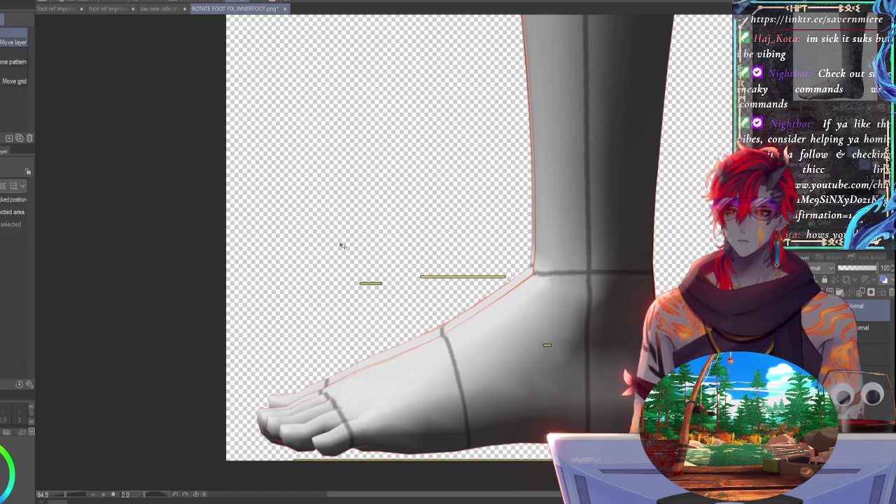
drag(334, 251, 304, 224)
key(ctrl+z)
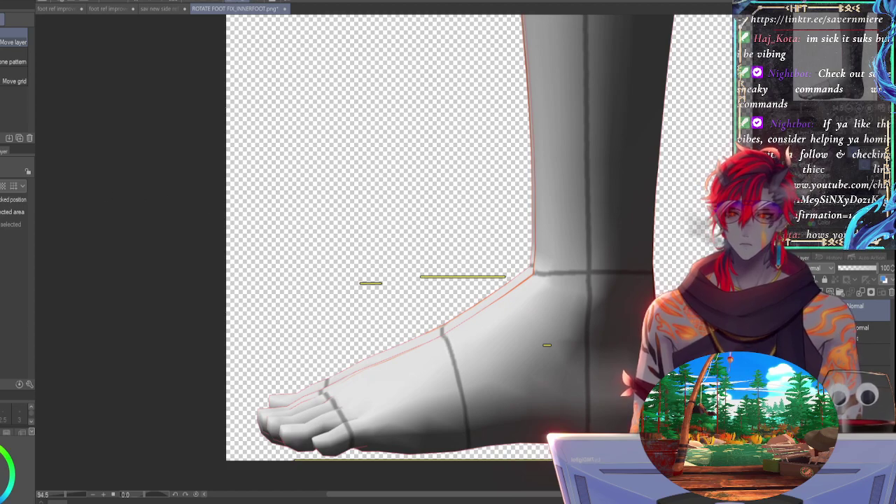
Step: Move the short yellow mark from in front of the ankle to the back of the leg, level with the ankle contour line
key(m)
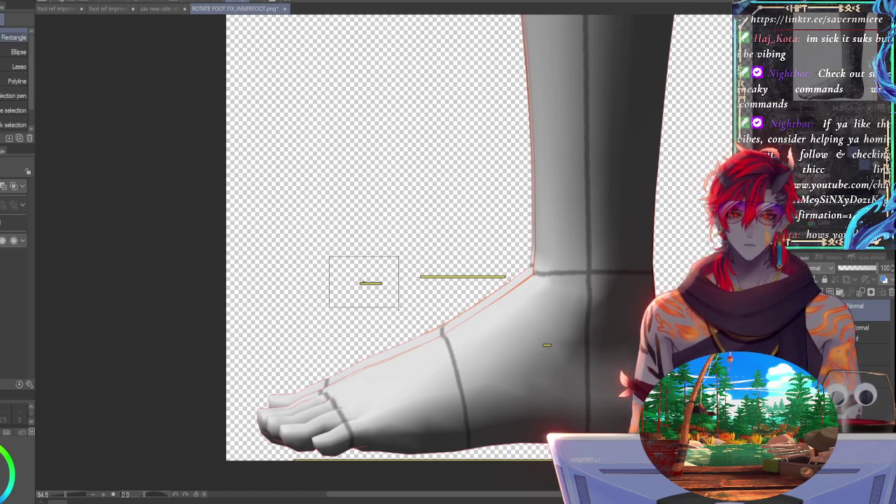
drag(400, 308, 672, 272)
key(ctrl+t)
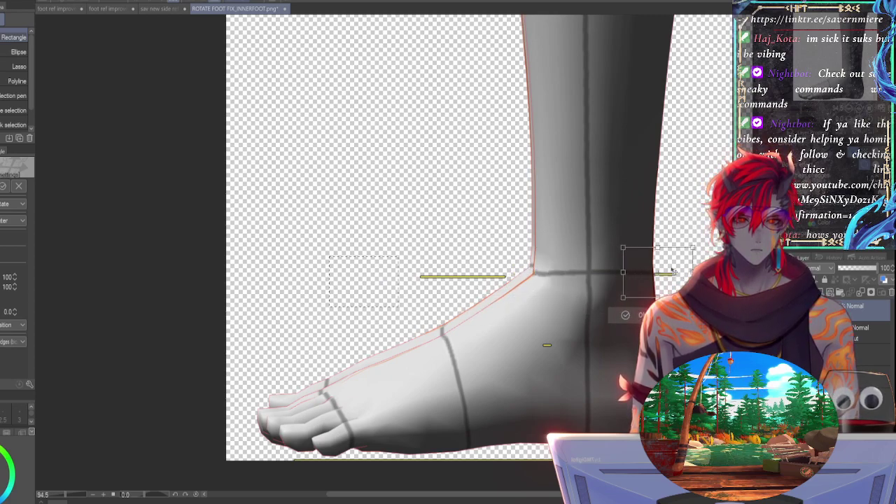
key(Return)
Step: Shift the longer yellow mark to the front of the ankle, level with the ankle contour line, and clear the selection
drag(389, 244, 514, 265)
key(ctrl+t)
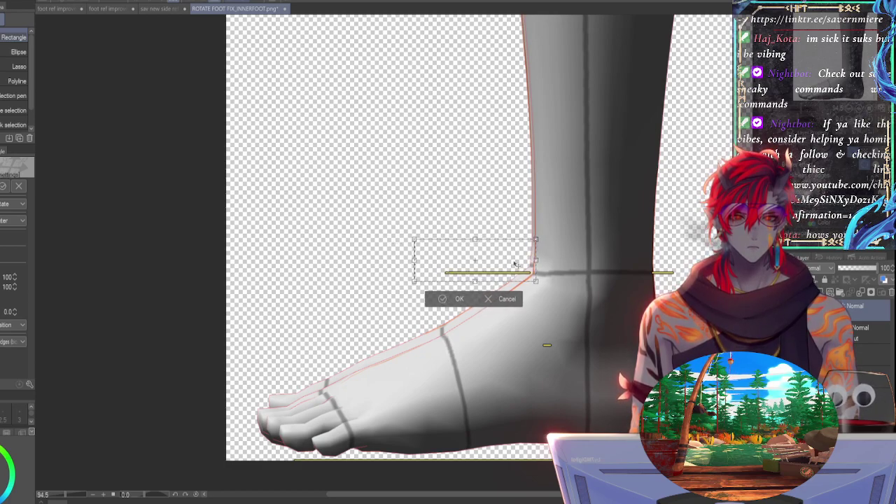
key(Return)
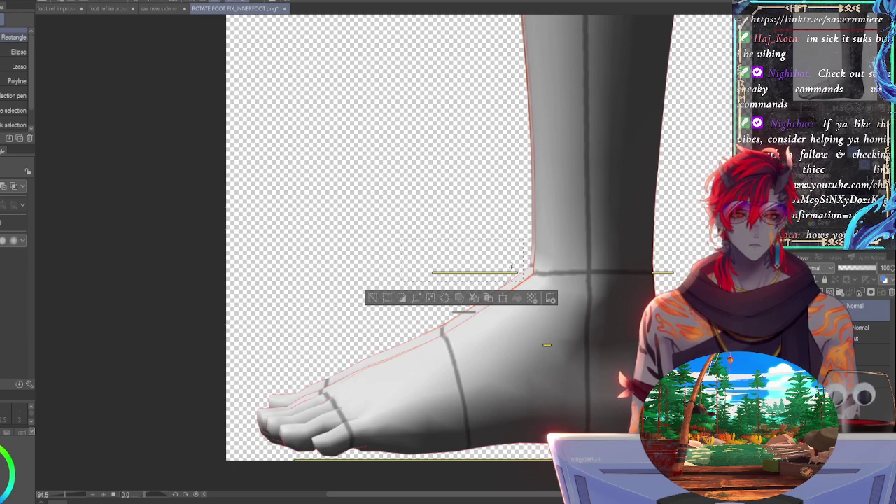
key(ctrl+d)
Step: Split off the outer part of the front ankle mark, scale it to 77, and place it just above the remaining mark
drag(428, 259, 475, 282)
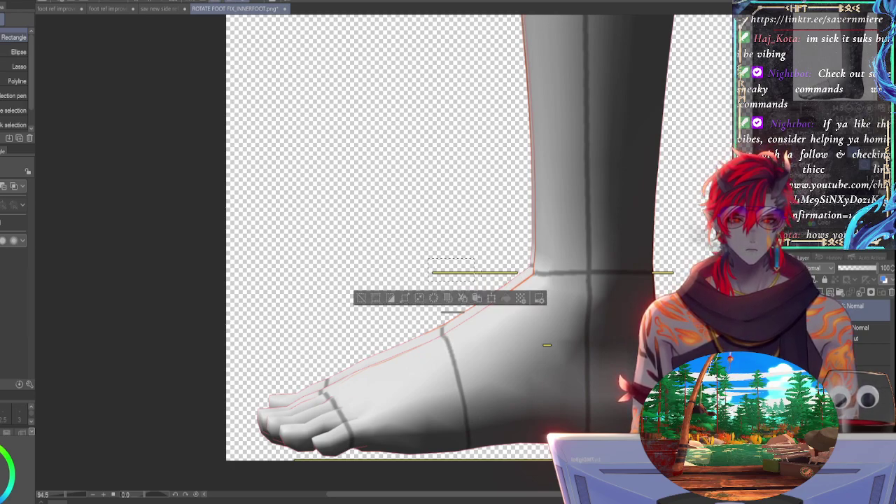
key(ctrl+t)
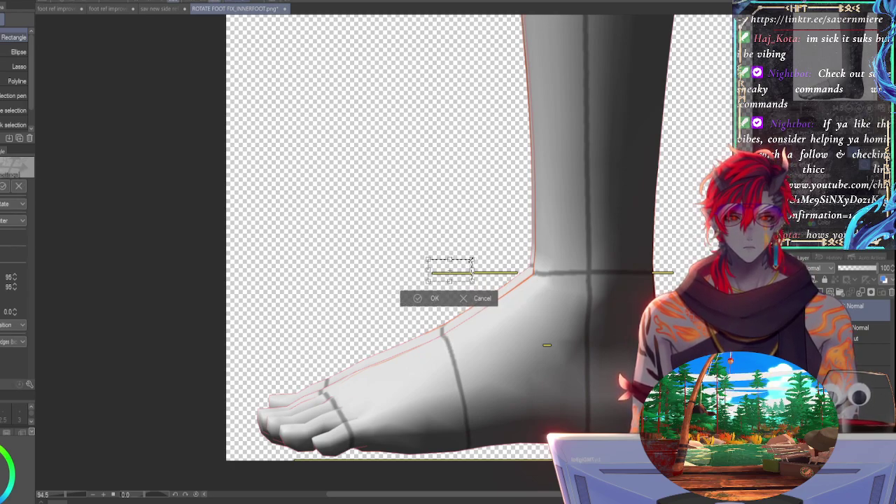
drag(473, 260, 512, 263)
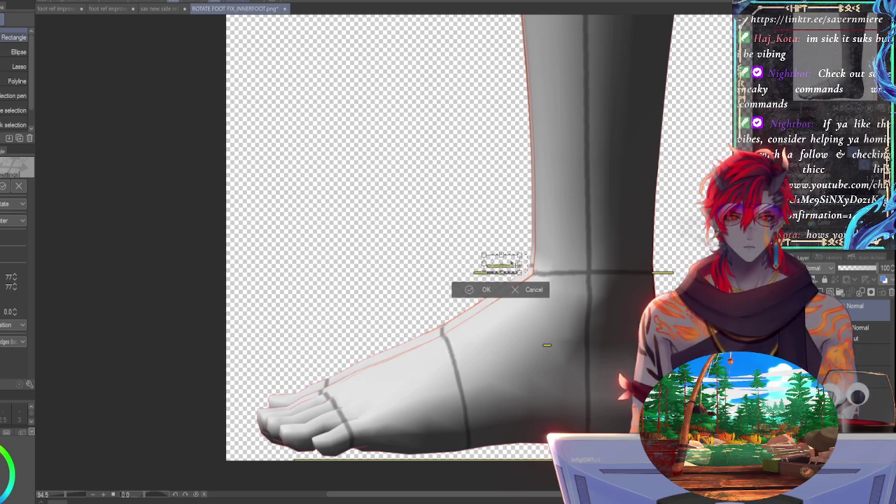
key(Return)
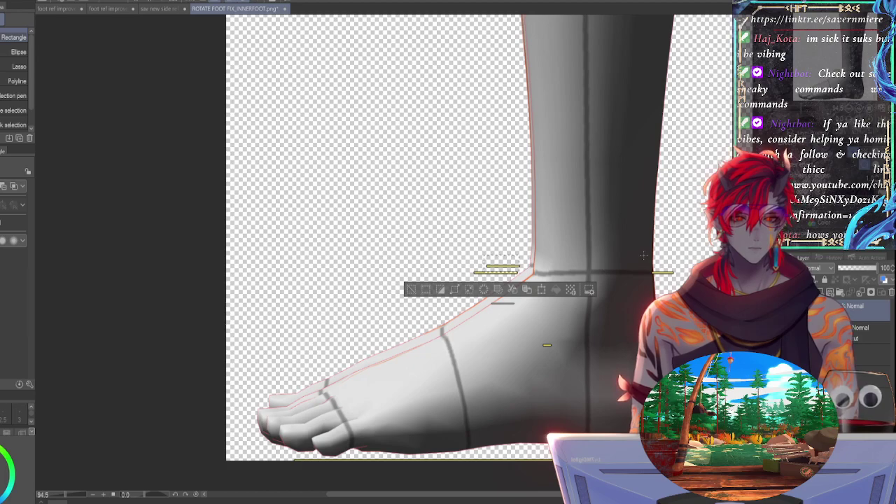
key(ctrl+d)
Step: Move the small yellow mark from the middle of the foot to the tip of the toes, and clear the selection
drag(530, 348, 265, 405)
key(ctrl+t)
middle_drag(265, 404, 207, 364)
drag(228, 360, 228, 367)
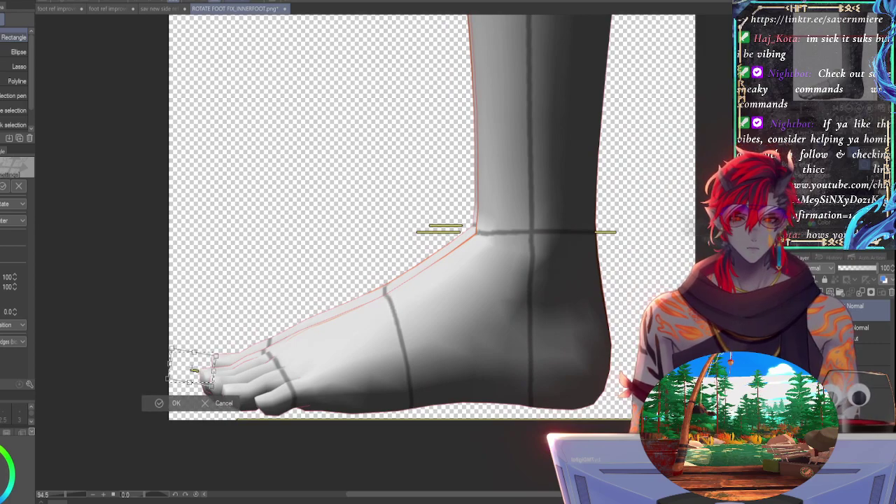
key(Return)
key(ctrl+d)
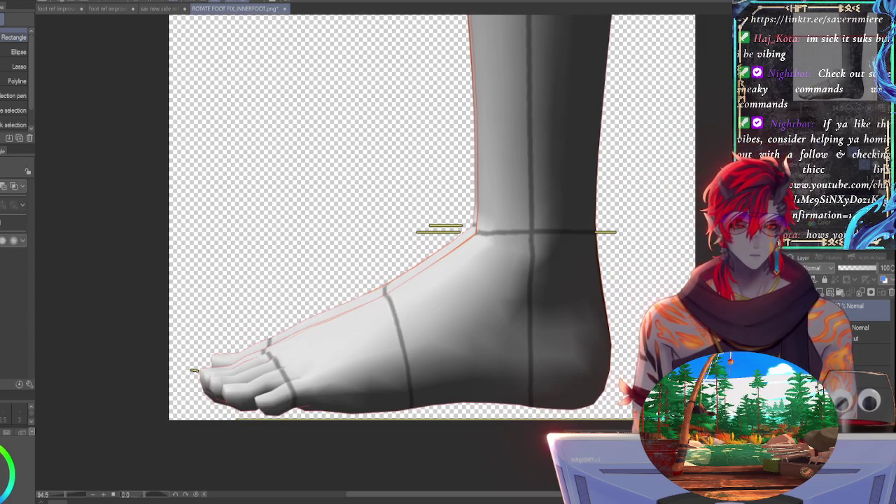
Step: Position the vertical yellow mark directly behind the heel with a transform, and clear the selection
key(ctrl+t)
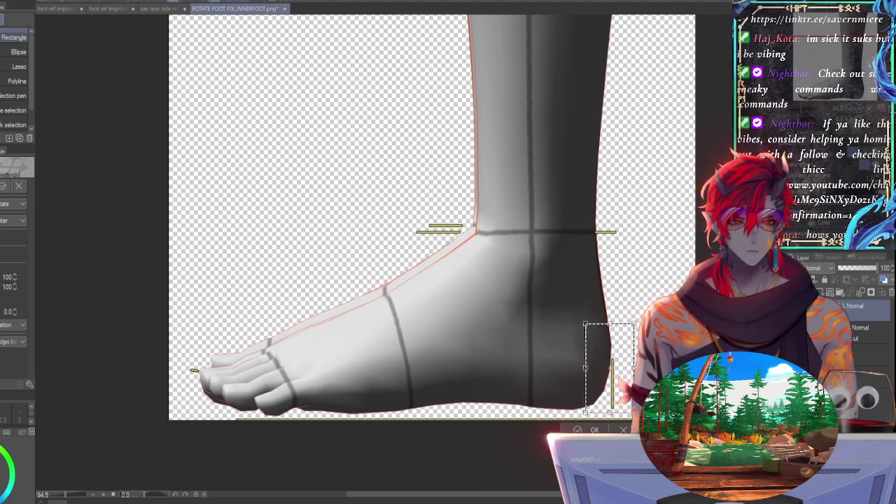
key(Return)
key(ctrl+d)
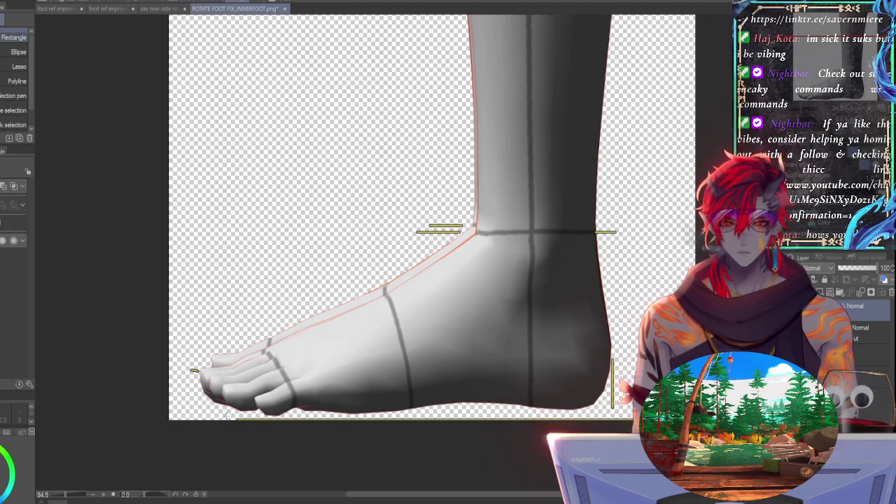
drag(282, 448, 232, 450)
key(ctrl+d)
drag(700, 449, 213, 421)
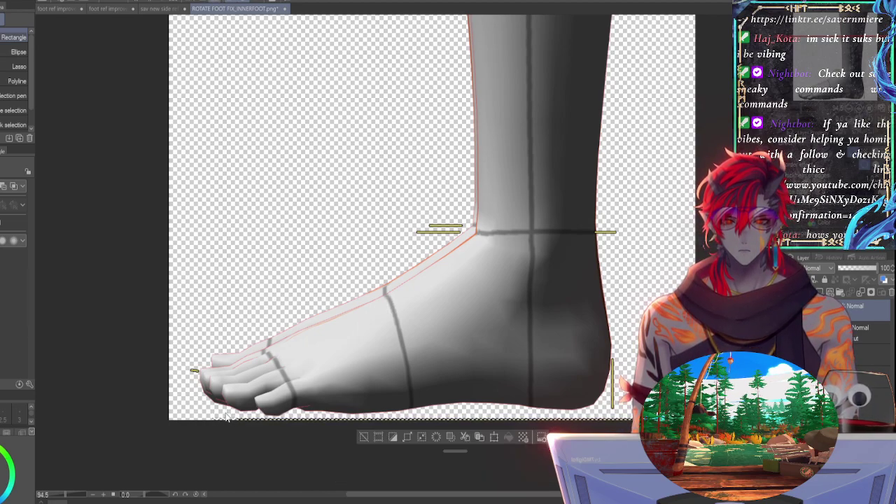
key(ctrl+d)
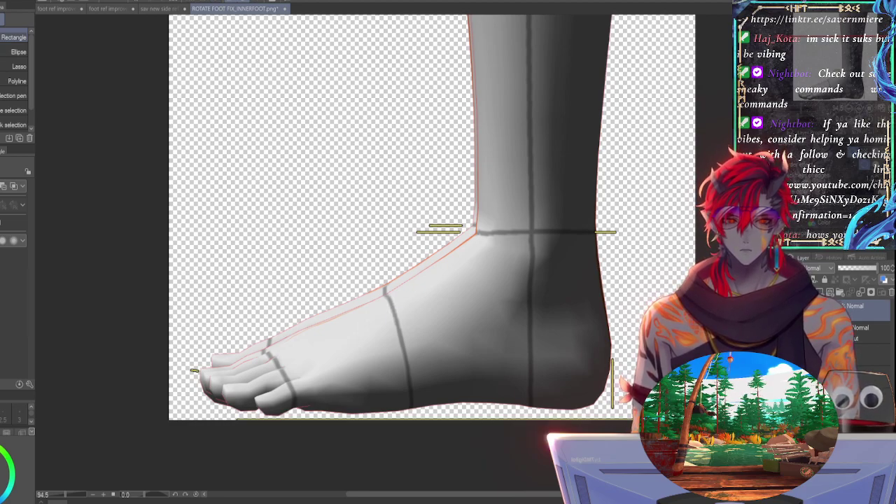
Step: Split off the lower end of the vertical heel mark and shift it down toward the bottom guide line
drag(605, 399, 635, 415)
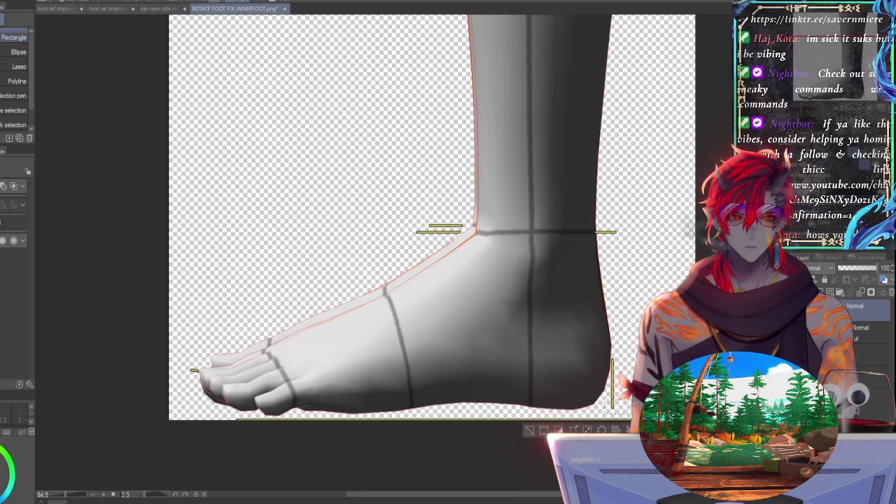
key(ctrl+t)
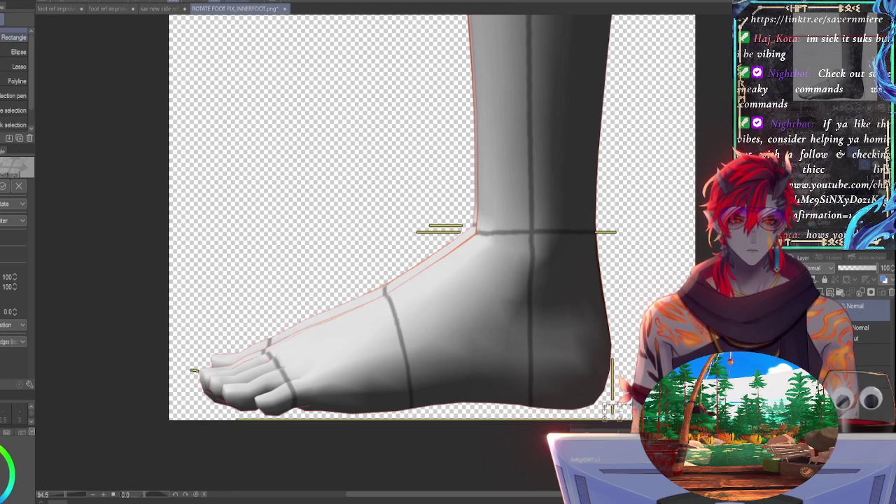
key(Return)
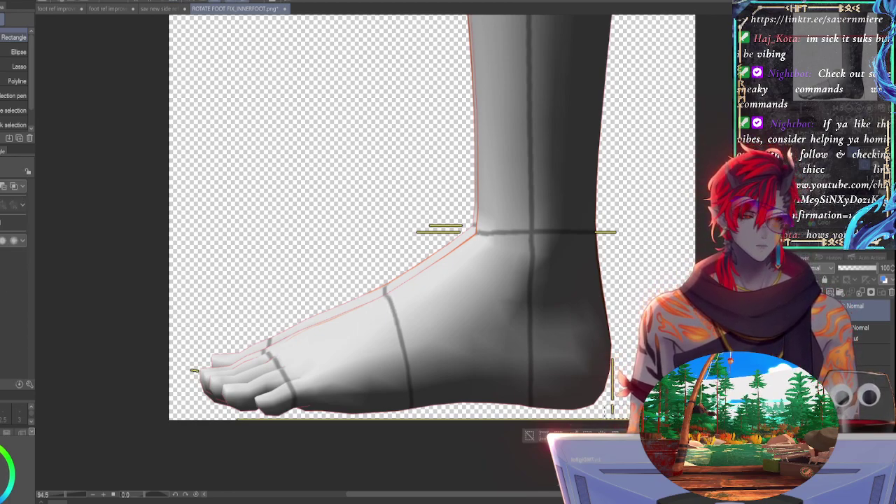
Step: Move the upper yellow mark beside the front of the shin, level with the upper leg contour line
drag(869, 66, 866, 34)
drag(449, 99, 404, 146)
key(ctrl+t)
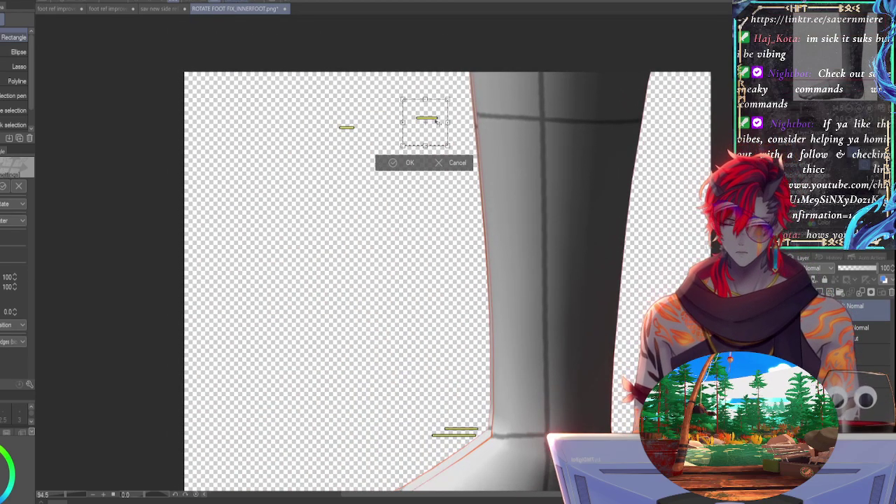
drag(443, 115, 480, 115)
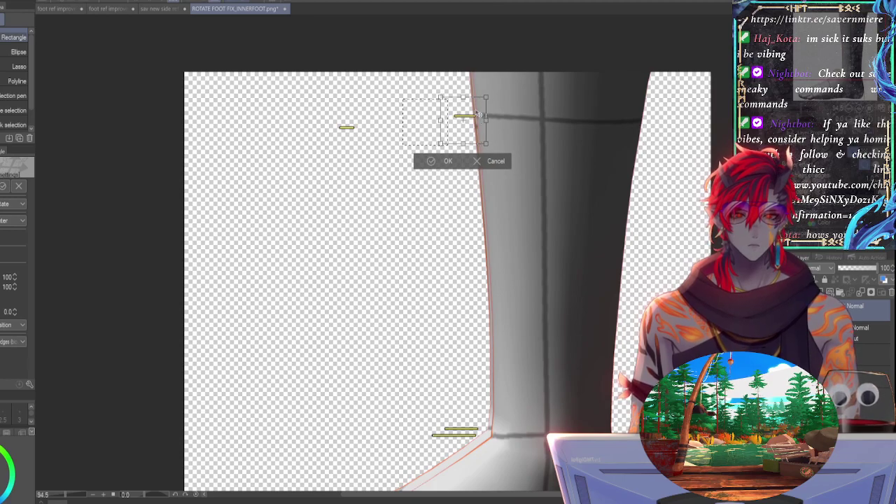
key(Up)
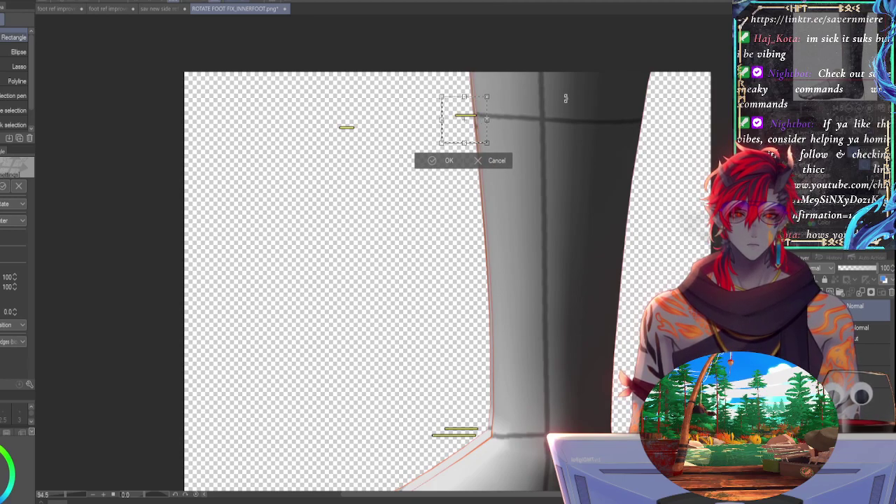
key(Return)
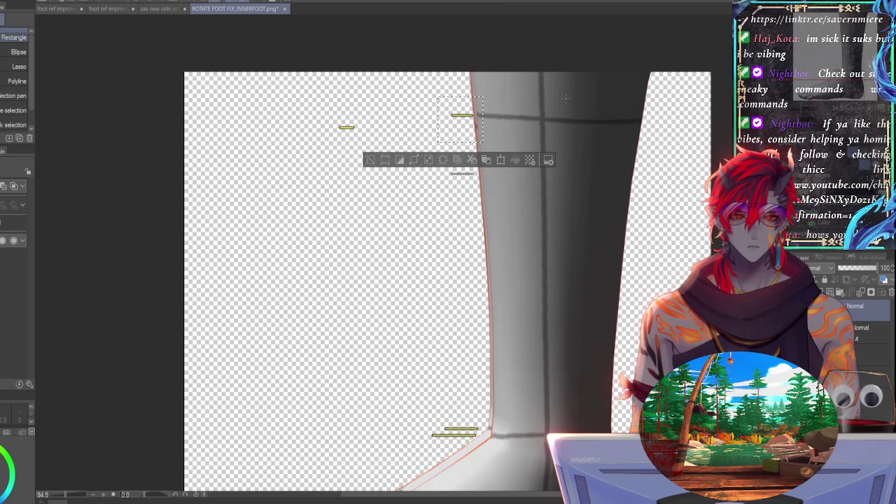
Step: Move the other small upper mark beside the shin, just below the first one, and clear the selection
drag(356, 137, 475, 126)
key(ctrl+t)
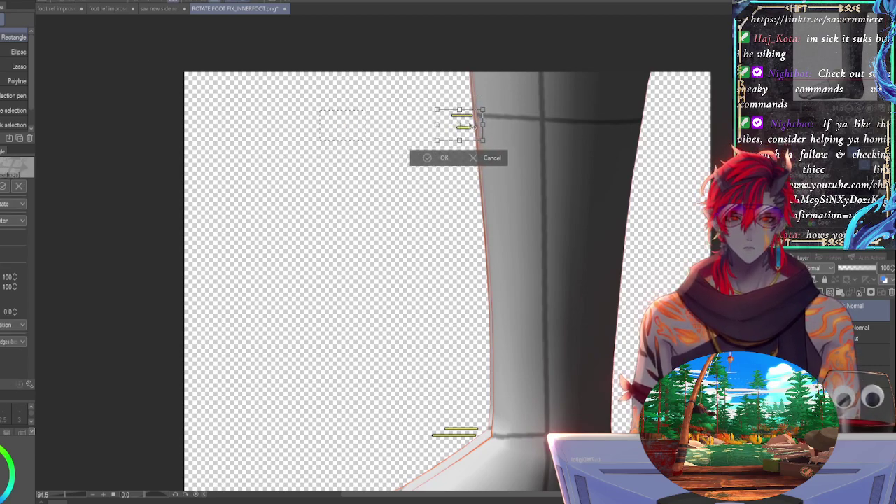
key(Return)
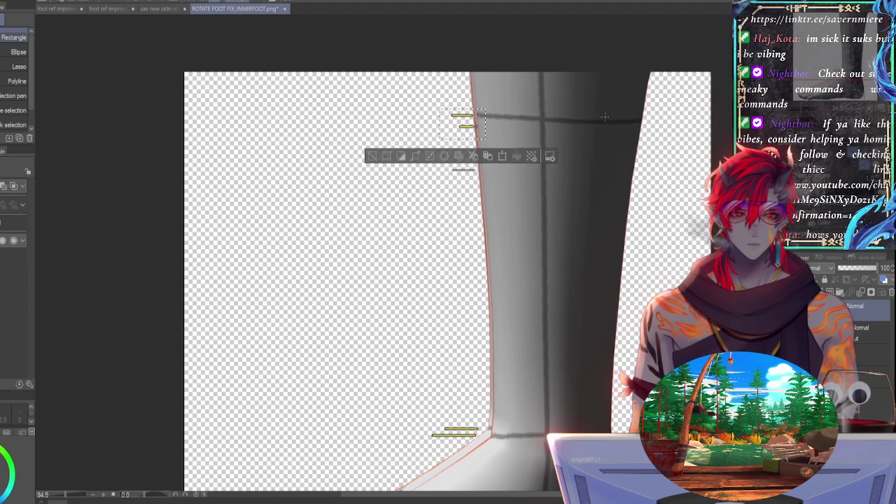
drag(817, 55, 830, 72)
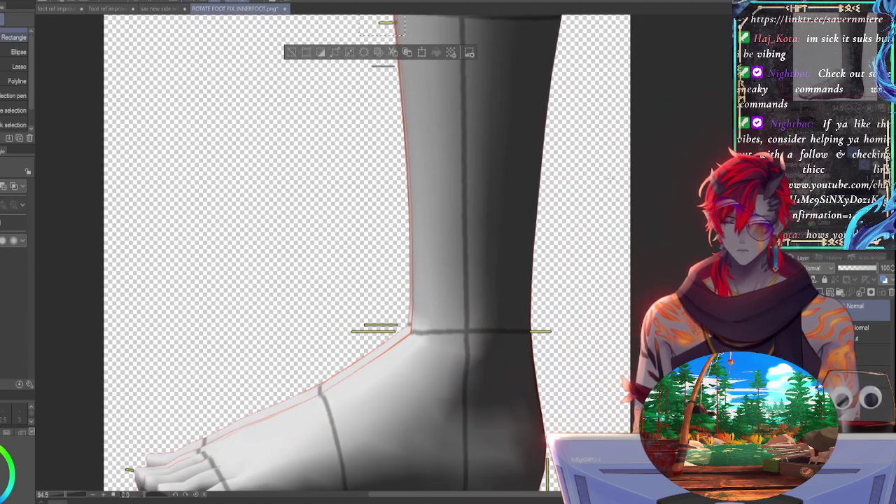
key(ctrl+d)
Step: Activate the 3D figure's layer and select the figure's foot and lower leg in turn with the Object tool
drag(802, 109, 800, 108)
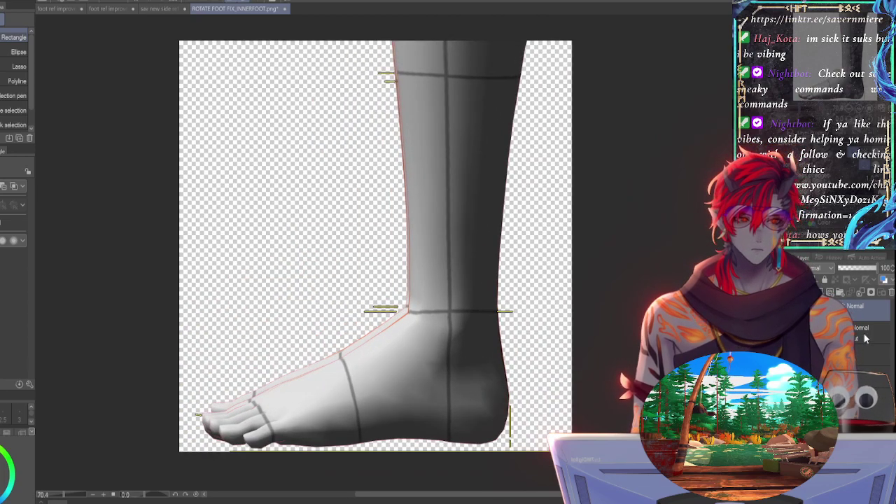
click(865, 338)
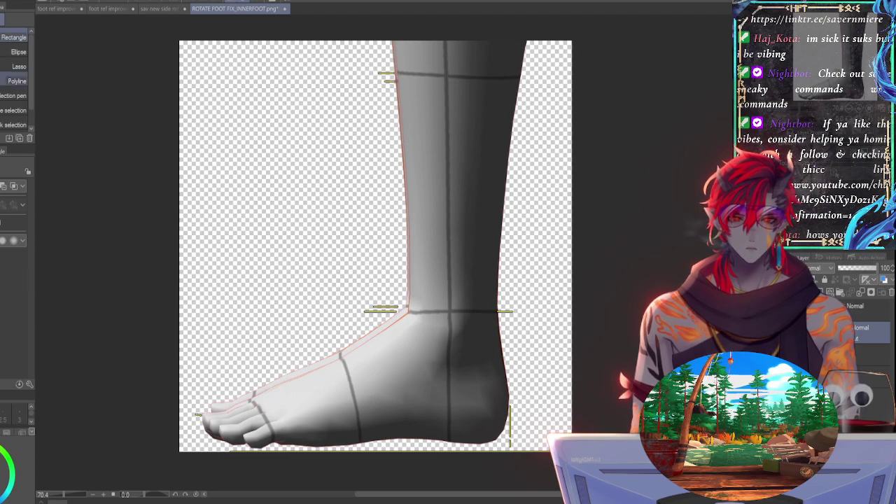
key(o)
click(424, 310)
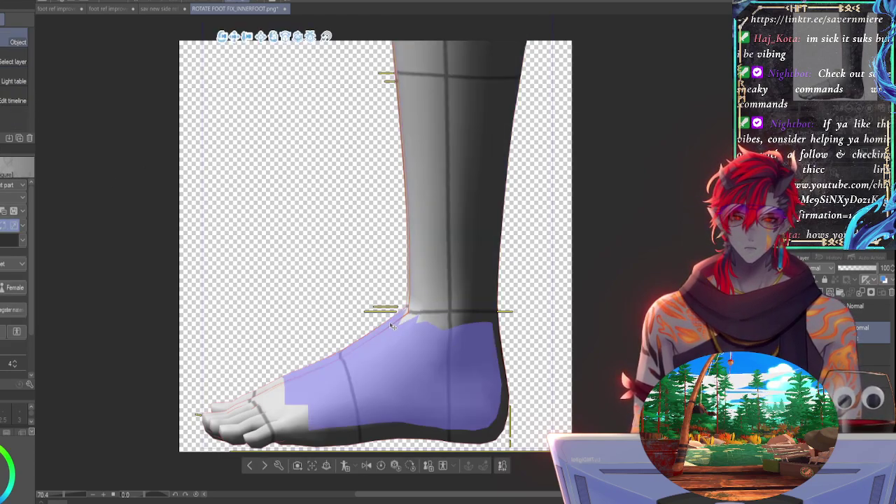
click(430, 347)
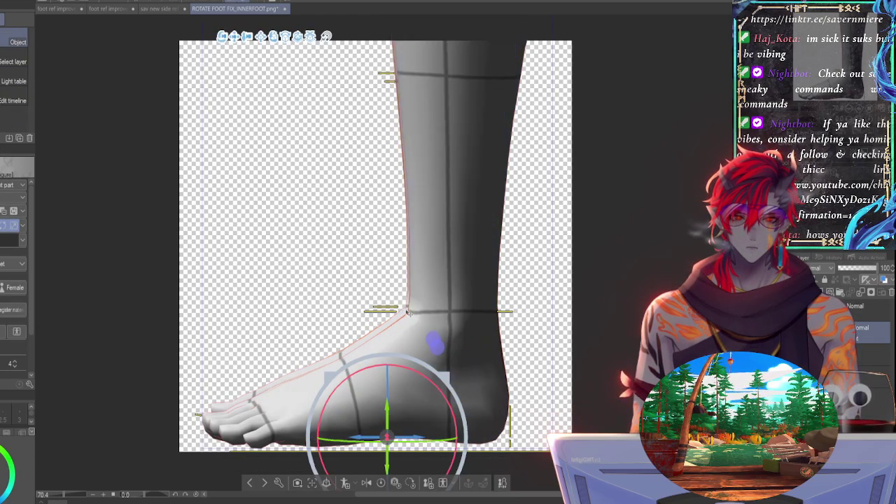
click(411, 302)
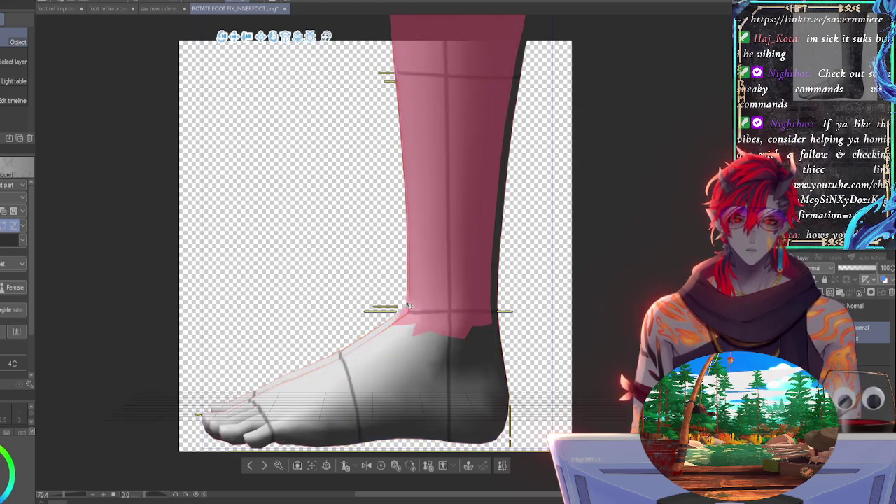
click(602, 212)
key(alt)
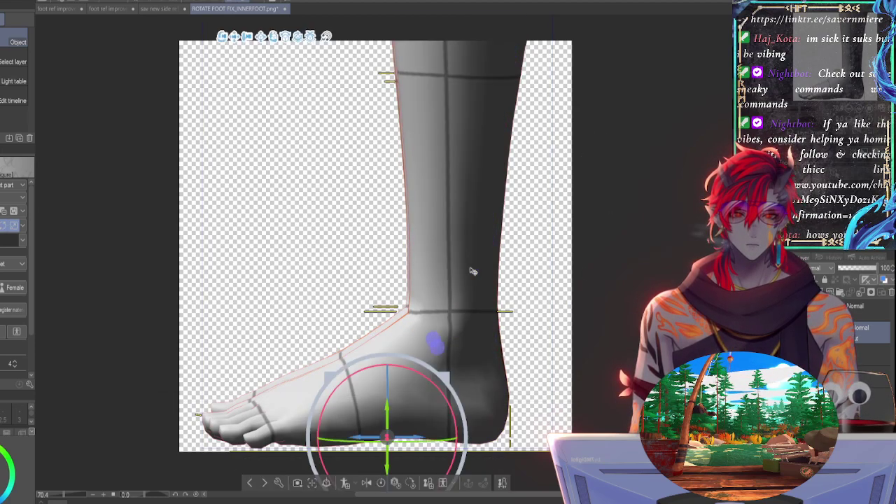
click(473, 269)
click(796, 111)
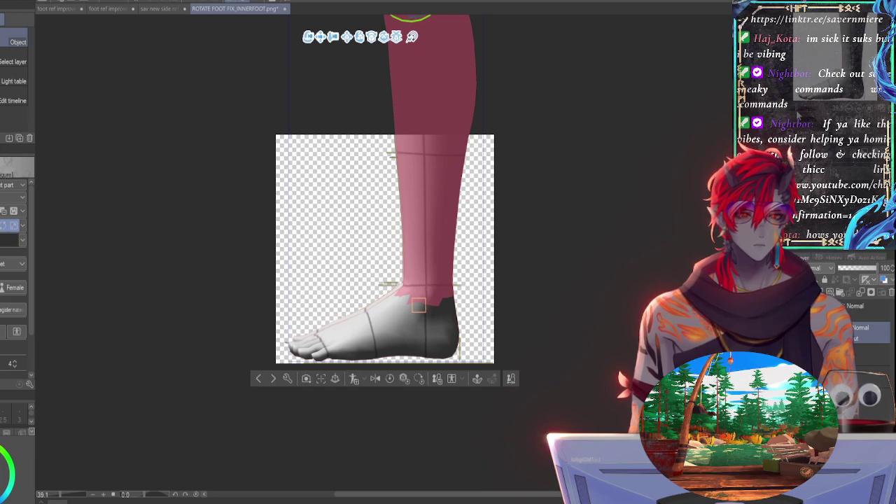
drag(811, 88, 822, 65)
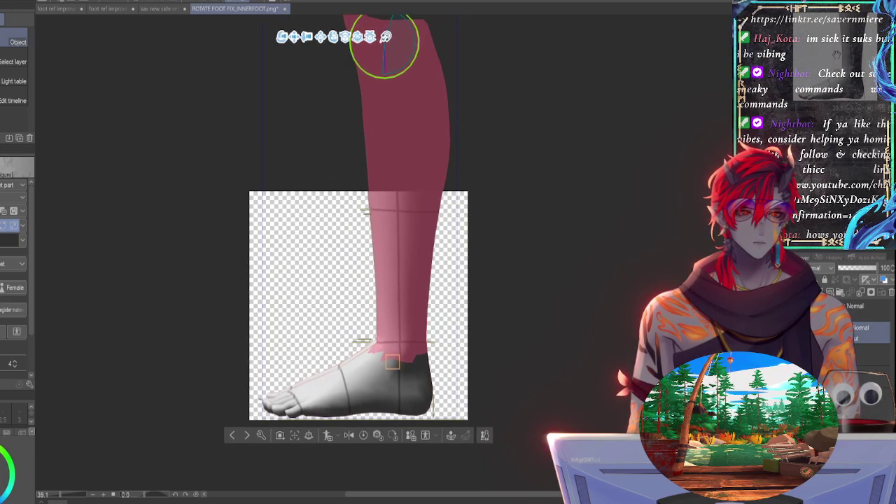
Step: Select the whole figure and turn it from the side view to a front view showing both feet
click(601, 251)
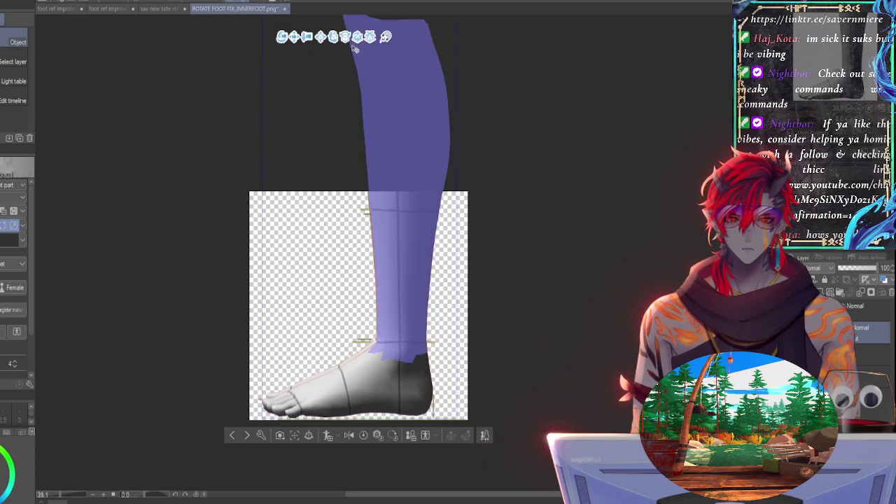
click(381, 380)
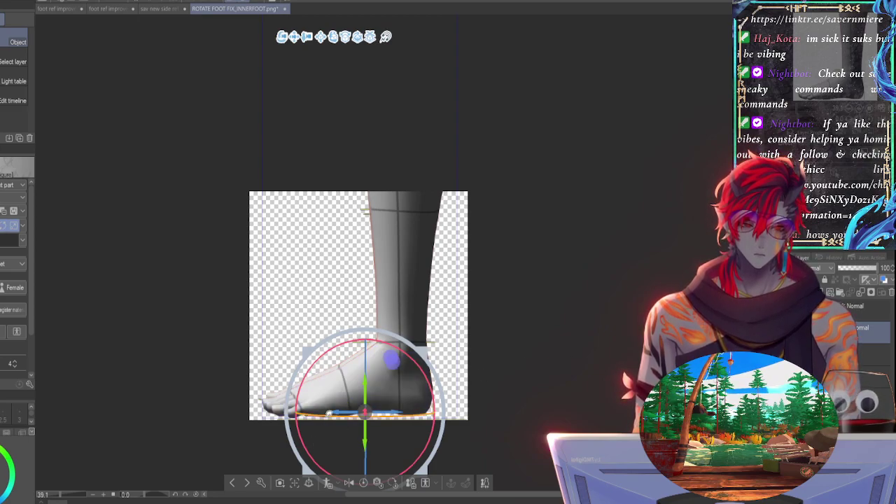
drag(329, 414, 409, 416)
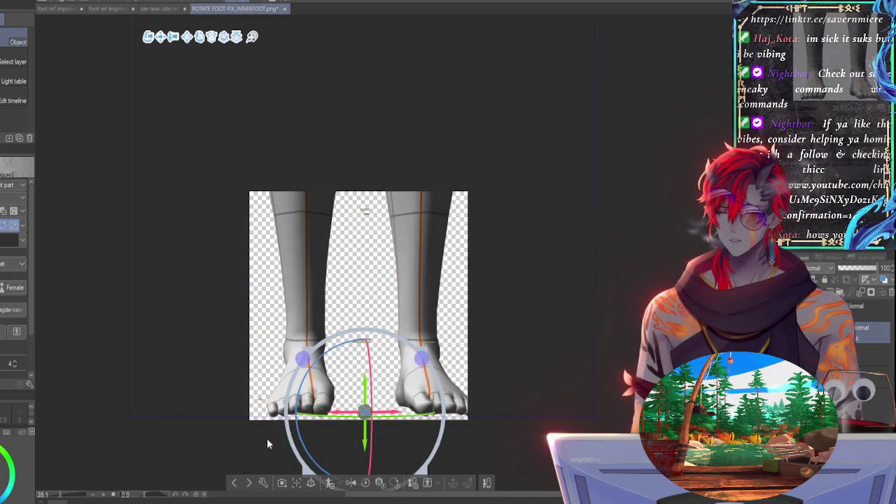
Step: Turn the figure from the front view to a side view with toes facing right and shift it slightly toward the heel
drag(325, 416, 372, 432)
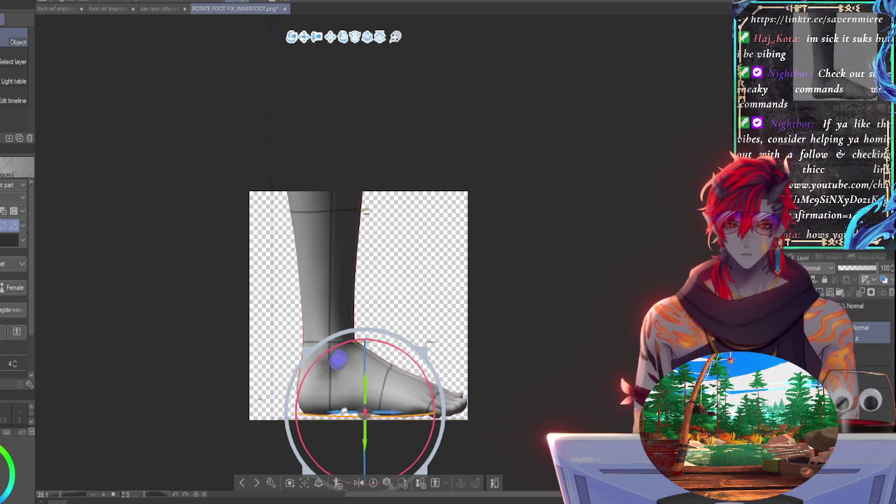
drag(345, 412, 336, 412)
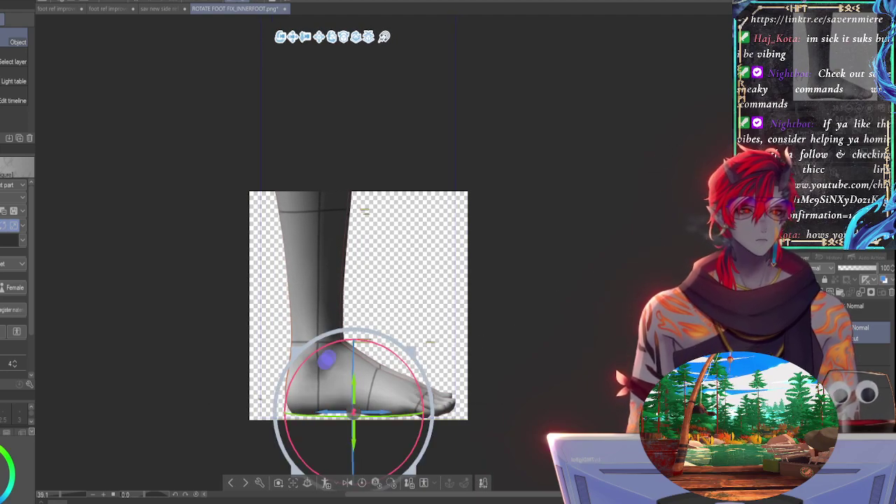
middle_drag(594, 270, 605, 230)
scroll(398, 247, up, 6)
scroll(397, 247, down, 3)
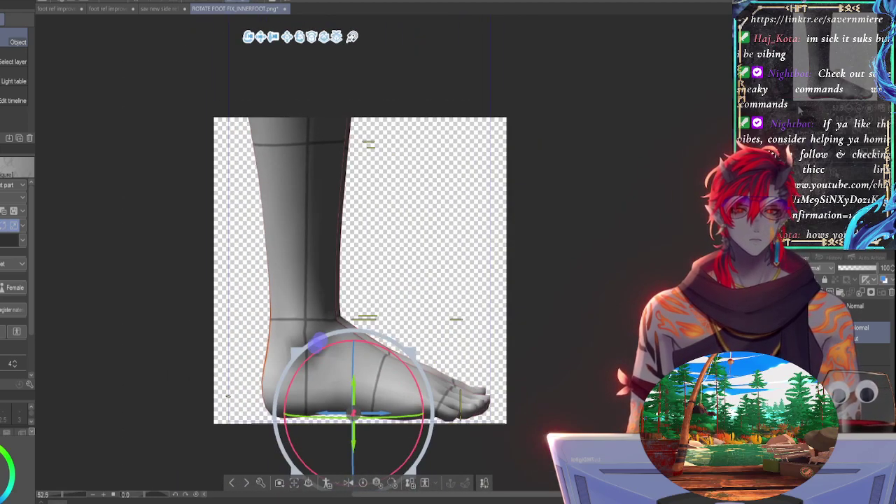
Step: Nudge the figure sideways in small moves to line its foot up with the yellow guide marks
middle_drag(398, 248, 389, 166)
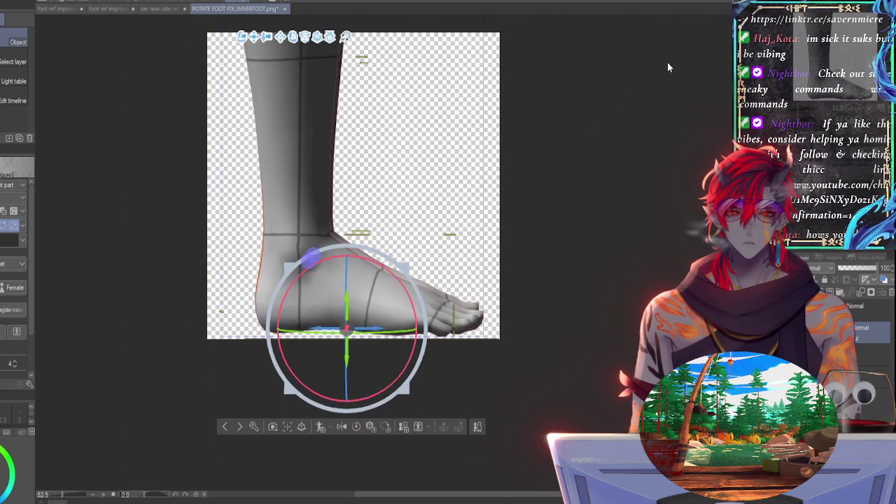
middle_drag(448, 275, 458, 354)
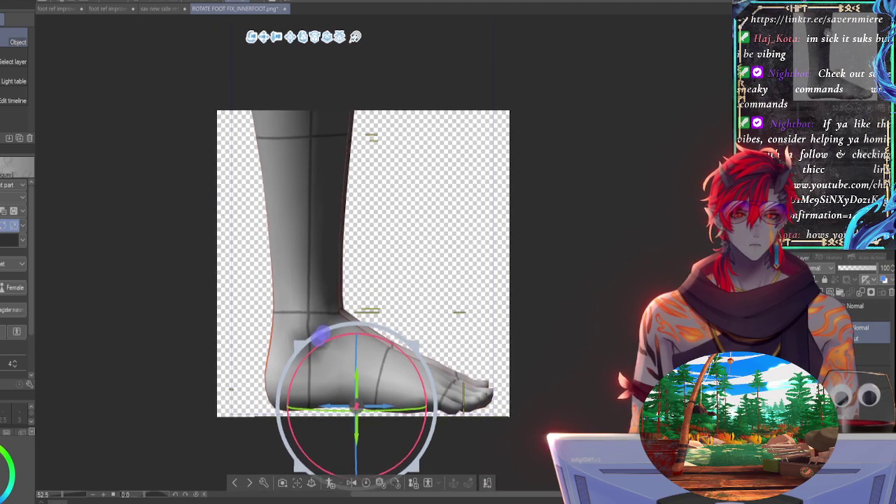
middle_drag(370, 473, 370, 398)
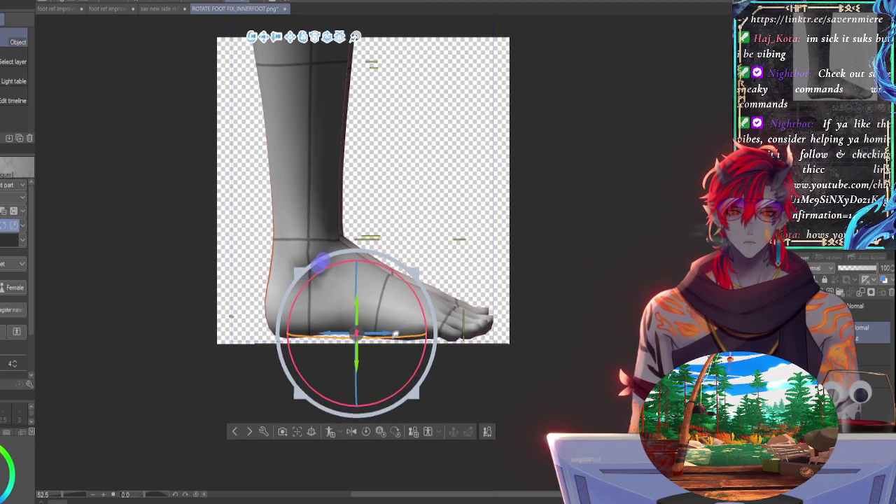
drag(395, 334, 397, 335)
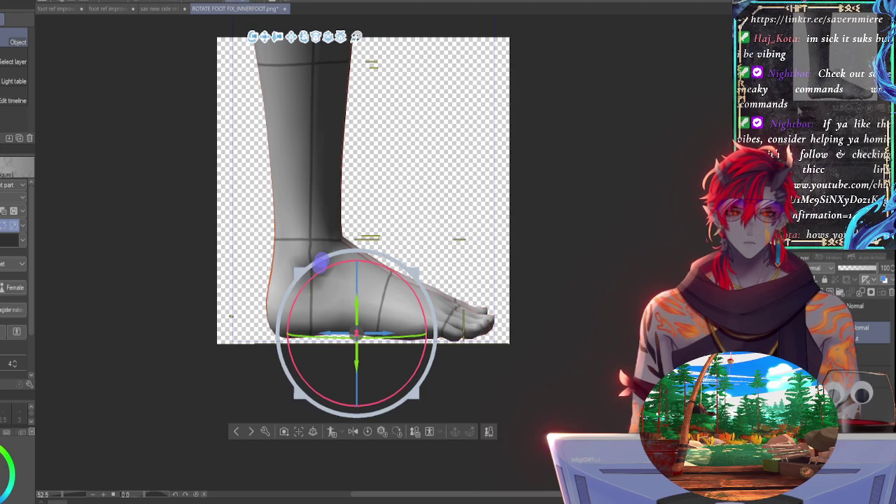
drag(797, 107, 800, 107)
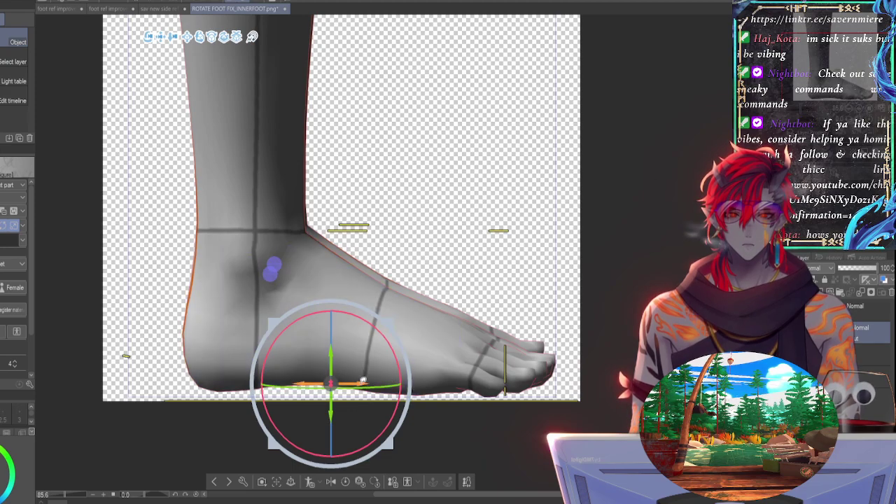
mouse_move(362, 382)
mouse_down()
mouse_move(372, 381)
mouse_move(353, 382)
mouse_up()
drag(803, 112, 799, 114)
scroll(400, 252, up, 1)
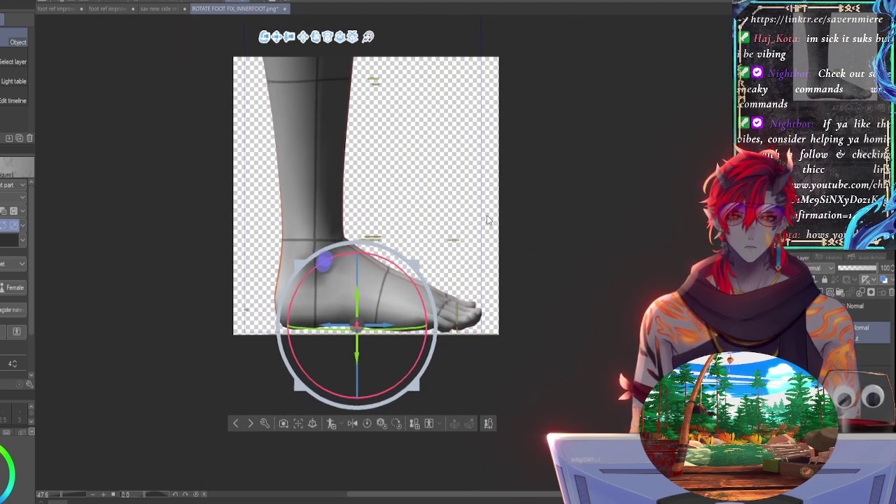
middle_drag(496, 218, 499, 215)
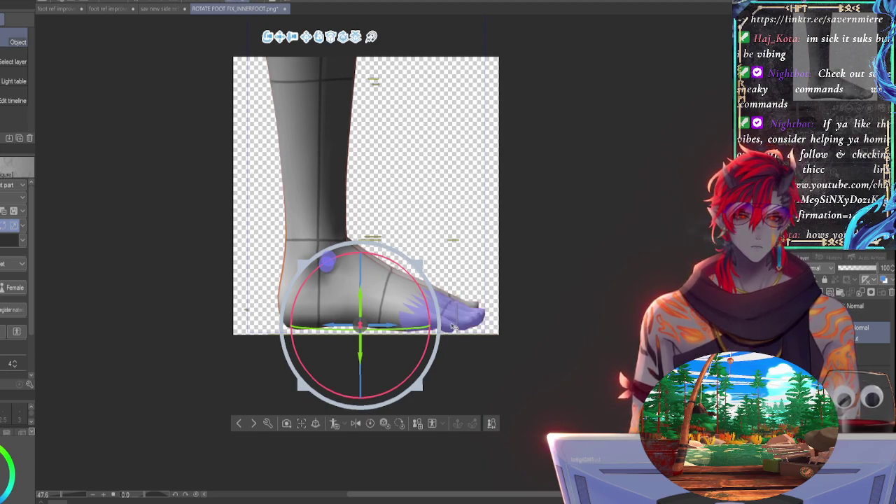
click(344, 326)
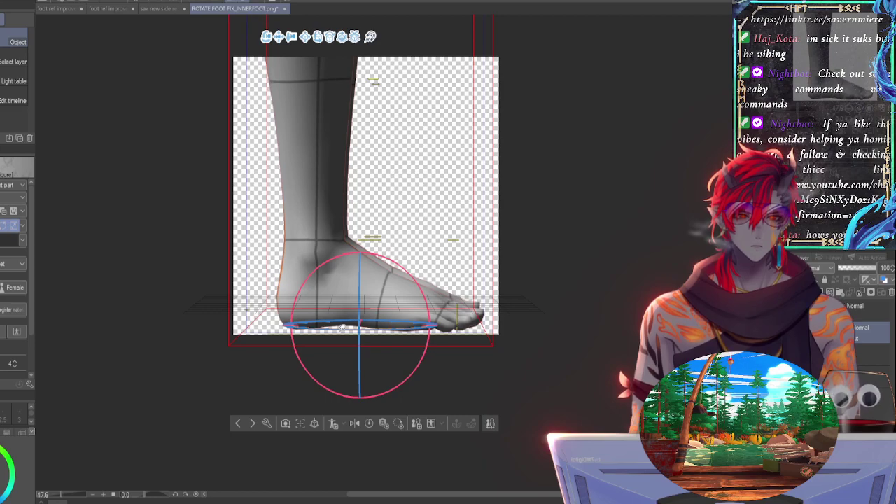
click(343, 327)
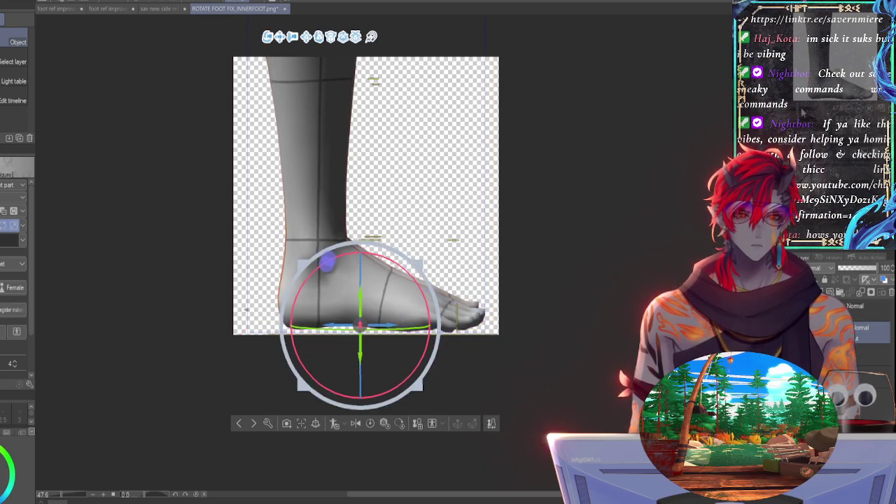
Step: Try to mirror the yellow guide marks horizontally on their layer with a transform
scroll(396, 254, up, 5)
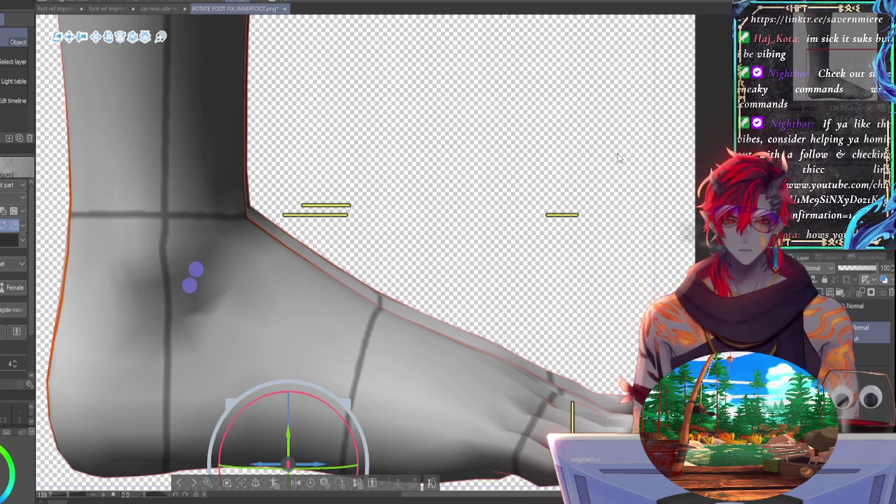
drag(839, 73, 816, 84)
click(863, 308)
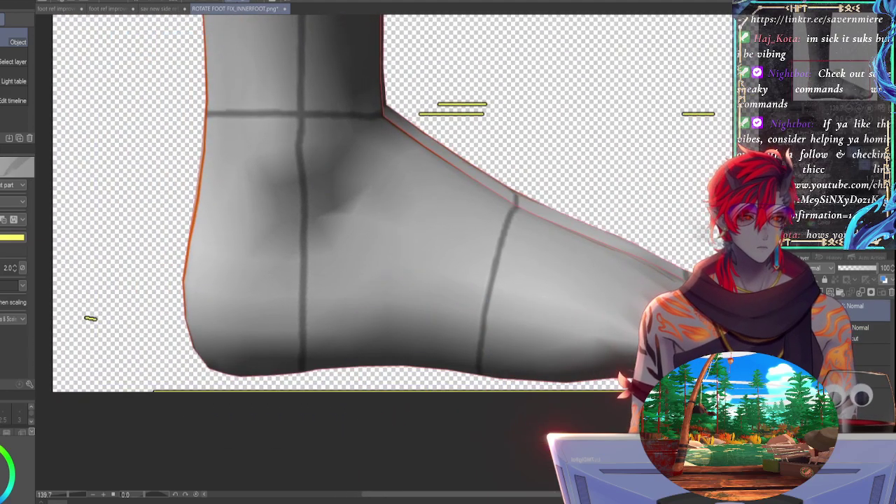
key(ctrl+t)
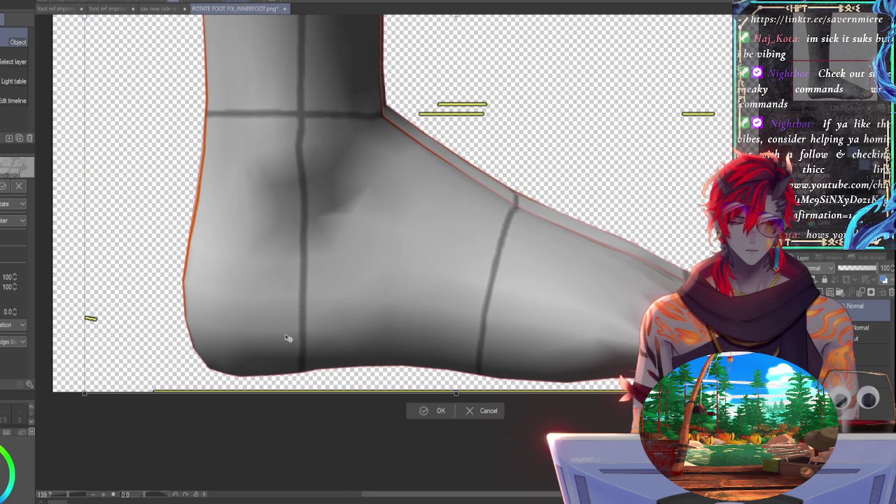
key(h)
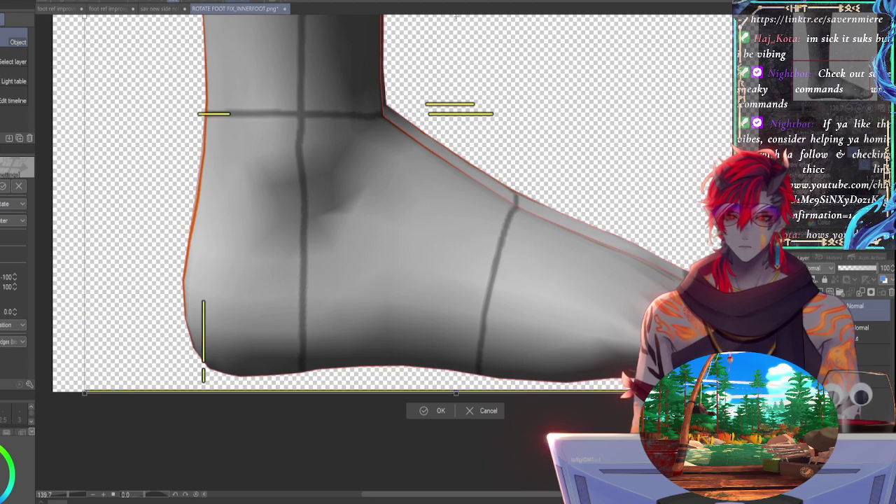
key(Return)
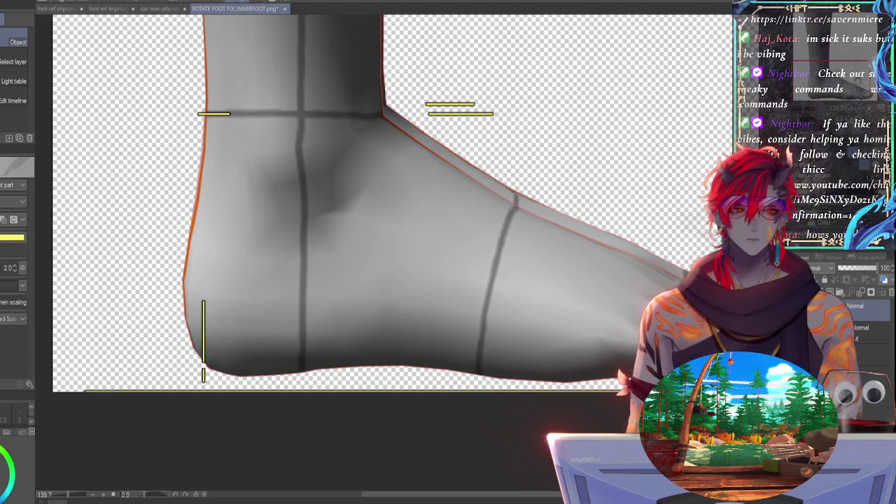
middle_drag(490, 210, 409, 211)
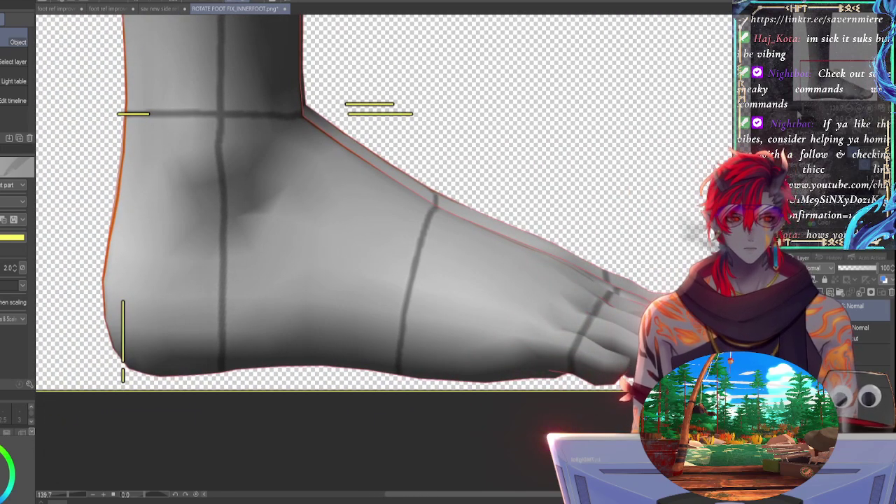
scroll(398, 254, down, 7)
drag(813, 54, 813, 31)
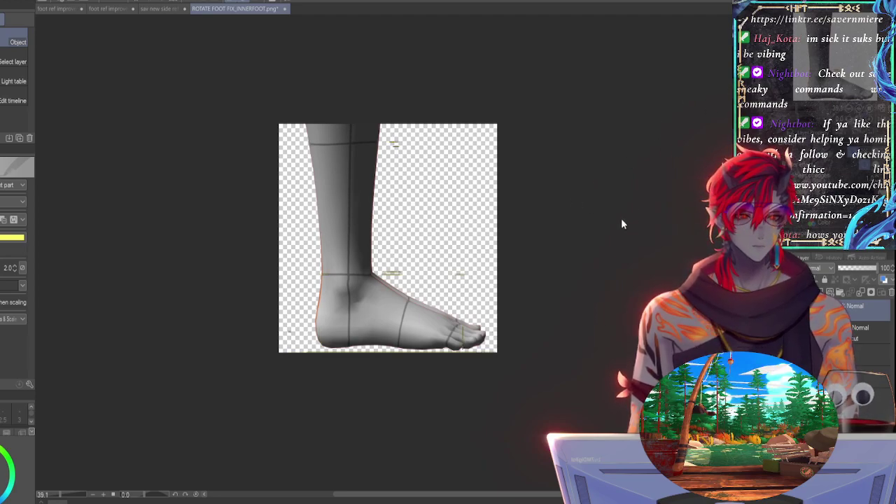
Step: Toggle the 3D figure's visibility off and on in the left-facing foot image and make the figure's layer active
key(space)
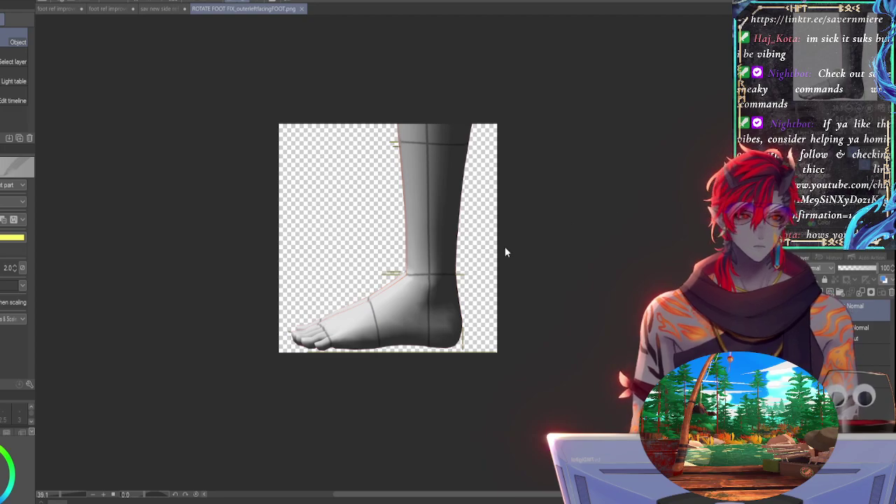
click(784, 310)
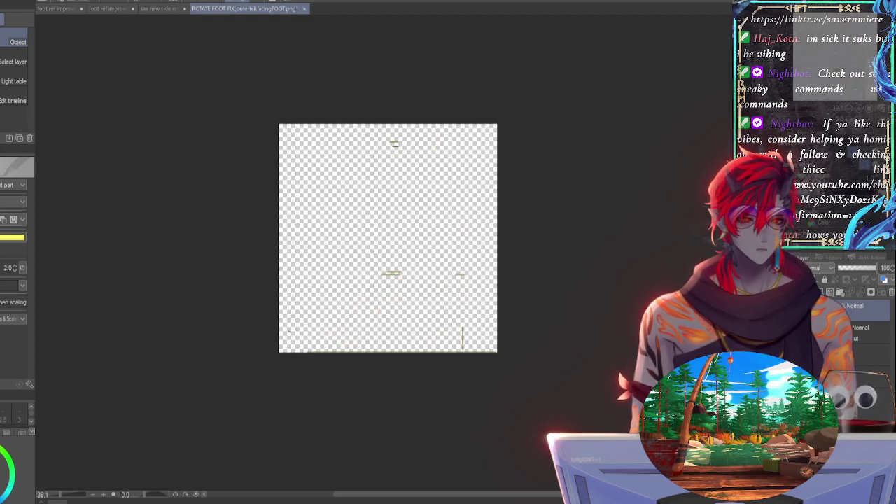
click(784, 310)
click(866, 339)
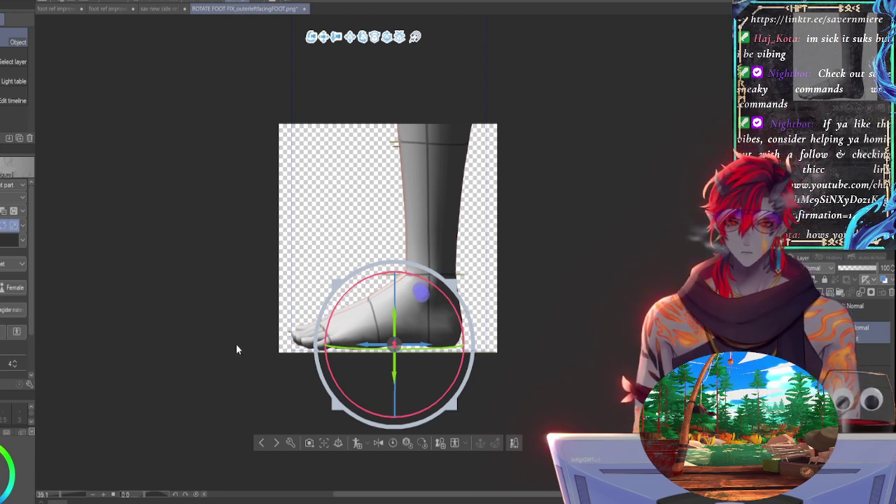
Step: Undo and redo through the figure's earlier rotations, comparing its side, front and back views
key(ctrl+z)
key(ctrl+z)
key(ctrl+y)
key(ctrl+y)
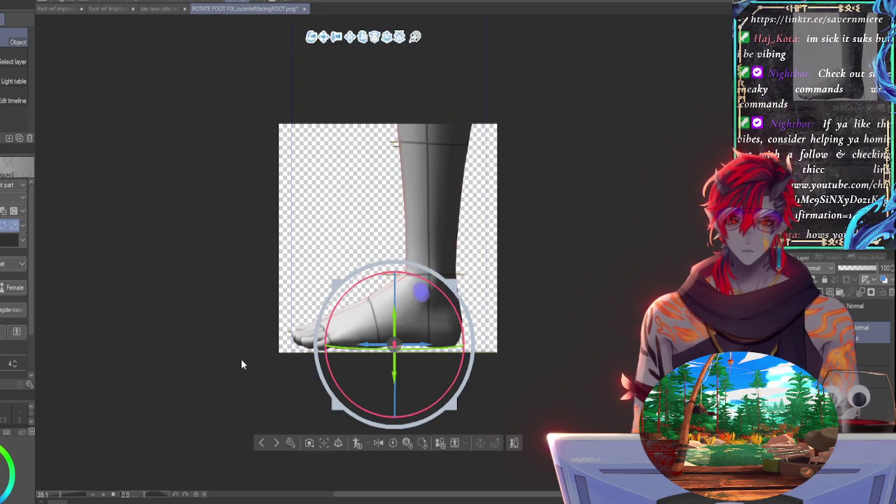
key(ctrl+z)
key(ctrl+z)
key(ctrl+z)
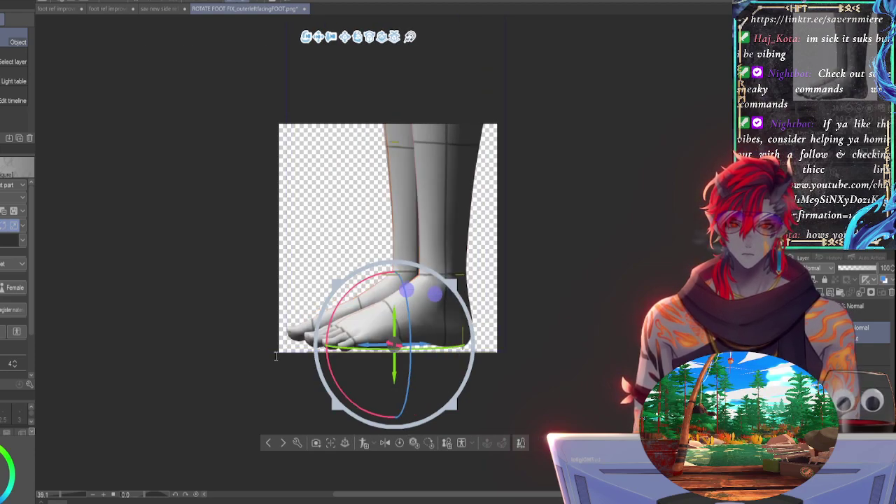
key(ctrl+y)
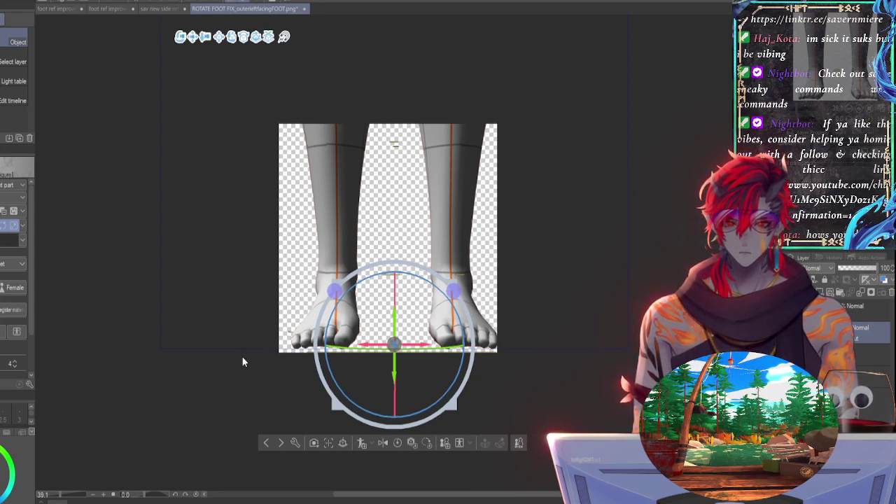
key(ctrl+z)
key(ctrl+y)
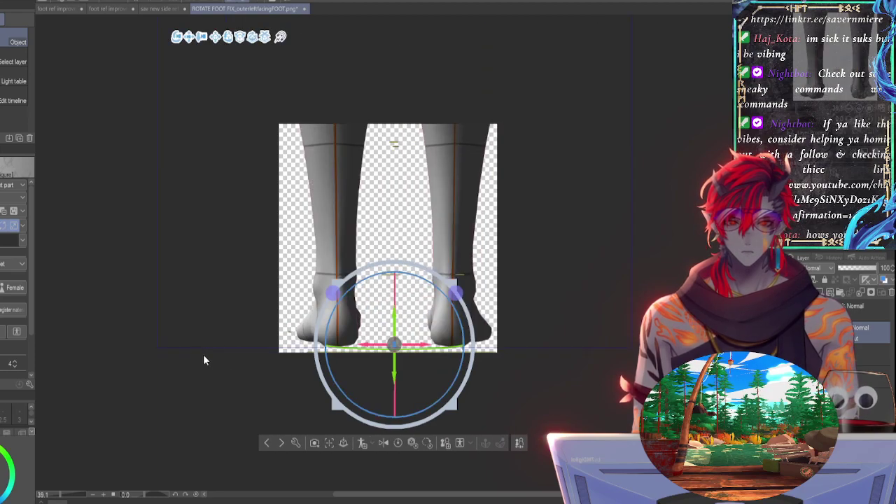
key(ctrl+z)
drag(283, 360, 265, 359)
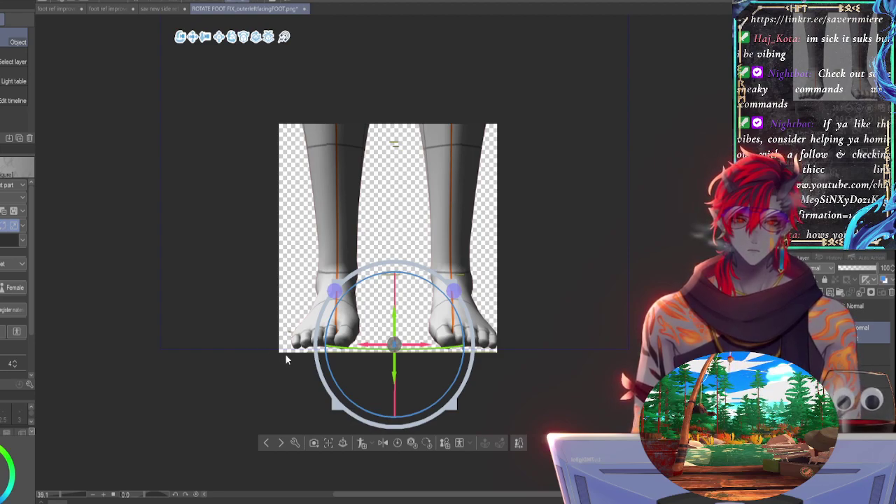
drag(246, 356, 264, 329)
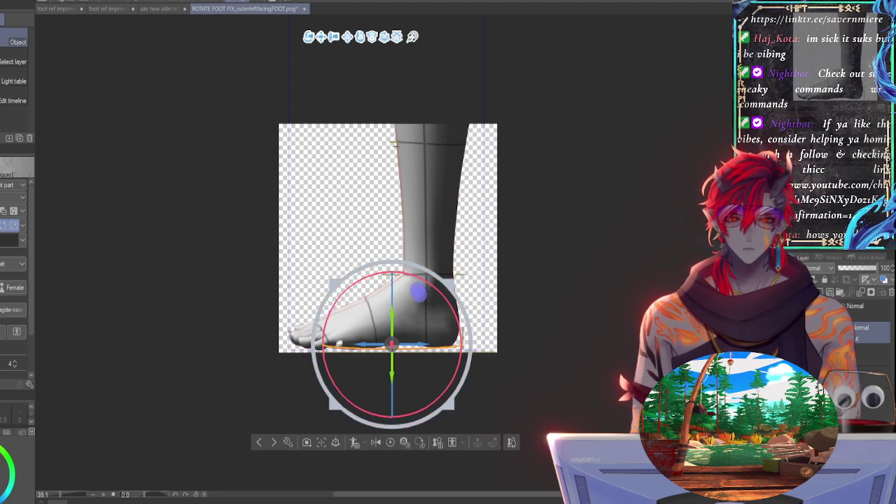
Step: Rotate the whole figure around its vertical axis from the left-facing view to a level side view with toes facing right
drag(339, 344, 609, 356)
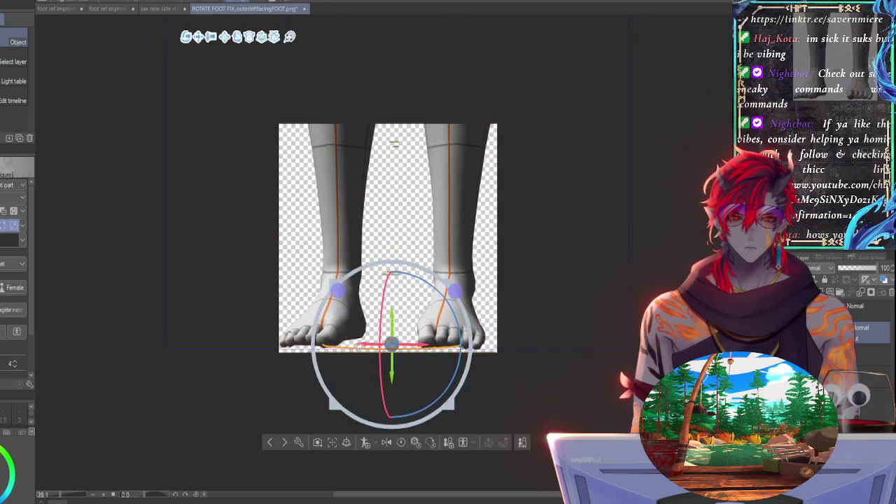
drag(359, 346, 490, 353)
key(ctrl+z)
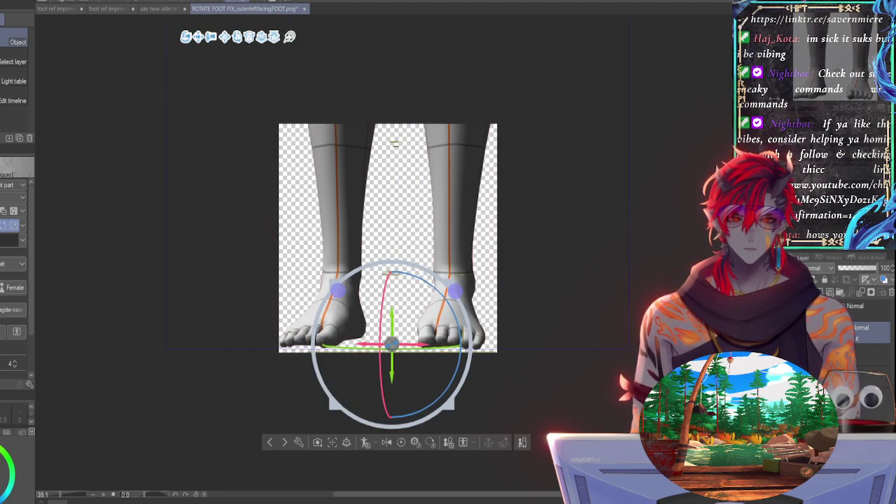
drag(799, 108, 797, 114)
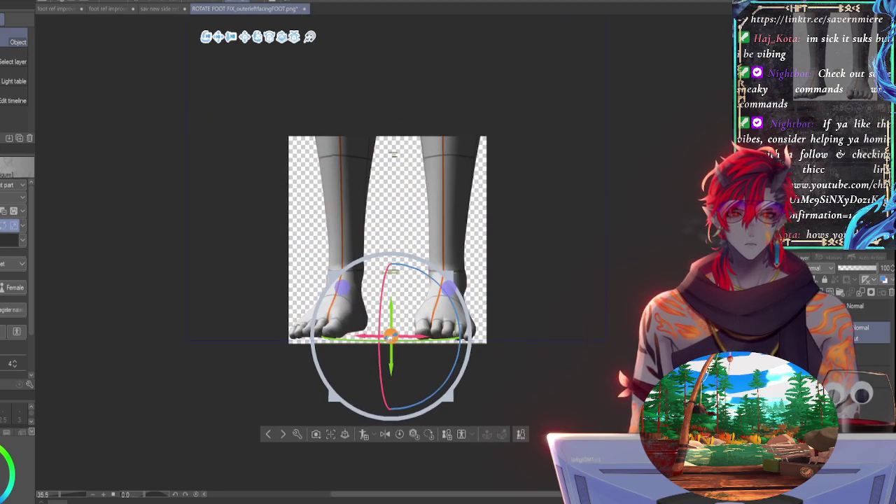
drag(371, 340, 647, 327)
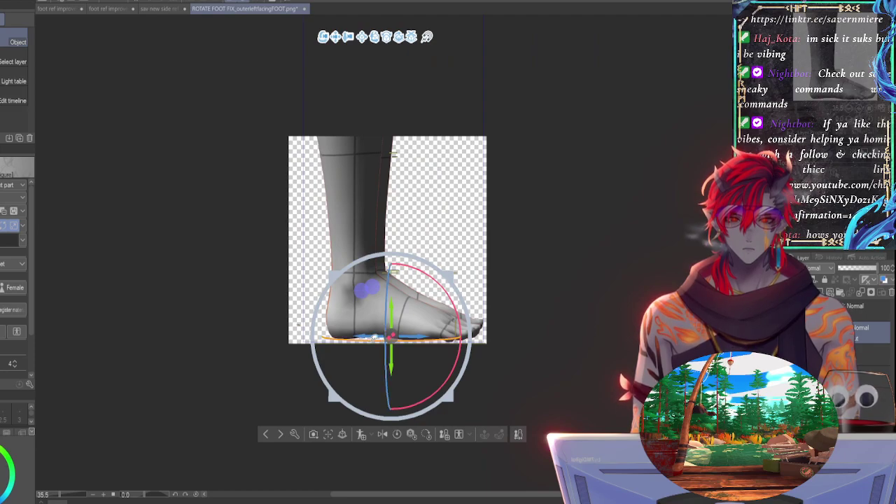
drag(374, 338, 390, 337)
Step: Make the yellow guide marks' layer active, with the right-facing foot shown larger for comparison
middle_drag(367, 288, 406, 285)
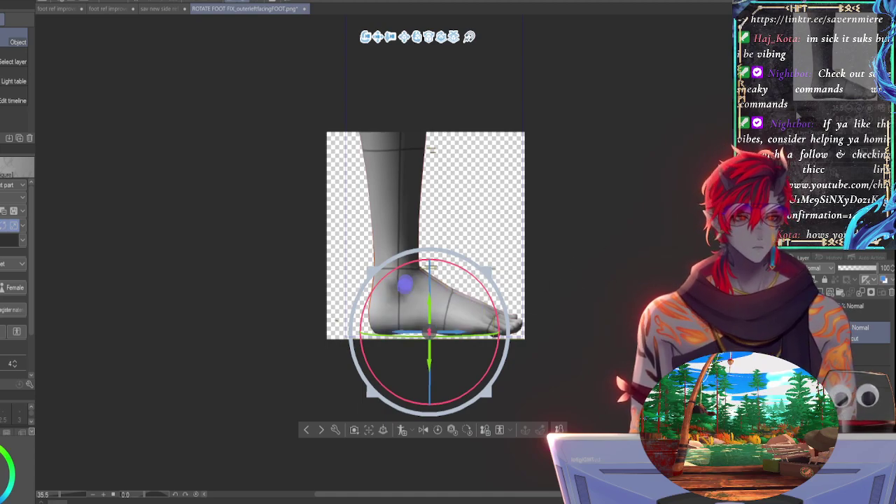
scroll(429, 334, up, 3)
middle_drag(433, 277, 460, 244)
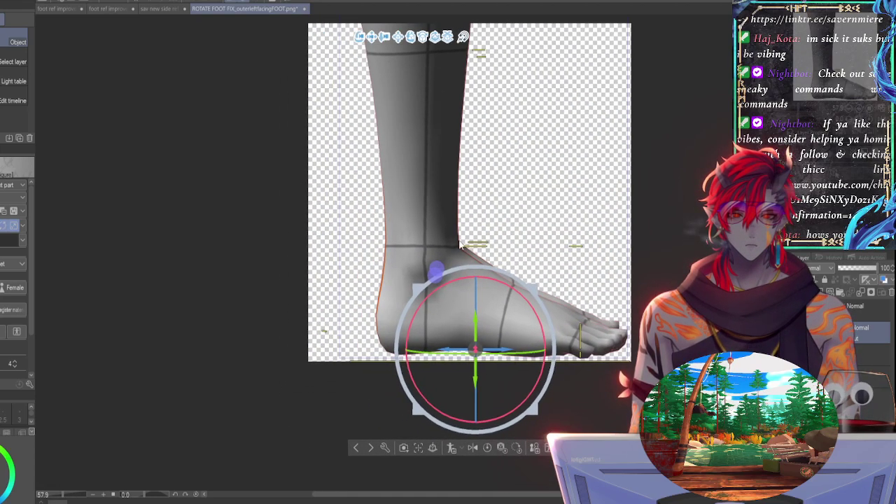
click(843, 309)
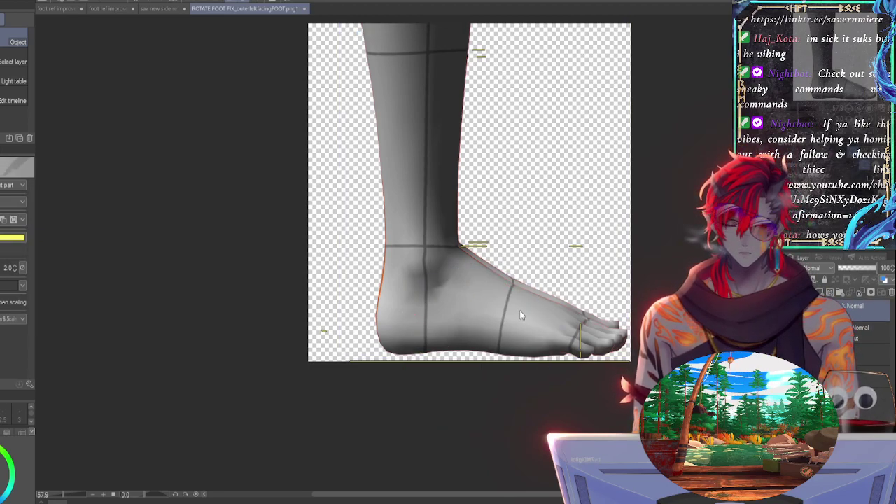
Step: Mirror the yellow guide marks horizontally across the whole canvas and clear the selection
key(ctrl+t)
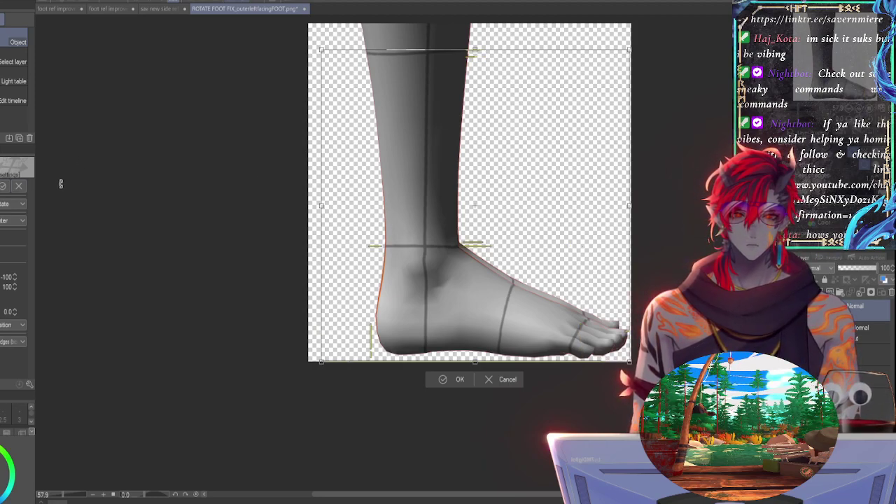
key(Return)
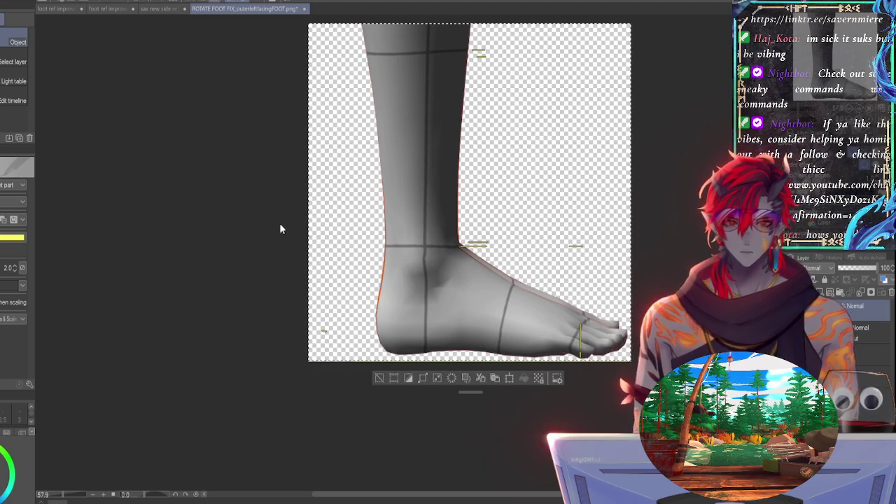
key(ctrl+t)
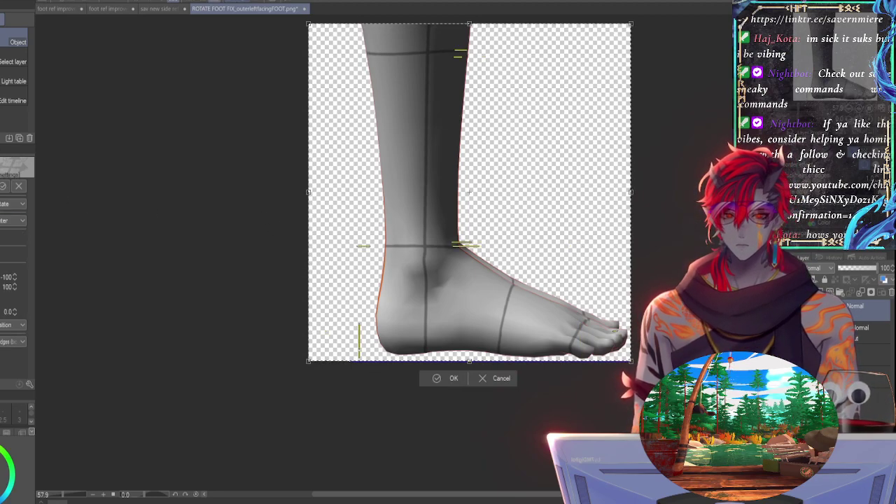
key(Return)
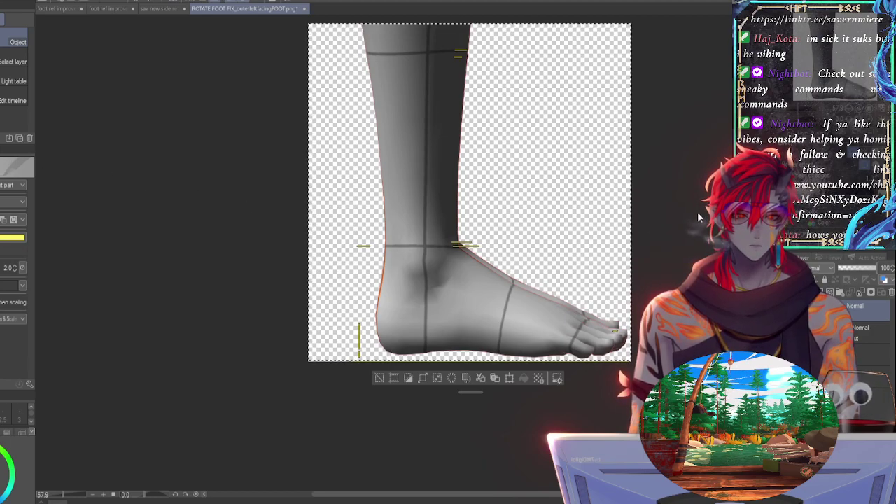
key(ctrl+d)
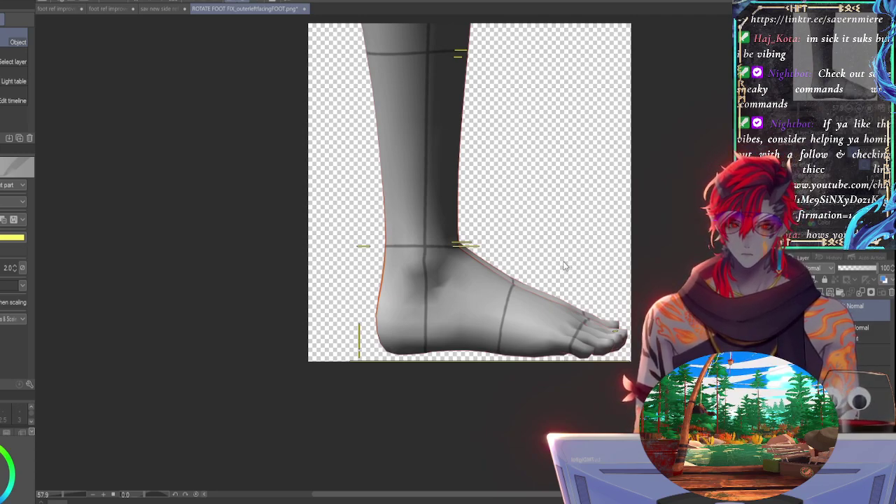
Step: Activate the figure's layer and shift the whole figure slightly left so the heel meets the mirrored guide marks
click(866, 333)
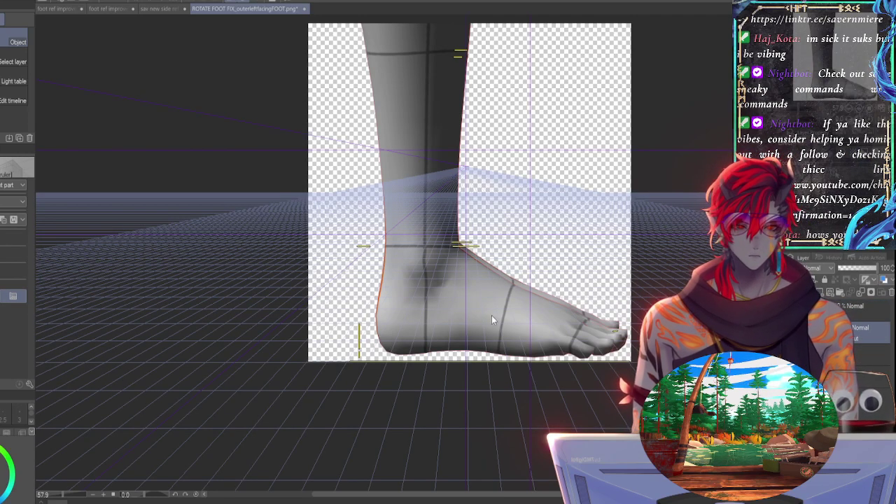
click(437, 273)
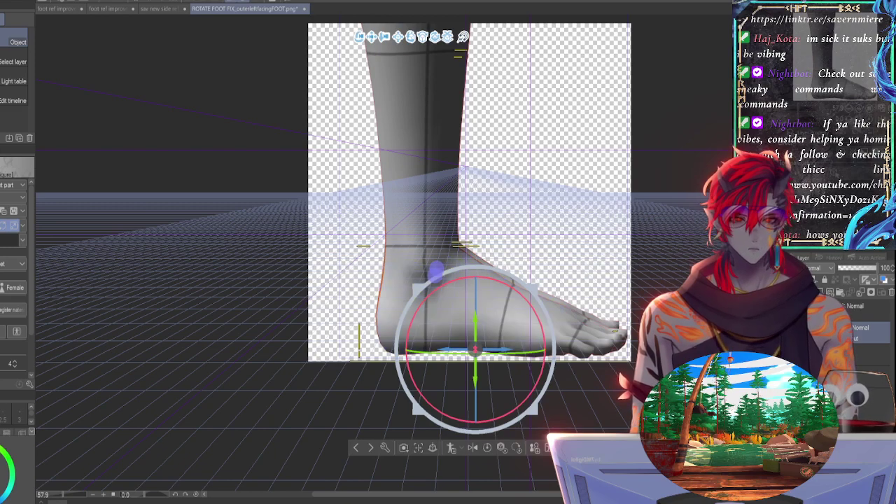
click(518, 231)
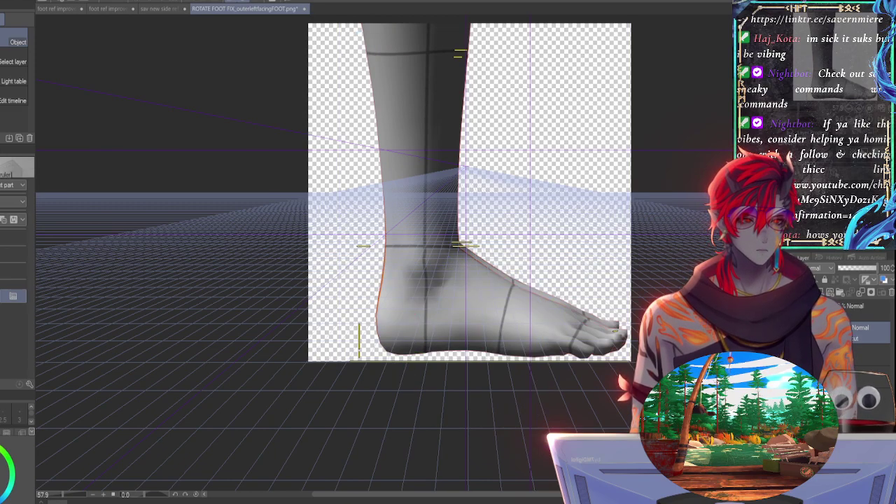
click(463, 344)
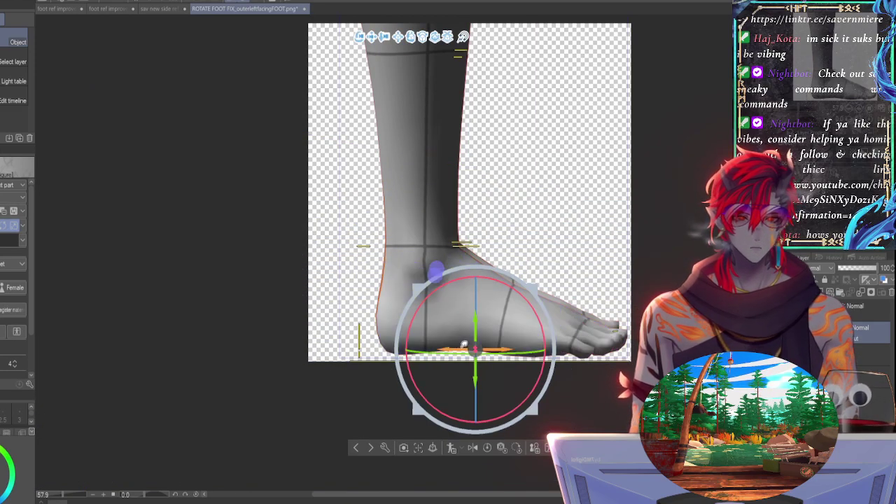
drag(457, 345, 442, 345)
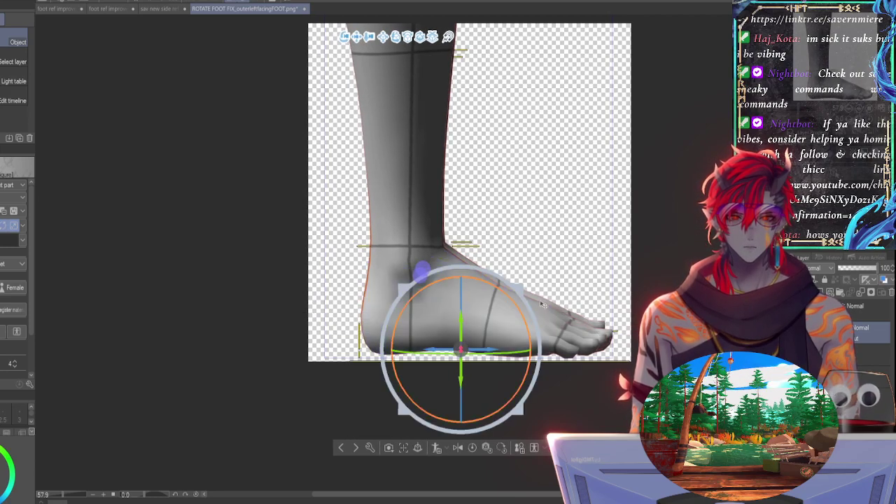
click(684, 284)
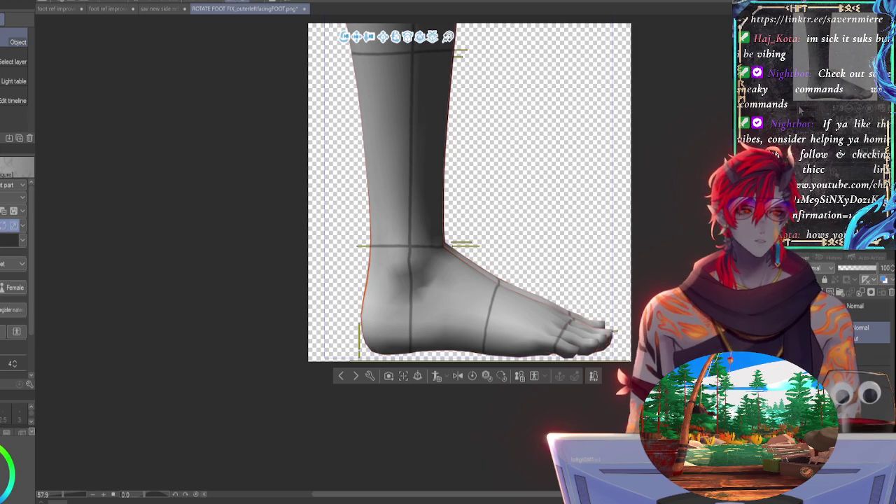
Step: Try to bend the near lower leg backward at the knee, out of the canvas, to uncover the far foot
scroll(830, 50, down, 3)
drag(830, 50, 832, 40)
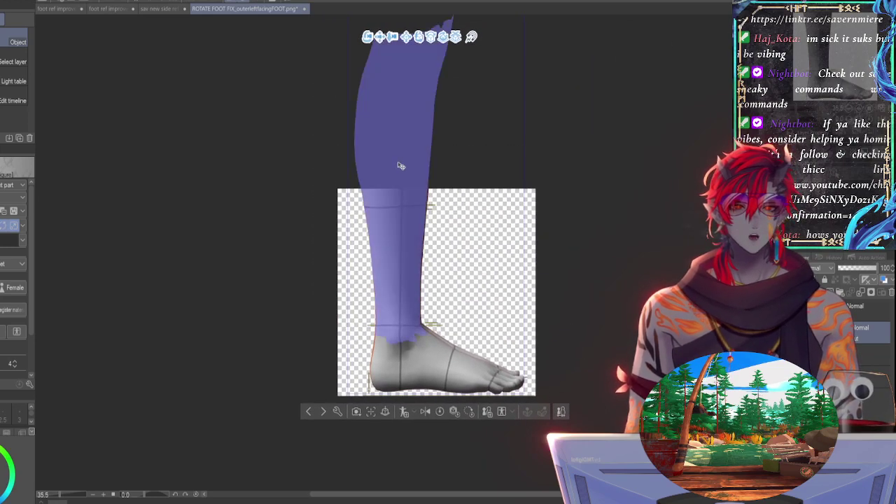
click(400, 167)
click(421, 64)
click(418, 61)
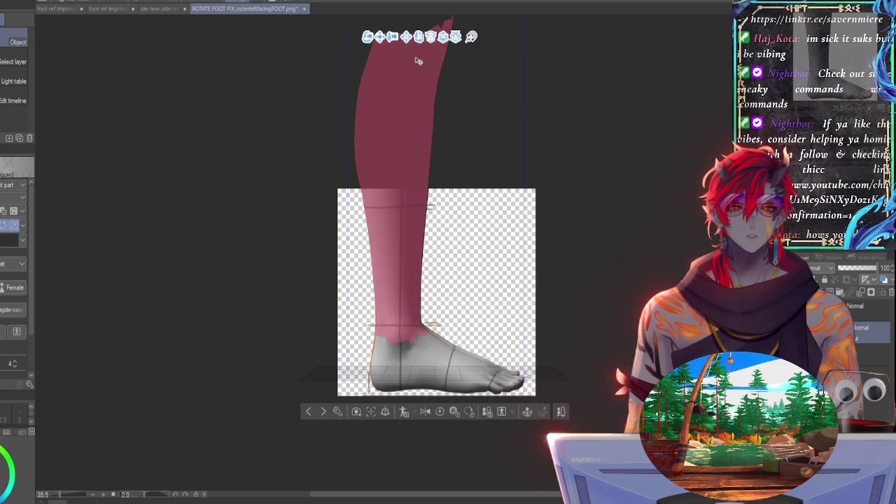
click(427, 63)
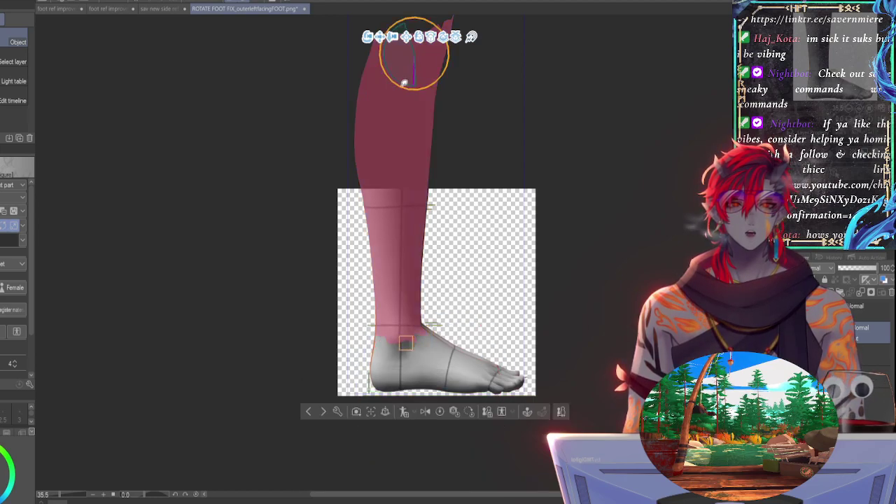
drag(404, 83, 311, 34)
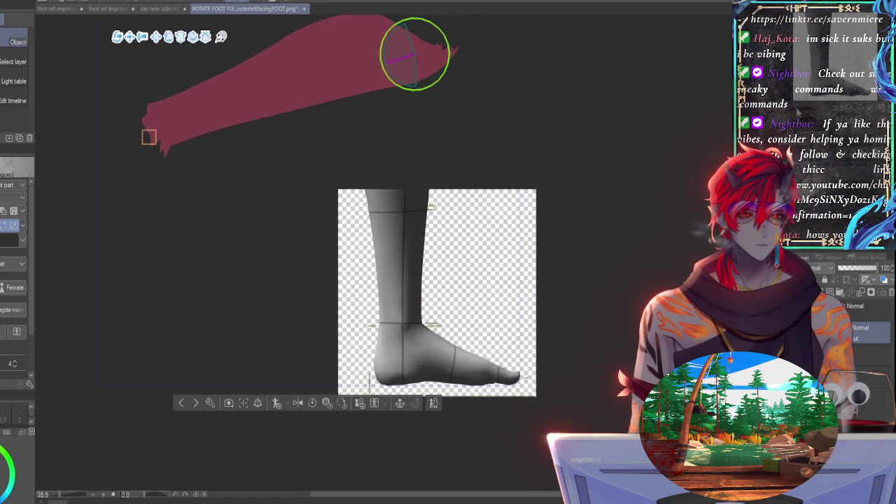
drag(797, 107, 799, 115)
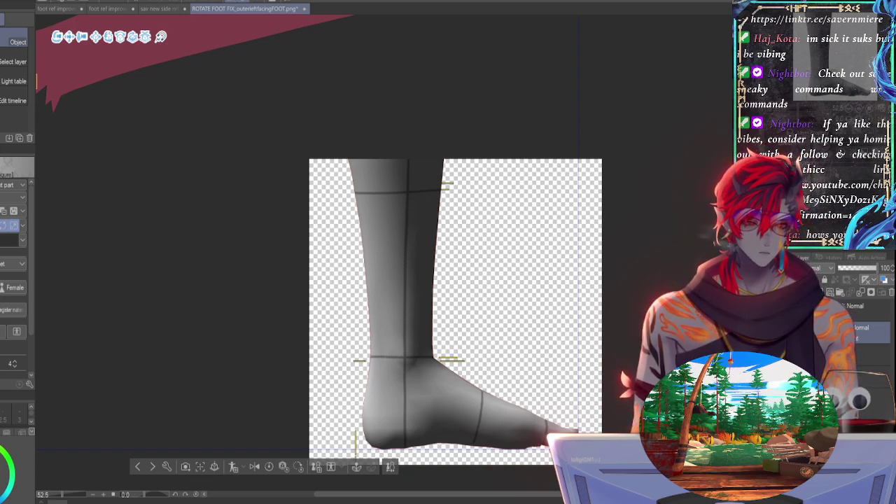
middle_drag(686, 205, 684, 170)
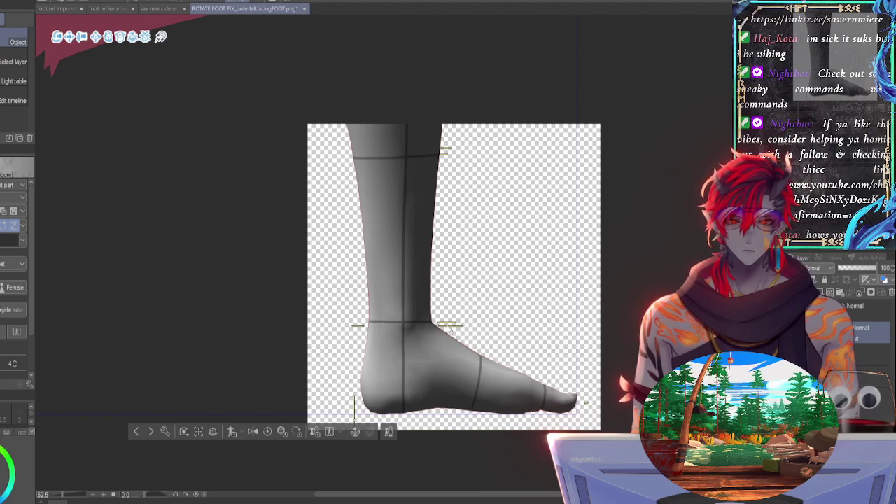
Step: Try to move the whole figure so the far foot's heel, toes and ankle line meet the guide marks
click(413, 361)
click(449, 434)
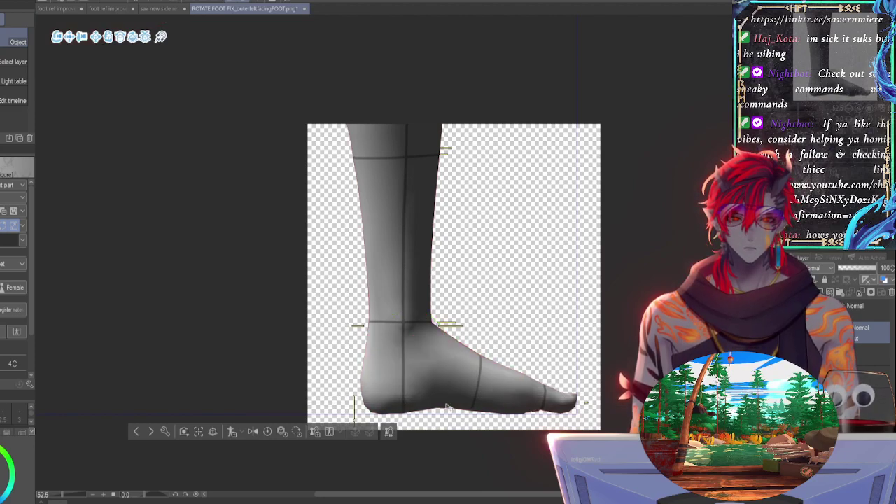
click(413, 343)
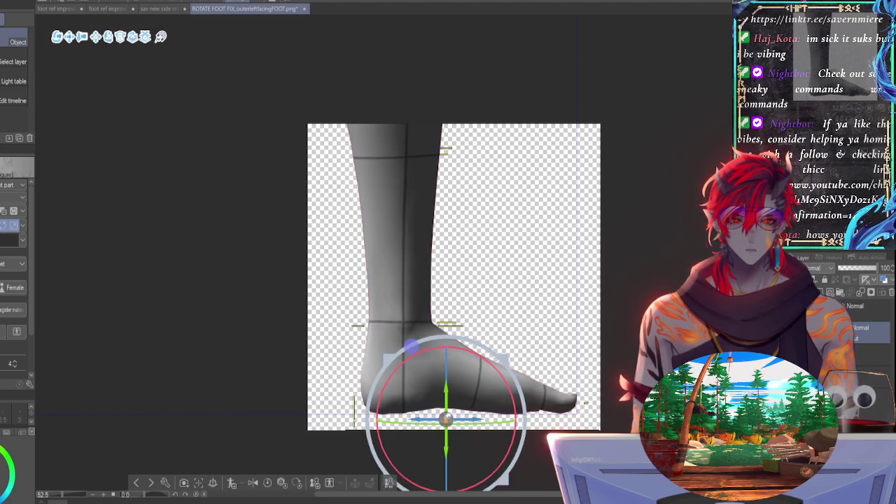
drag(448, 418, 451, 425)
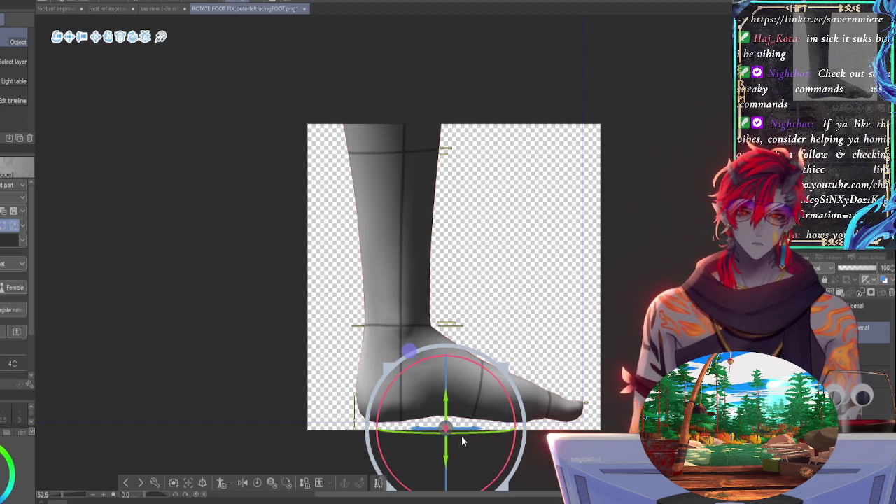
drag(448, 427, 450, 425)
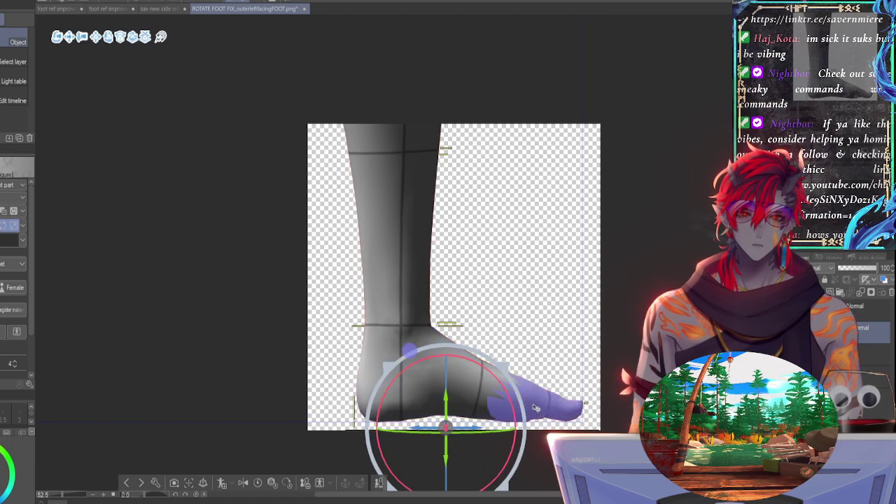
Step: Undo the figure's repositioning and the near leg's bend, and compare both feet against the guide marks
key(ctrl+z)
key(ctrl+z)
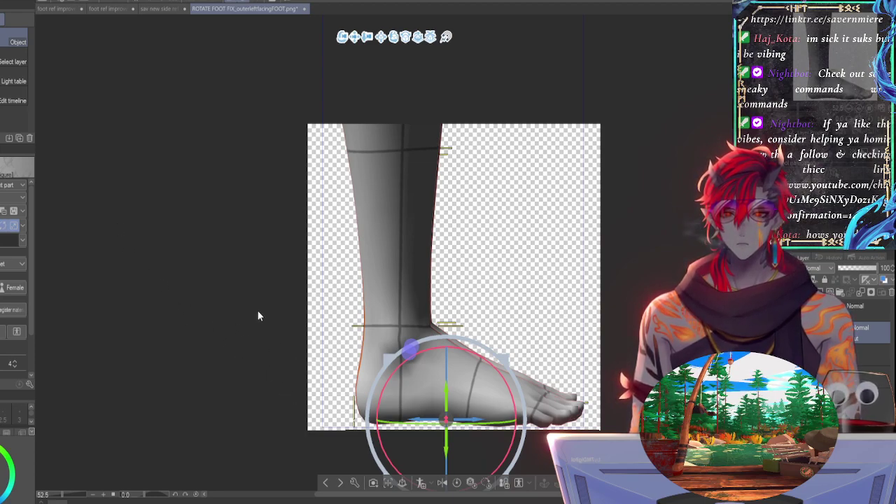
key(ctrl+z)
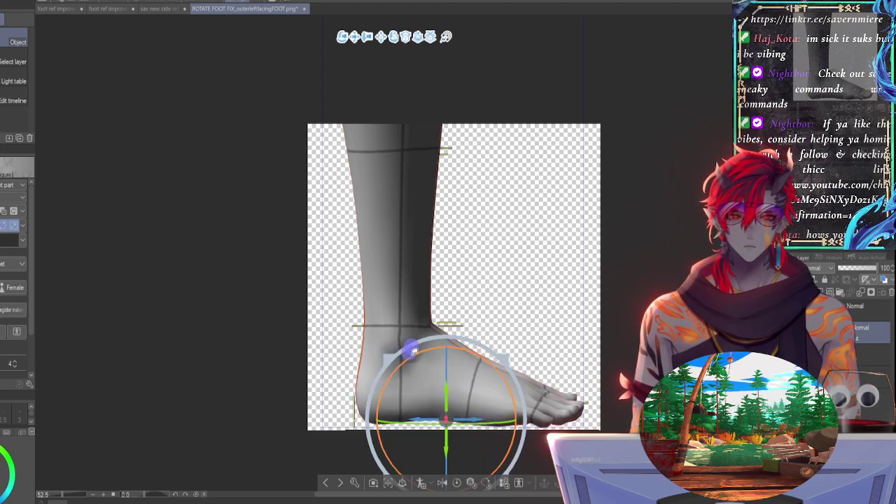
key(ctrl+y)
click(384, 247)
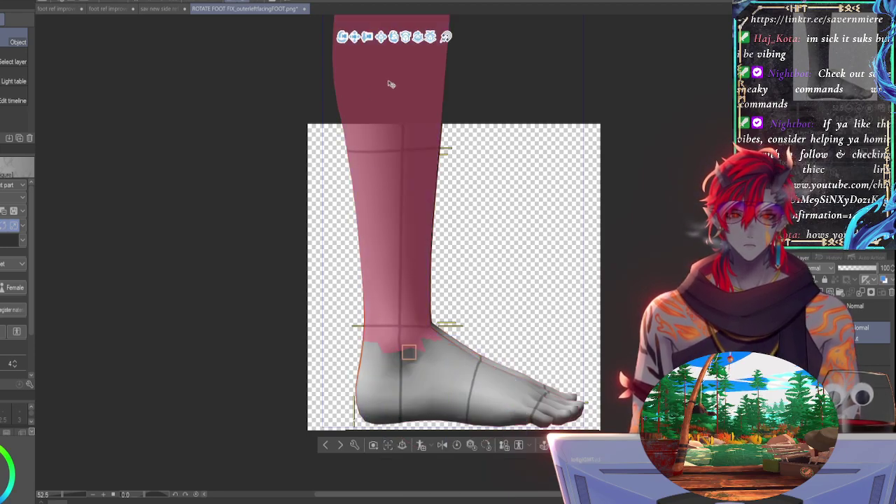
click(392, 85)
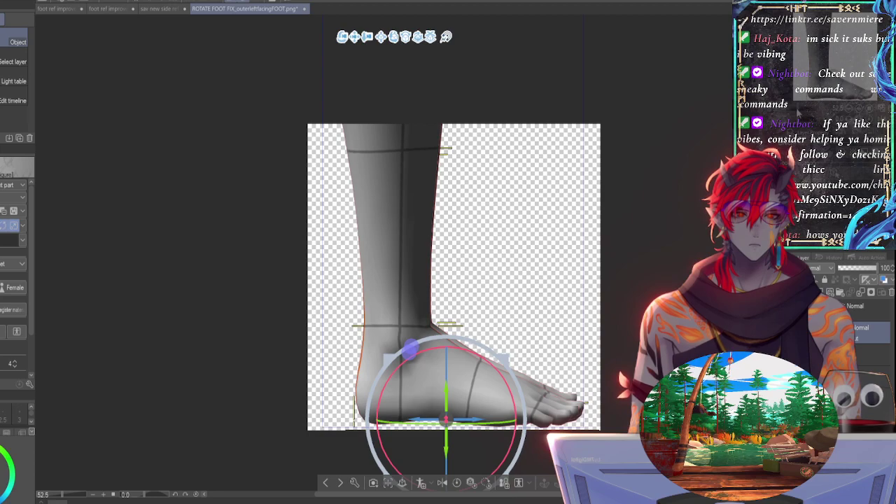
Step: Bend the near lower leg backward at the knee so only the far foot remains on the canvas
drag(797, 110, 800, 111)
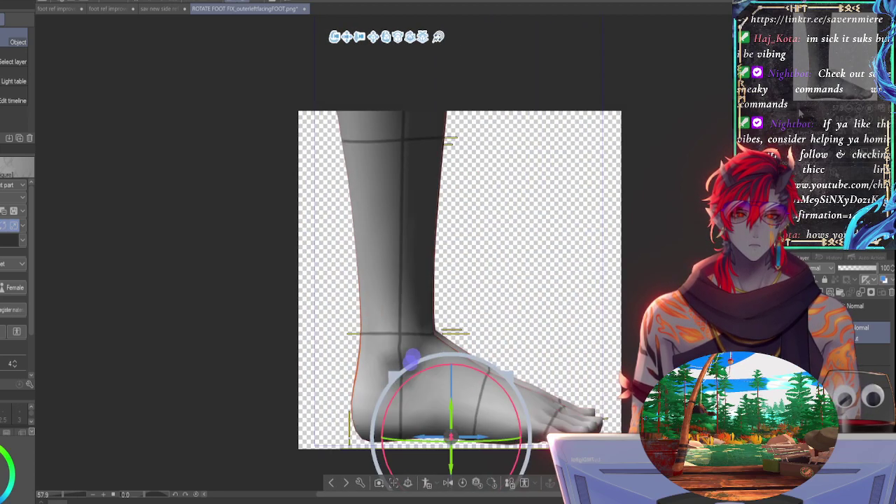
scroll(397, 252, down, 2)
scroll(397, 253, down, 2)
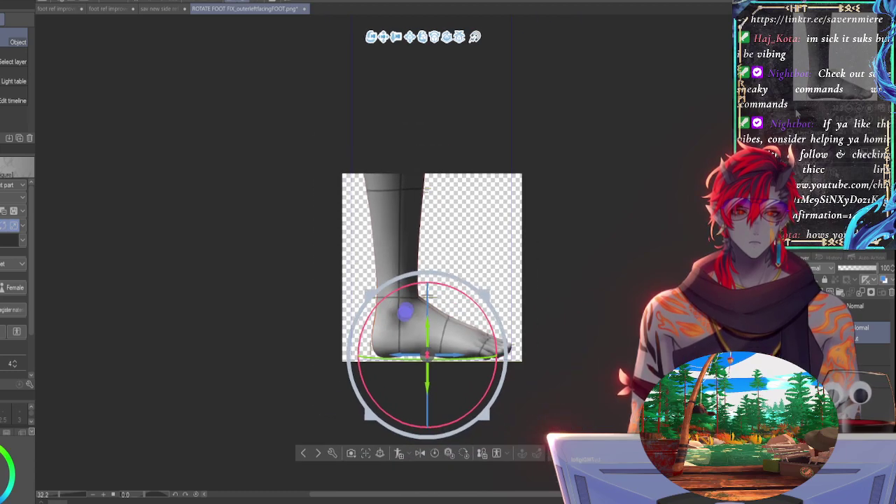
click(403, 211)
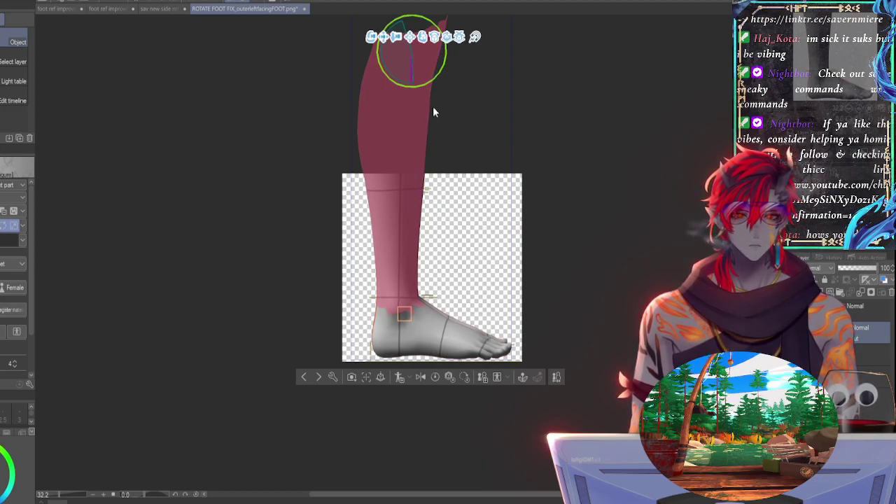
drag(401, 77, 339, 50)
scroll(414, 279, up, 6)
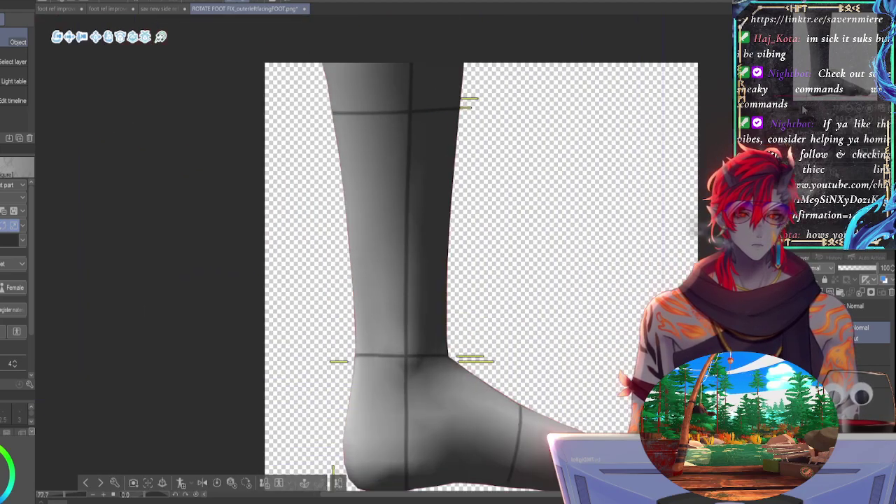
scroll(413, 279, down, 1)
middle_drag(413, 279, 413, 239)
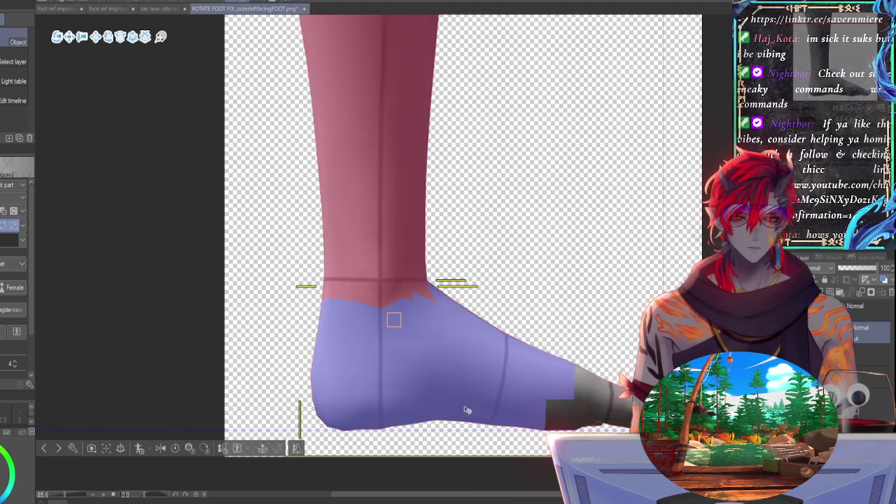
Step: Move the whole figure down and enlarge it slightly to fit the far foot's ankle line, heel and toes to the guide marks
click(461, 394)
click(394, 322)
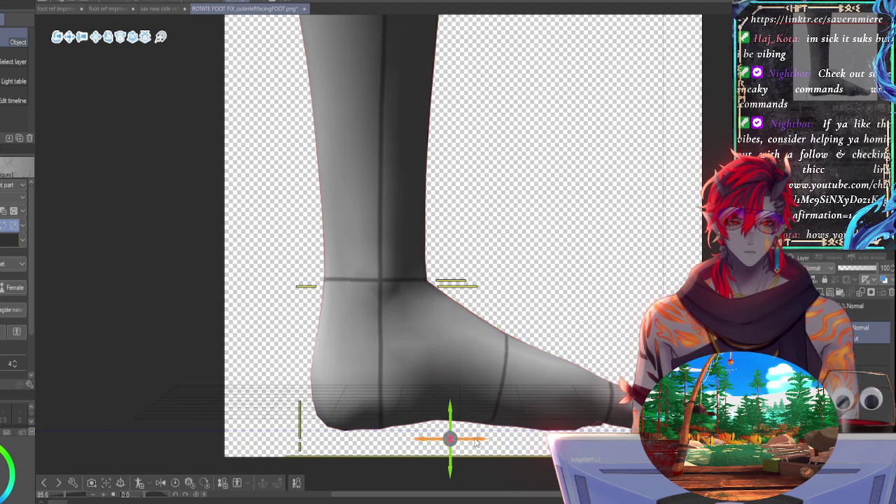
drag(452, 439, 455, 454)
drag(453, 453, 451, 453)
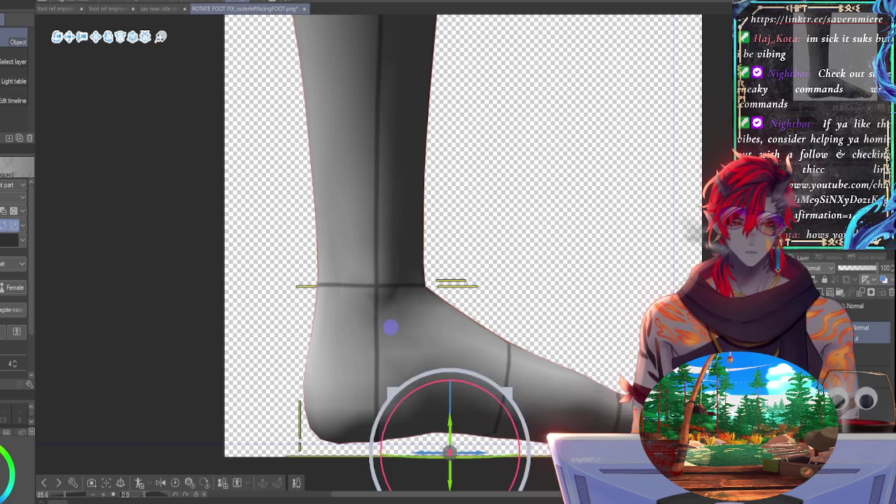
drag(810, 108, 805, 109)
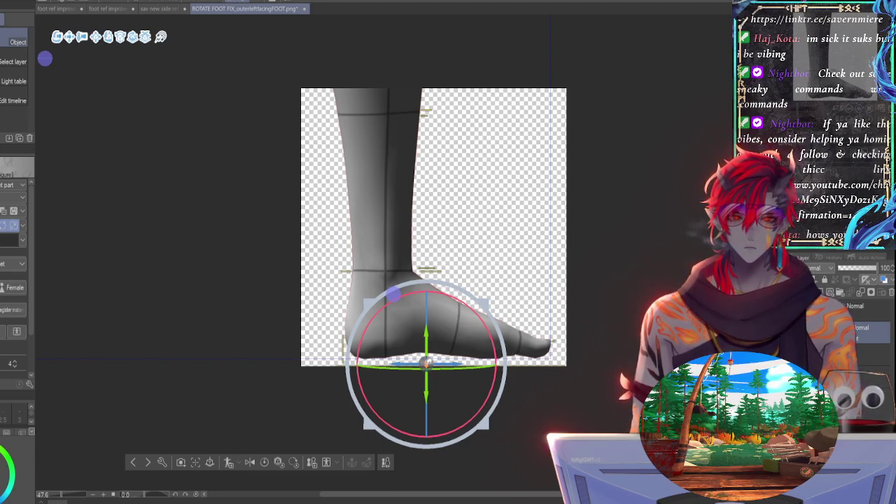
drag(427, 363, 427, 366)
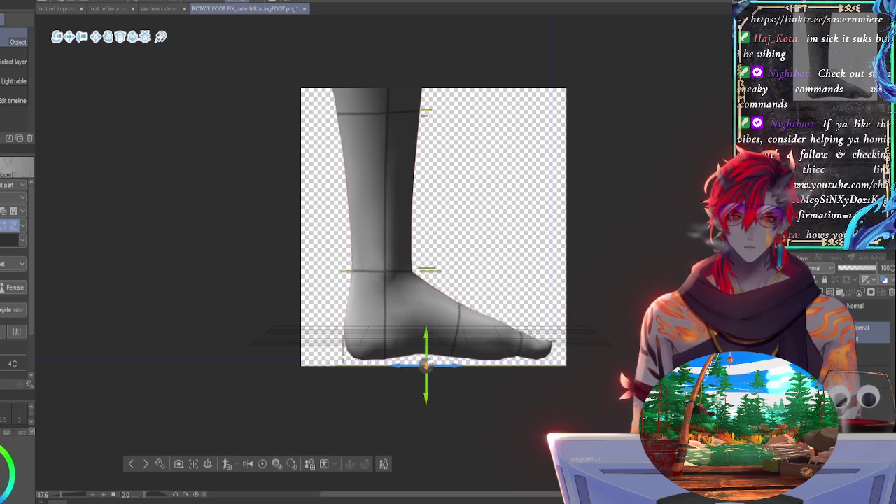
click(425, 364)
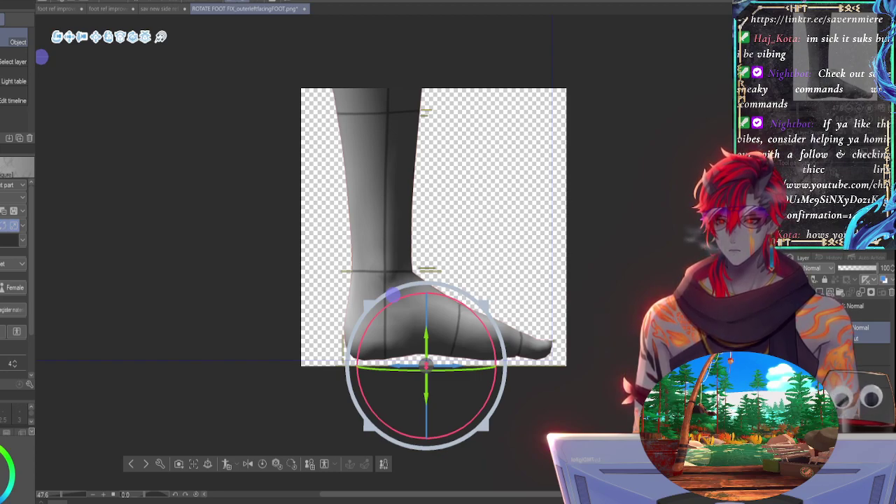
Step: Save the inner foot view as ROTATE FOOT FIX_innerleftfacingFOOT.png and add a new layer at the top of the layer stack
key(Return)
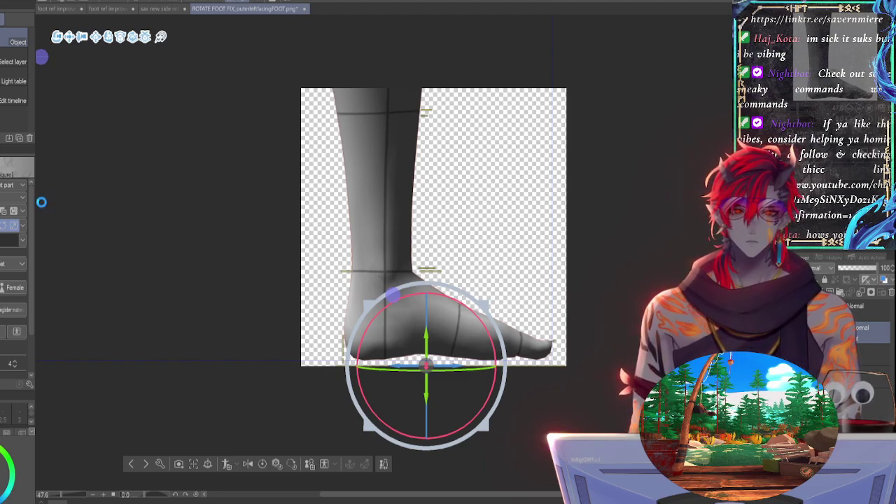
click(867, 310)
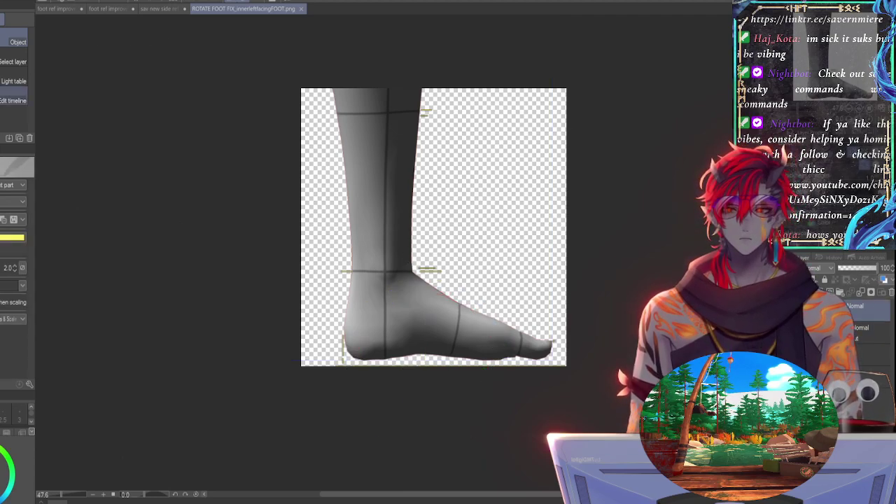
click(819, 292)
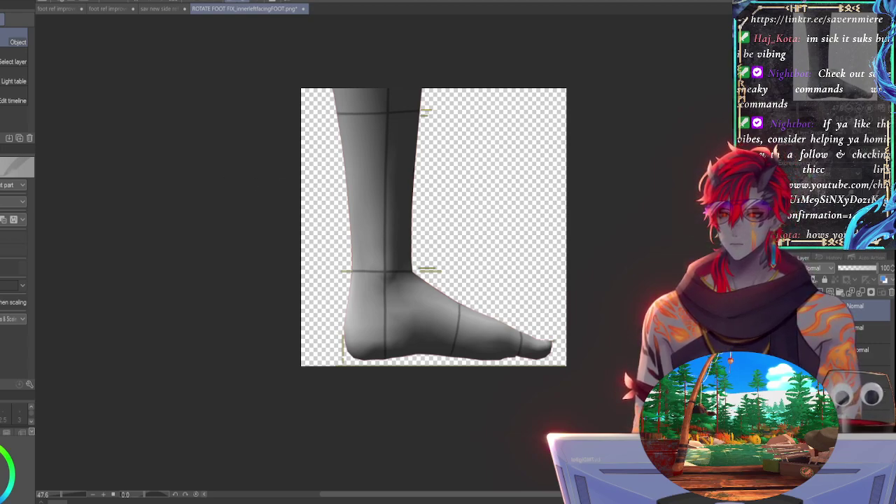
Step: Auto-select the transparent area around the foot from the lowest layer, and make the new top layer active for soft airbrushing
key(m)
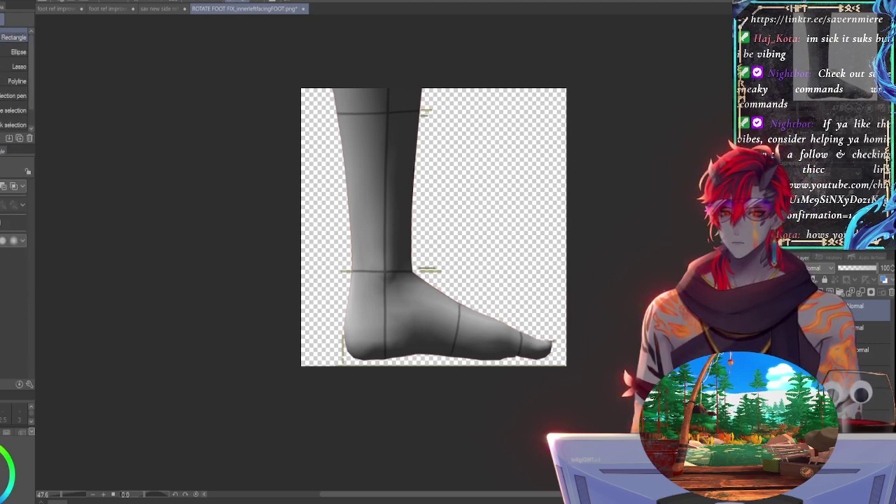
click(868, 354)
key(w)
click(335, 221)
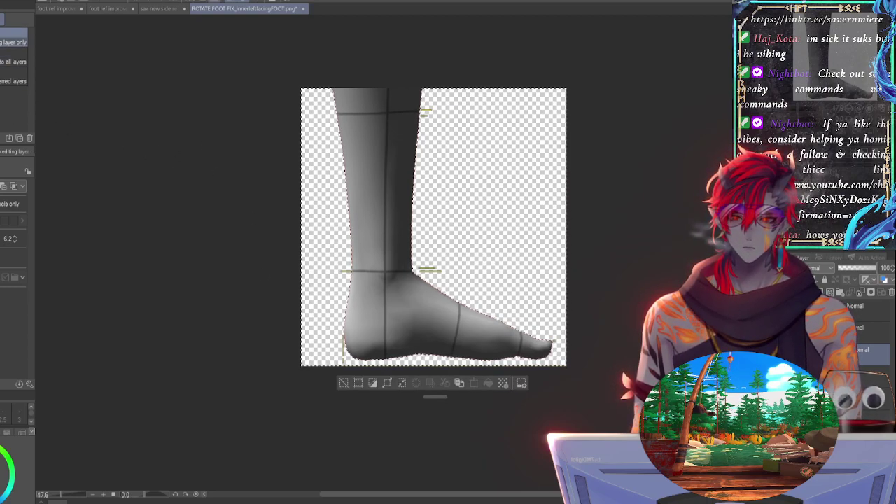
key(b)
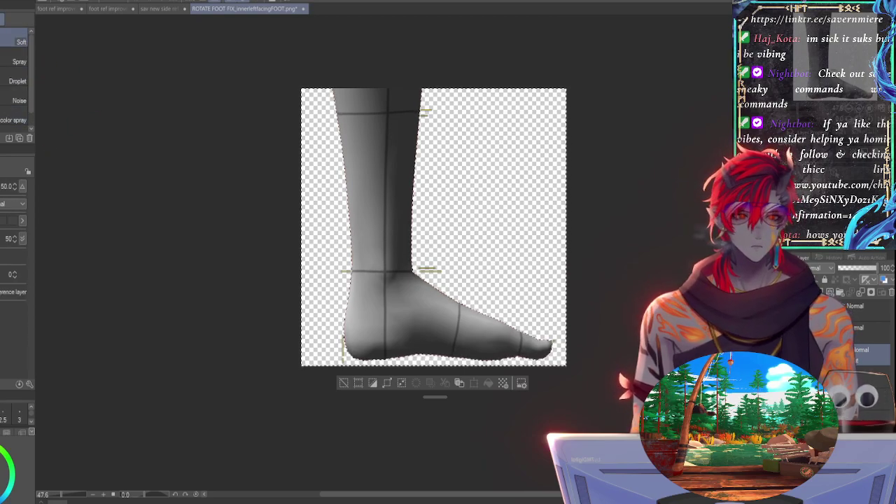
click(867, 308)
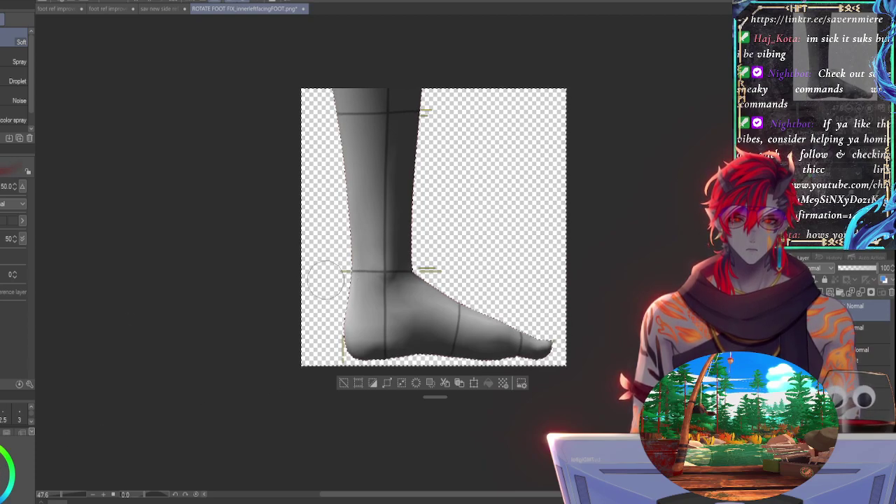
drag(326, 274, 344, 311)
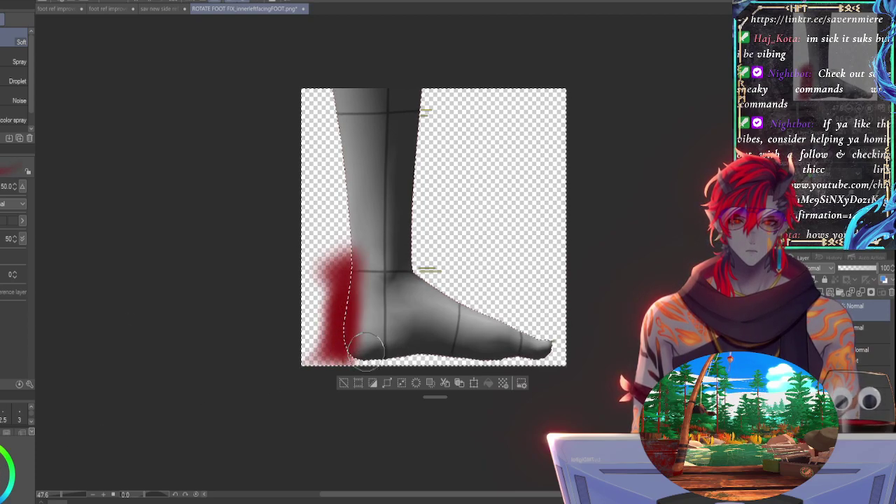
key(ctrl+z)
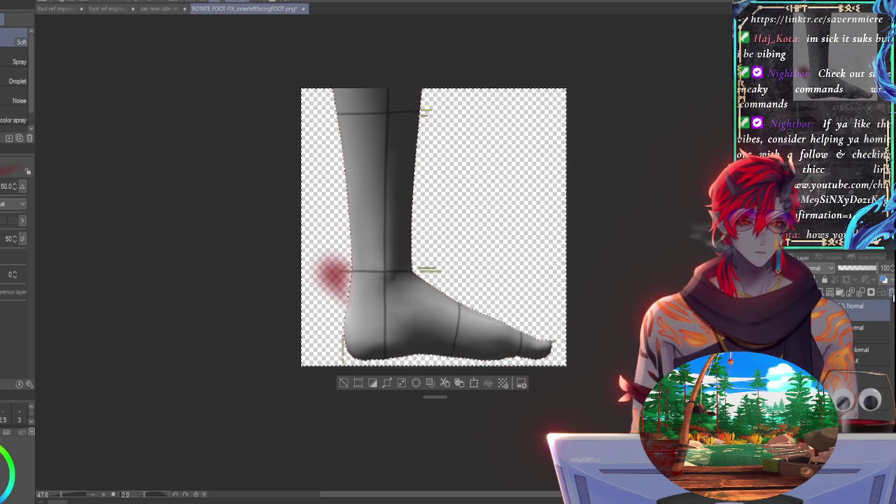
key(ctrl+z)
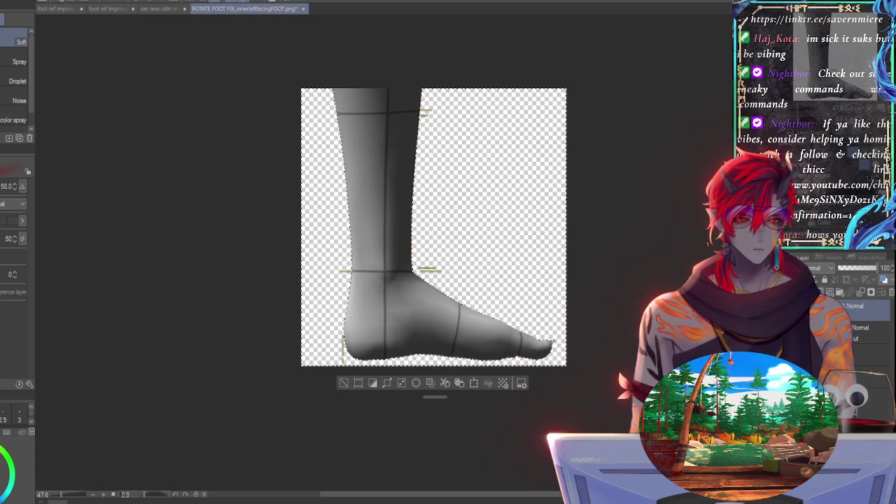
Step: Airbrush dark red around the foot's outline, along the heel and calf and above the instep, and clear the selection
drag(338, 315, 343, 348)
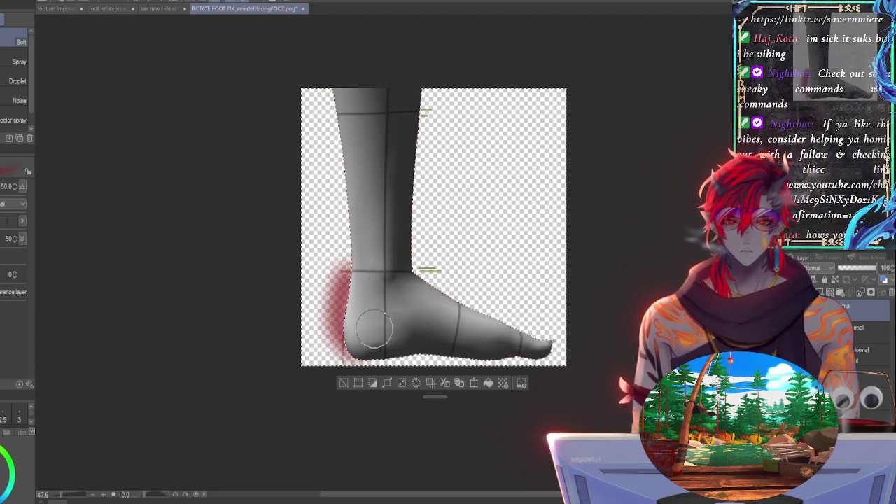
drag(353, 287, 343, 168)
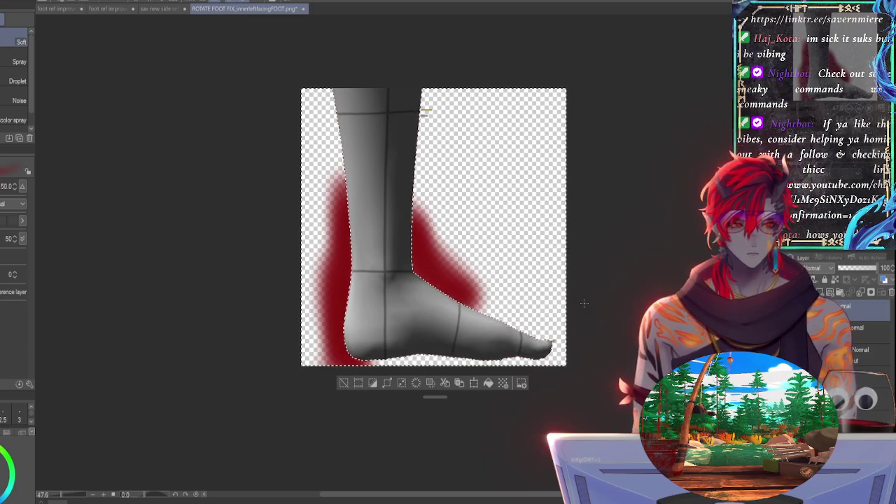
key(ctrl+shift+i)
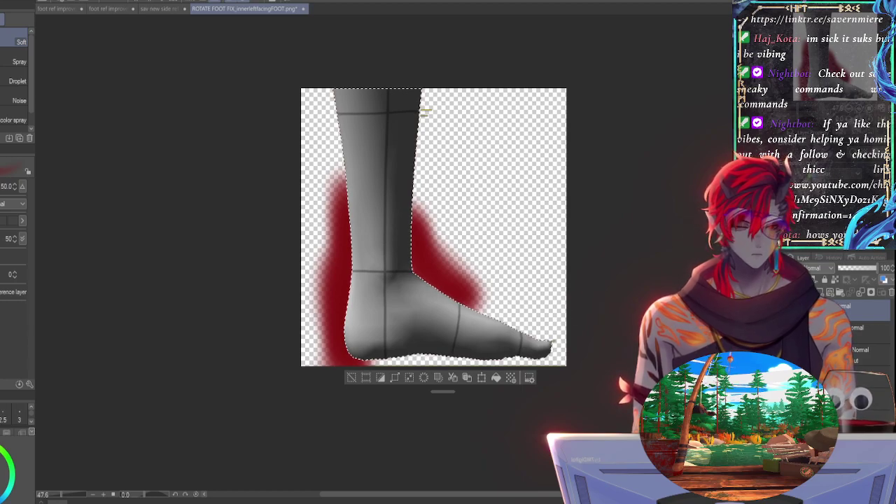
key(ctrl+d)
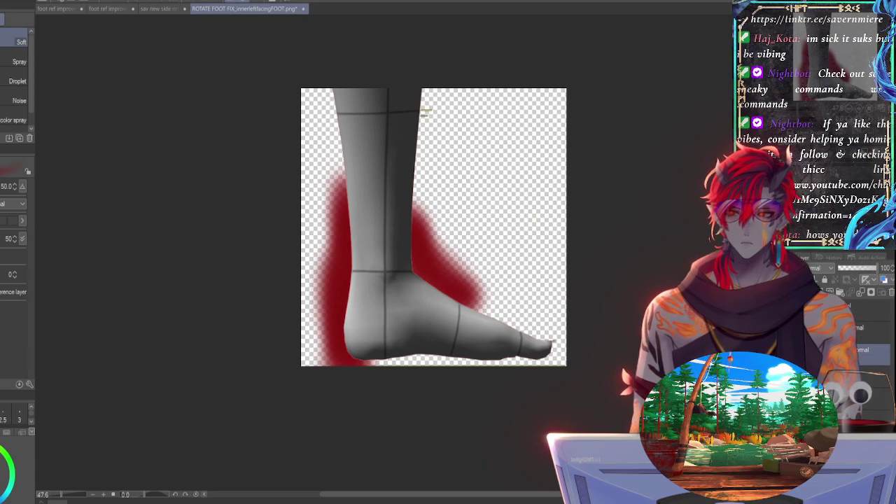
Step: Open ROTATE FOOT FIX_outerleftfacingFOOT.png and compare it with the inner foot image, also viewing the inner foot mirrored
double_click(322, 247)
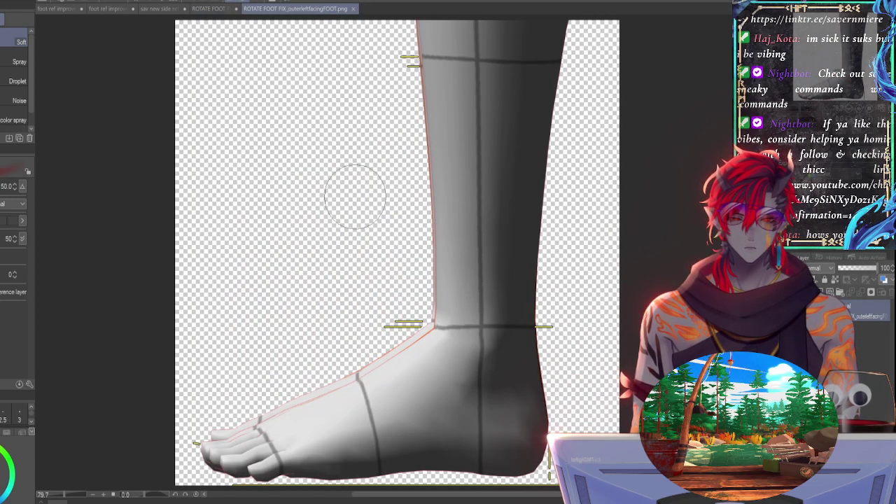
click(796, 108)
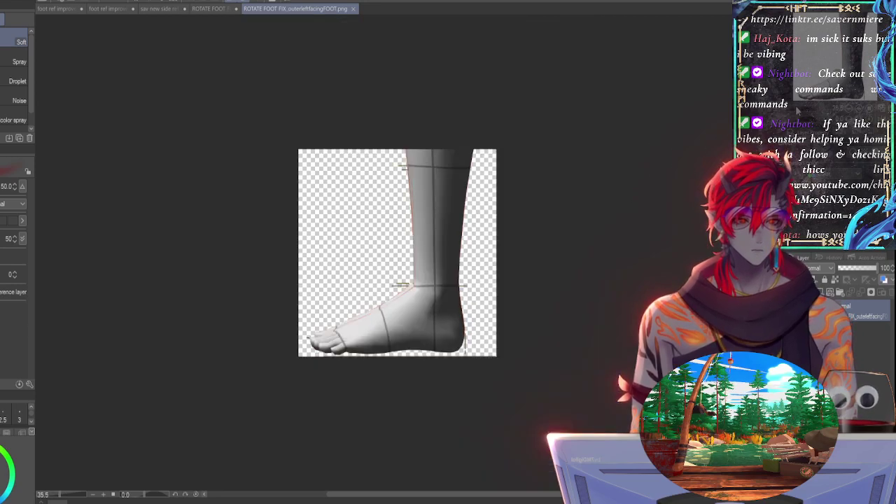
key(ctrl+plus)
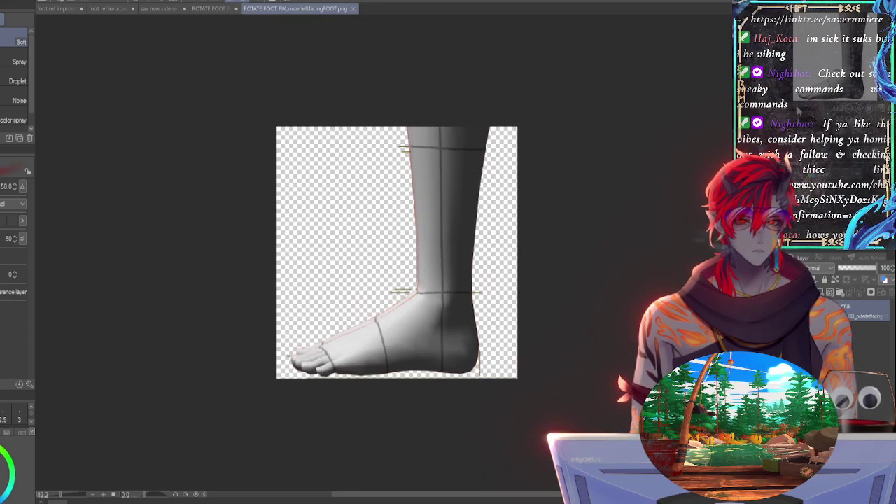
click(206, 10)
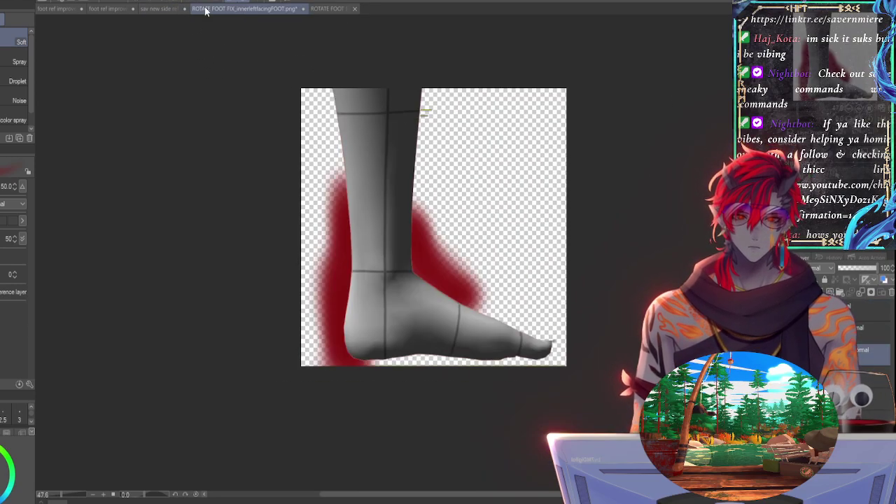
click(332, 12)
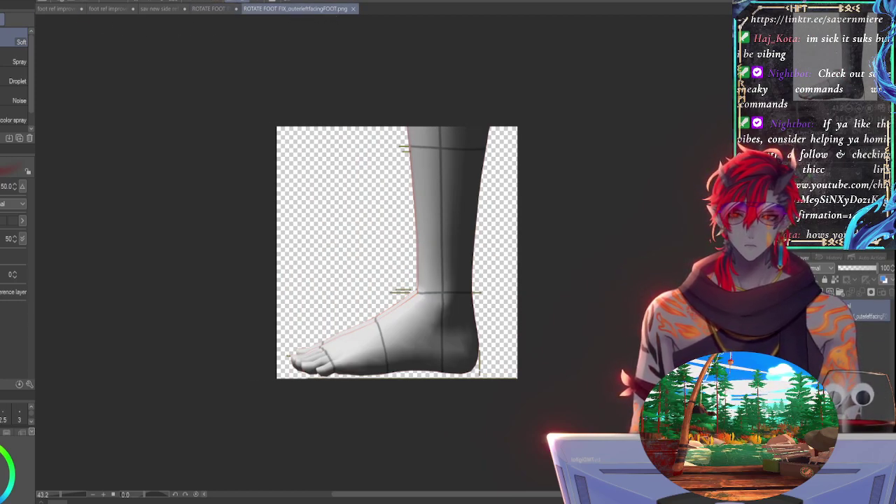
click(218, 9)
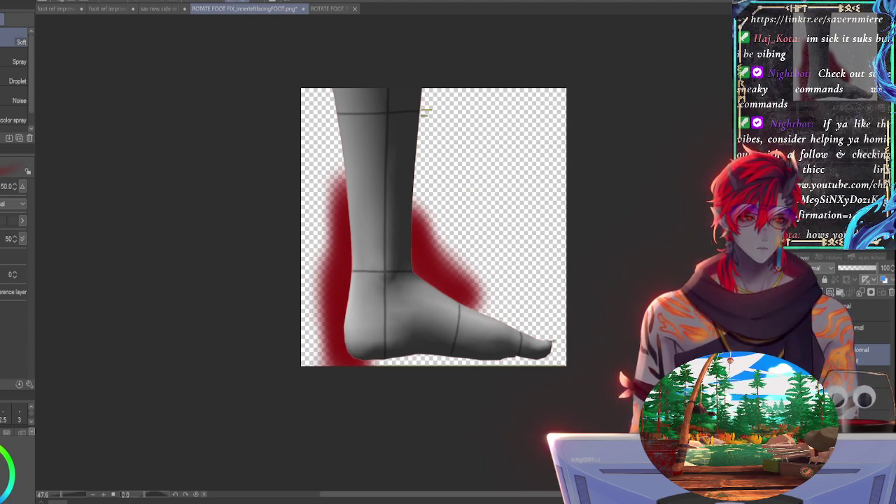
key(h)
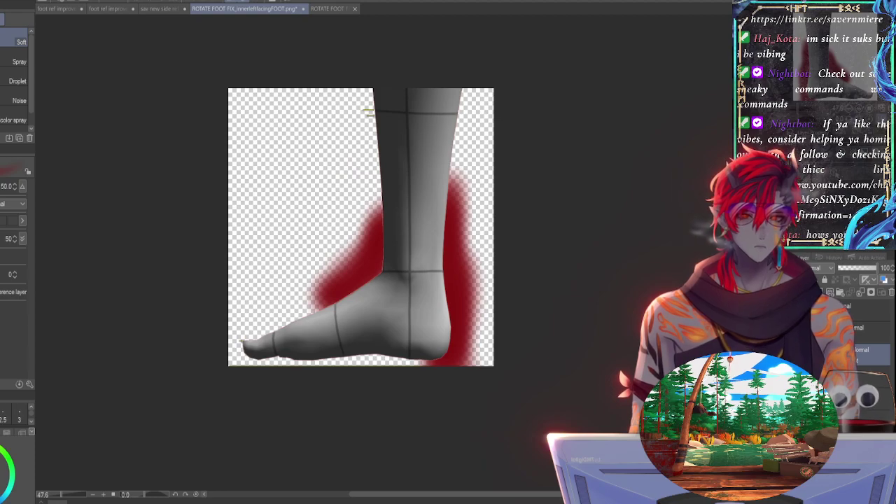
key(h)
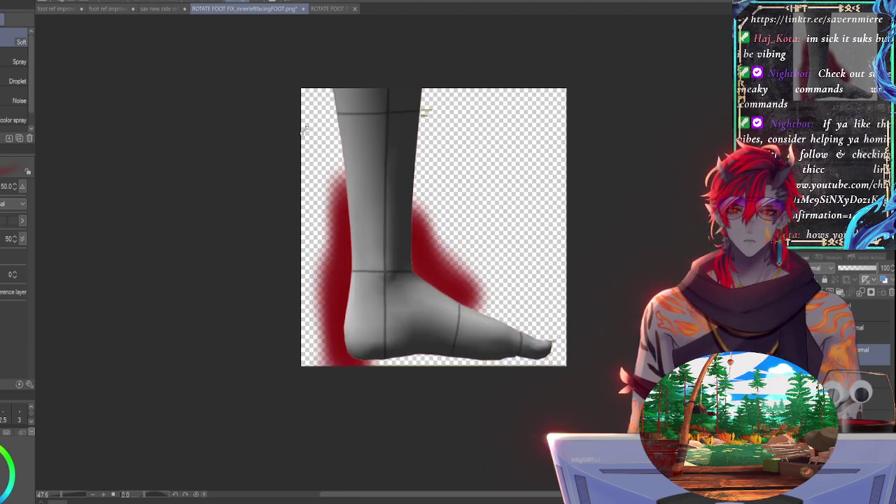
Step: Copy the whole outer foot image and paste it as a new layer into the inner foot document
click(321, 10)
key(ctrl+a)
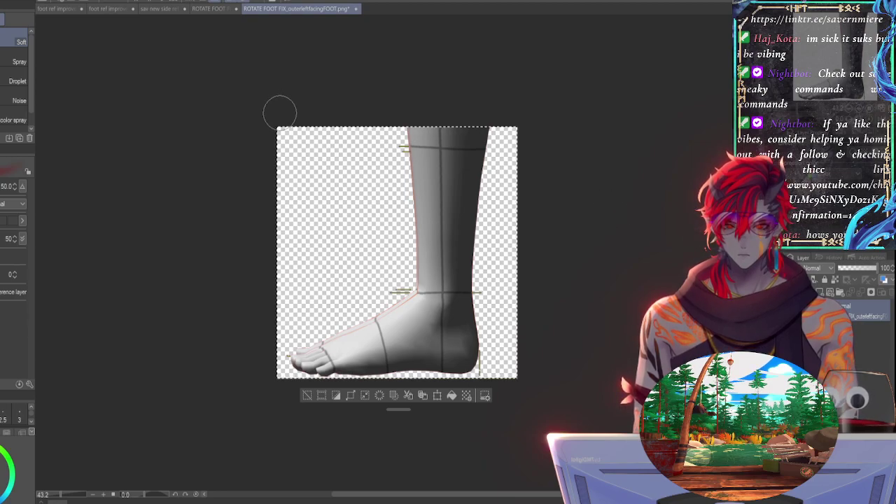
click(215, 10)
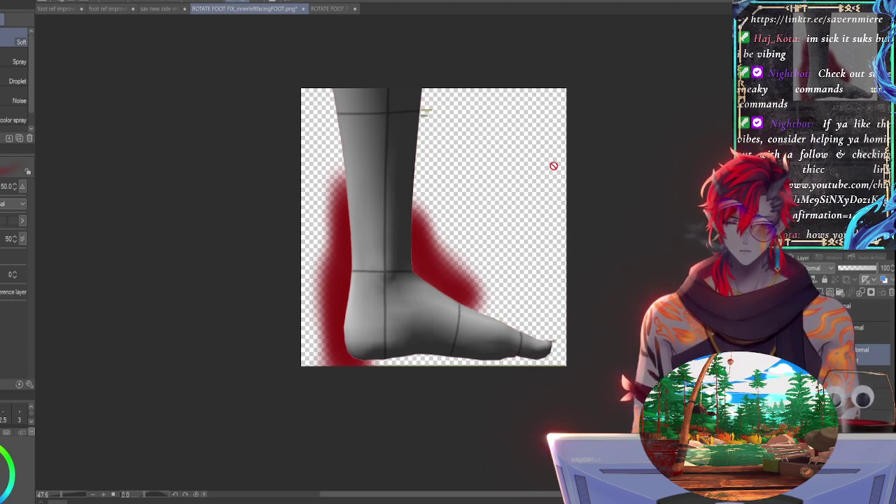
key(o)
key(ctrl+v)
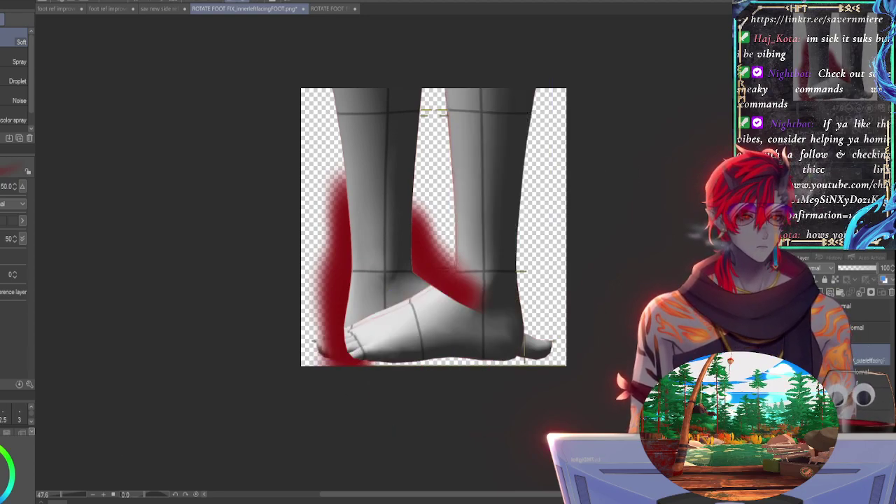
Step: Check the overlapping feet in a mirrored view and flip the pasted outer foot horizontally
key(h)
key(h)
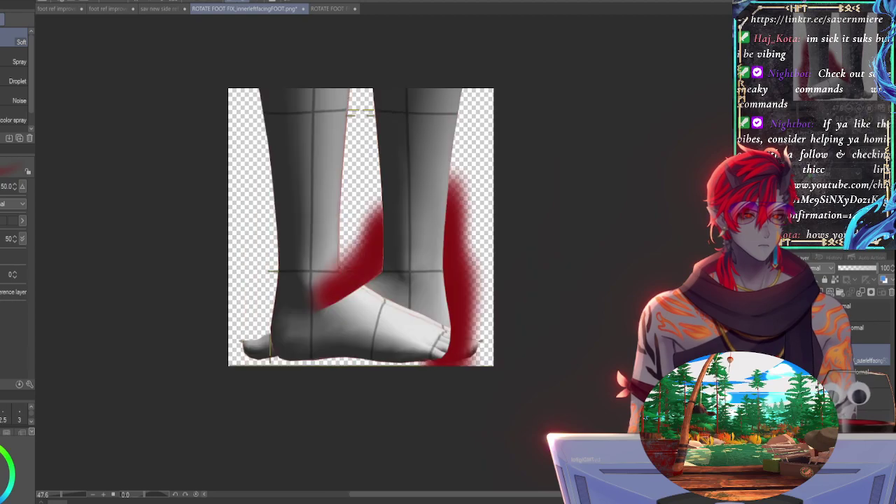
key(ctrl+t)
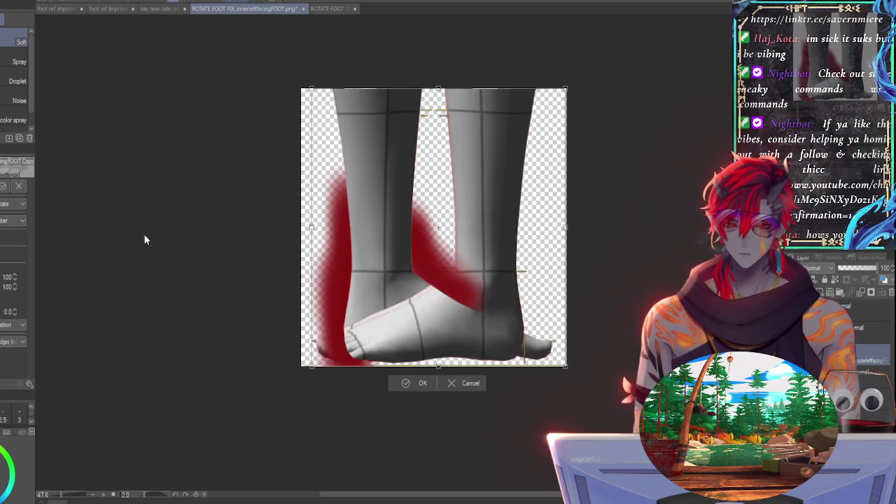
key(h)
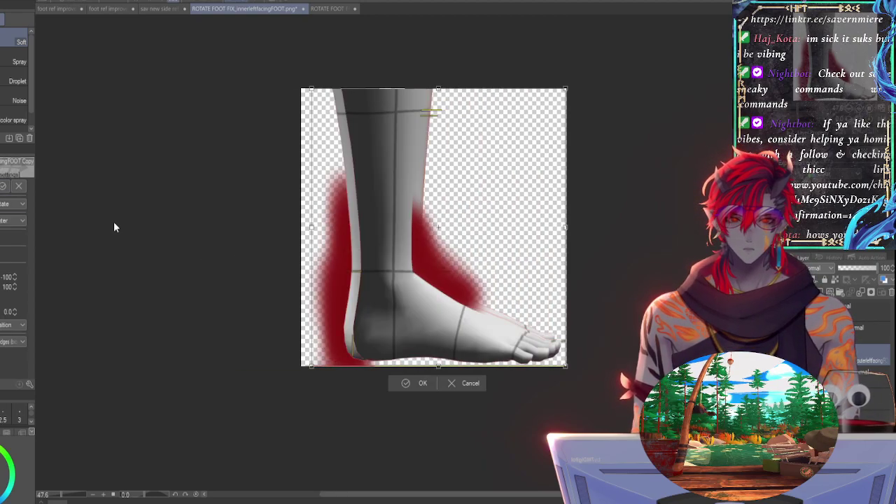
key(Return)
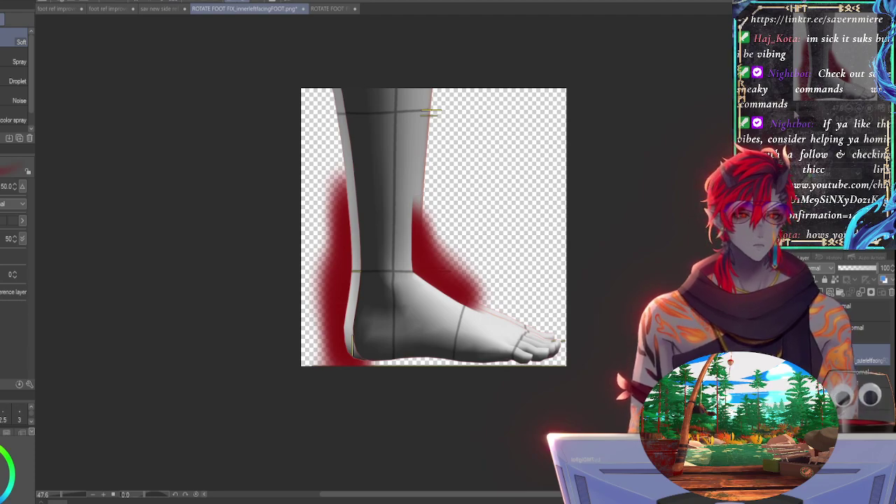
Step: Move the flipped outer foot slightly toward the heel side so its heel and ankle match the red-outlined silhouette
scroll(399, 252, up, 6)
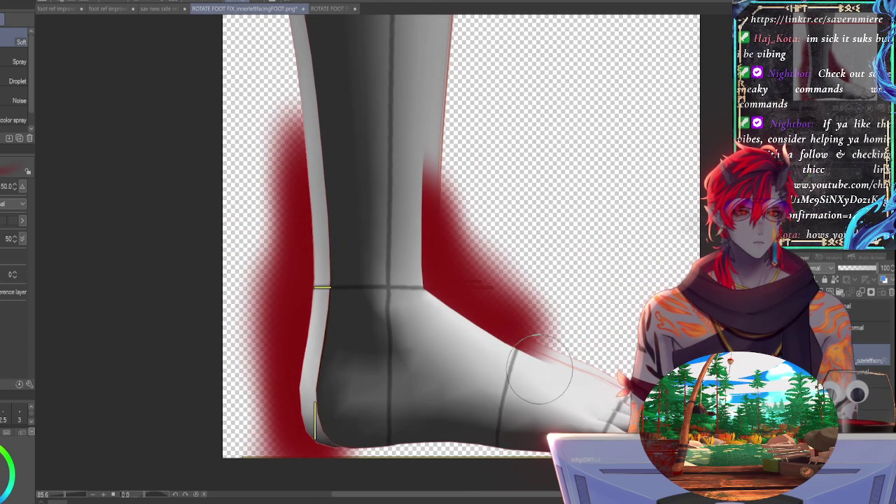
key(ctrl+t)
drag(490, 397, 484, 397)
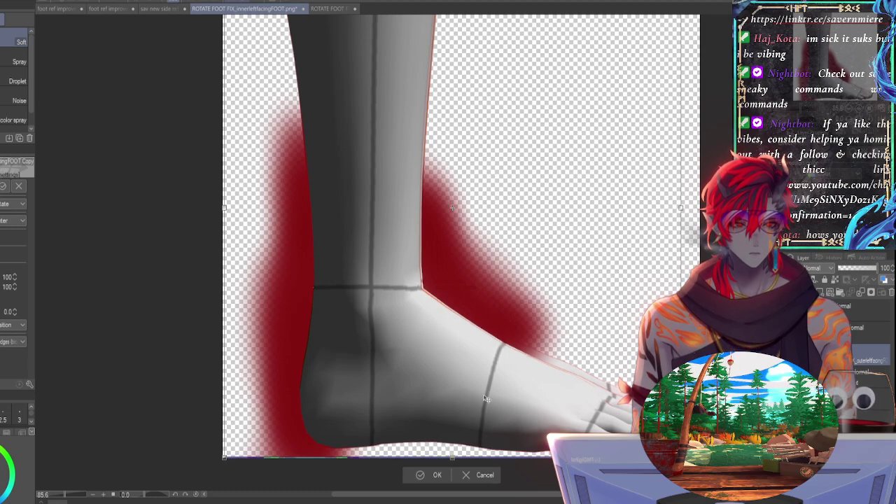
key(Return)
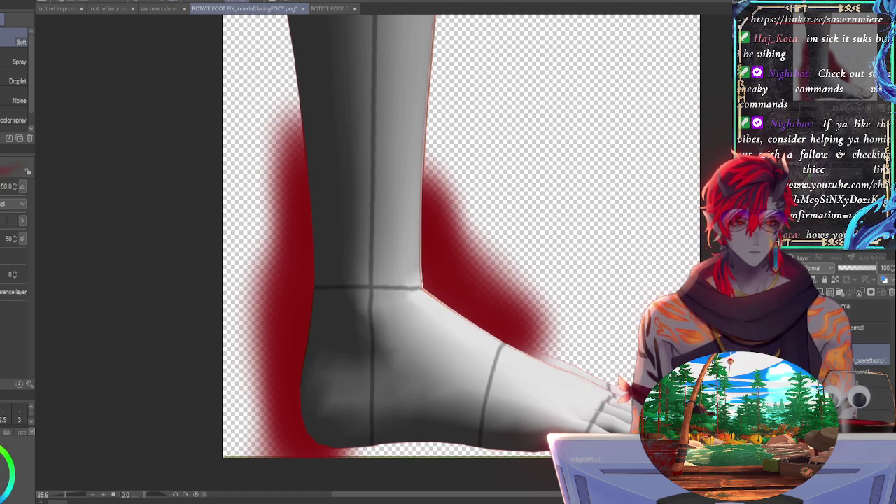
Step: Remove the red airbrushing around the foot from view and select the layer directly above the pasted outer foot
key(ctrl+z)
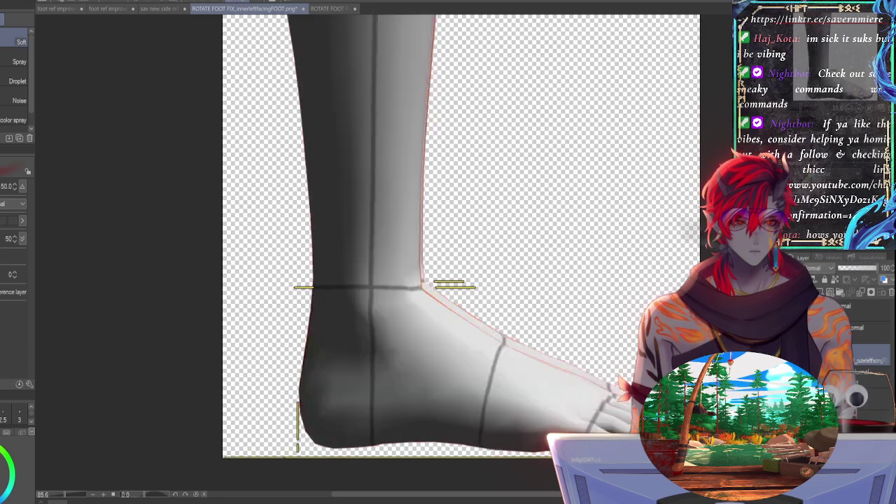
mouse_move(372, 168)
ctrl+mouse_down()
mouse_move(387, 168)
mouse_move(329, 169)
ctrl+mouse_up()
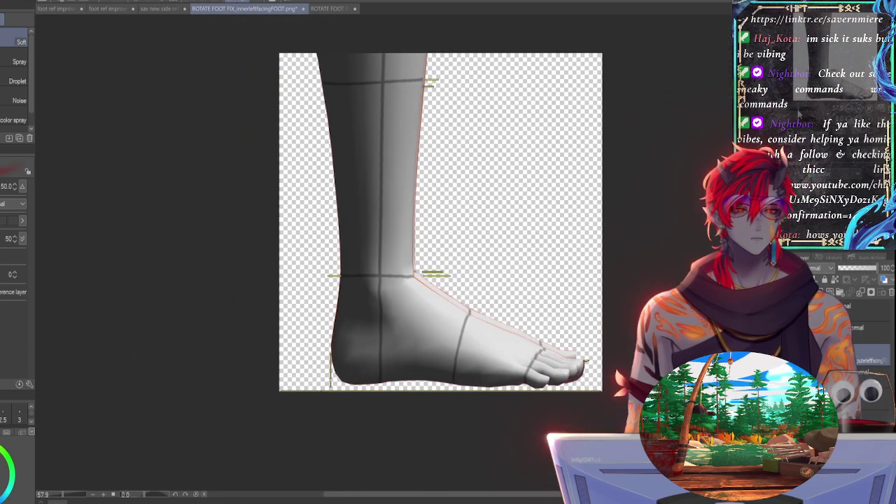
click(870, 333)
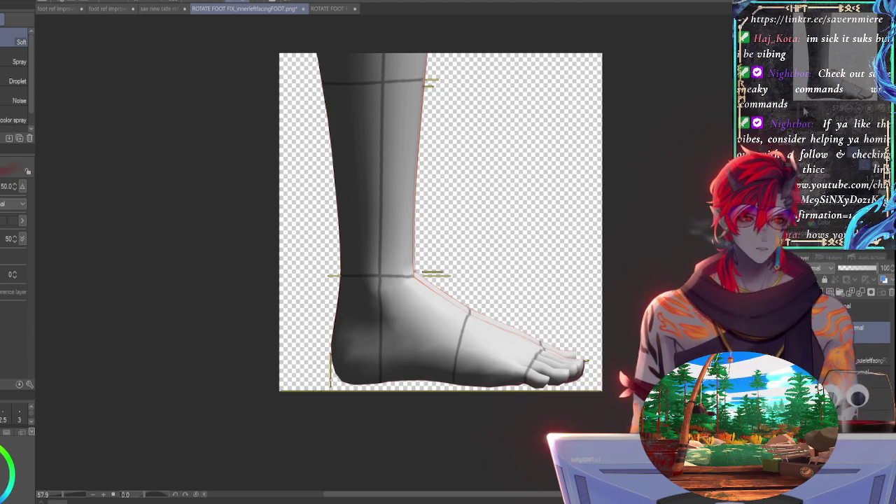
Step: Return the pasted outer foot layer to 100% opacity after comparing the overlapping feet at the heel and ankle
drag(804, 108, 802, 110)
drag(824, 67, 832, 82)
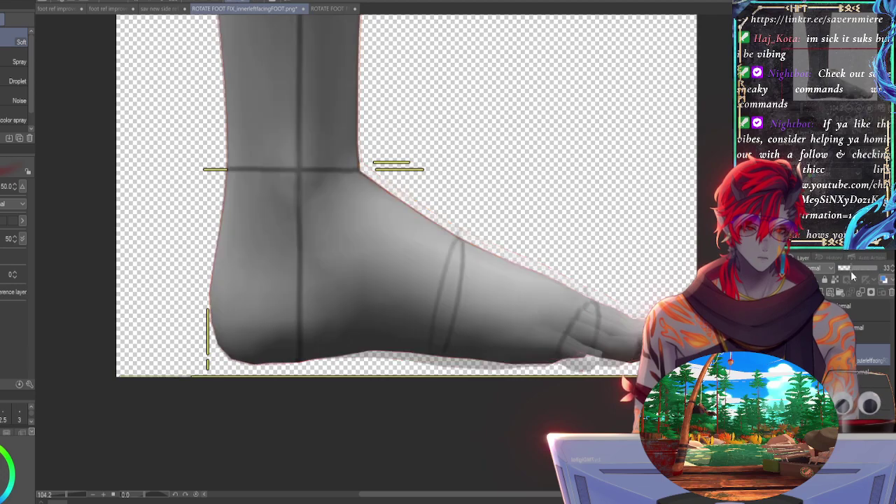
drag(854, 274, 884, 275)
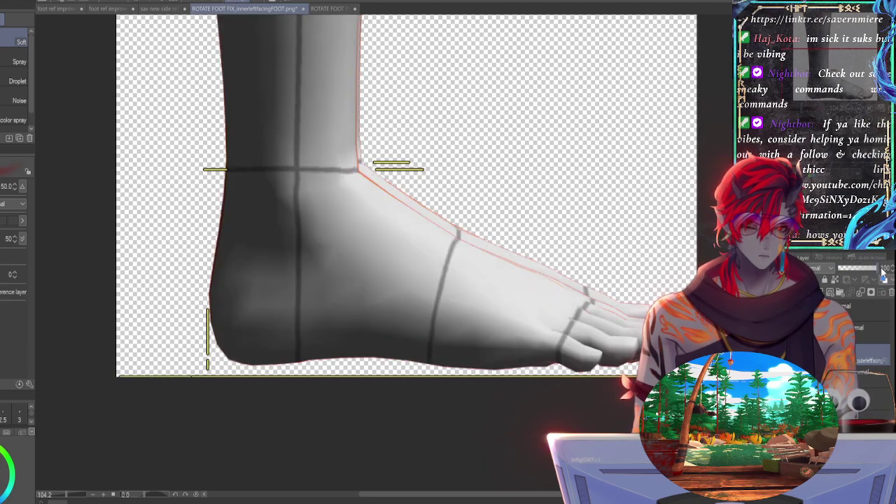
Step: Try to nudge the pasted outer foot slightly downward against the foot beneath it
key(ctrl+t)
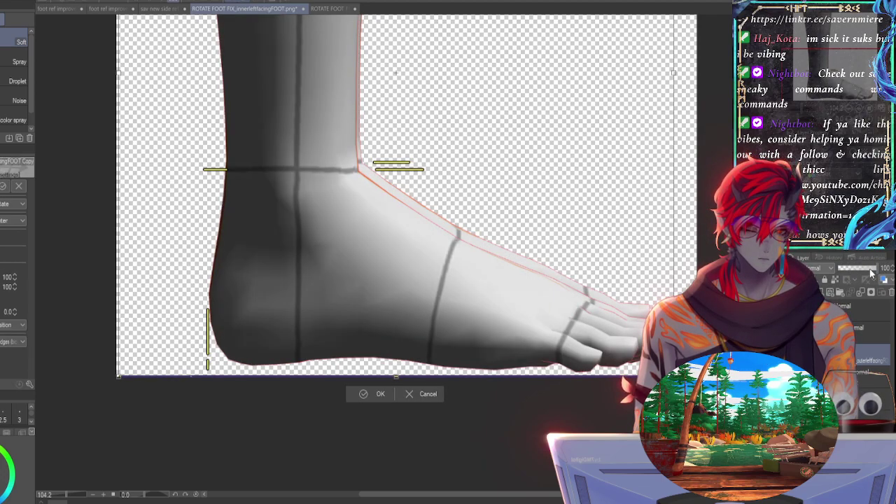
key(Down)
key(Down)
key(Down)
key(Down)
key(Down)
key(Down)
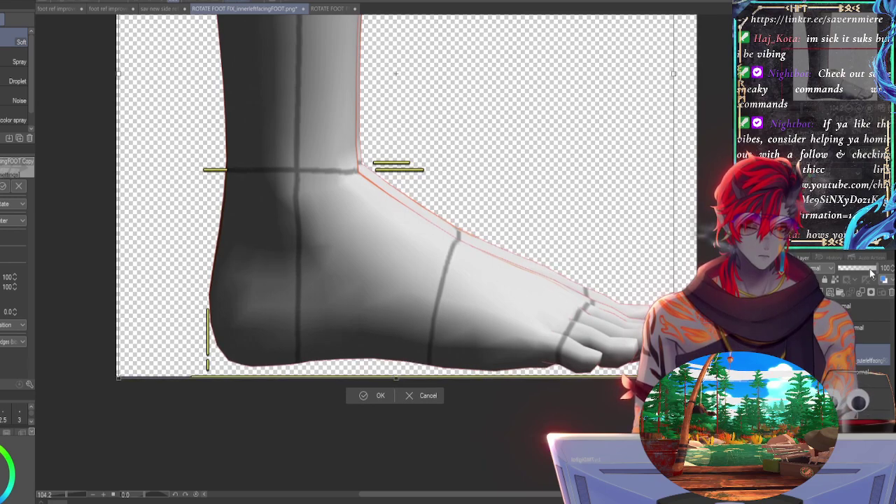
key(Return)
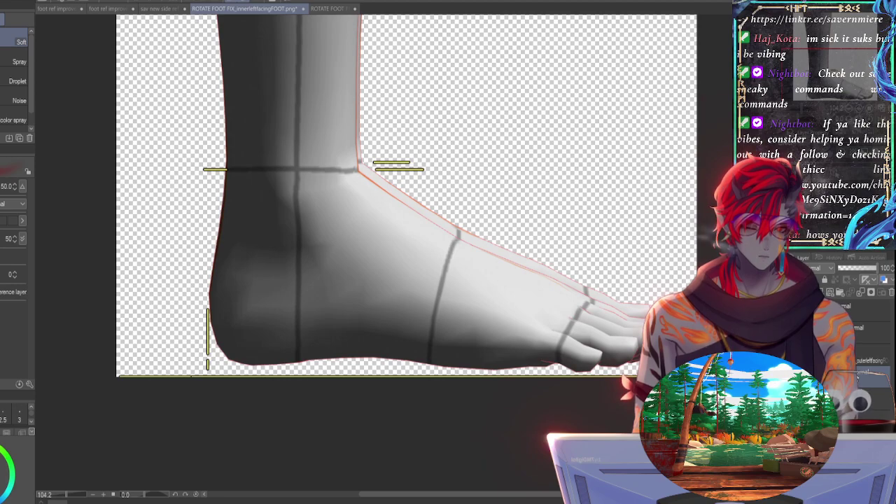
key(ctrl)
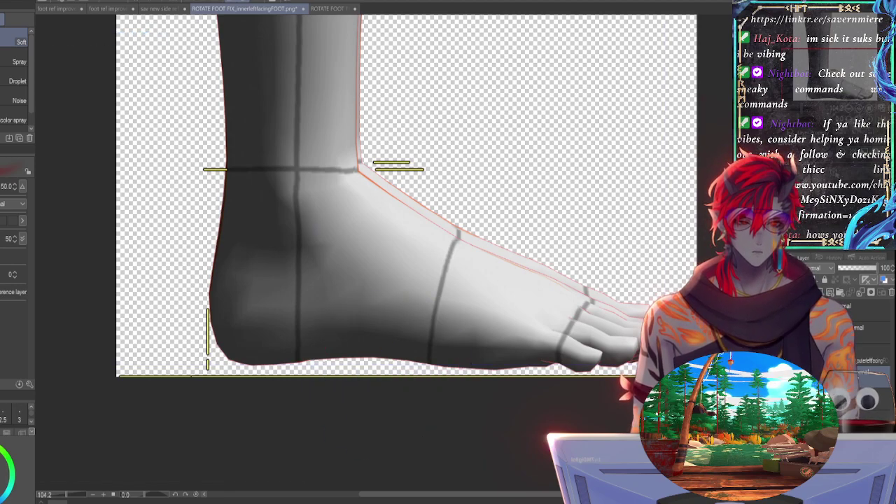
key(ctrl)
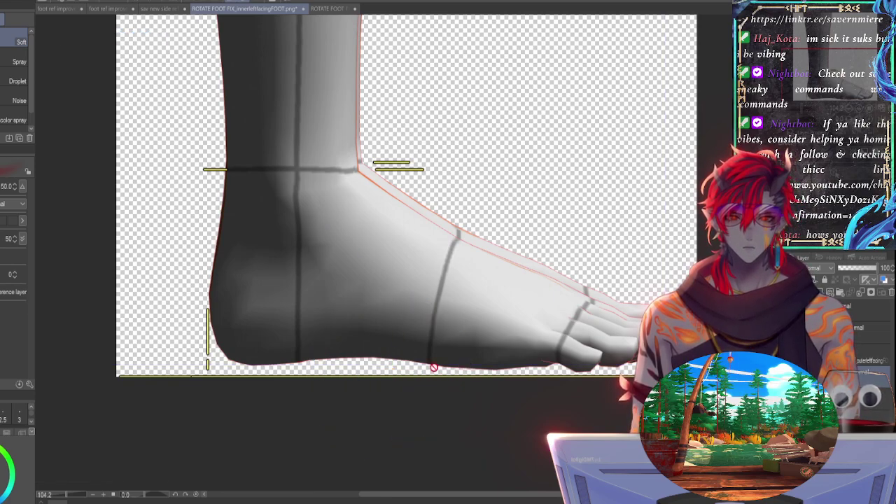
Step: Start transforming the pasted outer foot again and test lower positions of its sole and ankle against the foot beneath
click(873, 356)
key(ctrl+t)
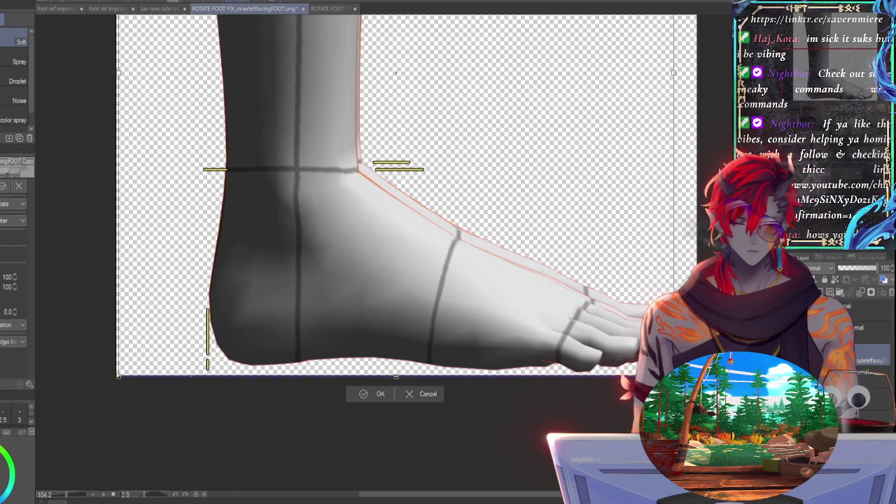
drag(396, 379, 397, 378)
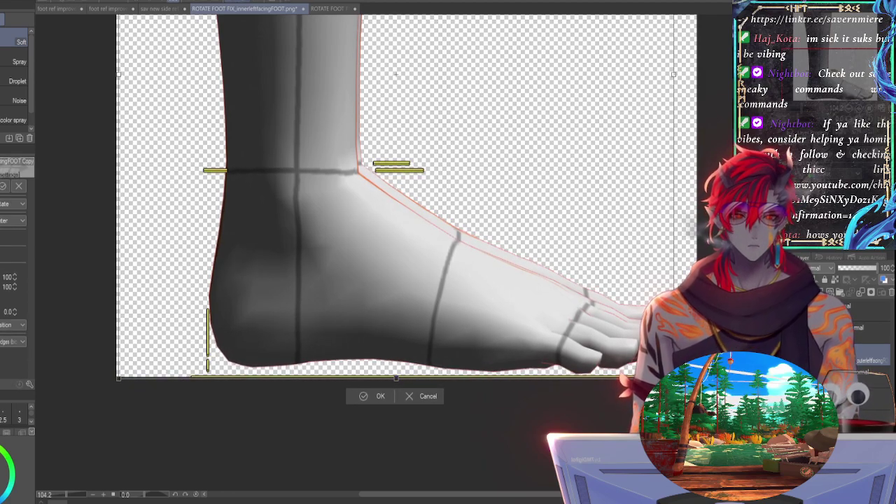
key(Down)
key(Down)
key(Down)
key(Down)
key(Down)
key(Down)
key(Down)
key(Down)
key(Down)
key(Down)
key(Down)
key(Down)
key(Down)
key(Down)
key(Down)
key(Down)
key(Down)
key(Down)
key(Down)
key(Down)
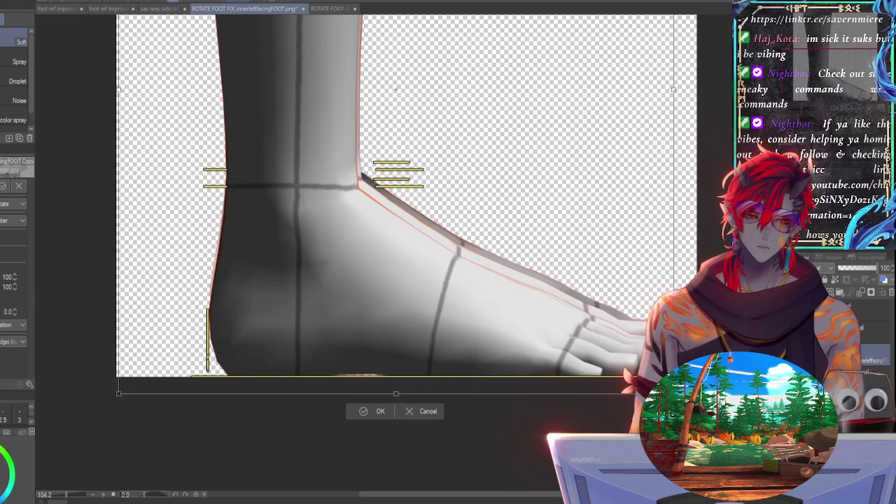
key(Up)
key(Up)
key(Up)
key(Up)
key(Up)
key(Up)
key(Up)
key(Up)
key(Up)
key(Up)
key(Up)
key(Up)
key(Up)
key(Up)
key(Up)
key(Up)
key(Up)
key(Up)
key(Up)
key(Up)
key(Down)
key(Down)
key(Down)
key(Down)
key(Down)
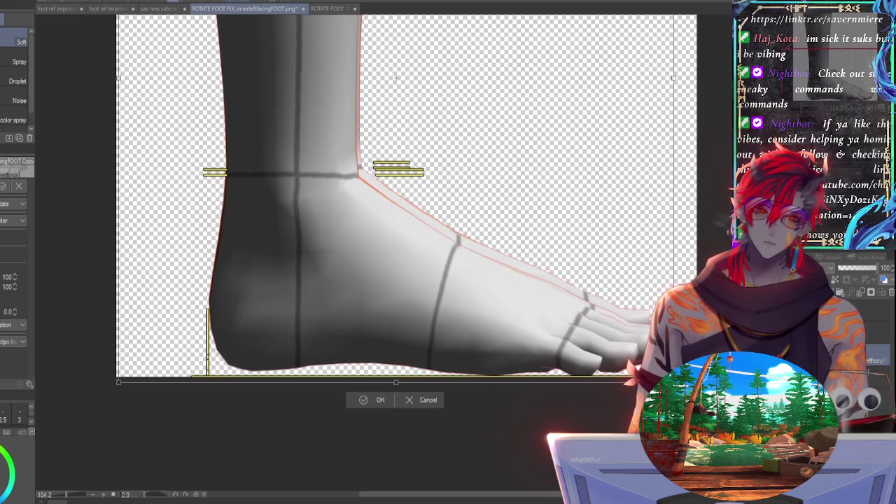
Step: Move the outer foot freely around the underlying foot and bring it back close to the heel and ankle guide marks
drag(396, 382, 403, 389)
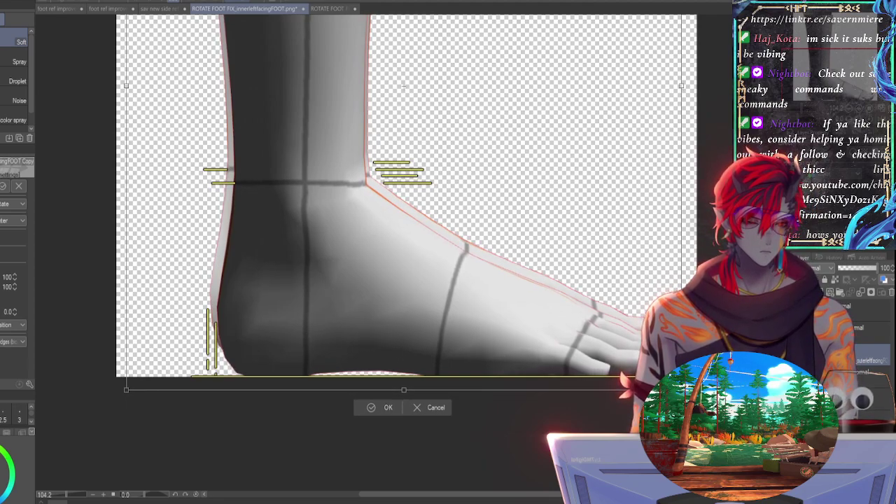
mouse_move(404, 390)
mouse_down()
mouse_move(410, 393)
mouse_move(401, 393)
mouse_up()
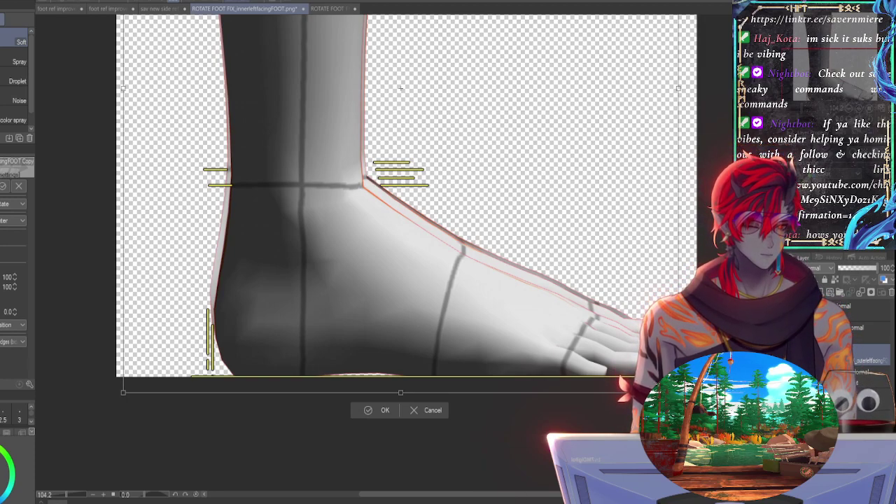
drag(401, 393, 398, 378)
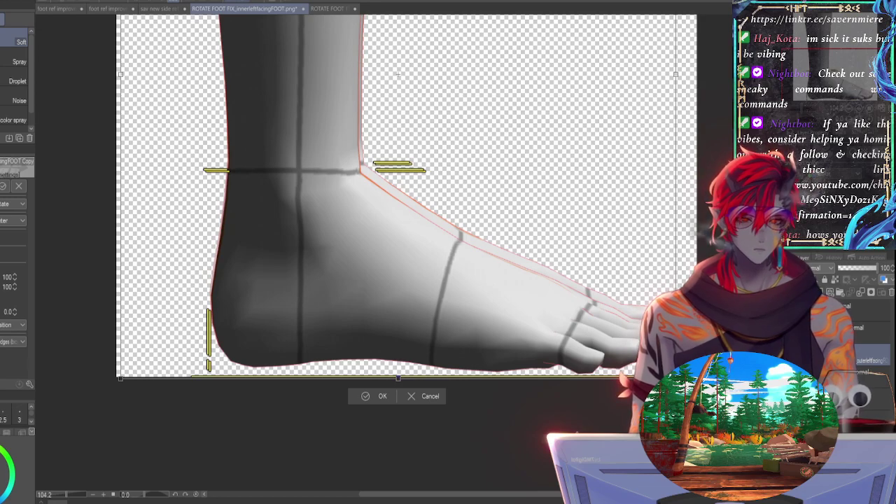
Step: Fine-tune the outer foot's horizontal position against the underlying heel outline and the yellow mark at the toe tip
key(Right)
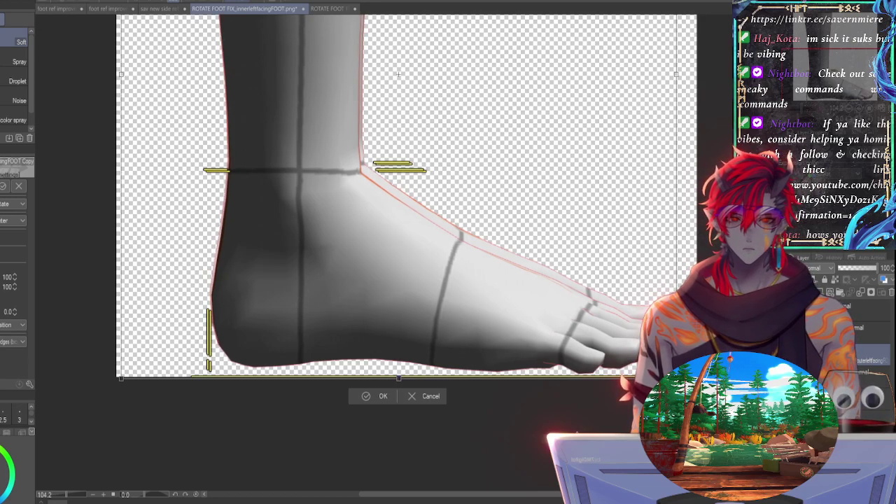
key(Left)
key(Right)
key(Left)
key(Left)
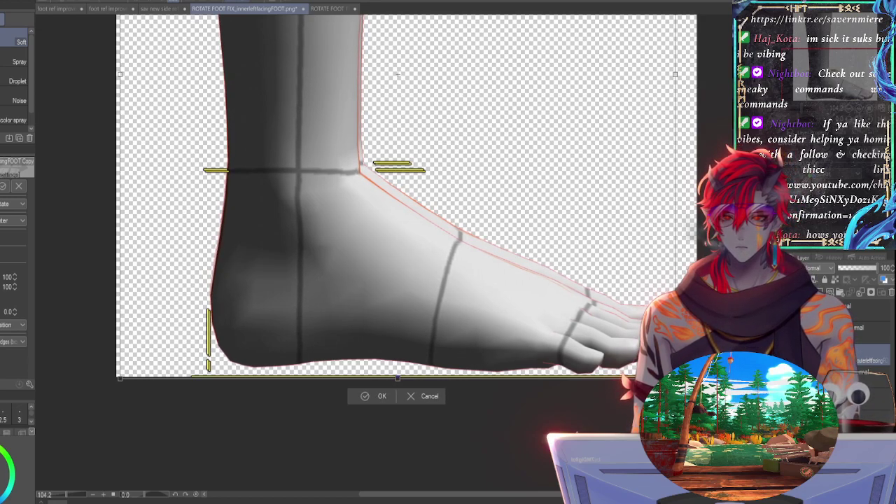
key(Right)
key(Left)
key(Right)
key(Left)
key(Right)
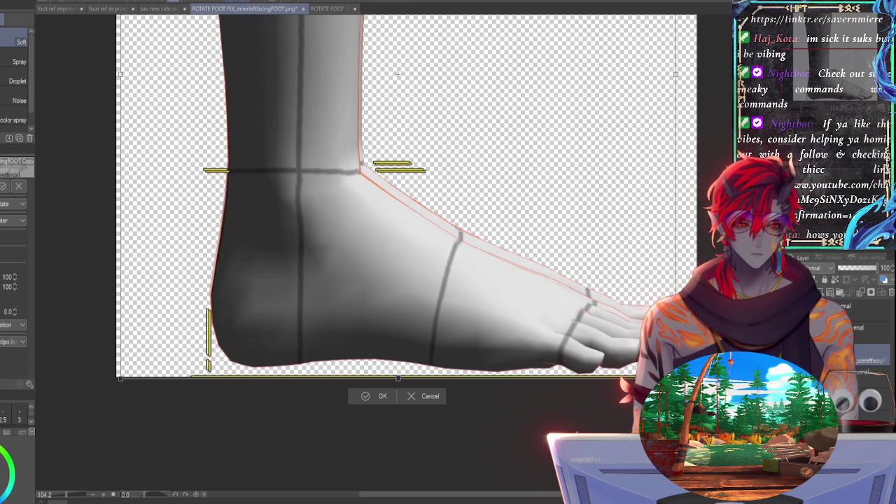
key(Left)
key(Right)
drag(398, 378, 397, 378)
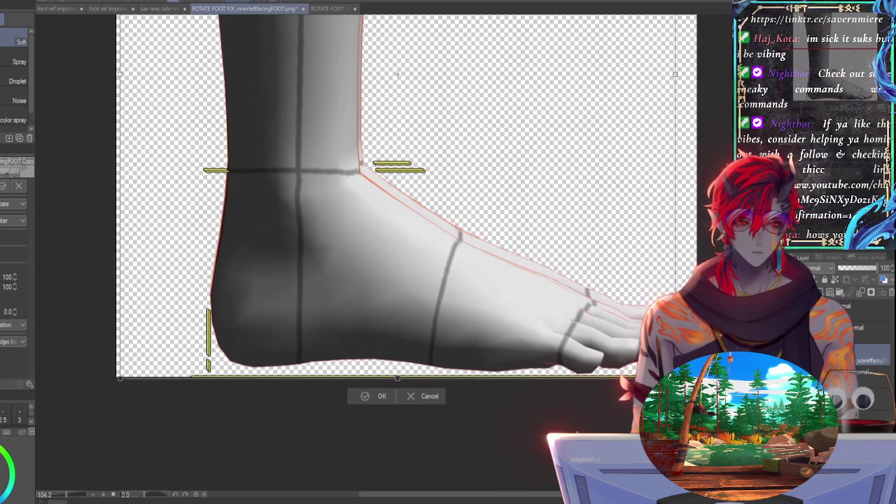
drag(808, 108, 862, 87)
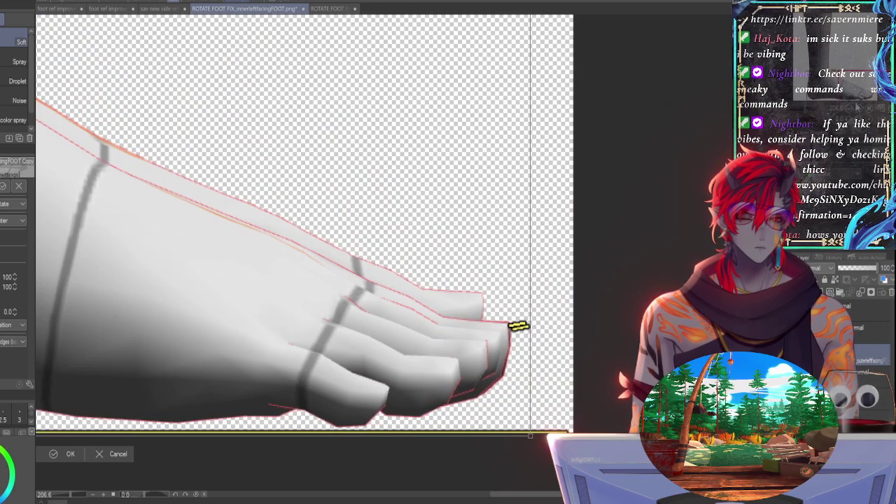
drag(519, 326, 520, 326)
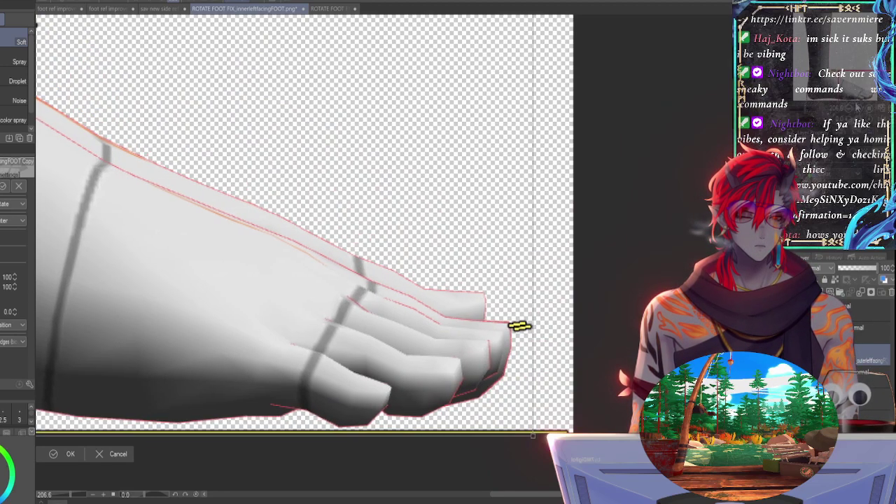
Step: Shift the outer foot slightly up and toward the heel so its ankle and heel guide marks coincide with those beneath
drag(853, 81, 812, 81)
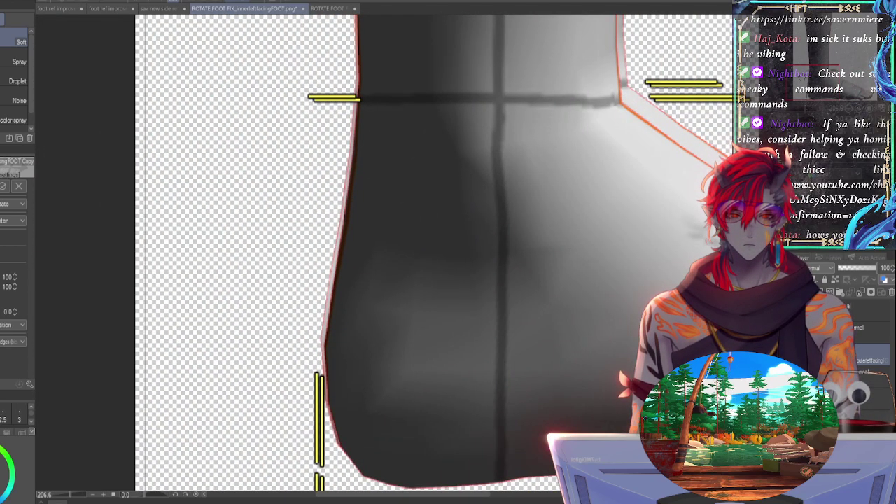
key(Up)
key(Up)
key(Up)
key(Up)
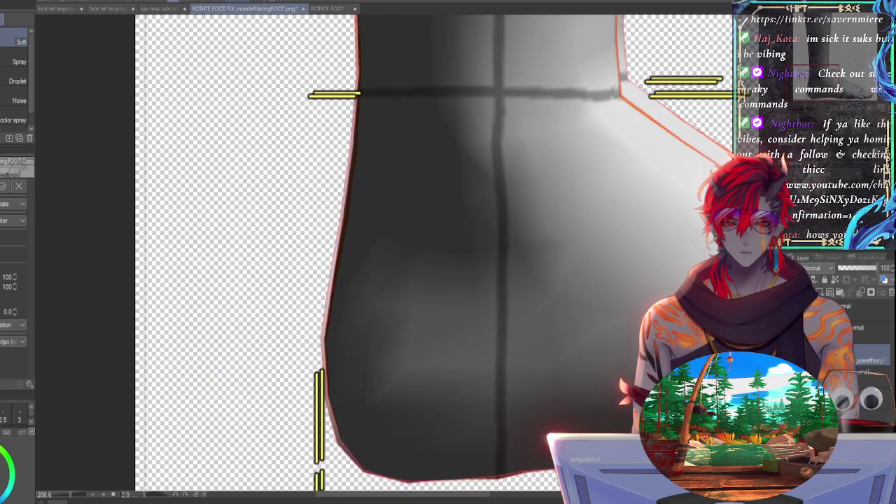
key(Down)
key(Down)
key(Left)
key(Left)
key(Left)
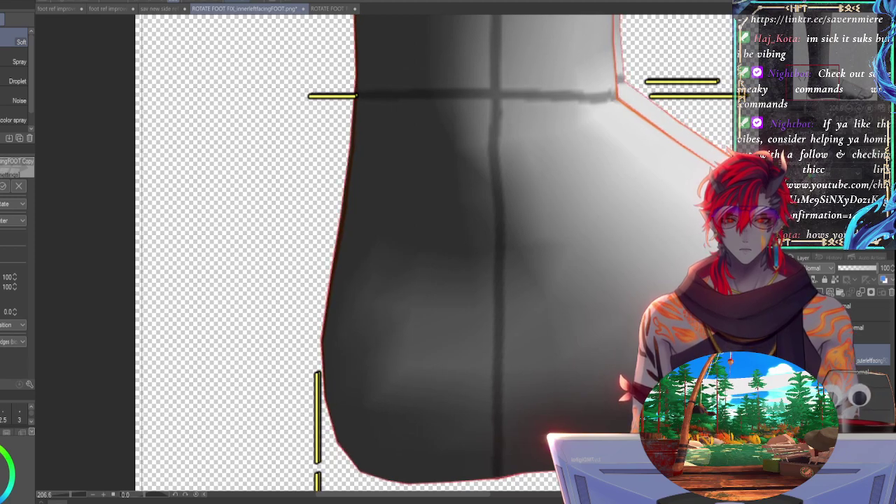
key(Down)
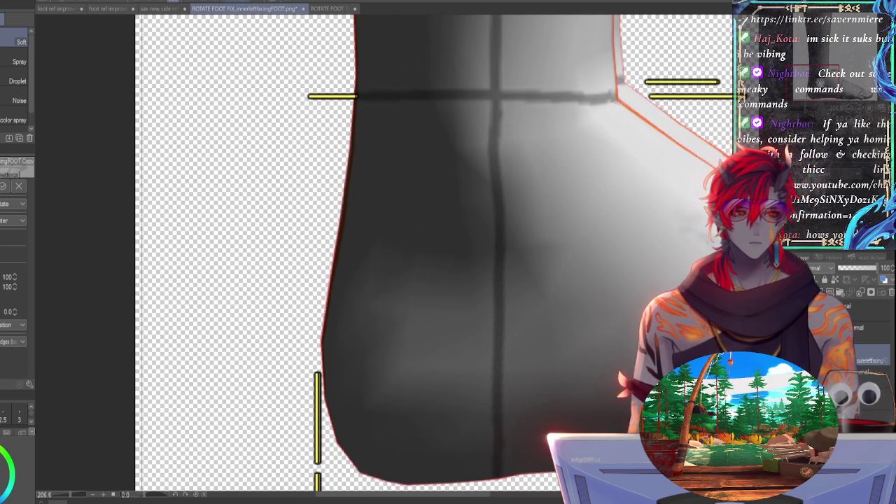
Step: Check the outer foot's alignment at the toes and shift it very slightly toward the heel
middle_drag(448, 63, 405, 466)
middle_drag(448, 84, 404, 448)
middle_drag(602, 434, 238, 56)
middle_drag(798, 476, 564, 156)
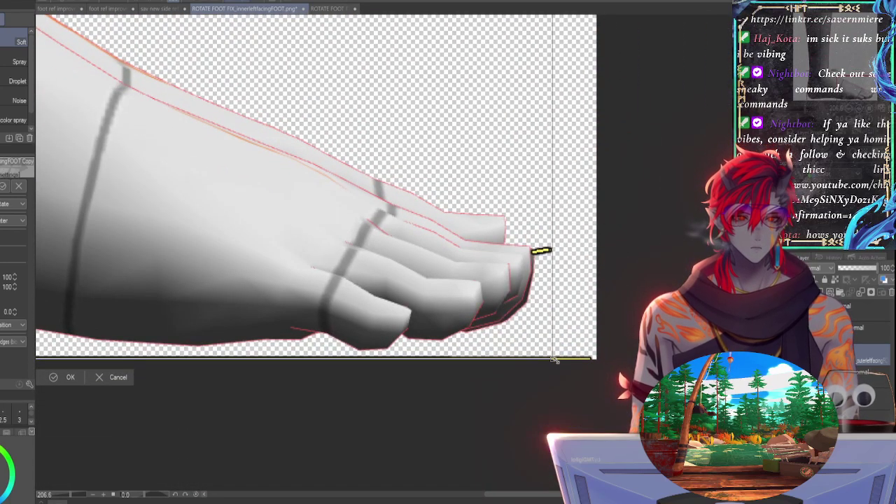
drag(554, 361, 564, 361)
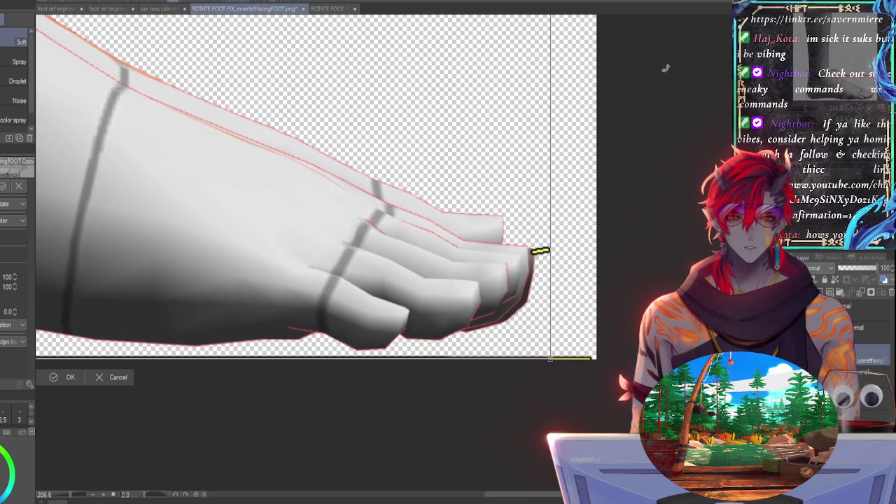
drag(805, 115, 796, 113)
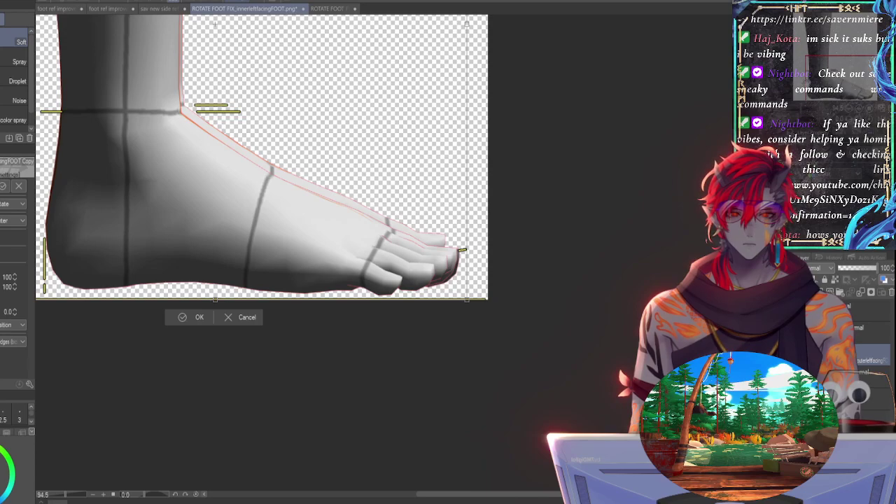
Step: Reposition the outer foot so its ankle, heel and toe guide marks overlay those beneath, and apply the transformation
drag(805, 83, 787, 64)
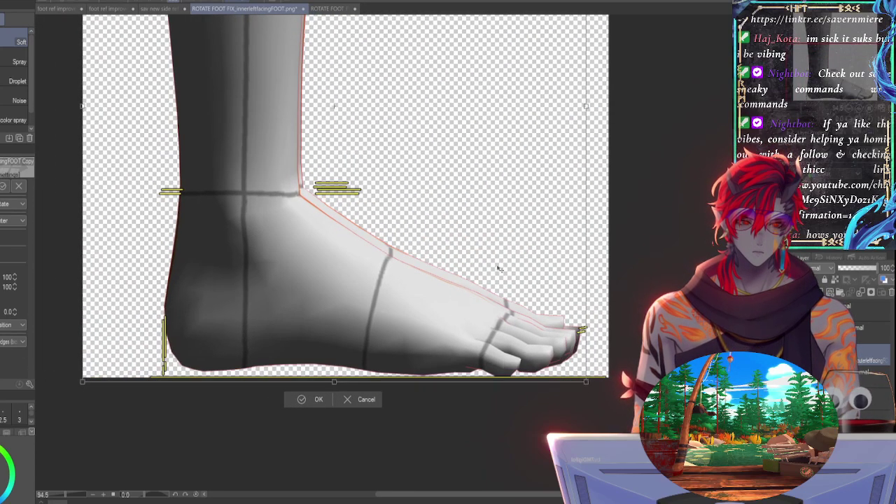
mouse_move(501, 262)
mouse_down()
mouse_move(471, 337)
mouse_move(511, 215)
mouse_move(515, 241)
mouse_move(499, 266)
mouse_move(511, 261)
mouse_move(501, 262)
mouse_up()
drag(291, 238, 303, 255)
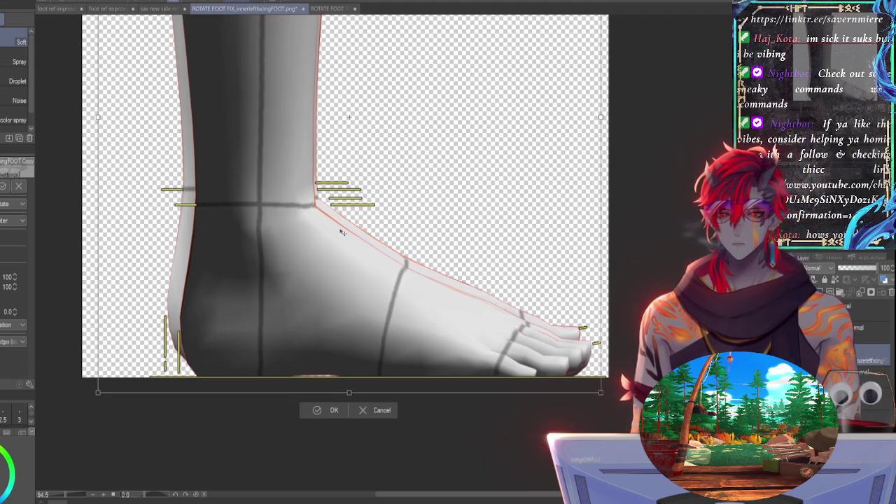
drag(321, 228, 291, 230)
key(Return)
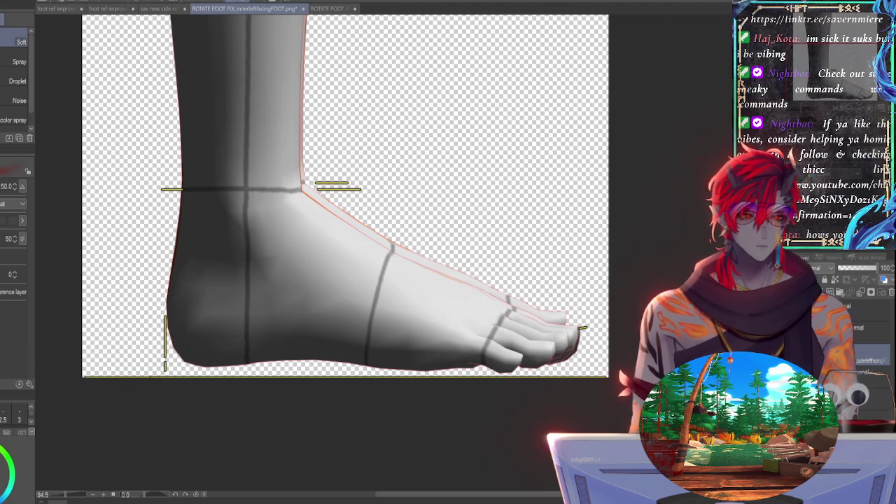
Step: Move the outer foot layer below the 3D inner foot layer, then select the 3D foot layer
drag(871, 357, 870, 386)
click(867, 352)
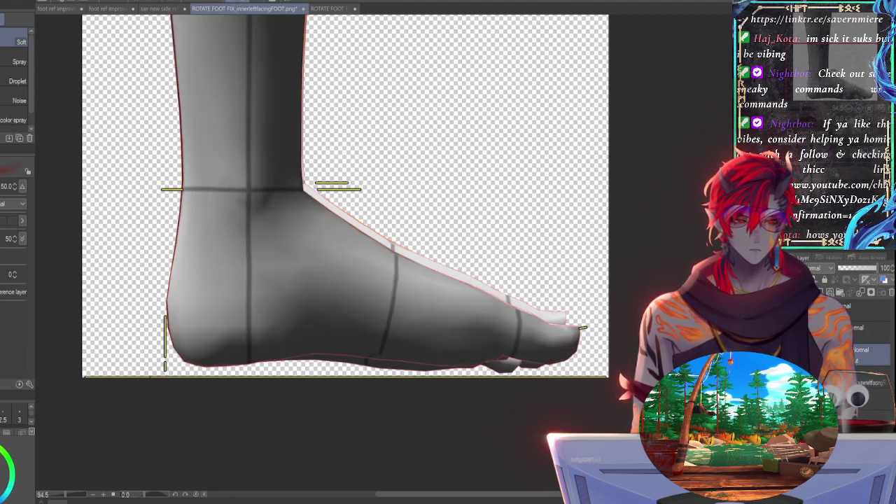
click(871, 382)
click(802, 383)
click(802, 383)
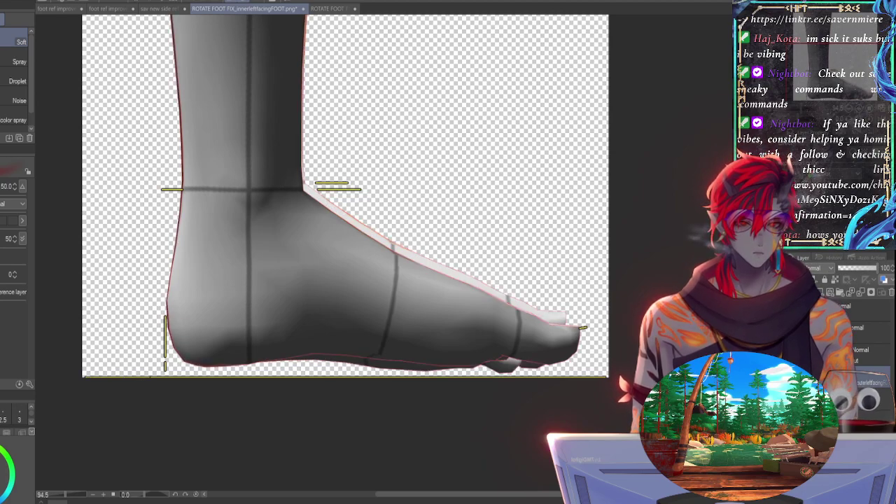
click(861, 352)
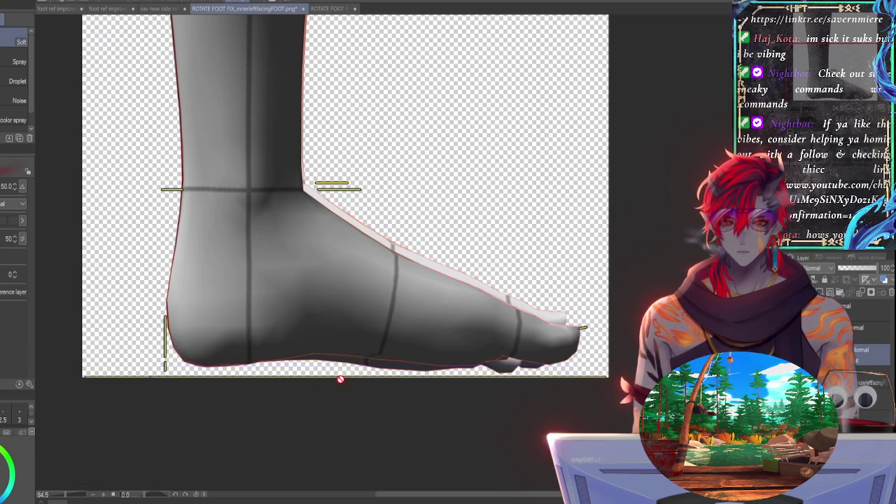
Step: Activate the object manipulator on the 3D foot and shift the foot slightly toward the heel and up
key(o)
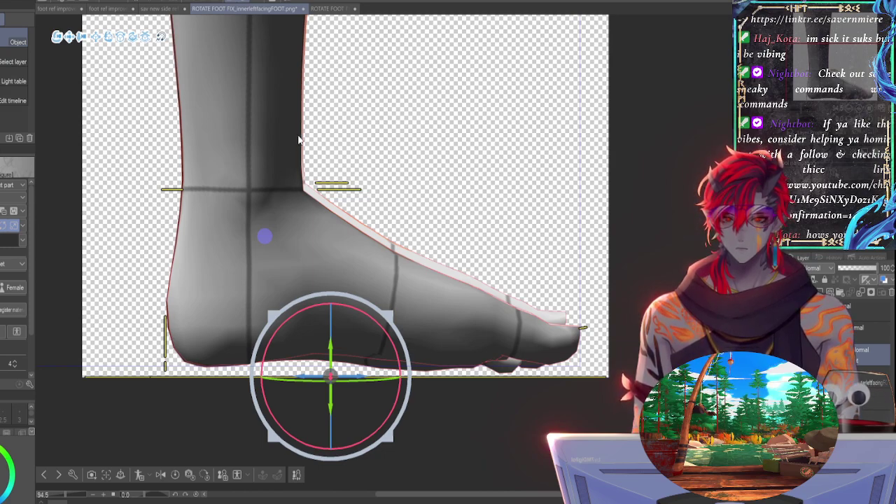
drag(359, 374, 357, 374)
drag(332, 346, 331, 346)
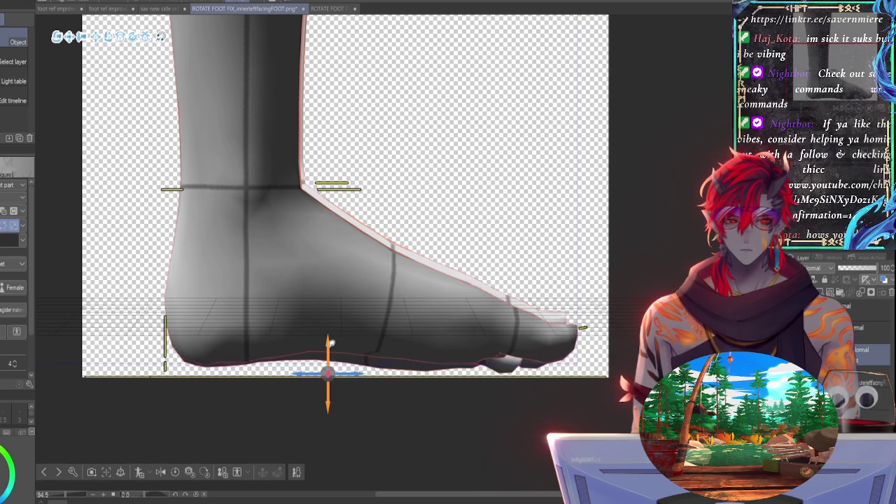
drag(331, 344, 332, 344)
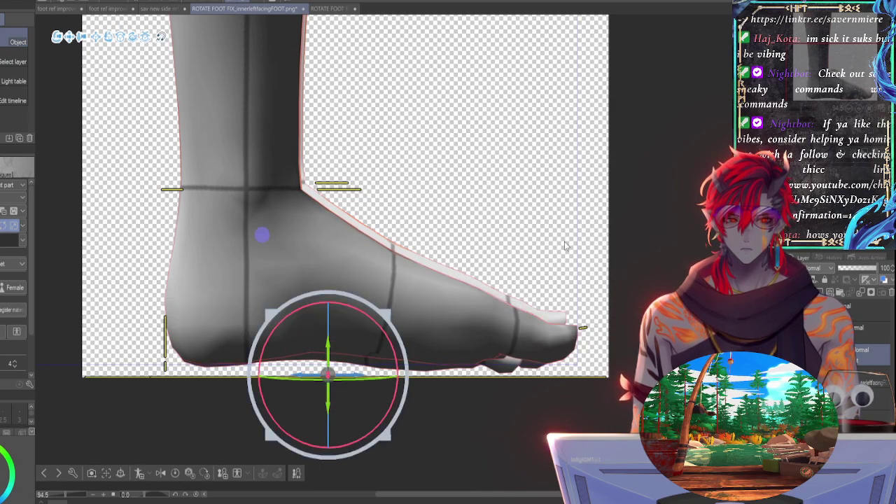
drag(803, 110, 805, 110)
Step: Nudge the 3D foot slightly down and toward the toes to line it up with the heel guide mark and baseline
drag(152, 222, 325, 81)
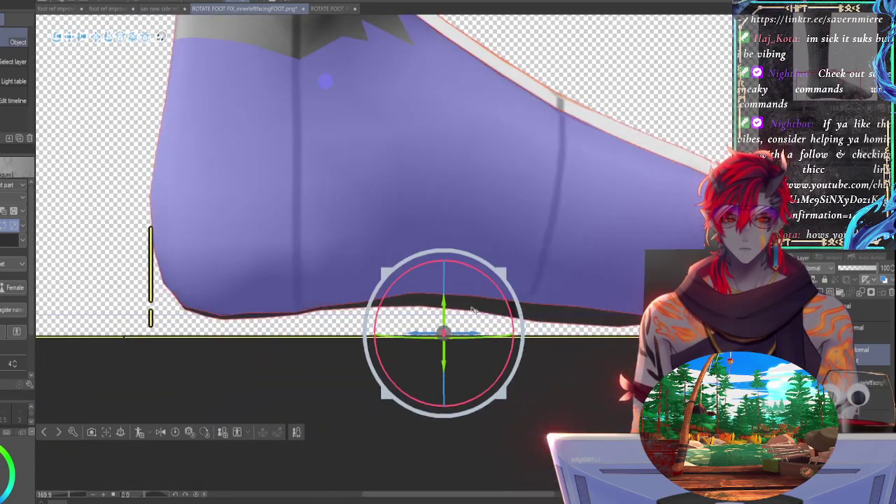
drag(474, 331, 457, 308)
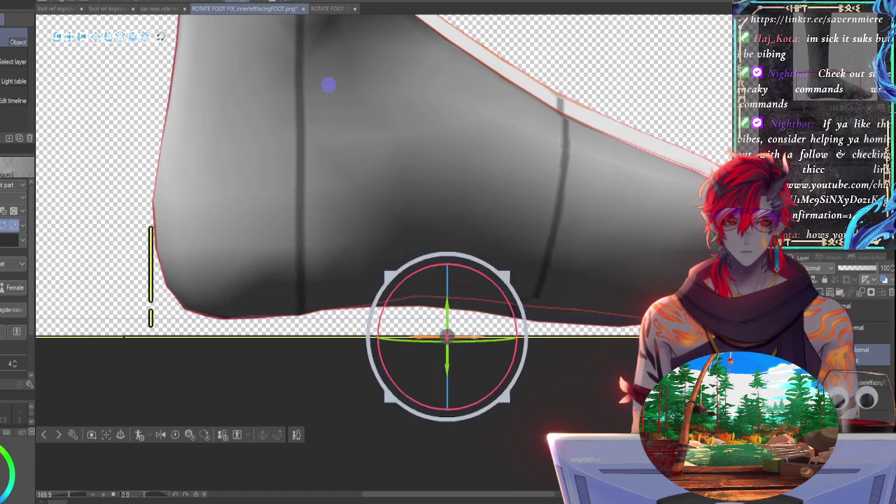
drag(476, 337, 473, 341)
Step: Shift the 3D foot slightly toward the toe guide mark and undo the last adjustment
drag(824, 83, 849, 84)
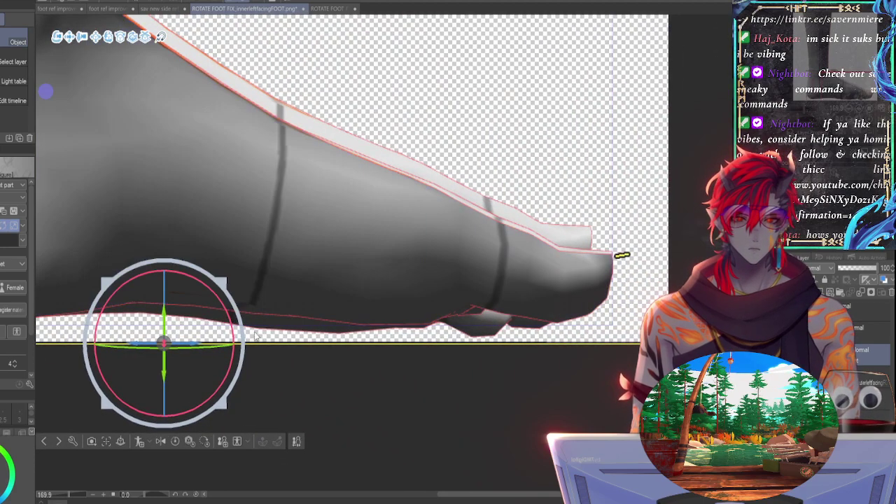
drag(229, 308, 231, 303)
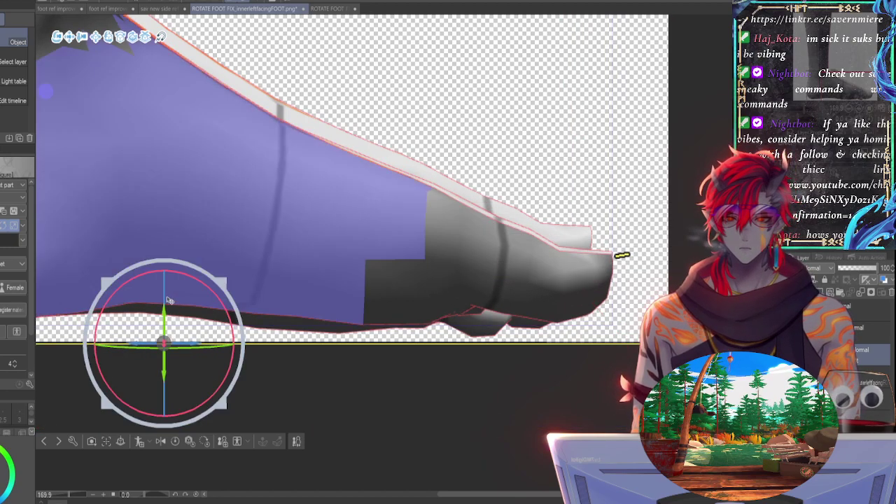
drag(167, 292, 168, 301)
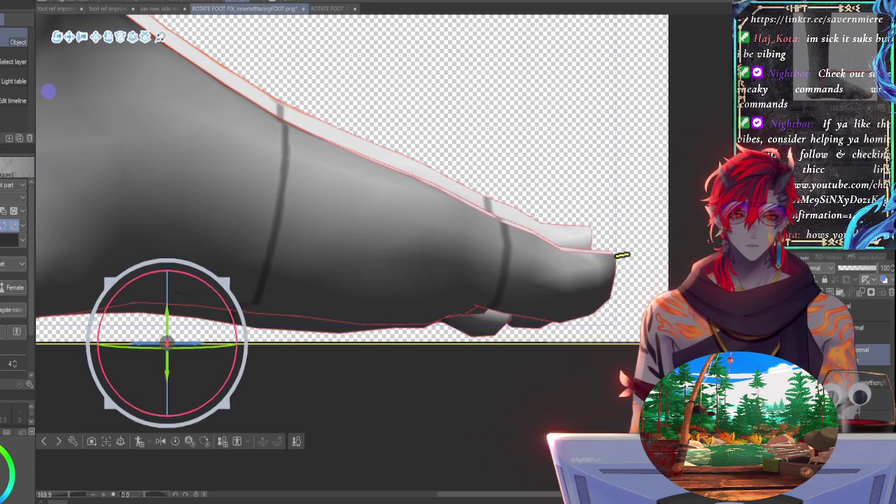
key(ctrl+z)
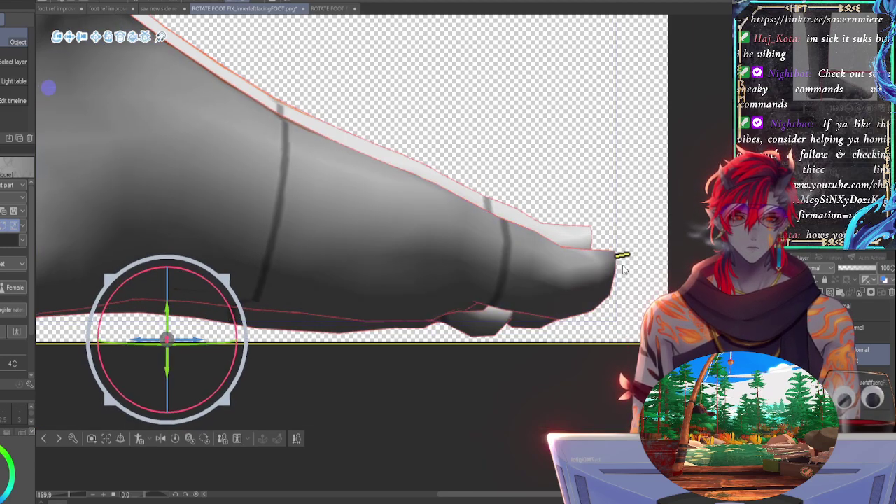
Step: Lower the 3D foot slightly toward the baseline and nudge it toward the heel guide mark
drag(850, 87, 824, 86)
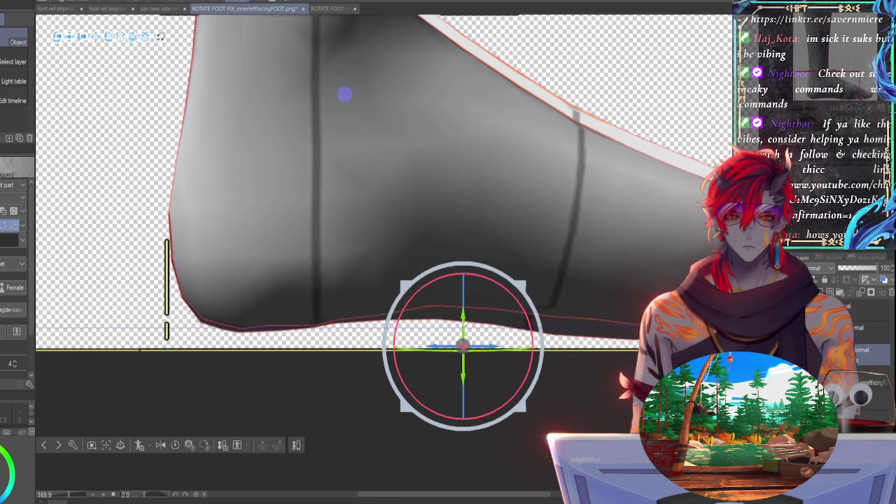
drag(441, 342, 440, 341)
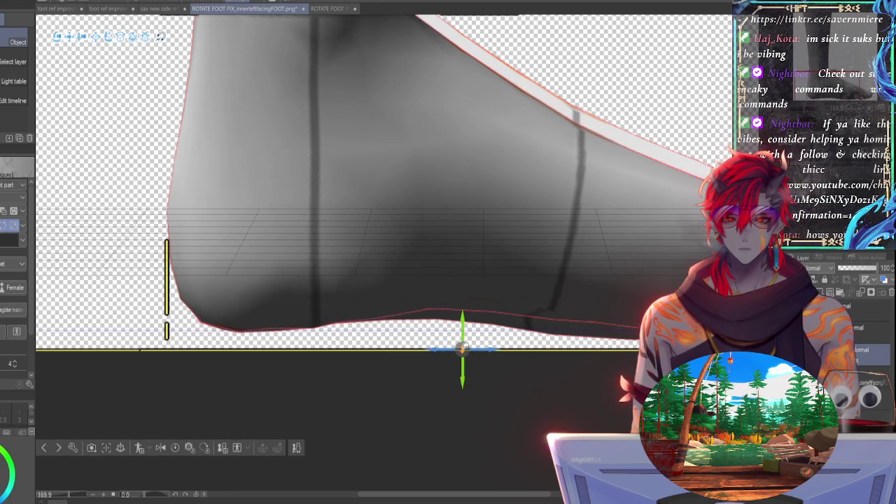
drag(485, 345, 488, 347)
Step: Compare the 3D foot with the toe and heel guide marks and shift it a little further toward the heel
drag(828, 85, 865, 82)
drag(530, 238, 570, 238)
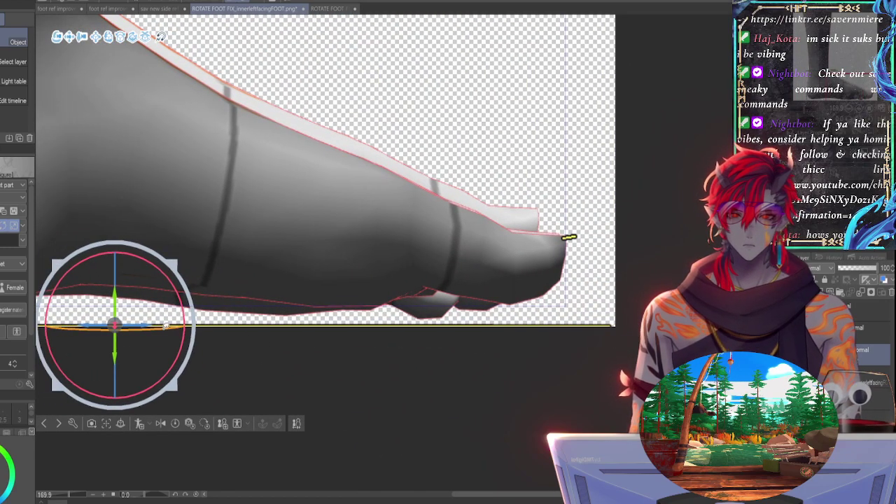
drag(149, 324, 142, 323)
drag(503, 495, 379, 495)
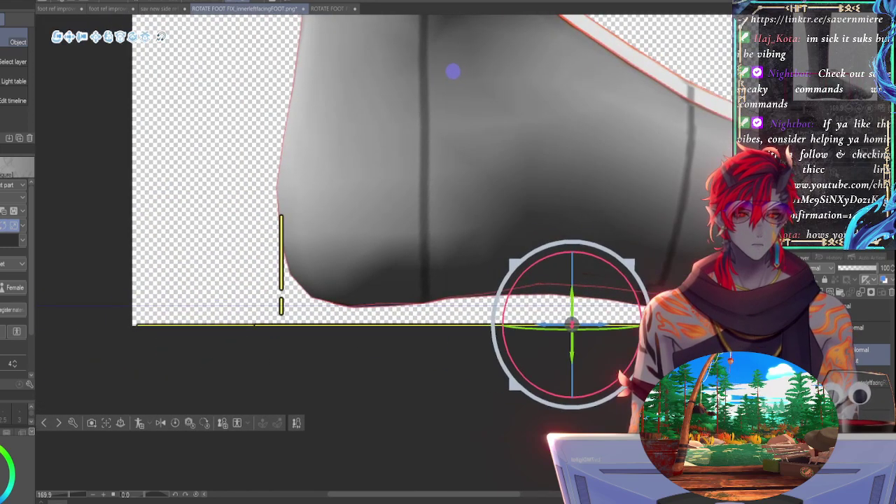
drag(574, 324, 574, 320)
Step: Balance the 3D foot between the toe and heel guide marks with very small shifts toward the toes
middle_drag(574, 320, 206, 298)
drag(233, 297, 237, 295)
drag(80, 48, 91, 46)
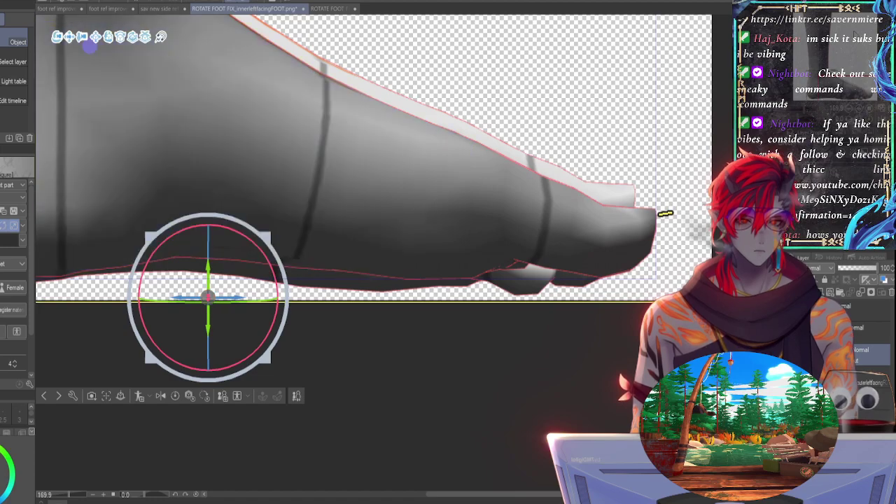
middle_drag(89, 47, 397, 70)
middle_drag(588, 266, 588, 261)
drag(520, 286, 523, 288)
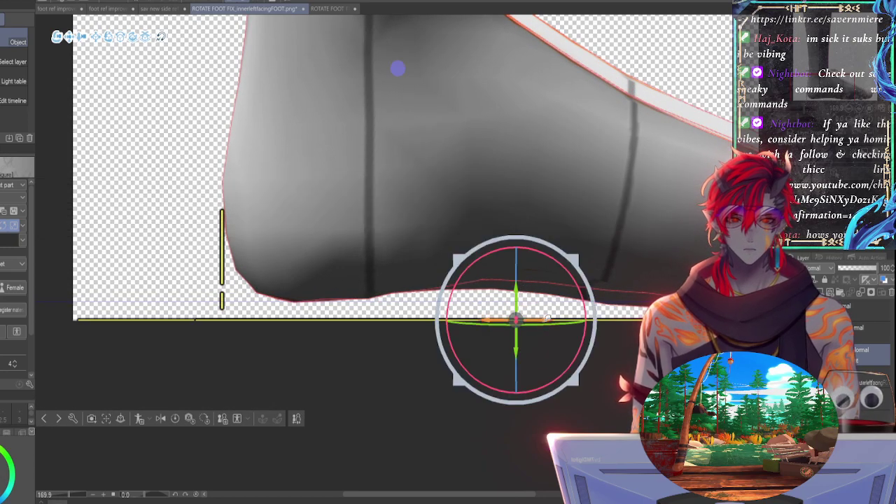
drag(546, 319, 547, 319)
Step: Fine-tune the 3D foot against the ankle, toe and heel guide marks with small horizontal nudges and a slight raise
middle_drag(399, 69, 311, 207)
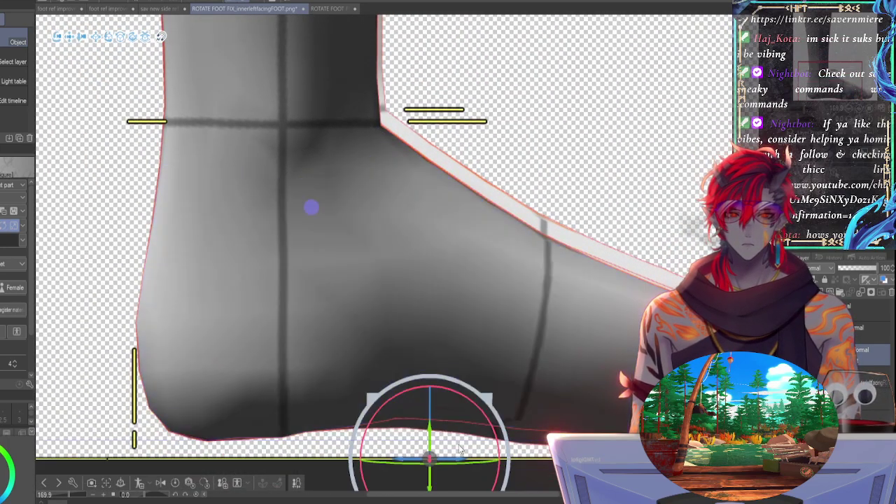
drag(455, 457, 457, 456)
drag(815, 79, 837, 82)
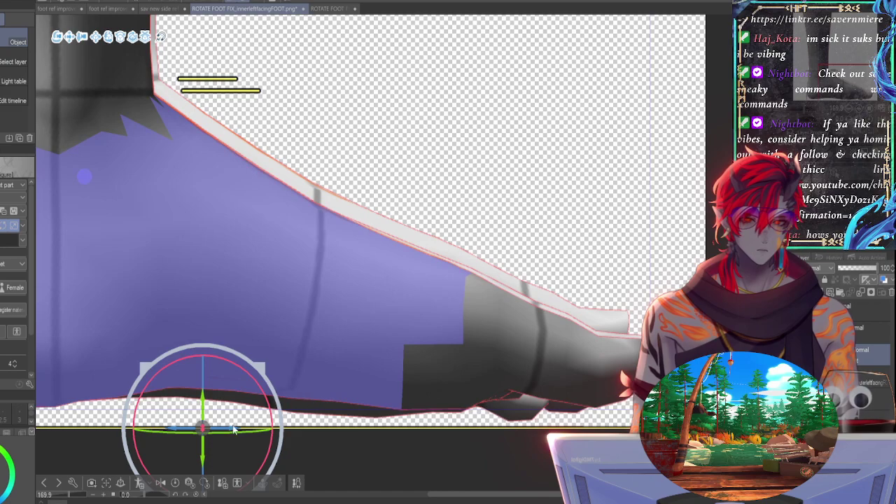
drag(230, 426, 231, 425)
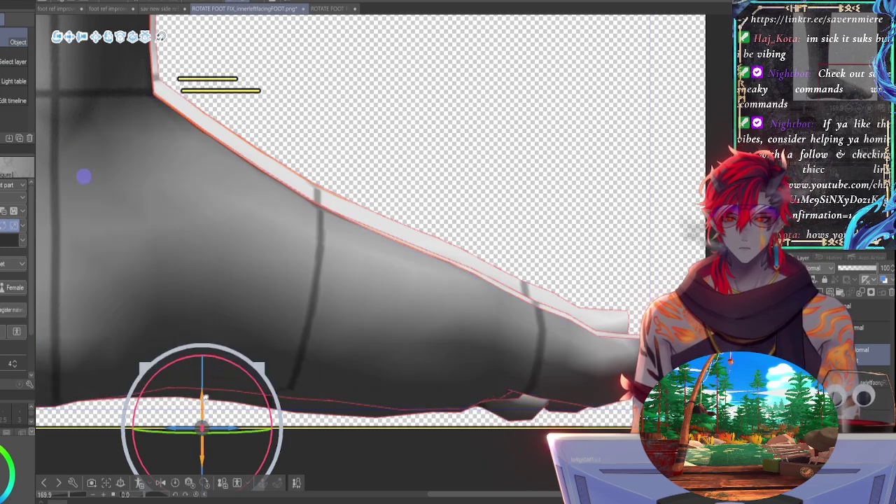
drag(205, 397, 205, 391)
middle_drag(84, 172, 398, 69)
drag(397, 69, 379, 45)
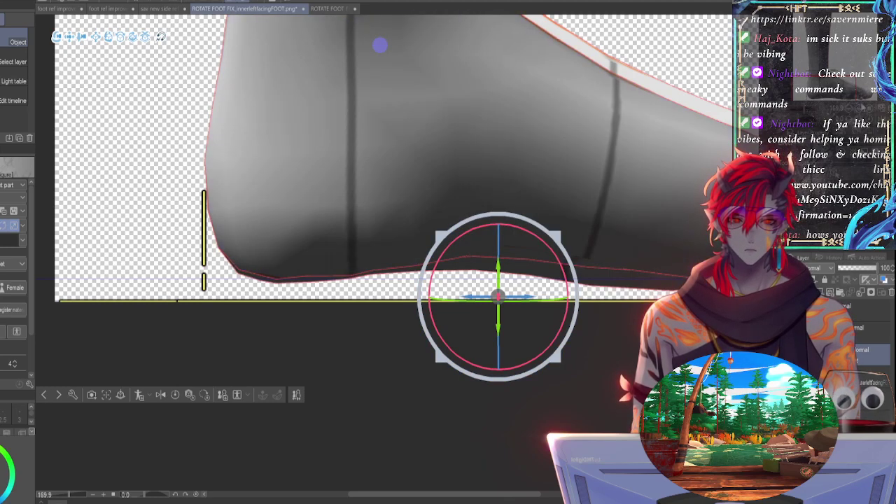
Step: Nudge the 3D figure along its vertical axis so its foot meets the reference foot's sole outline from heel to toes
drag(380, 45, 113, 143)
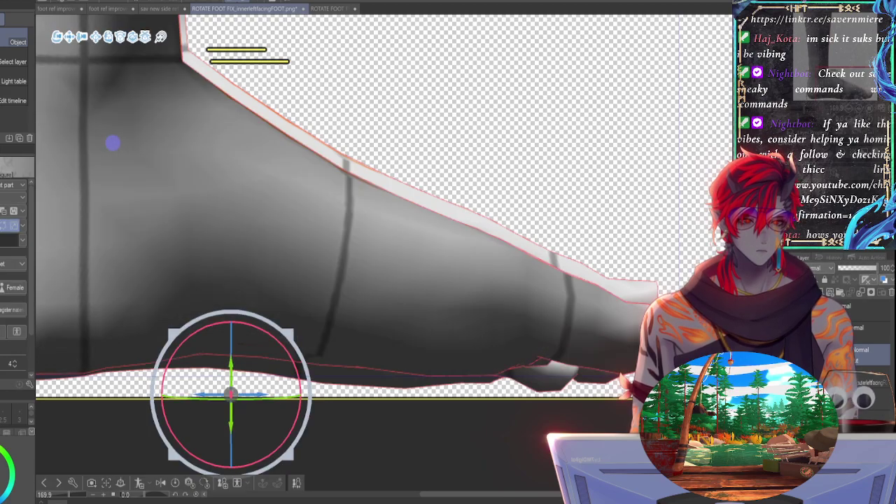
drag(234, 360, 233, 365)
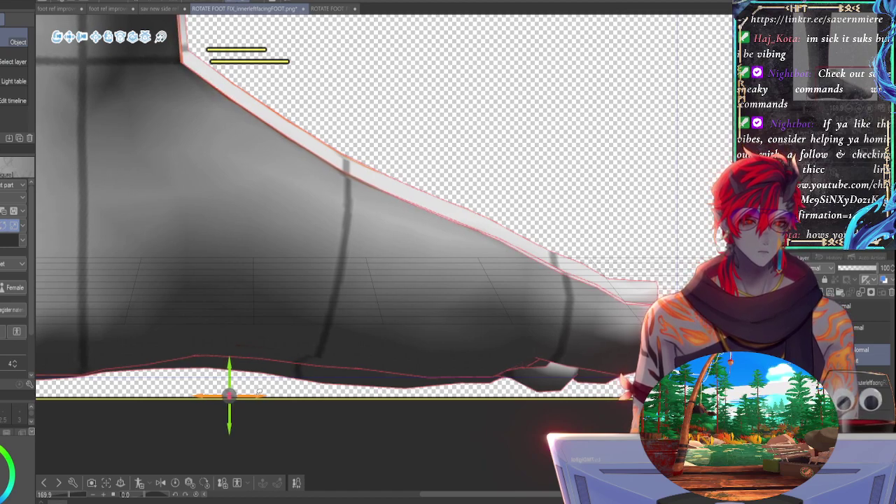
click(490, 315)
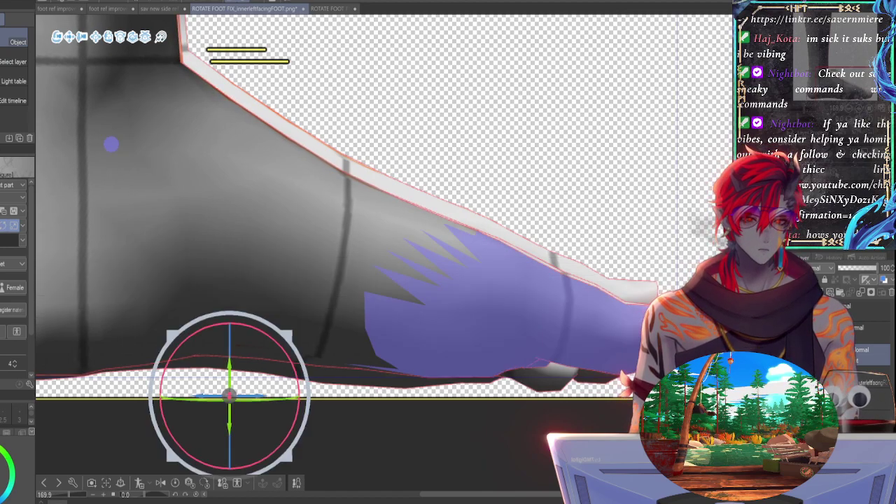
middle_drag(378, 280, 593, 308)
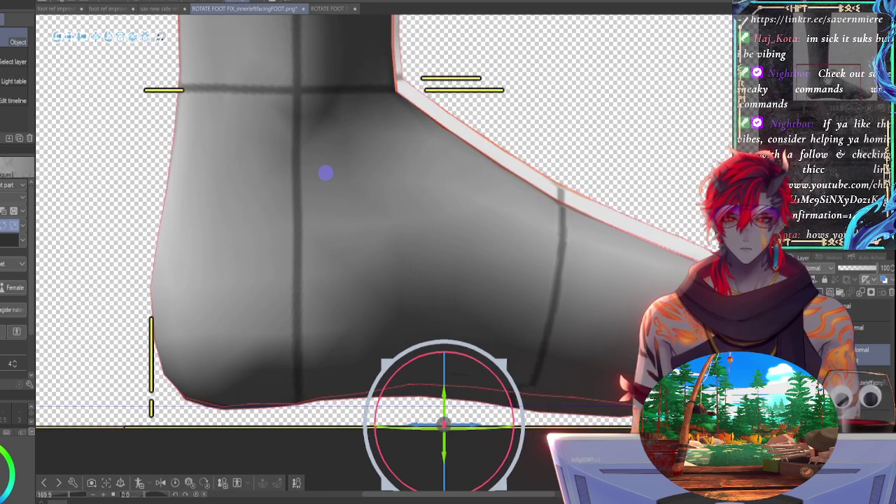
middle_drag(514, 305, 607, 287)
drag(568, 406, 571, 406)
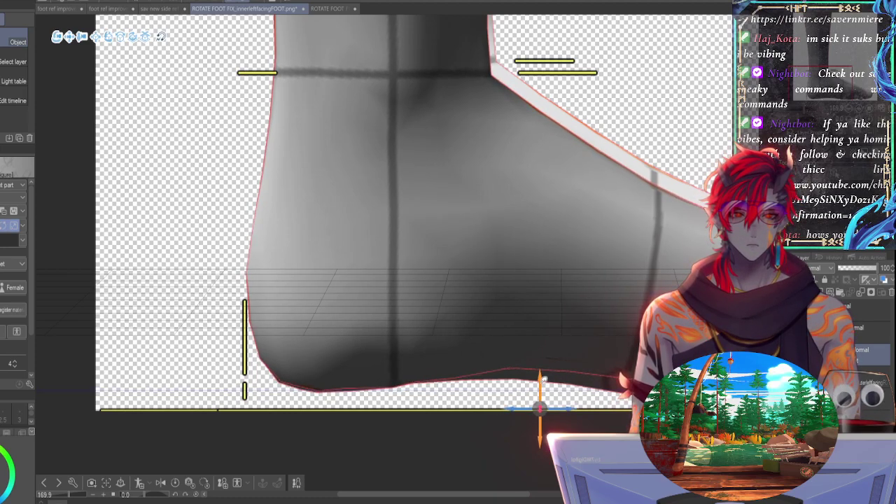
Step: Fine-tune the 3D figure's sideways position at the toes and its height at the heel against the reference foot
drag(544, 379, 165, 369)
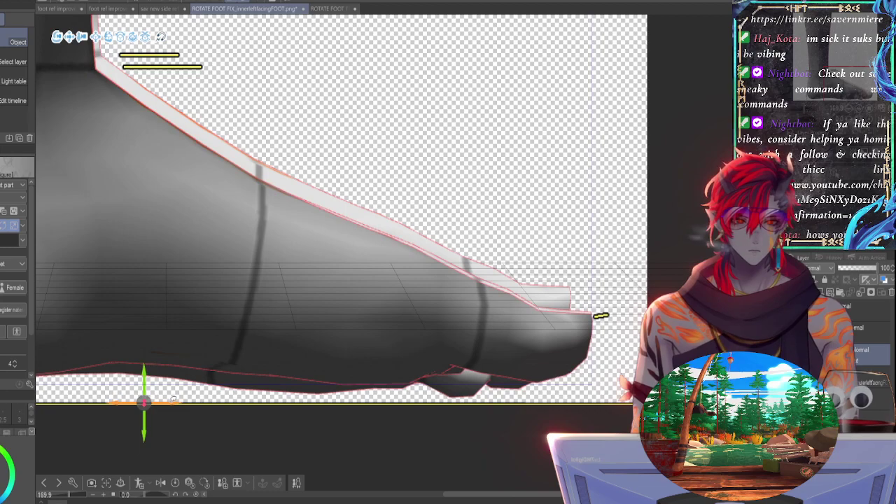
drag(172, 399, 172, 399)
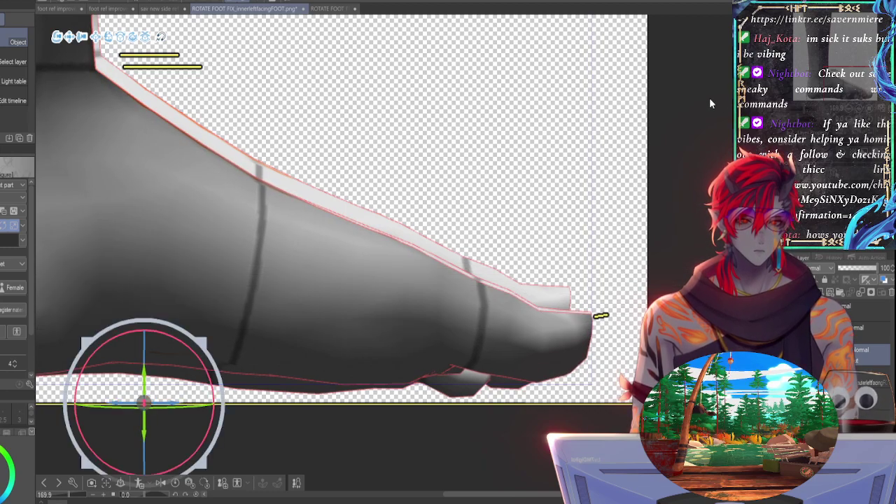
middle_drag(141, 420, 485, 414)
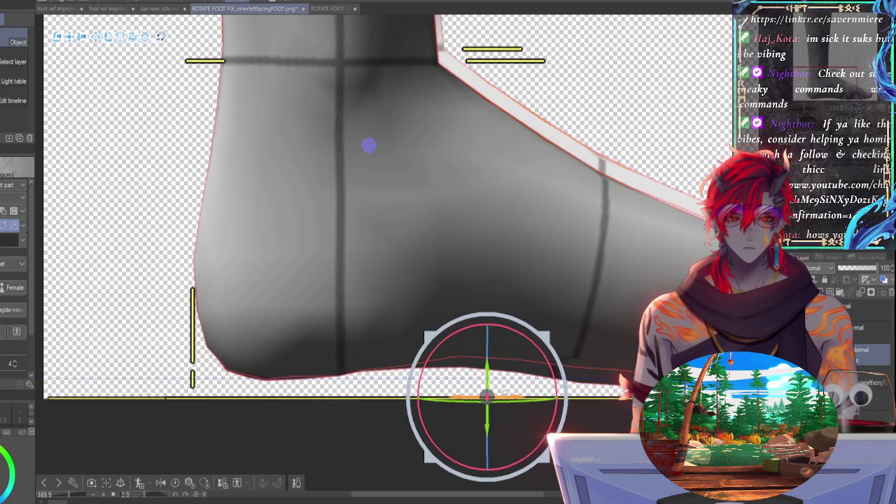
drag(488, 396, 489, 394)
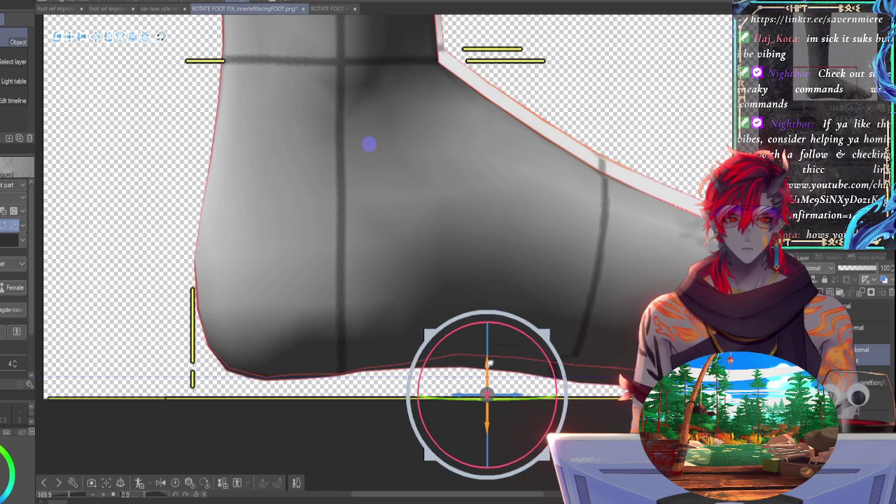
drag(490, 363, 491, 366)
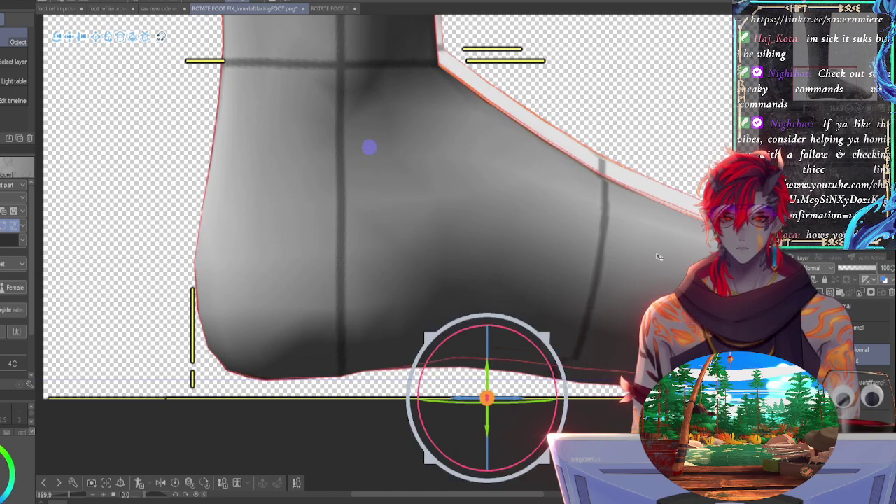
Step: Adjust the 3D figure's height in small amounts to match the reference outline along the instep and arch
drag(822, 83, 841, 84)
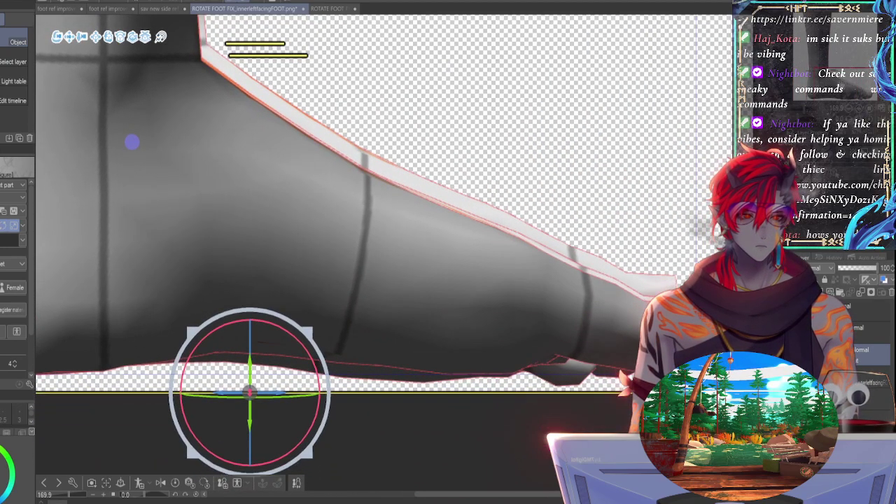
drag(253, 361, 251, 357)
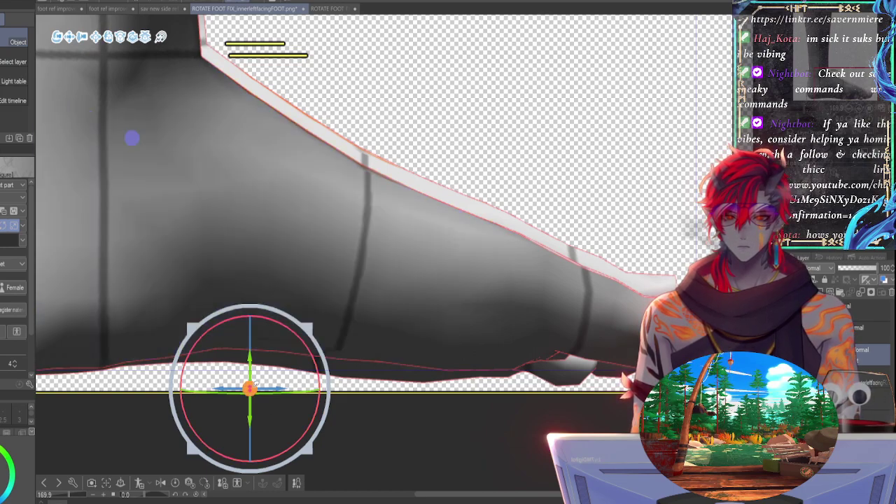
drag(254, 383, 254, 385)
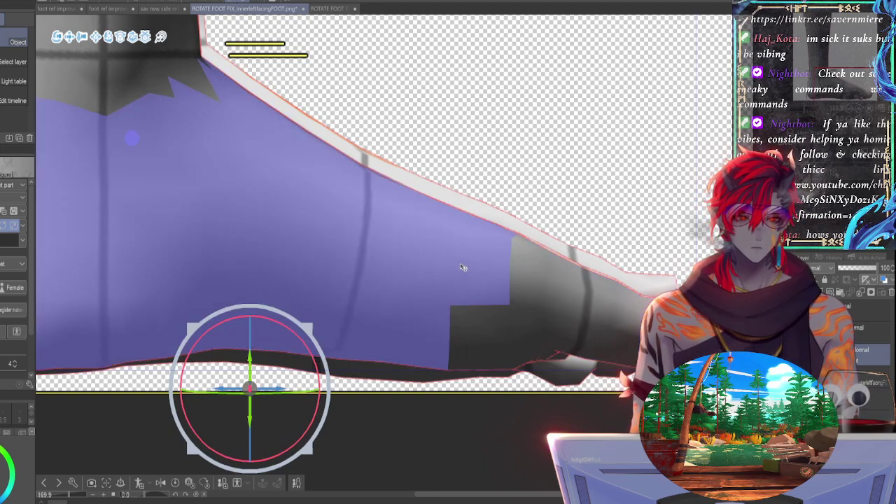
mouse_move(254, 371)
mouse_down()
mouse_move(254, 363)
mouse_move(257, 371)
mouse_up()
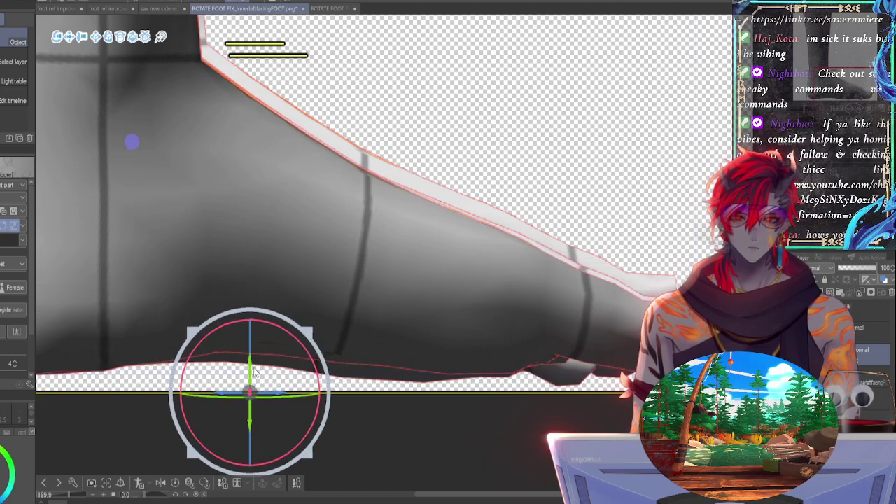
Step: Try grounding the 3D figure automatically and undo the placement
click(121, 483)
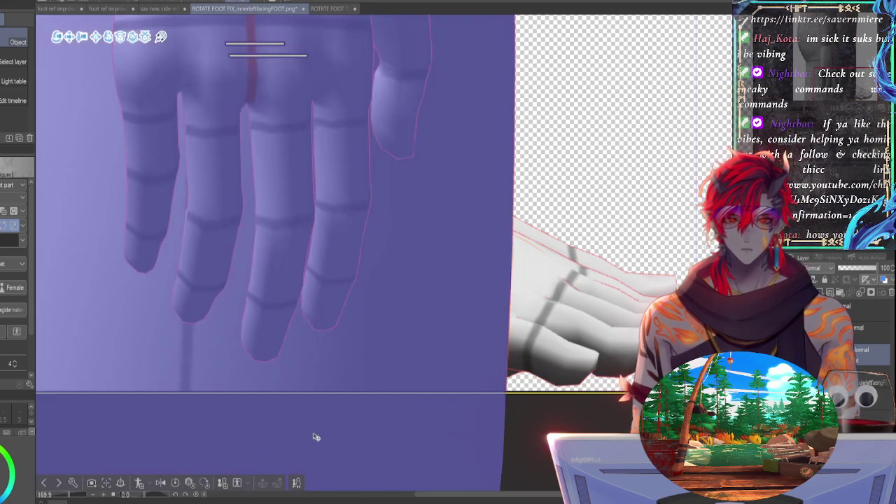
key(ctrl+z)
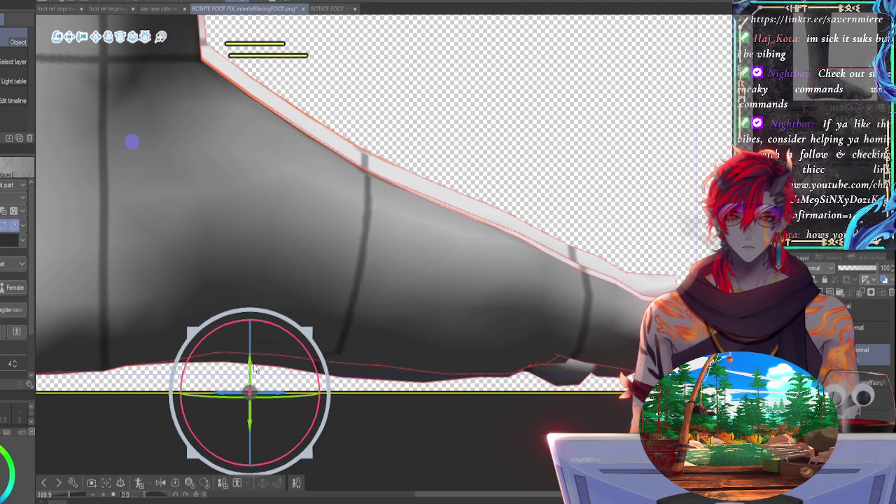
Step: Raise the 3D figure slightly above the ground line, undoing one extra nudge after comparing heel and toes
drag(252, 362, 268, 360)
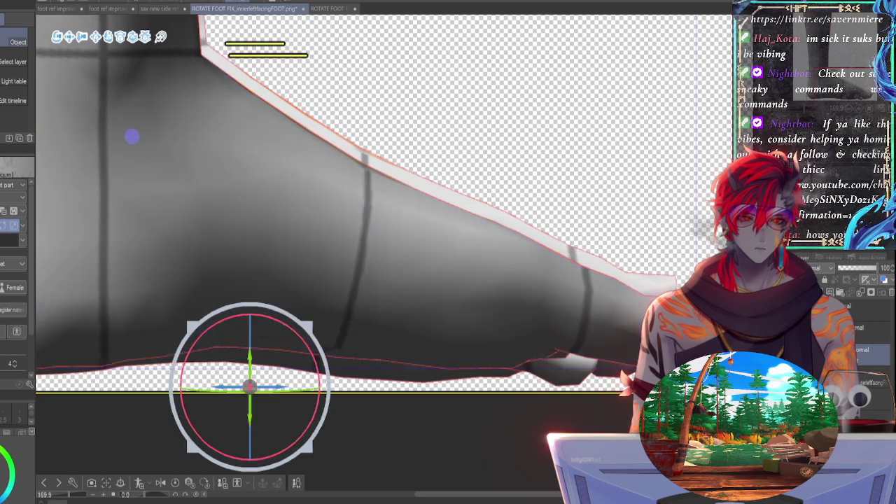
middle_drag(105, 280, 443, 256)
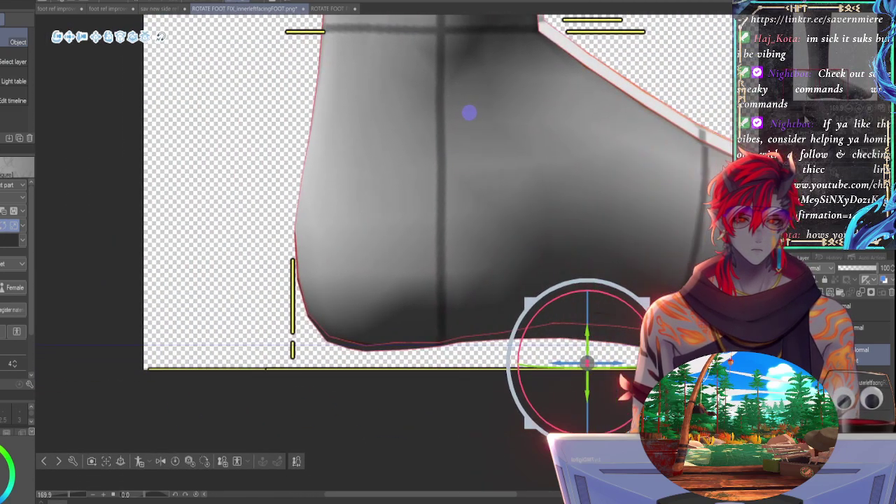
drag(589, 362, 592, 338)
drag(815, 75, 850, 74)
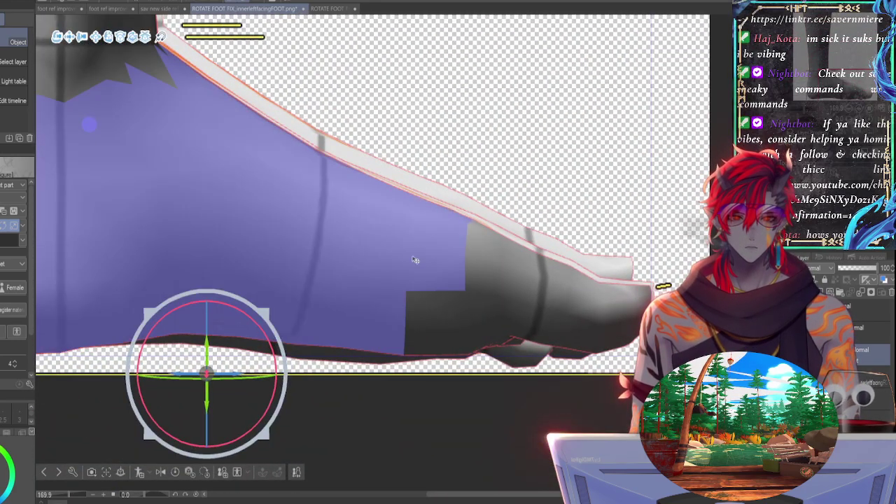
key(ctrl+z)
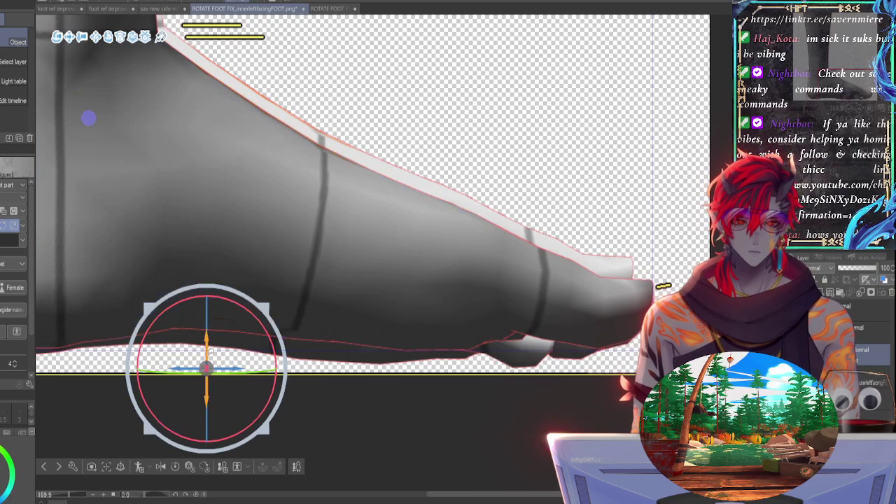
Step: Lower the 3D figure slightly so its arch and instep sit closer to the reference foot's contour
mouse_move(849, 89)
mouse_down()
mouse_move(825, 82)
mouse_move(844, 86)
mouse_up()
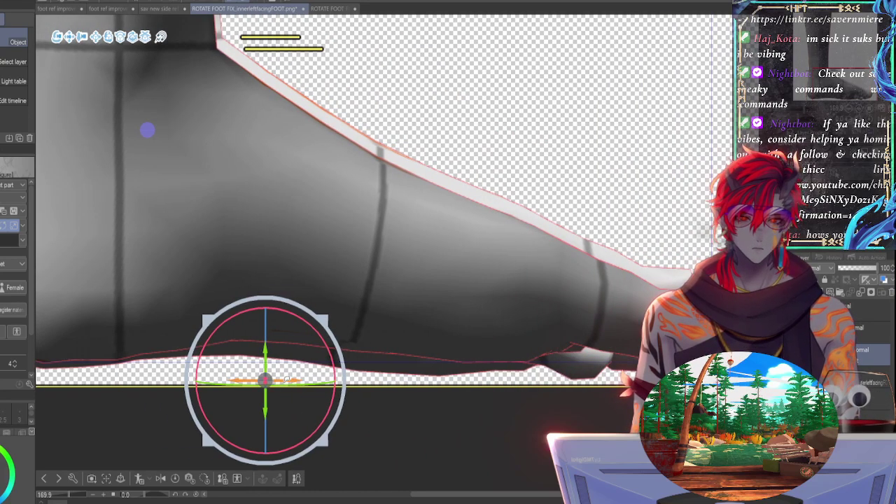
drag(287, 380, 287, 380)
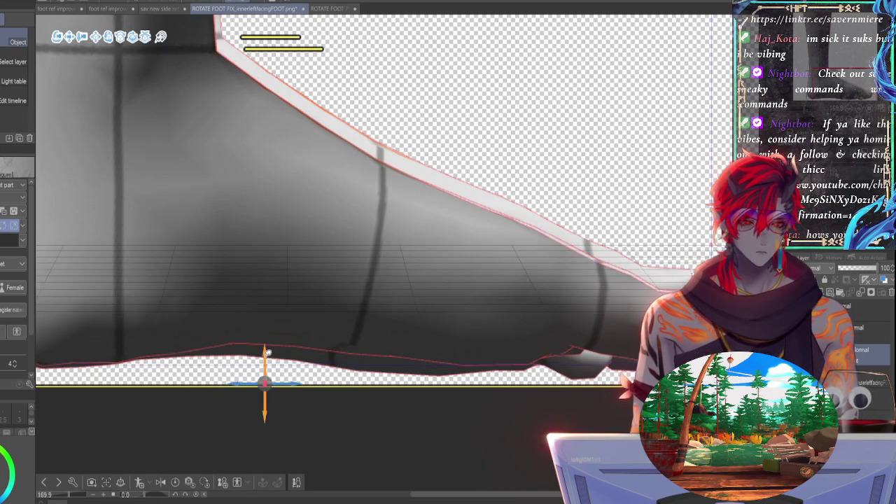
drag(269, 347, 267, 352)
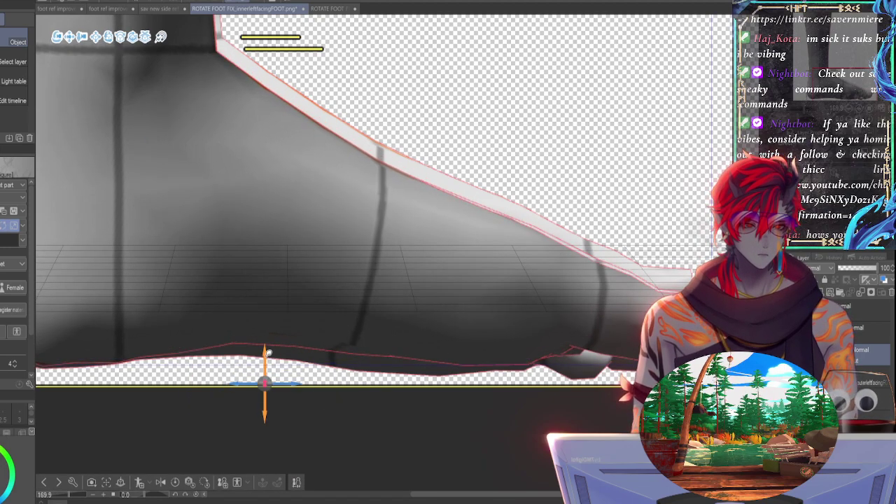
middle_drag(147, 133, 380, 165)
drag(380, 164, 380, 133)
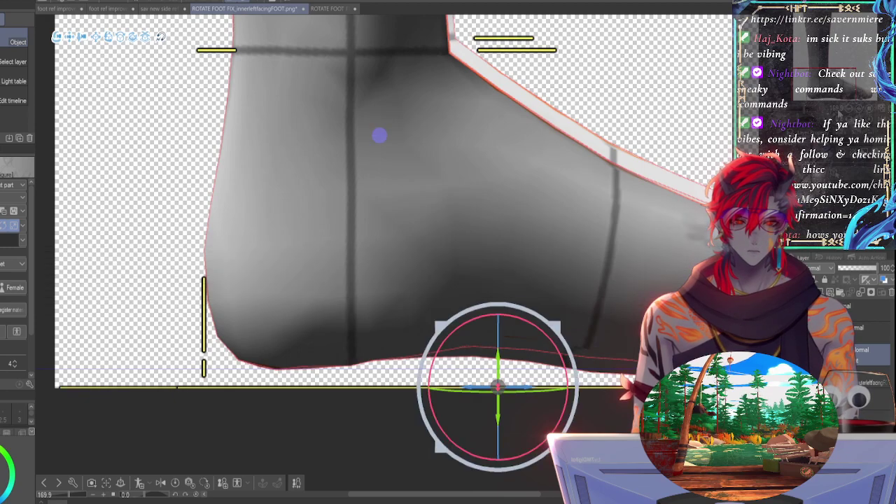
Step: Compare the toes with the reference and refine the 3D figure's height so the heel follows the reference outline
drag(380, 136, 70, 144)
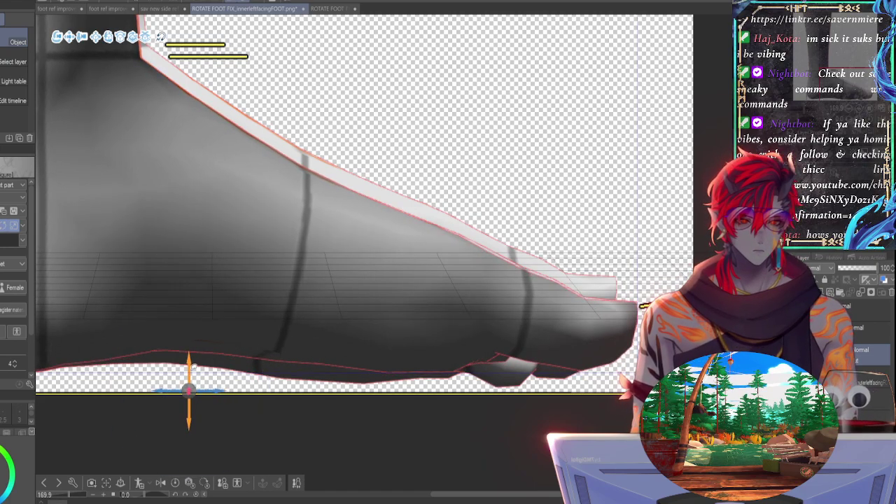
drag(459, 277, 815, 308)
middle_drag(425, 168, 350, 226)
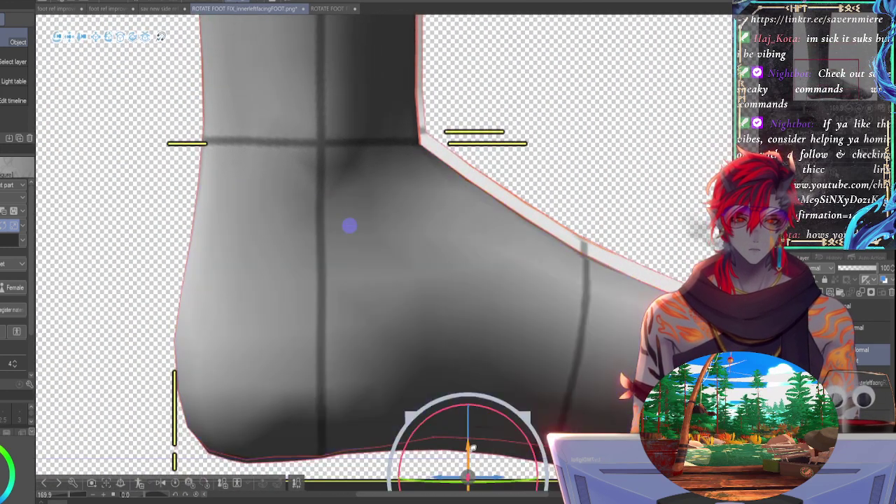
drag(471, 448, 473, 449)
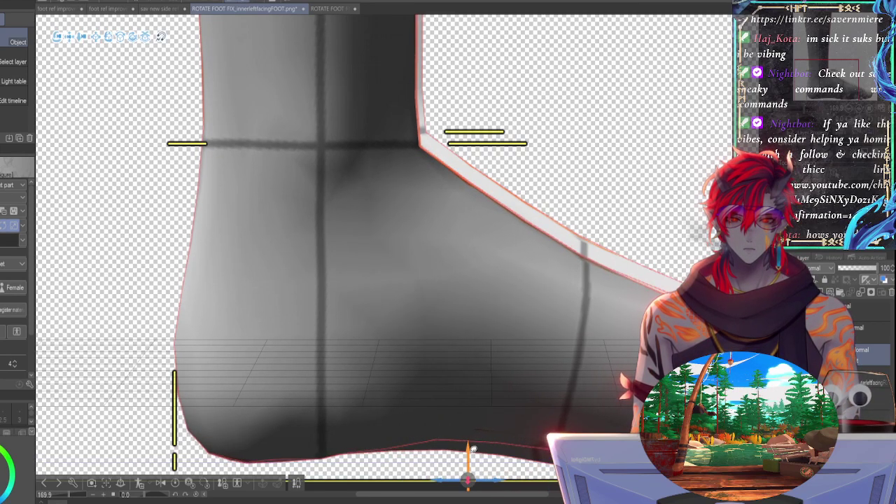
drag(474, 449, 473, 449)
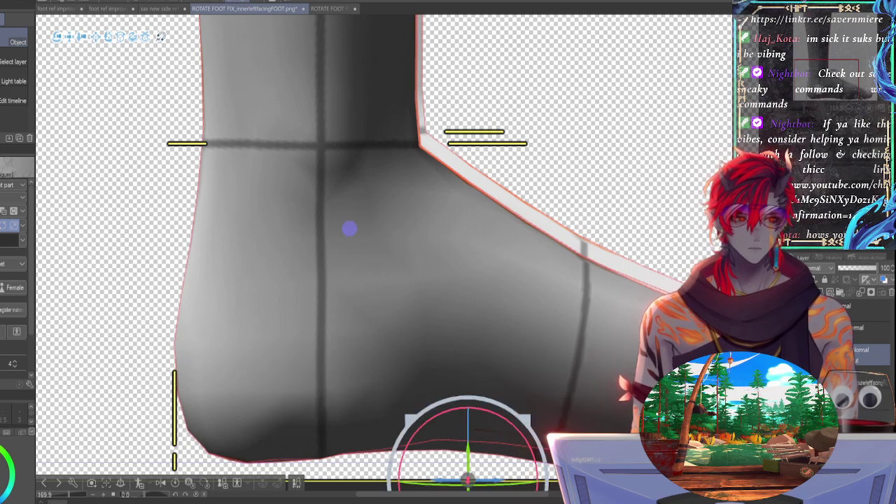
Step: Make small position corrections to the 3D figure to align its forefoot and toes with the reference
drag(350, 228, 343, 199)
drag(480, 449, 483, 449)
drag(346, 200, 109, 155)
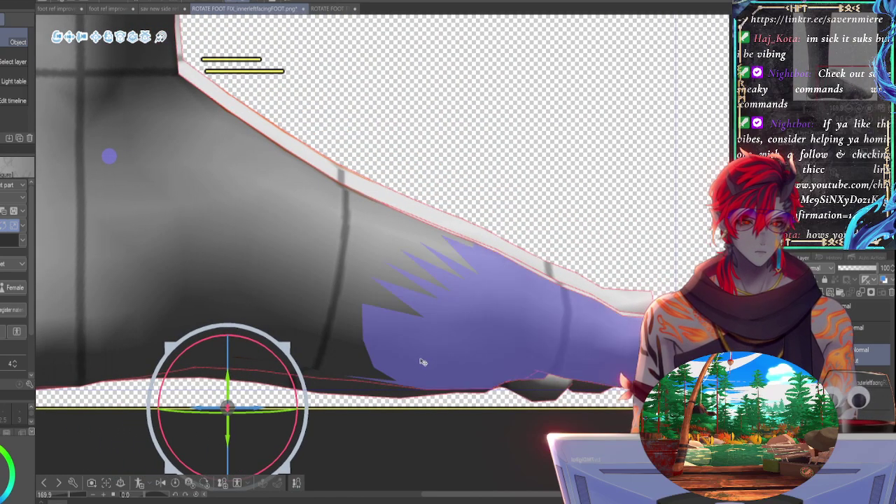
drag(230, 406, 255, 406)
Step: Nudge the 3D figure's height by a tiny amount to match the reference under the heel
middle_drag(108, 154, 422, 192)
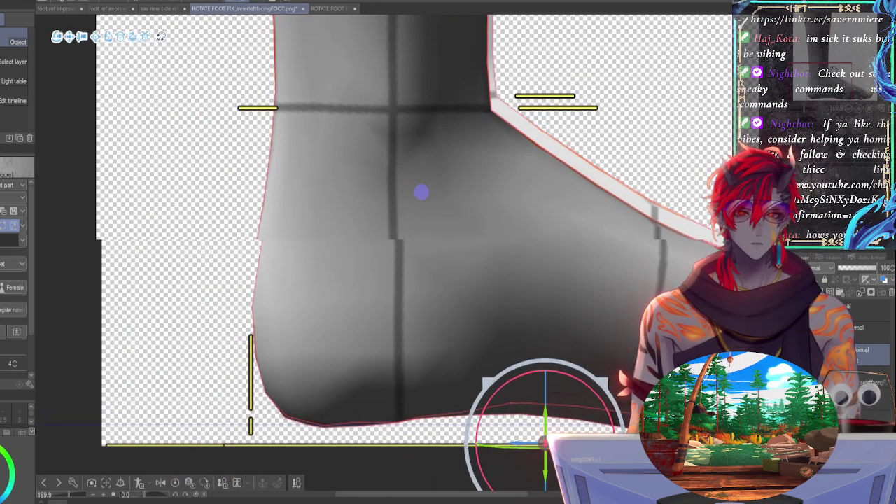
middle_drag(588, 423, 538, 411)
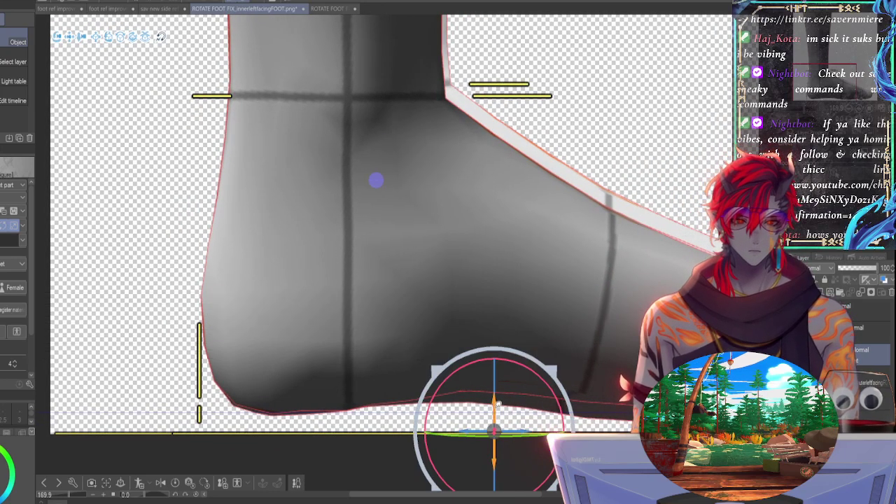
drag(498, 405, 502, 404)
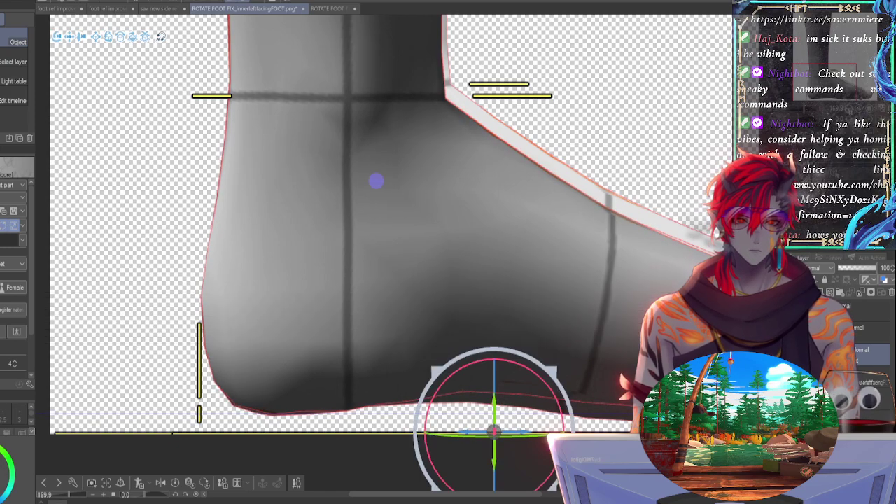
Step: Refine the 3D figure's height once more at the toes and check the instep and ankle against the reference
middle_drag(502, 403, 151, 403)
drag(601, 344, 610, 280)
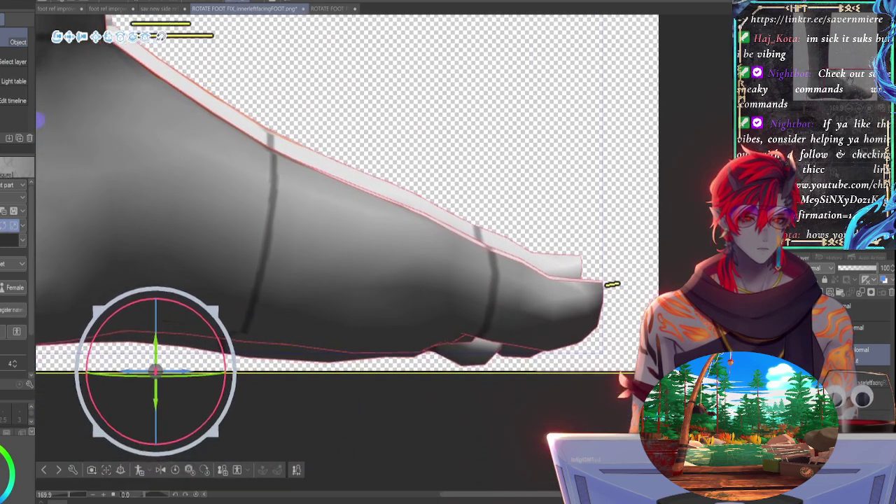
drag(160, 339, 166, 339)
middle_drag(167, 338, 113, 503)
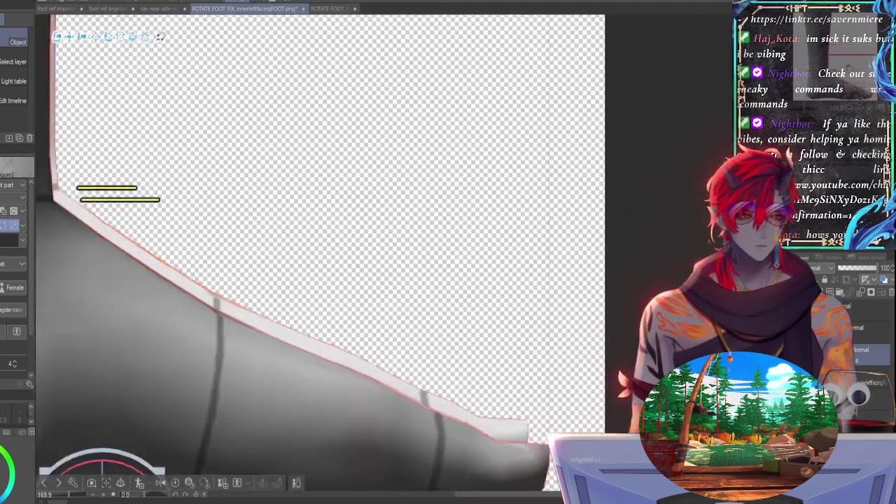
middle_drag(2, 281, 170, 215)
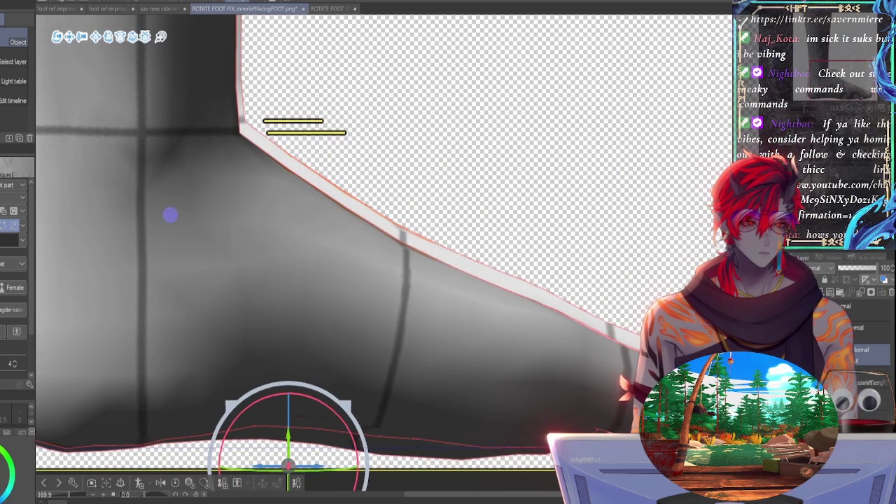
Step: Compare the 3D figure's instep with the reference foot and set the outer-left-facing reference layer's opacity to 100
click(805, 355)
click(805, 355)
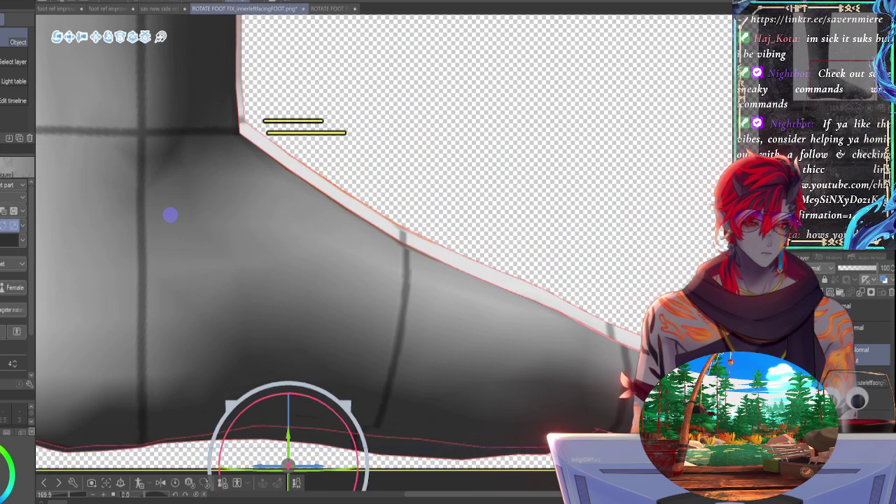
scroll(170, 215, down, 3)
click(871, 383)
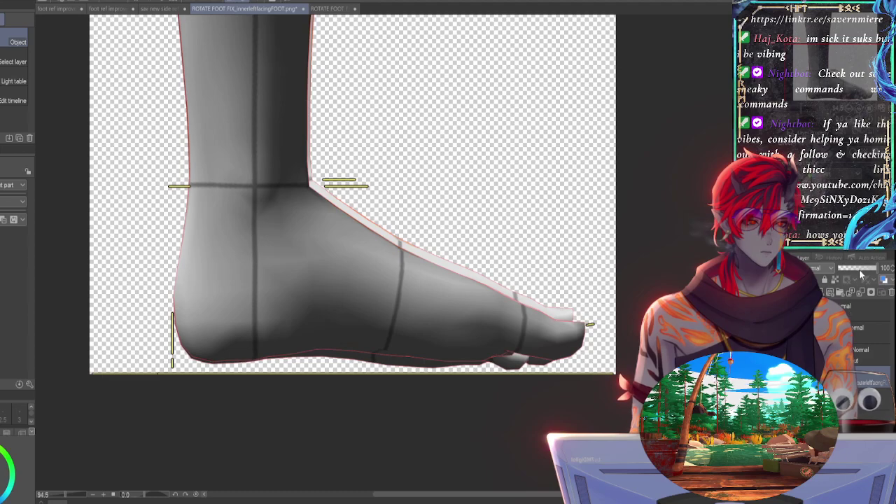
drag(861, 270, 884, 266)
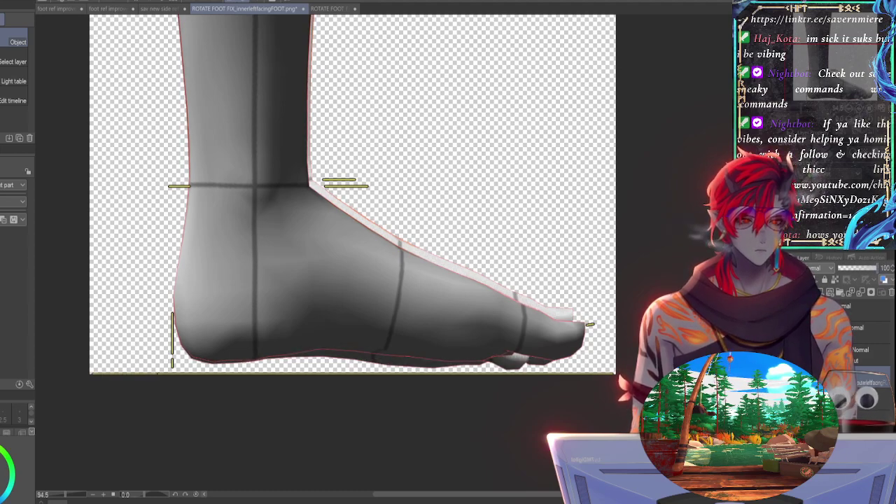
Step: Select the 3D figure and examine how its instep, toes and sole line up with the reference outline and guide marks
click(270, 232)
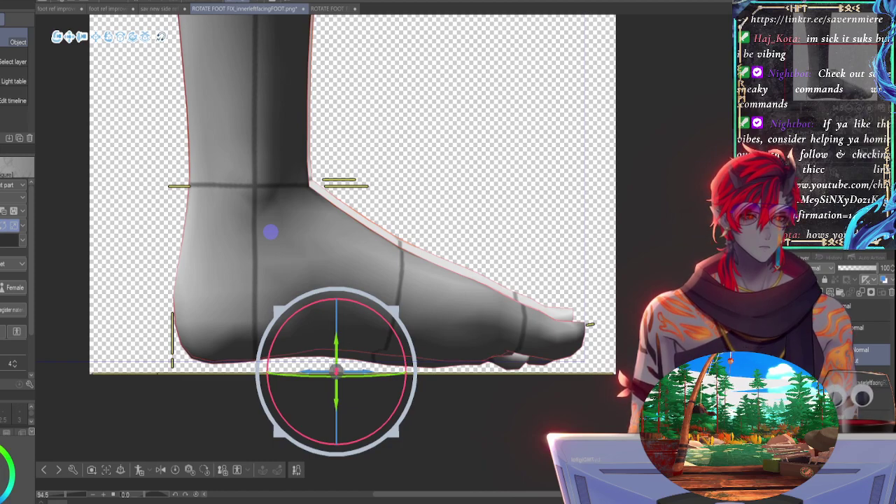
drag(843, 82, 847, 81)
drag(801, 108, 805, 108)
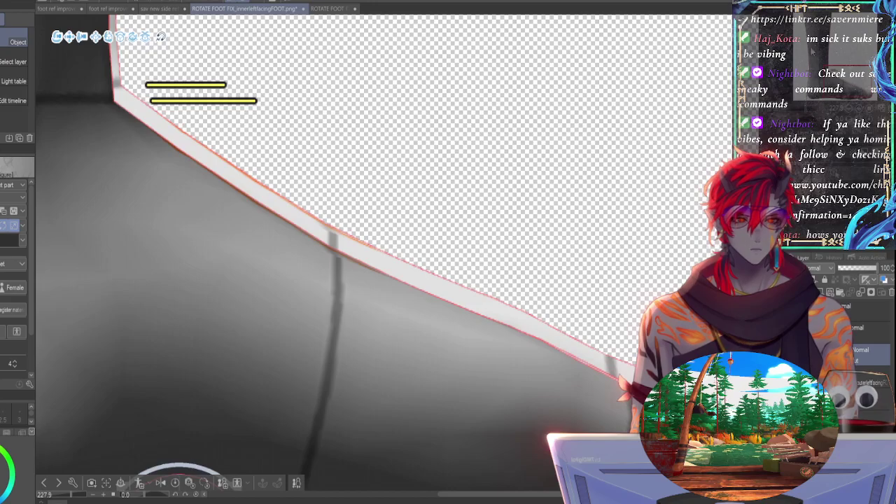
drag(812, 50, 860, 89)
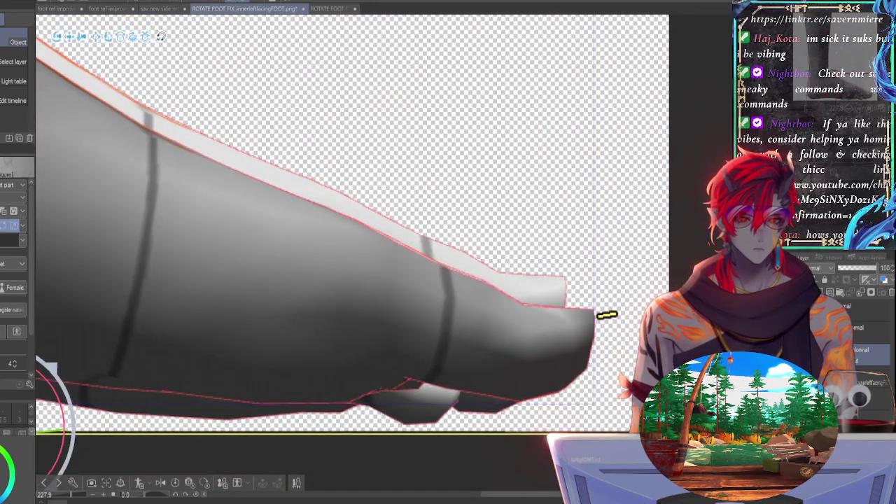
click(796, 355)
click(796, 355)
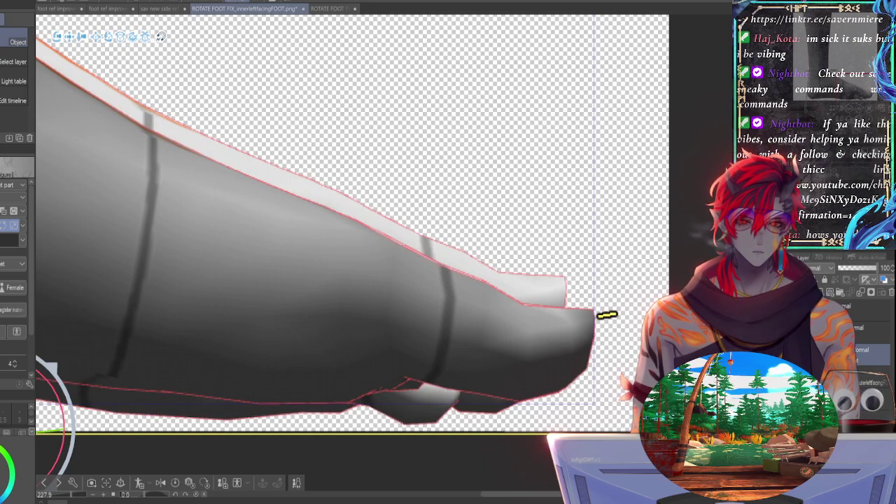
drag(803, 108, 800, 109)
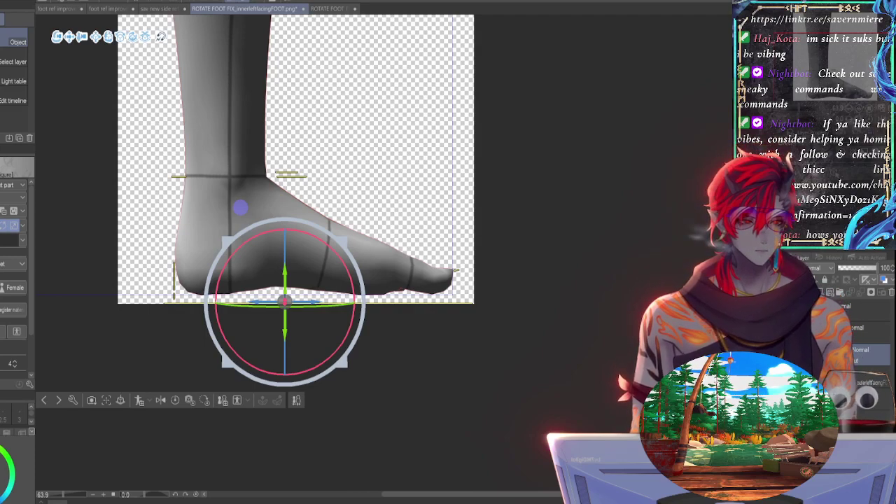
drag(853, 73, 834, 57)
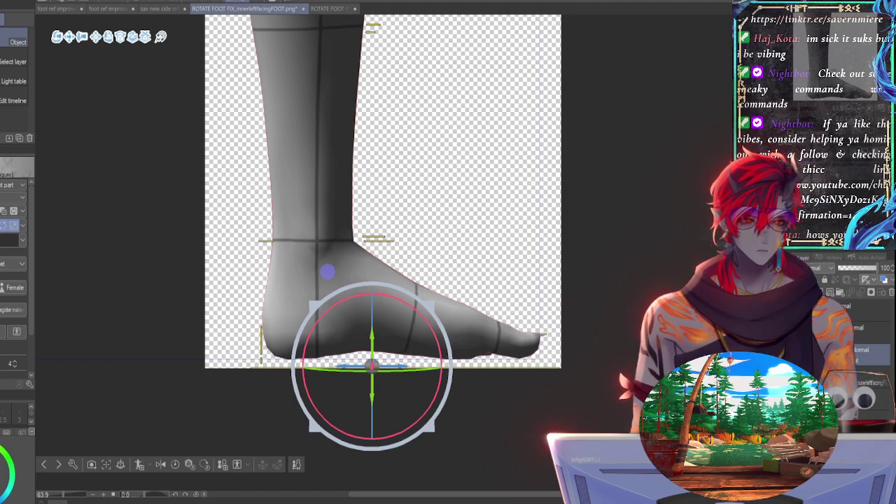
Step: Compare the whole 3D foot and lower leg with the reference by toggling both layers, leaving the 3D figure shown without the reference
click(793, 355)
click(794, 355)
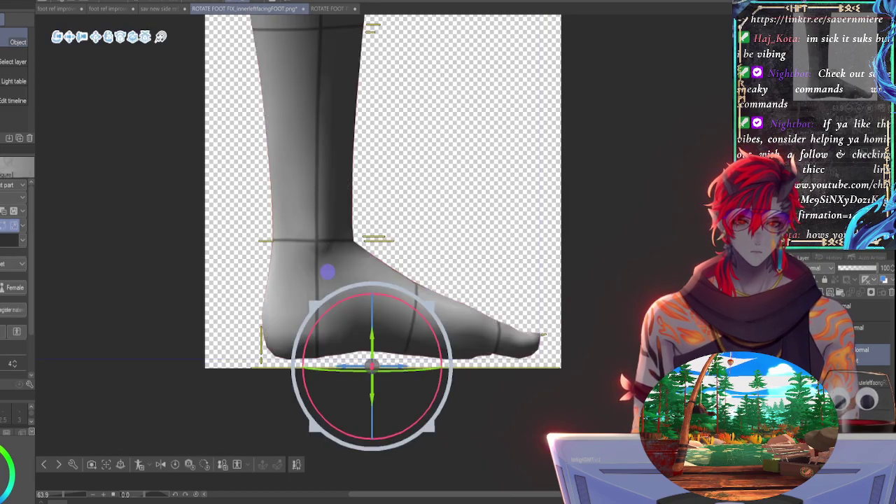
click(794, 382)
click(793, 382)
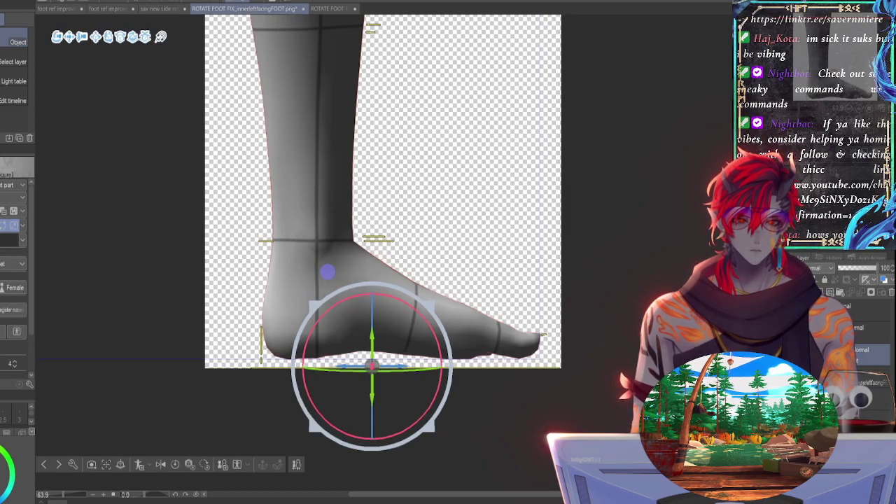
click(794, 382)
click(870, 382)
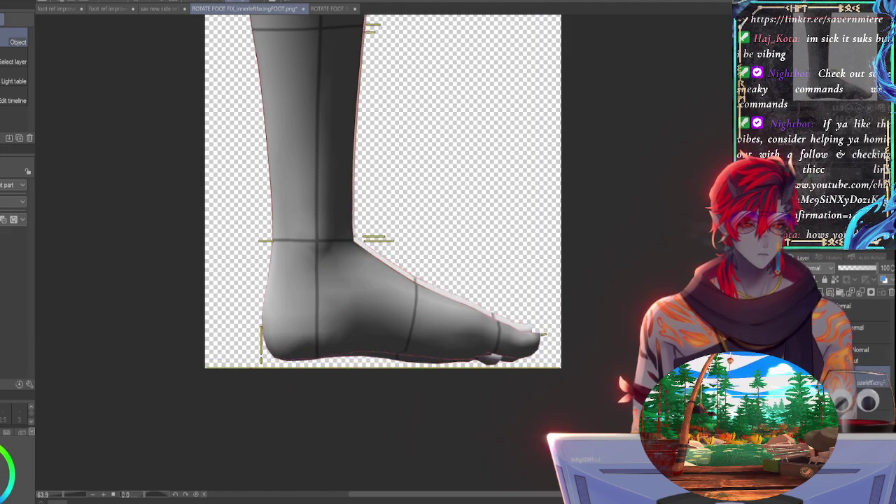
click(871, 355)
click(793, 354)
click(793, 354)
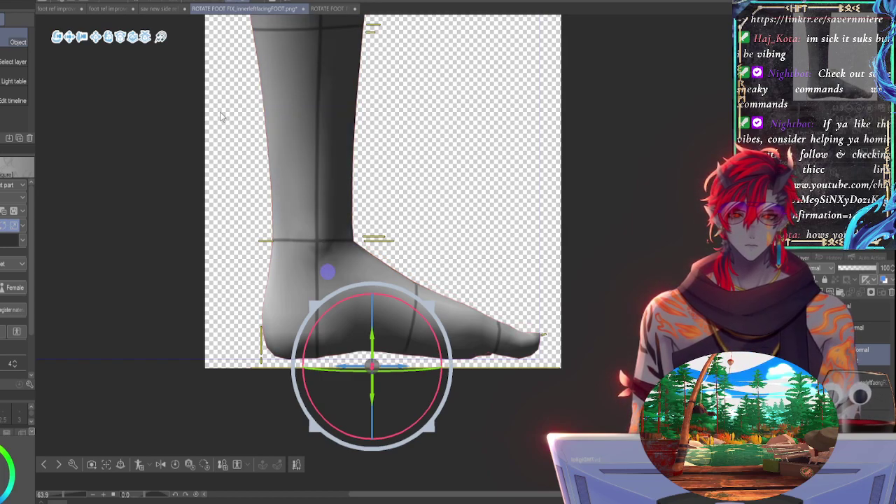
middle_drag(546, 95, 544, 117)
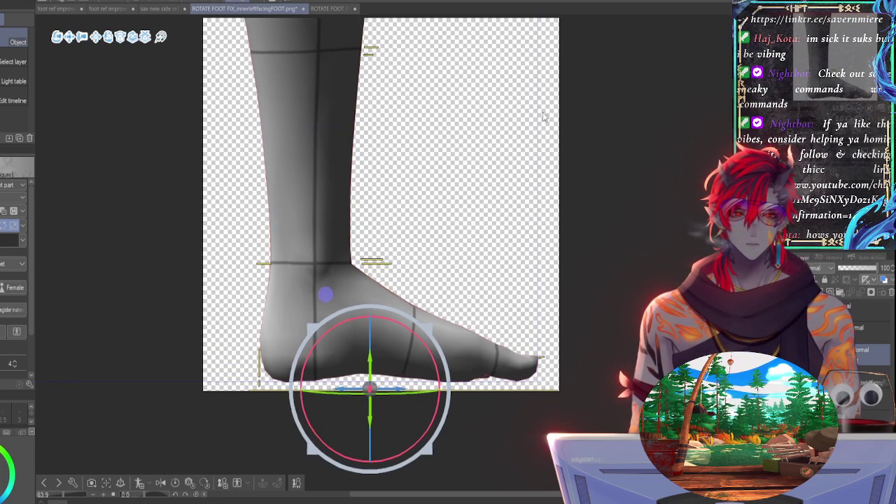
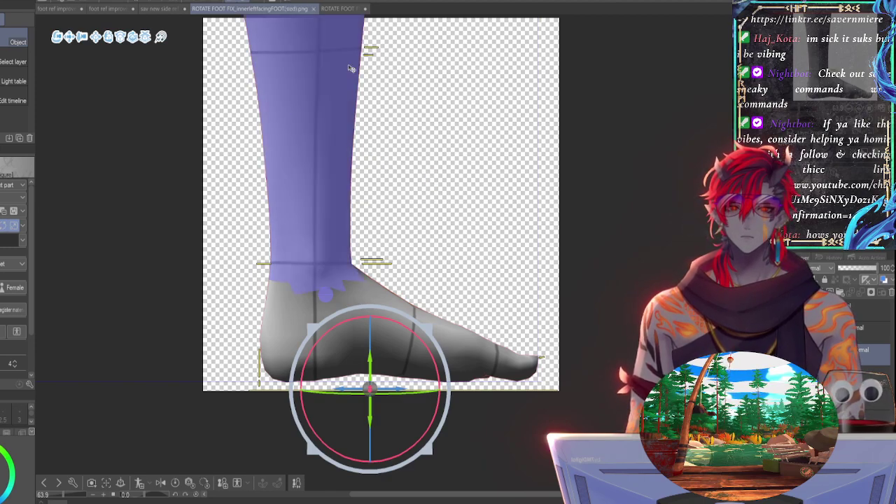
Step: Close the ROTATE FOOT FIX_innerleftfacingFOOT.png document and switch to its (sized).png version
click(339, 11)
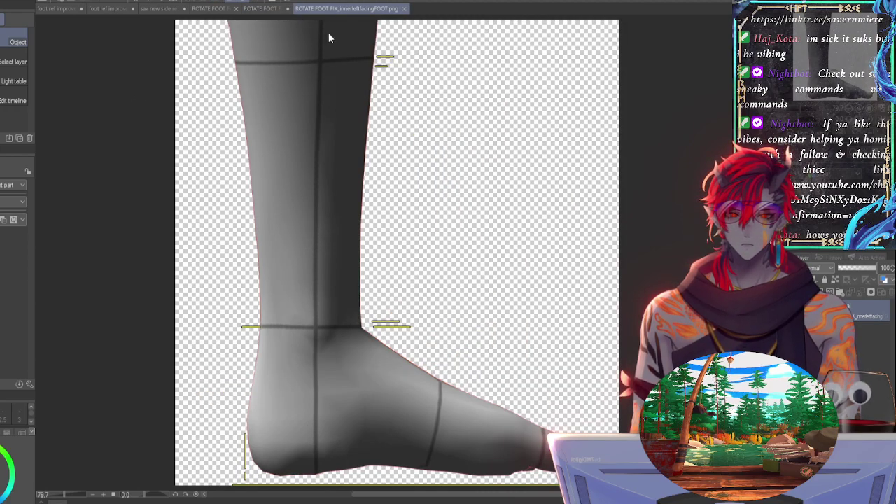
click(254, 10)
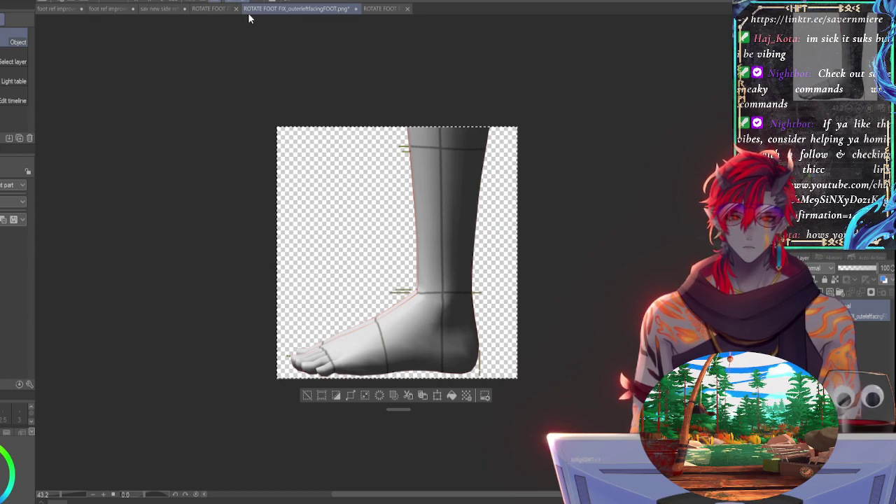
click(383, 8)
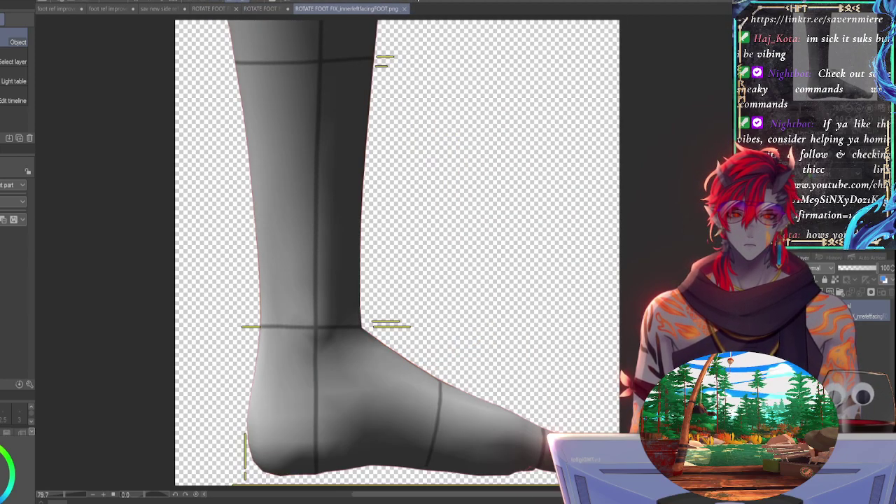
click(405, 9)
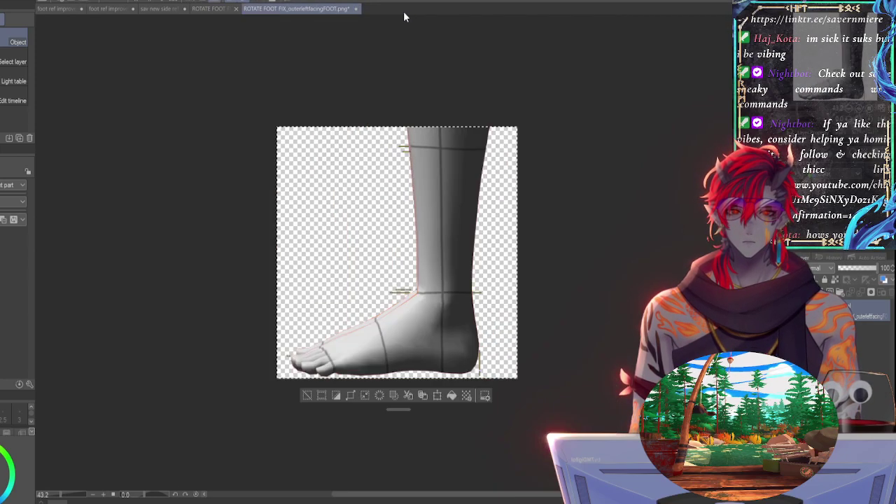
click(215, 11)
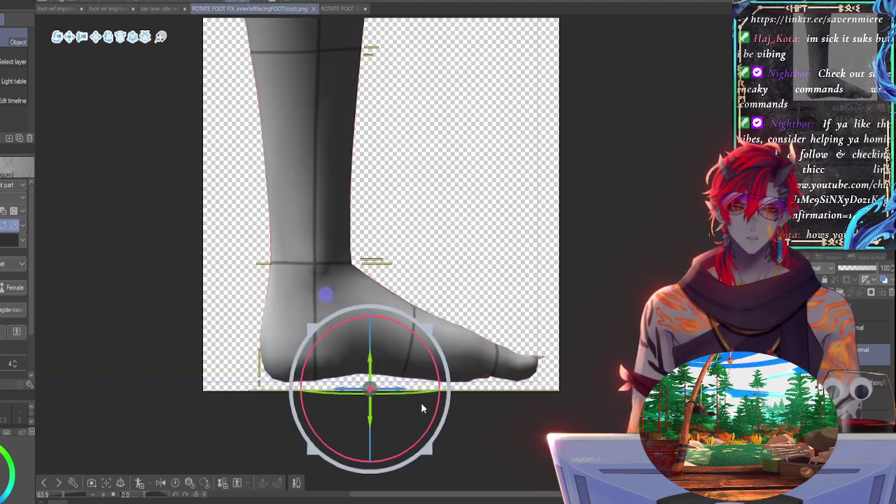
Step: Rotate the 3D figure about its vertical axis from the side view until both feet face the front
drag(800, 110, 796, 116)
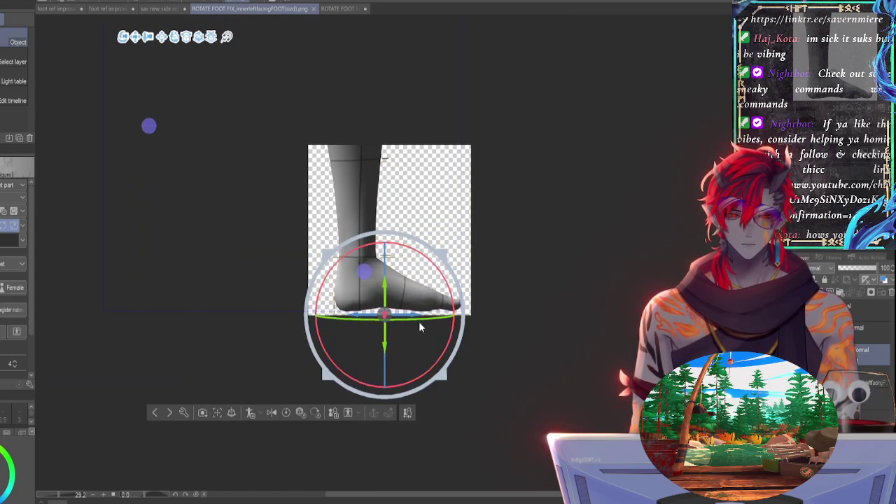
drag(426, 316, 89, 353)
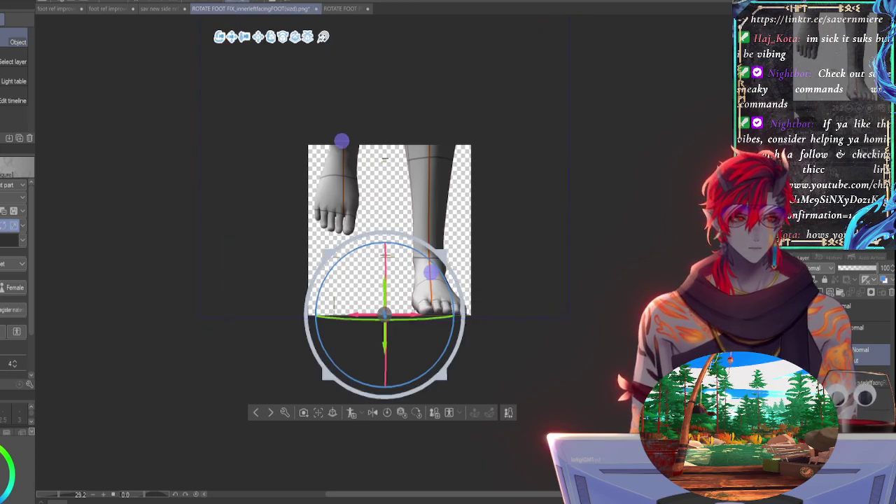
key(ctrl+plus)
key(ctrl+plus)
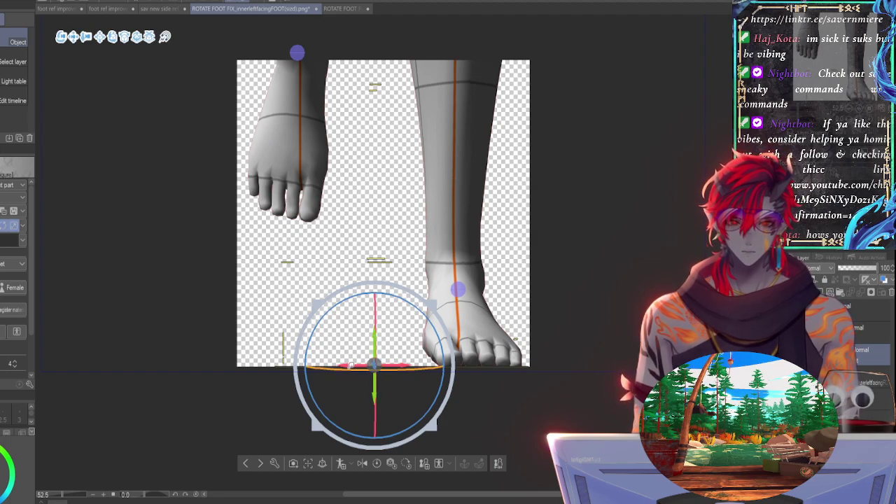
Step: Shift the front-facing 3D figure left and slightly up, moving its standing foot toward the ankle guide marks
mouse_move(394, 365)
mouse_down()
mouse_move(364, 364)
mouse_move(390, 363)
mouse_move(380, 365)
mouse_up()
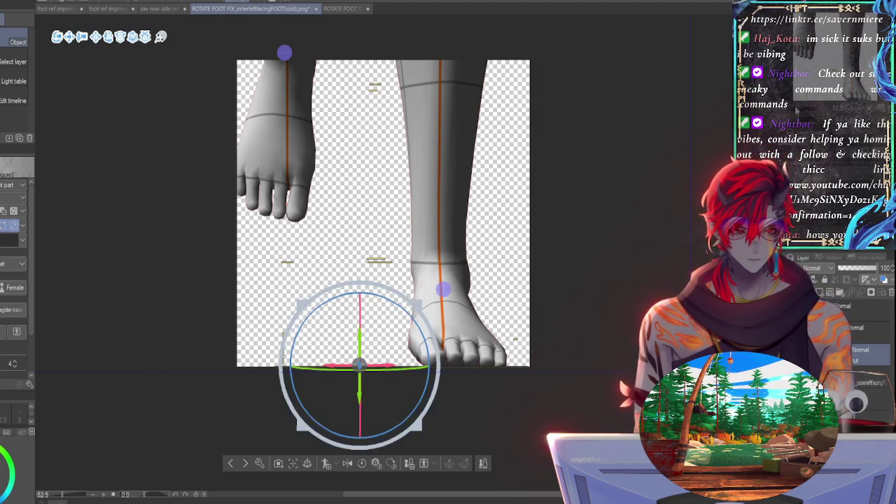
drag(796, 107, 801, 109)
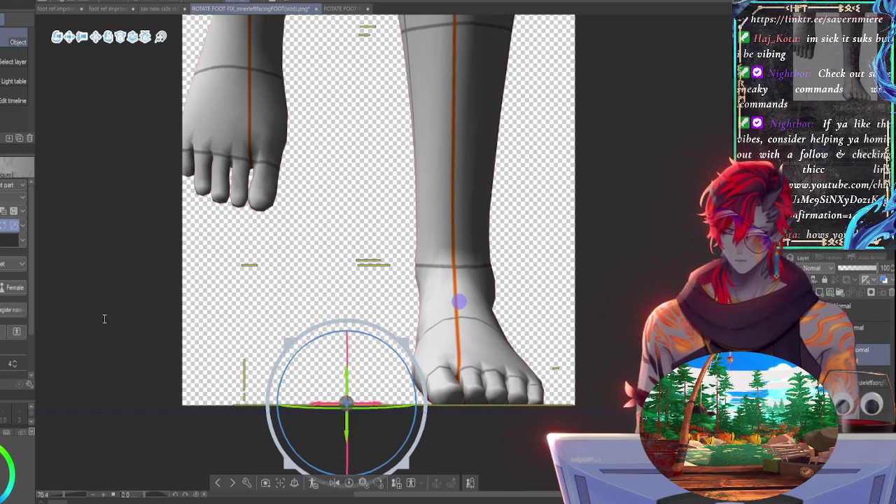
key(ctrl+z)
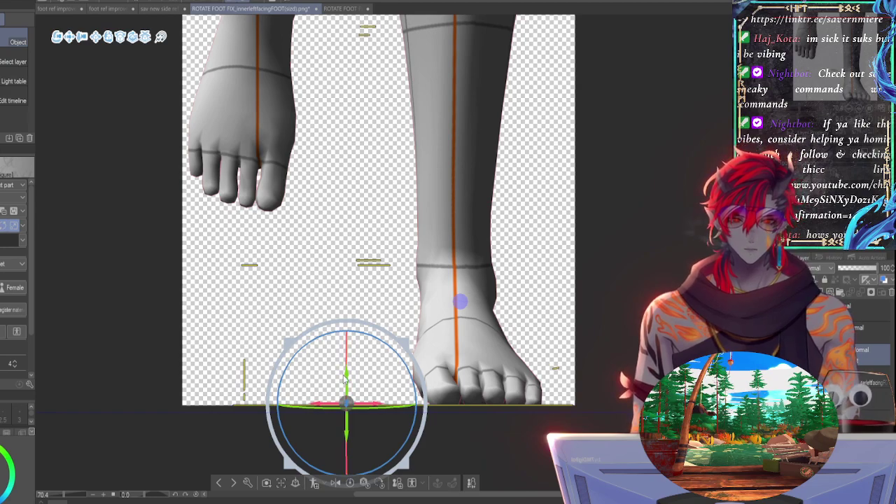
drag(348, 372, 349, 366)
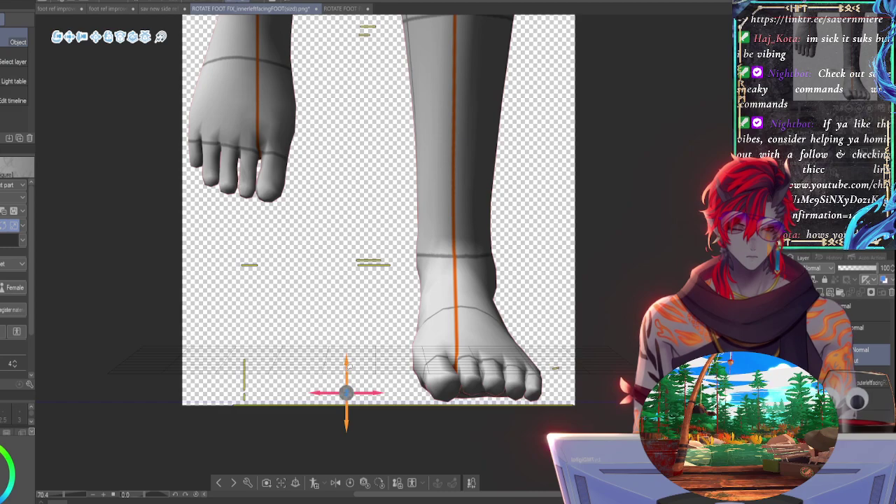
mouse_move(460, 289)
mouse_down()
mouse_move(554, 288)
mouse_move(437, 287)
mouse_move(471, 287)
mouse_up()
drag(389, 384, 315, 358)
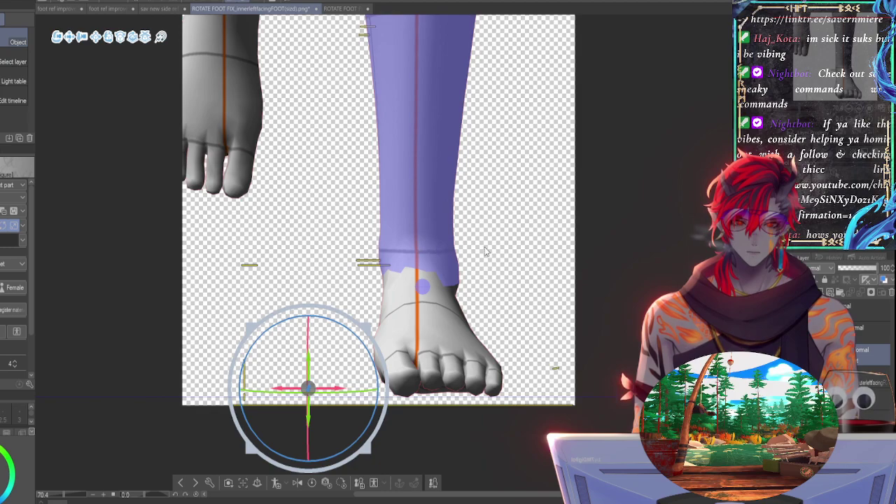
Step: Show the outer-left-facing foot reference layer and move the front-facing 3D figure left toward the reference leg
click(868, 379)
click(805, 379)
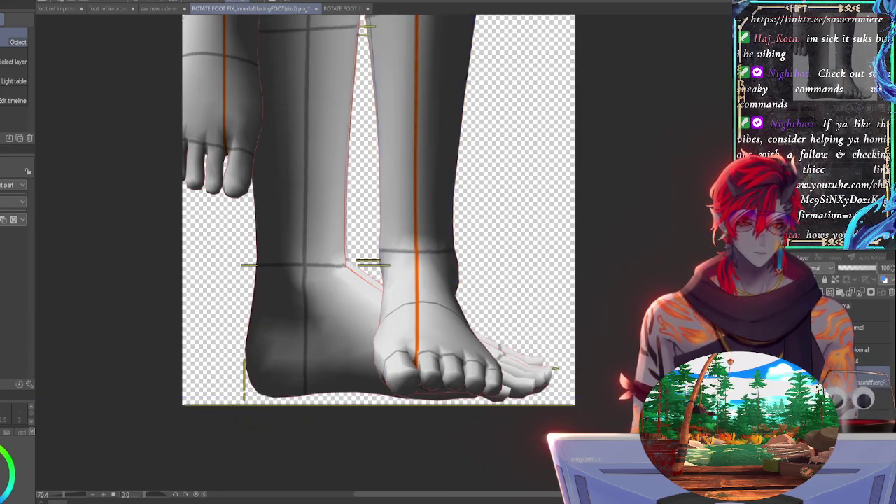
click(423, 286)
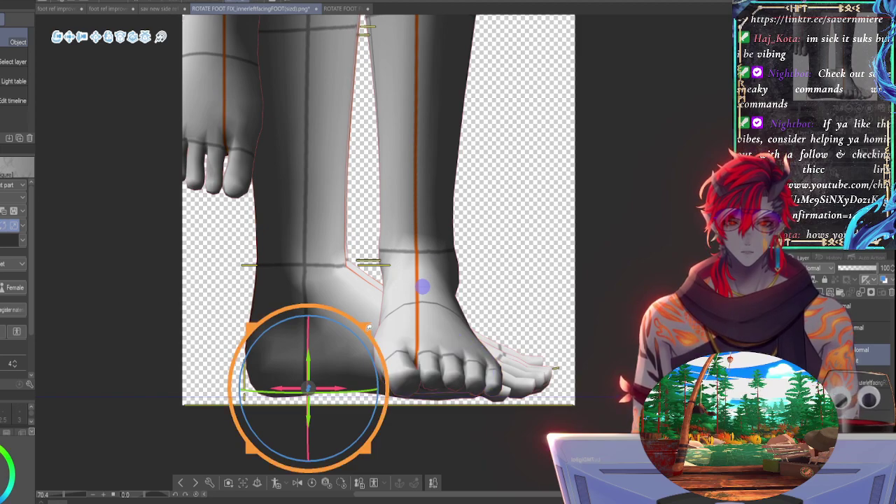
drag(311, 387, 354, 322)
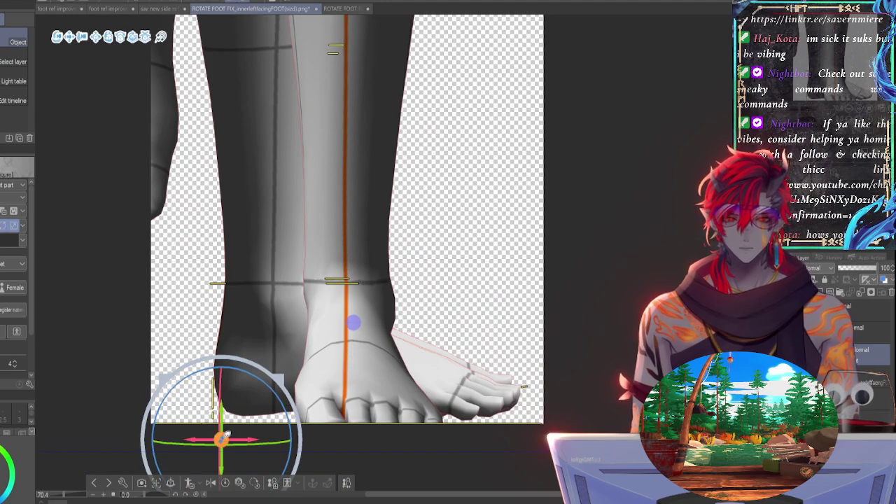
Step: Reposition the front-facing 3D figure over the reference leg, matching its ankle line to the guide marks and its sole to the ground line
drag(223, 438, 242, 396)
key(ctrl+z)
scroll(400, 252, down, 6)
scroll(400, 252, up, 1)
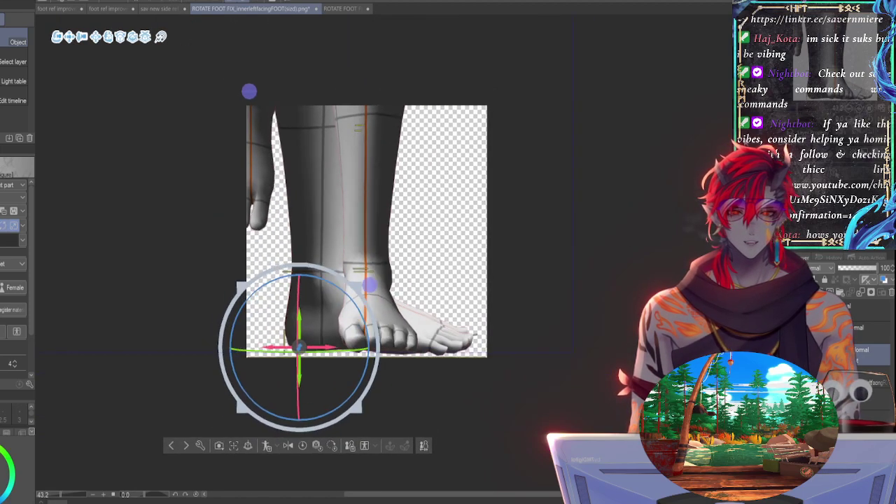
drag(303, 319, 269, 356)
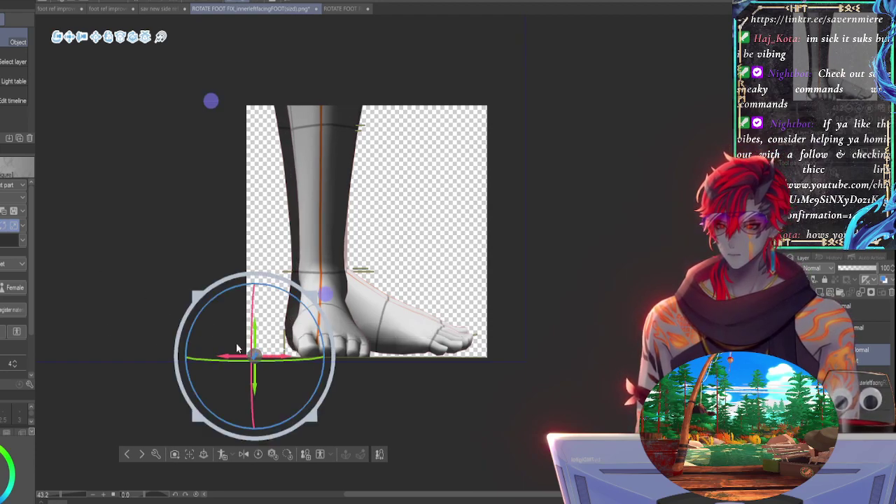
drag(254, 356, 274, 360)
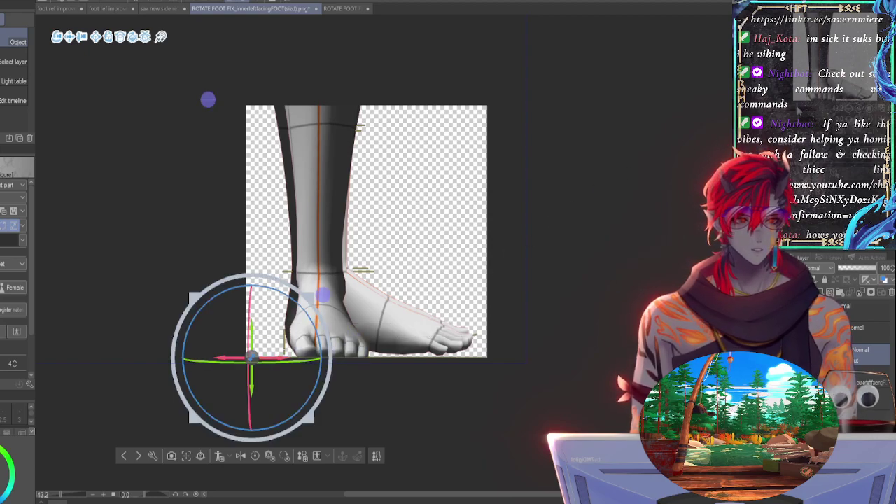
drag(799, 110, 803, 112)
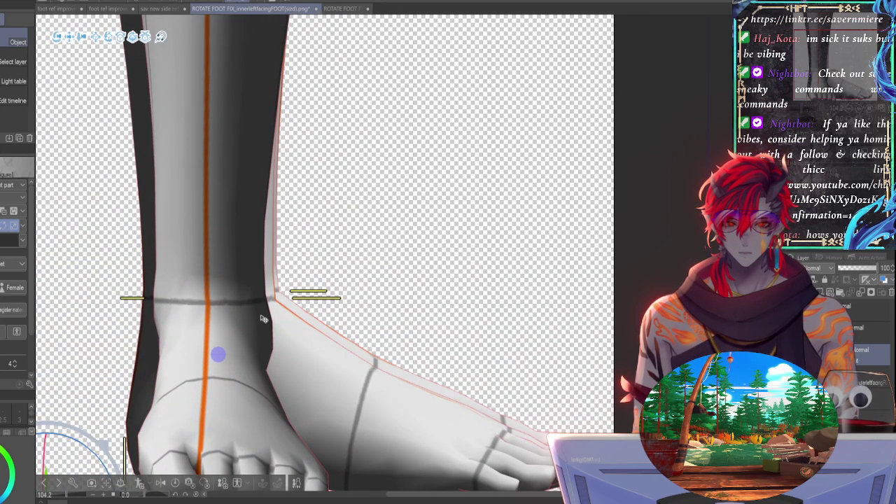
Step: Shift the front-facing 3D figure right to expose the reference heel and ankle, and return it over the reference leg
middle_drag(244, 296, 356, 143)
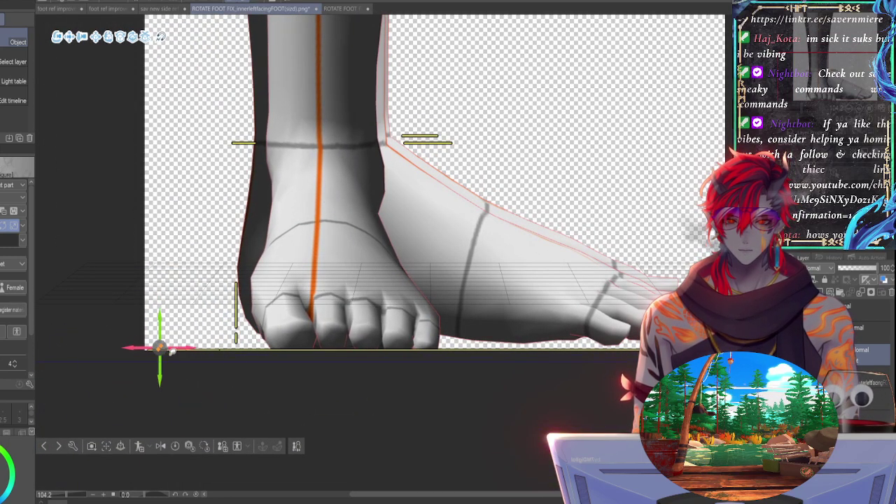
drag(188, 348, 255, 349)
drag(228, 321, 227, 317)
middle_drag(396, 195, 453, 357)
middle_drag(325, 427, 339, 244)
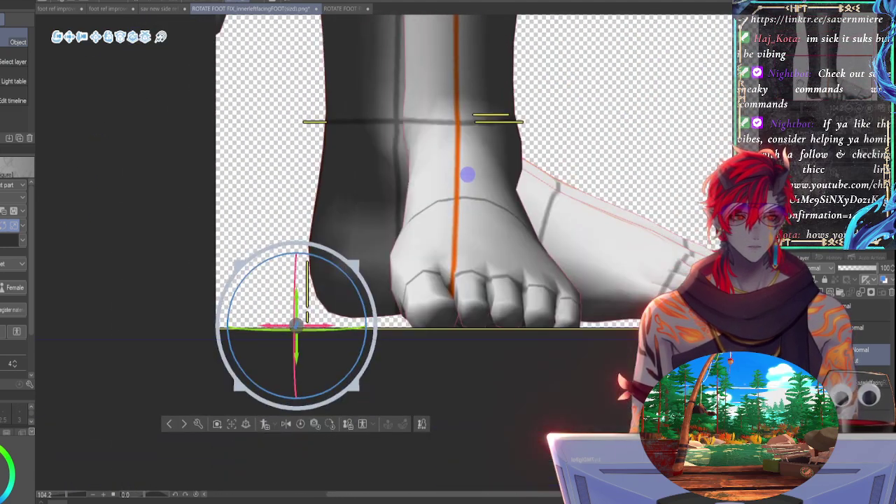
drag(468, 174, 400, 174)
middle_drag(401, 174, 350, 491)
middle_drag(75, 15, 41, 129)
scroll(409, 200, down, 3)
scroll(372, 344, up, 2)
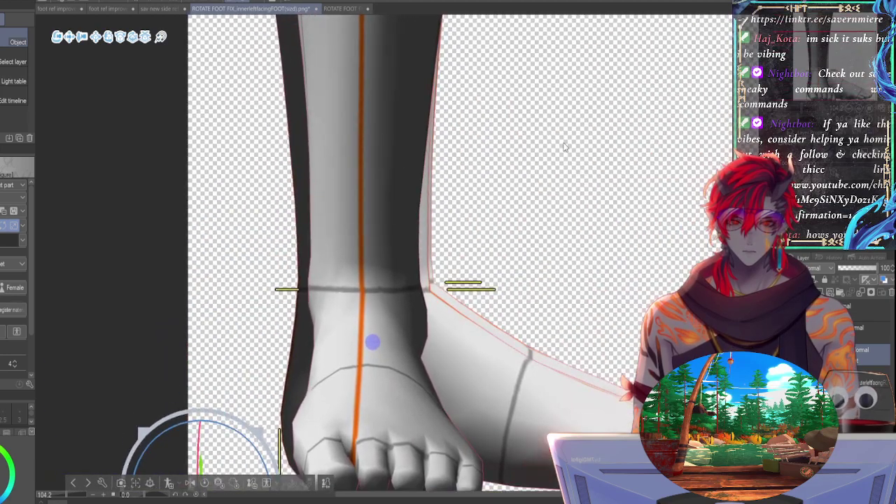
scroll(350, 344, down, 4)
scroll(343, 347, up, 1)
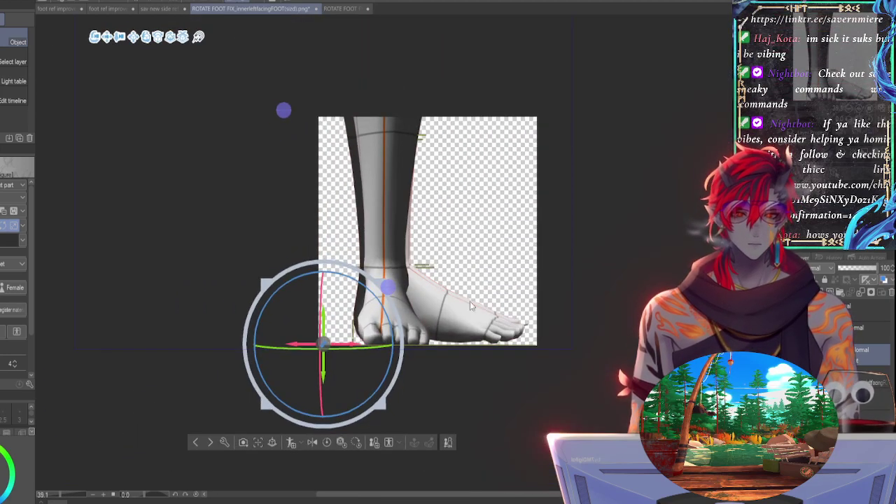
Step: Try the front-facing 3D figure farther right, beside the reference heel, and undo the last trial move
drag(349, 345, 372, 345)
click(362, 339)
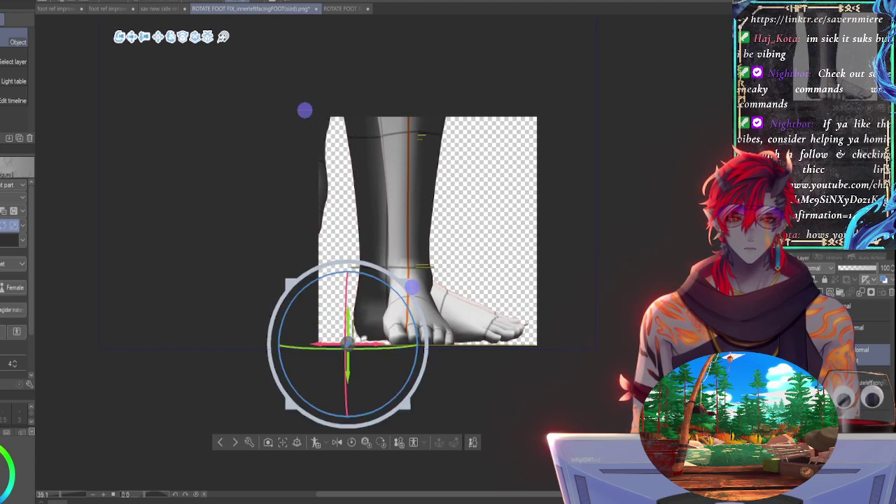
click(349, 315)
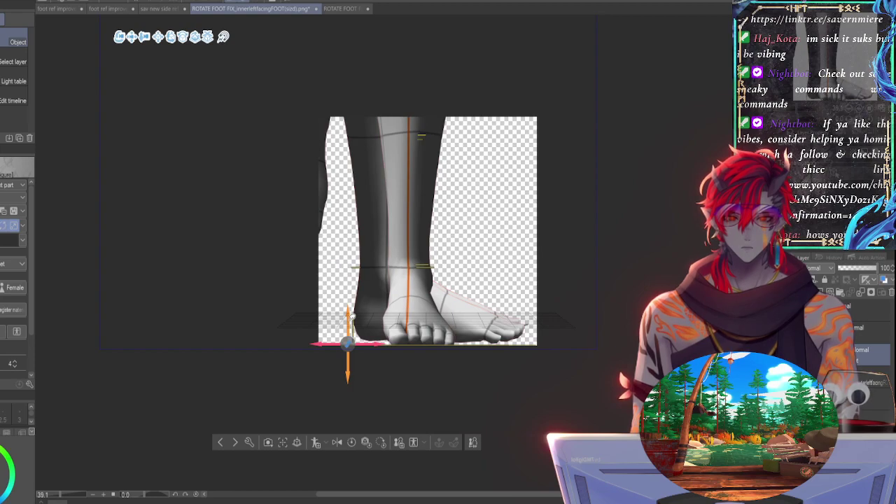
click(352, 318)
click(350, 339)
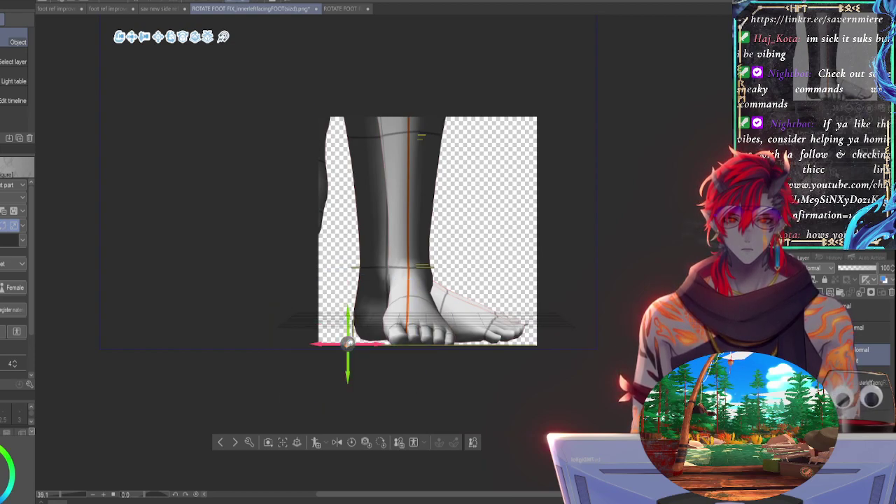
drag(348, 344, 70, 341)
click(348, 317)
click(349, 316)
click(355, 320)
click(374, 340)
click(355, 319)
key(ctrl+z)
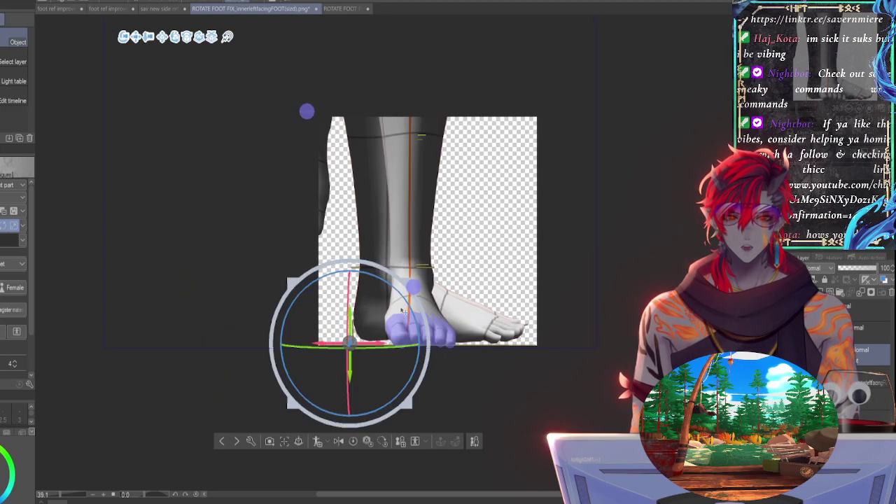
Step: Bring the front-facing 3D figure back left over the reference leg, aligning its outer edge with the heel guide mark
drag(336, 343, 381, 339)
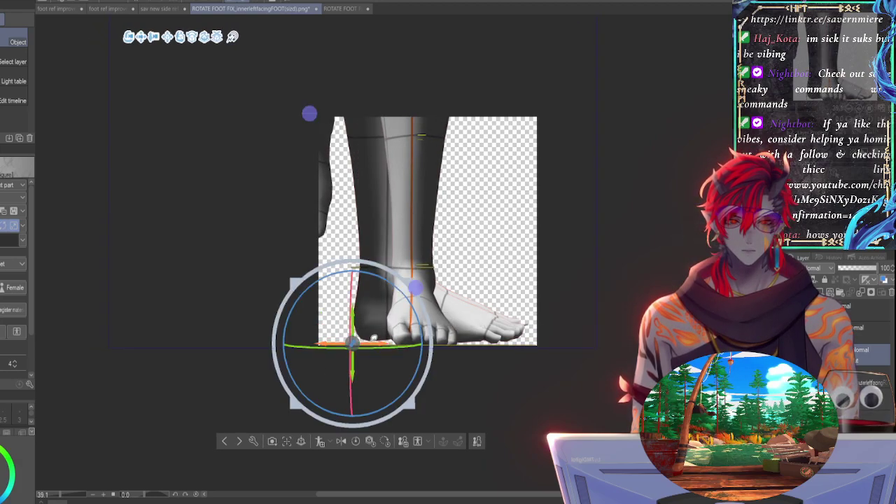
drag(376, 338, 343, 323)
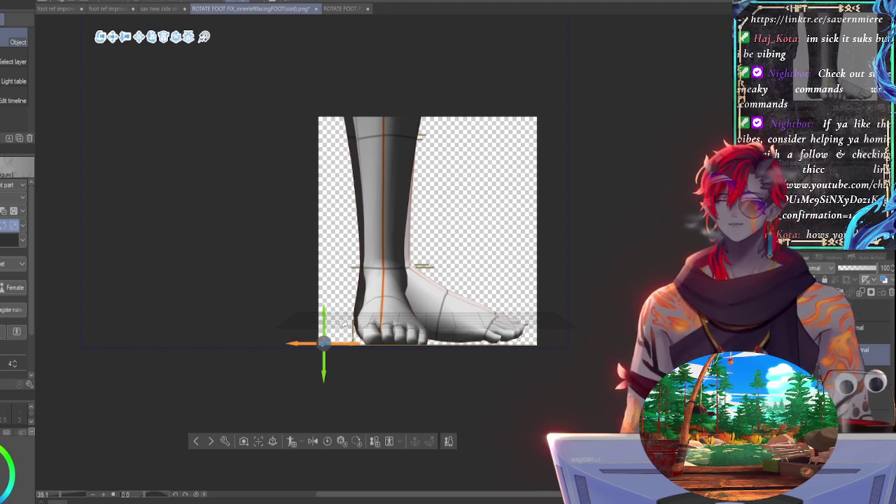
drag(344, 325, 343, 324)
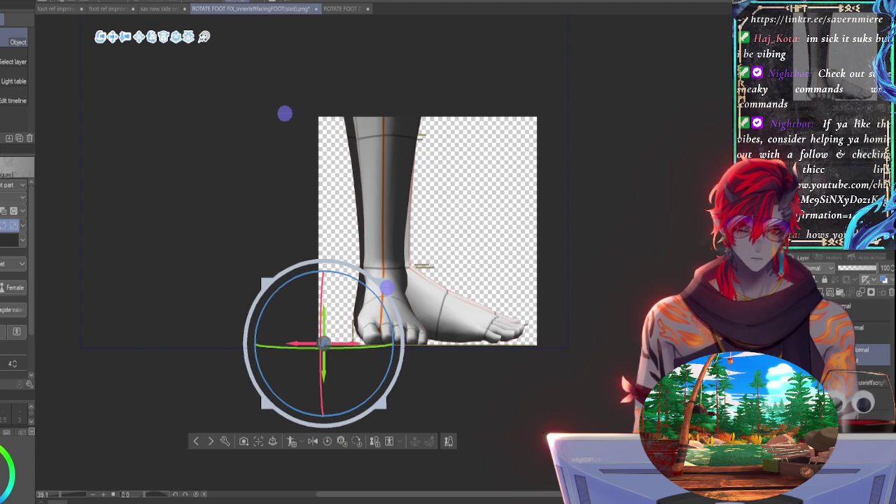
Step: Raise the front-facing 3D figure slightly so its toes sit just above the ground line
drag(795, 107, 803, 107)
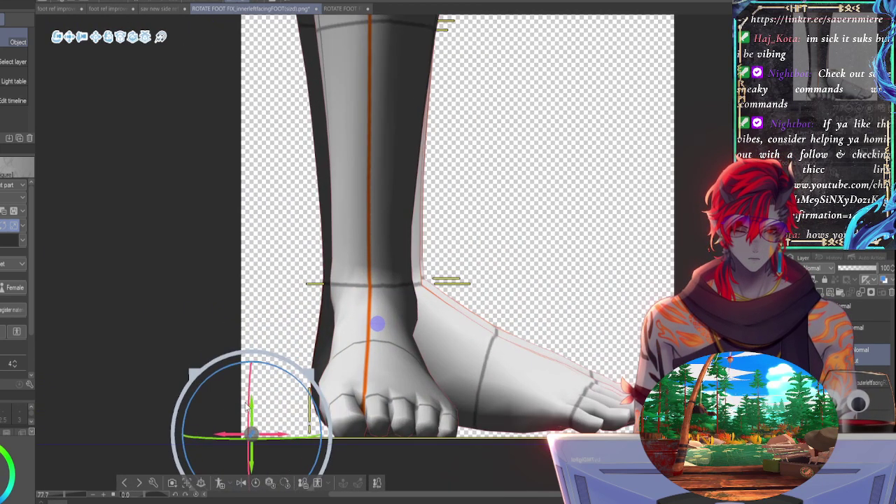
drag(254, 398, 257, 396)
click(822, 61)
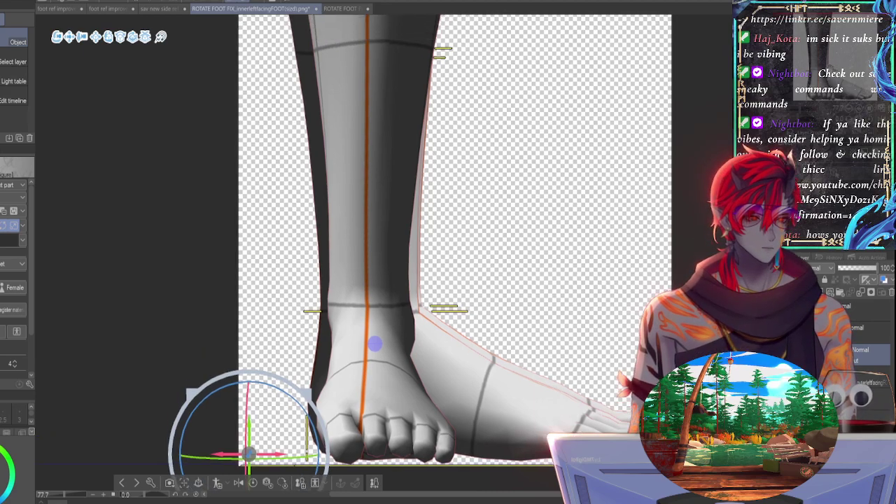
drag(830, 70, 830, 53)
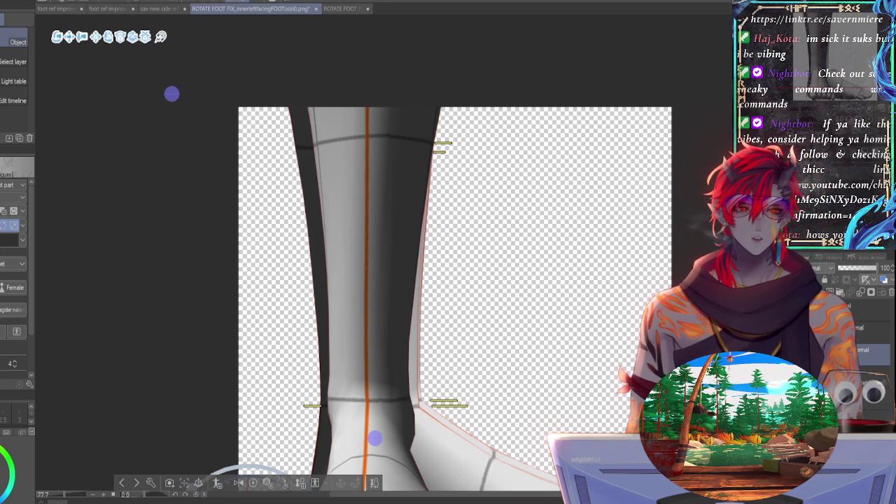
Step: Move the guide marks layer left and slightly up so its ankle marks start at the front leg's orange centre line
click(868, 332)
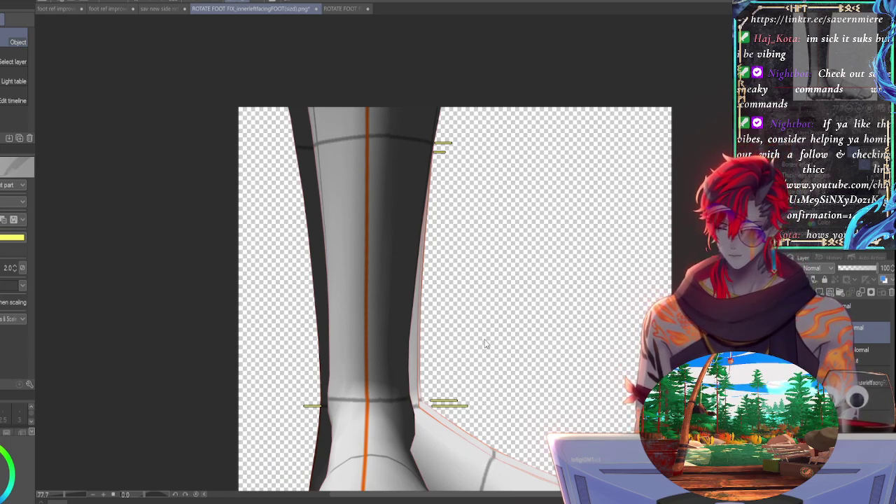
key(ctrl+t)
drag(488, 374, 425, 371)
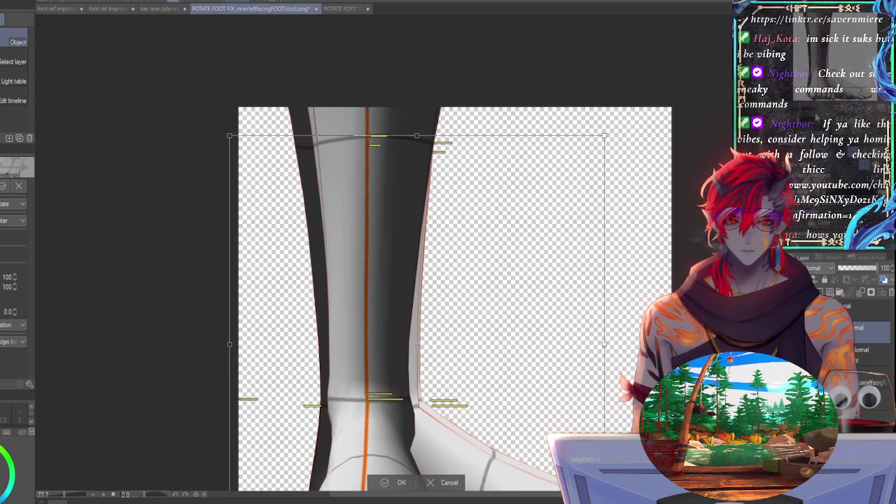
scroll(647, 164, down, 3)
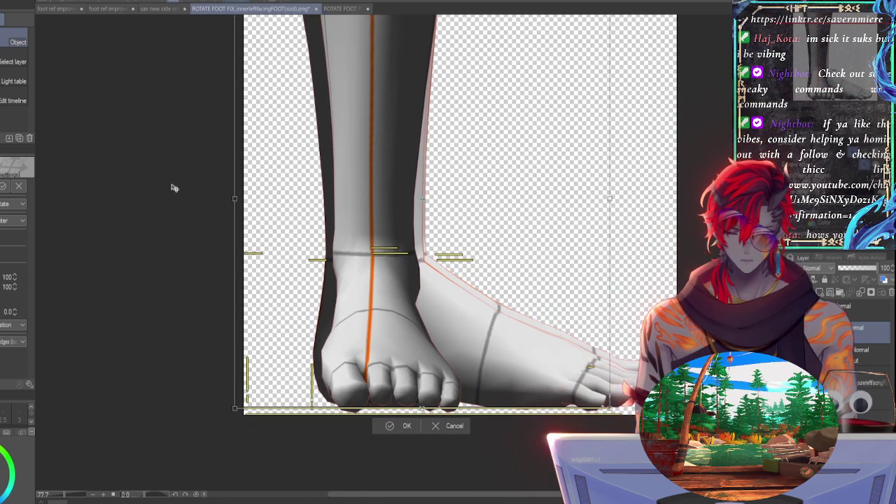
key(Return)
Step: Delete the moved layer's leftover marks beside the ankle, at the heel and along the ground, and clear the selection
key(m)
drag(203, 212, 326, 300)
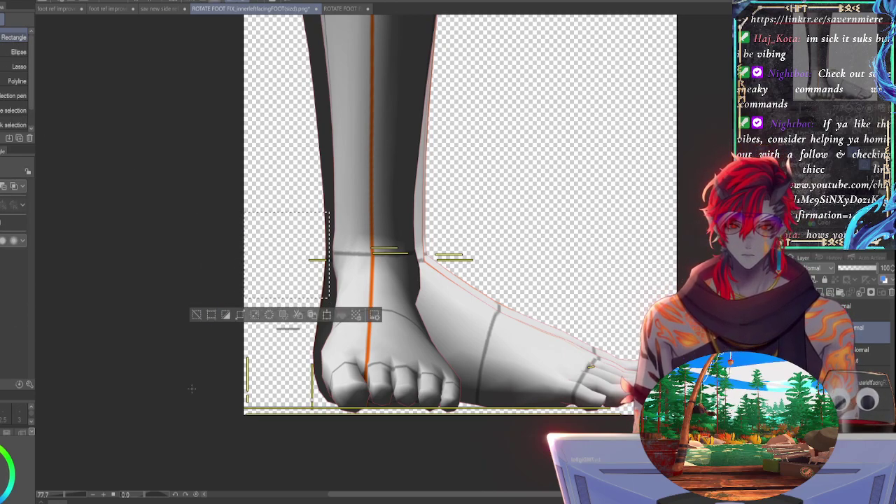
drag(202, 334, 623, 446)
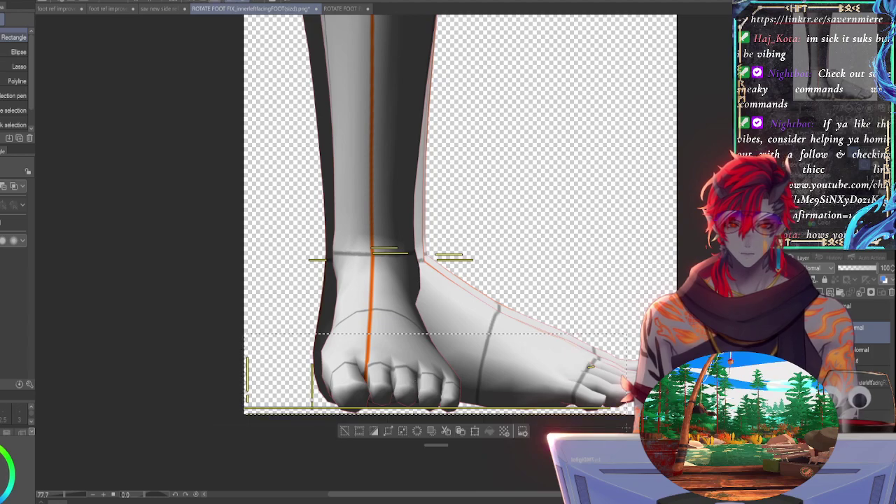
key(Delete)
drag(684, 308, 621, 420)
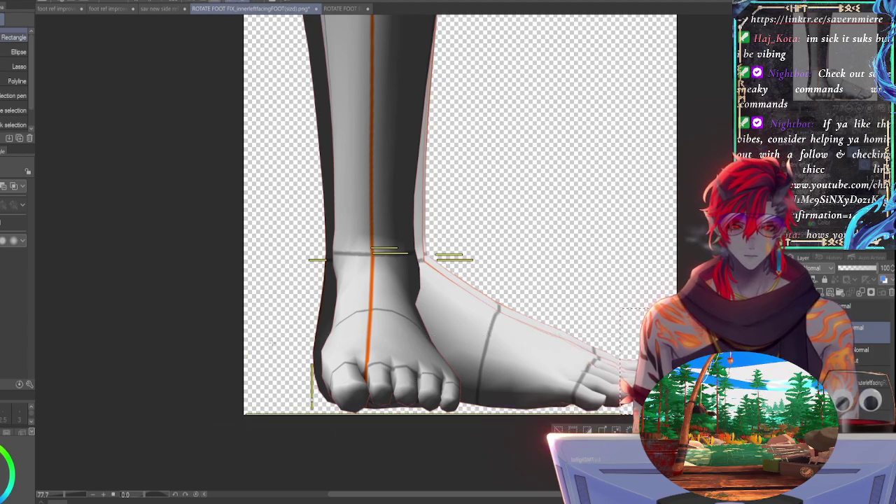
drag(288, 339, 336, 448)
click(561, 327)
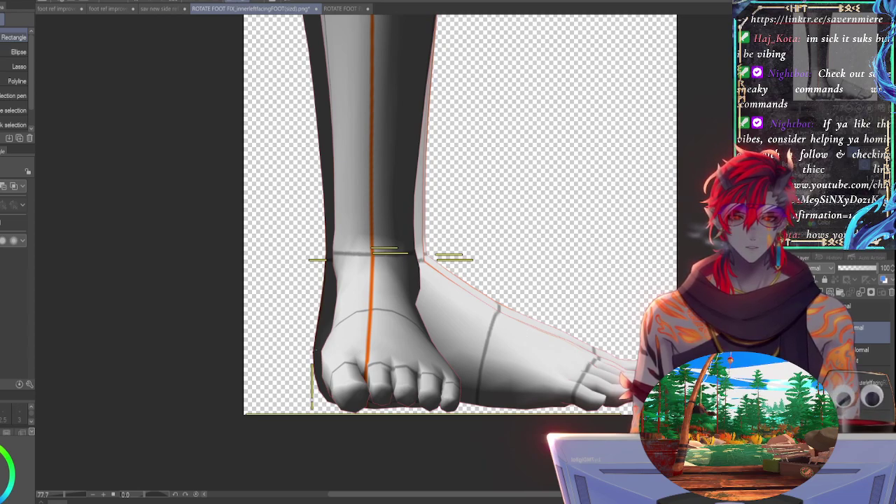
Step: Toggle the side reference foot's visibility to check the moved ankle marks against the front-facing foot alone
click(870, 380)
click(803, 379)
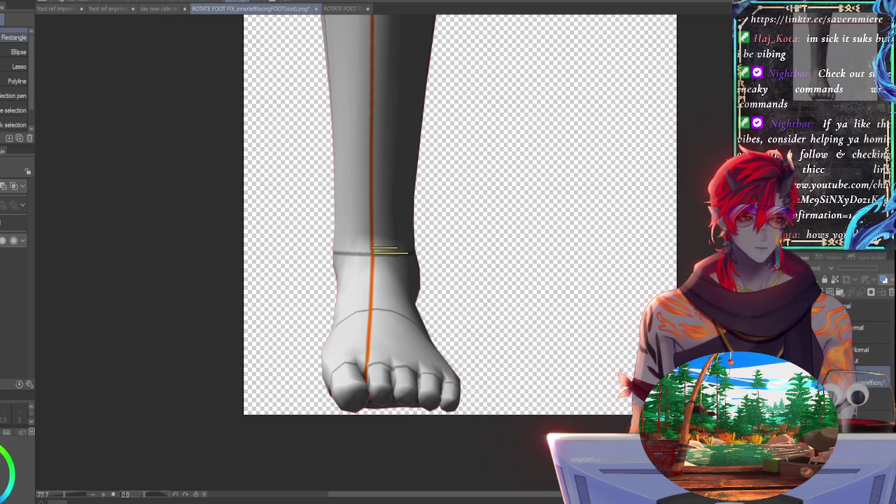
click(802, 379)
click(802, 380)
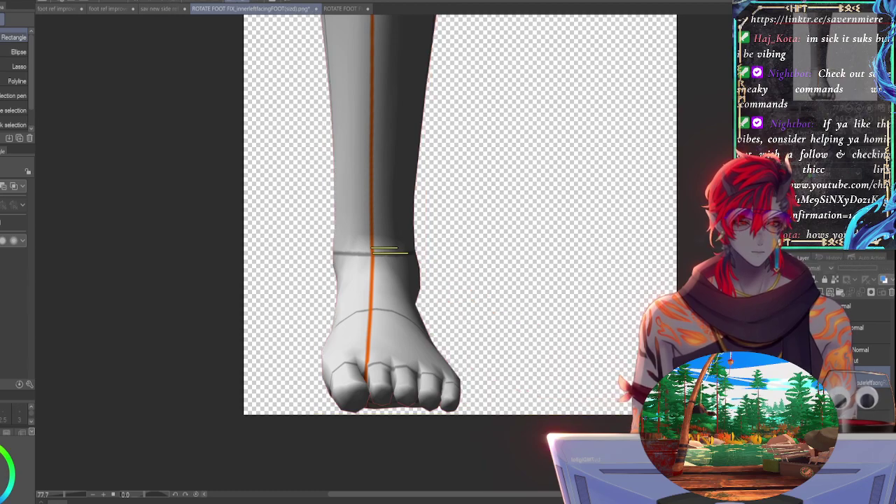
click(803, 402)
click(803, 401)
click(871, 356)
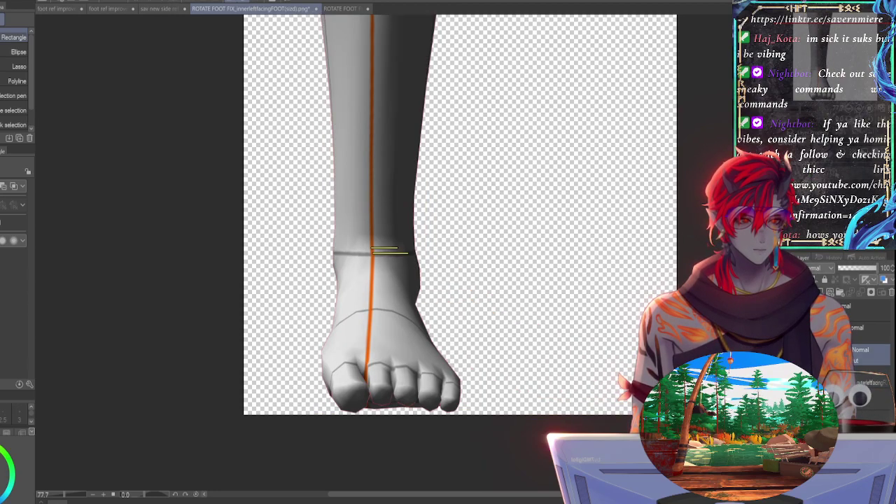
click(865, 306)
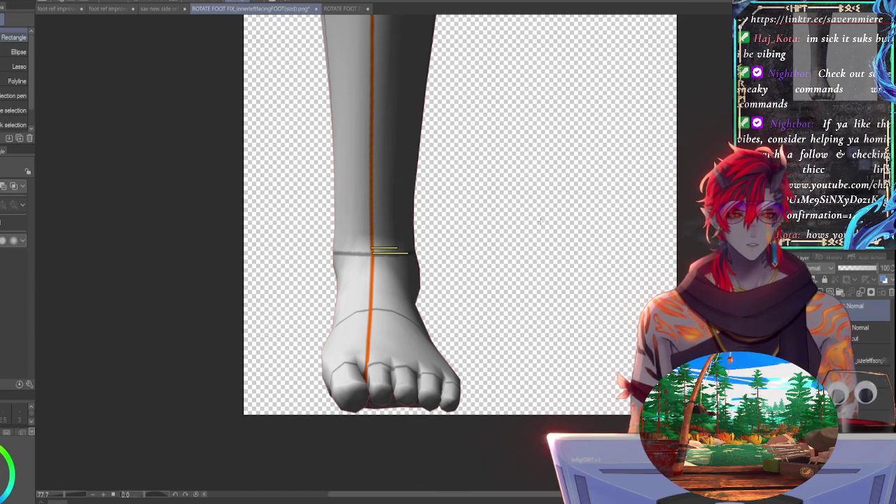
click(798, 355)
Step: Toggle the front-facing 3D figure and the side reference to compare their ankle lines and soles with the guide marks
middle_drag(448, 210, 425, 234)
drag(802, 109, 801, 109)
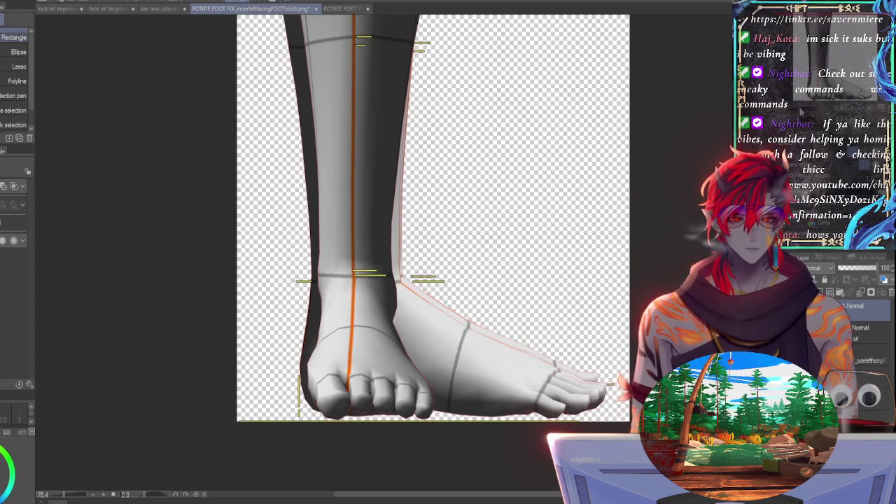
click(798, 332)
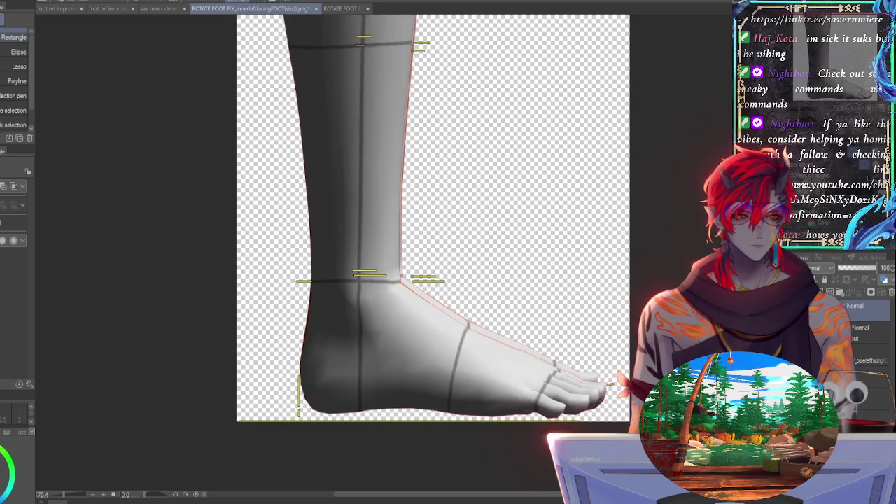
click(798, 332)
click(799, 361)
click(799, 361)
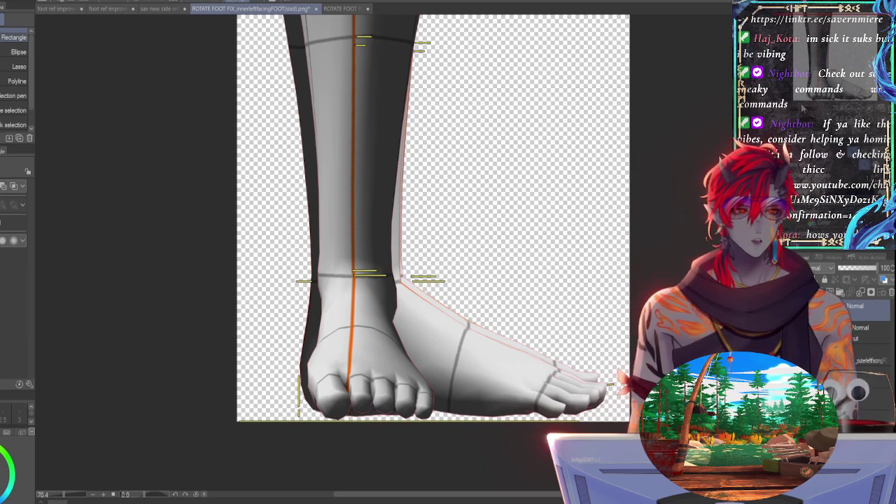
scroll(434, 224, down, 2)
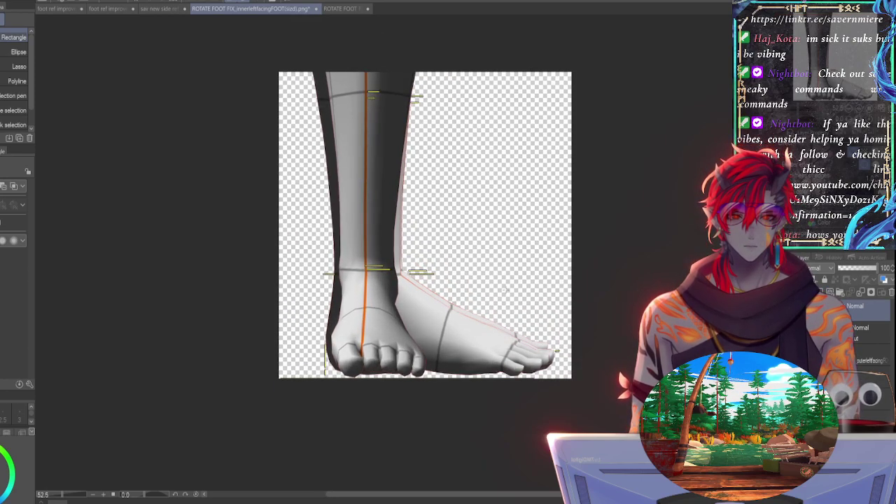
Step: Fine-tune the front-facing 3D figure's height so its ankle line meets the moved marks on the centre line
click(854, 332)
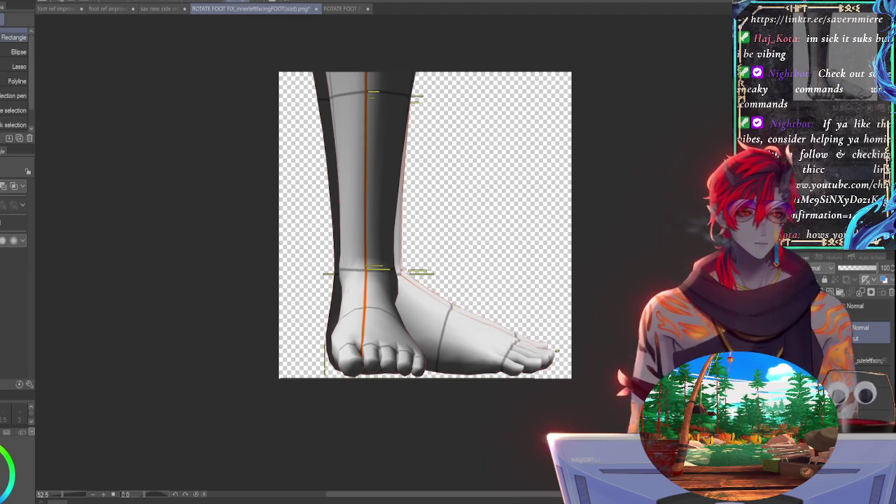
drag(810, 67, 812, 48)
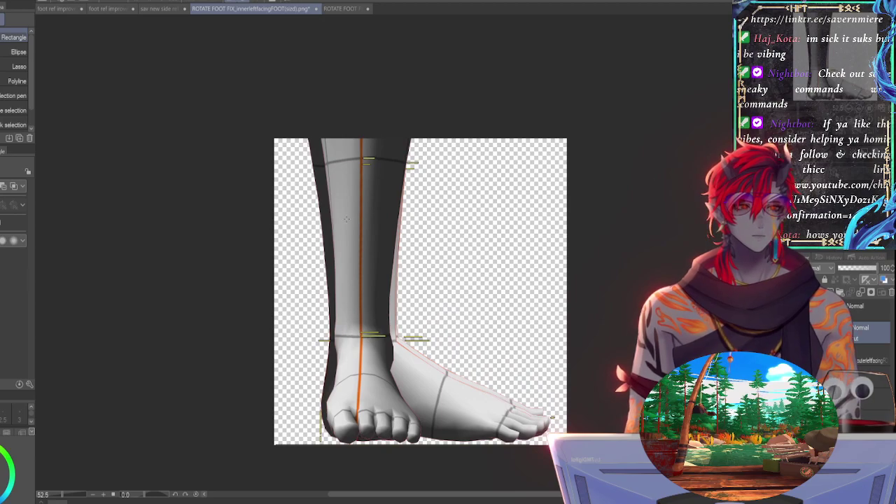
key(o)
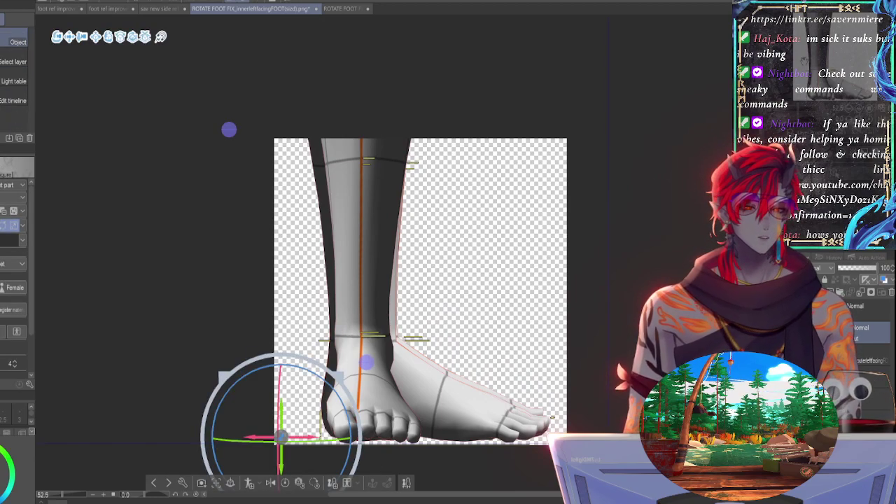
drag(367, 362, 372, 275)
drag(287, 349, 287, 329)
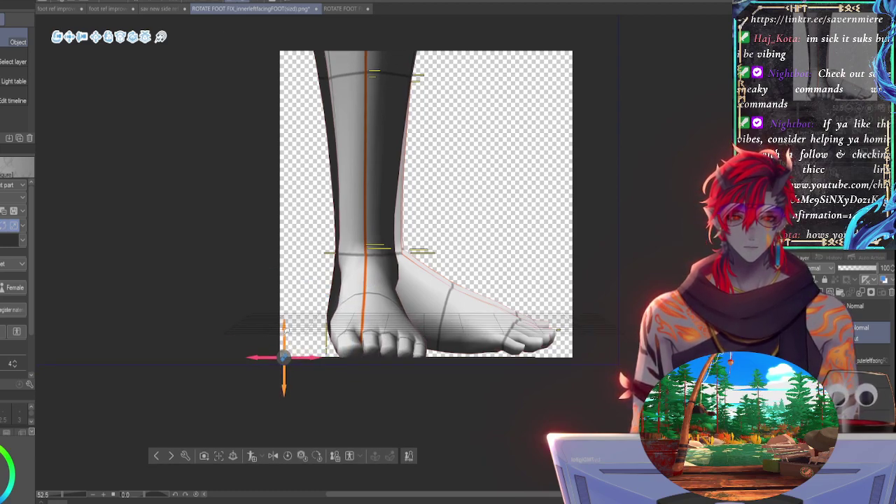
mouse_move(286, 329)
mouse_down()
mouse_move(287, 312)
mouse_move(292, 324)
mouse_up()
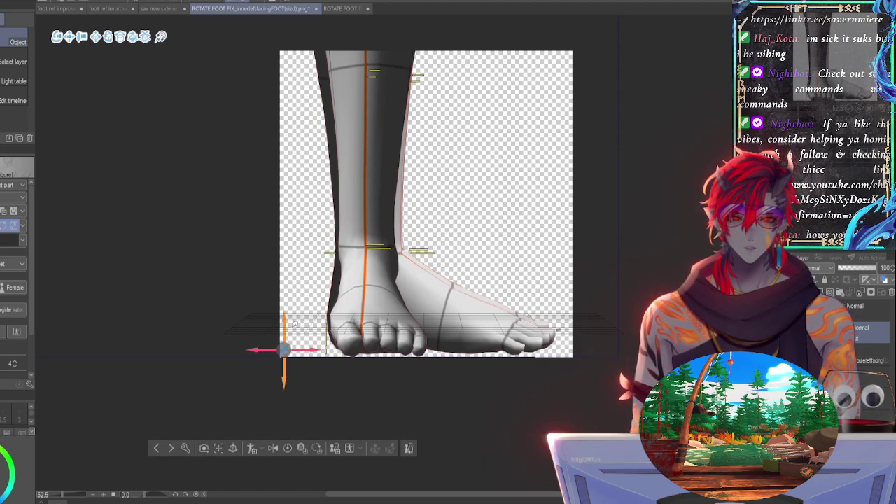
drag(295, 323, 294, 323)
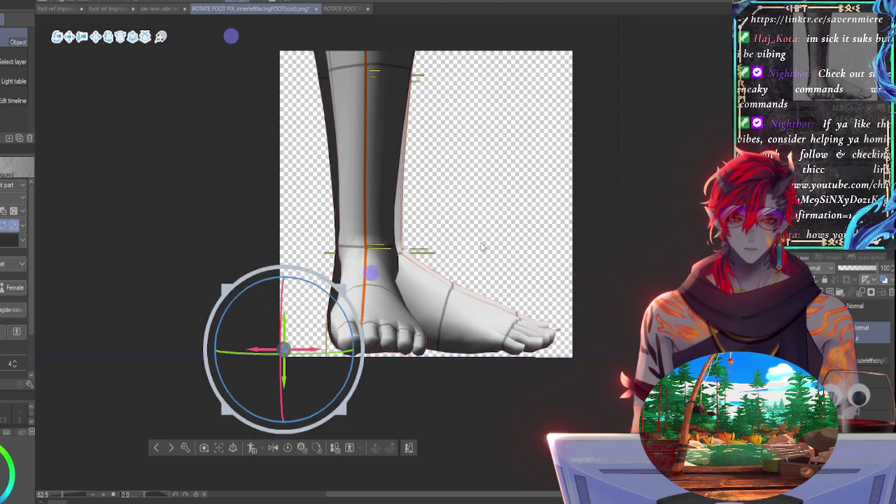
Step: Scale the guide-mark layer to 103% and move it so its marks sit on the front-facing foot's centre line
click(870, 358)
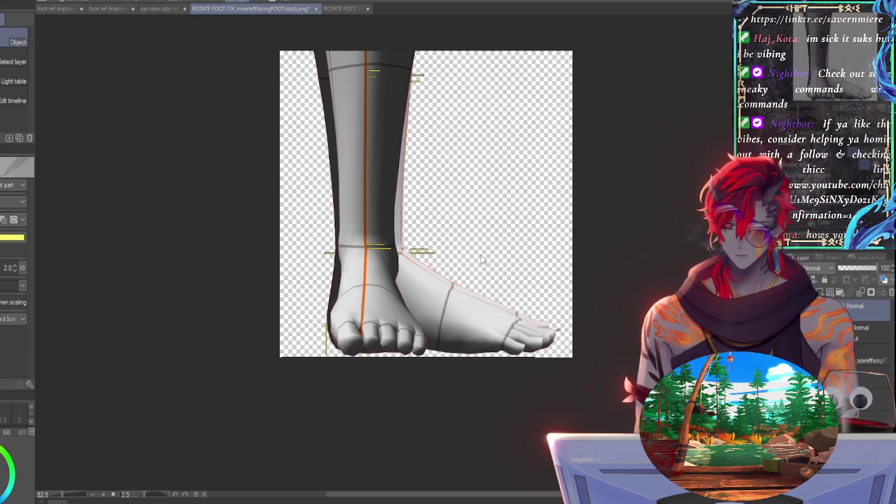
key(ctrl+t)
drag(444, 225, 444, 232)
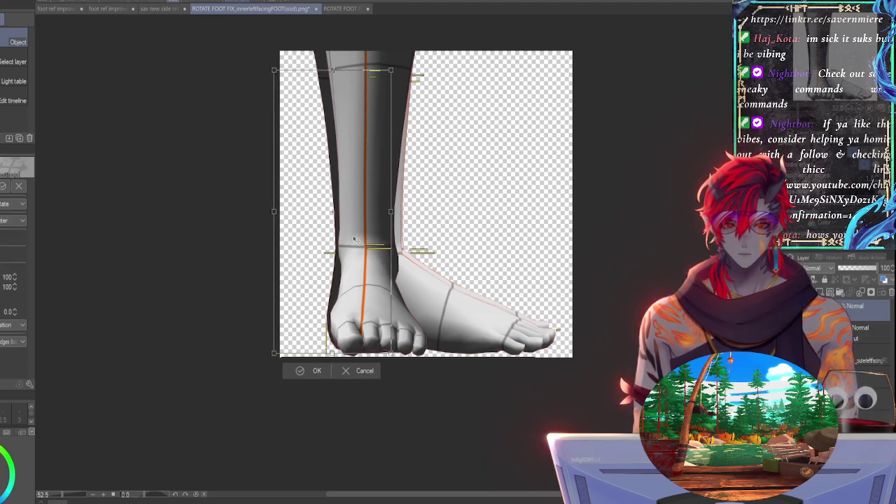
drag(354, 238, 354, 231)
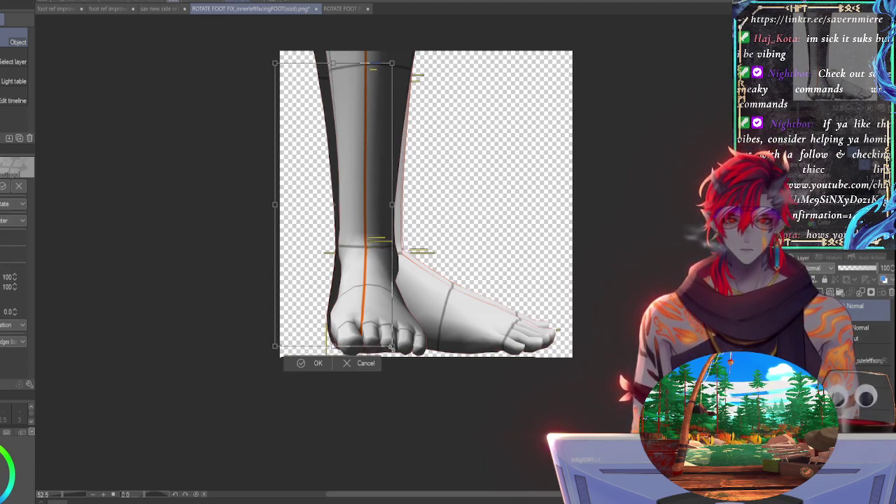
drag(392, 346, 397, 355)
mouse_move(347, 268)
mouse_down()
mouse_move(388, 269)
mouse_move(335, 273)
mouse_up()
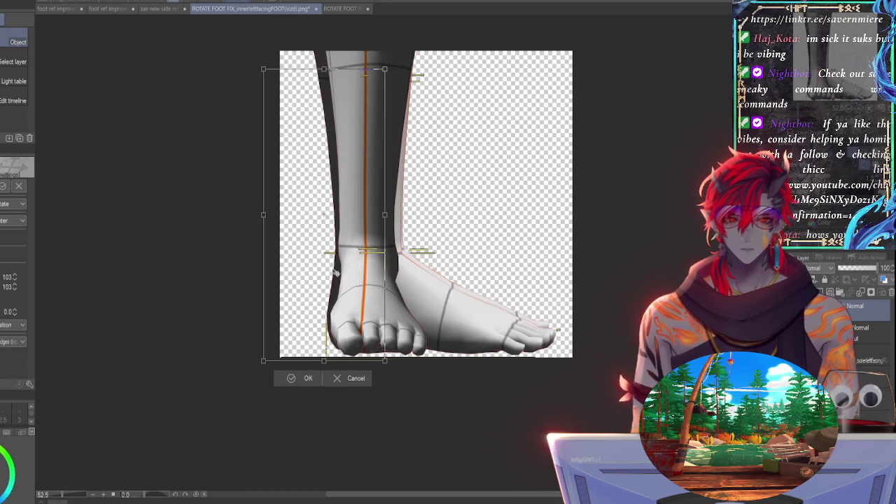
key(Return)
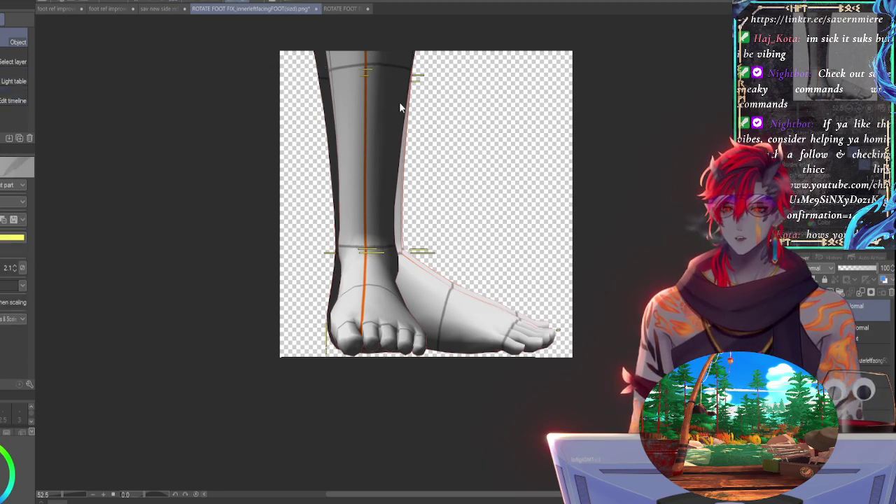
Step: Delete the surplus second mark beside the upper shin line and the one beside the ankle line, leaving one mark at each
drag(342, 73, 331, 219)
key(m)
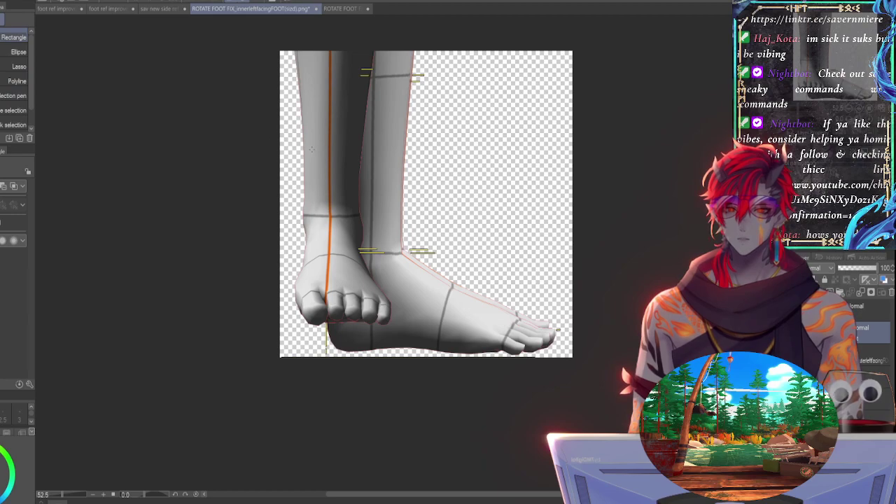
key(ctrl+z)
drag(389, 100, 369, 86)
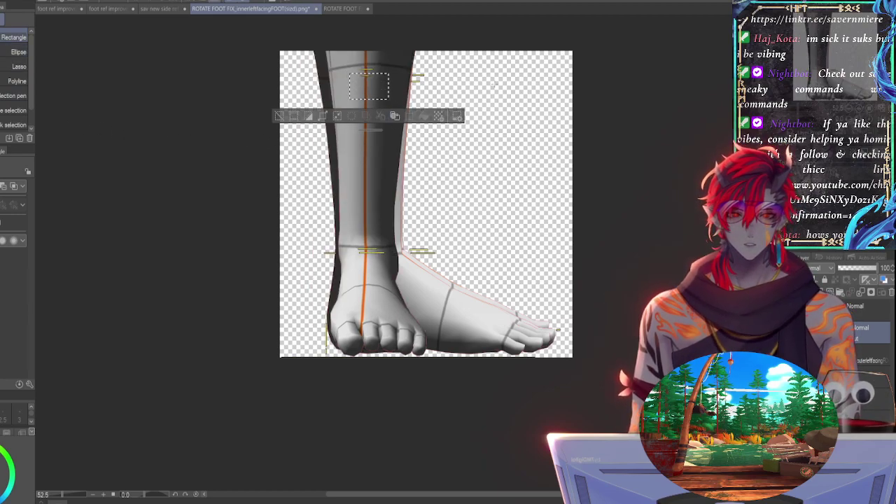
click(857, 307)
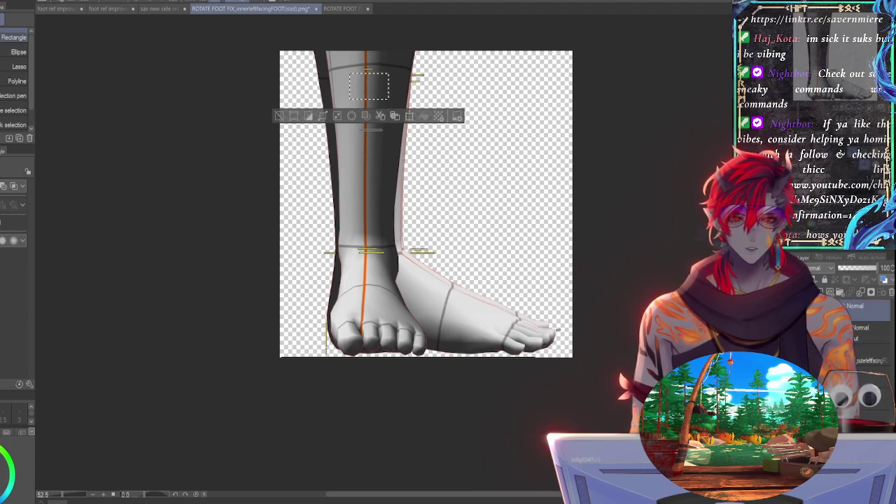
mouse_move(419, 250)
mouse_down()
mouse_move(367, 269)
mouse_move(407, 261)
mouse_move(343, 268)
mouse_move(406, 251)
mouse_up()
key(ctrl+d)
key(Delete)
key(ctrl+d)
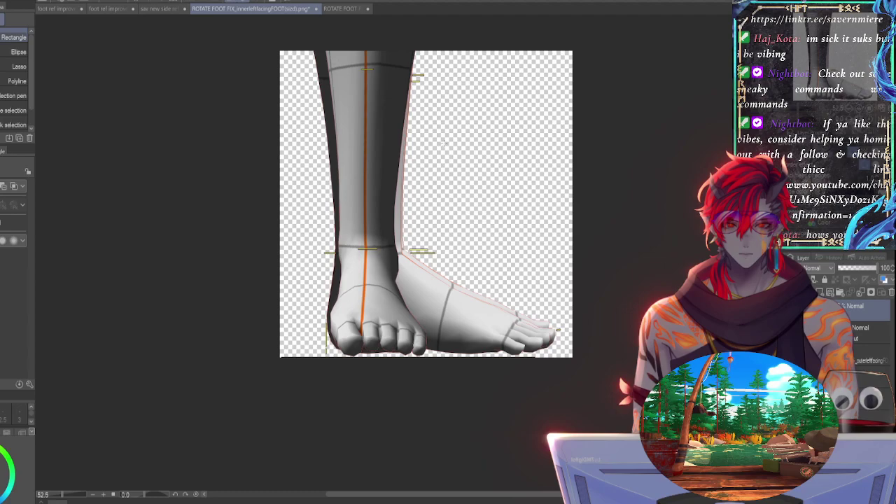
Step: Move the remaining shin mark up onto the 3D figure's upper shin line and clear the selection
drag(405, 56, 317, 105)
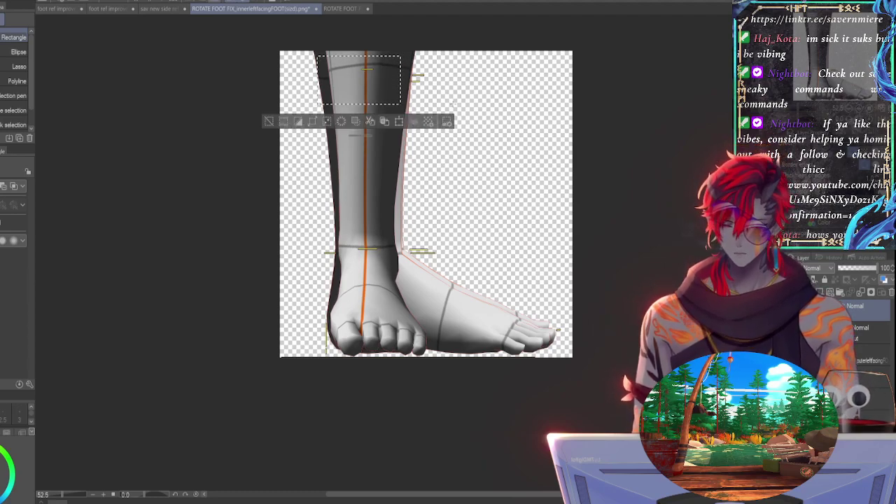
key(ctrl+t)
key(Up)
key(Up)
key(Up)
key(Up)
key(Up)
key(Up)
key(Up)
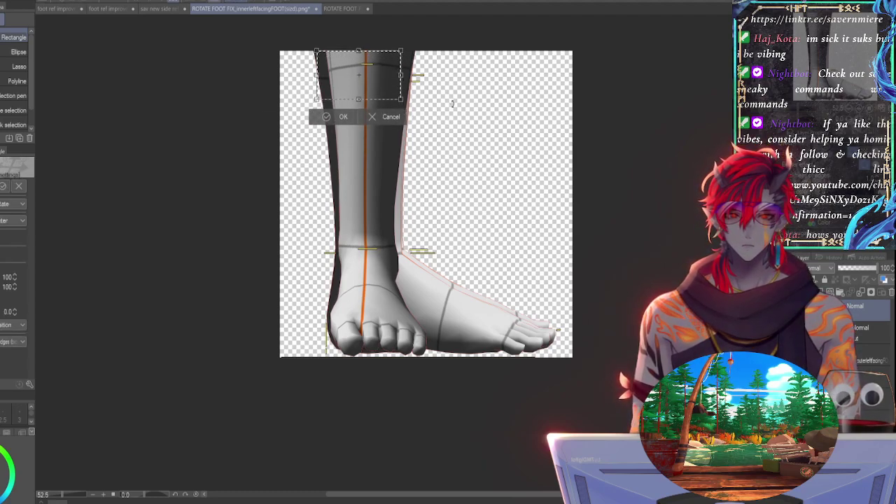
key(Return)
key(ctrl+d)
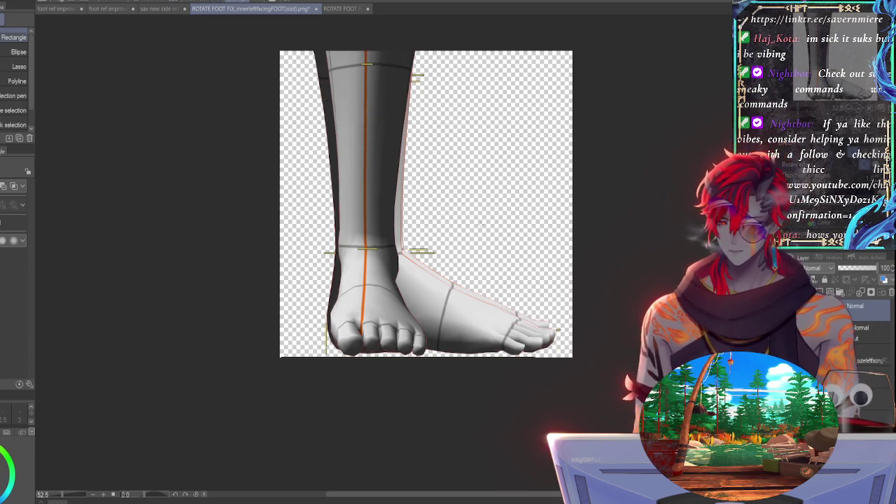
Step: Nudge the ankle mark up toward the 3D figure's ankle line and clear the selection
drag(377, 232, 342, 259)
key(ctrl+t)
key(Up)
key(Up)
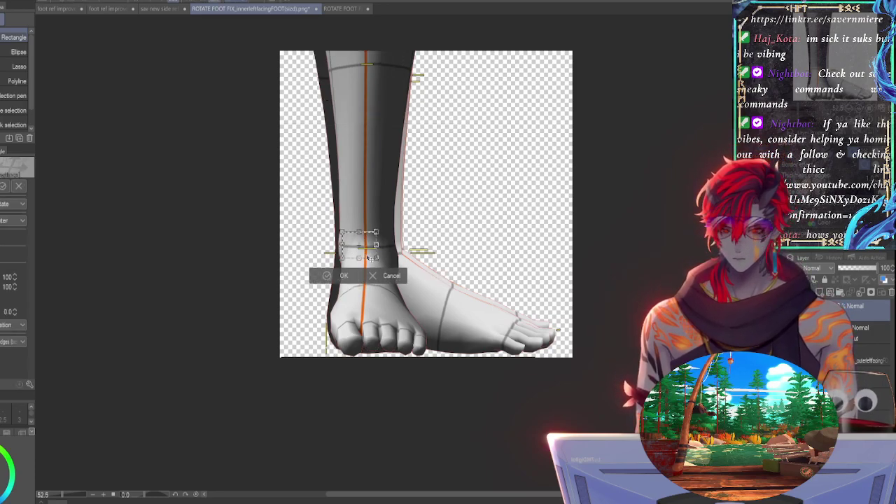
key(Return)
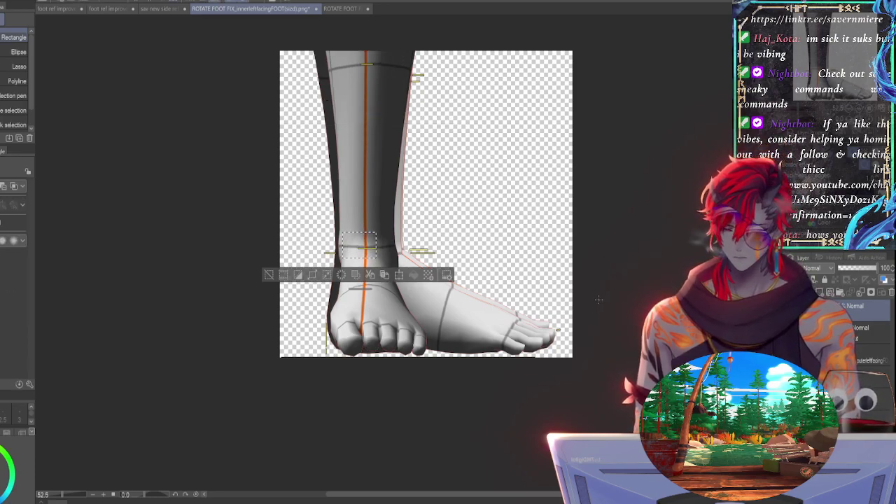
key(ctrl+d)
Step: Move the outer end of the ankle mark onto the big toe at 78% scale, and clear the side reference from the canvas
mouse_move(371, 201)
mouse_down()
mouse_move(401, 246)
mouse_move(401, 266)
mouse_up()
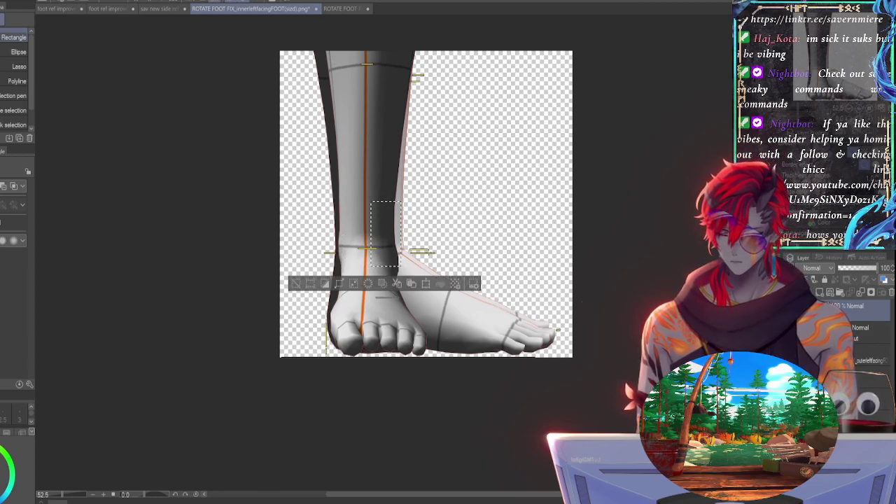
key(ctrl+t)
drag(396, 233, 367, 313)
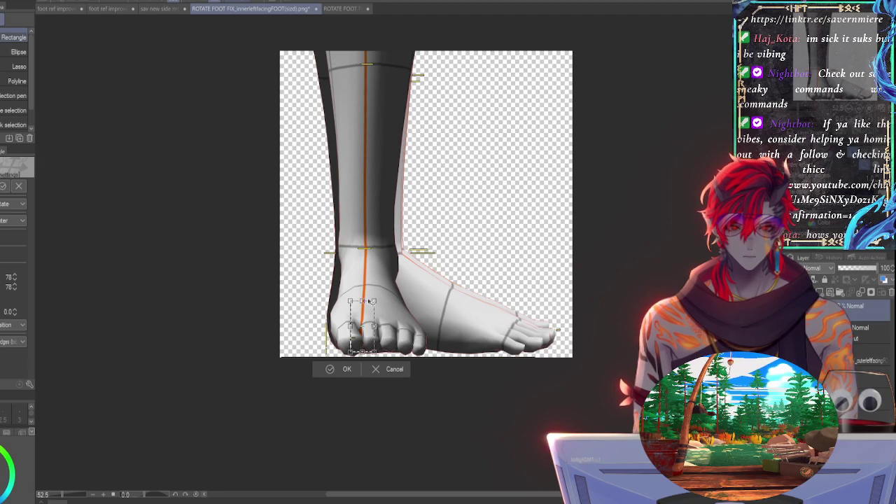
drag(370, 301, 371, 302)
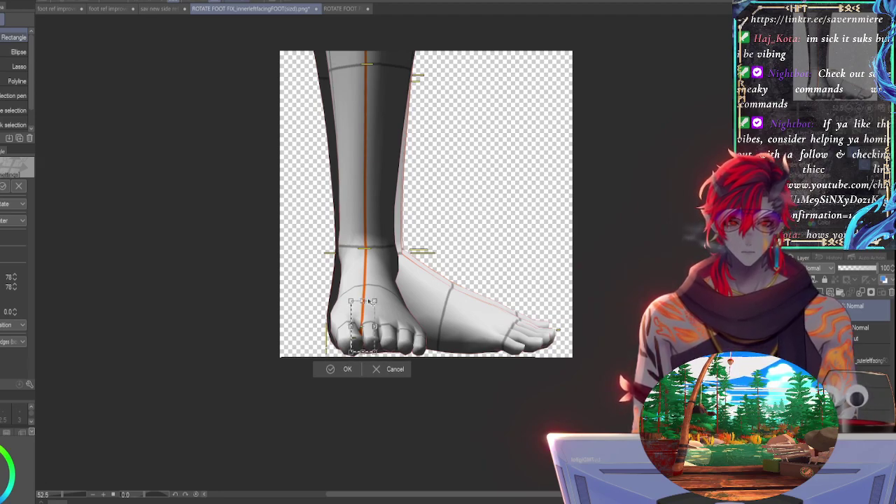
key(Return)
key(ctrl+d)
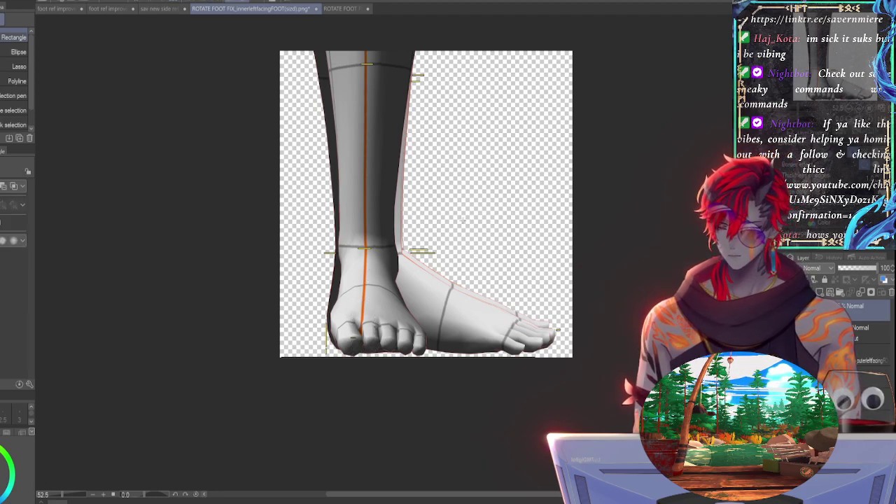
key(Delete)
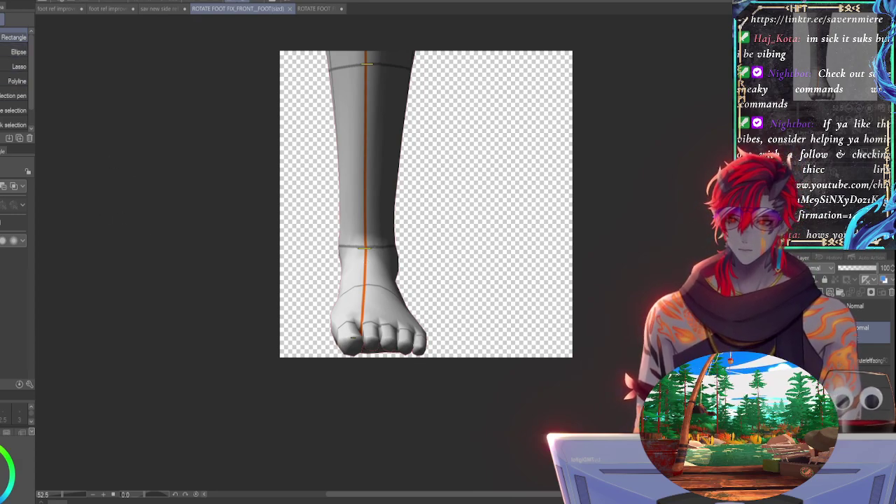
Step: Try to turn the front-facing 3D figure around its vertical axis to a back view
key(o)
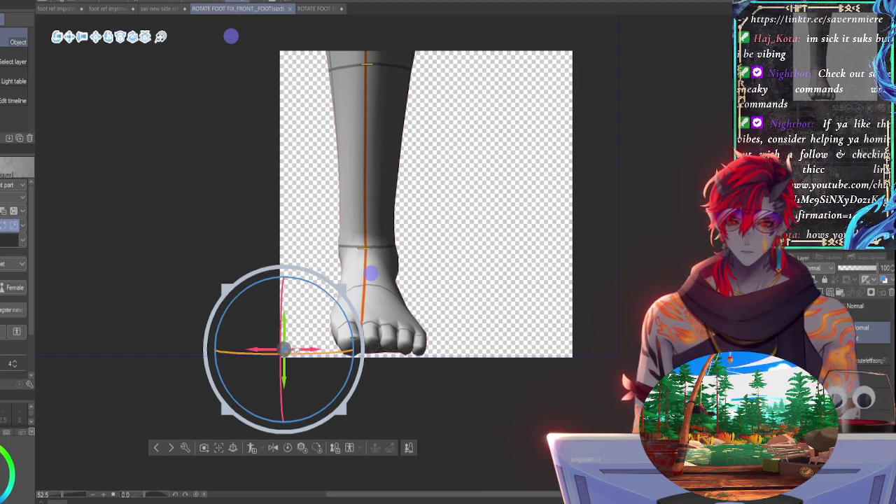
drag(296, 350, 557, 336)
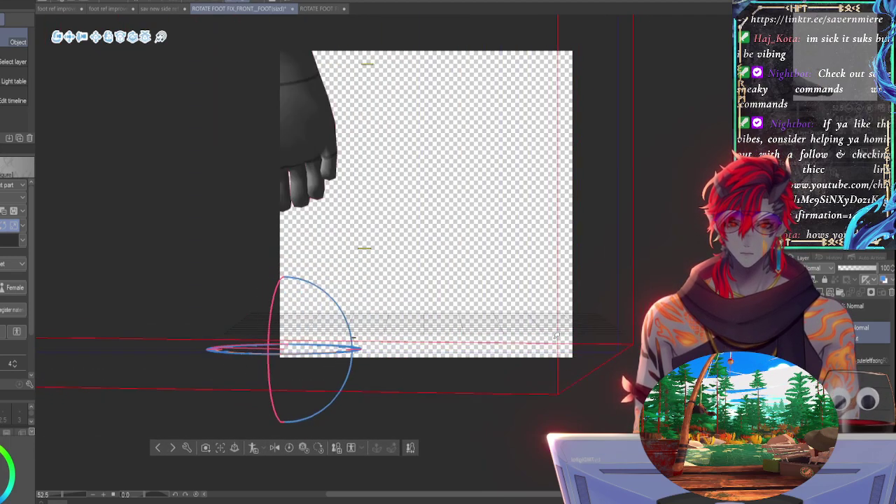
drag(354, 340, 586, 333)
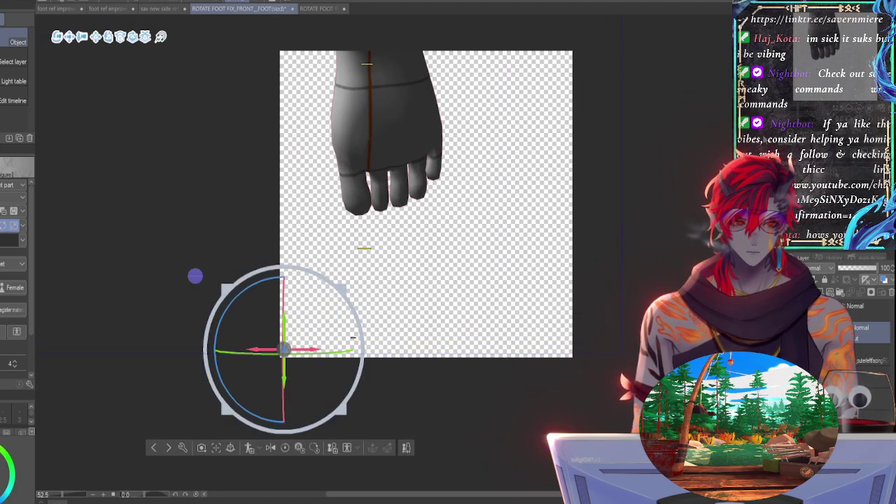
key(ctrl+minus)
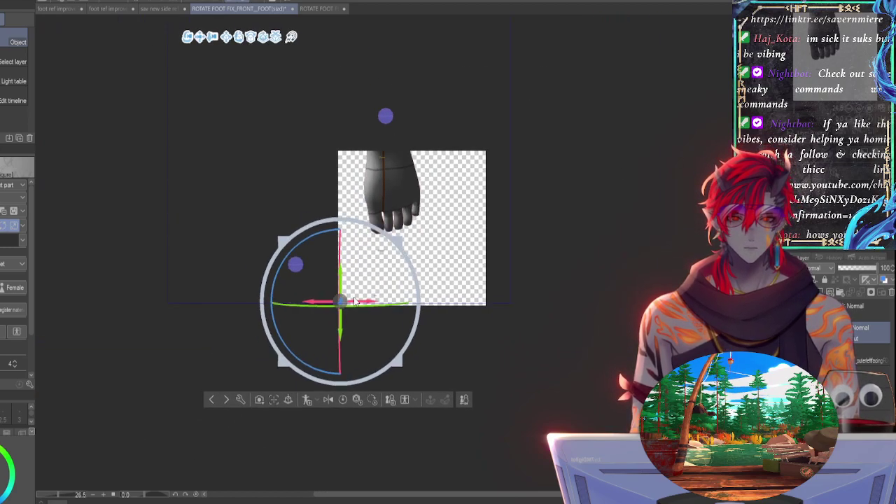
key(ctrl+z)
key(ctrl+z)
key(ctrl+z)
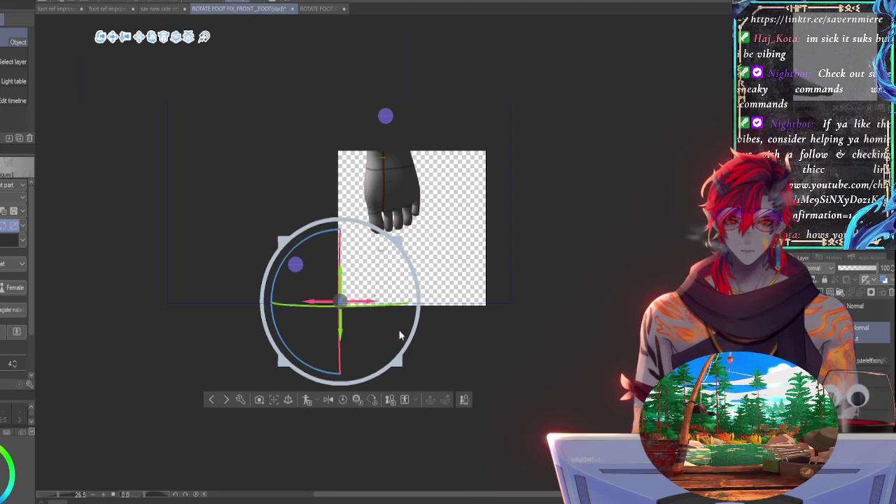
Step: Try flipping the 3D figure horizontally to reverse the foot's facing direction
click(329, 398)
click(330, 398)
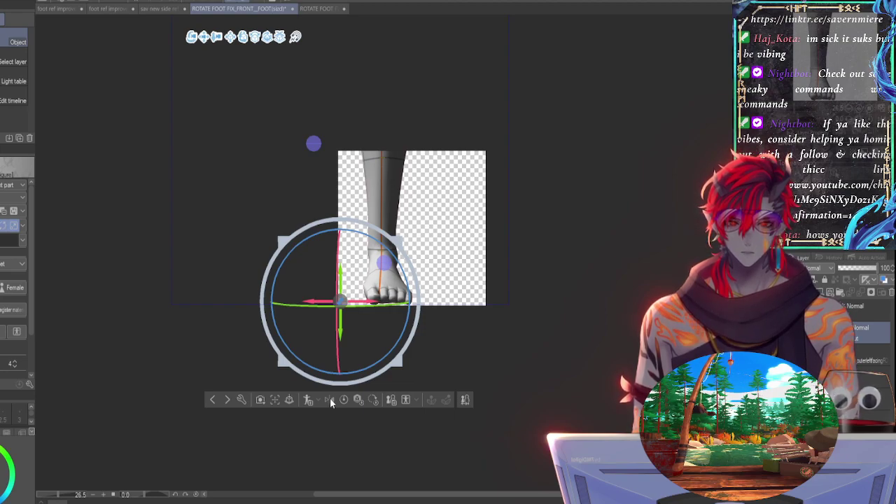
click(330, 398)
click(330, 397)
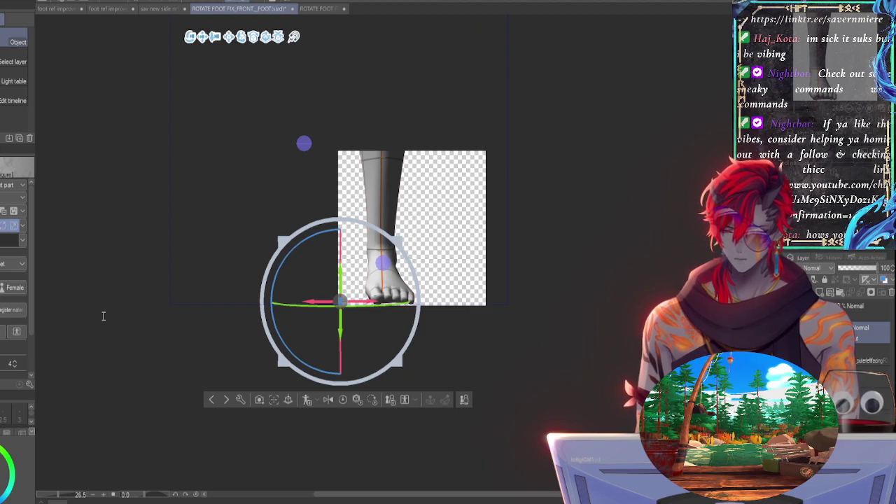
key(ctrl+z)
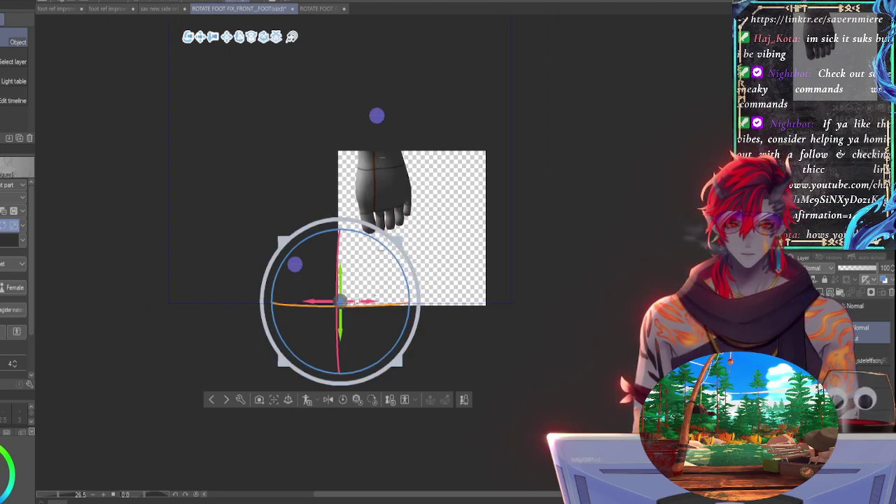
Step: Rotate the 3D figure about its vertical axis to a back view and shift it sideways until the other leg leaves the canvas
drag(371, 299, 474, 298)
scroll(400, 253, up, 5)
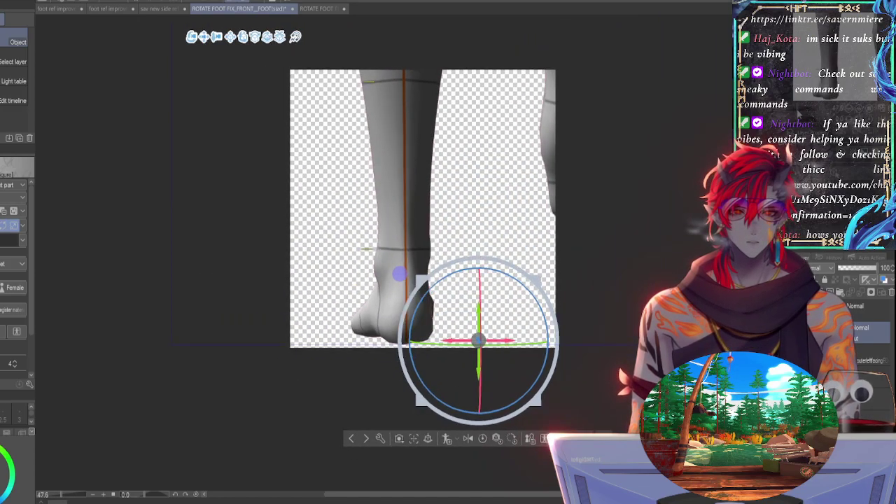
drag(504, 338, 523, 336)
key(ctrl+z)
key(ctrl+z)
key(ctrl+z)
key(ctrl+z)
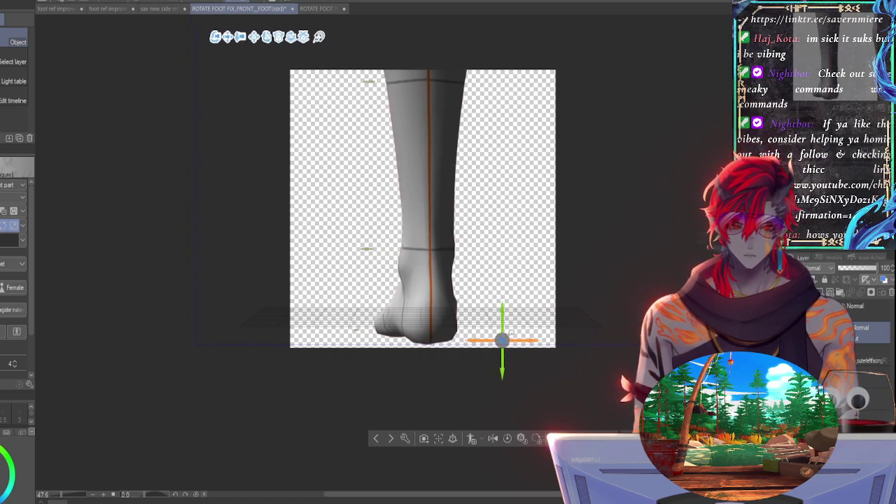
drag(464, 335, 532, 325)
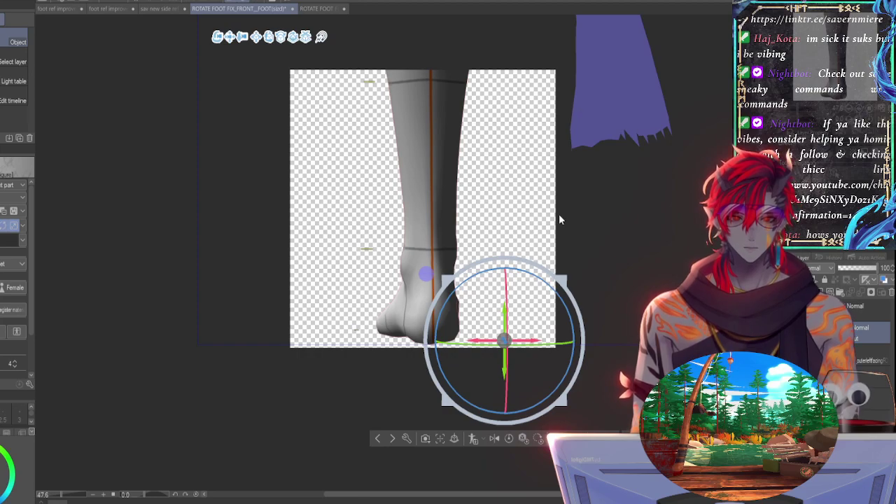
key(ctrl+z)
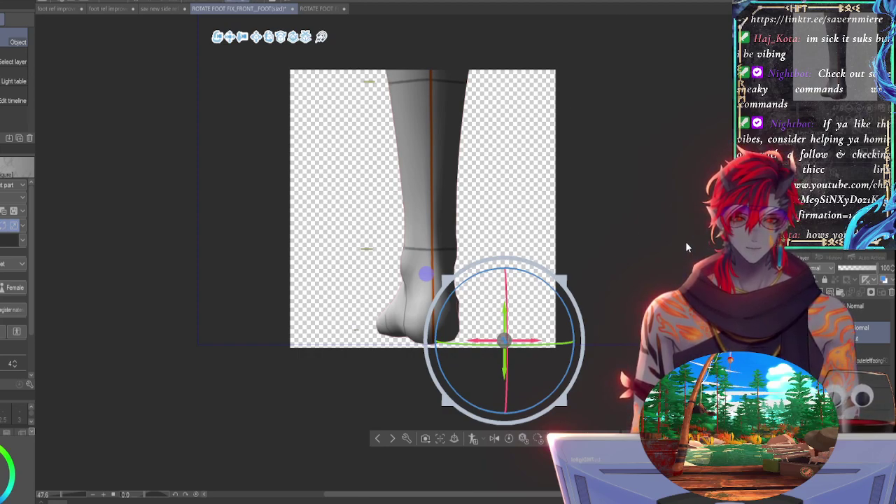
key(ctrl+z)
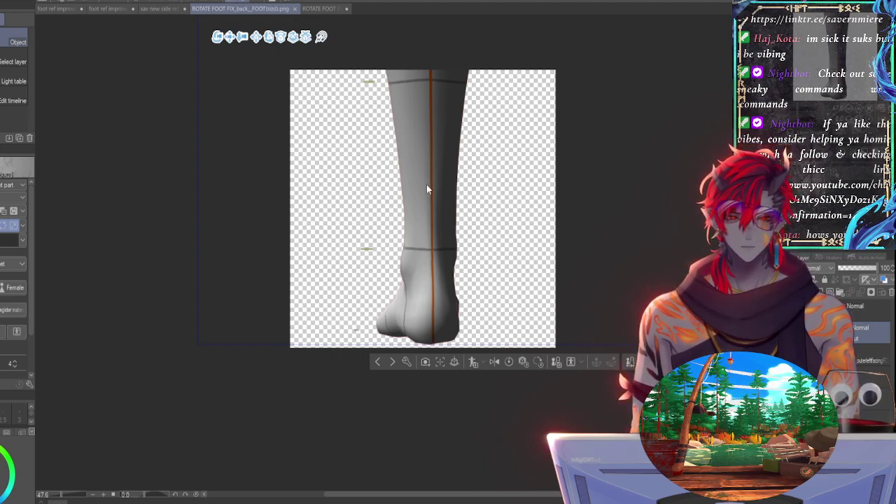
Step: Switch to Blender and view the foot mesh with its lower leg in back orthographic view
key(alt+Tab)
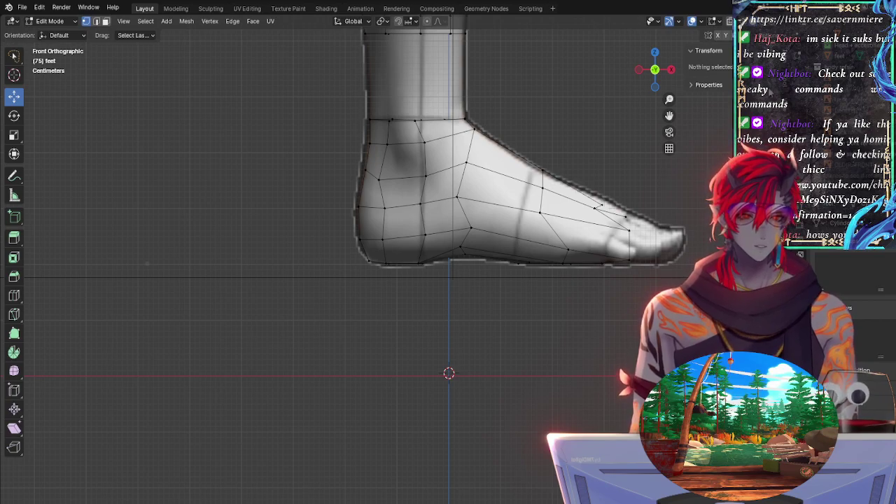
ctrl+middle_drag(630, 176, 549, 137)
shift+middle_drag(548, 138, 544, 188)
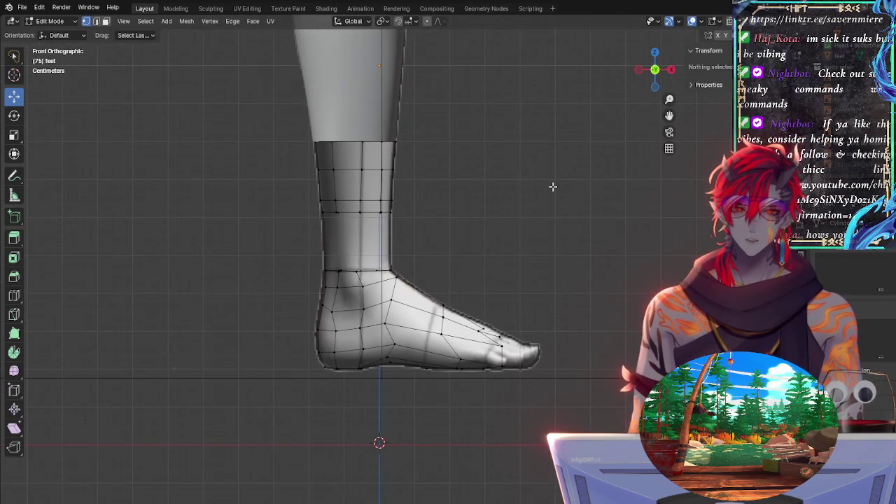
click(655, 70)
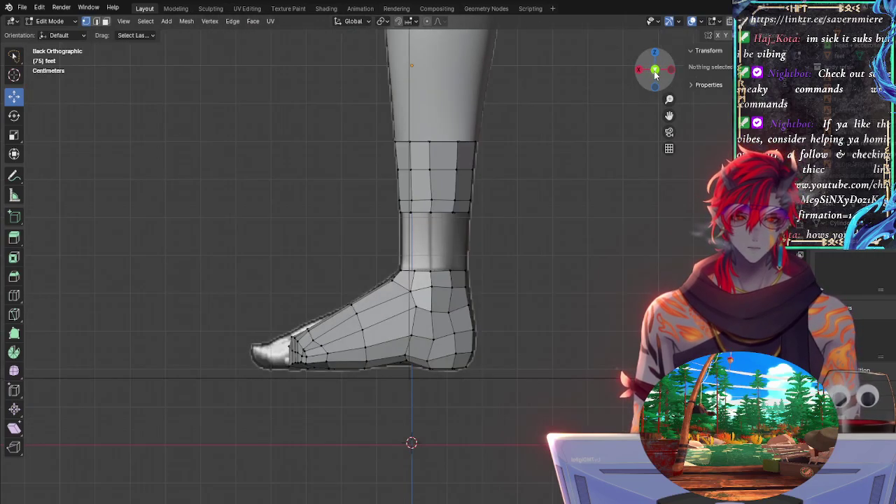
Step: View the foot mesh in right orthographic view and save the project with Save As
middle_drag(490, 234, 614, 244)
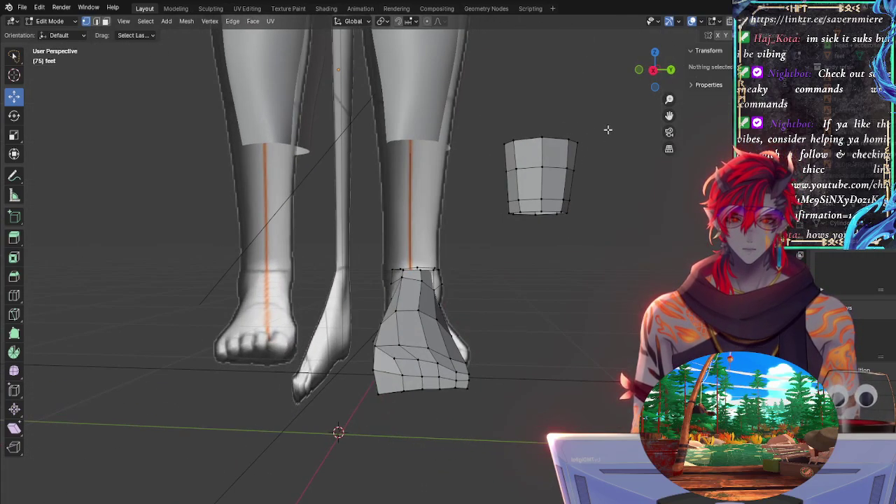
click(654, 71)
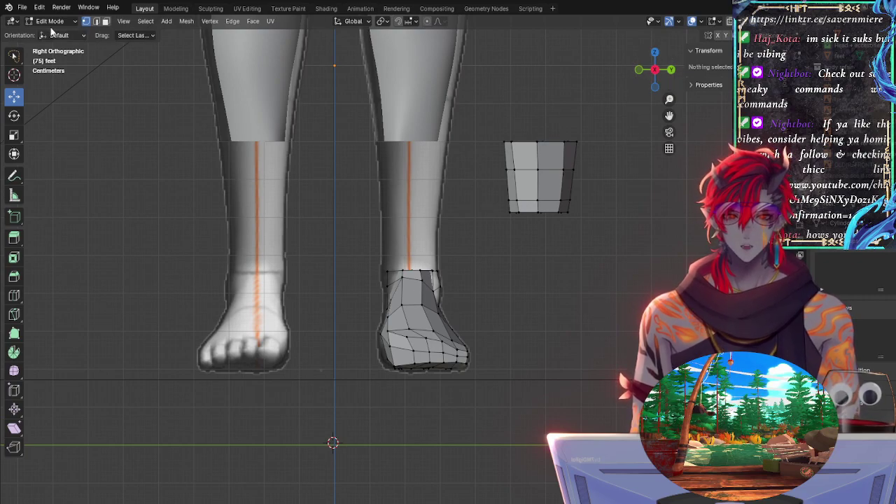
click(28, 8)
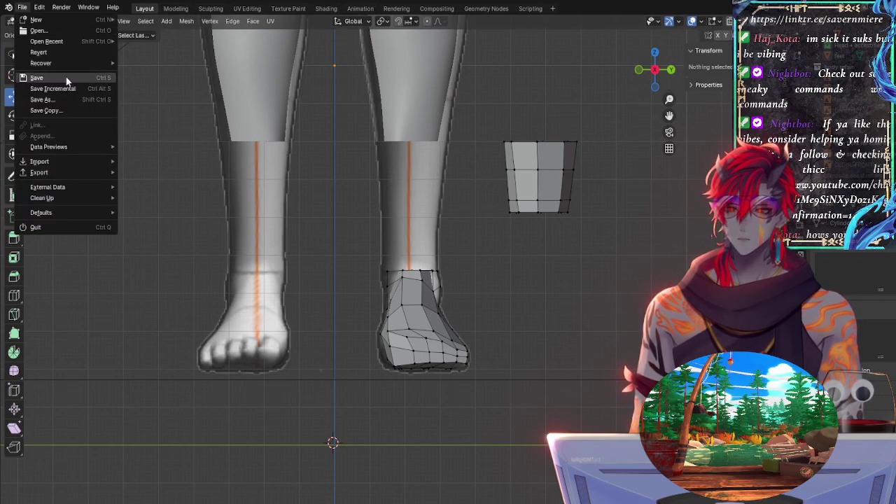
click(60, 101)
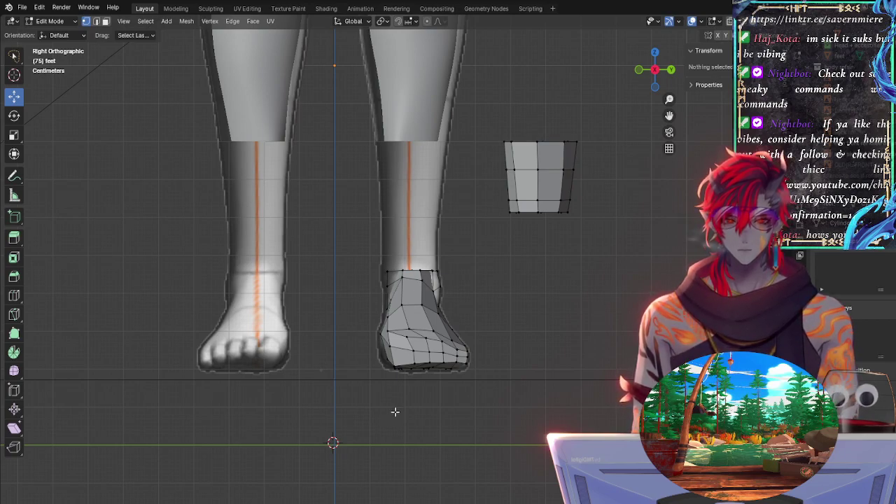
click(23, 8)
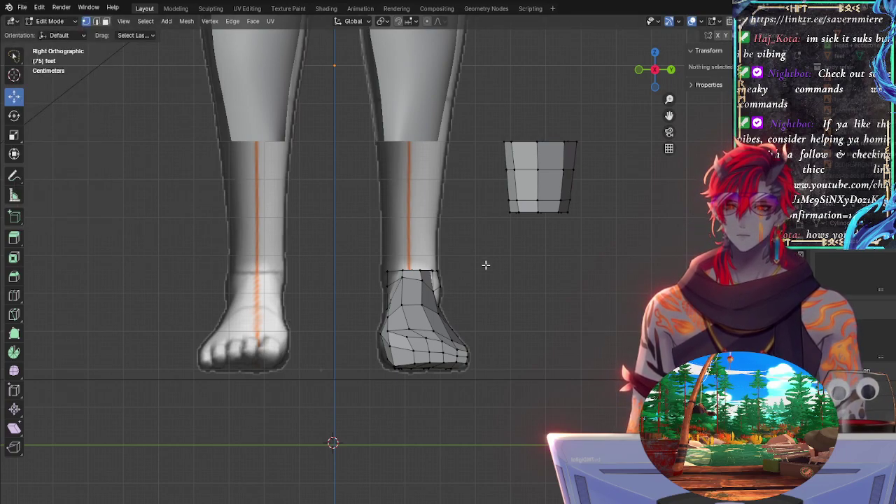
Step: Leave Edit Mode and add the outer-side foot picture as an image empty in back orthographic view
key(Tab)
key(shift+a)
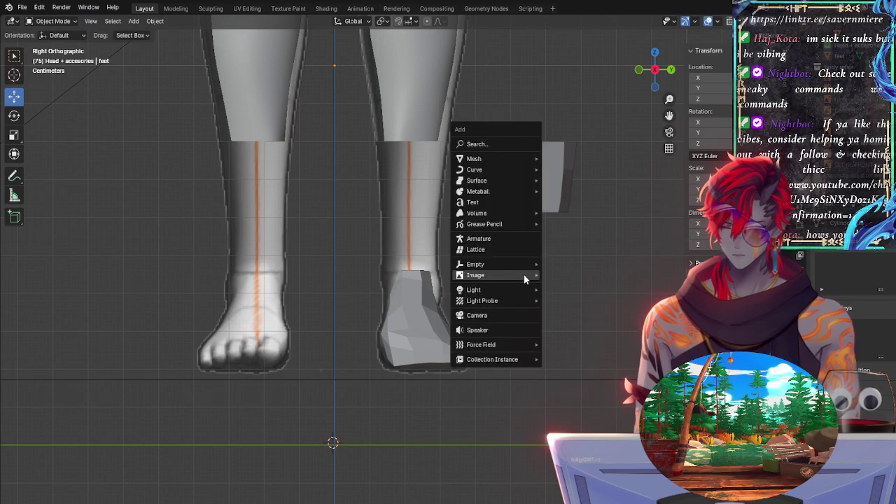
click(547, 291)
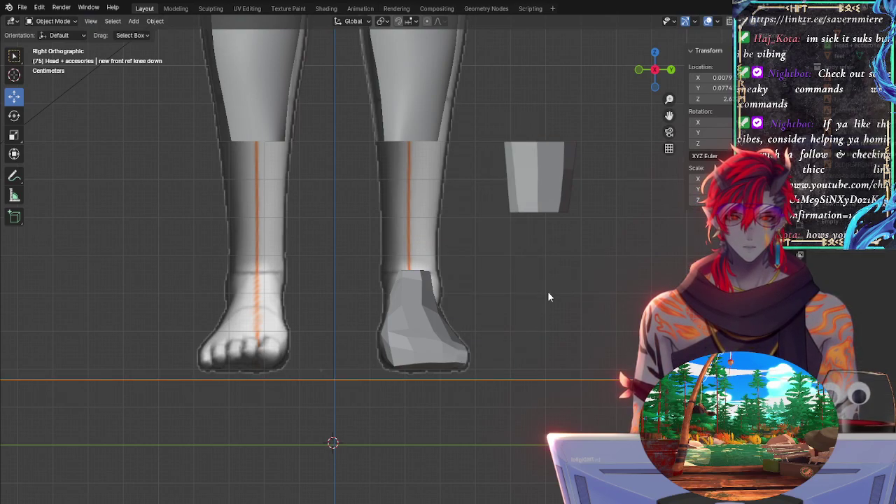
click(671, 70)
click(556, 240)
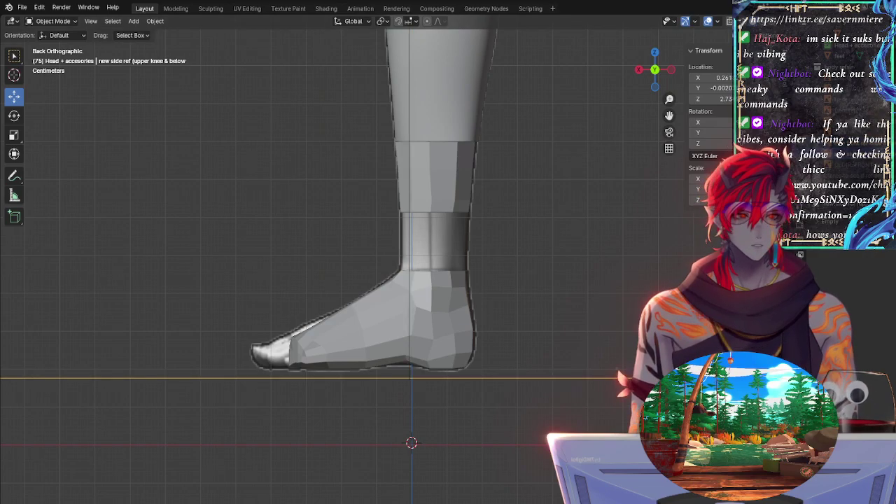
key(shift+a)
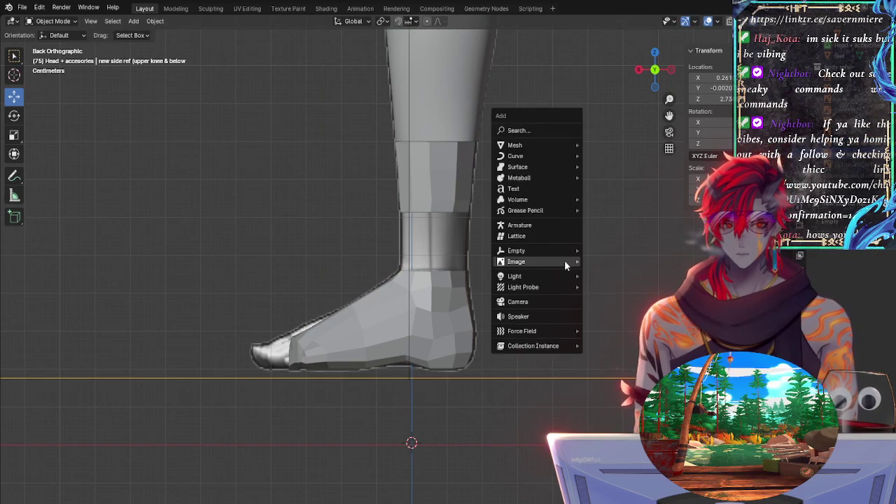
mouse_move(565, 262)
click(614, 261)
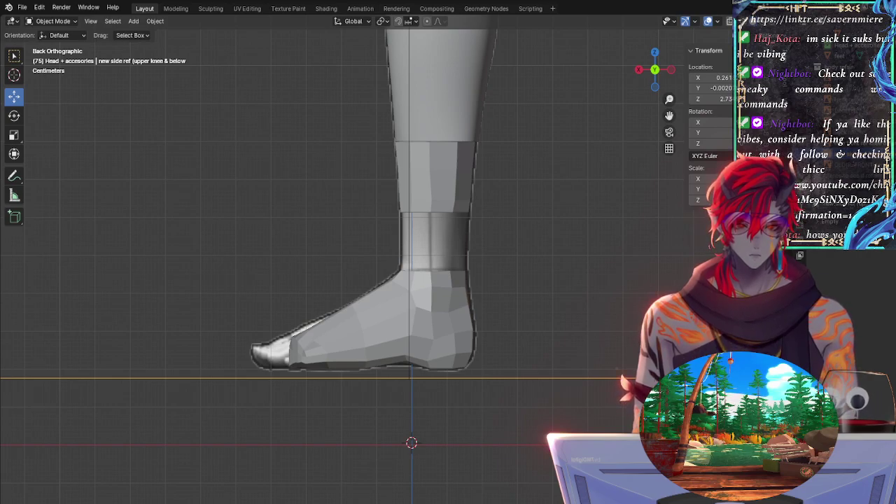
key(ctrl+z)
ctrl+middle_drag(410, 312, 424, 452)
shift+middle_drag(576, 394, 592, 302)
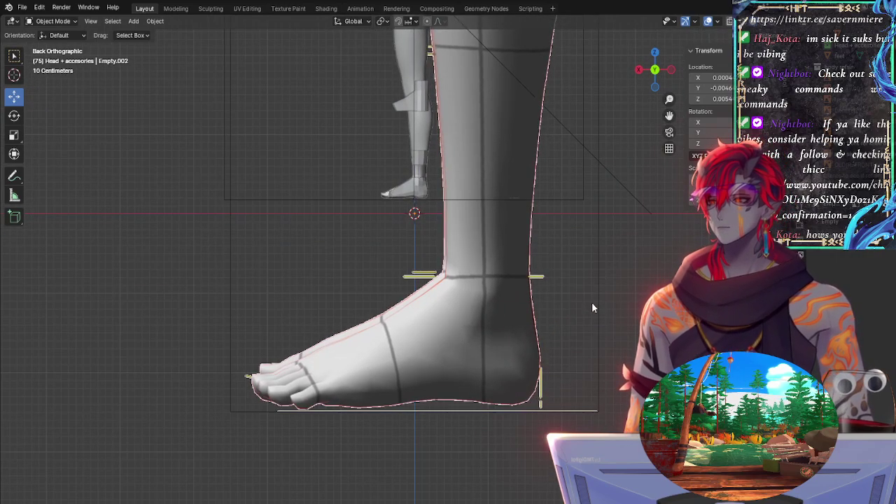
ctrl+middle_drag(523, 252, 552, 257)
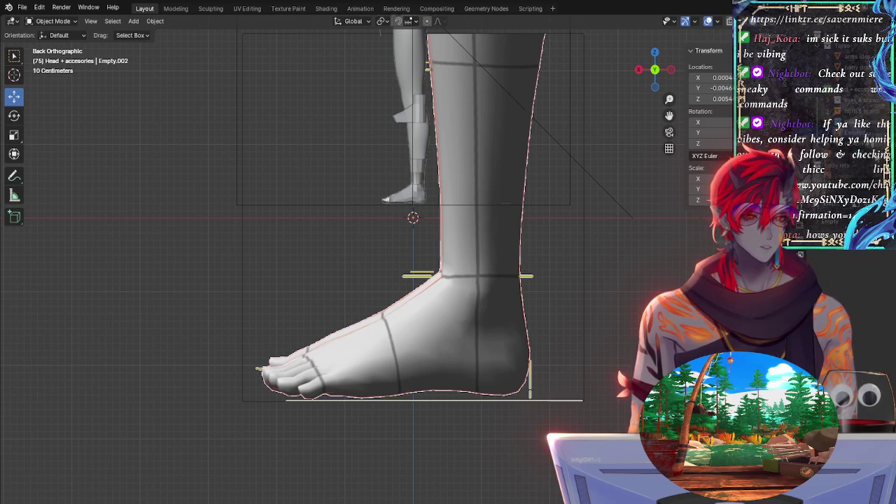
Step: Rename the newly added side foot image empty to outerfootsized
click(843, 93)
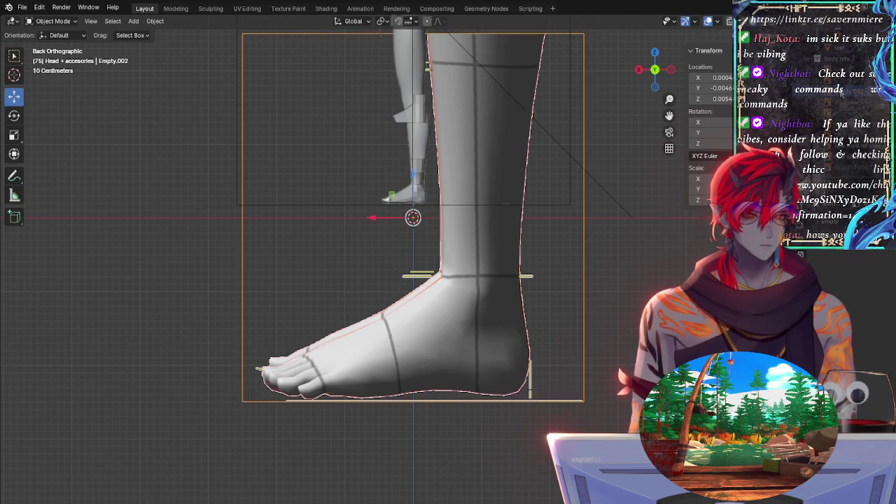
double_click(849, 93)
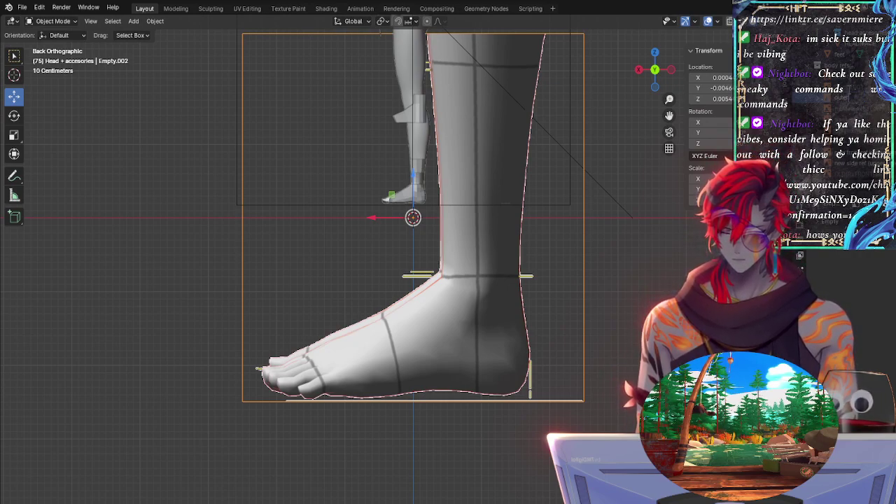
click(848, 95)
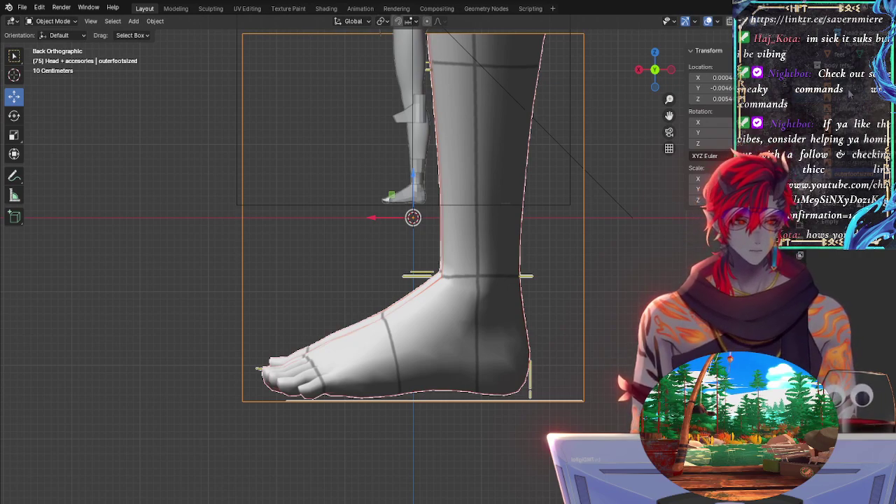
Step: Scale the outerfootsized reference image down uniformly by a factor of 0.506
key(s)
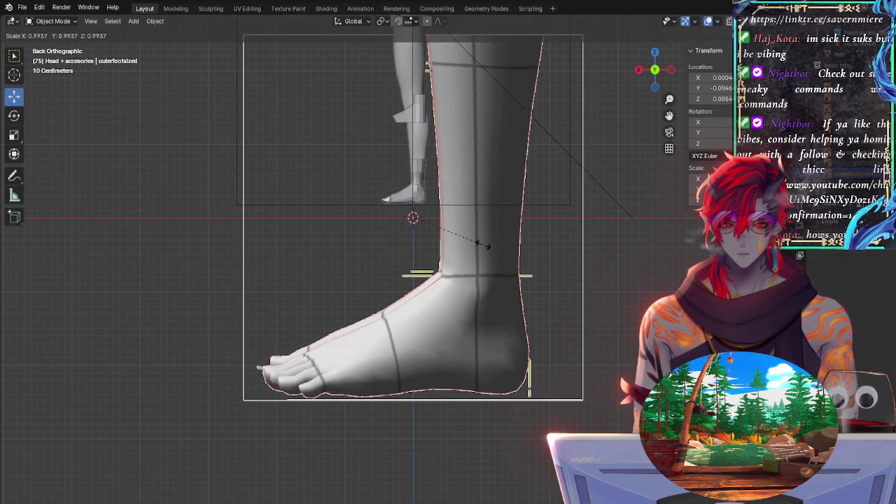
key(Escape)
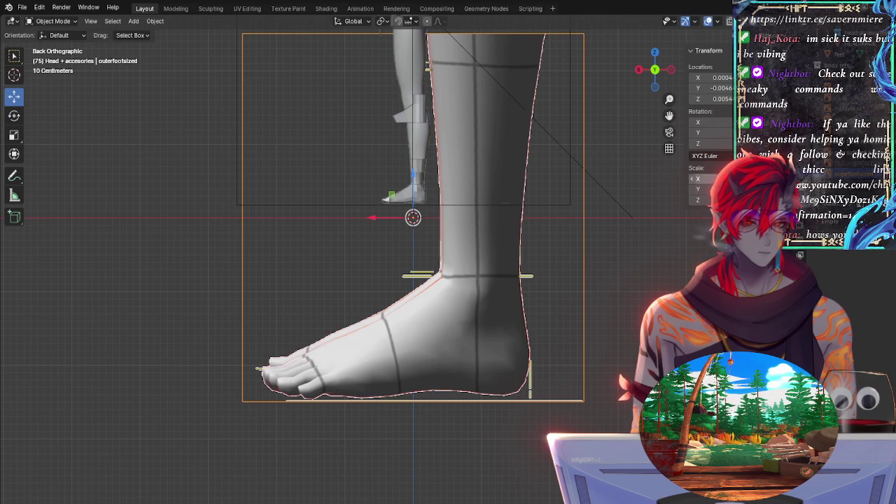
key(s)
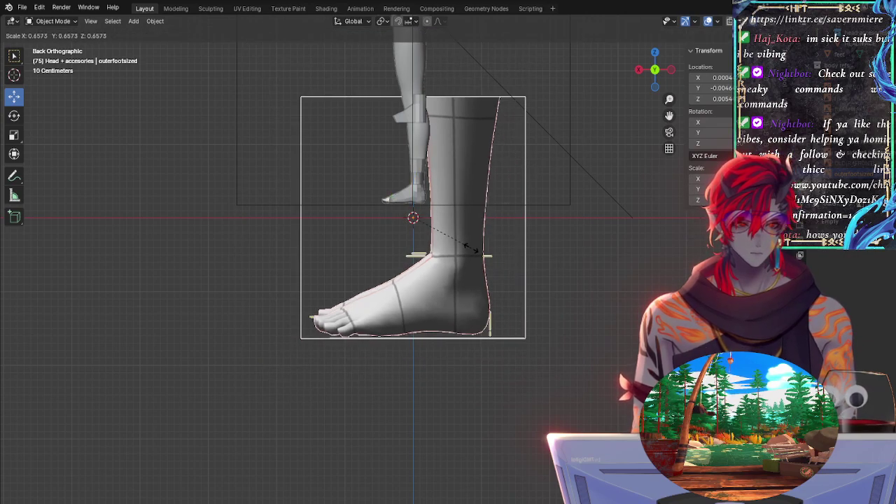
key(Return)
scroll(572, 250, up, 6)
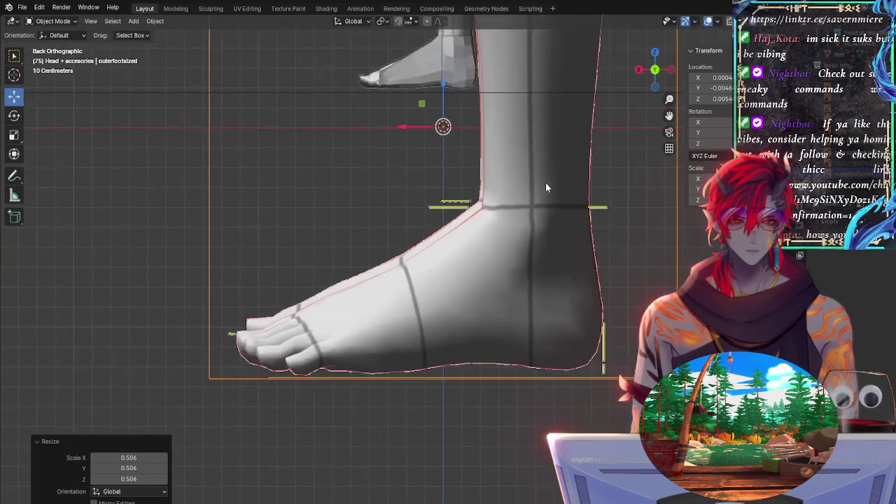
scroll(498, 236, down, 2)
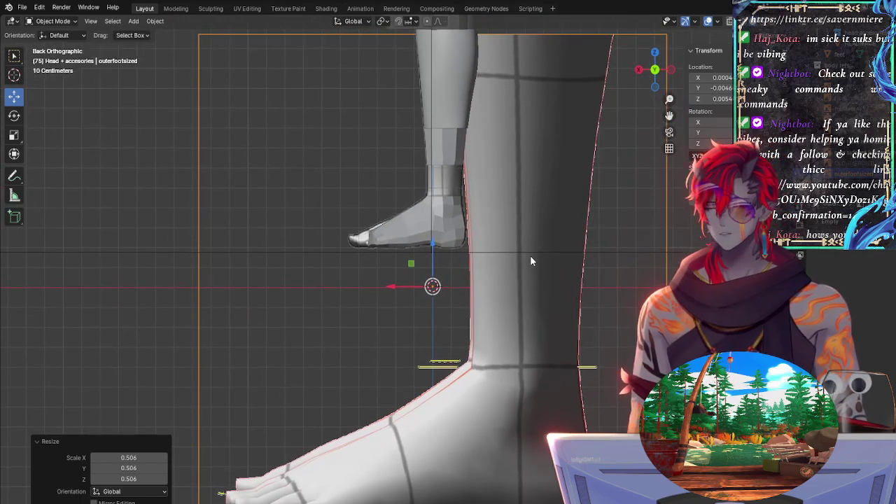
Step: Scale the side foot image by 0.615, raise it to the foot mesh's level, and scale it again by 0.628
key(s)
click(496, 306)
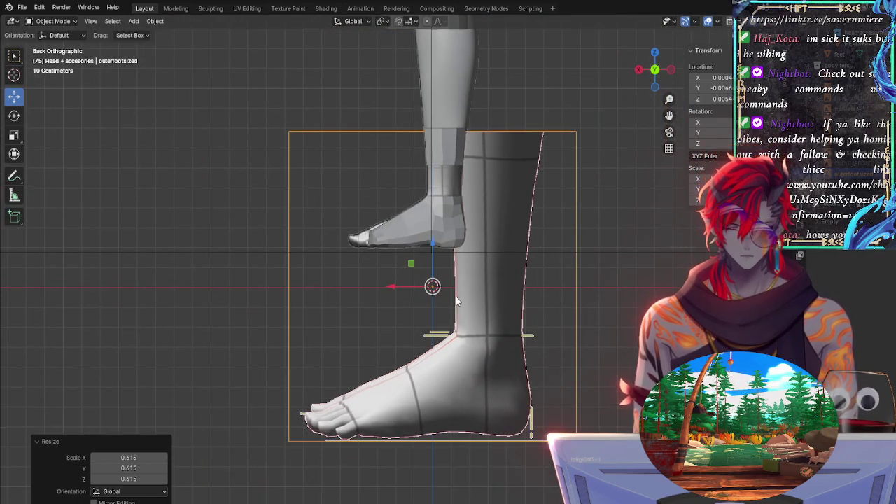
drag(431, 245, 434, 114)
key(s)
click(474, 227)
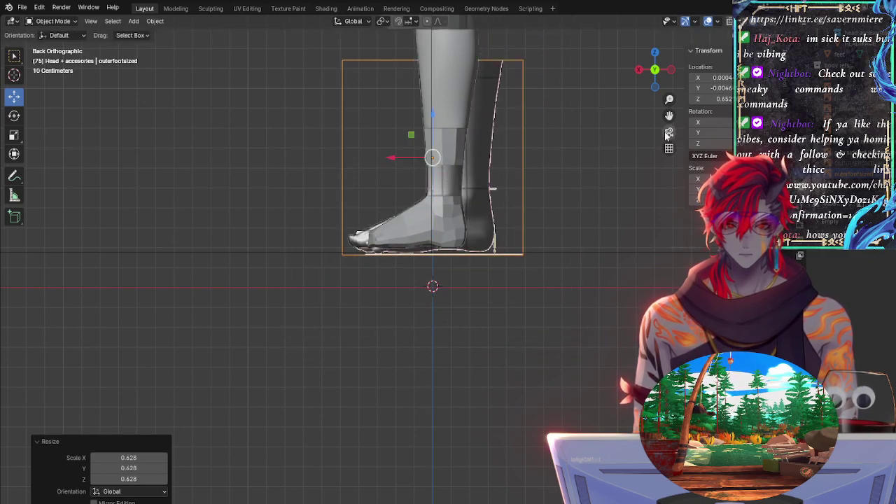
Step: Shrink the side foot image further and move it along X and Z until its heel and calf outline meets the leg
scroll(561, 251, up, 2)
shift+middle_drag(542, 193, 515, 327)
key(s)
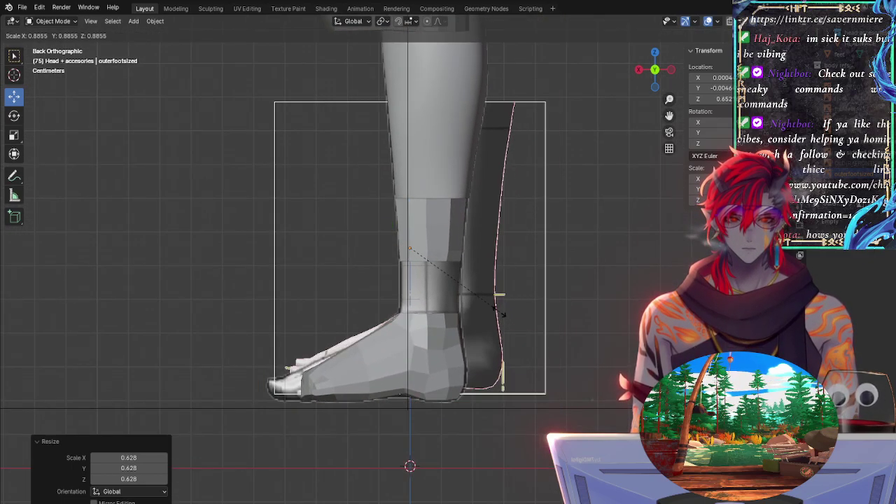
click(493, 310)
drag(410, 219, 411, 176)
drag(365, 218, 341, 211)
drag(384, 163, 360, 219)
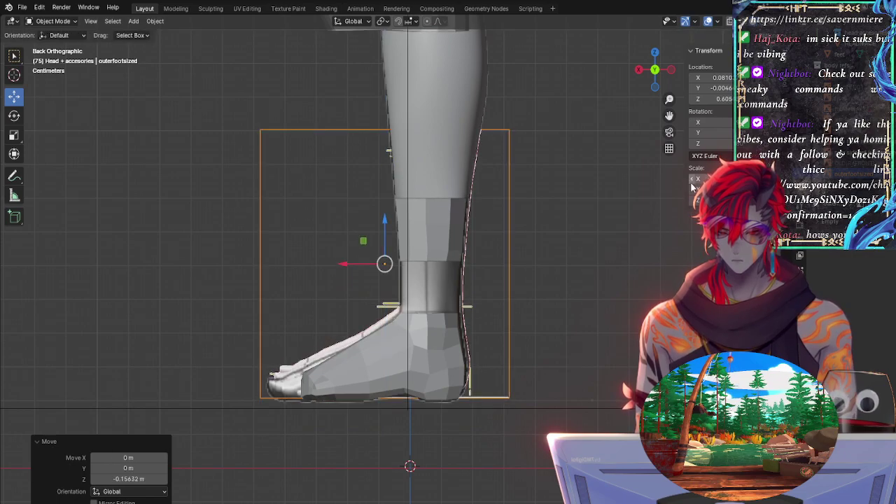
Step: Enlarge the side foot image by 1.032 and lower it 0.01039 m along Z to match the foot's sole and instep
scroll(518, 280, up, 5)
scroll(486, 269, down, 2)
shift+middle_drag(430, 332, 599, 238)
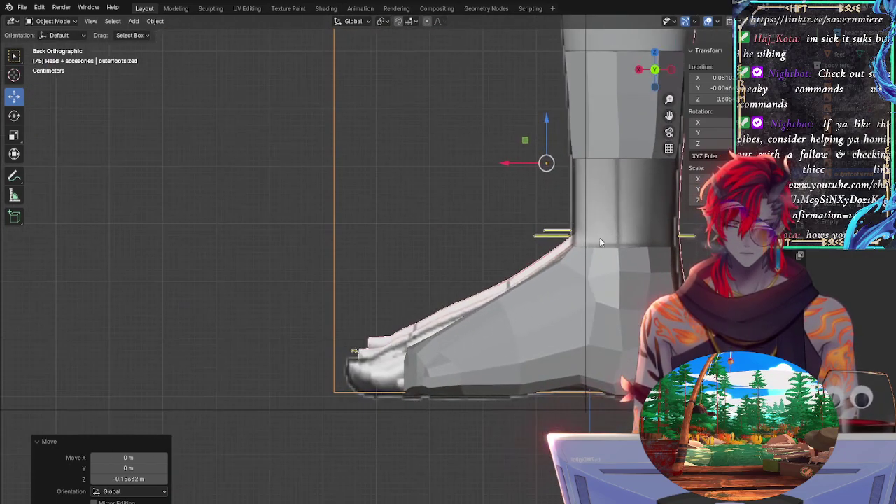
click(467, 322)
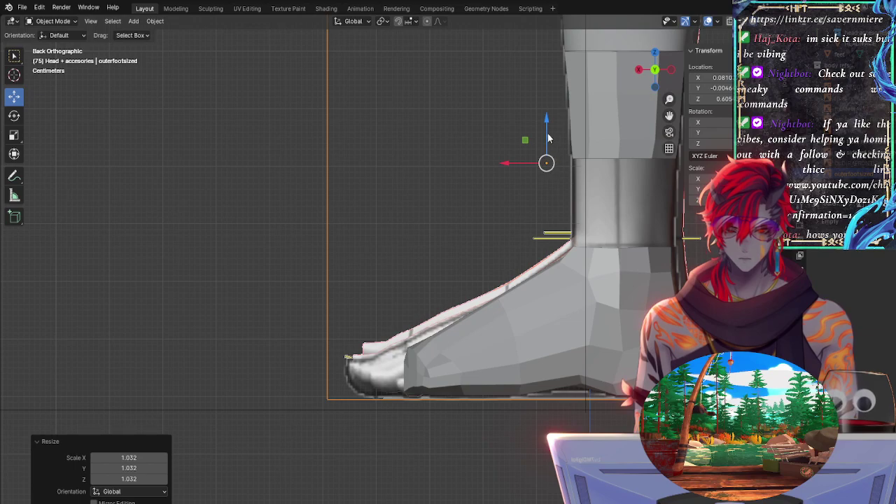
drag(546, 128, 546, 135)
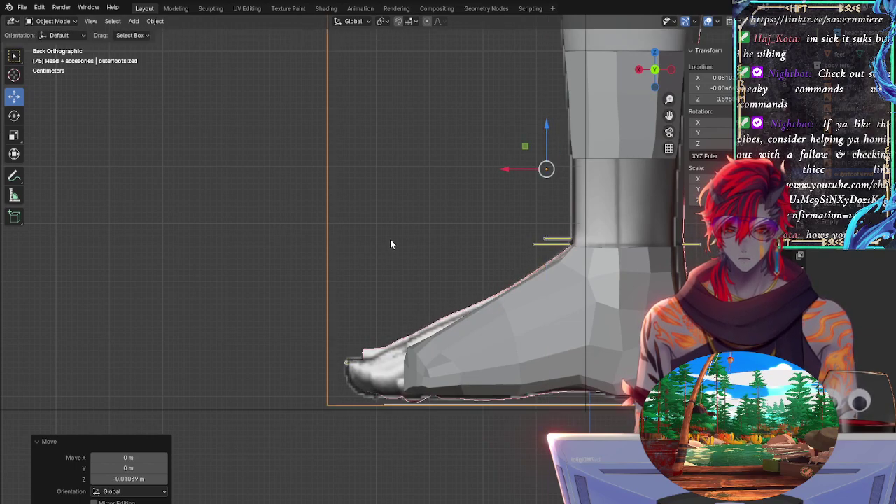
Step: Shift the side foot image 0.007319 m along X to adjust its toe alignment with the existing reference
ctrl+middle_drag(390, 244, 376, 174)
scroll(376, 181, down, 4)
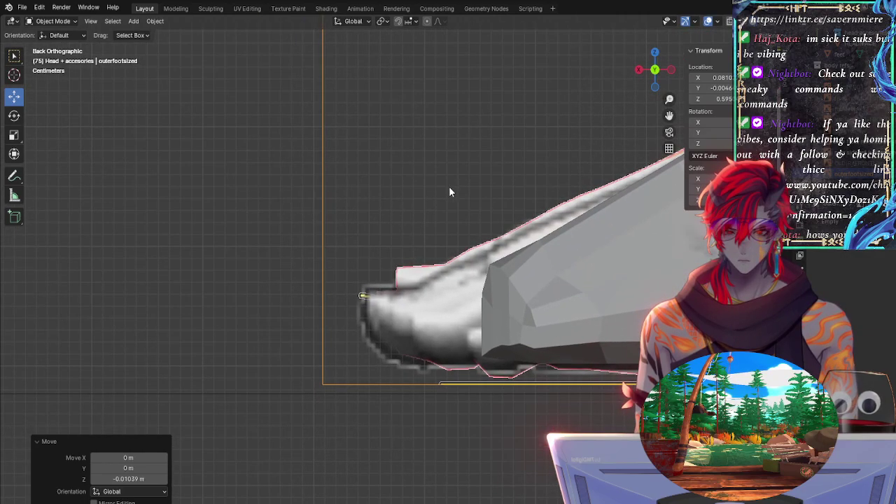
key(g)
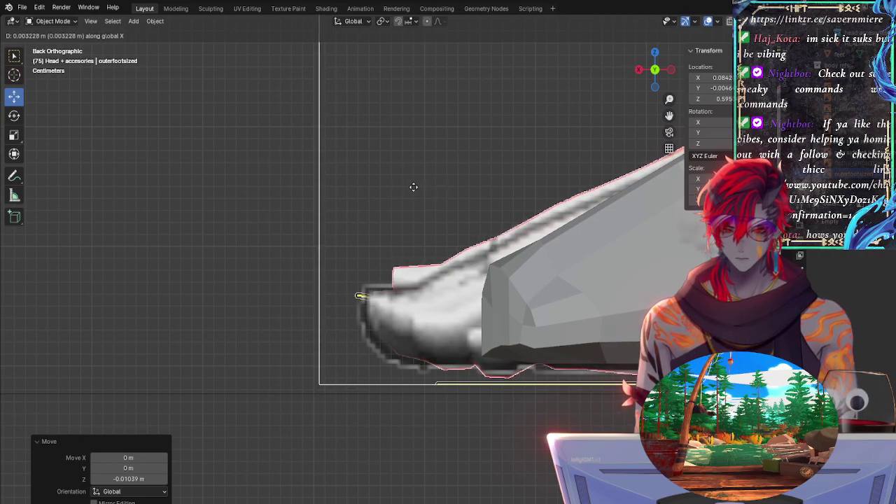
click(376, 187)
Step: Check the heel and calf outlines, and move the side foot image 0.009253 m along X to fit the lower leg
shift+middle_drag(475, 151, 191, 136)
scroll(489, 171, up, 1)
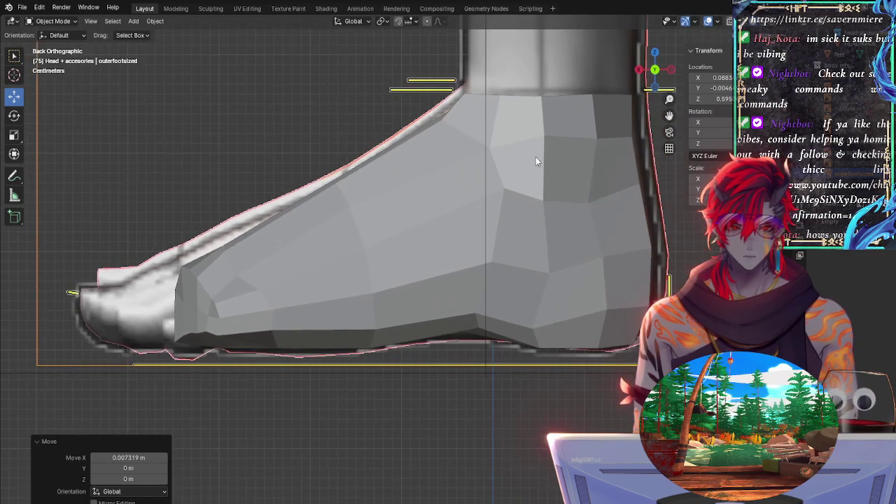
shift+middle_drag(539, 156, 381, 332)
scroll(511, 175, down, 6)
shift+middle_drag(507, 140, 599, 222)
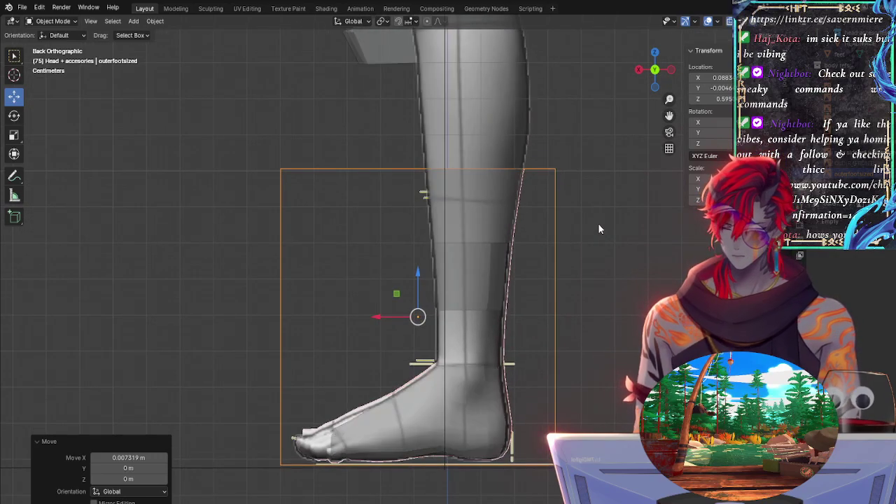
shift+middle_drag(599, 310, 581, 315)
scroll(574, 288, up, 2)
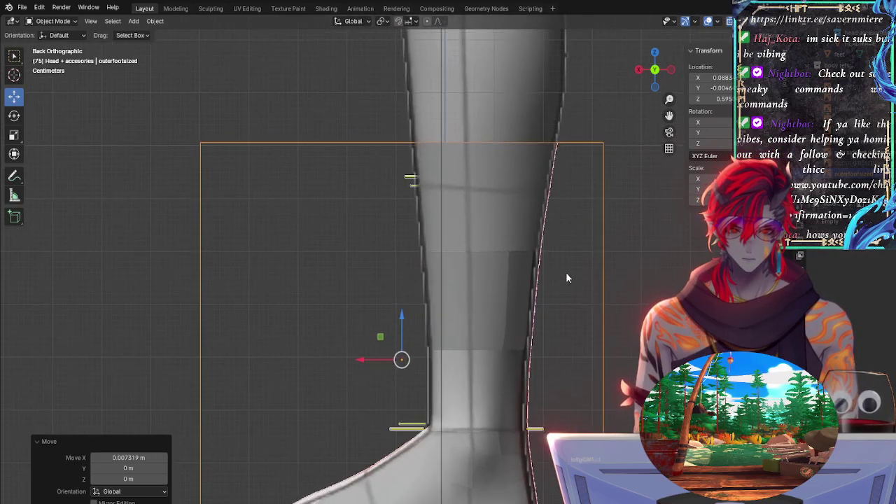
key(g)
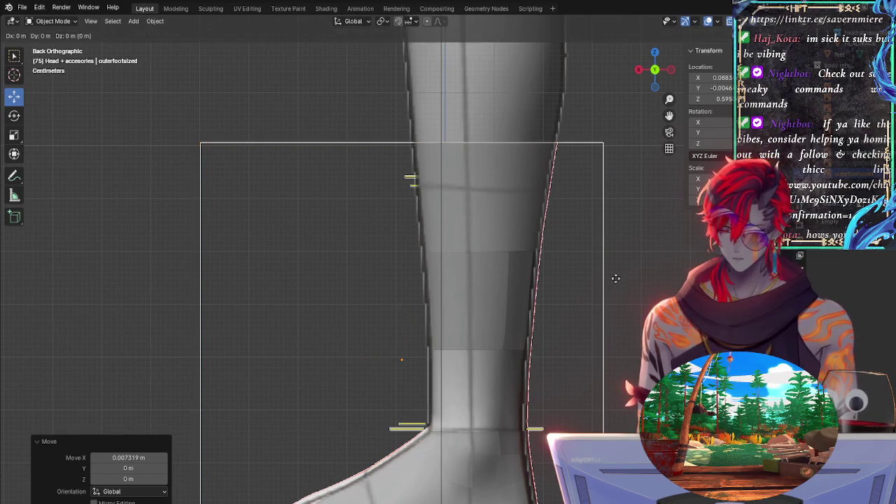
key(x)
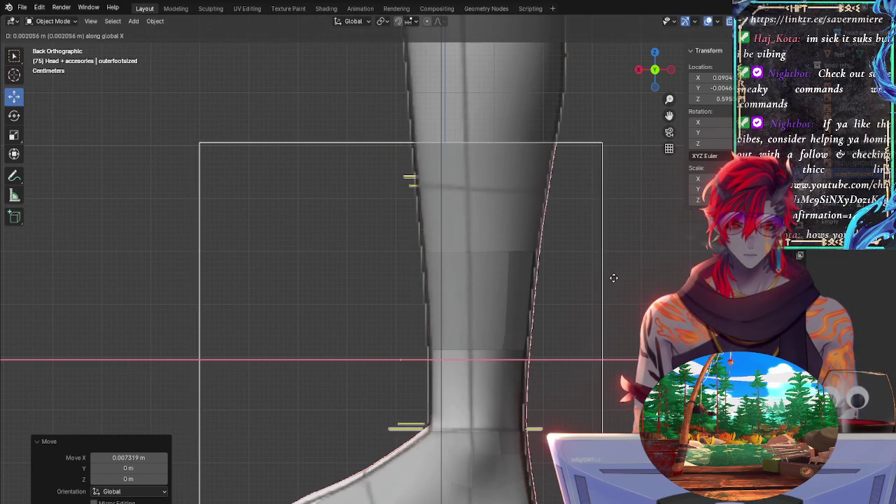
click(611, 277)
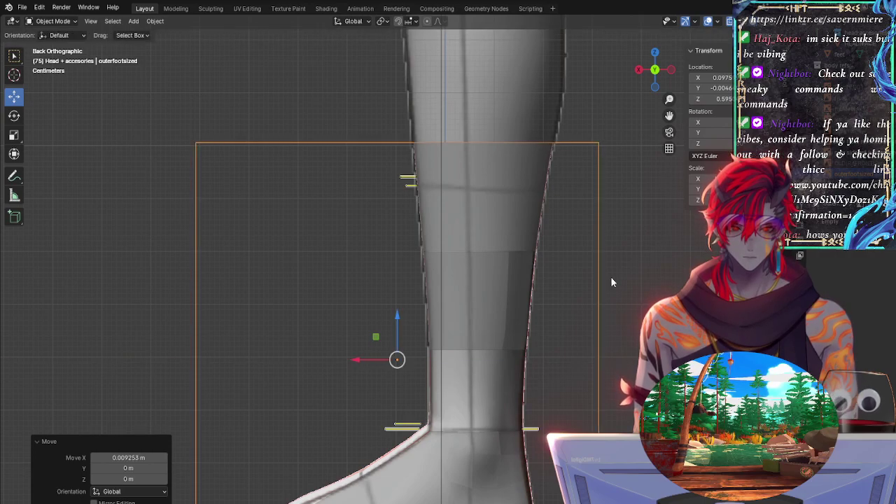
shift+scroll(610, 277, down, 5)
ctrl+middle_drag(634, 306, 625, 273)
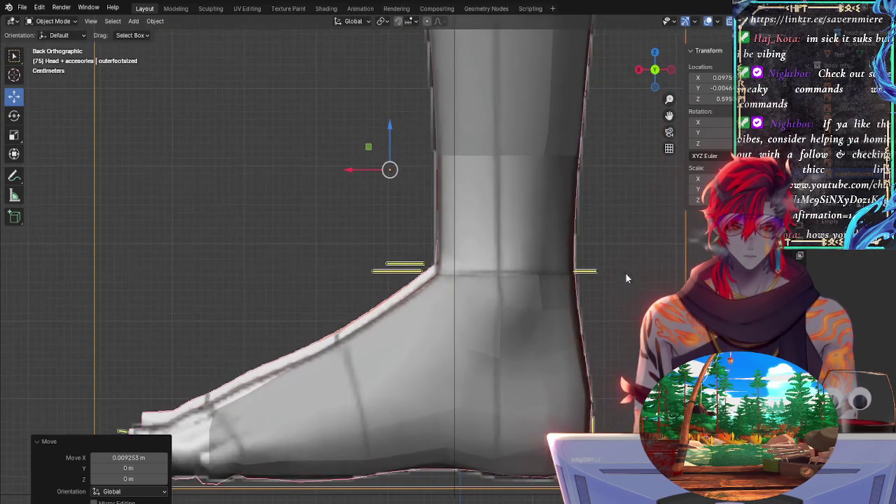
shift+middle_drag(656, 339, 632, 196)
shift+middle_drag(618, 286, 610, 250)
scroll(600, 249, up, 4)
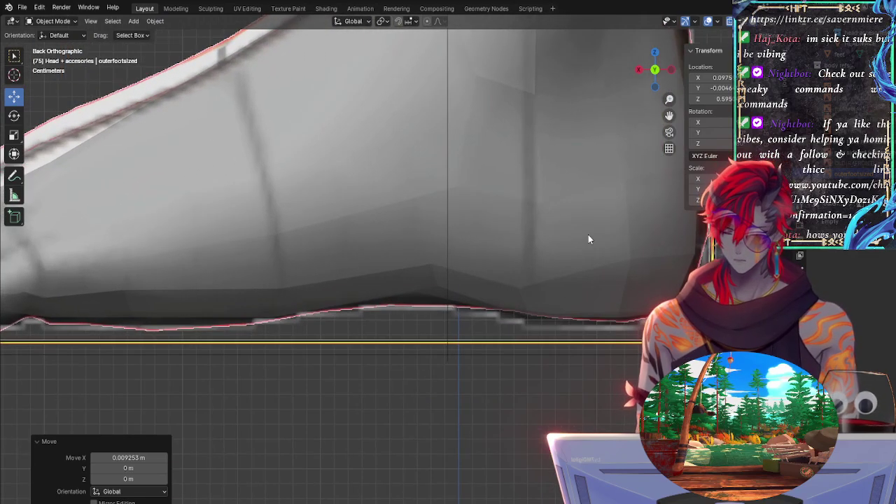
key(g)
key(z)
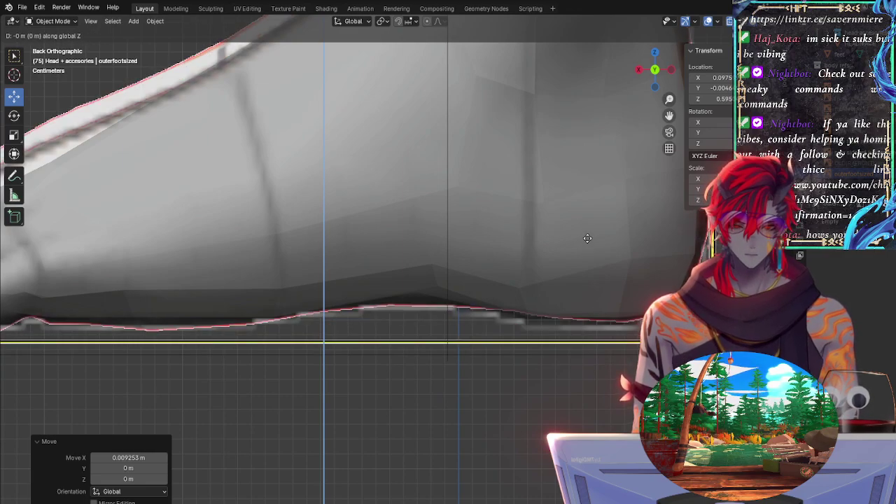
click(588, 238)
scroll(553, 252, down, 4)
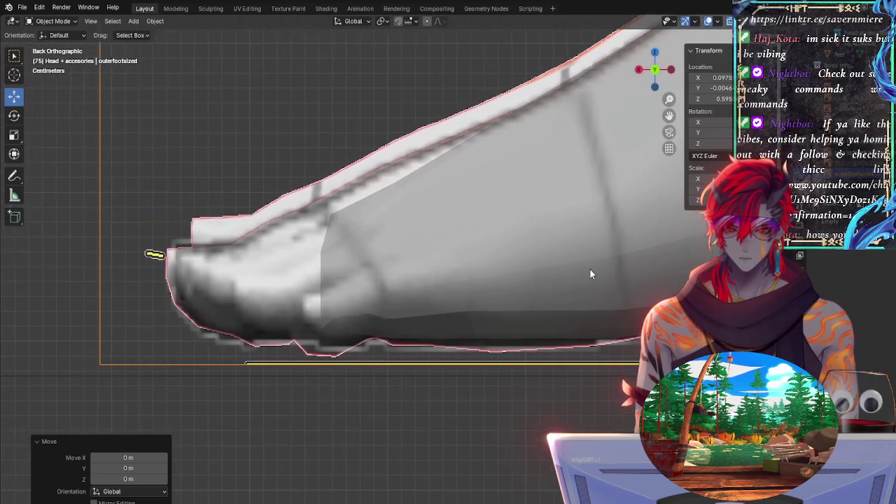
shift+middle_drag(589, 269, 614, 271)
shift+middle_drag(488, 271, 637, 279)
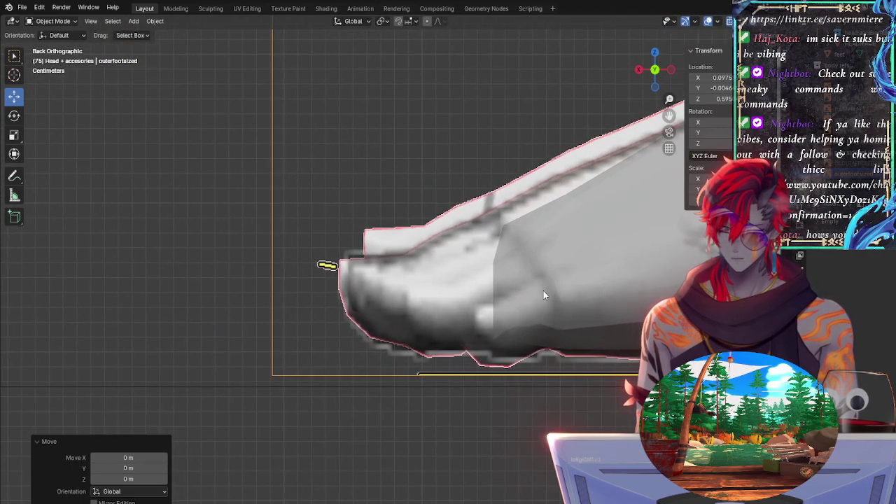
key(g)
key(z)
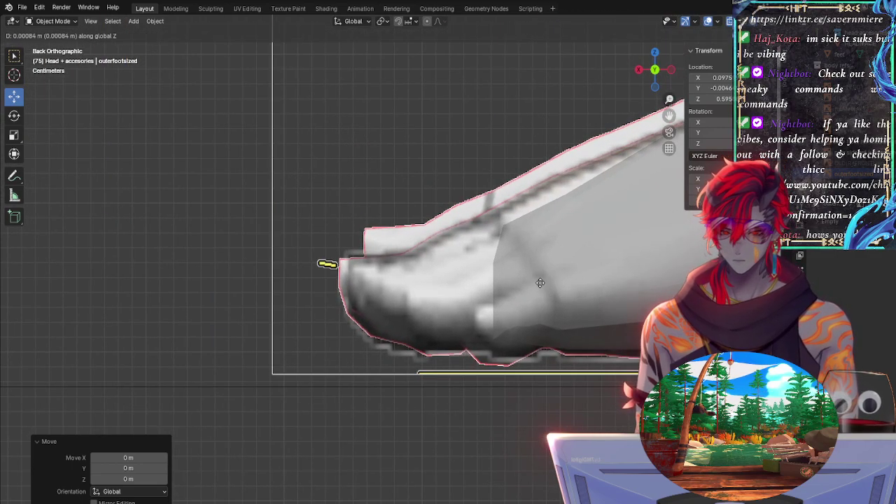
right_click(579, 369)
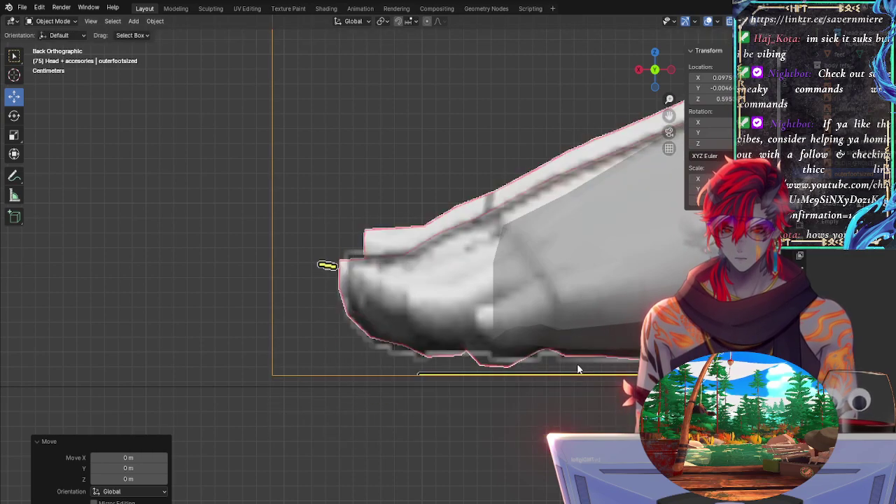
Step: Move the side foot image -0.008983 m along X to shift its toe outline toward the heel
key(g)
key(x)
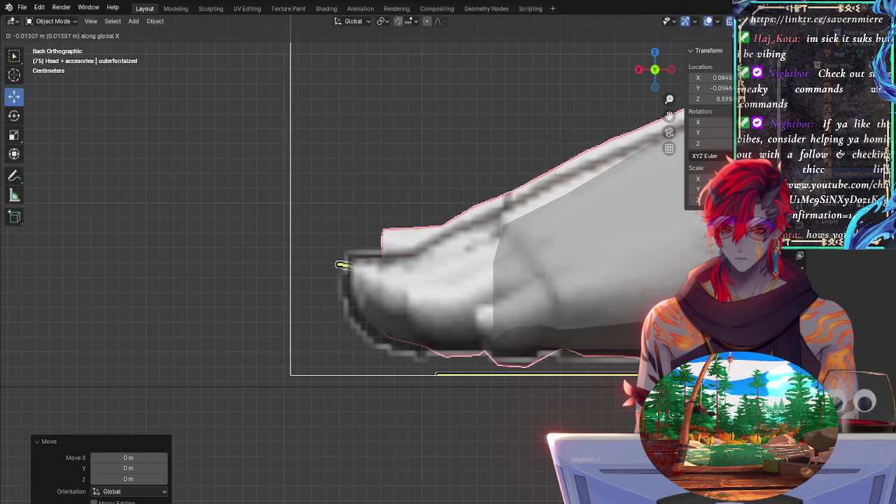
click(339, 264)
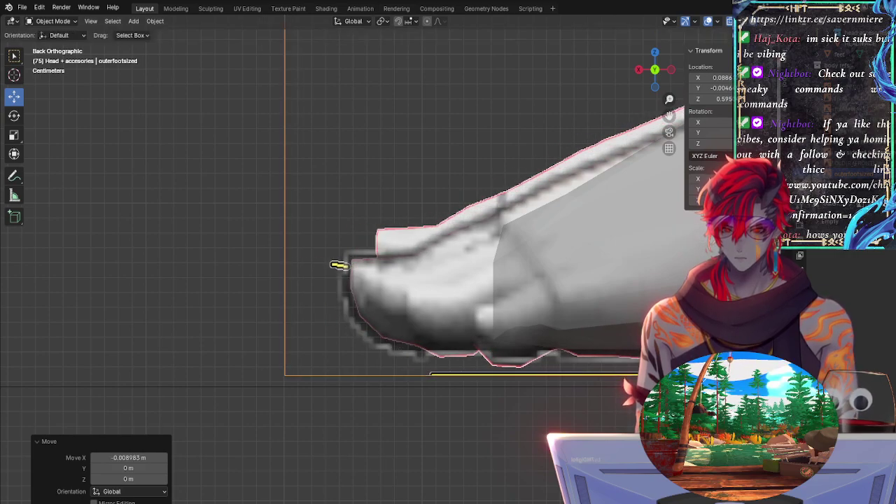
Step: Compare the toe, ankle and heel outlines with the leg reference, and scale the side foot image by 0.986
shift+middle_drag(628, 413, 400, 374)
shift+middle_drag(515, 378, 570, 372)
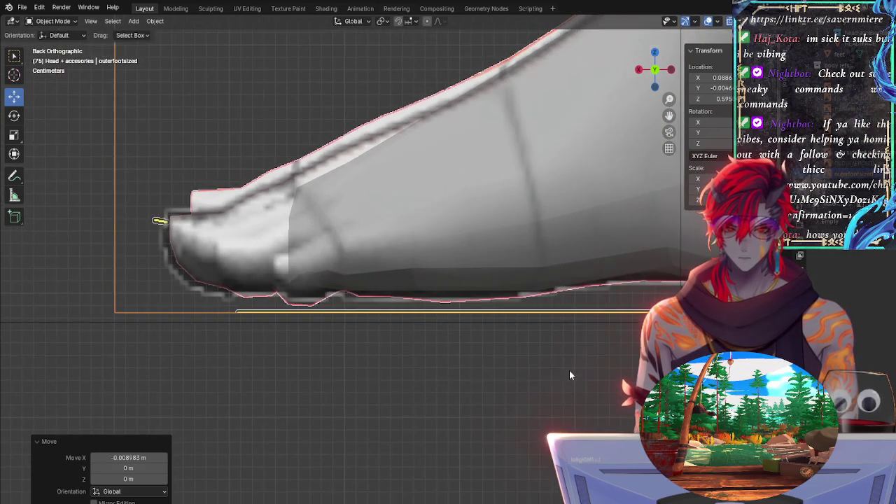
shift+middle_drag(658, 347, 365, 379)
scroll(583, 410, down, 3)
scroll(572, 249, up, 5)
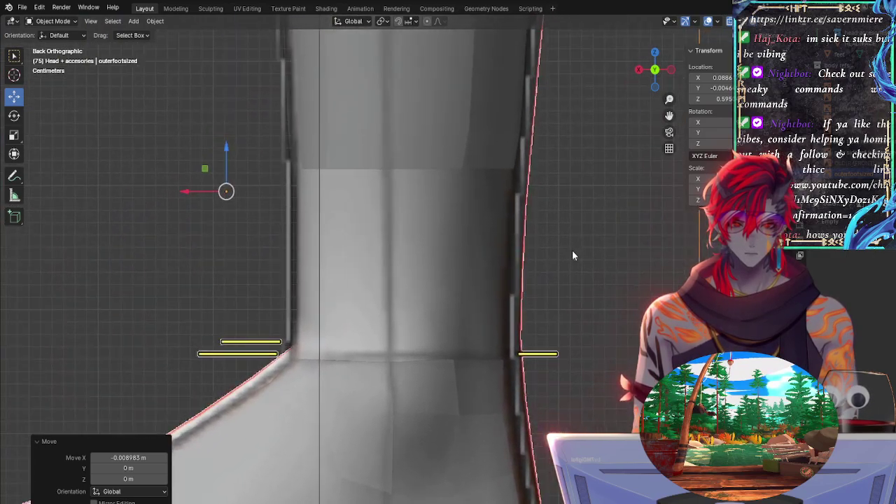
scroll(579, 361, down, 4)
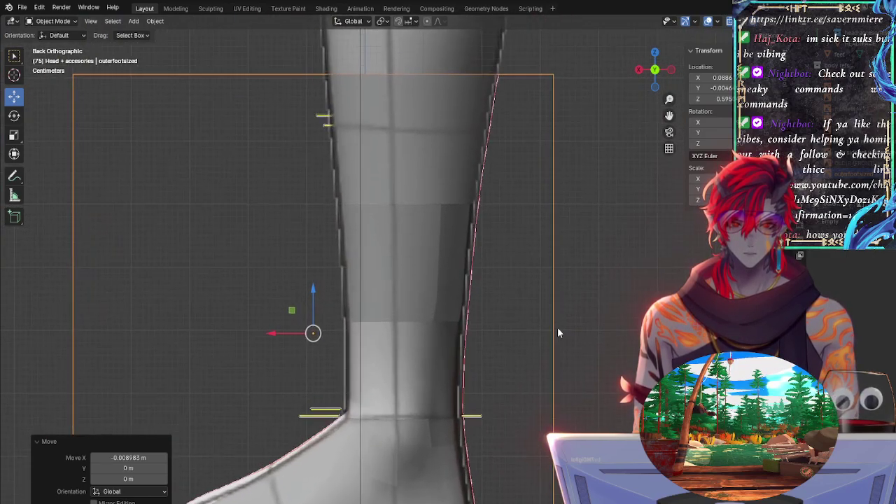
scroll(588, 271, down, 5)
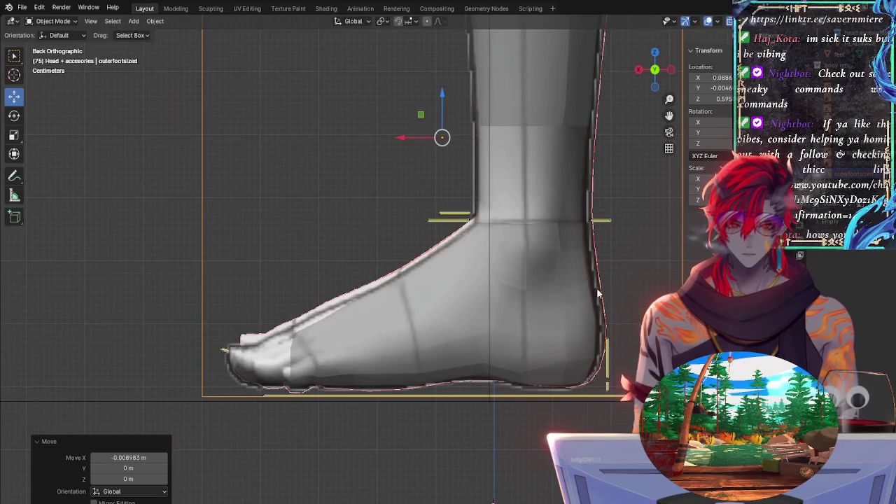
key(s)
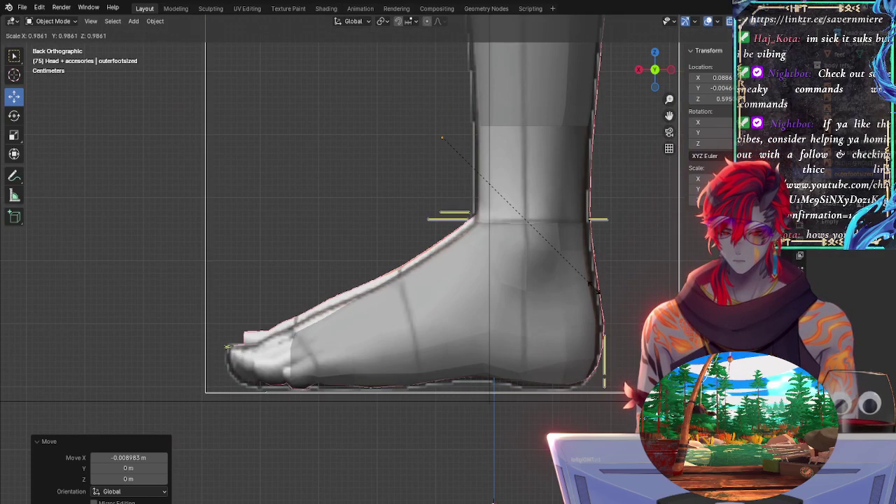
click(589, 306)
Step: Shift the side foot image 0.006037 m along X, plus a further 0.002587 m, to fit the heel and calf
shift+middle_drag(586, 335, 530, 364)
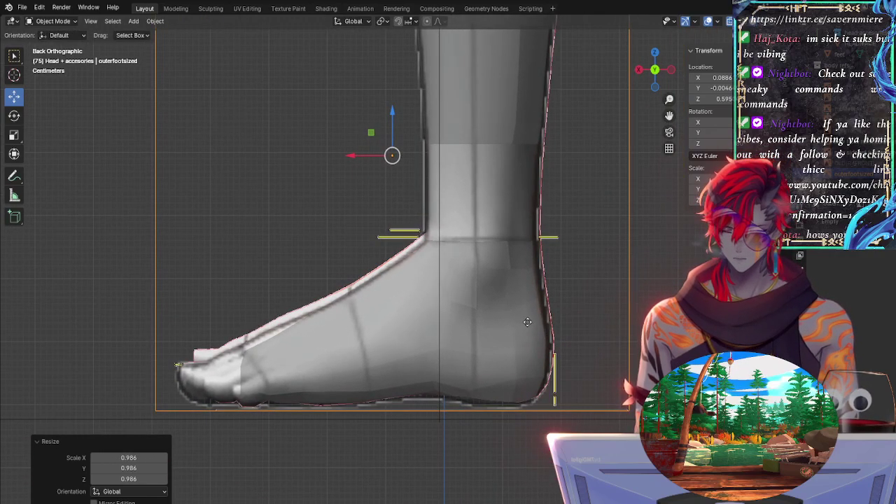
key(g)
key(x)
click(525, 327)
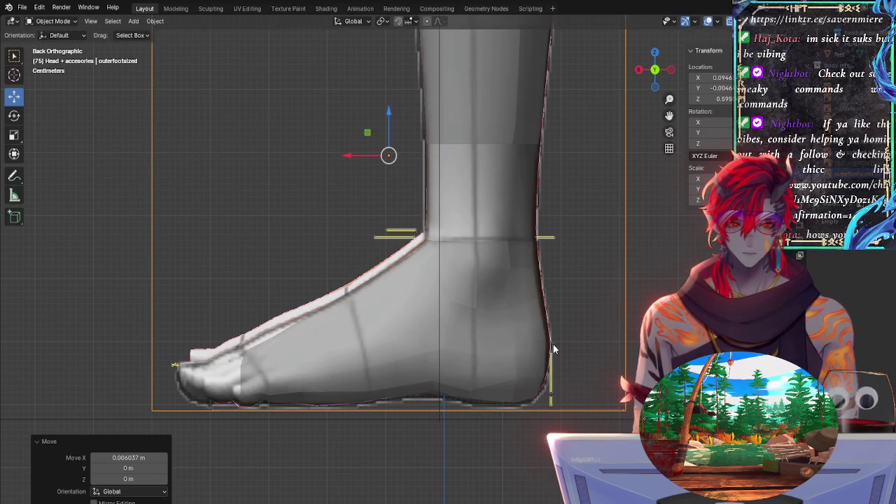
key(g)
key(x)
click(532, 397)
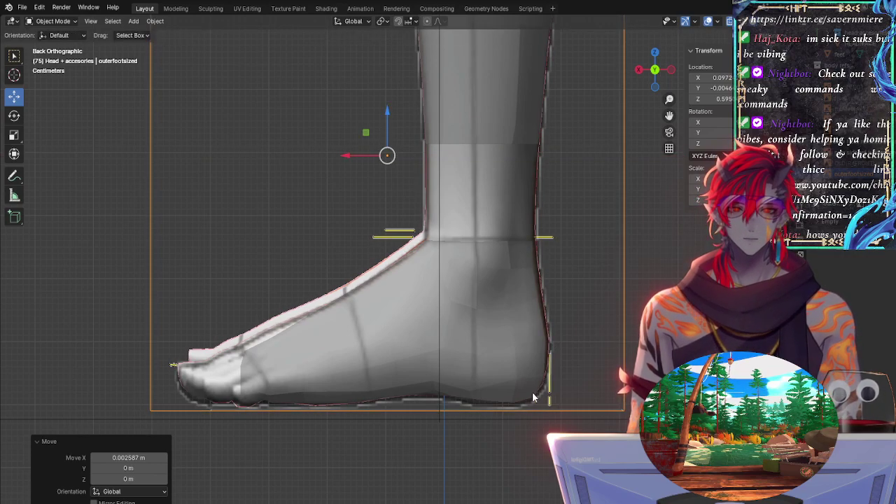
Step: Lower the side foot image 0.003225 m along Z and move it 0.003225 m along X to fit the sole and heel
shift+middle_drag(533, 393, 233, 267)
scroll(478, 294, up, 6)
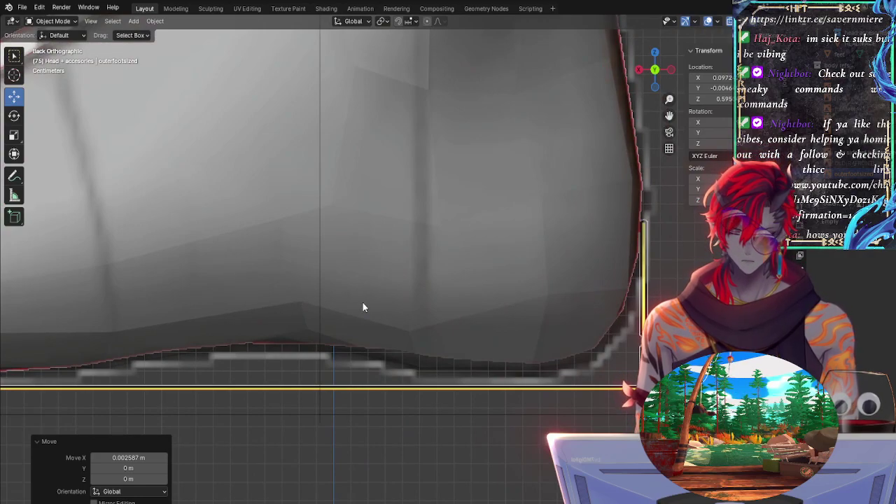
key(g)
key(z)
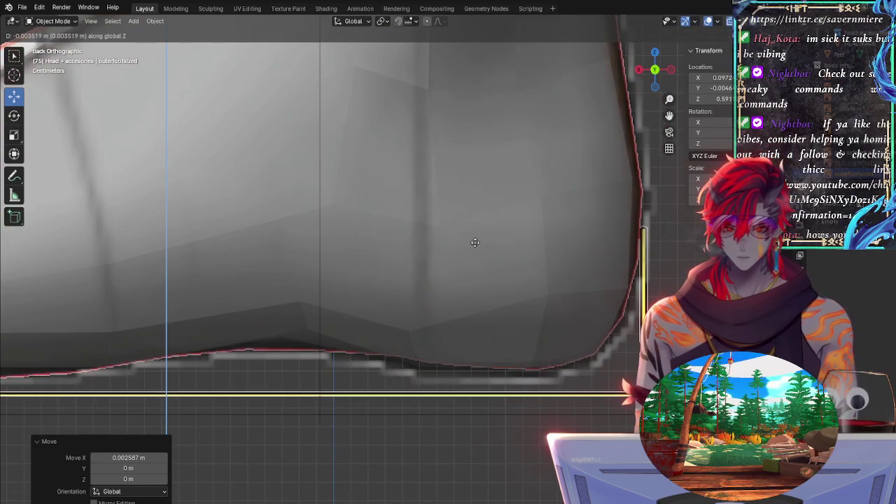
click(471, 245)
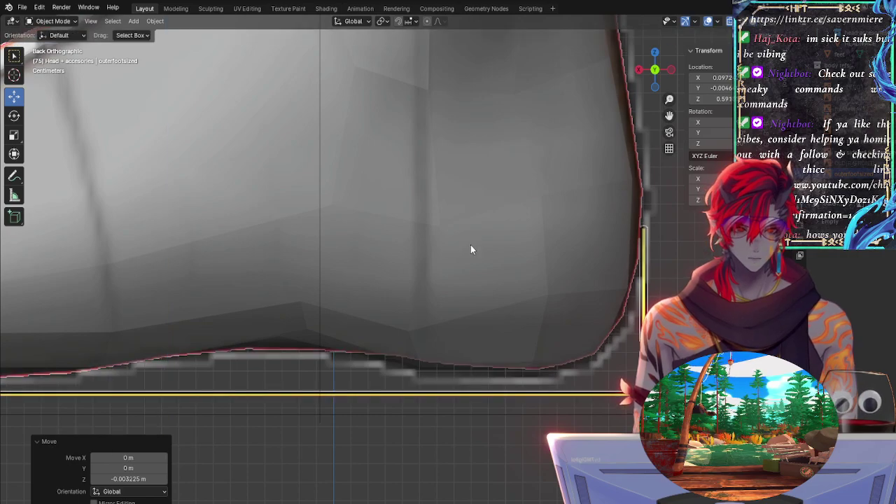
key(g)
key(x)
click(465, 245)
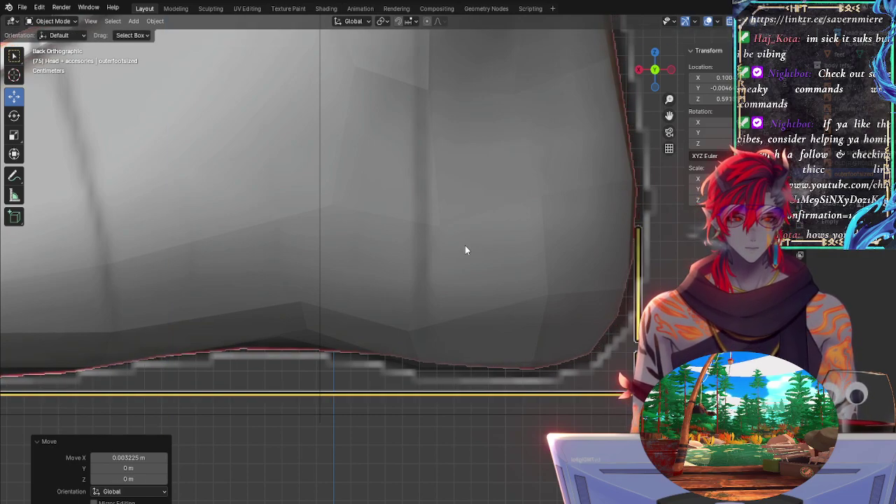
Step: Move the side foot image -0.004985 m along X to balance its toe outline against the existing reference
shift+middle_drag(385, 304, 541, 310)
scroll(541, 316, down, 5)
scroll(439, 306, up, 2)
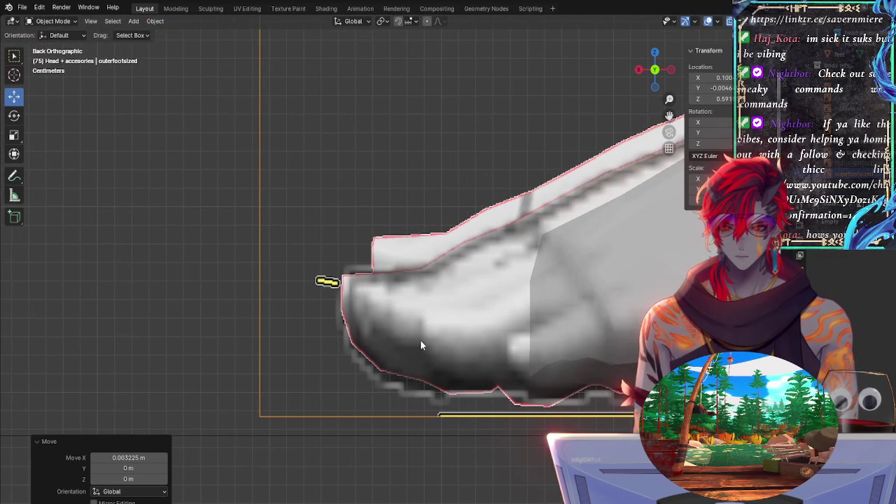
key(g)
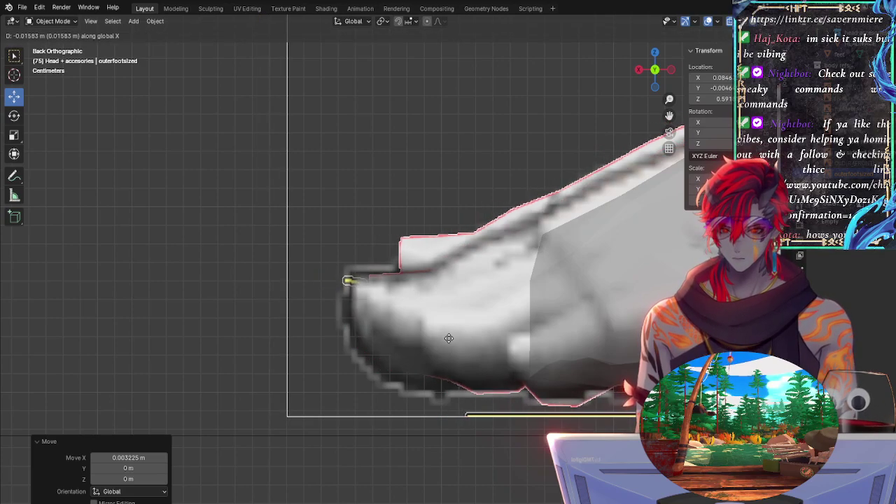
click(430, 341)
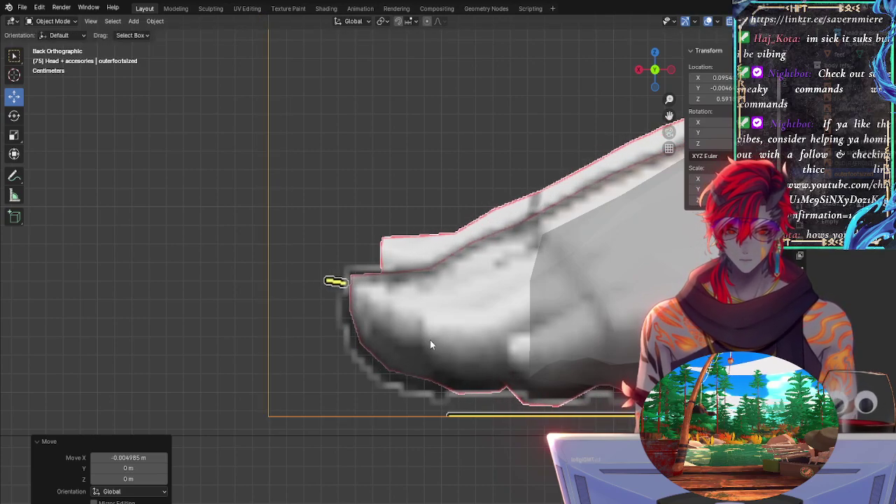
Step: Examine how the instep, ankle and calf outlines of the side foot image line up with the leg reference
scroll(535, 220, down, 4)
shift+middle_drag(650, 180, 349, 297)
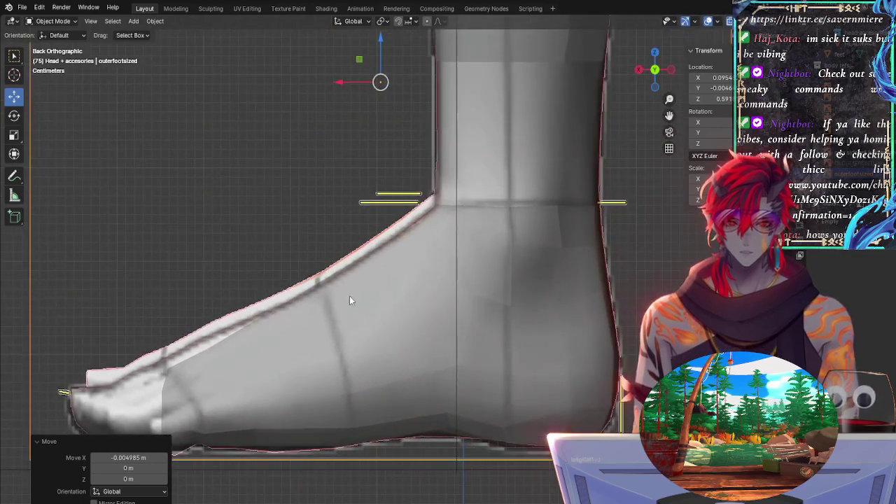
shift+middle_drag(484, 228, 369, 459)
shift+middle_drag(502, 266, 548, 167)
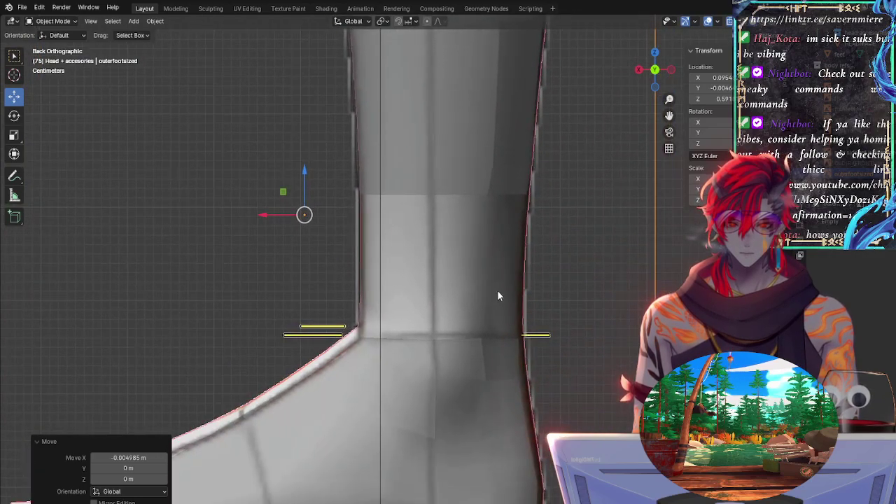
shift+middle_drag(492, 332, 588, 274)
scroll(530, 308, up, 1)
ctrl+middle_drag(531, 312, 497, 266)
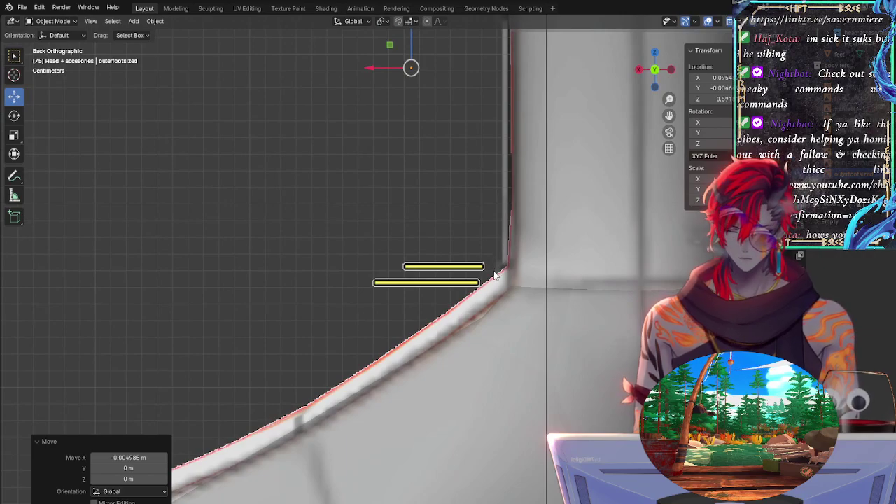
key(g)
key(x)
click(494, 278)
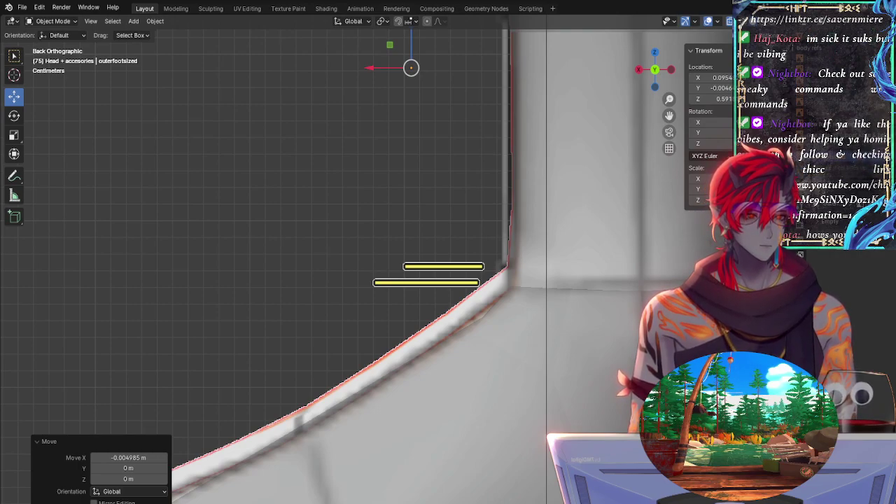
Step: Toggle wireframe shading and orbit around the legs to compare the foot image with the references, ending in the back view
key(shift+z)
key(shift+z)
key(shift+z)
key(shift+z)
key(shift+z)
key(shift+z)
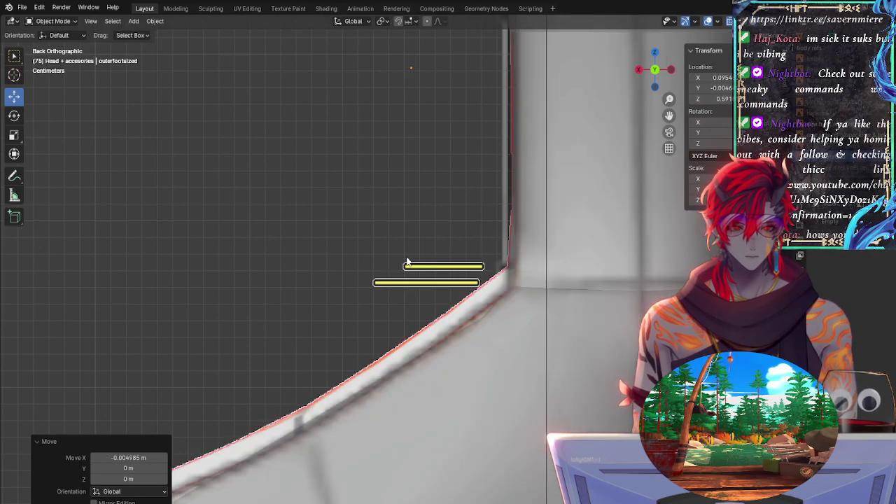
scroll(407, 262, down, 6)
middle_drag(564, 265, 731, 268)
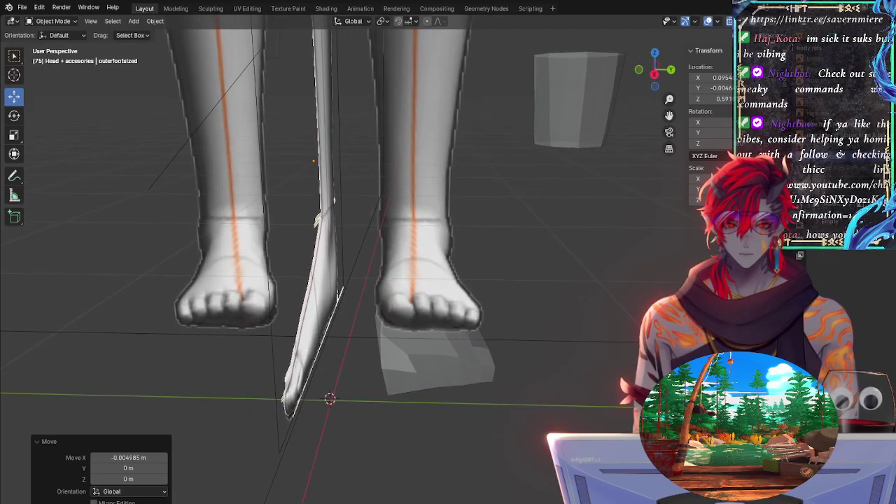
middle_drag(546, 279, 501, 242)
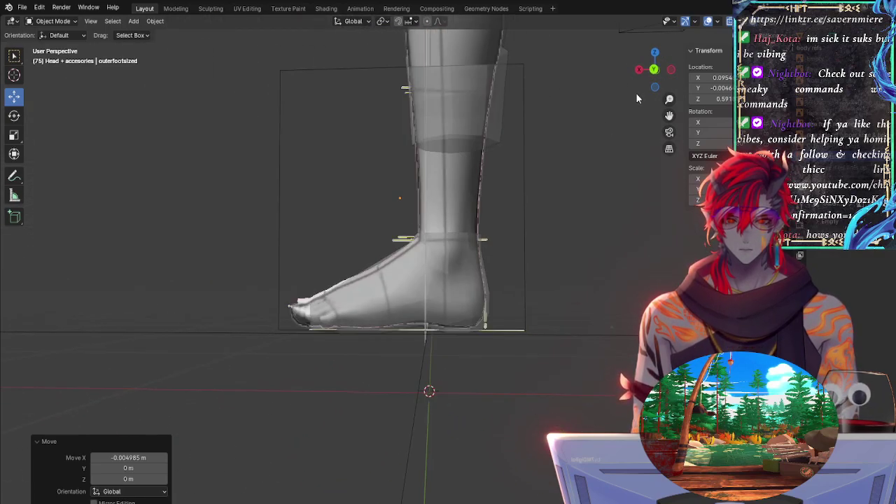
click(654, 69)
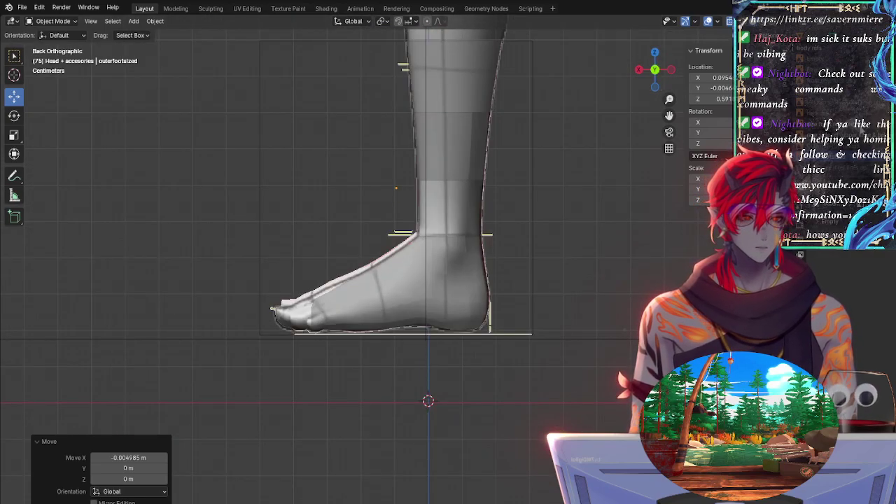
Step: Hide the "new side ref (upper knee & below" image to show the foot image alone, and select outerfootsized
click(426, 308)
click(426, 308)
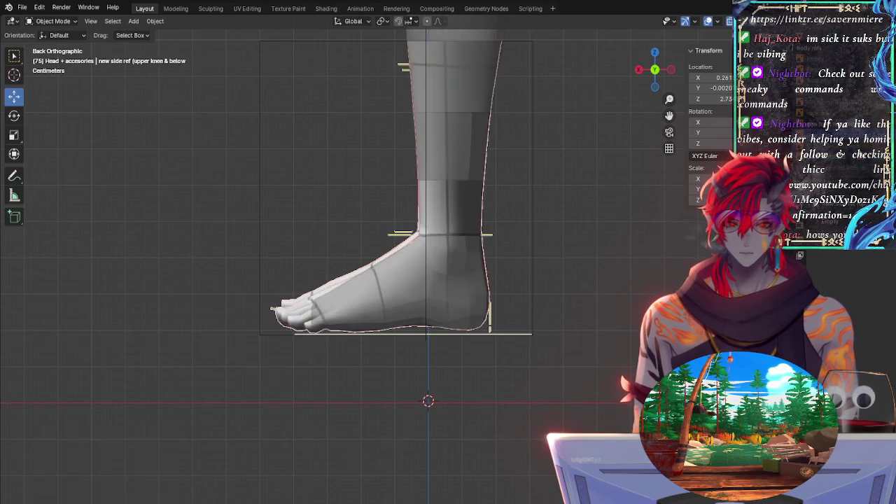
scroll(581, 268, up, 1)
scroll(574, 238, up, 4)
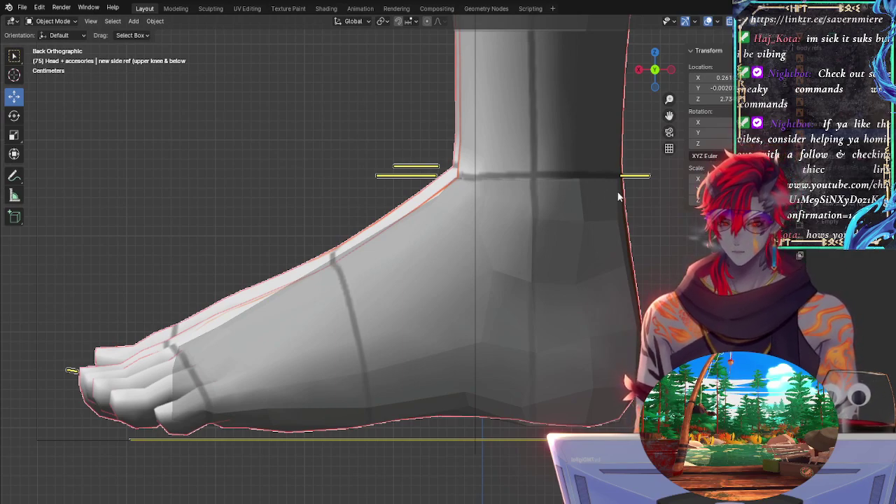
click(828, 160)
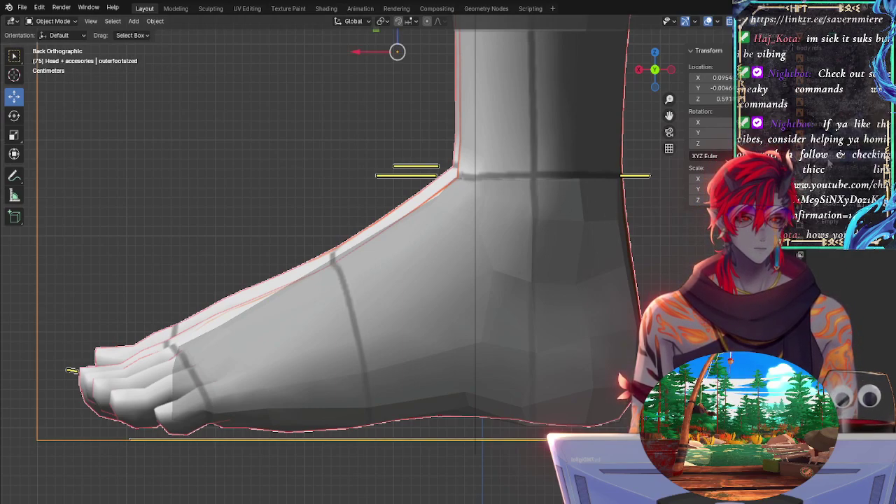
Step: Switch to the front orthographic view and add the inner side foot picture as a new image empty
ctrl+middle_drag(369, 198, 390, 296)
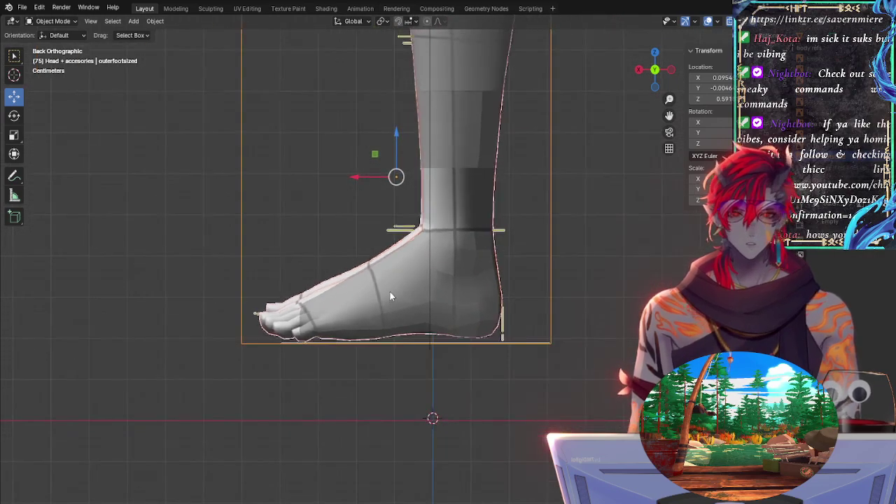
shift+middle_drag(284, 197, 277, 261)
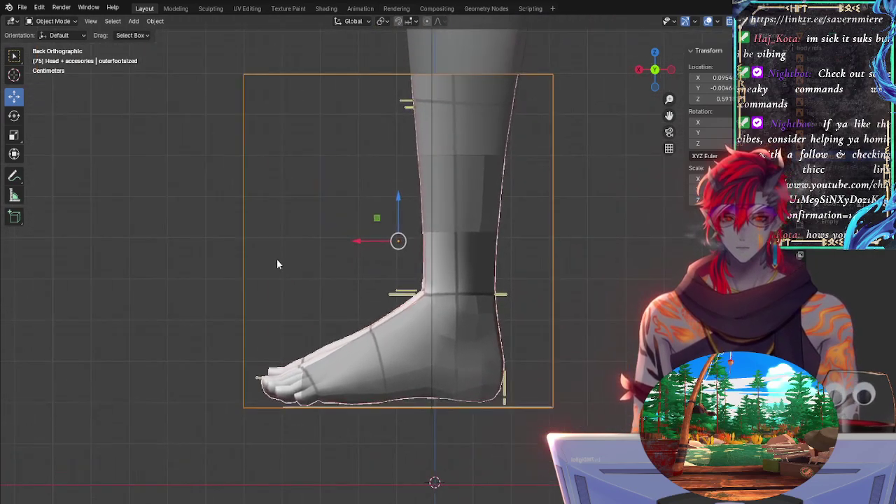
click(654, 72)
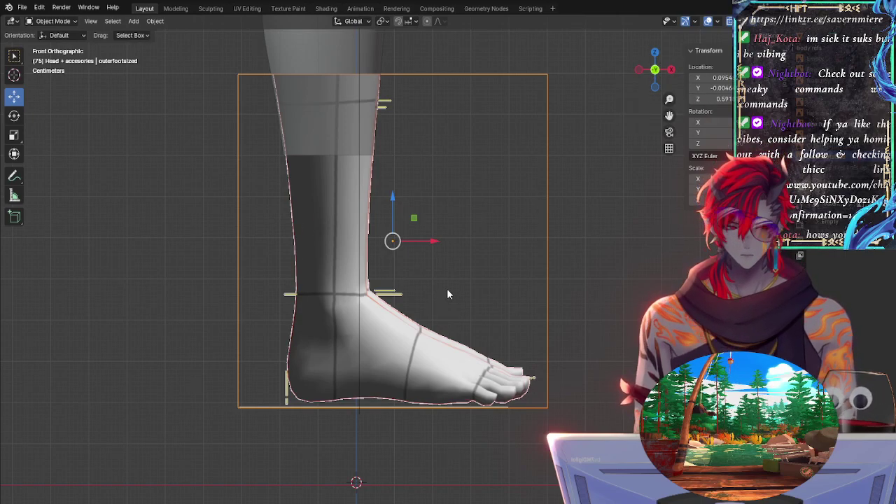
key(shift+a)
mouse_move(446, 289)
click(492, 289)
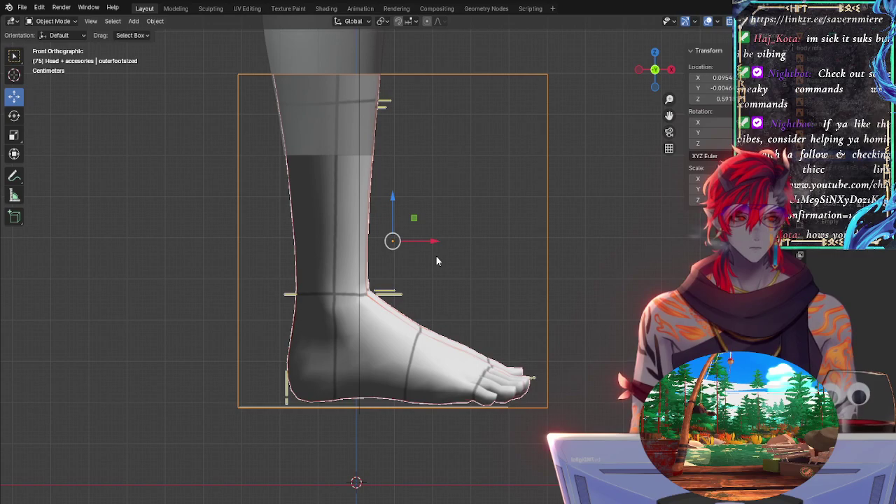
click(620, 427)
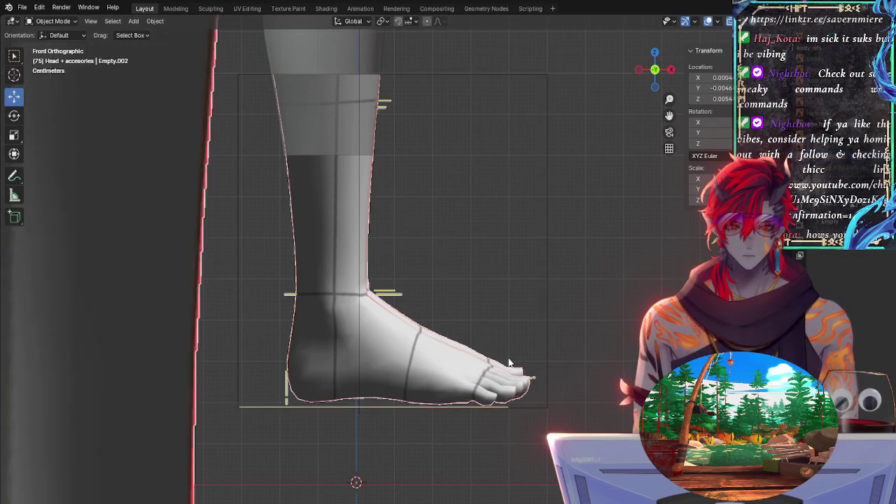
Step: Set the new foot image's scale to 0.162 on the X, Y and Z axes
scroll(486, 275, down, 8)
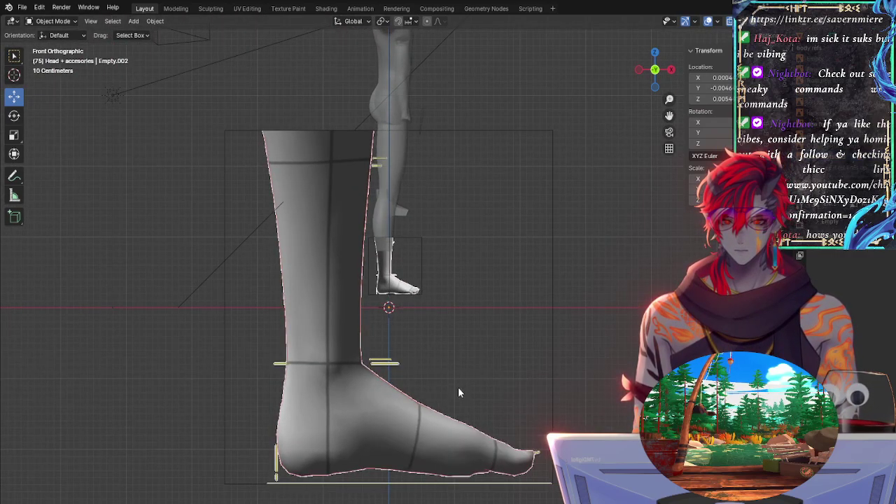
scroll(467, 379, down, 2)
scroll(491, 384, up, 3)
scroll(471, 336, down, 2)
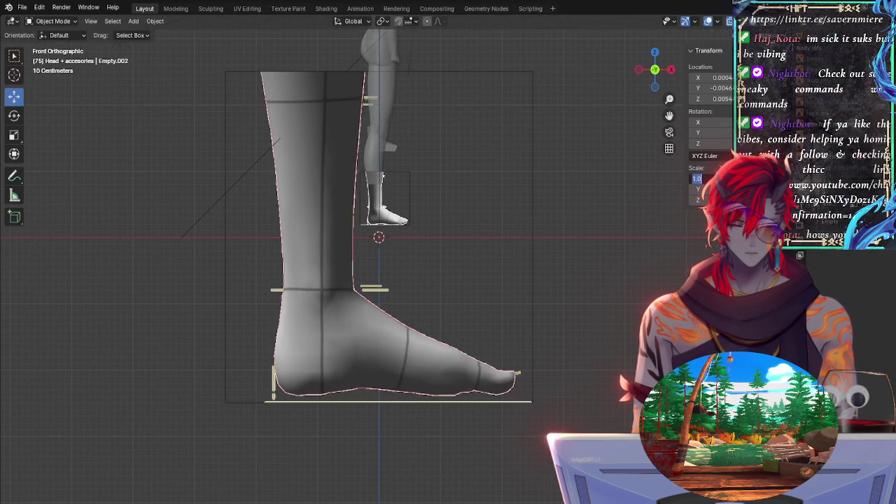
text(0.162)
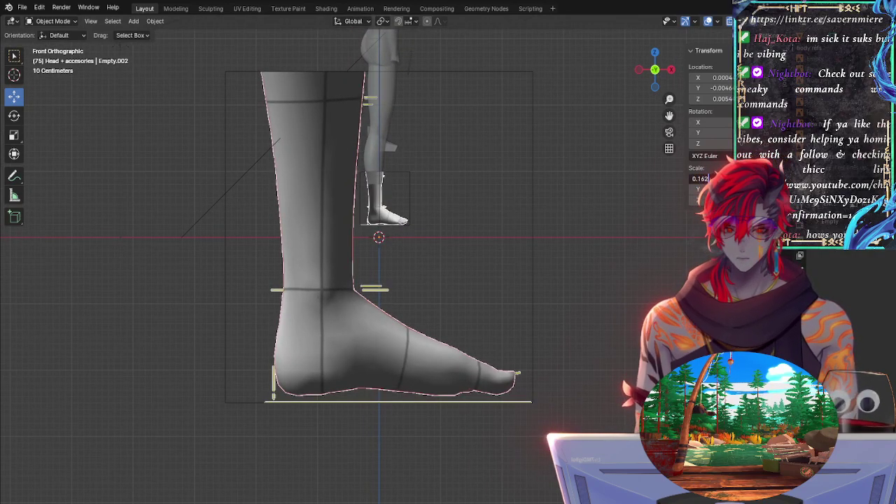
key(Tab)
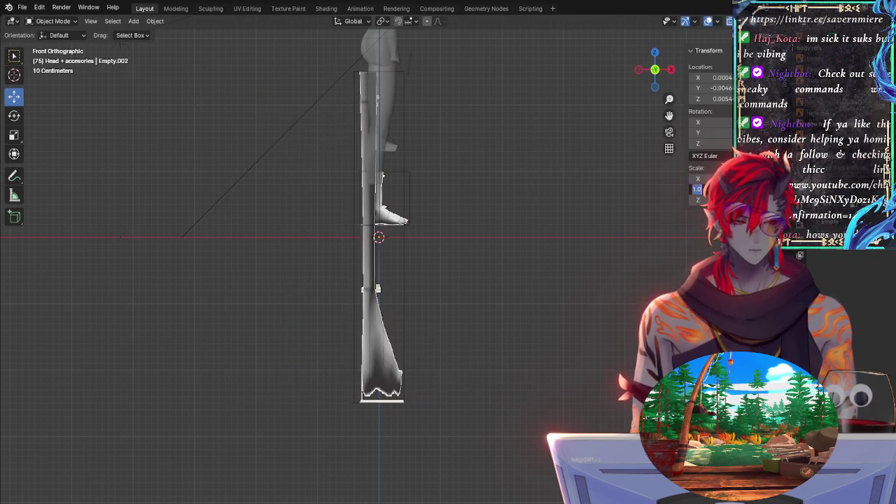
text(0.162)
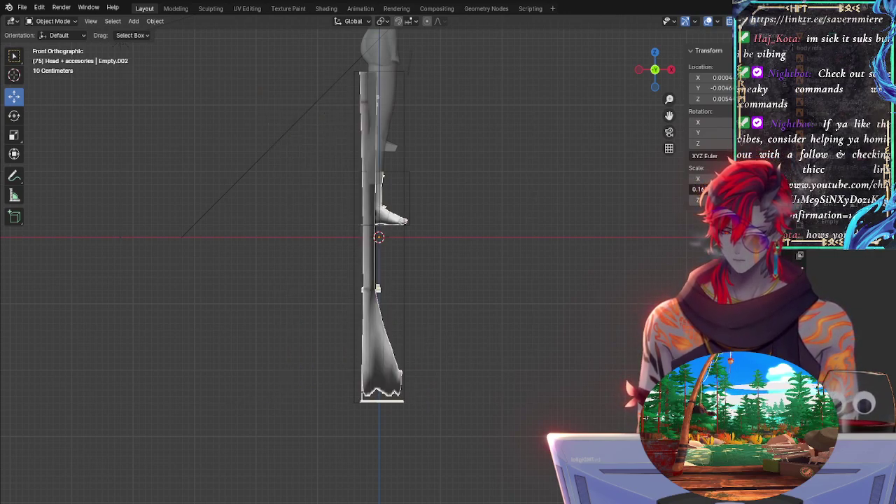
key(Tab)
text(0.162)
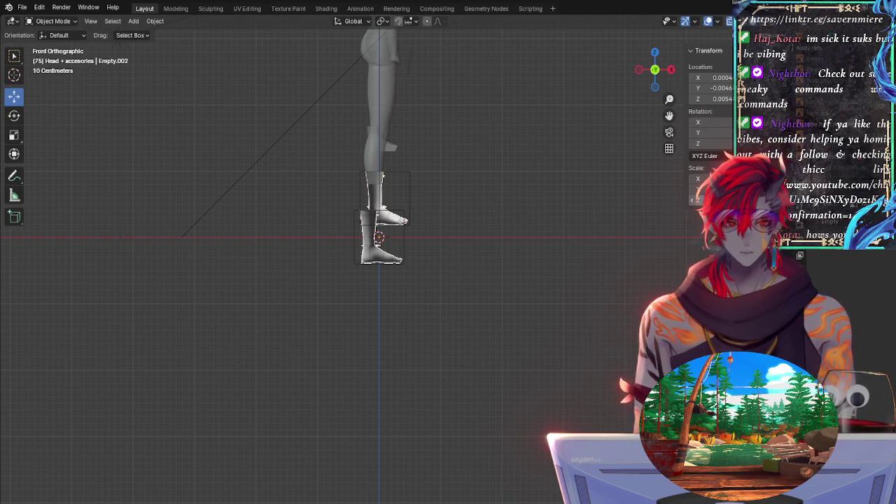
Step: Move the new foot image Empty.002 into the body refs collection alongside the other reference images
scroll(428, 267, up, 8)
shift+middle_drag(450, 148, 518, 422)
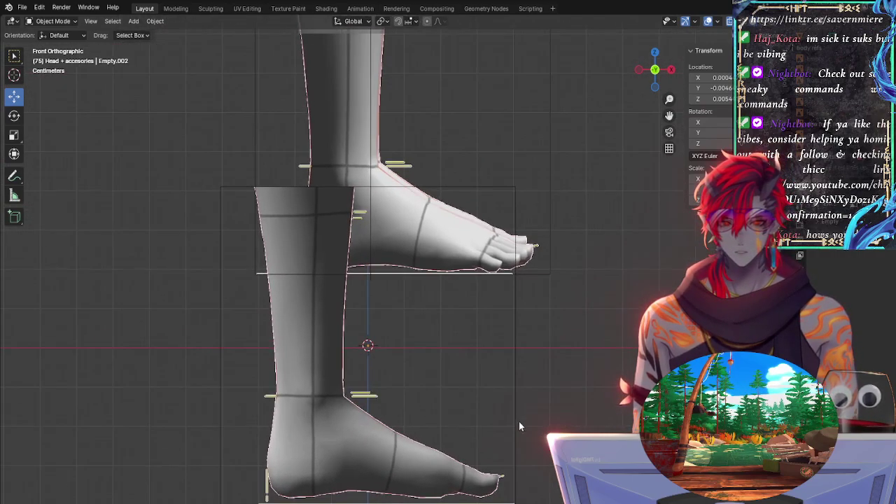
mouse_move(549, 387)
ctrl+middle_down()
mouse_move(550, 399)
mouse_move(550, 391)
ctrl+middle_up()
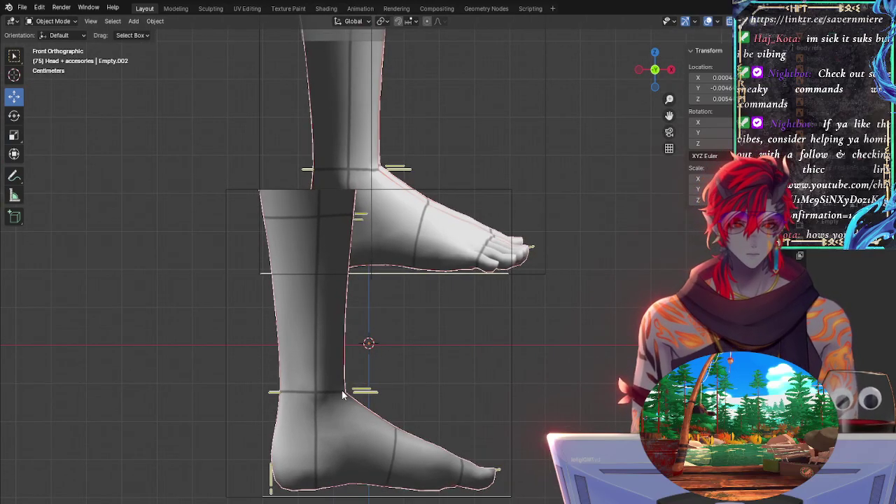
click(830, 124)
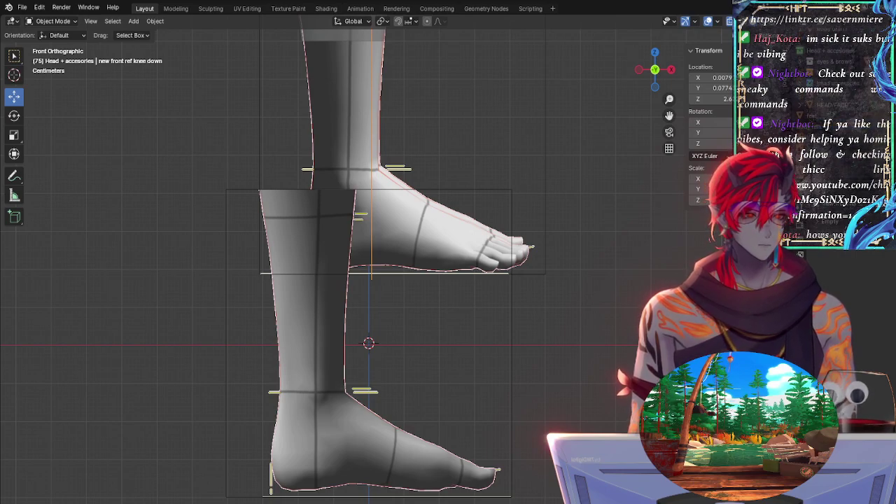
scroll(826, 102, up, 4)
click(829, 95)
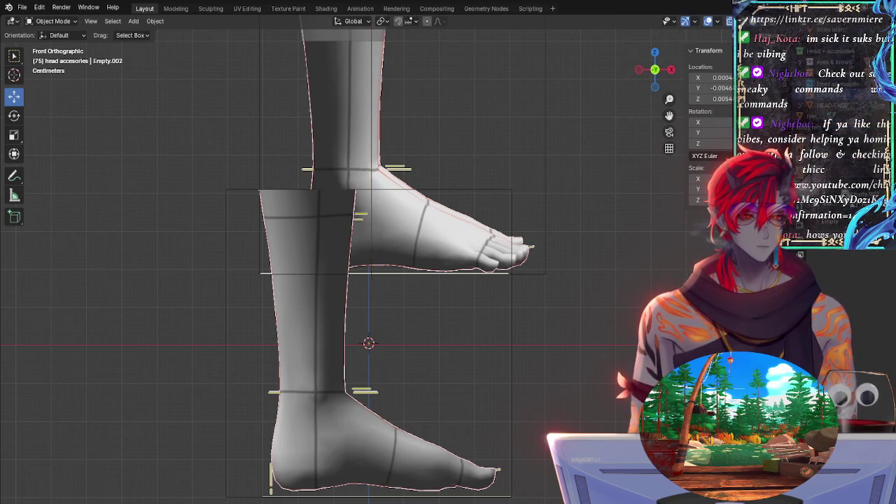
scroll(829, 100, down, 4)
drag(822, 163, 822, 163)
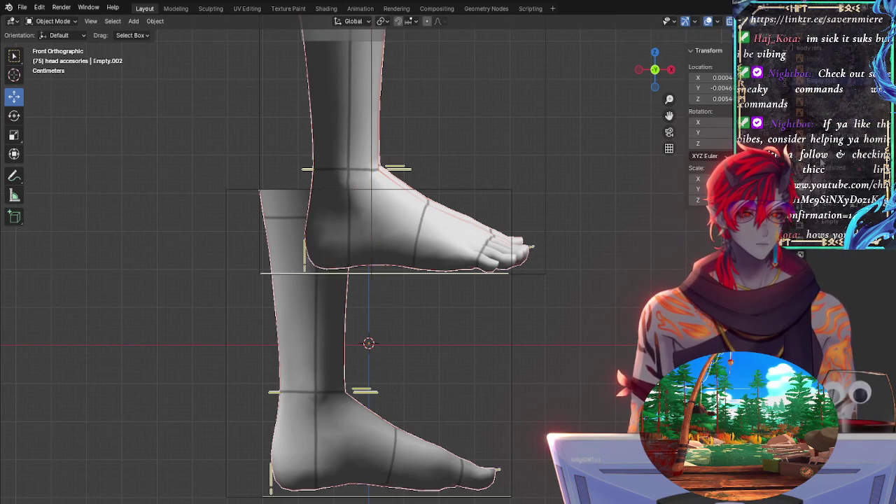
Step: Rename the new foot image Empty.002 as innerfootsized
click(822, 81)
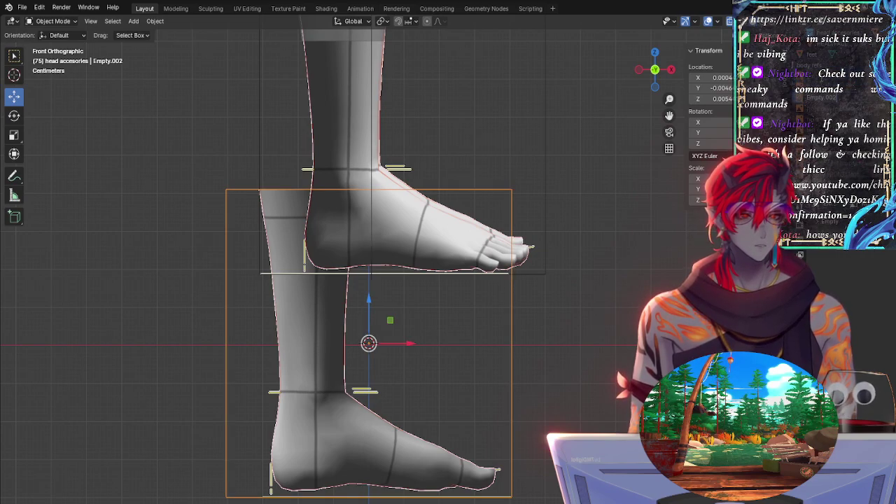
text(innerfootsize)
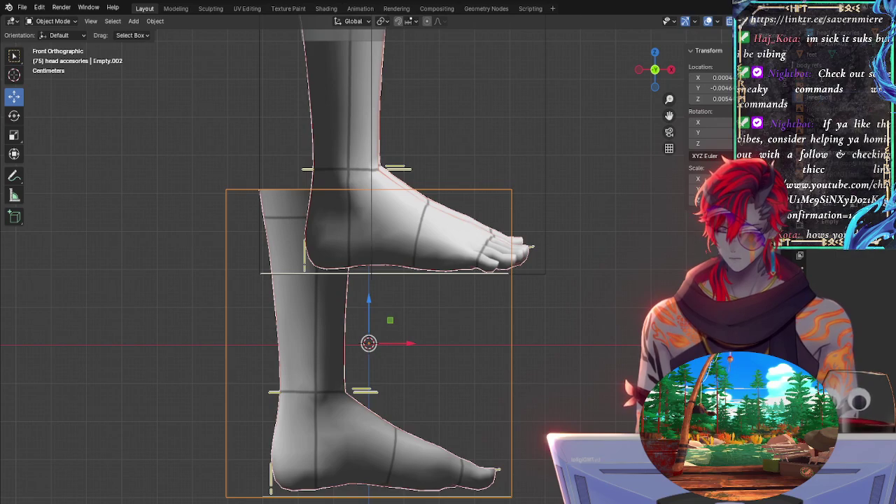
text(d)
key(Return)
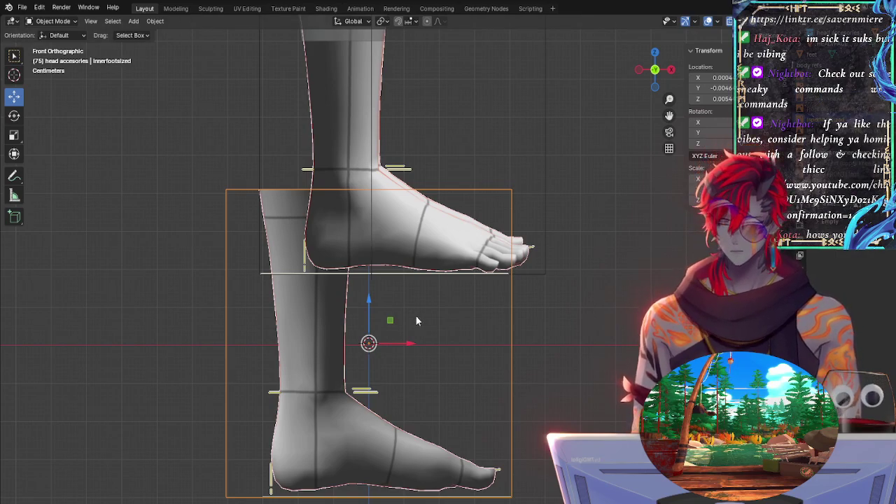
Step: Raise innerfootsized 0.46336 m along Z, and shift it 0.09 m in X and 0.12 m in Z onto the outer foot image
key(g)
key(z)
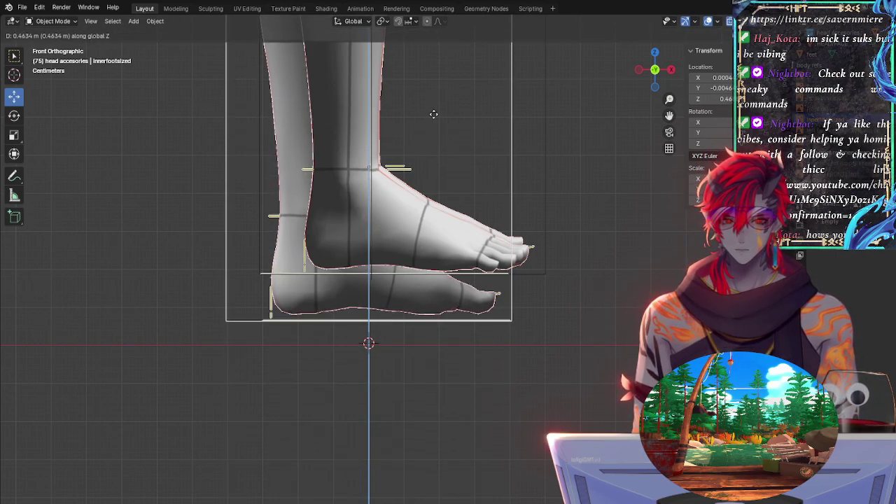
click(448, 134)
shift+middle_drag(583, 141, 567, 348)
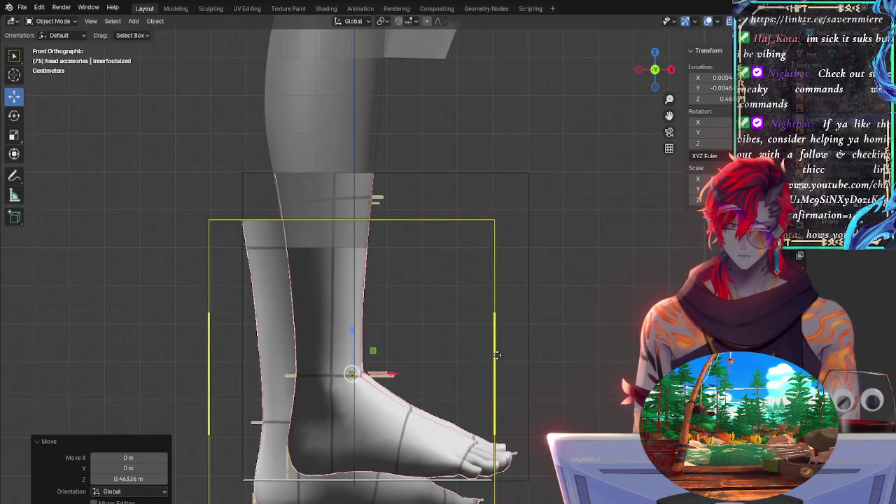
key(g)
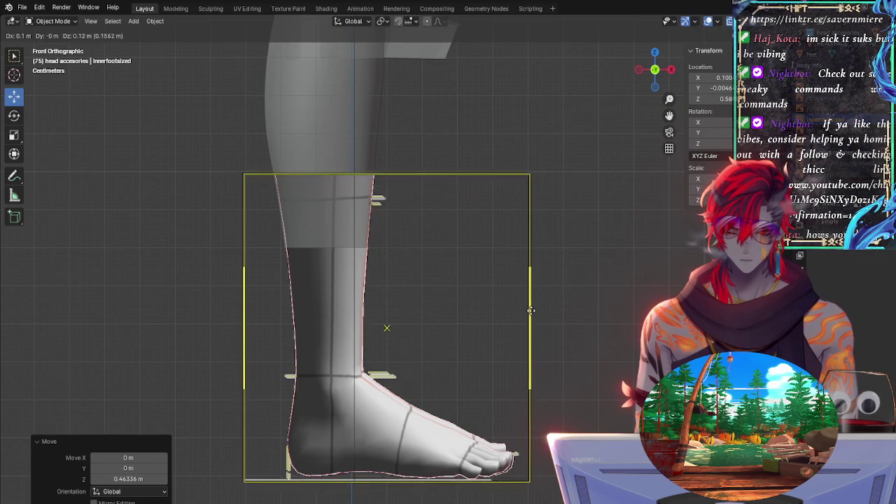
click(530, 309)
Step: Fine-tune innerfootsized over the outer foot outline by moving it 0.005068 m in X and 0.00243 m up in Z
scroll(583, 327, up, 3)
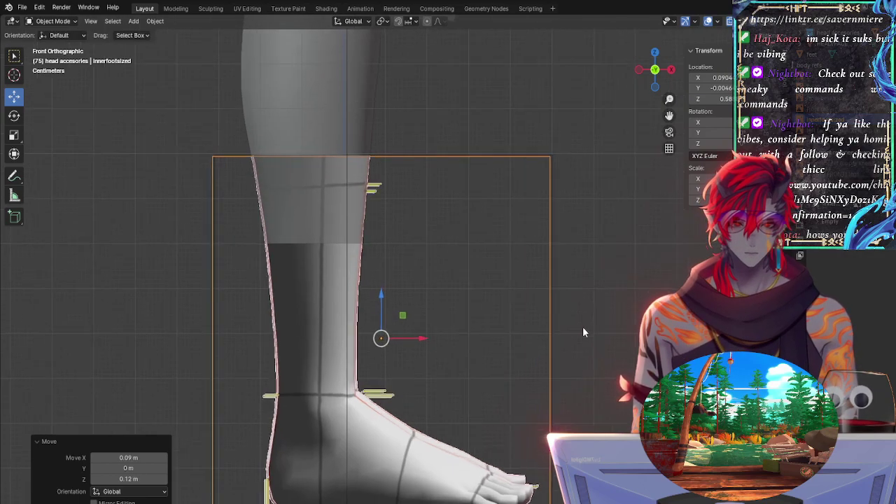
scroll(519, 302, up, 2)
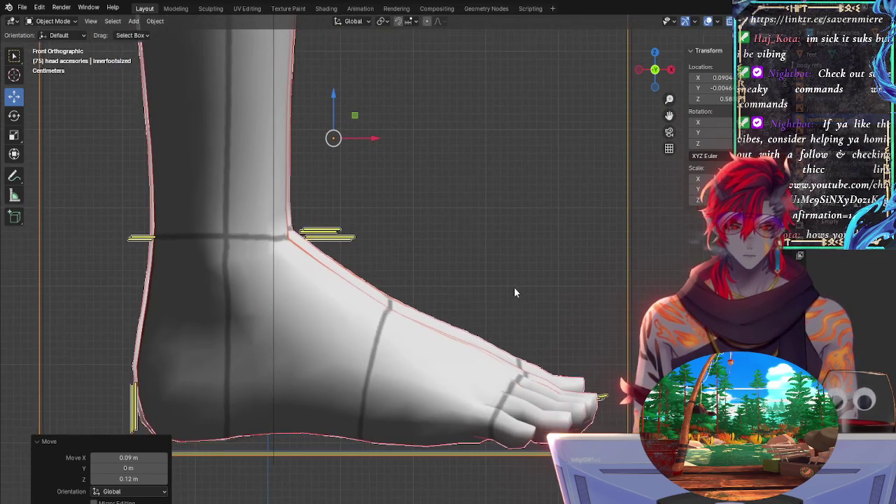
key(g)
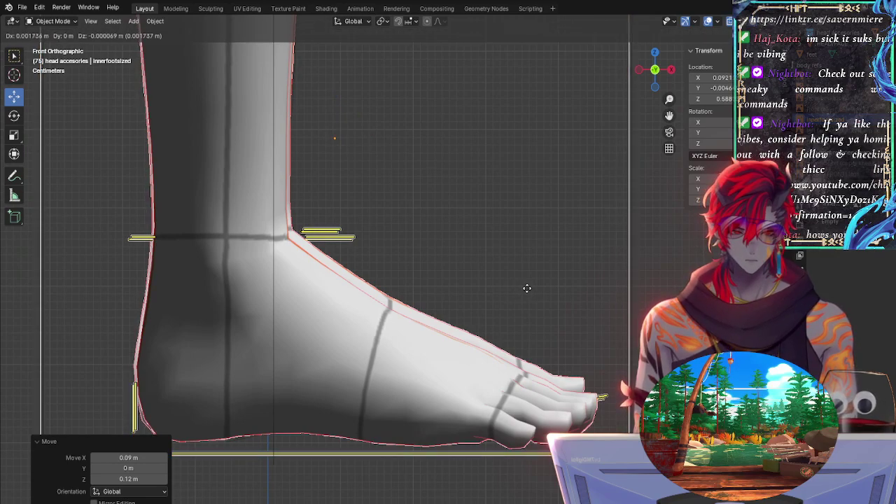
click(551, 287)
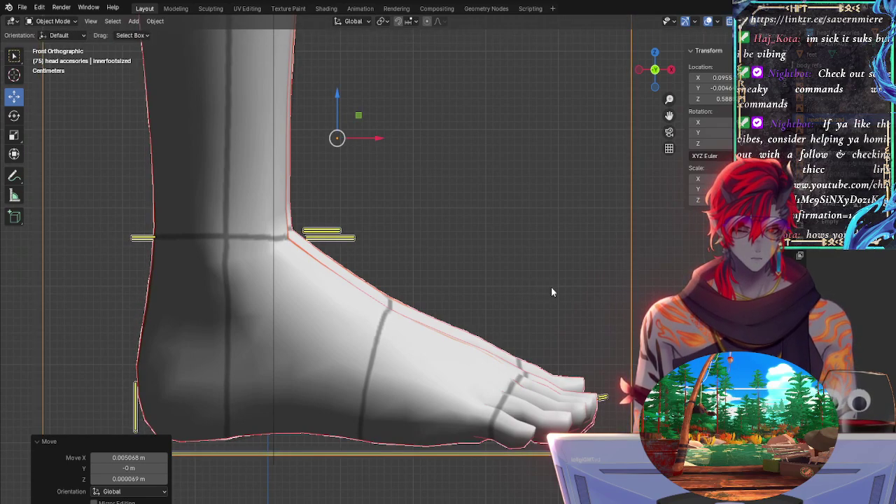
key(g)
key(z)
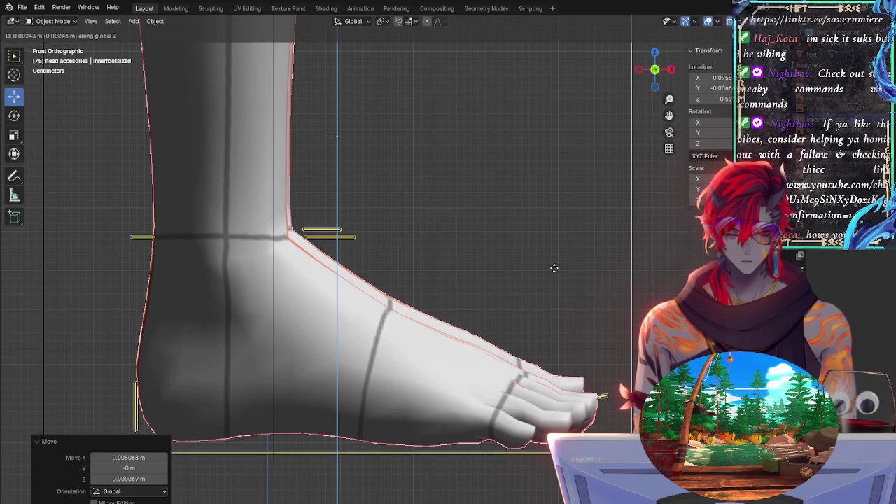
click(578, 311)
scroll(540, 299, up, 2)
scroll(540, 299, down, 4)
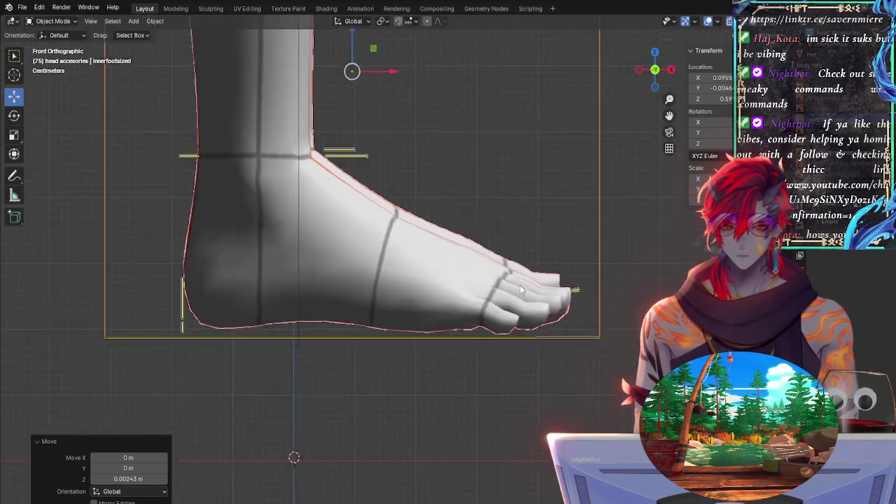
Step: Look through the innerfootsized image's display settings, including depth, side and opacity, and the neighbouring property categories
scroll(543, 281, down, 1)
shift+middle_drag(564, 273, 556, 348)
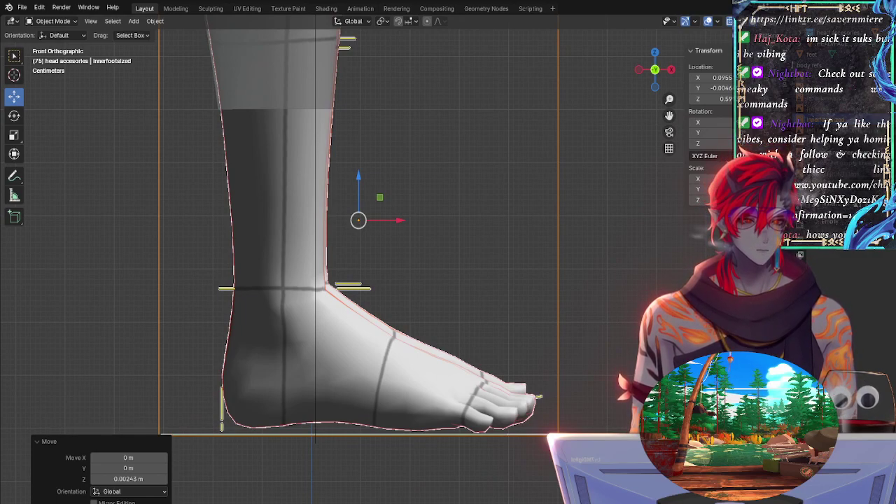
click(839, 236)
click(840, 235)
click(839, 224)
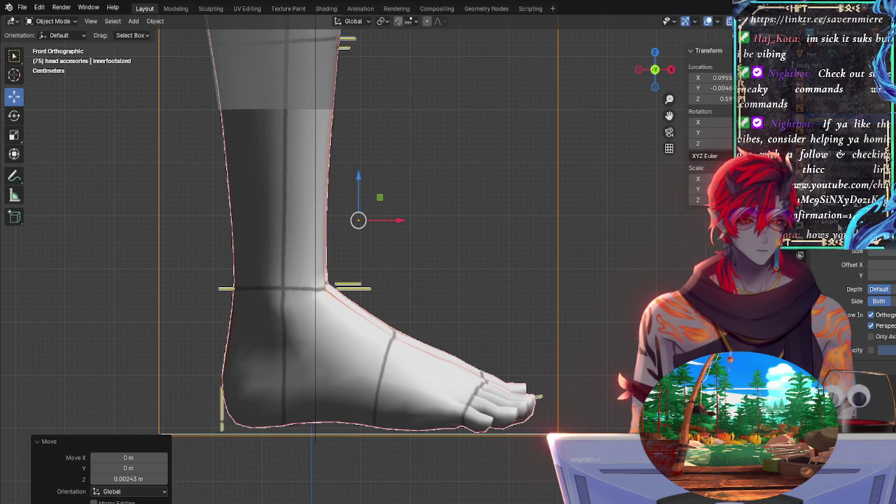
click(800, 269)
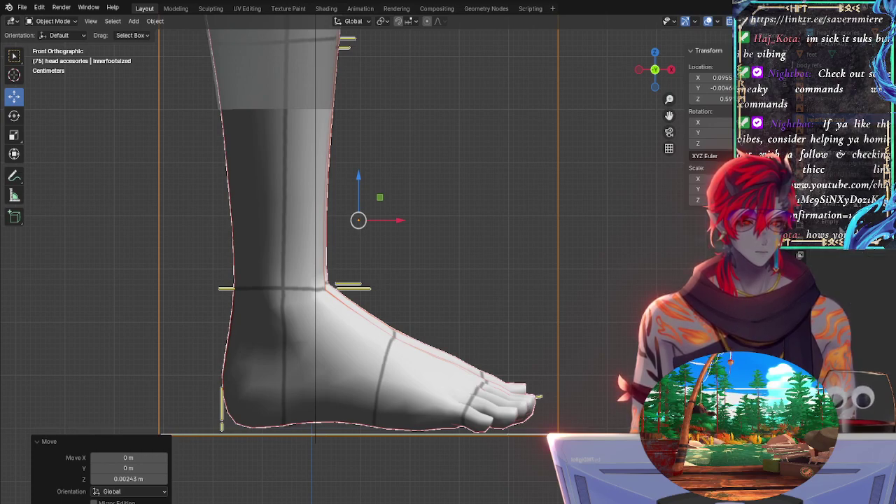
click(801, 241)
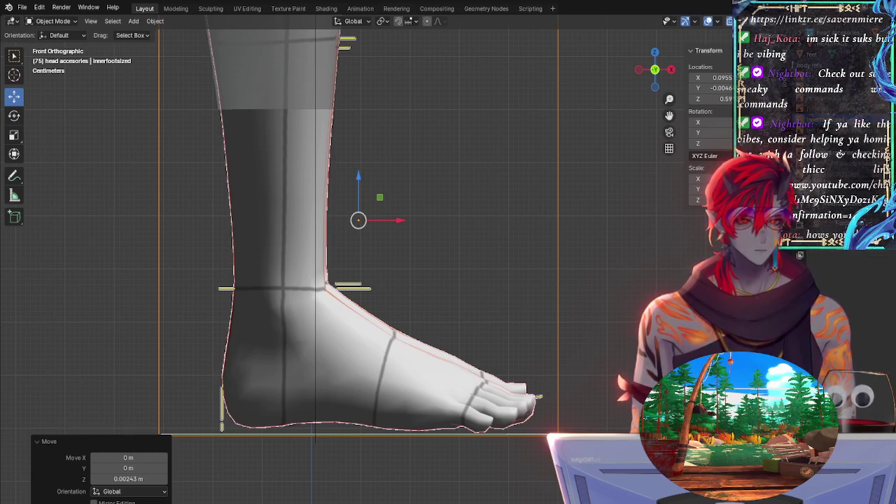
click(801, 209)
Step: Select the "front new foot only" image and look through its object settings and the scene's output and tool settings
click(825, 103)
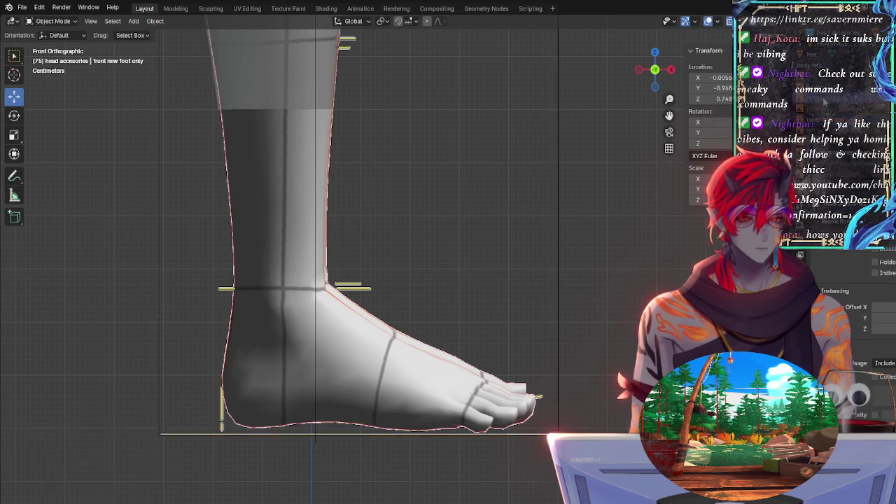
click(800, 283)
click(800, 268)
click(800, 254)
click(800, 241)
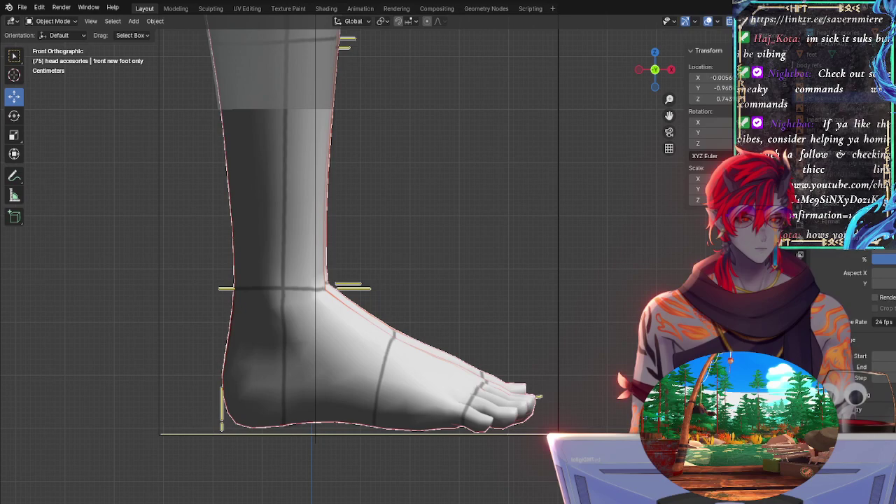
click(801, 227)
click(800, 209)
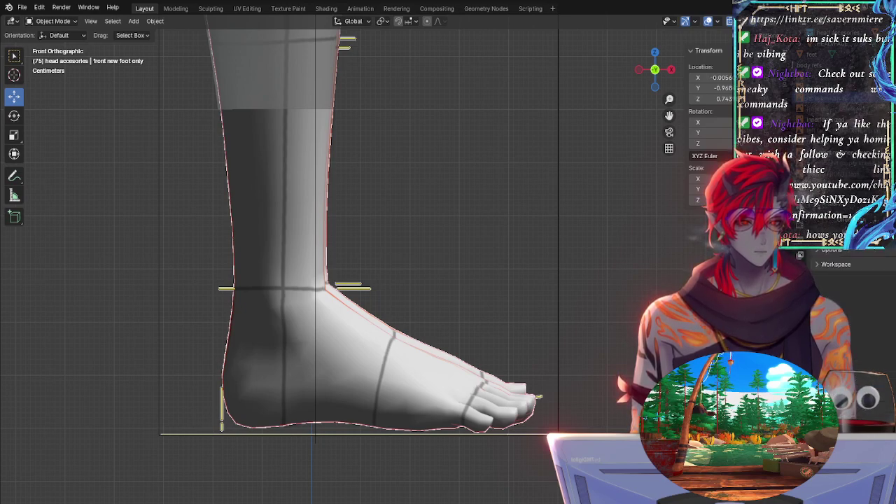
Step: Look through the scene's tool, render, output, view layer, scene, world and collection settings
click(834, 250)
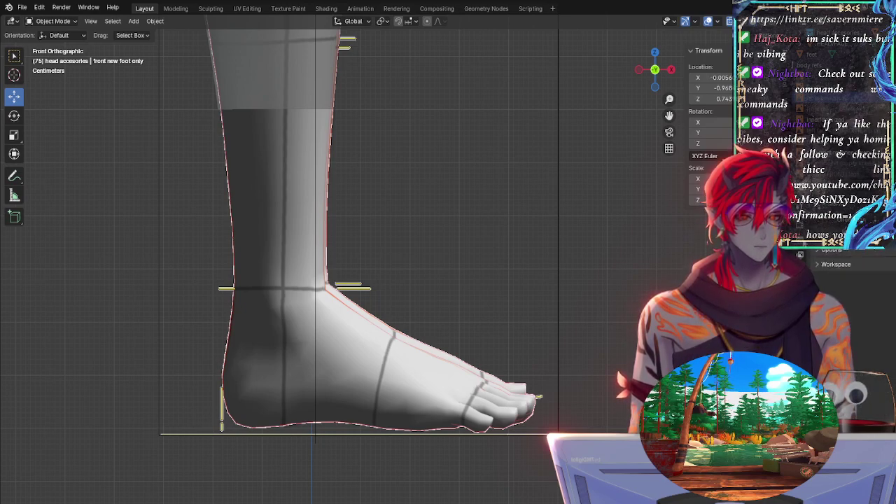
click(810, 194)
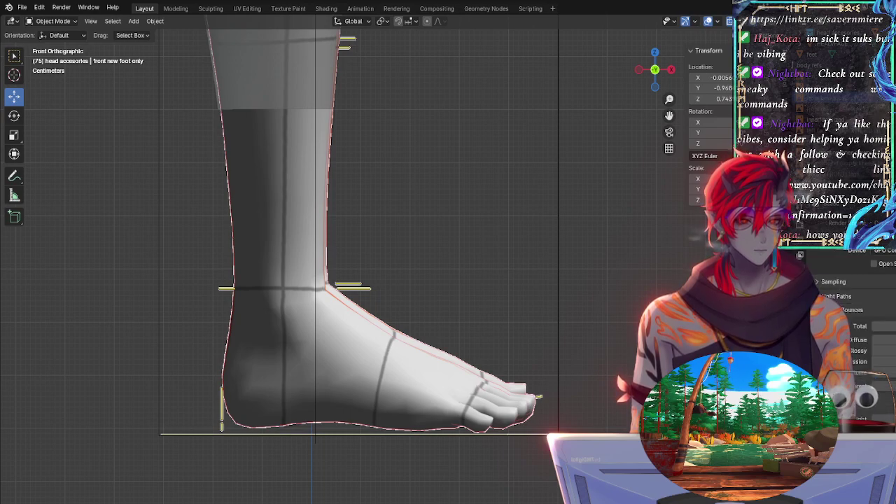
click(825, 282)
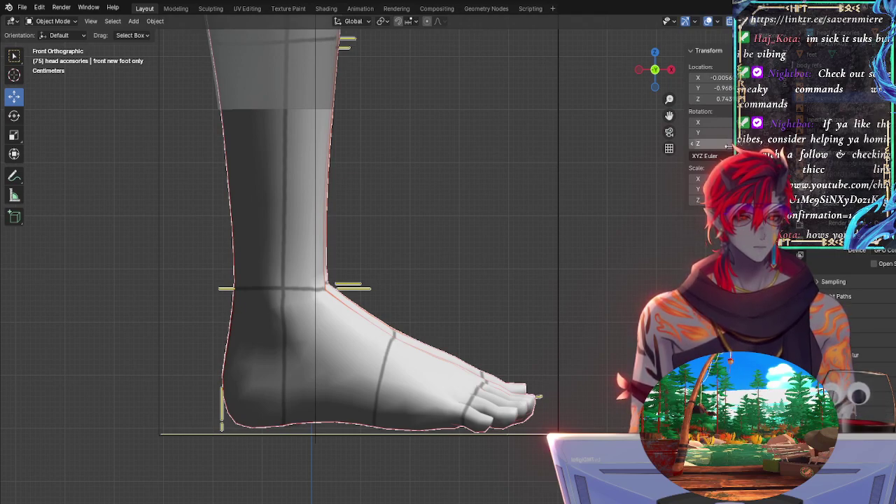
click(802, 254)
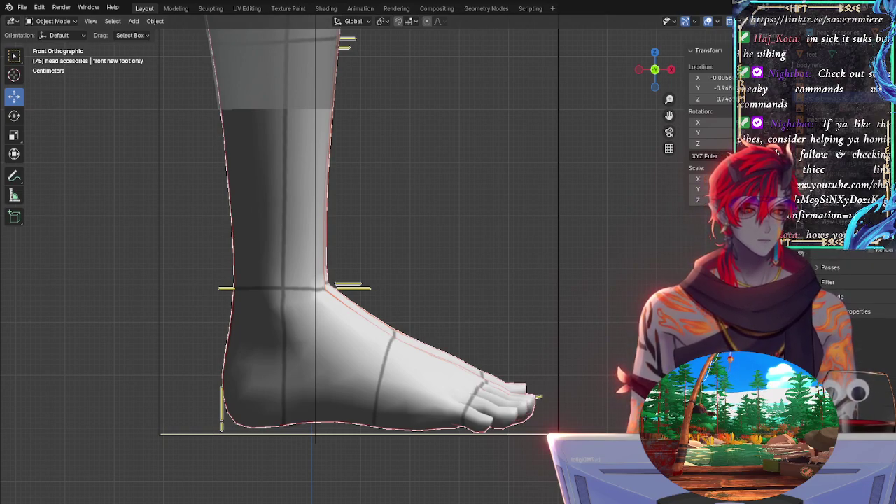
click(800, 242)
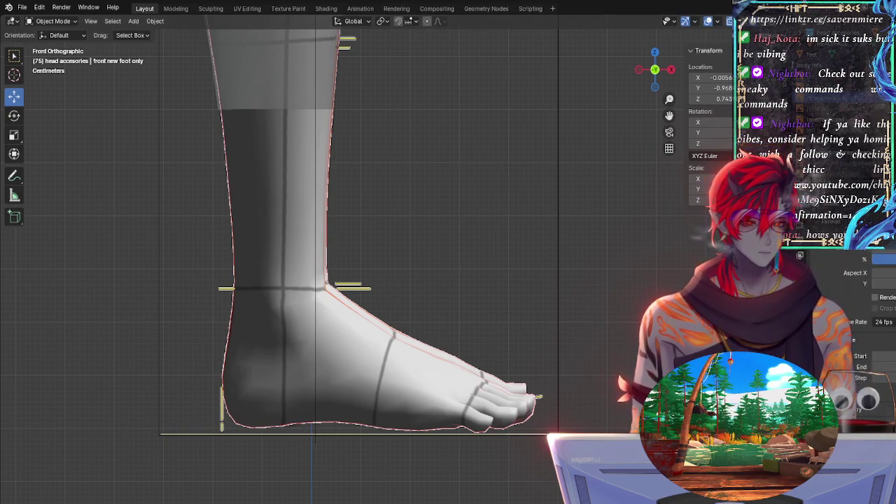
scroll(861, 315, down, 3)
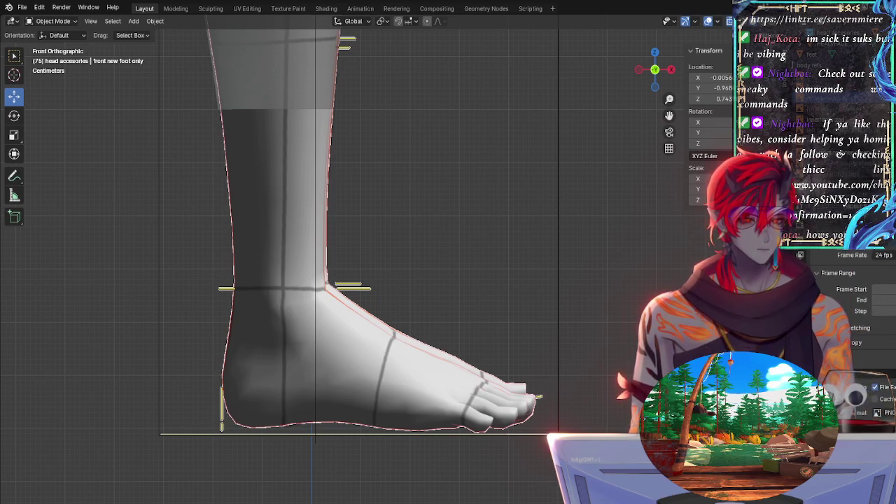
scroll(861, 315, up, 3)
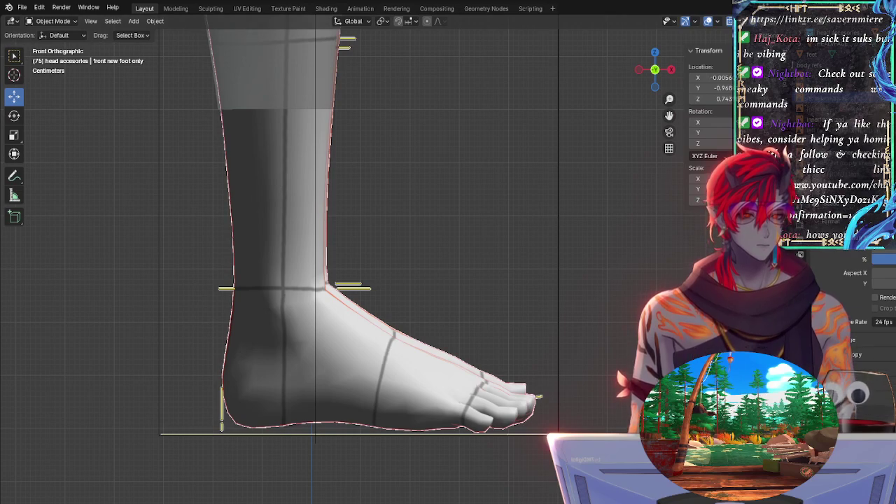
click(800, 227)
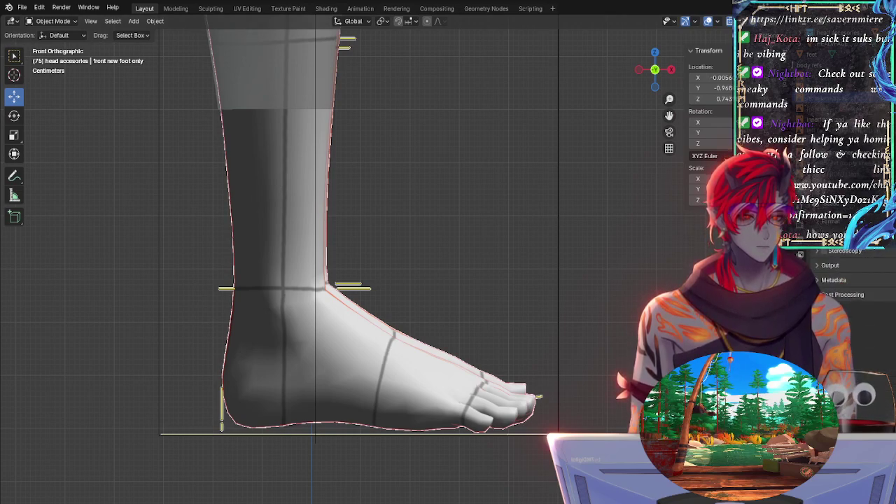
click(800, 255)
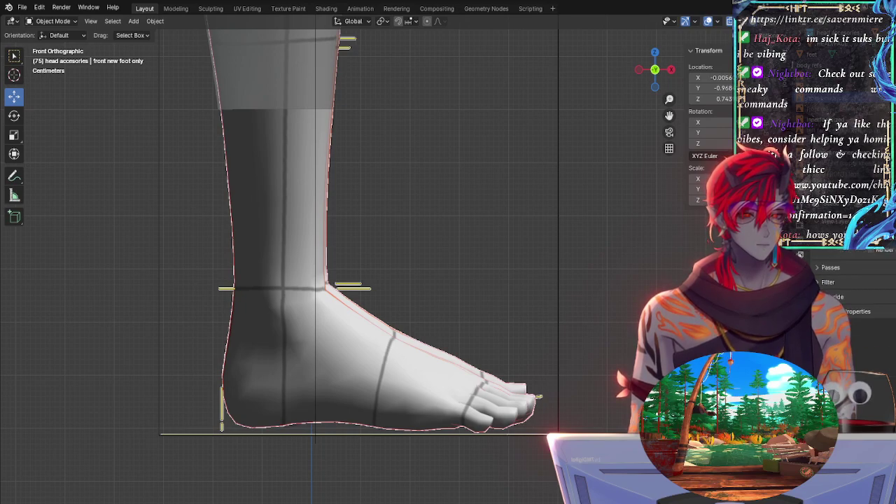
click(800, 285)
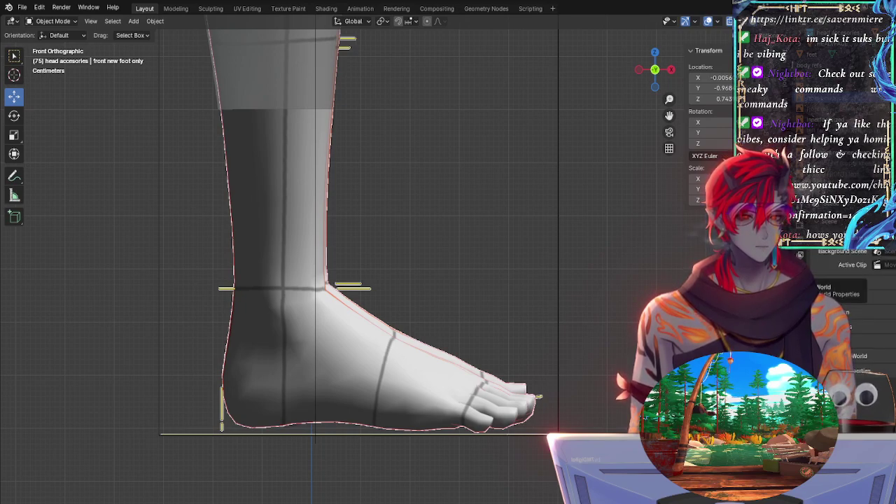
click(800, 271)
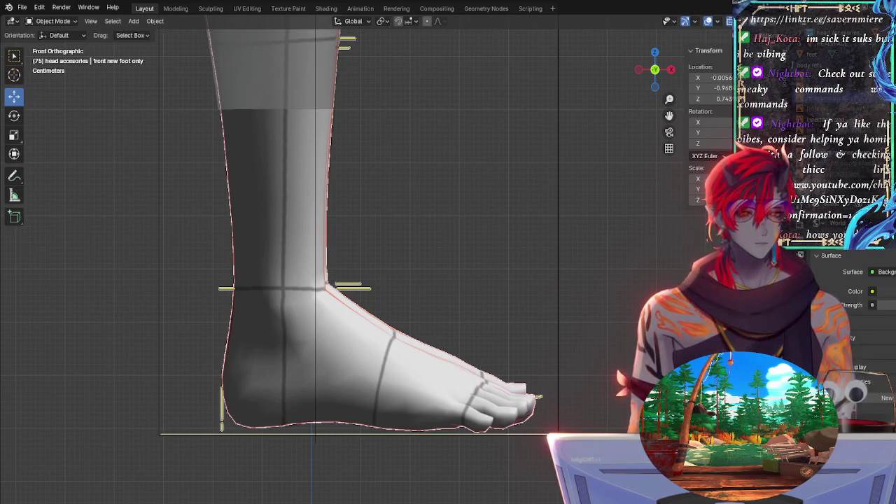
click(800, 289)
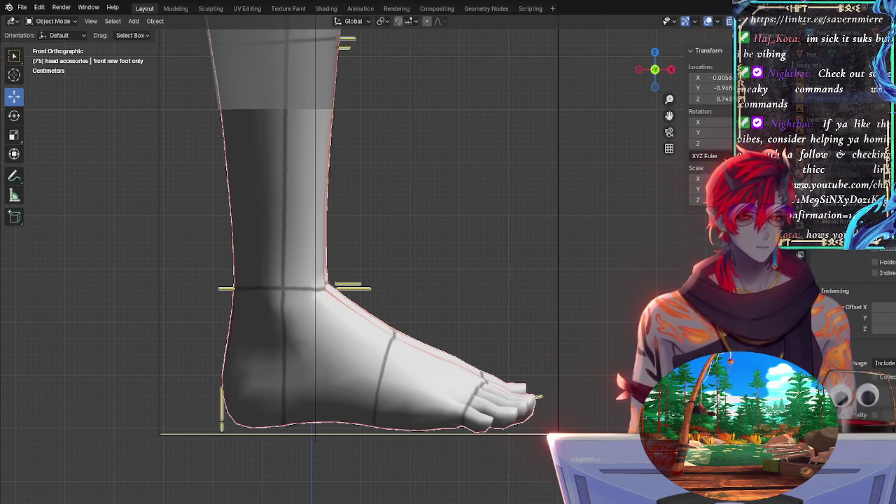
Step: Examine the "front new foot only" image's object settings, including its transform, collections and instancing sections
click(801, 332)
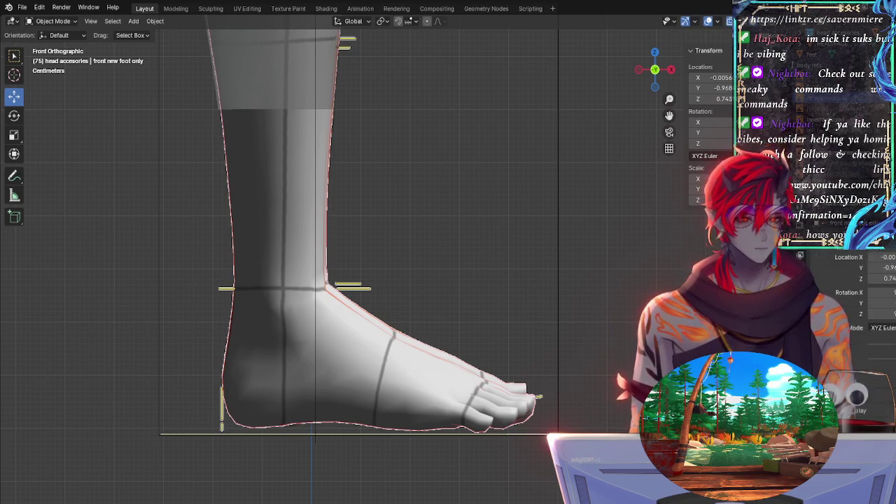
click(835, 284)
click(834, 272)
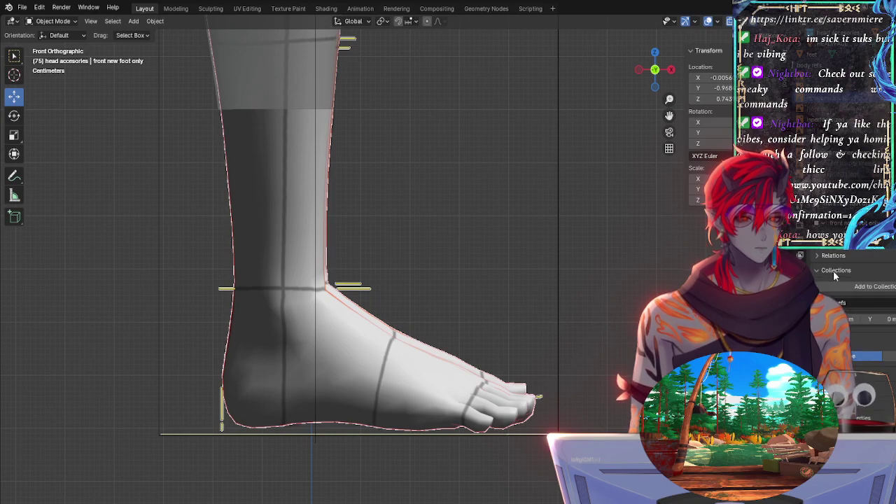
click(835, 273)
click(834, 284)
click(834, 315)
click(834, 315)
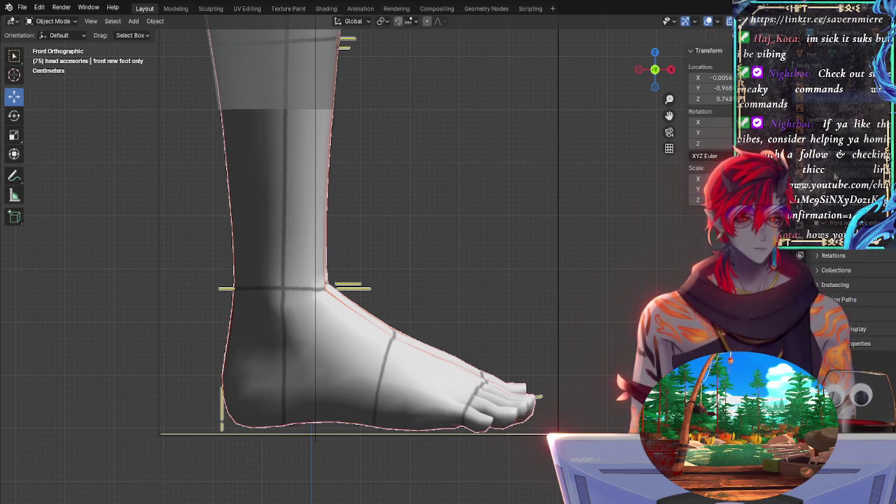
Step: Select neck ref and front ref in turn, and examine front ref's motion paths, instancing, collections, relations and transform settings
click(822, 86)
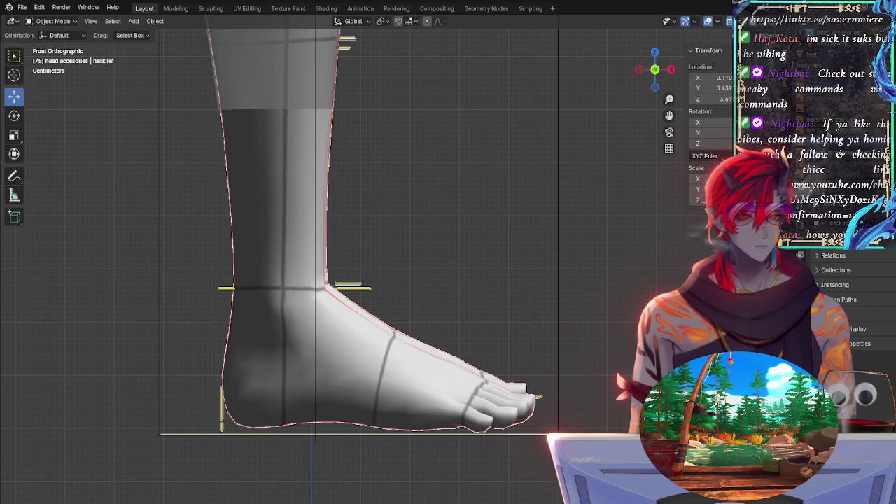
click(821, 108)
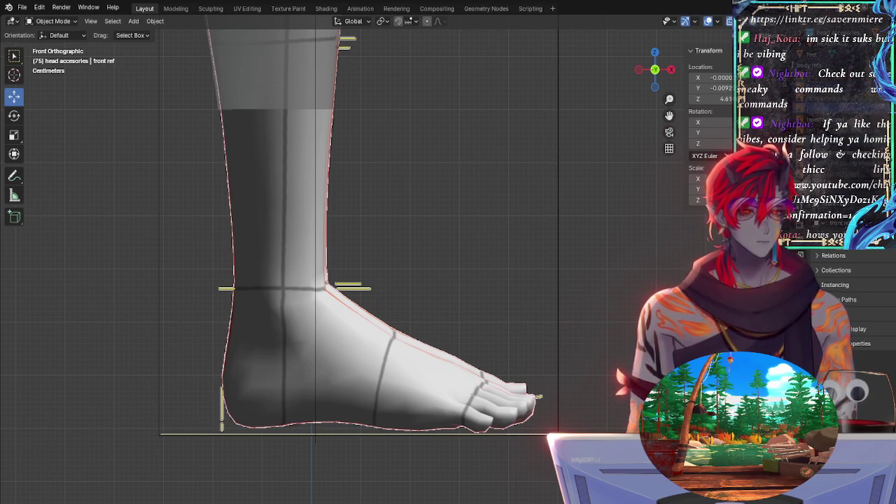
click(839, 300)
click(838, 299)
click(833, 284)
click(832, 285)
click(835, 269)
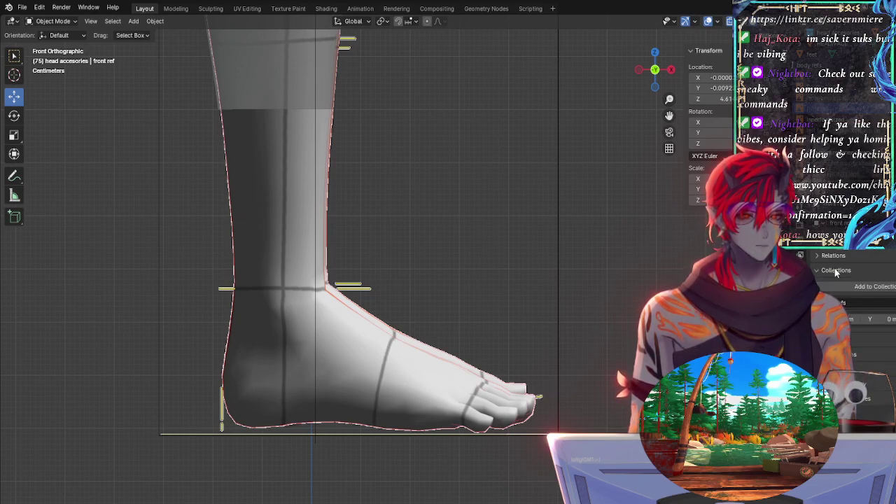
click(835, 269)
click(834, 257)
click(835, 257)
click(835, 242)
click(834, 241)
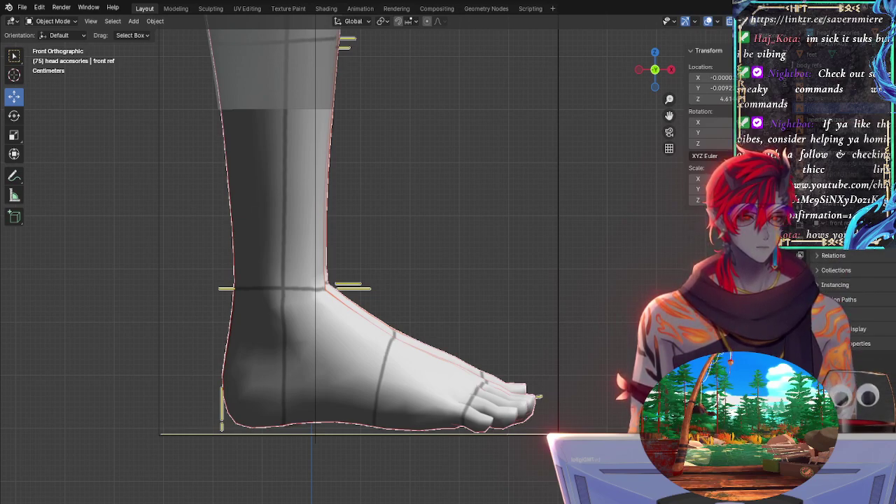
Step: With front ref selected, go back through the texture, object, collection, world, scene, view layer, render and tool settings
click(801, 241)
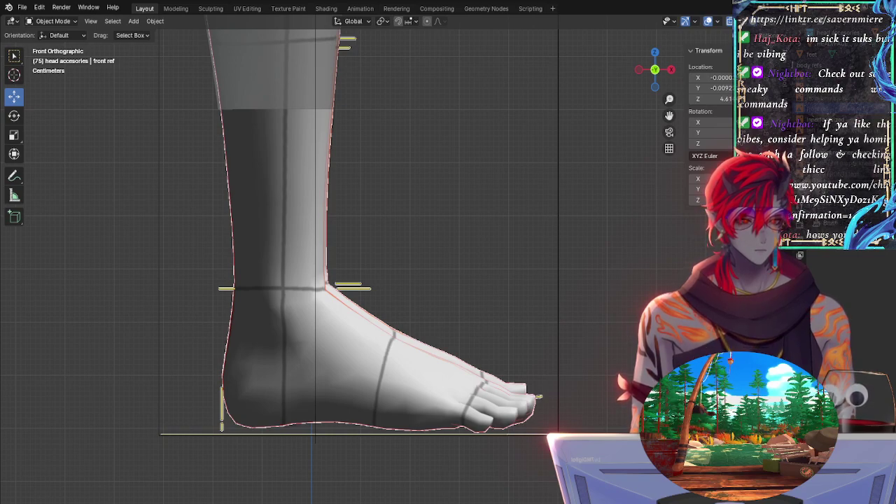
click(800, 331)
click(800, 317)
click(801, 301)
click(800, 286)
click(801, 271)
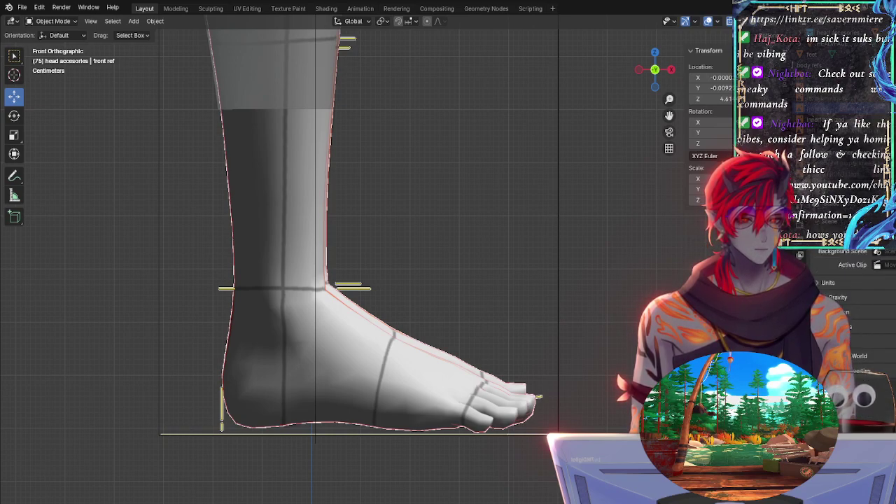
click(801, 270)
click(801, 255)
click(800, 224)
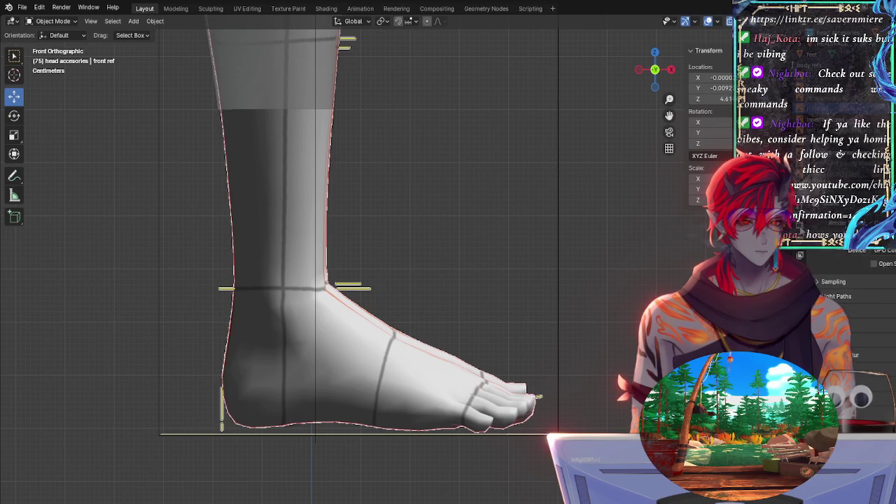
click(800, 206)
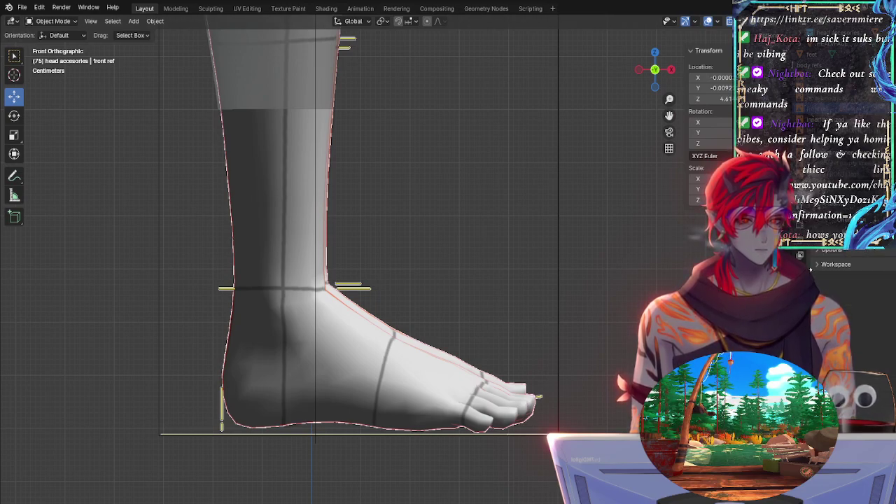
click(832, 266)
click(832, 268)
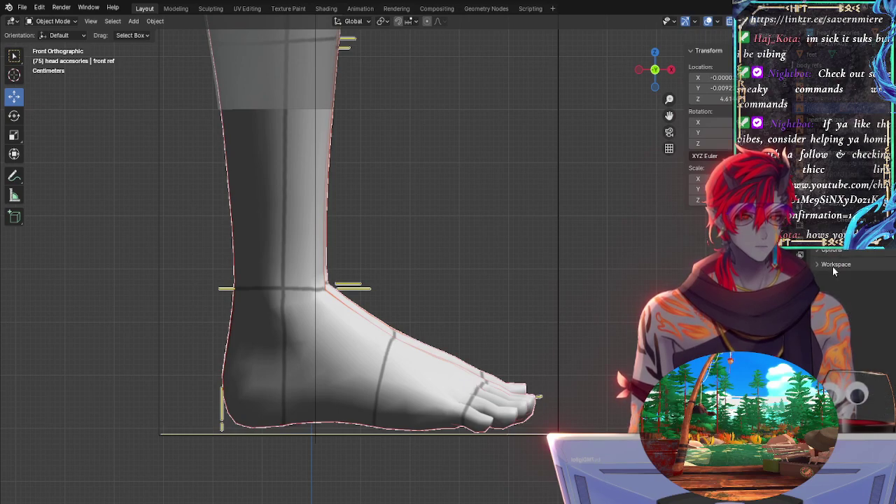
click(801, 225)
click(834, 282)
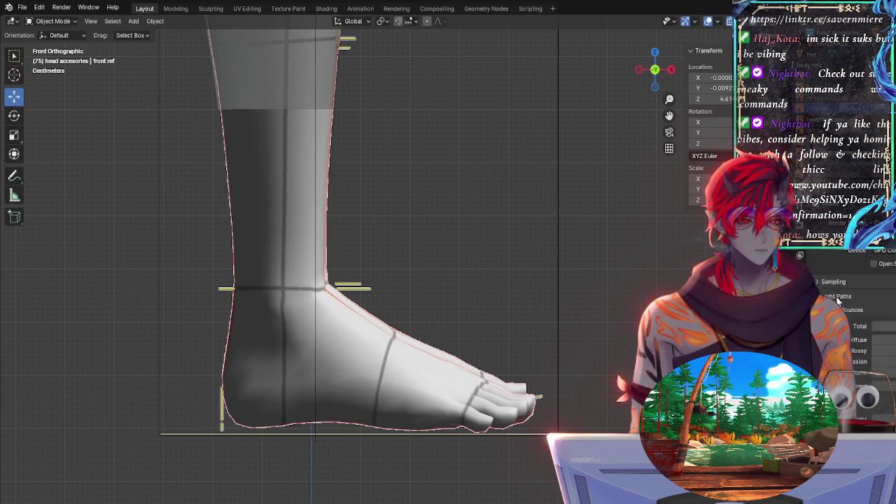
click(833, 281)
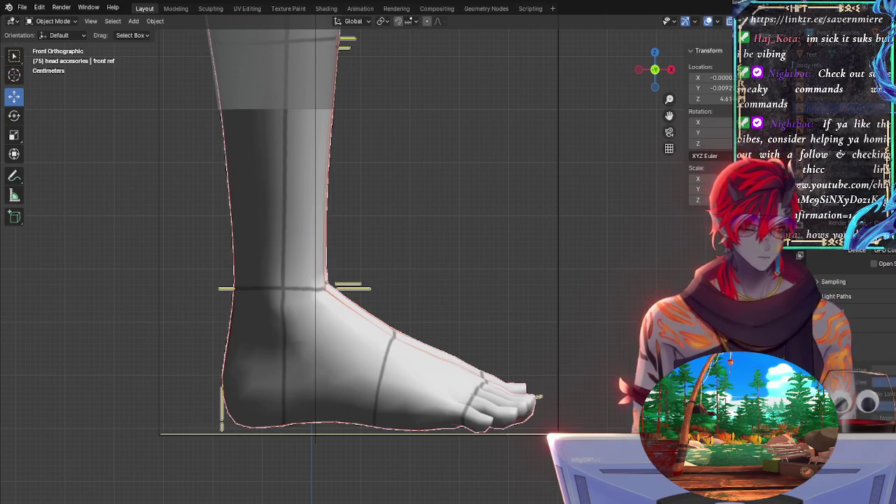
Step: View the foot references in perspective and recheck the output, view layer, world, collection and object settings
middle_drag(448, 280, 437, 290)
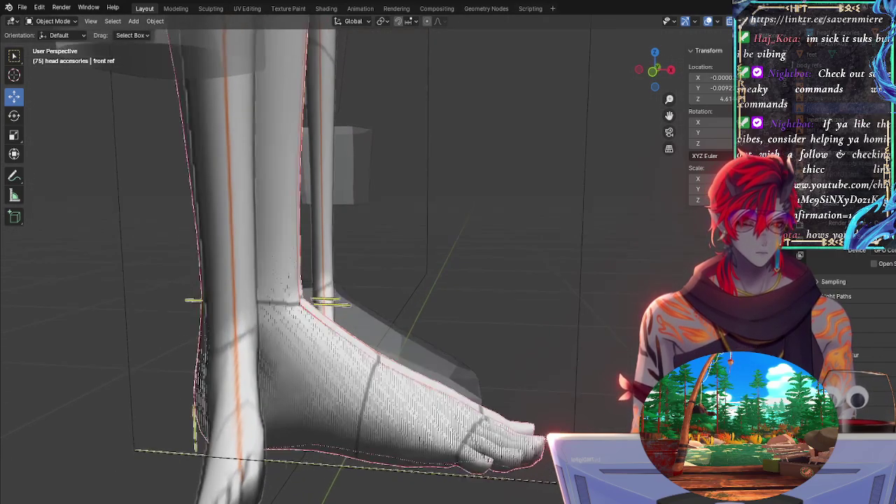
middle_drag(641, 325, 539, 336)
scroll(539, 336, down, 2)
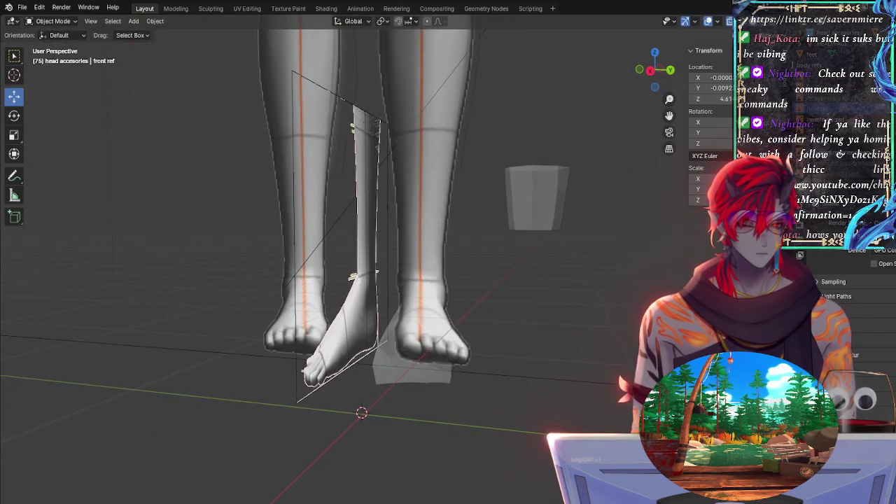
click(799, 255)
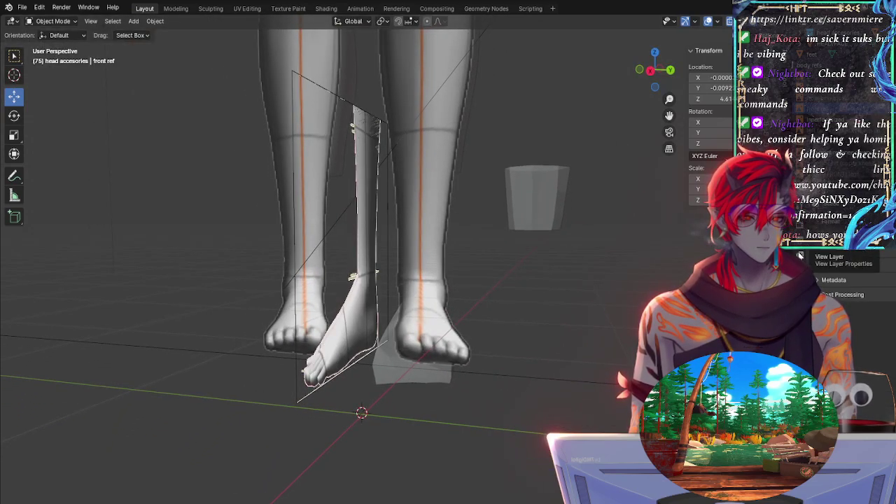
click(859, 223)
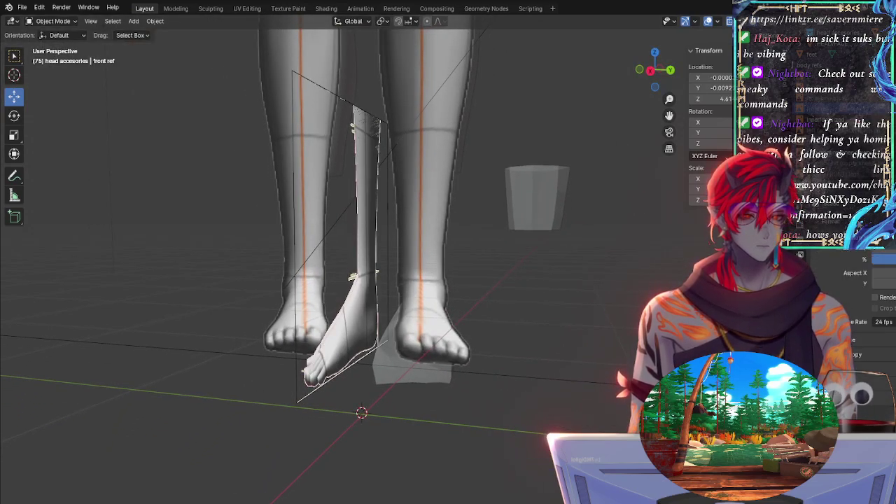
click(801, 256)
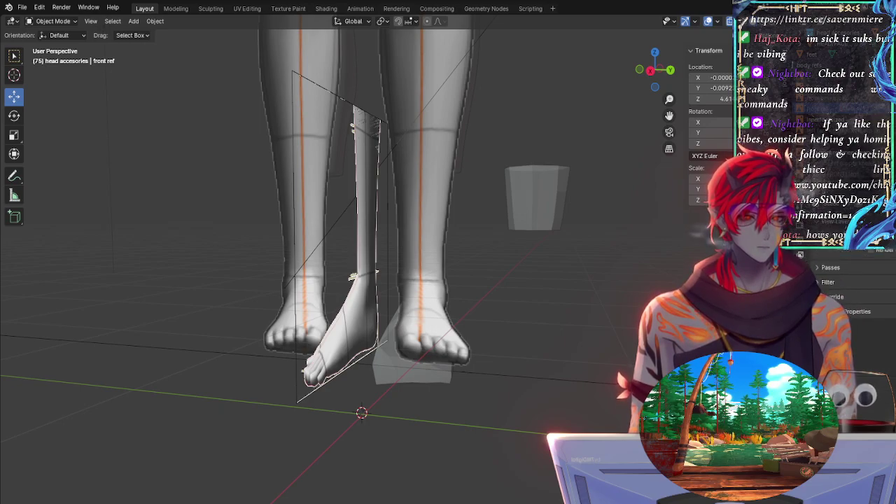
click(801, 282)
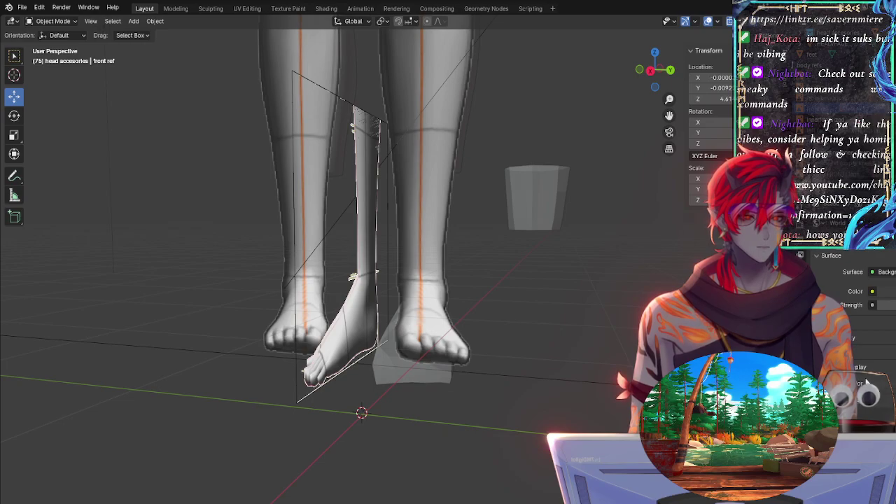
click(834, 353)
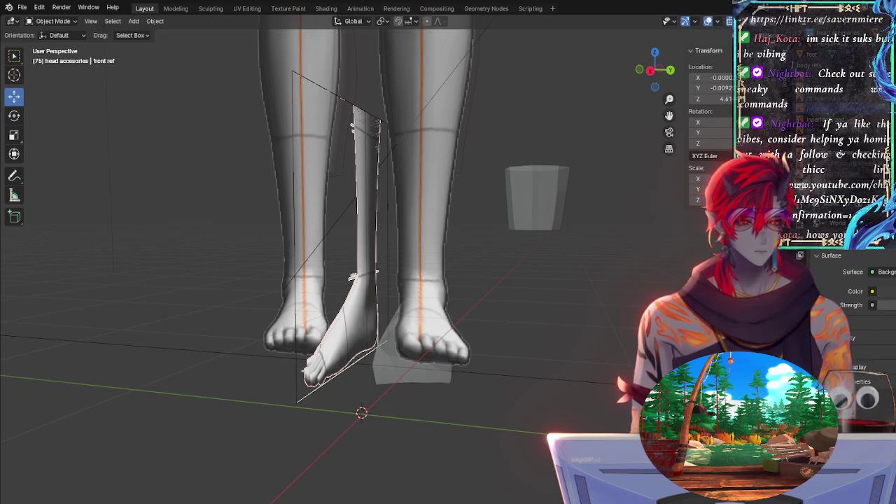
click(801, 300)
click(801, 315)
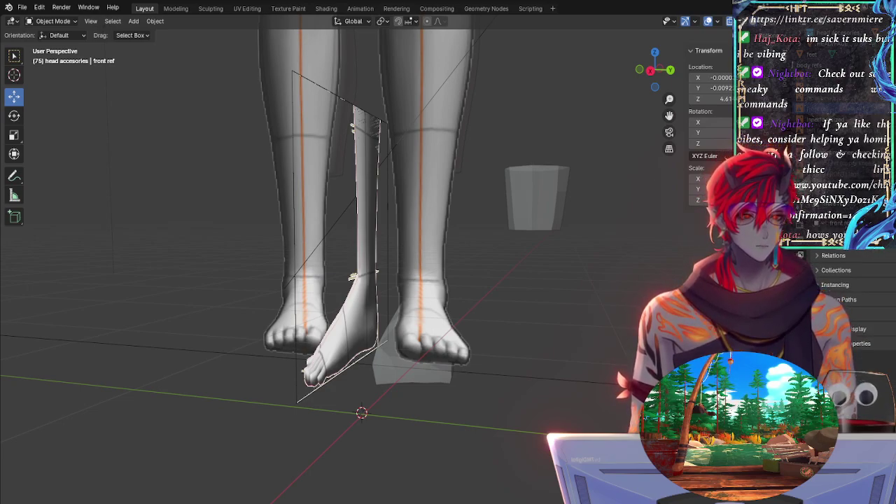
click(801, 330)
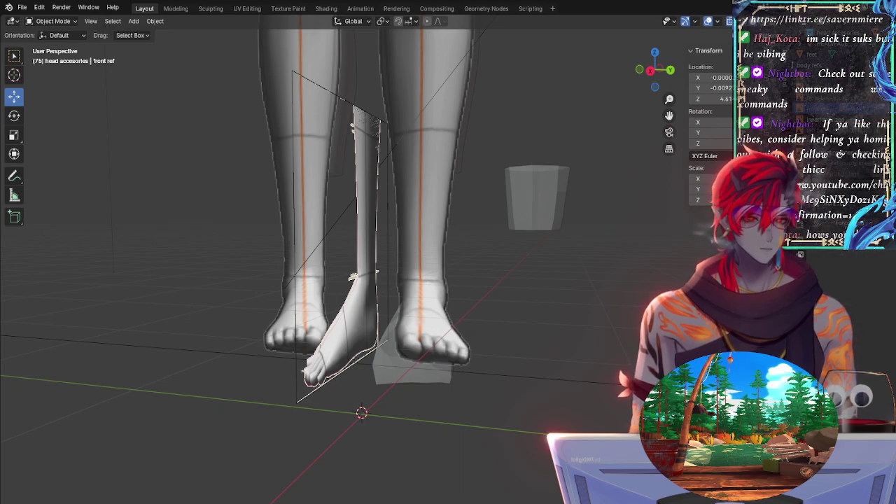
Step: Compare the display settings of front ref with those of the new side ref, innerfootsized, neck ref and new front ref knee down
click(841, 236)
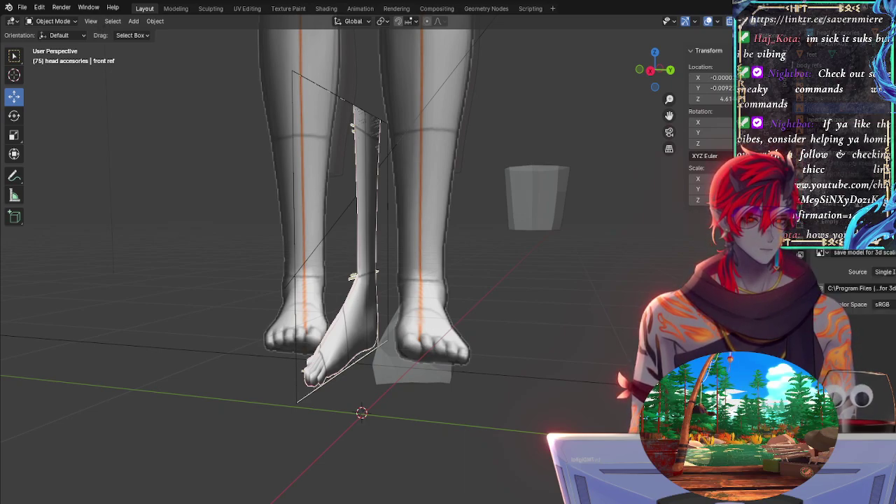
click(842, 235)
click(844, 222)
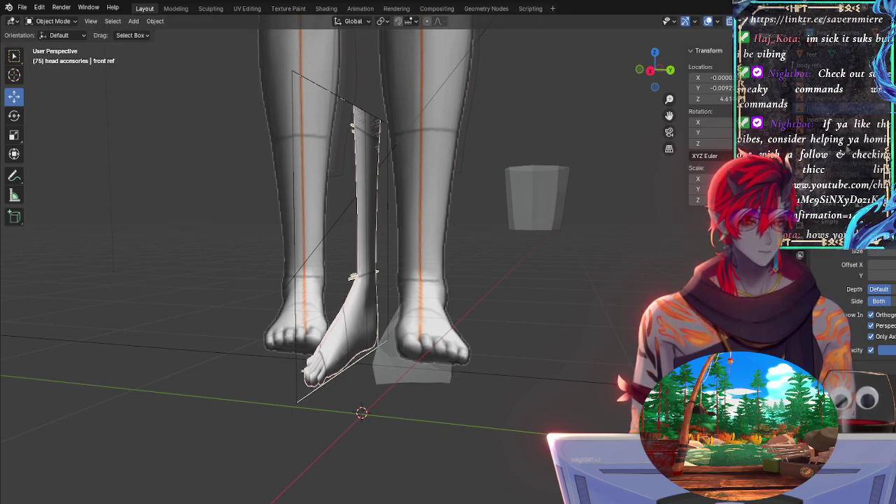
click(826, 163)
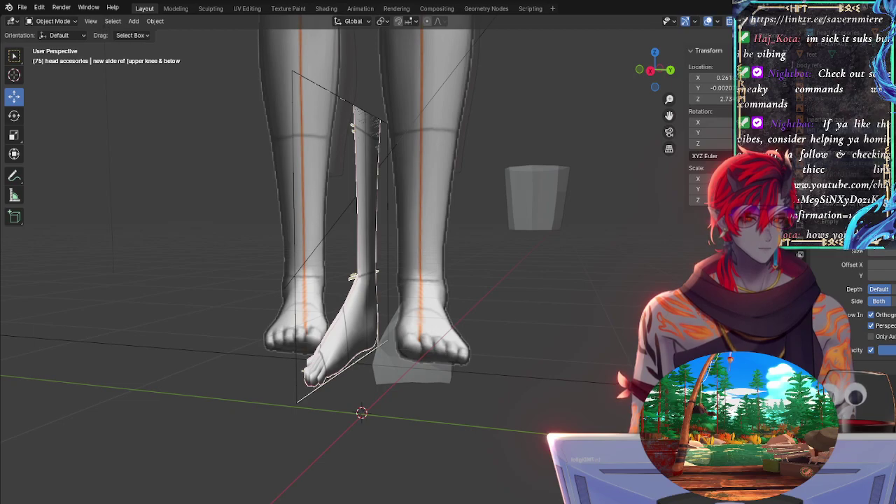
click(829, 132)
click(829, 110)
click(829, 120)
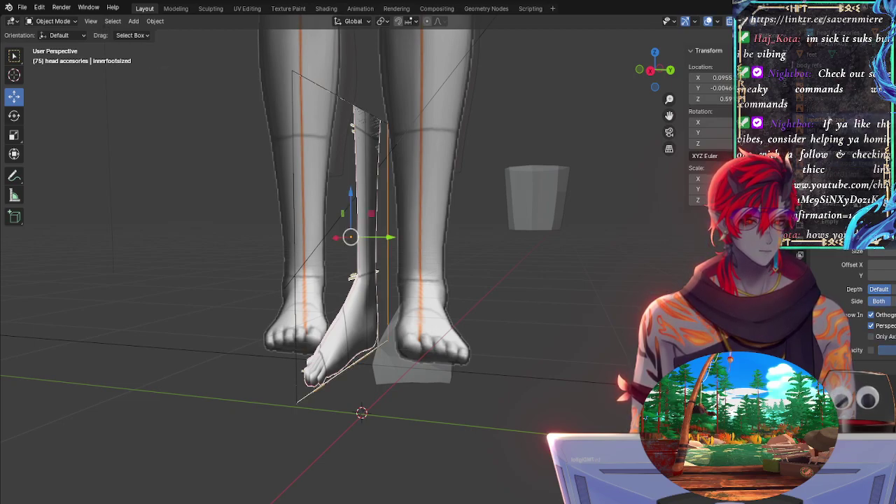
click(829, 132)
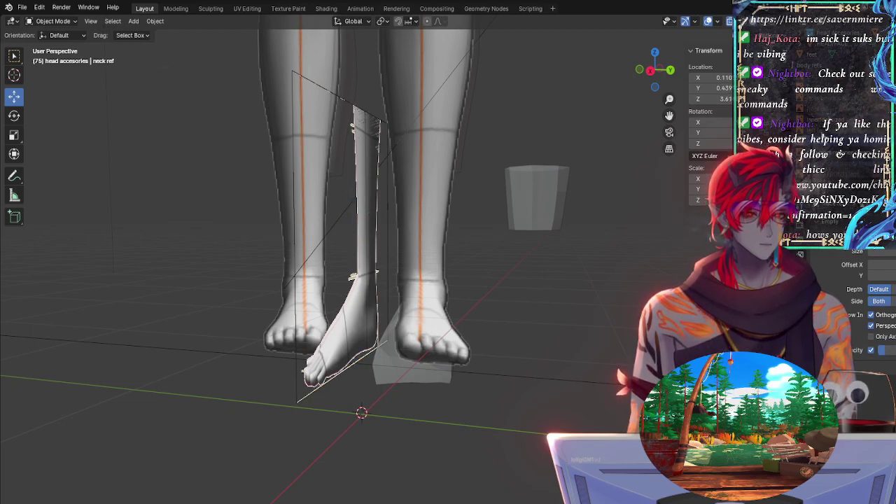
click(829, 143)
click(829, 153)
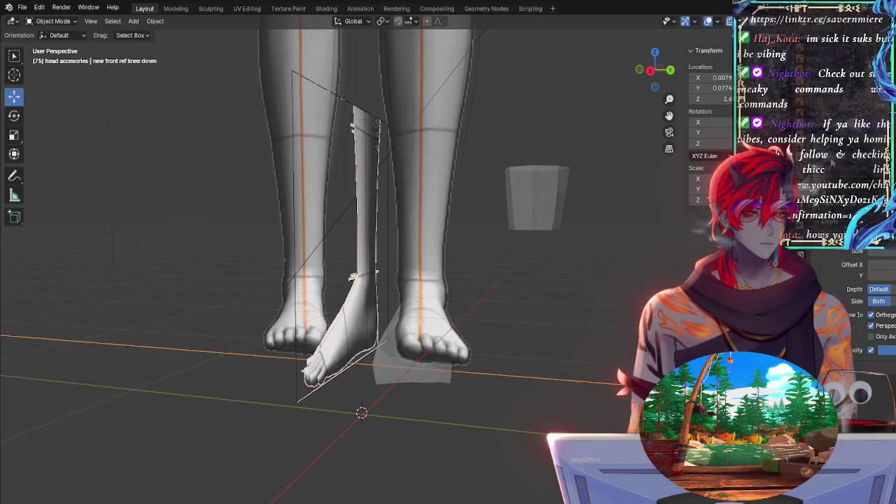
Step: Select the outerfootsized image and examine its image source settings and how it displays from the side and in perspective
click(351, 315)
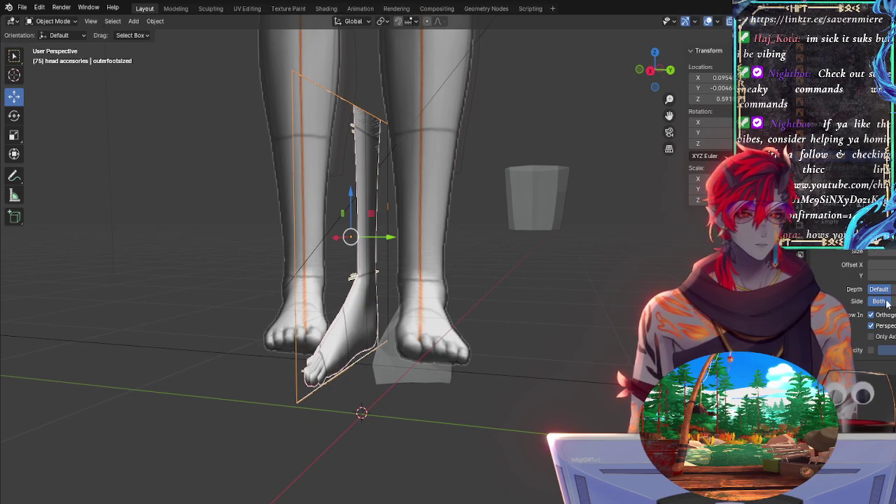
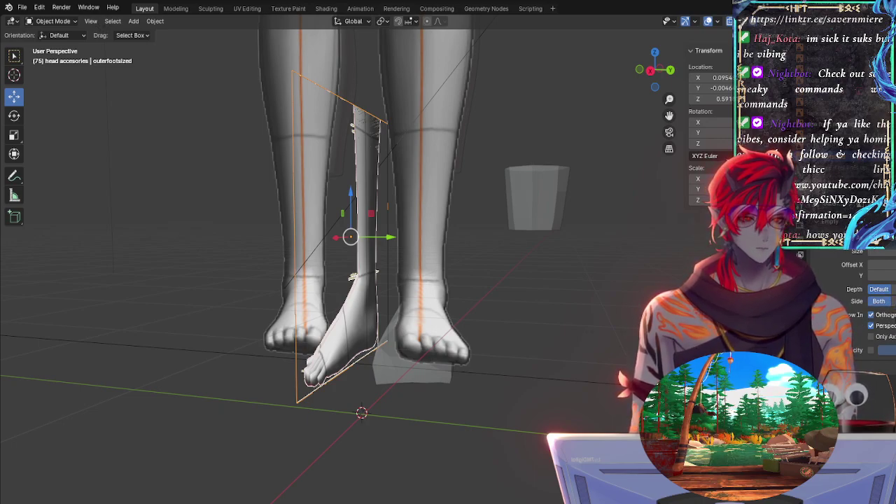
click(856, 372)
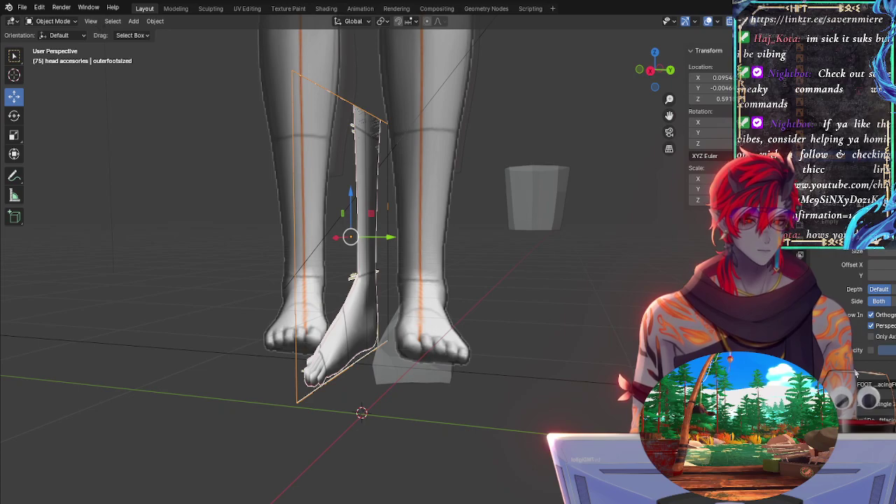
click(651, 71)
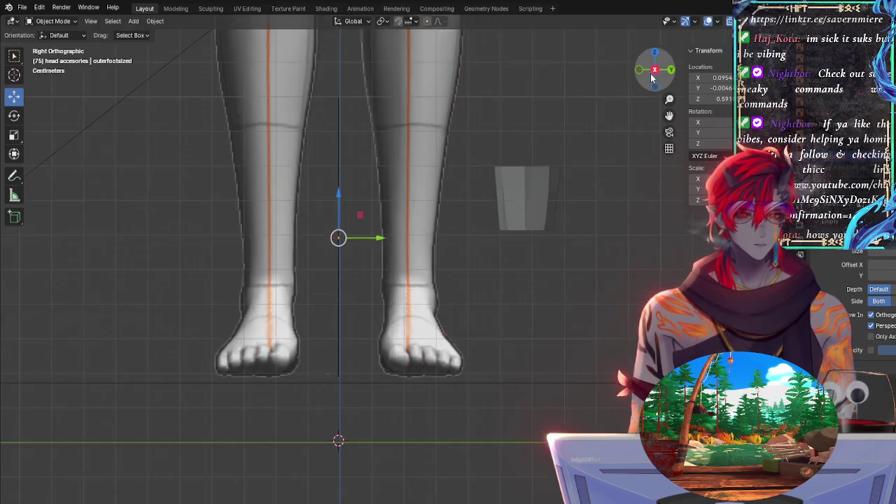
middle_drag(528, 313, 628, 320)
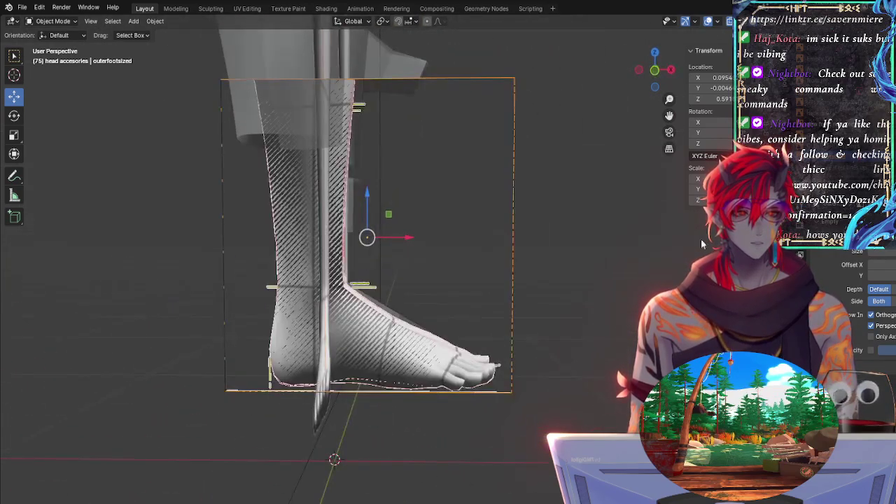
click(785, 84)
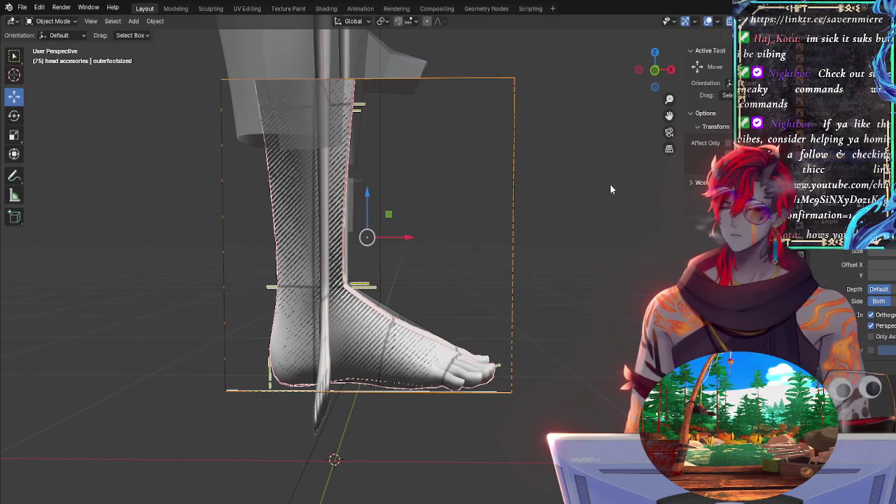
Step: Move the outerfootsized image 0.070702 m along the global Y axis, away from the inner foot image
middle_drag(597, 313, 614, 301)
drag(655, 91, 463, 308)
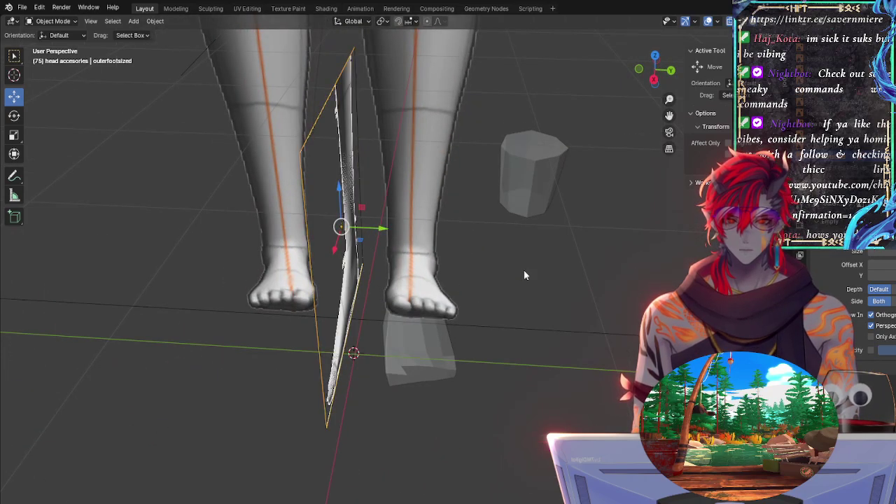
click(826, 98)
click(363, 271)
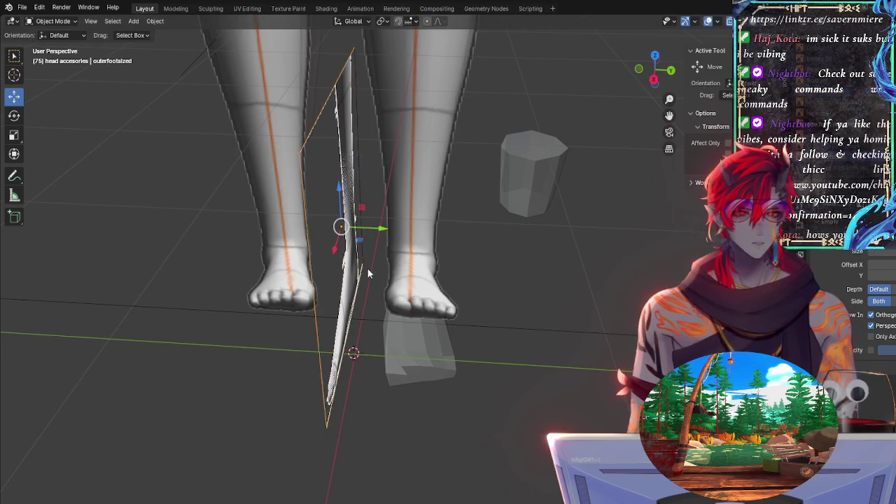
key(shift+d)
key(y)
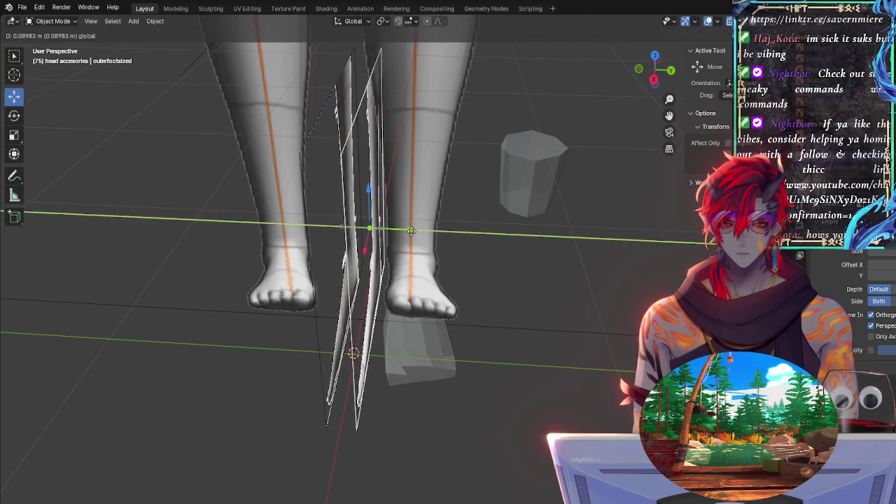
click(411, 231)
Step: Examine the separated inner and outer foot references against the leg from the front and back orthographic views
middle_drag(500, 269, 654, 124)
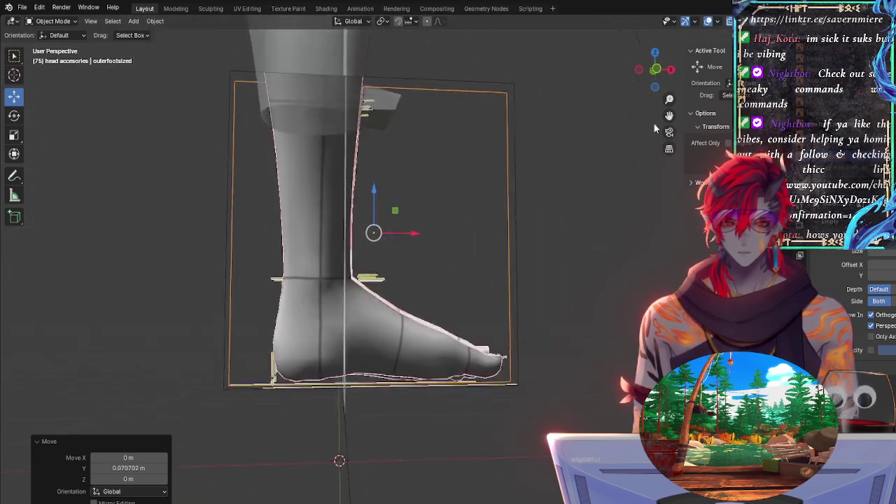
click(658, 70)
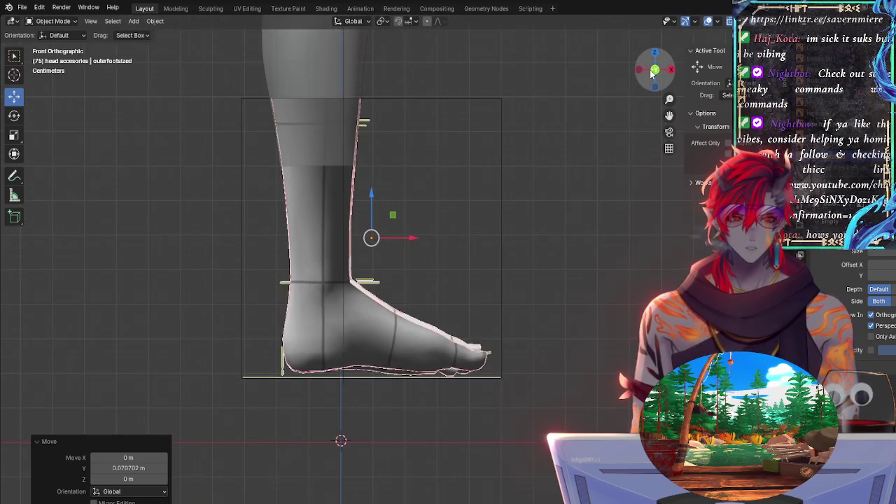
click(653, 71)
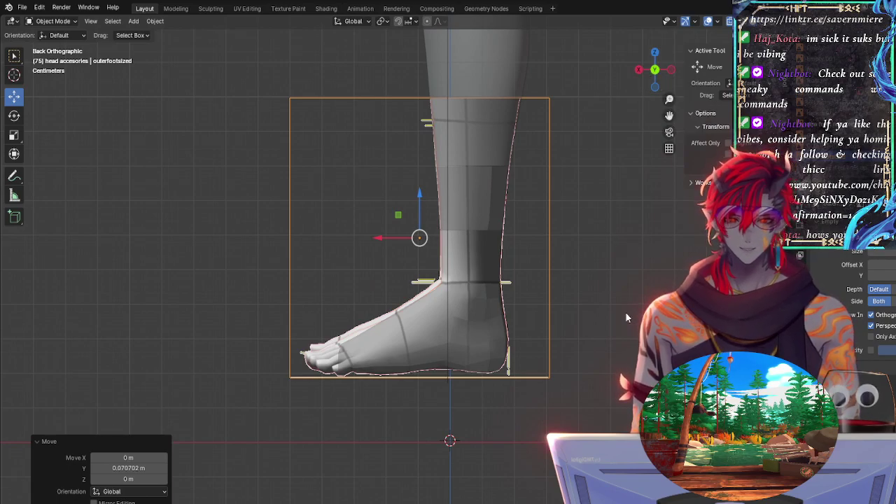
scroll(588, 241, up, 5)
scroll(602, 298, down, 4)
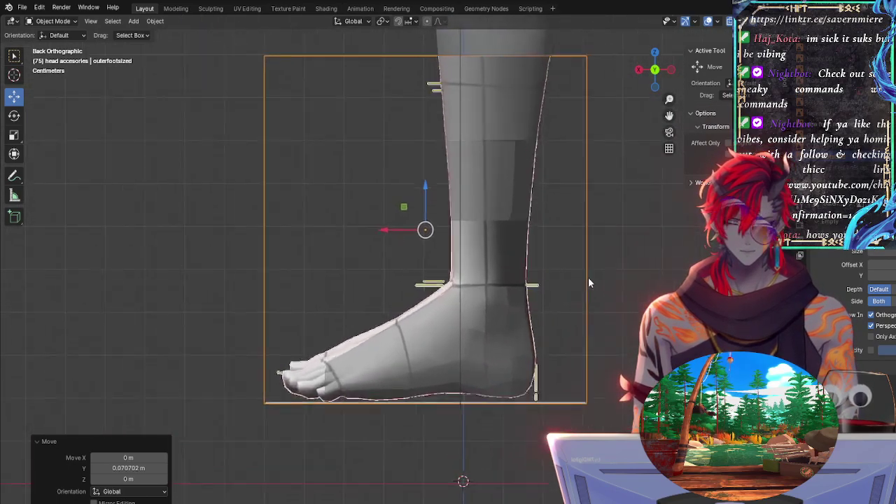
scroll(555, 217, up, 4)
scroll(560, 306, down, 5)
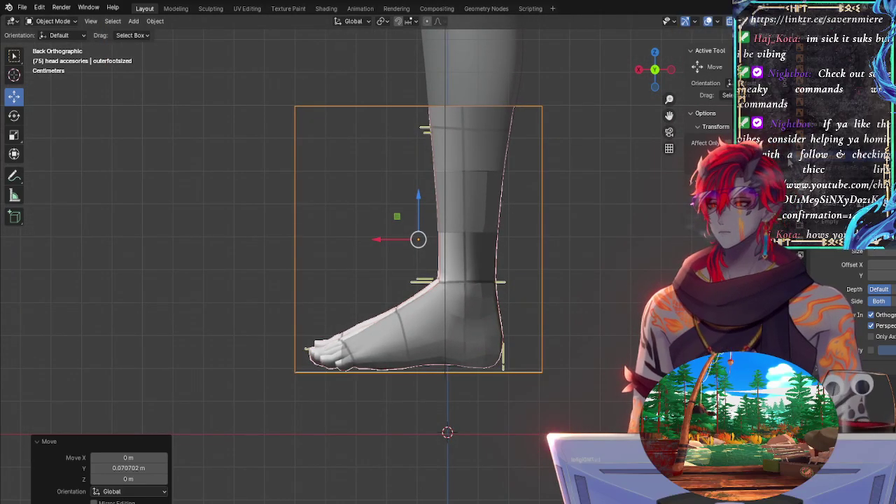
Step: Select the feet mesh and open it in Edit Mode, framed close up in the back orthographic view
click(790, 163)
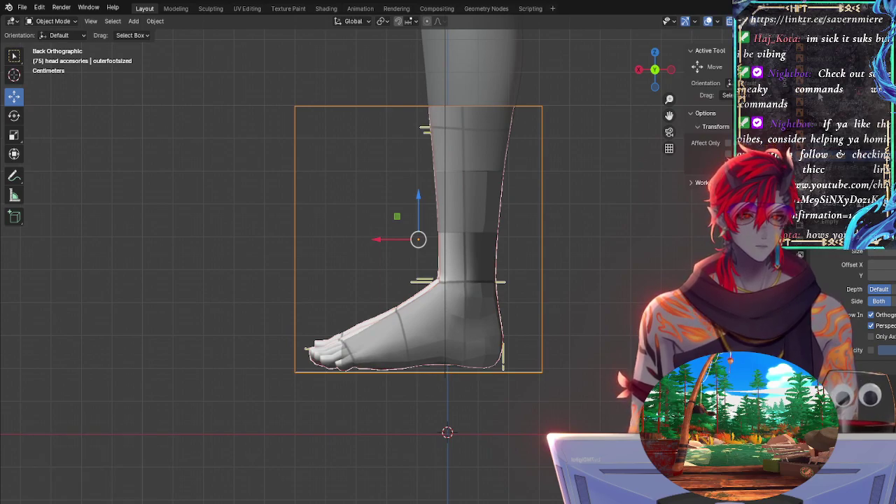
click(821, 97)
click(796, 159)
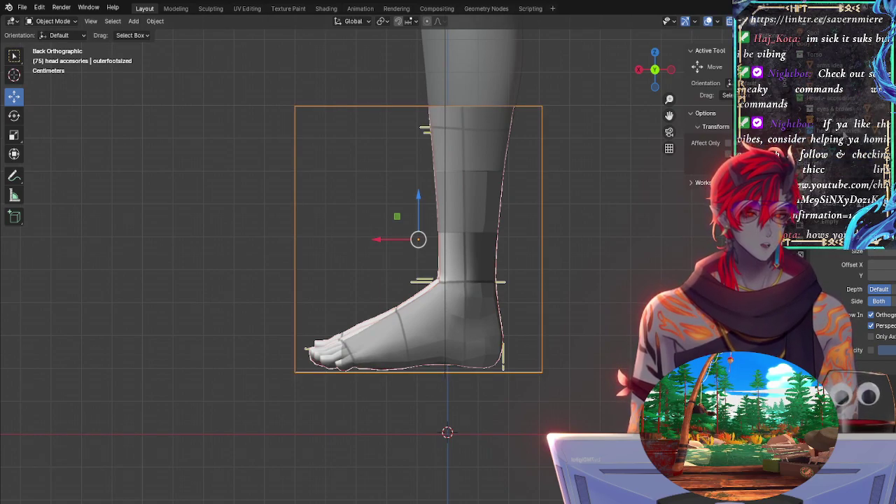
click(842, 150)
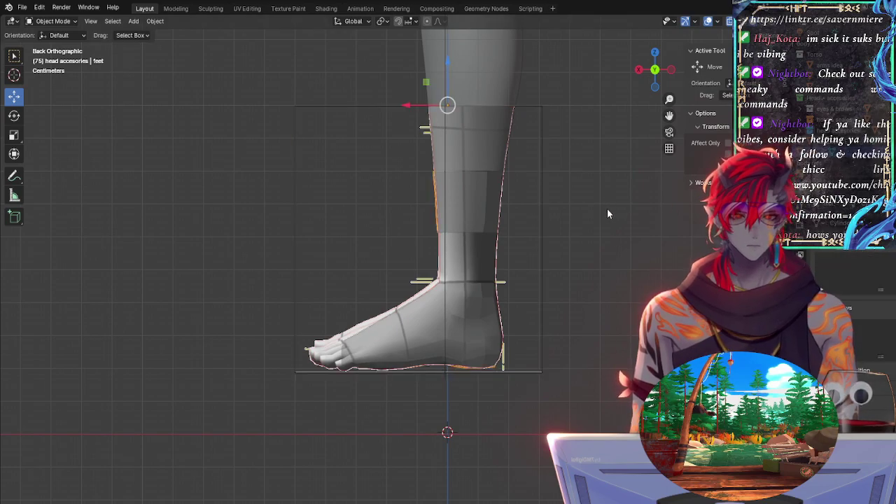
key(Tab)
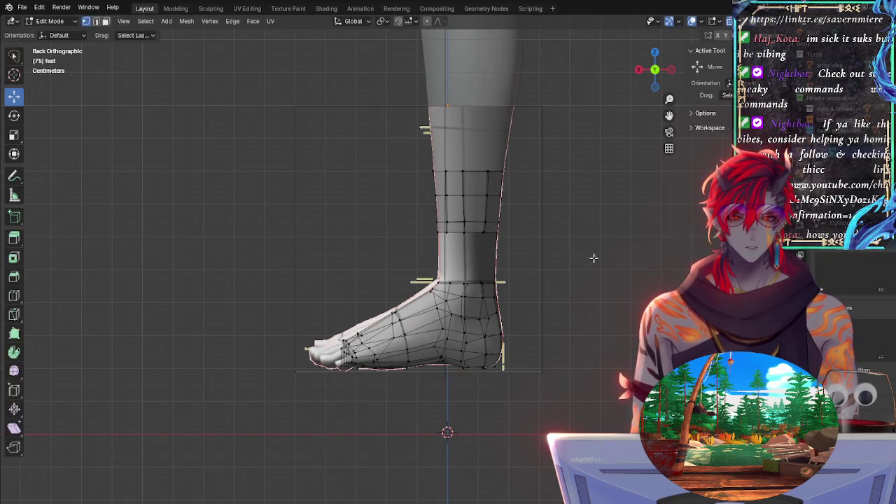
middle_drag(593, 259, 656, 231)
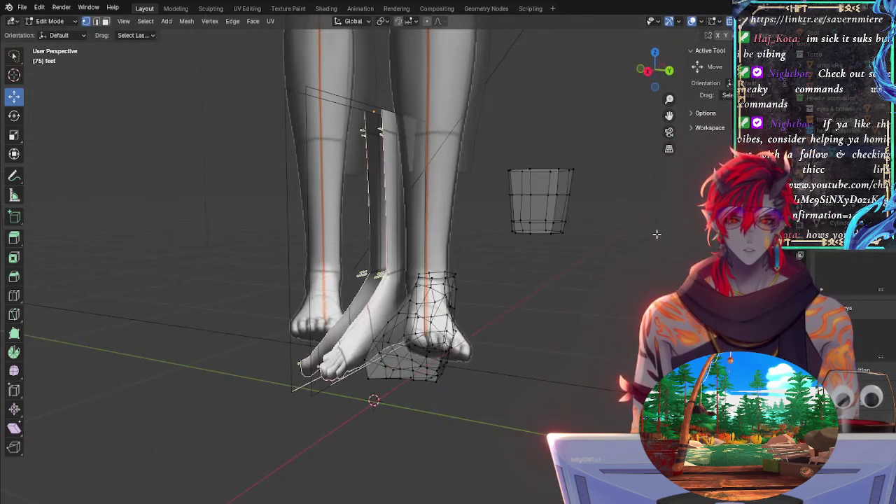
click(648, 73)
scroll(574, 262, up, 5)
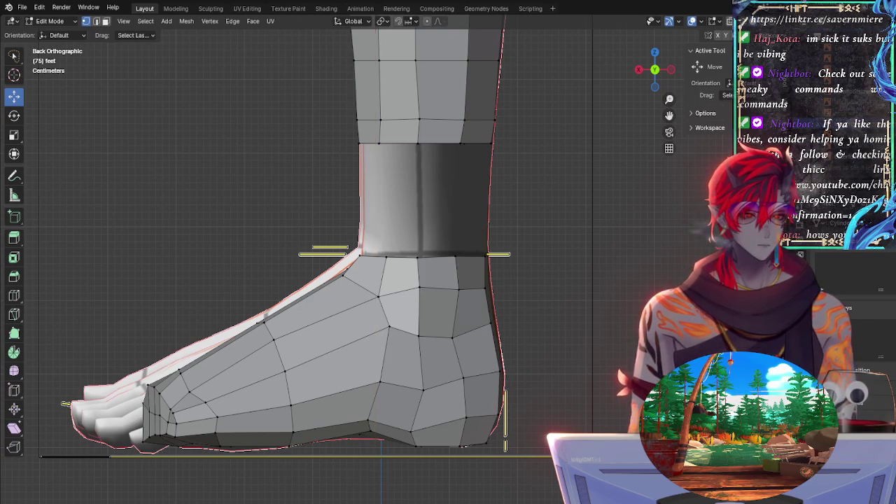
key(b)
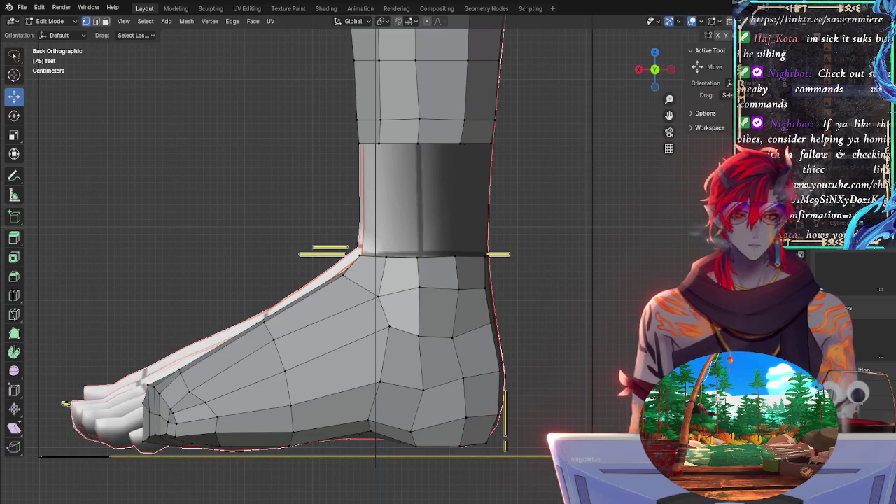
key(h)
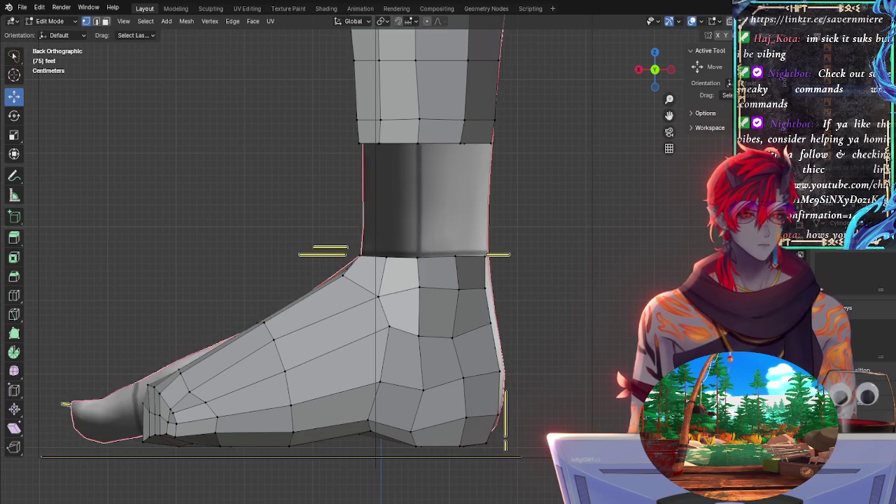
key(ctrl+z)
key(ctrl+shift+z)
key(ctrl+z)
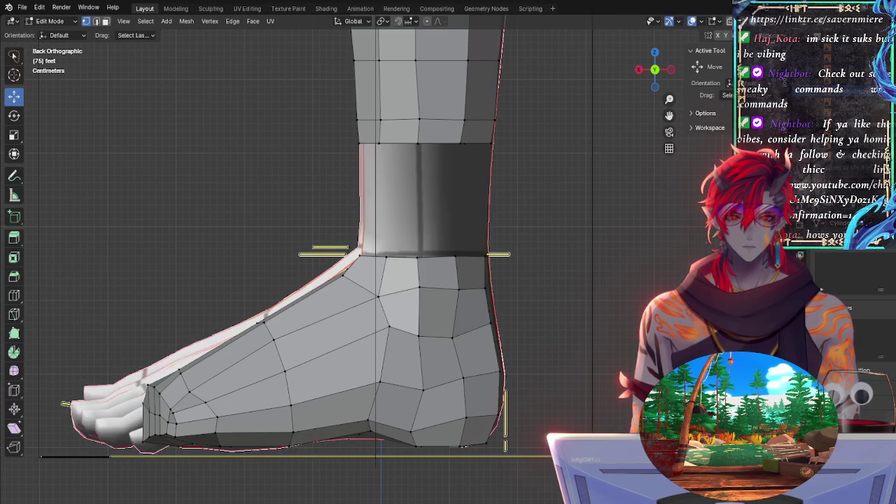
Step: Select the open edge loop around the ankle at the upper end of the foot mesh
shift+middle_drag(527, 181, 541, 220)
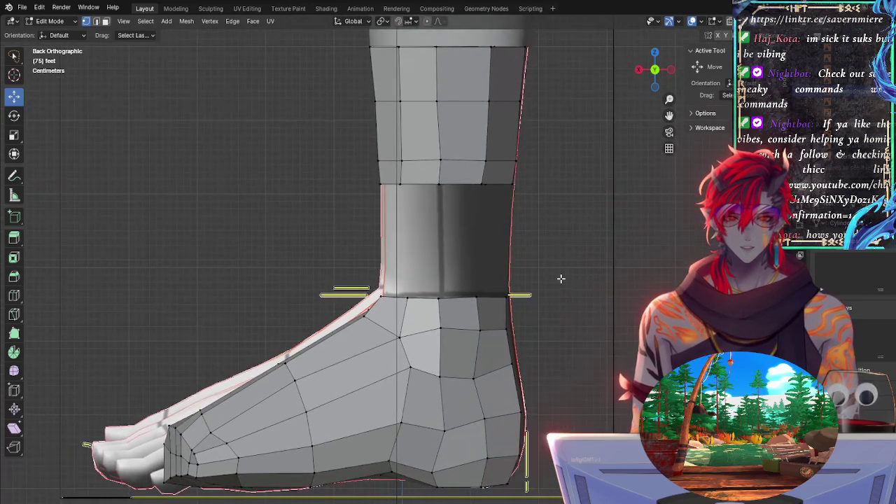
scroll(562, 280, up, 3)
shift+middle_drag(560, 311, 555, 166)
shift+middle_drag(430, 157, 397, 225)
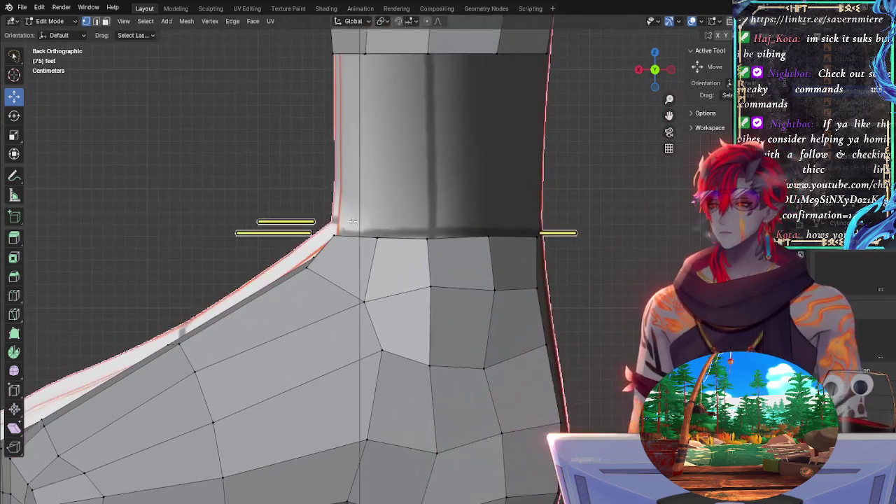
click(459, 239)
click(433, 244)
alt+click(433, 244)
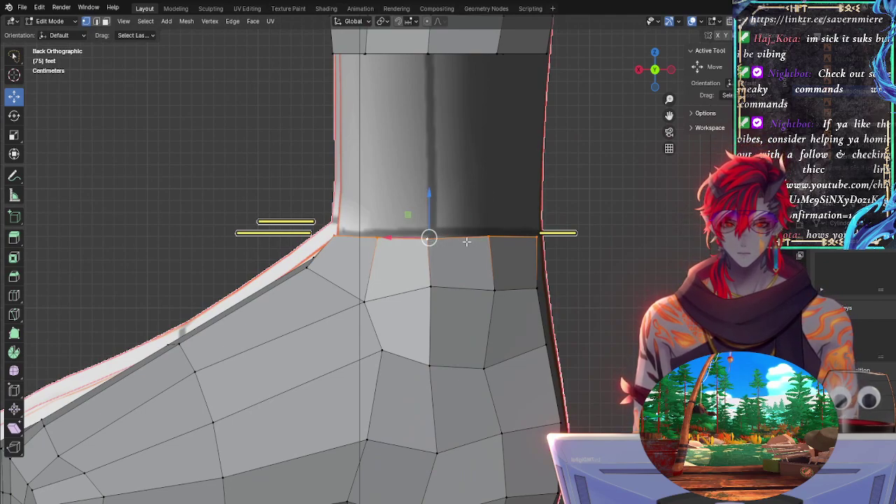
Step: Turn on X-ray display to compare the ankle loop and forefoot vertices with the outer foot reference
key(alt+z)
key(alt+z)
key(alt+z)
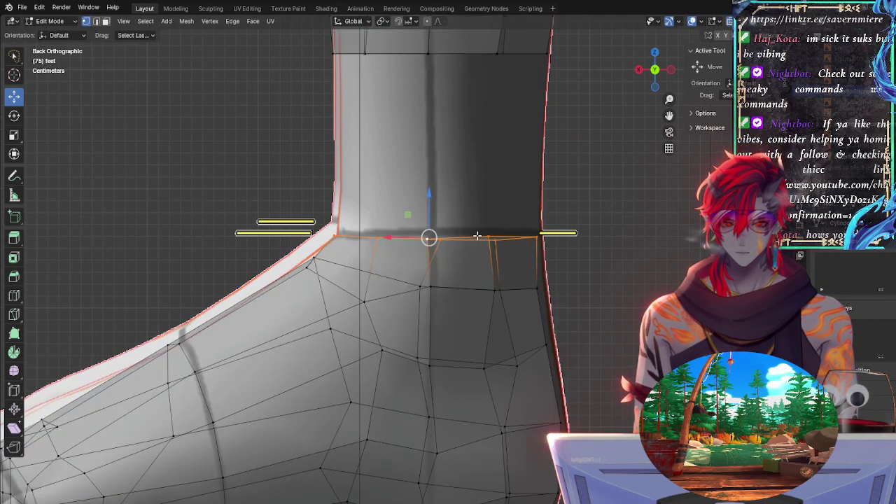
key(alt+z)
ctrl+middle_drag(569, 256, 571, 261)
scroll(570, 261, down, 2)
scroll(558, 326, up, 3)
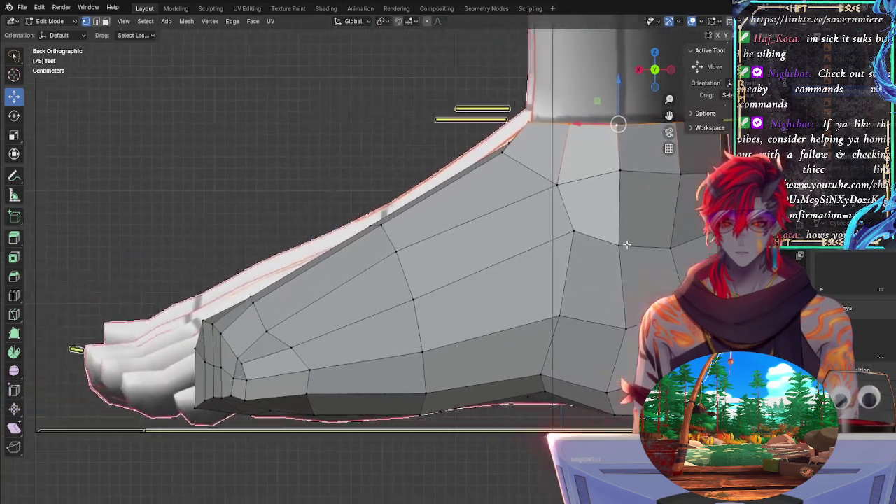
shift+middle_drag(627, 244, 689, 231)
key(alt+z)
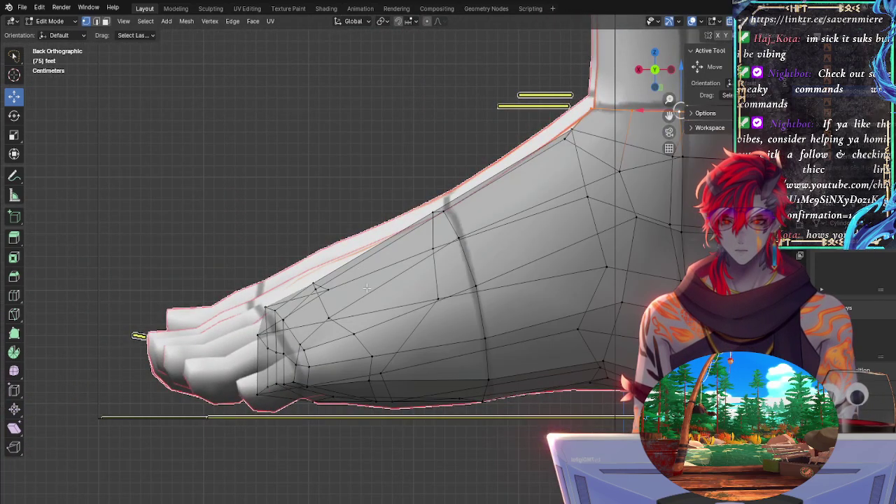
Step: Compare the forefoot vertices with the outer foot reference by switching X-ray display on and off
key(alt+z)
key(alt+z)
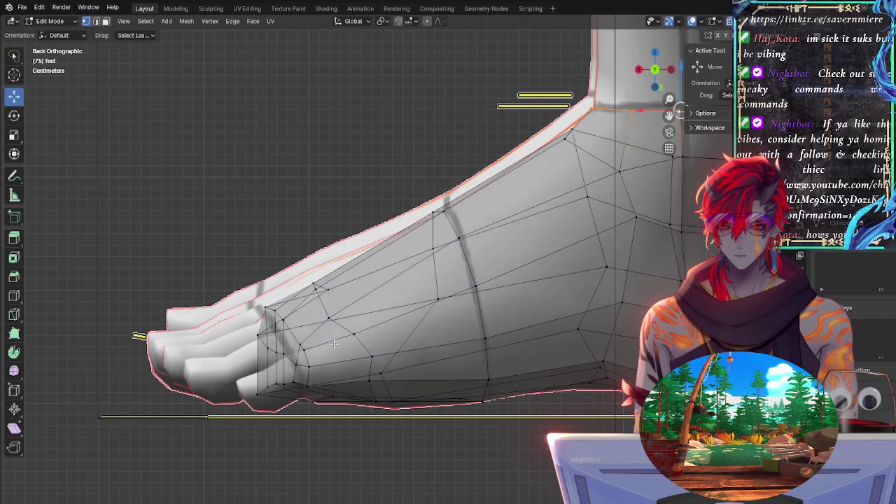
key(alt+z)
key(alt+z)
key(alt+z)
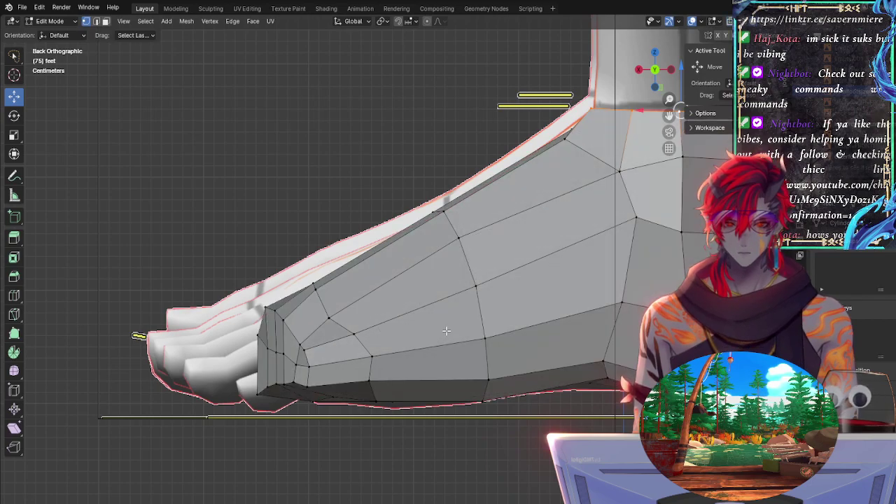
key(alt+z)
key(alt+z)
Step: Examine the ankle and heel topology against the outer foot reference in the back orthographic view, with and without X-ray
middle_drag(532, 254, 458, 233)
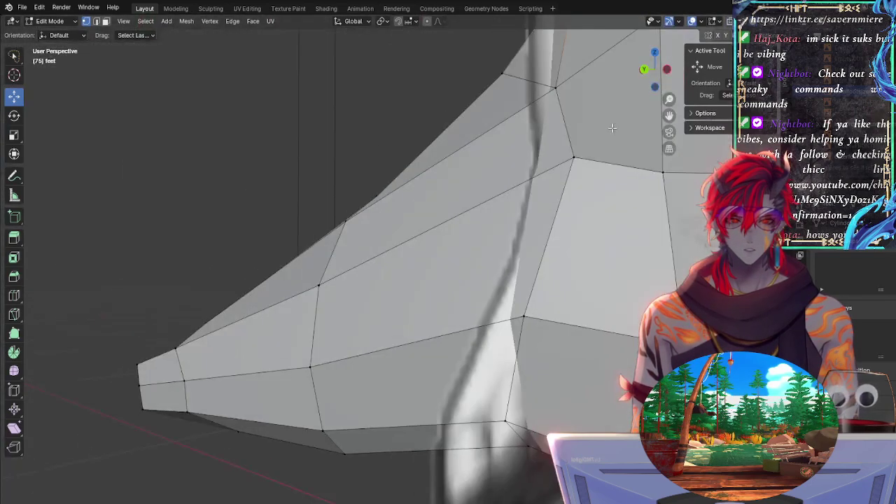
click(649, 71)
scroll(419, 155, down, 4)
shift+middle_drag(477, 140, 355, 218)
shift+middle_drag(534, 281, 612, 242)
scroll(493, 410, up, 3)
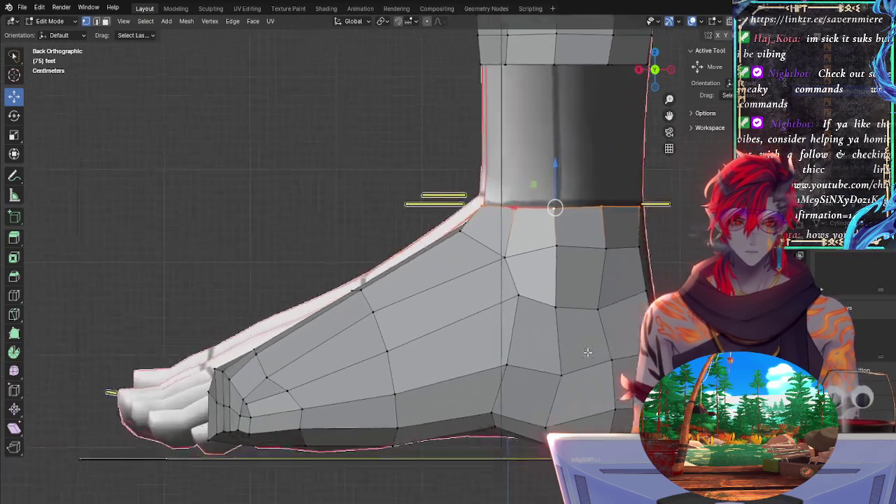
key(alt+z)
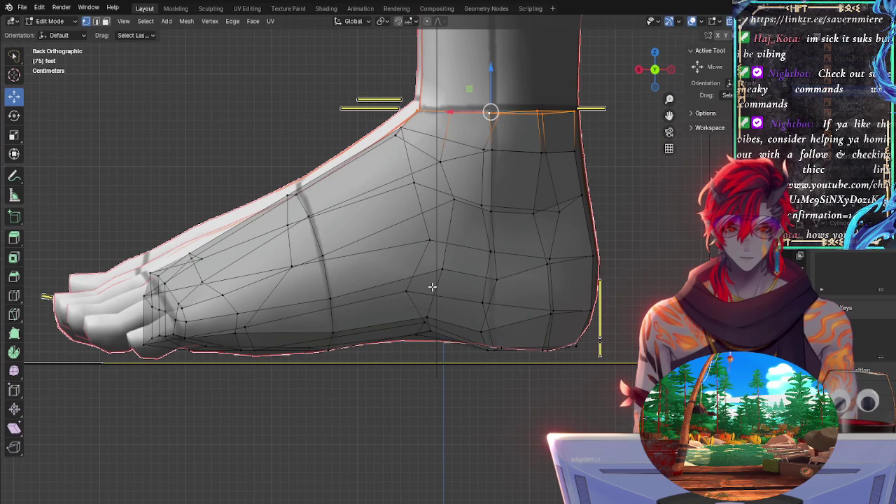
key(alt+z)
shift+middle_drag(626, 184, 607, 315)
scroll(519, 278, up, 1)
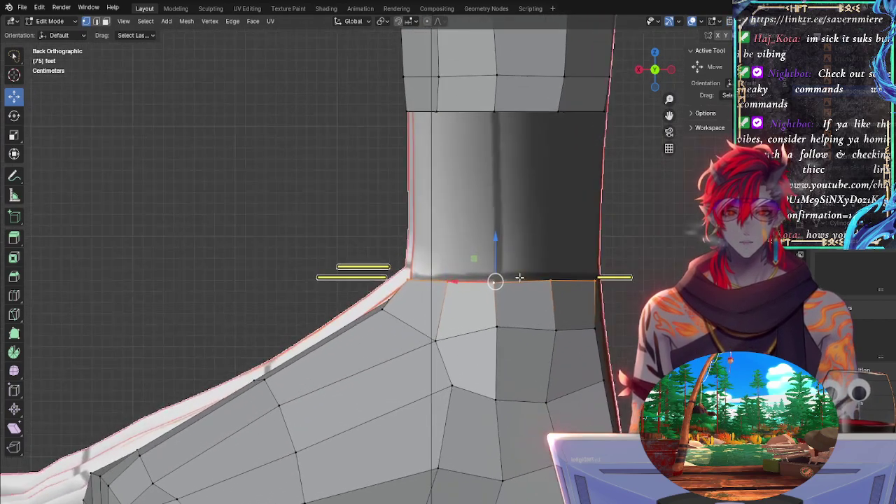
click(529, 281)
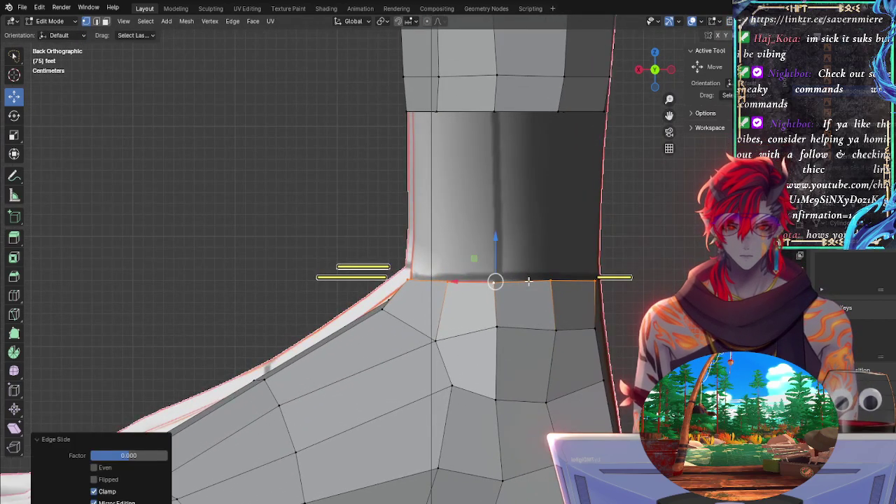
drag(462, 282, 466, 283)
key(ctrl+z)
Step: Inspect how the foot mesh sits relative to the inner and outer foot references from the front and in perspective
click(652, 74)
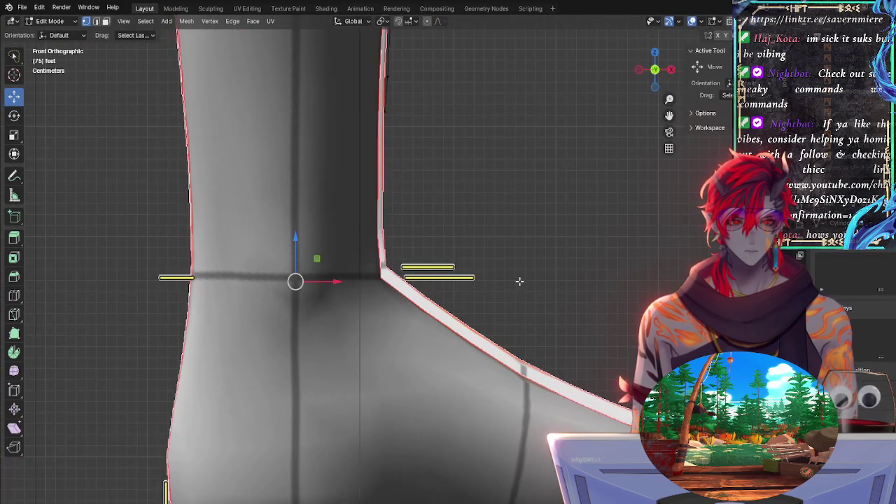
shift+middle_drag(520, 280, 527, 166)
scroll(517, 271, down, 3)
middle_drag(516, 270, 514, 248)
click(401, 331)
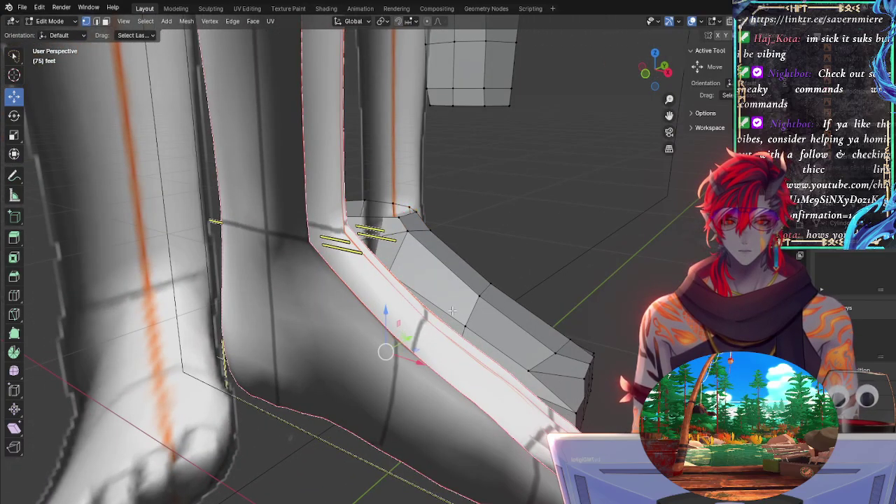
middle_drag(638, 232, 600, 281)
click(605, 277)
middle_drag(677, 244, 656, 84)
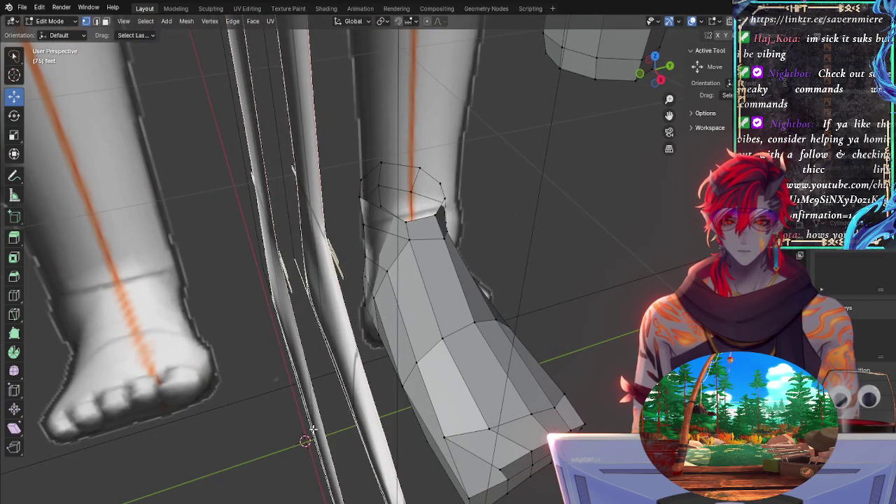
click(858, 159)
middle_drag(581, 246, 627, 238)
scroll(645, 196, down, 3)
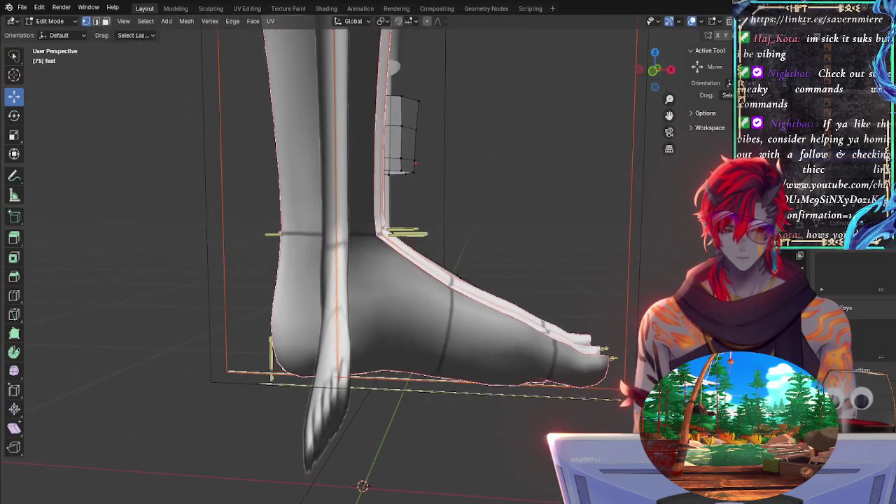
middle_drag(701, 217, 674, 222)
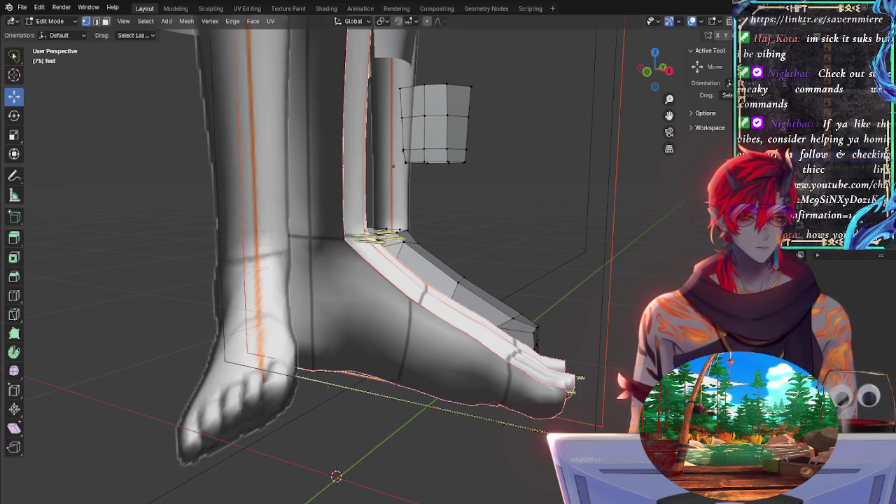
Step: Leave Edit Mode and set the outerfootsized reference image to display only when axis aligned, with opacity enabled and adjusted
key(Tab)
key(alt+a)
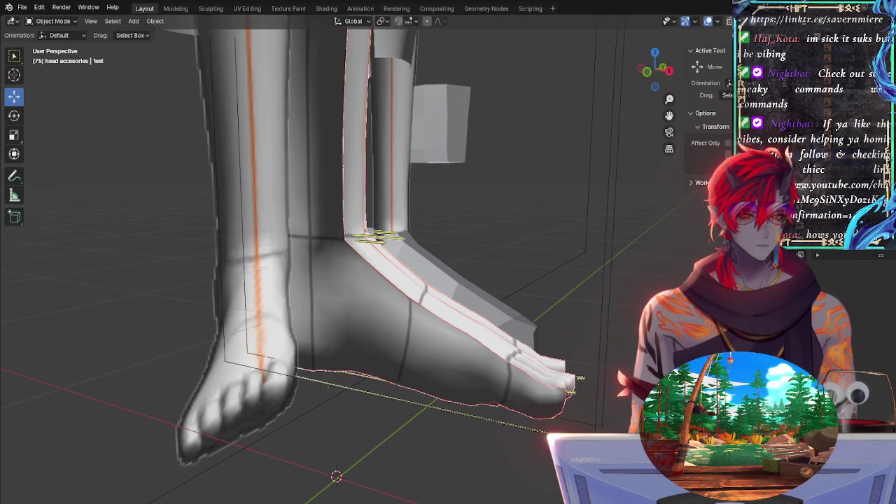
key(ctrl+z)
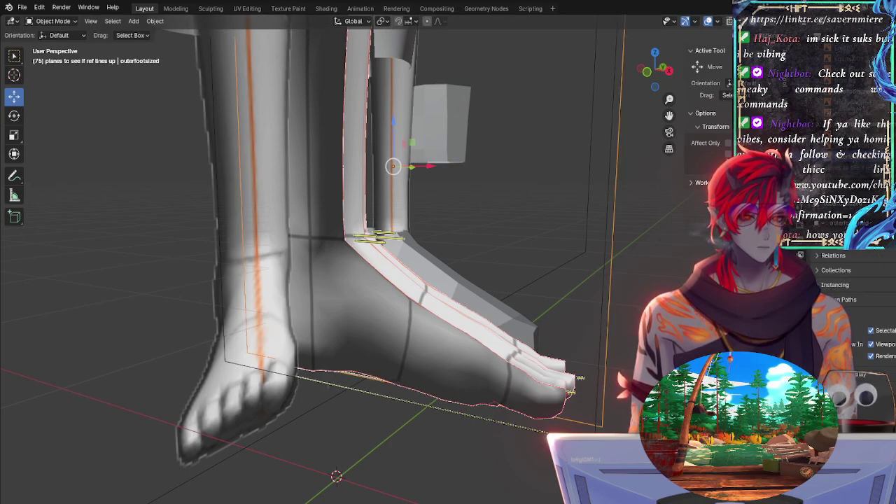
click(801, 255)
click(872, 351)
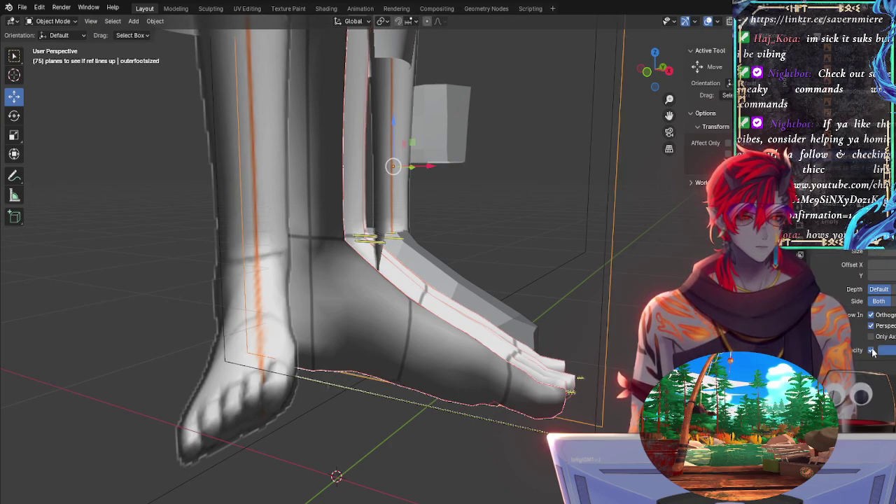
click(891, 337)
click(891, 337)
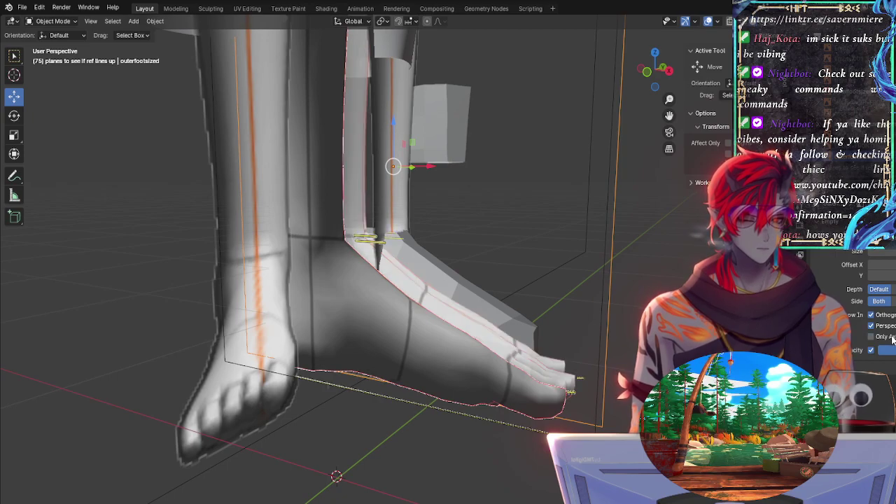
click(890, 337)
click(653, 72)
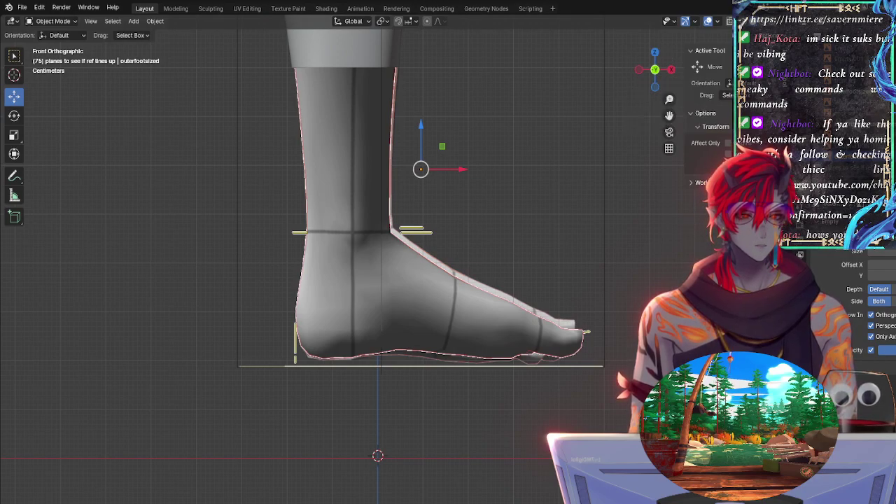
drag(895, 350, 894, 350)
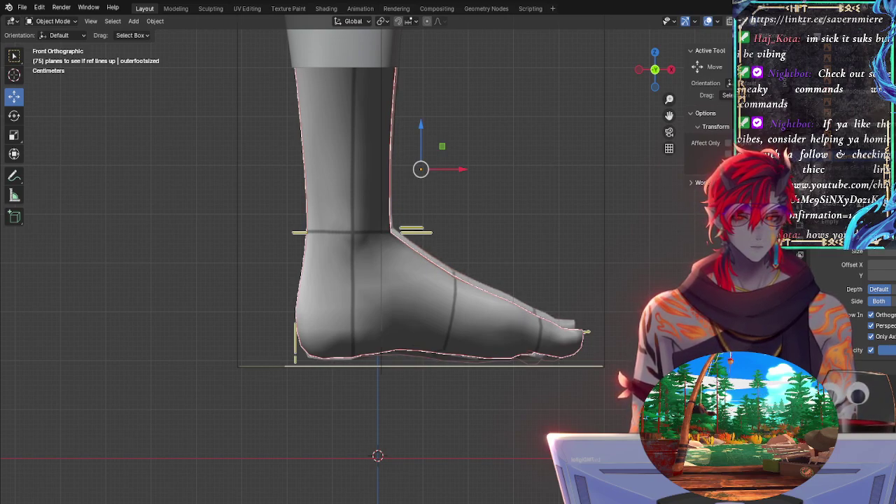
Step: Enable and raise the opacity of the innerfootsized reference image, and restrict its display to axis-aligned views
click(855, 95)
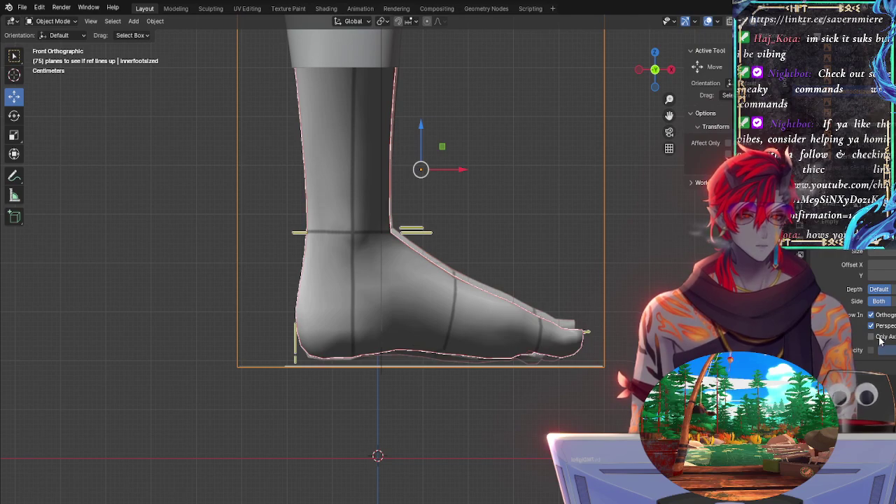
click(871, 351)
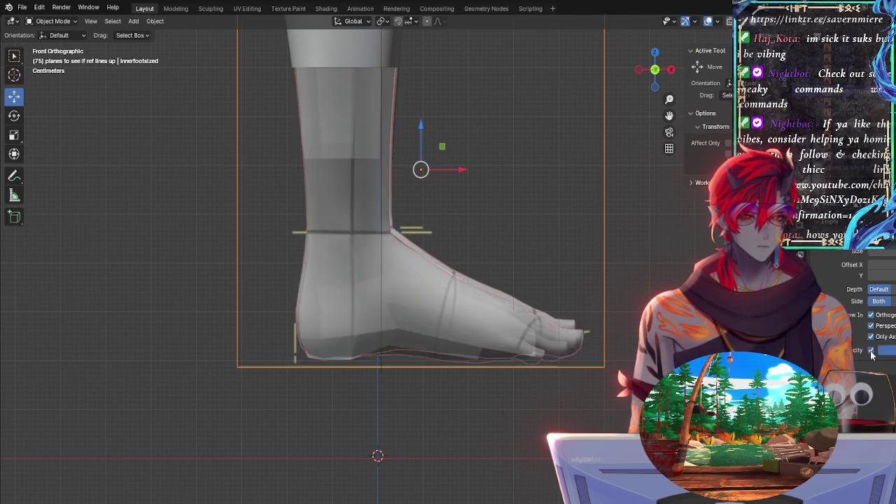
drag(888, 350, 895, 350)
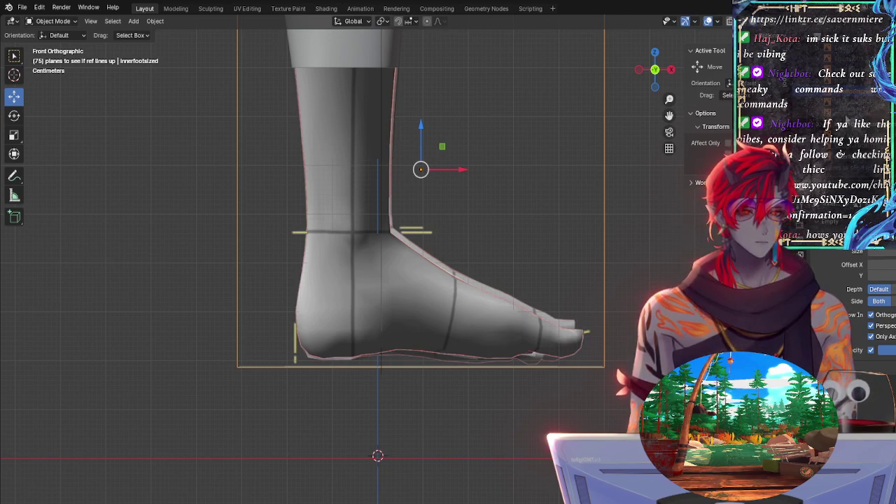
Step: Check the foot references from the front and back orthographic views and look through the reference objects in the scene
click(848, 126)
click(853, 155)
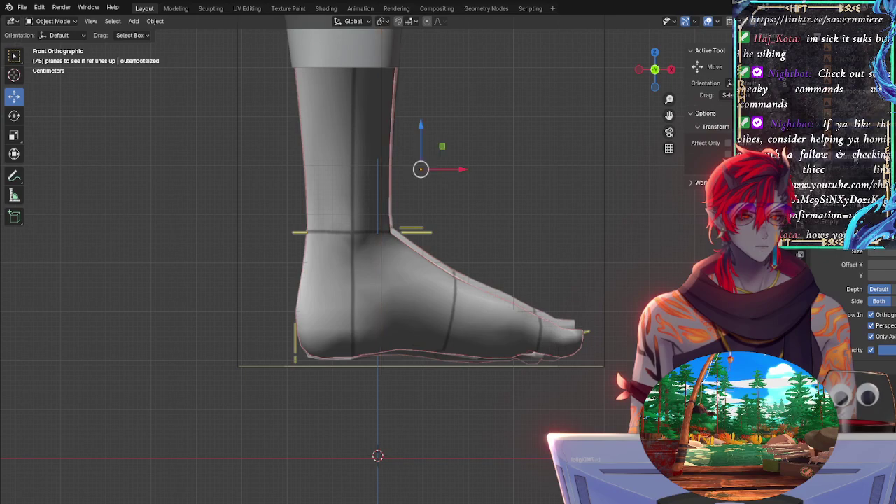
click(654, 69)
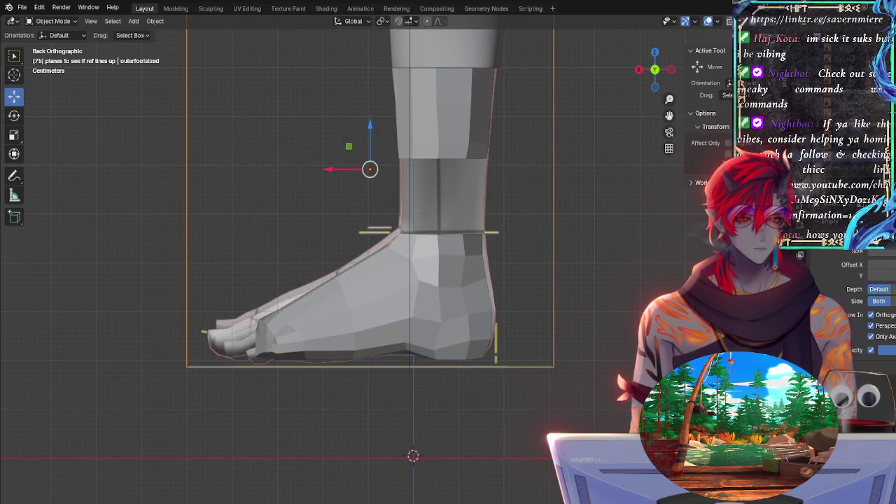
click(850, 129)
click(854, 155)
click(852, 122)
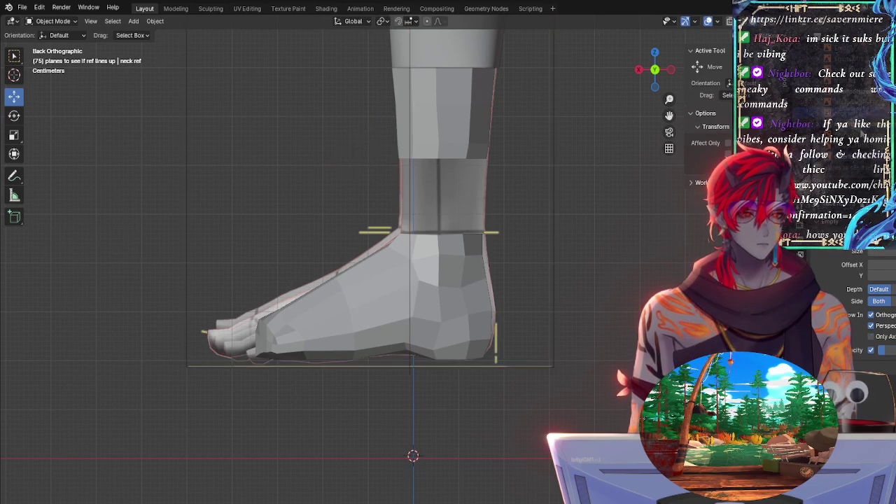
click(861, 133)
click(845, 91)
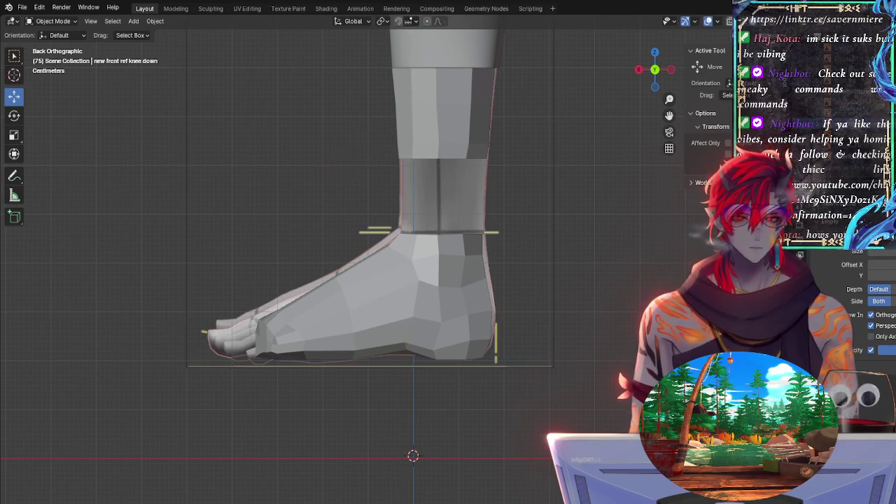
Step: Create a new collection for the foot reference images and name it "feet new refs"
click(834, 160)
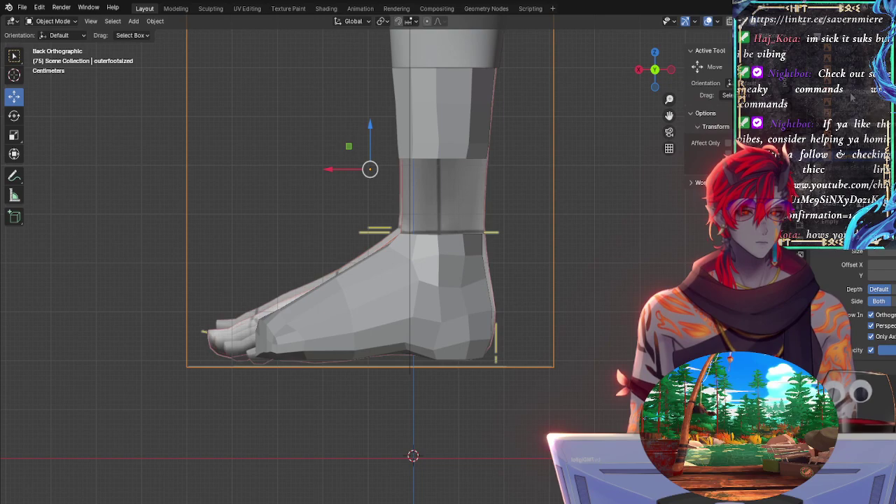
click(851, 95)
click(846, 161)
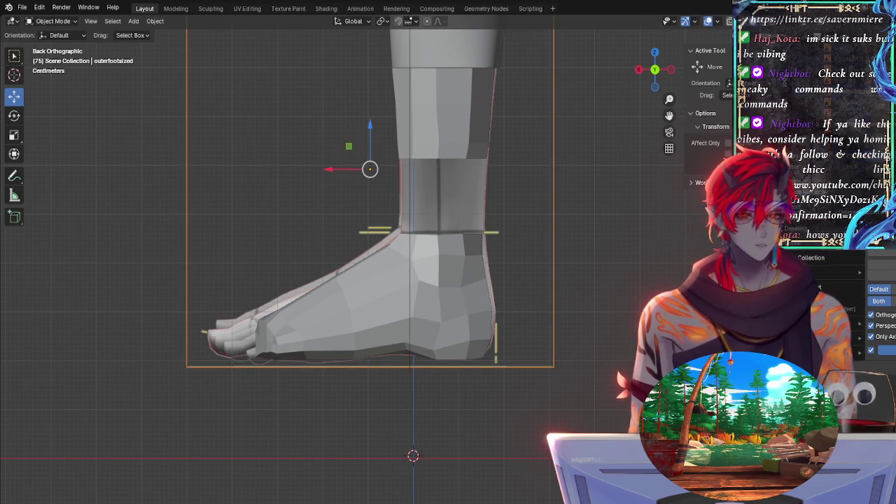
click(852, 95)
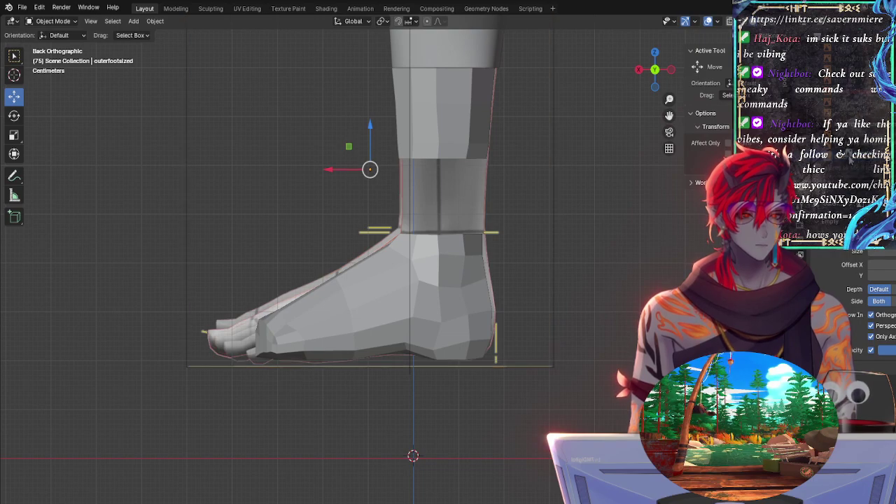
click(853, 160)
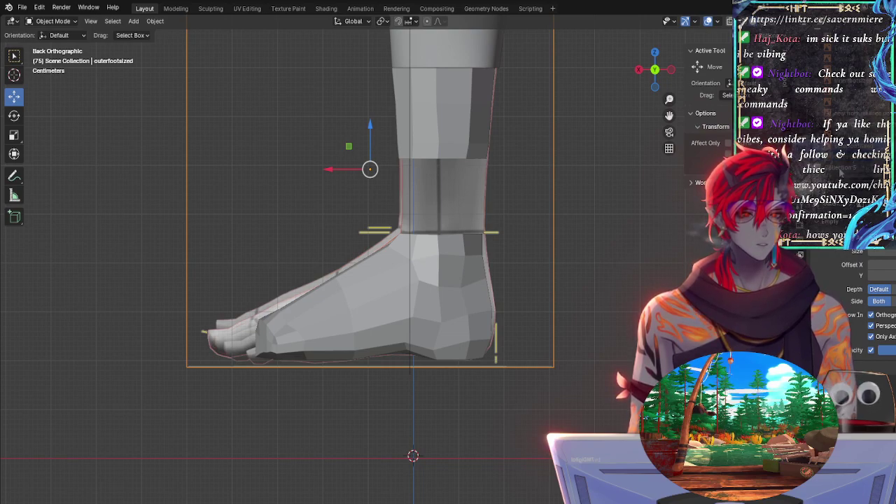
click(840, 169)
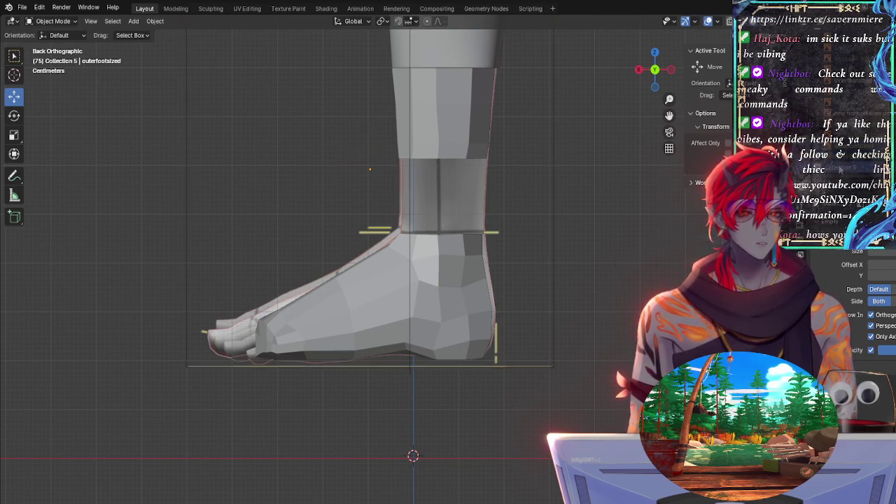
double_click(850, 97)
text(feet new refs)
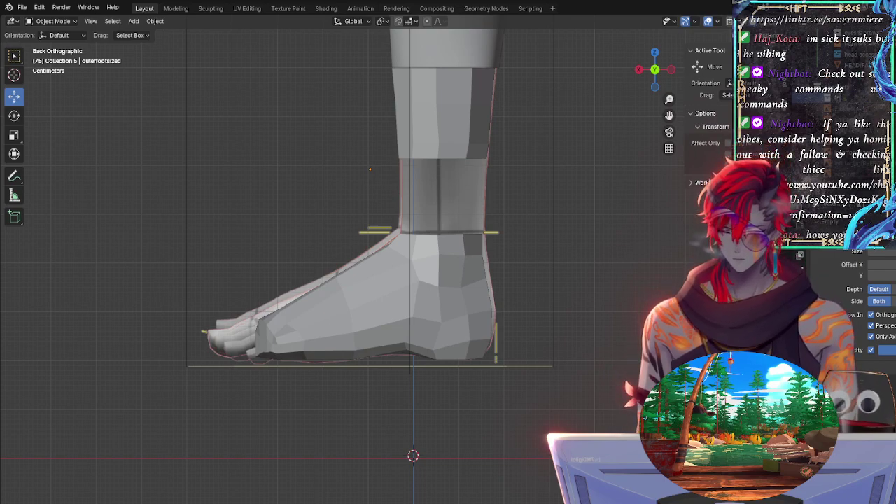
key(Return)
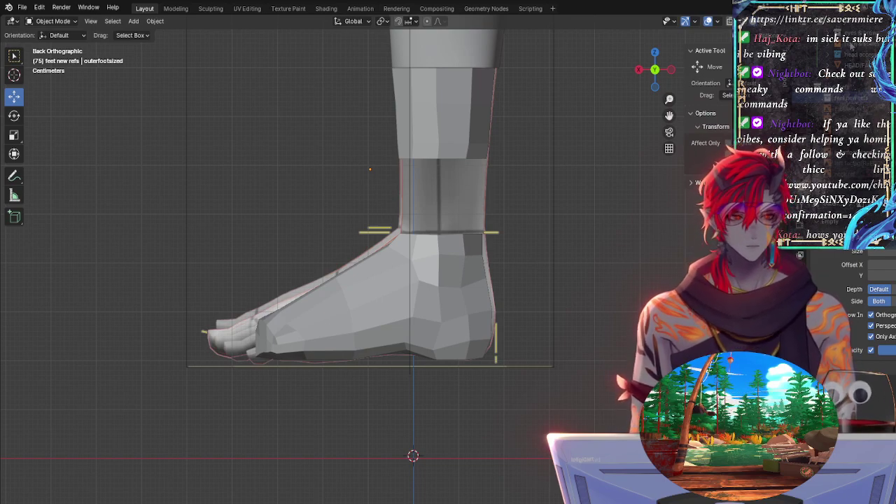
Step: Organize the innerfootsized and outerfootsized references within the "feet new refs" collection
click(849, 154)
scroll(849, 154, down, 3)
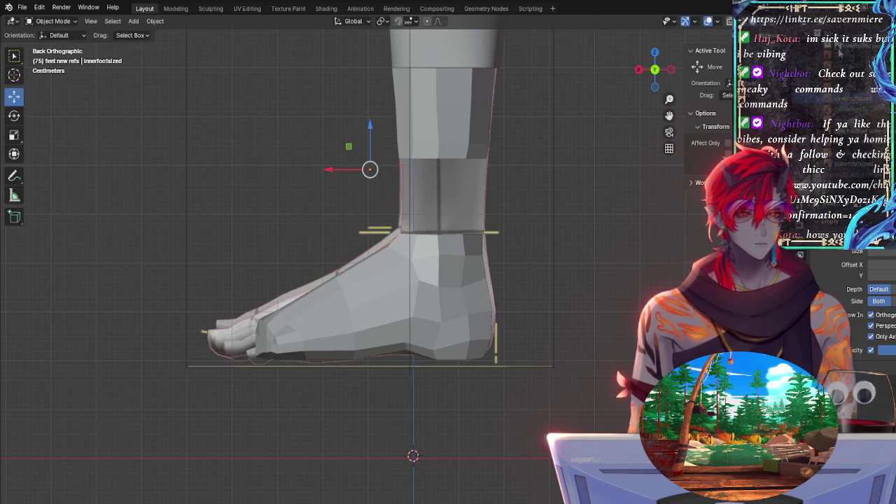
drag(839, 50, 839, 56)
click(831, 166)
drag(830, 165, 843, 55)
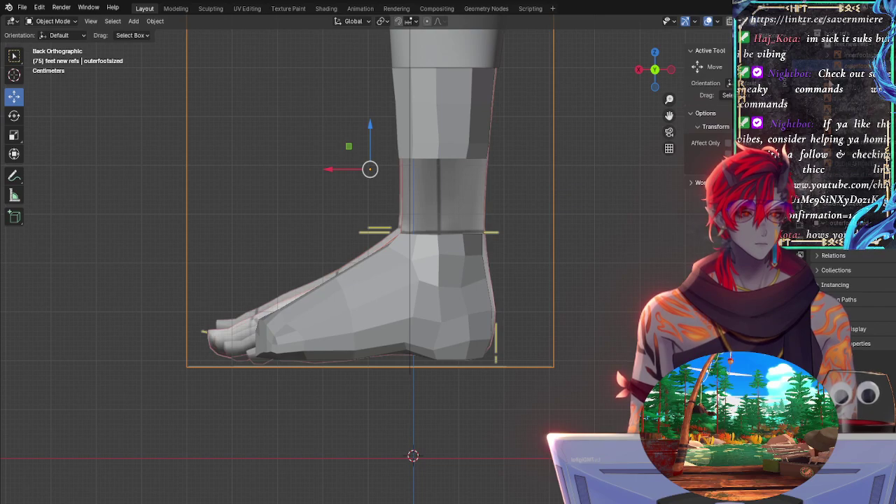
click(831, 79)
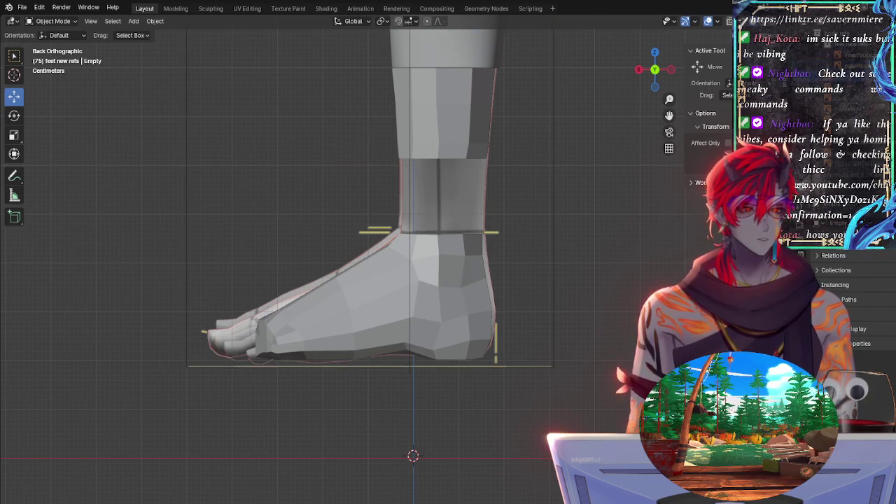
Step: Rename Collection 5 as "unsorted refs"
scroll(841, 167, down, 1)
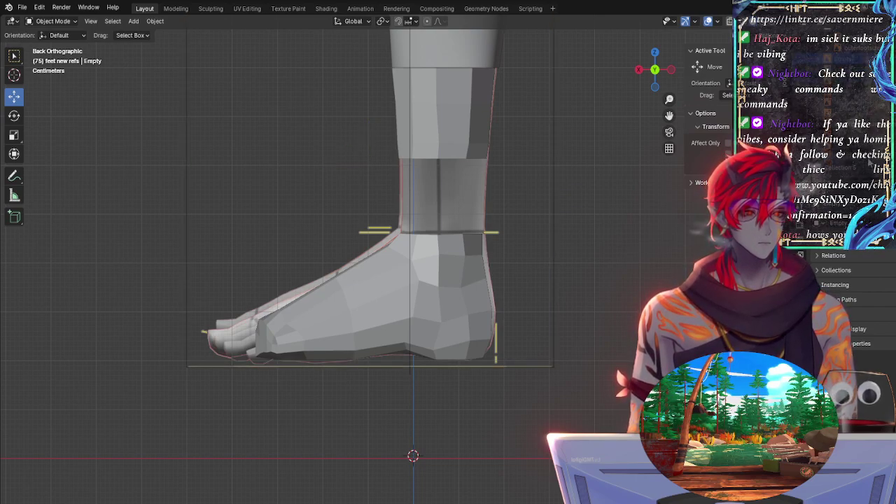
click(840, 167)
text(unsorted re)
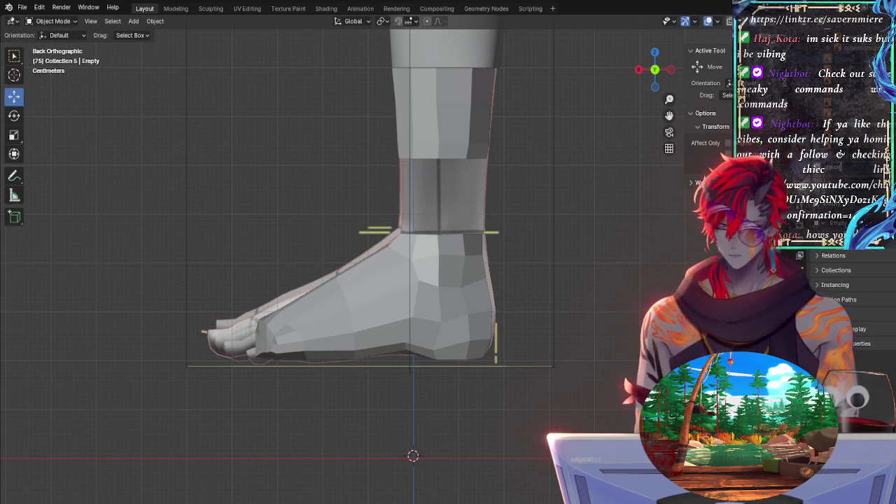
text(fs)
key(Return)
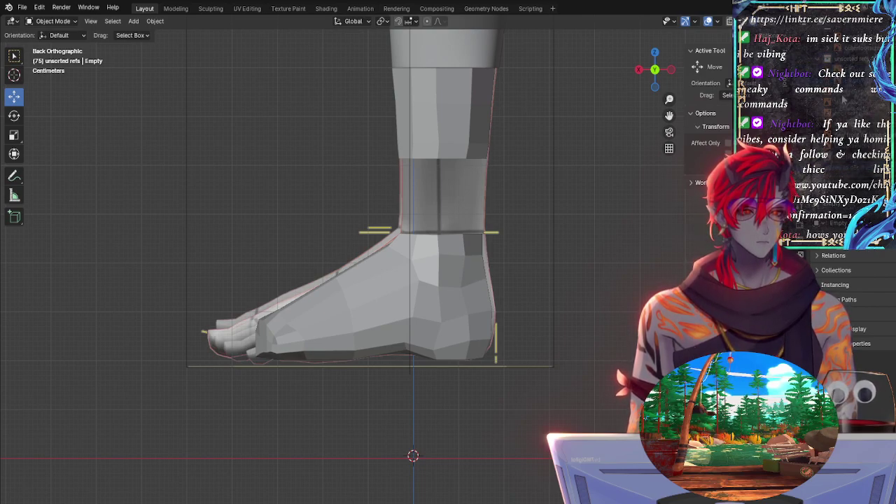
Step: Move the remaining loose reference images, including the hip-up and the knee-down side and front references, into the "unsorted refs" collection
click(843, 96)
drag(842, 95, 843, 70)
click(842, 104)
drag(841, 104, 841, 64)
click(842, 129)
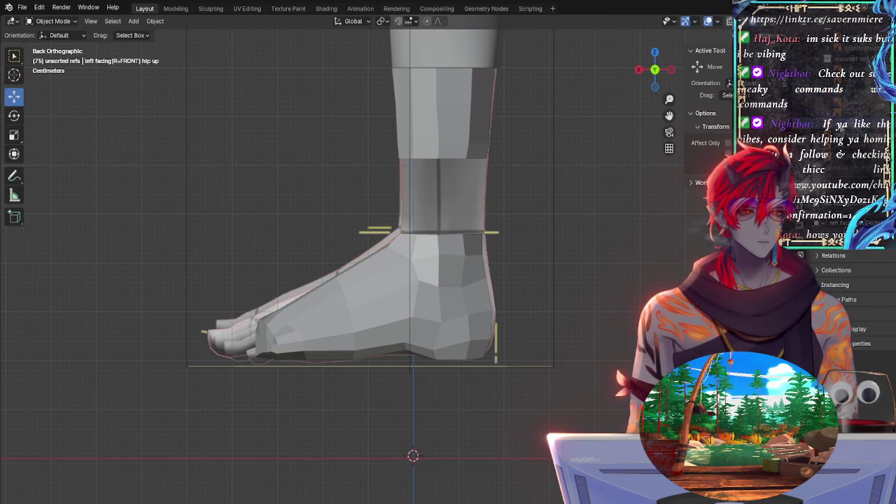
drag(842, 129, 842, 67)
click(843, 146)
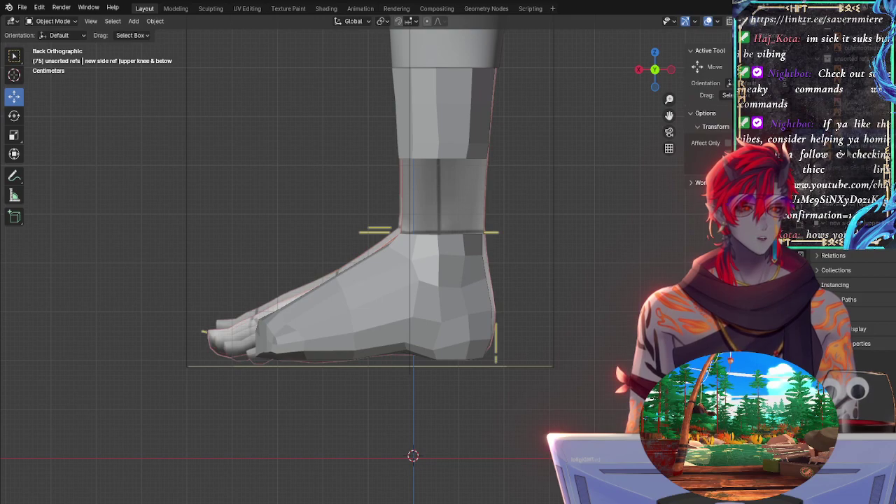
drag(845, 150, 849, 131)
click(863, 147)
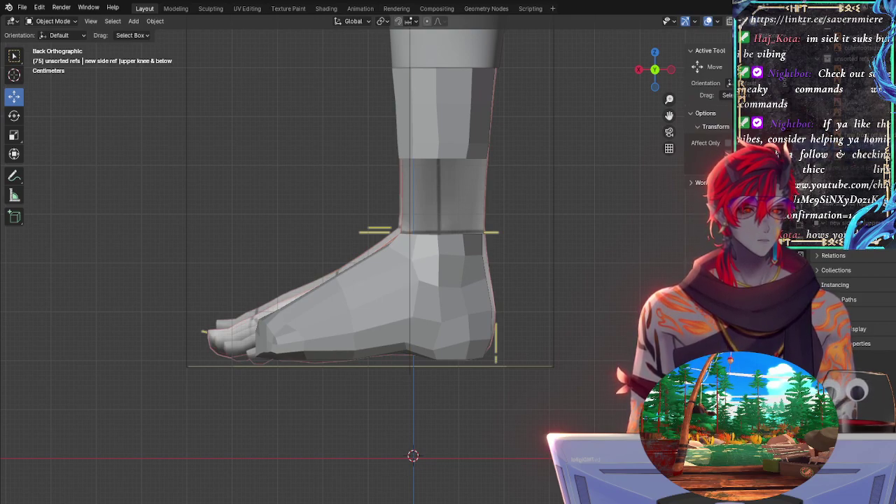
click(775, 155)
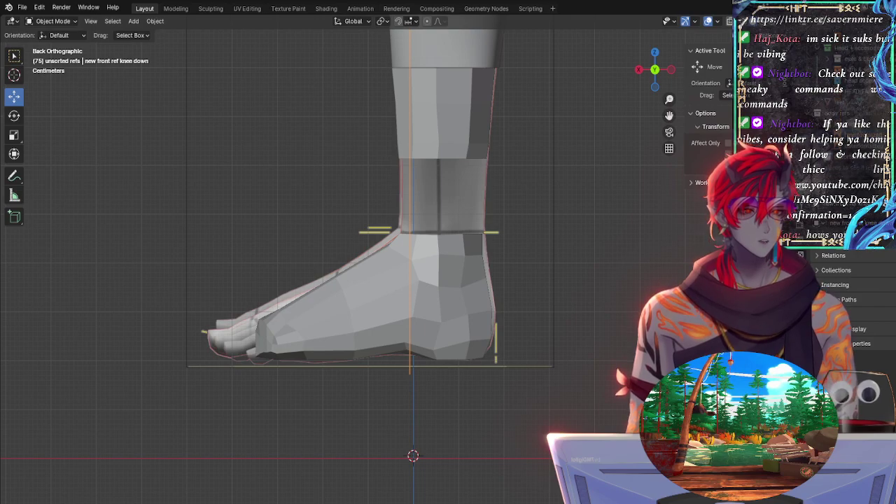
click(635, 181)
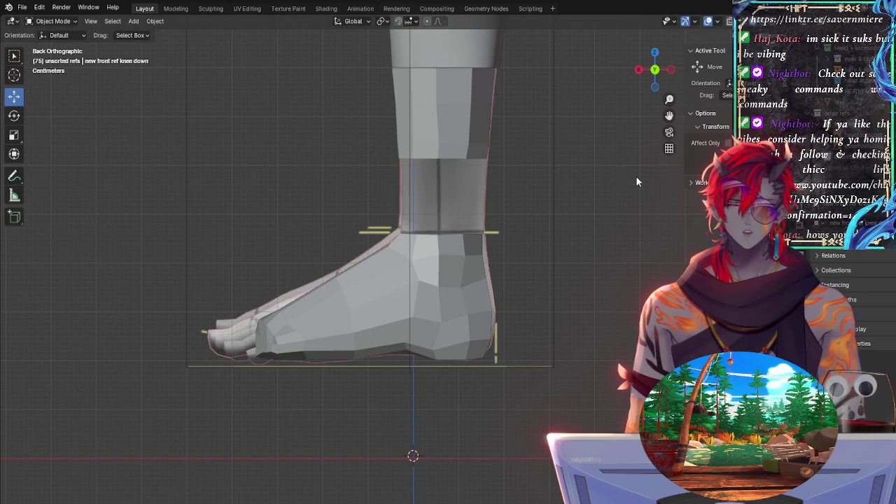
Step: Check the body, lower legs and foot mesh against the reference image from the right orthographic view
click(654, 70)
click(655, 70)
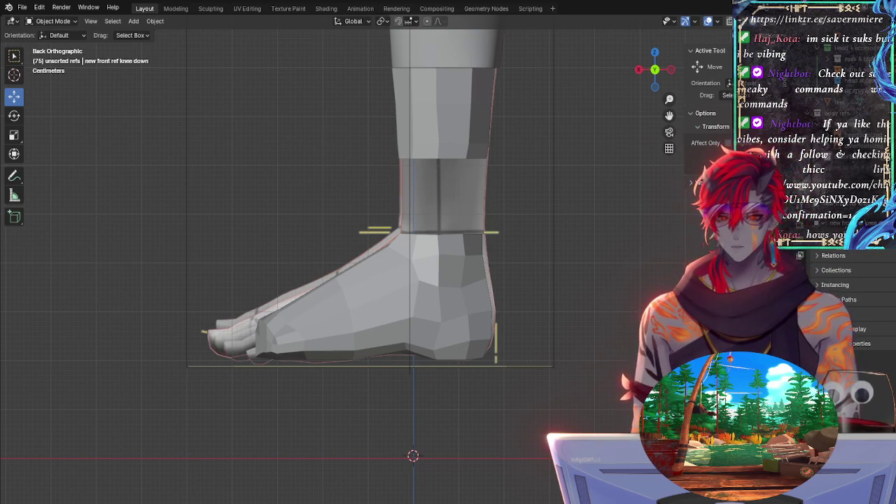
middle_drag(204, 389, 601, 161)
click(649, 77)
scroll(495, 77, down, 6)
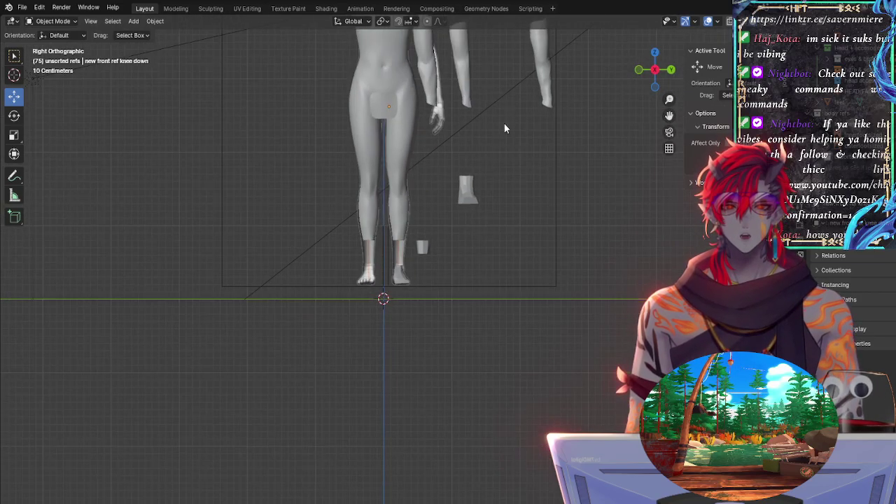
shift+middle_drag(504, 126, 520, 347)
scroll(519, 350, up, 6)
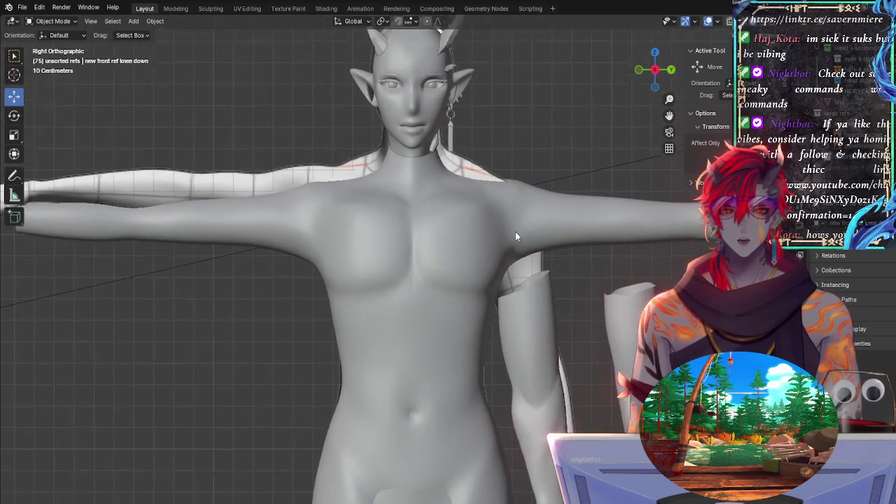
shift+scroll(452, 135, down, 10)
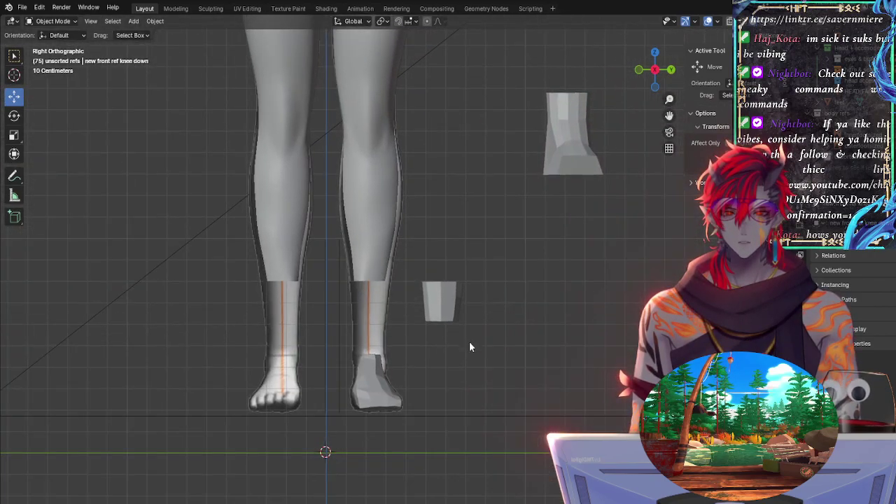
scroll(469, 341, up, 2)
scroll(464, 323, up, 2)
shift+middle_drag(452, 366, 518, 274)
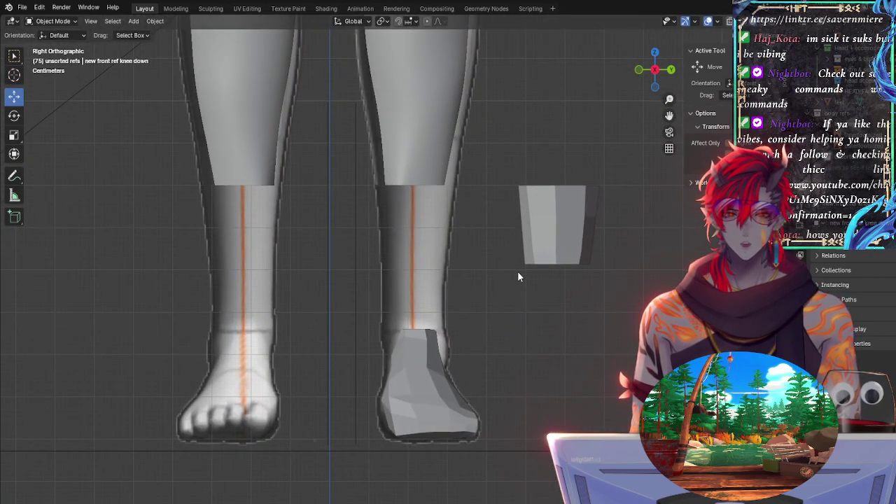
Step: Examine the foot mesh's position relative to the lower-leg reference image from several perspective angles
middle_drag(586, 334, 526, 156)
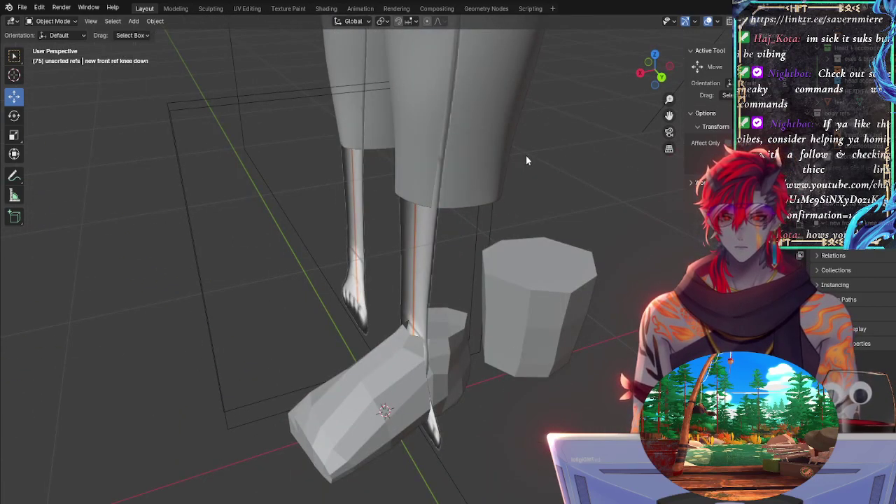
middle_drag(541, 292, 616, 304)
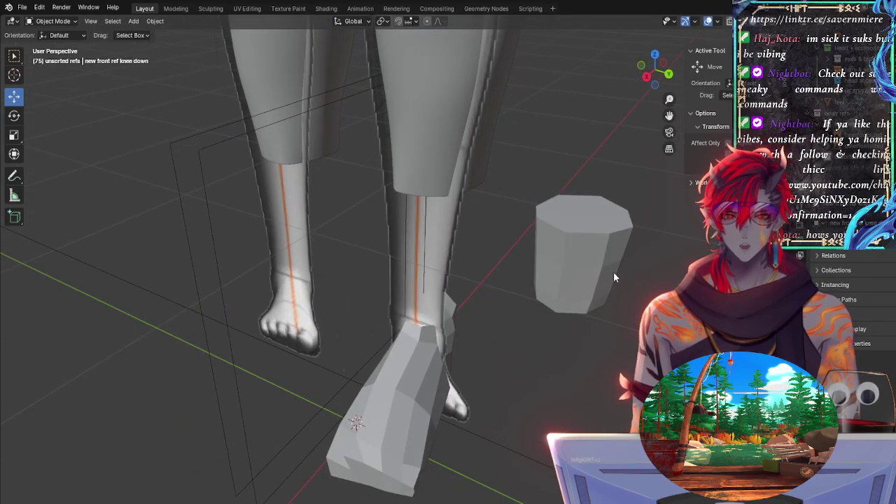
middle_drag(613, 272, 707, 275)
middle_drag(589, 231, 457, 249)
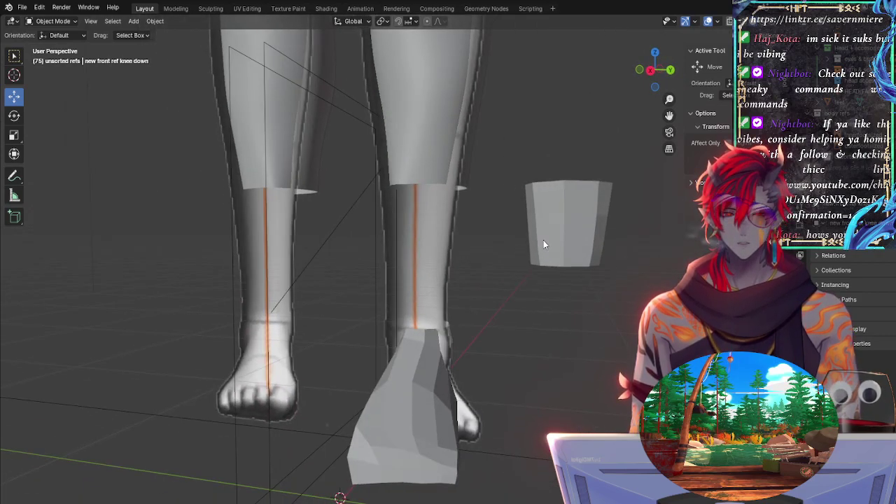
middle_drag(544, 251, 517, 315)
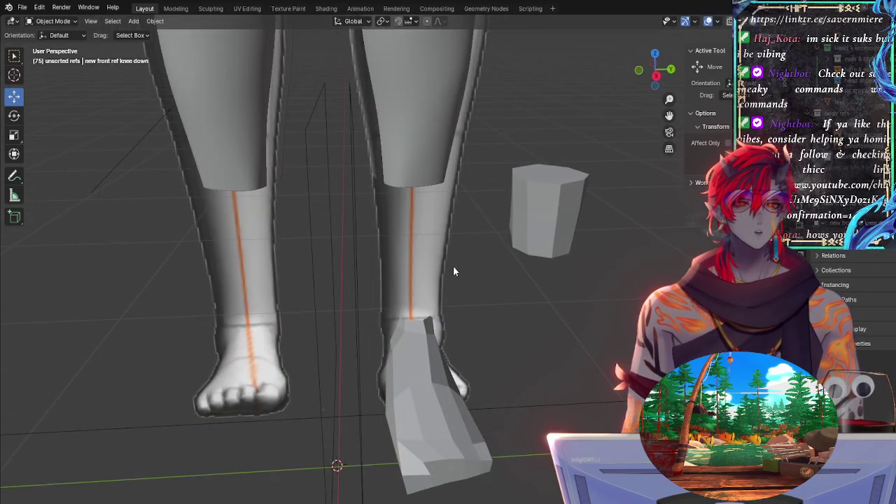